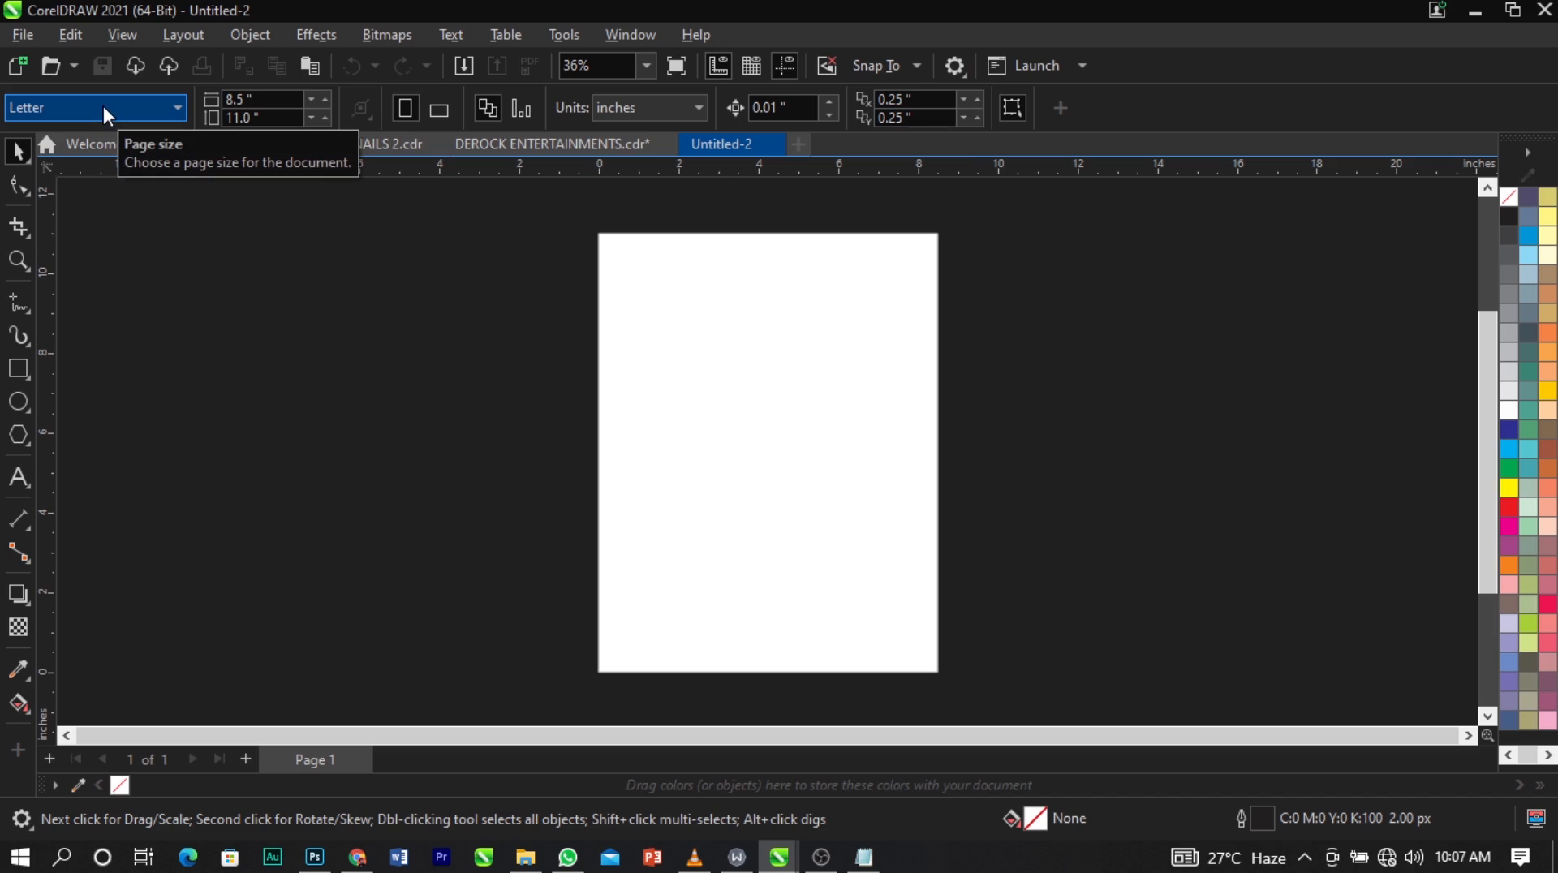
# Set the page size to A5 in landscape orientation.
pyautogui.click(104, 105)
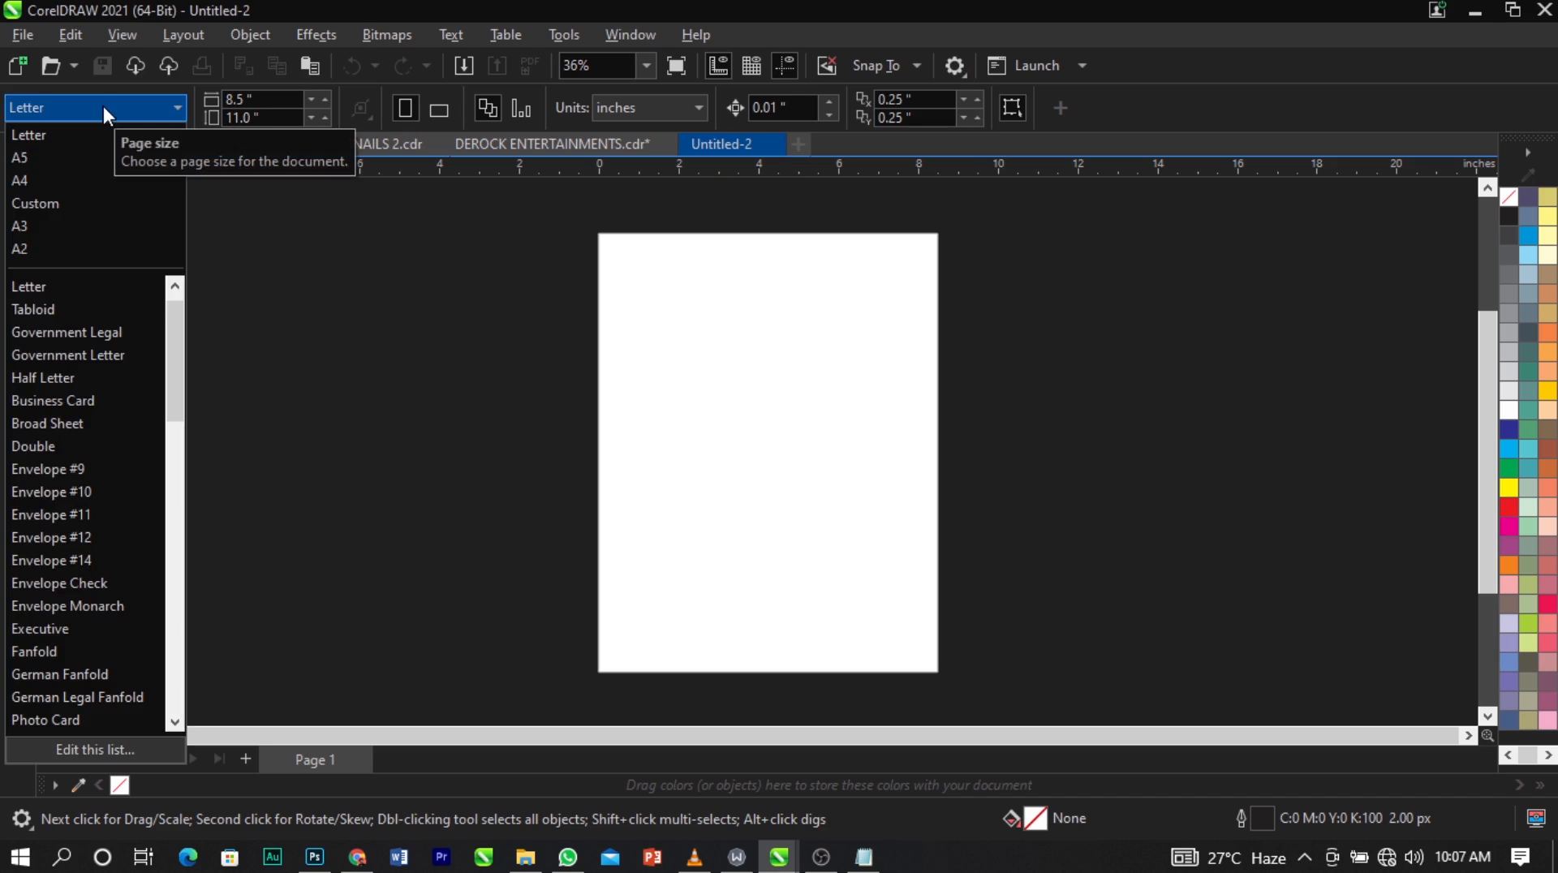
pyautogui.click(79, 165)
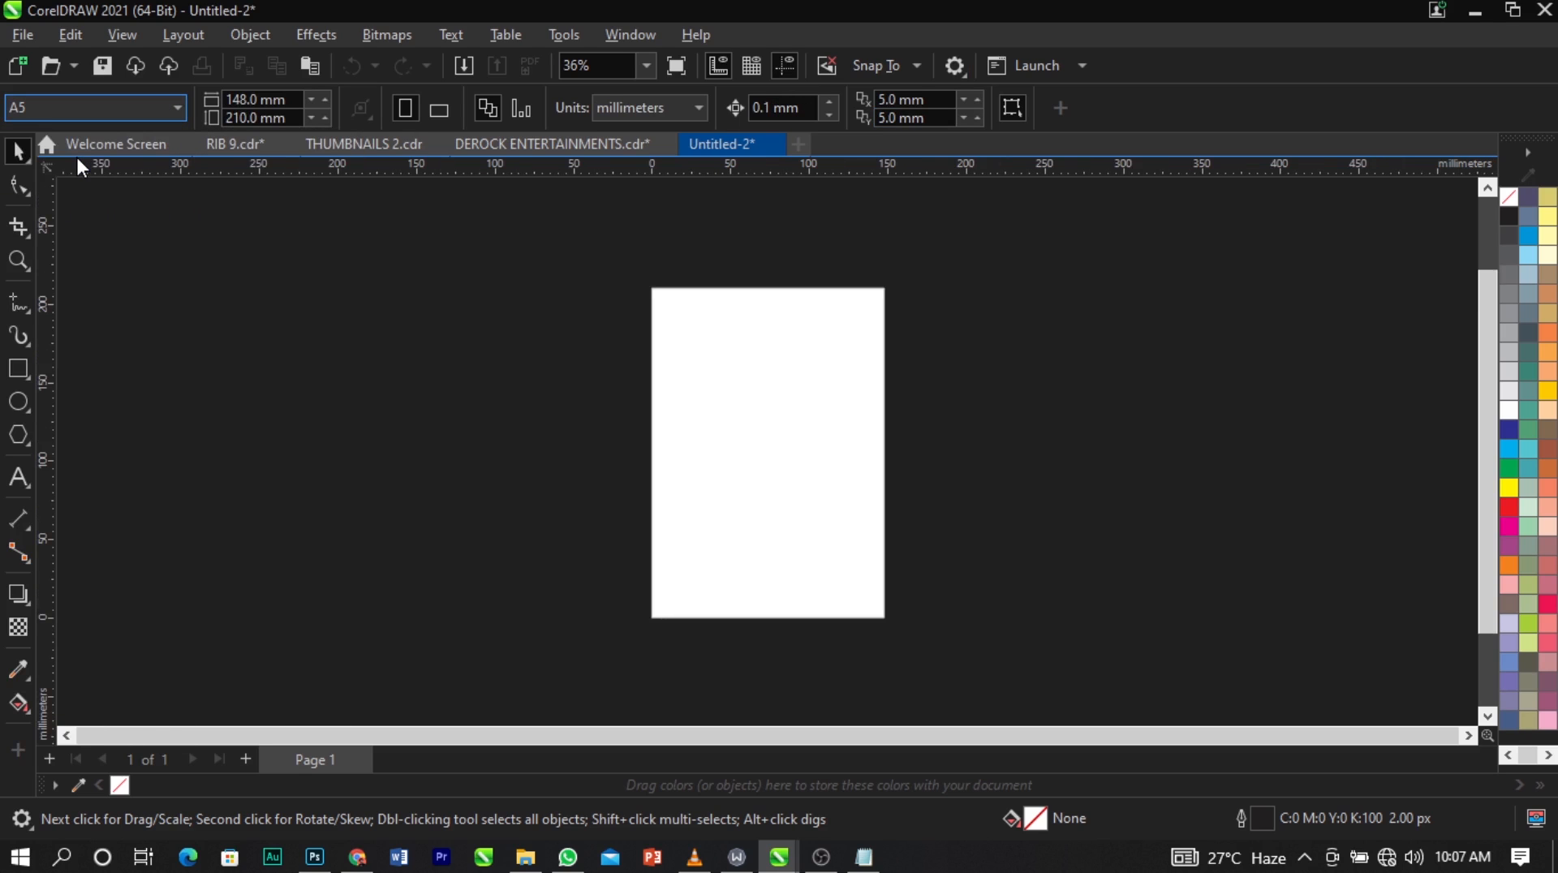
pyautogui.click(435, 114)
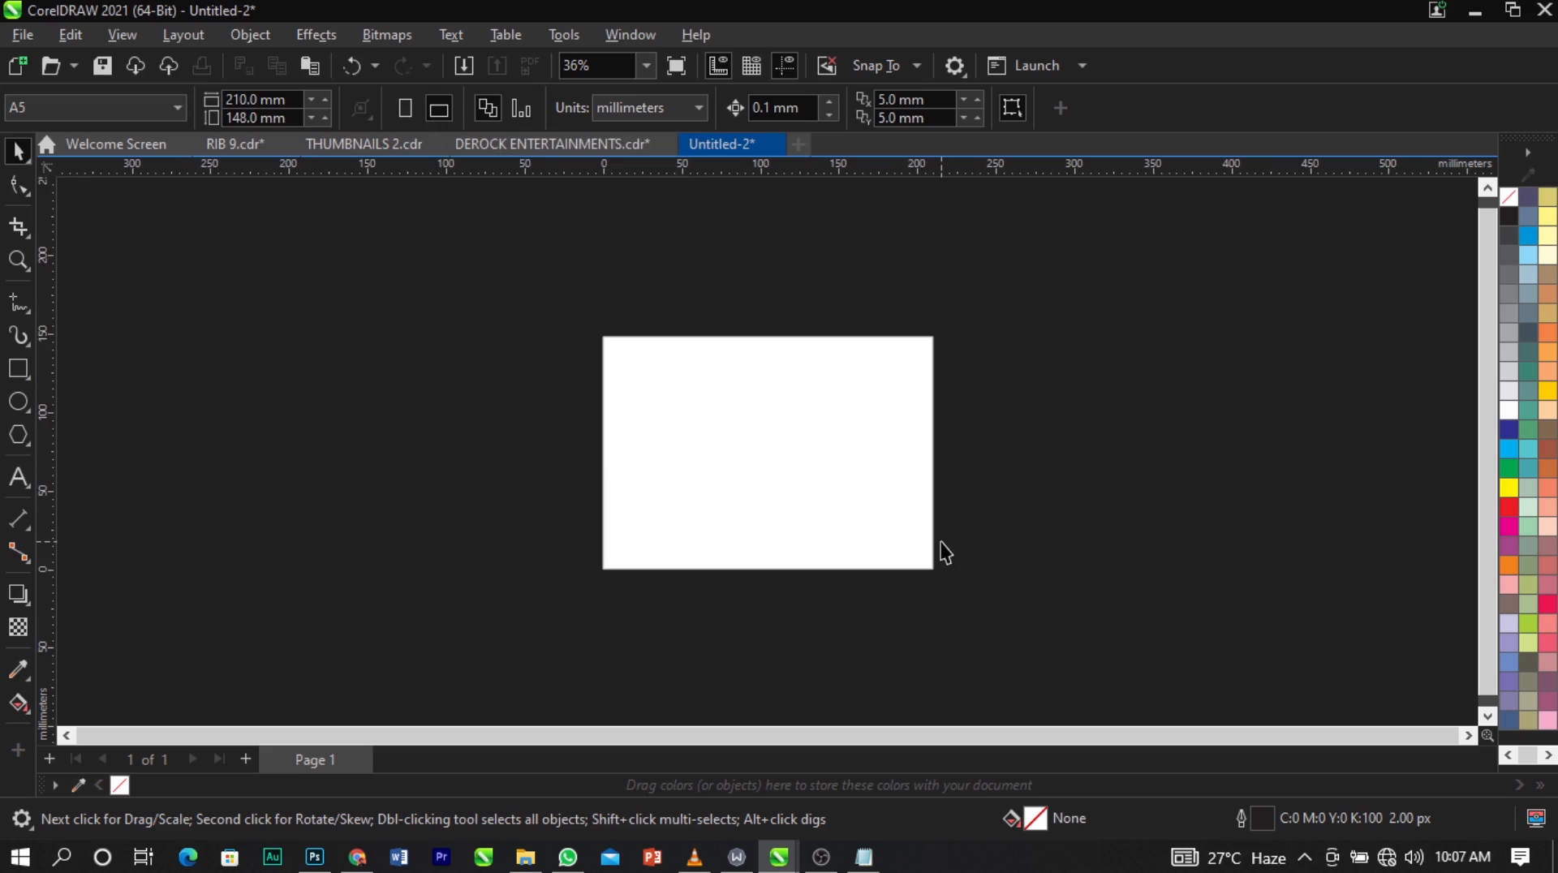
pyautogui.scroll(2, 943, 552)
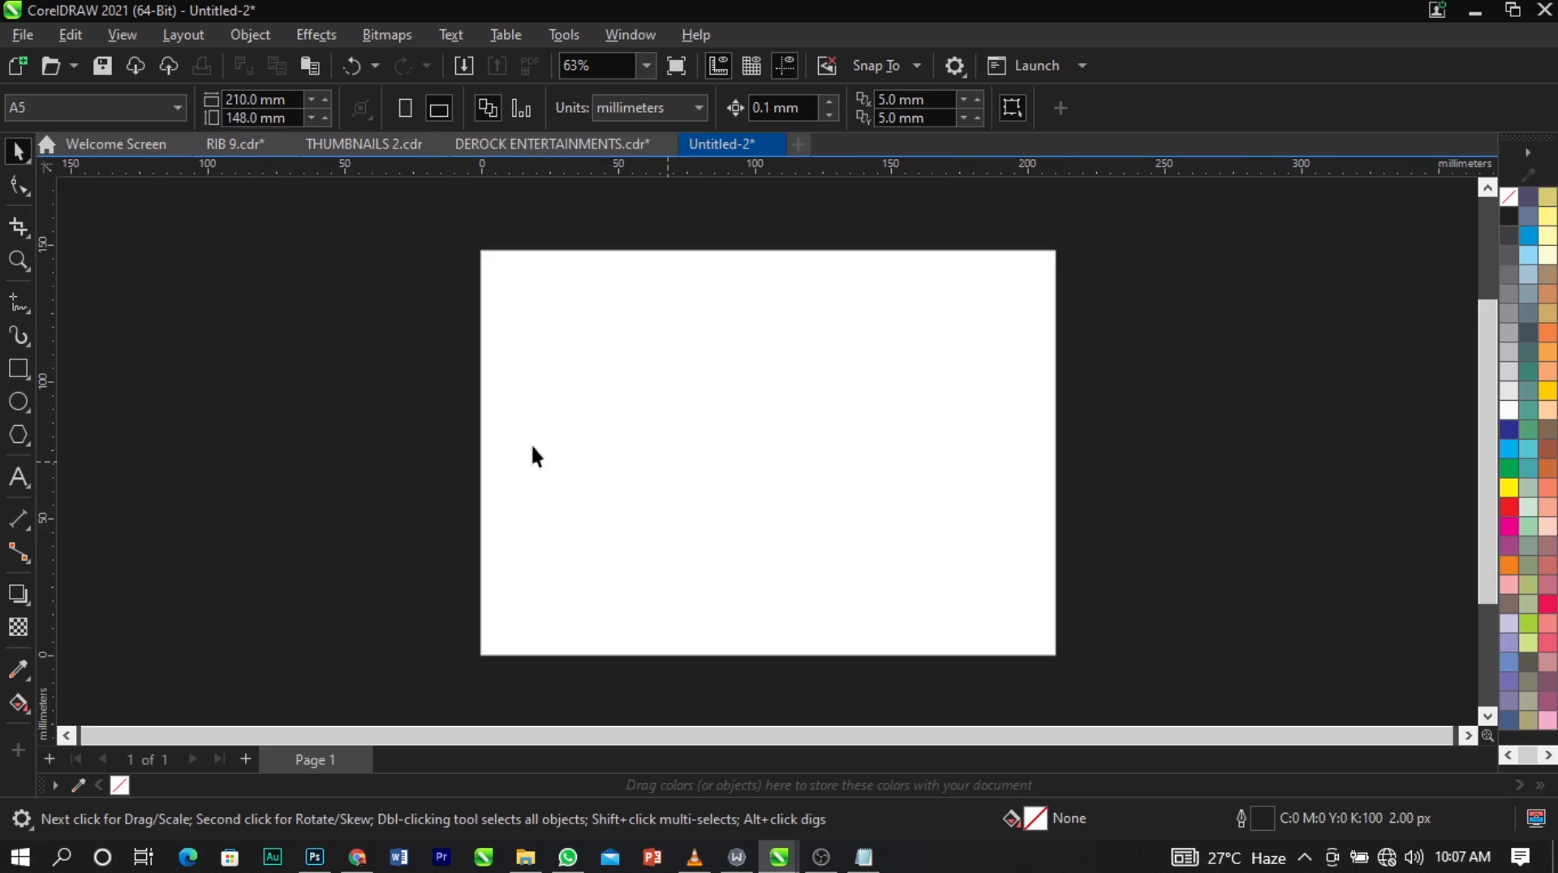
# Draw a rectangle about 185 × 125 mm inside the page.
pyautogui.click(19, 369)
pyautogui.moveTo(495, 273); pyautogui.dragTo(1011, 618)
pyautogui.press('space')
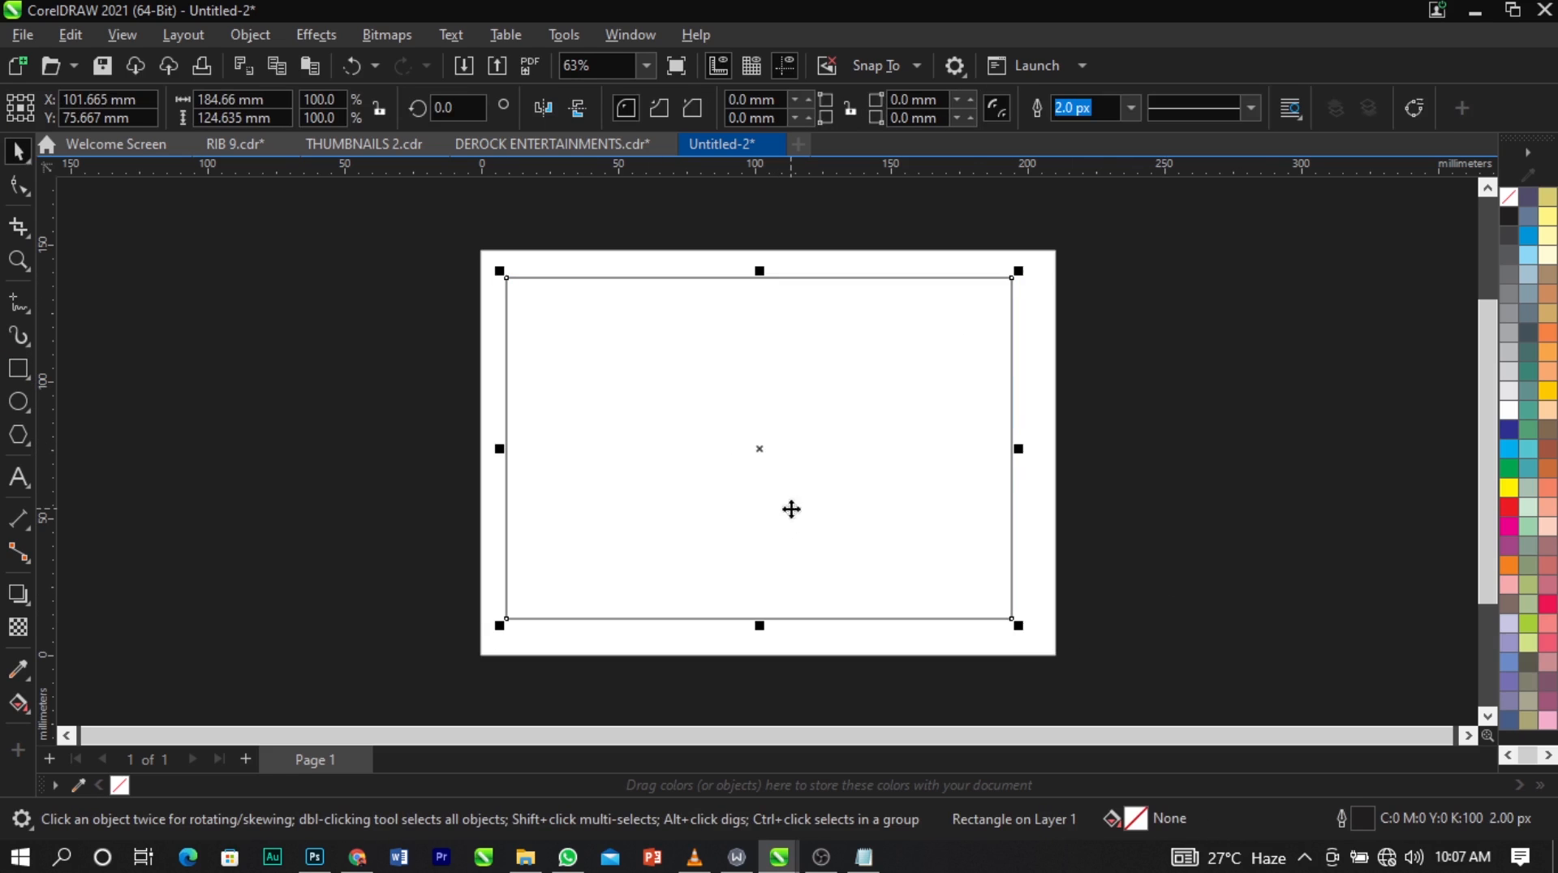
pyautogui.click(238, 352)
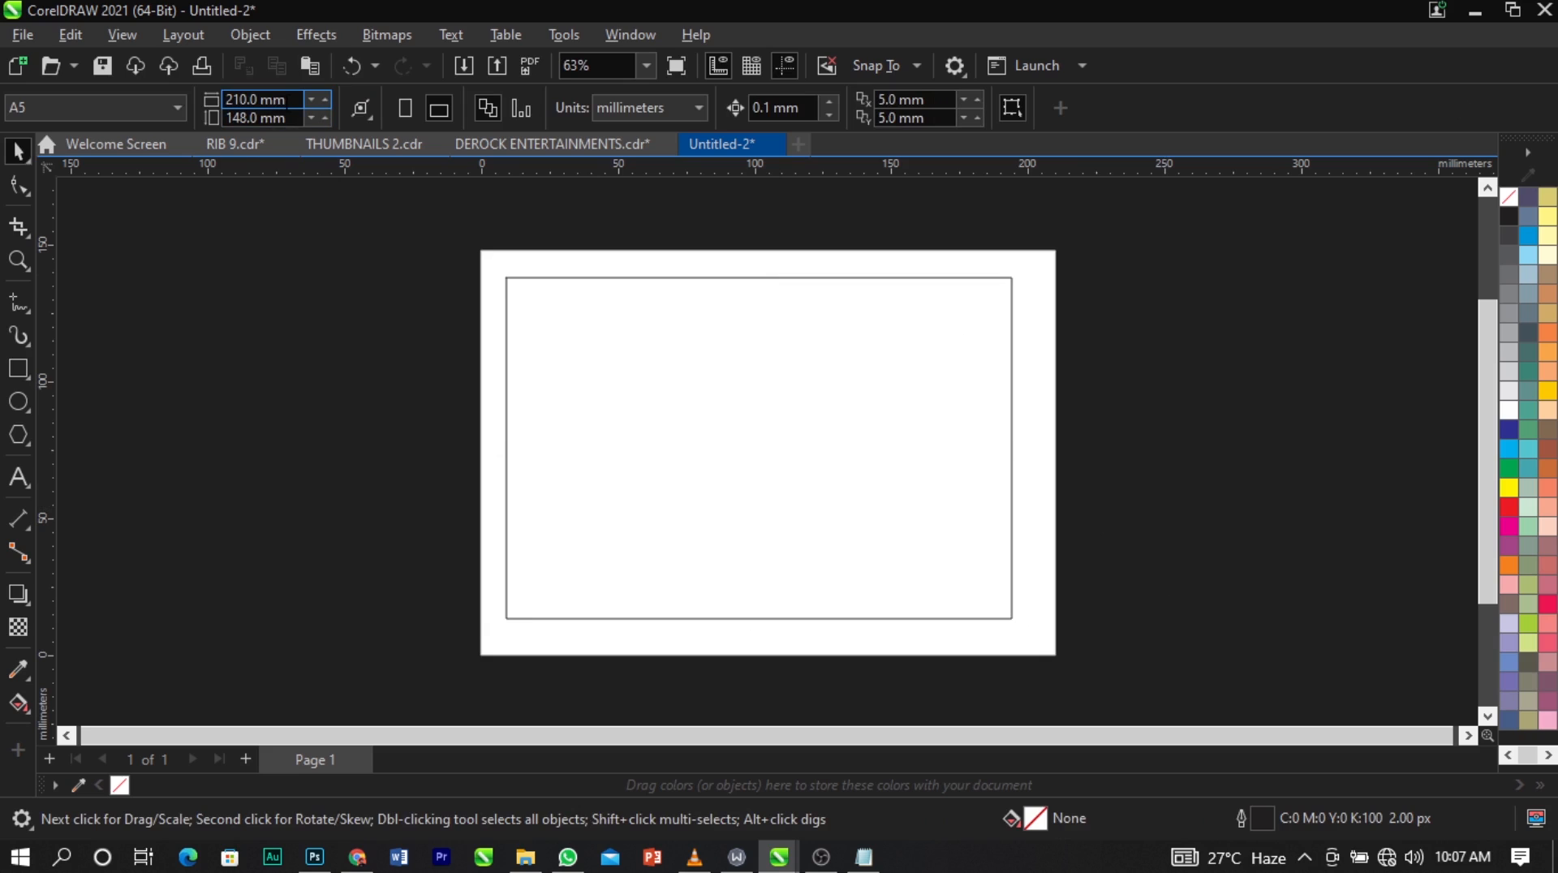
# Center the rectangle on the page and resize it to 210 mm wide and 148 mm high to match the page.
pyautogui.click(255, 99)
pyautogui.click(326, 442)
pyautogui.click(284, 99)
pyautogui.moveTo(268, 101); pyautogui.dragTo(204, 105)
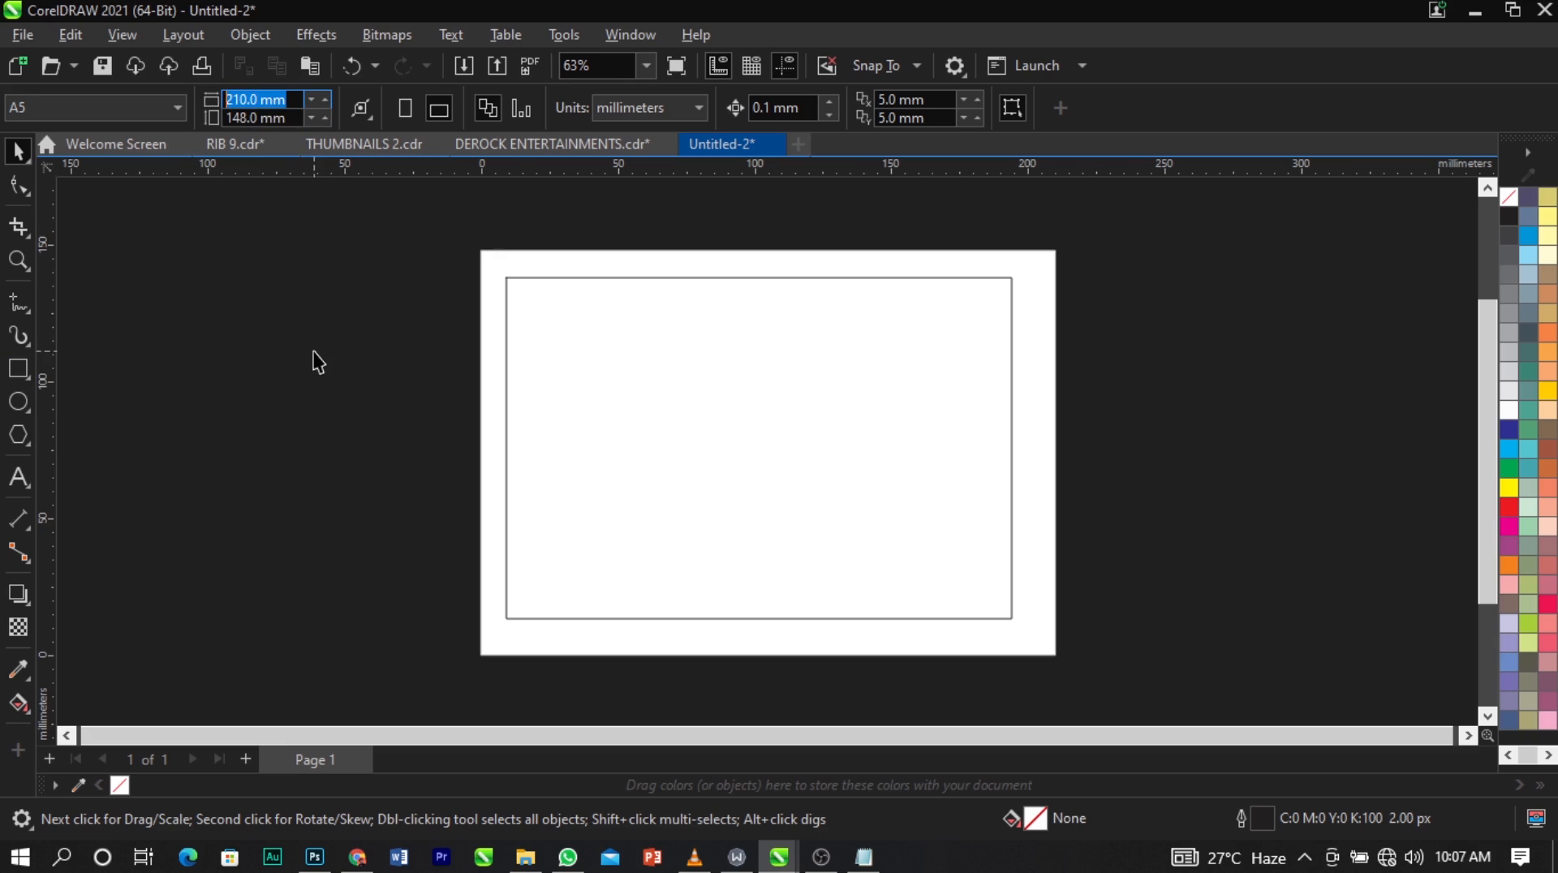
pyautogui.click(645, 408)
pyautogui.press('p')
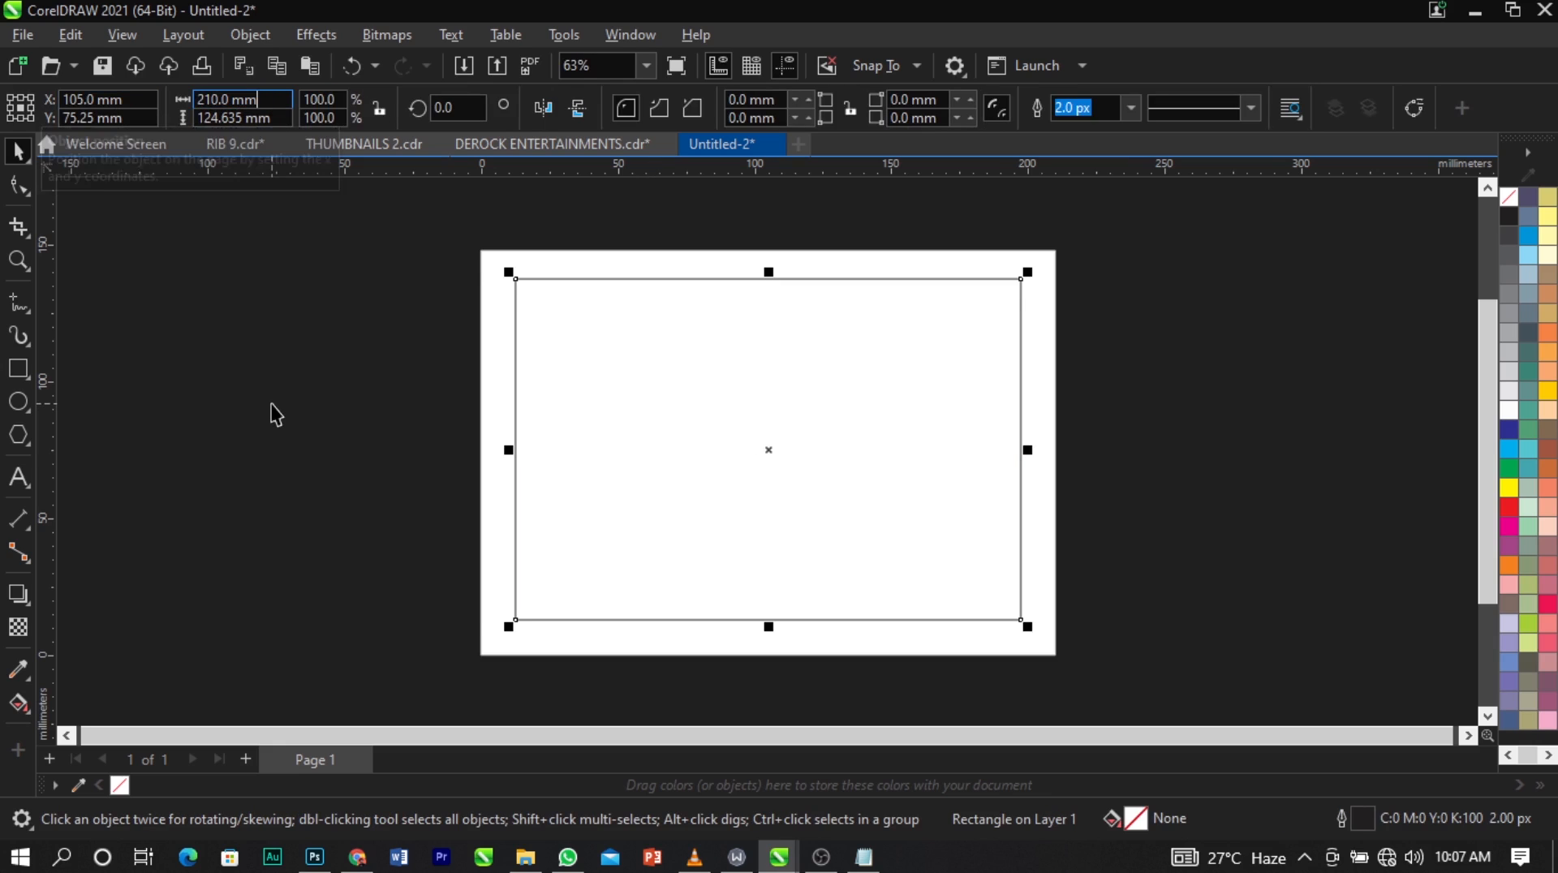
pyautogui.click(293, 382)
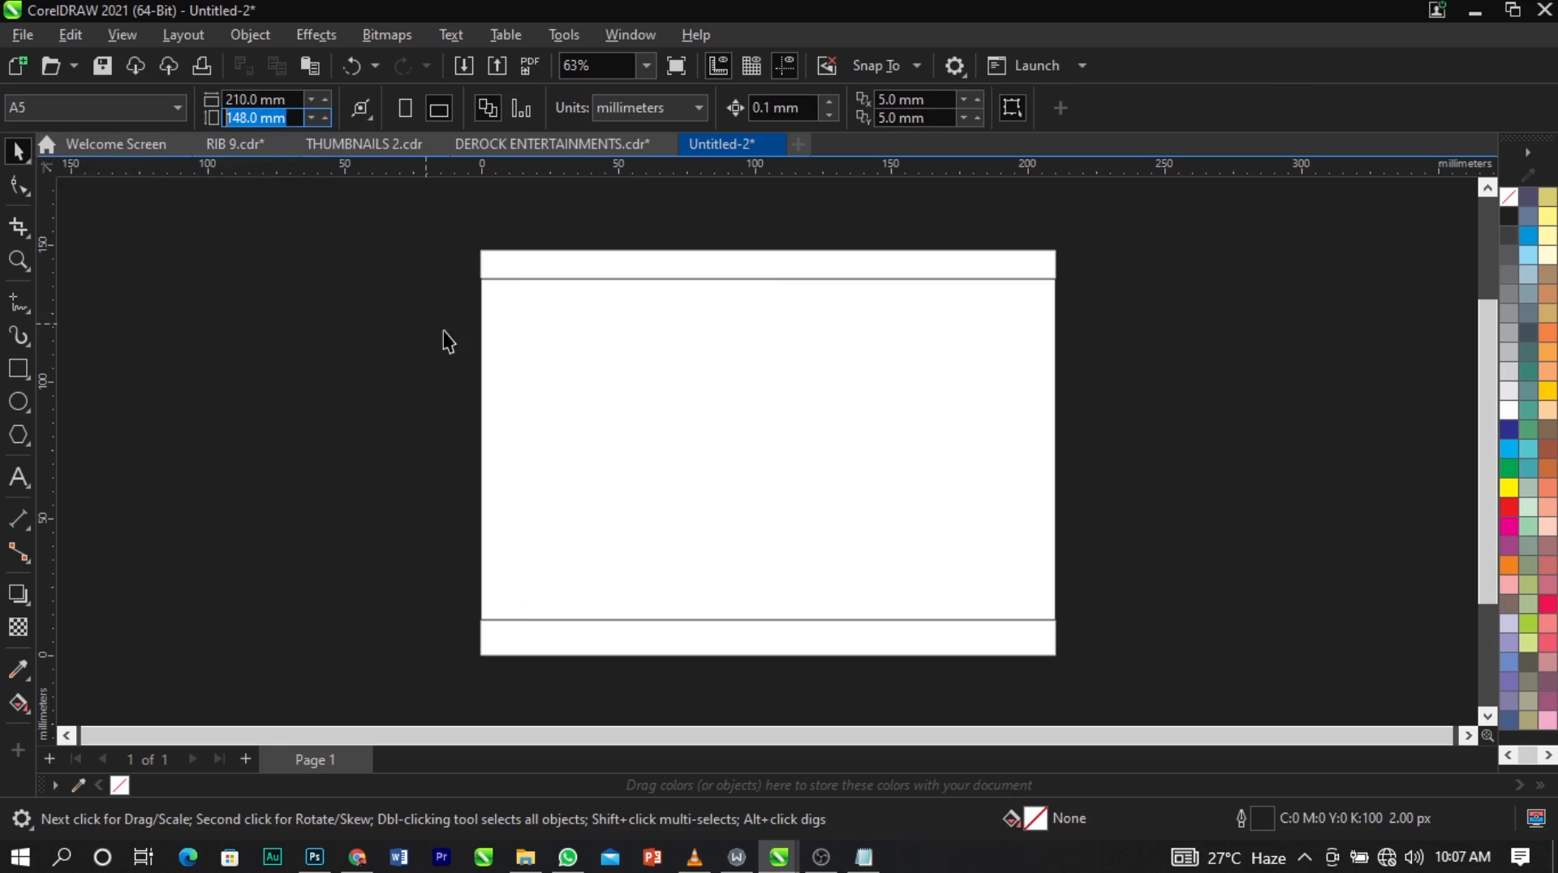
pyautogui.click(583, 386)
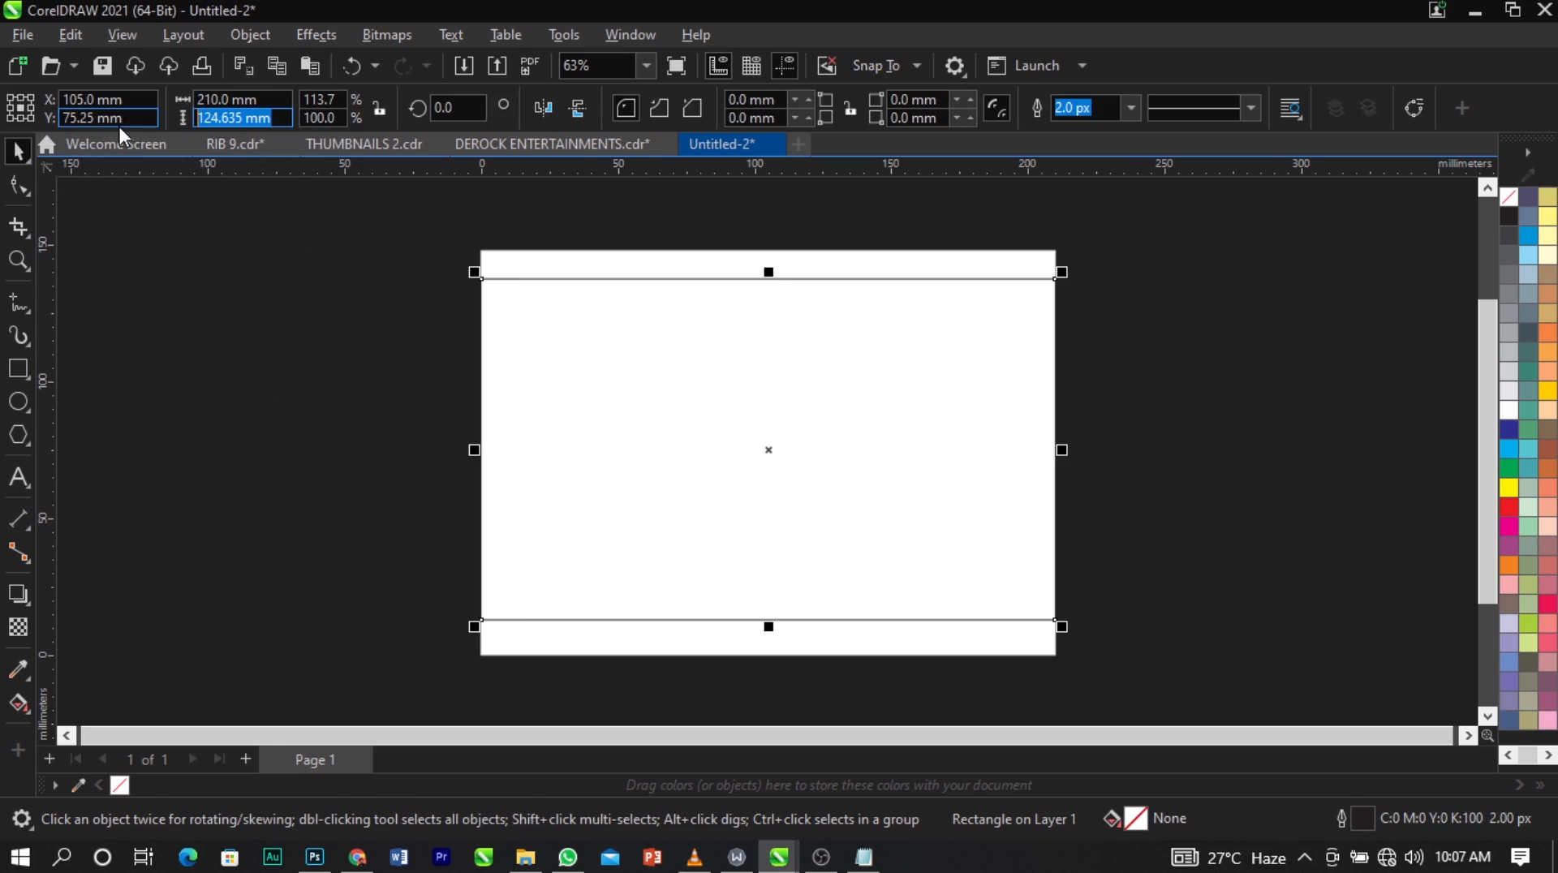
pyautogui.press('Return')
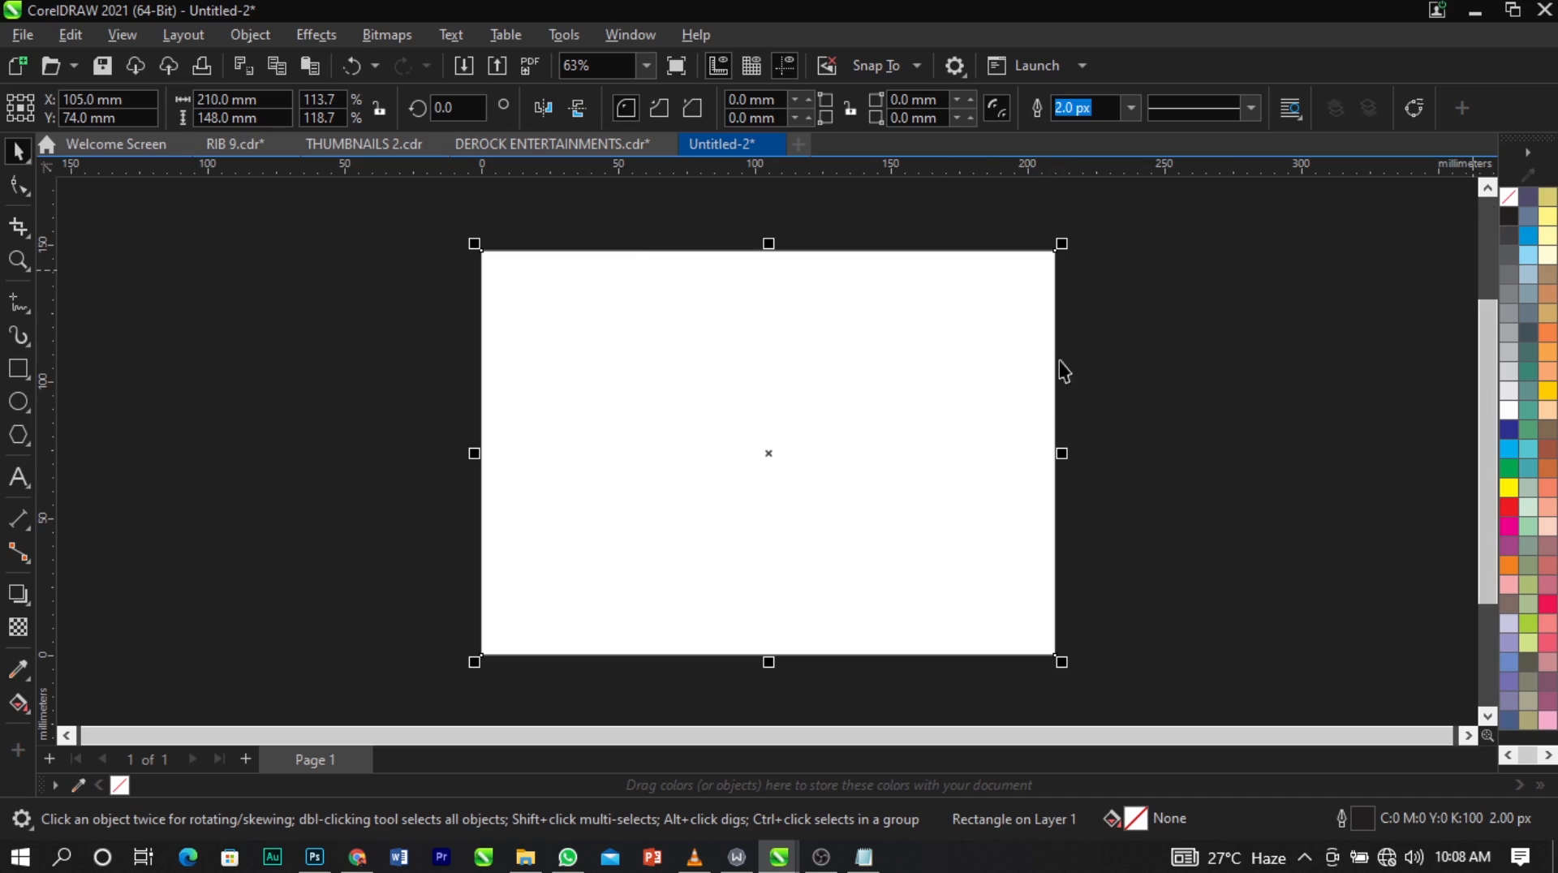
# Remove the outline from the page-sized rectangle, keeping it aligned with the page, and deselect it.
pyautogui.moveTo(1060, 368); pyautogui.dragTo(1059, 414)
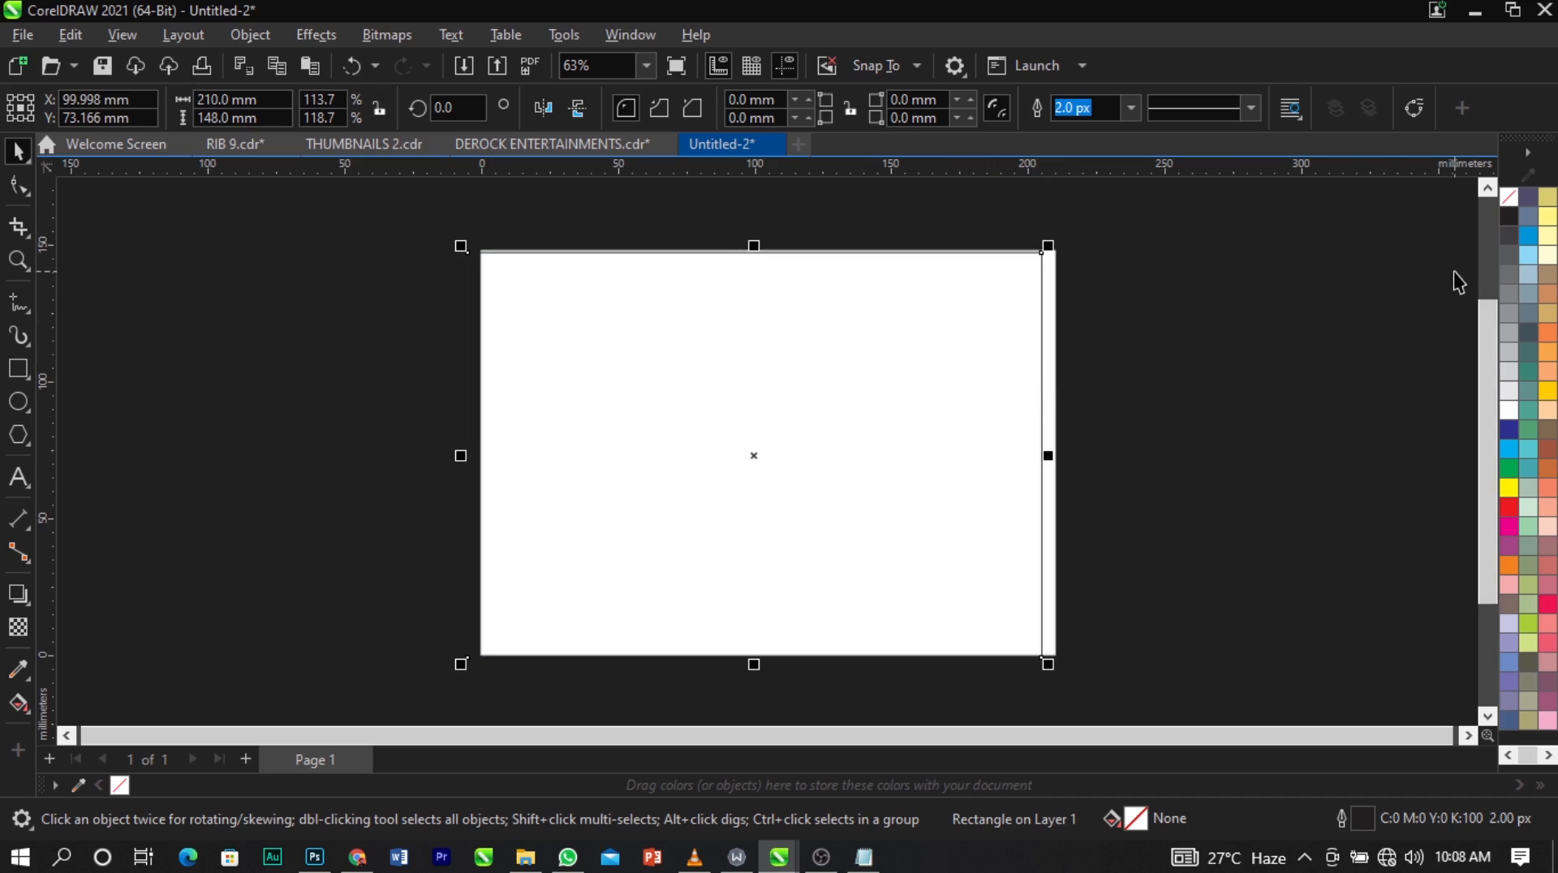
pyautogui.hotkey('ctrl', 'z')
pyautogui.rightClick(1508, 197)
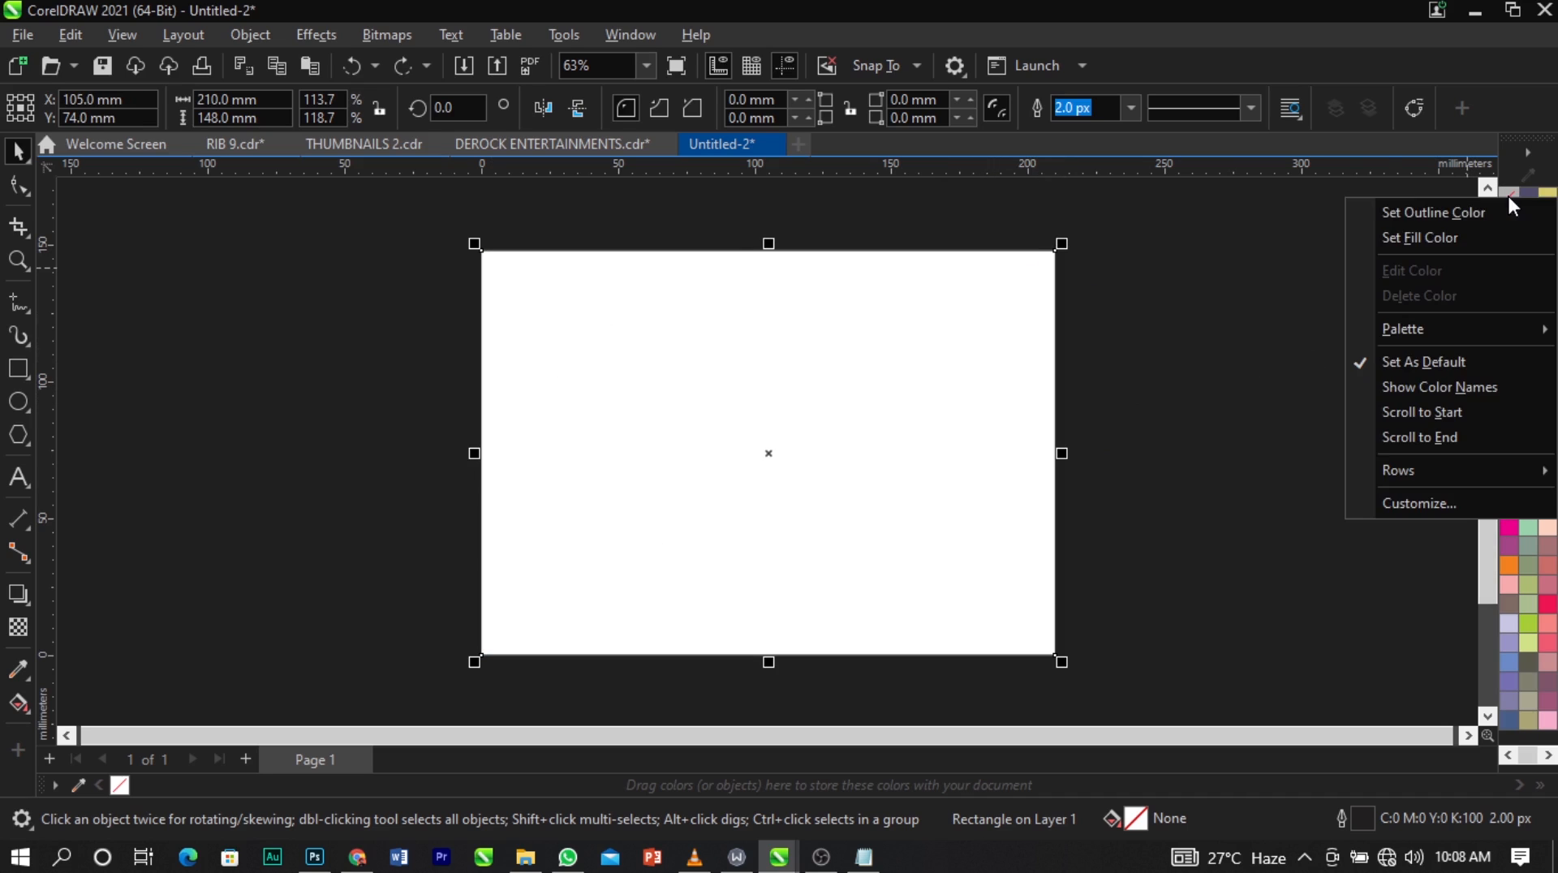
pyautogui.click(1484, 212)
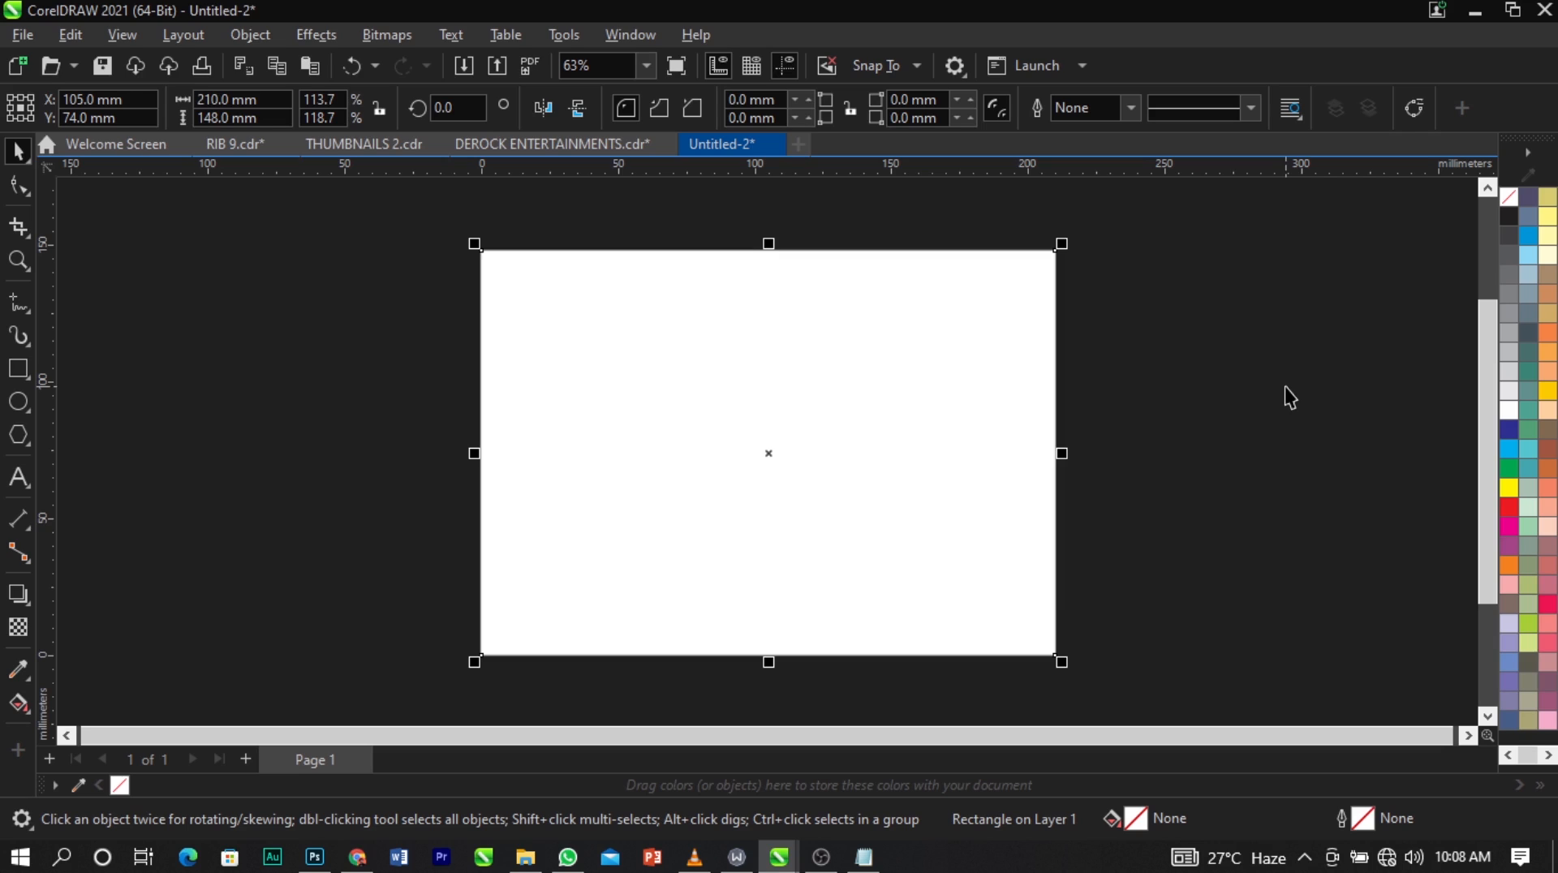
pyautogui.rightClick(1286, 397)
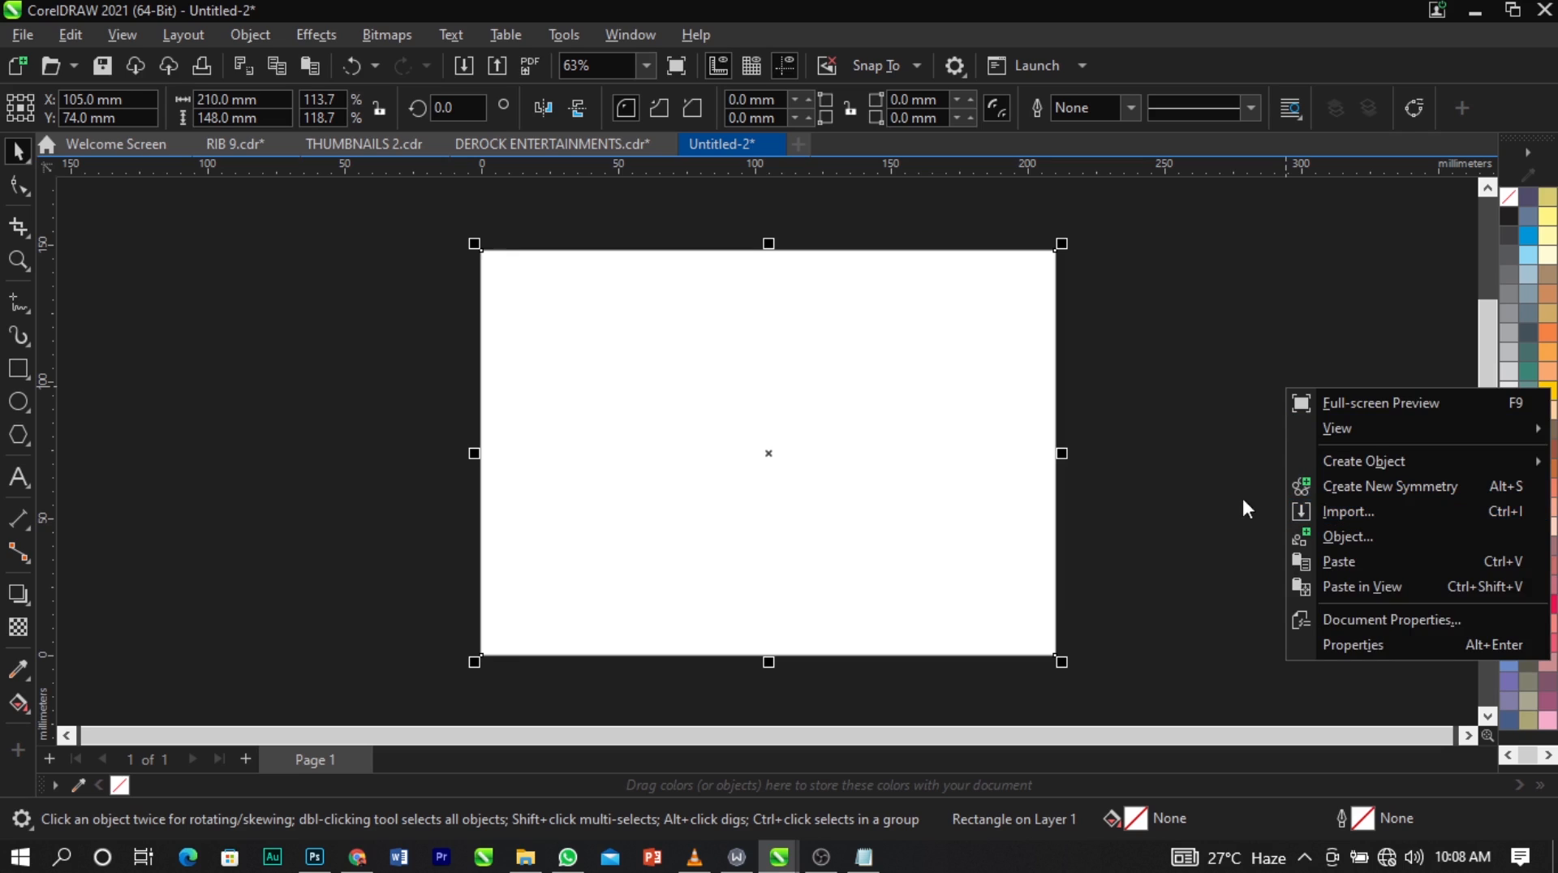
pyautogui.click(429, 506)
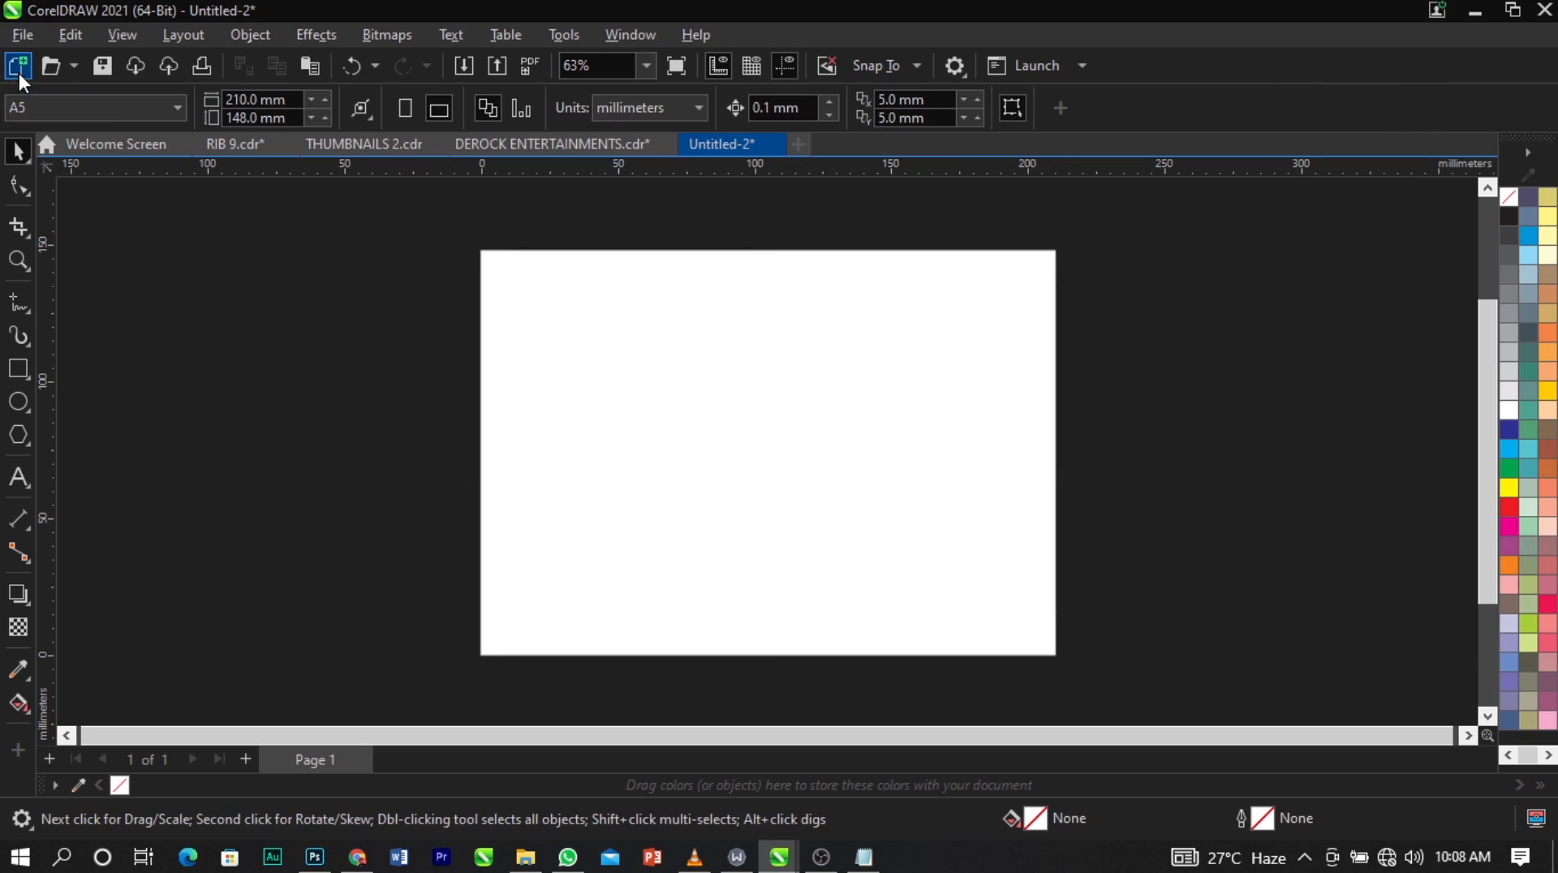
# Start importing files and open the RIB 9 folder inside Downloads > vidoes.
pyautogui.click(14, 31)
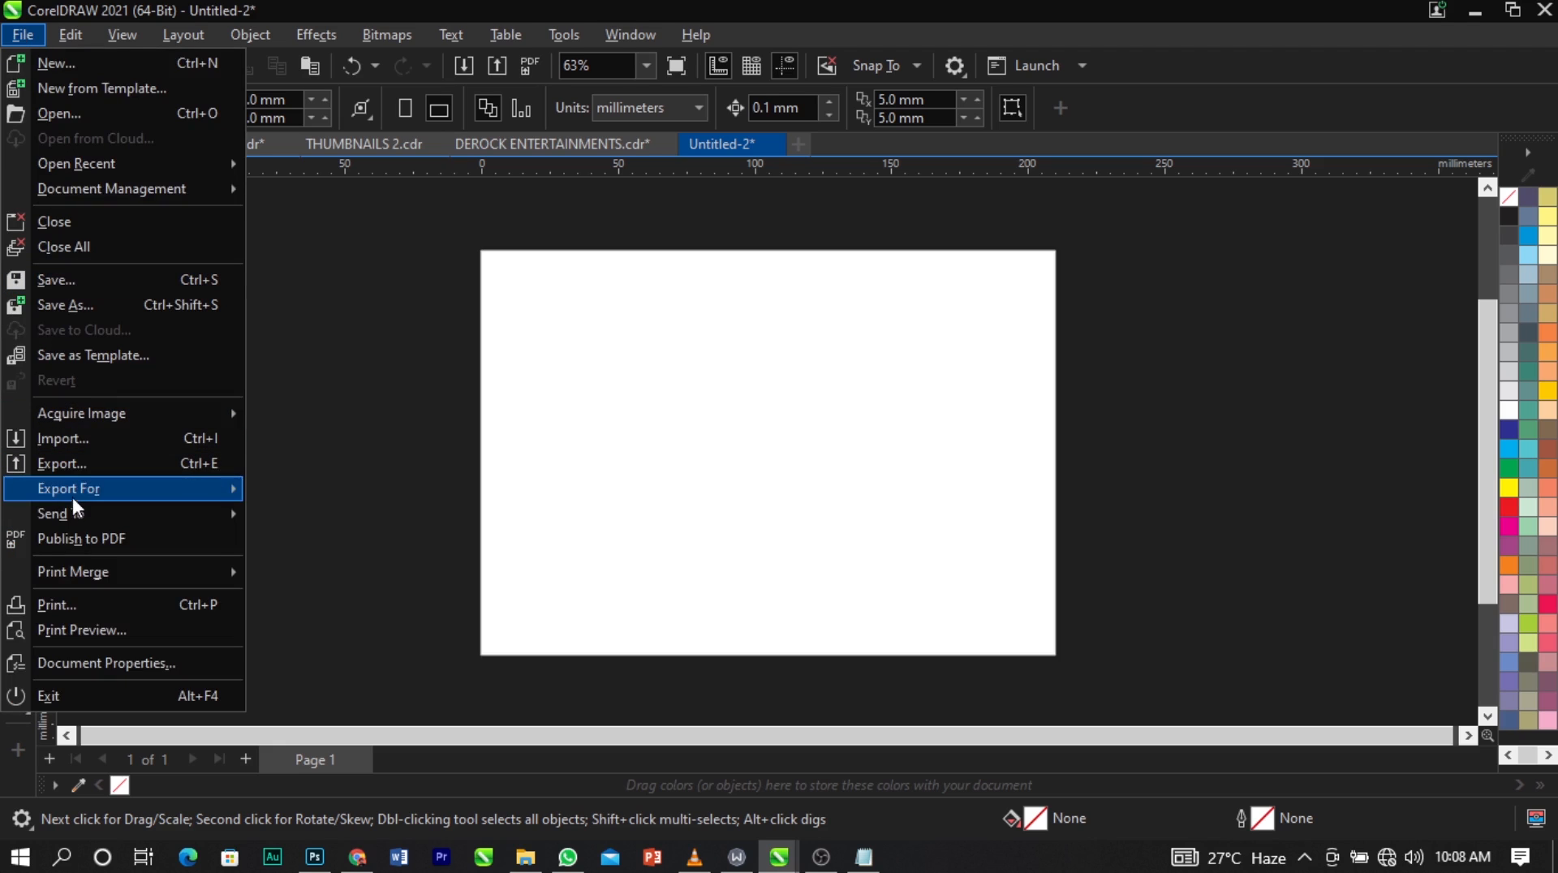
pyautogui.click(77, 441)
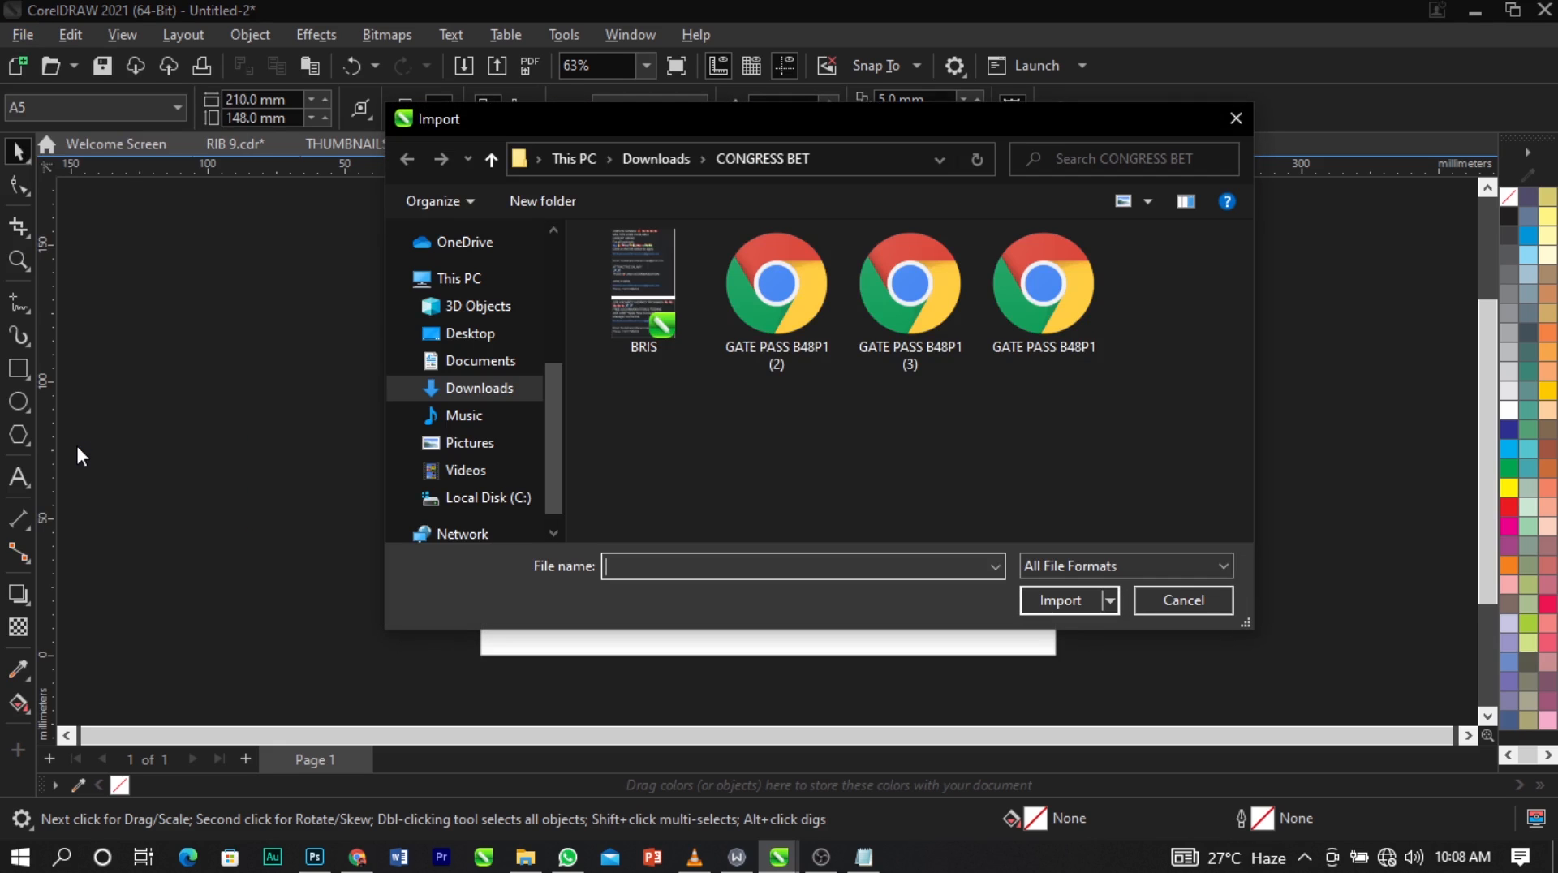
pyautogui.click(481, 388)
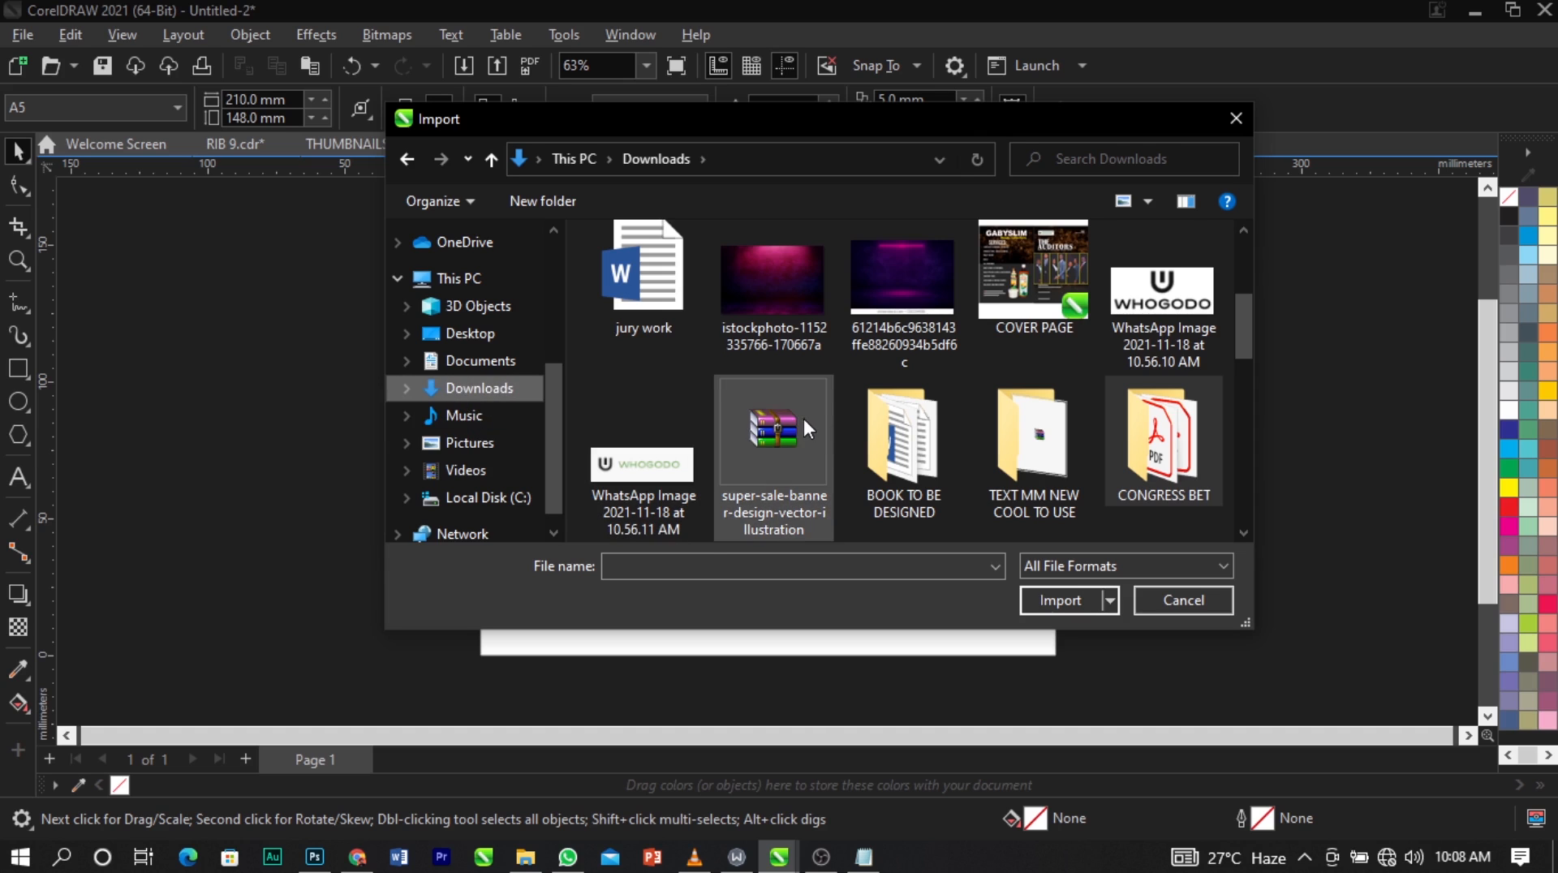
pyautogui.scroll(-1, 803, 419)
pyautogui.scroll(3, 802, 417)
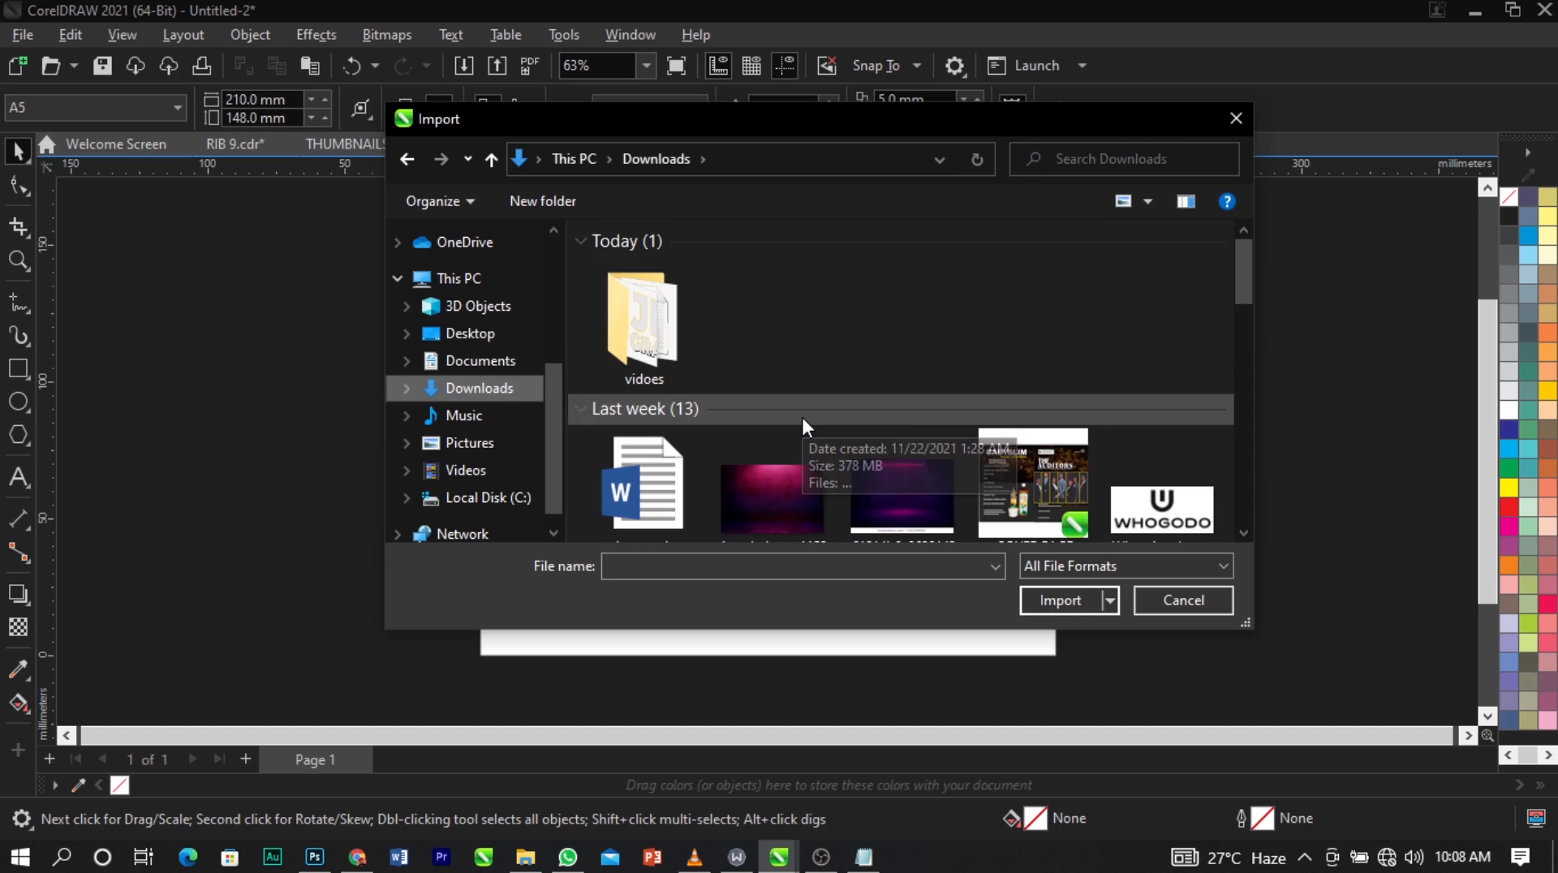
pyautogui.doubleClick(669, 362)
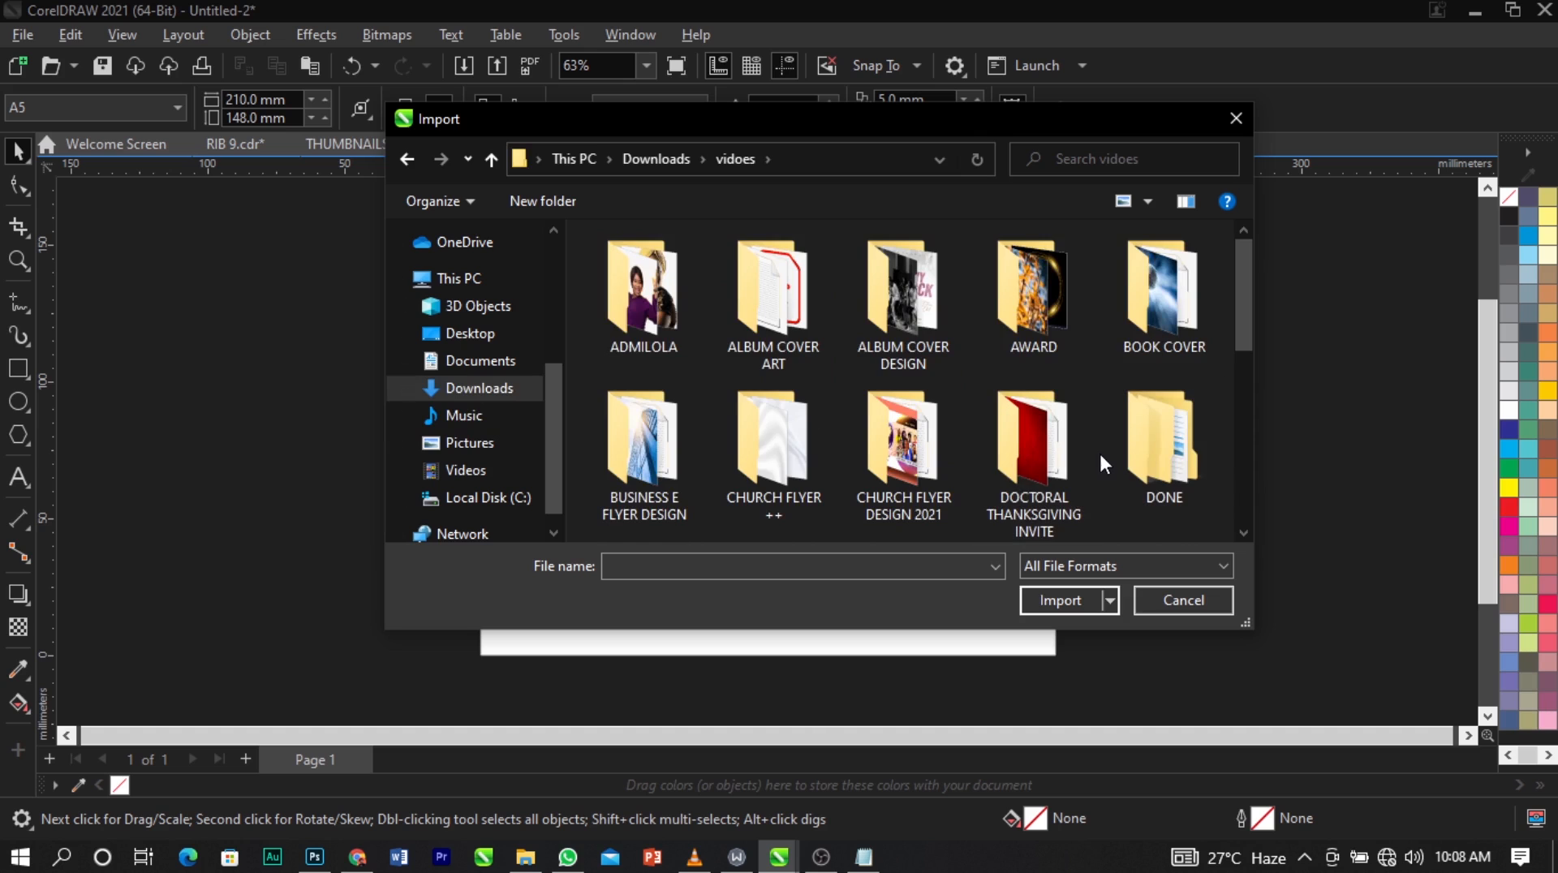
pyautogui.scroll(-2, 1099, 450)
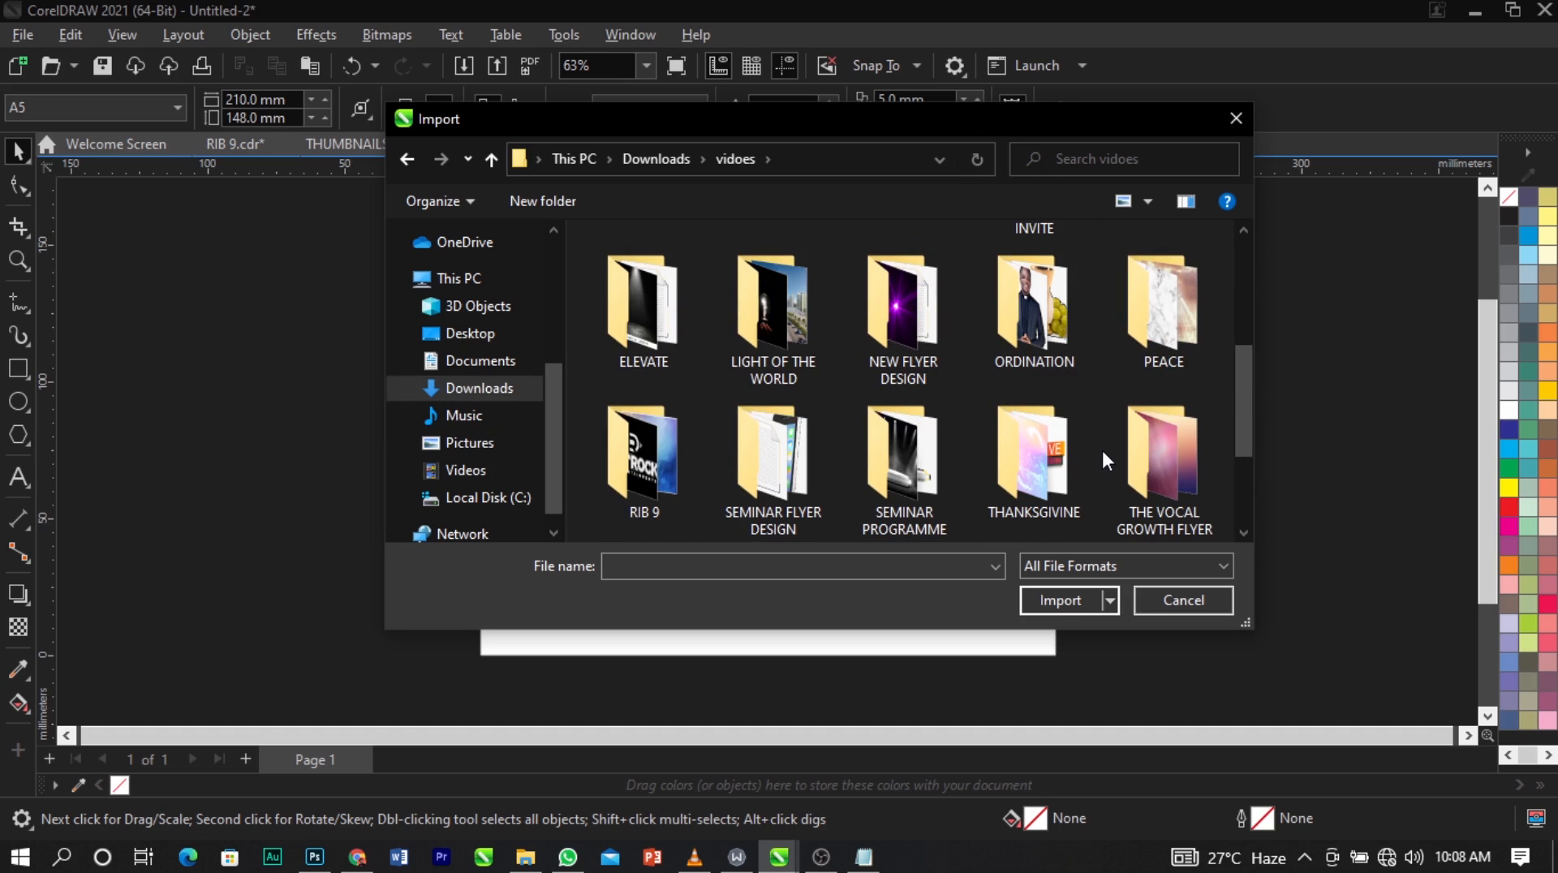
pyautogui.scroll(-1, 1102, 448)
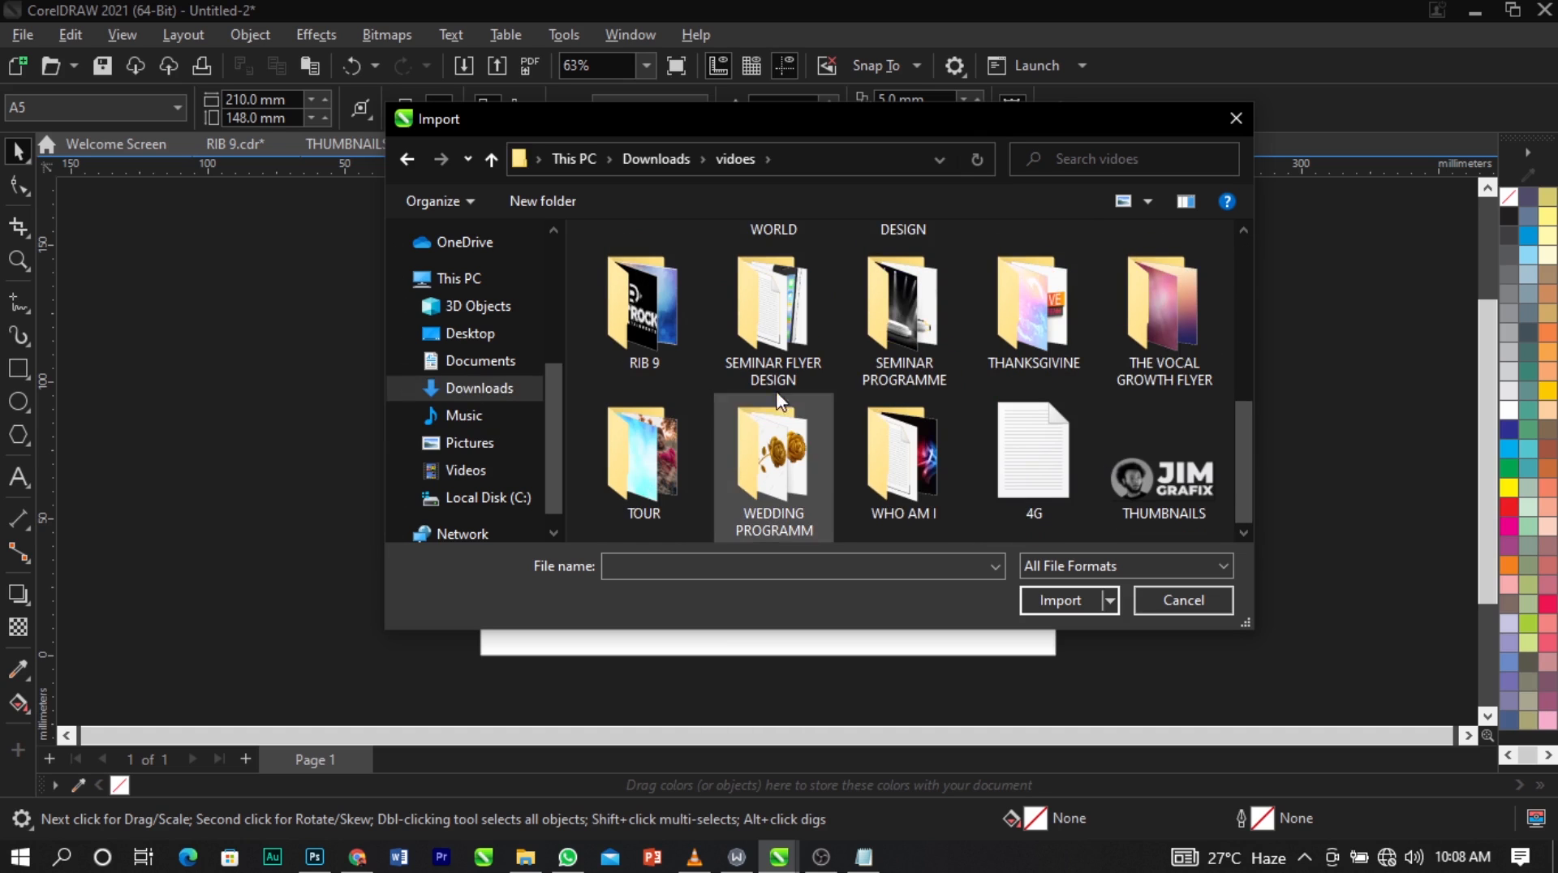
pyautogui.doubleClick(678, 347)
# Select the calendar icon, Caribbean-beach, DEROCK ENTERTAINMENTS, google-location-icon-16, maxresdefault and RIB logo files together for import.
pyautogui.scroll(-2, 773, 351)
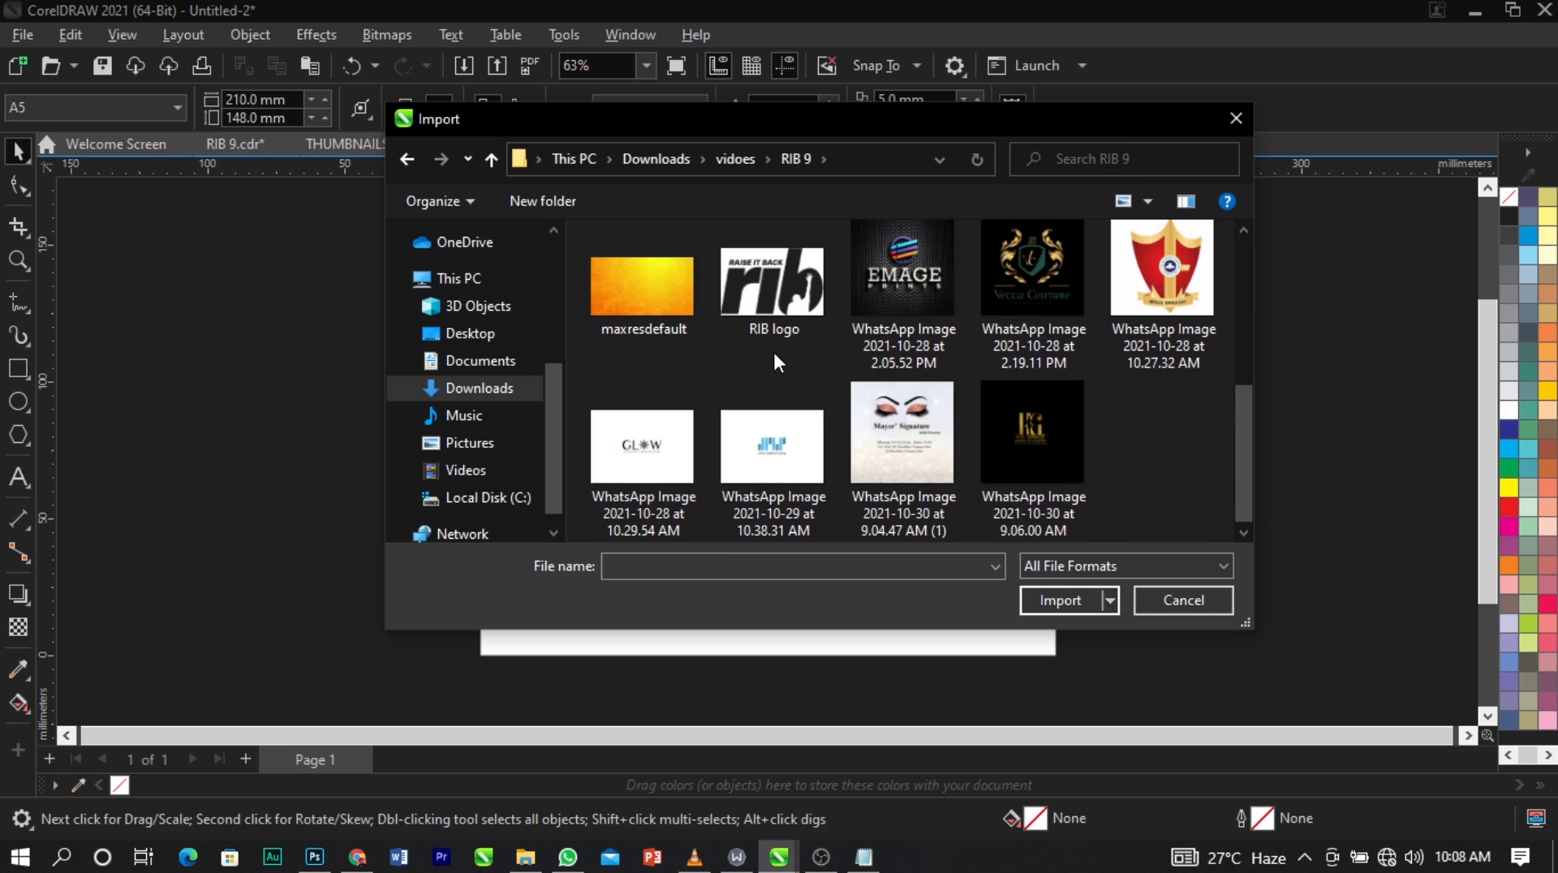
pyautogui.scroll(1, 773, 349)
pyautogui.click(821, 319)
pyautogui.keyDown('ctrl'); pyautogui.click(901, 312); pyautogui.keyUp('ctrl')
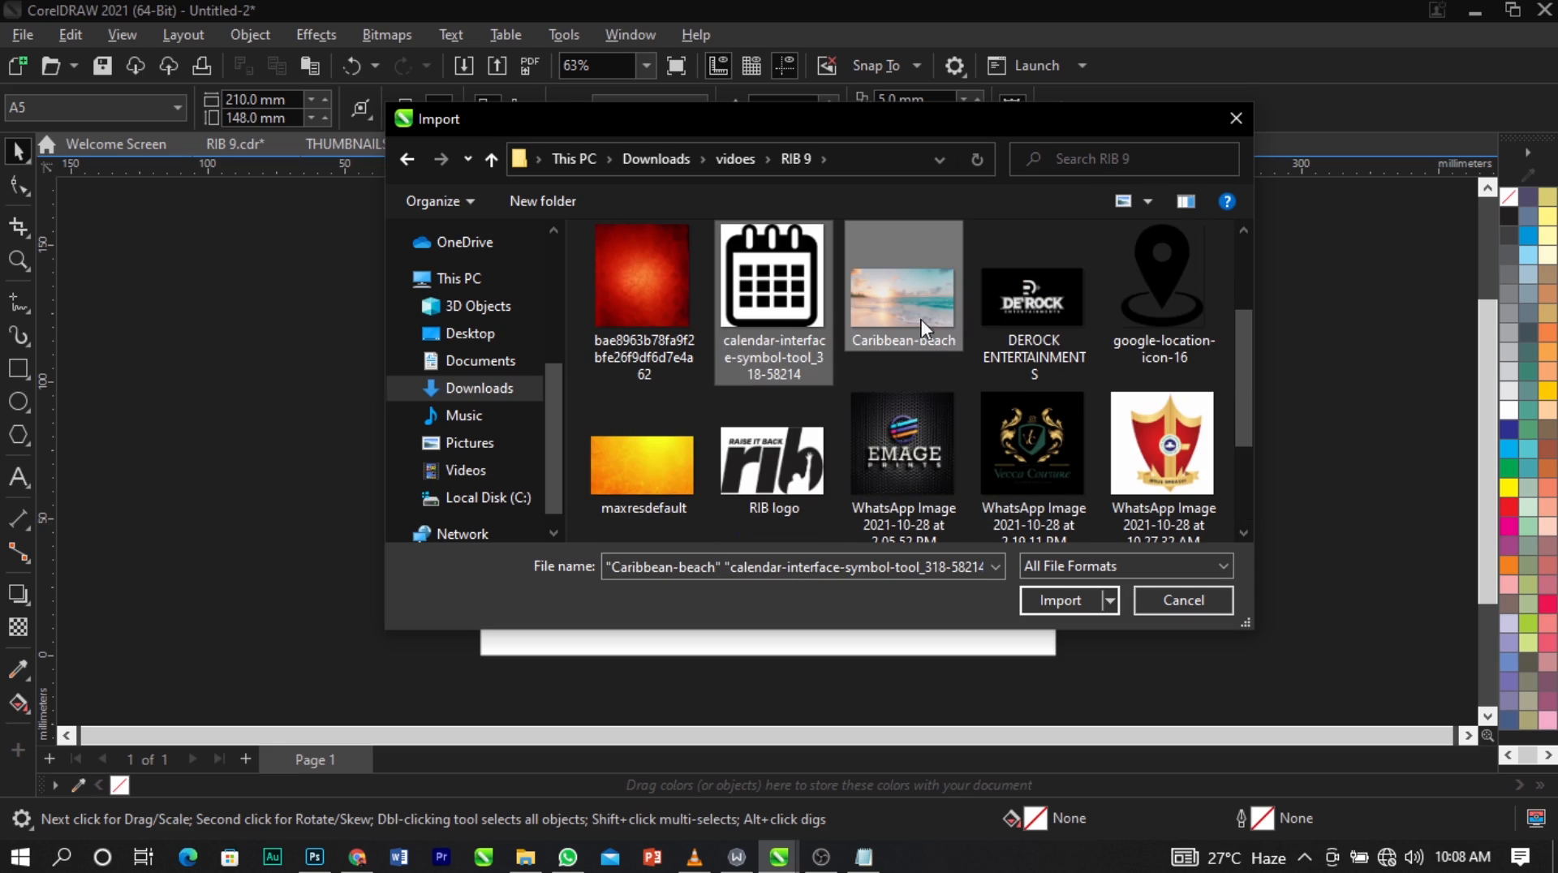
pyautogui.keyDown('ctrl'); pyautogui.click(1007, 309); pyautogui.keyUp('ctrl')
pyautogui.keyDown('ctrl'); pyautogui.click(1162, 293); pyautogui.keyUp('ctrl')
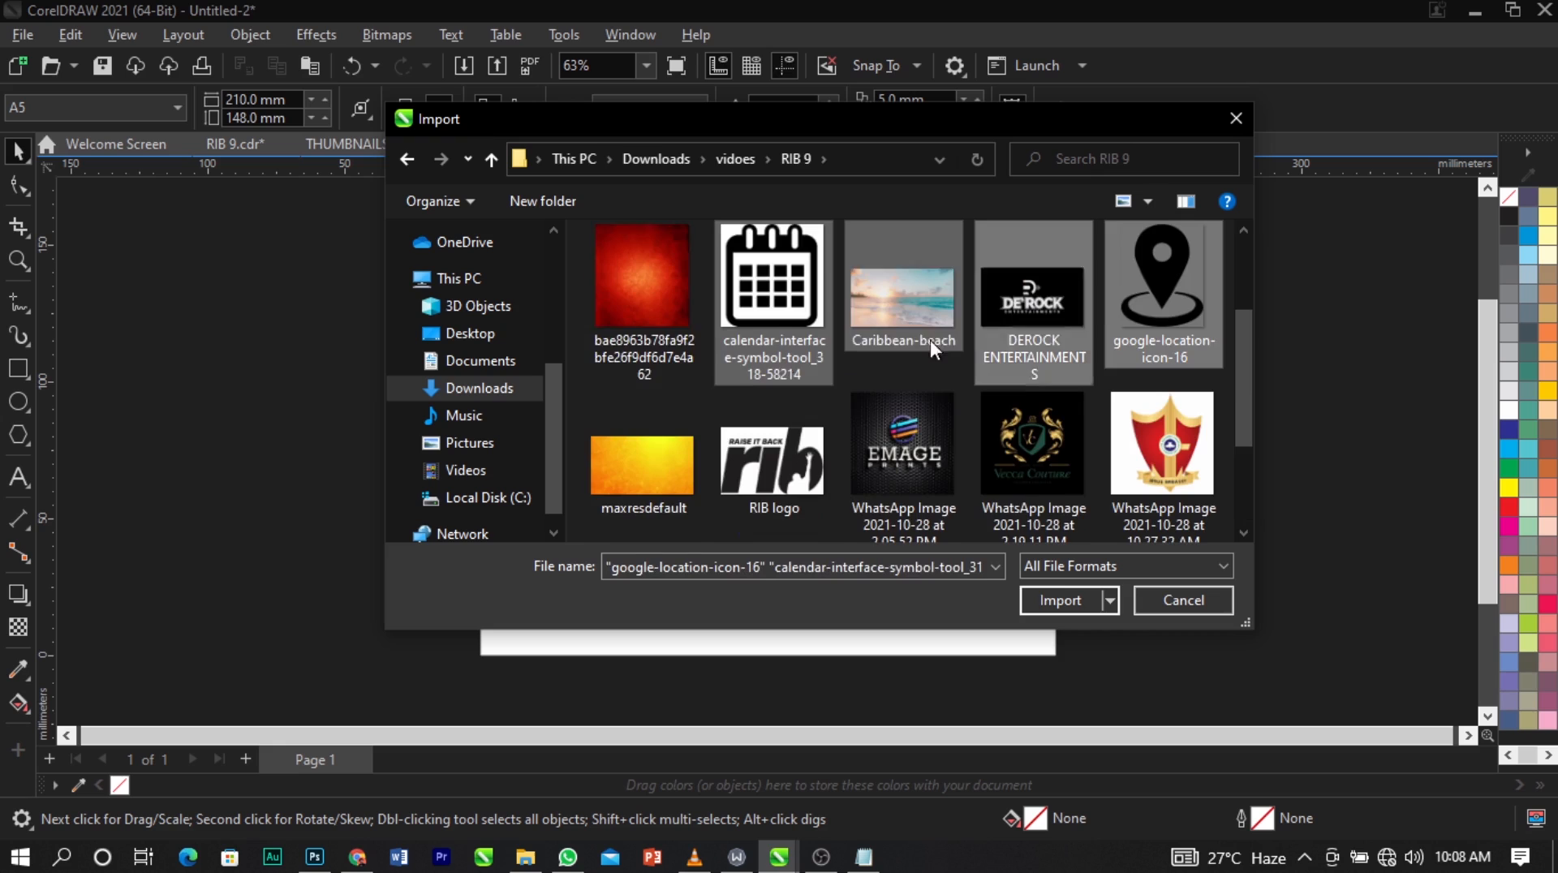
pyautogui.keyDown('ctrl'); pyautogui.click(637, 463); pyautogui.keyUp('ctrl')
pyautogui.keyDown('ctrl'); pyautogui.click(771, 451); pyautogui.keyUp('ctrl')
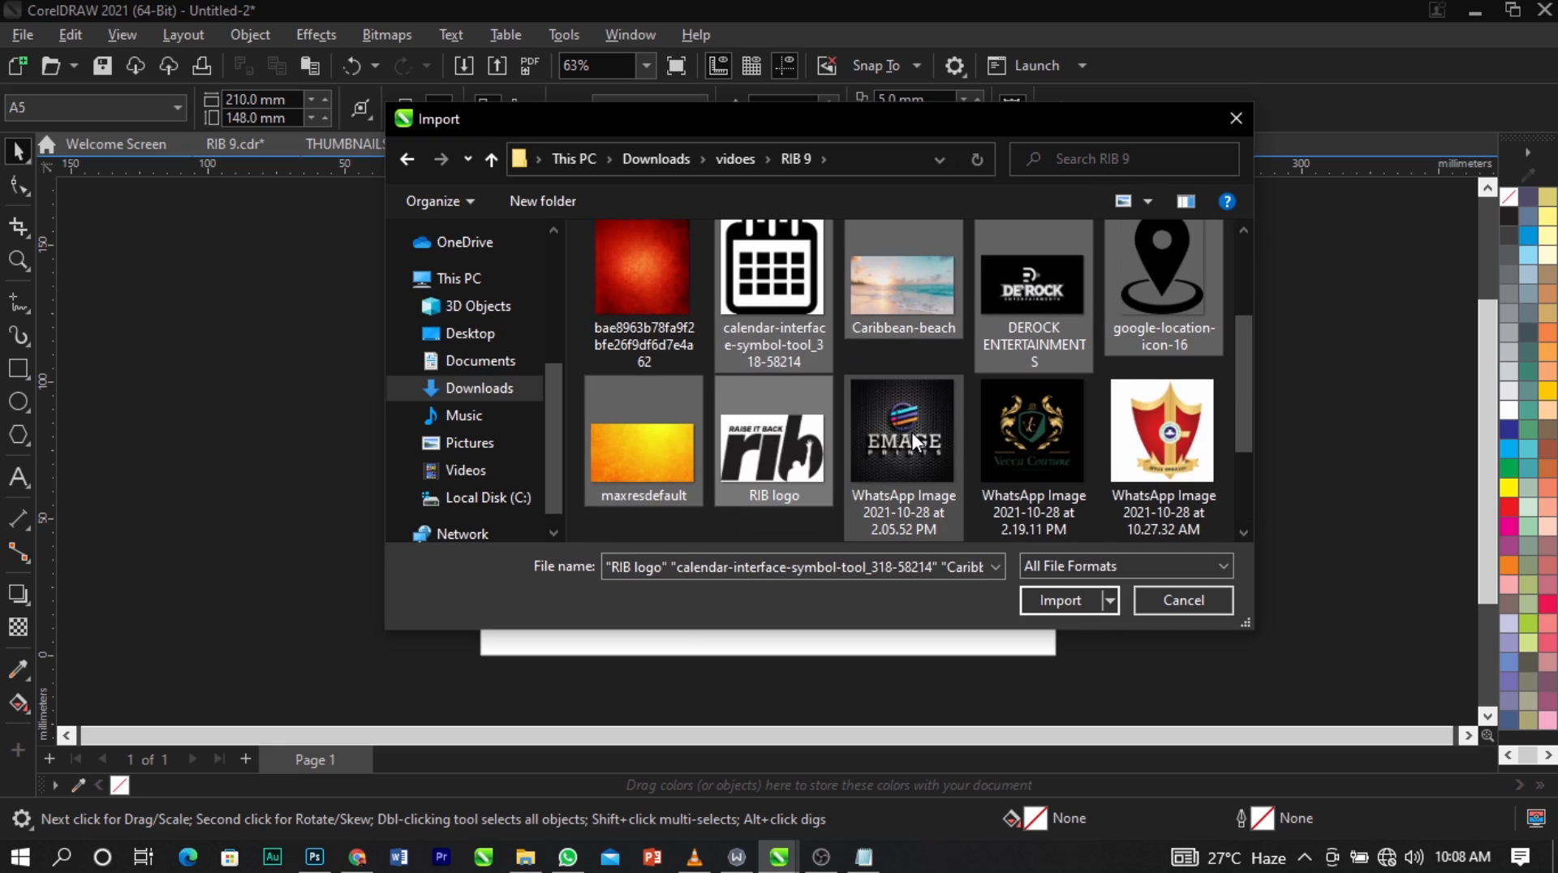
# Add all the WhatsApp Image logo files dated 2021-10-28 to 2021-10-30 to the import selection.
pyautogui.keyDown('ctrl'); pyautogui.click(888, 430); pyautogui.keyUp('ctrl')
pyautogui.keyDown('ctrl'); pyautogui.click(997, 426); pyautogui.keyUp('ctrl')
pyautogui.keyDown('ctrl'); pyautogui.click(1116, 446); pyautogui.keyUp('ctrl')
pyautogui.scroll(-2, 1055, 438)
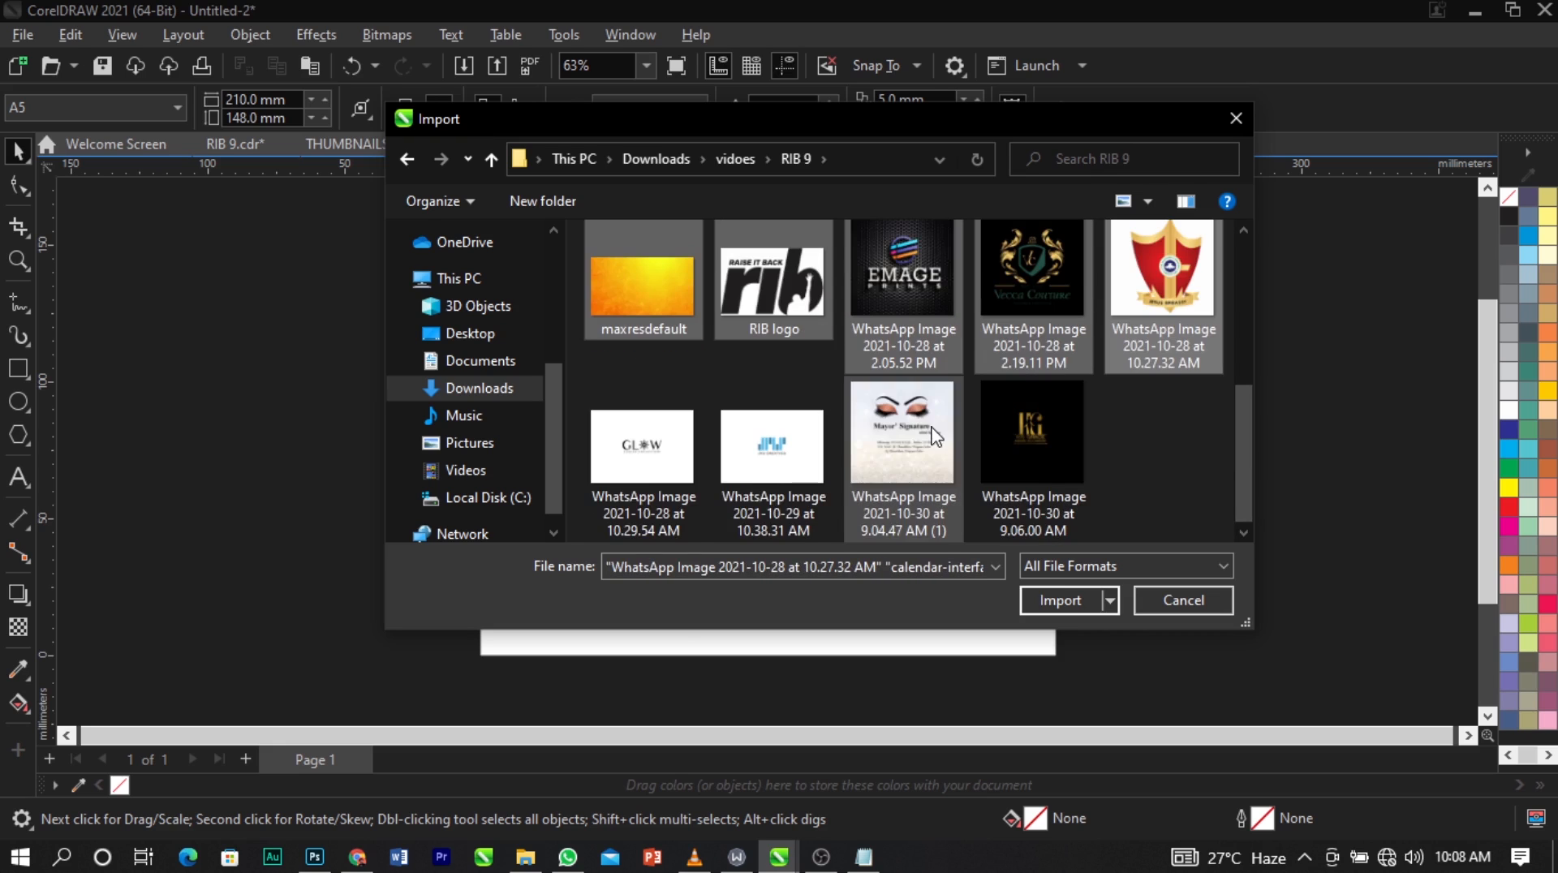
pyautogui.keyDown('ctrl'); pyautogui.click(680, 454); pyautogui.keyUp('ctrl')
pyautogui.keyDown('ctrl'); pyautogui.click(771, 454); pyautogui.keyUp('ctrl')
pyautogui.keyDown('ctrl'); pyautogui.click(901, 442); pyautogui.keyUp('ctrl')
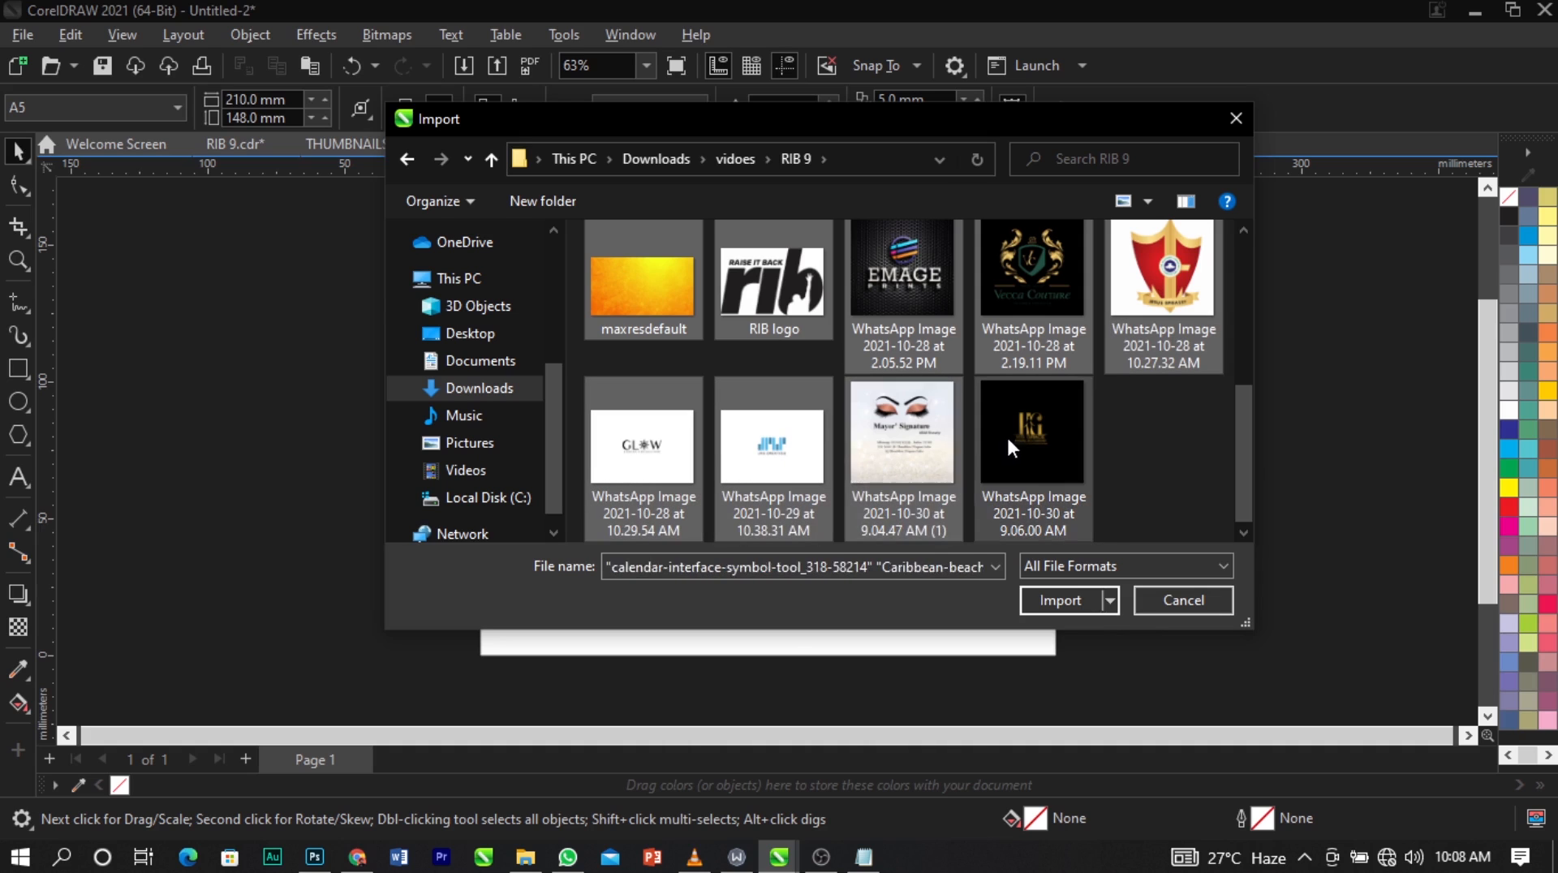
pyautogui.keyDown('ctrl'); pyautogui.click(1011, 435); pyautogui.keyUp('ctrl')
# Add the red texture, abstract-background-free-photo-1080x720, 7360, Agittal logo flat blacksized and BACKGROUND to the selection and import all the selected files.
pyautogui.scroll(4, 916, 434)
pyautogui.keyDown('ctrl'); pyautogui.click(662, 443); pyautogui.keyUp('ctrl')
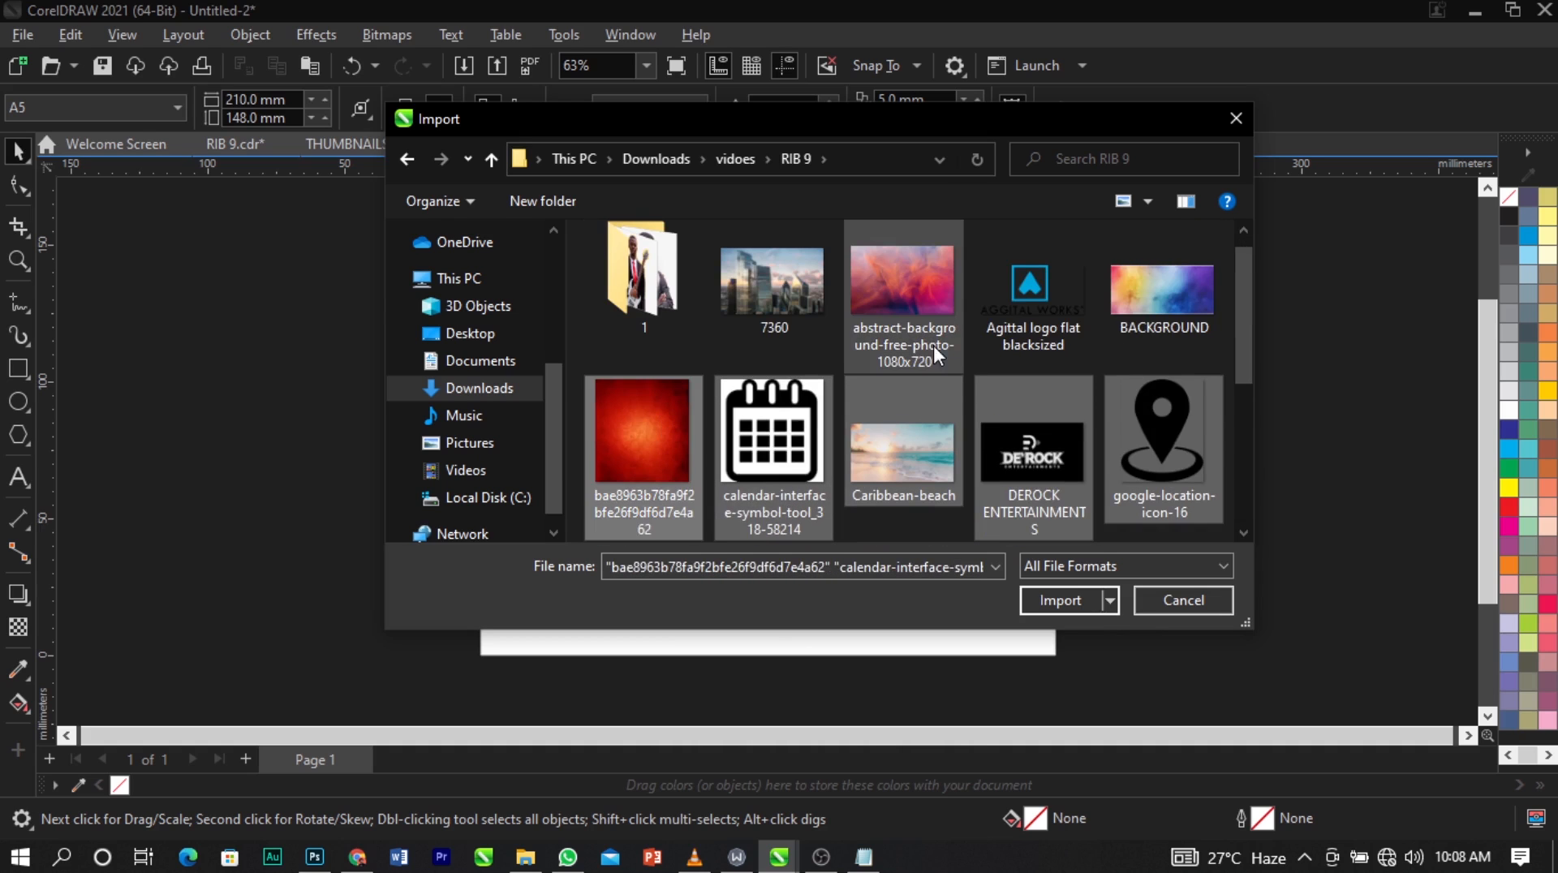
pyautogui.keyDown('ctrl'); pyautogui.click(933, 346); pyautogui.keyUp('ctrl')
pyautogui.keyDown('ctrl'); pyautogui.click(810, 318); pyautogui.keyUp('ctrl')
pyautogui.keyDown('ctrl'); pyautogui.click(1043, 325); pyautogui.keyUp('ctrl')
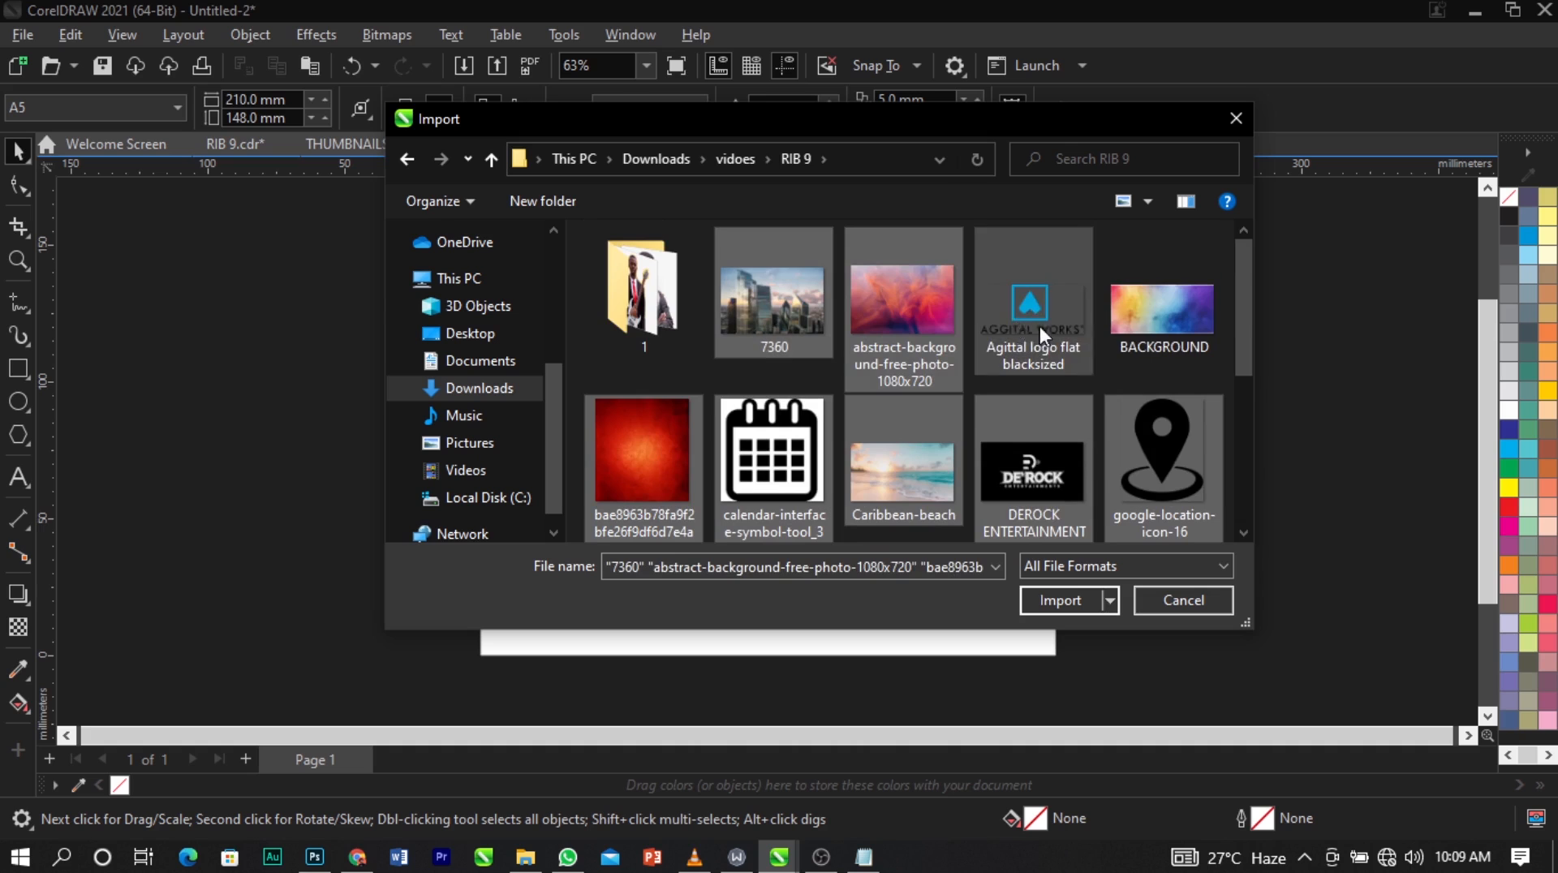
pyautogui.keyDown('ctrl'); pyautogui.click(1129, 321); pyautogui.keyUp('ctrl')
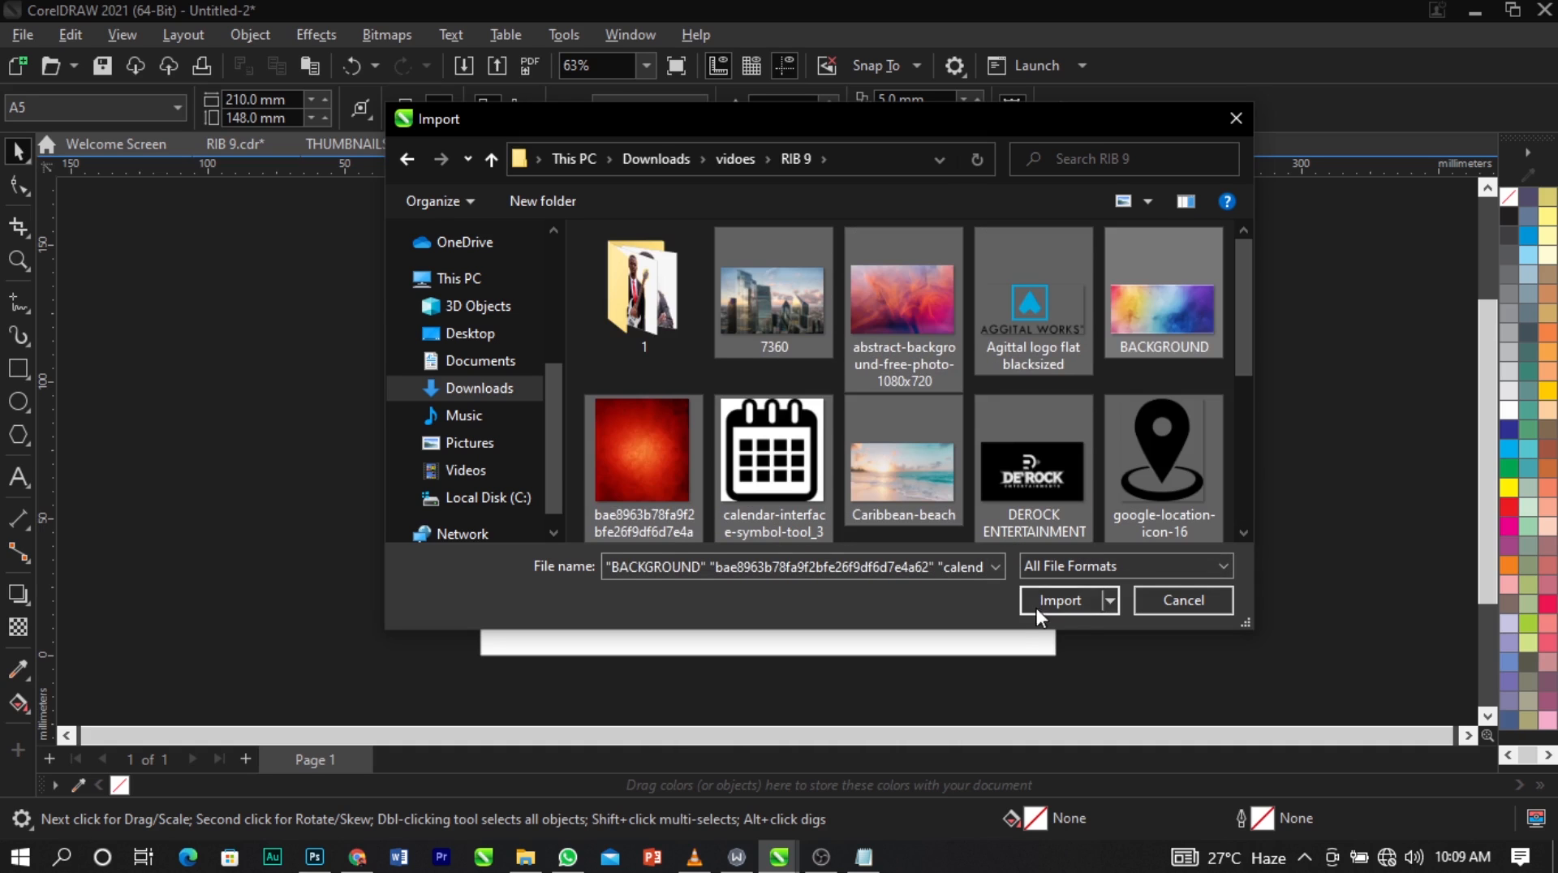
pyautogui.click(1068, 602)
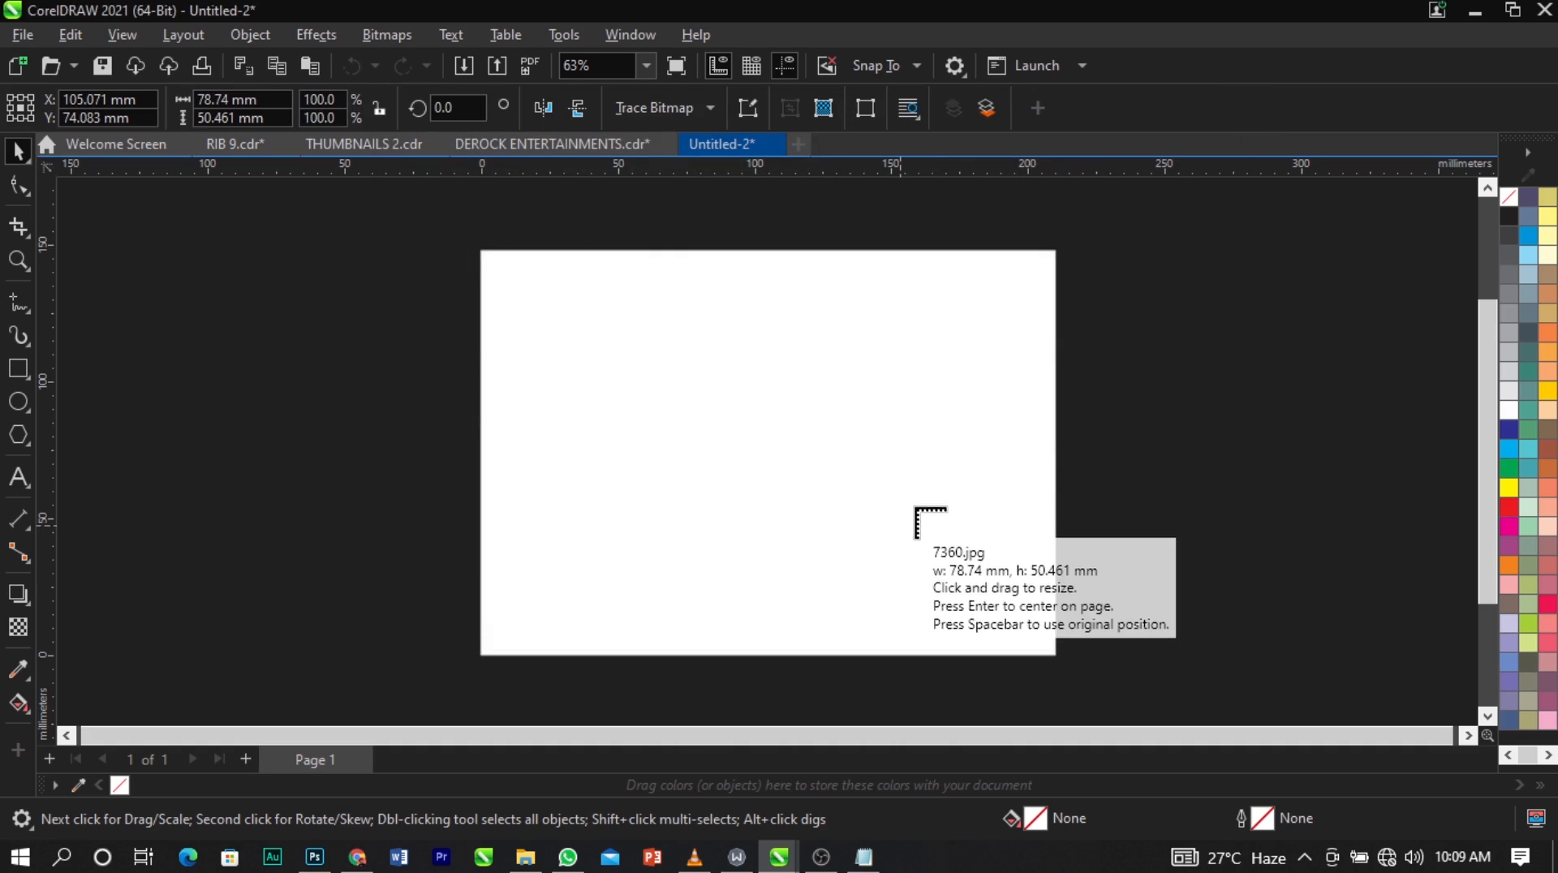
# Place the 7360, abstract background, Agittal logo, BACKGROUND, red texture and calendar icon images at reduced size in the area left of the page.
pyautogui.moveTo(139, 308); pyautogui.dragTo(299, 485)
pyautogui.moveTo(186, 419); pyautogui.dragTo(389, 554)
pyautogui.moveTo(228, 375); pyautogui.dragTo(445, 556)
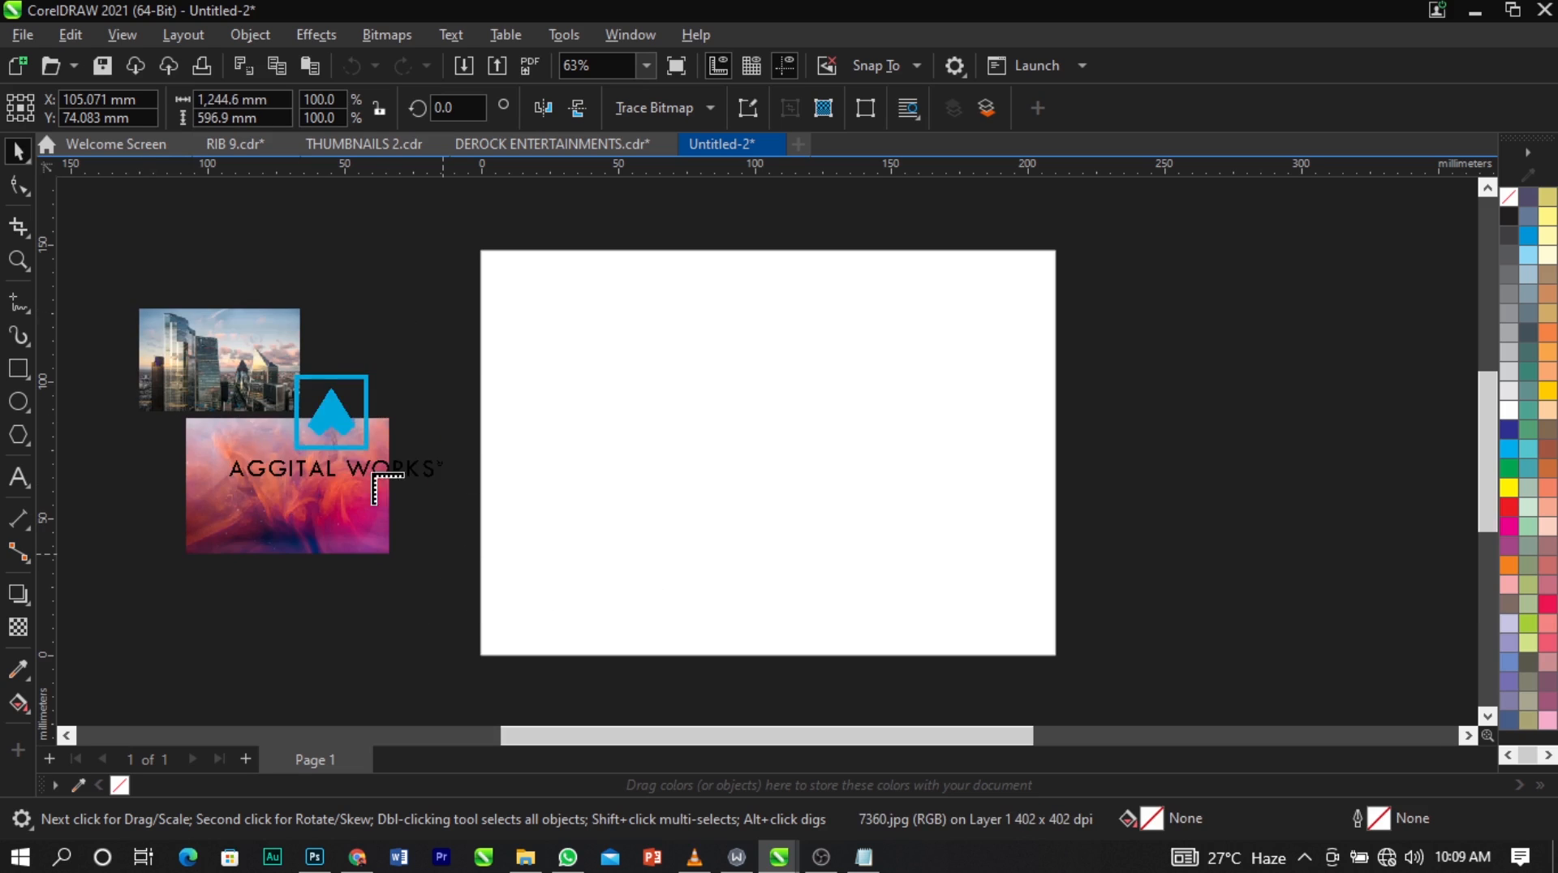
pyautogui.moveTo(226, 361); pyautogui.dragTo(428, 473)
pyautogui.moveTo(359, 369); pyautogui.dragTo(432, 421)
# Place the remaining imports, from Caribbean-beach through the location icon and maxresdefault to the WhatsApp logos, centred on the page at original size.
pyautogui.press('Return')
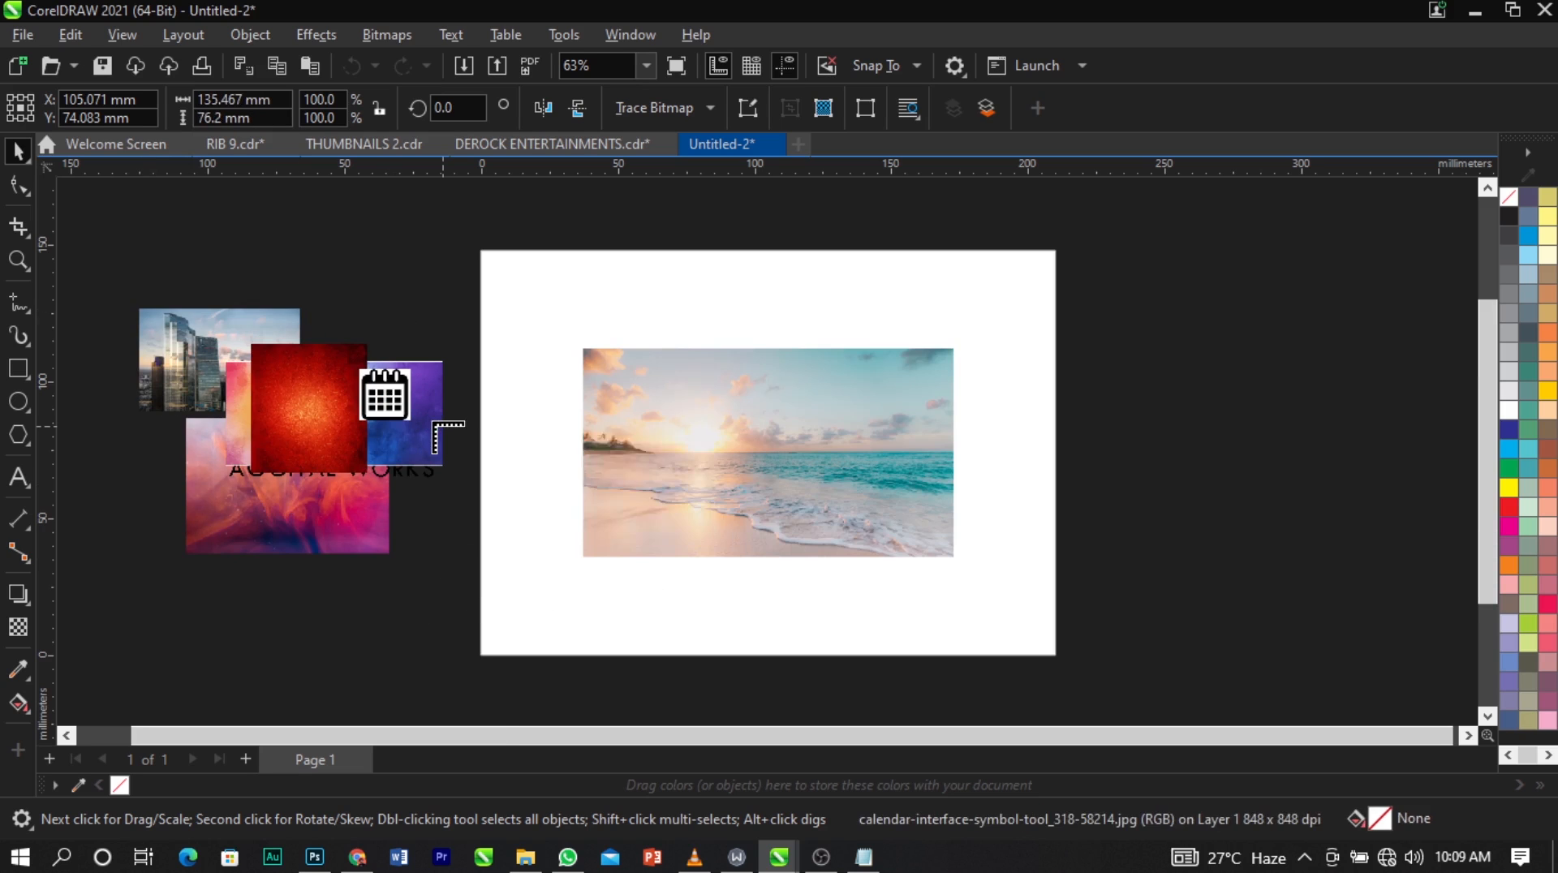
pyautogui.press('Return')
pyautogui.press('Return')
pyautogui.press('Return')
pyautogui.press('Return')
pyautogui.press('Return')
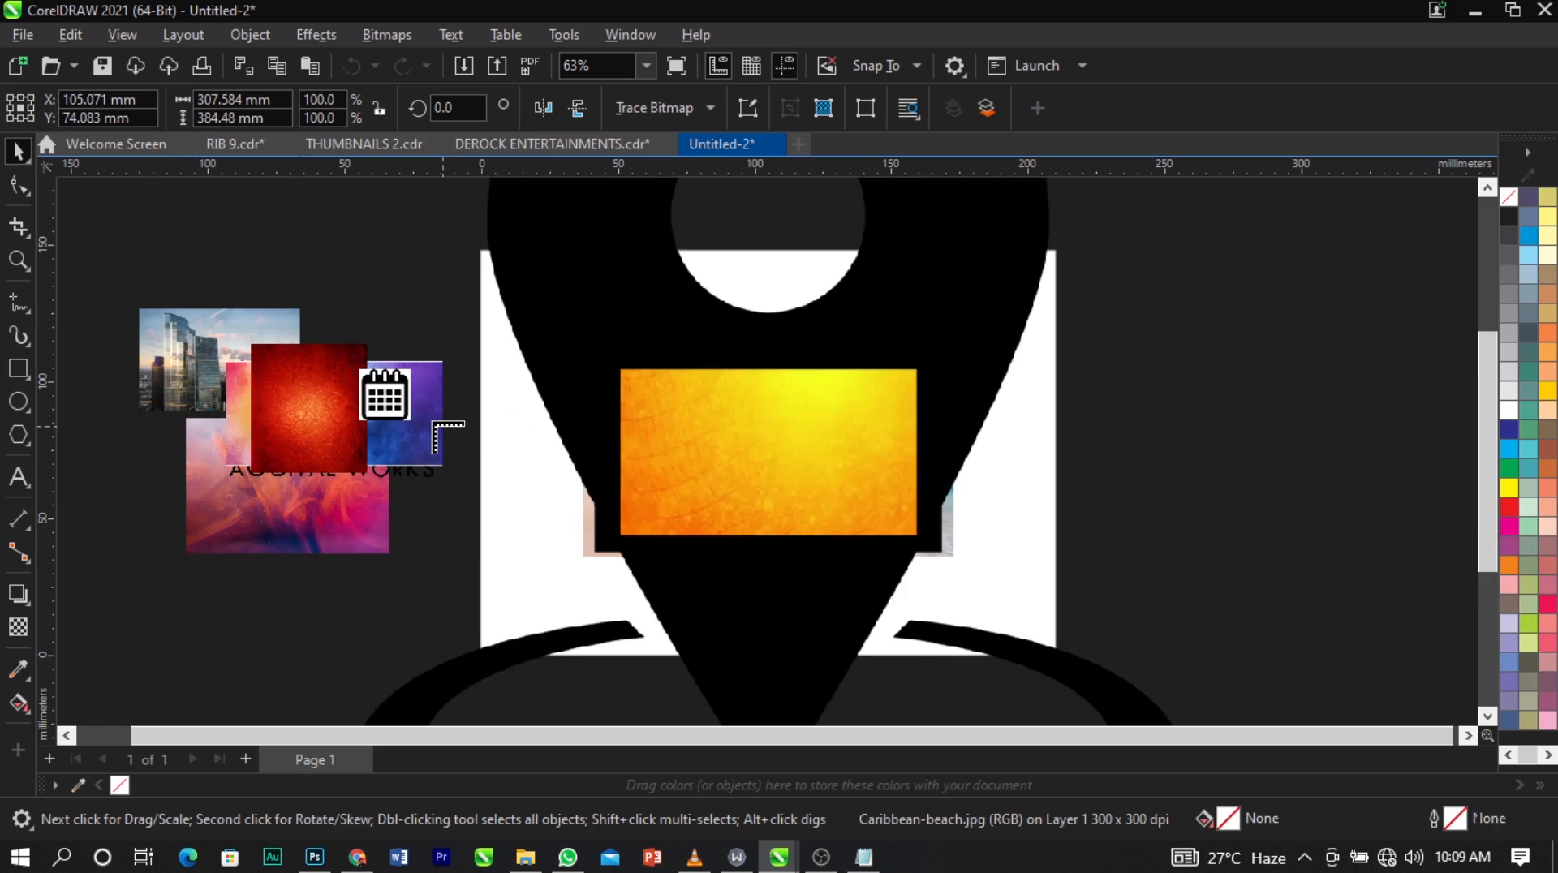
pyautogui.press('Return')
pyautogui.press('Return')
pyautogui.press('Return')
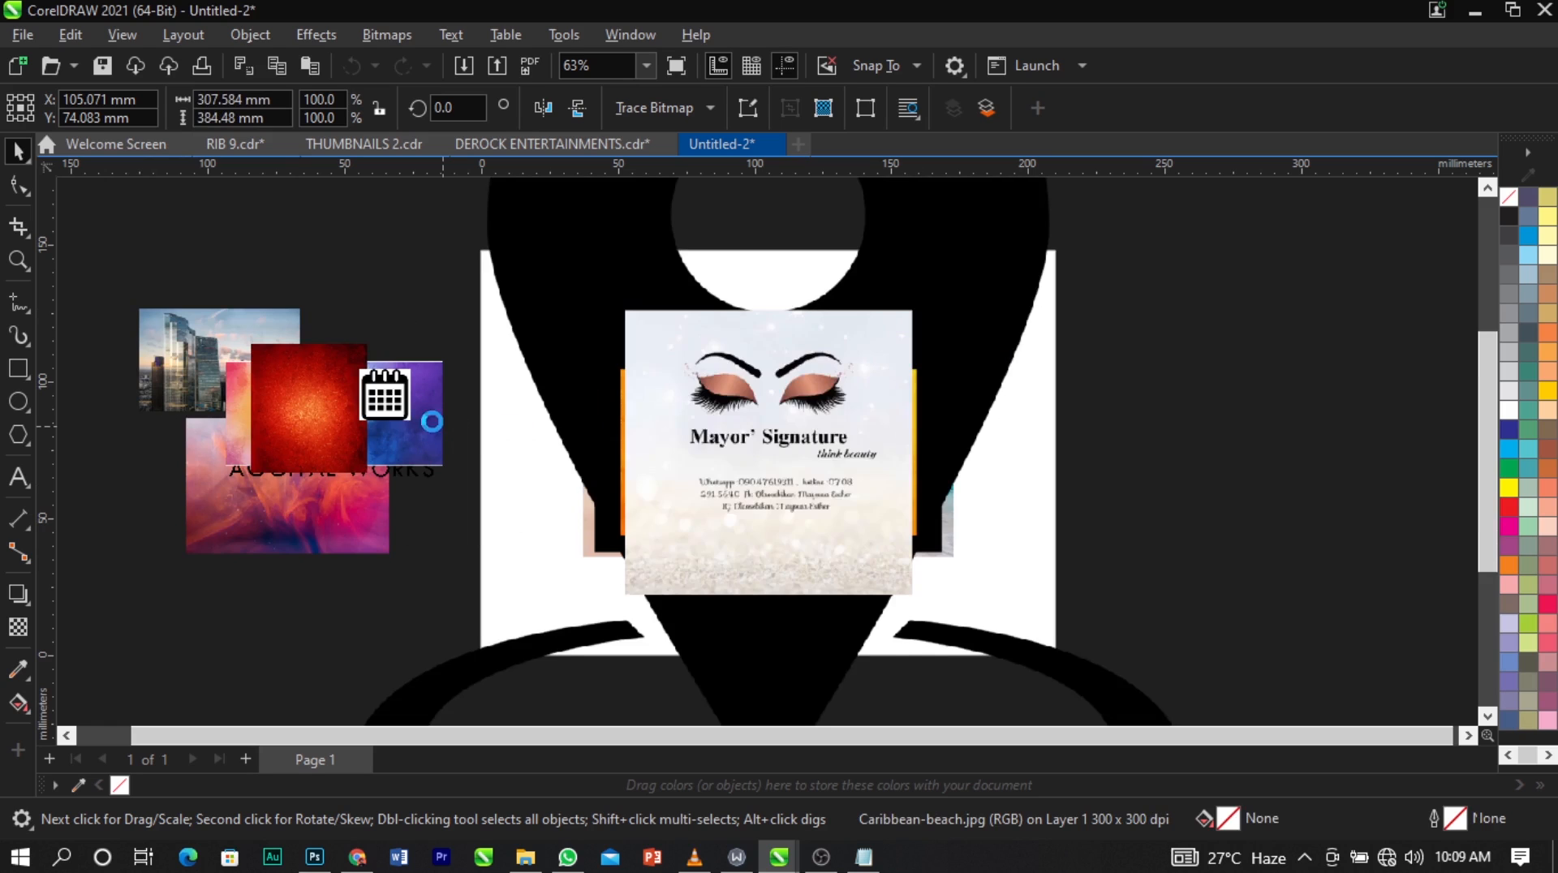
# Move the gold-on-black, Mayor' Signature and blue-on-white logos left of the page, and shrink the location pin there to about 40 × 50 mm.
pyautogui.scroll(-1, 510, 409)
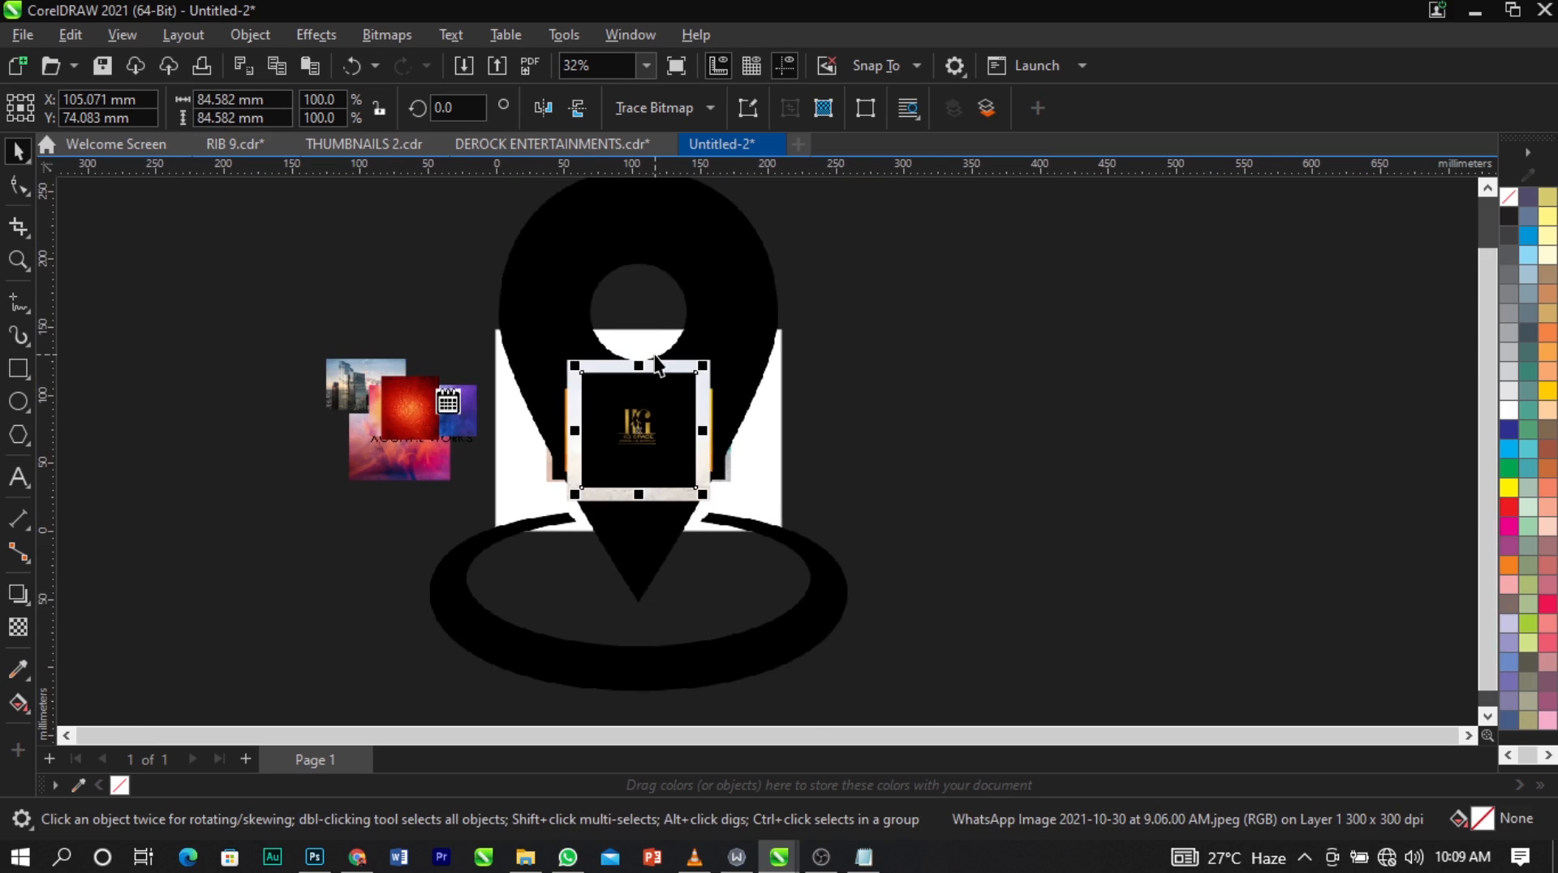
pyautogui.moveTo(677, 432); pyautogui.dragTo(370, 417)
pyautogui.moveTo(693, 367); pyautogui.dragTo(441, 427)
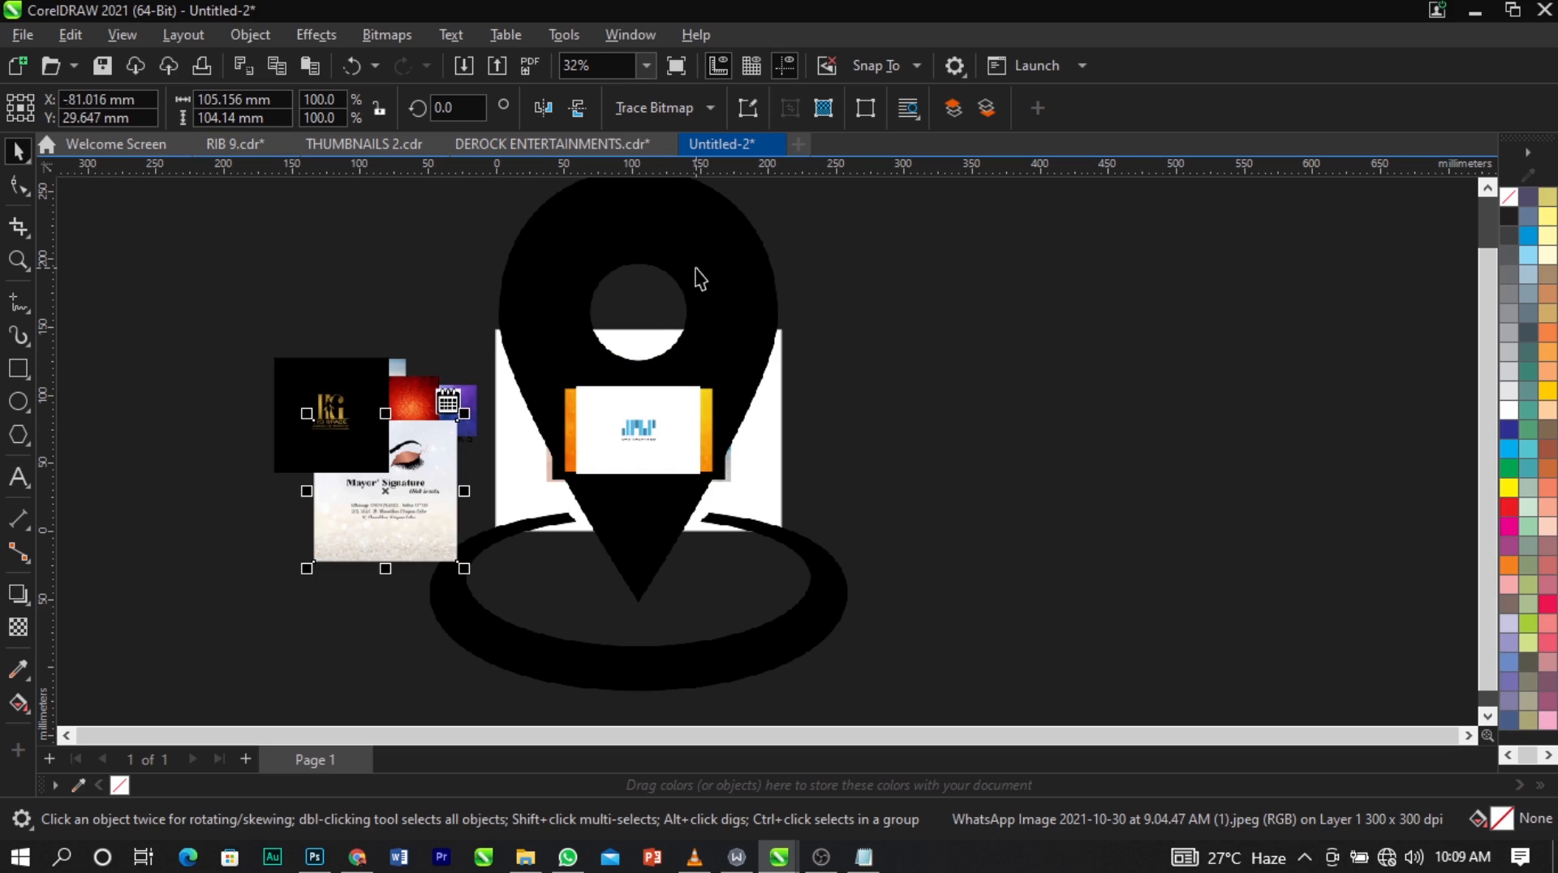
pyautogui.moveTo(695, 269); pyautogui.dragTo(486, 340)
pyautogui.moveTo(644, 233); pyautogui.dragTo(379, 431)
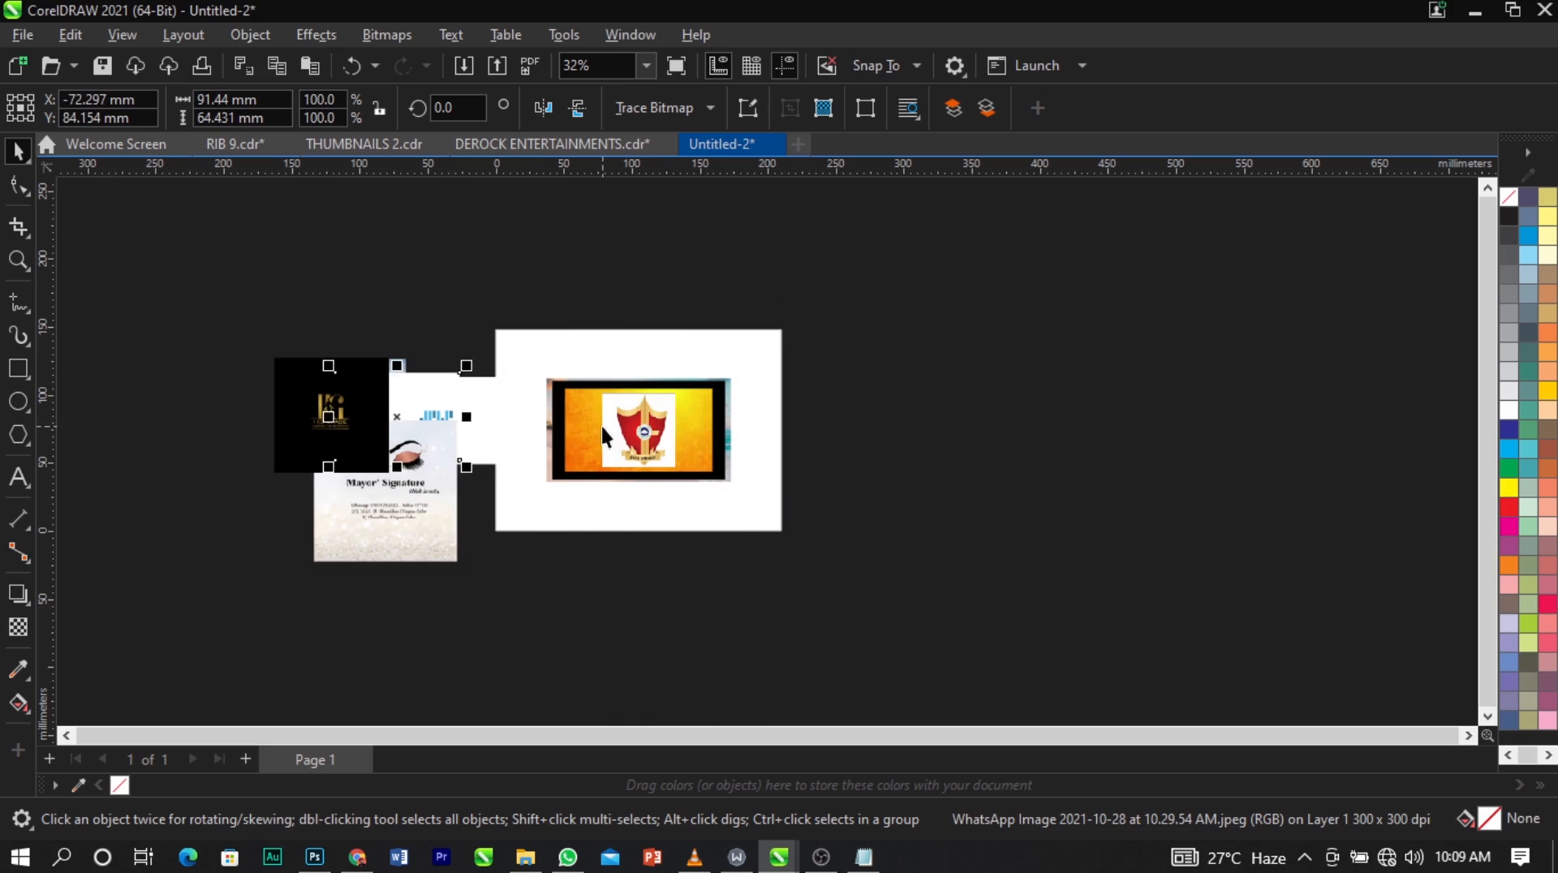
# Clear the remaining shield logo, DE'ROCK, beach and orange texture images off the page to its left side, leaving the page empty.
pyautogui.moveTo(612, 429); pyautogui.dragTo(321, 416)
pyautogui.moveTo(778, 362); pyautogui.dragTo(565, 520)
pyautogui.moveTo(614, 444); pyautogui.dragTo(338, 554)
pyautogui.click(560, 487)
pyautogui.hotkey('ctrl', 'z')
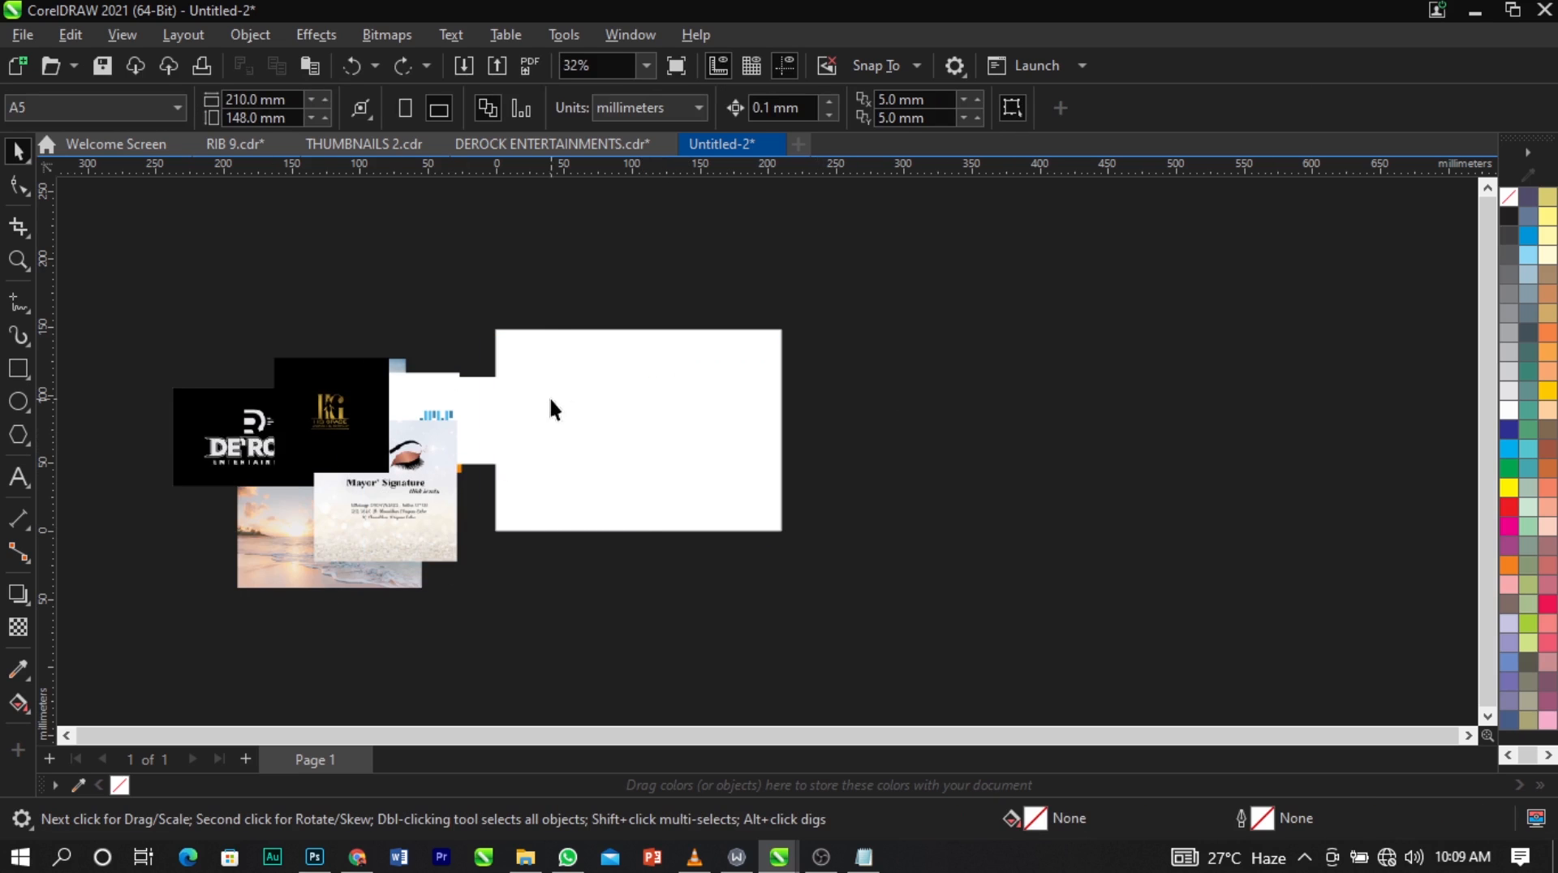
pyautogui.moveTo(480, 430); pyautogui.dragTo(452, 409)
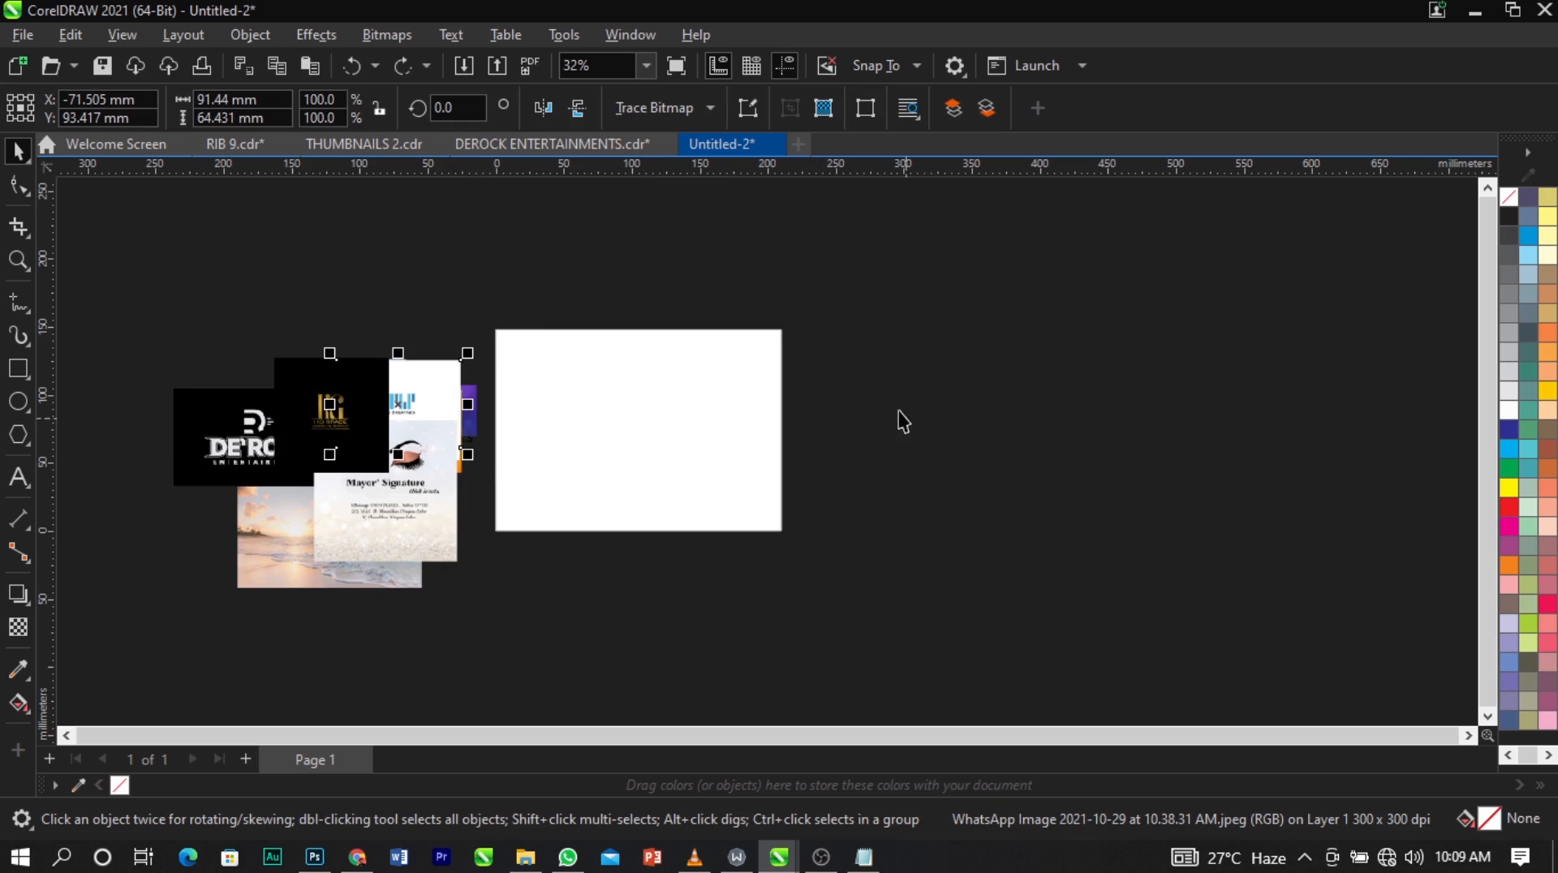
# Import all the portrait photos from folder 1 inside RIB 9.
pyautogui.rightClick(829, 380)
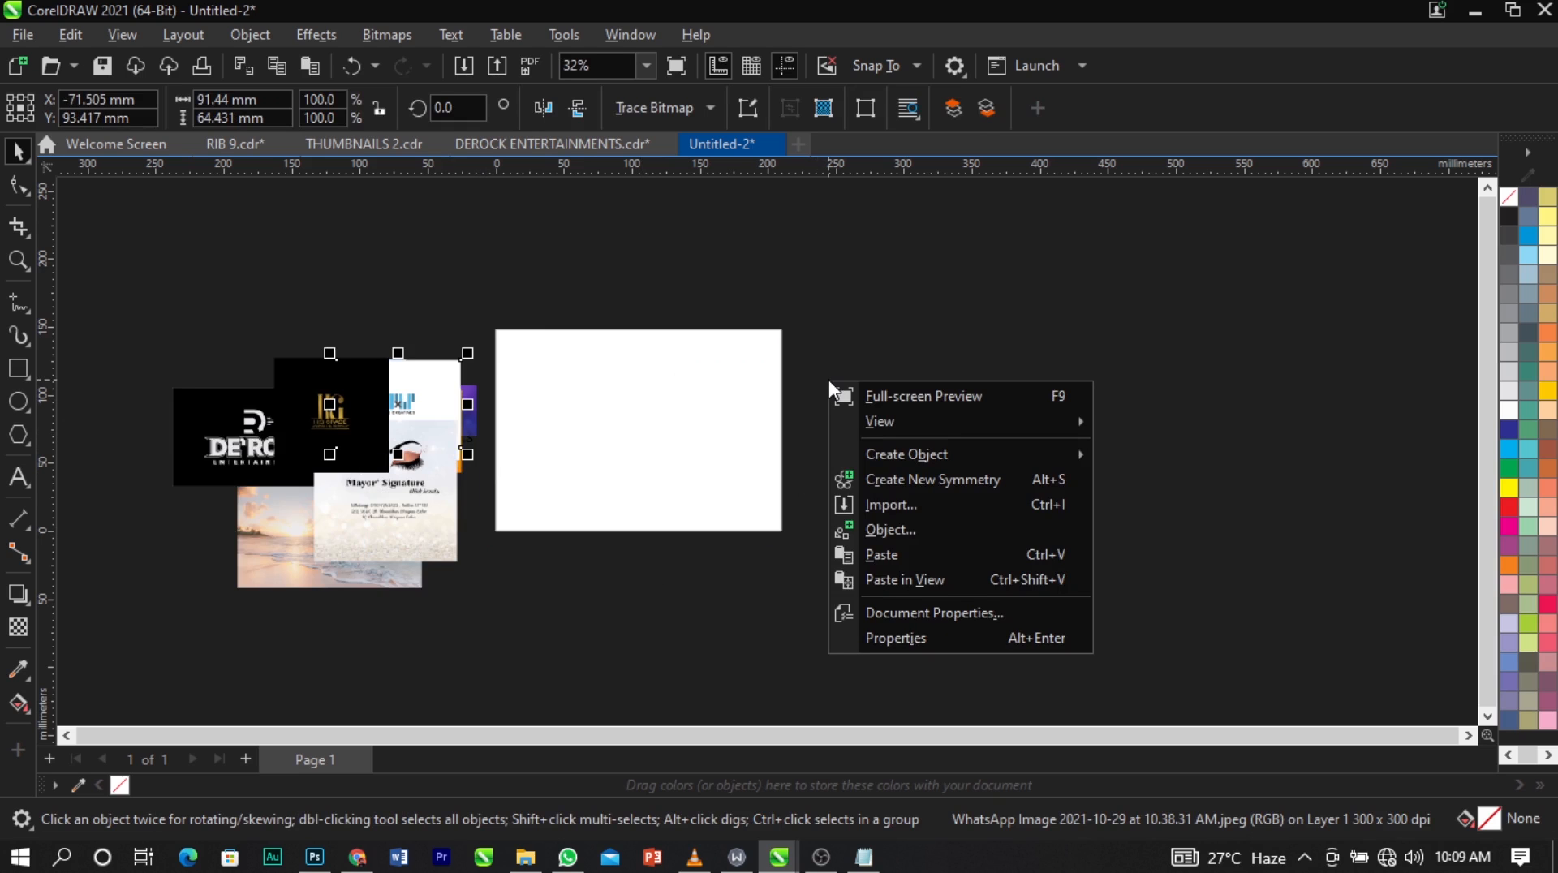
pyautogui.click(888, 503)
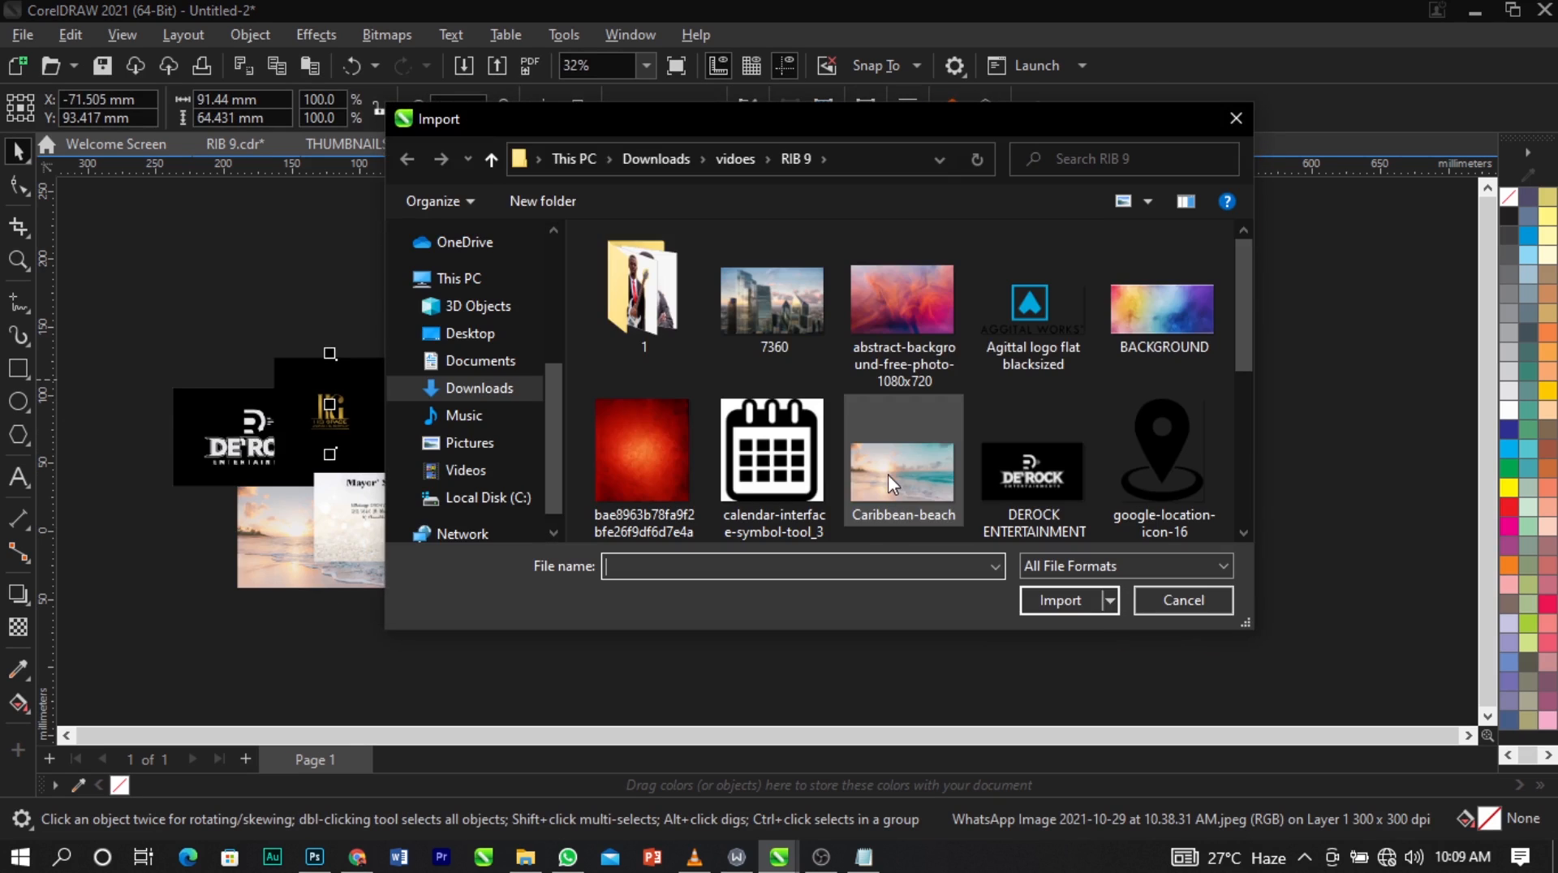
pyautogui.doubleClick(639, 301)
pyautogui.scroll(-3, 778, 372)
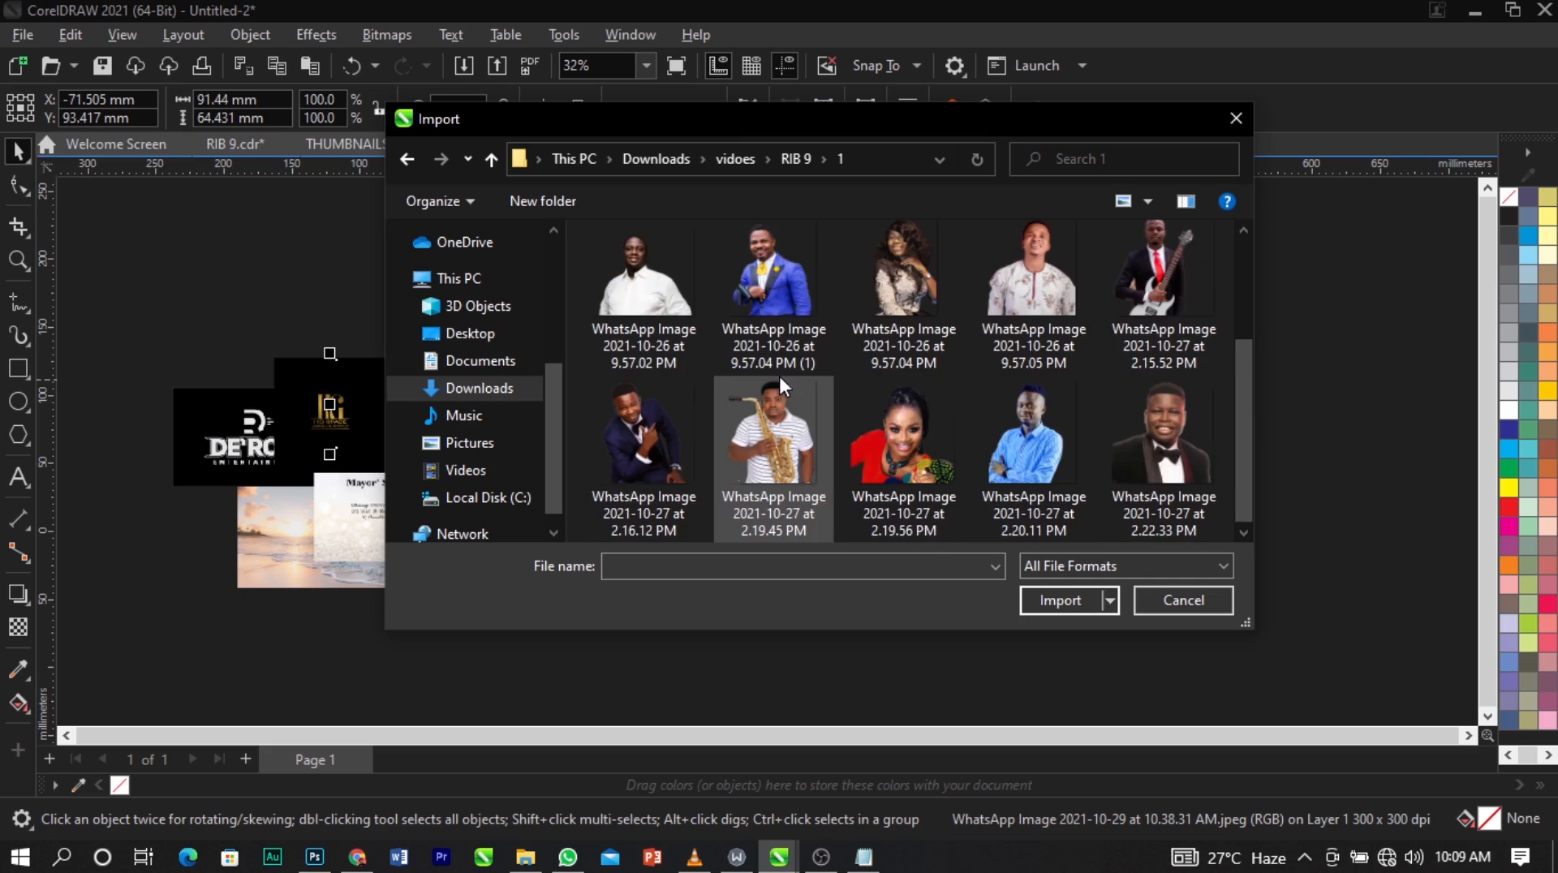
pyautogui.scroll(3, 790, 386)
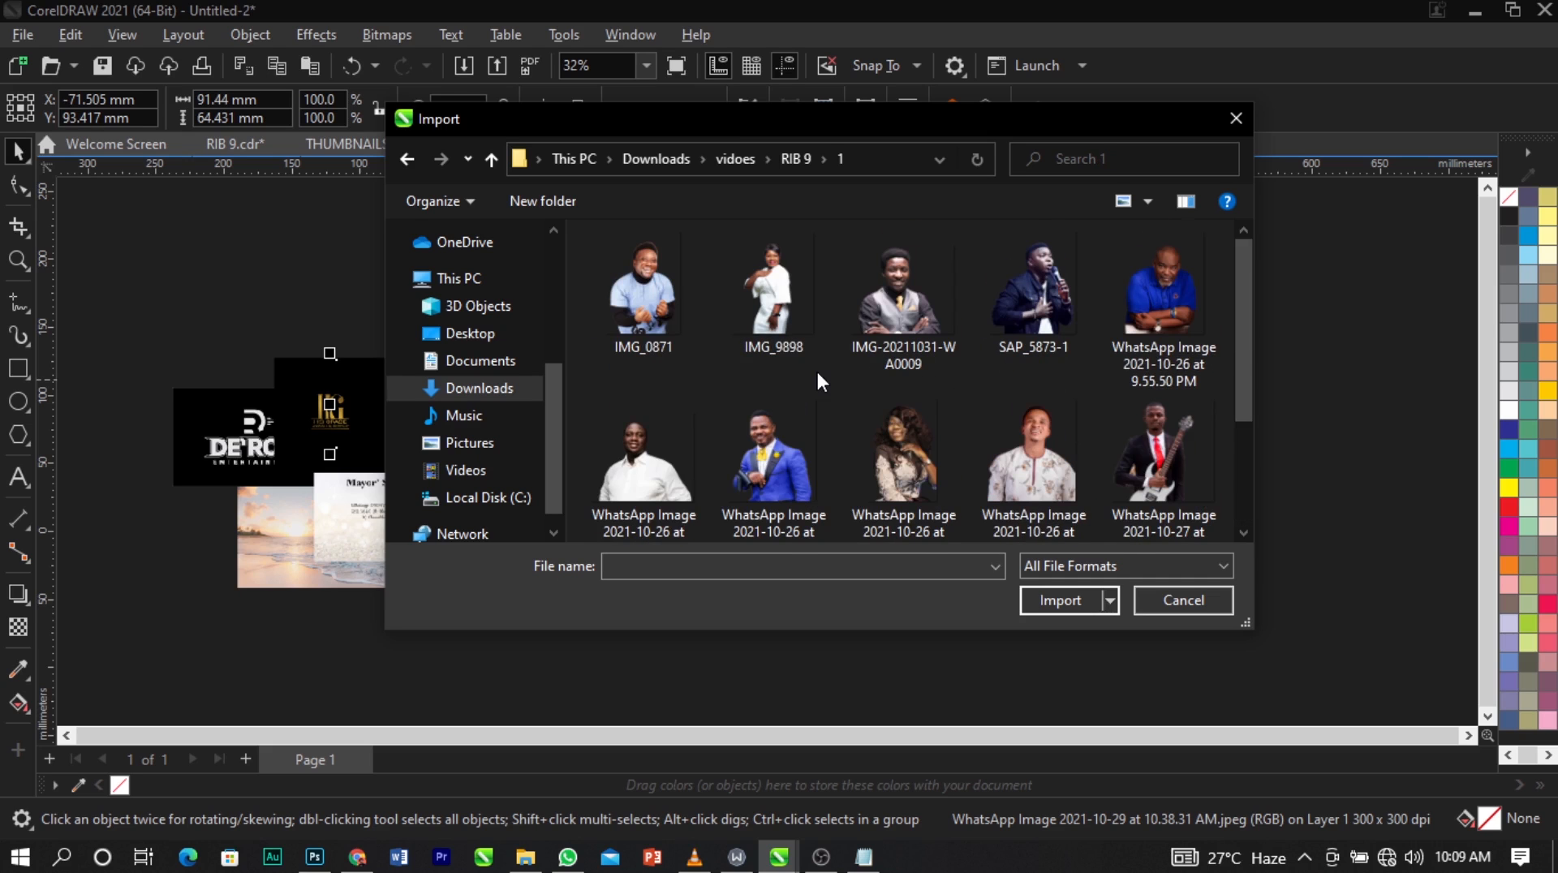
pyautogui.click(777, 294)
pyautogui.hotkey('ctrl', 'a')
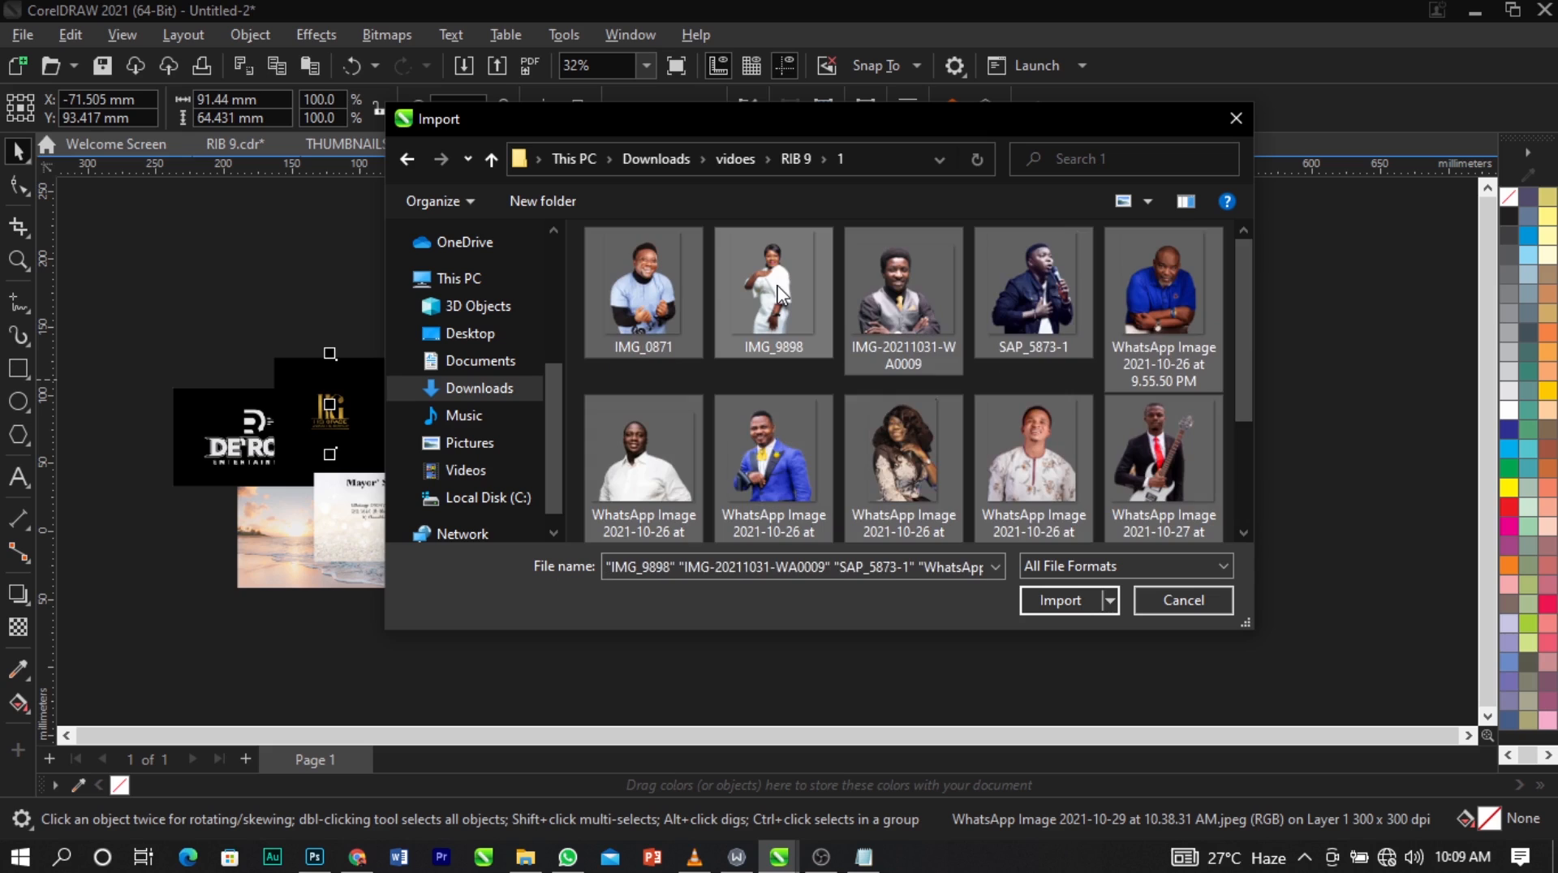
pyautogui.click(1060, 600)
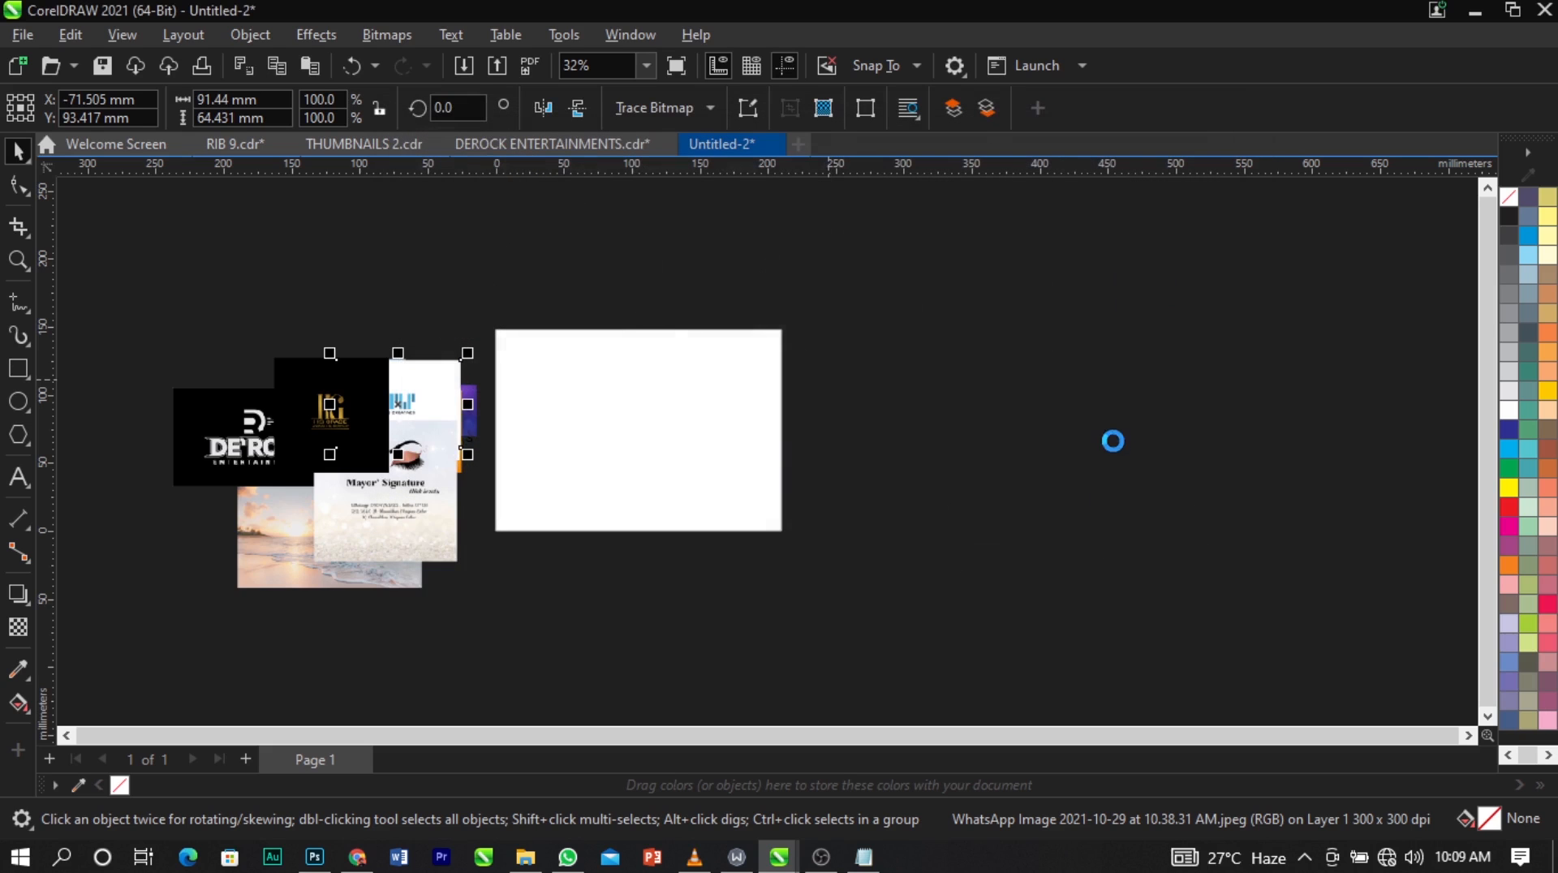
# Place the first imported portraits, from IMG_0871 to the man in the blue suit, at reduced size right of the page.
pyautogui.moveTo(928, 365); pyautogui.dragTo(1010, 456)
pyautogui.moveTo(997, 387); pyautogui.dragTo(1072, 470)
pyautogui.moveTo(1068, 391); pyautogui.dragTo(1125, 447)
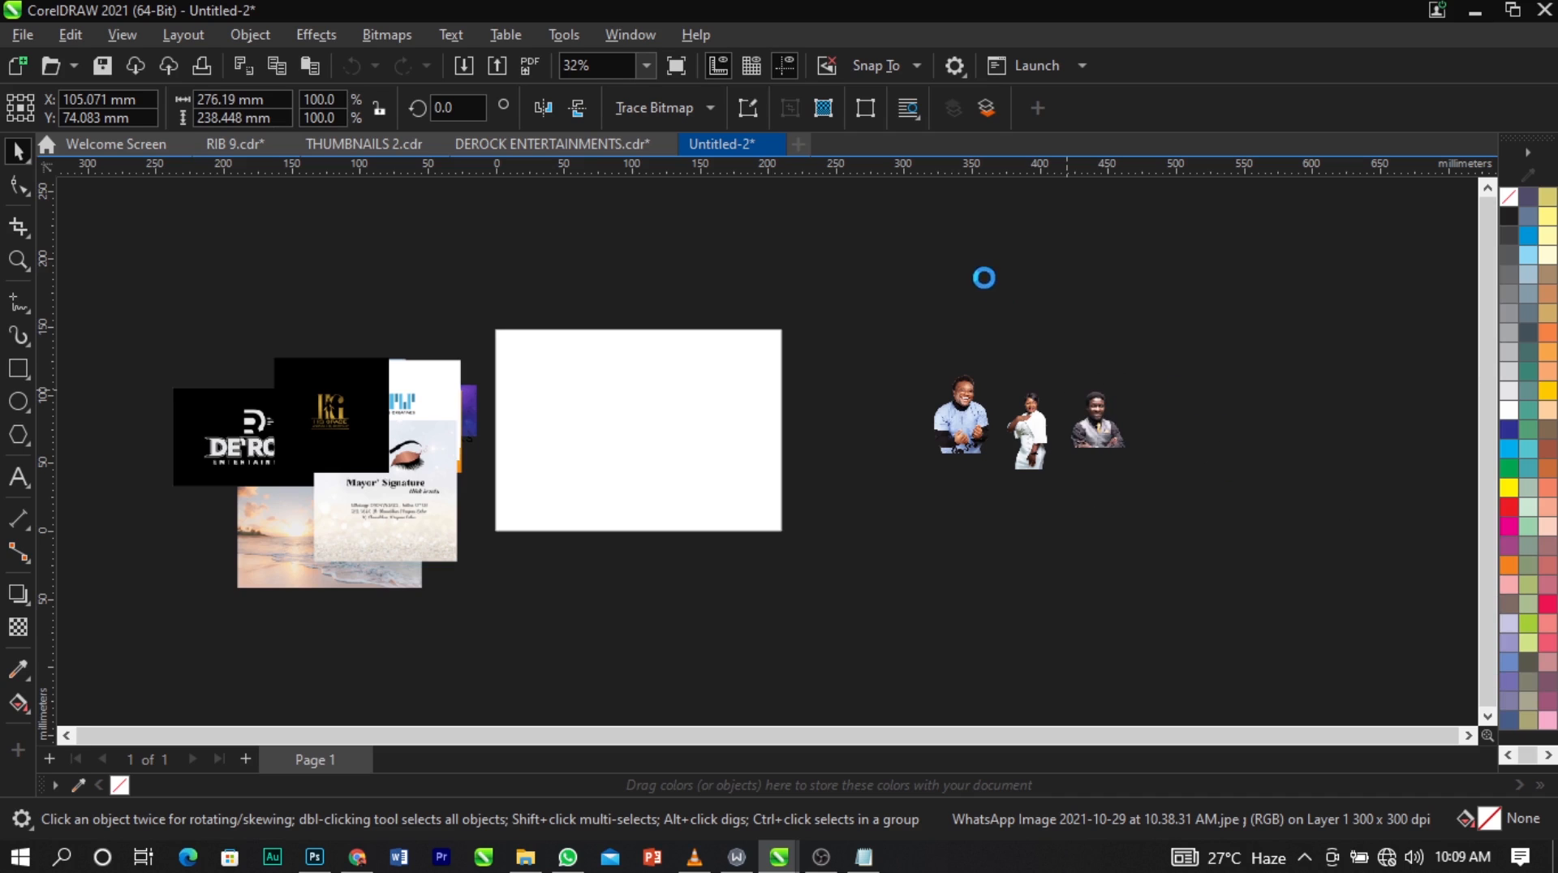
pyautogui.moveTo(1103, 386); pyautogui.dragTo(1168, 465)
pyautogui.moveTo(1160, 384); pyautogui.dragTo(1229, 464)
pyautogui.moveTo(985, 279); pyautogui.dragTo(1083, 431)
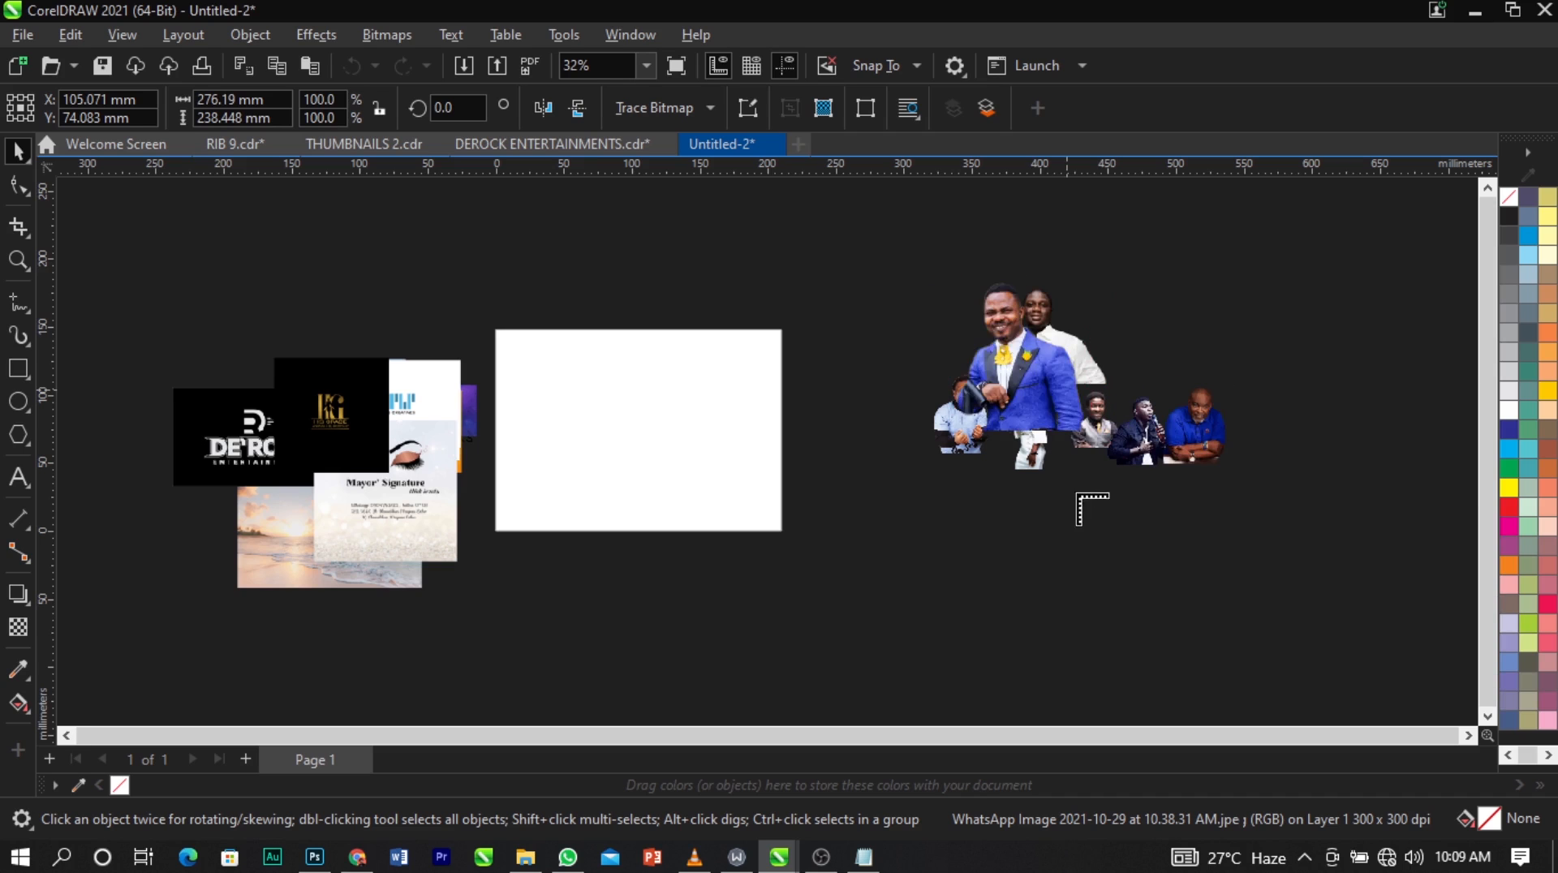
# Place the remaining portraits, from the woman in the patterned dress to the man in the tuxedo, around the others right of the page.
pyautogui.moveTo(932, 315); pyautogui.dragTo(1090, 495)
pyautogui.moveTo(967, 449); pyautogui.dragTo(1084, 581)
pyautogui.moveTo(1102, 410); pyautogui.dragTo(1266, 521)
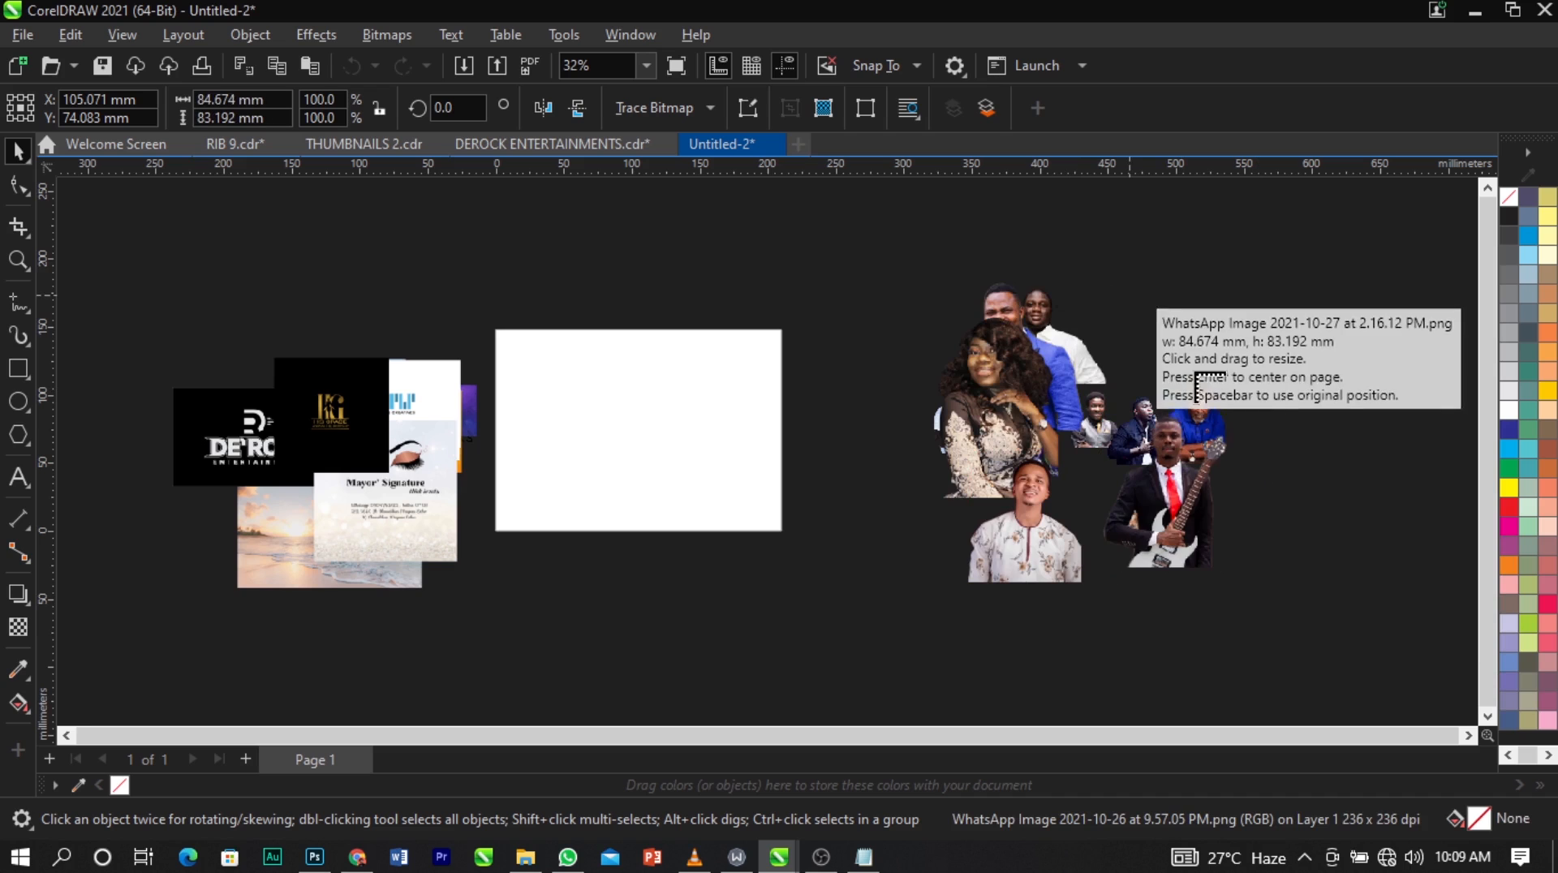
pyautogui.moveTo(1130, 296); pyautogui.dragTo(1278, 489)
pyautogui.moveTo(1272, 386); pyautogui.dragTo(1396, 519)
pyautogui.moveTo(1270, 284); pyautogui.dragTo(1396, 432)
pyautogui.moveTo(1012, 246); pyautogui.dragTo(1166, 405)
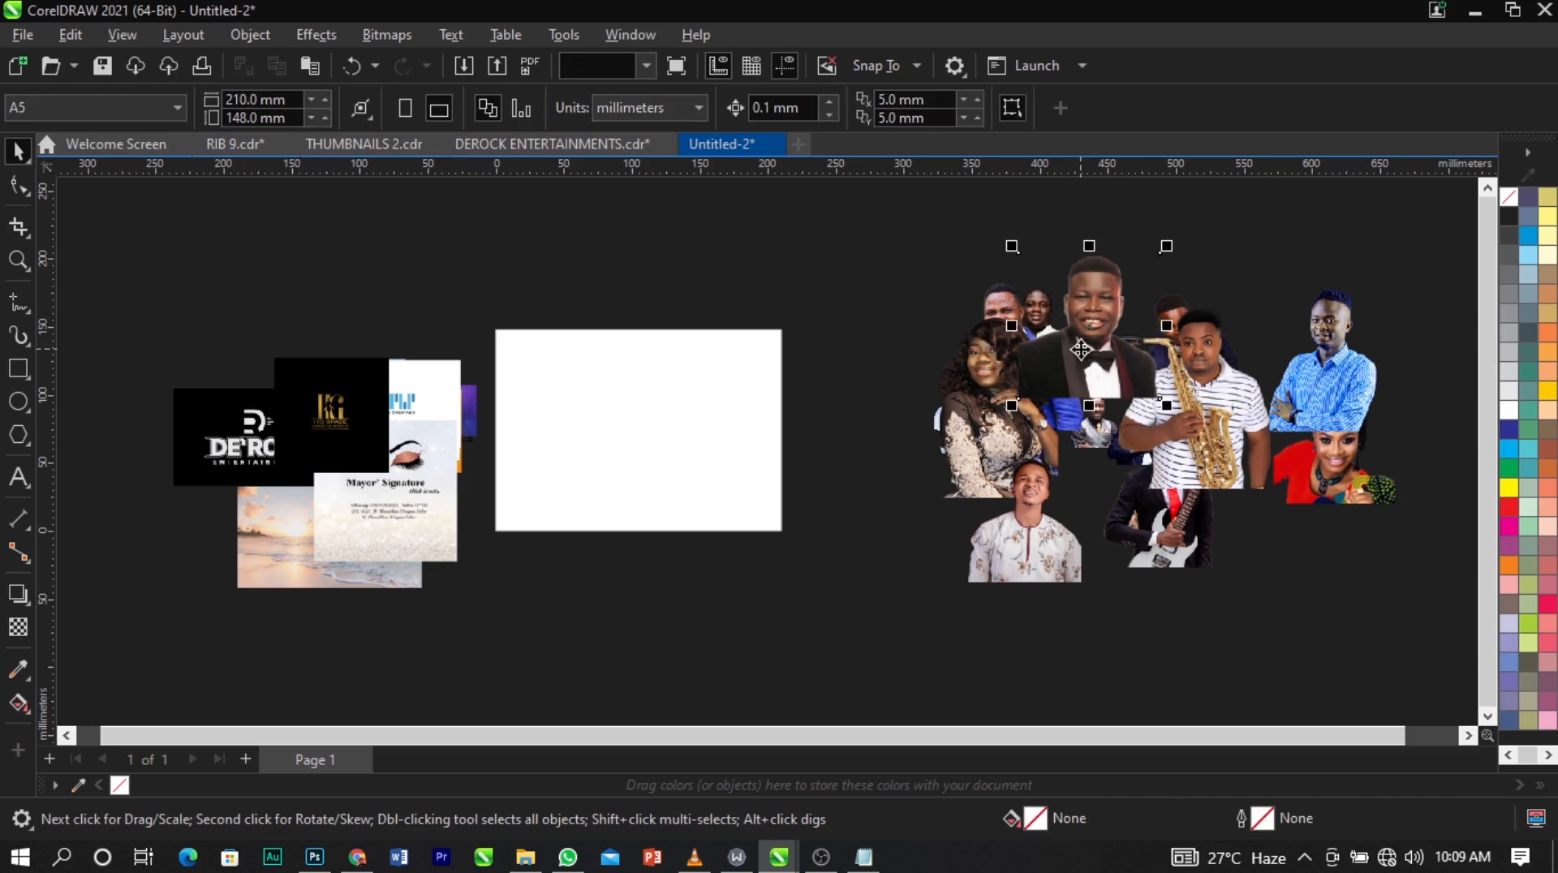
# Move the tuxedo portrait below the others, then scale all the portraits down together and bring them closer to the page's right edge.
pyautogui.moveTo(1081, 349); pyautogui.dragTo(1286, 560)
pyautogui.scroll(-1, 753, 286)
pyautogui.moveTo(1368, 260); pyautogui.dragTo(862, 631)
pyautogui.moveTo(898, 565); pyautogui.dragTo(1089, 542)
pyautogui.moveTo(1176, 405); pyautogui.dragTo(906, 476)
pyautogui.click(1116, 455)
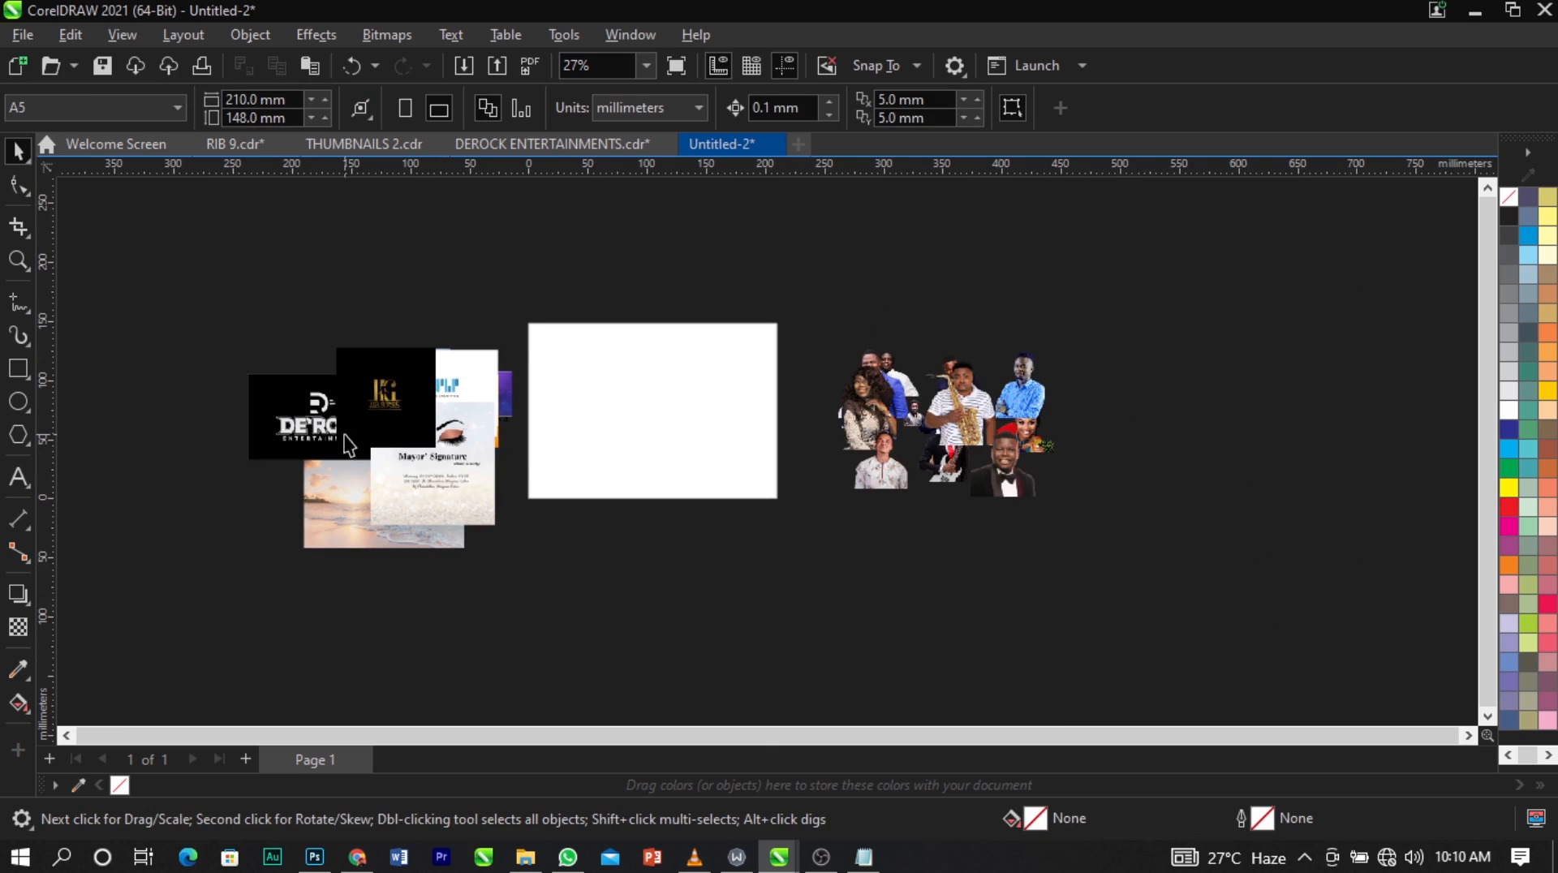
# Move the gold-on-black logo and the Mayor' Signature logo to the empty area below and left of the image pile.
pyautogui.scroll(2, 349, 444)
pyautogui.click(430, 430)
pyautogui.scroll(-1, 427, 431)
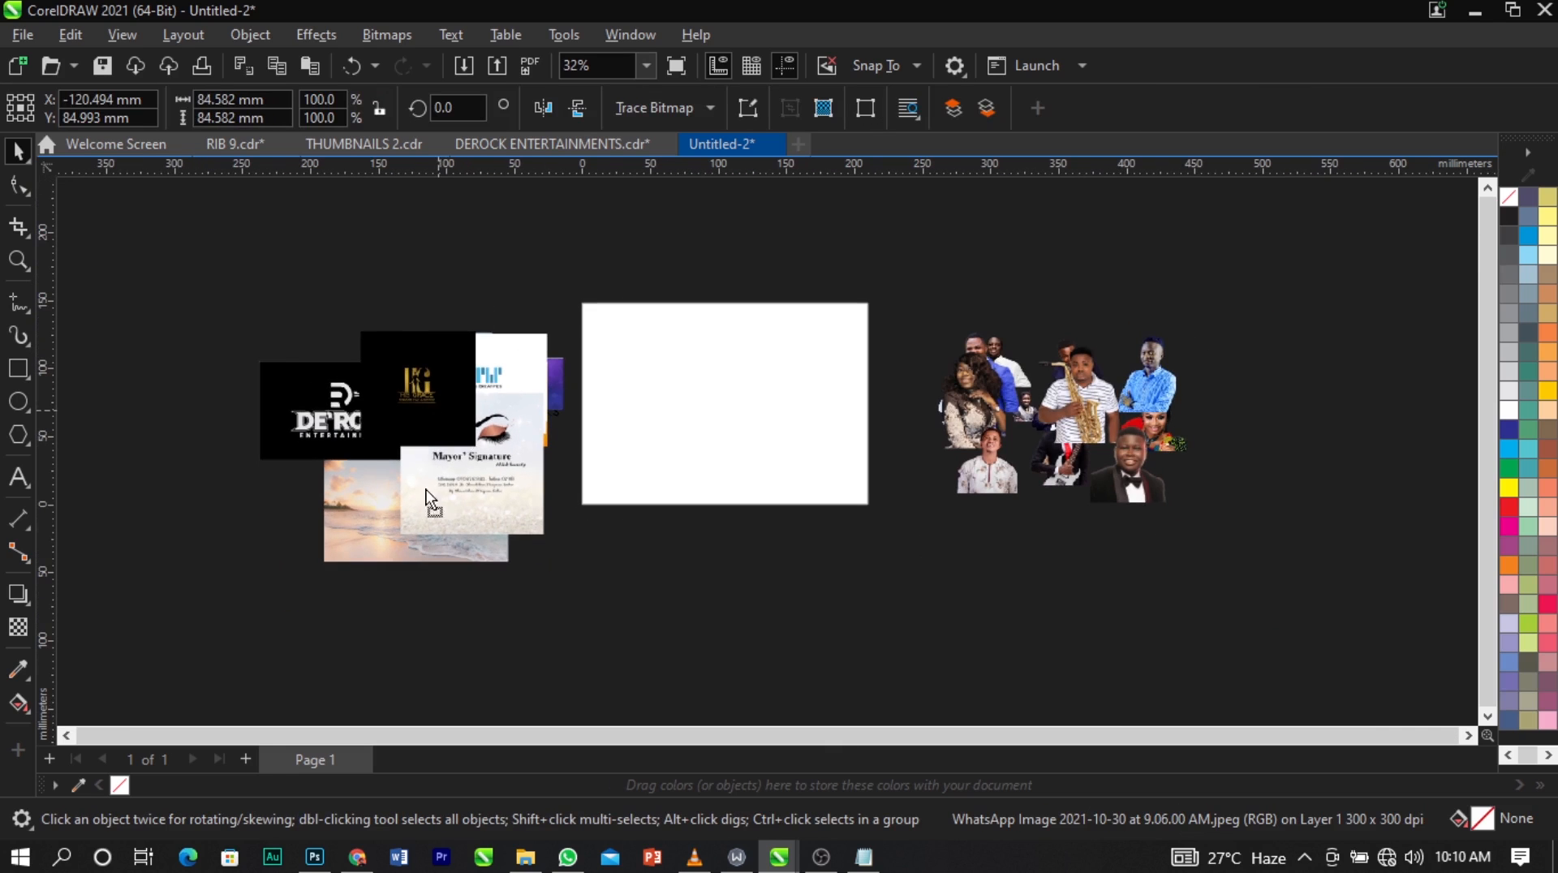
pyautogui.moveTo(430, 496); pyautogui.dragTo(233, 609)
pyautogui.moveTo(487, 487); pyautogui.dragTo(333, 633)
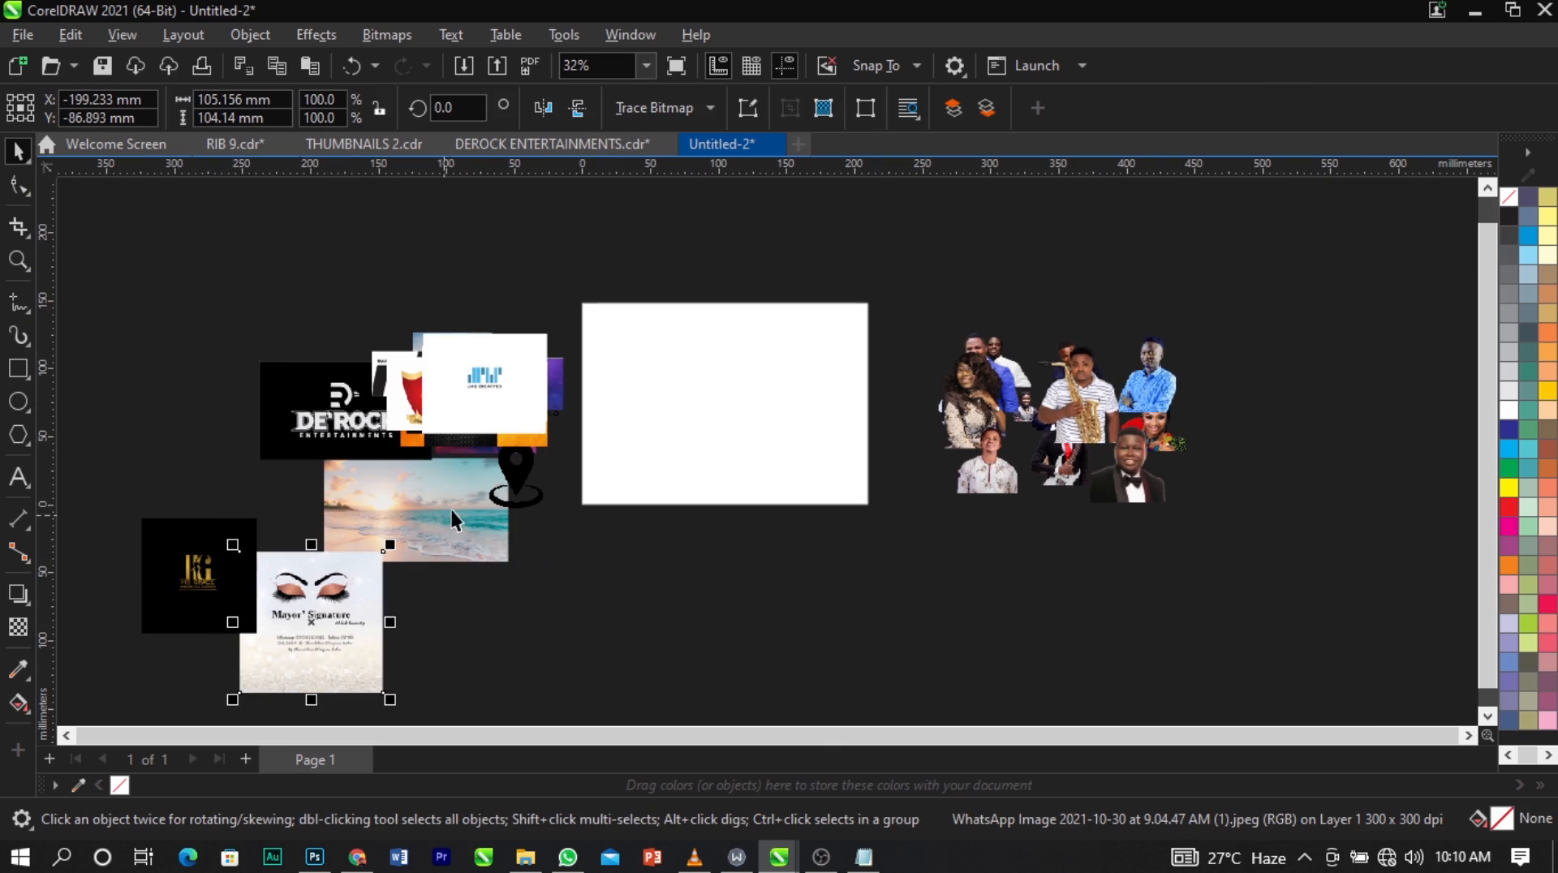
# Gather the beach, orange, red, multicoloured and abstract backgrounds right of the portraits, and move the blue-on-white logo to the lower-left logos.
pyautogui.moveTo(452, 520); pyautogui.dragTo(1374, 461)
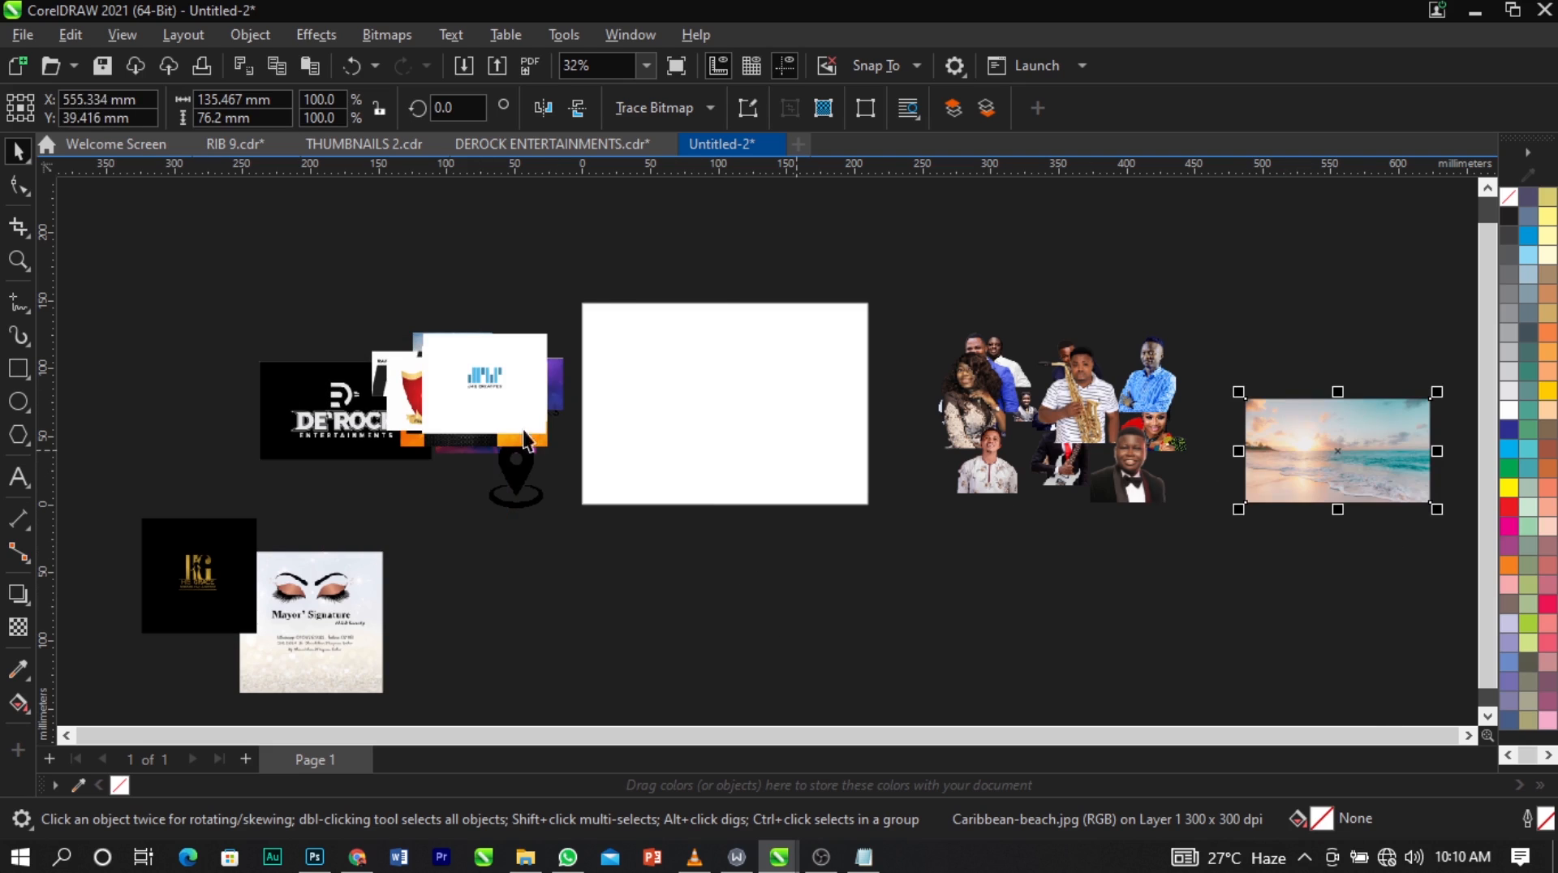
pyautogui.moveTo(523, 430); pyautogui.dragTo(485, 627)
pyautogui.moveTo(489, 407); pyautogui.dragTo(1301, 564)
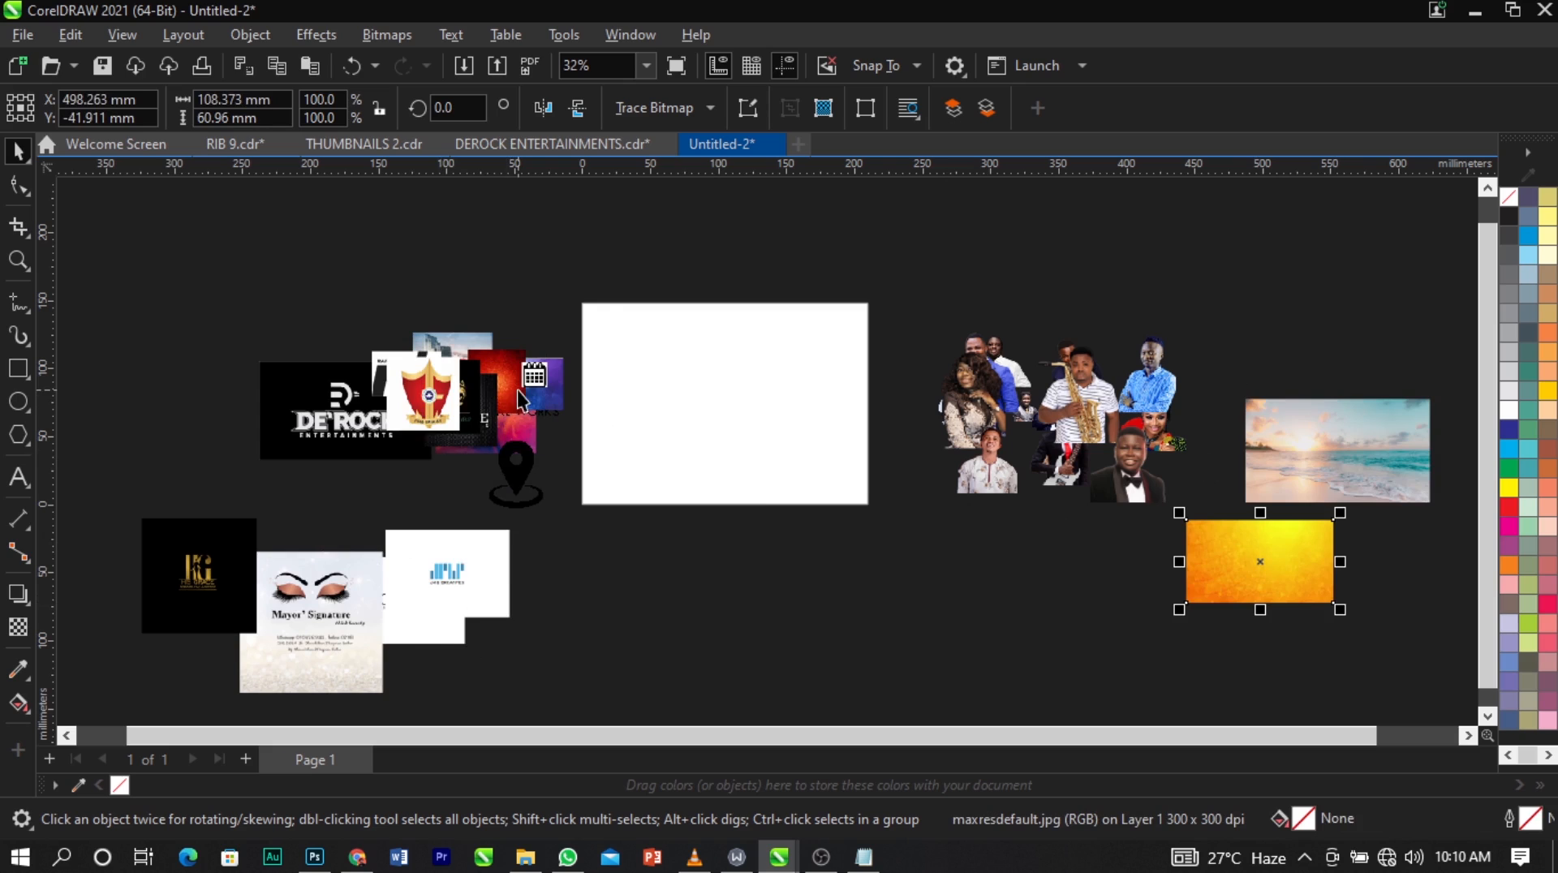
pyautogui.moveTo(519, 398); pyautogui.dragTo(1044, 584)
pyautogui.moveTo(1044, 583); pyautogui.dragTo(1156, 569)
pyautogui.moveTo(524, 398); pyautogui.dragTo(1077, 638)
pyautogui.moveTo(518, 442); pyautogui.dragTo(1371, 640)
# Move the shield logo, the black logo, the 7360 skyline image and the Aggital Works logo onto the lower-left logo group.
pyautogui.moveTo(440, 416); pyautogui.dragTo(382, 556)
pyautogui.moveTo(458, 373); pyautogui.dragTo(383, 572)
pyautogui.moveTo(454, 367); pyautogui.dragTo(397, 594)
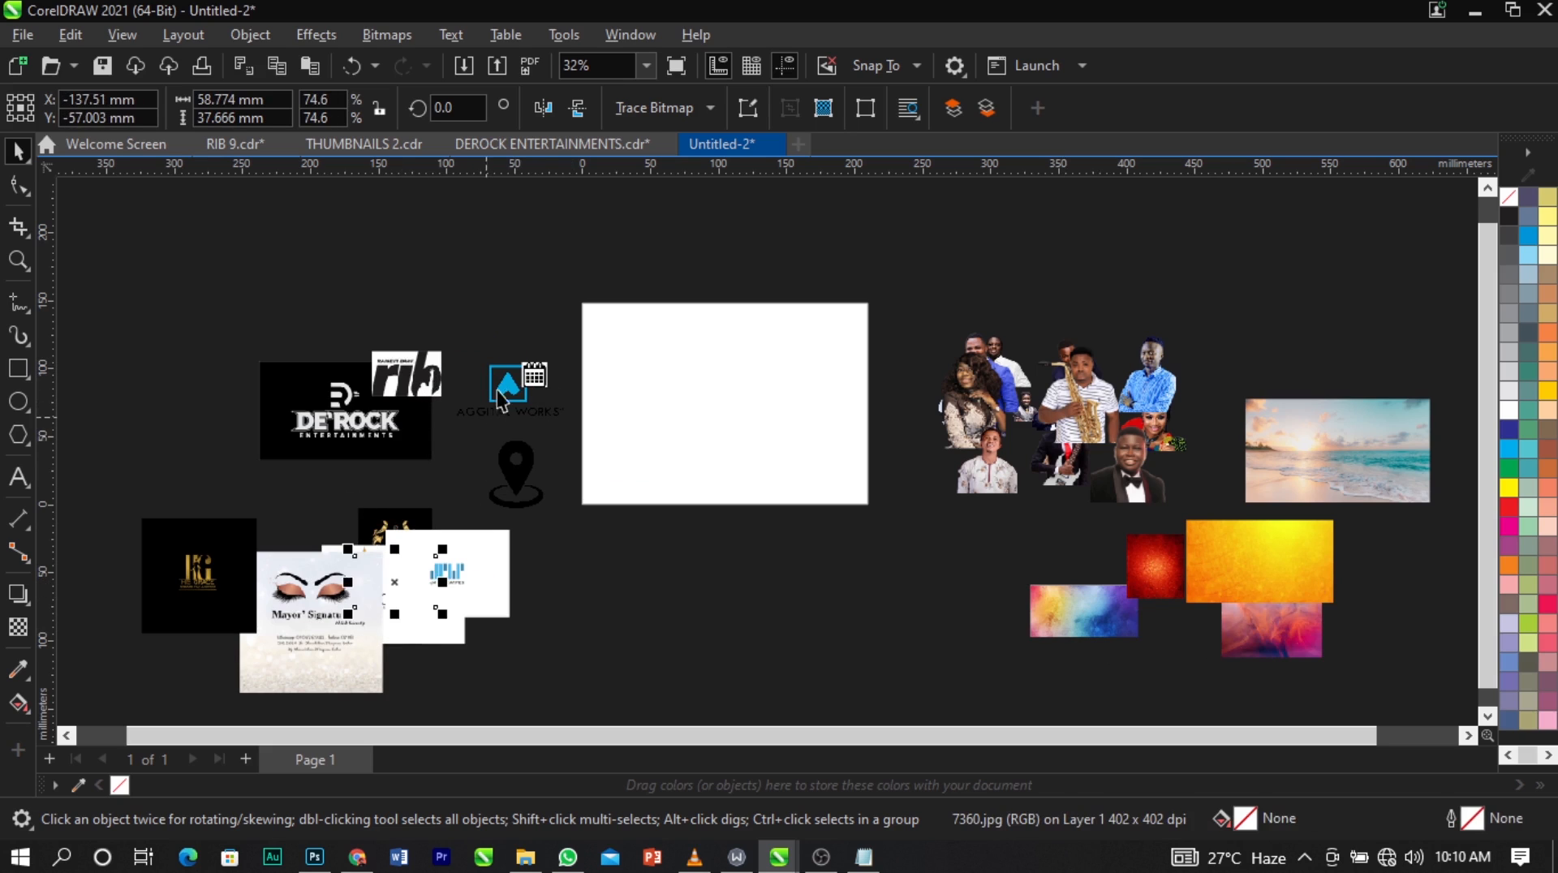
pyautogui.moveTo(508, 395); pyautogui.dragTo(400, 560)
# Select the nine lower-left images and scale them down together to about 89 × 45 mm overall.
pyautogui.scroll(-1, 363, 403)
pyautogui.moveTo(154, 488)
pyautogui.mouseDown()
pyautogui.moveTo(547, 699)
pyautogui.moveTo(323, 654)
pyautogui.moveTo(267, 593)
pyautogui.moveTo(273, 544)
pyautogui.moveTo(601, 601)
pyautogui.mouseUp()
pyautogui.moveTo(431, 557); pyautogui.dragTo(432, 557)
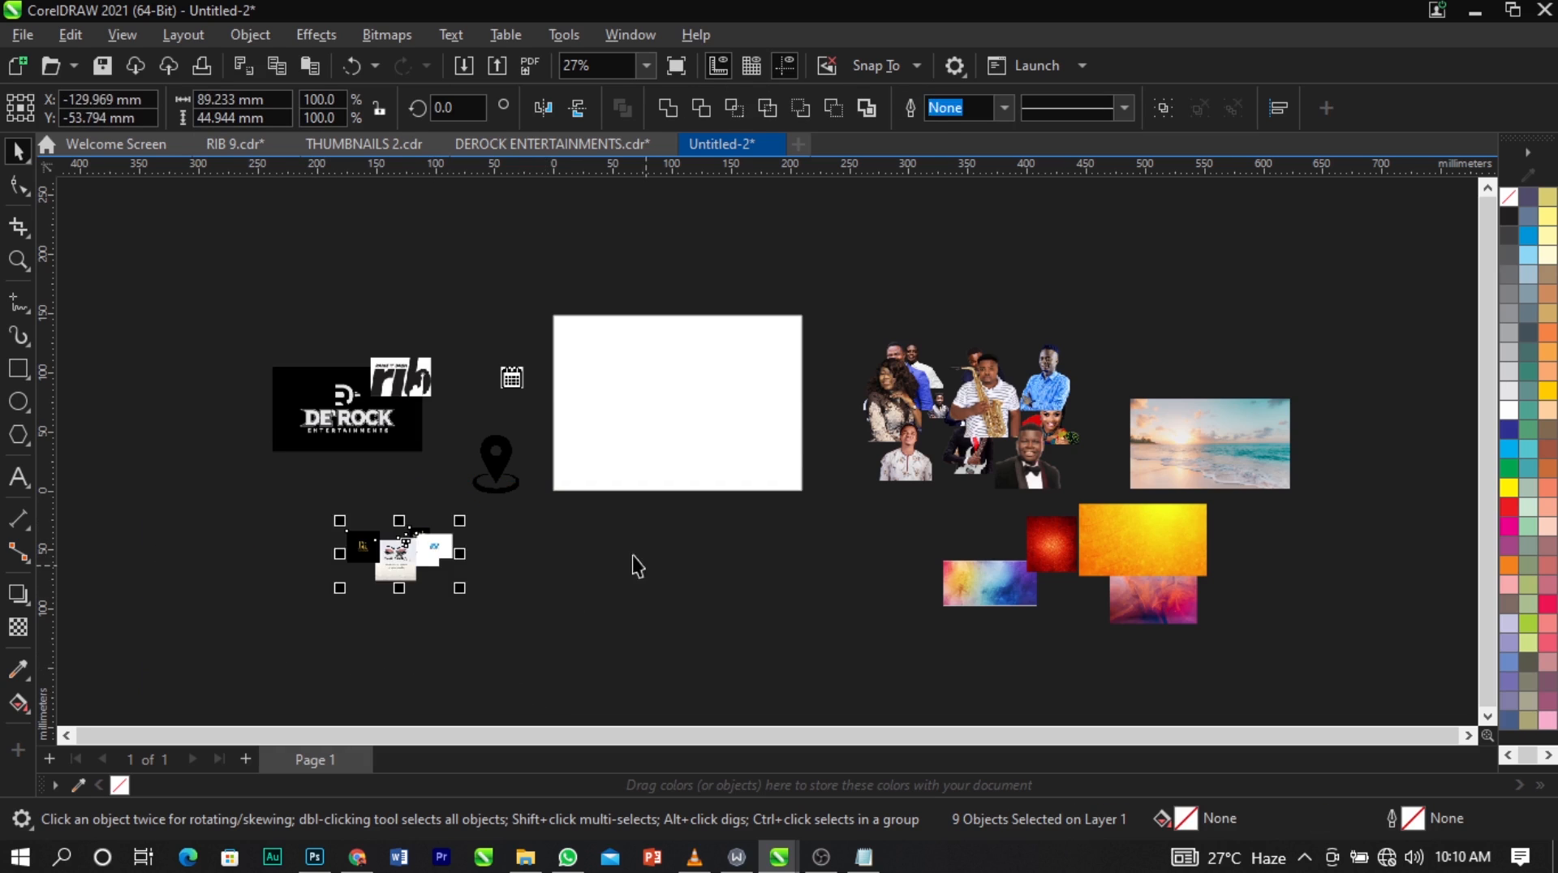
pyautogui.click(634, 560)
# Shrink the DE'ROCK and rib logos to about 84 × 50 mm together and arrange them left of the page above the location pin and calendar icons.
pyautogui.scroll(-2, 1019, 466)
pyautogui.scroll(2, 649, 434)
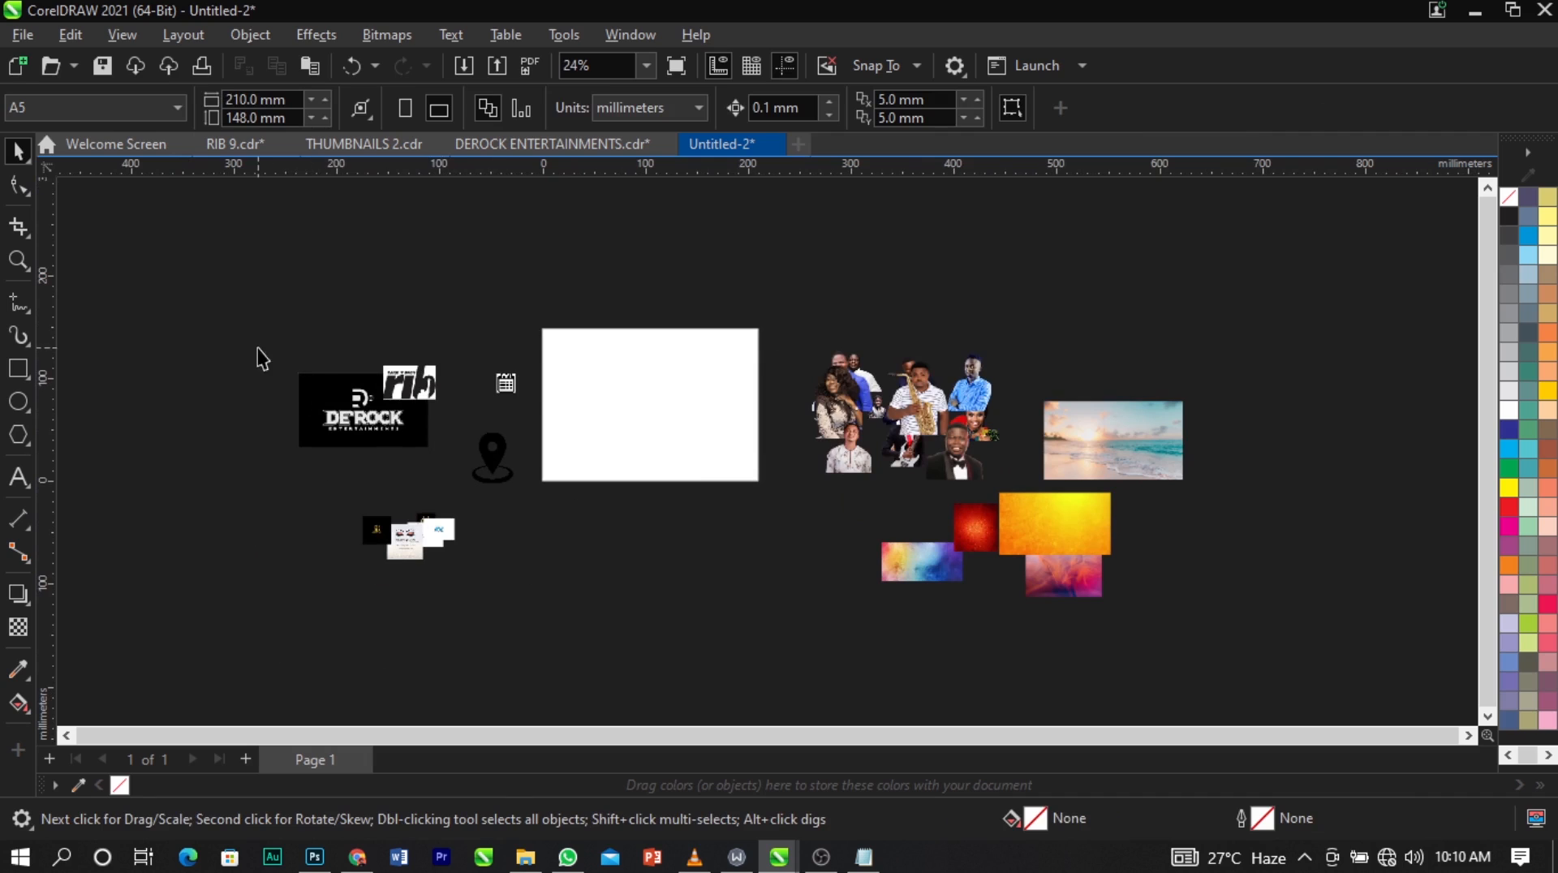
pyautogui.moveTo(260, 357)
pyautogui.mouseDown()
pyautogui.moveTo(464, 493)
pyautogui.moveTo(393, 486)
pyautogui.moveTo(364, 414)
pyautogui.moveTo(689, 539)
pyautogui.mouseUp()
pyautogui.moveTo(504, 472)
pyautogui.mouseDown()
pyautogui.moveTo(398, 425)
pyautogui.moveTo(395, 445)
pyautogui.mouseUp()
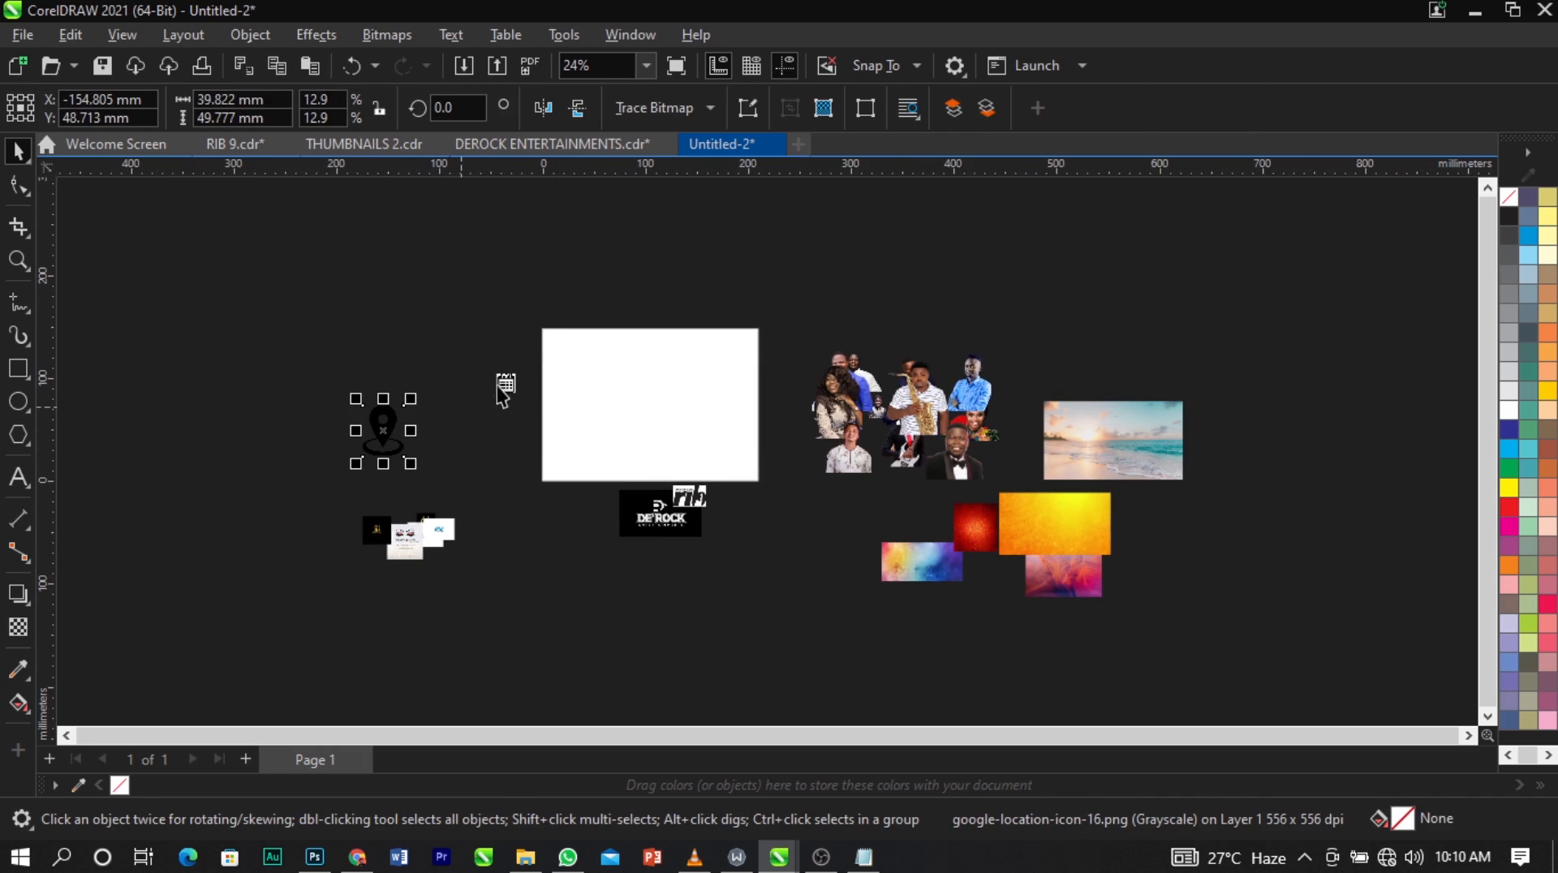
pyautogui.moveTo(501, 392); pyautogui.dragTo(409, 432)
pyautogui.moveTo(593, 471); pyautogui.dragTo(731, 573)
pyautogui.moveTo(681, 512); pyautogui.dragTo(417, 344)
# Move the orange texture onto the page and enlarge it to about 268 × 151 mm so that it covers the whole page.
pyautogui.scroll(2, 1011, 428)
pyautogui.scroll(2, 555, 369)
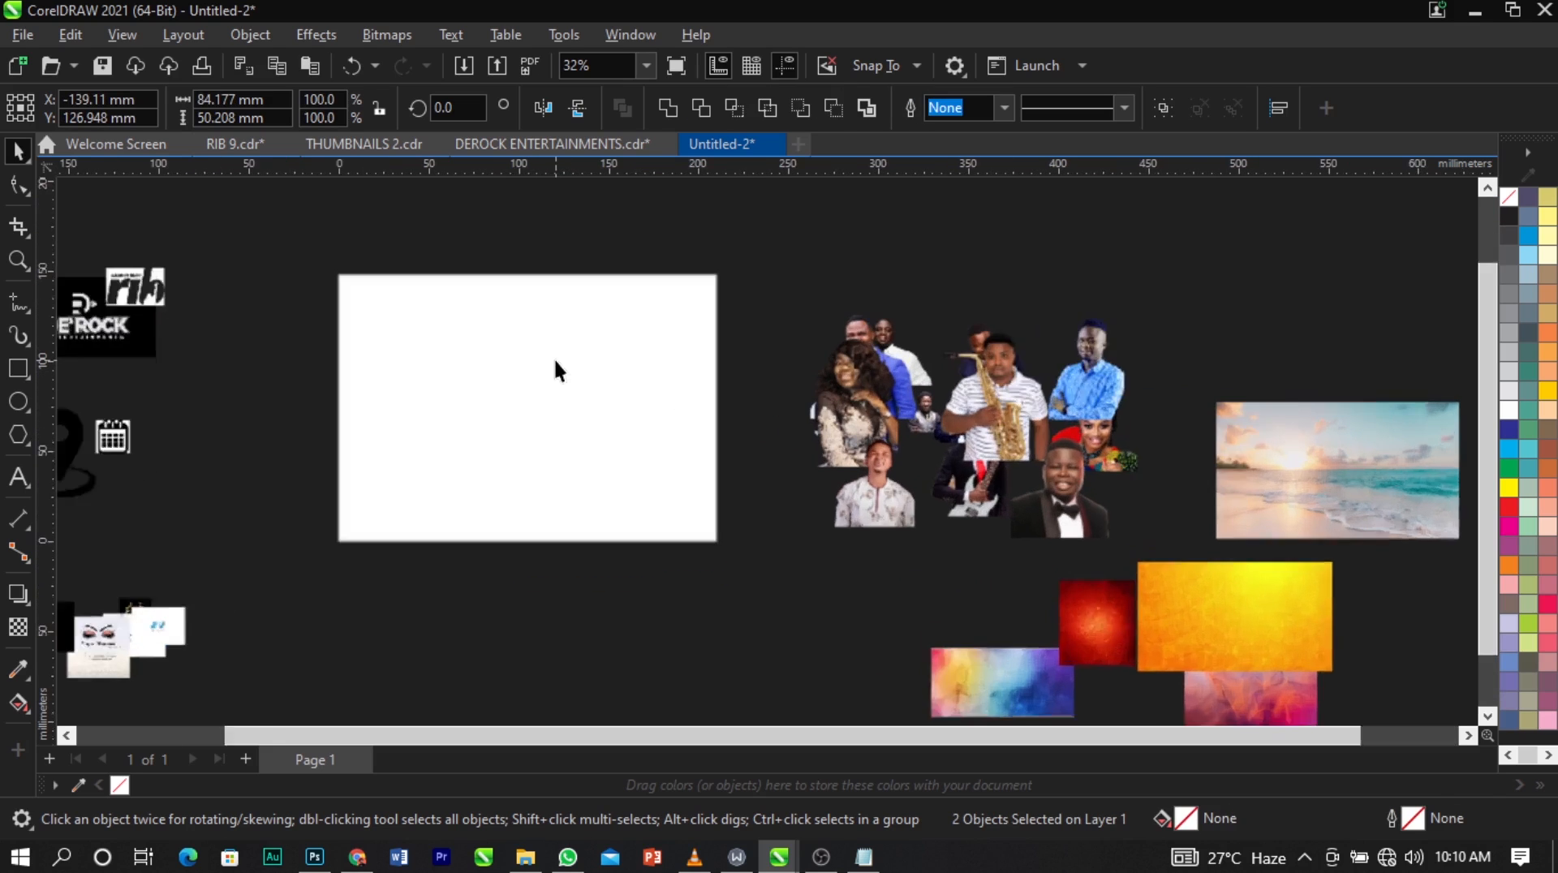
pyautogui.scroll(2, 555, 370)
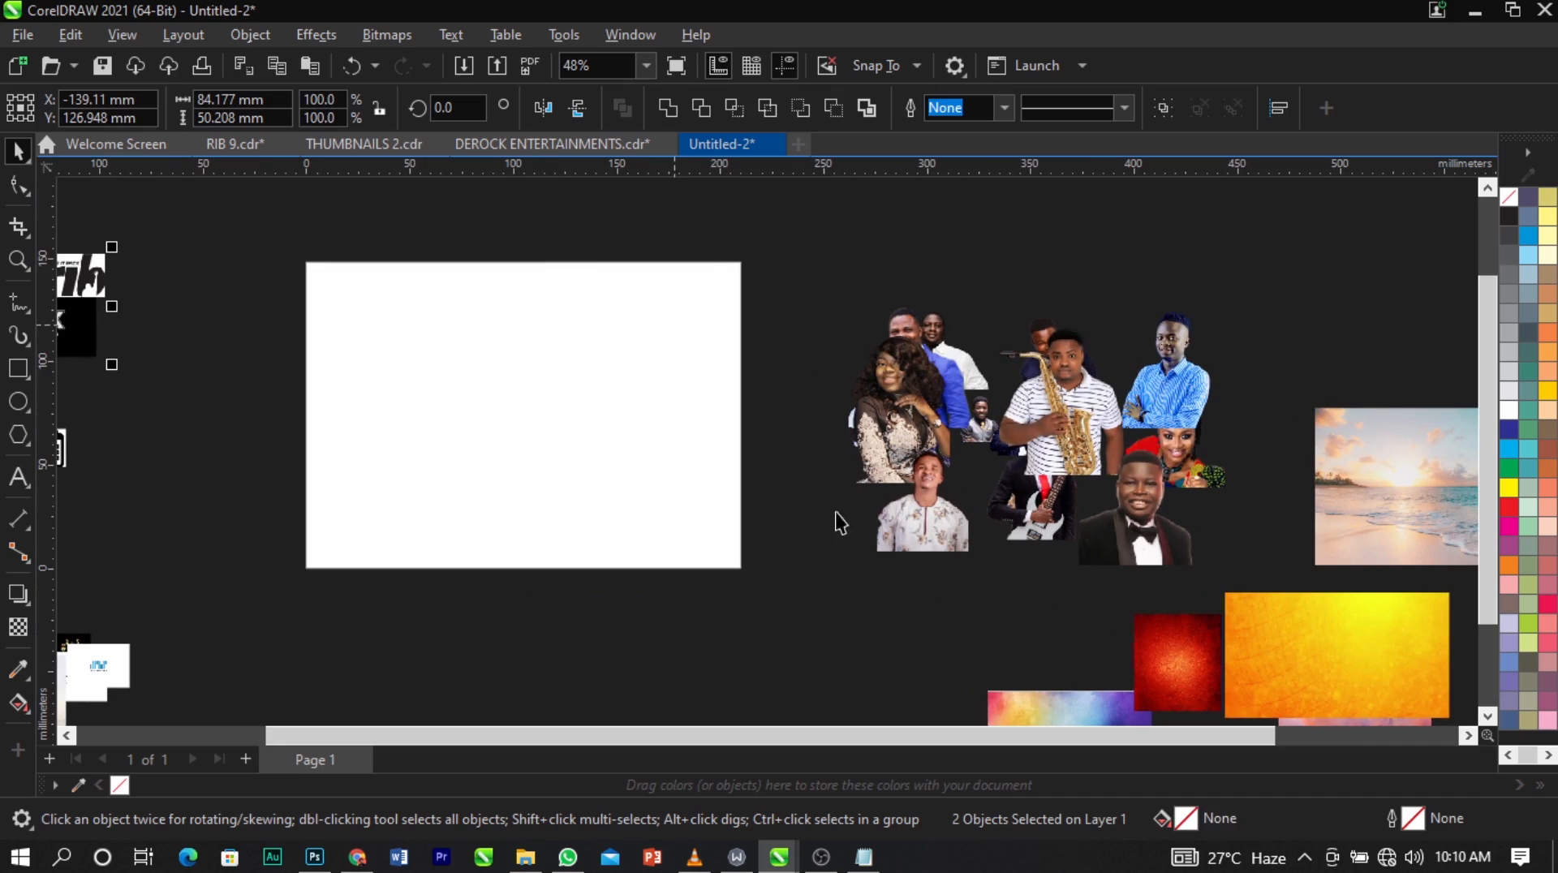
pyautogui.moveTo(1342, 660); pyautogui.dragTo(497, 494)
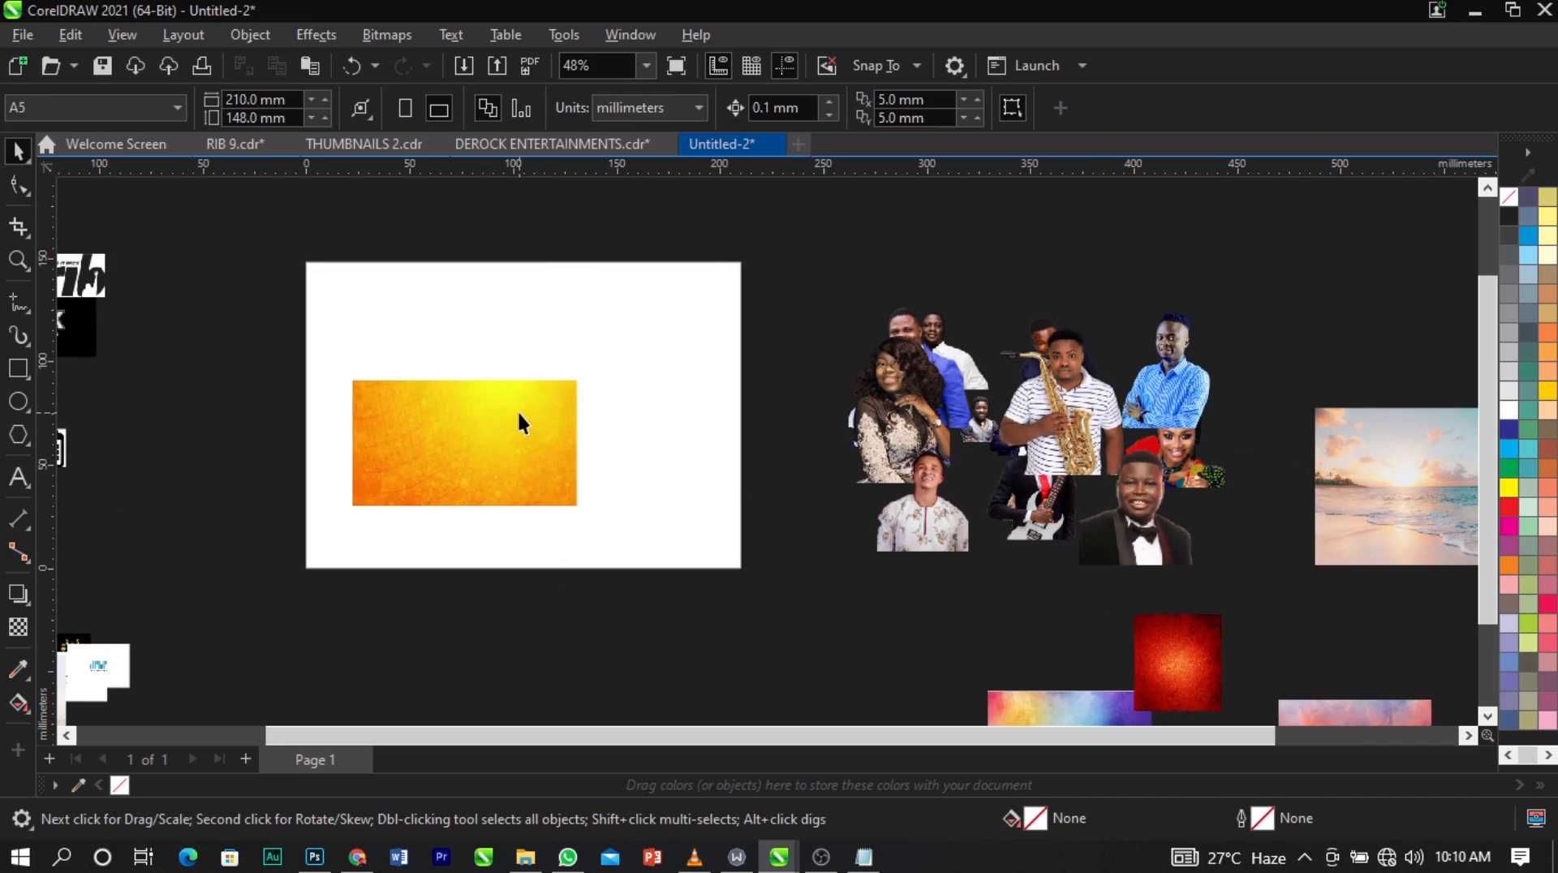
pyautogui.moveTo(570, 374); pyautogui.dragTo(828, 246)
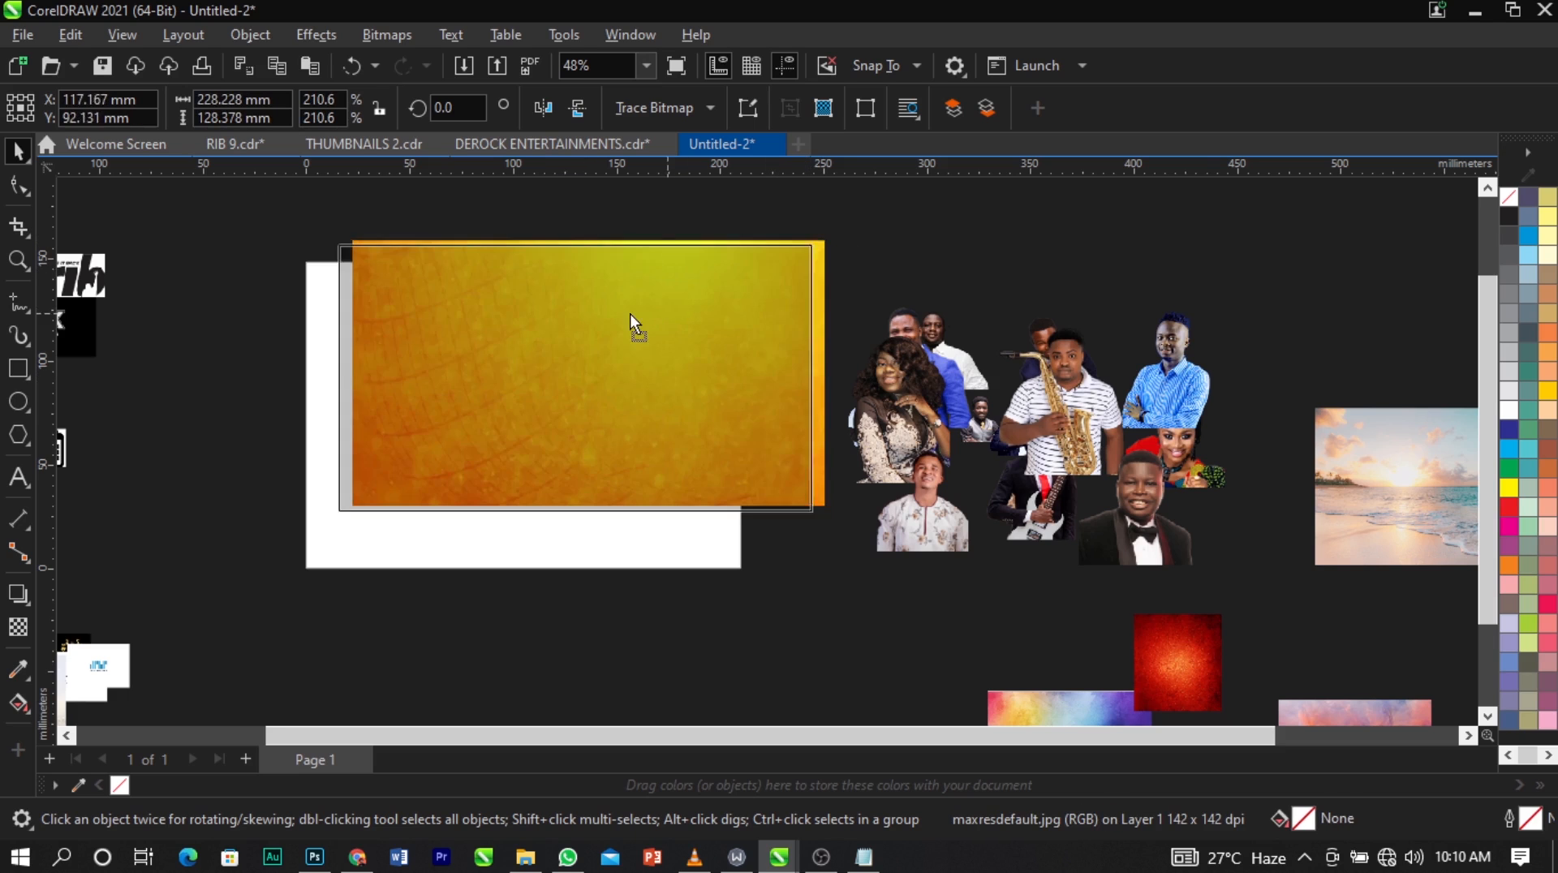
pyautogui.moveTo(633, 324); pyautogui.dragTo(612, 326)
pyautogui.moveTo(766, 526)
pyautogui.mouseDown()
pyautogui.moveTo(862, 584)
pyautogui.moveTo(757, 536)
pyautogui.mouseUp()
pyautogui.scroll(-2, 684, 425)
pyautogui.scroll(3, 562, 412)
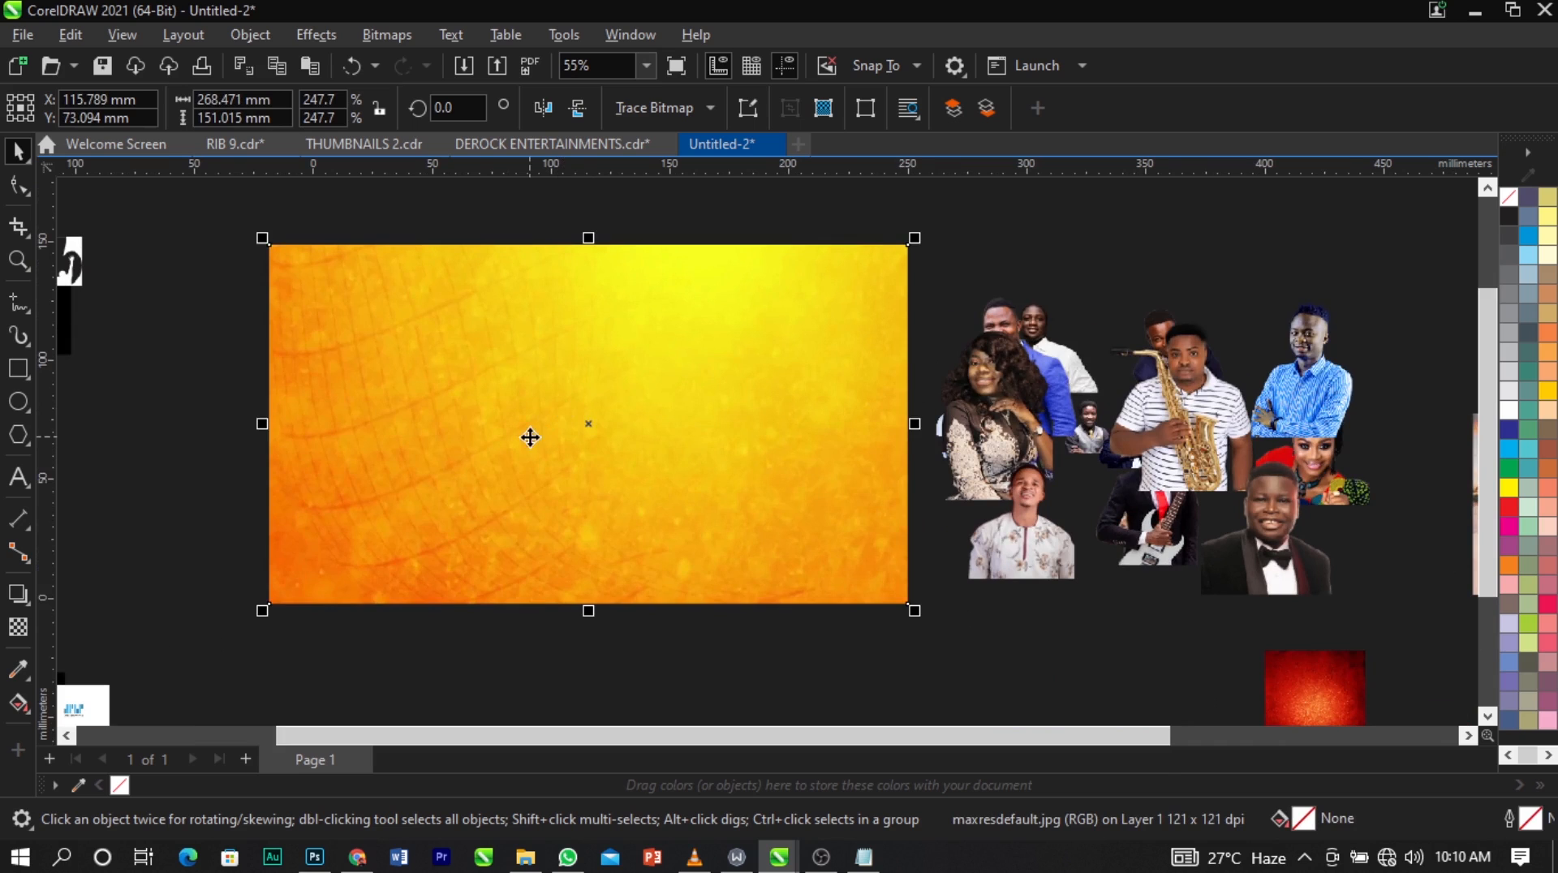
# Apply a Gaussian Blur with a 9.8-pixel radius to the large orange texture over the page.
pyautogui.moveTo(530, 437); pyautogui.dragTo(515, 440)
pyautogui.moveTo(743, 536); pyautogui.dragTo(852, 491)
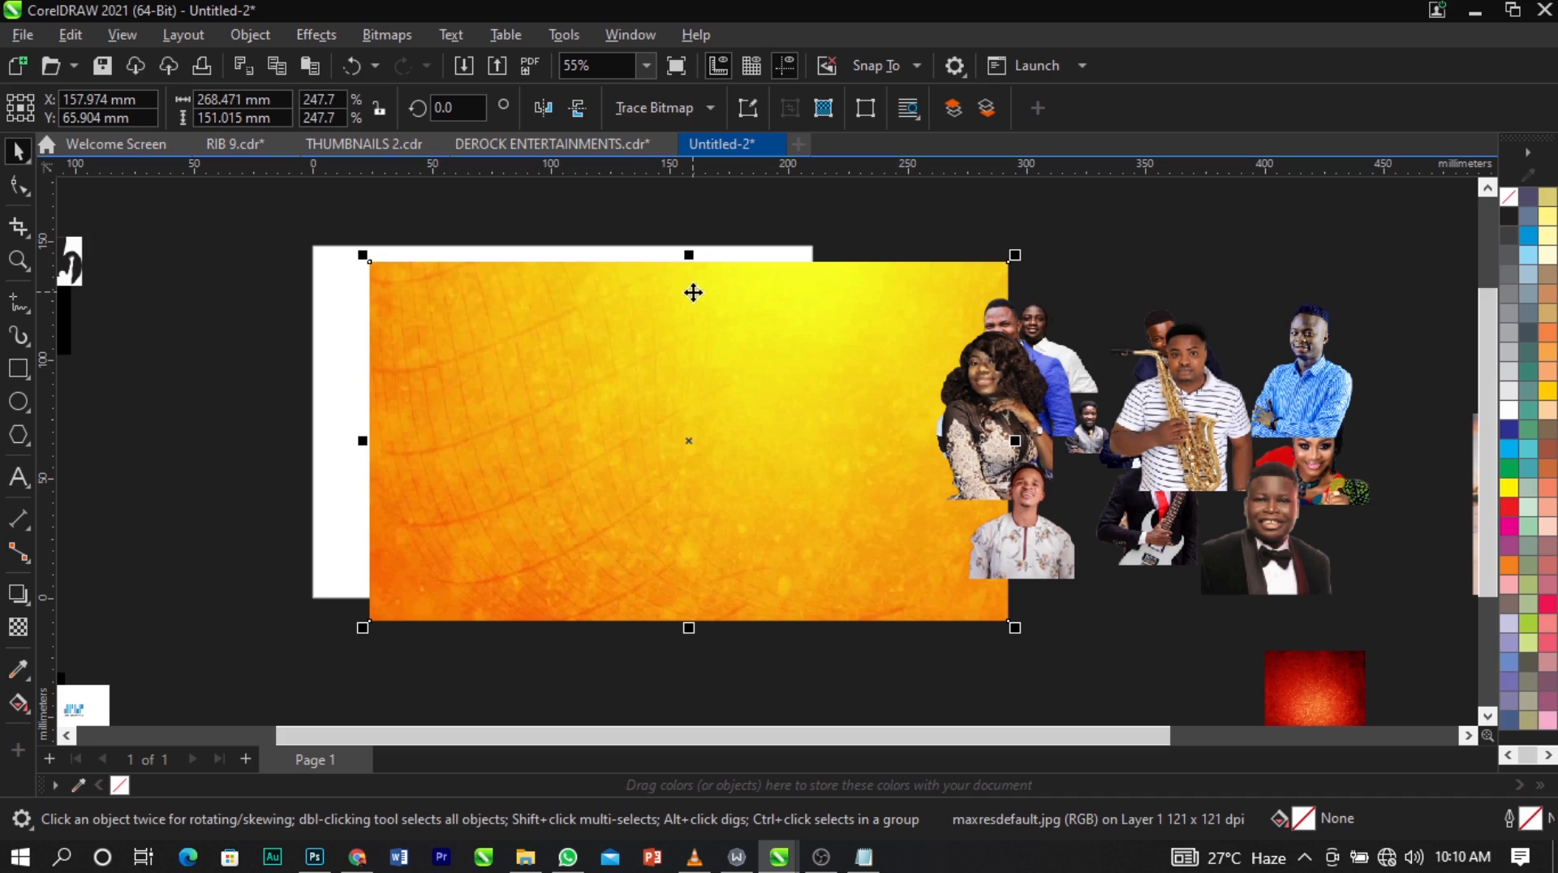
pyautogui.moveTo(665, 371); pyautogui.dragTo(633, 379)
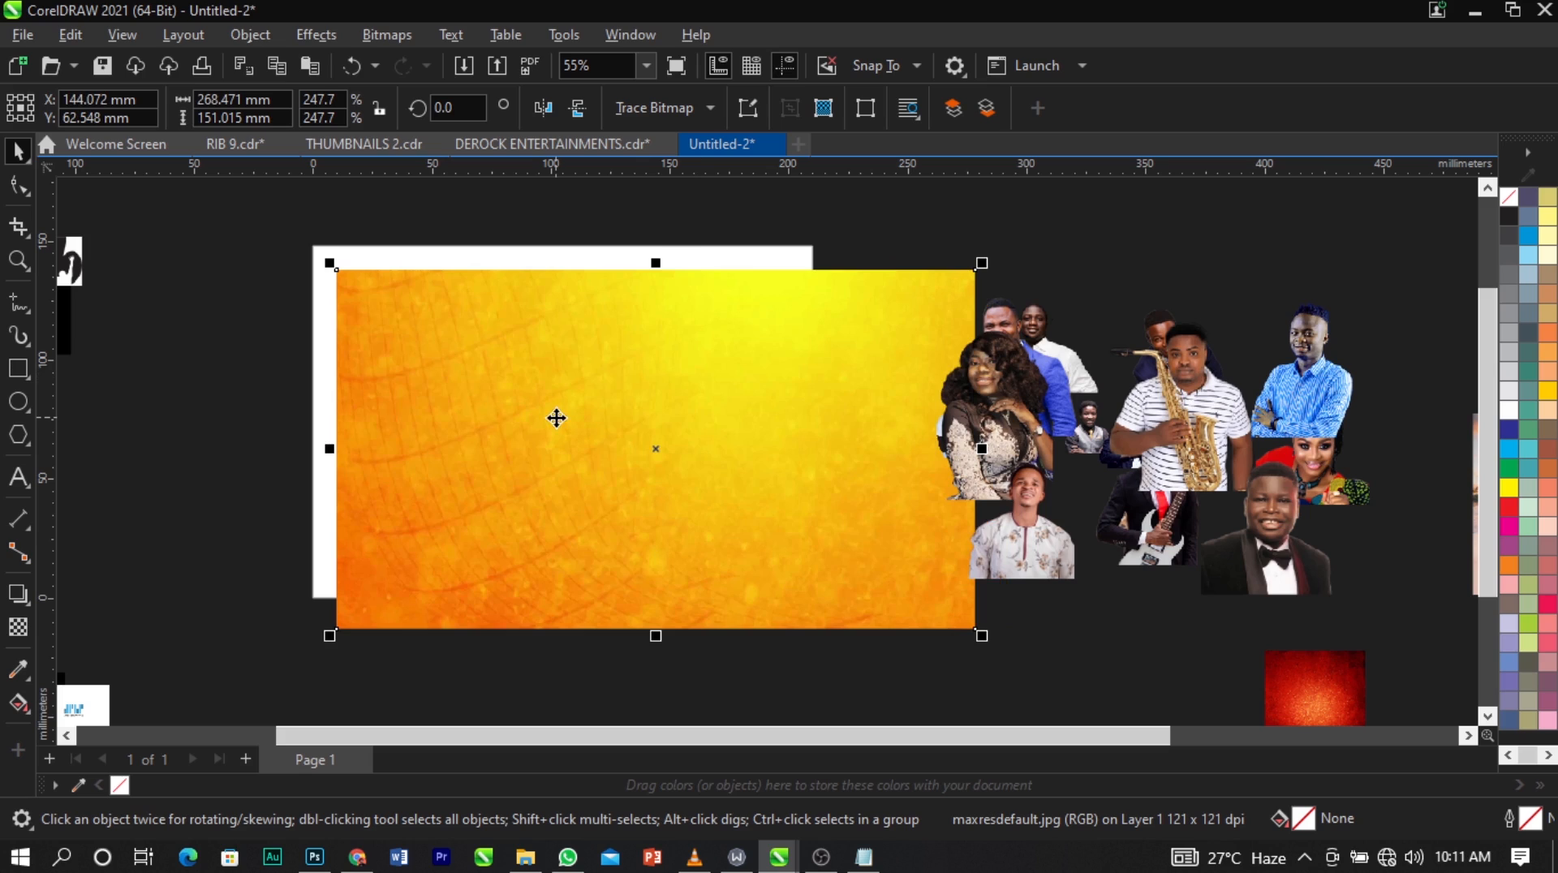
pyautogui.click(333, 38)
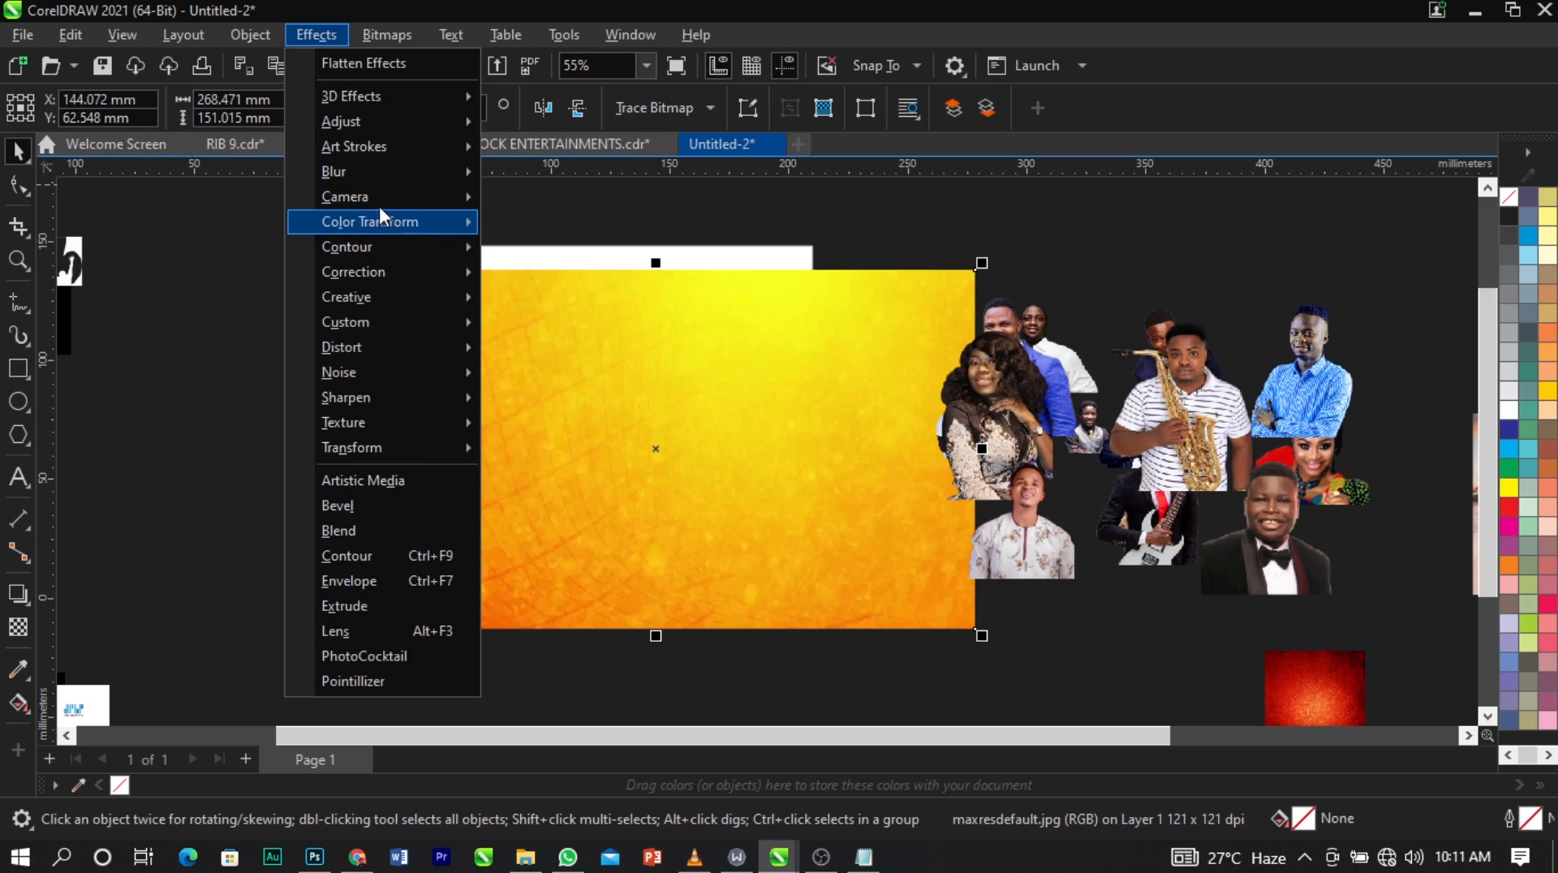
pyautogui.moveTo(383, 173)
pyautogui.click(610, 225)
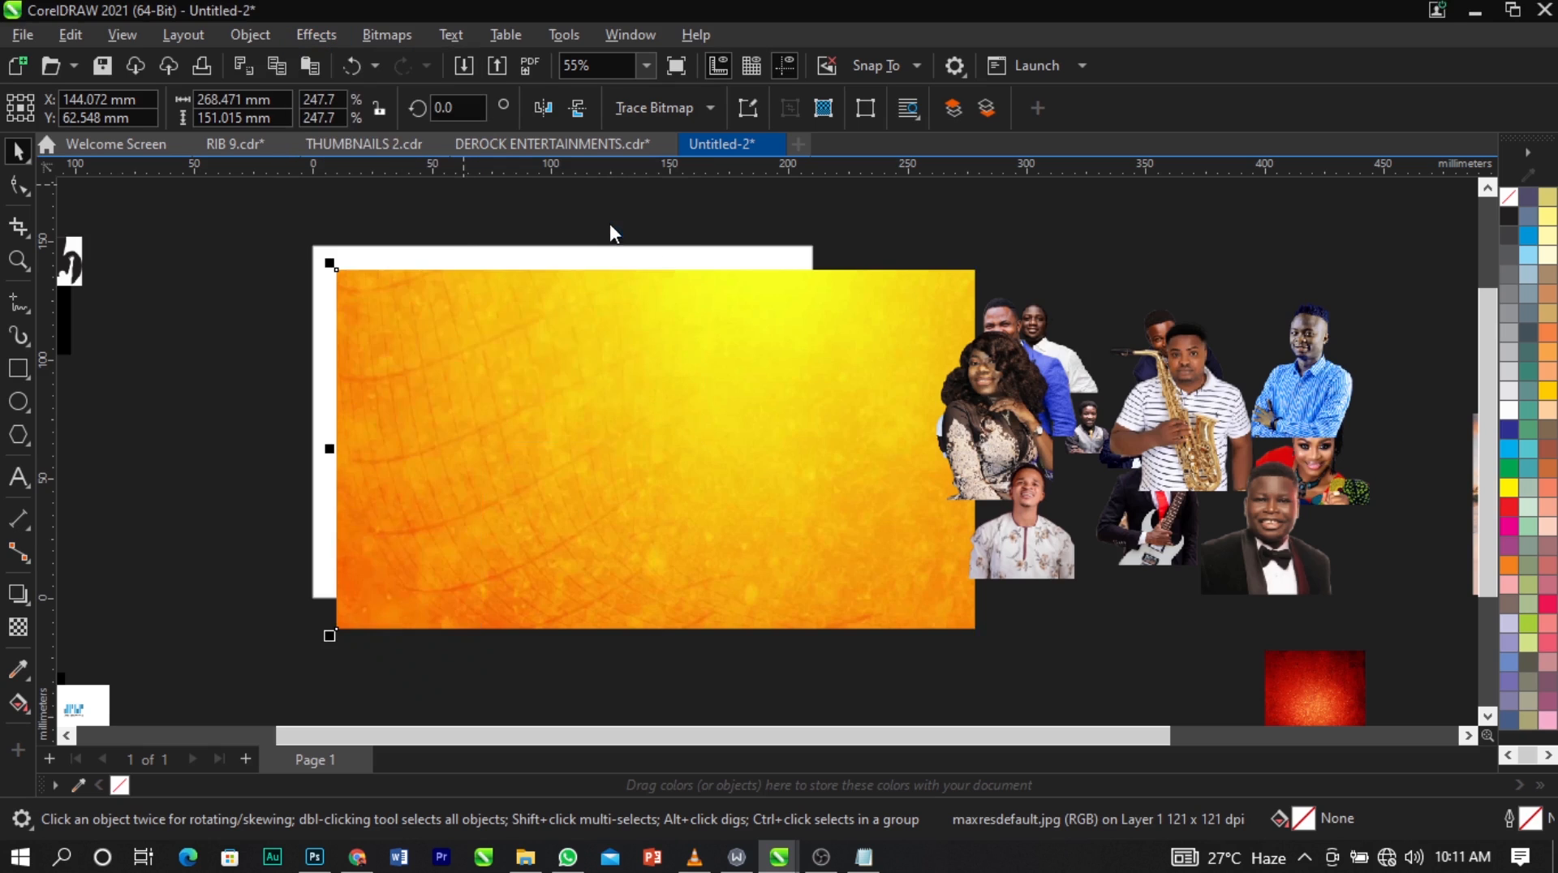
pyautogui.moveTo(727, 336); pyautogui.dragTo(685, 57)
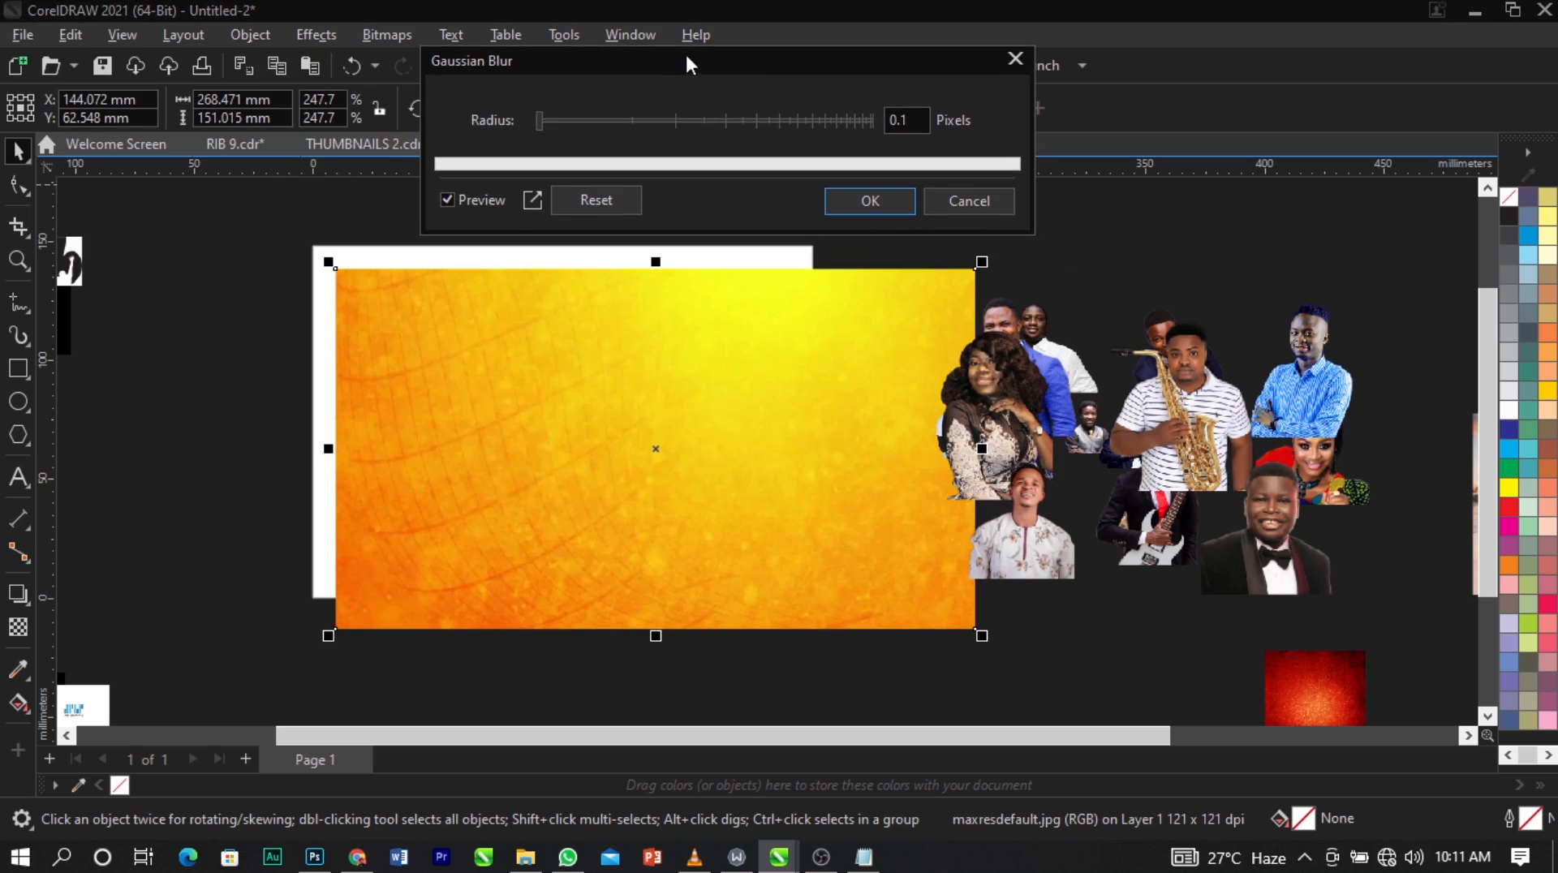
pyautogui.click(586, 121)
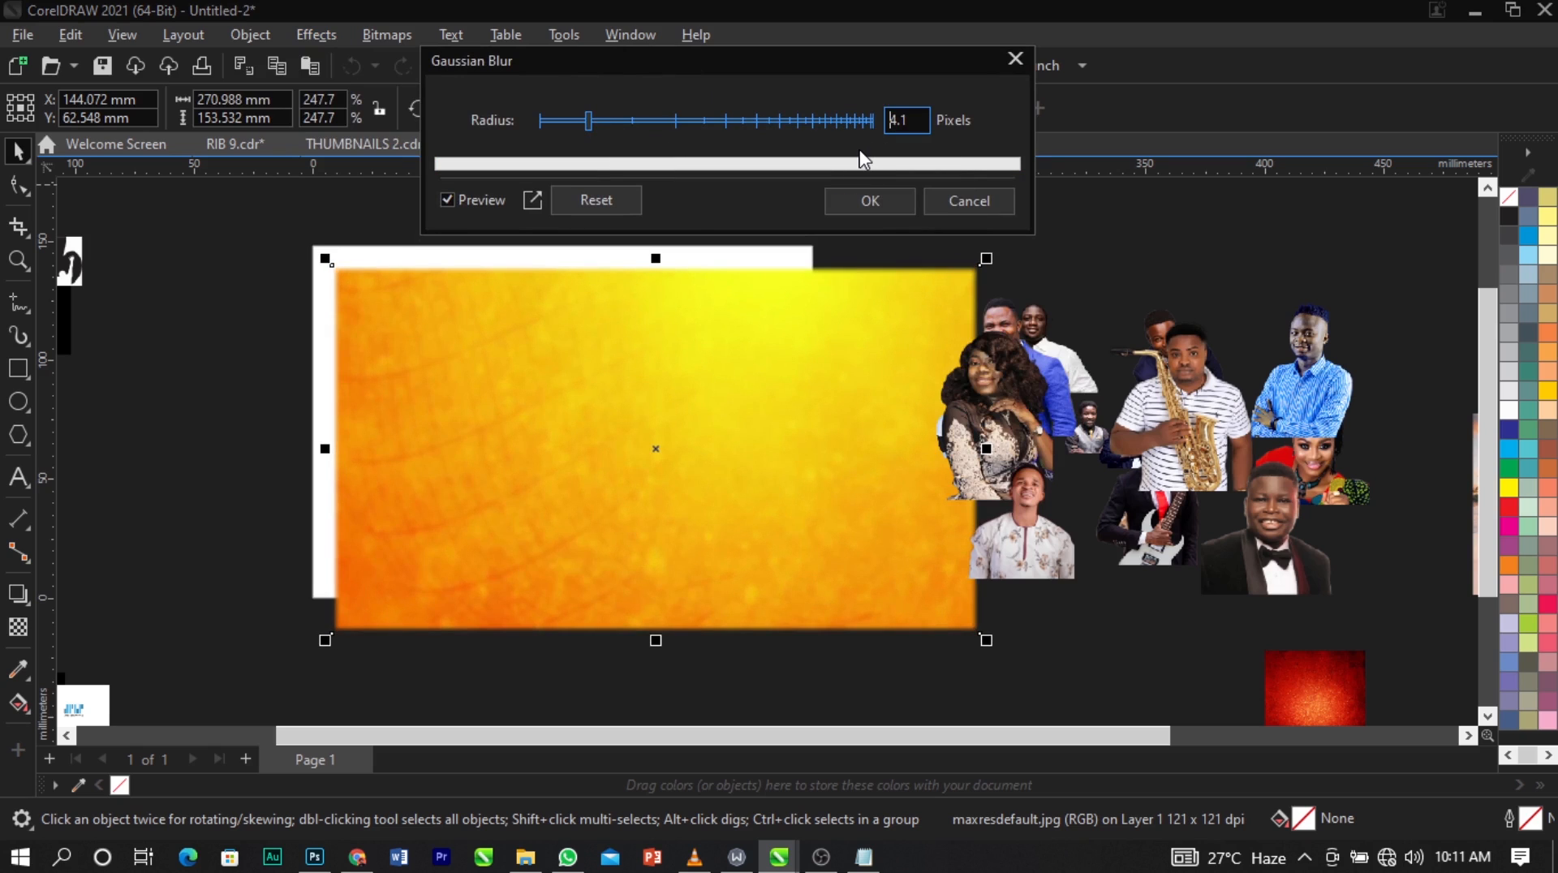
pyautogui.click(631, 121)
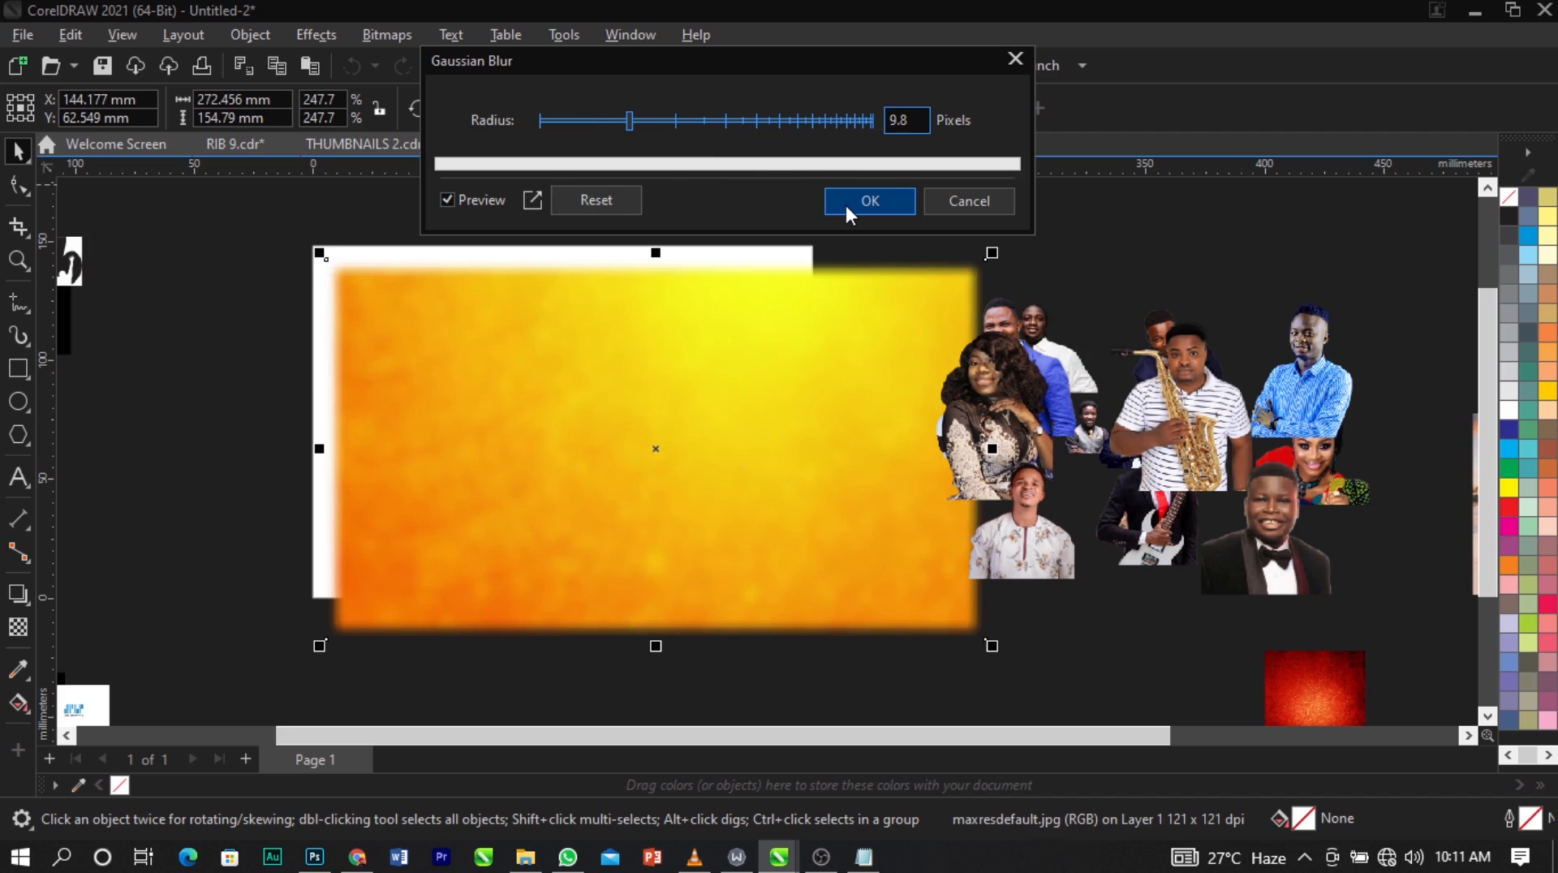
pyautogui.click(868, 201)
# Shift the blurred orange texture down to uncover the page rectangle and PowerClip it inside that rectangle.
pyautogui.moveTo(692, 337); pyautogui.dragTo(600, 425)
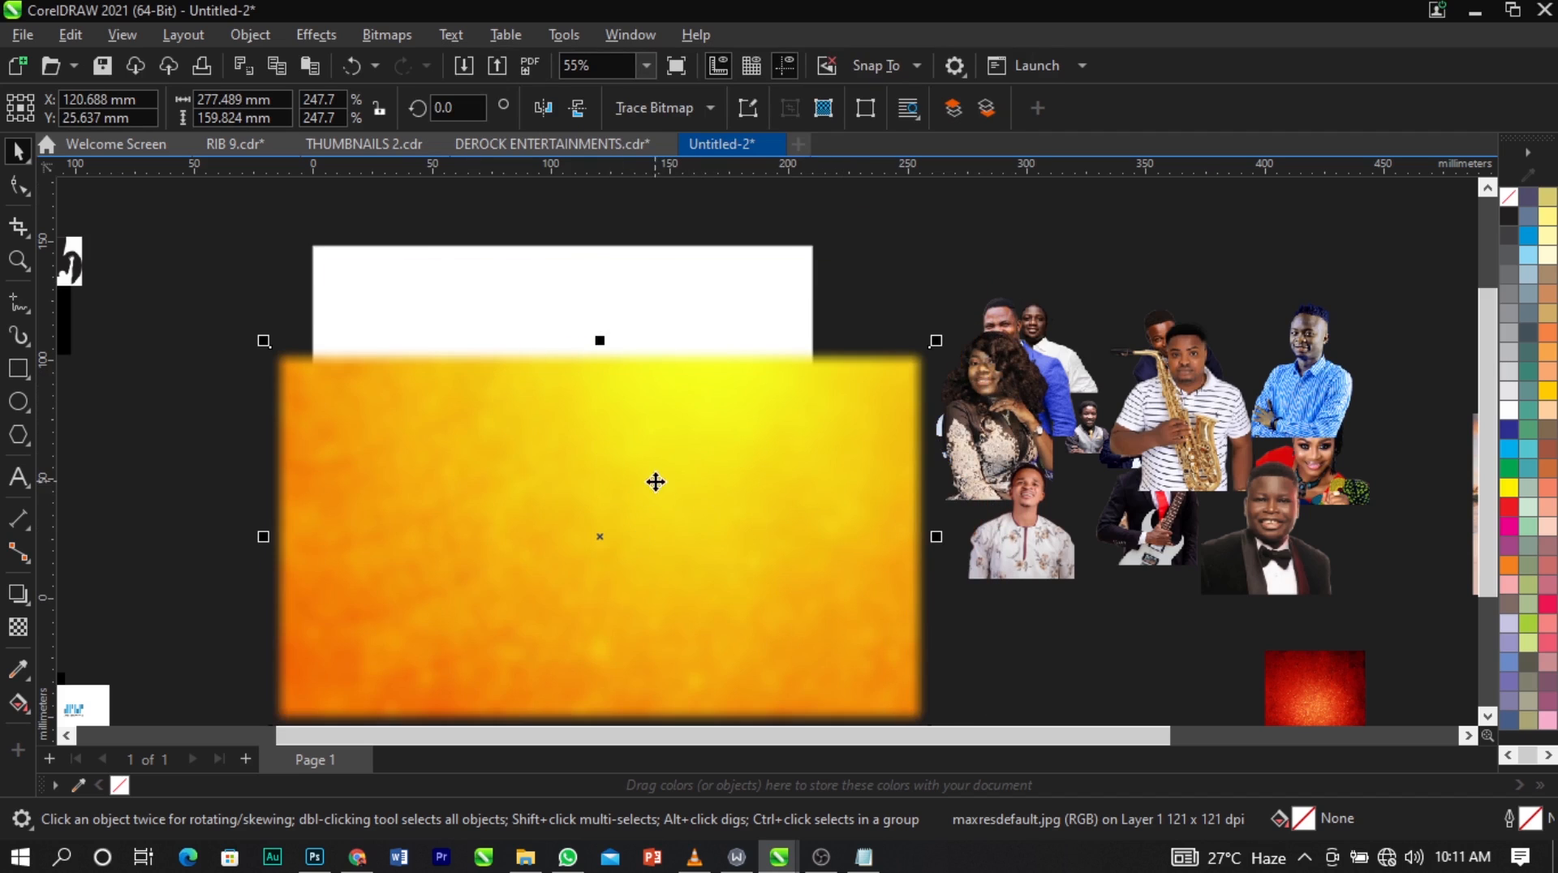
pyautogui.moveTo(656, 482); pyautogui.dragTo(651, 493)
pyautogui.click(585, 279)
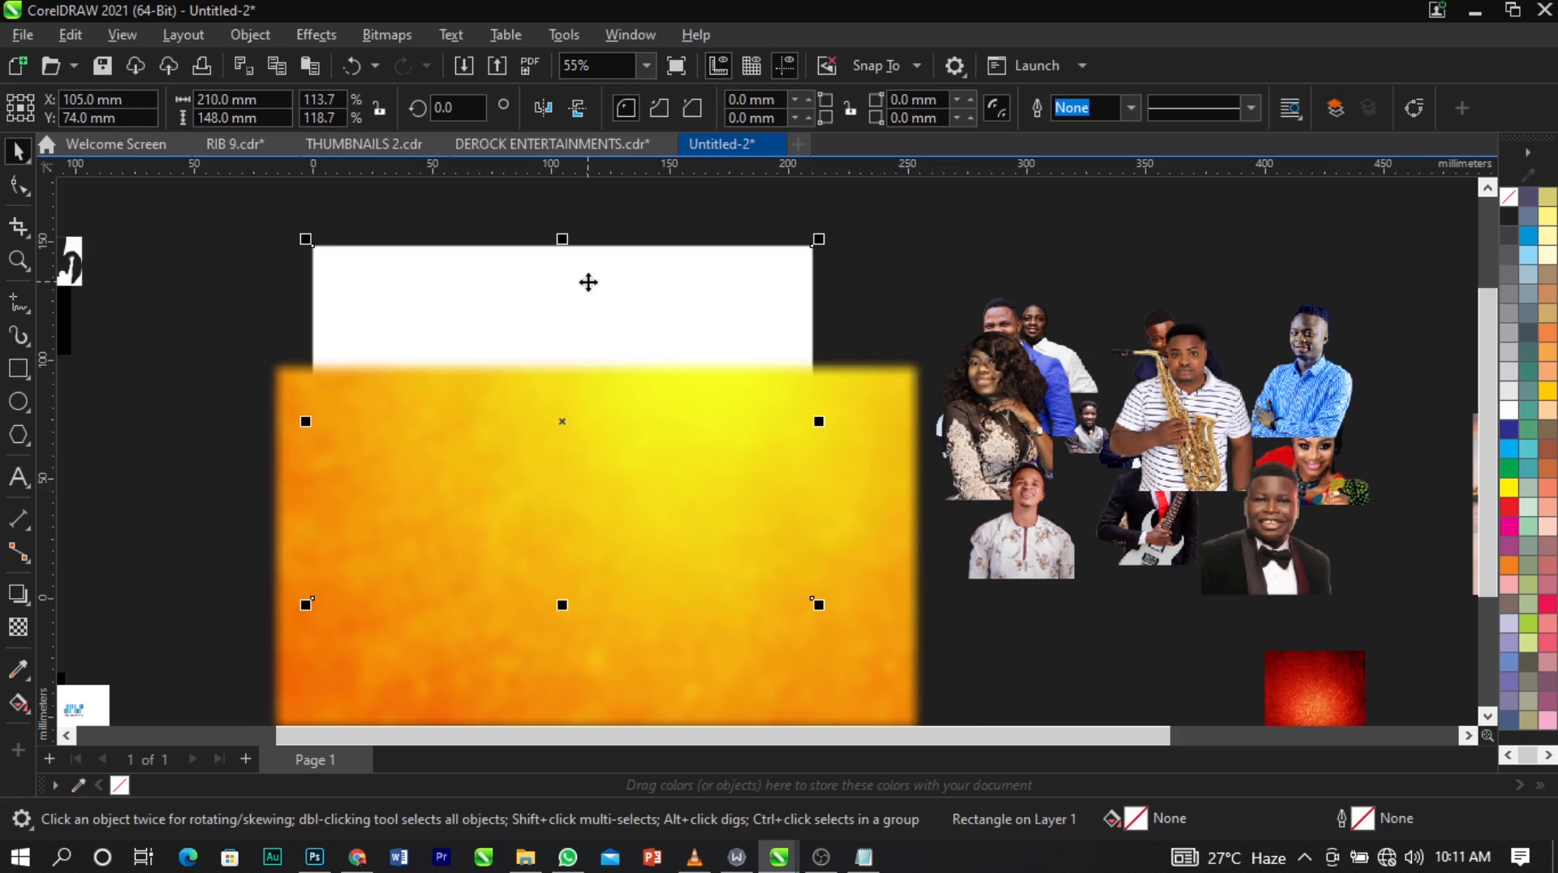
pyautogui.click(630, 445)
pyautogui.rightClick(630, 444)
pyautogui.click(584, 476)
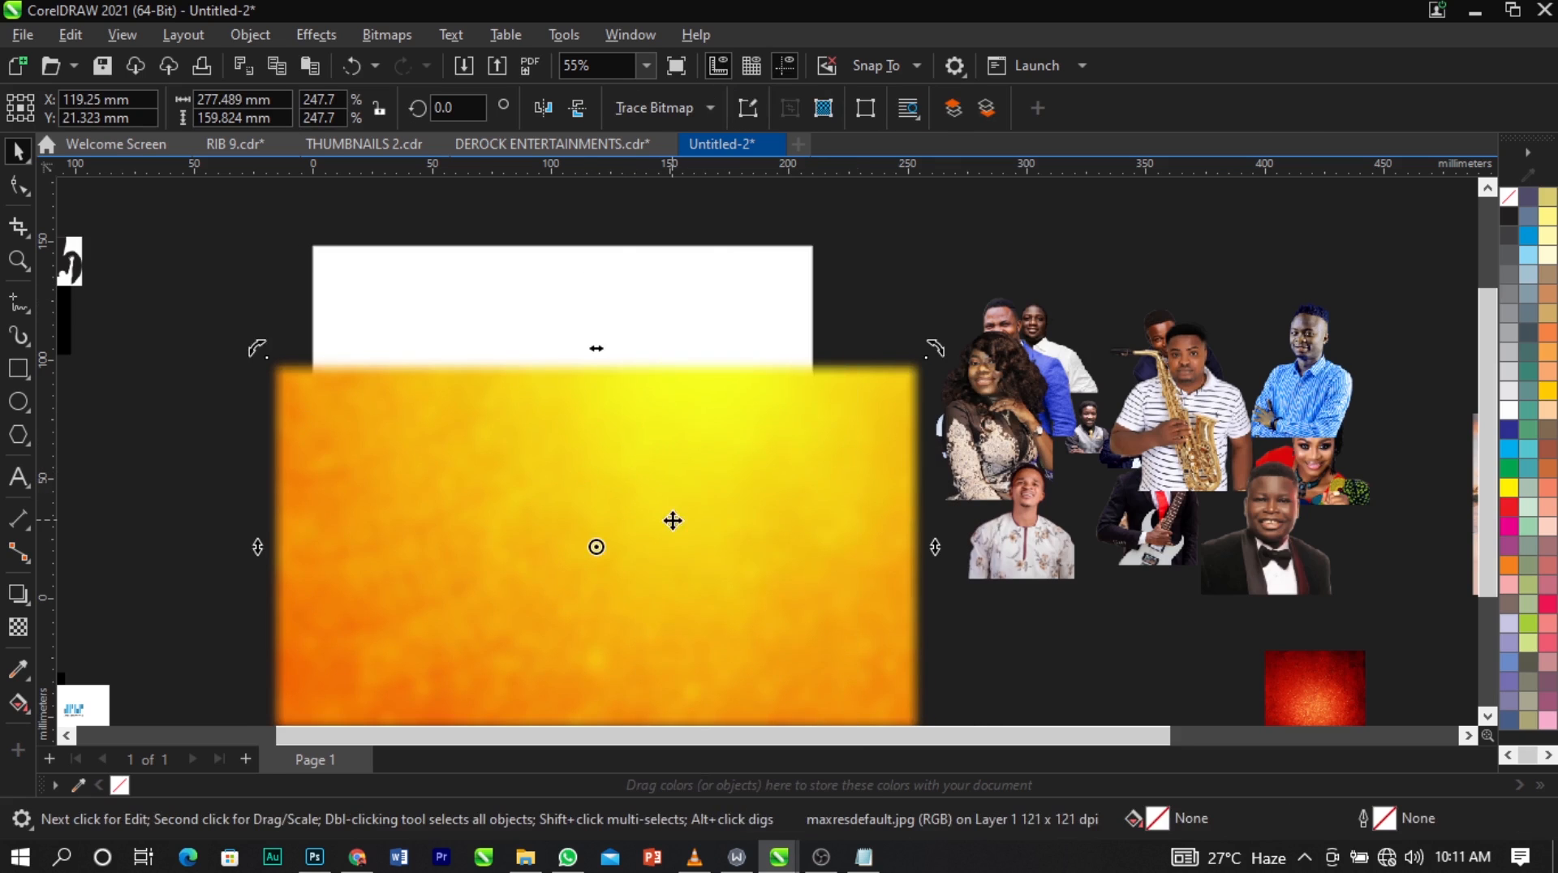
pyautogui.click(673, 520)
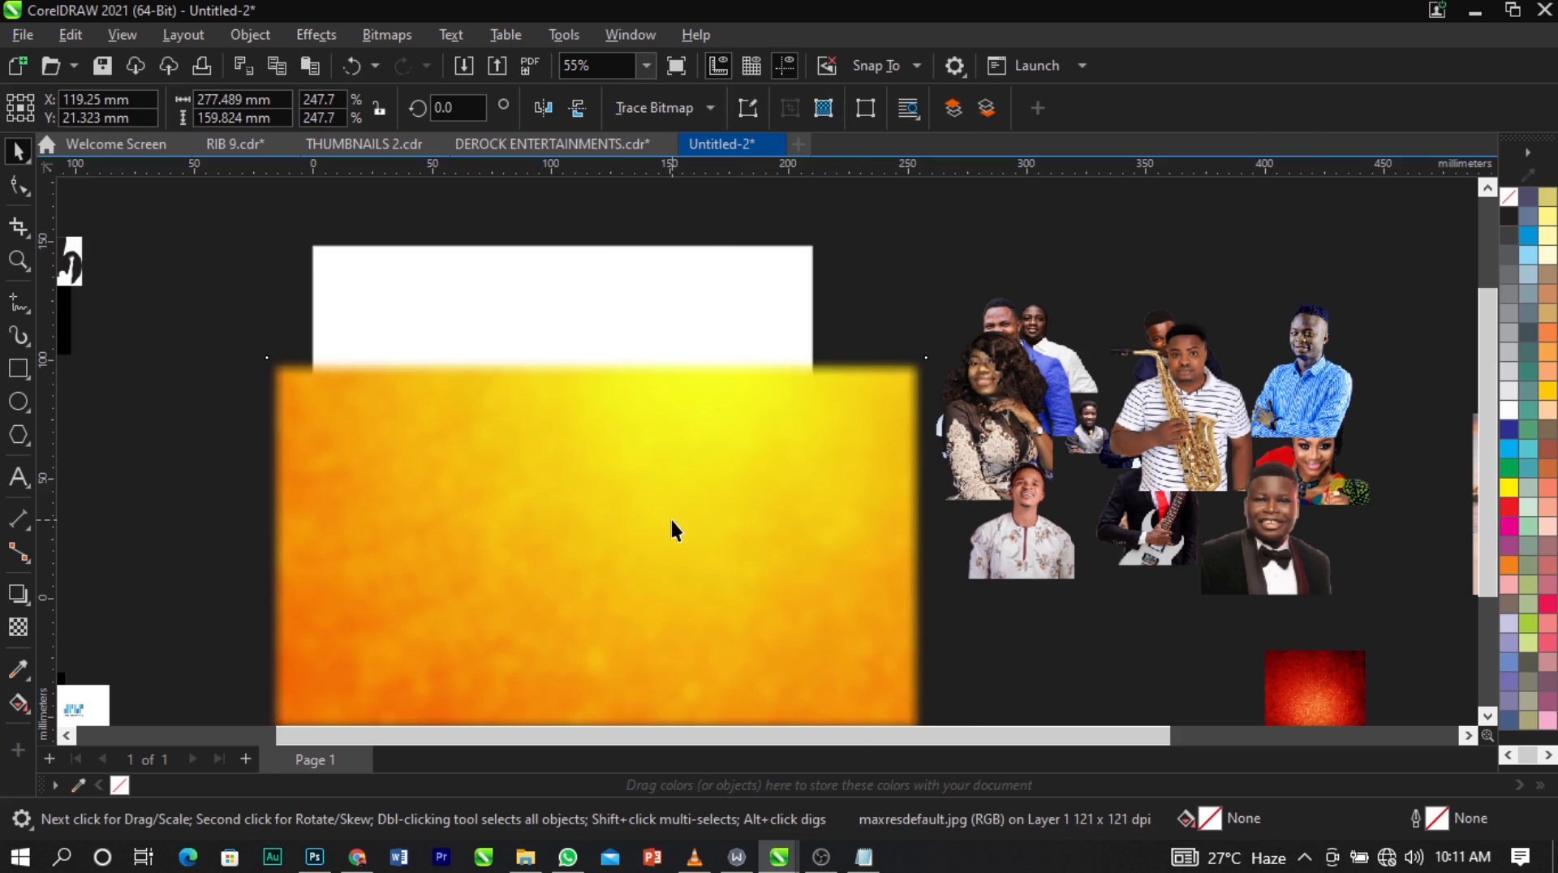
pyautogui.rightClick(628, 476)
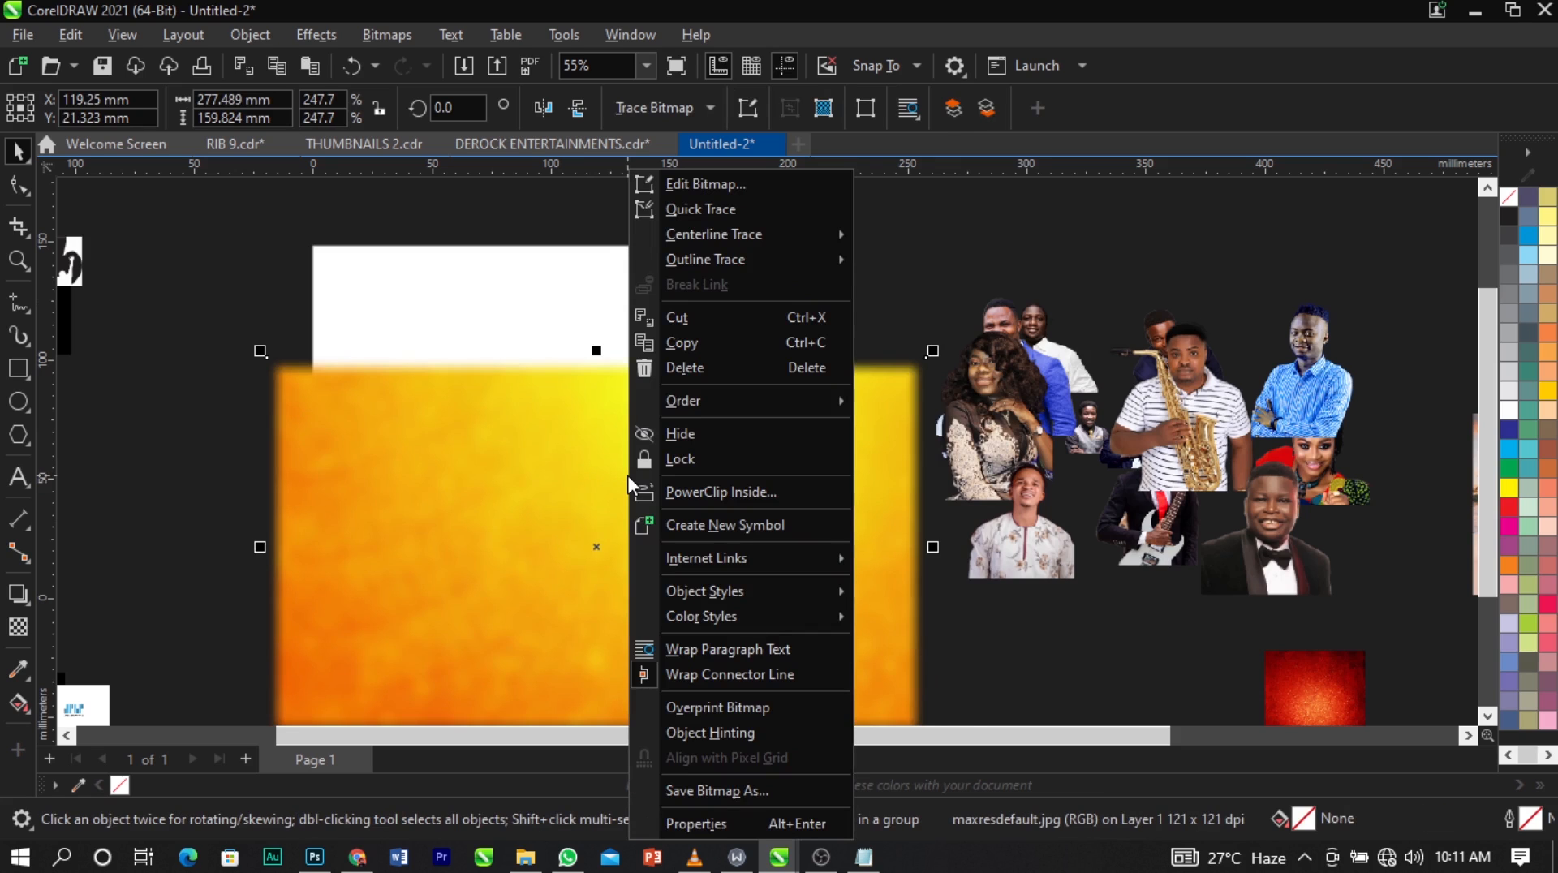
pyautogui.click(465, 386)
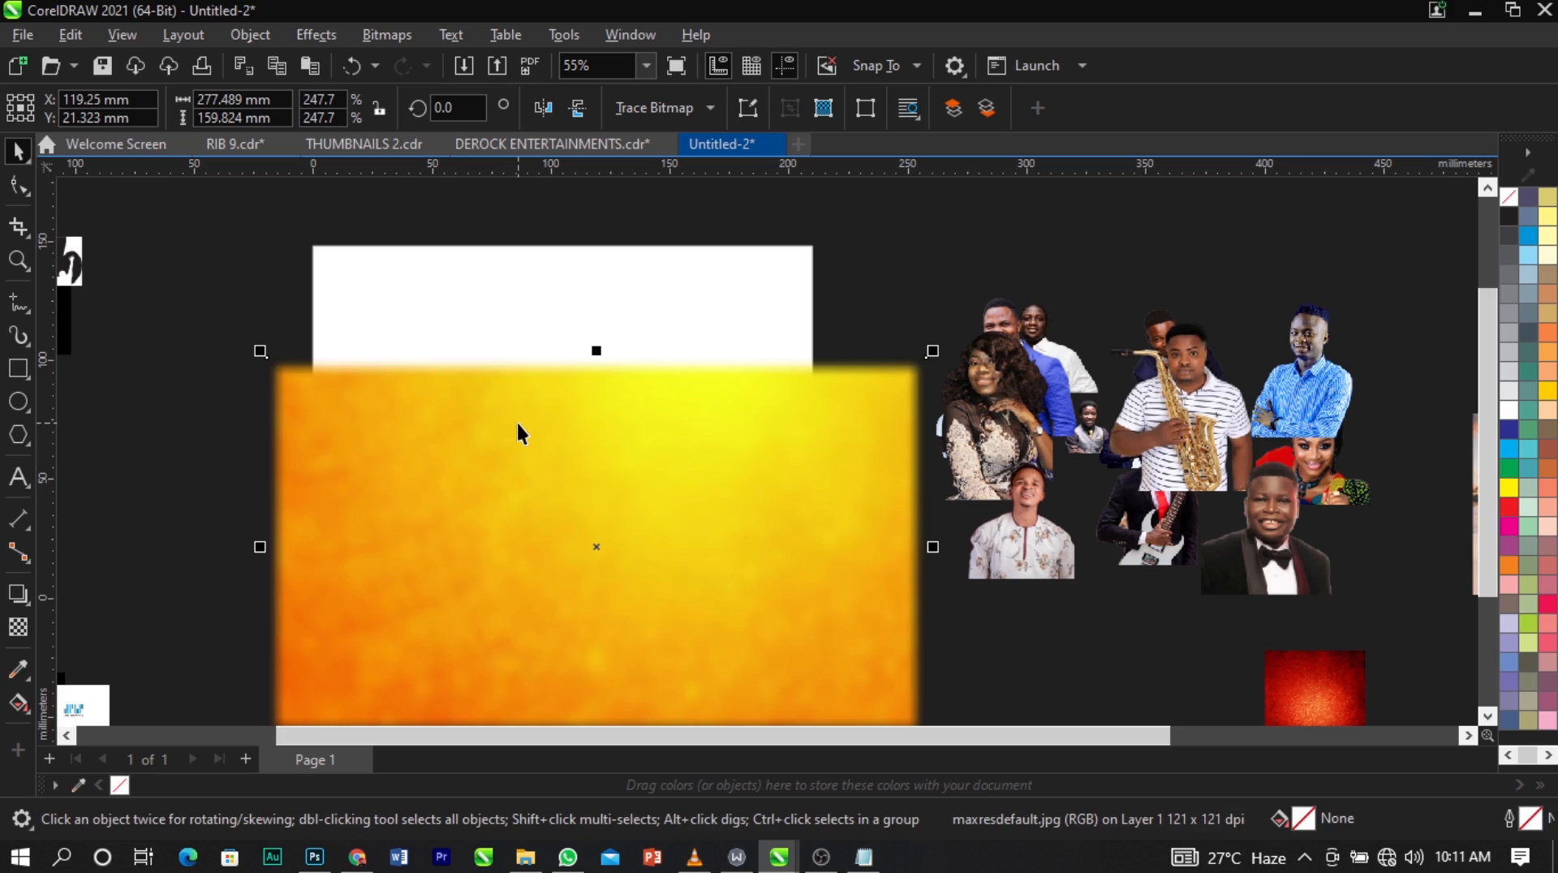
pyautogui.rightClick(517, 421)
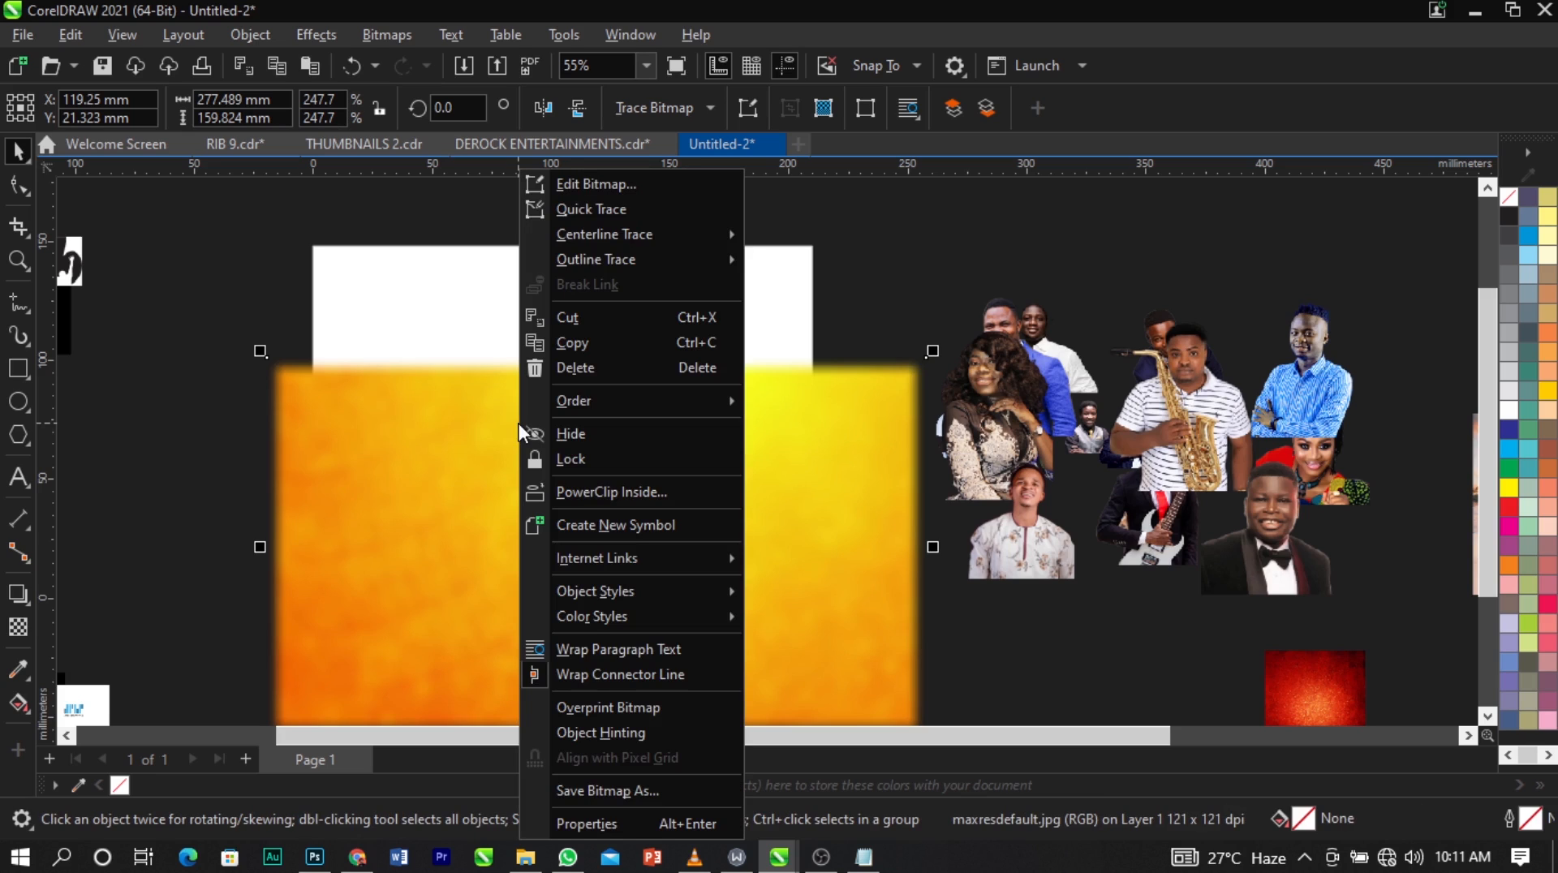
pyautogui.click(595, 489)
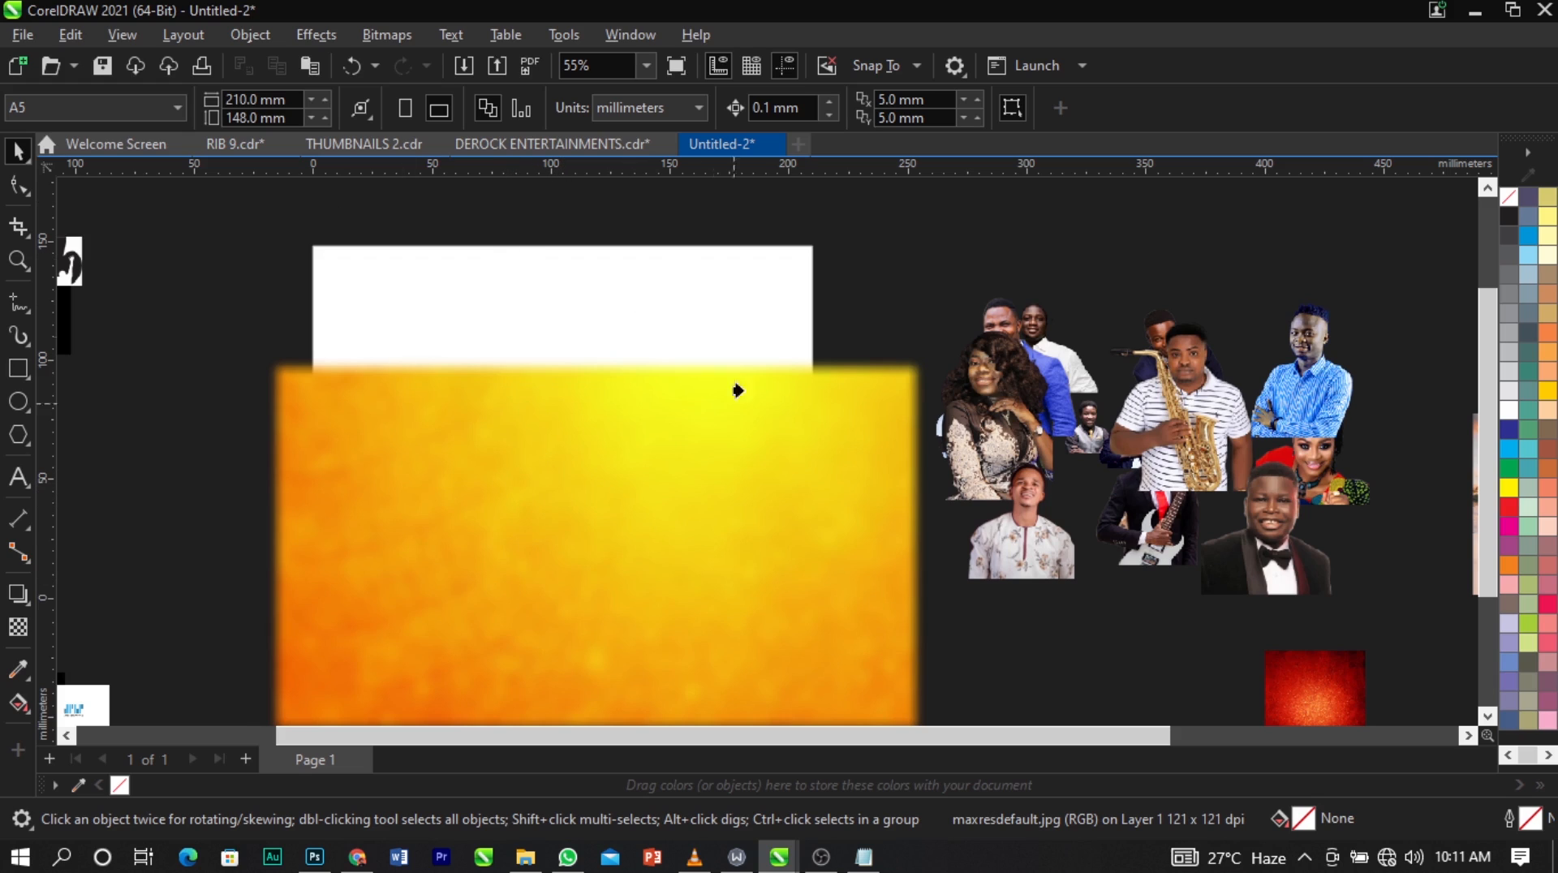
pyautogui.click(521, 284)
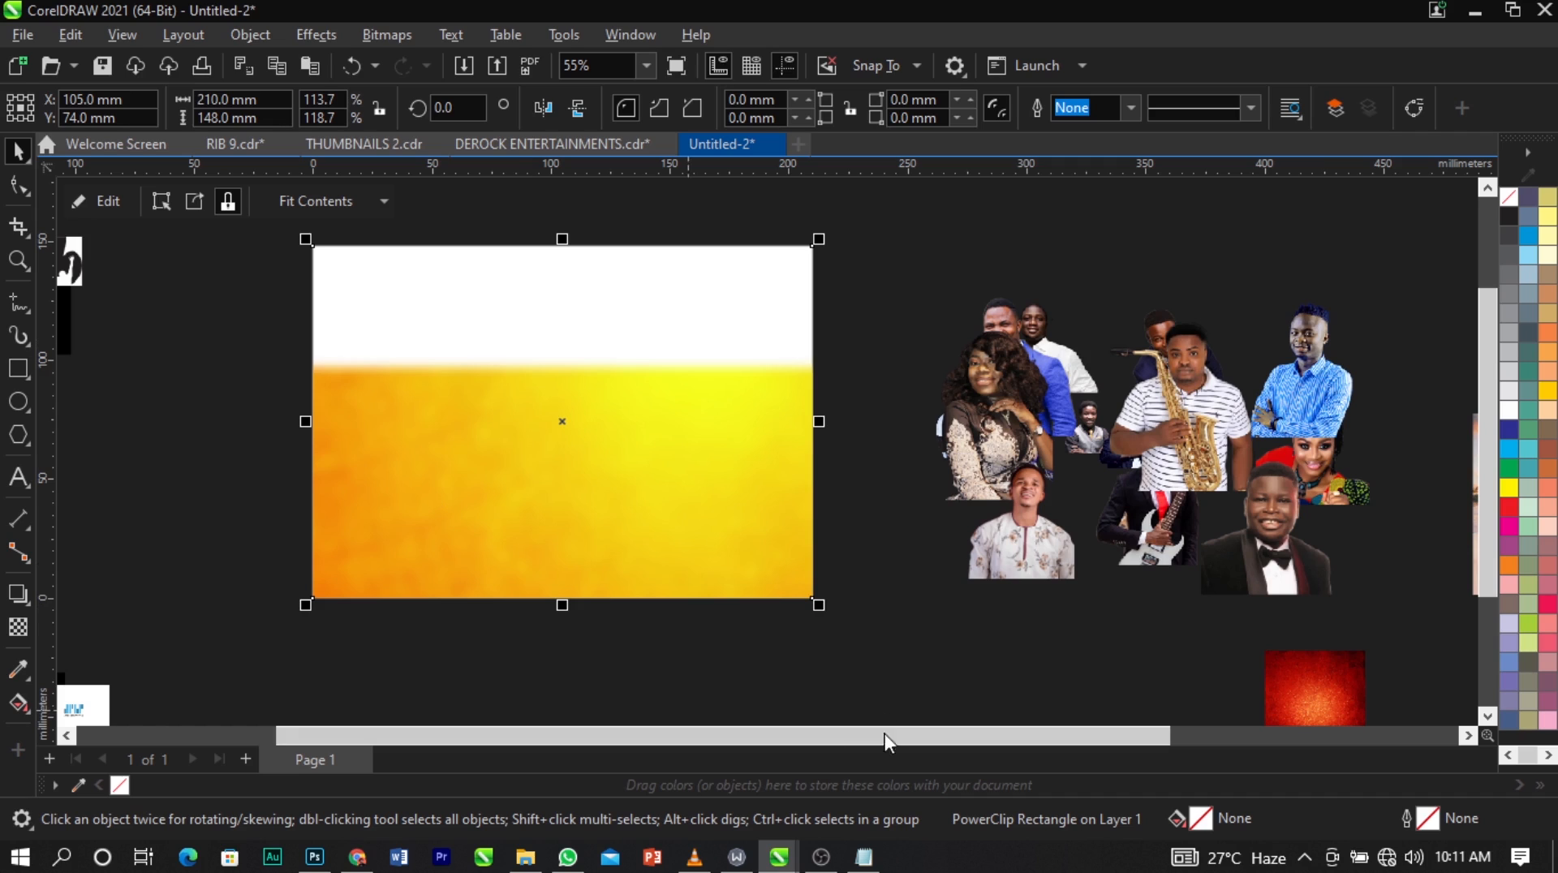
# Edit the PowerClip contents, raising the orange texture over the upper page area and shrinking it to about 233 × 134 mm.
pyautogui.rightClick(582, 472)
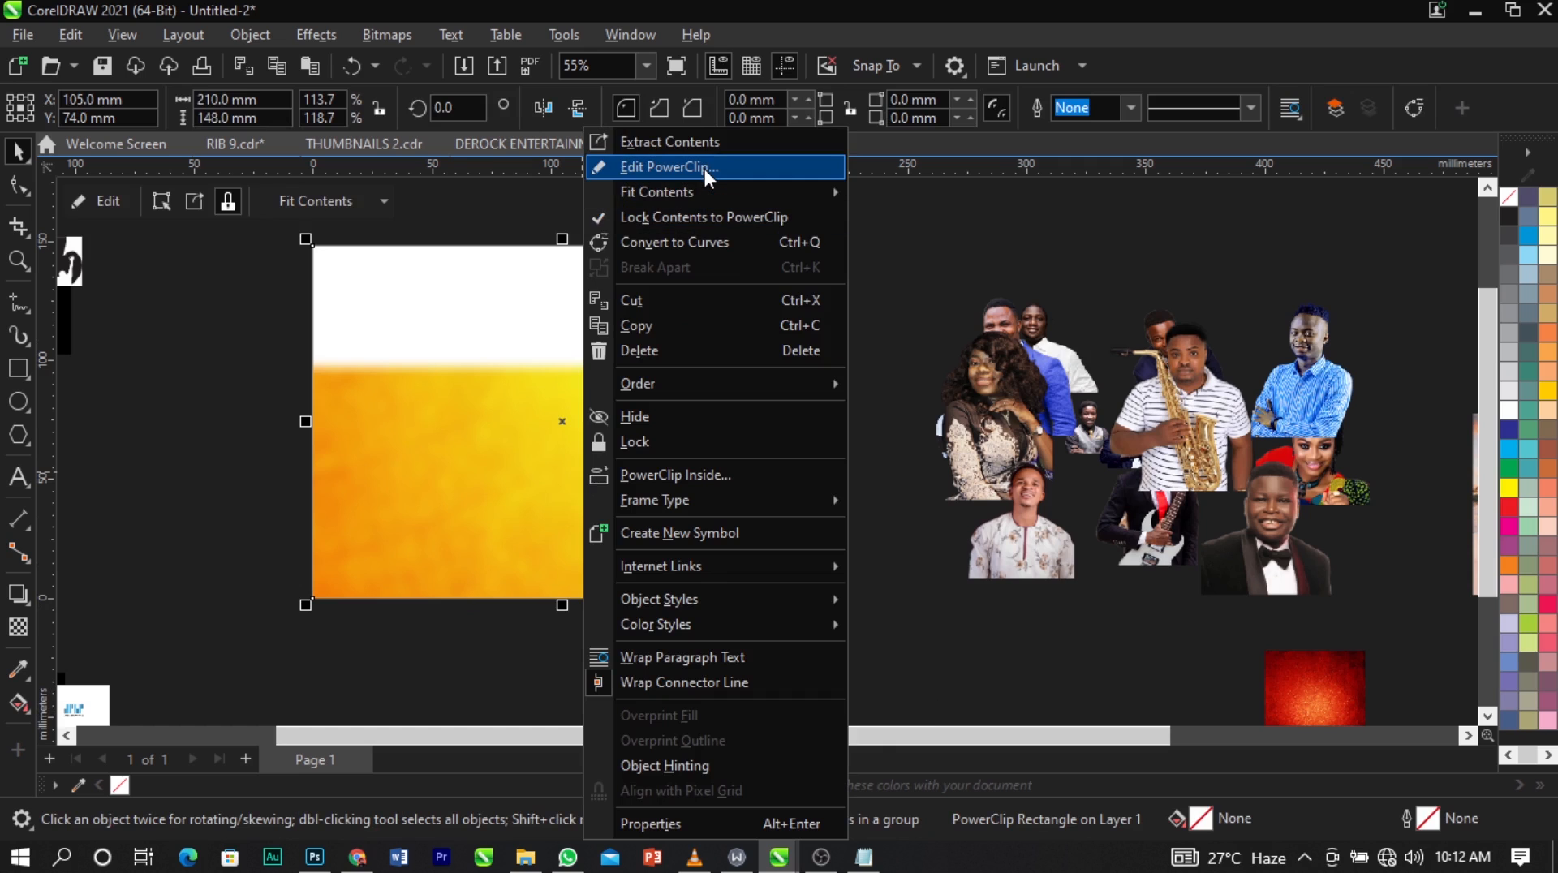
pyautogui.click(705, 168)
pyautogui.click(602, 661)
pyautogui.moveTo(602, 661); pyautogui.dragTo(598, 546)
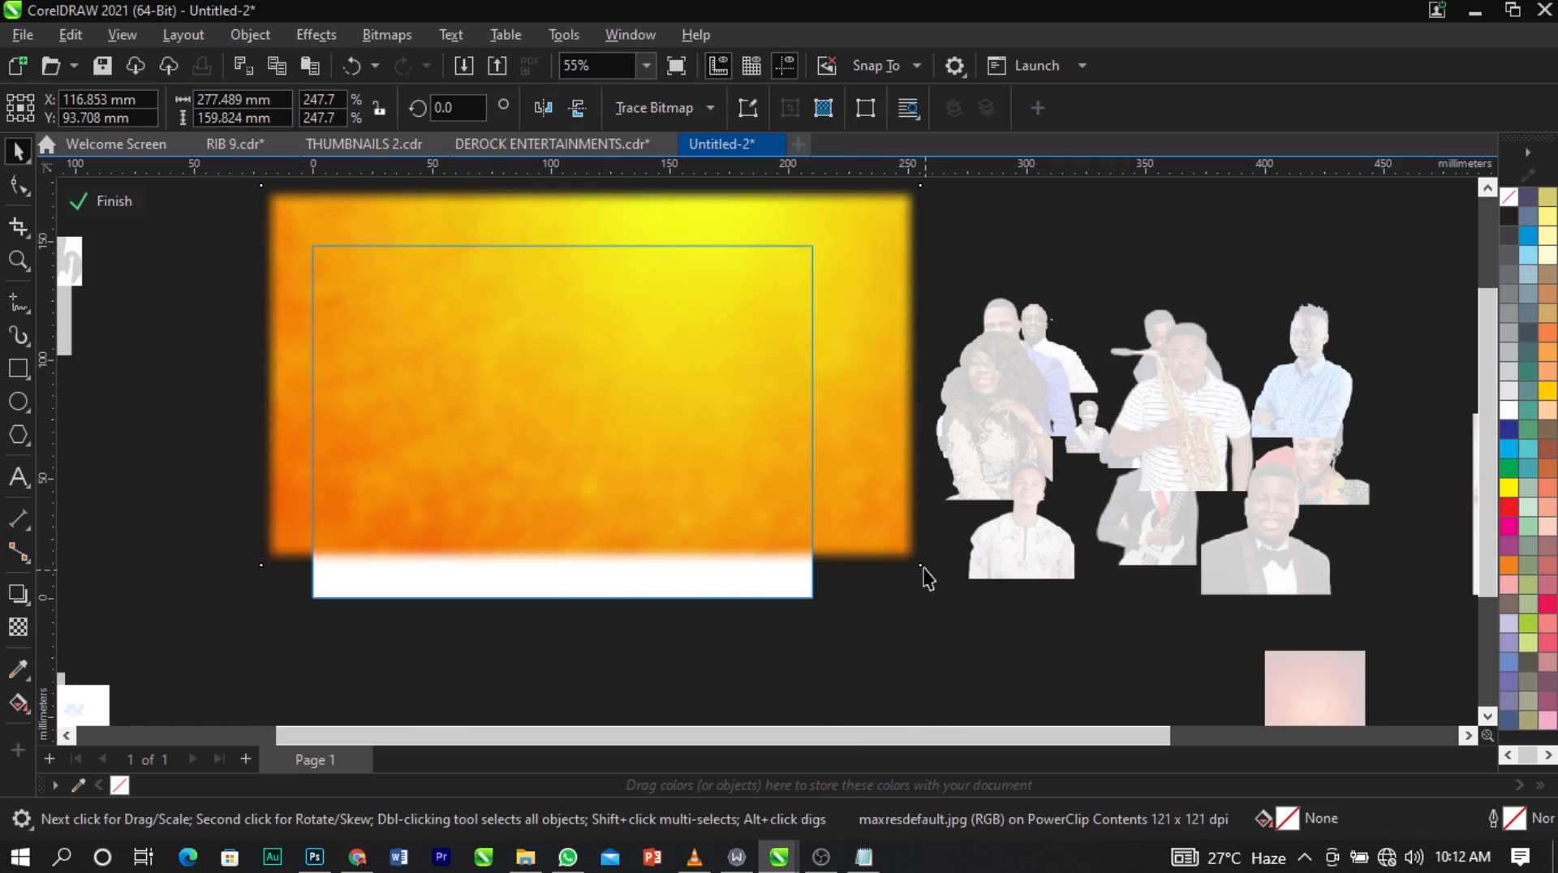
pyautogui.moveTo(926, 571); pyautogui.dragTo(847, 527)
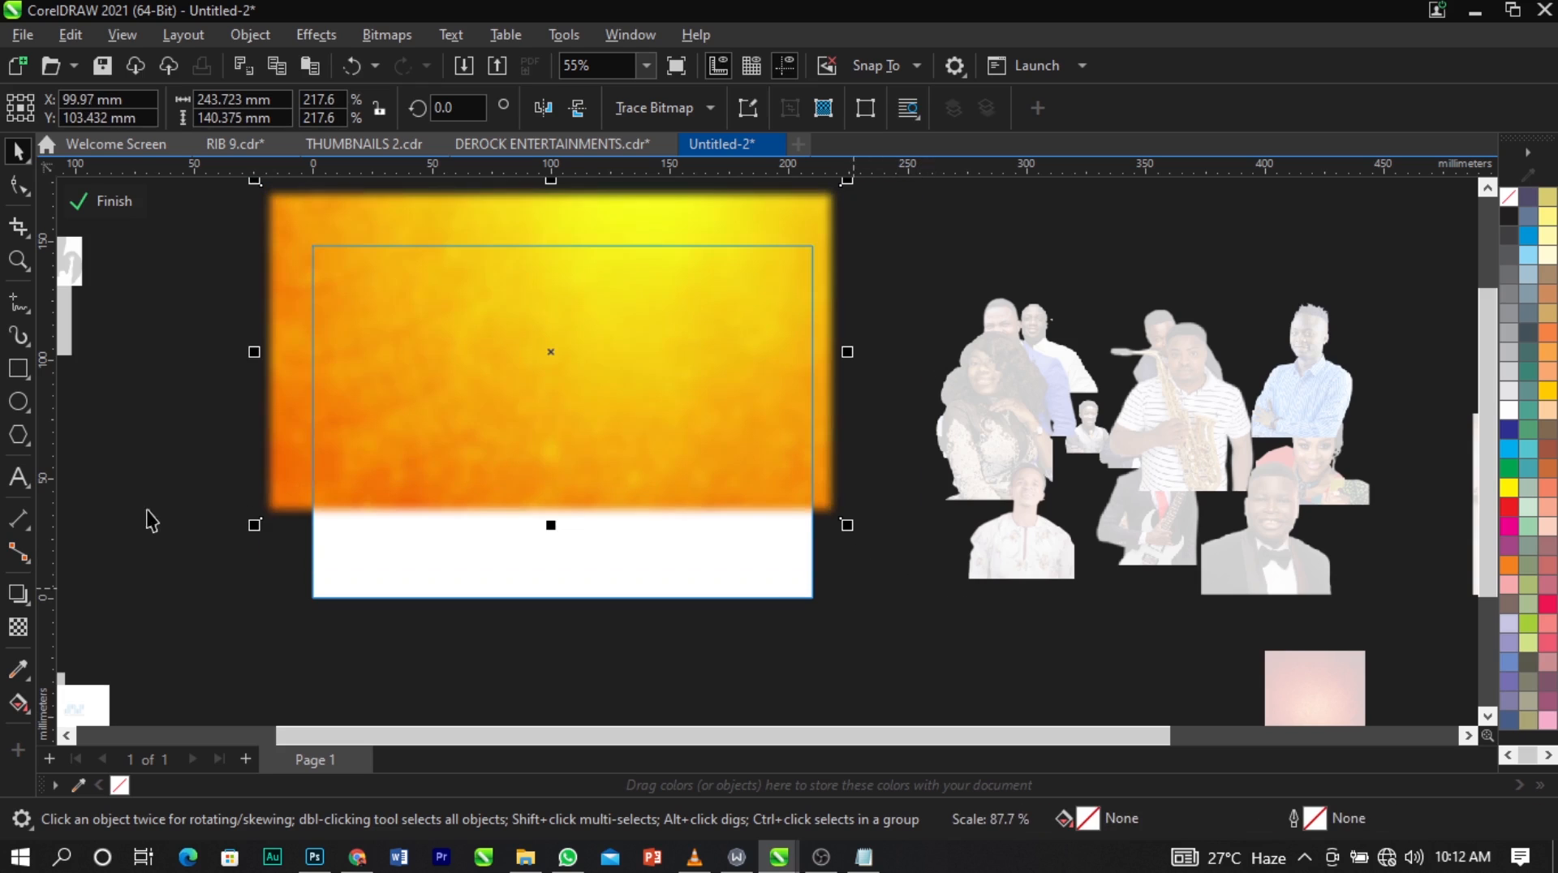
pyautogui.moveTo(254, 527); pyautogui.dragTo(301, 515)
pyautogui.moveTo(580, 402); pyautogui.dragTo(567, 421)
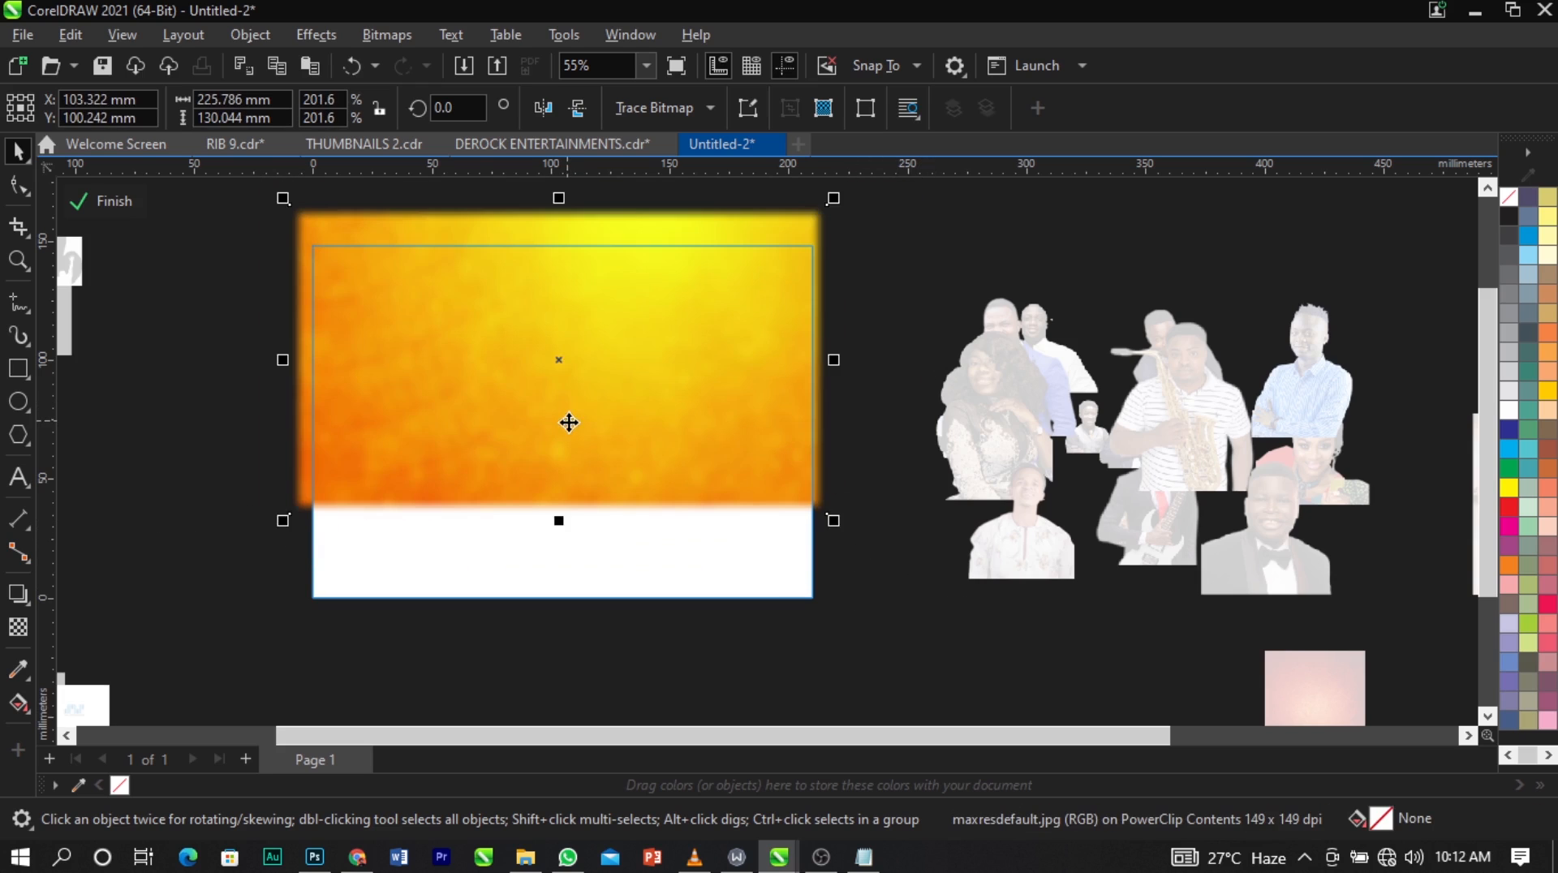
pyautogui.click(568, 421)
pyautogui.click(731, 467)
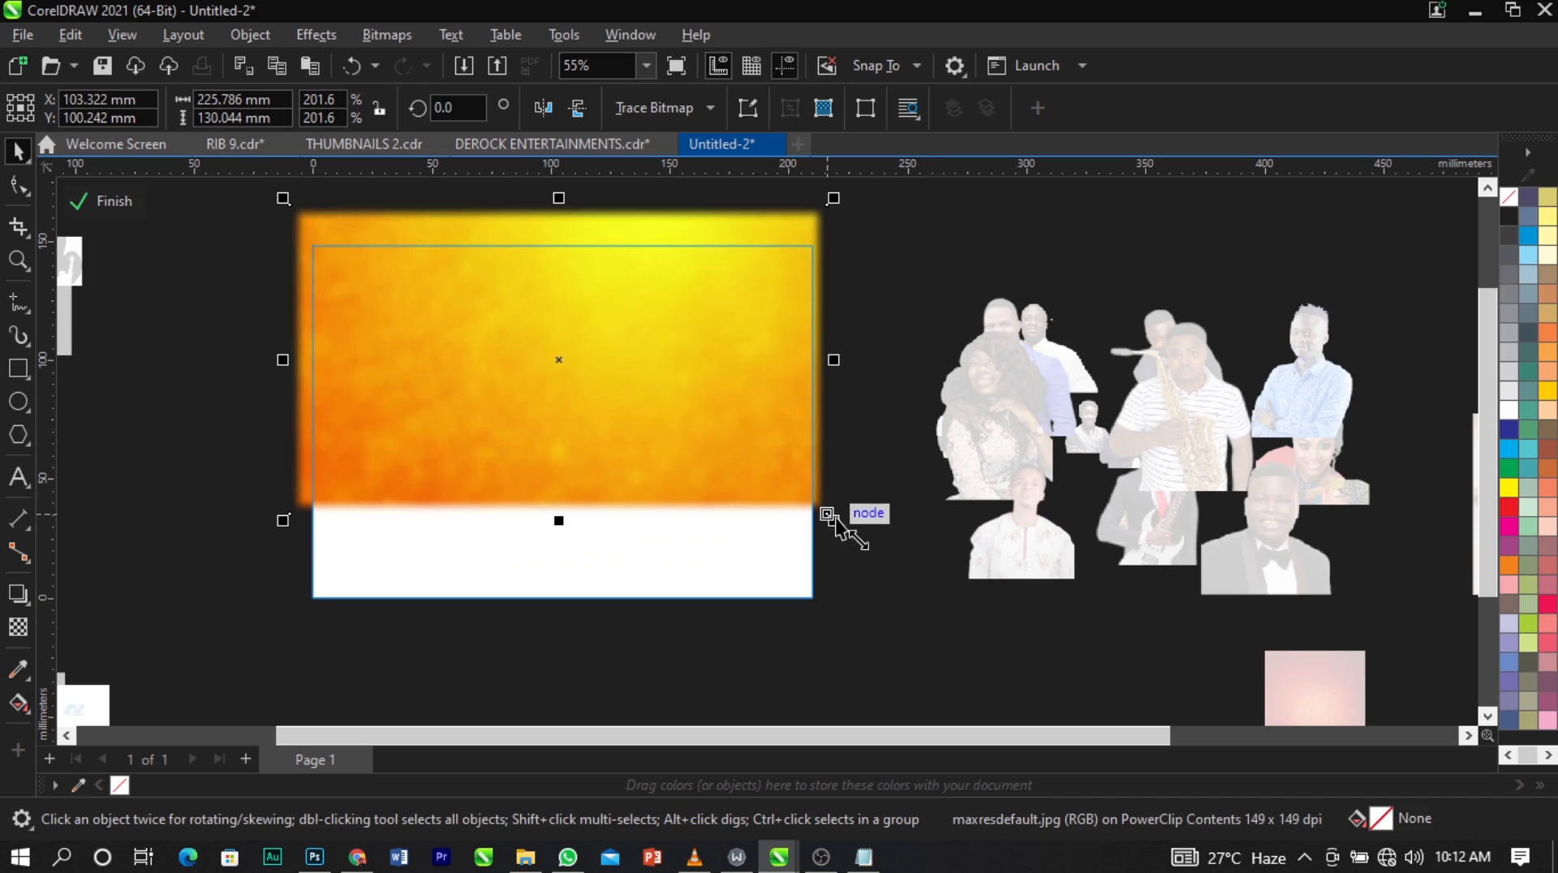
pyautogui.moveTo(836, 523); pyautogui.dragTo(856, 540)
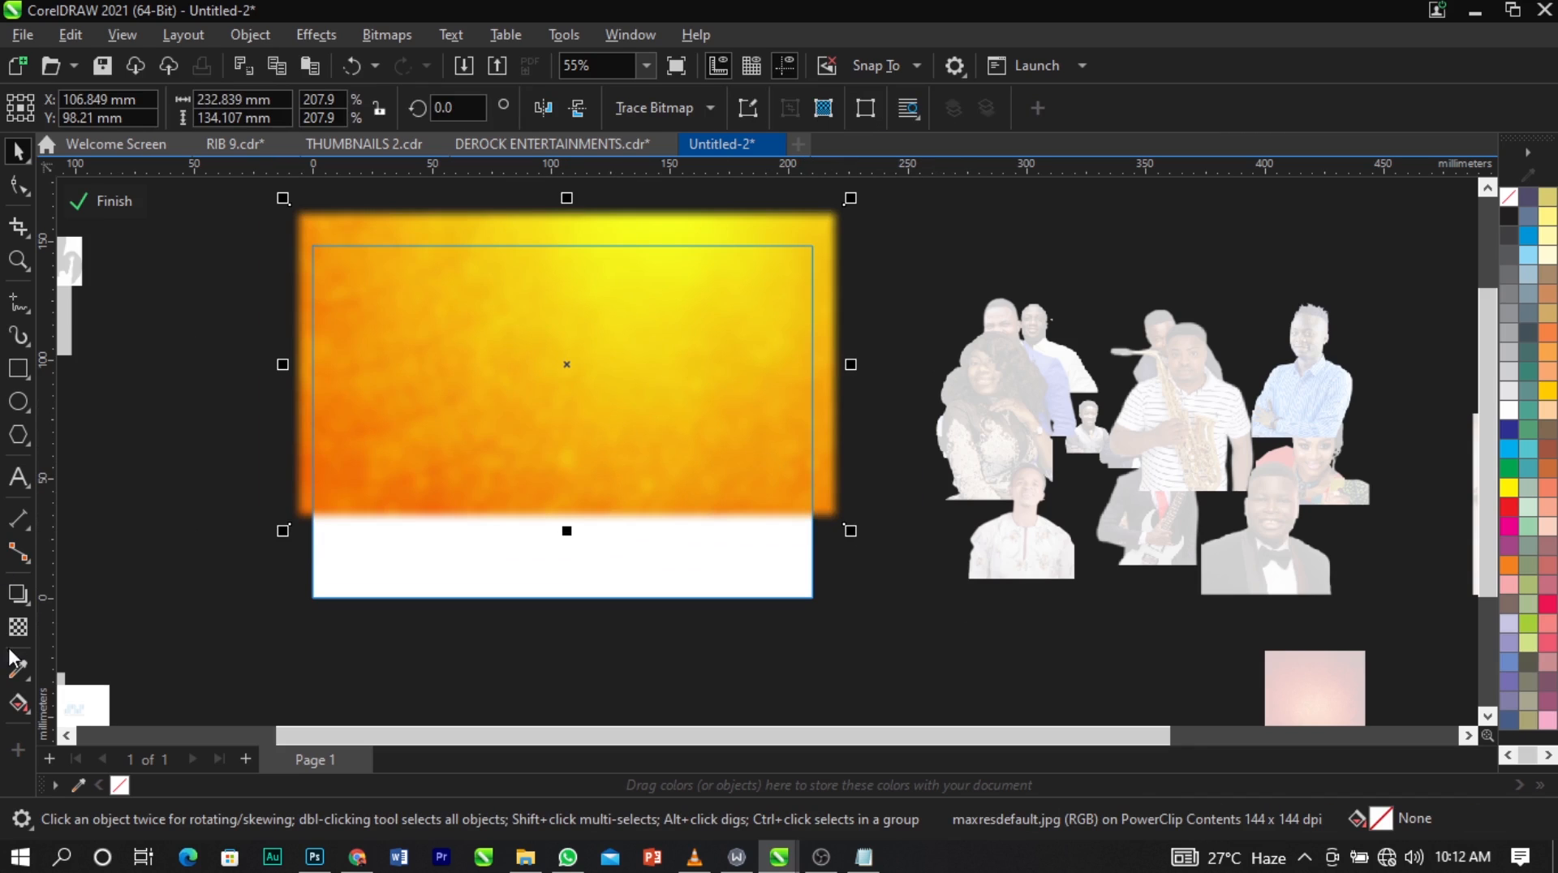
# Fade the orange texture's lower edge into the white page with a vertical fountain transparency and finish editing the PowerClip.
pyautogui.click(18, 626)
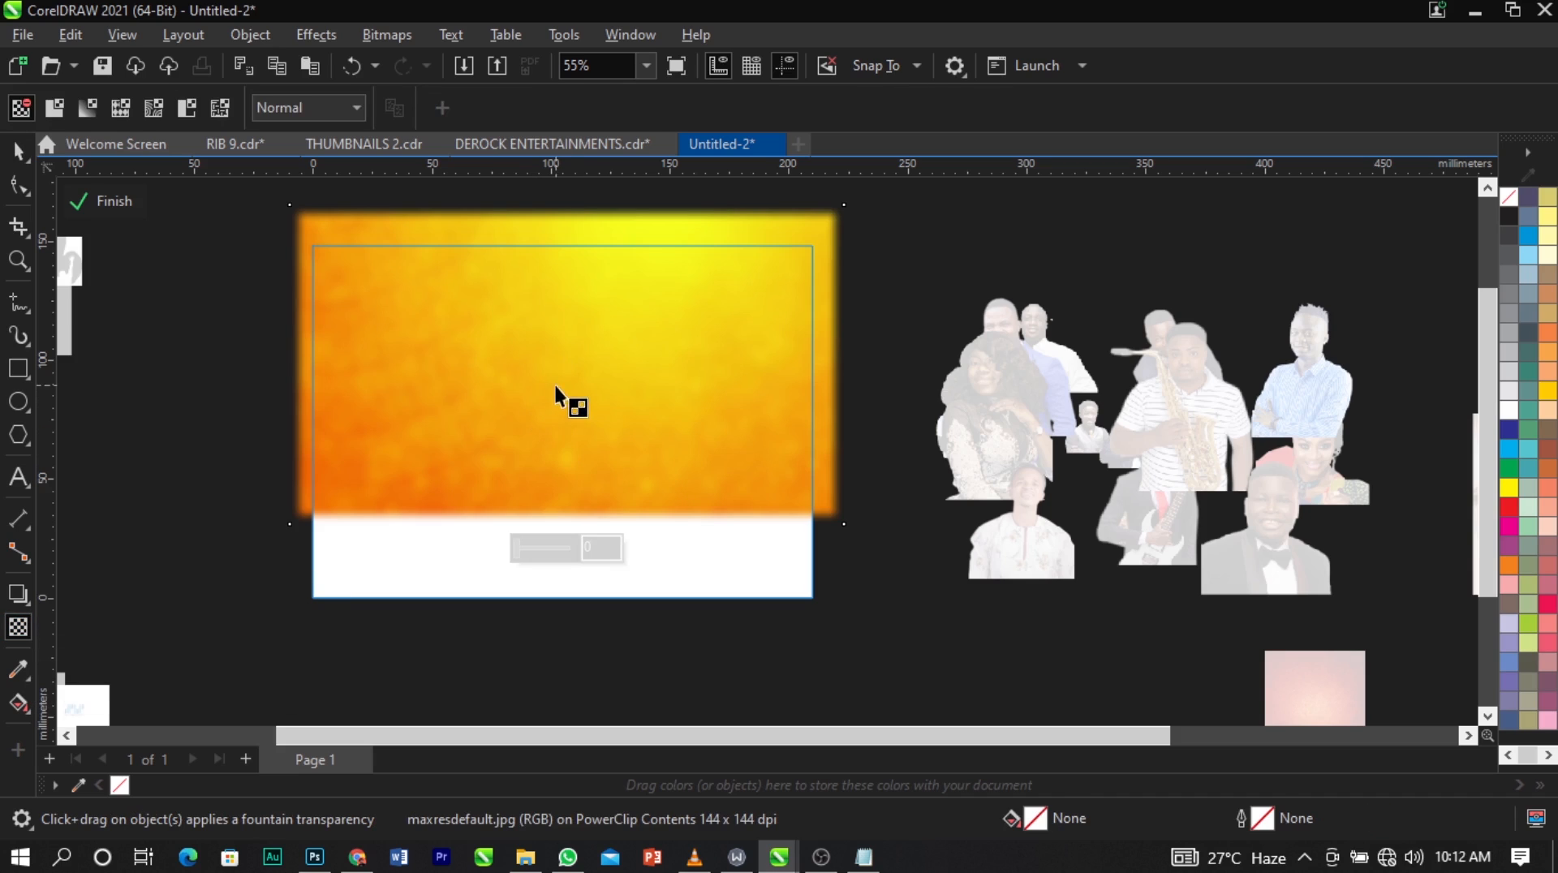
pyautogui.moveTo(569, 382); pyautogui.dragTo(569, 505)
pyautogui.moveTo(569, 380); pyautogui.dragTo(572, 416)
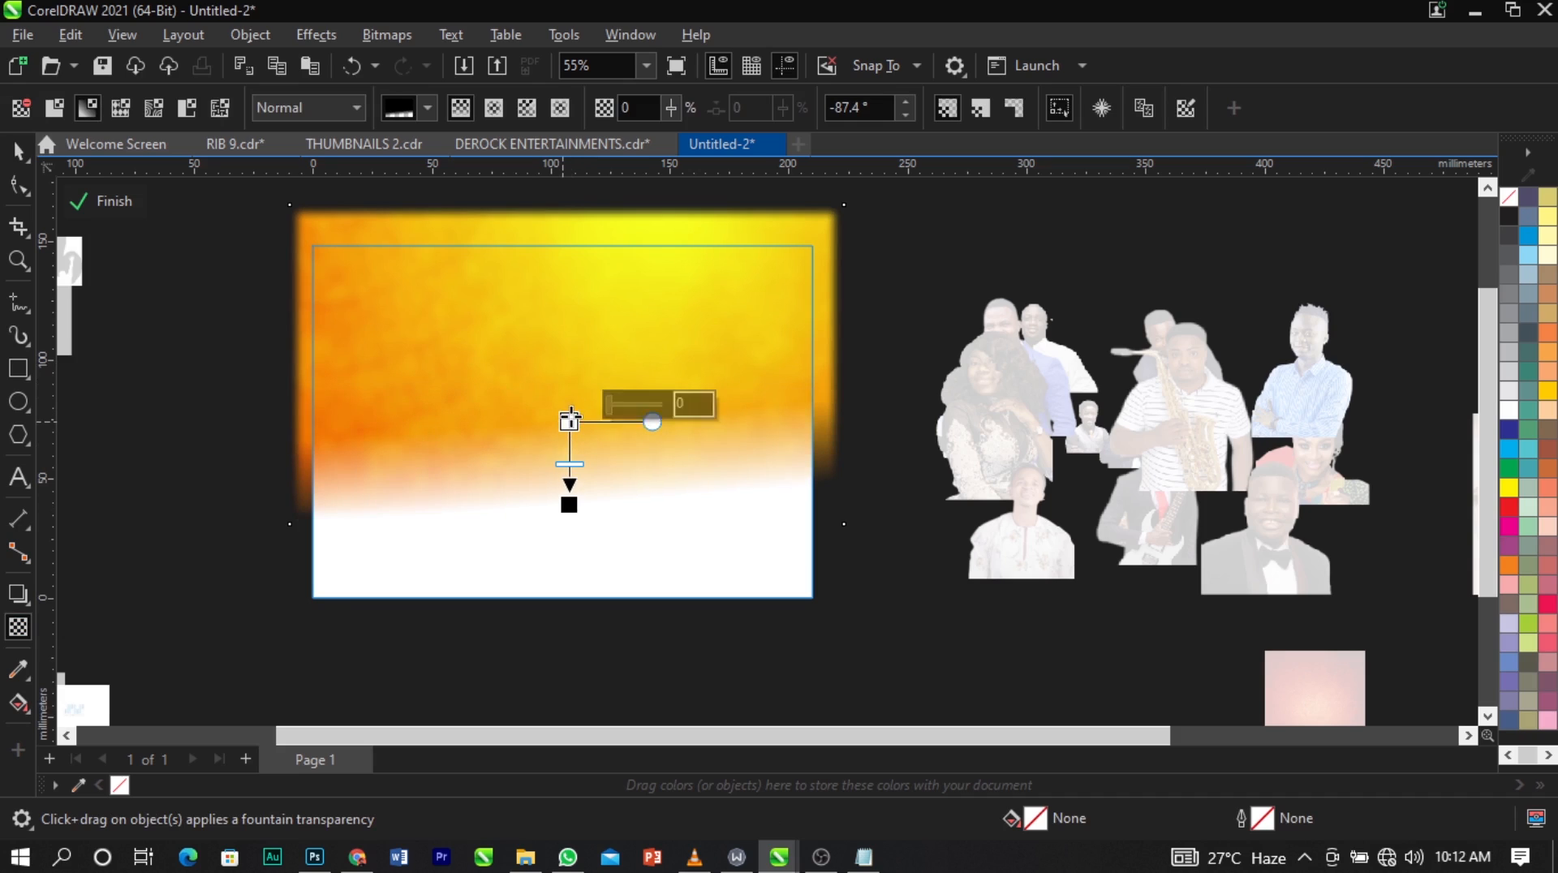
pyautogui.moveTo(569, 504); pyautogui.dragTo(564, 513)
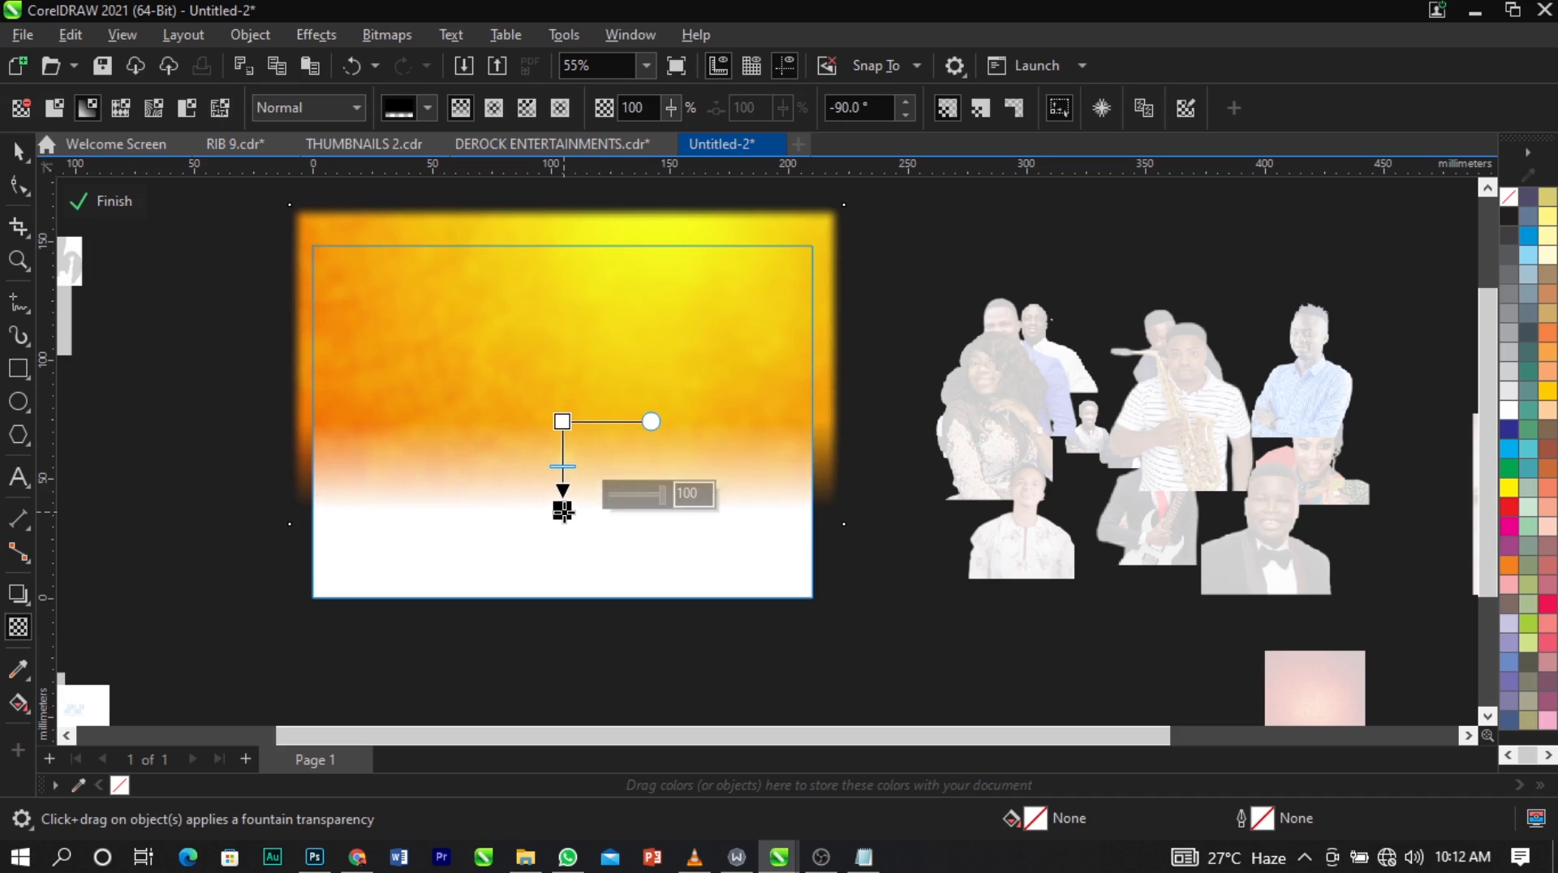
pyautogui.press('space')
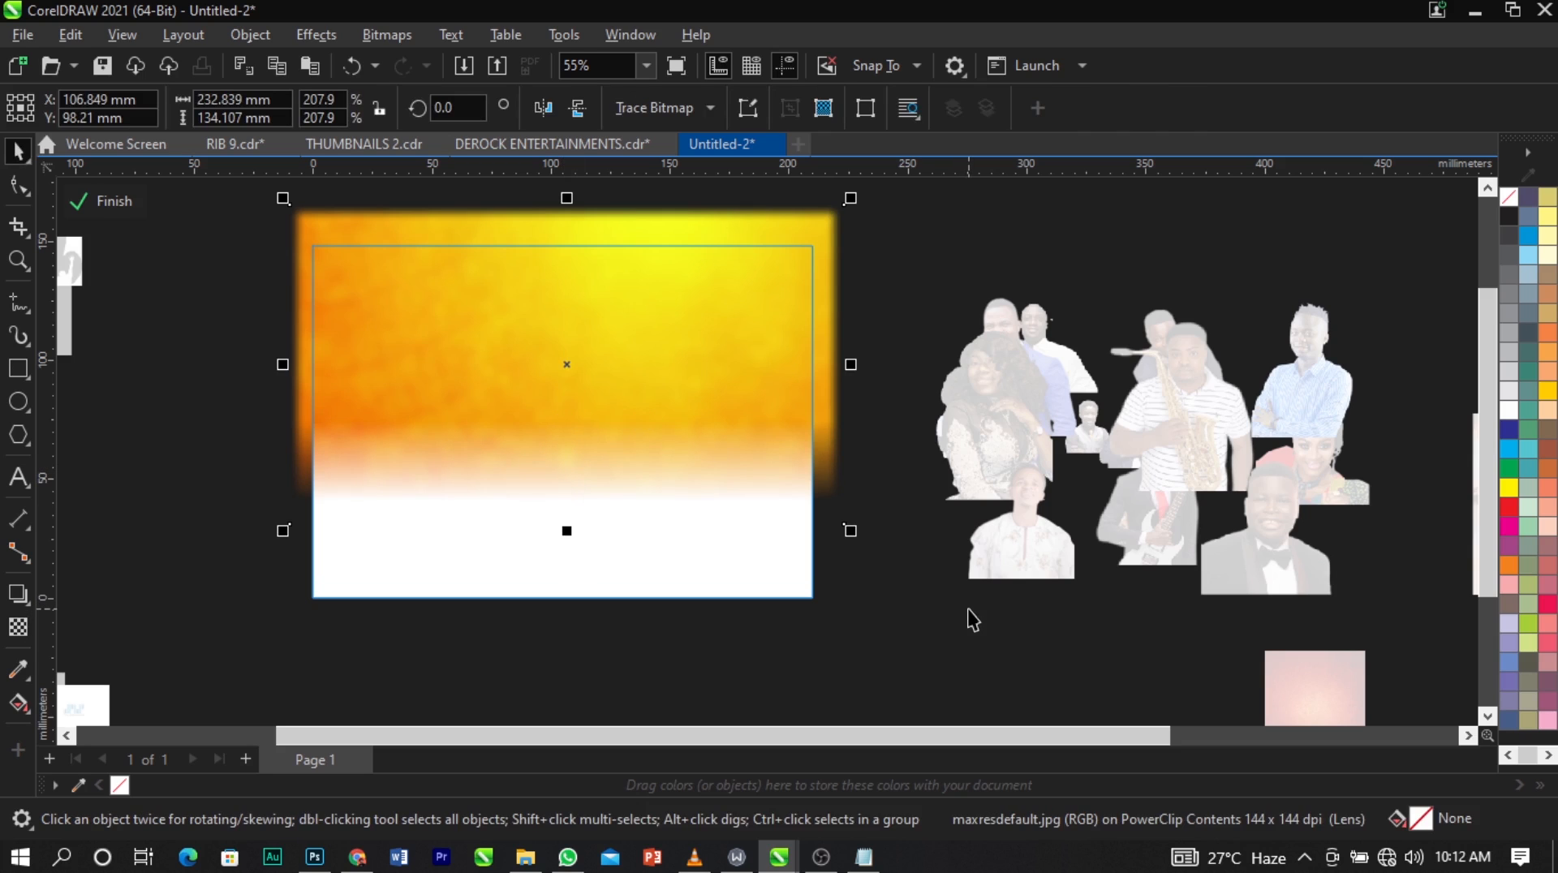
pyautogui.click(967, 610)
pyautogui.click(112, 201)
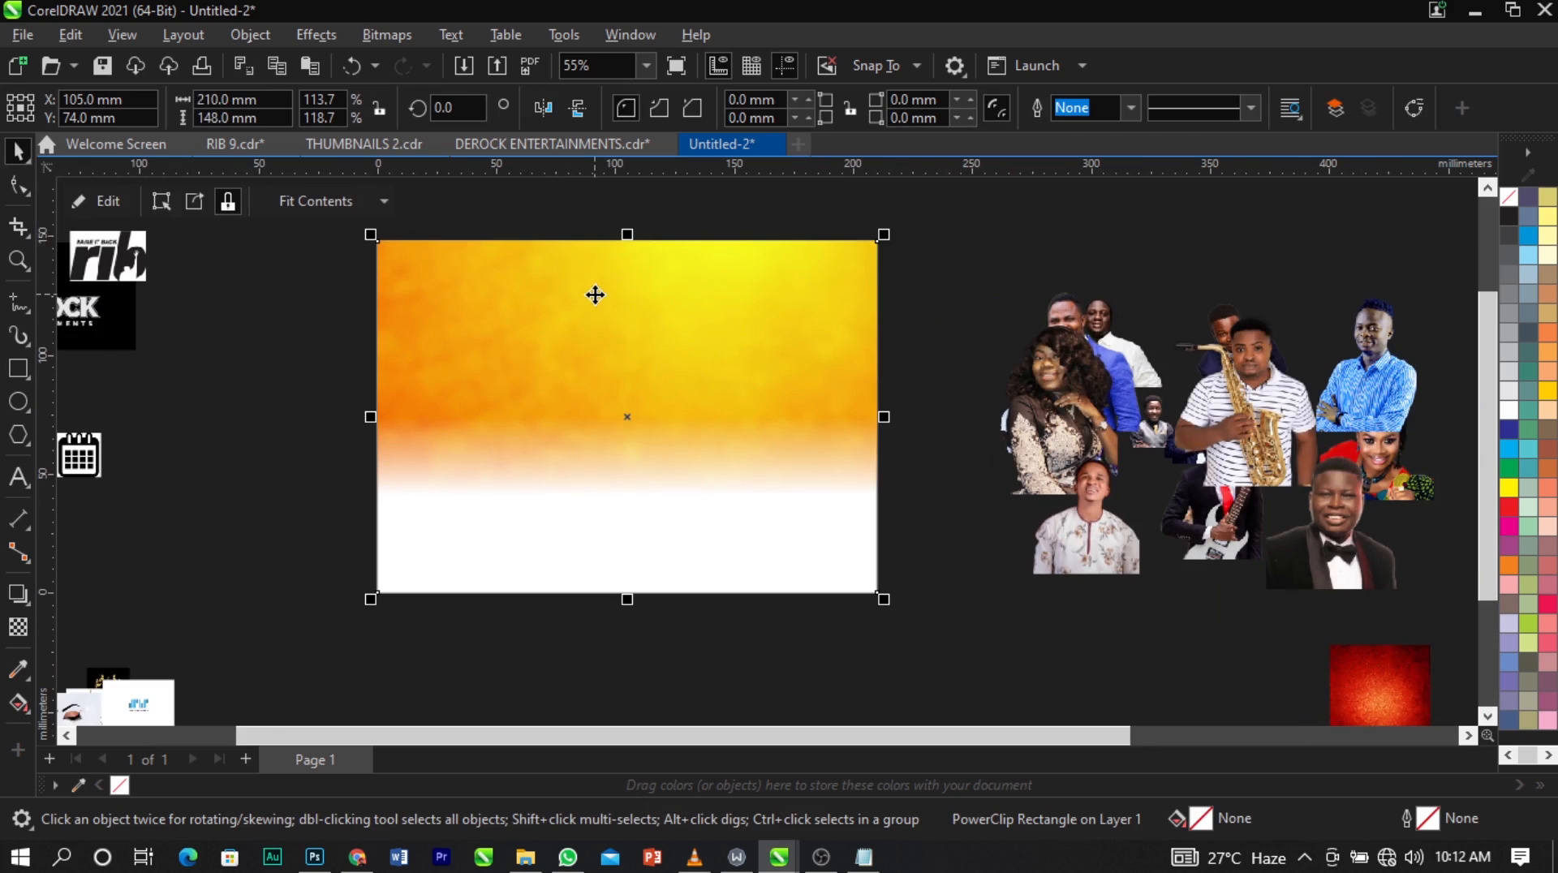
# Place the multicoloured watercolour background over the page's lower part and enlarge it to about 214 × 103 mm.
pyautogui.scroll(-2, 594, 294)
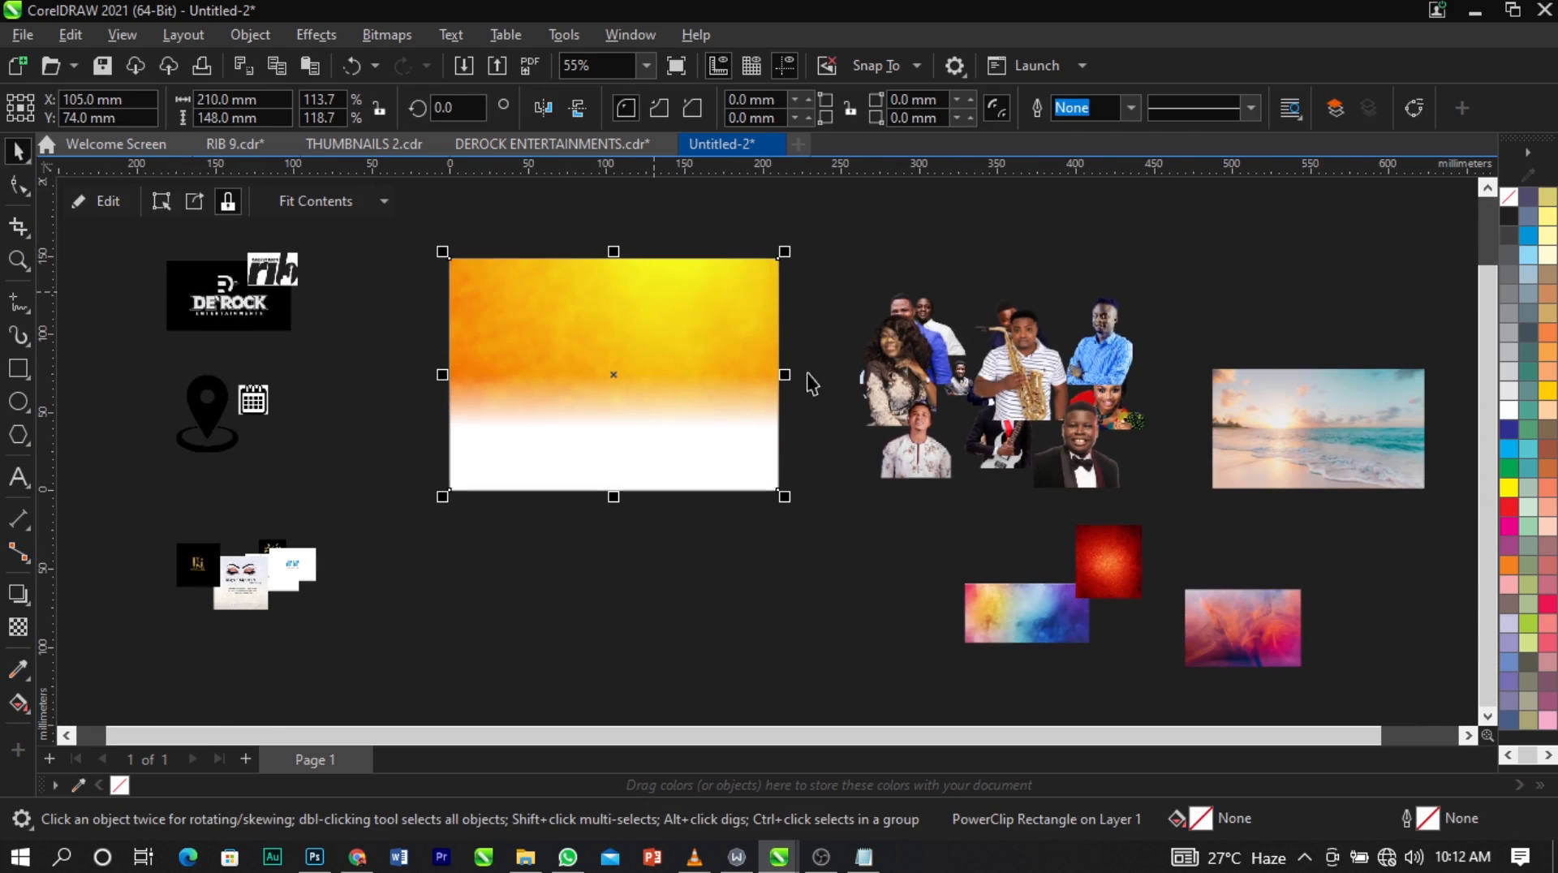
pyautogui.moveTo(1027, 626); pyautogui.dragTo(974, 357)
pyautogui.scroll(3, 592, 533)
pyautogui.moveTo(816, 538); pyautogui.dragTo(771, 488)
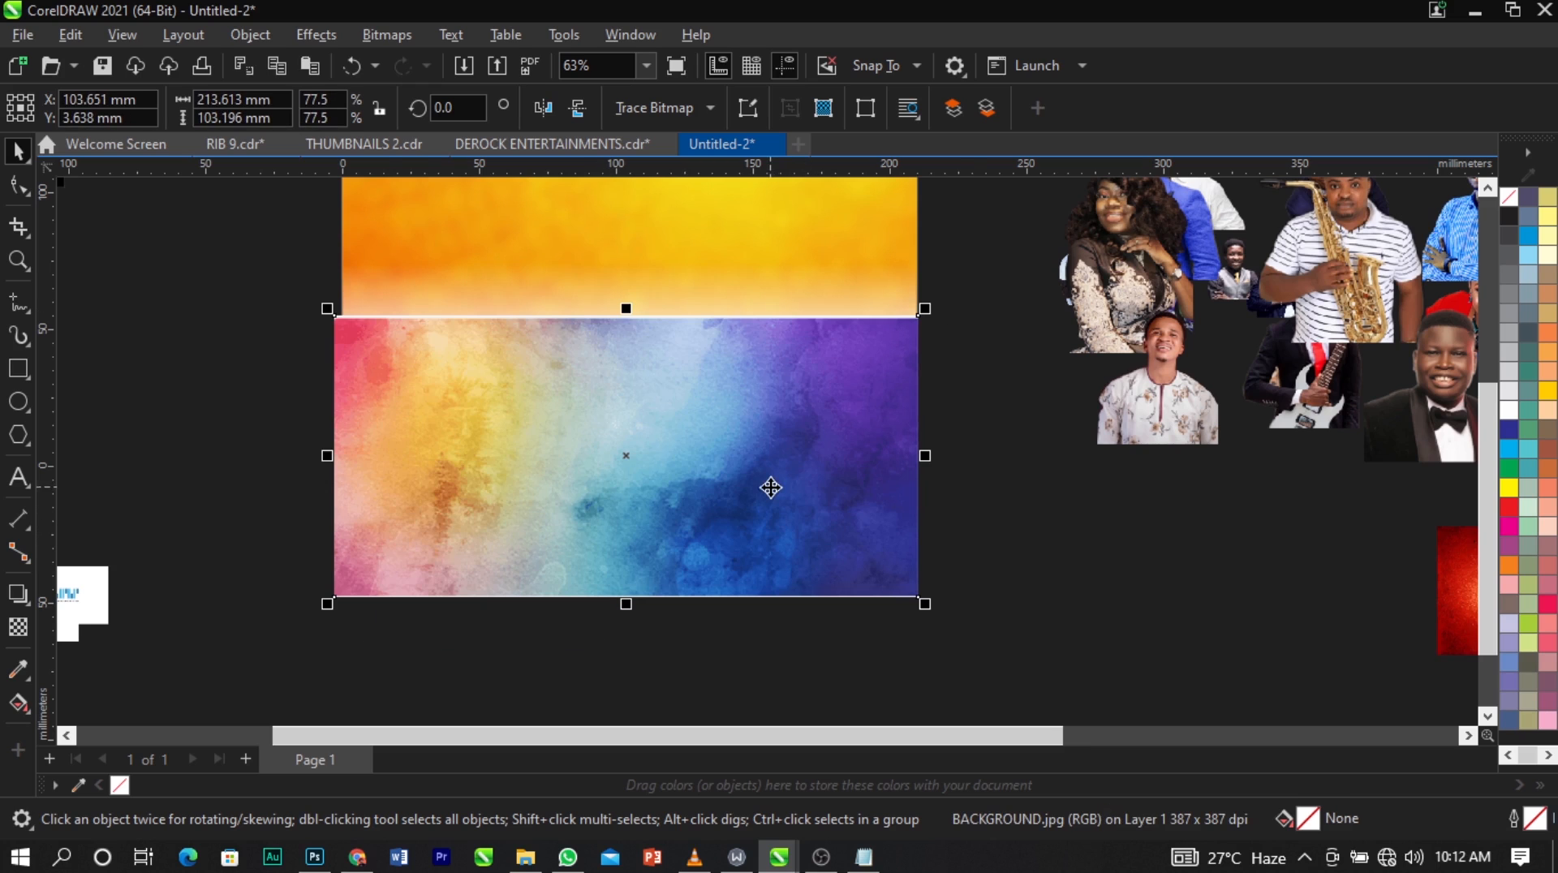
# Apply a Gaussian Blur with an 80.3-pixel radius to the multicoloured watercolour background.
pyautogui.click(299, 36)
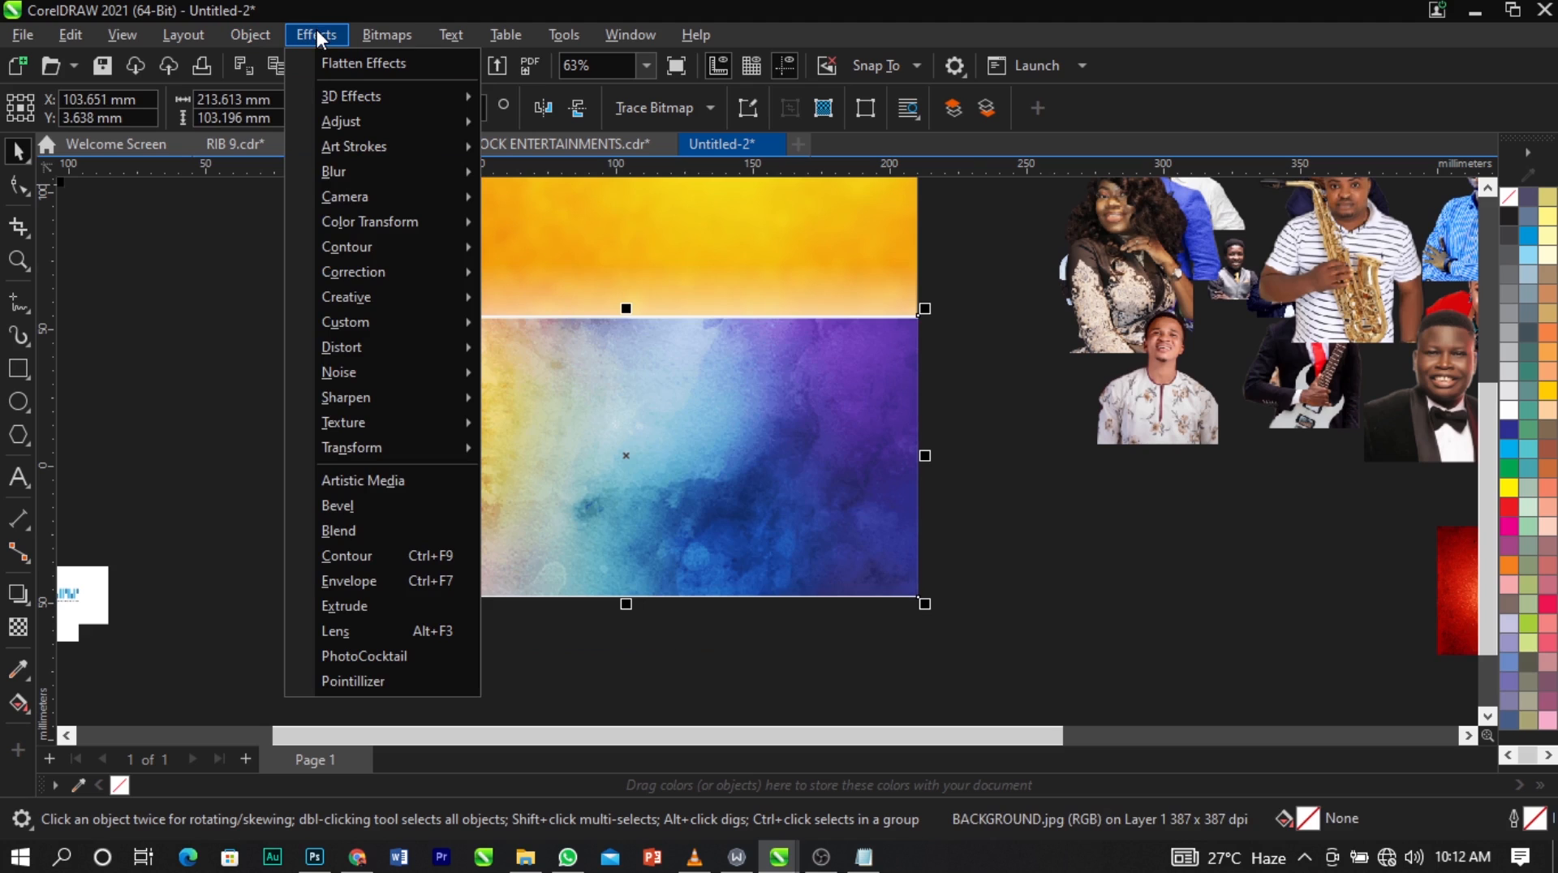
pyautogui.moveTo(351, 170)
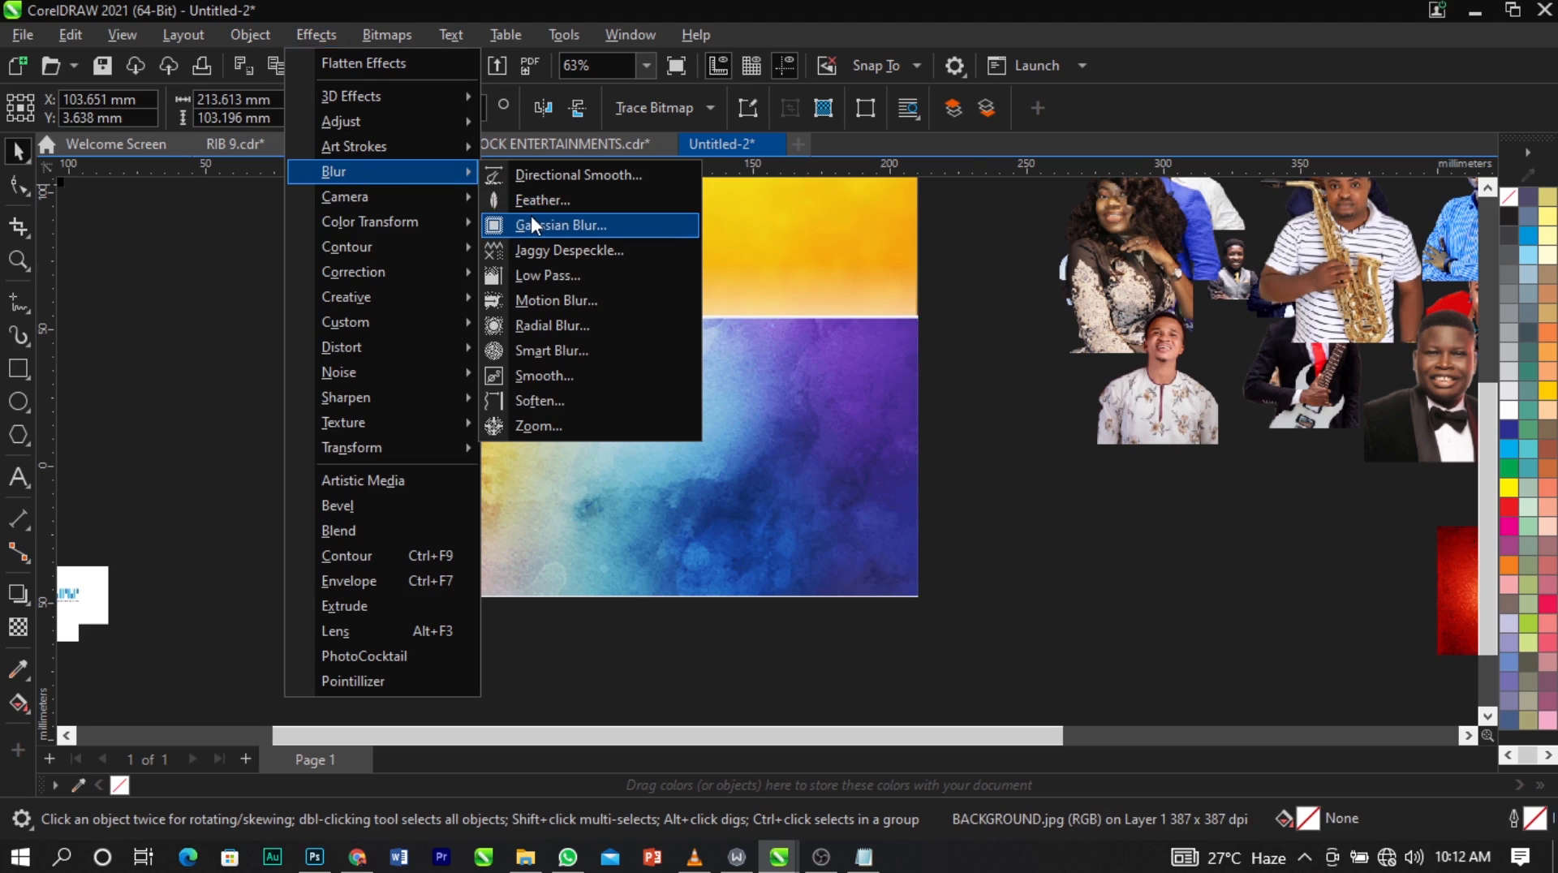
pyautogui.click(532, 223)
pyautogui.moveTo(671, 338); pyautogui.dragTo(633, 81)
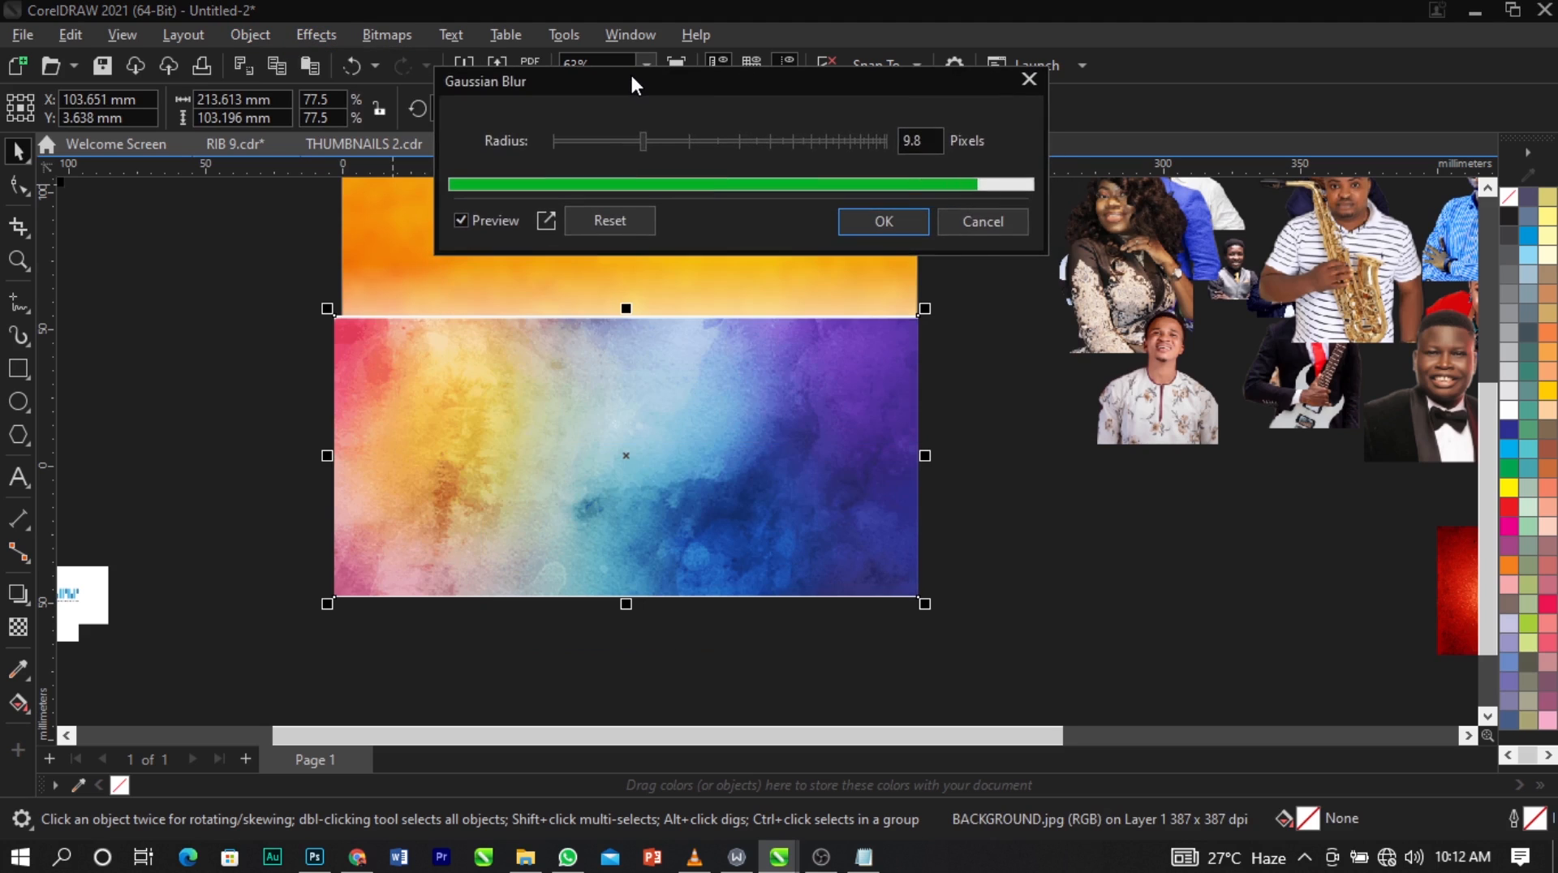
pyautogui.moveTo(645, 141); pyautogui.dragTo(795, 143)
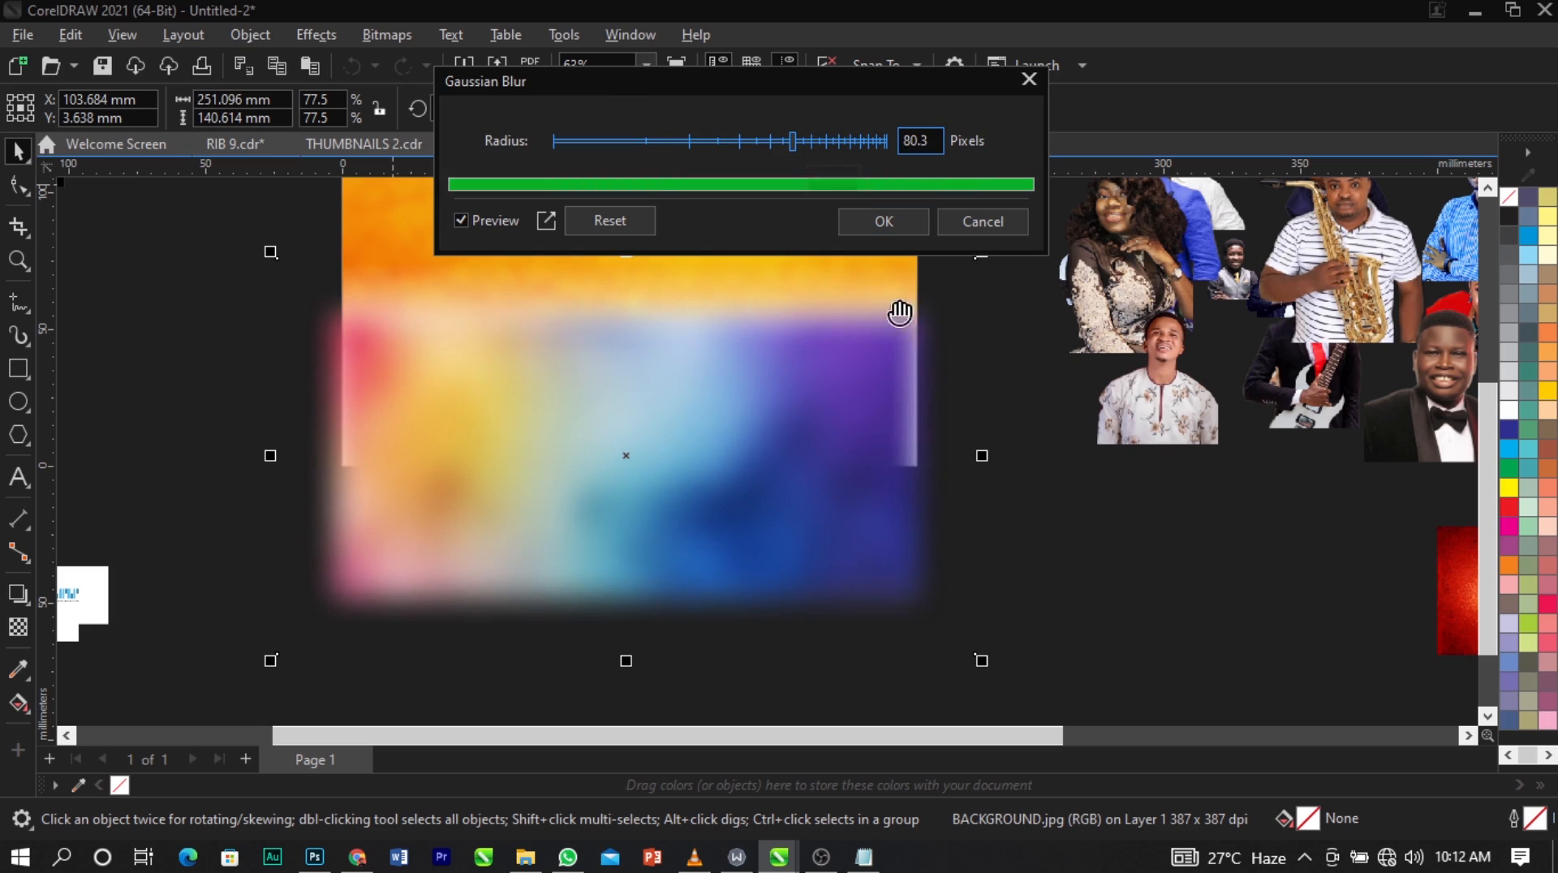
pyautogui.click(892, 232)
# Move the blurred multicoloured background lower over the page and PowerClip it inside the page rectangle.
pyautogui.moveTo(800, 341); pyautogui.dragTo(853, 419)
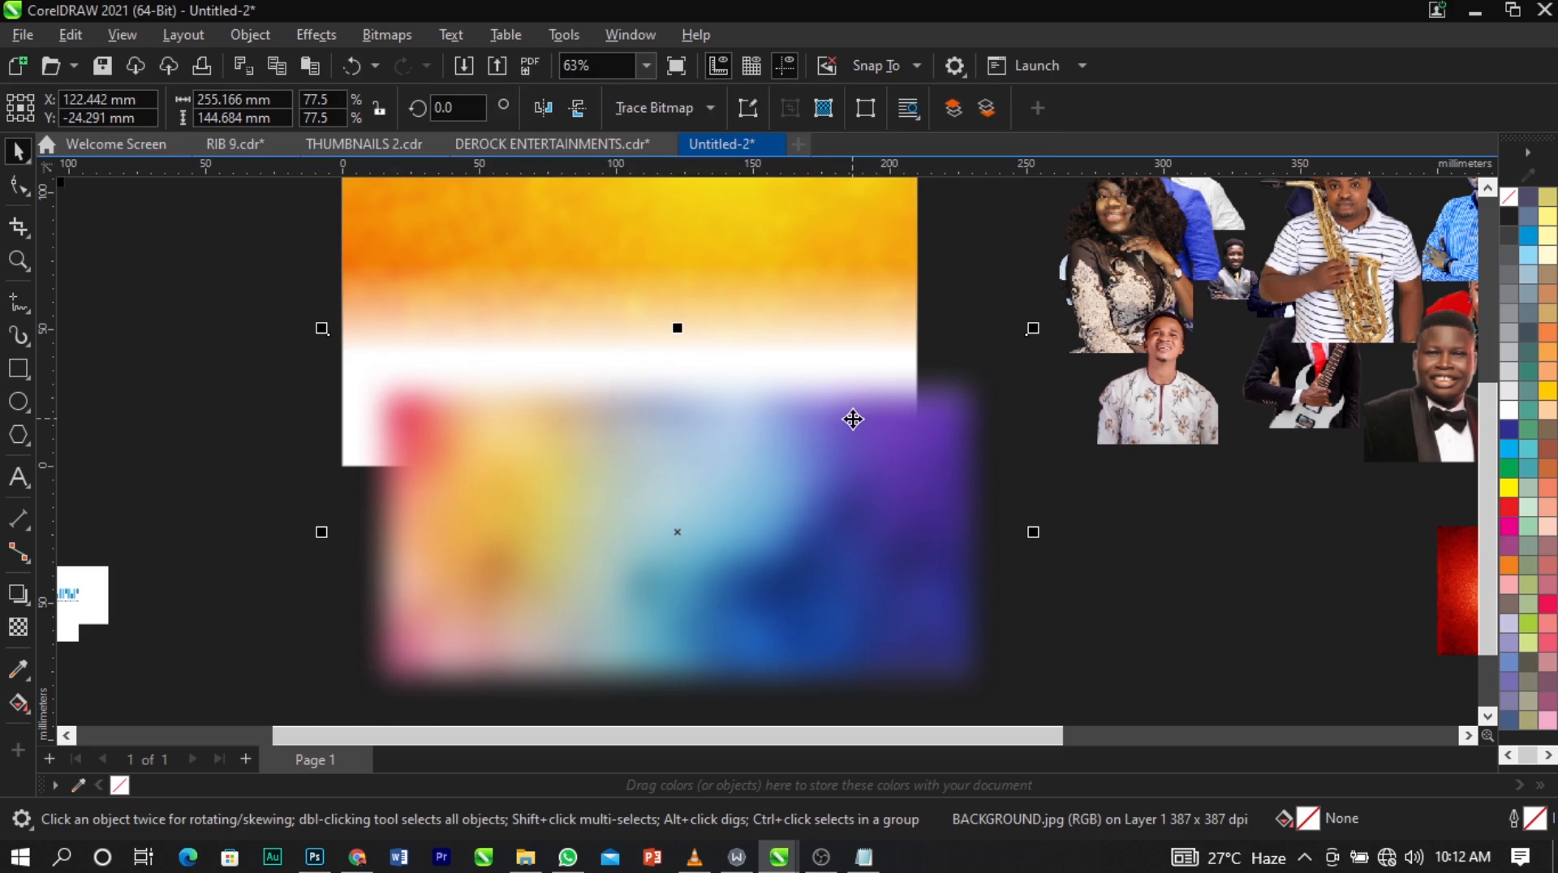
pyautogui.rightClick(853, 419)
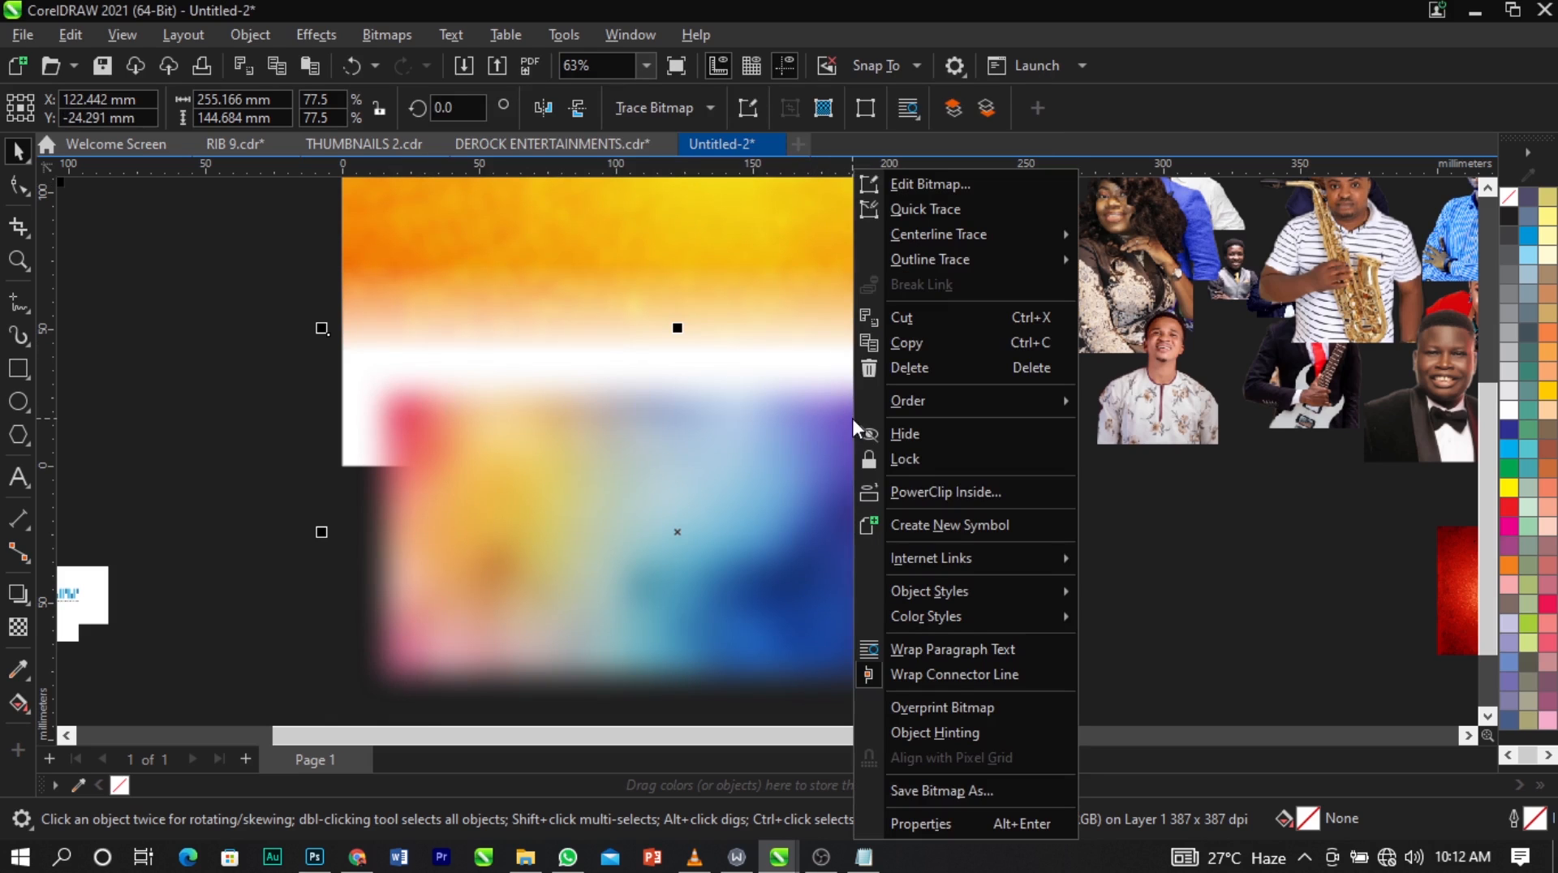
pyautogui.click(908, 488)
pyautogui.click(668, 231)
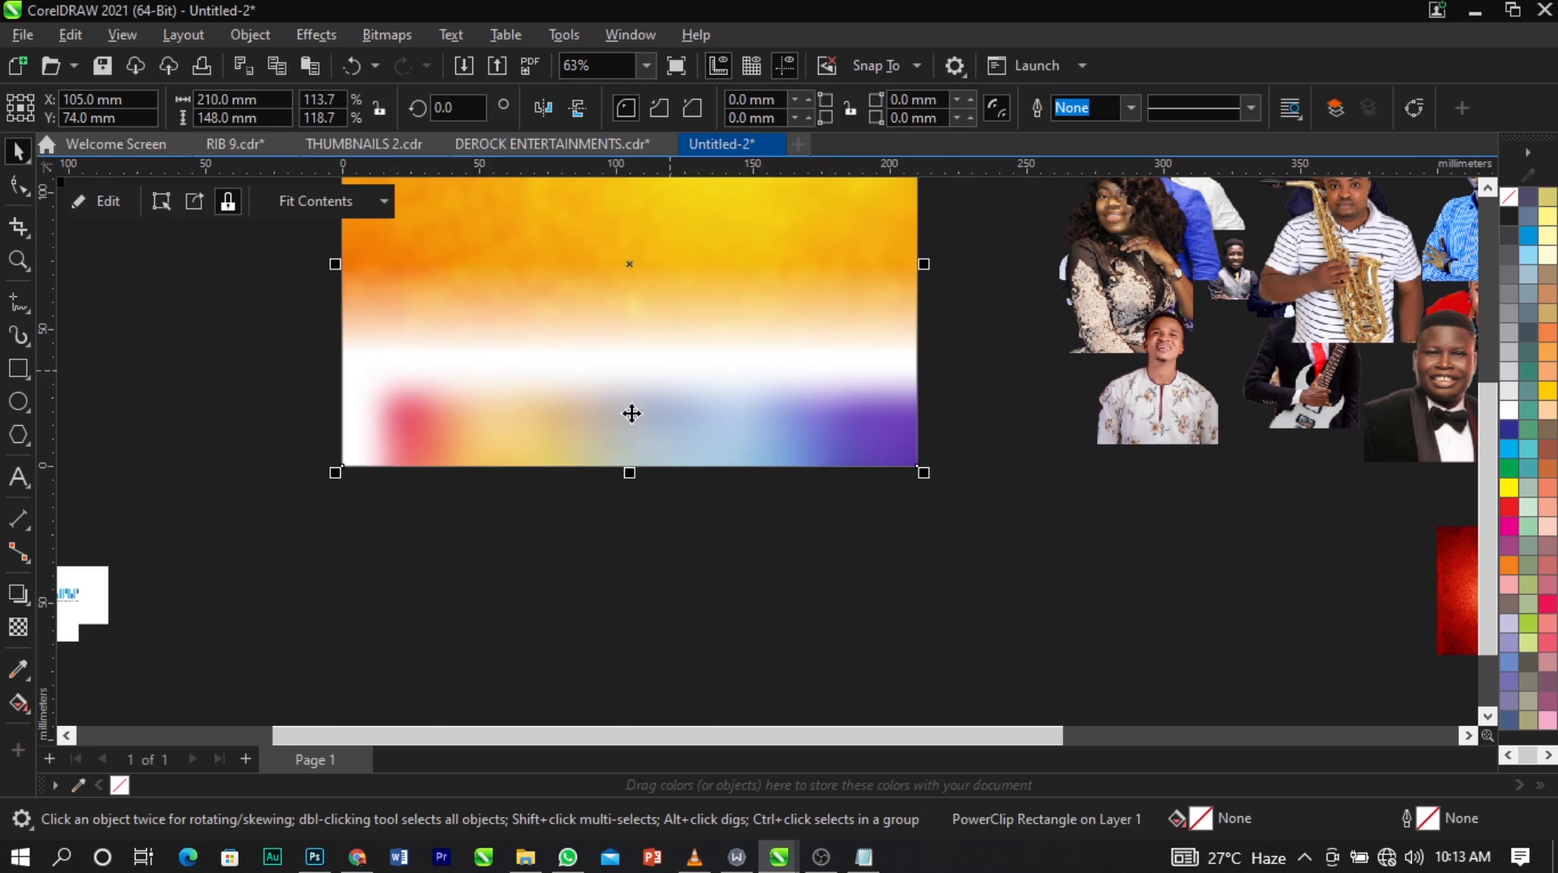
pyautogui.scroll(-2, 641, 263)
pyautogui.scroll(2, 642, 263)
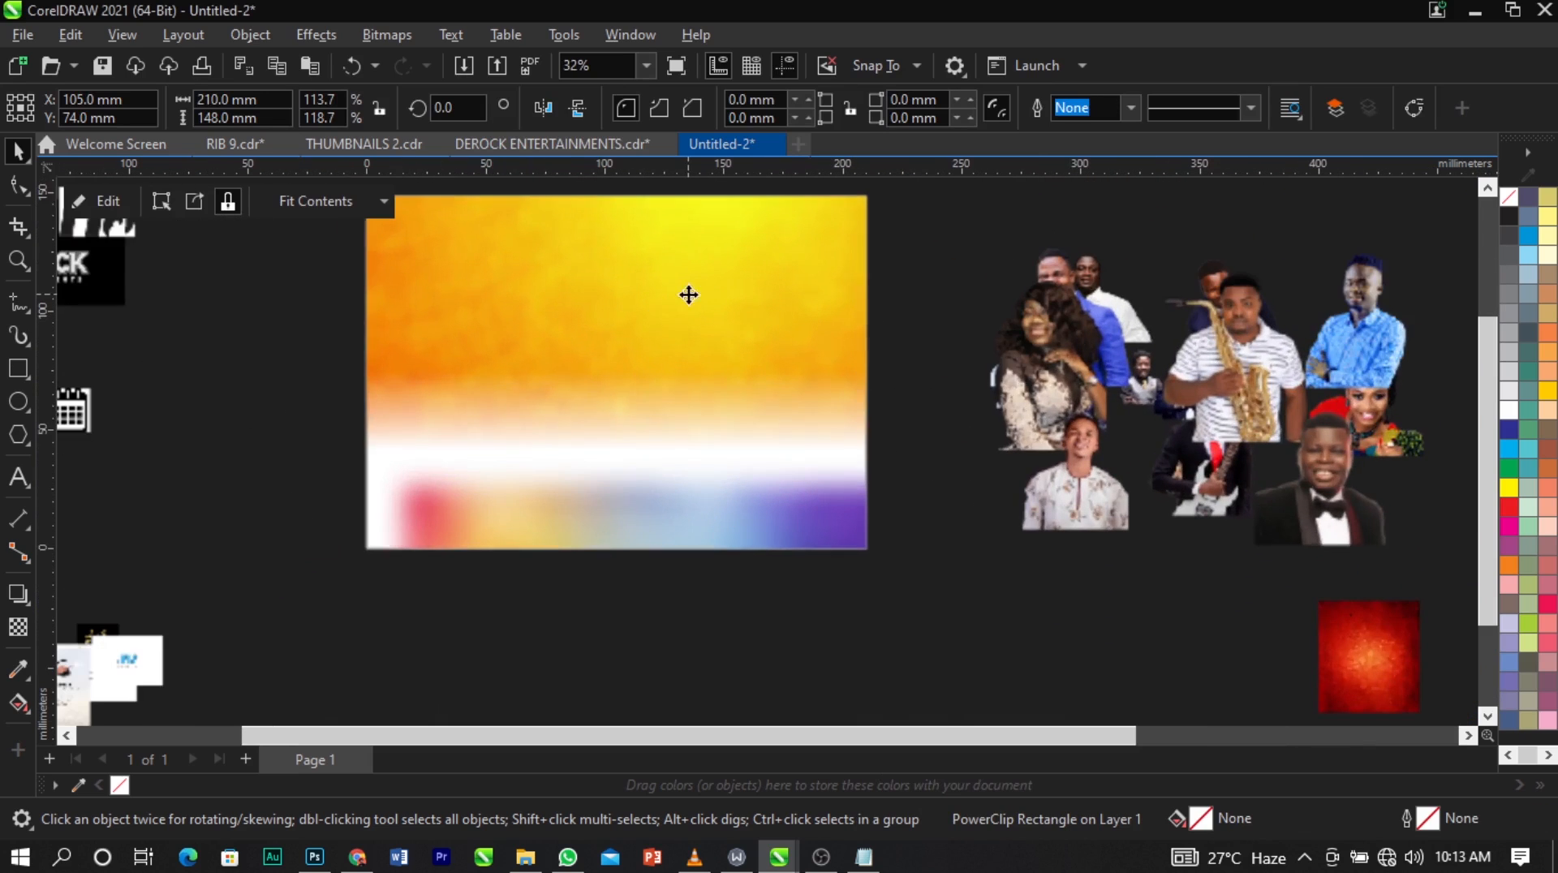
# Open the page rectangle's PowerClip contents for editing.
pyautogui.rightClick(682, 482)
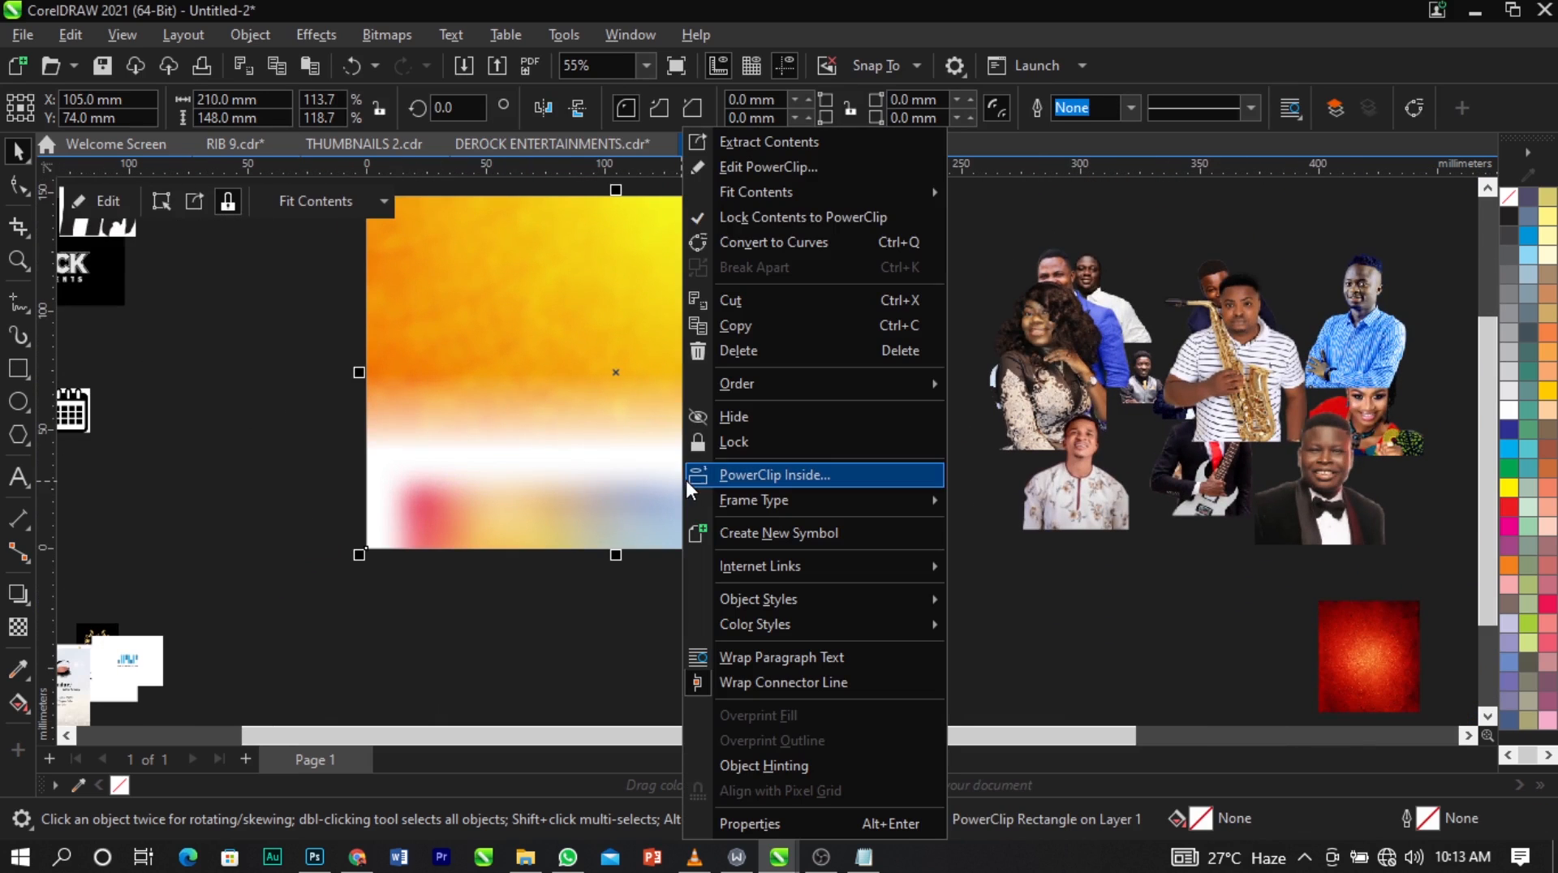
pyautogui.click(739, 178)
pyautogui.press('Escape')
pyautogui.scroll(-3, 682, 349)
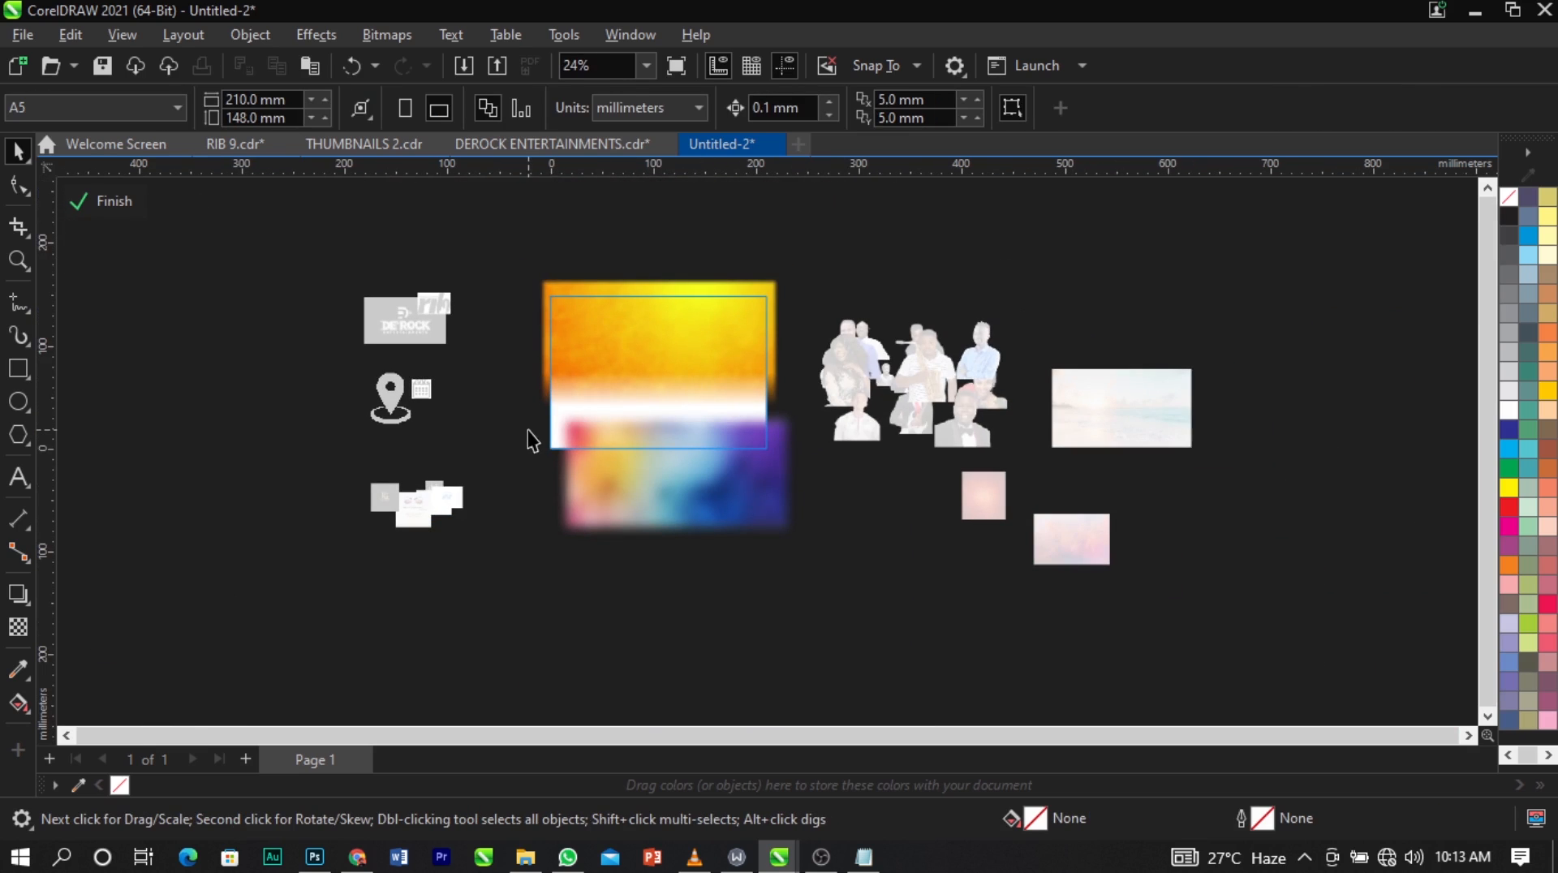
pyautogui.moveTo(793, 614); pyautogui.dragTo(1329, 247)
pyautogui.moveTo(1355, 258); pyautogui.dragTo(469, 656)
pyautogui.moveTo(231, 677); pyautogui.dragTo(1177, 357)
pyautogui.click(1240, 308)
pyautogui.scroll(1, 665, 426)
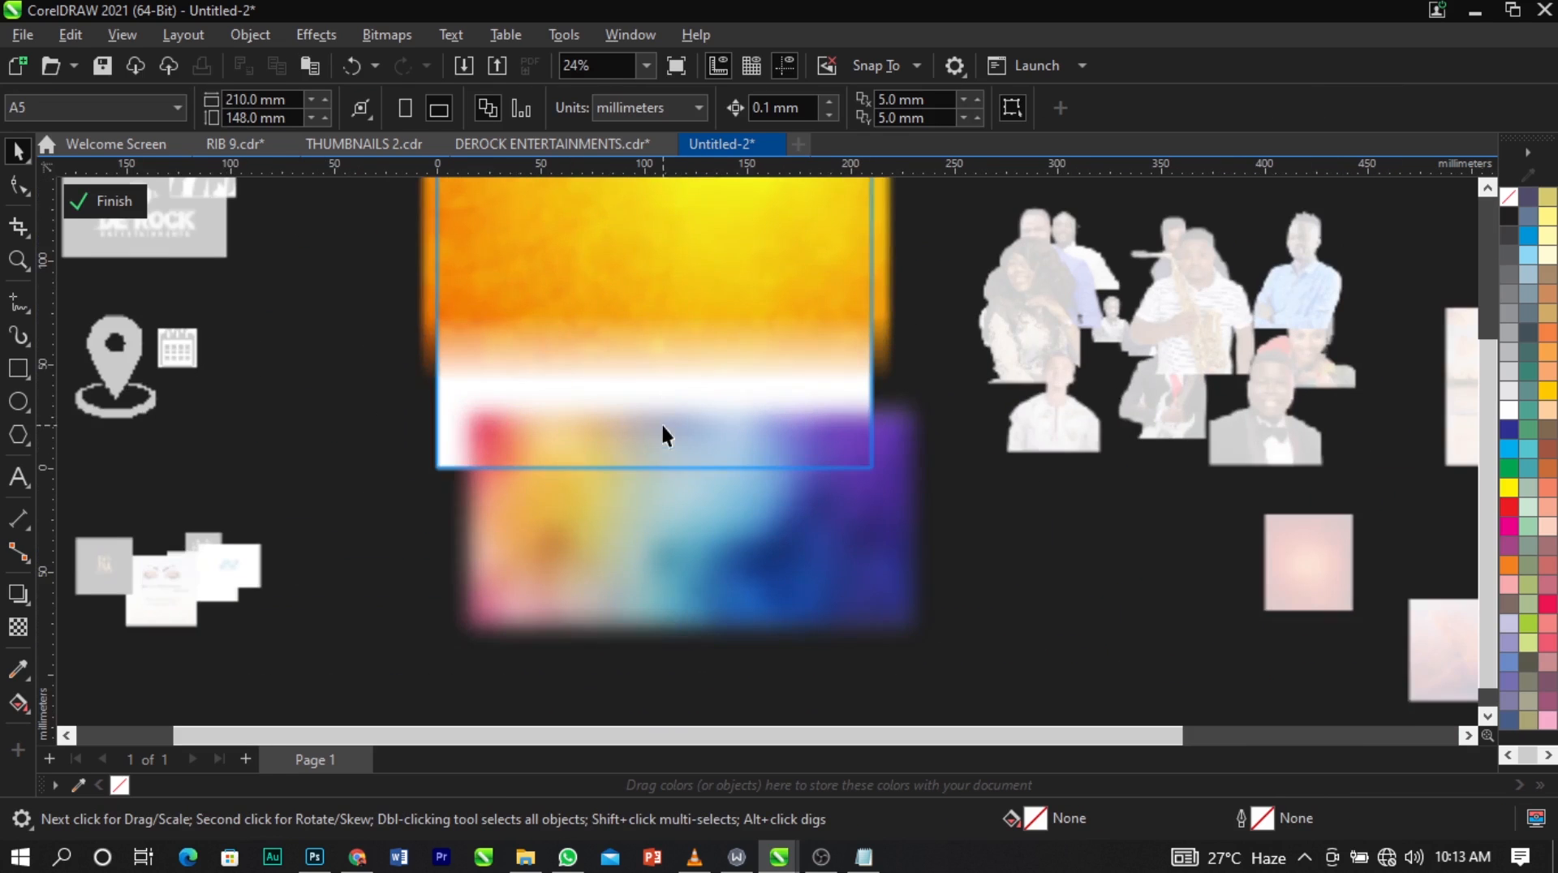
# Enlarge the multicoloured background to about 306 × 174 mm and position it across the page's lower half.
pyautogui.click(798, 488)
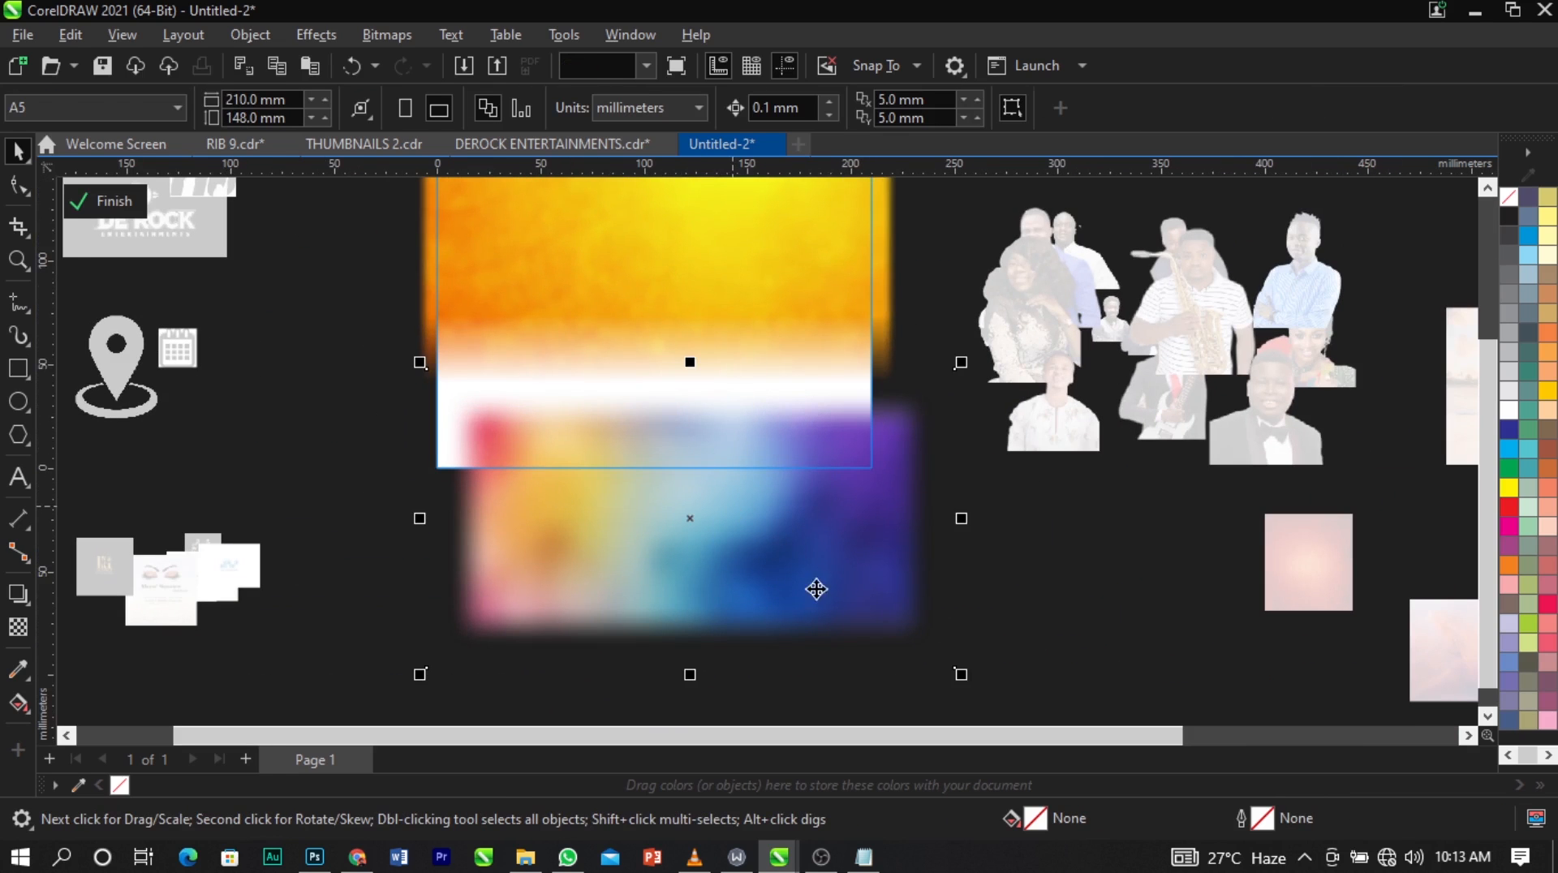
pyautogui.moveTo(755, 573); pyautogui.dragTo(733, 529)
pyautogui.moveTo(930, 278); pyautogui.dragTo(1002, 236)
pyautogui.moveTo(886, 470); pyautogui.dragTo(870, 475)
pyautogui.moveTo(991, 592); pyautogui.dragTo(1023, 610)
pyautogui.moveTo(924, 549)
pyautogui.mouseDown()
pyautogui.moveTo(894, 533)
pyautogui.moveTo(901, 553)
pyautogui.moveTo(919, 526)
pyautogui.mouseUp()
pyautogui.scroll(1, 679, 207)
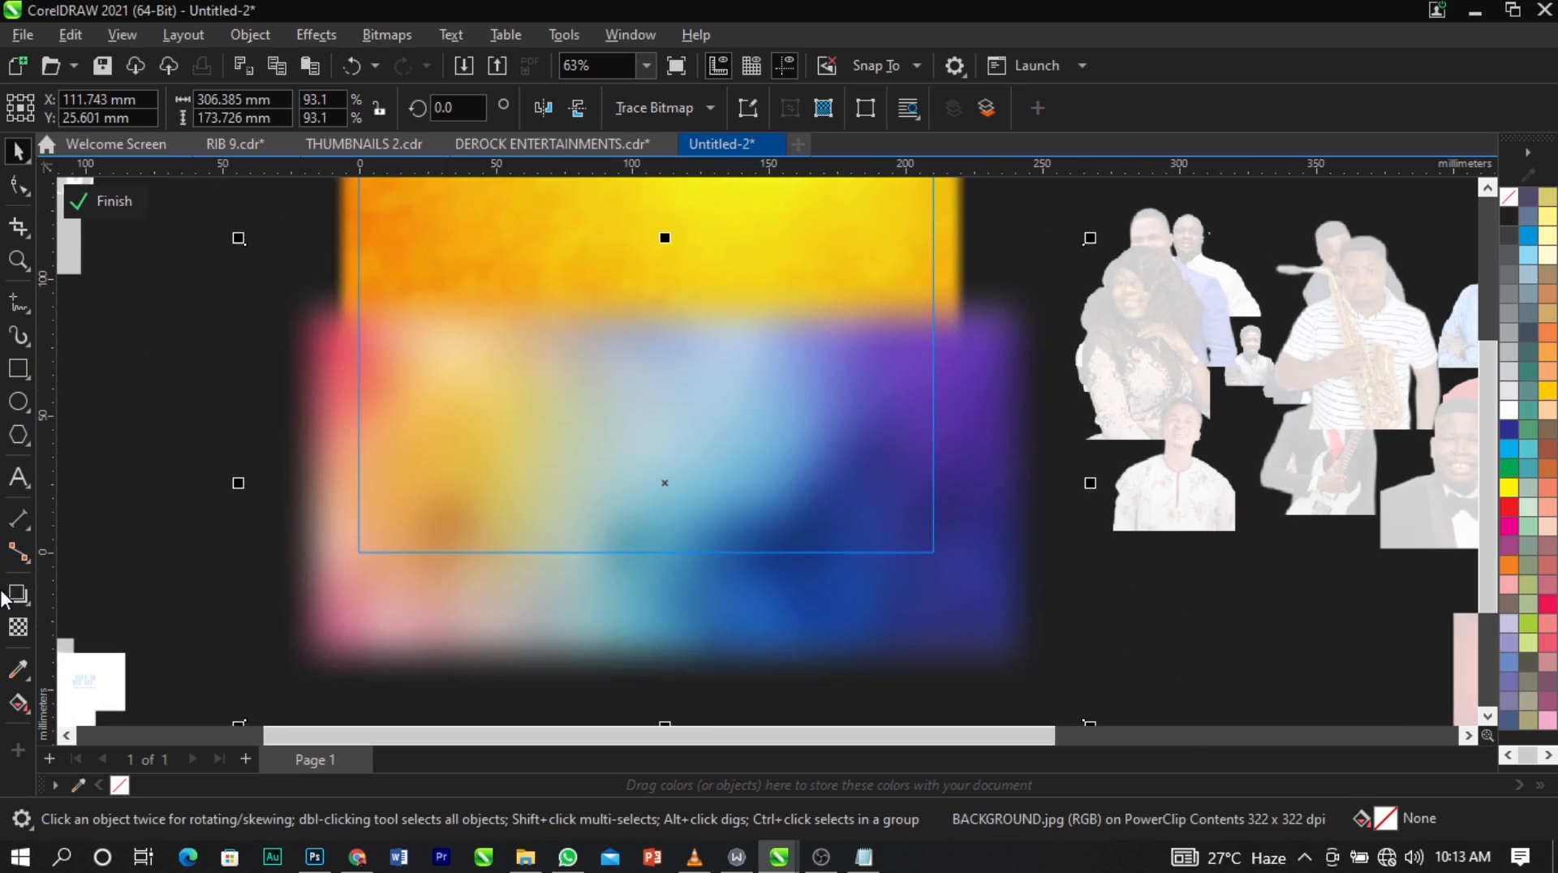
# Fade the multicoloured background's upper edge into the orange texture with a vertical fountain transparency.
pyautogui.click(17, 636)
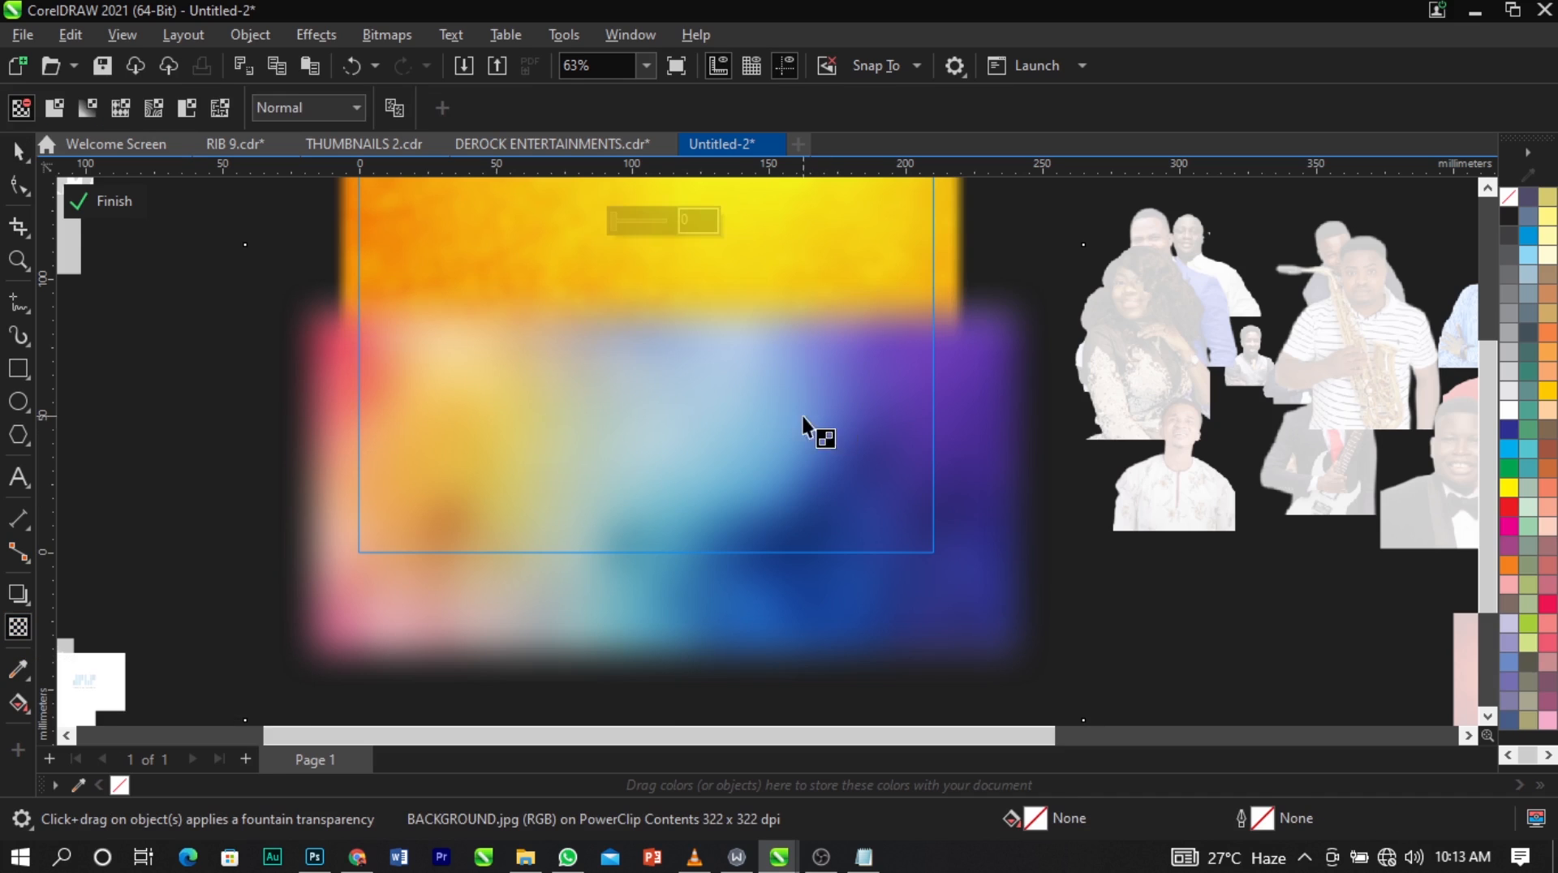
pyautogui.moveTo(662, 430); pyautogui.dragTo(659, 314)
pyautogui.moveTo(662, 429); pyautogui.dragTo(658, 405)
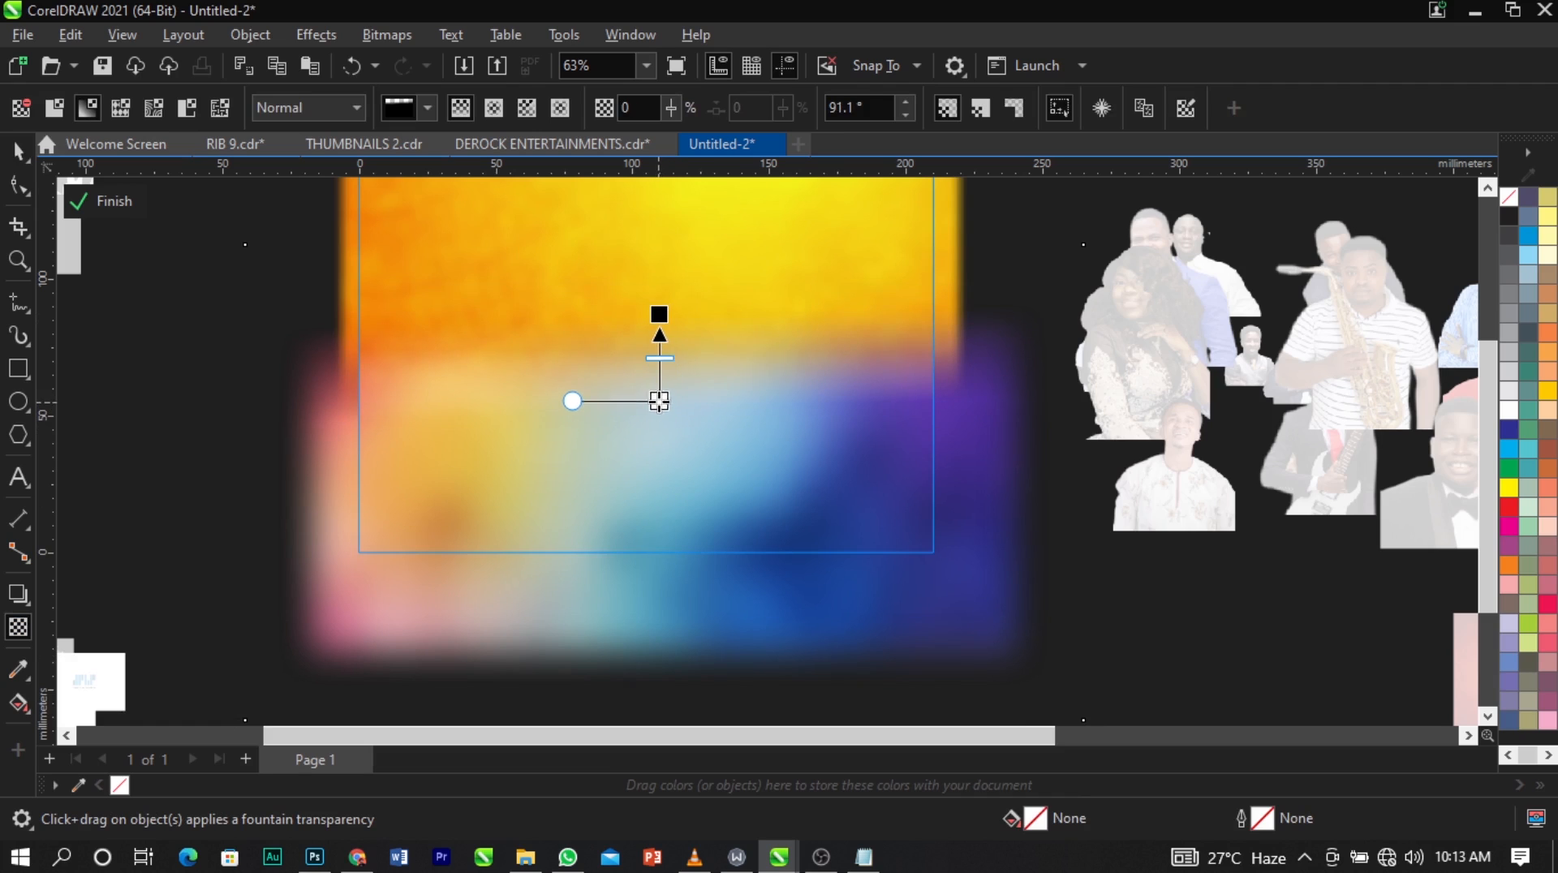
pyautogui.press('space')
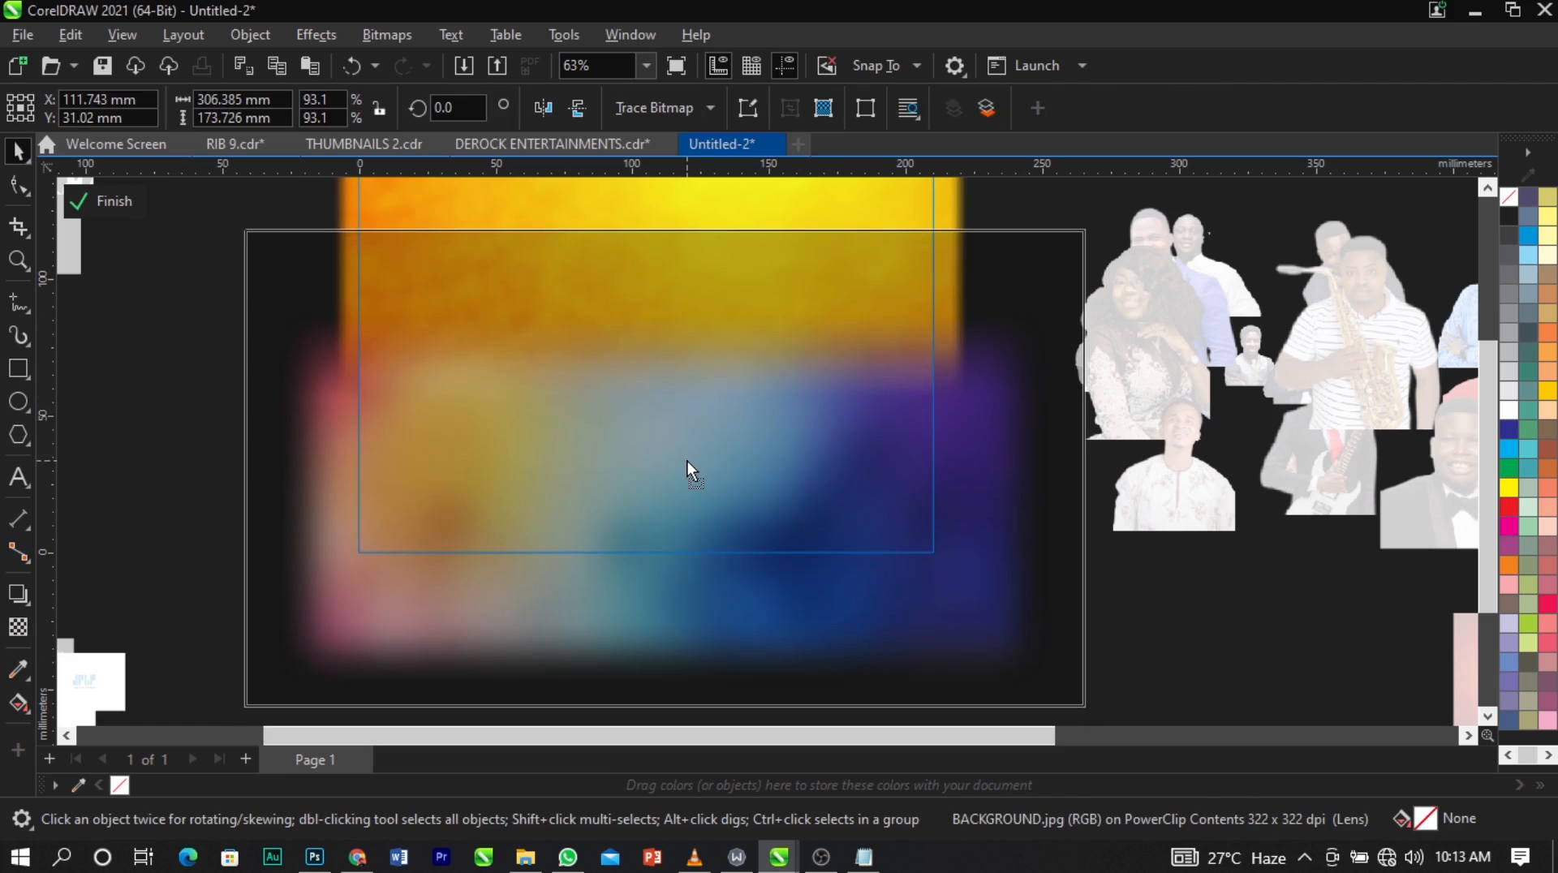
# Adjust the vertical positions of the multicoloured background and the orange texture so they blend, and finish editing the PowerClip.
pyautogui.scroll(-2, 684, 478)
pyautogui.scroll(-2, 683, 480)
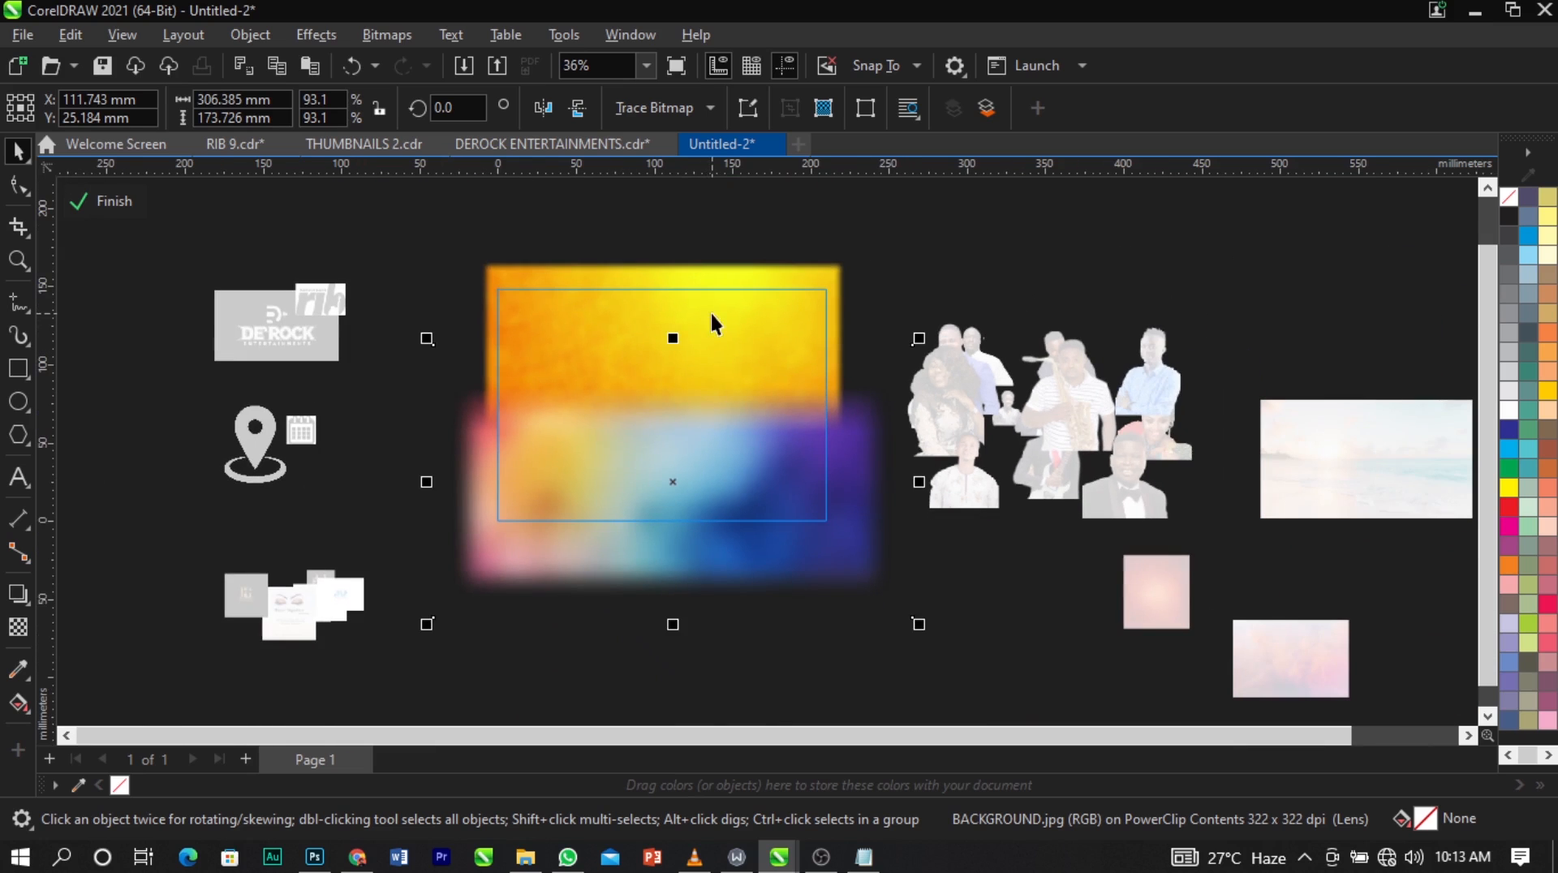
pyautogui.moveTo(723, 506); pyautogui.dragTo(723, 496)
pyautogui.scroll(1, 724, 477)
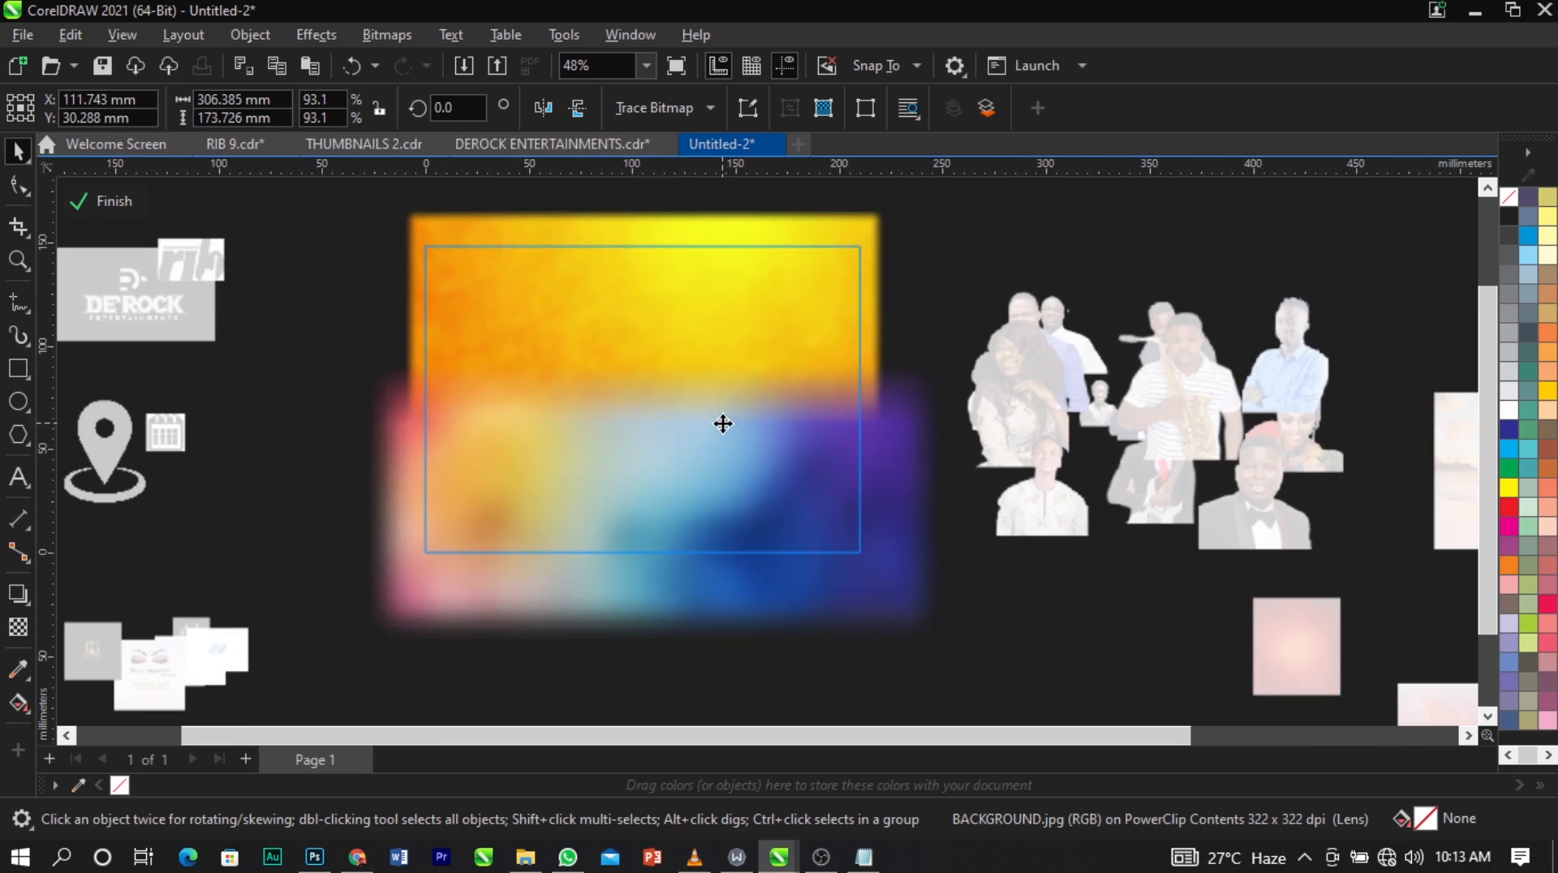
pyautogui.click(733, 270)
pyautogui.moveTo(735, 284); pyautogui.dragTo(736, 276)
pyautogui.click(933, 255)
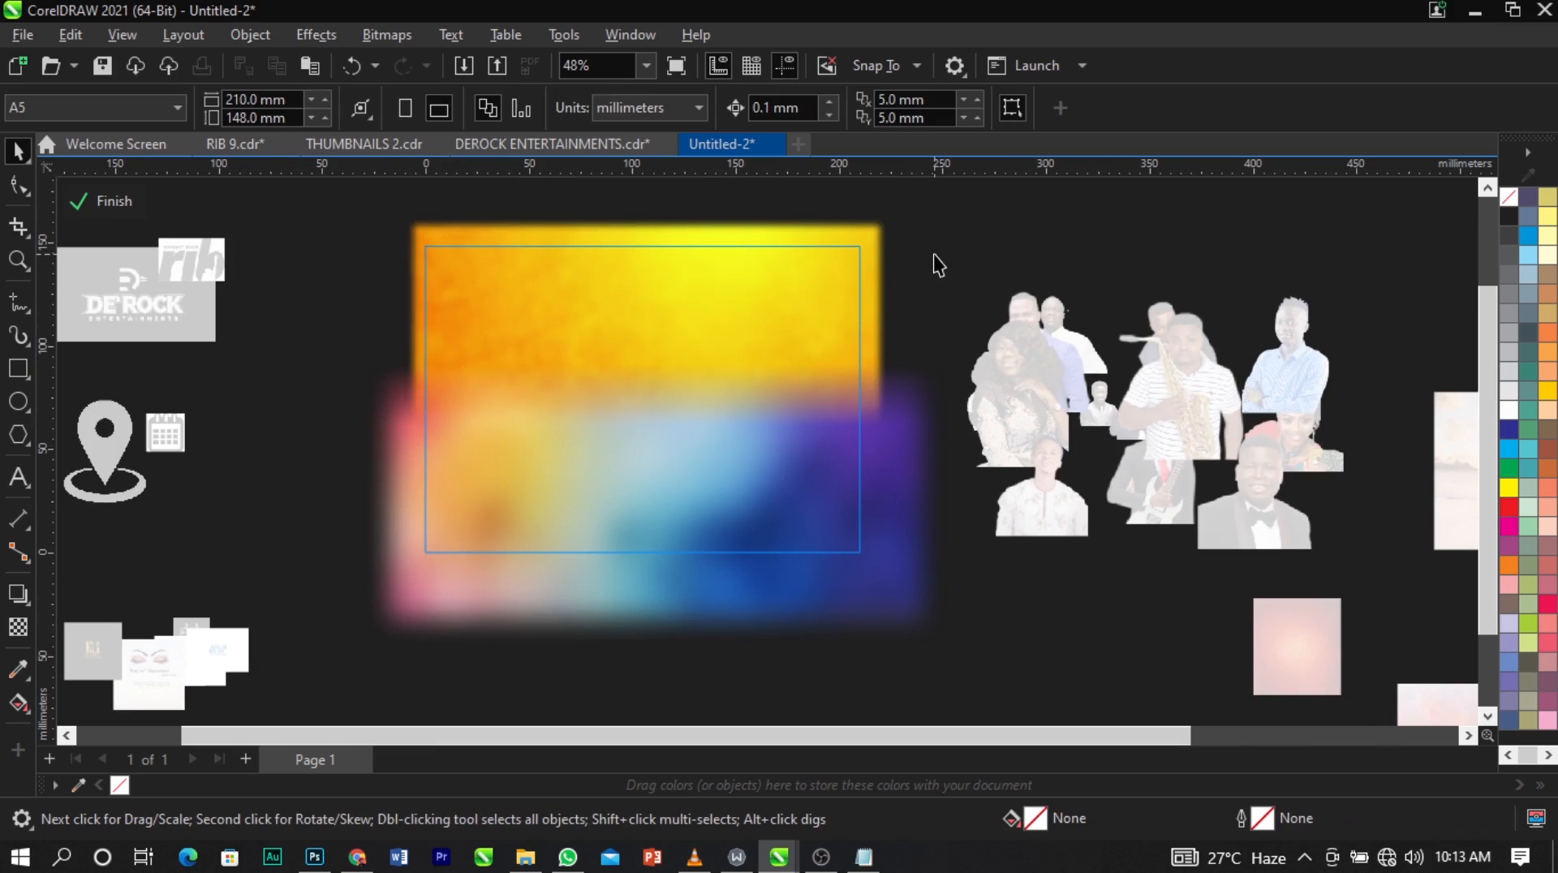
pyautogui.click(112, 213)
pyautogui.click(370, 486)
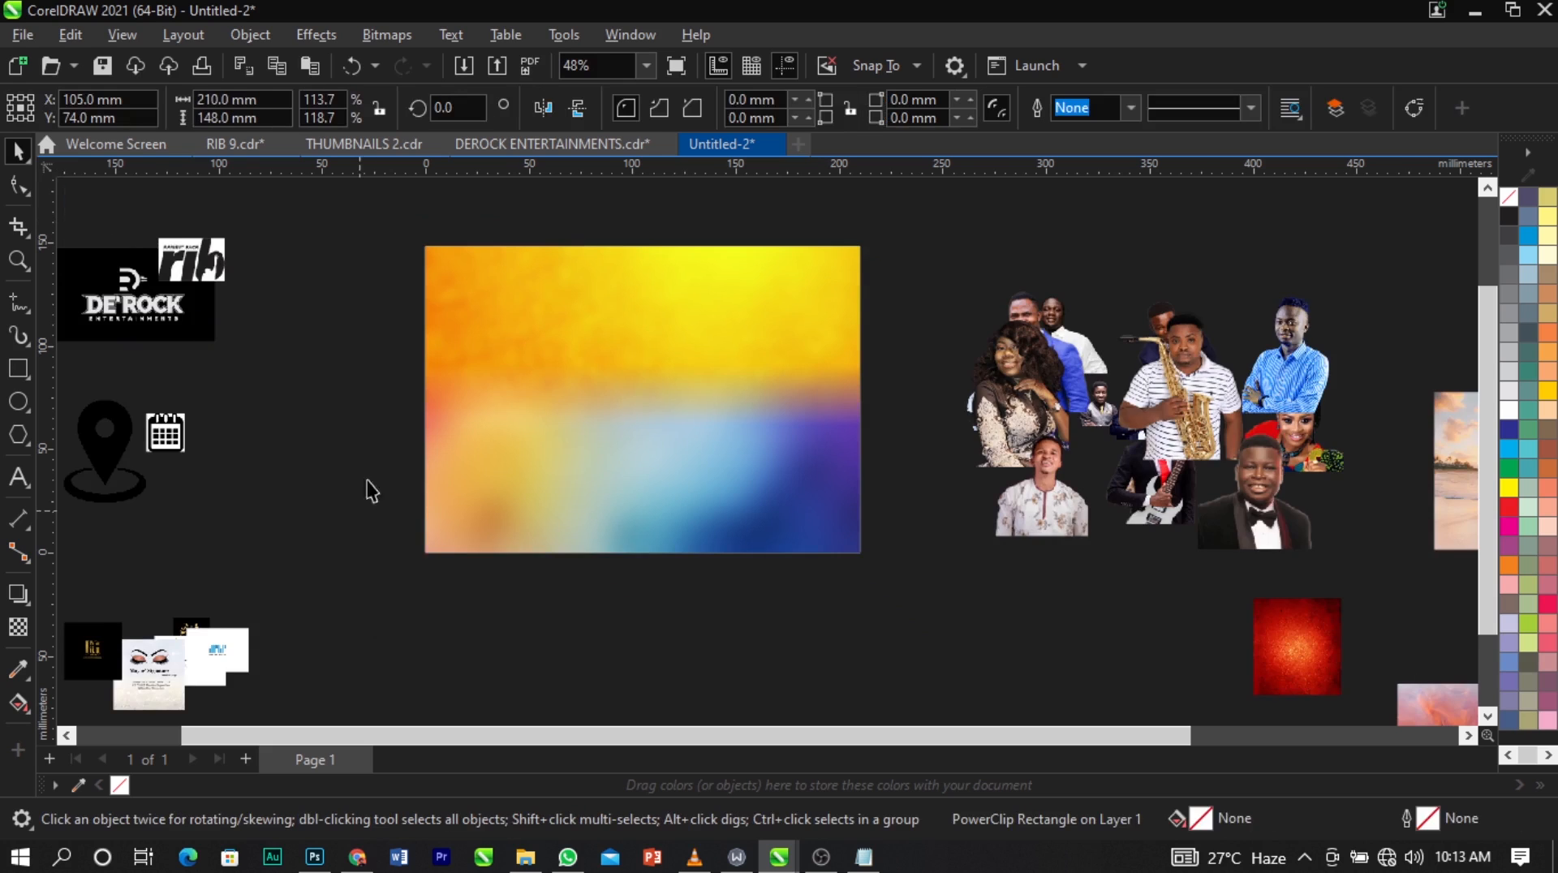
# Place the Caribbean beach photo over the page's lower area and PowerClip it inside the page rectangle.
pyautogui.scroll(-1, 374, 471)
pyautogui.scroll(3, 412, 408)
pyautogui.scroll(1, 520, 392)
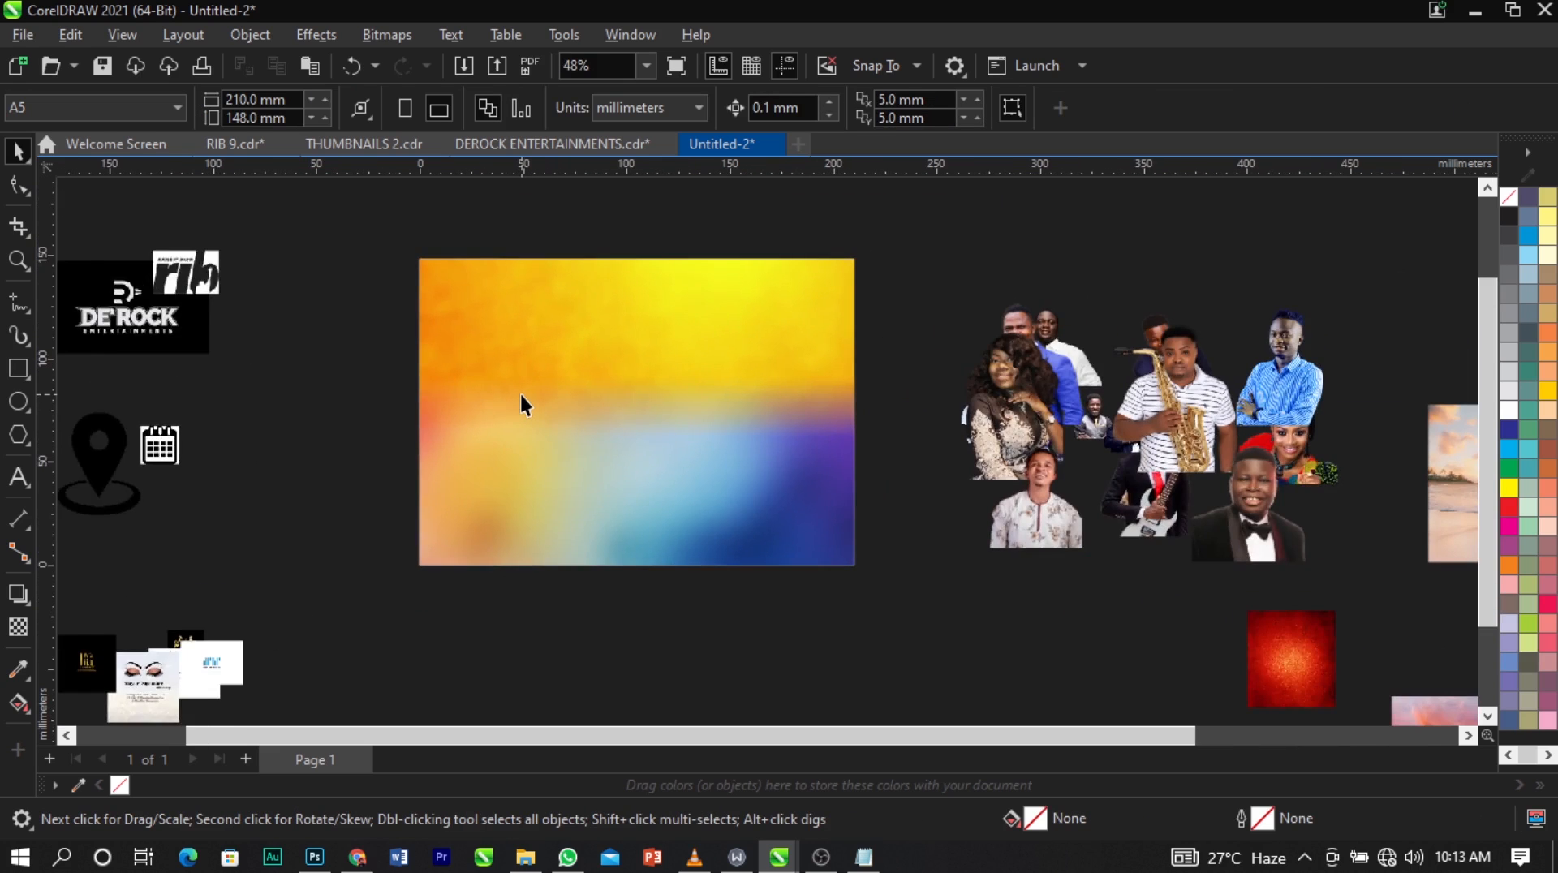
pyautogui.scroll(-1, 519, 392)
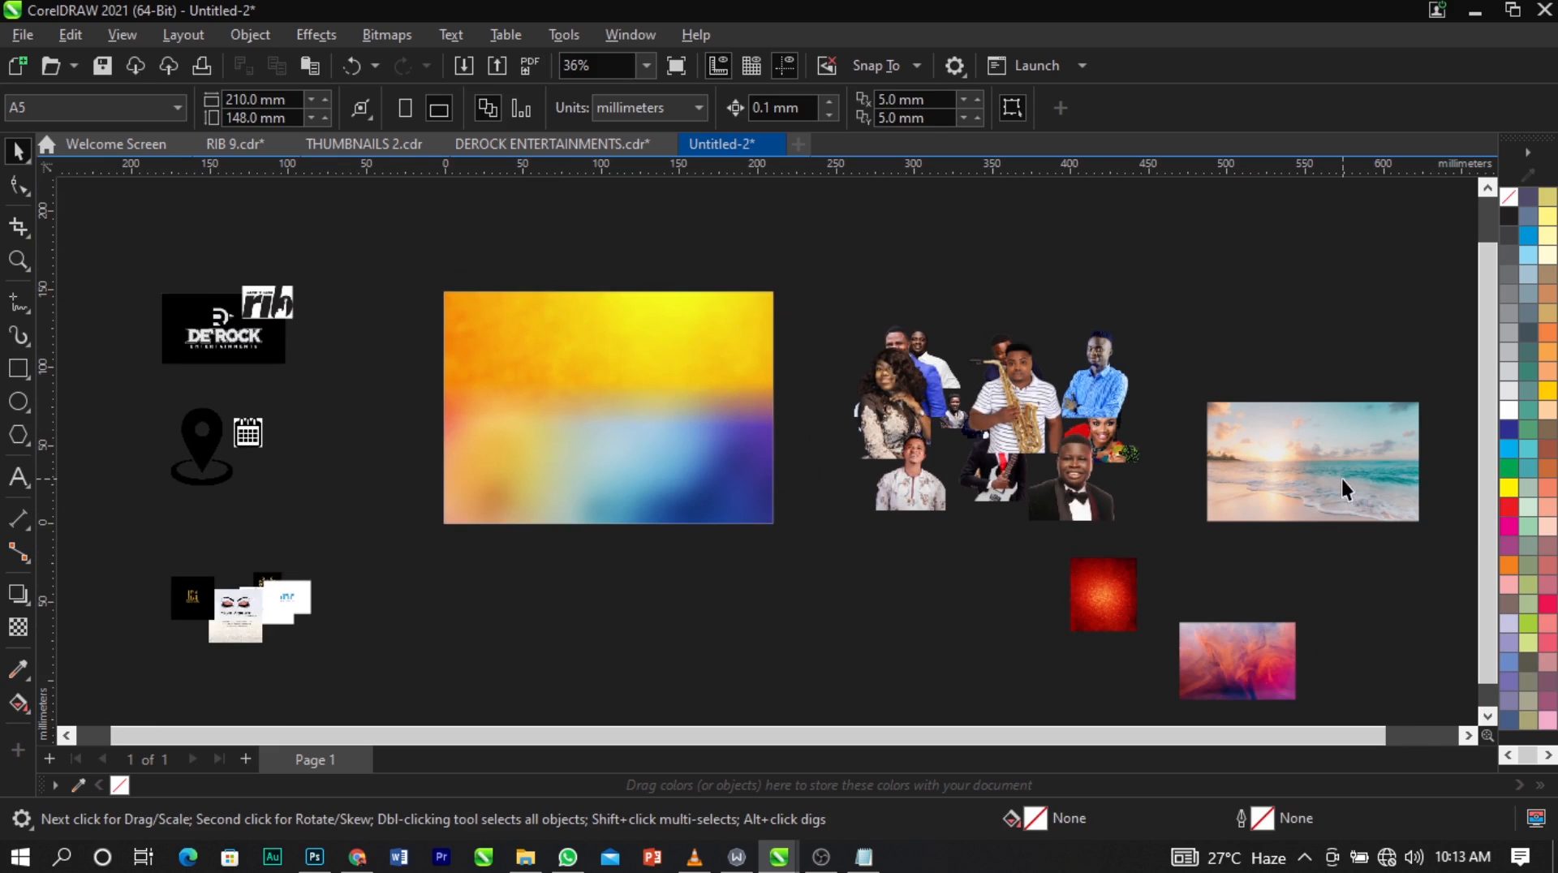
pyautogui.moveTo(1343, 489); pyautogui.dragTo(605, 511)
pyautogui.scroll(1, 656, 450)
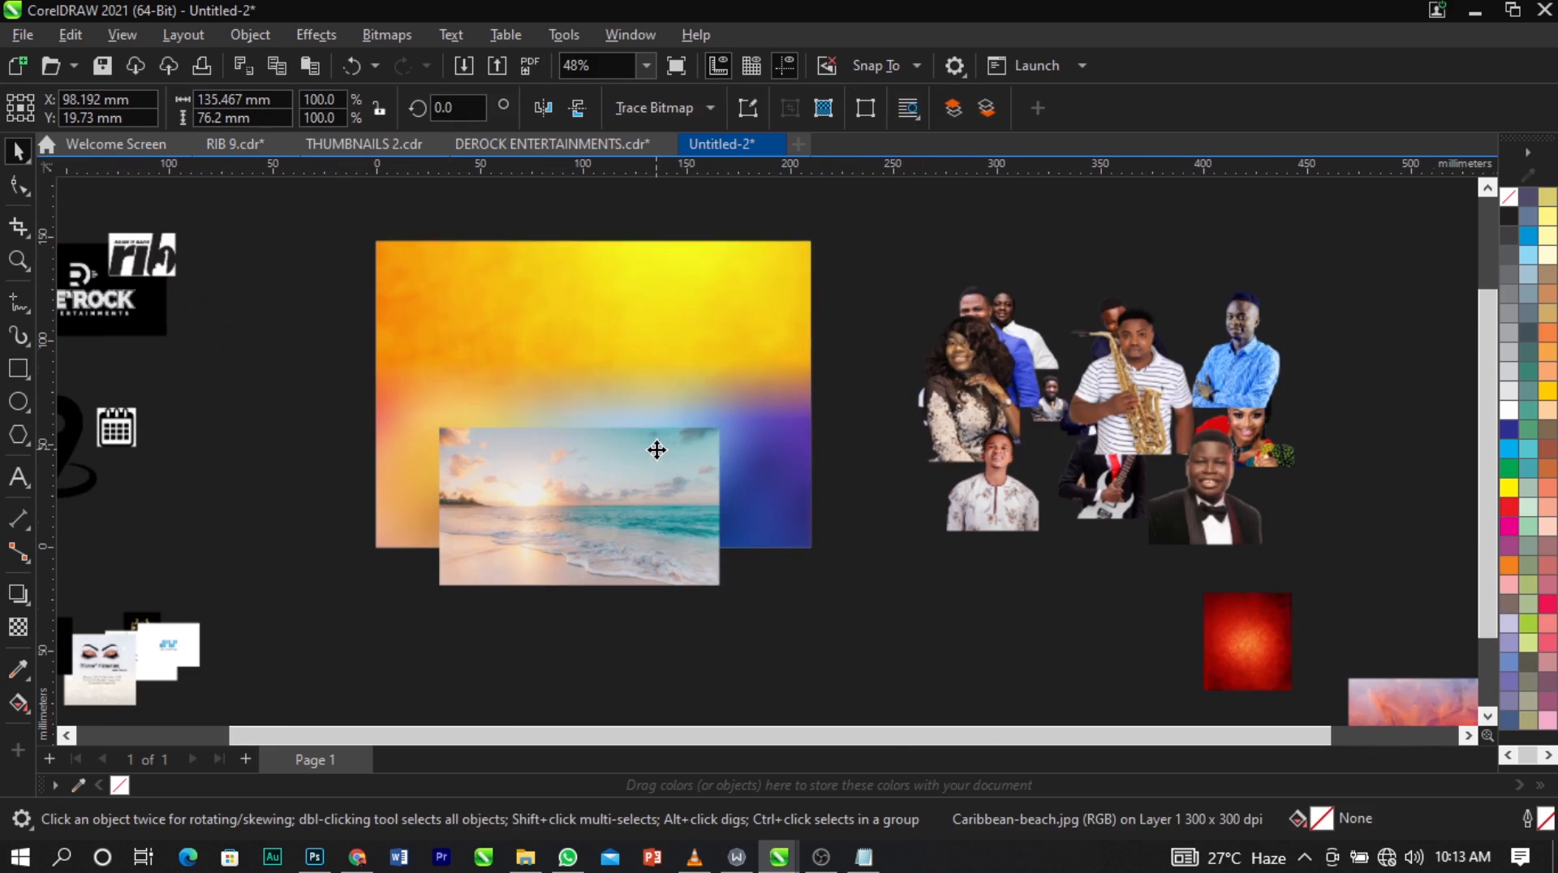
pyautogui.rightClick(645, 500)
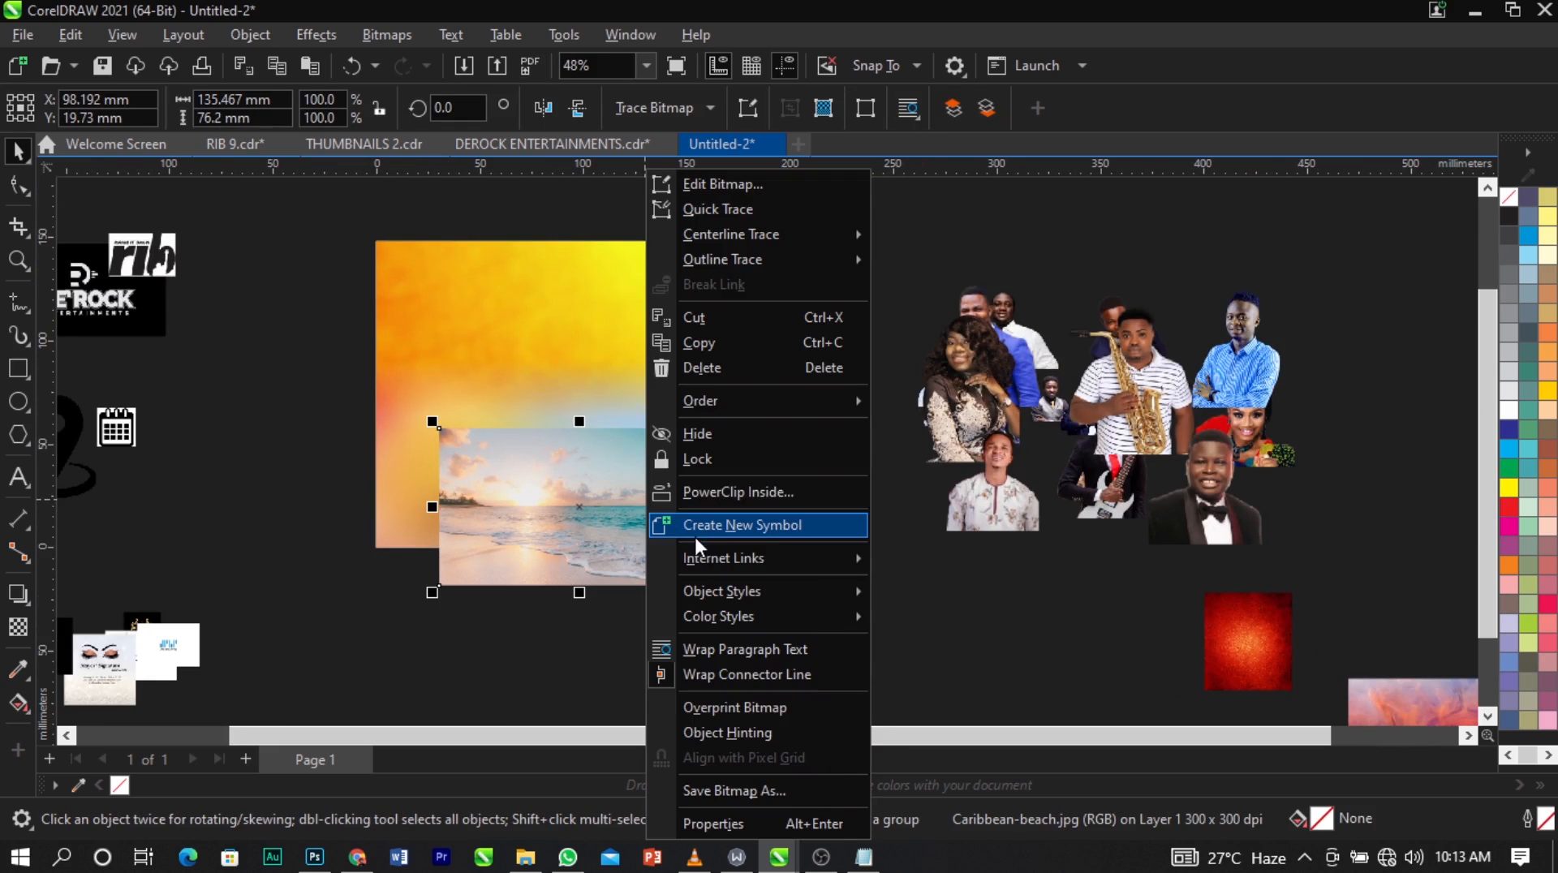
pyautogui.click(732, 494)
pyautogui.click(645, 362)
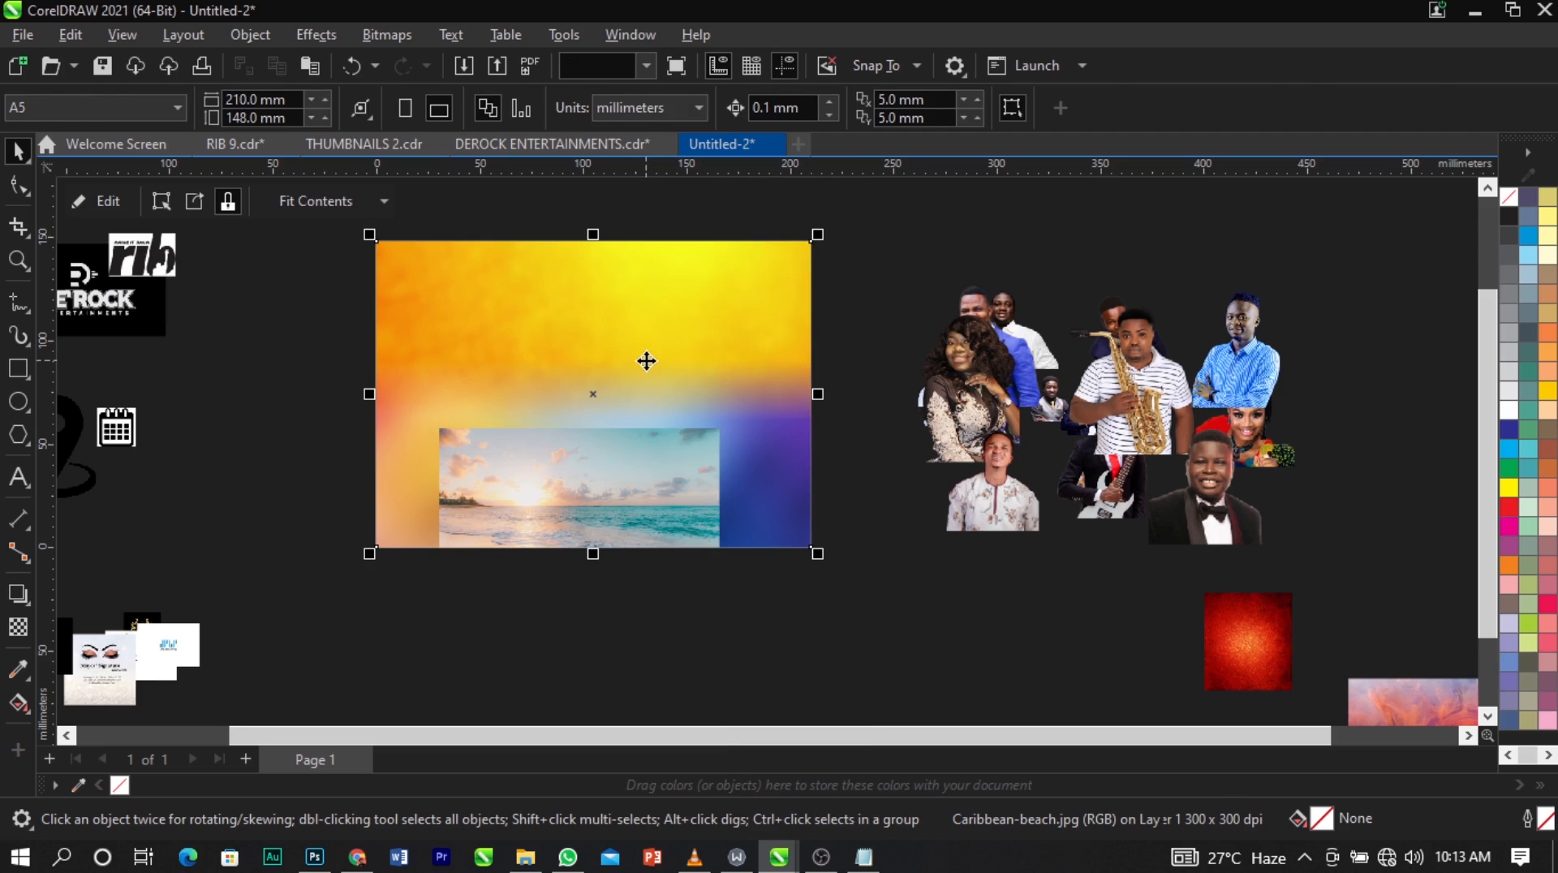
# Edit the PowerClip contents, raising the beach photo and enlarging it to about 168 × 94 mm.
pyautogui.rightClick(639, 464)
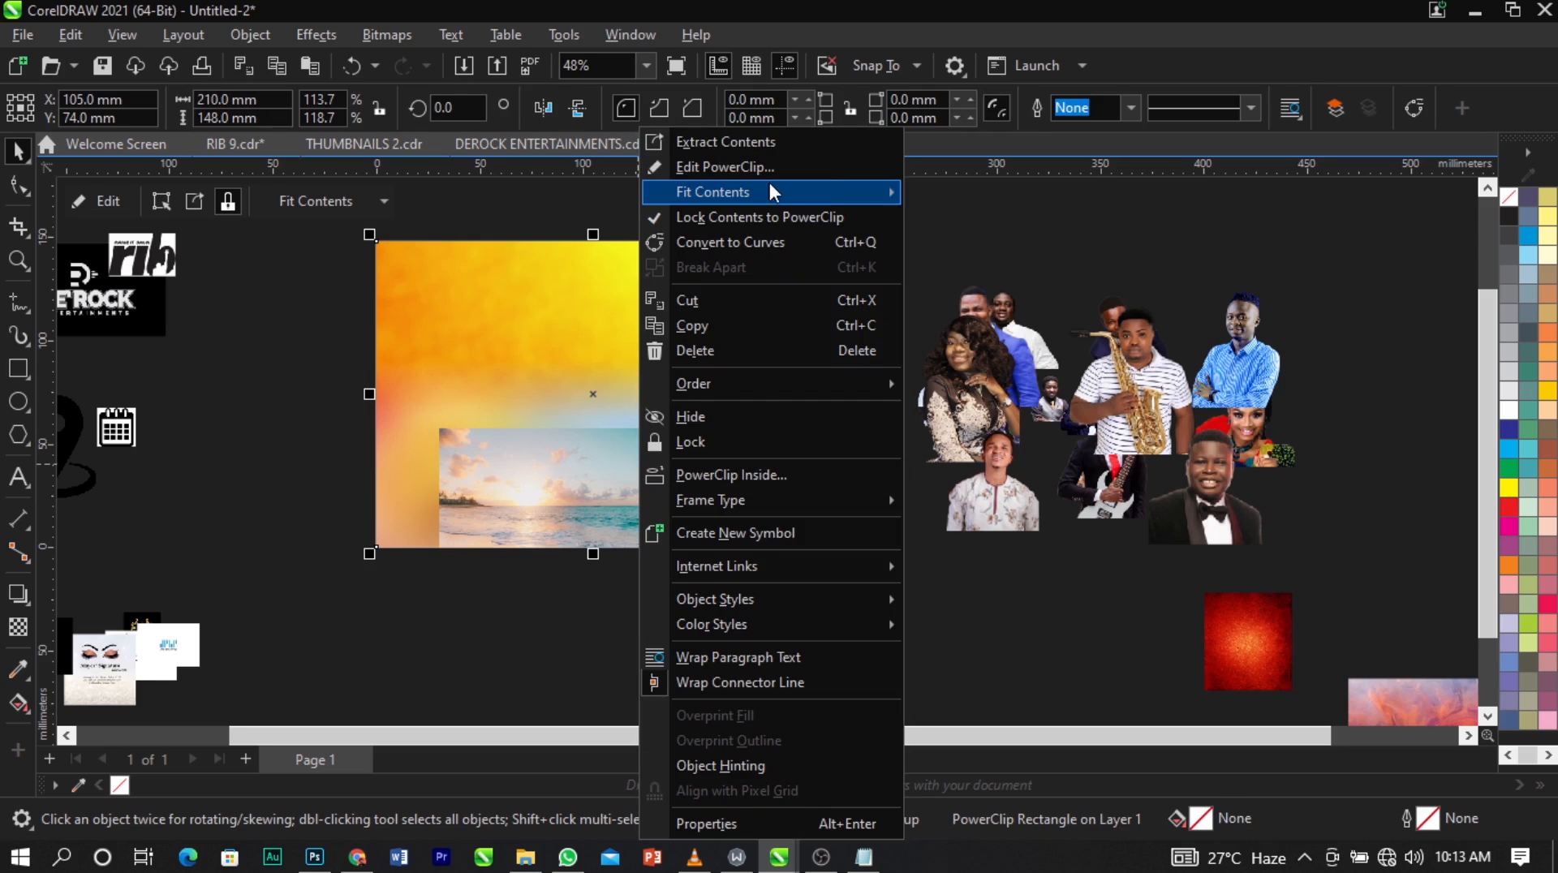
pyautogui.click(723, 167)
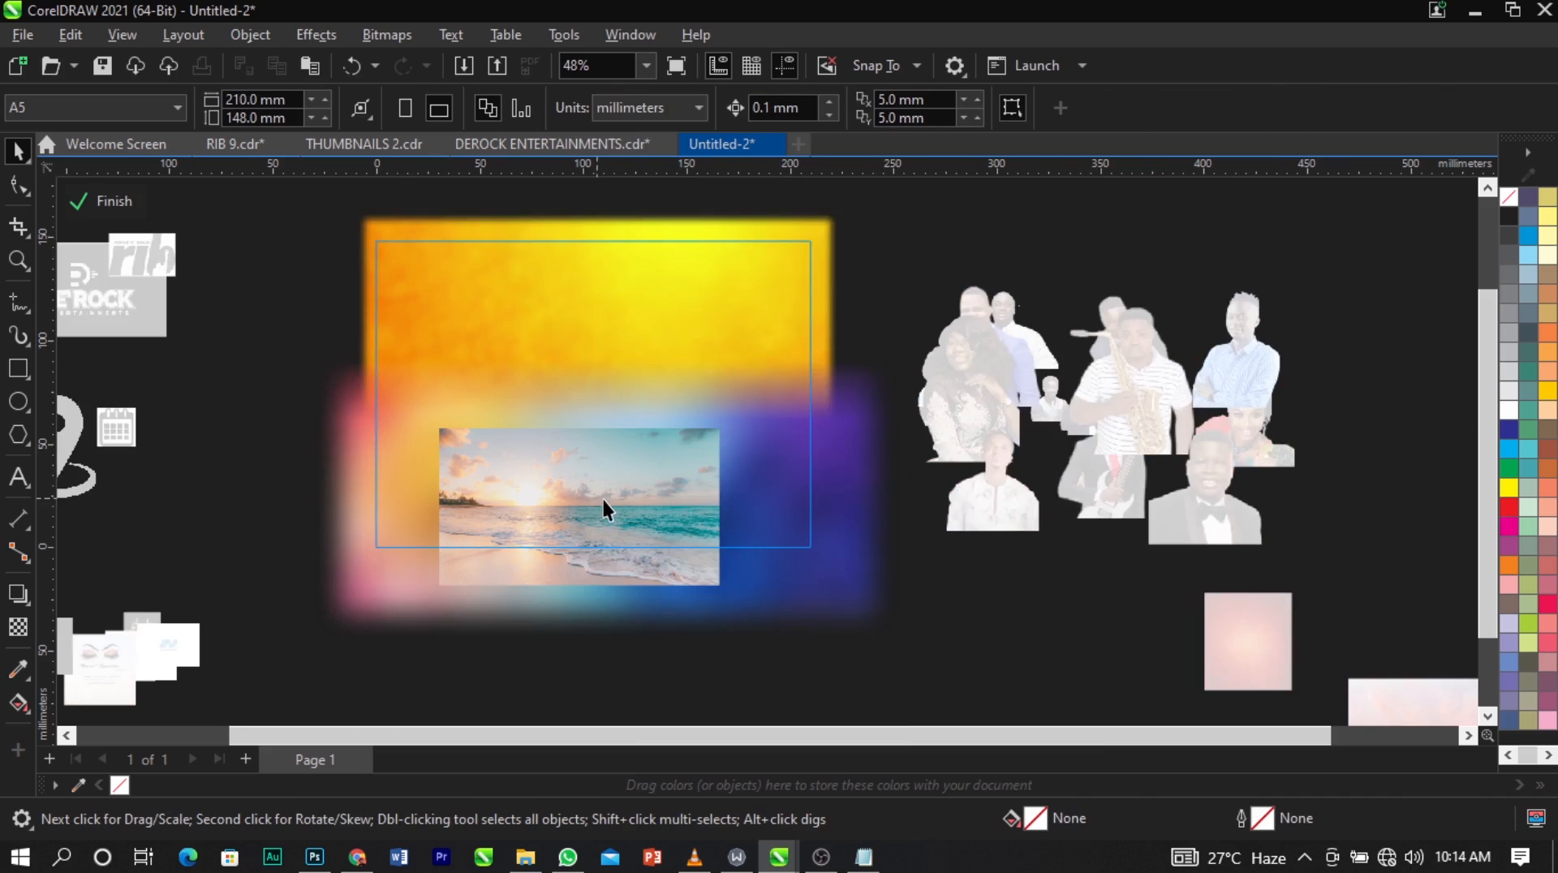
pyautogui.scroll(3, 605, 497)
pyautogui.moveTo(646, 386); pyautogui.dragTo(646, 376)
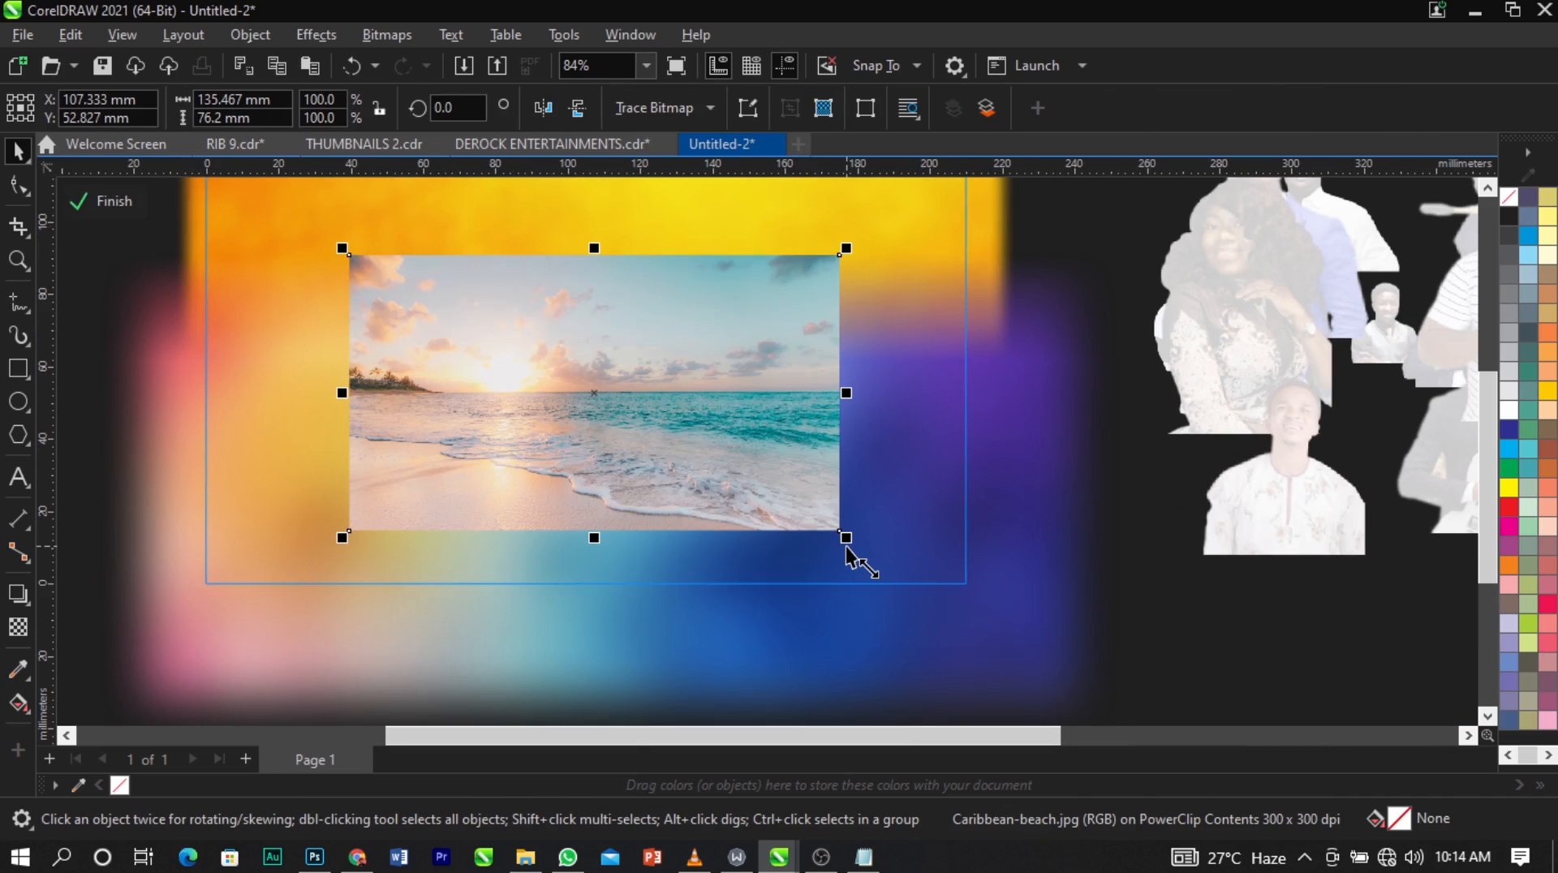
pyautogui.moveTo(846, 539); pyautogui.dragTo(964, 605)
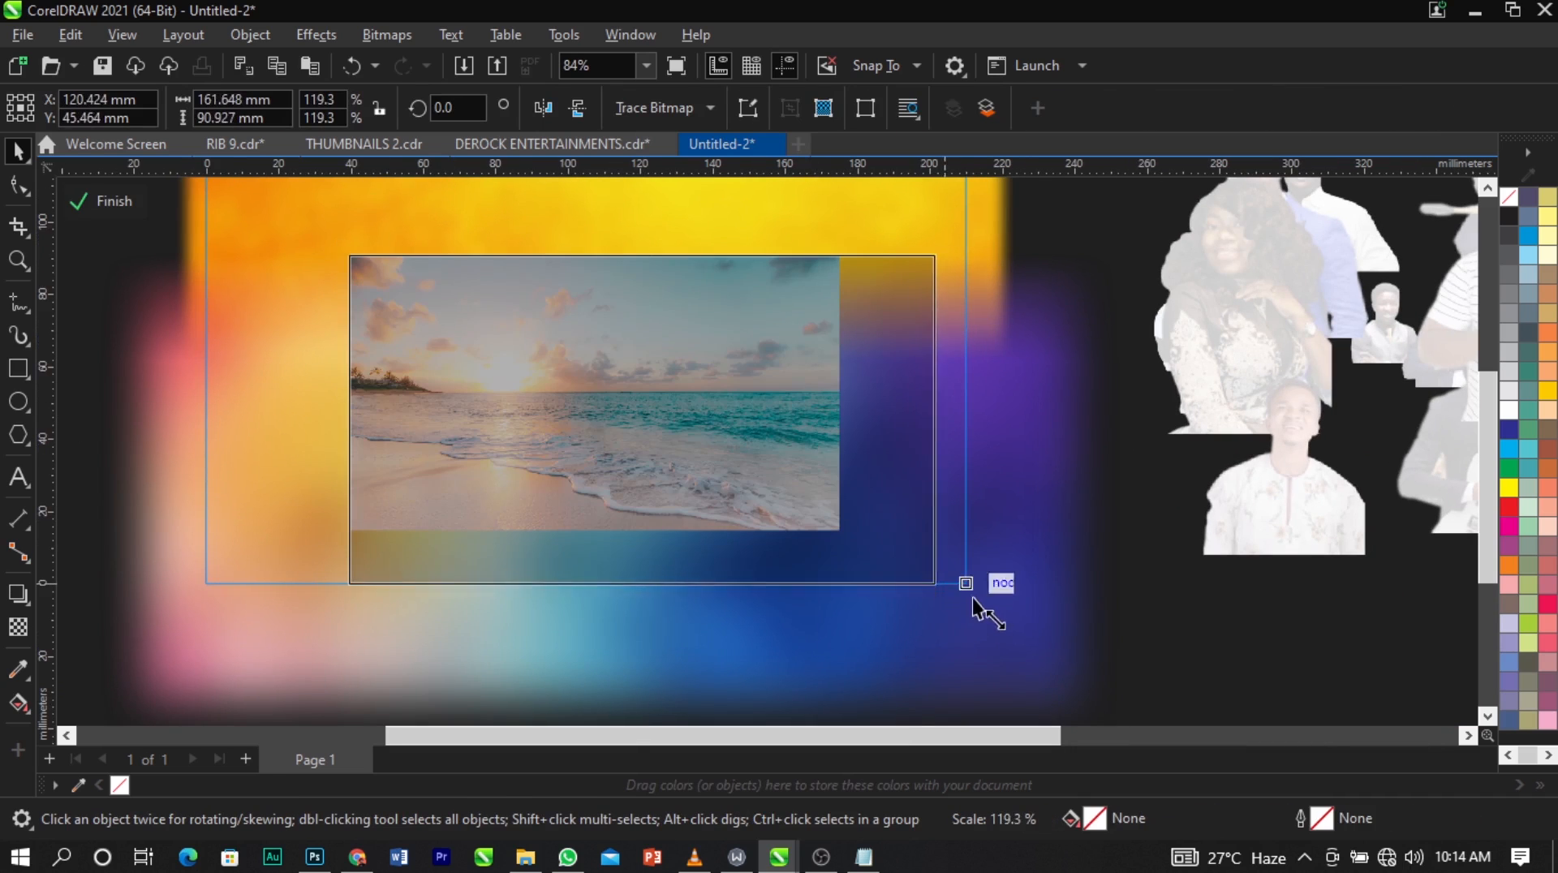
pyautogui.moveTo(849, 533); pyautogui.dragTo(848, 469)
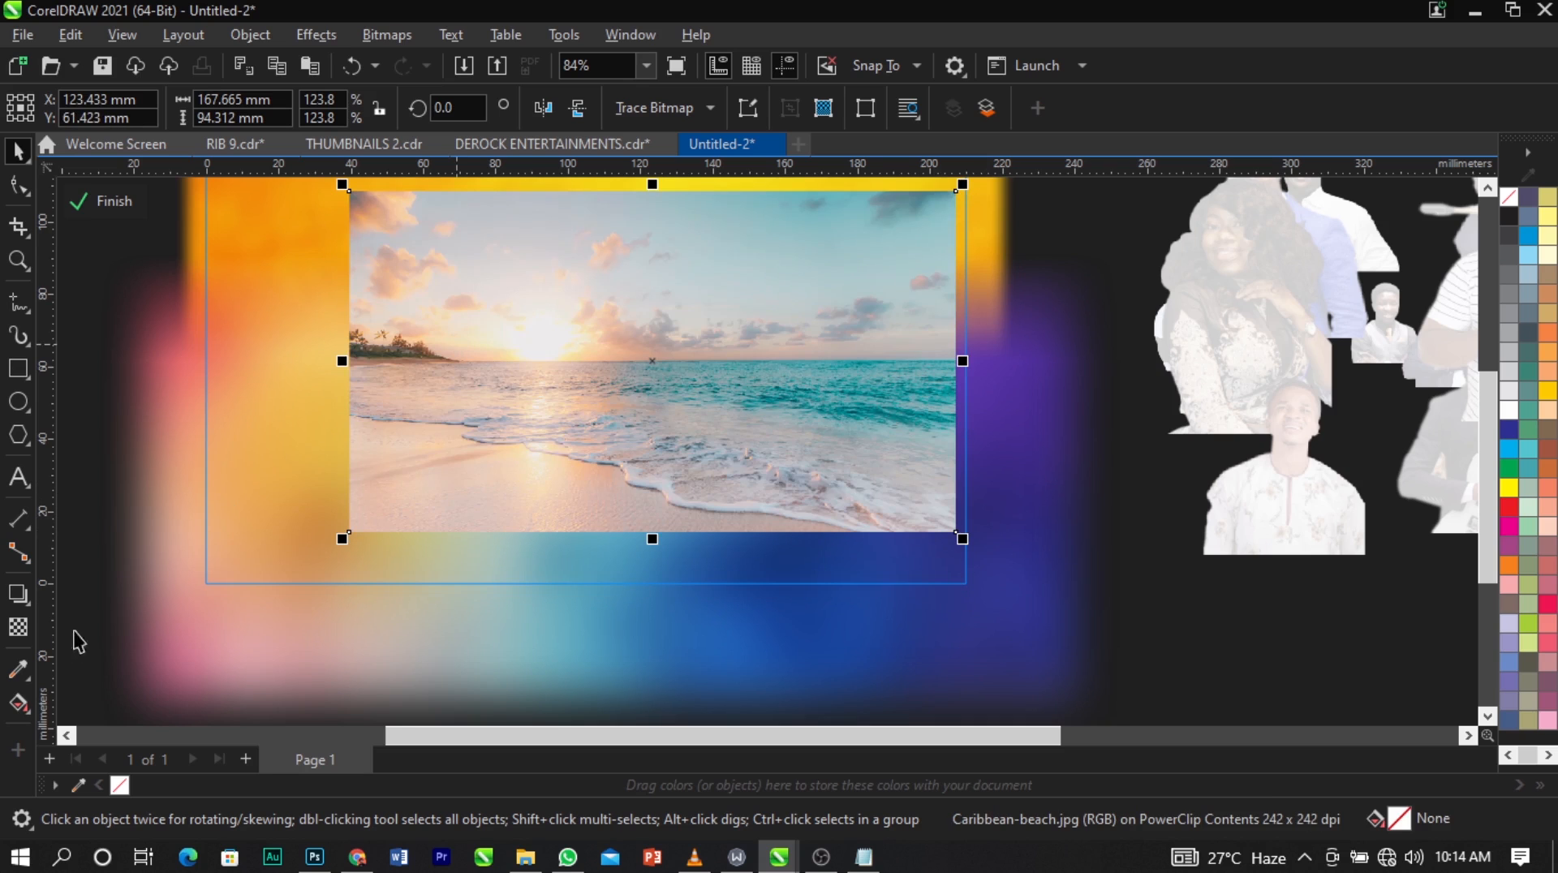
# Fade the beach photo's left side with a horizontal fountain transparency at 180°.
pyautogui.click(27, 622)
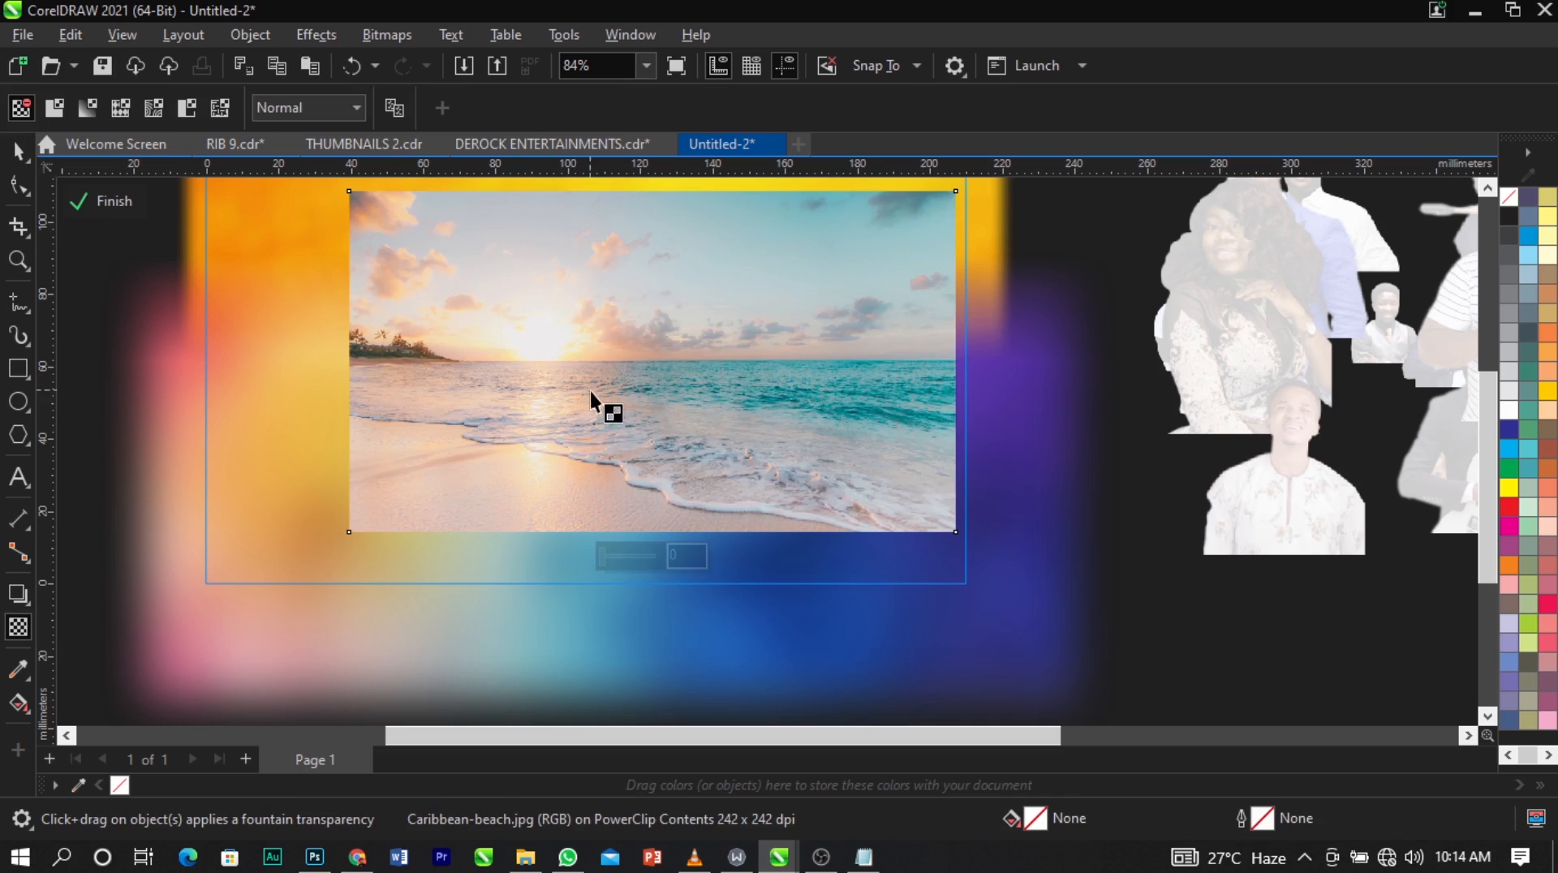
pyautogui.moveTo(591, 392); pyautogui.dragTo(386, 393)
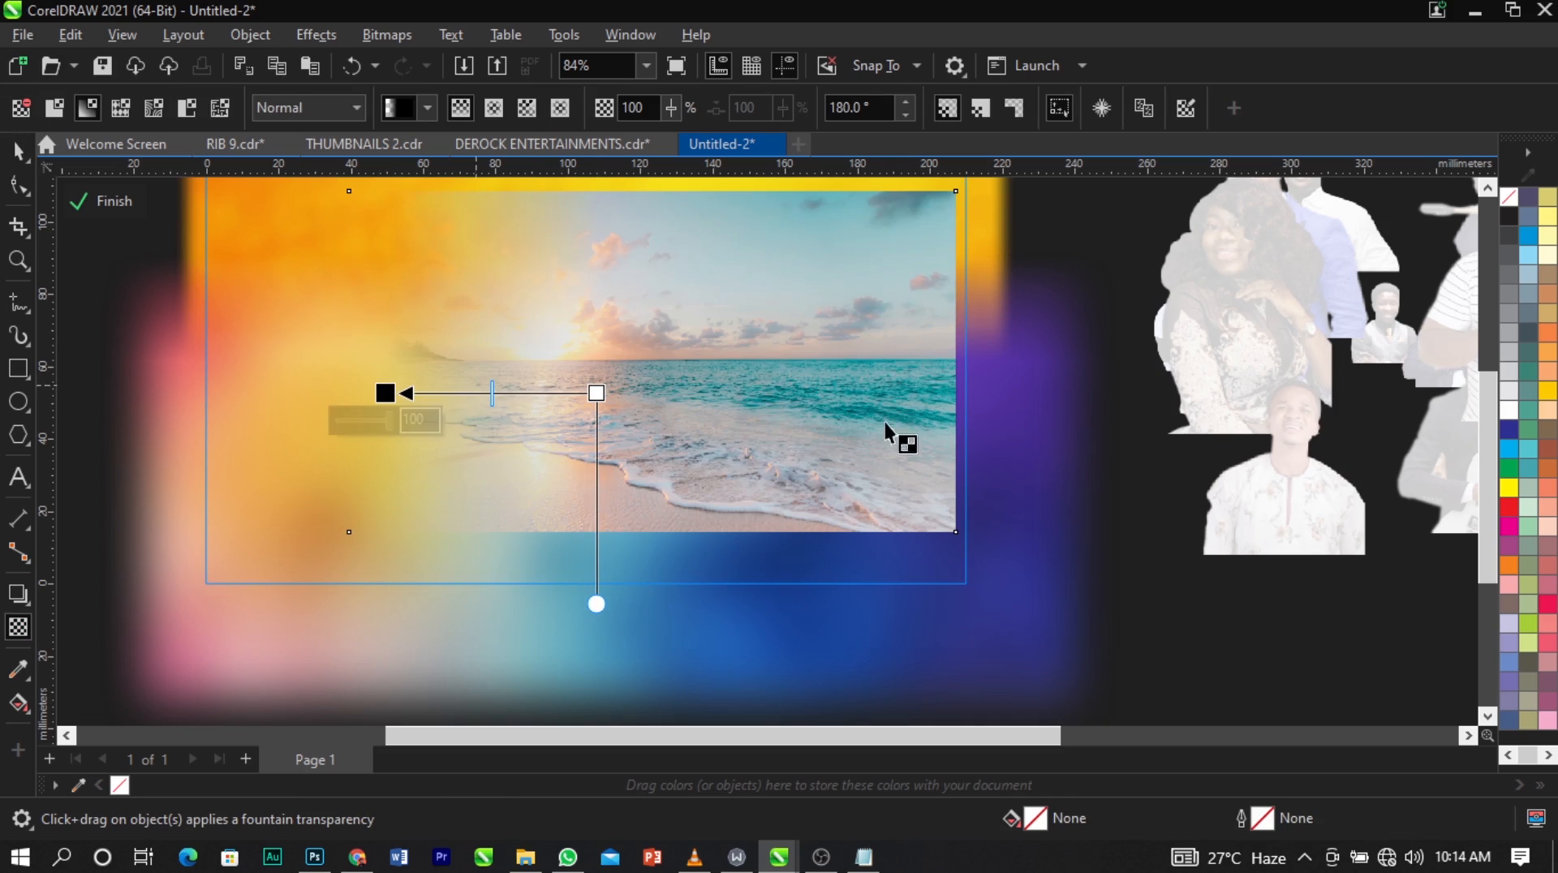
pyautogui.moveTo(597, 392); pyautogui.dragTo(553, 393)
# Convert the faded beach photo to a 300 dpi RGB Color (24-bit) bitmap with a transparent background.
pyautogui.click(396, 40)
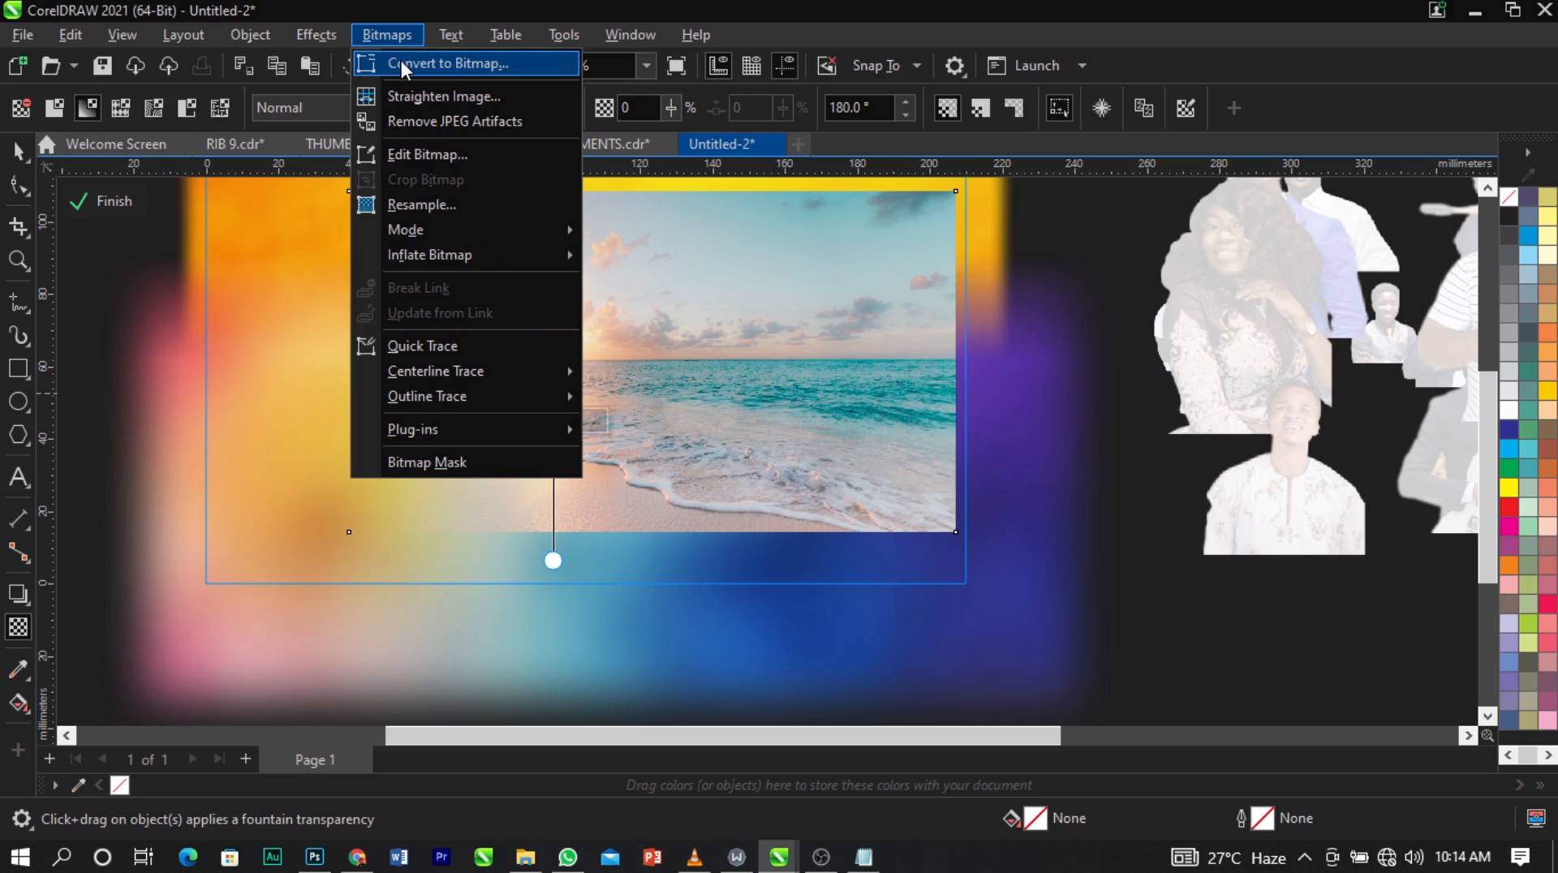
pyautogui.click(401, 60)
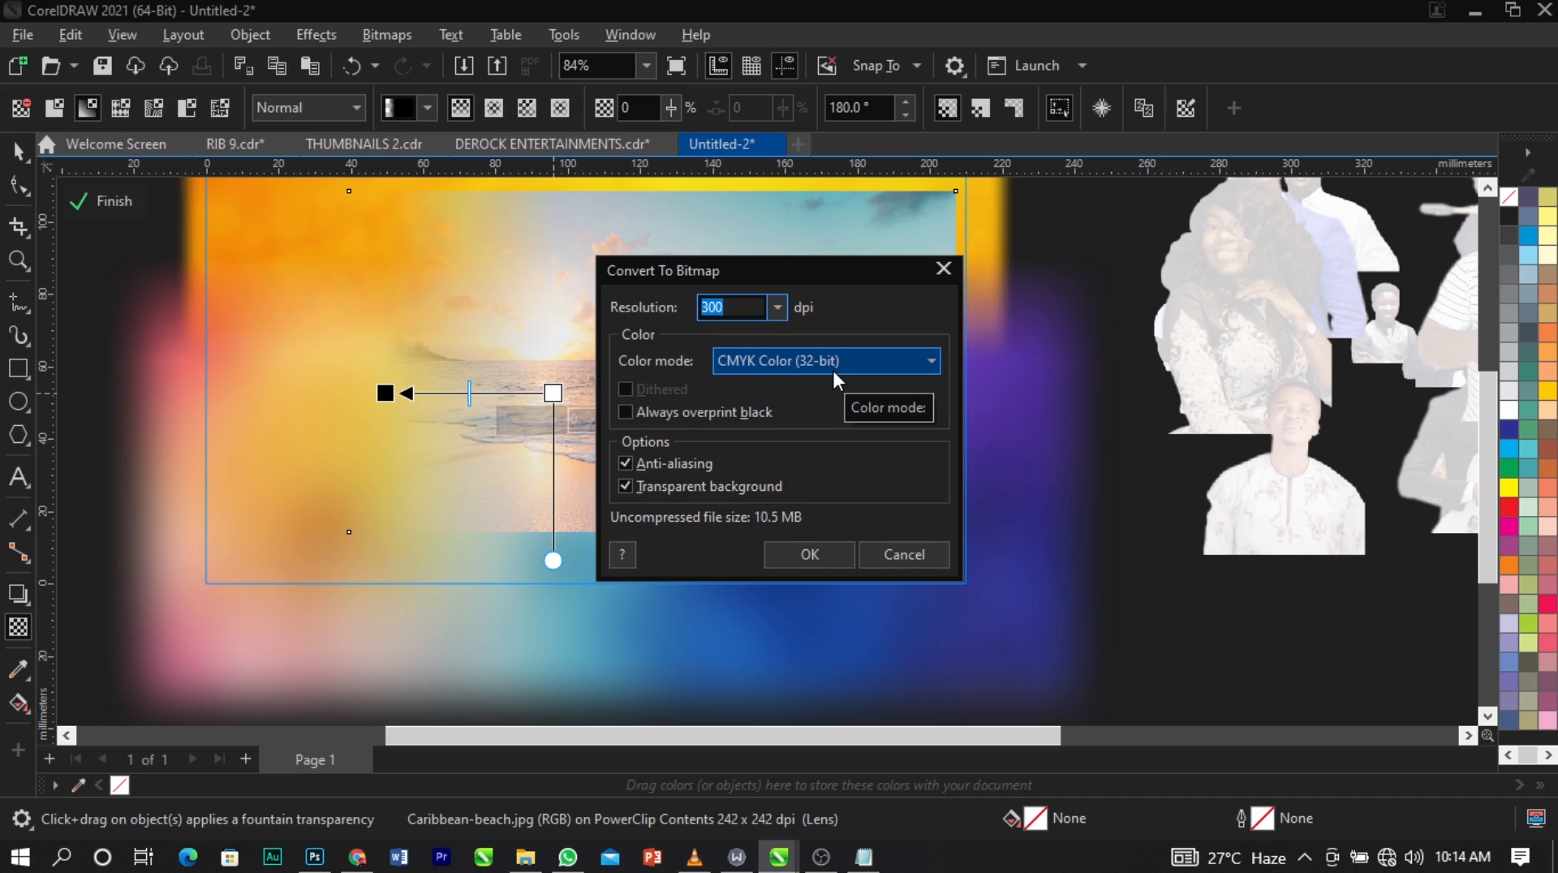
pyautogui.click(834, 372)
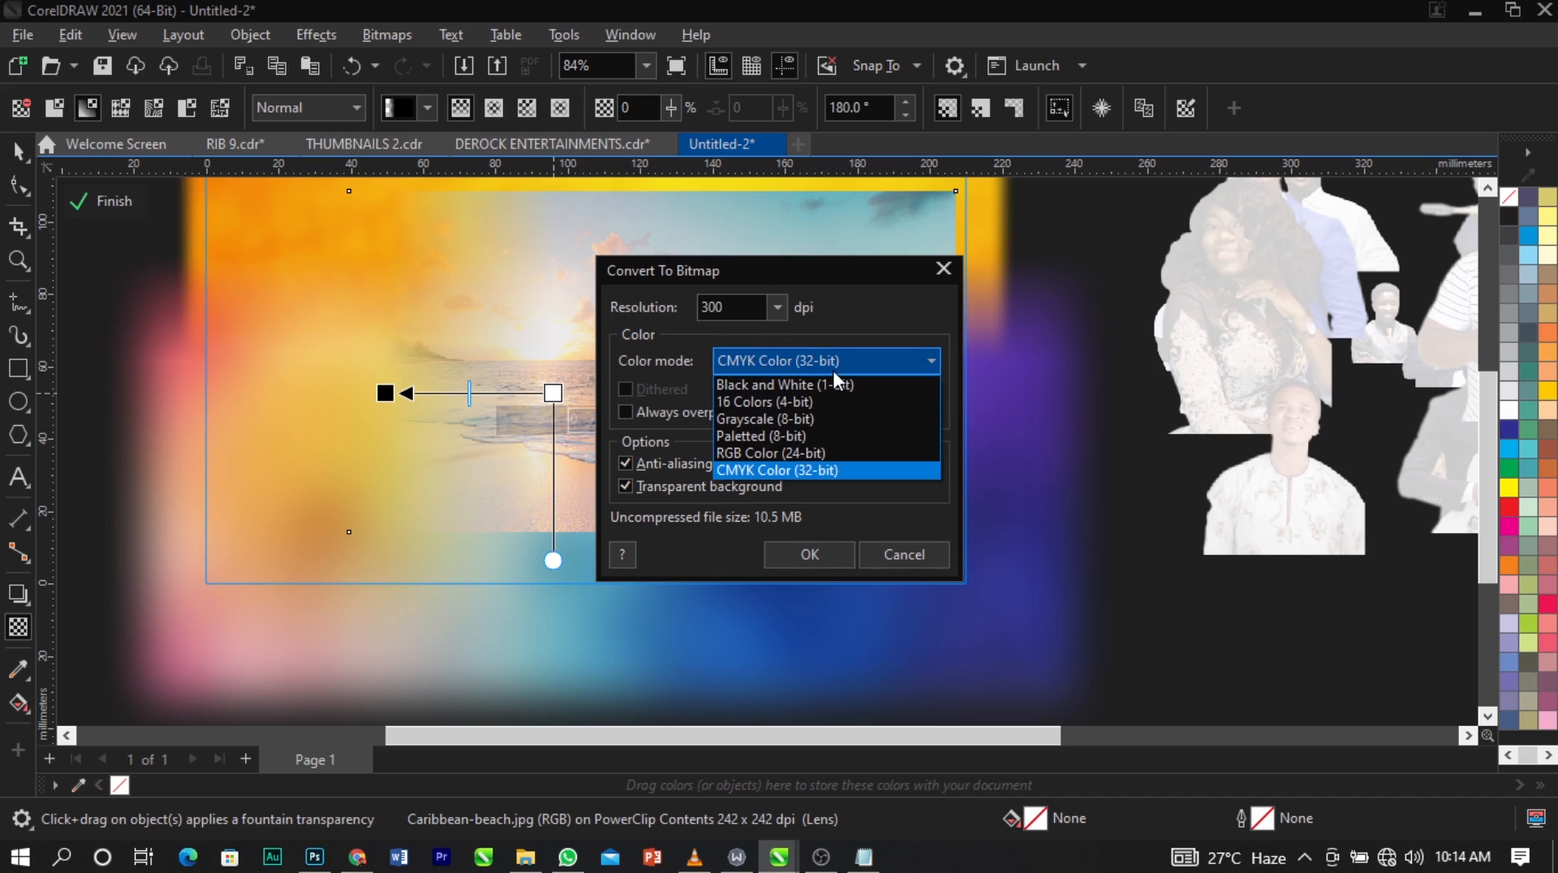
pyautogui.click(818, 454)
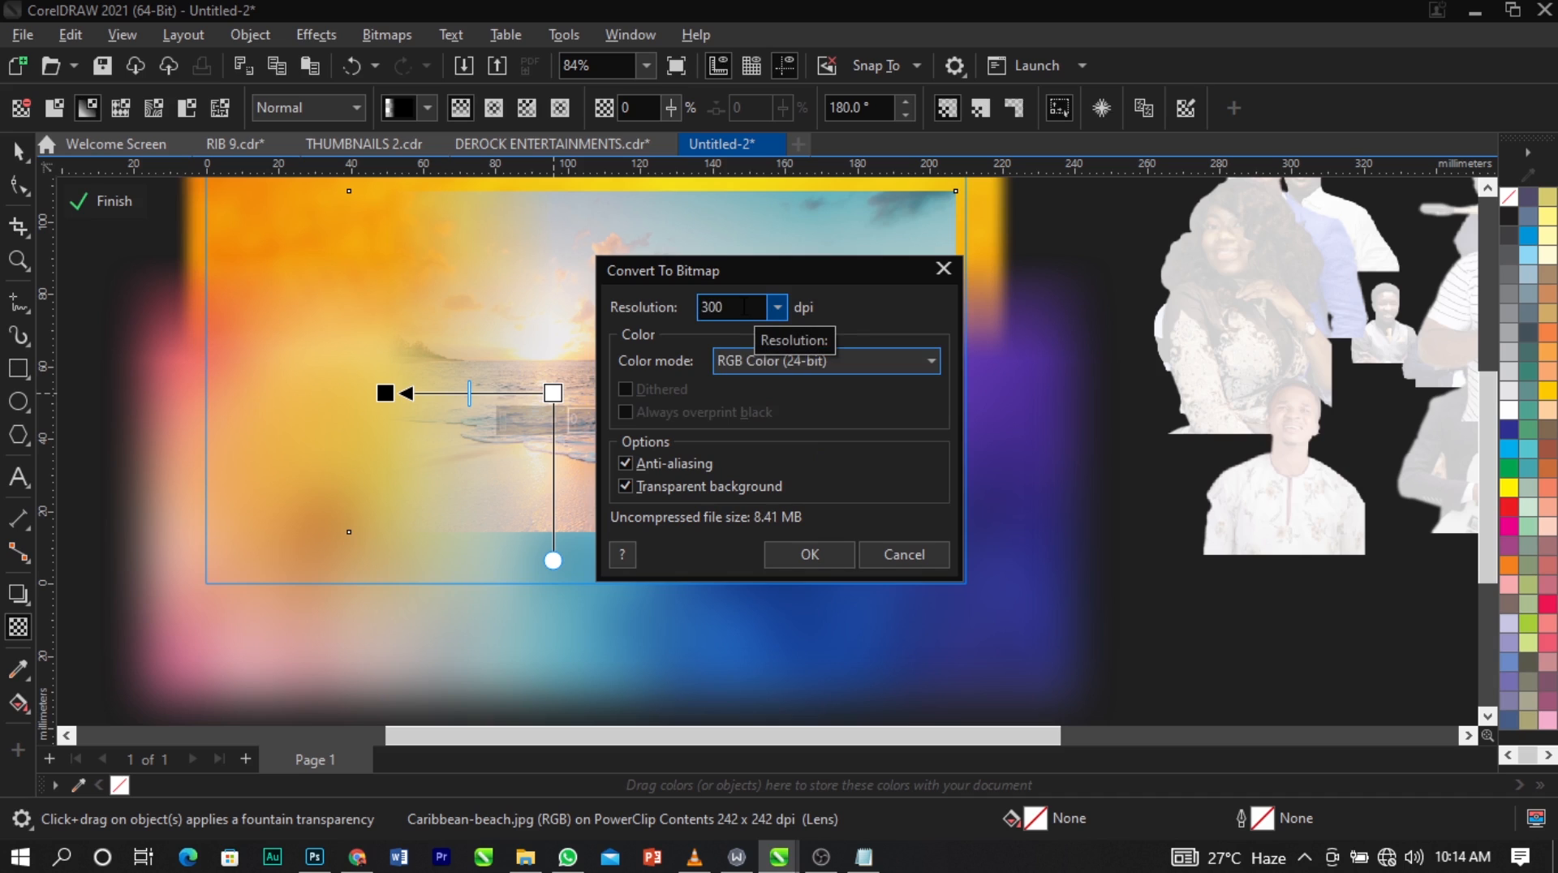
pyautogui.click(816, 555)
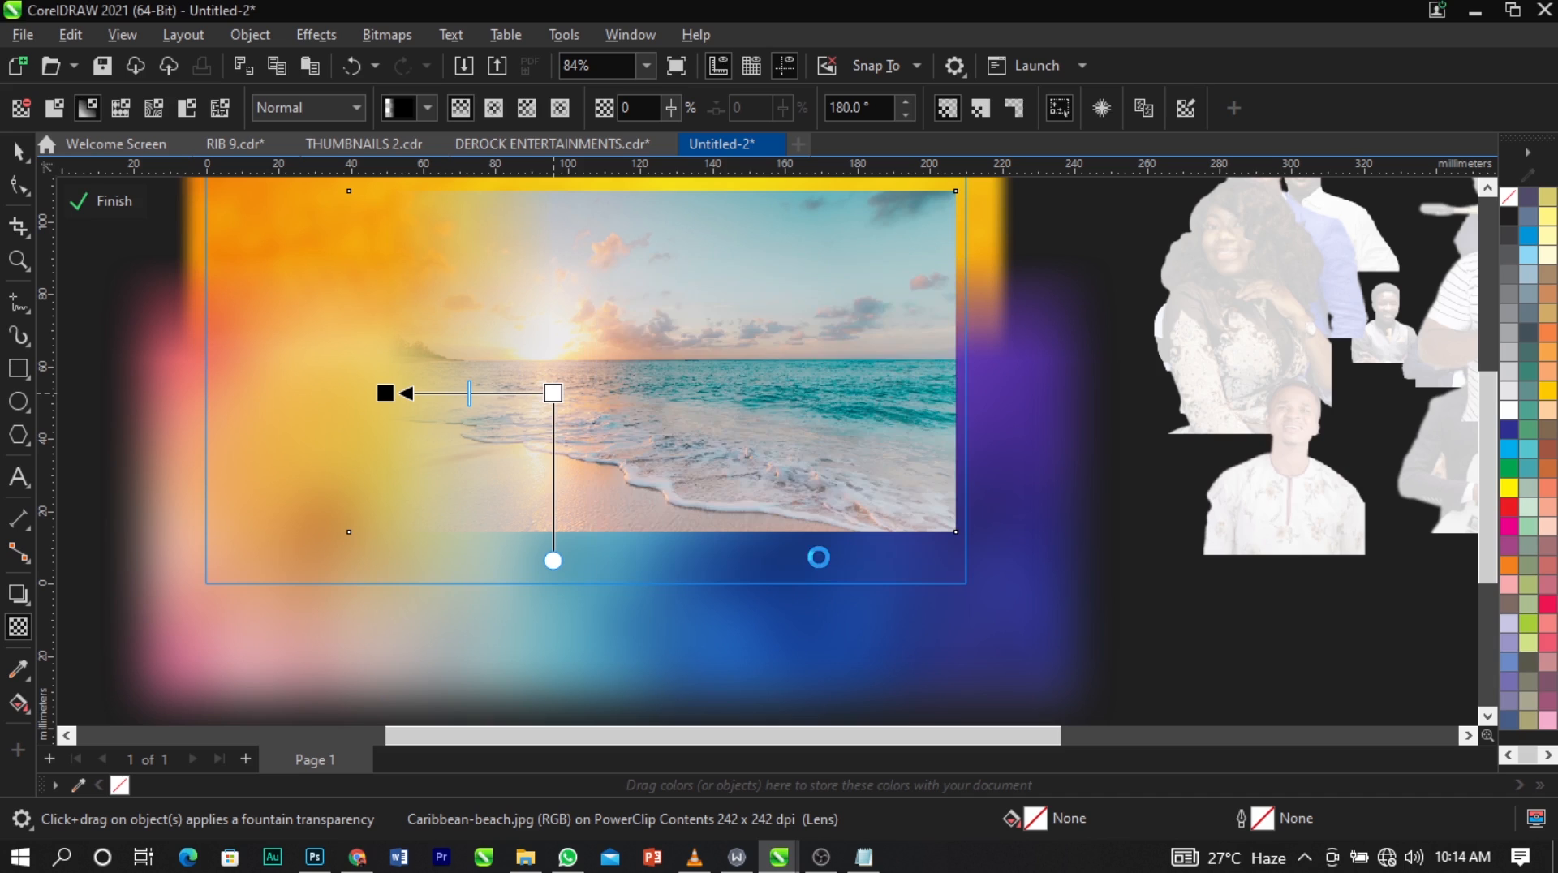
# Fade the beach photo's sky down to the sea with a near-vertical fountain transparency of about 89°.
pyautogui.moveTo(691, 337); pyautogui.dragTo(692, 242)
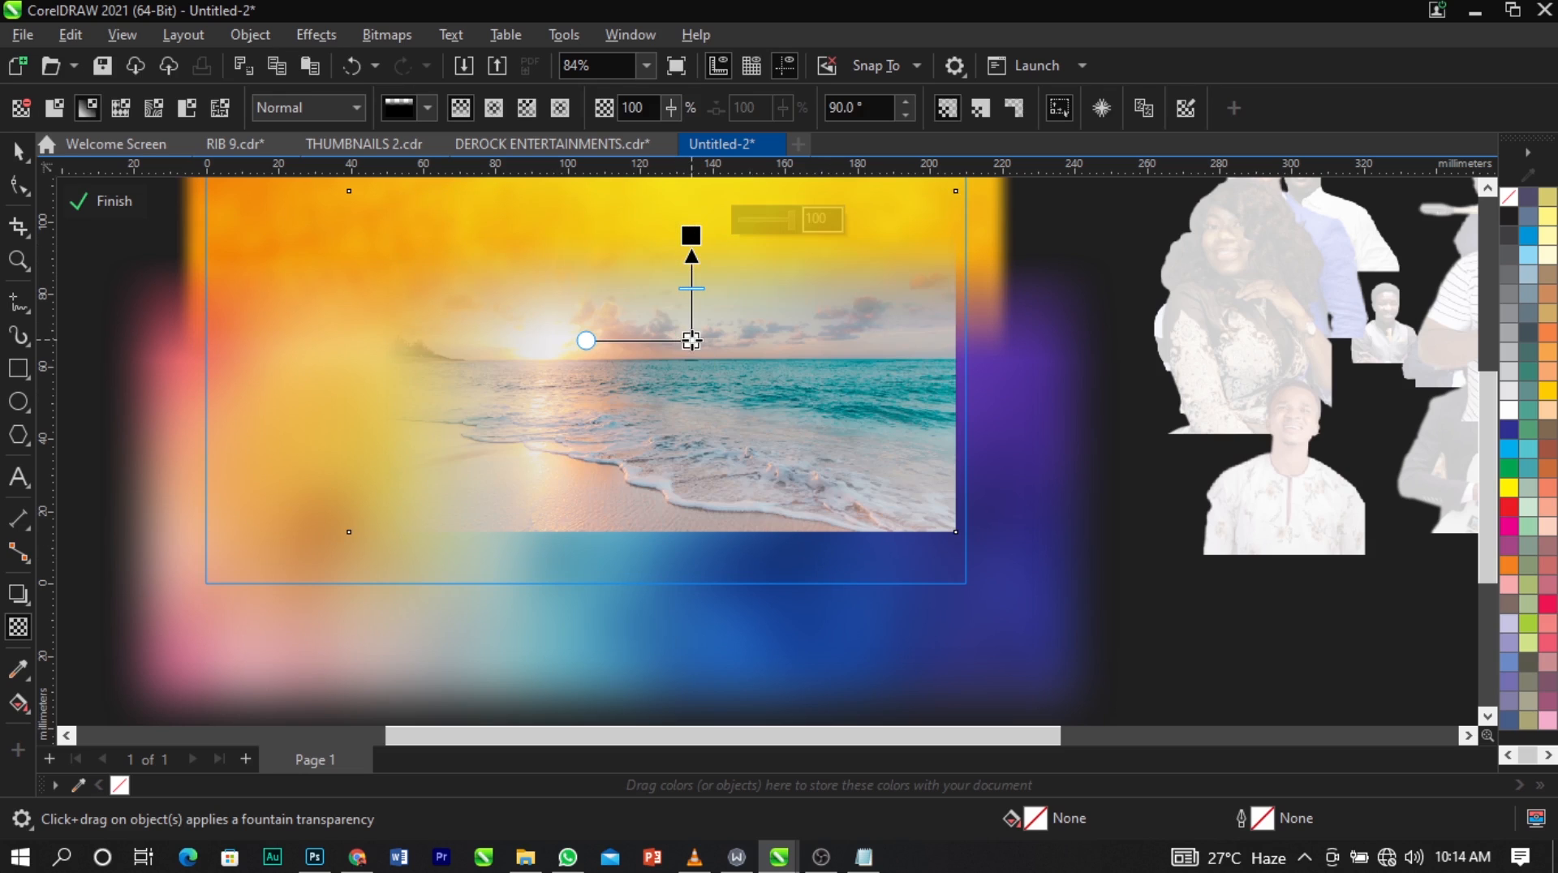
pyautogui.moveTo(690, 340); pyautogui.dragTo(697, 403)
pyautogui.moveTo(692, 235); pyautogui.dragTo(698, 339)
pyautogui.moveTo(697, 403); pyautogui.dragTo(697, 423)
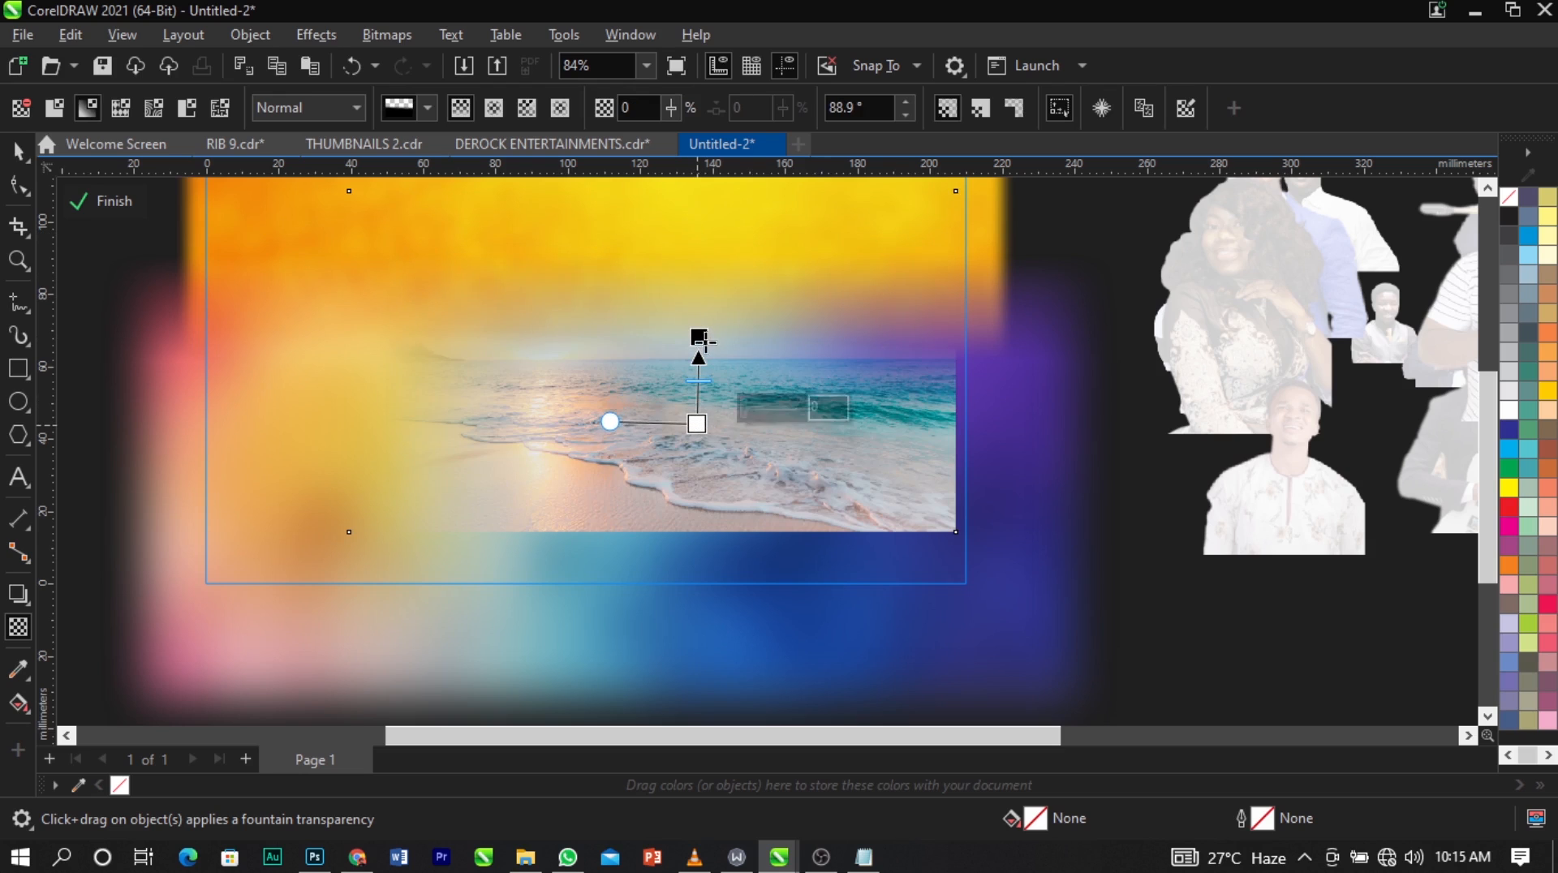
# Straighten the sky fade to 90° and convert the beach photo to a 300 dpi RGB Color (24-bit) bitmap with a transparent background.
pyautogui.moveTo(699, 336); pyautogui.dragTo(696, 337)
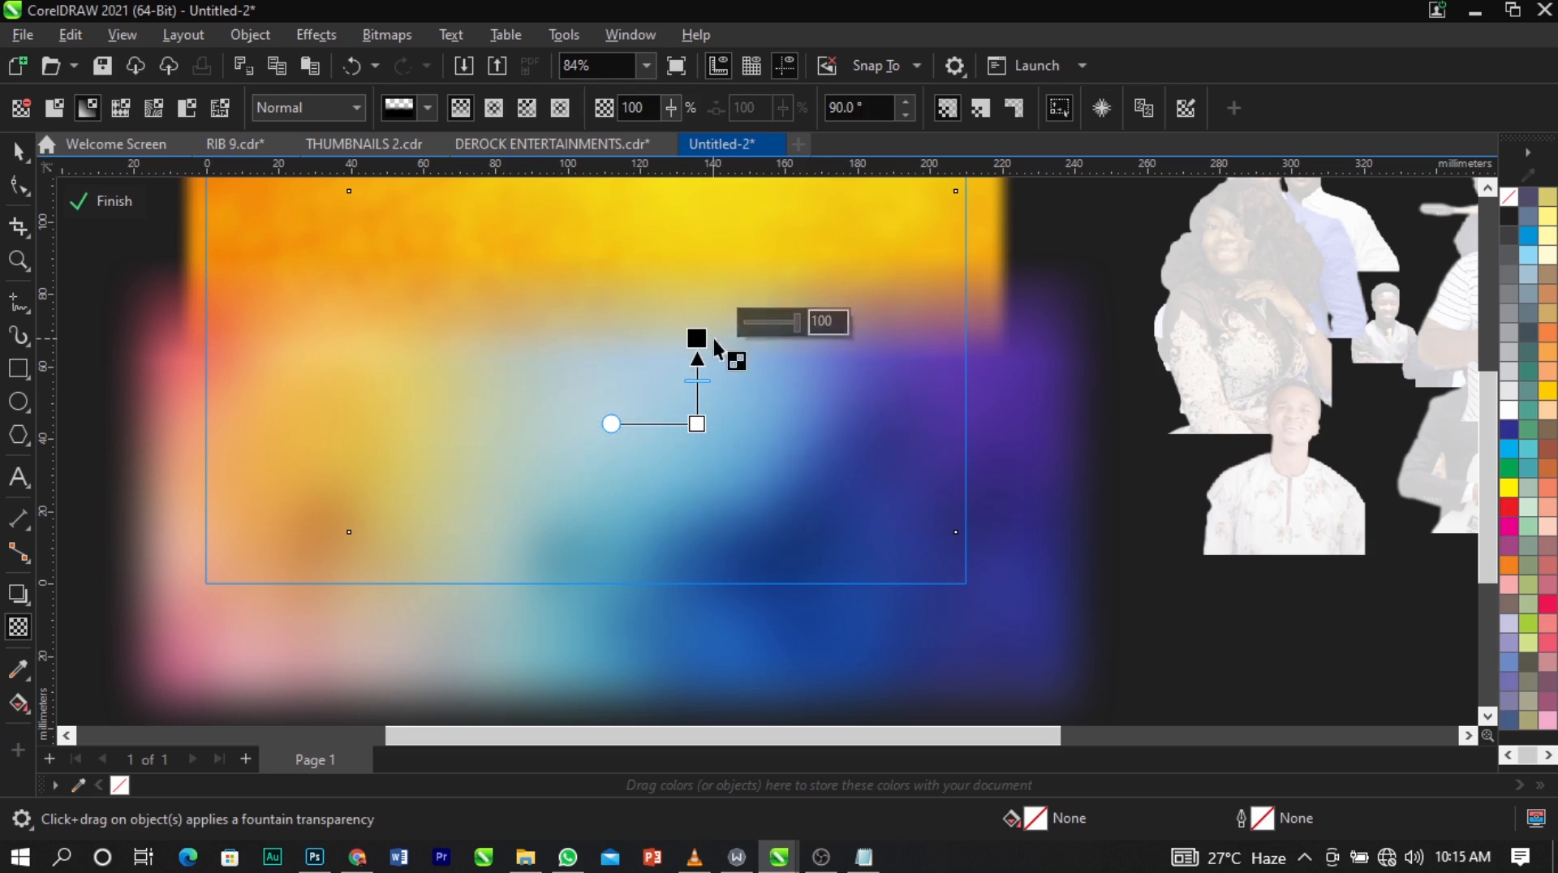
pyautogui.click(398, 41)
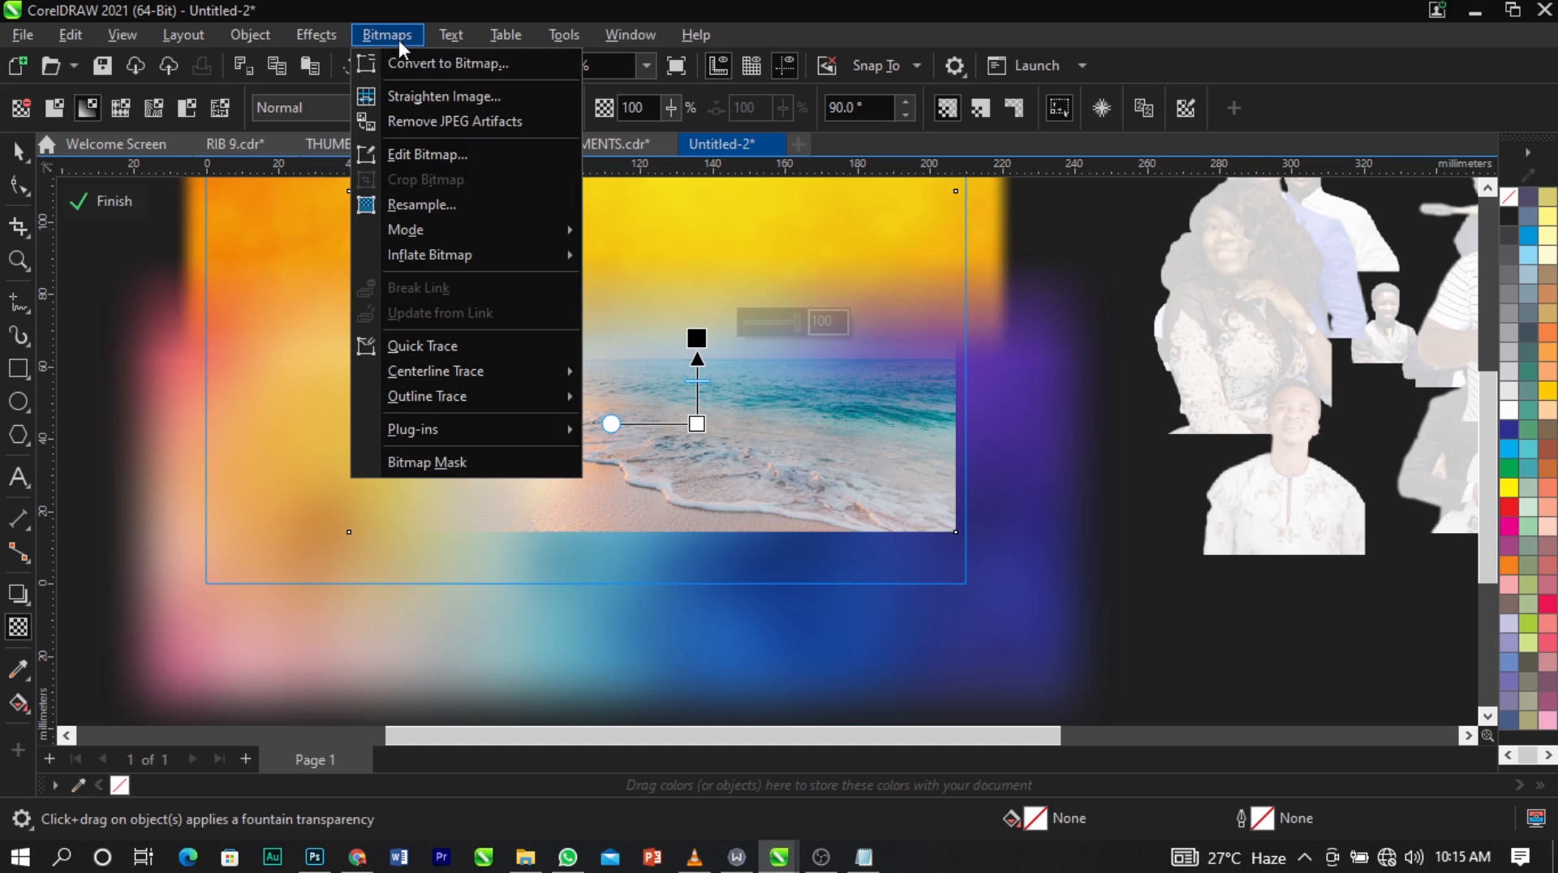
pyautogui.click(407, 62)
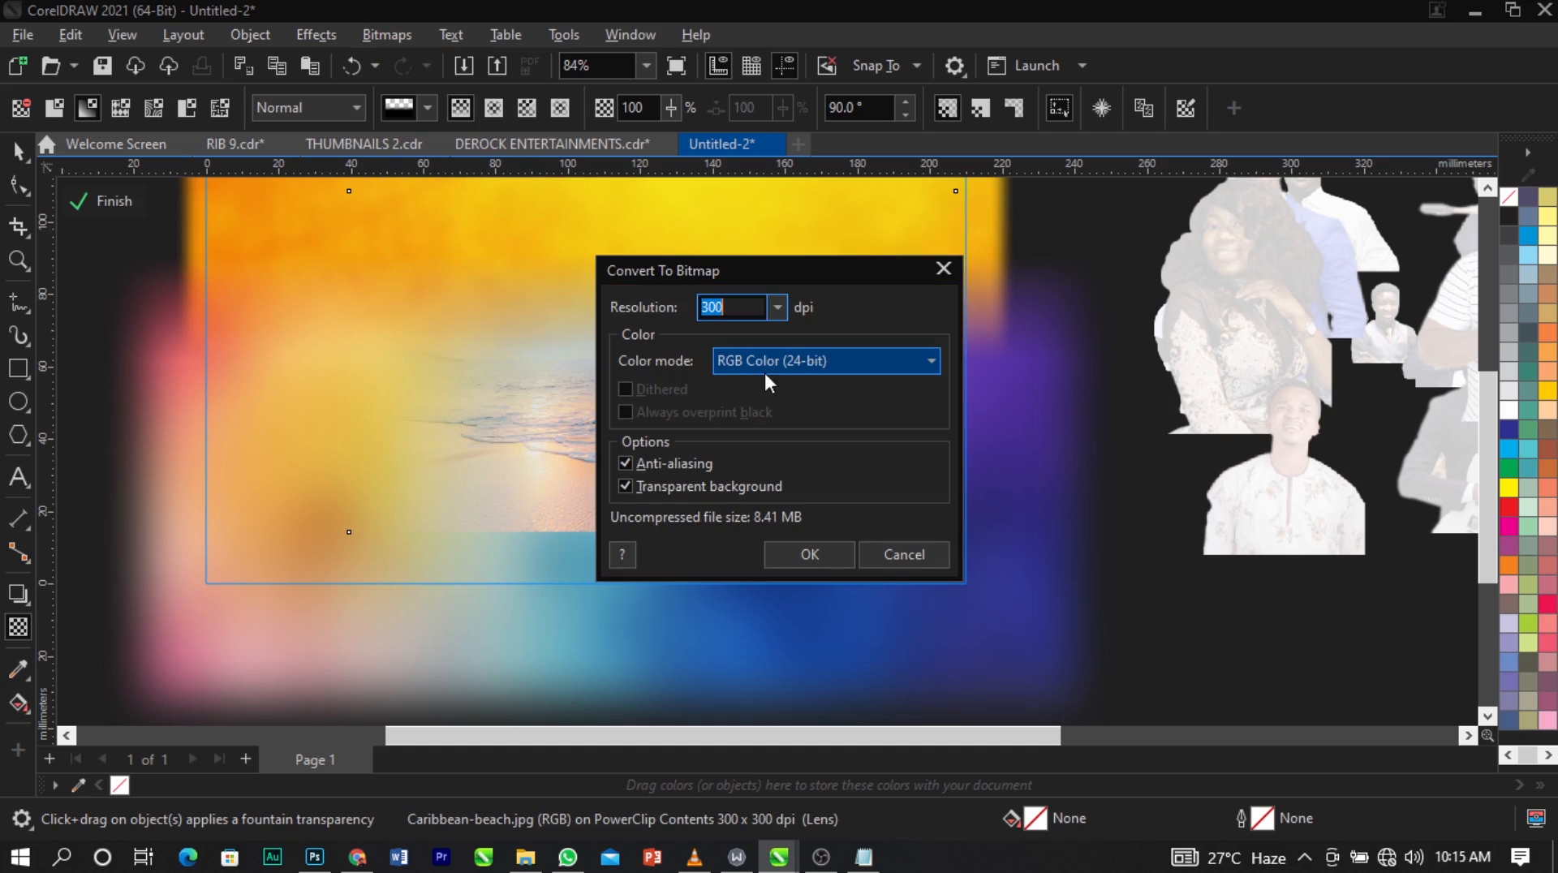
pyautogui.click(802, 552)
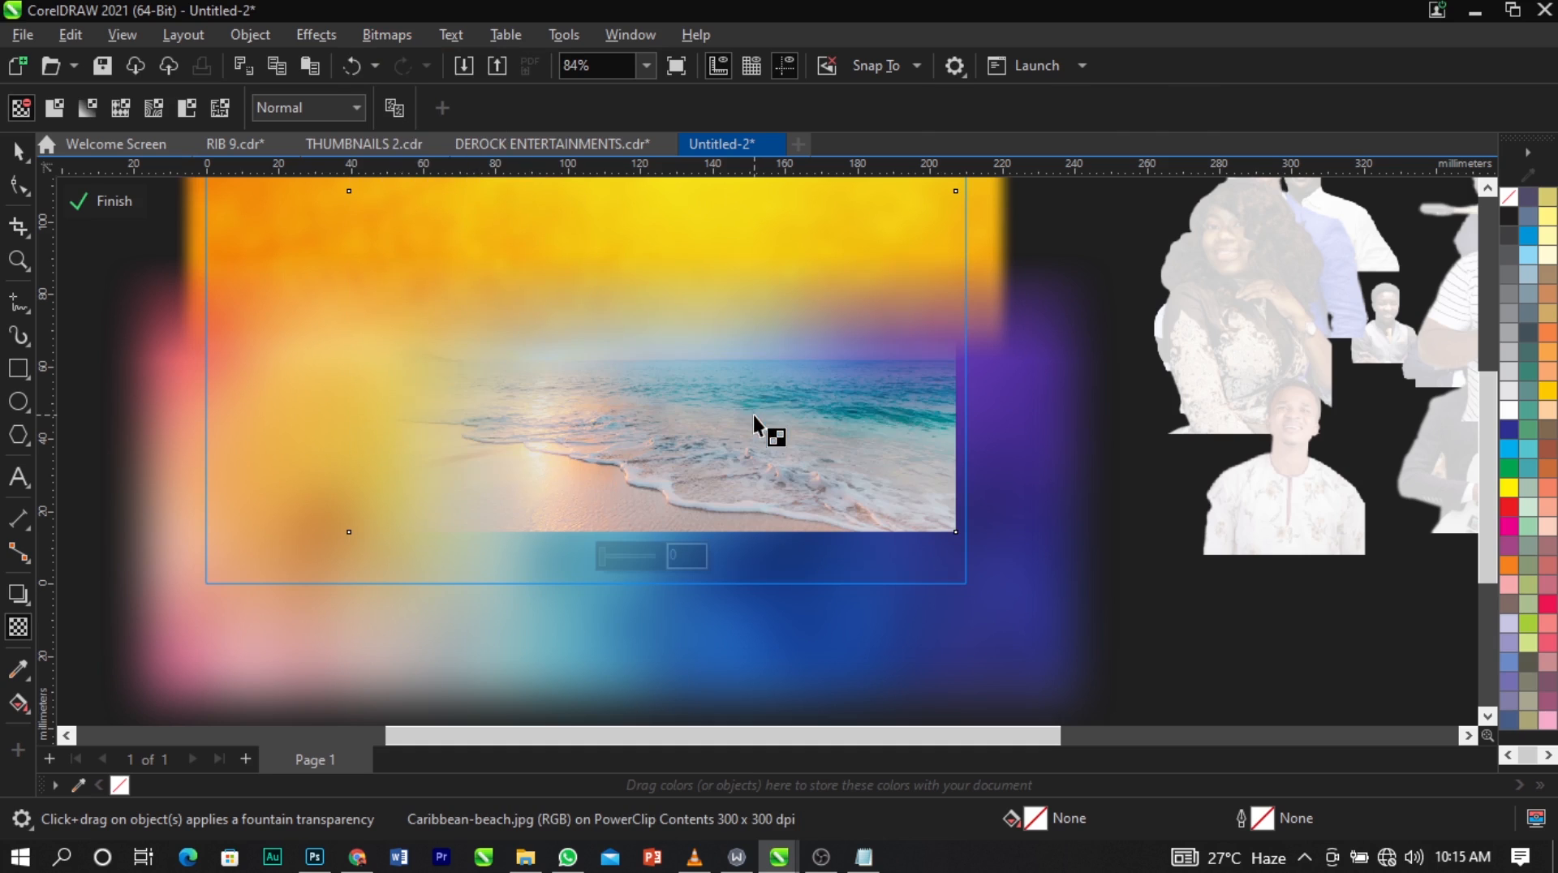
# Fade the beach photo's right side with a near-horizontal fountain transparency of about -3°.
pyautogui.moveTo(753, 416); pyautogui.dragTo(941, 415)
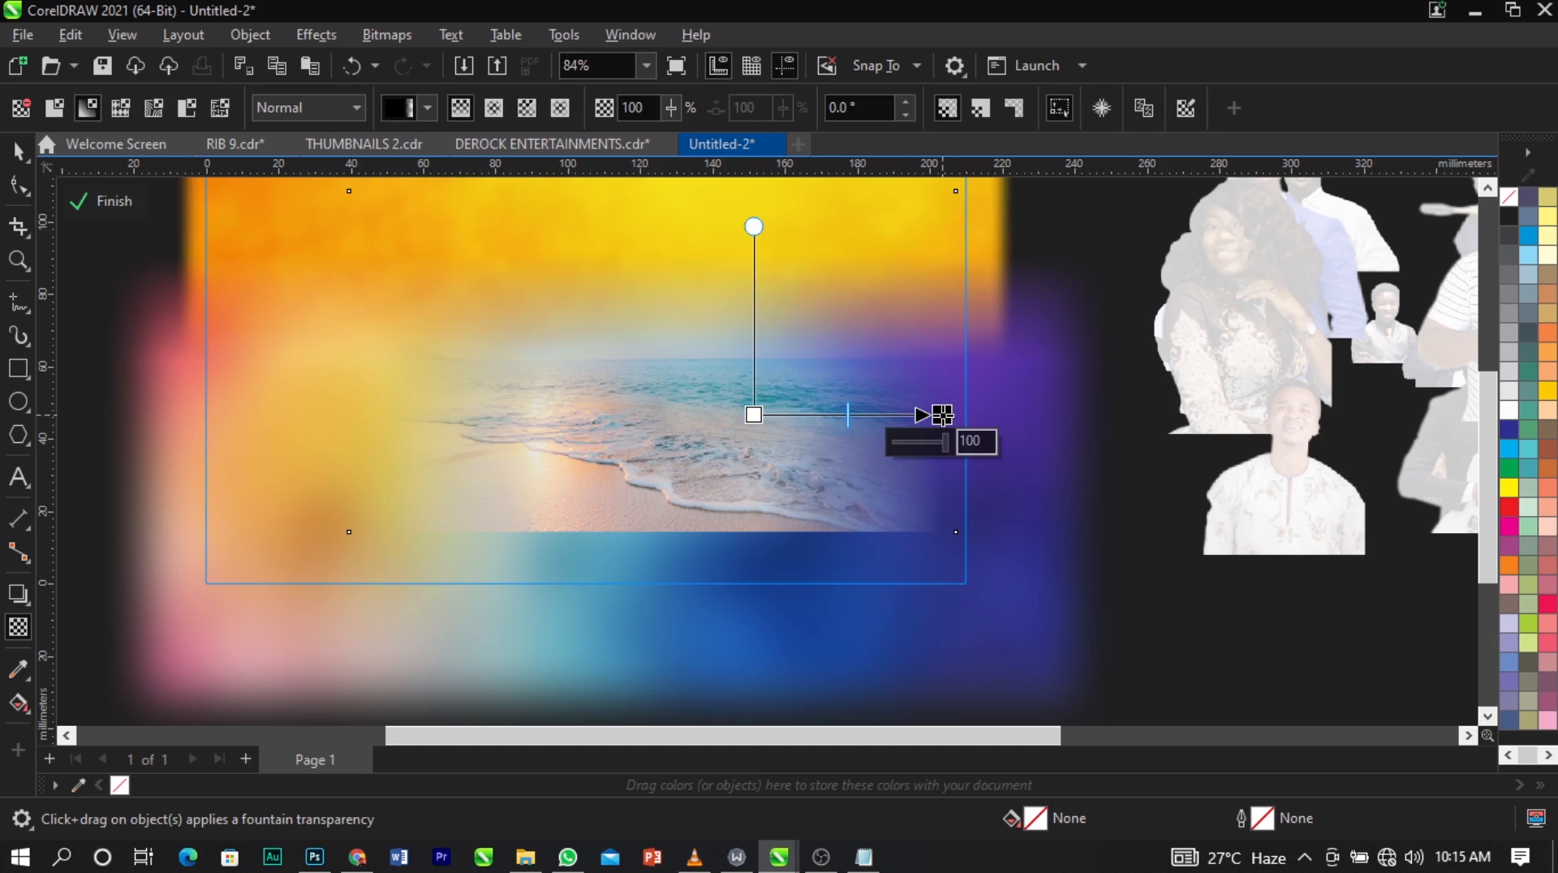
pyautogui.moveTo(754, 415); pyautogui.dragTo(730, 414)
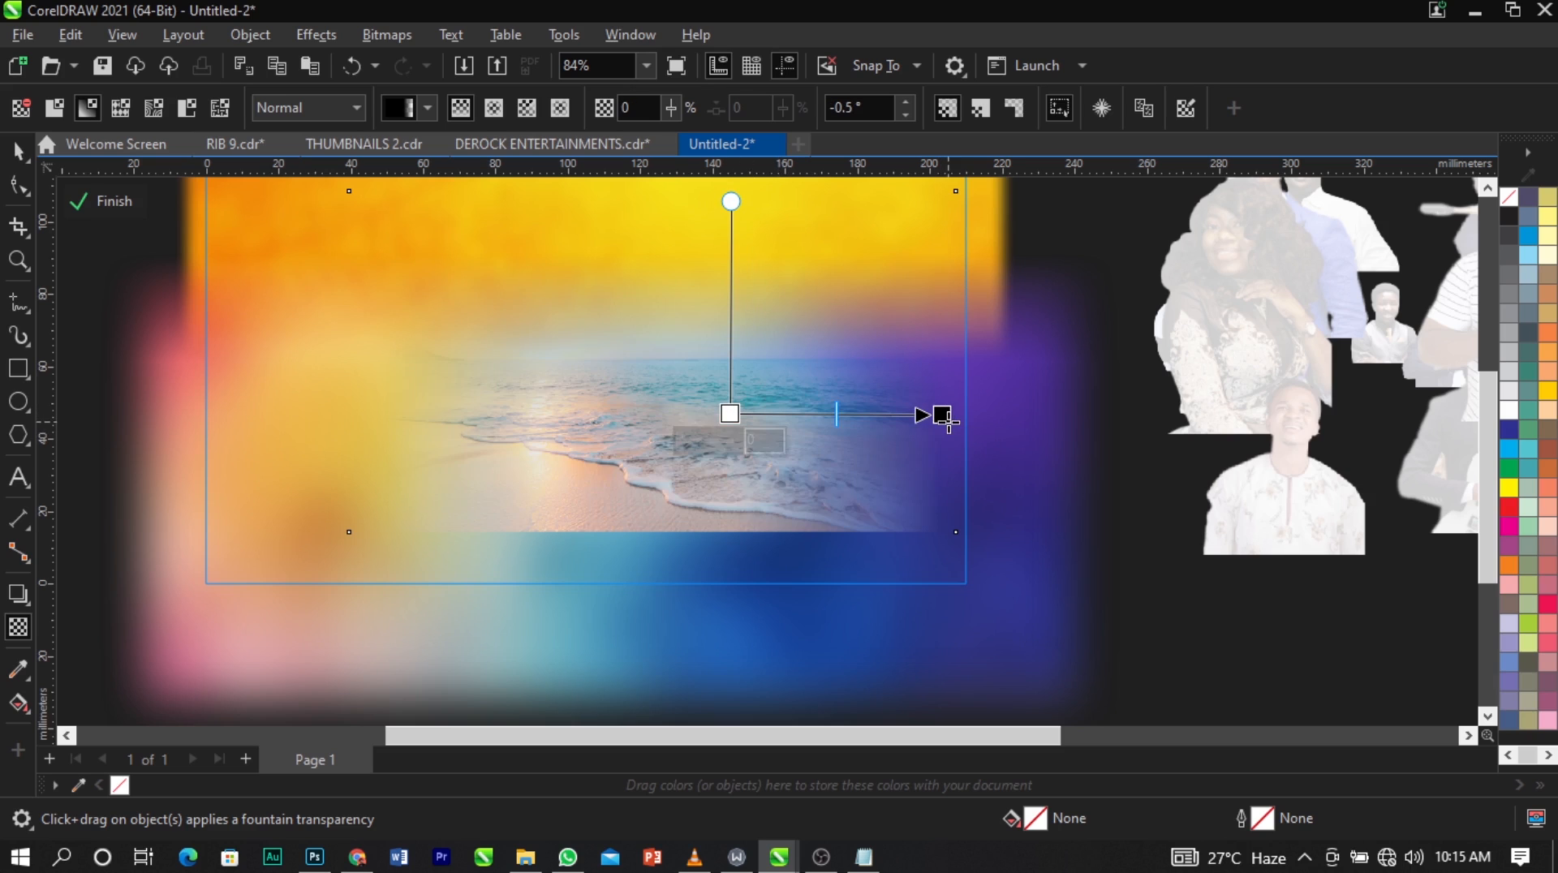
pyautogui.moveTo(943, 419); pyautogui.dragTo(932, 419)
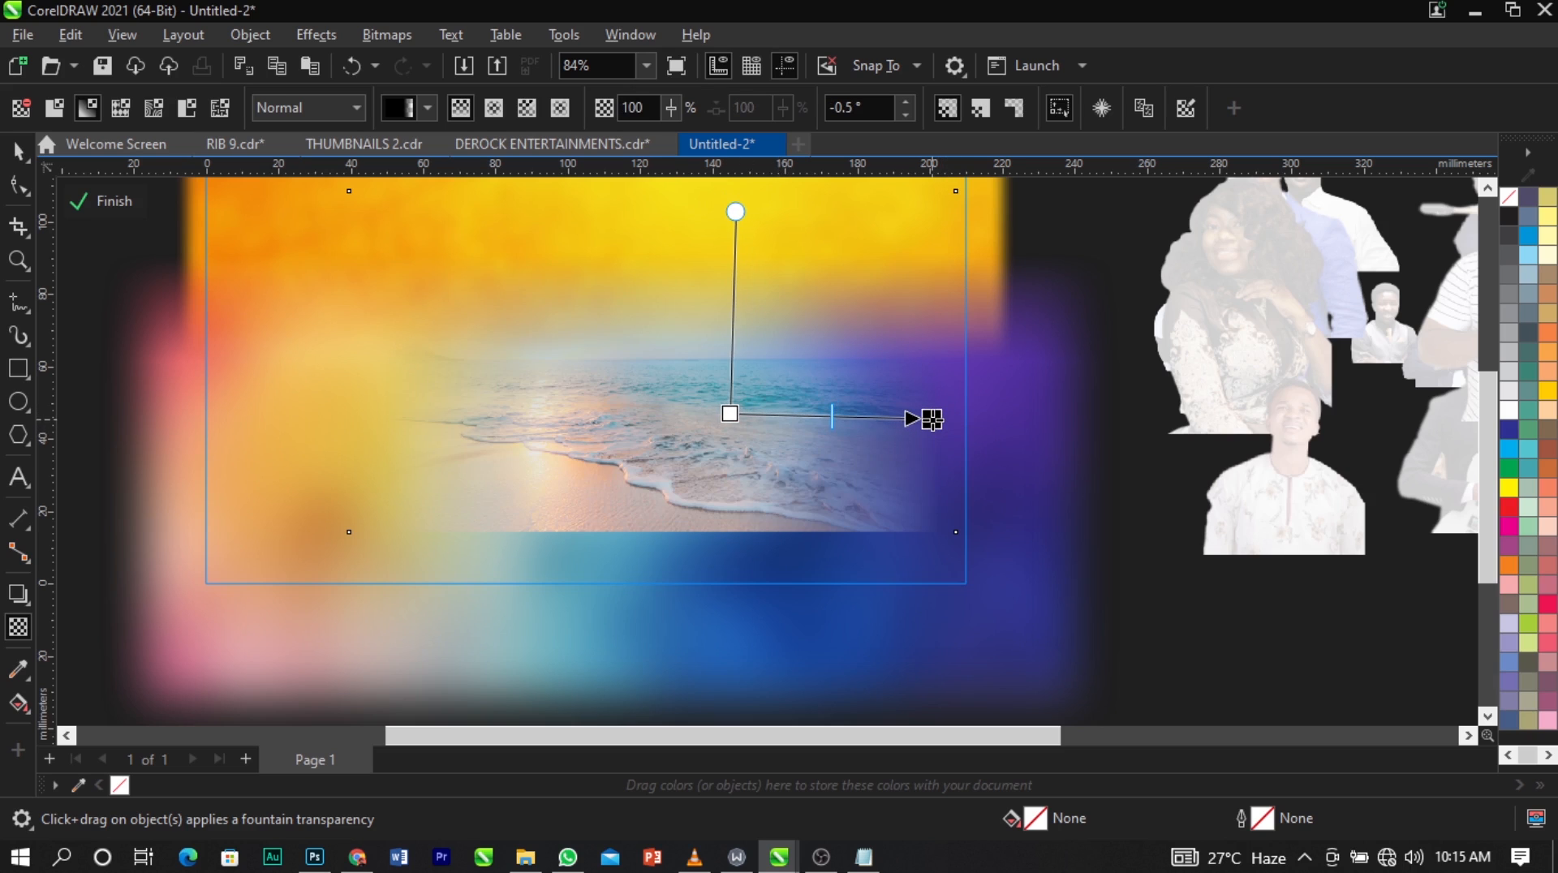
# Convert the beach photo to a bitmap again and fade its lower edge with a fountain transparency of about -89°.
pyautogui.click(382, 32)
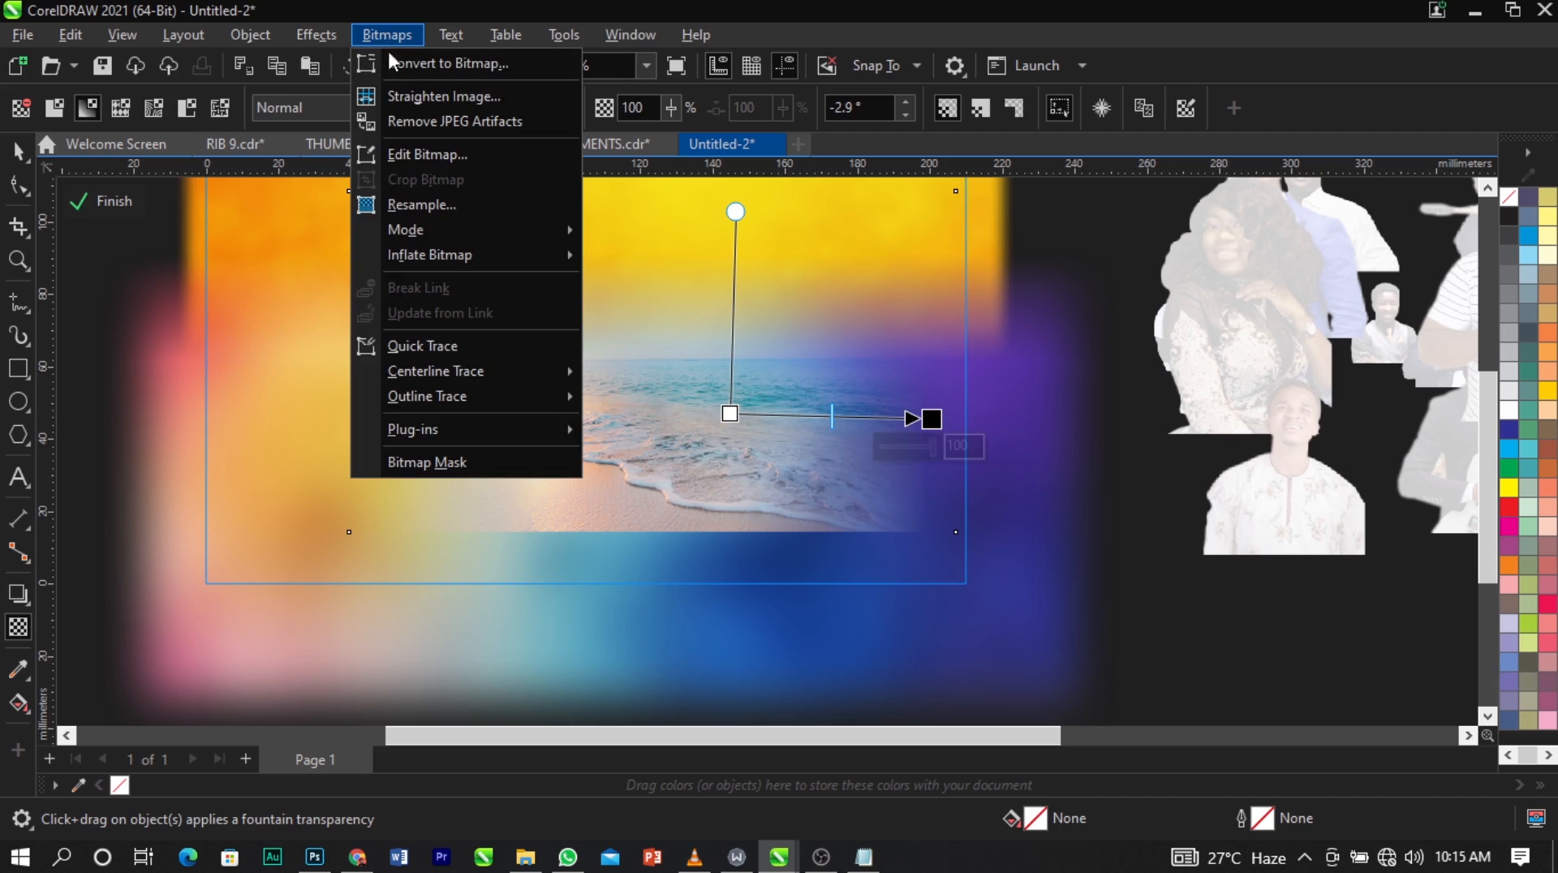
pyautogui.click(397, 62)
pyautogui.click(810, 554)
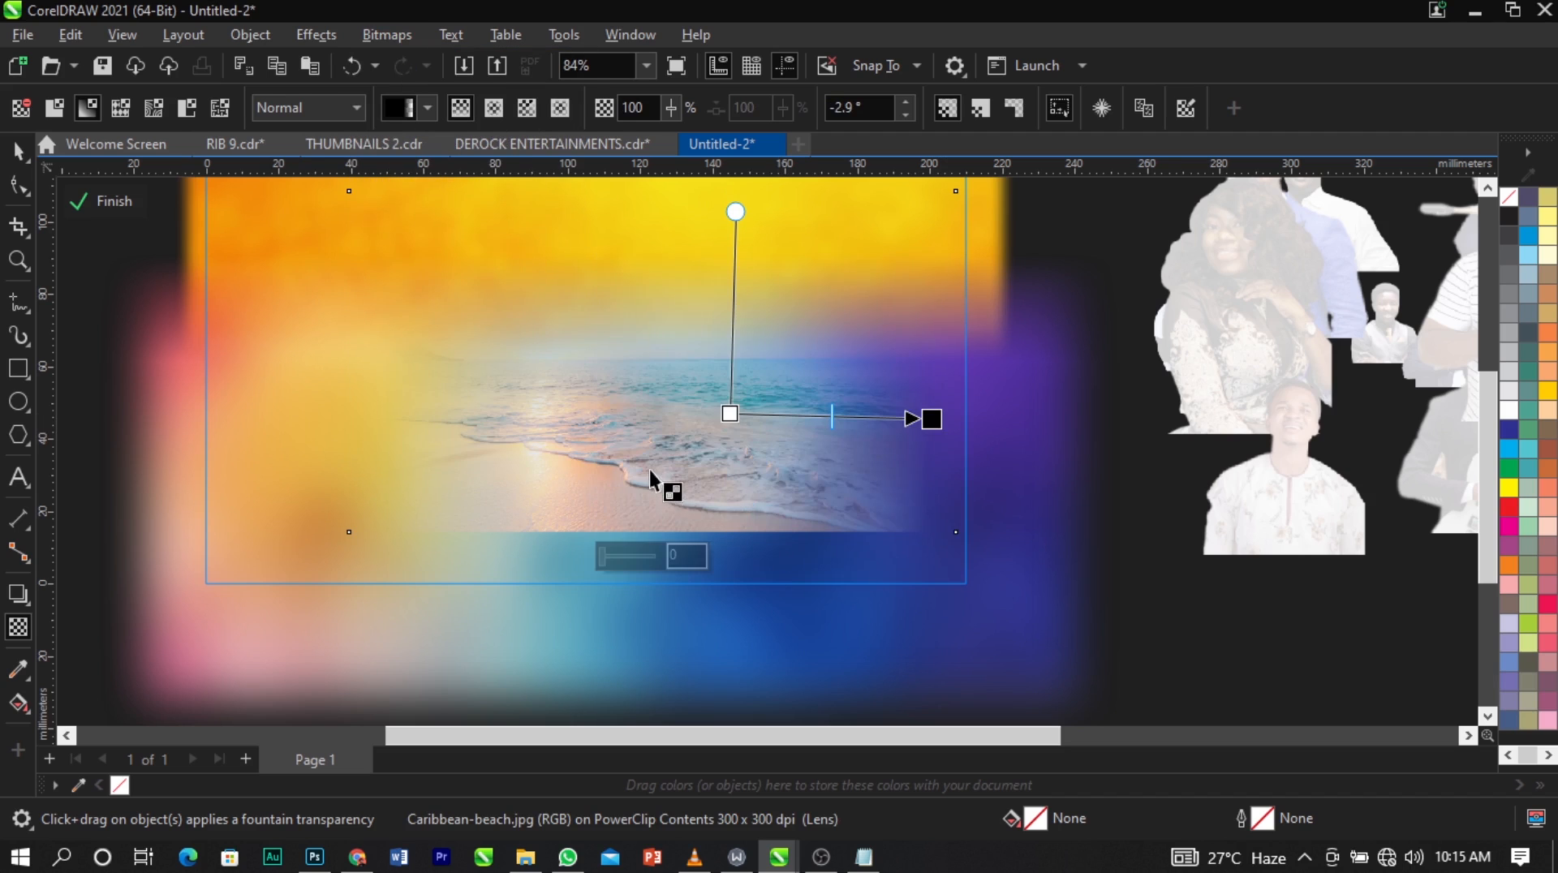
pyautogui.moveTo(651, 466); pyautogui.dragTo(654, 530)
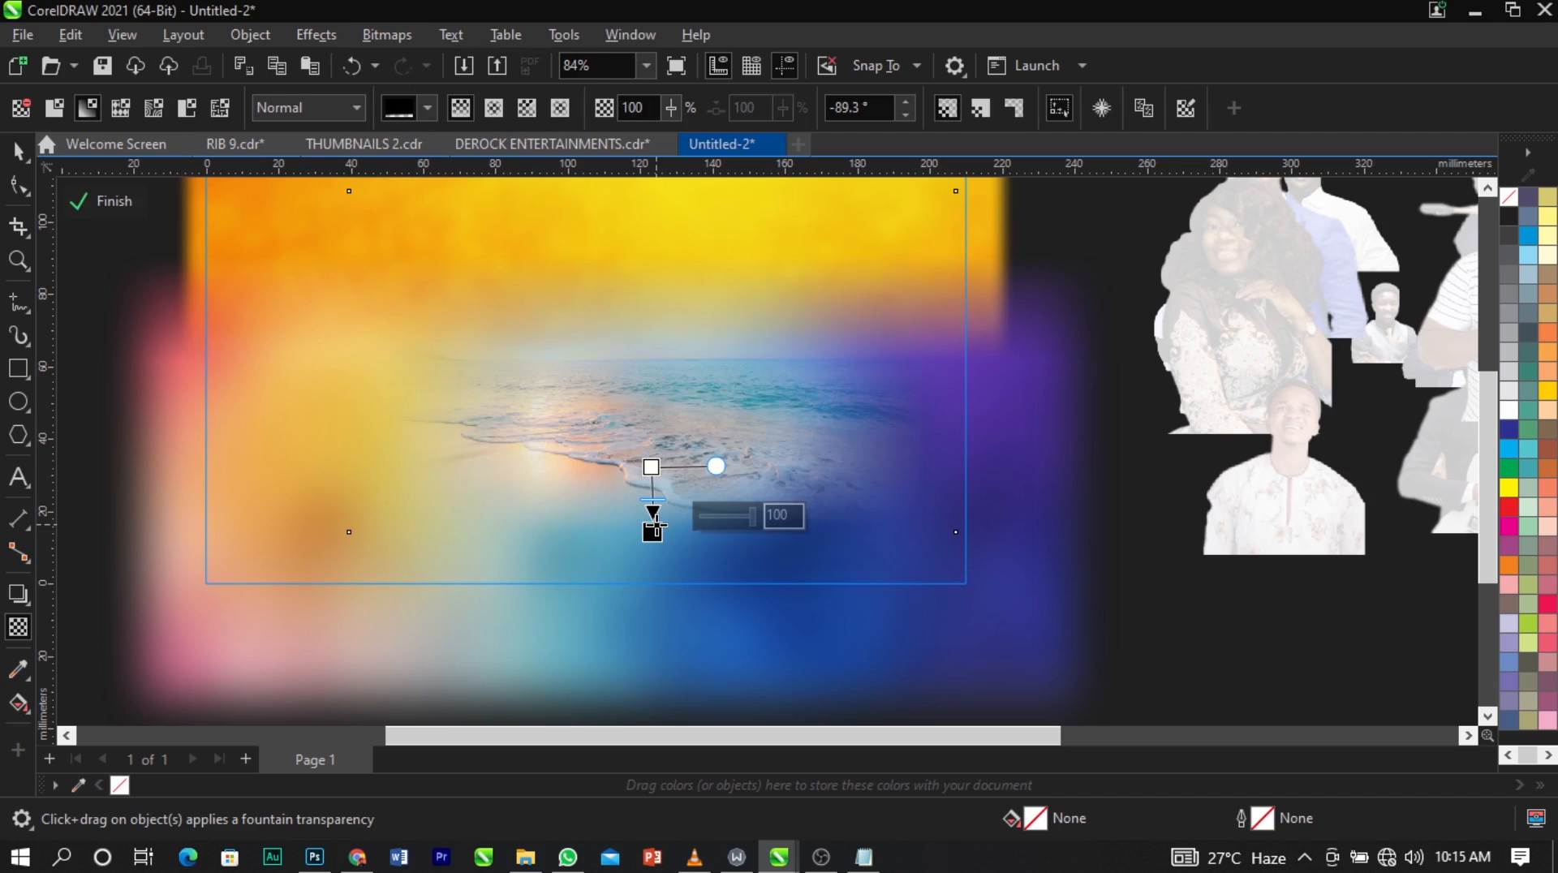
pyautogui.press('space')
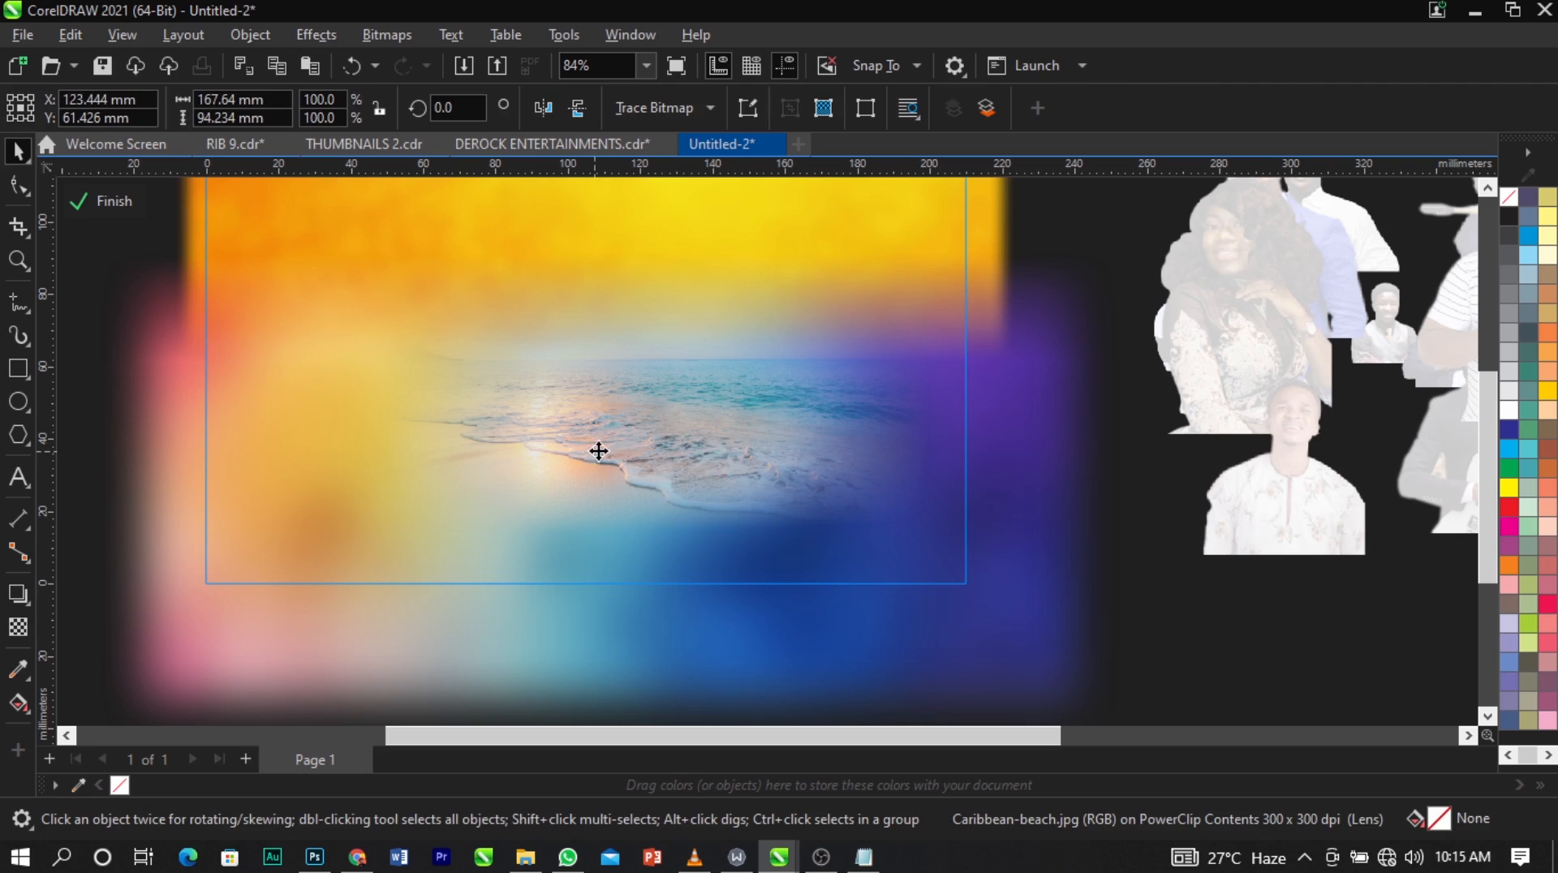
# Move the faded beach photo up and to the right, and shrink it to about 151 × 85 mm.
pyautogui.moveTo(598, 449); pyautogui.dragTo(682, 391)
pyautogui.moveTo(1012, 498); pyautogui.dragTo(941, 507)
pyautogui.moveTo(724, 344); pyautogui.dragTo(739, 378)
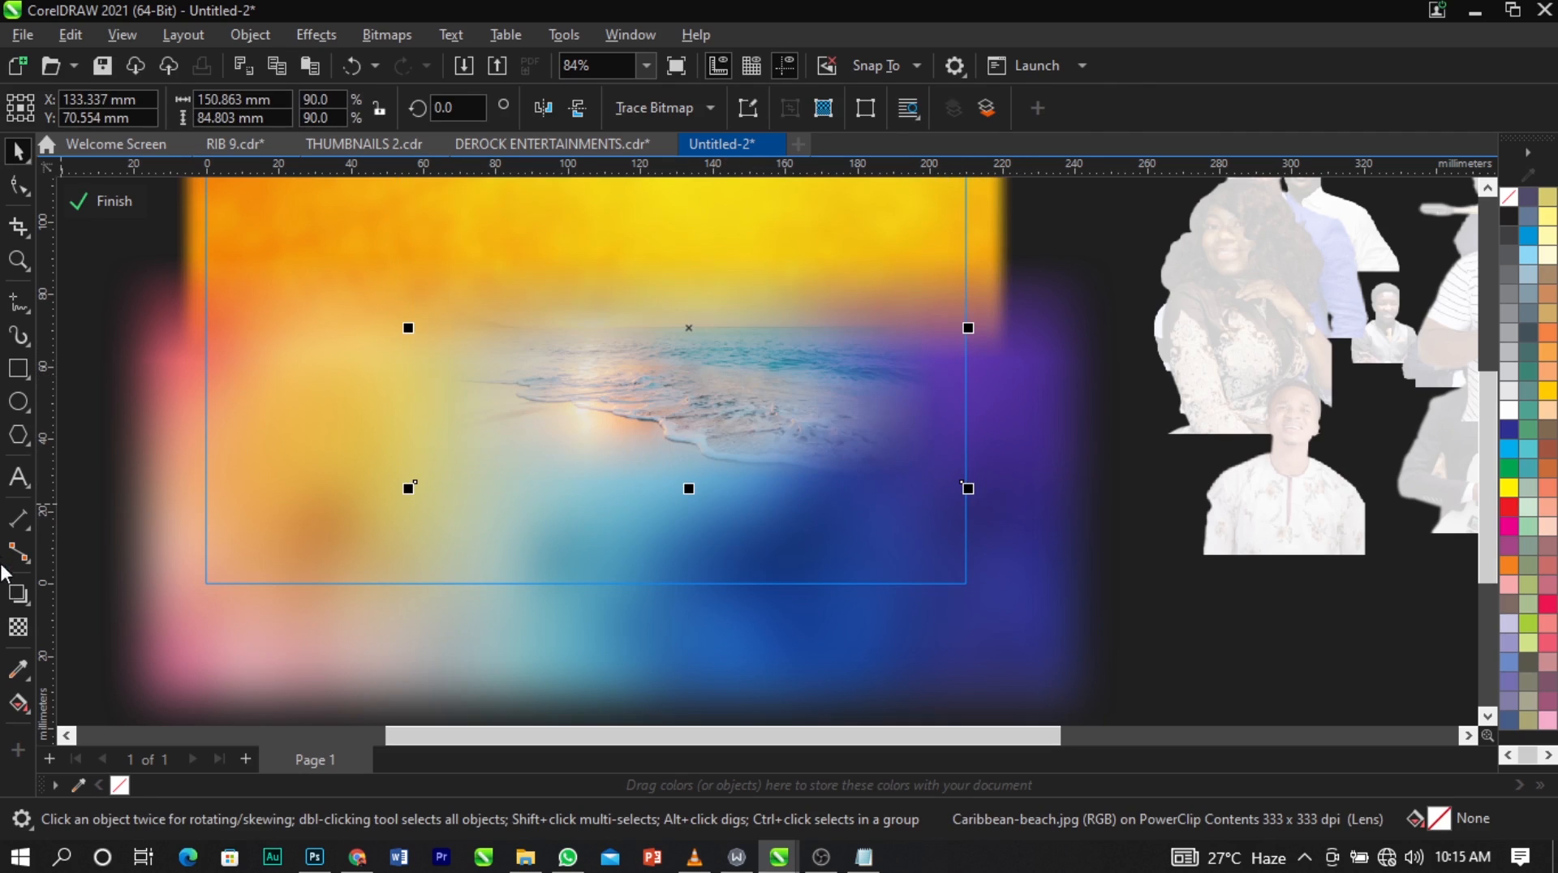
# Set the beach photo's transparency merge mode to Overlay after trying Screen.
pyautogui.click(20, 627)
pyautogui.click(284, 110)
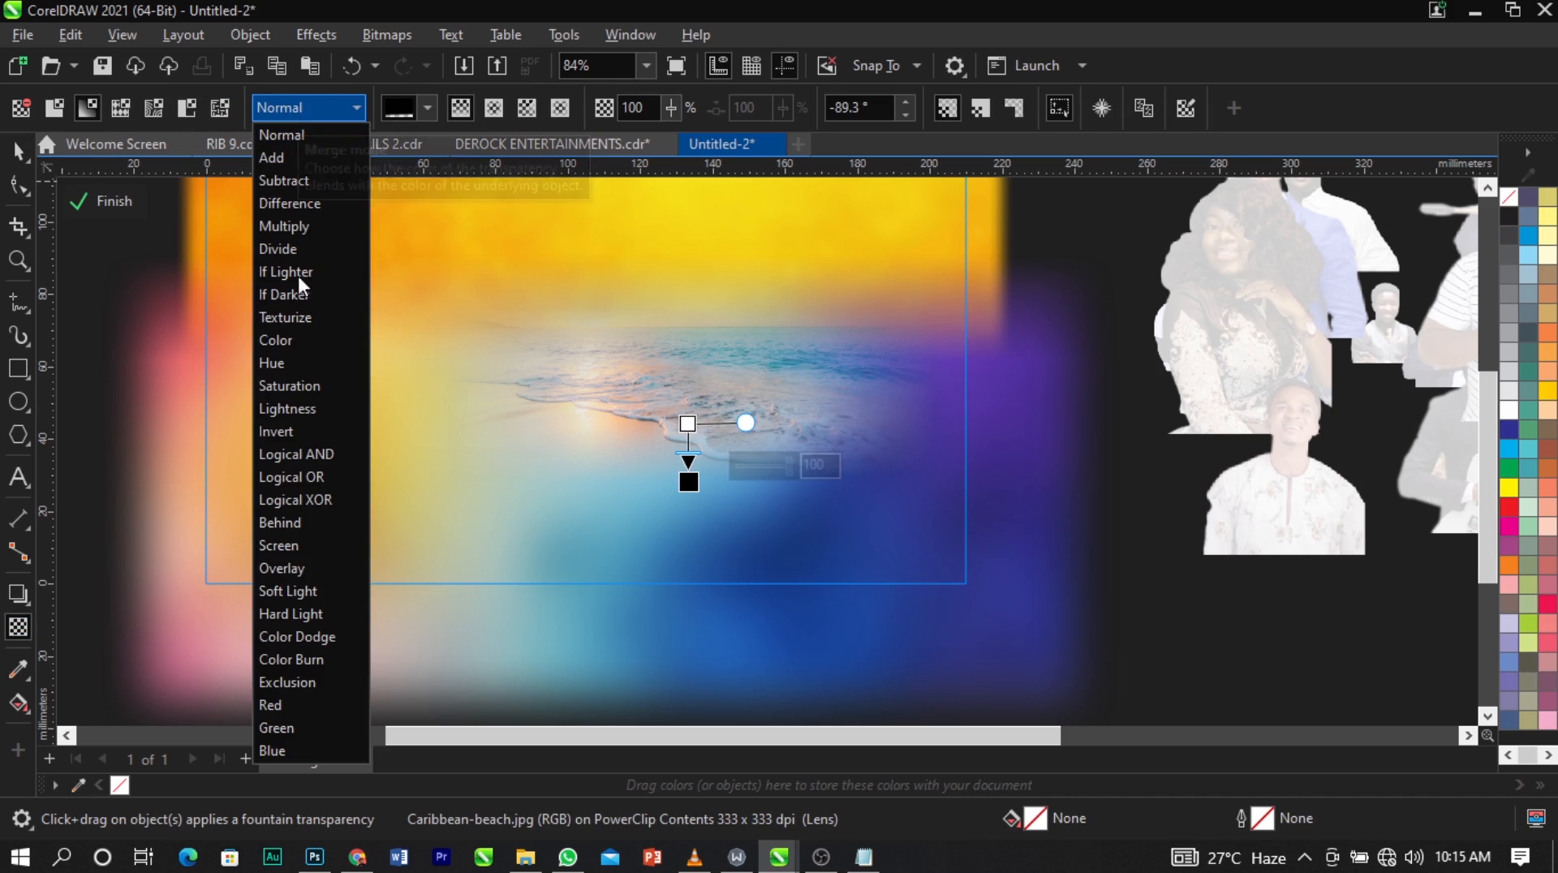
pyautogui.click(305, 545)
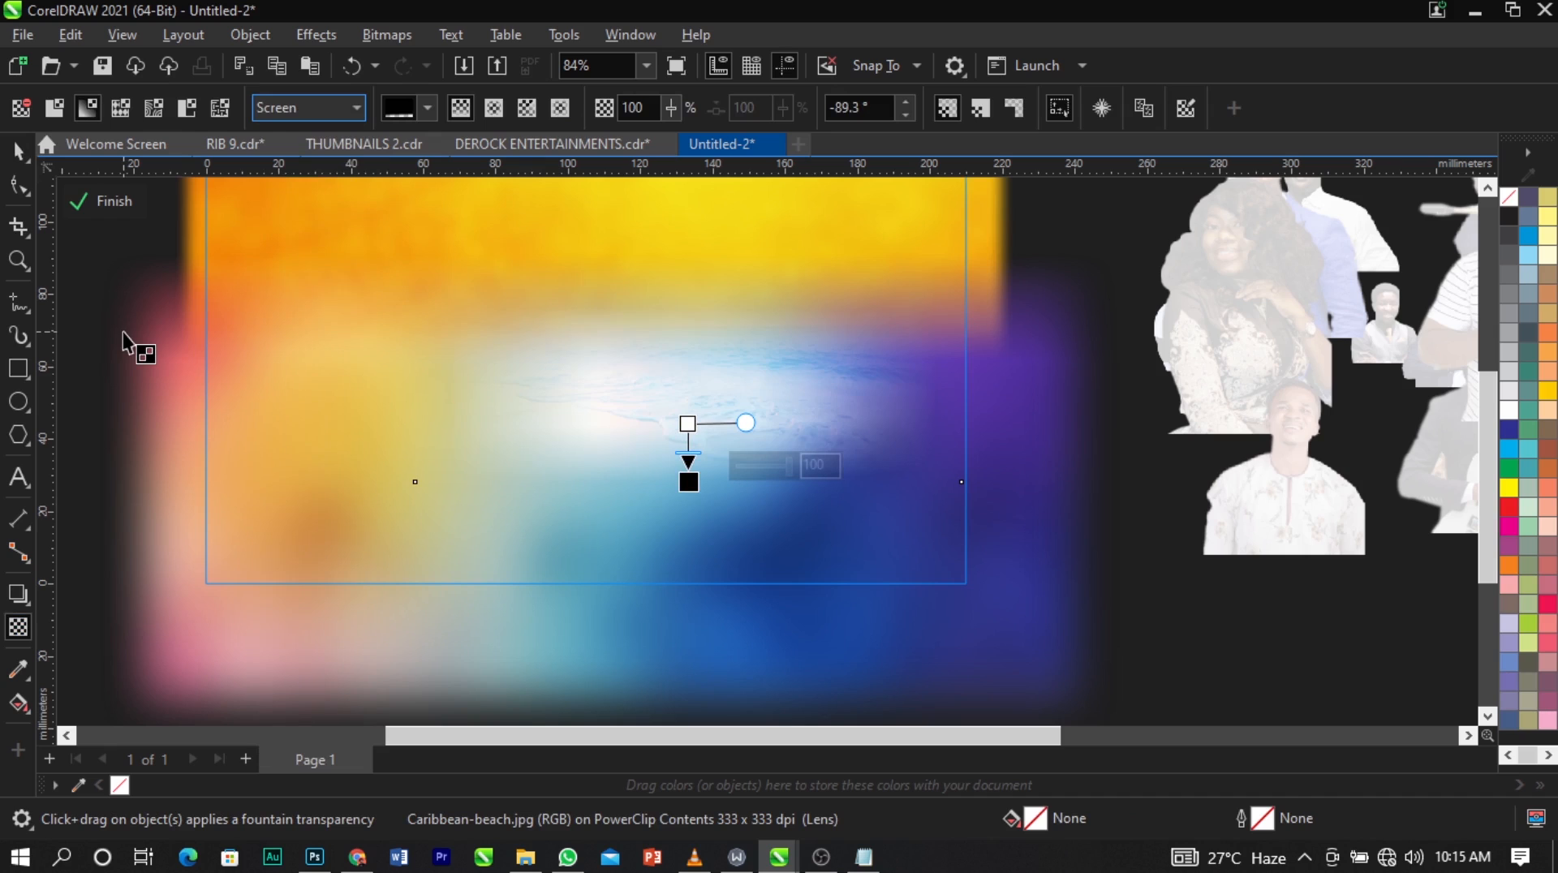
pyautogui.click(312, 110)
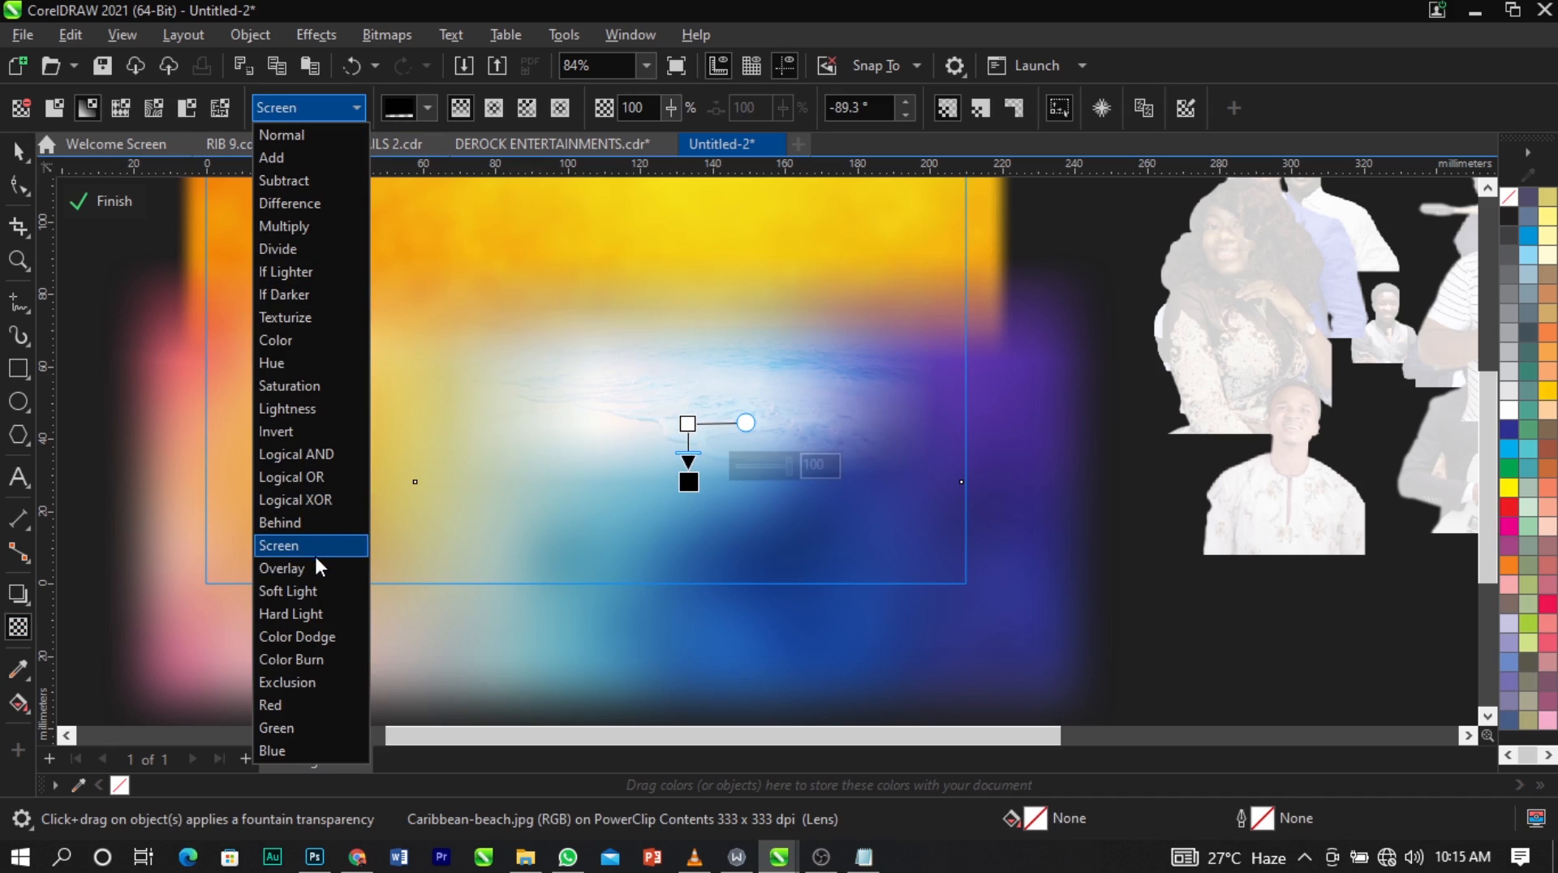
pyautogui.click(319, 565)
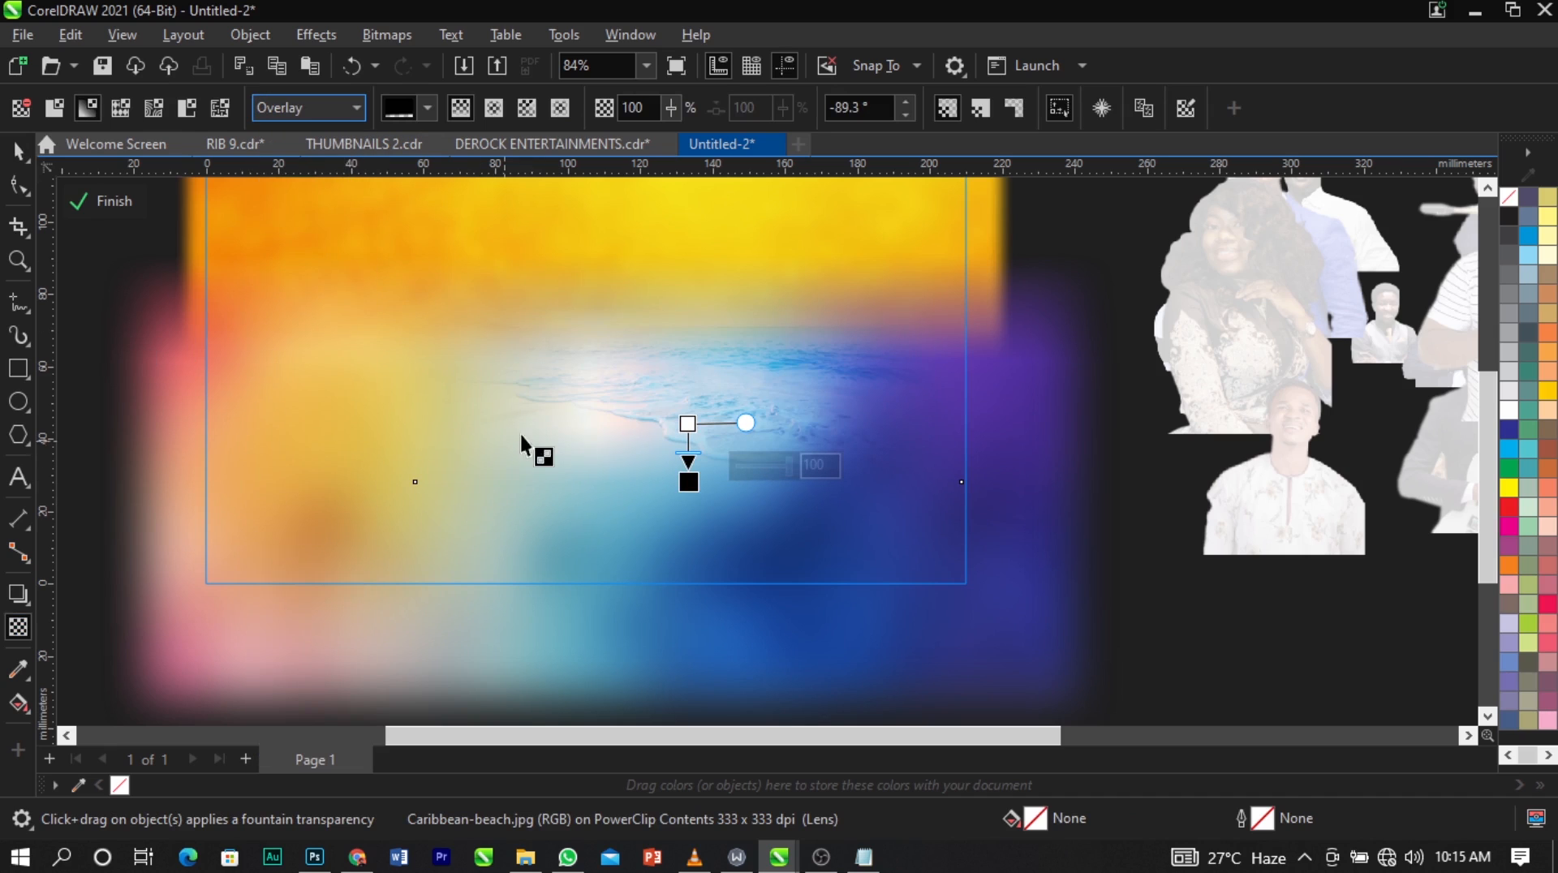
pyautogui.press('space')
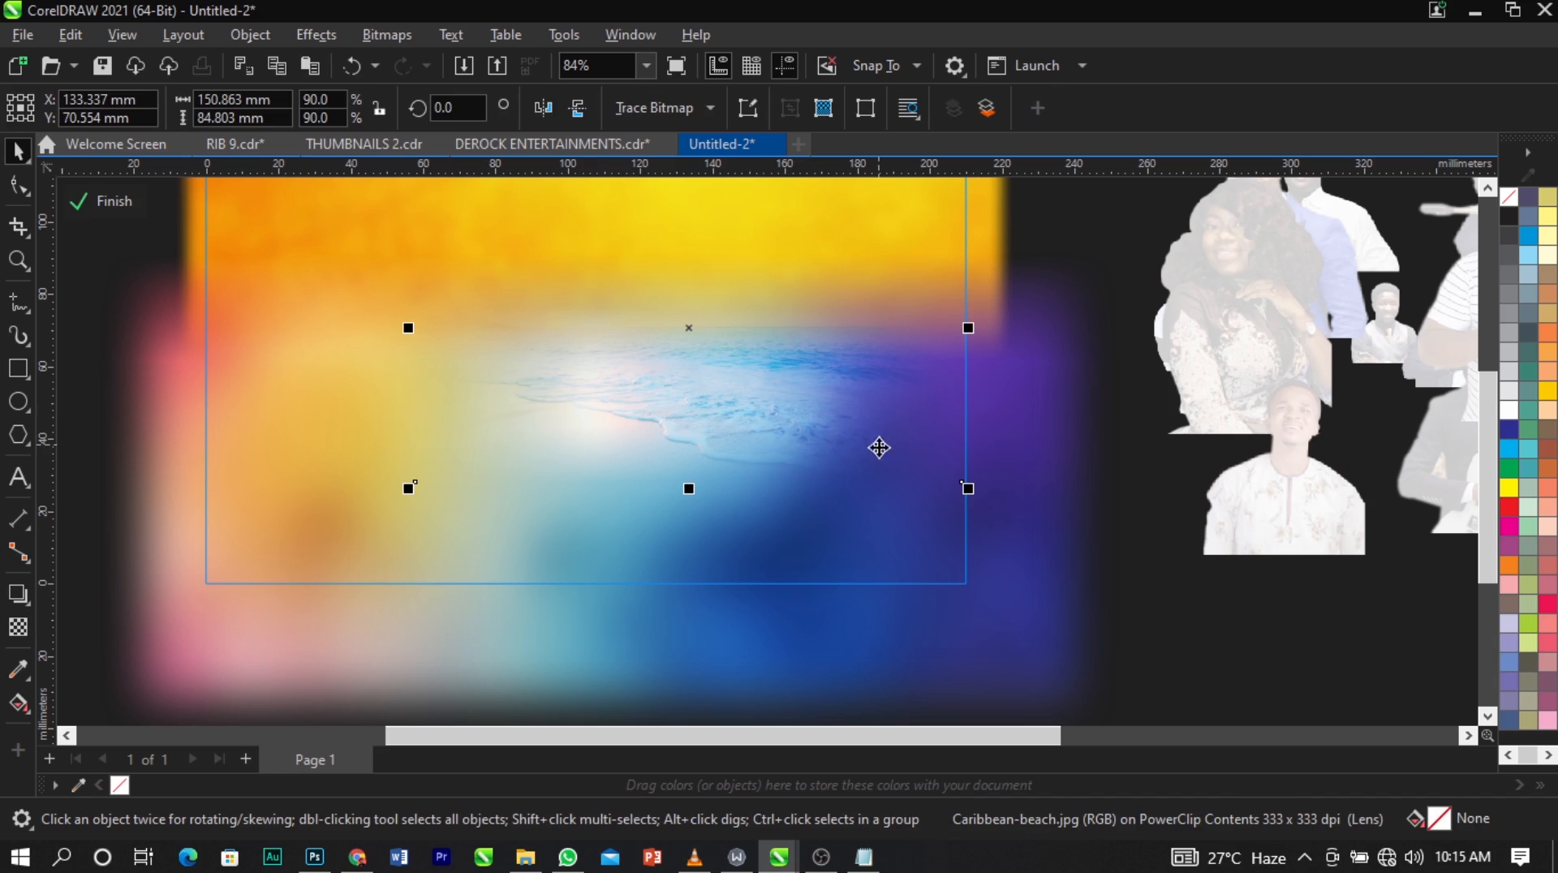
# Enlarge the beach photo to about 167 × 94 mm and reposition it toward the page's right edge.
pyautogui.moveTo(972, 490); pyautogui.dragTo(1060, 545)
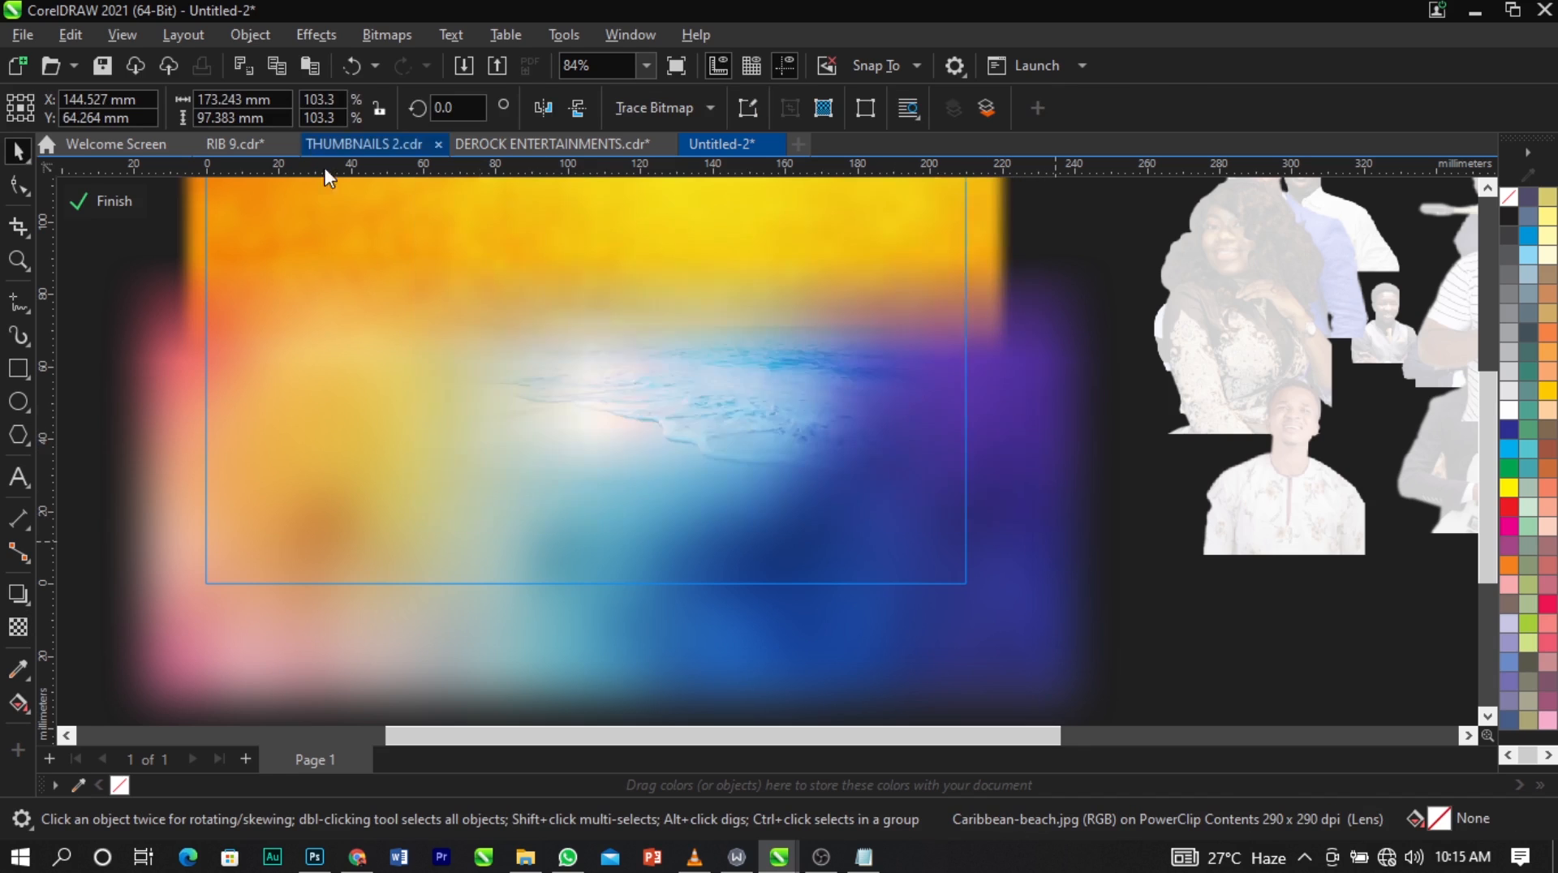
pyautogui.moveTo(879, 425); pyautogui.dragTo(856, 402)
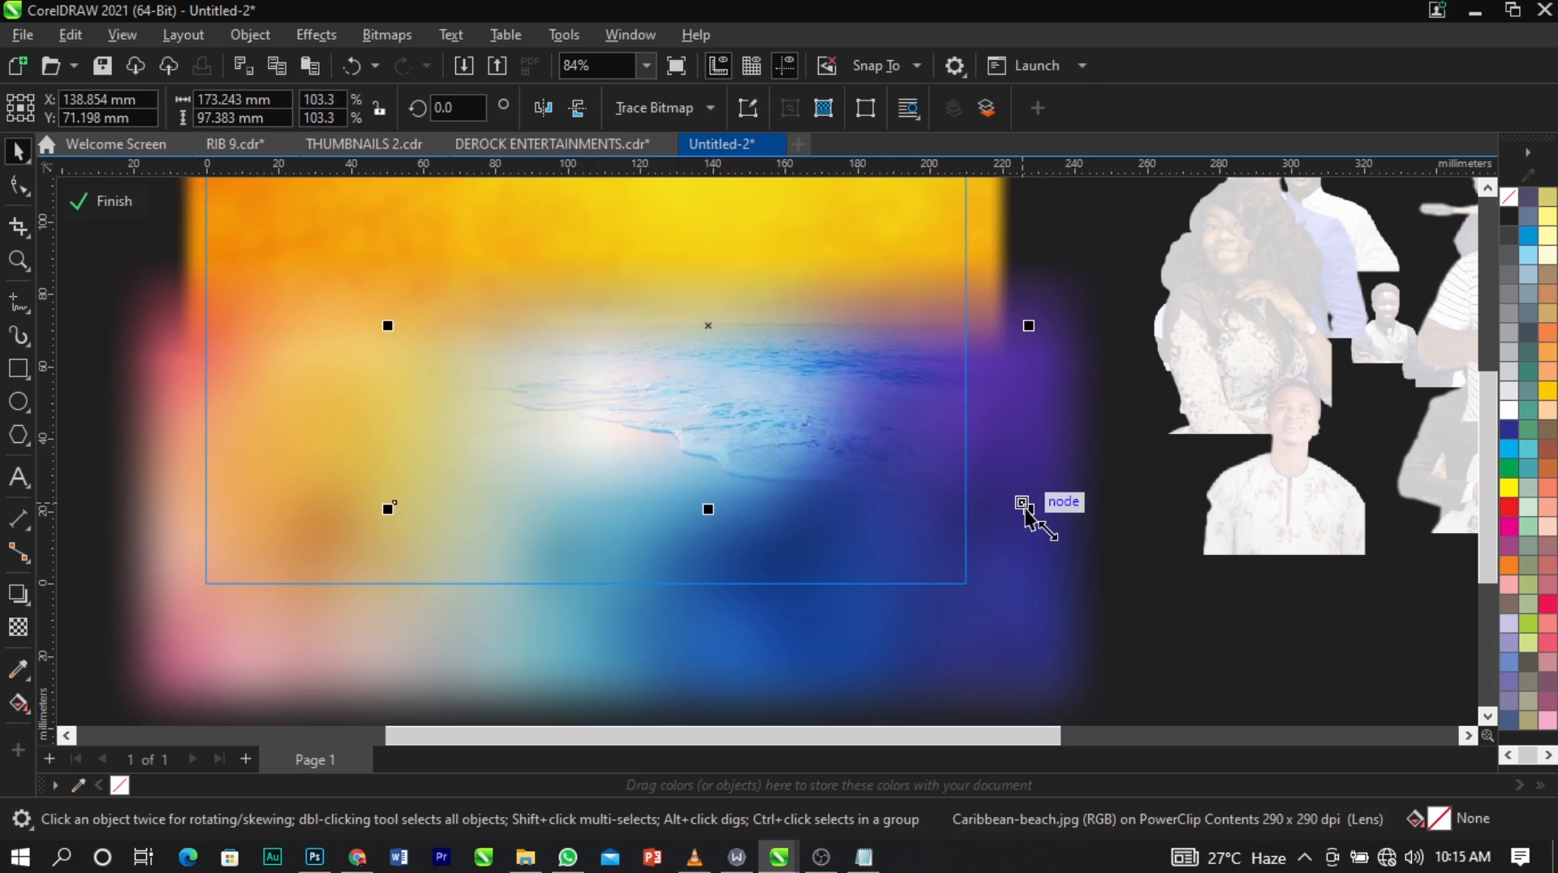
pyautogui.moveTo(1028, 508); pyautogui.dragTo(1016, 501)
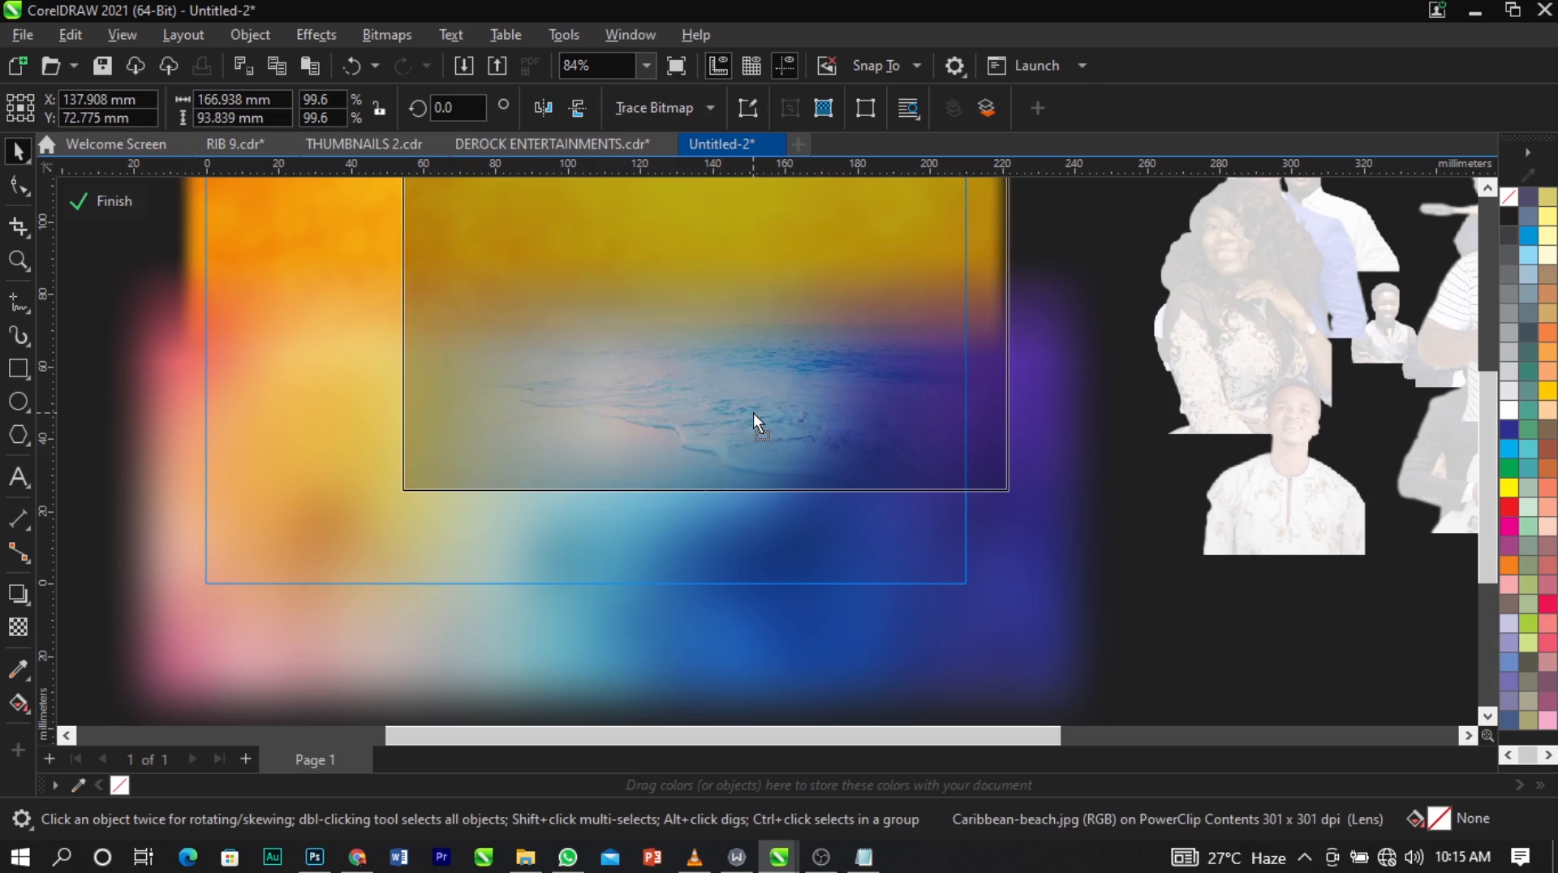
pyautogui.click(946, 522)
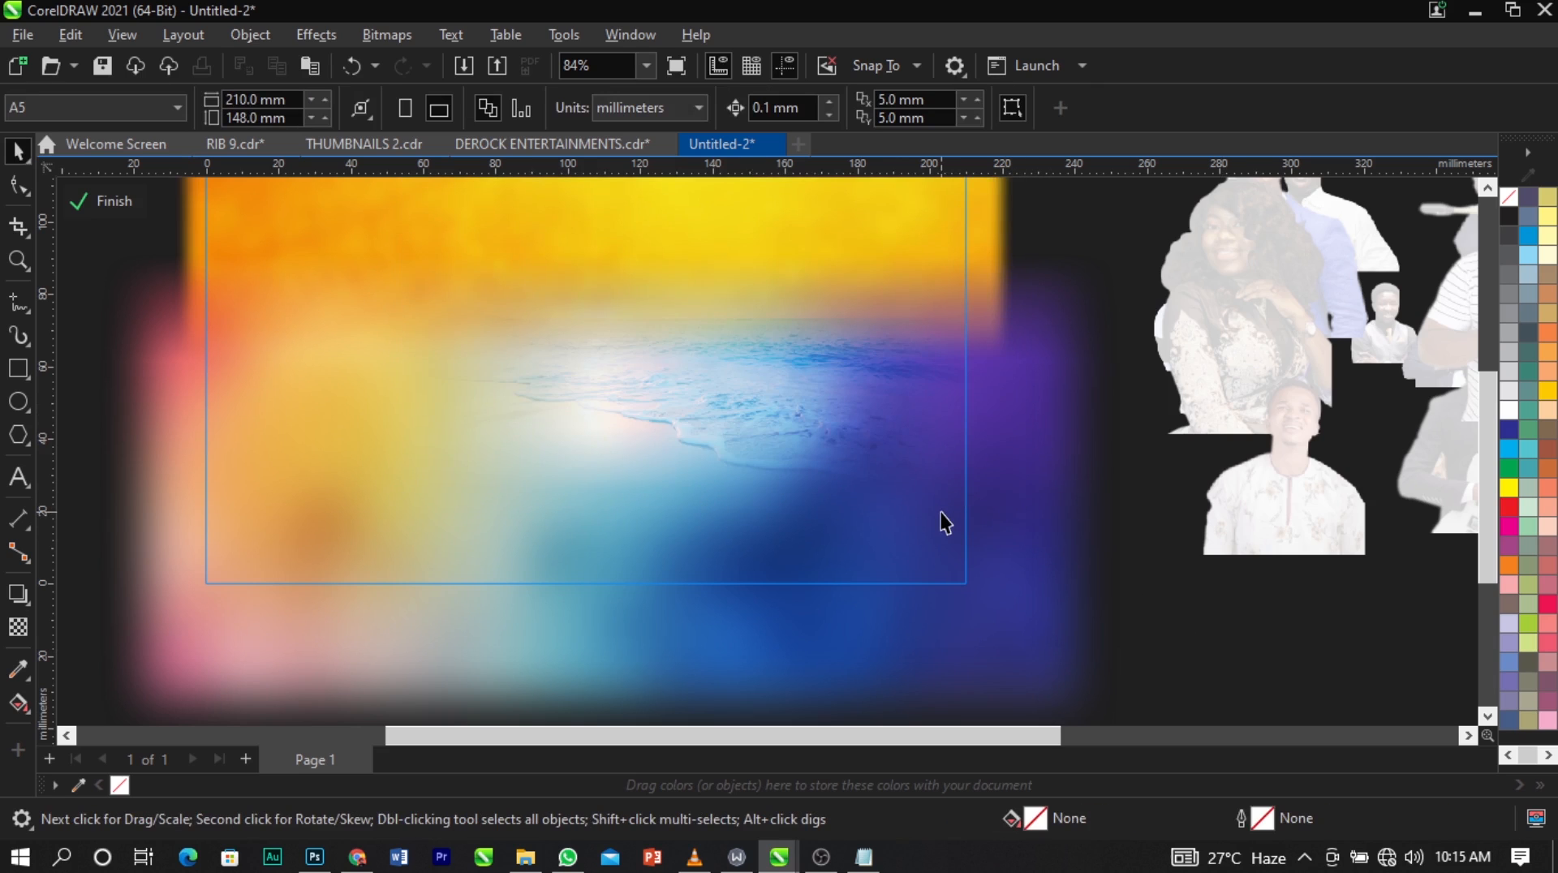
# Finish editing the PowerClip contents and check the blended background on the page.
pyautogui.click(115, 201)
pyautogui.scroll(-2, 695, 403)
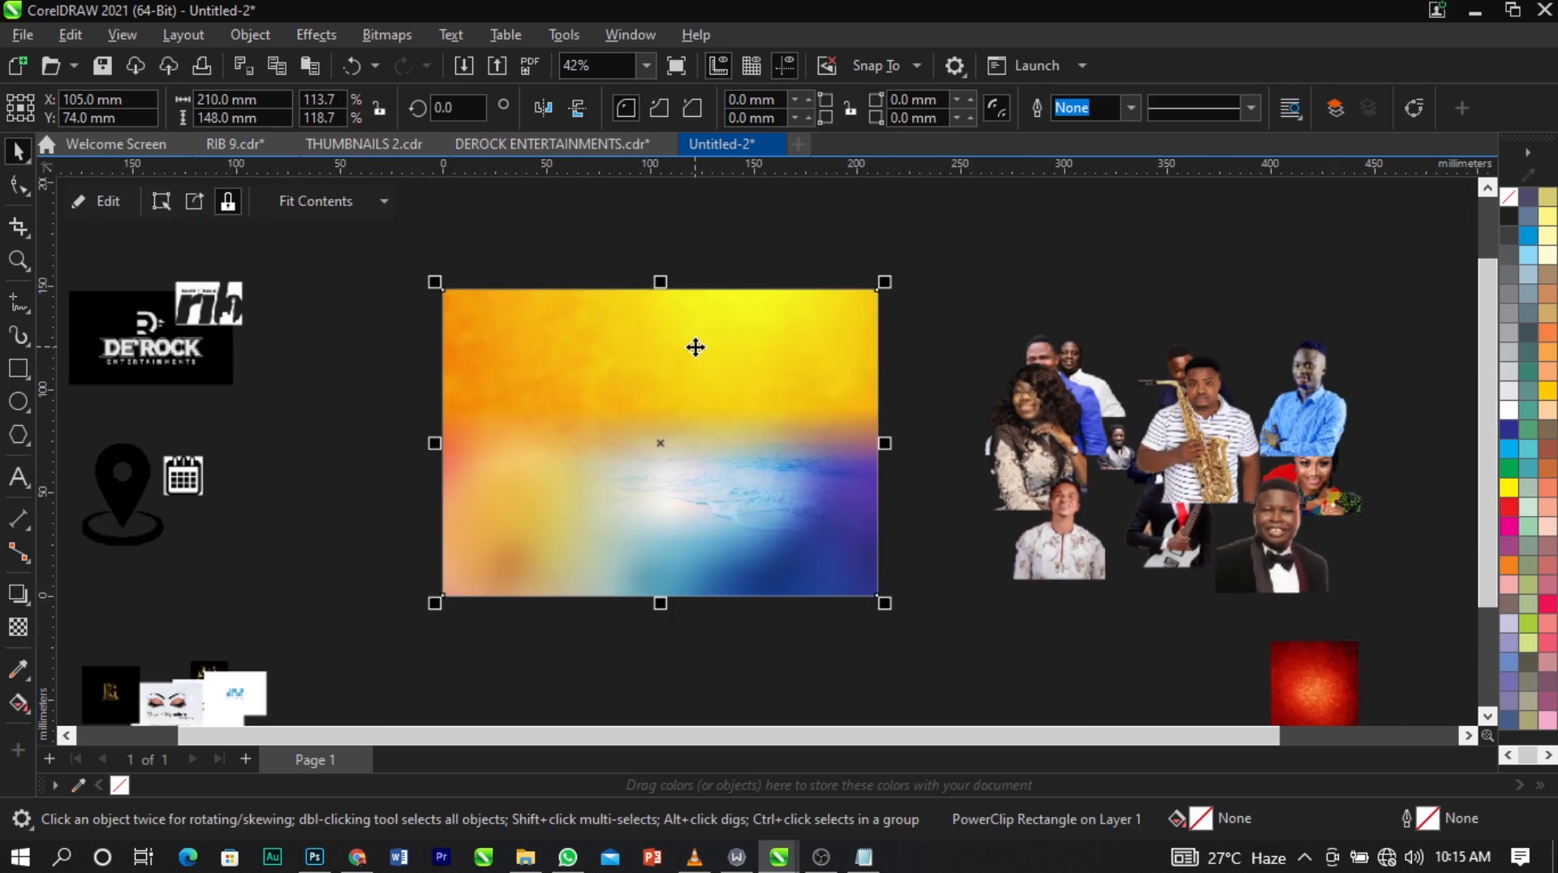
pyautogui.scroll(1, 695, 347)
pyautogui.click(986, 500)
pyautogui.scroll(-2, 801, 374)
pyautogui.scroll(1, 616, 376)
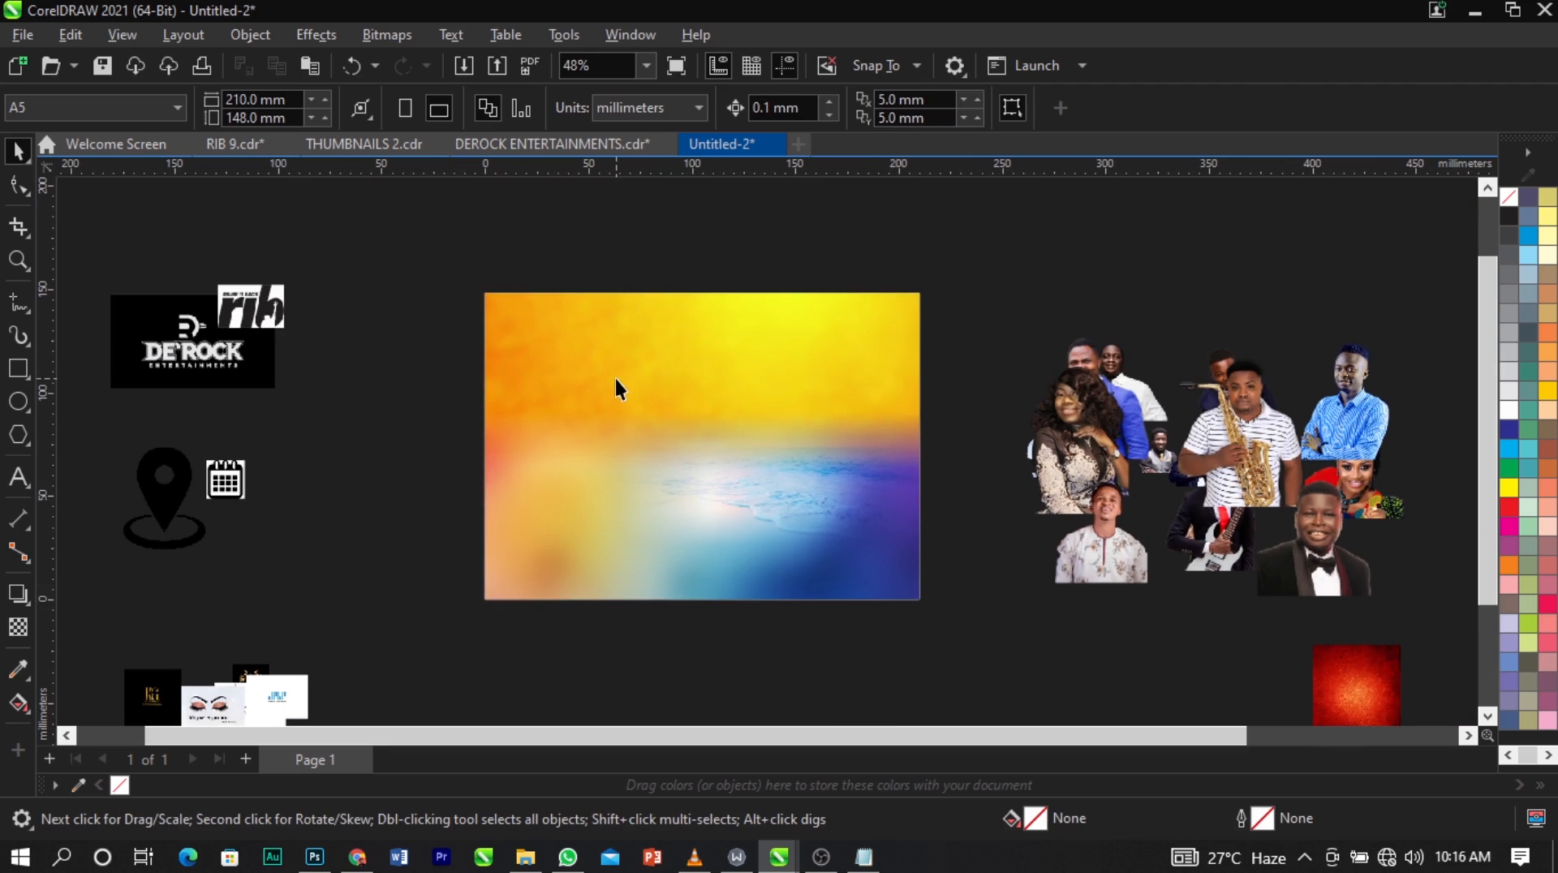
pyautogui.click(728, 456)
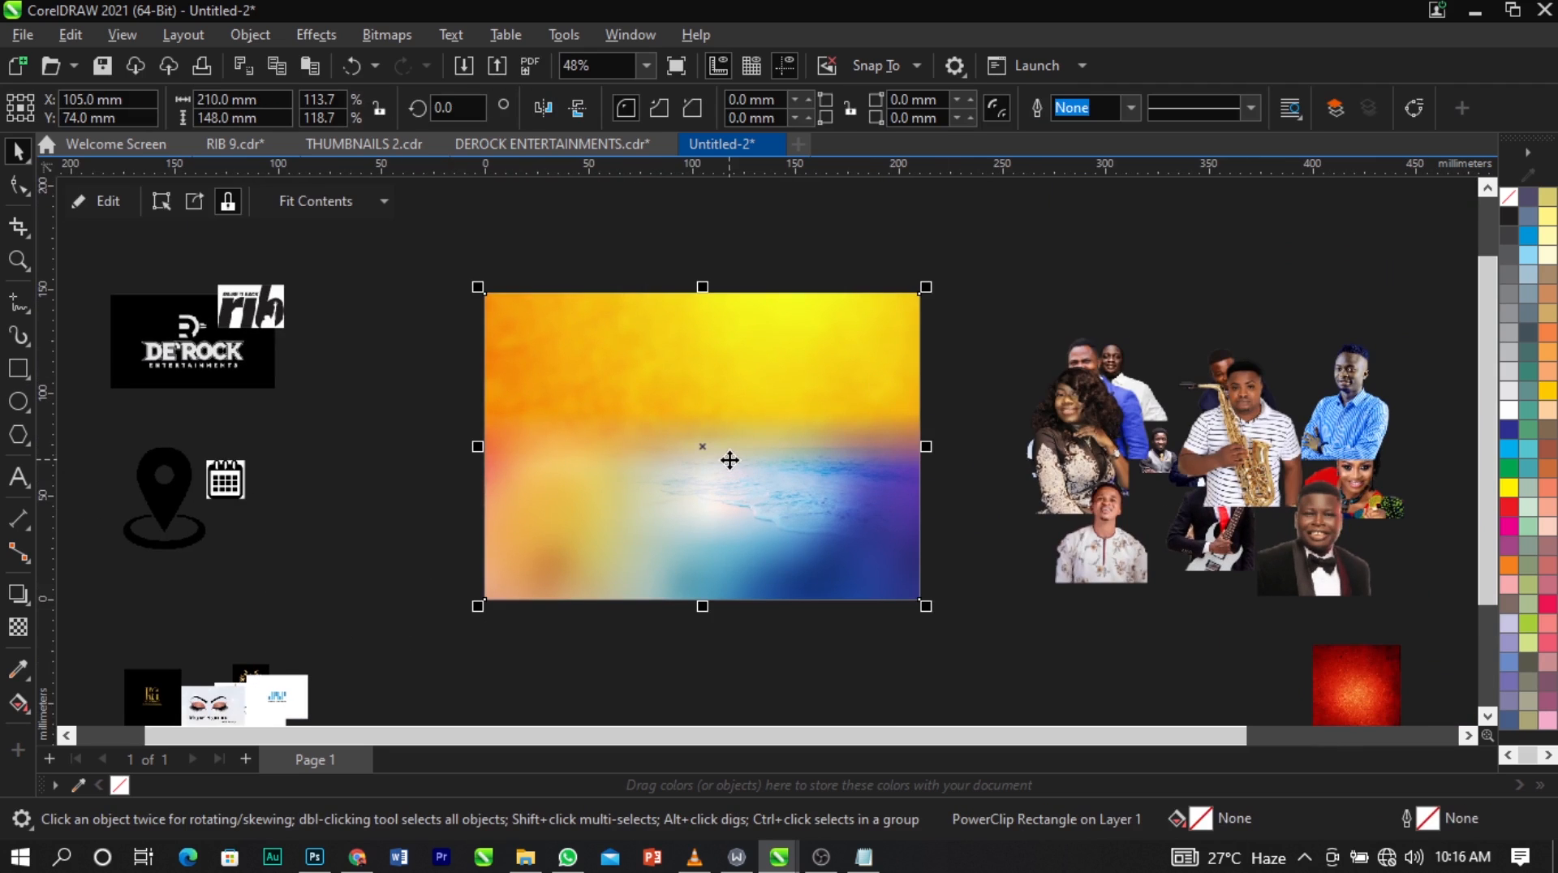
pyautogui.click(1016, 539)
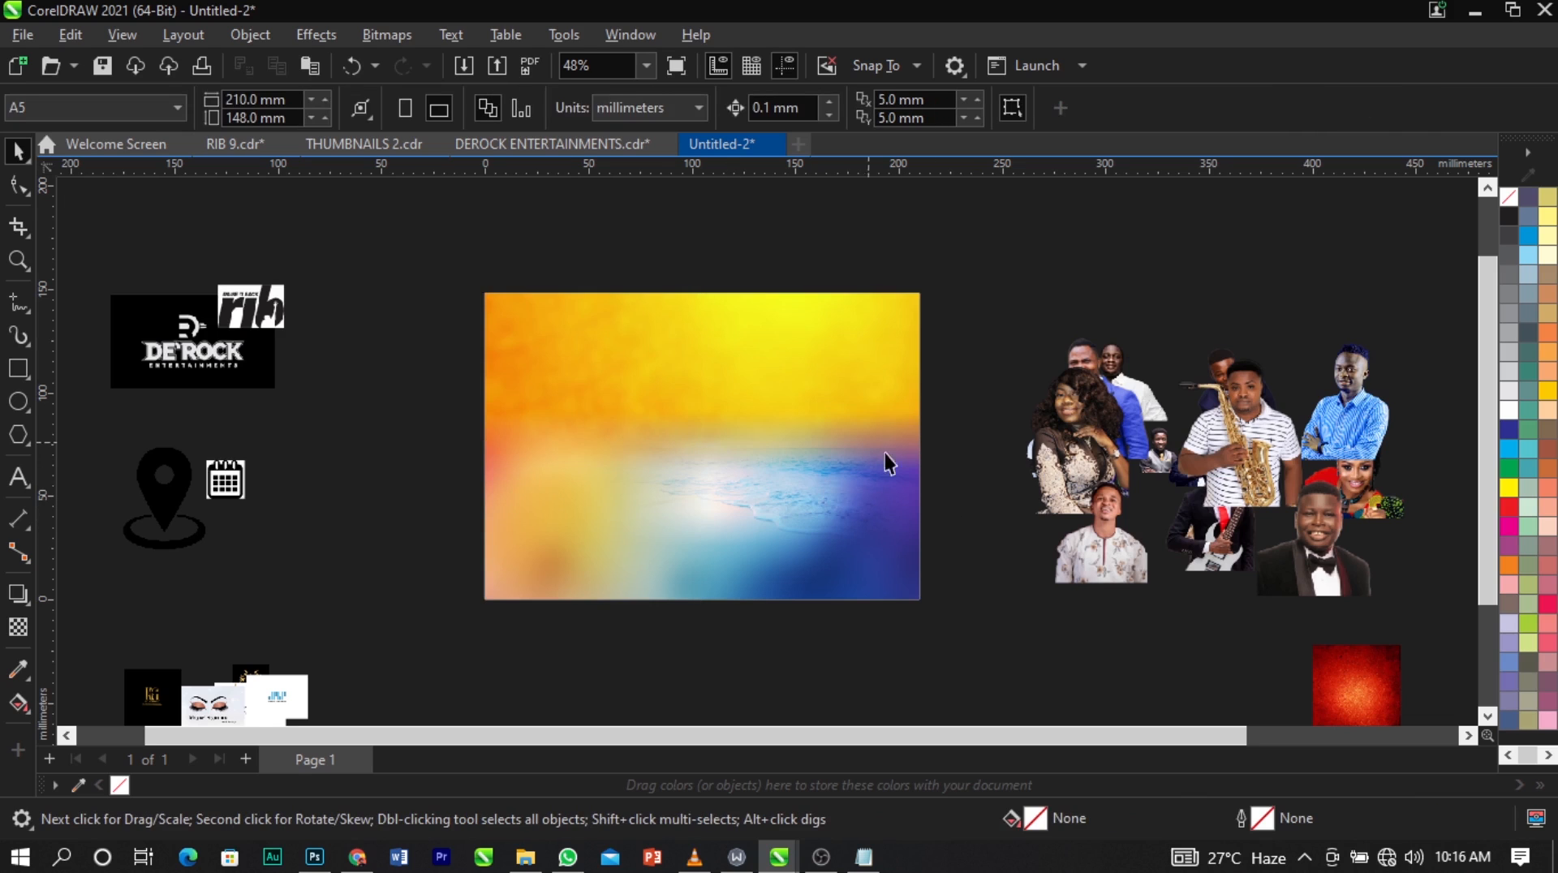
# Spread out the overlapping people cutouts beside the page, separating the saxophonist, the guitarist and the men in navy and blue.
pyautogui.scroll(1, 945, 421)
pyautogui.moveTo(1279, 479); pyautogui.dragTo(1247, 313)
pyautogui.moveTo(1280, 517); pyautogui.dragTo(1232, 607)
pyautogui.moveTo(1305, 432); pyautogui.dragTo(1402, 297)
pyautogui.moveTo(1227, 485); pyautogui.dragTo(1213, 539)
pyautogui.moveTo(1283, 465); pyautogui.dragTo(1327, 445)
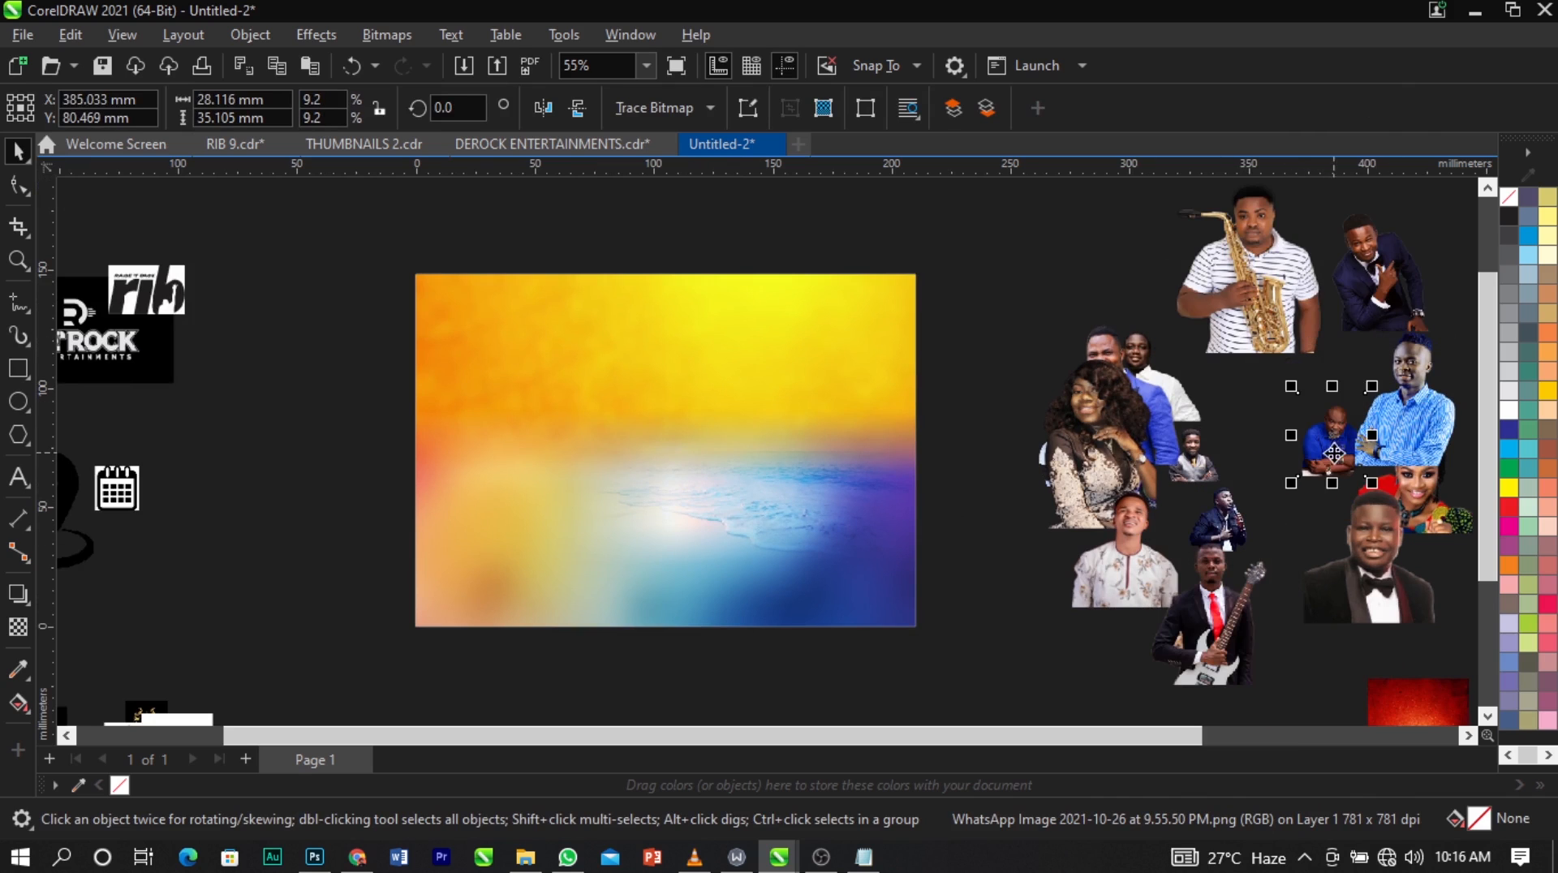
pyautogui.click(1447, 433)
# Move the woman in lace aside, pull out the man in the light-blue shirt and enlarge his cutout to about 46 × 63 mm.
pyautogui.moveTo(1095, 444); pyautogui.dragTo(1033, 355)
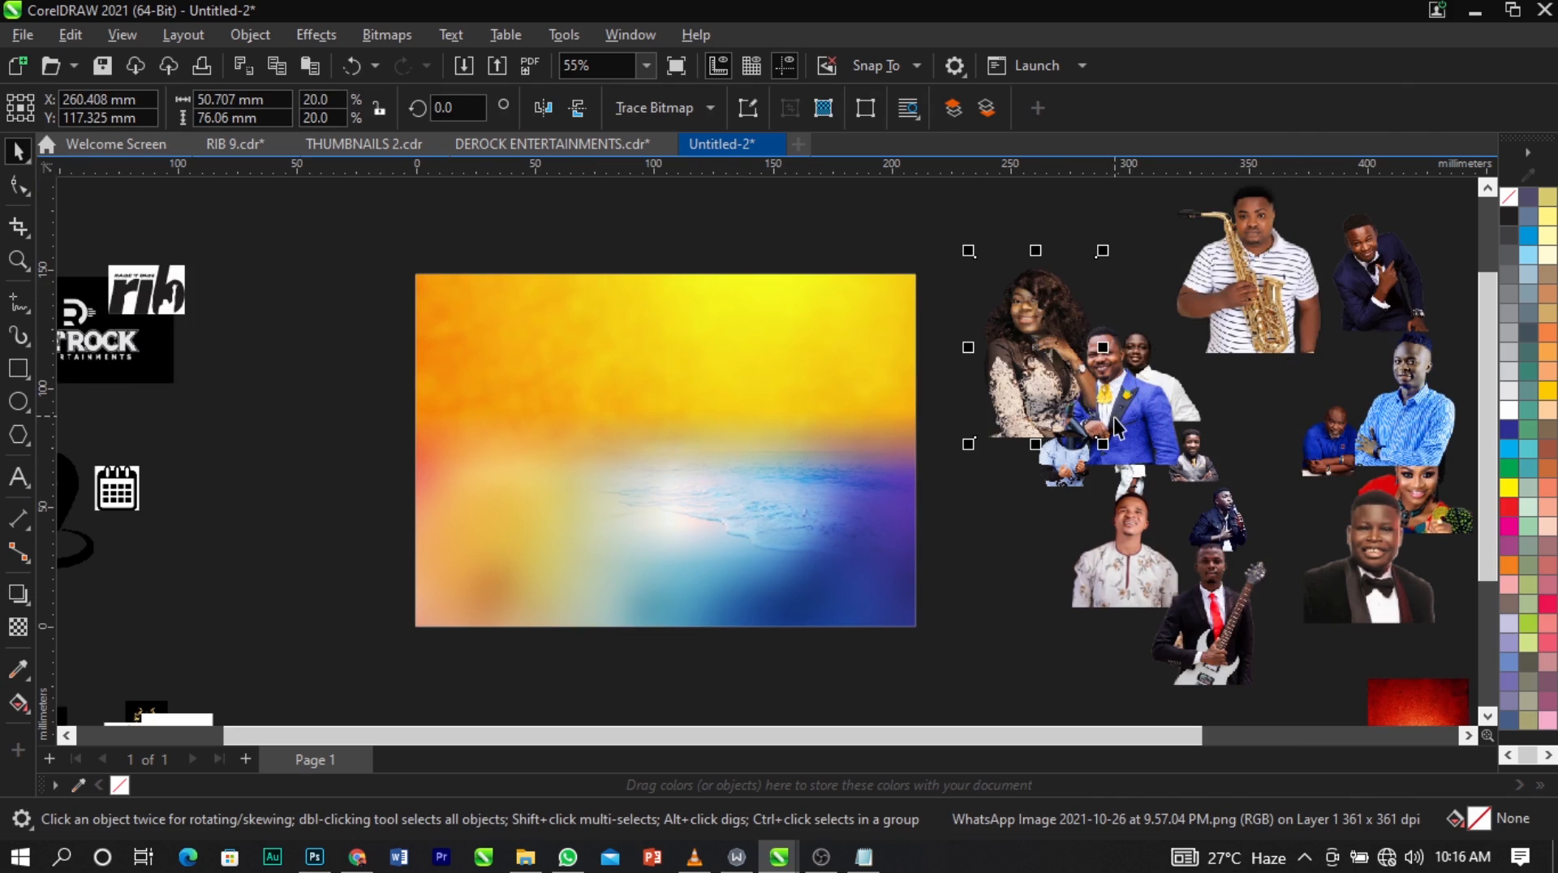
pyautogui.moveTo(1058, 473); pyautogui.dragTo(1024, 523)
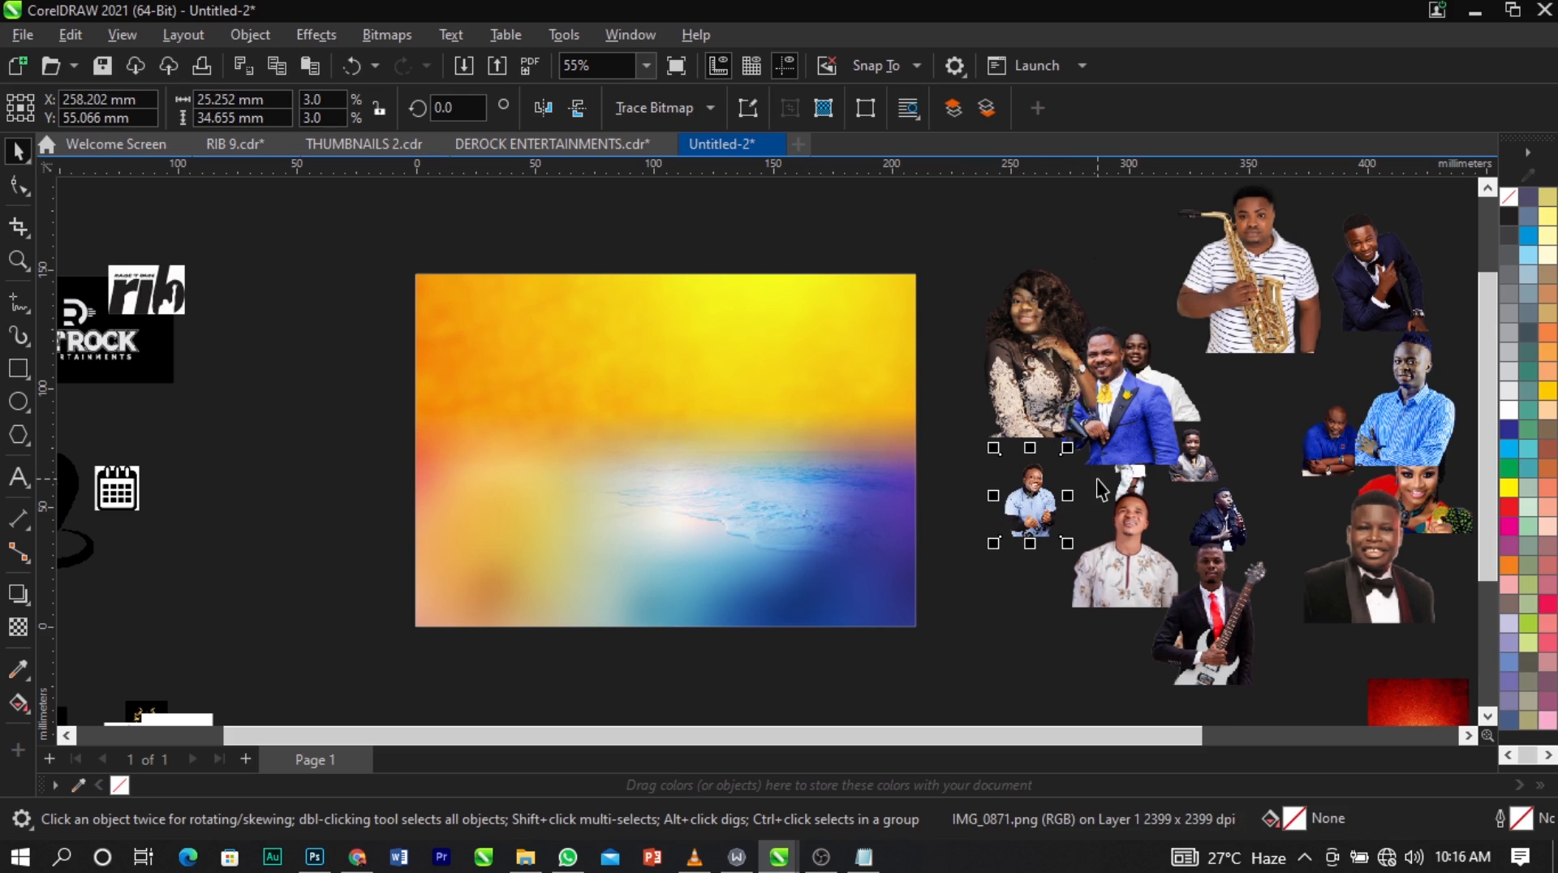
pyautogui.moveTo(1067, 448); pyautogui.dragTo(1117, 381)
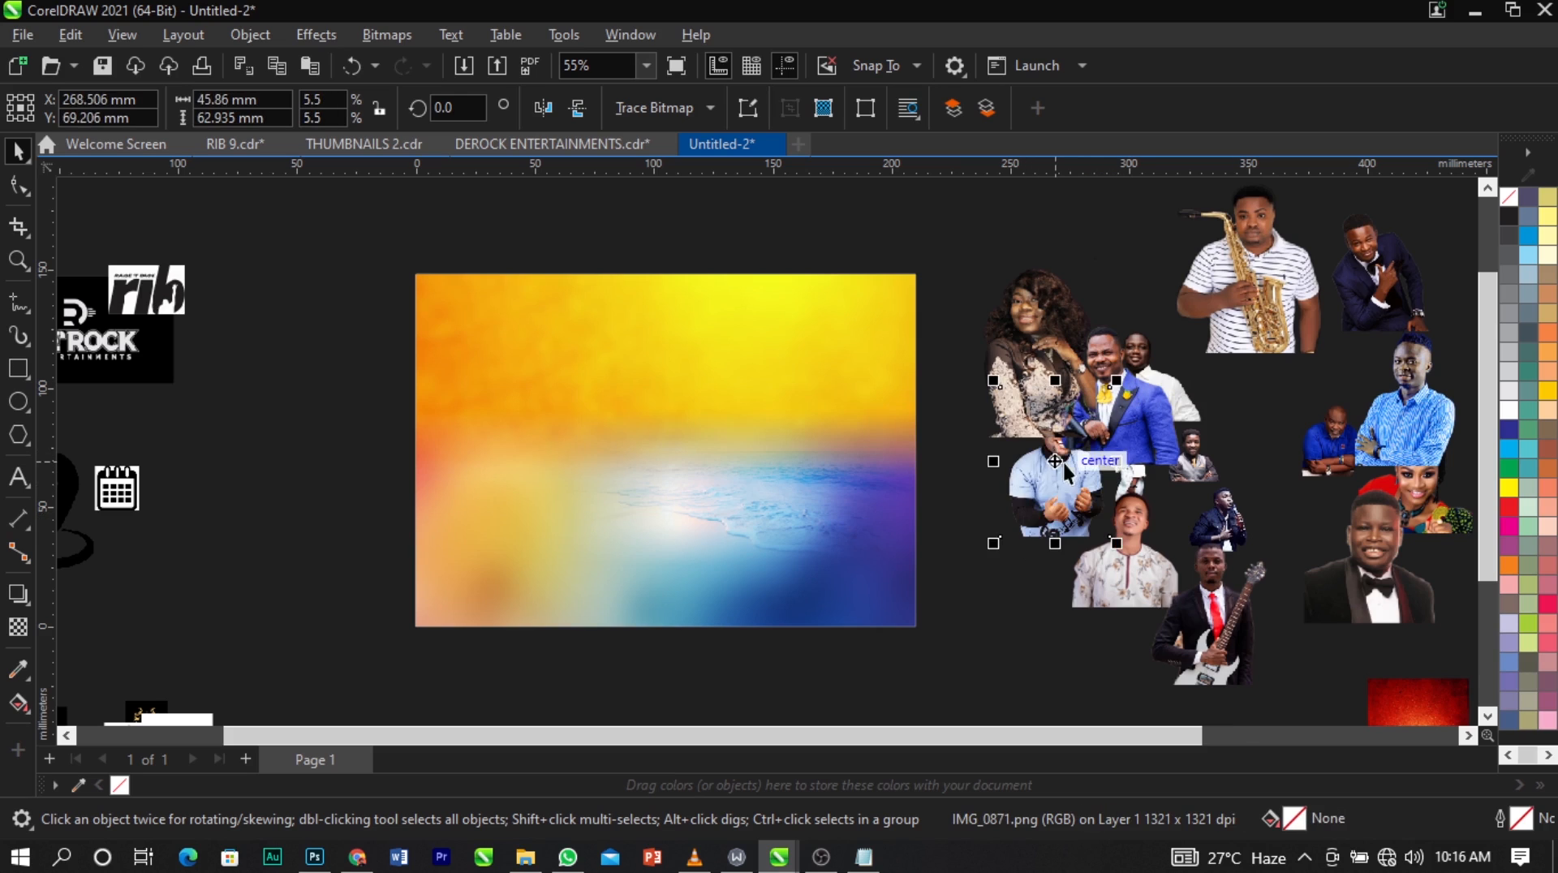
pyautogui.moveTo(1087, 478); pyautogui.dragTo(1049, 528)
# Place the cutout of the man in the light-blue shirt near the page centre, just above the shoreline.
pyautogui.scroll(-2, 581, 358)
pyautogui.scroll(-1, 765, 465)
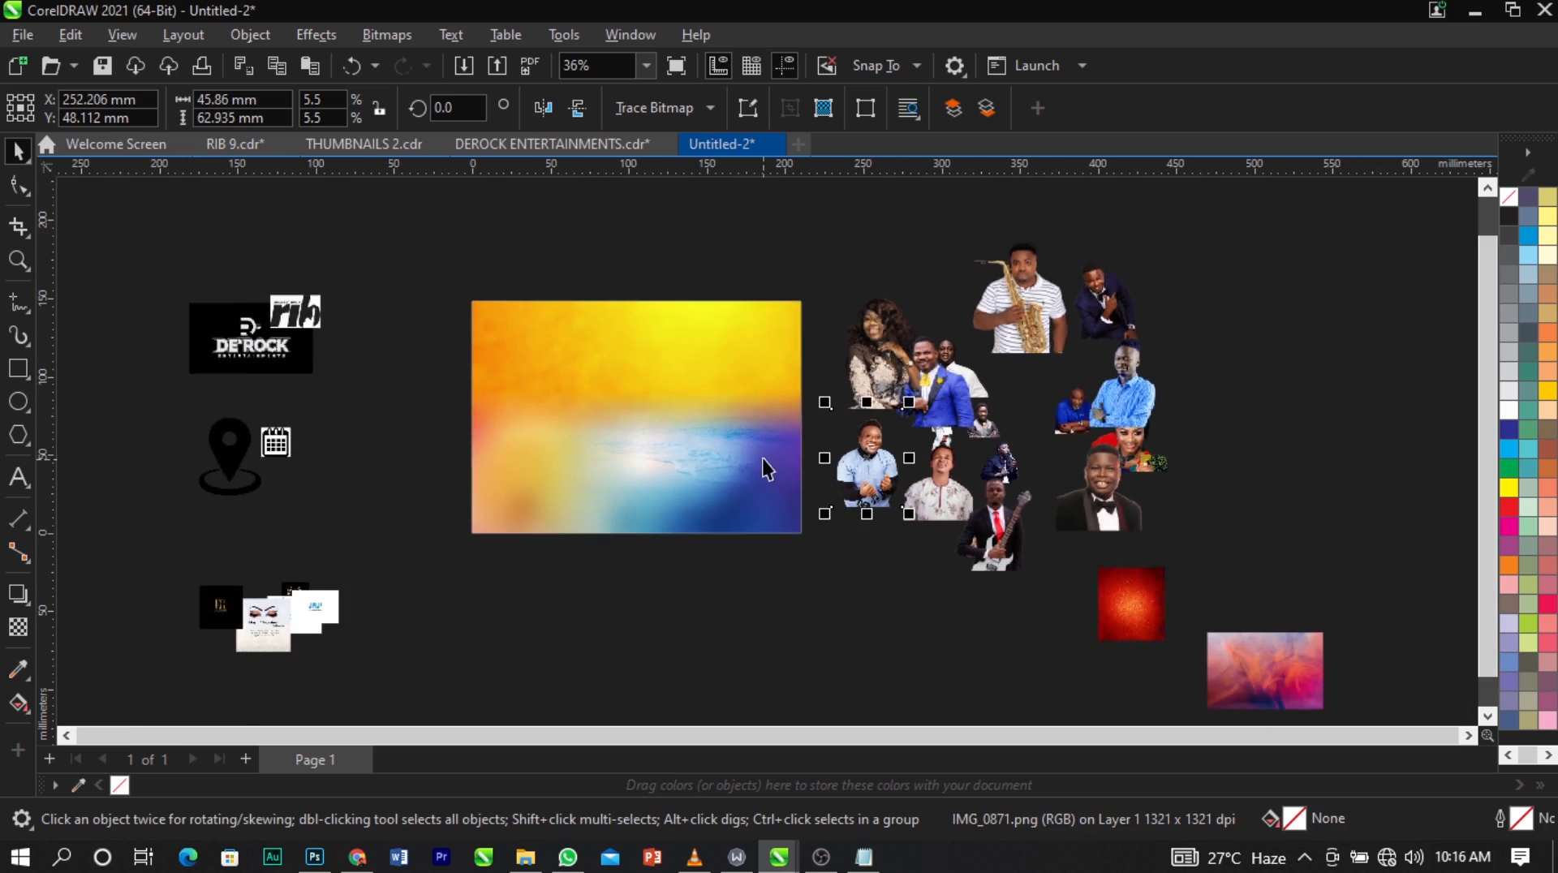
pyautogui.scroll(1, 821, 469)
pyautogui.moveTo(914, 467); pyautogui.dragTo(605, 387)
pyautogui.scroll(3, 605, 386)
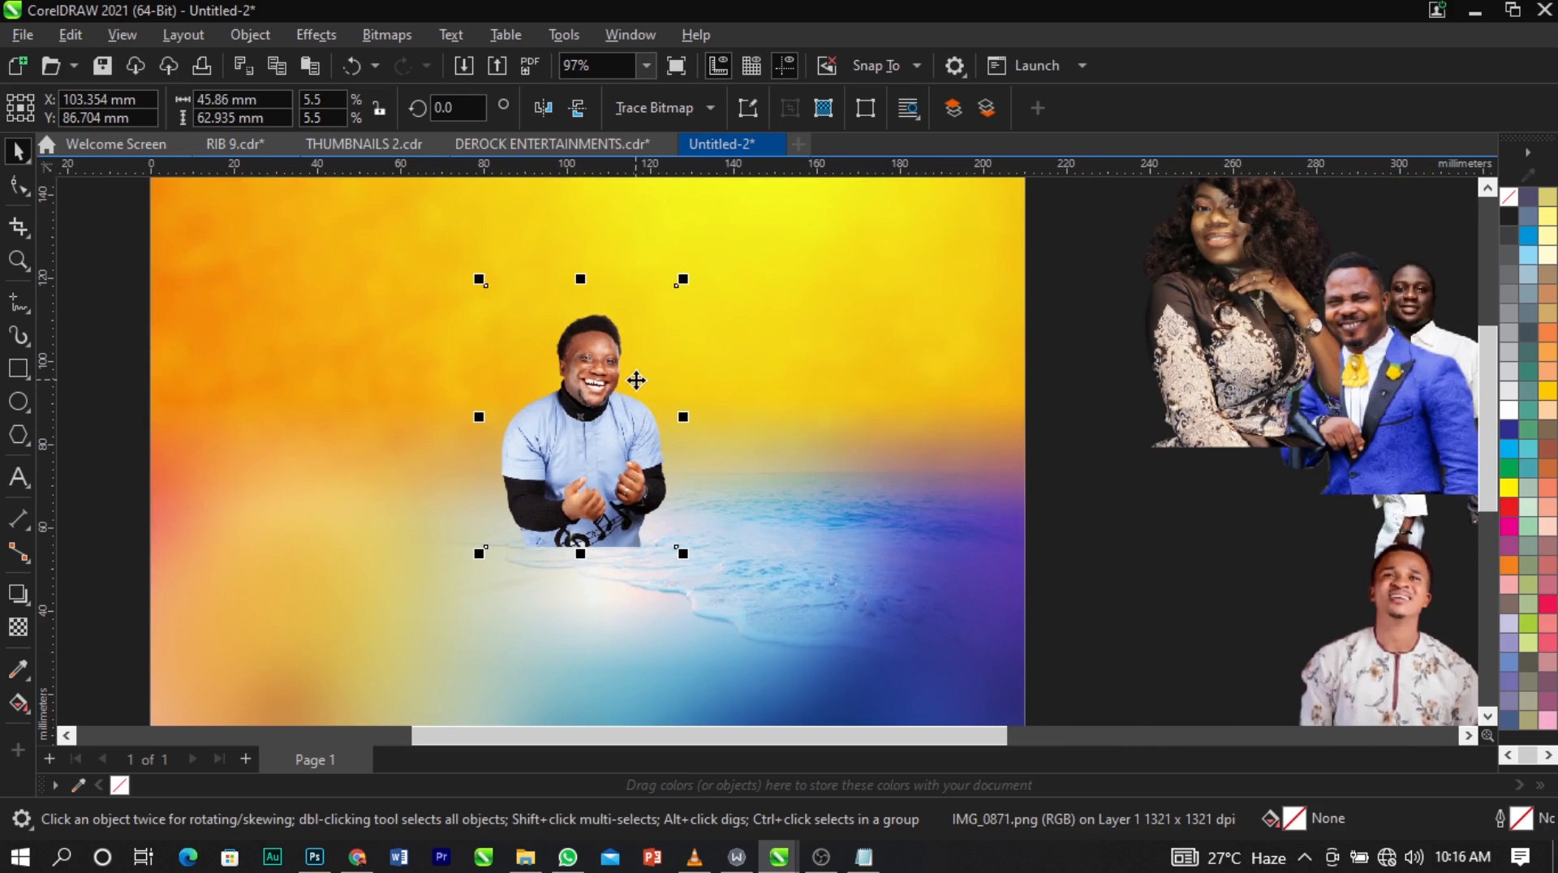
# Trim about 5.5 mm of empty space from the top of the light-blue-shirt cutout with the Shape tool.
pyautogui.click(15, 186)
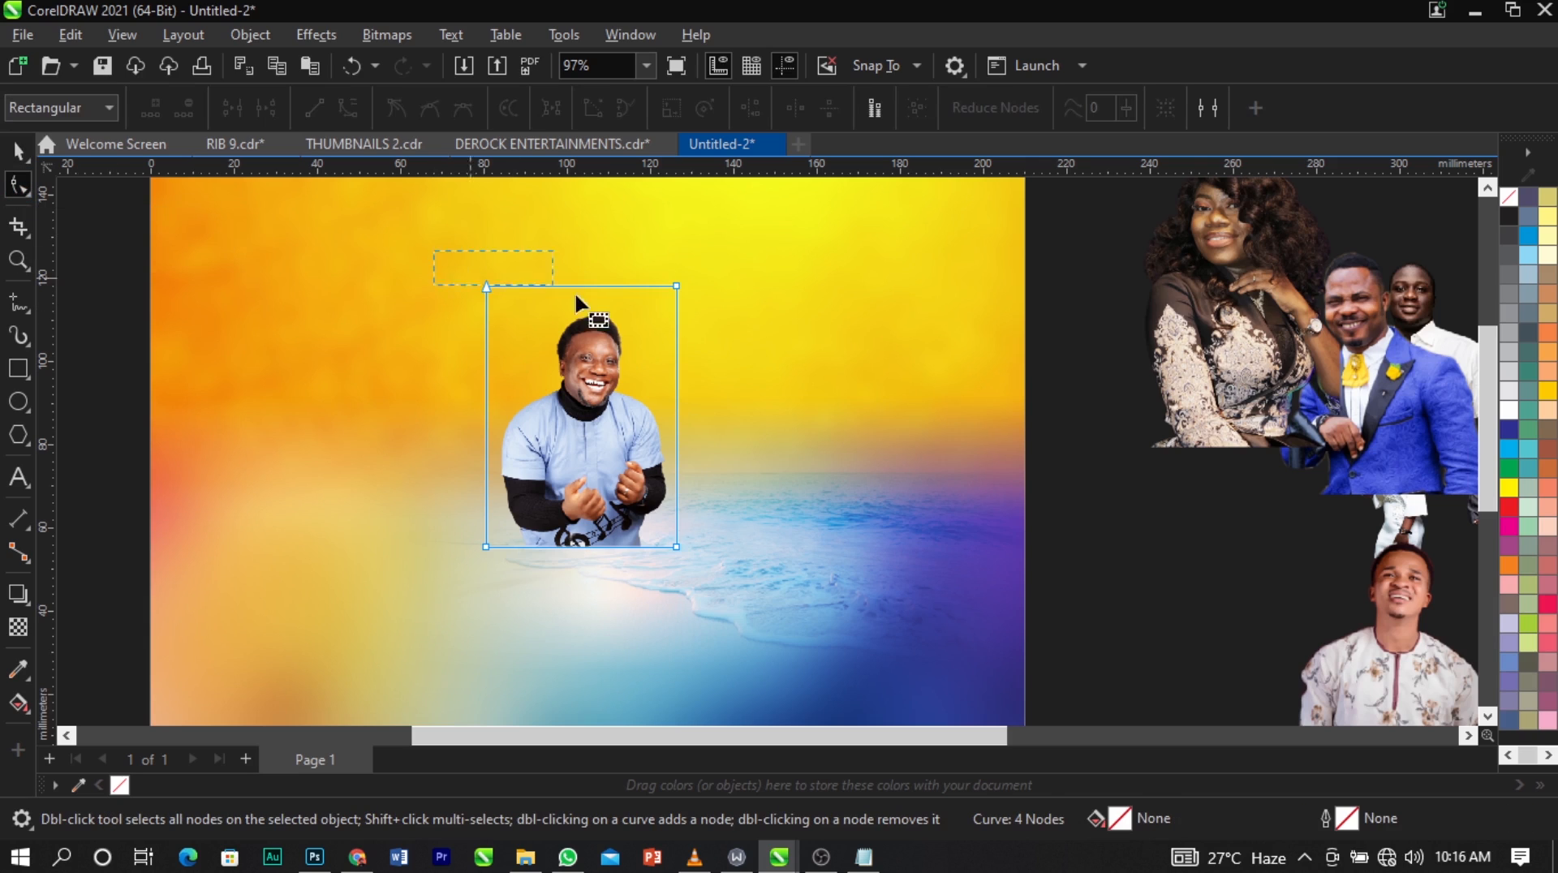
pyautogui.moveTo(675, 288); pyautogui.dragTo(676, 308)
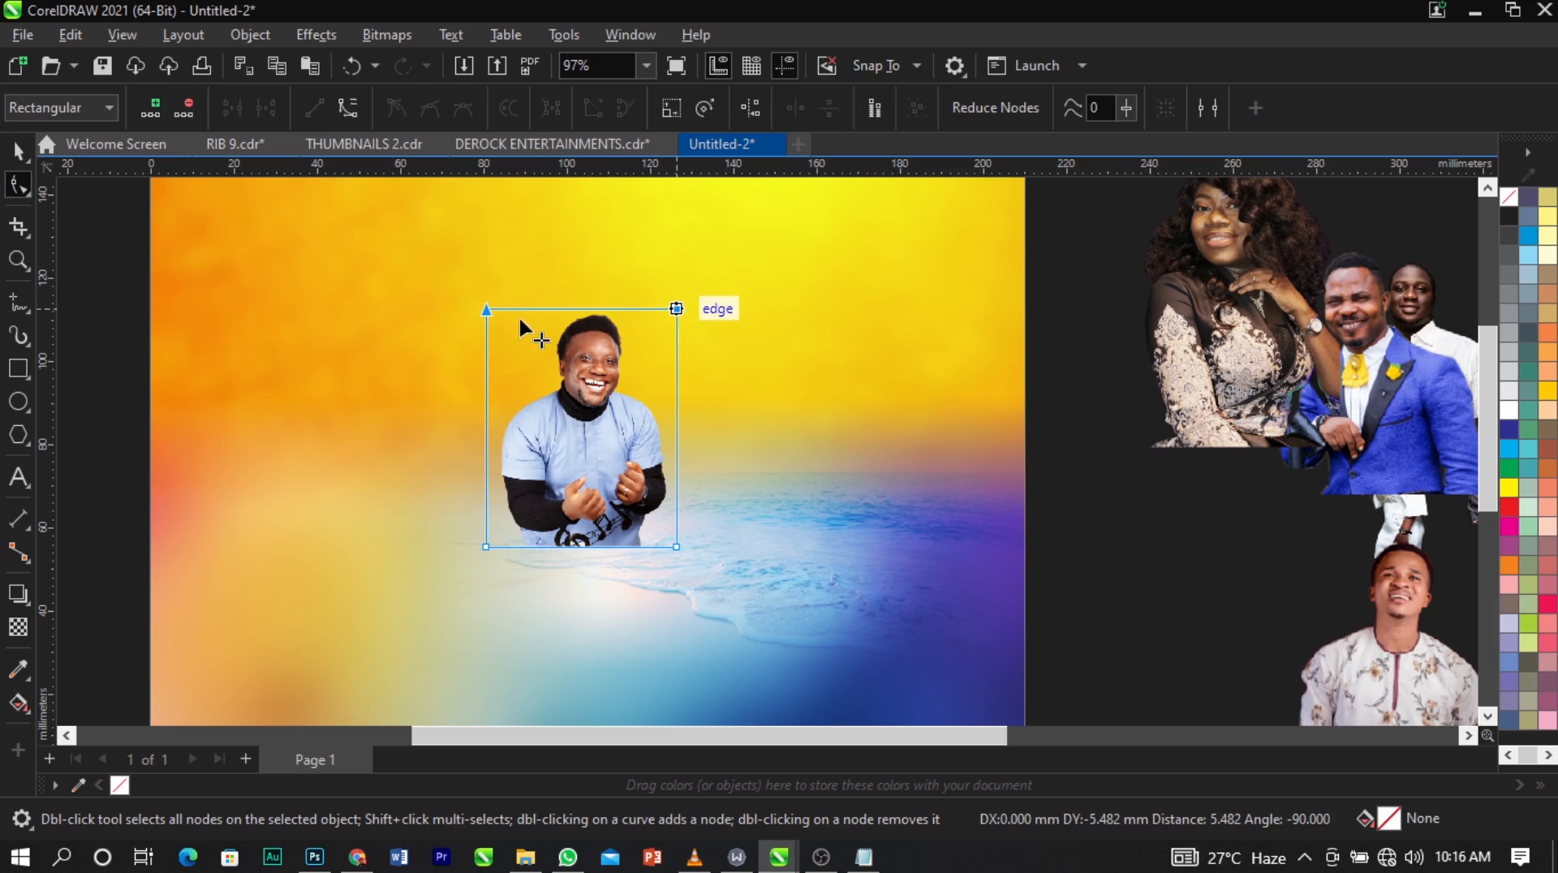
pyautogui.moveTo(424, 260); pyautogui.dragTo(537, 532)
pyautogui.scroll(1, 504, 558)
pyautogui.click(483, 537)
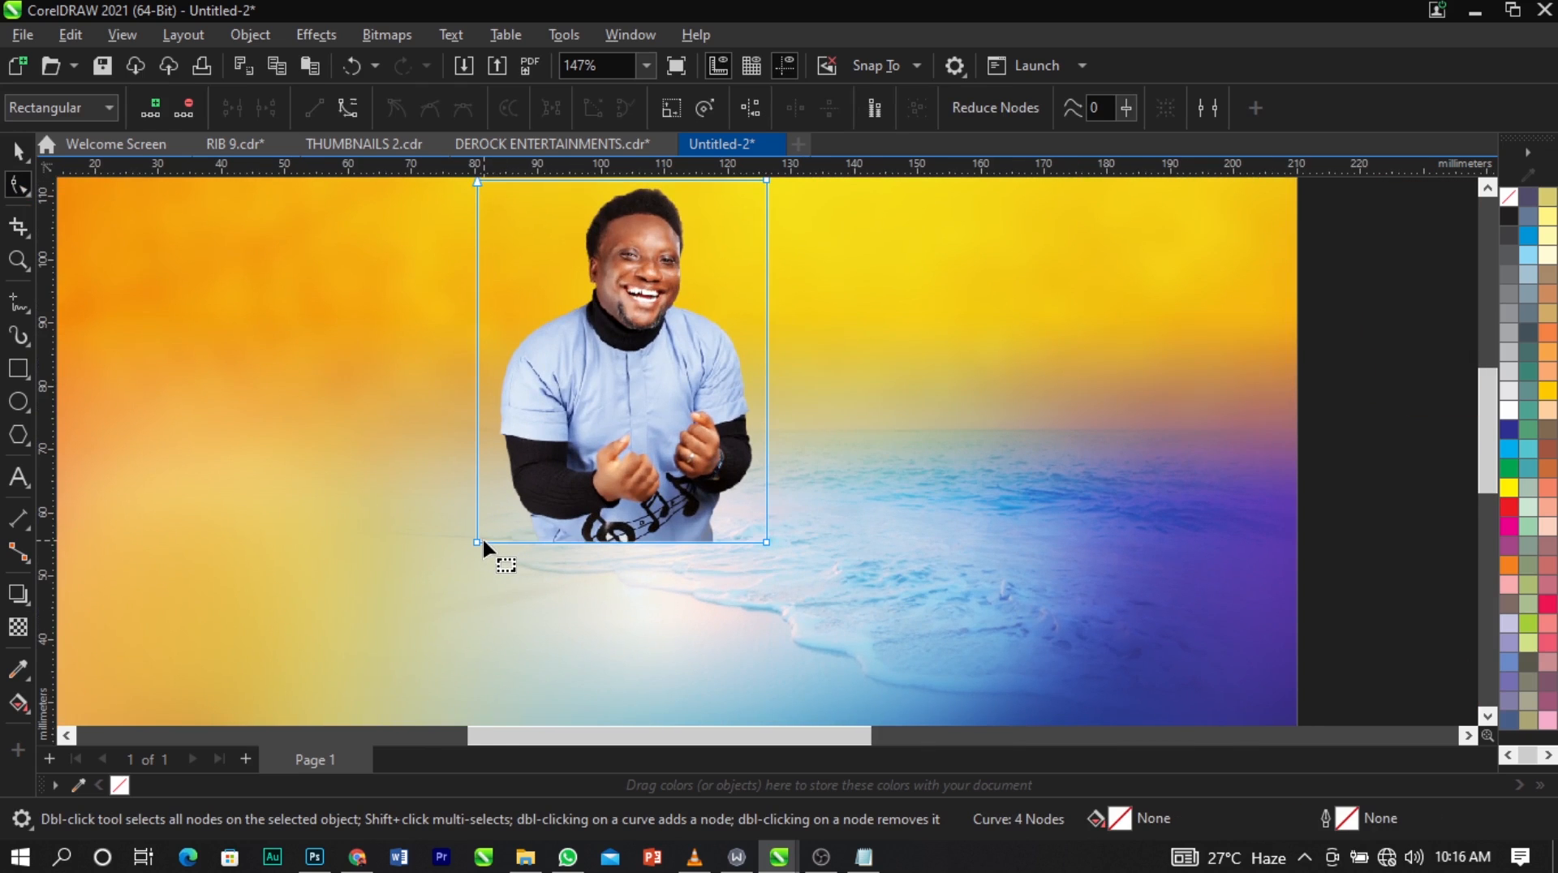
pyautogui.scroll(-1, 461, 552)
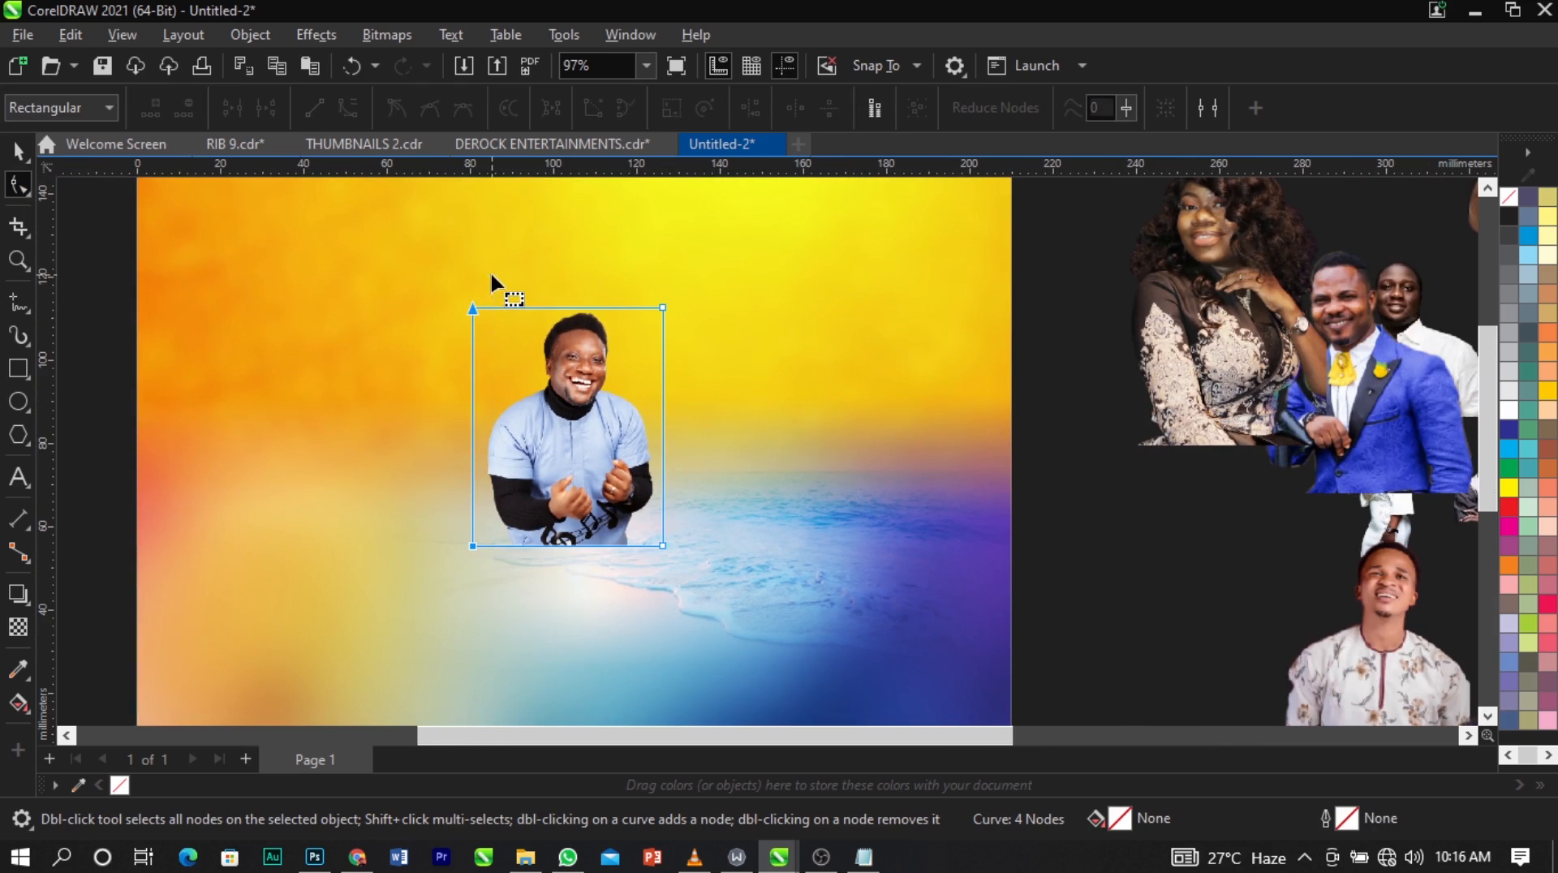
# Trim about 2 mm of empty space from each side of the light-blue-shirt cutout with the Shape tool.
pyautogui.moveTo(491, 280); pyautogui.dragTo(483, 547)
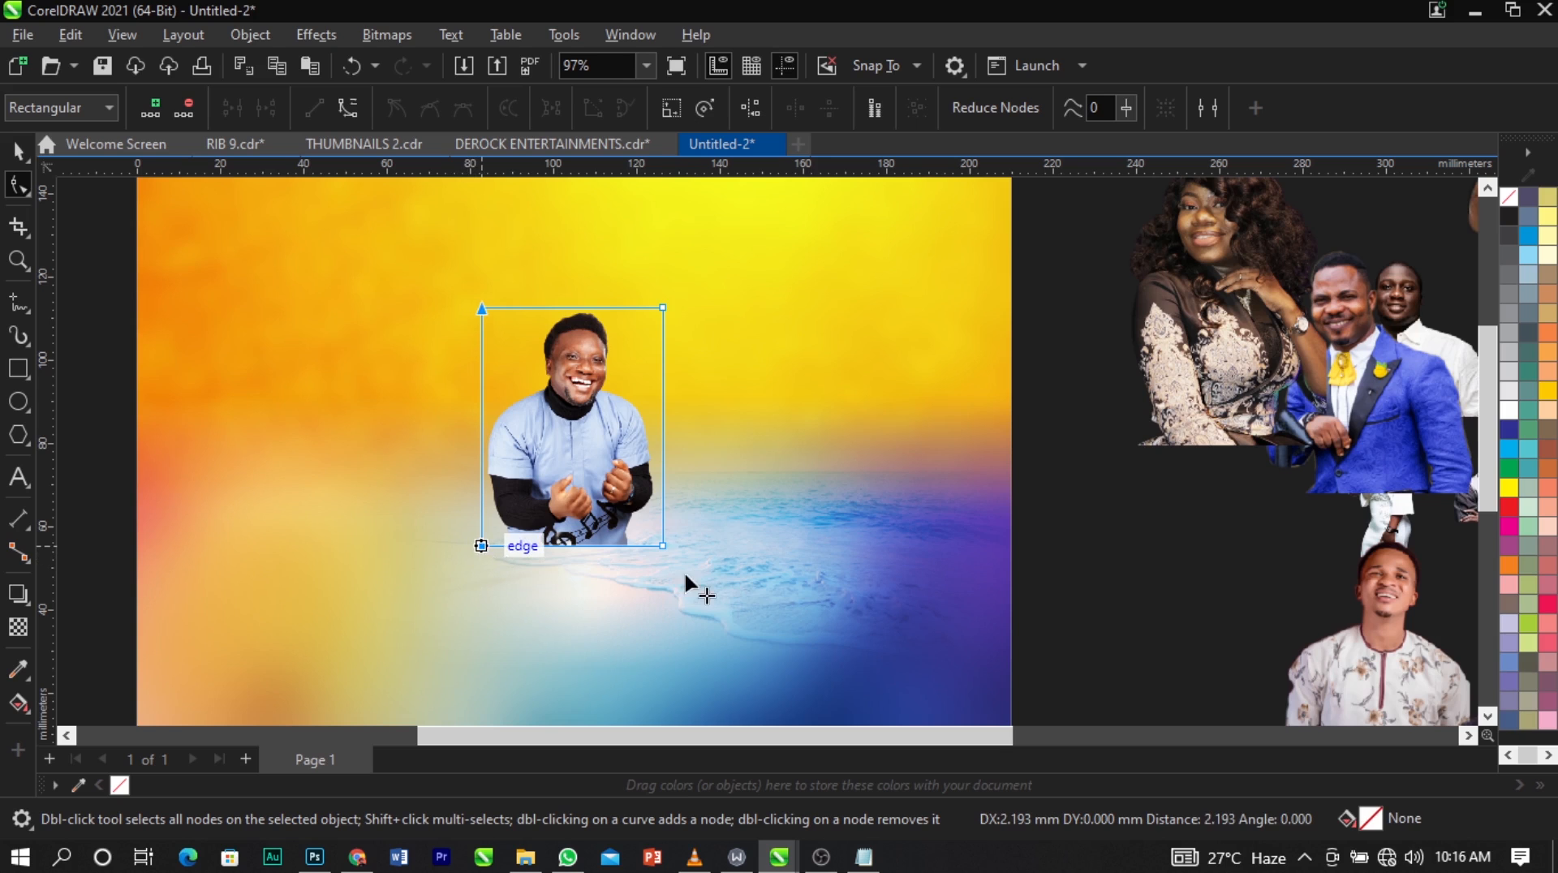
pyautogui.scroll(2, 659, 542)
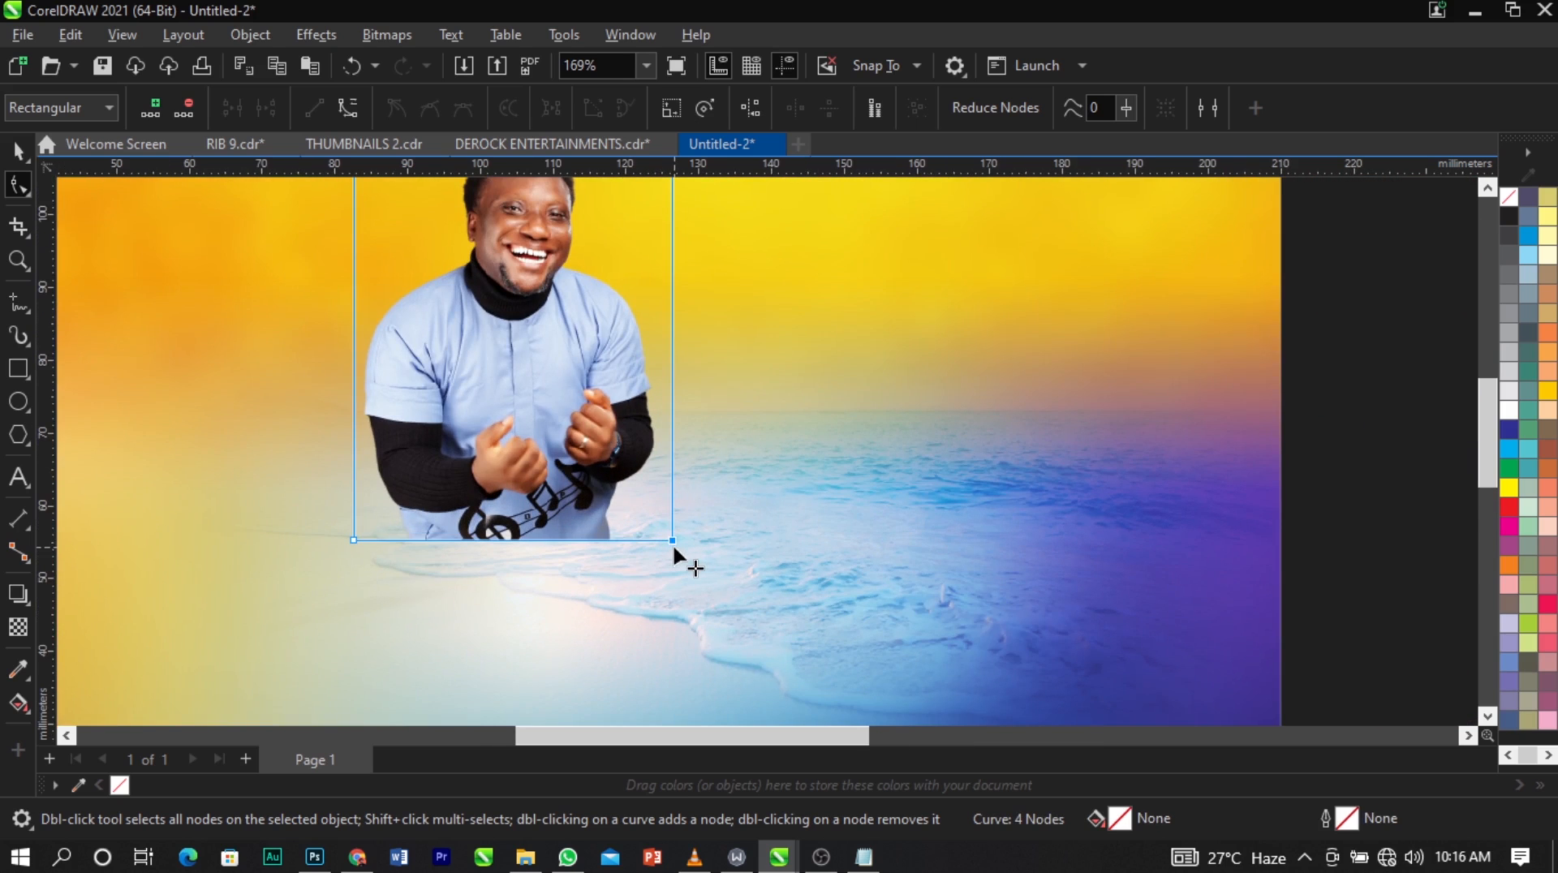
pyautogui.moveTo(667, 542); pyautogui.dragTo(658, 541)
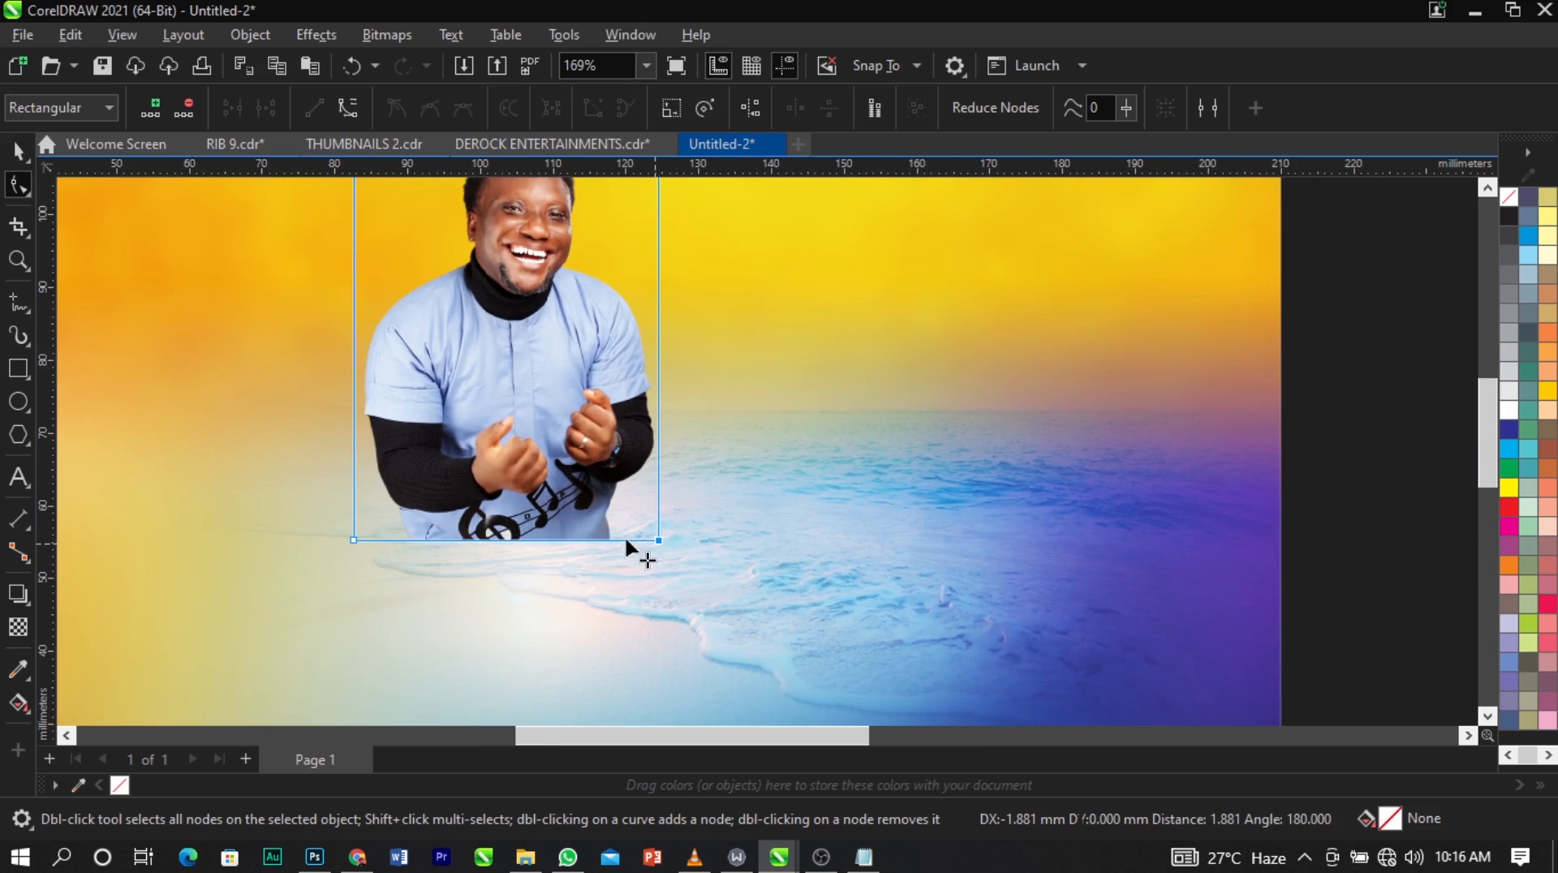
pyautogui.scroll(-2, 626, 543)
pyautogui.press('space')
pyautogui.scroll(-3, 623, 429)
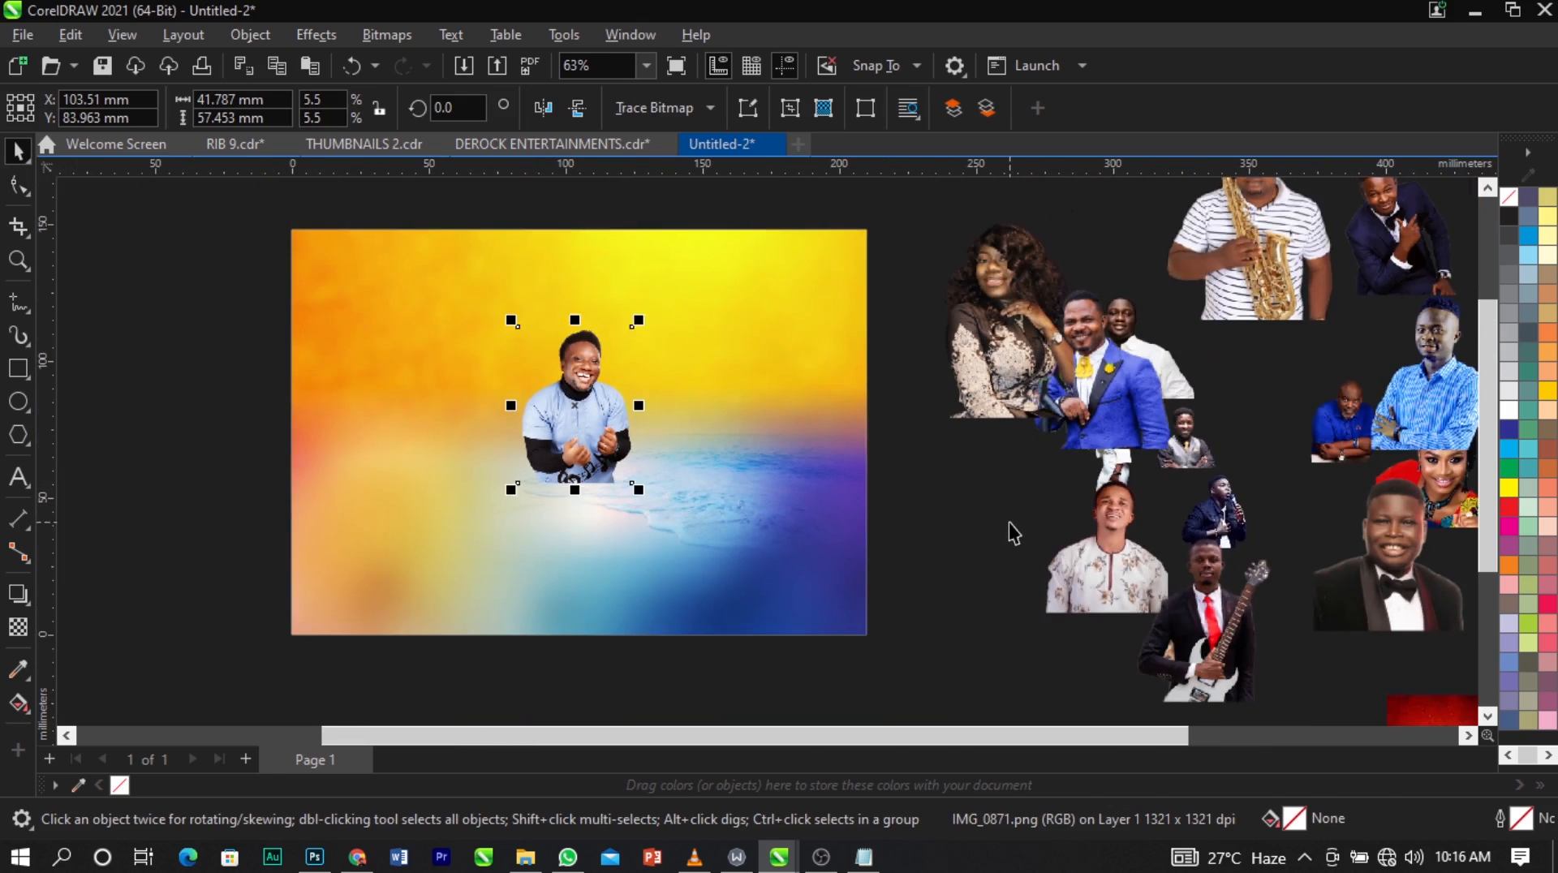
# Move the man in the blue patterned shirt away from the man in the blue polo beside the page.
pyautogui.click(1008, 525)
pyautogui.scroll(-2, 605, 417)
pyautogui.press('z')
pyautogui.moveTo(331, 230); pyautogui.dragTo(1234, 633)
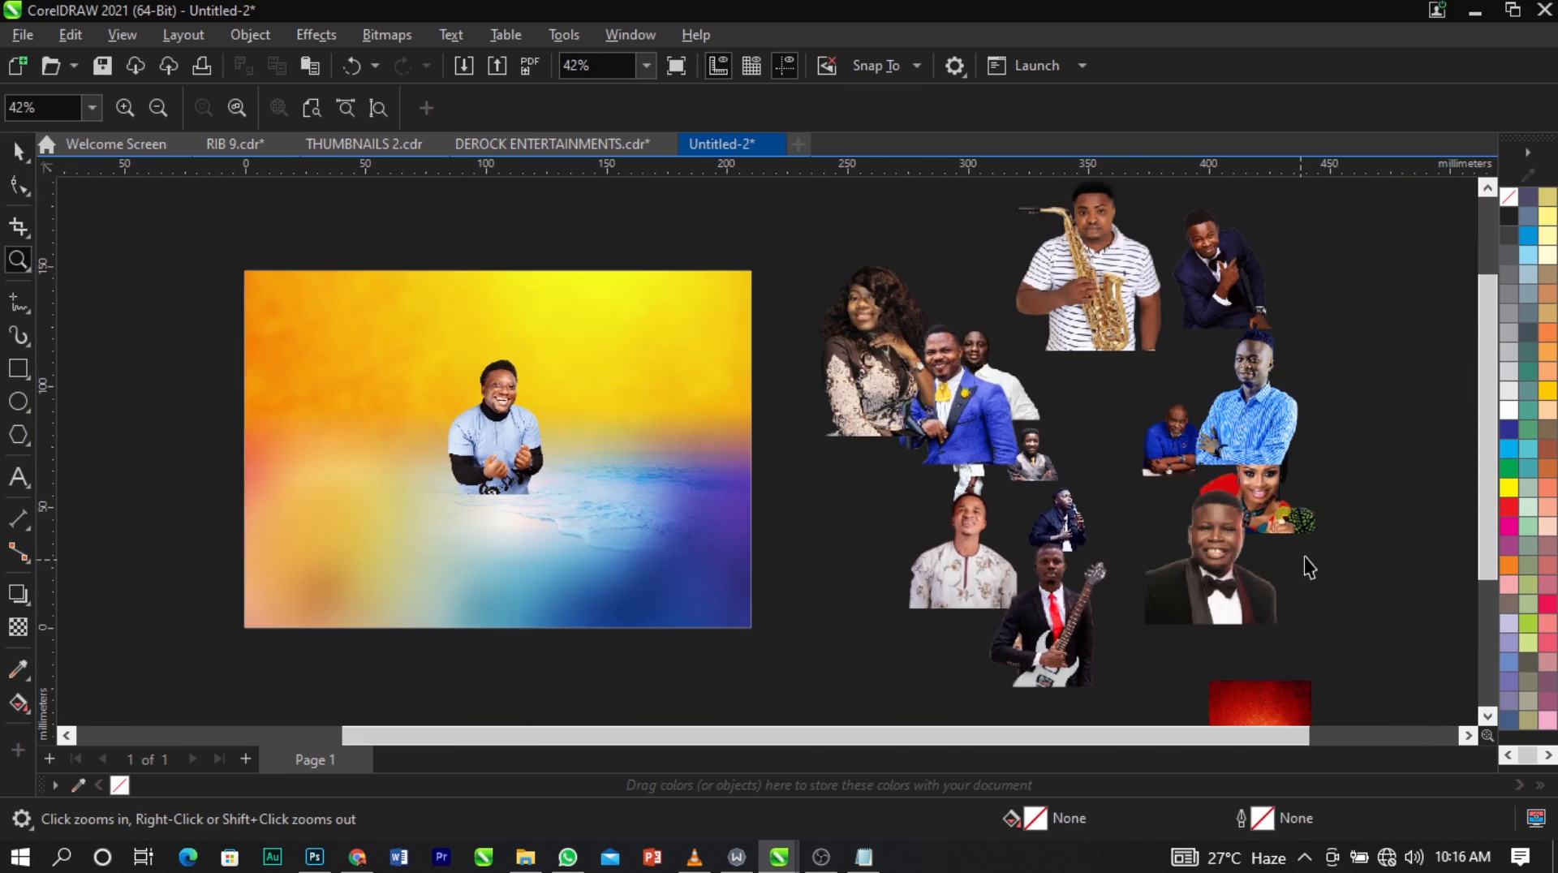
pyautogui.press('space')
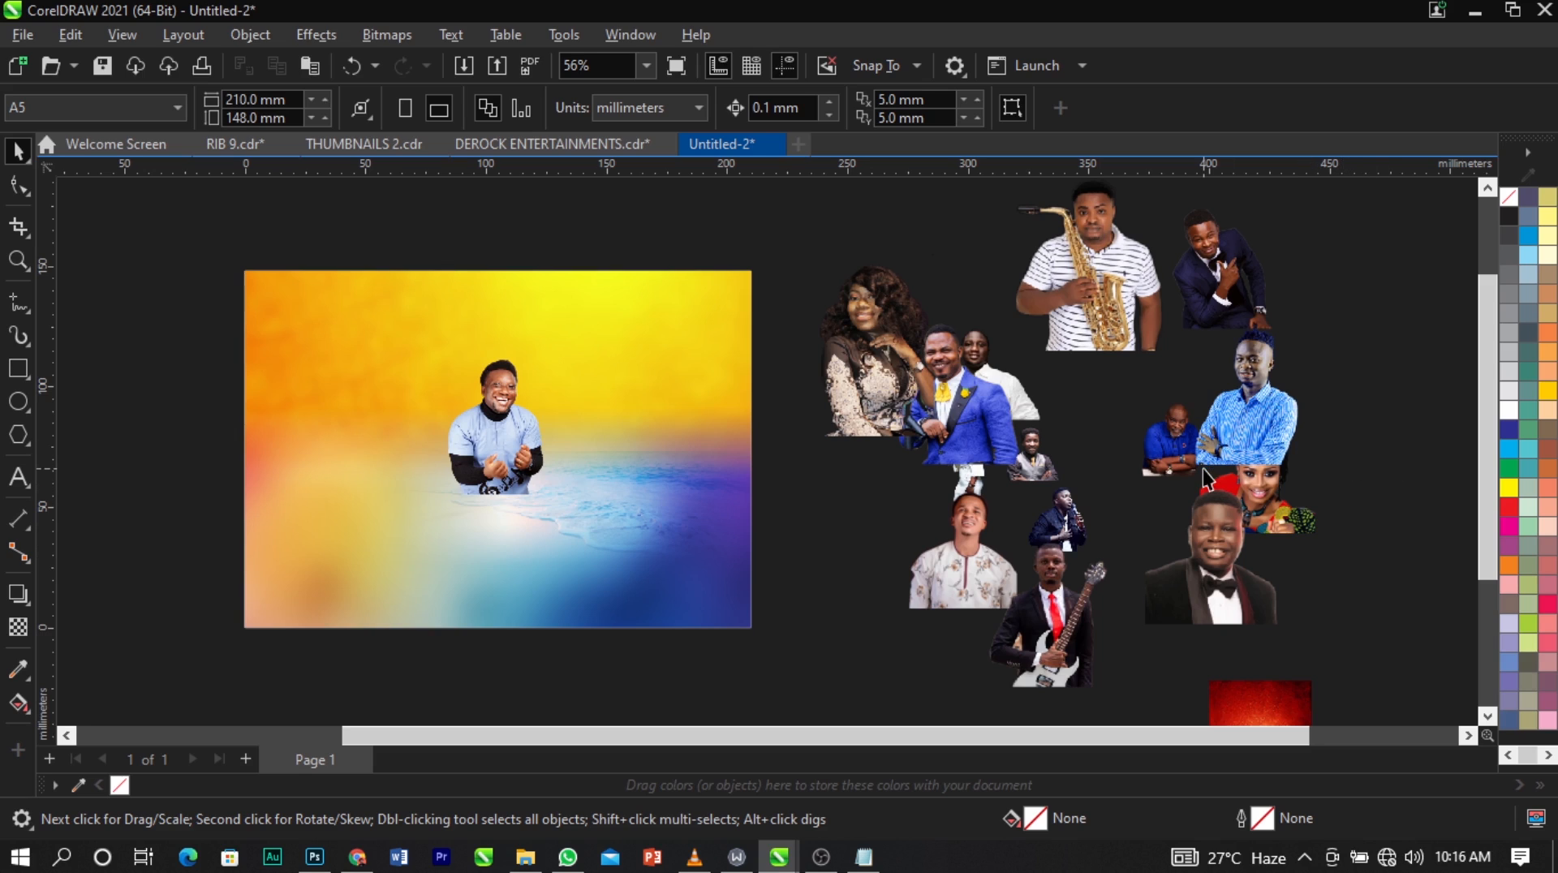
pyautogui.moveTo(1254, 420); pyautogui.dragTo(1329, 429)
pyautogui.click(1385, 305)
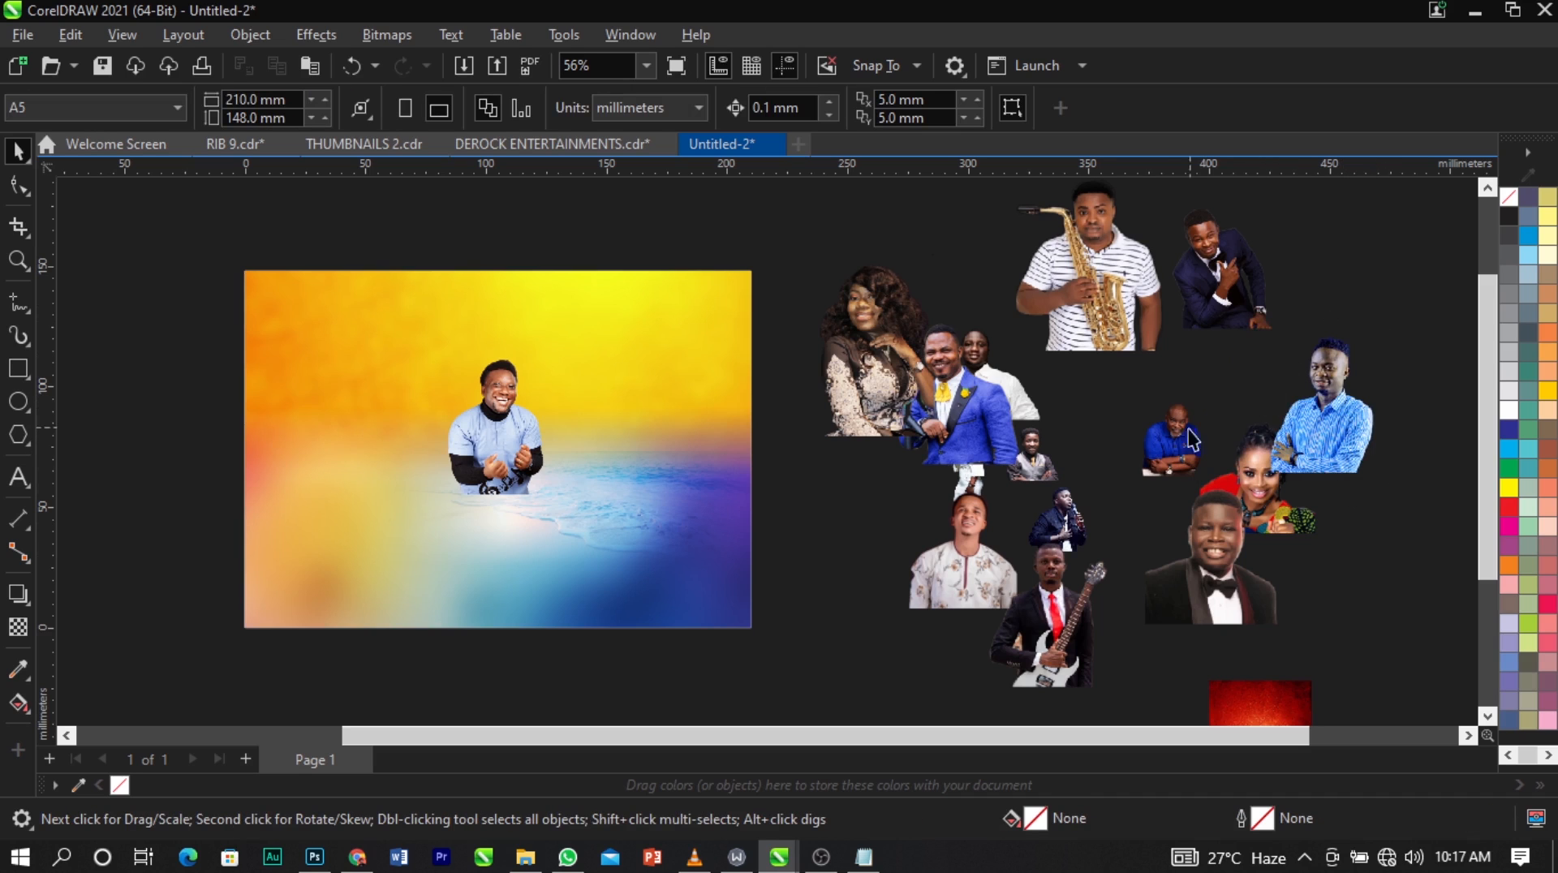
# Place the cutout of the man in the floral shirt to the right of the man in light blue on the page.
pyautogui.moveTo(998, 591); pyautogui.dragTo(567, 425)
pyautogui.scroll(4, 572, 414)
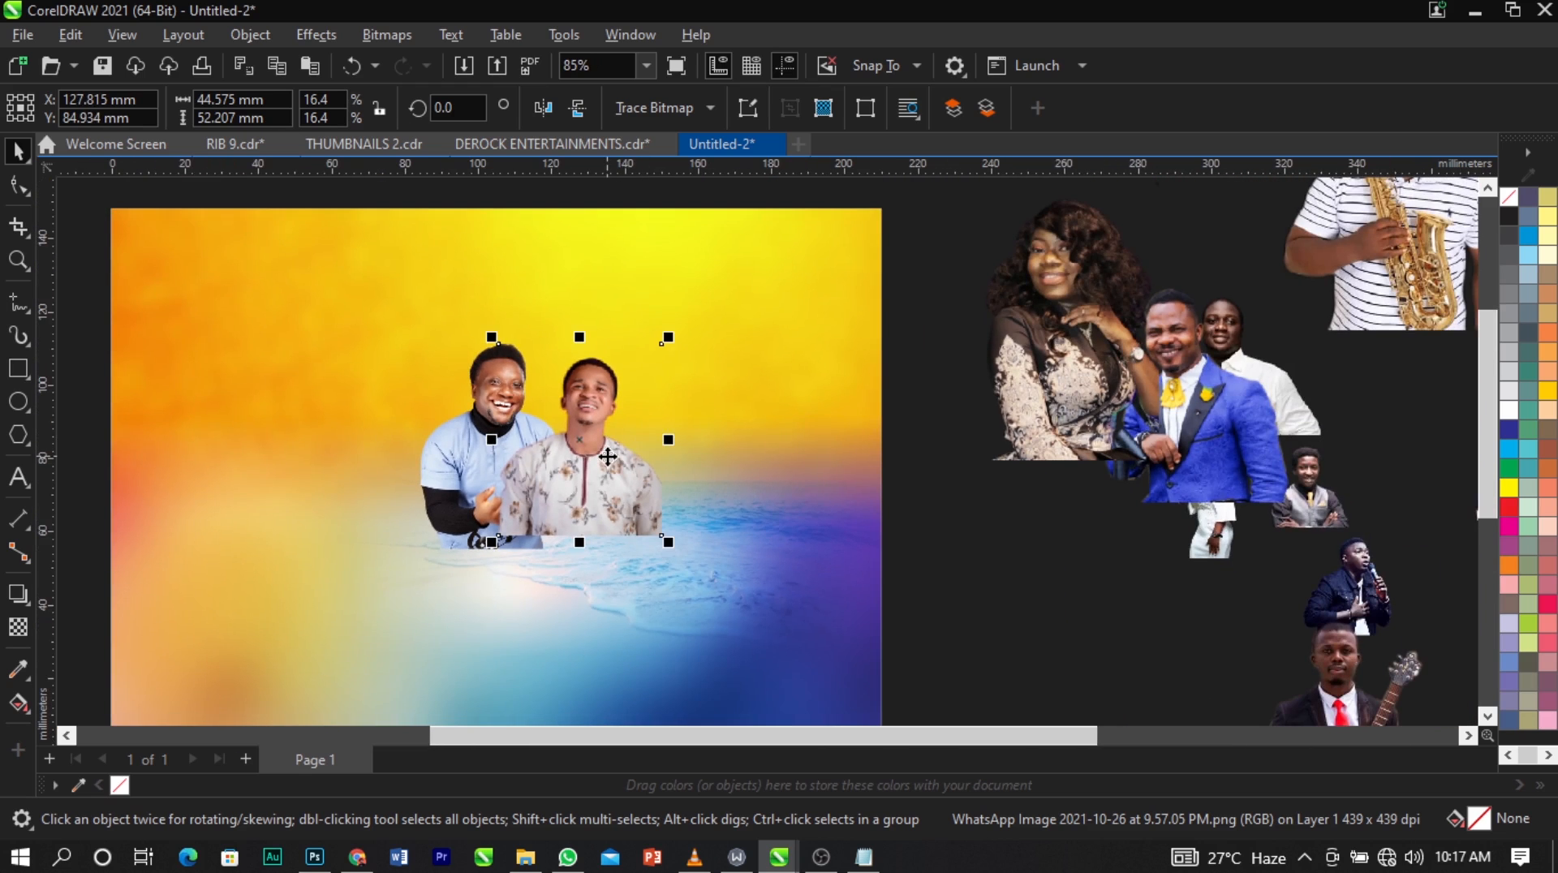
pyautogui.moveTo(600, 449); pyautogui.dragTo(604, 451)
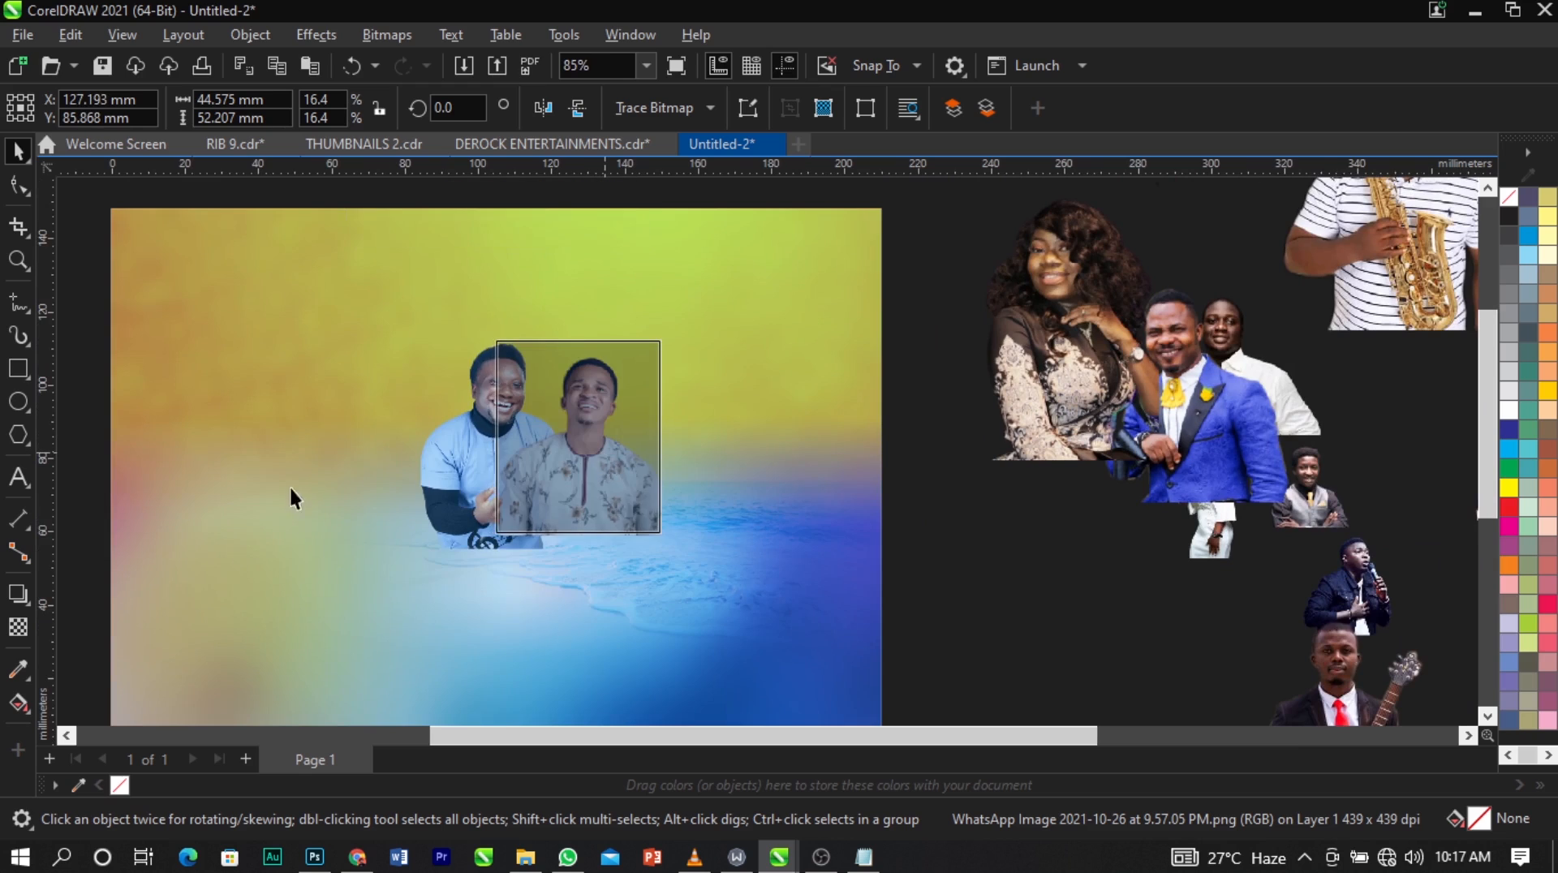
# Bring the cutout of the man in the light-blue shirt to the front of the layer stack.
pyautogui.click(452, 456)
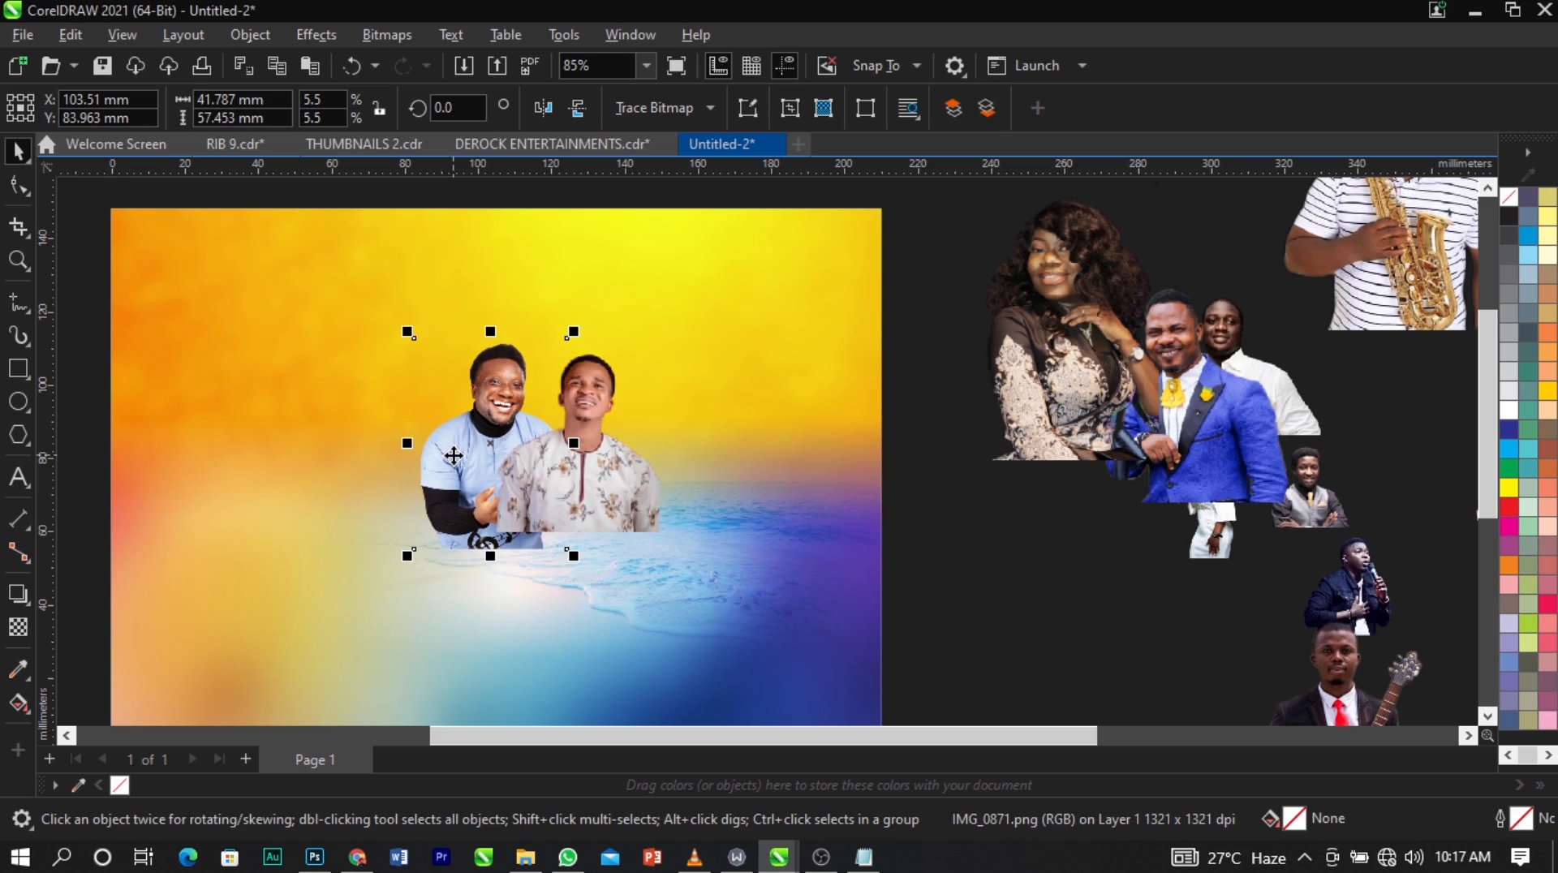
pyautogui.hotkey('shift', 'pageup')
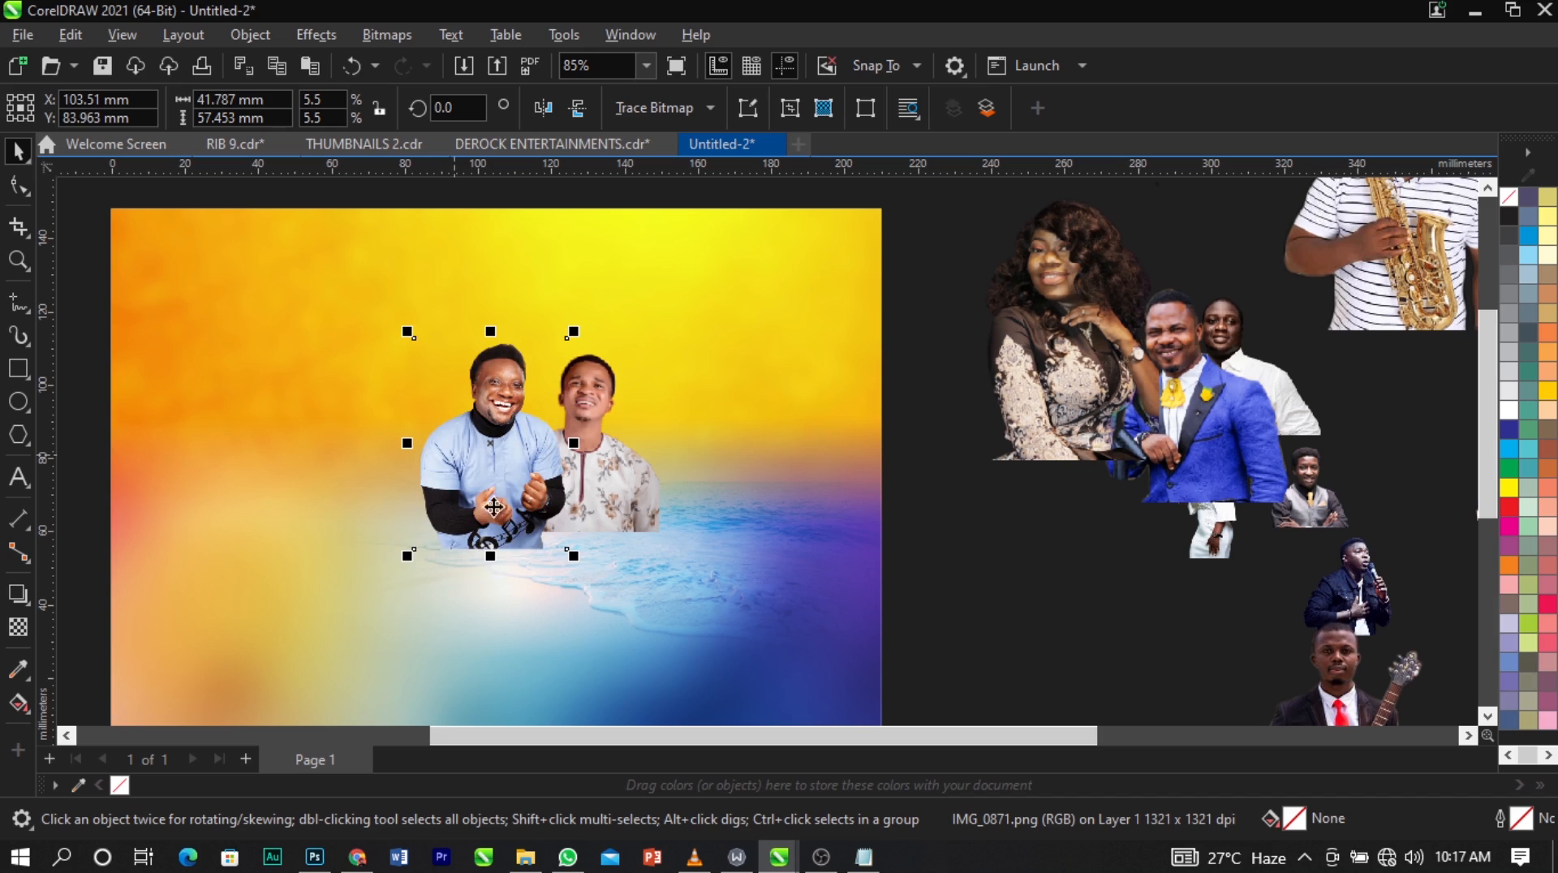
pyautogui.hotkey('ctrl', 'z')
pyautogui.scroll(2, 528, 447)
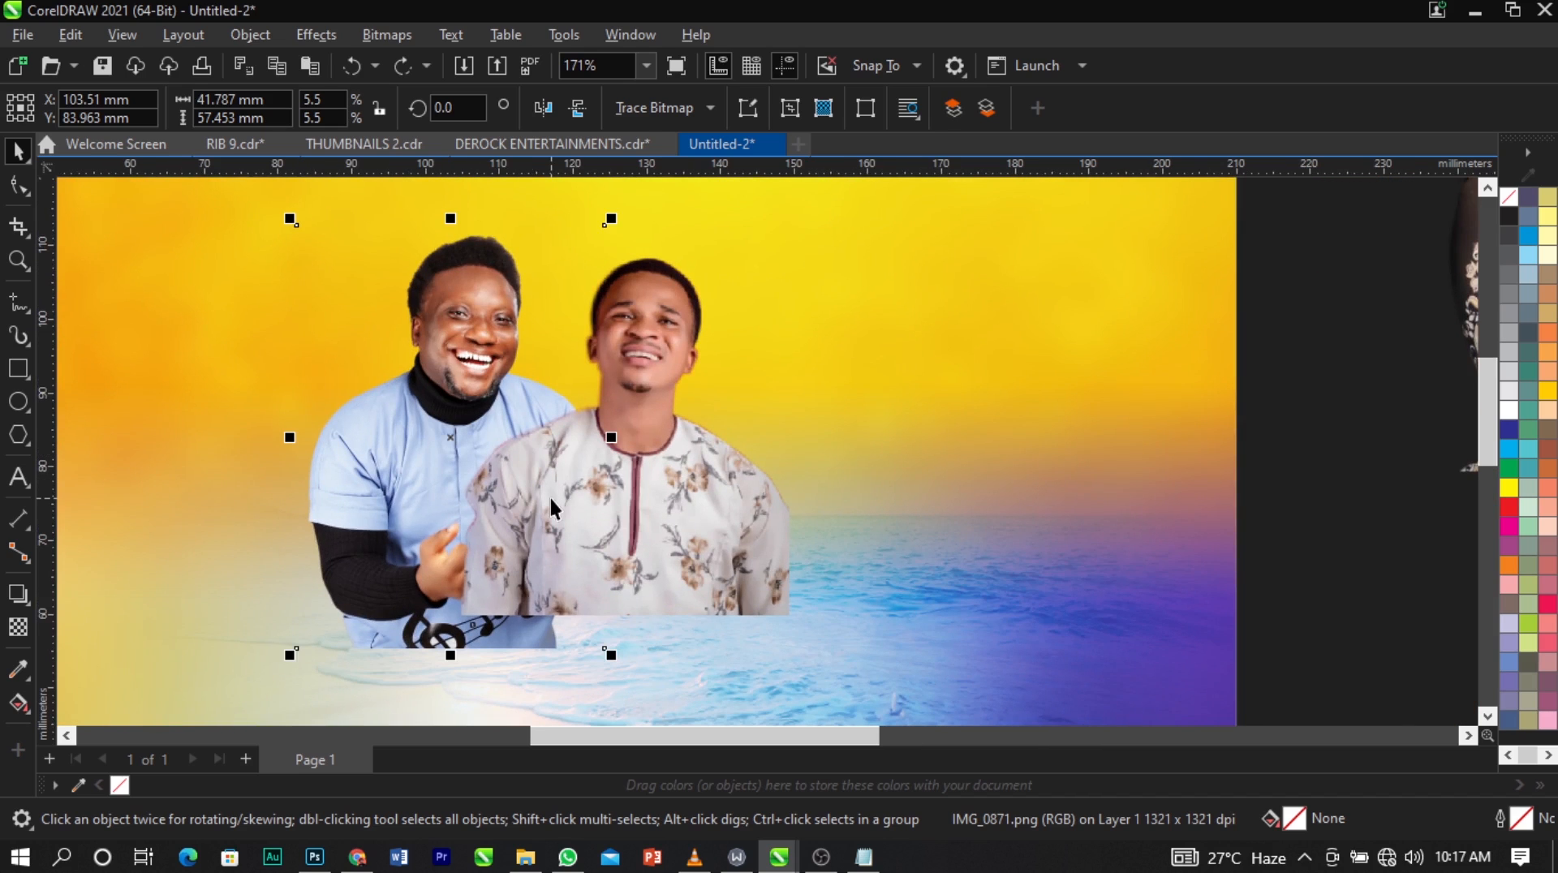
pyautogui.hotkey('shift', 'pageup')
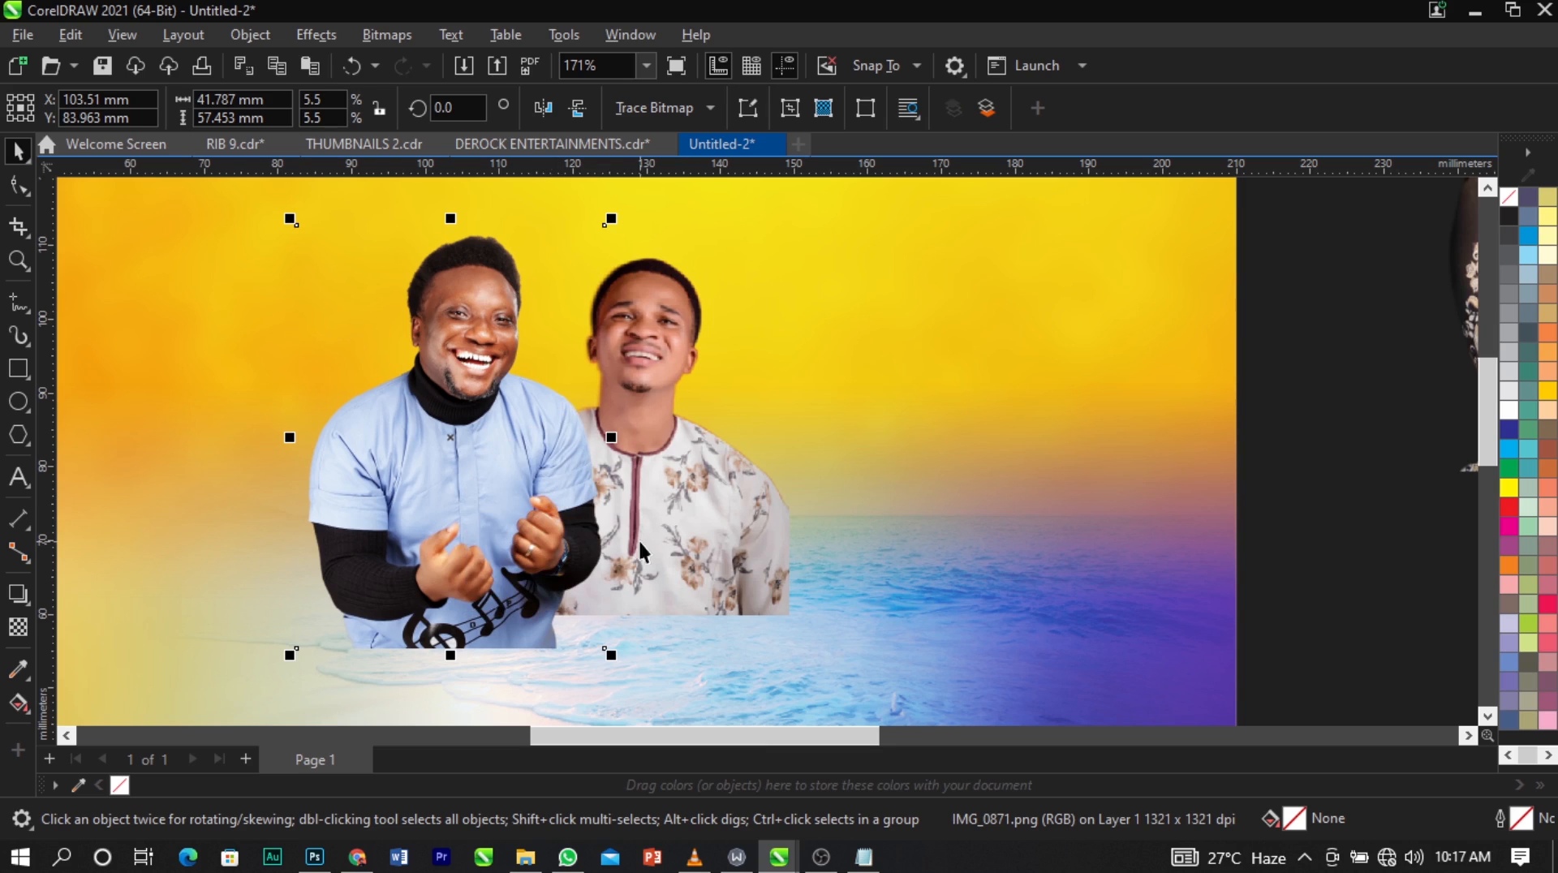
# Shift the floral-shirt cutout closer to the man in light blue so that it partly tucks behind him.
pyautogui.click(675, 540)
pyautogui.moveTo(714, 541)
pyautogui.mouseDown()
pyautogui.moveTo(639, 540)
pyautogui.moveTo(696, 552)
pyautogui.mouseUp()
pyautogui.scroll(-3, 682, 427)
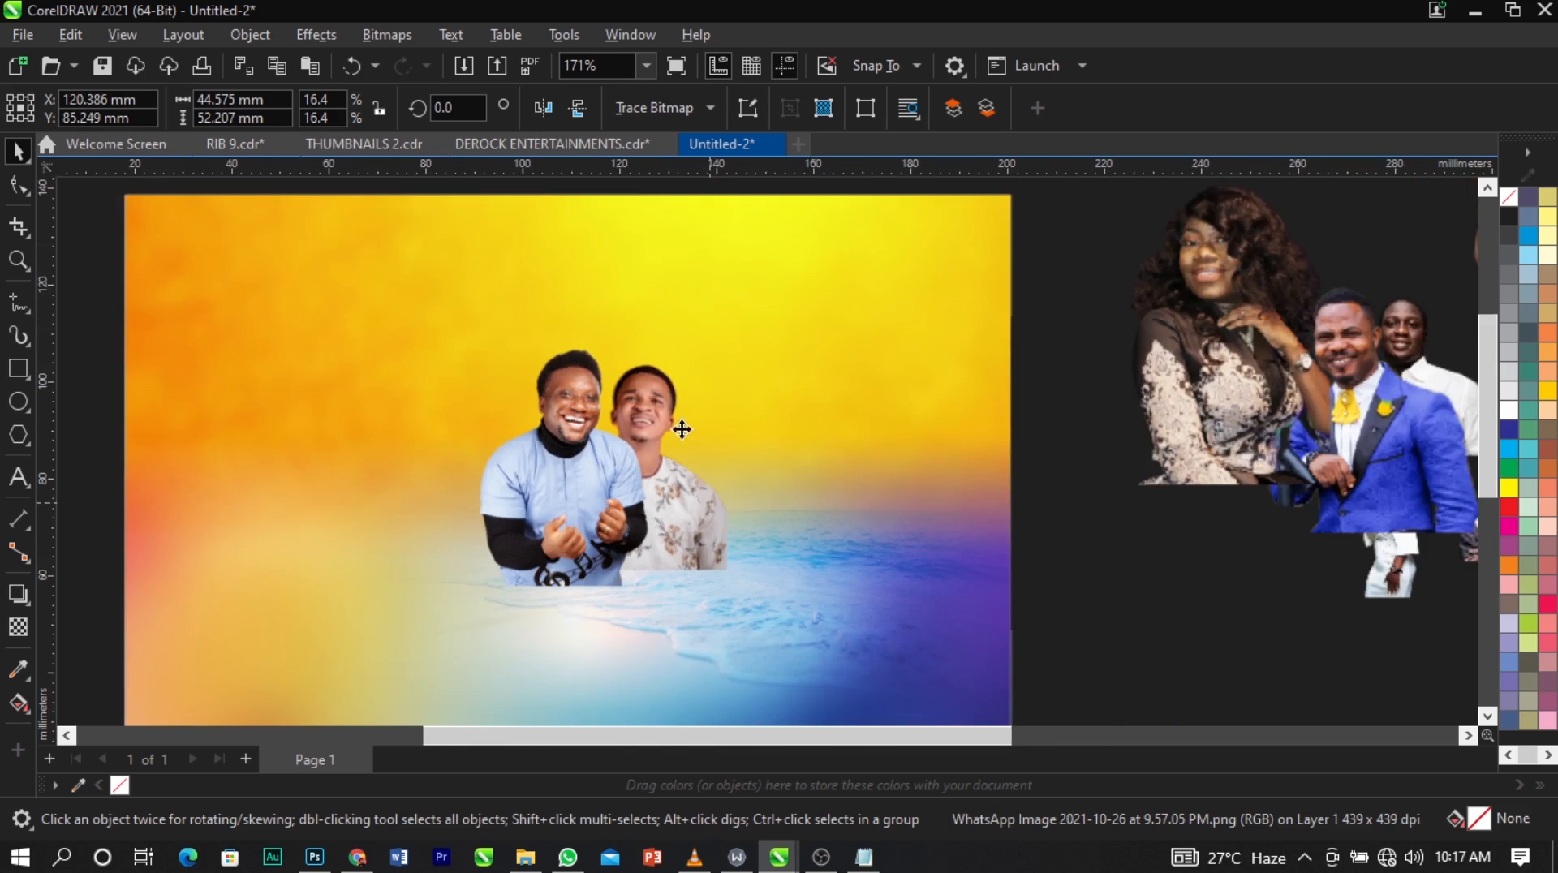
# Pull the man in the blue suit below the man in white, and place the tuxedo cutout behind the light-blue-shirt man's left side.
pyautogui.scroll(-2, 731, 422)
pyautogui.scroll(1, 928, 441)
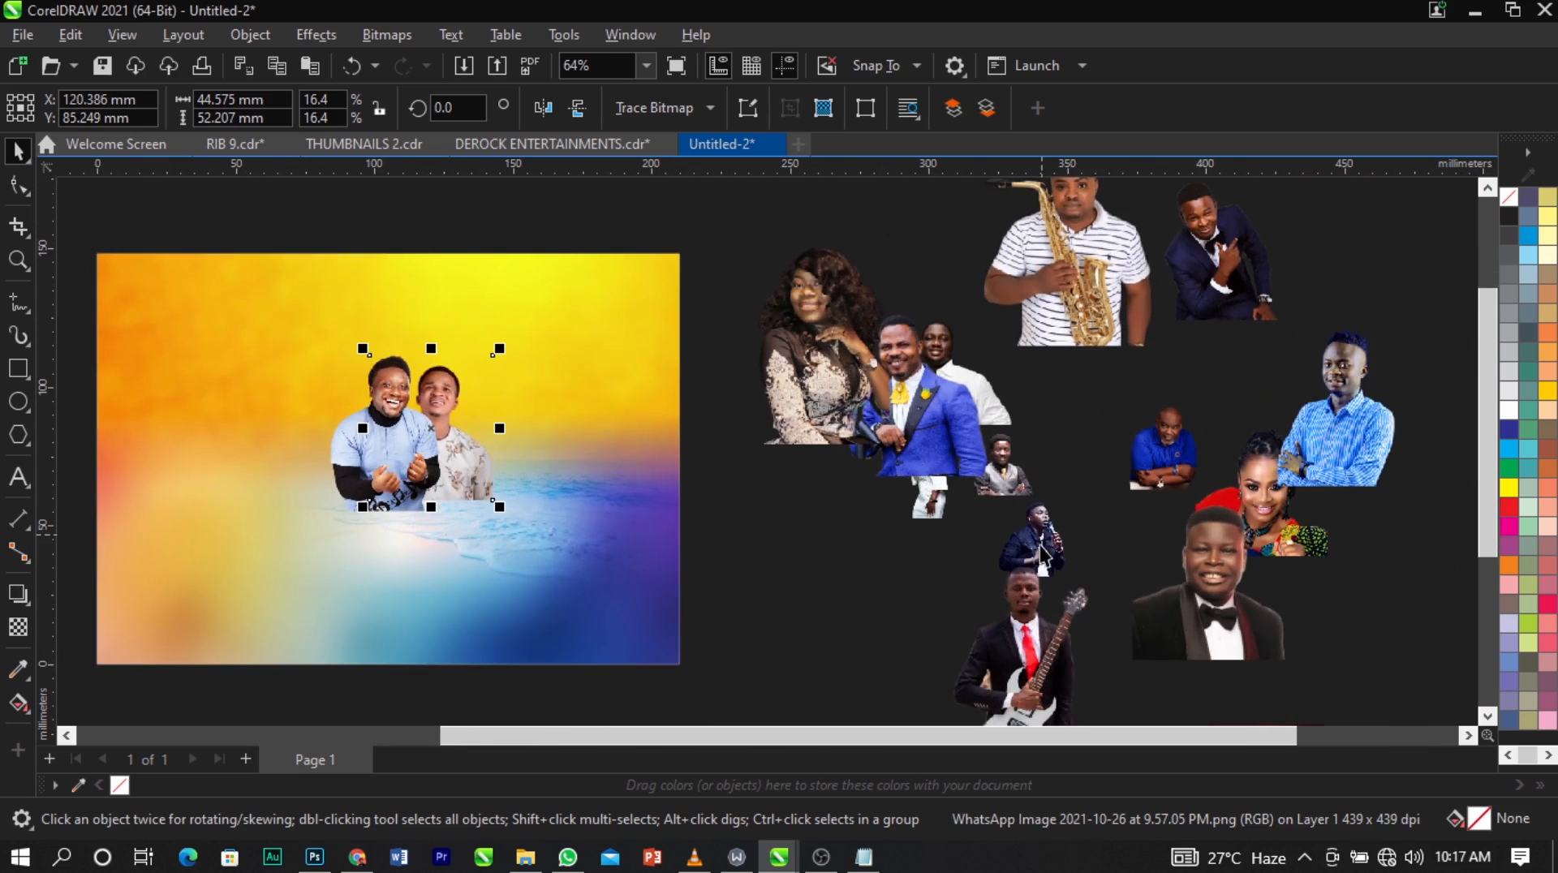
pyautogui.moveTo(966, 447); pyautogui.dragTo(964, 581)
pyautogui.moveTo(1269, 609); pyautogui.dragTo(356, 440)
pyautogui.scroll(3, 355, 440)
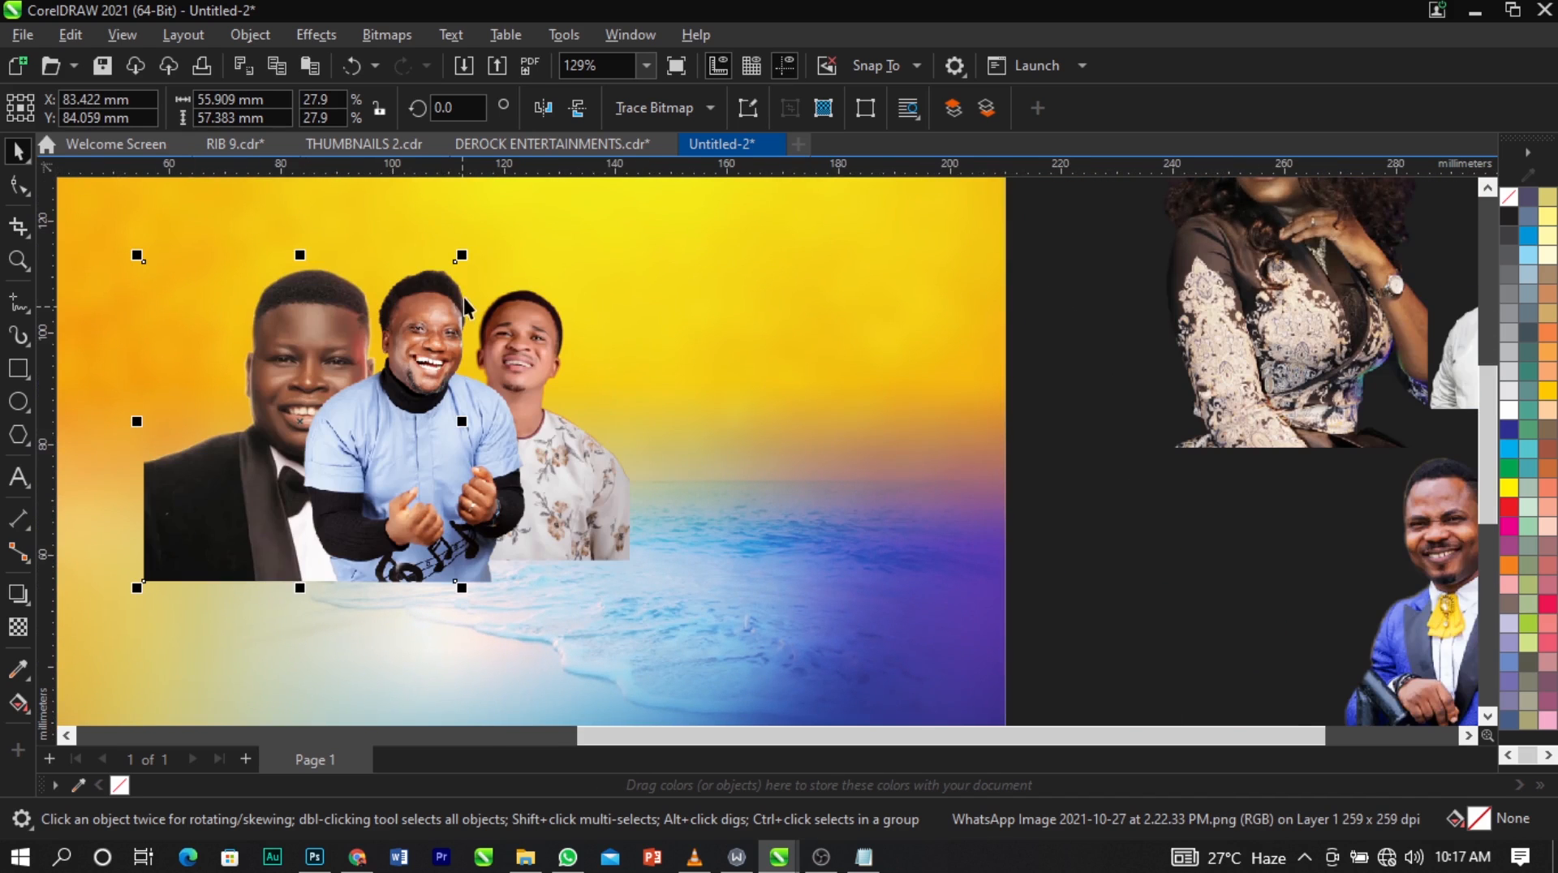
# Shrink the tuxedo cutout to about 38 × 39 mm and tuck it behind the left shoulder of the man in light blue.
pyautogui.moveTo(461, 260); pyautogui.dragTo(441, 299)
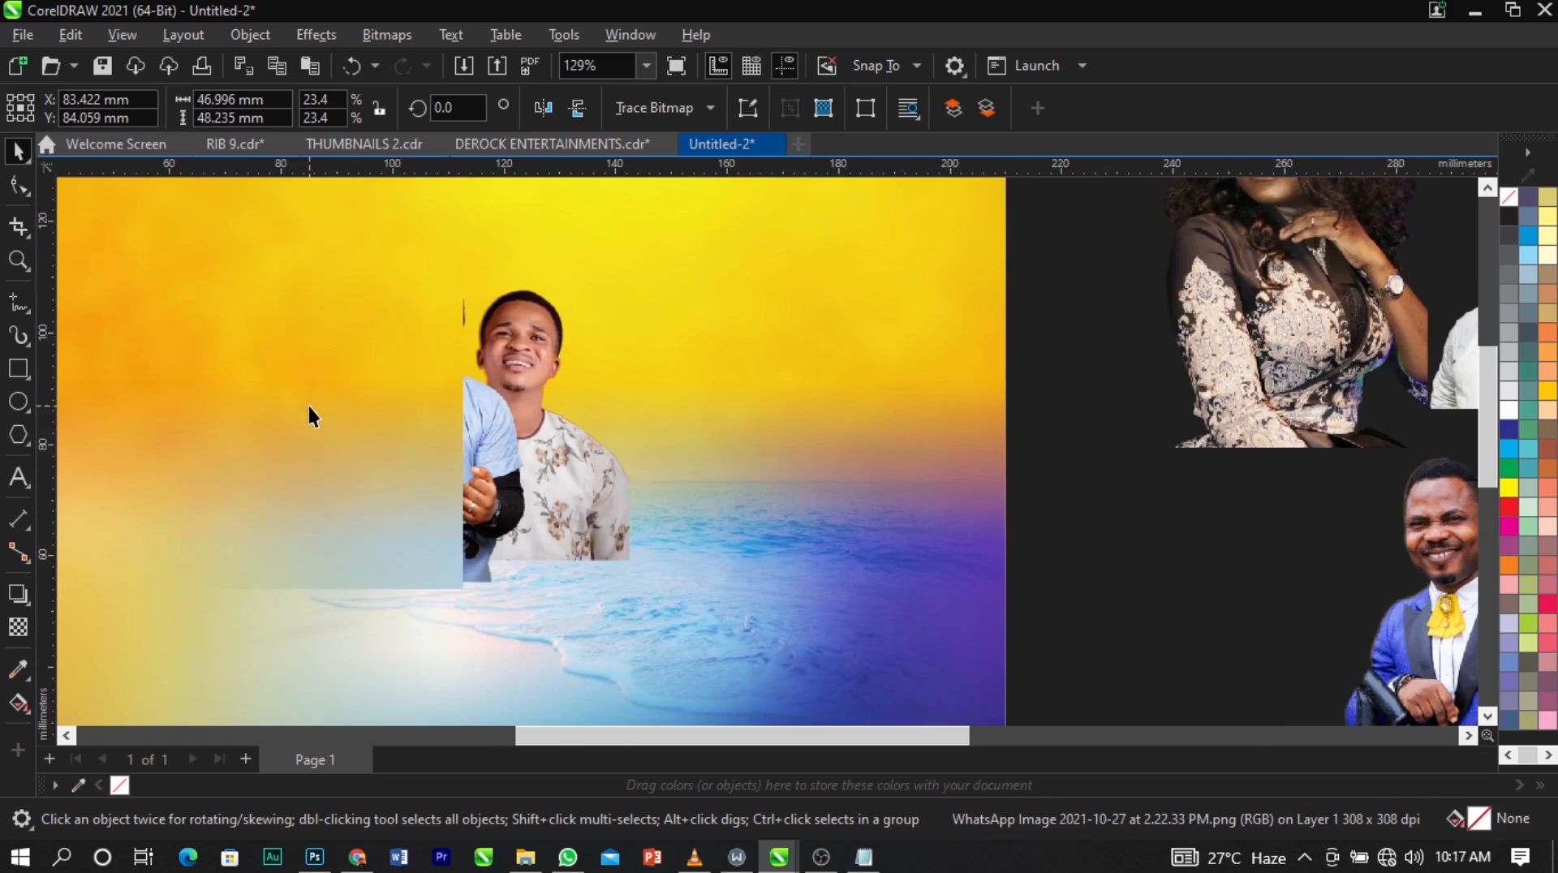
pyautogui.scroll(1, 308, 402)
pyautogui.moveTo(141, 591); pyautogui.dragTo(198, 525)
pyautogui.moveTo(292, 438); pyautogui.dragTo(322, 383)
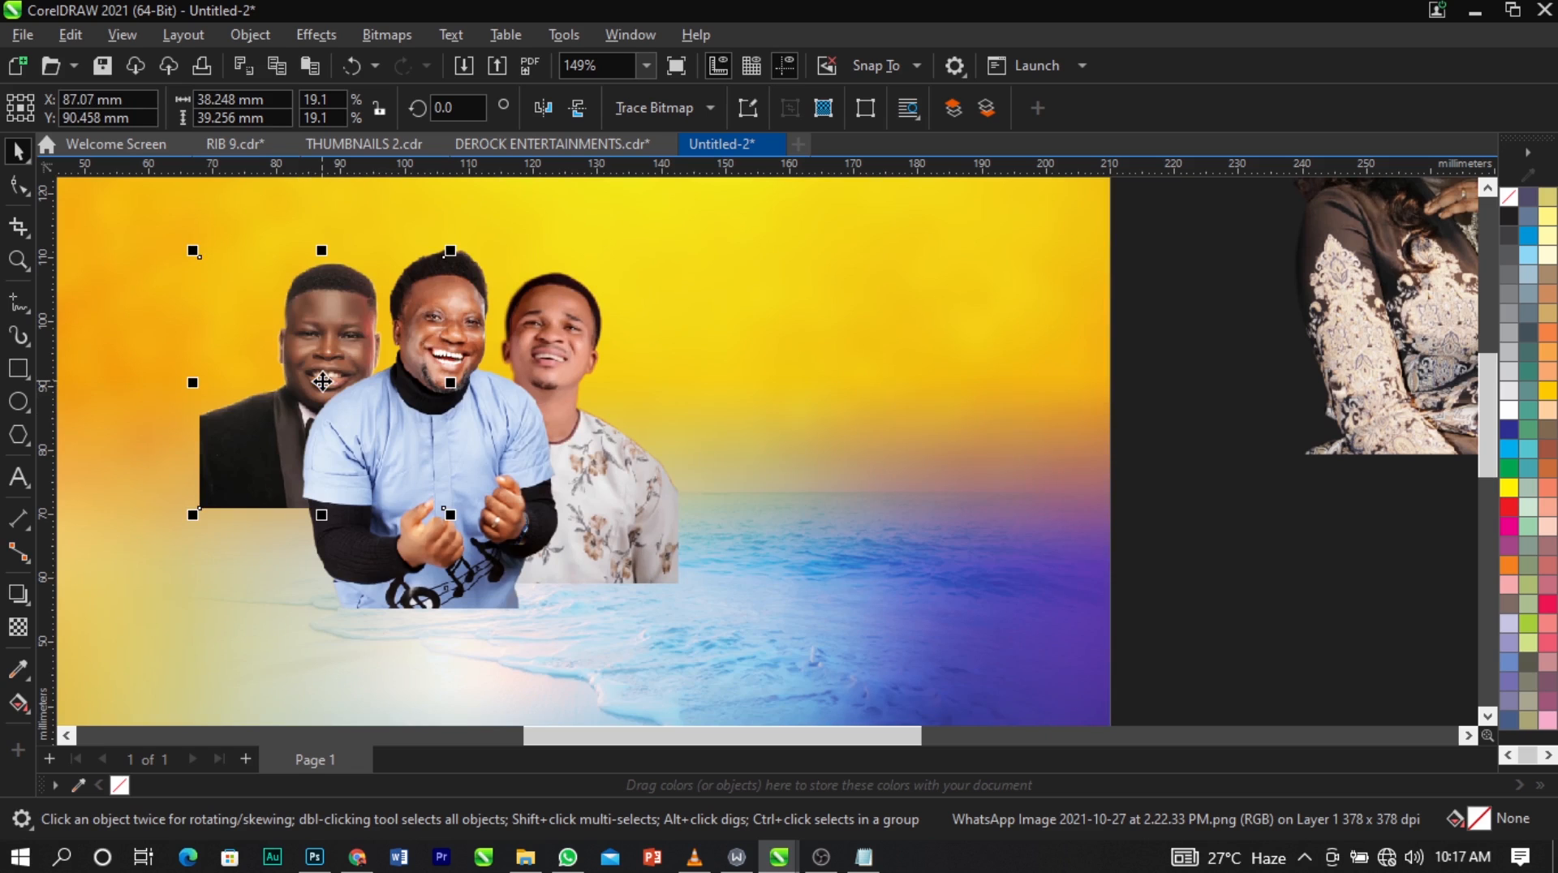
pyautogui.moveTo(455, 515); pyautogui.dragTo(464, 514)
pyautogui.scroll(4, 311, 386)
pyautogui.moveTo(332, 380); pyautogui.dragTo(346, 377)
pyautogui.scroll(-3, 776, 430)
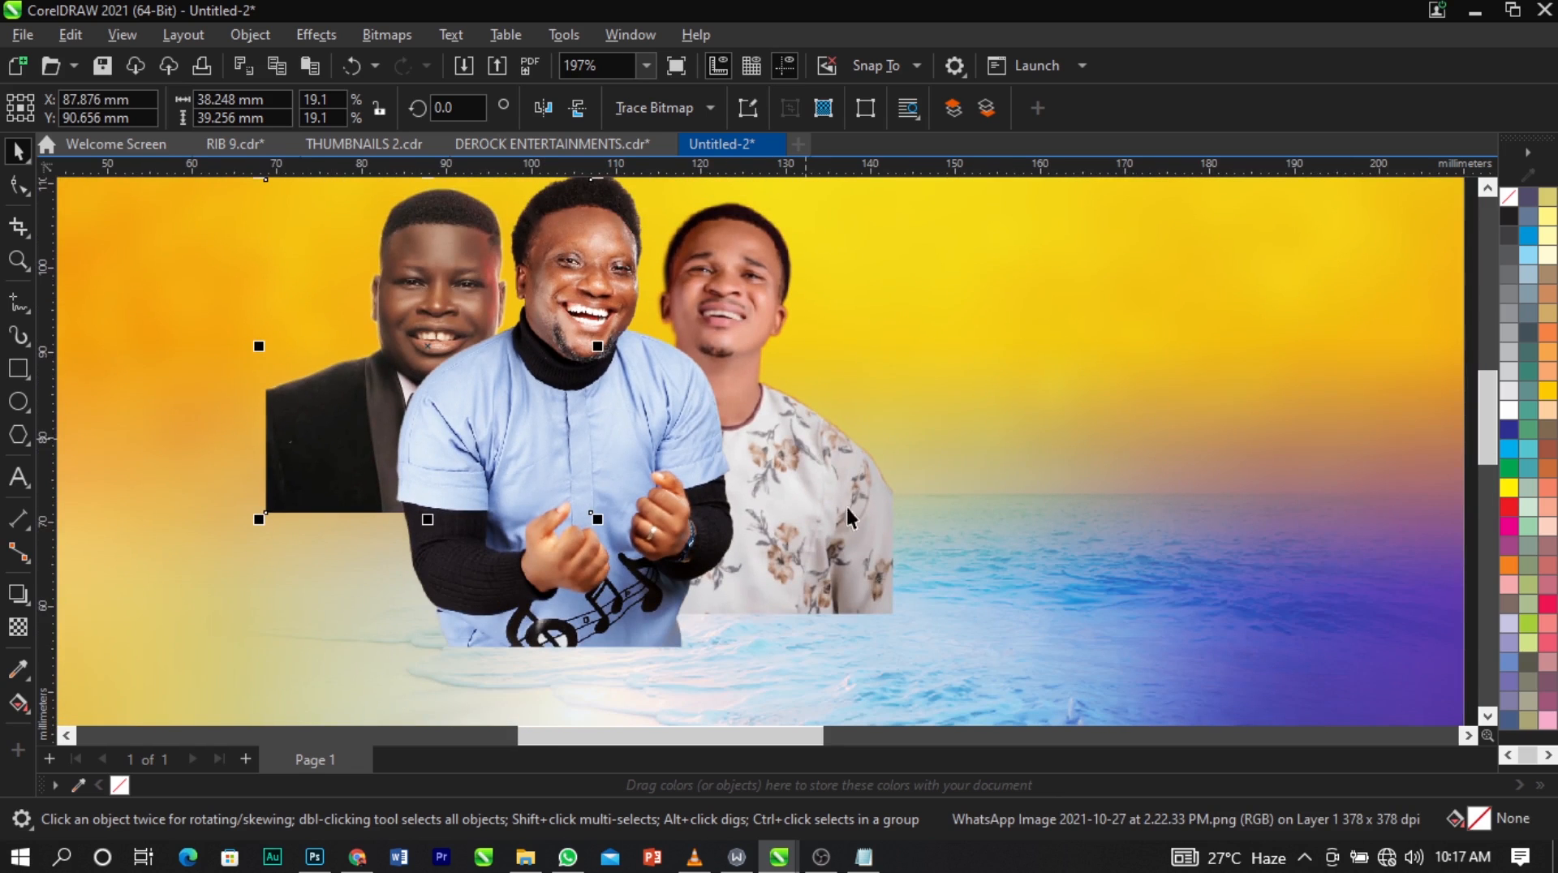
# Enlarge the floral-shirt cutout to about 50 × 58 mm, keeping it behind the man in light blue.
pyautogui.click(849, 552)
pyautogui.moveTo(908, 621); pyautogui.dragTo(879, 607)
pyautogui.scroll(-3, 528, 485)
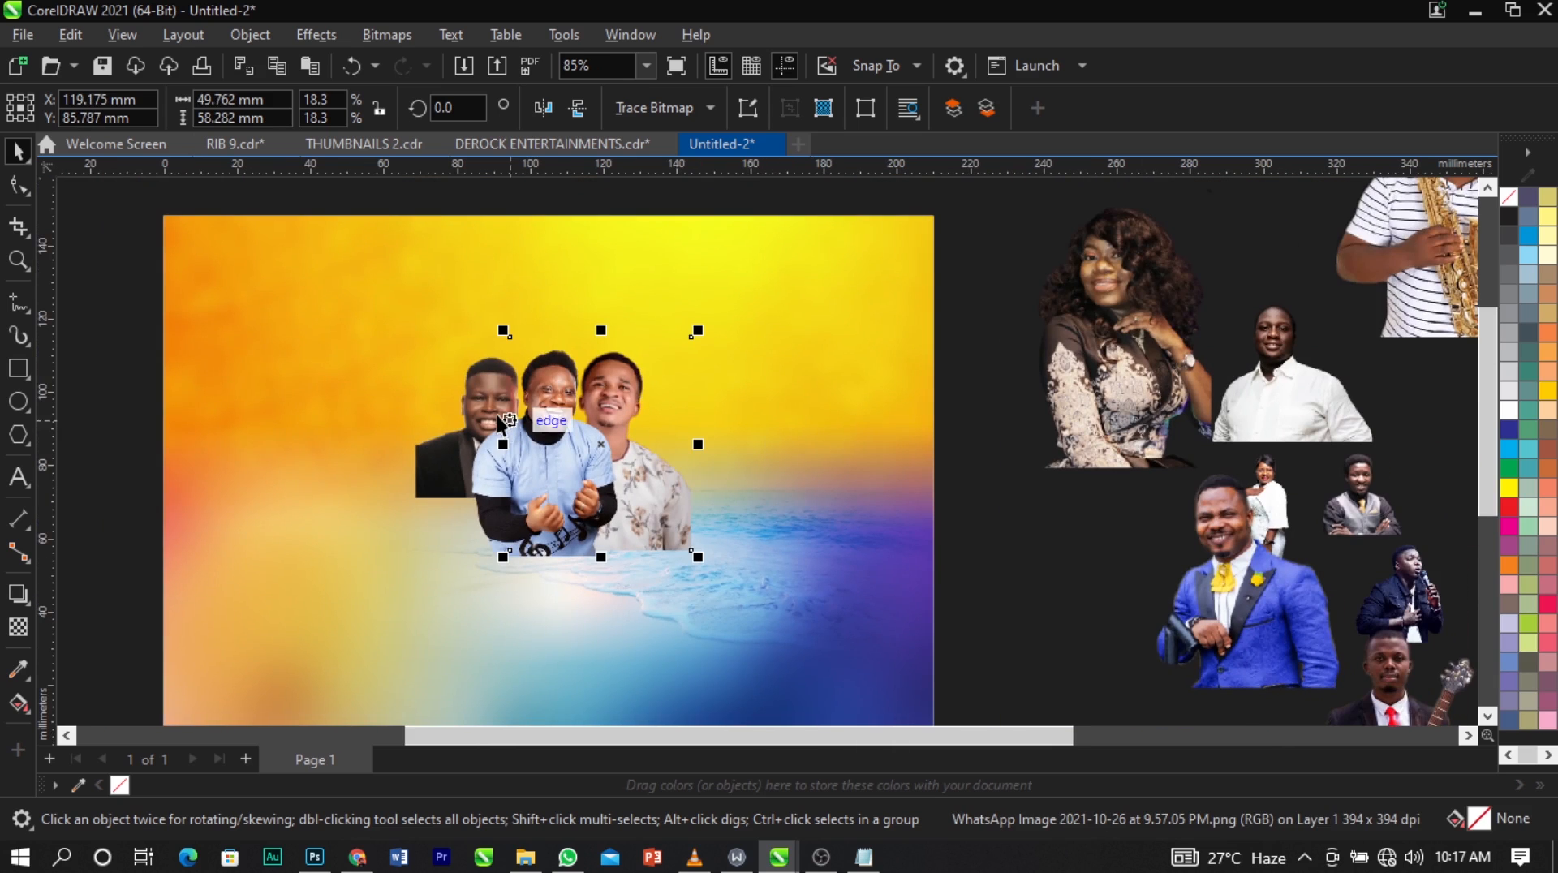
# Place the woman in lace to the left of the tuxedo man and shrink her cutout to about 36 × 55 mm.
pyautogui.moveTo(1152, 276); pyautogui.dragTo(464, 382)
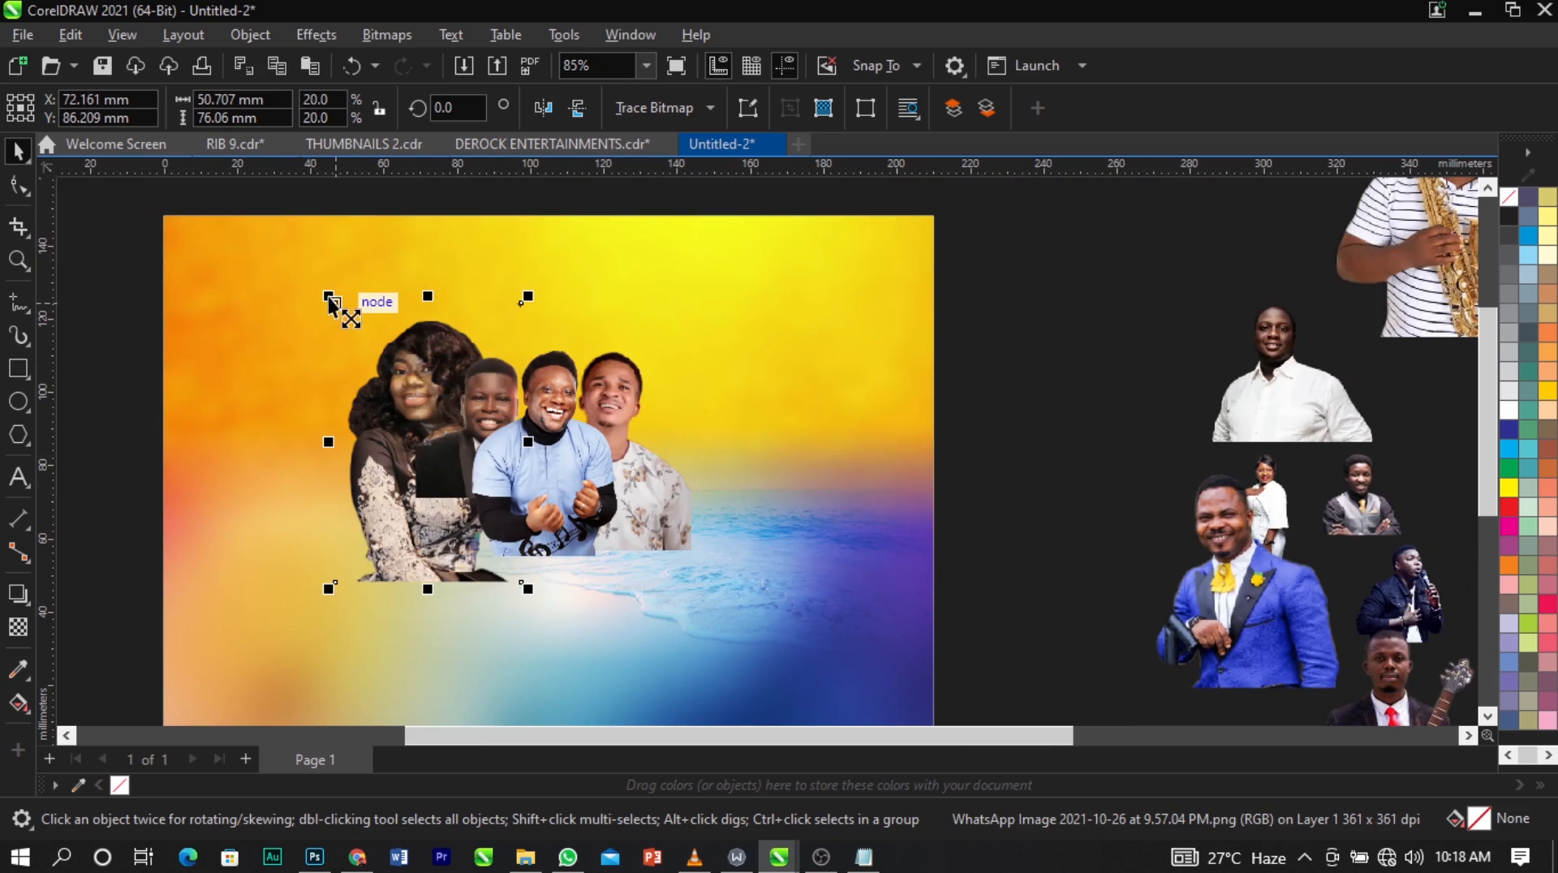
pyautogui.moveTo(331, 306); pyautogui.dragTo(418, 353)
pyautogui.scroll(2, 419, 353)
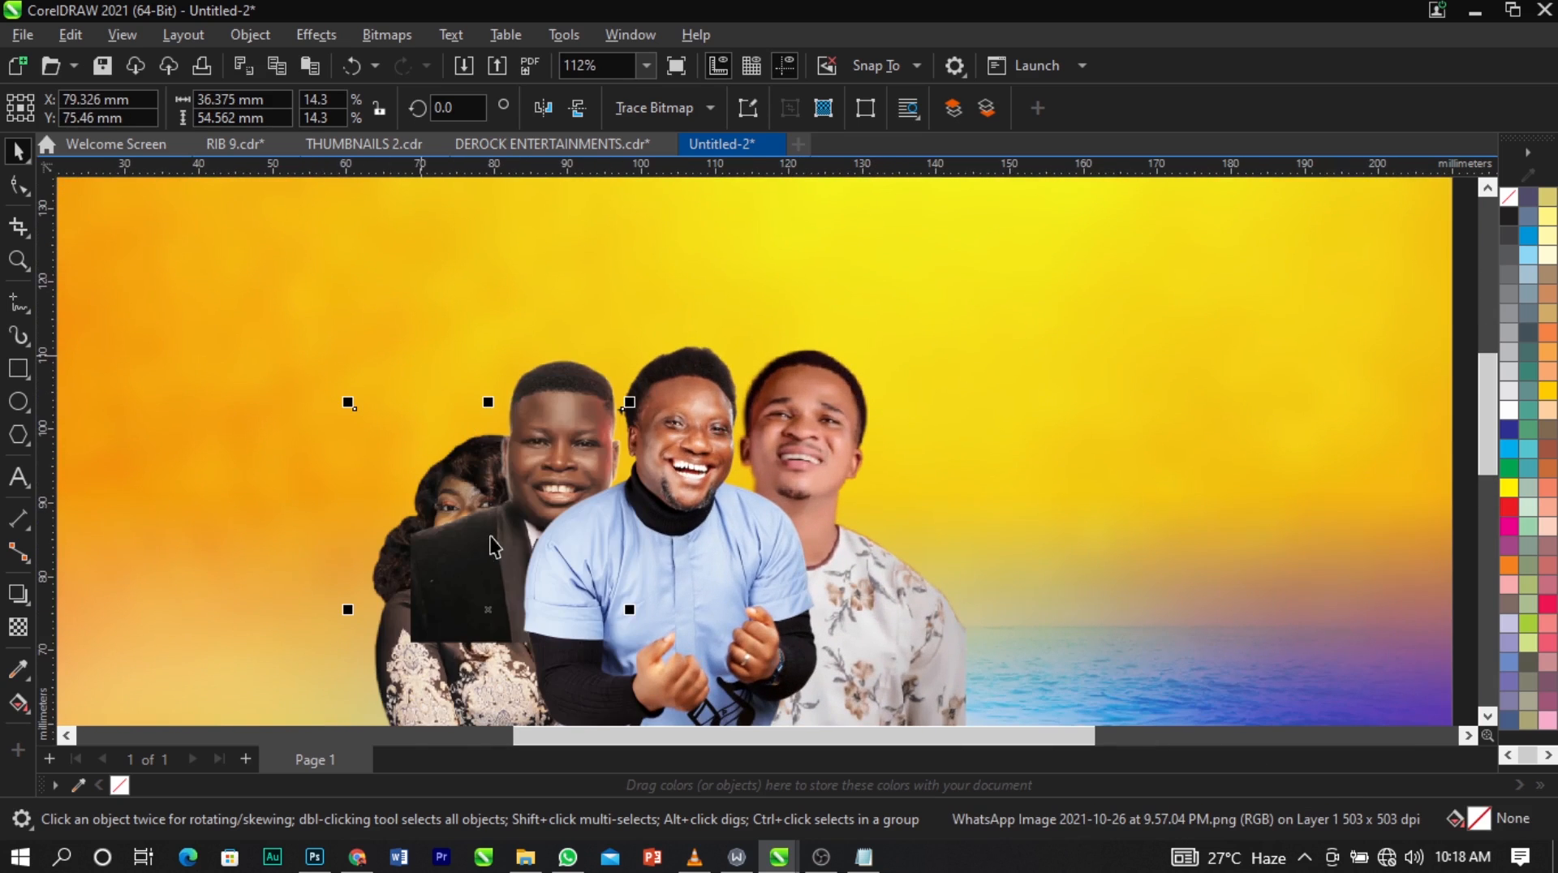
pyautogui.moveTo(487, 609); pyautogui.dragTo(417, 545)
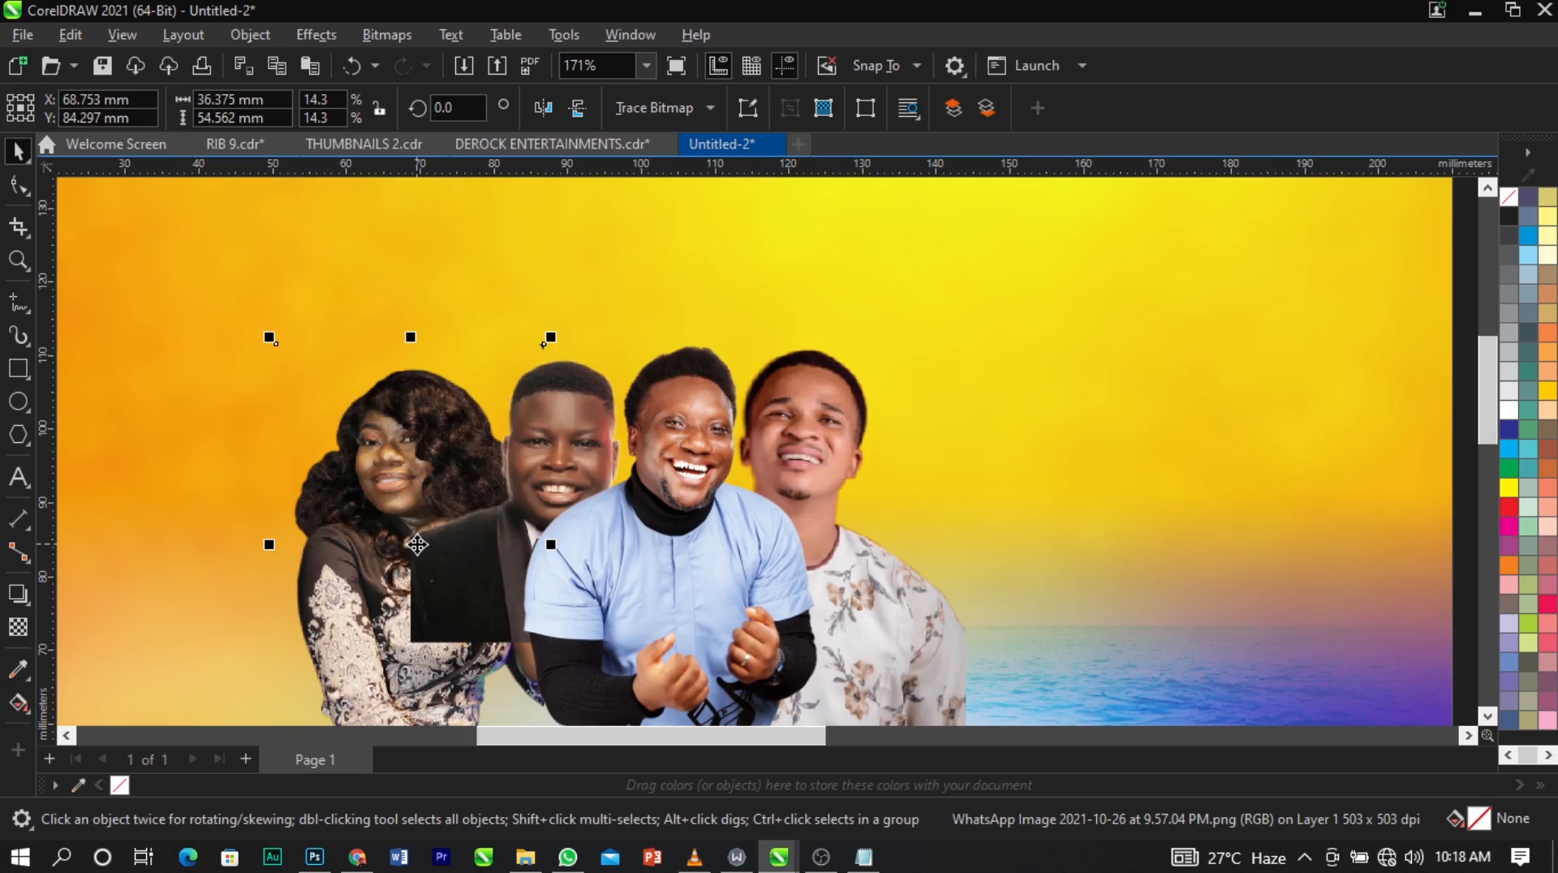
# Place the man in the blue suit left of the woman in lace, behind her, scaled down to about 53 × 62 mm.
pyautogui.scroll(-5, 465, 353)
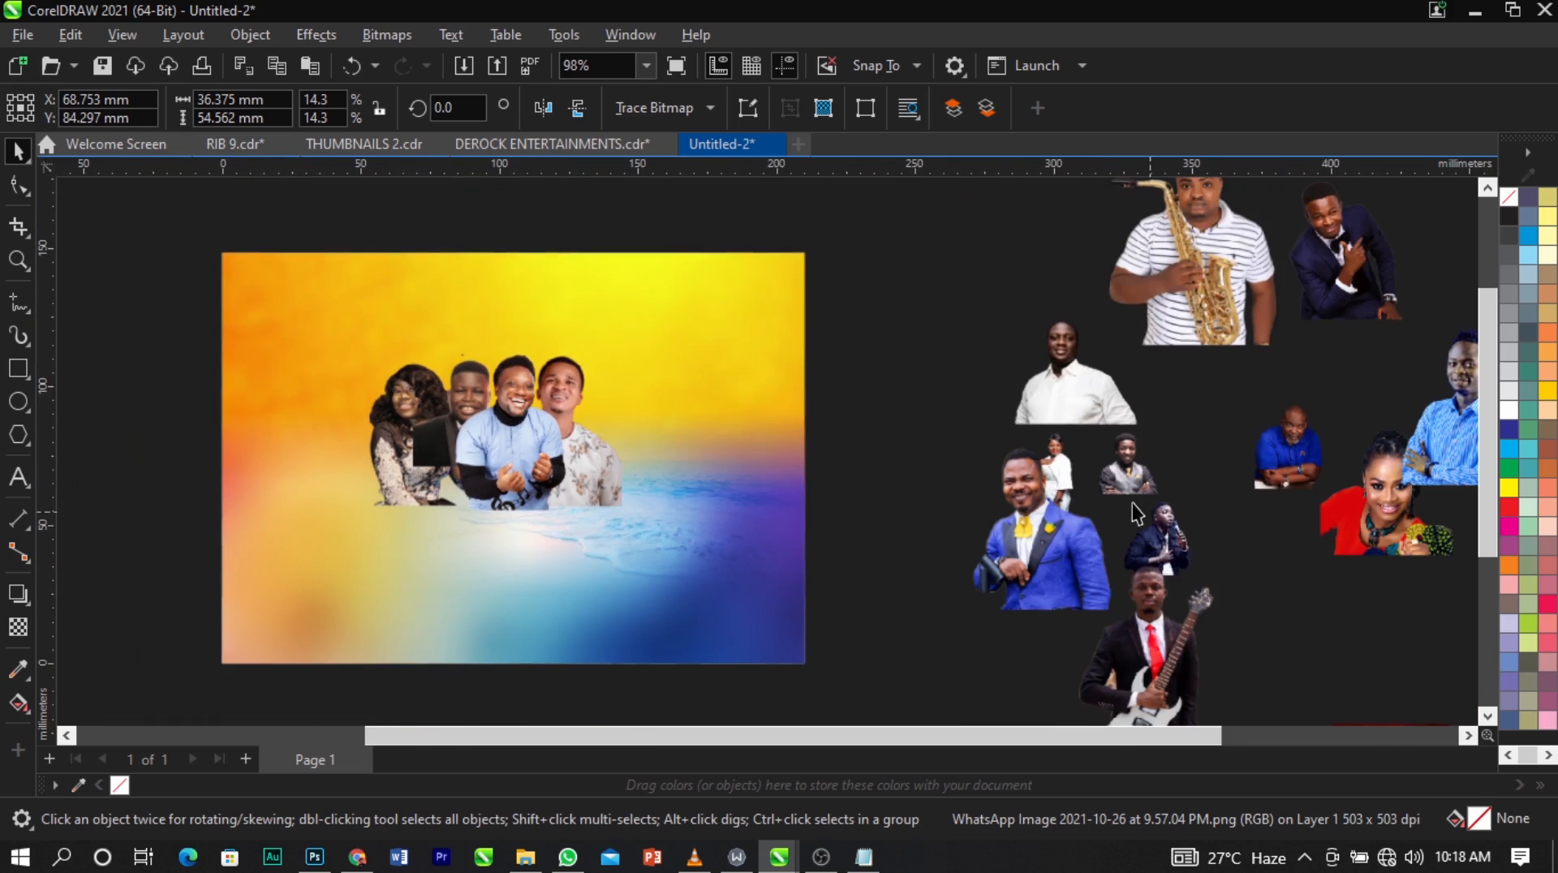
pyautogui.click(1065, 561)
pyautogui.moveTo(1064, 562); pyautogui.dragTo(397, 469)
pyautogui.scroll(5, 388, 432)
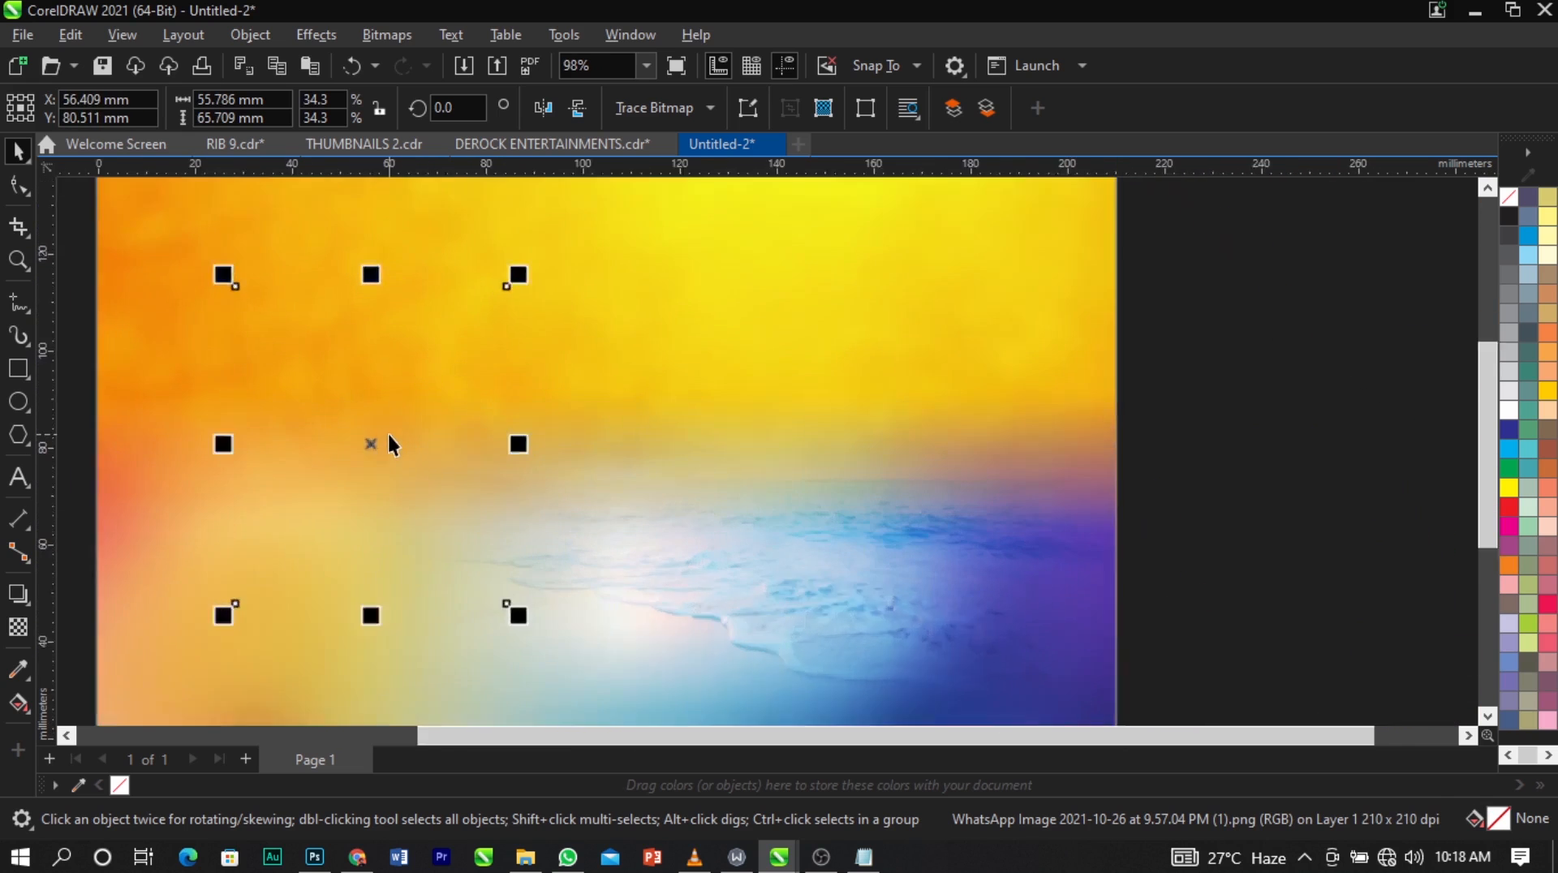
pyautogui.moveTo(528, 253); pyautogui.dragTo(529, 265)
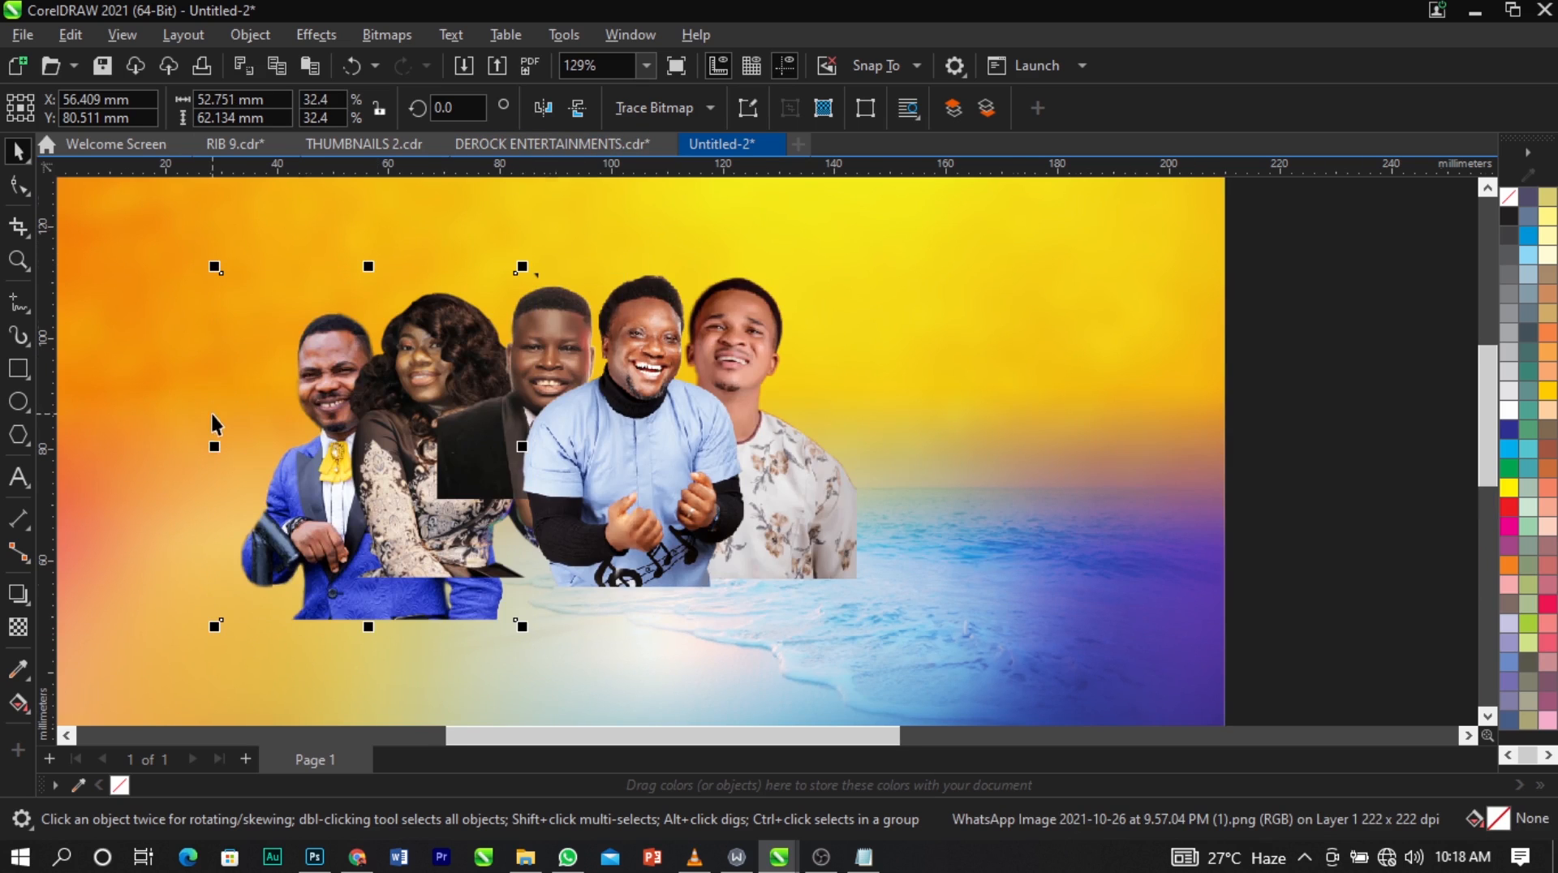
pyautogui.scroll(3, 212, 415)
pyautogui.moveTo(490, 471); pyautogui.dragTo(452, 465)
pyautogui.scroll(-6, 379, 390)
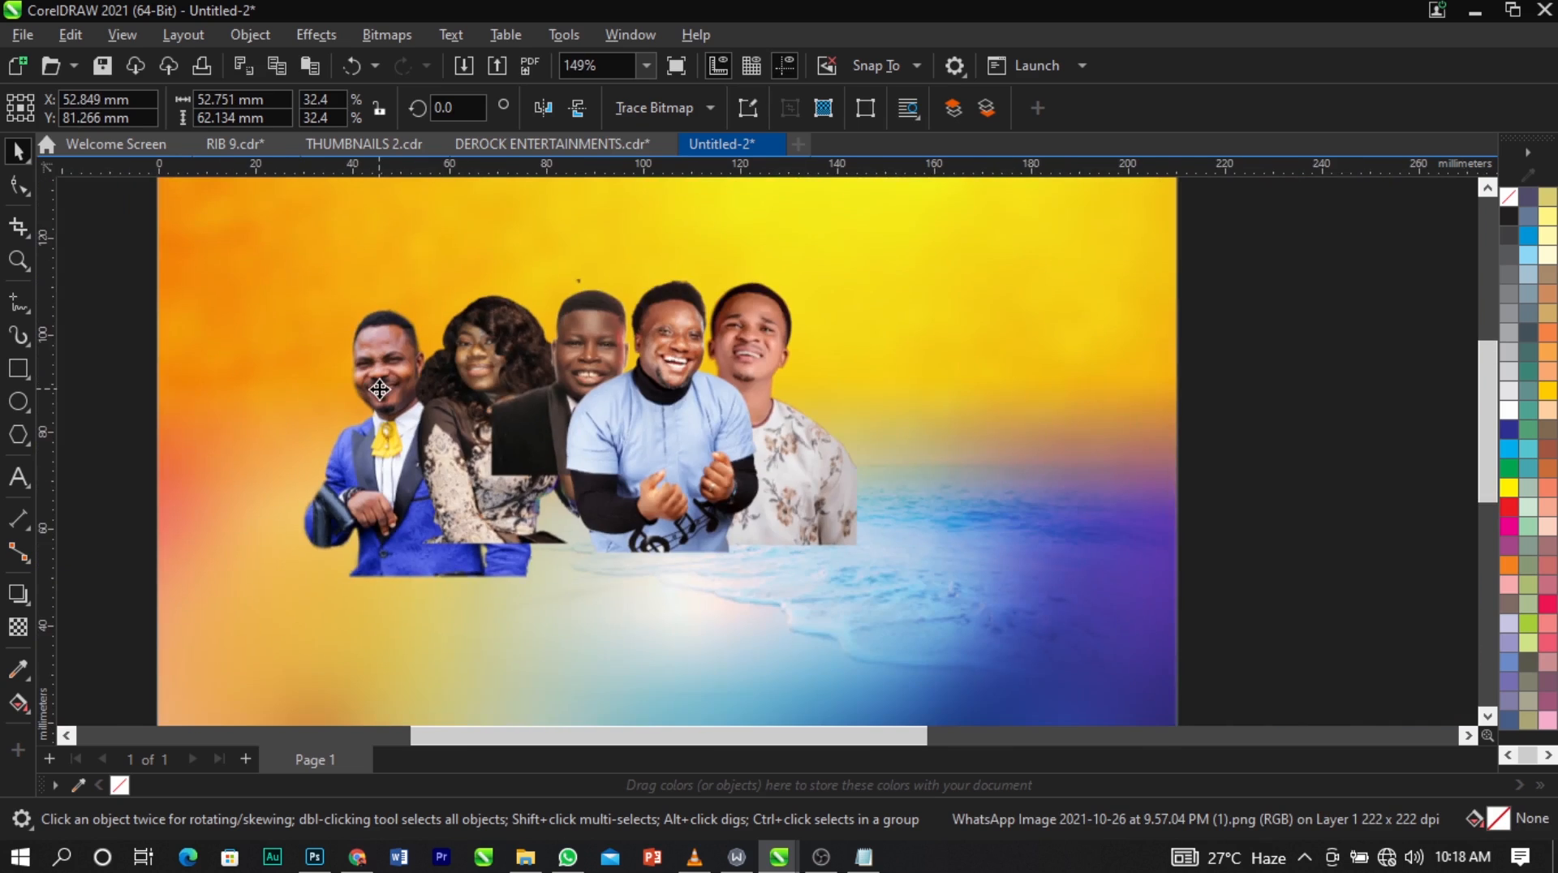
# Place the cutout of the man in the blue polo behind the right shoulder of the man in the floral shirt.
pyautogui.scroll(-3, 379, 389)
pyautogui.click(177, 347)
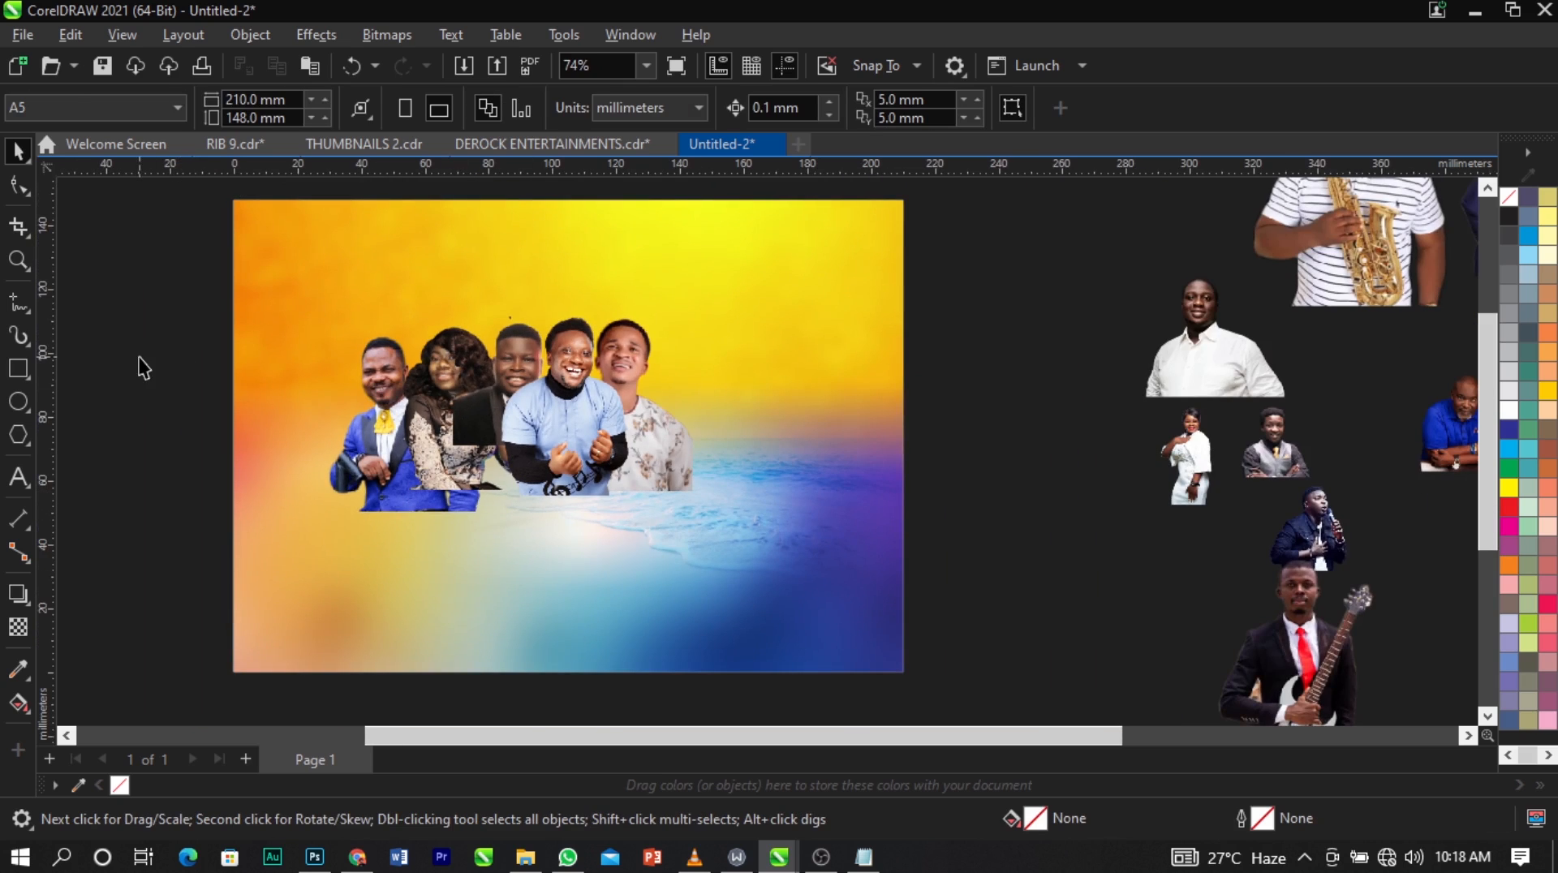
pyautogui.press('z')
pyautogui.moveTo(152, 249); pyautogui.dragTo(1469, 602)
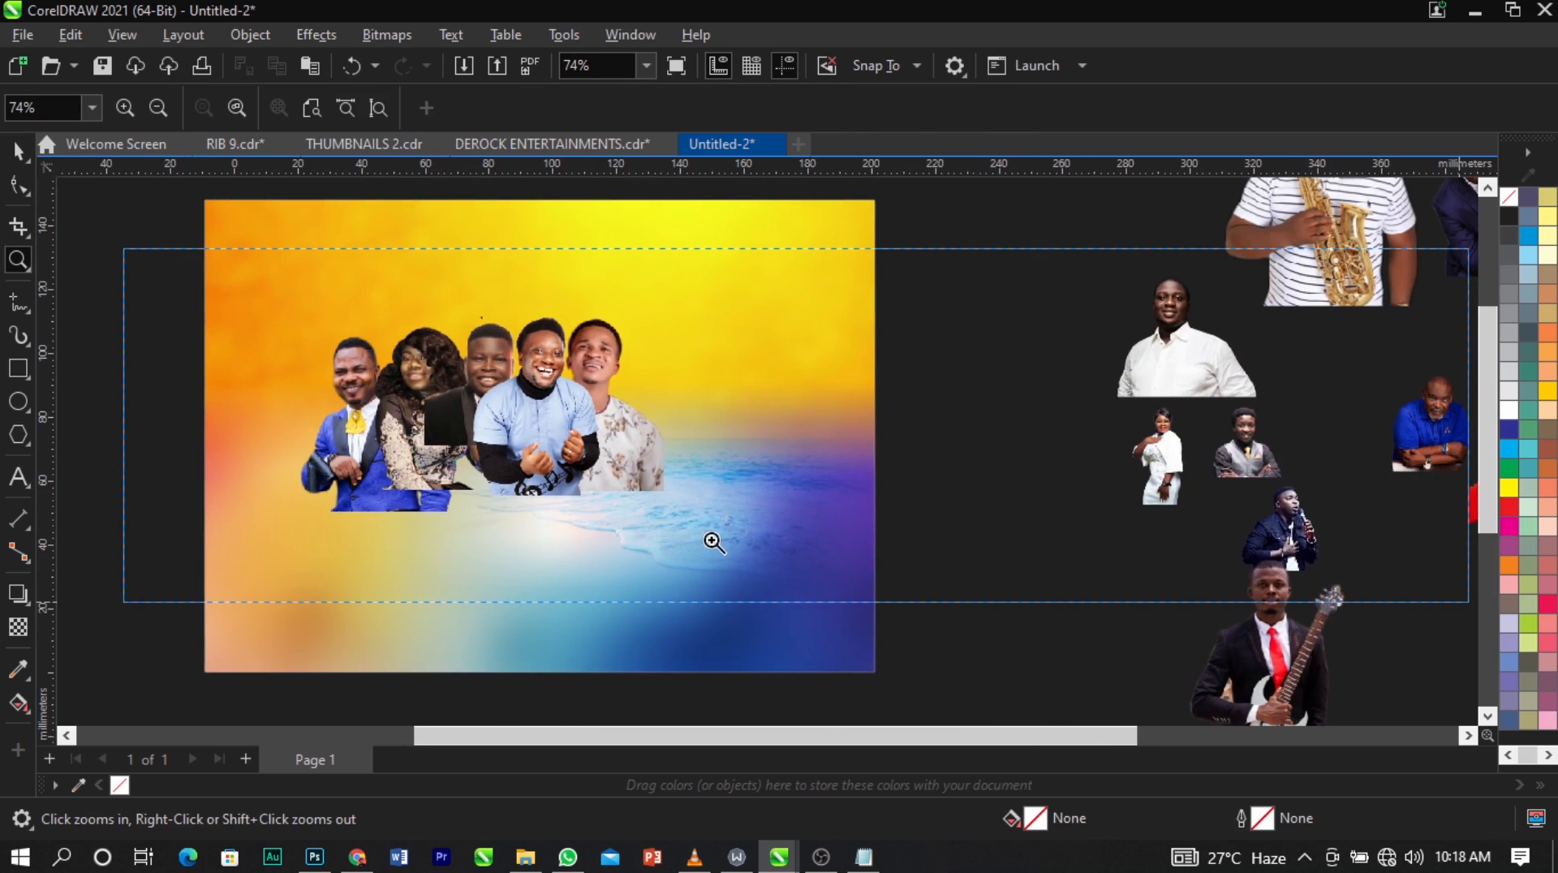
pyautogui.scroll(-1, 503, 449)
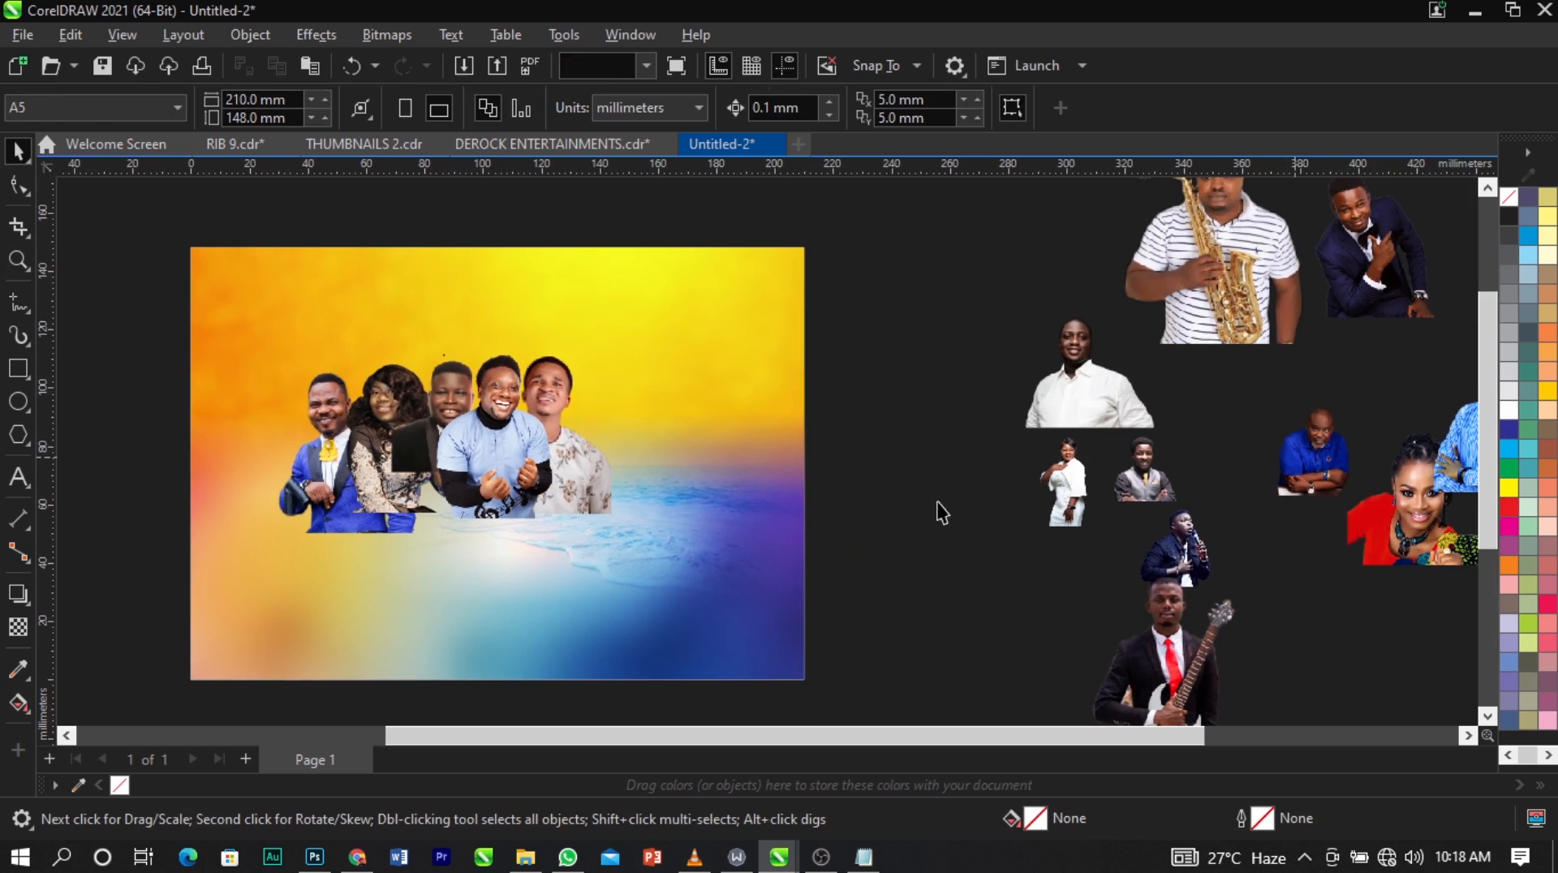
pyautogui.moveTo(1284, 452); pyautogui.dragTo(573, 443)
# Enlarge the blue-polo cutout to about 47 × 59 mm and adjust its position beside the floral-shirt man.
pyautogui.press('z')
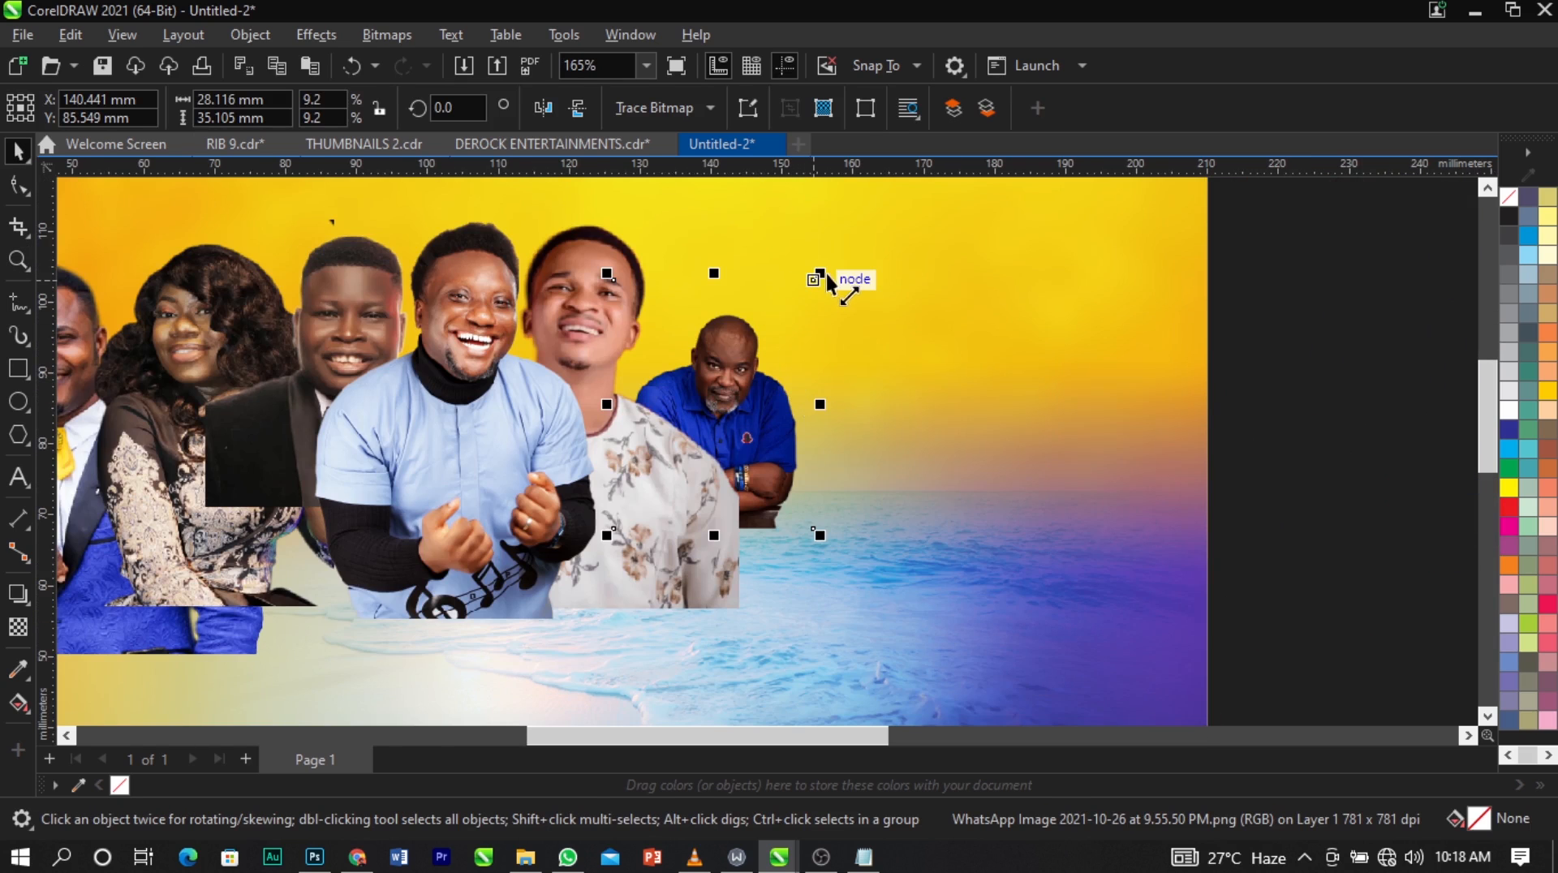
pyautogui.moveTo(820, 273); pyautogui.dragTo(877, 213)
pyautogui.moveTo(798, 393); pyautogui.dragTo(788, 386)
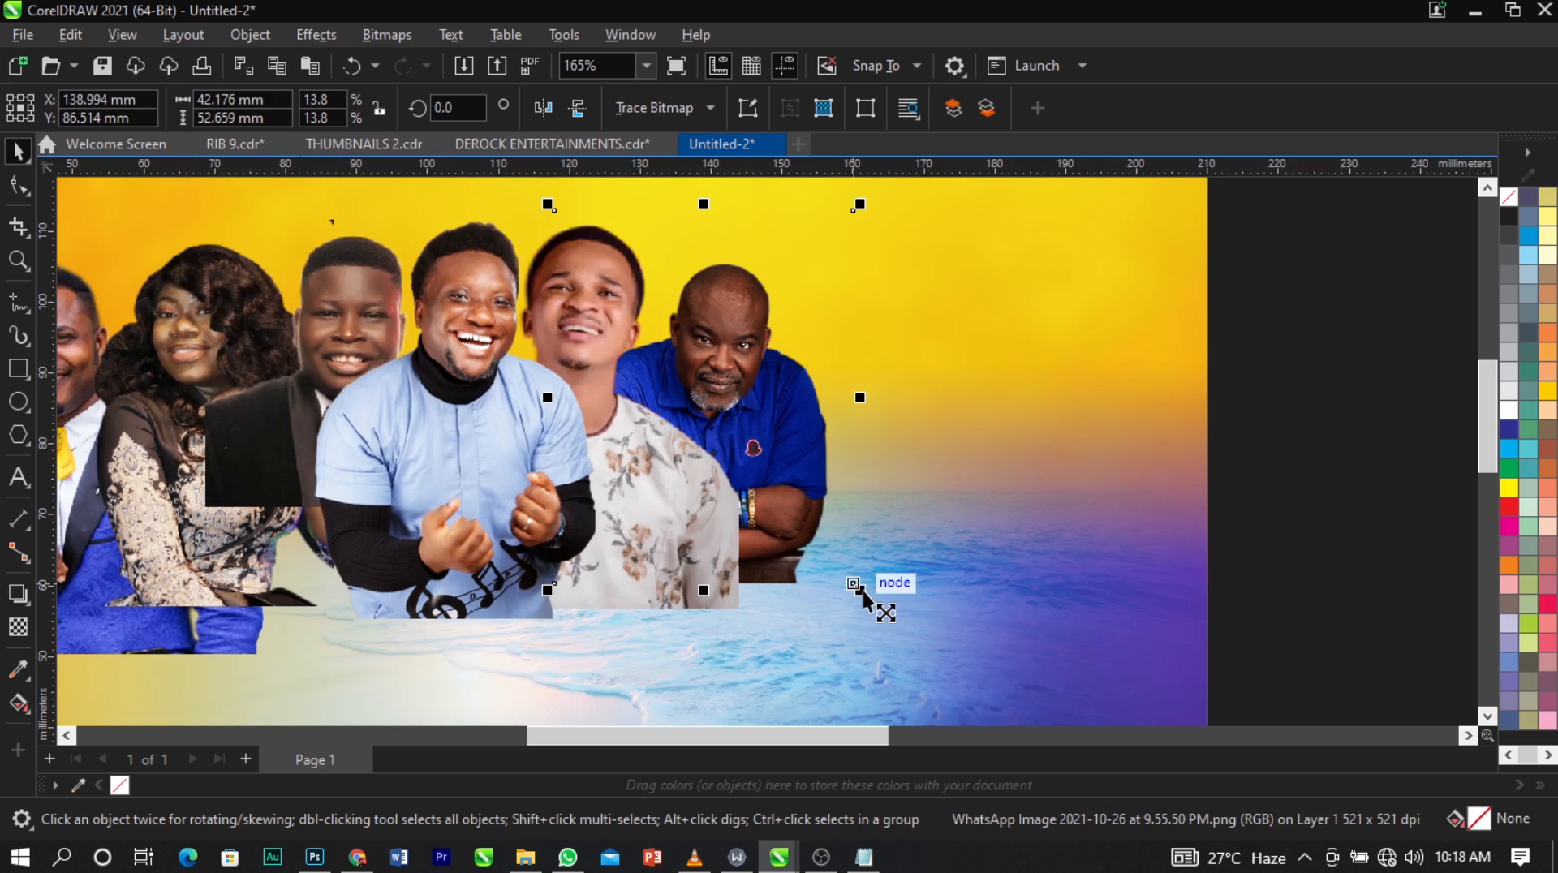
pyautogui.moveTo(863, 591)
pyautogui.mouseDown()
pyautogui.moveTo(872, 577)
pyautogui.moveTo(869, 602)
pyautogui.mouseUp()
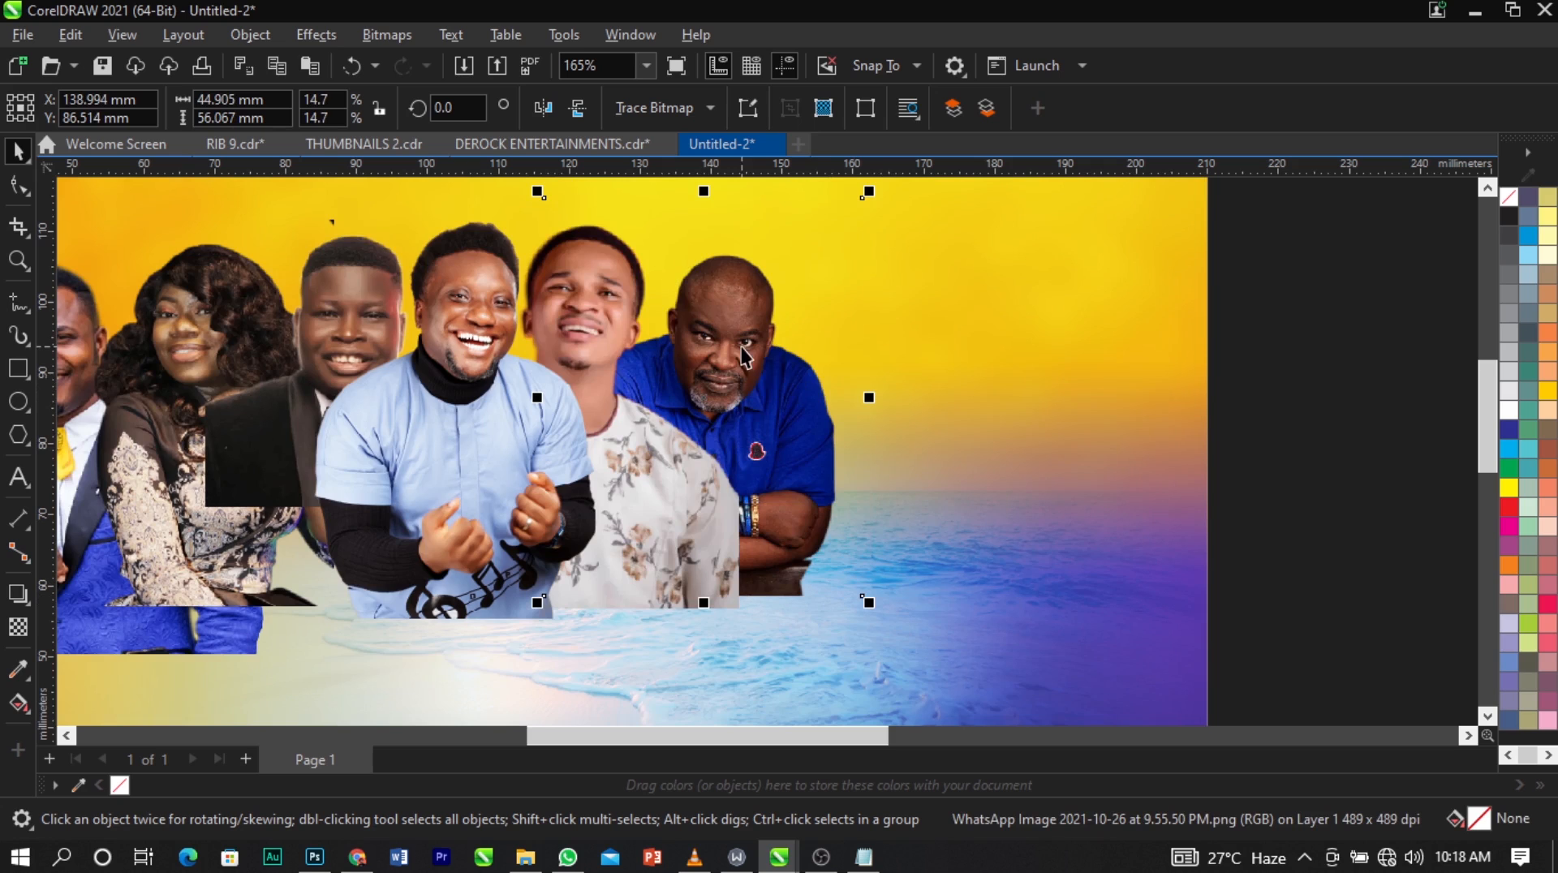
pyautogui.moveTo(778, 365); pyautogui.dragTo(778, 362)
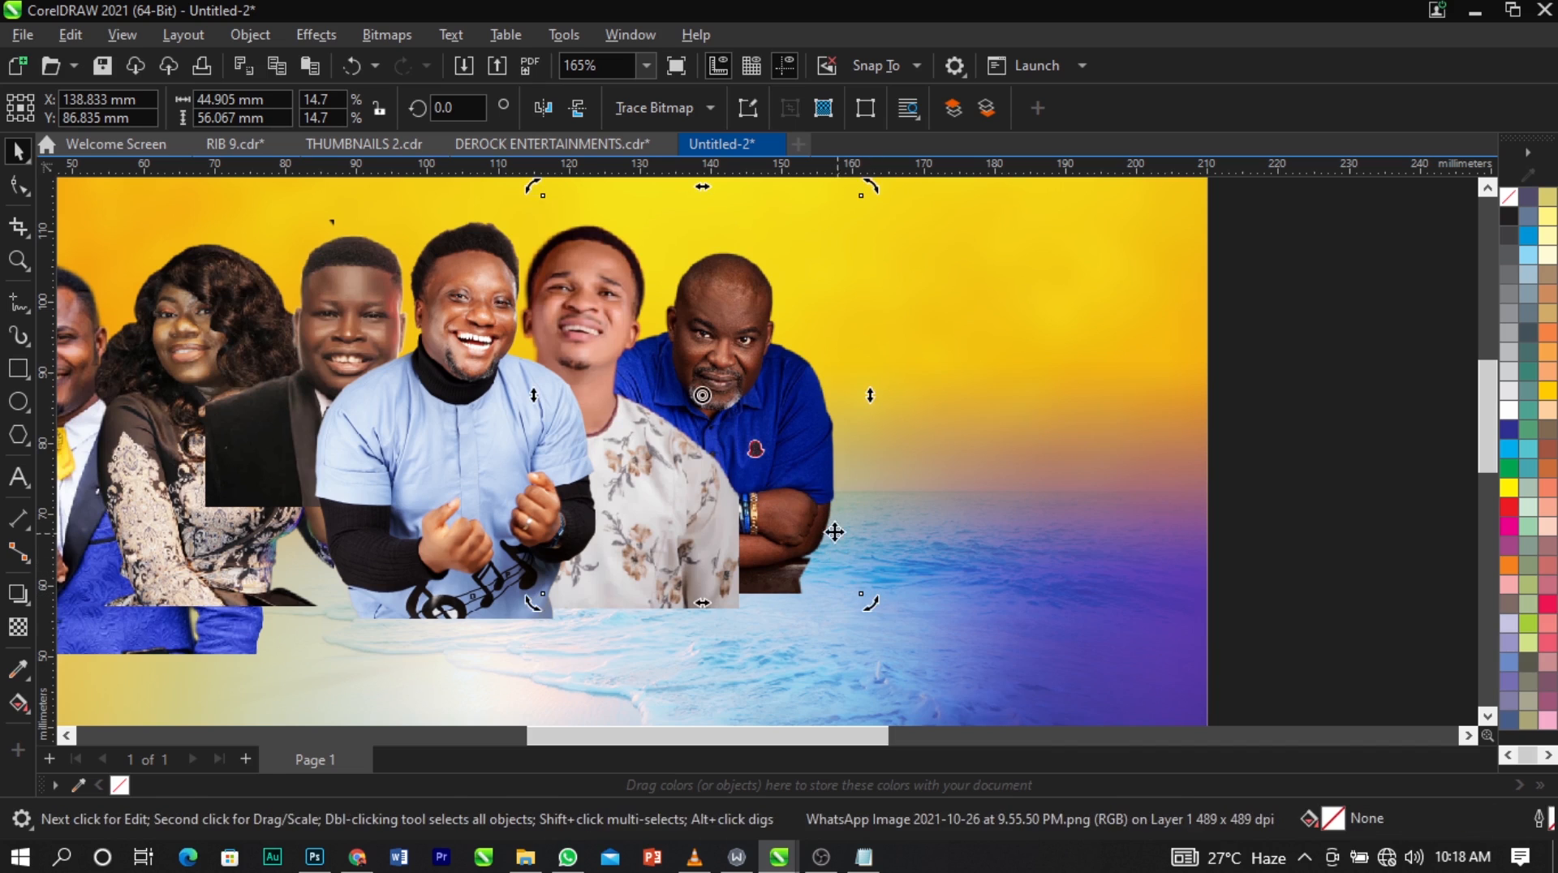
pyautogui.click(829, 561)
pyautogui.moveTo(865, 598); pyautogui.dragTo(876, 613)
pyautogui.scroll(1, 806, 345)
pyautogui.scroll(2, 806, 345)
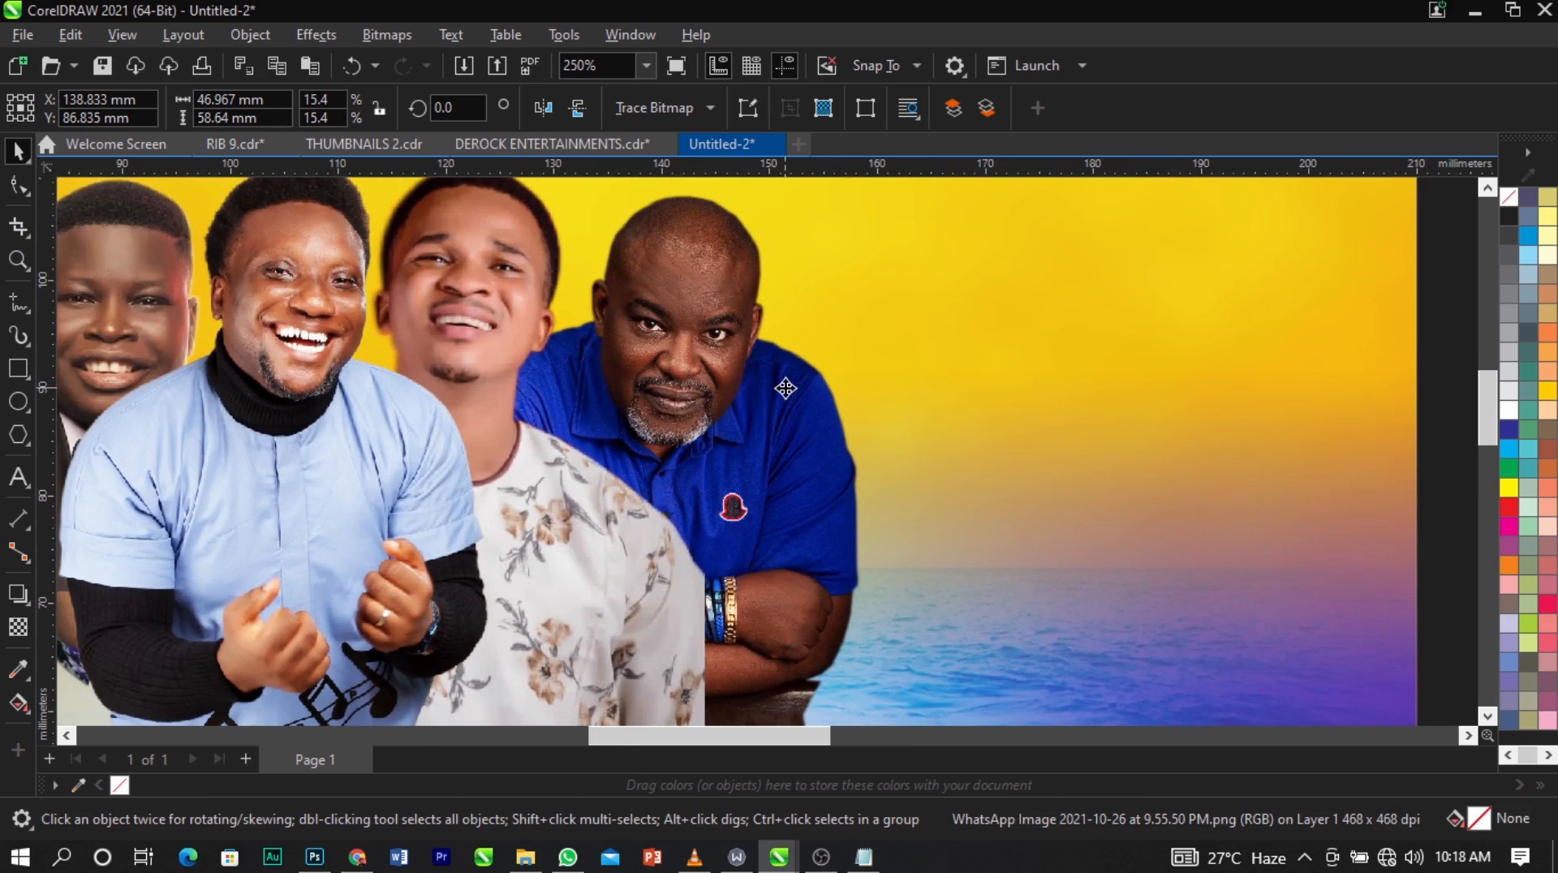
# Try shifting the cutout of the man in the tuxedo slightly toward the woman in lace.
pyautogui.scroll(-4, 781, 390)
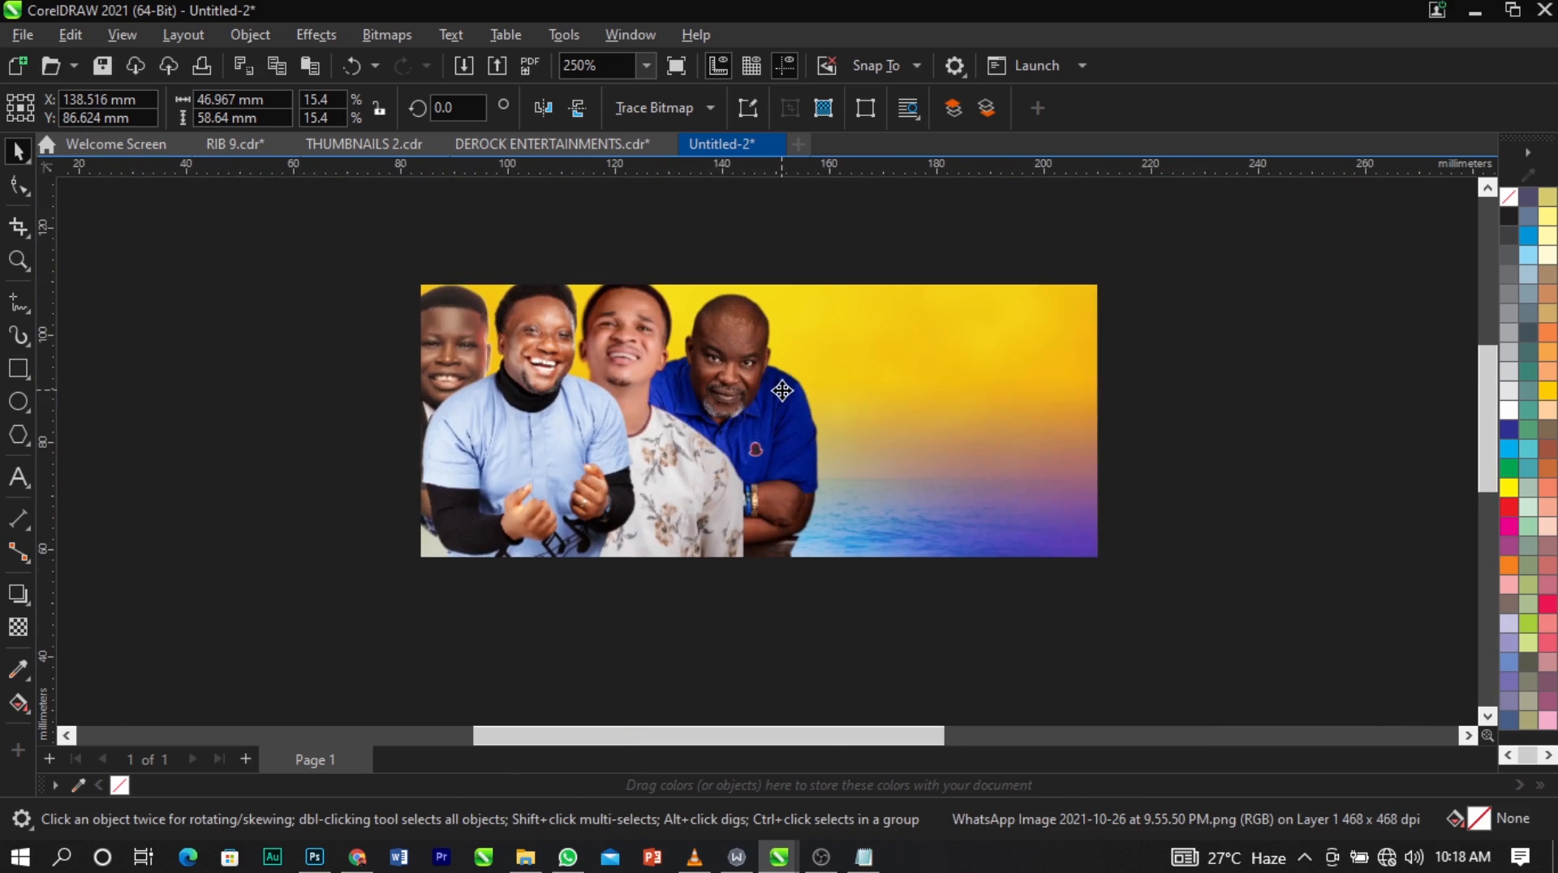
pyautogui.click(483, 317)
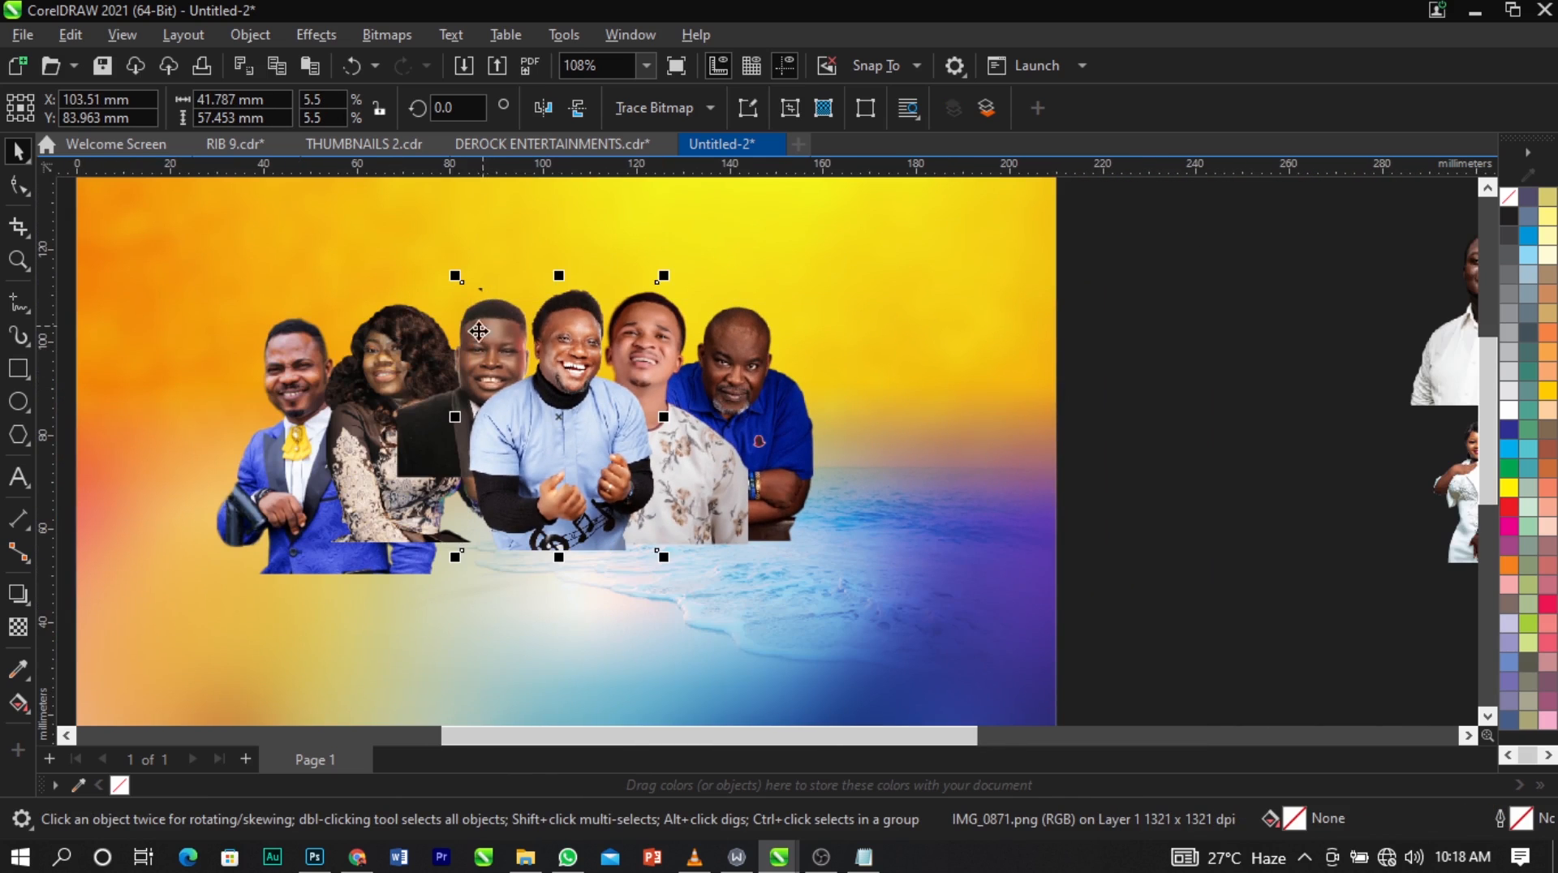
pyautogui.click(431, 435)
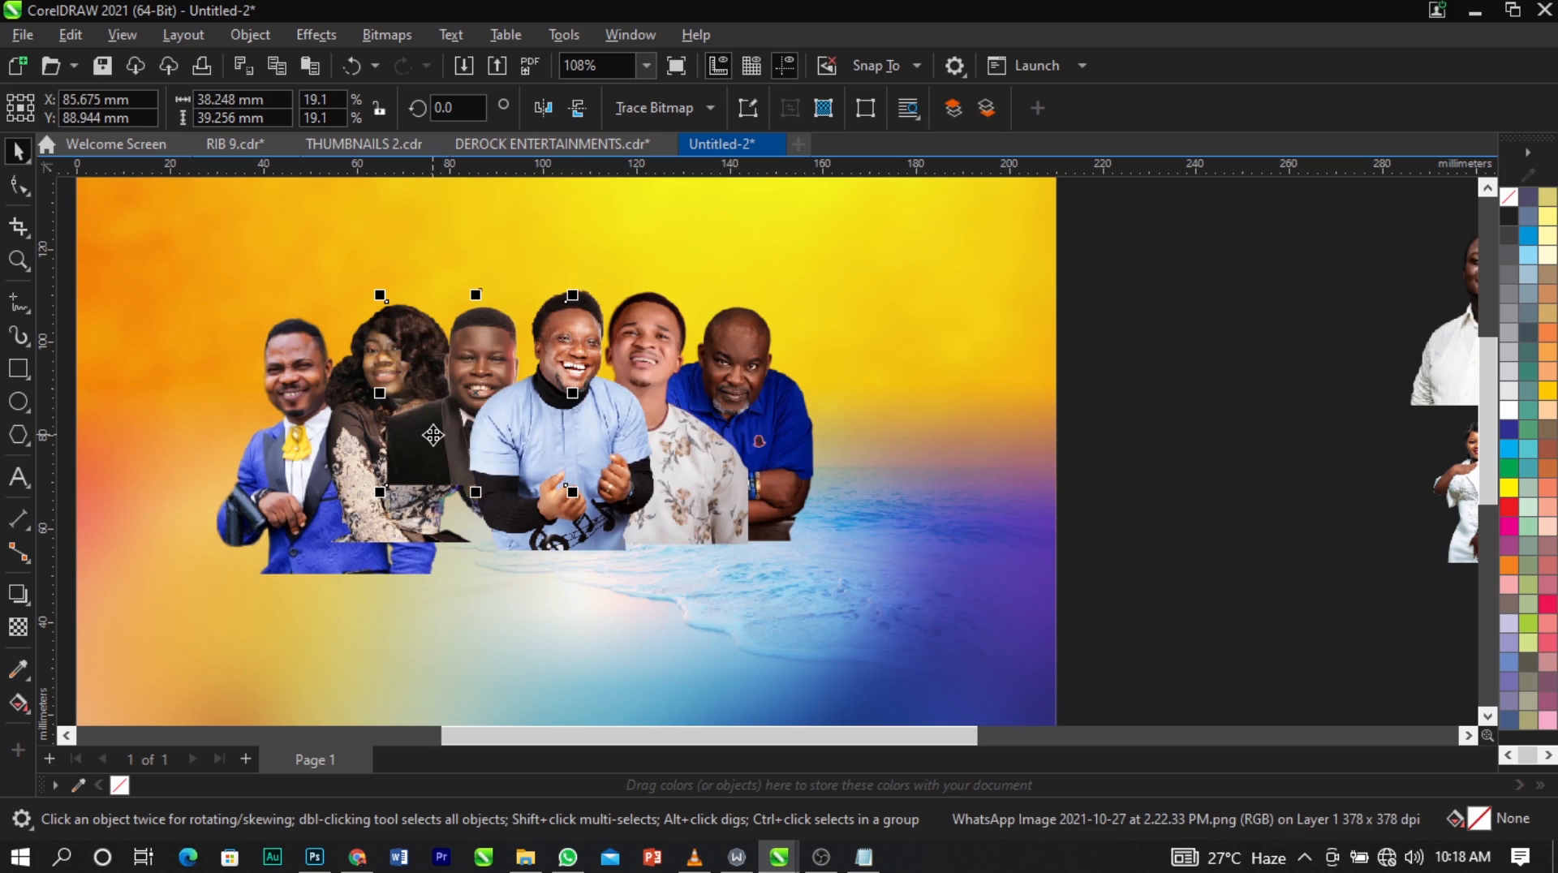
pyautogui.moveTo(434, 435); pyautogui.dragTo(444, 427)
pyautogui.click(418, 261)
# Place the guitarist's cutout to the right of the man in the blue polo, stacked behind him.
pyautogui.scroll(-2, 484, 298)
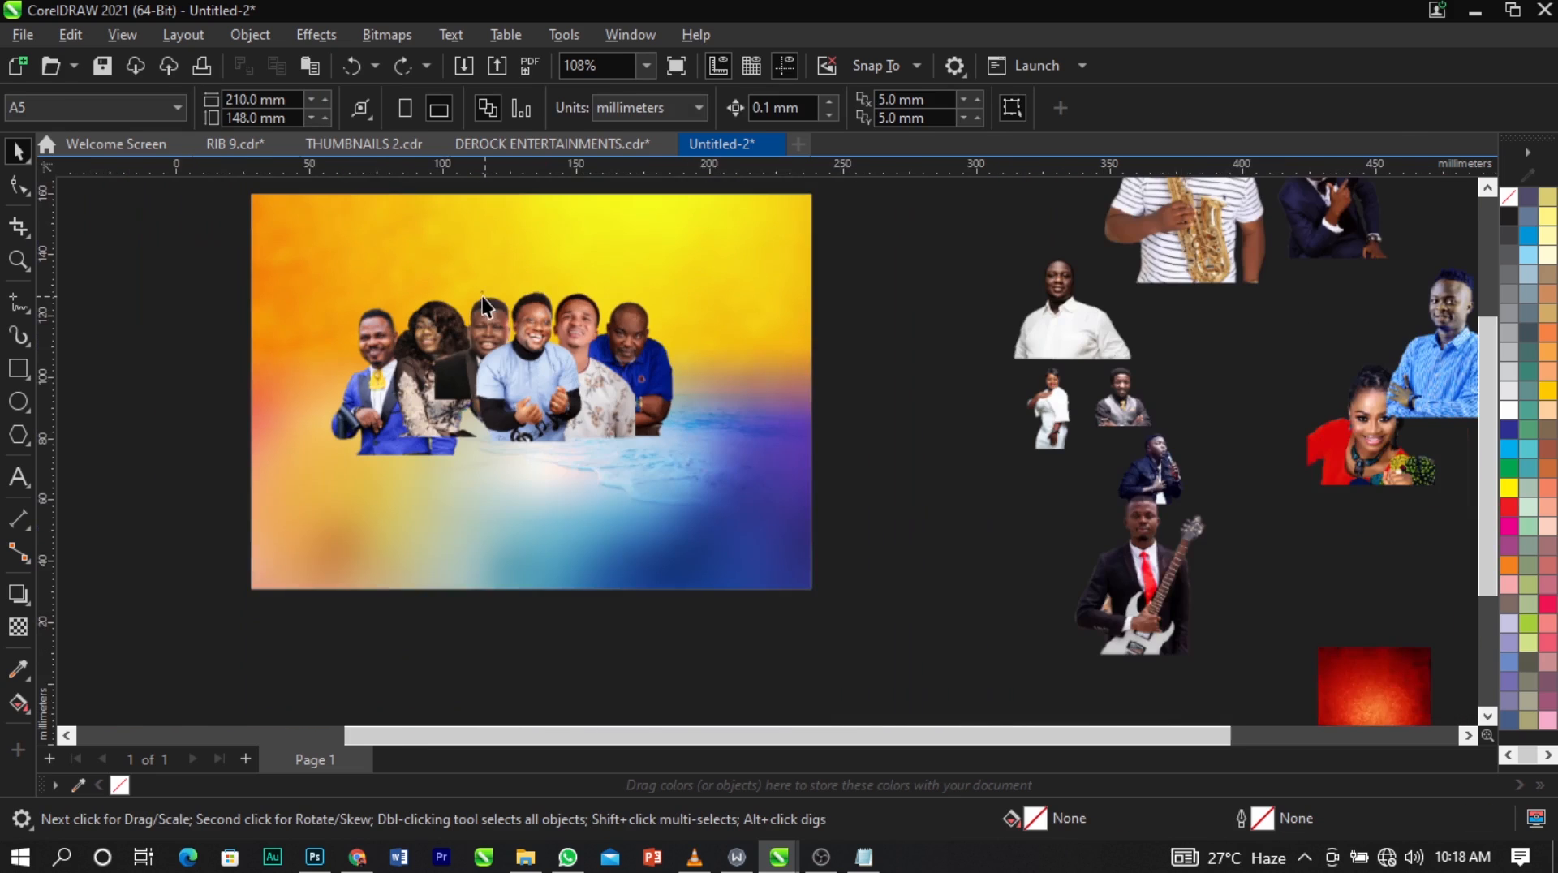
pyautogui.scroll(-3, 484, 304)
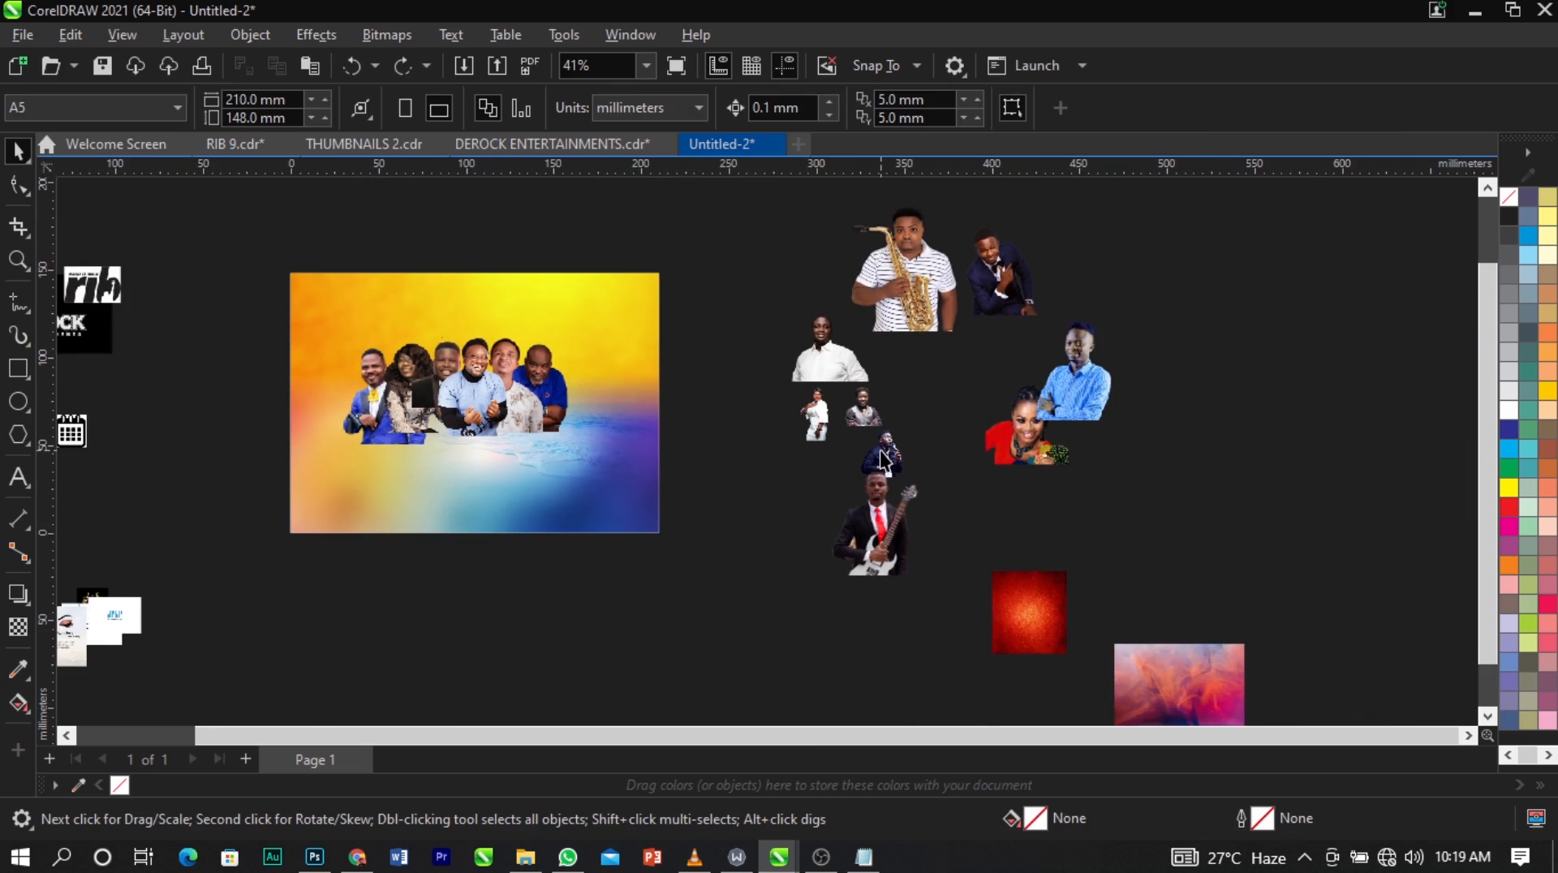
pyautogui.scroll(1, 882, 458)
pyautogui.click(893, 535)
pyautogui.moveTo(893, 536); pyautogui.dragTo(601, 372)
pyautogui.scroll(2, 514, 351)
pyautogui.scroll(2, 515, 352)
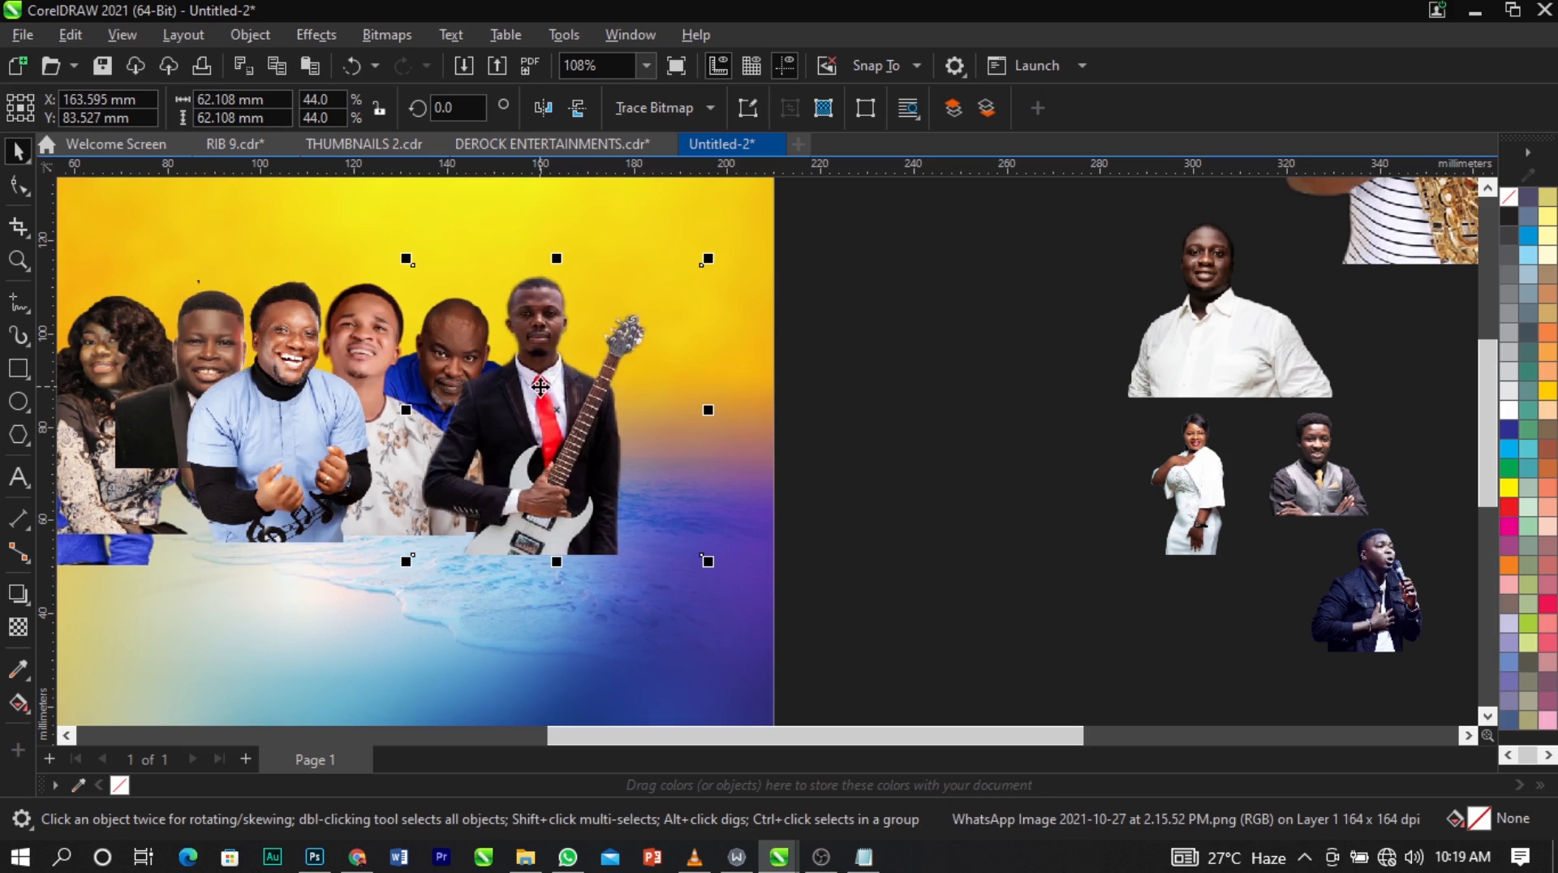
pyautogui.hotkey('shift', 'pagedown')
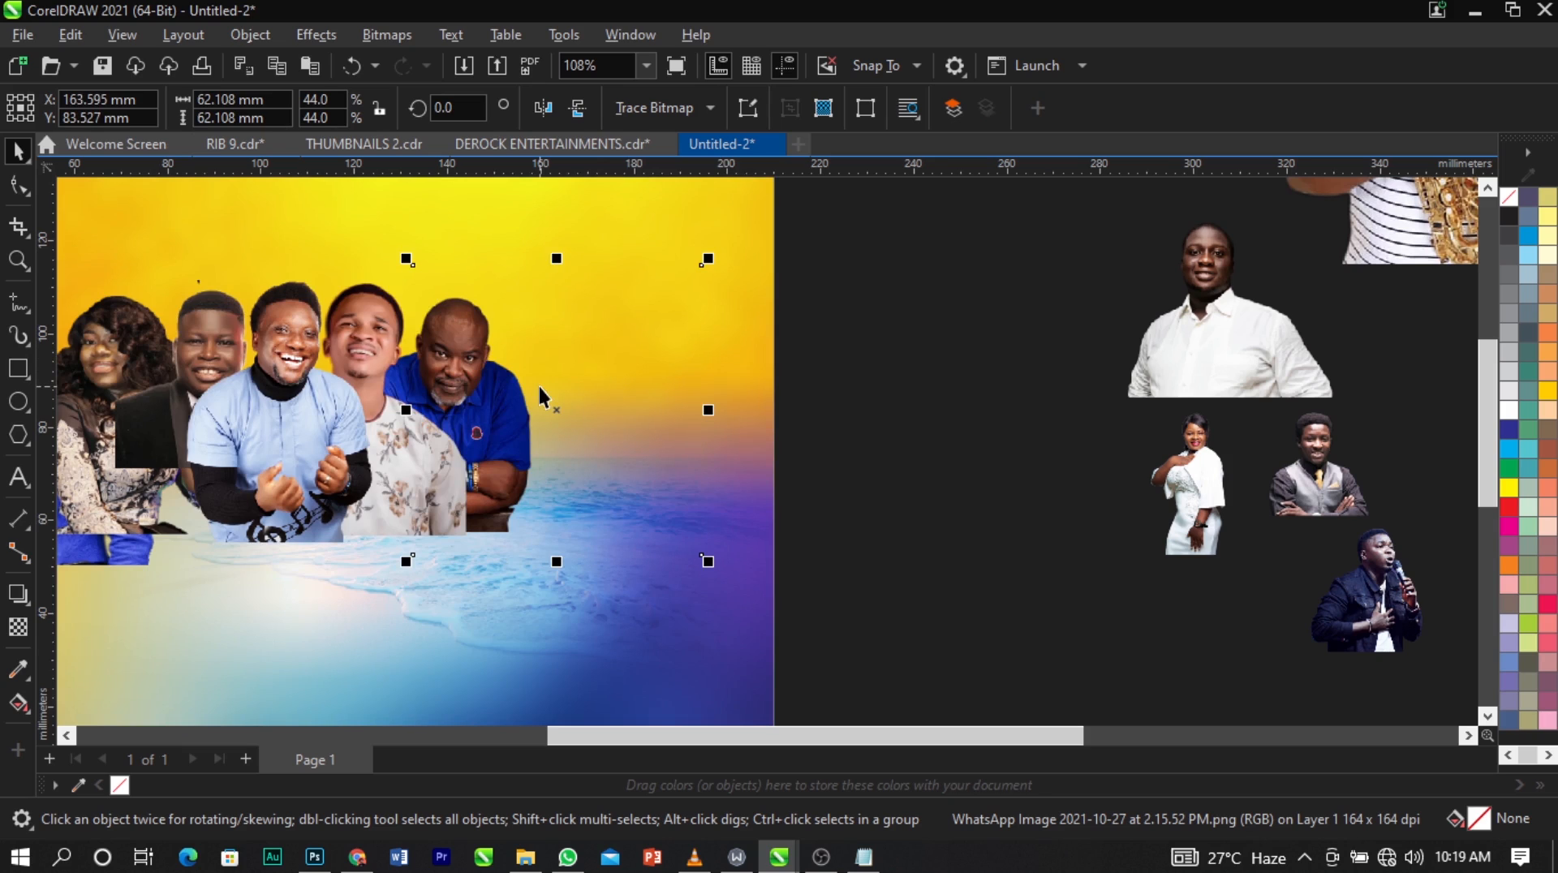
pyautogui.hotkey('ctrl', 'z')
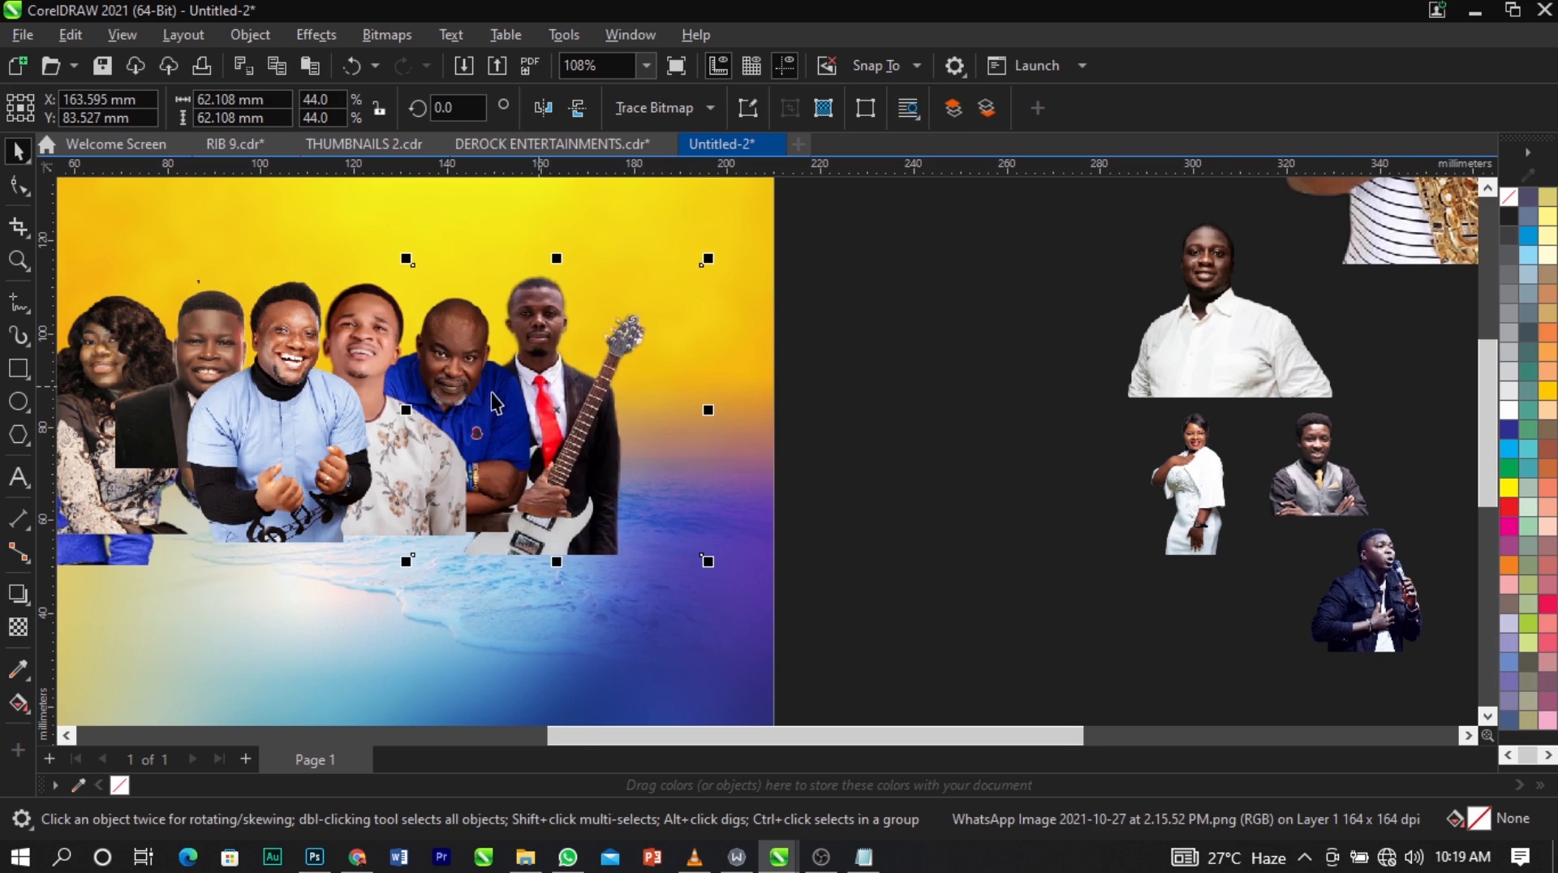
# Enlarge the guitarist's cutout to about 68 × 68 mm and lower it slightly beside the blue-polo man.
pyautogui.scroll(1, 470, 396)
pyautogui.scroll(3, 555, 382)
pyautogui.moveTo(585, 430)
pyautogui.mouseDown()
pyautogui.moveTo(572, 449)
pyautogui.moveTo(592, 455)
pyautogui.mouseUp()
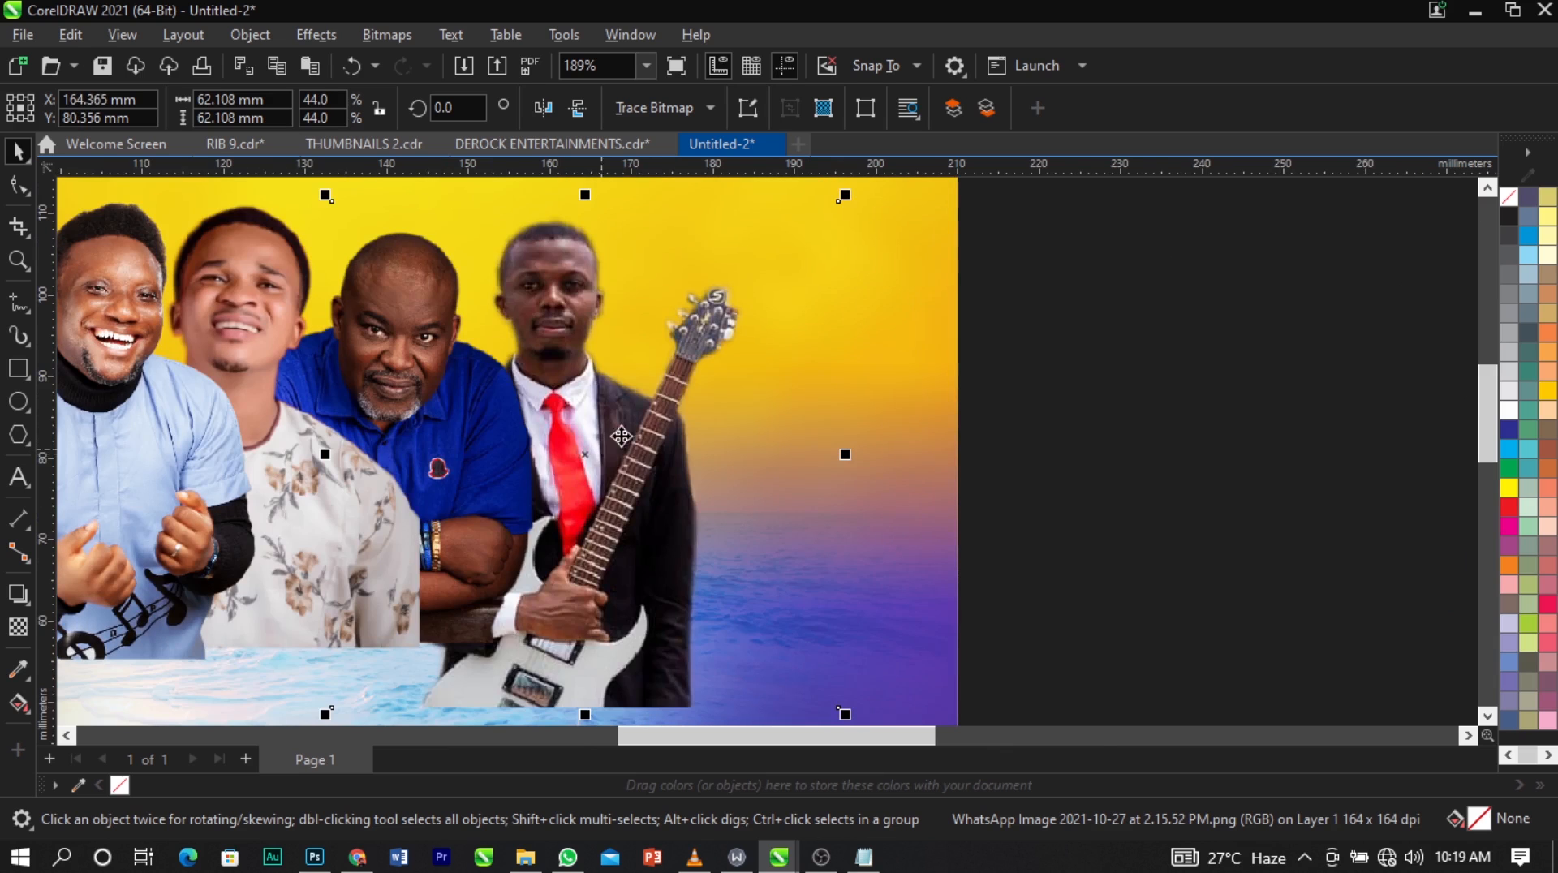
pyautogui.scroll(-5, 621, 436)
pyautogui.moveTo(753, 297); pyautogui.dragTo(767, 284)
pyautogui.scroll(4, 610, 380)
pyautogui.scroll(5, 610, 380)
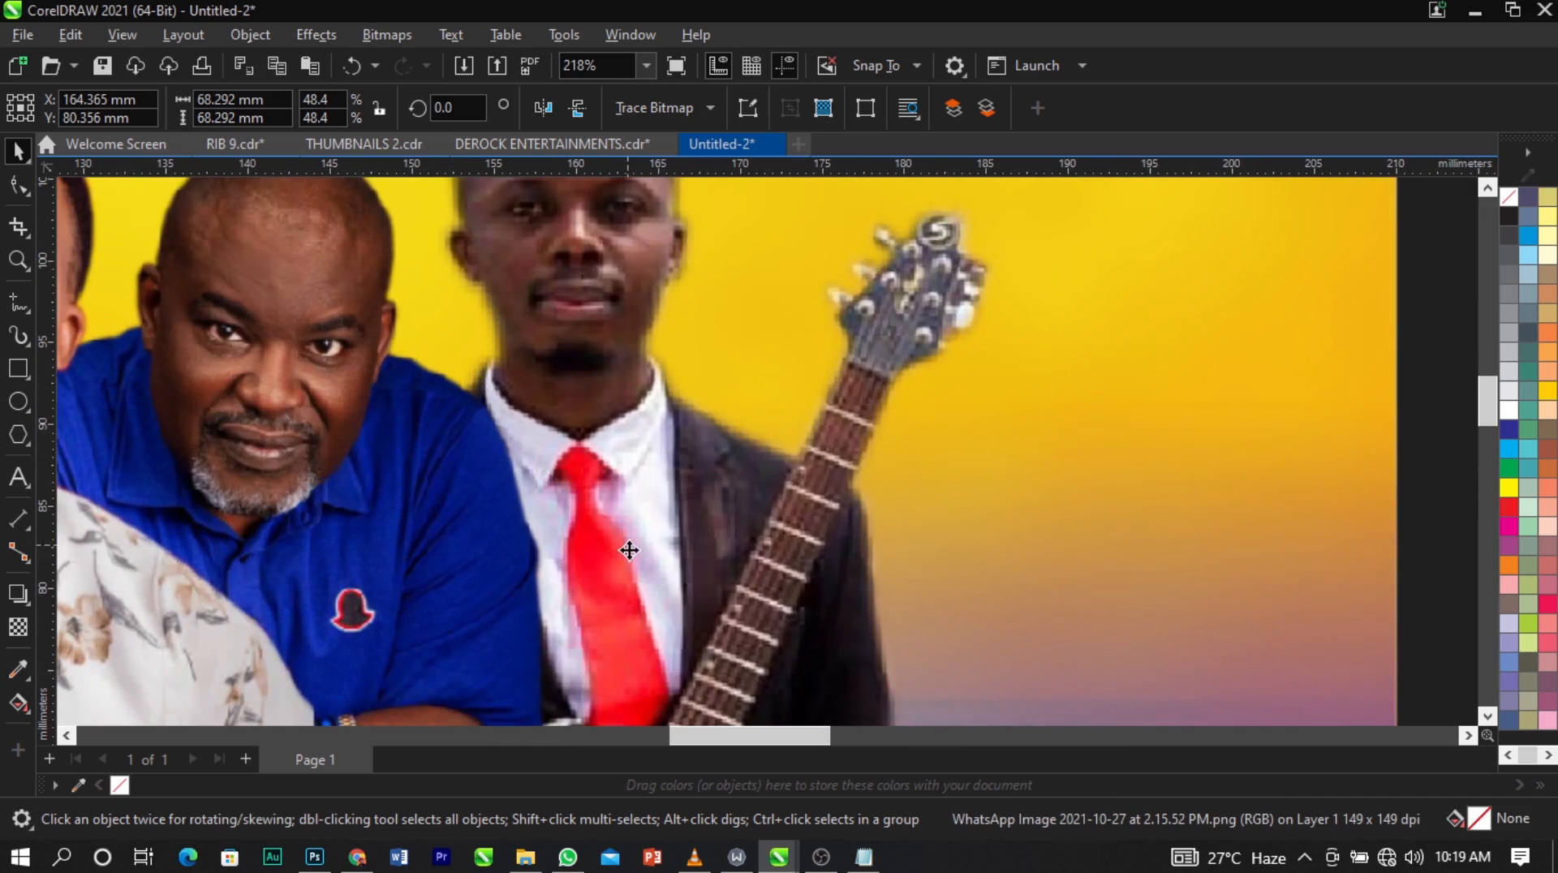
pyautogui.moveTo(640, 563); pyautogui.dragTo(651, 590)
# Place the woman in white above and behind the front man in light blue, enlarging her cutout to about 67 × 83 mm.
pyautogui.scroll(-6, 643, 410)
pyautogui.scroll(-5, 642, 410)
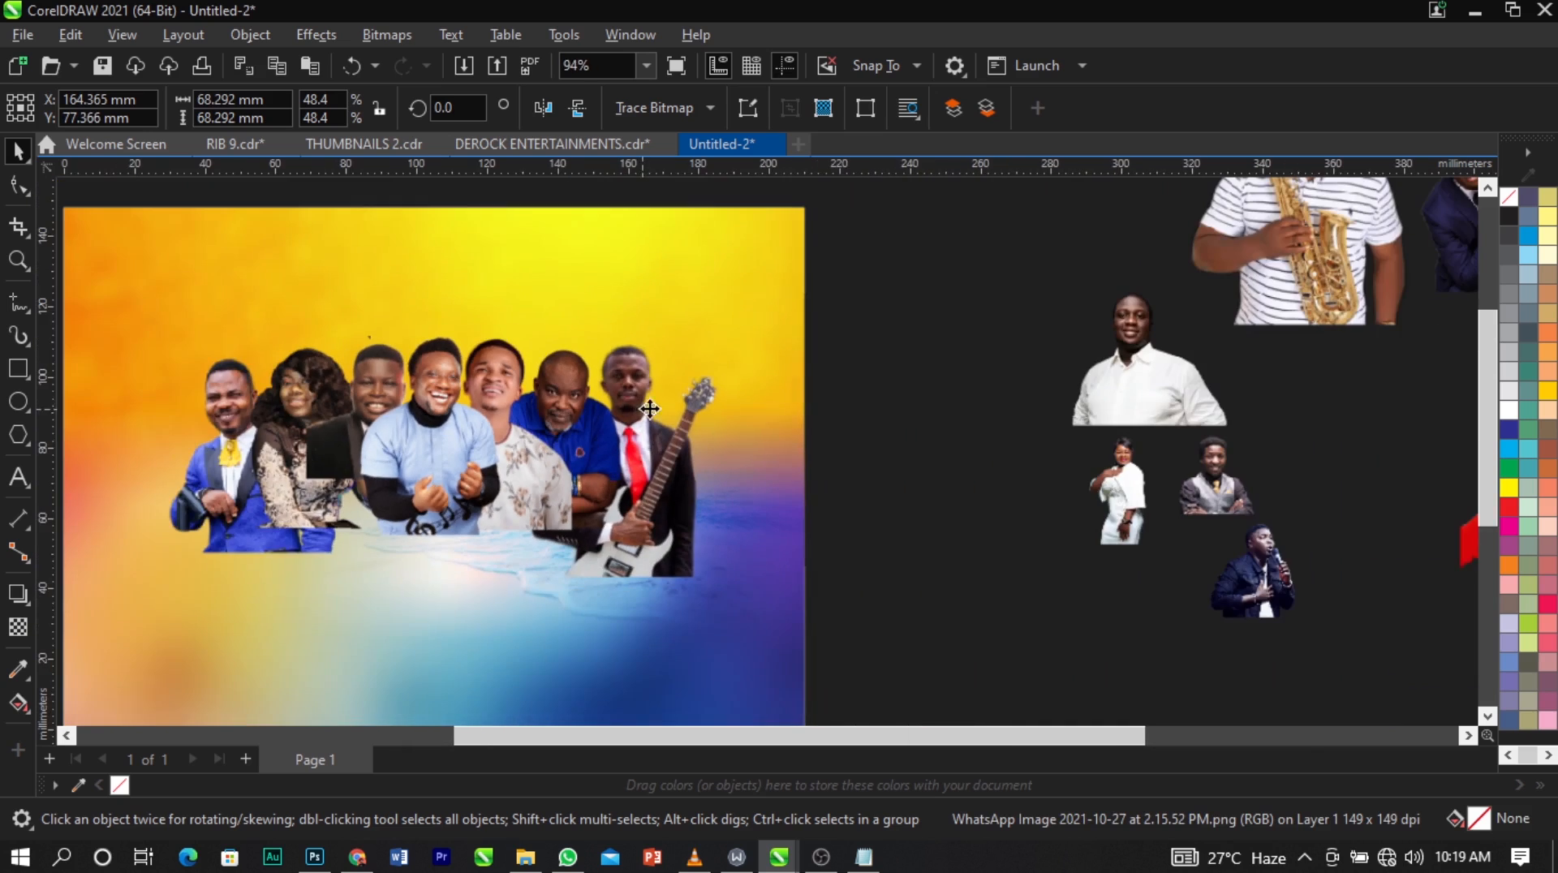
pyautogui.press('z')
pyautogui.scroll(-2, 567, 338)
pyautogui.moveTo(605, 525); pyautogui.dragTo(1210, 601)
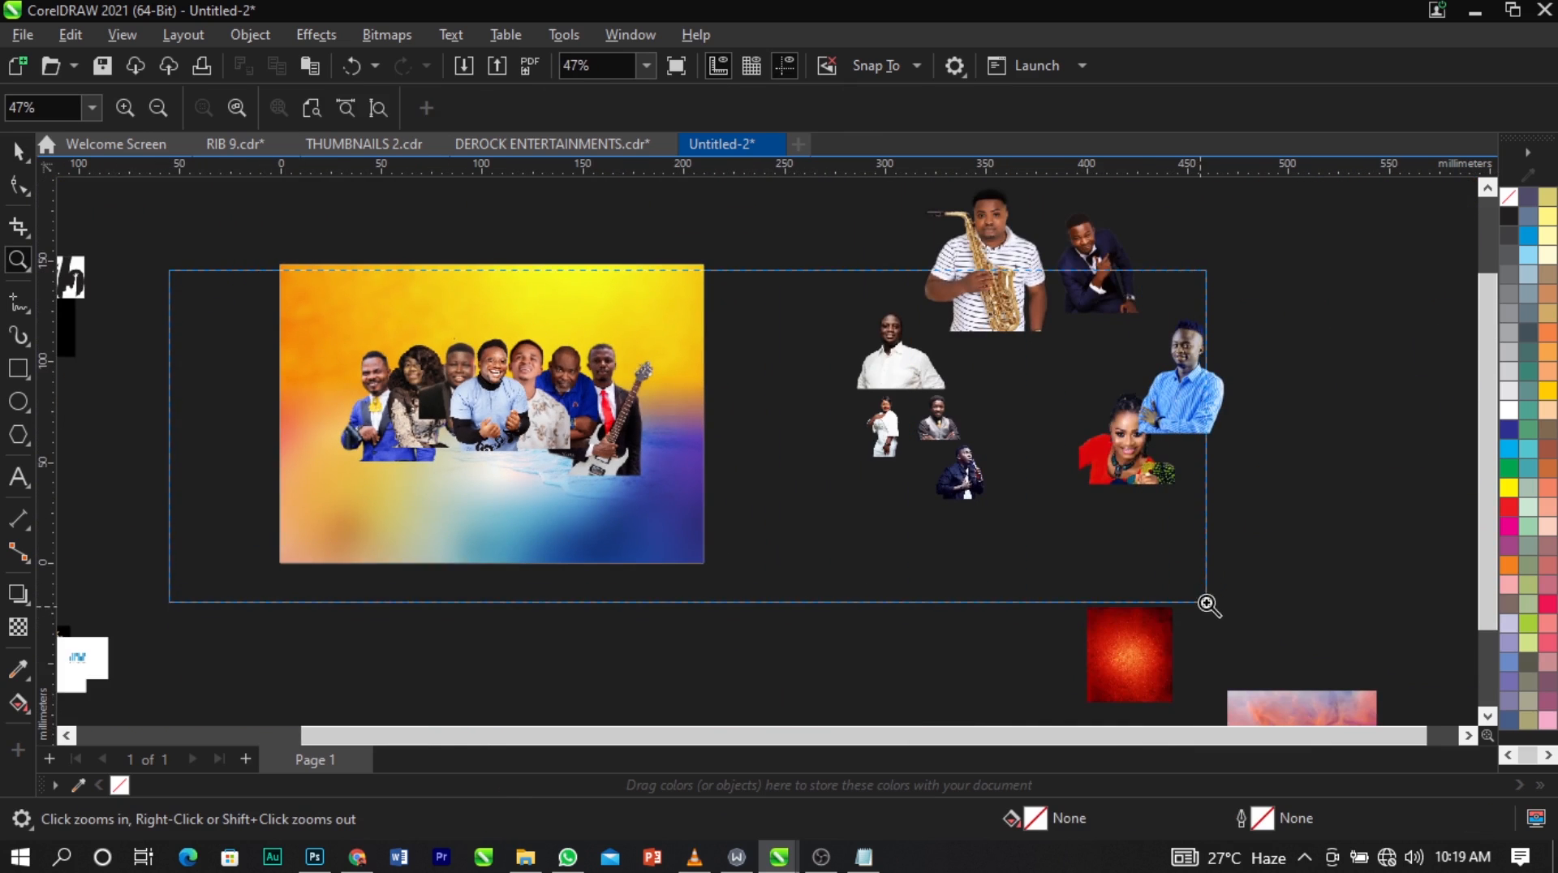
pyautogui.press('space')
pyautogui.scroll(-1, 812, 555)
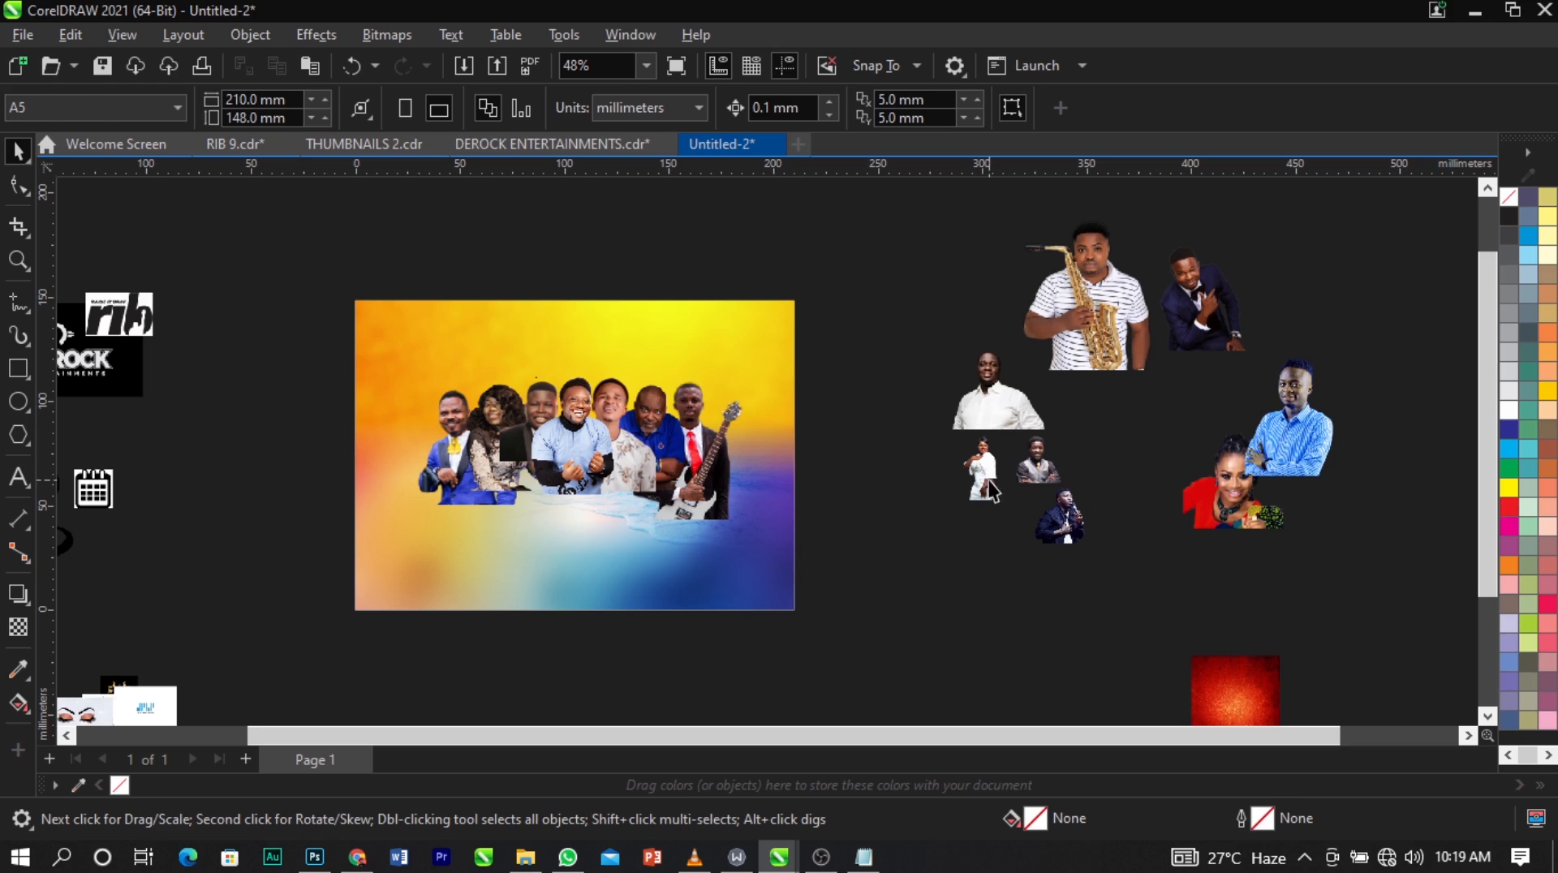
pyautogui.moveTo(989, 482); pyautogui.dragTo(692, 398)
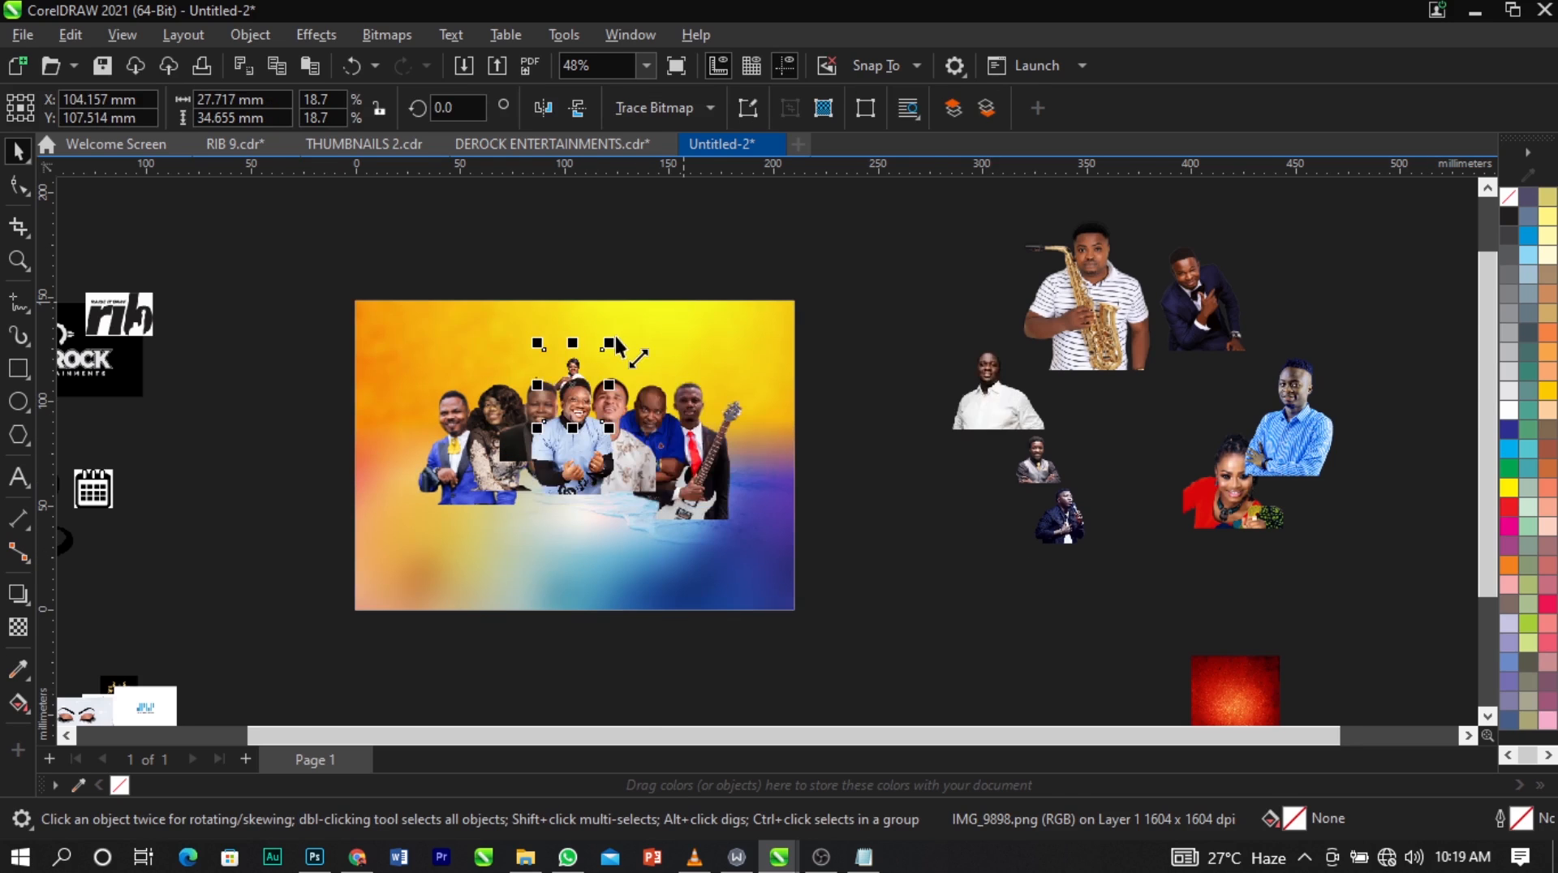
pyautogui.scroll(4, 615, 334)
pyautogui.moveTo(579, 376); pyautogui.dragTo(673, 255)
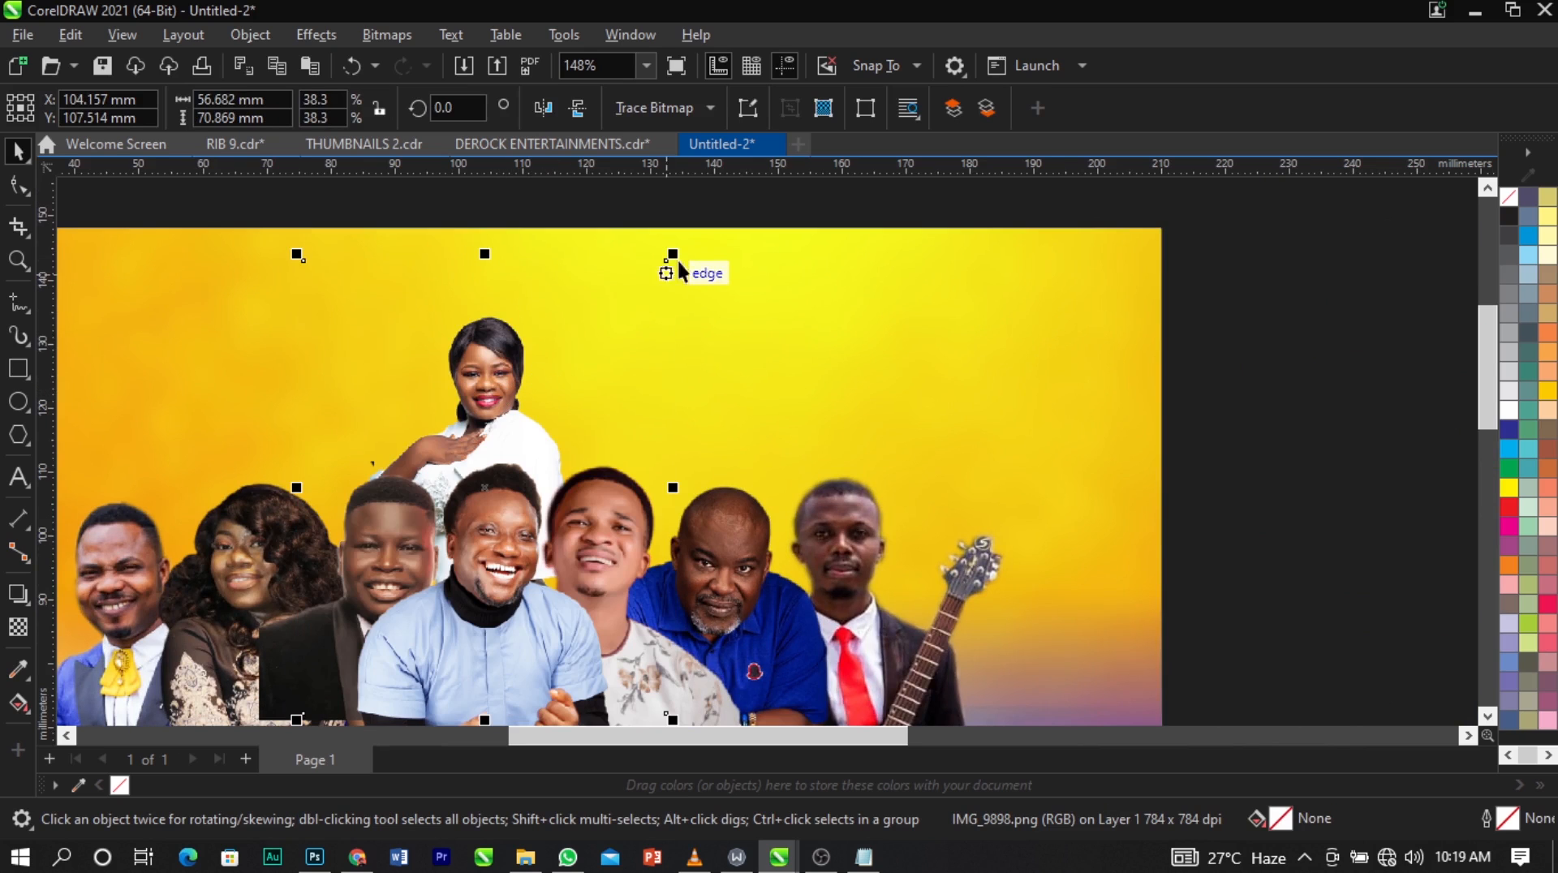
pyautogui.moveTo(688, 247); pyautogui.dragTo(737, 210)
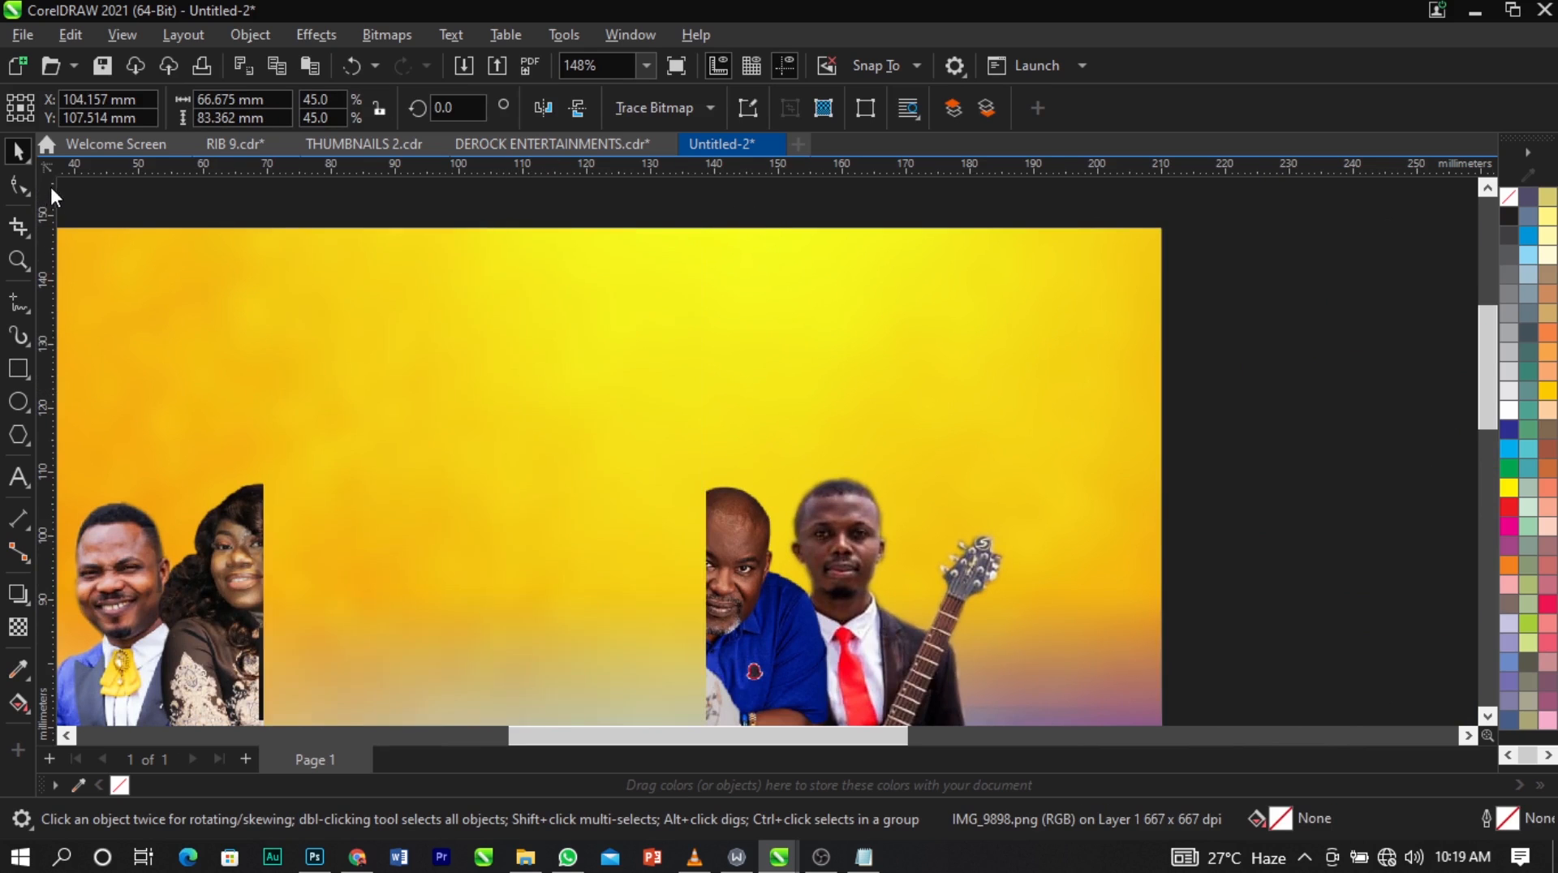
# Trim the empty areas around the woman in white by reshaping her image frame to about 42 × 74 mm.
pyautogui.click(16, 187)
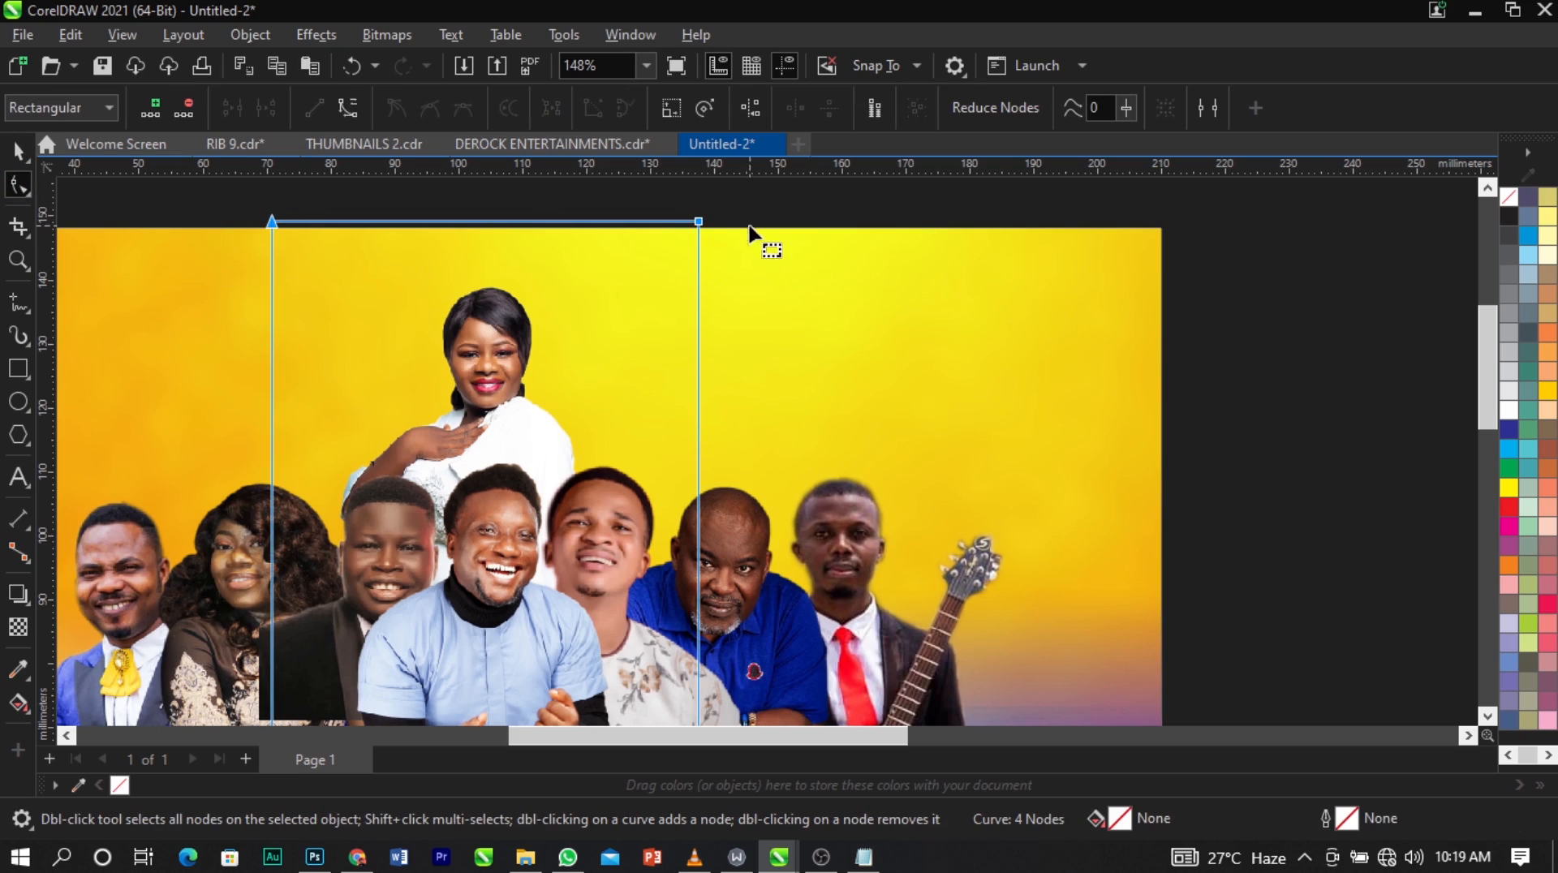
pyautogui.moveTo(699, 224); pyautogui.dragTo(708, 278)
pyautogui.scroll(-2, 567, 279)
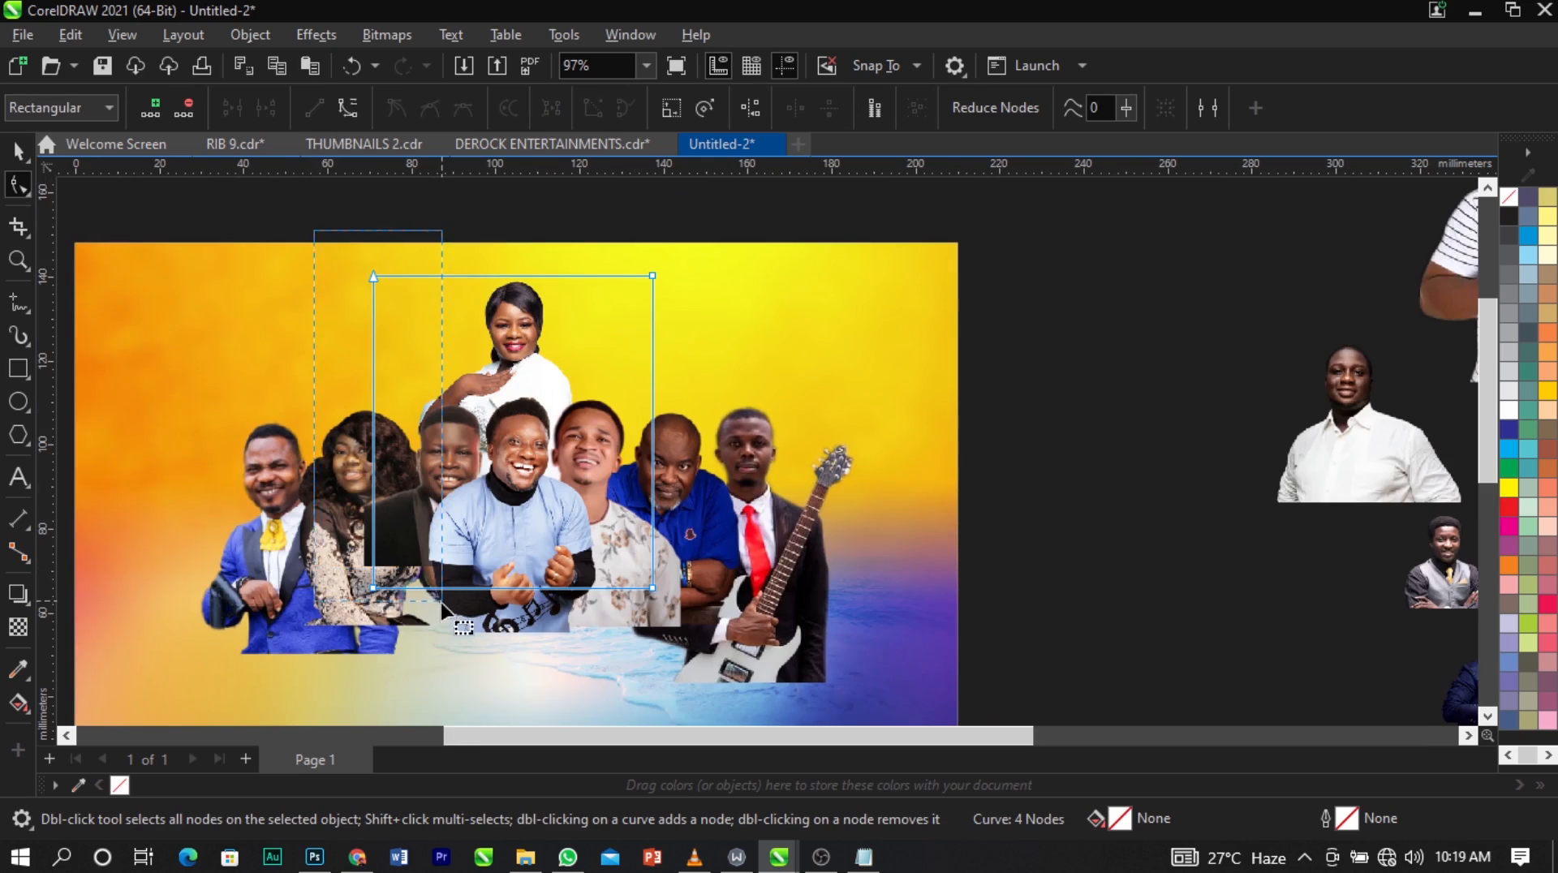
pyautogui.moveTo(375, 590); pyautogui.dragTo(410, 590)
pyautogui.moveTo(534, 630); pyautogui.dragTo(753, 213)
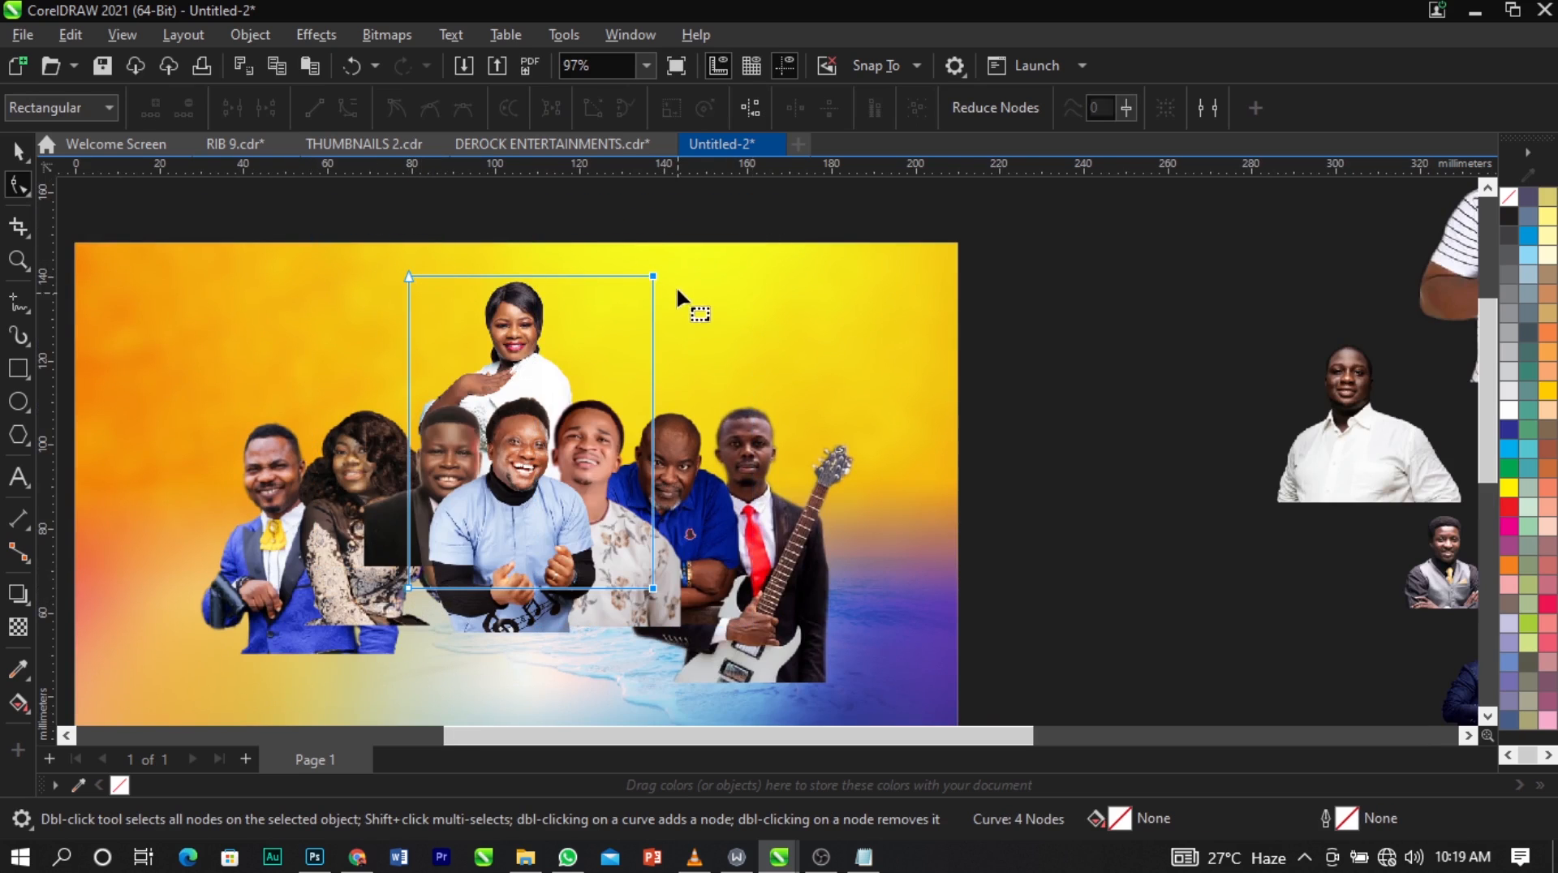
pyautogui.moveTo(653, 276); pyautogui.dragTo(583, 274)
pyautogui.press('space')
# Enlarge the woman in white to about 49 × 87 mm and move her right, behind the gap between the light-blue and floral-shirt men.
pyautogui.scroll(3, 543, 299)
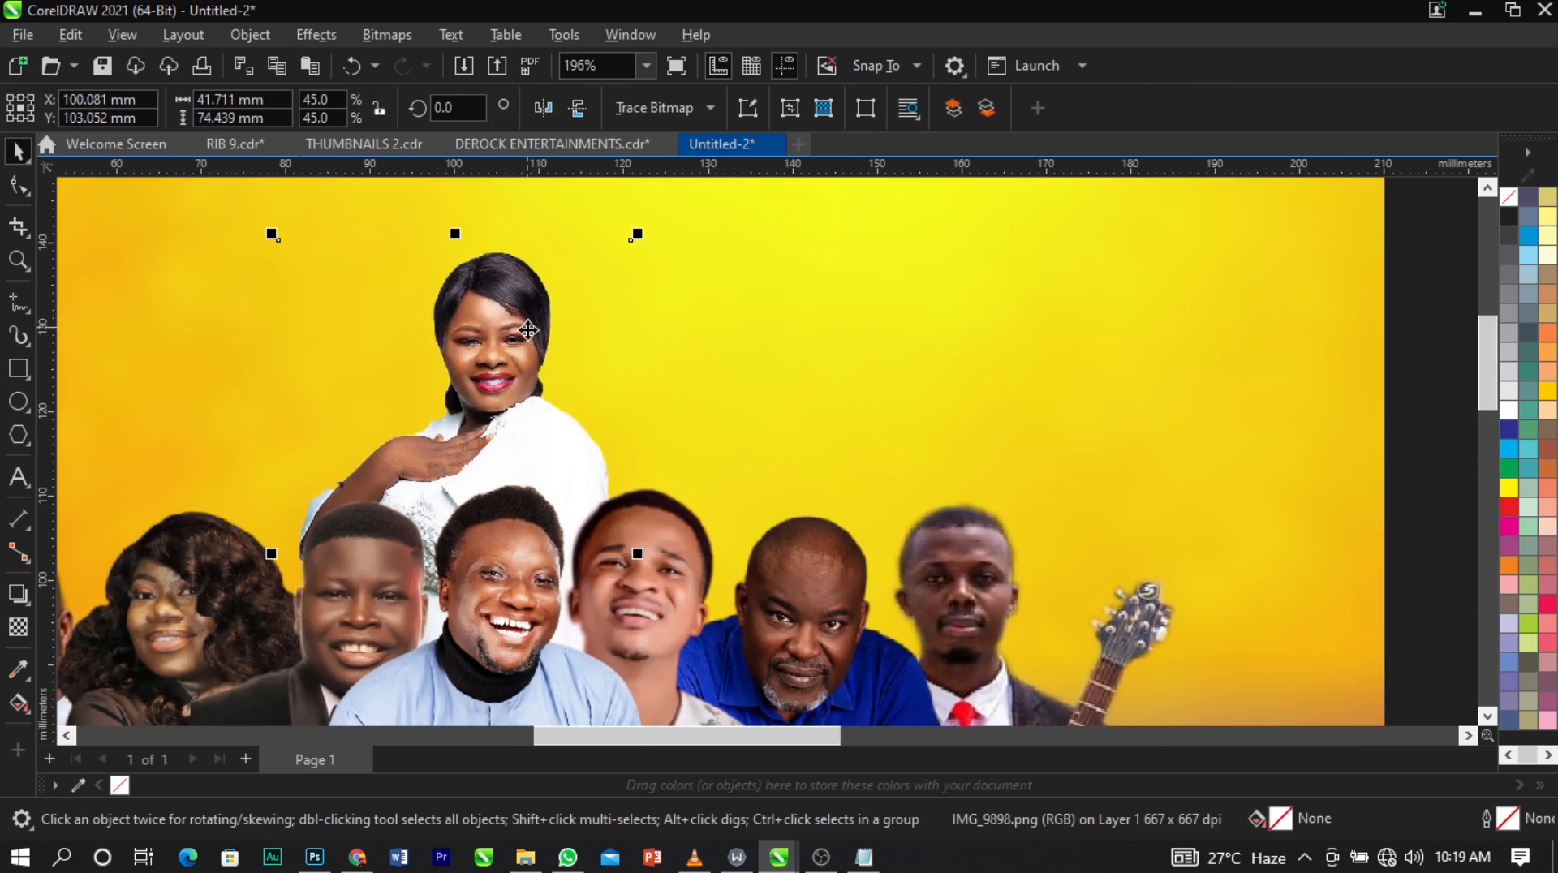
pyautogui.moveTo(528, 330); pyautogui.dragTo(599, 354)
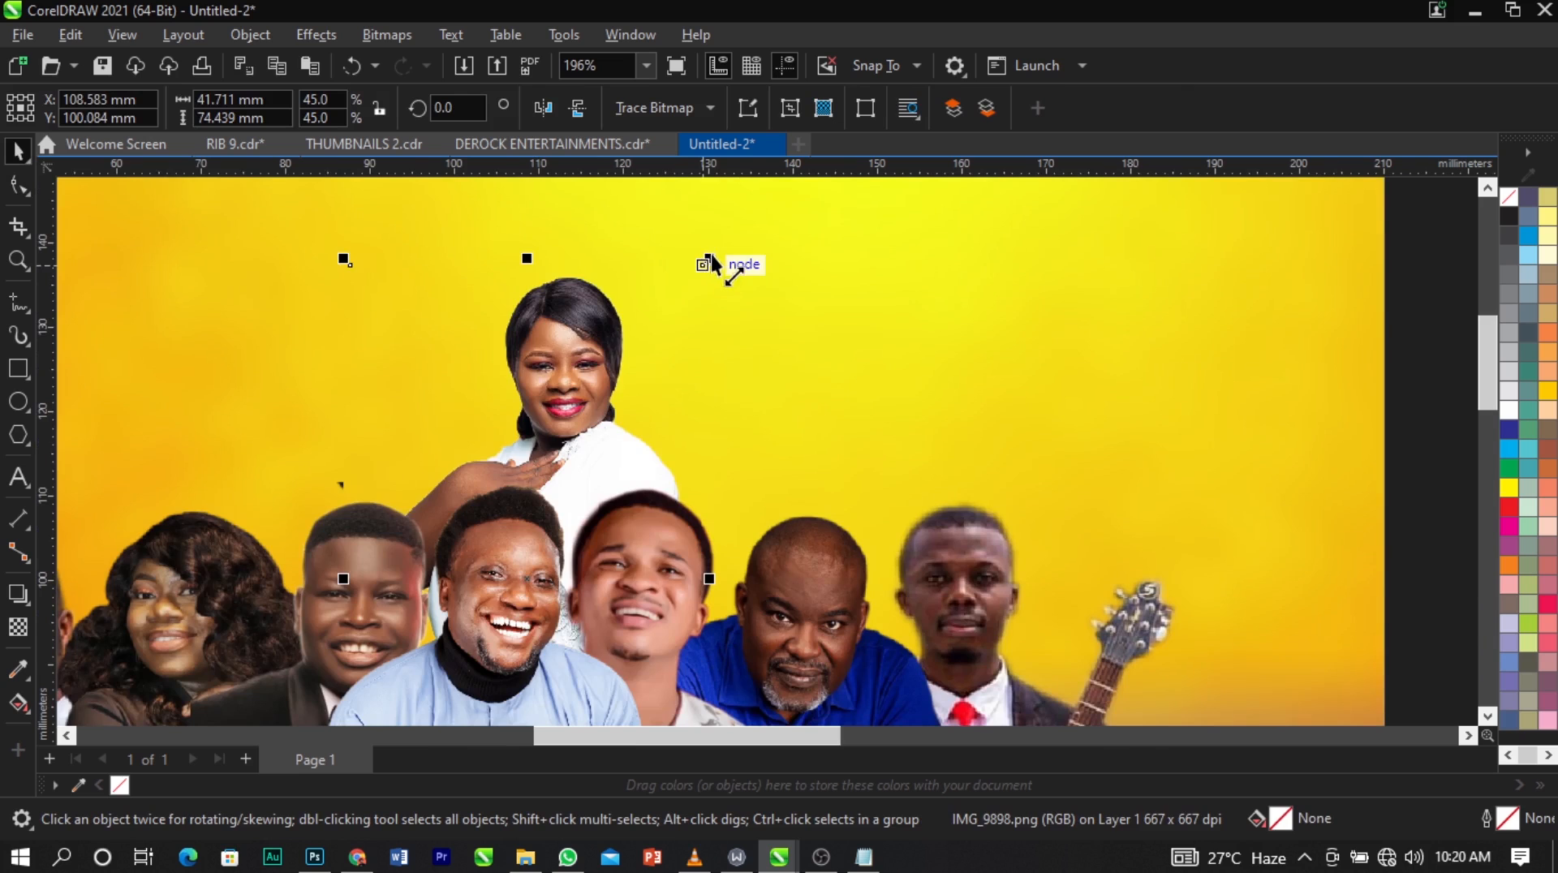
pyautogui.moveTo(711, 256); pyautogui.dragTo(742, 209)
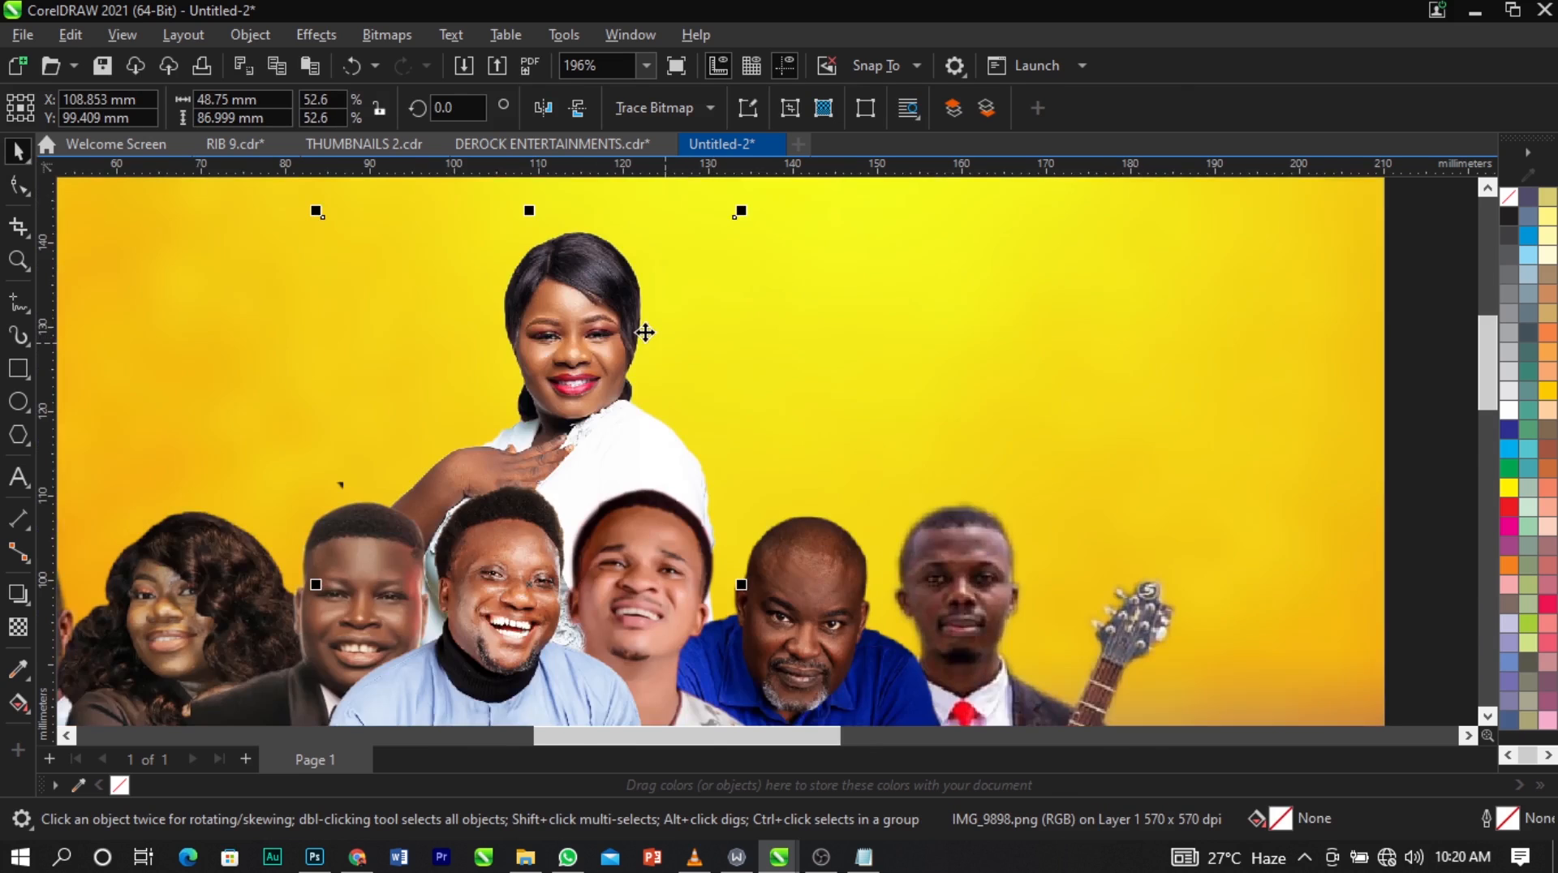
pyautogui.scroll(-3, 645, 332)
pyautogui.scroll(-2, 817, 330)
pyautogui.click(604, 348)
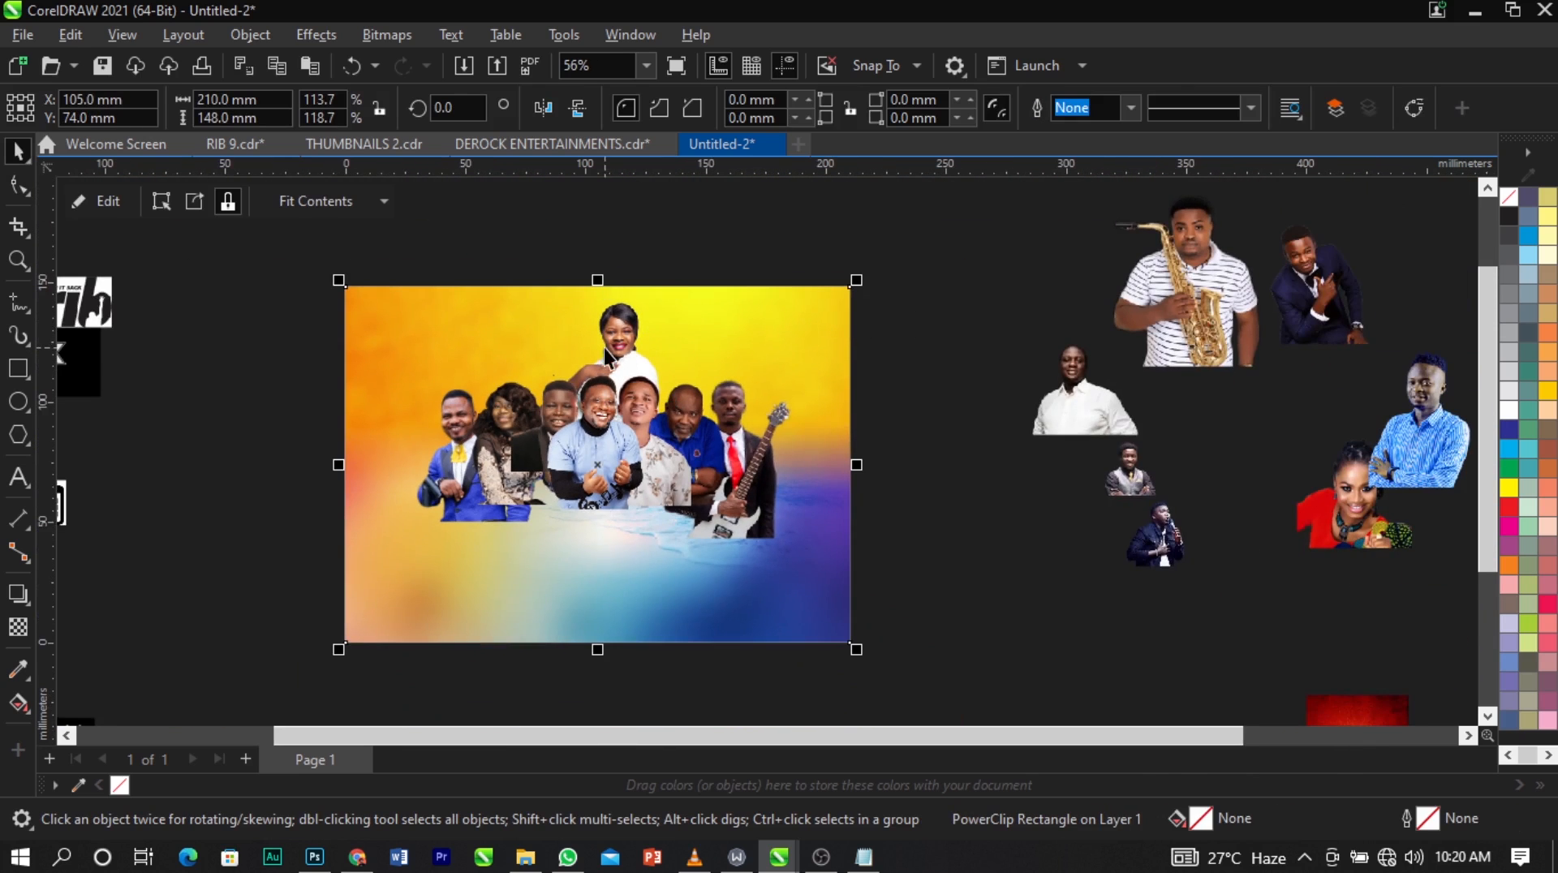
pyautogui.scroll(2, 627, 341)
pyautogui.keyDown('ctrl'); pyautogui.click(626, 341); pyautogui.keyUp('ctrl')
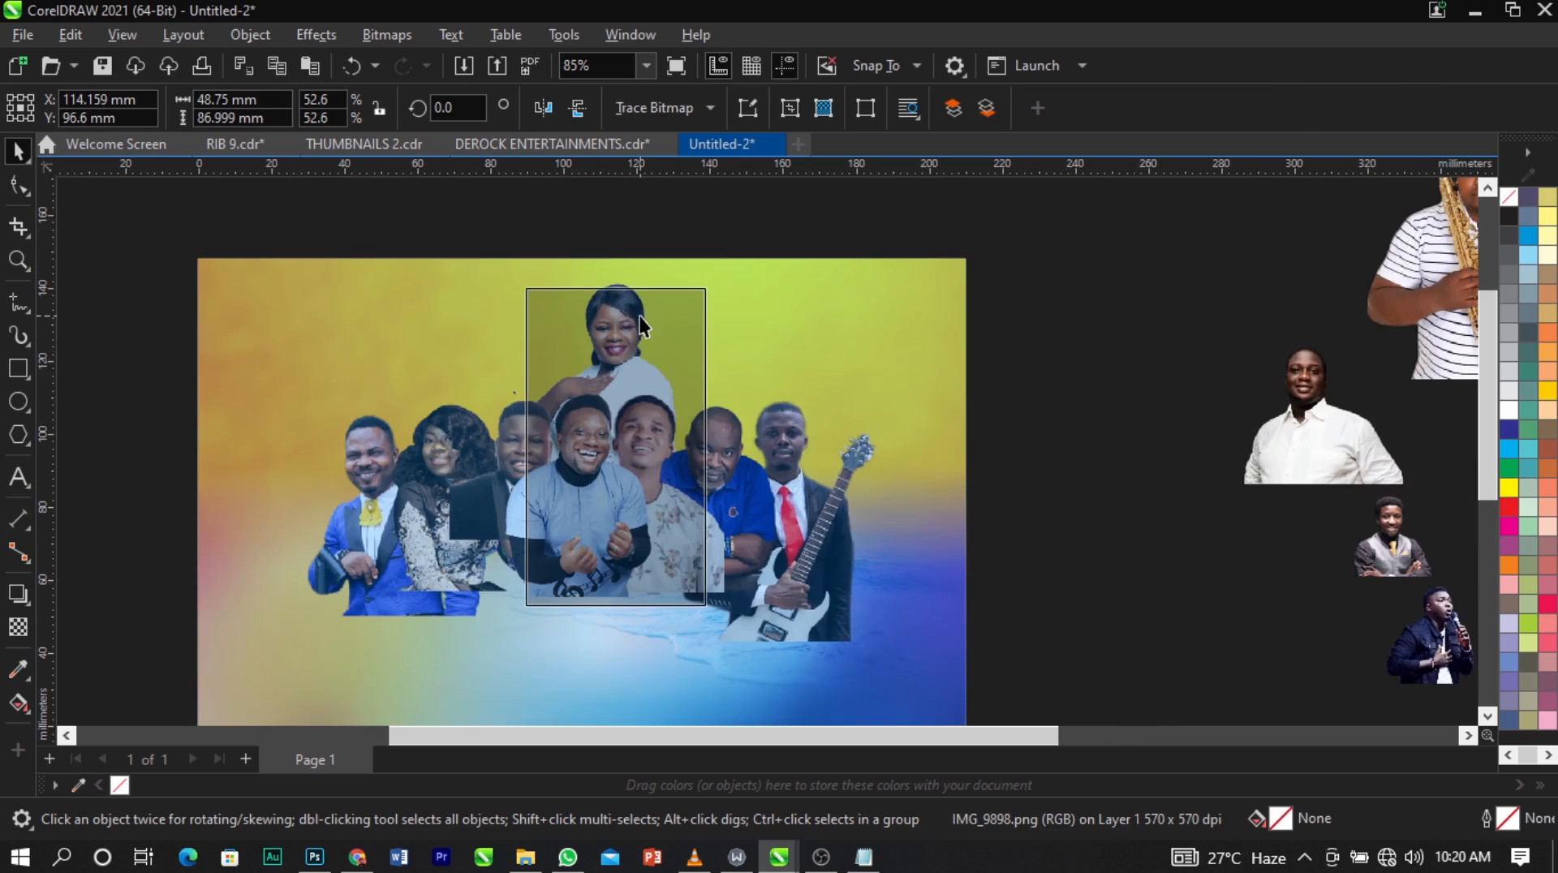
pyautogui.click(608, 318)
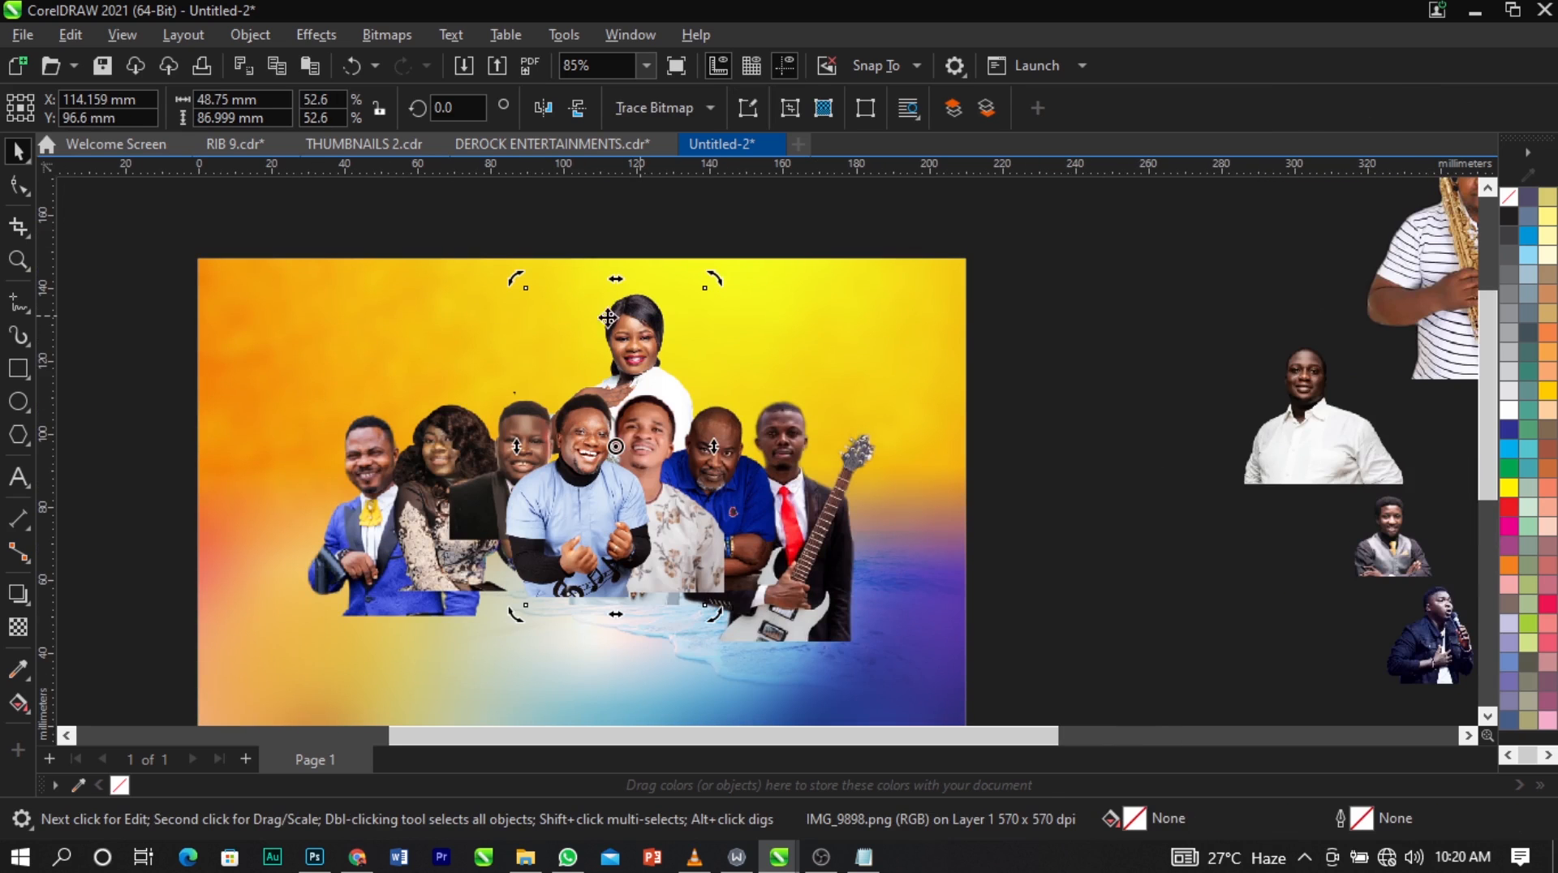
# Shift the blue-polo man and the guitarist slightly left to tighten that side of the group.
pyautogui.click(753, 472)
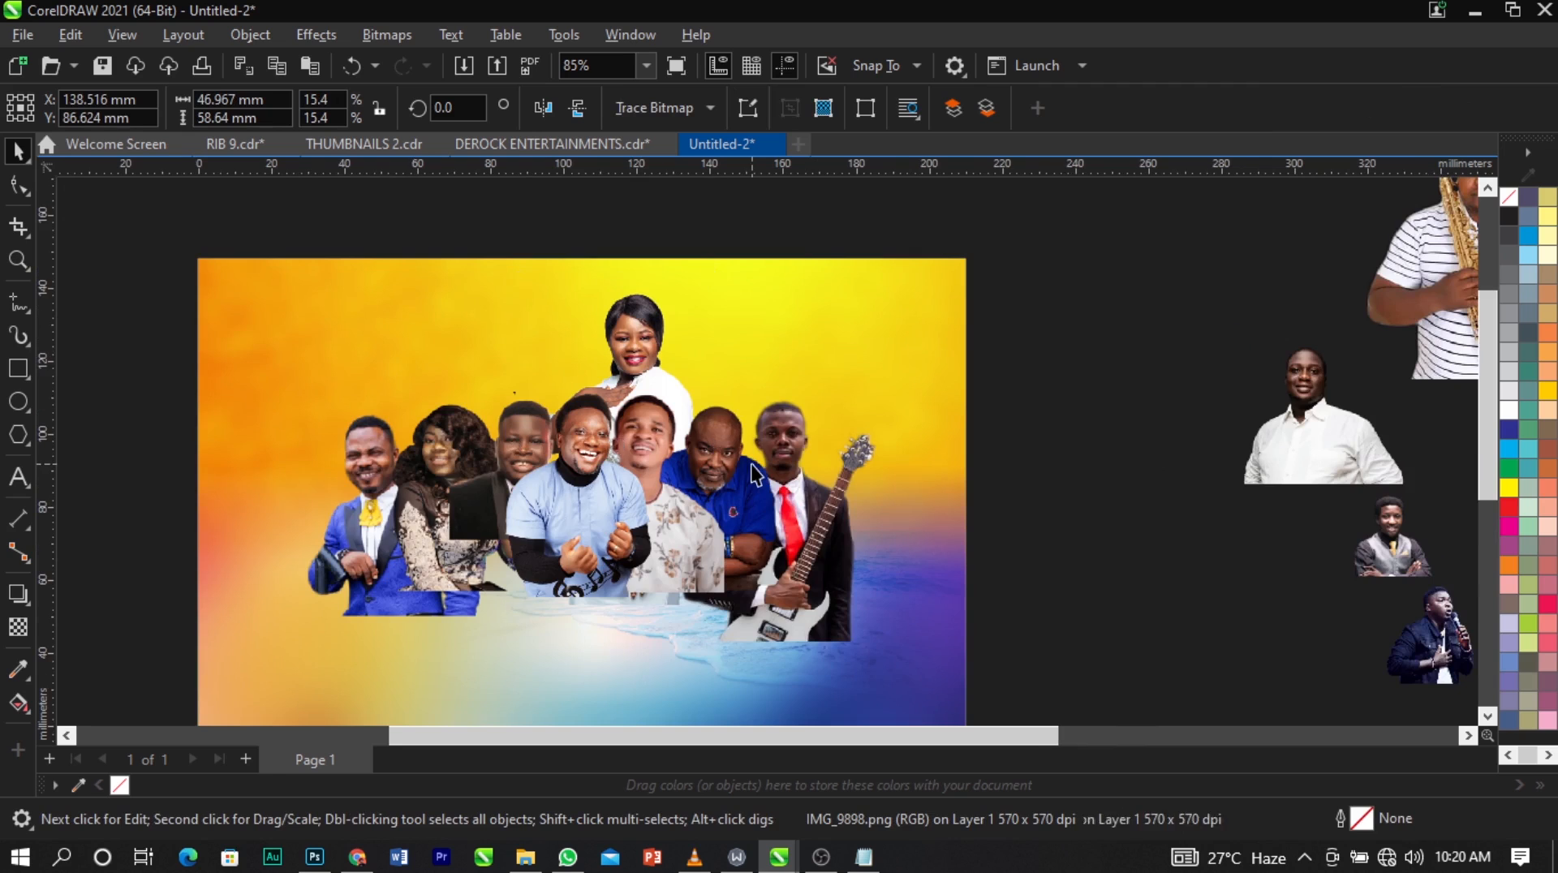
pyautogui.scroll(1, 753, 464)
pyautogui.moveTo(760, 483); pyautogui.dragTo(745, 482)
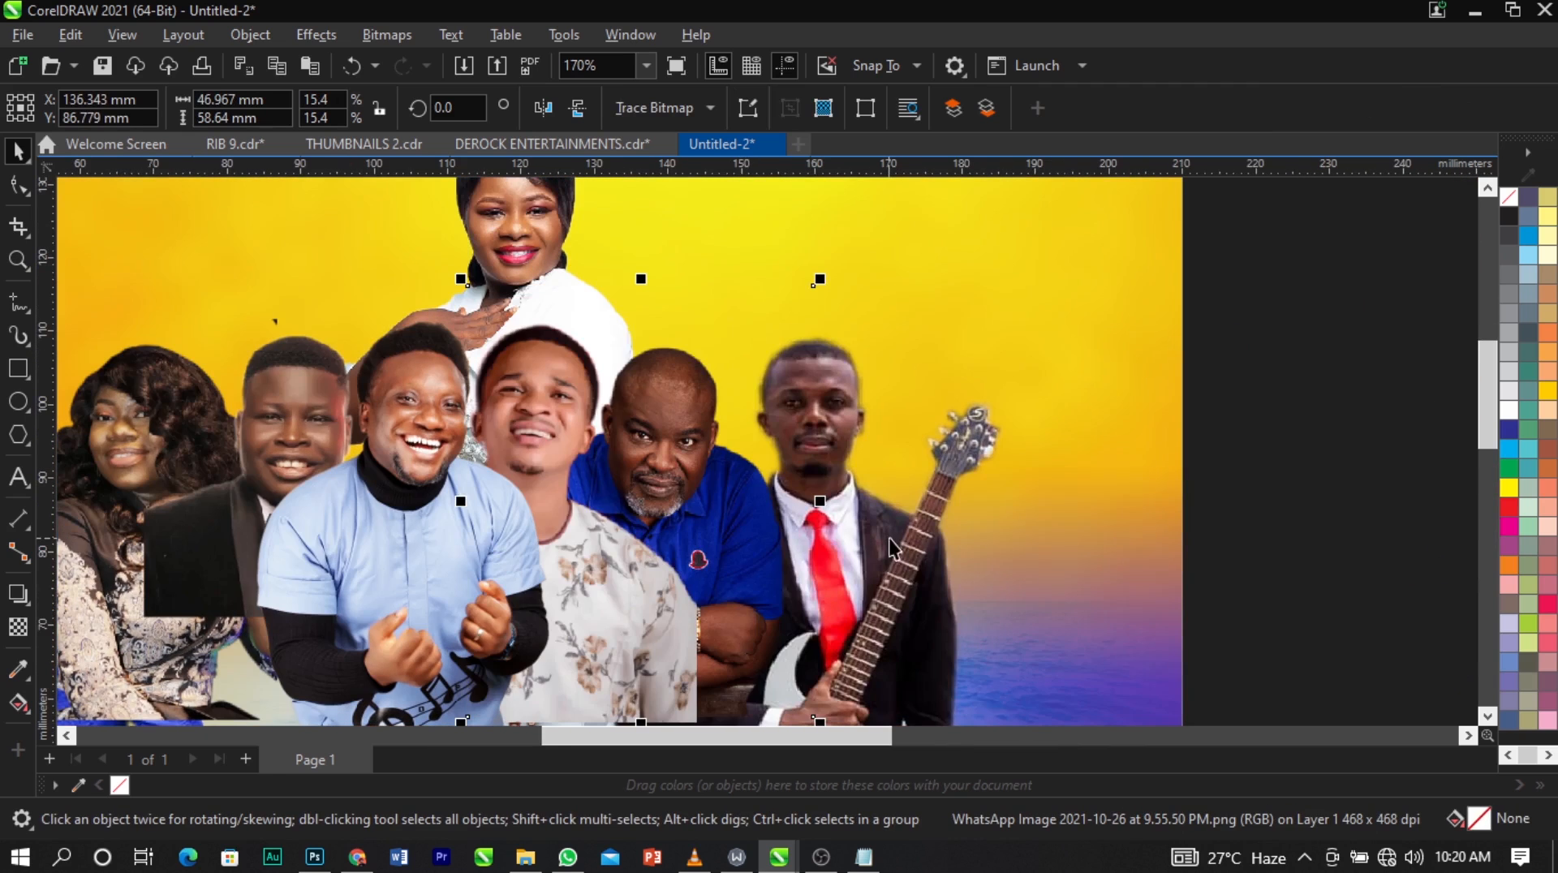
pyautogui.moveTo(889, 538)
pyautogui.mouseDown()
pyautogui.moveTo(884, 558)
pyautogui.moveTo(899, 552)
pyautogui.mouseUp()
pyautogui.scroll(-3, 899, 551)
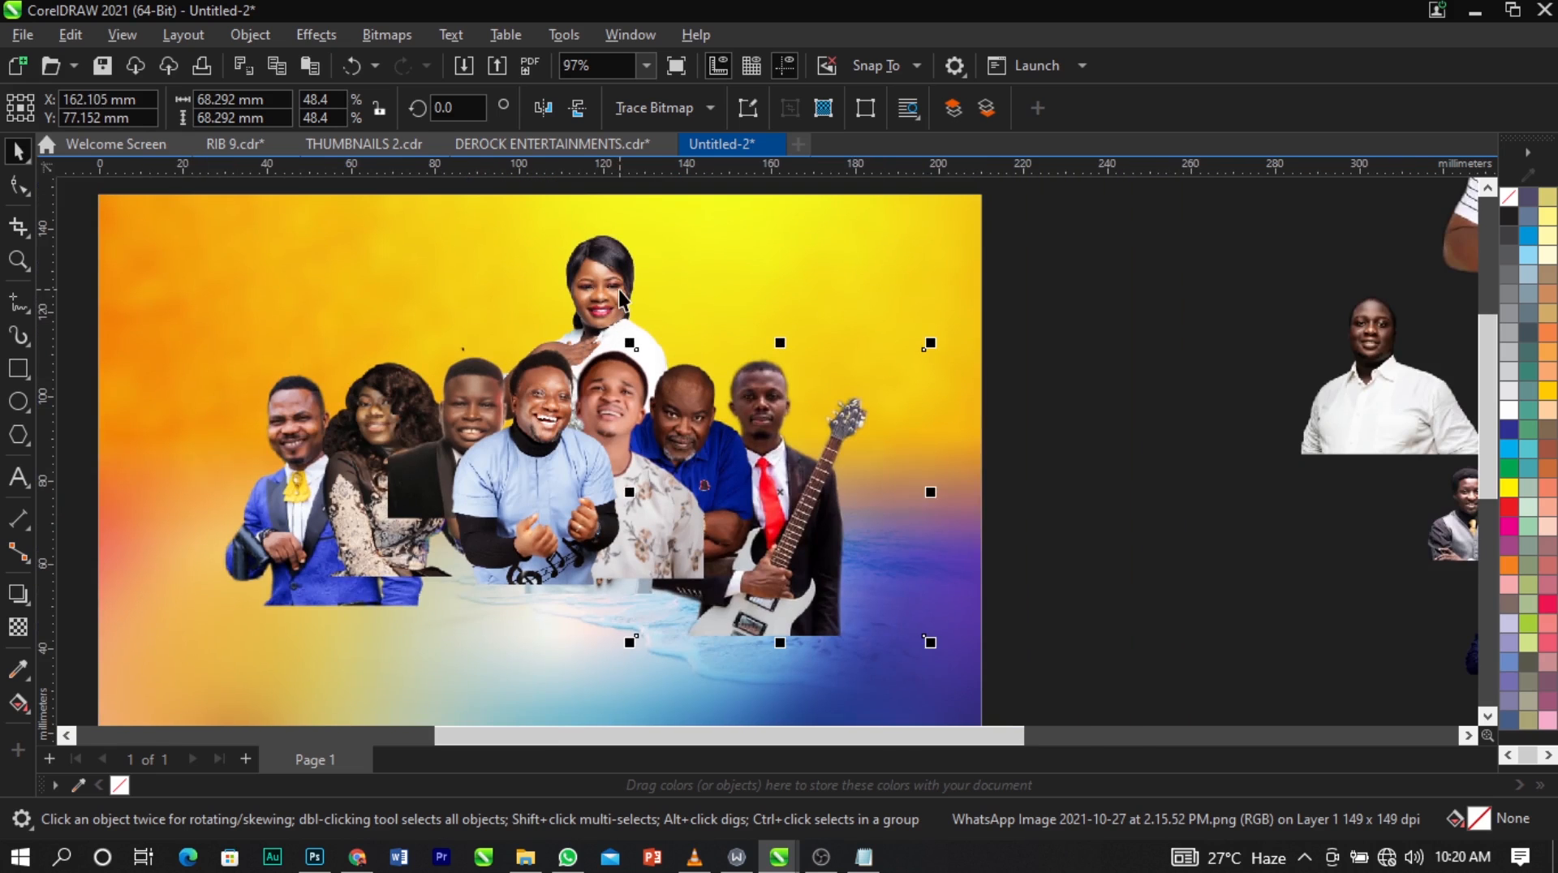
# Lower the front man in the light-blue shirt slightly within the group.
pyautogui.click(619, 289)
pyautogui.scroll(-2, 618, 290)
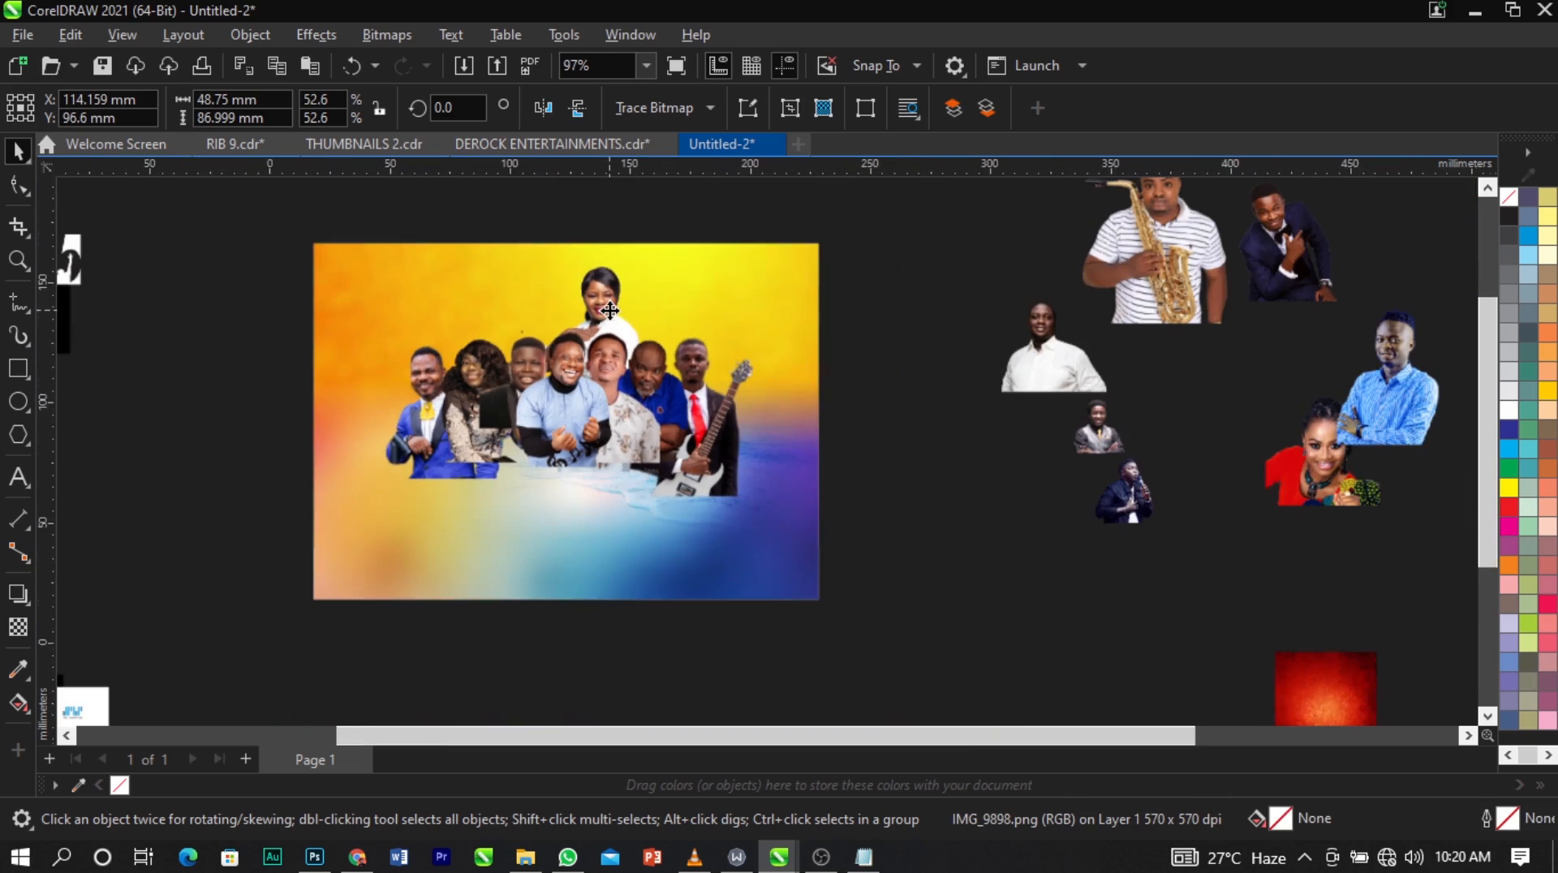
pyautogui.click(568, 395)
pyautogui.scroll(5, 568, 396)
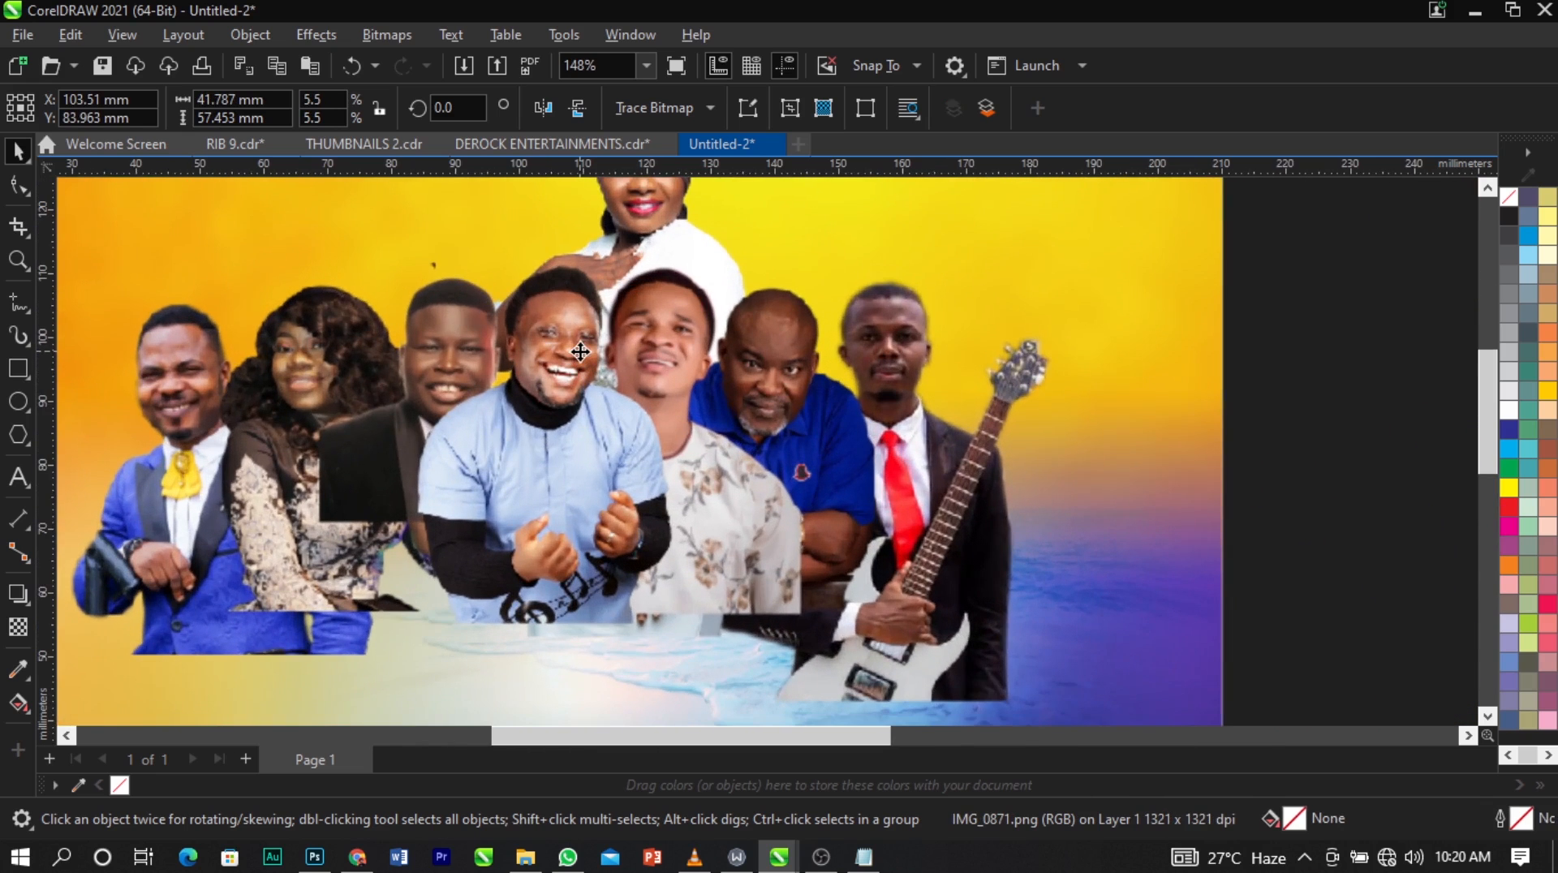
pyautogui.moveTo(580, 350); pyautogui.dragTo(578, 360)
pyautogui.scroll(-3, 558, 428)
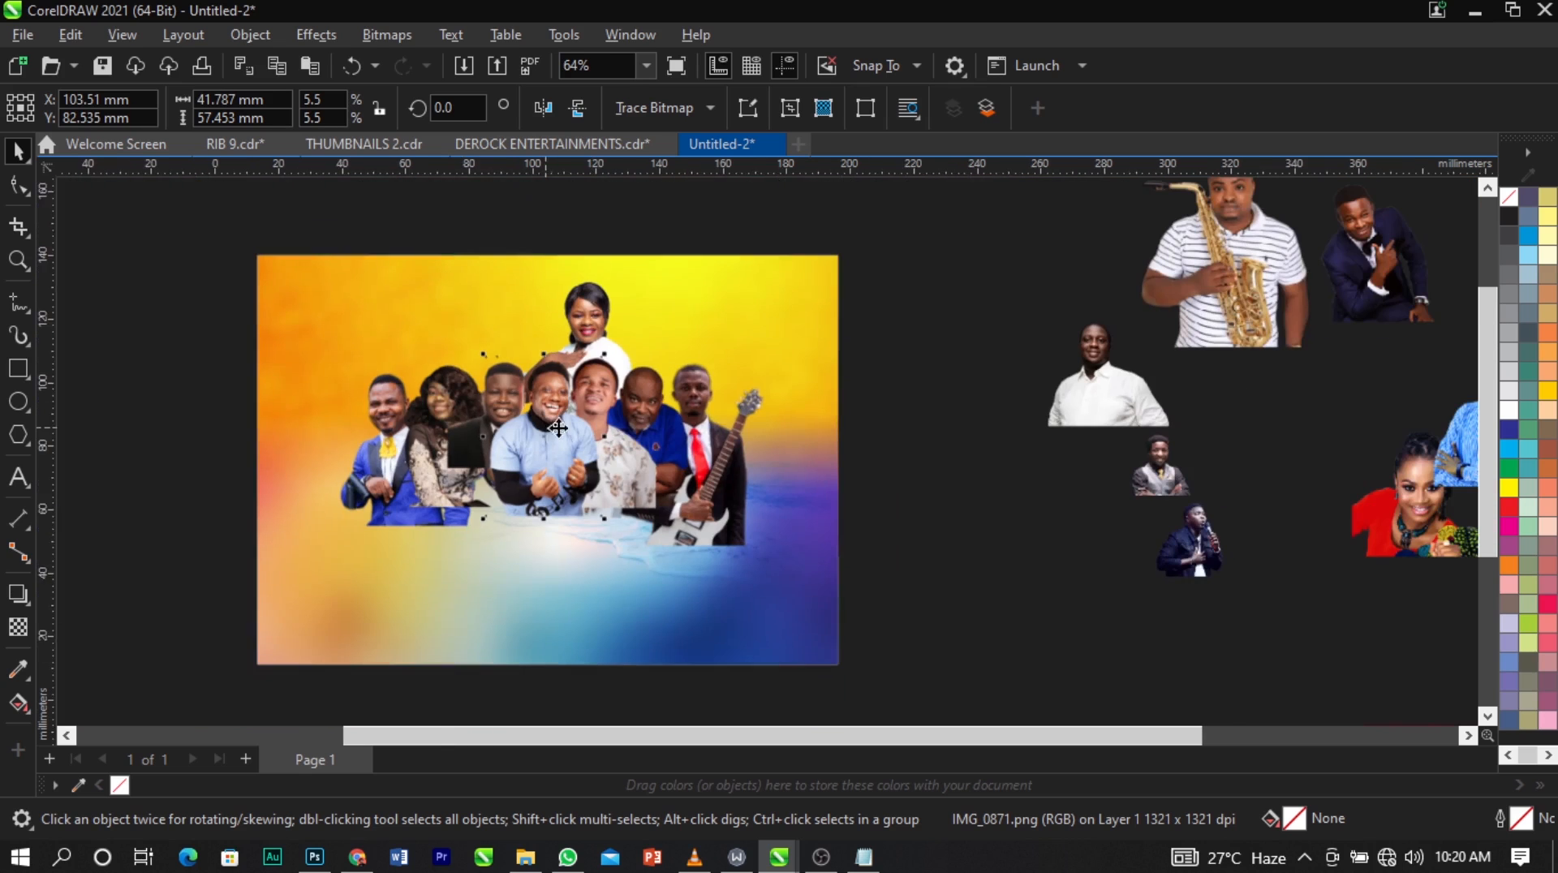
pyautogui.press('Escape')
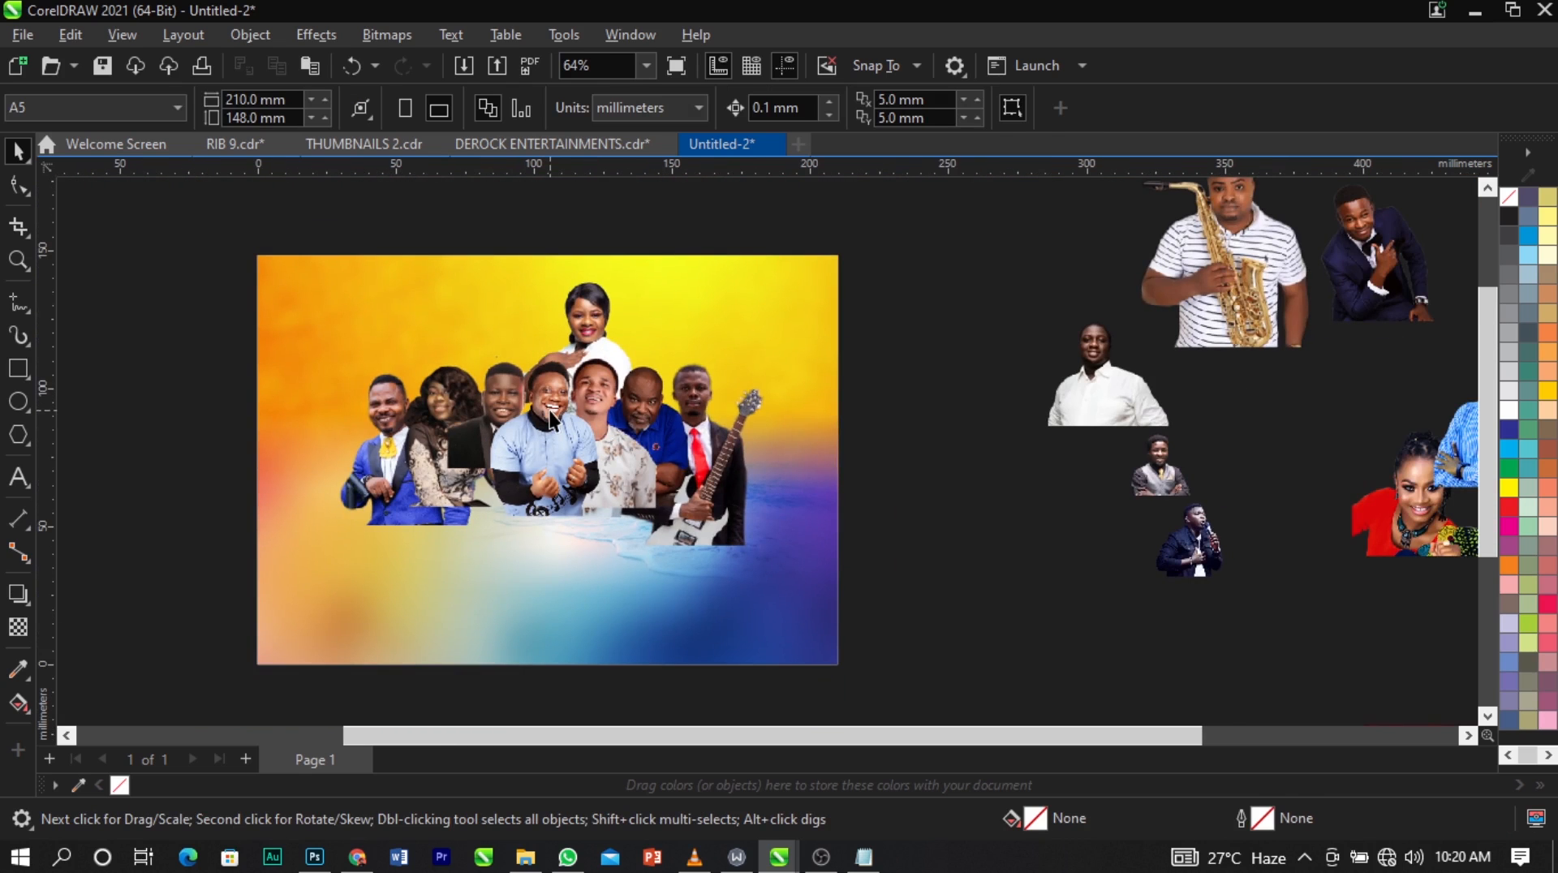
# Place the man in the navy suit to the left of the woman in white and stack him behind the floral-shirt man.
pyautogui.moveTo(1406, 235); pyautogui.dragTo(576, 339)
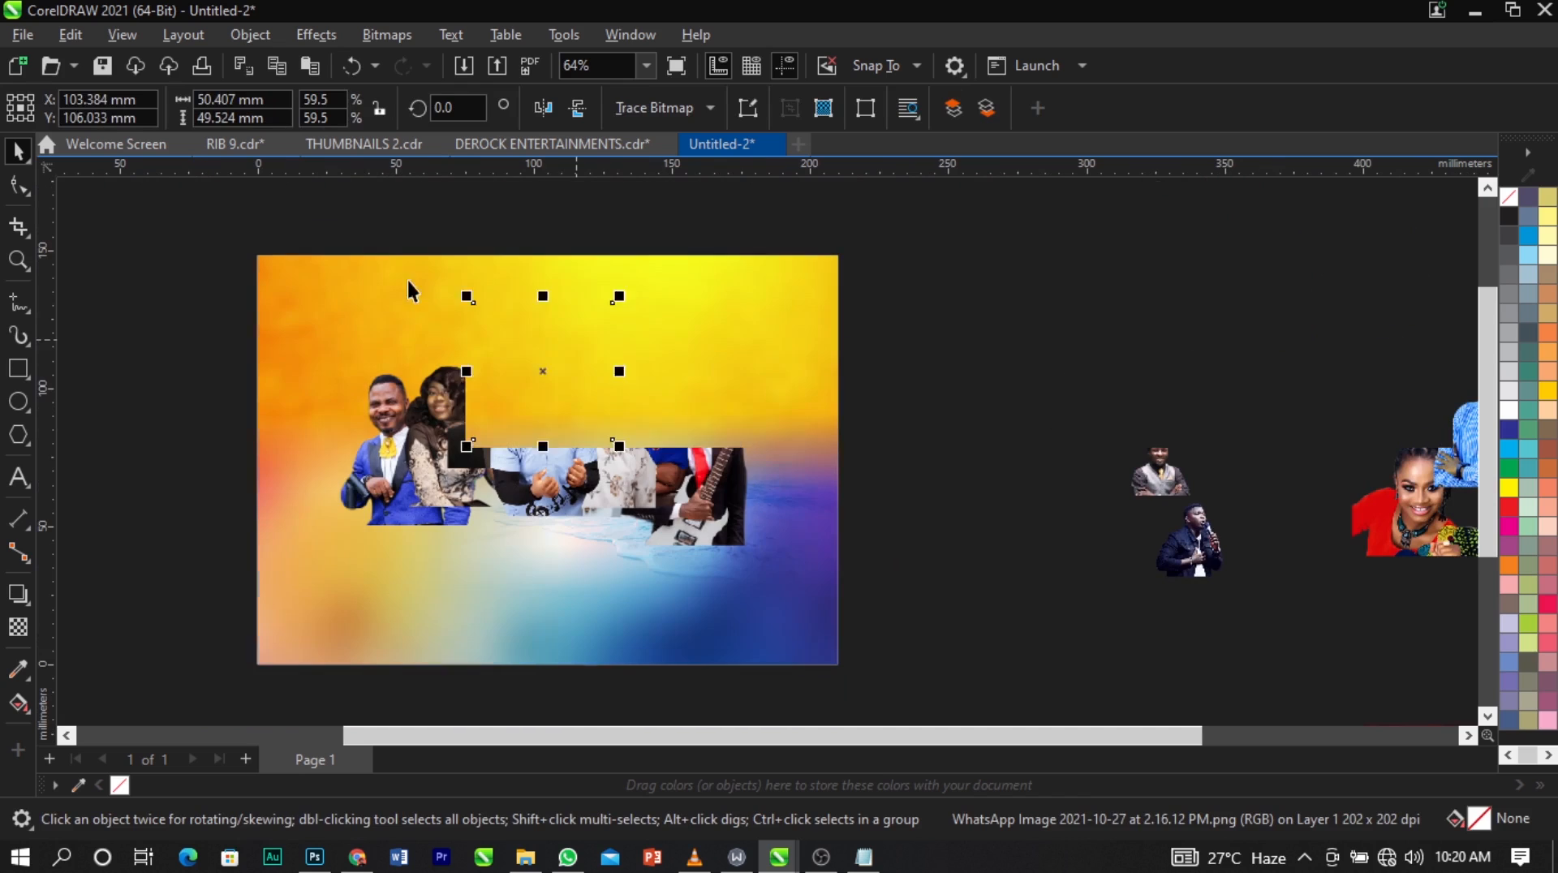
pyautogui.press('z')
pyautogui.click(730, 454)
pyautogui.press('space')
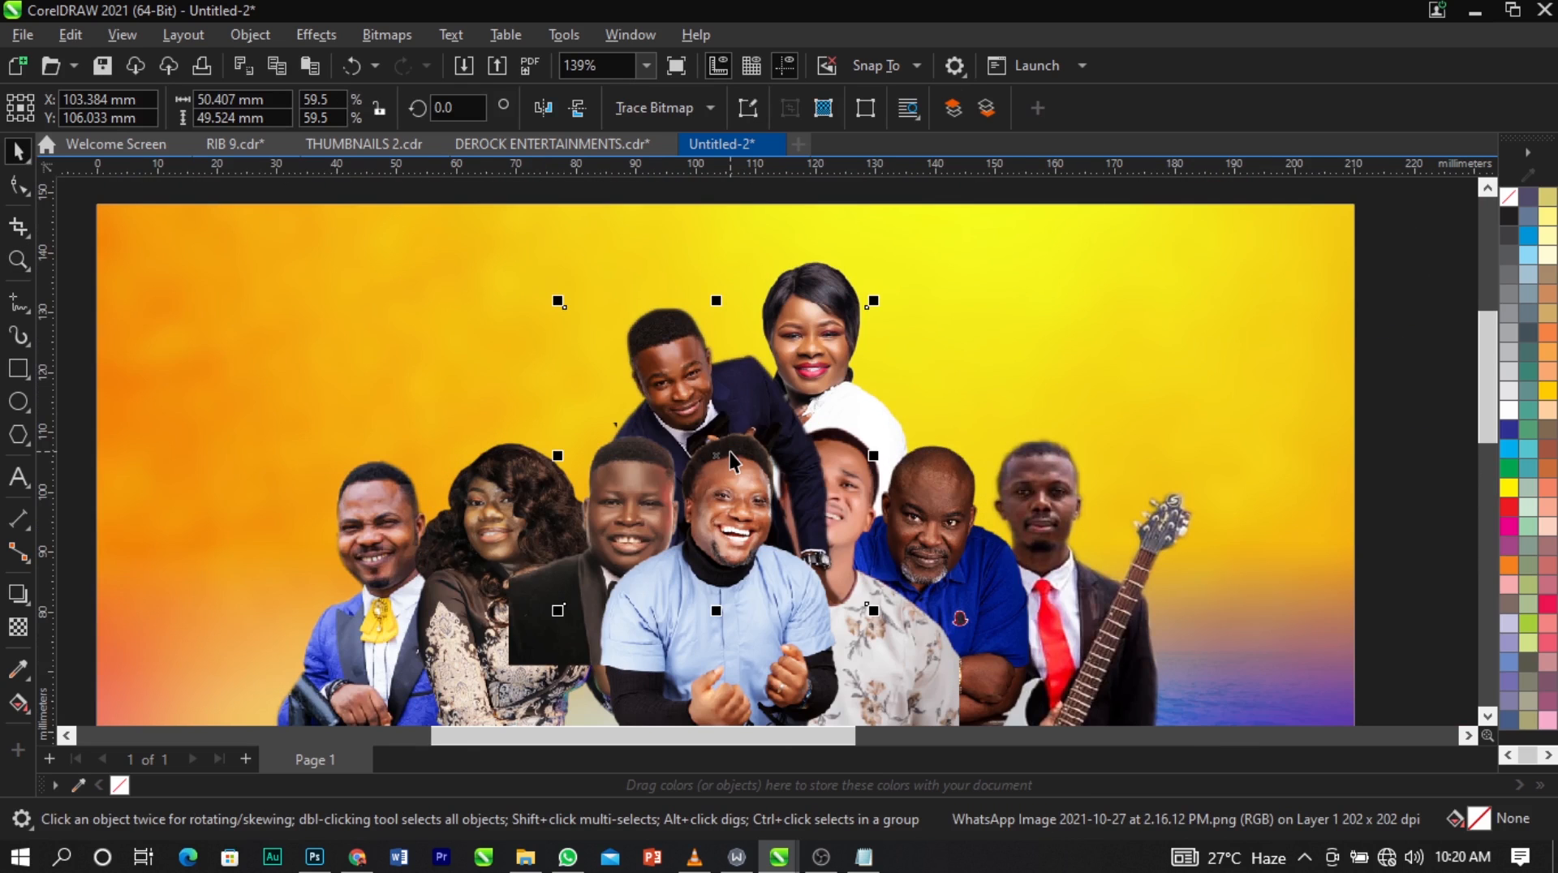
pyautogui.hotkey('ctrl', 'pagedown')
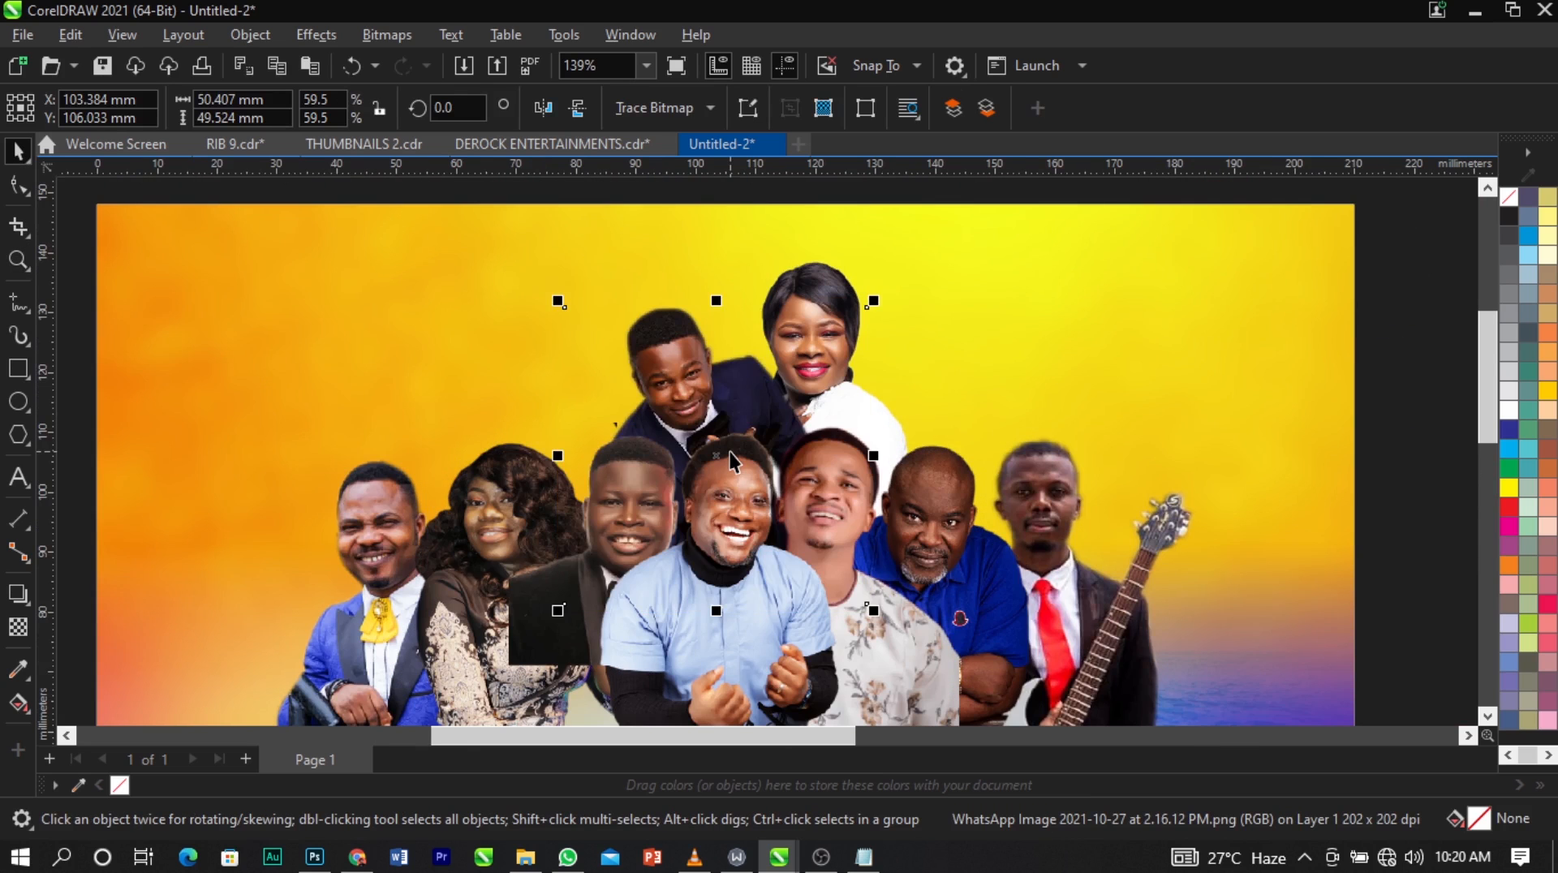
# Stack the navy-suit man behind the woman in white, enlarge him to about 56 × 55 mm and adjust his position beside her.
pyautogui.hotkey('ctrl', 'pagedown')
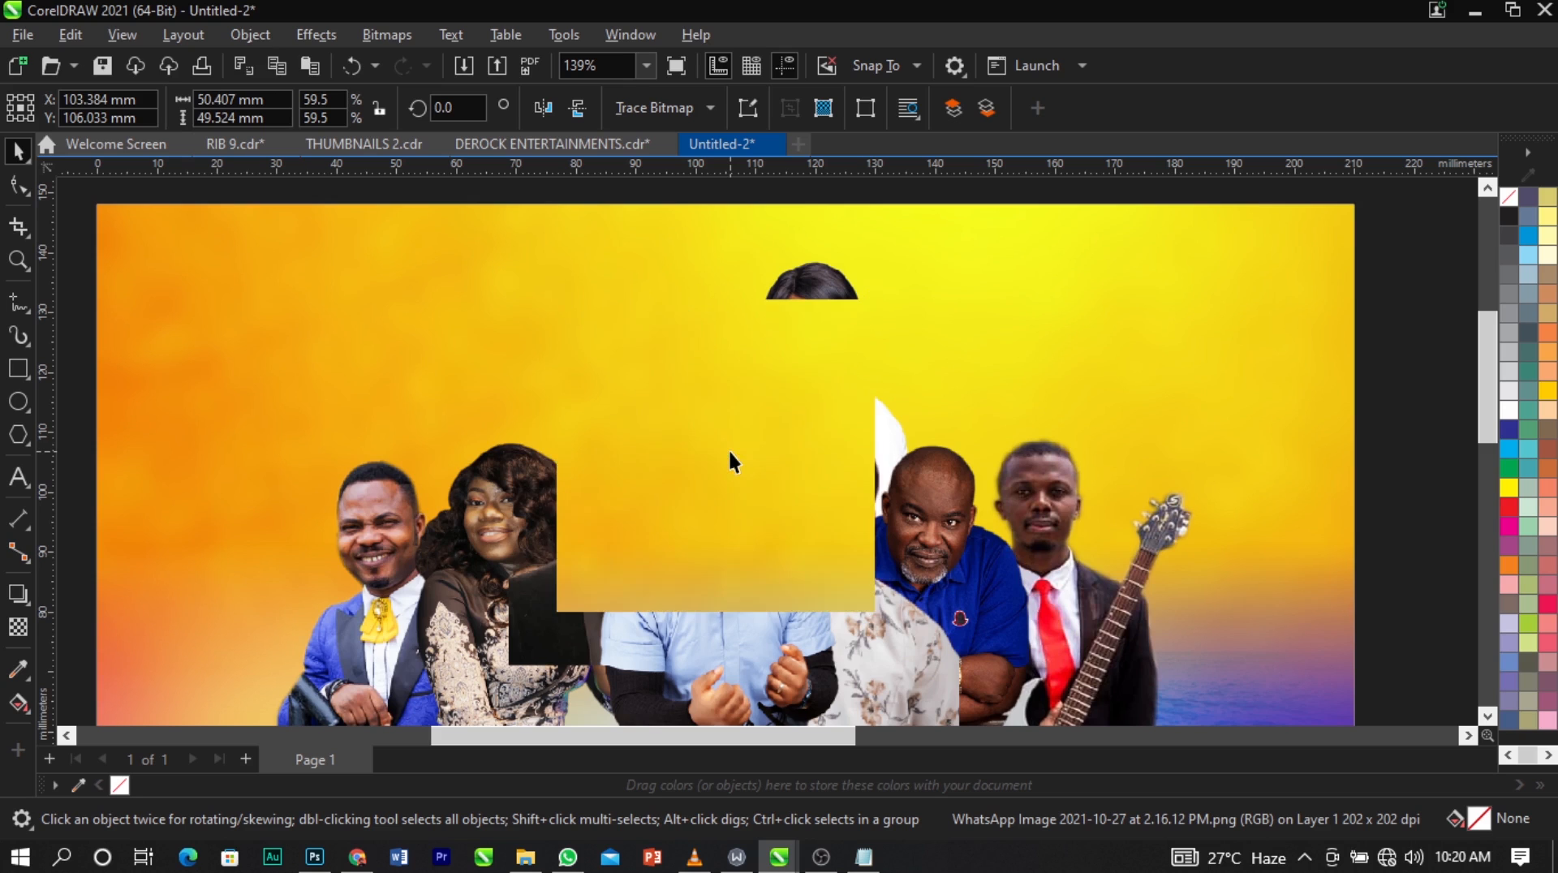
pyautogui.hotkey('ctrl', 'pagedown')
pyautogui.scroll(2, 703, 294)
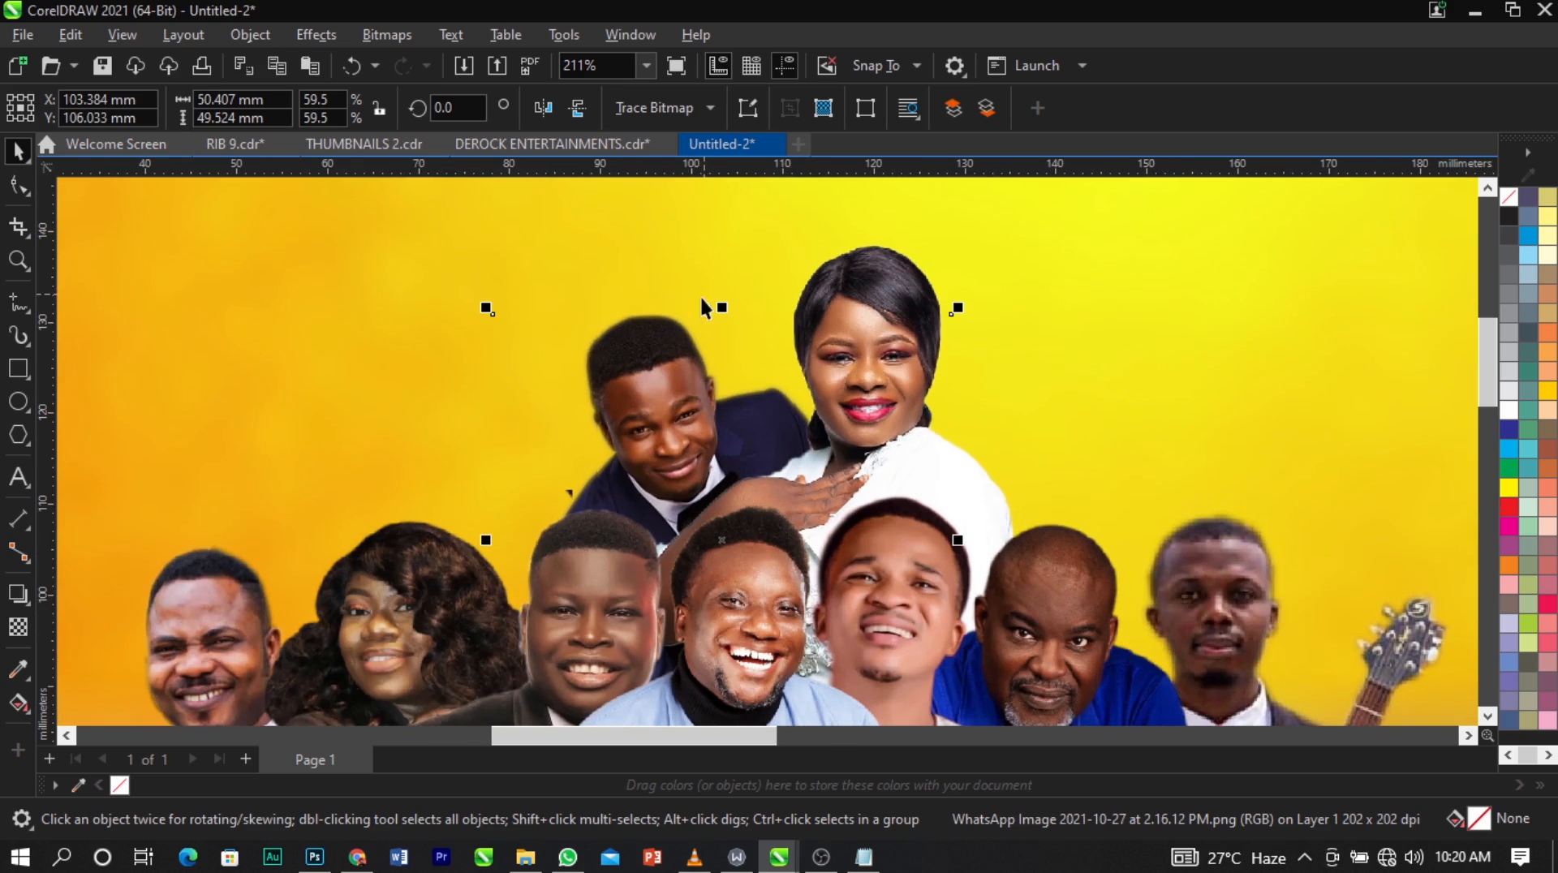
pyautogui.moveTo(486, 309); pyautogui.dragTo(431, 255)
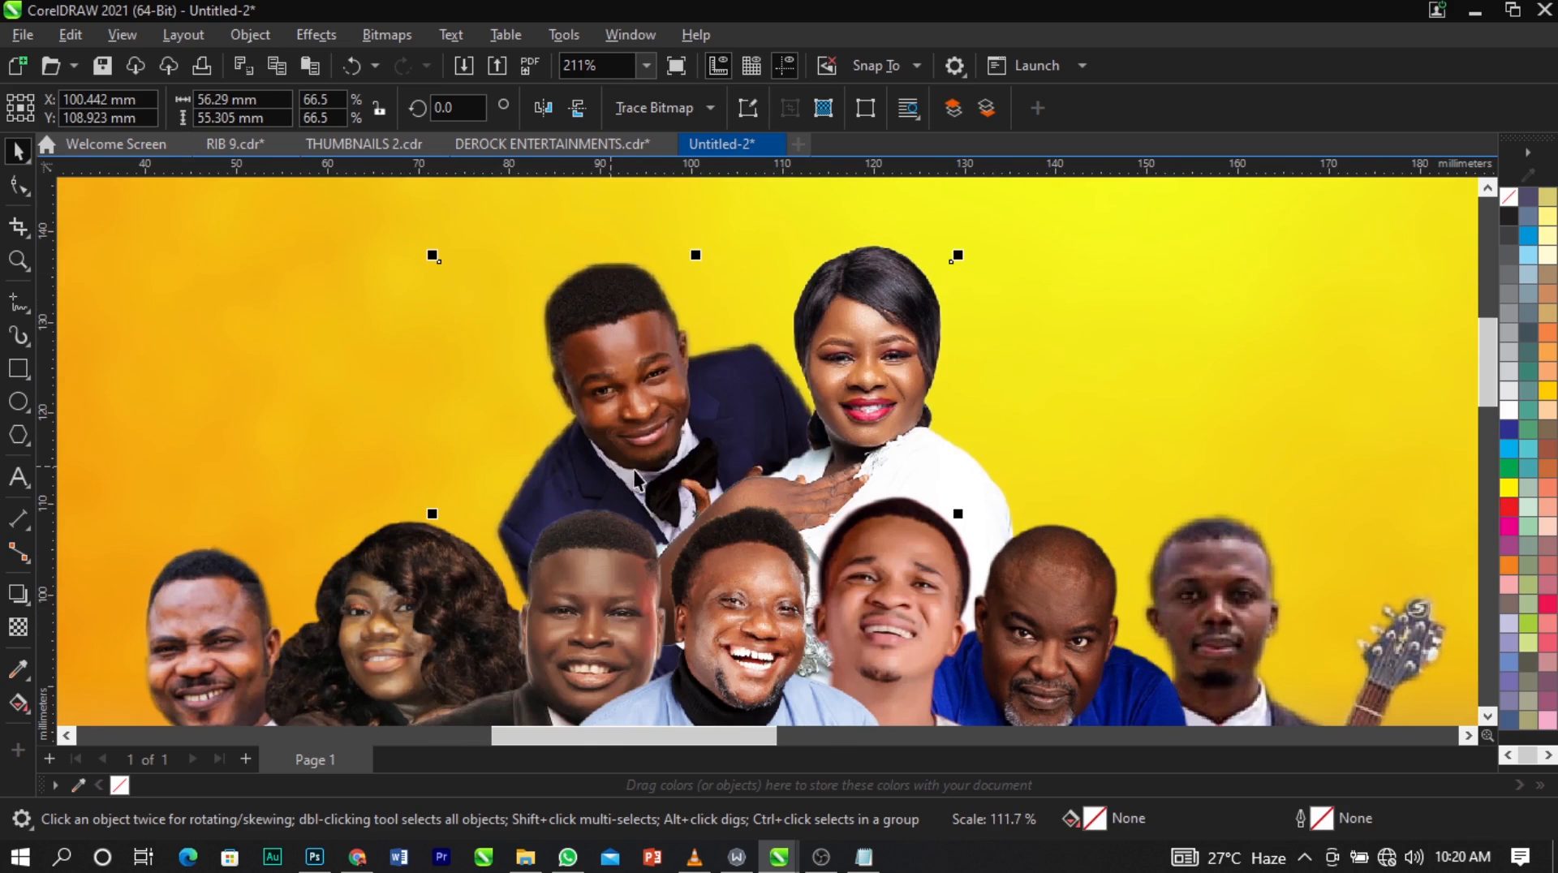
pyautogui.moveTo(695, 513)
pyautogui.mouseDown()
pyautogui.moveTo(700, 537)
pyautogui.moveTo(715, 525)
pyautogui.mouseUp()
pyautogui.scroll(-5, 560, 438)
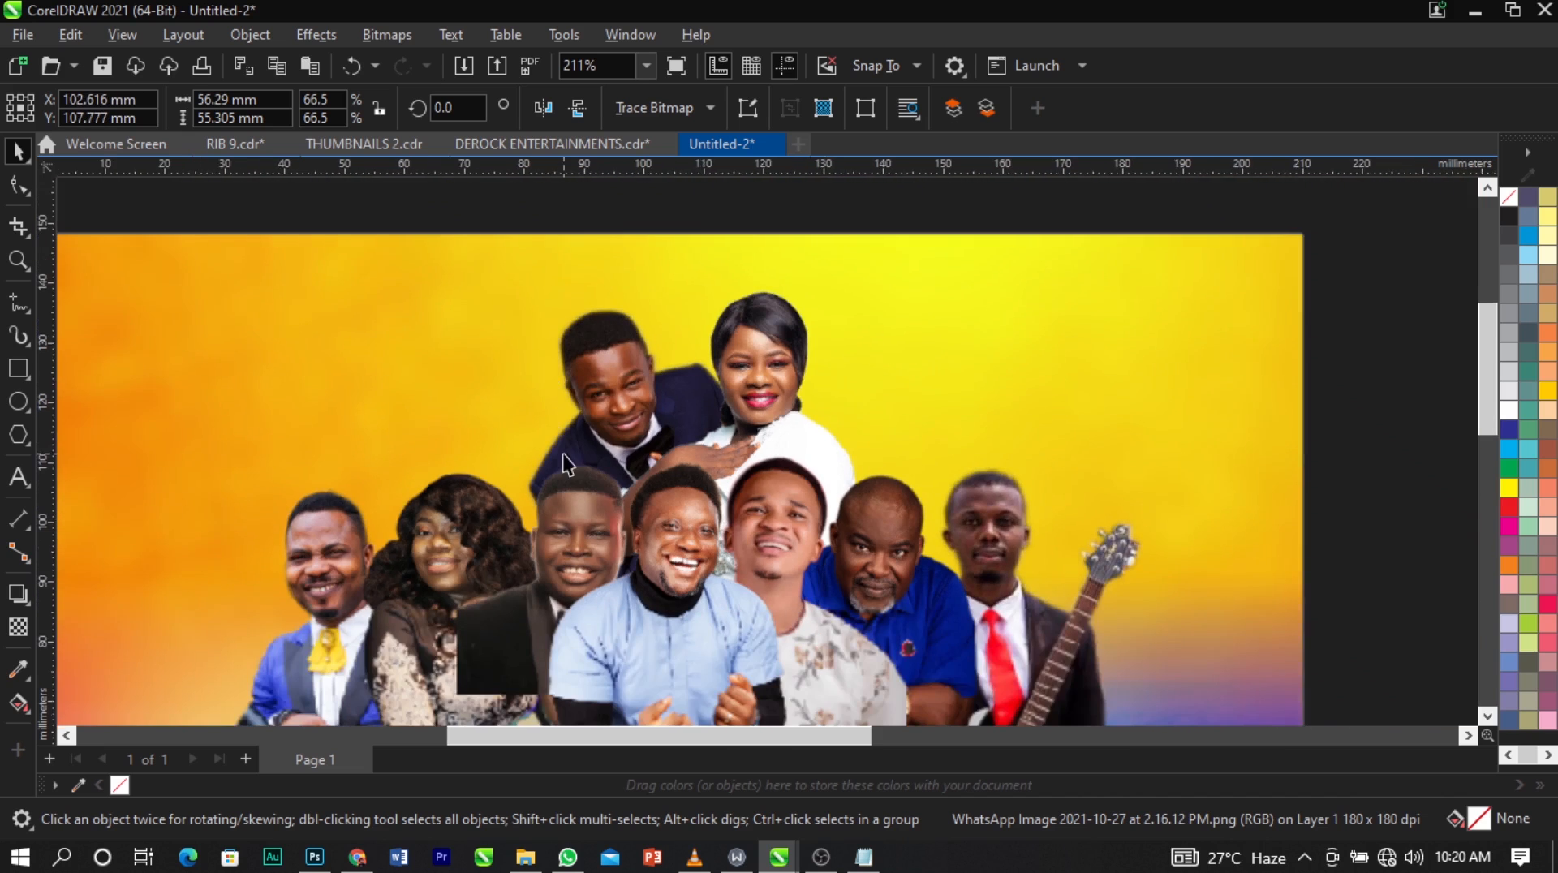
pyautogui.click(763, 295)
# Bring the man in the plain white shirt from outside the page into the group, left of the navy-suit man and behind the curly-haired woman.
pyautogui.scroll(-3, 664, 310)
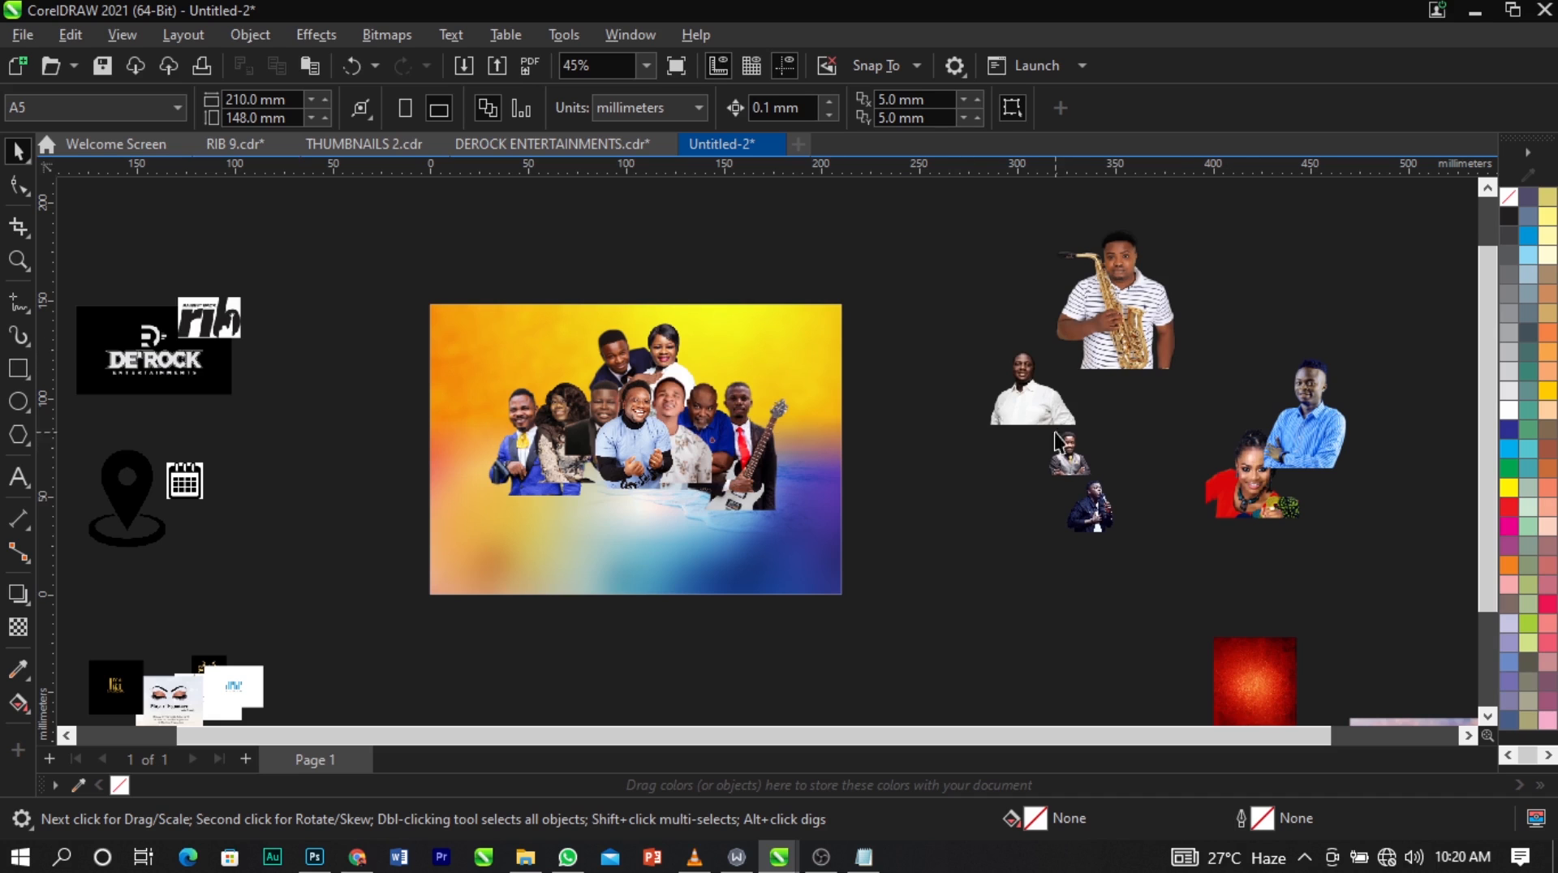
pyautogui.moveTo(1035, 407); pyautogui.dragTo(584, 400)
pyautogui.press('z')
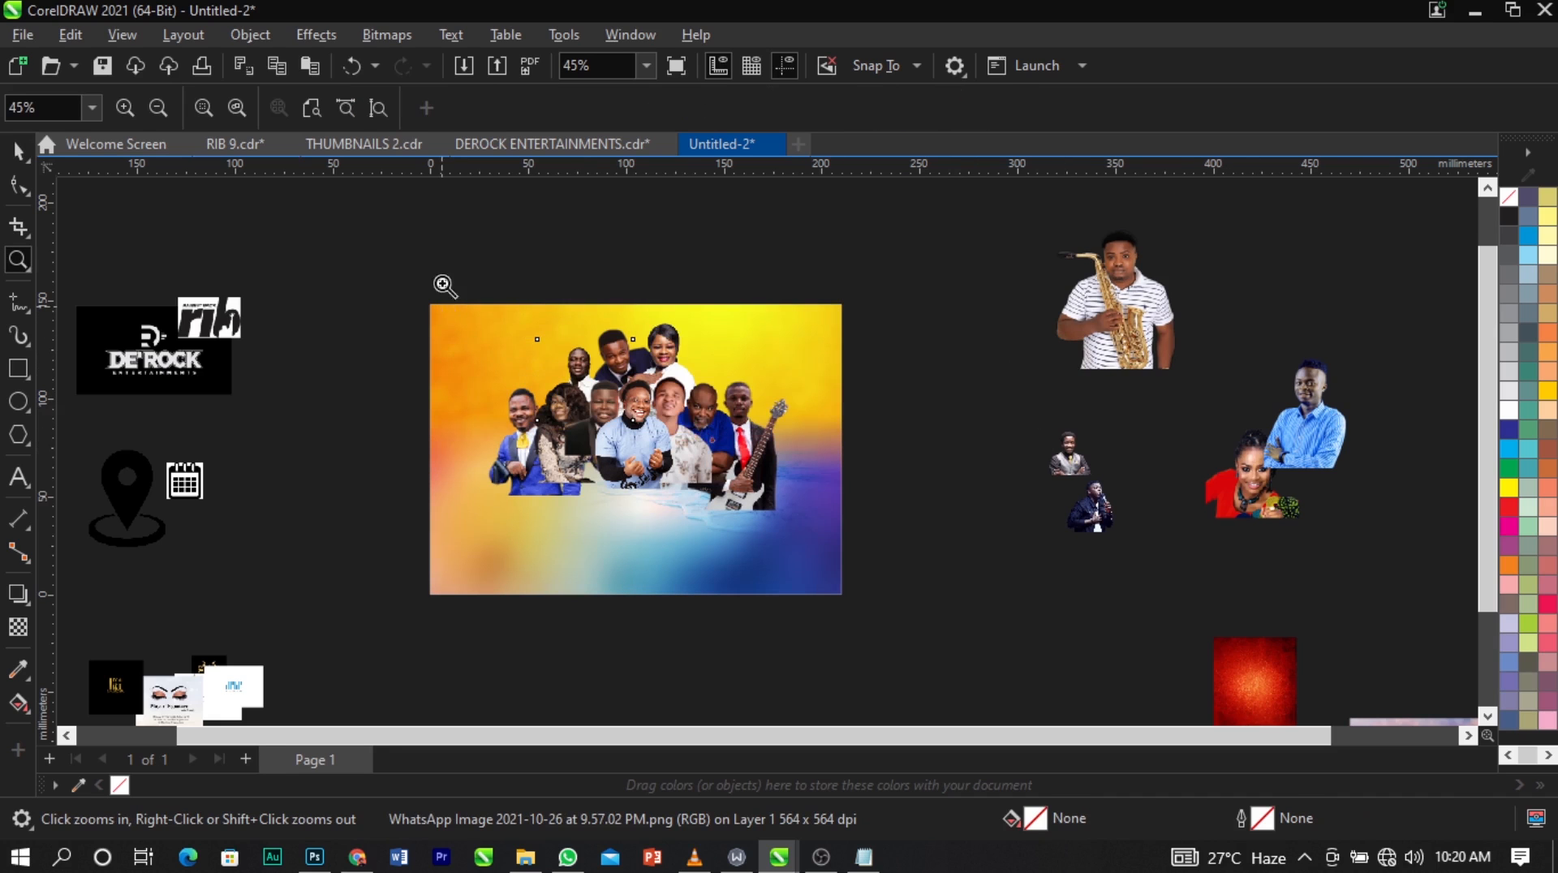
pyautogui.moveTo(441, 283); pyautogui.dragTo(790, 479)
pyautogui.press('space')
pyautogui.scroll(1, 718, 384)
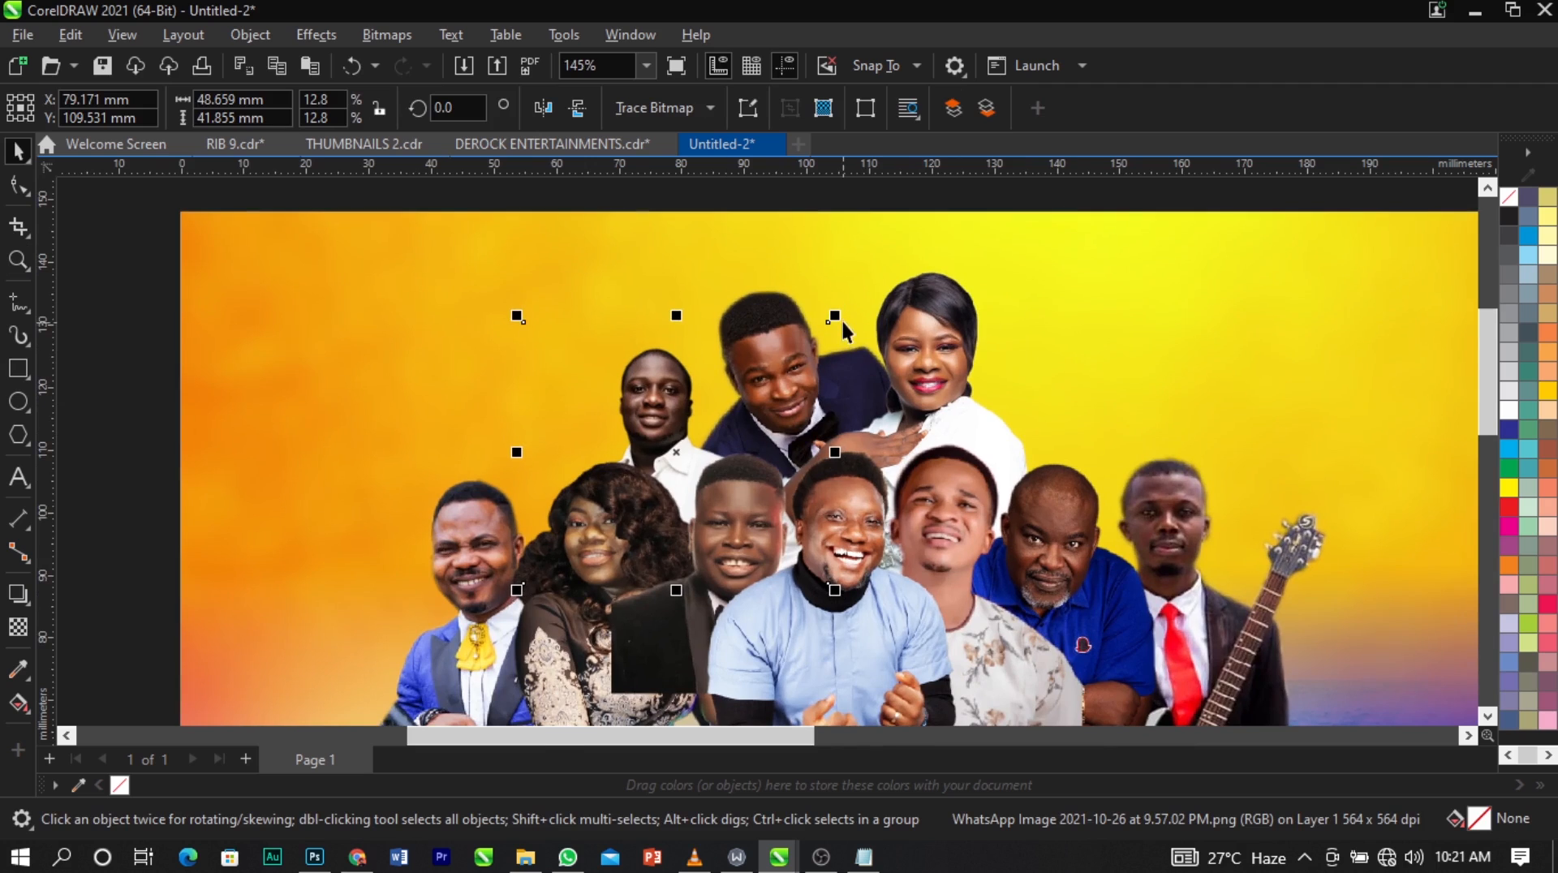
# Enlarge the white-shirt man to about 70 × 60 mm and shift him slightly right toward the navy-suit man.
pyautogui.moveTo(835, 315); pyautogui.dragTo(903, 261)
pyautogui.scroll(2, 698, 435)
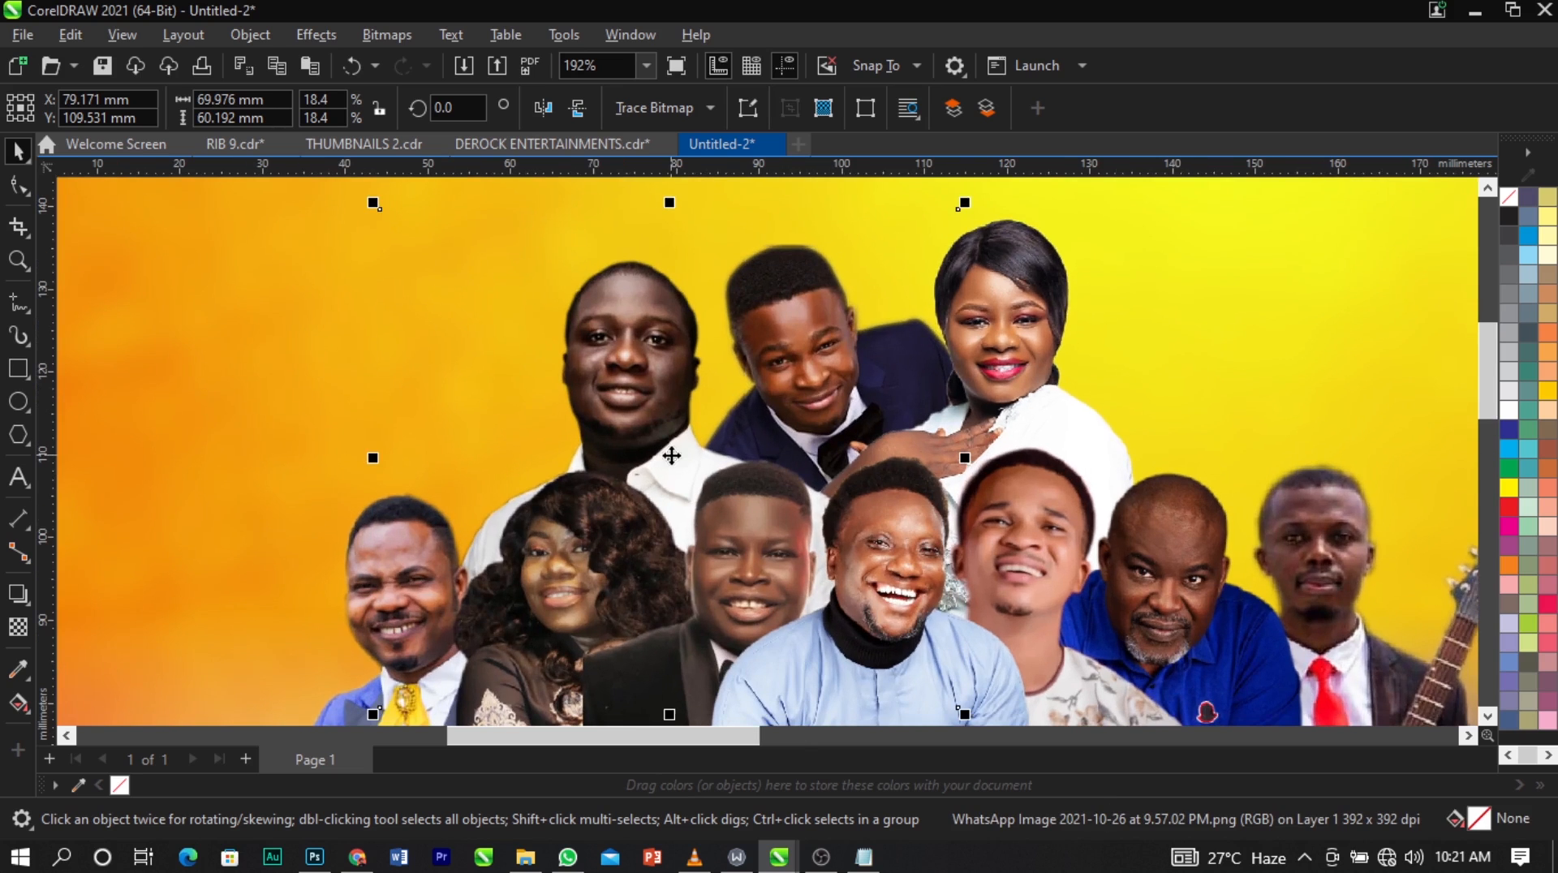
pyautogui.moveTo(669, 457); pyautogui.dragTo(689, 454)
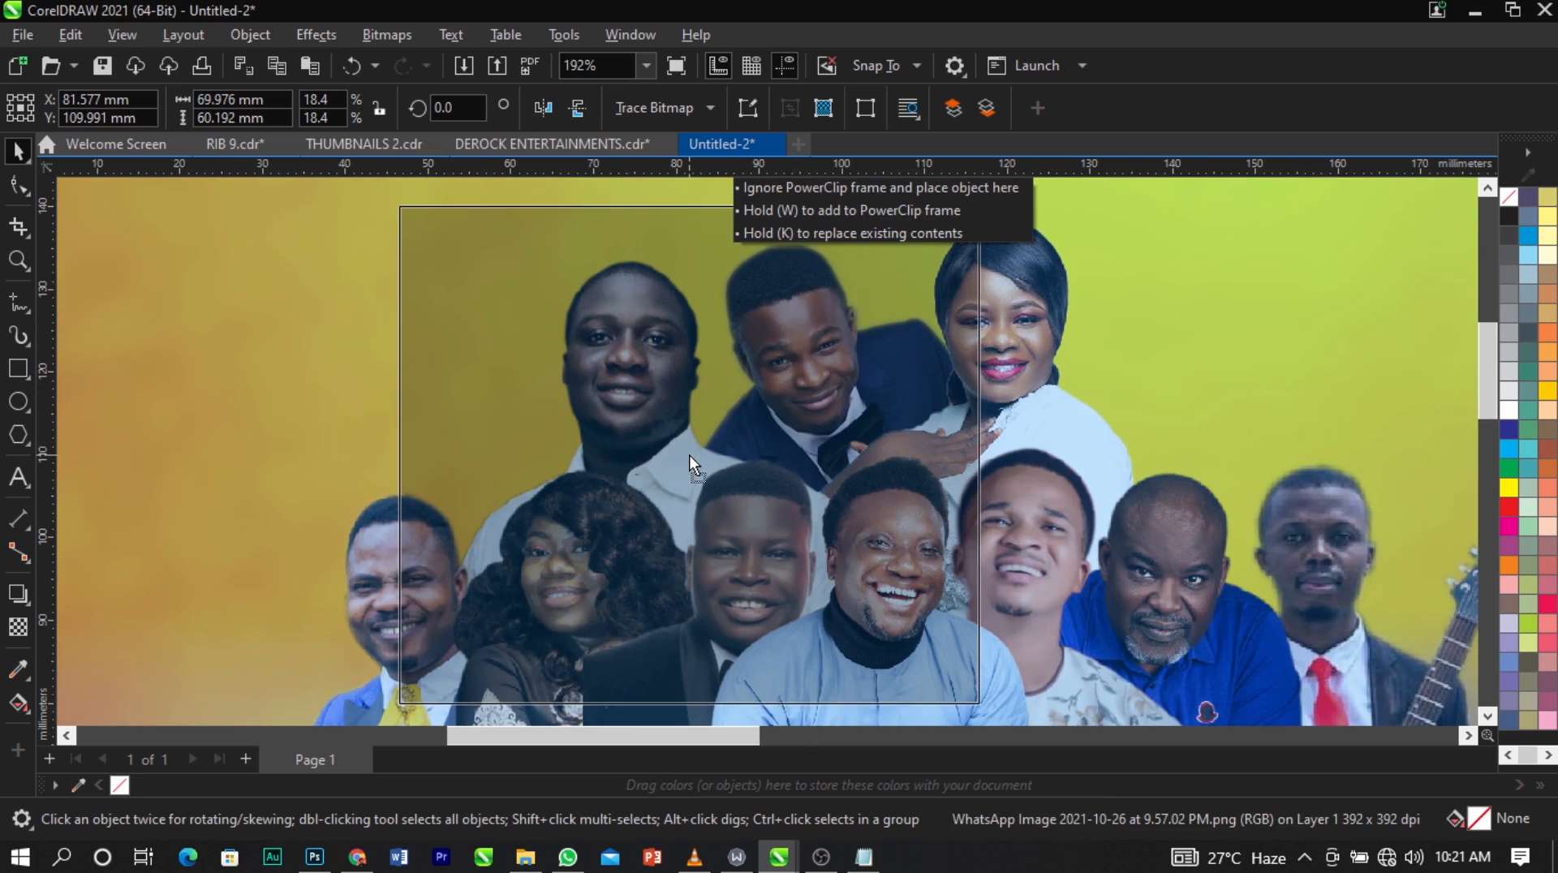
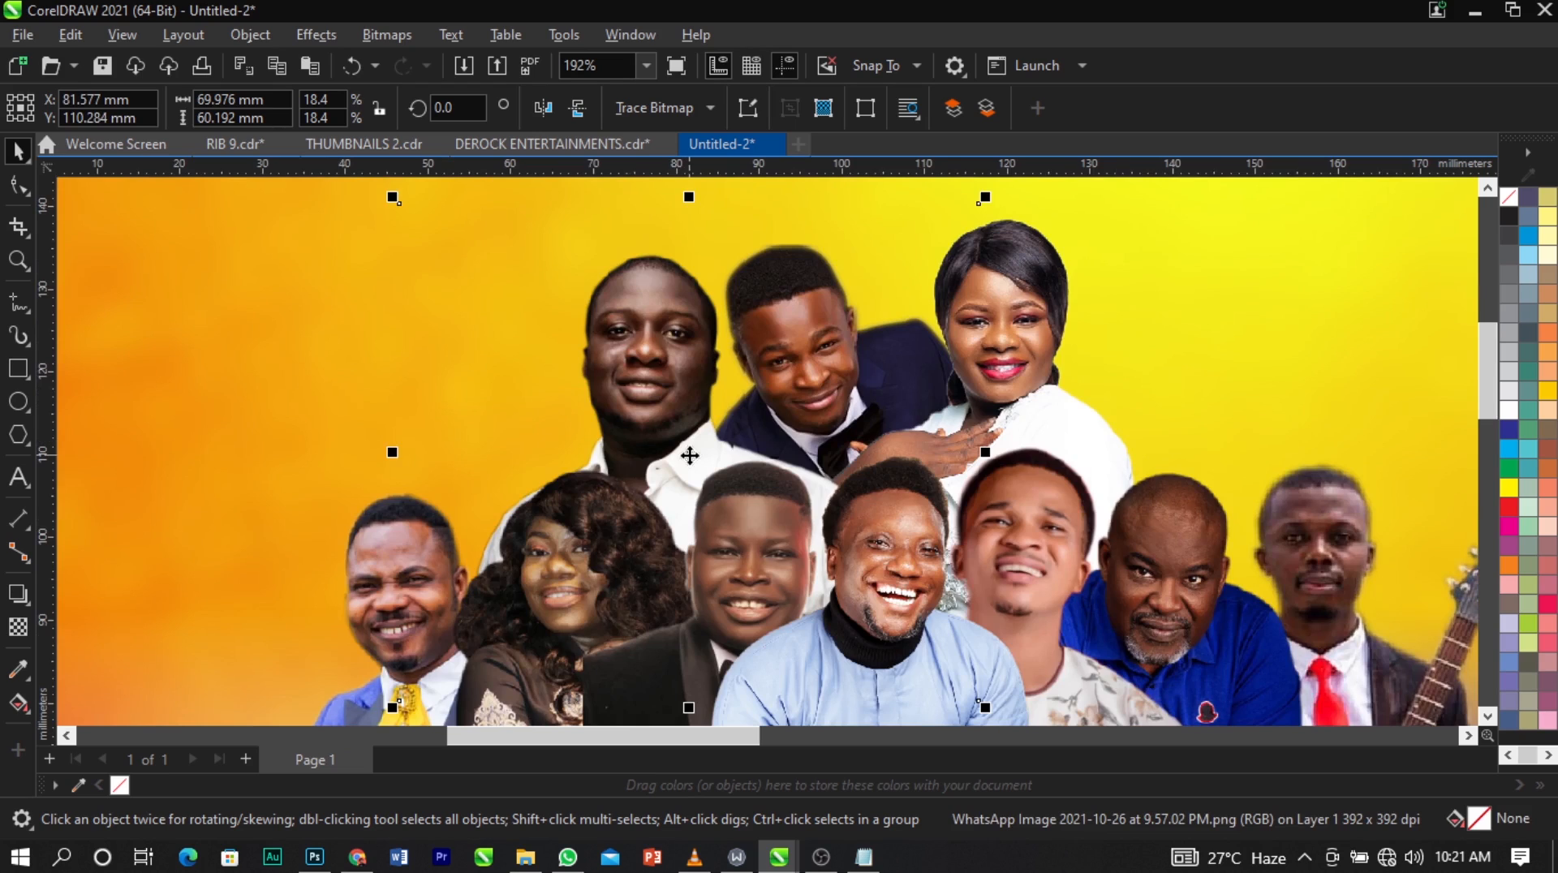
# Stack the white-shirt man directly above the background, behind the navy-suit man, and reduce him to about 66 × 57 mm beside him.
pyautogui.hotkey('shift', 'pagedown')
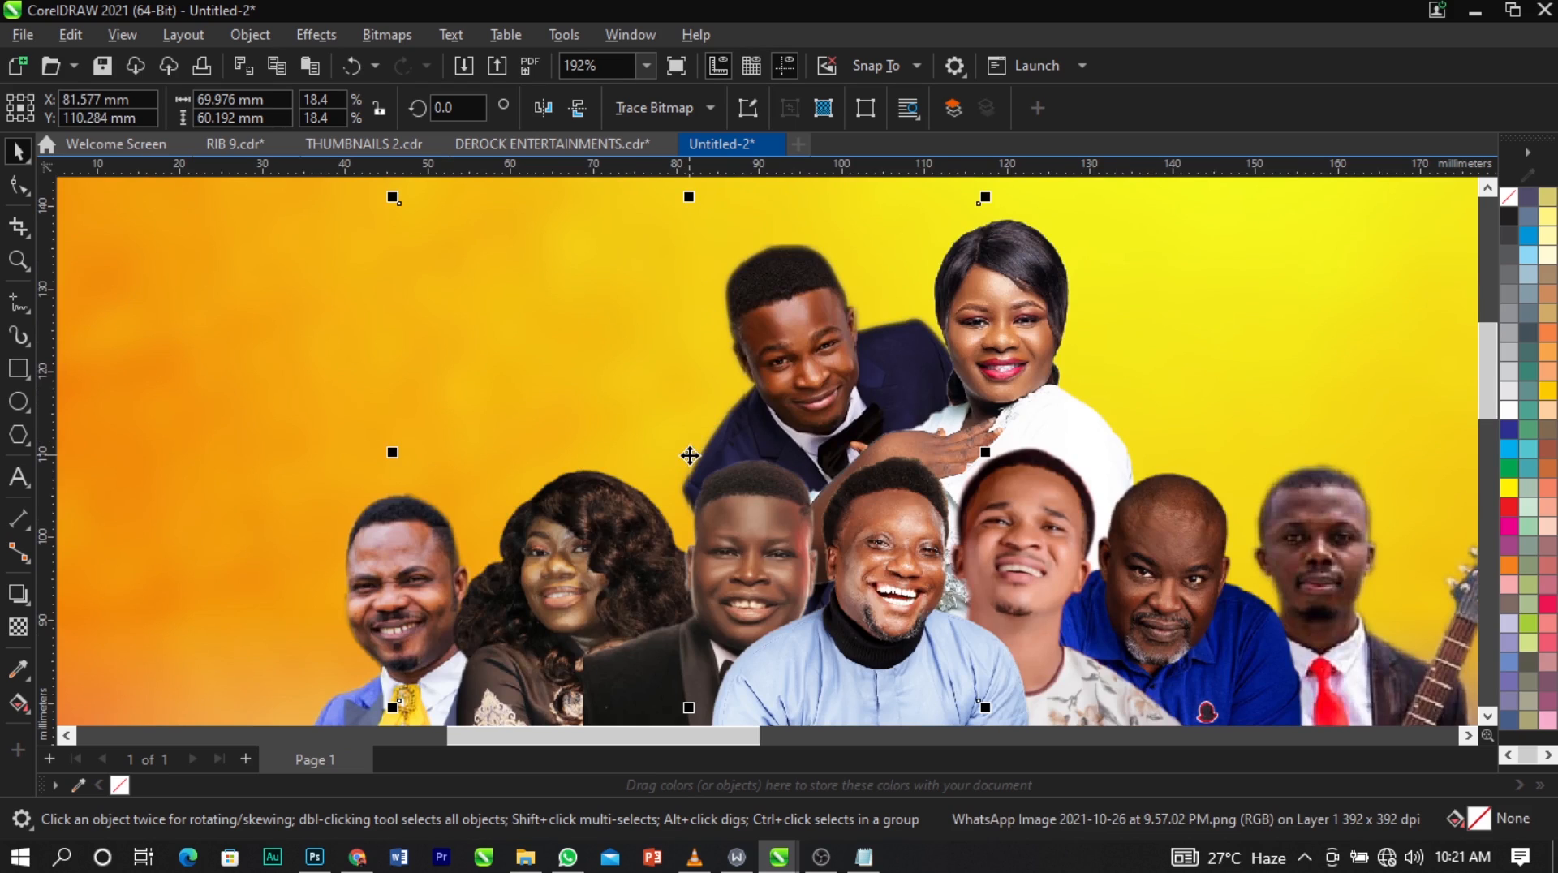
pyautogui.hotkey('ctrl', 'pageup')
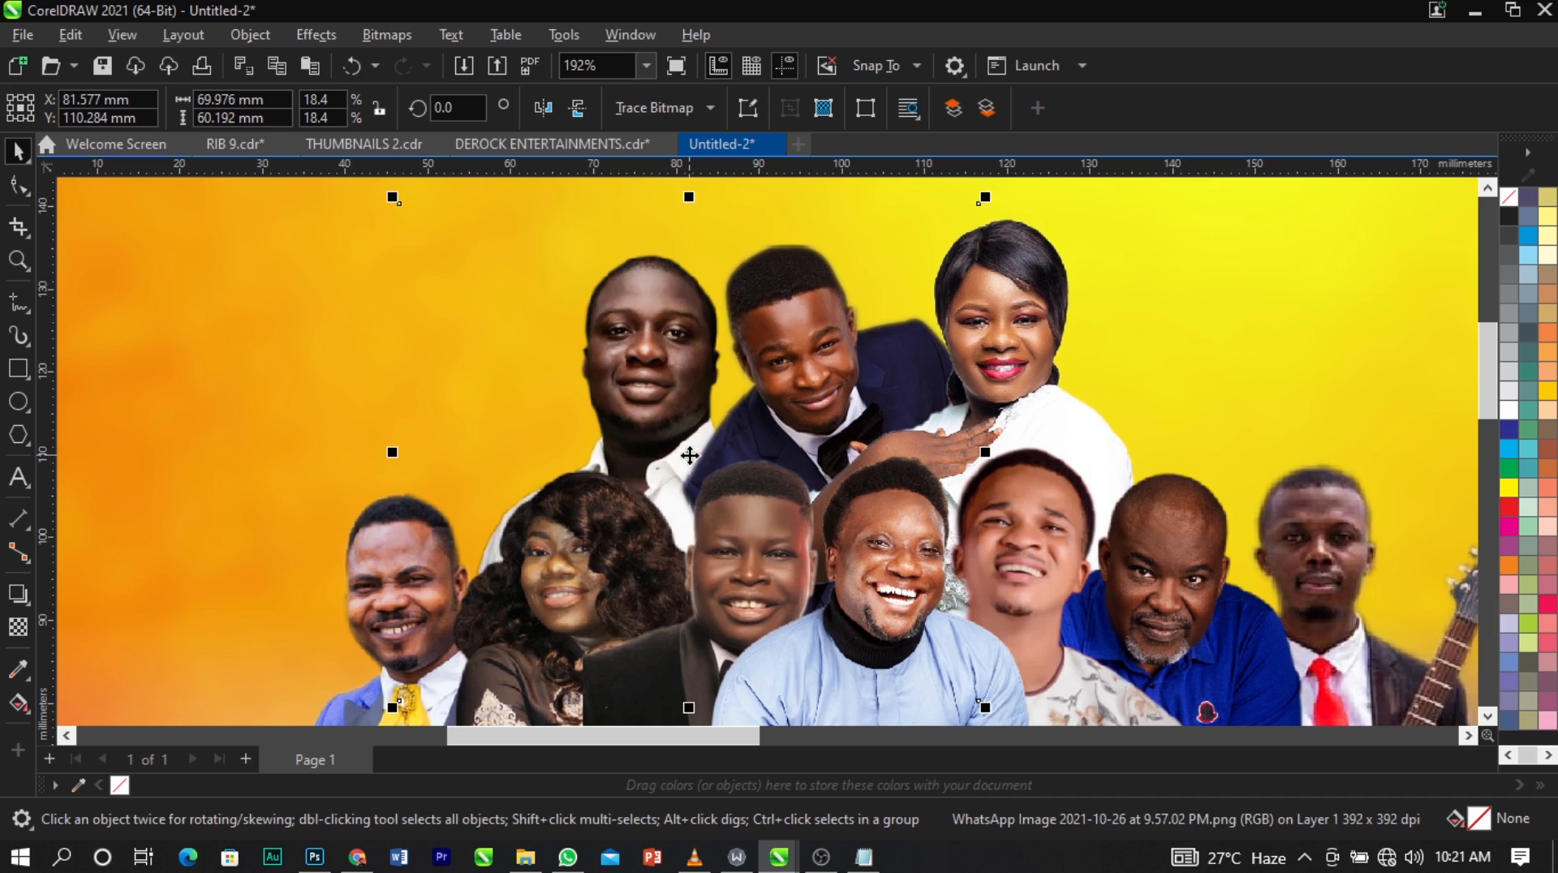
pyautogui.moveTo(397, 709); pyautogui.dragTo(427, 708)
pyautogui.click(423, 200)
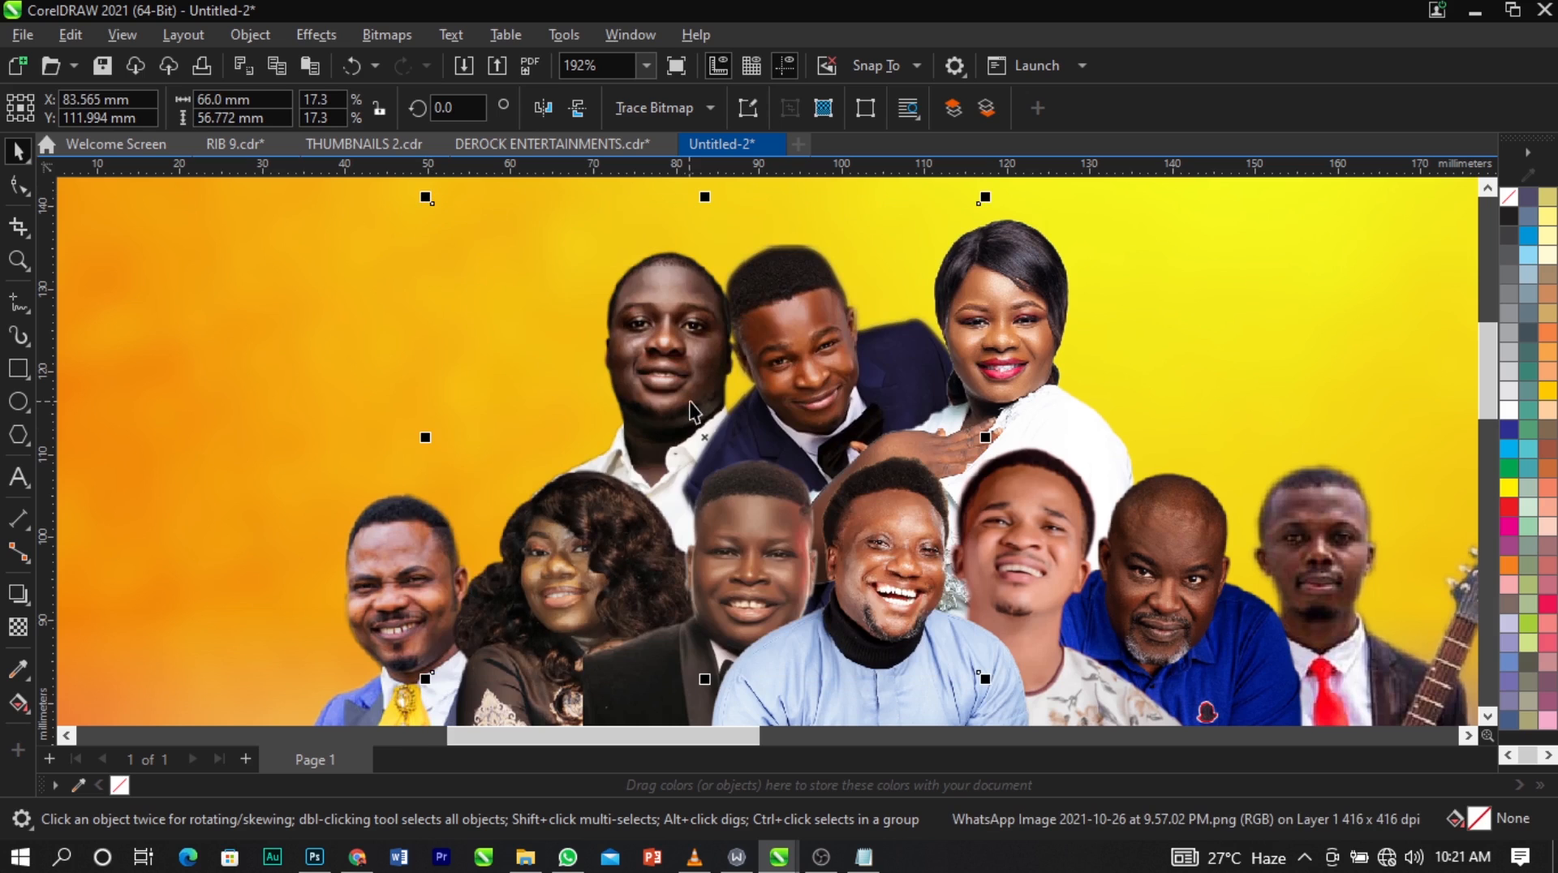
pyautogui.moveTo(704, 438); pyautogui.dragTo(698, 452)
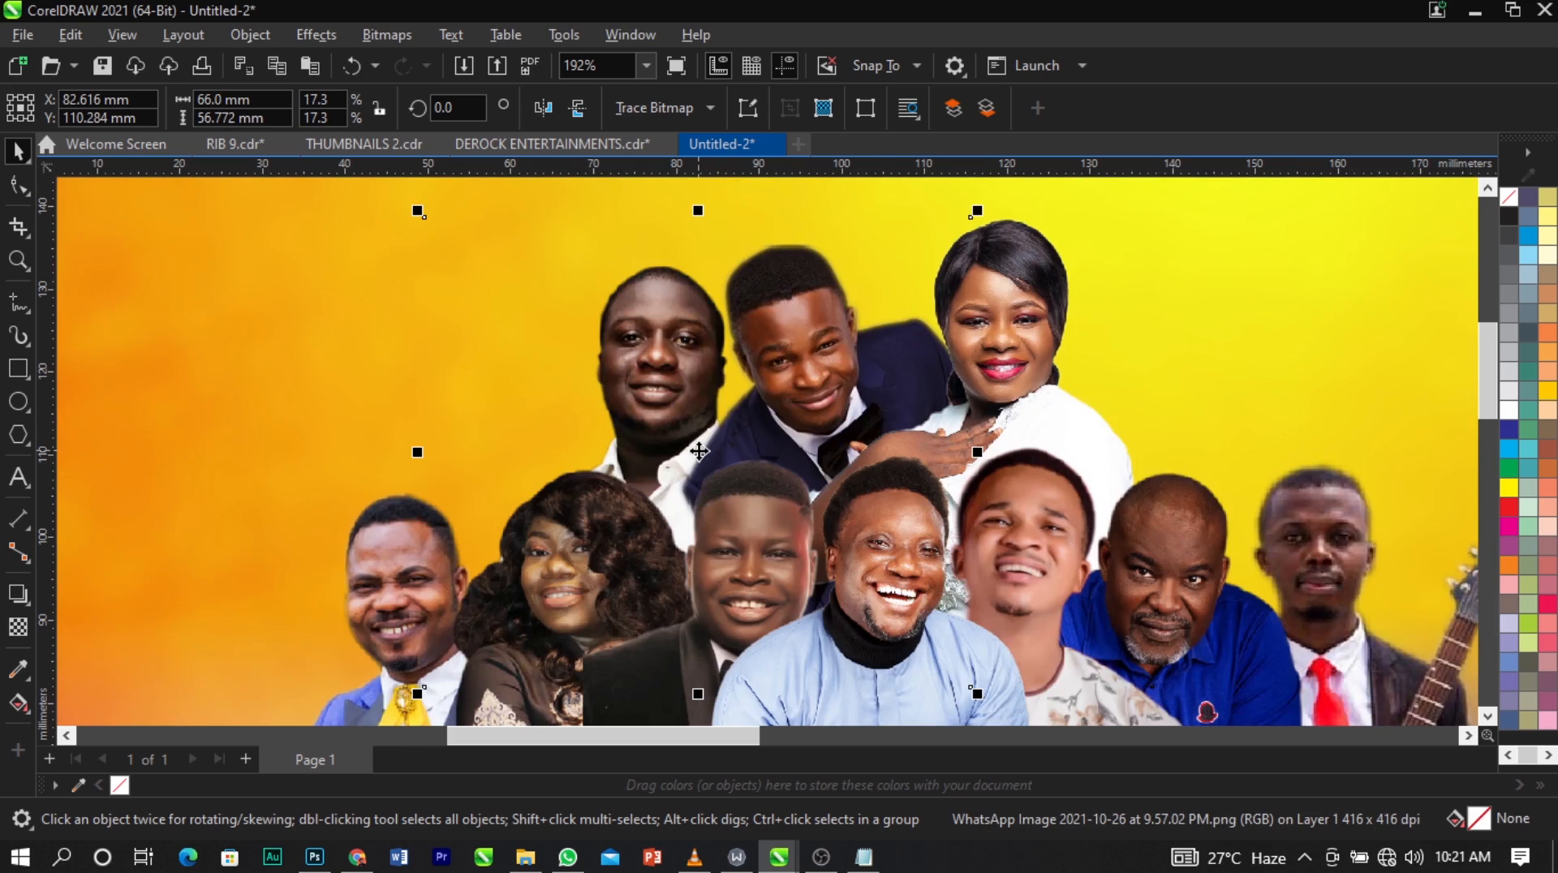
# Shift the navy-suit man about 0.7 mm right and nudge the white-shirt man 0.1 mm right and 0.1 mm up.
pyautogui.scroll(-5, 699, 451)
pyautogui.click(295, 292)
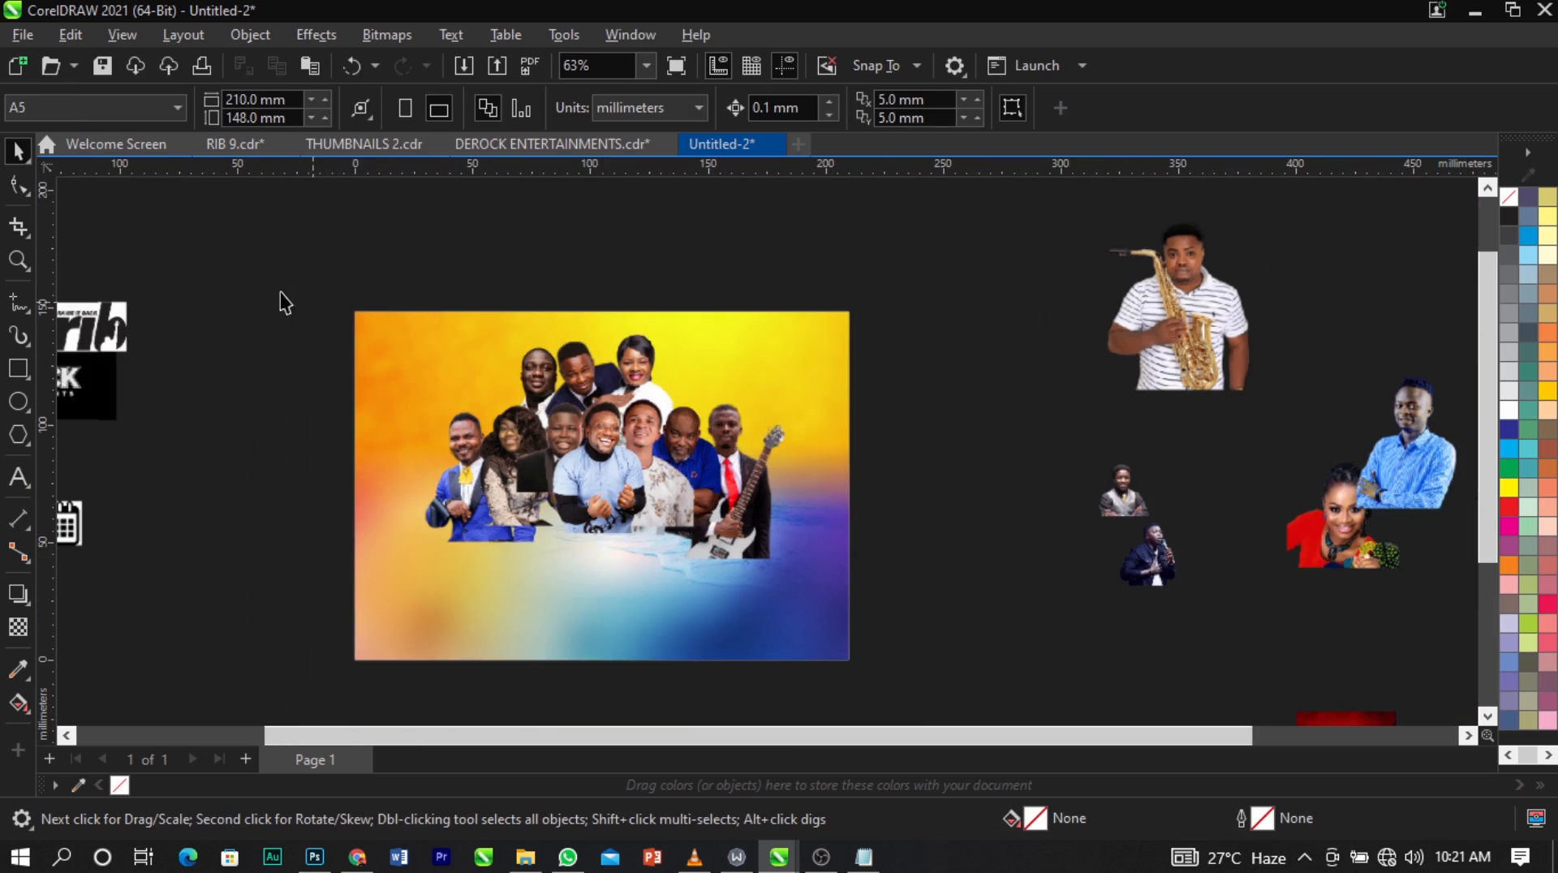
pyautogui.press('z')
pyautogui.moveTo(280, 292); pyautogui.dragTo(1362, 628)
pyautogui.press('space')
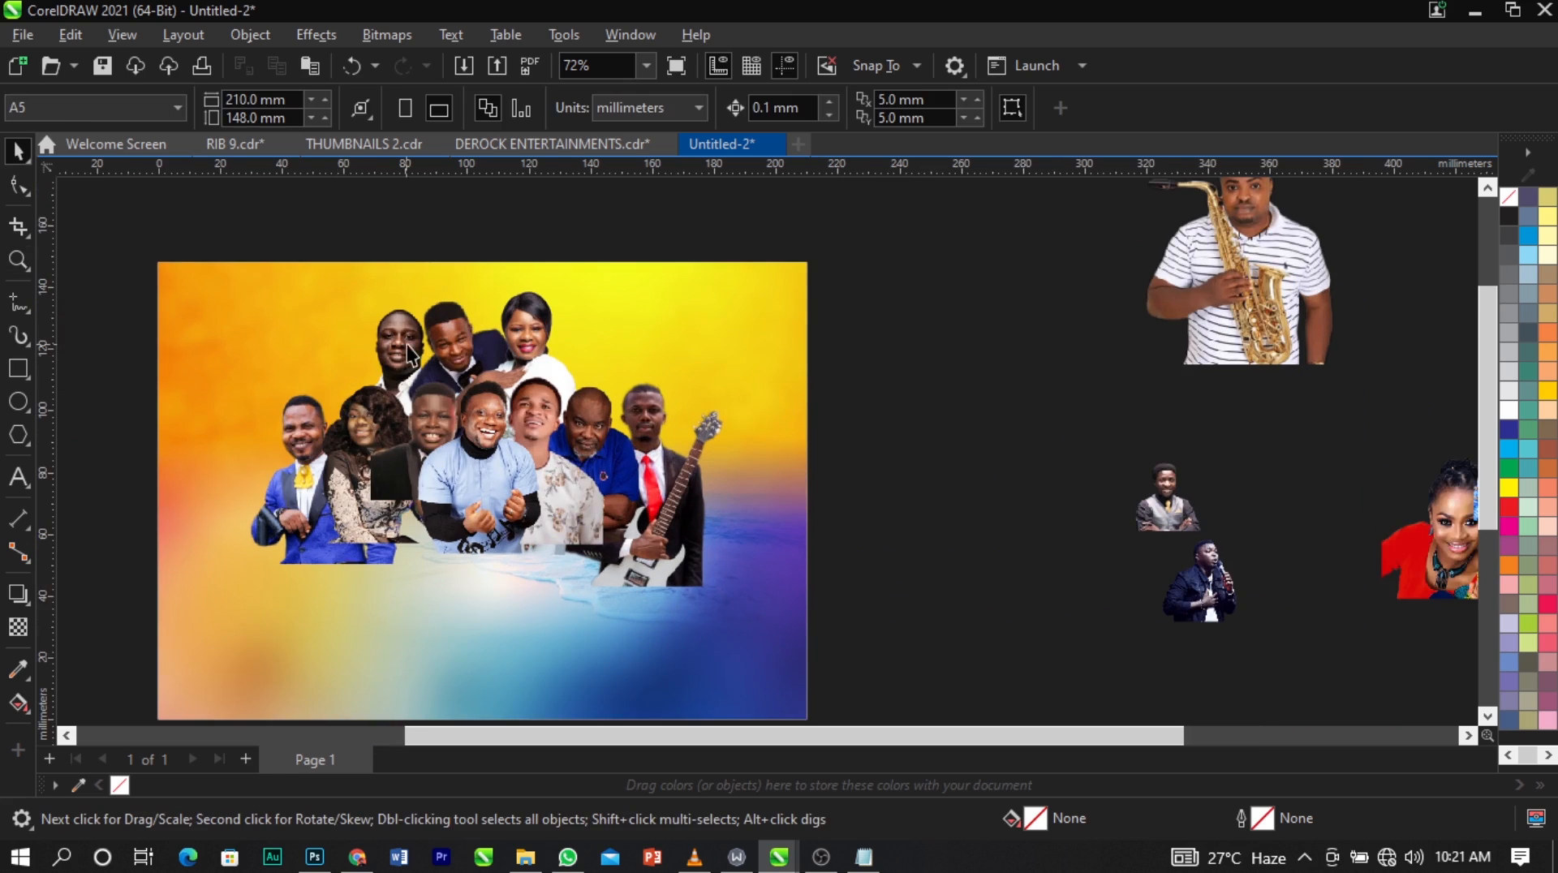
pyautogui.click(406, 344)
pyautogui.scroll(3, 419, 305)
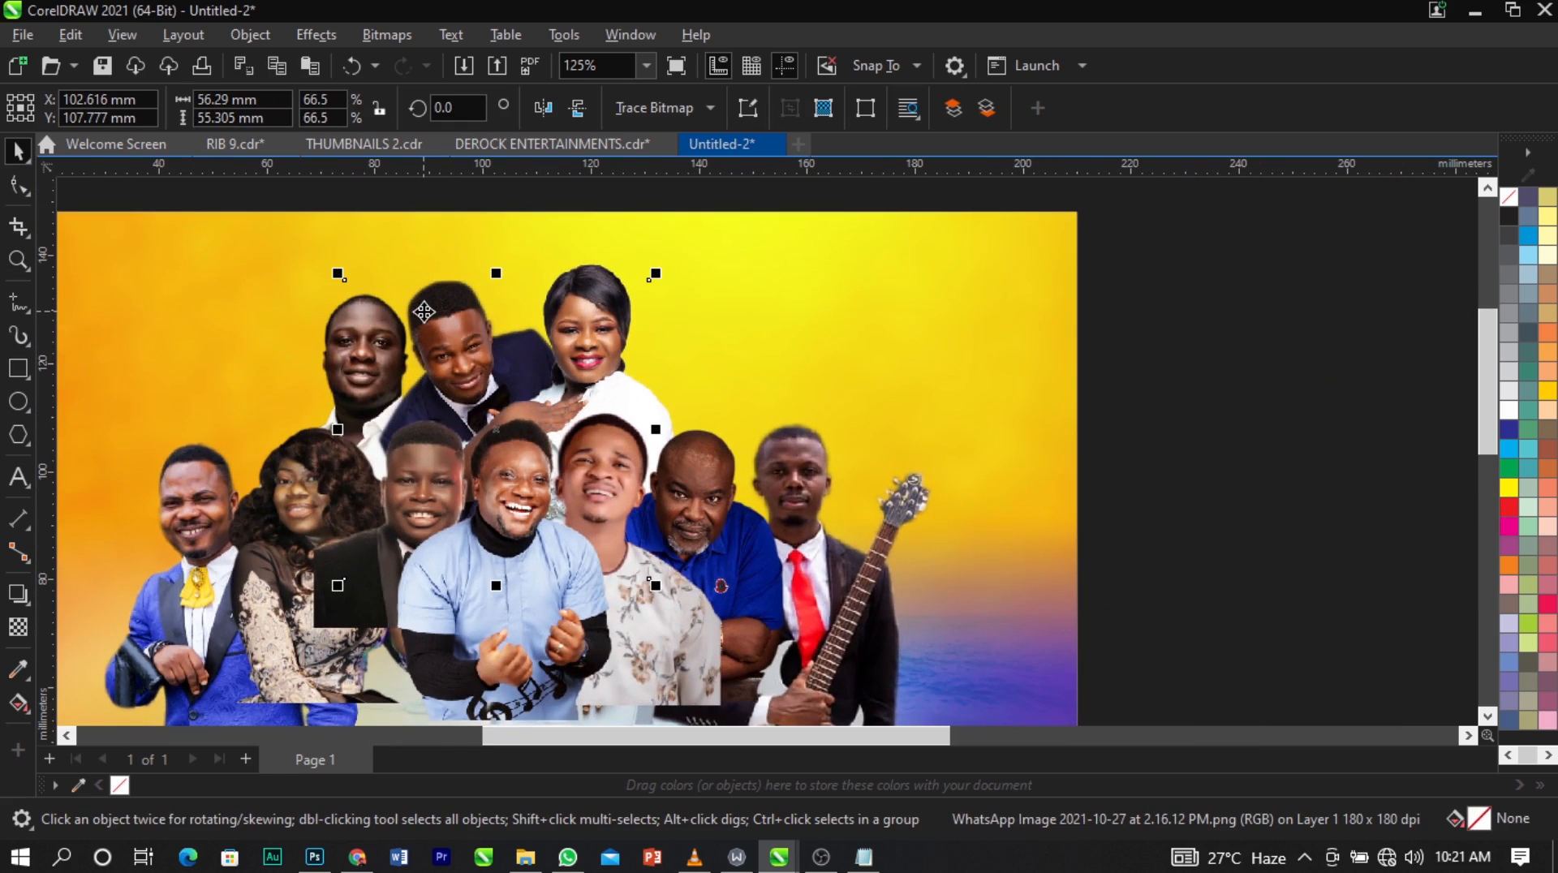
pyautogui.moveTo(424, 311); pyautogui.dragTo(423, 312)
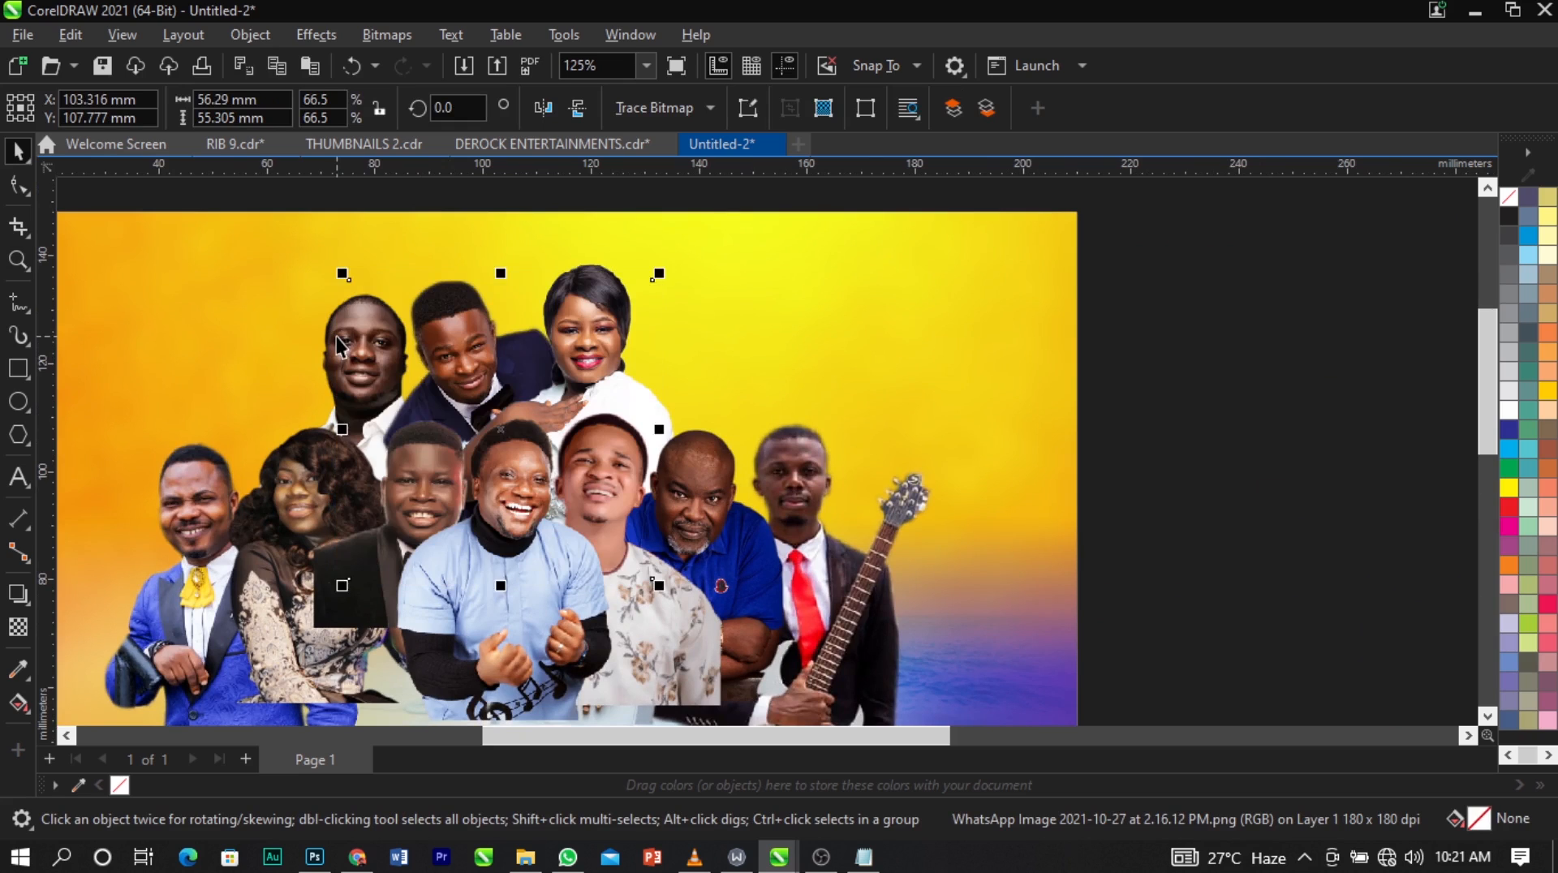
pyautogui.click(337, 337)
pyautogui.press('Right')
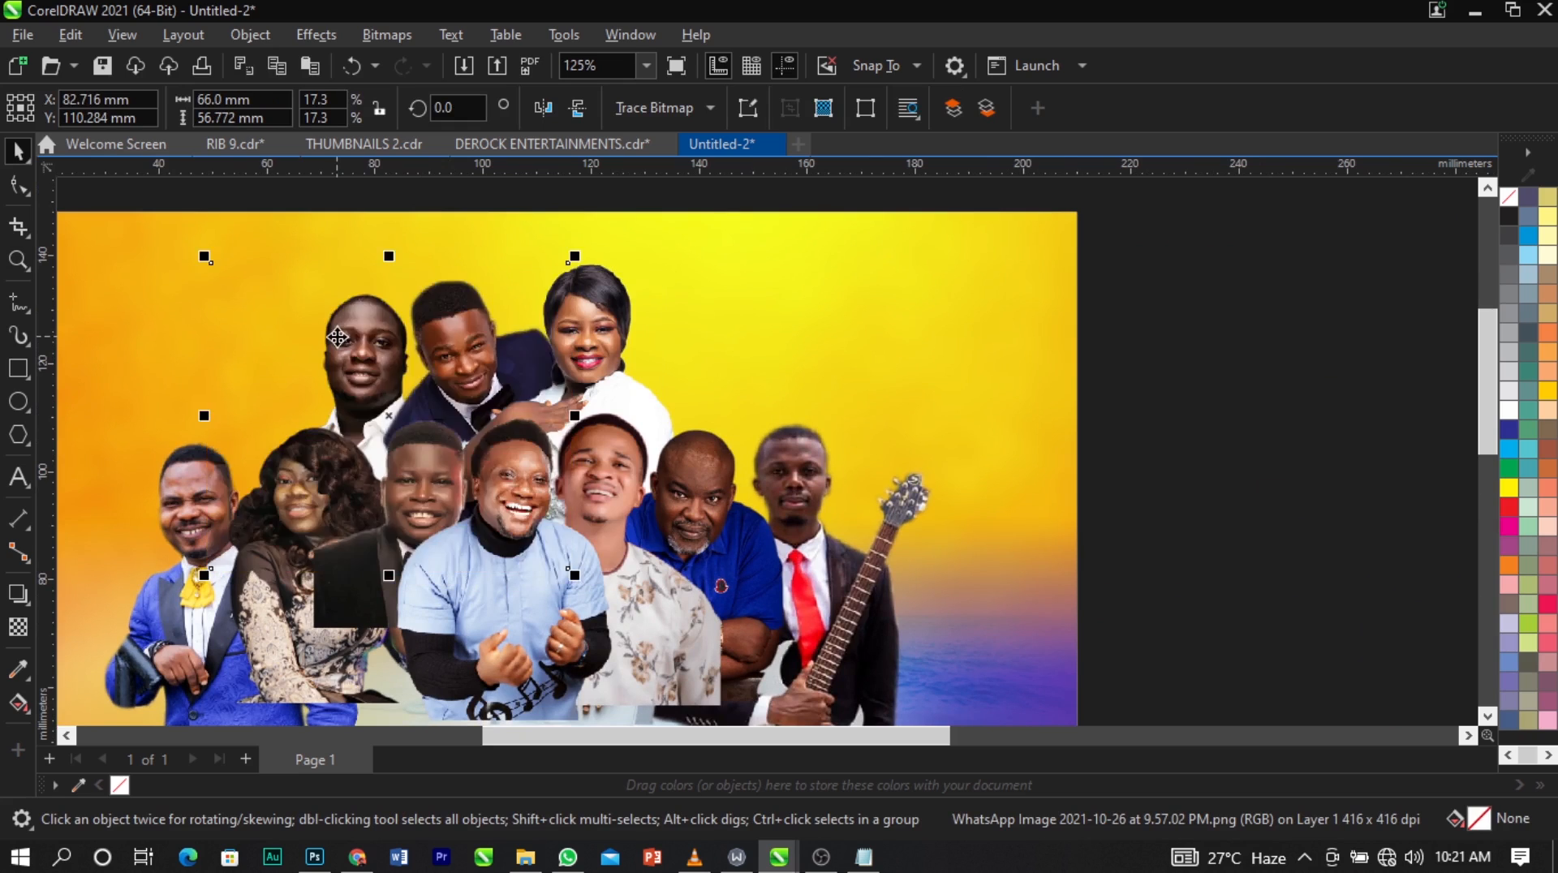
pyautogui.press('Up')
pyautogui.scroll(-3, 656, 276)
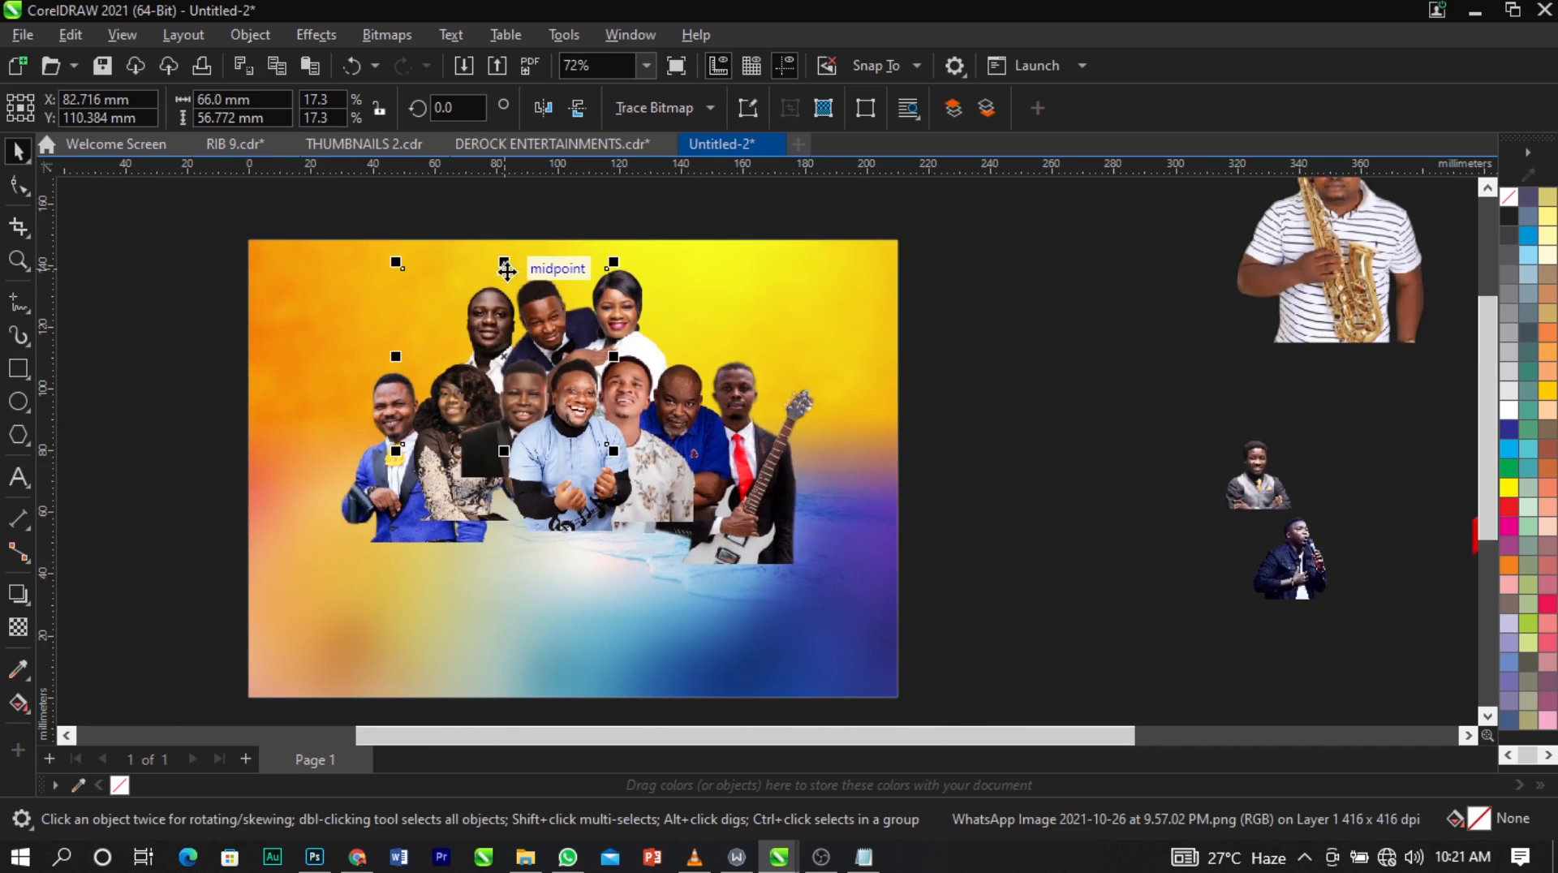
# Try repositioning the woman in white, undo it, and move the navy-suit and white-shirt men slightly closer to her.
pyautogui.scroll(3, 537, 300)
pyautogui.scroll(1, 537, 300)
pyautogui.click(758, 328)
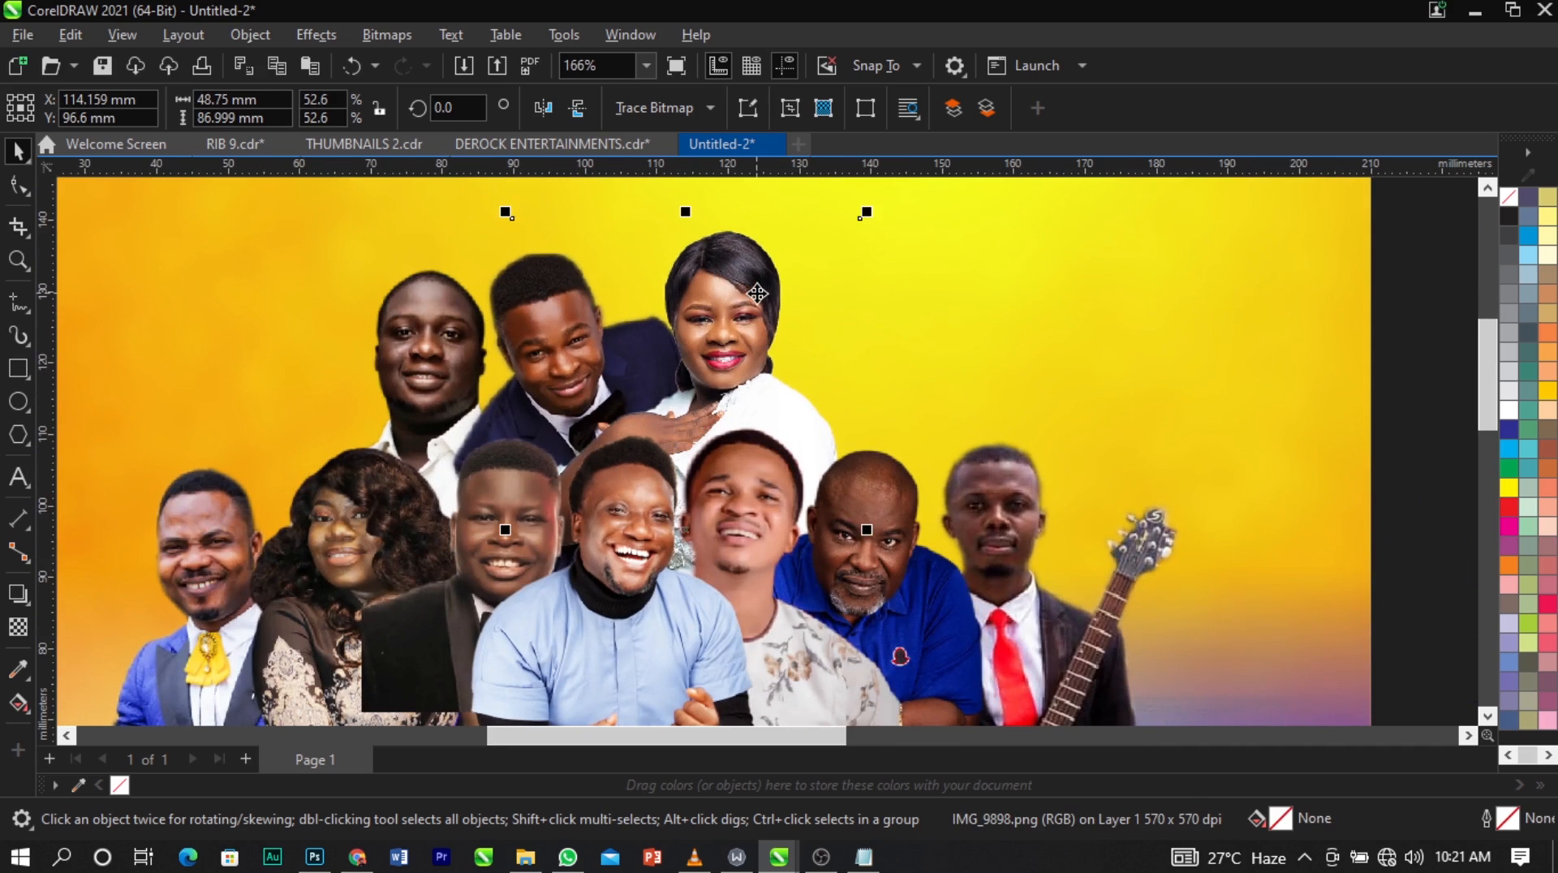
pyautogui.moveTo(758, 328); pyautogui.dragTo(762, 297)
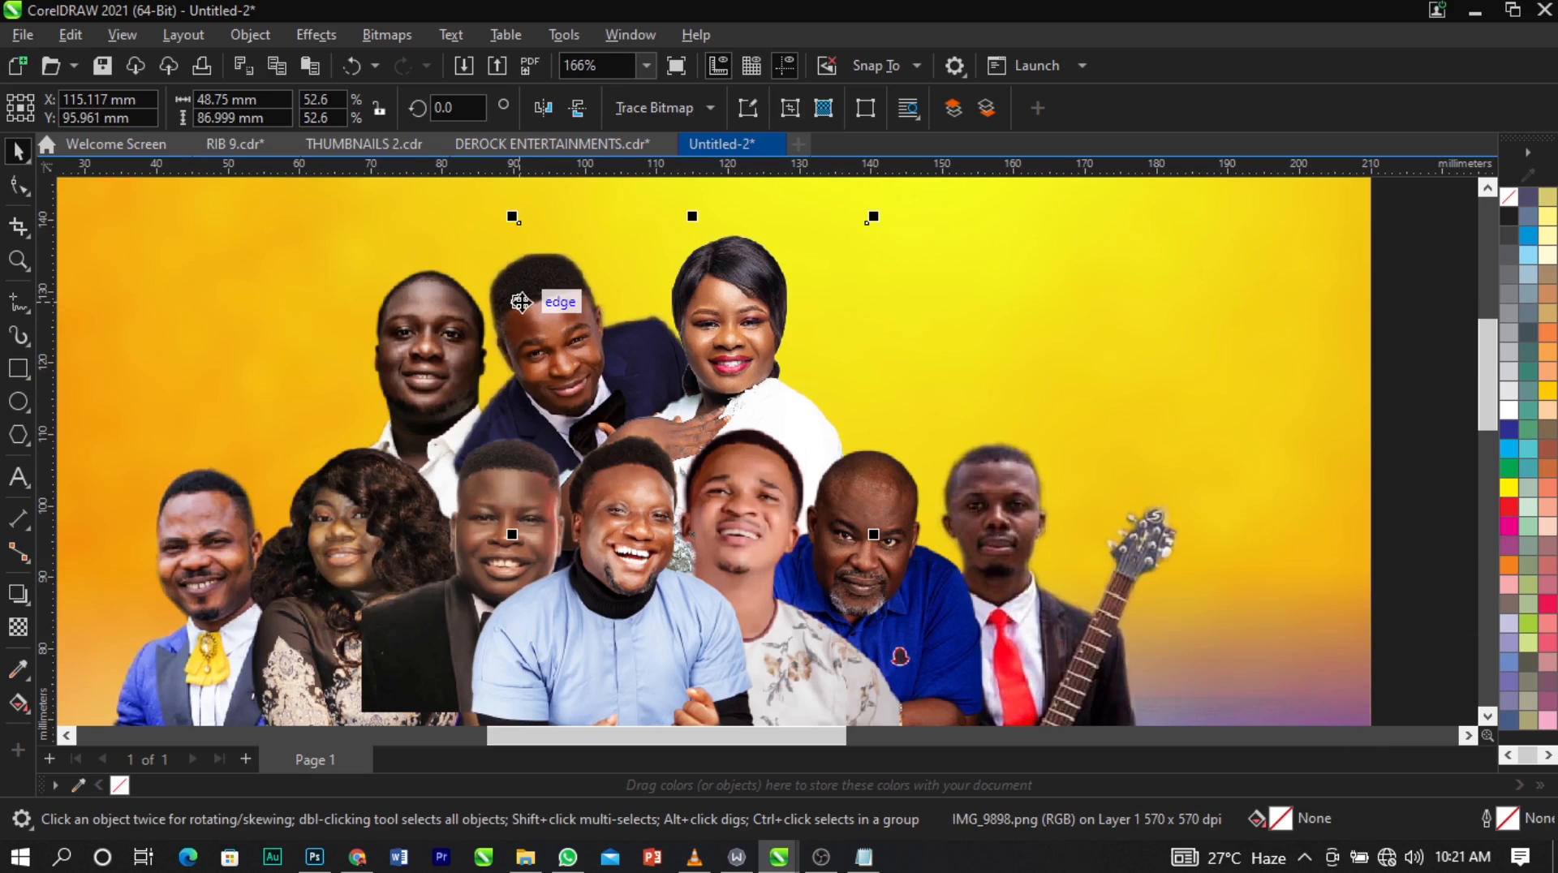
pyautogui.hotkey('ctrl', 'z')
pyautogui.moveTo(503, 279); pyautogui.dragTo(505, 279)
pyautogui.moveTo(393, 318); pyautogui.dragTo(401, 315)
# Bring the blue striped-shirt man into the group left of the white-shirt man, behind the front row, reduced to about 44 × 52 mm.
pyautogui.scroll(-5, 597, 333)
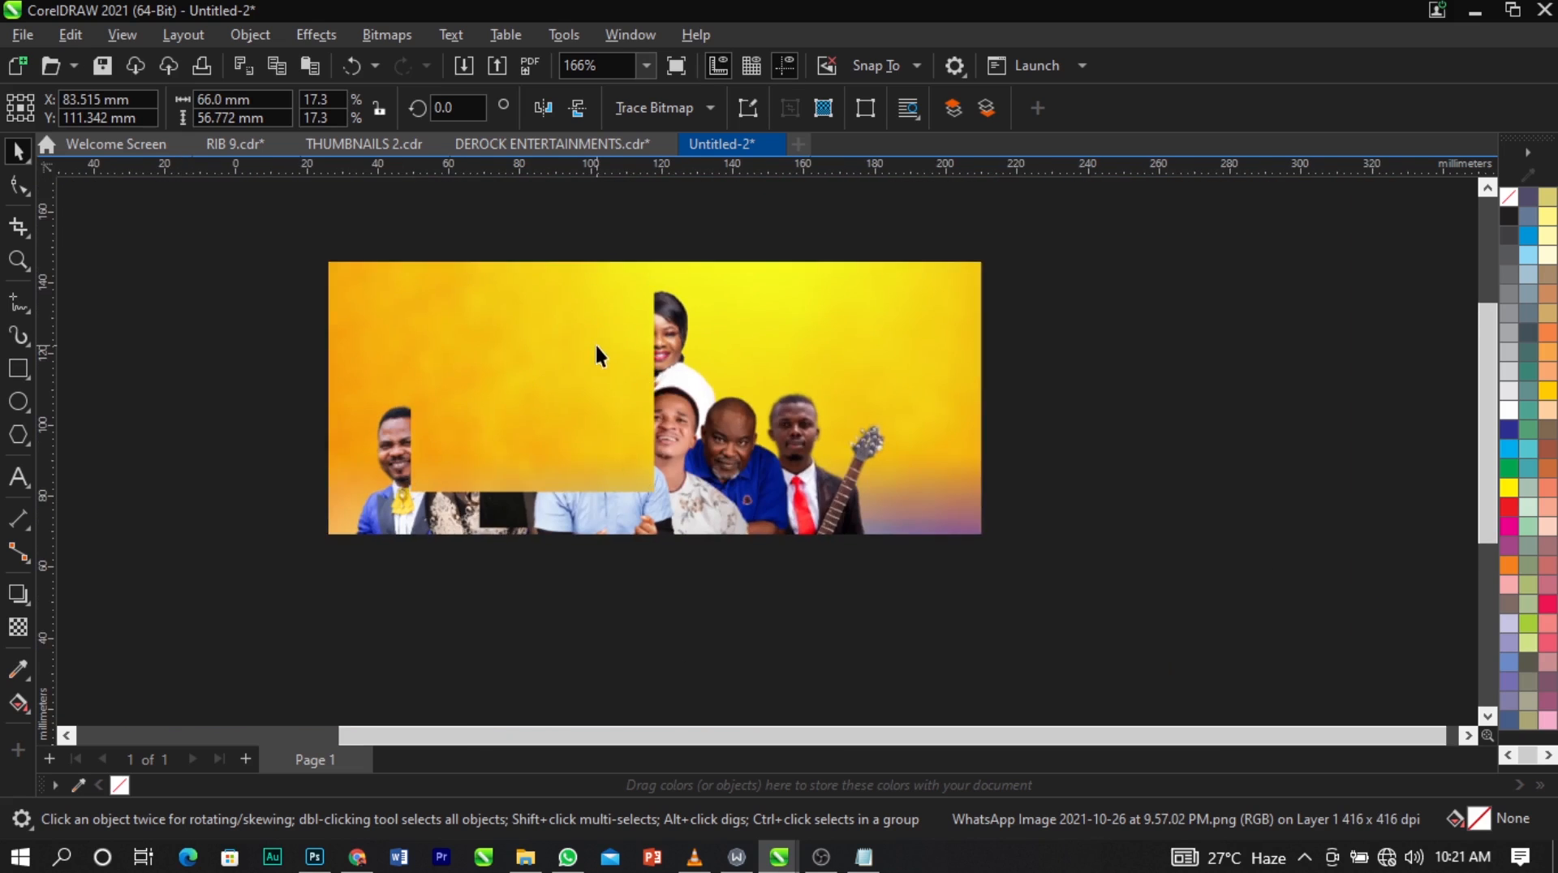
pyautogui.click(964, 395)
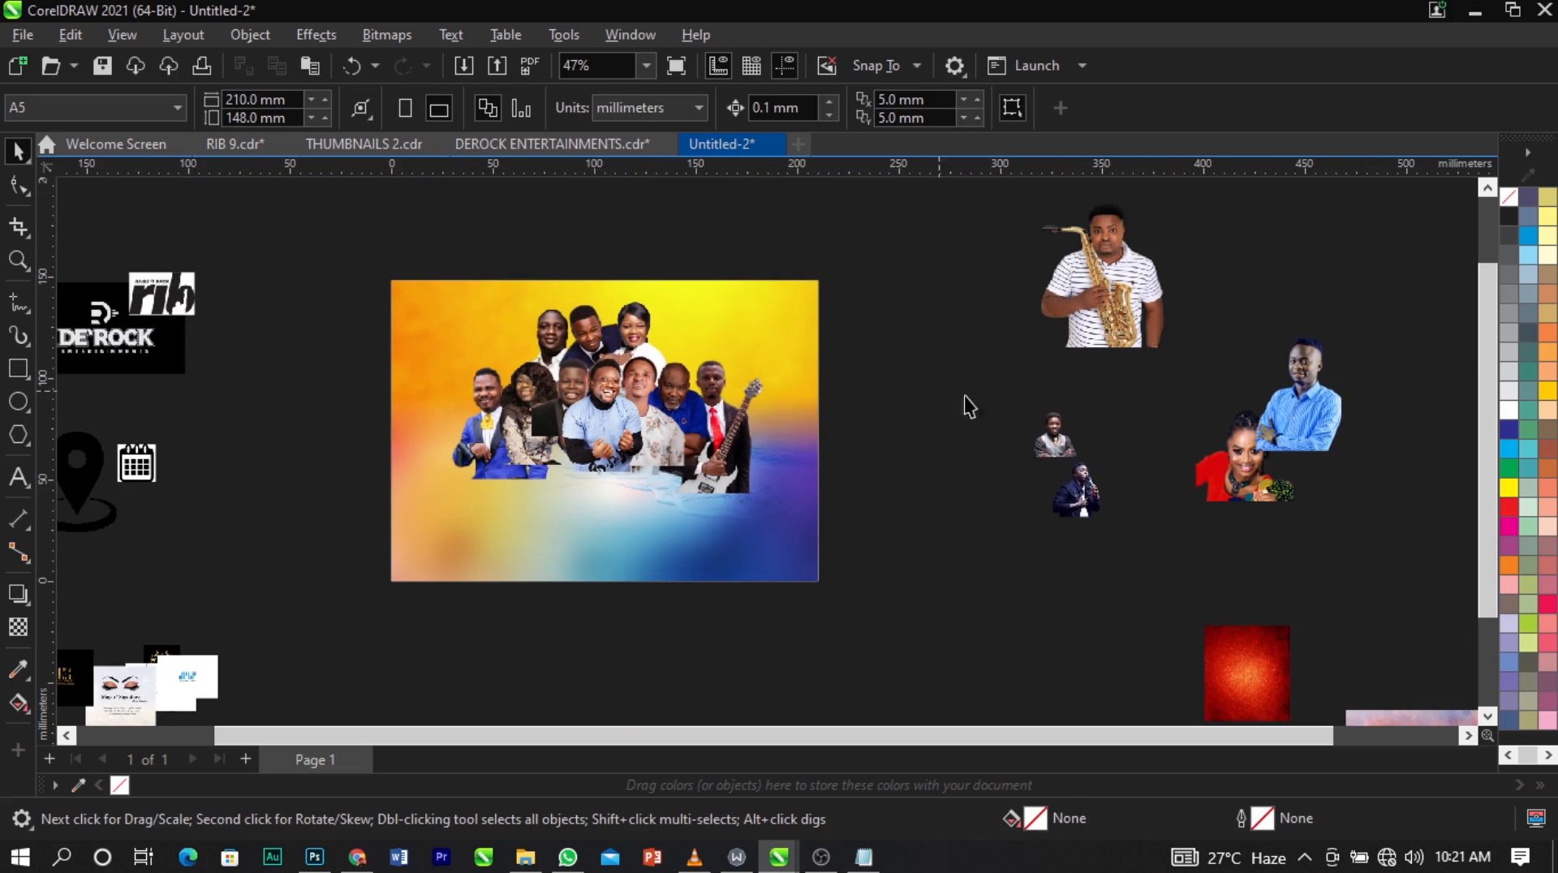
pyautogui.moveTo(1293, 388); pyautogui.dragTo(507, 357)
pyautogui.scroll(5, 777, 444)
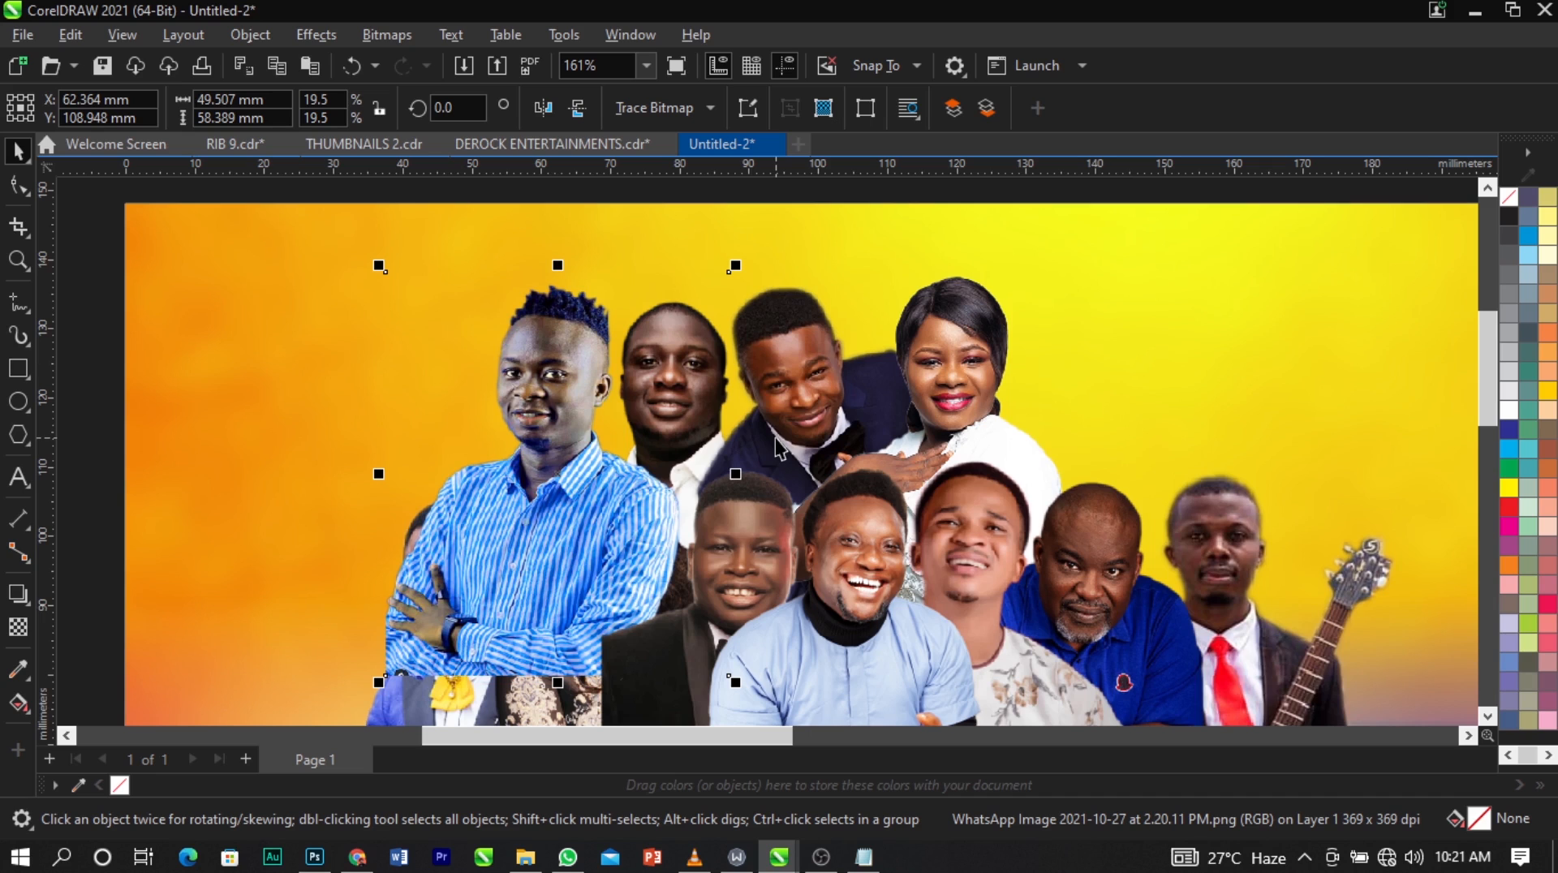
pyautogui.hotkey('ctrl', 'pagedown')
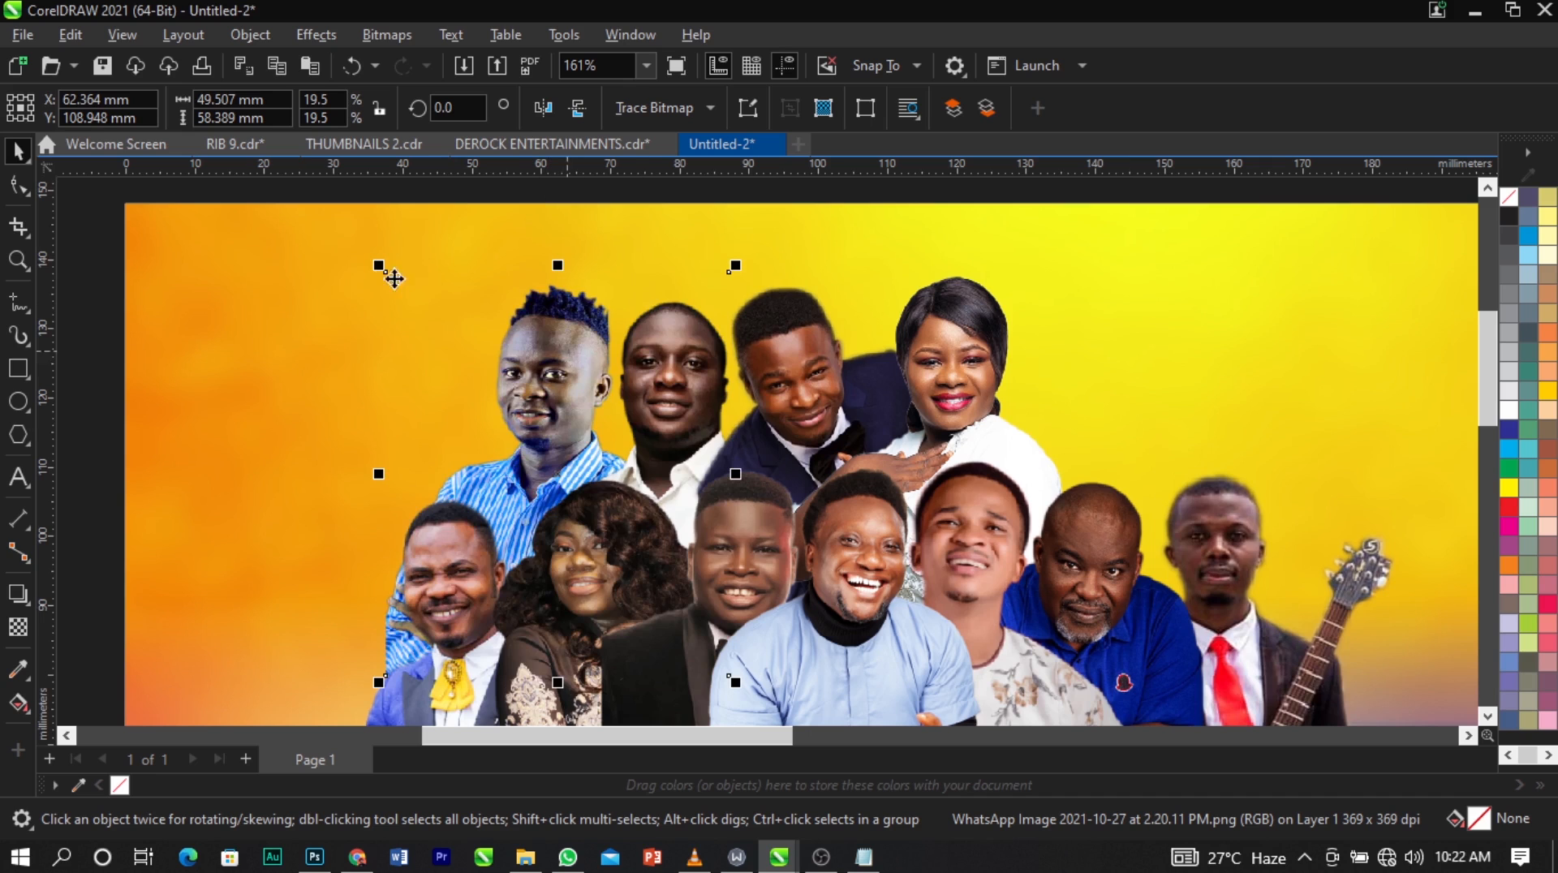
pyautogui.moveTo(380, 266); pyautogui.dragTo(414, 307)
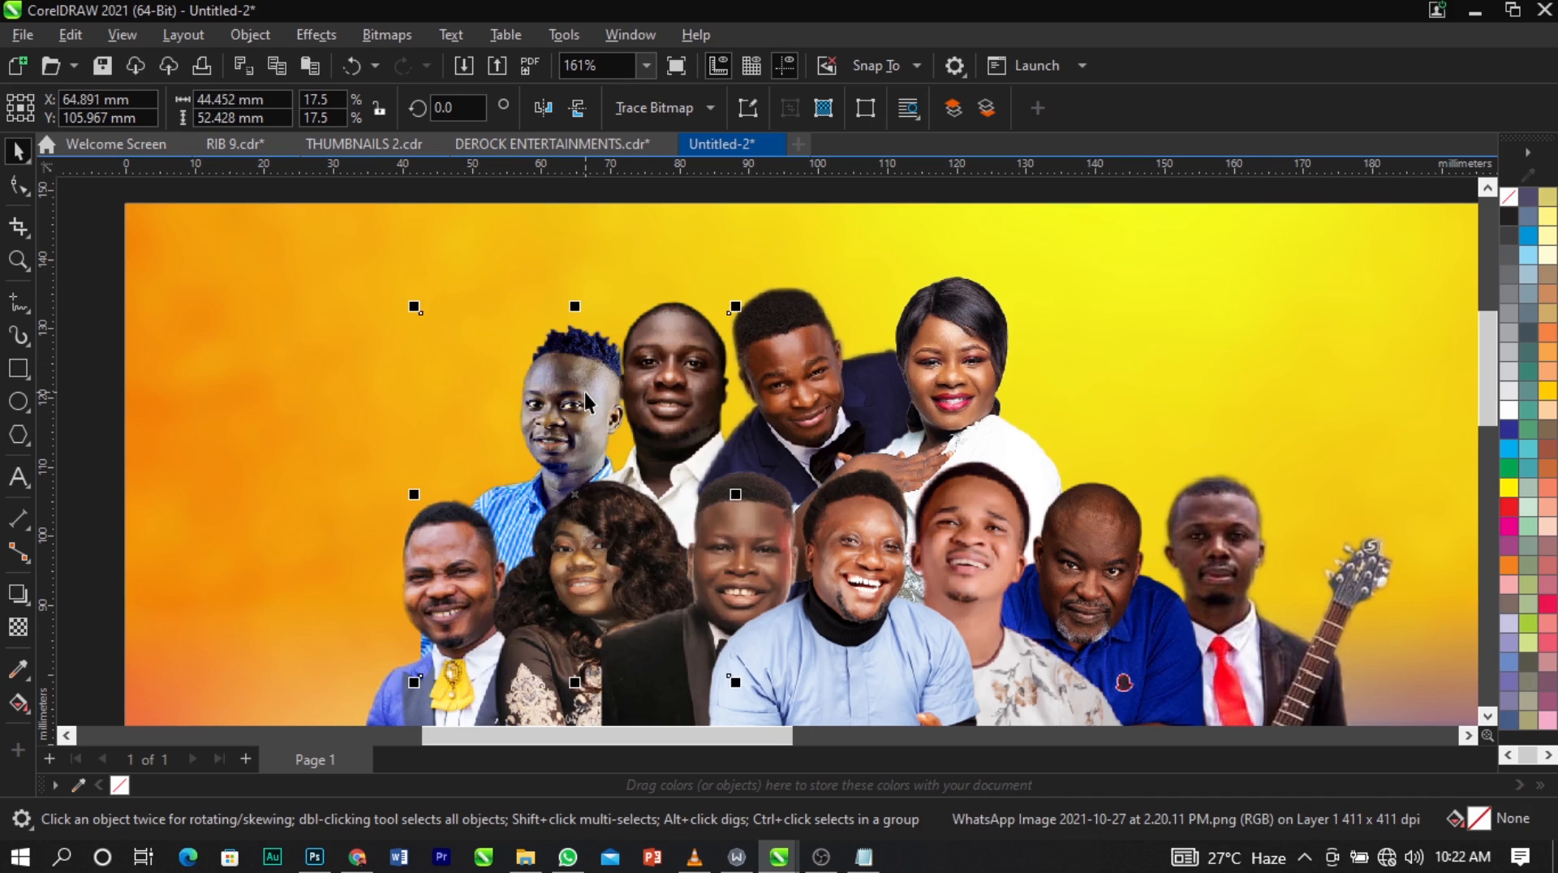
# Try shifting the white-shirt man slightly left over the striped-shirt man.
pyautogui.scroll(2, 584, 392)
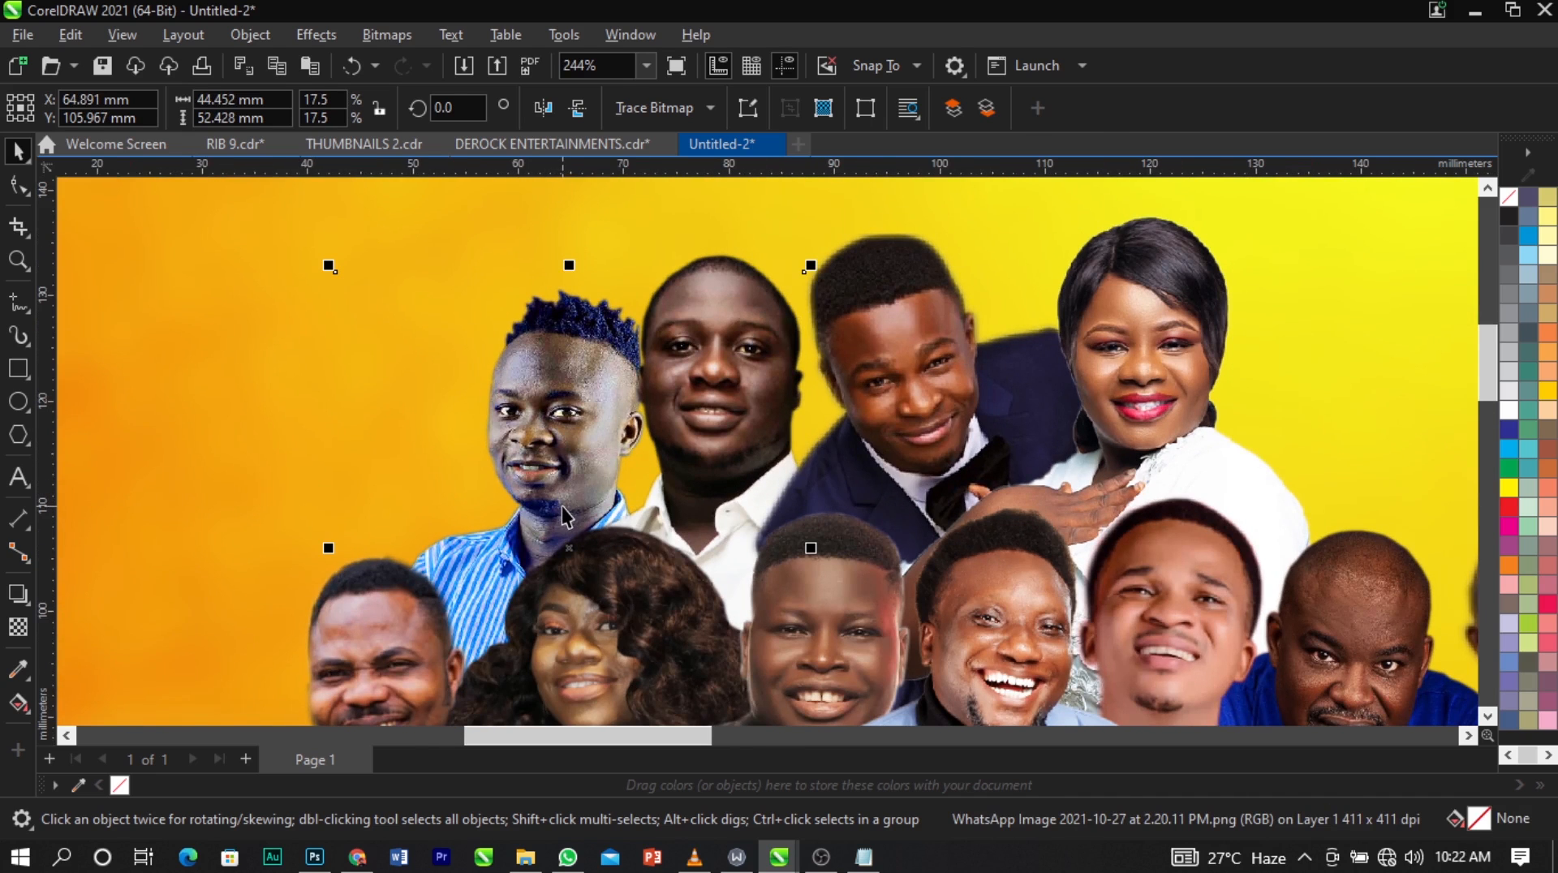
pyautogui.moveTo(571, 561); pyautogui.dragTo(564, 562)
pyautogui.hotkey('ctrl', 'z')
pyautogui.moveTo(518, 356); pyautogui.dragTo(515, 355)
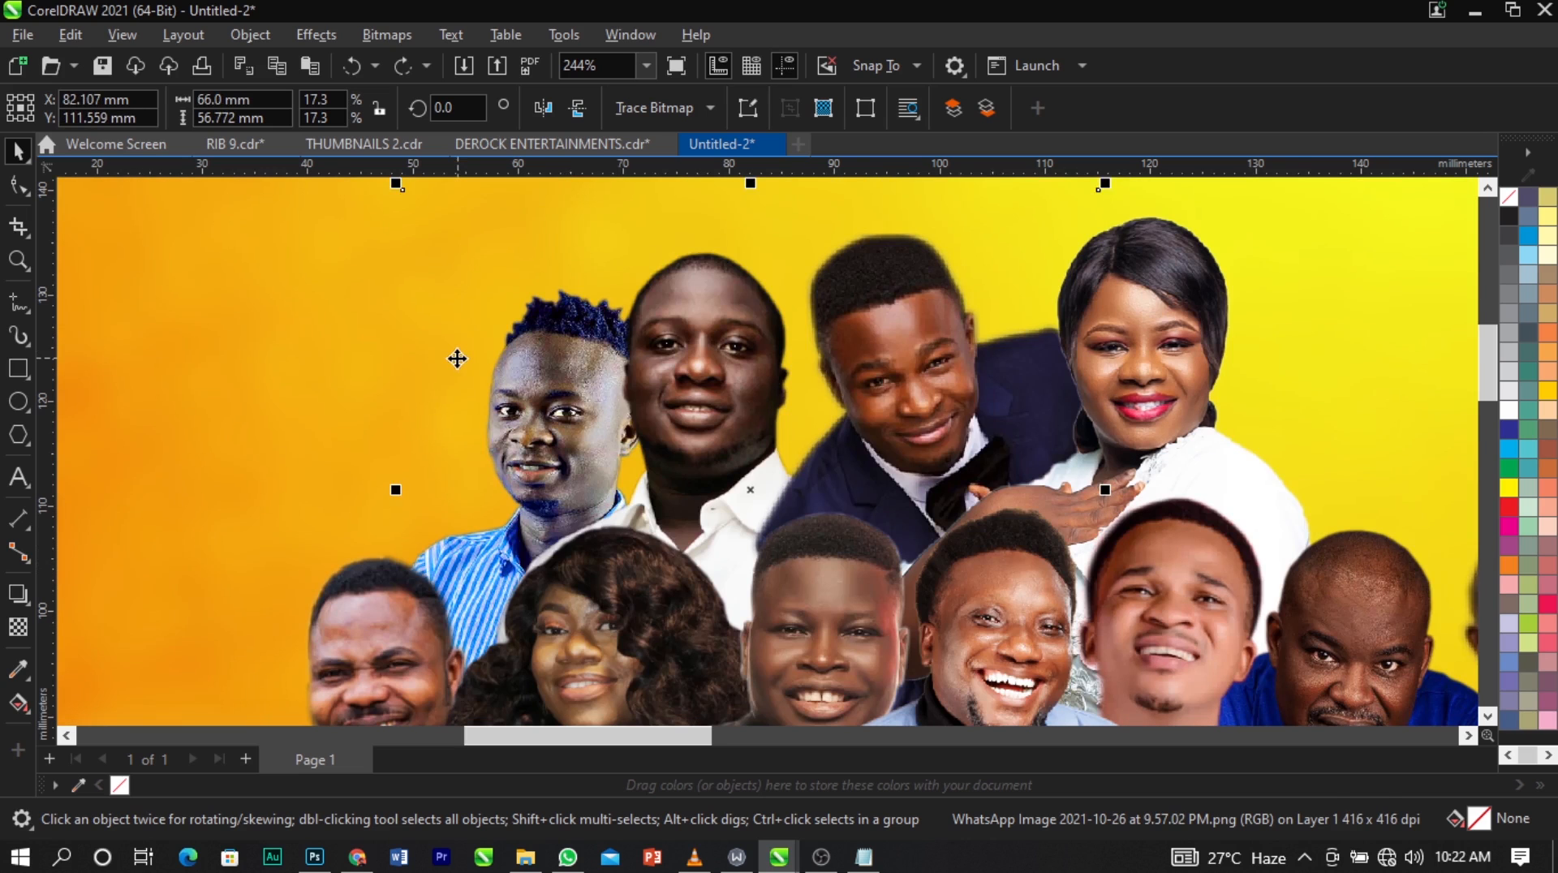
pyautogui.scroll(-3, 544, 292)
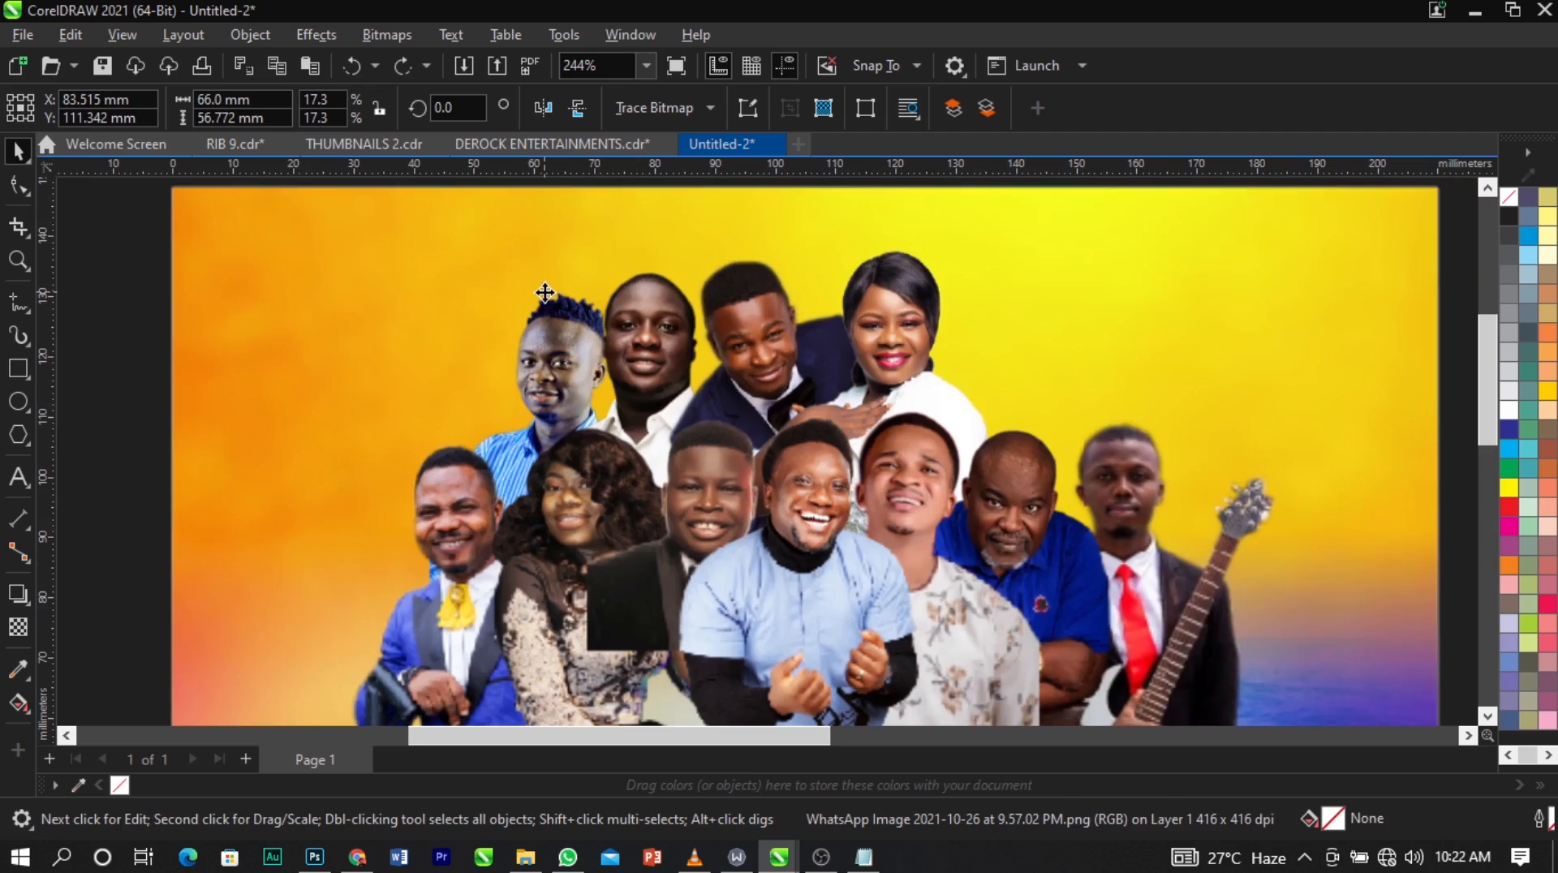
# Trim both sides of the white-shirt man's image frame inward with the Shape tool.
pyautogui.click(18, 185)
pyautogui.moveTo(477, 580); pyautogui.dragTo(556, 581)
pyautogui.moveTo(743, 620); pyautogui.dragTo(923, 174)
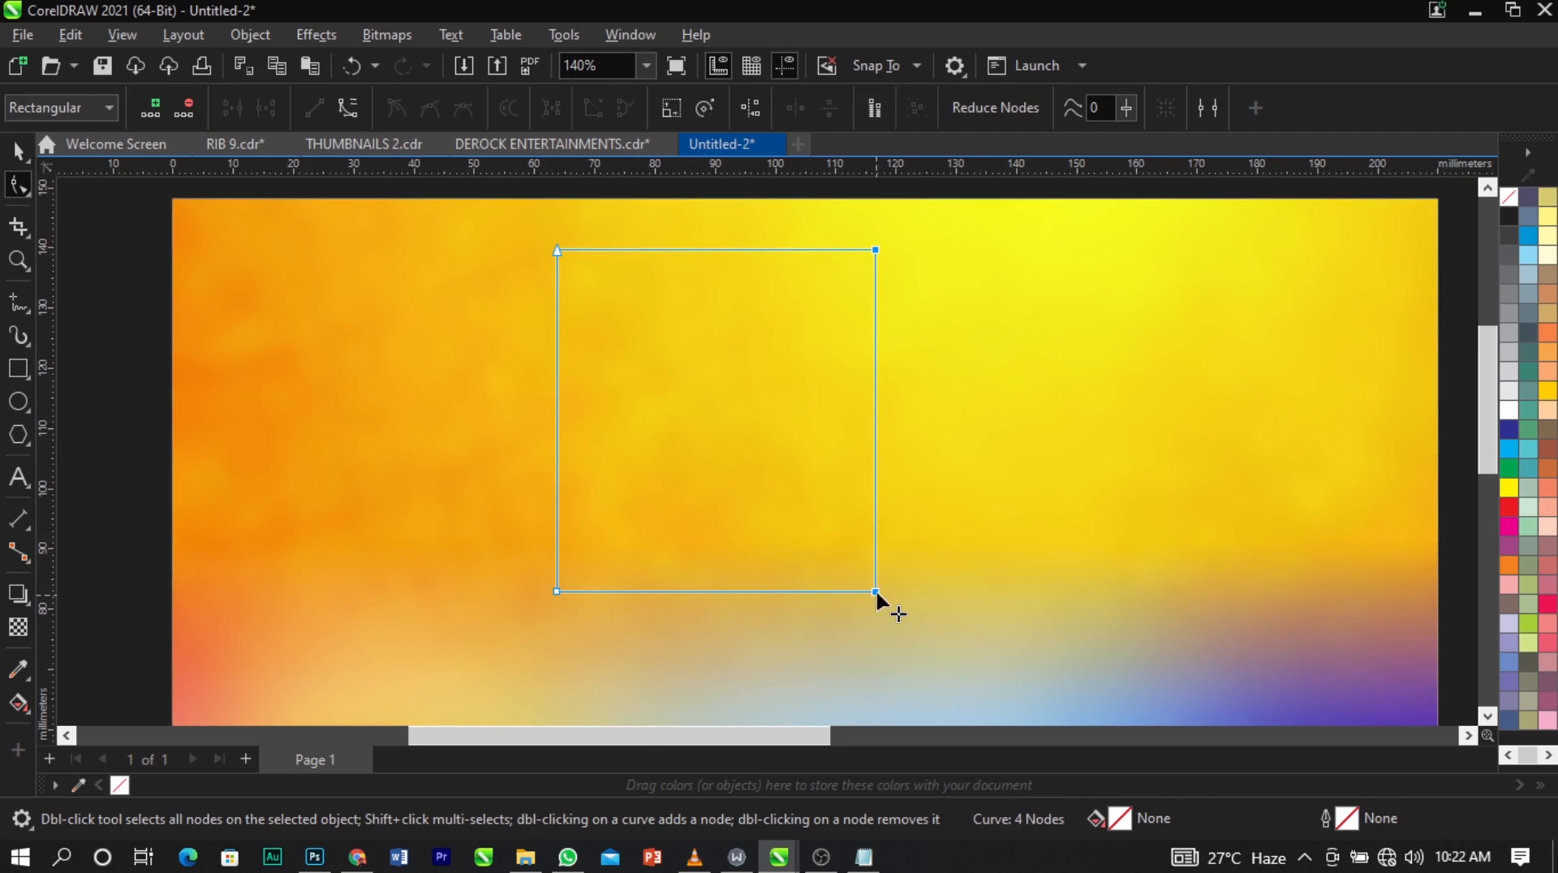
pyautogui.moveTo(875, 591); pyautogui.dragTo(737, 540)
pyautogui.press('space')
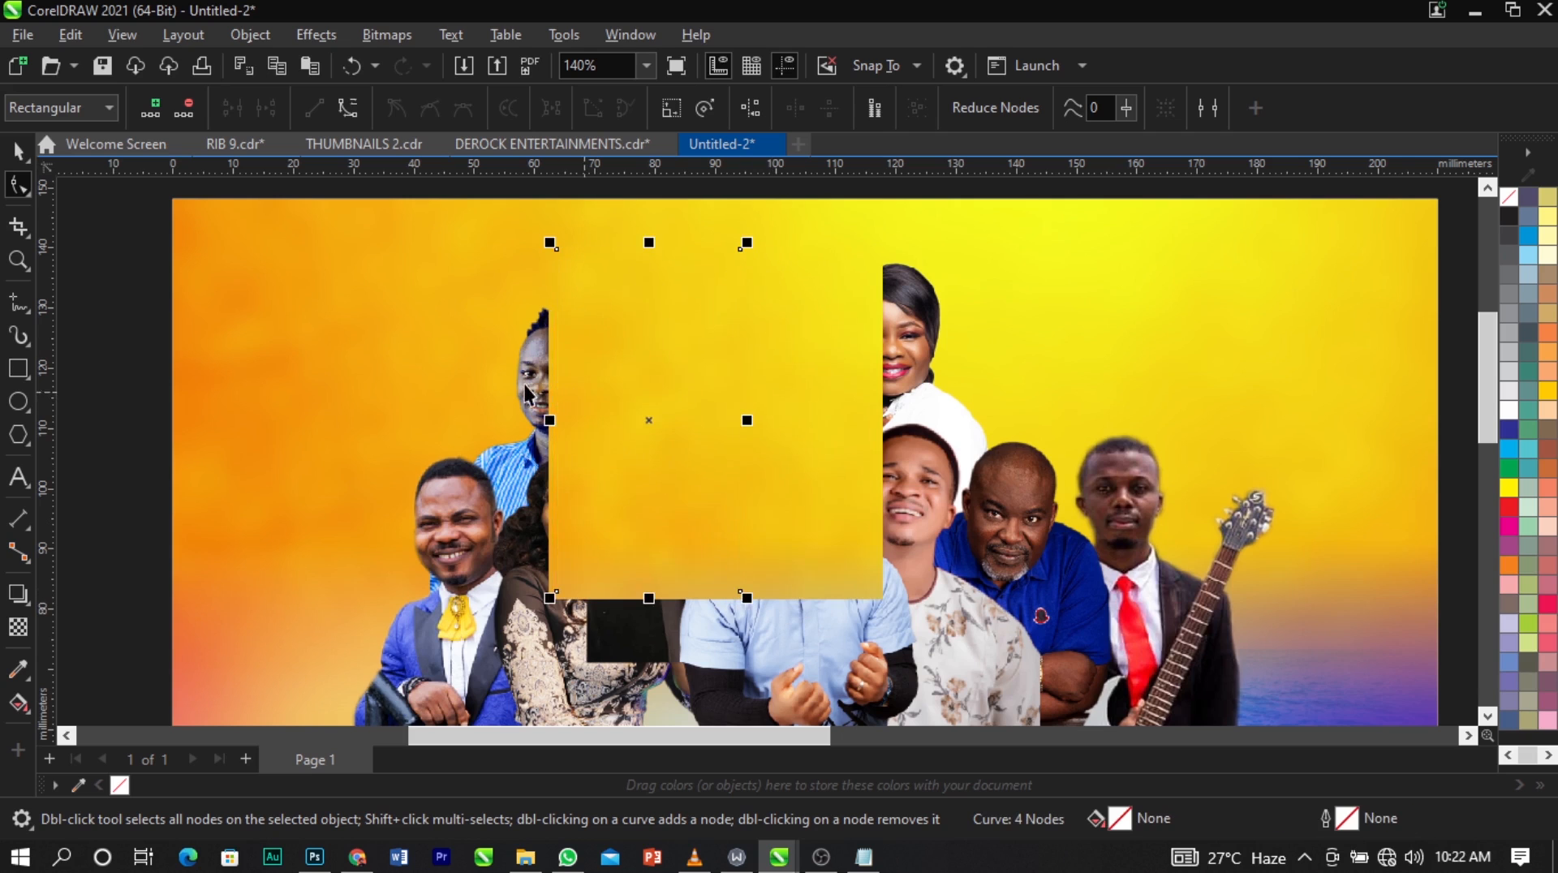
# Move the striped-shirt man about 1 mm up and 1 mm left, away from the white-shirt man.
pyautogui.click(525, 382)
pyautogui.scroll(2, 525, 382)
pyautogui.moveTo(525, 376); pyautogui.dragTo(511, 373)
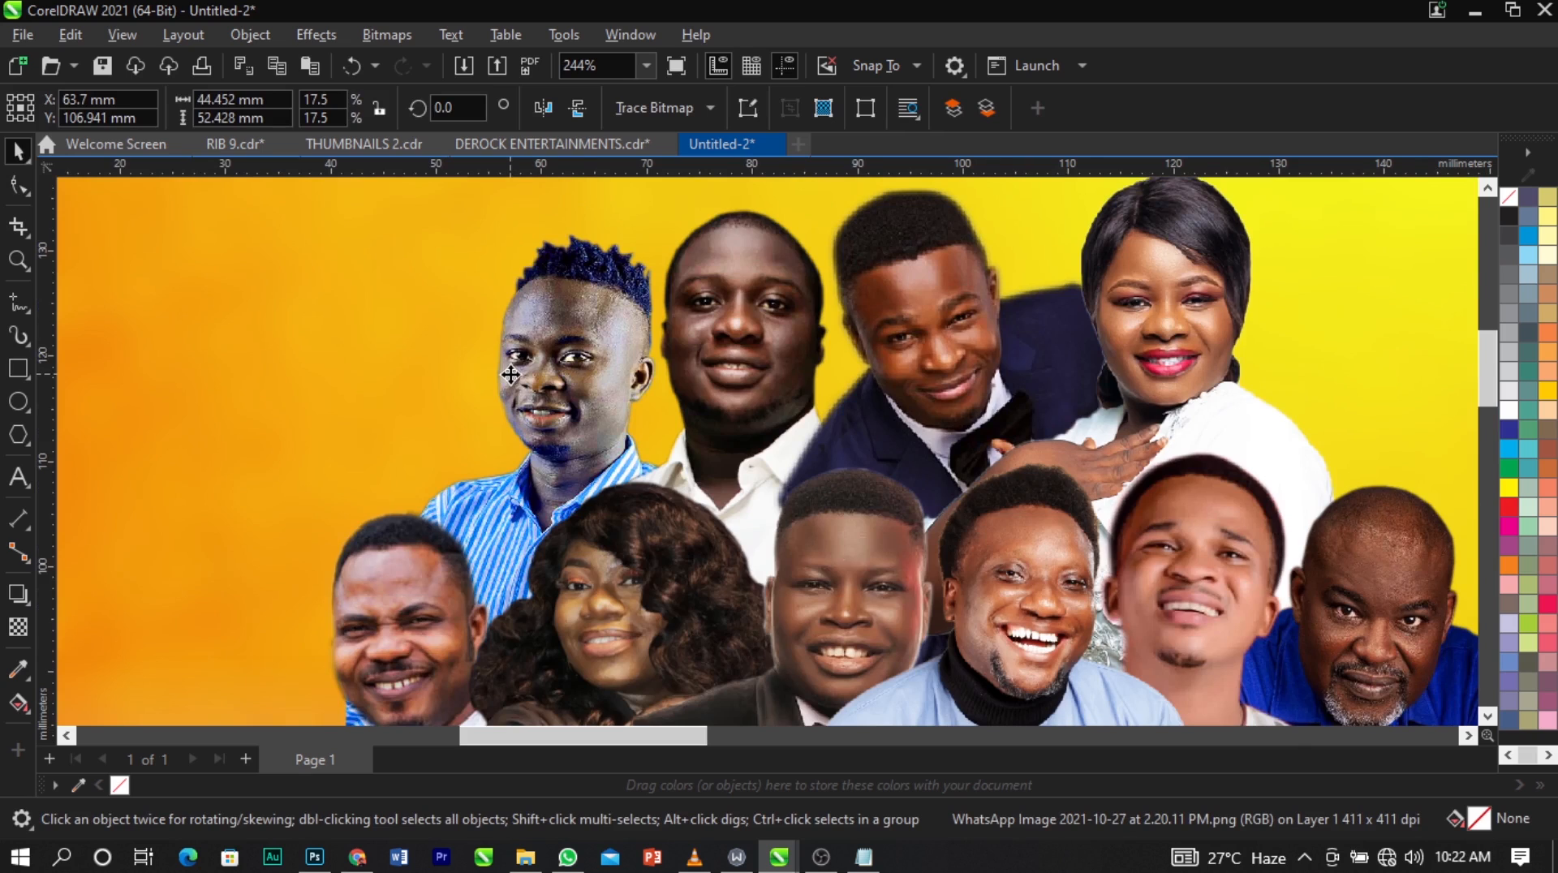
pyautogui.click(512, 374)
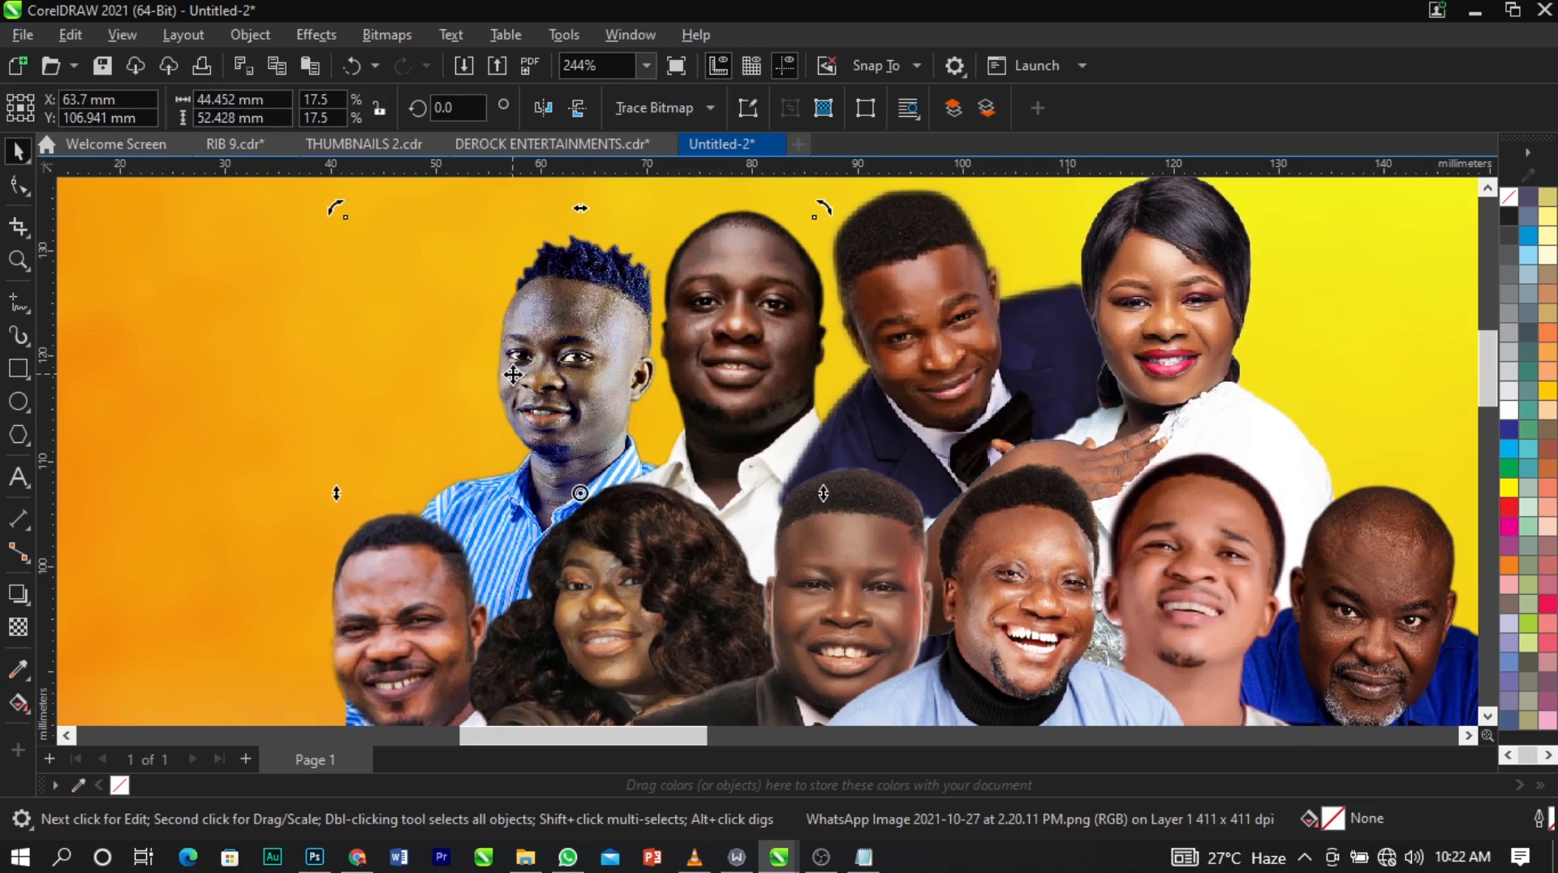
# Trim the left side of the striped-shirt man's image frame to leave it about 38 mm wide.
pyautogui.scroll(-2, 512, 374)
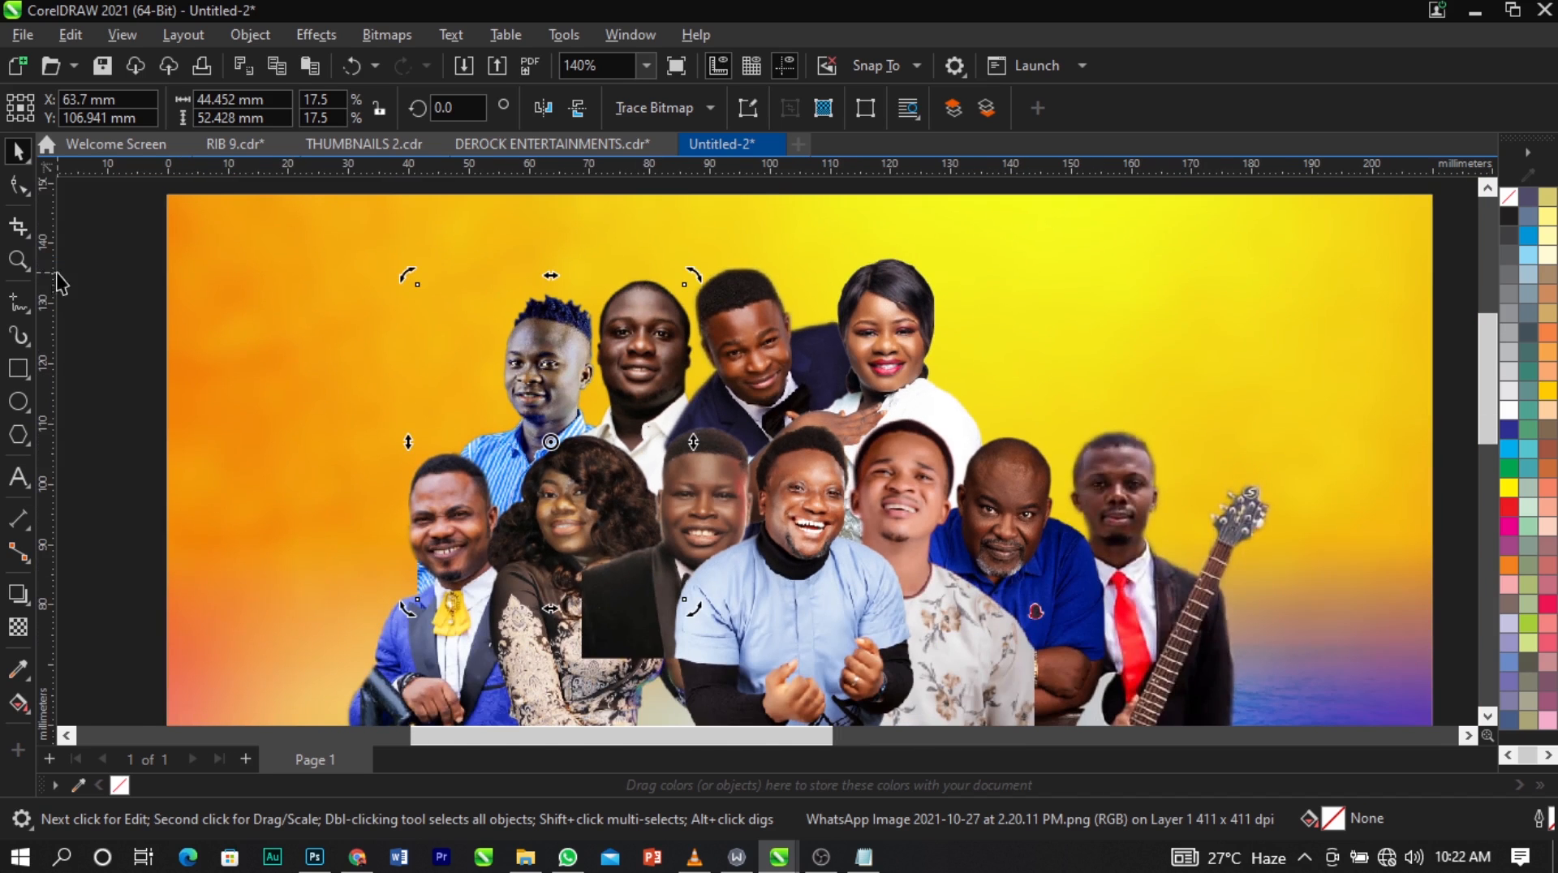
pyautogui.click(19, 192)
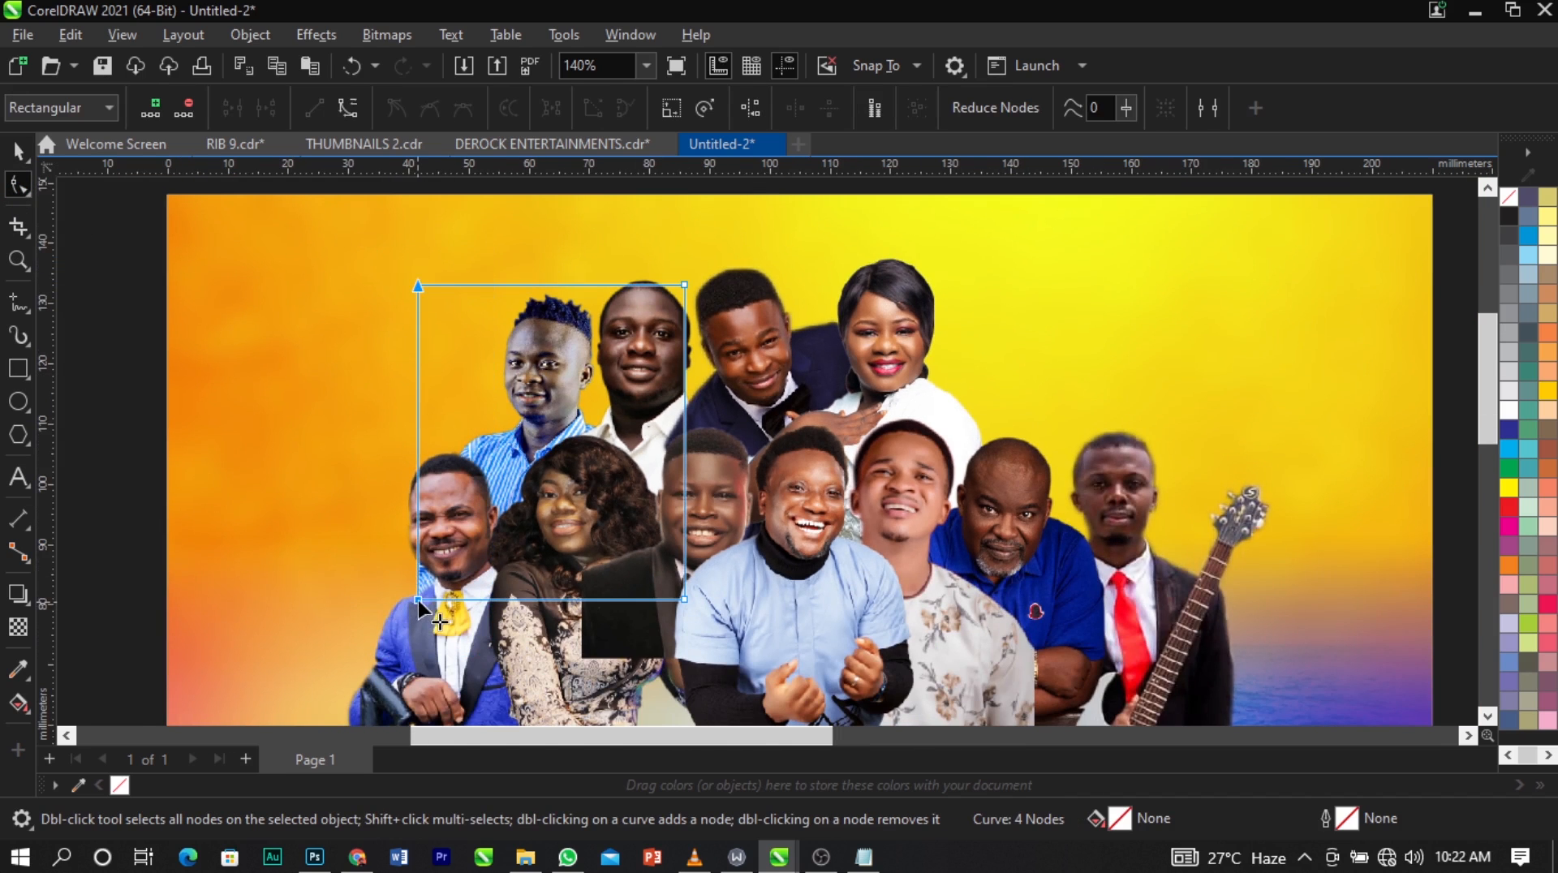
pyautogui.moveTo(420, 609); pyautogui.dragTo(459, 609)
pyautogui.press('space')
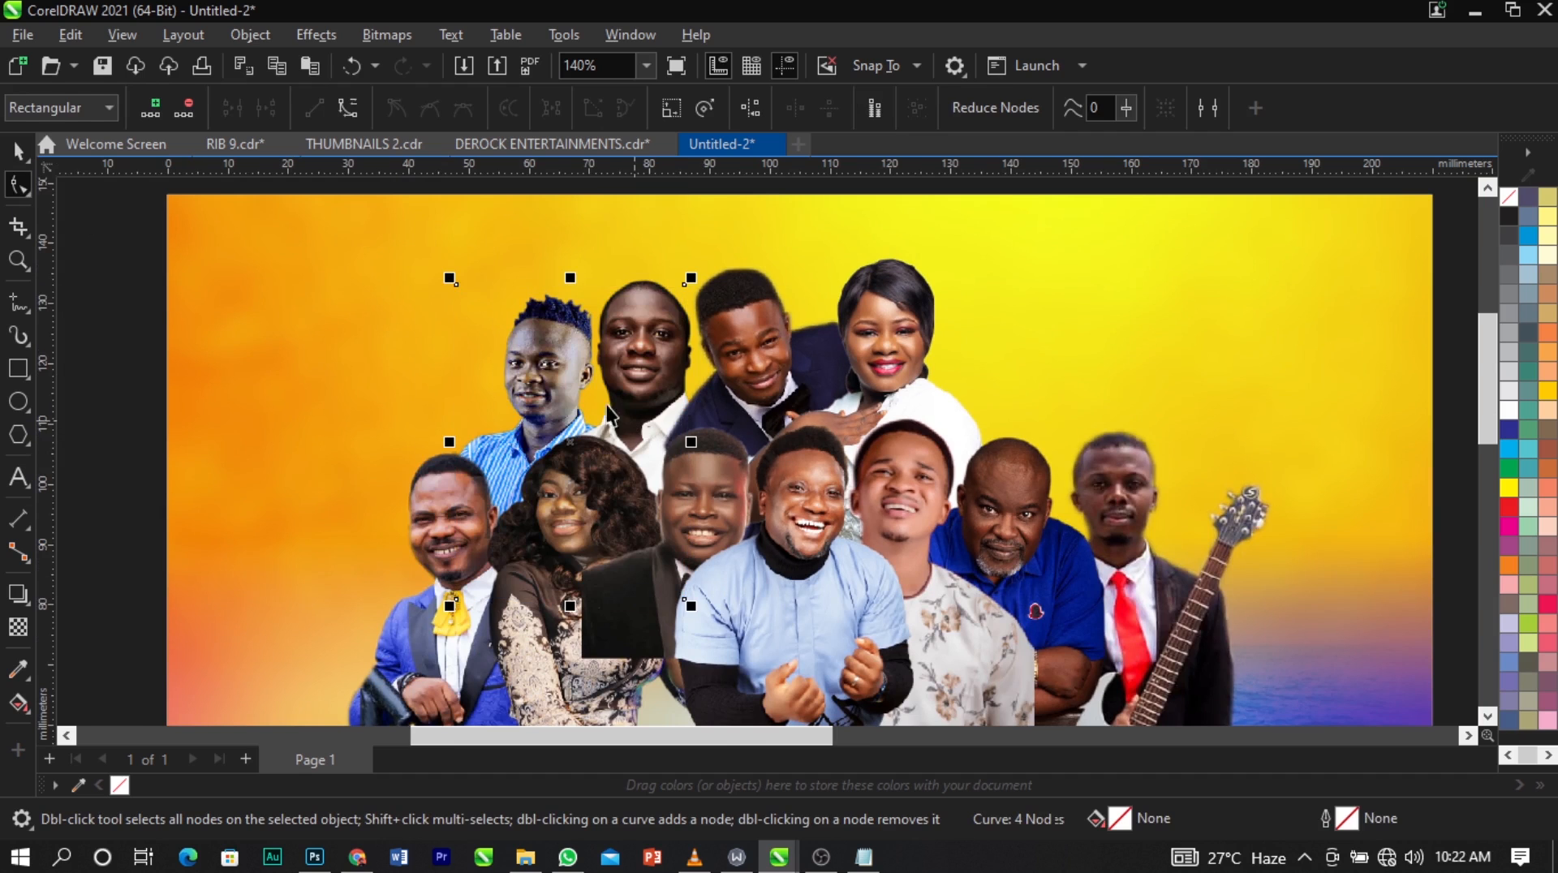
pyautogui.scroll(-4, 518, 355)
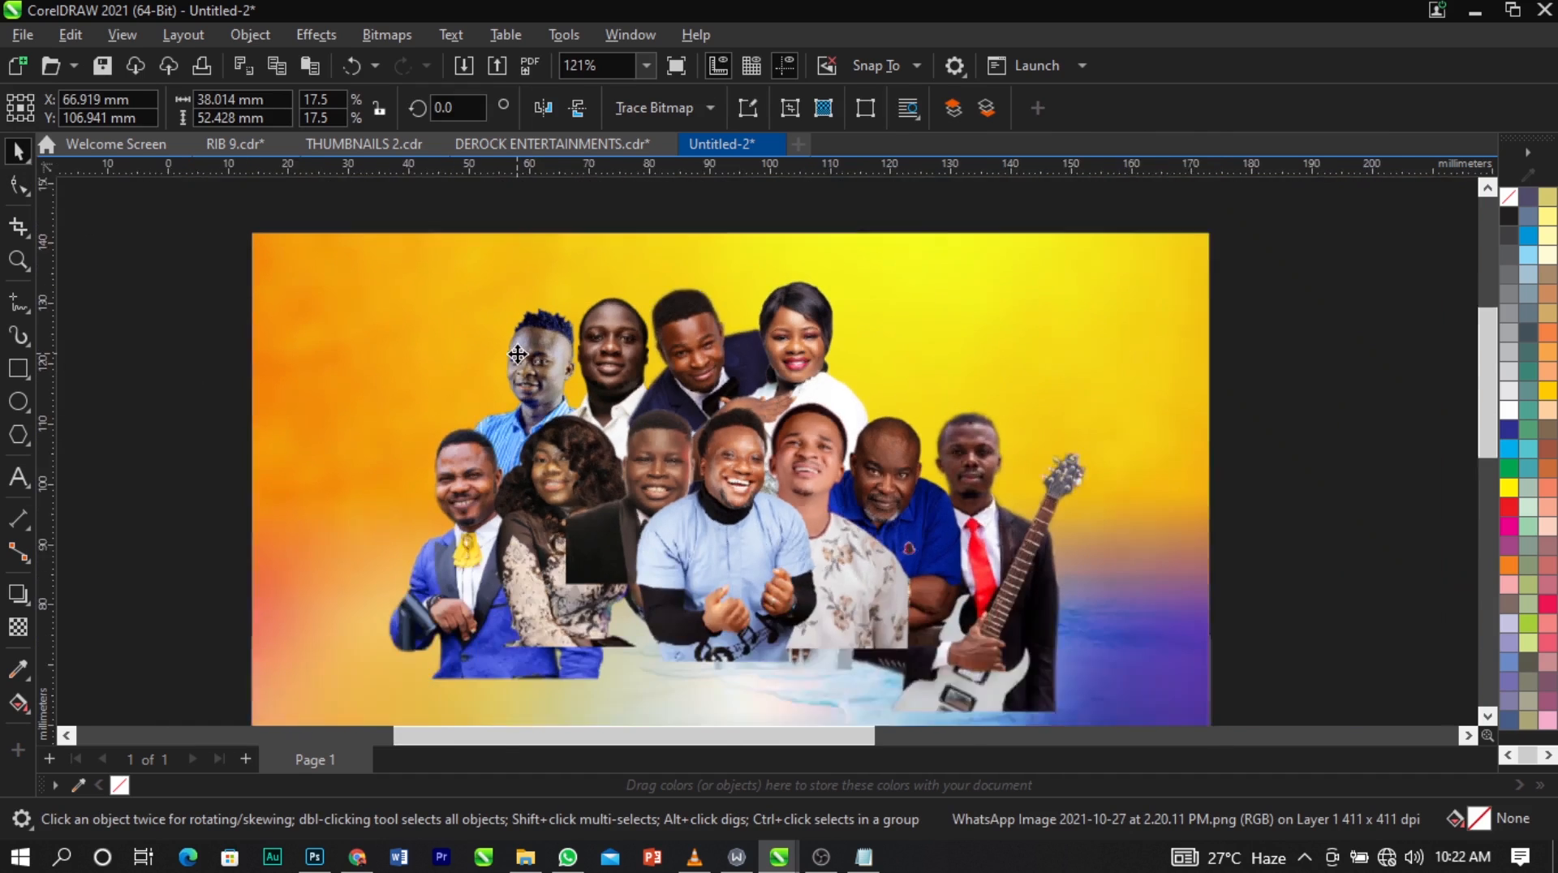
# Bring the saxophone player from outside the page to the group's left end and stack him behind everyone, directly above the background.
pyautogui.click(1169, 454)
pyautogui.scroll(-3, 431, 397)
pyautogui.moveTo(1159, 328); pyautogui.dragTo(508, 410)
pyautogui.press('z')
pyautogui.moveTo(311, 287); pyautogui.dragTo(616, 501)
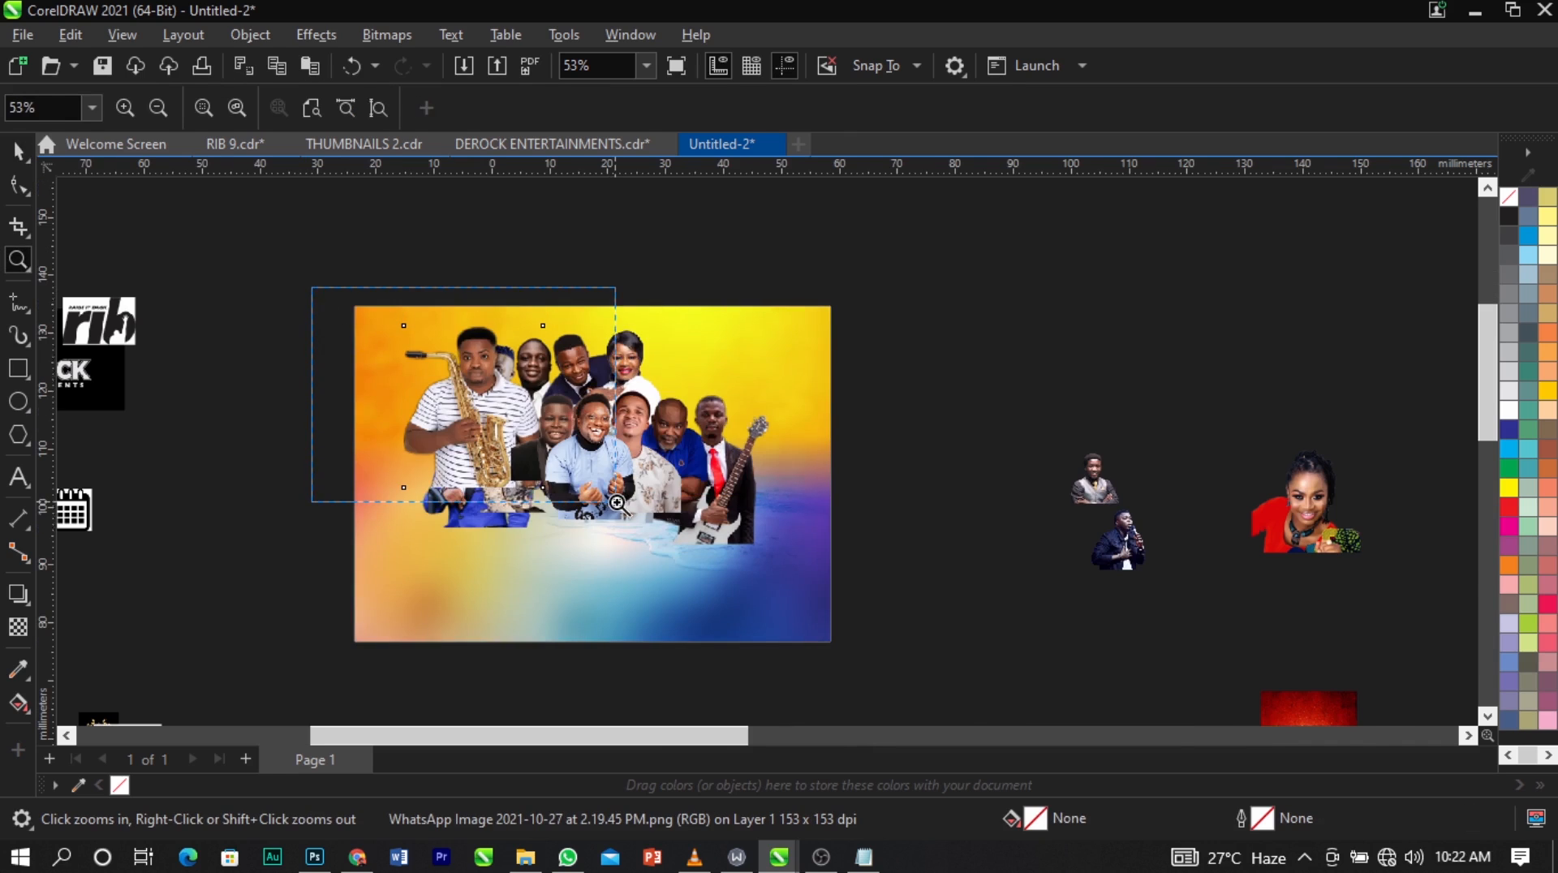
pyautogui.hotkey('shift', 'pagedown')
pyautogui.hotkey('ctrl', 'pageup')
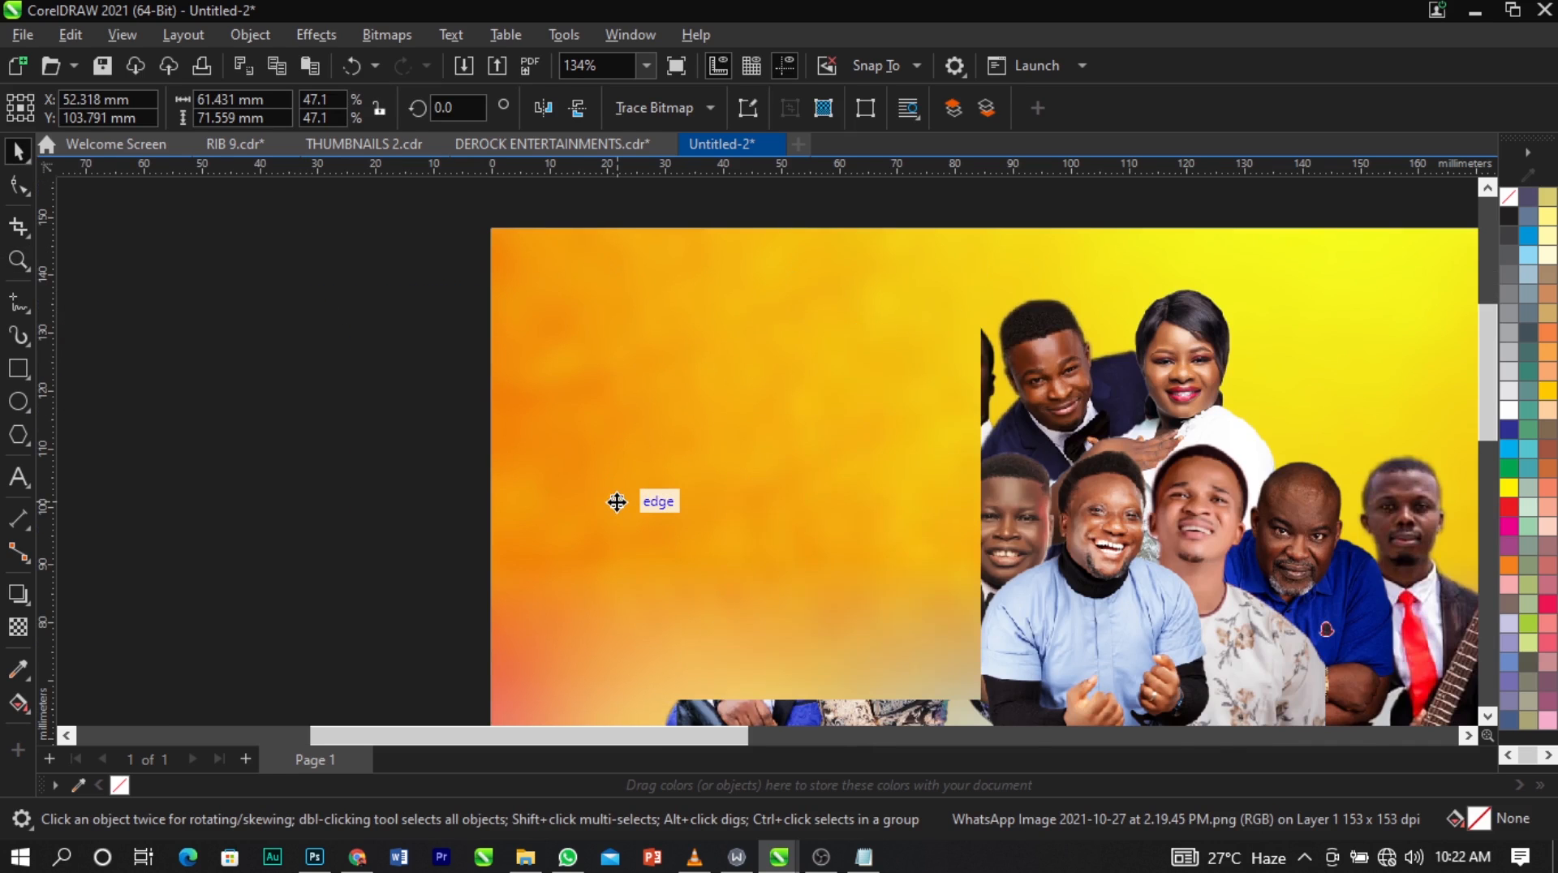
# Reduce the saxophone player to about 43 × 50 mm and position him left of the striped-shirt man.
pyautogui.moveTo(980, 280); pyautogui.dragTo(925, 340)
pyautogui.scroll(2, 834, 450)
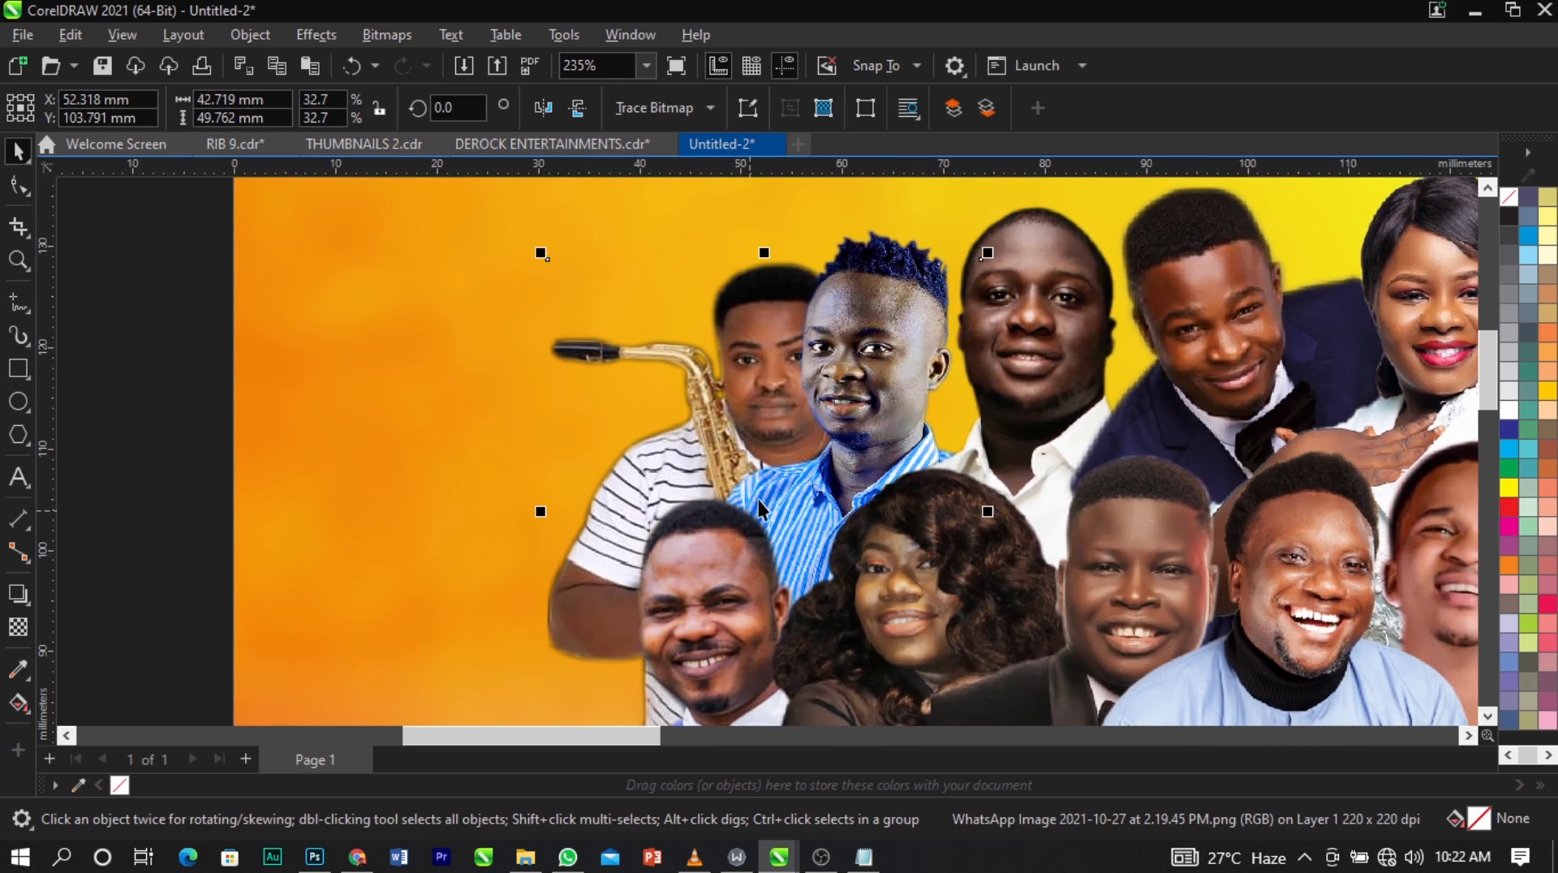
pyautogui.moveTo(765, 512); pyautogui.dragTo(685, 479)
pyautogui.scroll(-2, 550, 413)
pyautogui.scroll(-2, 550, 413)
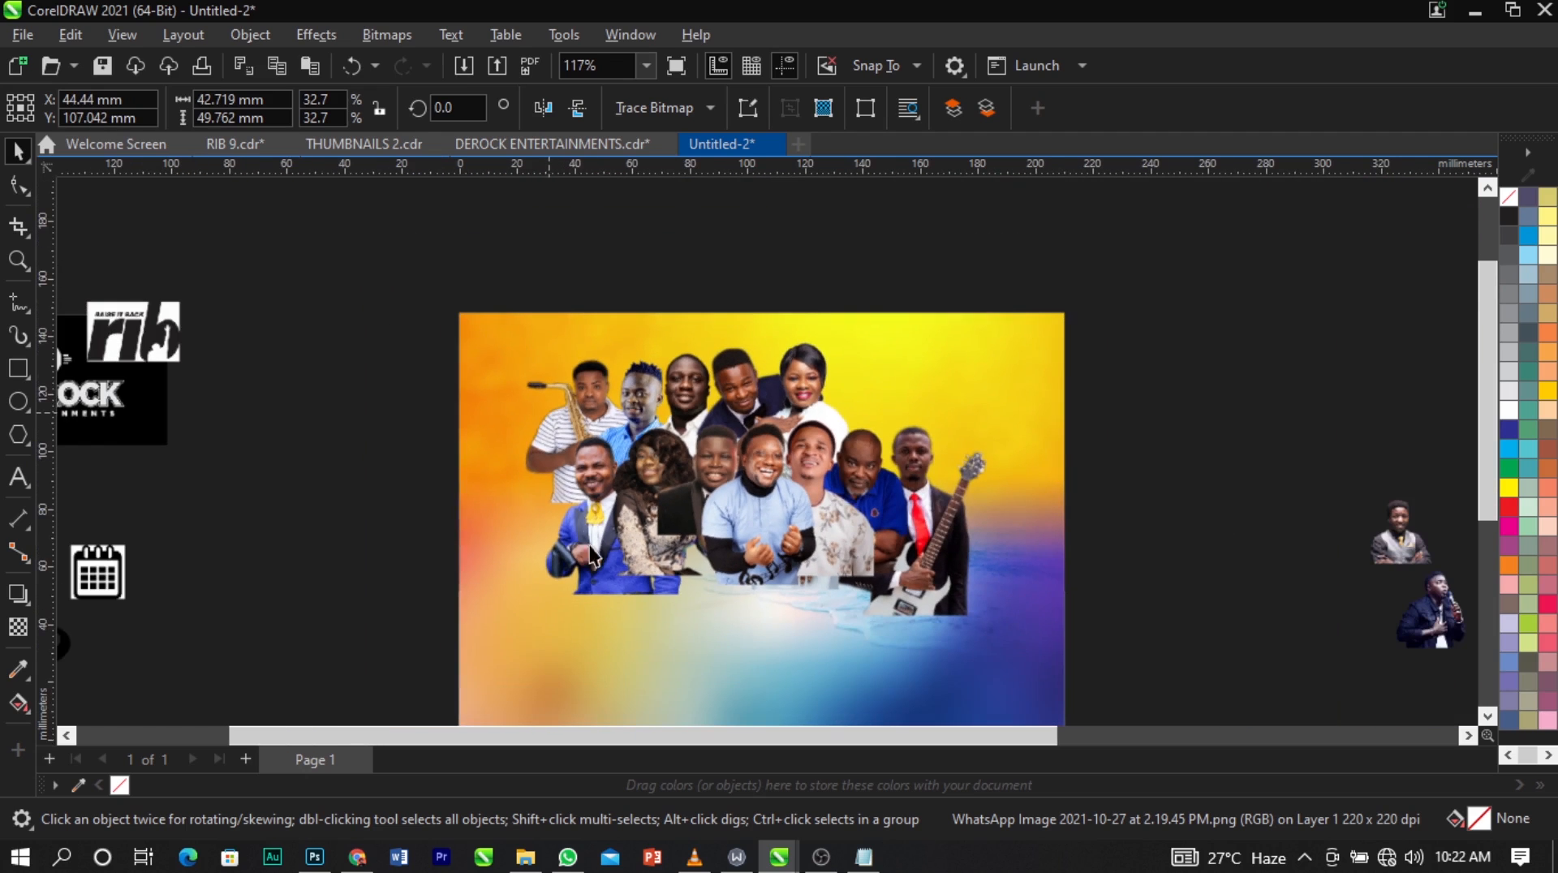
pyautogui.scroll(3, 630, 430)
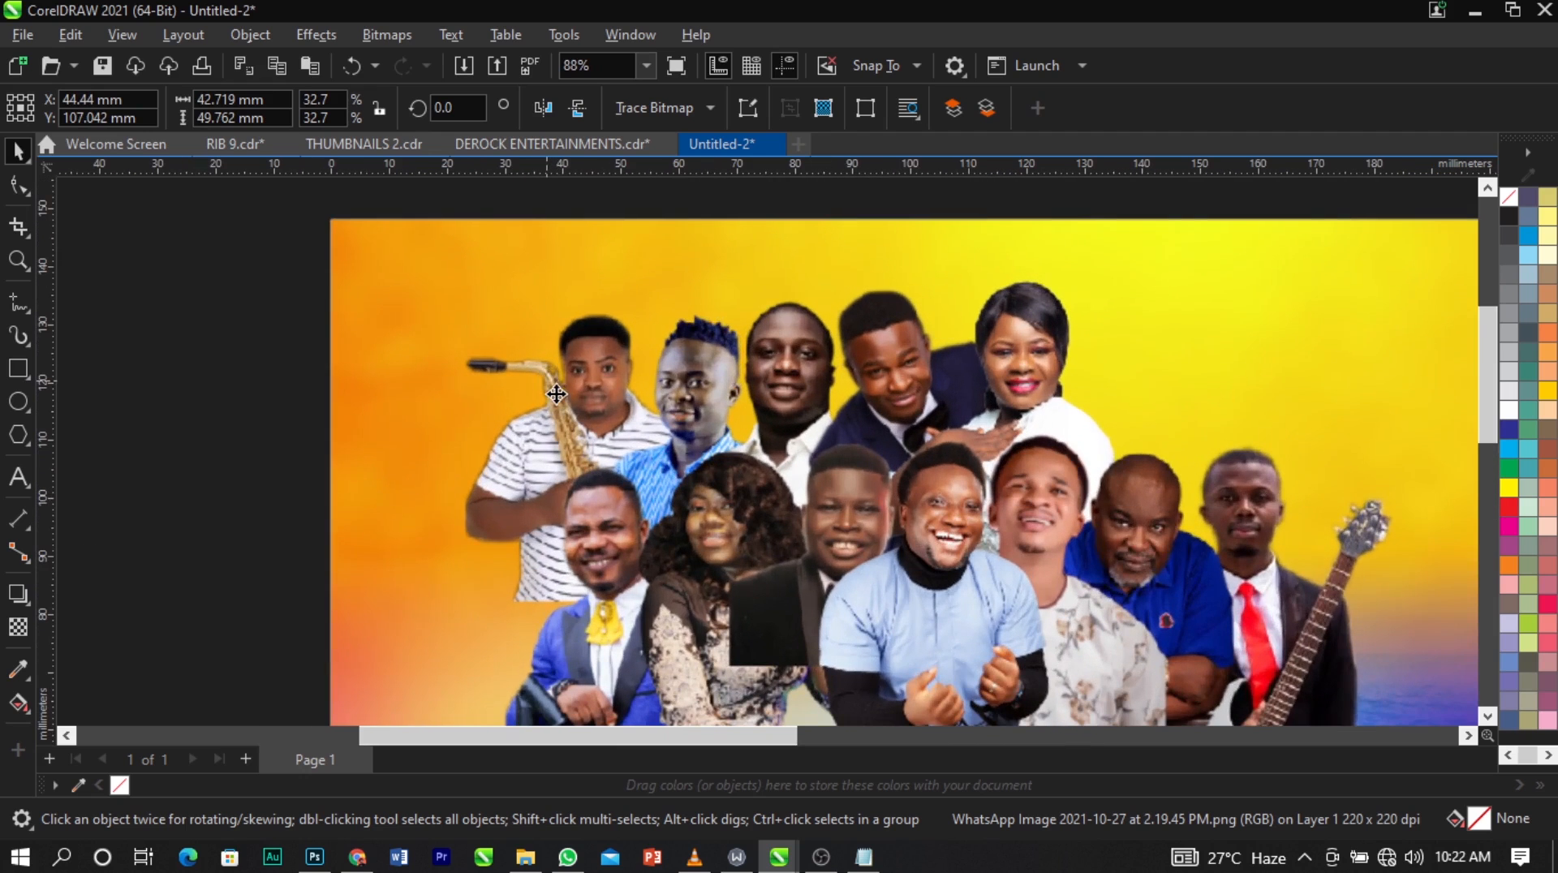
pyautogui.moveTo(572, 396); pyautogui.dragTo(570, 392)
pyautogui.scroll(-1, 452, 303)
pyautogui.click(274, 310)
pyautogui.scroll(-1, 275, 309)
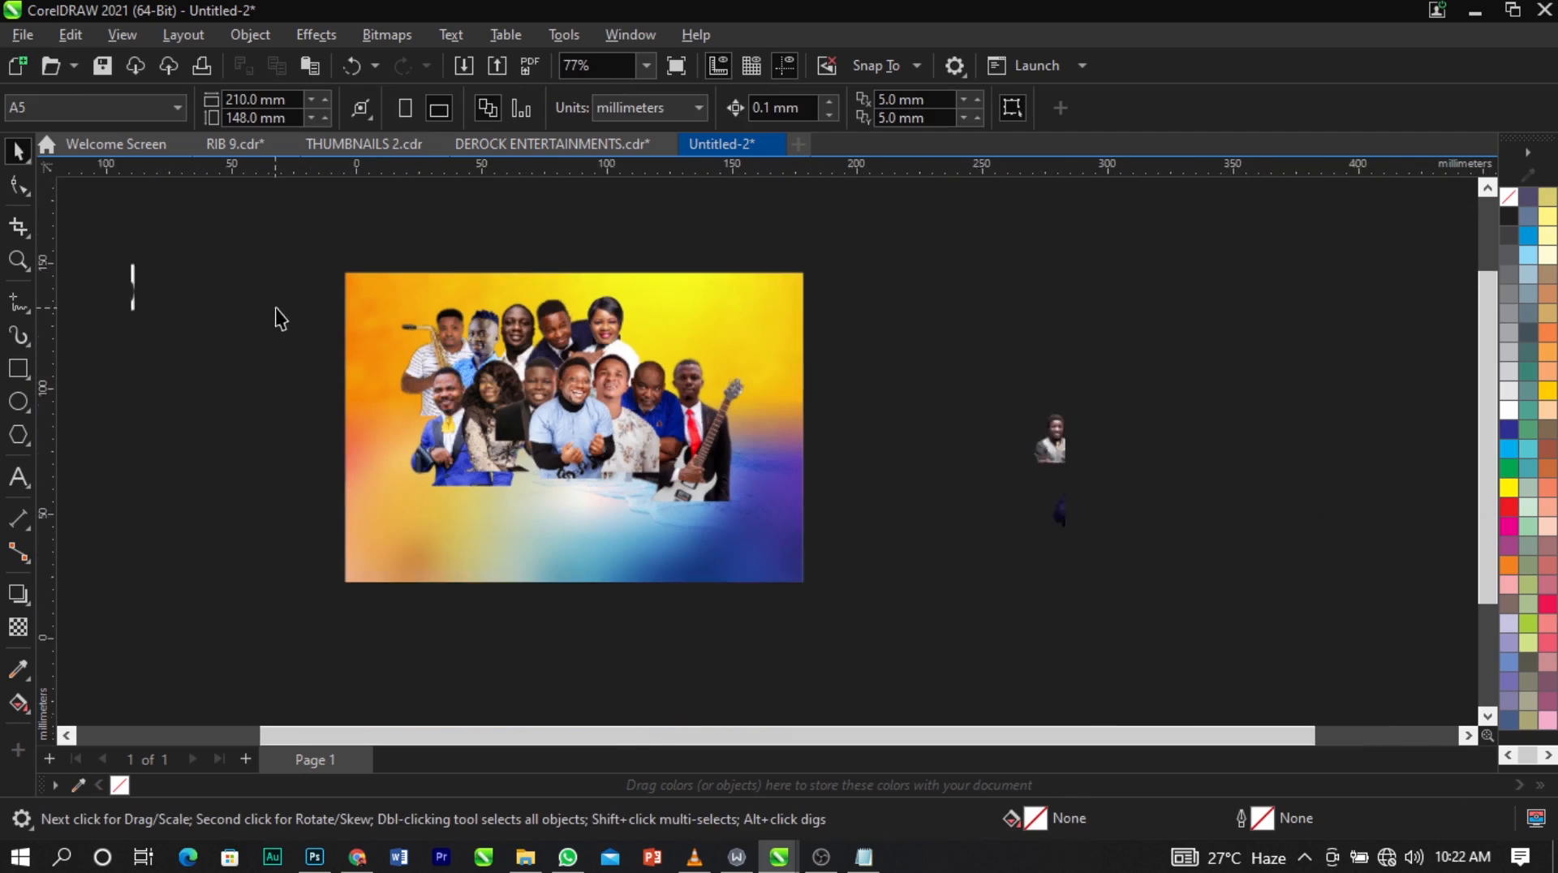
pyautogui.press('F2')
pyautogui.moveTo(271, 247); pyautogui.dragTo(1160, 580)
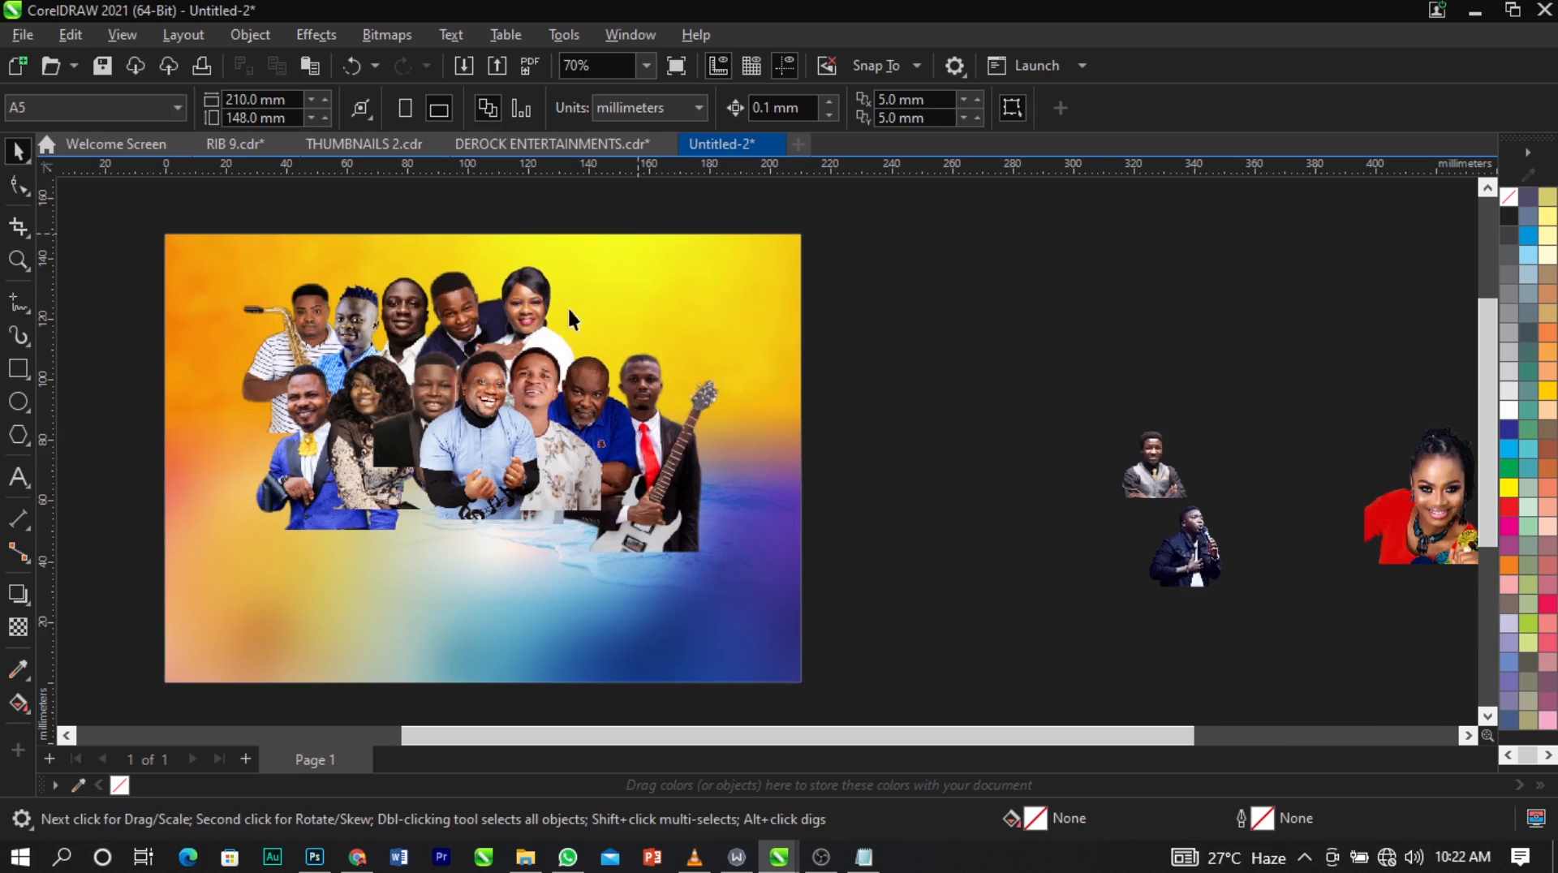
# Bring the braided woman from outside the page to beside the woman in white and stack her behind everyone, directly above the background.
pyautogui.moveTo(562, 389); pyautogui.dragTo(596, 353)
pyautogui.press('F2')
pyautogui.moveTo(455, 247); pyautogui.dragTo(831, 470)
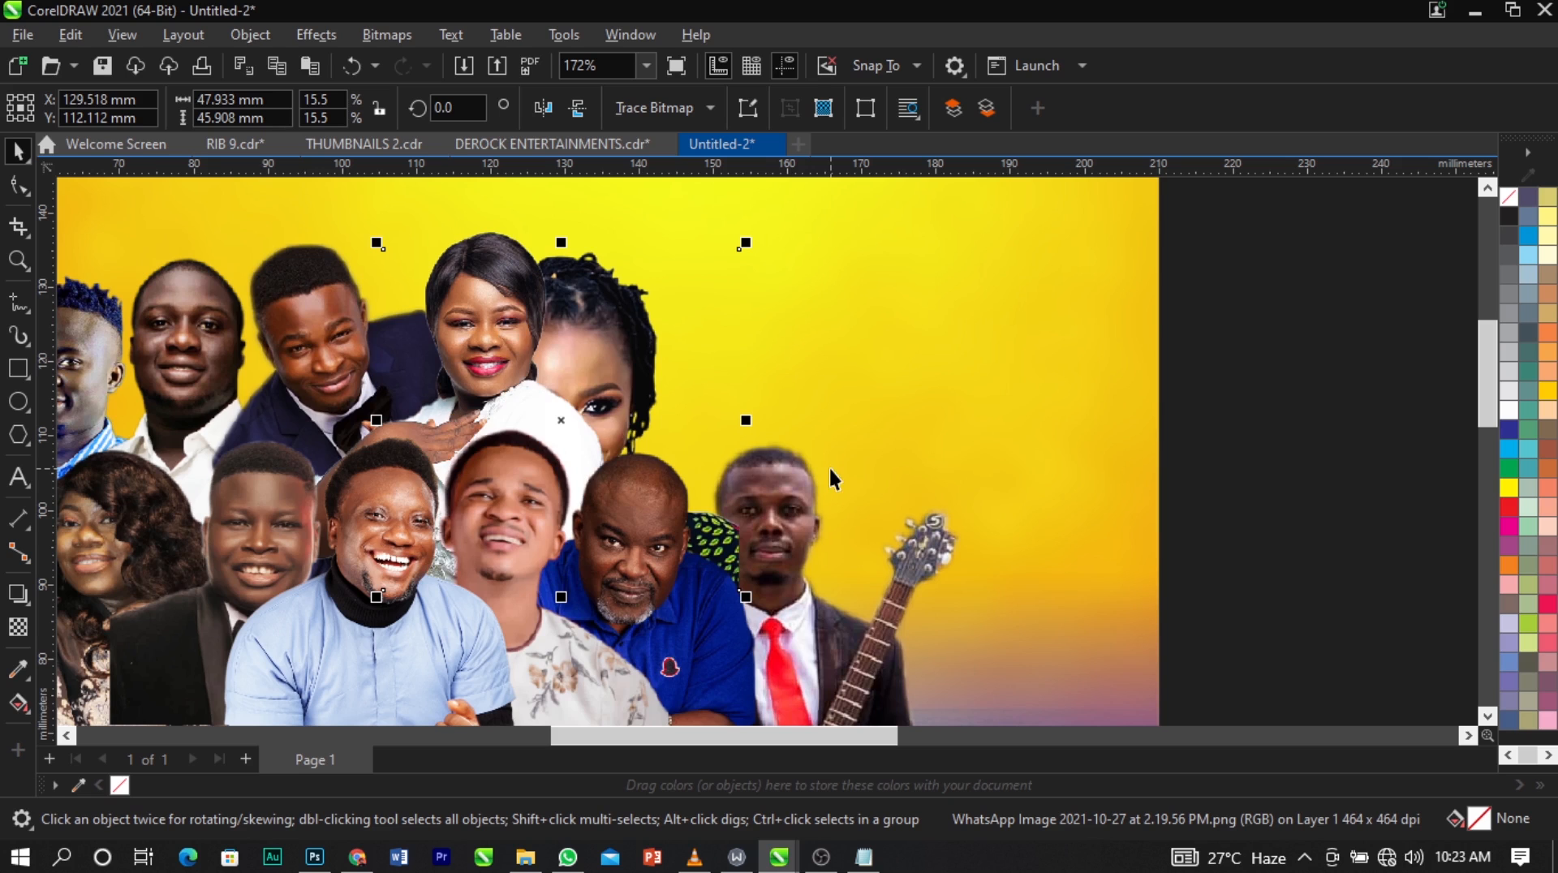
pyautogui.moveTo(575, 427); pyautogui.dragTo(635, 387)
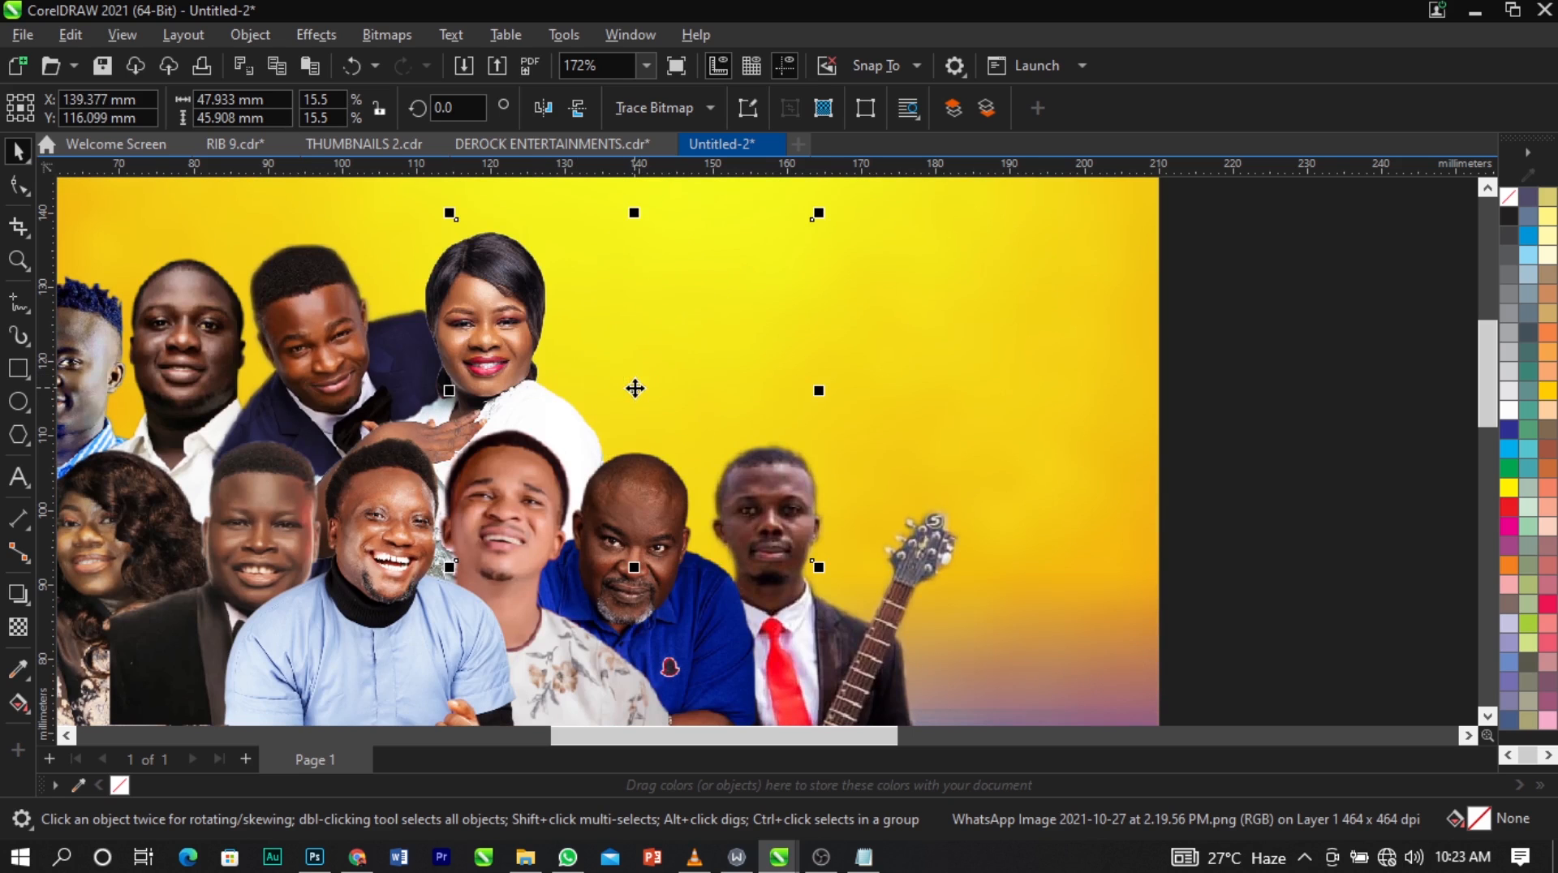
pyautogui.hotkey('ctrl', 'pageup')
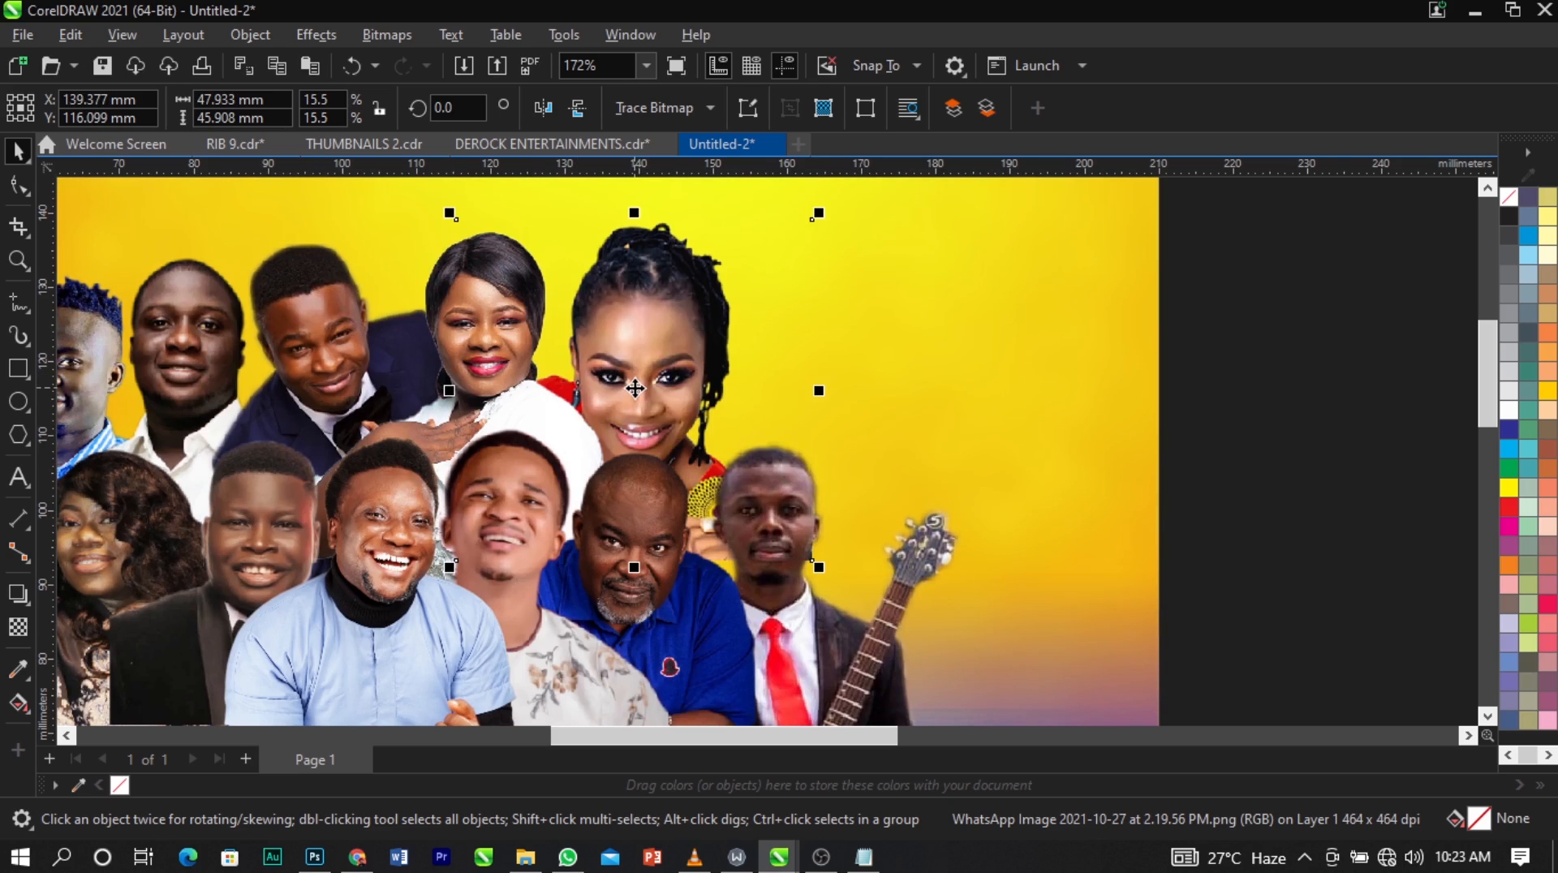
# Nudge the braided woman about 1 mm toward the woman in white and reduce her to about 44 × 42 mm.
pyautogui.moveTo(631, 389); pyautogui.dragTo(630, 394)
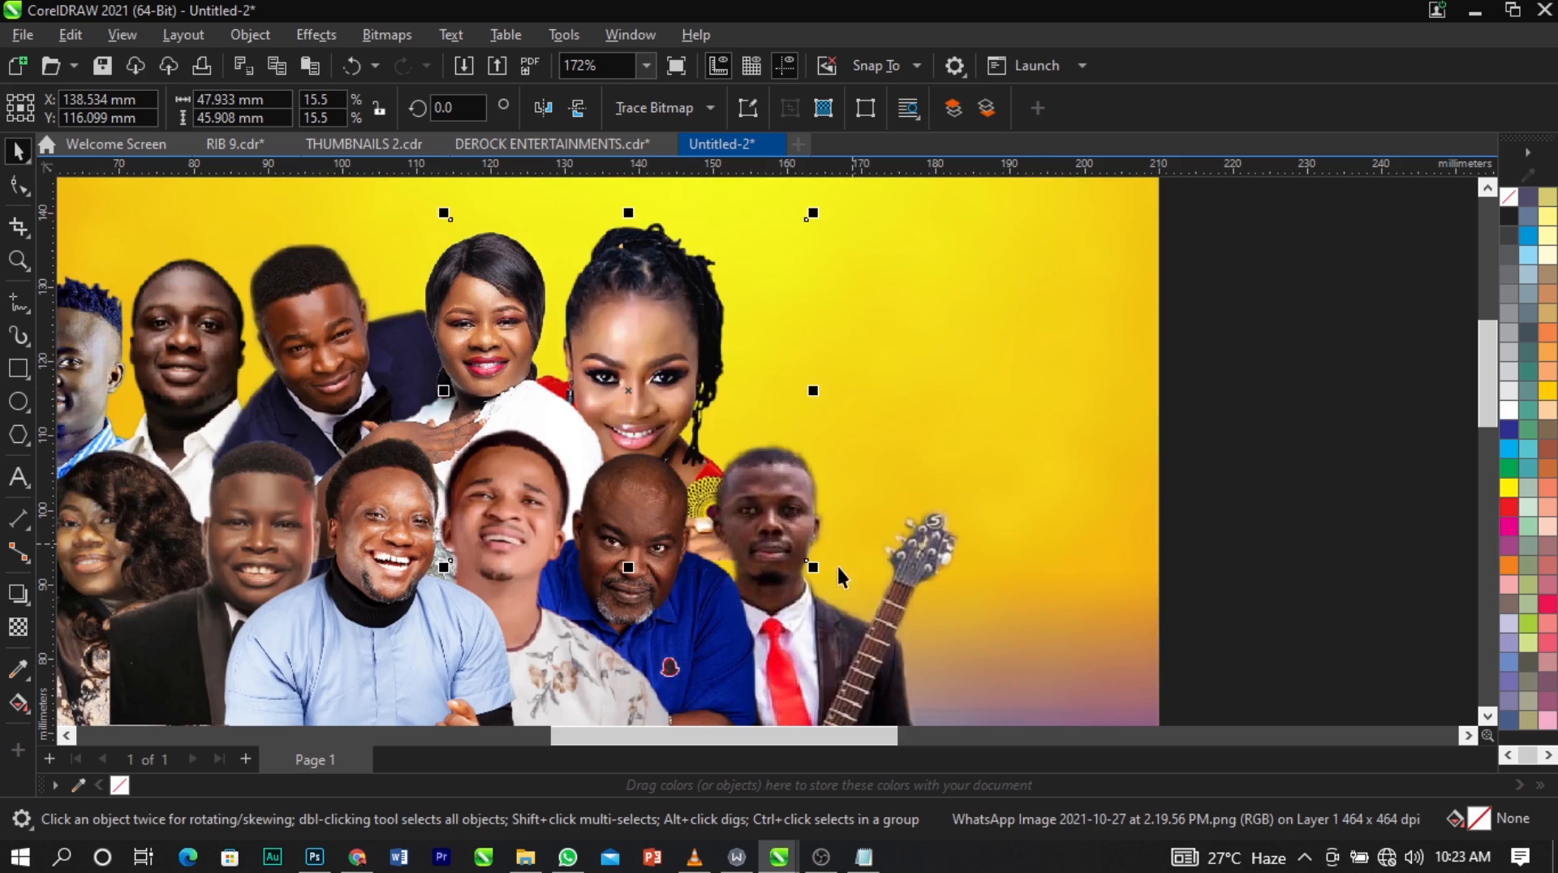
pyautogui.moveTo(812, 569); pyautogui.dragTo(784, 560)
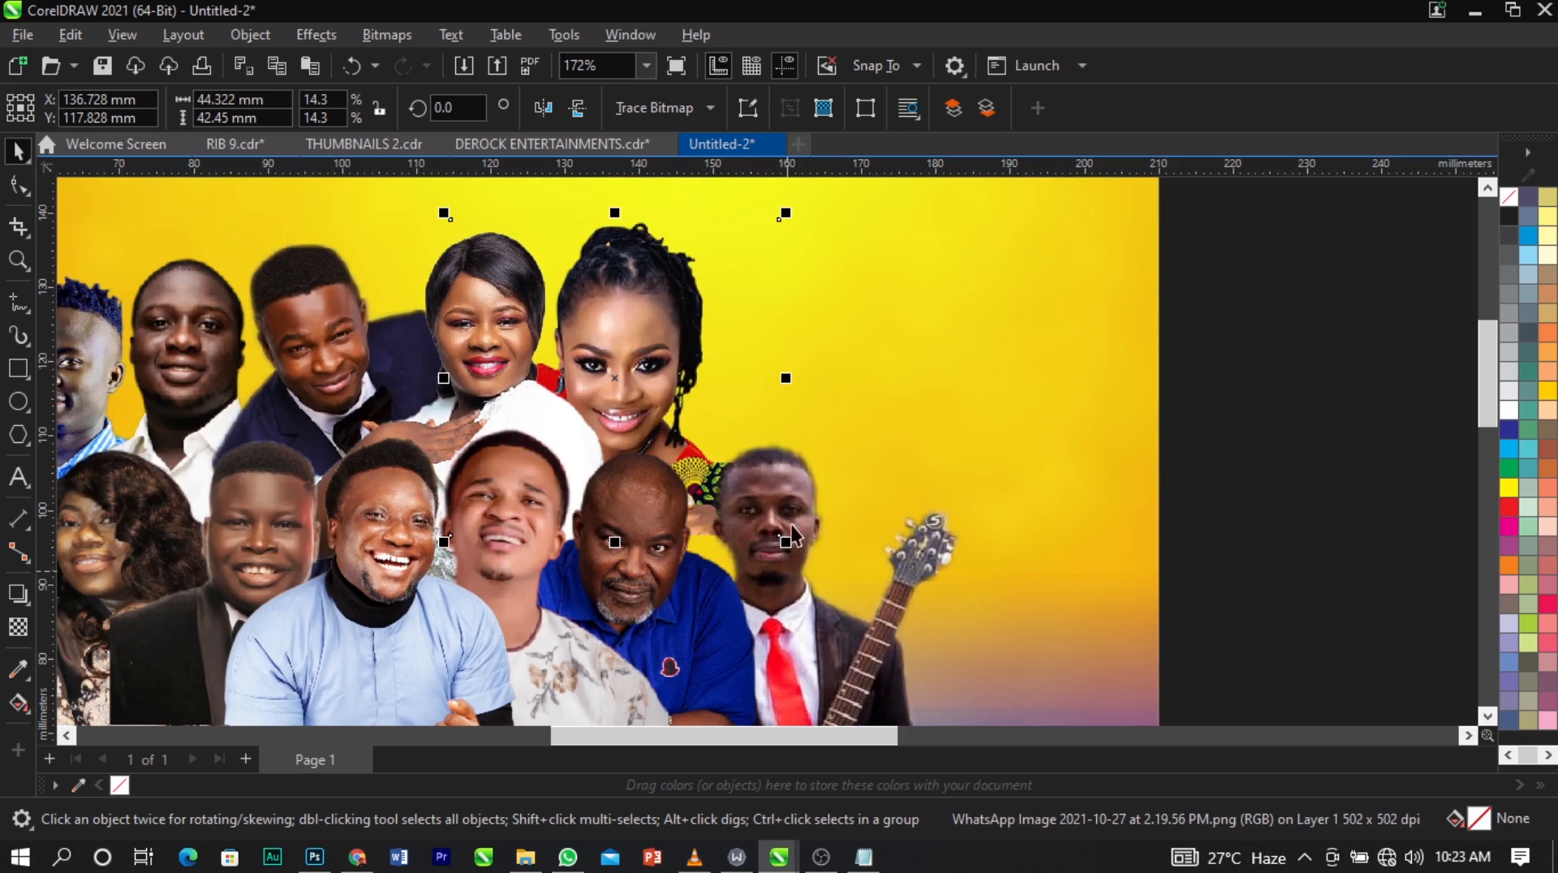
pyautogui.click(626, 373)
pyautogui.scroll(-4, 625, 373)
pyautogui.click(846, 364)
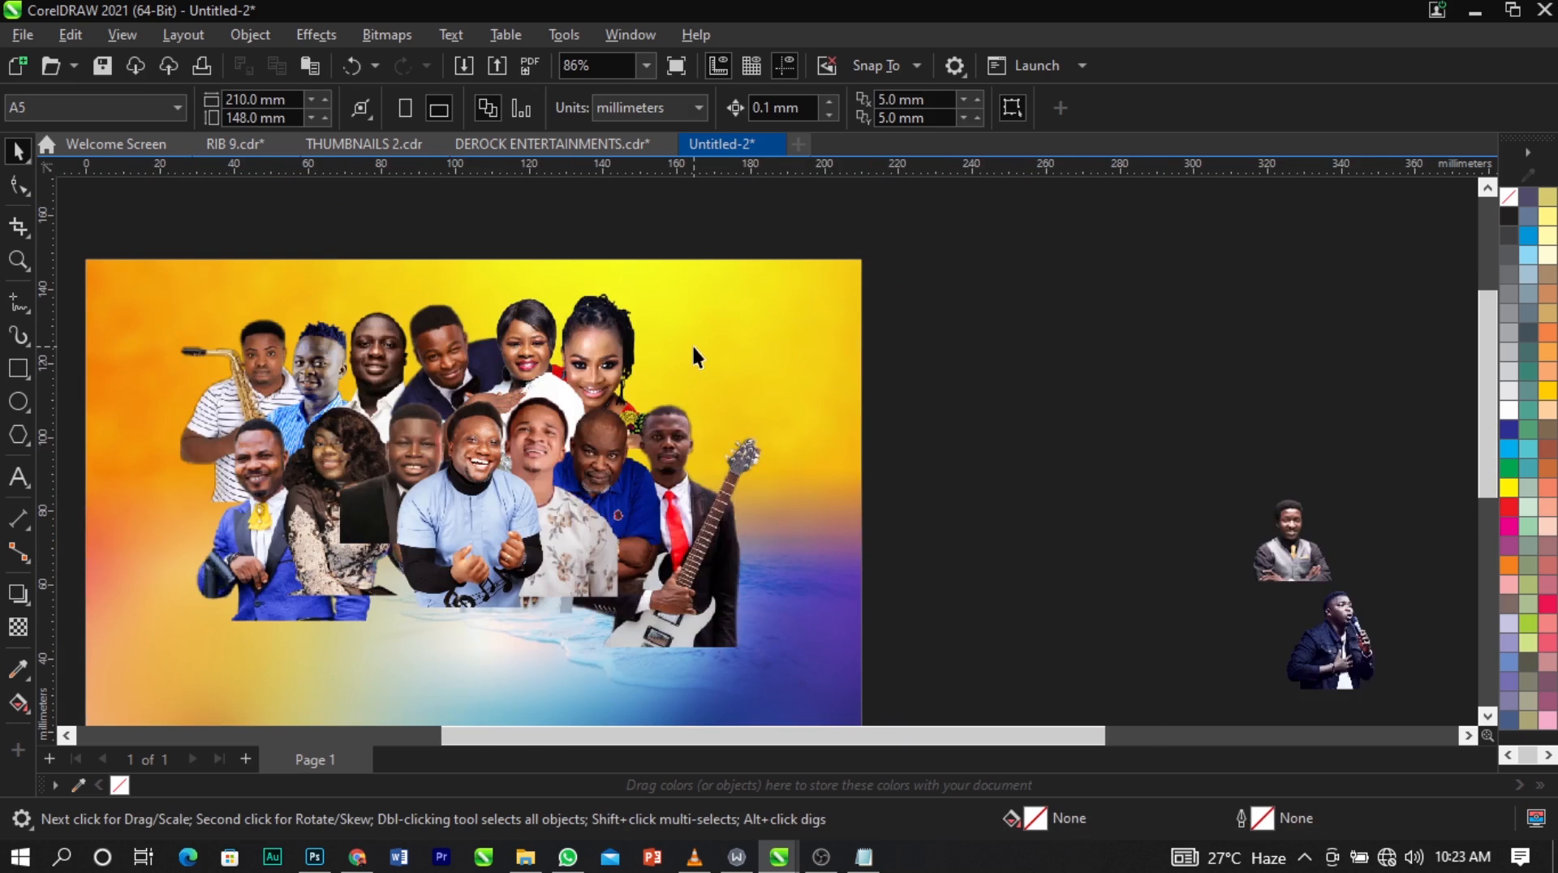
# Bring the singer with the microphone from outside the page to the right of the braided woman and enlarge him to about 40 × 47 mm.
pyautogui.moveTo(1245, 609); pyautogui.dragTo(669, 388)
pyautogui.press('z')
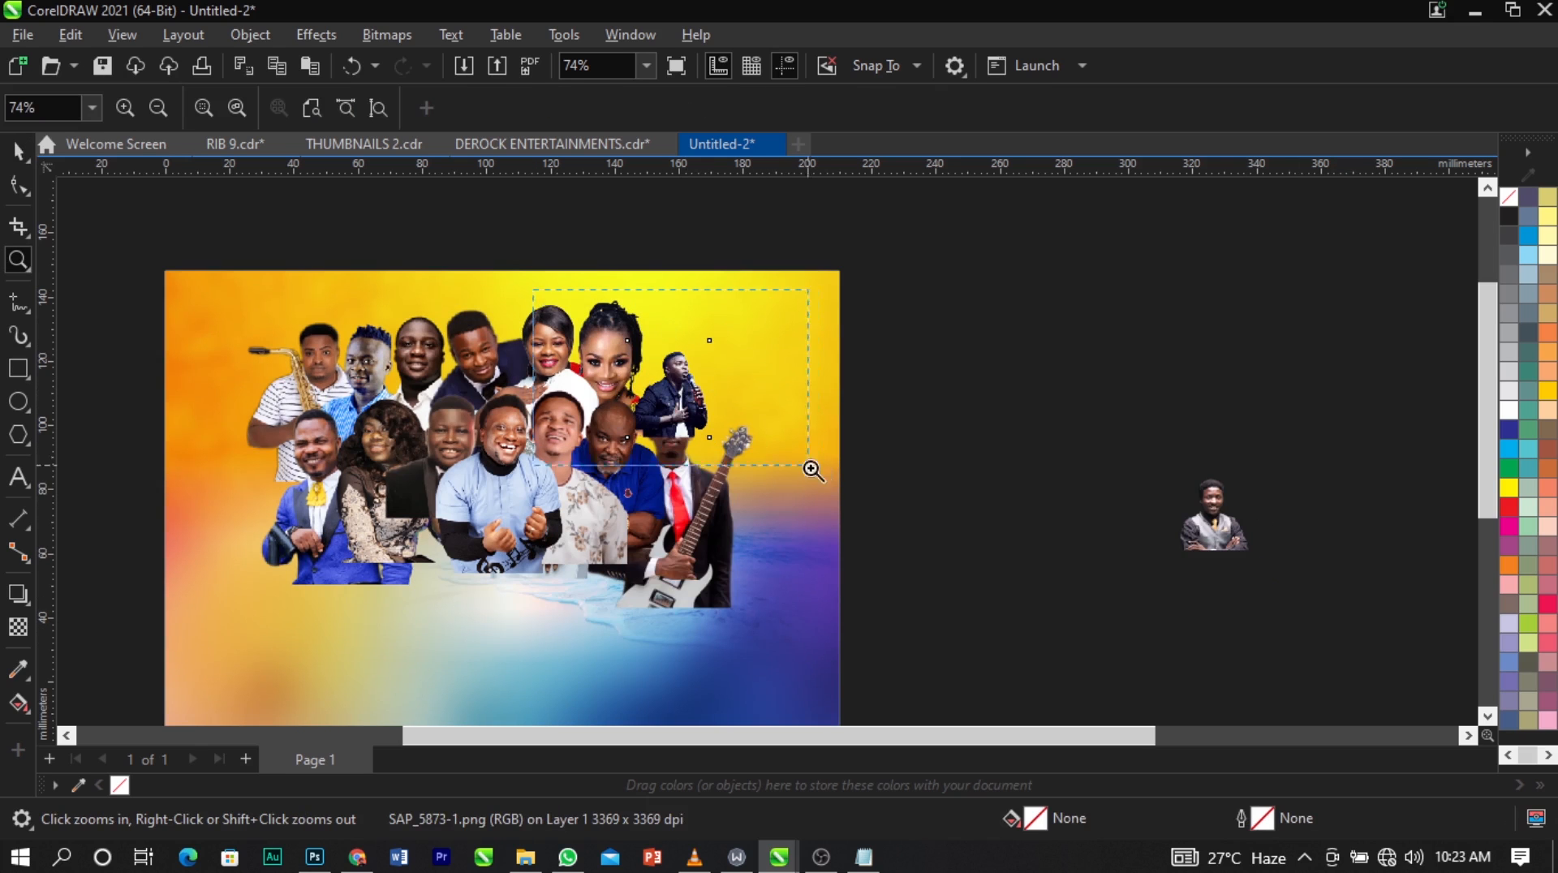
pyautogui.moveTo(837, 288); pyautogui.dragTo(884, 523)
pyautogui.press('space')
pyautogui.moveTo(789, 302); pyautogui.dragTo(848, 229)
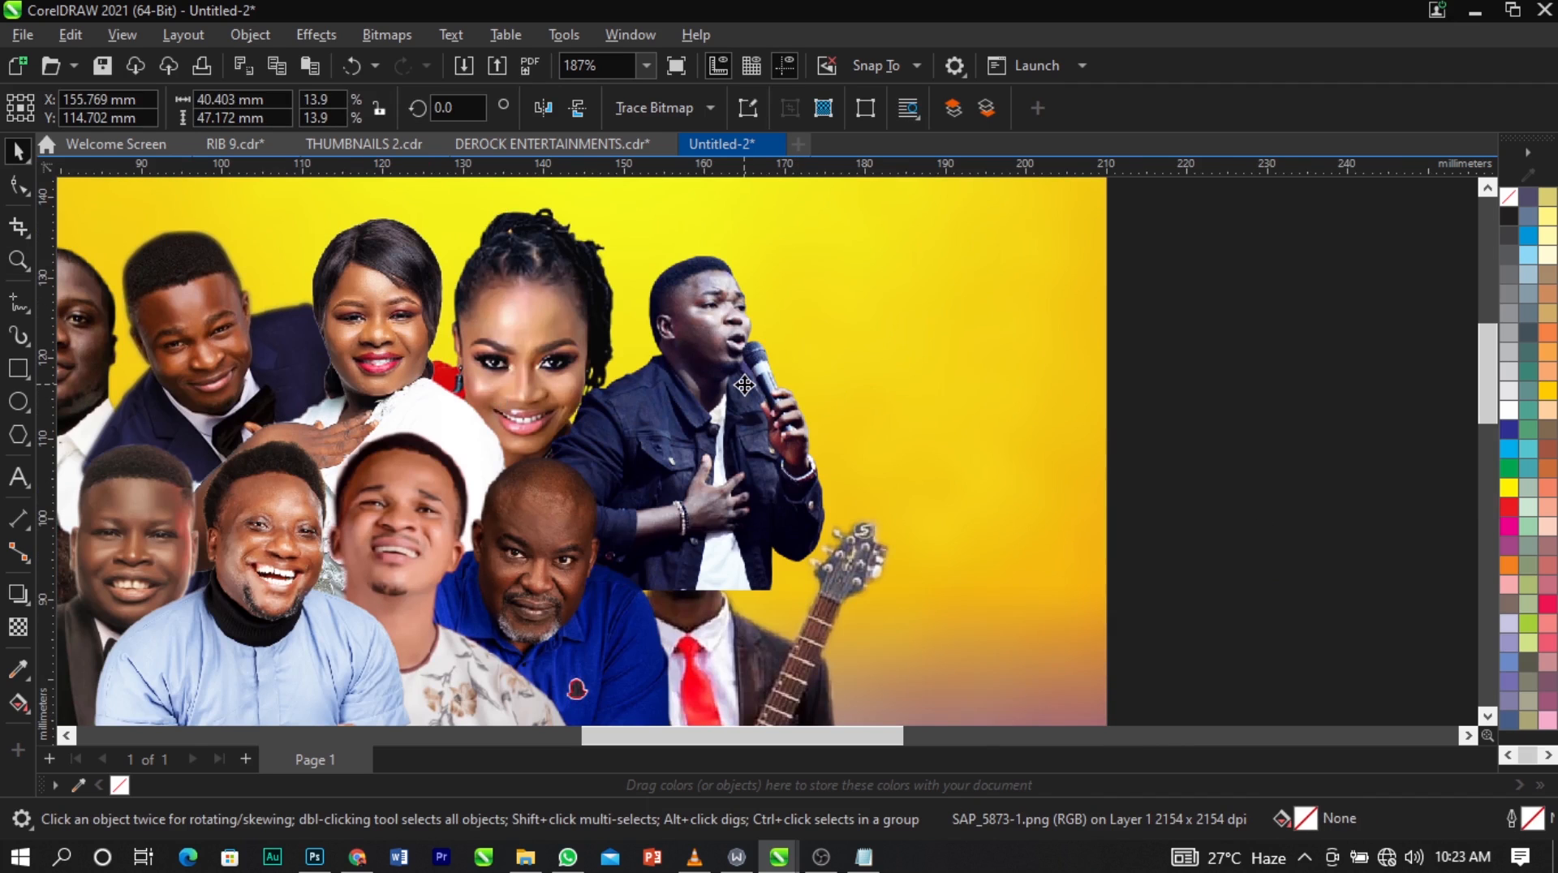
# Stack the microphone singer behind everyone, directly above the background, and nudge him slightly up and left.
pyautogui.click(746, 388)
pyautogui.hotkey('ctrl', 'pagedown')
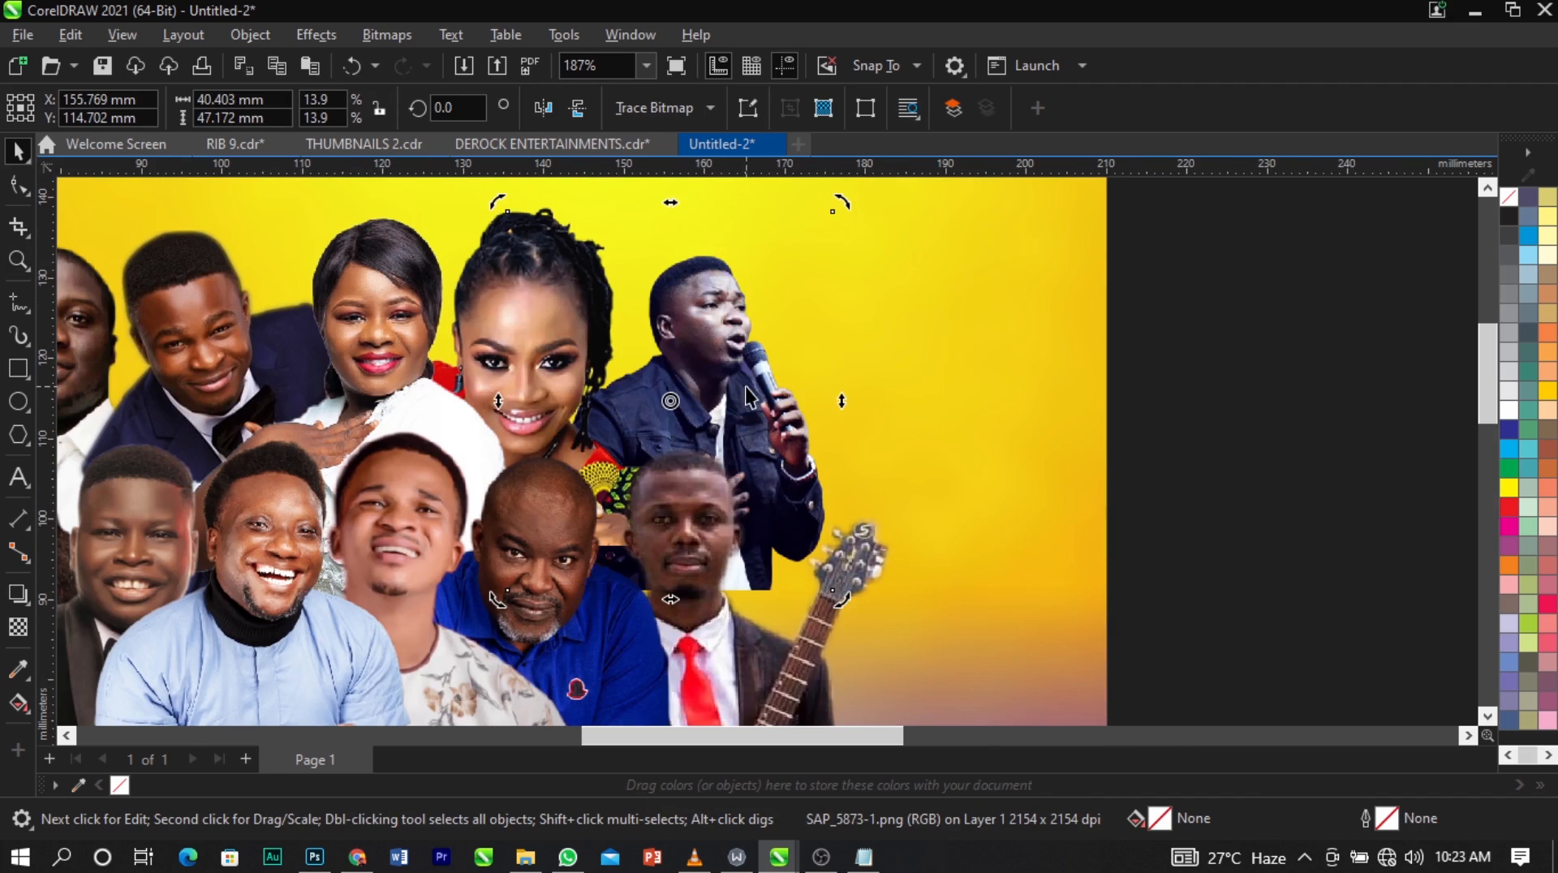
pyautogui.scroll(1, 746, 387)
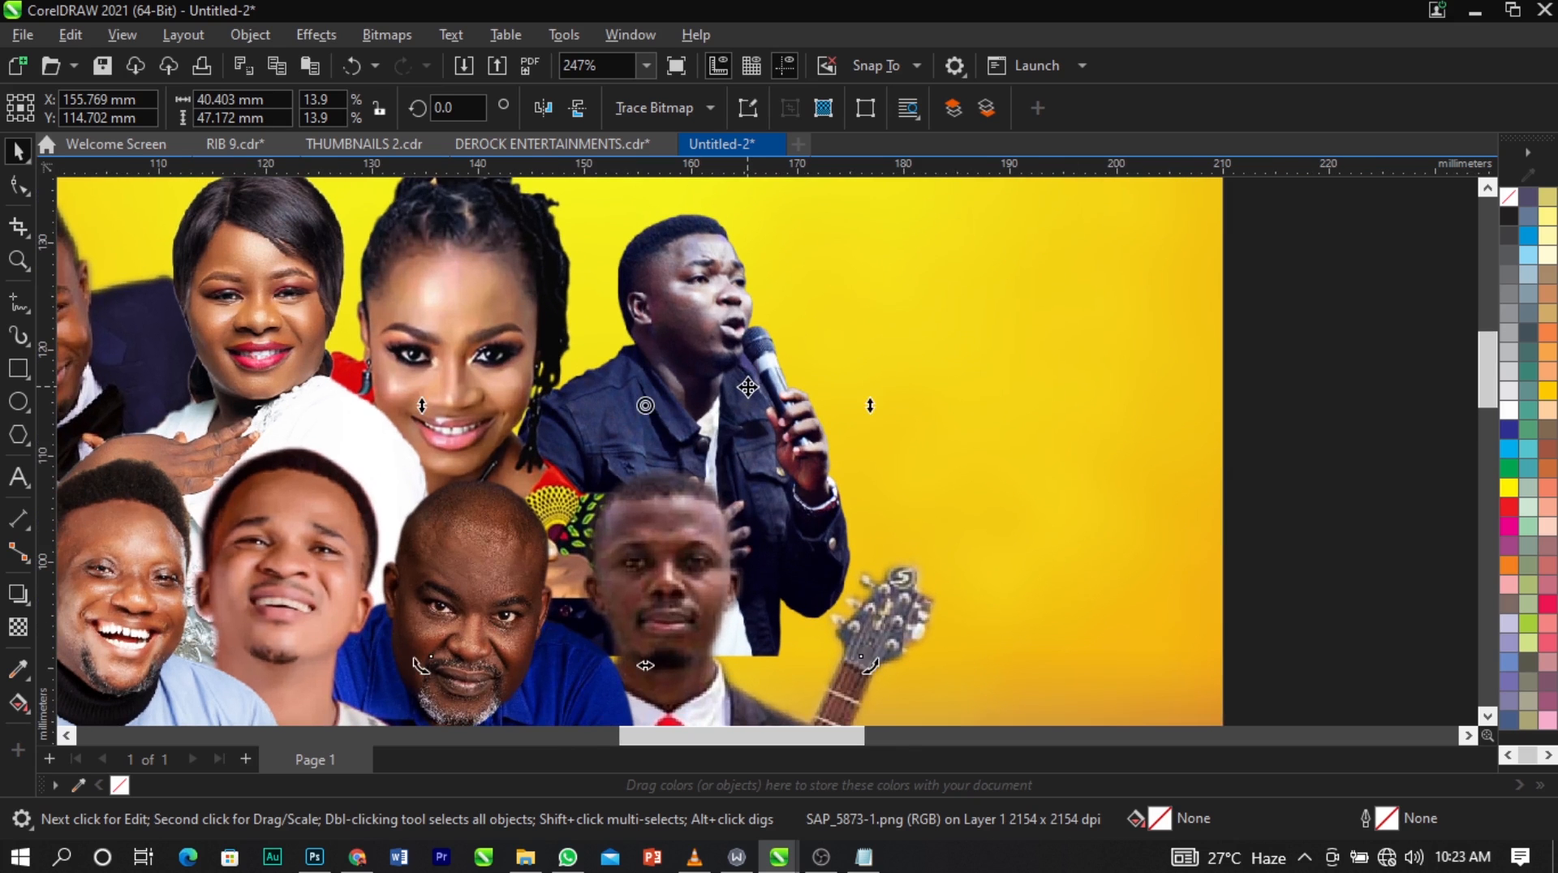
pyautogui.click(740, 386)
pyautogui.moveTo(740, 387); pyautogui.dragTo(735, 380)
pyautogui.scroll(-1, 736, 379)
pyautogui.scroll(-2, 1151, 414)
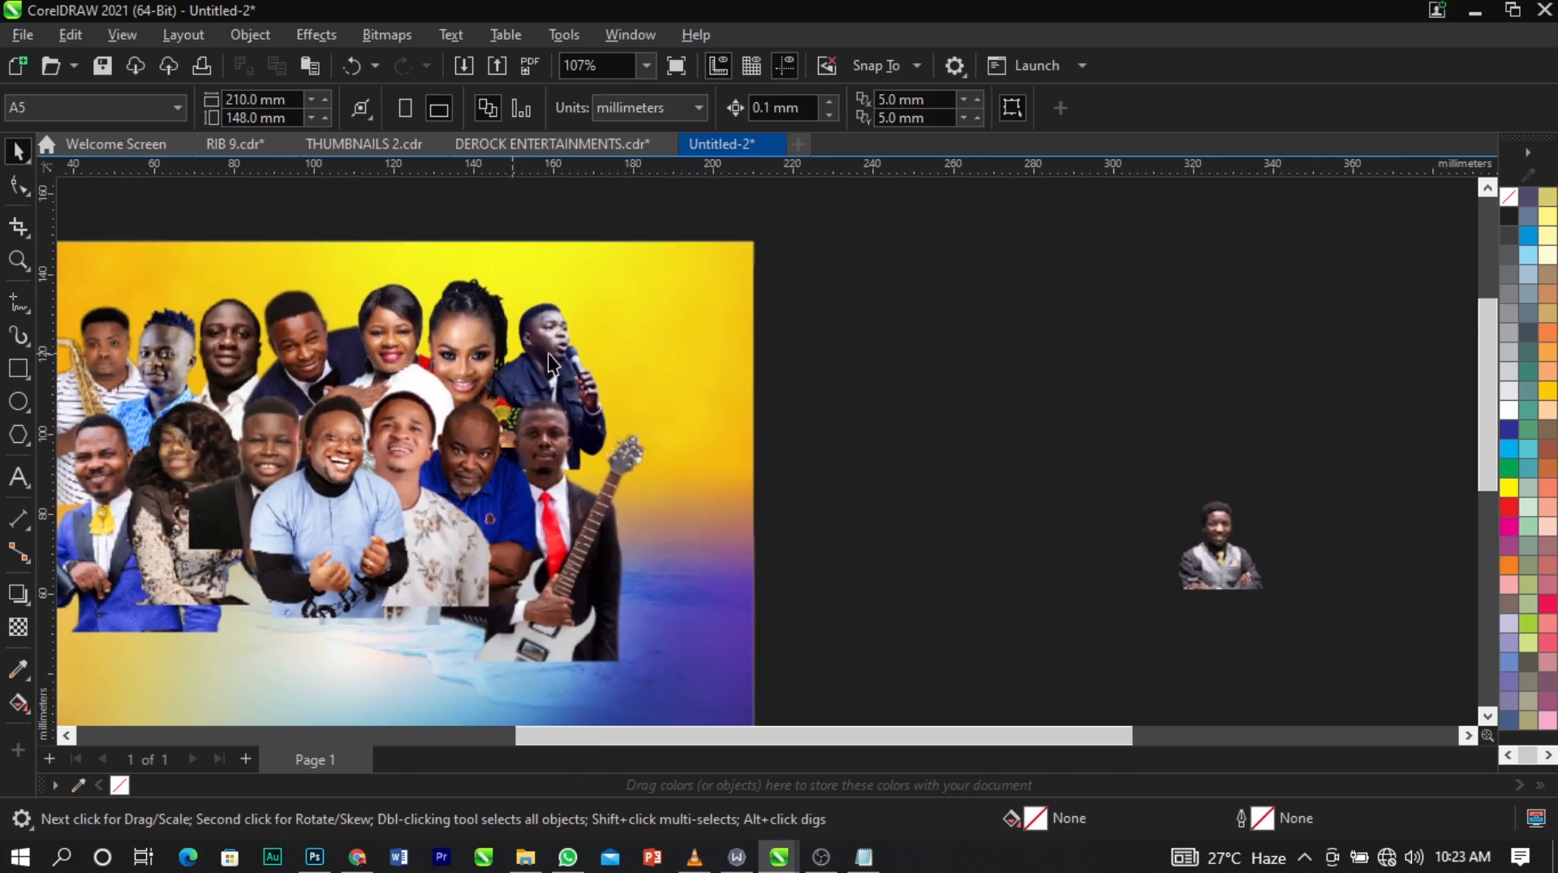
# Bring the grey-vest man from outside the page to the group's right end and enlarge him to about 50 × 44 mm.
pyautogui.moveTo(1193, 568); pyautogui.dragTo(565, 430)
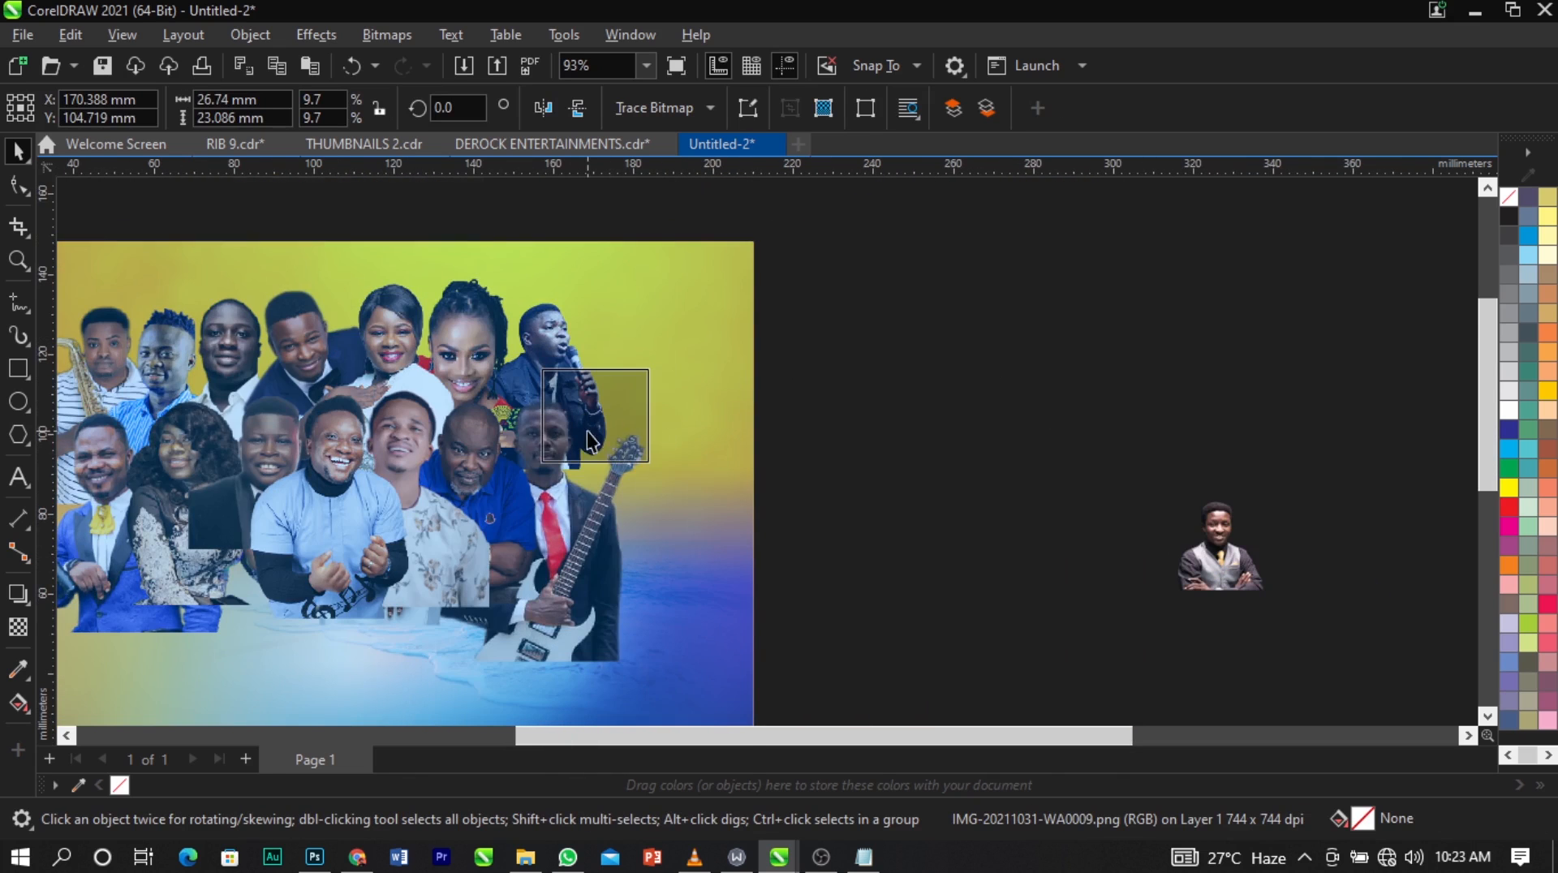
pyautogui.scroll(2, 623, 414)
pyautogui.moveTo(676, 500); pyautogui.dragTo(761, 567)
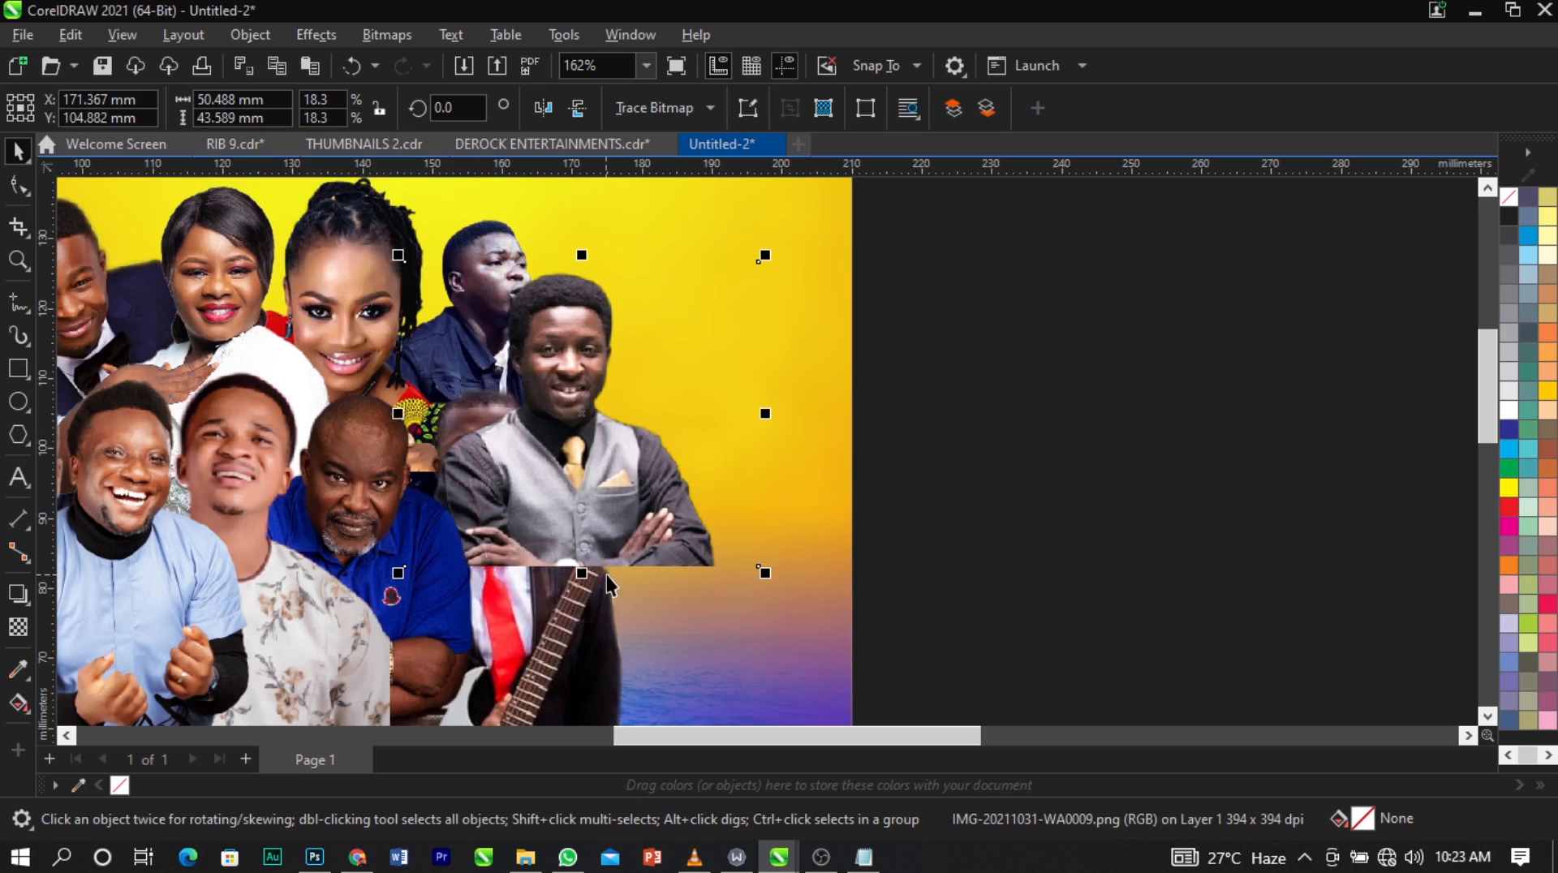
# Stack the grey-vest man between the microphone singer and the guitarist, and move him about 5 mm right and 3 mm down.
pyautogui.press('Delete')
pyautogui.hotkey('ctrl', 'pageup')
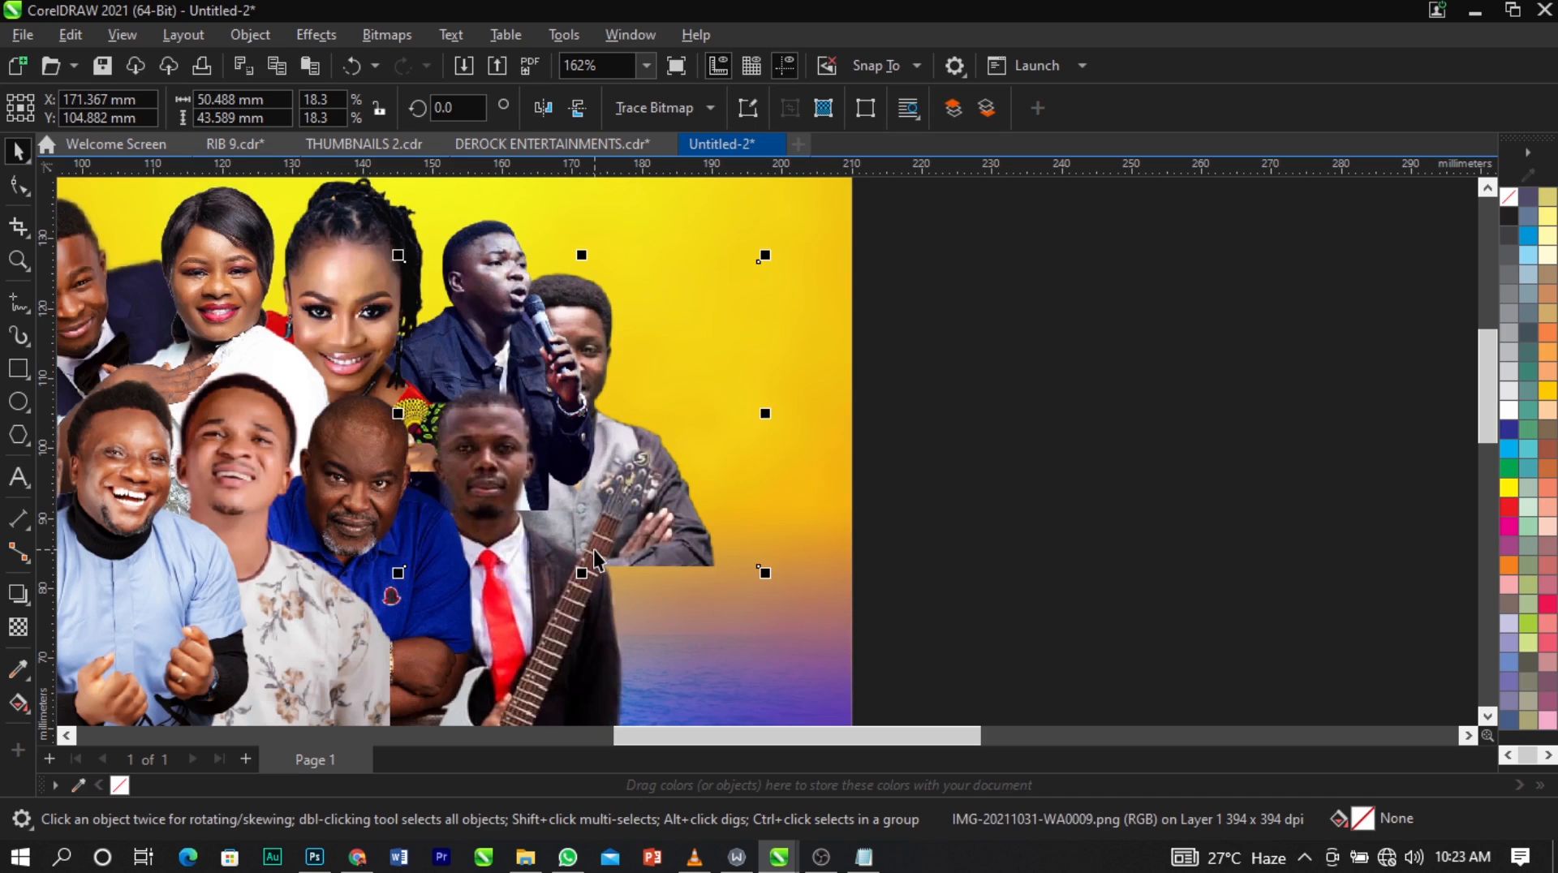
pyautogui.hotkey('ctrl', 'pageup')
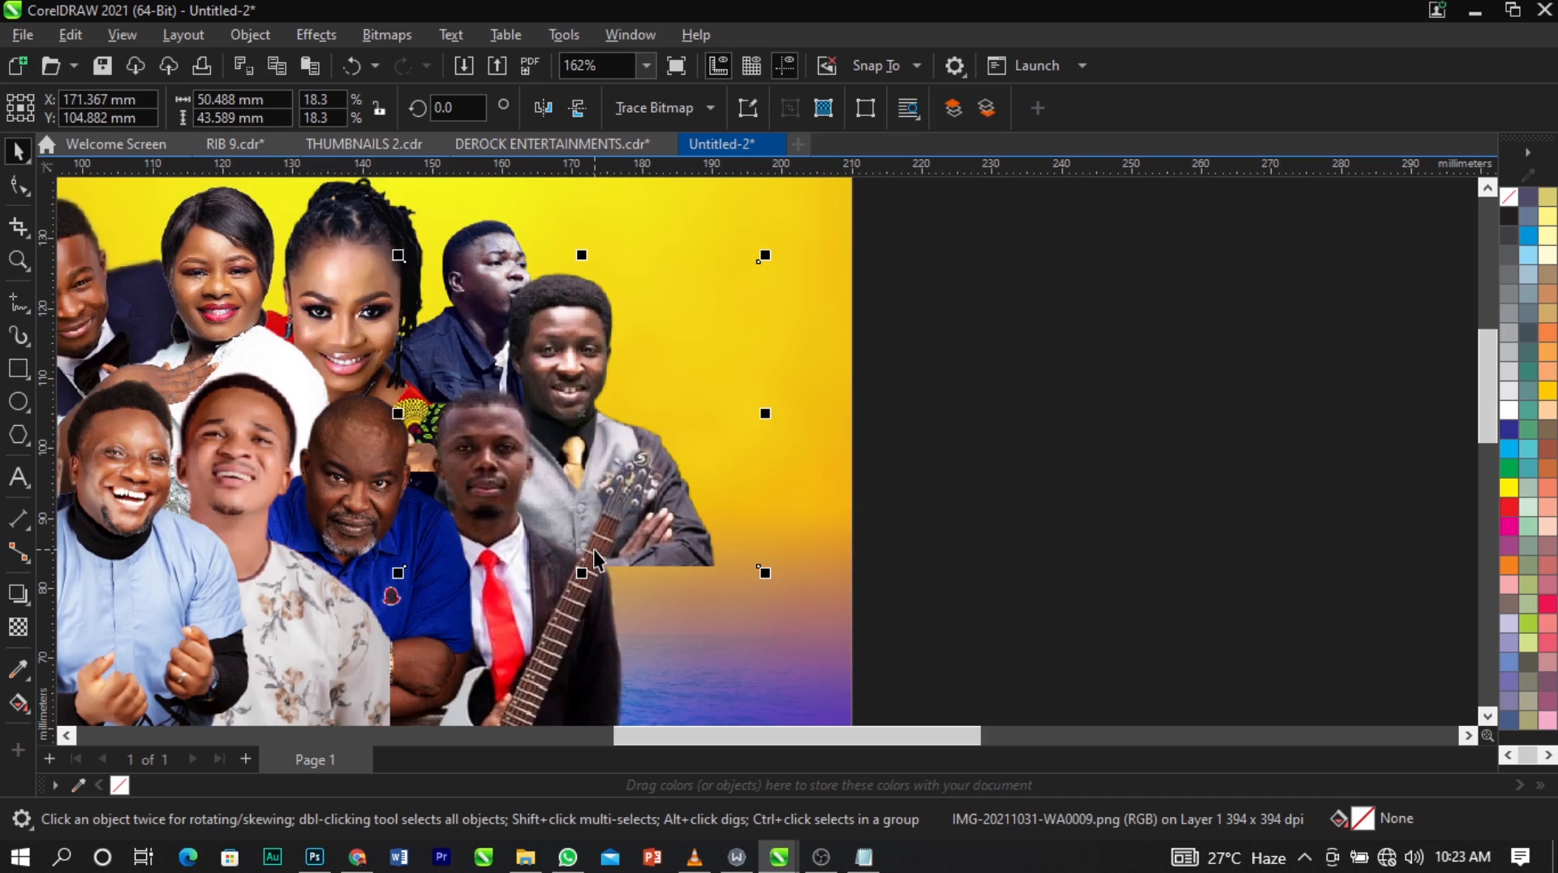
pyautogui.scroll(1, 554, 451)
pyautogui.moveTo(386, 237); pyautogui.dragTo(464, 323)
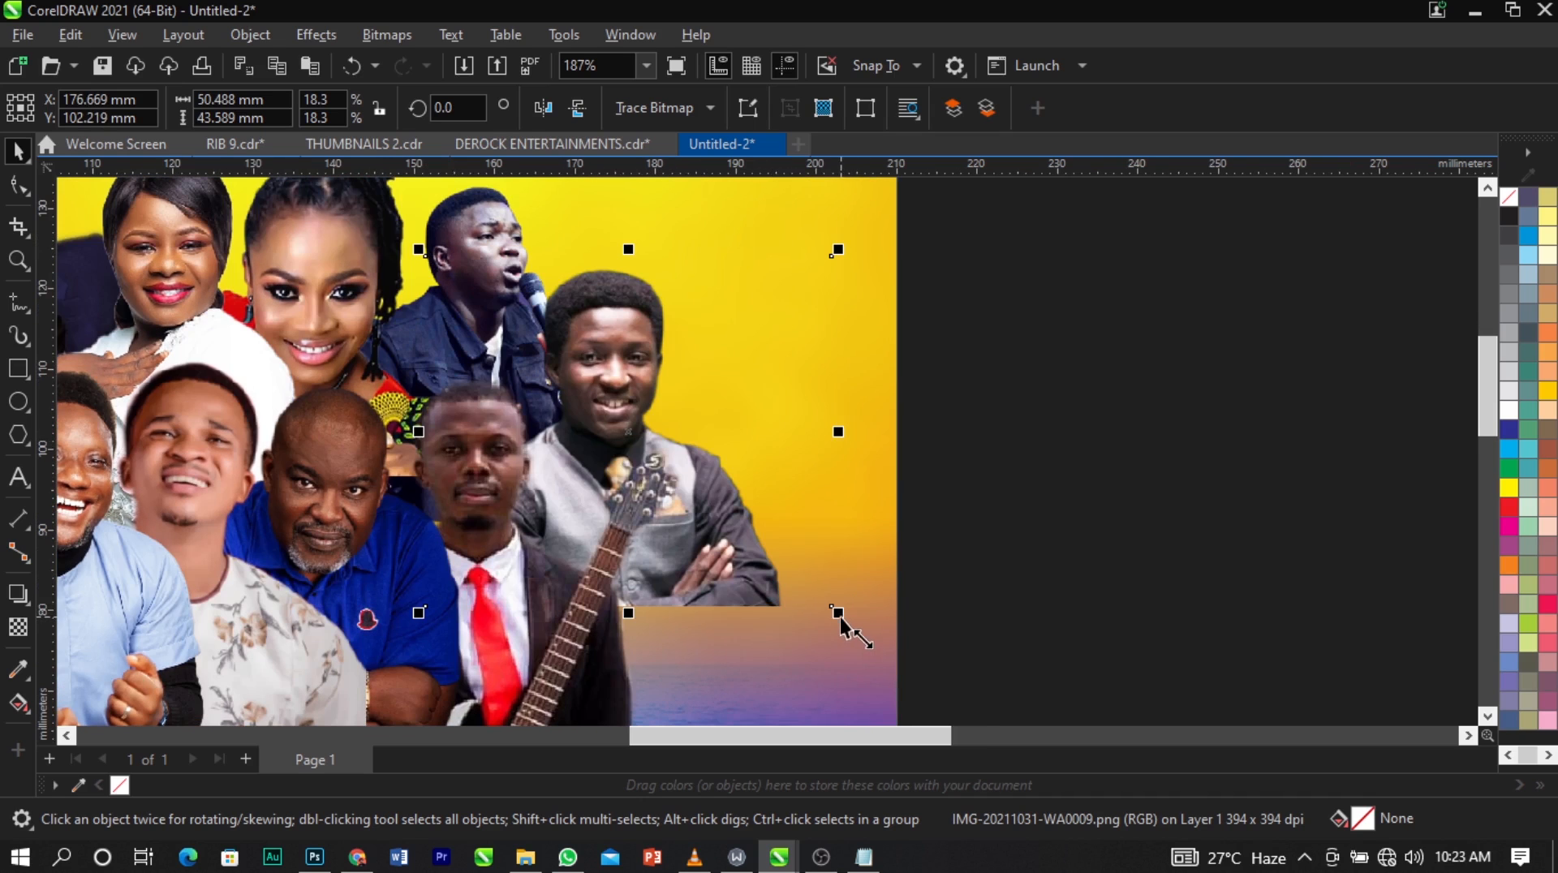
# Reduce the grey-vest man to about 44 × 38 mm and nudge him slightly up behind the guitar.
pyautogui.moveTo(840, 617); pyautogui.dragTo(818, 614)
pyautogui.scroll(3, 632, 412)
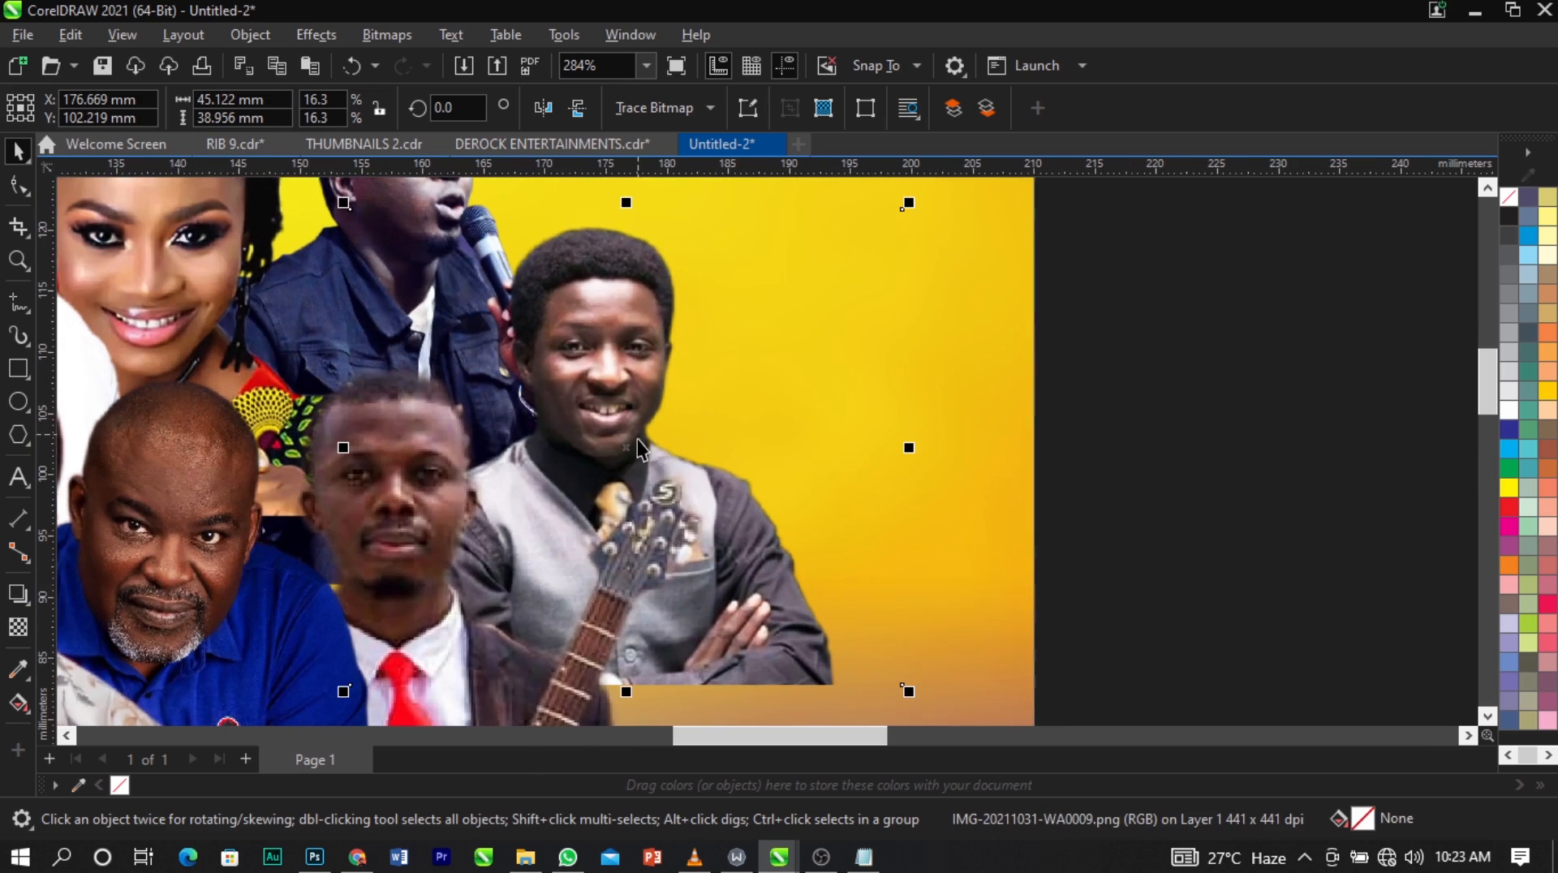
pyautogui.click(630, 450)
pyautogui.click(630, 445)
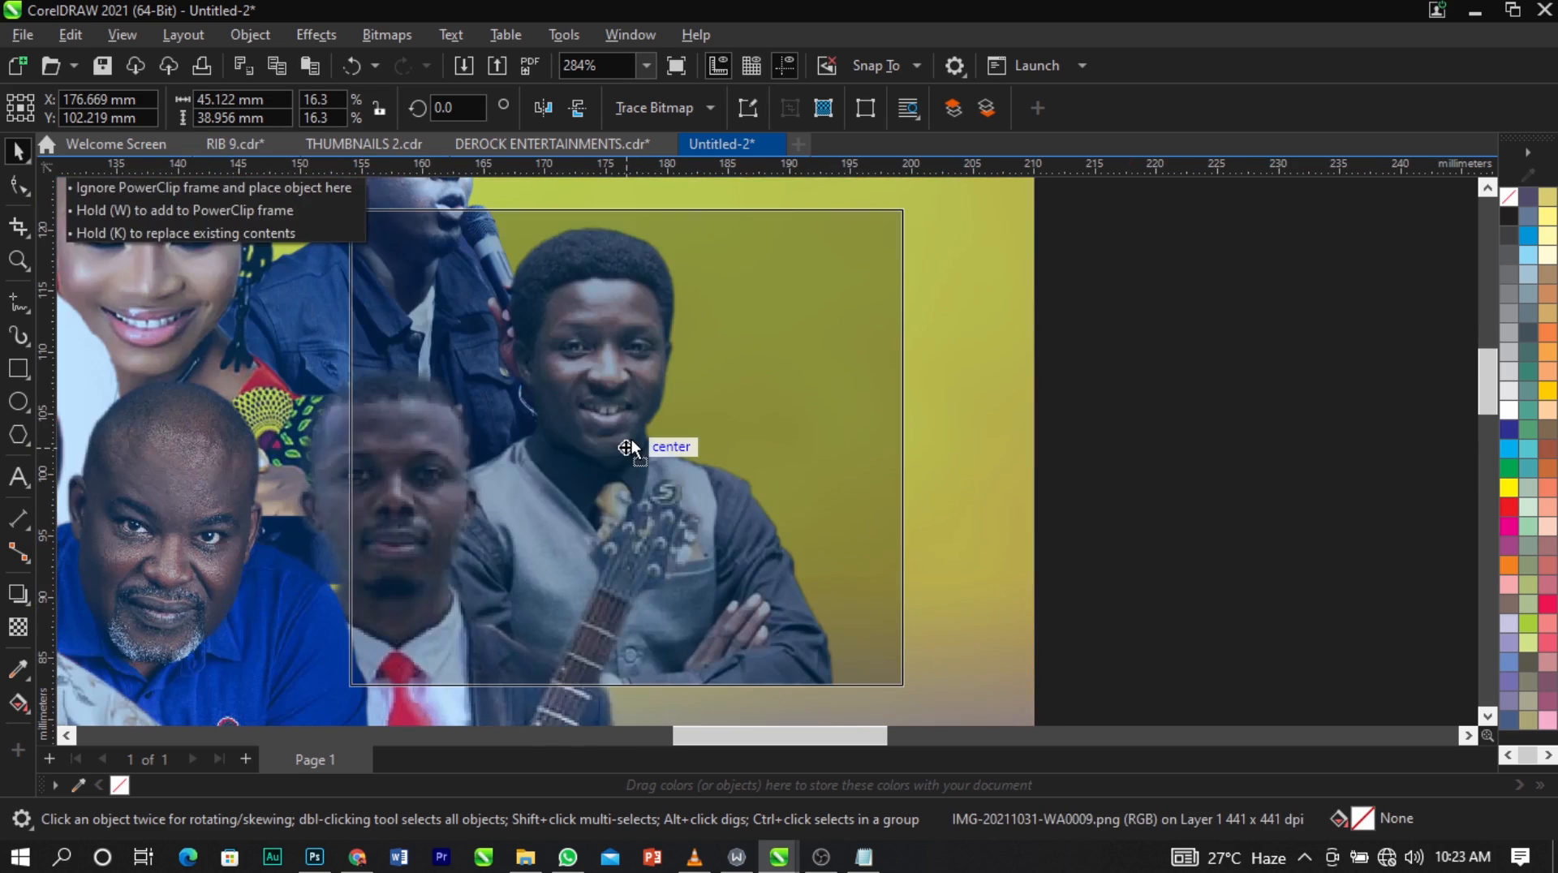
pyautogui.moveTo(630, 448); pyautogui.dragTo(638, 437)
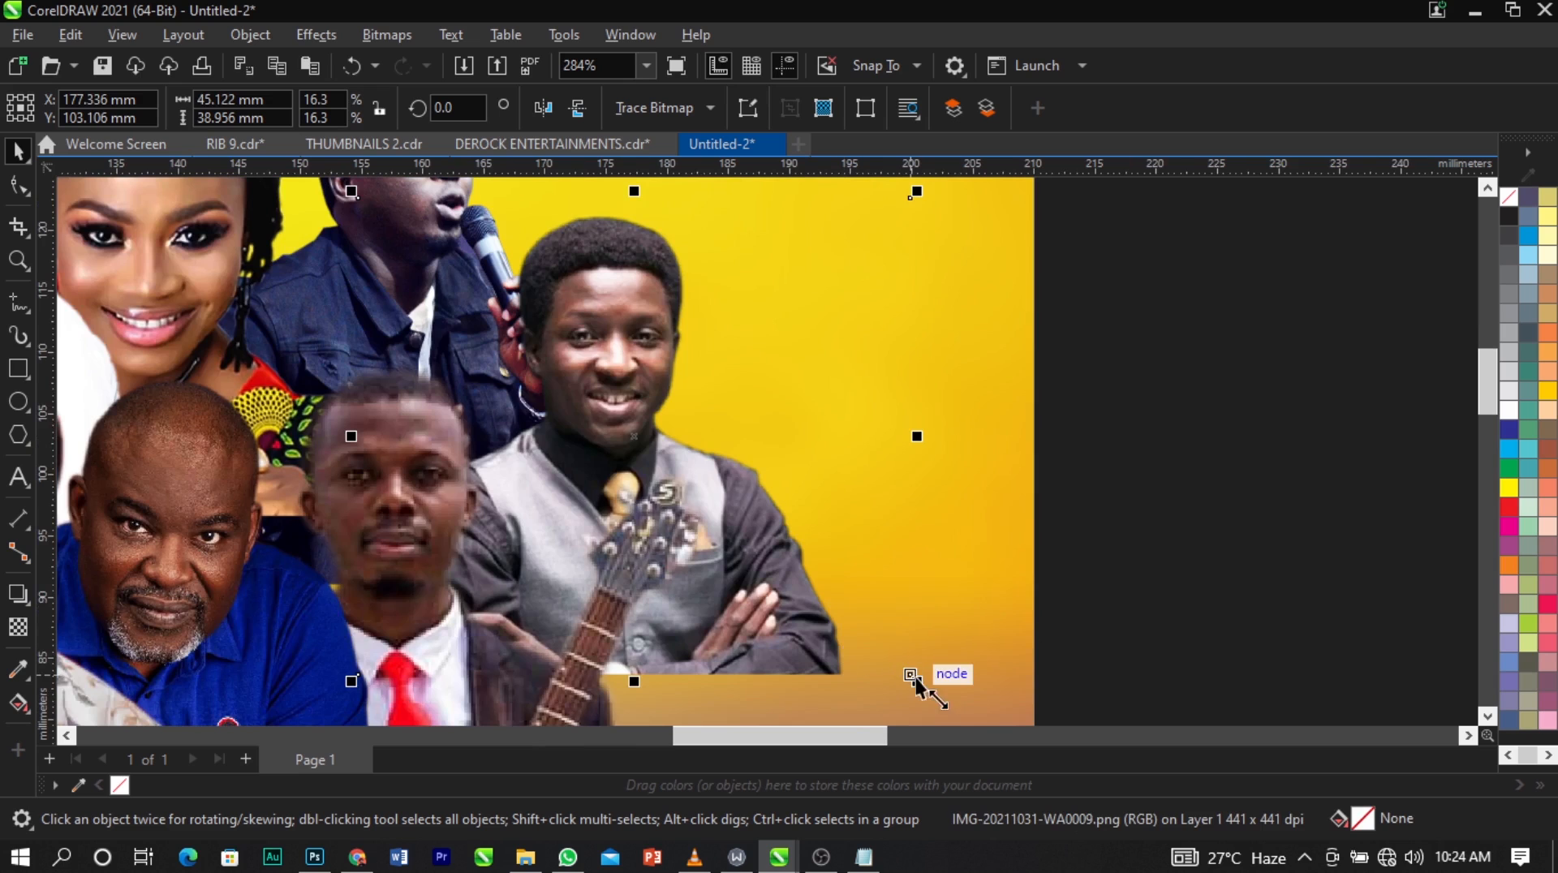
pyautogui.moveTo(912, 680); pyautogui.dragTo(899, 672)
pyautogui.scroll(-2, 728, 410)
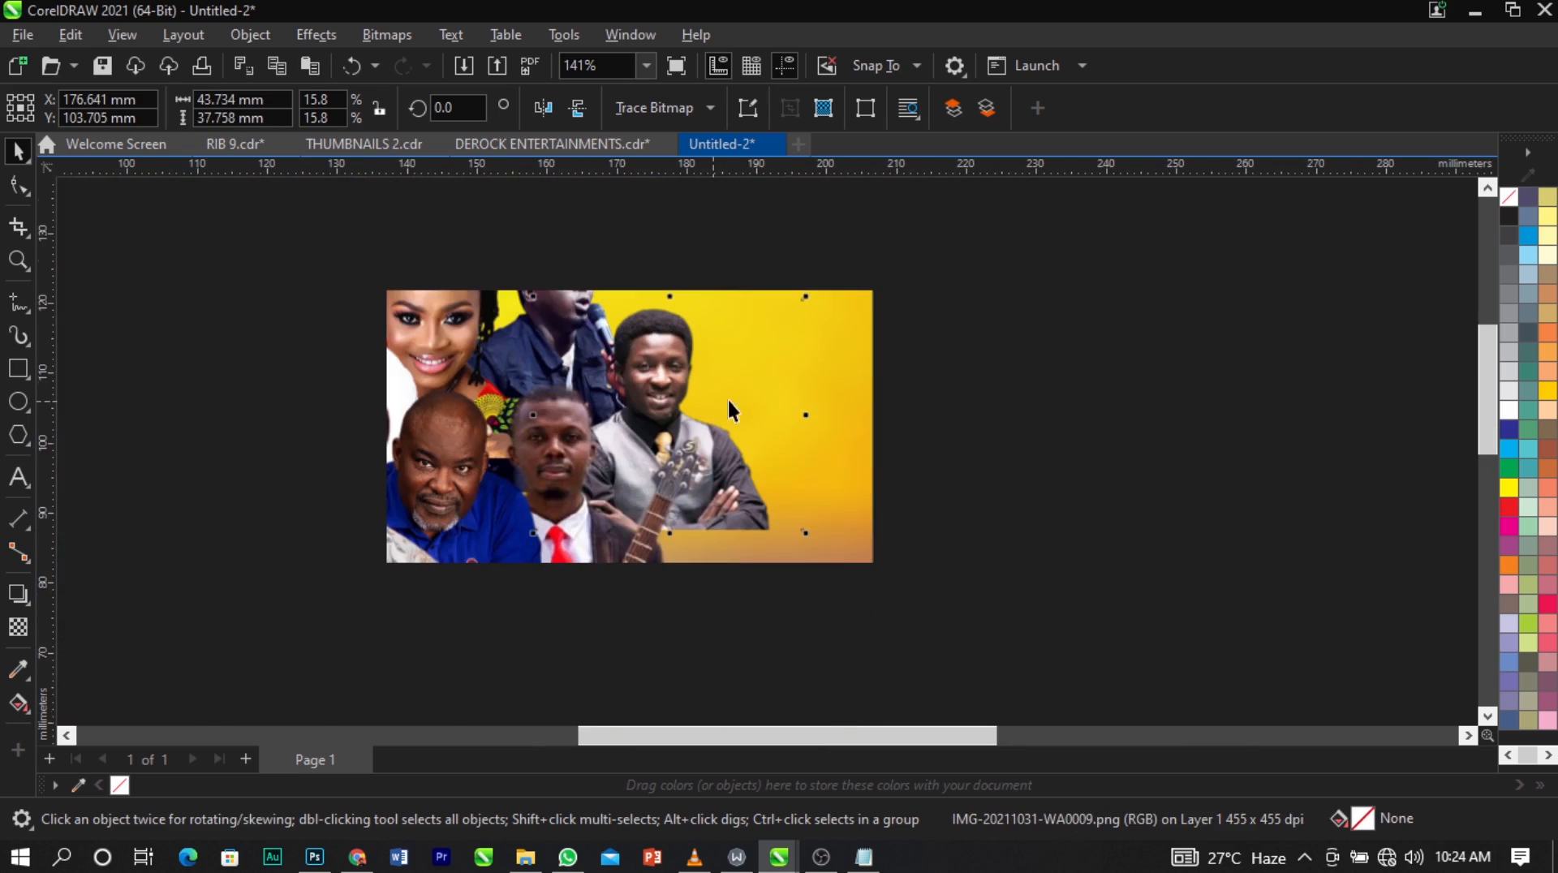
pyautogui.click(1057, 426)
# Scale all 15 cutouts together to about 161 × 90 mm and move them about 2 mm left and 1.5 mm down.
pyautogui.scroll(-2, 1006, 385)
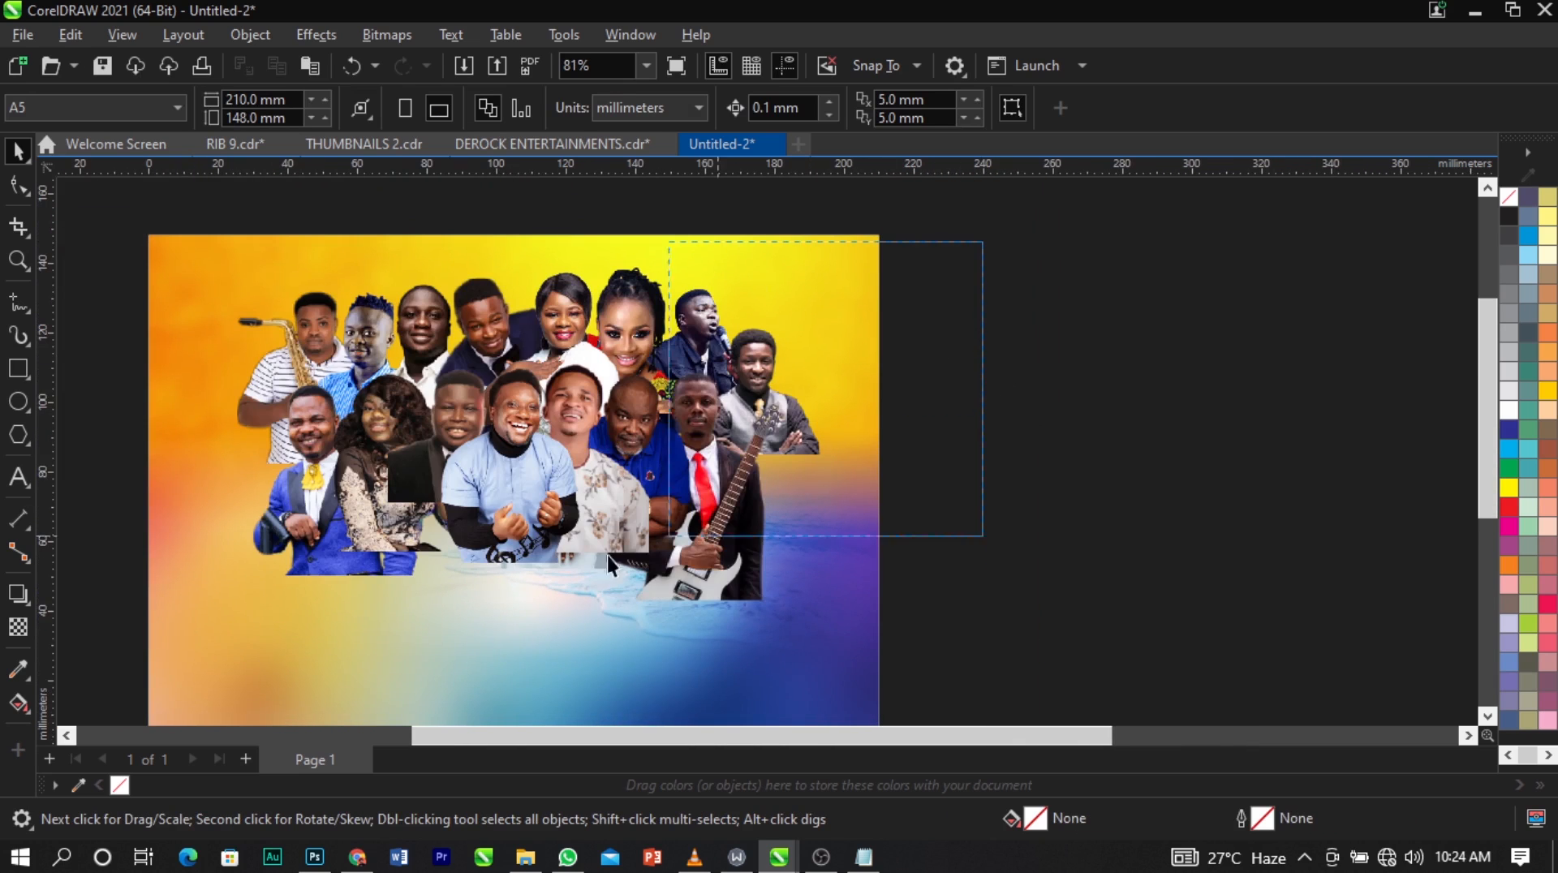
pyautogui.moveTo(137, 669); pyautogui.dragTo(136, 670)
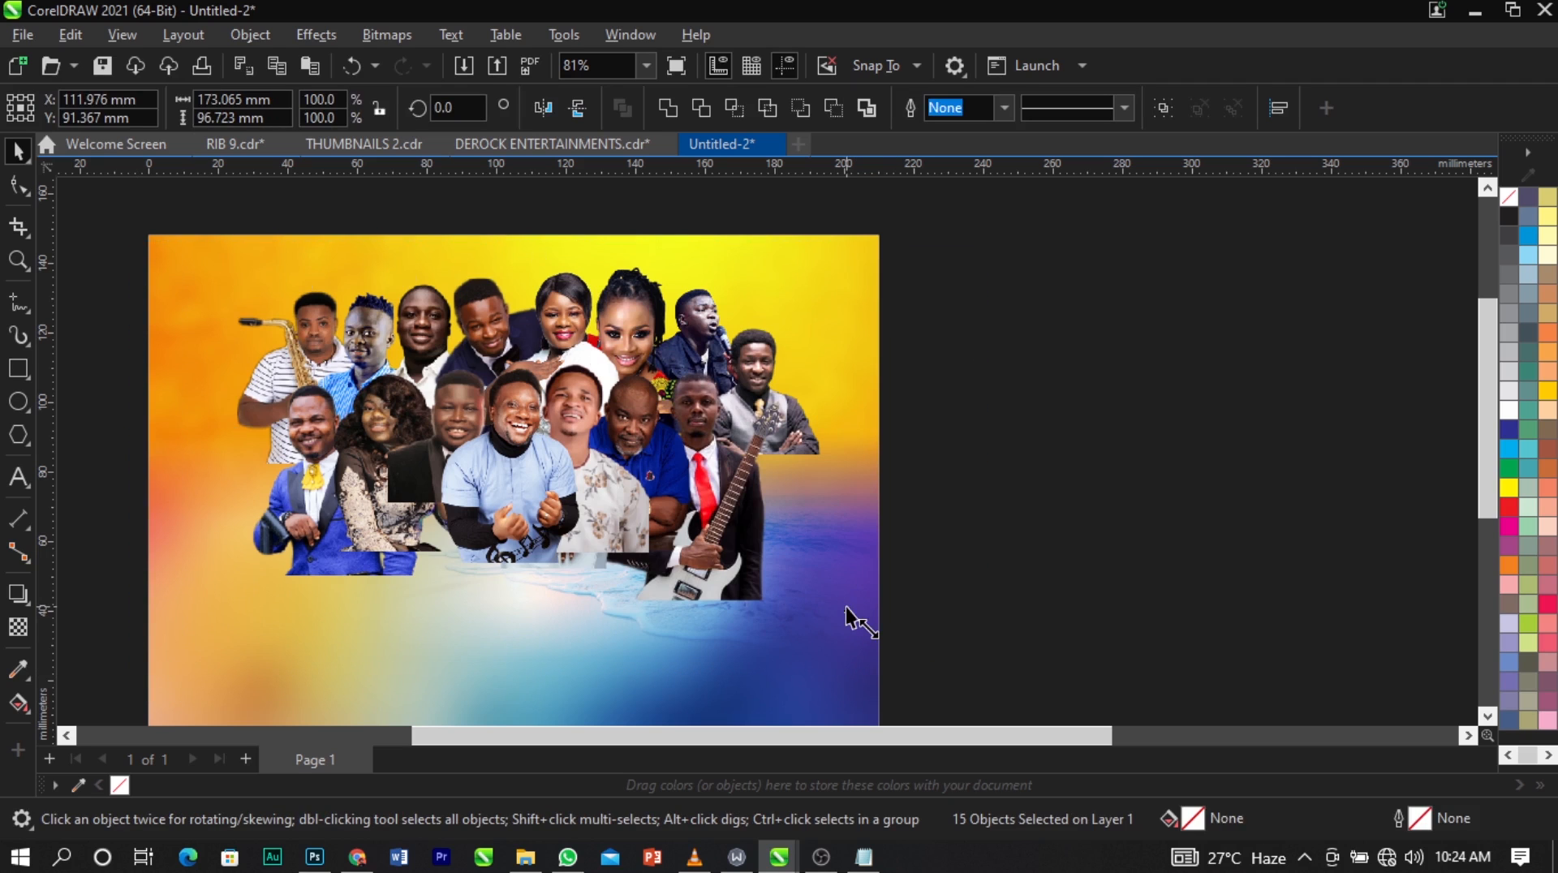
pyautogui.moveTo(846, 608); pyautogui.dragTo(807, 584)
pyautogui.scroll(-2, 686, 359)
pyautogui.scroll(3, 574, 422)
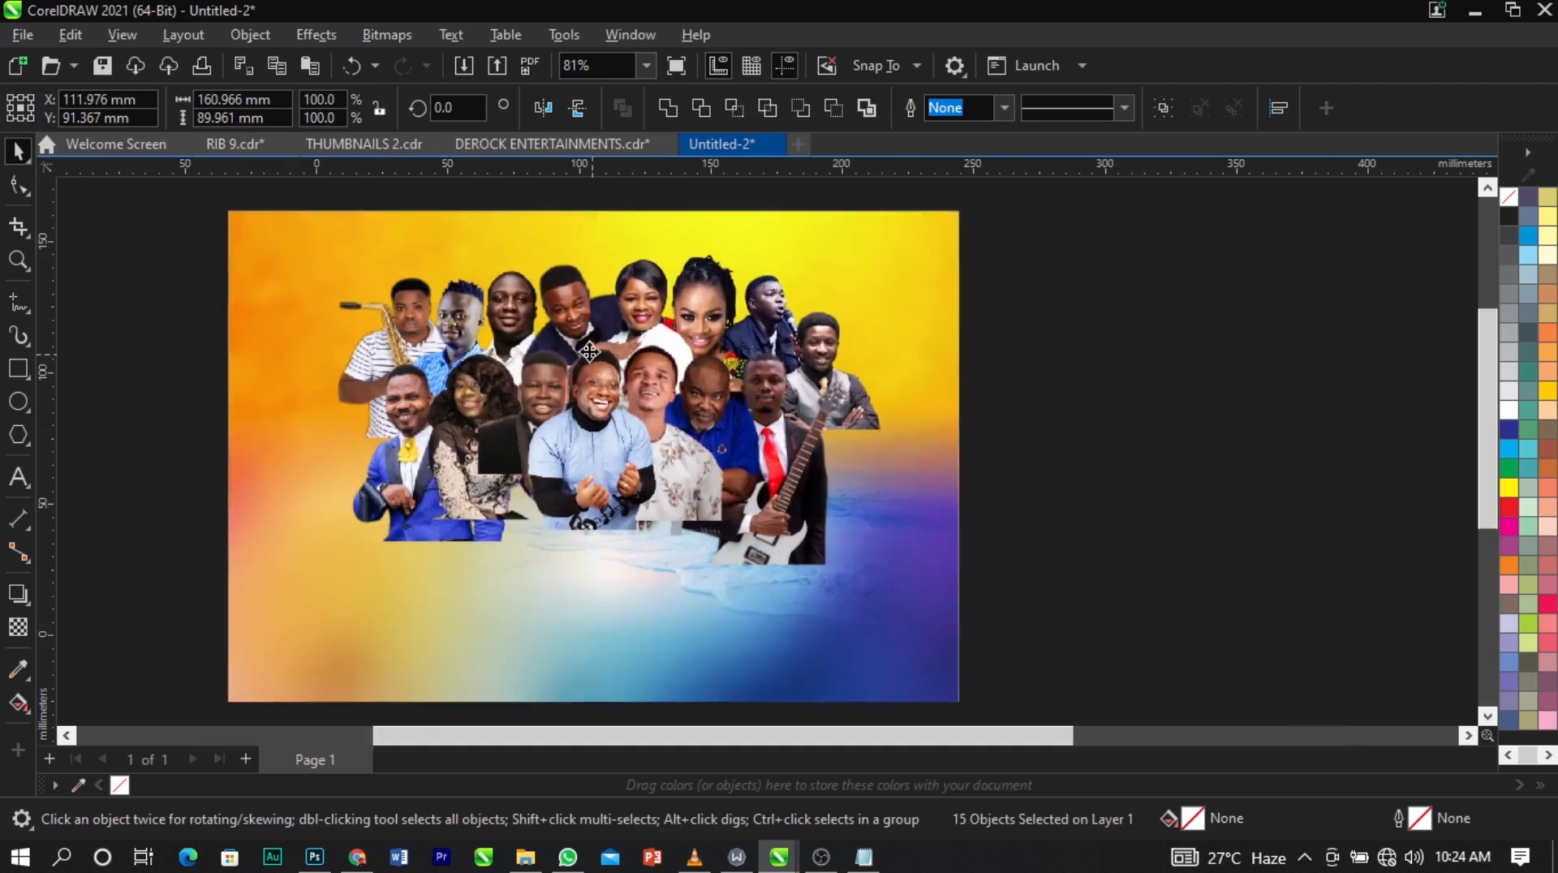
pyautogui.moveTo(694, 393); pyautogui.dragTo(683, 401)
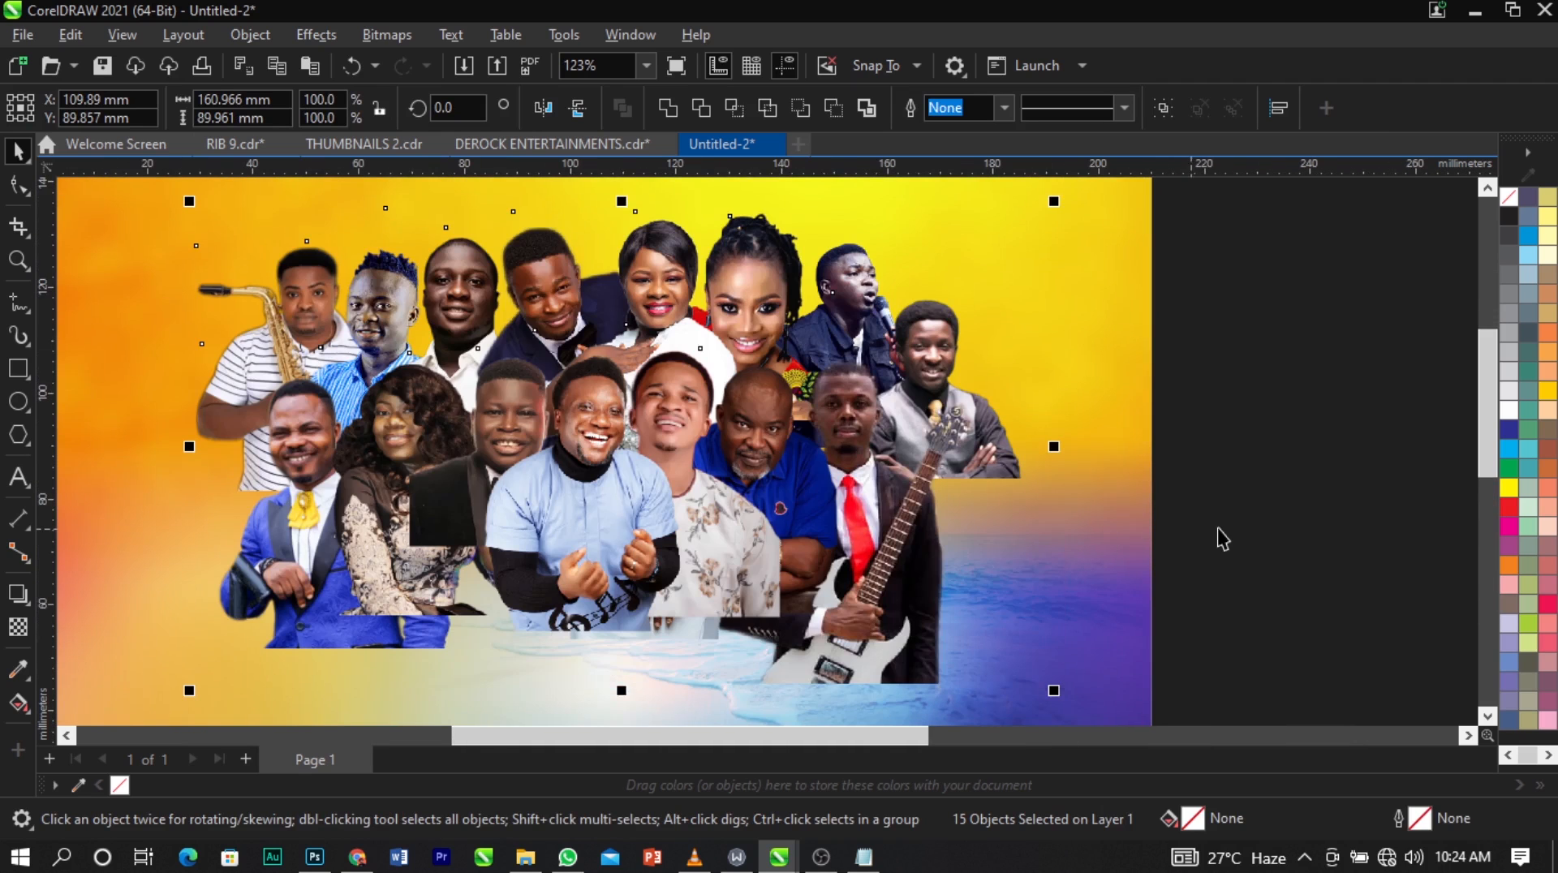
pyautogui.click(1221, 539)
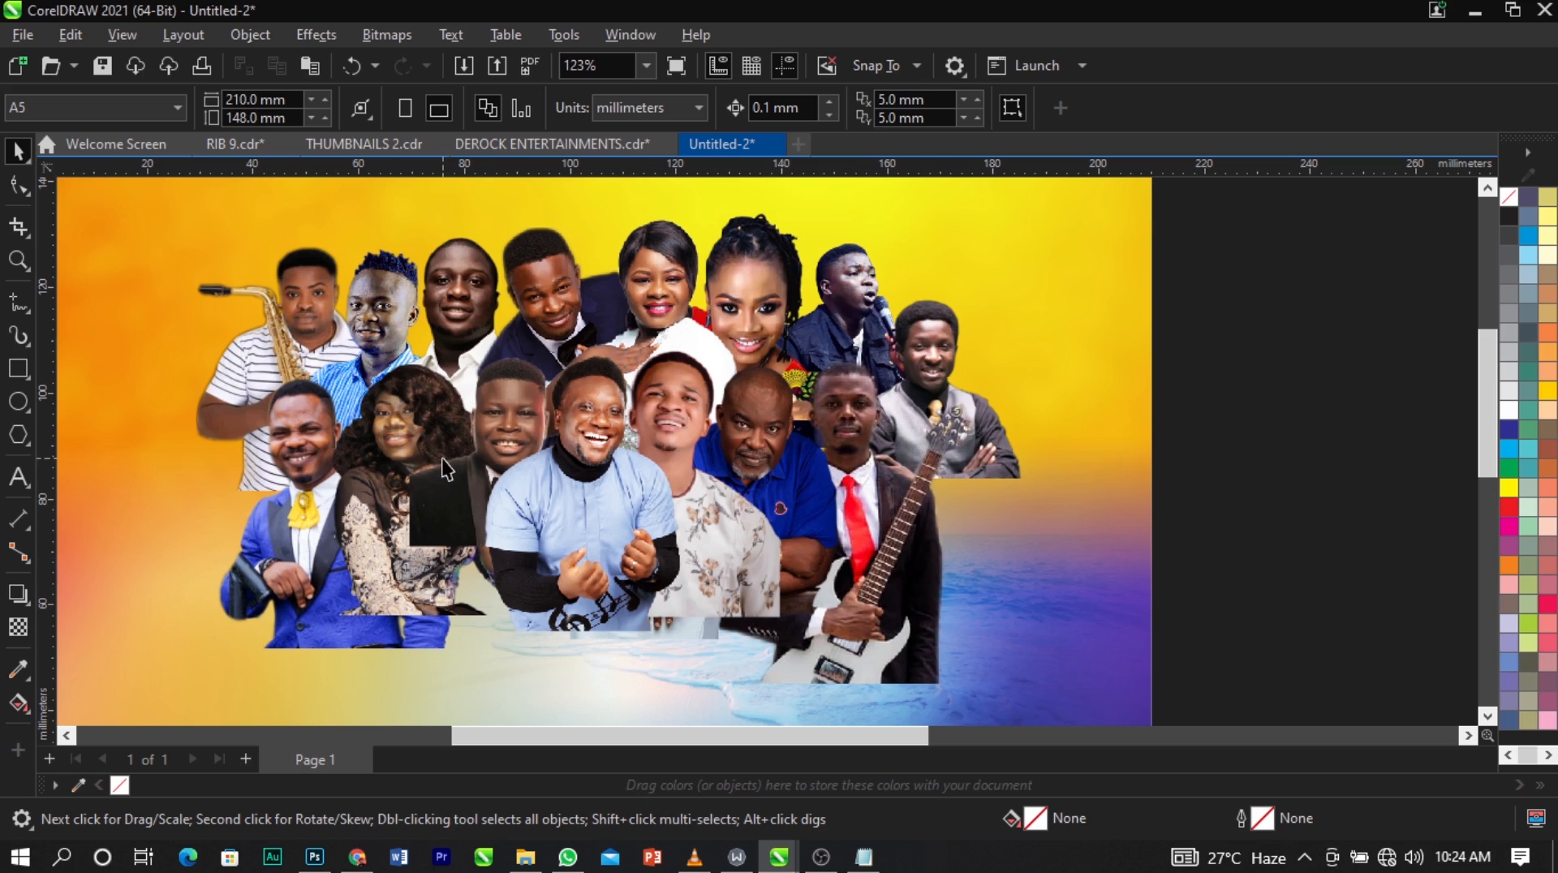
# Fade out the light-blue-shirt man's lower body with a vertical linear fountain transparency from his chest to his hands.
pyautogui.click(16, 629)
pyautogui.click(598, 584)
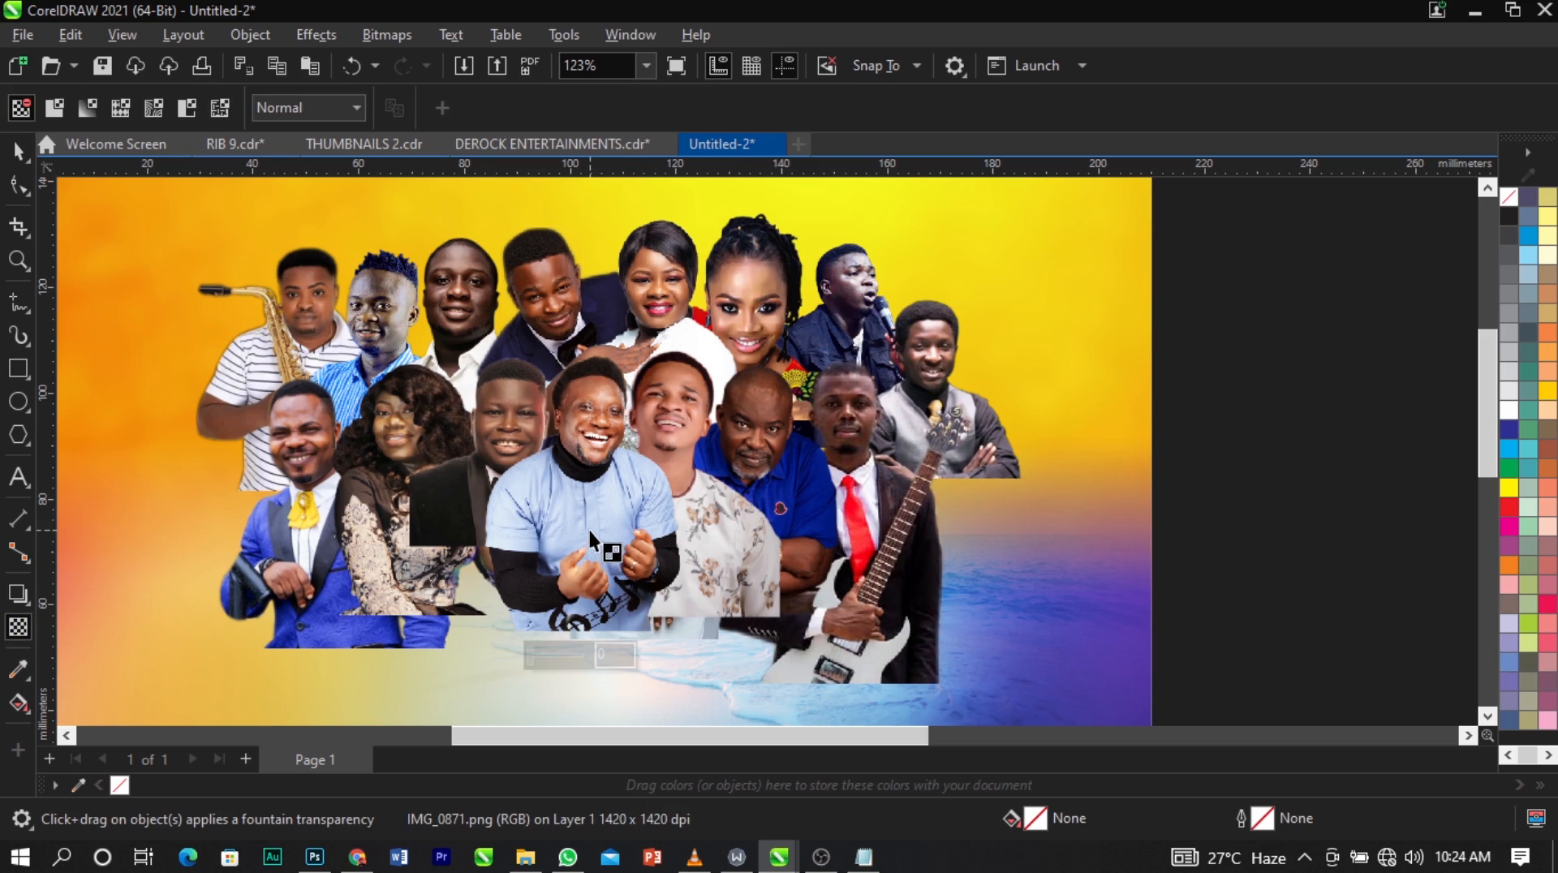
pyautogui.moveTo(595, 531); pyautogui.dragTo(597, 499)
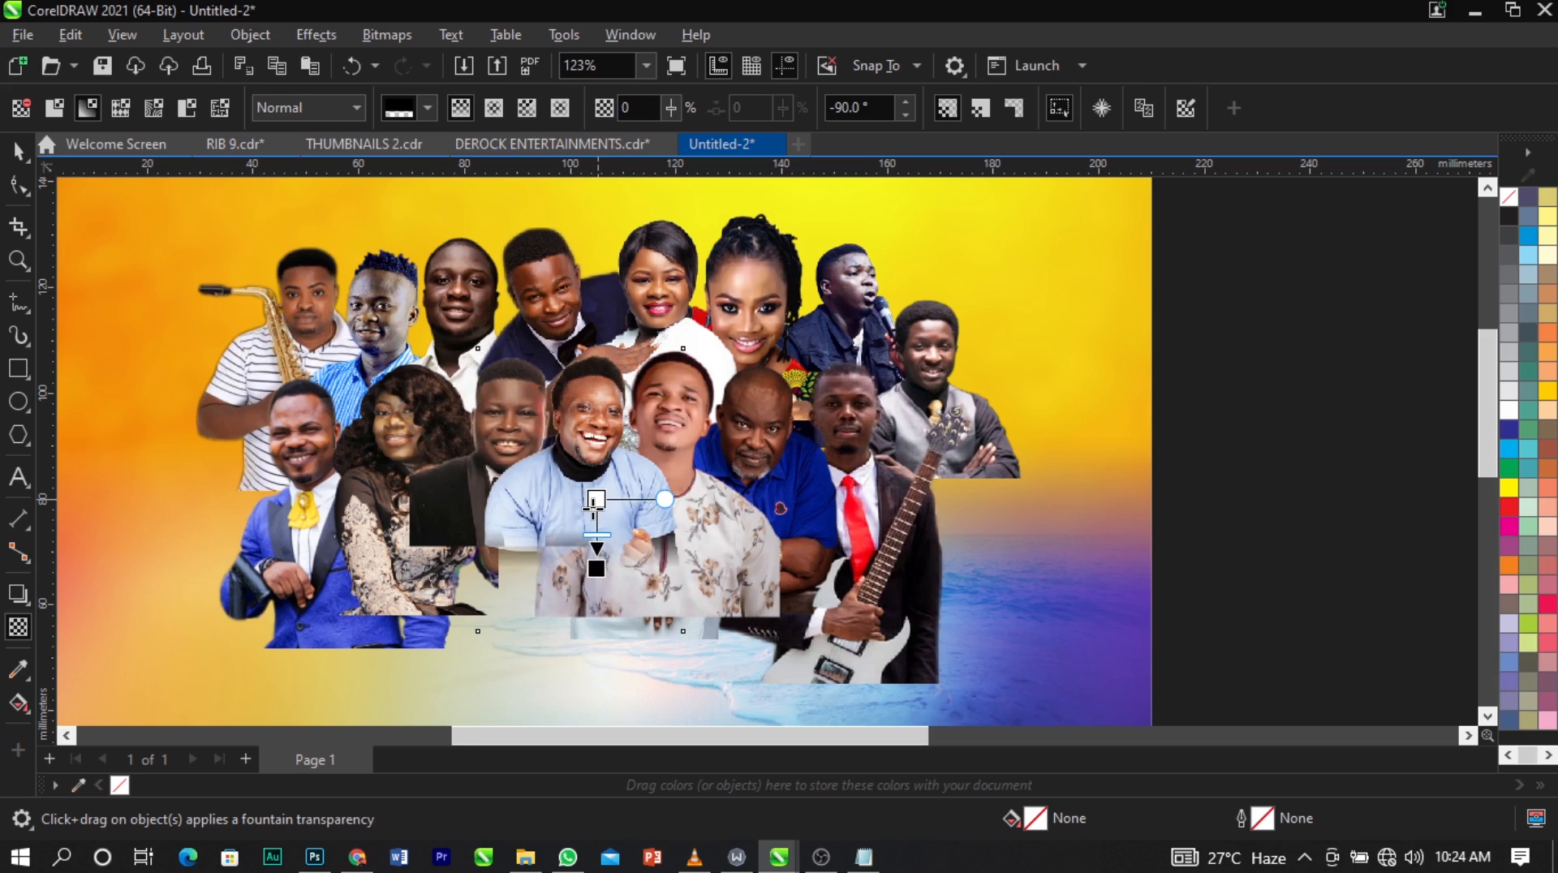
pyautogui.moveTo(596, 569); pyautogui.dragTo(597, 590)
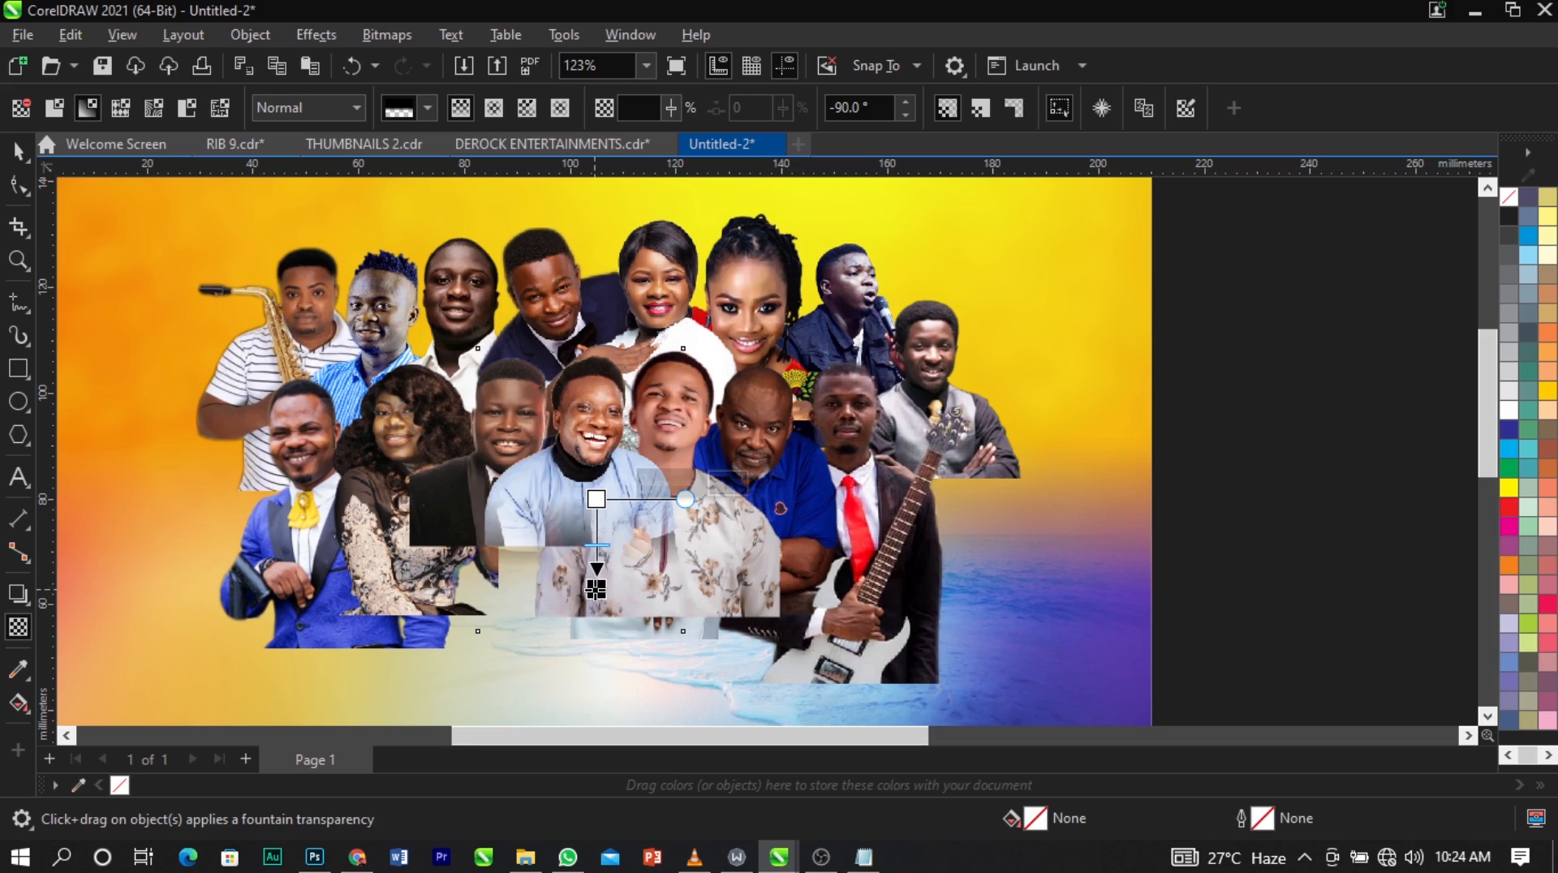
# Fade out the lower bodies of the floral-shirt man and the blue-polo man with vertical linear fountain transparencies.
pyautogui.click(686, 521)
pyautogui.moveTo(683, 515); pyautogui.dragTo(683, 571)
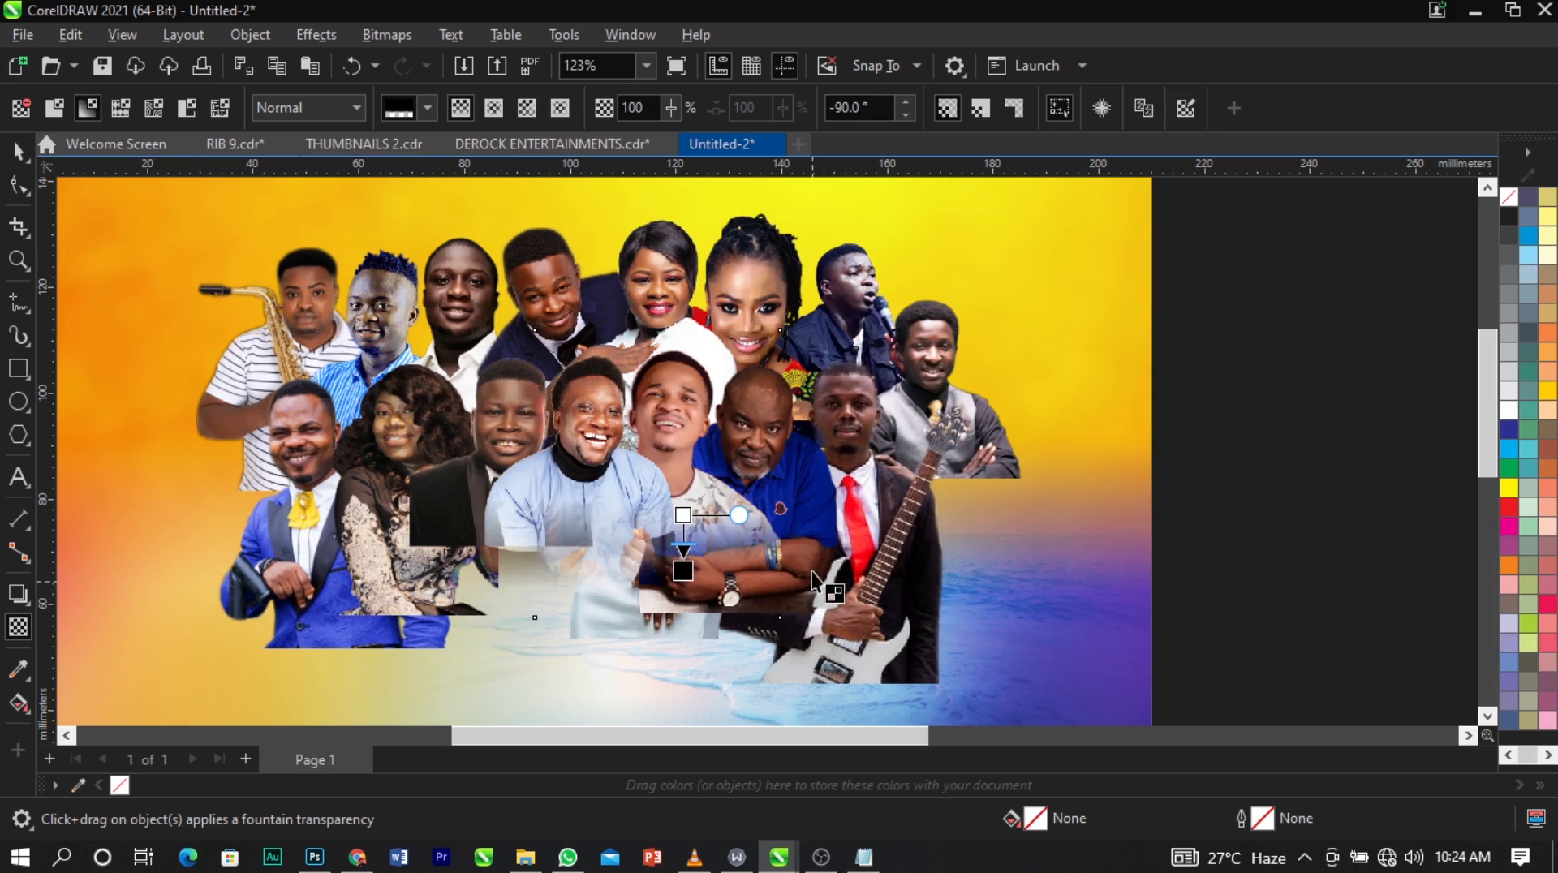
pyautogui.moveTo(794, 498); pyautogui.dragTo(793, 569)
pyautogui.moveTo(793, 498); pyautogui.dragTo(793, 504)
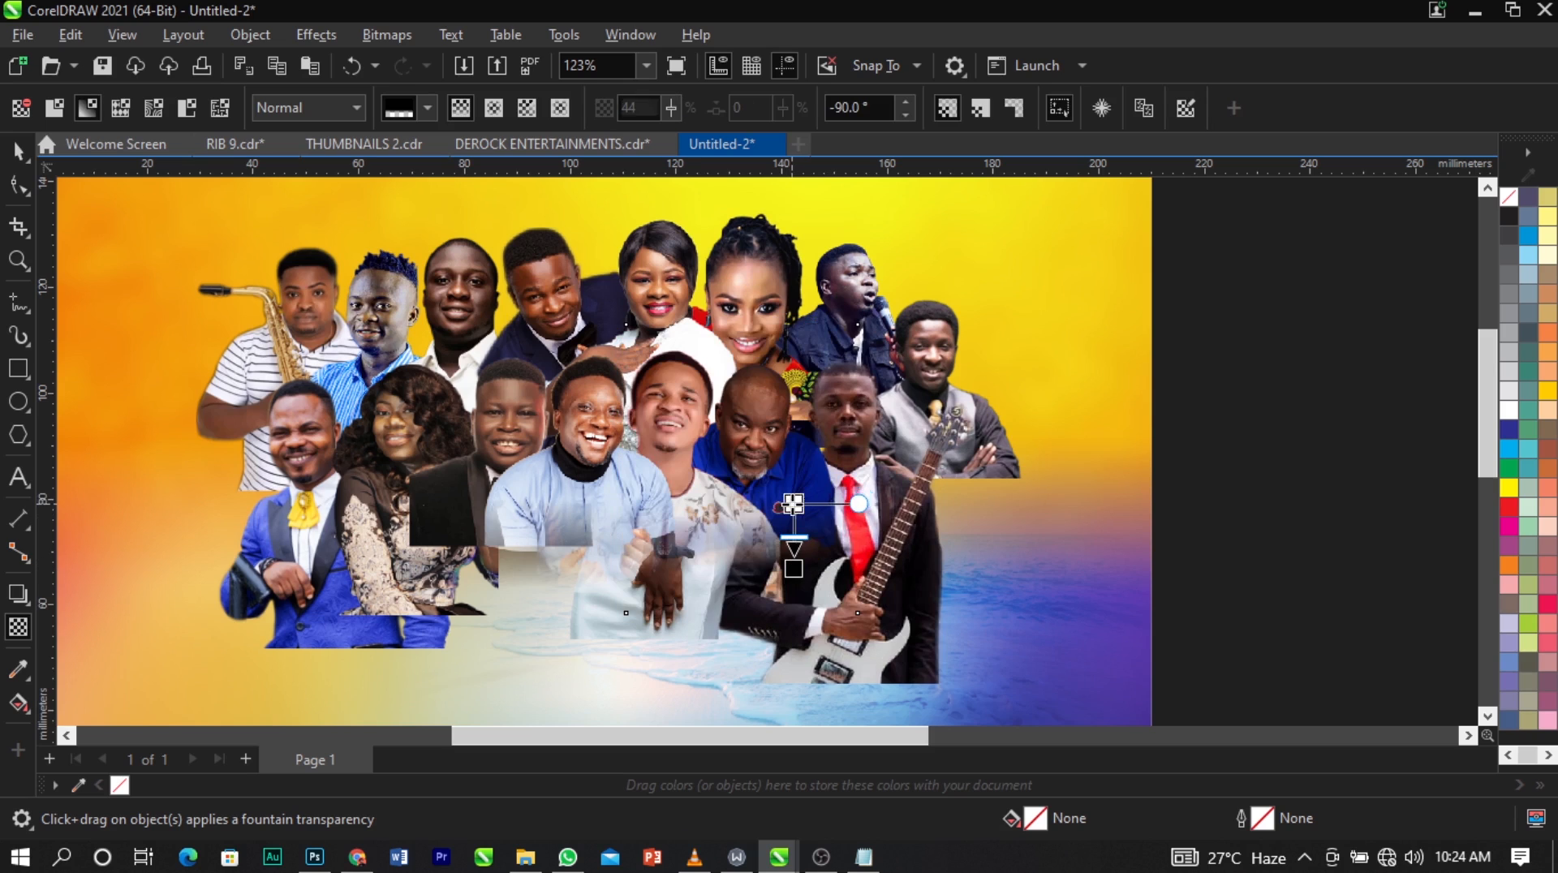
# Apply a vertical fountain transparency to the woman in white, ending the fade around the floral-shirt man's chest.
pyautogui.click(690, 638)
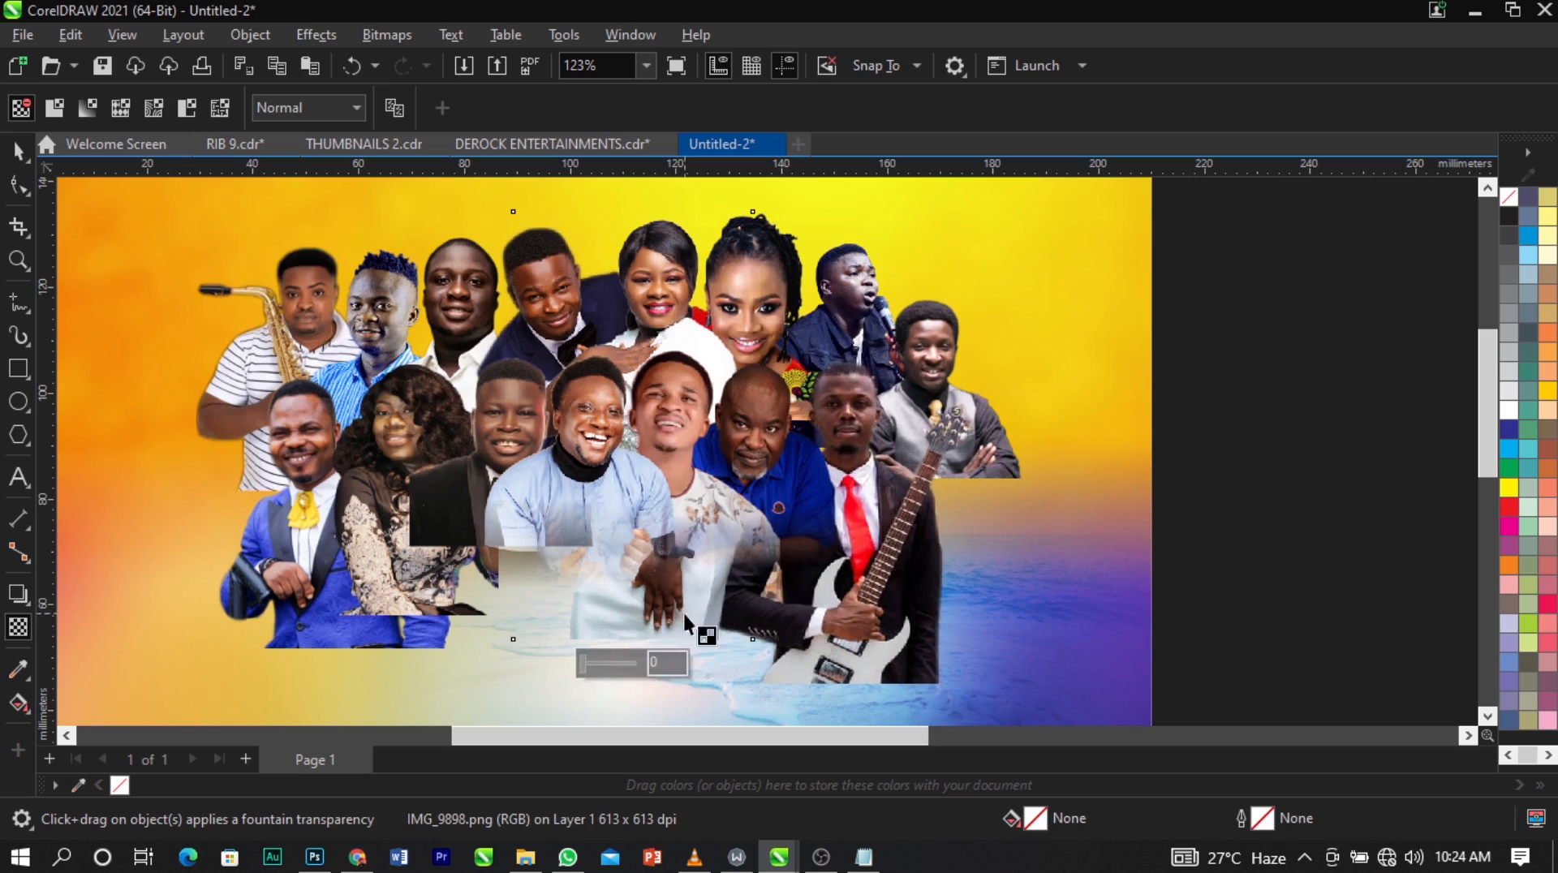
pyautogui.moveTo(652, 487); pyautogui.dragTo(656, 555)
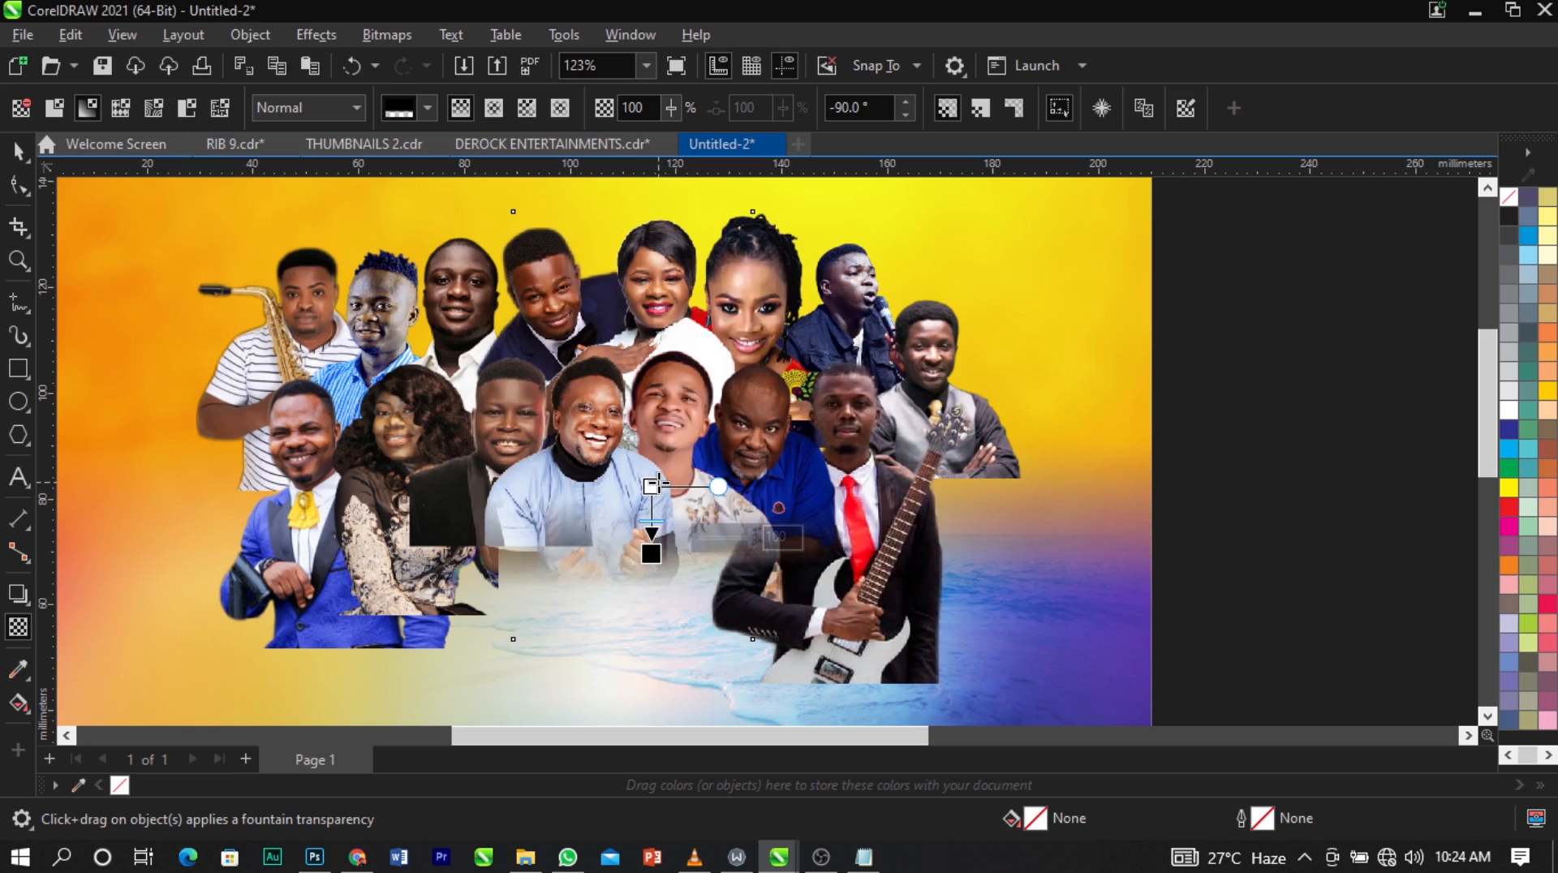
pyautogui.moveTo(651, 487); pyautogui.dragTo(651, 445)
pyautogui.moveTo(651, 555); pyautogui.dragTo(651, 540)
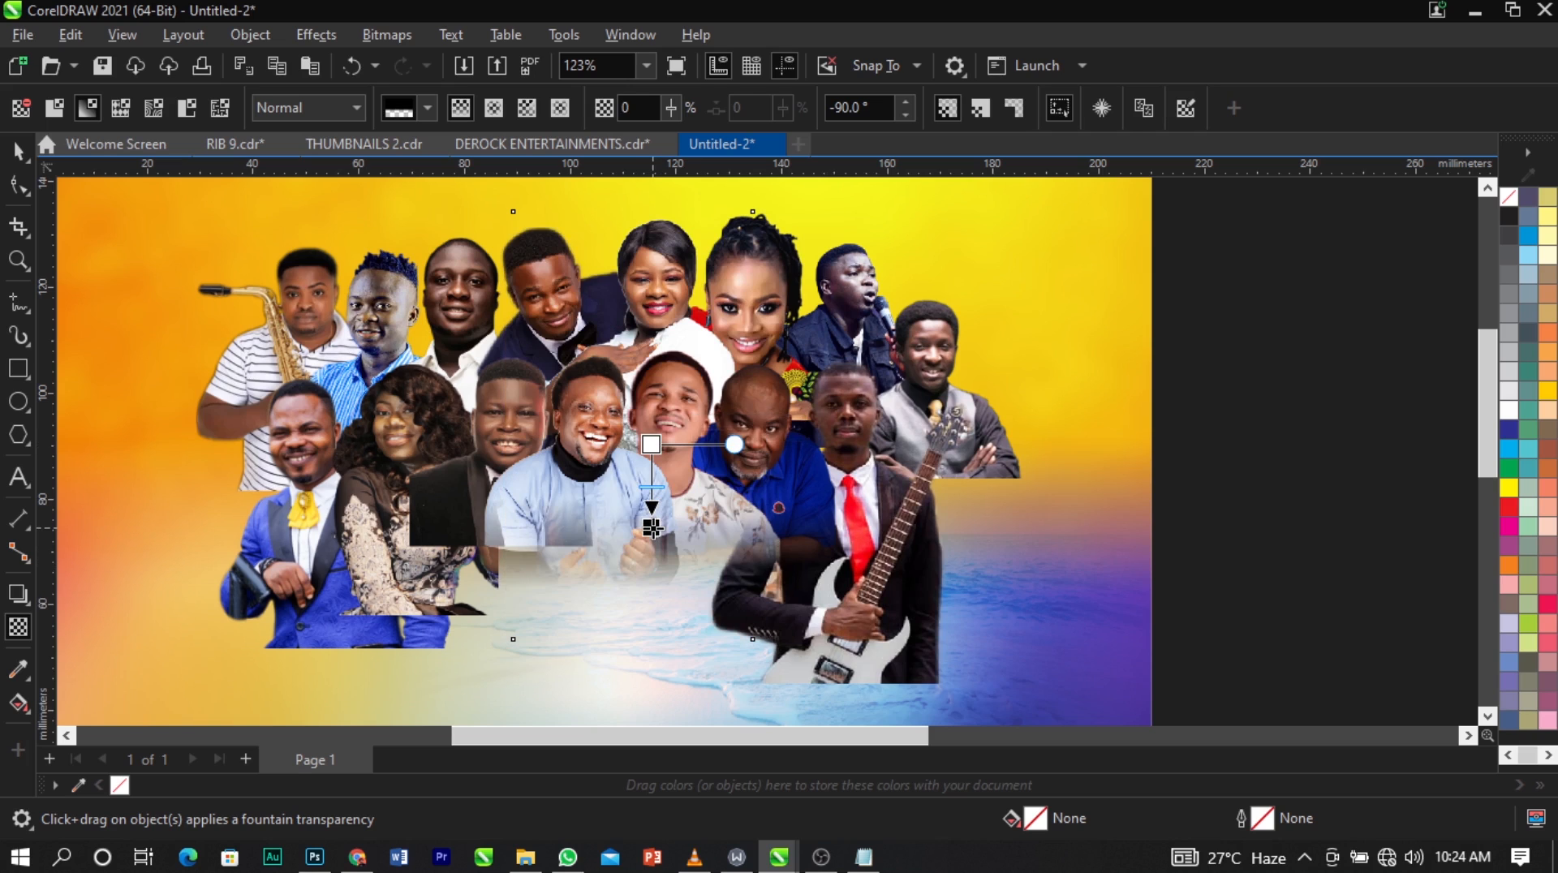
pyautogui.click(652, 499)
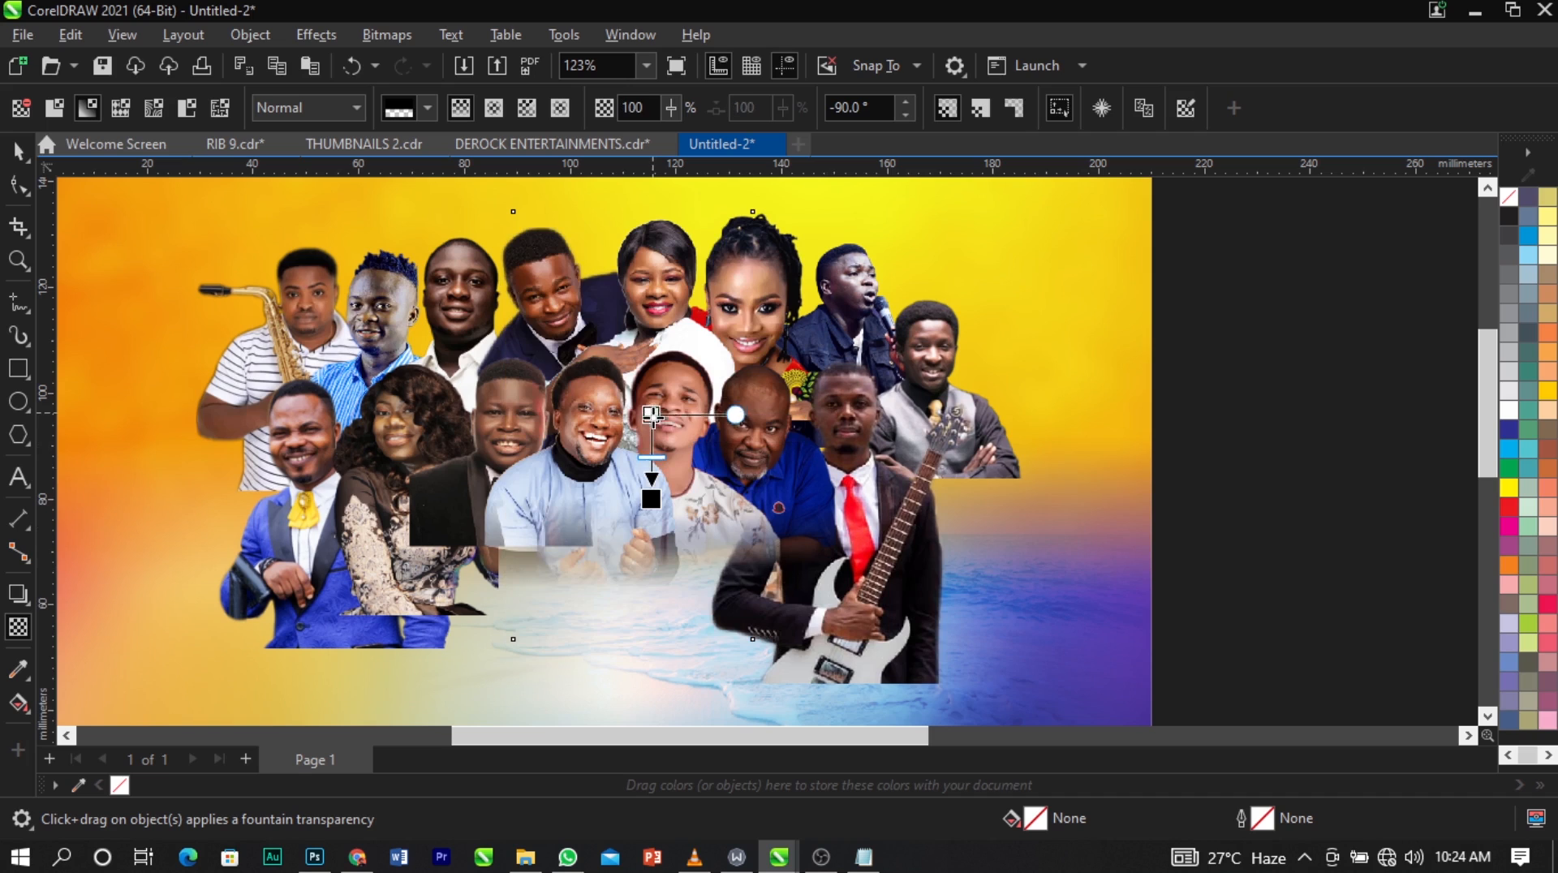
# Redraw the vertical fountain transparency on the woman in white so the fade runs from her hands to the light-blue-shirt man's face.
pyautogui.click(570, 537)
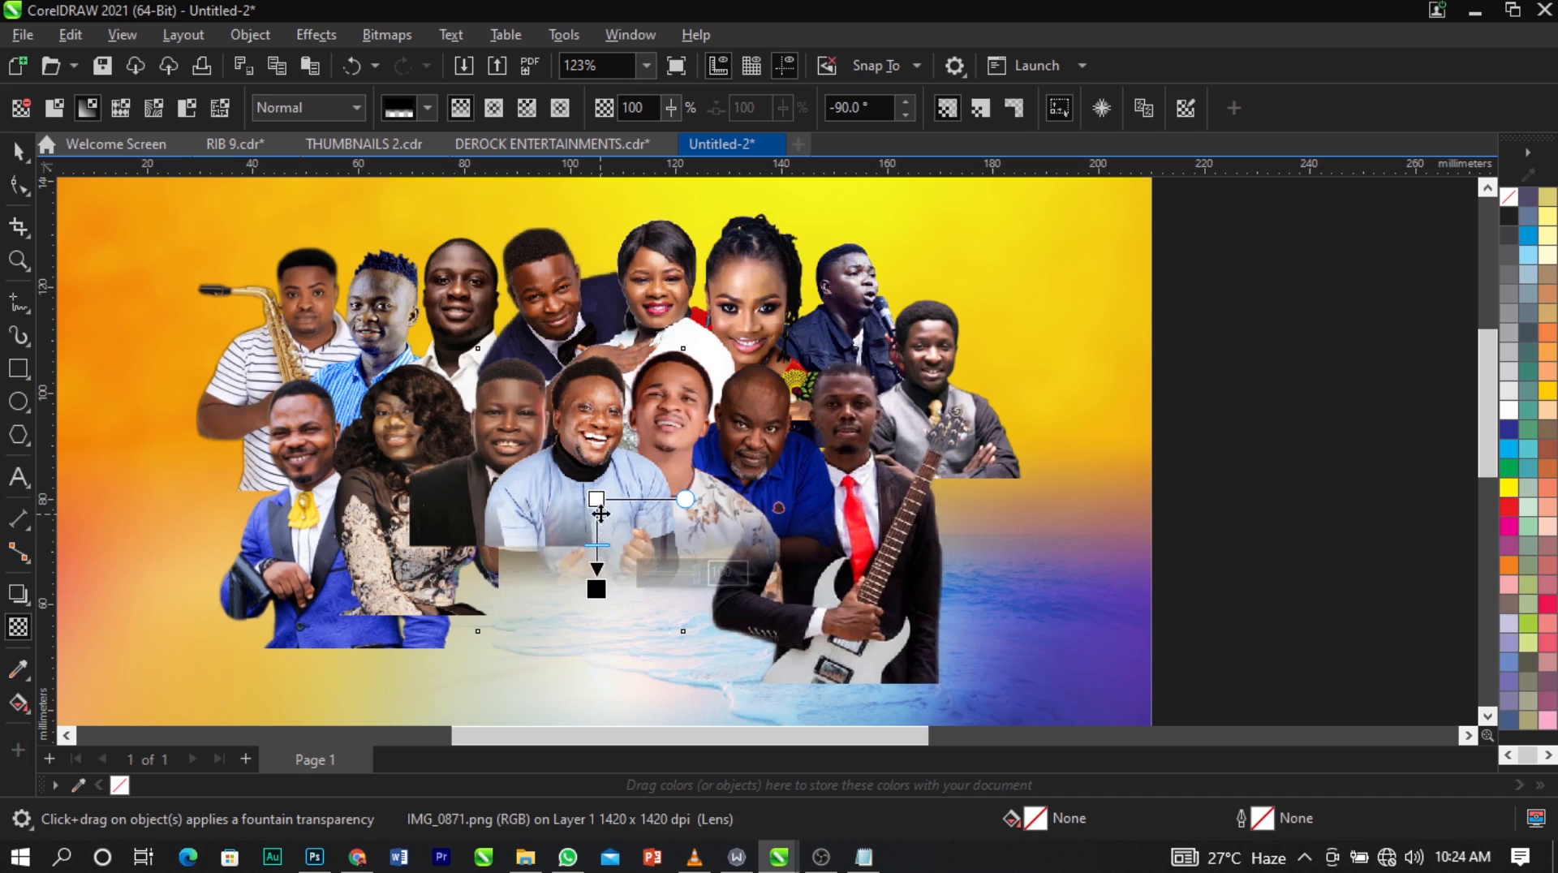
pyautogui.click(430, 514)
pyautogui.click(547, 309)
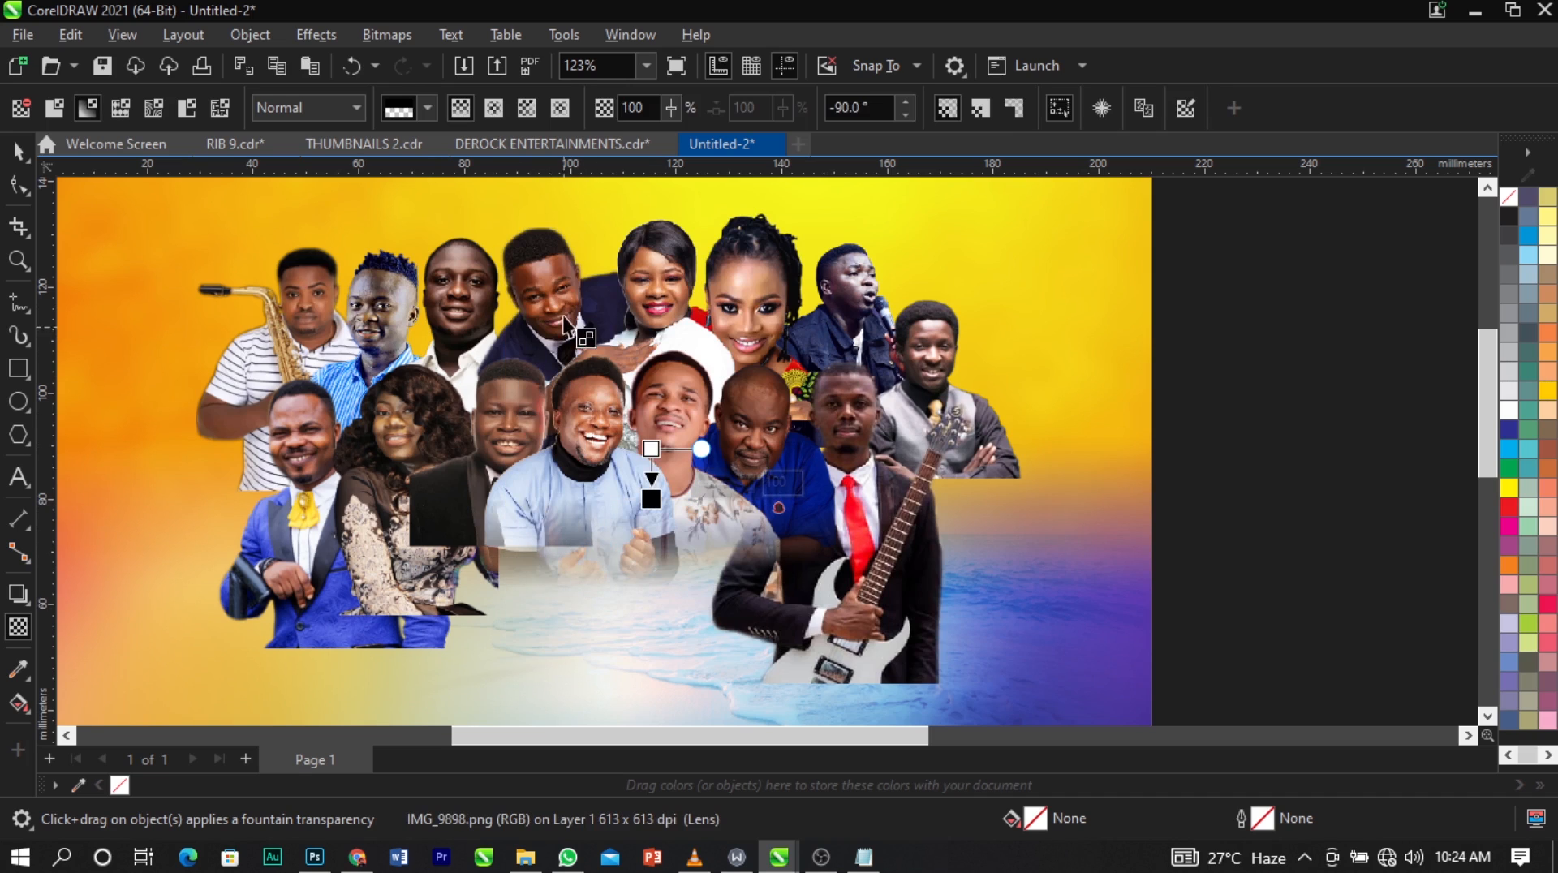
pyautogui.moveTo(563, 349); pyautogui.dragTo(564, 446)
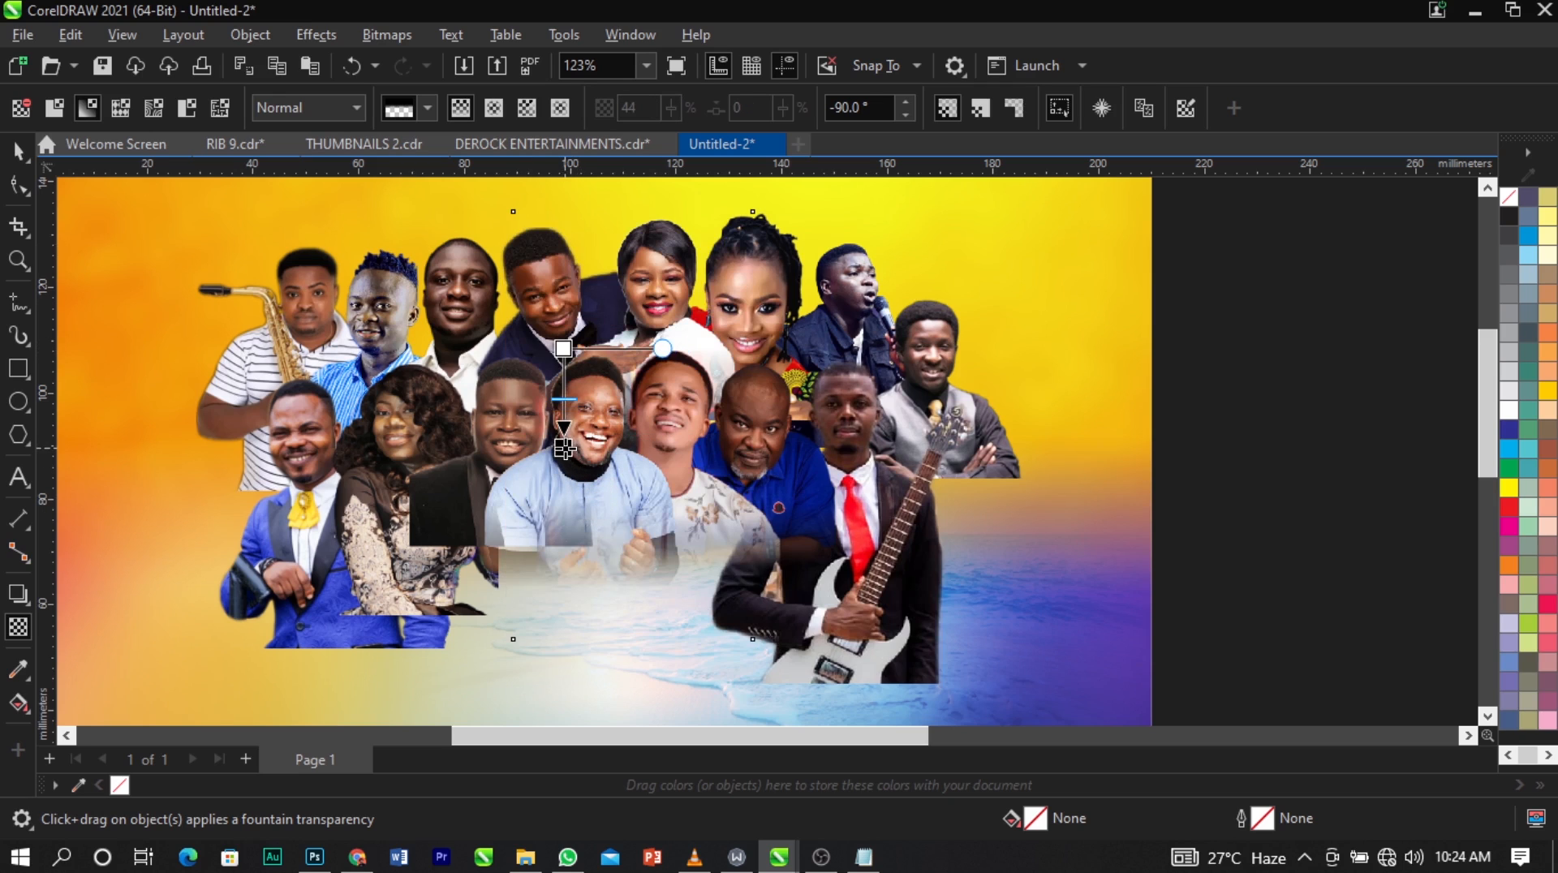
# Fade out the lower body of the young man in the black suit with a vertical fountain transparency and convert him to a bitmap.
pyautogui.click(439, 525)
pyautogui.scroll(1, 484, 489)
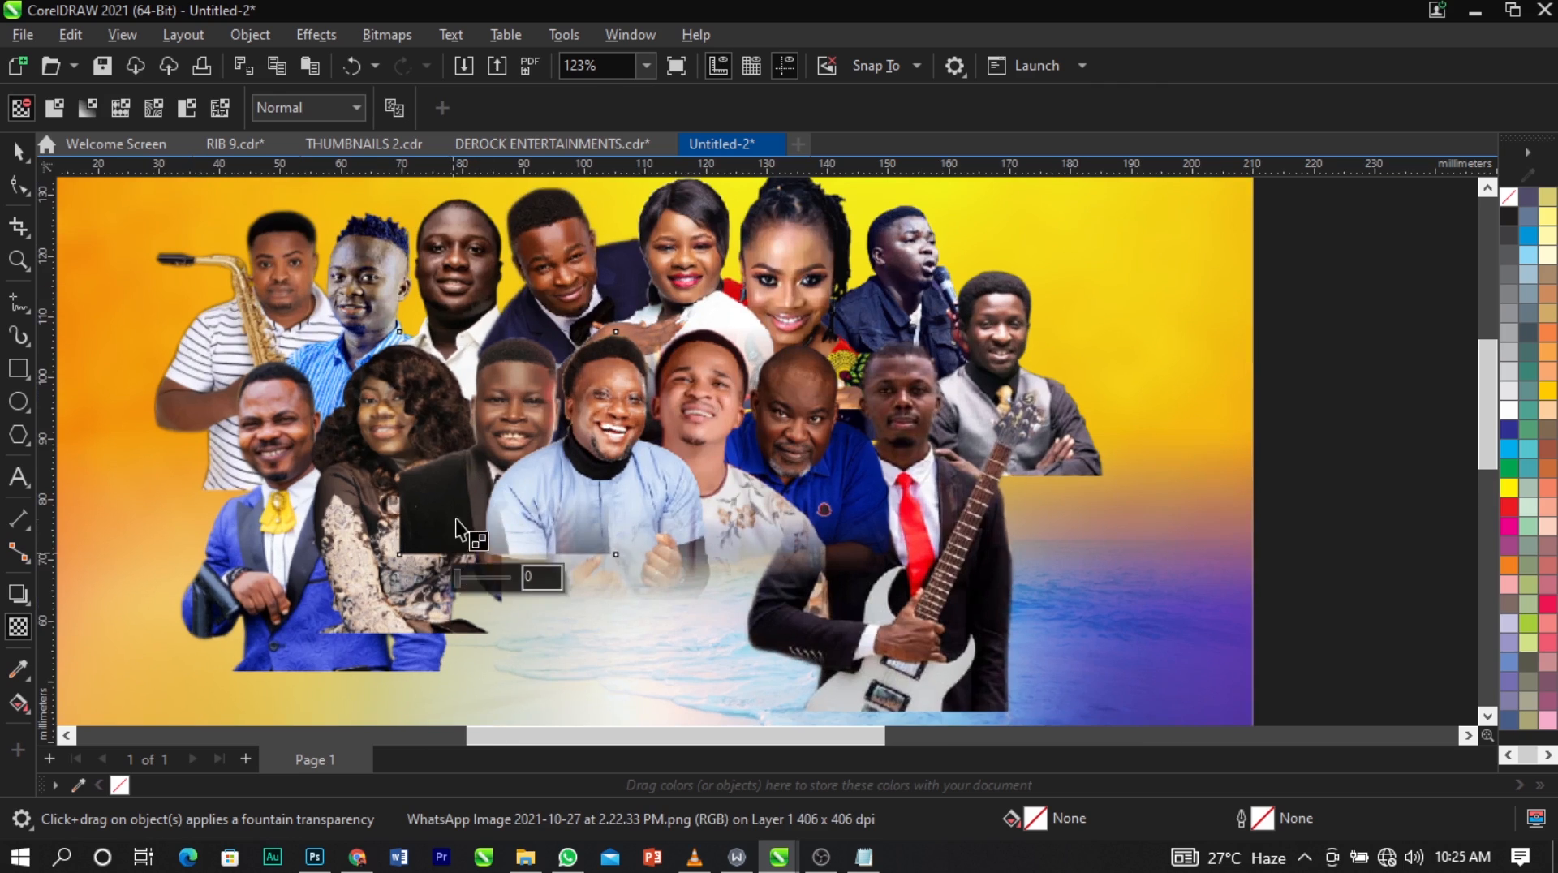
pyautogui.moveTo(477, 491); pyautogui.dragTo(479, 541)
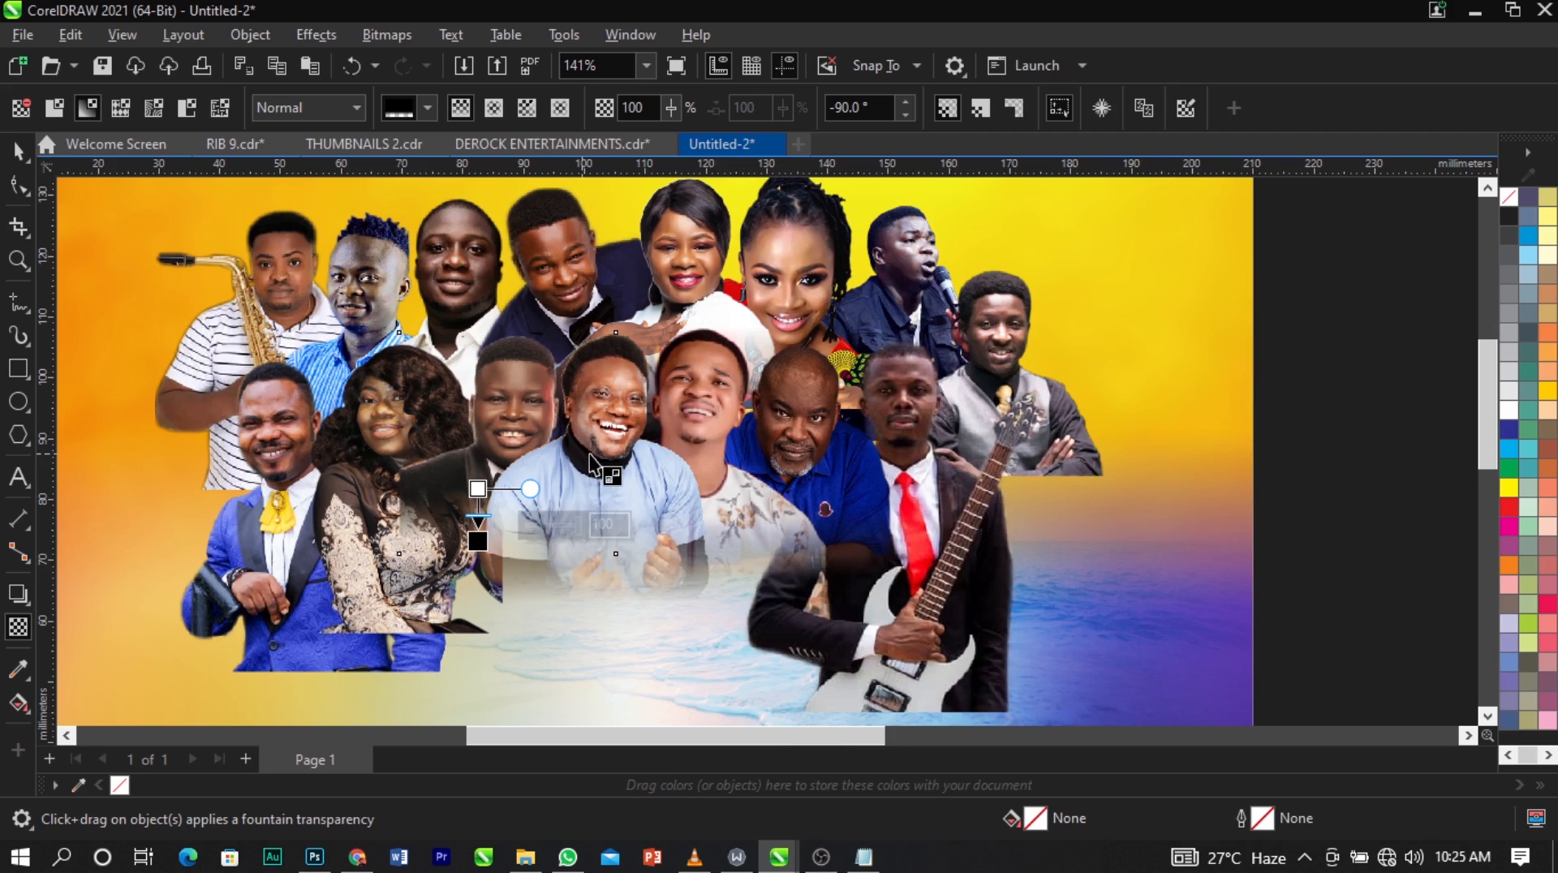
pyautogui.click(388, 36)
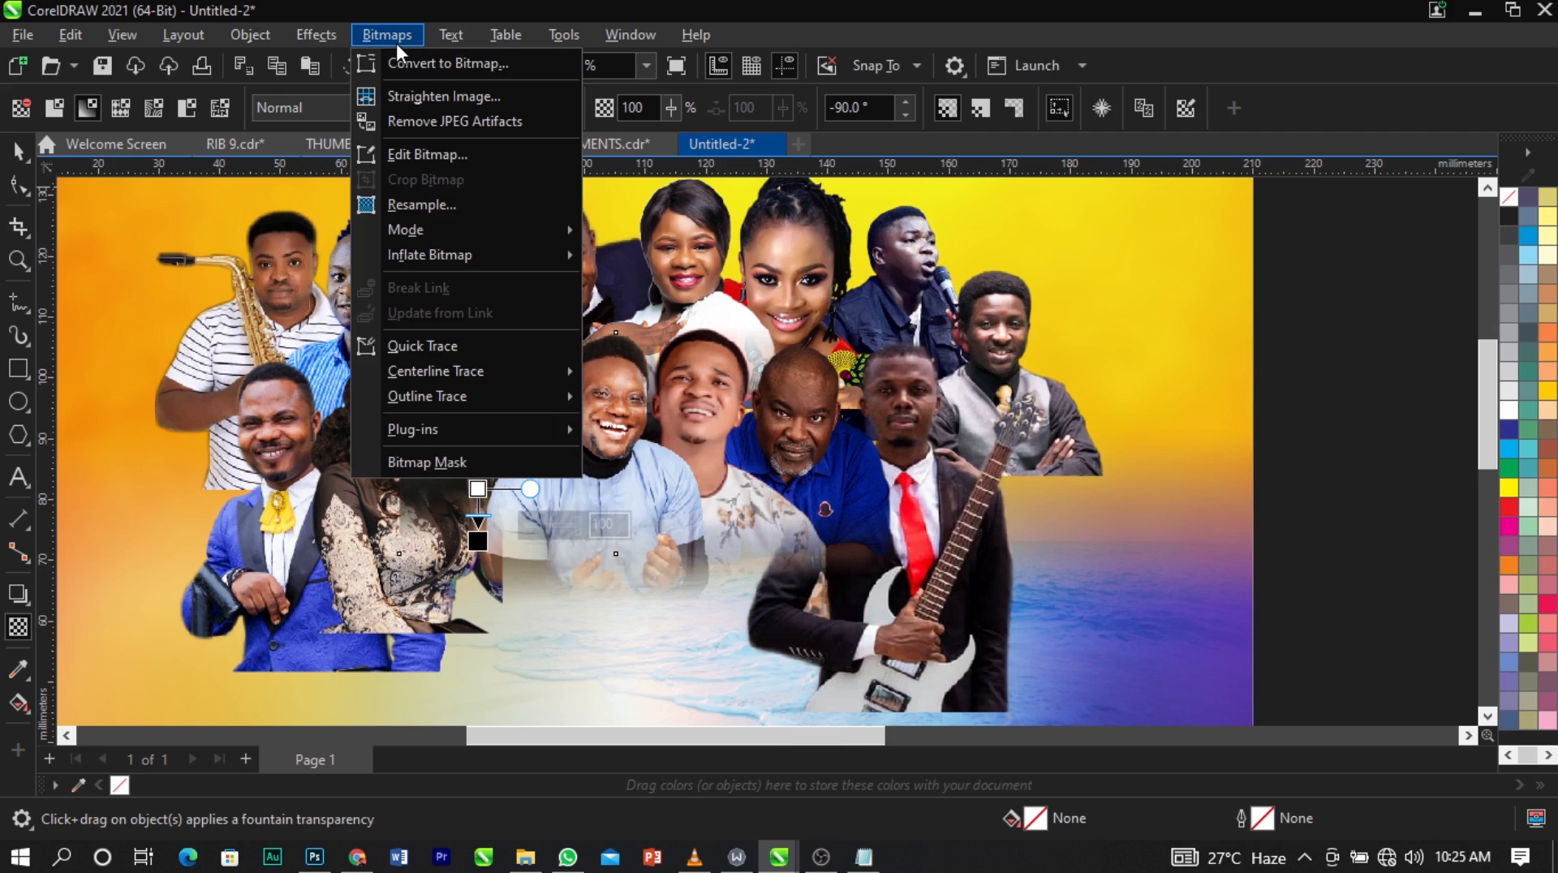
pyautogui.click(422, 59)
pyautogui.click(777, 555)
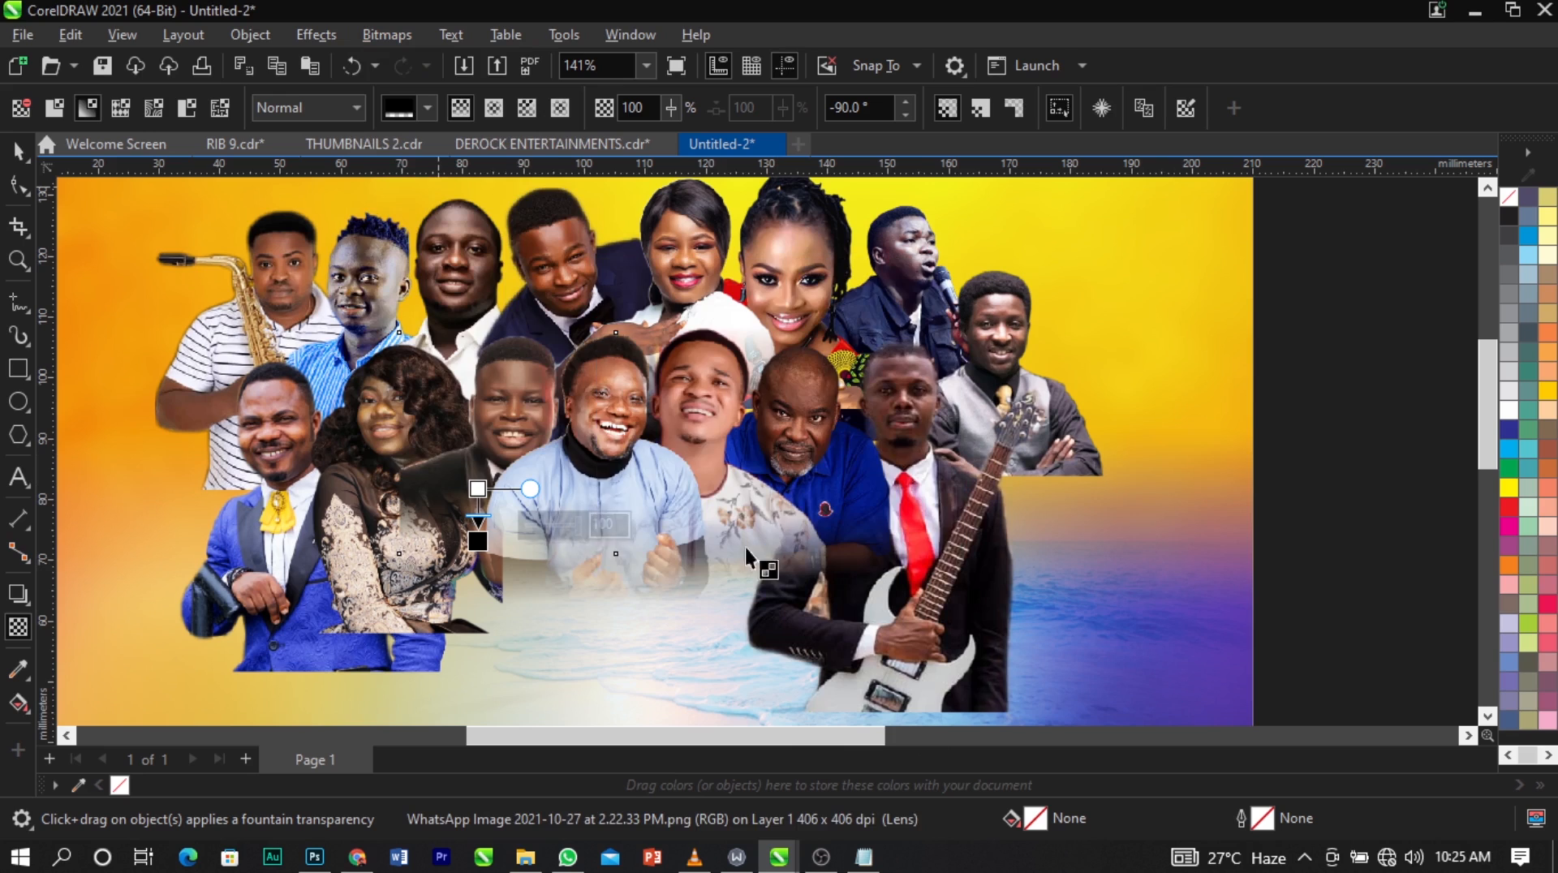
# Add a diagonal fade over the black-suit man's arm beside the light-blue shirt and convert the result to a 300 dpi bitmap.
pyautogui.moveTo(516, 486); pyautogui.dragTo(566, 520)
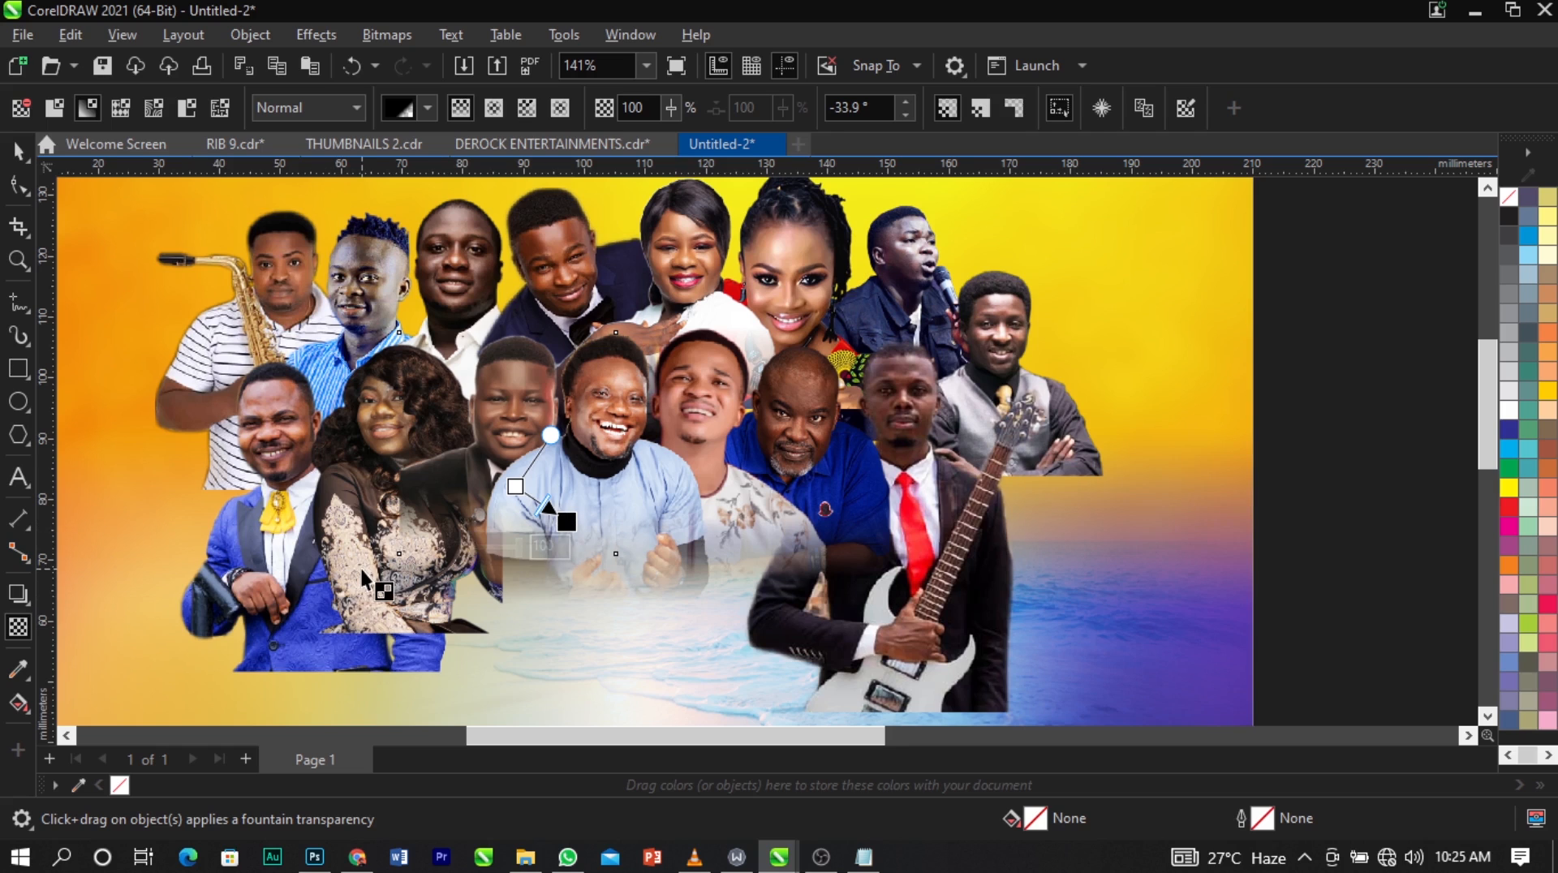
pyautogui.click(386, 34)
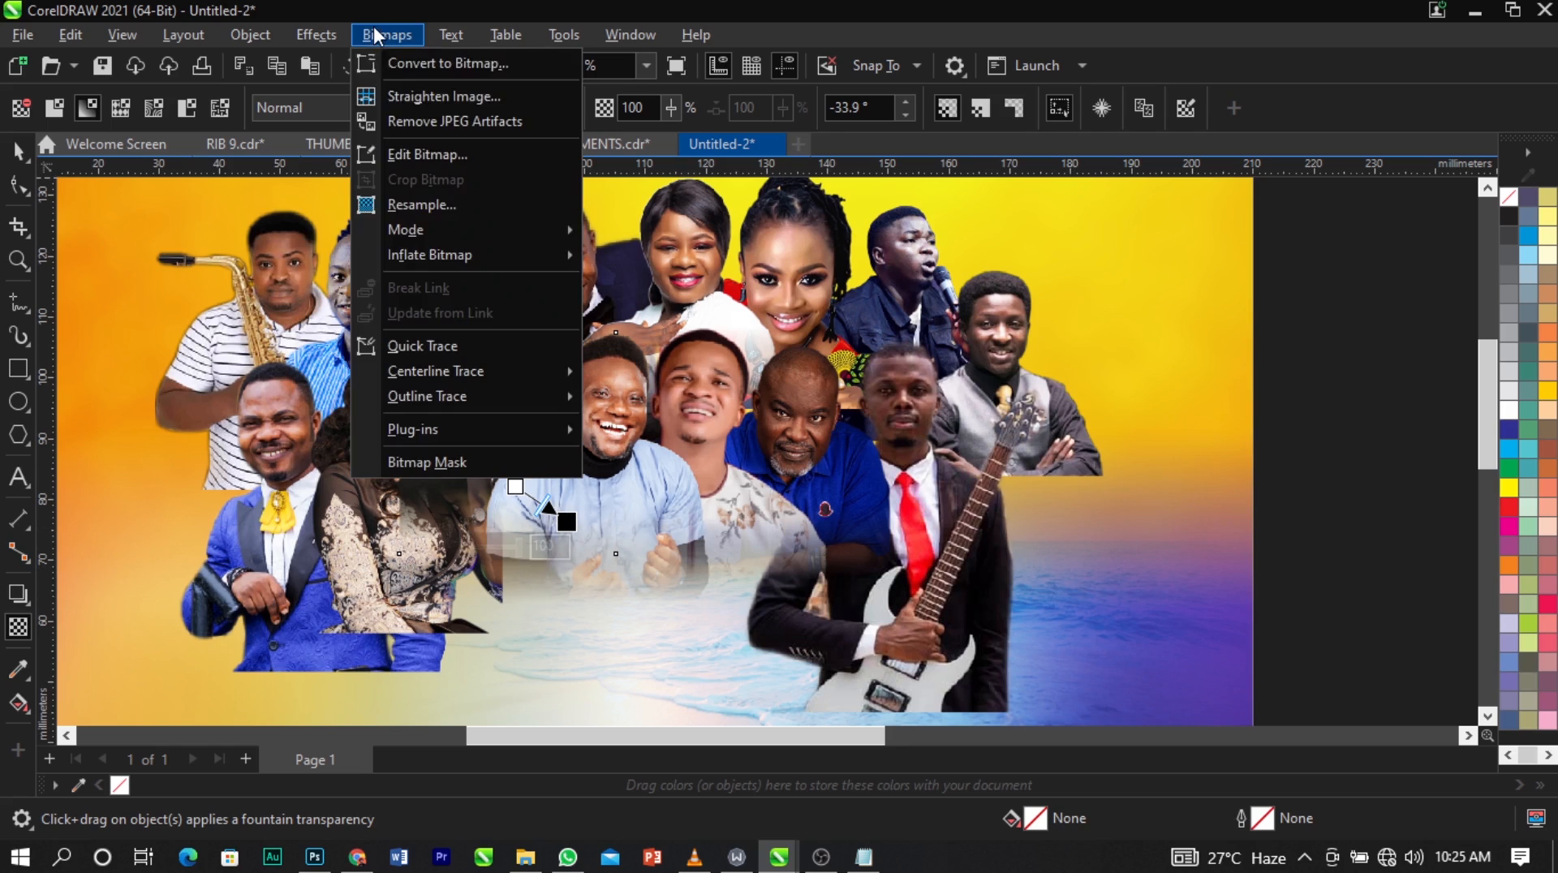
pyautogui.click(398, 65)
pyautogui.click(809, 554)
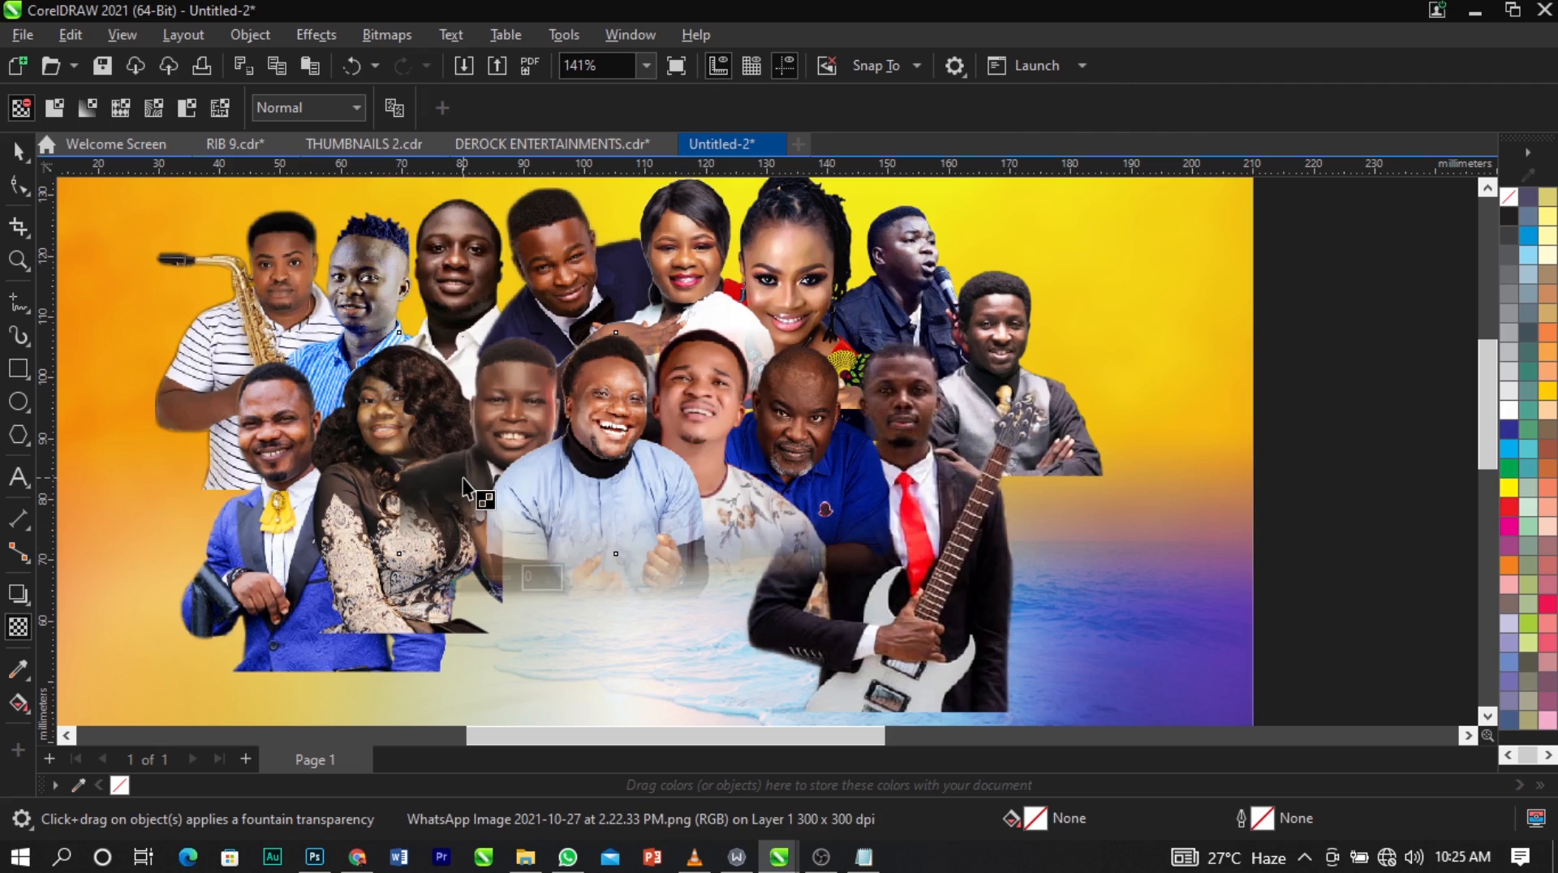
# Fade the black-suit man's outer shoulder sideways into the lace-dress woman, and fade out her lower body with a vertical fountain transparency.
pyautogui.moveTo(434, 477)
pyautogui.mouseDown()
pyautogui.moveTo(411, 474)
pyautogui.moveTo(459, 469)
pyautogui.mouseUp()
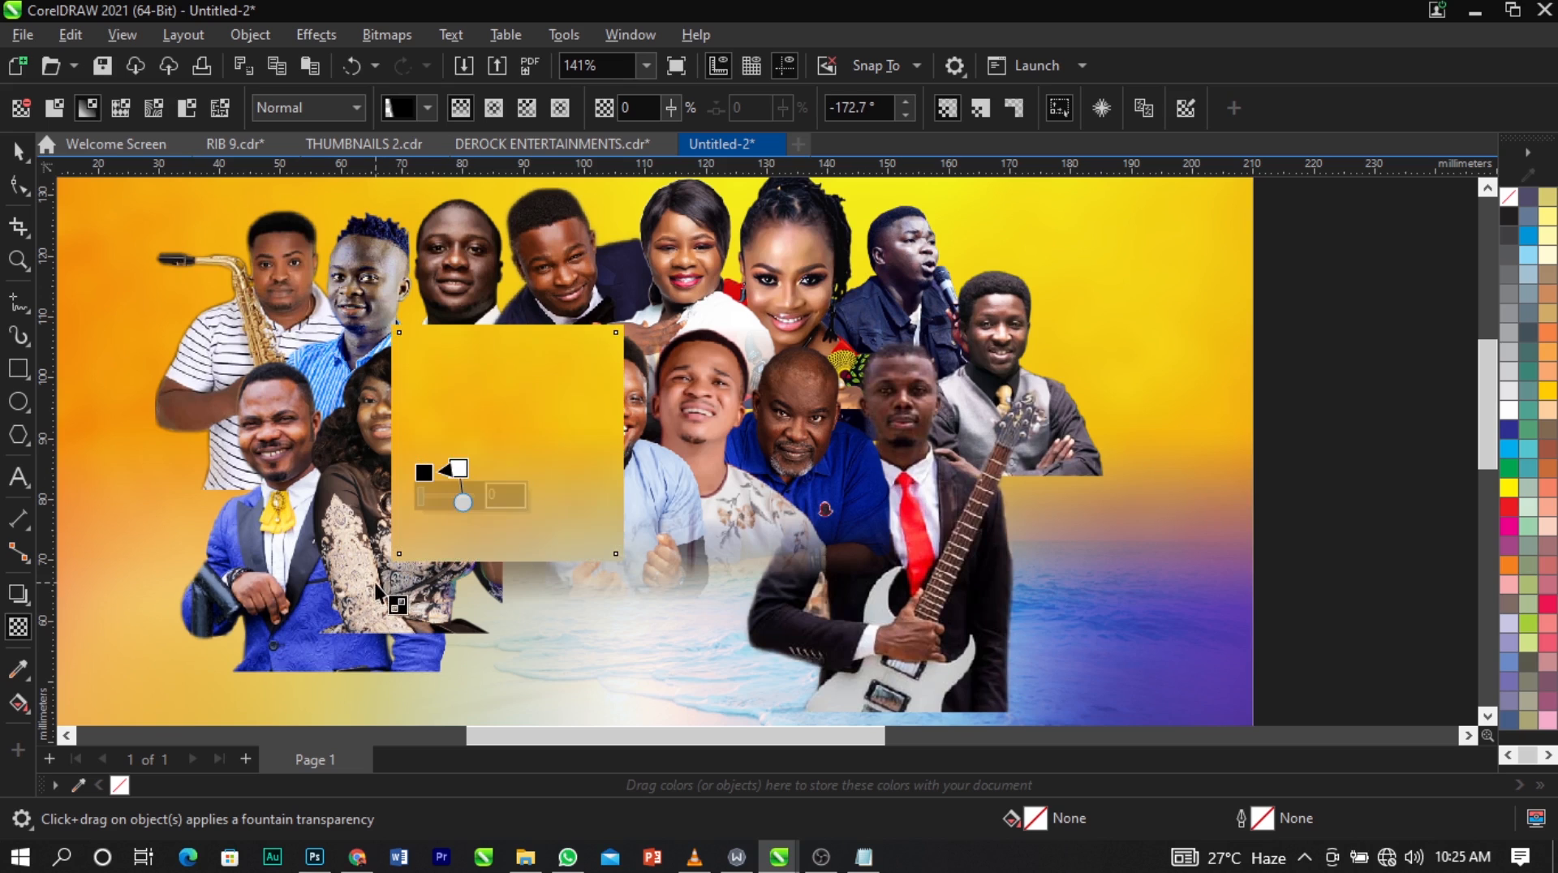
pyautogui.click(377, 587)
pyautogui.moveTo(400, 517); pyautogui.dragTo(398, 555)
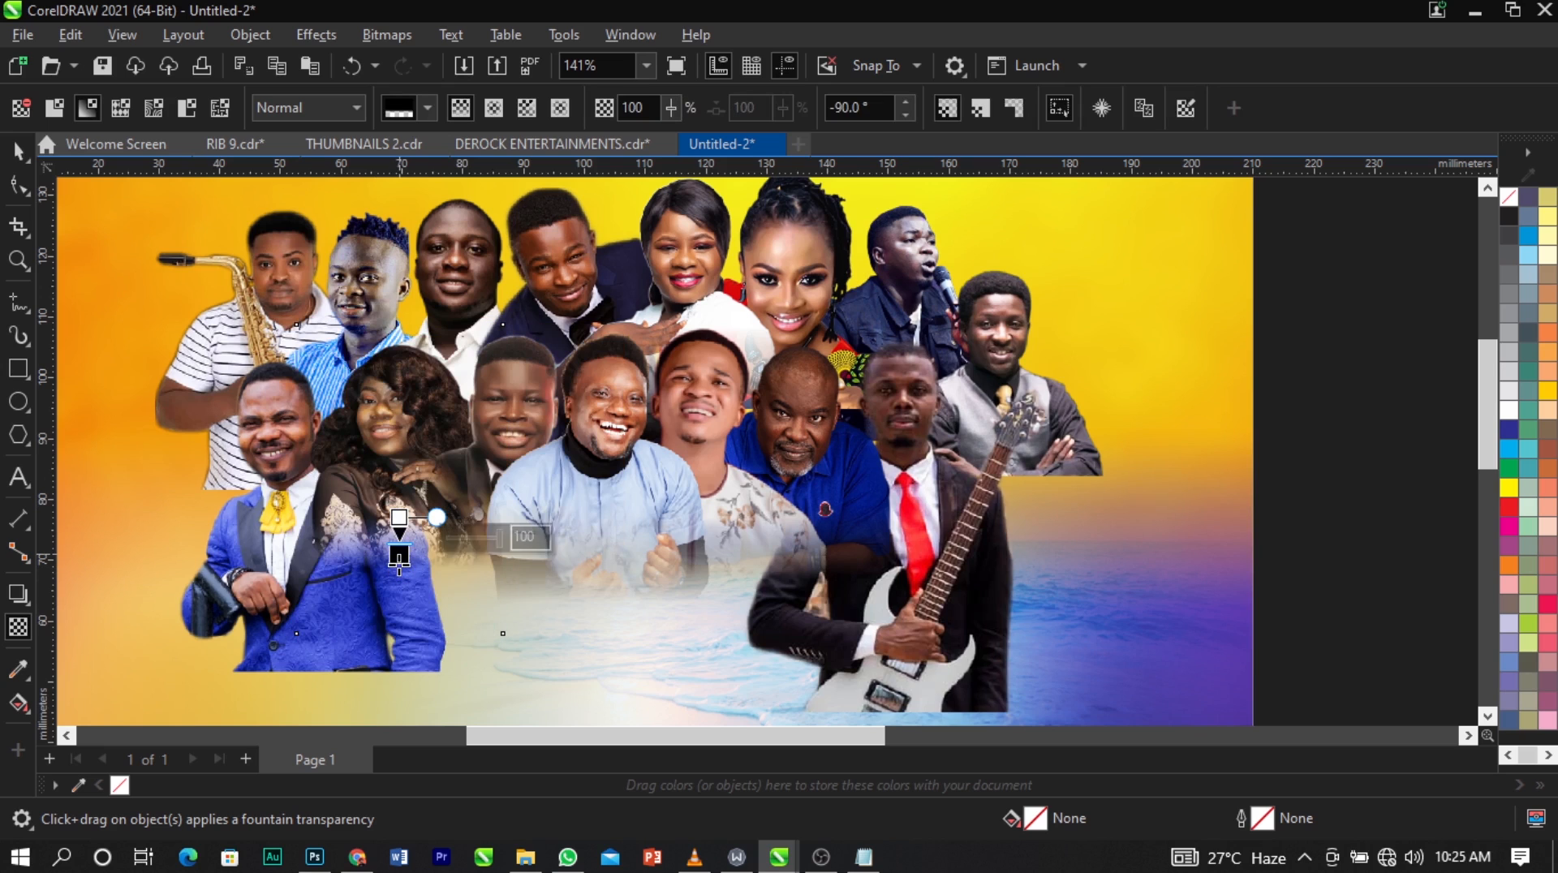
# Fade the yellow-tie man's lower body vertically, convert him to a 300 dpi RGB bitmap with transparent background, and fade his side toward the lace-dress woman.
pyautogui.click(276, 582)
pyautogui.moveTo(296, 510); pyautogui.dragTo(300, 575)
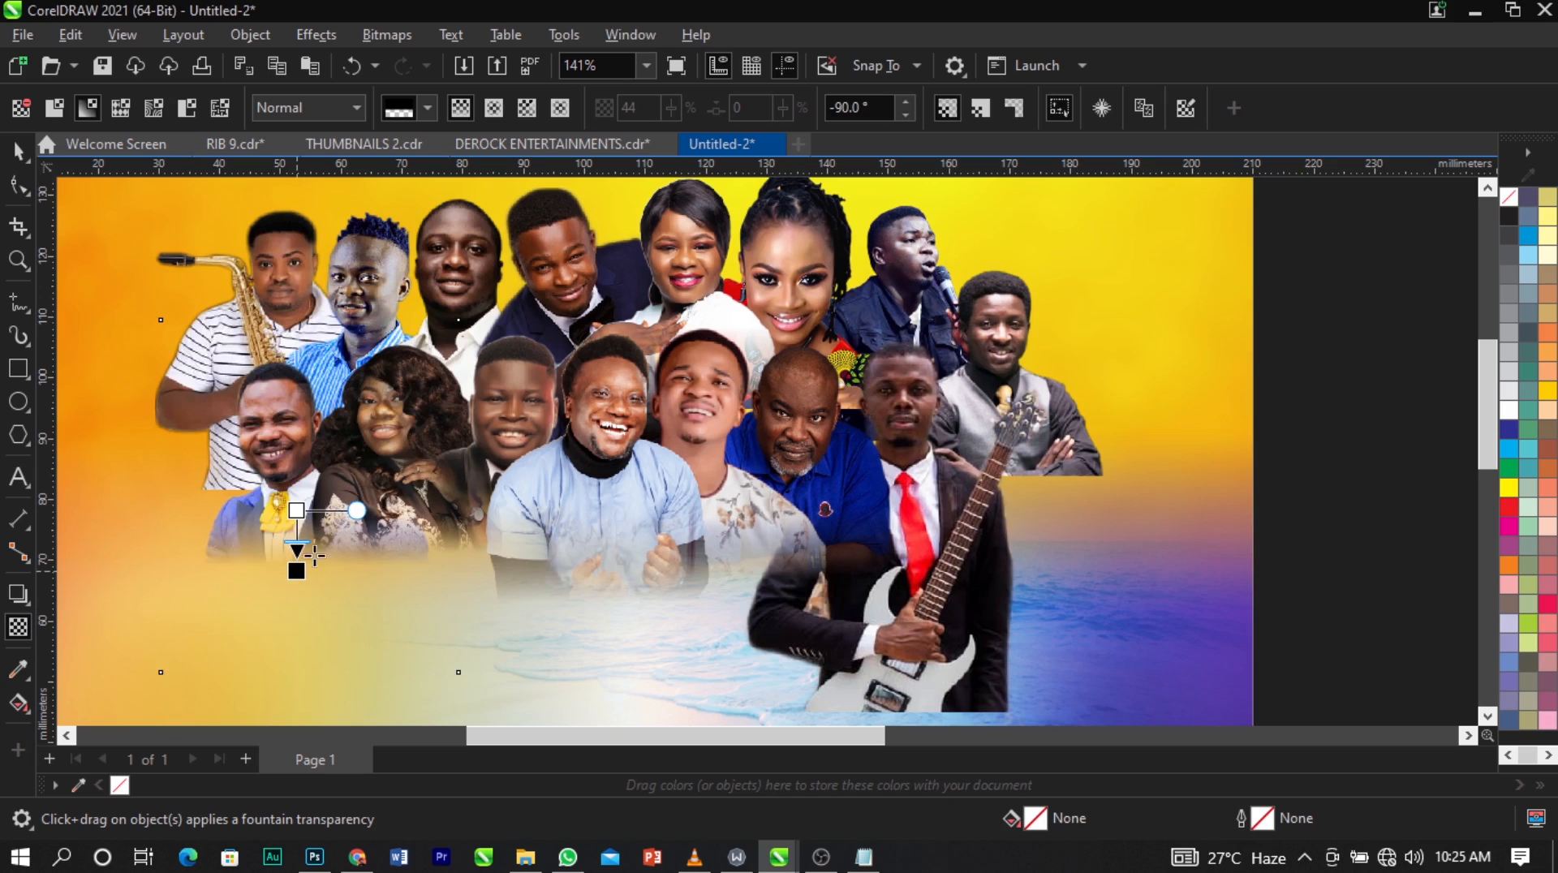
pyautogui.click(390, 42)
pyautogui.click(397, 64)
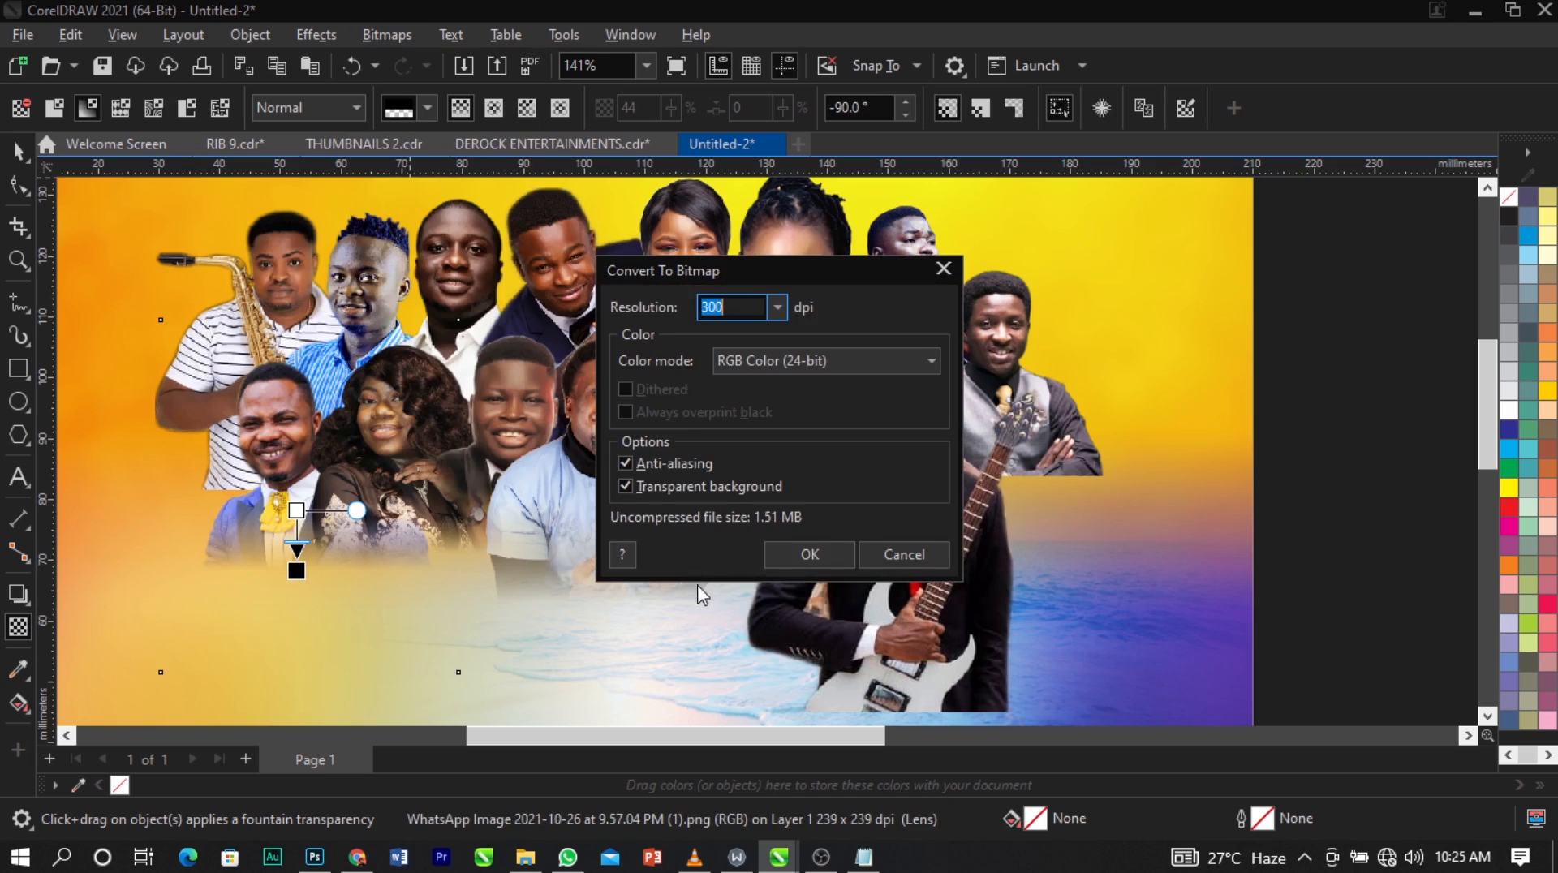
pyautogui.click(781, 557)
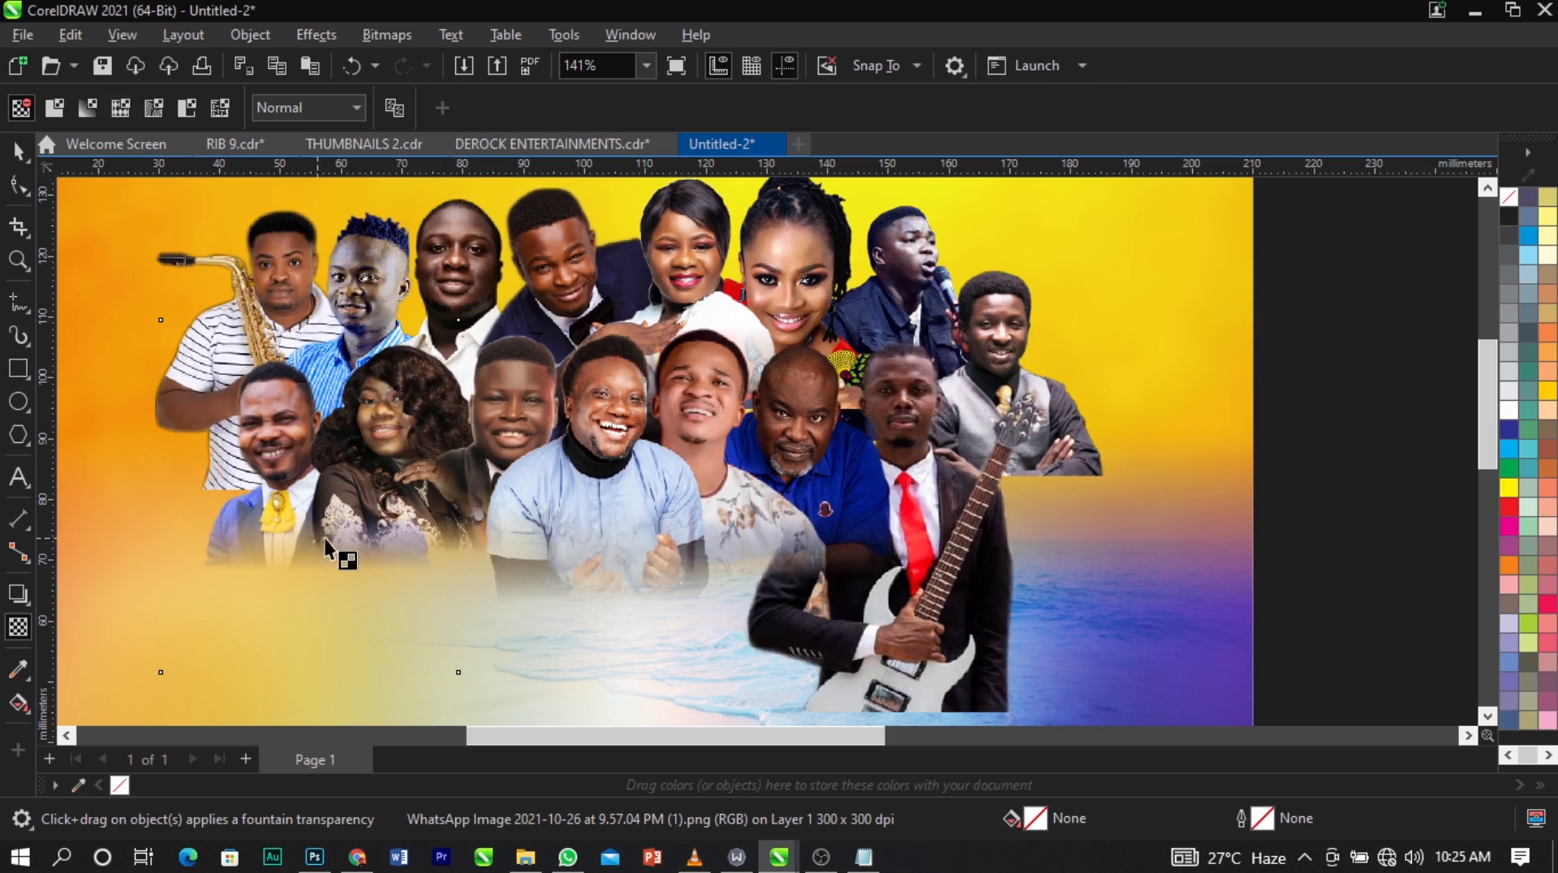
pyautogui.moveTo(415, 552); pyautogui.dragTo(408, 538)
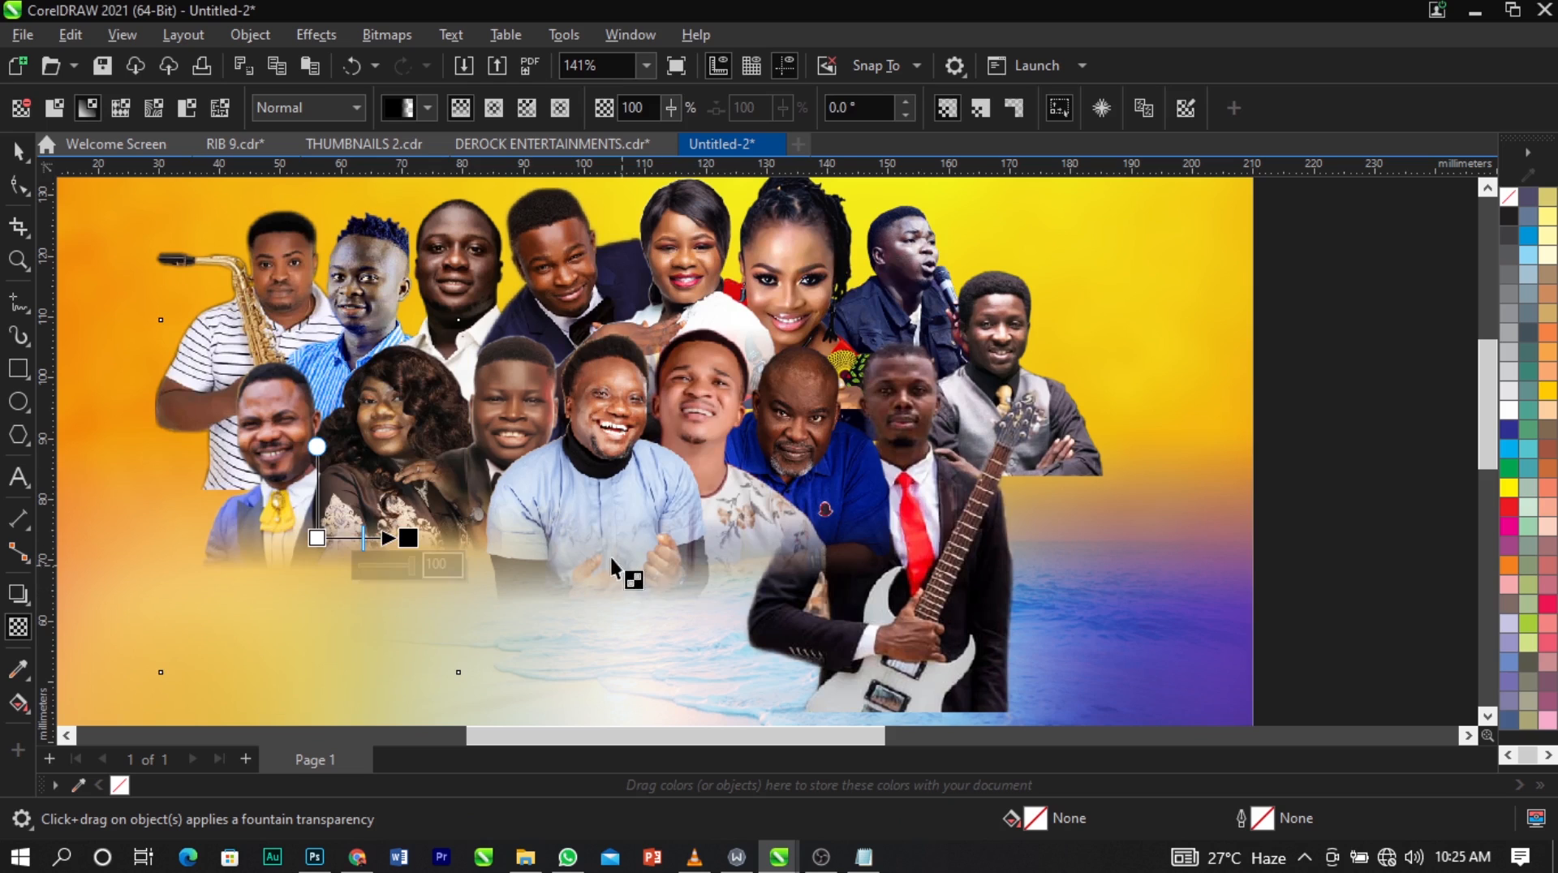
# Redraw the light-blue-shirt man's vertical fountain transparency so the fade runs from his chest to his hands.
pyautogui.moveTo(614, 499); pyautogui.dragTo(616, 558)
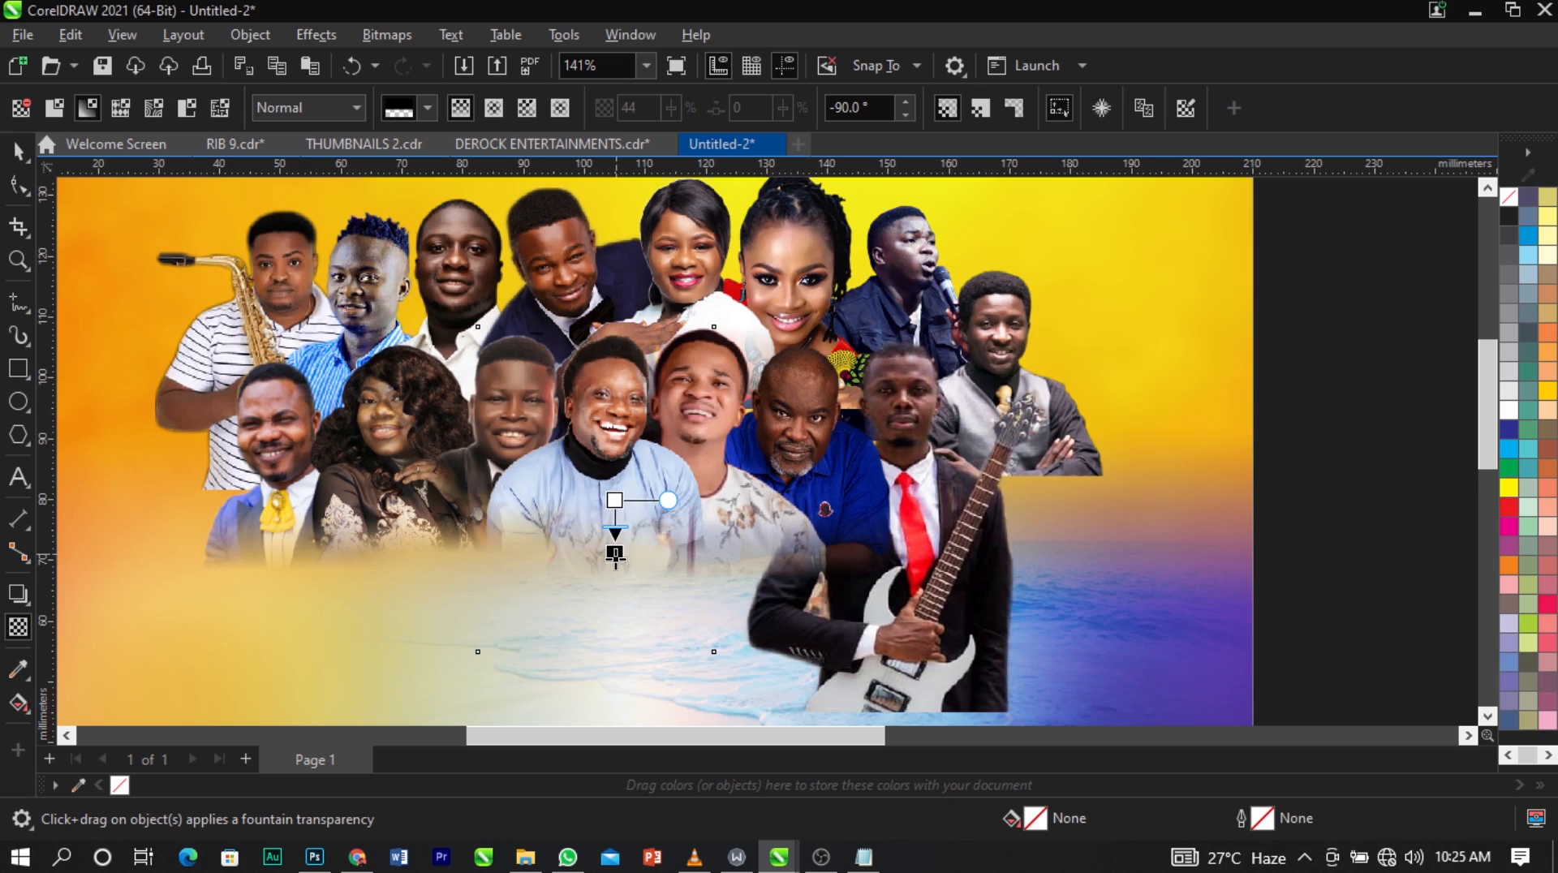
pyautogui.click(785, 531)
pyautogui.click(925, 573)
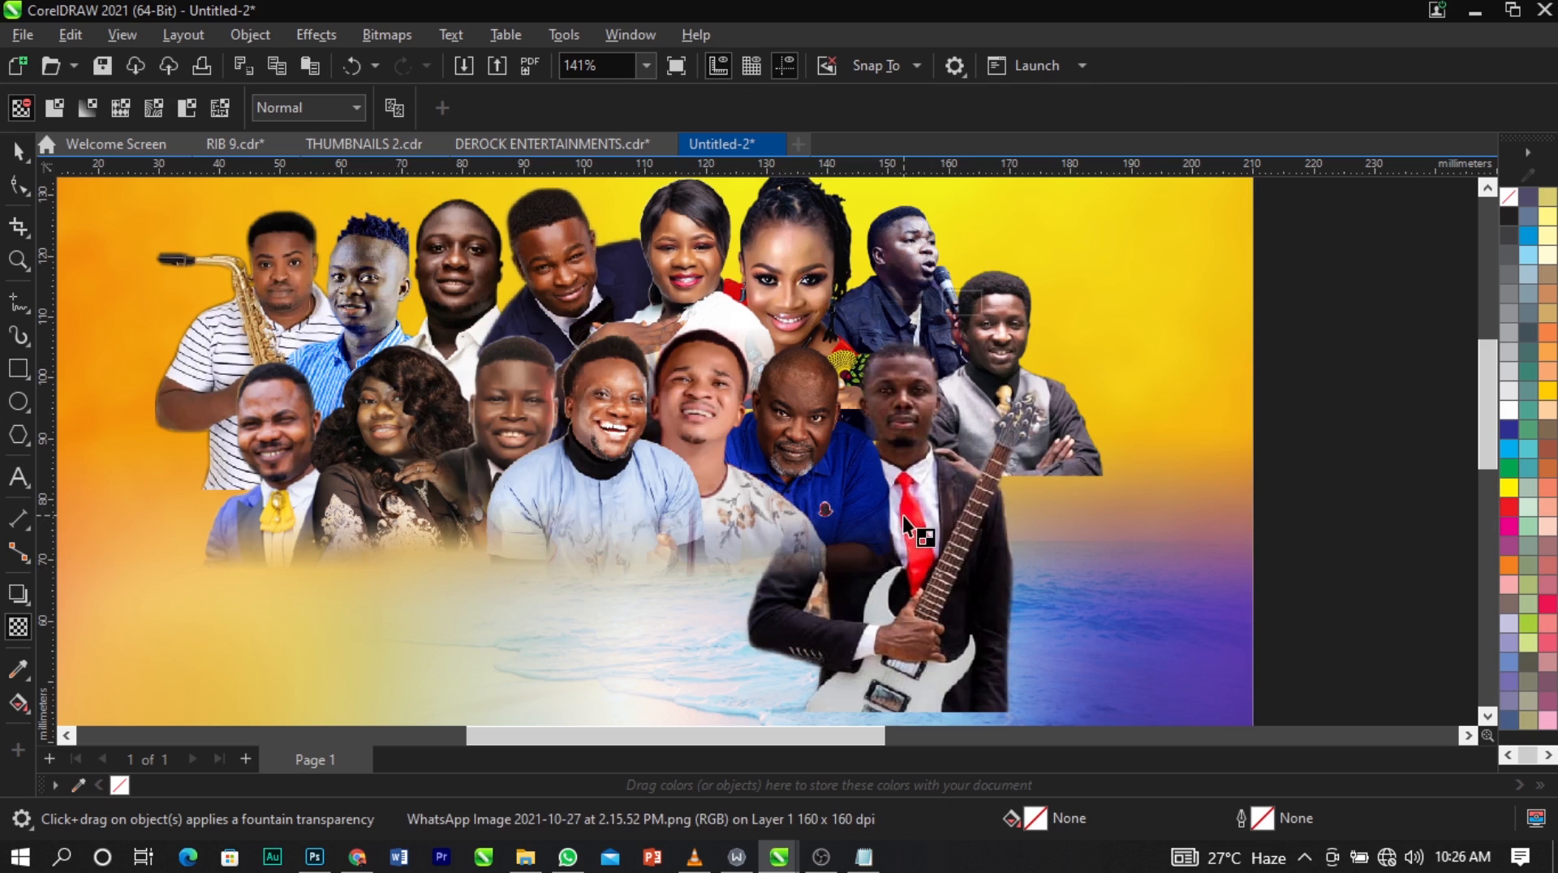
# Convert the floral-shirt man to a bitmap and fade his shoulder diagonally toward the guitarist's arm.
pyautogui.click(772, 525)
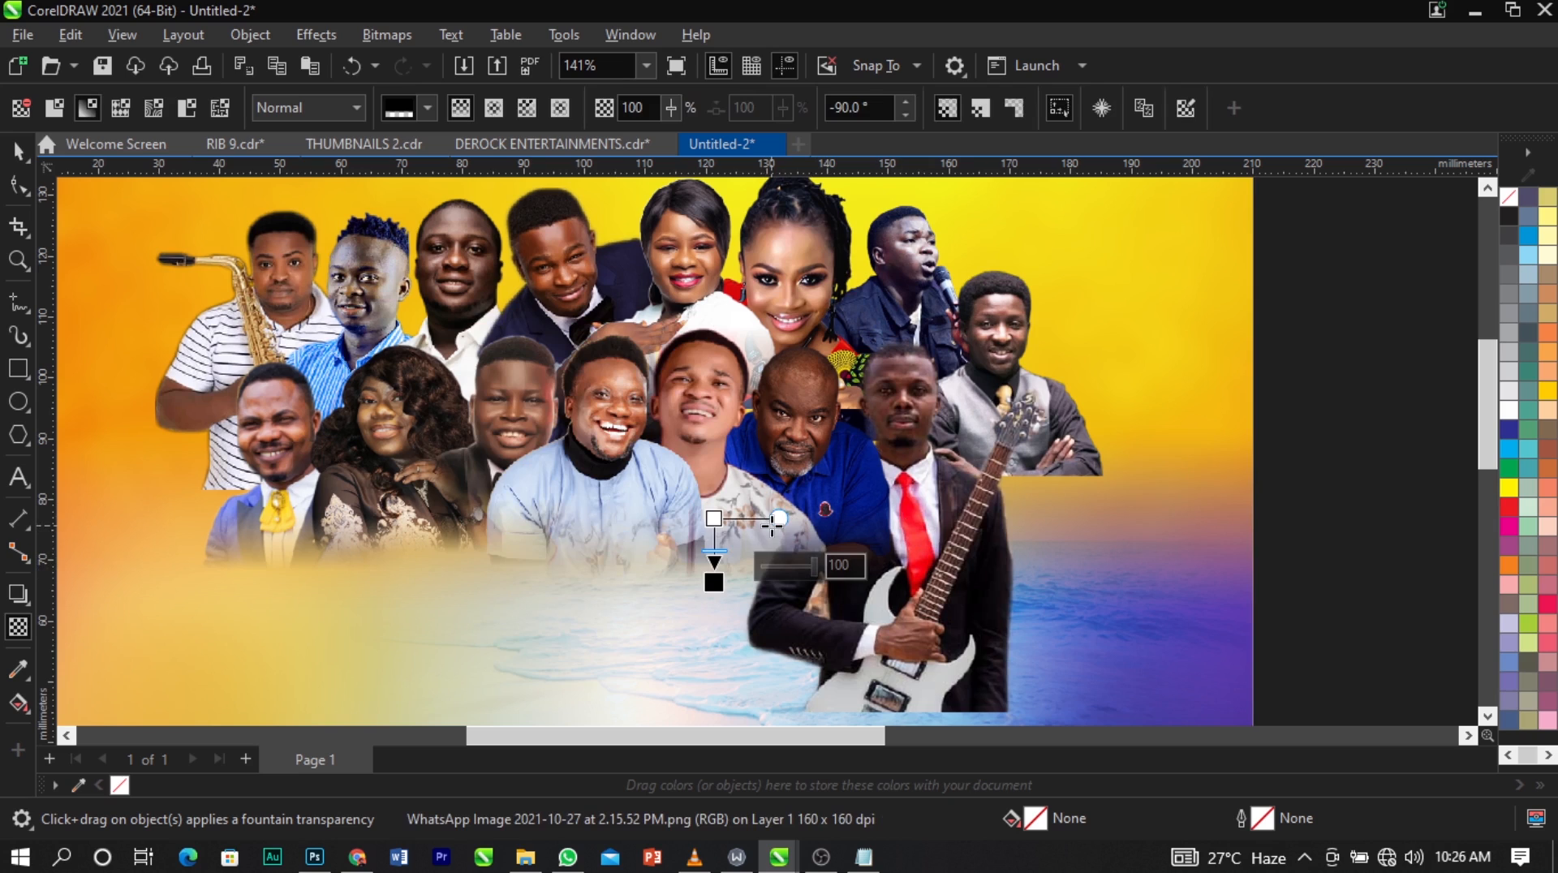
pyautogui.click(386, 35)
pyautogui.click(422, 57)
pyautogui.click(803, 553)
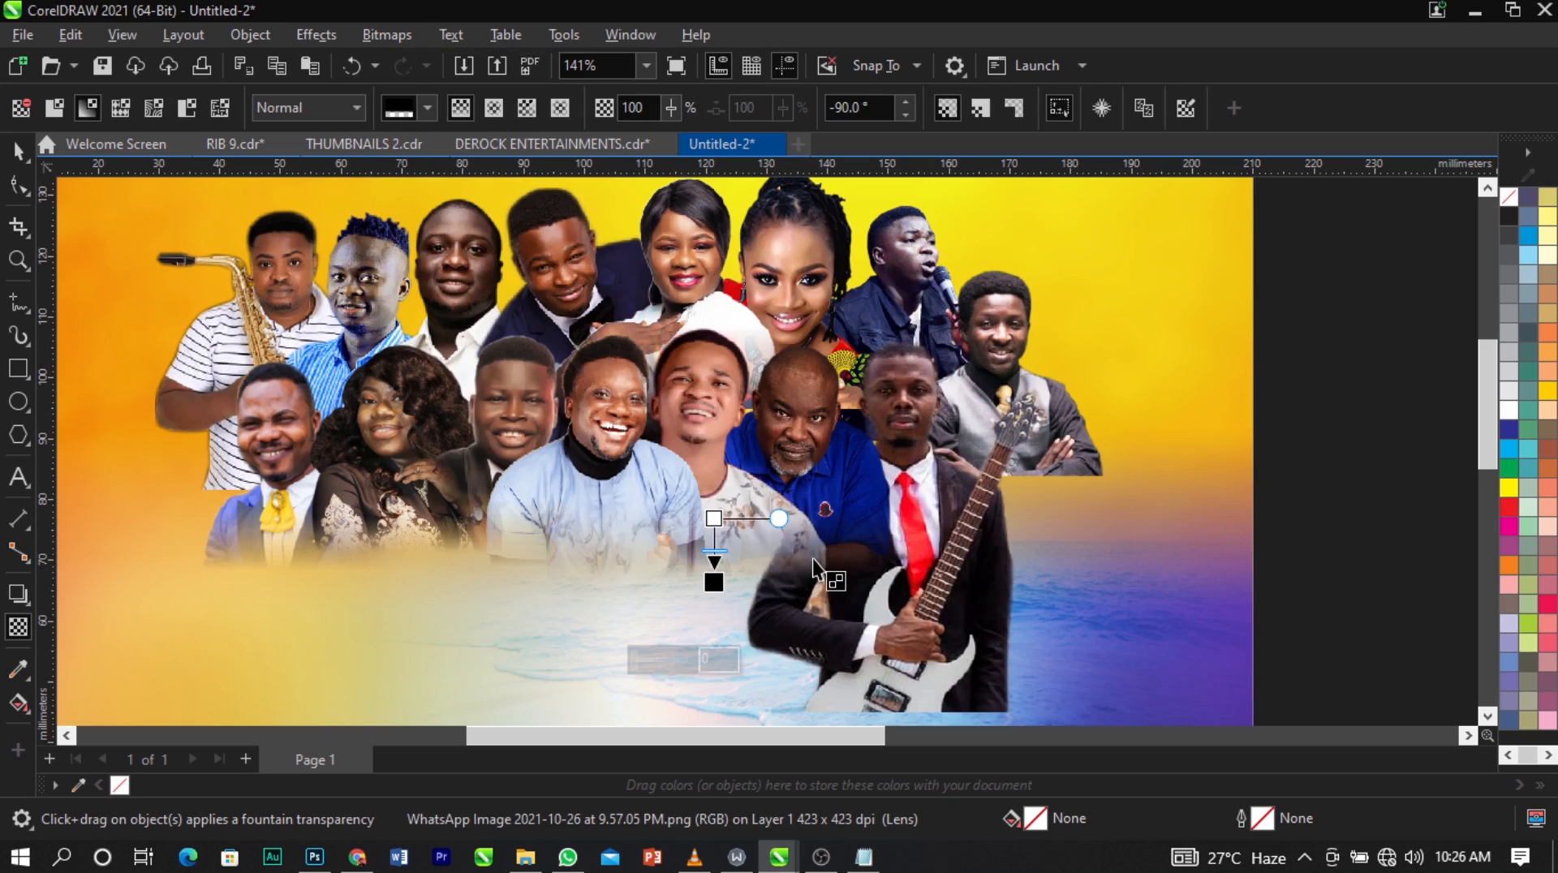
pyautogui.moveTo(754, 507); pyautogui.dragTo(807, 540)
# Raise the end of the blue-polo man's vertical fade slightly and fade out the guitarist's body below the chest with a vertical fountain transparency.
pyautogui.click(882, 520)
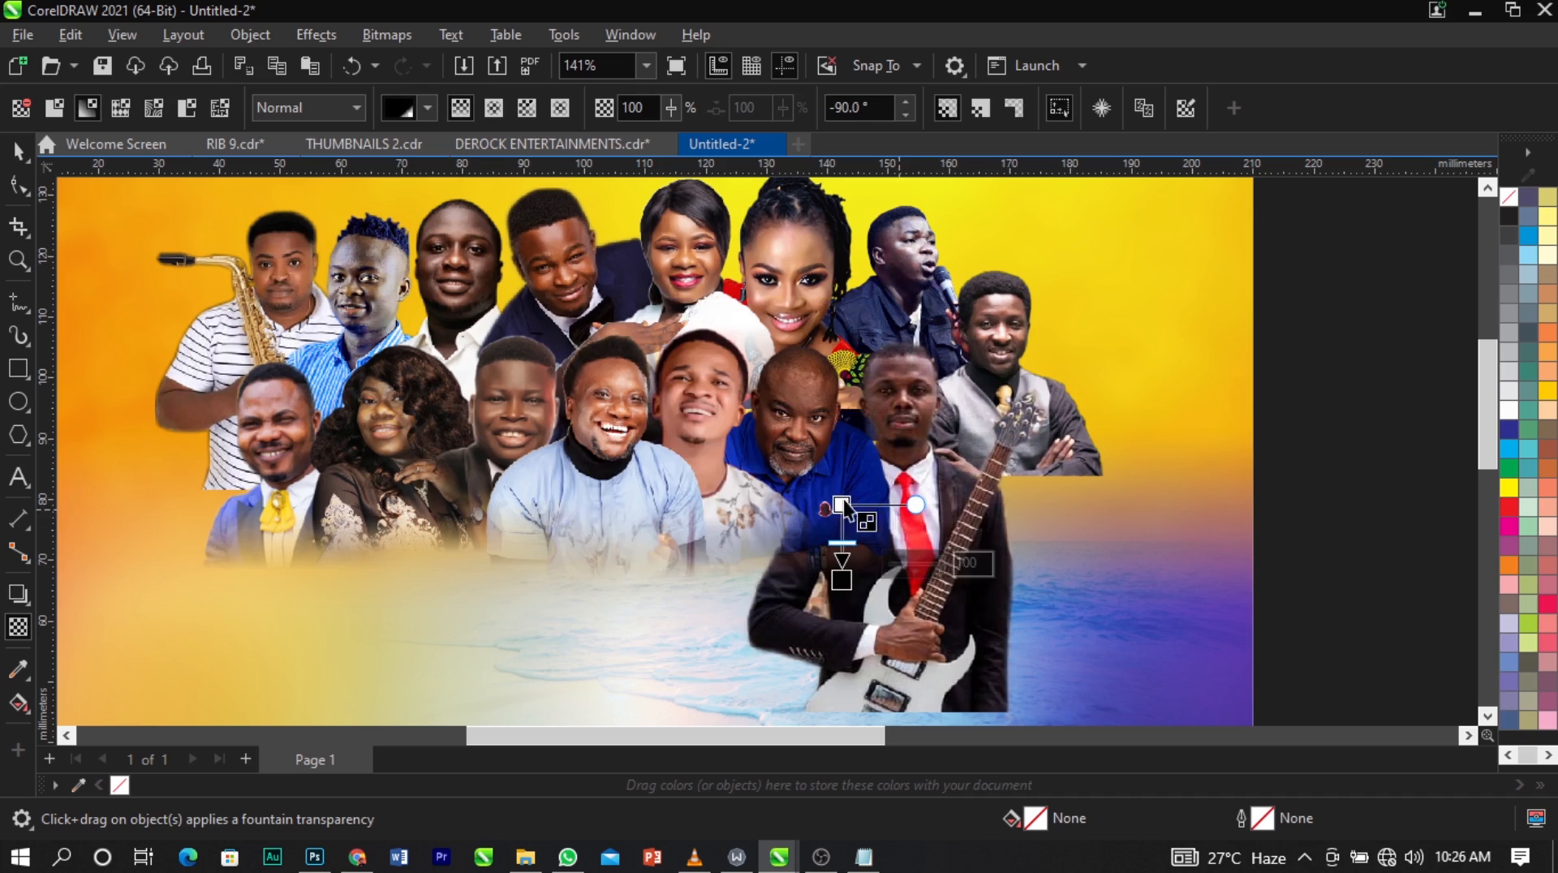
pyautogui.moveTo(842, 580); pyautogui.dragTo(845, 561)
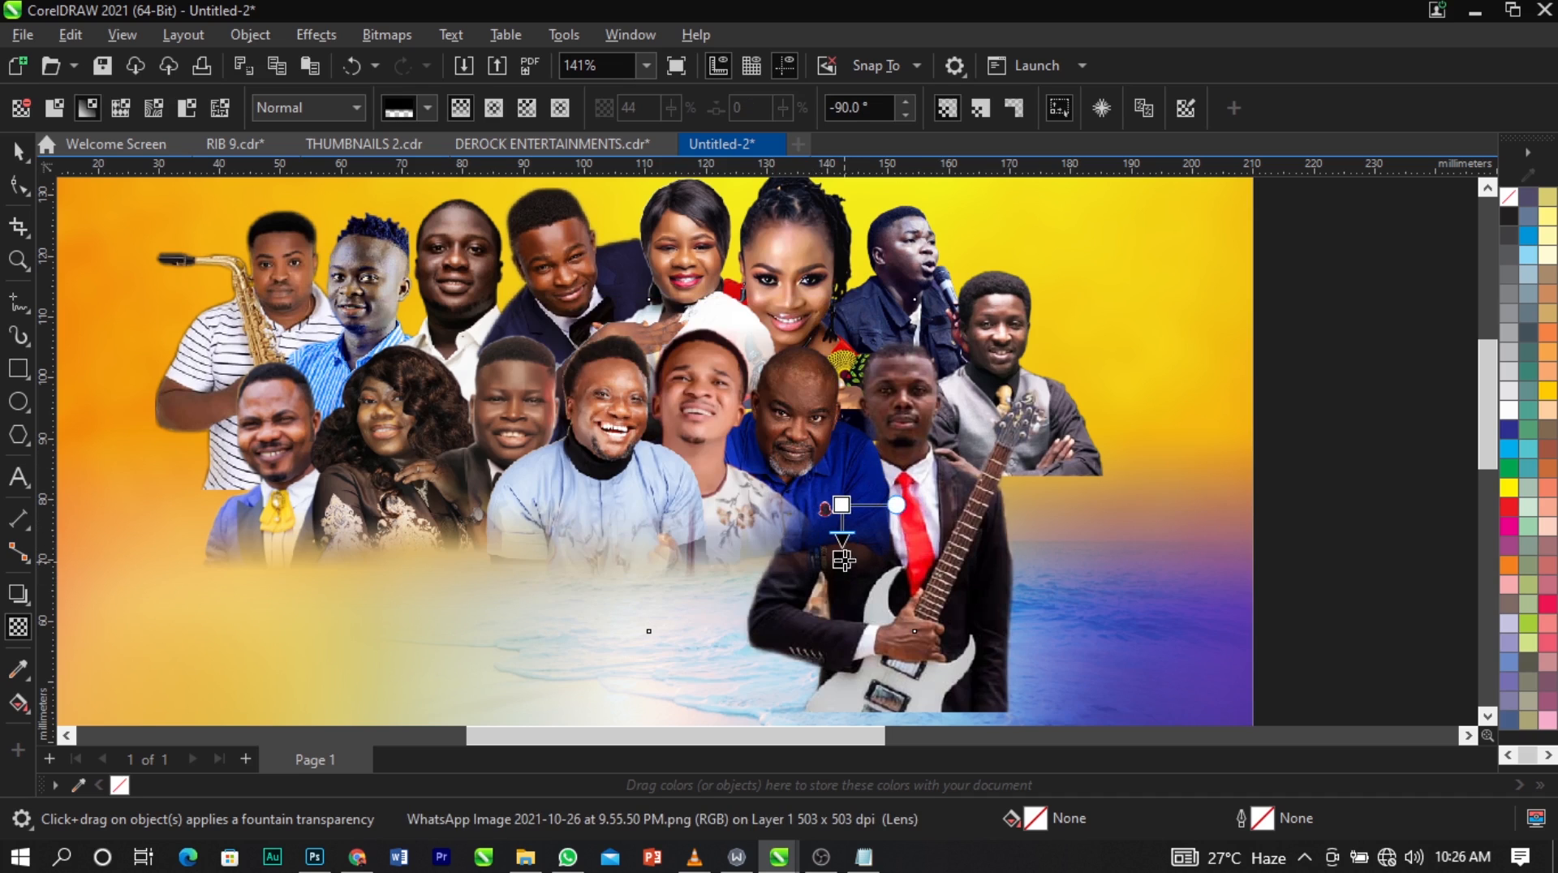
pyautogui.click(972, 556)
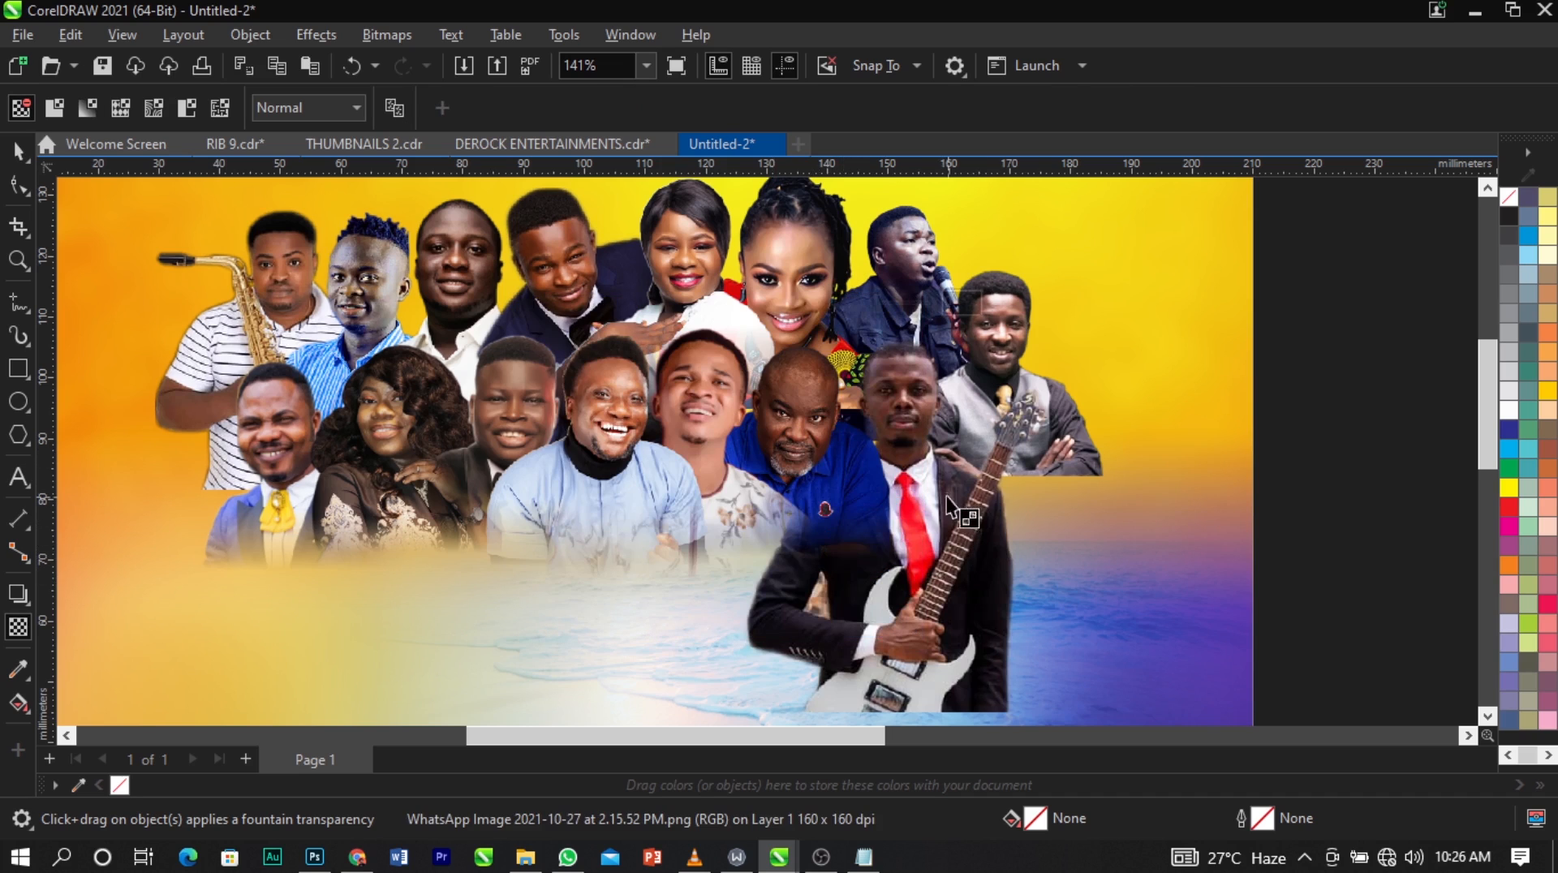
pyautogui.moveTo(930, 477)
pyautogui.mouseDown()
pyautogui.moveTo(930, 591)
pyautogui.moveTo(930, 473)
pyautogui.moveTo(930, 497)
pyautogui.mouseUp()
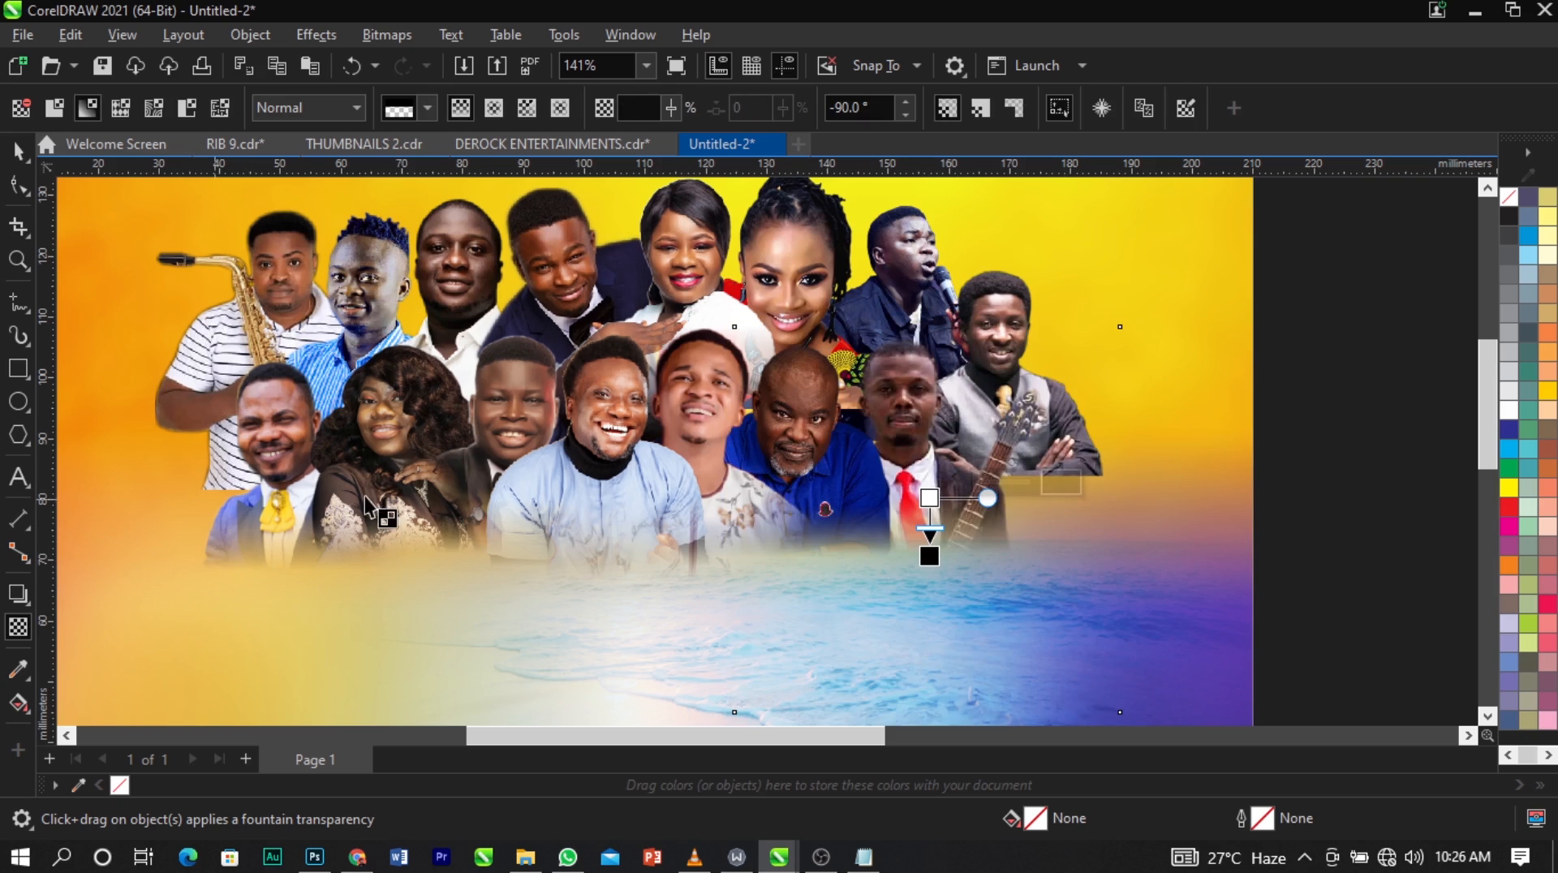
# Fade out the grey-vest man's lower body with a vertical fountain transparency across his folded arms.
pyautogui.moveTo(1035, 398); pyautogui.dragTo(1035, 477)
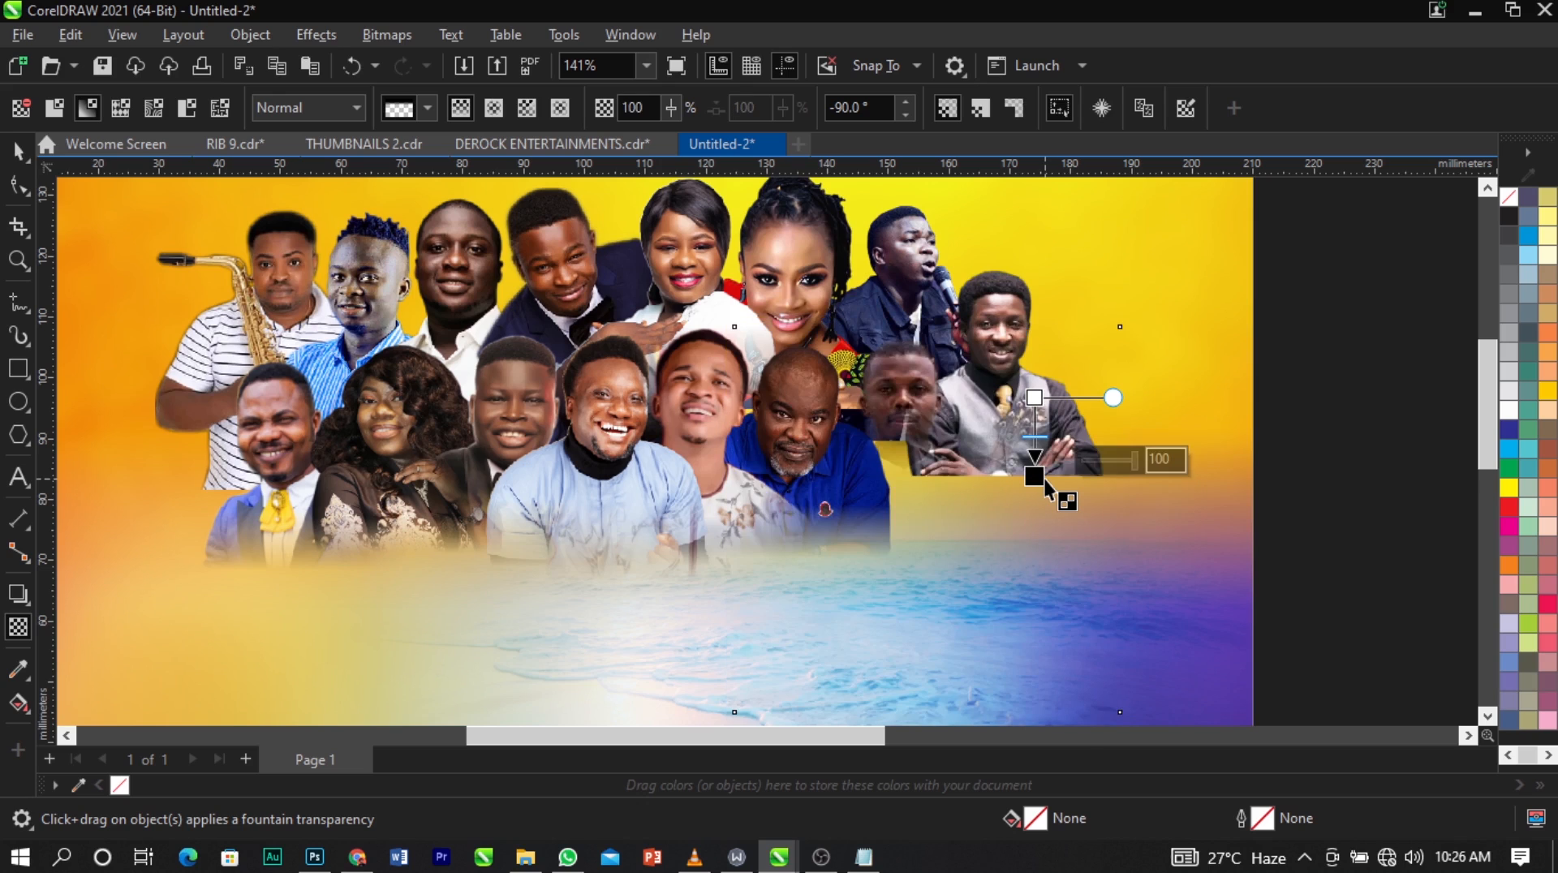
pyautogui.hotkey('ctrl', 'z')
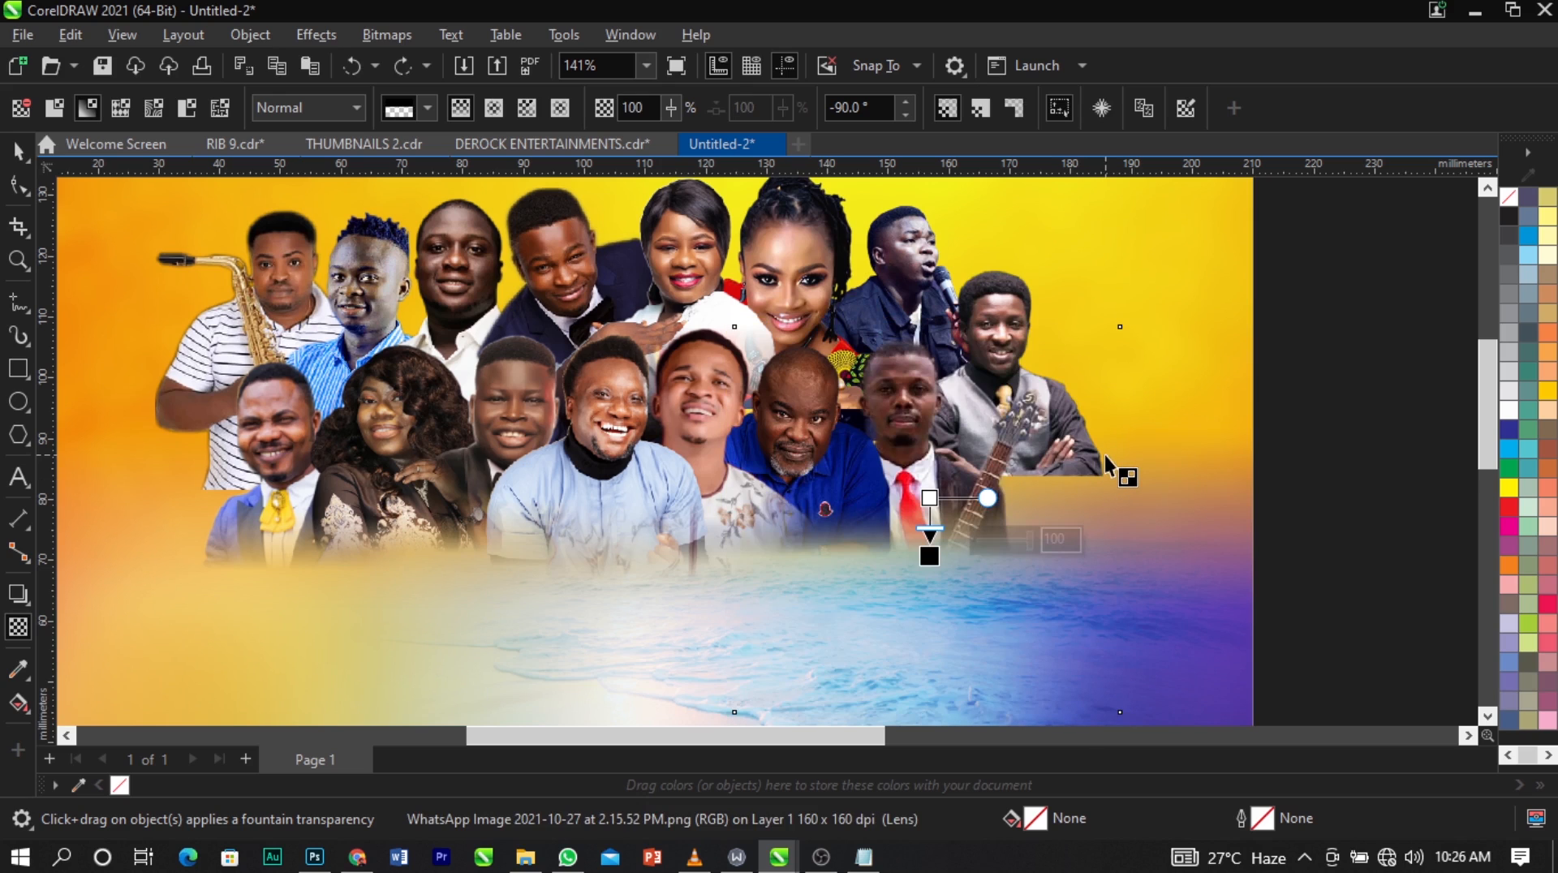
pyautogui.moveTo(1042, 436)
pyautogui.mouseDown()
pyautogui.moveTo(1044, 485)
pyautogui.moveTo(1042, 421)
pyautogui.mouseUp()
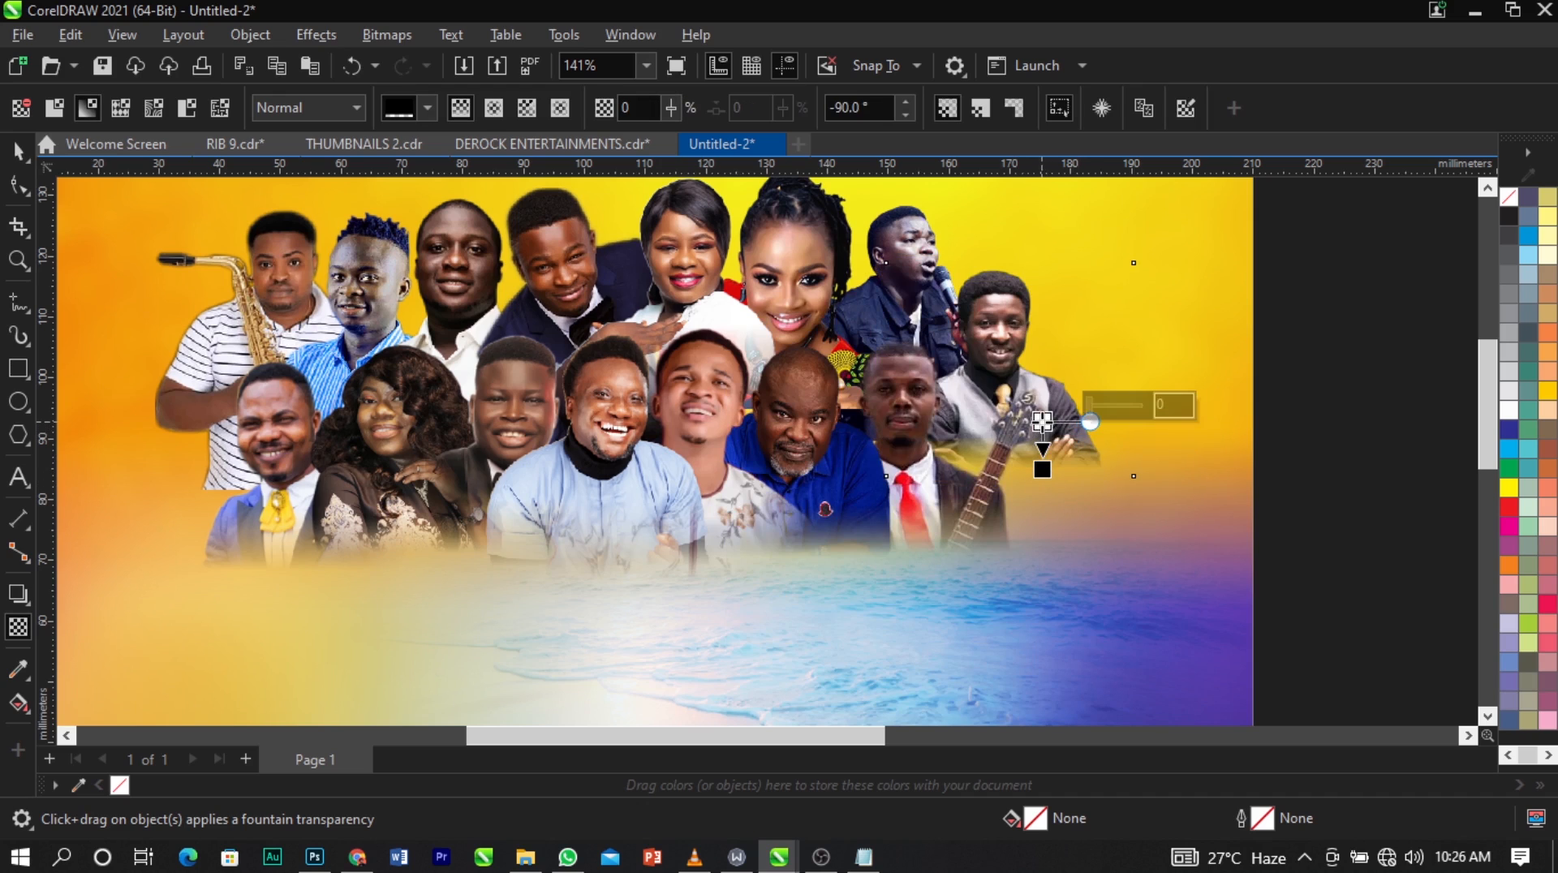
# Fade out the saxophonist's lower body with a vertical fountain transparency starting at his forearm.
pyautogui.click(176, 390)
pyautogui.click(173, 302)
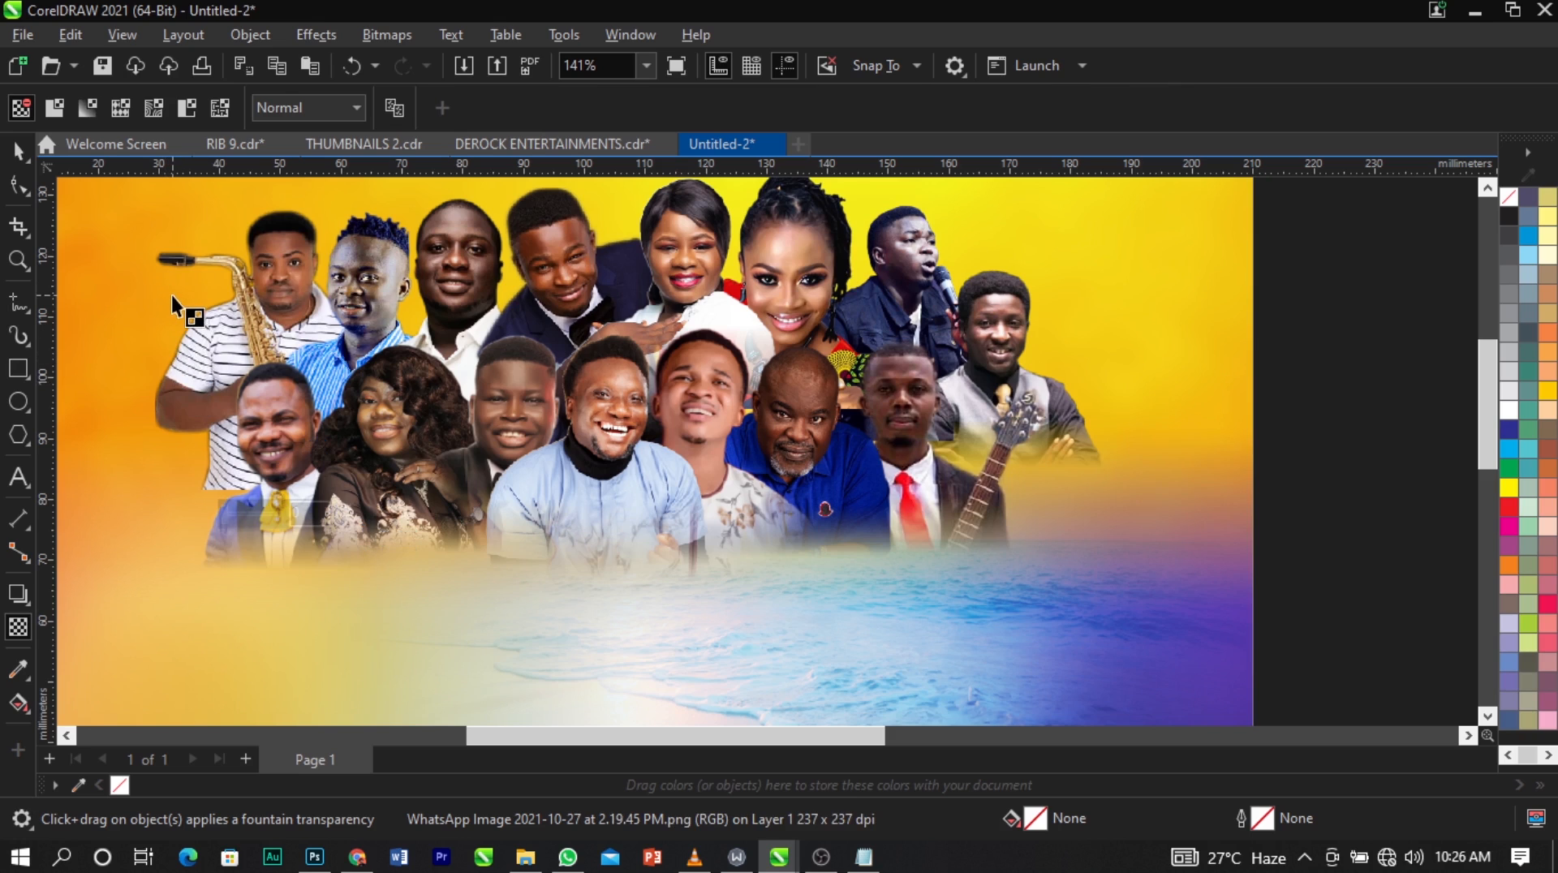
pyautogui.press('space')
pyautogui.click(181, 265)
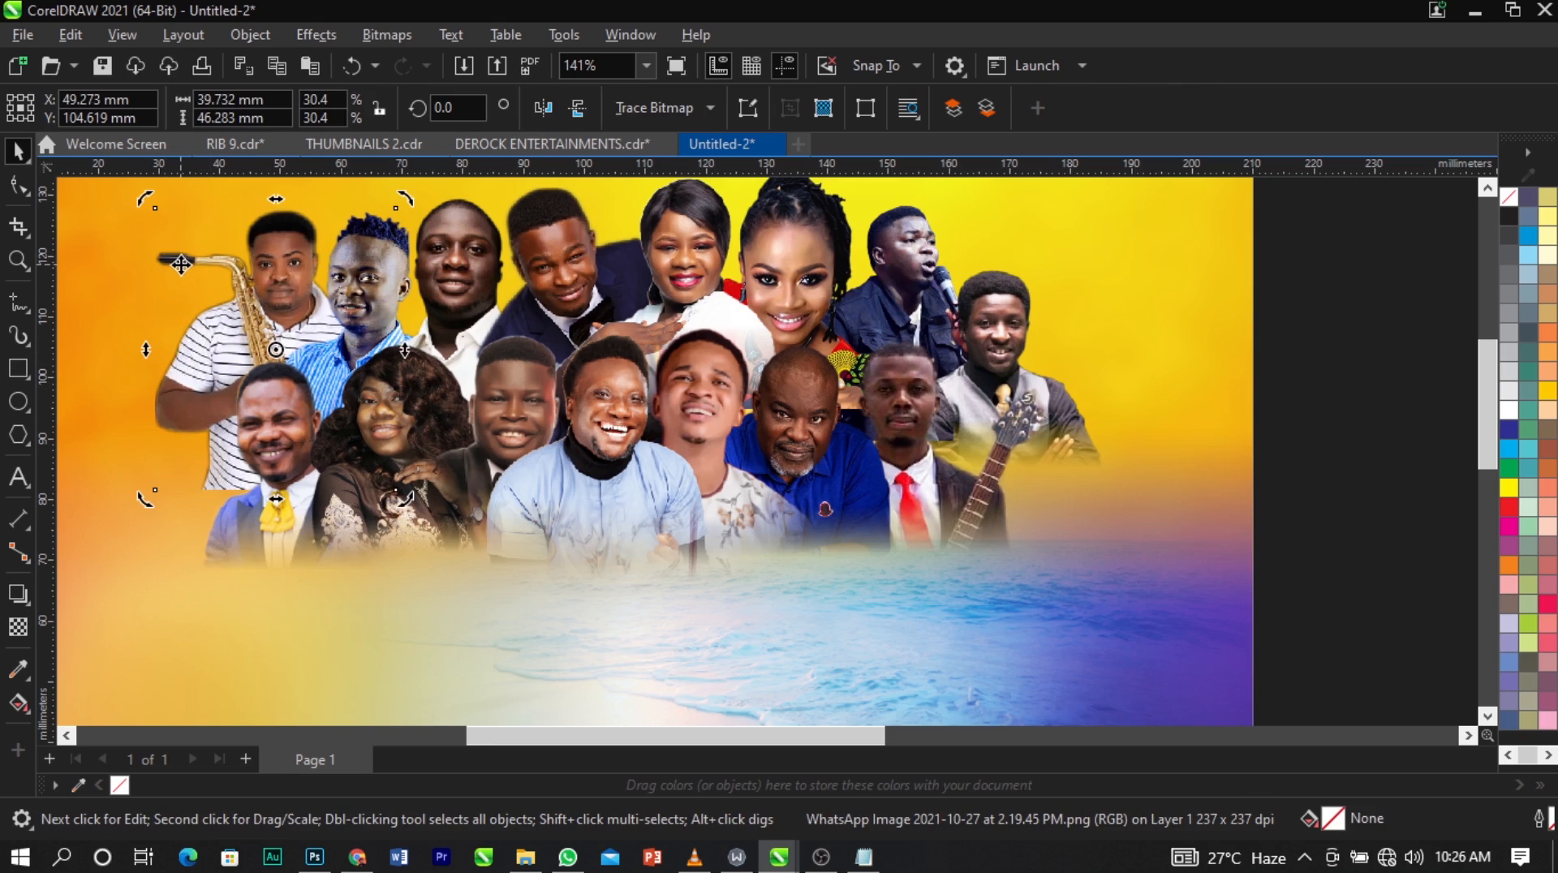
pyautogui.click(18, 627)
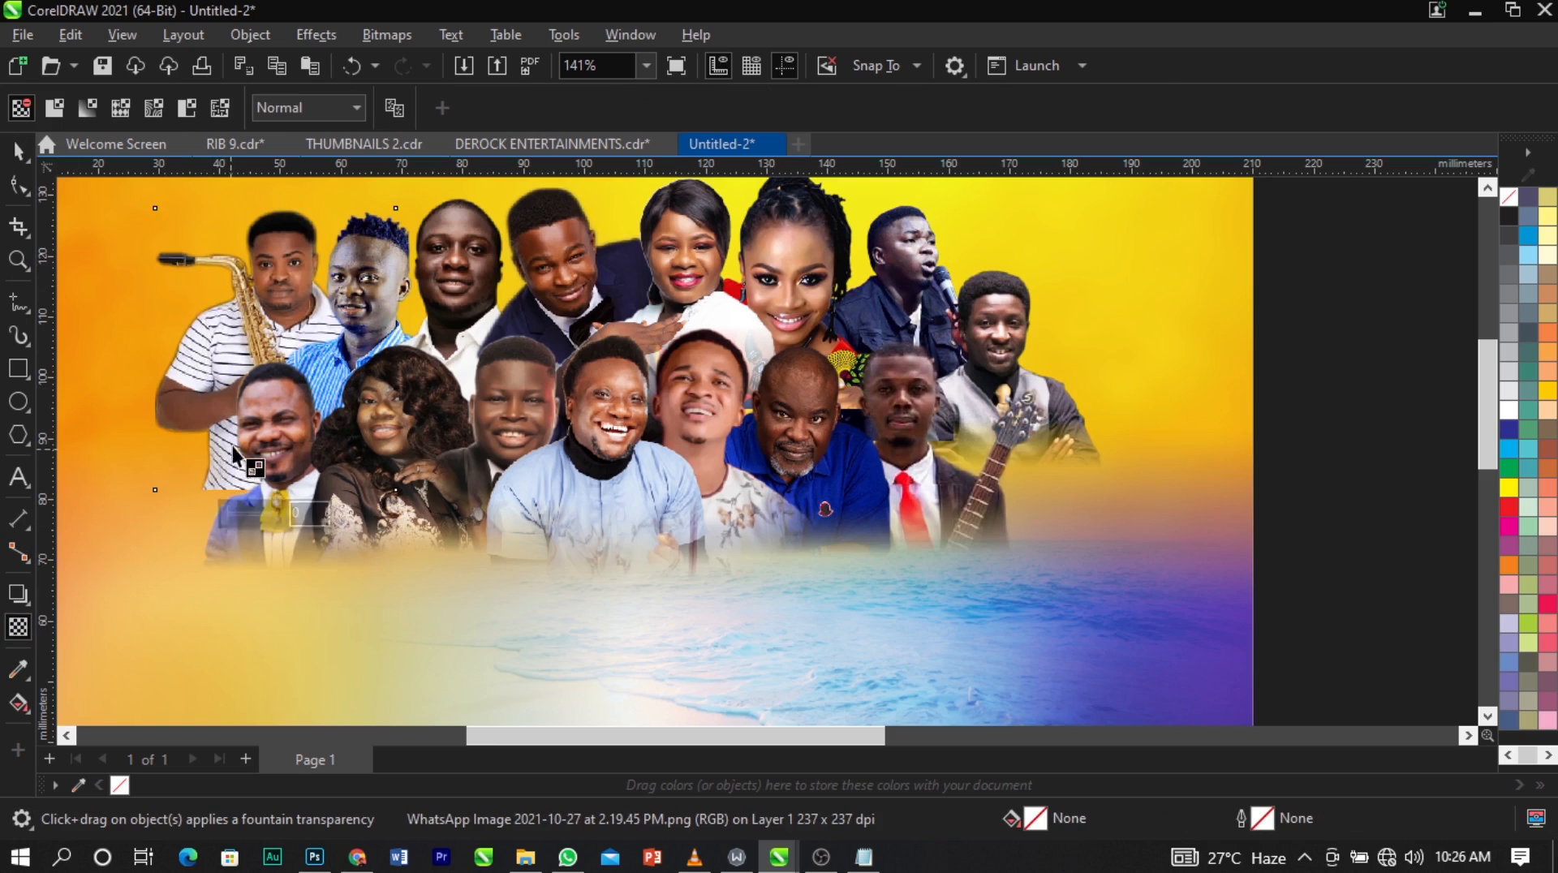
pyautogui.moveTo(238, 409)
pyautogui.mouseDown()
pyautogui.moveTo(238, 485)
pyautogui.moveTo(242, 396)
pyautogui.mouseUp()
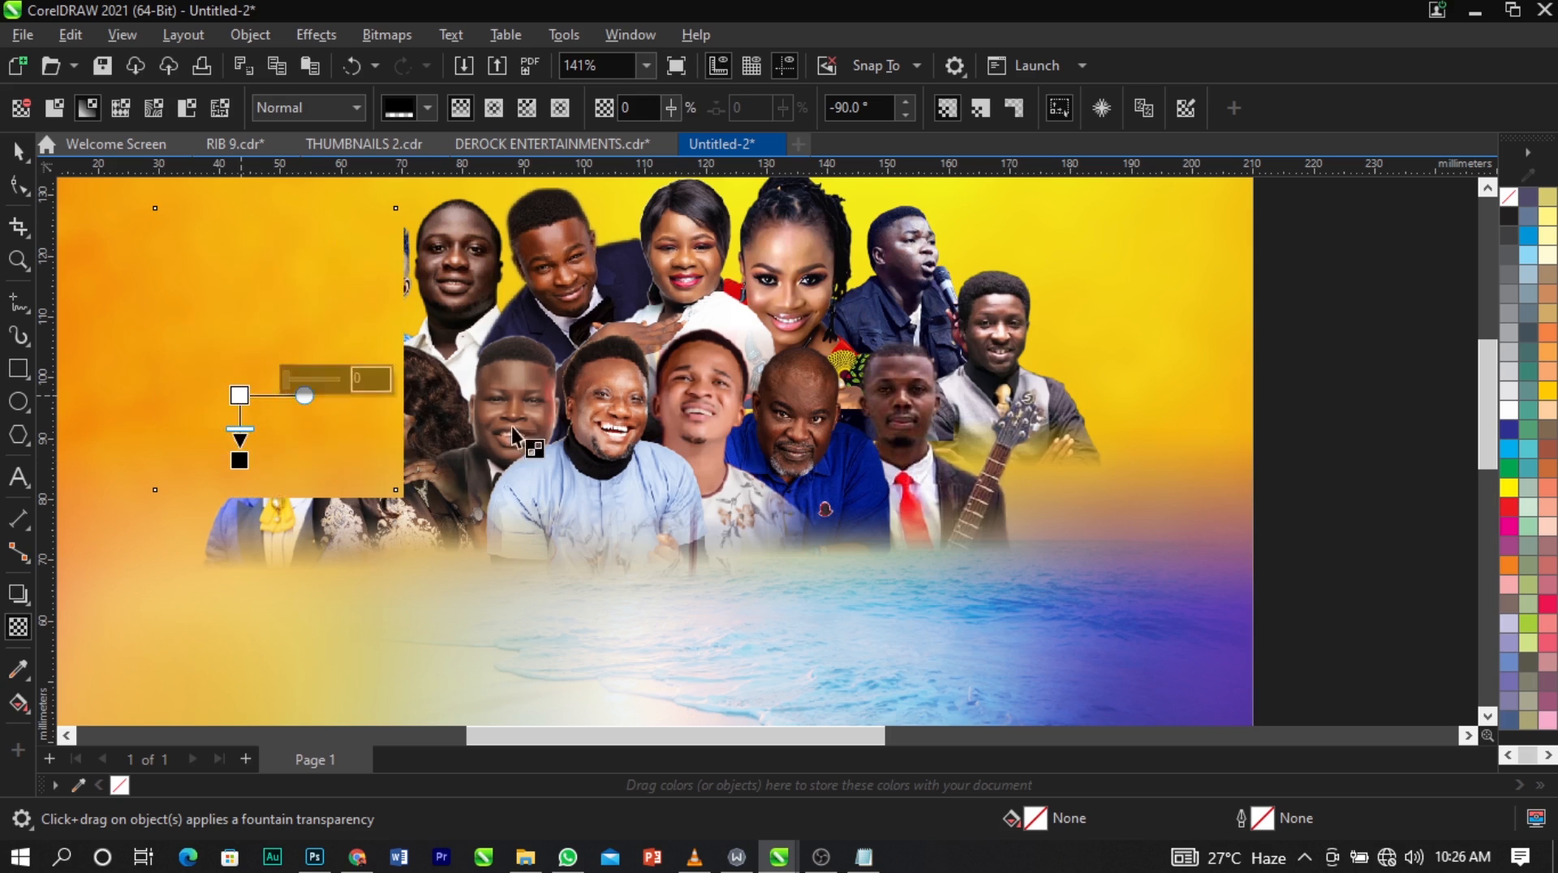
# Select all 15 people cutouts on the page and group them.
pyautogui.press('space')
pyautogui.scroll(-2, 783, 392)
pyautogui.click(1242, 396)
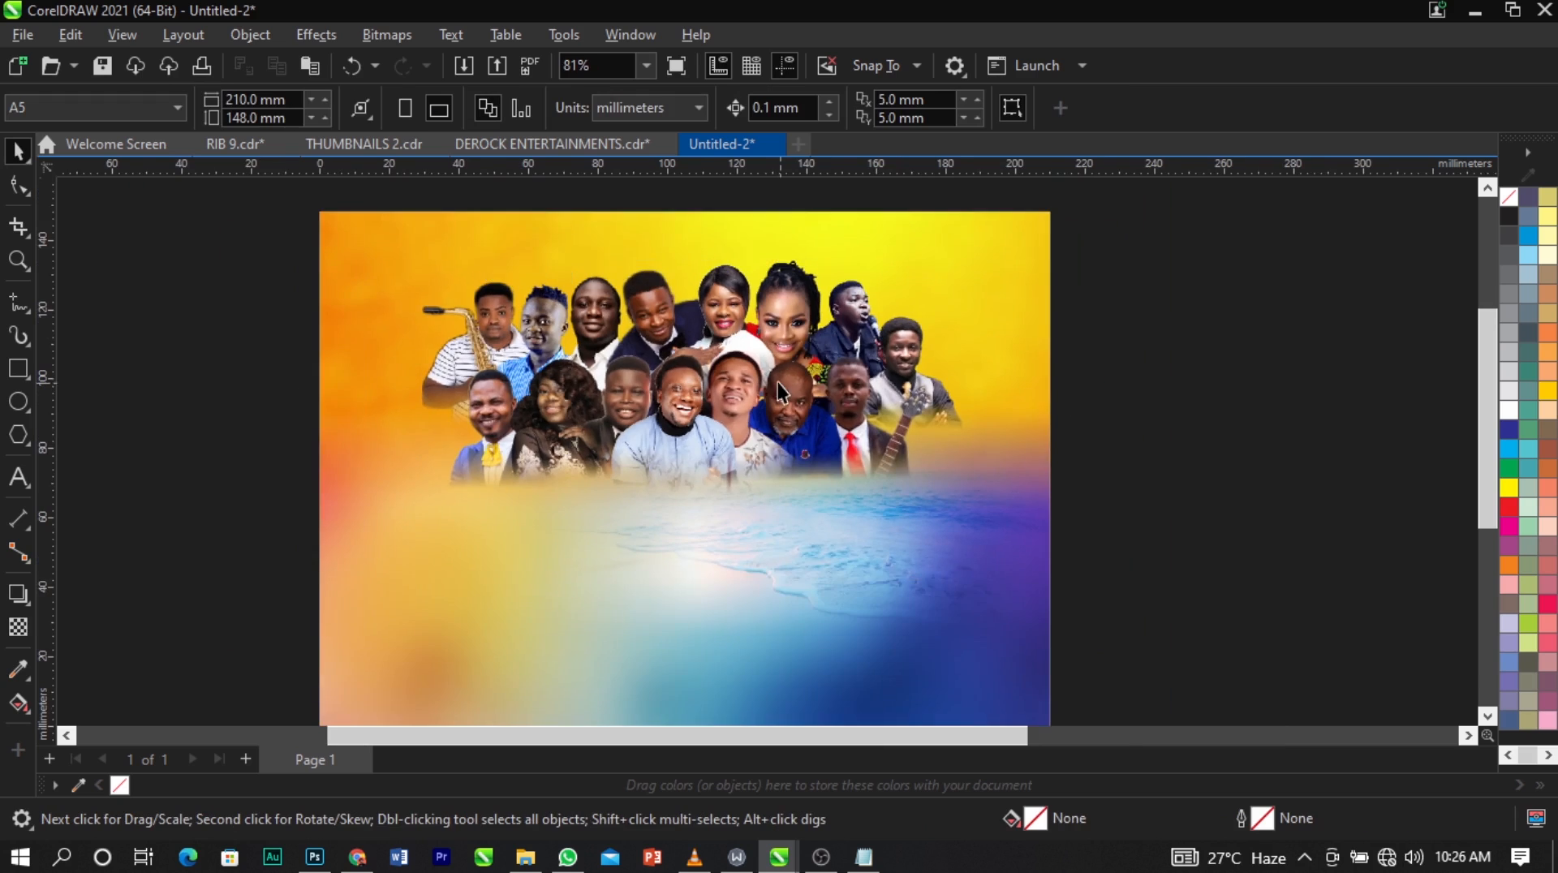
pyautogui.scroll(-2, 778, 382)
pyautogui.moveTo(1151, 256); pyautogui.dragTo(357, 567)
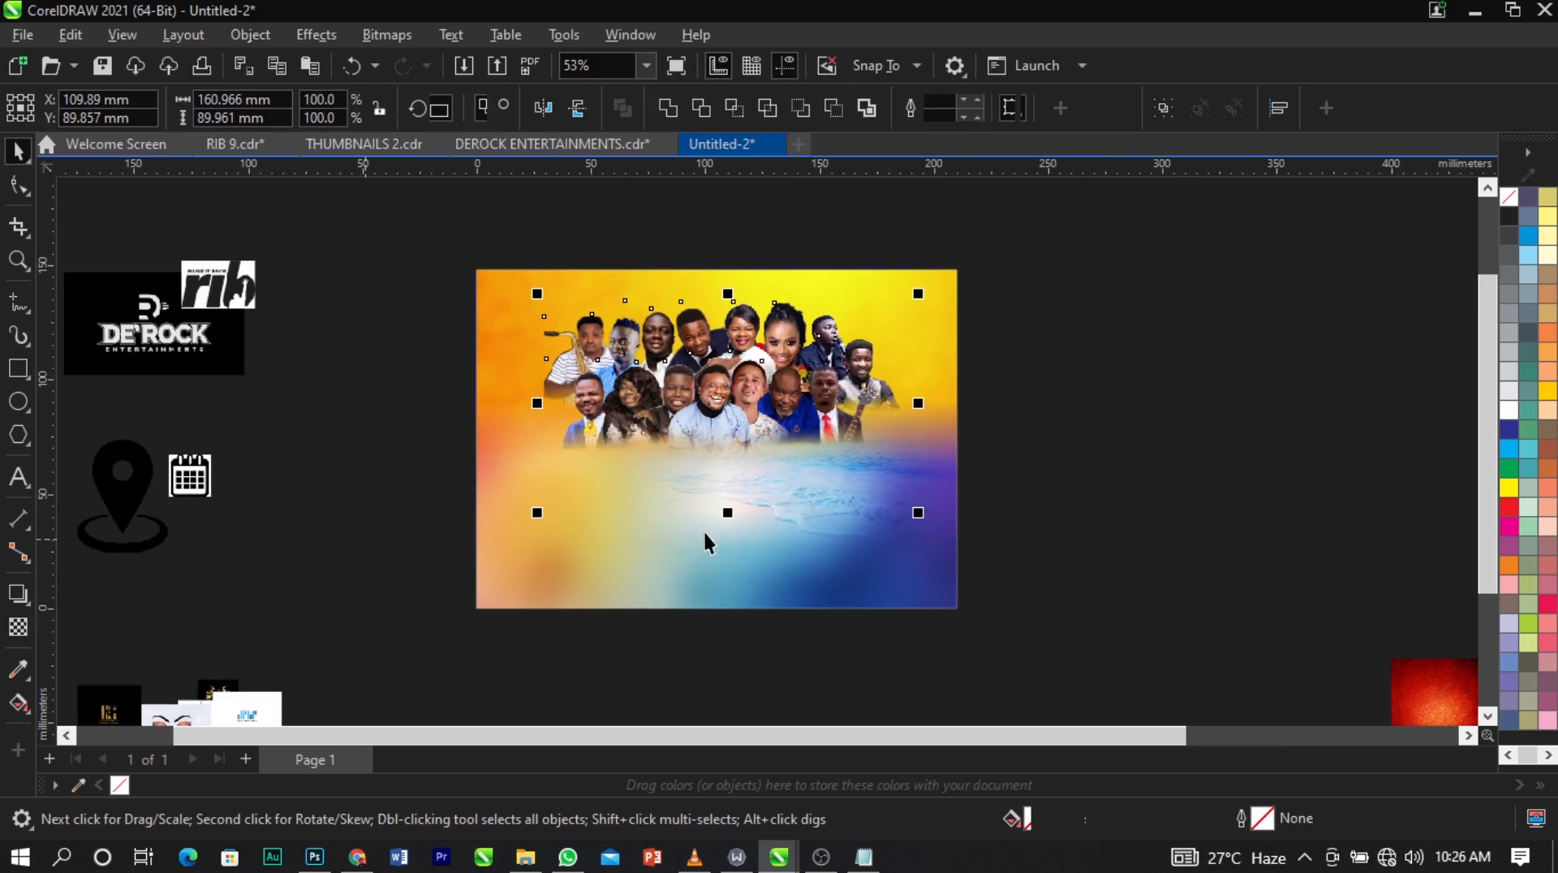
pyautogui.hotkey('ctrl', 'g')
# Move the grouped cutouts about 2 mm left and 3 mm down, to X 108.153 mm and Y 86.817 mm.
pyautogui.scroll(1, 800, 446)
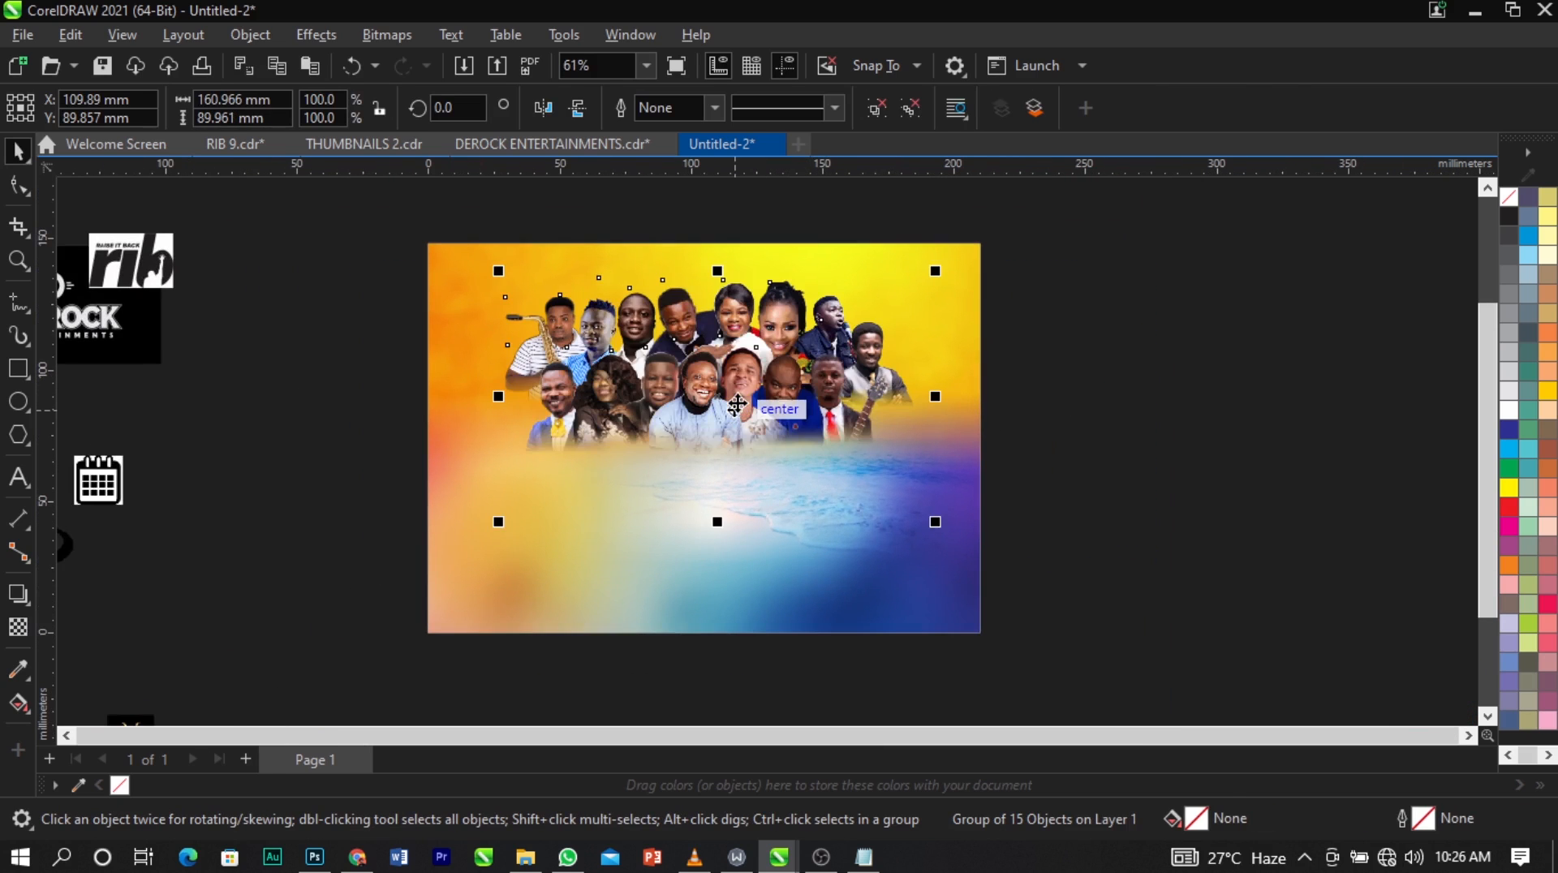
pyautogui.scroll(4, 739, 406)
pyautogui.moveTo(737, 390); pyautogui.dragTo(735, 391)
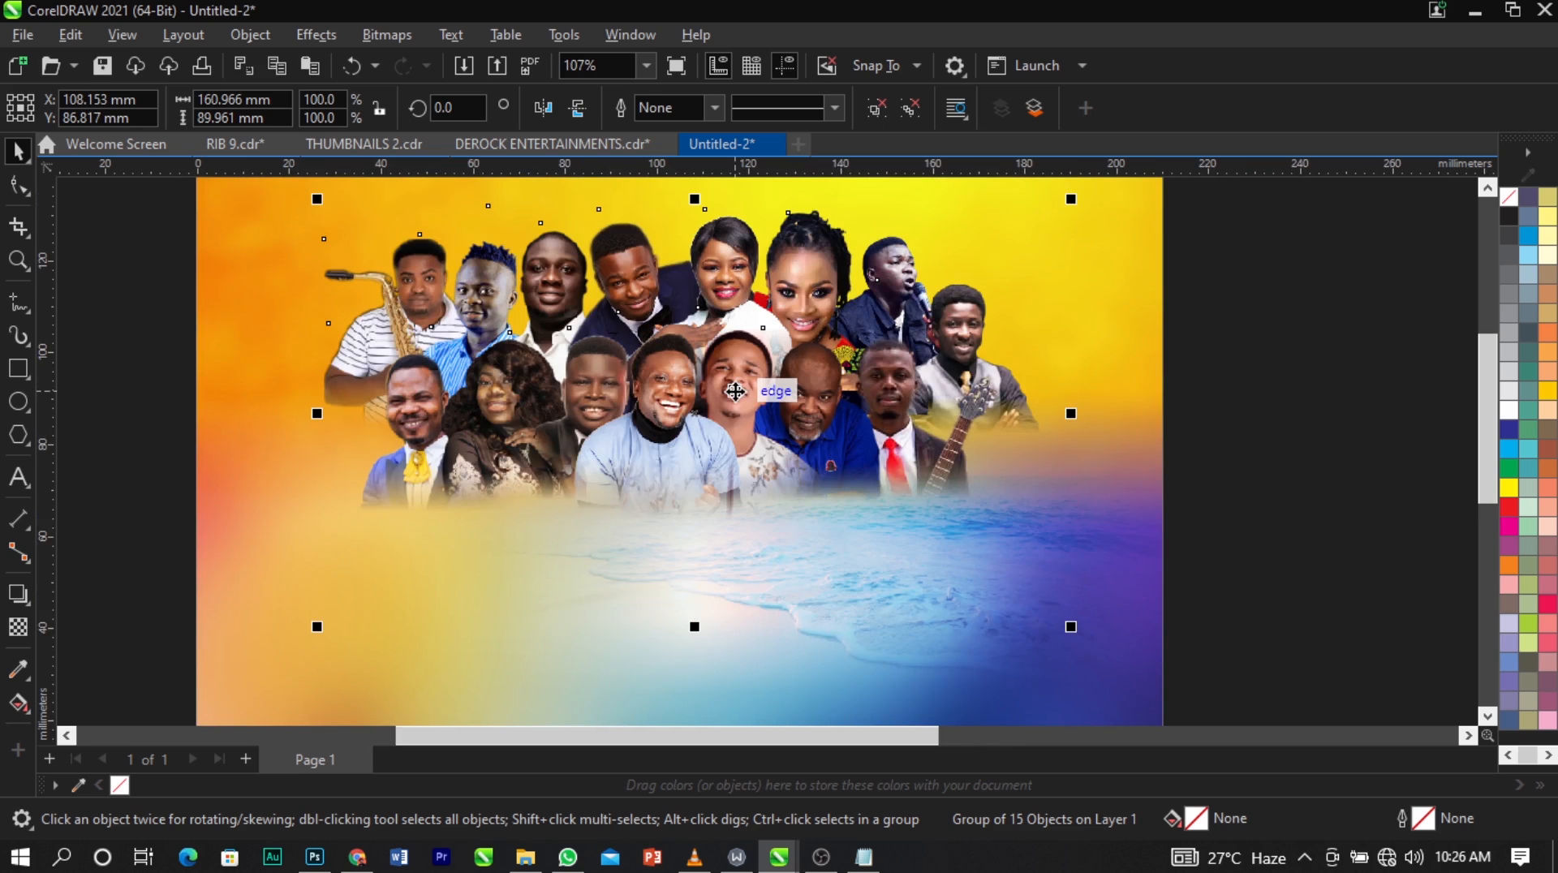
# Nudge the grouped cutouts to X 108.65 mm and Y 88.058 mm.
pyautogui.moveTo(735, 391); pyautogui.dragTo(739, 386)
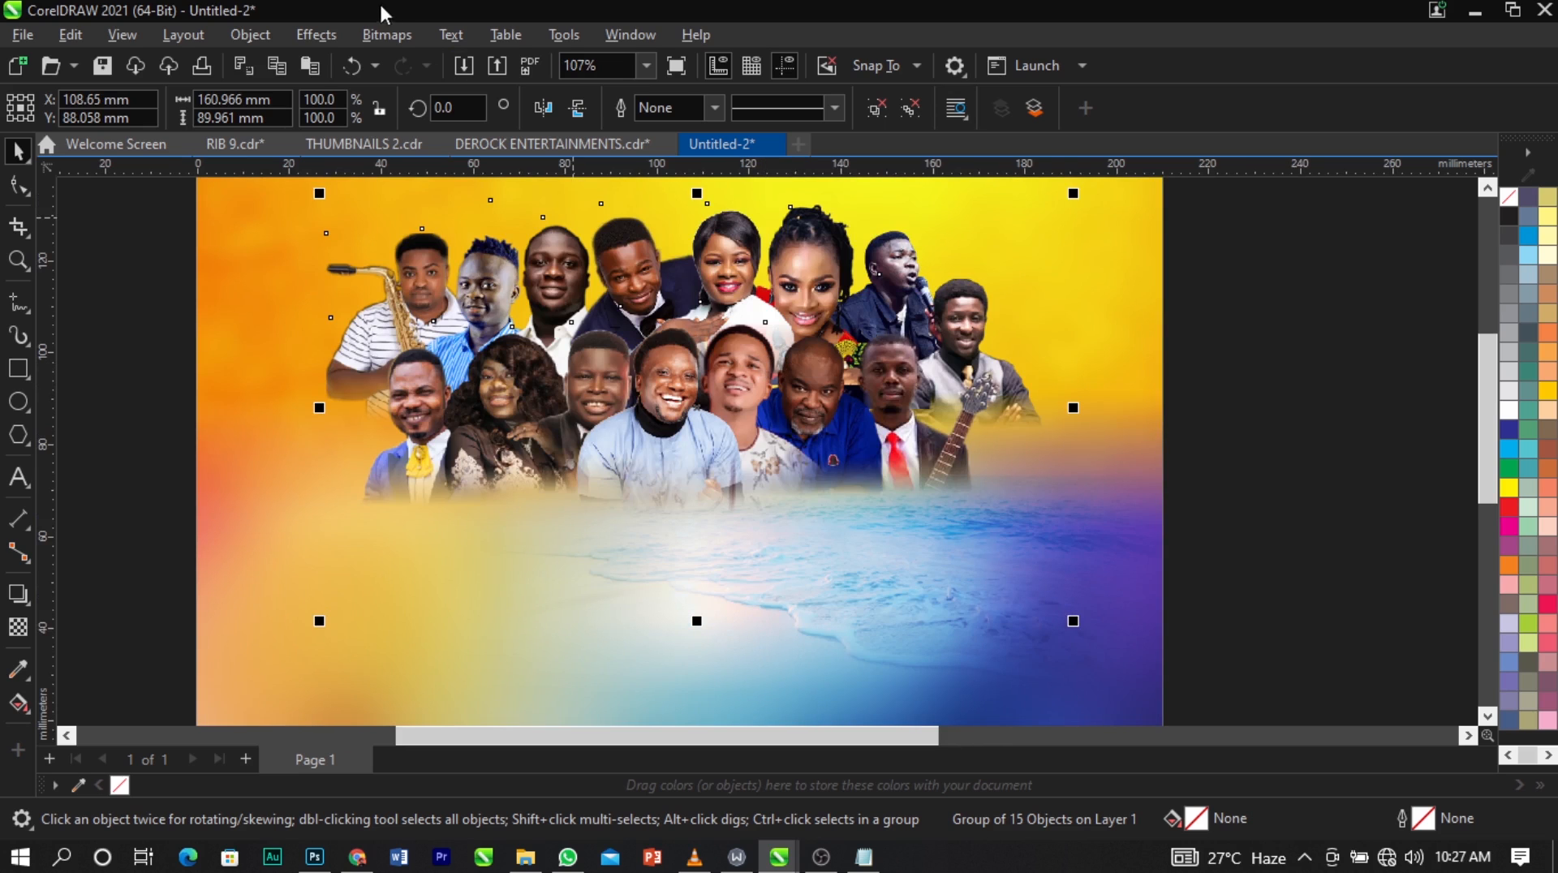
pyautogui.click(387, 35)
pyautogui.click(417, 60)
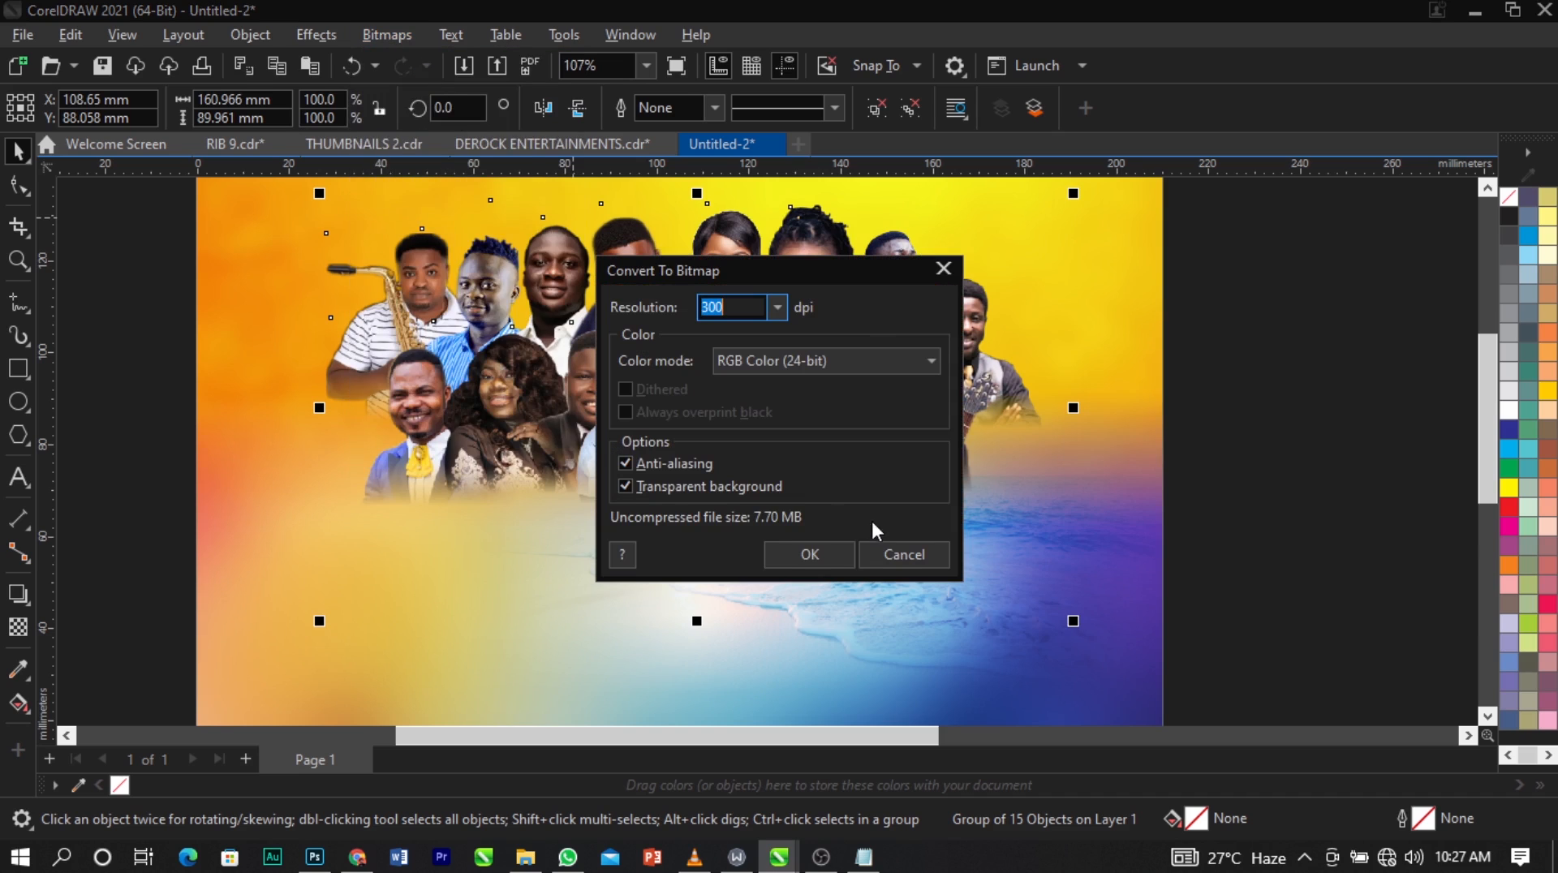
pyautogui.click(905, 560)
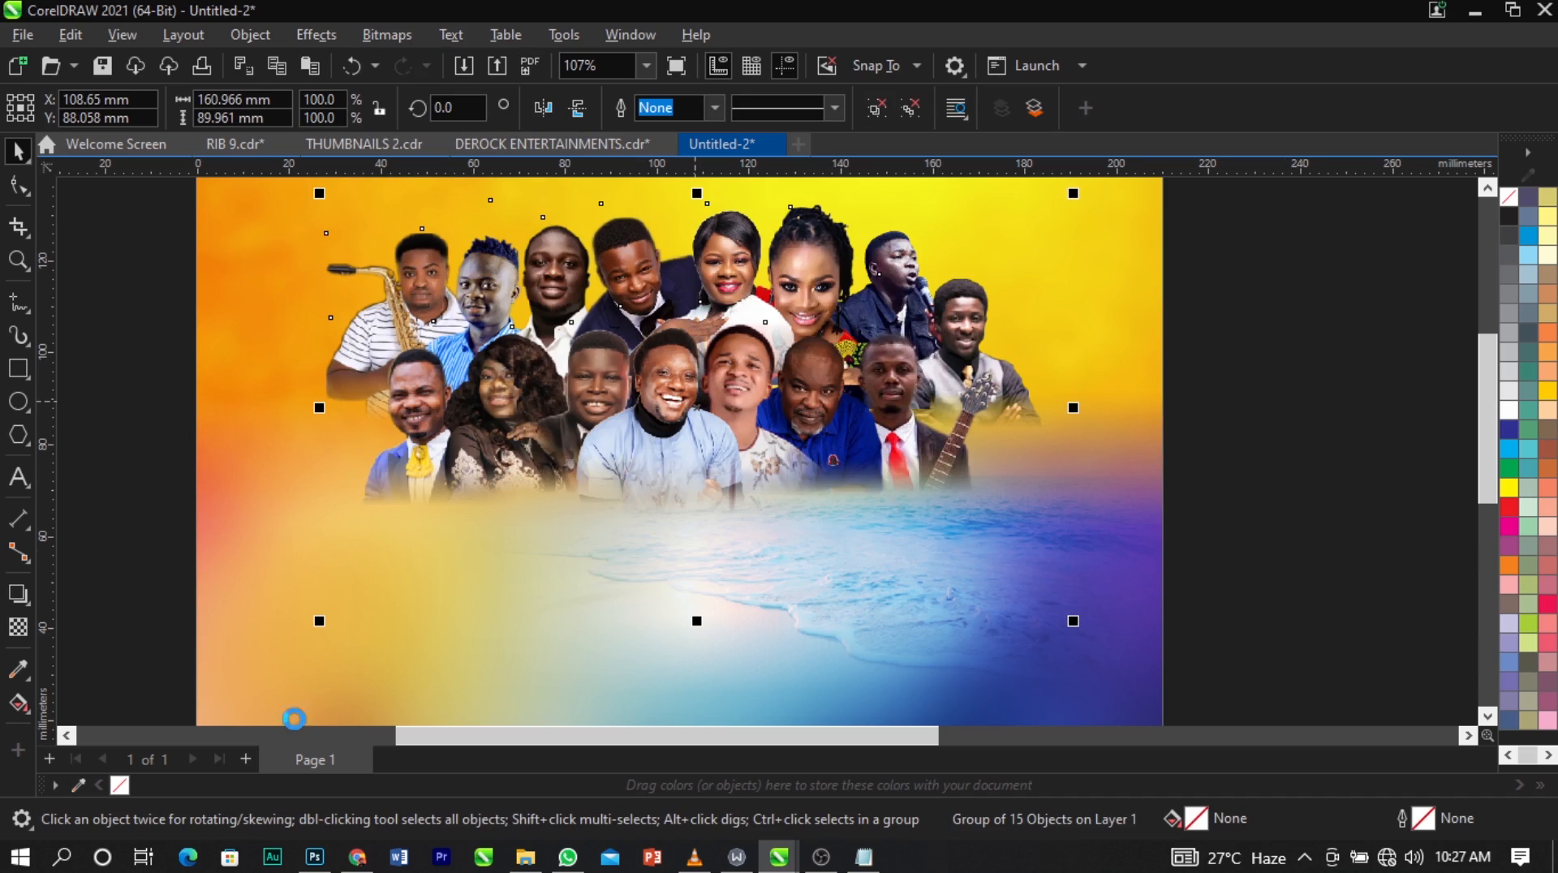
# Add a second page, paste a backup copy of the grouped cutouts on it, and return to page 1.
pyautogui.click(245, 758)
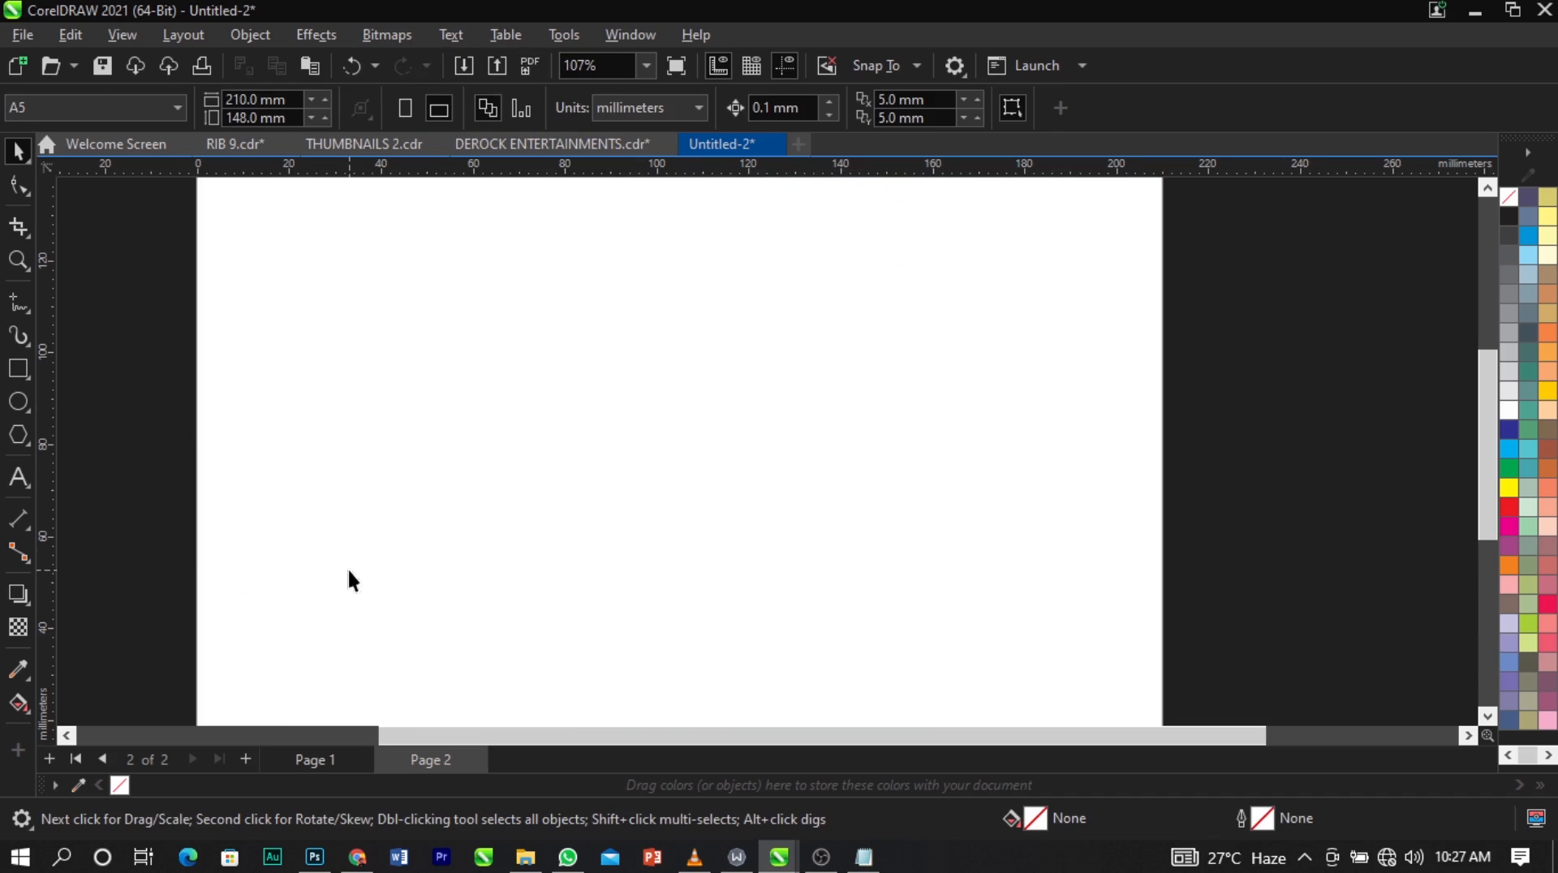
pyautogui.hotkey('ctrl', 'v')
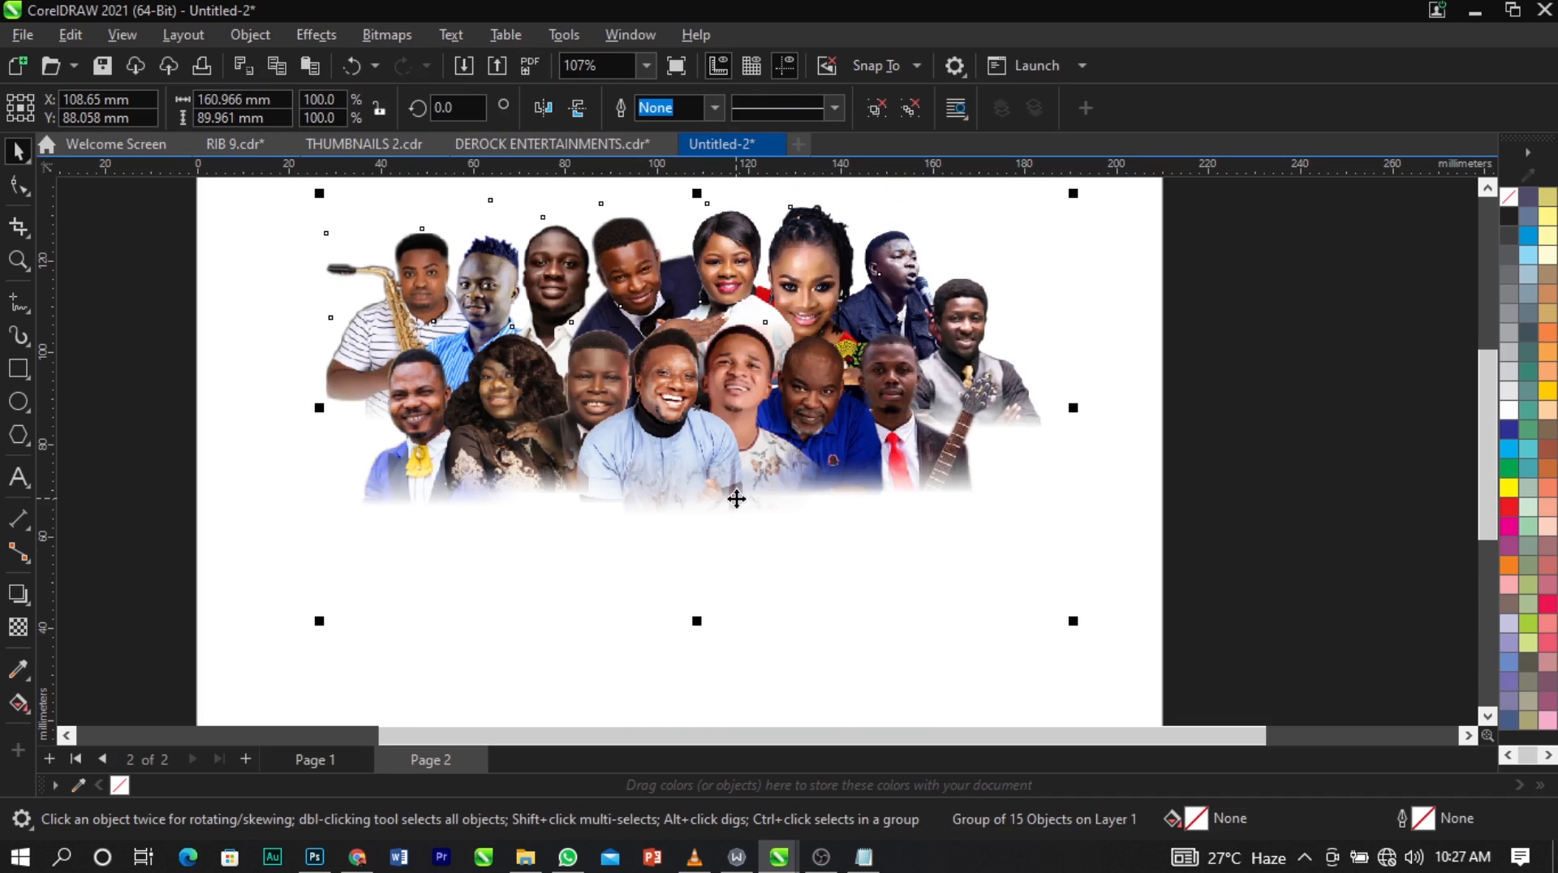
pyautogui.press('pageup')
# Convert the grouped cutouts on page 1 to a 300 dpi RGB (24-bit) bitmap with anti-aliasing and a transparent background.
pyautogui.click(848, 431)
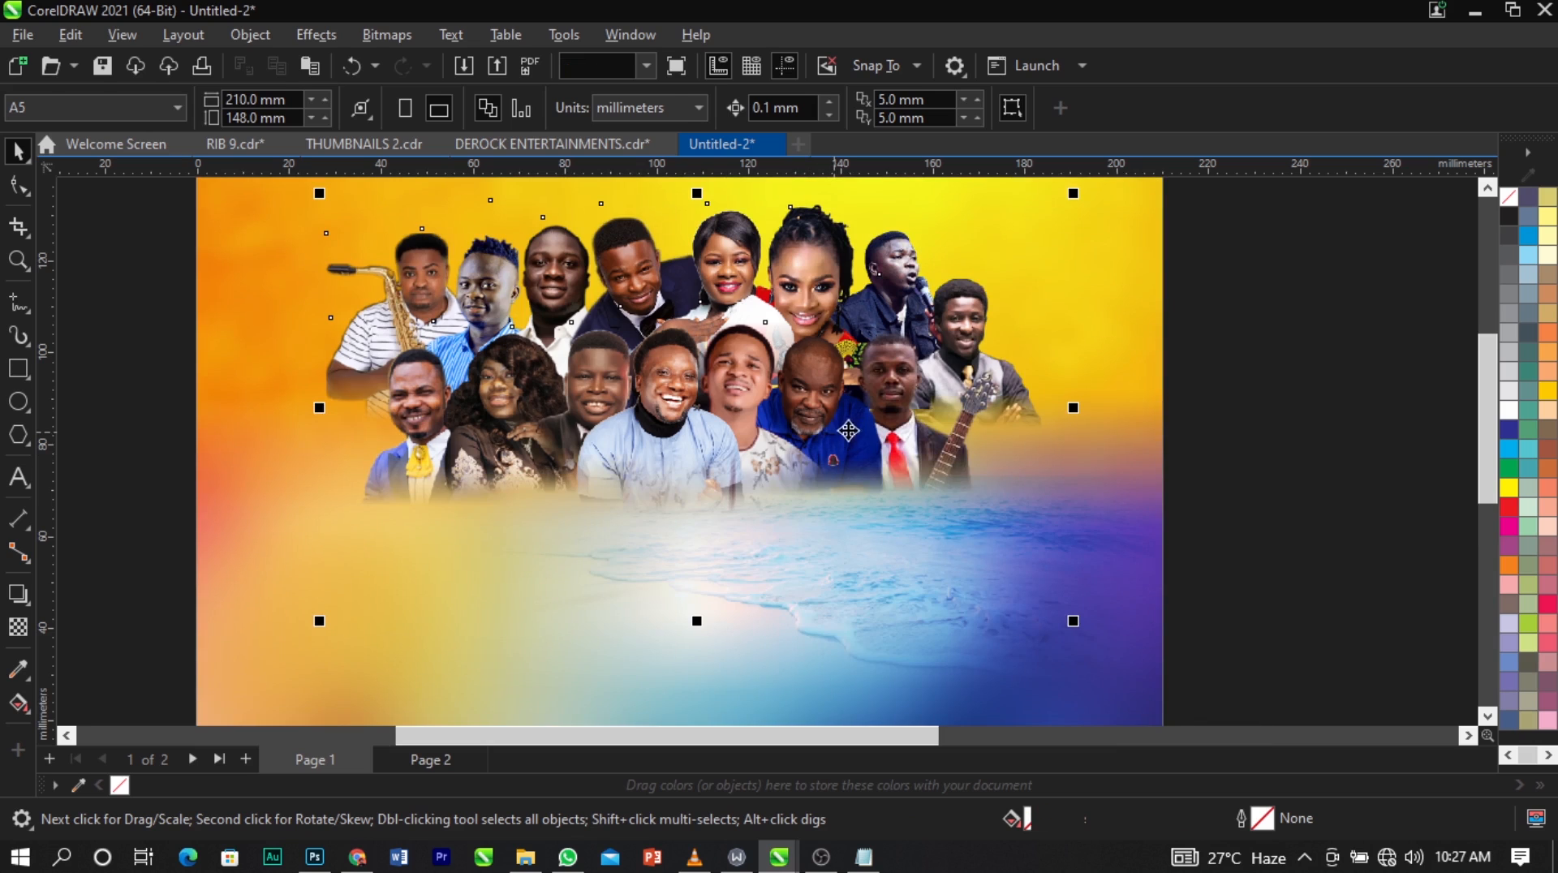
pyautogui.click(378, 32)
pyautogui.click(401, 56)
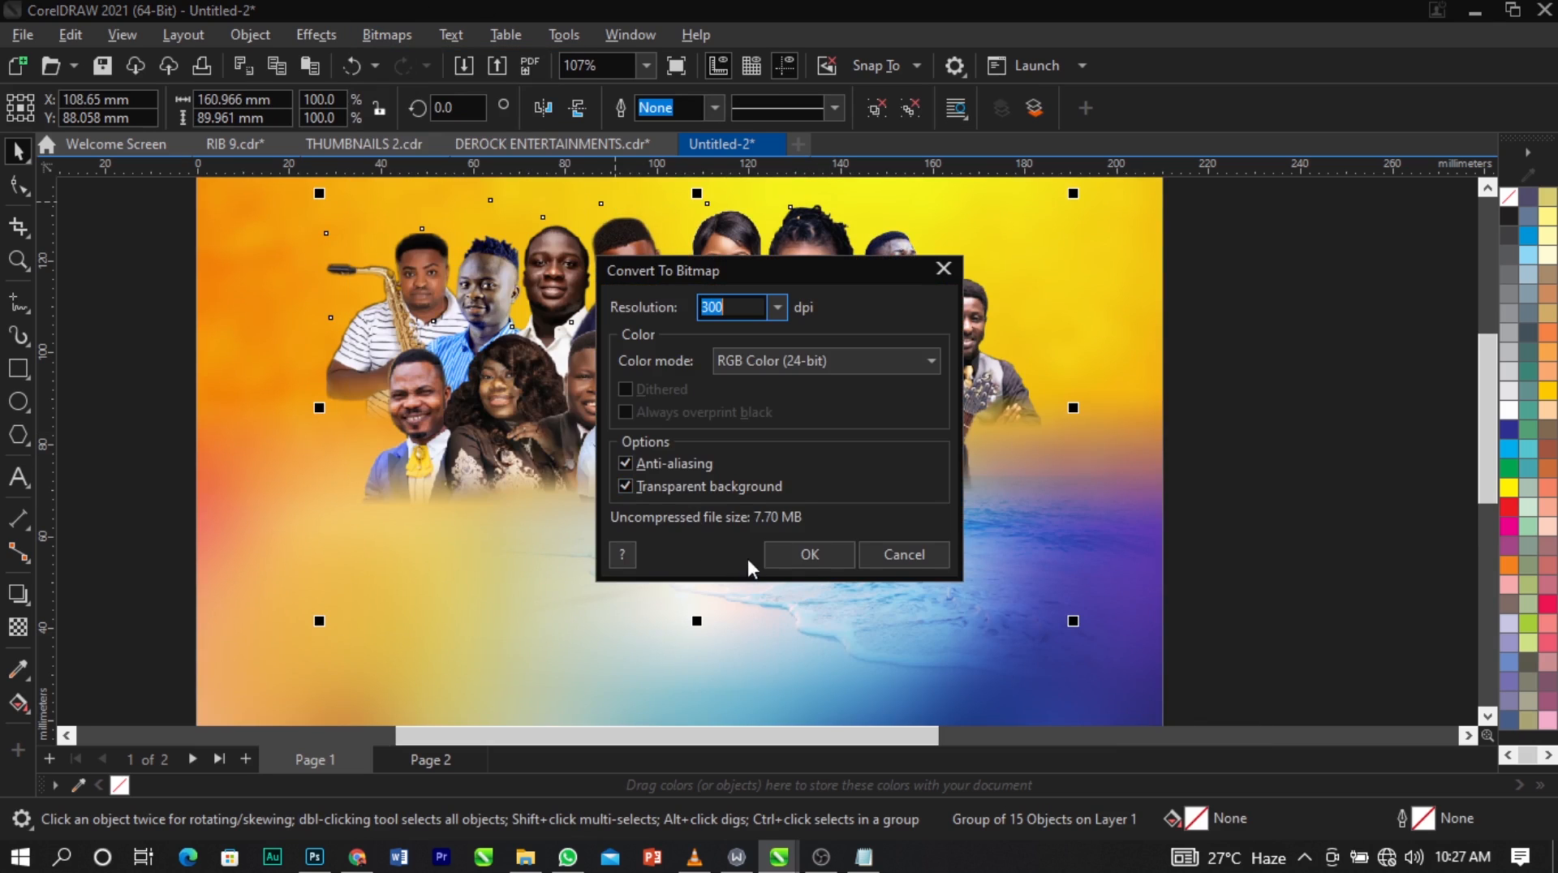
pyautogui.click(798, 558)
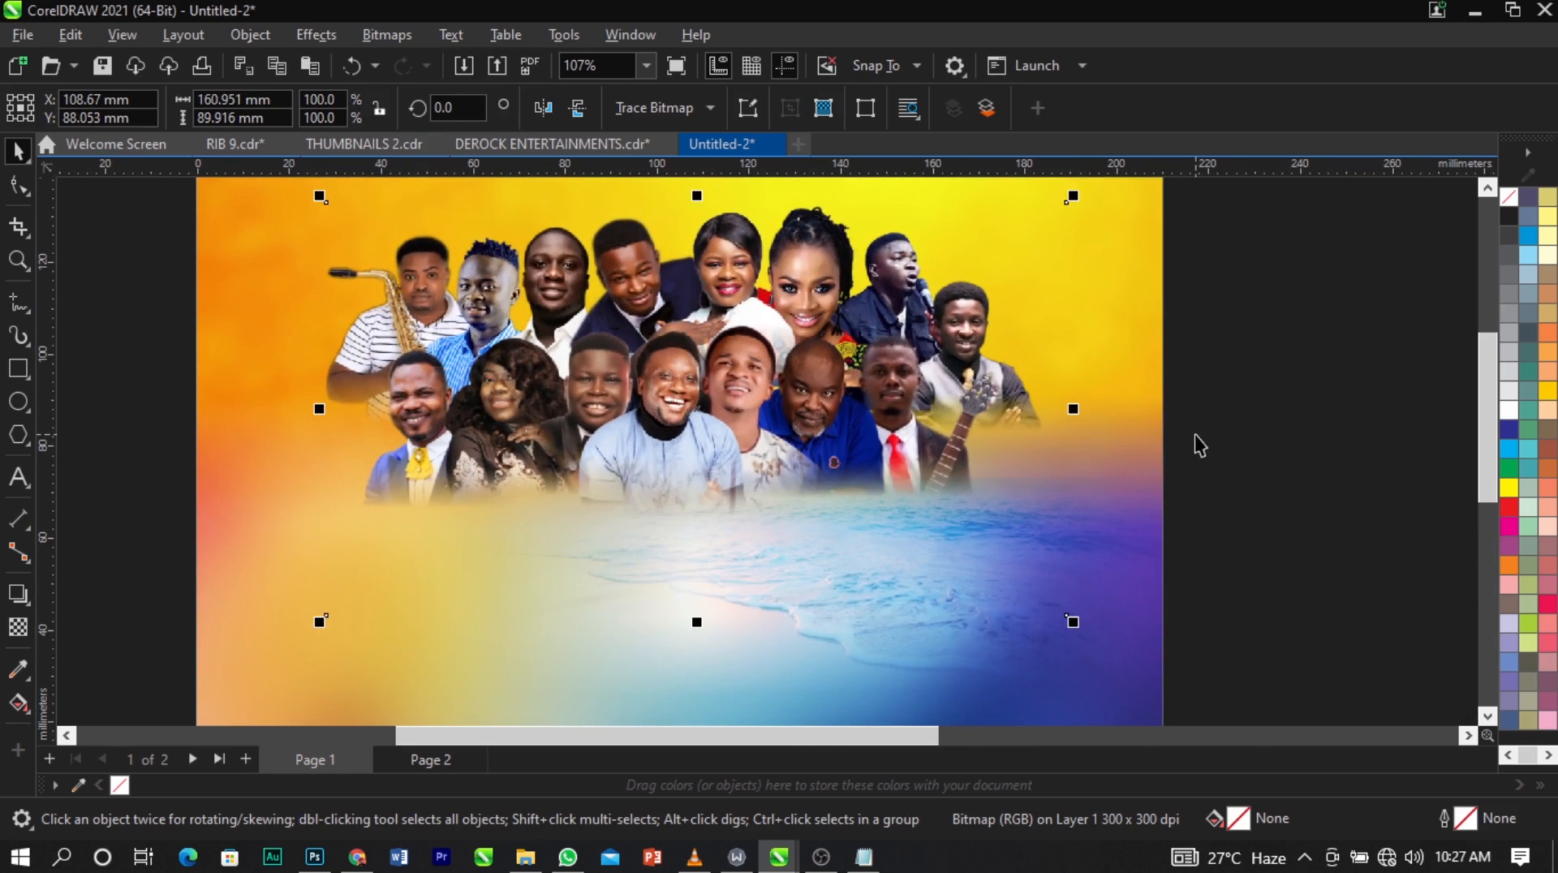
# Fade the bottom of the merged people bitmap with a vertical fountain transparency starting at the front centre man's chest.
pyautogui.click(25, 626)
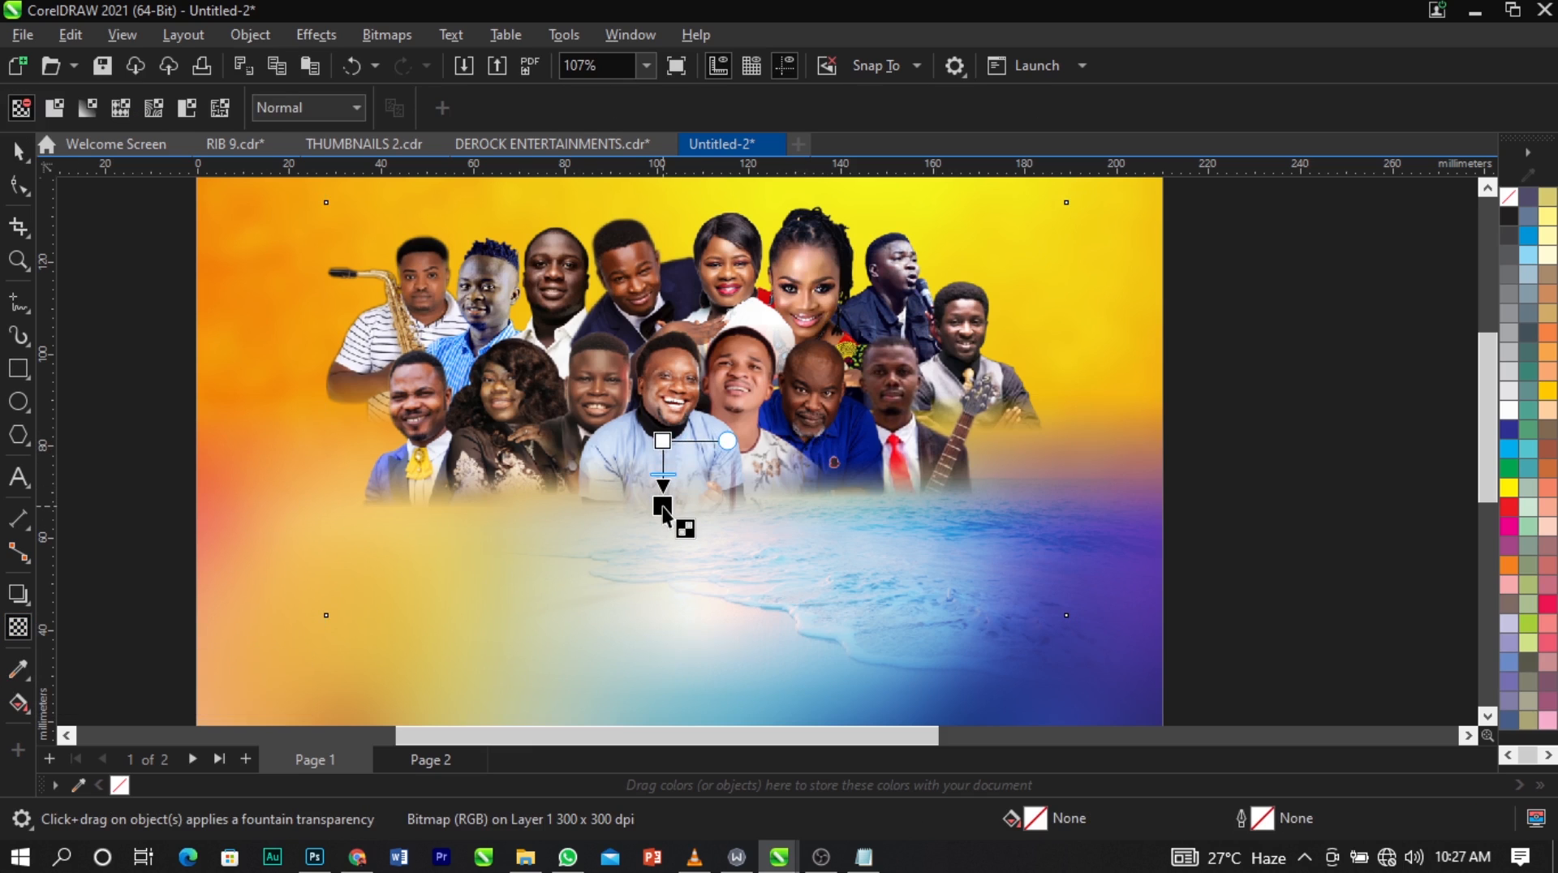
pyautogui.moveTo(663, 441)
pyautogui.mouseDown()
pyautogui.moveTo(661, 487)
pyautogui.moveTo(663, 453)
pyautogui.mouseUp()
pyautogui.click(661, 473)
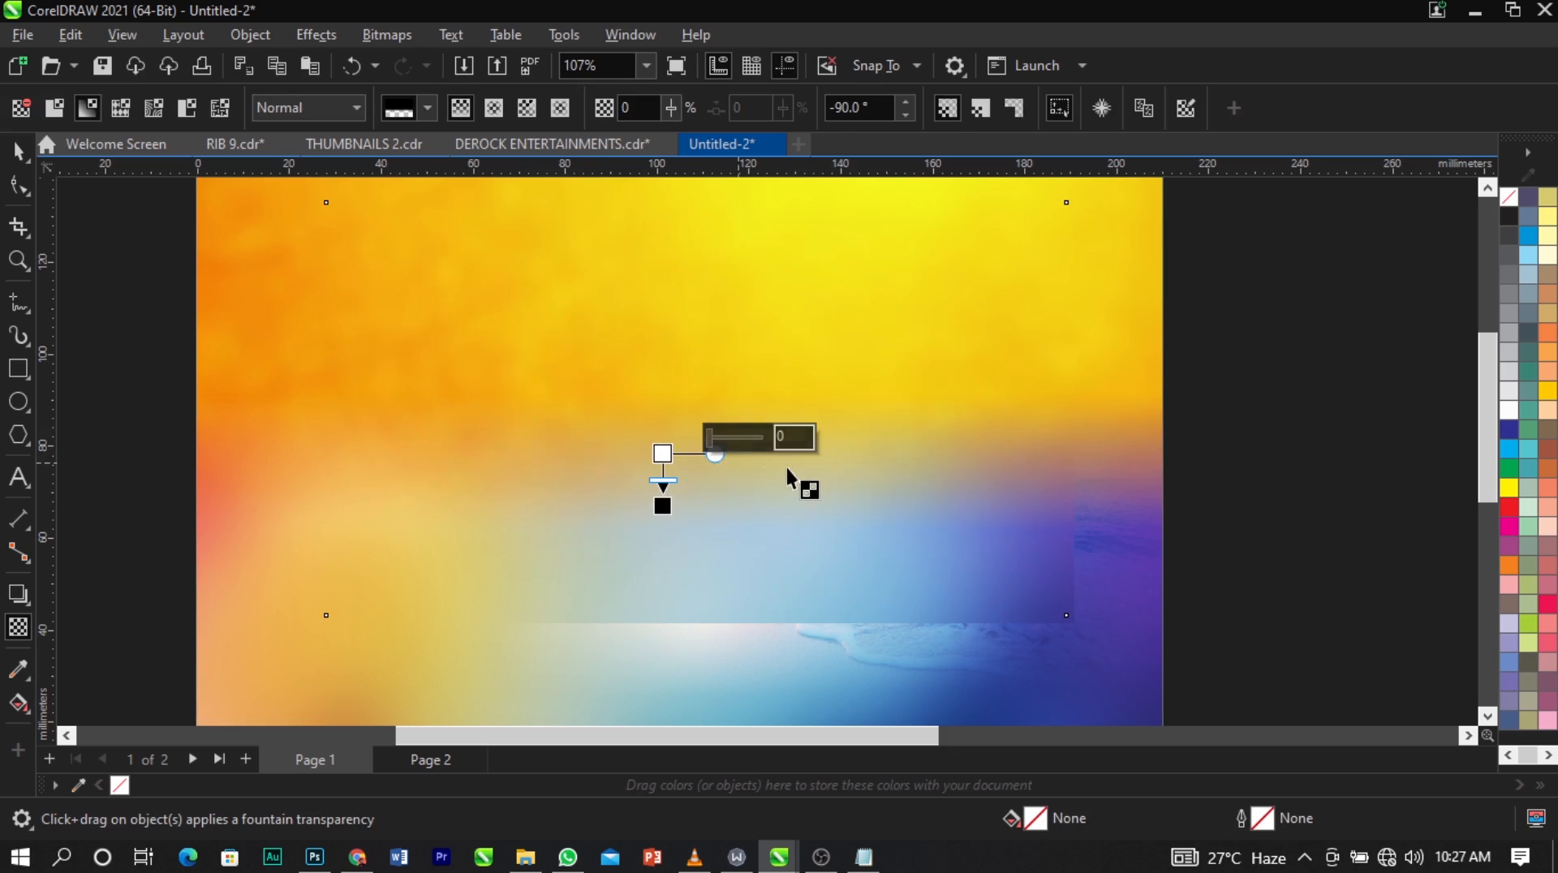
pyautogui.press('space')
# Enlarge the people bitmap to 175.914 × 98.275 mm and move it to X 108.998 mm, Y 77.225 mm.
pyautogui.scroll(-2, 779, 476)
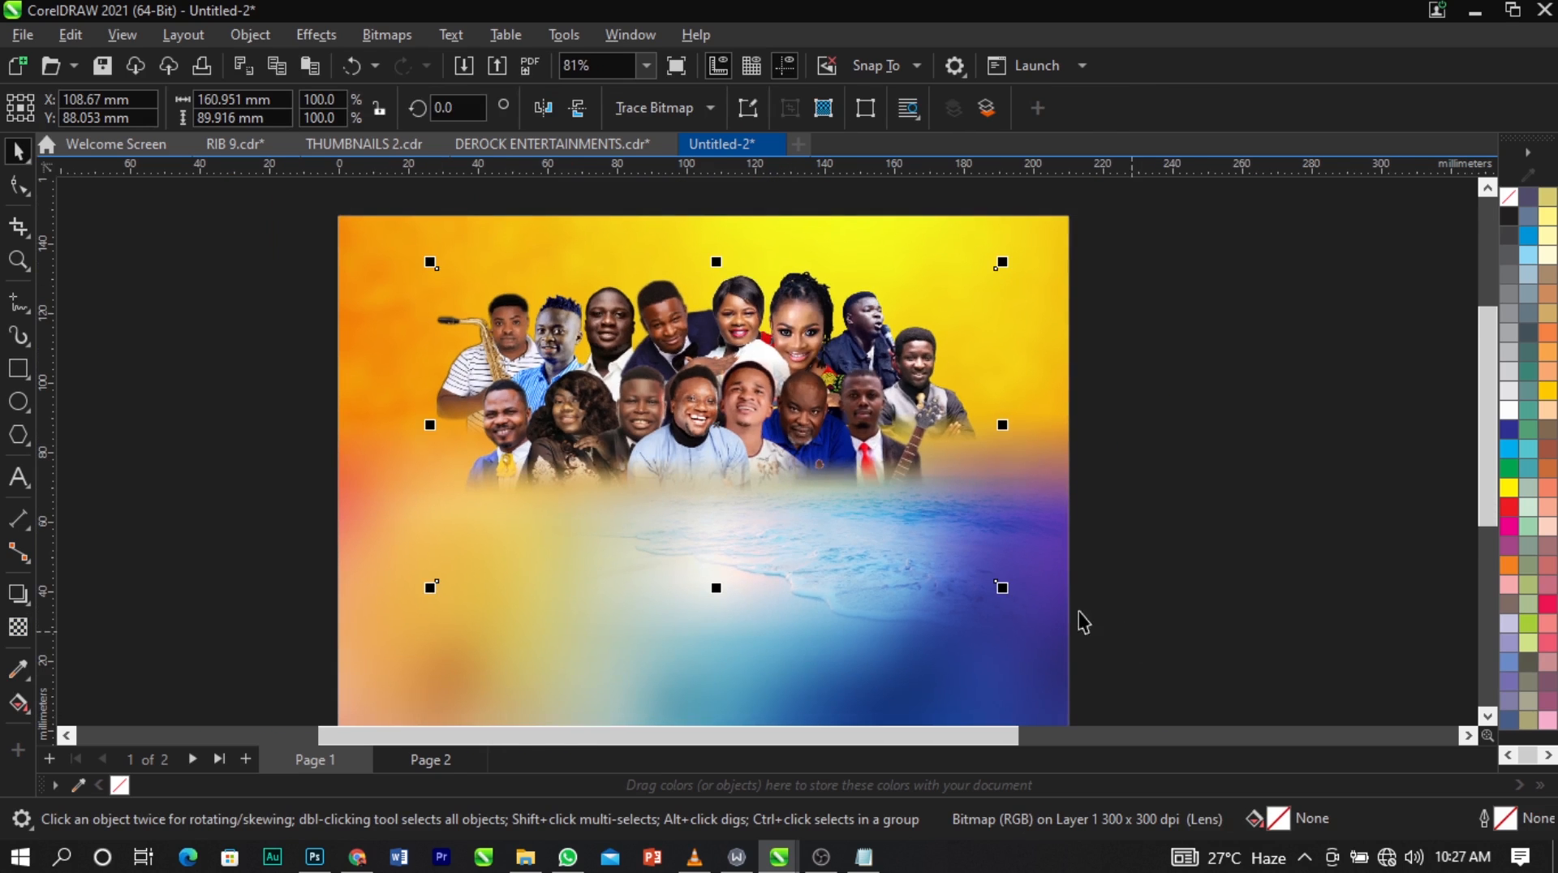
pyautogui.moveTo(1004, 586); pyautogui.dragTo(1020, 594)
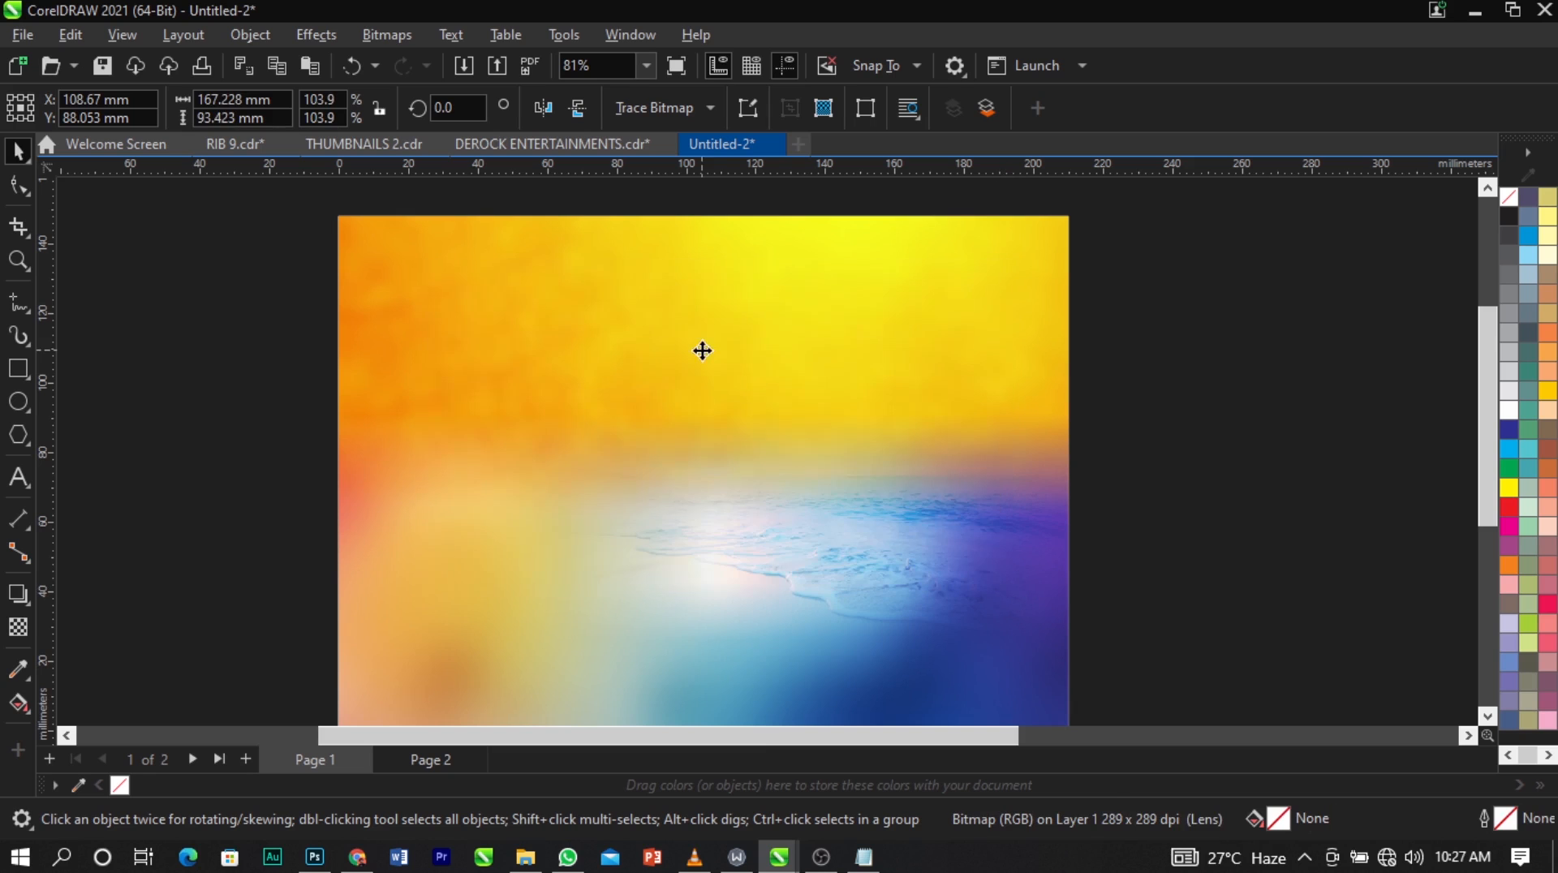
pyautogui.moveTo(721, 357); pyautogui.dragTo(711, 382)
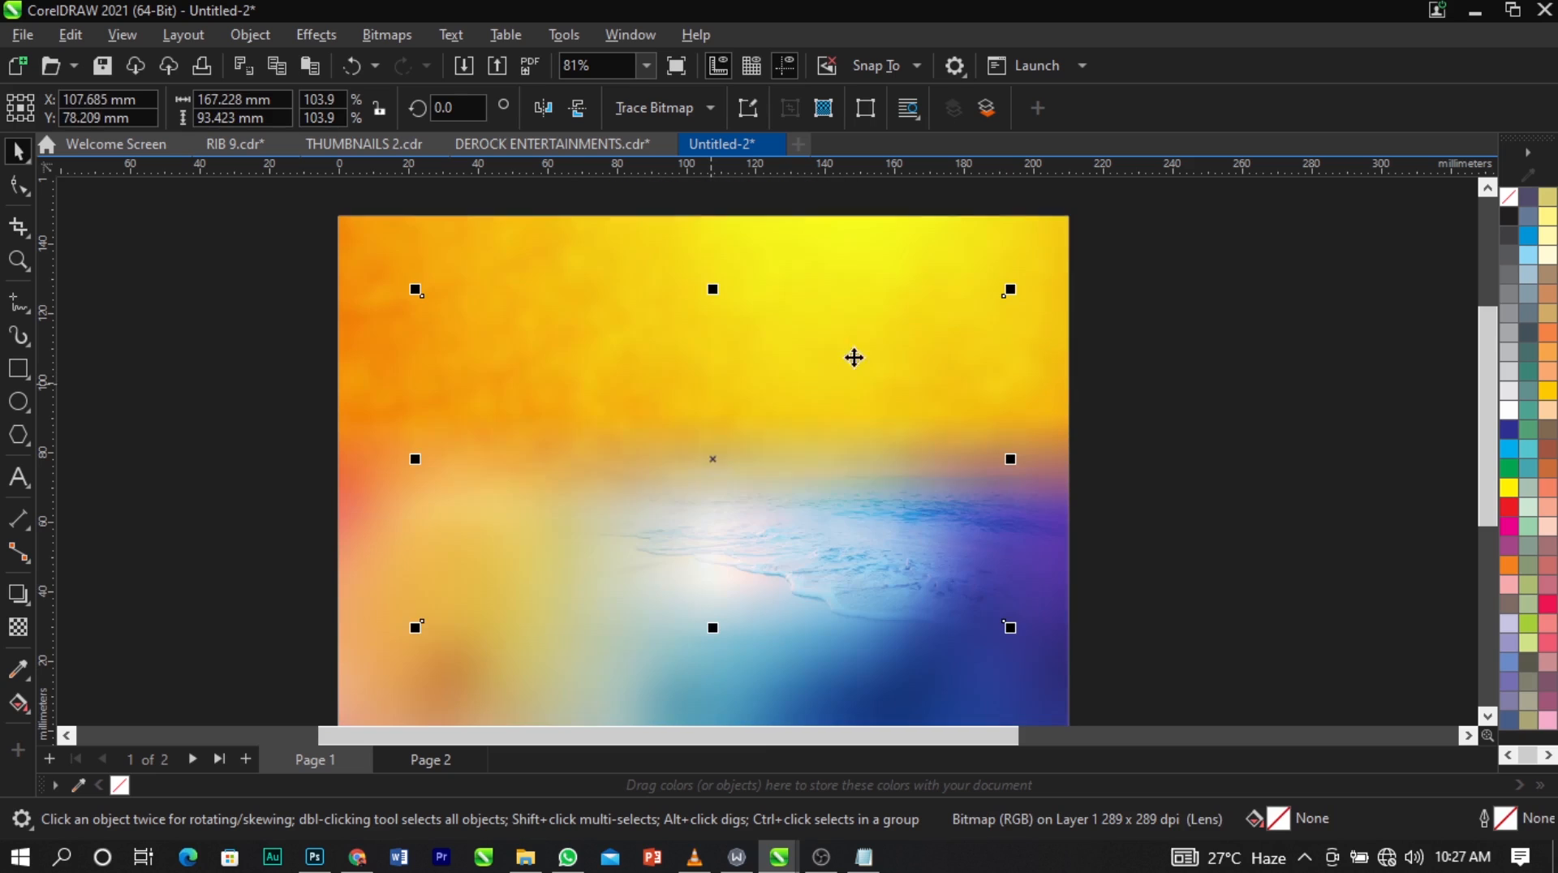
pyautogui.moveTo(1014, 288); pyautogui.dragTo(1030, 281)
pyautogui.moveTo(711, 406); pyautogui.dragTo(716, 409)
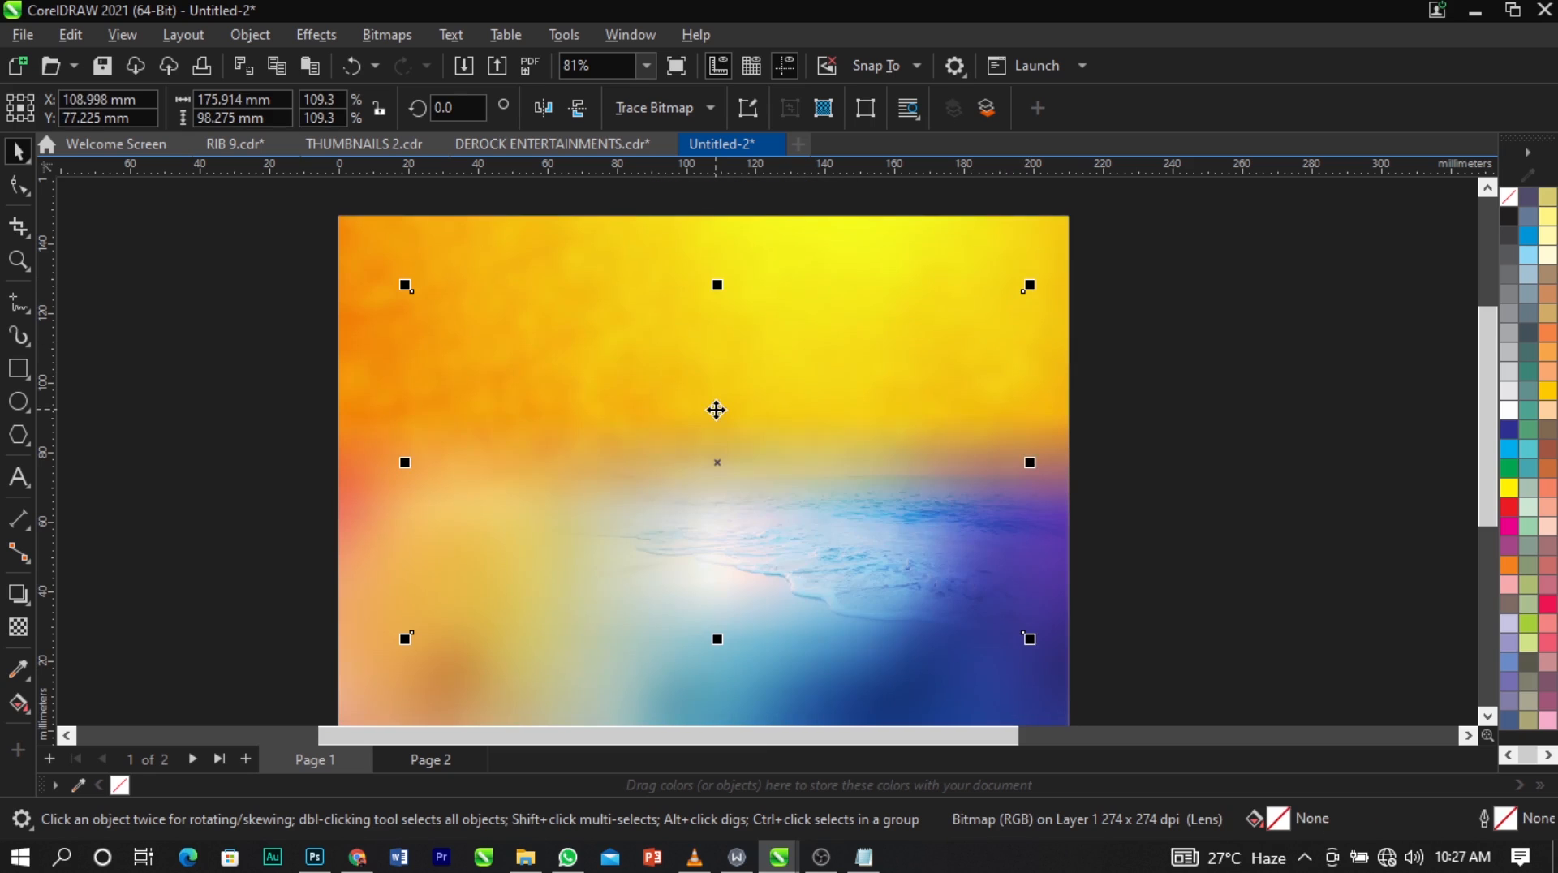
# Move the DE'ROCK ENTERTAINMENTS logo image from the off-page assets to beside the page's left edge.
pyautogui.scroll(-2, 635, 304)
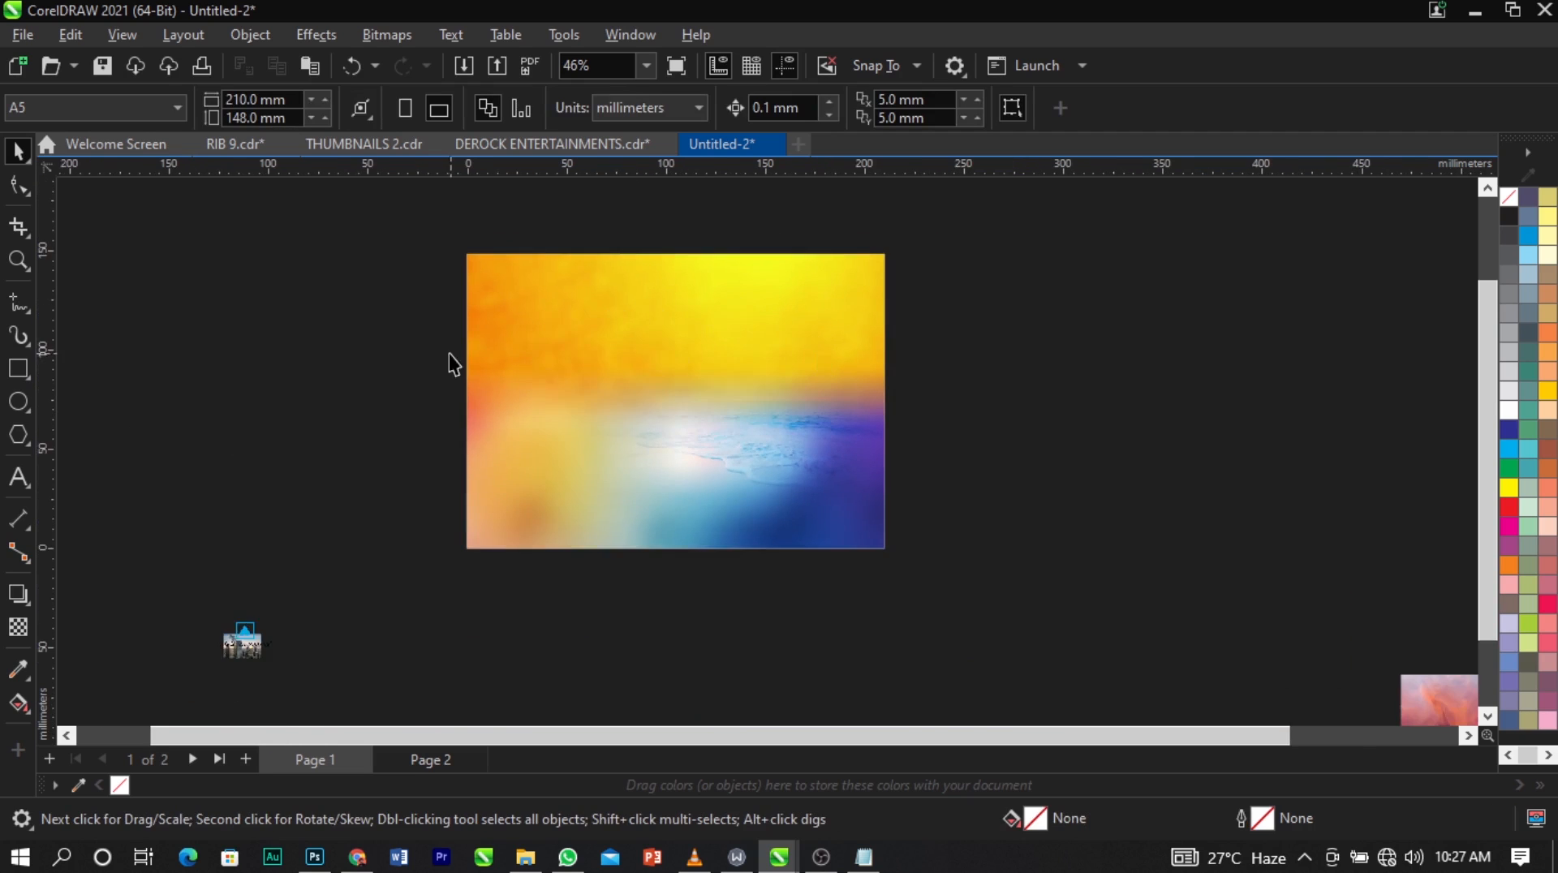
pyautogui.scroll(-1, 450, 354)
pyautogui.click(196, 298)
pyautogui.moveTo(196, 297); pyautogui.dragTo(394, 302)
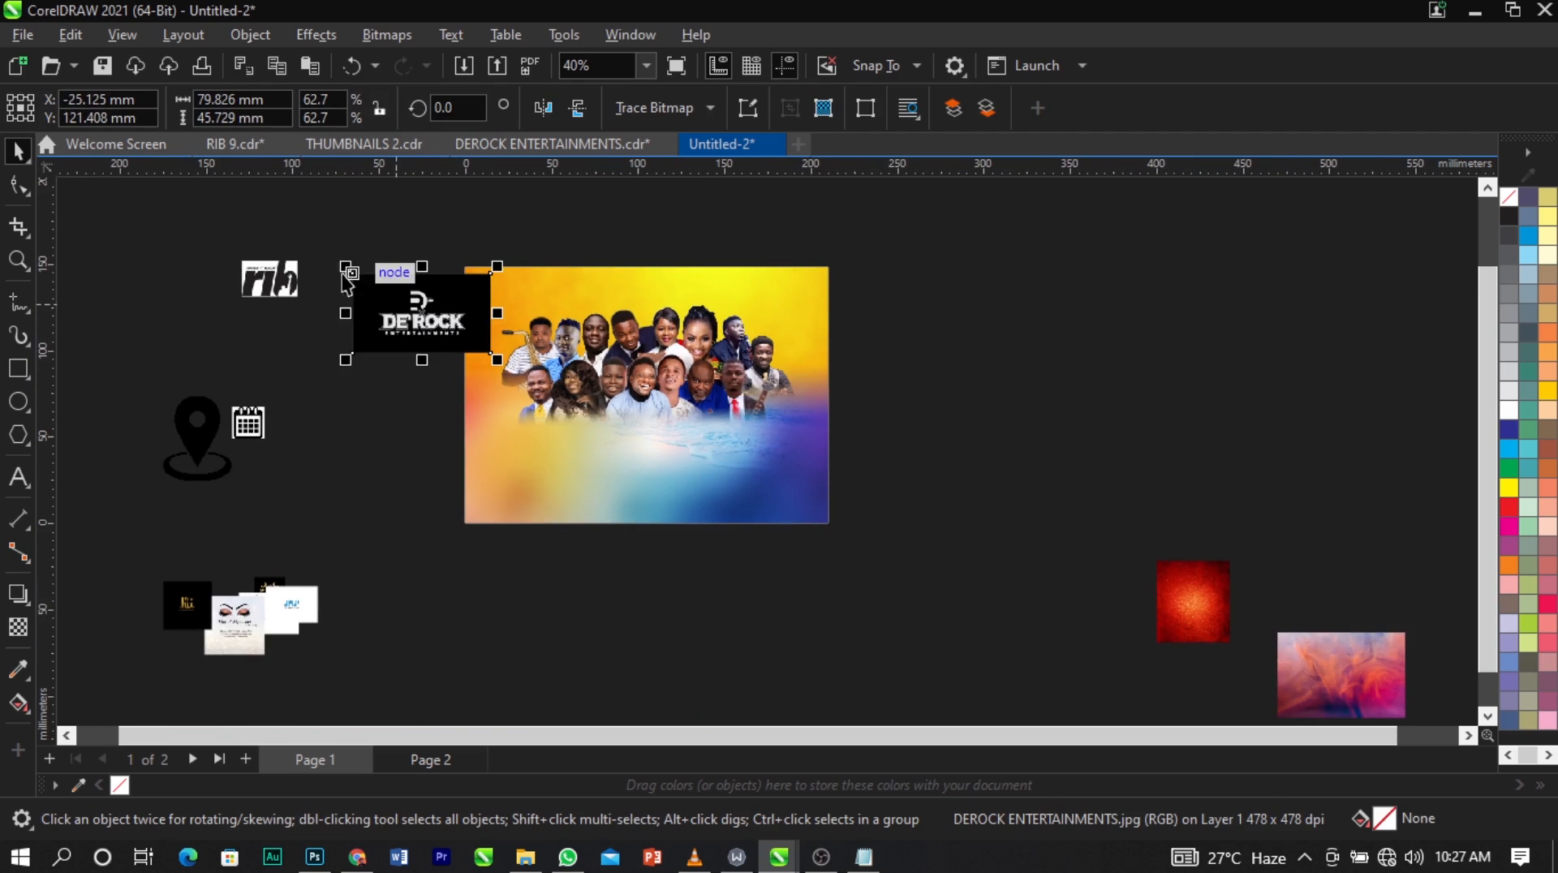
# Convert the DE'ROCK ENTERTAINMENTS logo image to a 300 dpi bitmap.
pyautogui.press('z')
pyautogui.moveTo(321, 251); pyautogui.dragTo(556, 473)
pyautogui.press('space')
pyautogui.click(411, 37)
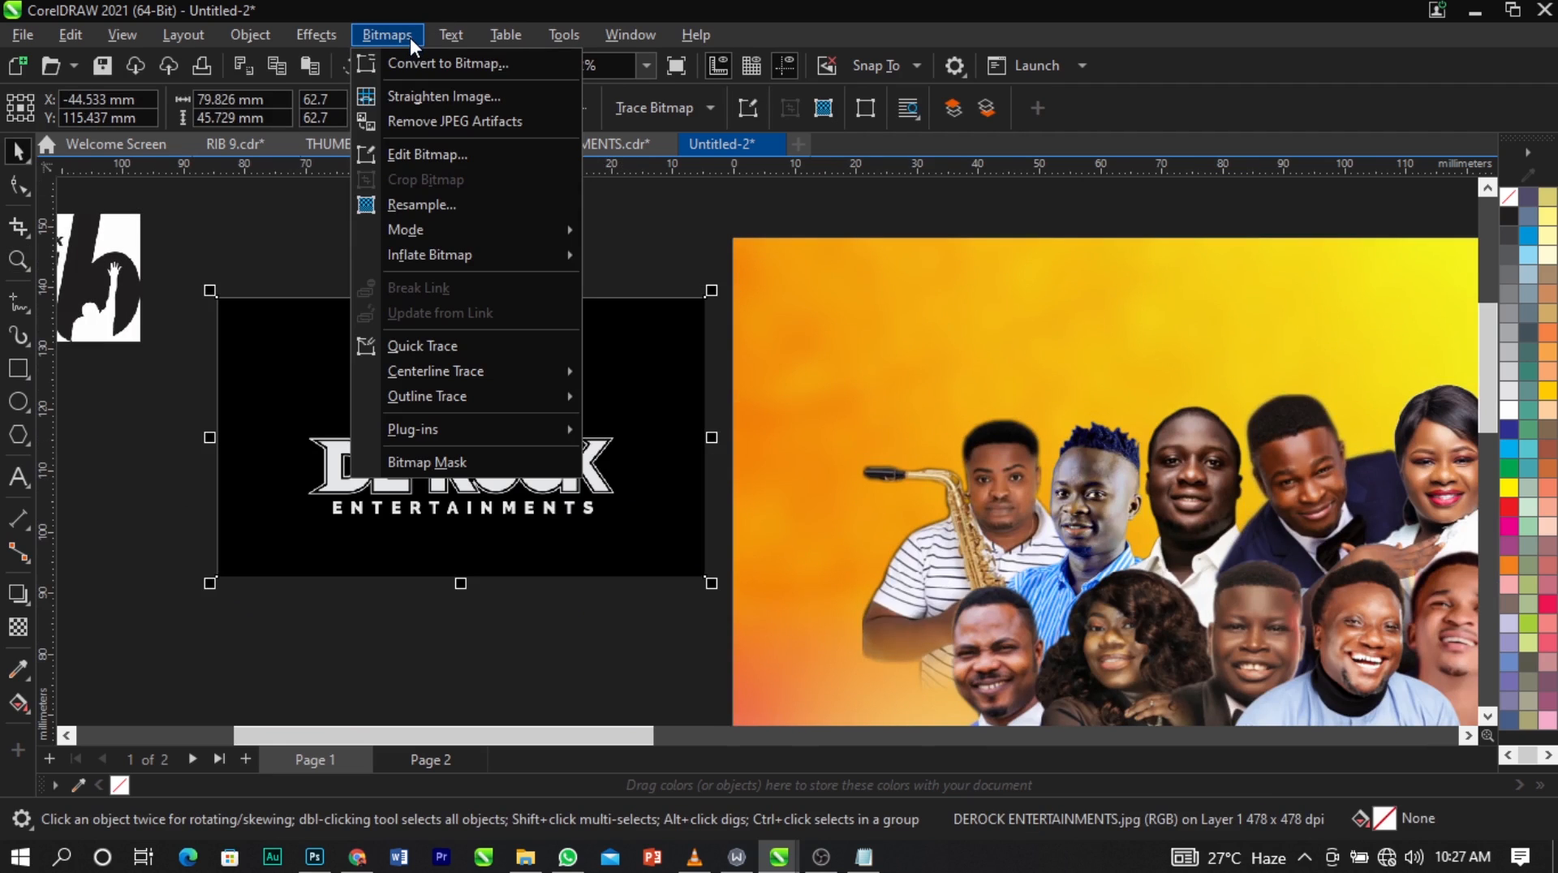
pyautogui.click(420, 62)
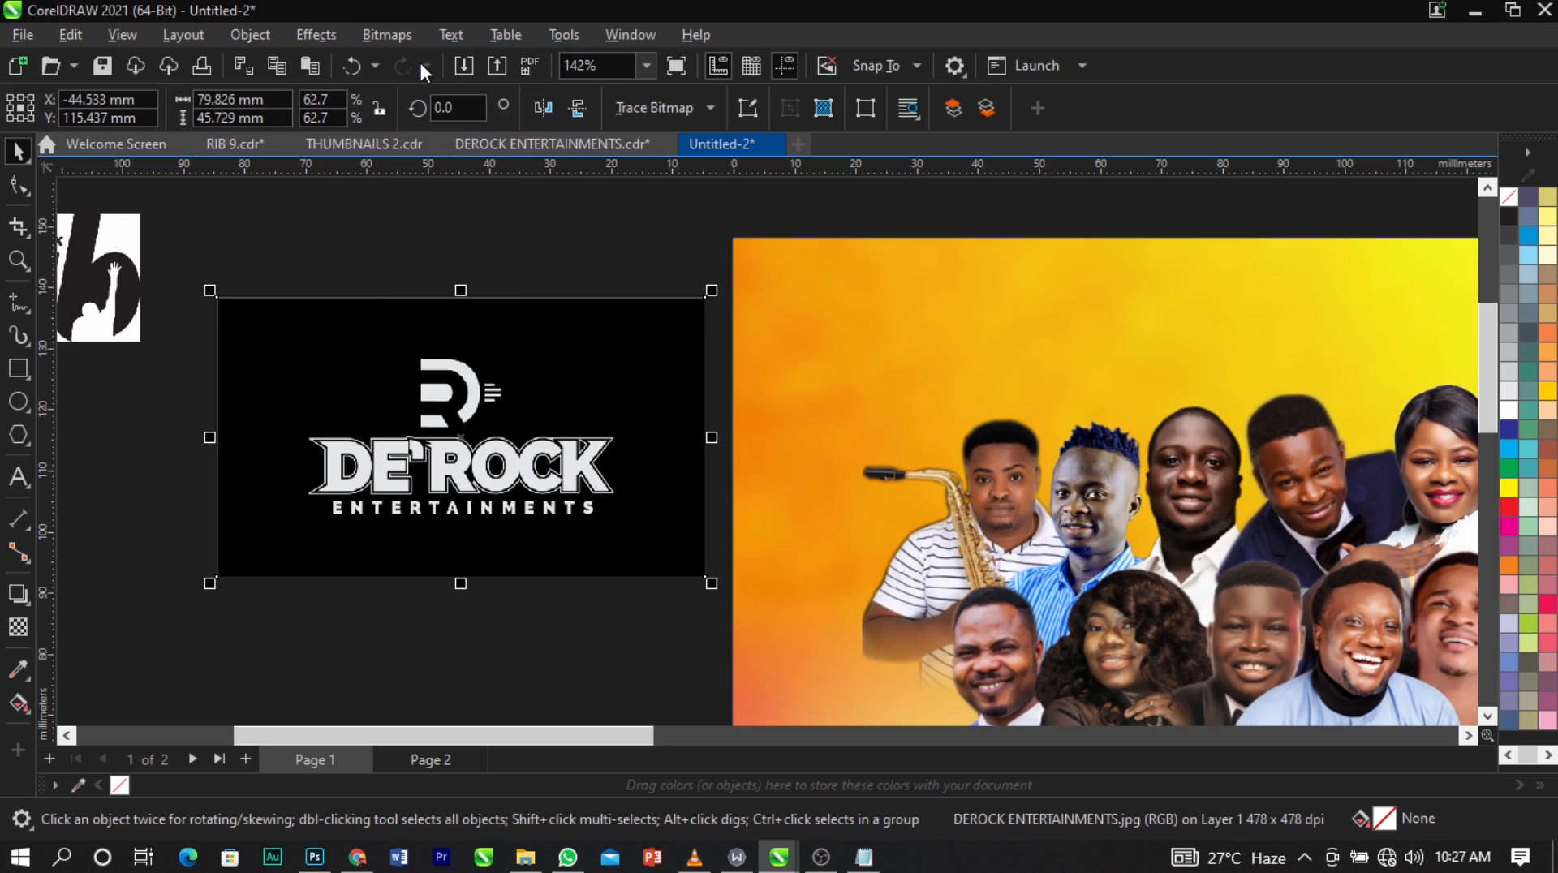
pyautogui.click(806, 550)
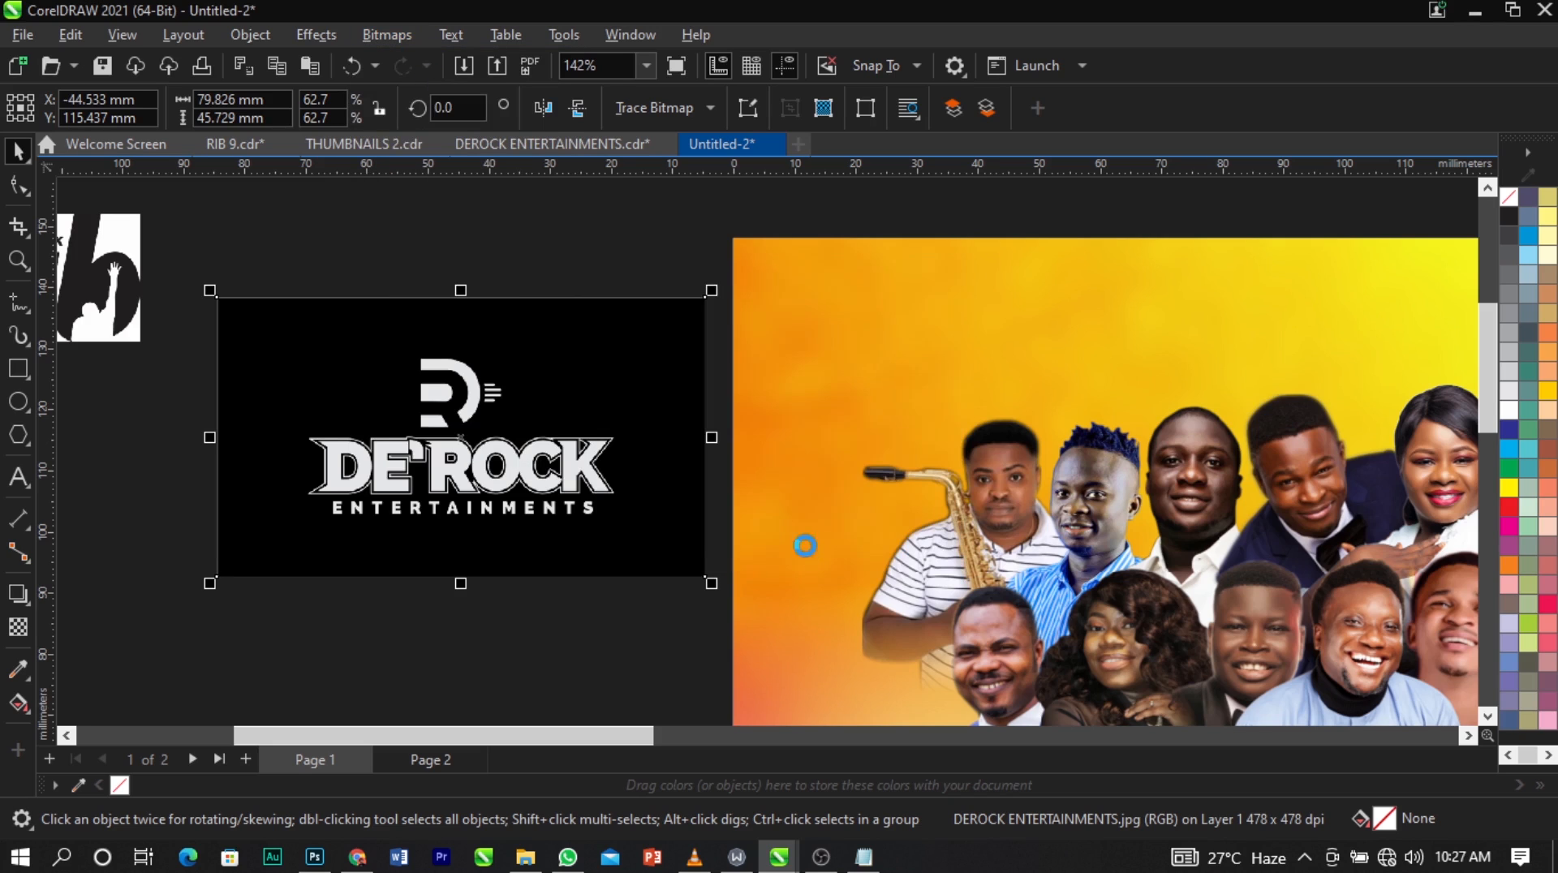
# Convert the DE'ROCK logo to a 1-bit black and white bitmap using the Line Art method with a threshold of 105.
pyautogui.click(389, 38)
pyautogui.moveTo(487, 241)
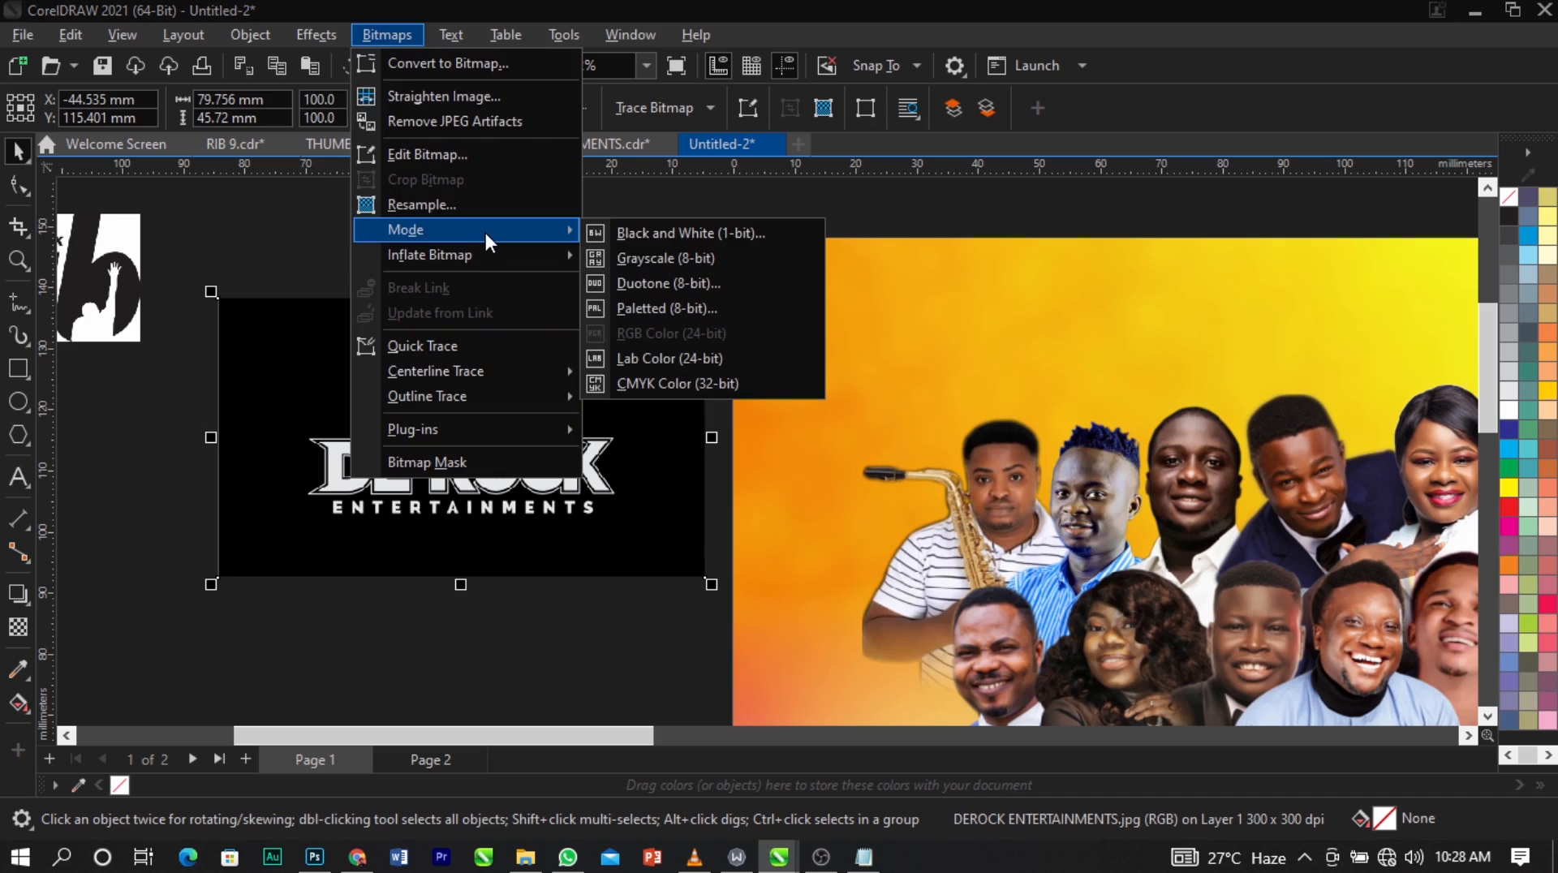
pyautogui.click(692, 233)
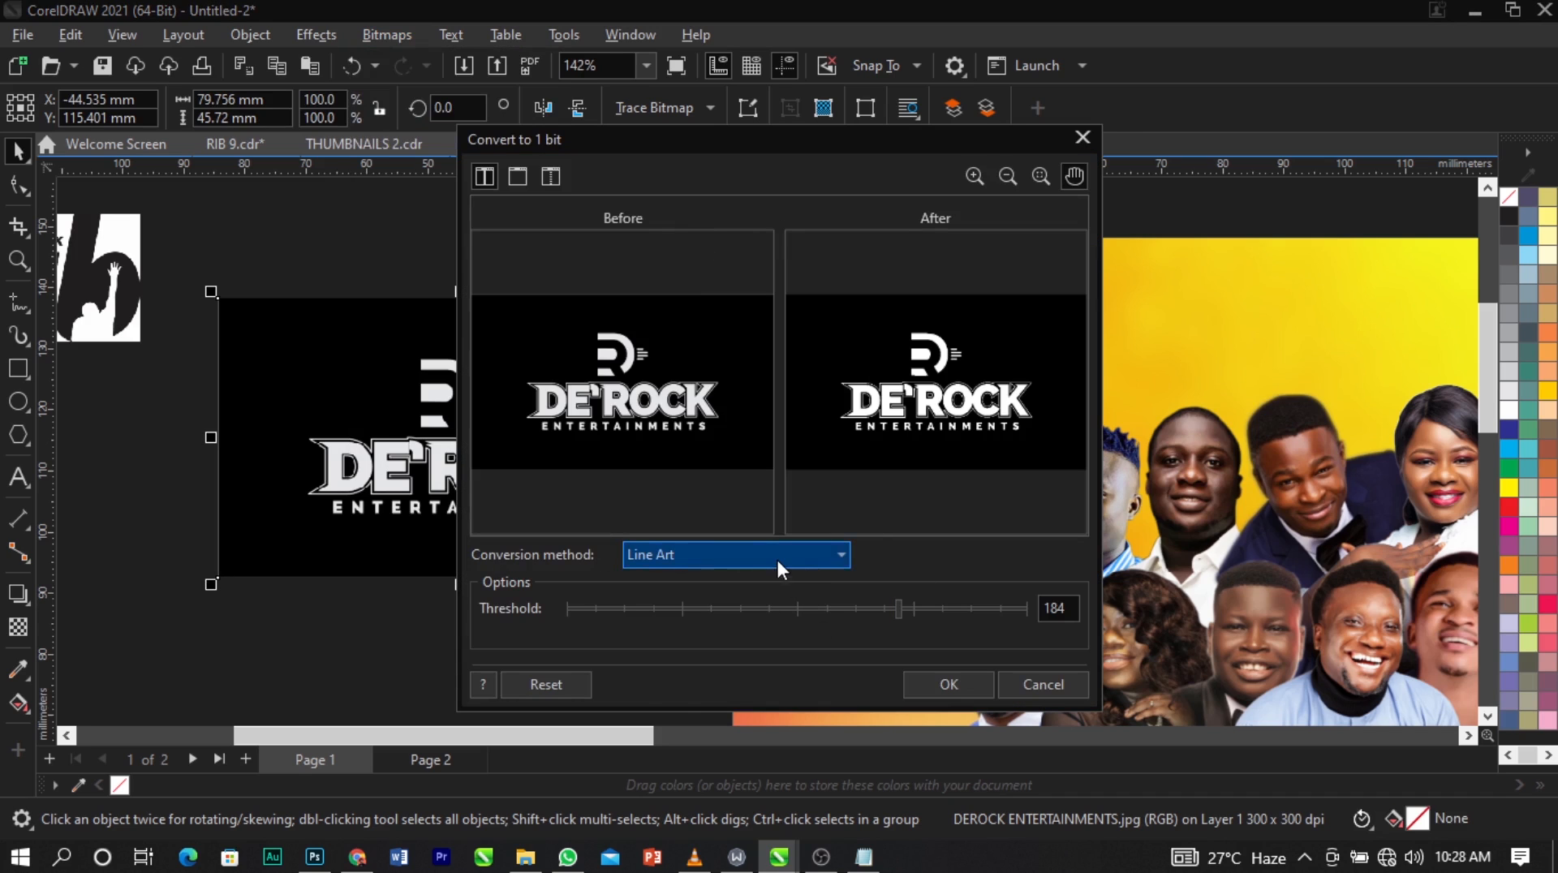
pyautogui.click(771, 556)
pyautogui.click(772, 581)
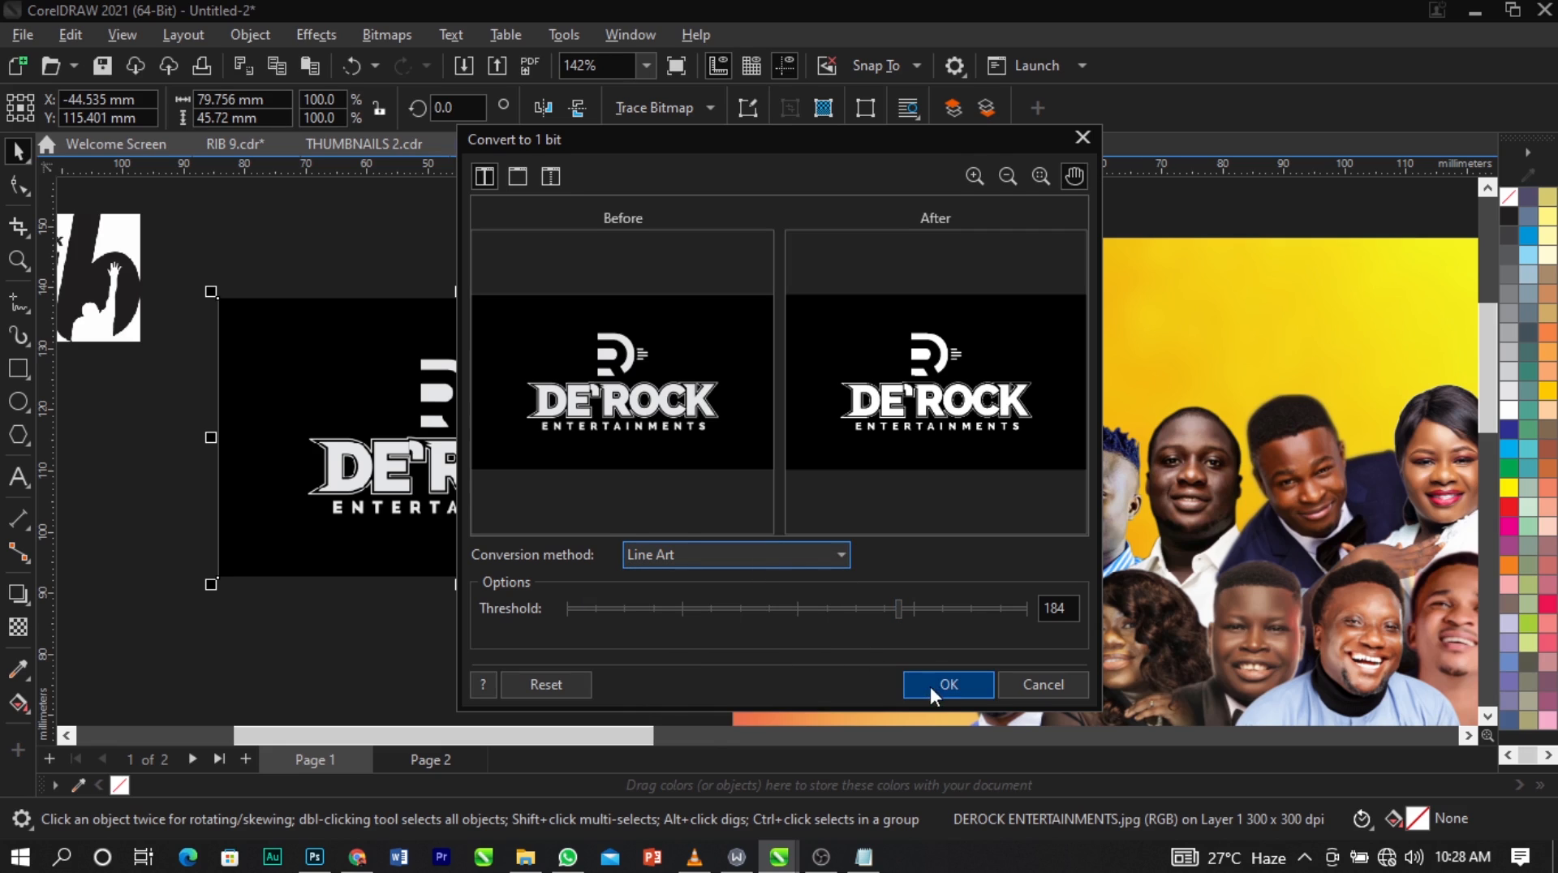
pyautogui.moveTo(682, 610); pyautogui.dragTo(631, 610)
pyautogui.click(991, 608)
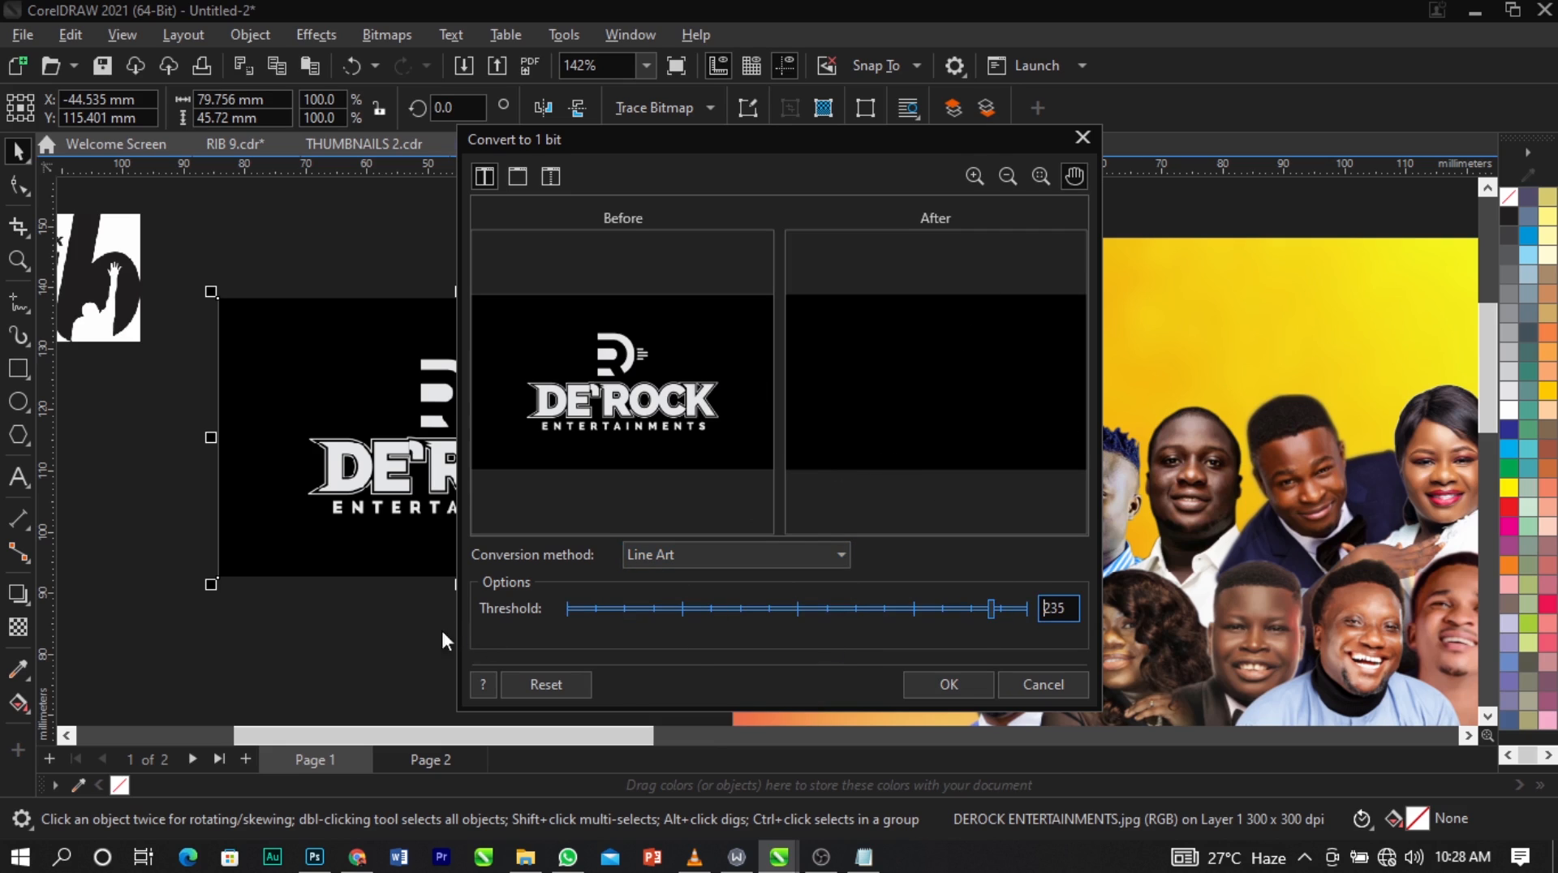
pyautogui.click(688, 607)
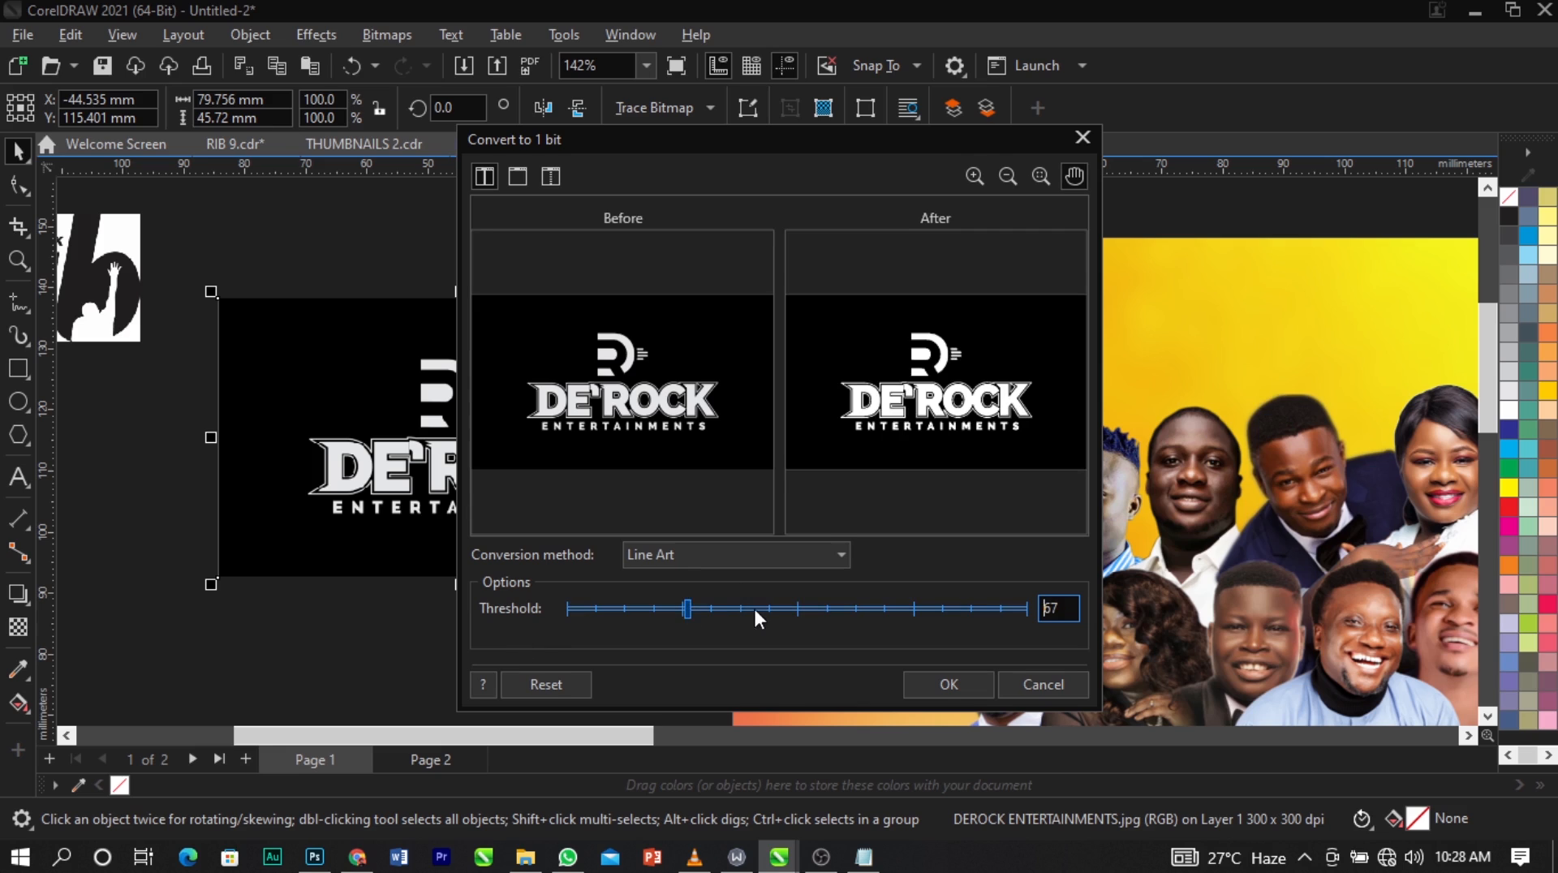
pyautogui.click(810, 607)
pyautogui.moveTo(641, 605); pyautogui.dragTo(679, 603)
pyautogui.click(759, 609)
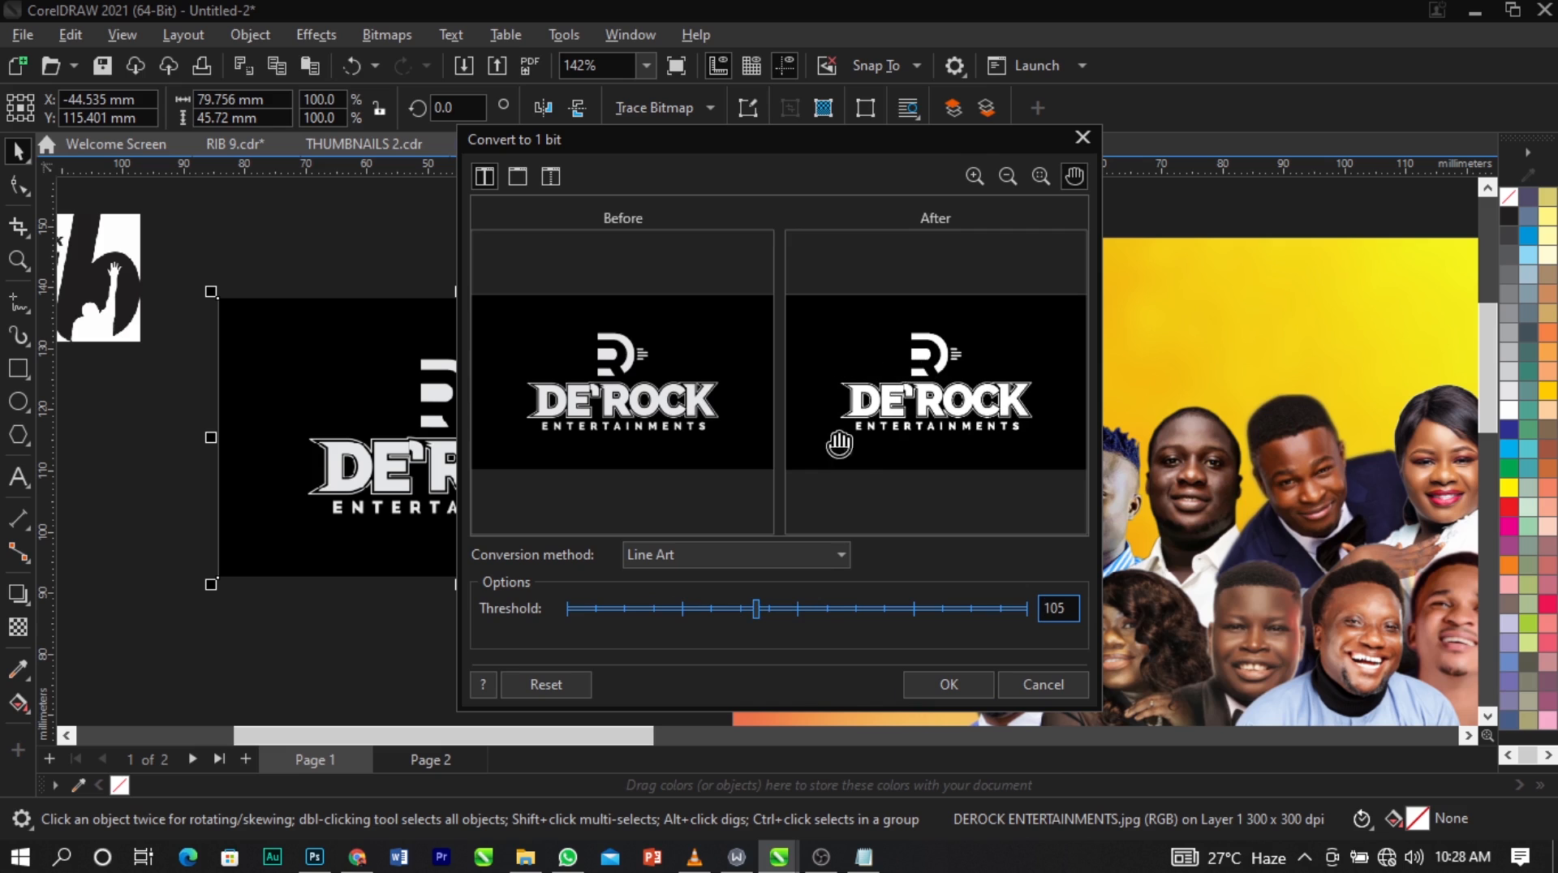
pyautogui.click(947, 684)
# Trace the monochrome DE'ROCK logo with a Line art outline trace, keeping detail 100, smoothing 25 and automatic background removal.
pyautogui.scroll(2, 493, 453)
pyautogui.scroll(-2, 493, 453)
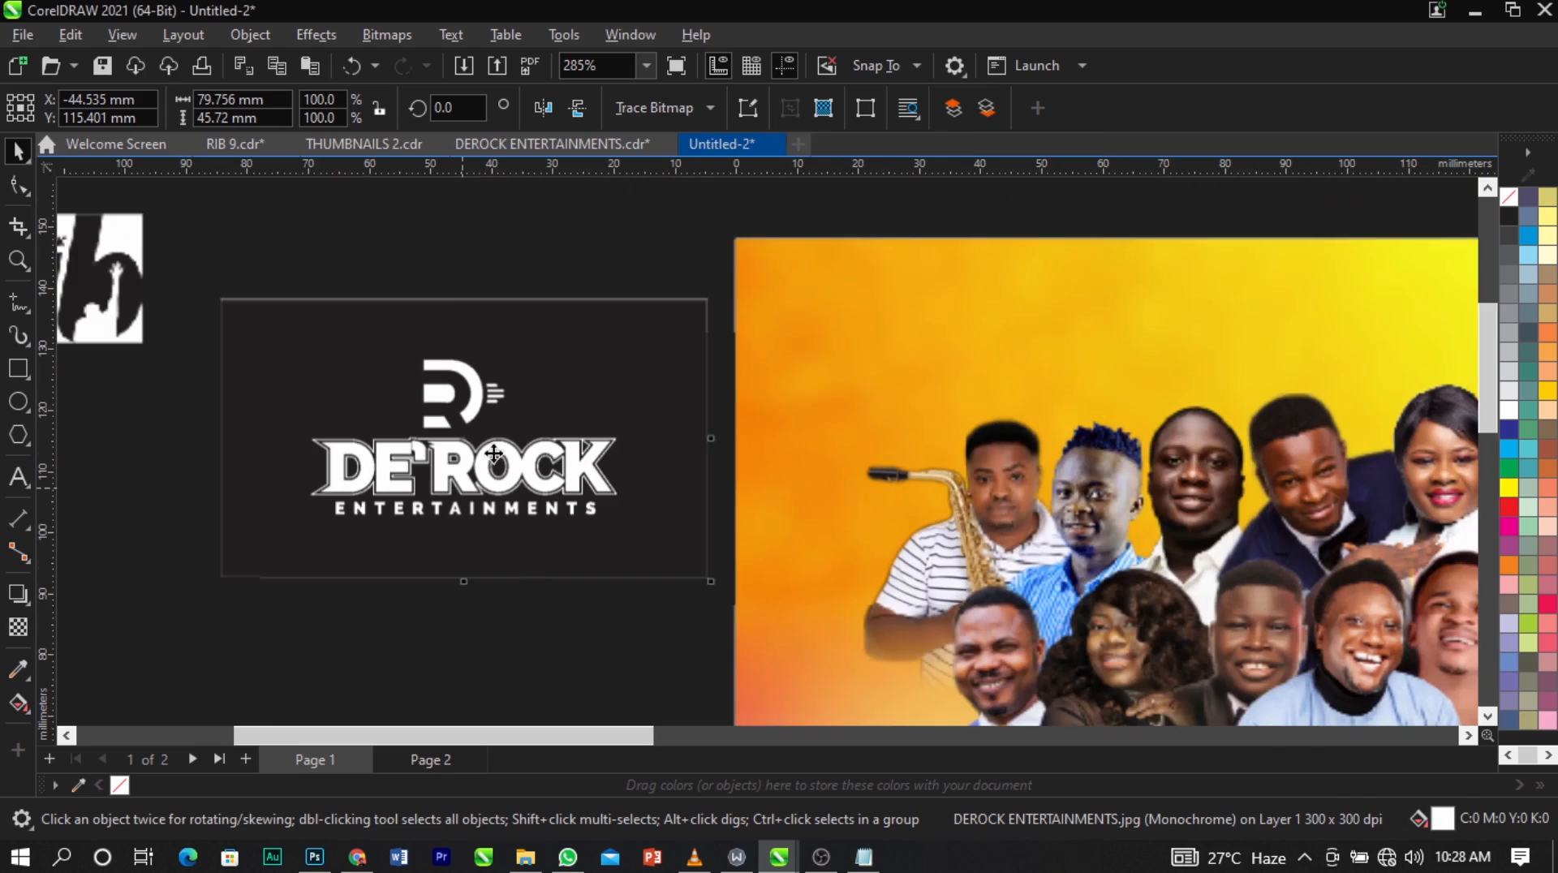
pyautogui.click(664, 106)
pyautogui.moveTo(702, 202)
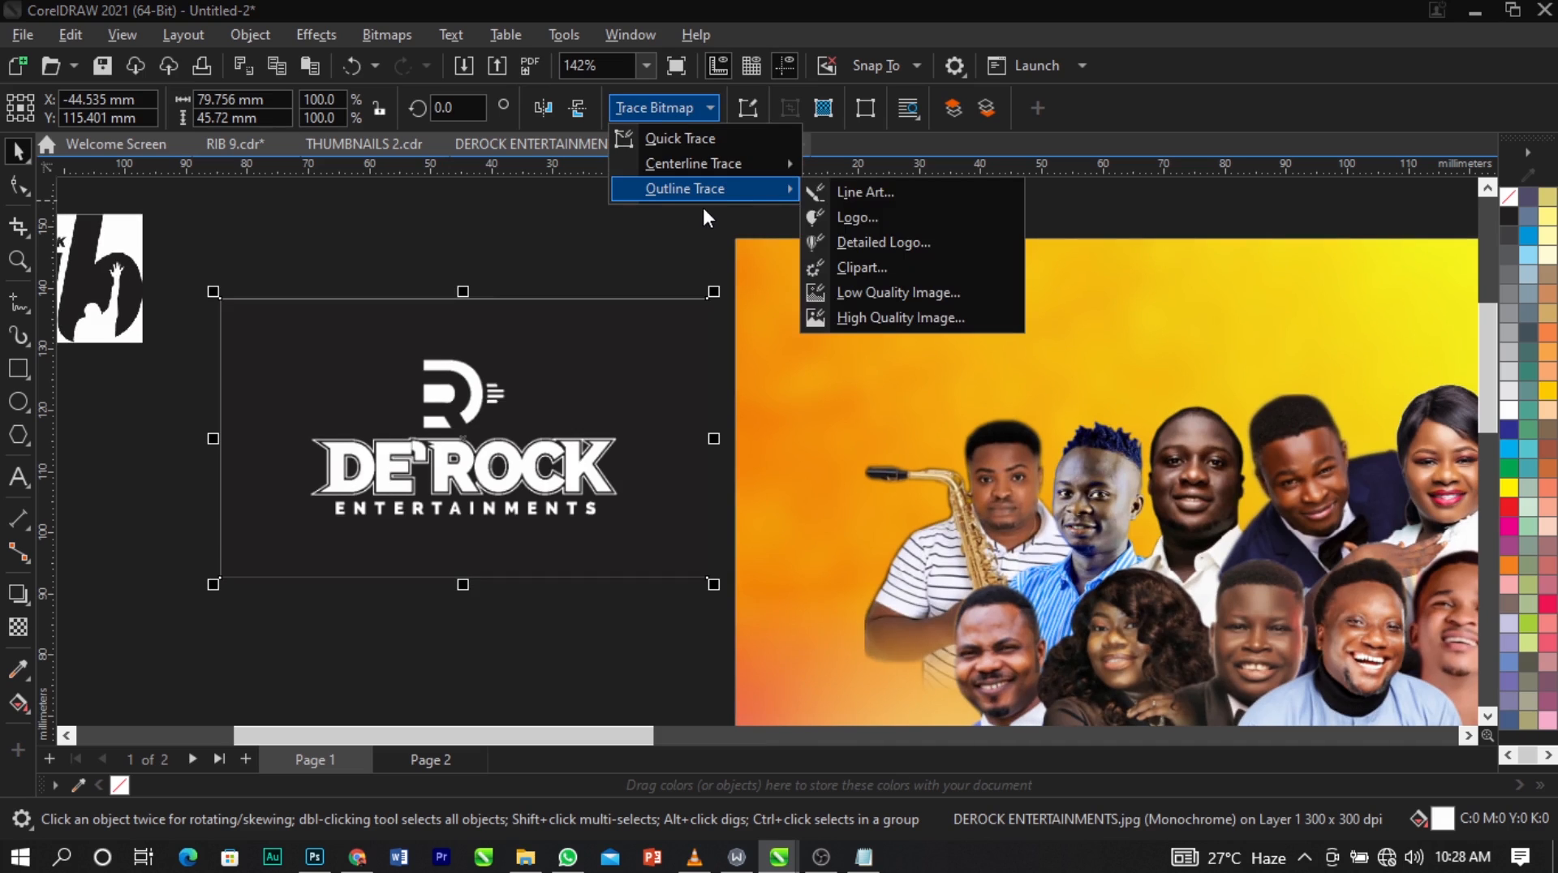
pyautogui.click(885, 197)
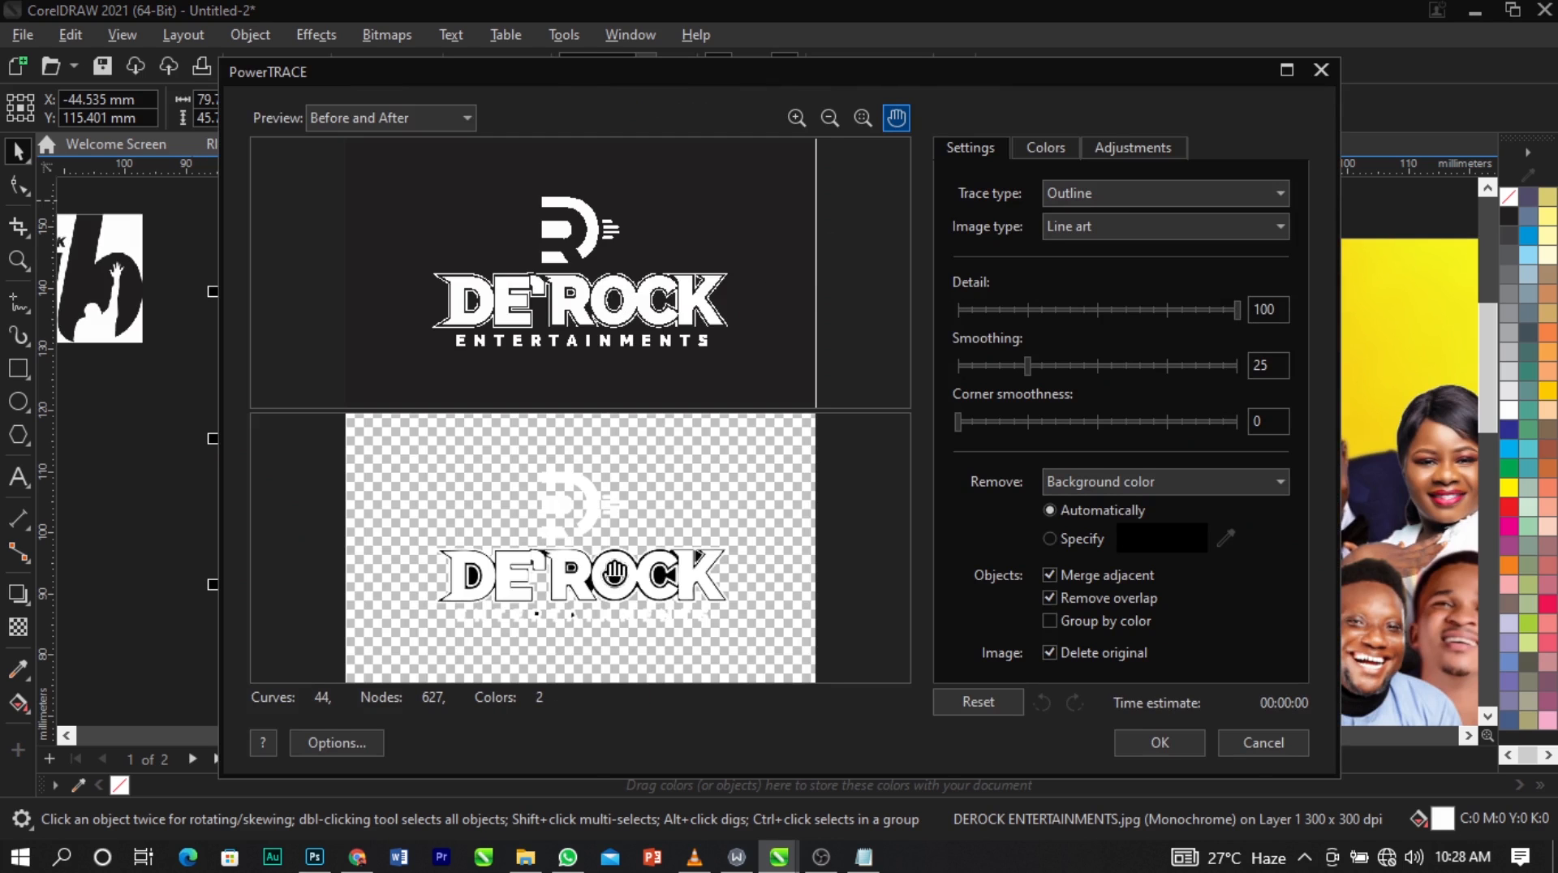
pyautogui.click(1159, 743)
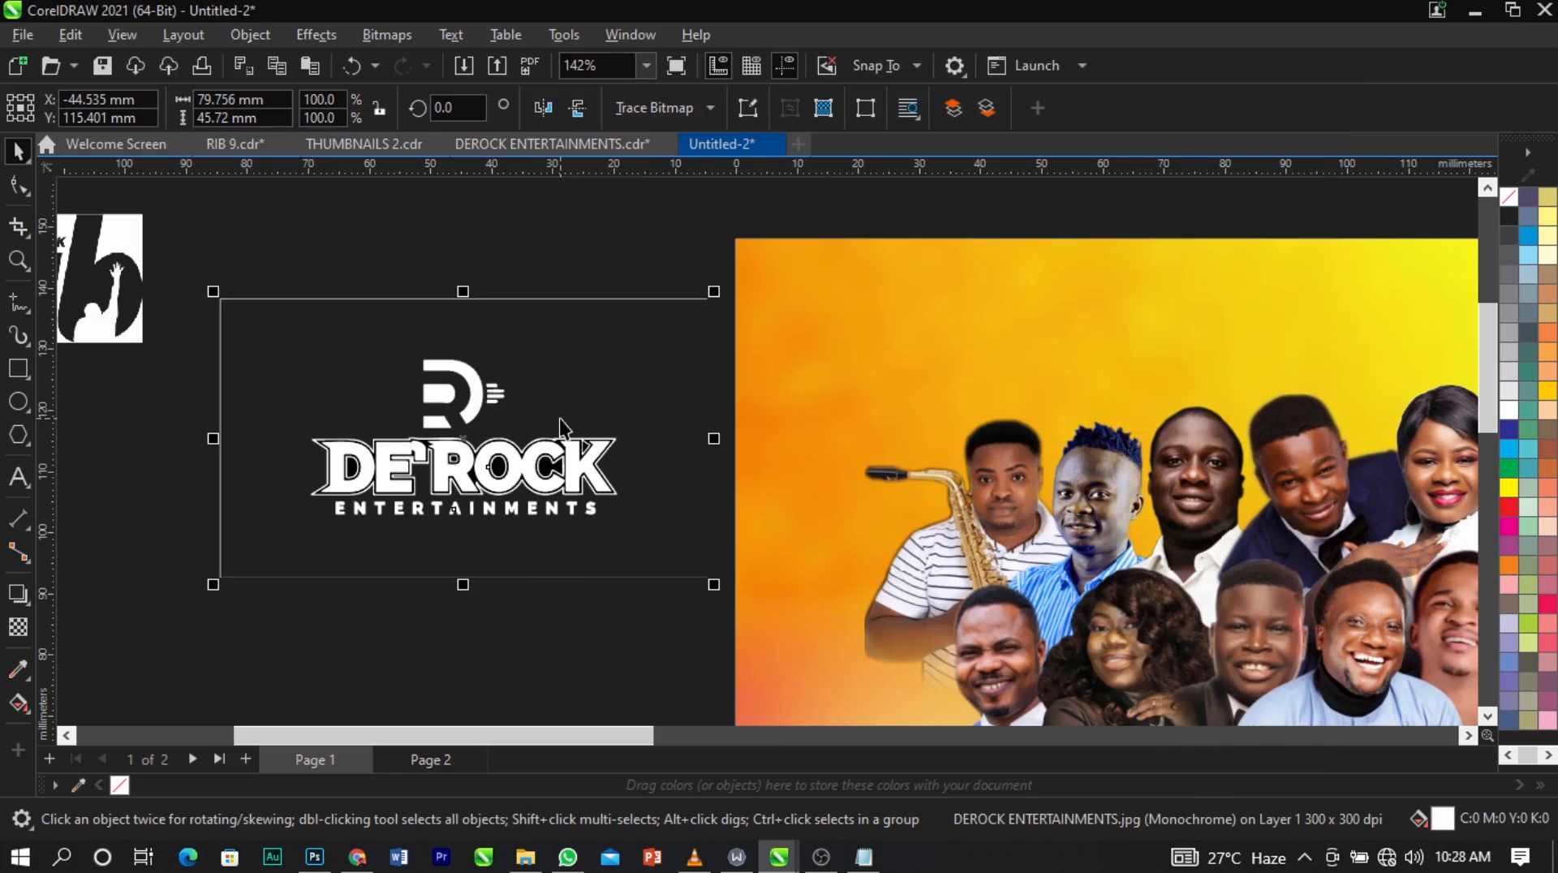
# Delete the original DE'ROCK bitmap beneath the trace and place the traced logo at X -53.53 mm, Y 105.446 mm.
pyautogui.scroll(-2, 559, 419)
pyautogui.moveTo(542, 447); pyautogui.dragTo(520, 262)
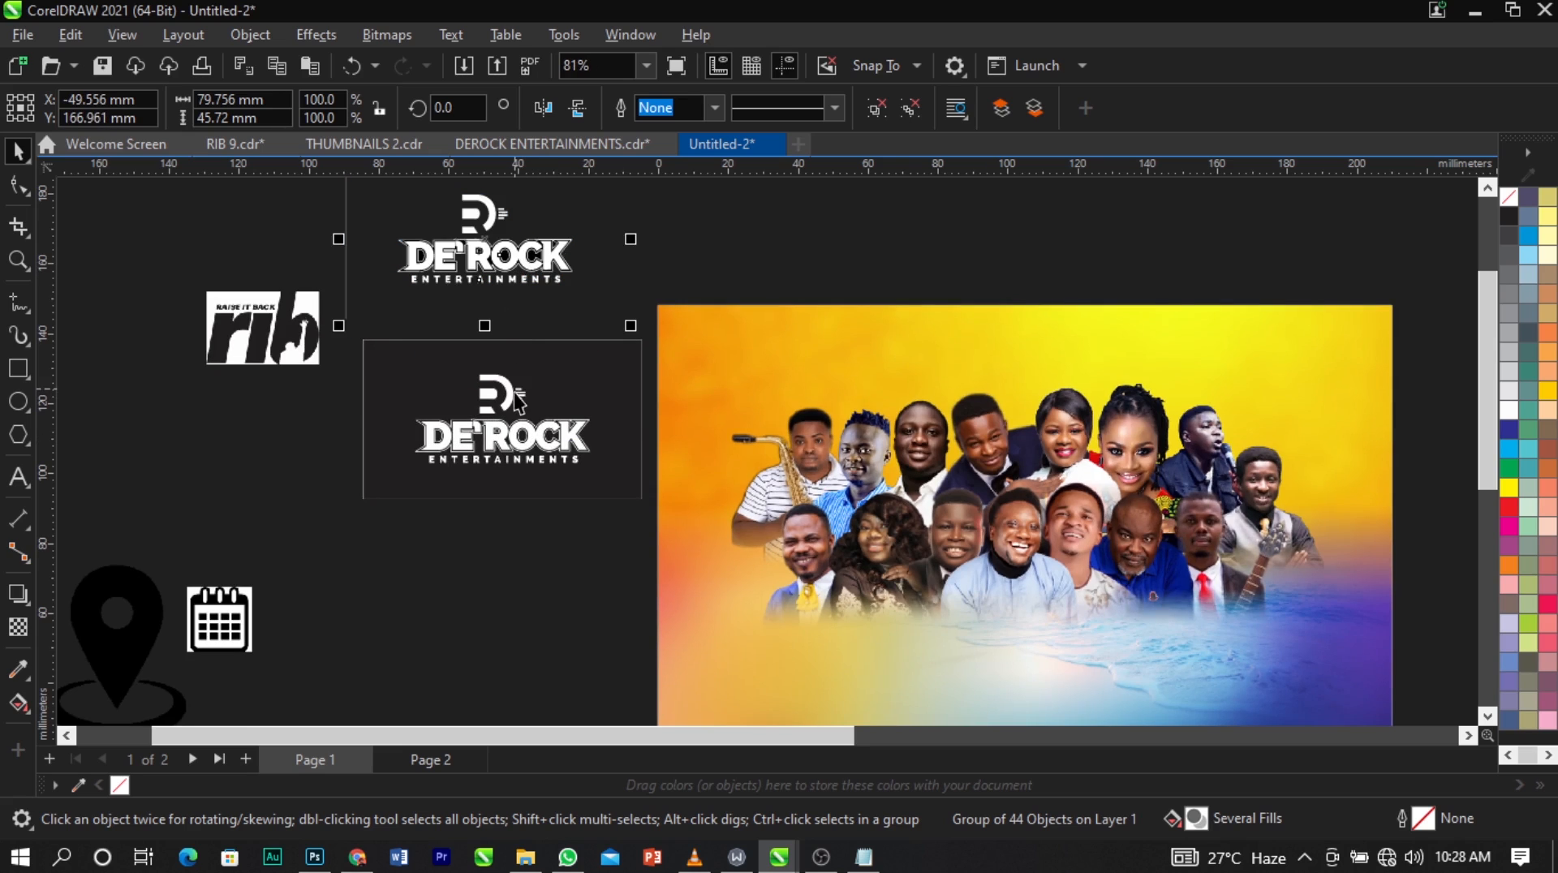
pyautogui.click(515, 393)
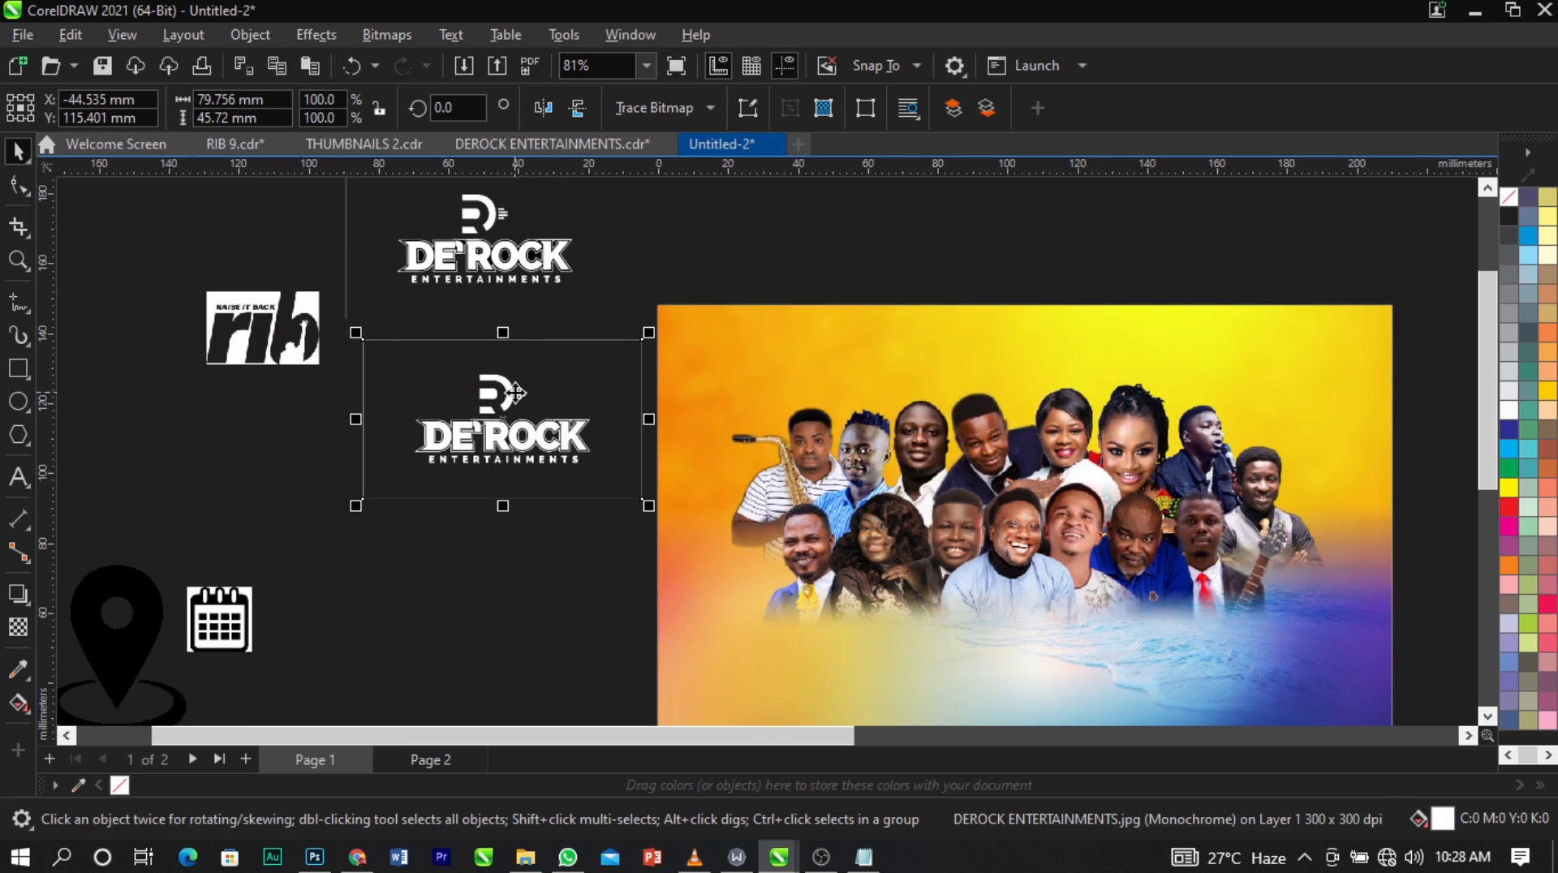
pyautogui.press('Delete')
pyautogui.moveTo(482, 259); pyautogui.dragTo(478, 469)
# Ungroup the traced DE'ROCK logo and delete the thin frame line around it.
pyautogui.scroll(1, 477, 469)
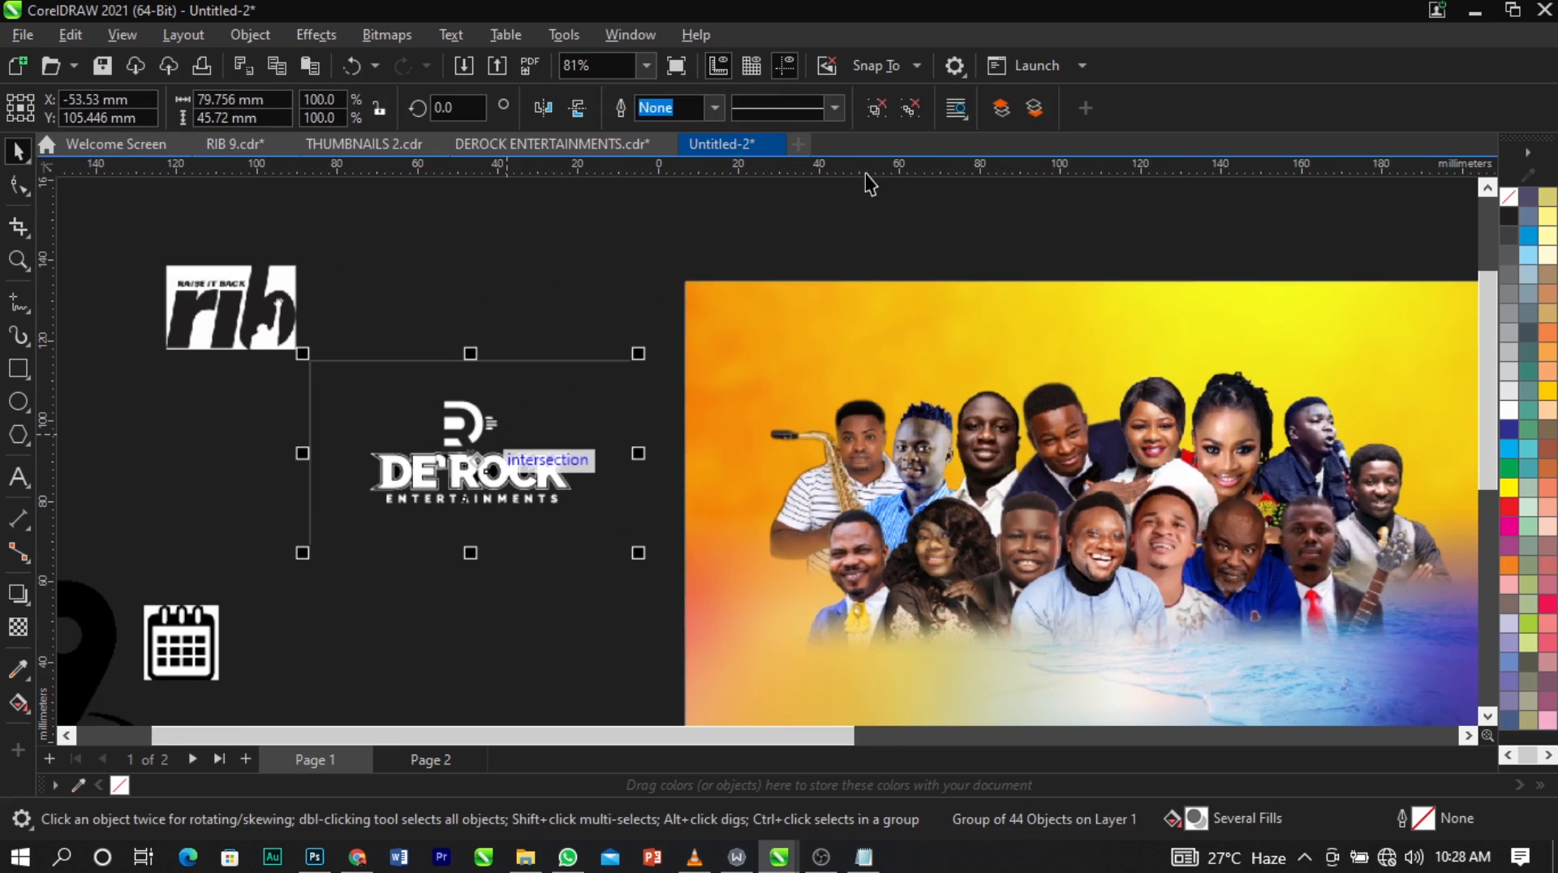
pyautogui.click(873, 112)
pyautogui.click(306, 388)
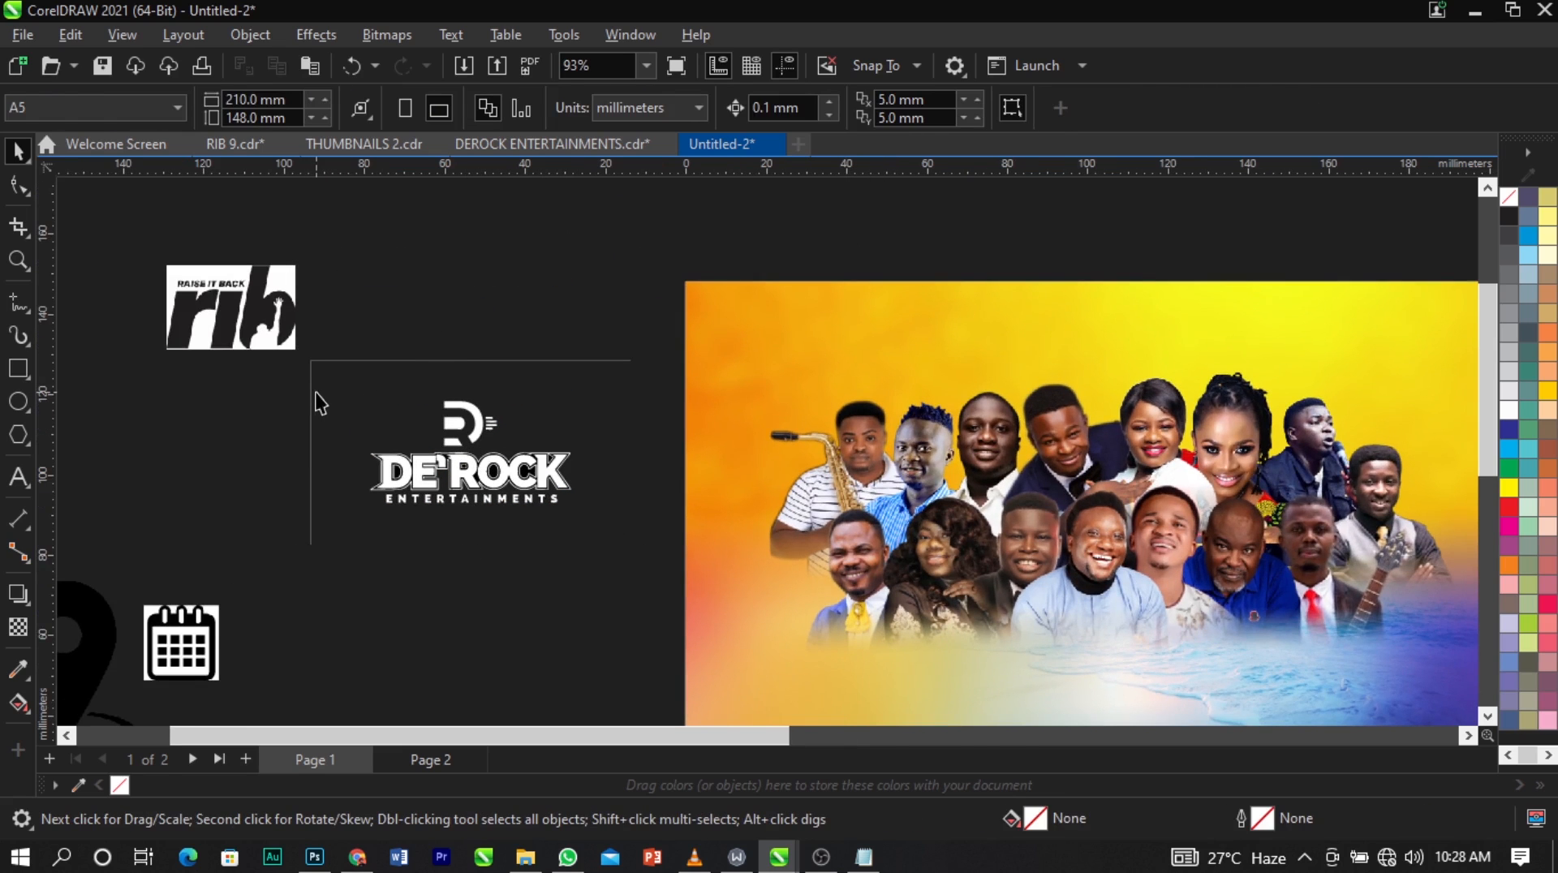
pyautogui.press('Delete')
# Delete the black shape inside the letter D and the white outer outline around the DE'ROCK lettering.
pyautogui.click(392, 471)
pyautogui.scroll(3, 414, 472)
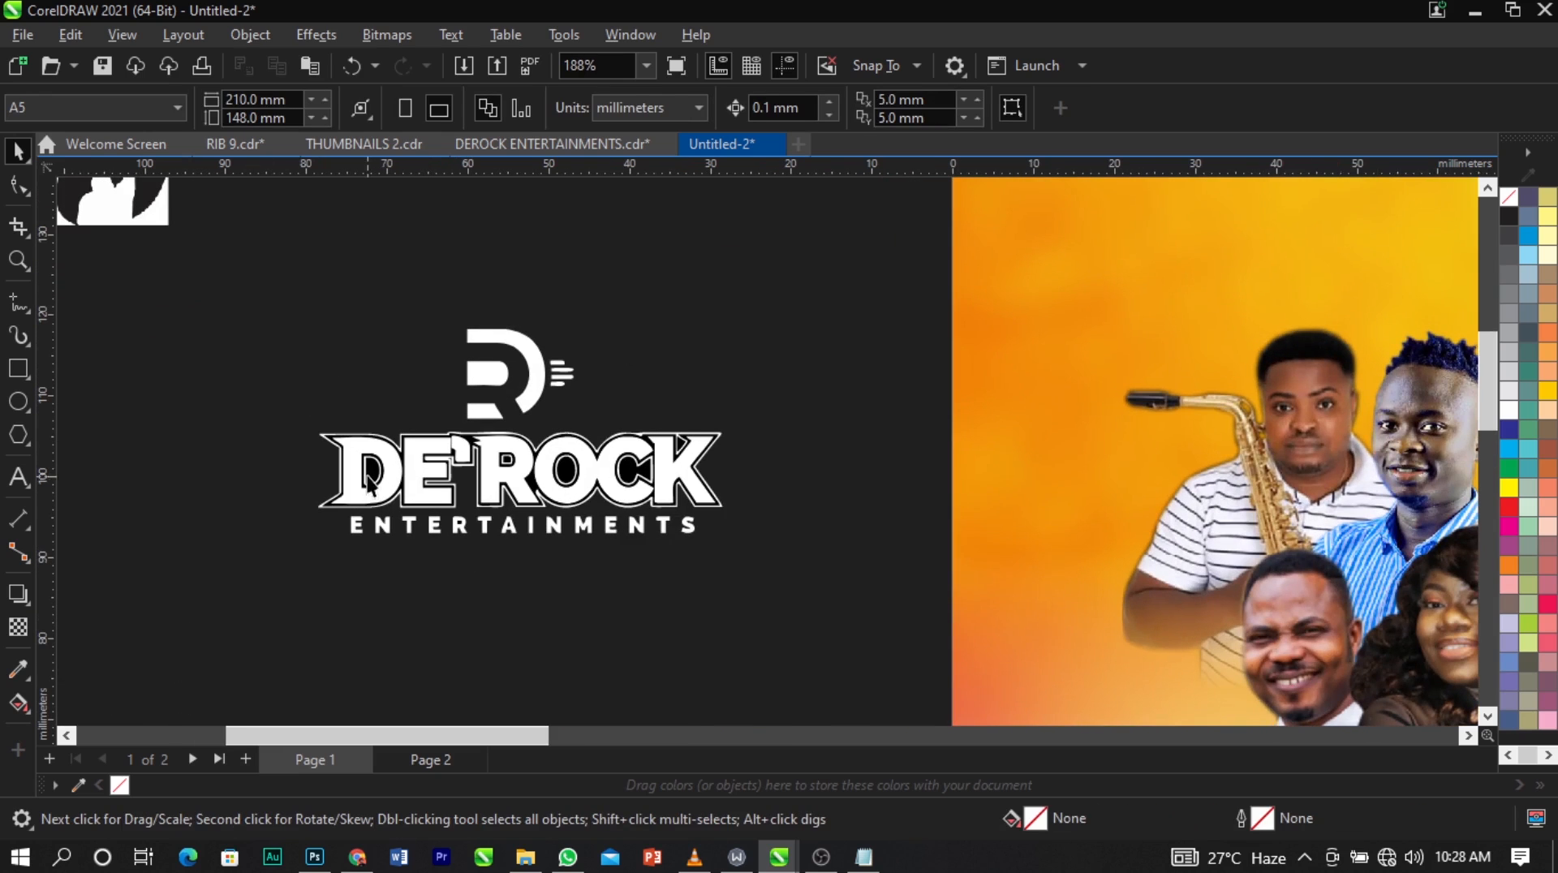
pyautogui.press('Delete')
pyautogui.scroll(1, 363, 474)
pyautogui.click(378, 474)
pyautogui.press('Delete')
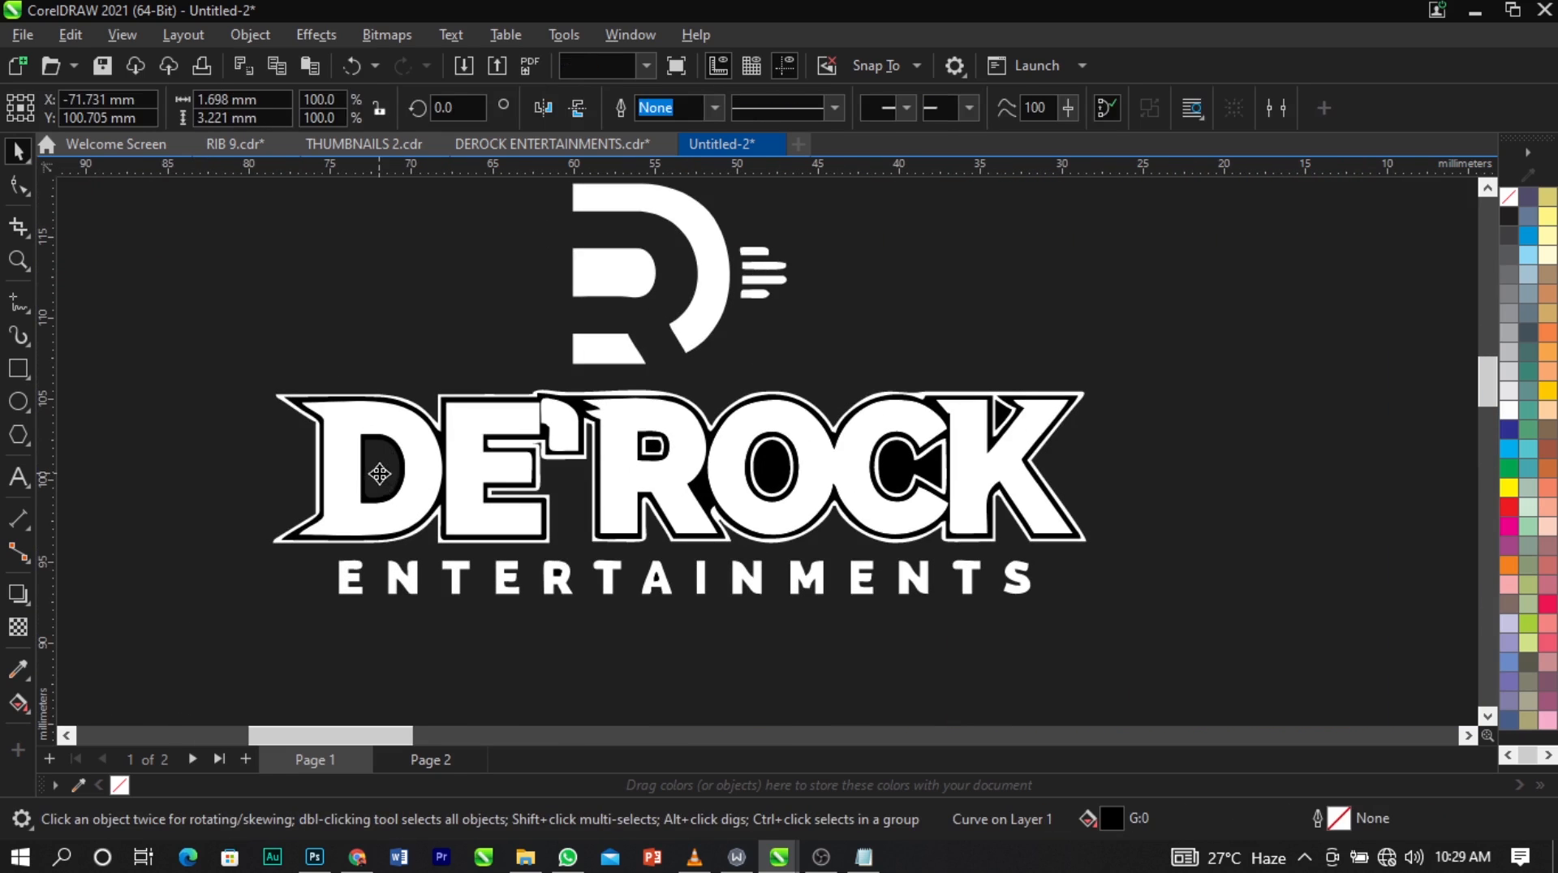
pyautogui.click(319, 489)
pyautogui.press('Delete')
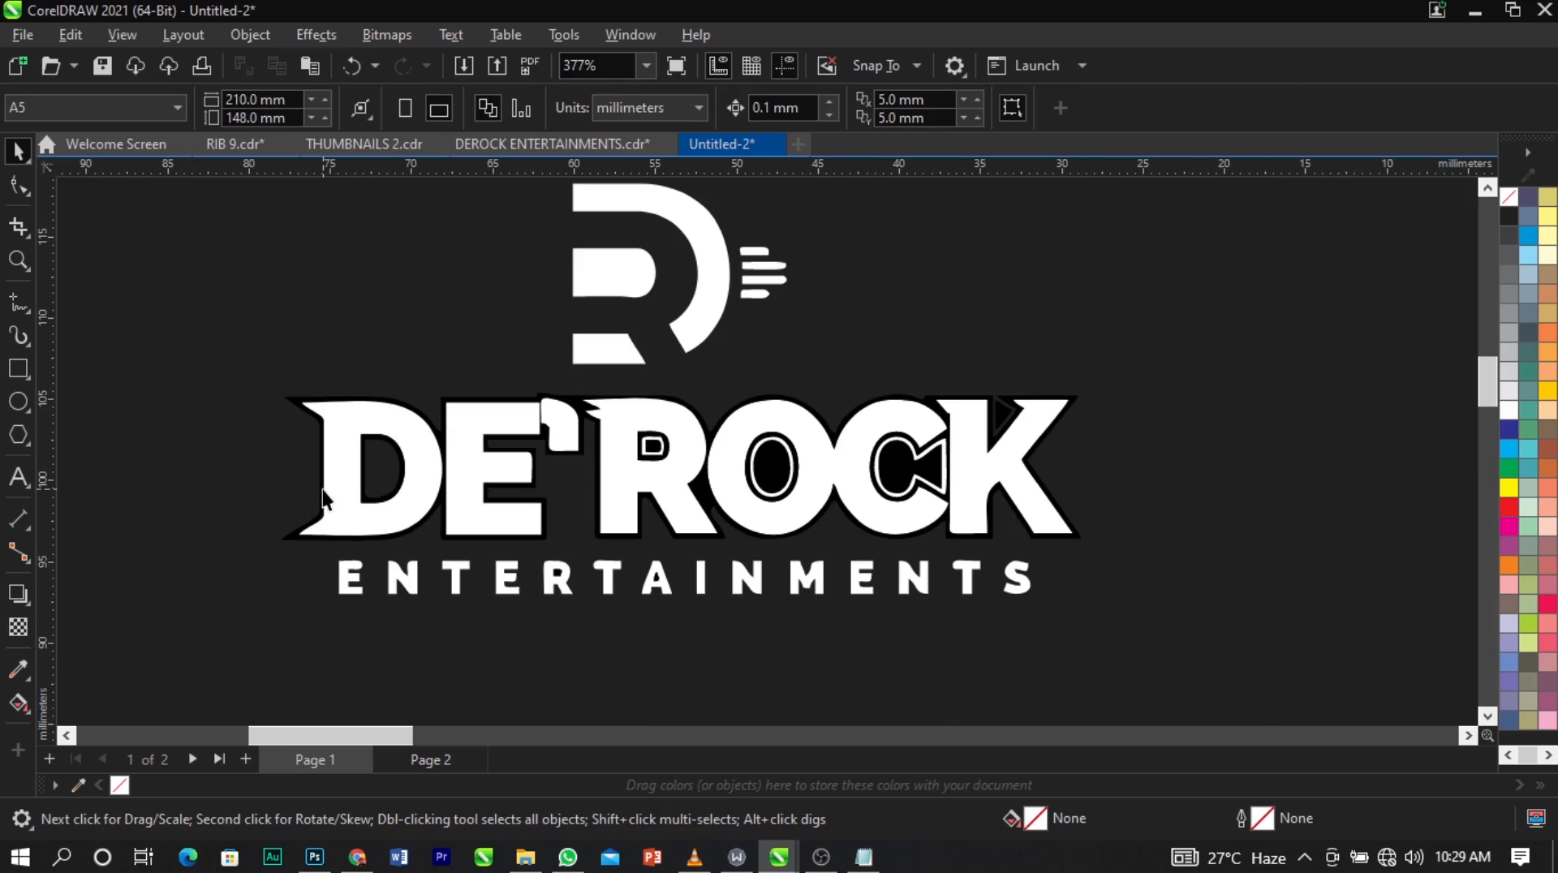
# Undo the deletion of the white outline, and delete the black shapes around the DE'ROCK letters and inside the D.
pyautogui.hotkey('ctrl', 'z')
pyautogui.scroll(2, 323, 491)
pyautogui.click(284, 488)
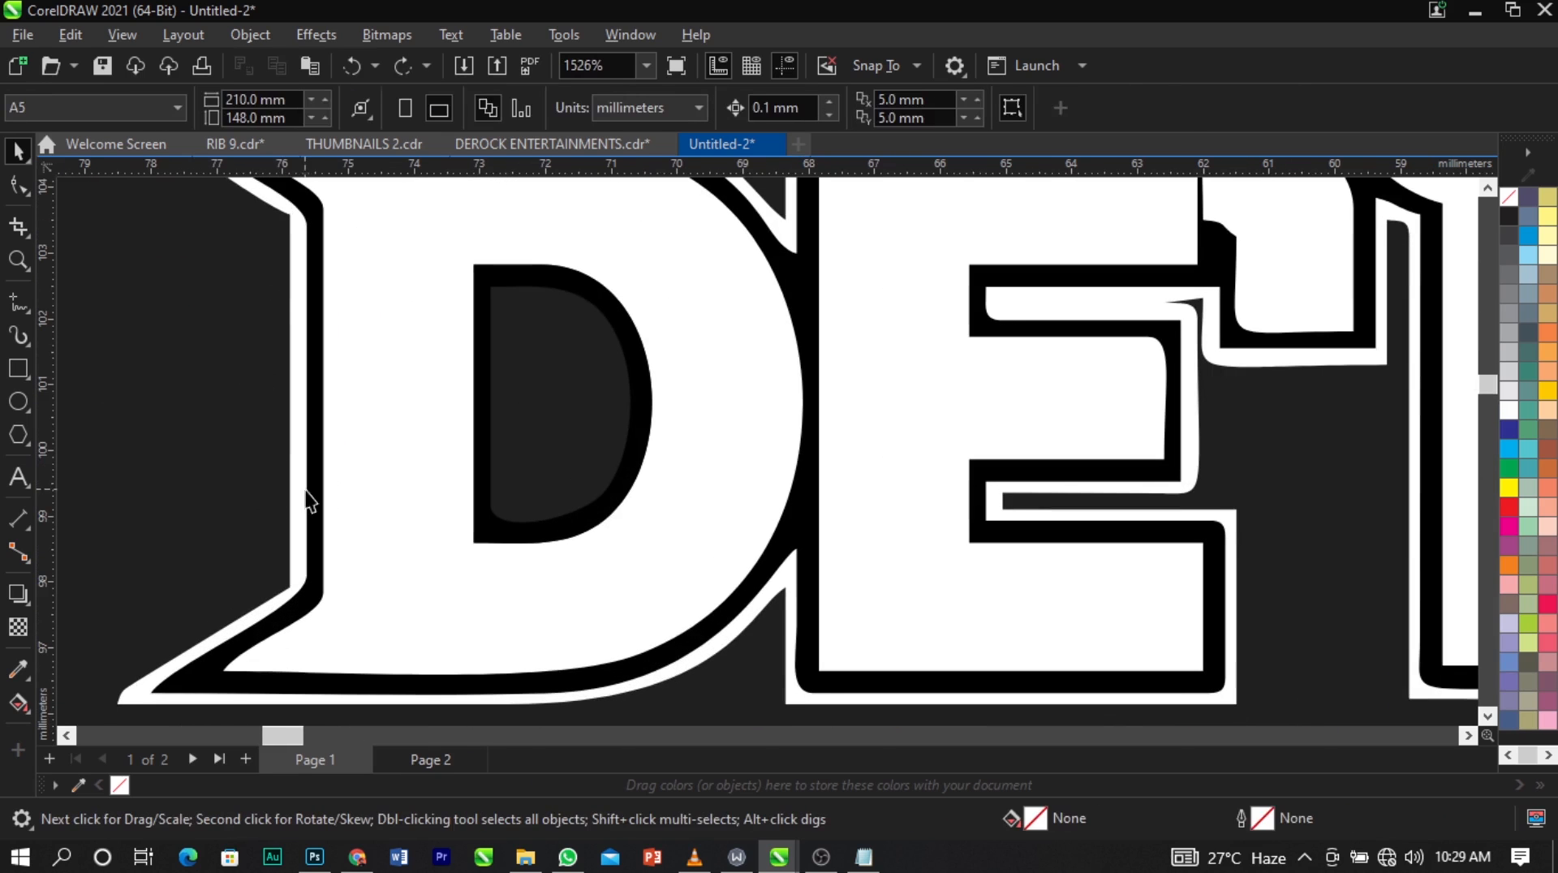
pyautogui.click(319, 500)
pyautogui.press('Delete')
pyautogui.click(499, 533)
pyautogui.press('Delete')
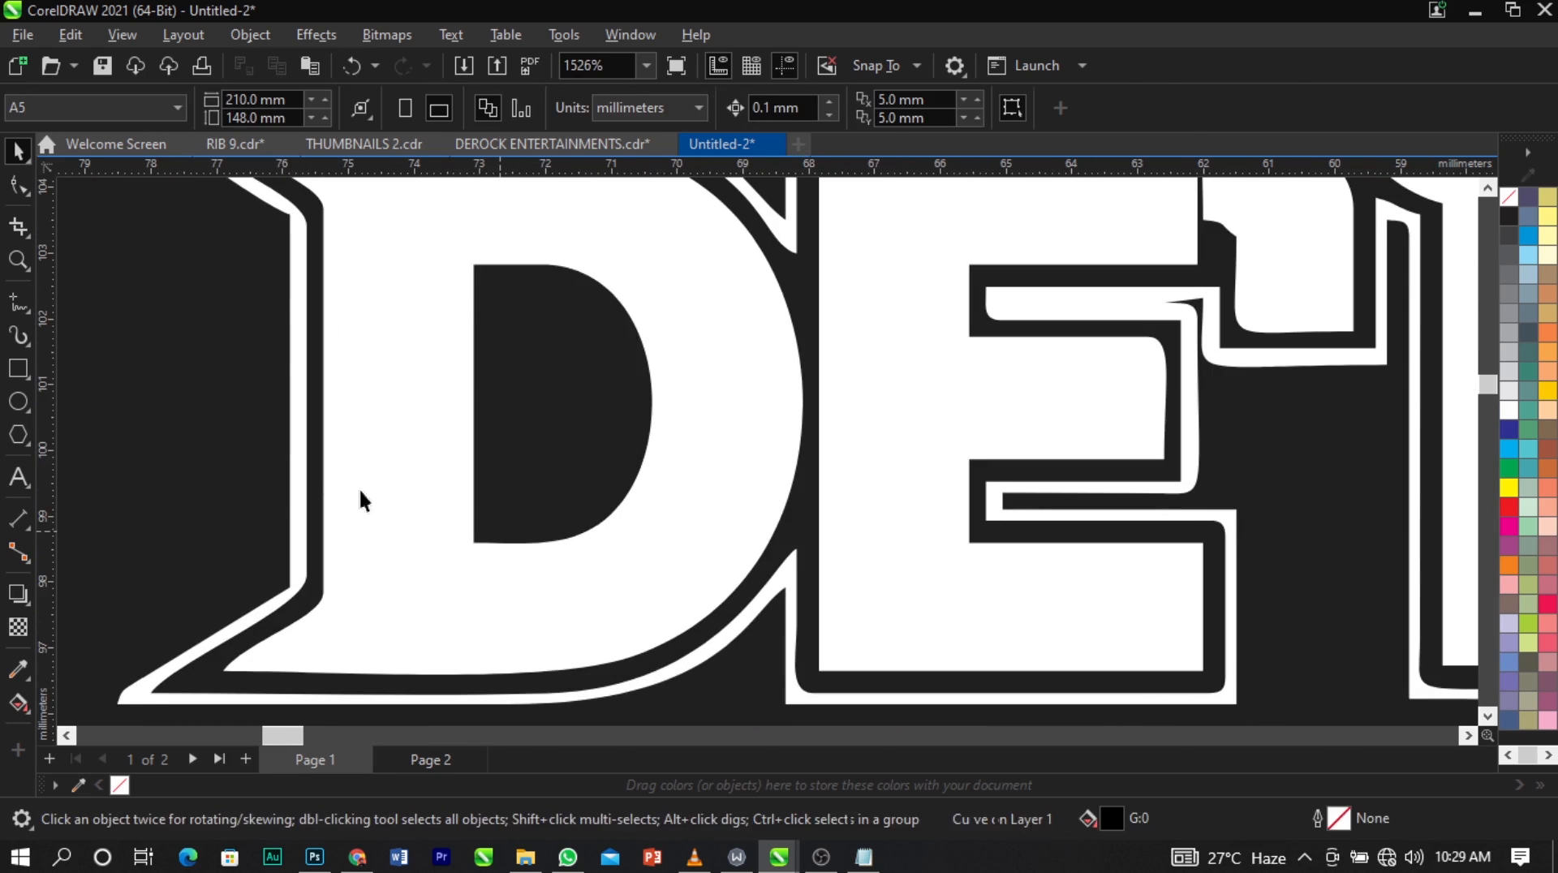
# Delete the black shapes inside the O, the C and the notch of the K in DE'ROCK.
pyautogui.scroll(-1, 325, 477)
pyautogui.scroll(-1, 549, 412)
pyautogui.scroll(1, 954, 426)
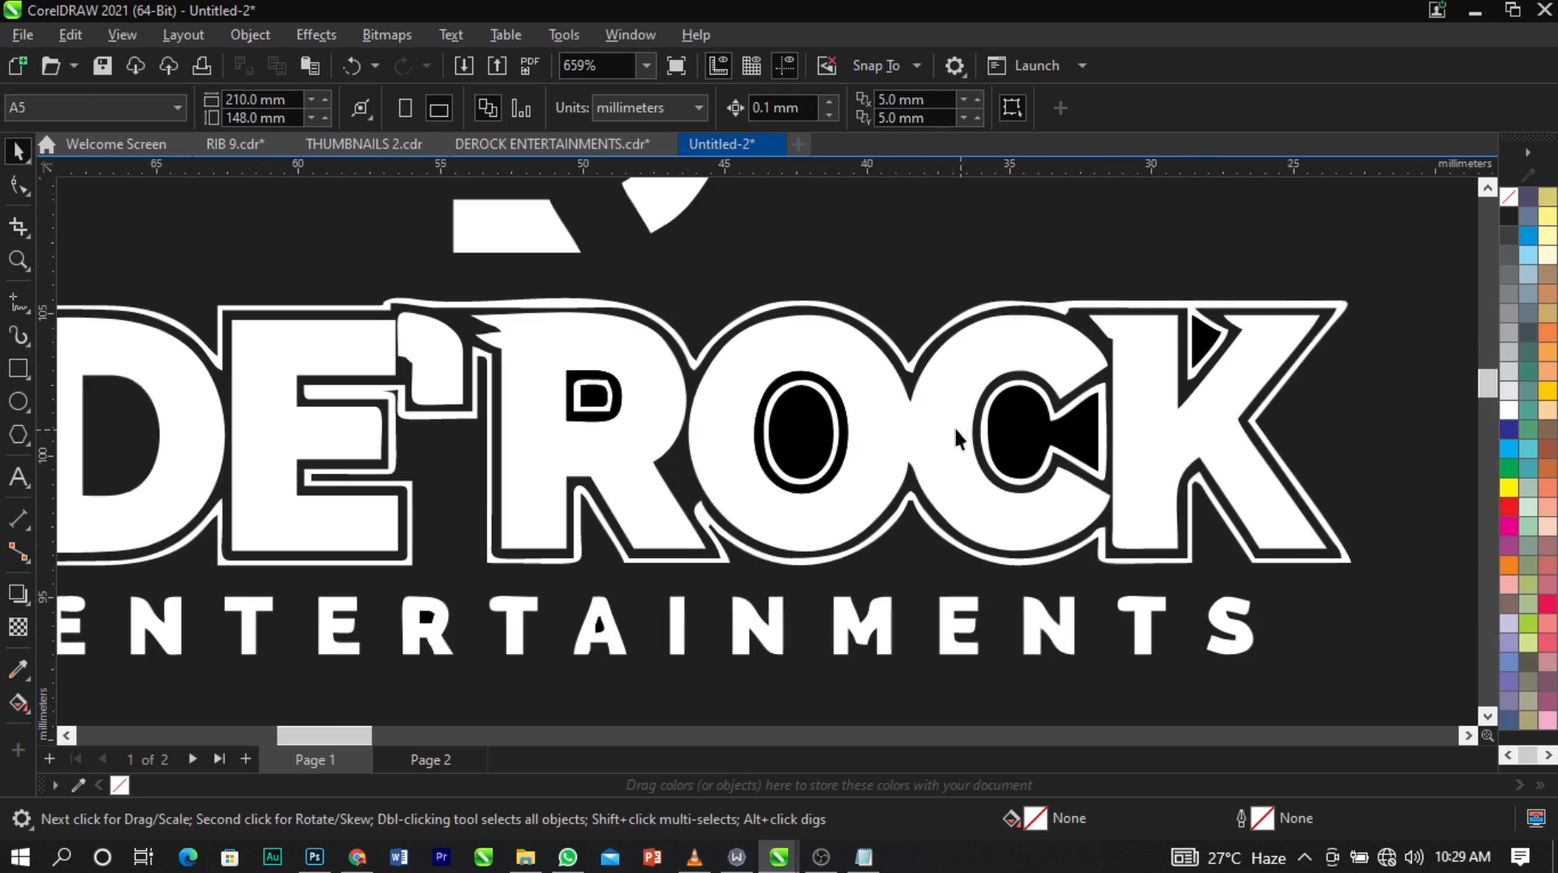
pyautogui.click(803, 442)
pyautogui.press('Delete')
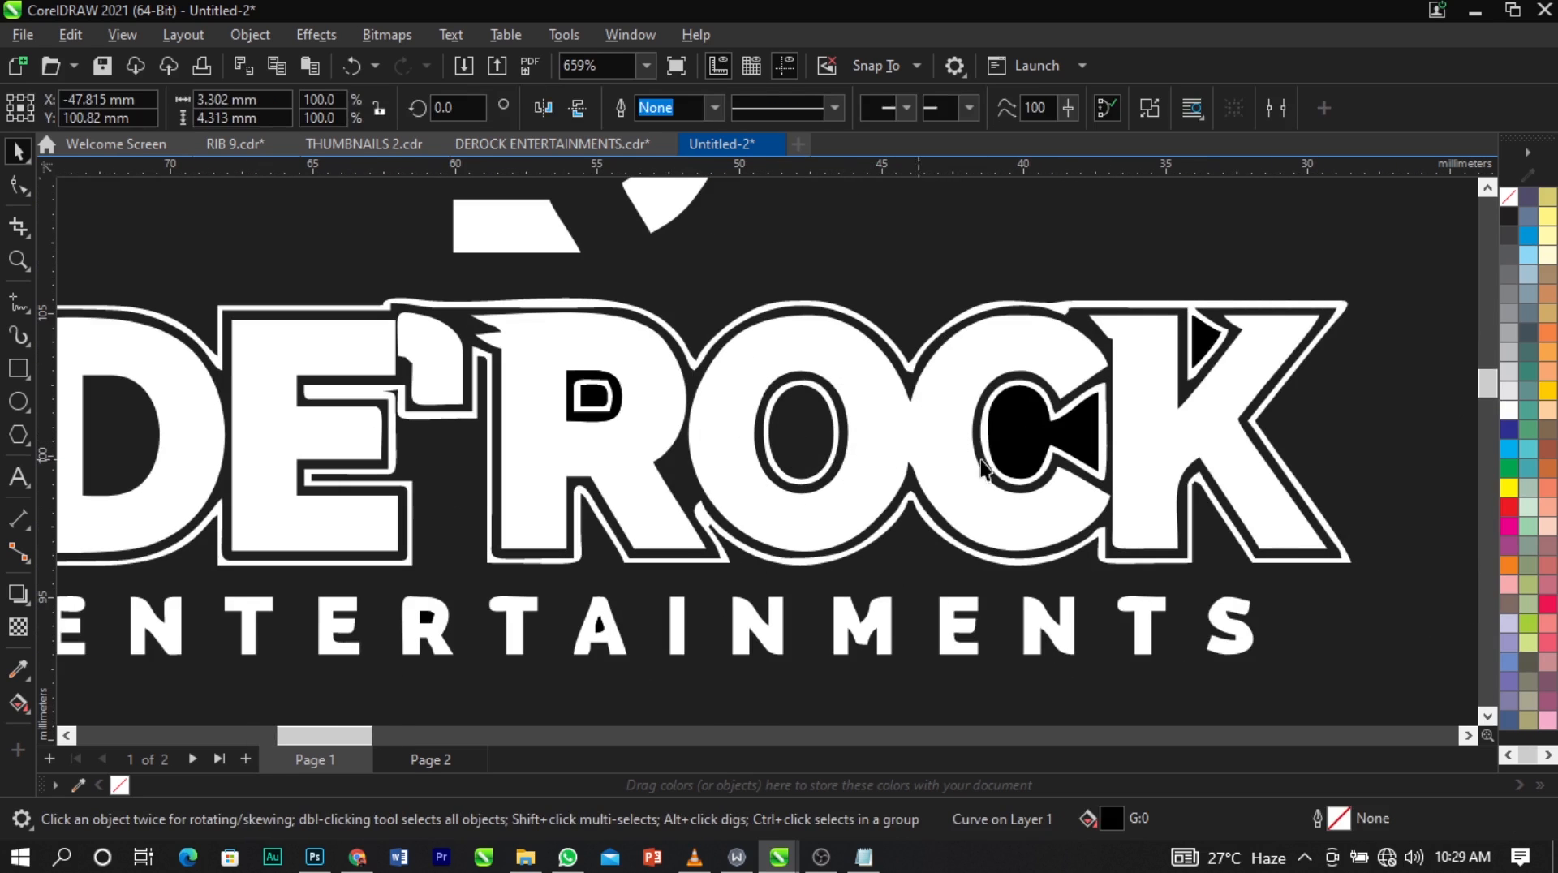
pyautogui.click(1021, 423)
pyautogui.press('Delete')
pyautogui.click(1200, 337)
pyautogui.press('Delete')
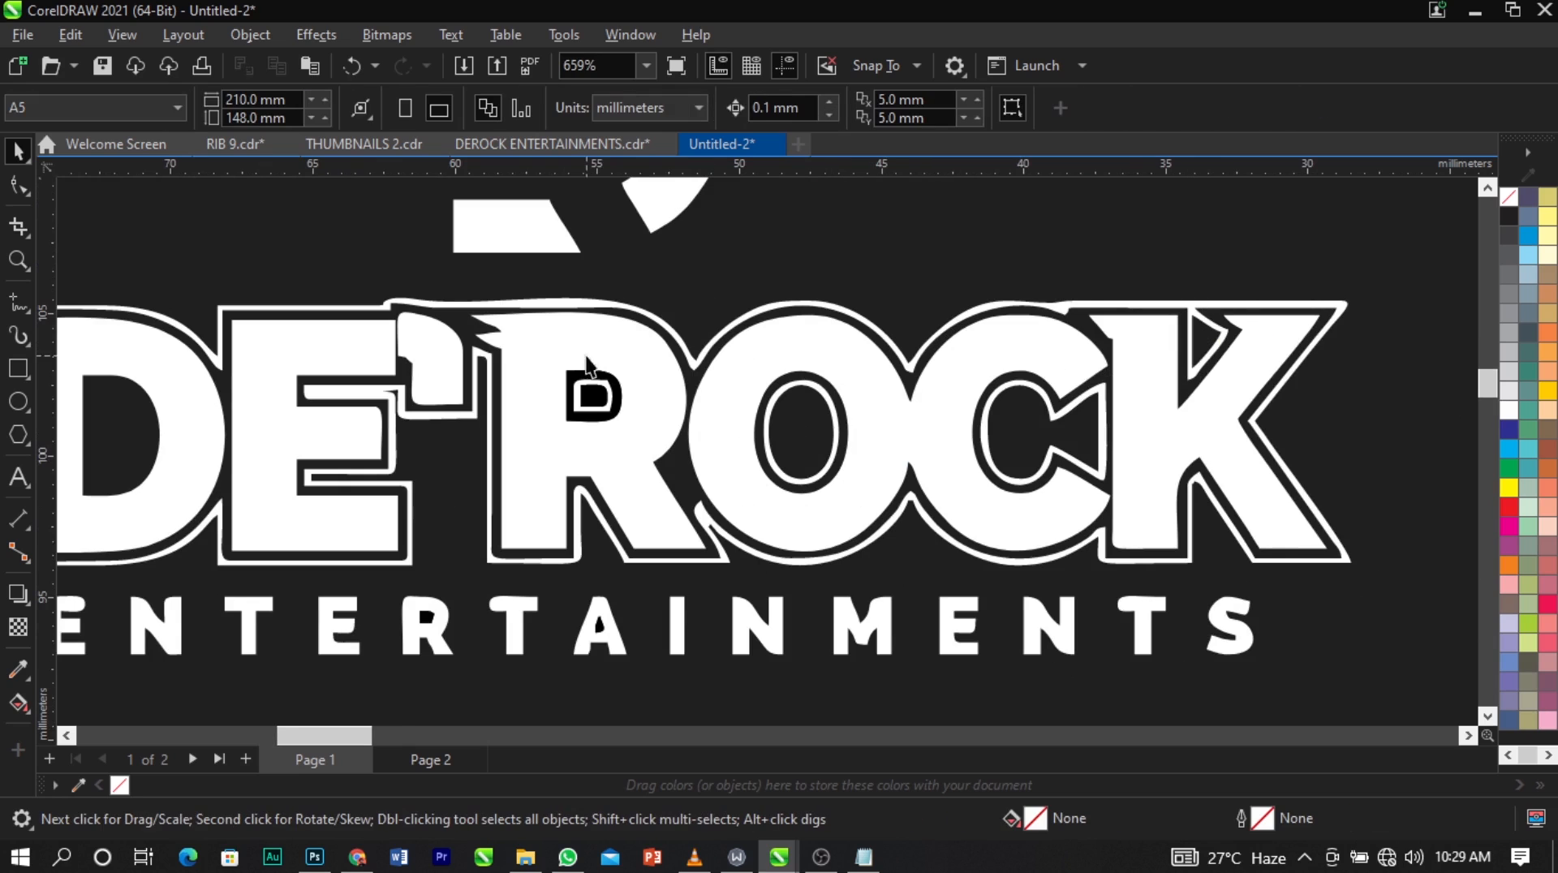
# Delete the black ring and the black inner shape in the R of DE'ROCK.
pyautogui.click(618, 402)
pyautogui.press('Delete')
pyautogui.scroll(-2, 659, 325)
pyautogui.scroll(2, 553, 358)
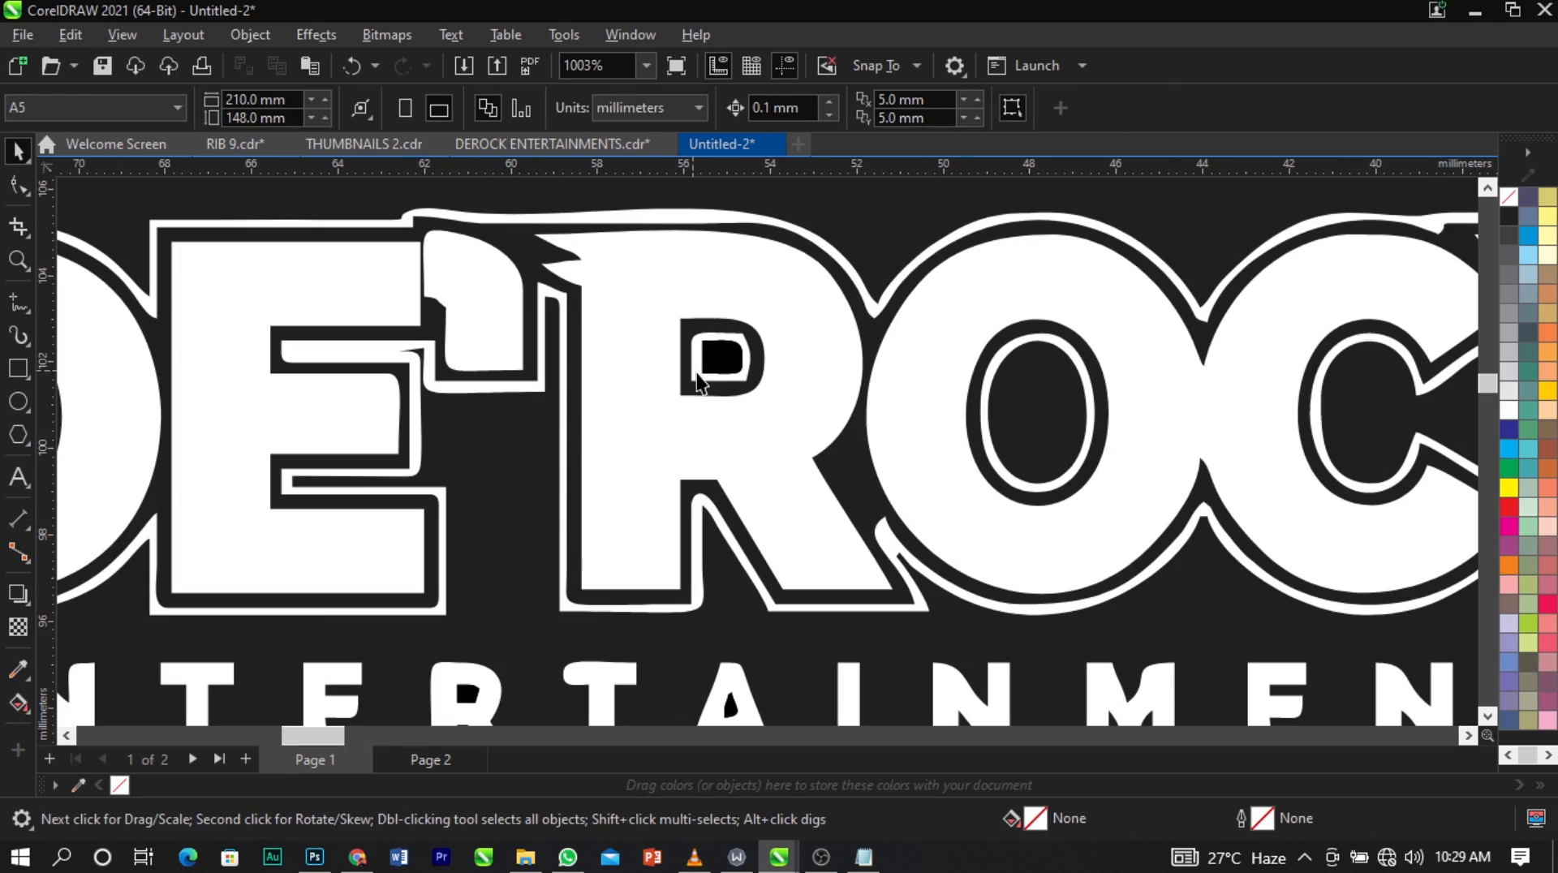
pyautogui.click(723, 370)
pyautogui.press('Delete')
pyautogui.scroll(-4, 669, 327)
pyautogui.scroll(3, 523, 314)
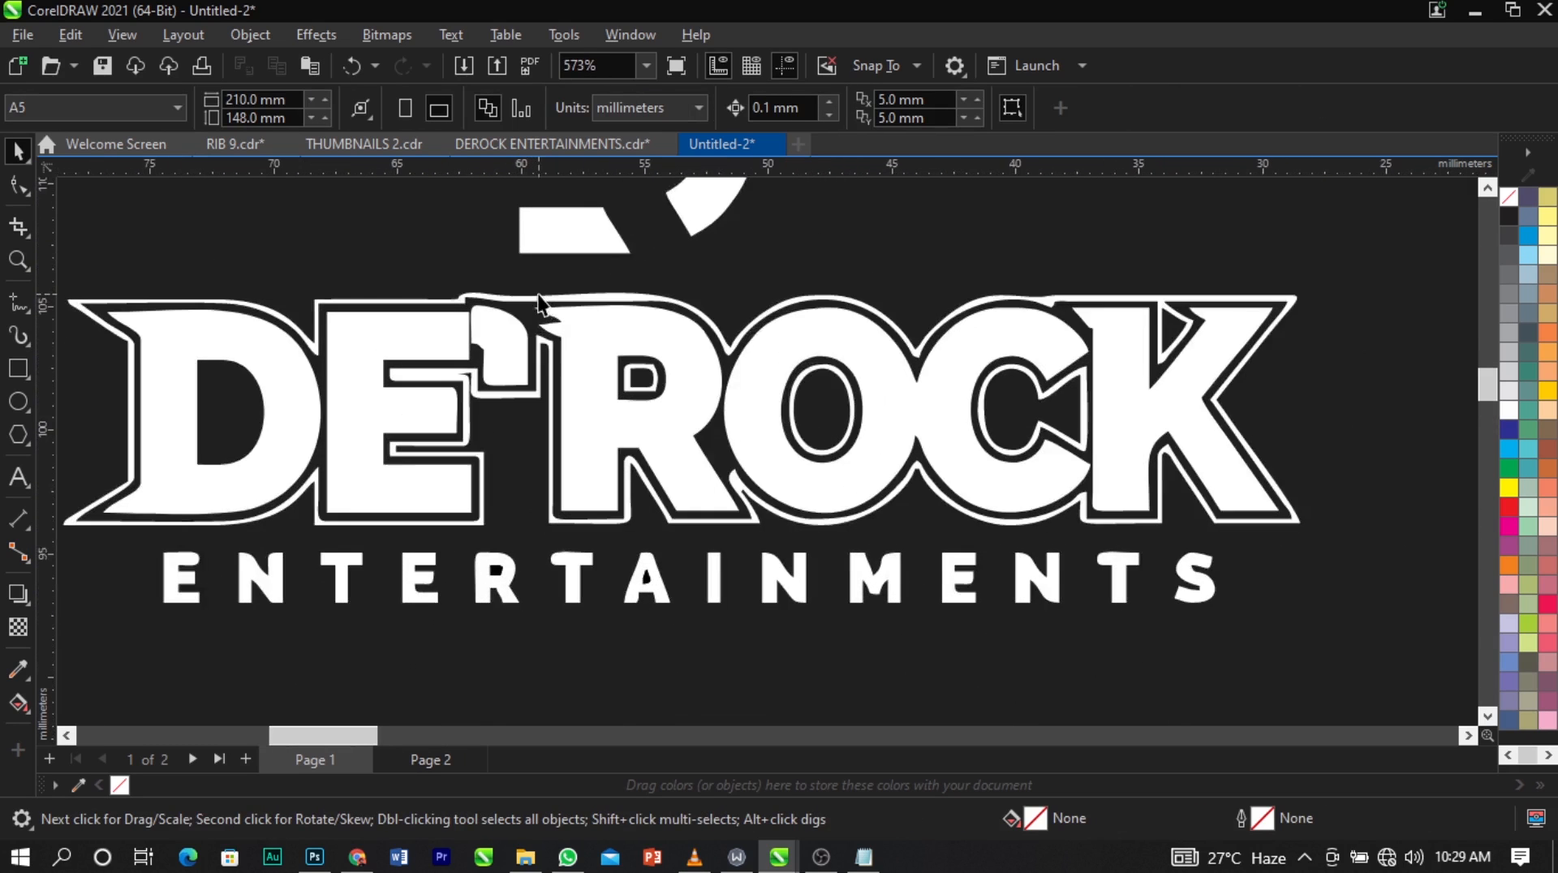
# Delete the black counter shapes inside the R and the A of ENTERTAINMENTS.
pyautogui.scroll(-3, 527, 445)
pyautogui.scroll(5, 527, 444)
pyautogui.click(515, 416)
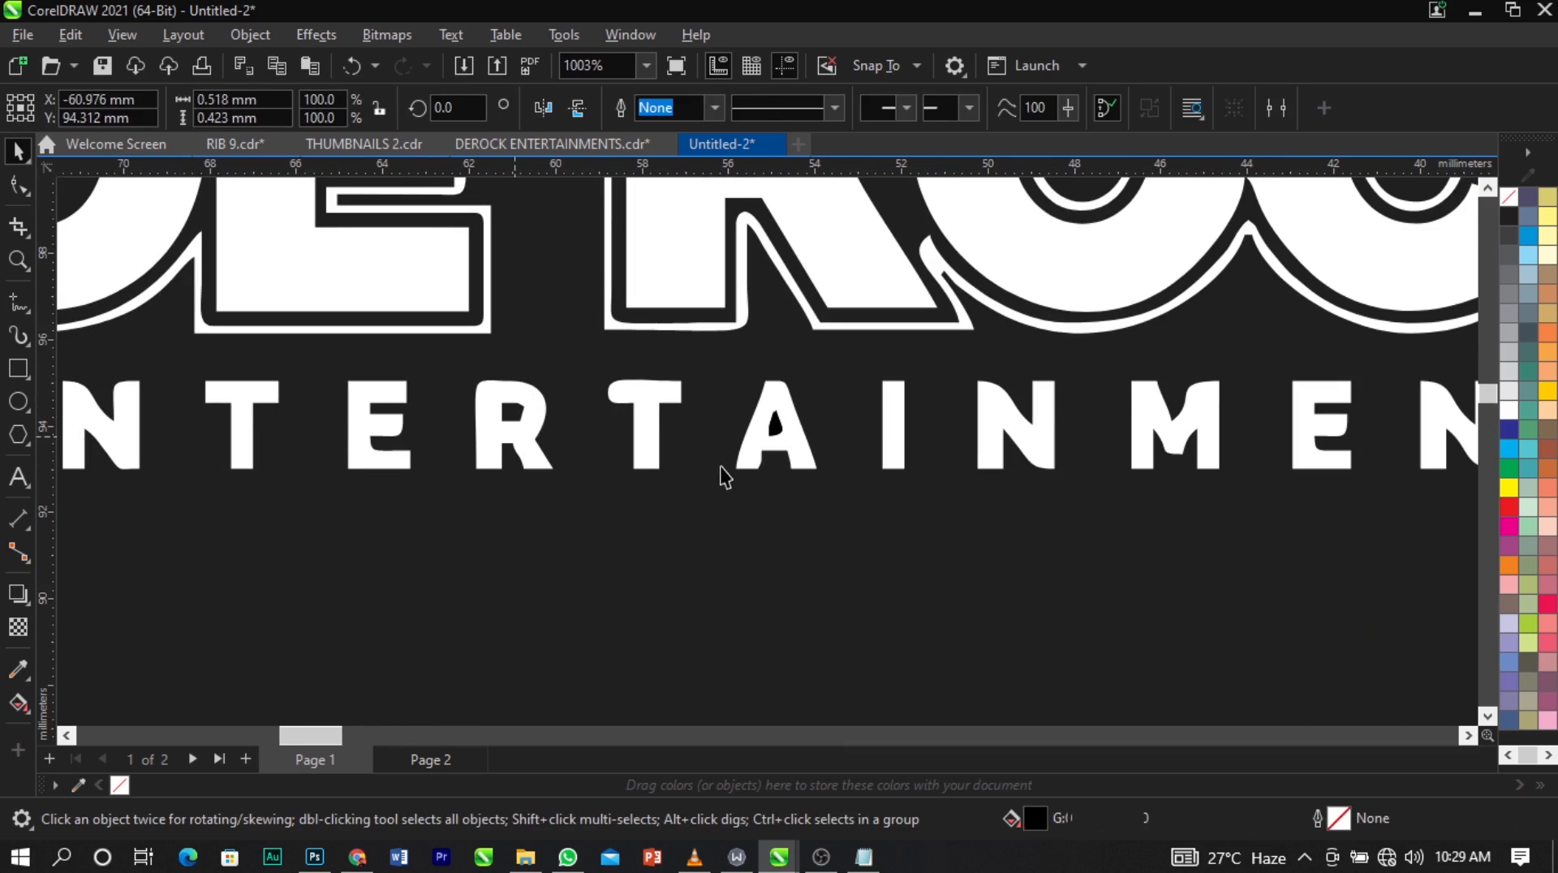
pyautogui.press('Delete')
pyautogui.moveTo(711, 391); pyautogui.dragTo(775, 426)
pyautogui.scroll(-5, 804, 445)
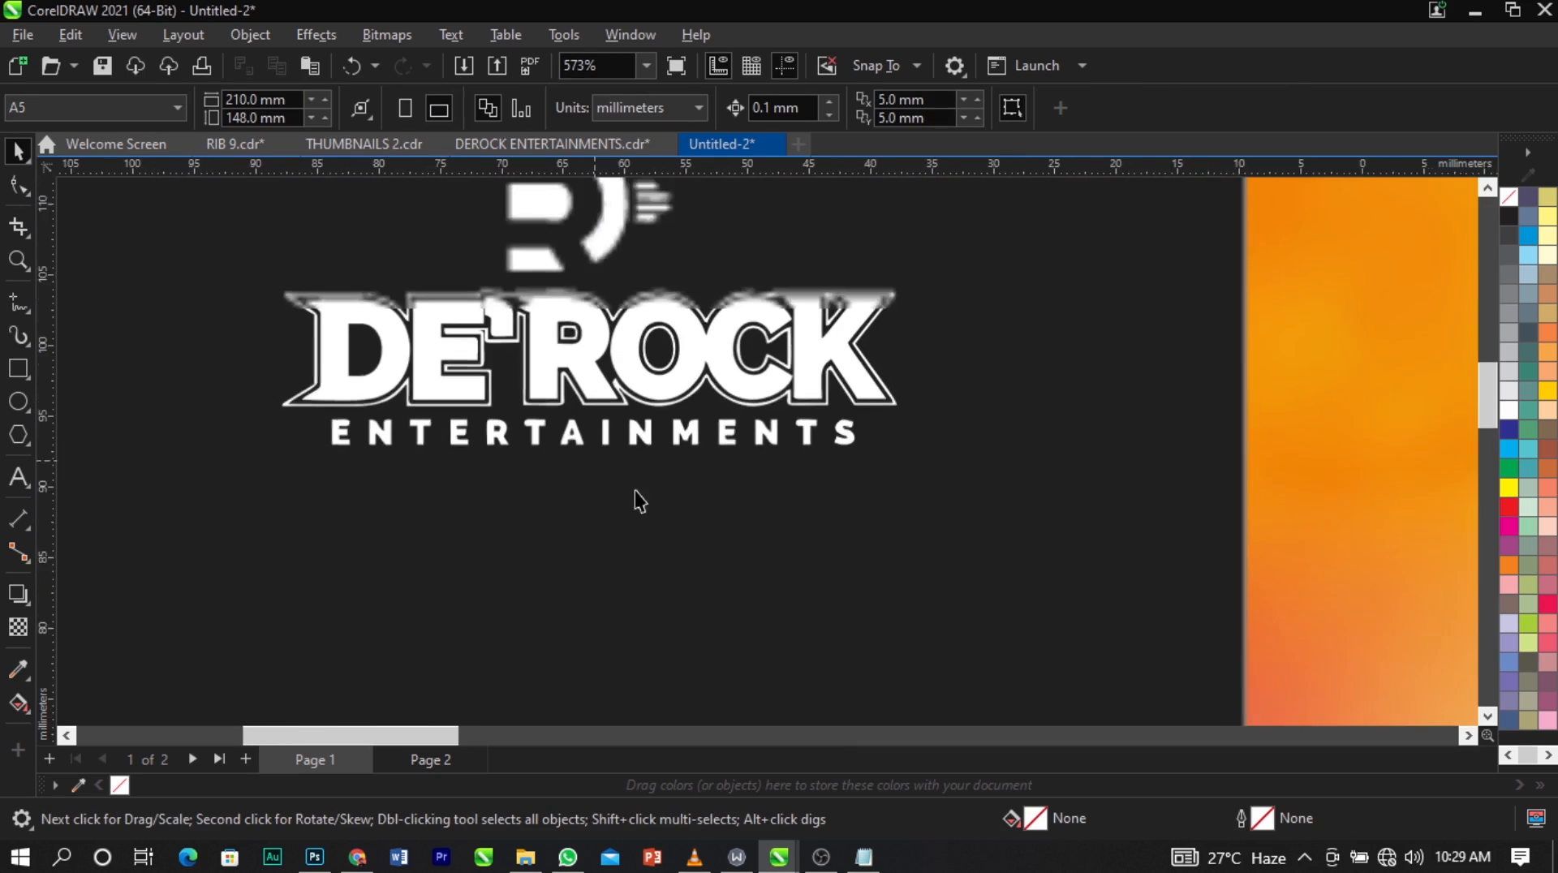
# Group all the parts of the cleaned DE'ROCK ENTERTAINMENTS logo.
pyautogui.moveTo(354, 538); pyautogui.dragTo(887, 260)
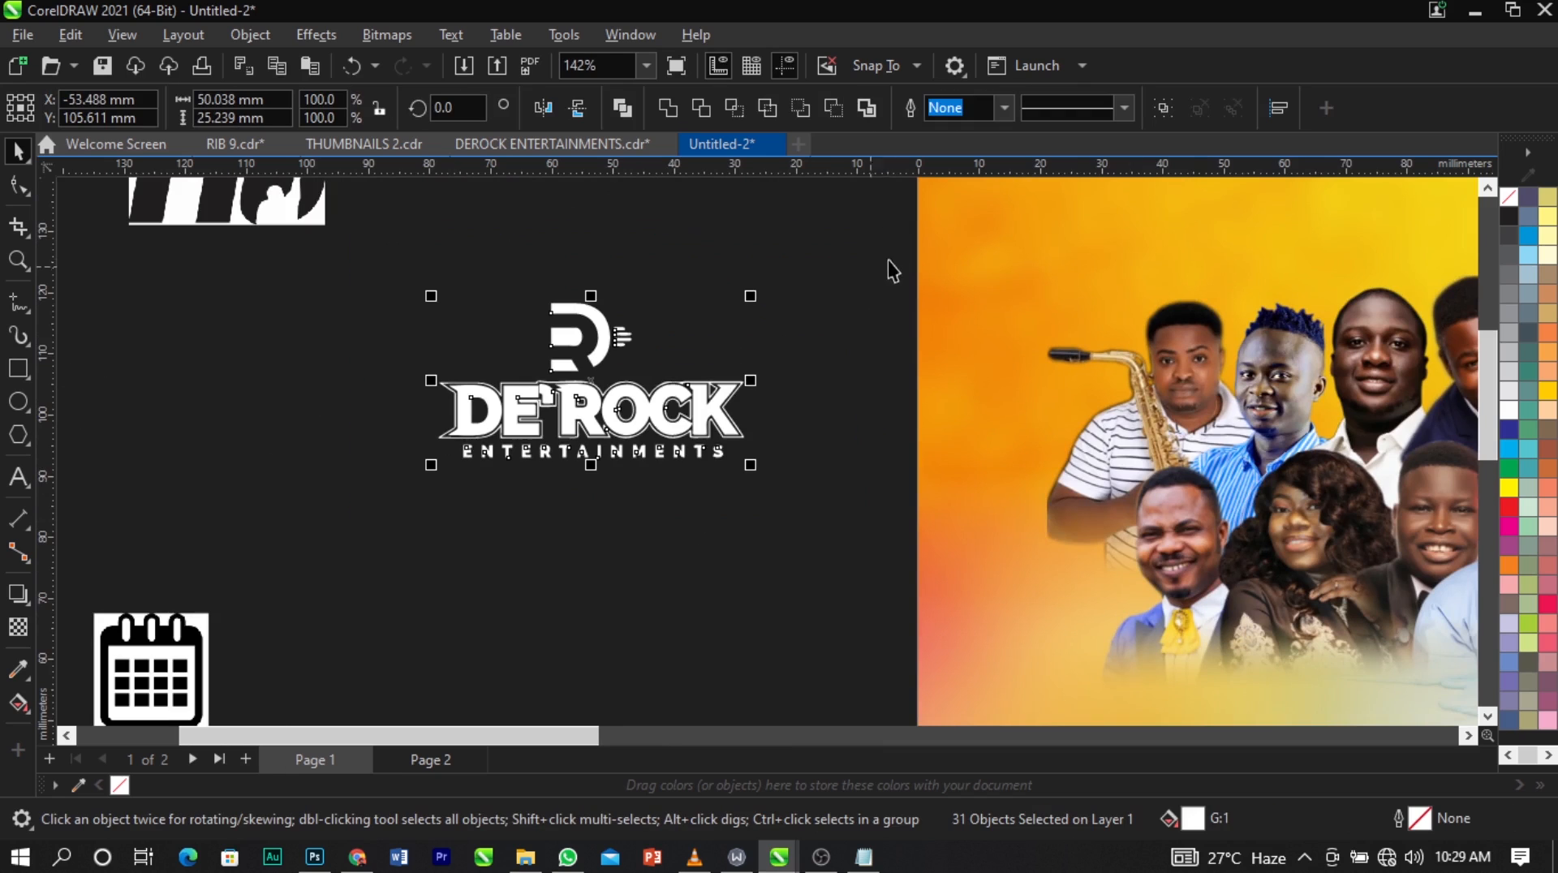
pyautogui.hotkey('ctrl', 'g')
pyautogui.click(677, 347)
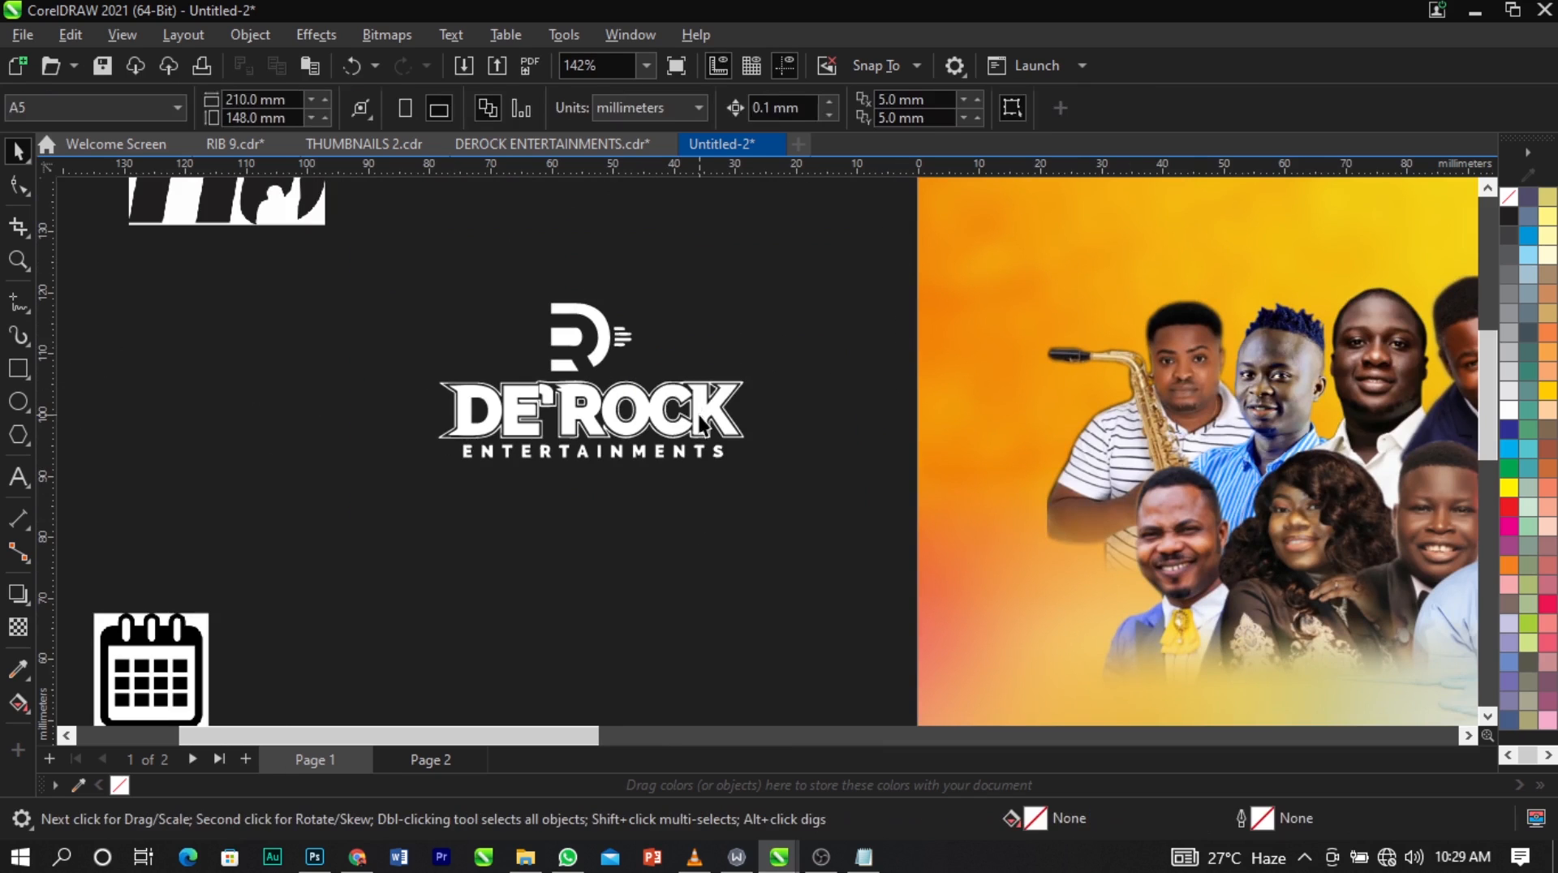
# Scale the logo group to about 24.6 mm wide and place it in the page's upper-left corner around X 27 mm, Y 133 mm.
pyautogui.click(691, 412)
pyautogui.moveTo(752, 465); pyautogui.dragTo(602, 474)
pyautogui.scroll(-3, 422, 409)
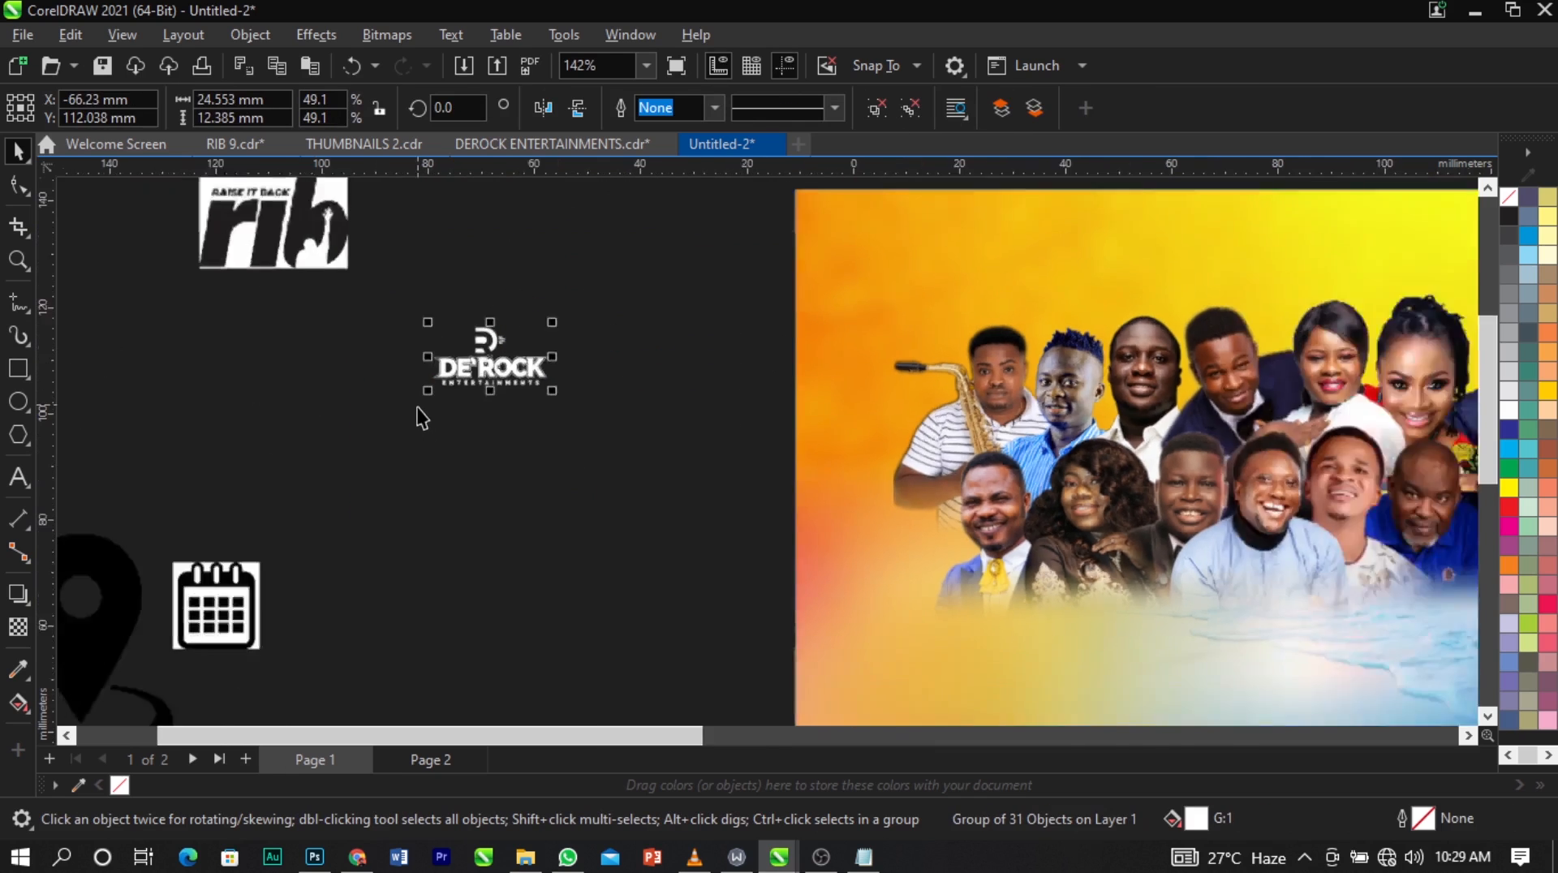
pyautogui.moveTo(439, 399); pyautogui.dragTo(703, 330)
pyautogui.click(407, 379)
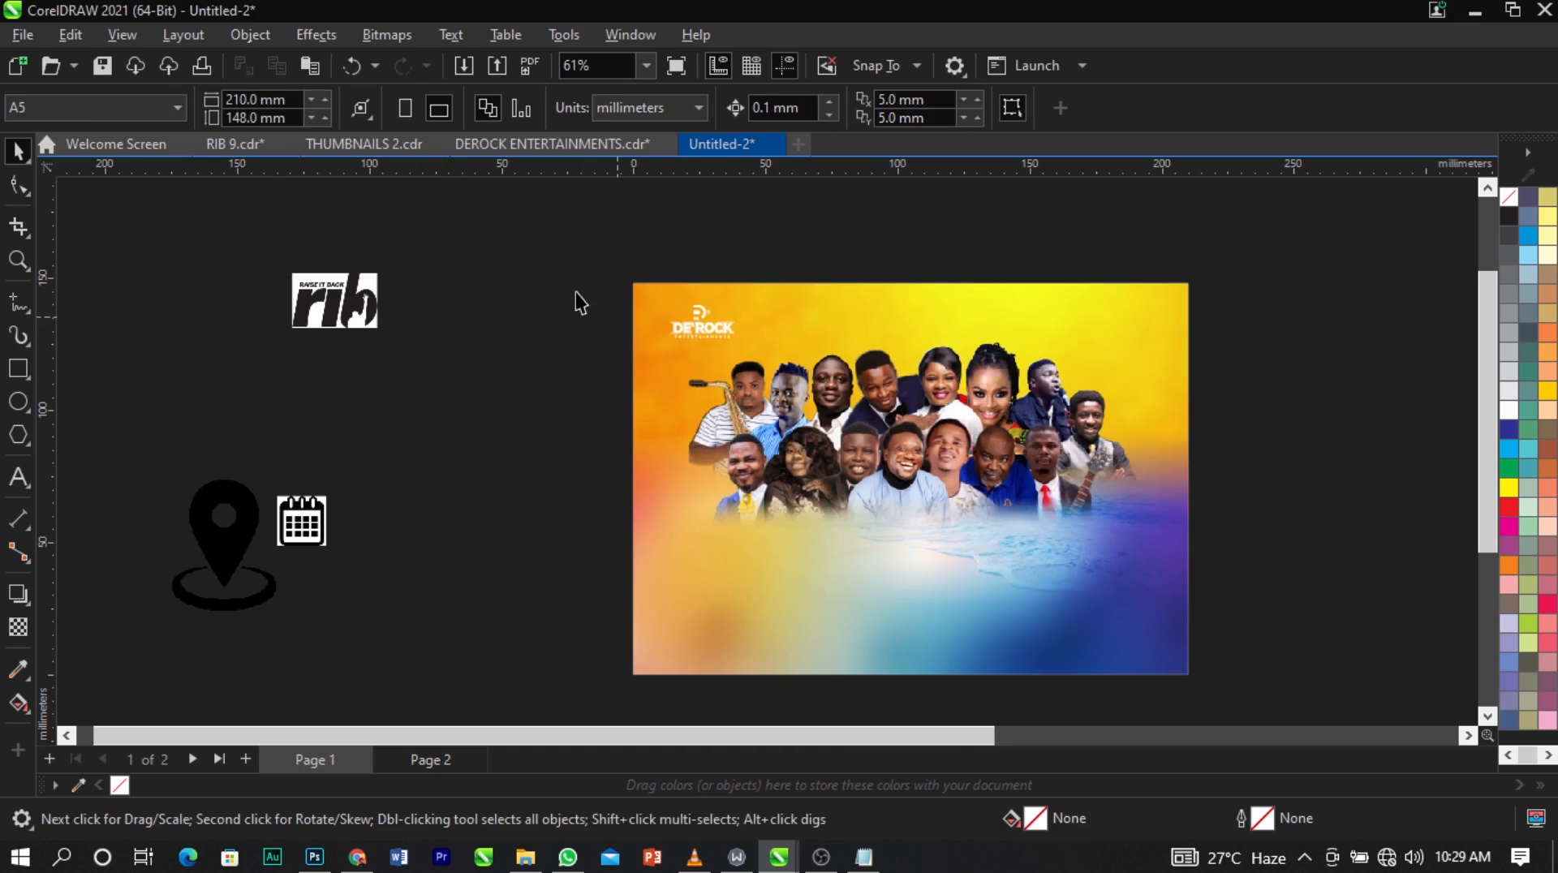
pyautogui.press('F2')
pyautogui.moveTo(575, 248); pyautogui.dragTo(987, 477)
pyautogui.click(638, 375)
pyautogui.moveTo(639, 375); pyautogui.dragTo(645, 379)
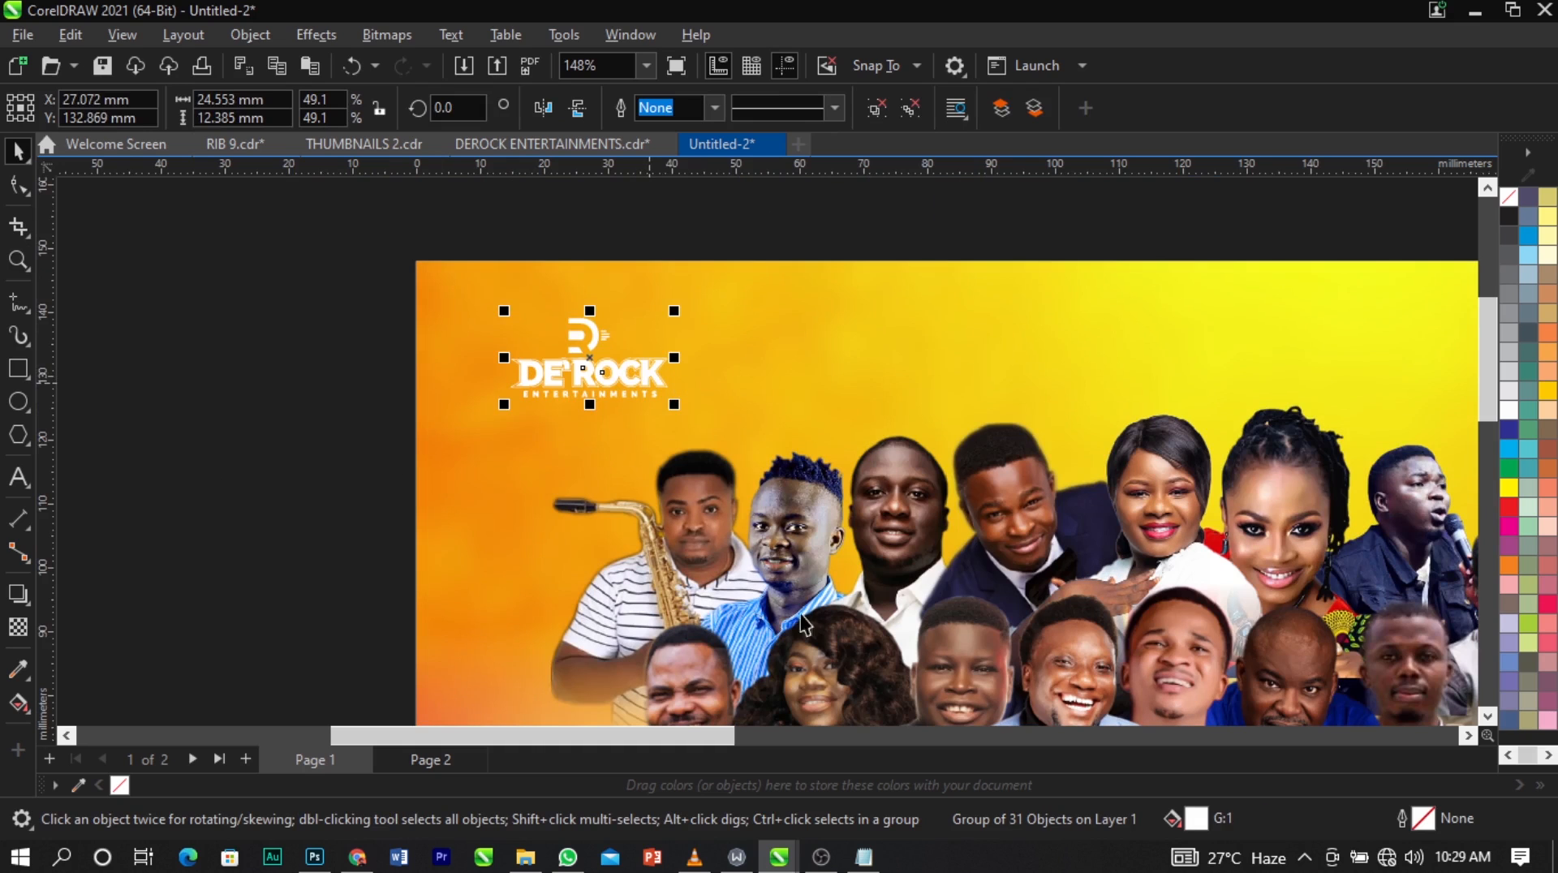
# Fill the logo group with a uniform dark red, C 36, M 96, Y 95, K 57.
pyautogui.click(1506, 504)
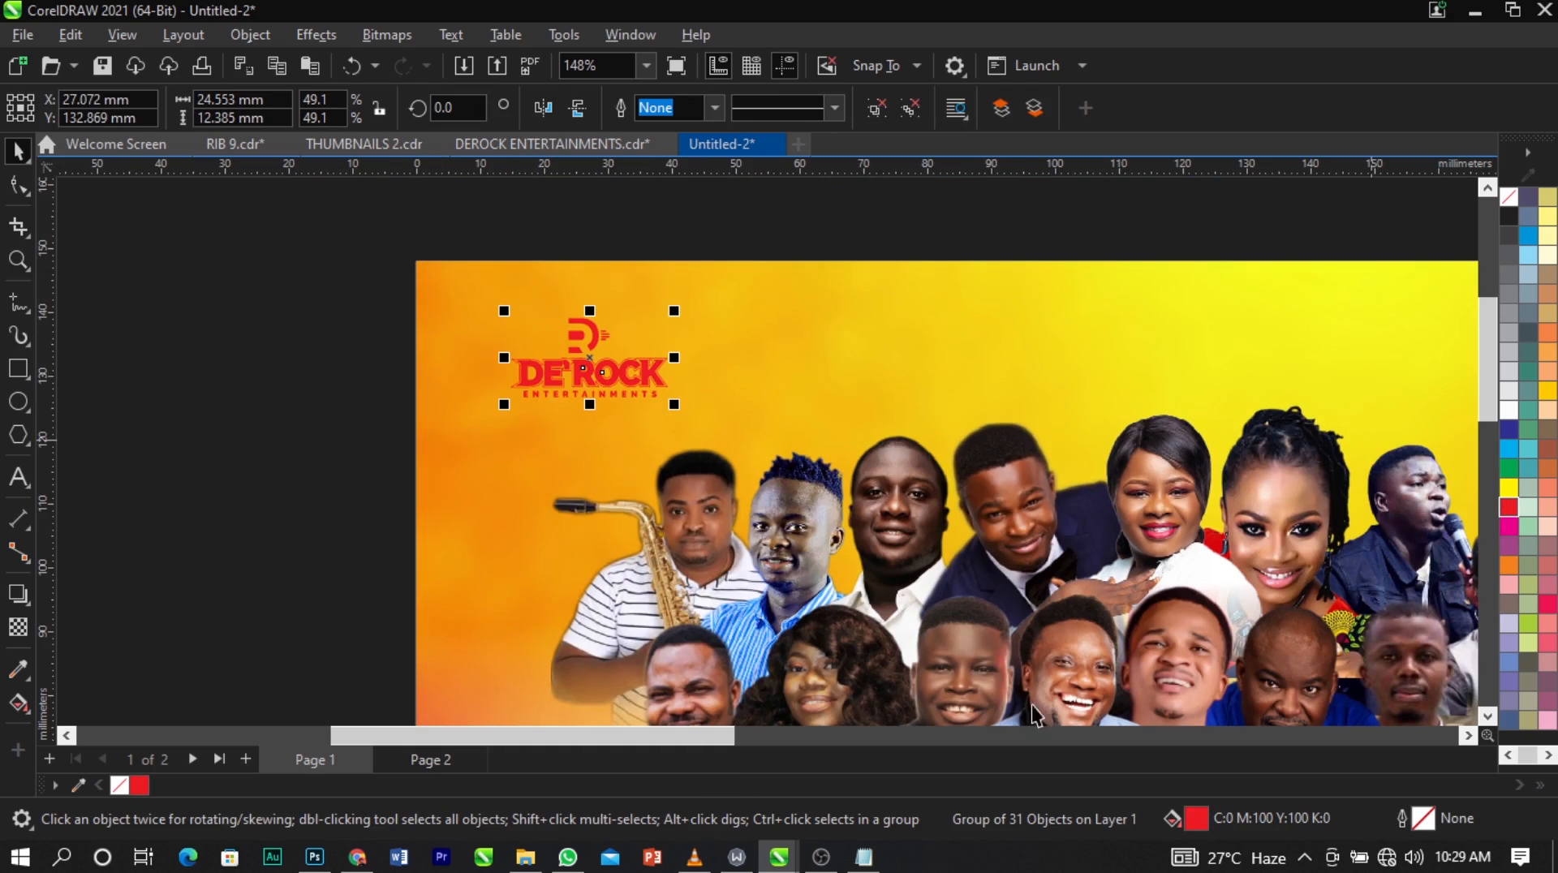
pyautogui.doubleClick(1189, 814)
pyautogui.moveTo(757, 101); pyautogui.dragTo(1061, 42)
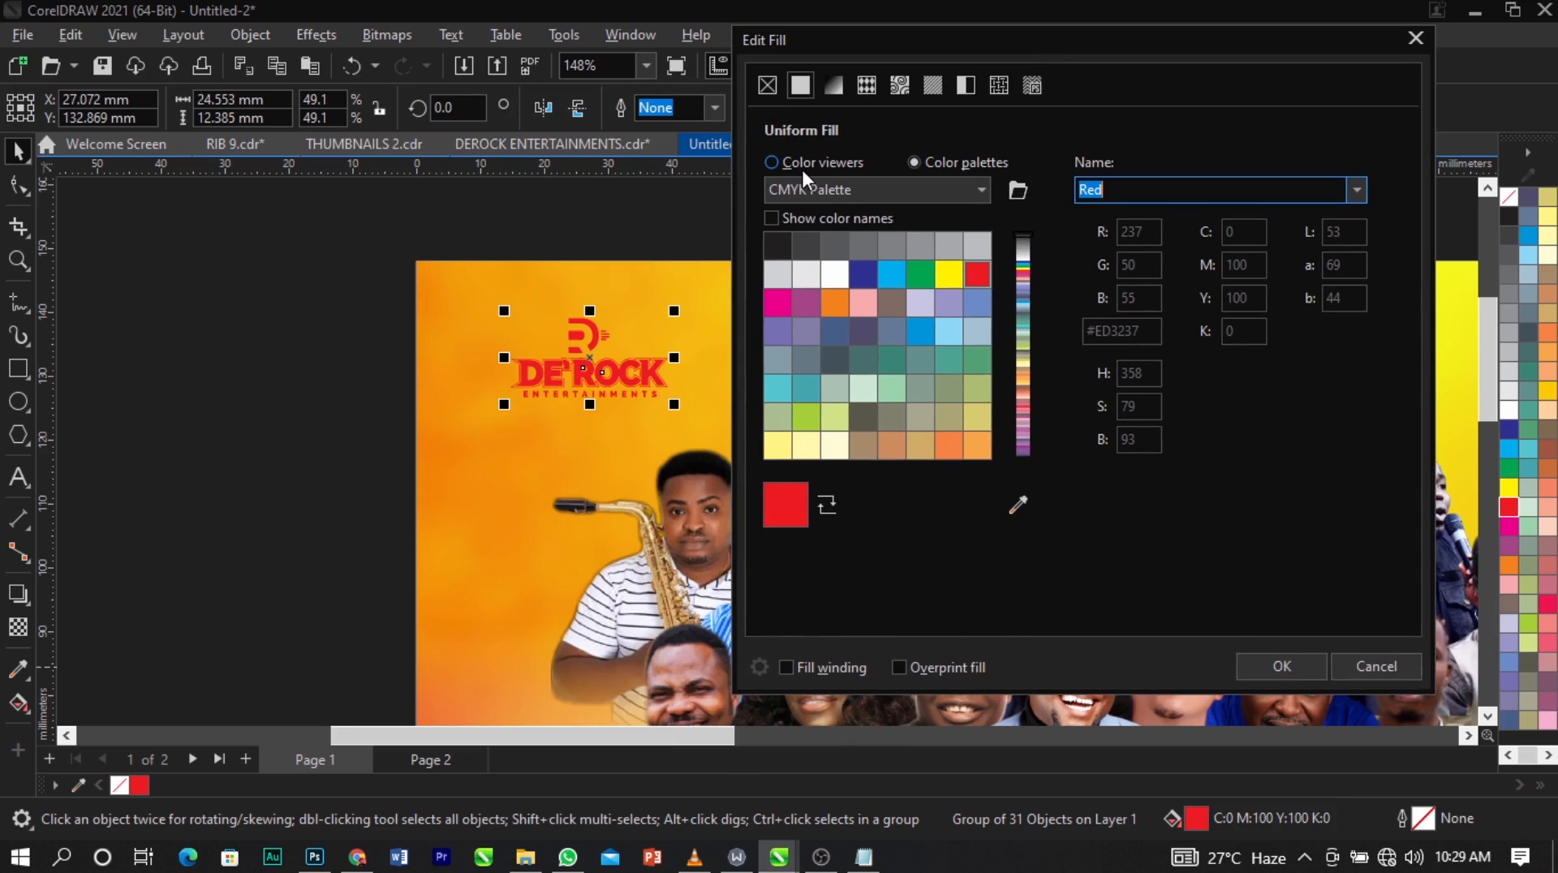
pyautogui.click(804, 167)
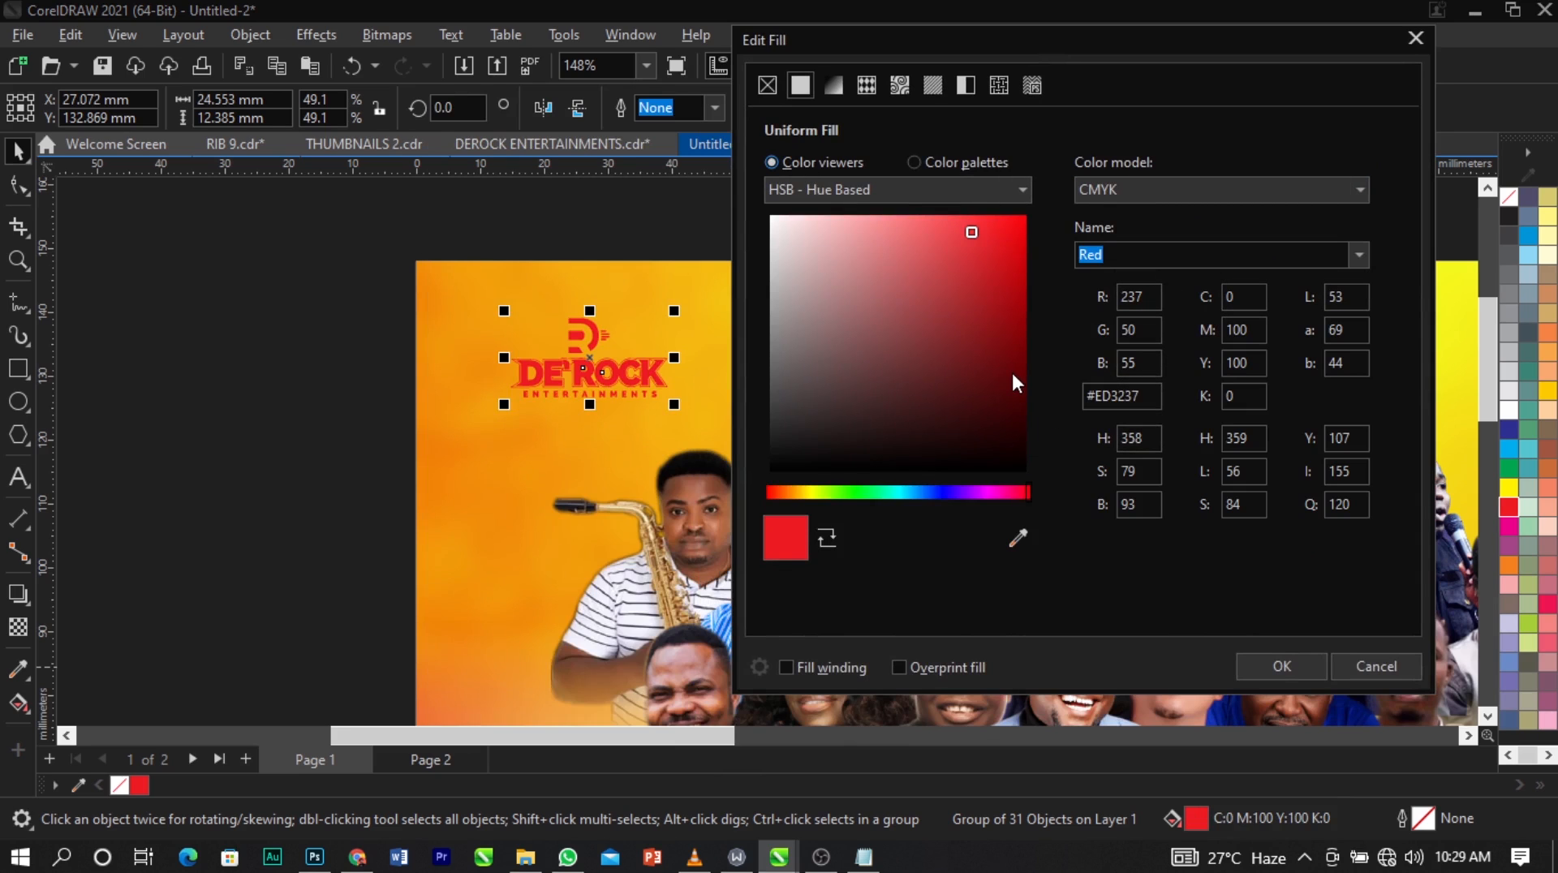
pyautogui.moveTo(973, 241)
pyautogui.mouseDown()
pyautogui.moveTo(1011, 384)
pyautogui.moveTo(1014, 353)
pyautogui.mouseUp()
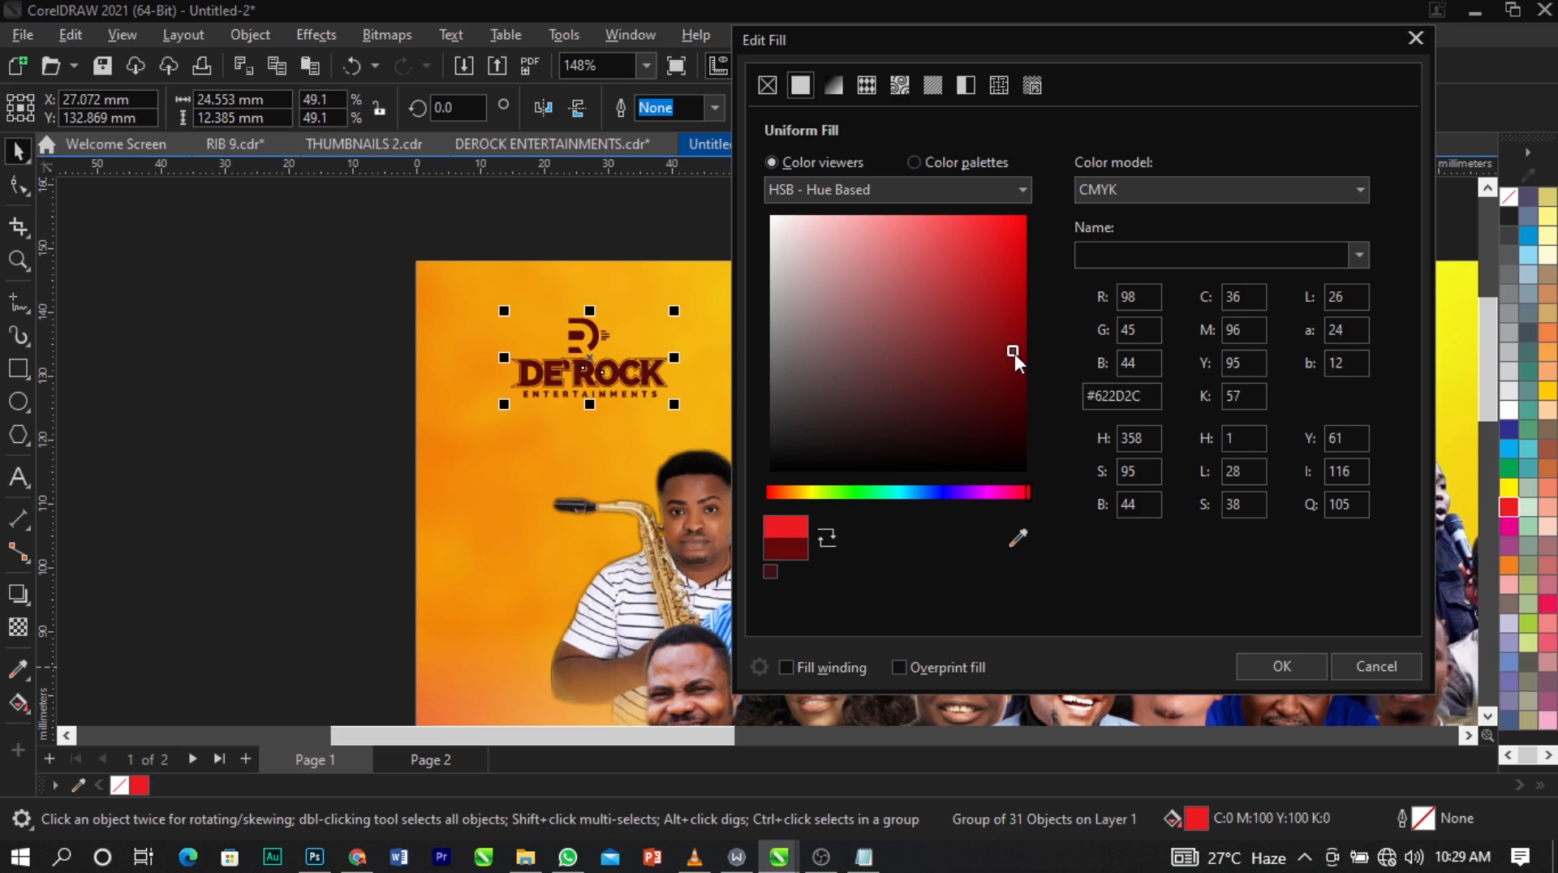
pyautogui.click(1299, 671)
pyautogui.click(241, 438)
# Move the red and pink texture images from the right of the page to the spare assets on its left.
pyautogui.scroll(-4, 403, 261)
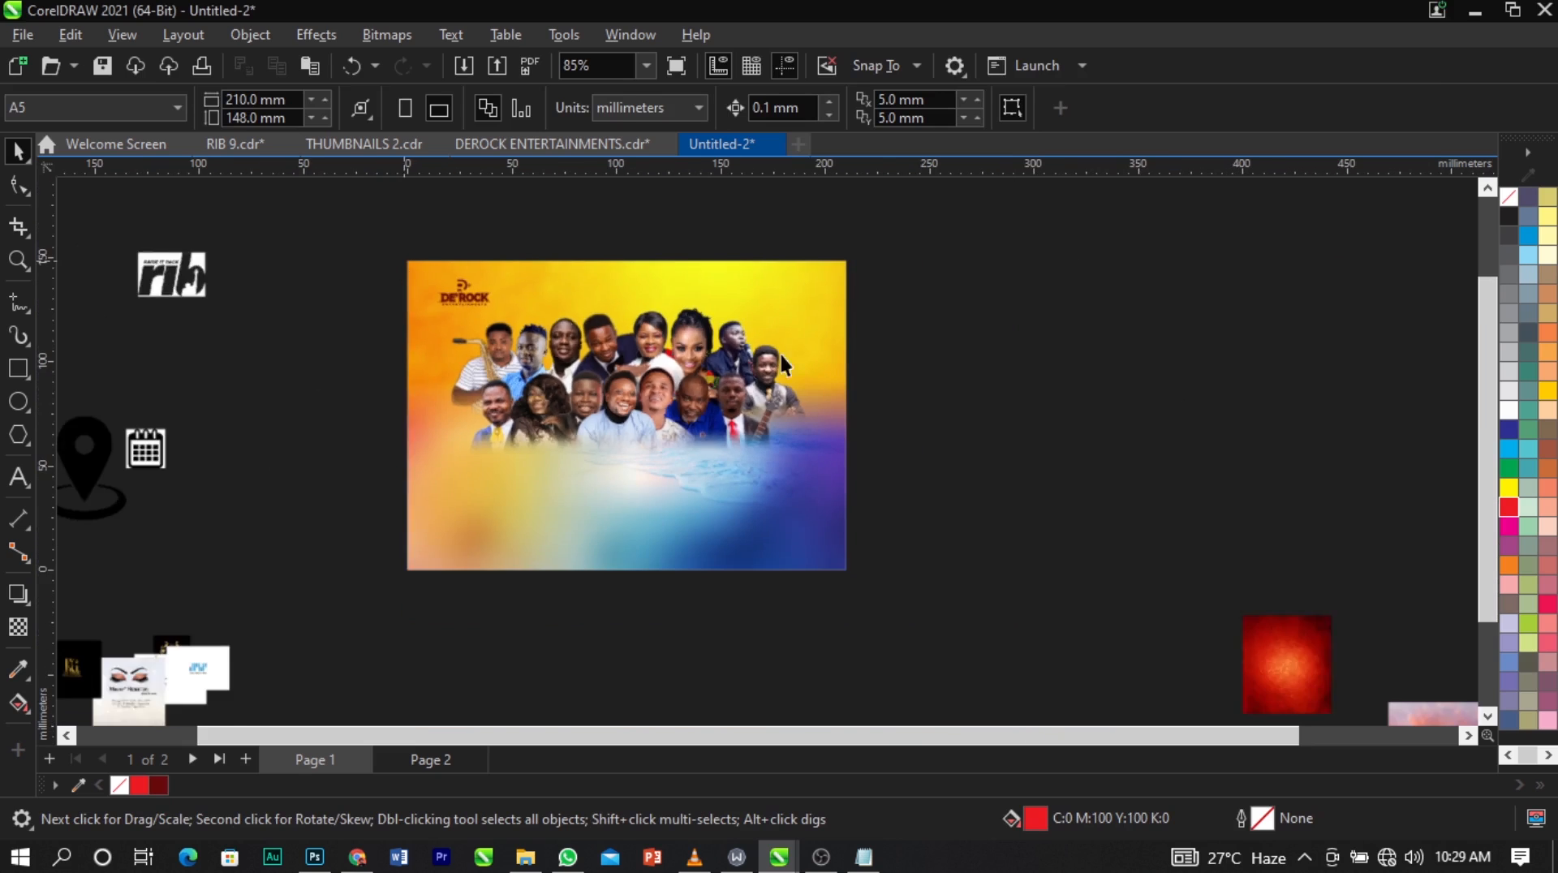
pyautogui.scroll(-4, 353, 342)
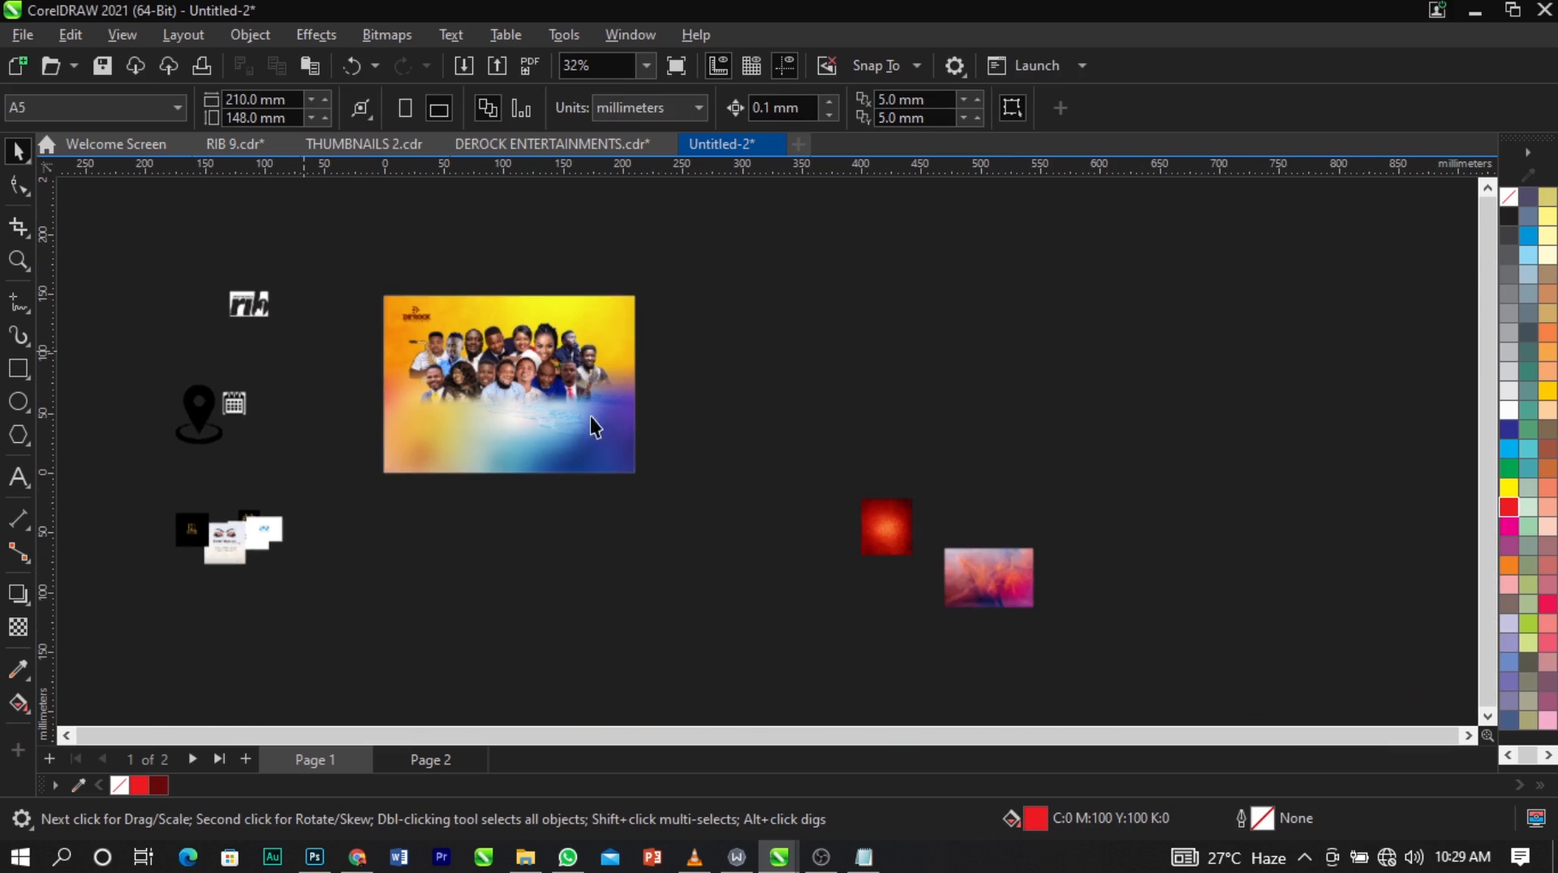
pyautogui.moveTo(1193, 423); pyautogui.dragTo(751, 636)
pyautogui.moveTo(1018, 581); pyautogui.dragTo(207, 356)
pyautogui.press('z')
pyautogui.moveTo(229, 265); pyautogui.dragTo(835, 550)
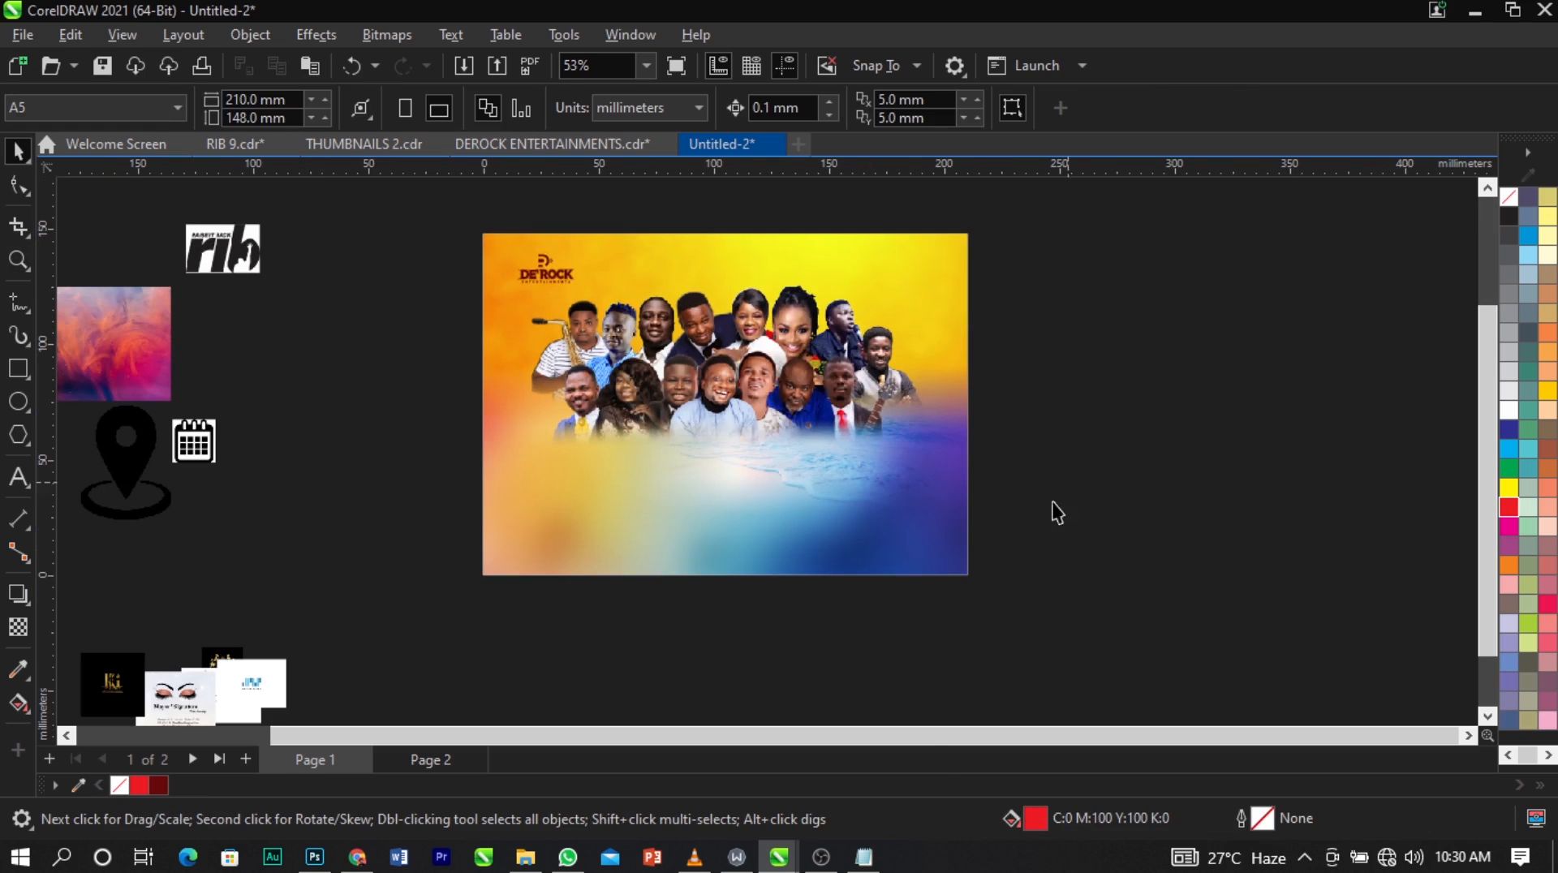
# Copy all the event text from Notepad and paste it as artistic text to the right of the page.
pyautogui.moveTo(877, 859)
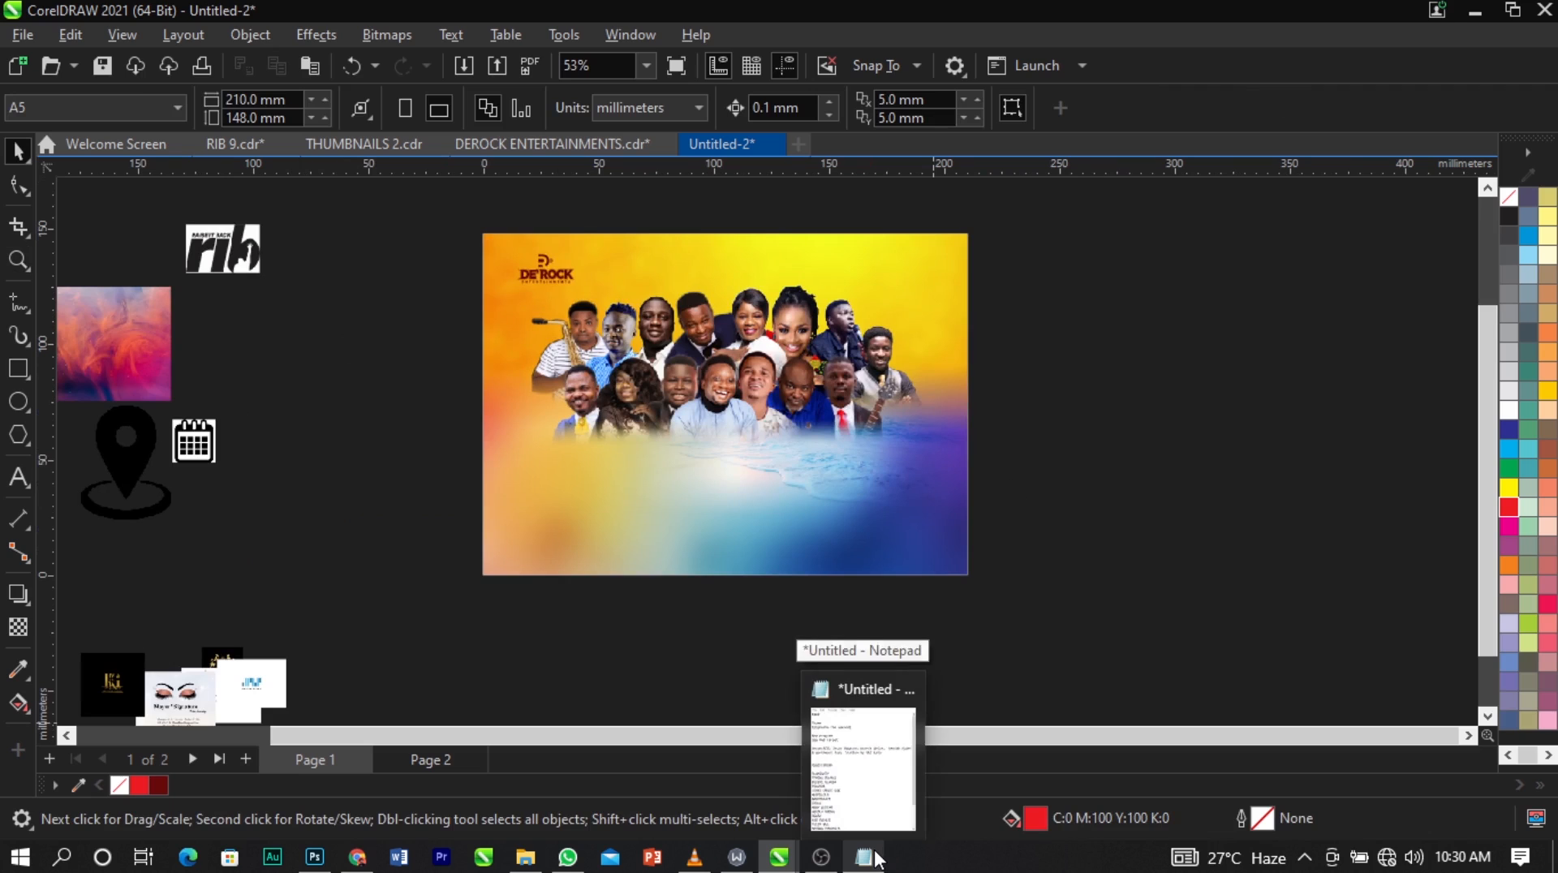
pyautogui.click(889, 810)
pyautogui.hotkey('ctrl', 'a')
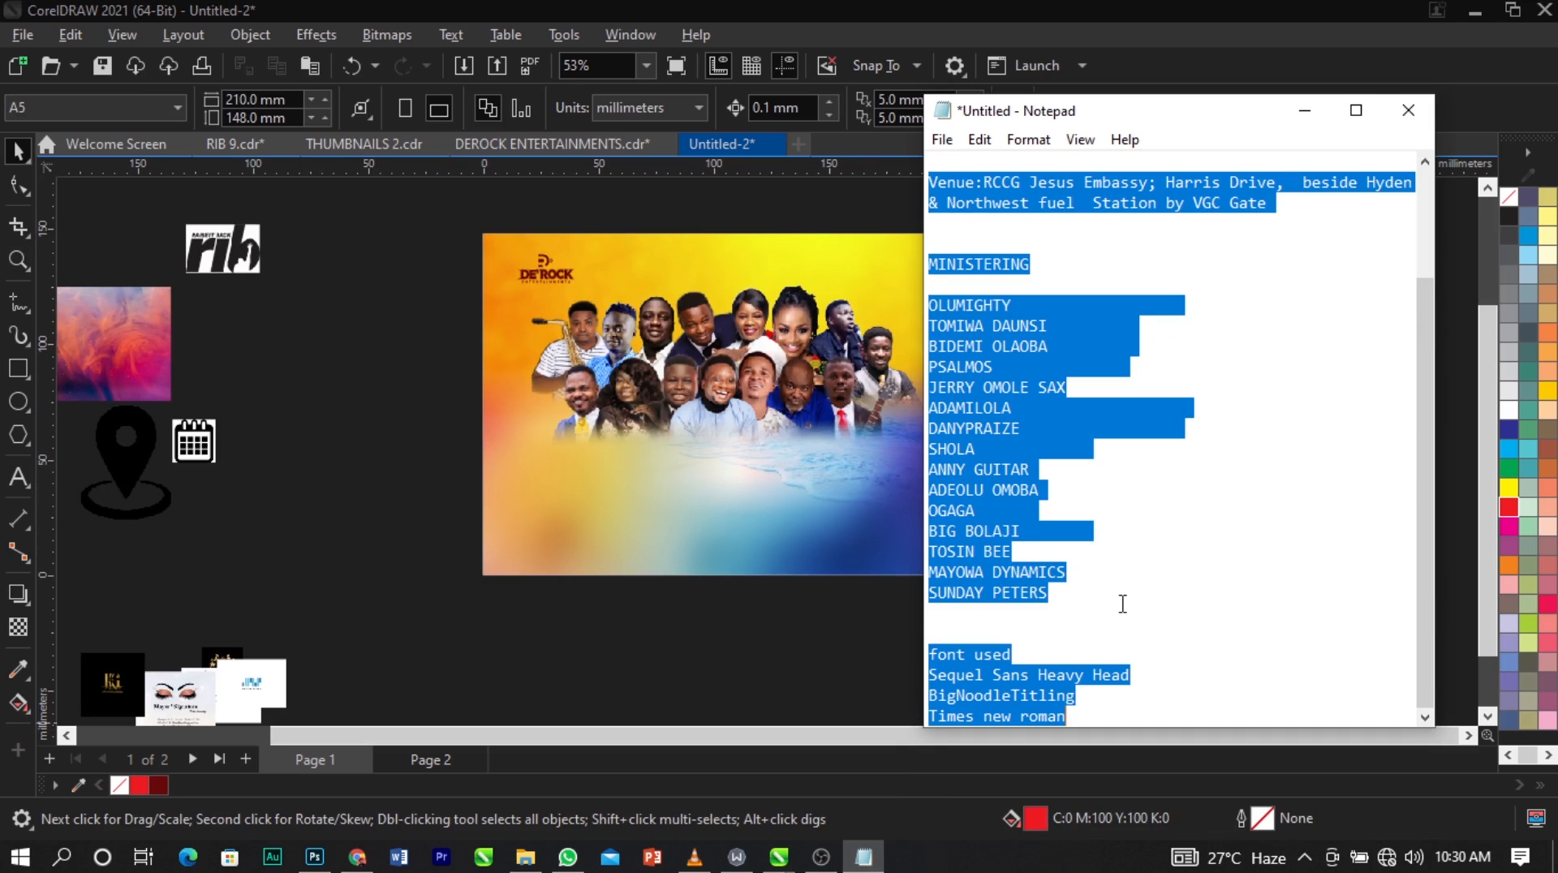
pyautogui.click(576, 589)
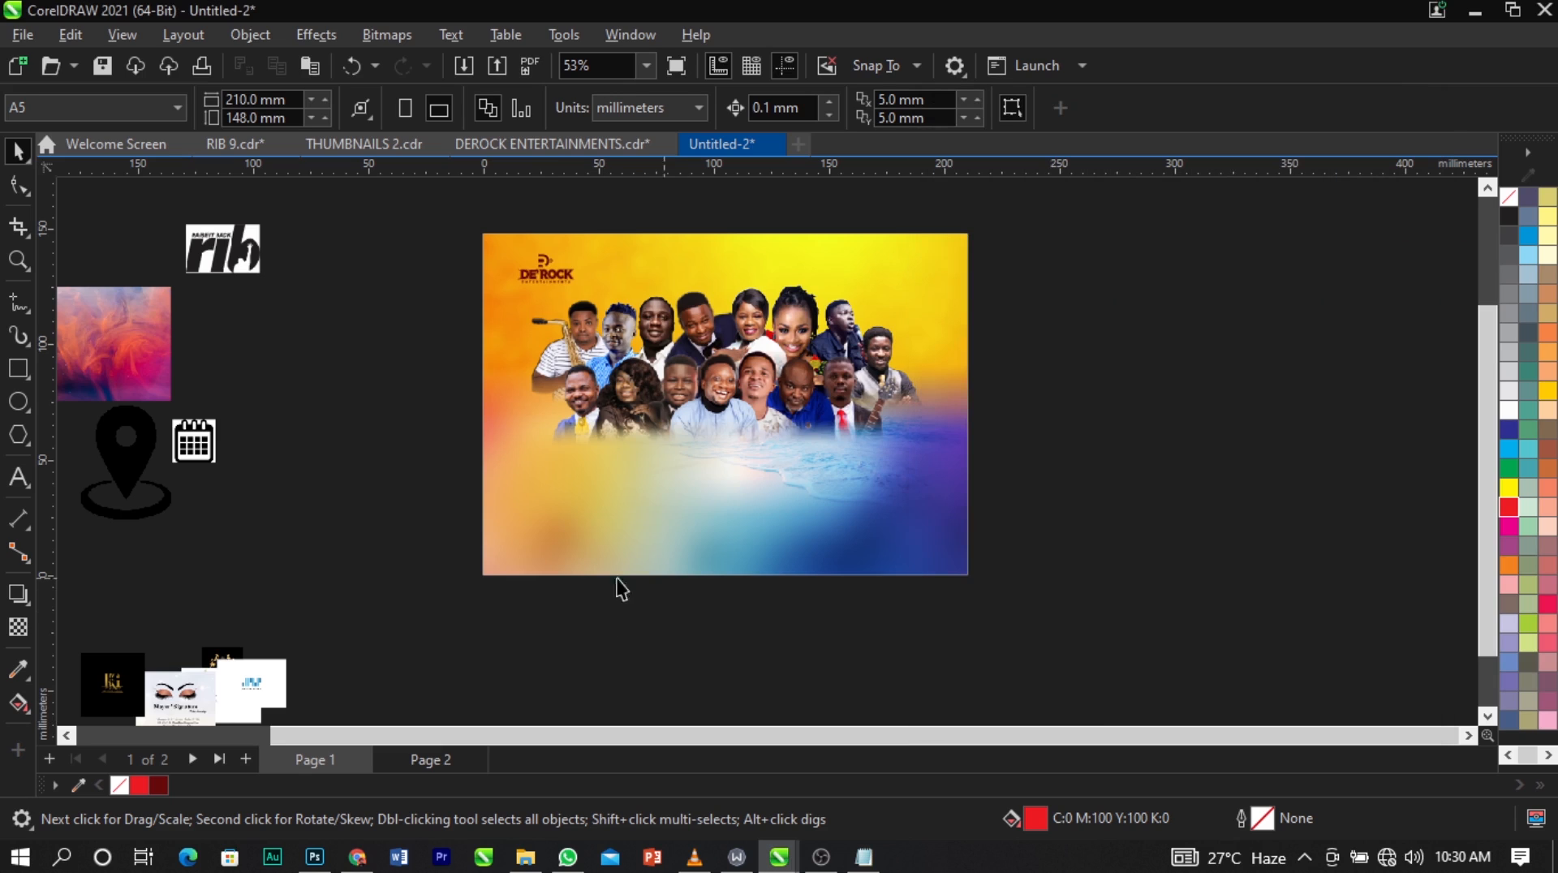
pyautogui.click(16, 478)
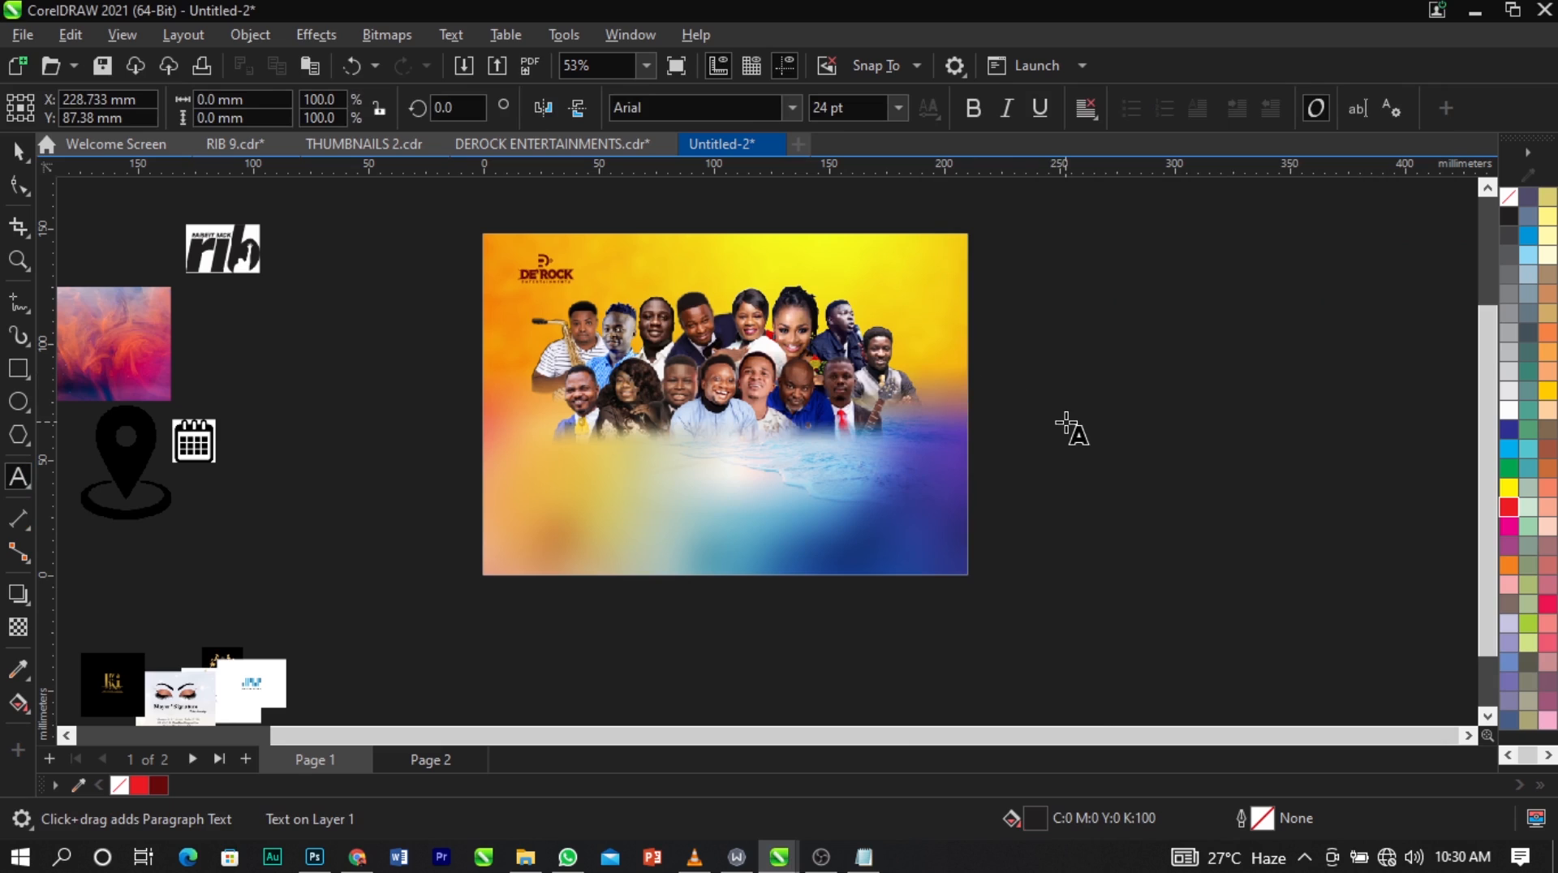
pyautogui.hotkey('ctrl', 'space')
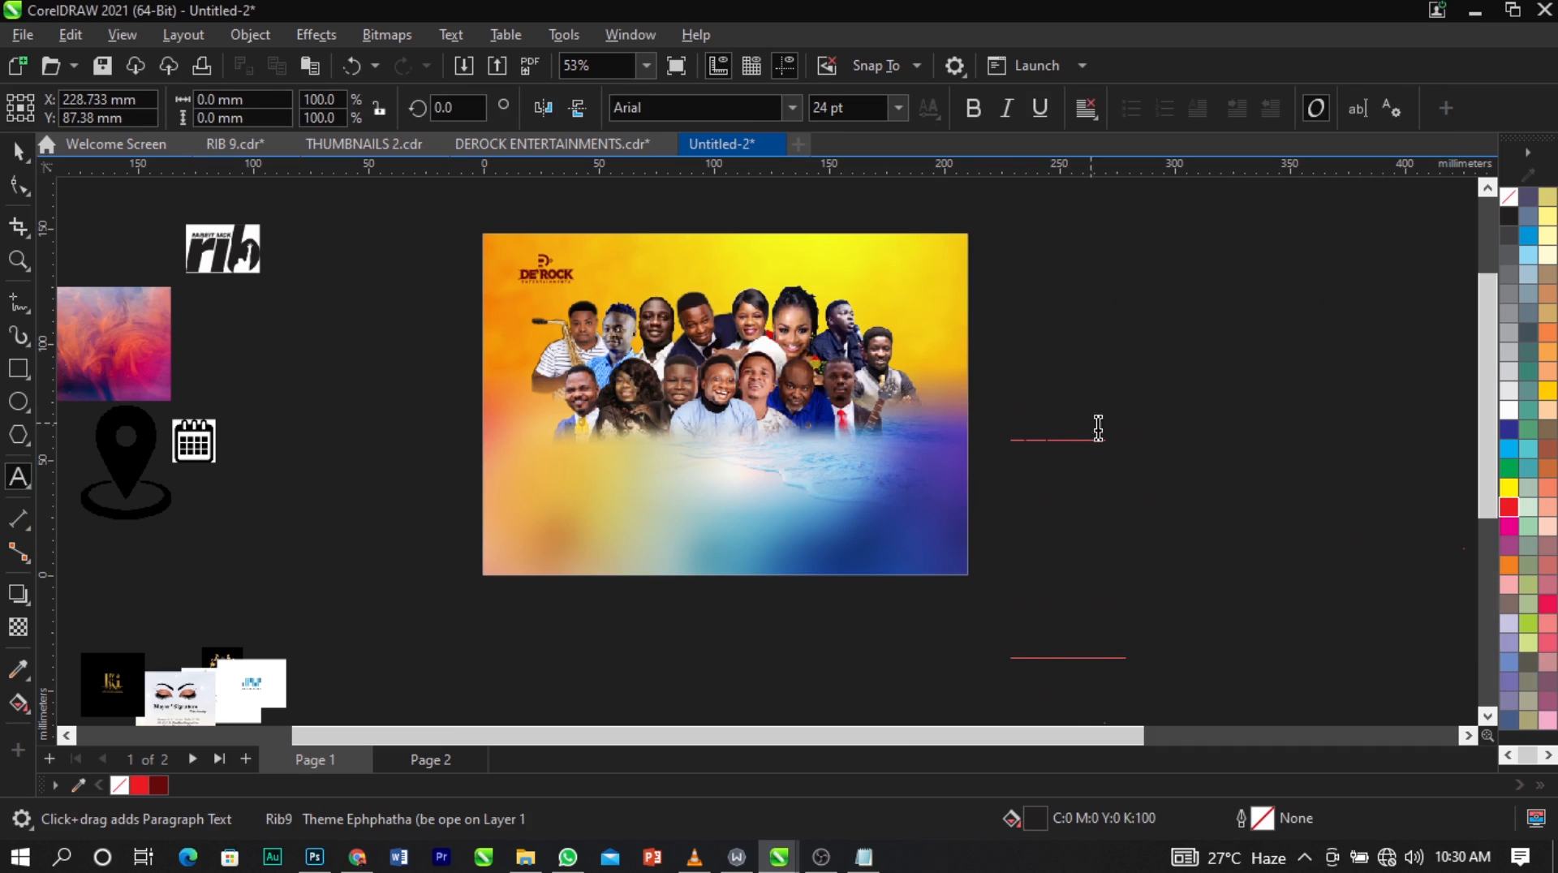
# Fill the pasted event text white, set its size to 10 pt and keep it beside the page.
pyautogui.click(1509, 413)
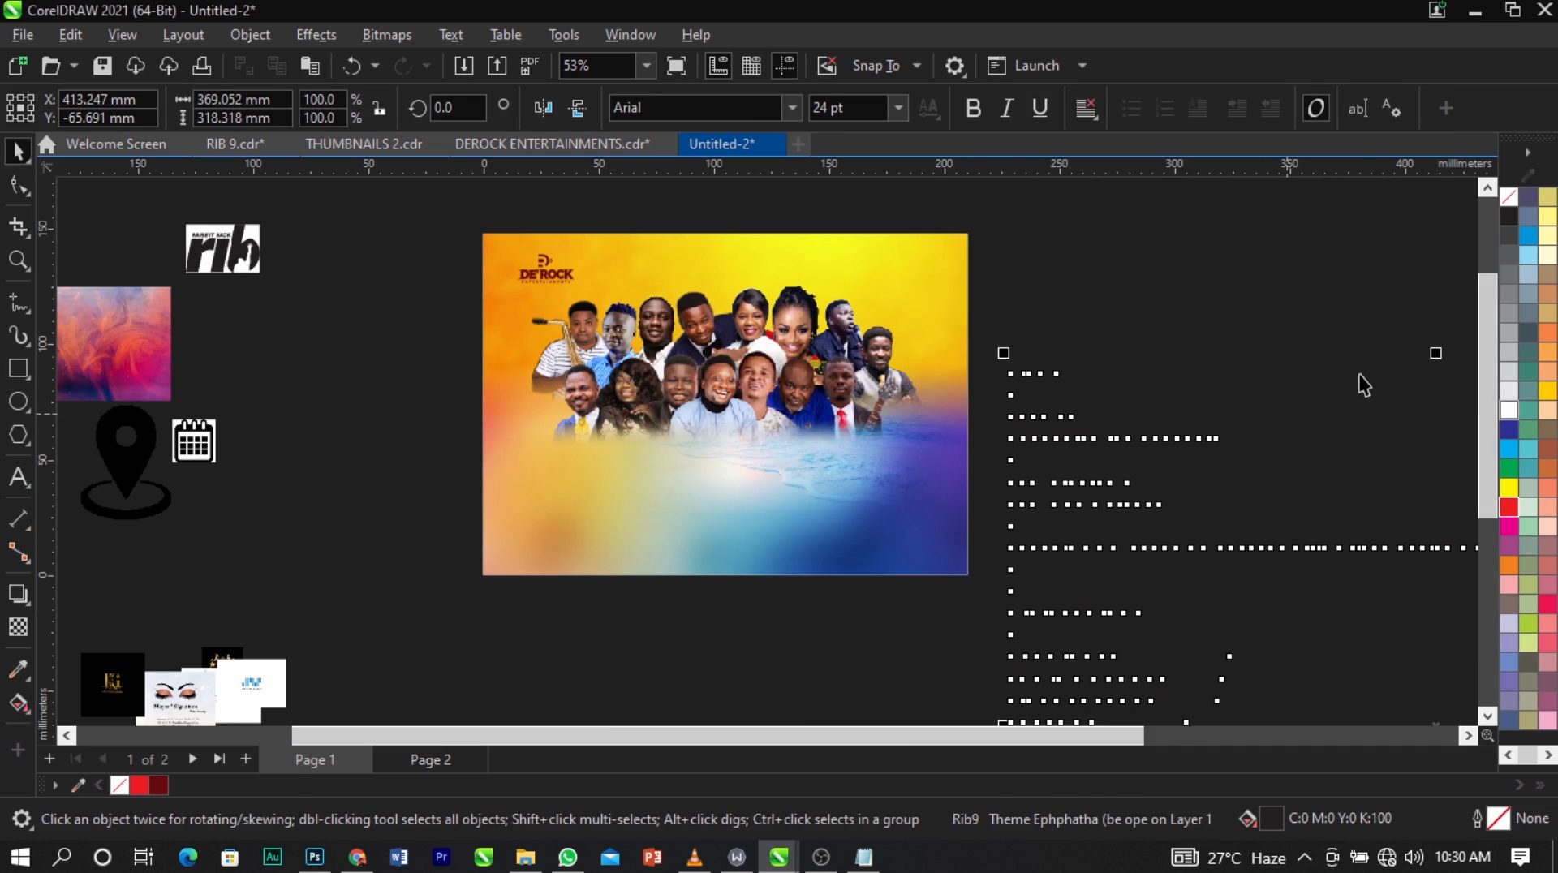
pyautogui.click(1509, 411)
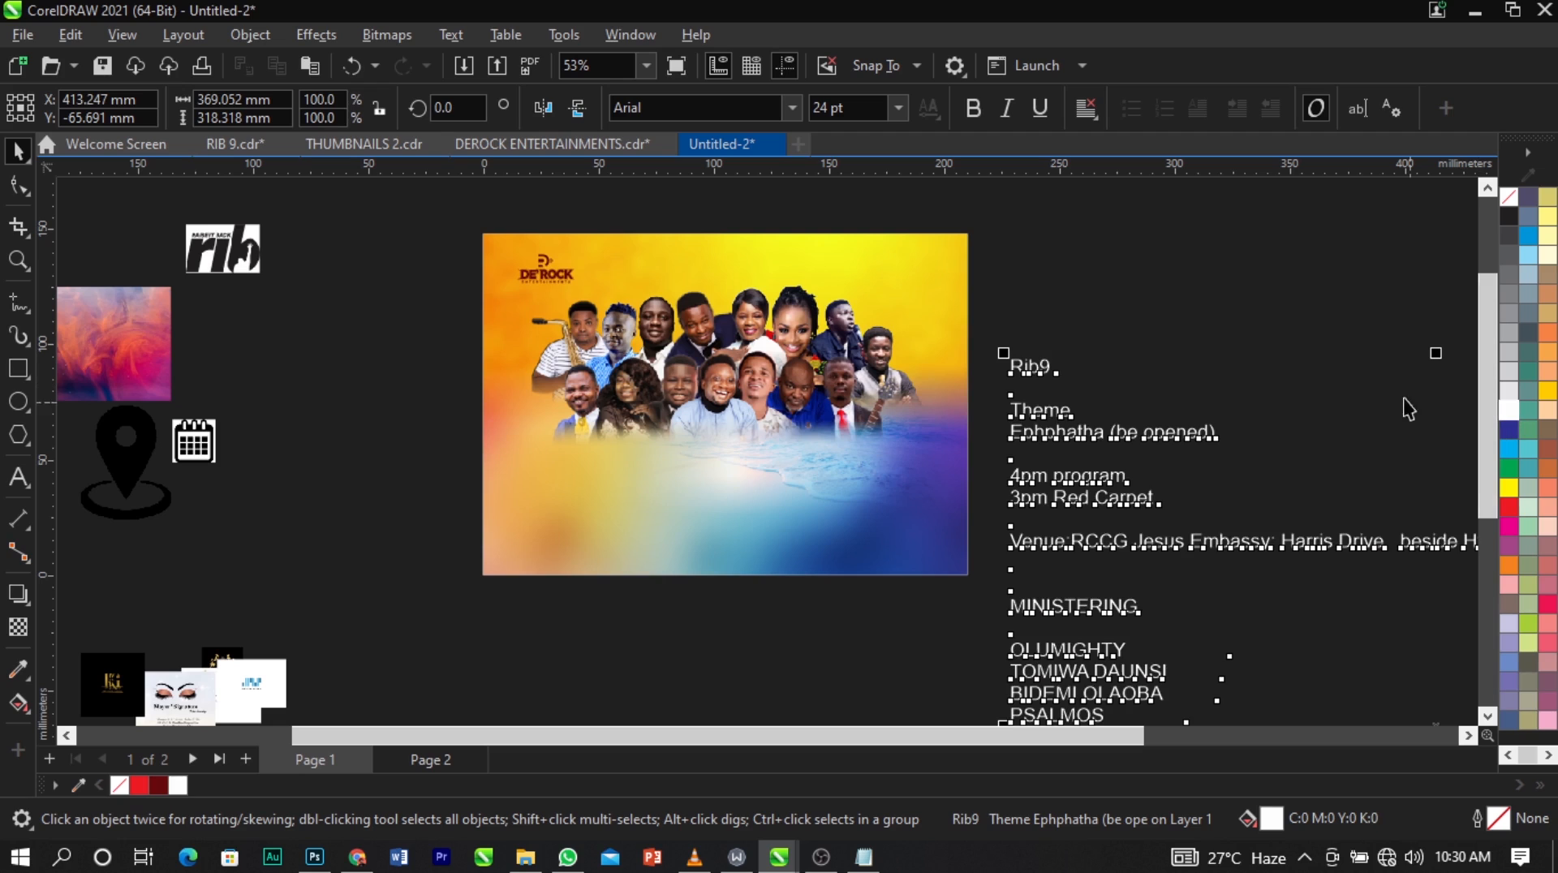
pyautogui.click(897, 108)
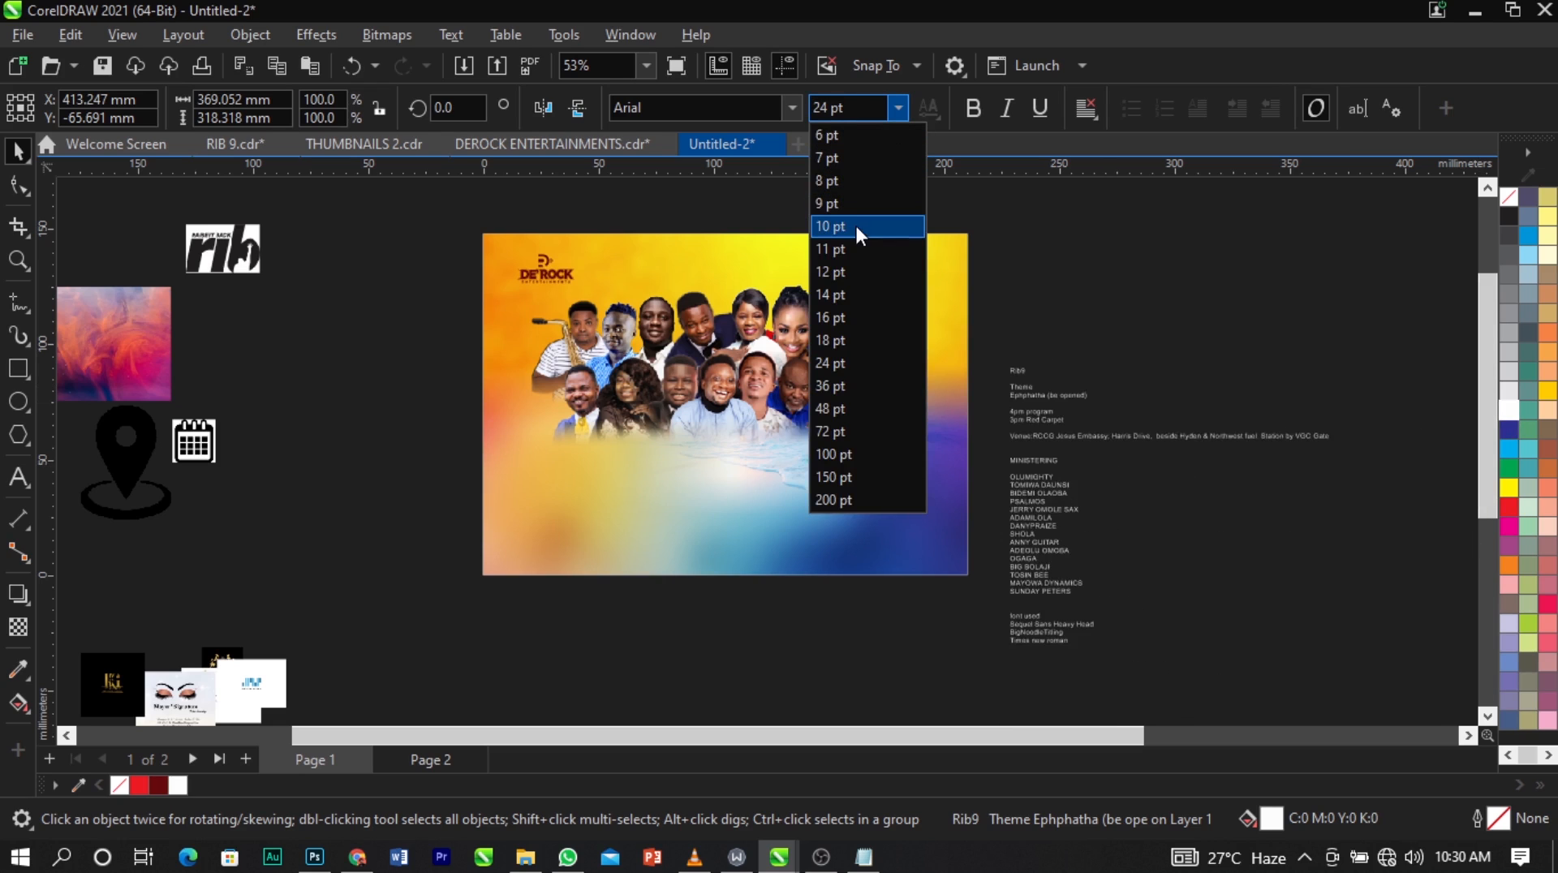
pyautogui.click(830, 226)
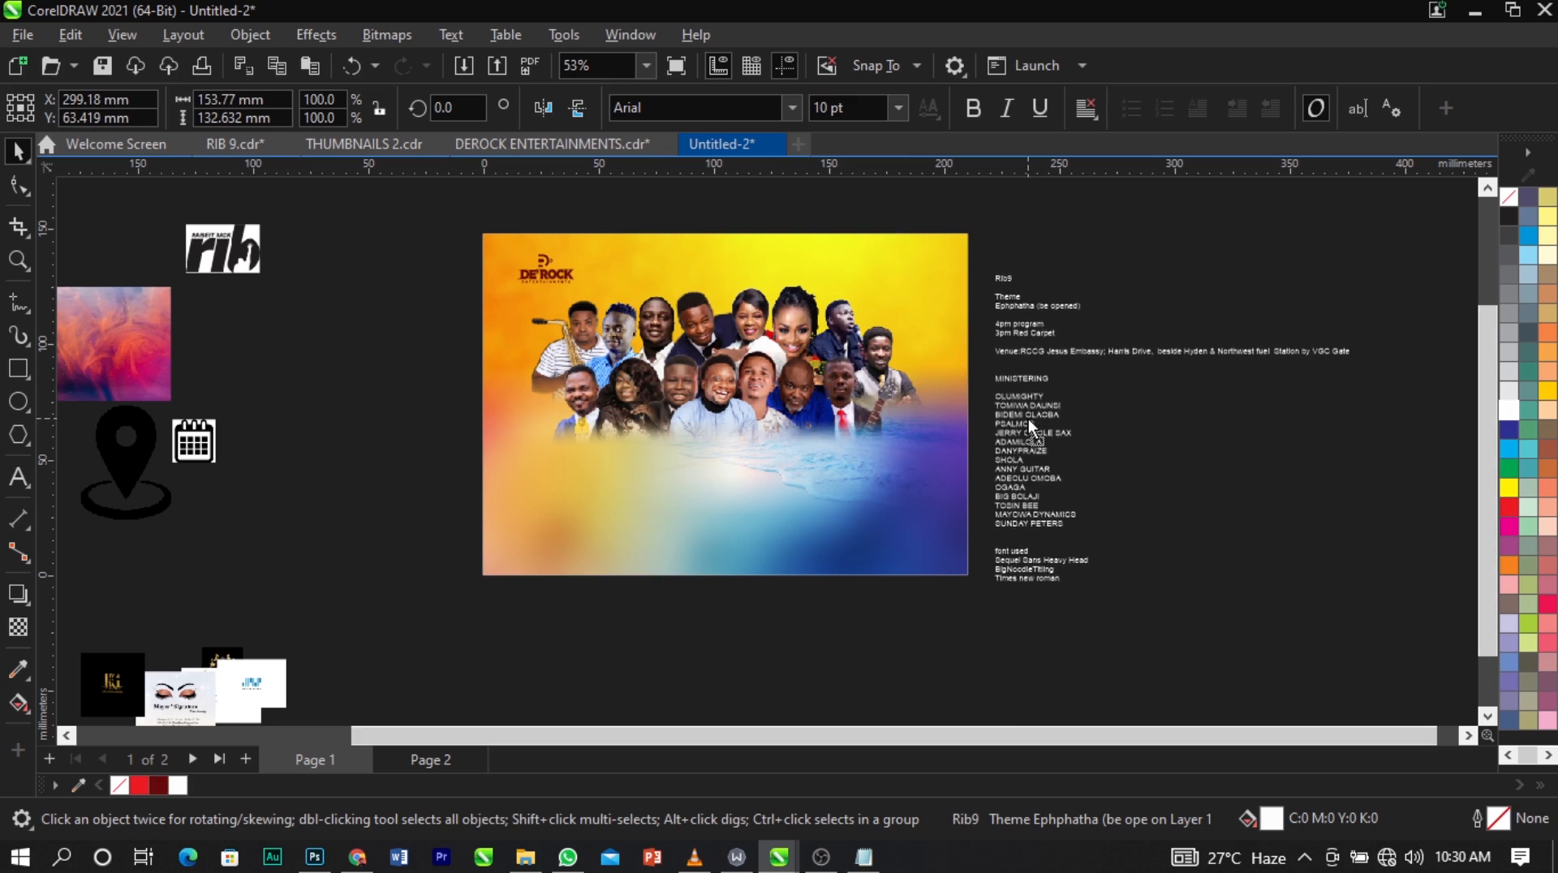
pyautogui.click(1176, 474)
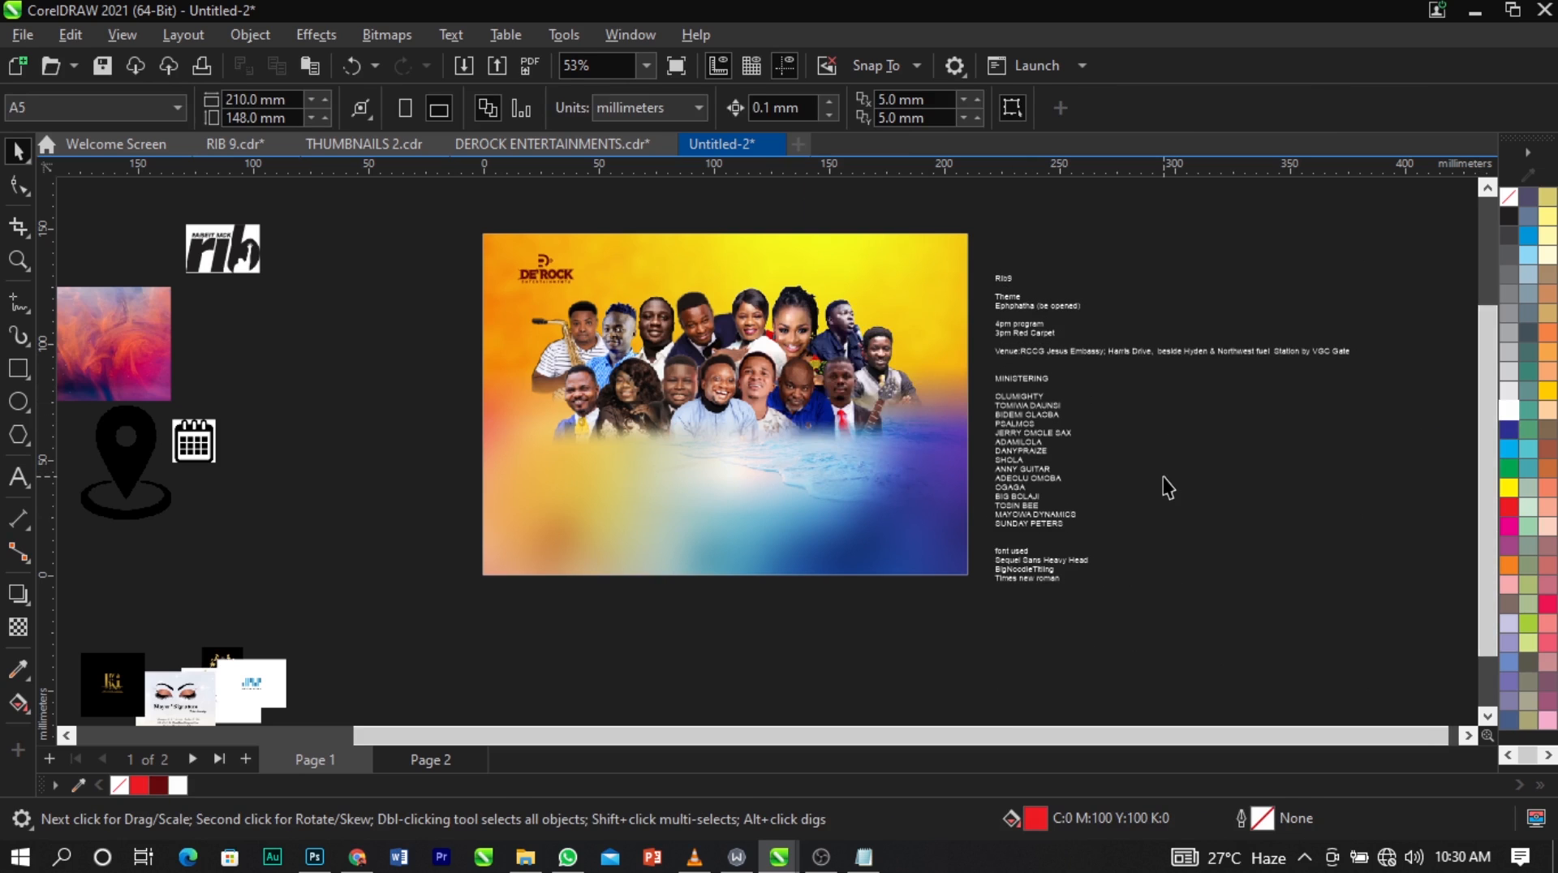
# Cut the lines "Rib9", "Theme" and "Ephphatha (be opened)" from the event text and paste them as separate text on the page's lower half.
pyautogui.scroll(5, 1172, 382)
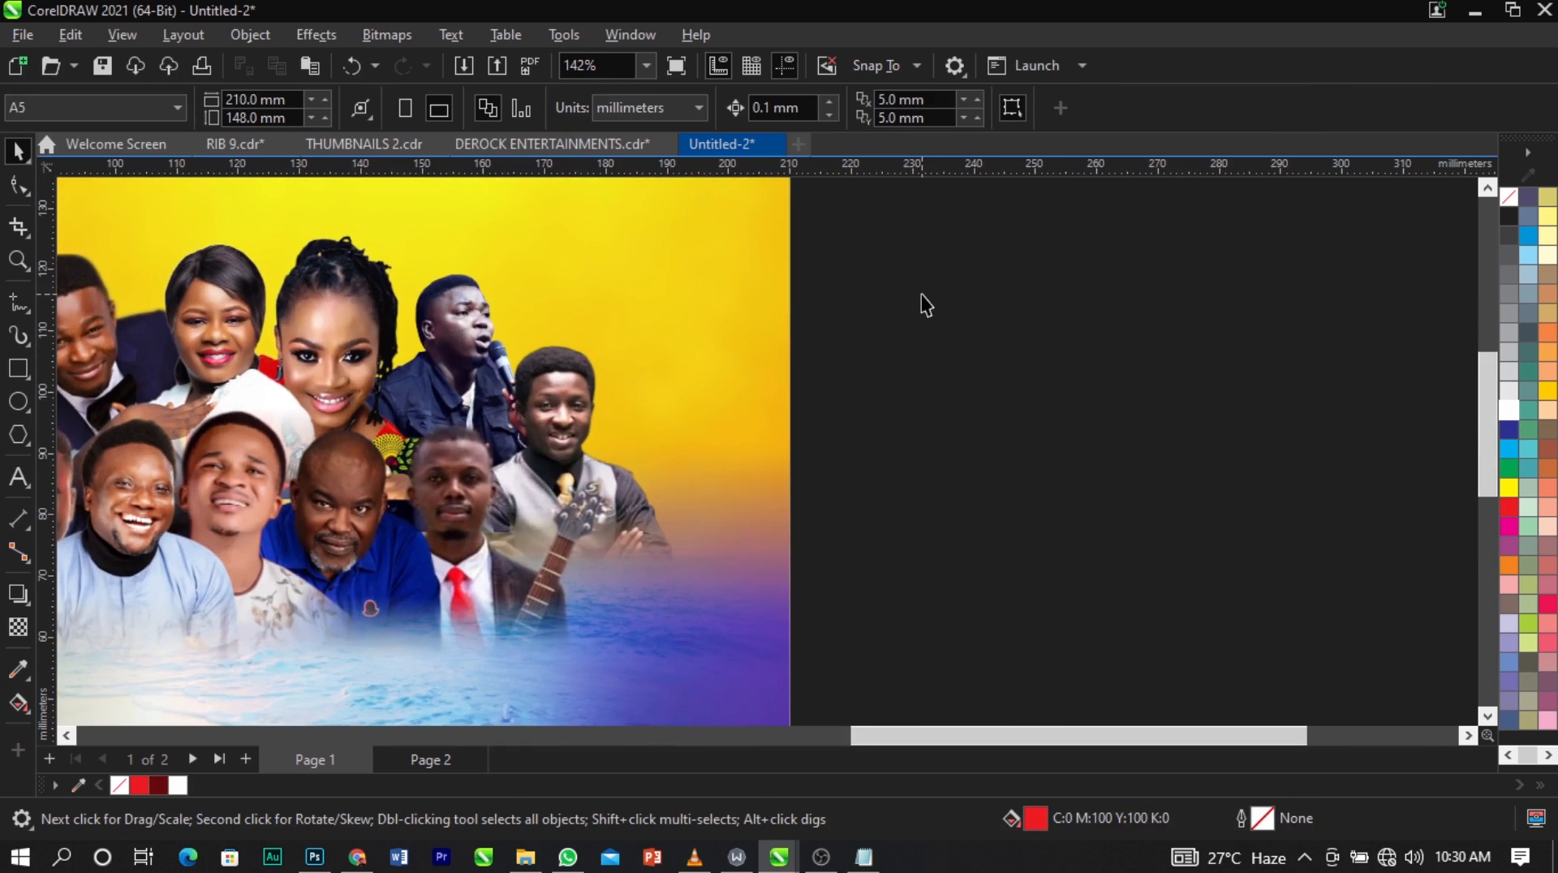
pyautogui.doubleClick(885, 229)
pyautogui.moveTo(863, 213); pyautogui.dragTo(1154, 300)
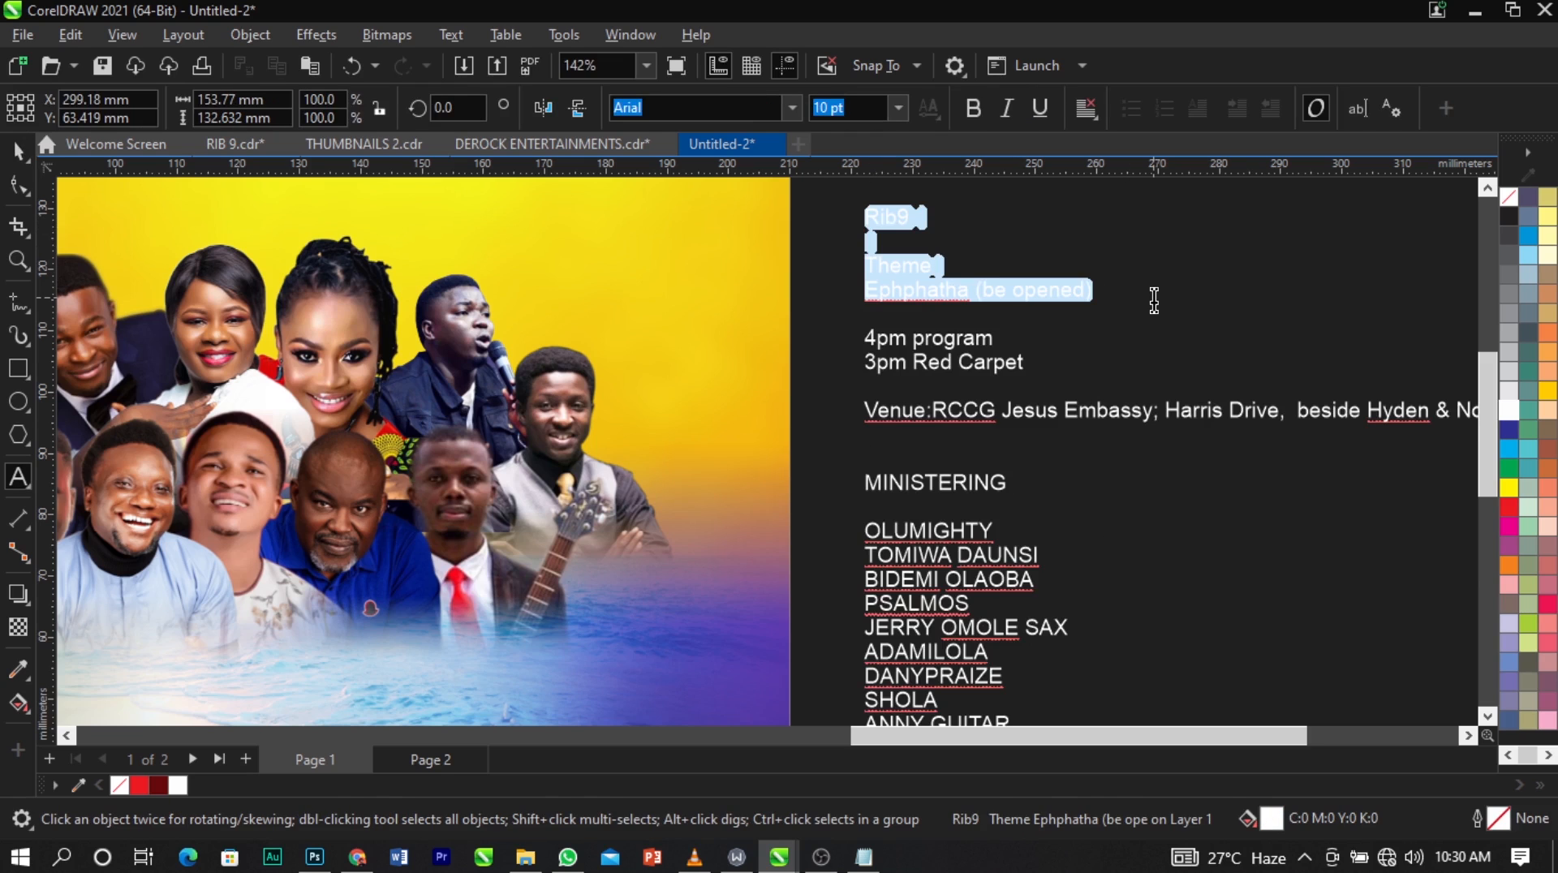
pyautogui.press('Delete')
pyautogui.scroll(-4, 1154, 300)
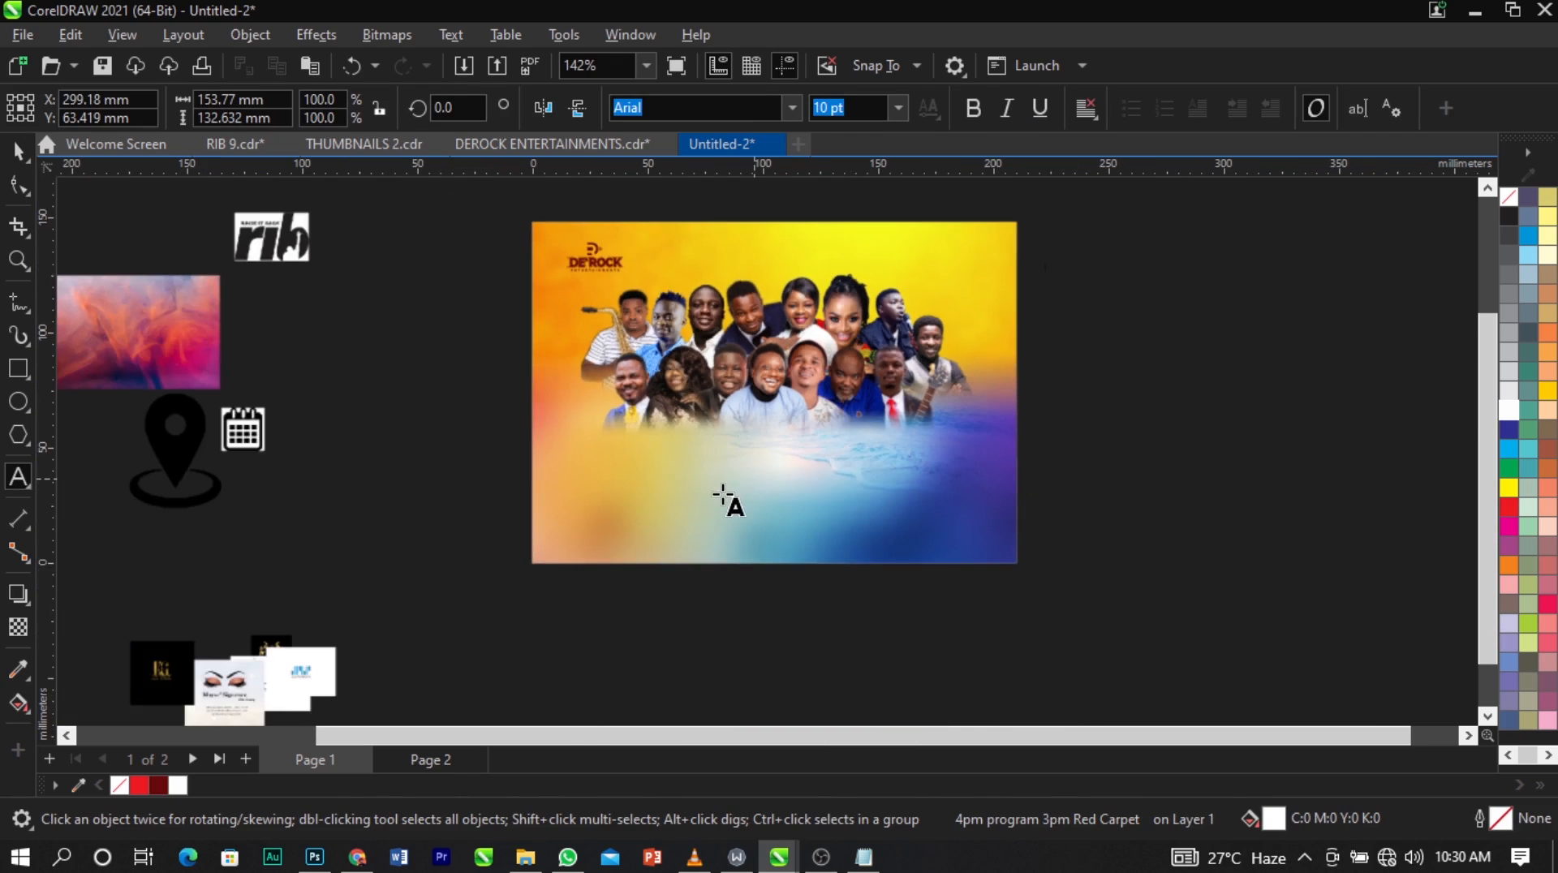
pyautogui.hotkey('ctrl', 'v')
pyautogui.press('F2')
pyautogui.moveTo(496, 210); pyautogui.dragTo(1125, 583)
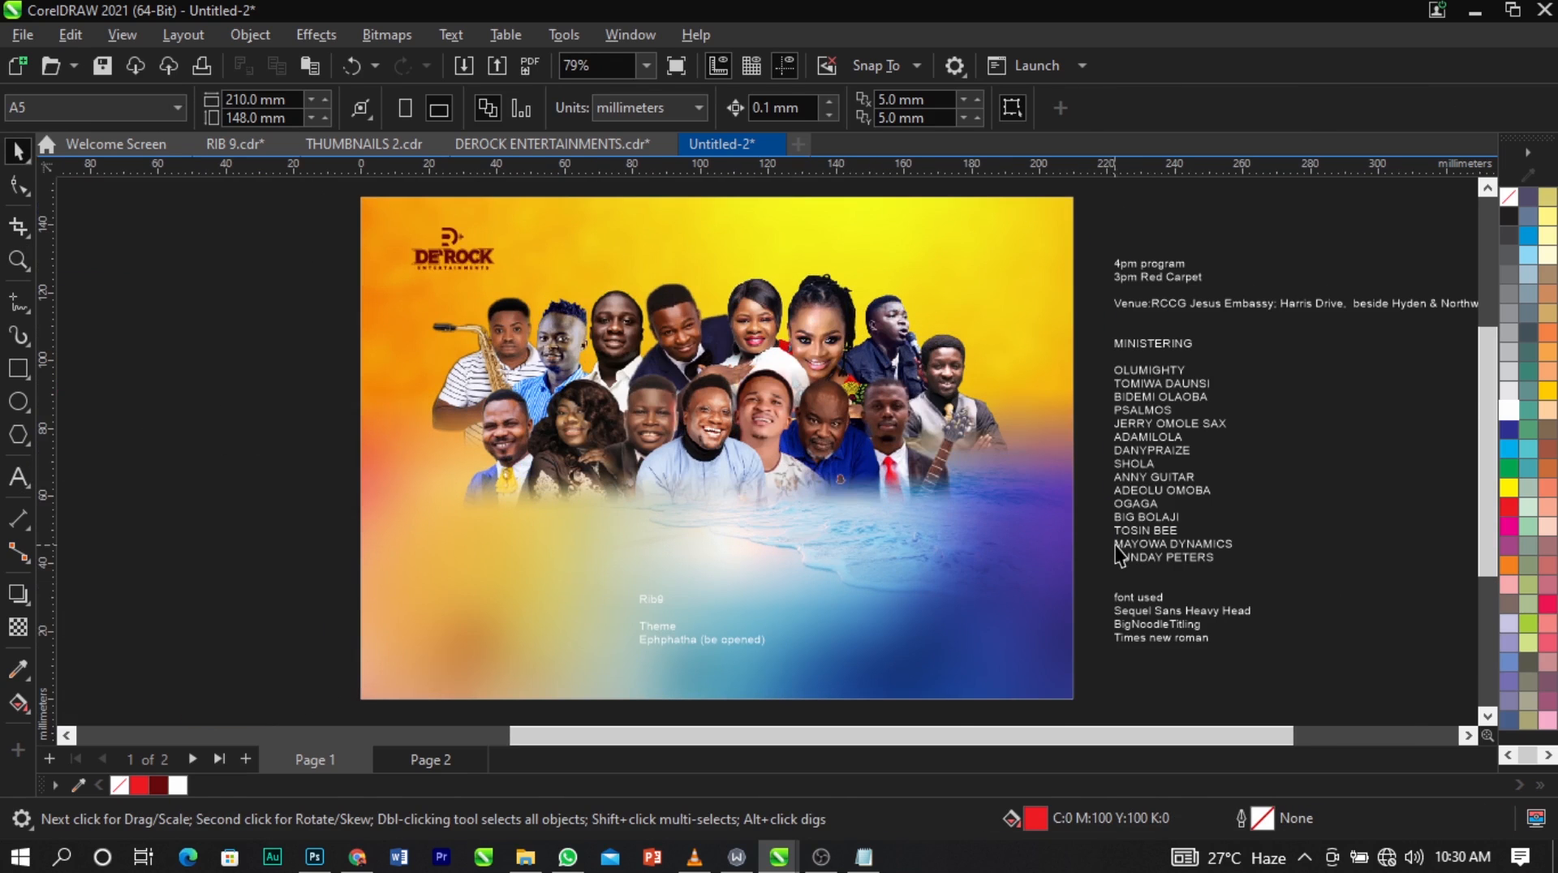
# Fill the "Rib9 / Theme / Ephphatha (be opened)" text on the page black.
pyautogui.click(765, 641)
pyautogui.scroll(-1, 1554, 419)
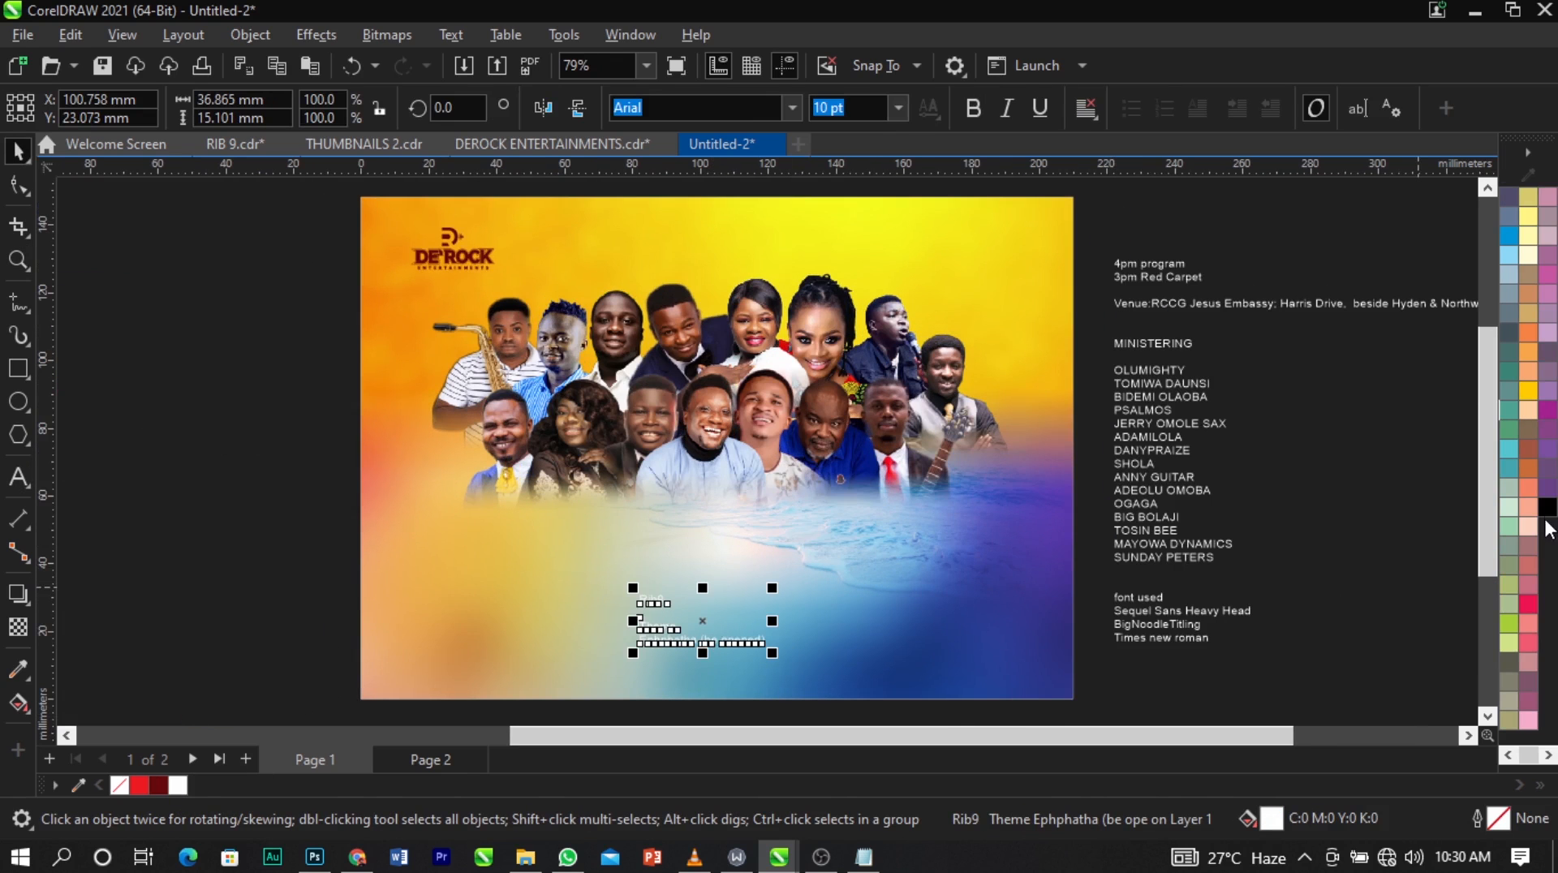
pyautogui.click(1277, 473)
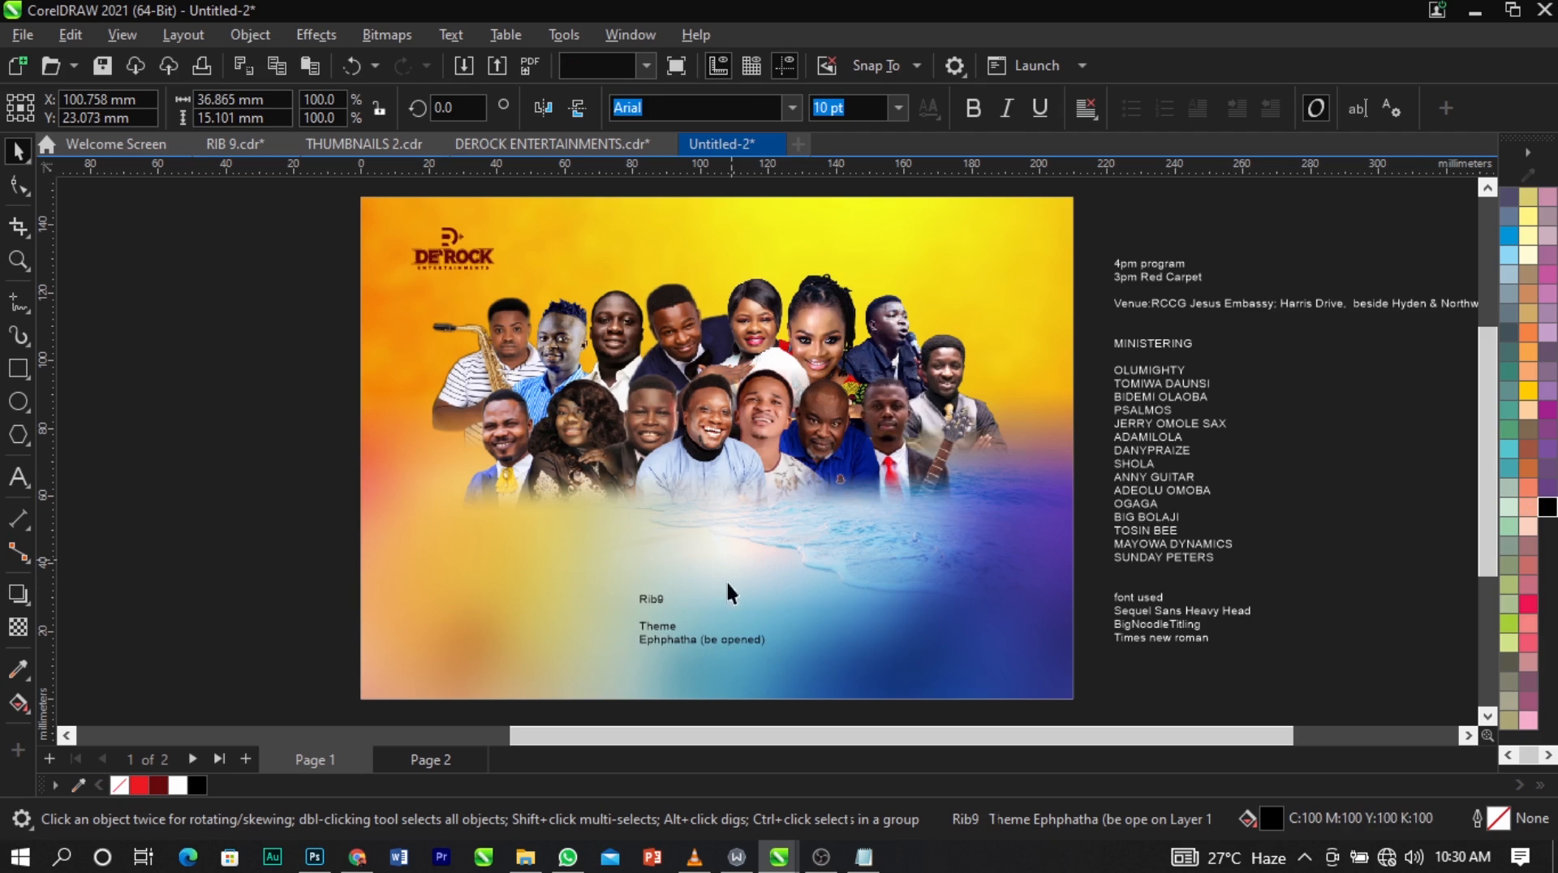
# Cut the line "Rib9" from the theme text and paste it as separate text above and to its right.
pyautogui.click(703, 644)
pyautogui.click(653, 612)
pyautogui.moveTo(669, 602); pyautogui.dragTo(598, 604)
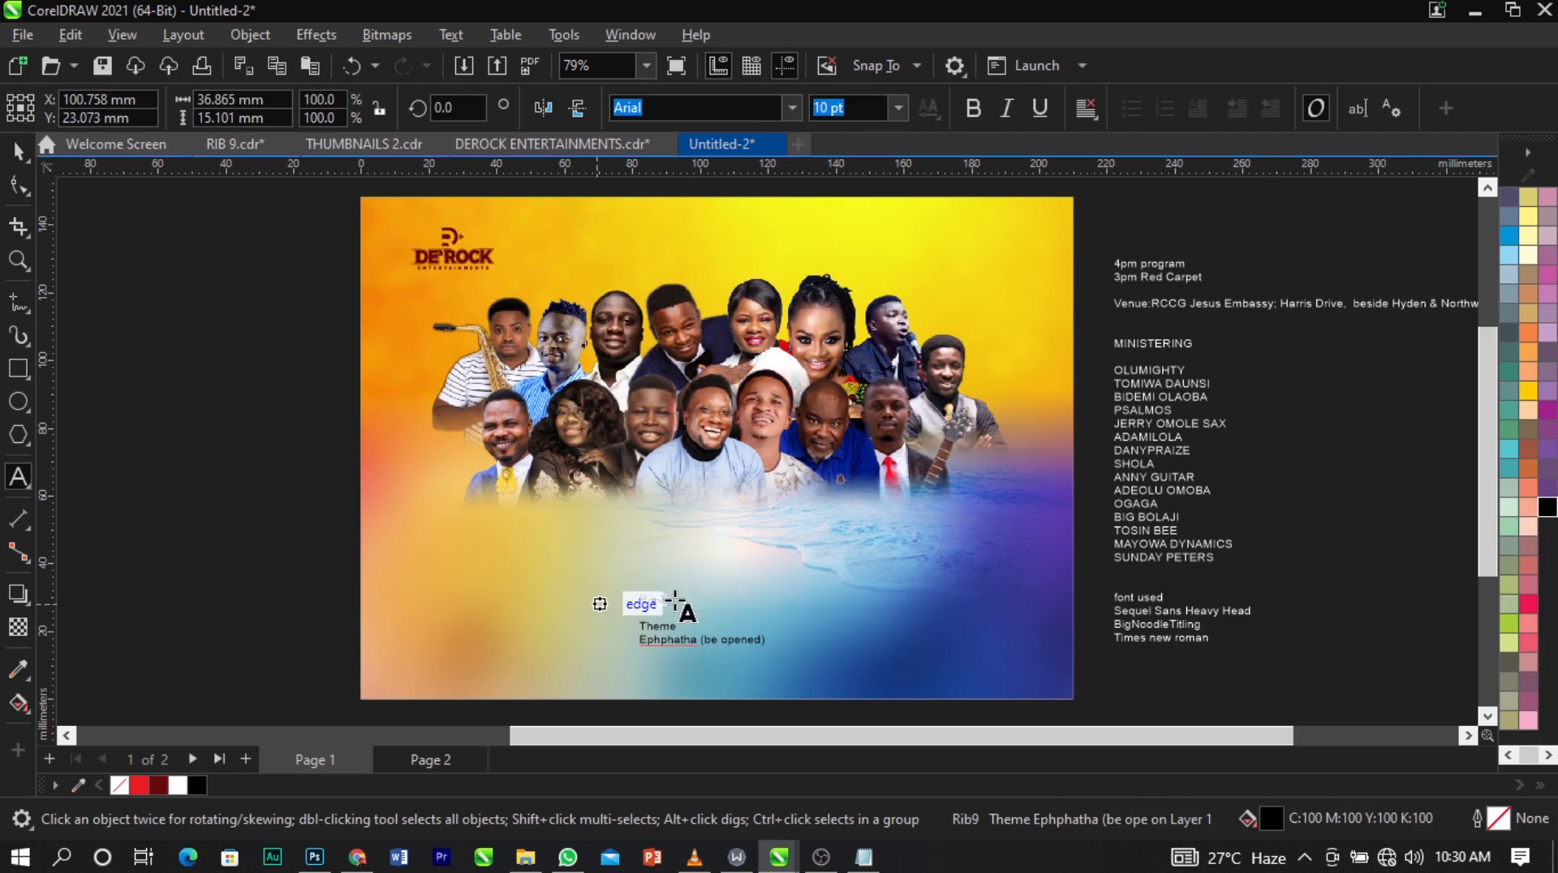
pyautogui.hotkey('ctrl', 'x')
pyautogui.click(813, 568)
pyautogui.hotkey('ctrl', 'v')
pyautogui.hotkey('ctrl', 'space')
pyautogui.scroll(-1, 737, 564)
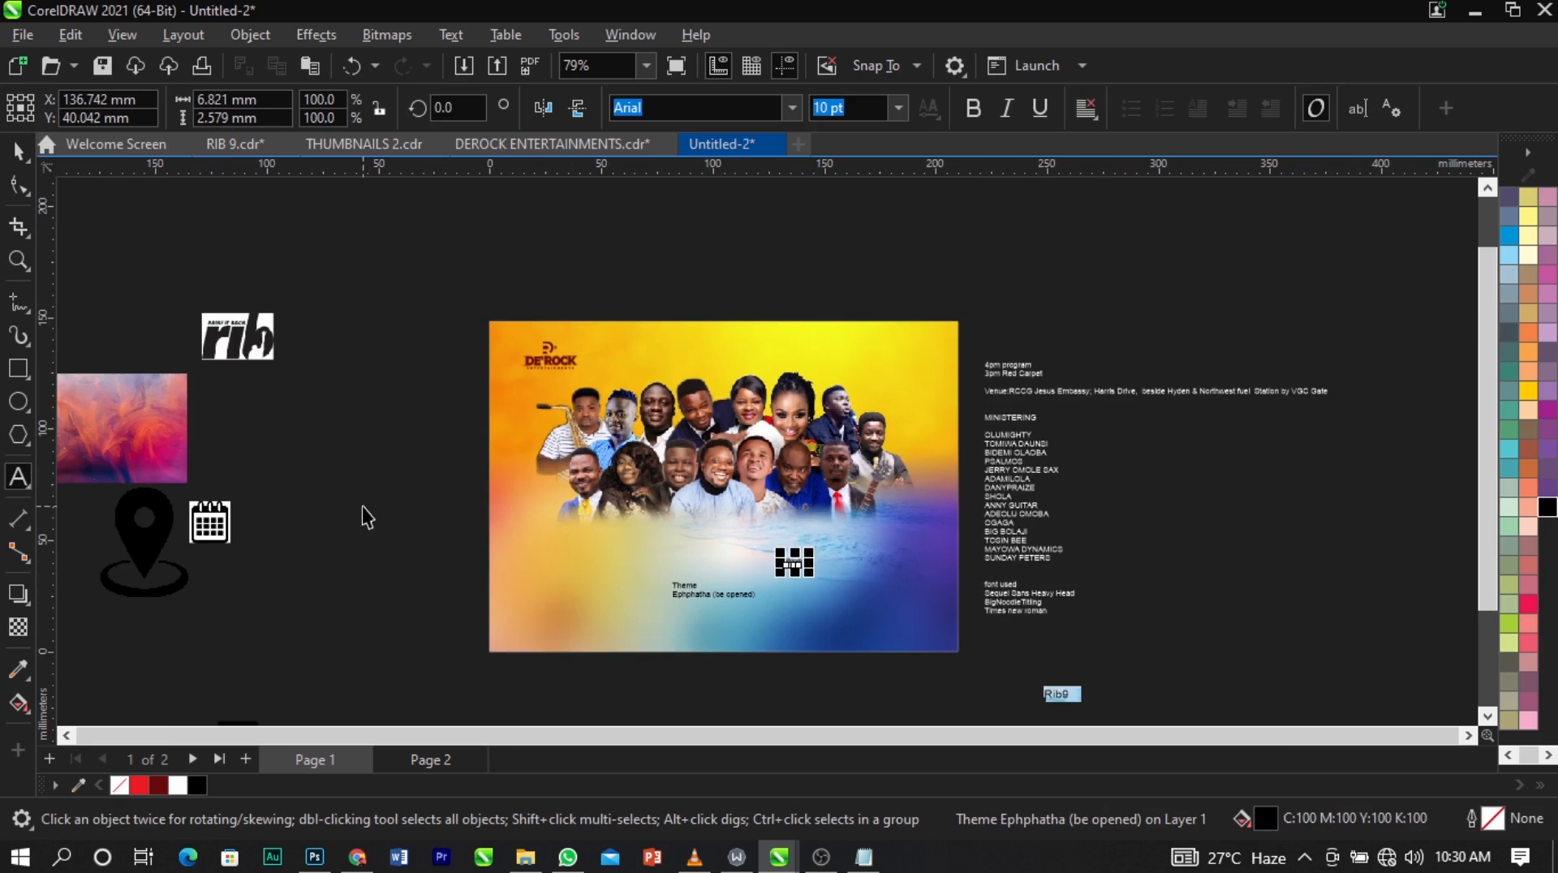
# Enlarge the rib logo image to about 80 mm wide and place it just outside the page's left edge.
pyautogui.click(359, 511)
pyautogui.click(242, 333)
pyautogui.moveTo(243, 333); pyautogui.dragTo(447, 503)
pyautogui.press('z')
pyautogui.moveTo(337, 463); pyautogui.dragTo(631, 572)
pyautogui.press('space')
pyautogui.moveTo(743, 494); pyautogui.dragTo(991, 655)
pyautogui.scroll(-3, 567, 377)
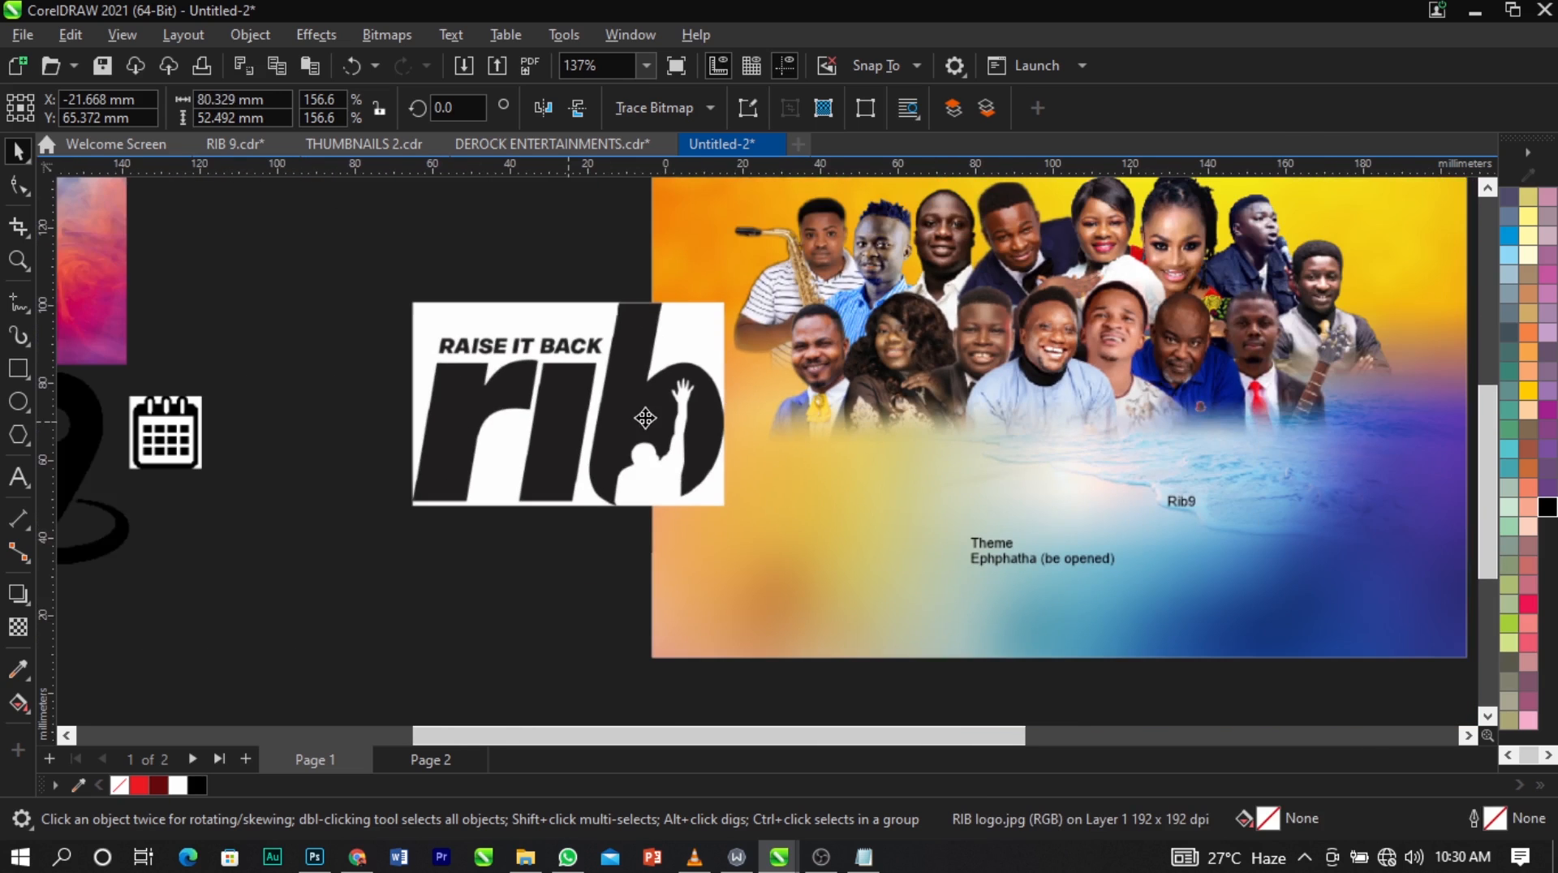
pyautogui.moveTo(654, 408); pyautogui.dragTo(581, 367)
pyautogui.scroll(-2, 582, 366)
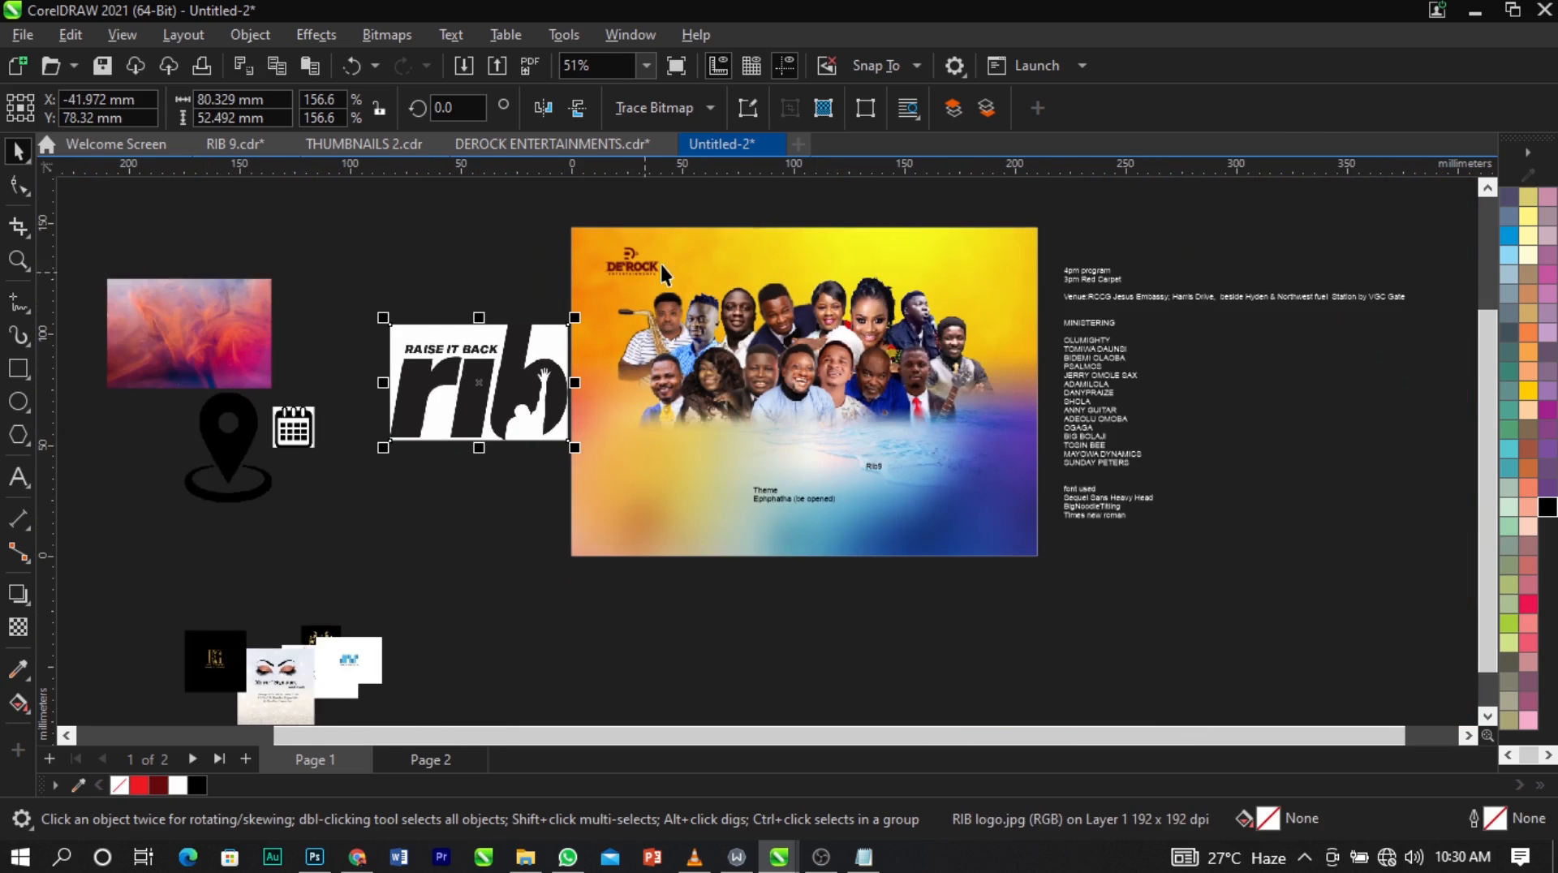
# Convert the rib logo image to a 300 dpi bitmap and change its colour mode to monochrome.
pyautogui.scroll(1, 493, 396)
pyautogui.click(385, 36)
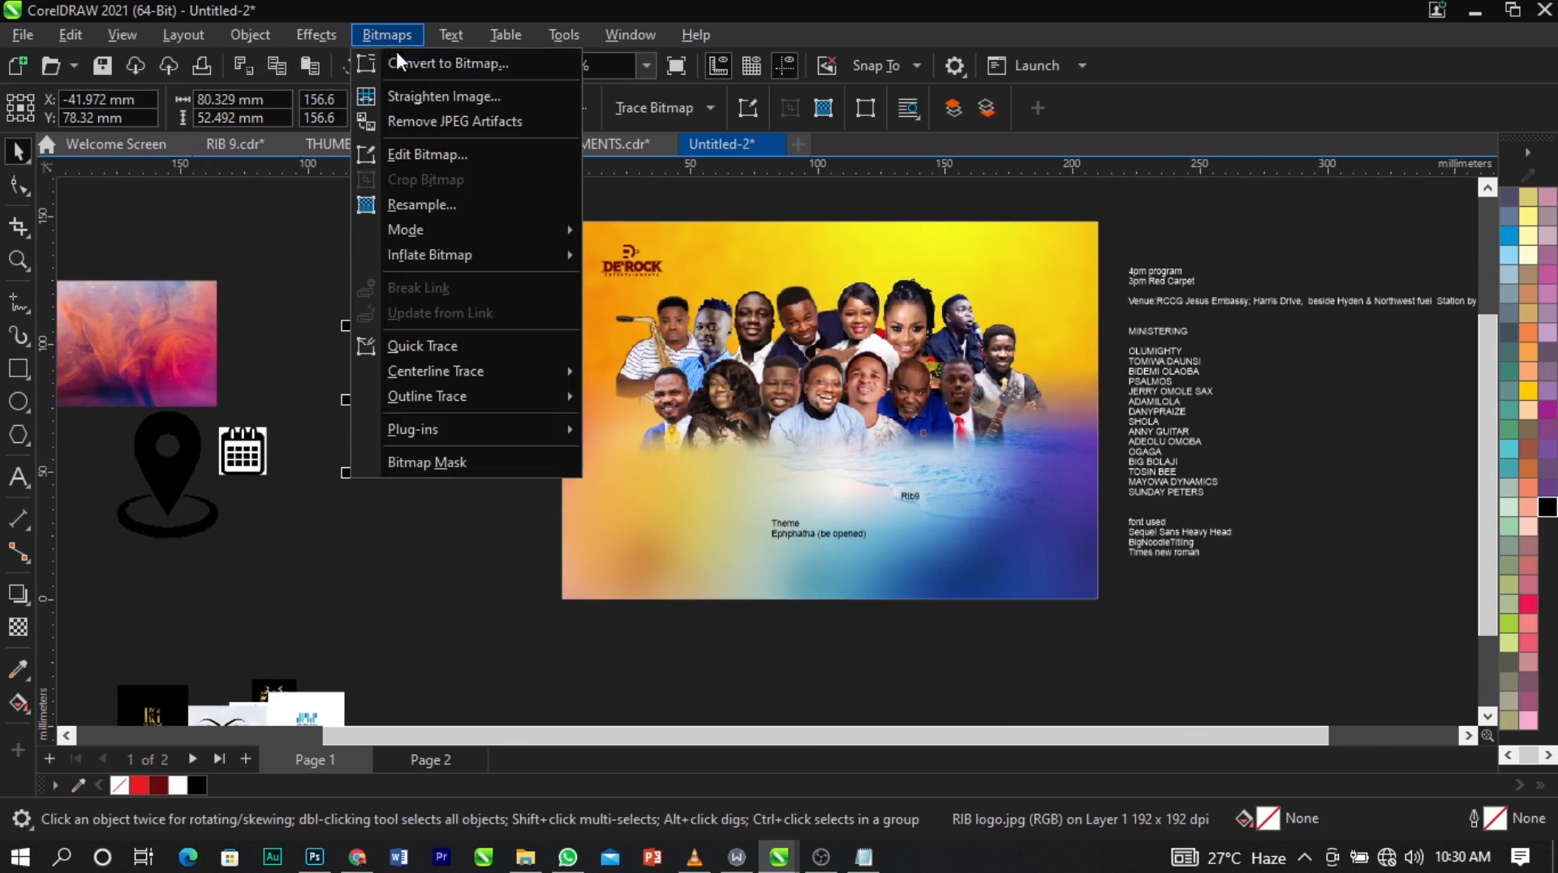
pyautogui.click(396, 51)
pyautogui.click(806, 551)
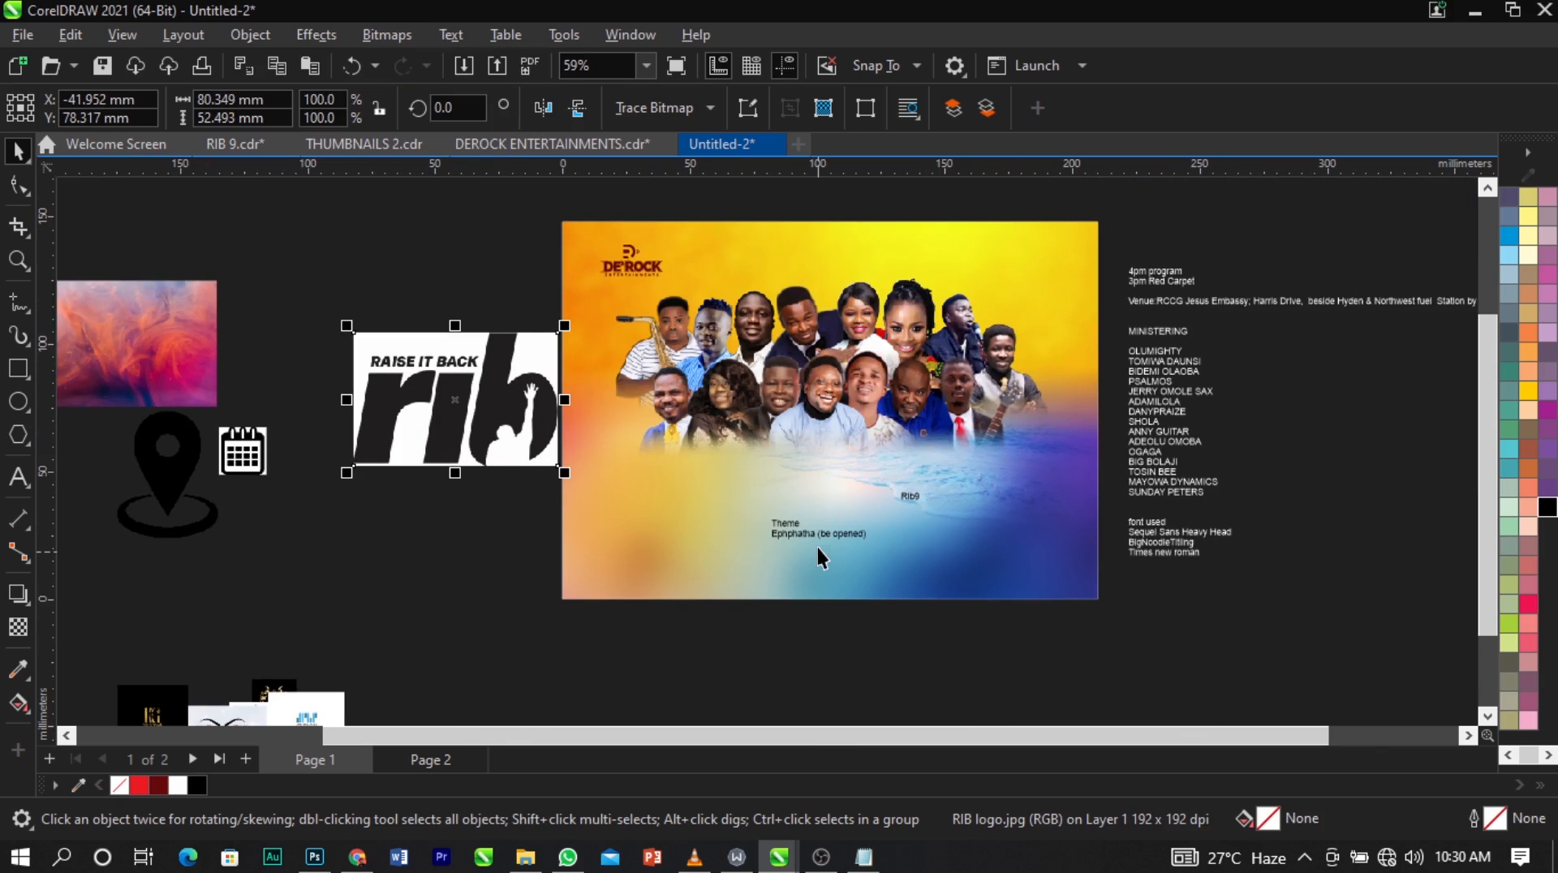
pyautogui.click(412, 34)
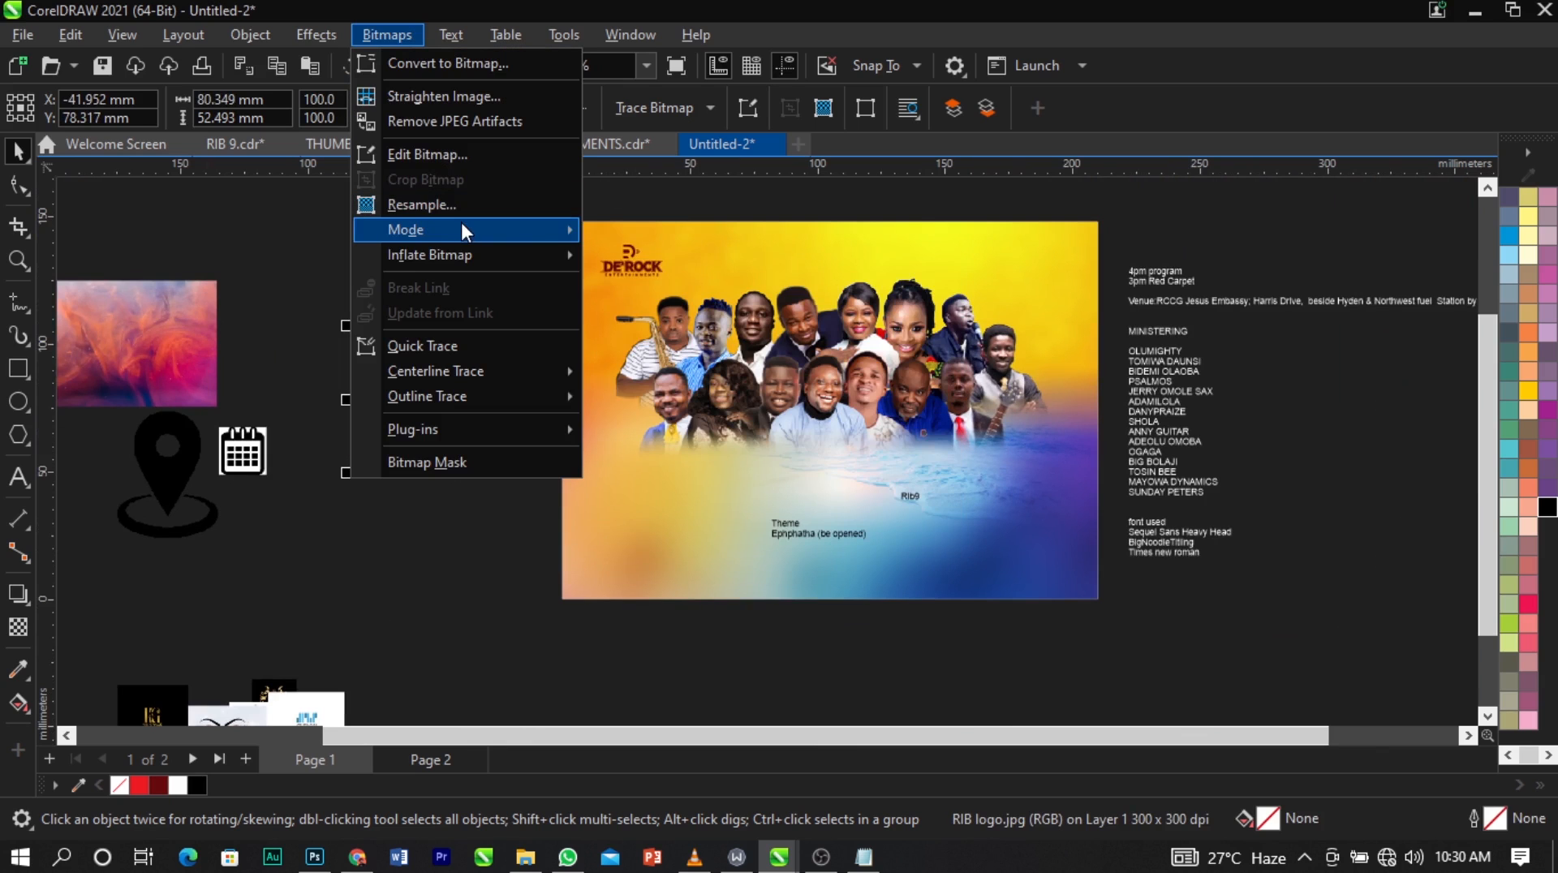
pyautogui.moveTo(455, 229)
pyautogui.click(632, 241)
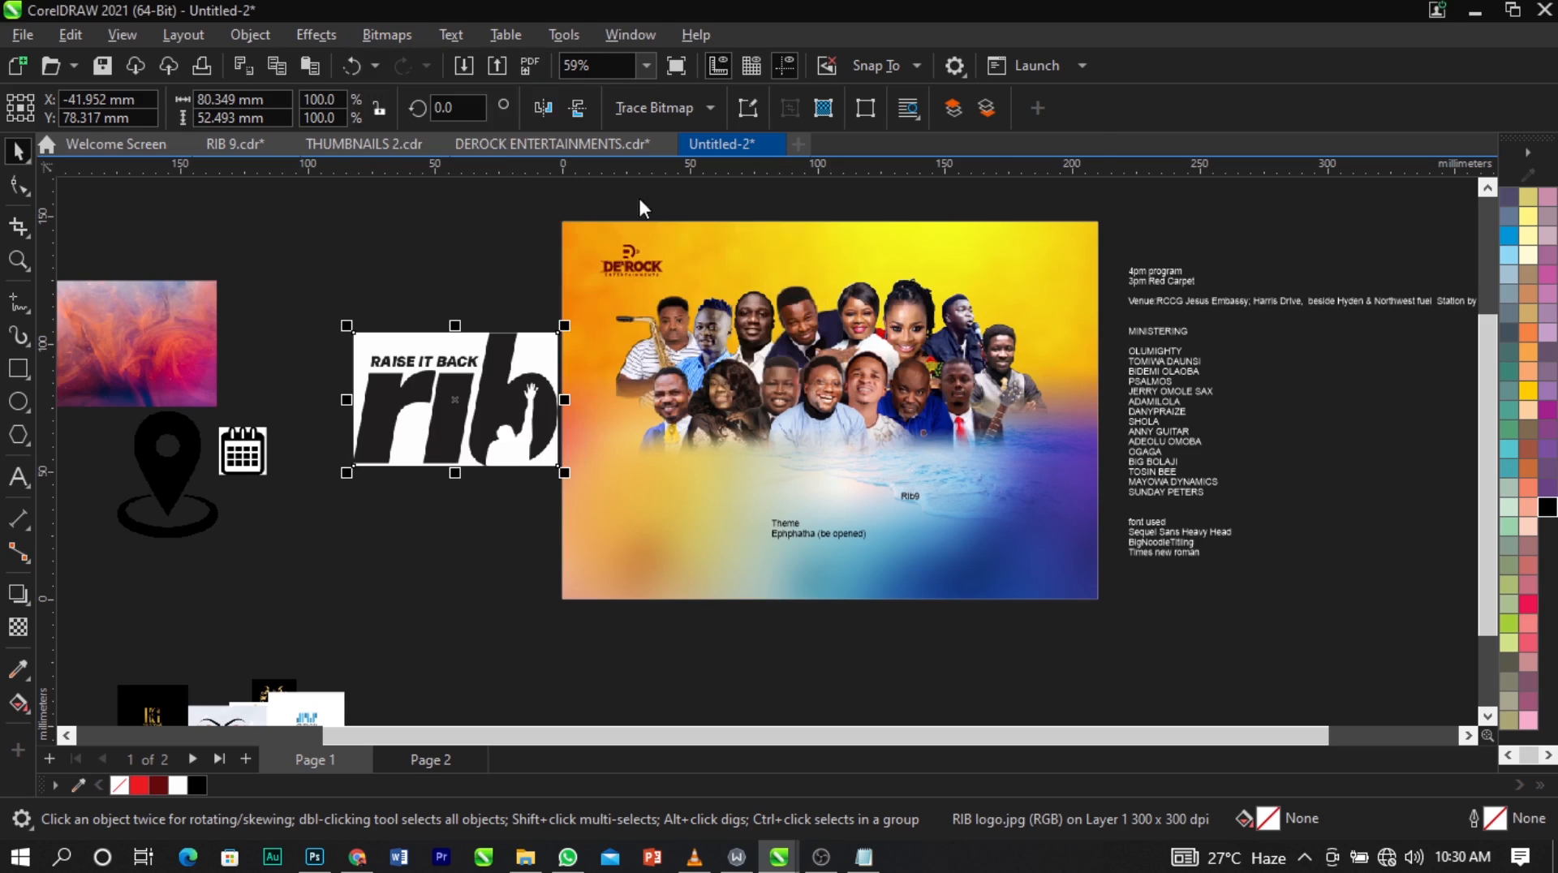
pyautogui.click(948, 684)
# Vectorize the monochrome rib logo with an Outline Trace as Line art, removing the background colour and deleting the original.
pyautogui.click(650, 99)
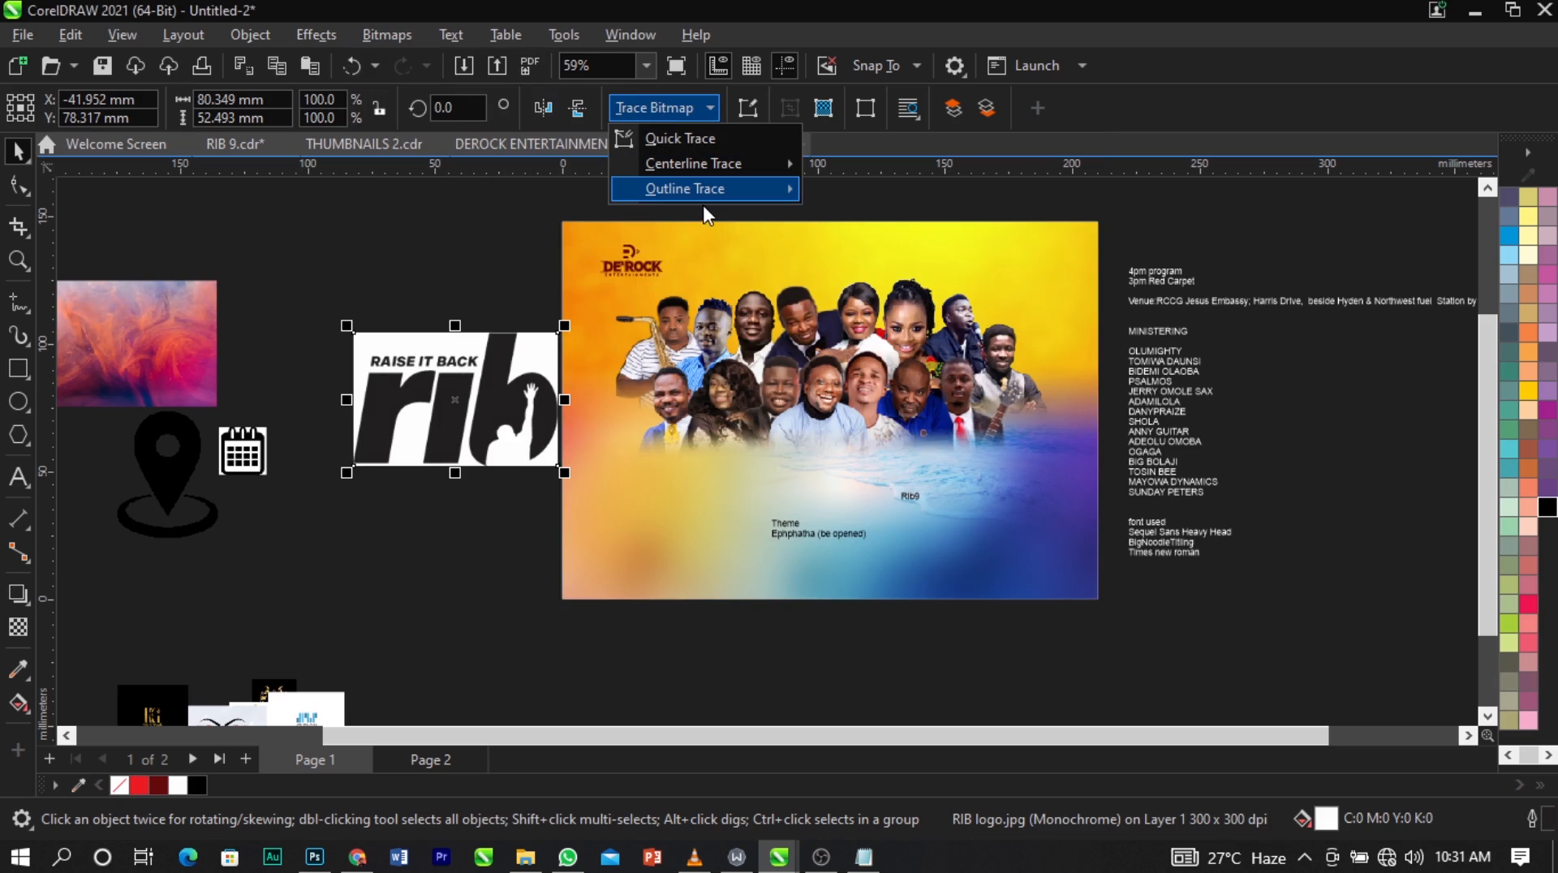
pyautogui.moveTo(703, 189)
pyautogui.click(878, 200)
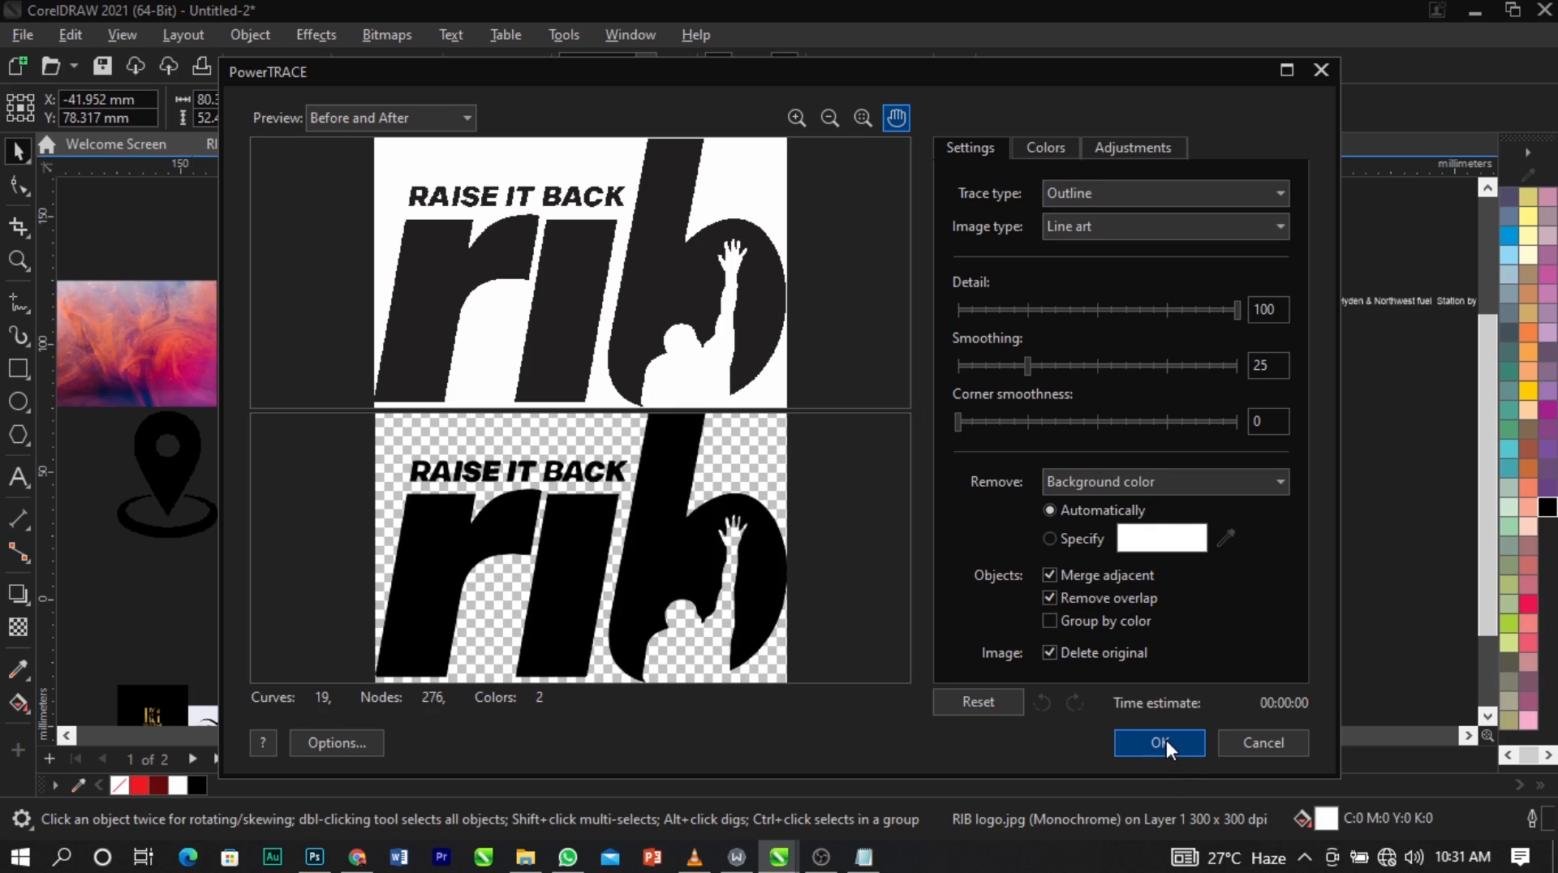
pyautogui.click(1161, 742)
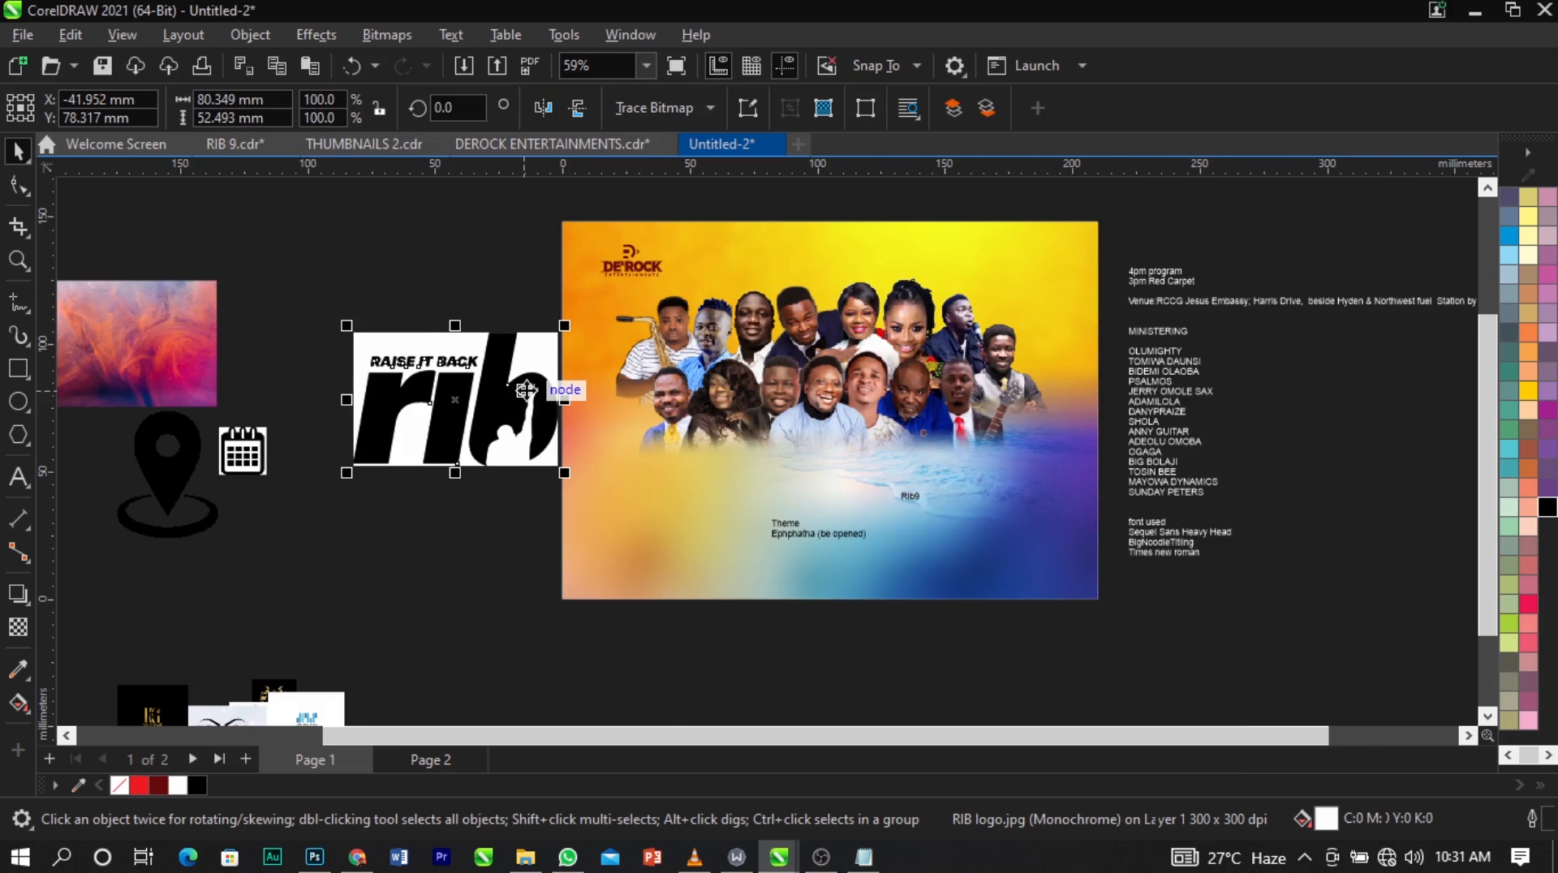
# Ungroup the traced rib logo and delete the white background shape behind its letters.
pyautogui.click(881, 106)
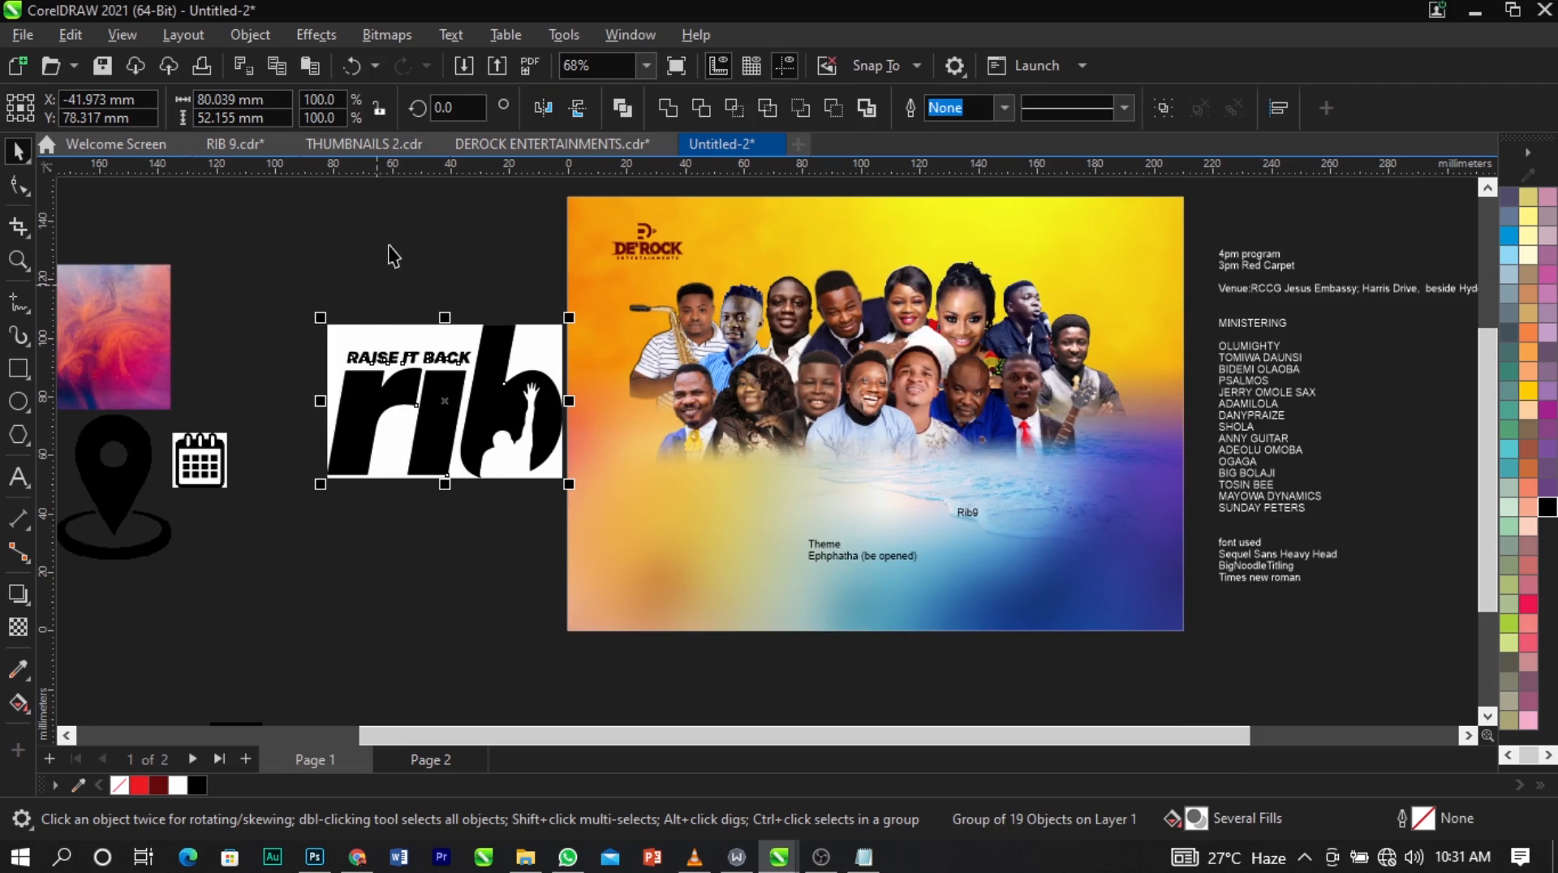
pyautogui.click(388, 245)
pyautogui.click(557, 344)
pyautogui.press('Delete')
# Add the artistic text "RAISE IT BACK" above the tagline of the traced rib logo.
pyautogui.click(429, 358)
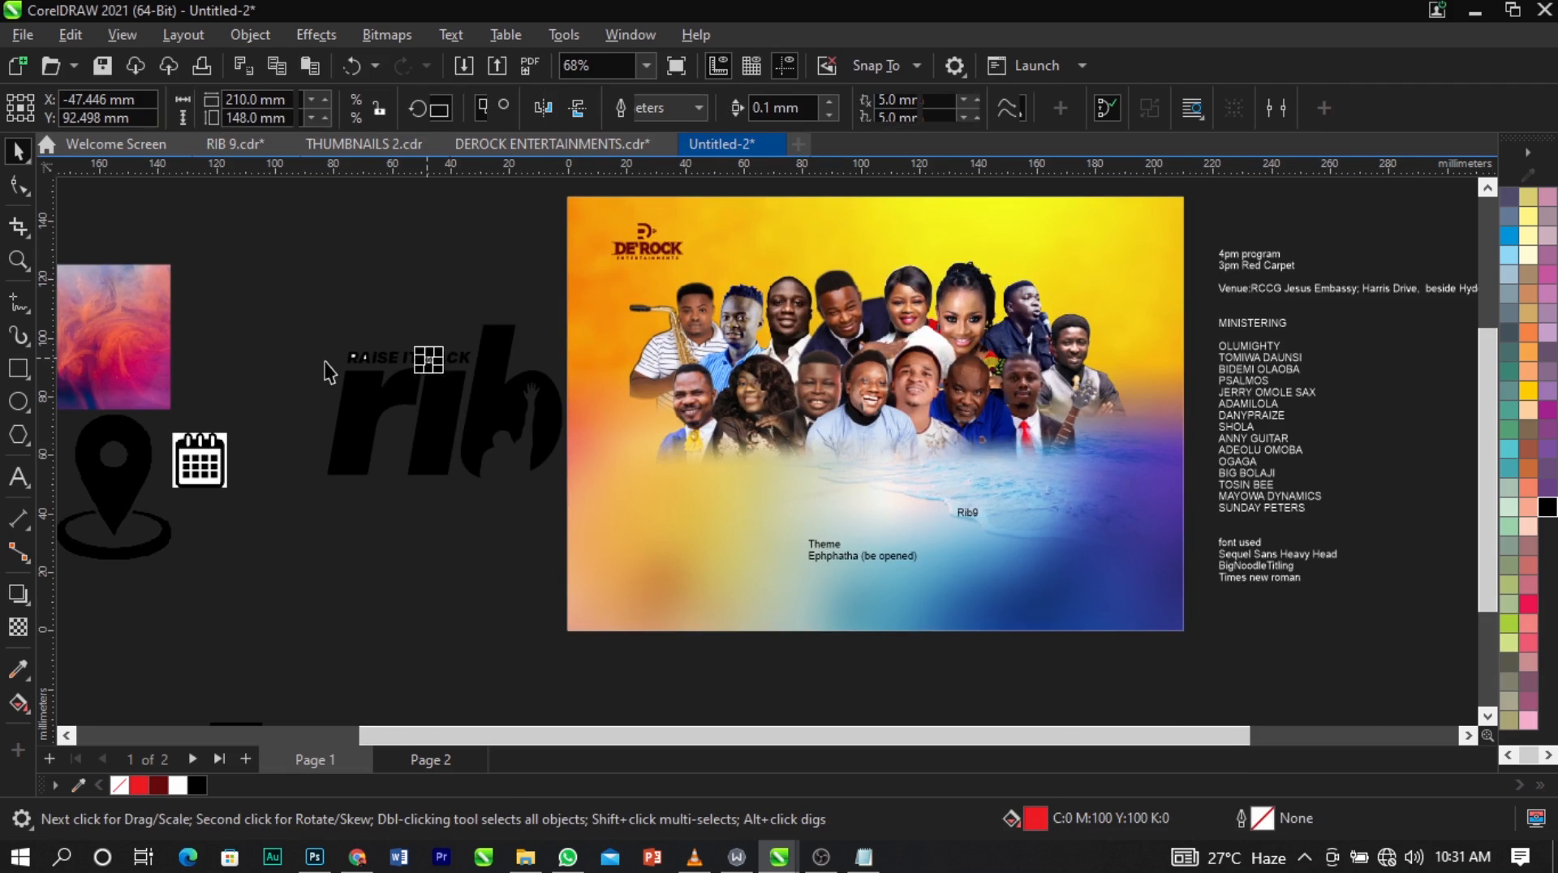
pyautogui.scroll(2, 323, 362)
pyautogui.scroll(2, 441, 297)
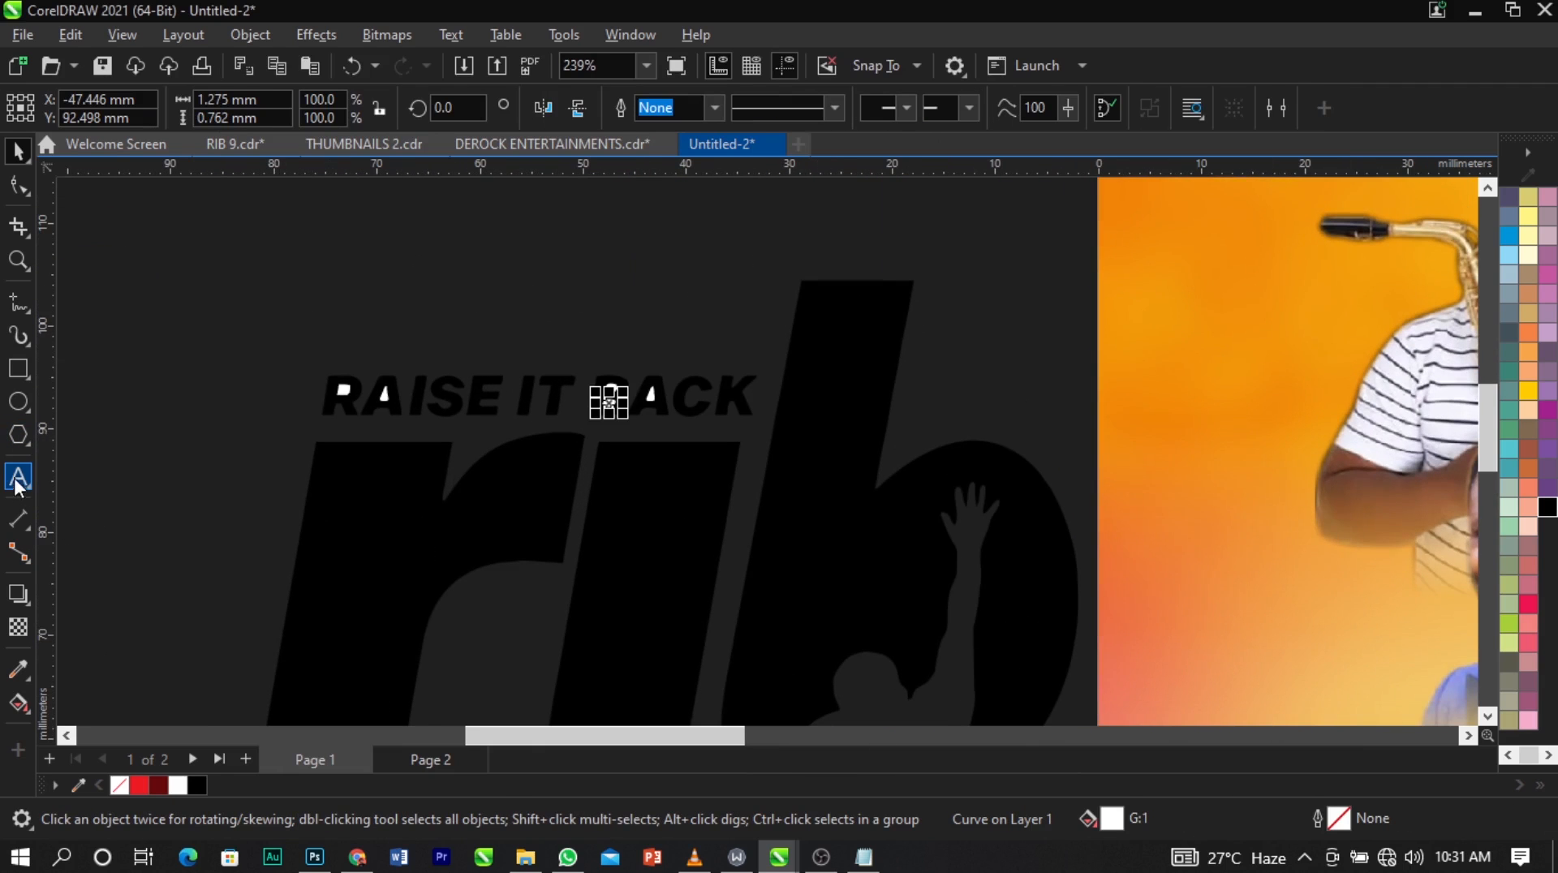
pyautogui.click(18, 477)
pyautogui.click(347, 325)
pyautogui.write('RAI')
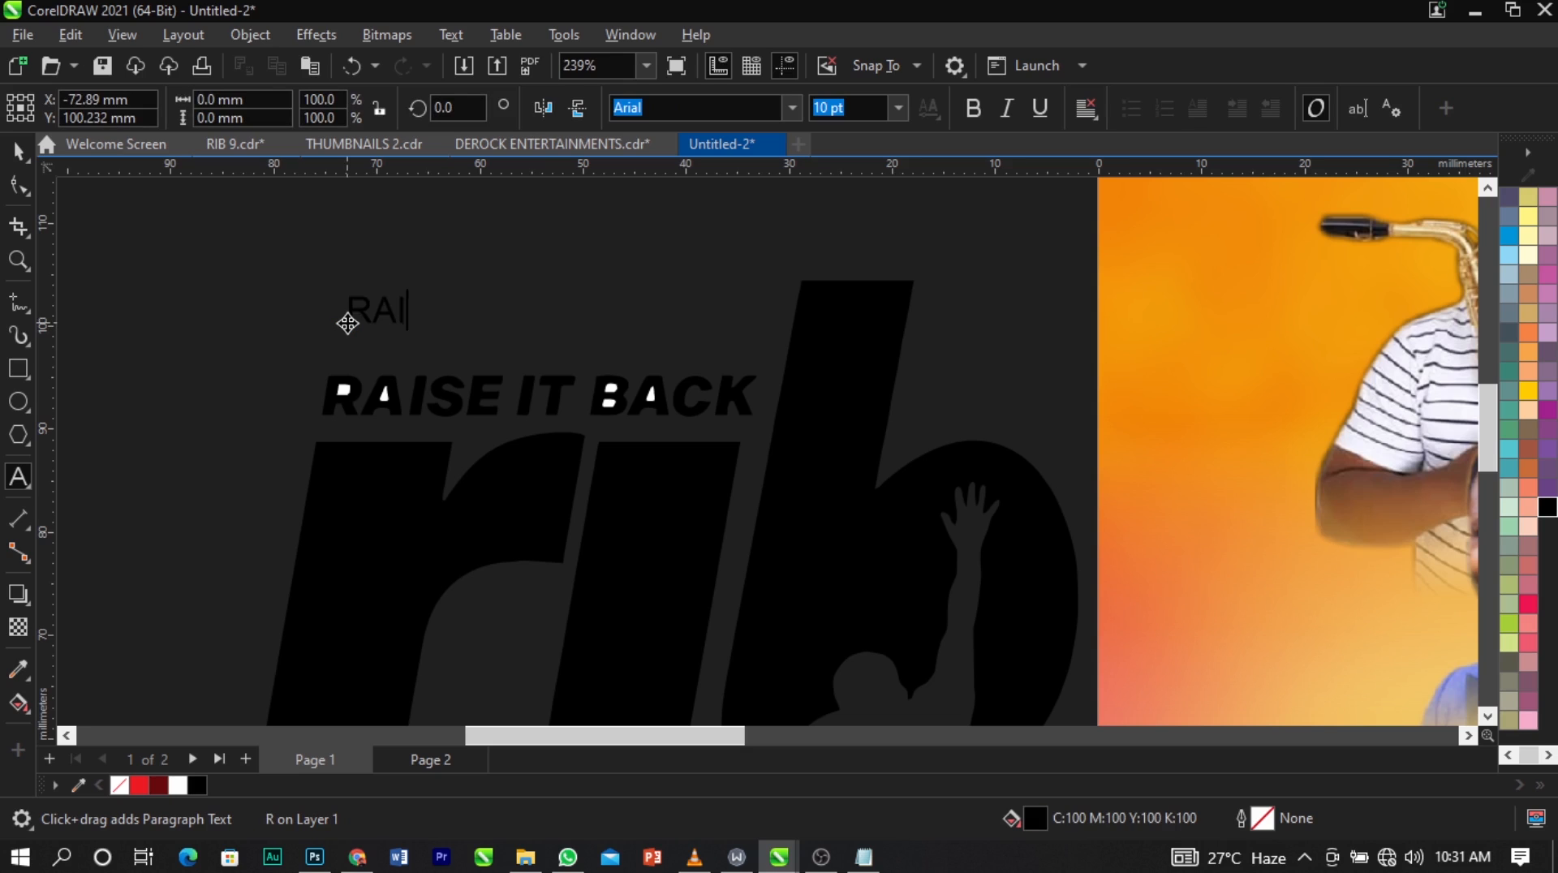
pyautogui.write('SE IT BACK')
pyautogui.hotkey('ctrl', 'space')
pyautogui.scroll(-1, 348, 329)
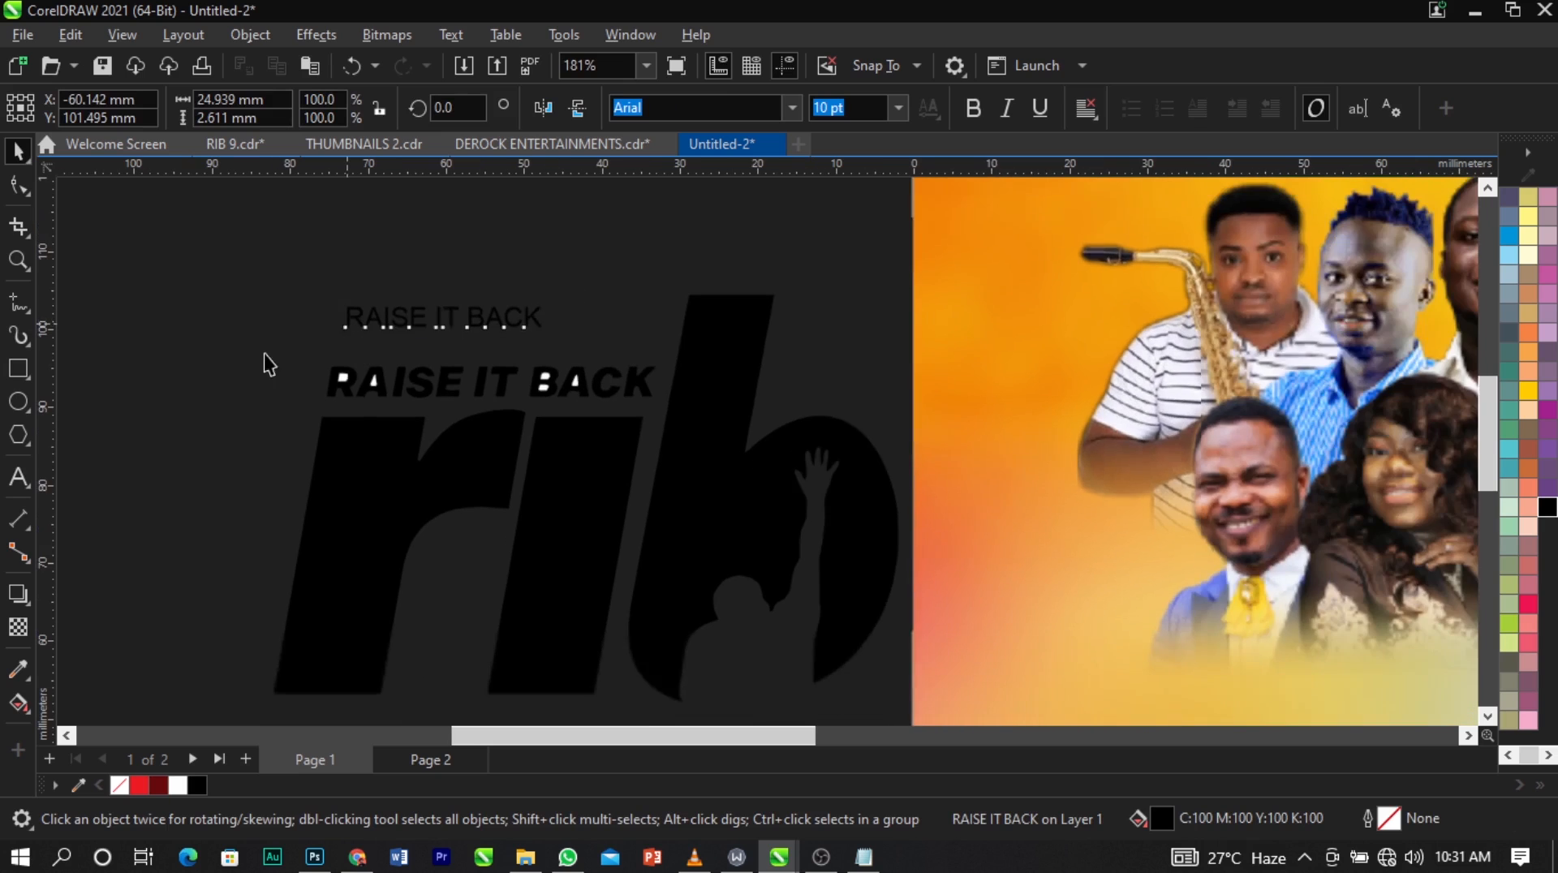
# Delete the traced tagline pieces and move the new "RAISE IT BACK" text into their place.
pyautogui.moveTo(217, 343); pyautogui.dragTo(690, 478)
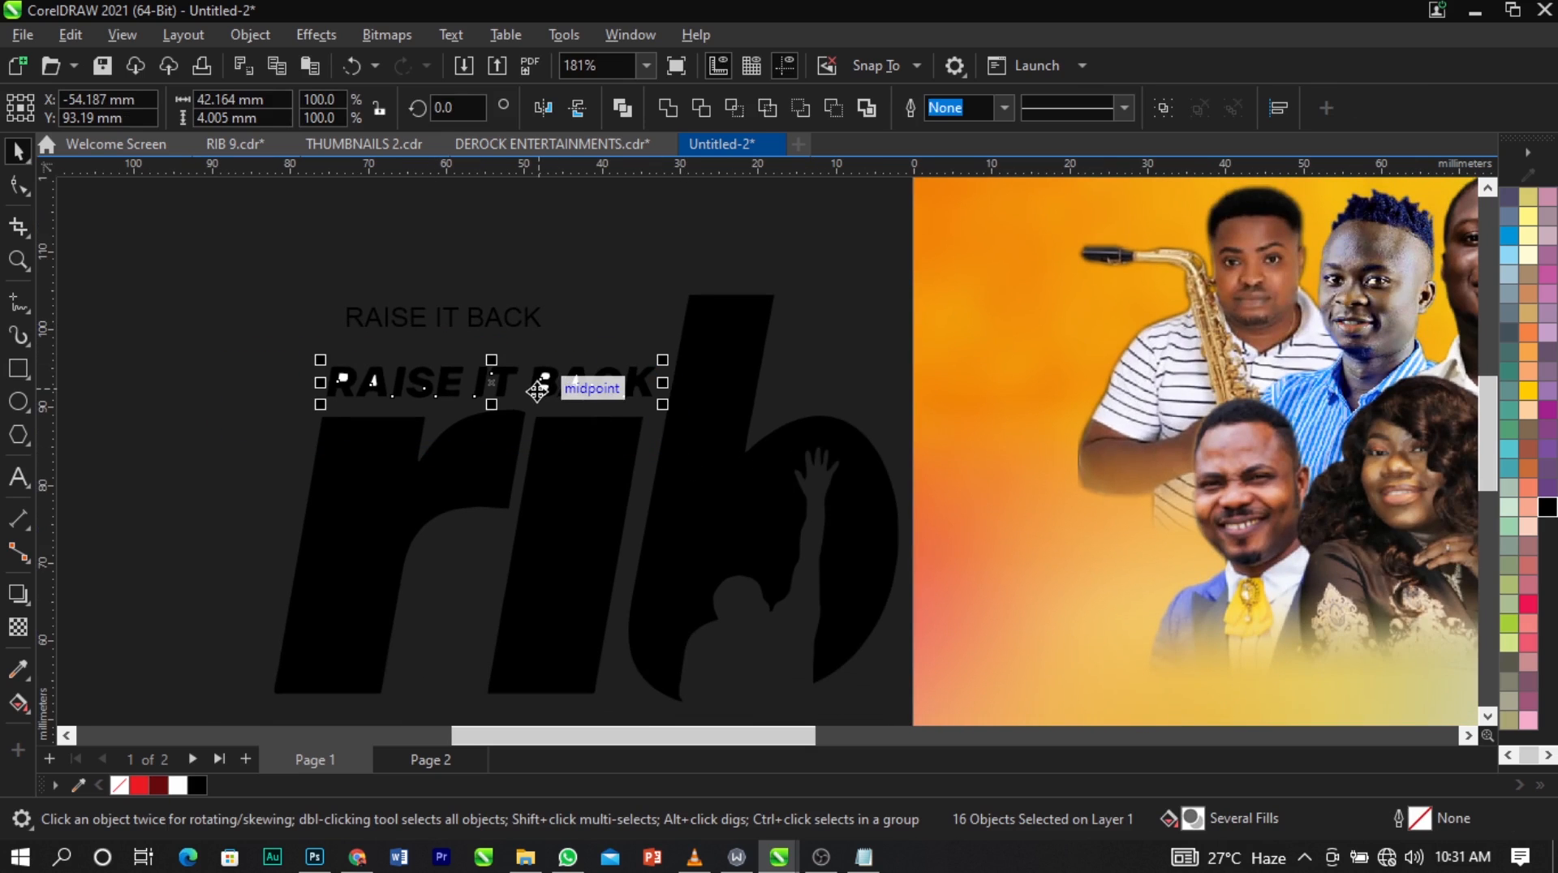
pyautogui.press('Delete')
pyautogui.moveTo(445, 327); pyautogui.dragTo(439, 388)
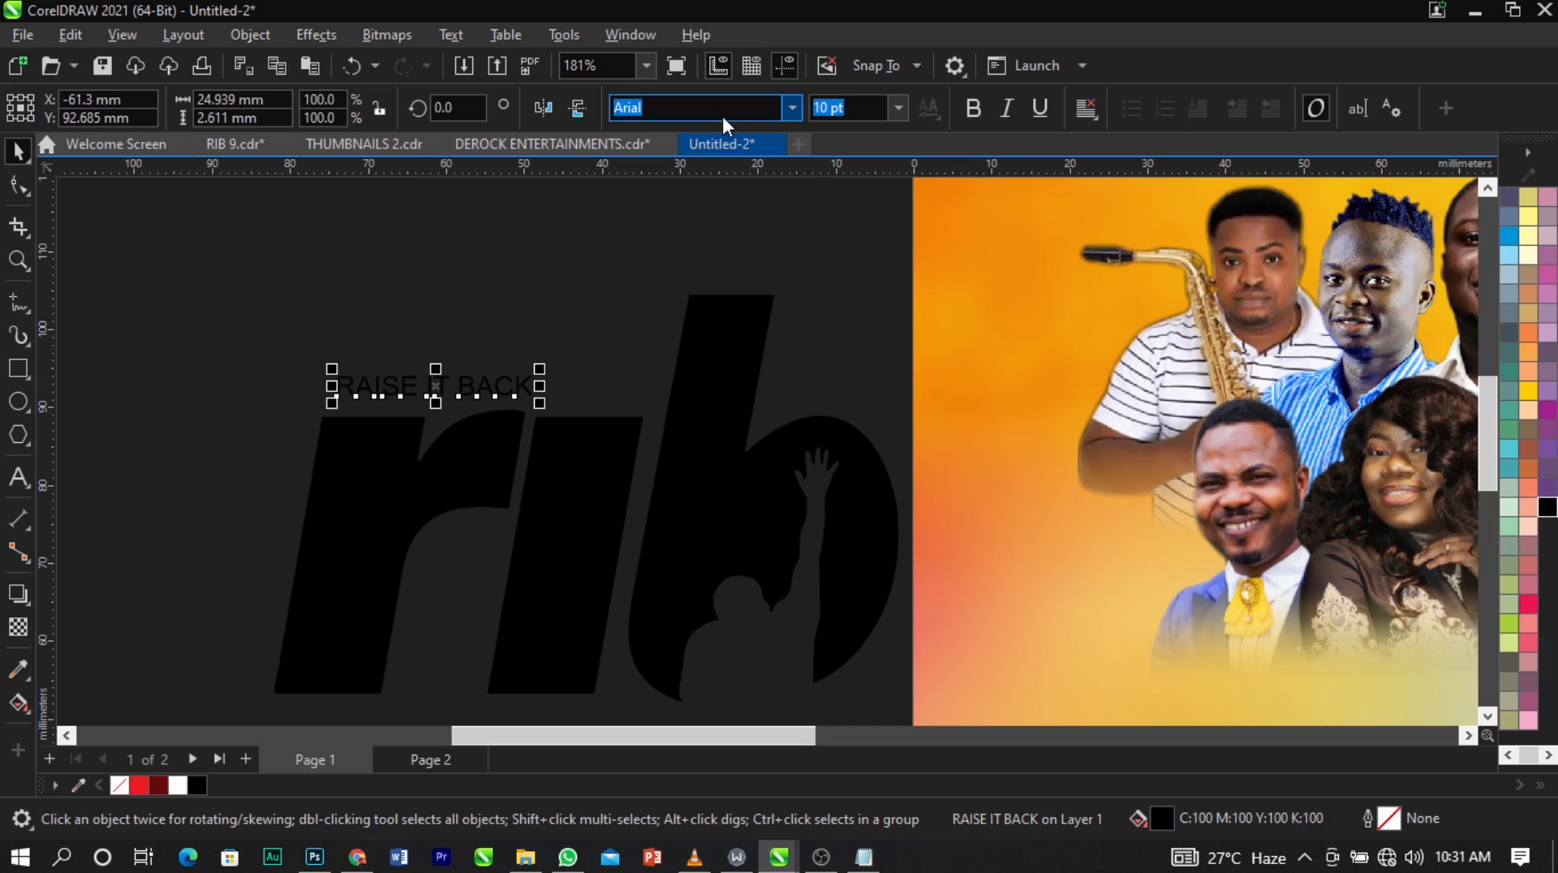
# Set the font of the "RAISE IT BACK" text to Sequel Sans Heavy Obl Body.
pyautogui.write('S')
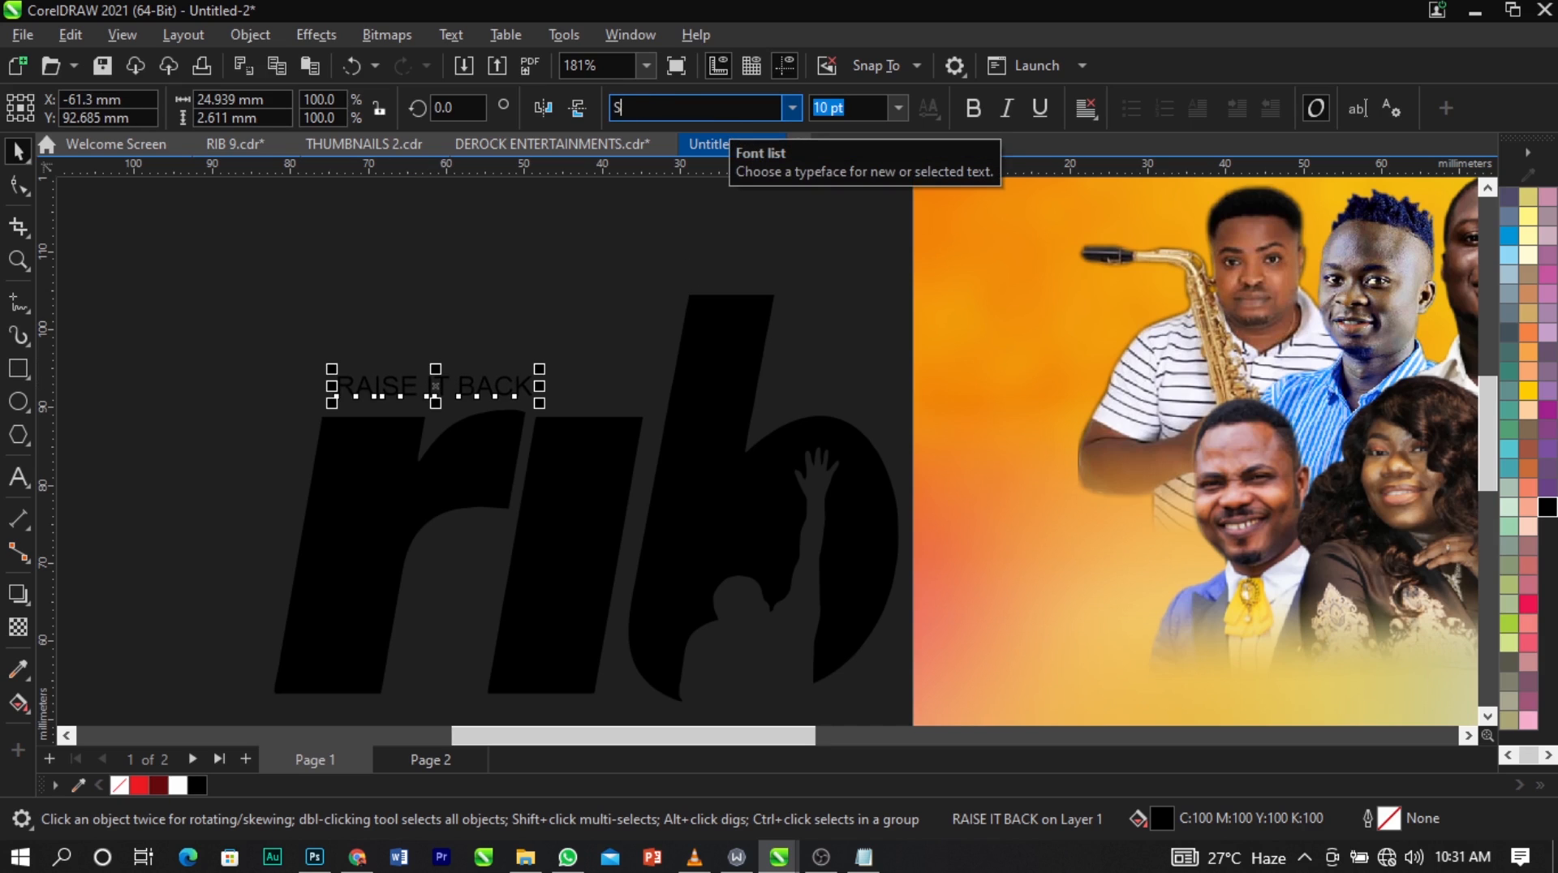
pyautogui.write("eason's Greetings")
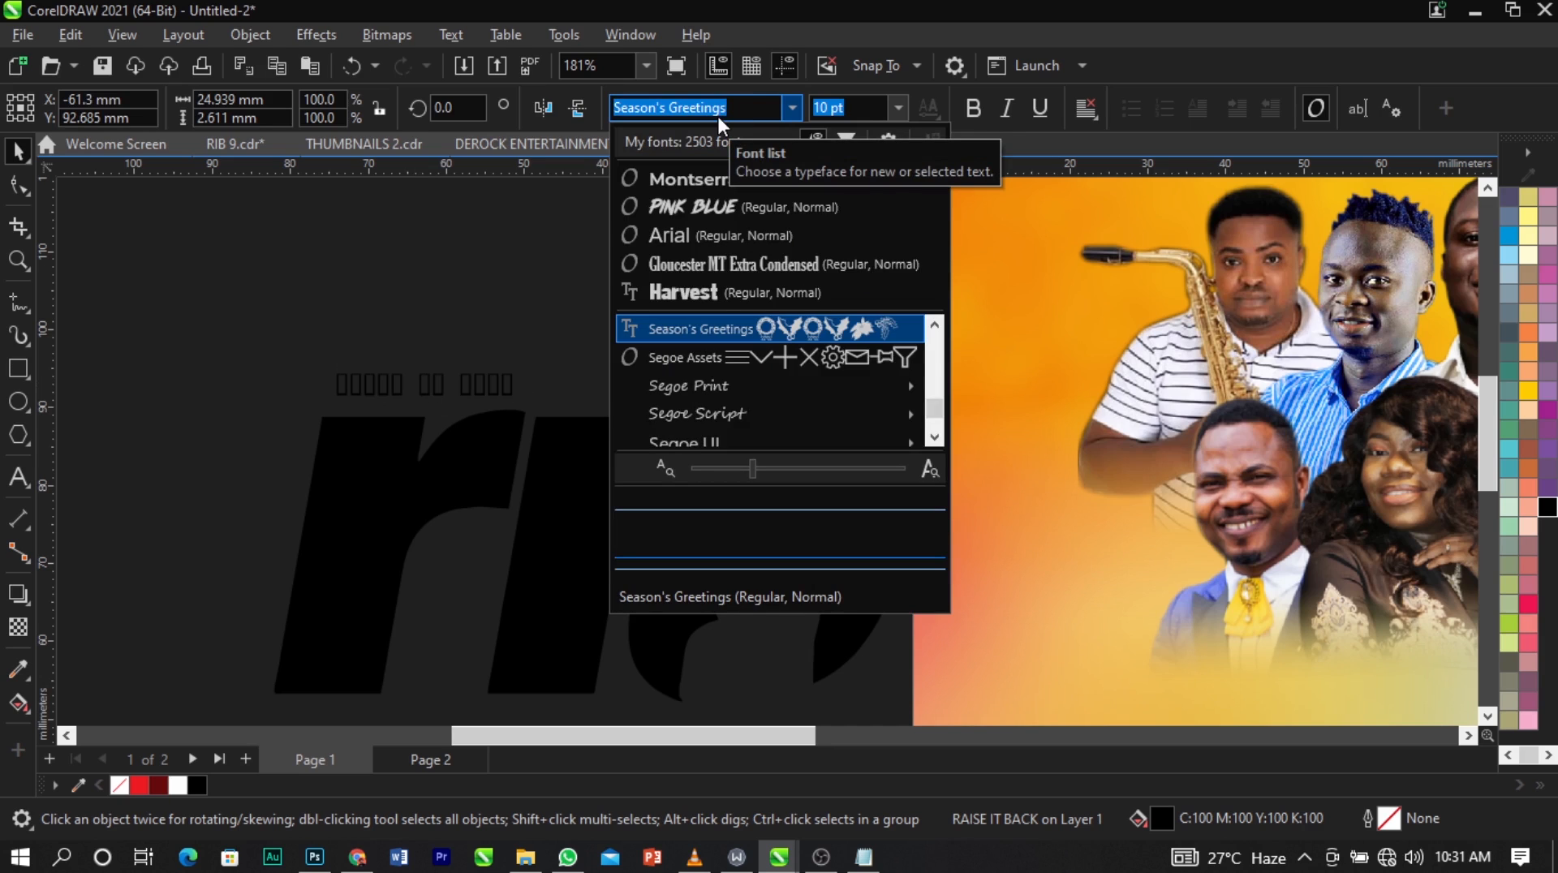
pyautogui.press('Down')
pyautogui.press('Down')
pyautogui.press('Down')
pyautogui.press('Down')
pyautogui.press('Down')
pyautogui.press('Down')
pyautogui.press('Down')
pyautogui.press('Down')
pyautogui.press('Down')
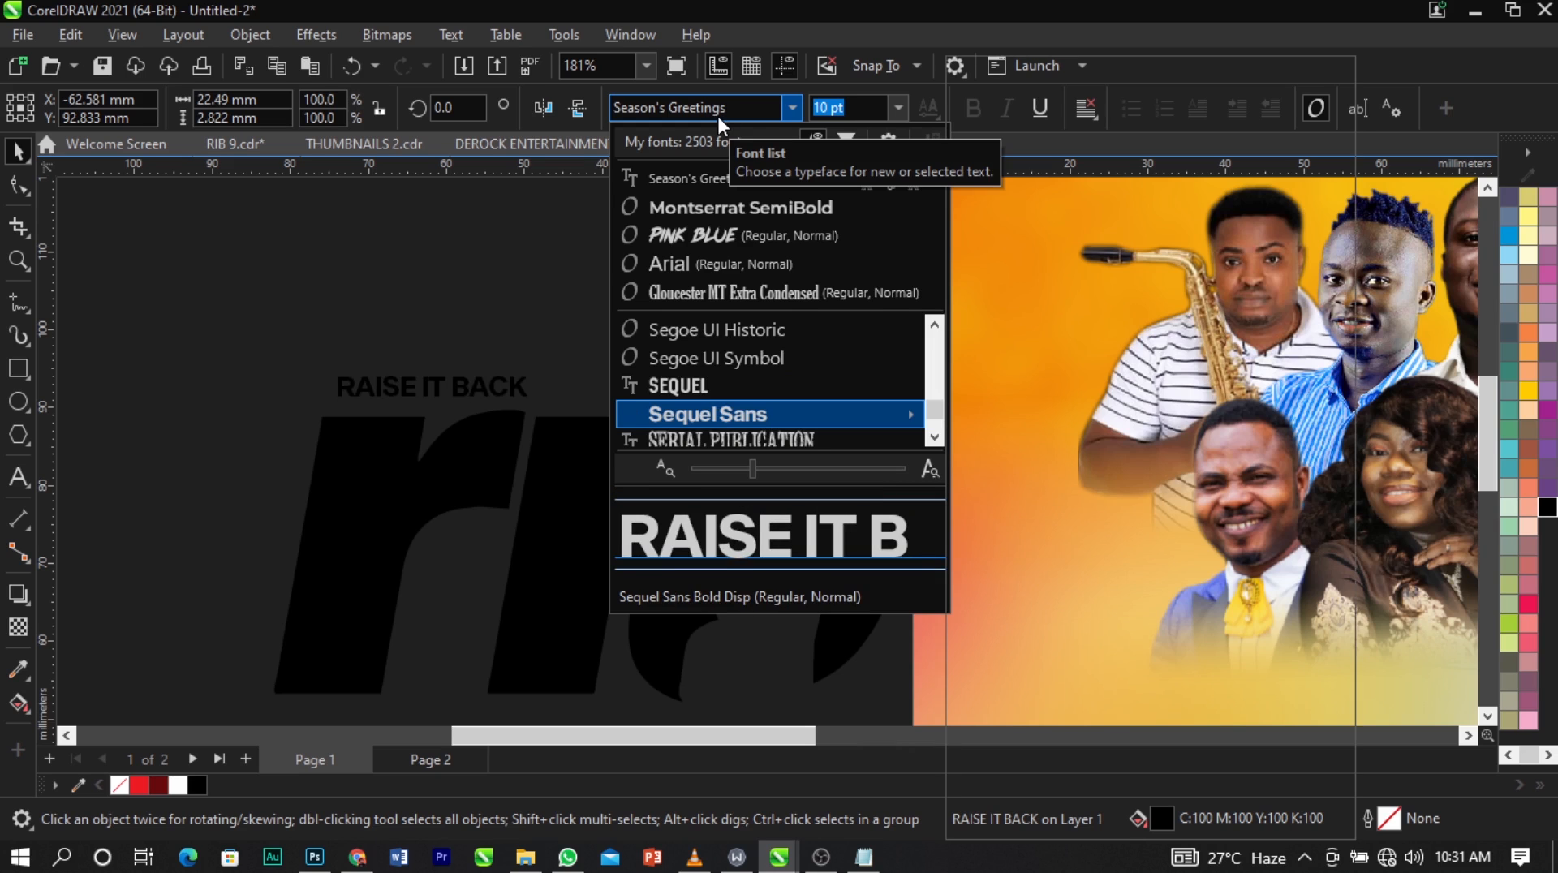
pyautogui.press('Right')
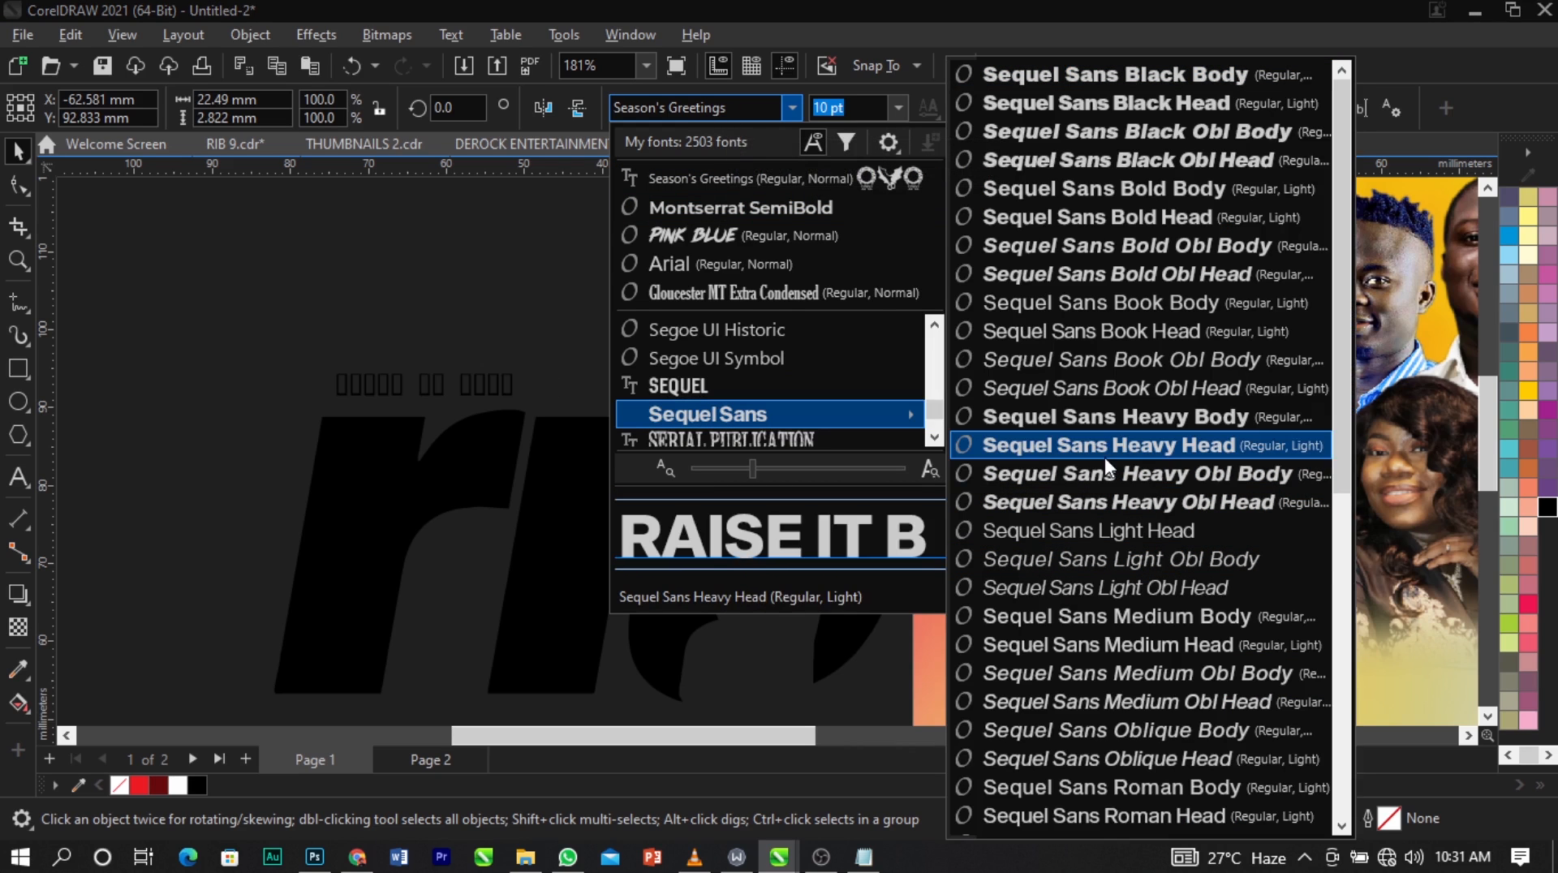
pyautogui.click(1104, 470)
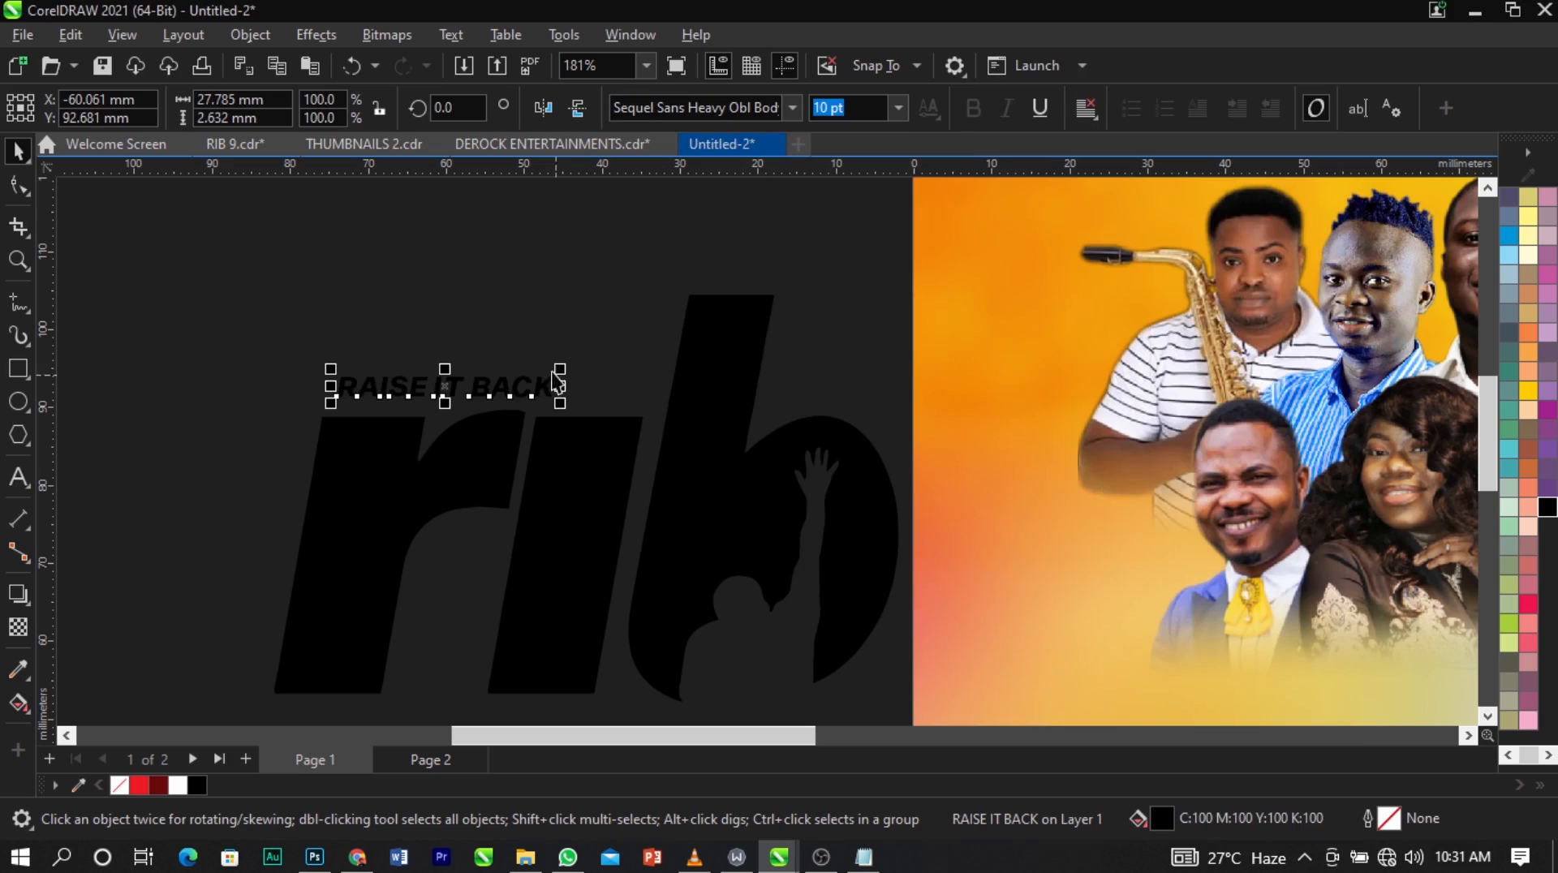
# Enlarge the "RAISE IT BACK" text until it spans the width above the letters "ri".
pyautogui.moveTo(560, 370); pyautogui.dragTo(654, 341)
pyautogui.moveTo(332, 360); pyautogui.dragTo(319, 352)
pyautogui.click(350, 310)
# Group the rib letters with their tagline and place the group, about 52 mm wide, on the page's lower right area.
pyautogui.scroll(-2, 350, 310)
pyautogui.scroll(-1, 351, 310)
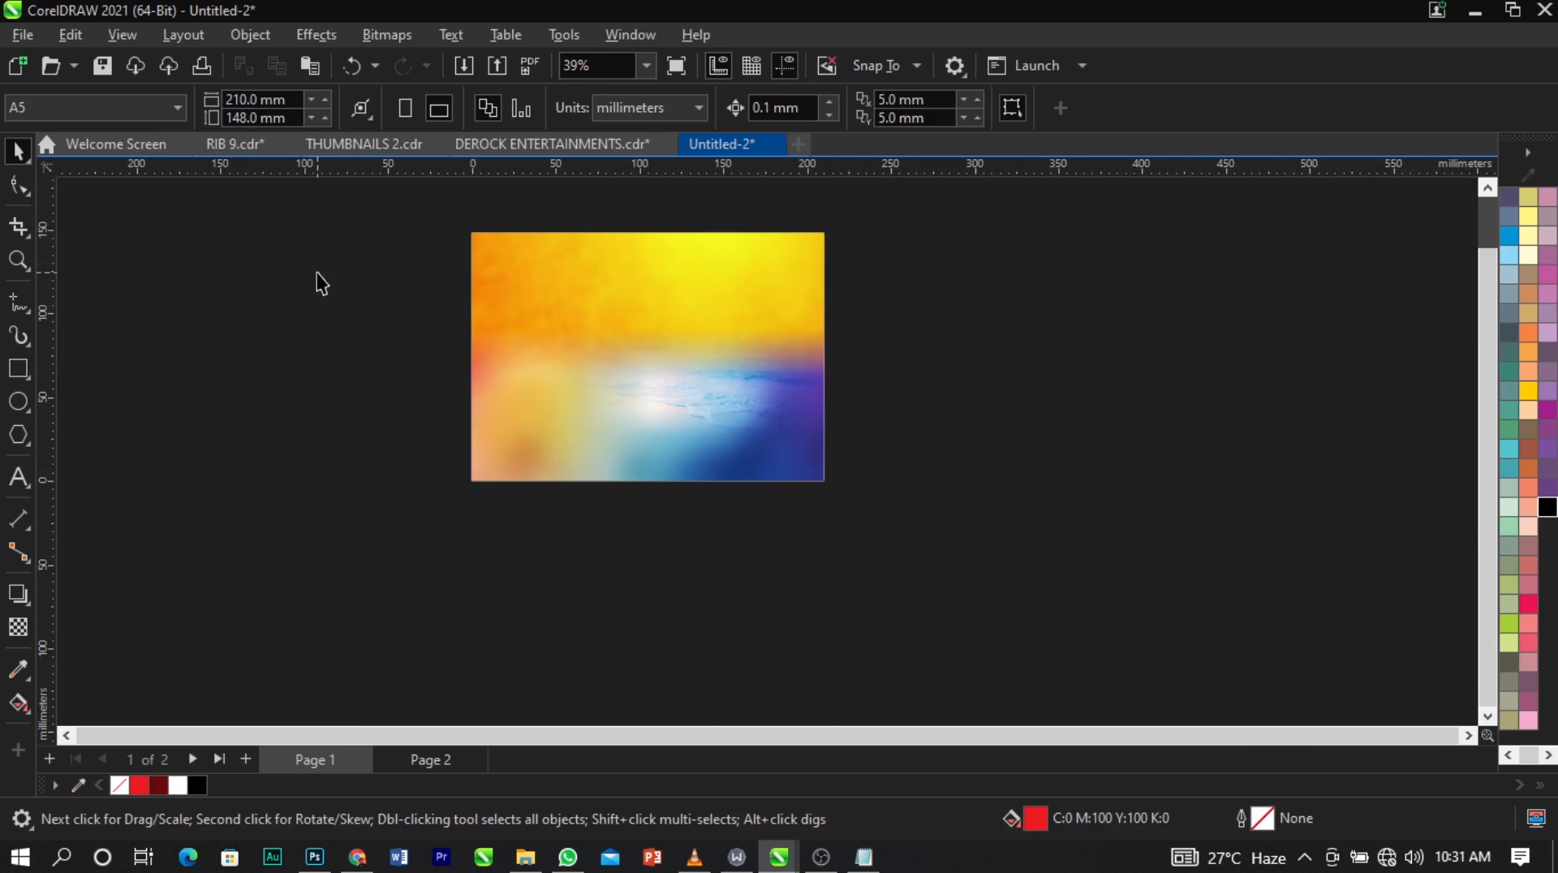
pyautogui.moveTo(317, 275); pyautogui.dragTo(748, 415)
pyautogui.hotkey('ctrl', 'g')
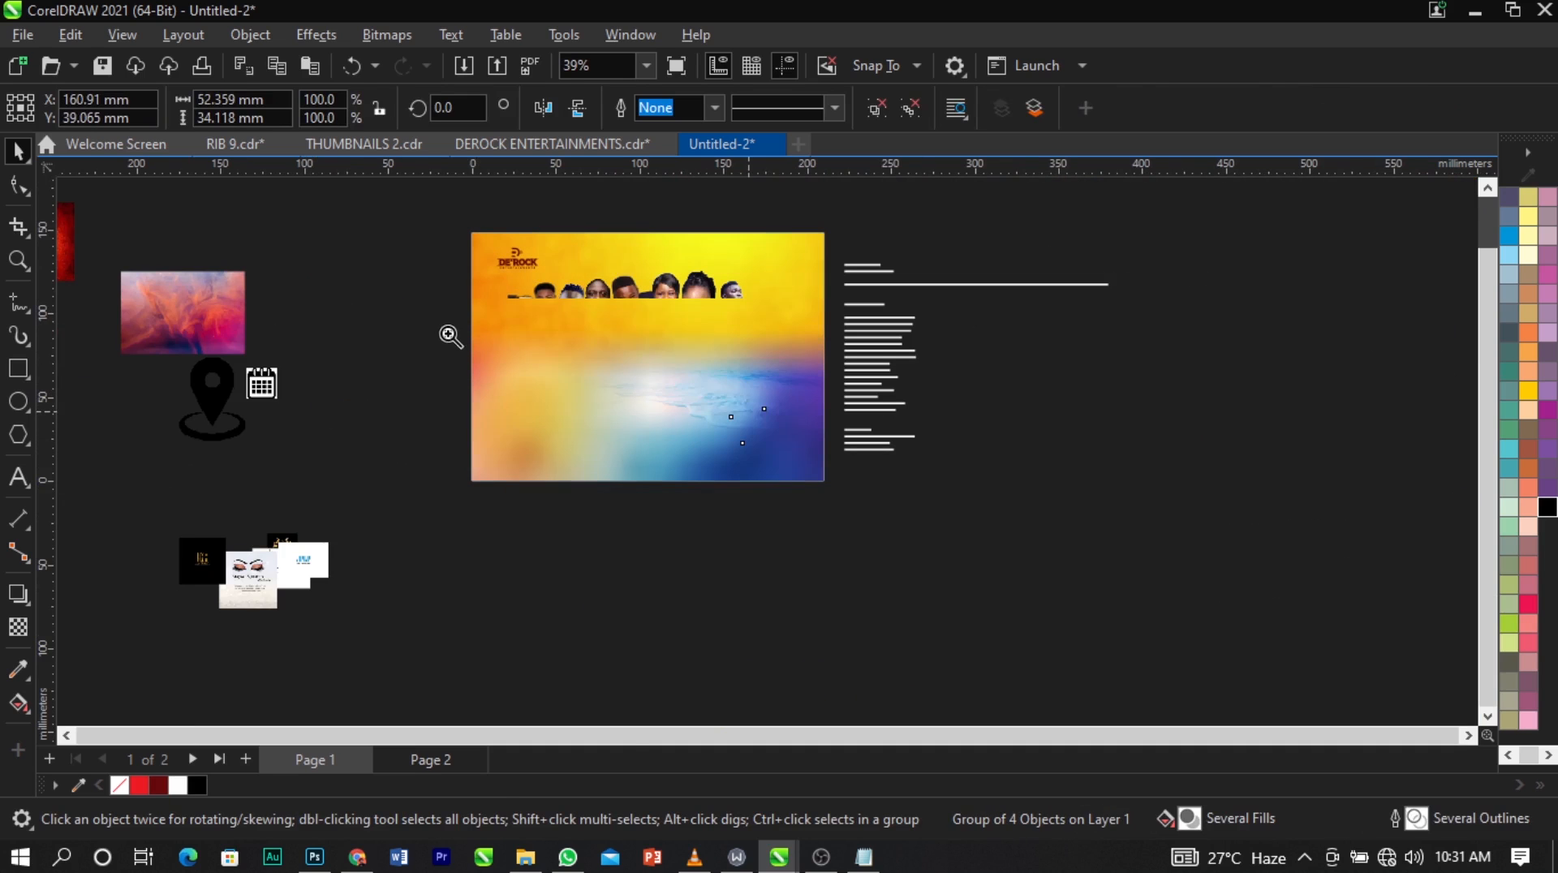
pyautogui.press('z')
pyautogui.moveTo(940, 492); pyautogui.dragTo(947, 489)
pyautogui.scroll(1, 868, 482)
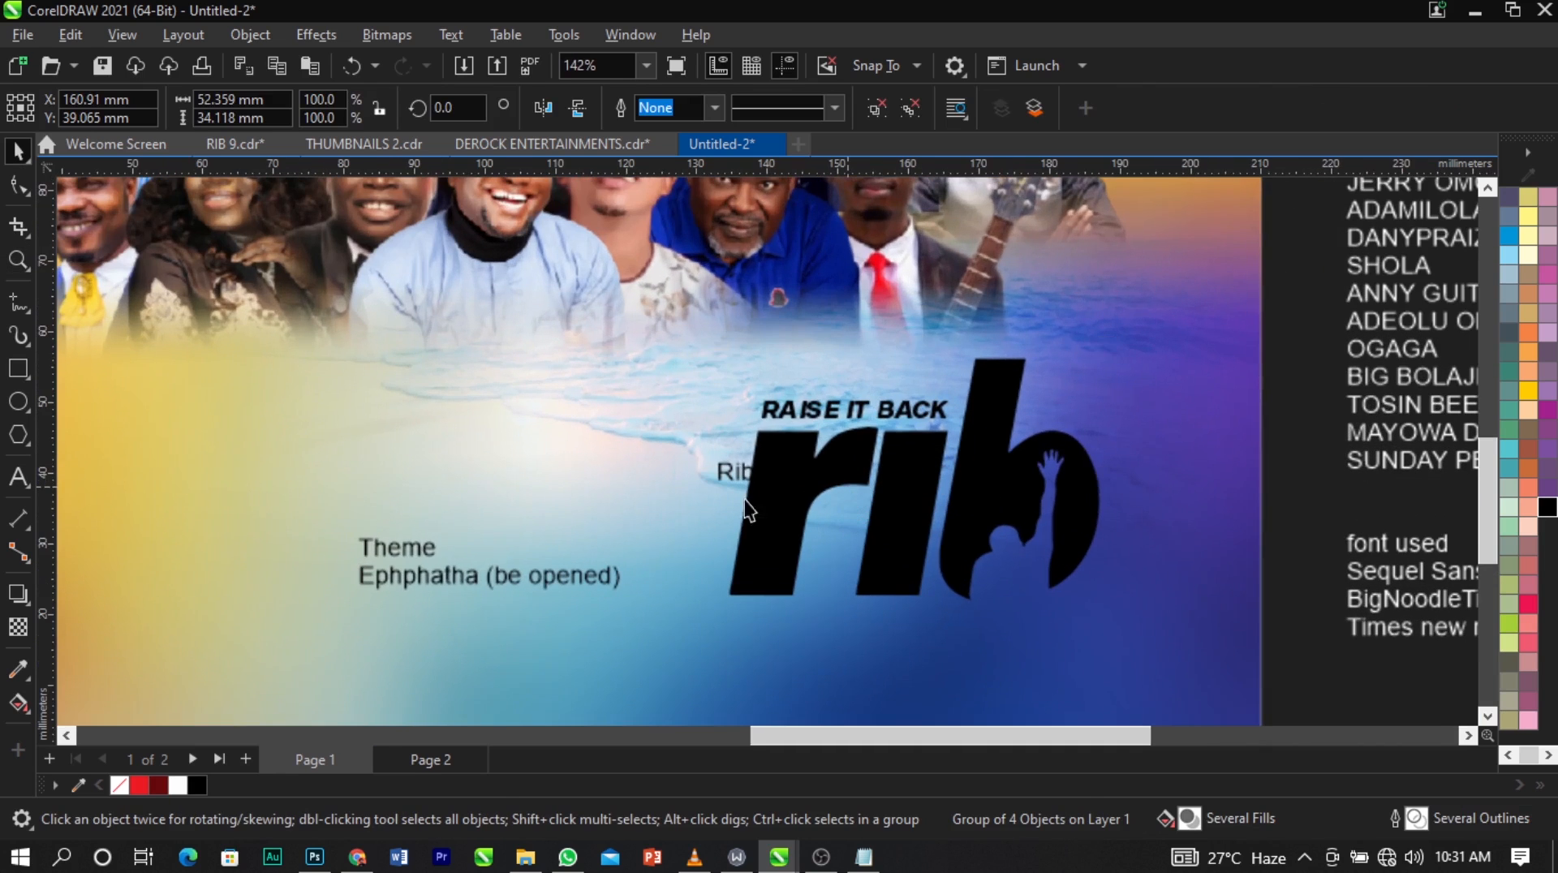
# Delete the small "Rib9" text from the page, then enlarge the rib logo slightly and shift it left.
pyautogui.moveTo(635, 446); pyautogui.dragTo(810, 513)
pyautogui.press('Delete')
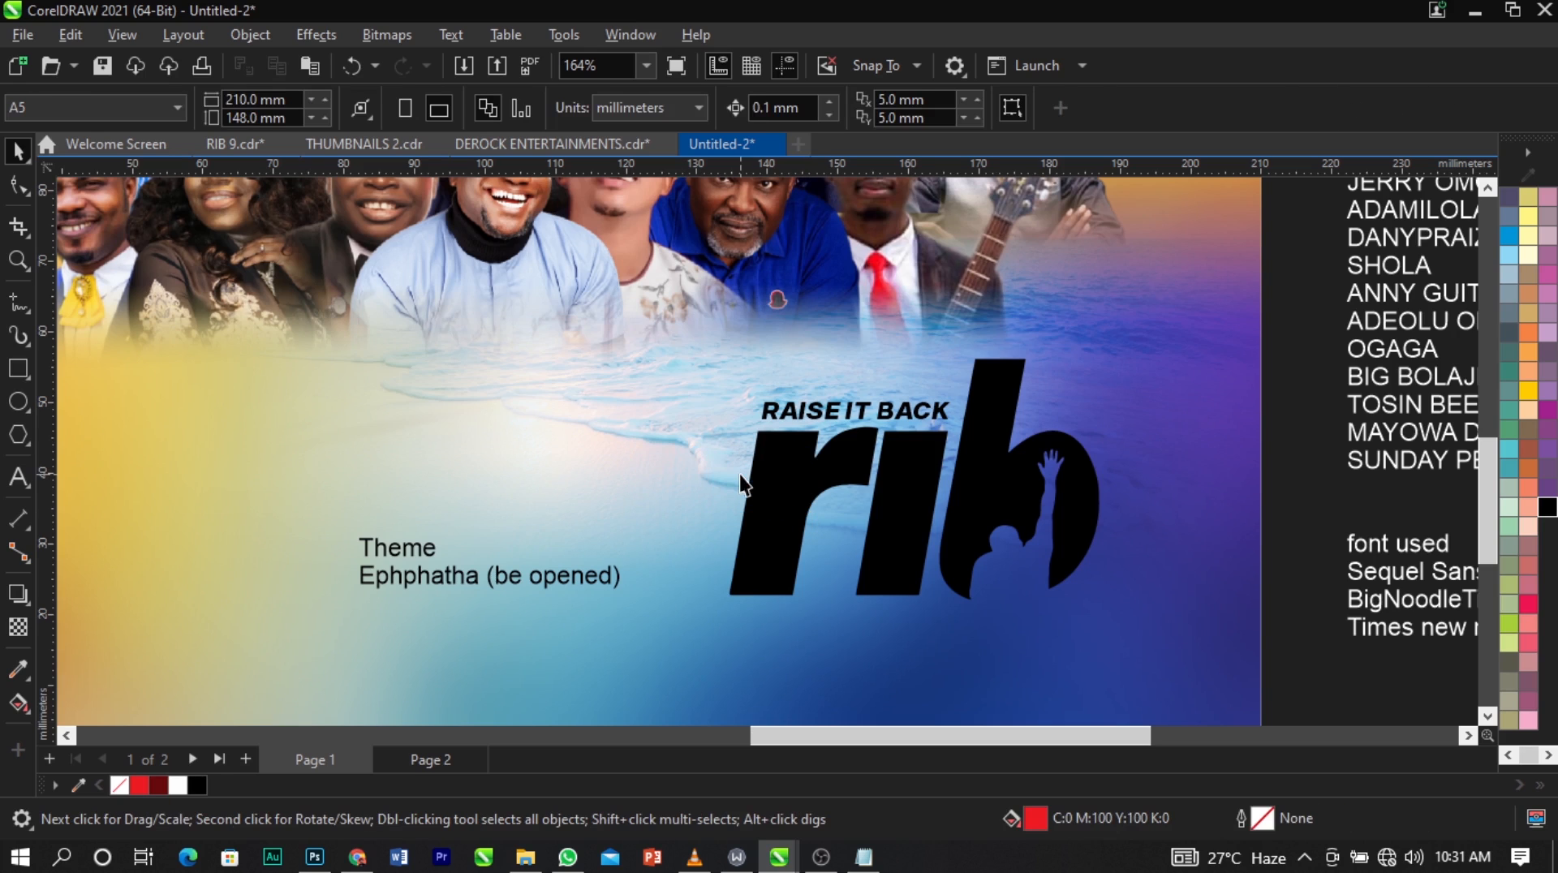
pyautogui.click(738, 474)
pyautogui.moveTo(1110, 608); pyautogui.dragTo(1121, 616)
pyautogui.moveTo(1086, 536); pyautogui.dragTo(1025, 535)
# Add the artistic text "9" above the theme text and enlarge it to about 59.5 pt.
pyautogui.scroll(-4, 553, 459)
pyautogui.press('Escape')
pyautogui.press('F2')
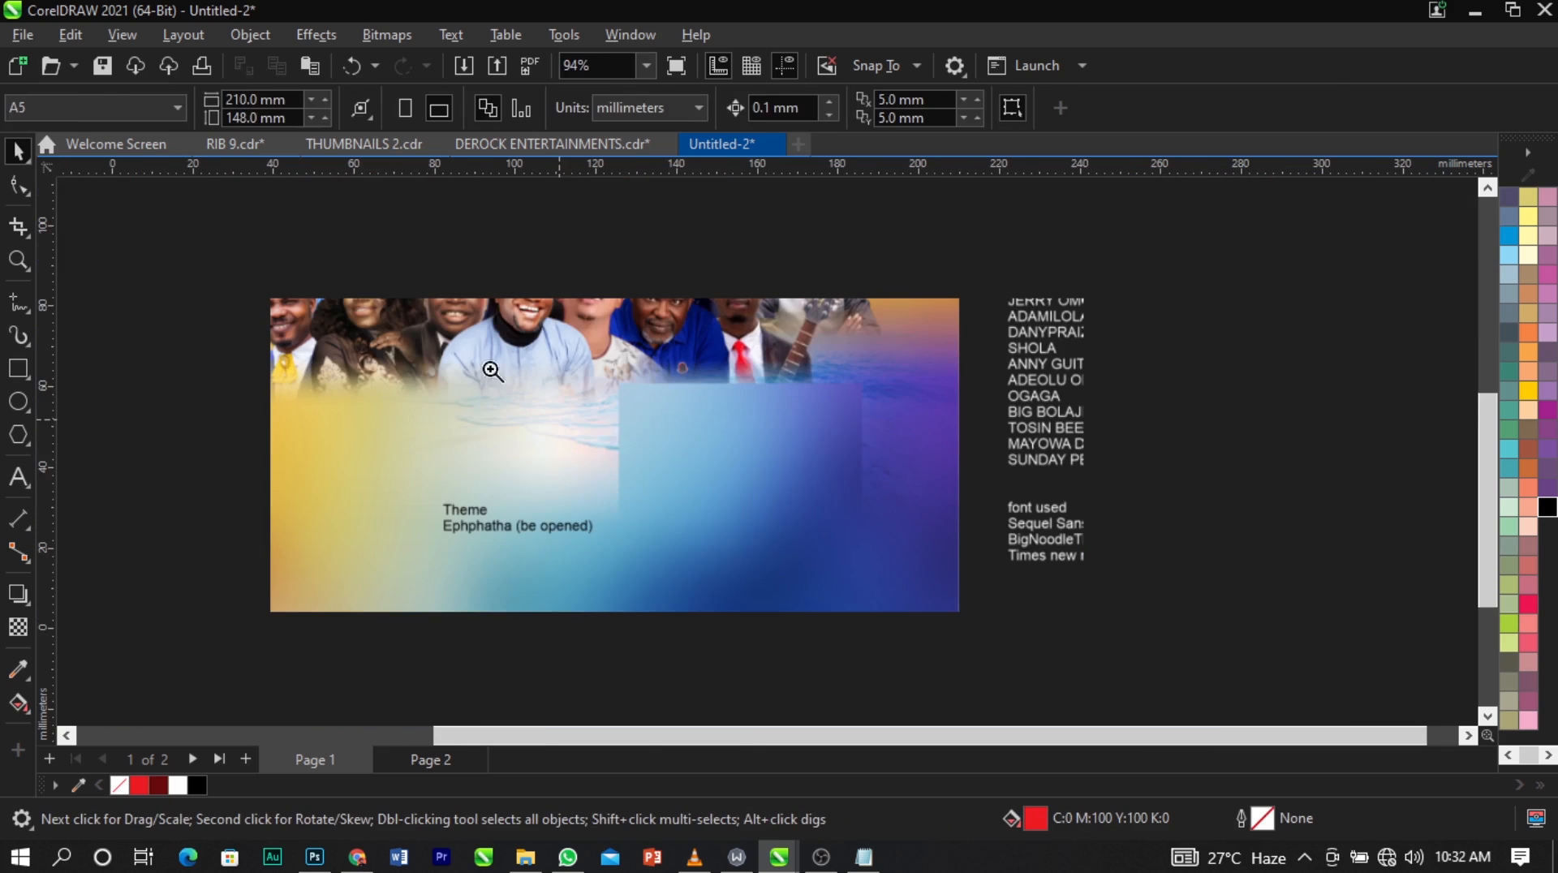
pyautogui.moveTo(489, 365); pyautogui.dragTo(1143, 611)
pyautogui.scroll(-2, 1044, 512)
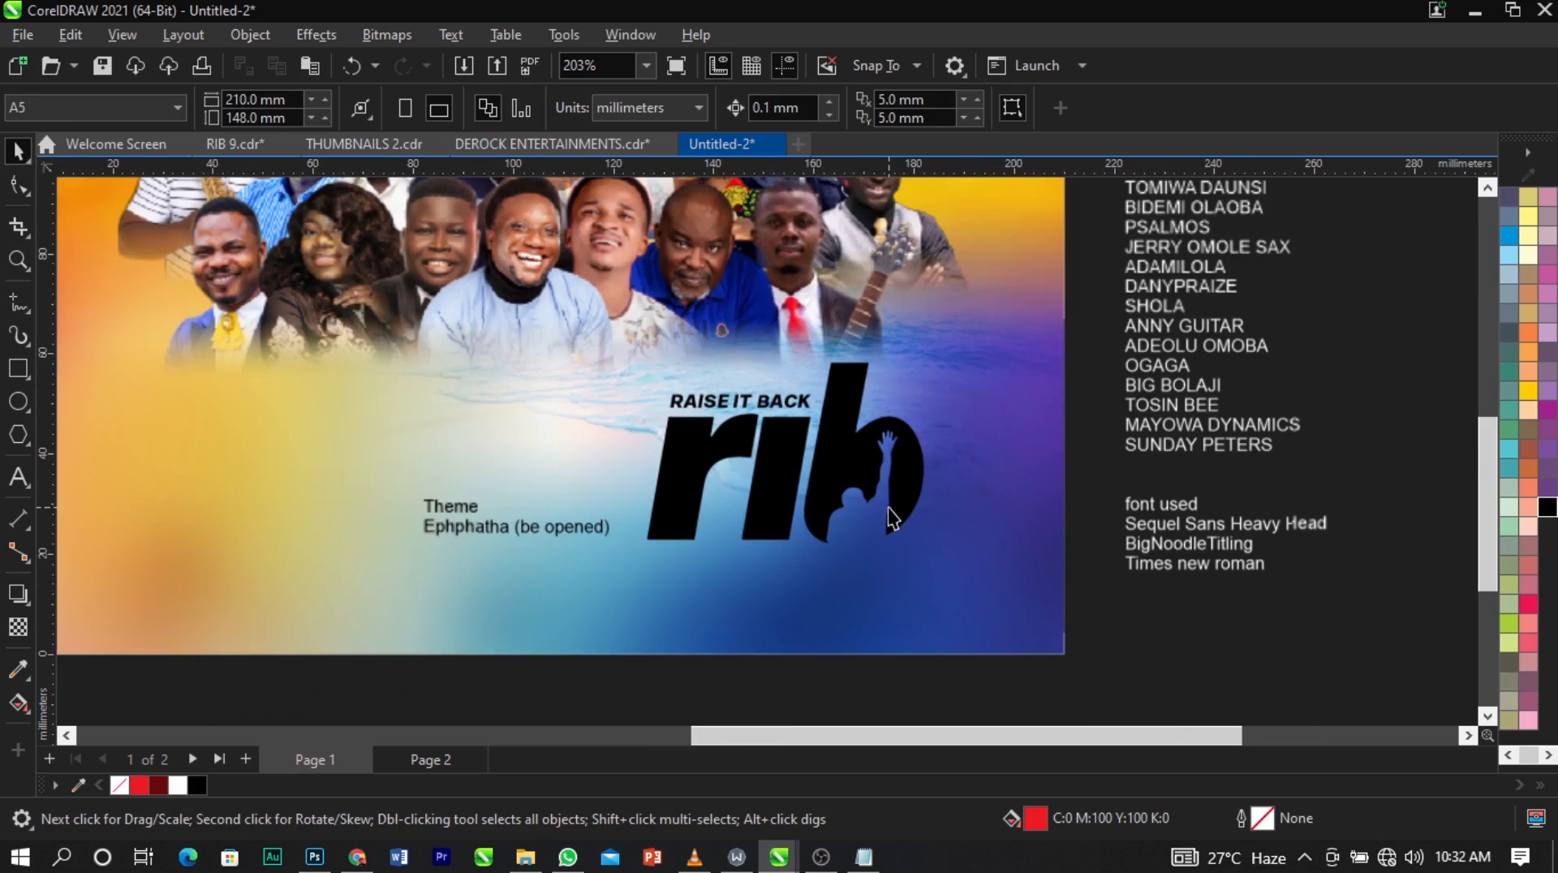
pyautogui.scroll(1, 887, 515)
pyautogui.press('F8')
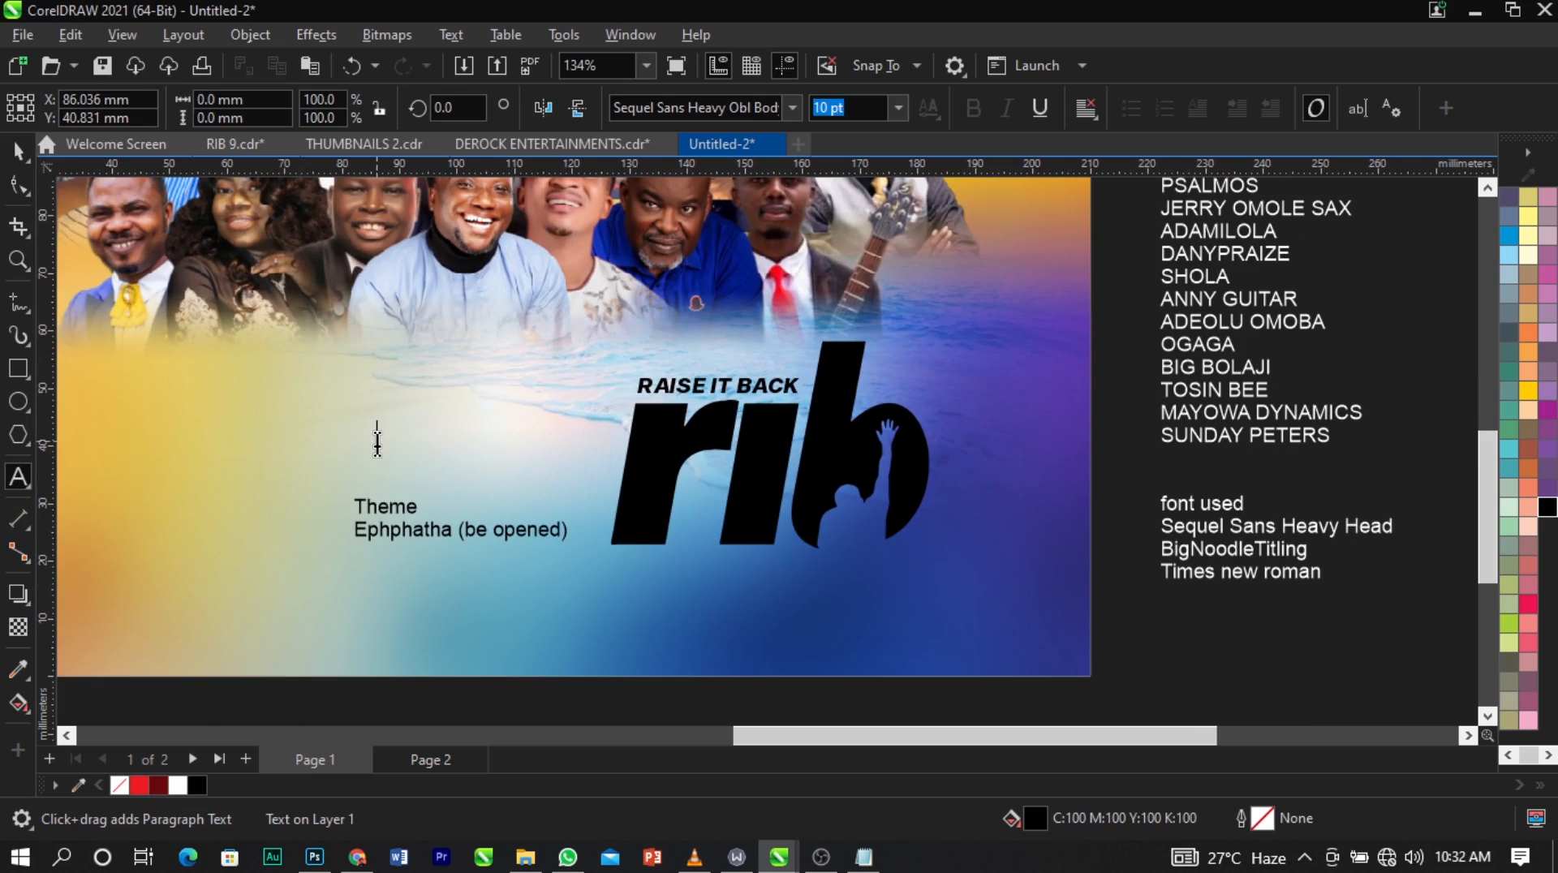
pyautogui.hotkey('ctrl', 'space')
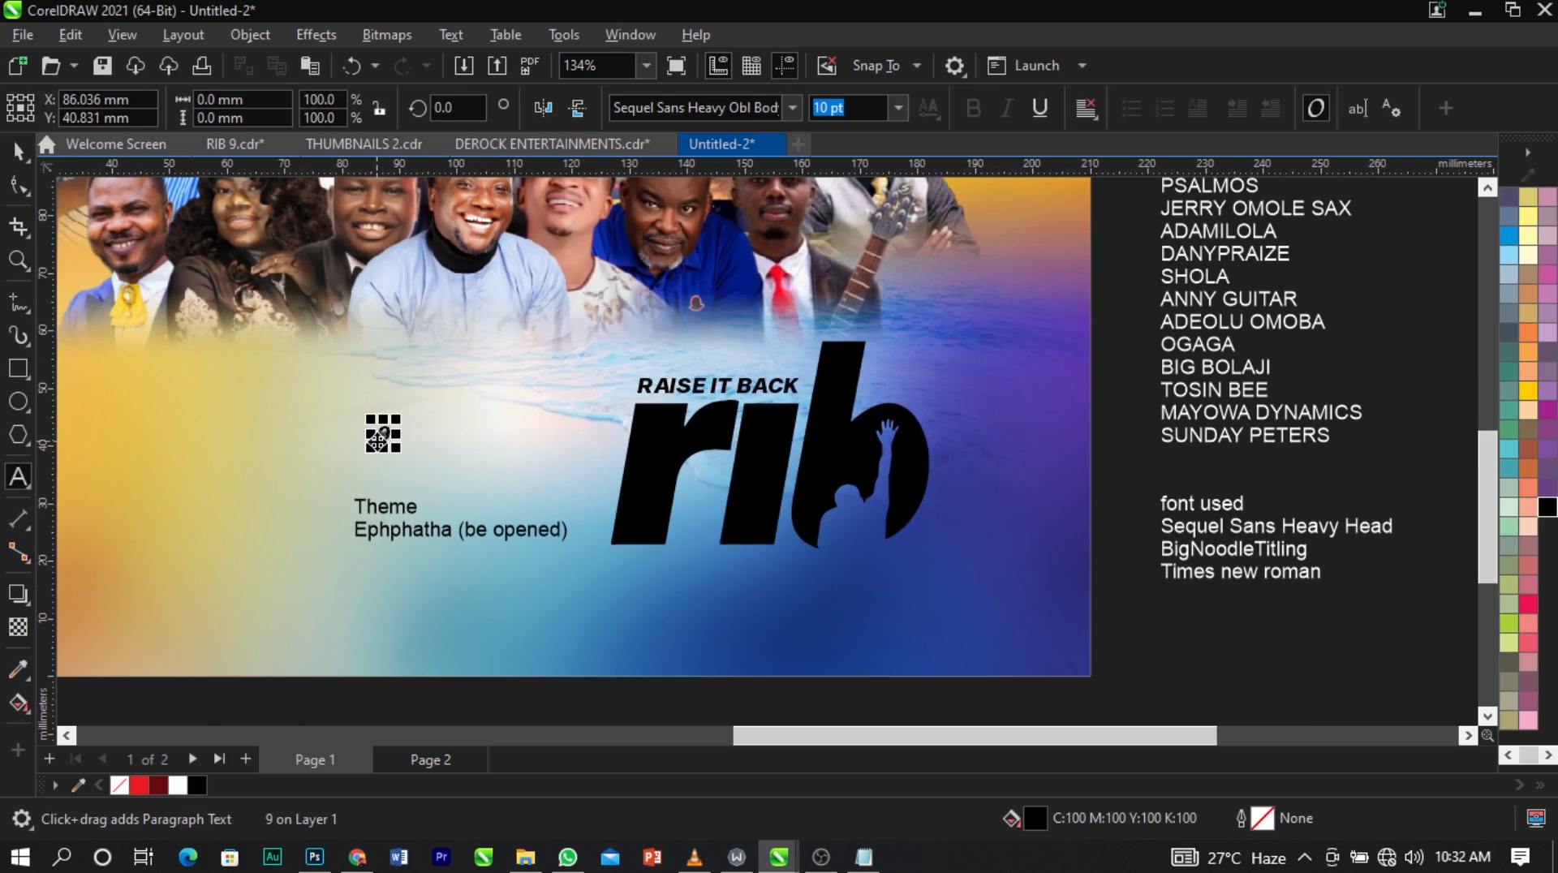
pyautogui.moveTo(406, 460); pyautogui.dragTo(536, 520)
# Change the font of the large "9" to Times New Roman.
pyautogui.click(706, 108)
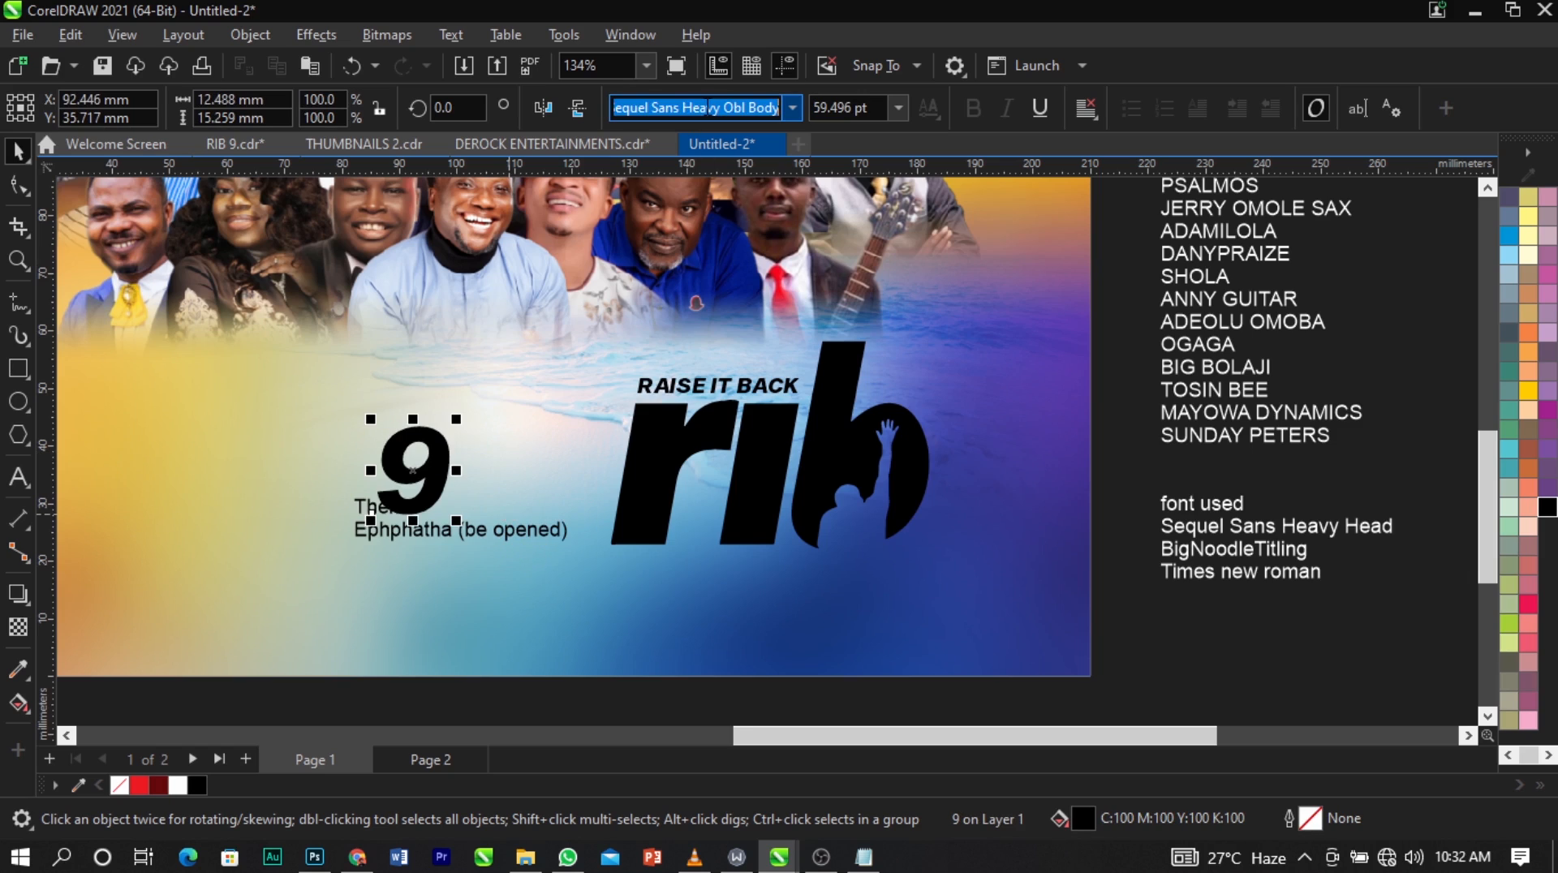
pyautogui.write('Times New Roman')
pyautogui.press('Return')
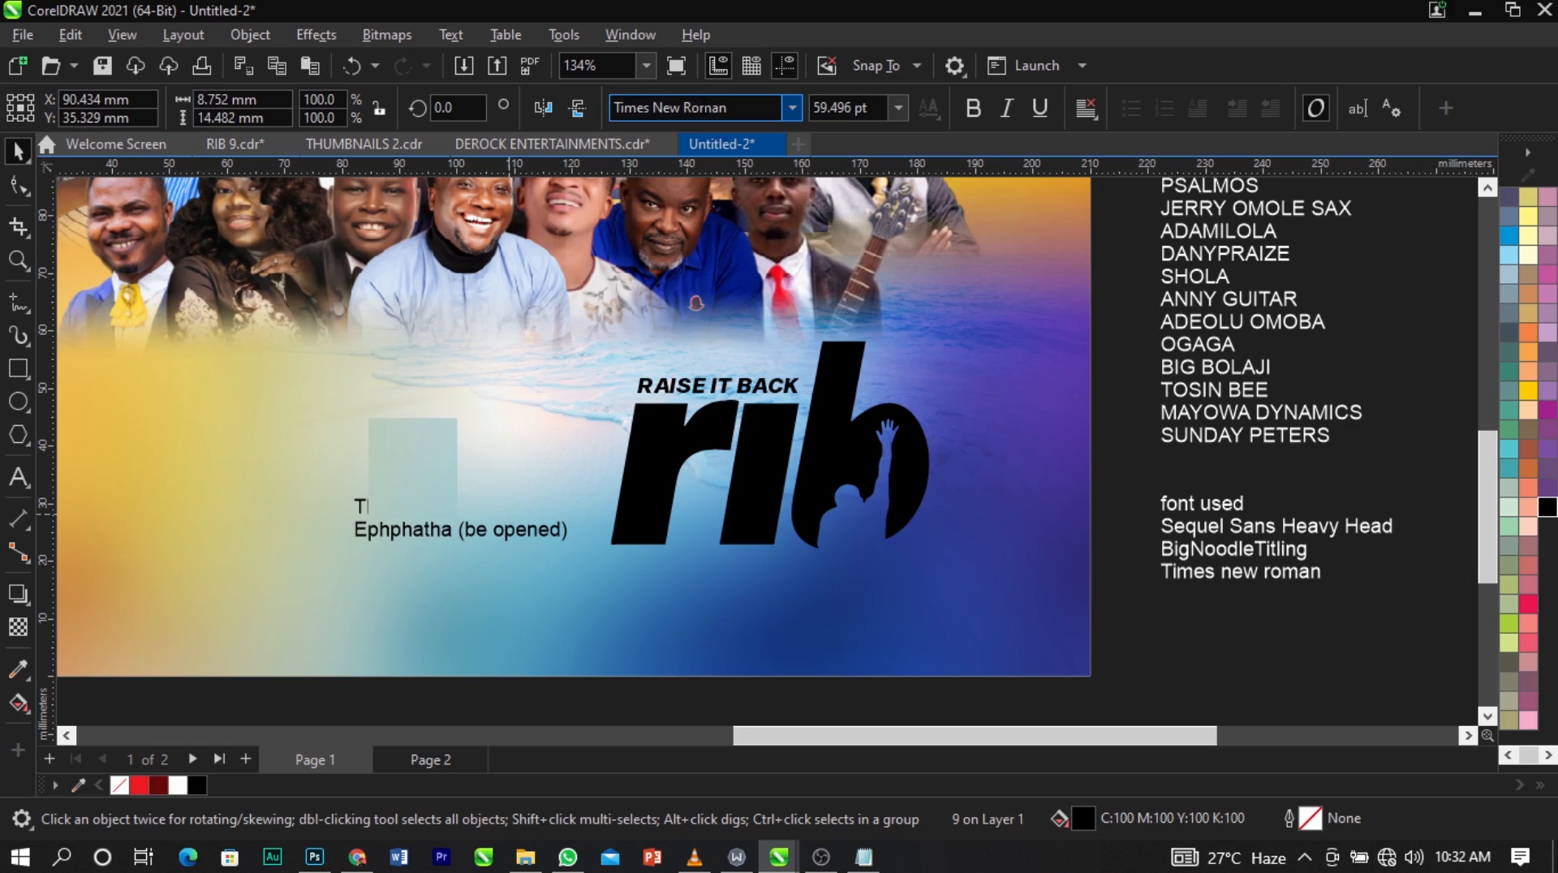
# Move the large "9" from above the theme text to just beside the rib logo's letter b and make it bold.
pyautogui.moveTo(421, 472); pyautogui.dragTo(993, 461)
pyautogui.press('z')
pyautogui.moveTo(631, 302); pyautogui.dragTo(1171, 656)
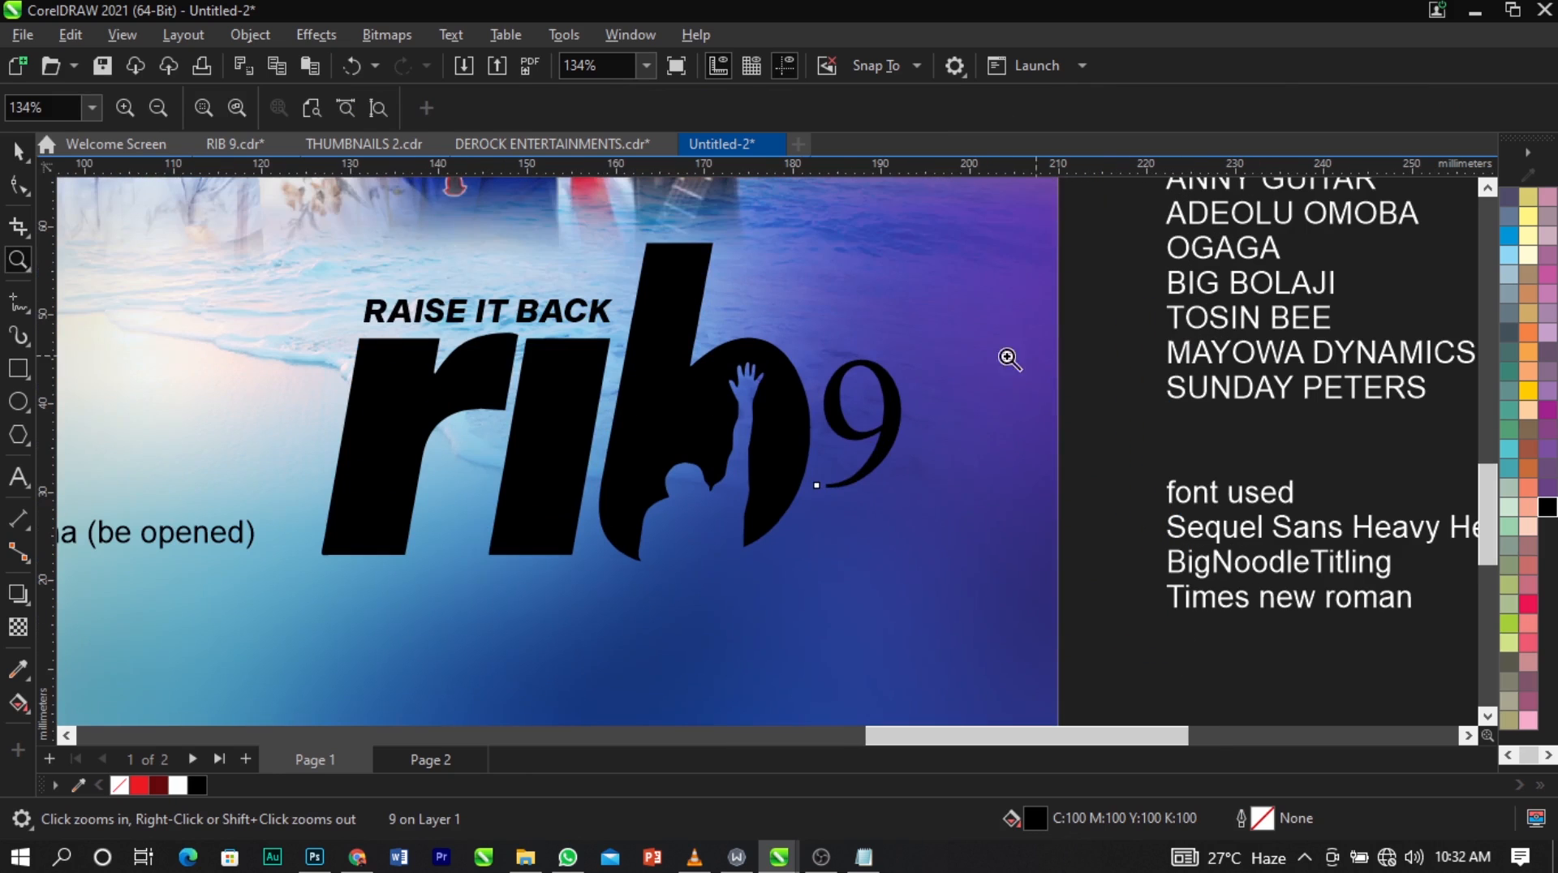
pyautogui.press('space')
pyautogui.click(972, 108)
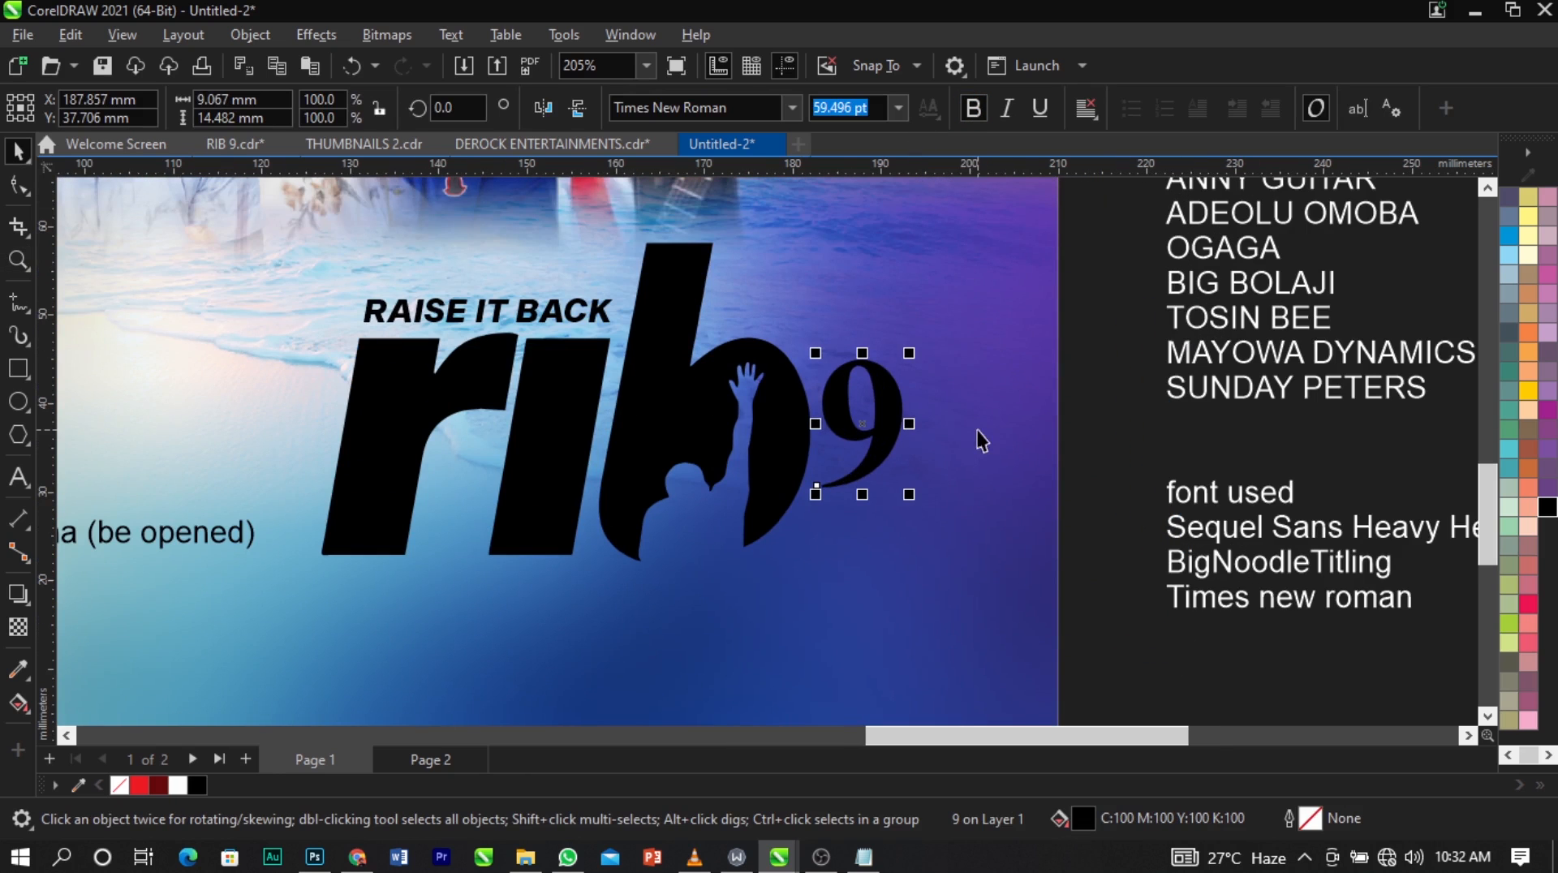
# Enlarge the bold "9" to about 97.7 pt and position it so it overlaps the outer curve of the letter b.
pyautogui.moveTo(910, 353); pyautogui.dragTo(958, 311)
pyautogui.click(914, 383)
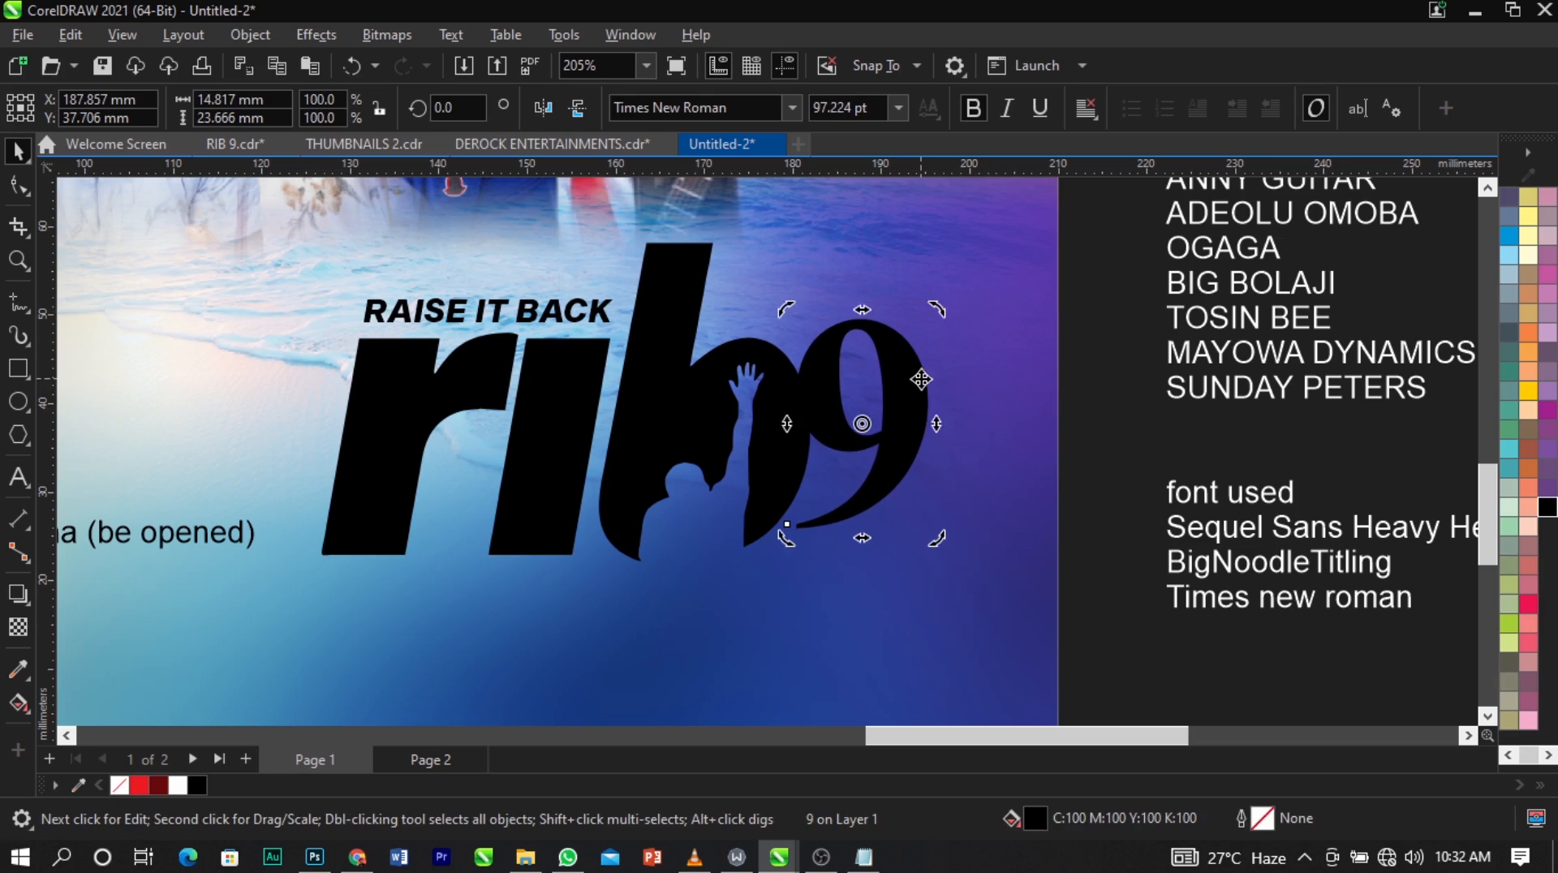
pyautogui.moveTo(914, 383); pyautogui.dragTo(908, 412)
pyautogui.click(715, 369)
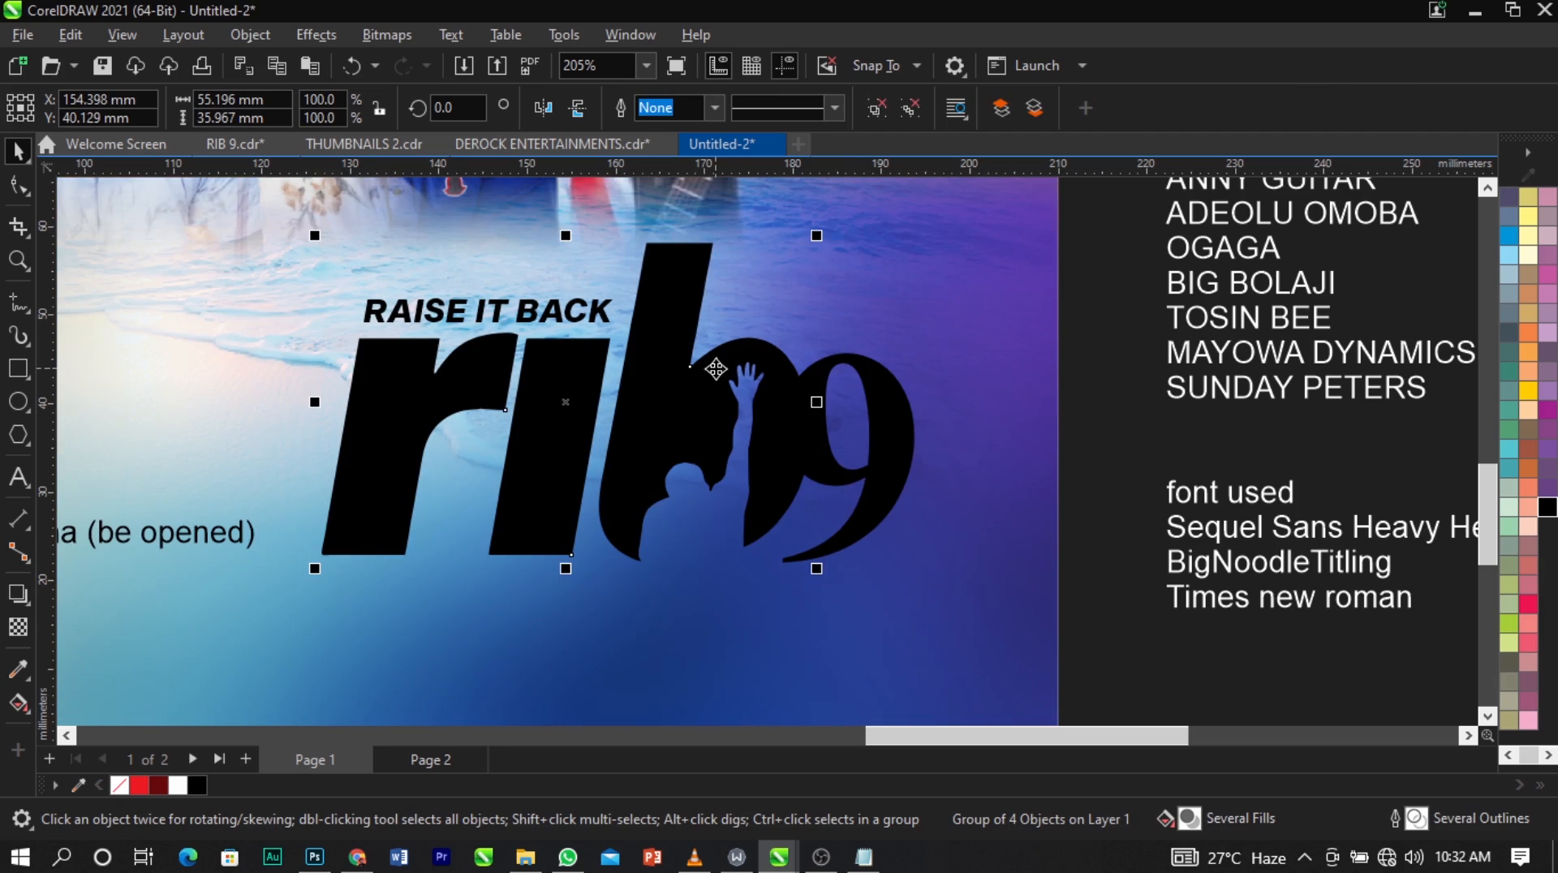
pyautogui.click(888, 112)
pyautogui.click(887, 438)
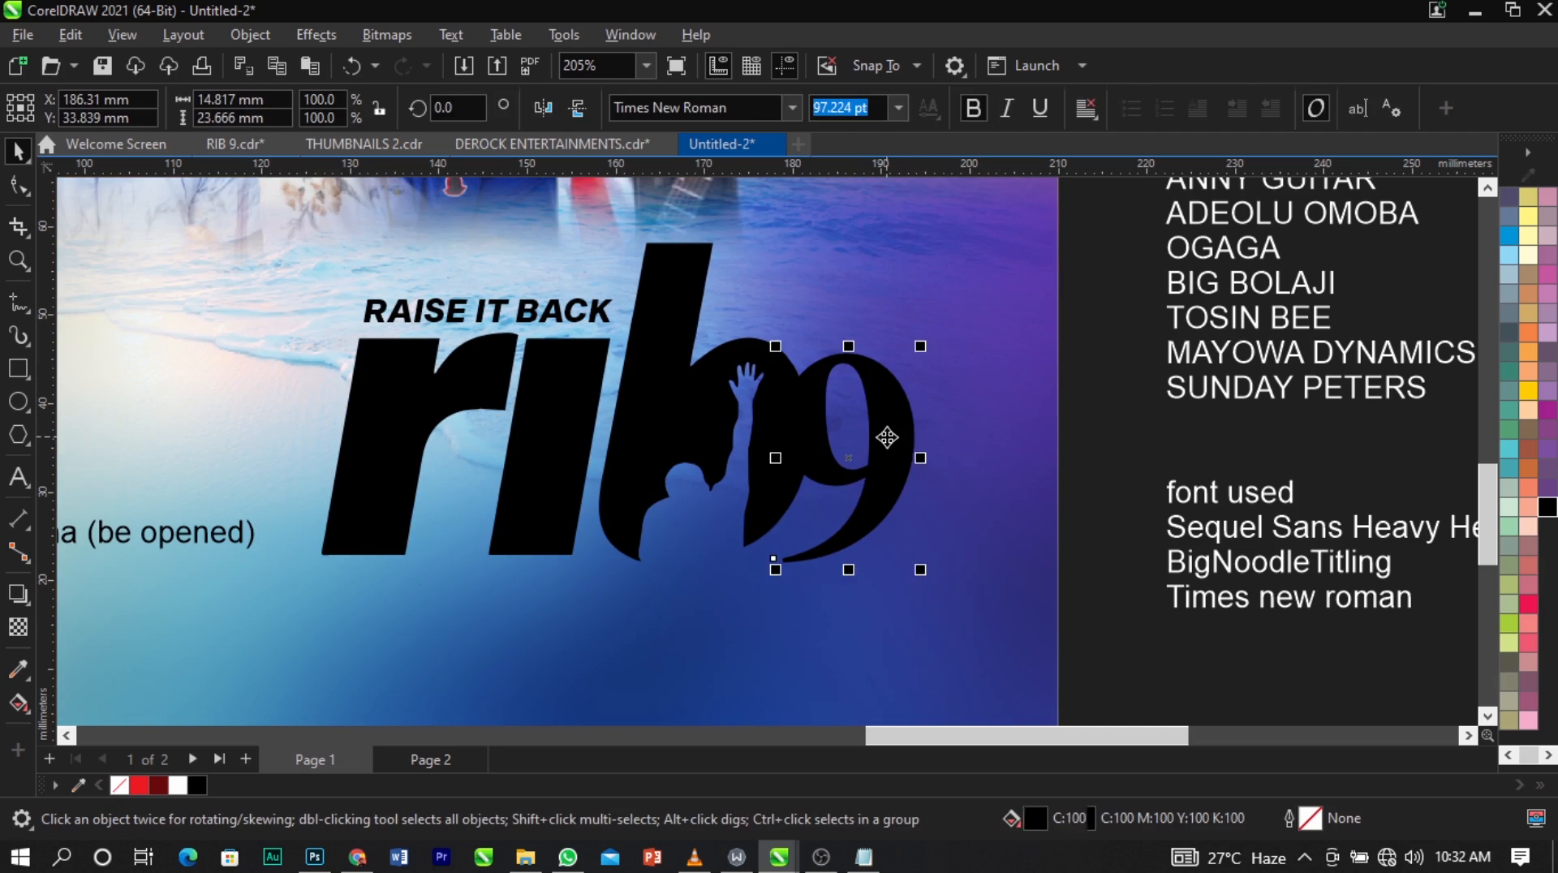
pyautogui.moveTo(950, 432); pyautogui.dragTo(902, 430)
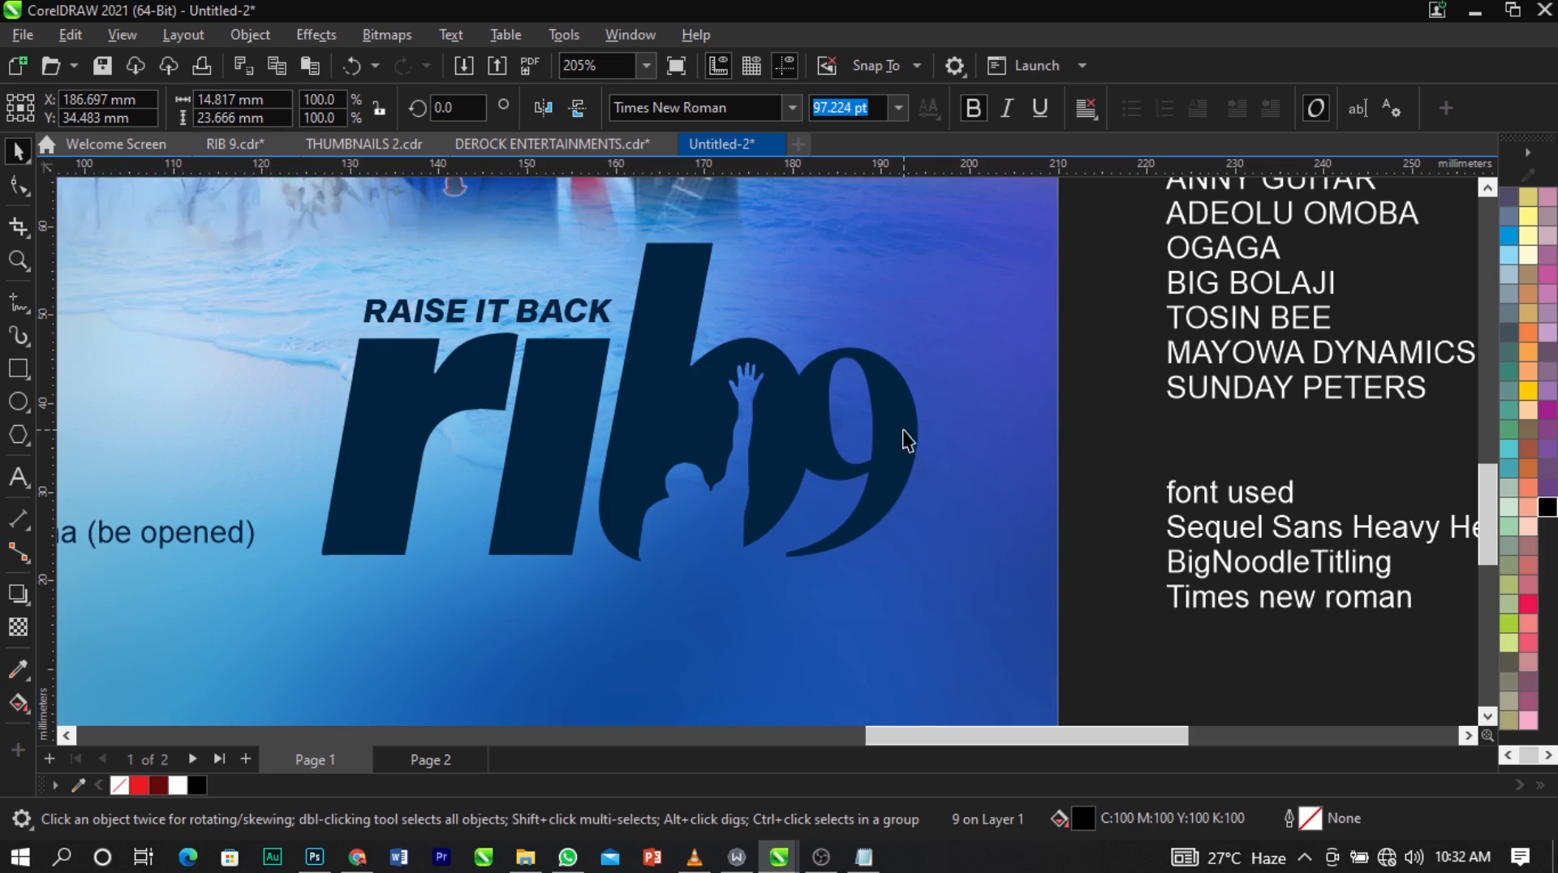
pyautogui.scroll(2, 902, 430)
pyautogui.moveTo(925, 325); pyautogui.dragTo(931, 323)
pyautogui.scroll(1, 1509, 418)
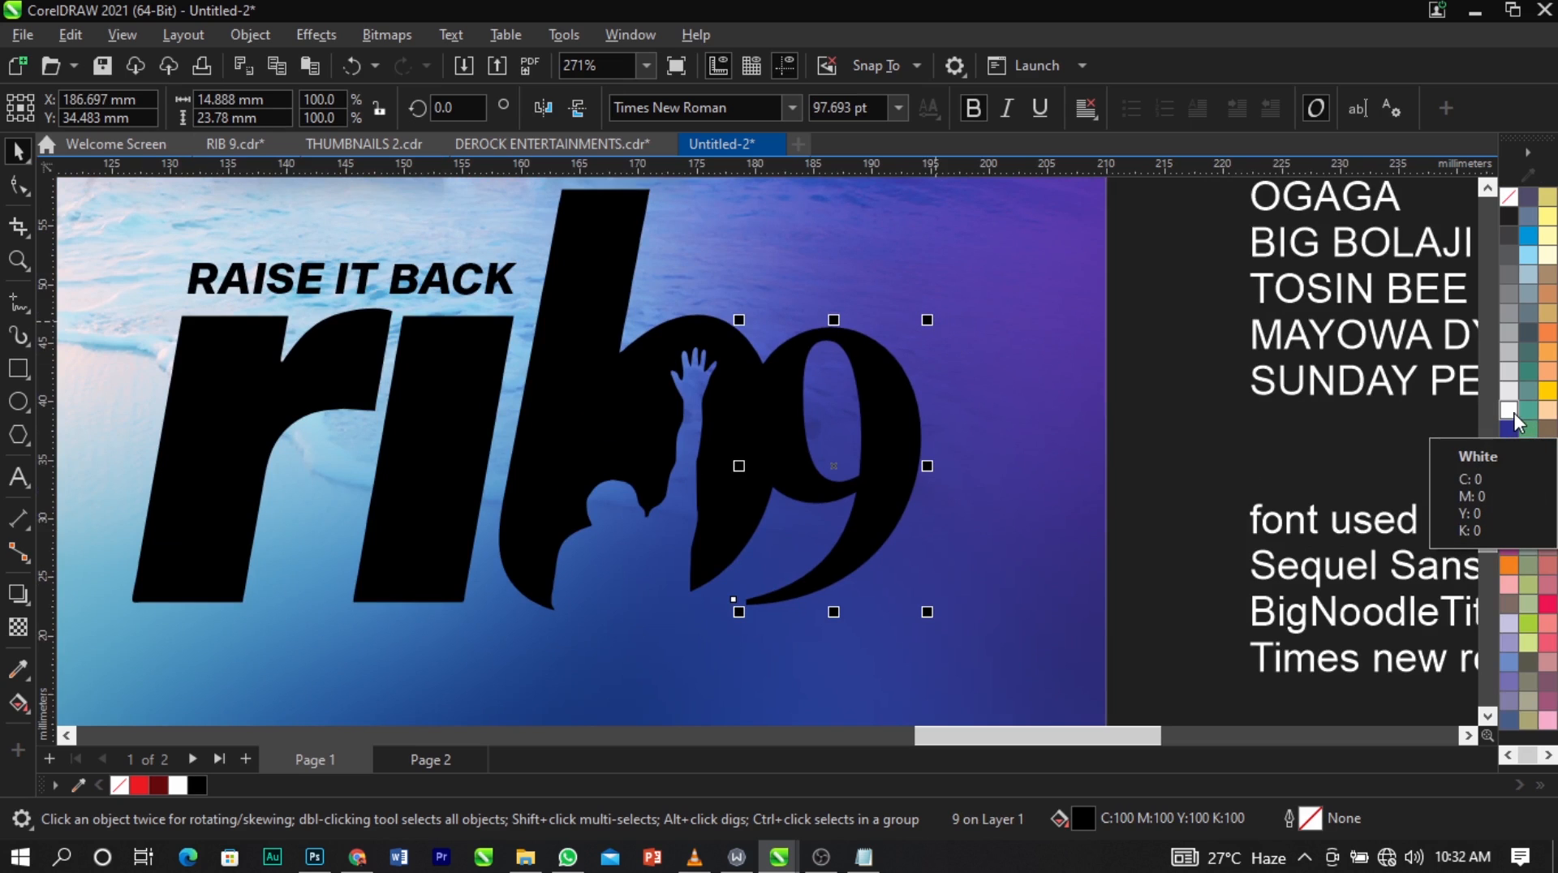
# Give the "9" a white outline 3.0 pt wide, with the outline width measured in points.
pyautogui.rightClick(1516, 420)
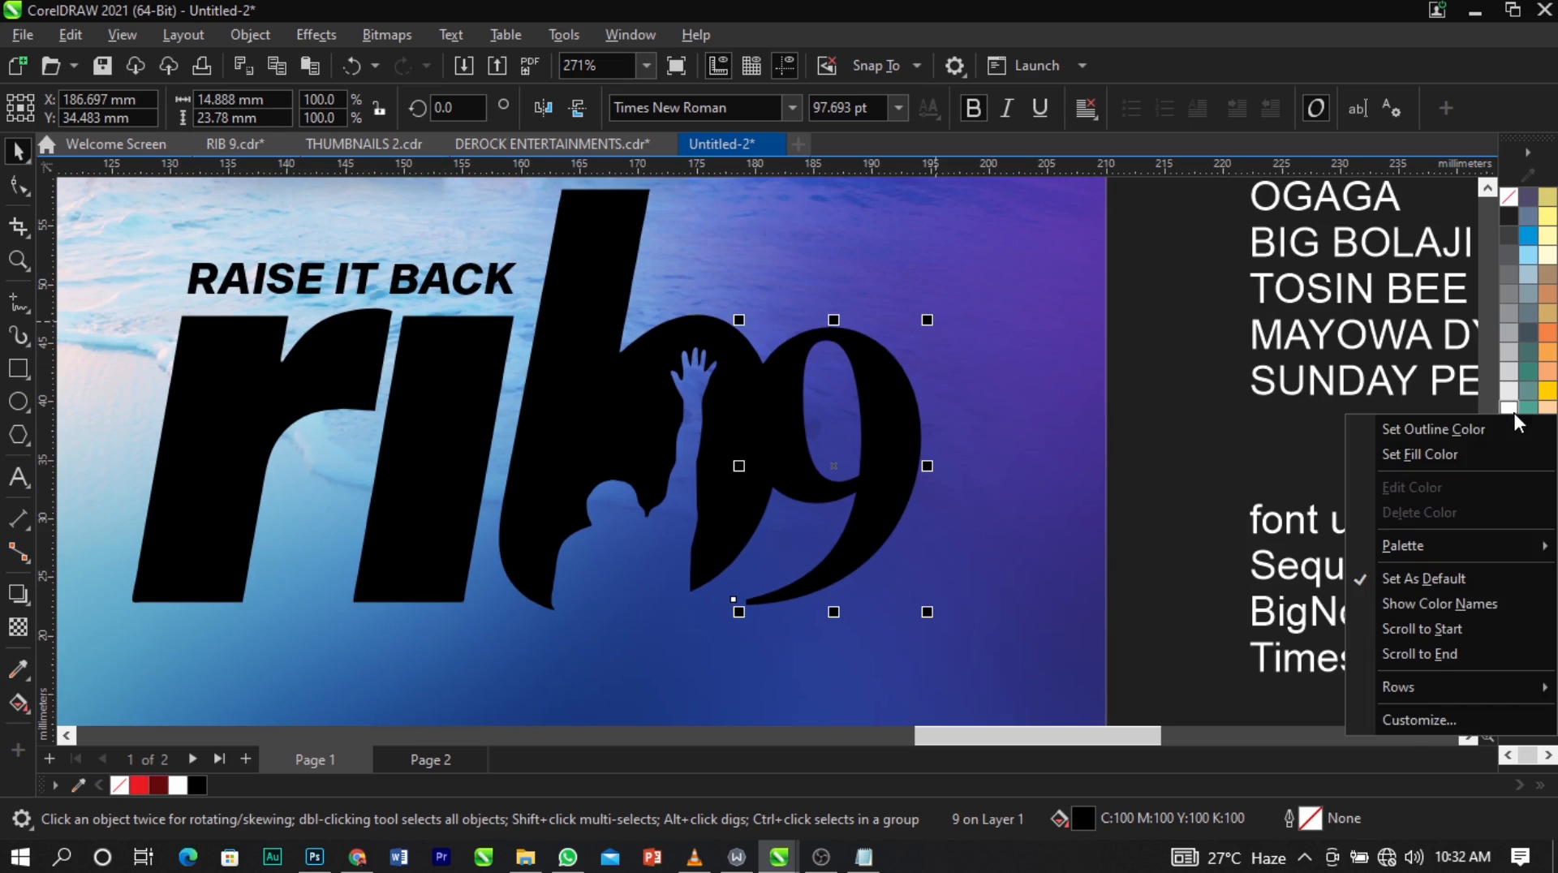
pyautogui.click(1452, 430)
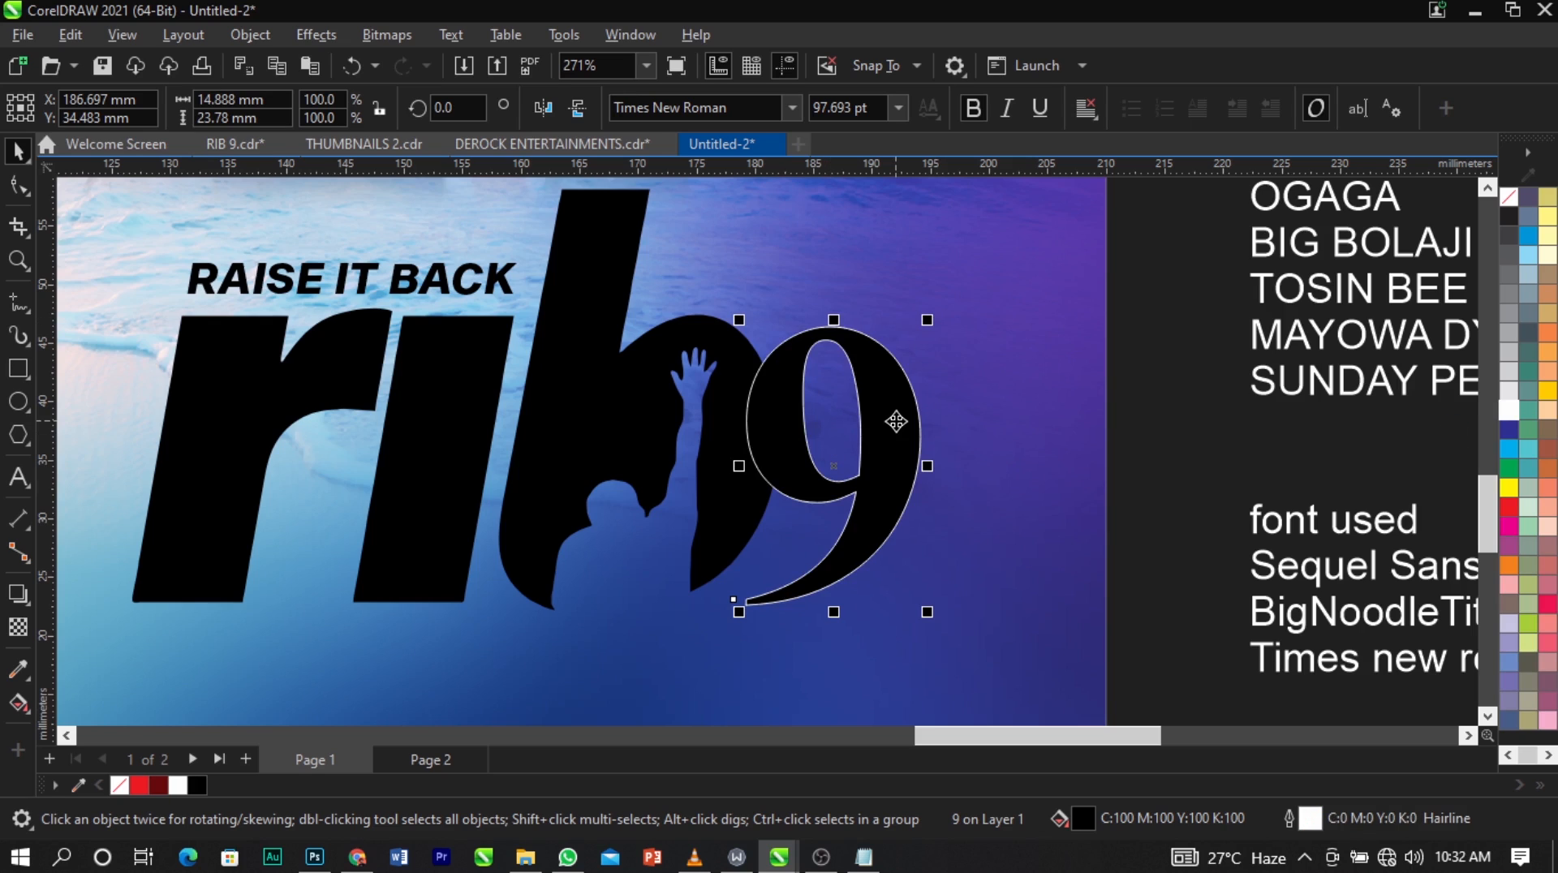
pyautogui.doubleClick(1310, 820)
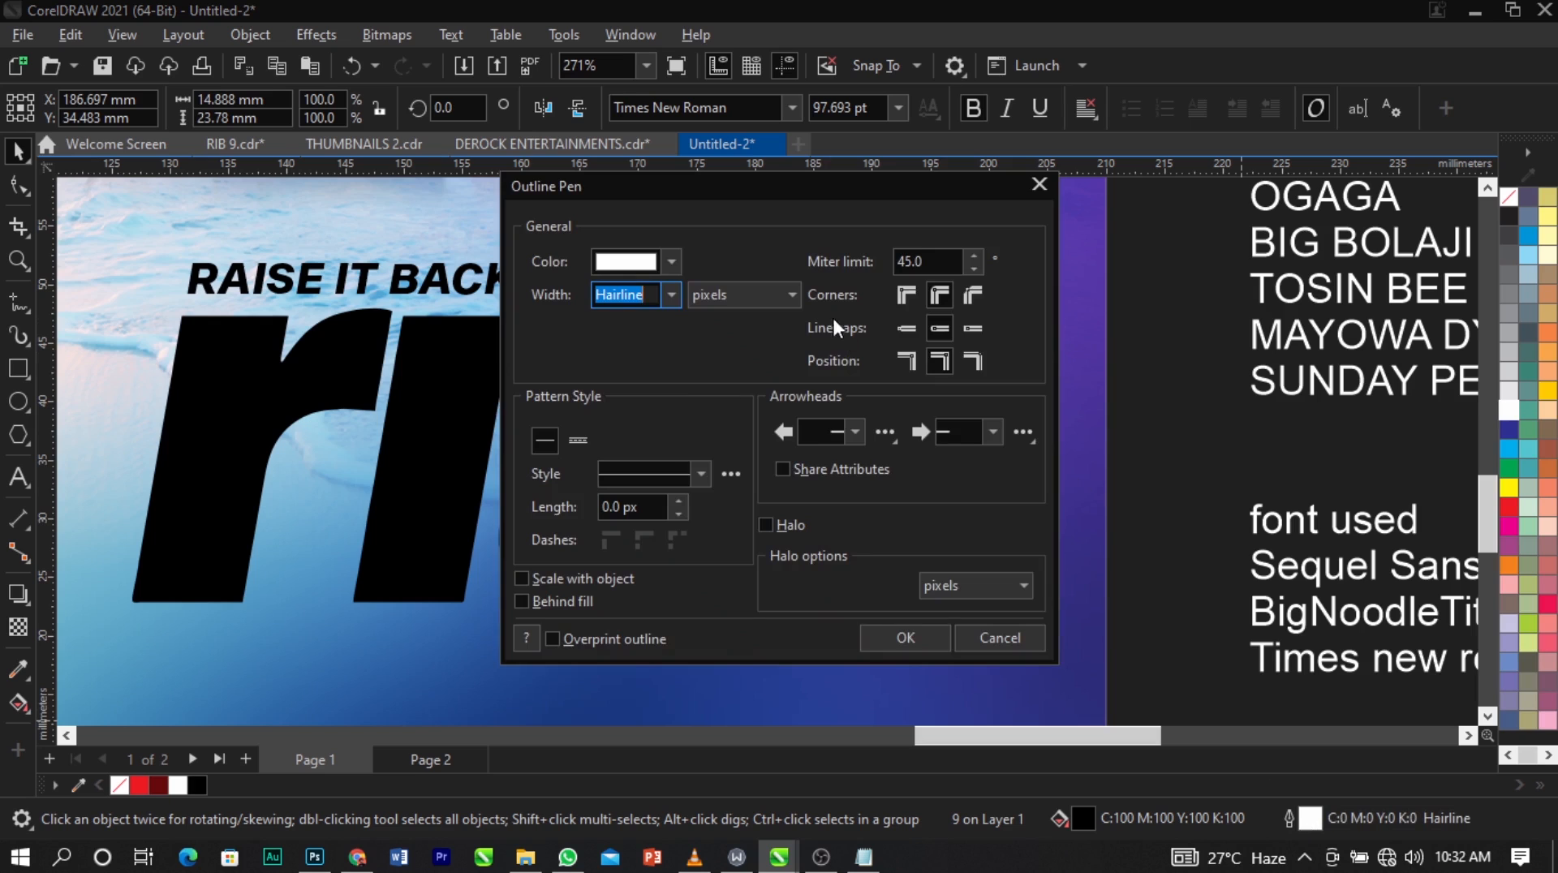
pyautogui.moveTo(802, 182); pyautogui.dragTo(1259, 140)
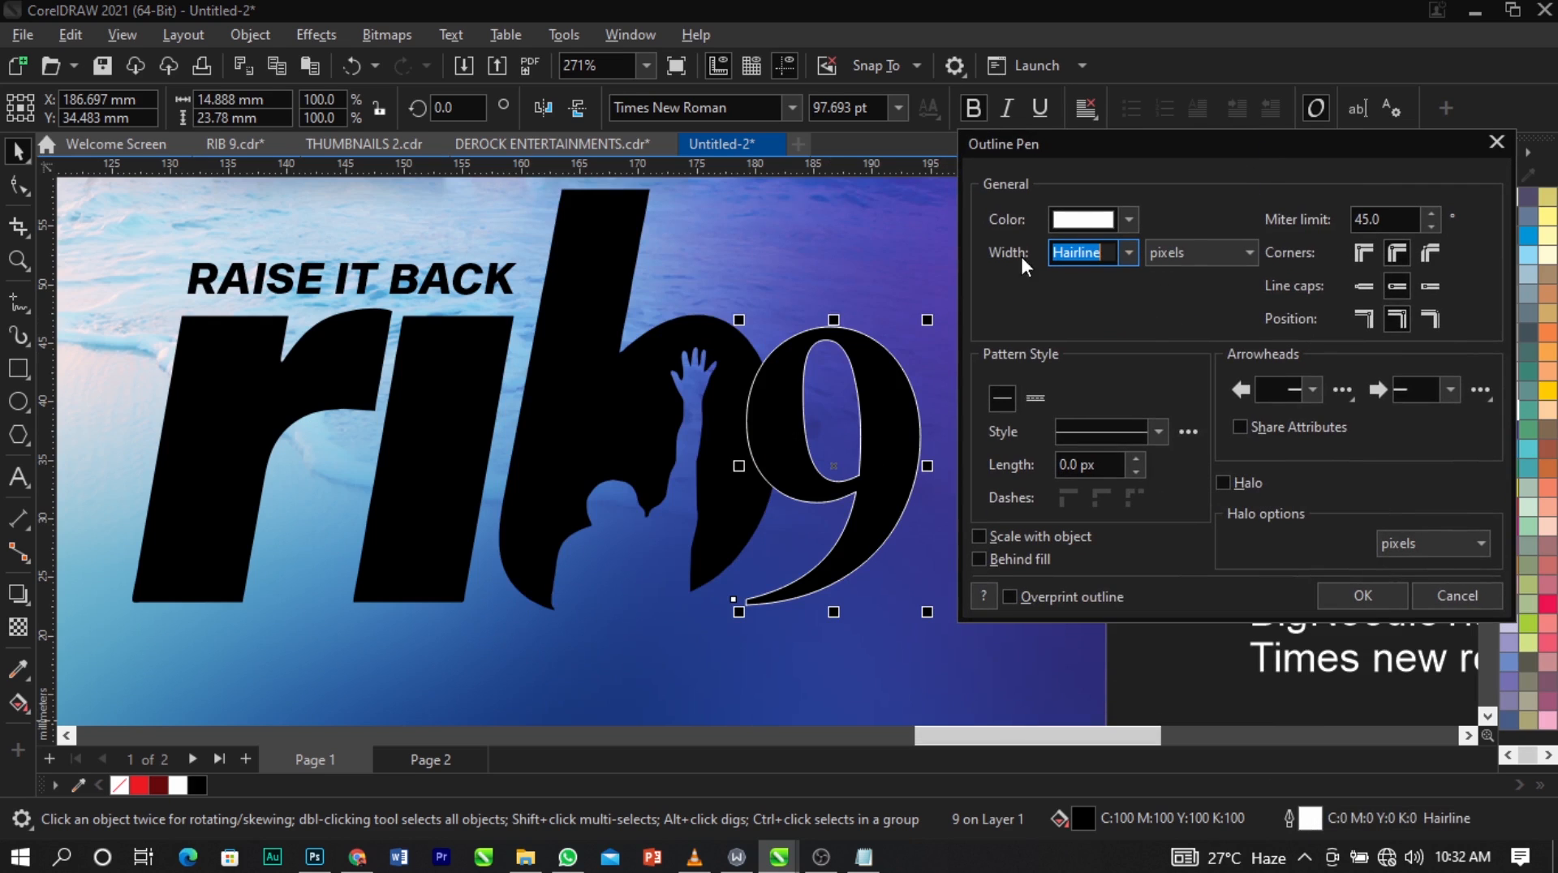
pyautogui.click(1123, 255)
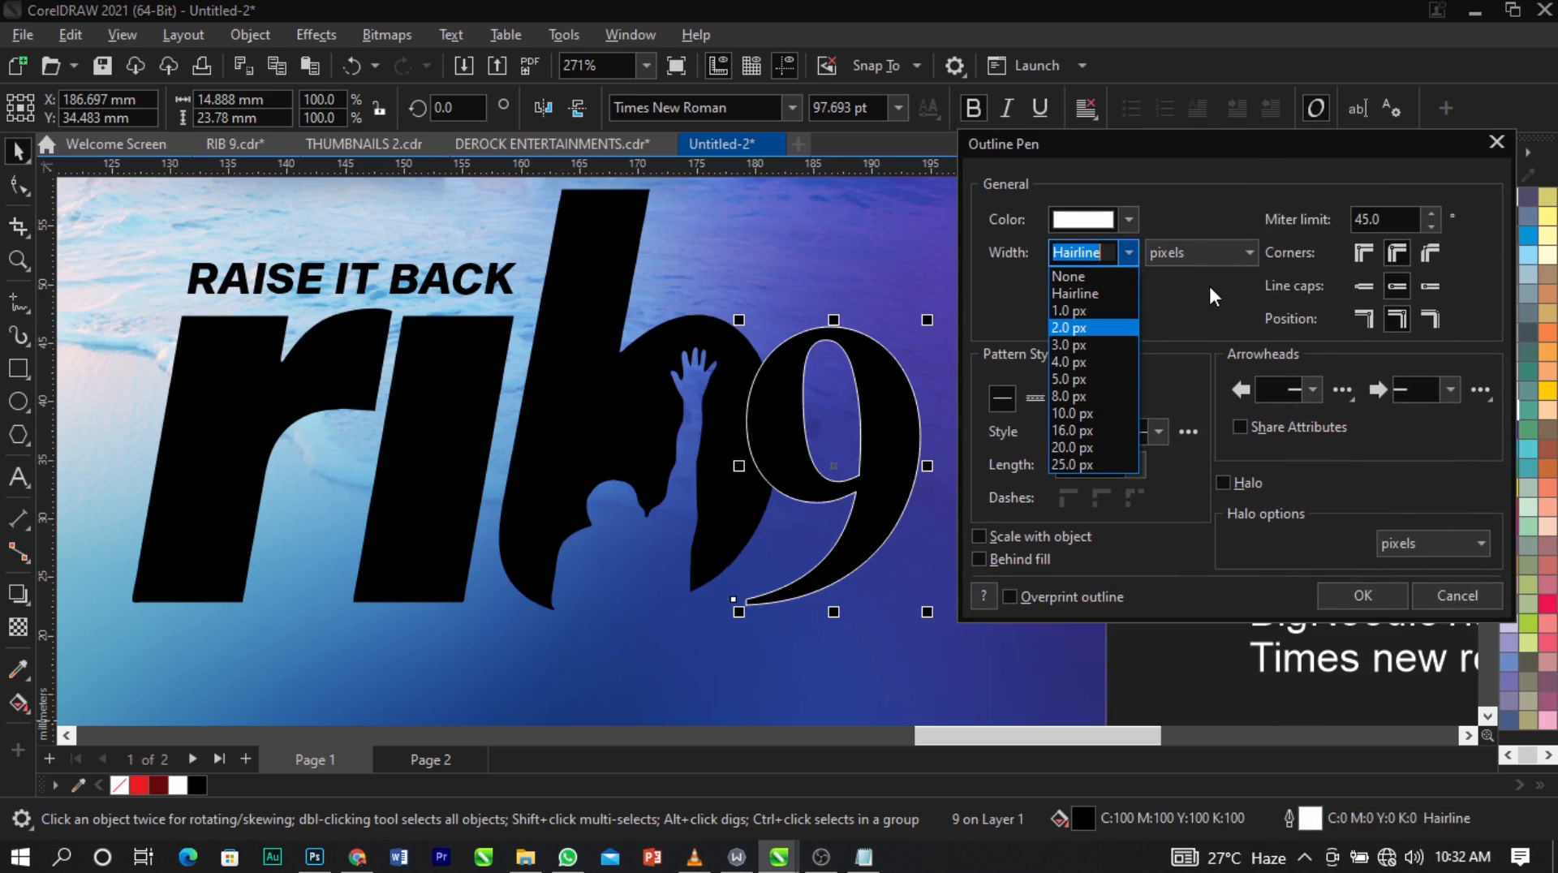
pyautogui.click(1209, 256)
pyautogui.click(1209, 256)
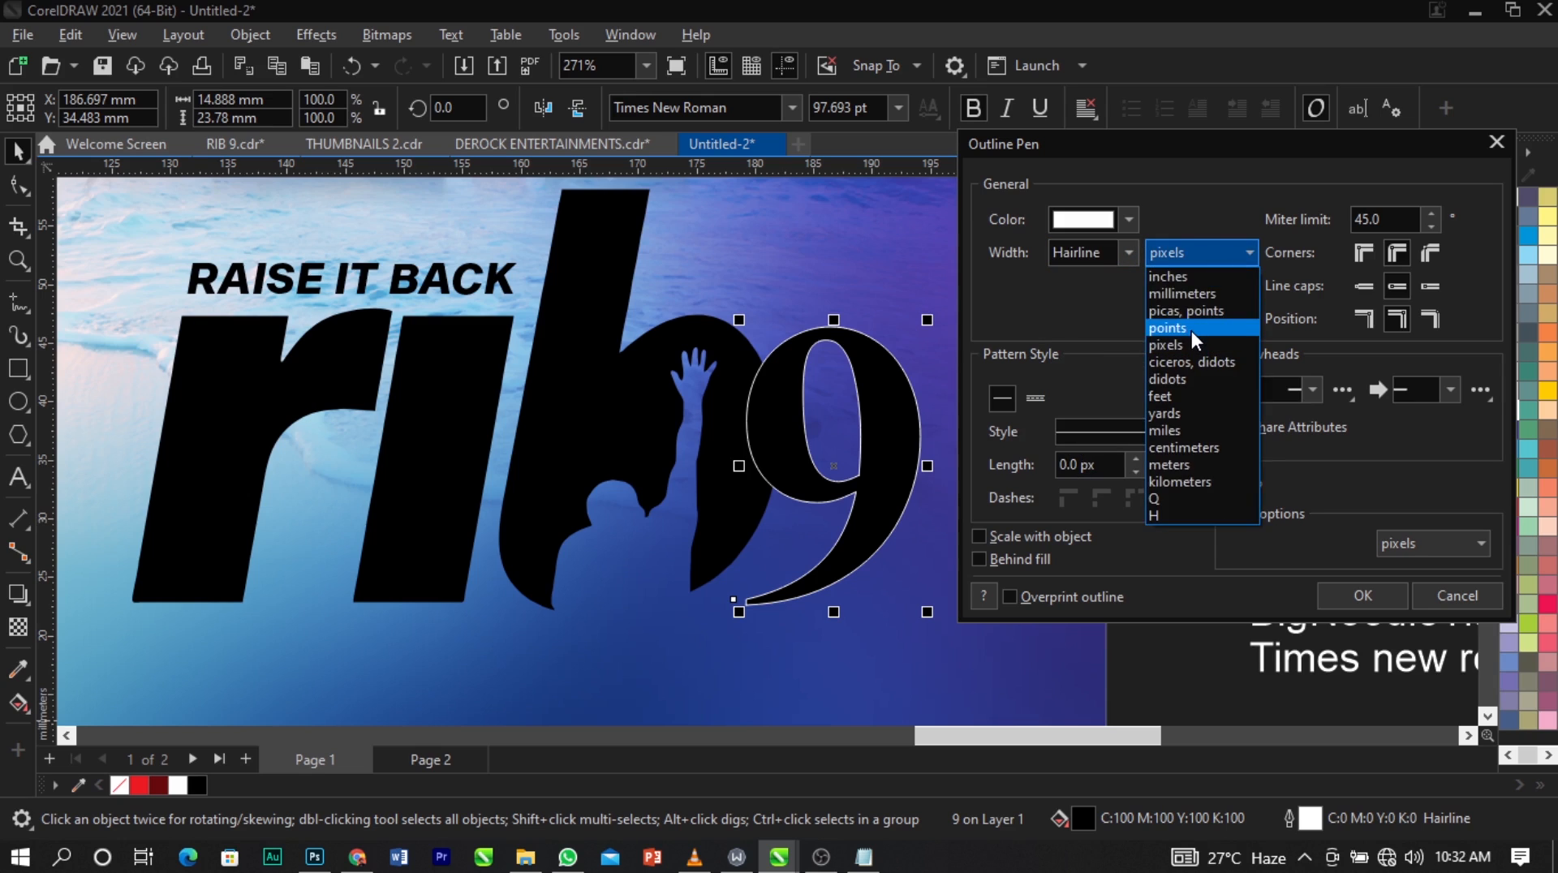
pyautogui.click(1192, 329)
pyautogui.click(1129, 252)
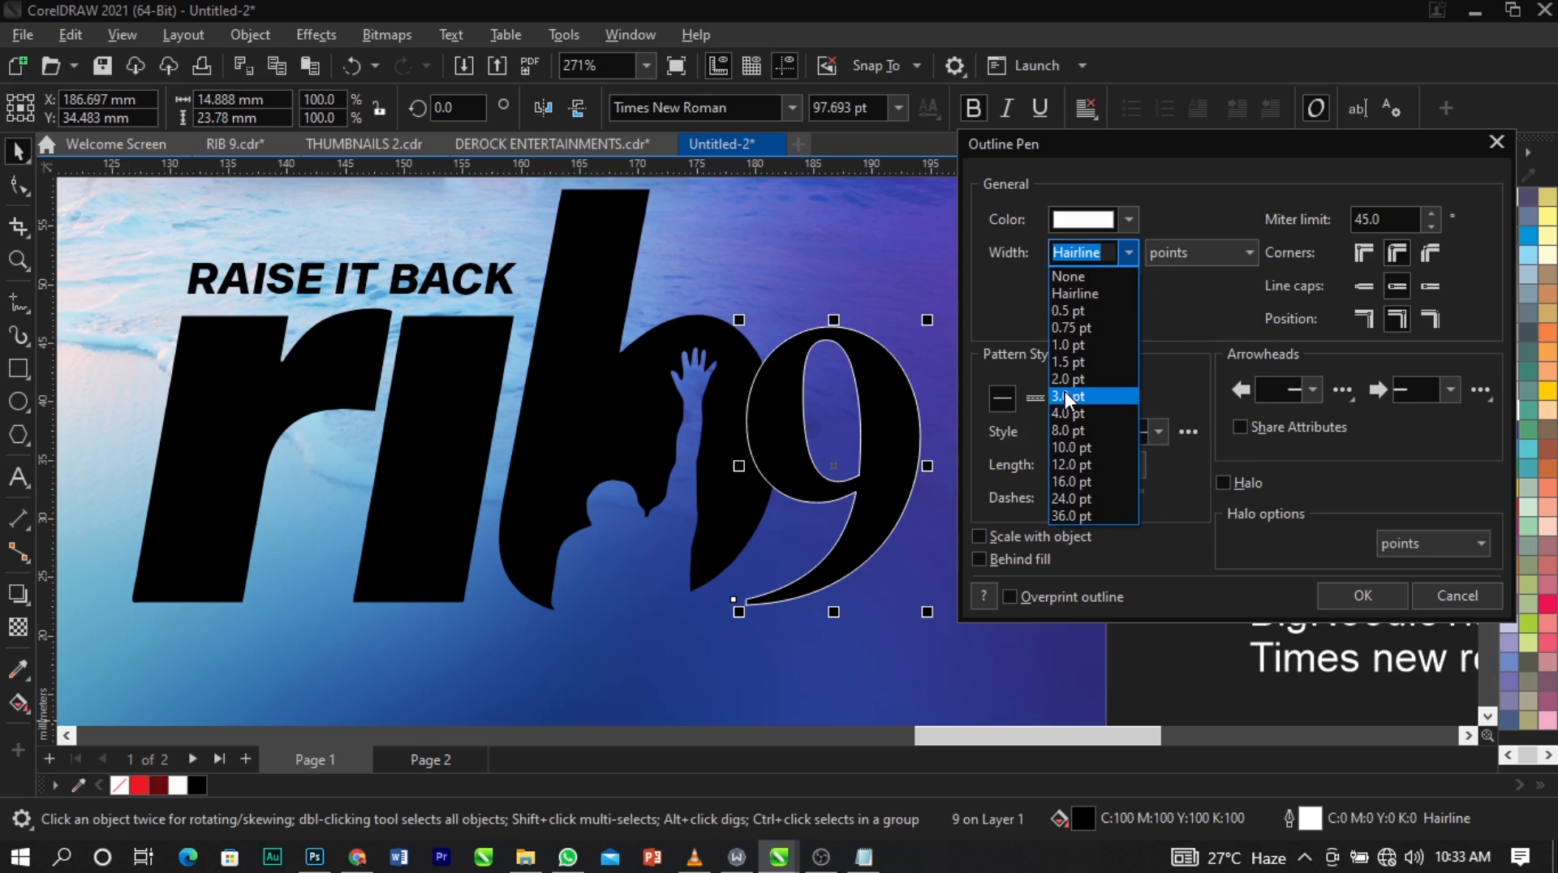
pyautogui.click(1065, 395)
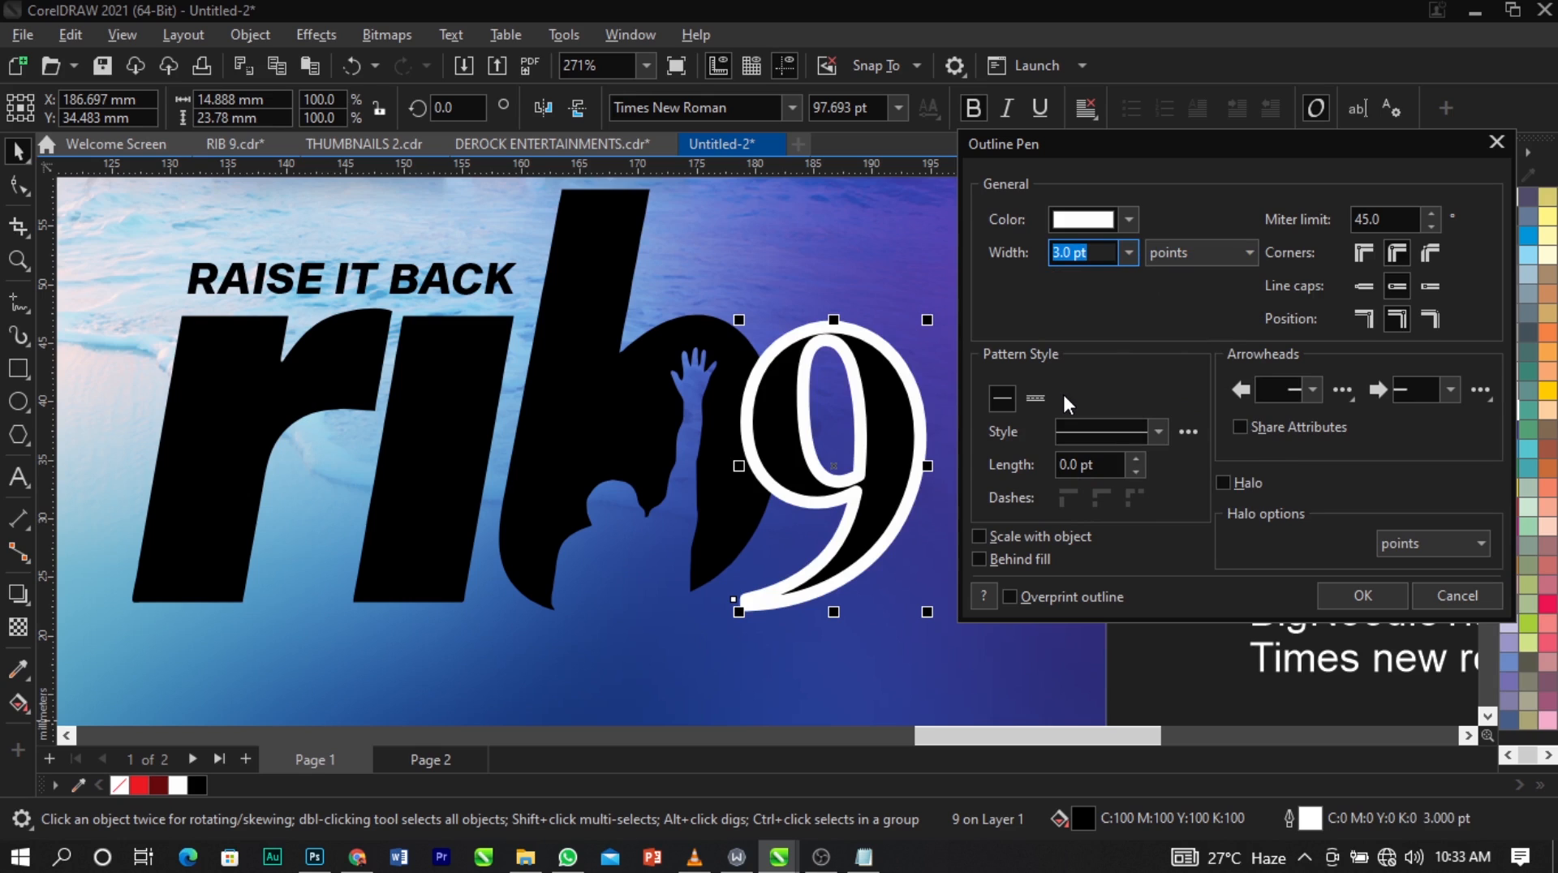
pyautogui.click(1362, 596)
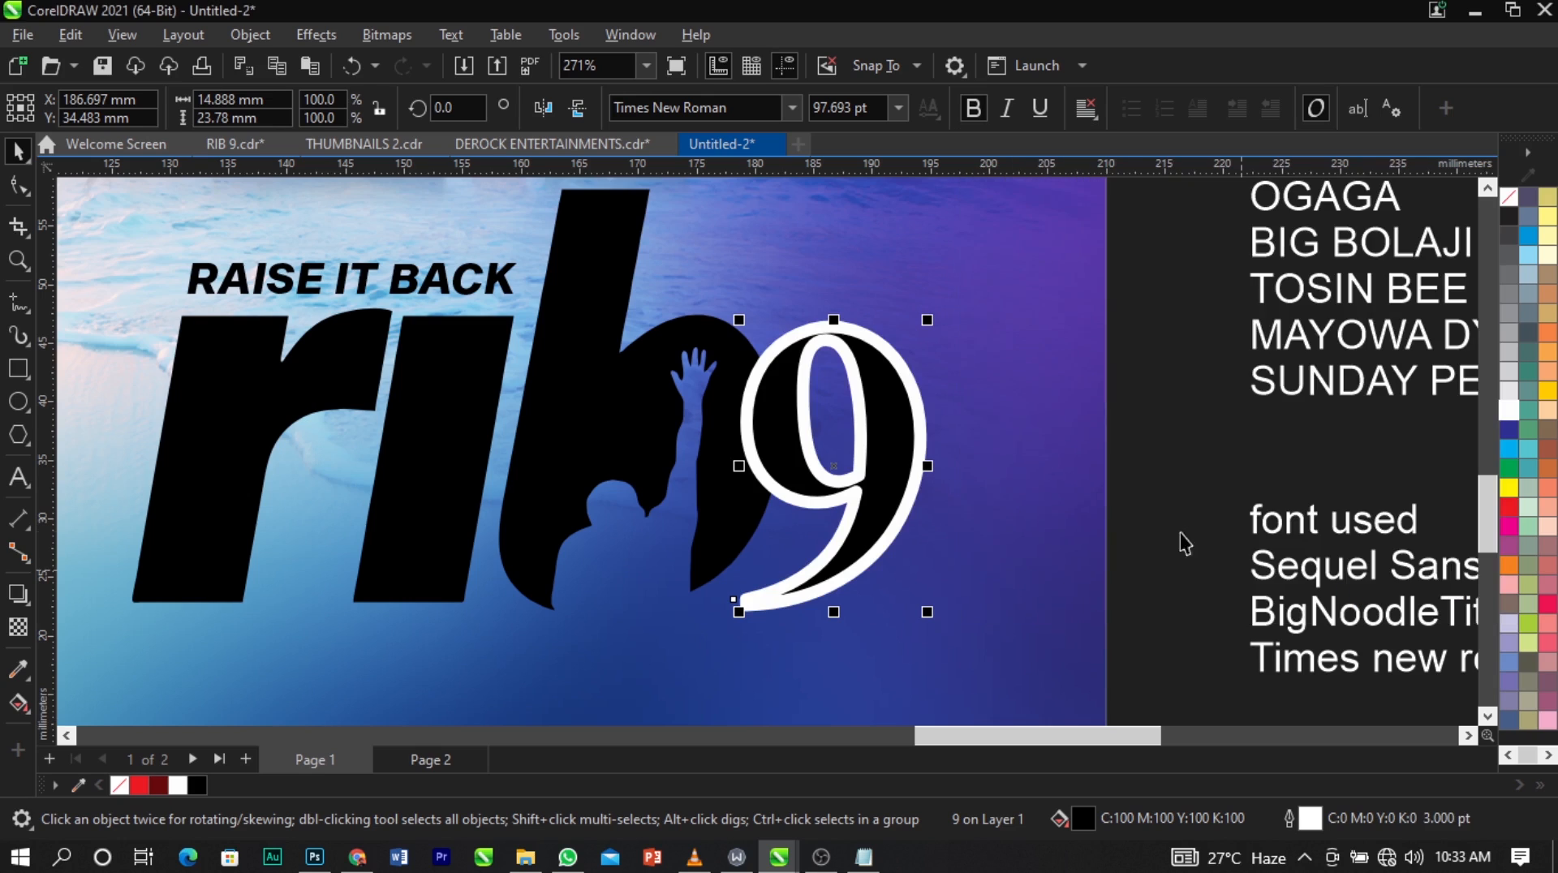
# Convert the white outline of the "9" to a separate object.
pyautogui.press('Escape')
pyautogui.click(934, 445)
pyautogui.click(927, 435)
pyautogui.click(269, 37)
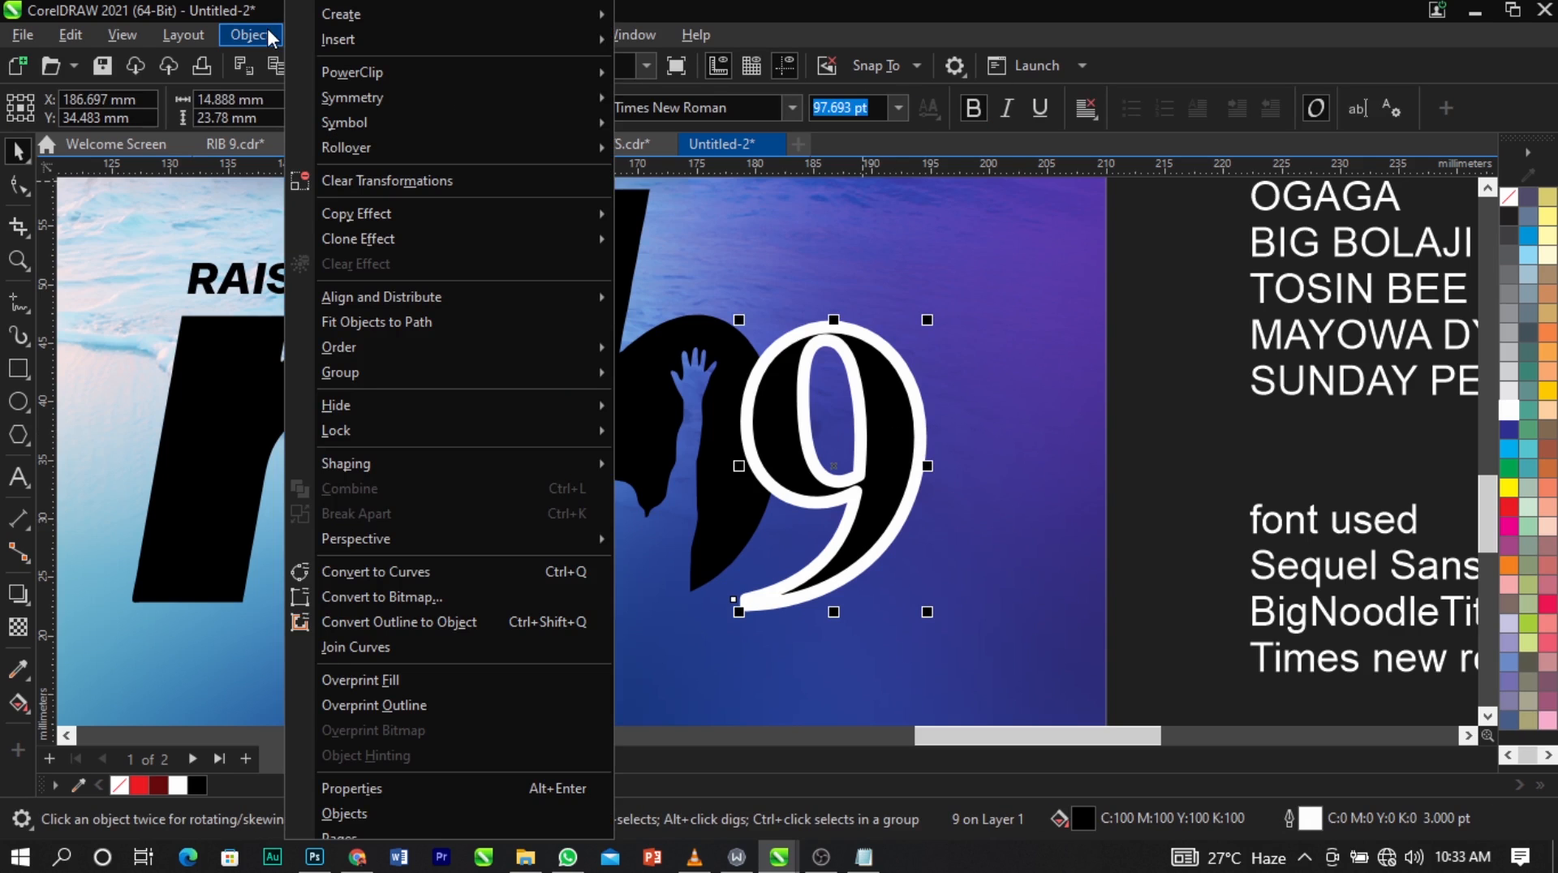
pyautogui.click(397, 627)
pyautogui.press('Escape')
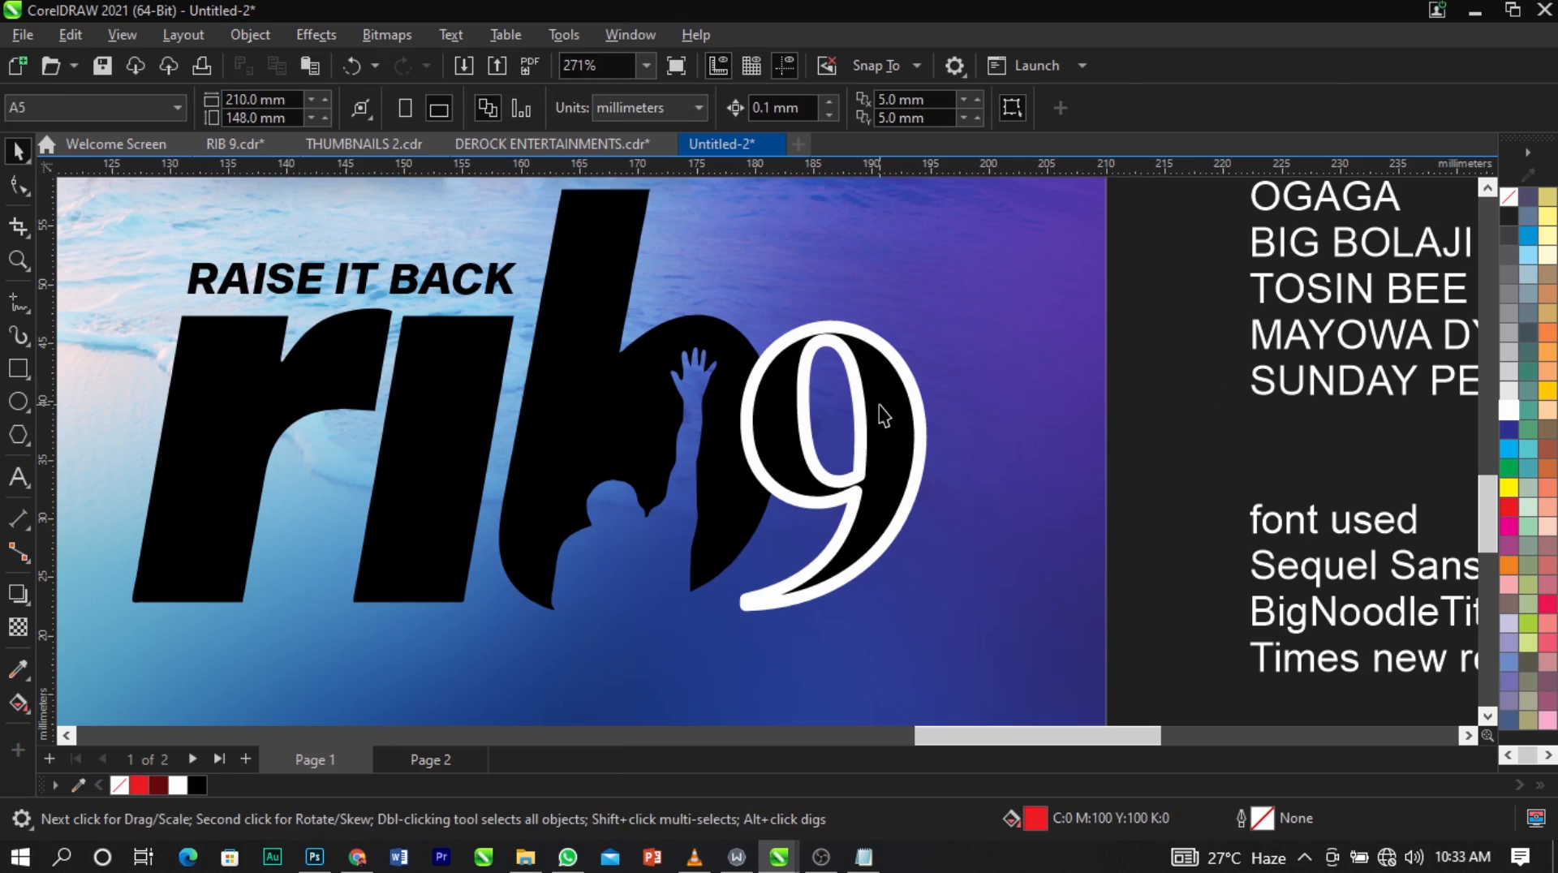
# Move the black "9" away from its separated white outline and undo the move.
pyautogui.moveTo(883, 415); pyautogui.dragTo(1144, 398)
pyautogui.click(924, 438)
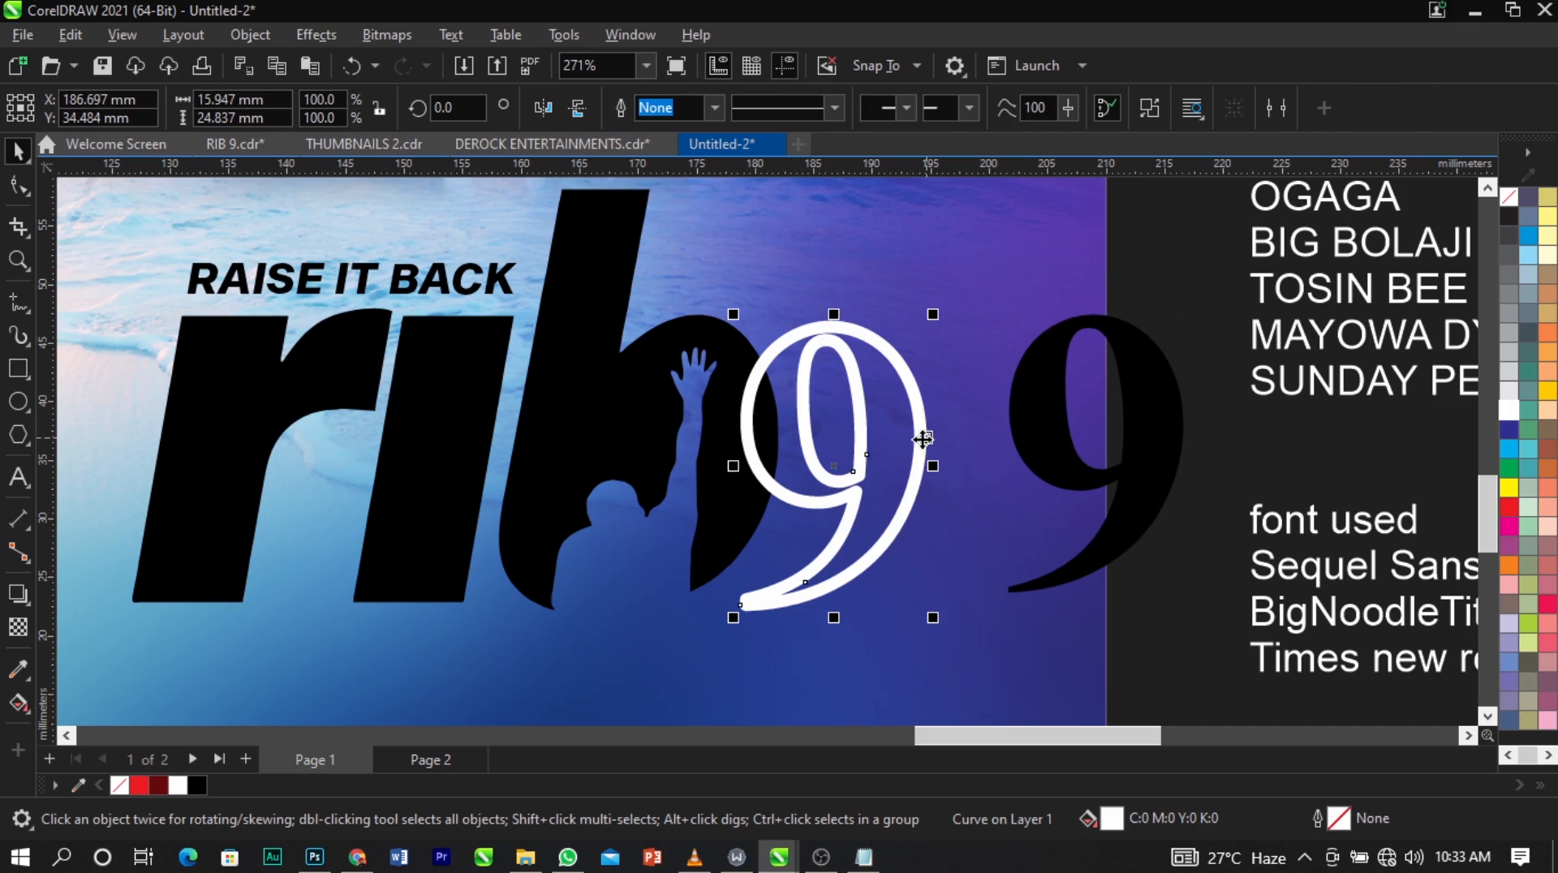
pyautogui.hotkey('ctrl', 'z')
# Trim the letter b with the white outline curve of the "9".
pyautogui.click(820, 392)
pyautogui.click(919, 405)
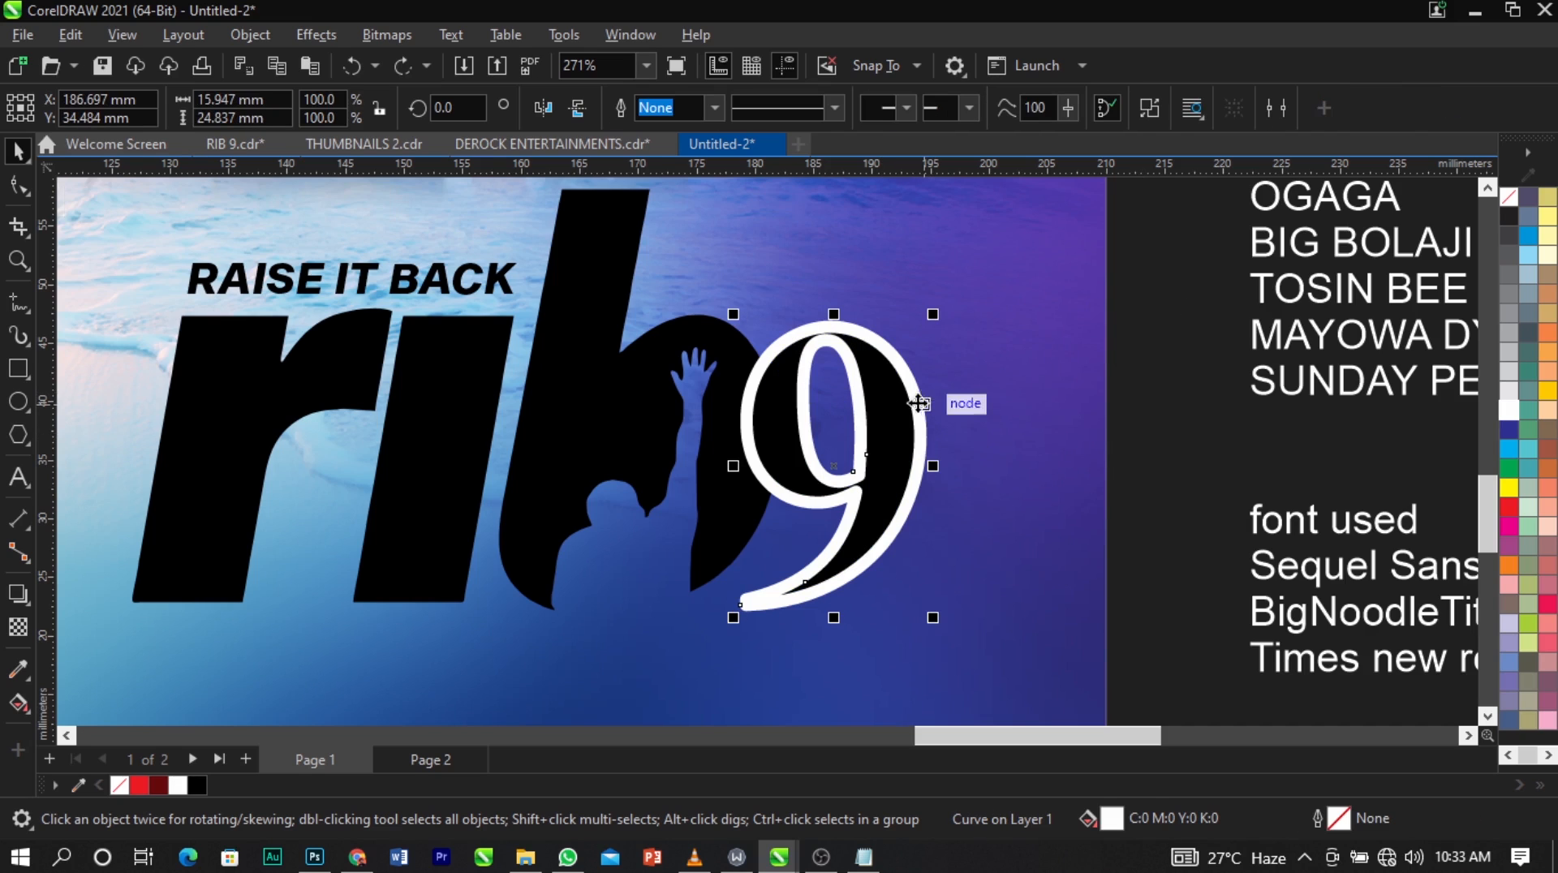
pyautogui.keyDown('shift'); pyautogui.click(640, 372); pyautogui.keyUp('shift')
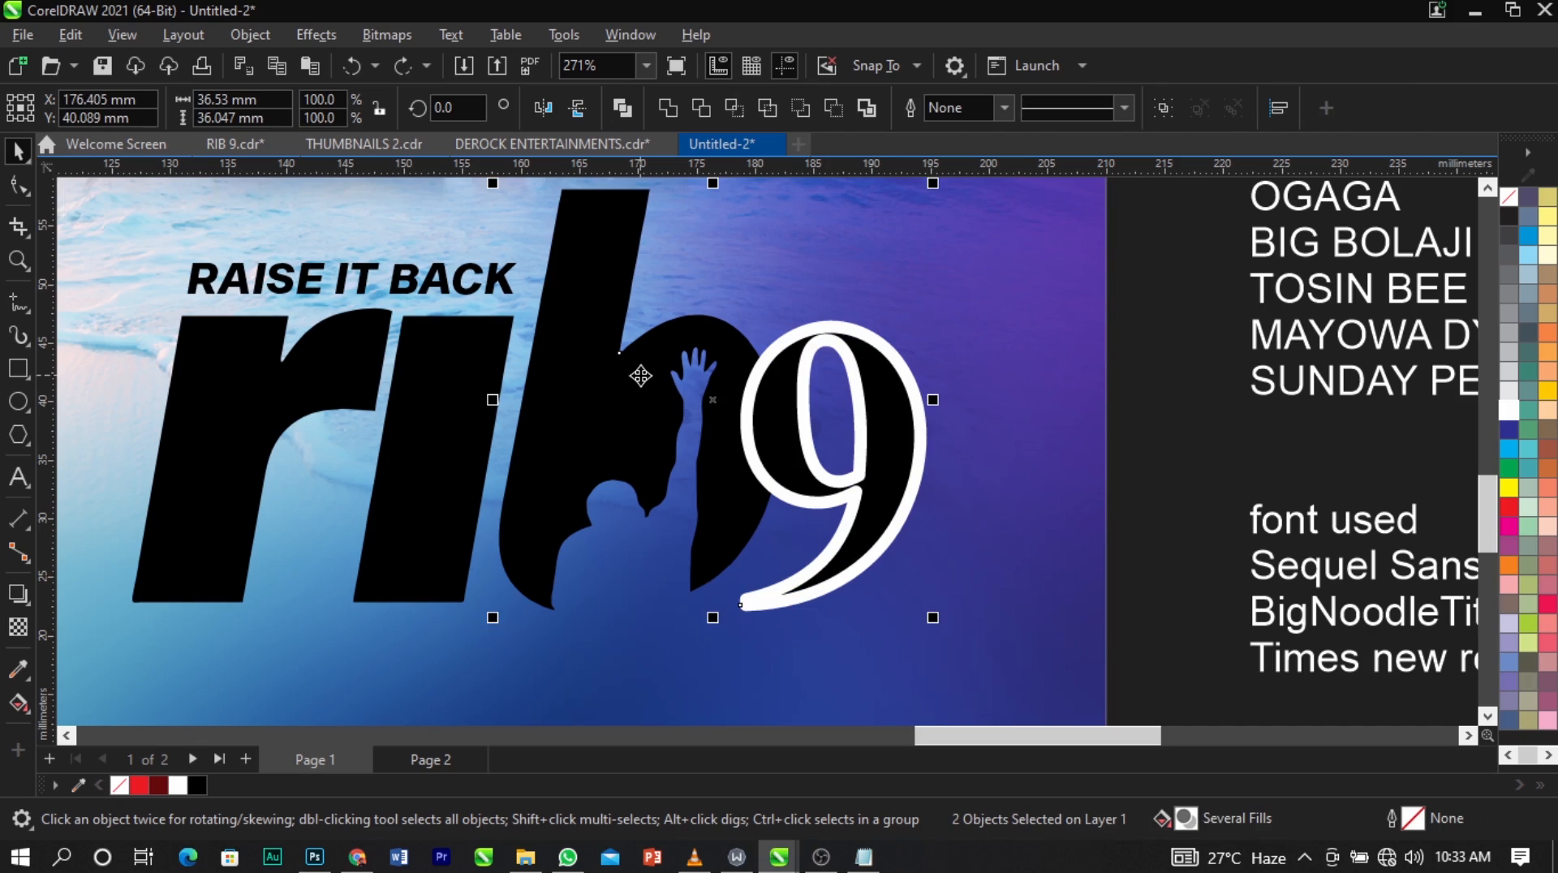
pyautogui.click(1183, 375)
pyautogui.click(922, 411)
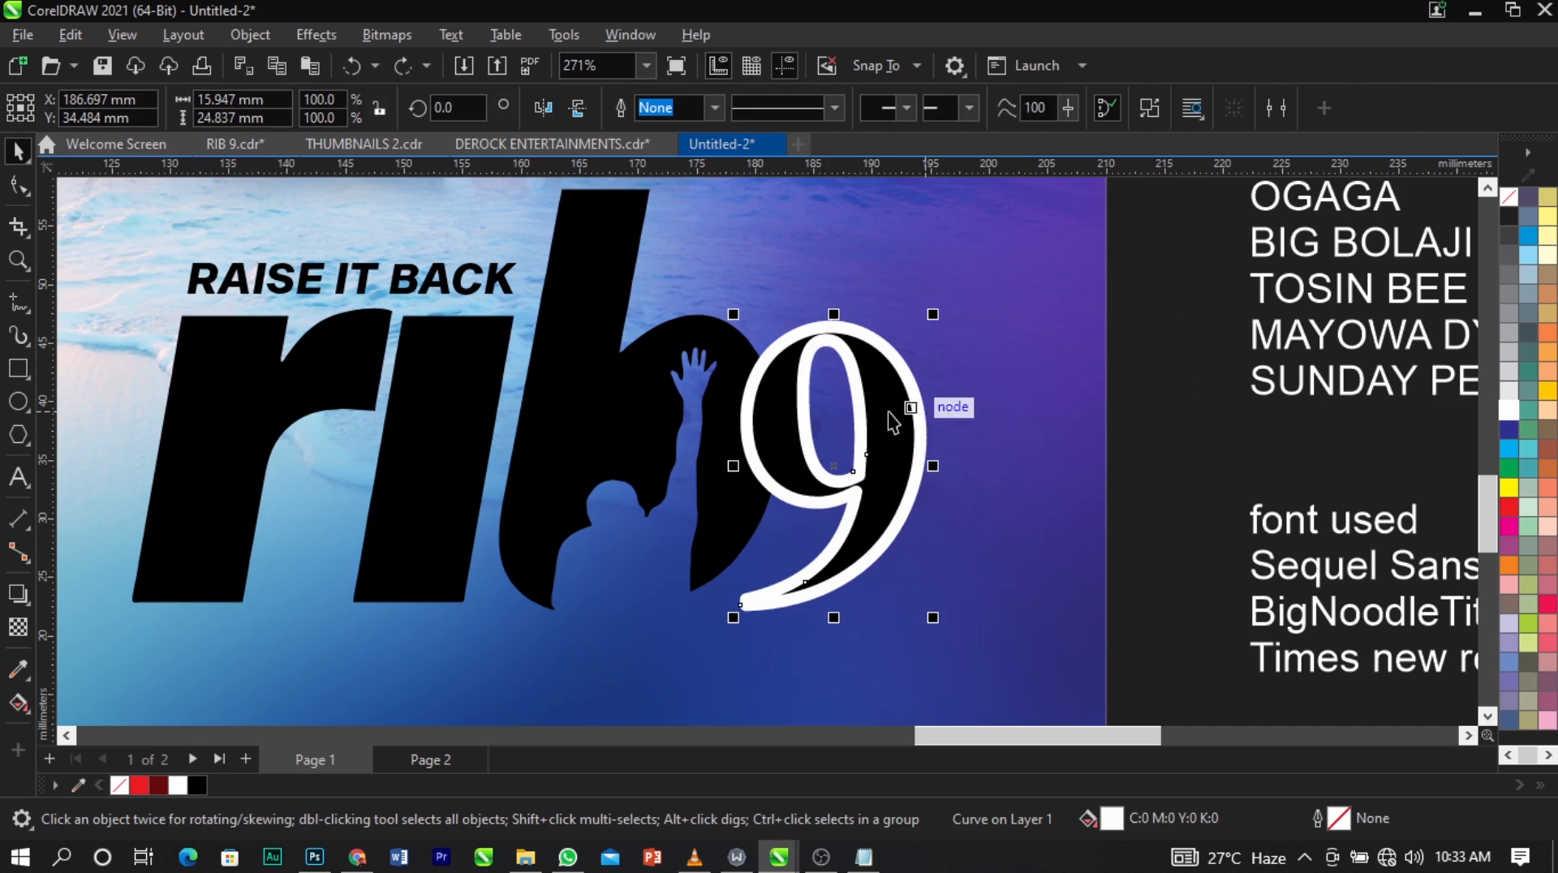
pyautogui.keyDown('shift'); pyautogui.click(588, 423); pyautogui.keyUp('shift')
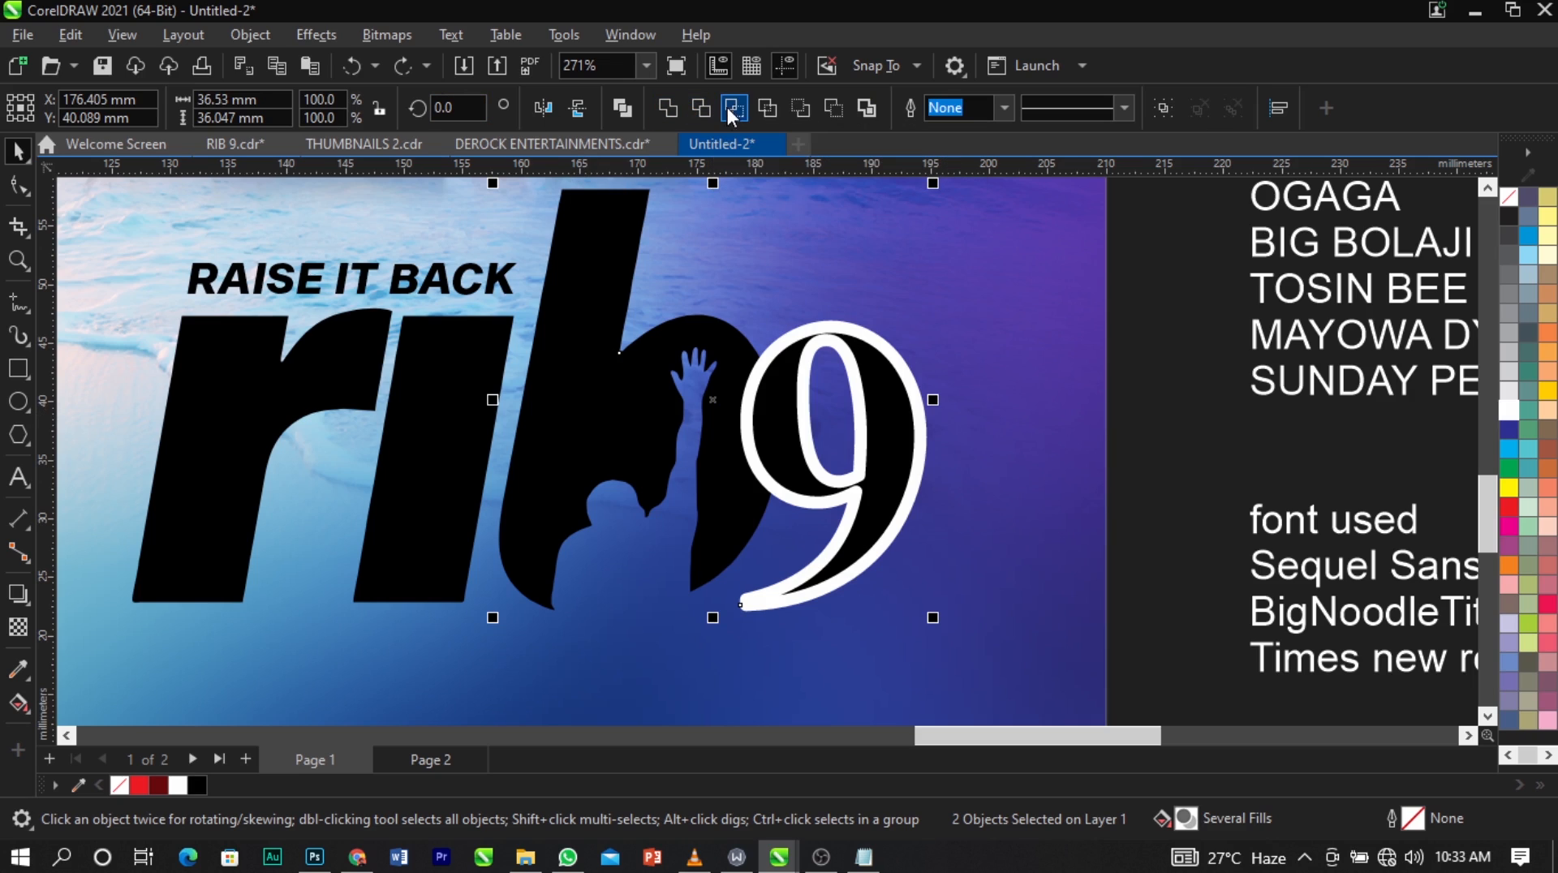
pyautogui.click(699, 107)
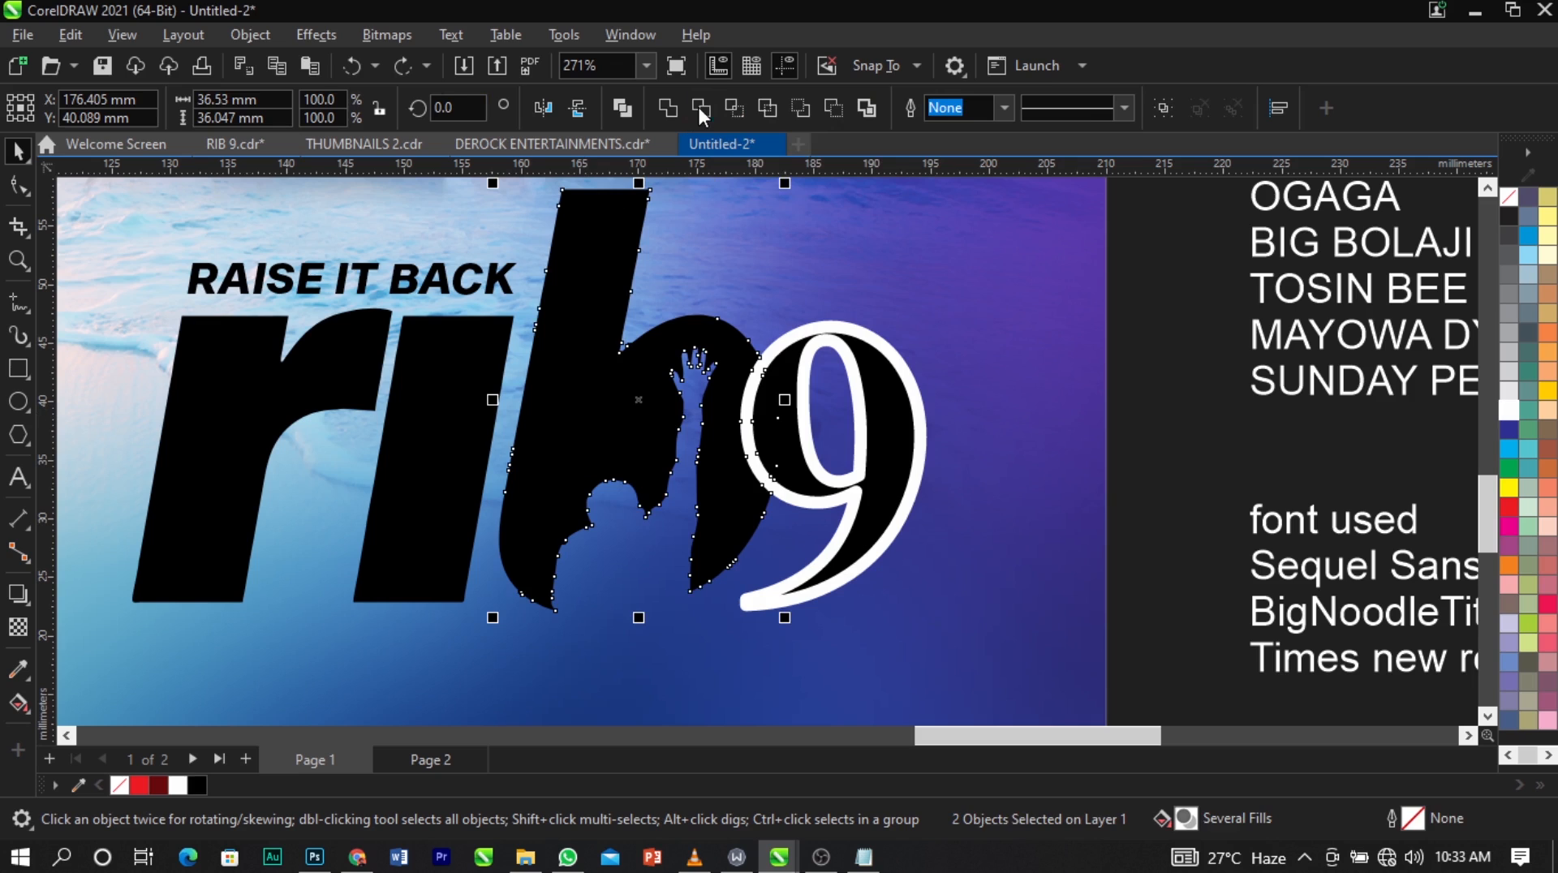
# Delete the white outline curve around the "9".
pyautogui.click(1206, 392)
pyautogui.click(902, 378)
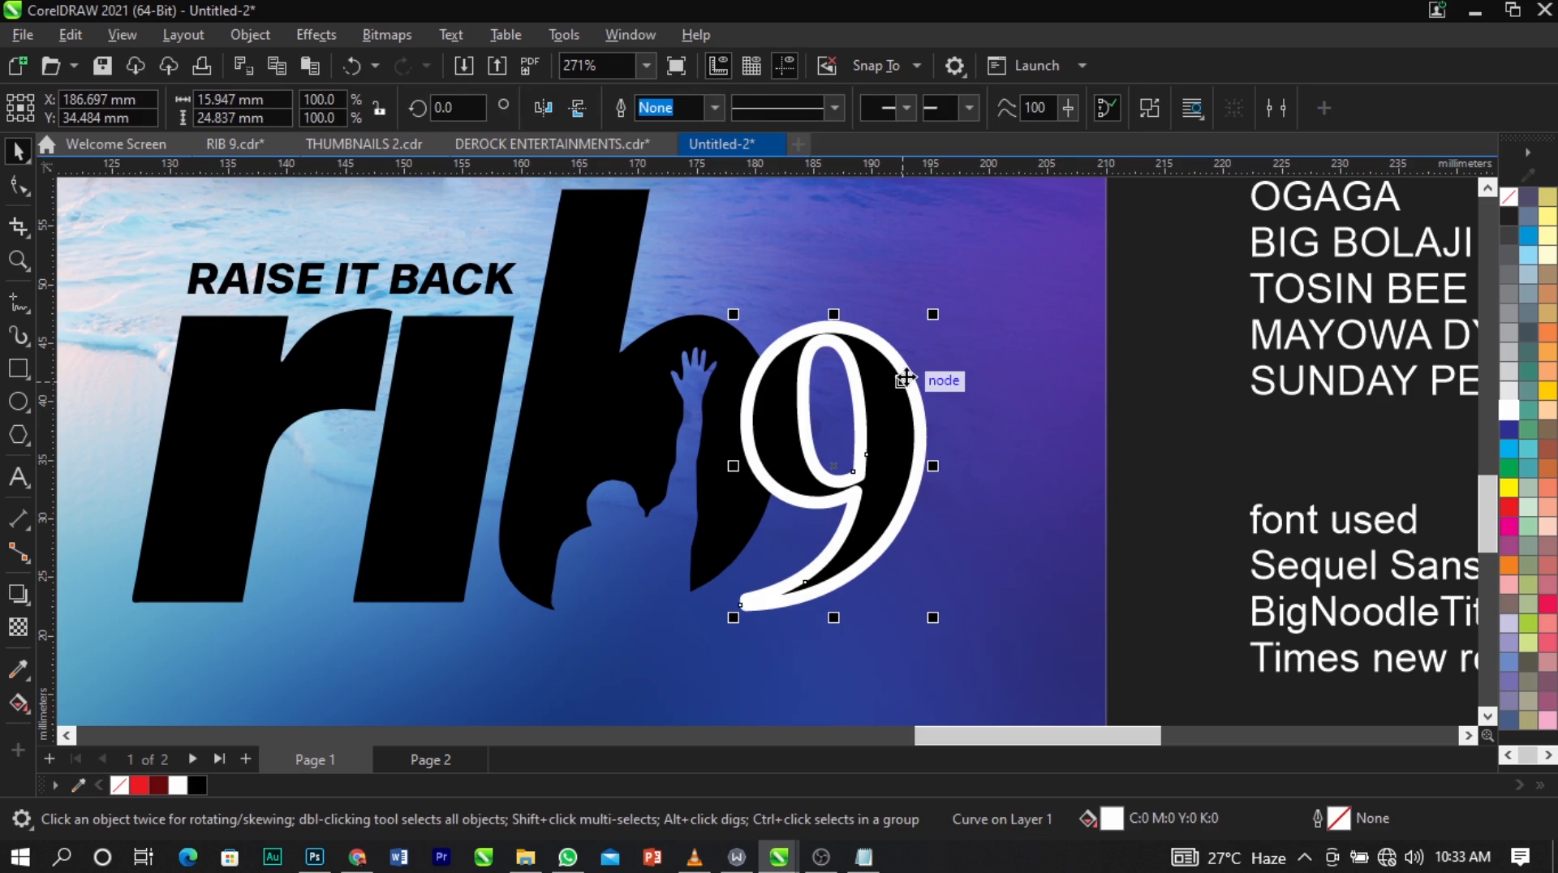
pyautogui.press('Delete')
# Examine the gap cut between the letter b and the "9" up close and at logo scale.
pyautogui.scroll(1, 904, 376)
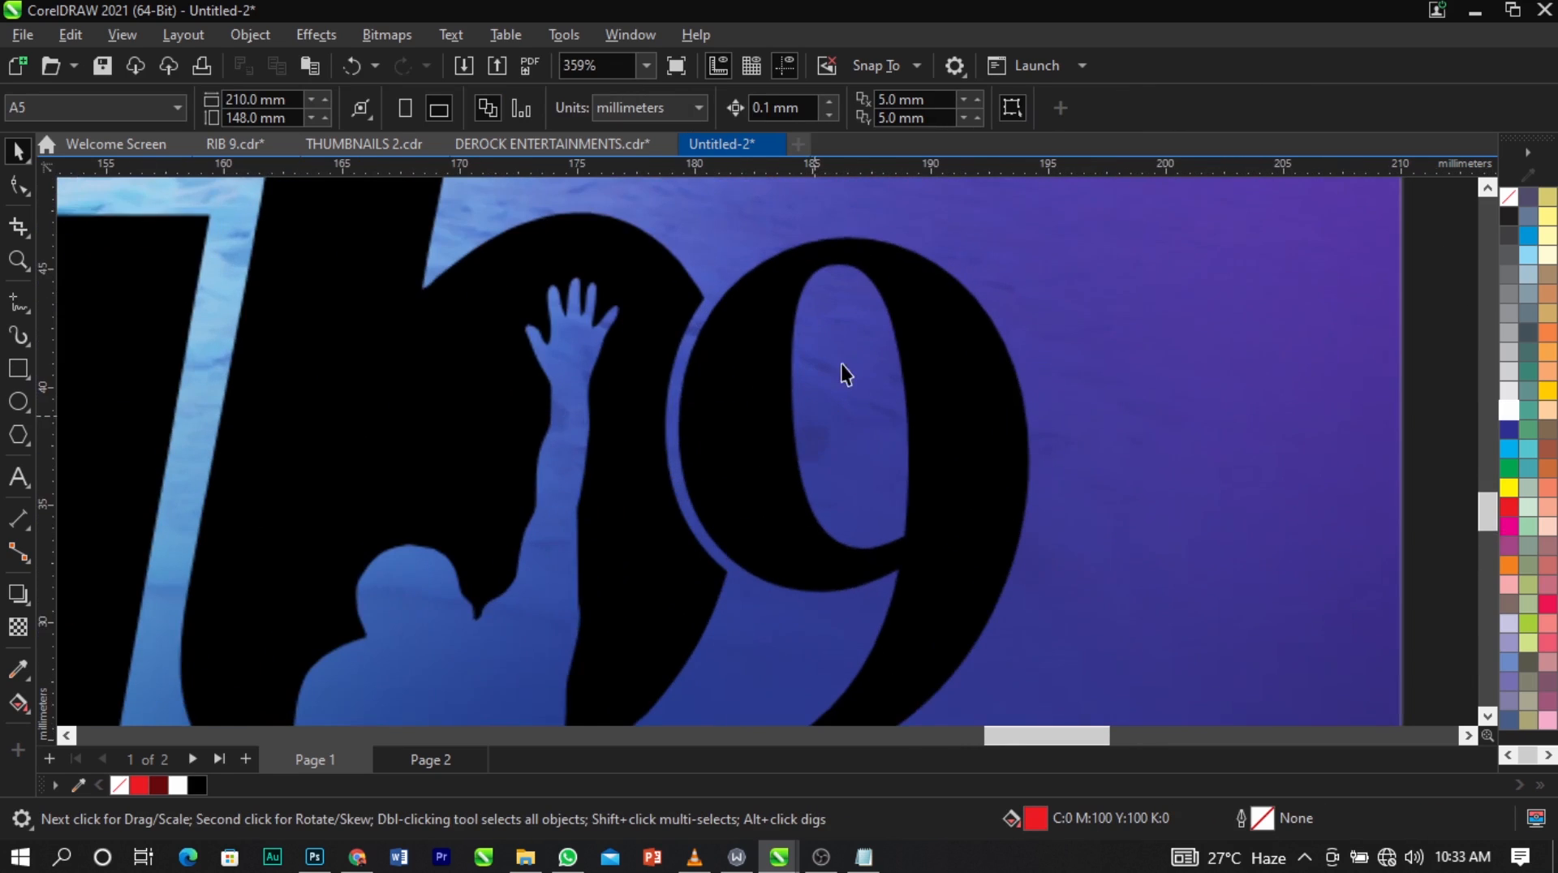
pyautogui.scroll(1, 776, 485)
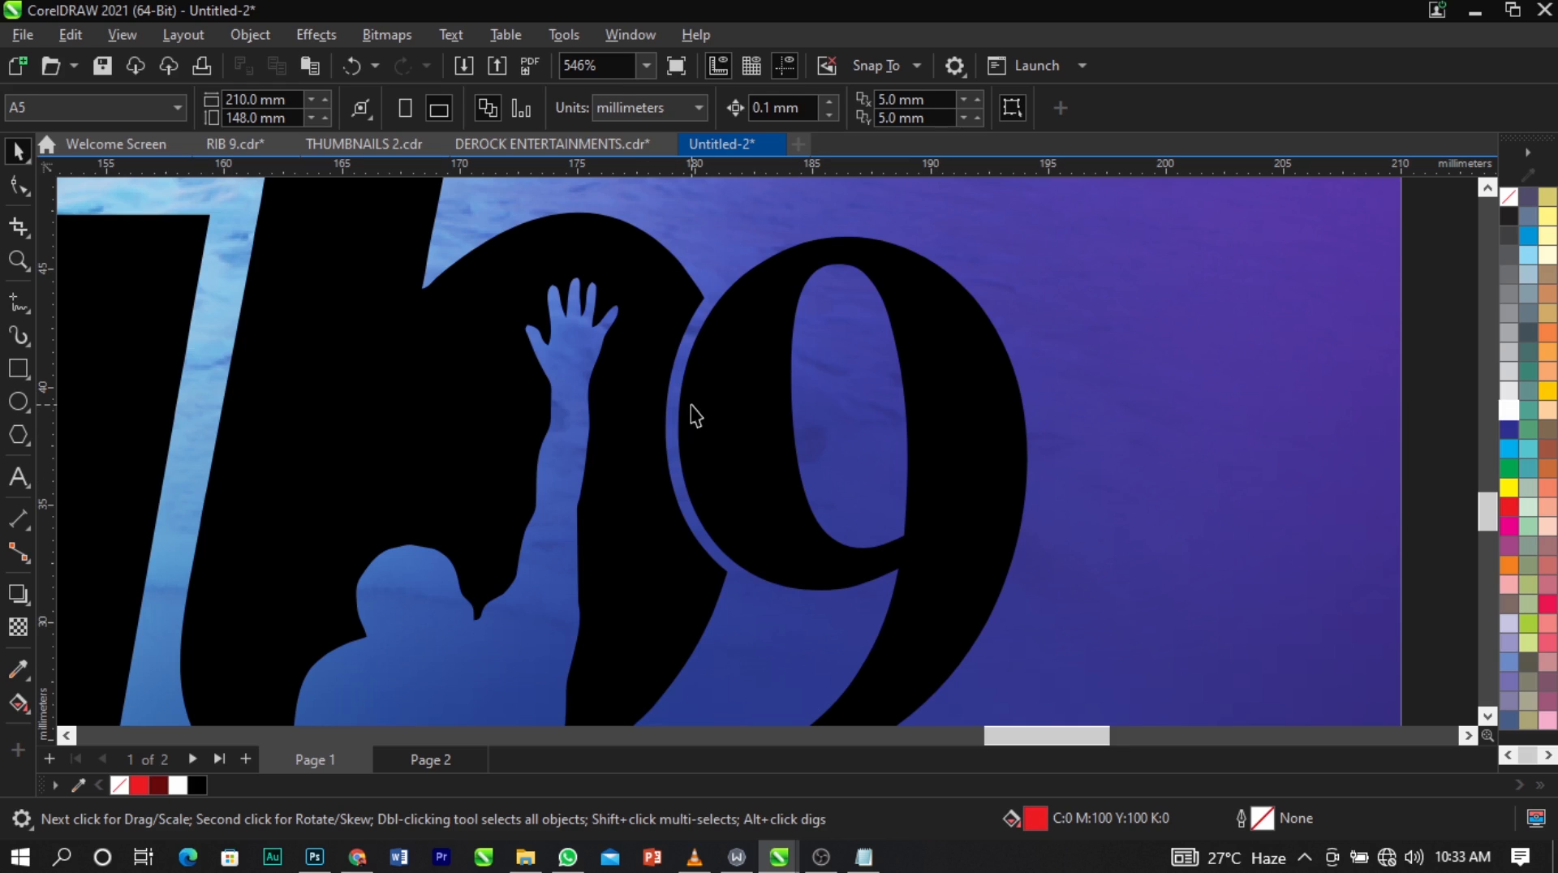
pyautogui.scroll(-3, 763, 363)
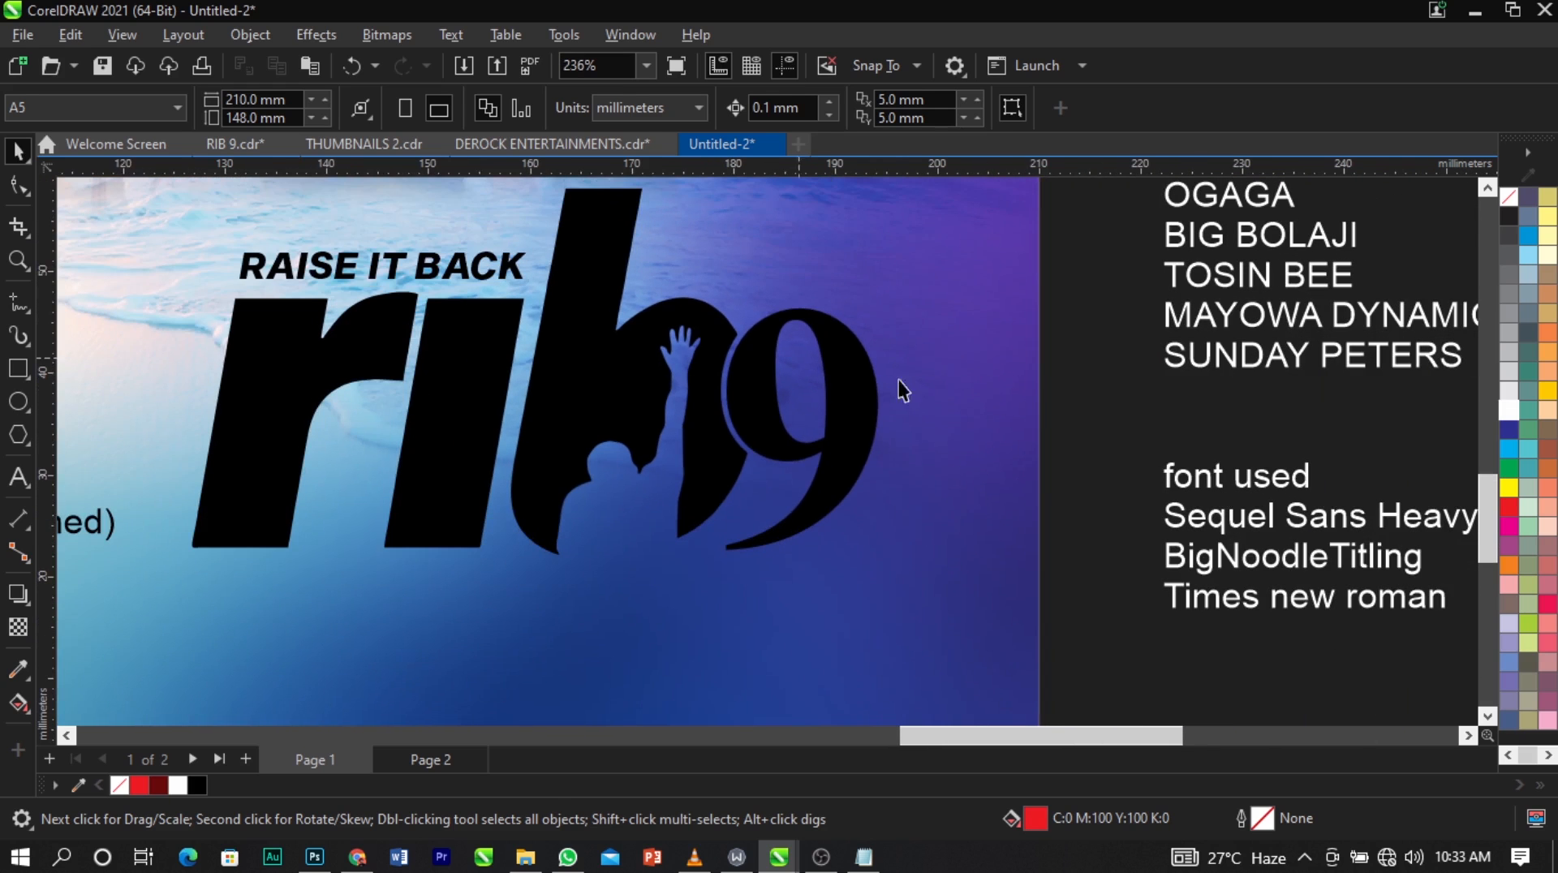
pyautogui.scroll(2, 857, 412)
pyautogui.click(859, 414)
pyautogui.click(1239, 400)
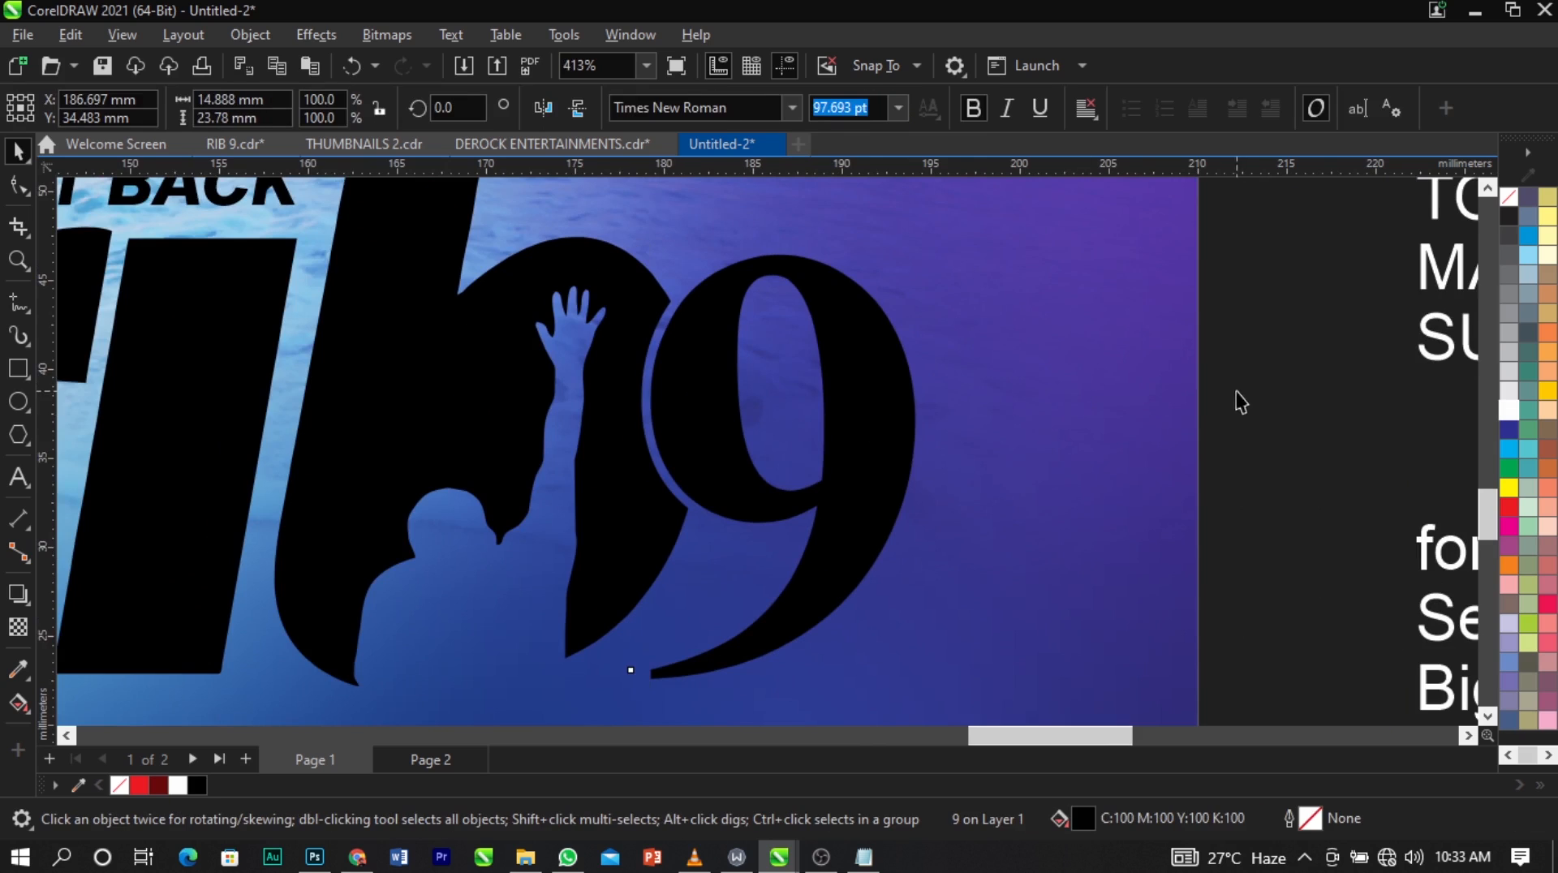
pyautogui.scroll(-2, 852, 329)
# Apply a white outline colour to the black "9" beside the trimmed letter b.
pyautogui.click(810, 410)
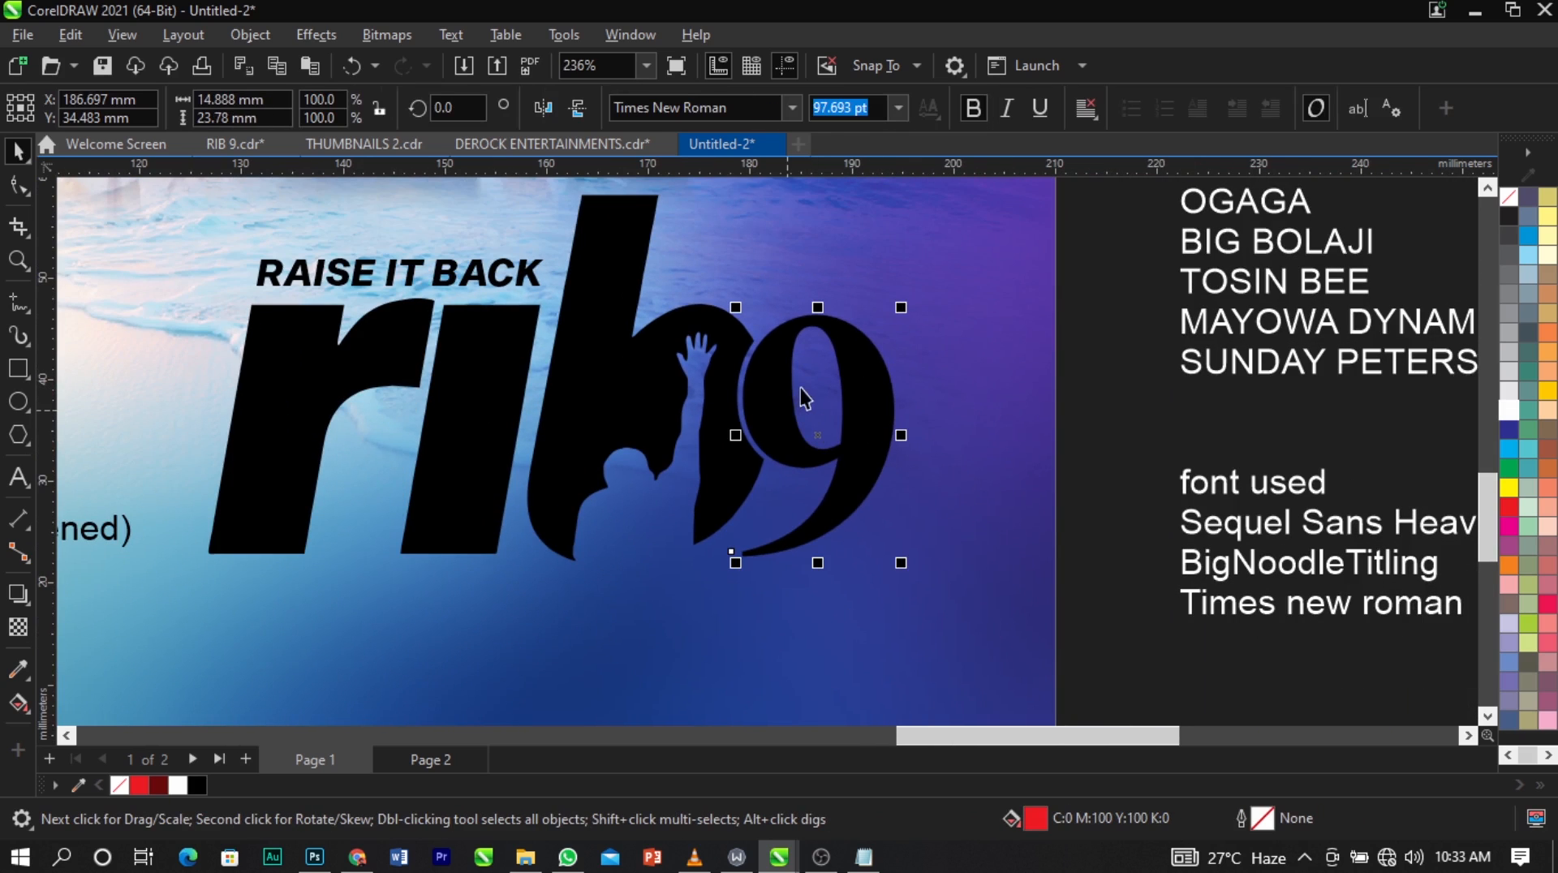
pyautogui.scroll(-1, 820, 386)
pyautogui.scroll(2, 836, 371)
pyautogui.scroll(1, 835, 372)
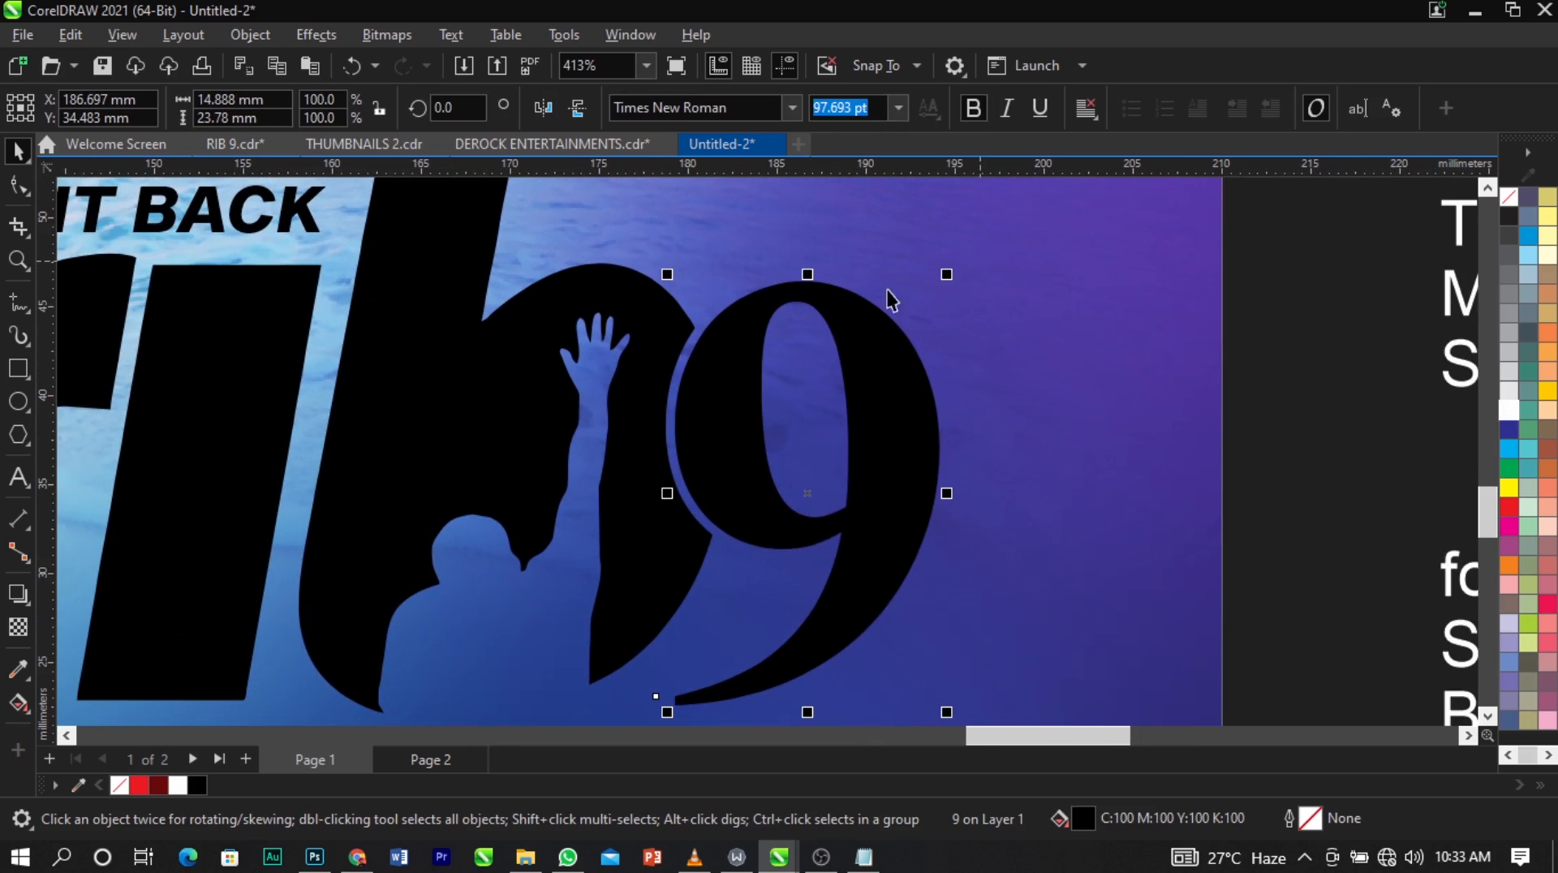
pyautogui.rightClick(1506, 407)
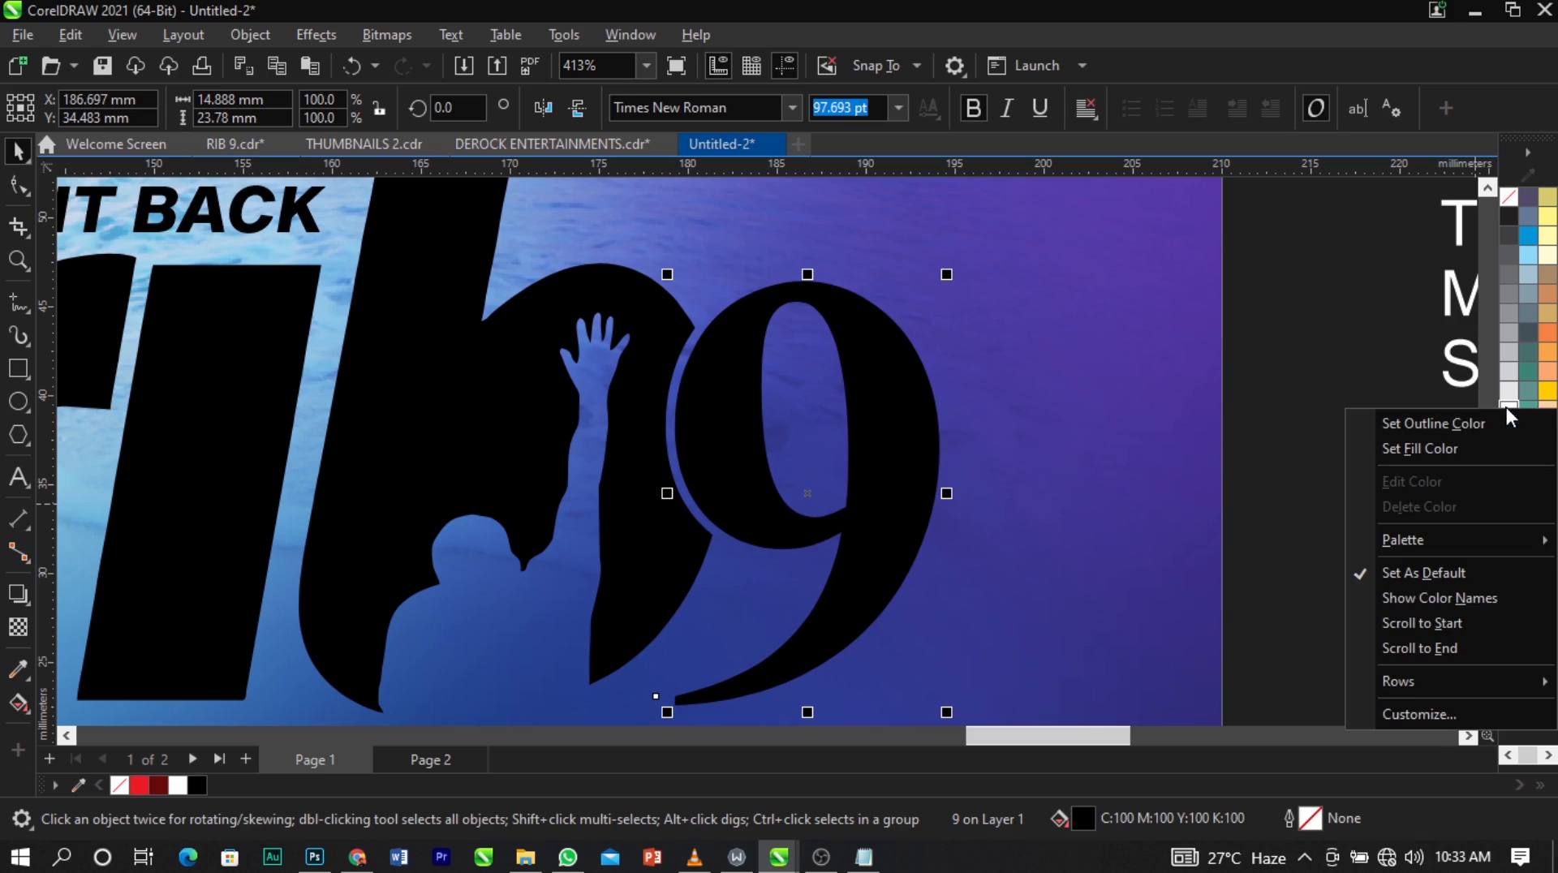
pyautogui.click(1459, 419)
pyautogui.scroll(-2, 852, 308)
pyautogui.scroll(2, 844, 356)
pyautogui.scroll(2, 844, 366)
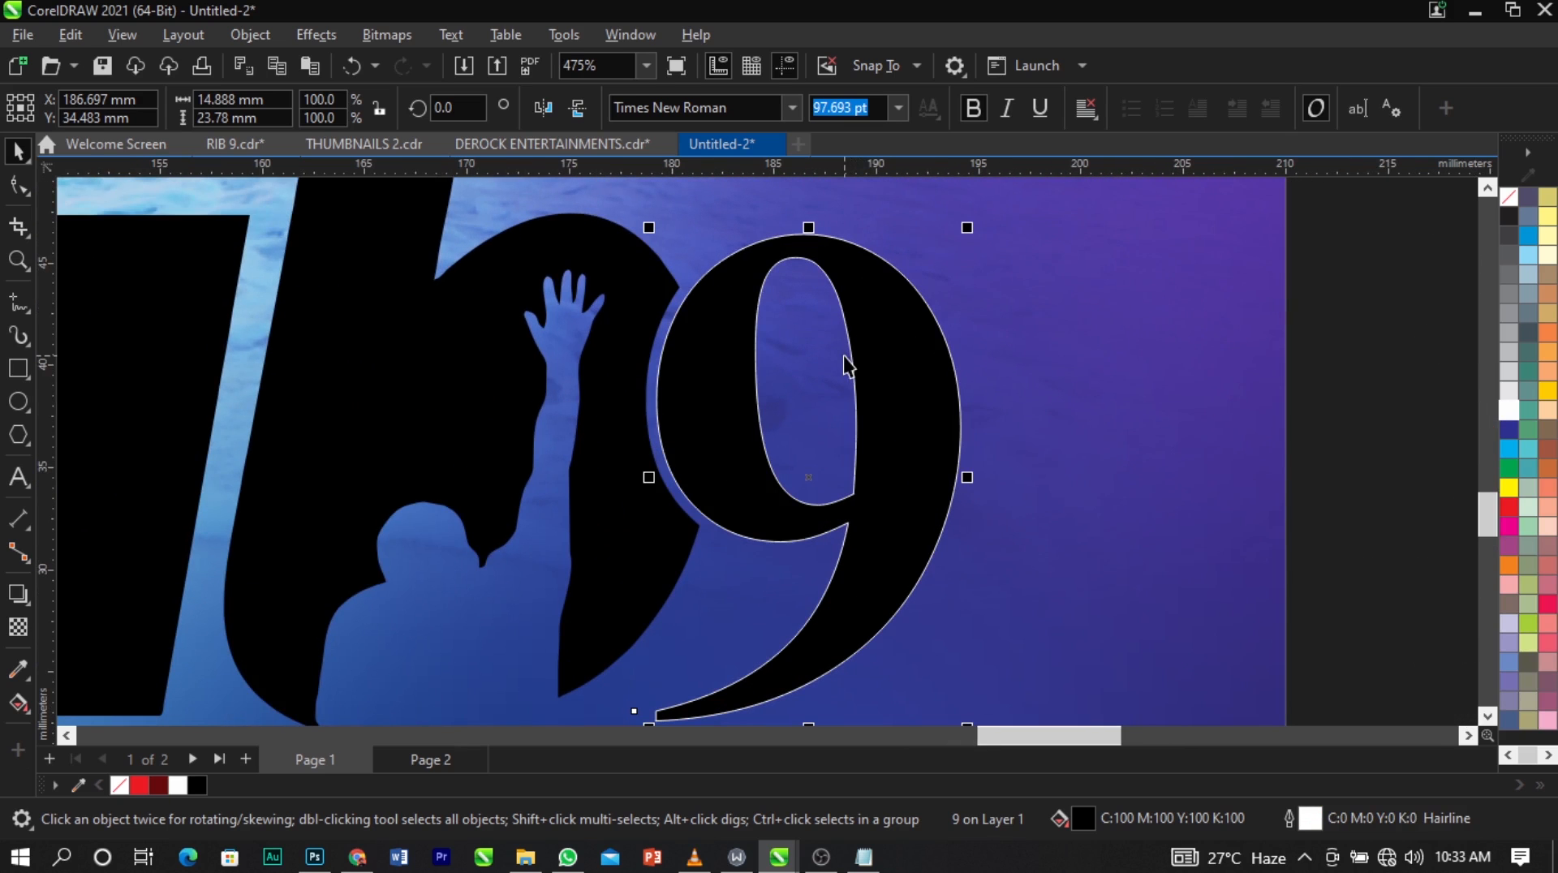
# Give the black "9" a 2 pt white outline placed behind its fill.
pyautogui.doubleClick(1310, 824)
pyautogui.click(672, 294)
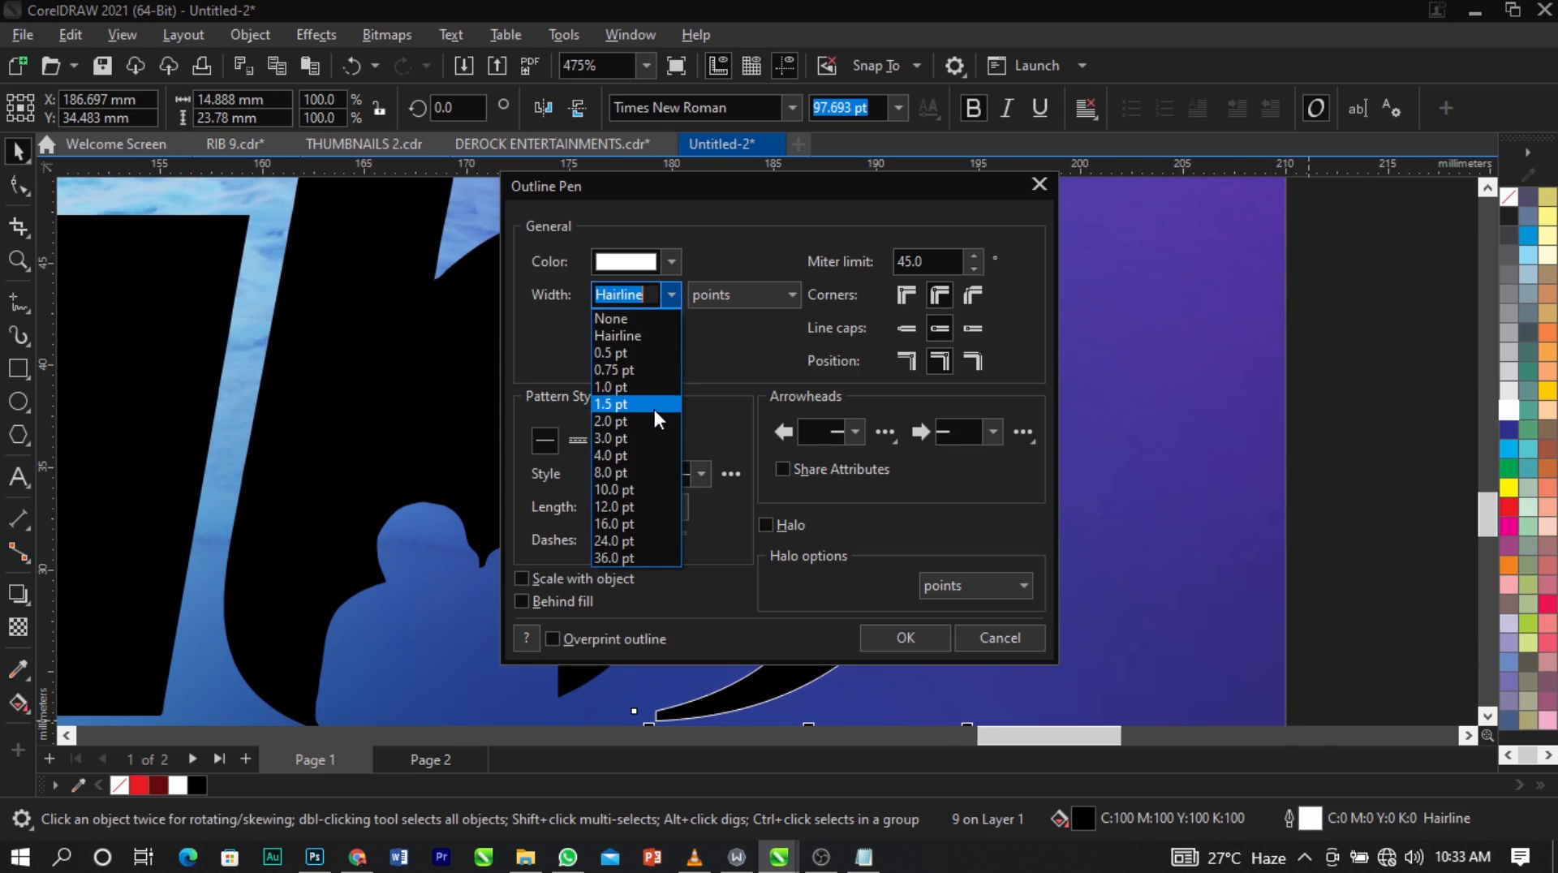
pyautogui.click(654, 409)
pyautogui.moveTo(712, 180); pyautogui.dragTo(1078, 91)
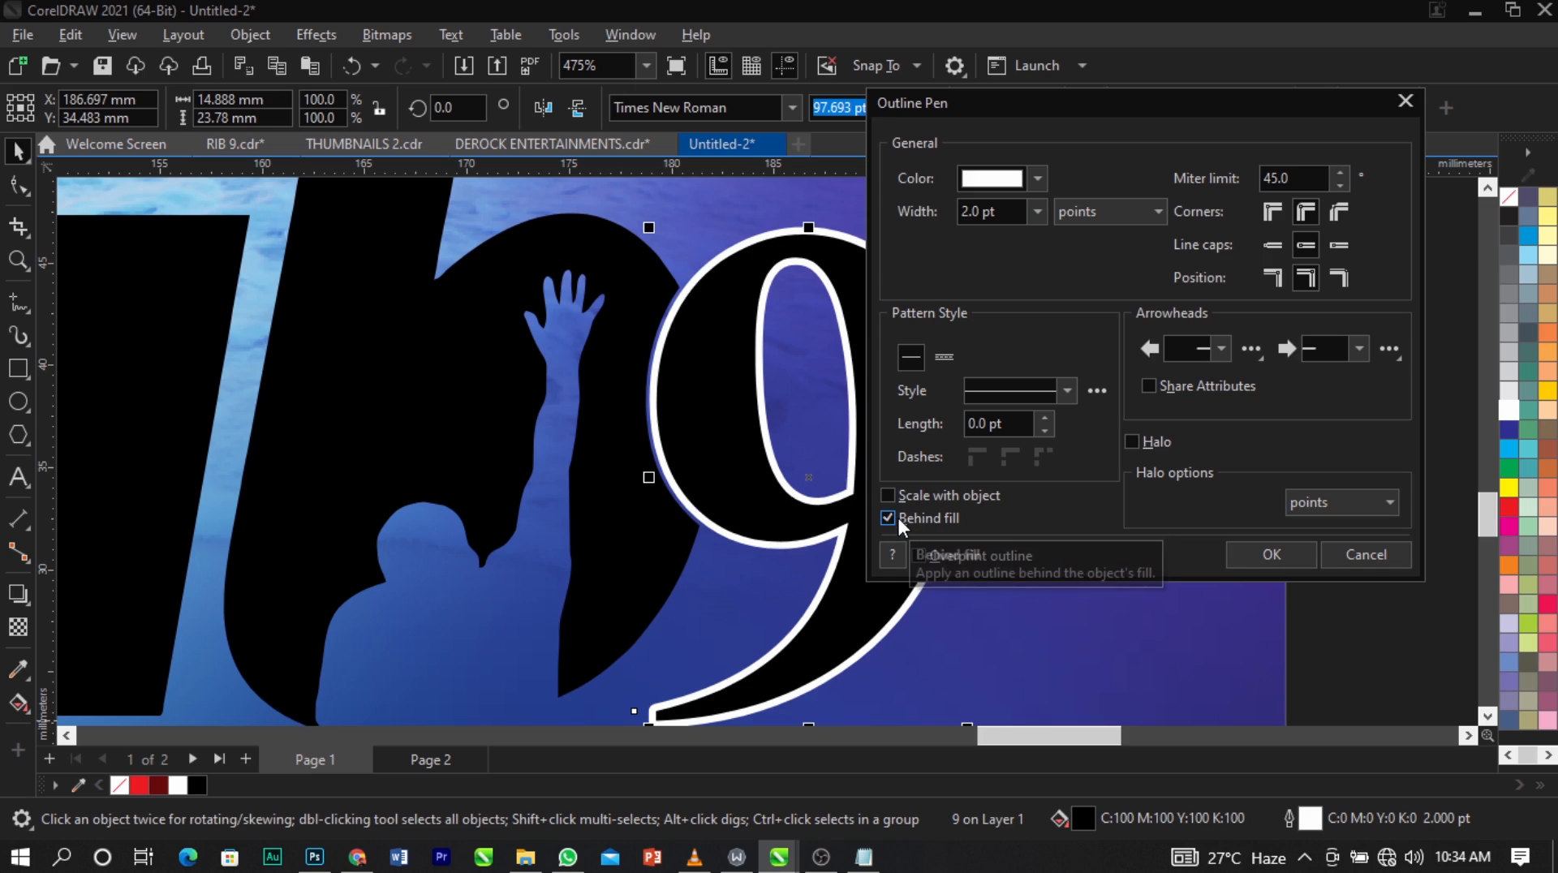
pyautogui.click(1272, 555)
# Move the "9" about 0.6 mm away from the trimmed letter b to even out the gap.
pyautogui.scroll(3, 730, 366)
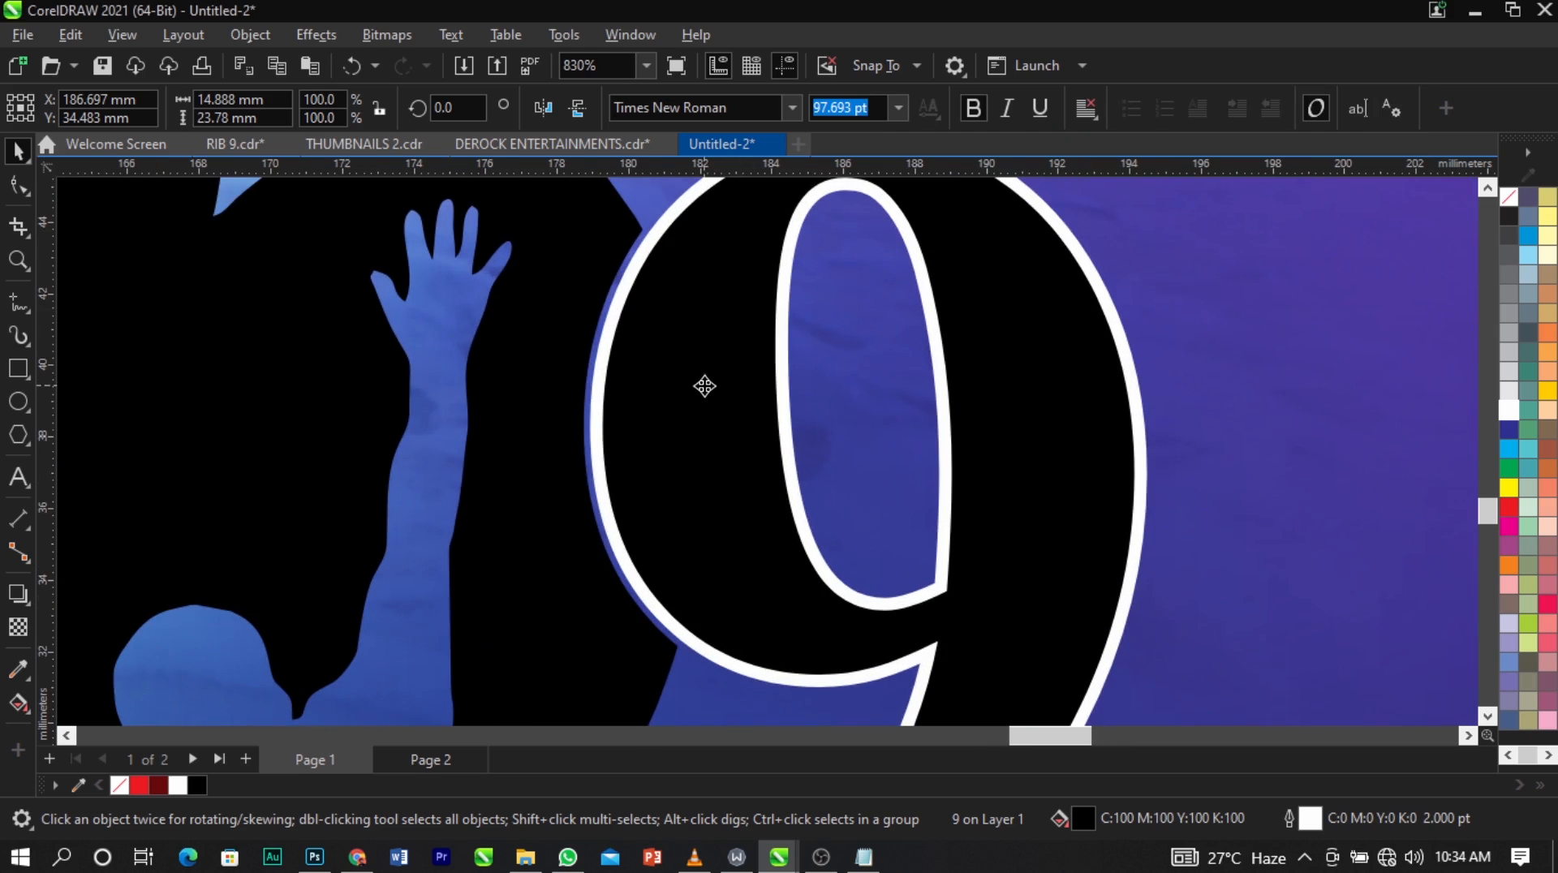
pyautogui.moveTo(703, 387); pyautogui.dragTo(728, 385)
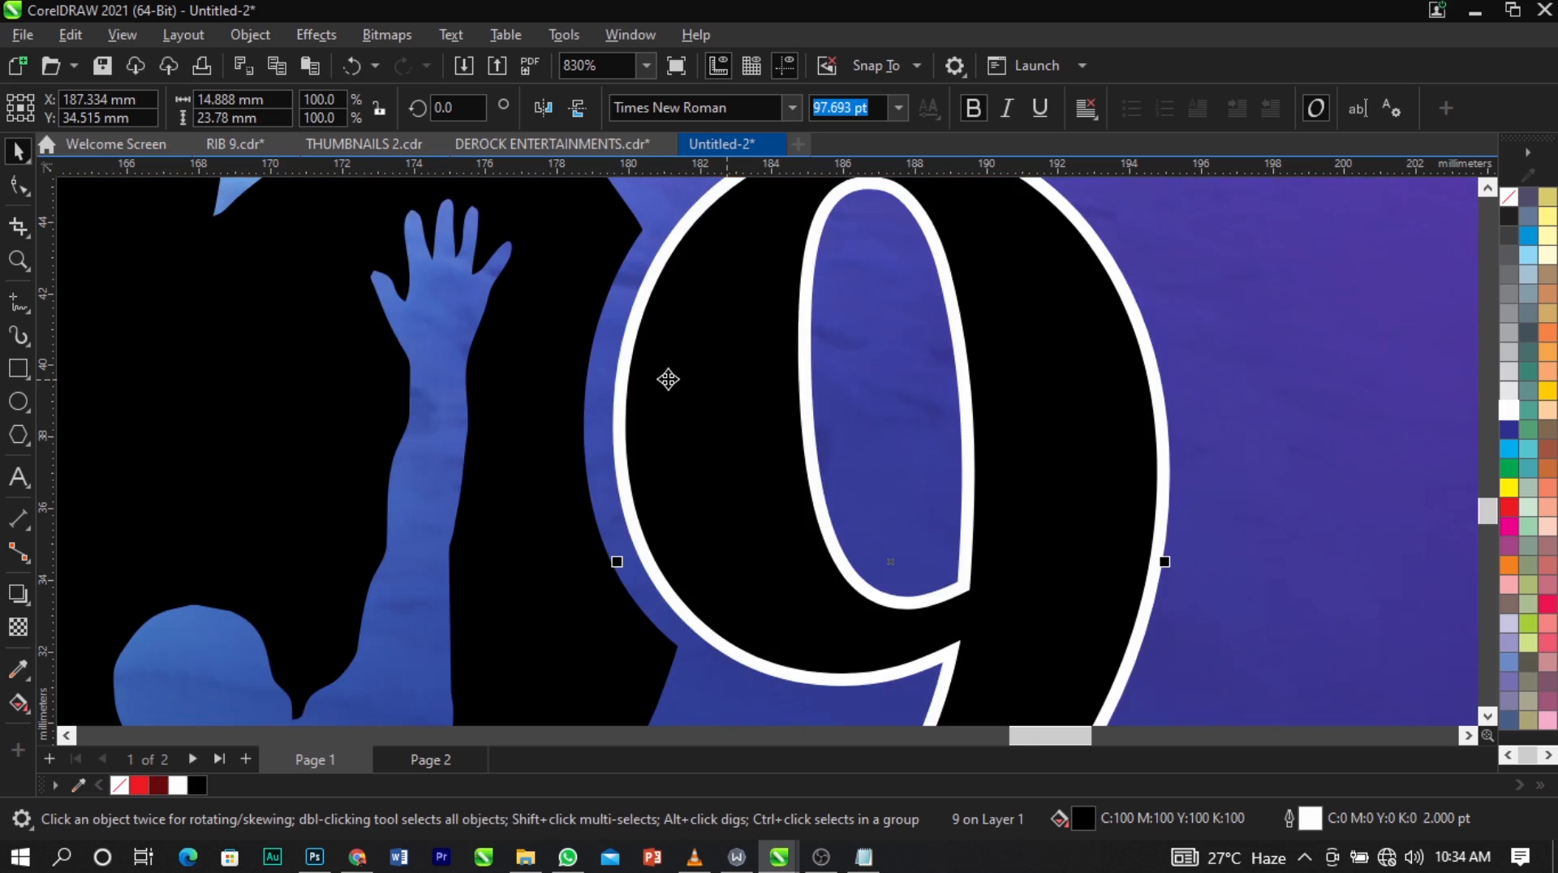
pyautogui.scroll(-4, 668, 378)
pyautogui.press('Escape')
pyautogui.scroll(-4, 665, 438)
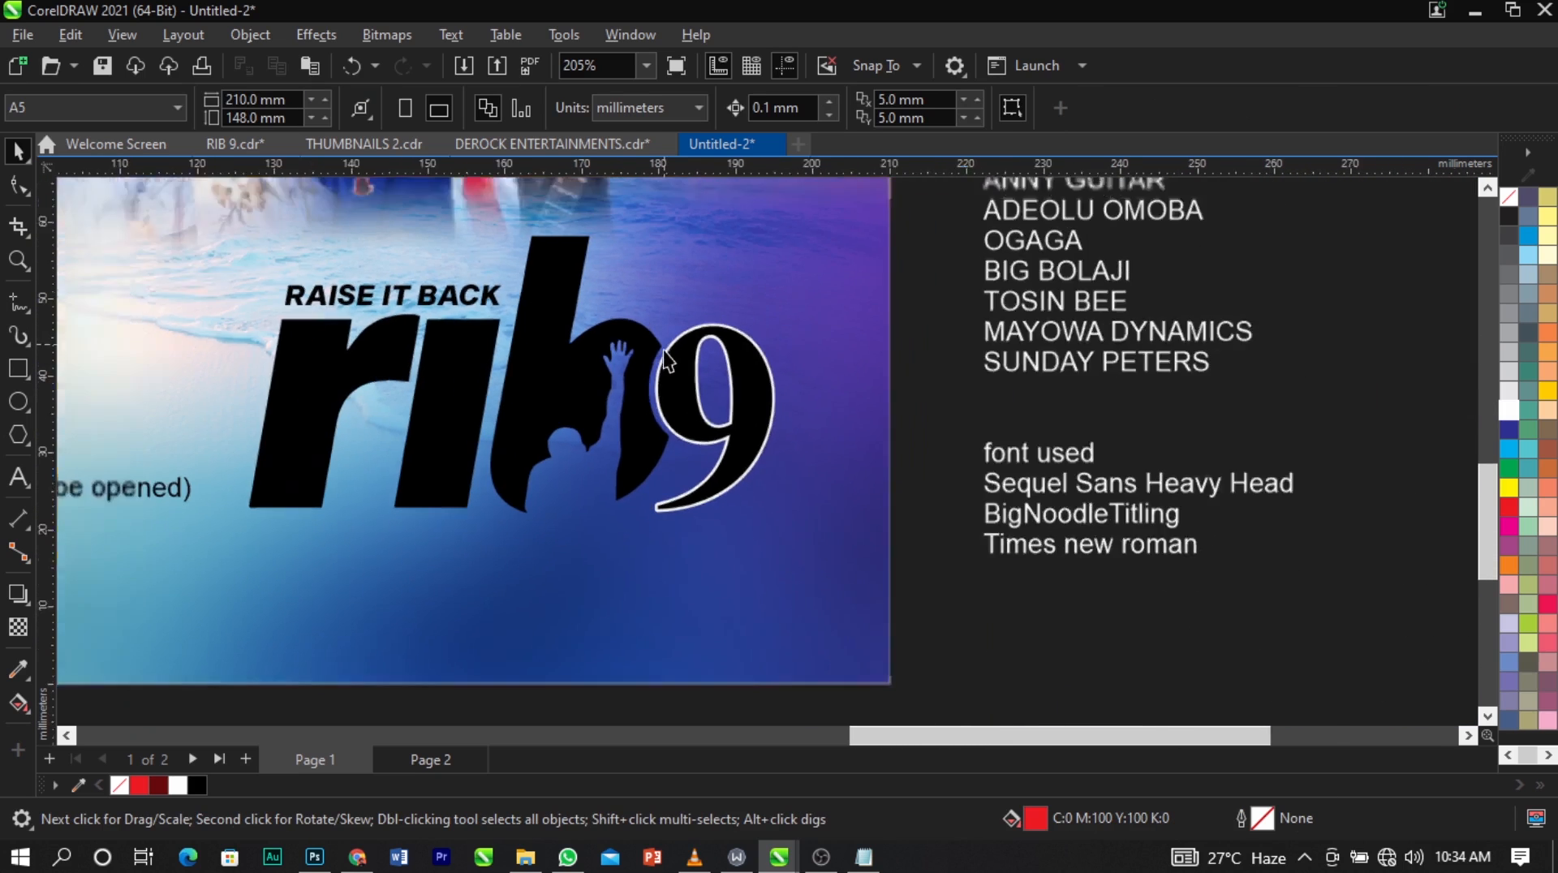
# Group the three "rib" letter shapes and fill the group with white.
pyautogui.press('z')
pyautogui.moveTo(204, 236); pyautogui.dragTo(1092, 487)
pyautogui.scroll(2, 708, 494)
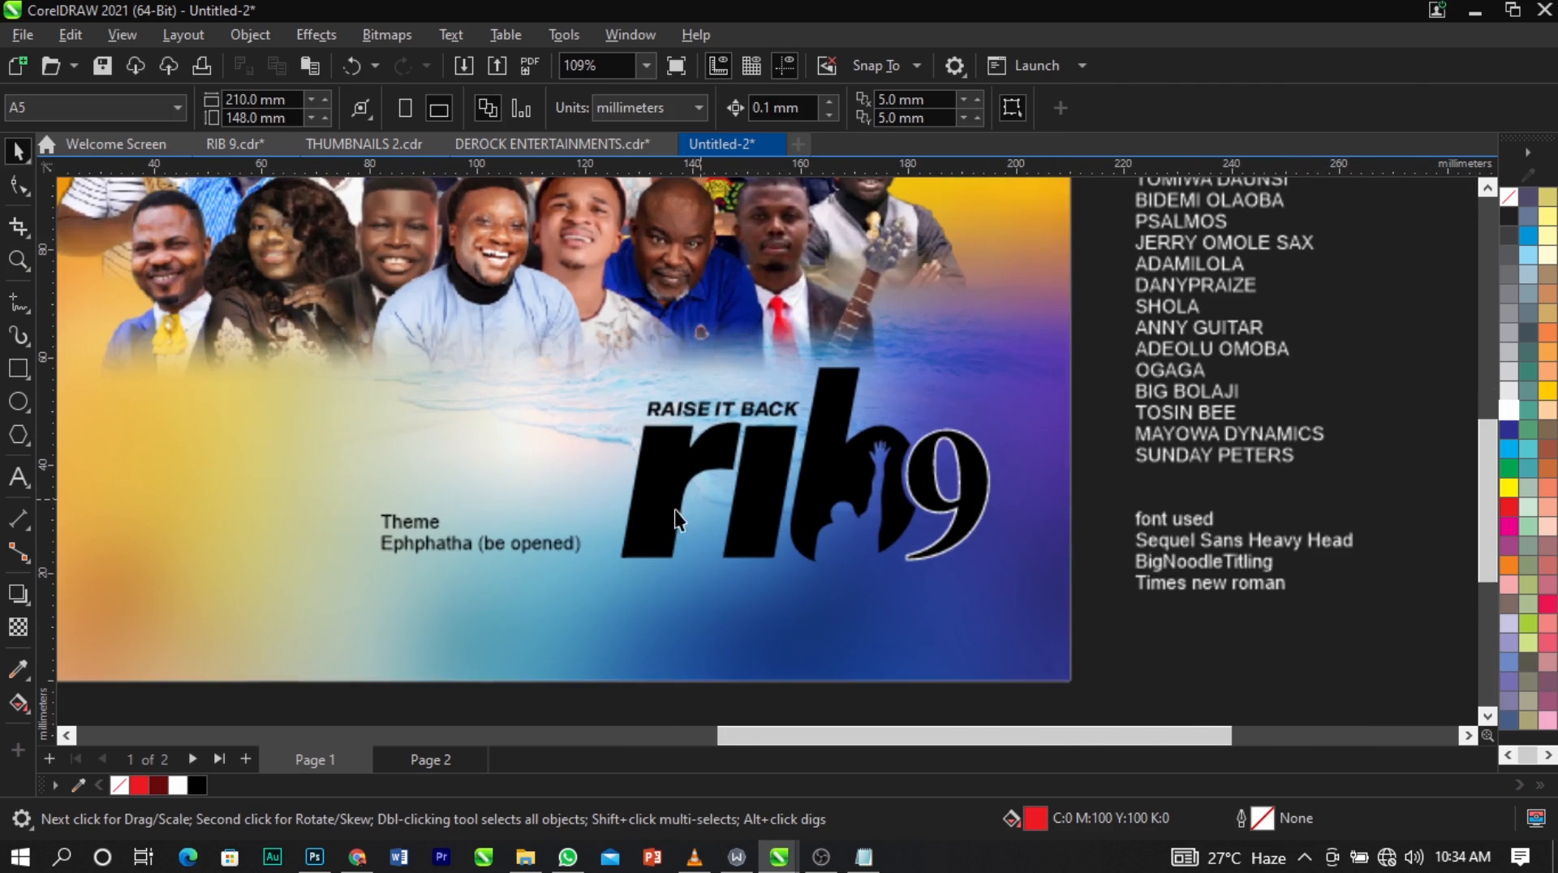
pyautogui.click(676, 477)
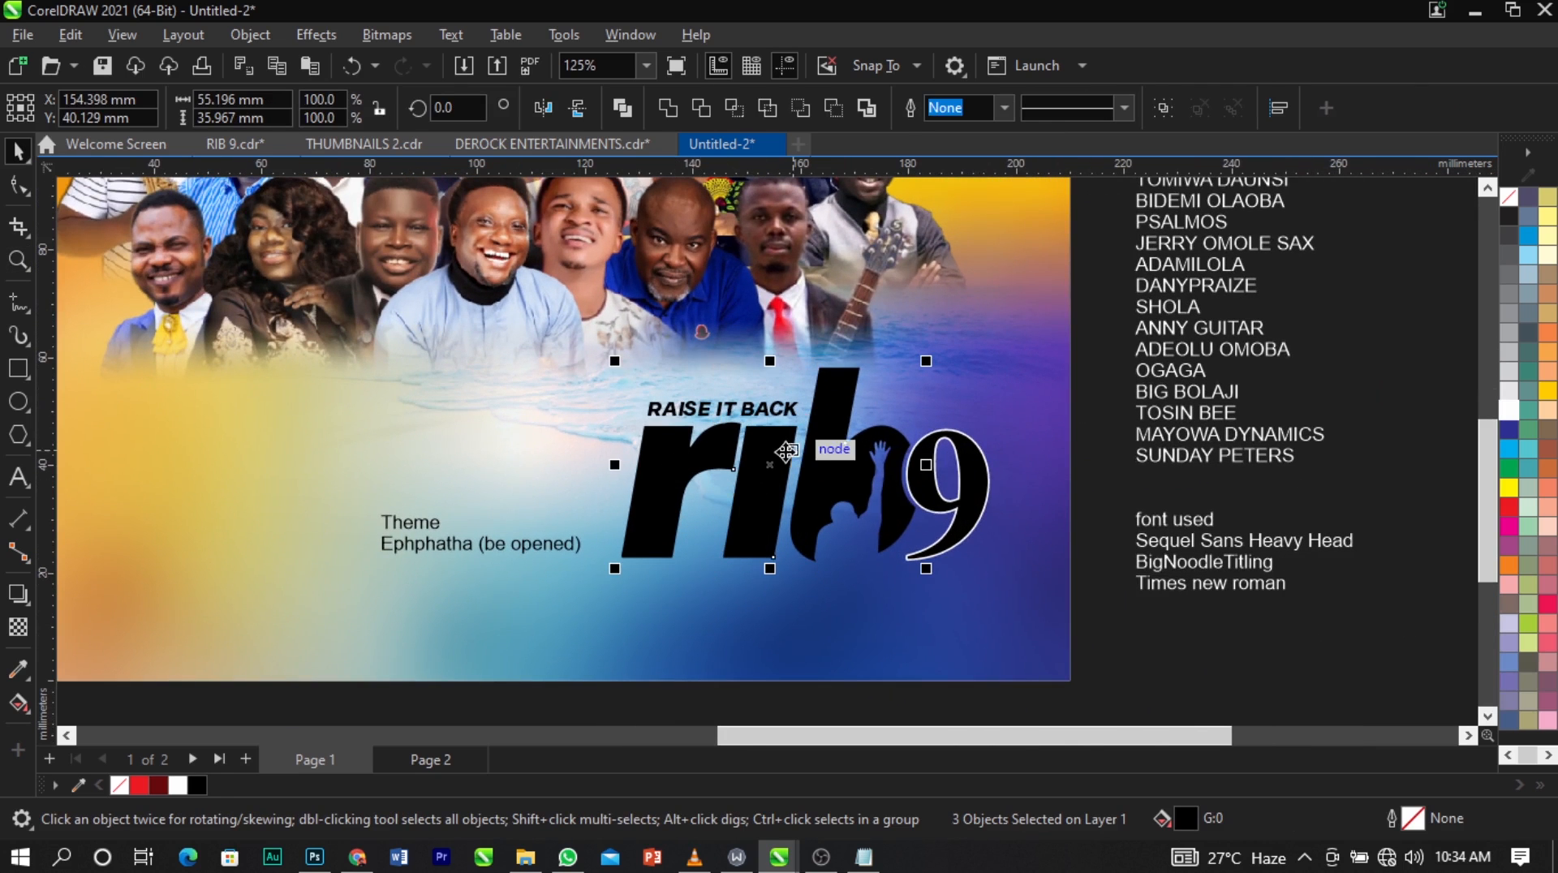
pyautogui.hotkey('ctrl', 'g')
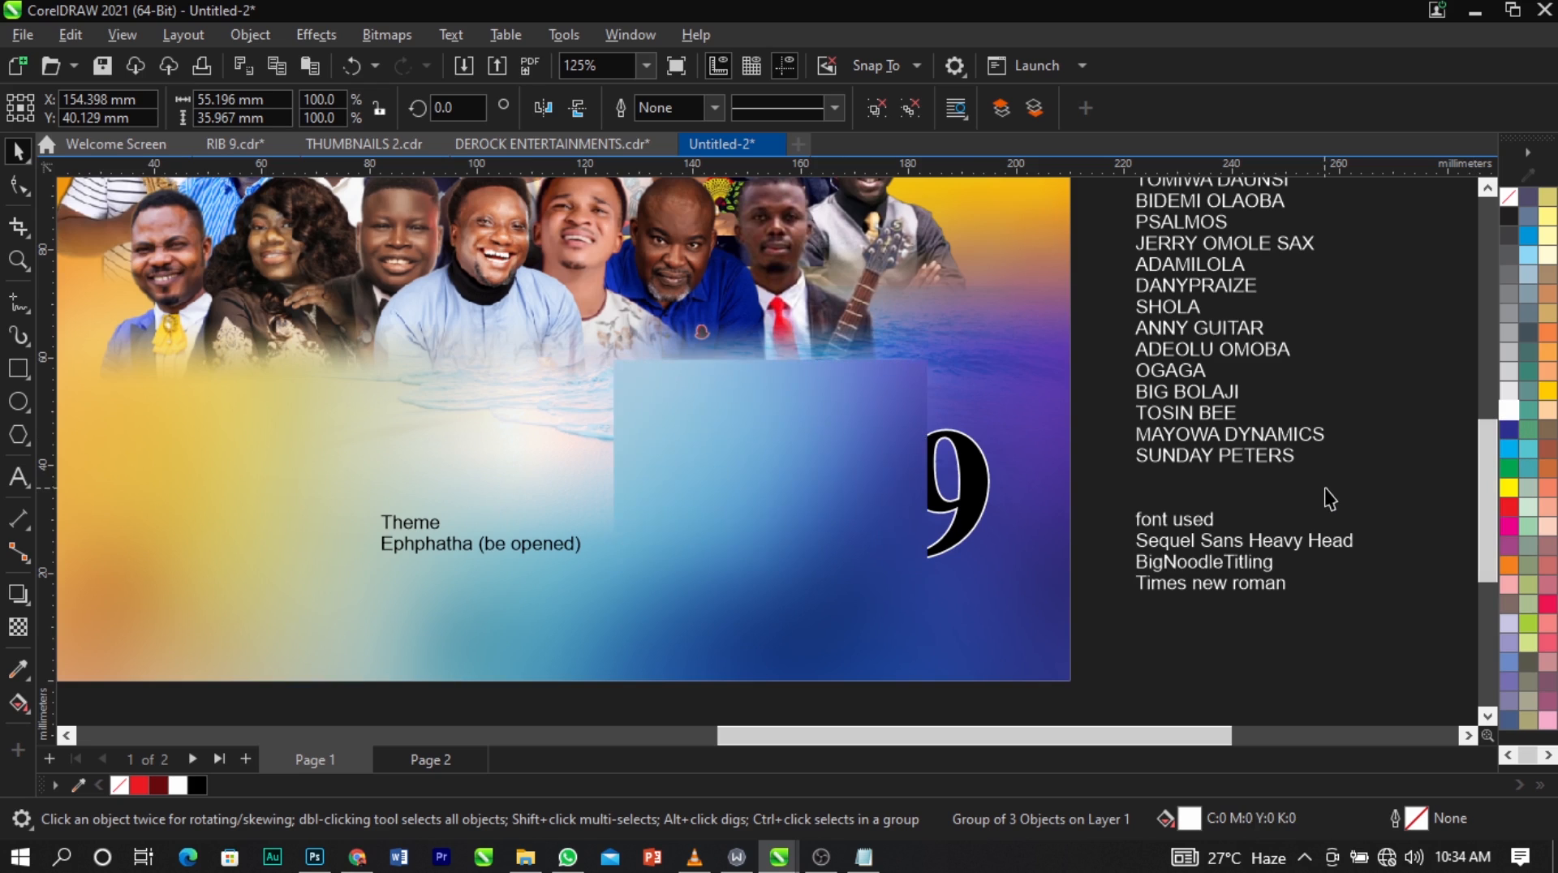
pyautogui.click(1272, 472)
# Colour the "RAISE IT BACK" text above the letters red, C:0 M:100 Y:100 K:0.
pyautogui.click(767, 409)
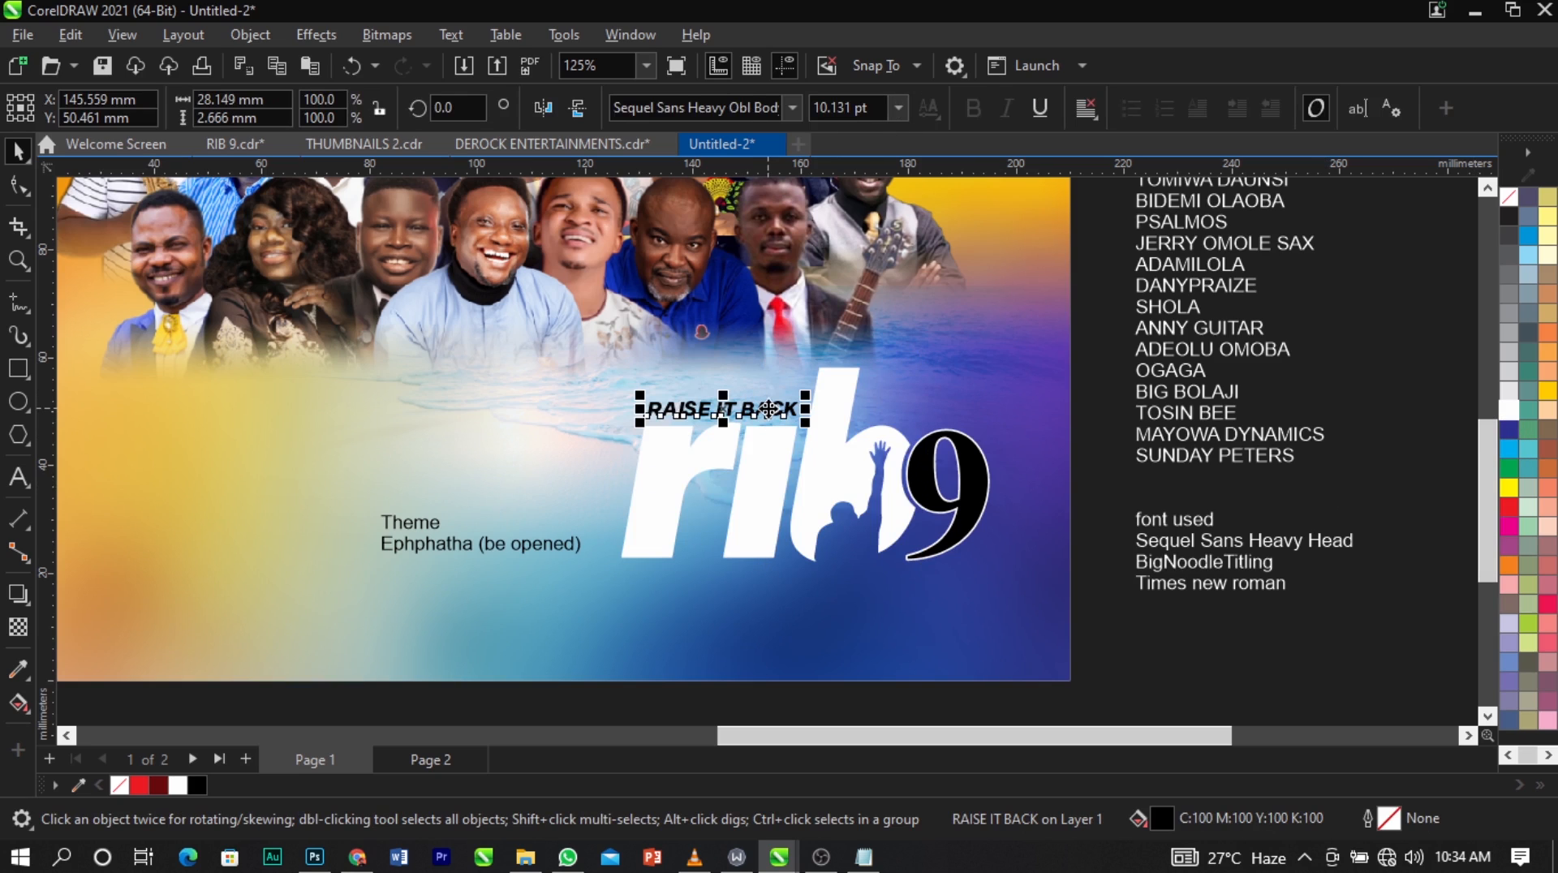
pyautogui.click(1511, 503)
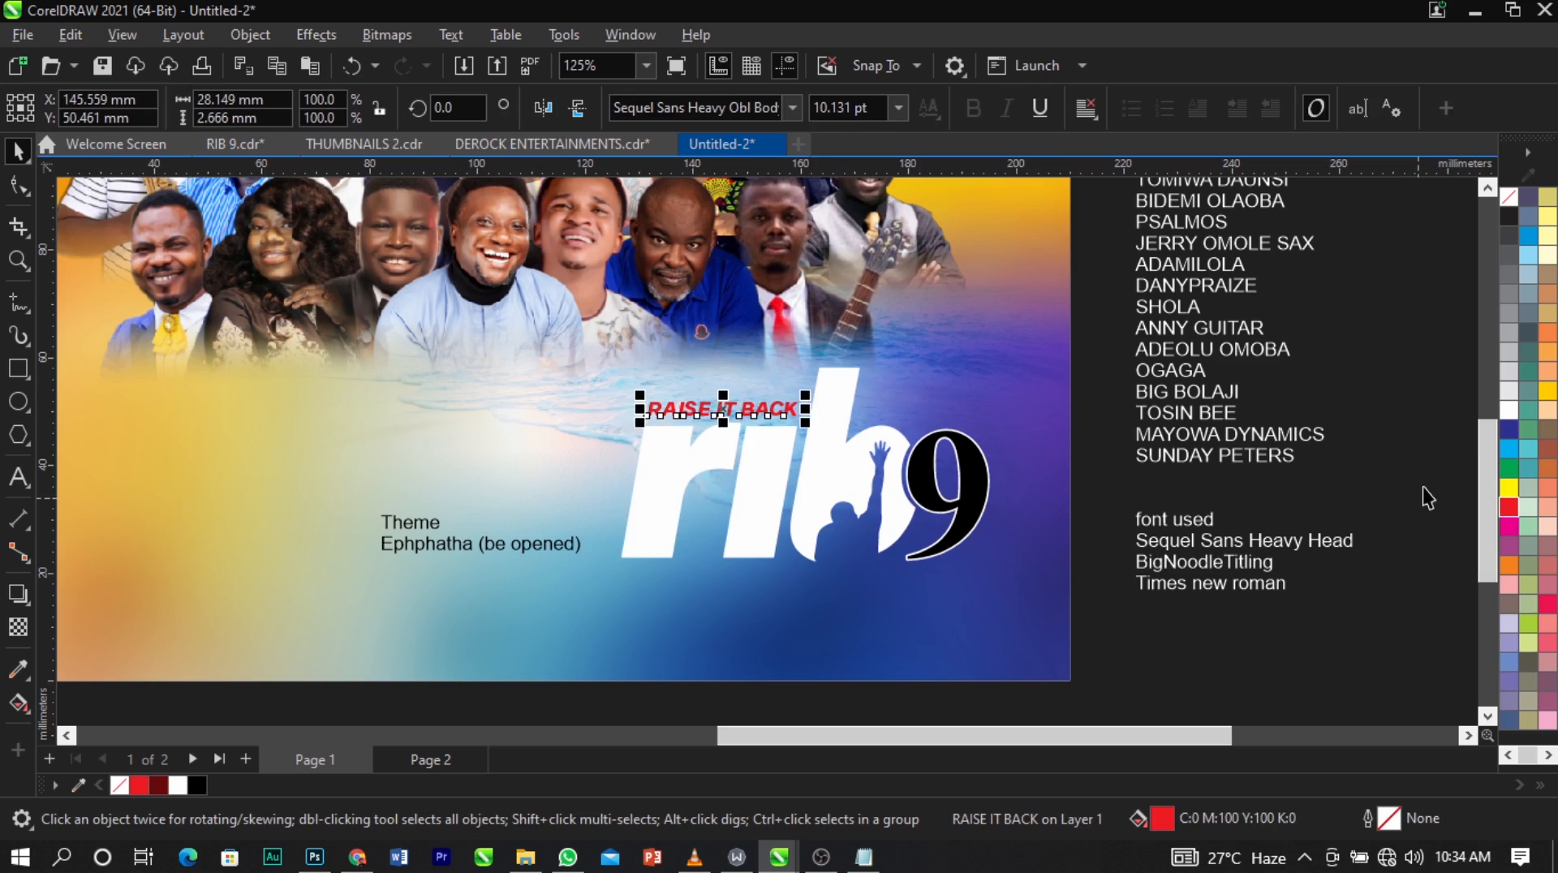
pyautogui.press('z')
pyautogui.moveTo(498, 337); pyautogui.dragTo(1099, 645)
pyautogui.press('space')
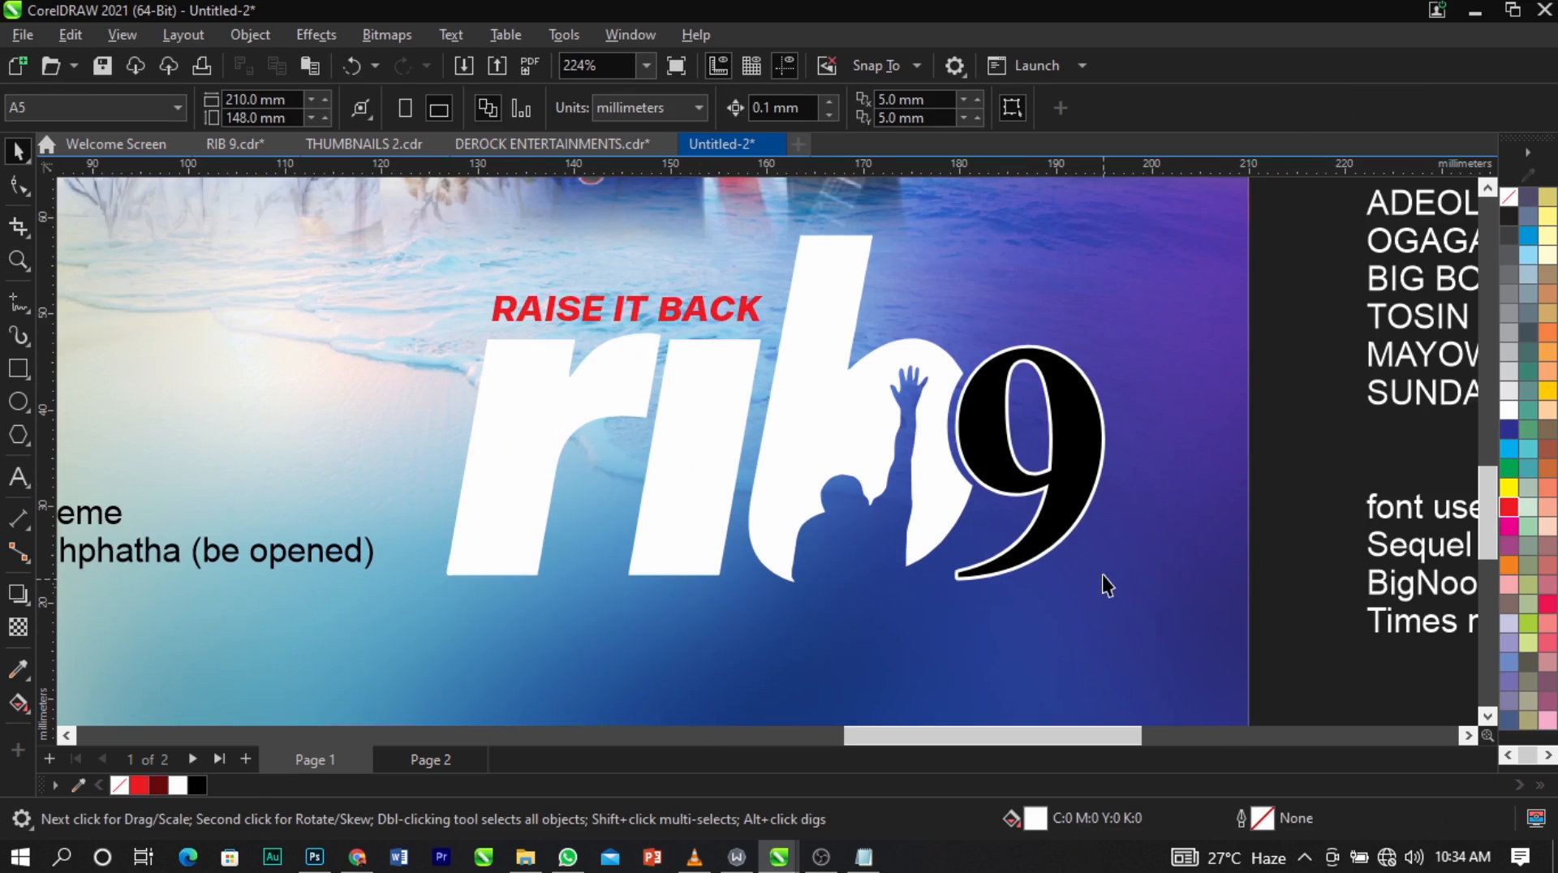
# Bring the red textured image from outside the page over beside the "9".
pyautogui.click(1068, 490)
pyautogui.scroll(-3, 791, 451)
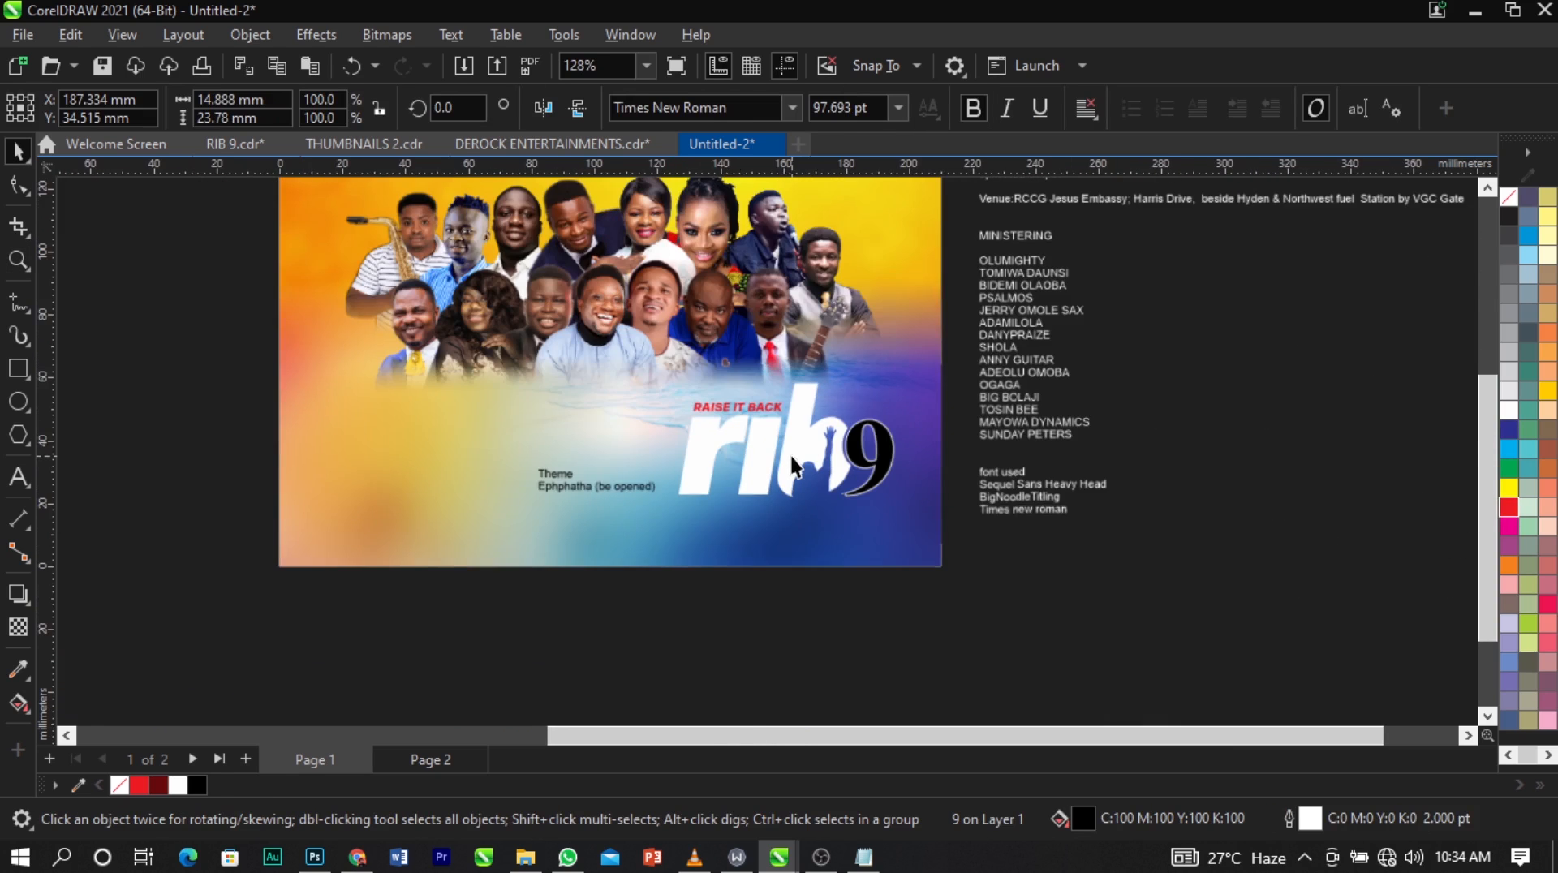
pyautogui.scroll(-2, 791, 456)
pyautogui.scroll(-1, 464, 368)
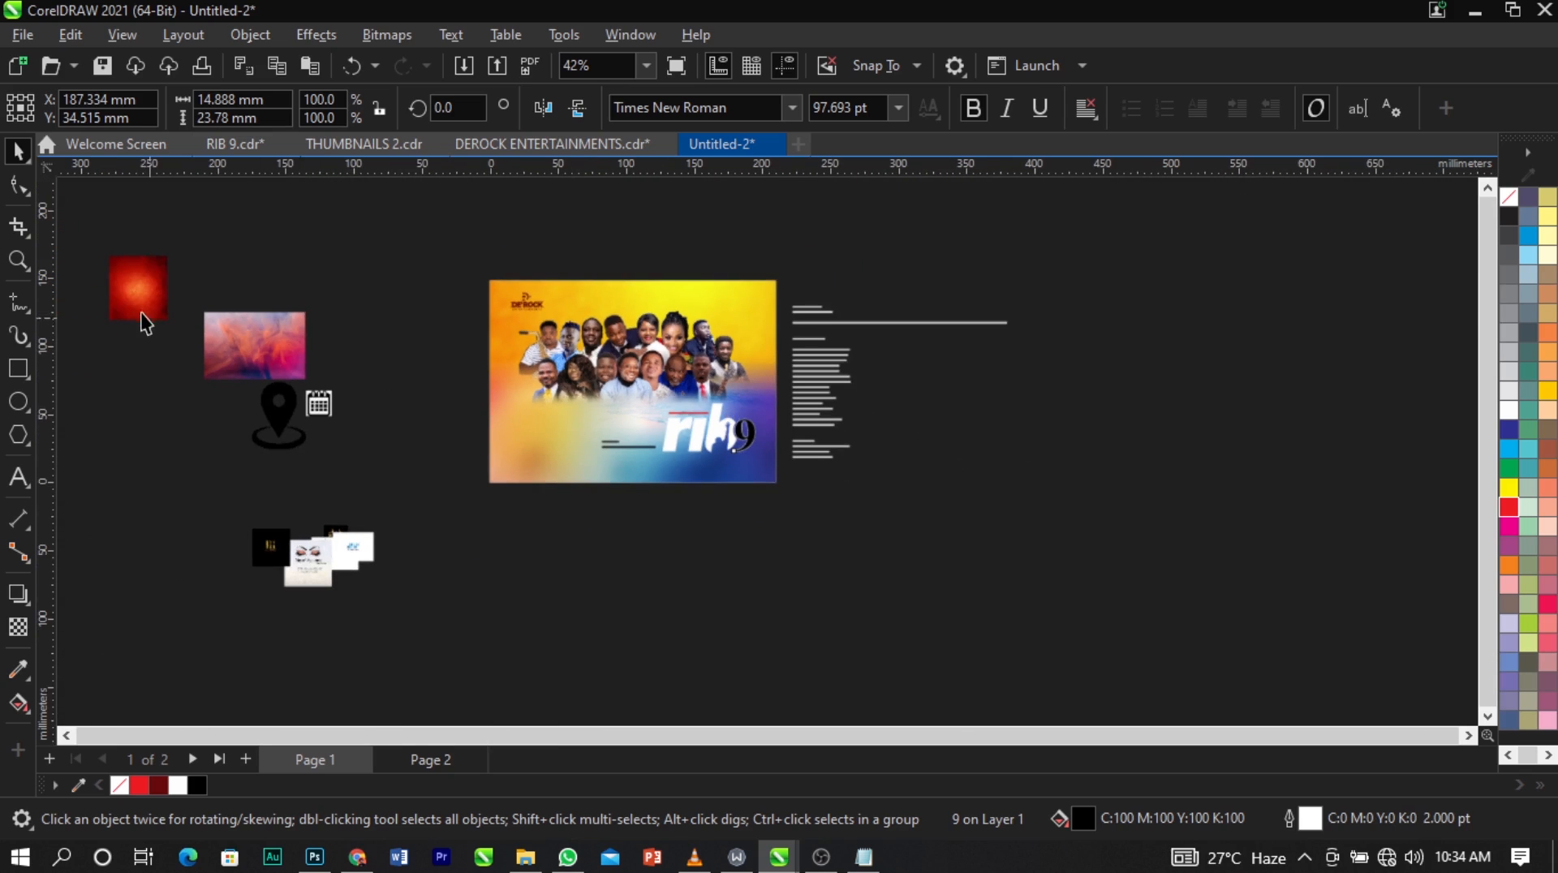
pyautogui.click(667, 511)
pyautogui.moveTo(667, 511); pyautogui.dragTo(809, 437)
pyautogui.press('z')
pyautogui.moveTo(628, 384); pyautogui.dragTo(859, 489)
pyautogui.moveTo(981, 447); pyautogui.dragTo(924, 456)
pyautogui.click(824, 465)
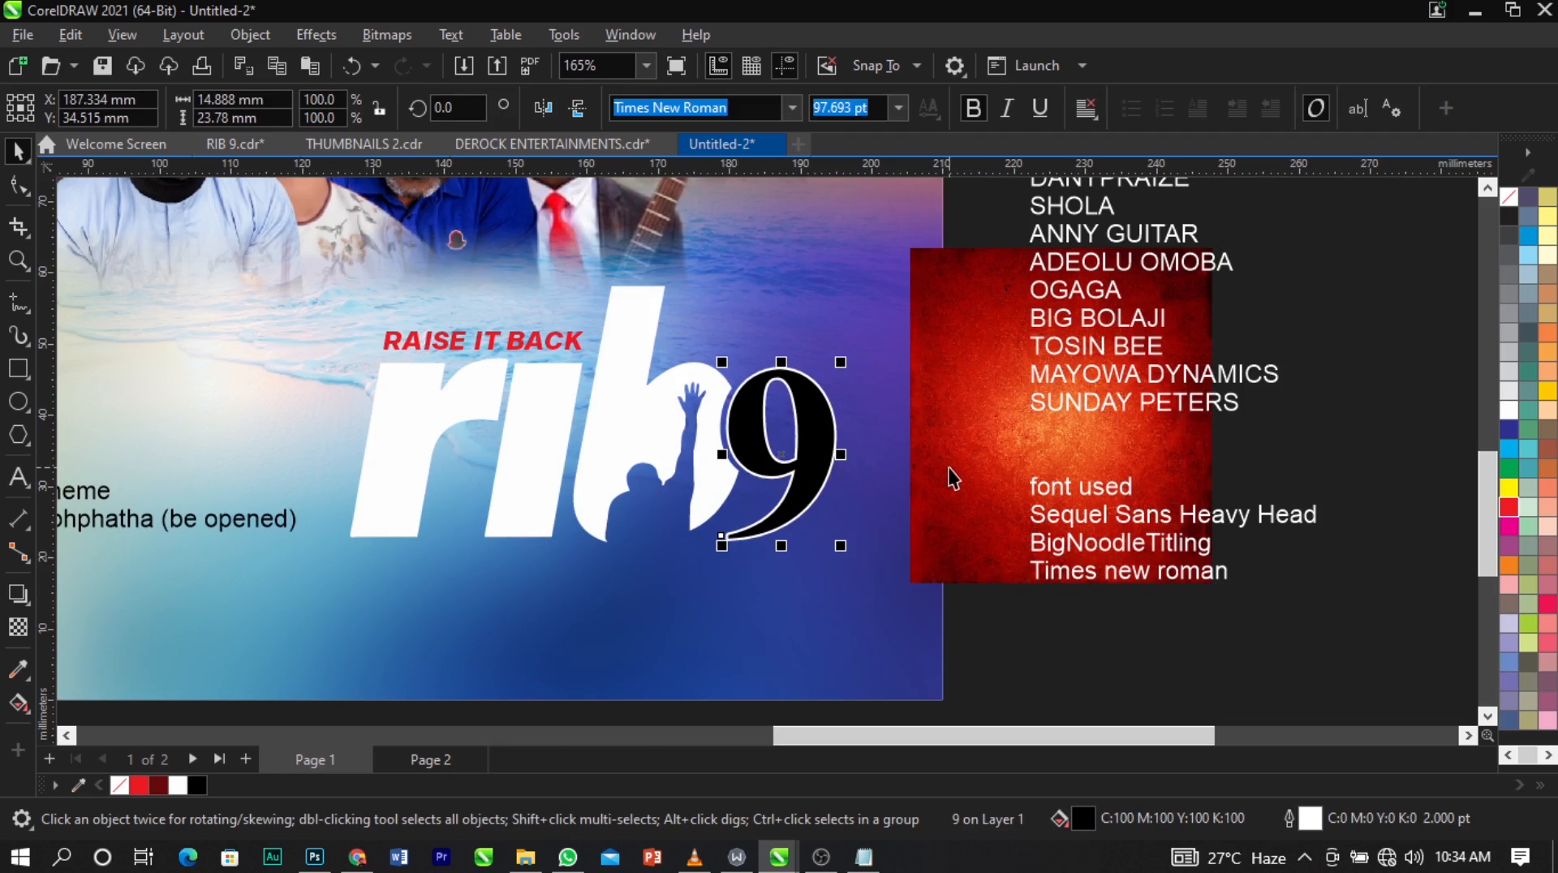
# PowerClip the red textured image inside the "9".
pyautogui.click(952, 470)
pyautogui.rightClick(952, 467)
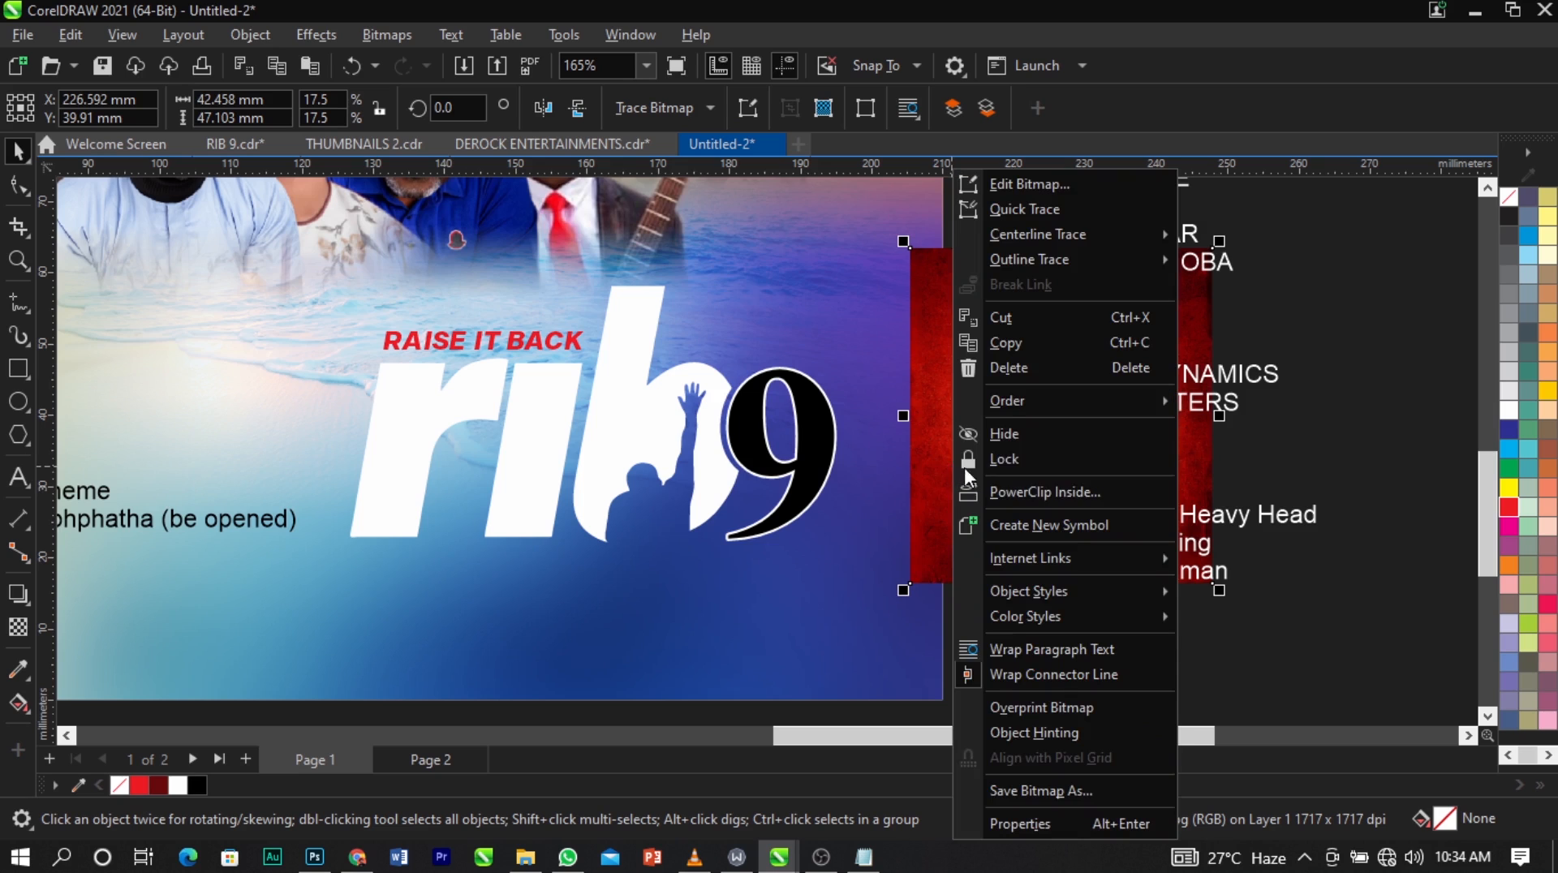
pyautogui.click(992, 489)
pyautogui.click(803, 460)
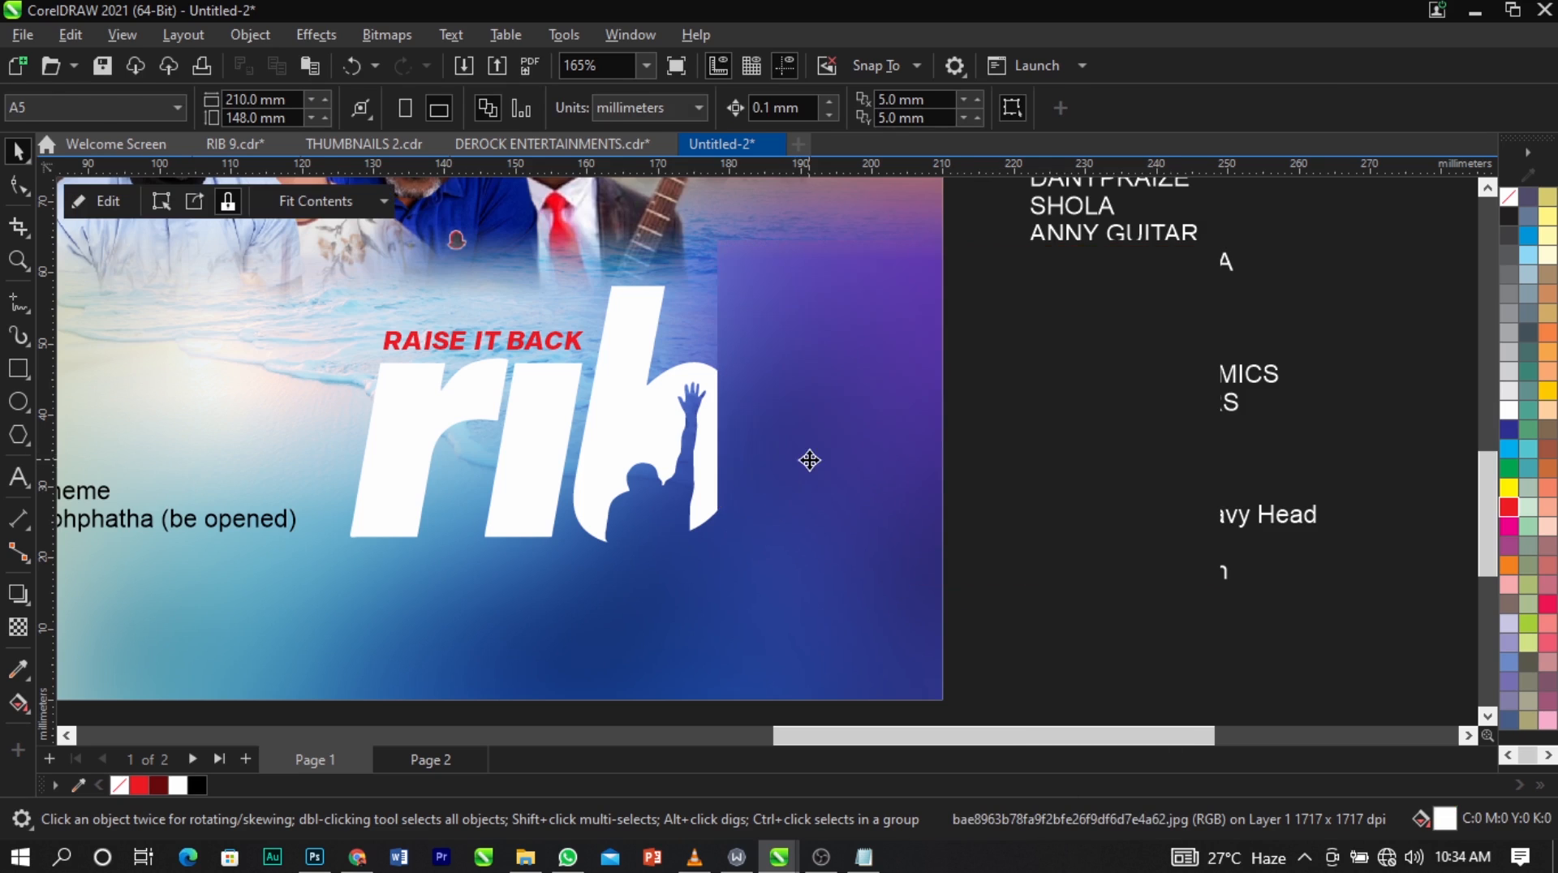
pyautogui.click(977, 529)
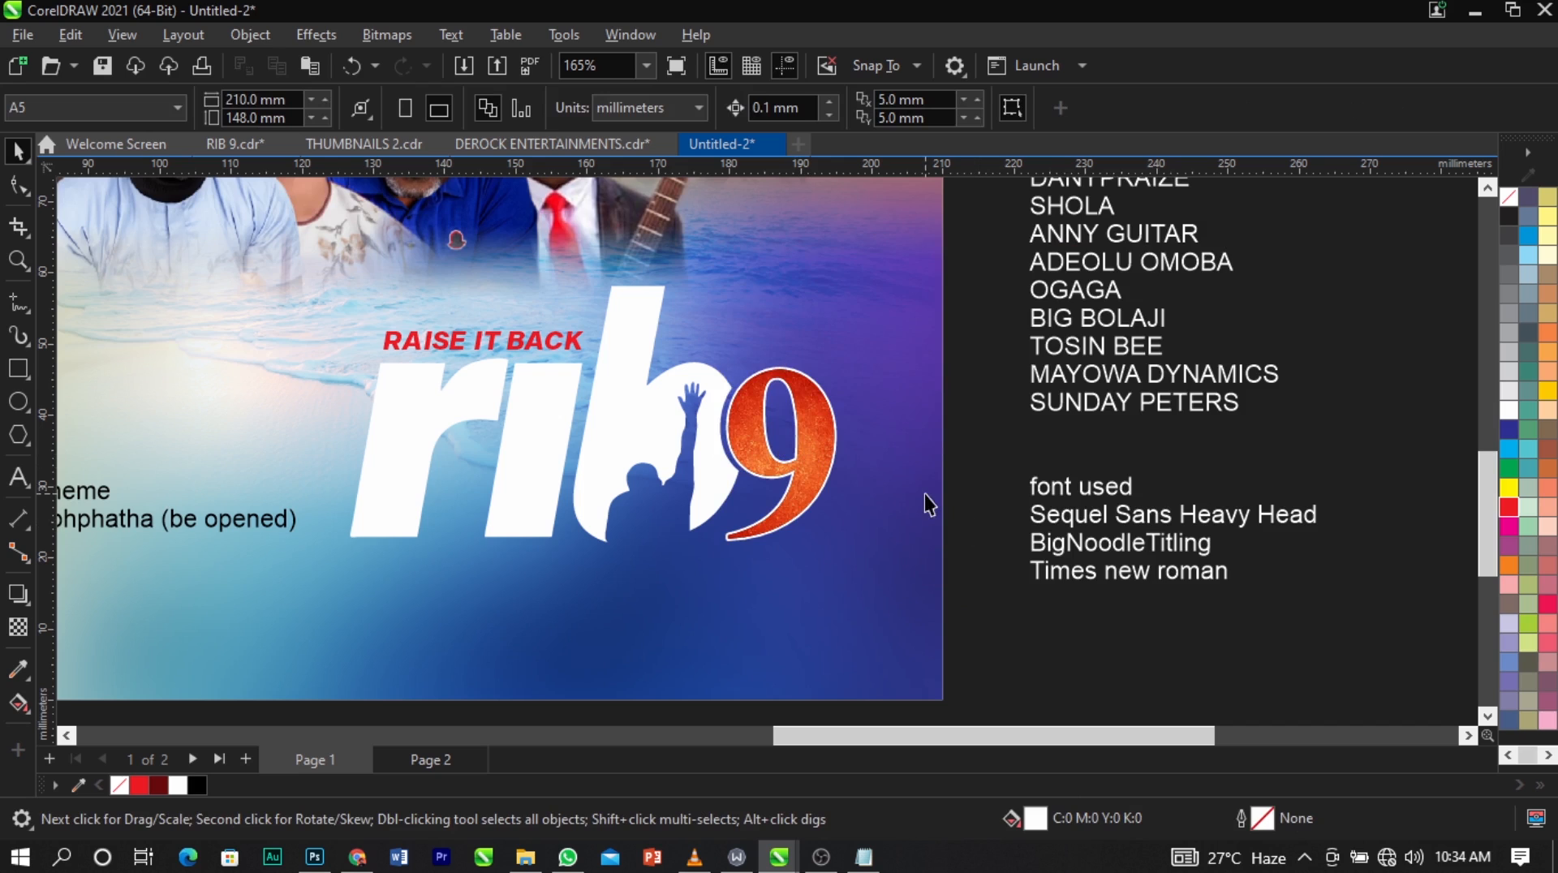
# Edit the PowerClip contents of the "9", enlarging the red texture to about 22.5% scale around the number.
pyautogui.doubleClick(817, 433)
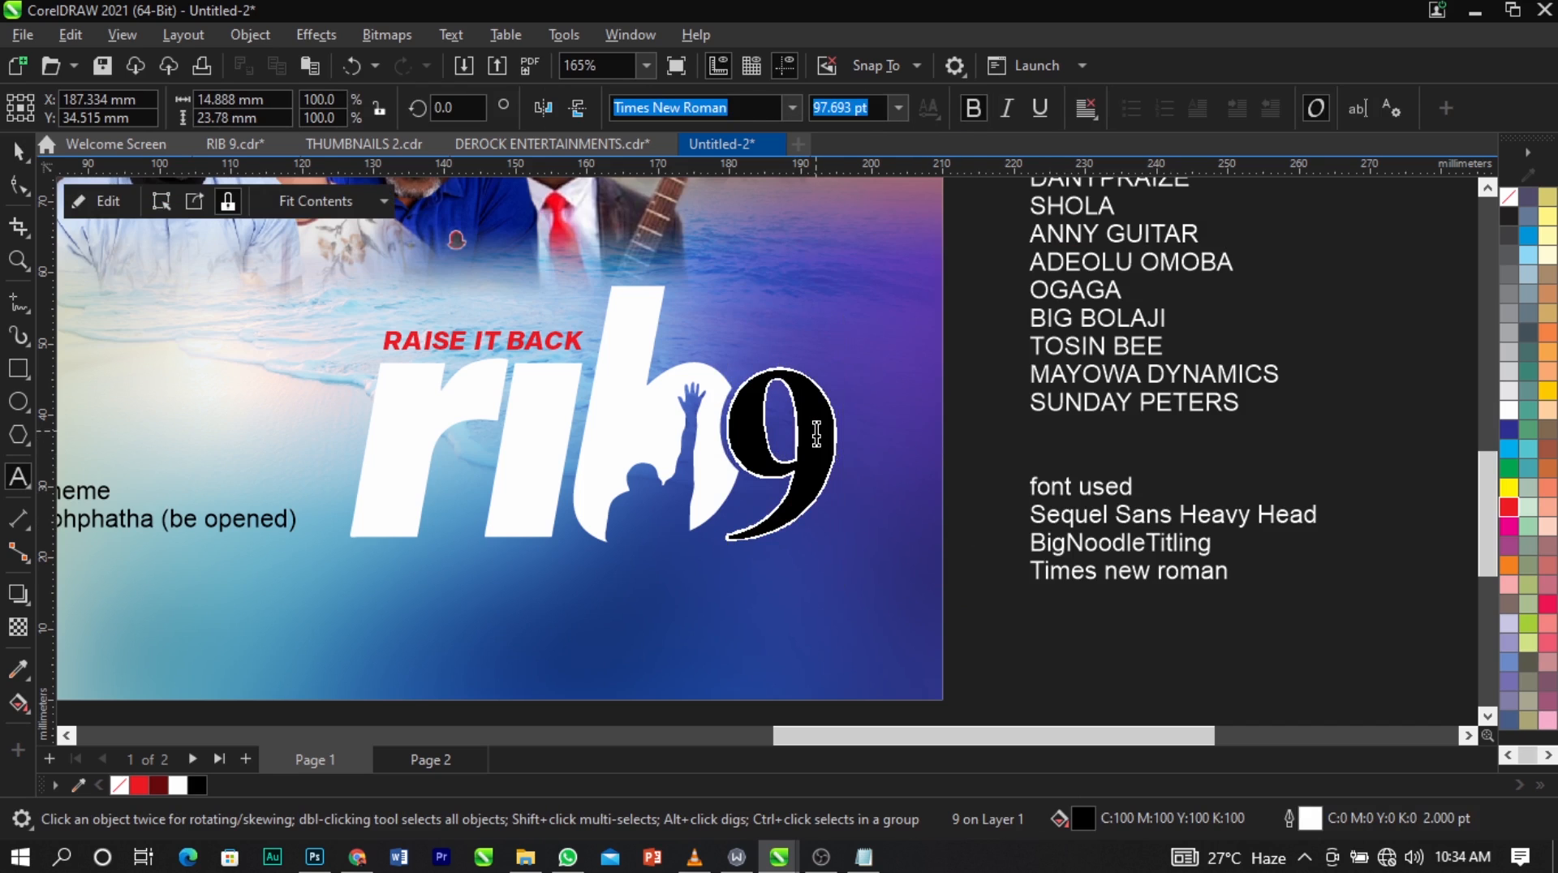
pyautogui.click(917, 462)
pyautogui.click(806, 457)
pyautogui.rightClick(810, 458)
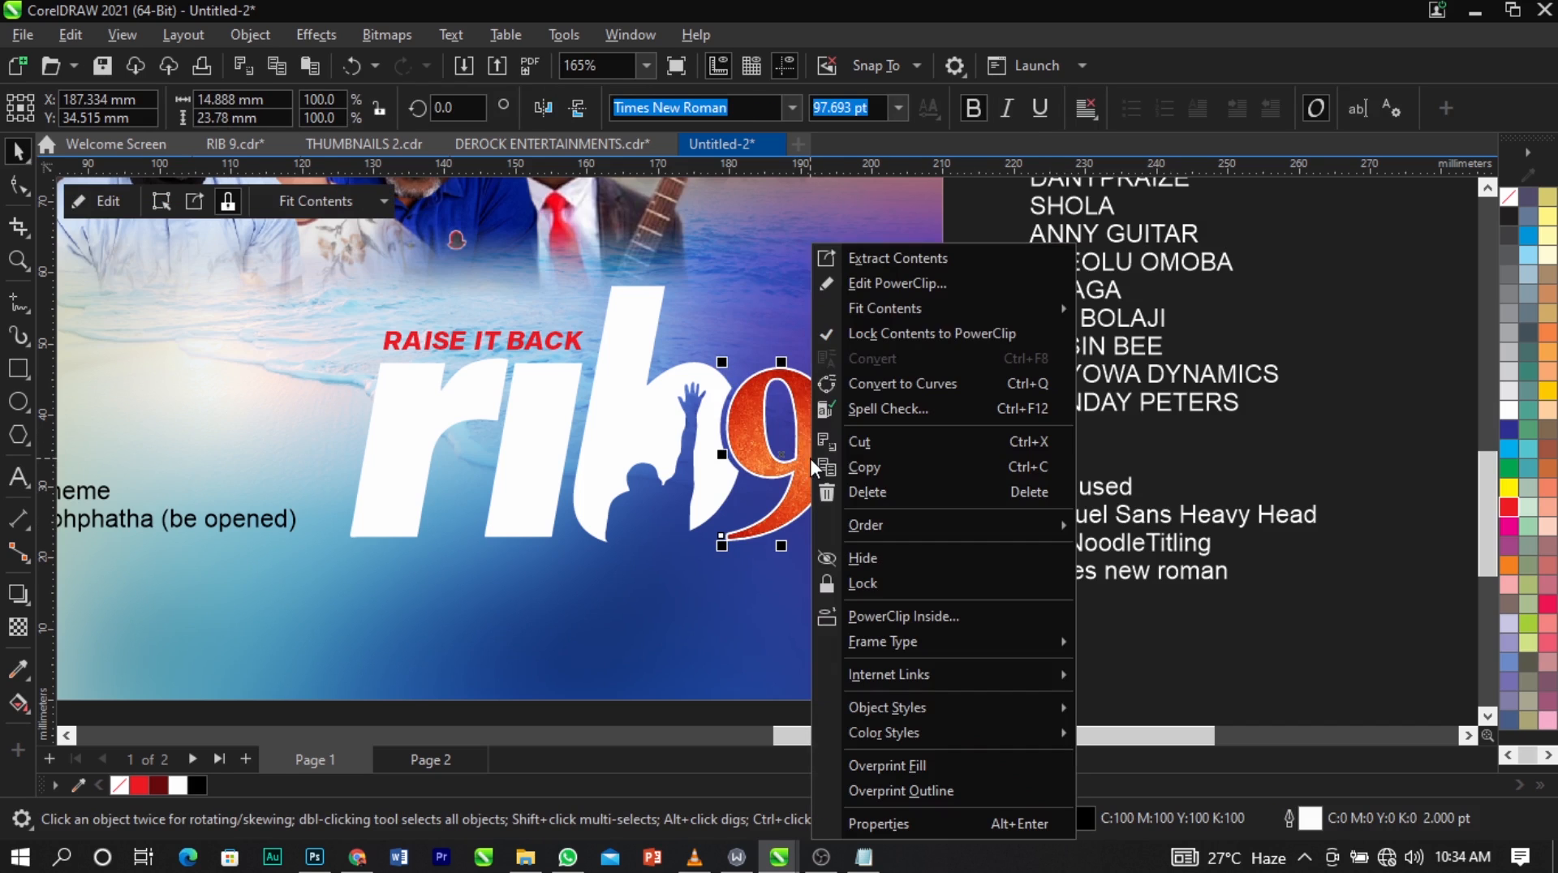
pyautogui.click(904, 283)
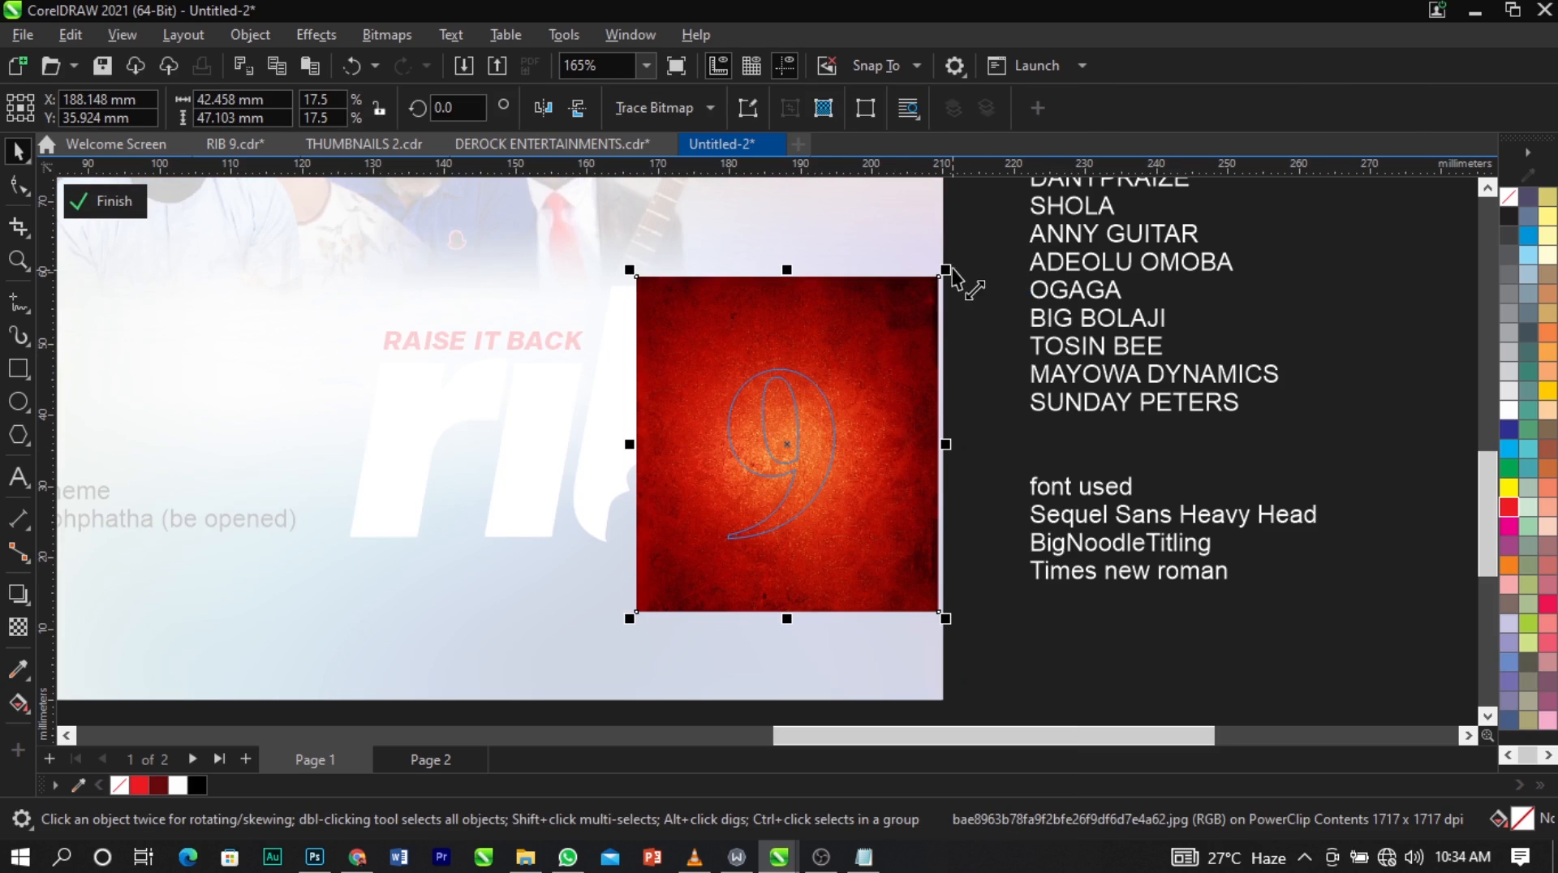
pyautogui.moveTo(946, 270); pyautogui.dragTo(983, 245)
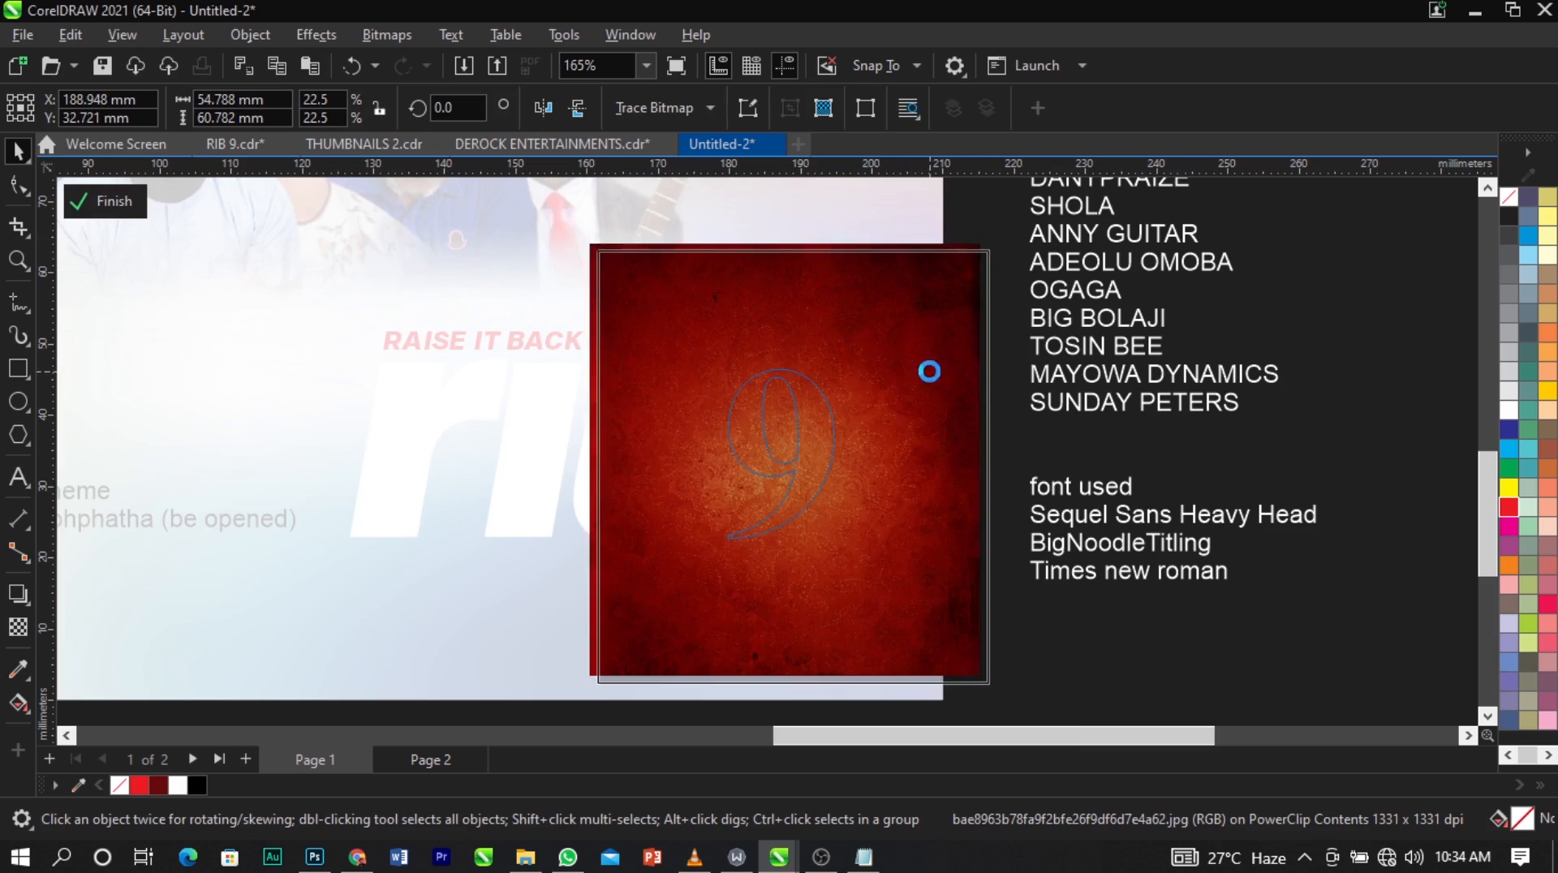
pyautogui.keyDown('ctrl'); pyautogui.click(1011, 417); pyautogui.keyUp('ctrl')
pyautogui.click(972, 491)
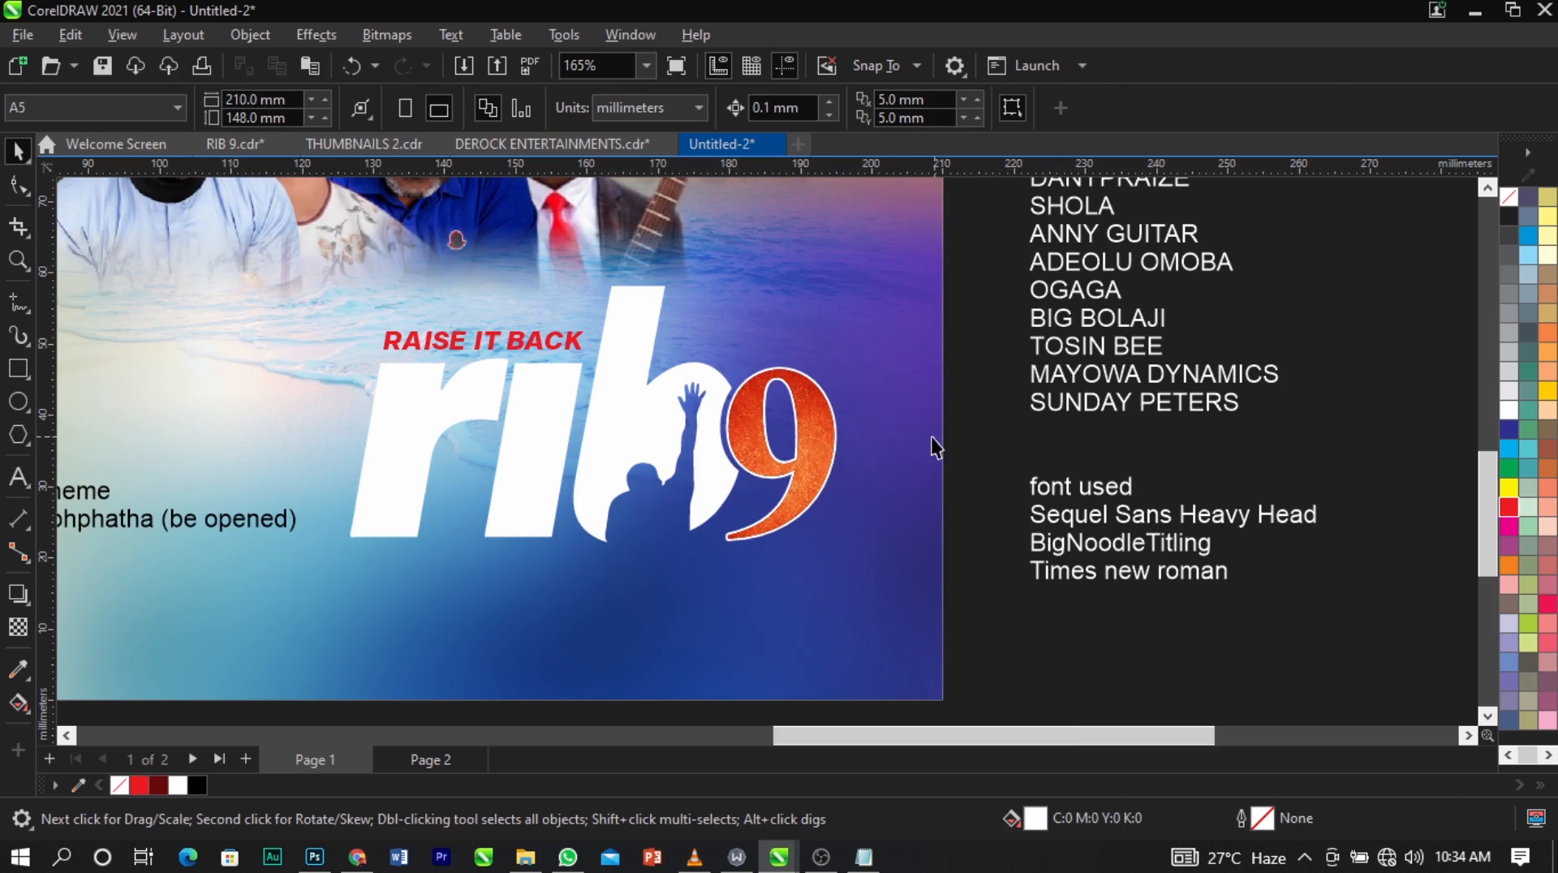
# Apply a linear fountain fill to the "rib" letter group, running from the base of the i to the top of the b.
pyautogui.click(601, 422)
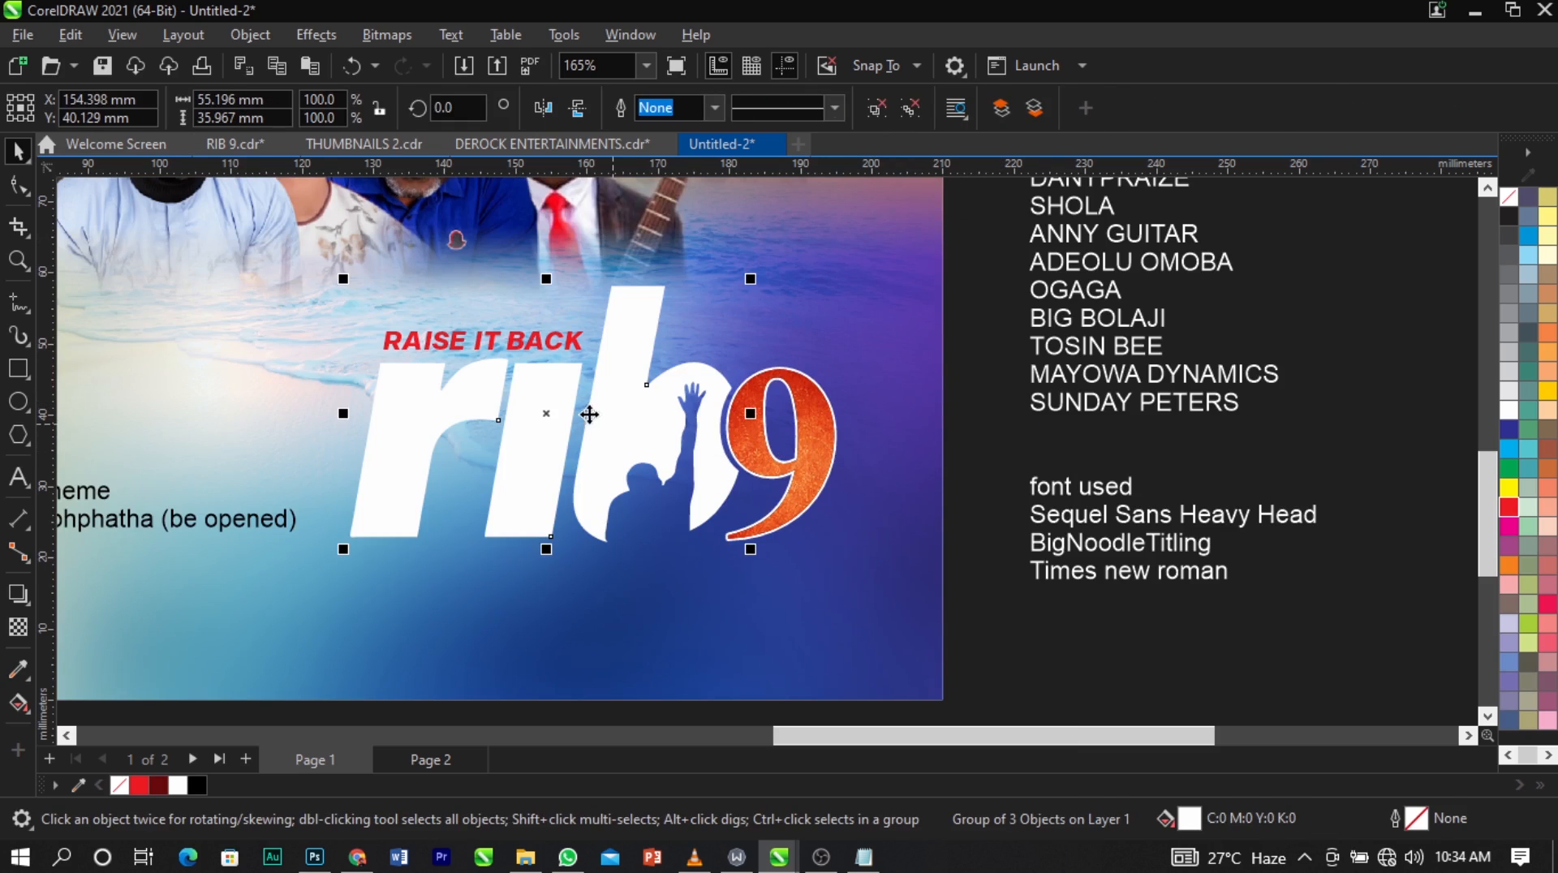
pyautogui.click(20, 706)
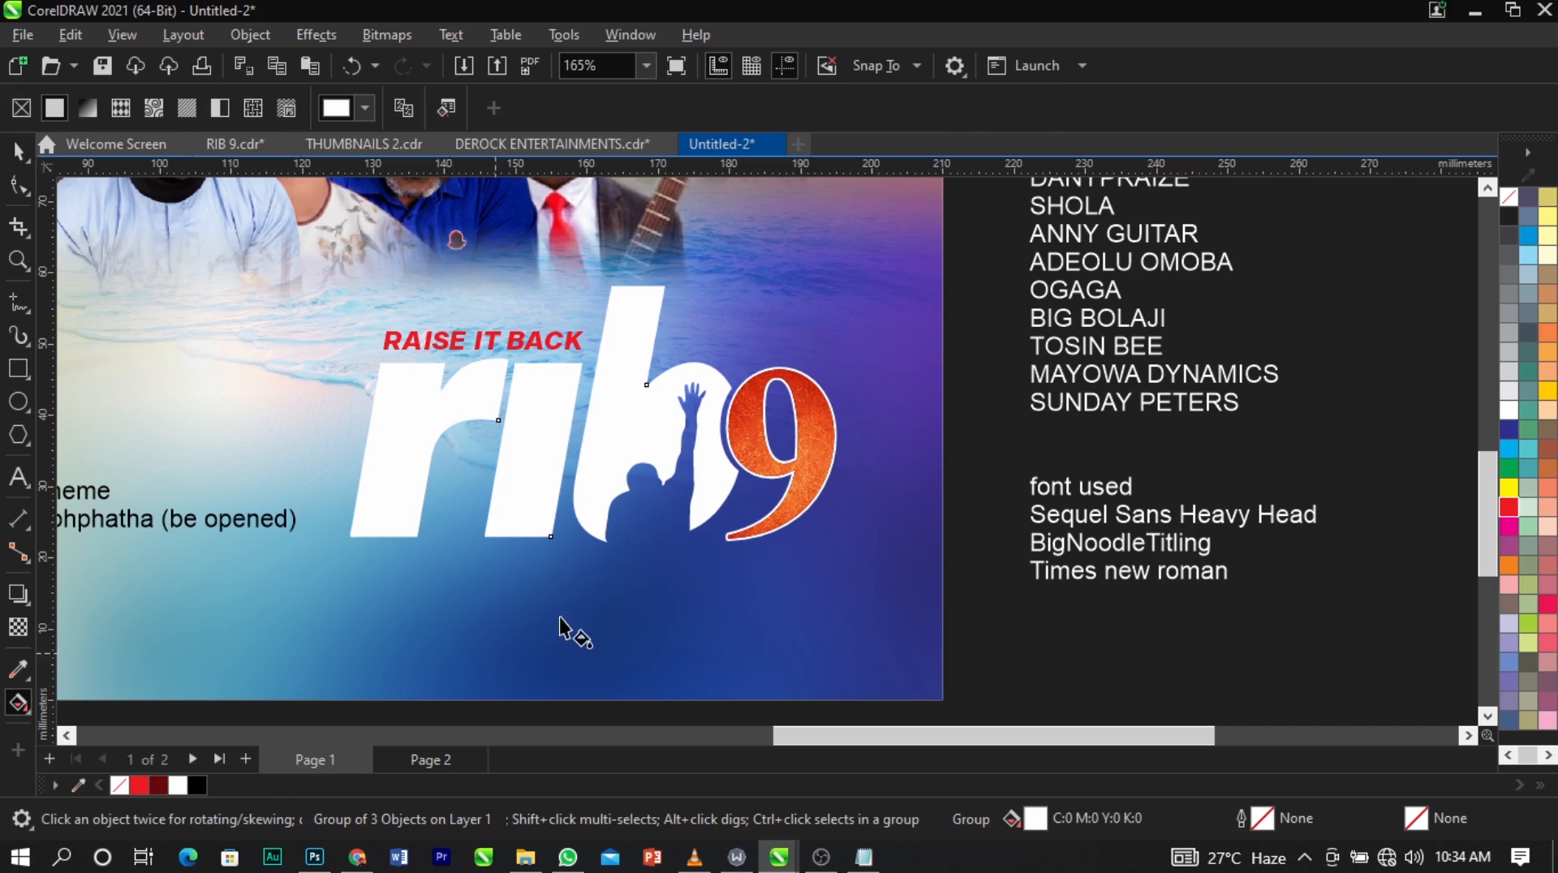
pyautogui.moveTo(511, 519); pyautogui.dragTo(639, 285)
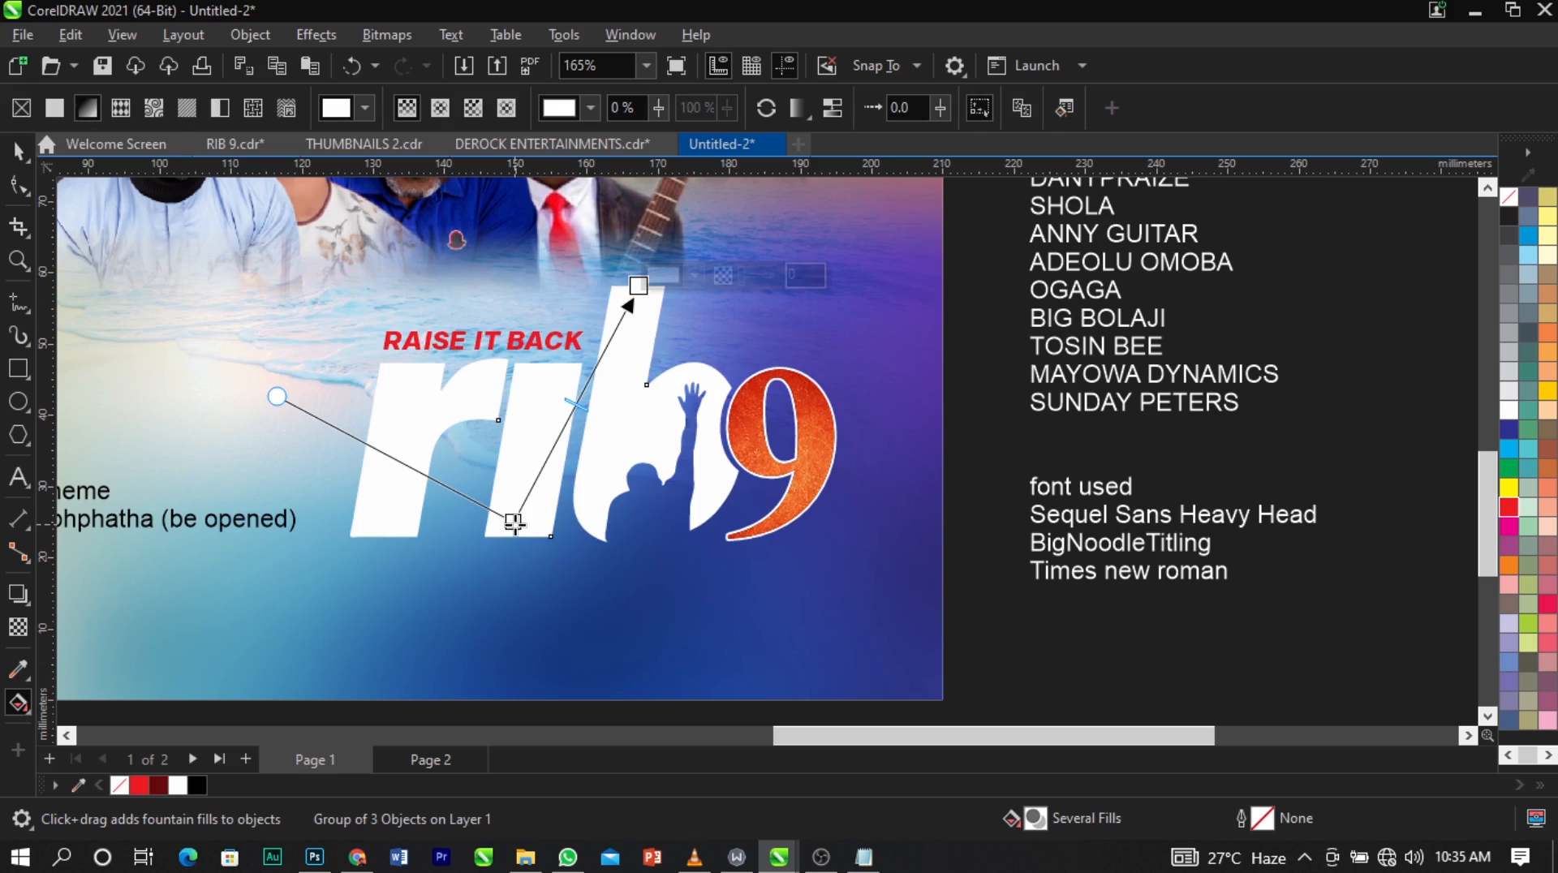
# Set the gradient node at the base of the i to a pale cyan, C:9 M:0 Y:1 K:0.
pyautogui.click(514, 521)
pyautogui.click(573, 509)
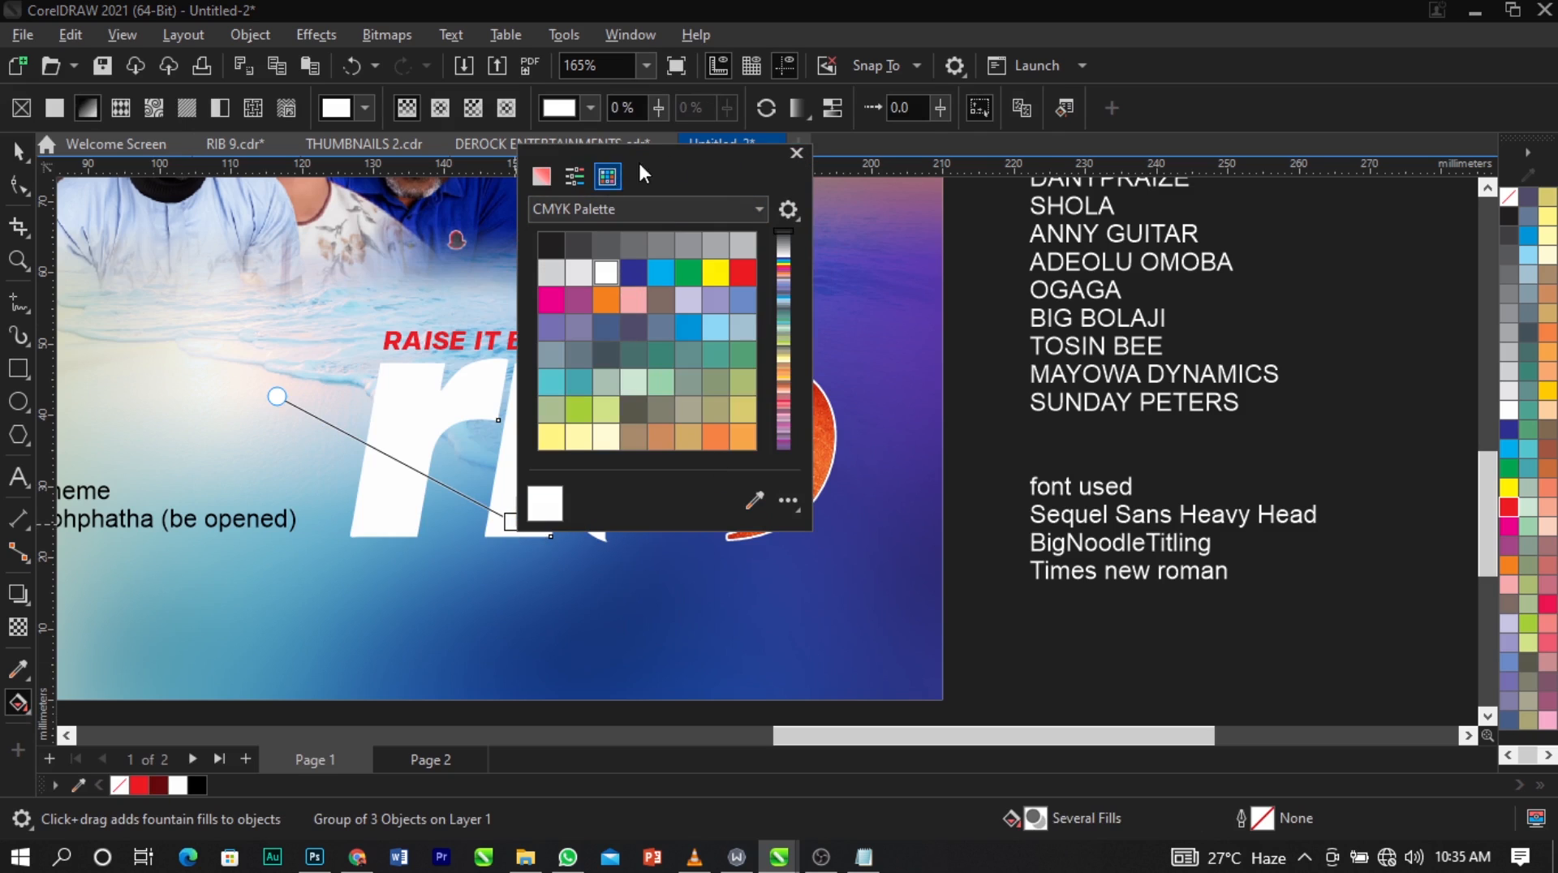
pyautogui.moveTo(638, 159); pyautogui.dragTo(1179, 134)
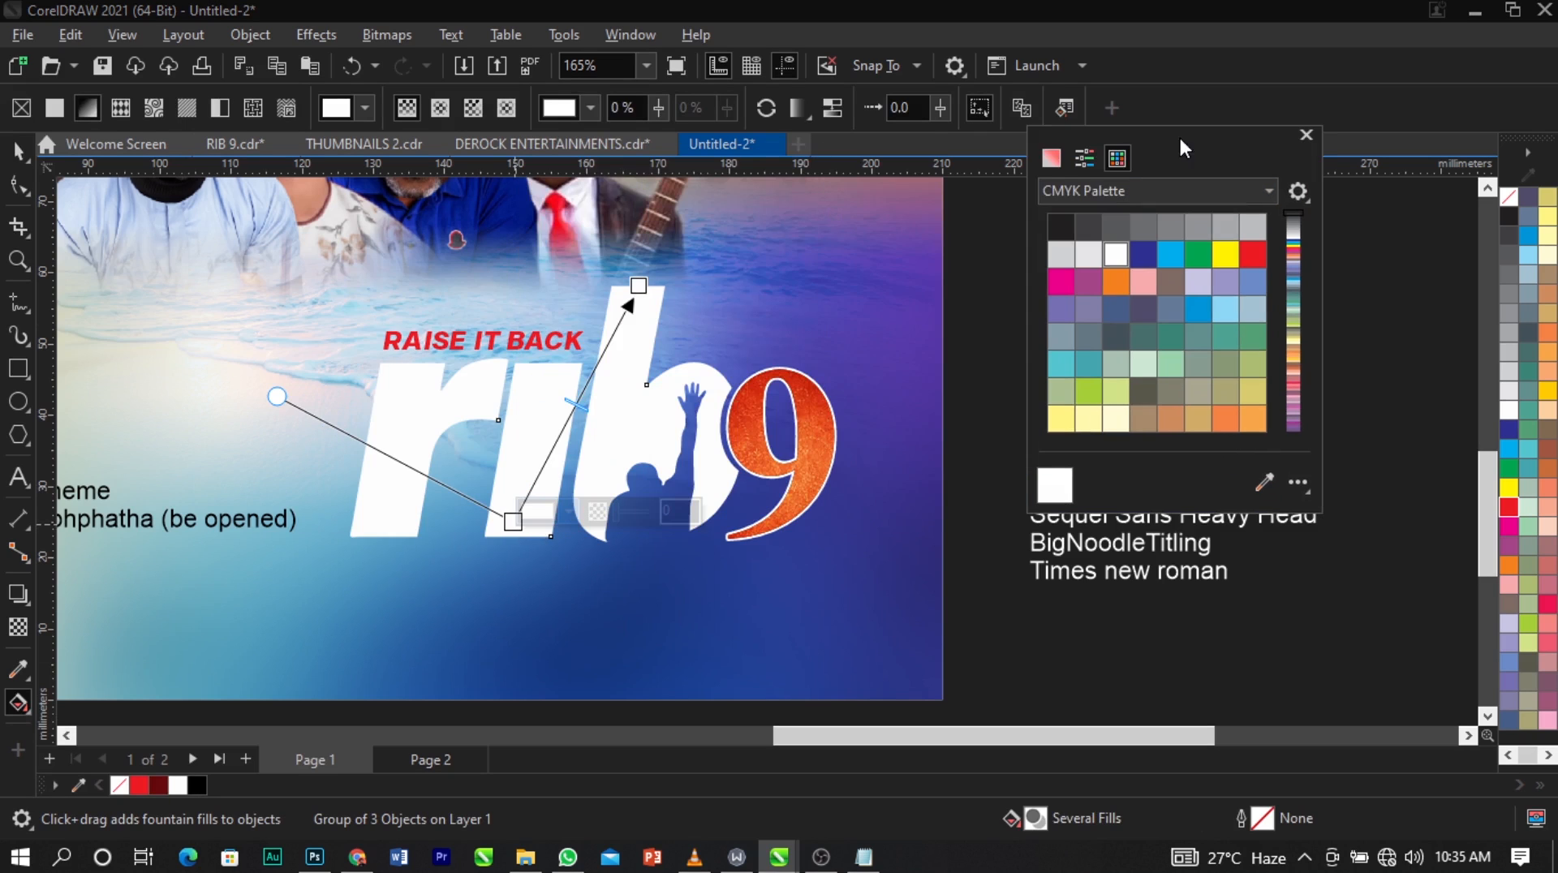
pyautogui.click(1052, 164)
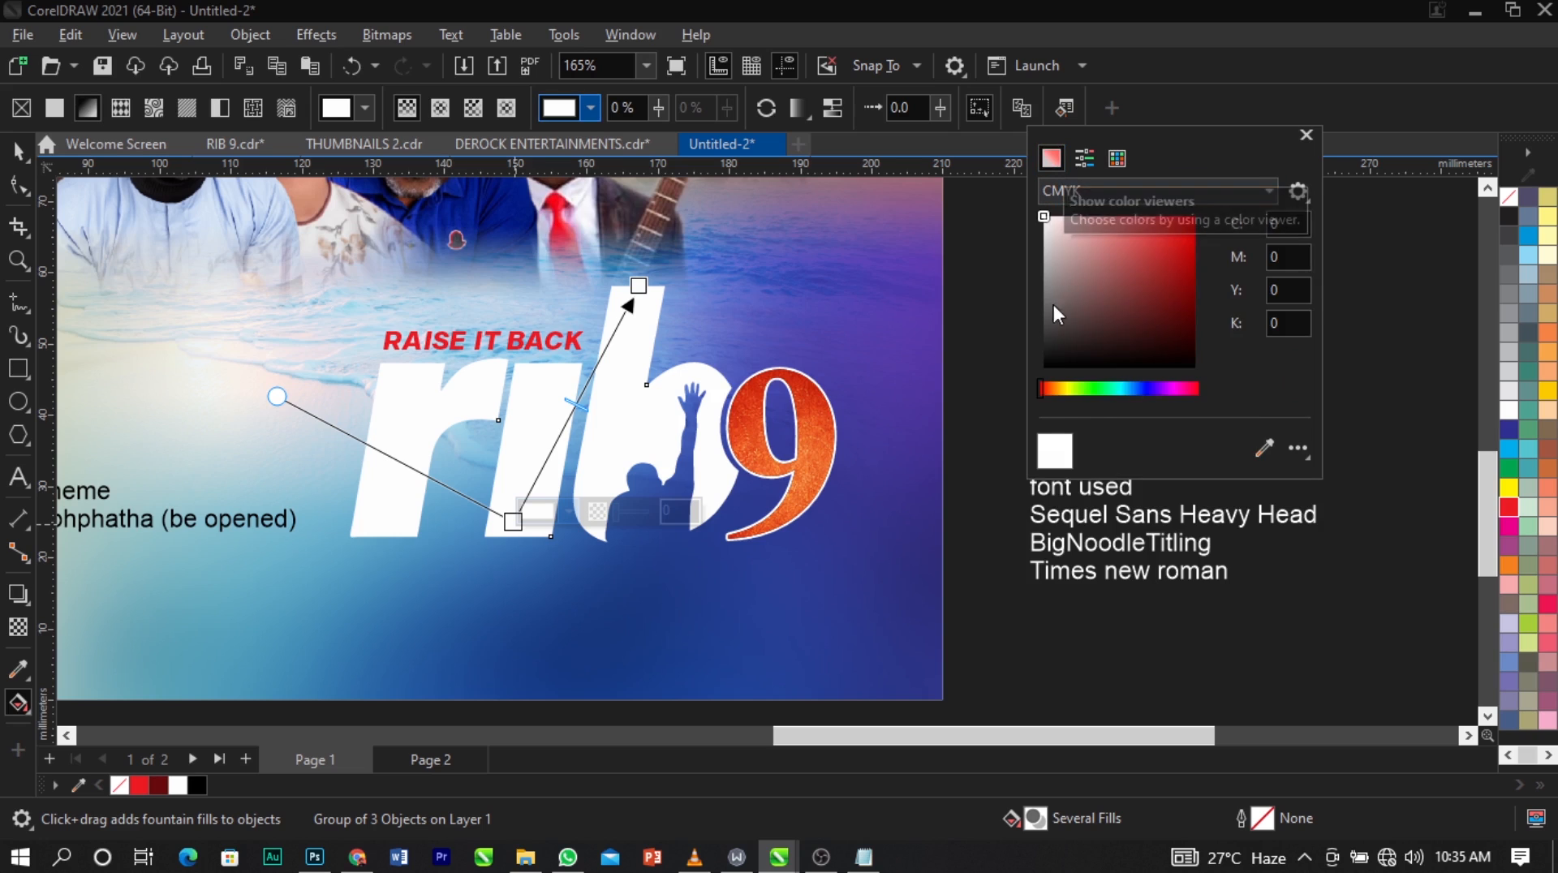
pyautogui.moveTo(1042, 389); pyautogui.dragTo(1112, 391)
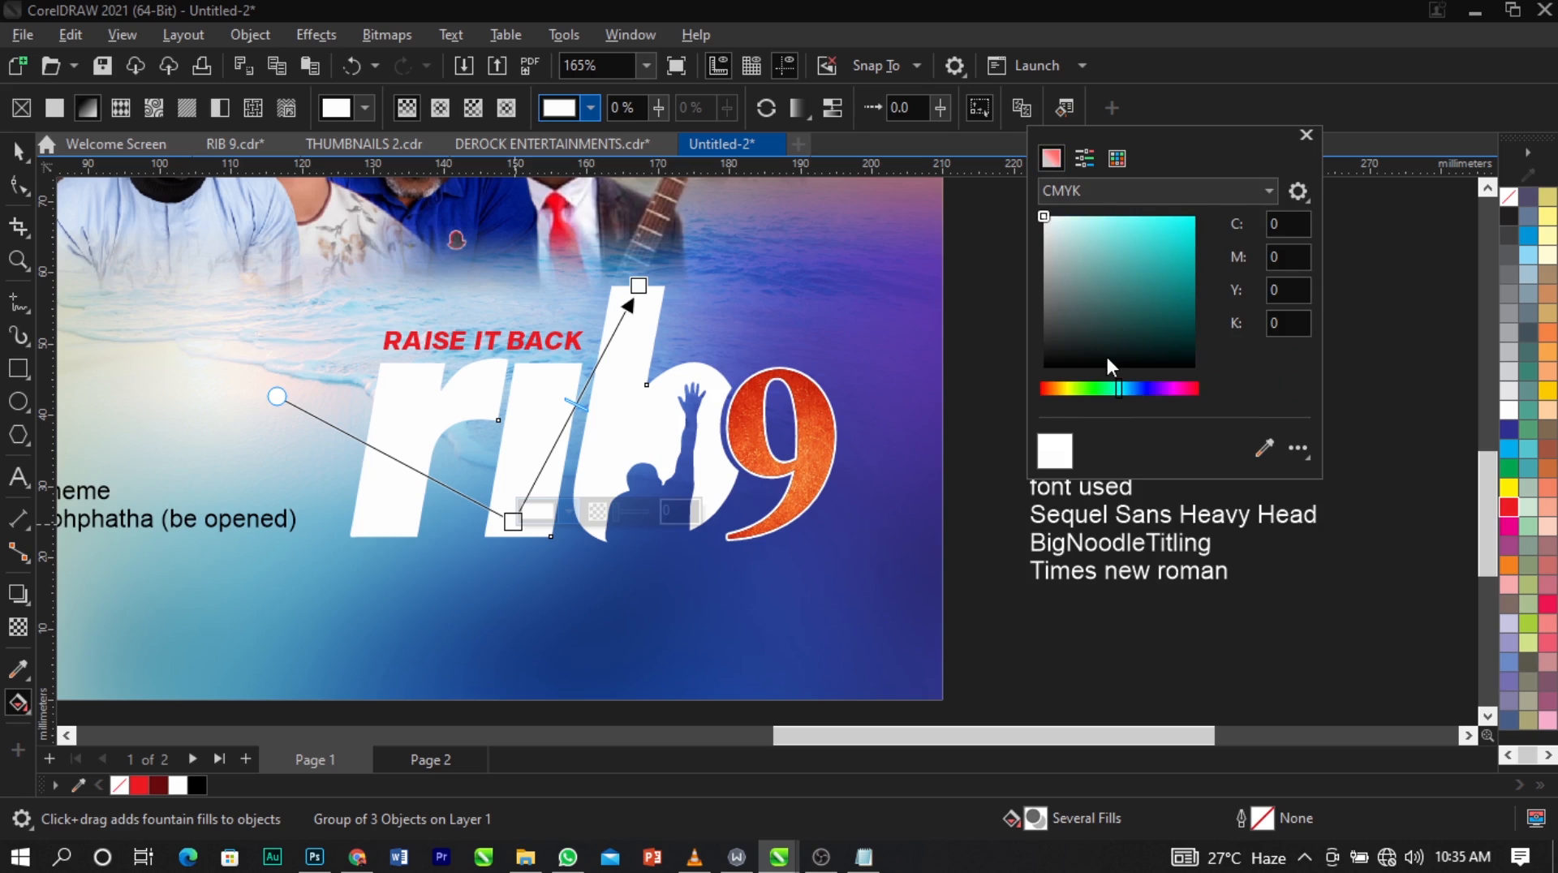
pyautogui.click(1061, 218)
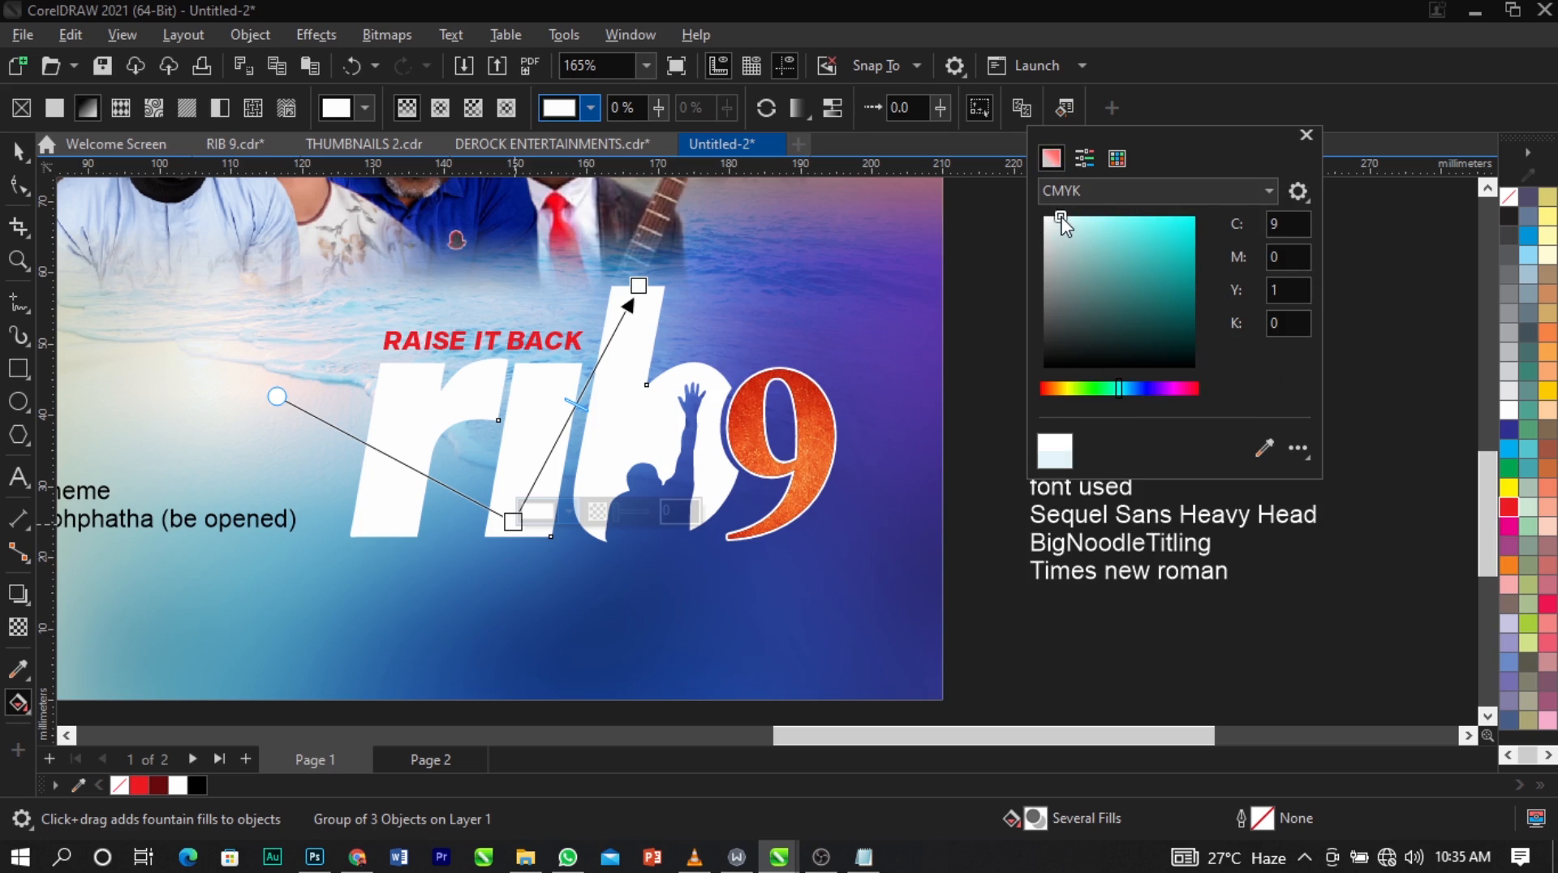
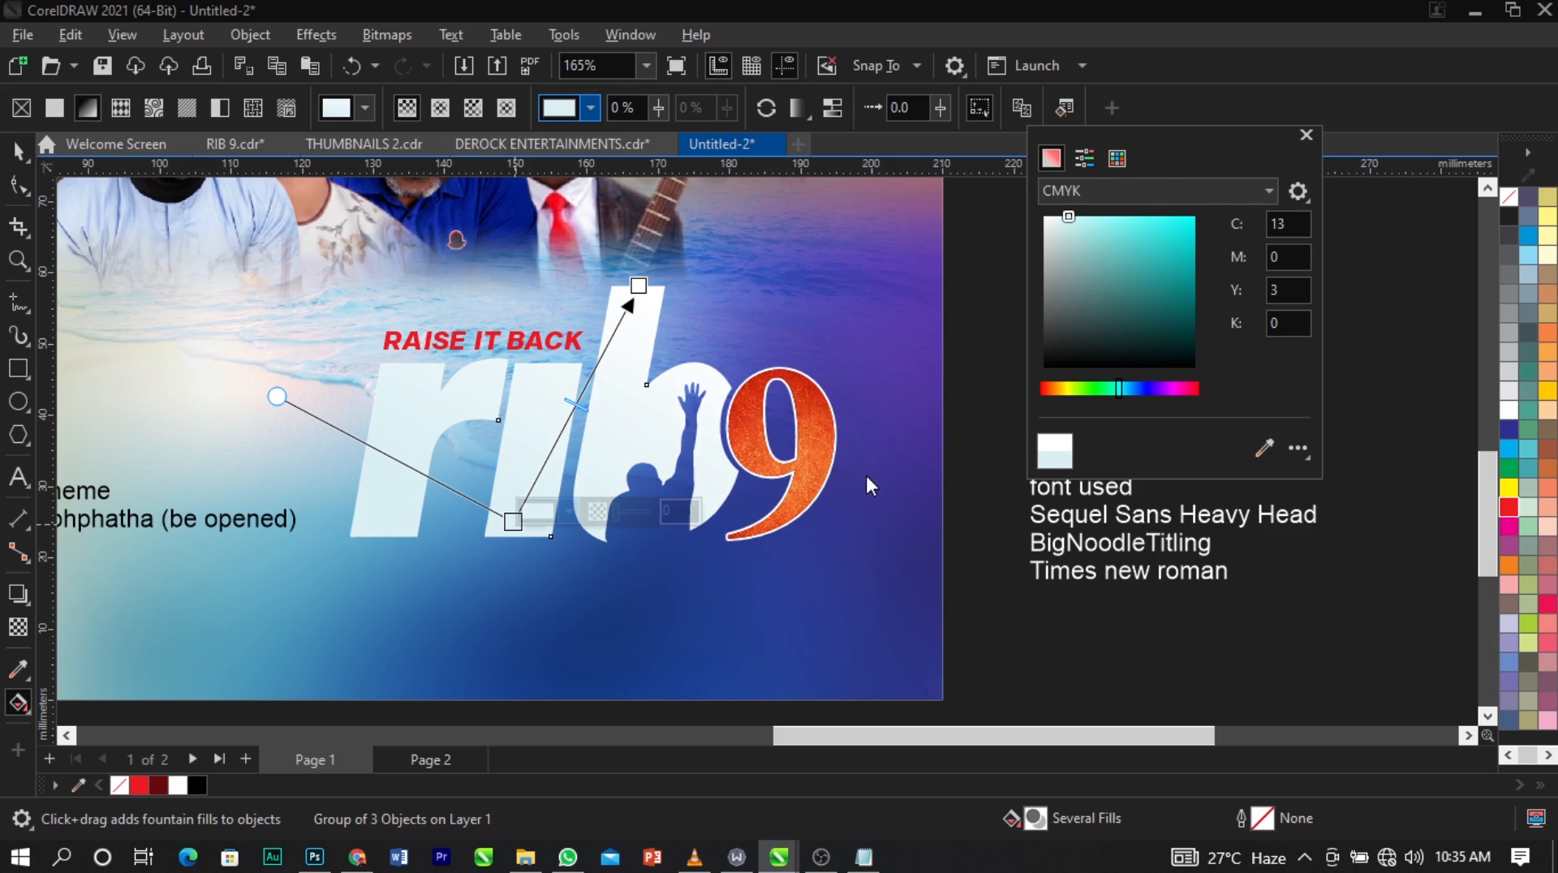
# Reposition the "rib" gradient, moving its middle node to the lower right of the i's base and its end node lower on the b.
pyautogui.moveTo(513, 523); pyautogui.dragTo(538, 535)
pyautogui.moveTo(638, 287); pyautogui.dragTo(606, 315)
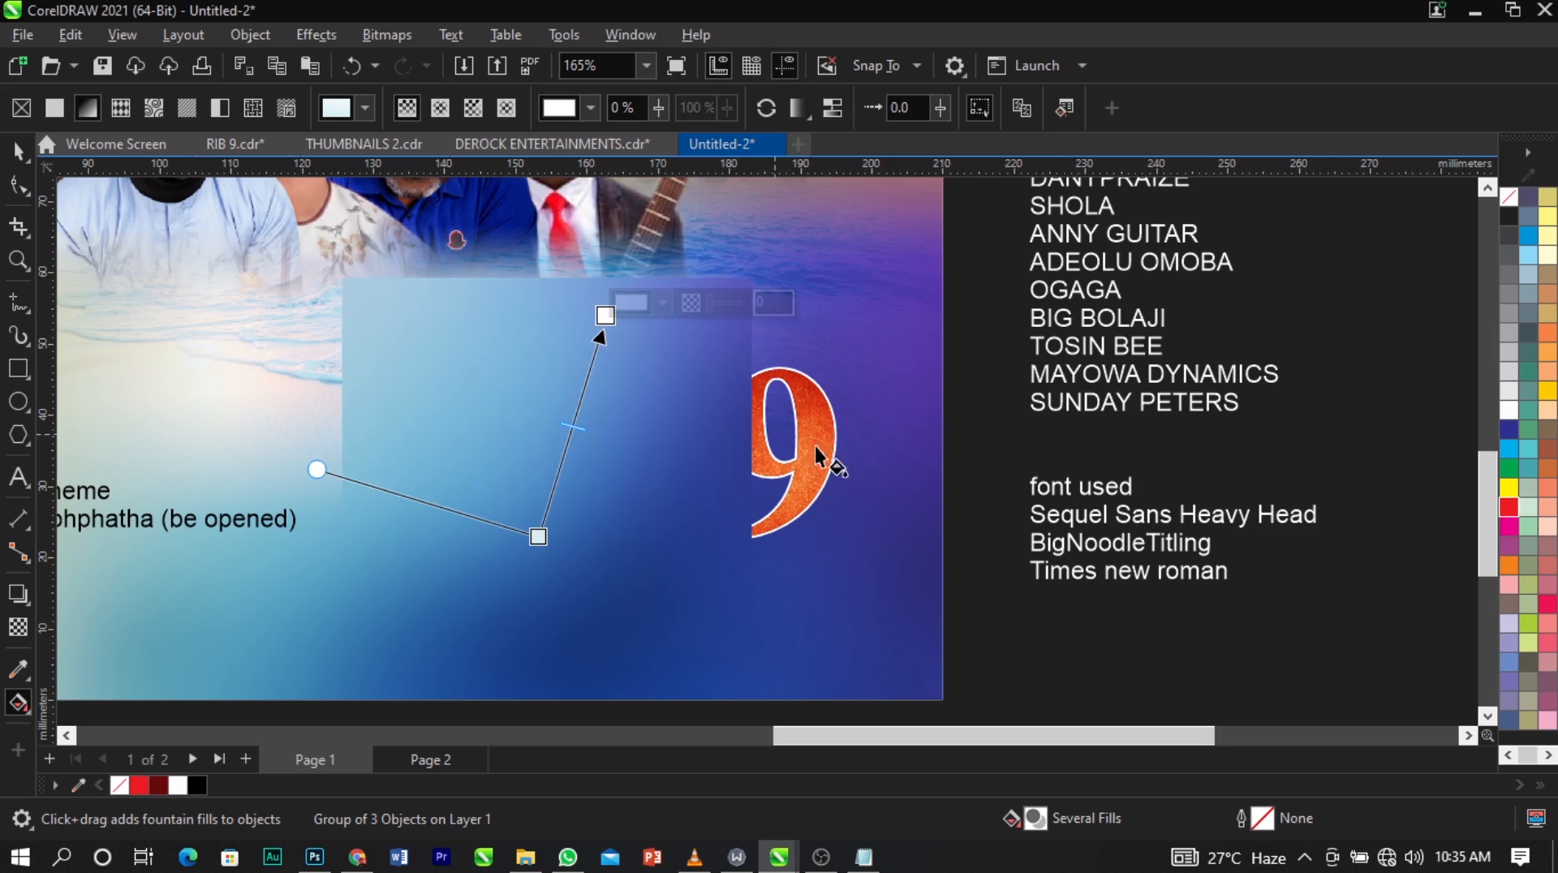
pyautogui.press('space')
pyautogui.click(962, 436)
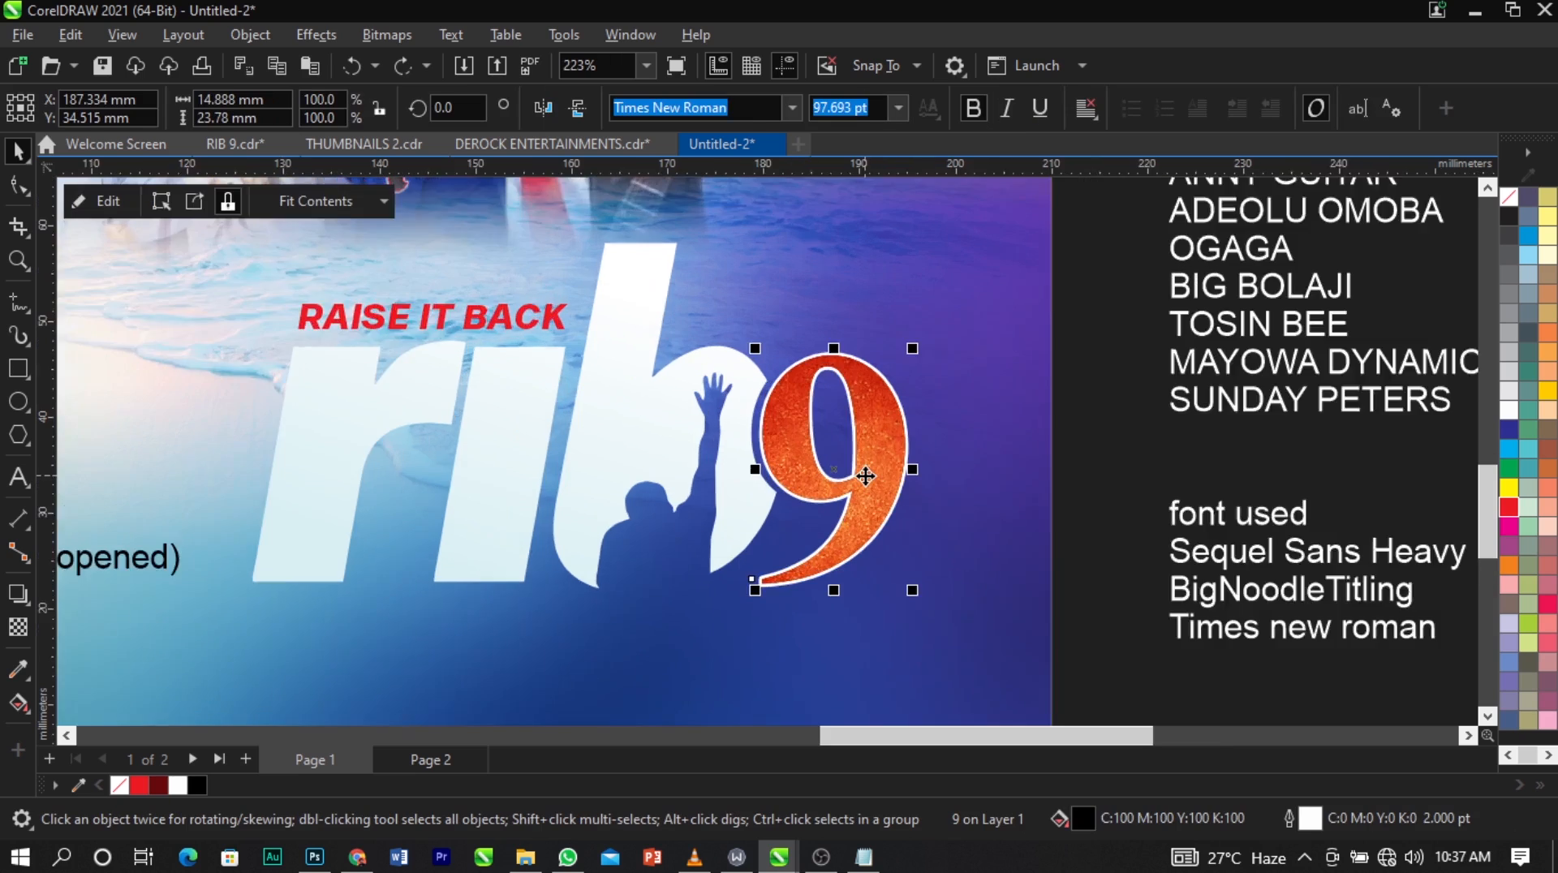
# Draw a white ellipse about 7.5 x 13 mm without outline, centred over the inner opening of the "9".
pyautogui.scroll(3, 811, 463)
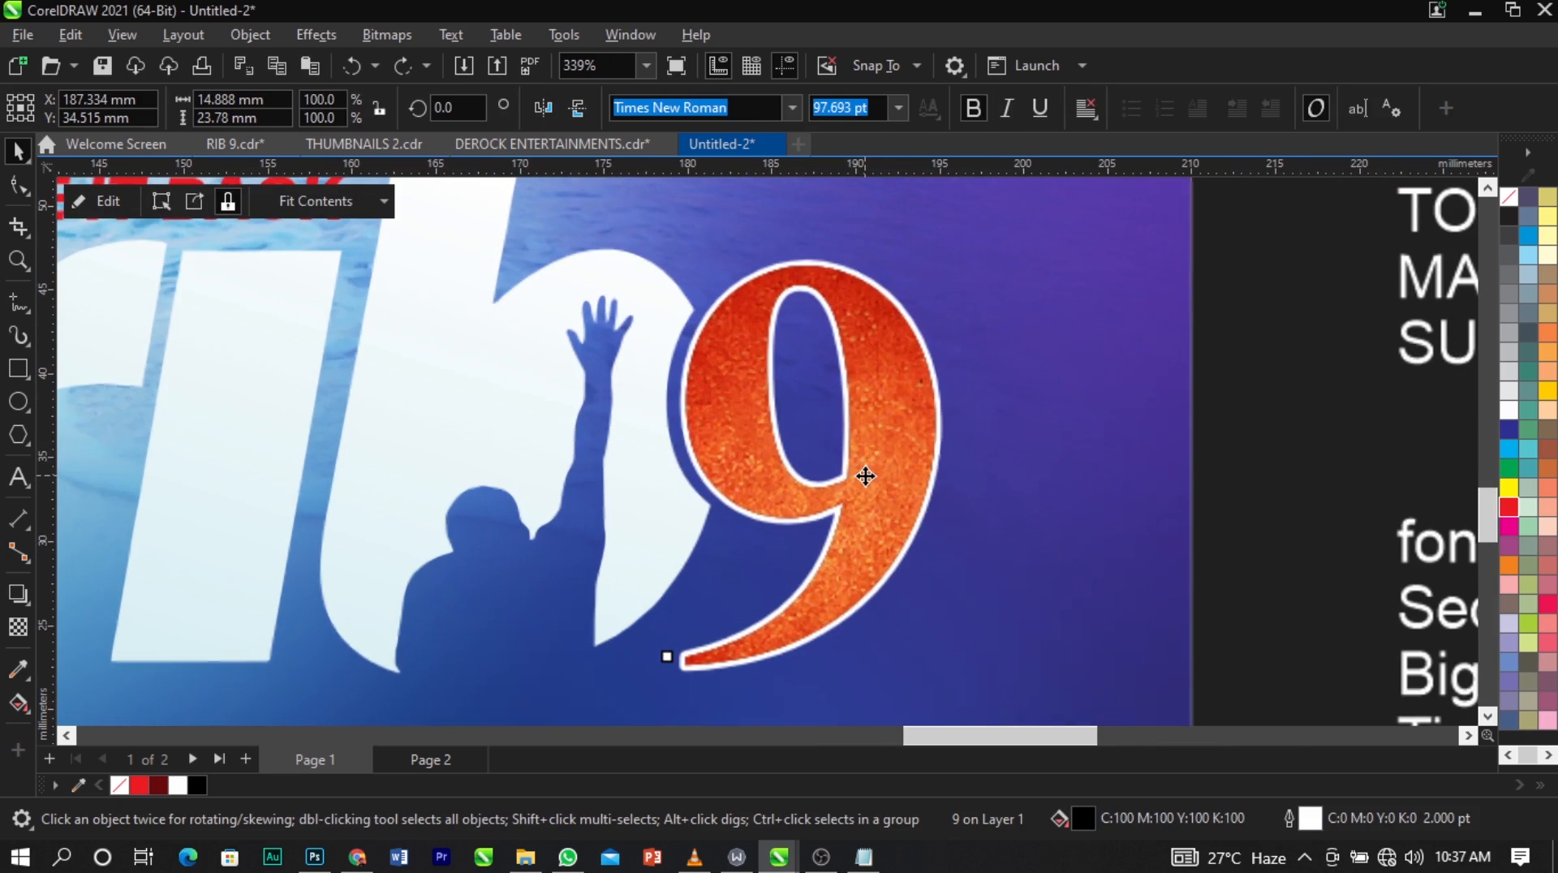
pyautogui.click(17, 401)
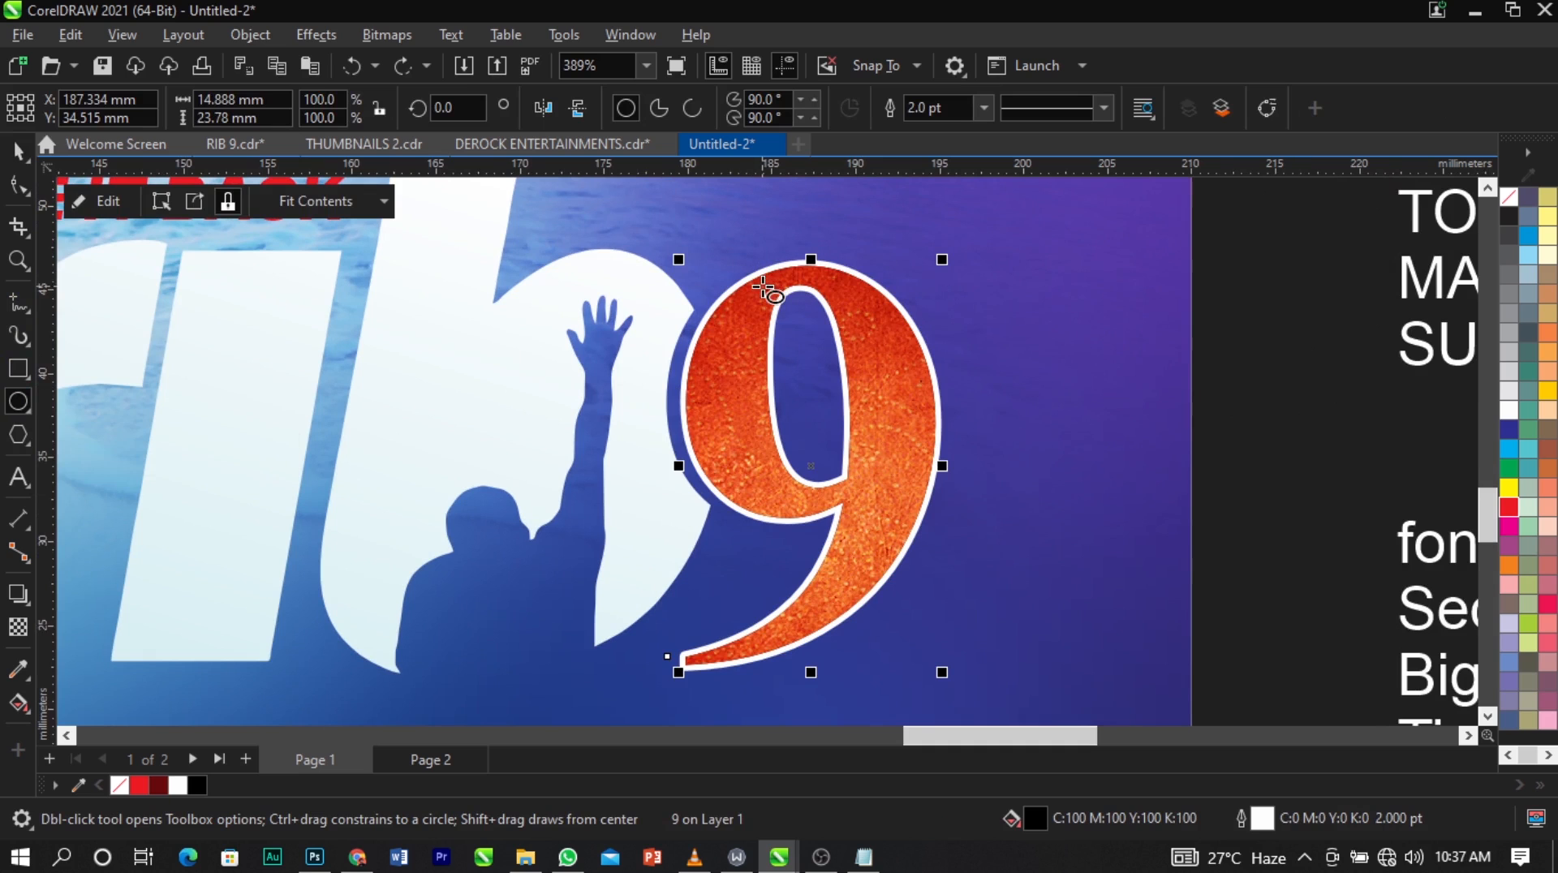
pyautogui.moveTo(756, 275); pyautogui.dragTo(895, 507)
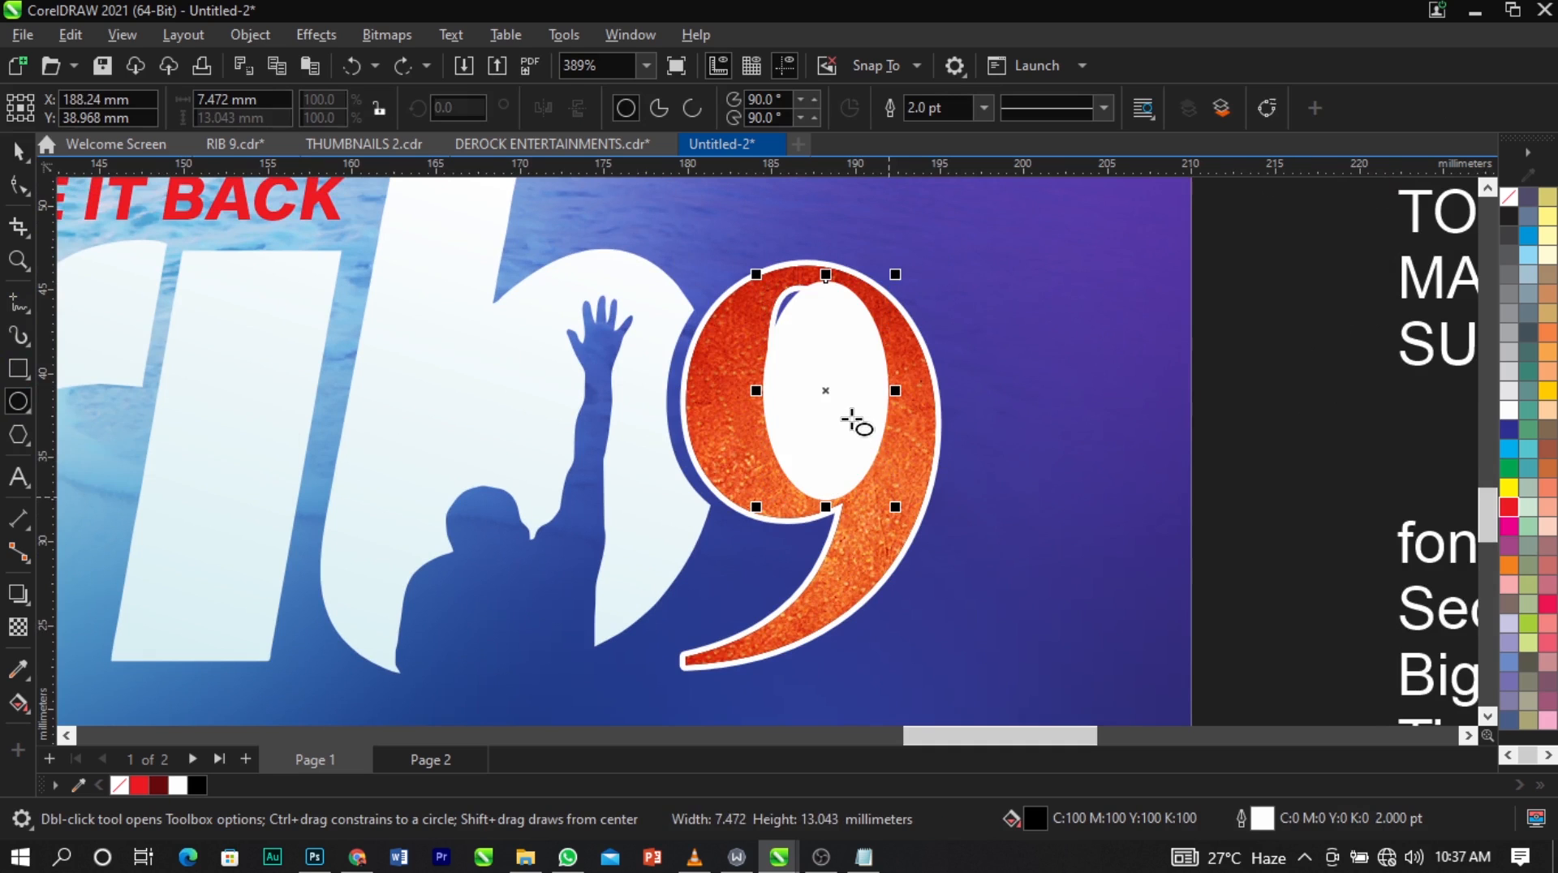
pyautogui.press('space')
pyautogui.moveTo(846, 408); pyautogui.dragTo(828, 403)
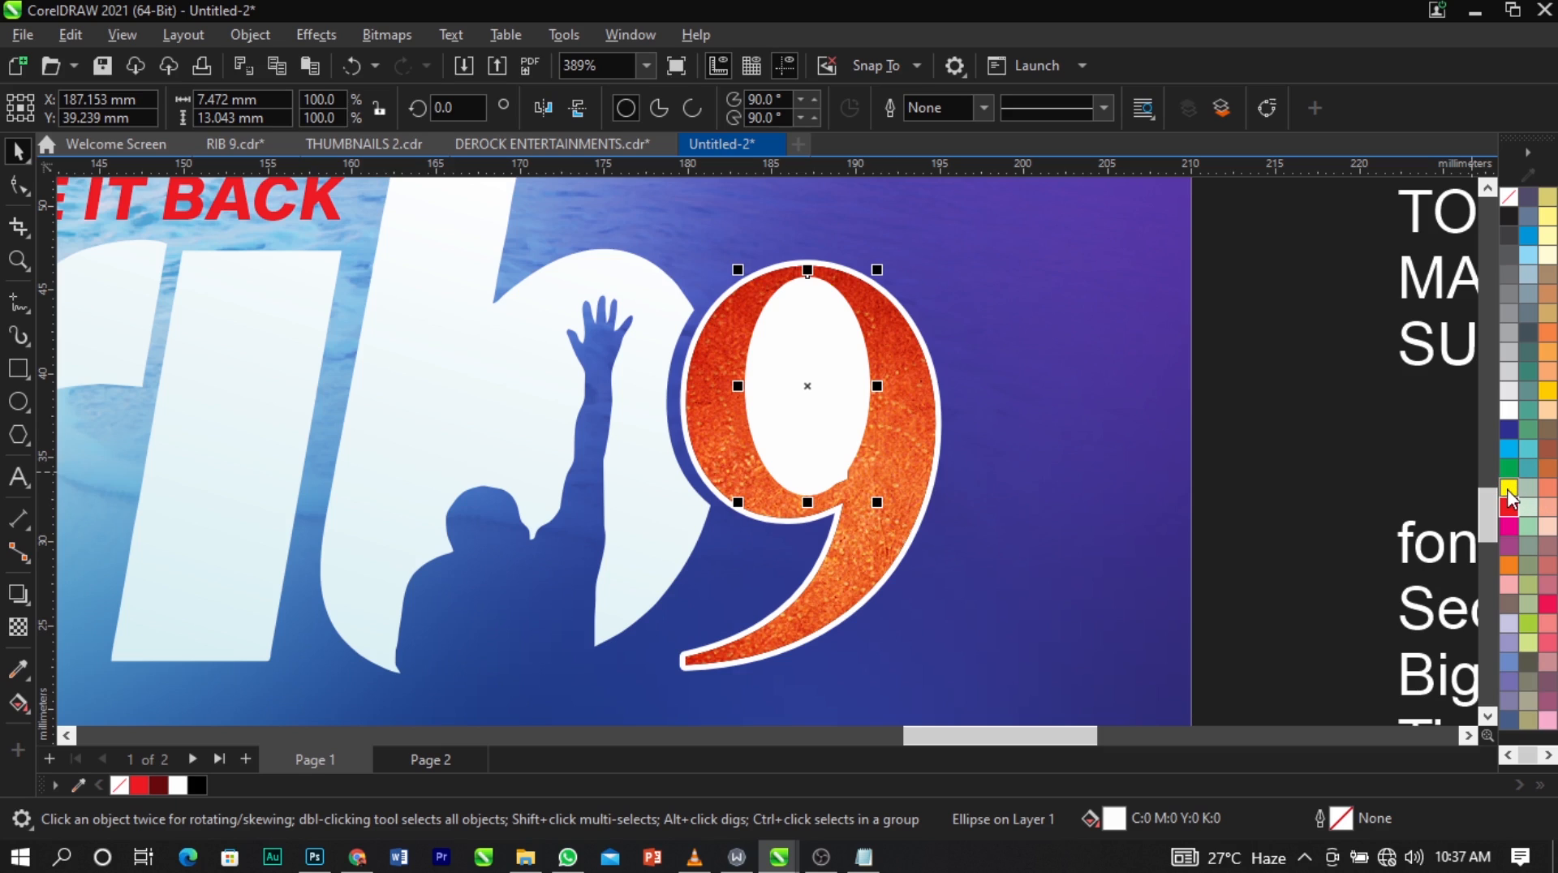
# Fill the ellipse with yellow, C:0 M:0 Y:100 K:0, and place it behind the "9" so it fills only the opening.
pyautogui.click(1508, 490)
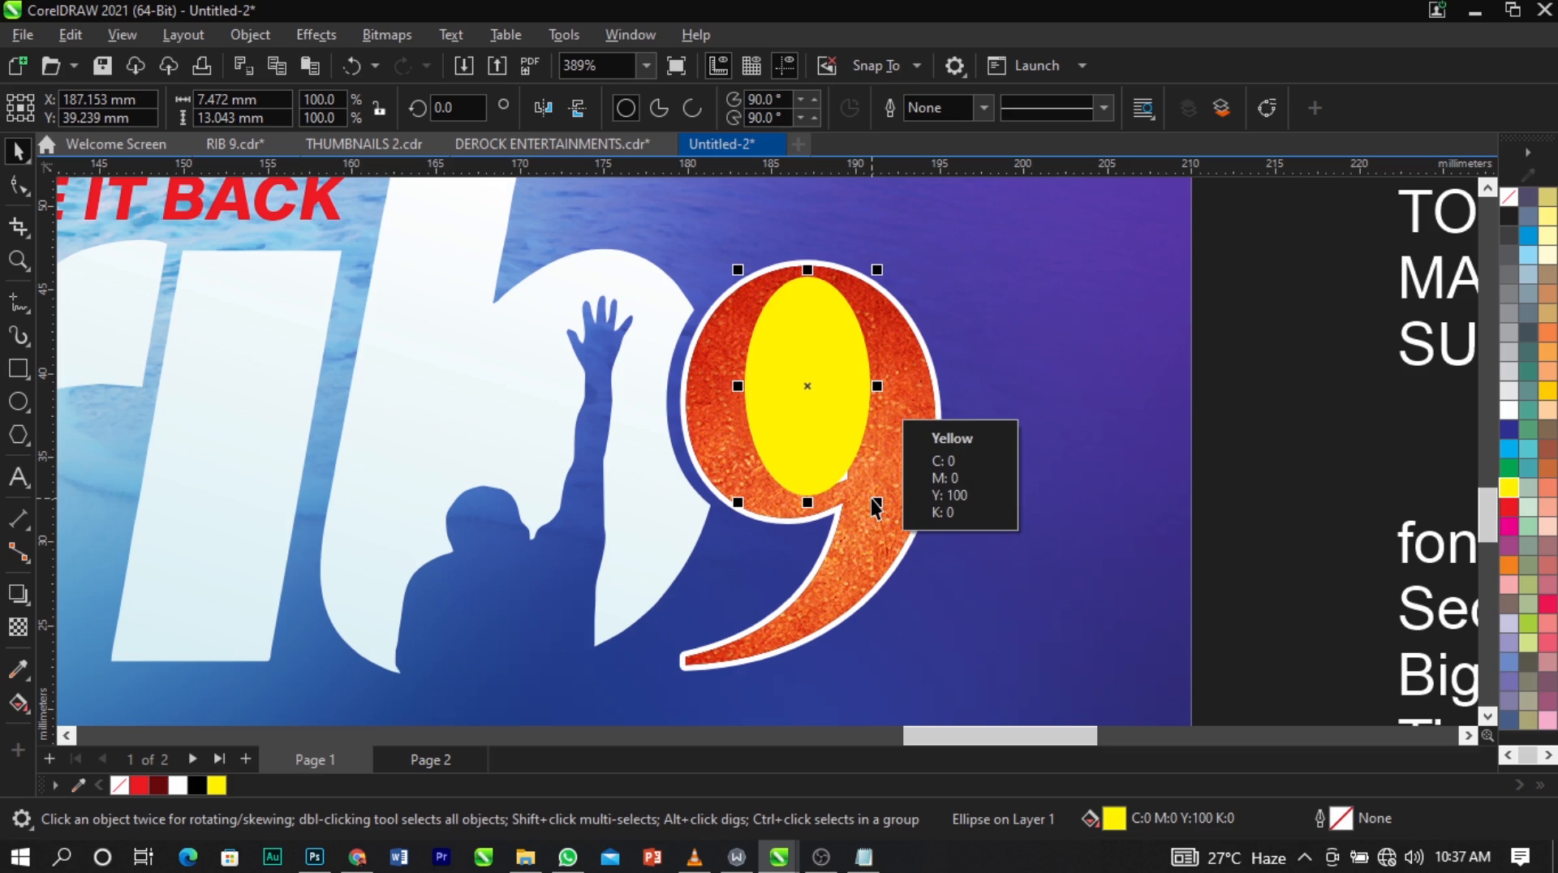
pyautogui.hotkey('ctrl', 'pagedown')
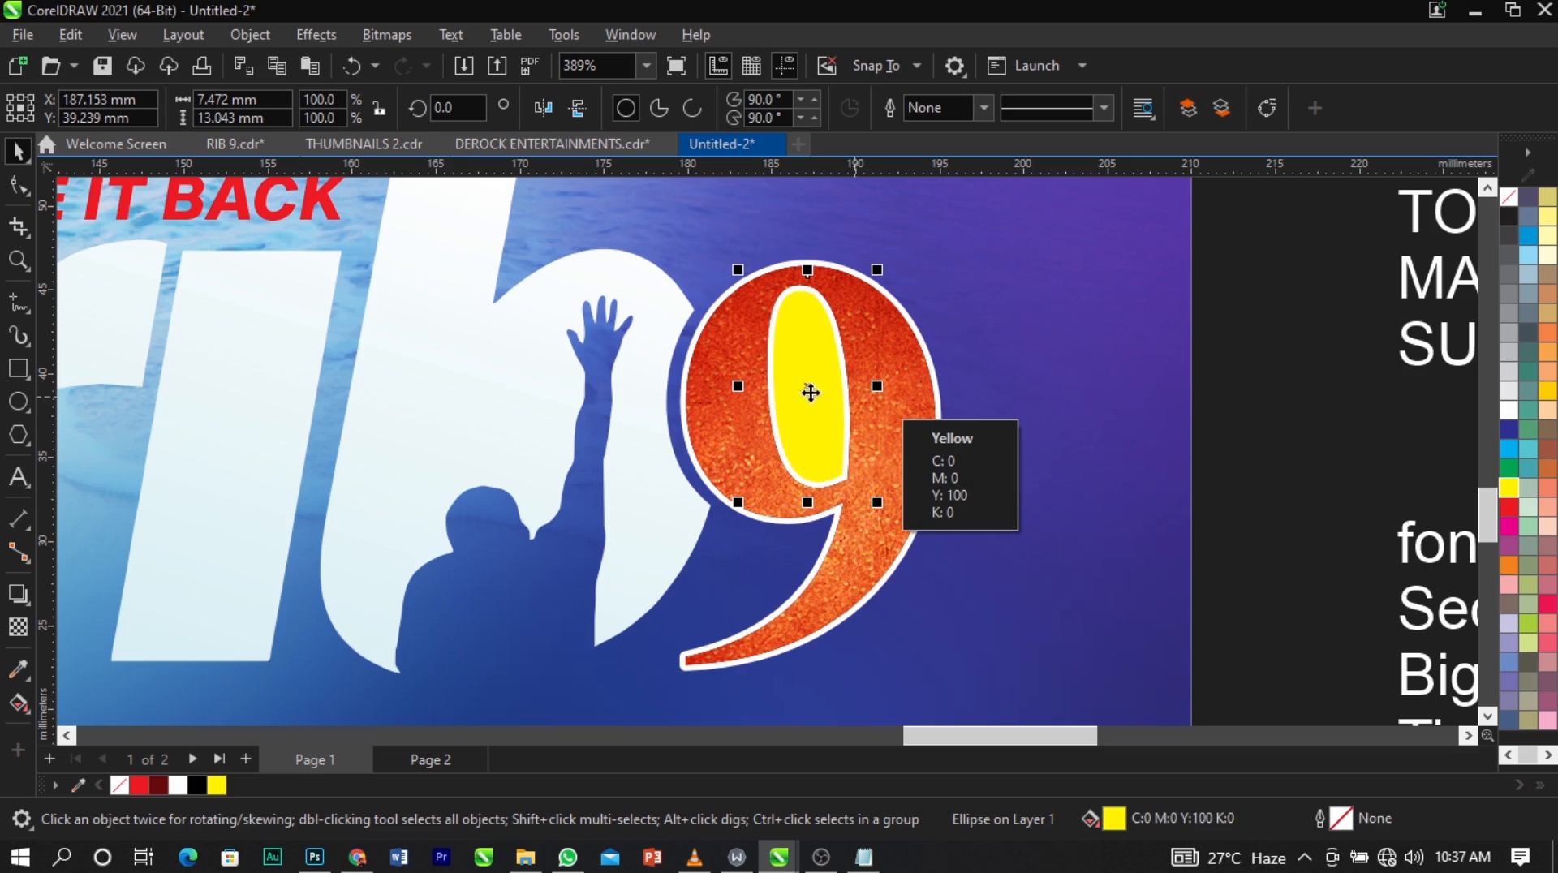
pyautogui.scroll(2, 810, 393)
pyautogui.moveTo(810, 391); pyautogui.dragTo(810, 387)
pyautogui.scroll(-5, 869, 347)
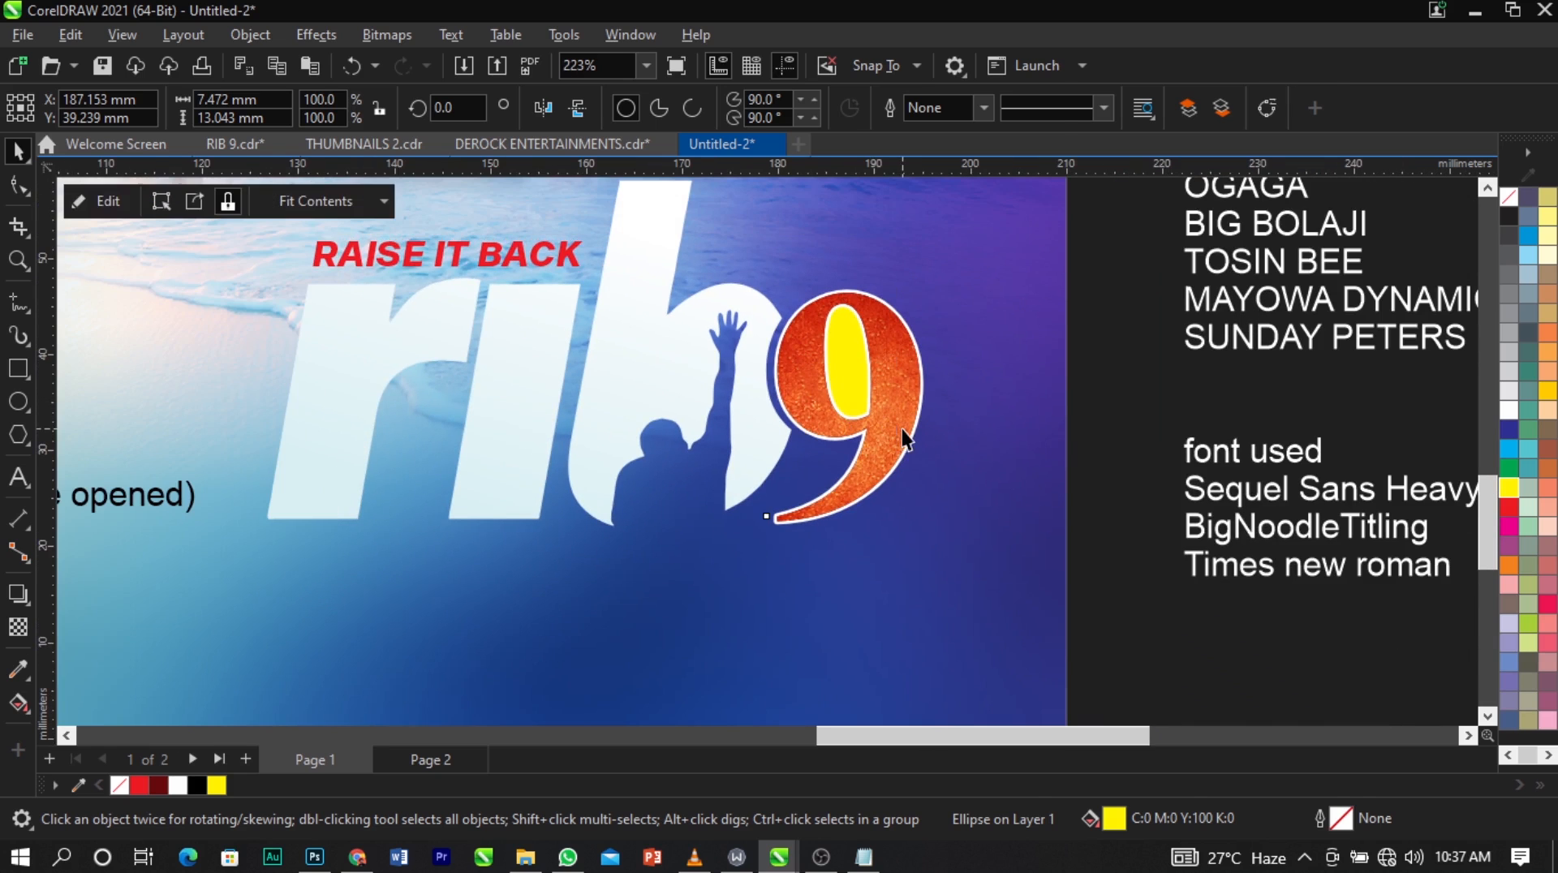
# Group the textured "9" with the "rib" letters.
pyautogui.click(903, 430)
pyautogui.keyDown('shift'); pyautogui.click(680, 383); pyautogui.keyUp('shift')
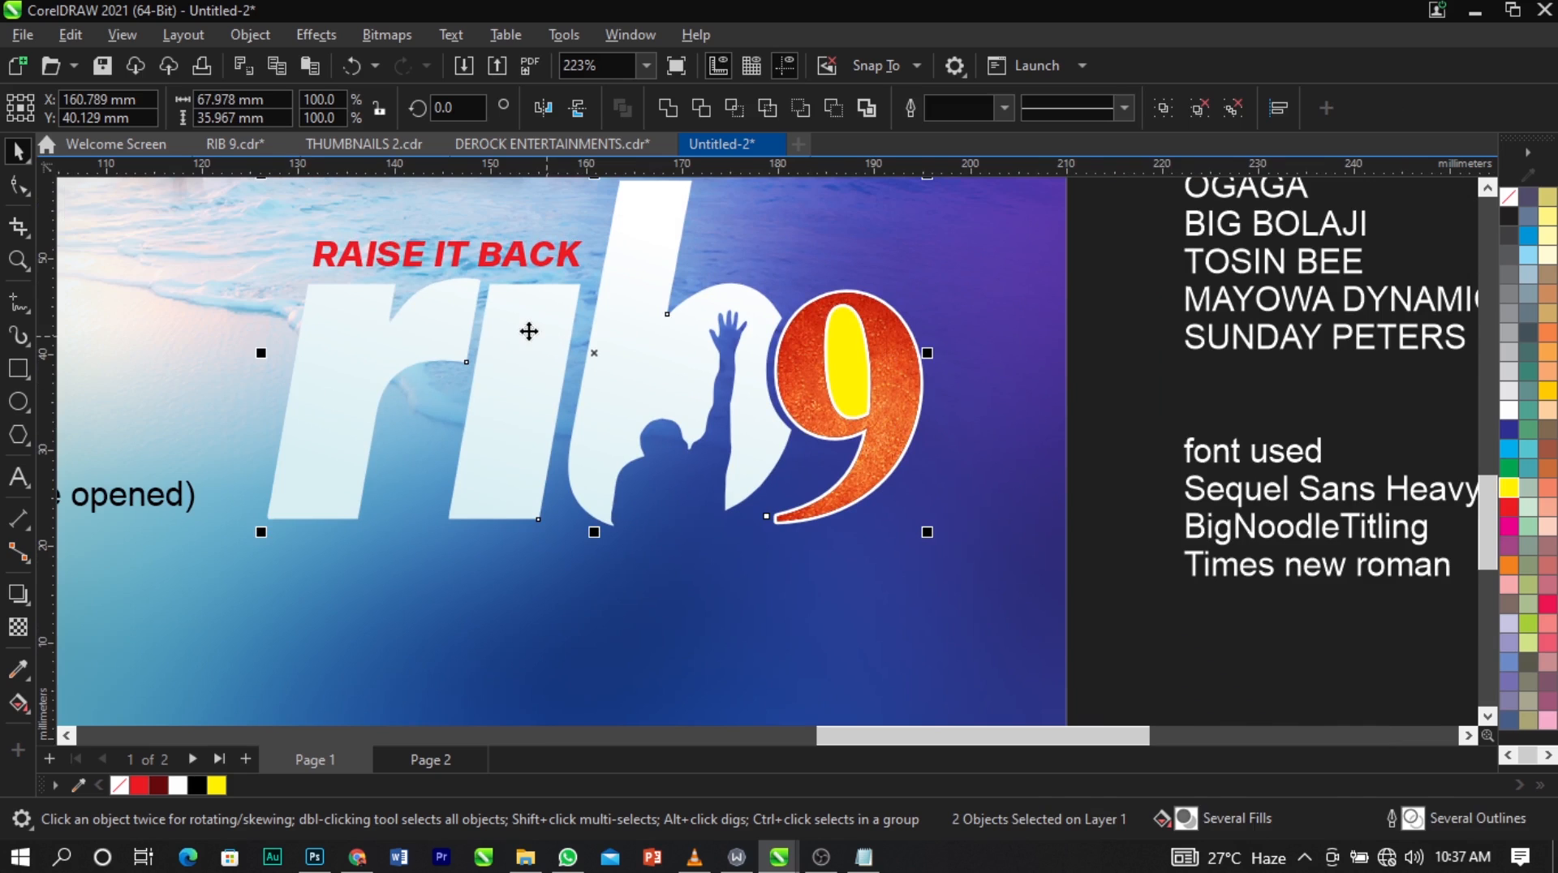
pyautogui.hotkey('ctrl', 'g')
# Apply a Multiply drop shadow across the rib 9 group and raise its opacity to 86.
pyautogui.scroll(-1, 791, 372)
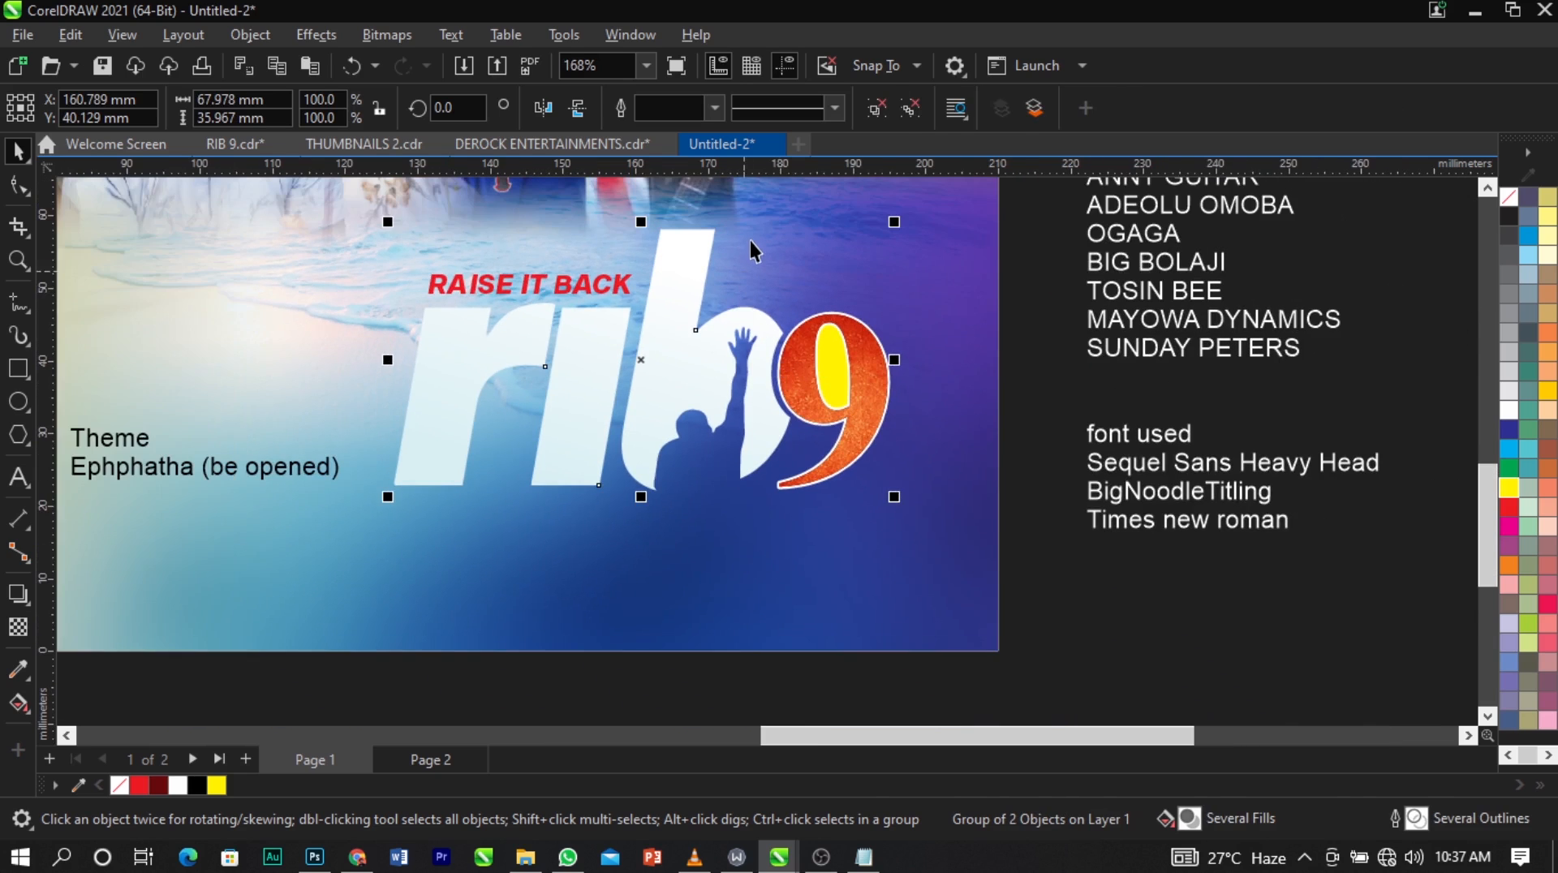
pyautogui.scroll(1, 750, 240)
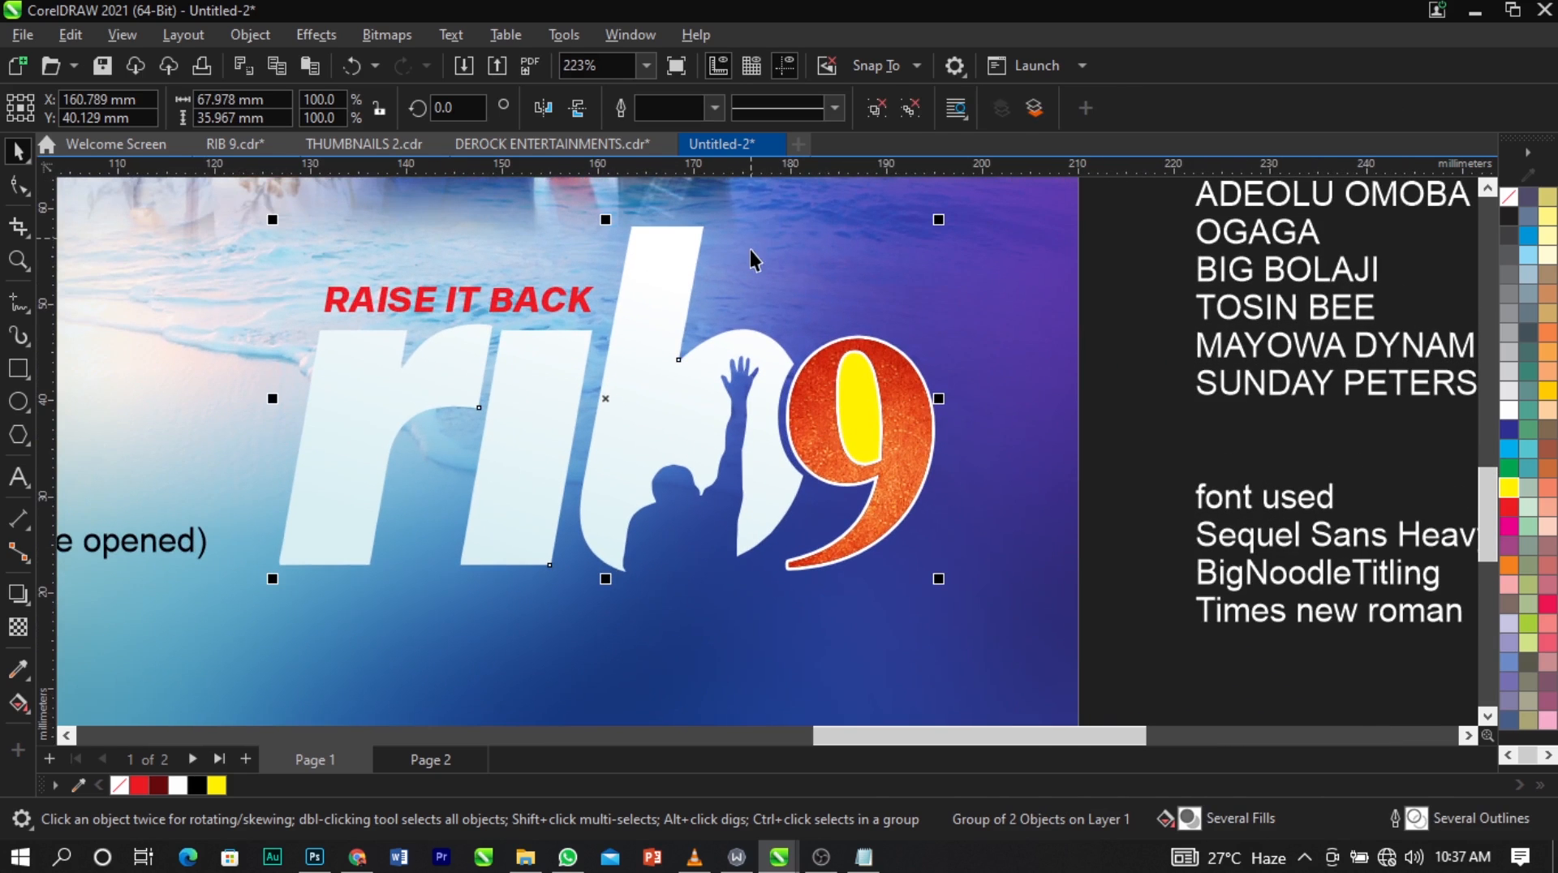
pyautogui.click(25, 599)
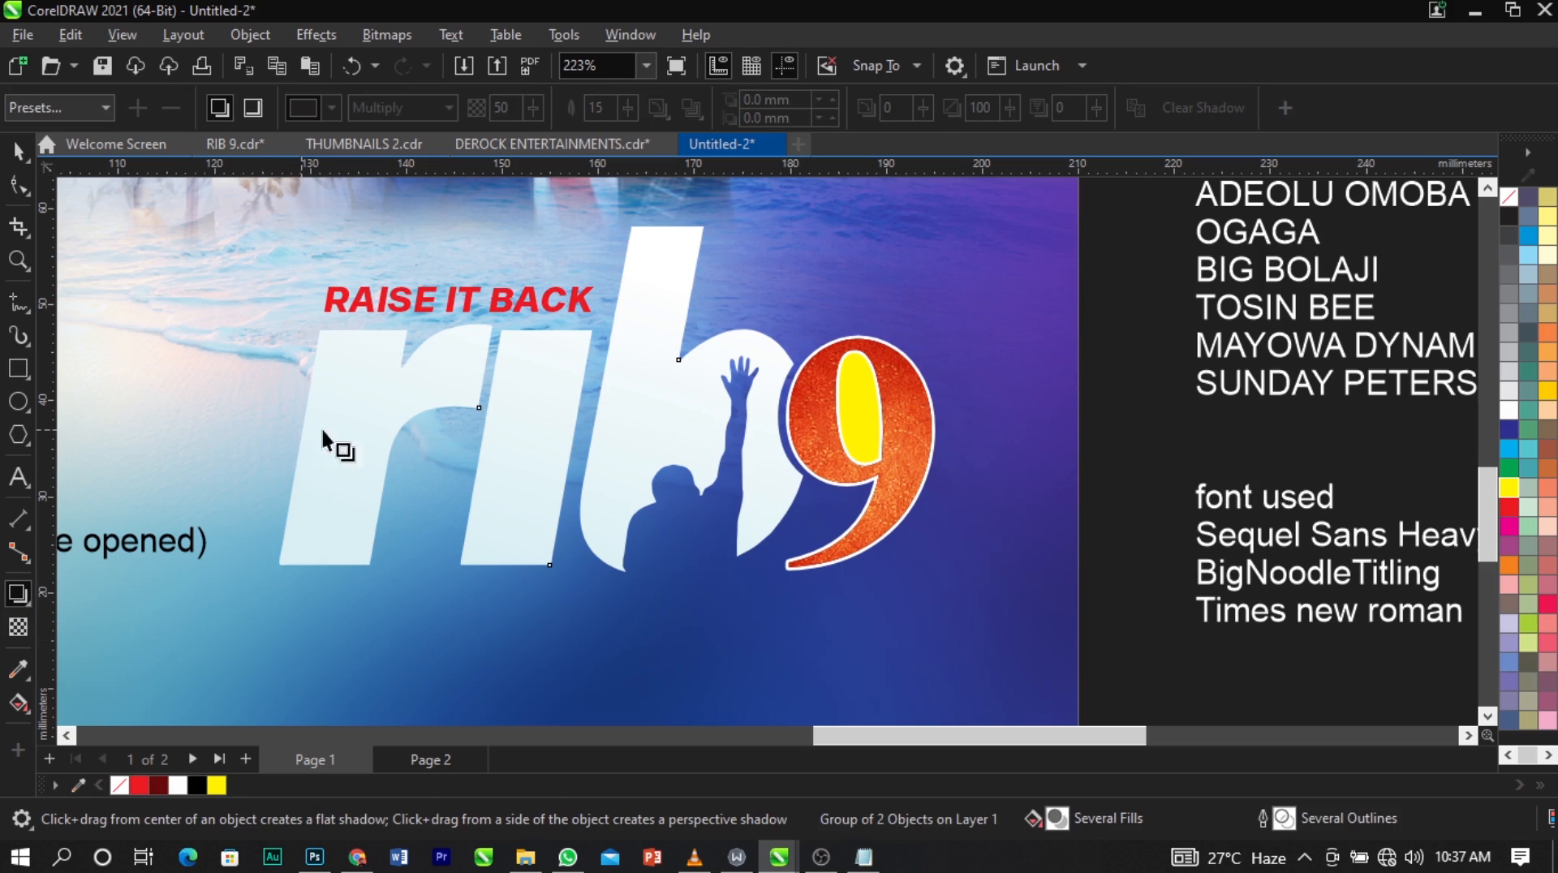
pyautogui.moveTo(323, 438); pyautogui.dragTo(948, 438)
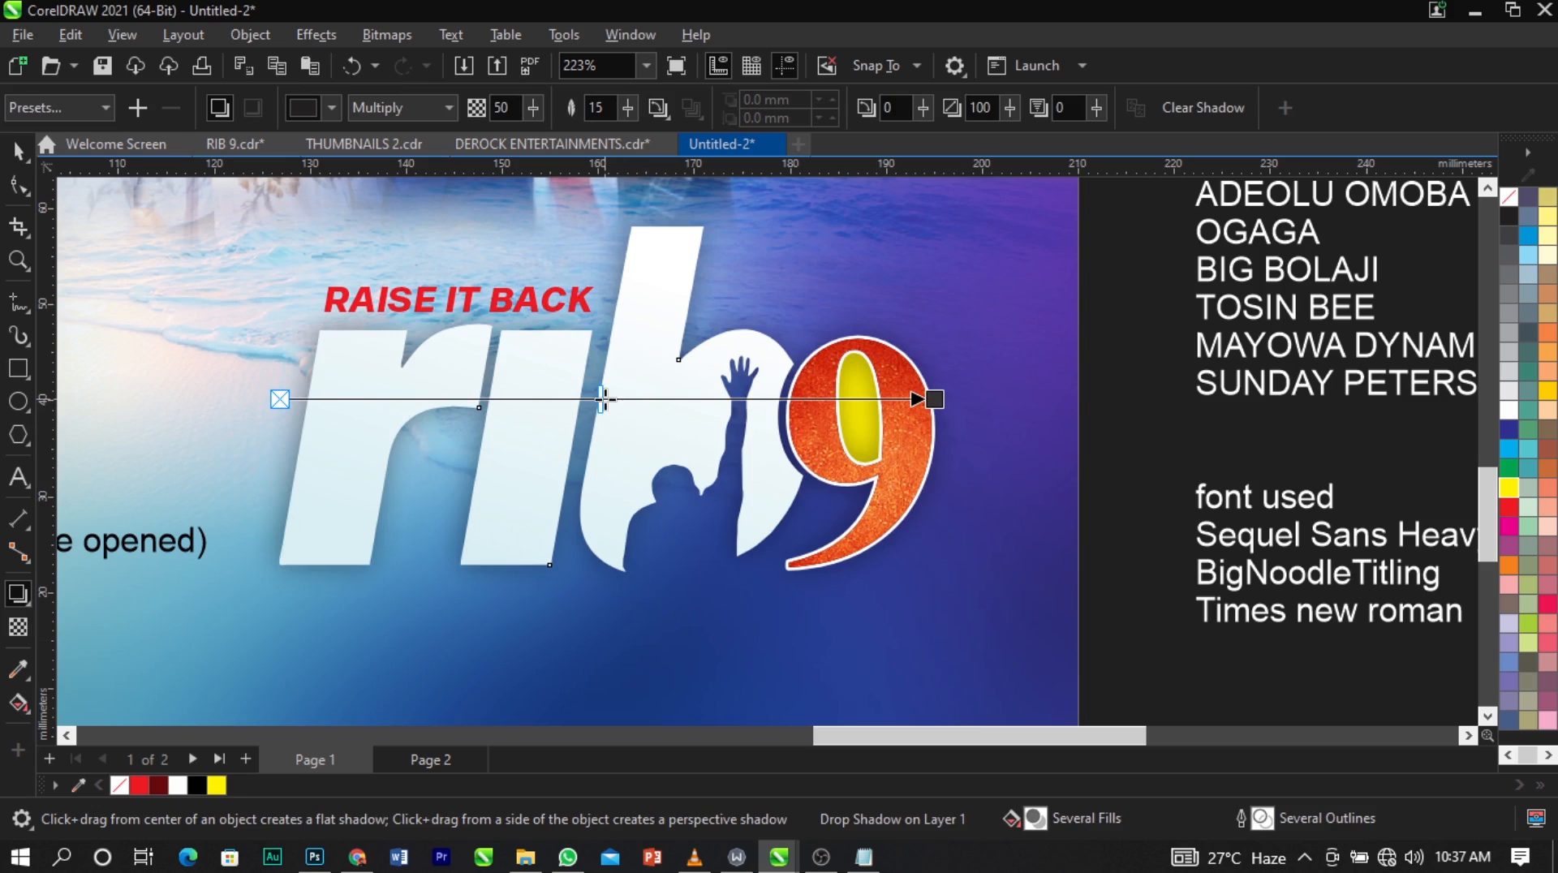
pyautogui.moveTo(605, 399); pyautogui.dragTo(783, 389)
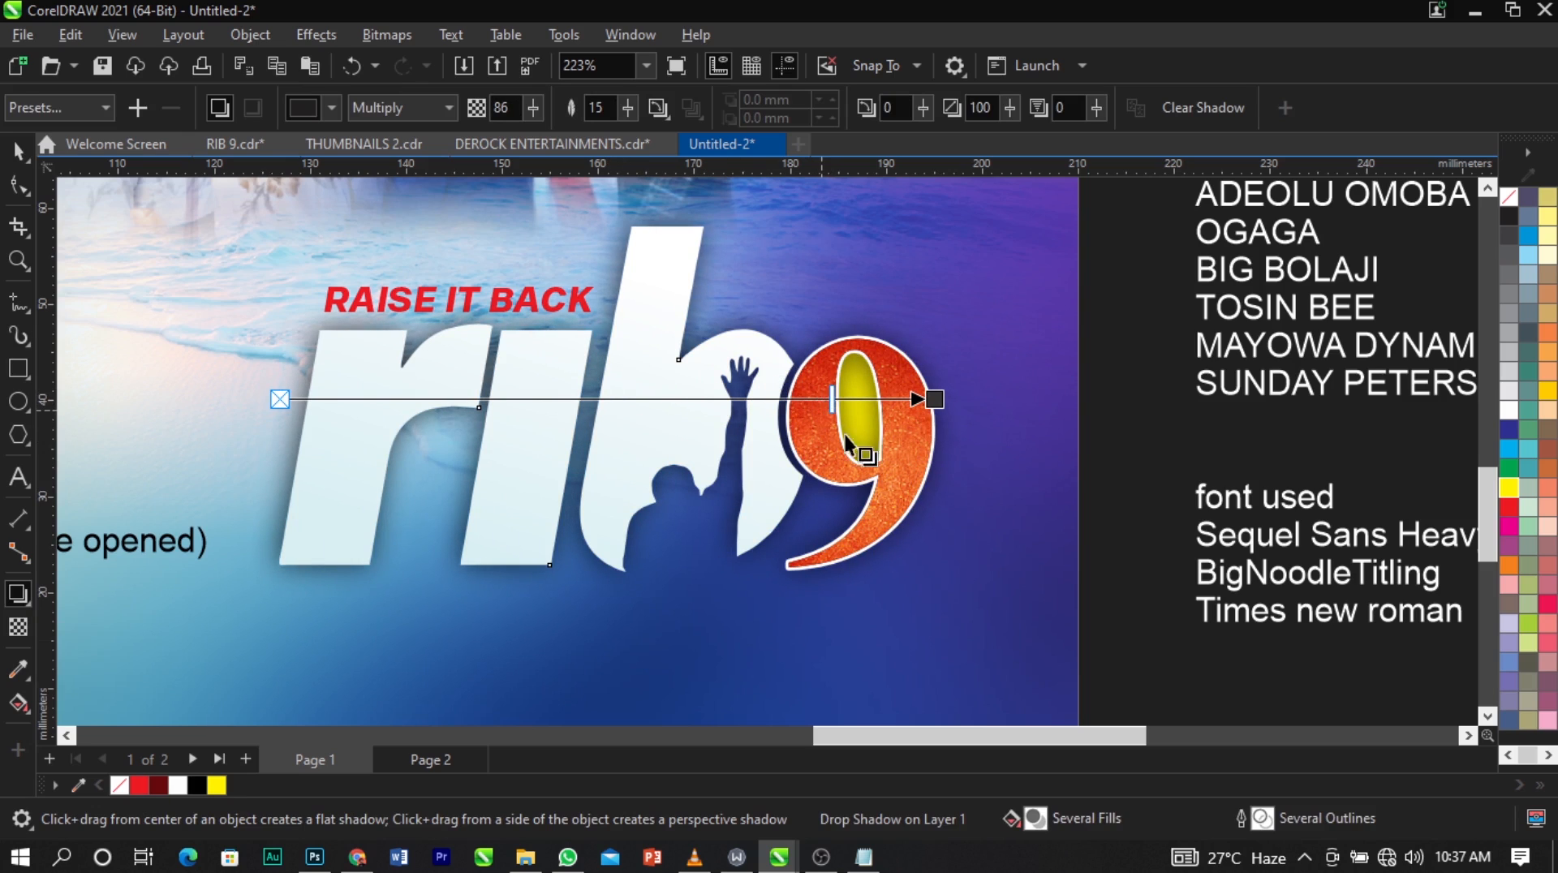
# Break the drop shadow apart from the rib 9 group and offset it about 4 mm downward.
pyautogui.press('space')
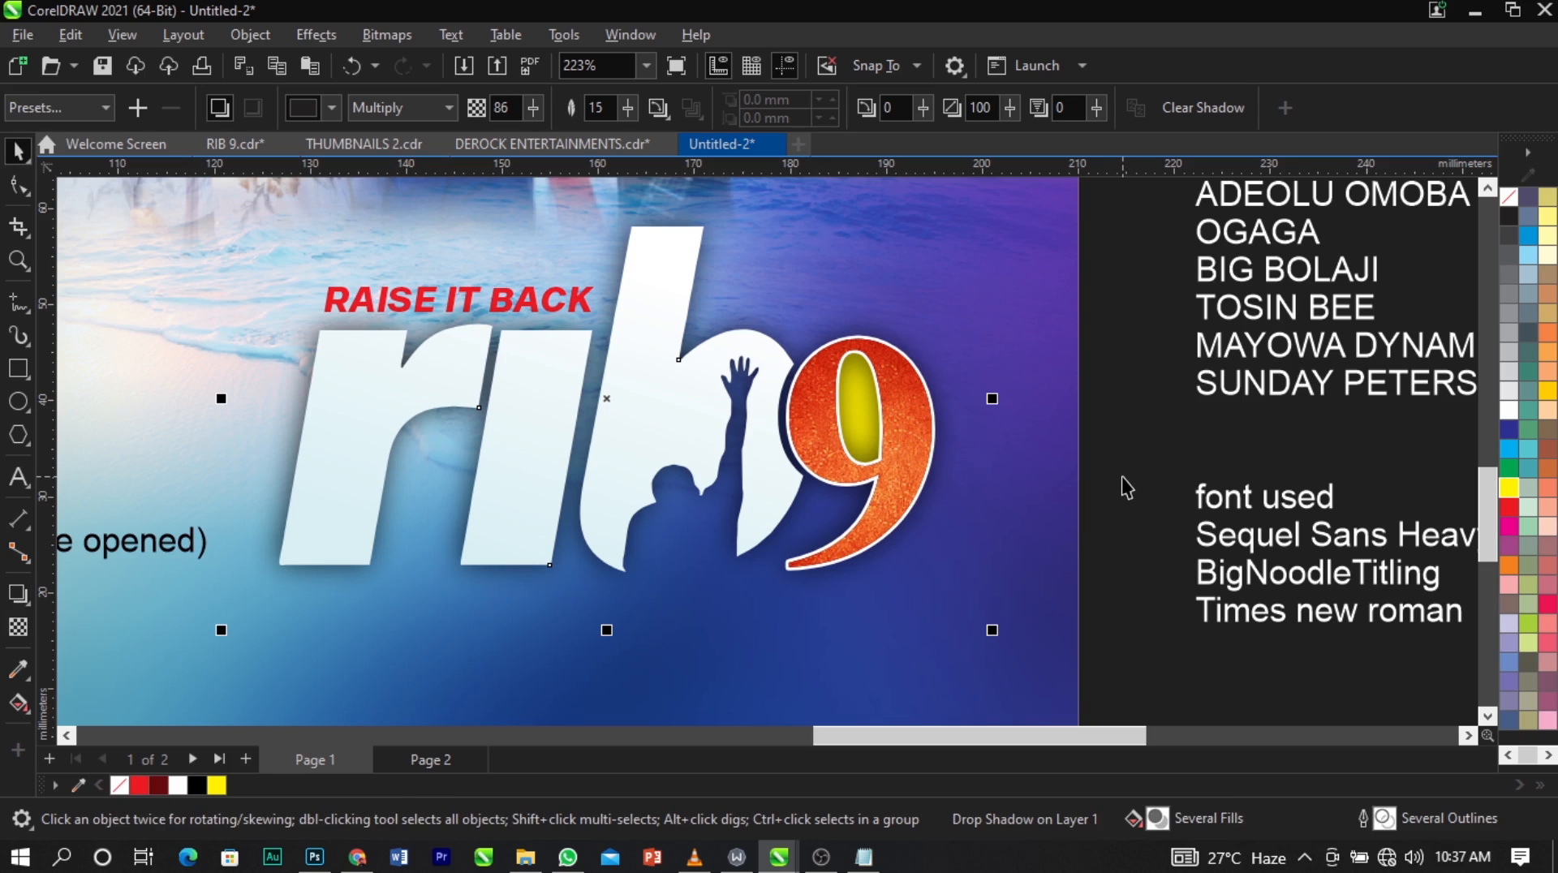
pyautogui.hotkey('ctrl', 'k')
pyautogui.click(1121, 475)
pyautogui.click(960, 455)
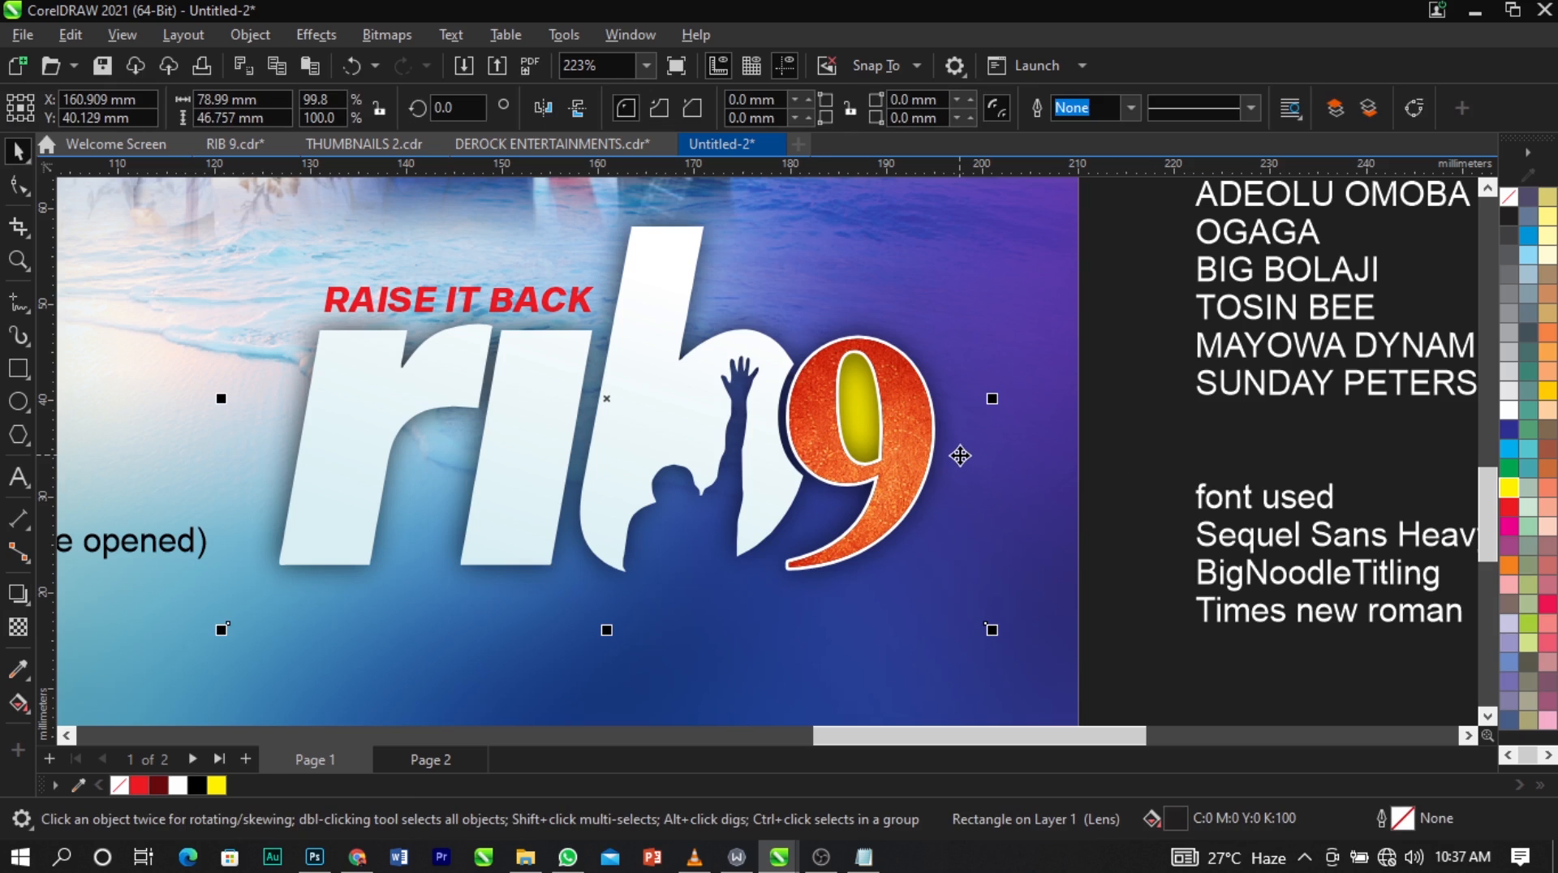
pyautogui.moveTo(959, 456); pyautogui.dragTo(960, 497)
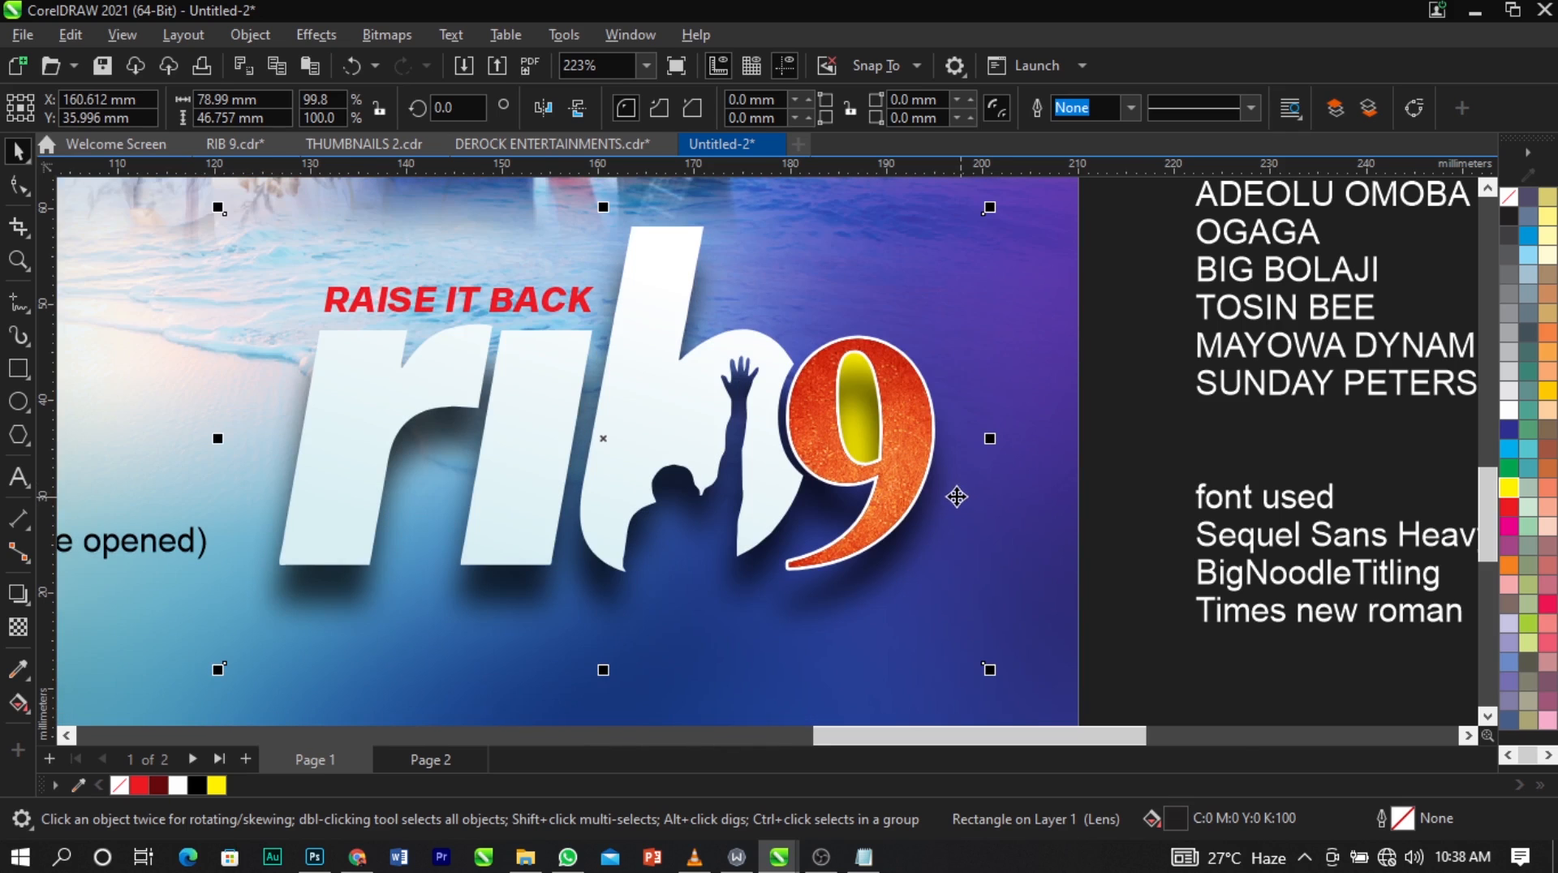
# Fill the separated shadow with rich black, C100 M100 Y100 K100.
pyautogui.scroll(-2, 959, 497)
pyautogui.scroll(-1, 942, 444)
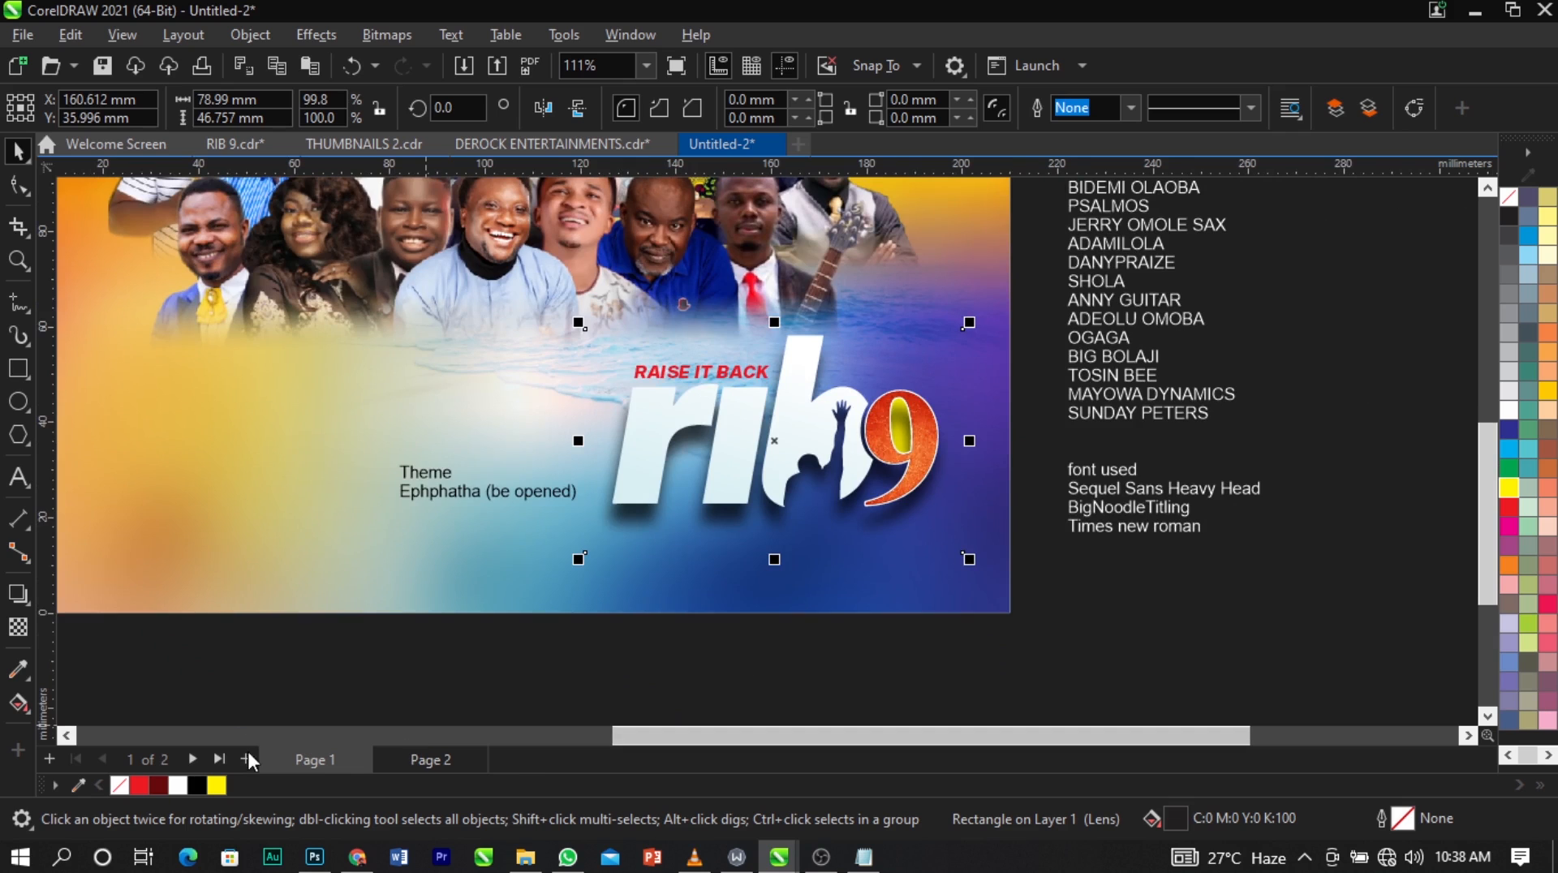
pyautogui.click(200, 786)
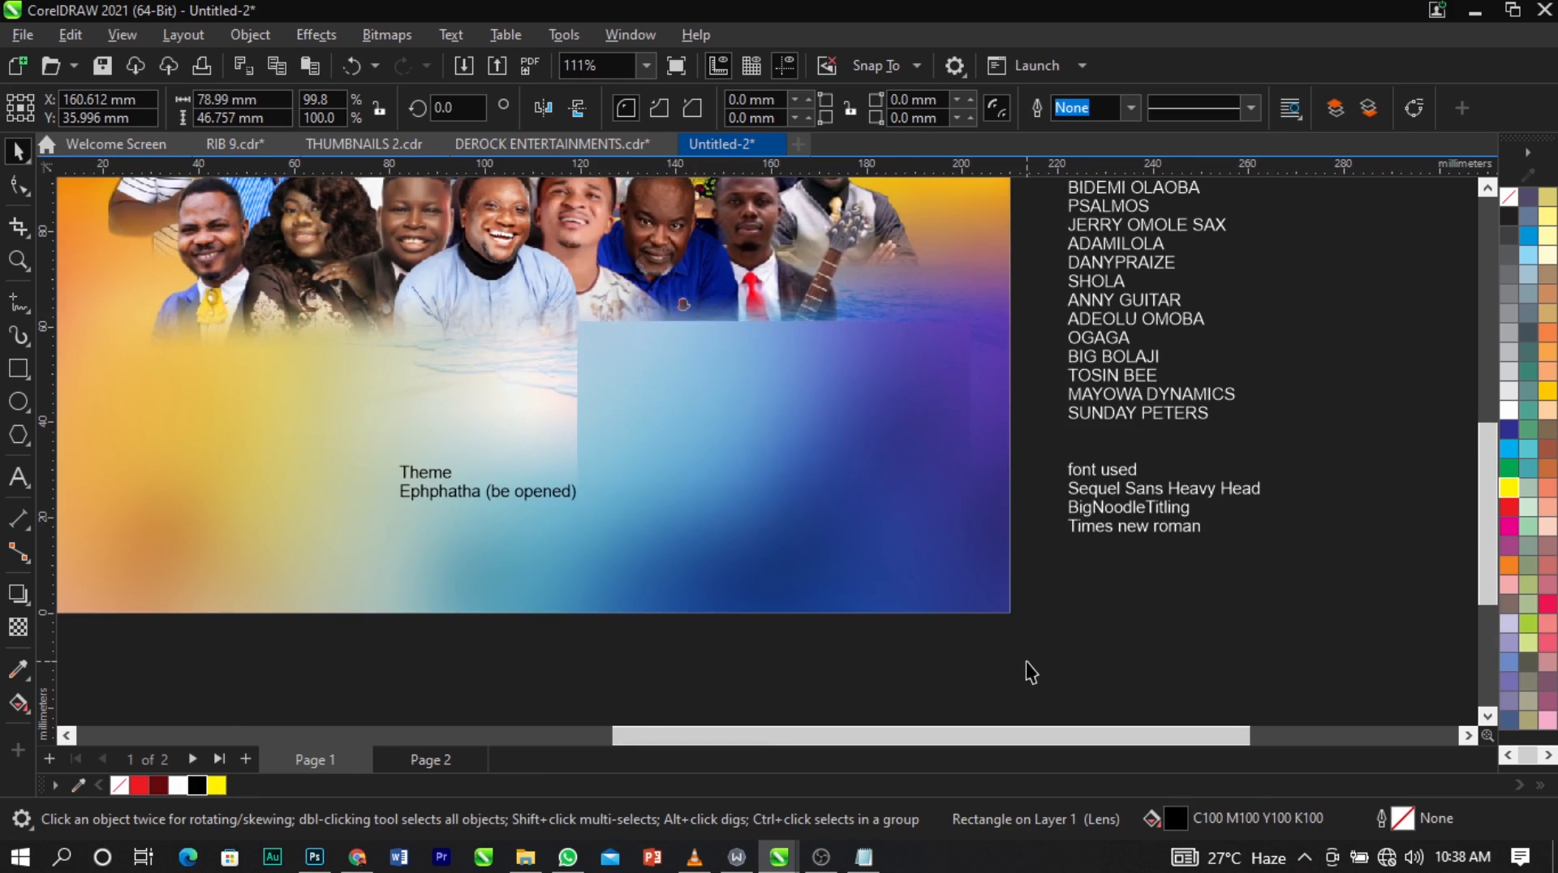
pyautogui.click(1044, 538)
# Select the whole rib 9 logo with its shadow and tagline and shift it about 4 mm left and 2 mm up.
pyautogui.scroll(-5, 1036, 491)
pyautogui.press('F2')
pyautogui.moveTo(695, 320); pyautogui.dragTo(1164, 560)
pyautogui.moveTo(1076, 675); pyautogui.dragTo(707, 444)
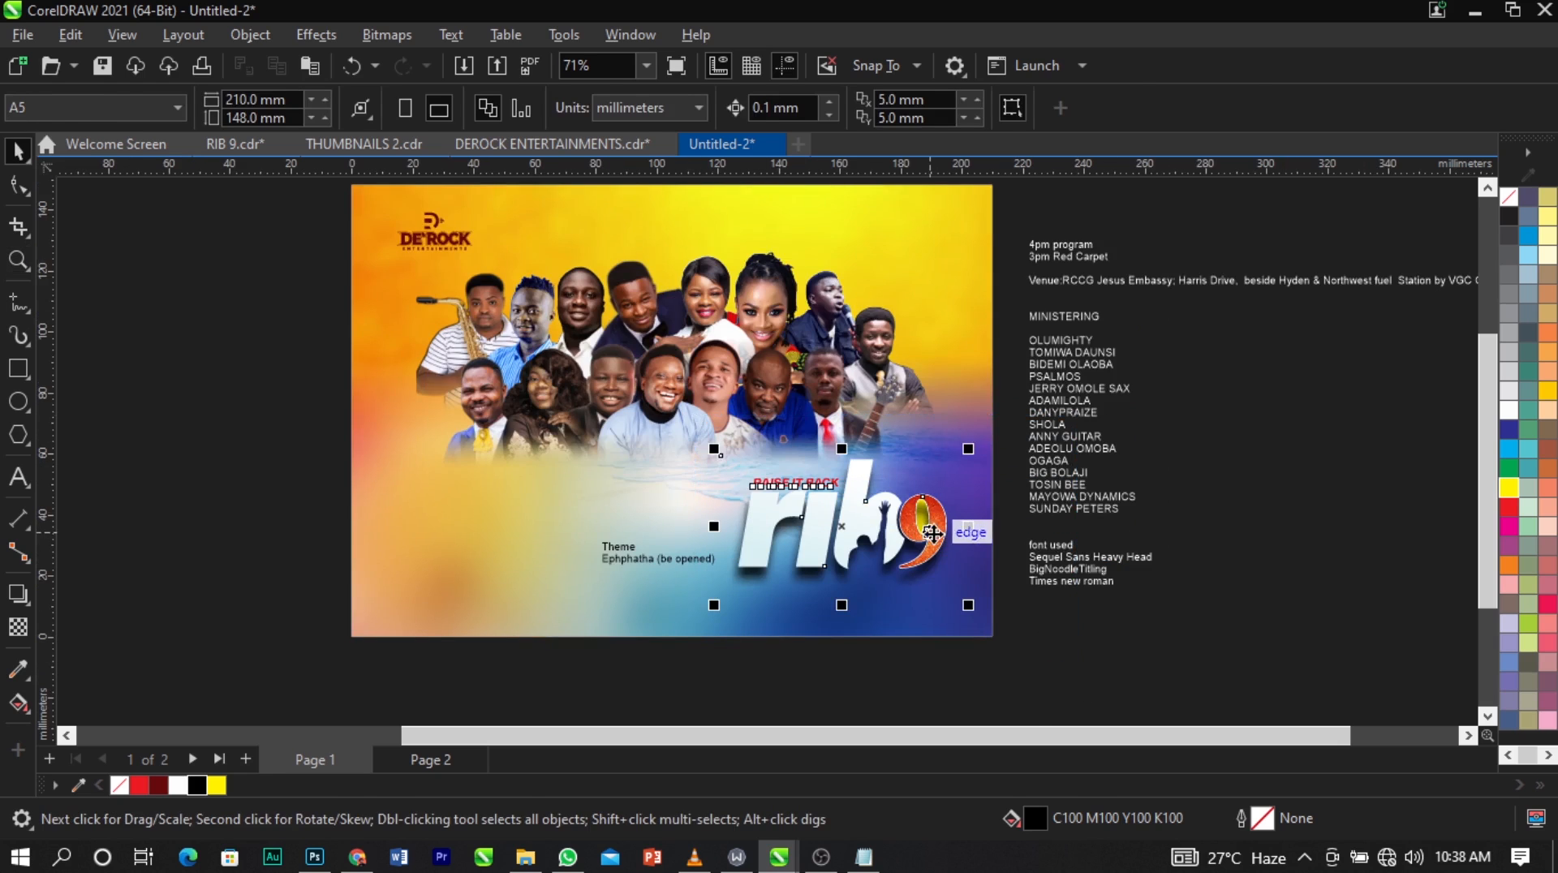
pyautogui.scroll(2, 917, 560)
pyautogui.moveTo(911, 561); pyautogui.dragTo(910, 553)
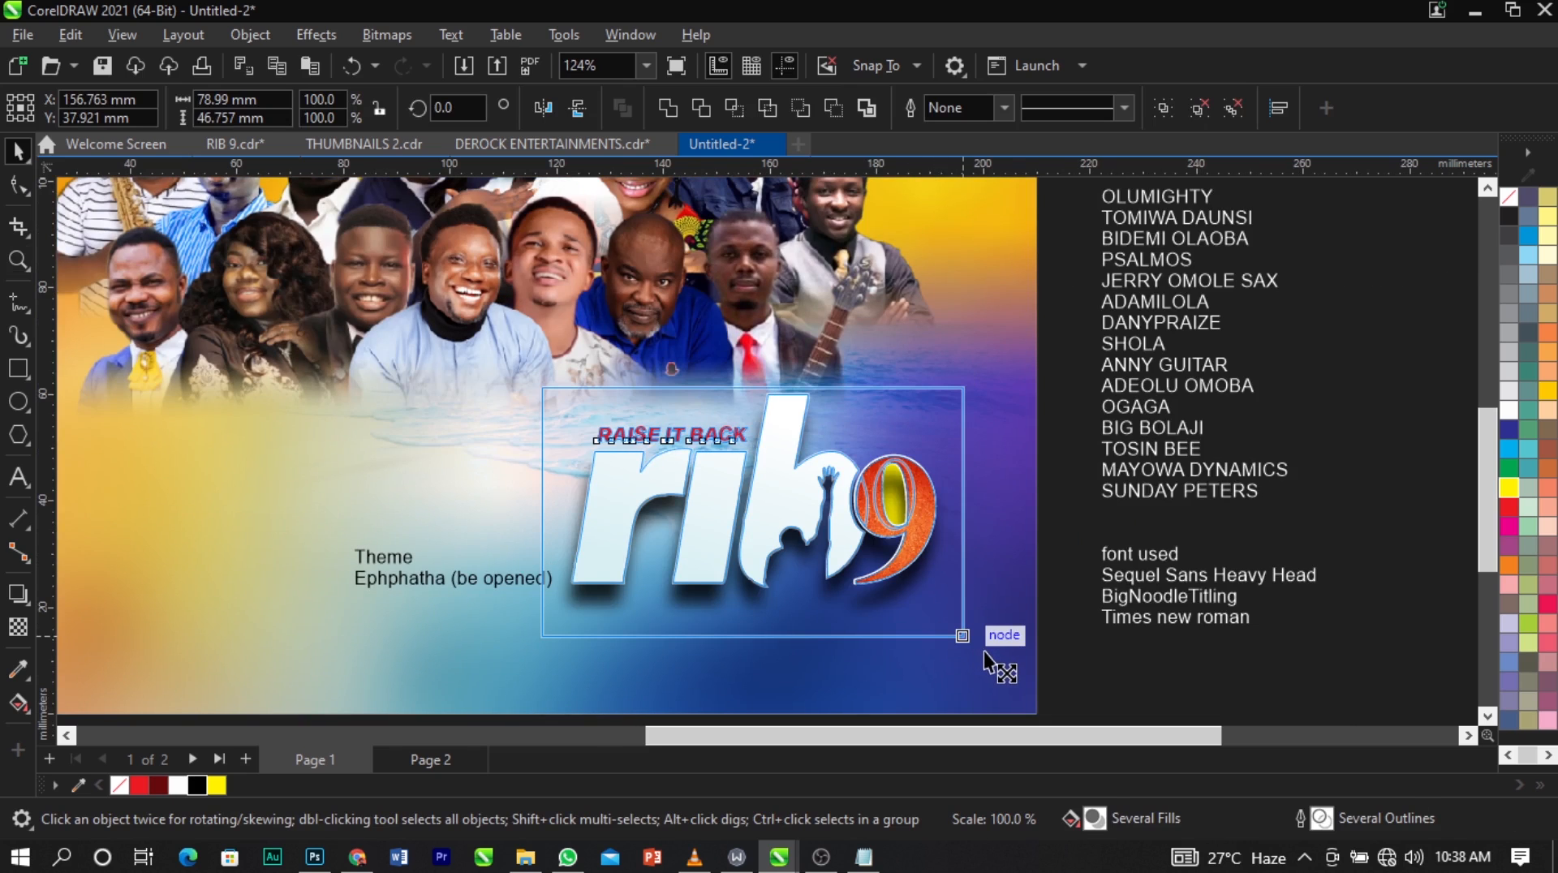
pyautogui.click(1050, 510)
pyautogui.scroll(-2, 1050, 510)
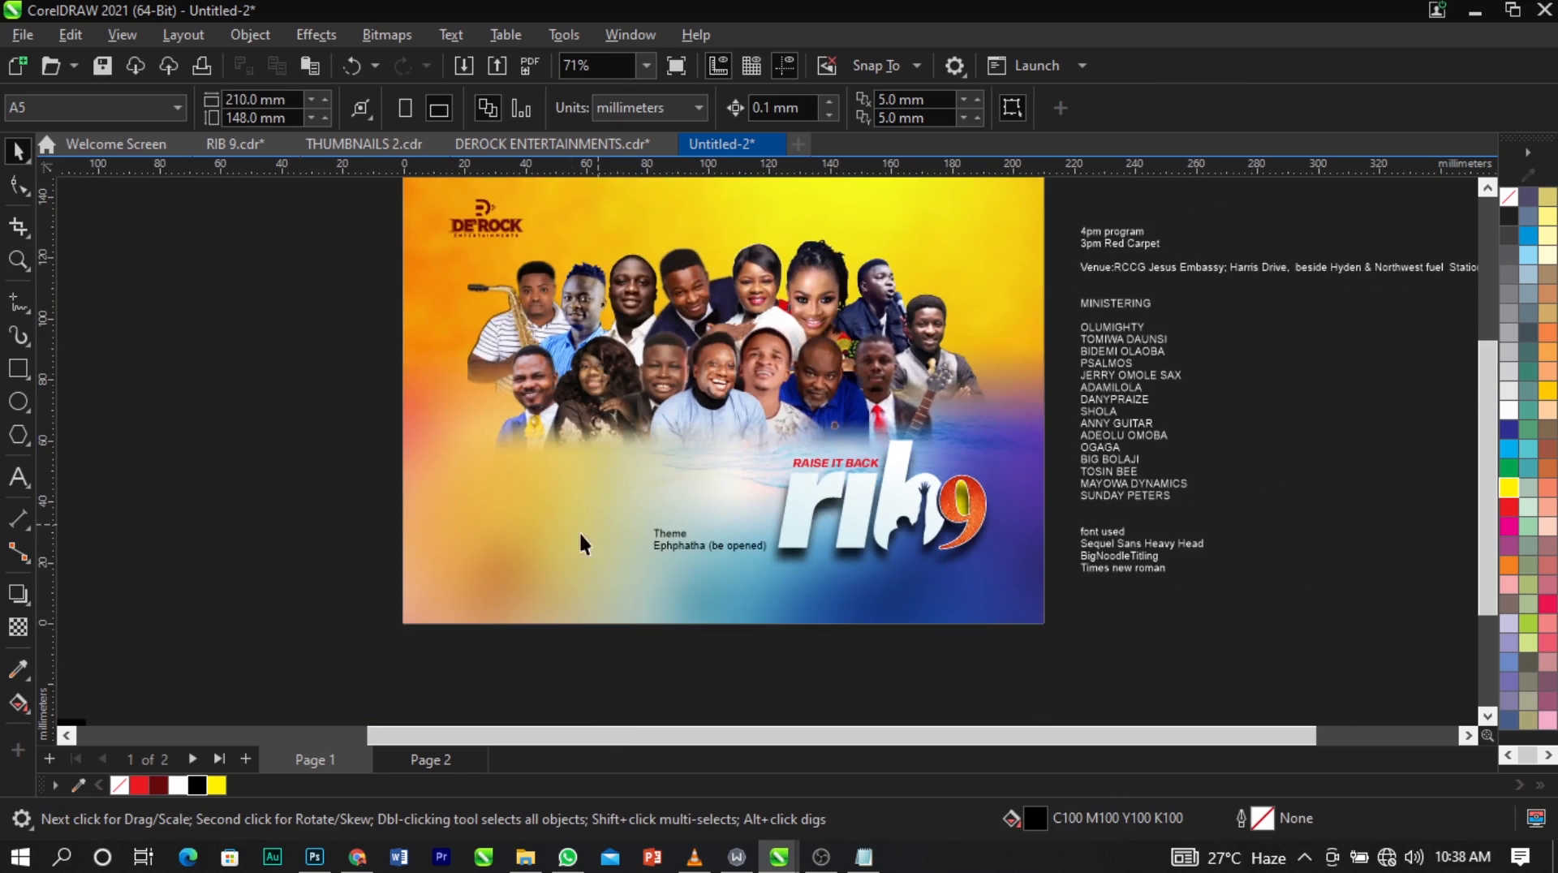
# Cut the MINISTERING heading and names list from the notes text and paste it over the lower-left area of the design.
pyautogui.scroll(-1, 580, 535)
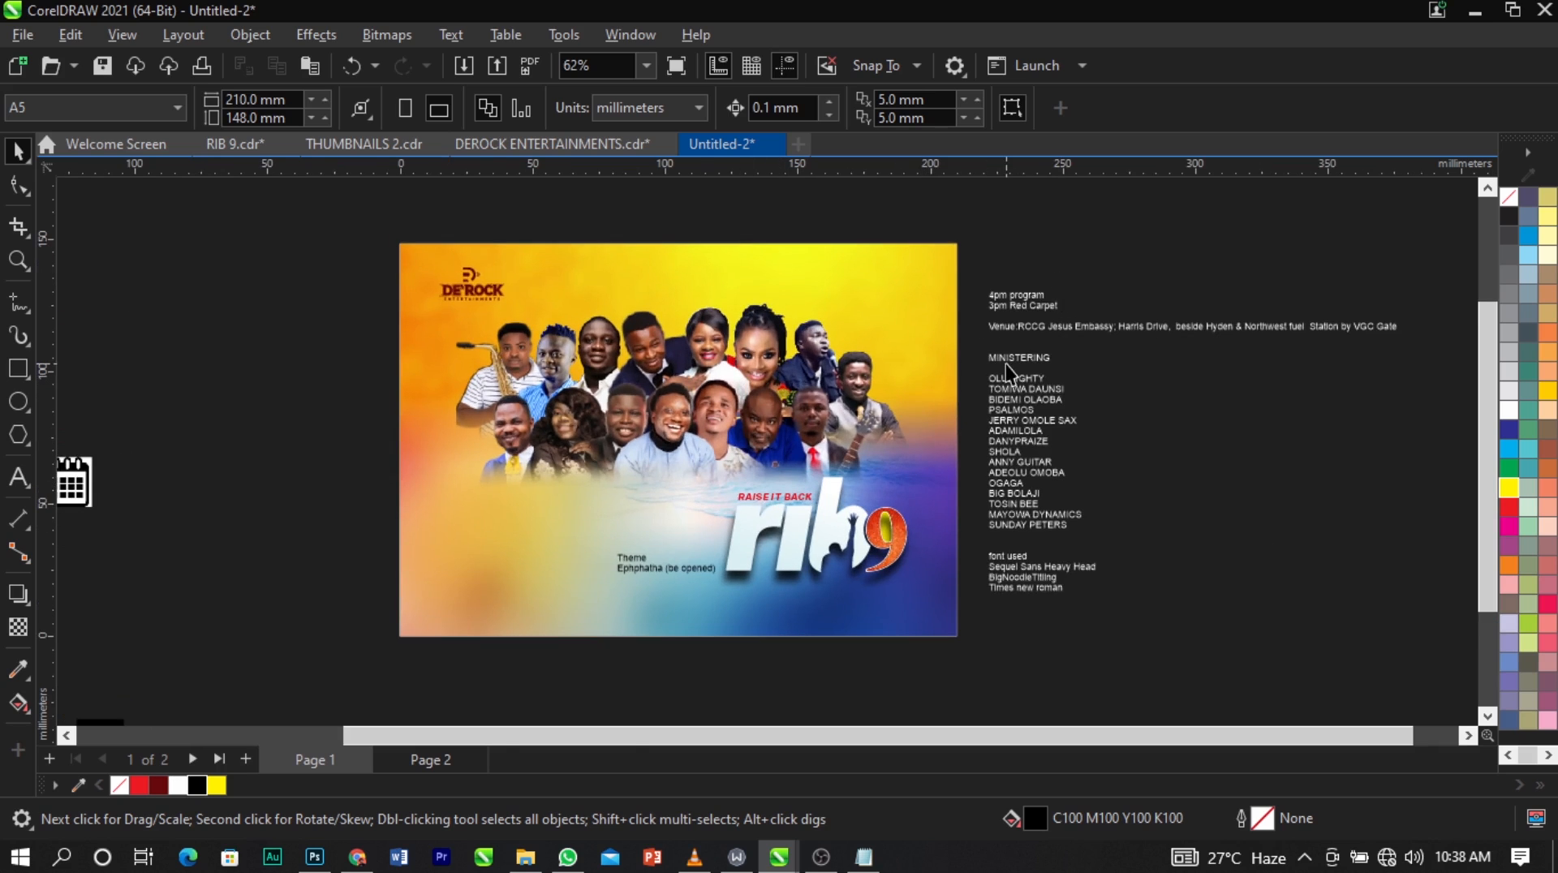
pyautogui.scroll(2, 1006, 364)
pyautogui.click(982, 361)
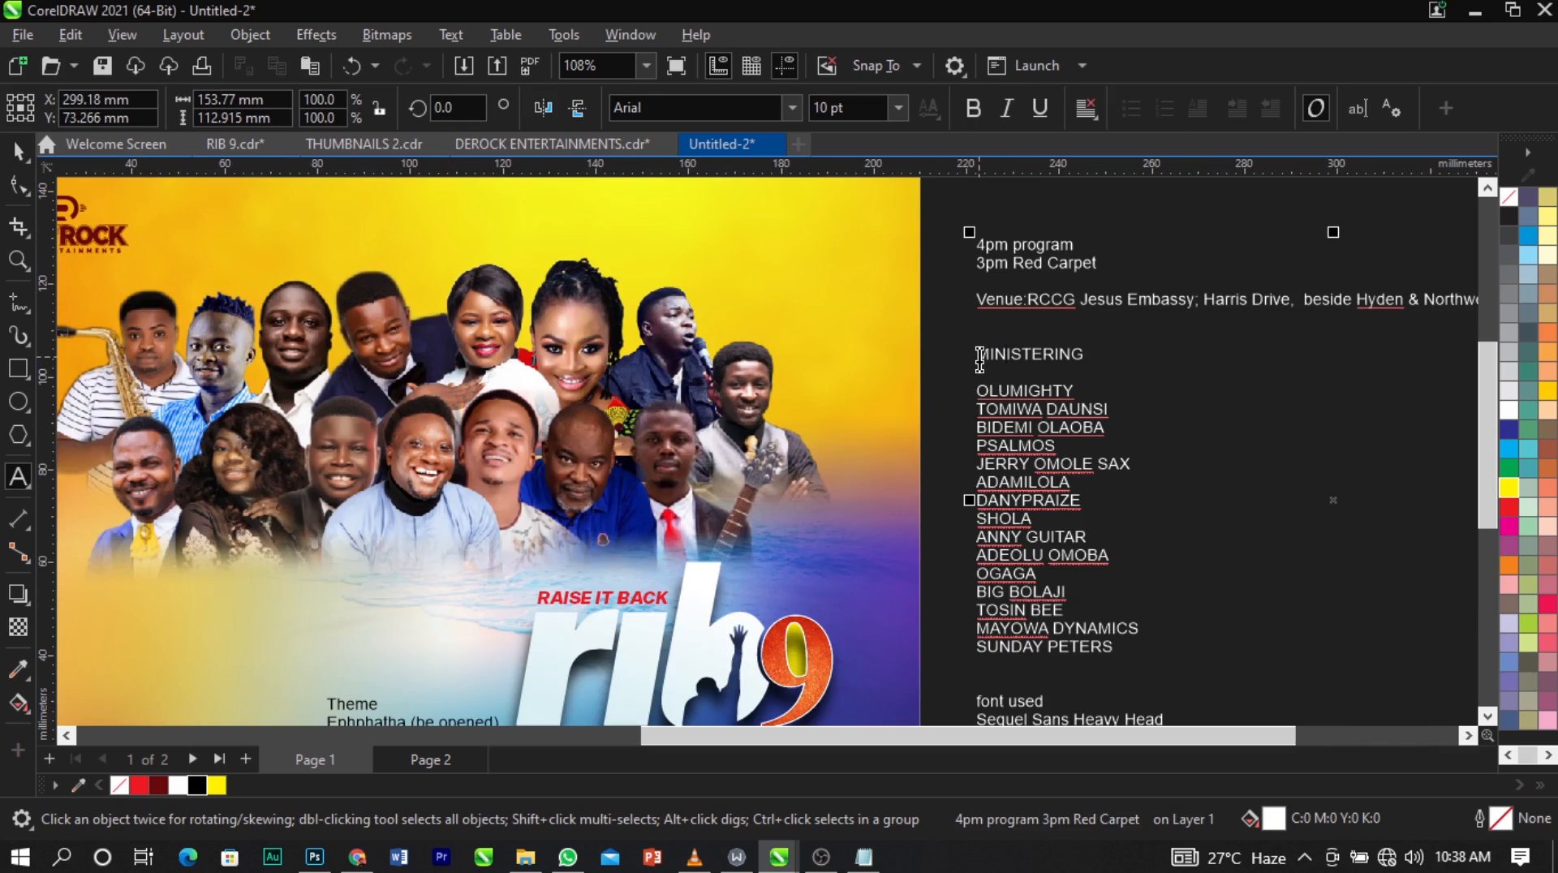
pyautogui.moveTo(979, 359); pyautogui.dragTo(1141, 648)
pyautogui.press('Delete')
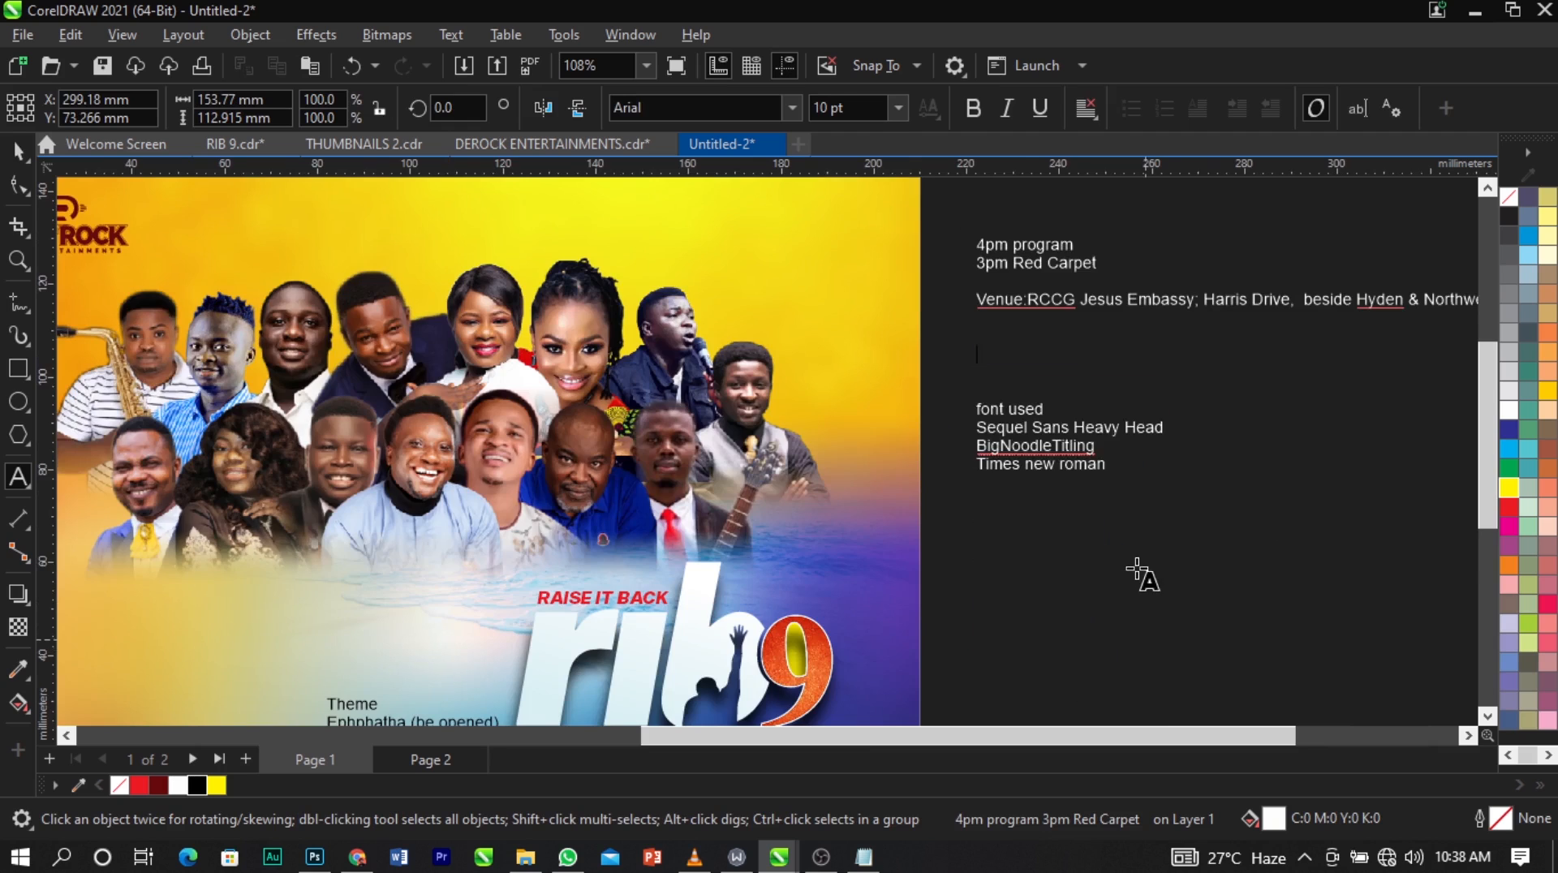
pyautogui.scroll(-4, 1136, 568)
pyautogui.click(592, 570)
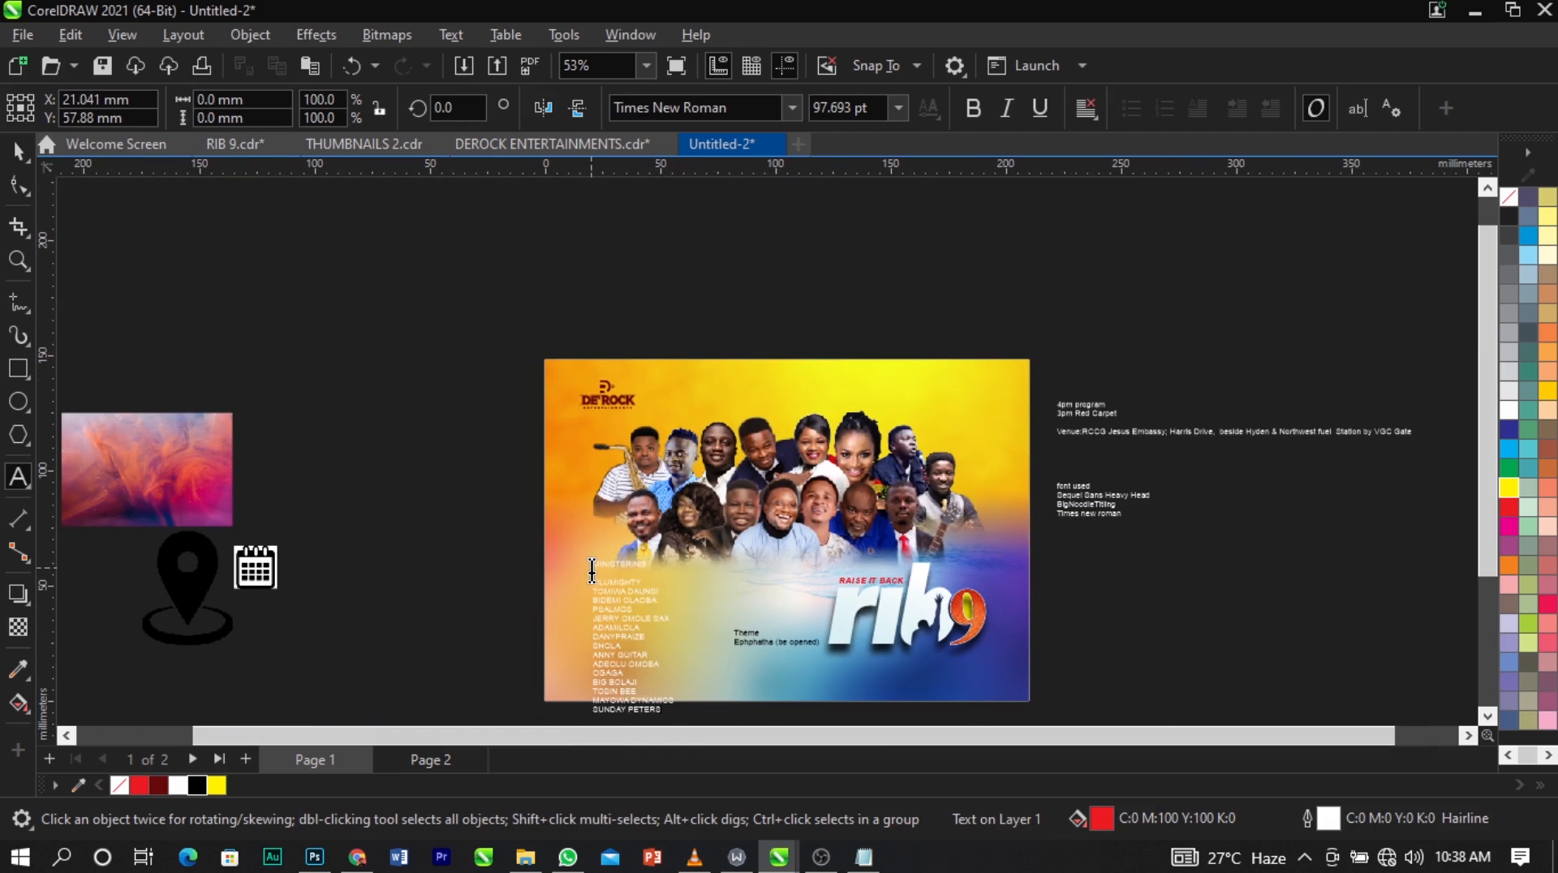
# Colour the pasted ministering text block rich black, C100 M100 Y100 K100.
pyautogui.hotkey('ctrl', 'space')
pyautogui.click(477, 565)
pyautogui.press('z')
pyautogui.moveTo(465, 489); pyautogui.dragTo(1156, 681)
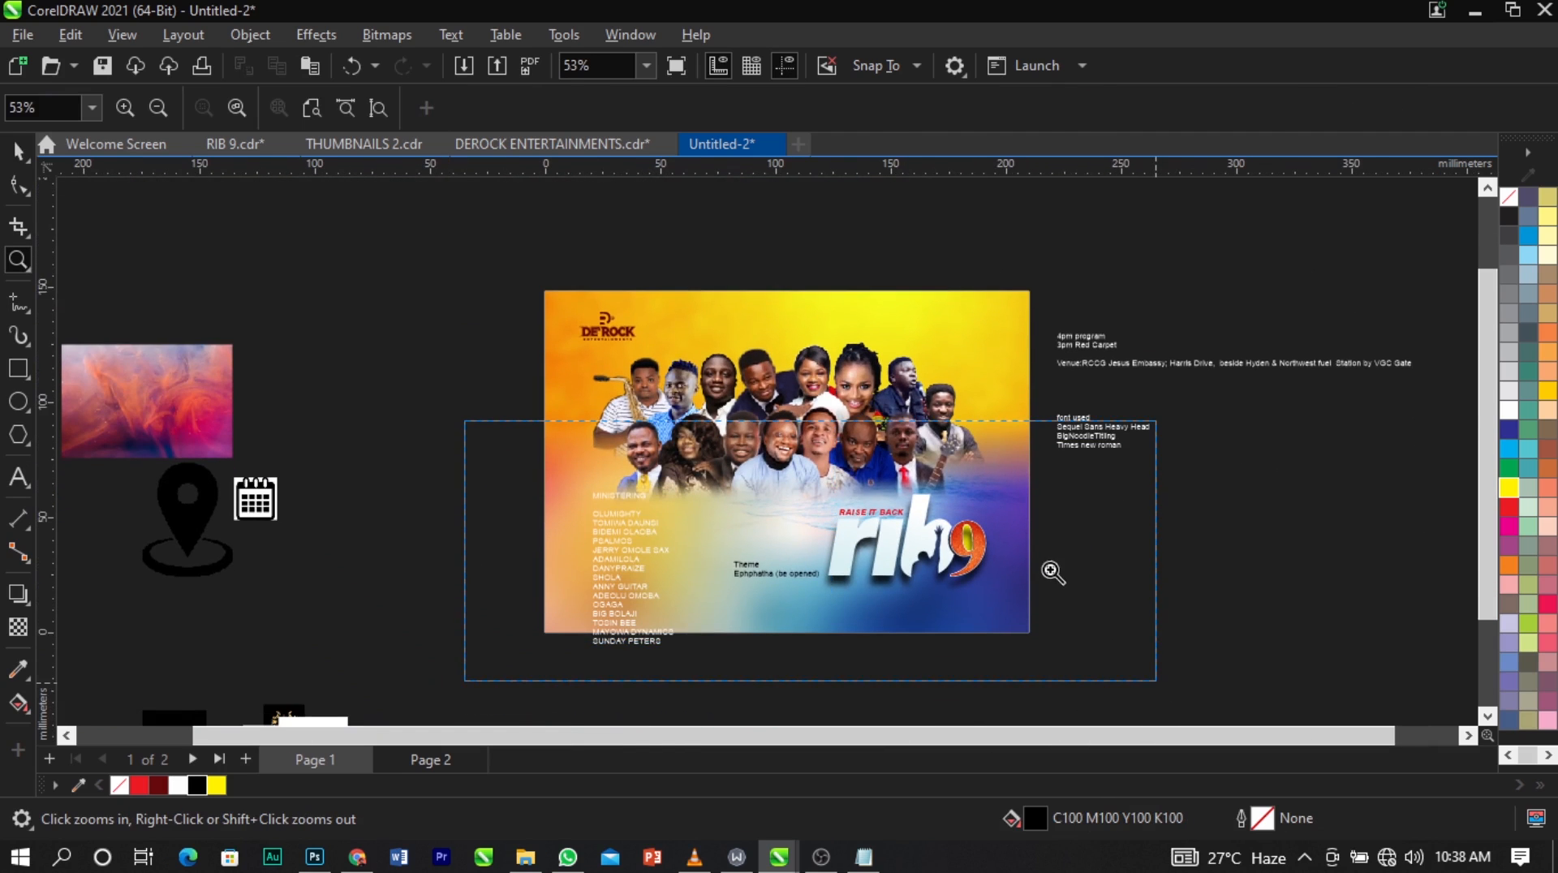
pyautogui.press('space')
pyautogui.click(387, 451)
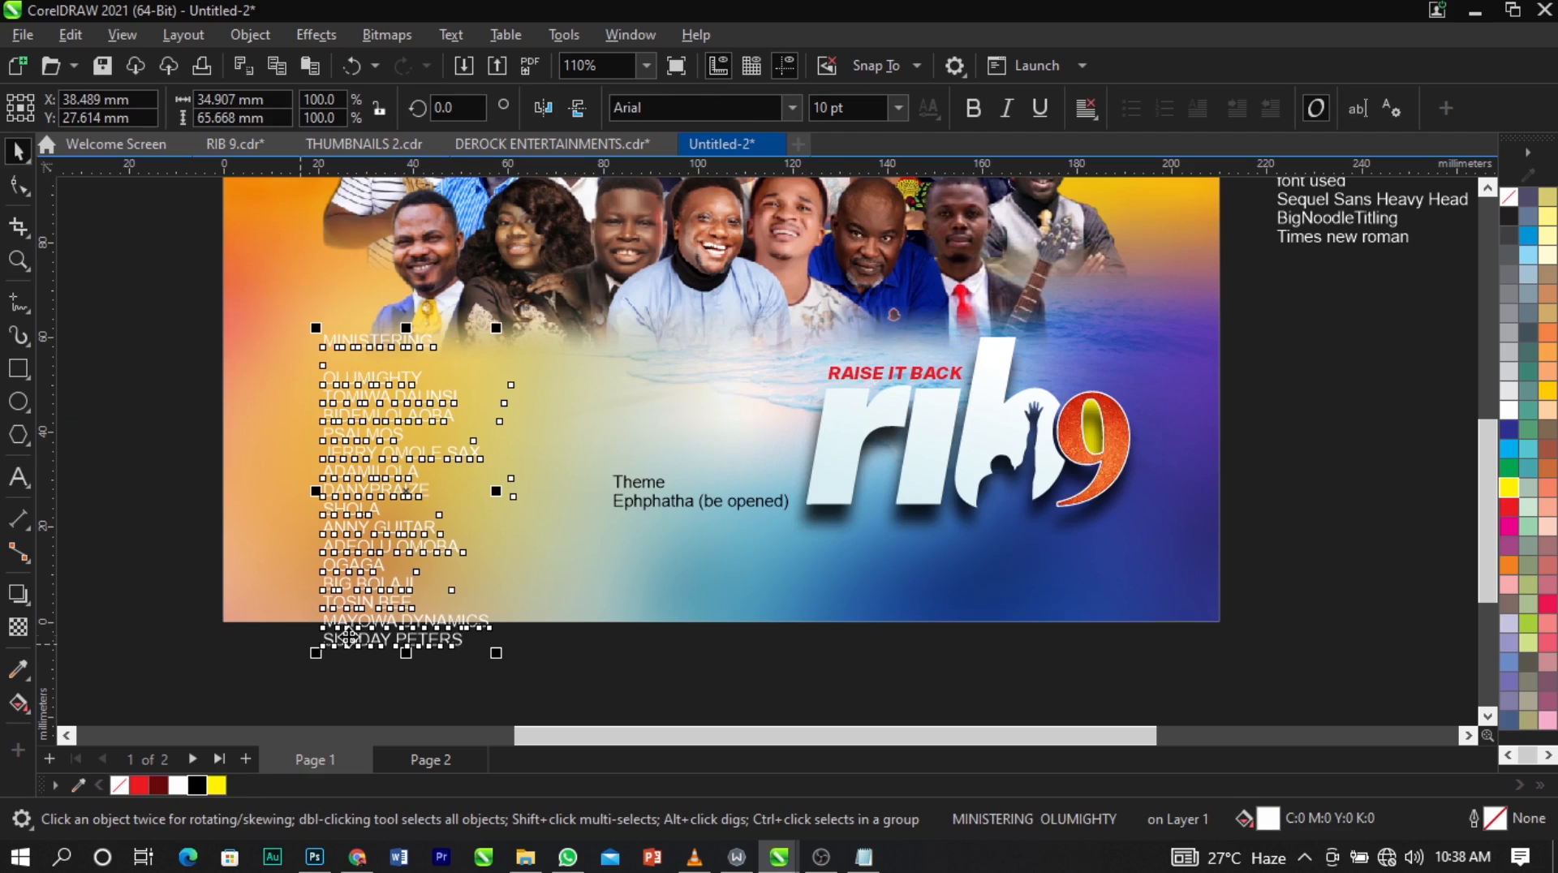
pyautogui.click(195, 785)
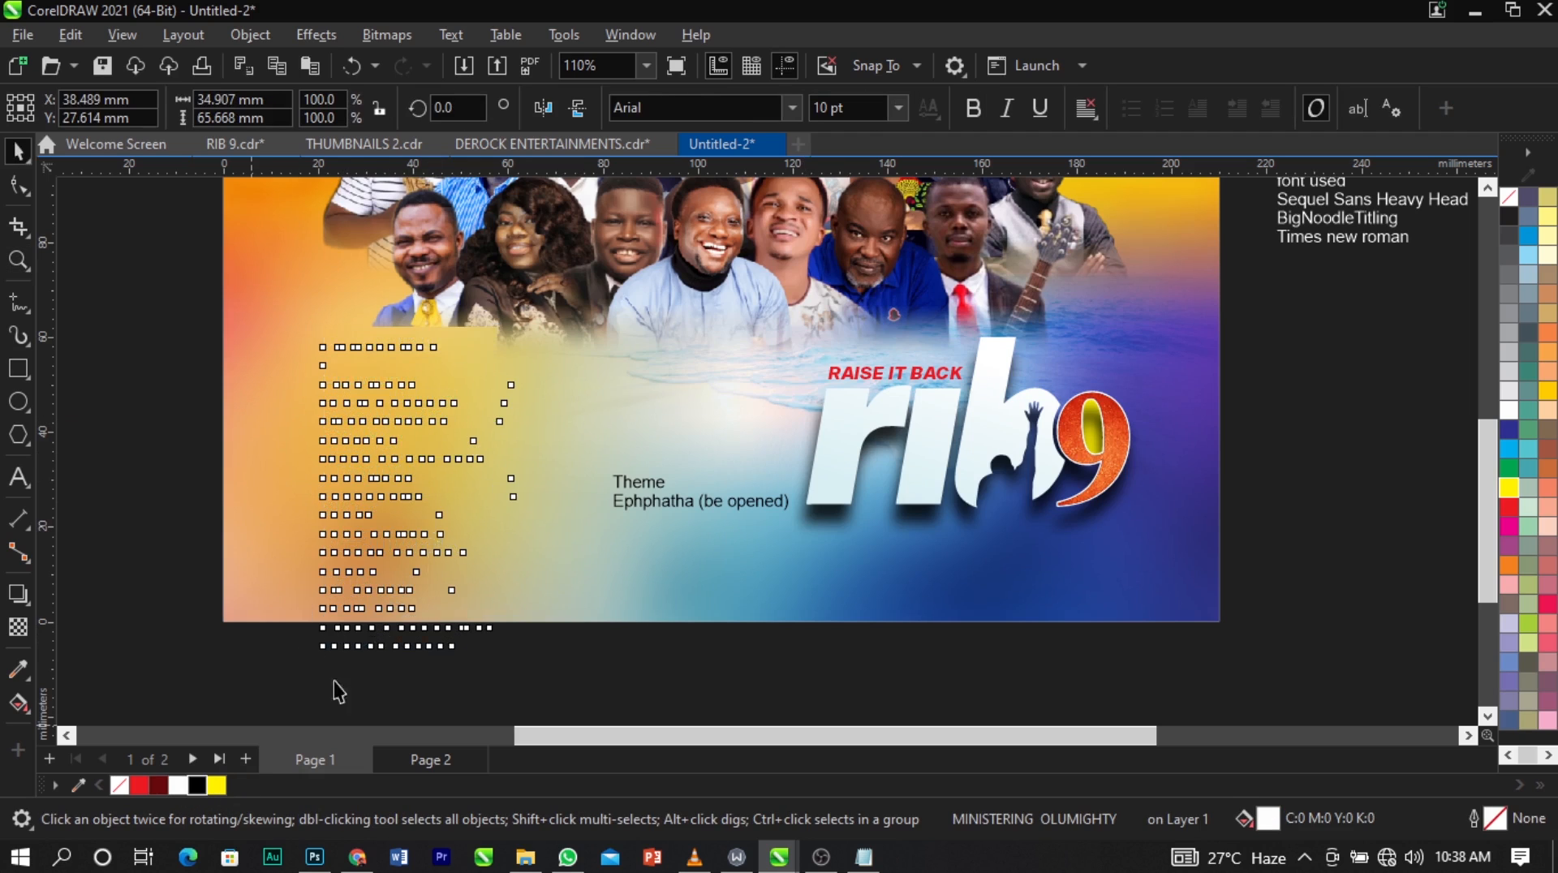
# Separate the MINISTERING heading from the names list, pasting it as its own text above the Theme text.
pyautogui.doubleClick(438, 344)
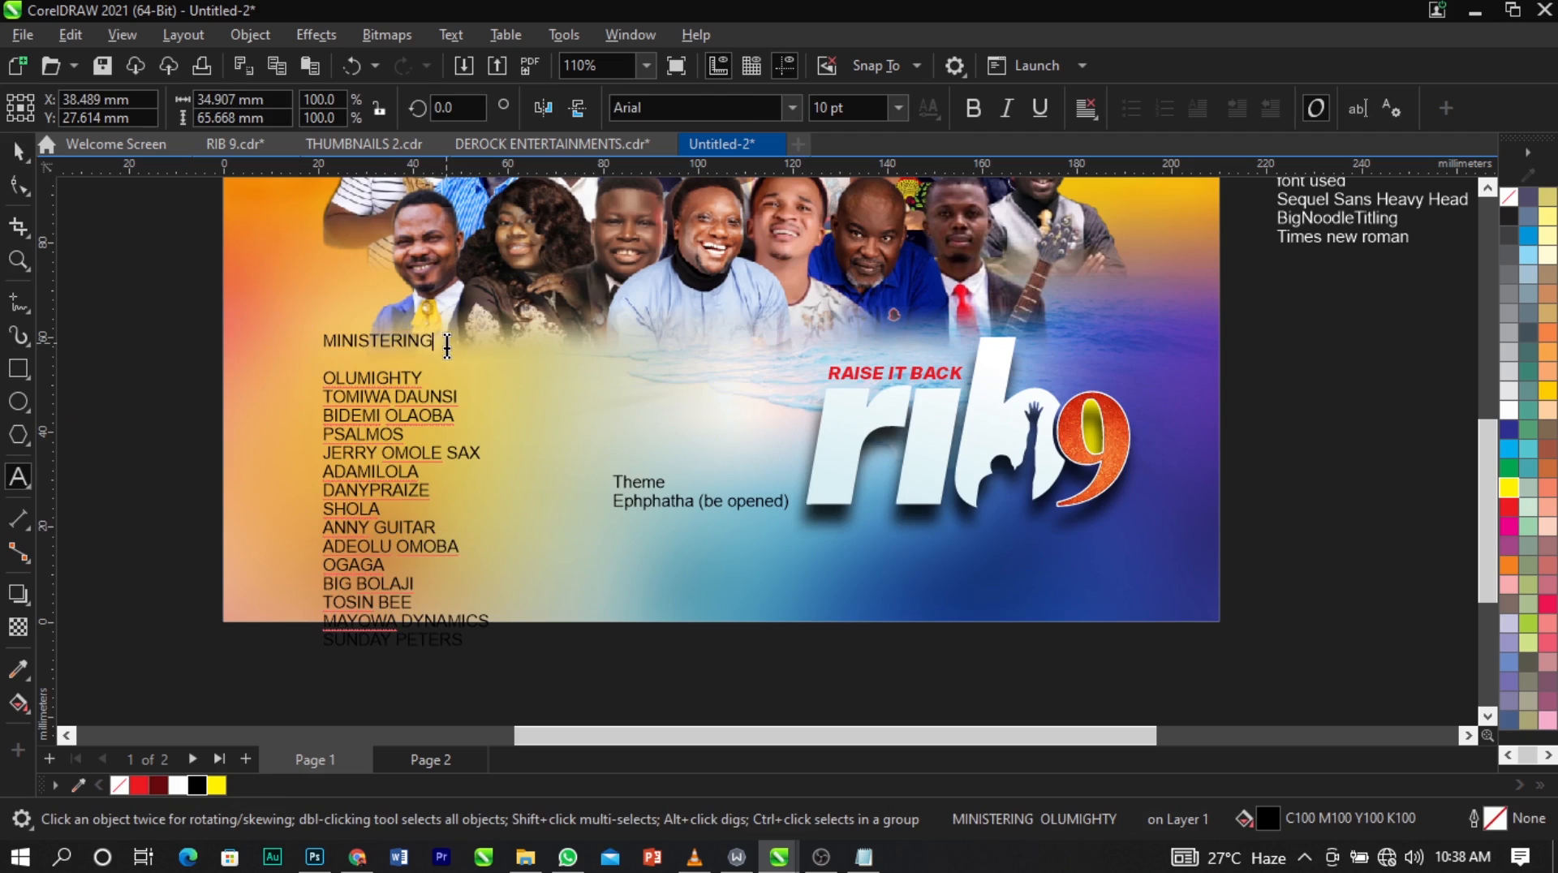
pyautogui.moveTo(438, 344); pyautogui.dragTo(294, 350)
pyautogui.hotkey('ctrl', 'x')
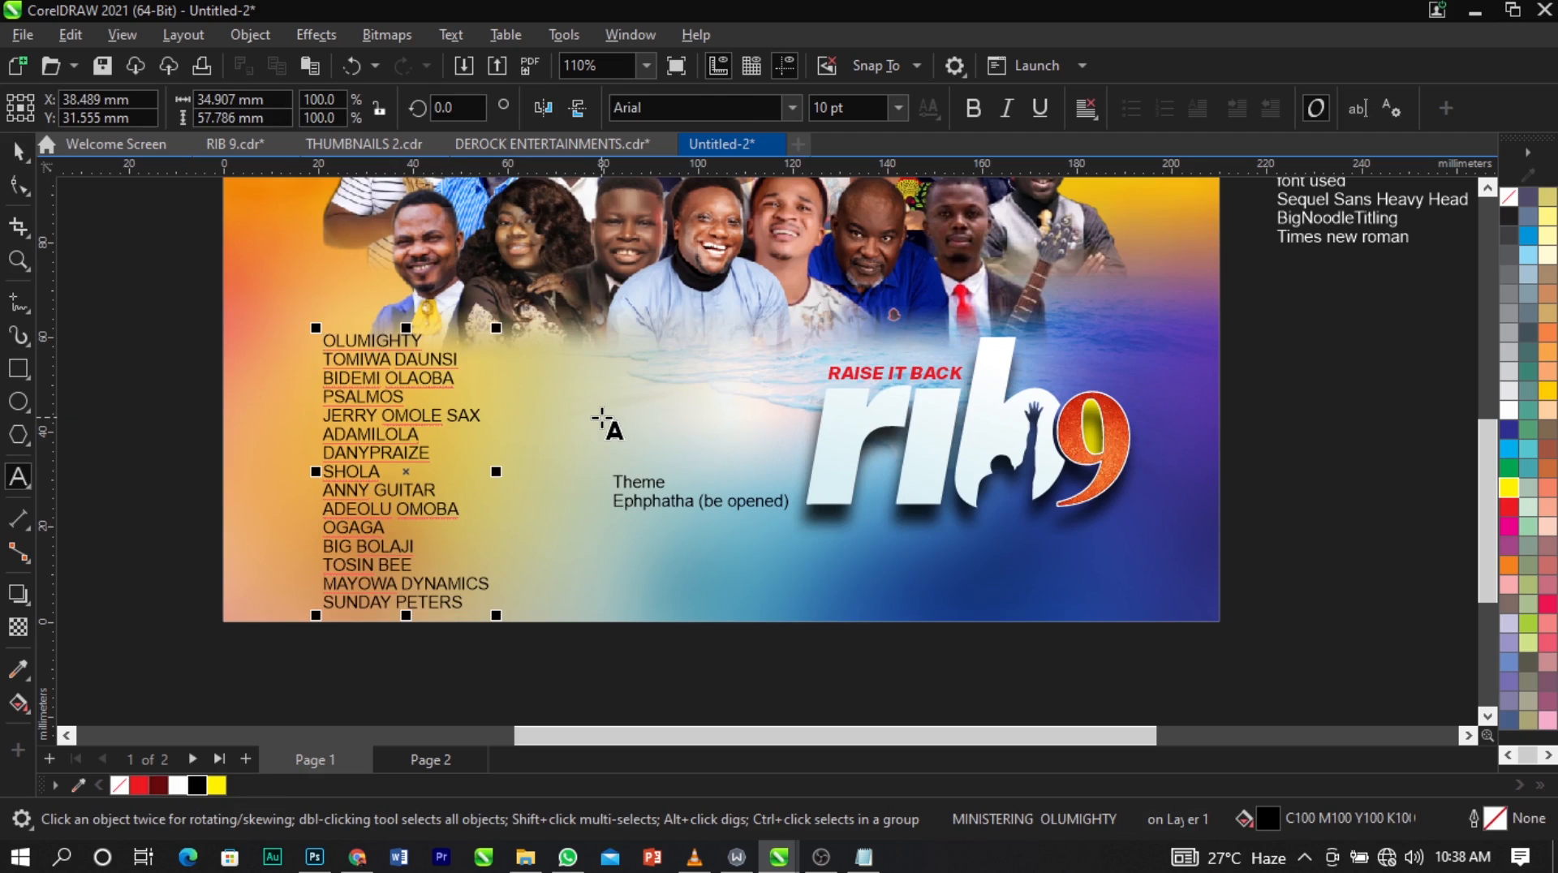
pyautogui.click(601, 412)
pyautogui.hotkey('ctrl', 'v')
pyautogui.hotkey('ctrl', 'space')
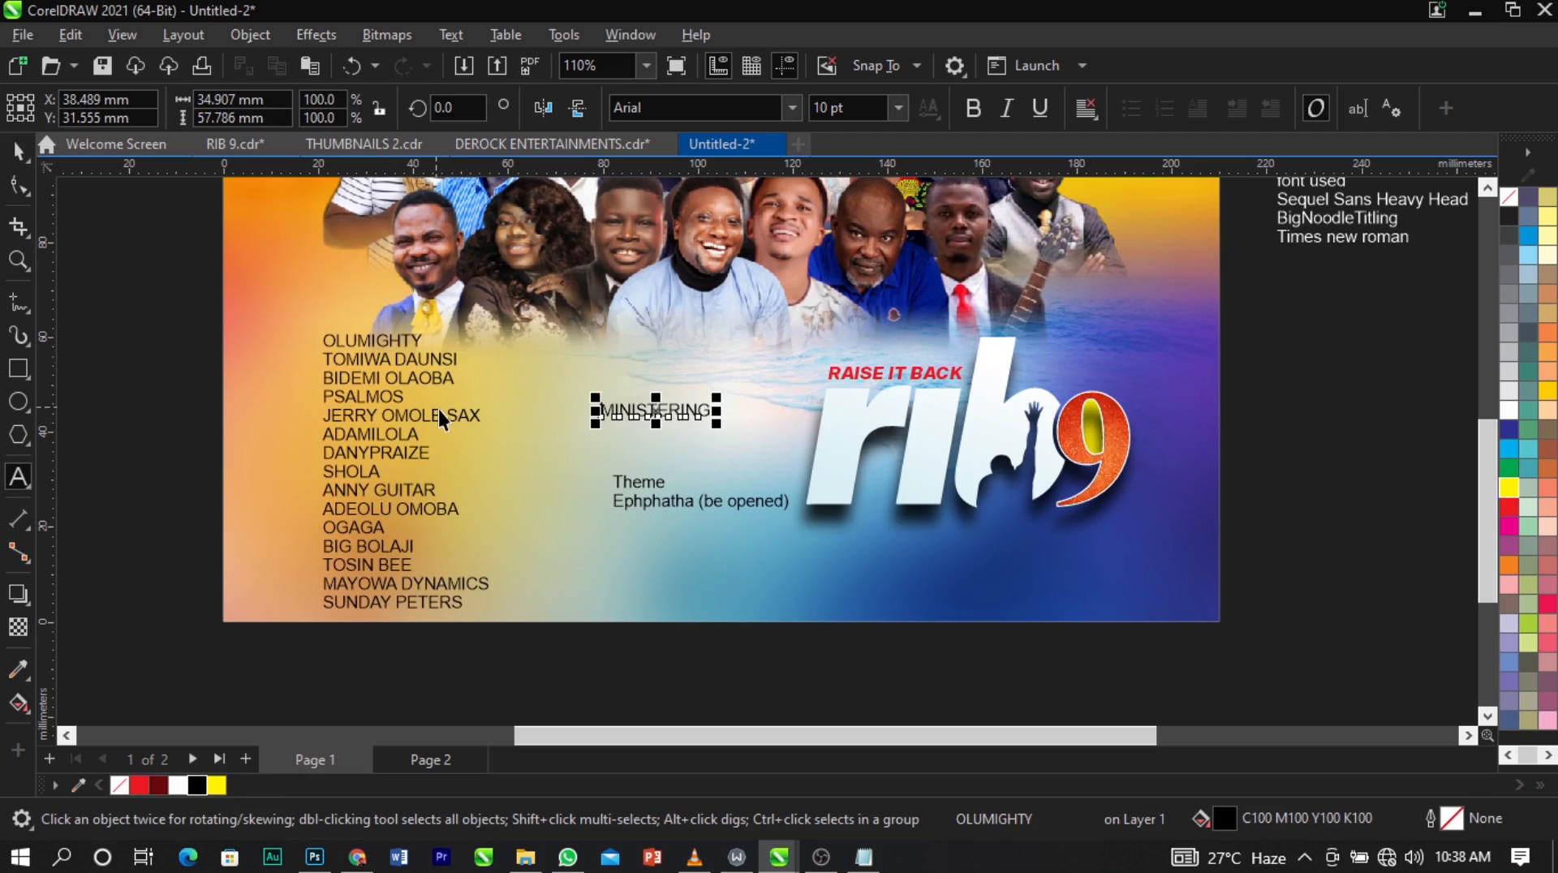
# Preview the Sequel Sans font variants on the ministers' names list and set it in Sequel Sans Semi Bold Body.
pyautogui.click(436, 410)
pyautogui.click(788, 114)
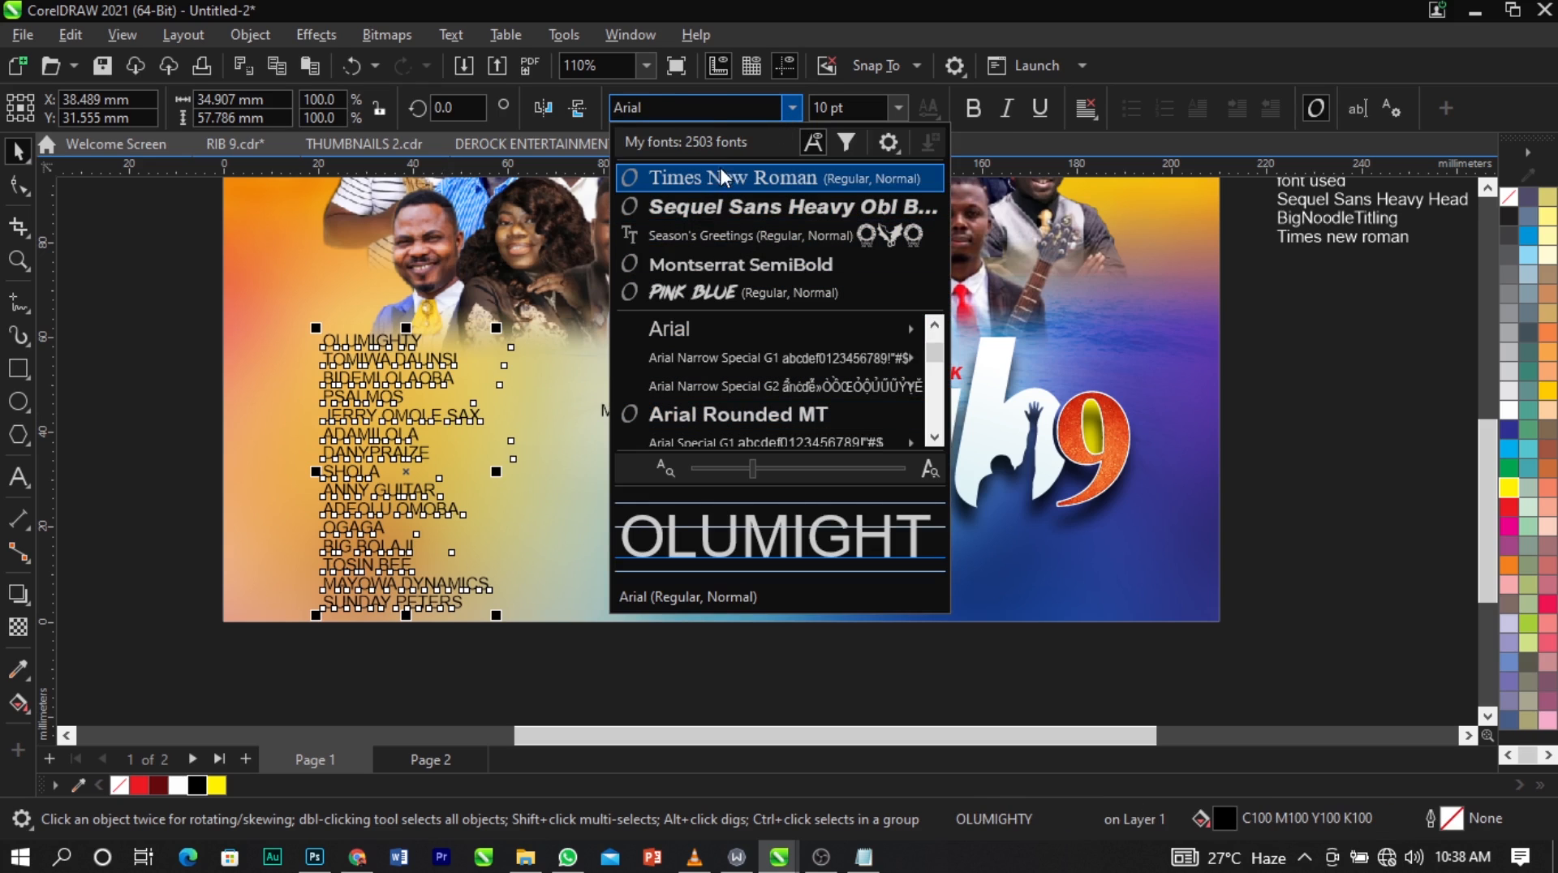
pyautogui.write('SEQ')
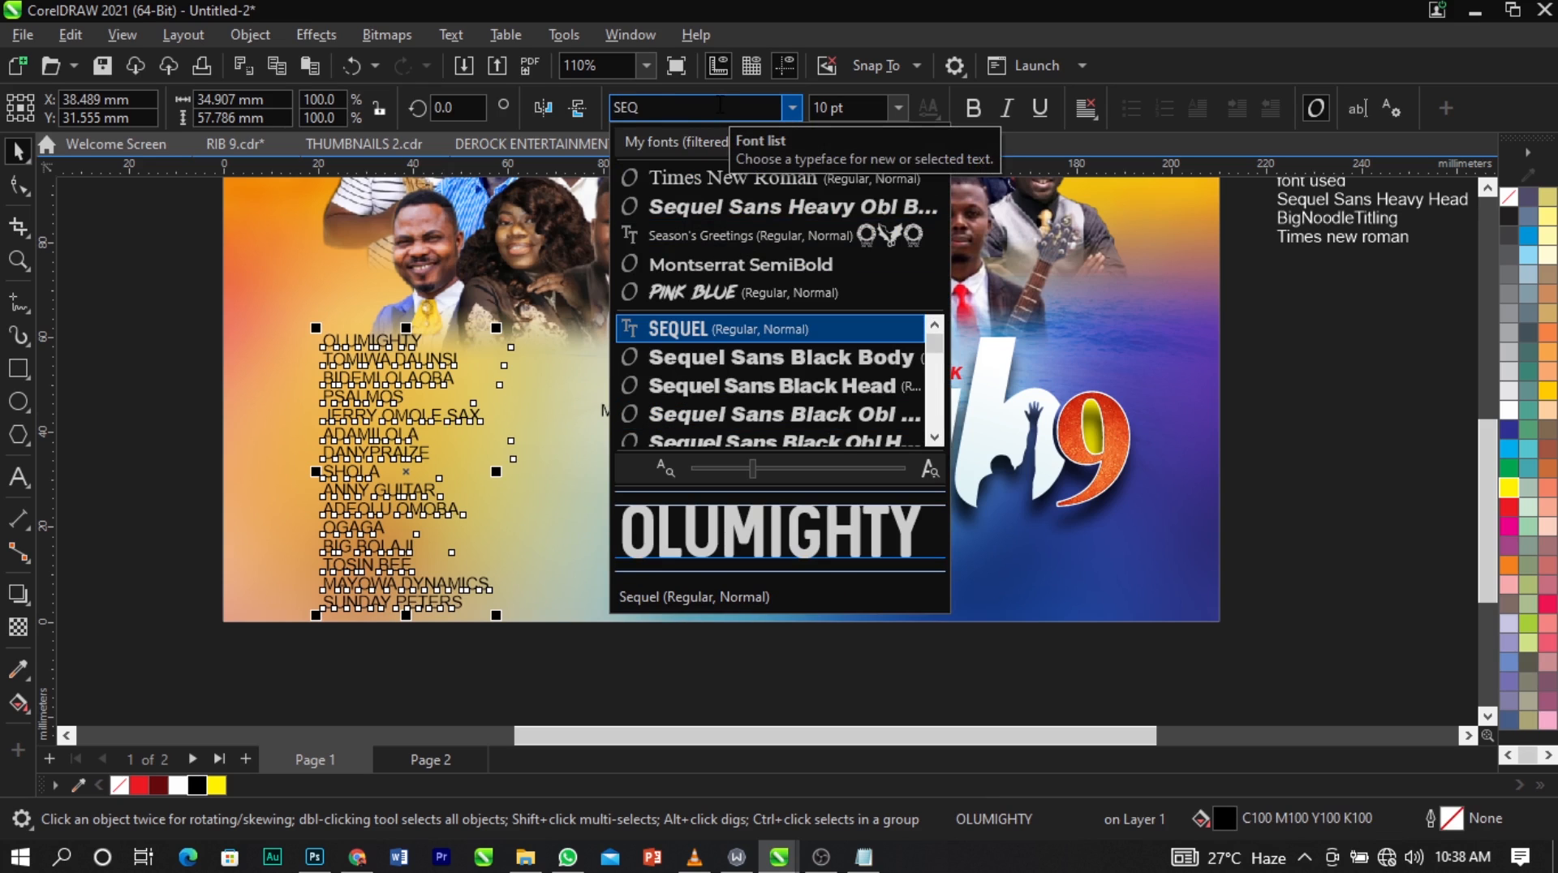
pyautogui.press('Down')
pyautogui.press('Down')
pyautogui.press('Down')
pyautogui.press('Down')
pyautogui.press('Down')
pyautogui.press('Down')
pyautogui.press('Down')
pyautogui.press('Down')
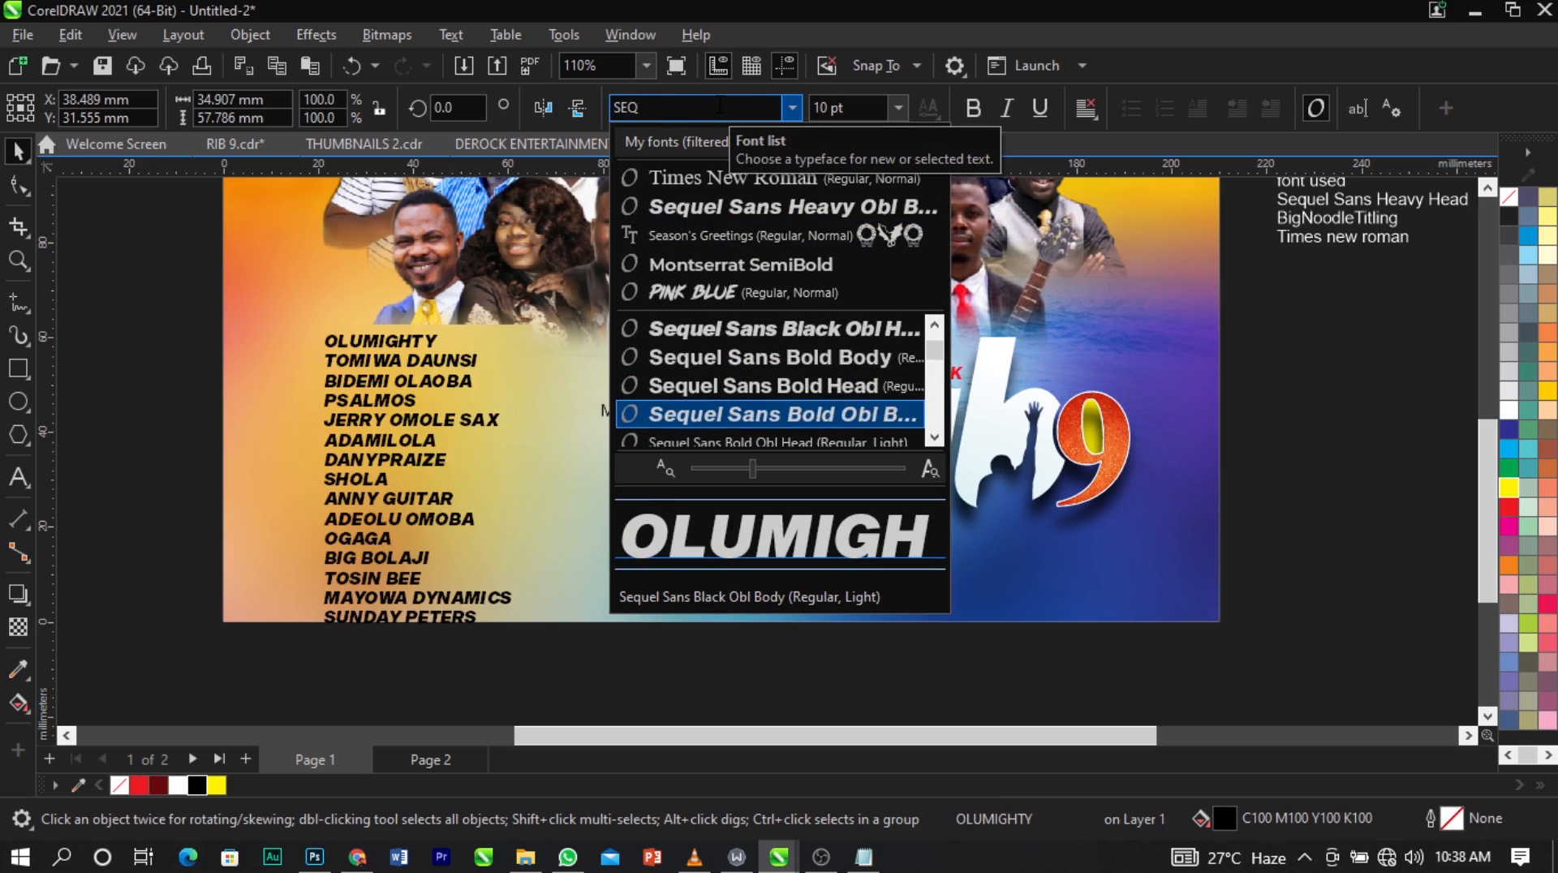
pyautogui.press('Down')
pyautogui.press('Down')
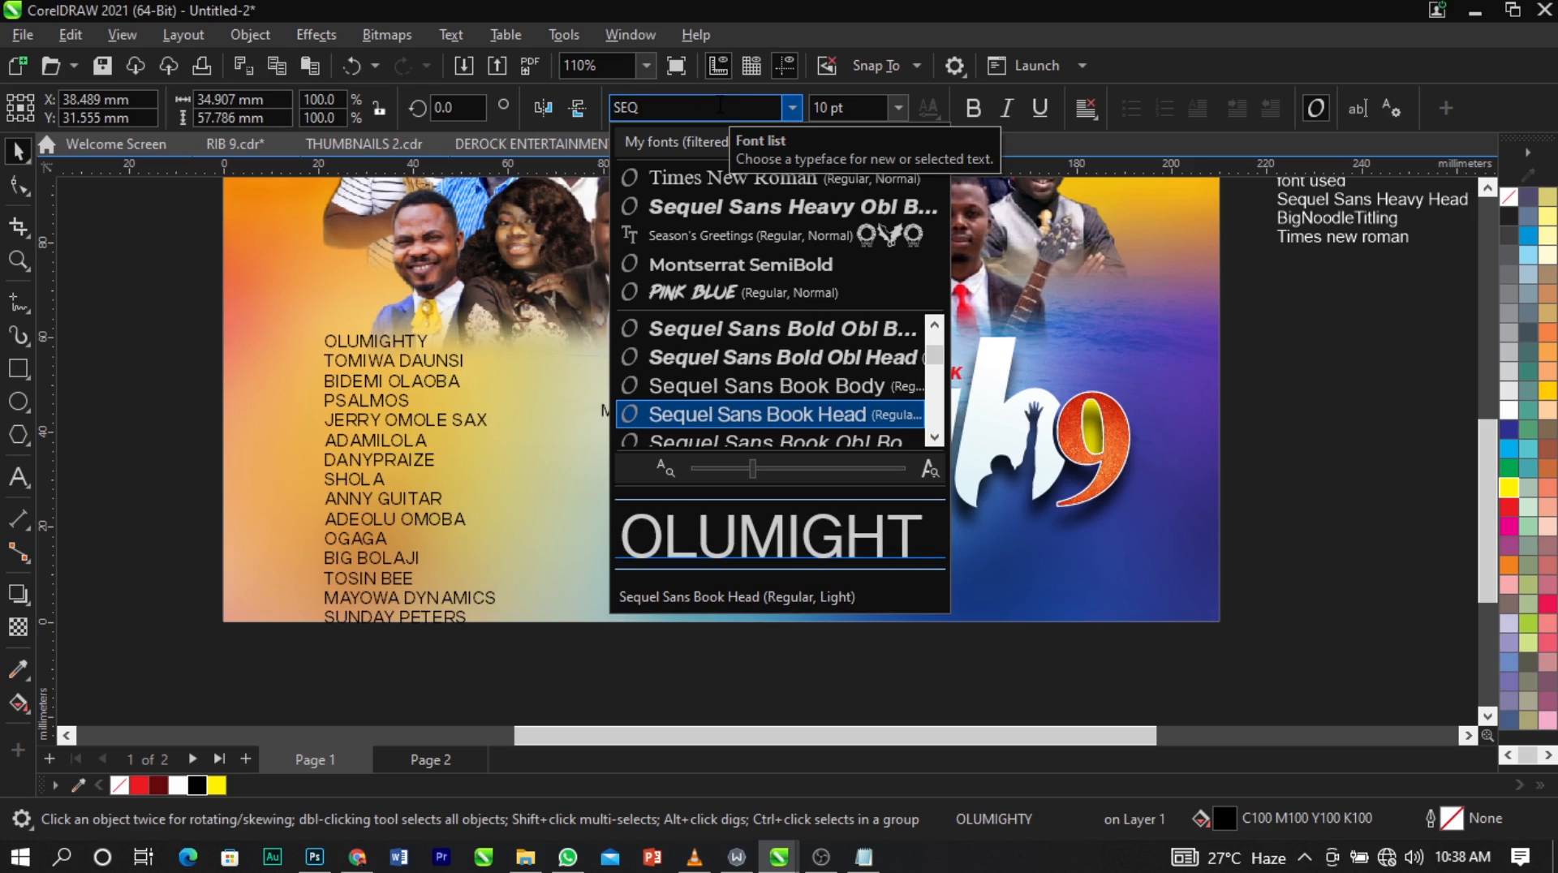
pyautogui.press('Down')
pyautogui.press('Down')
pyautogui.press('Down')
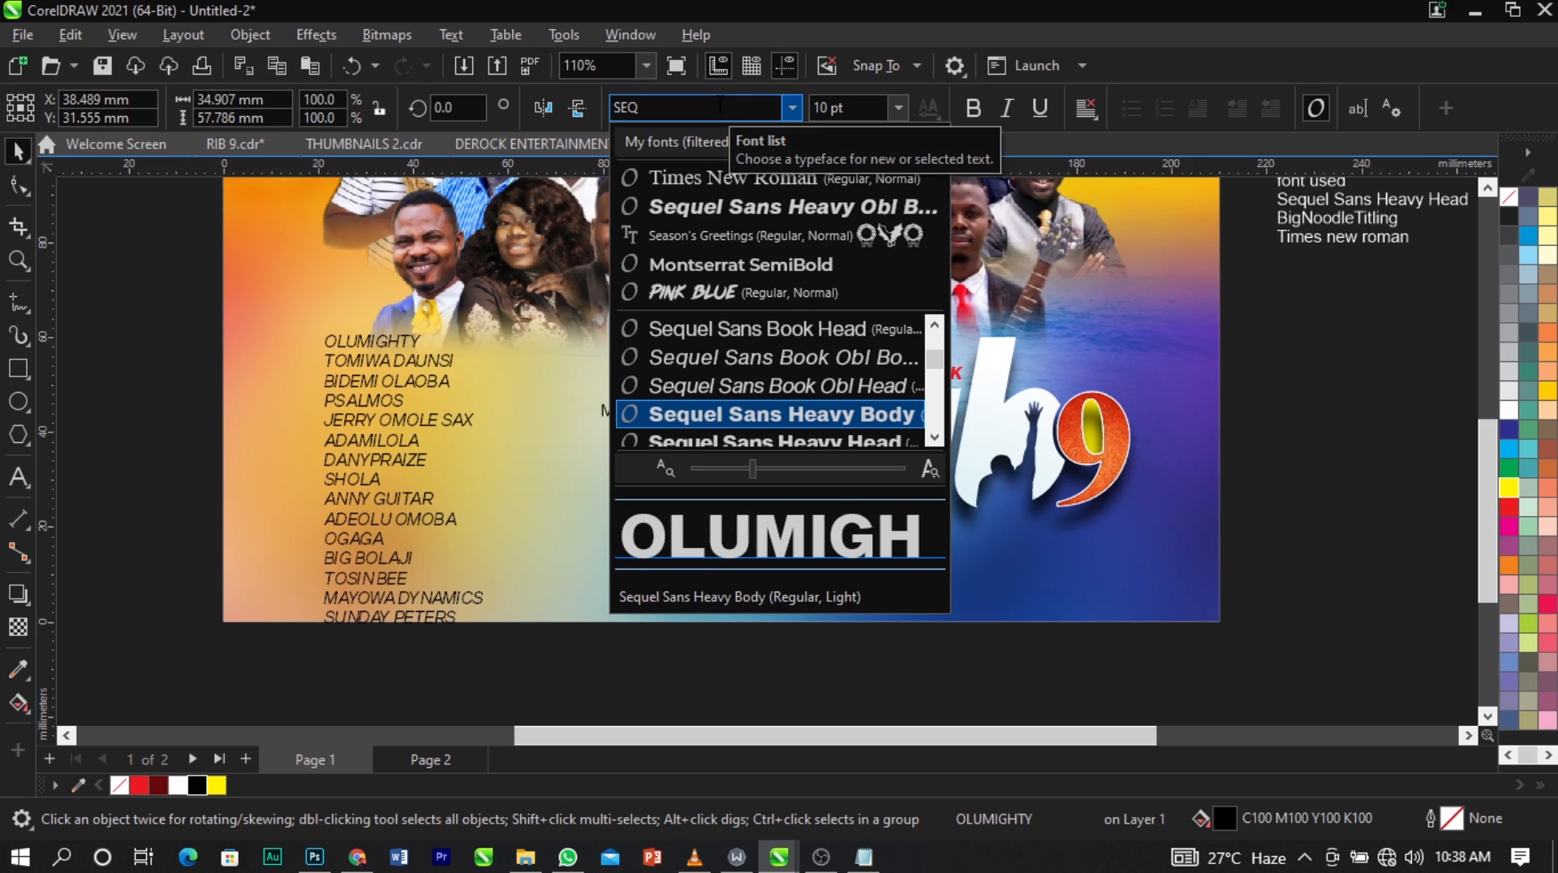
pyautogui.press('Down')
pyautogui.press('Down')
pyautogui.press('Down')
pyautogui.press('Down')
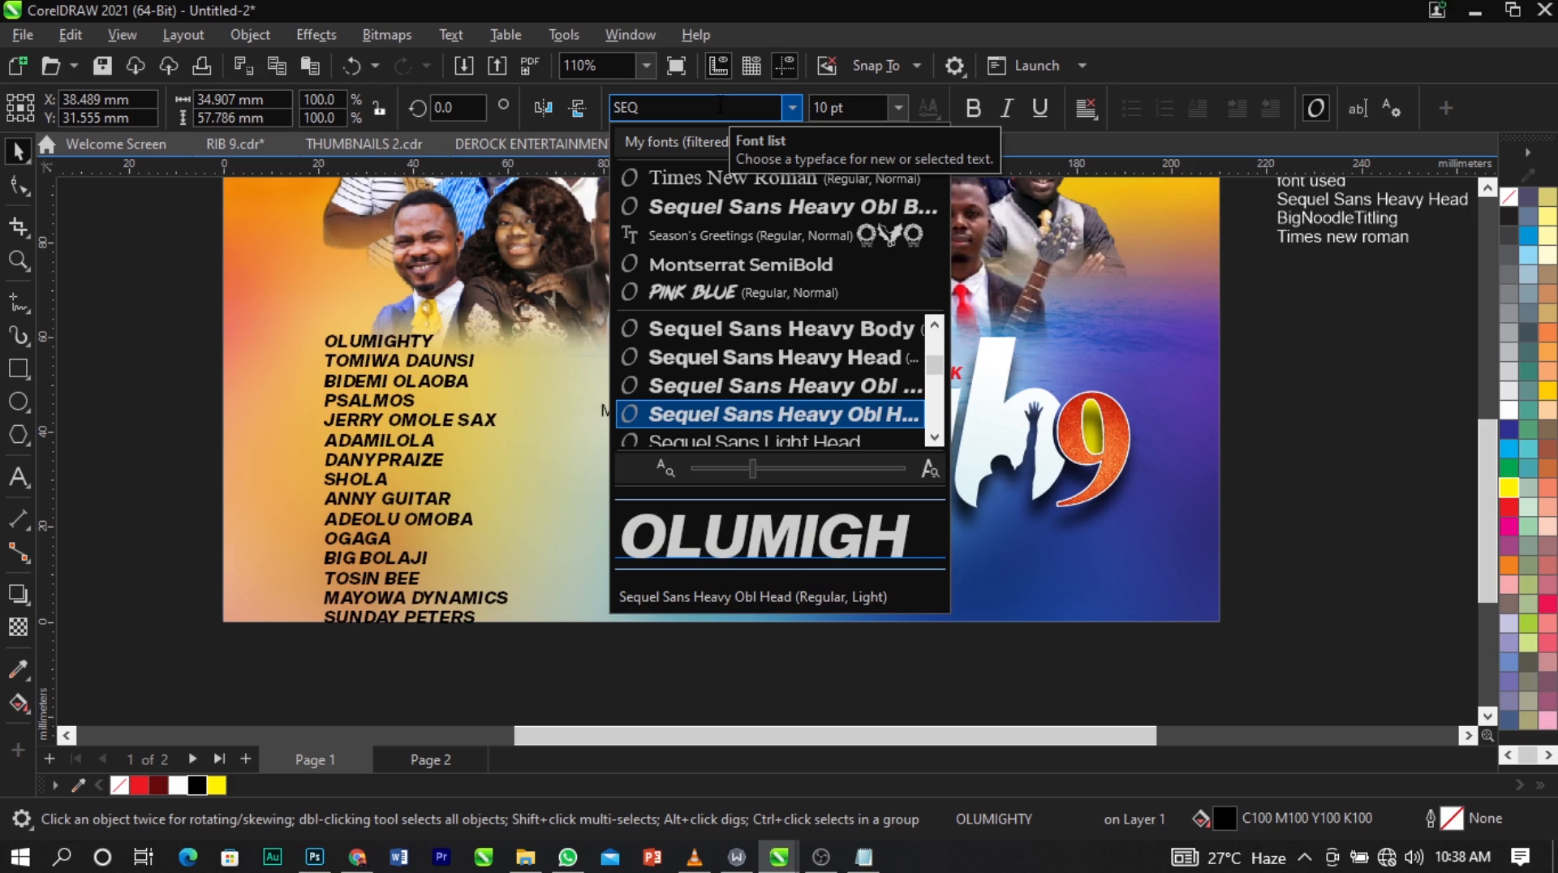
pyautogui.press('Down')
pyautogui.press('Down')
pyautogui.press('Down')
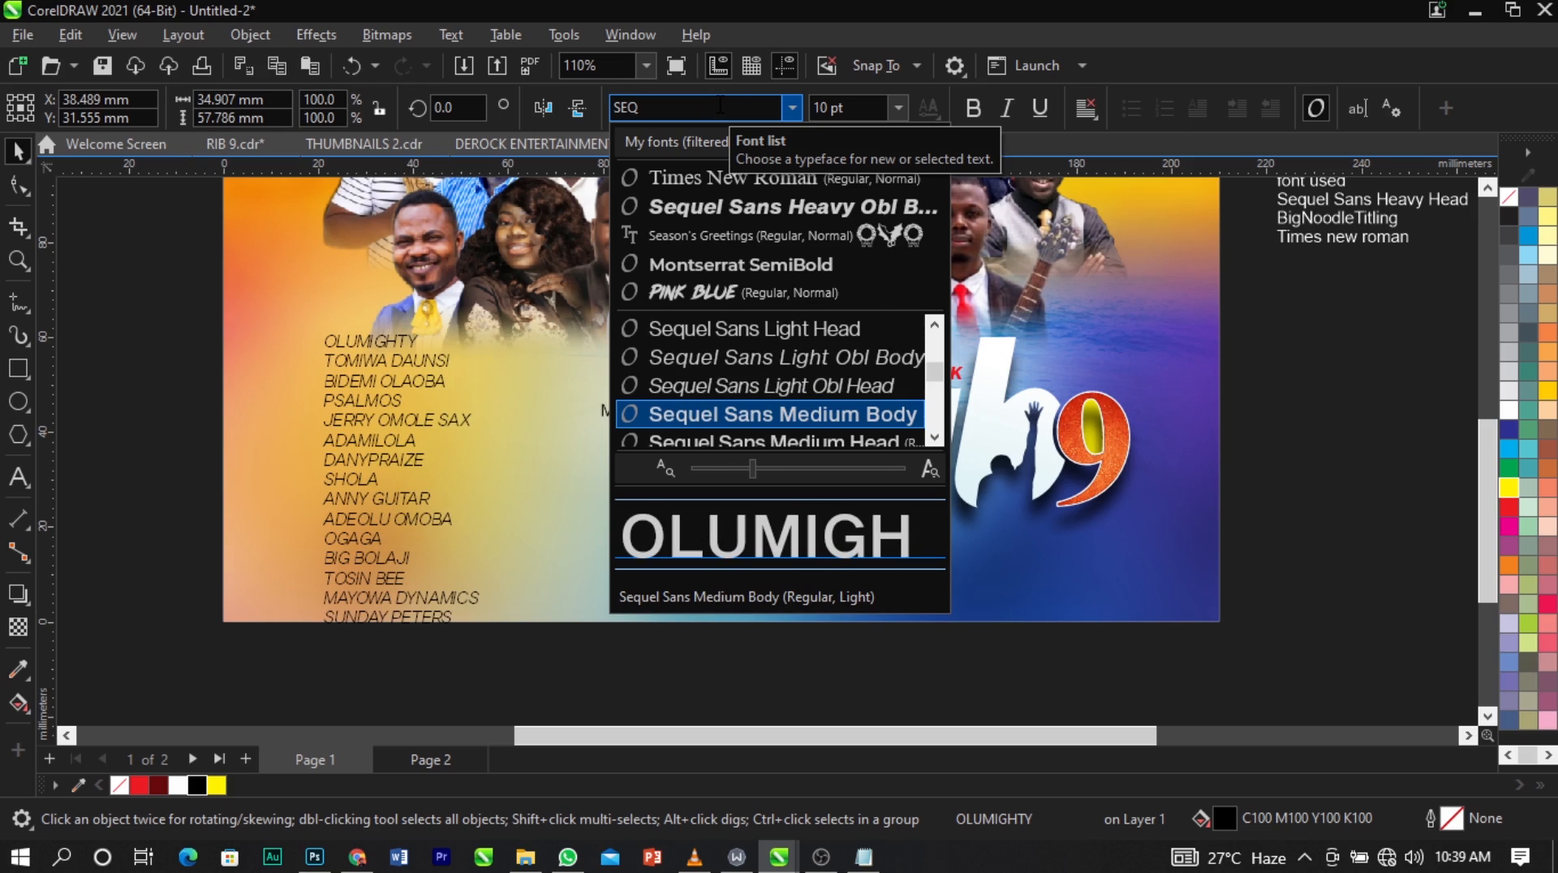
pyautogui.press('Down')
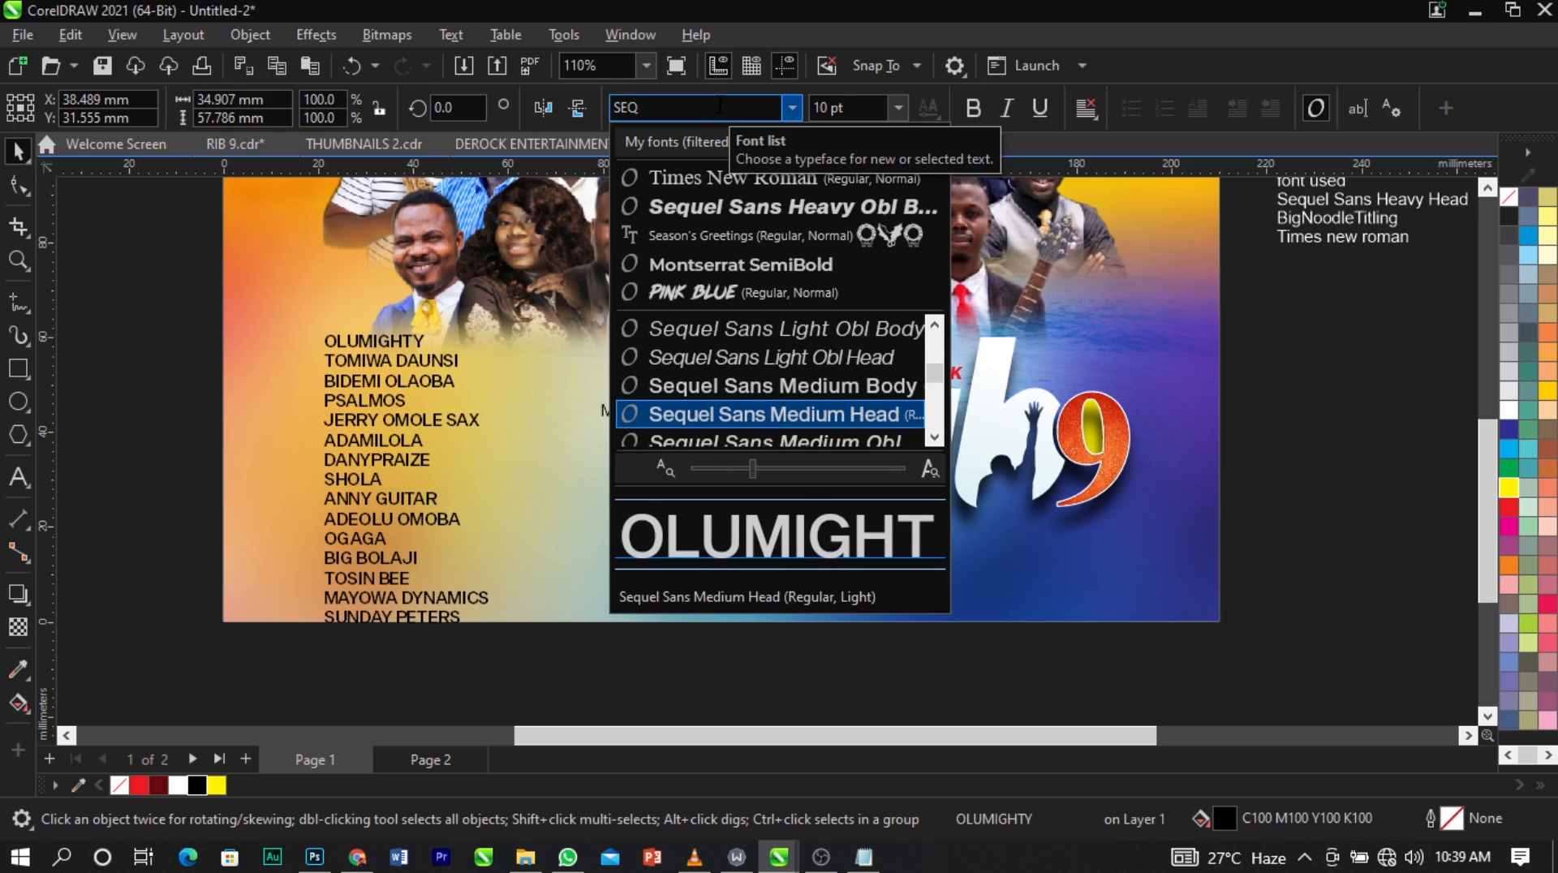
pyautogui.press('Down')
pyautogui.press('Down')
pyautogui.press('Down')
pyautogui.press('Down')
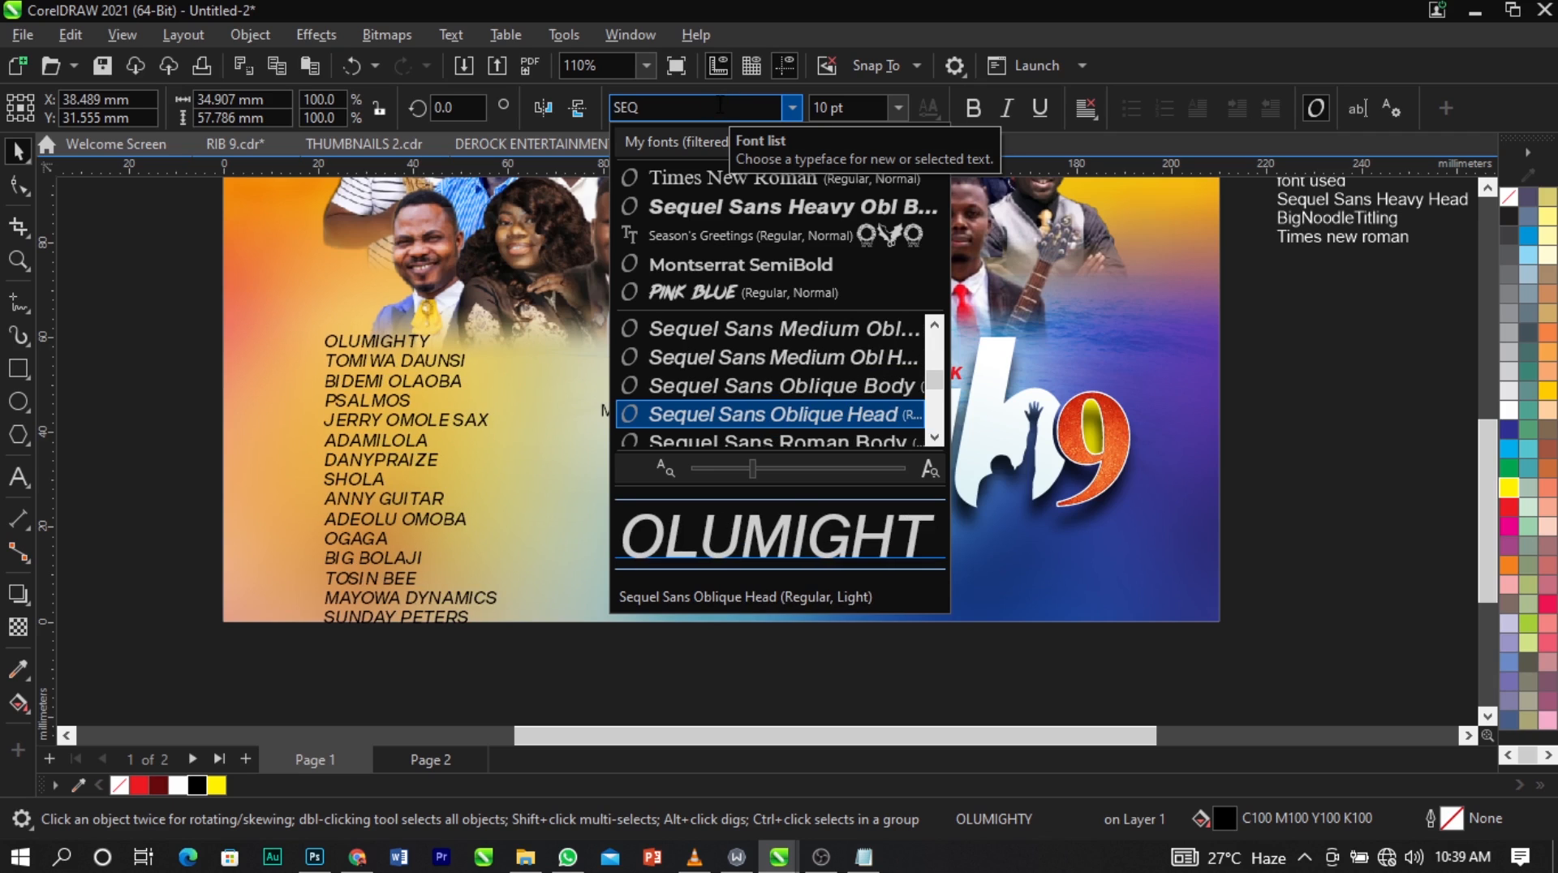
pyautogui.press('Down')
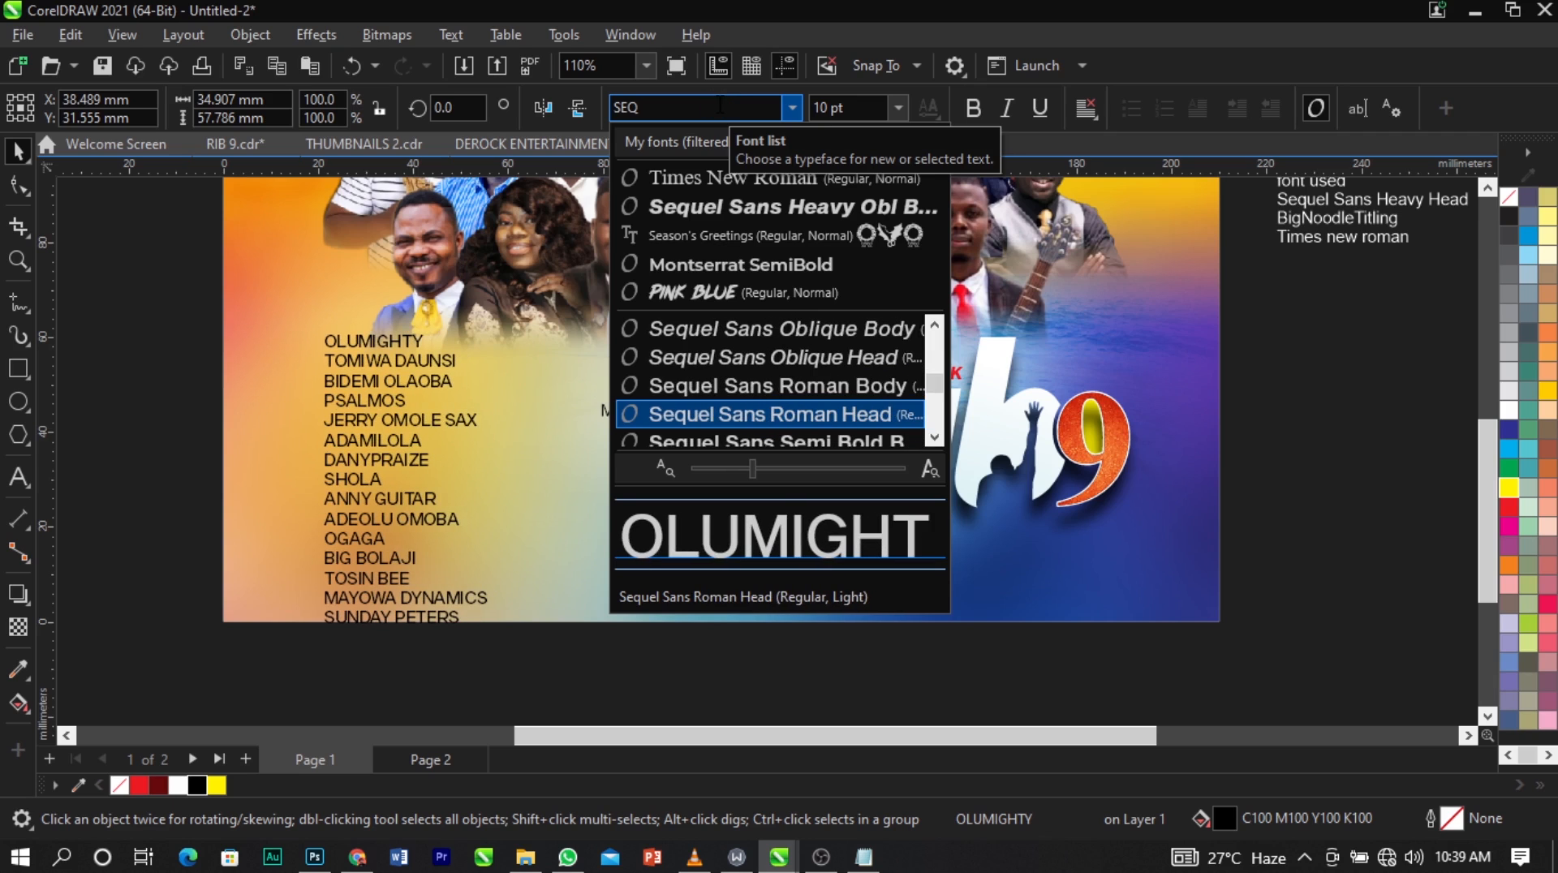
pyautogui.press('Down')
pyautogui.press('Return')
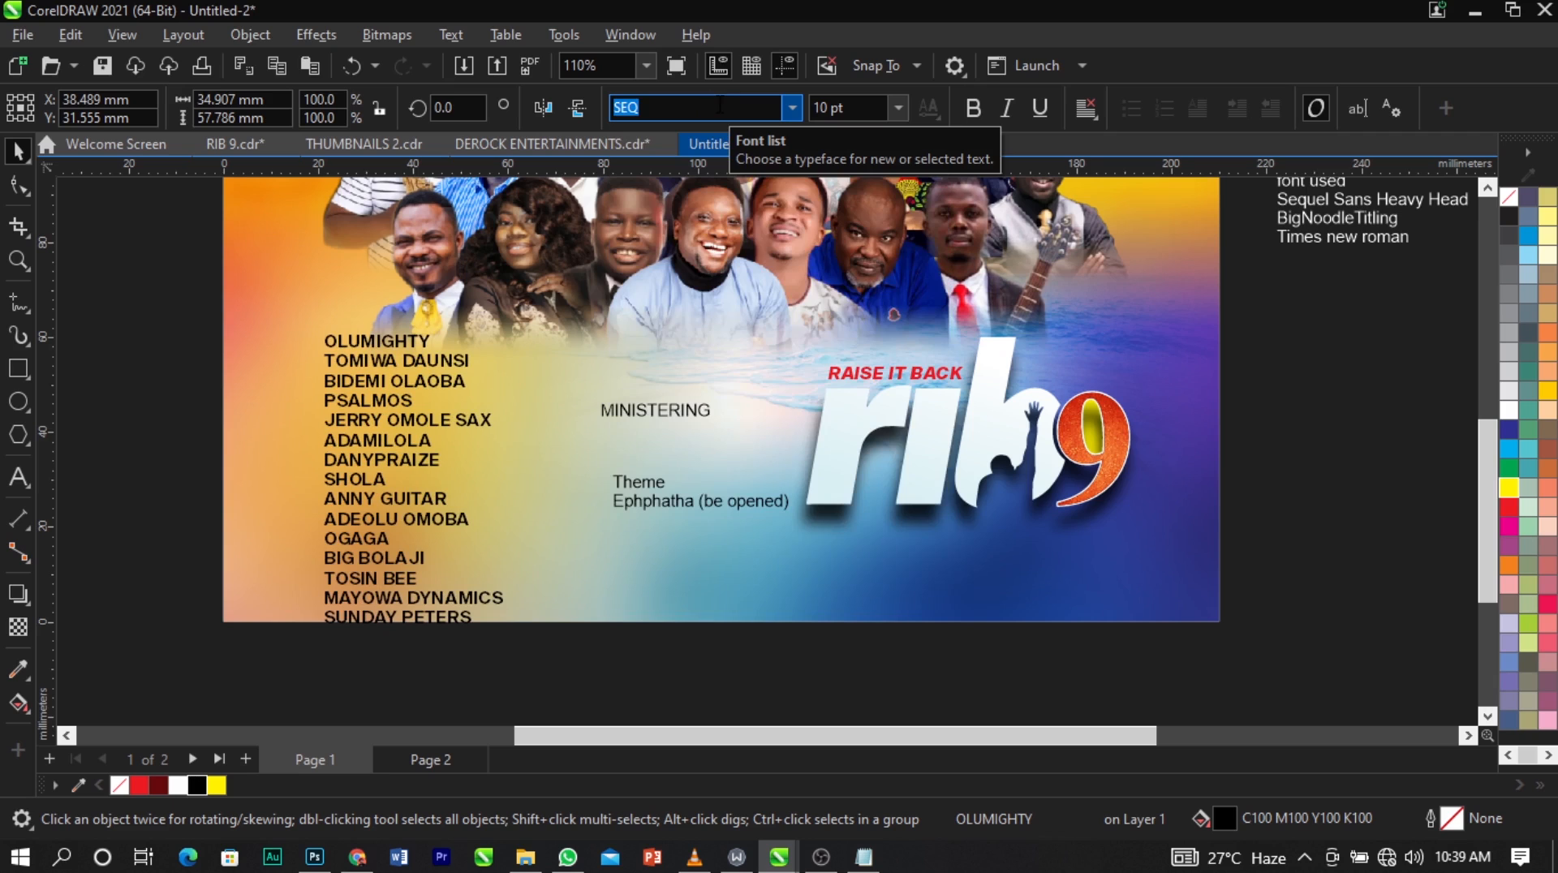
# Scale the names list down to about 6.3 pt and place it near the lower-left side of the design.
pyautogui.moveTo(514, 650); pyautogui.dragTo(487, 616)
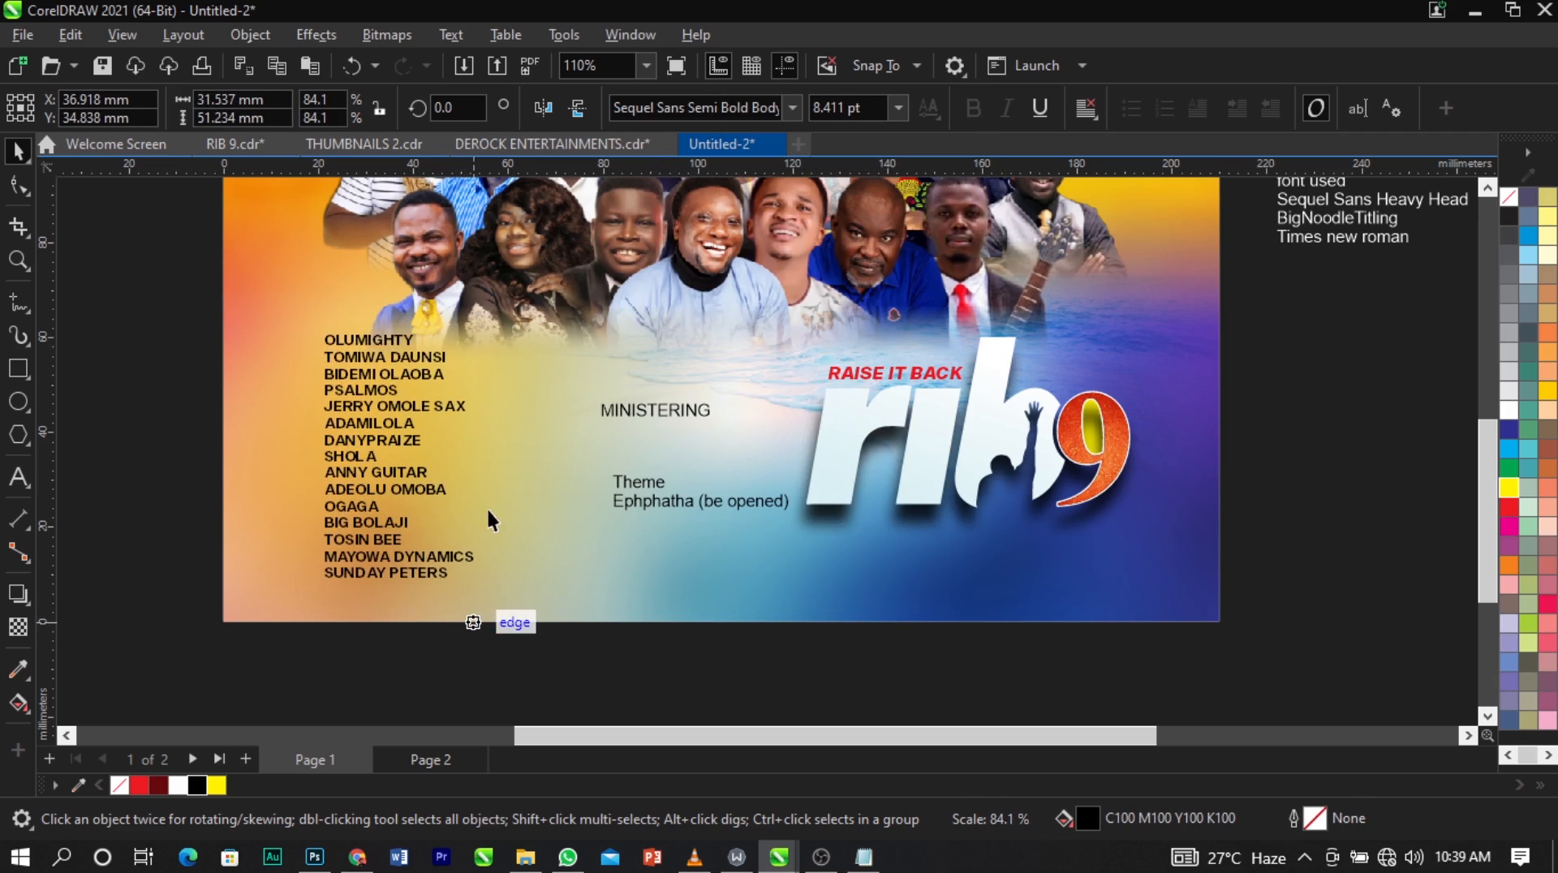
pyautogui.moveTo(408, 431); pyautogui.dragTo(354, 413)
pyautogui.moveTo(426, 317); pyautogui.dragTo(431, 372)
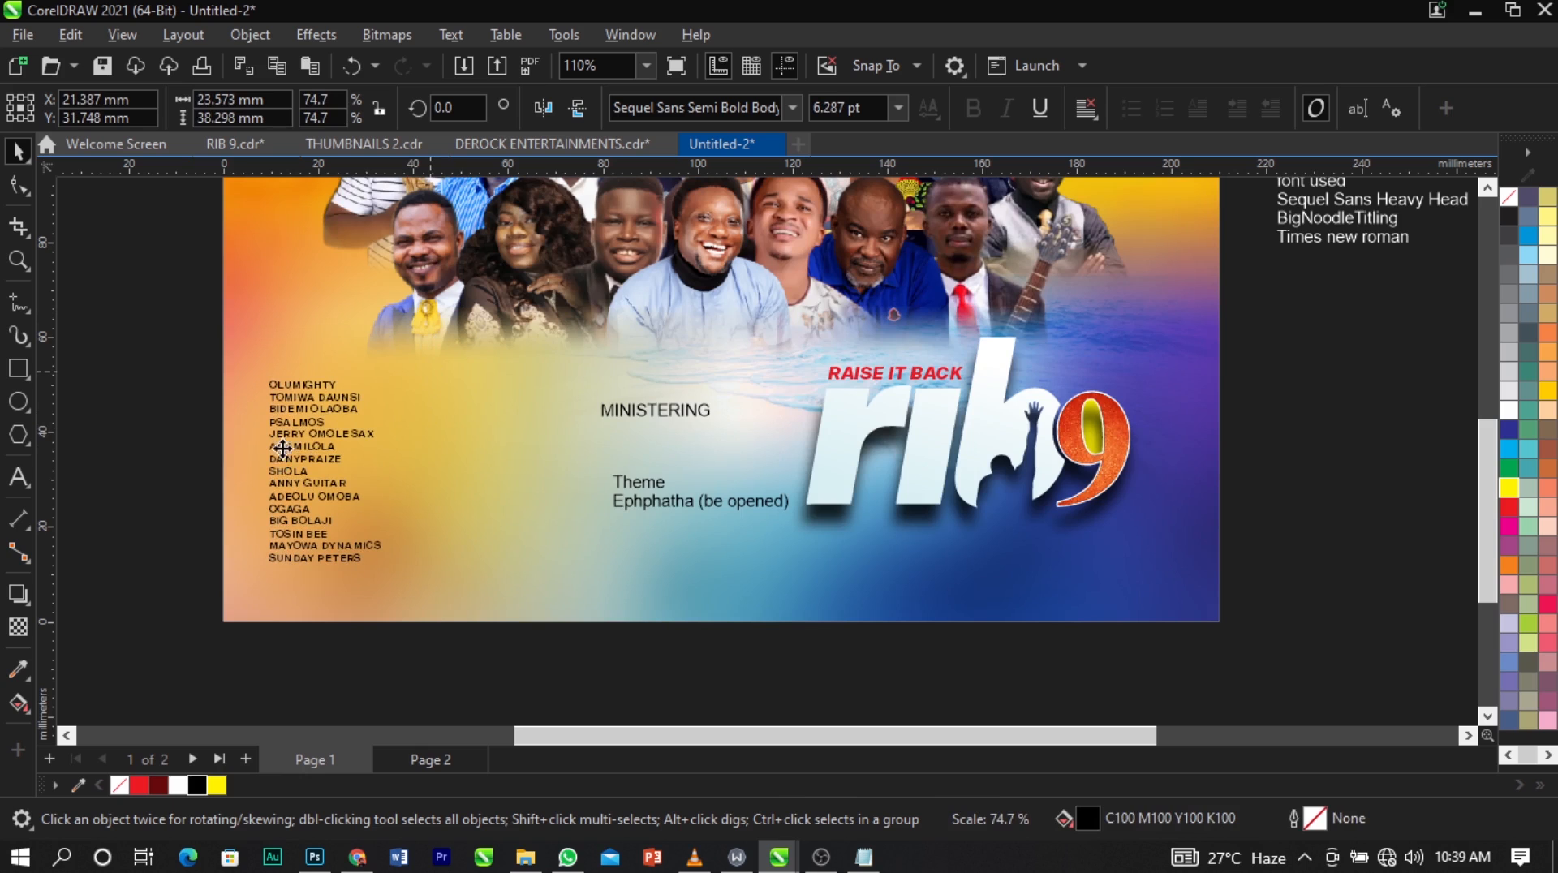
pyautogui.moveTo(342, 422); pyautogui.dragTo(366, 409)
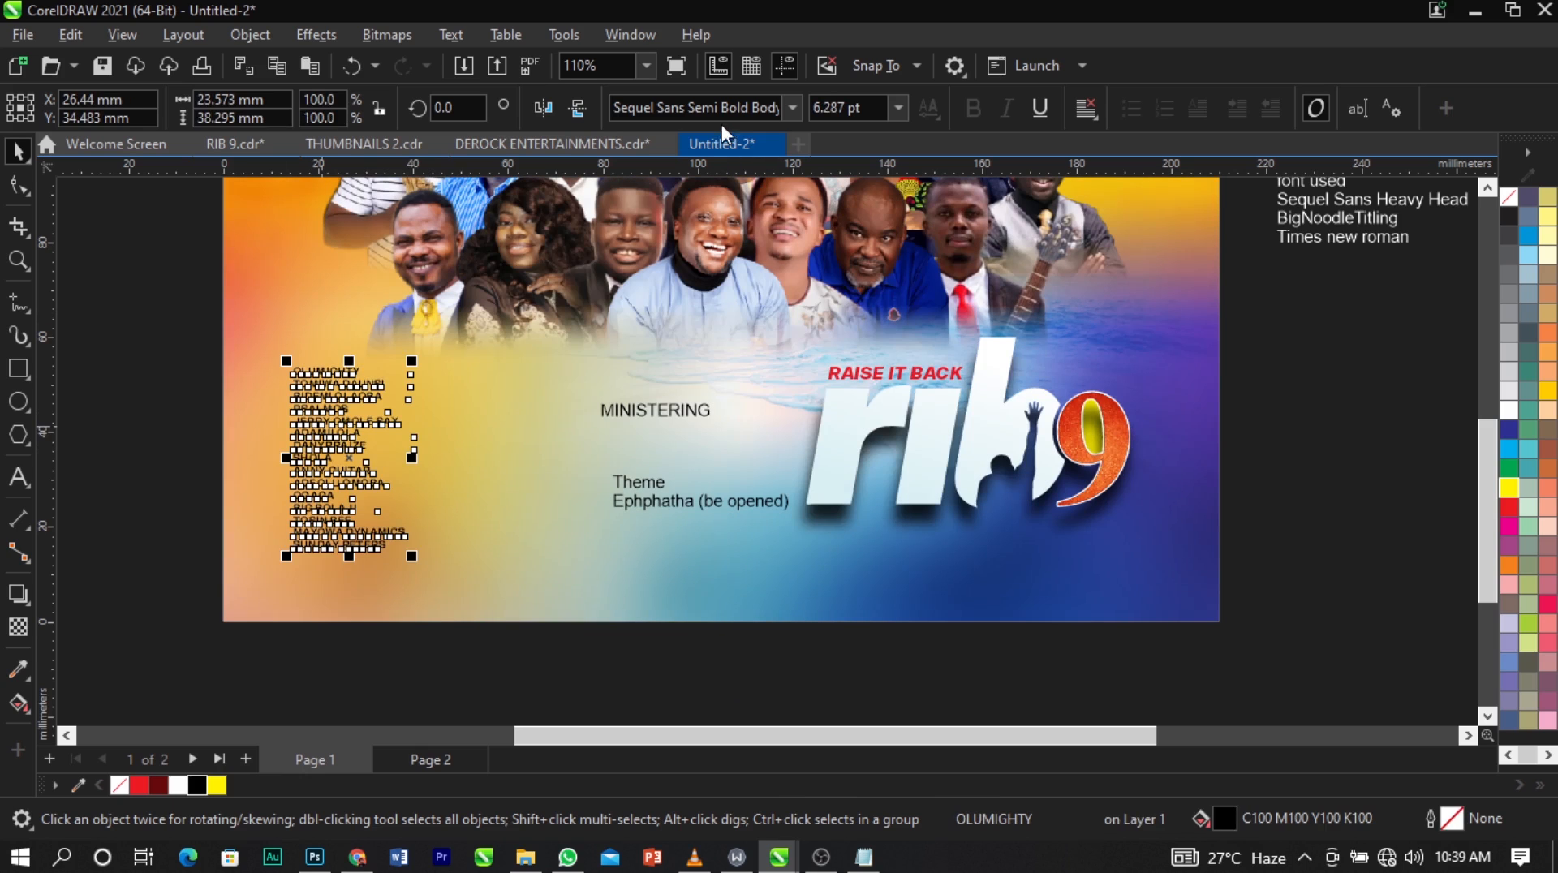
# Set the font of the names list to Sequel Sans Bold Body.
pyautogui.click(722, 113)
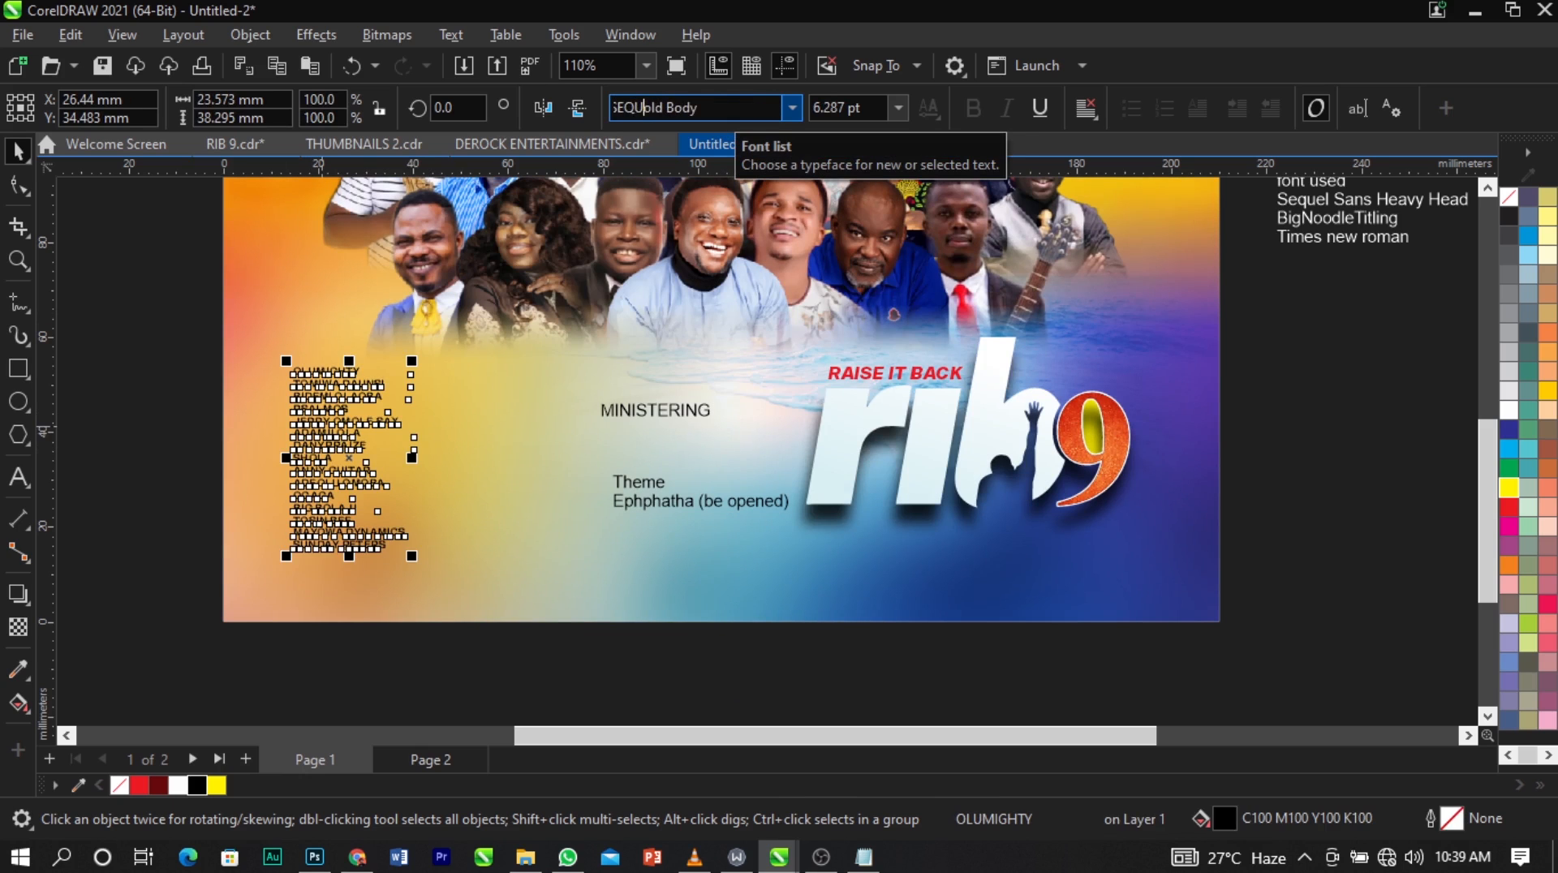
pyautogui.click(644, 107)
pyautogui.write('Sequel')
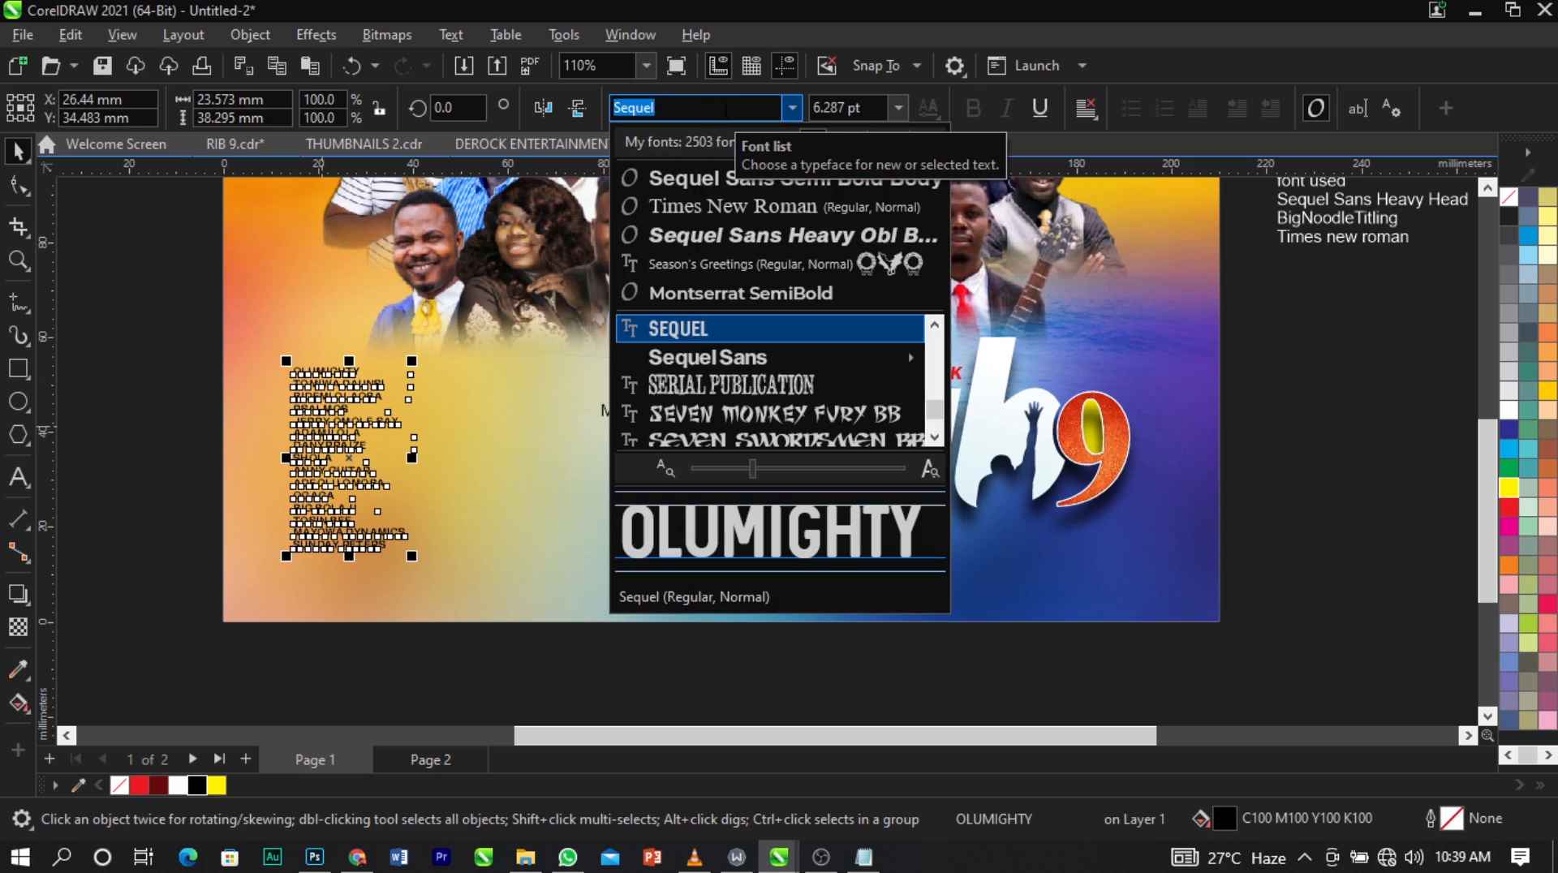
pyautogui.press('Down')
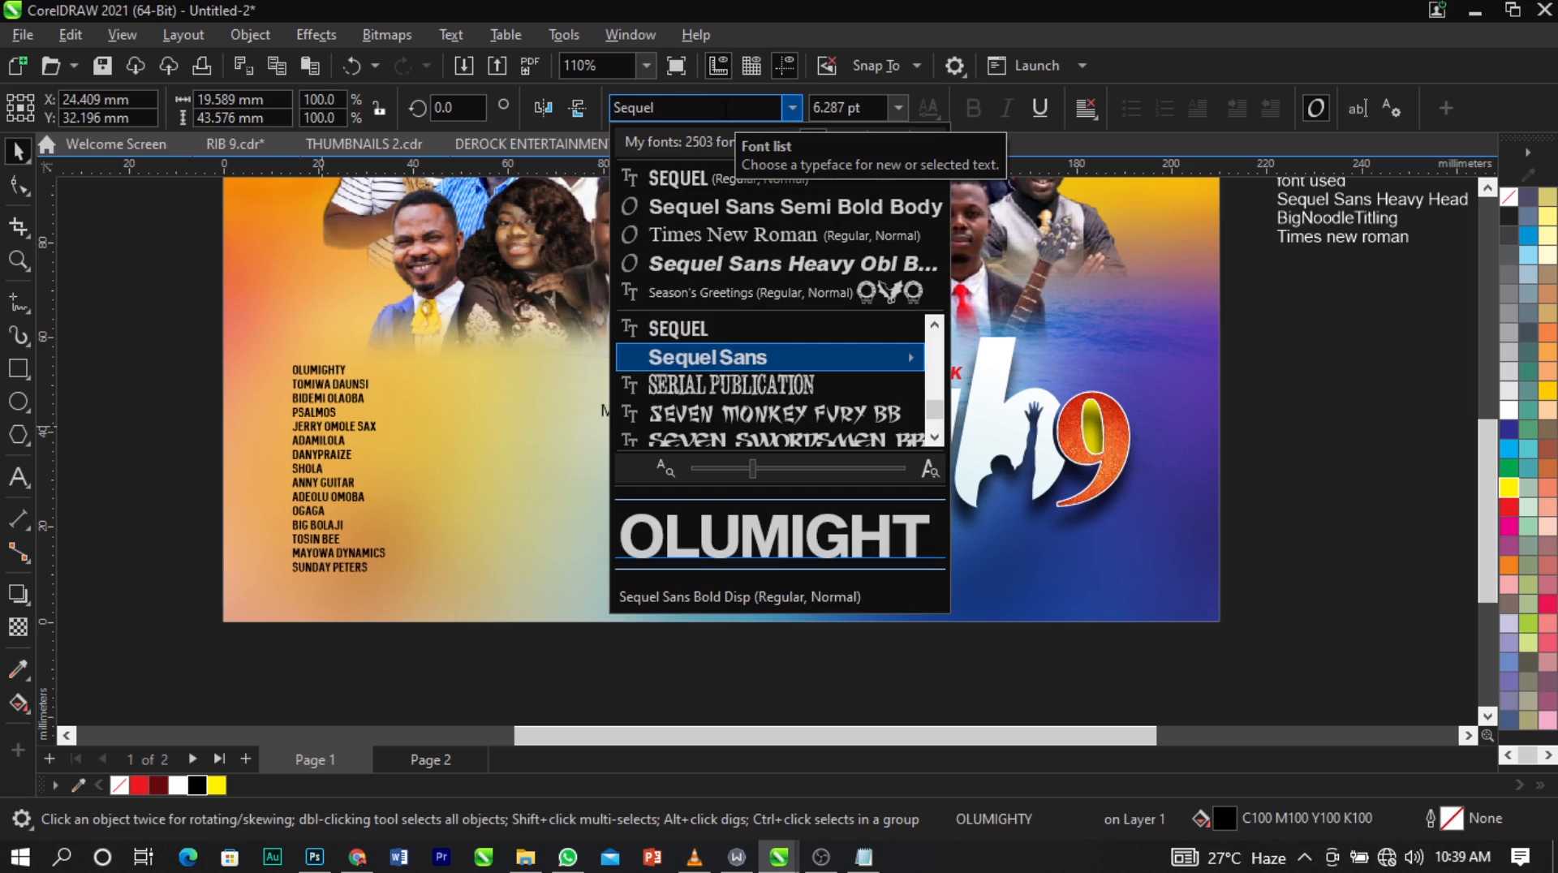
pyautogui.moveTo(773, 352)
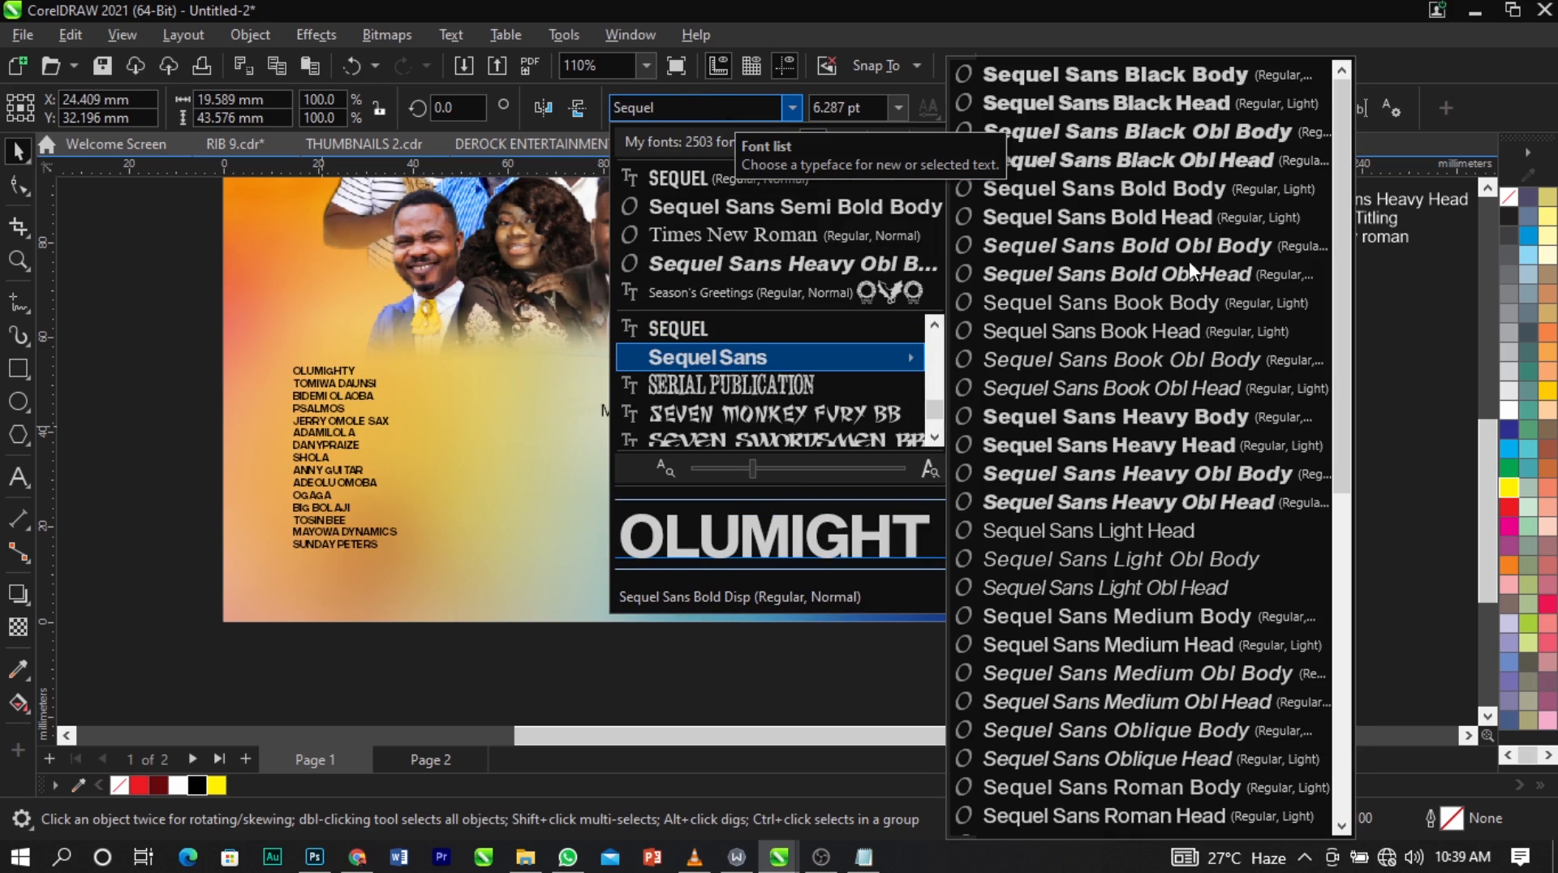
pyautogui.click(1122, 190)
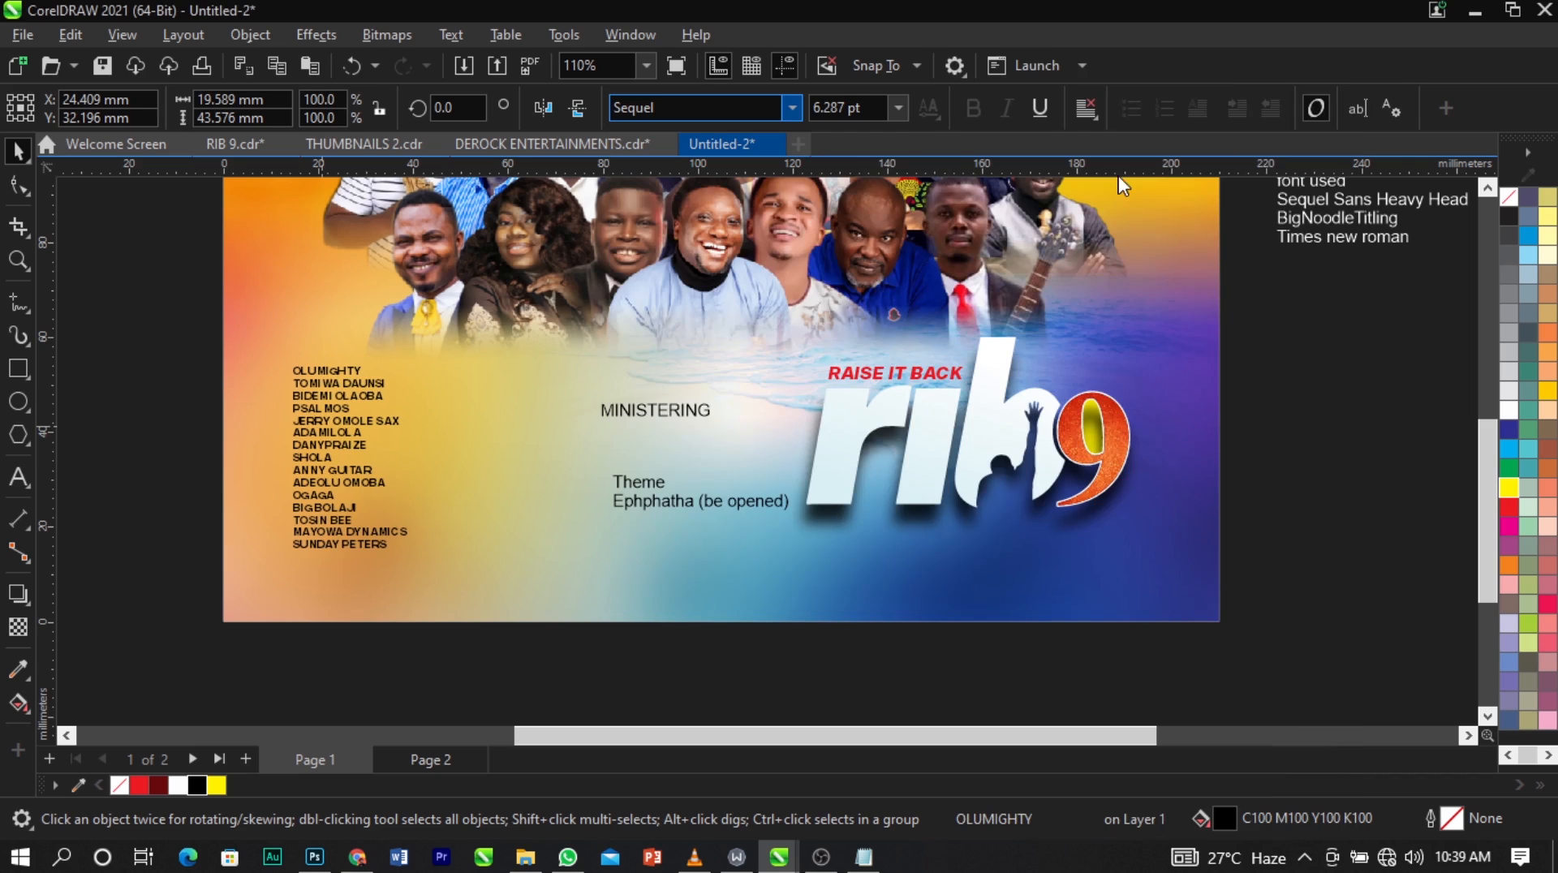
# Shrink the names list to about 5.7 pt and widen its line spacing with the Shape tool.
pyautogui.click(175, 438)
pyautogui.scroll(2, 305, 547)
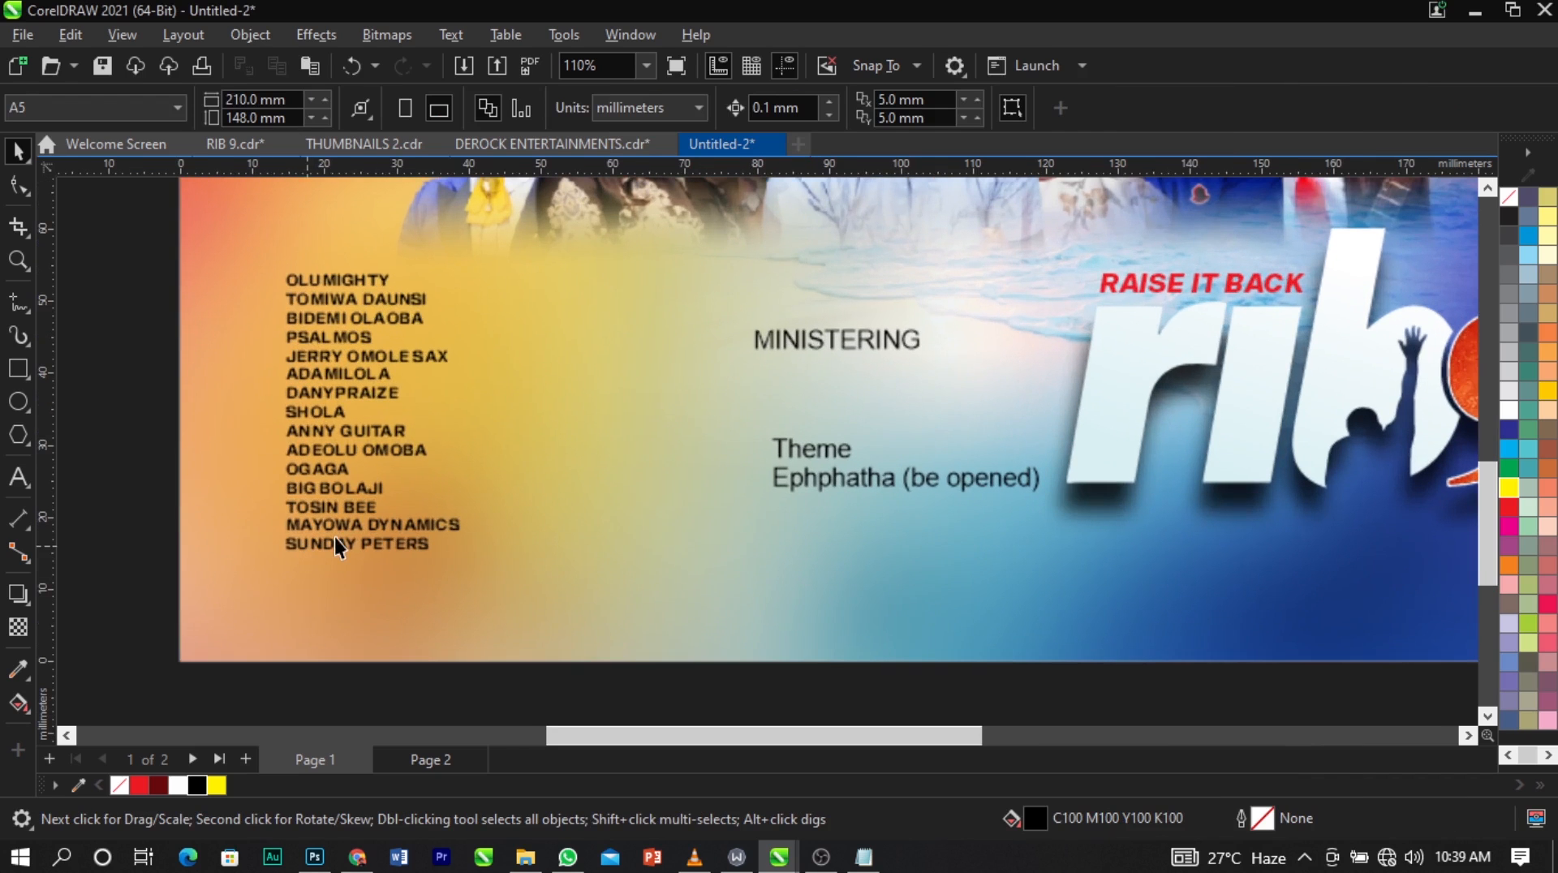
pyautogui.click(339, 540)
pyautogui.moveTo(469, 556); pyautogui.dragTo(451, 563)
pyautogui.press('F10')
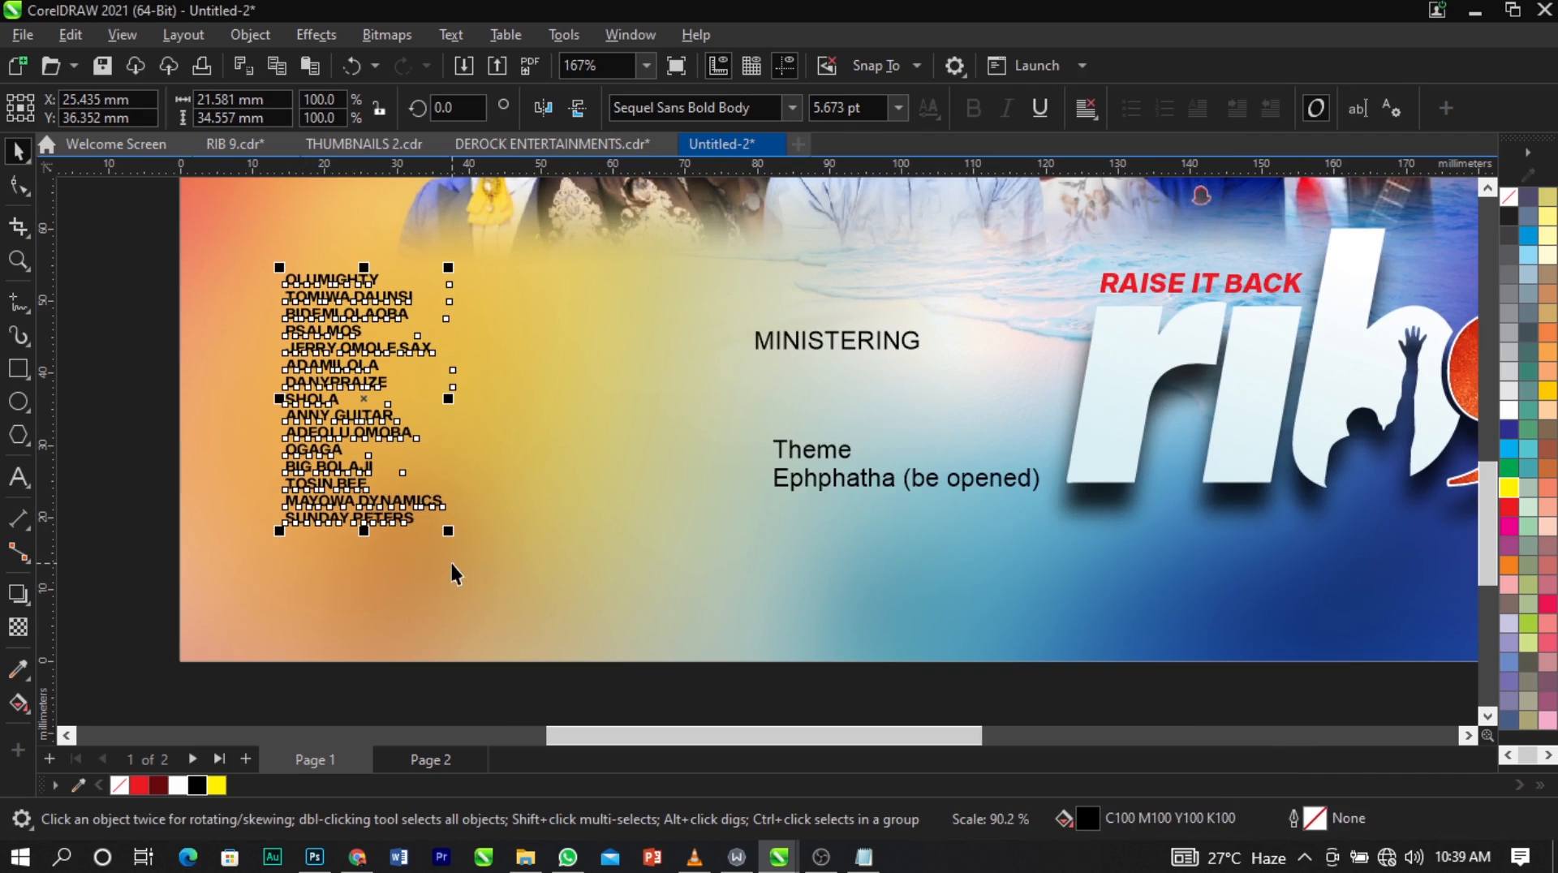
pyautogui.click(18, 188)
pyautogui.moveTo(276, 534); pyautogui.dragTo(277, 558)
pyautogui.press('space')
# Set the MINISTERING heading in red Pink Blue lettering and place it directly above the names list, aligned to its left edge.
pyautogui.click(880, 344)
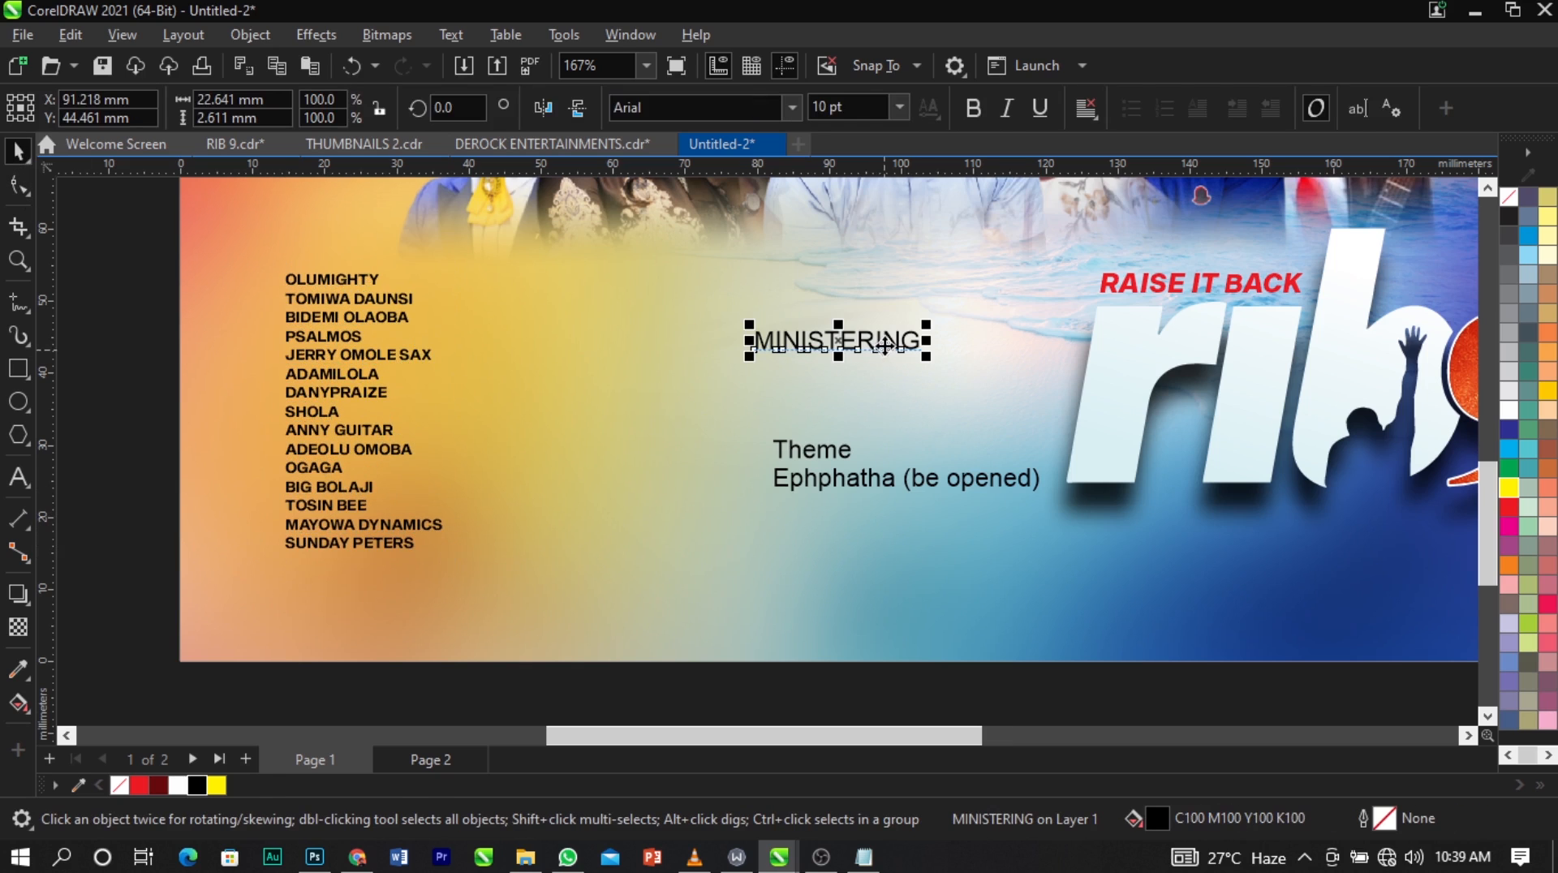
pyautogui.click(743, 107)
pyautogui.write('Pink Blue')
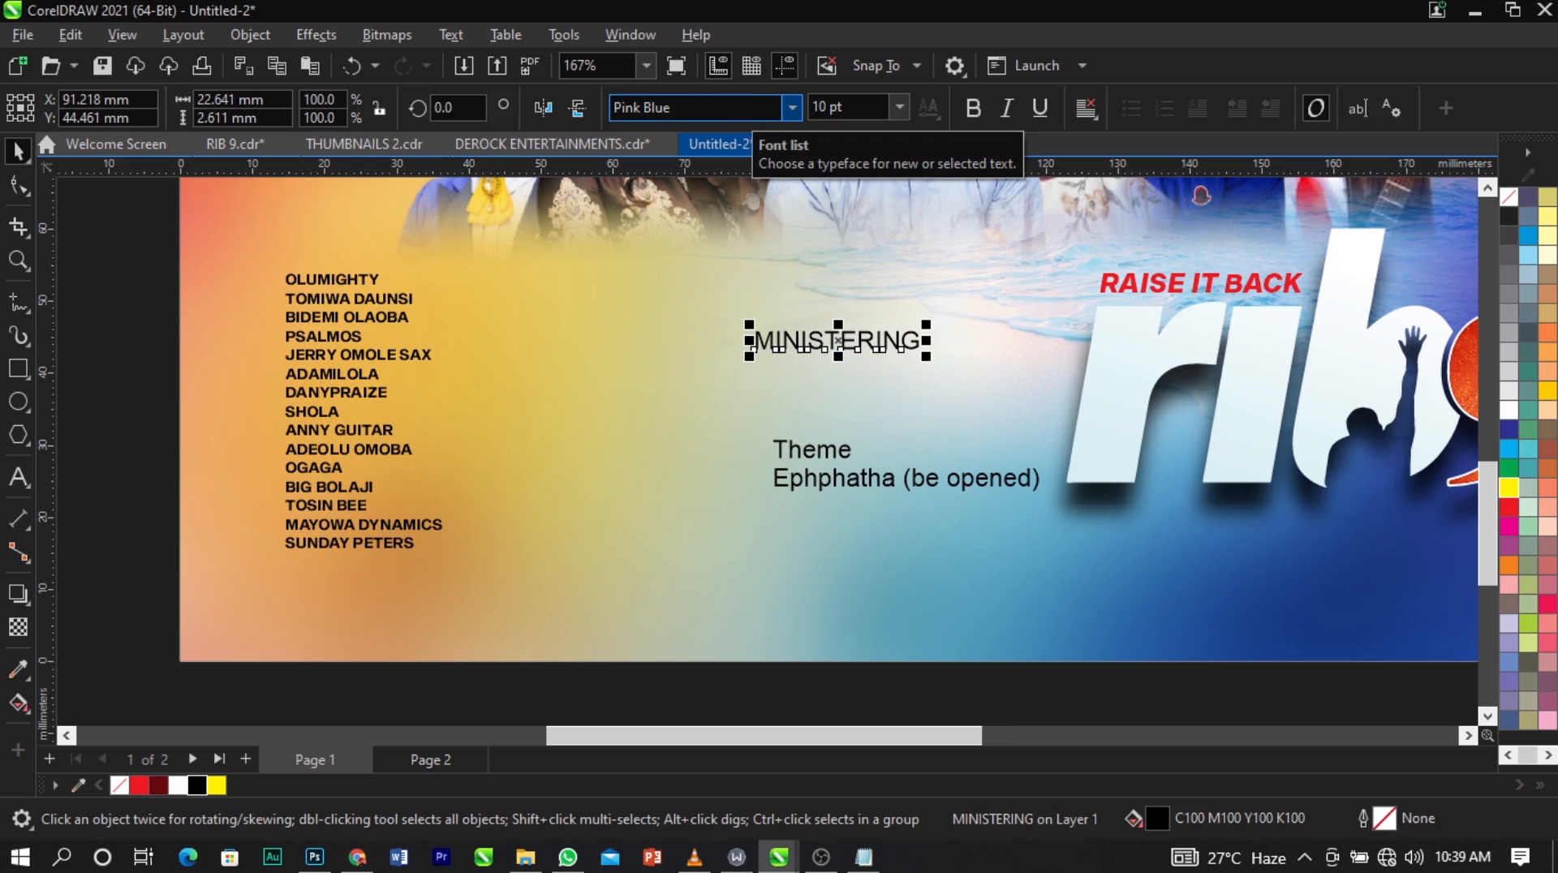
pyautogui.press('Return')
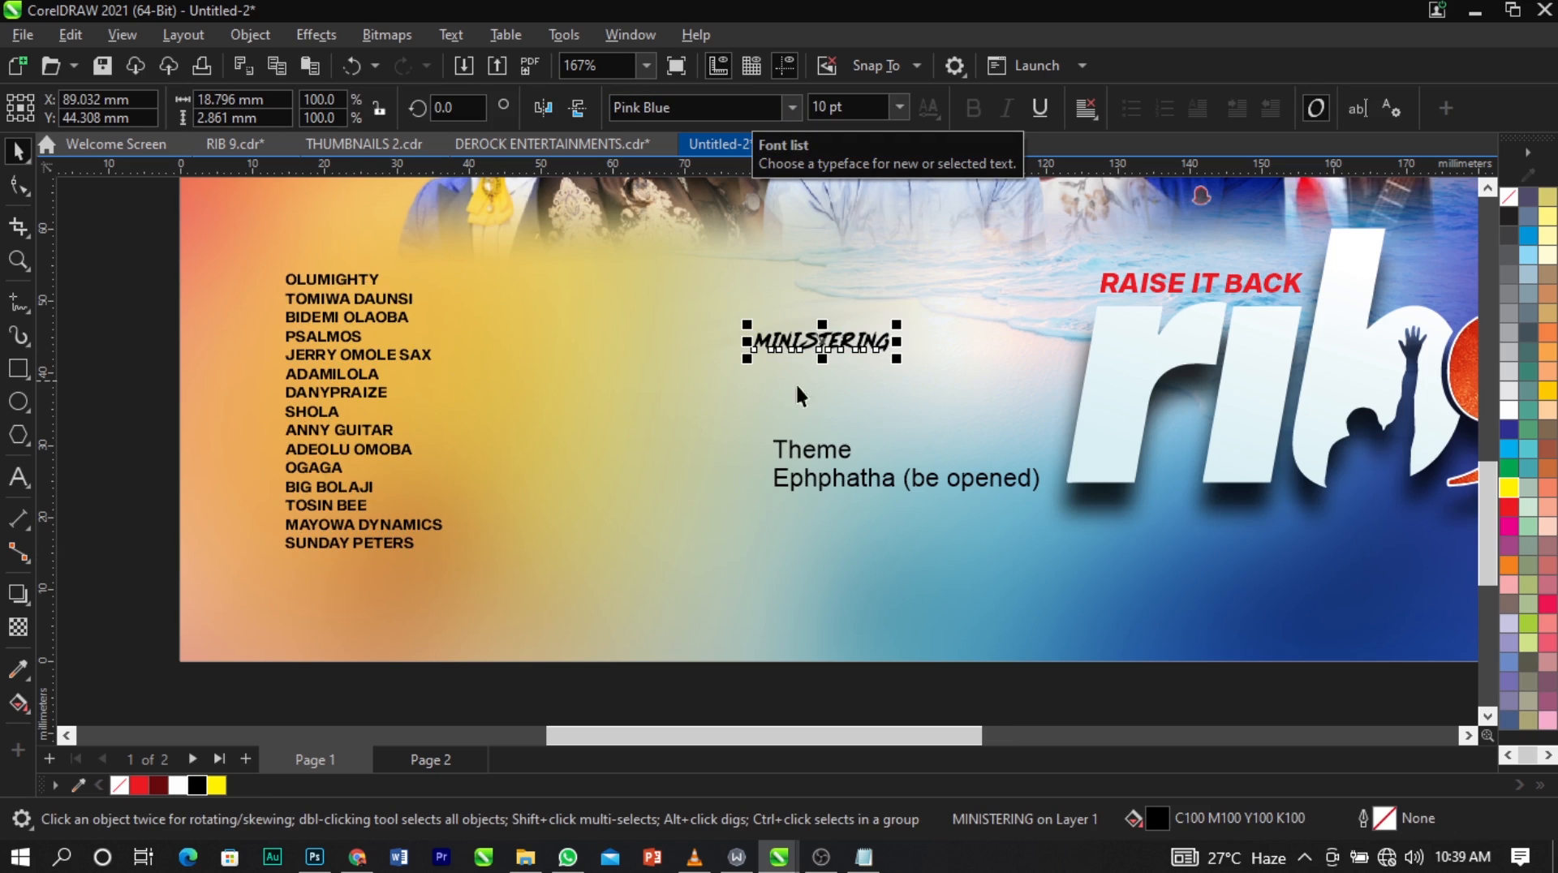
pyautogui.moveTo(845, 349); pyautogui.dragTo(377, 265)
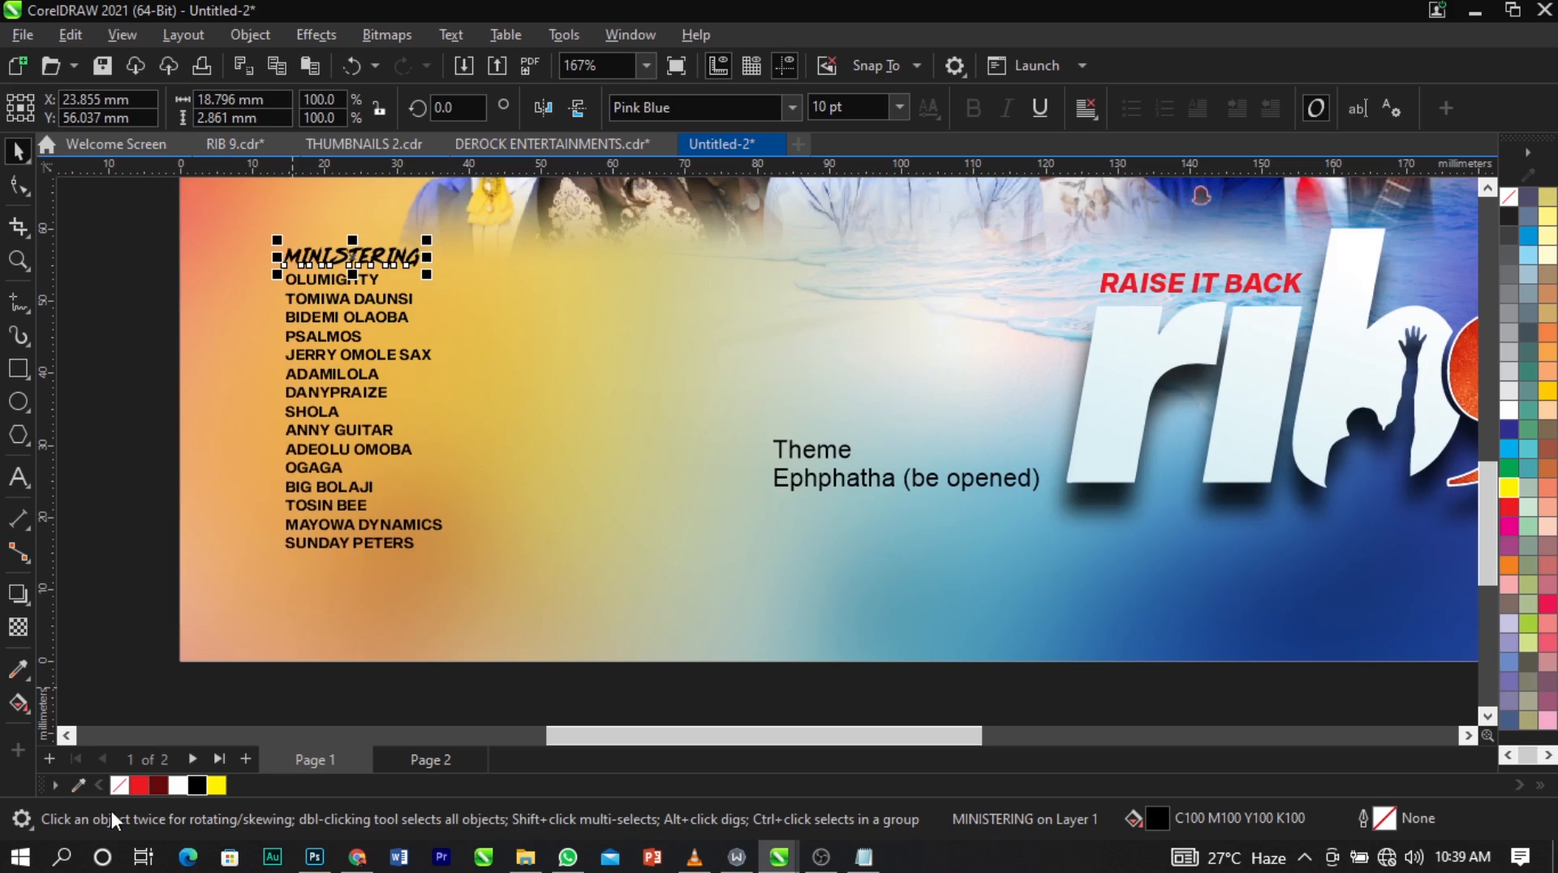
pyautogui.click(1510, 505)
# Scale the MINISTERING heading and the names list together to about 93%, keeping their lower-left corner fixed.
pyautogui.keyDown('shift'); pyautogui.click(368, 350); pyautogui.keyUp('shift')
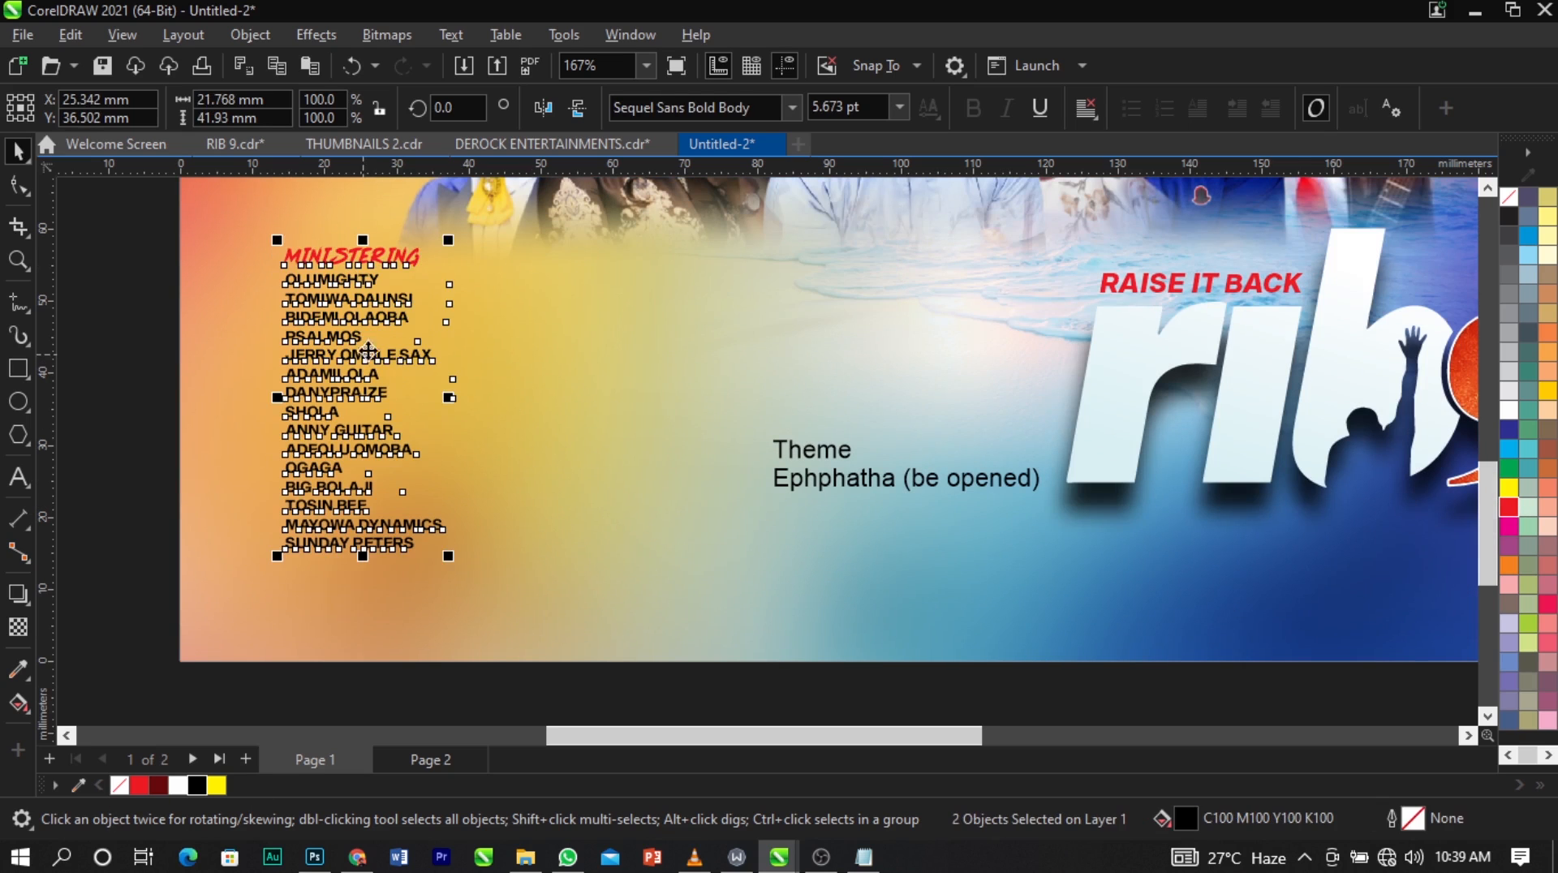
pyautogui.moveTo(449, 241); pyautogui.dragTo(437, 262)
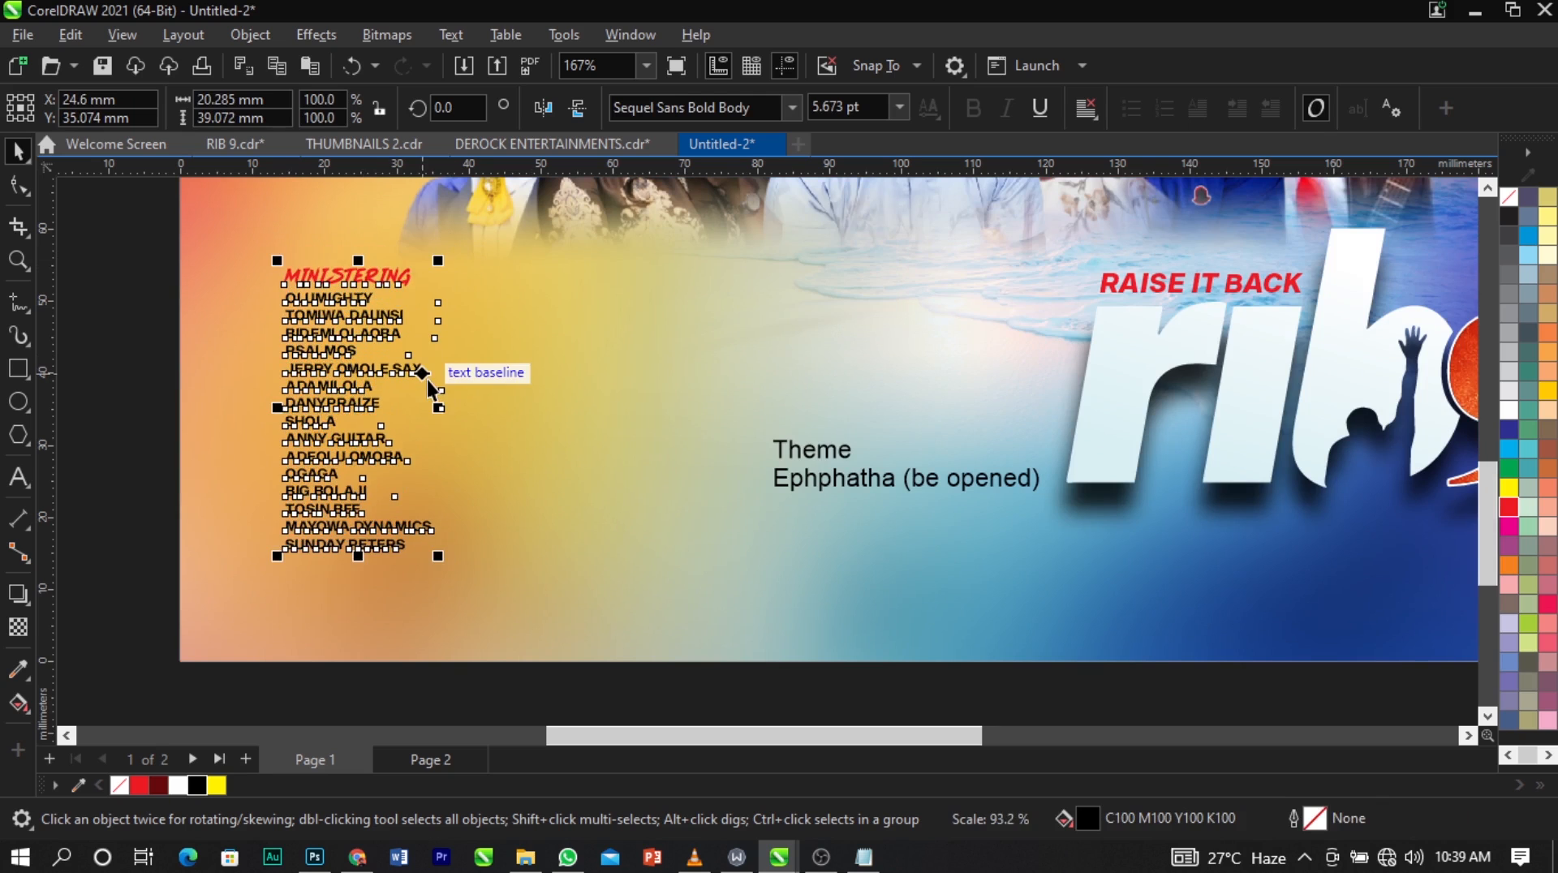
pyautogui.scroll(-1, 430, 381)
pyautogui.scroll(-1, 431, 383)
pyautogui.click(224, 365)
# Move the Theme text closer to the names list, break it into separate lines and raise the word Theme.
pyautogui.press('z')
pyautogui.moveTo(198, 273); pyautogui.dragTo(1195, 566)
pyautogui.press('space')
pyautogui.moveTo(925, 504); pyautogui.dragTo(729, 432)
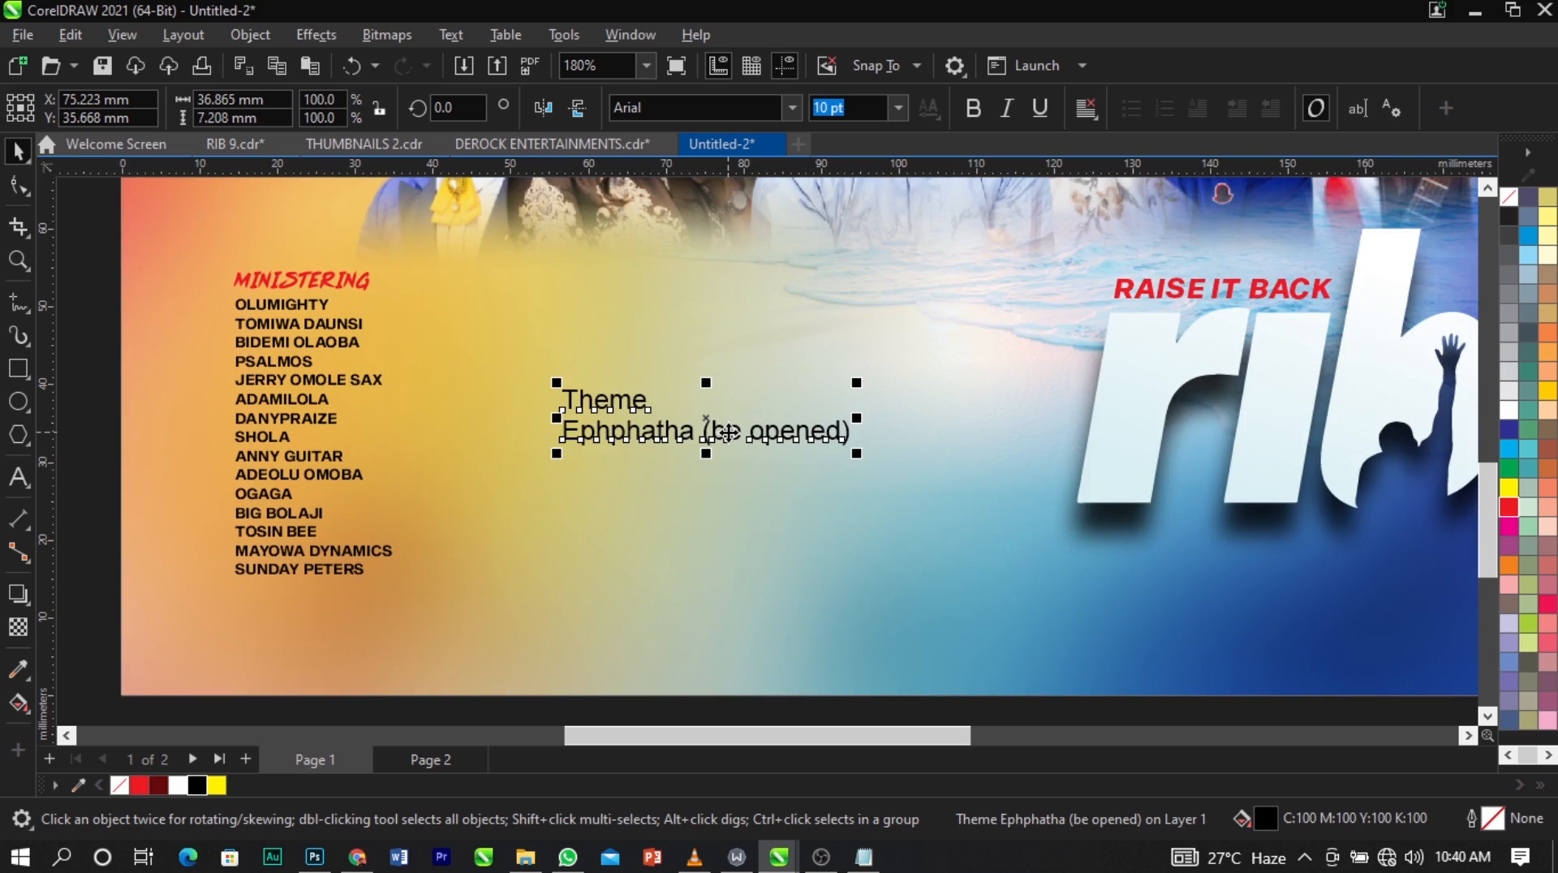
pyautogui.hotkey('ctrl', 'k')
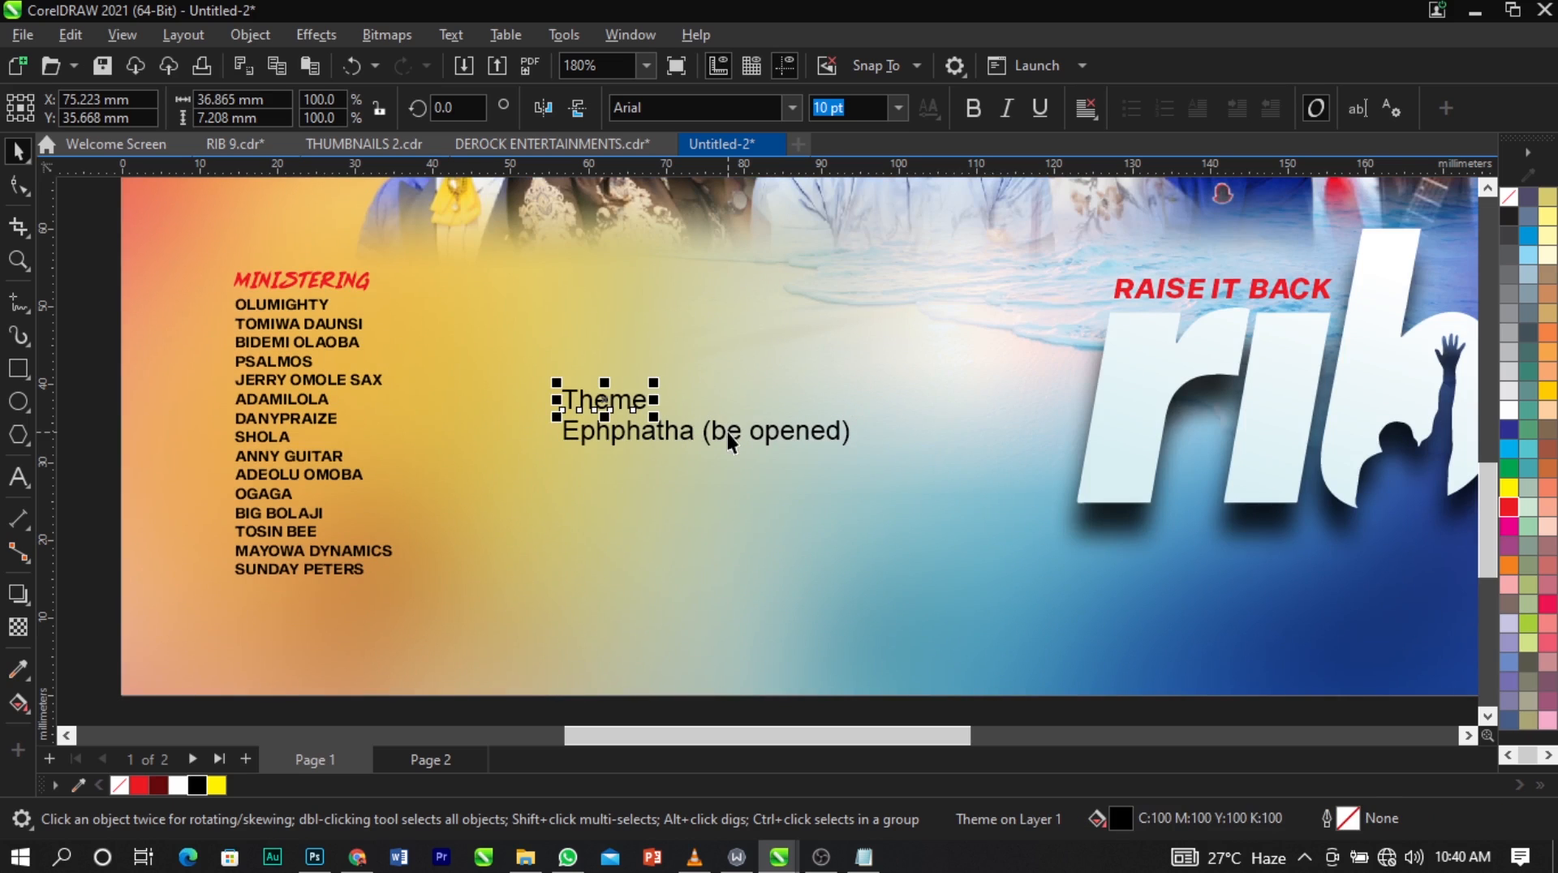
pyautogui.moveTo(627, 402); pyautogui.dragTo(632, 348)
# Break "(be opened)" off the Ephphatha line as its own text and move it a little lower.
pyautogui.doubleClick(706, 434)
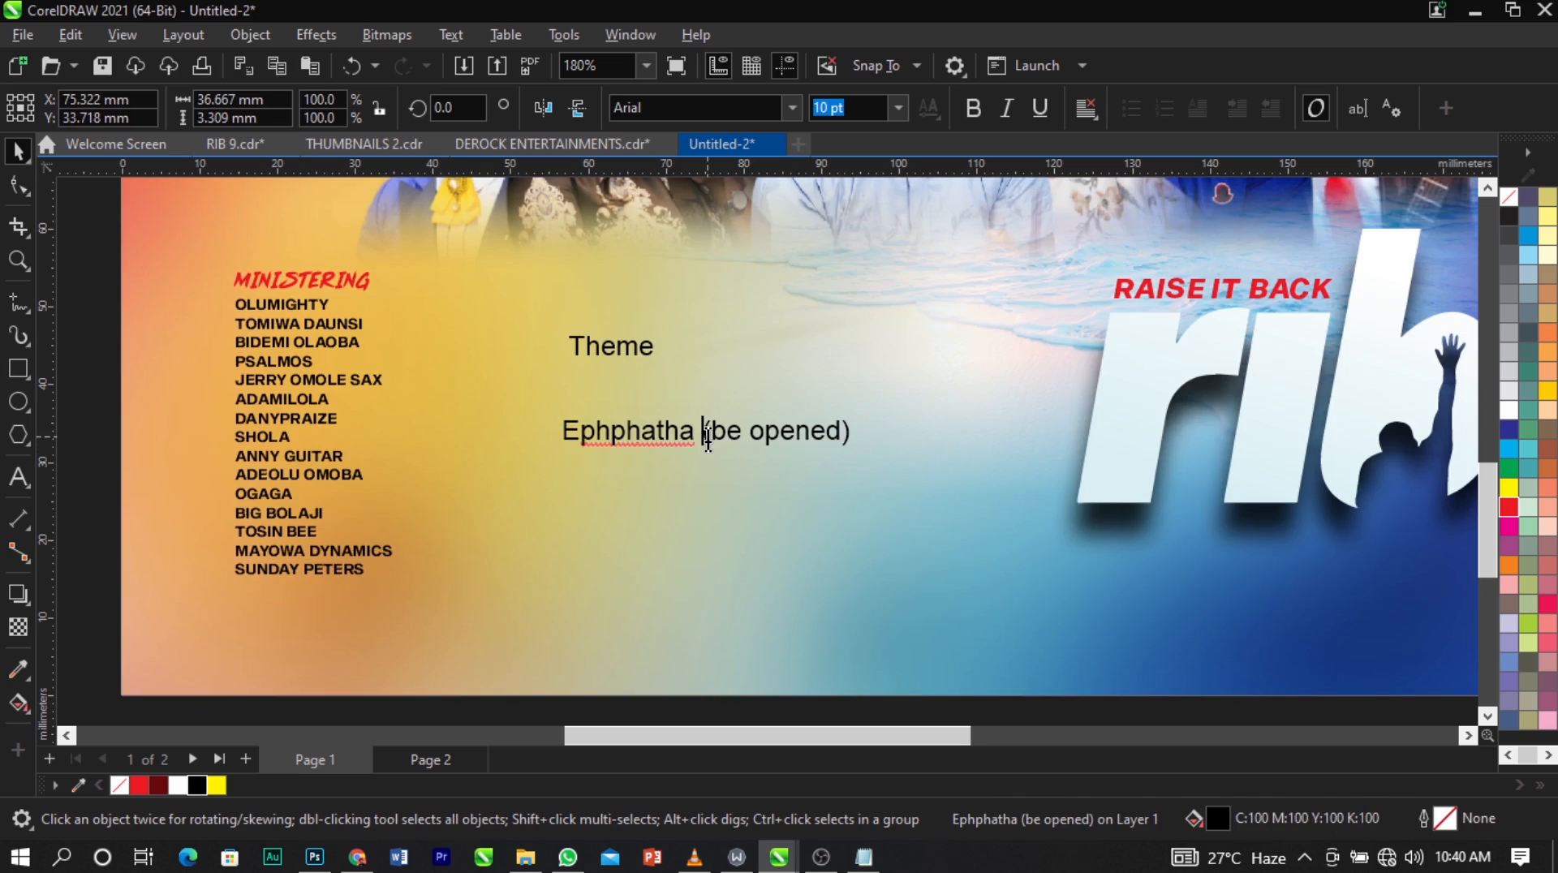
pyautogui.press('Return')
pyautogui.hotkey('ctrl', 'space')
pyautogui.hotkey('ctrl', 'k')
pyautogui.click(670, 477)
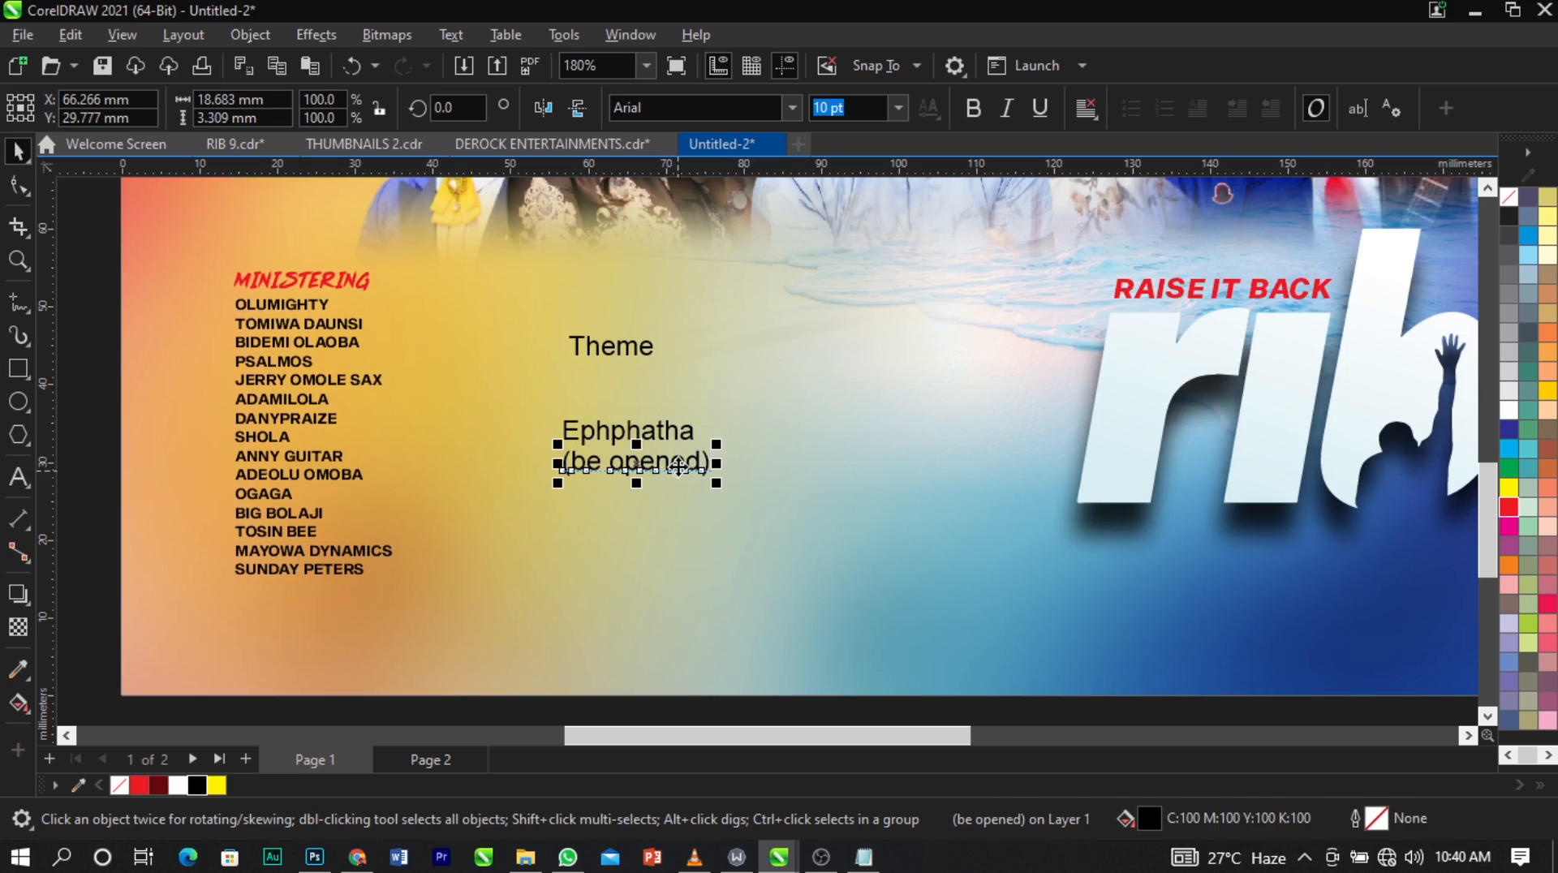
pyautogui.moveTo(670, 471); pyautogui.dragTo(672, 516)
# Set Ephphatha in BigNoodleTitling, copied from the Notepad font list, and enlarge it to about 53 mm wide just below Theme.
pyautogui.click(673, 442)
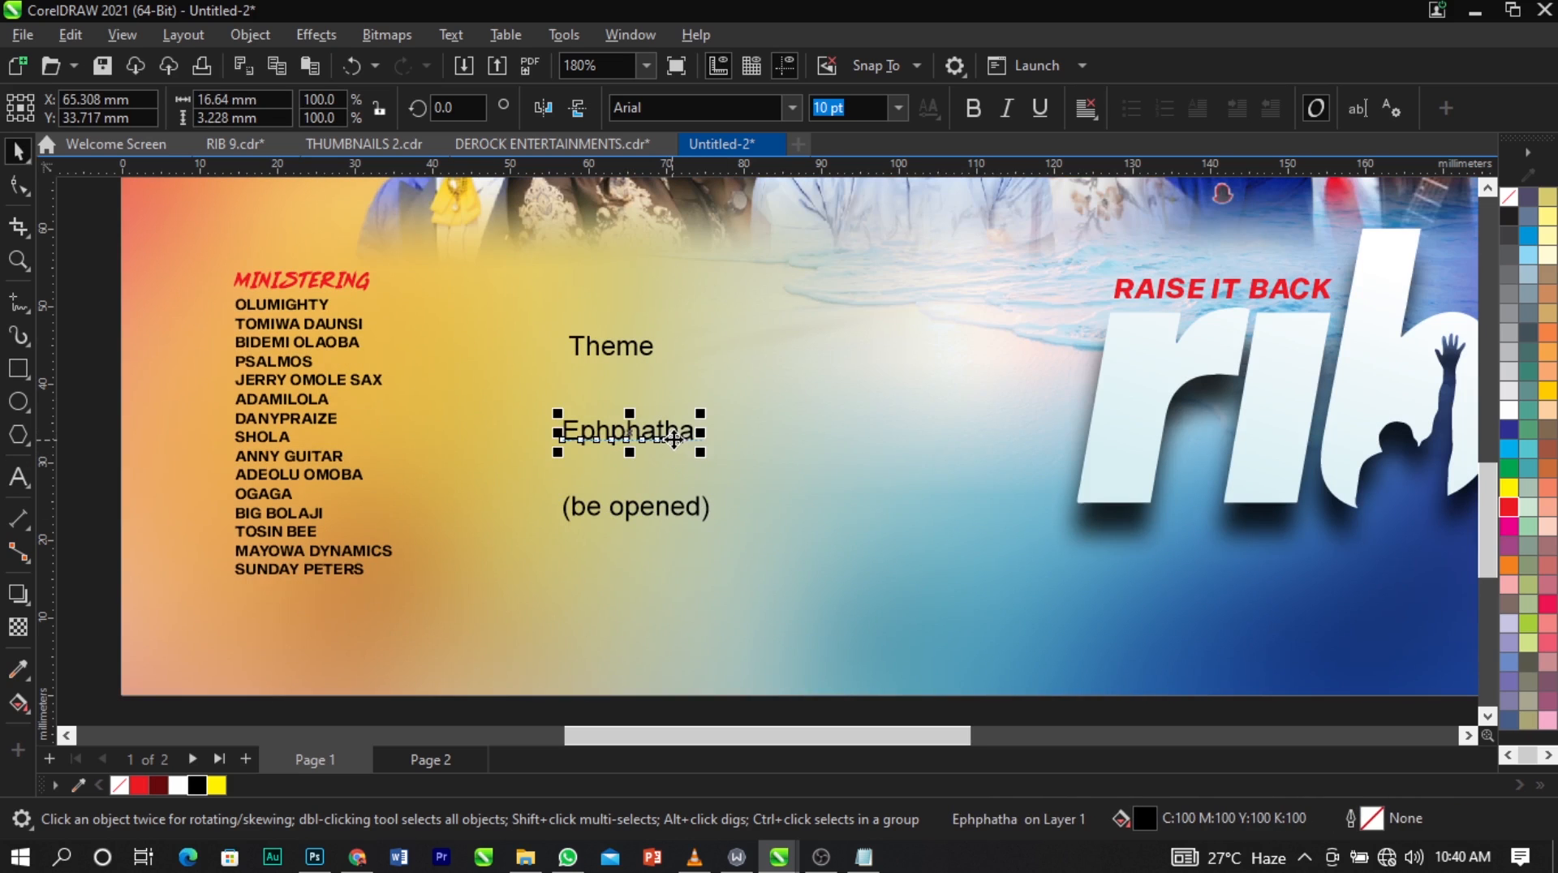
pyautogui.click(863, 858)
pyautogui.click(1042, 639)
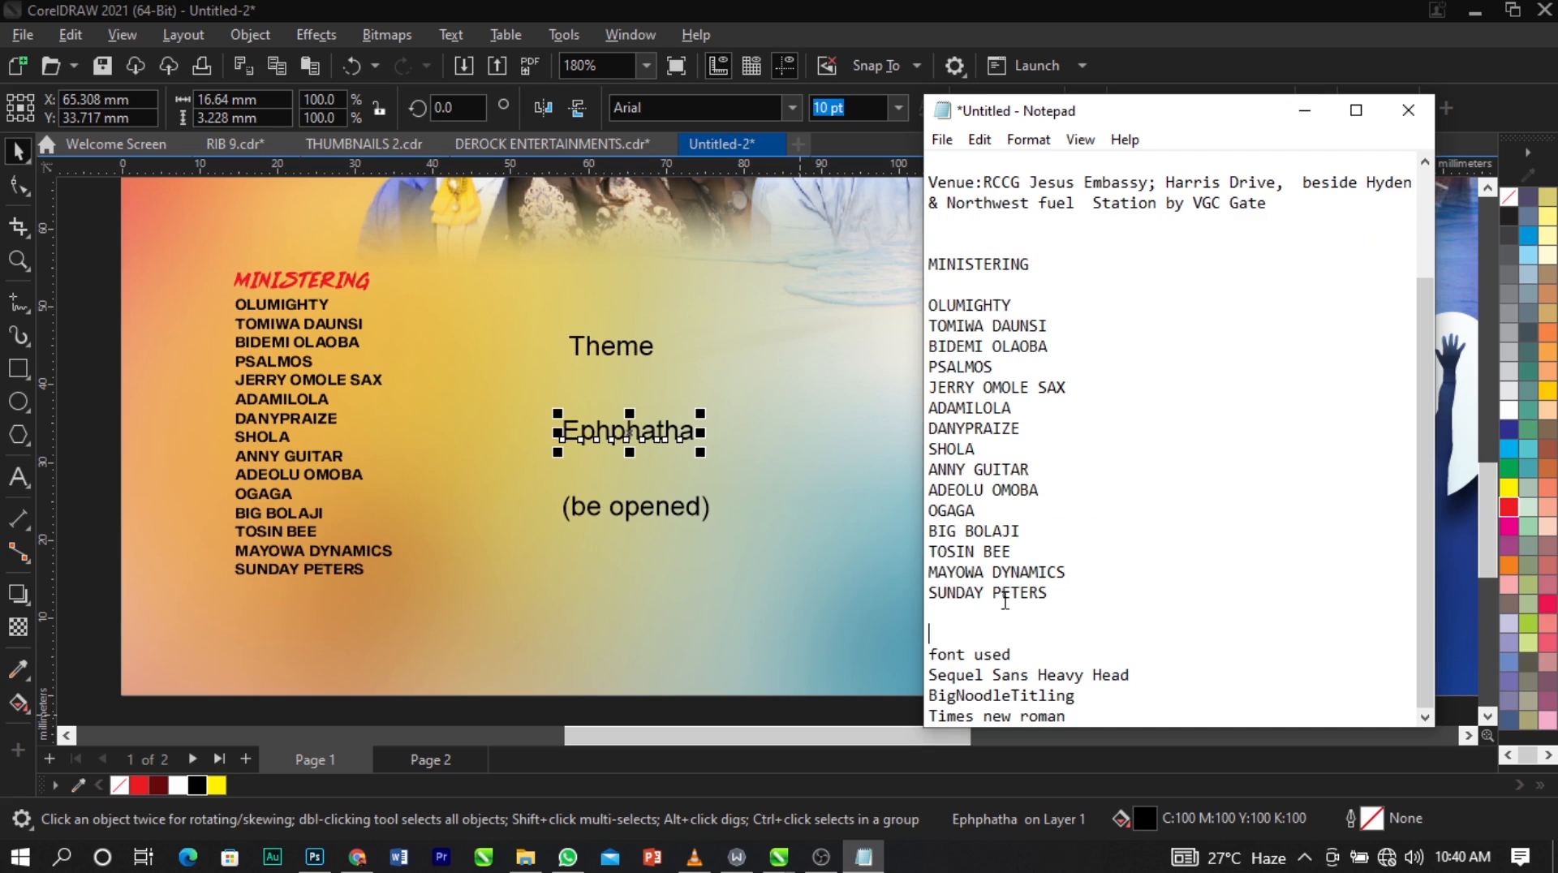
pyautogui.moveTo(1079, 697); pyautogui.dragTo(934, 700)
pyautogui.hotkey('ctrl', 'c')
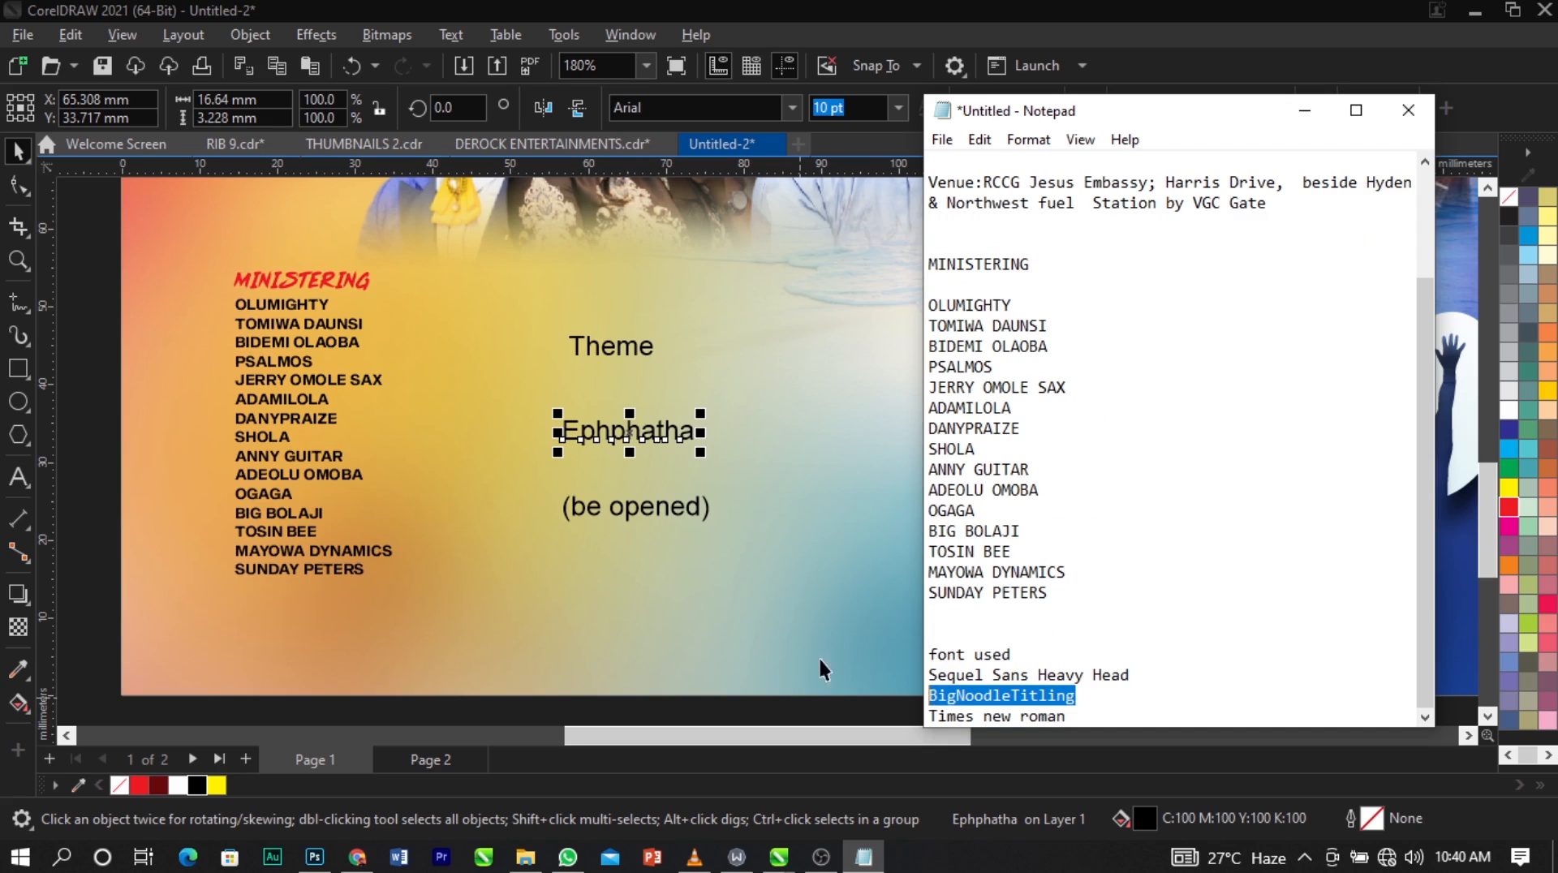
pyautogui.click(632, 552)
pyautogui.click(680, 437)
pyautogui.click(759, 106)
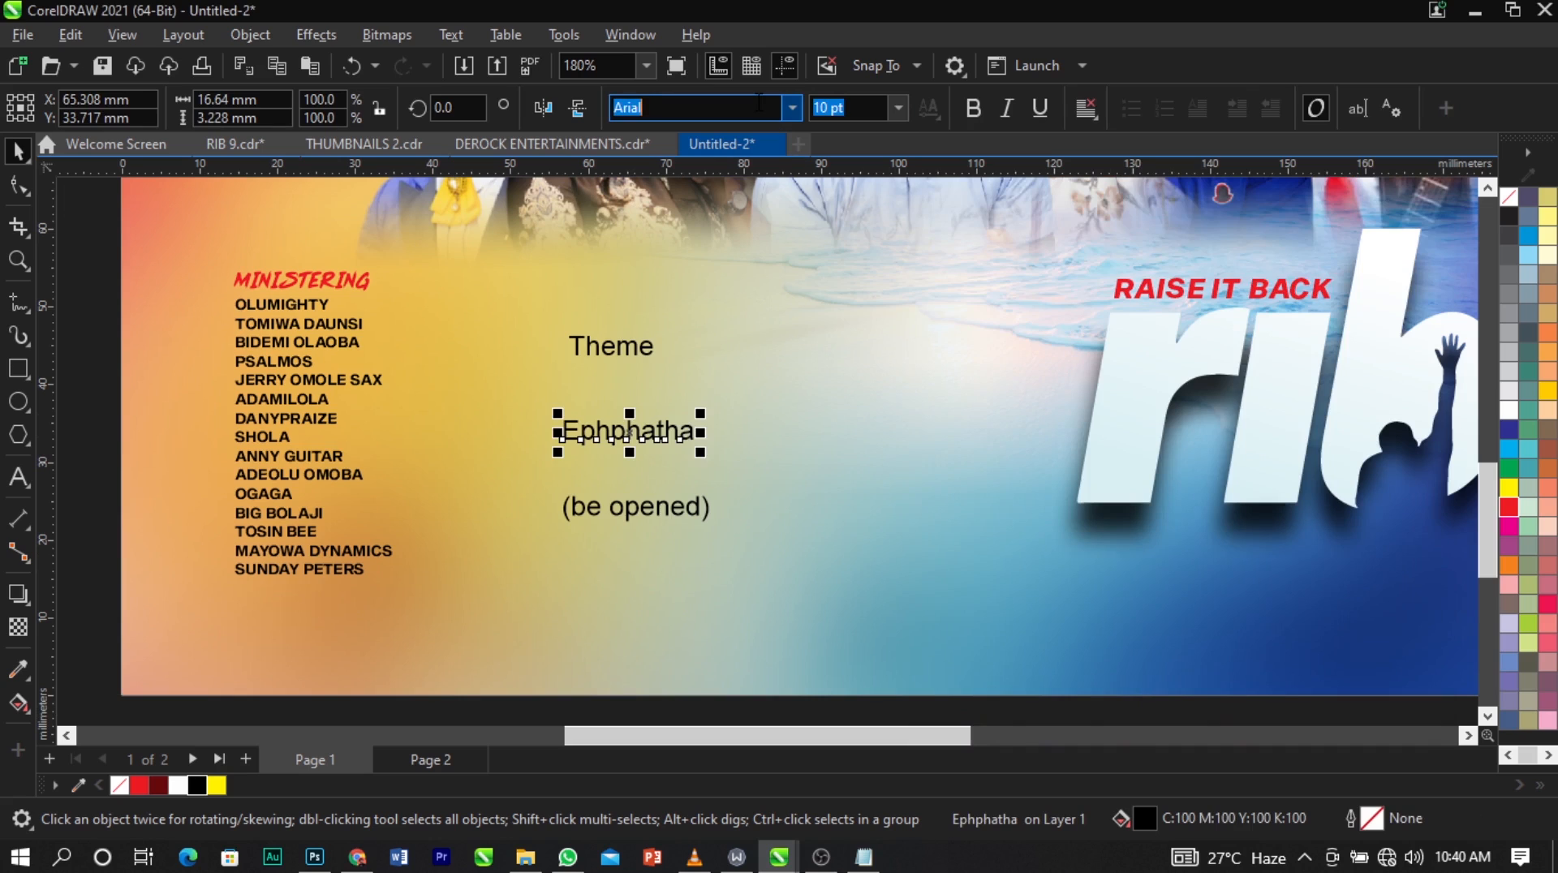
pyautogui.hotkey('ctrl', 'v')
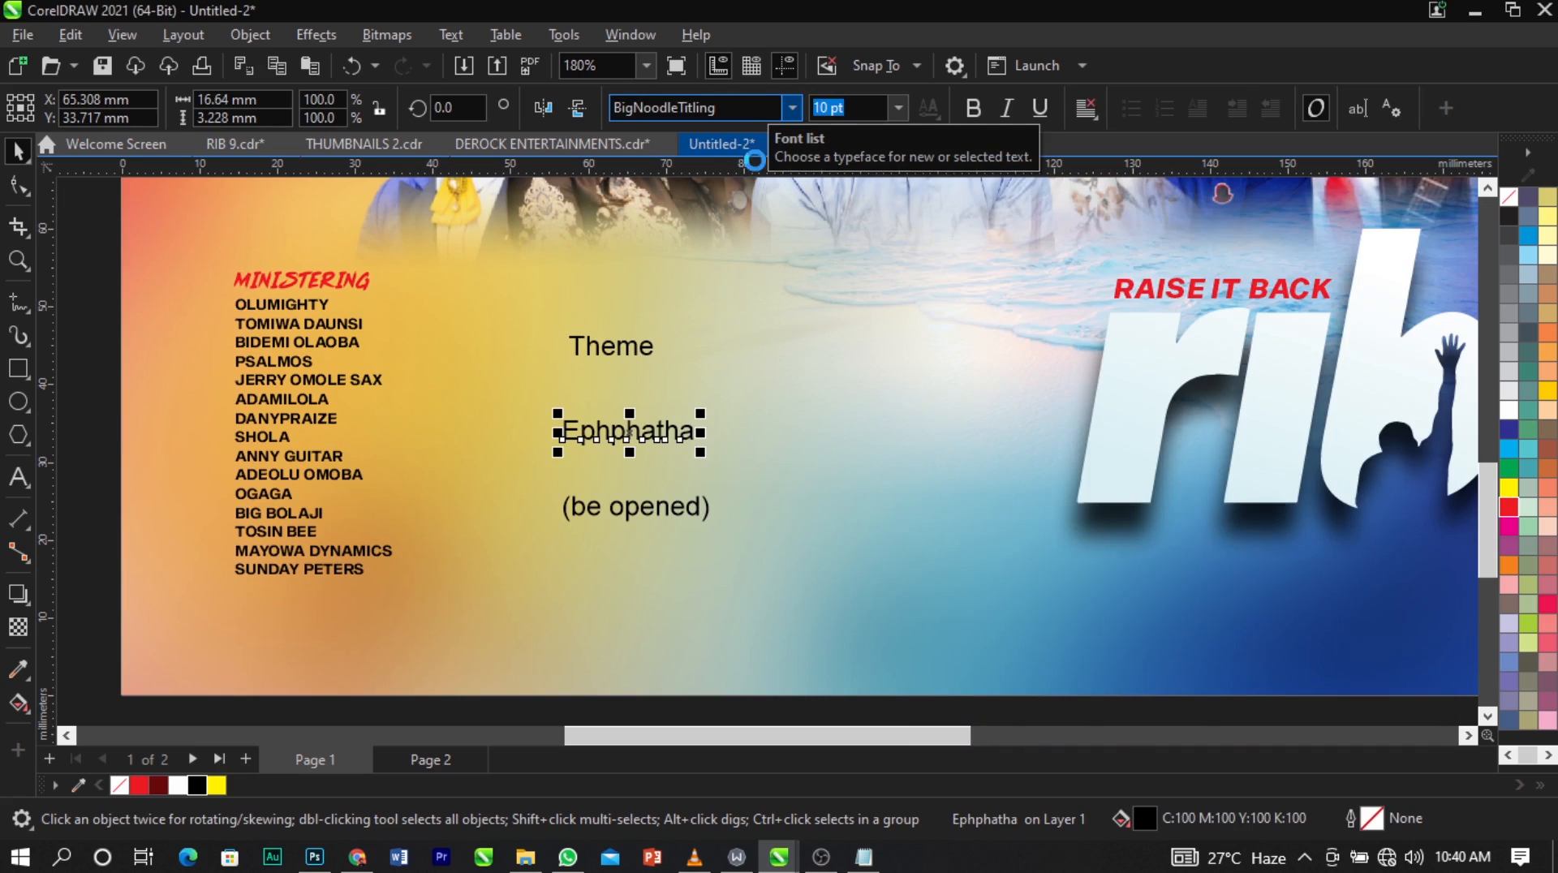
pyautogui.press('Return')
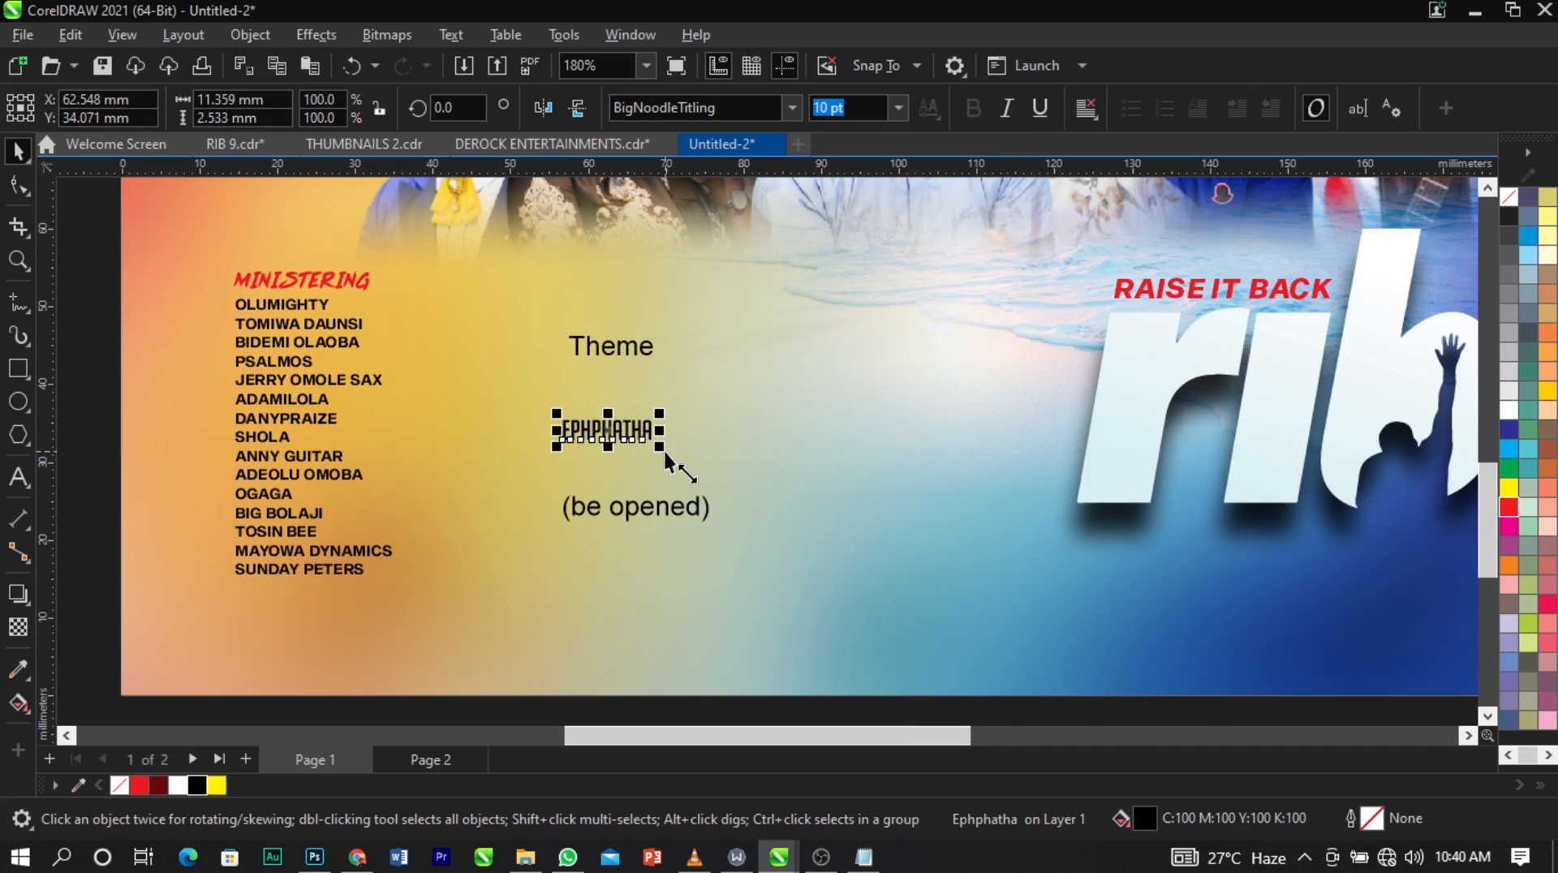
pyautogui.moveTo(659, 447); pyautogui.dragTo(933, 557)
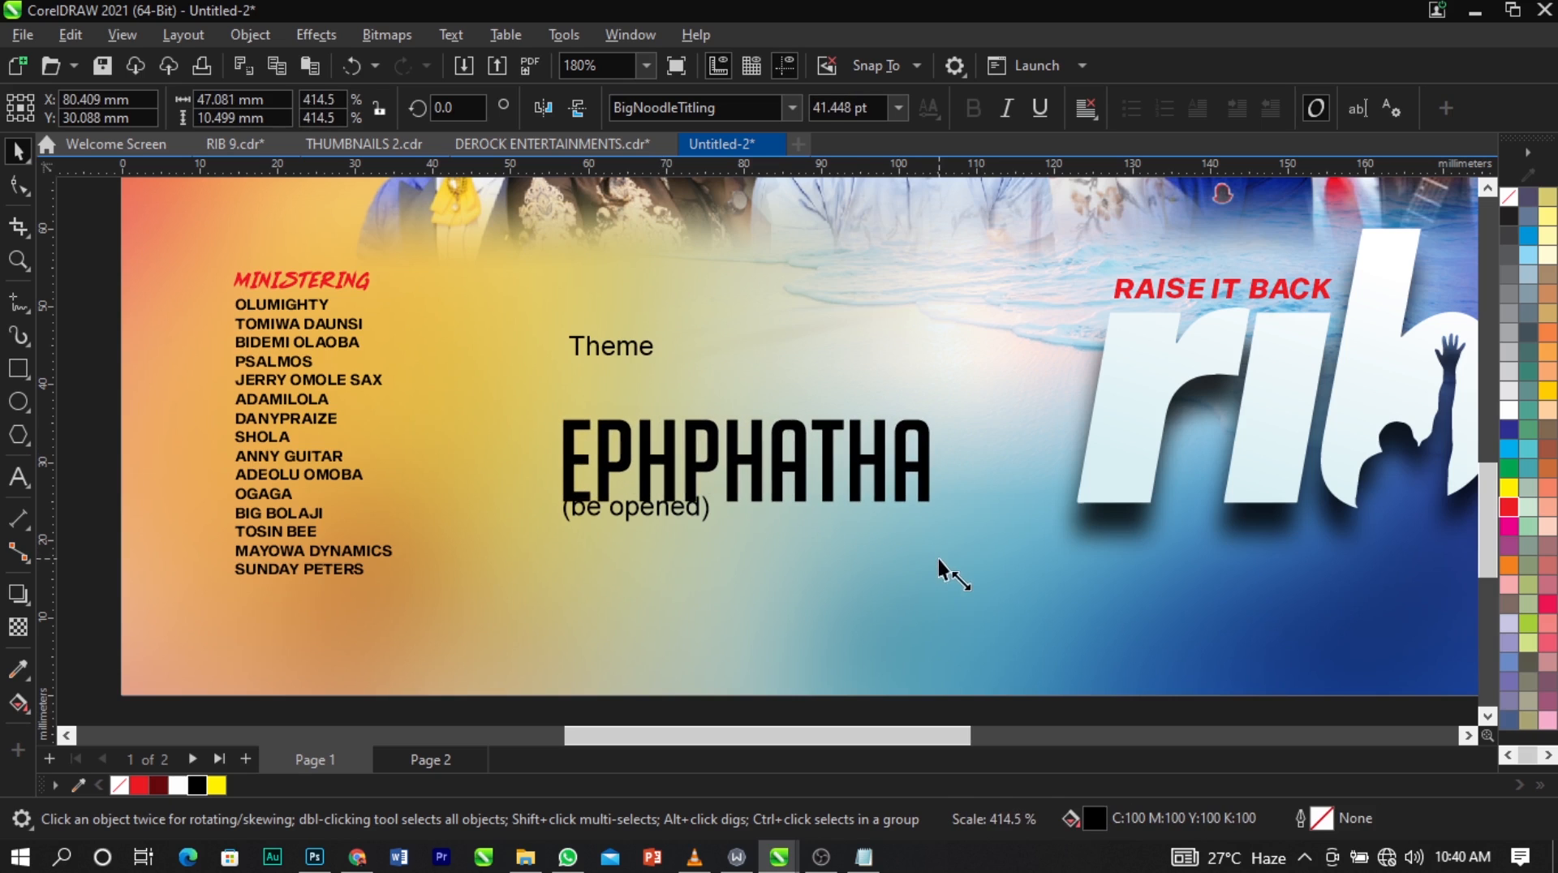
pyautogui.moveTo(870, 486); pyautogui.dragTo(912, 436)
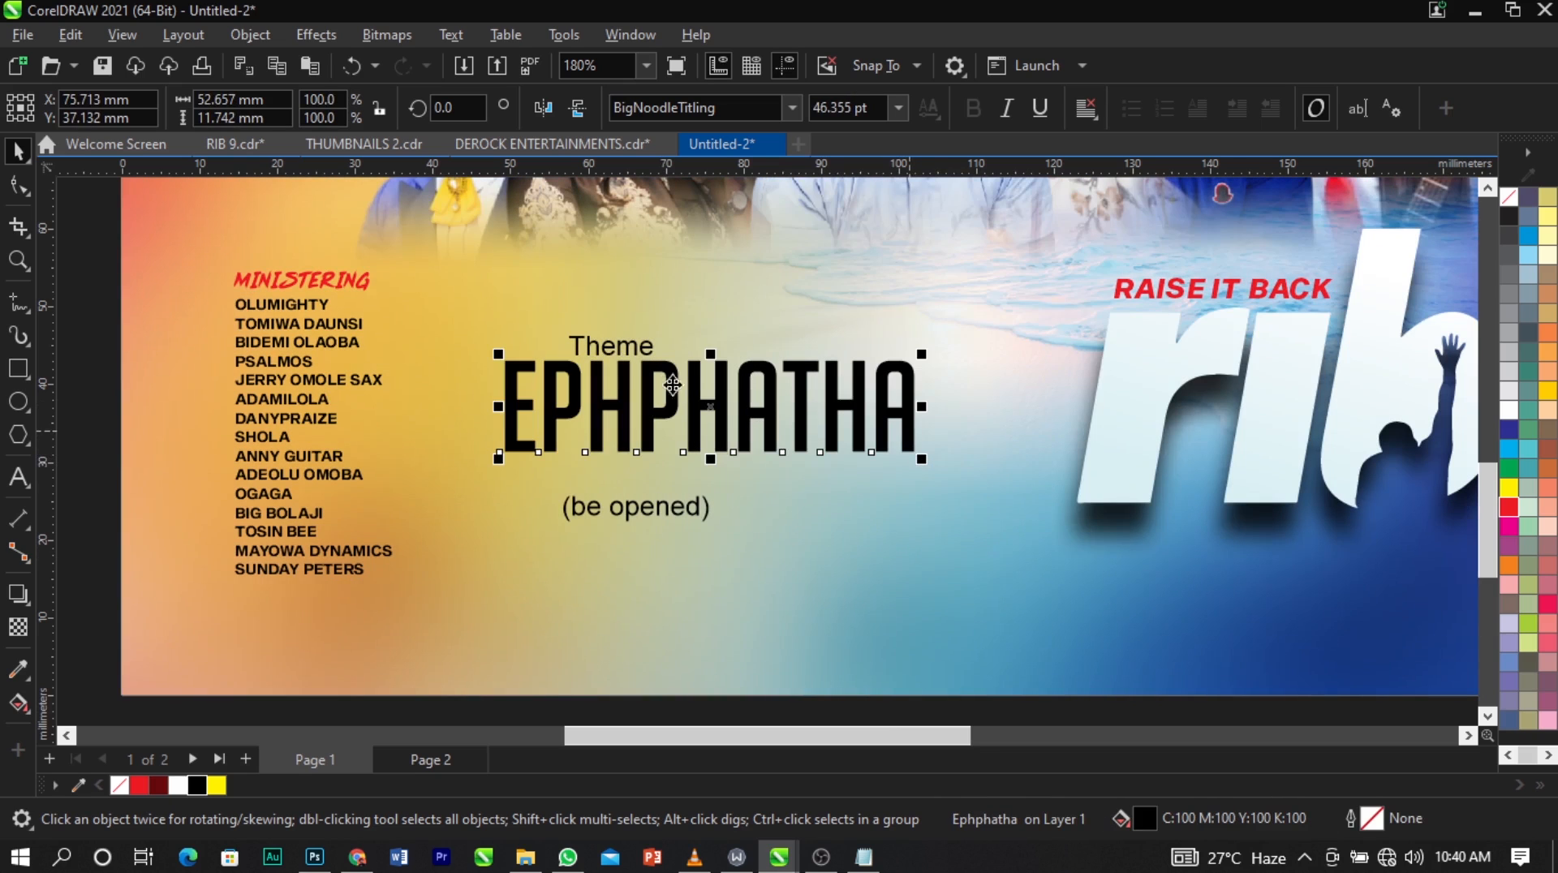
# Set the word Theme in The Jacklyn font and change its capital T to a lowercase t.
pyautogui.click(633, 343)
pyautogui.click(734, 104)
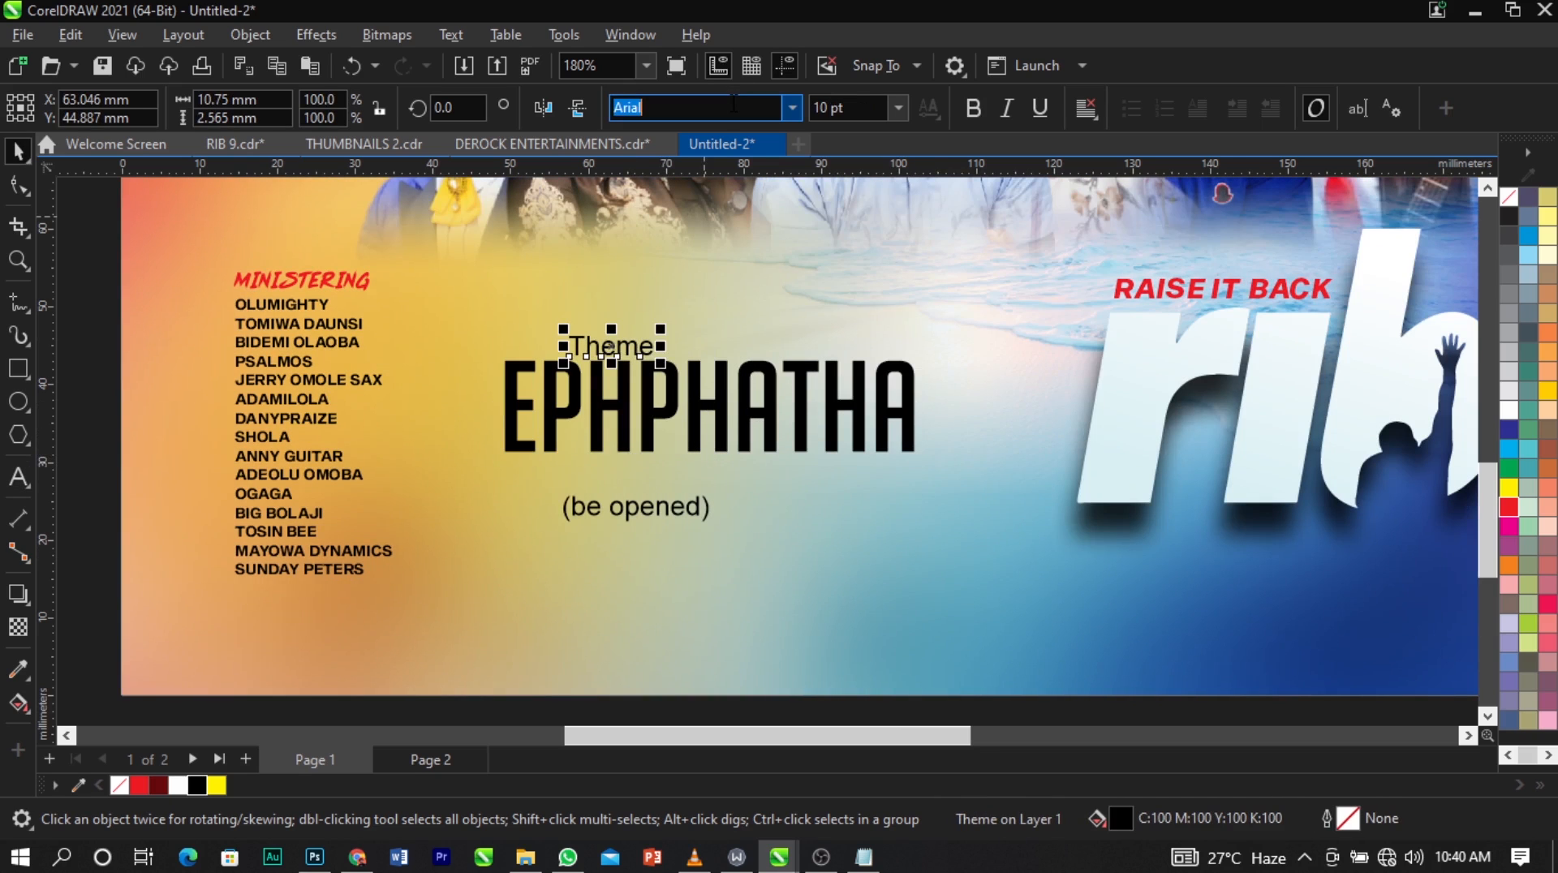
pyautogui.write('The Jacklyn')
pyautogui.press('Return')
pyautogui.scroll(1, 576, 345)
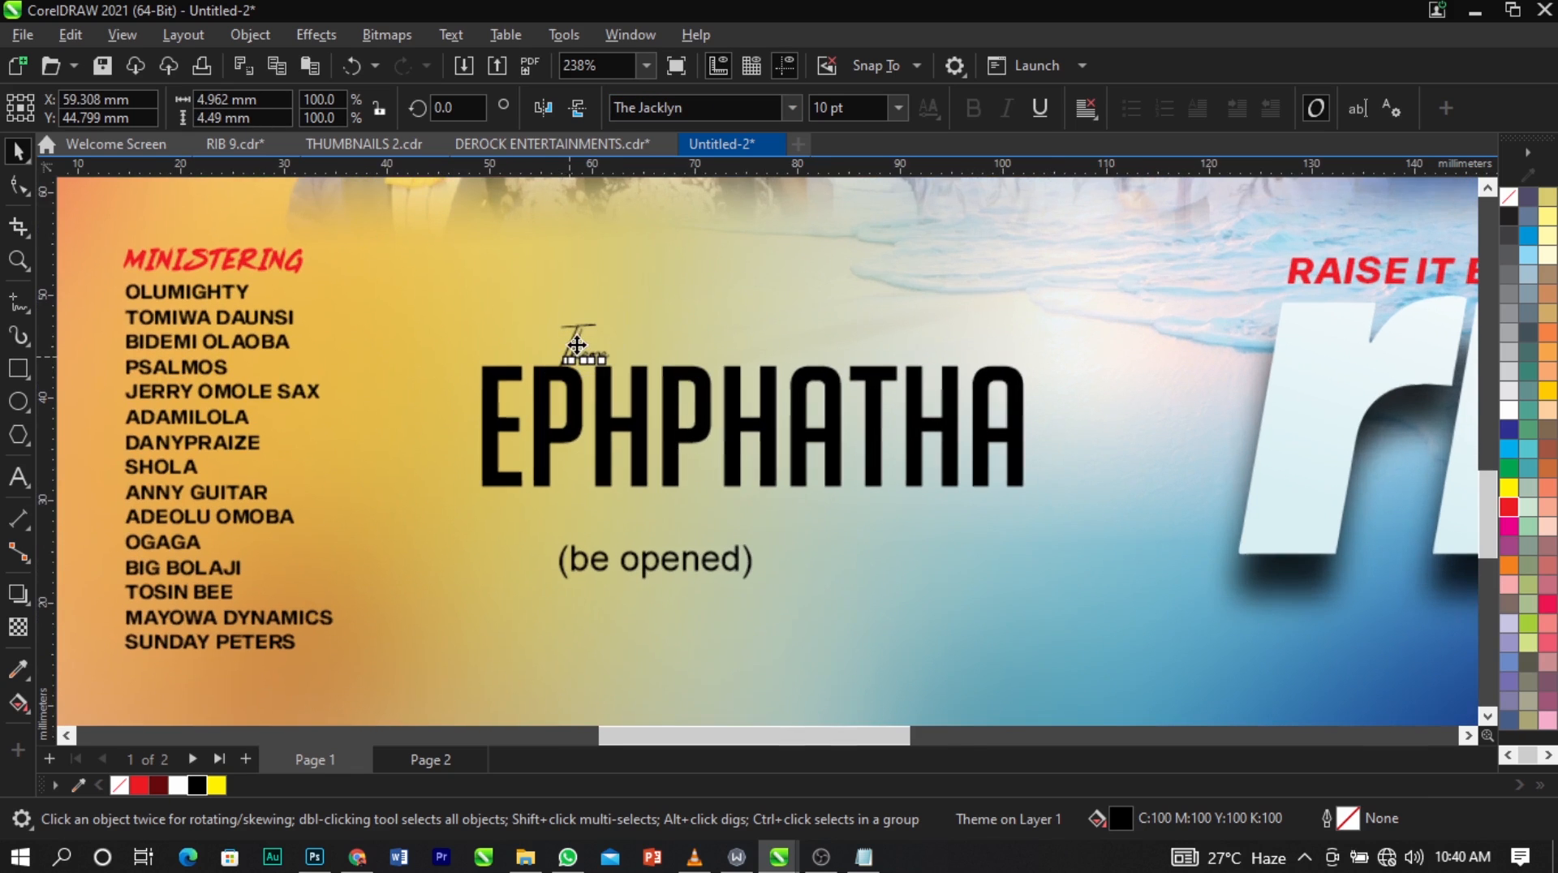
pyautogui.doubleClick(577, 346)
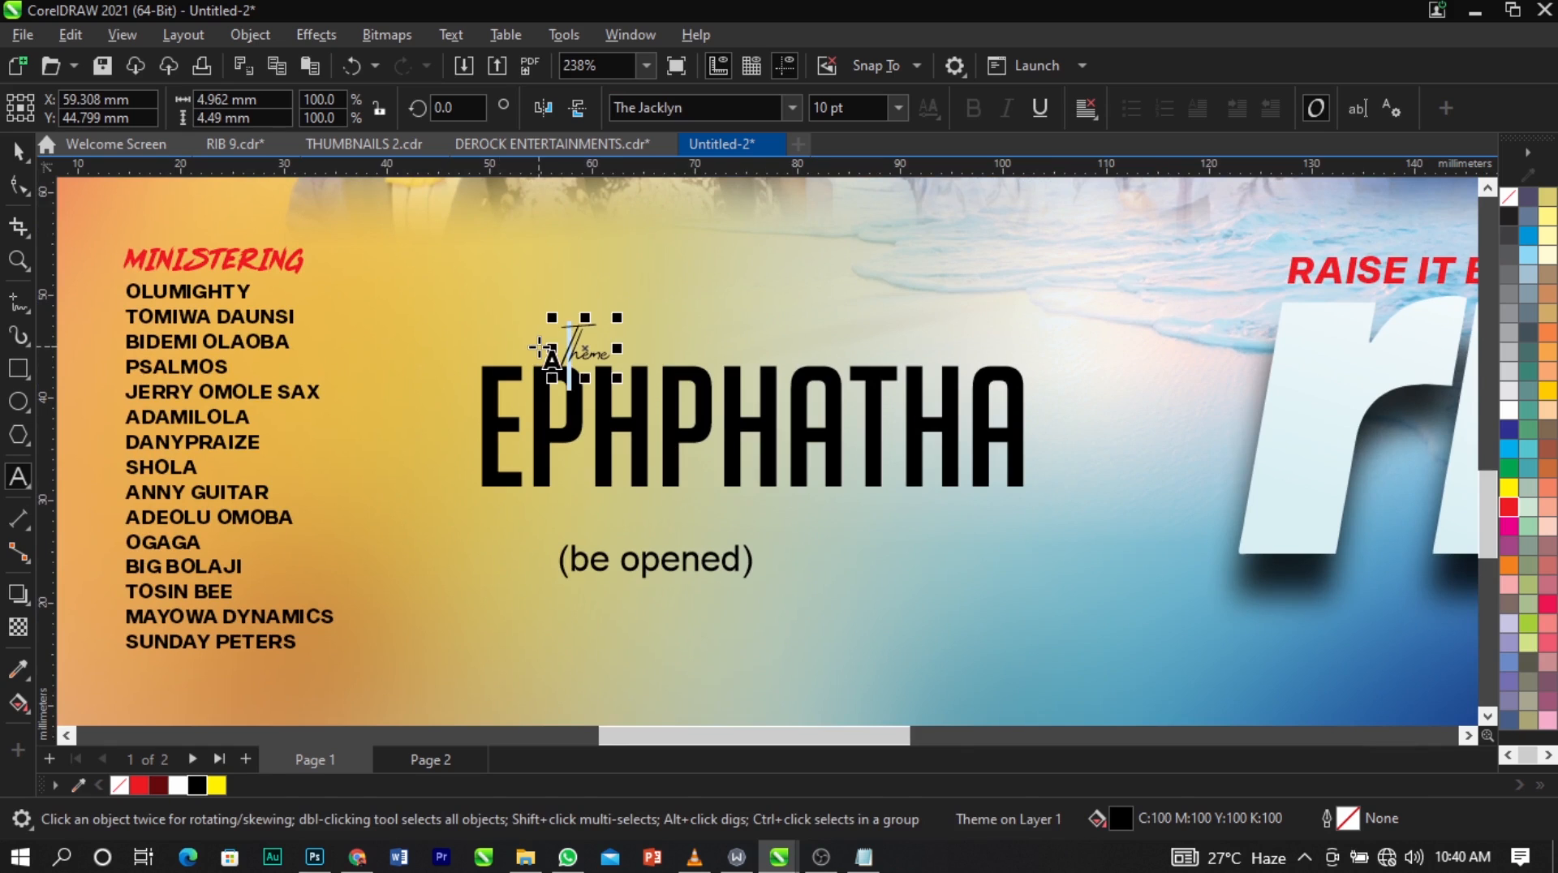
pyautogui.write('t')
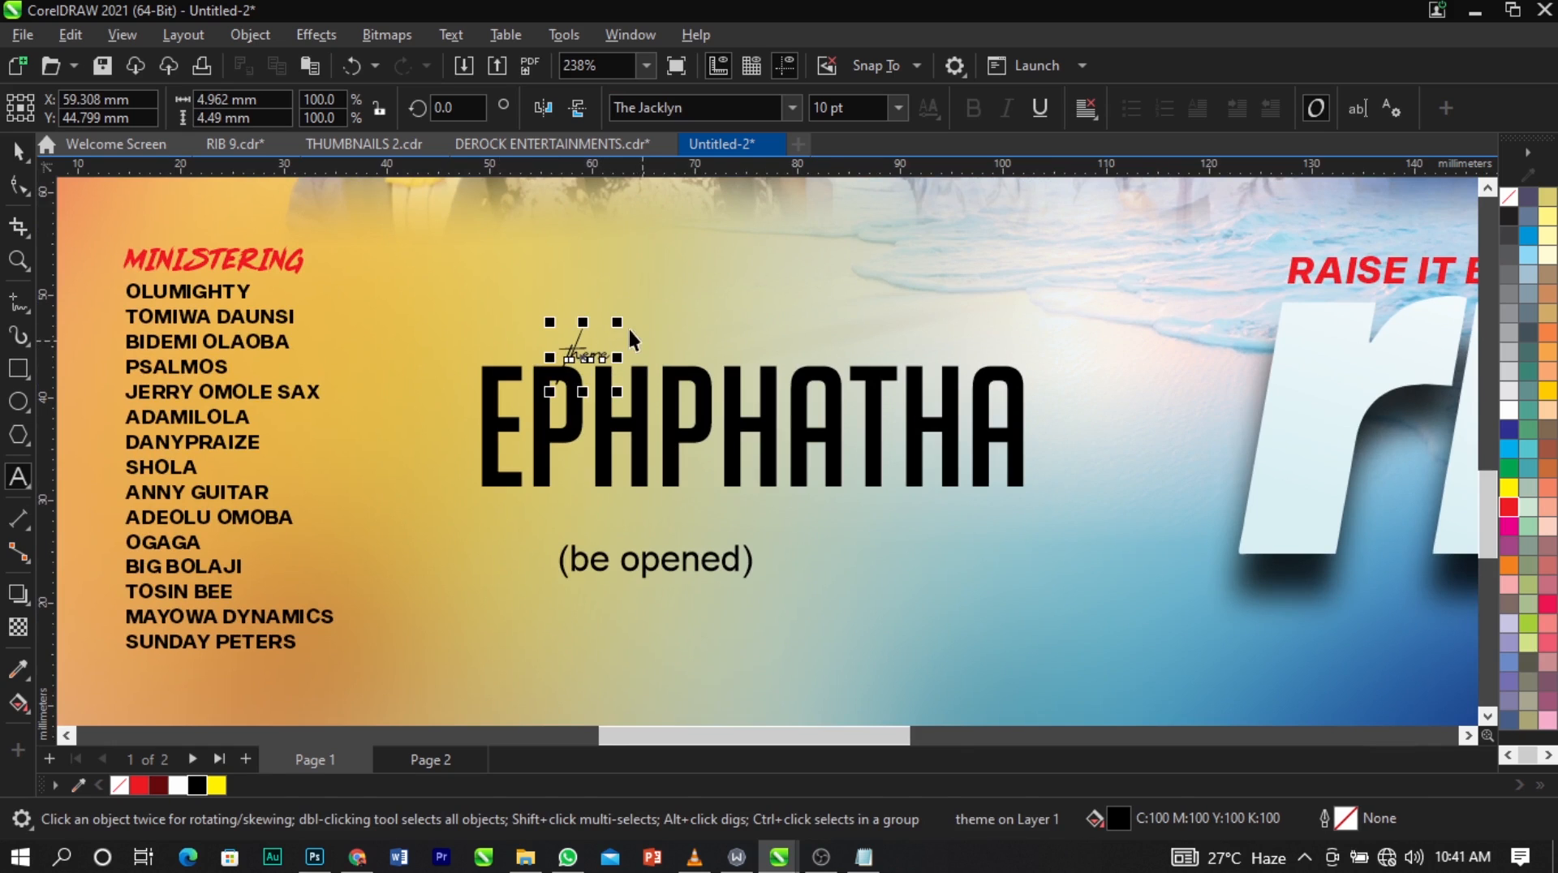
pyautogui.hotkey('ctrl', 'space')
# Enlarge theme to overlap EPHPHATHA's upper edge, then raise and scale both together until EPHPHATHA is about 50 mm wide.
pyautogui.moveTo(618, 326); pyautogui.dragTo(714, 249)
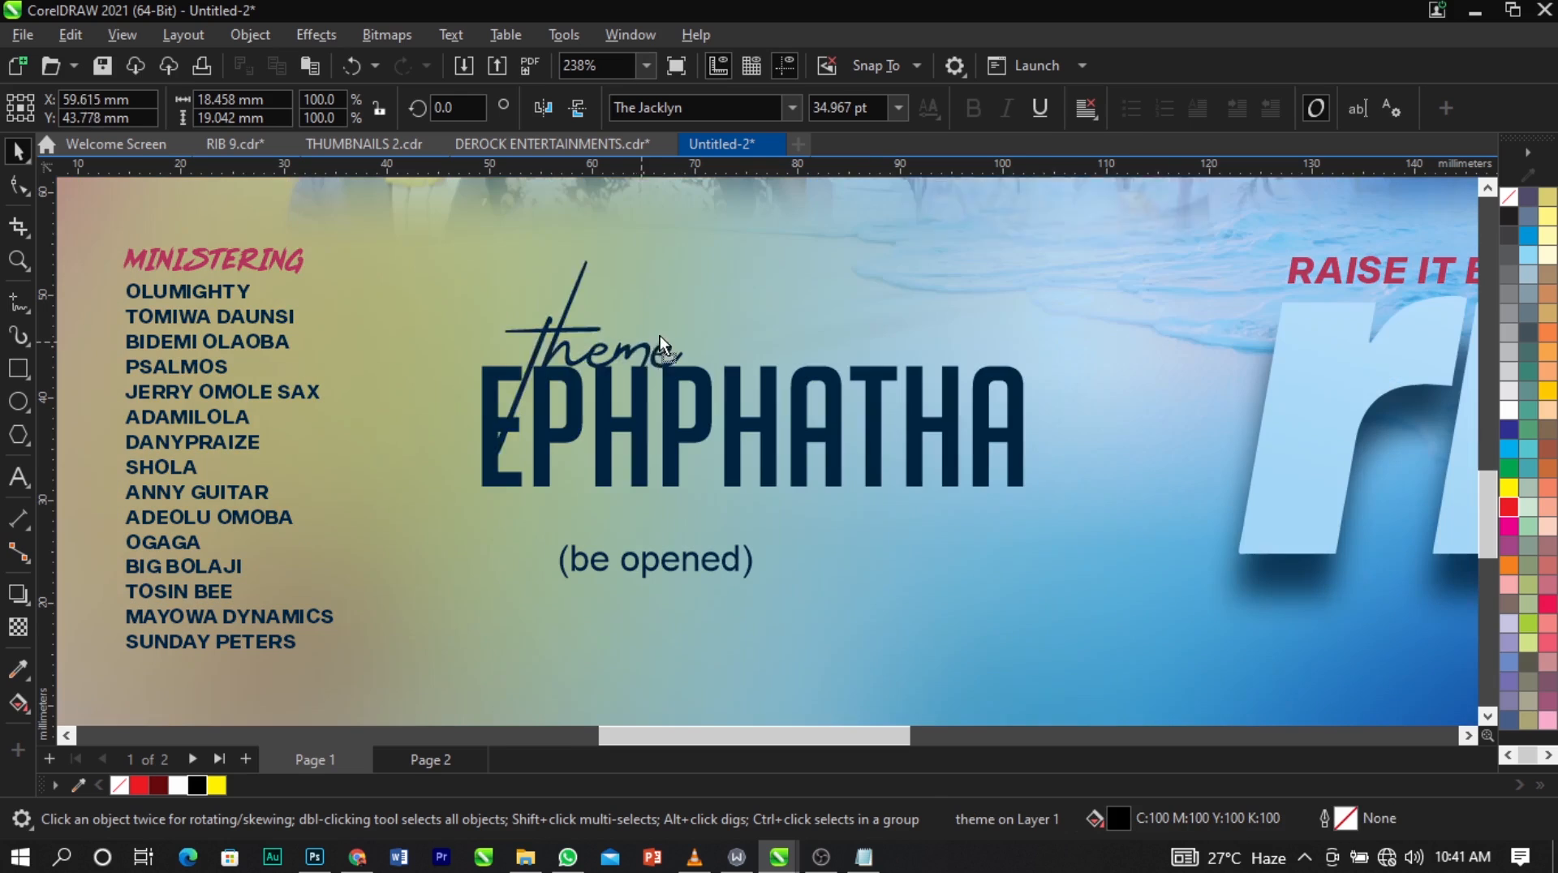
pyautogui.moveTo(660, 335); pyautogui.dragTo(701, 340)
pyautogui.moveTo(745, 458); pyautogui.dragTo(771, 395)
pyautogui.keyDown('shift'); pyautogui.click(771, 436); pyautogui.keyUp('shift')
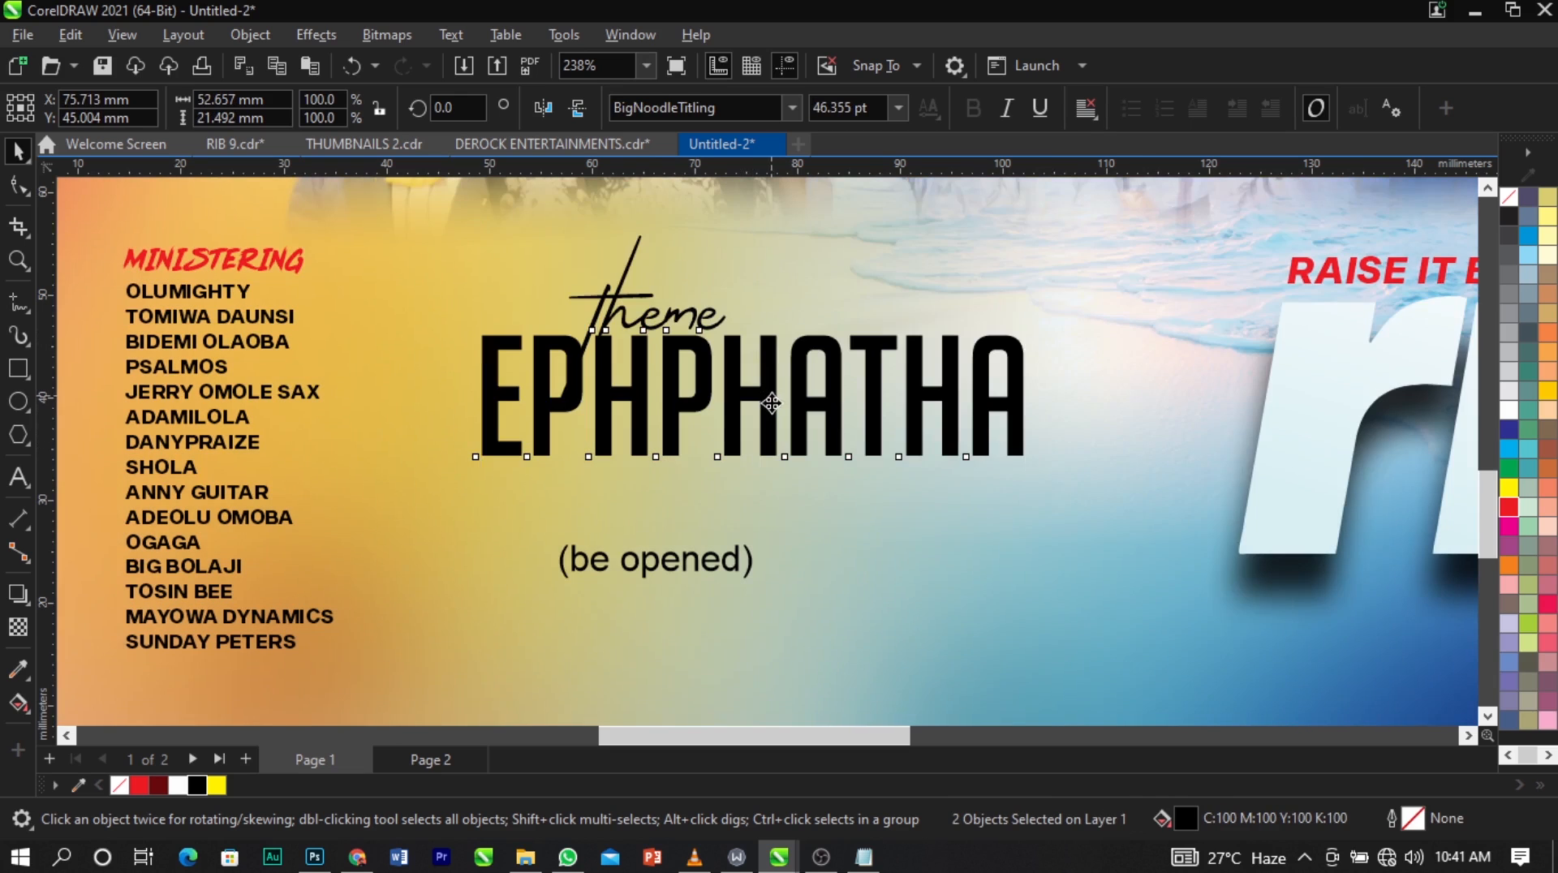
pyautogui.moveTo(1034, 470)
pyautogui.mouseDown()
pyautogui.moveTo(1029, 490)
pyautogui.moveTo(1014, 465)
pyautogui.mouseUp()
# Fill EPHPHATHA with a uniform dark maroon, C42 M100 Y53 K50.
pyautogui.click(1006, 446)
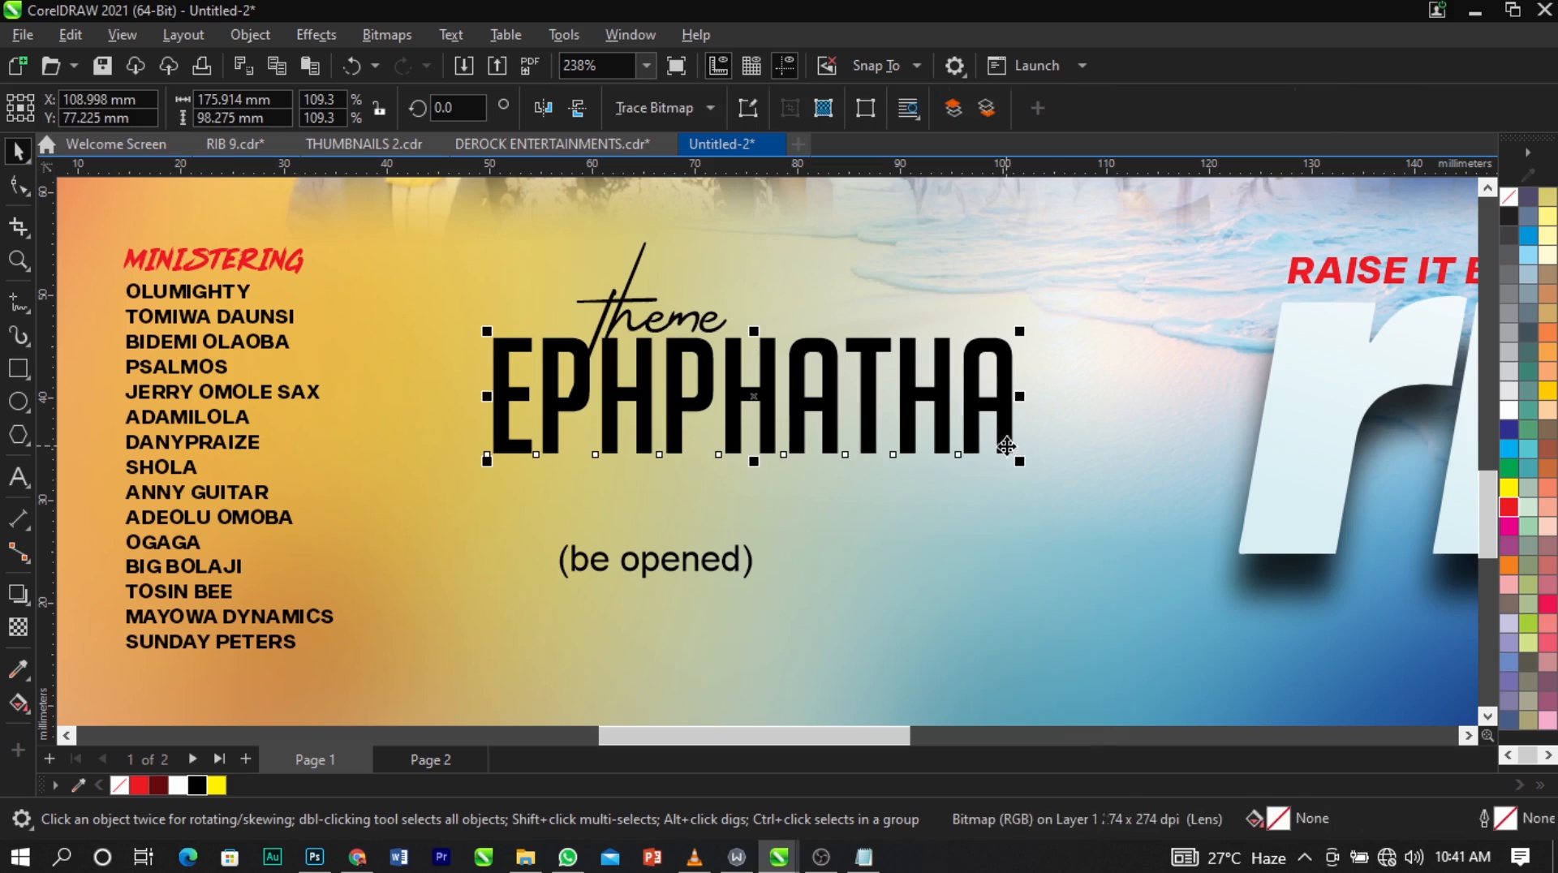
pyautogui.click(1507, 527)
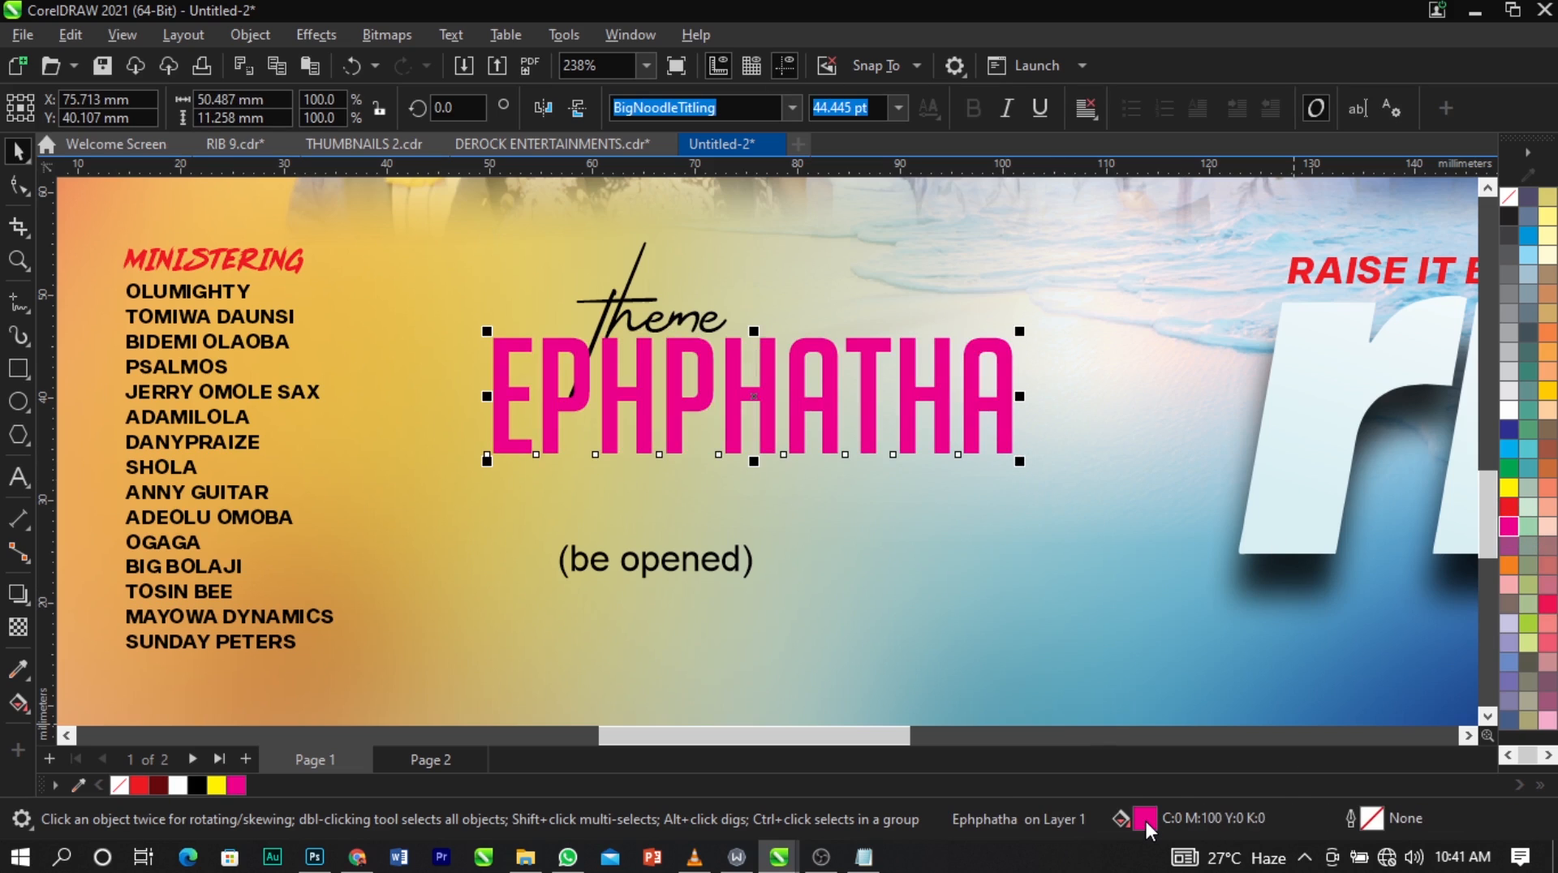
pyautogui.doubleClick(1144, 818)
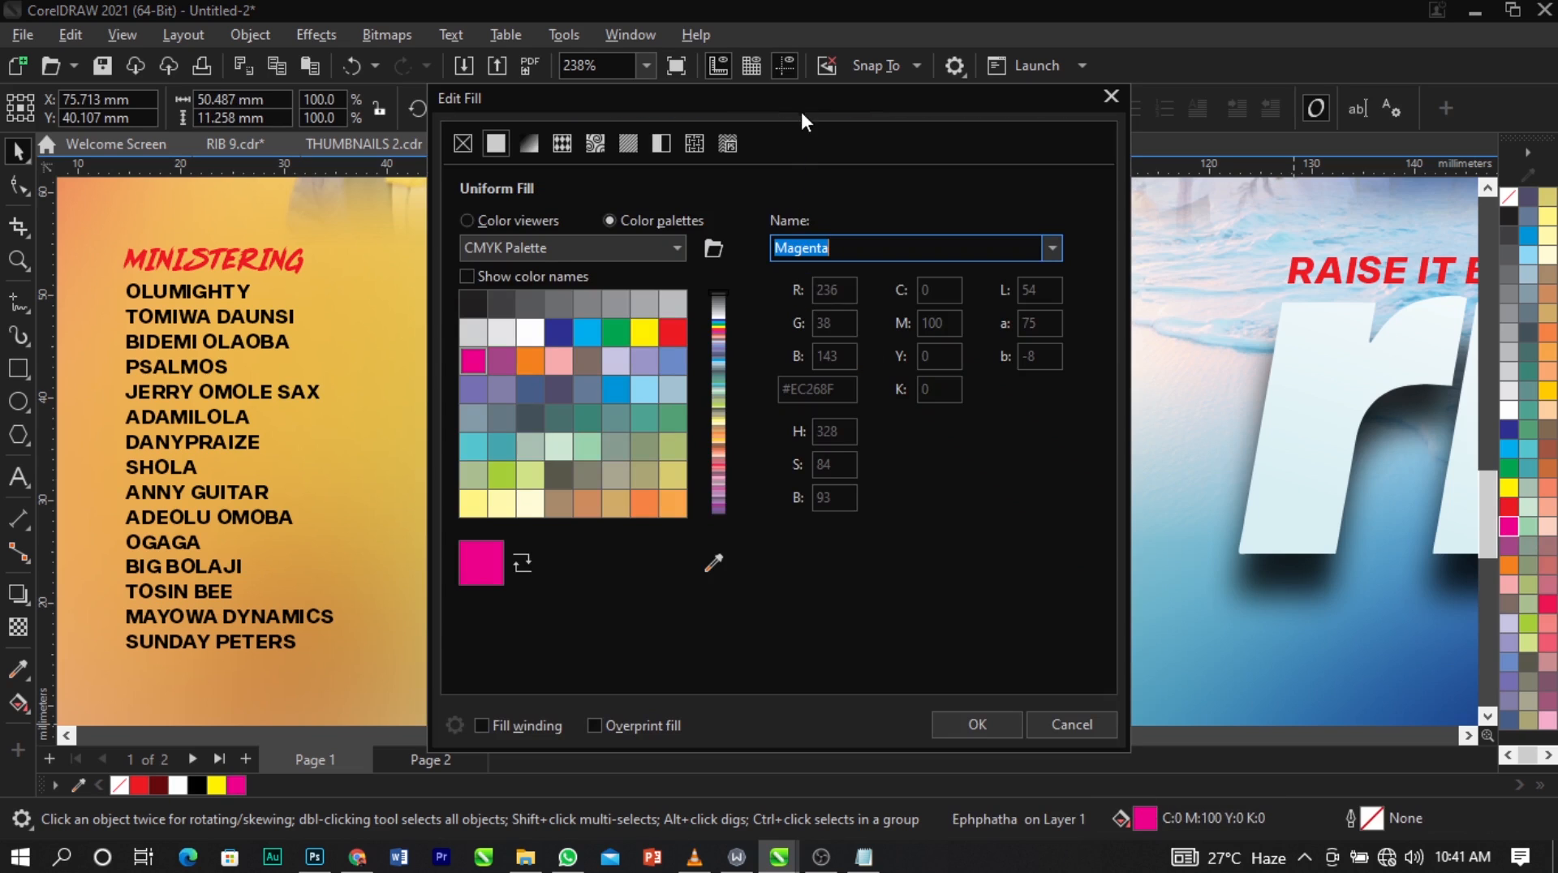
pyautogui.moveTo(802, 114); pyautogui.dragTo(1106, 69)
pyautogui.click(810, 172)
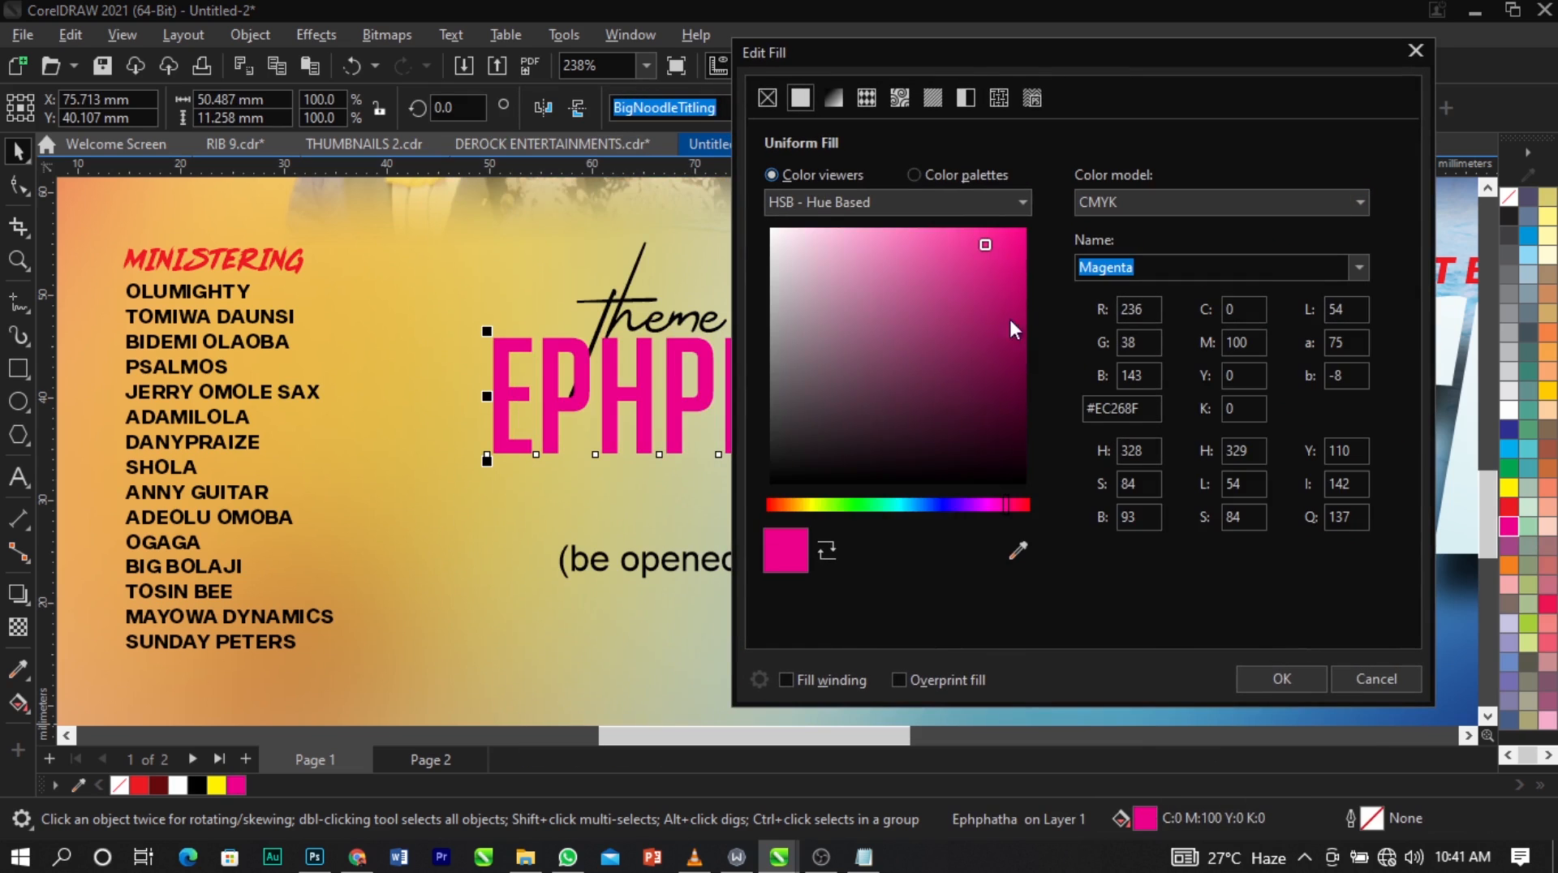
pyautogui.moveTo(1003, 375)
pyautogui.mouseDown()
pyautogui.moveTo(1020, 420)
pyautogui.moveTo(1015, 363)
pyautogui.moveTo(1011, 406)
pyautogui.moveTo(1033, 379)
pyautogui.mouseUp()
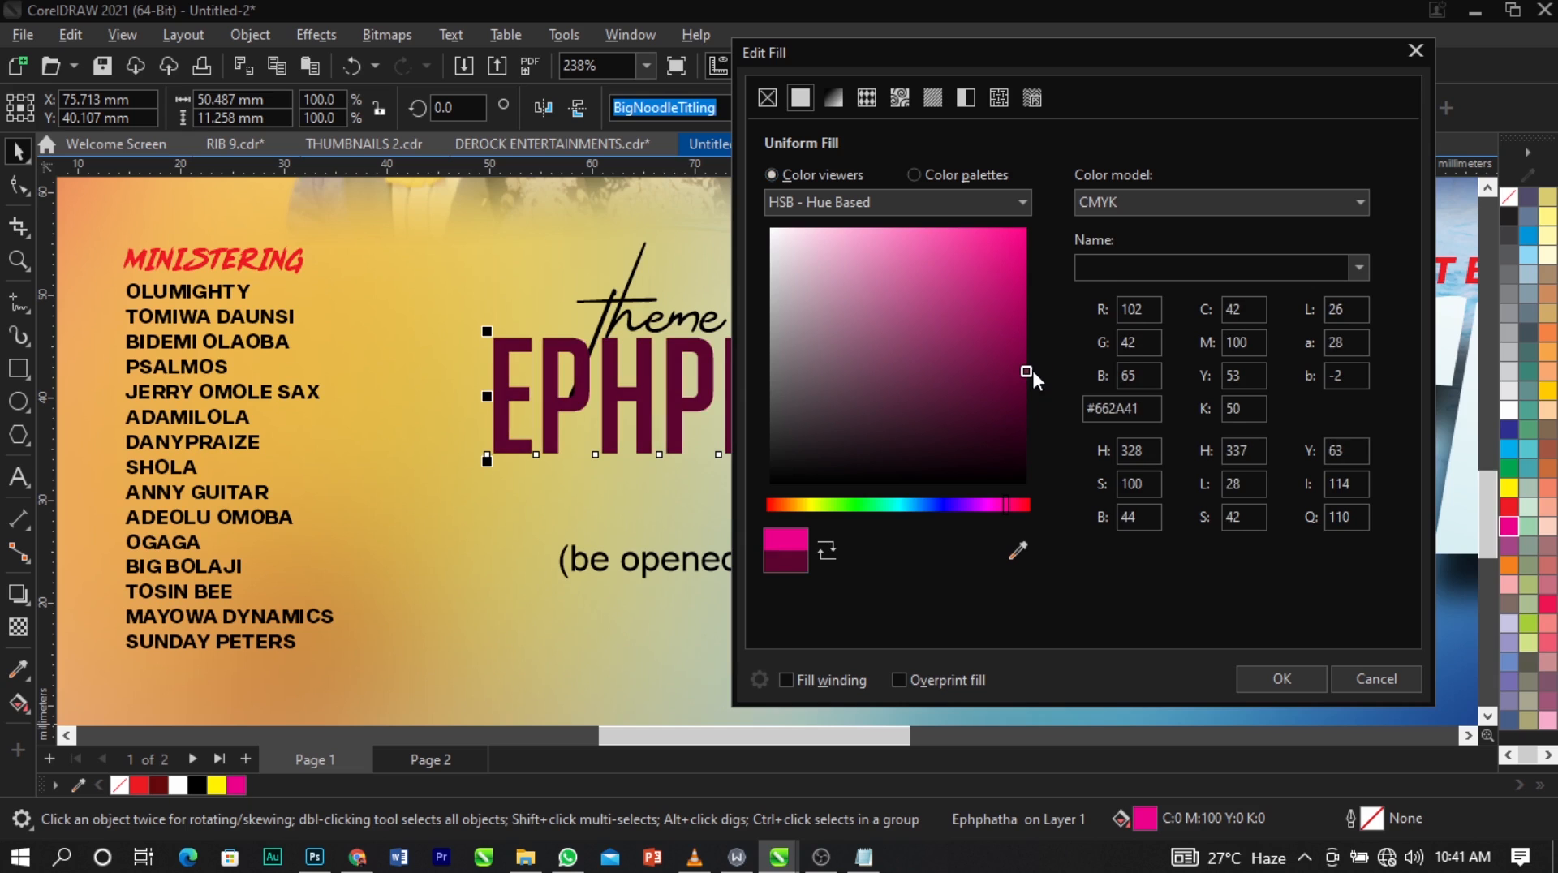
pyautogui.click(1281, 679)
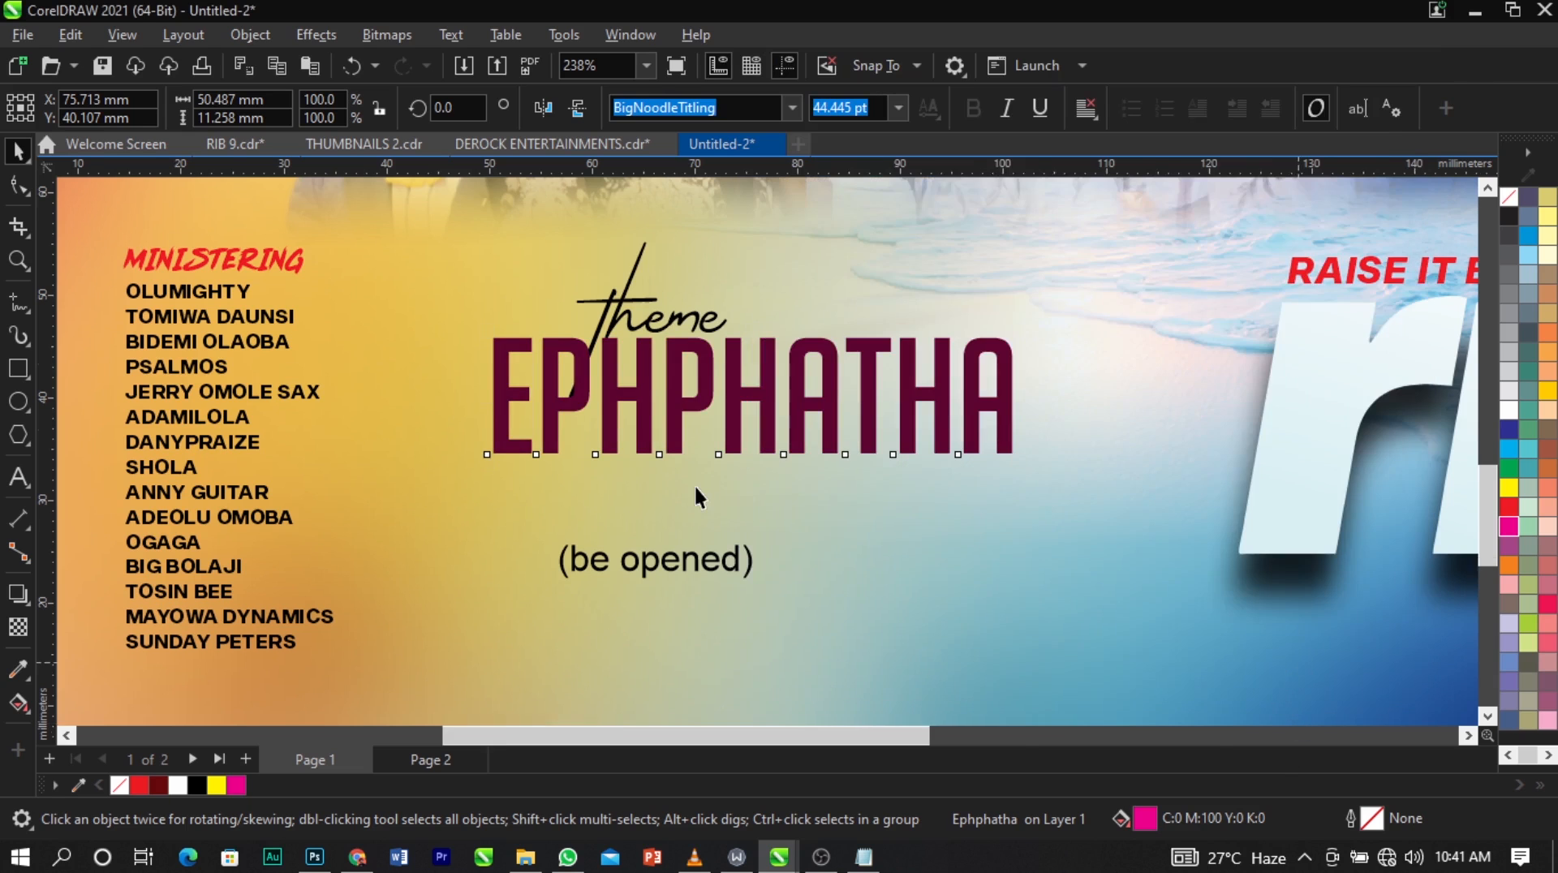
# Move the orange-and-magenta abstract image from beside the page over the names list and most of EPHPHATHA.
pyautogui.scroll(-3, 694, 484)
pyautogui.scroll(-2, 694, 485)
pyautogui.click(1031, 432)
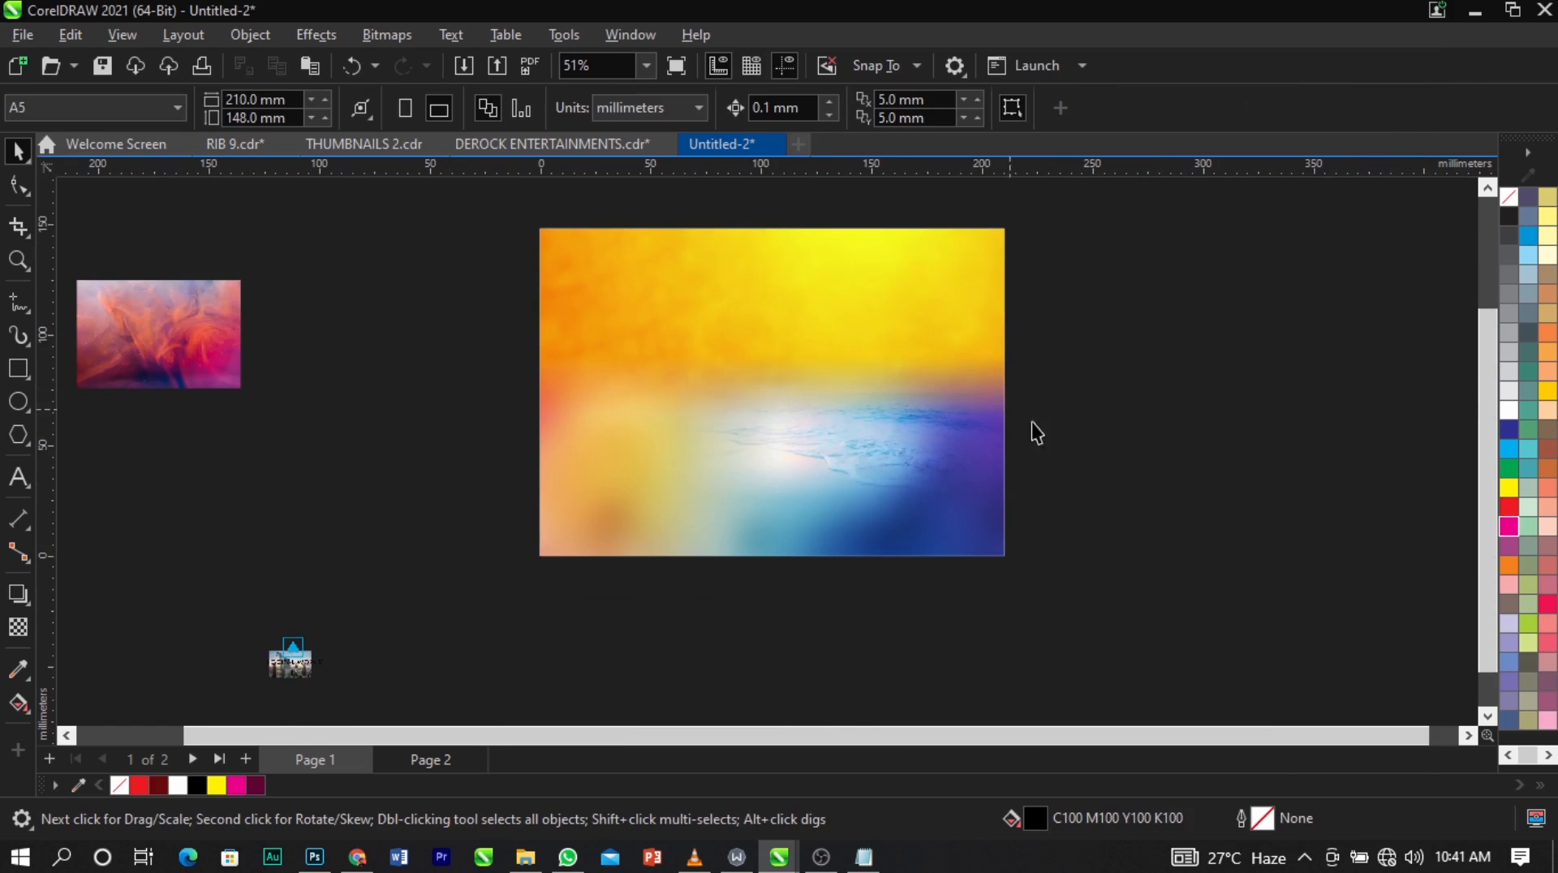
pyautogui.moveTo(120, 349); pyautogui.dragTo(623, 475)
pyautogui.press('z')
pyautogui.moveTo(534, 384); pyautogui.dragTo(944, 571)
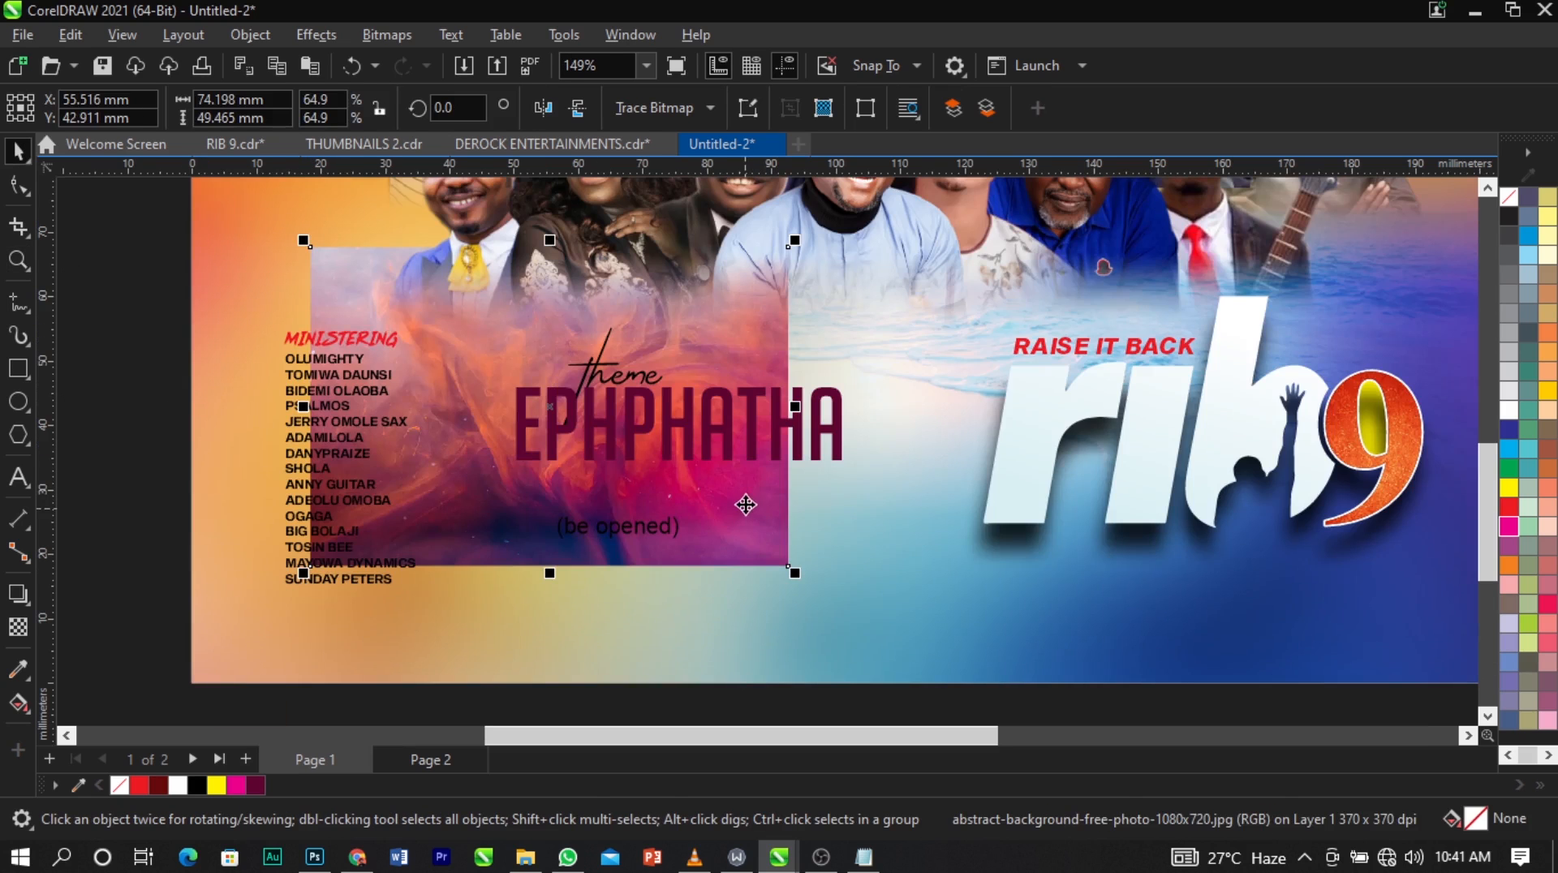
pyautogui.moveTo(744, 503); pyautogui.dragTo(481, 476)
pyautogui.hotkey('ctrl', 'z')
# PowerClip the abstract image inside the EPHPHATHA text.
pyautogui.click(505, 533)
pyautogui.rightClick(506, 533)
pyautogui.click(645, 494)
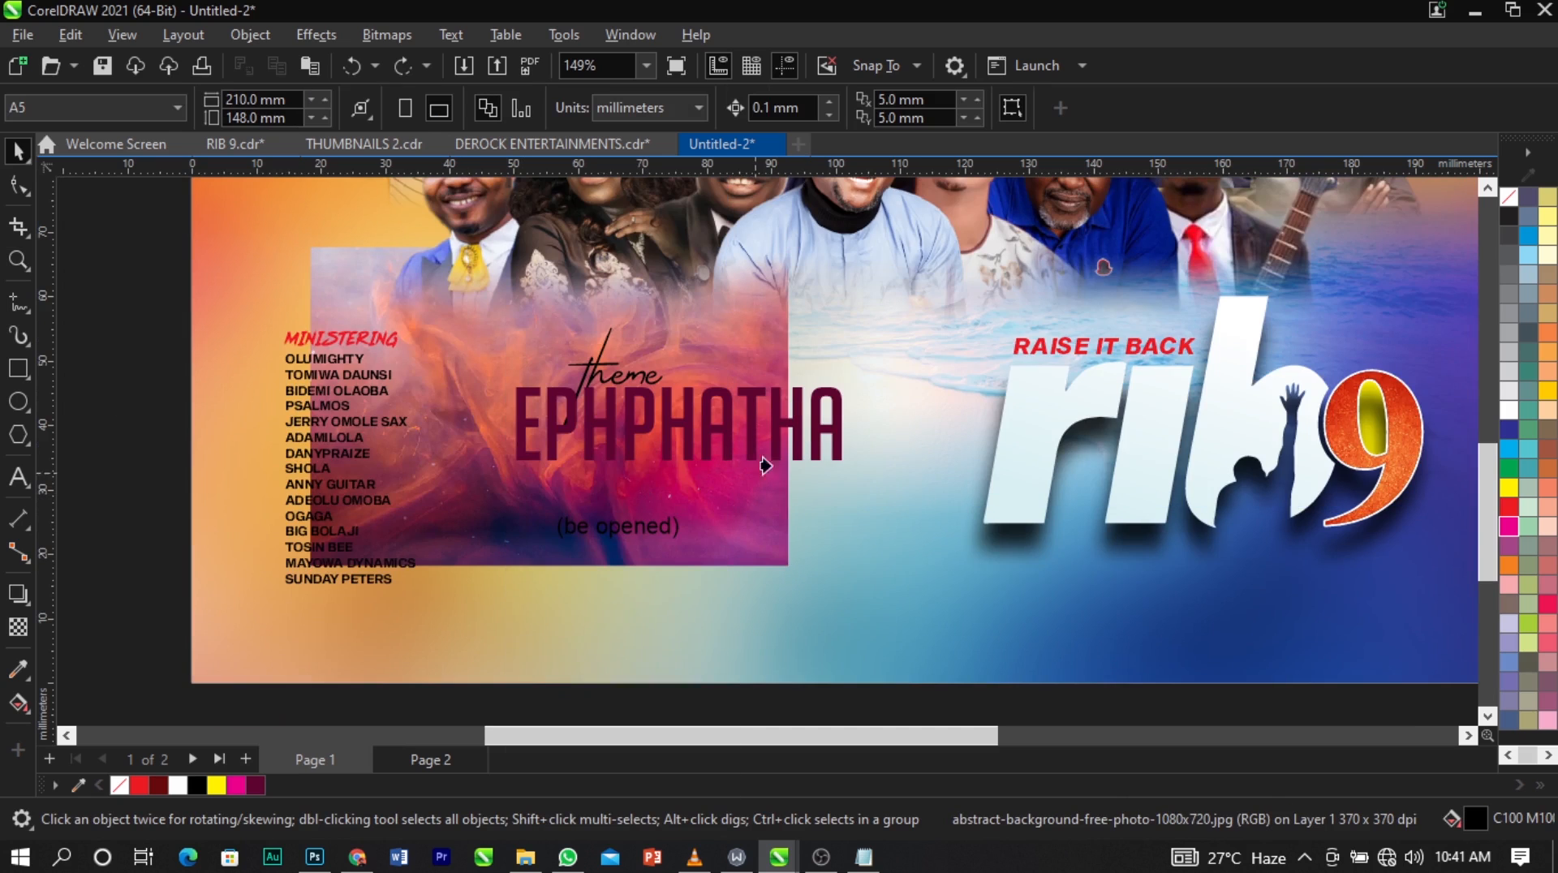
pyautogui.click(806, 434)
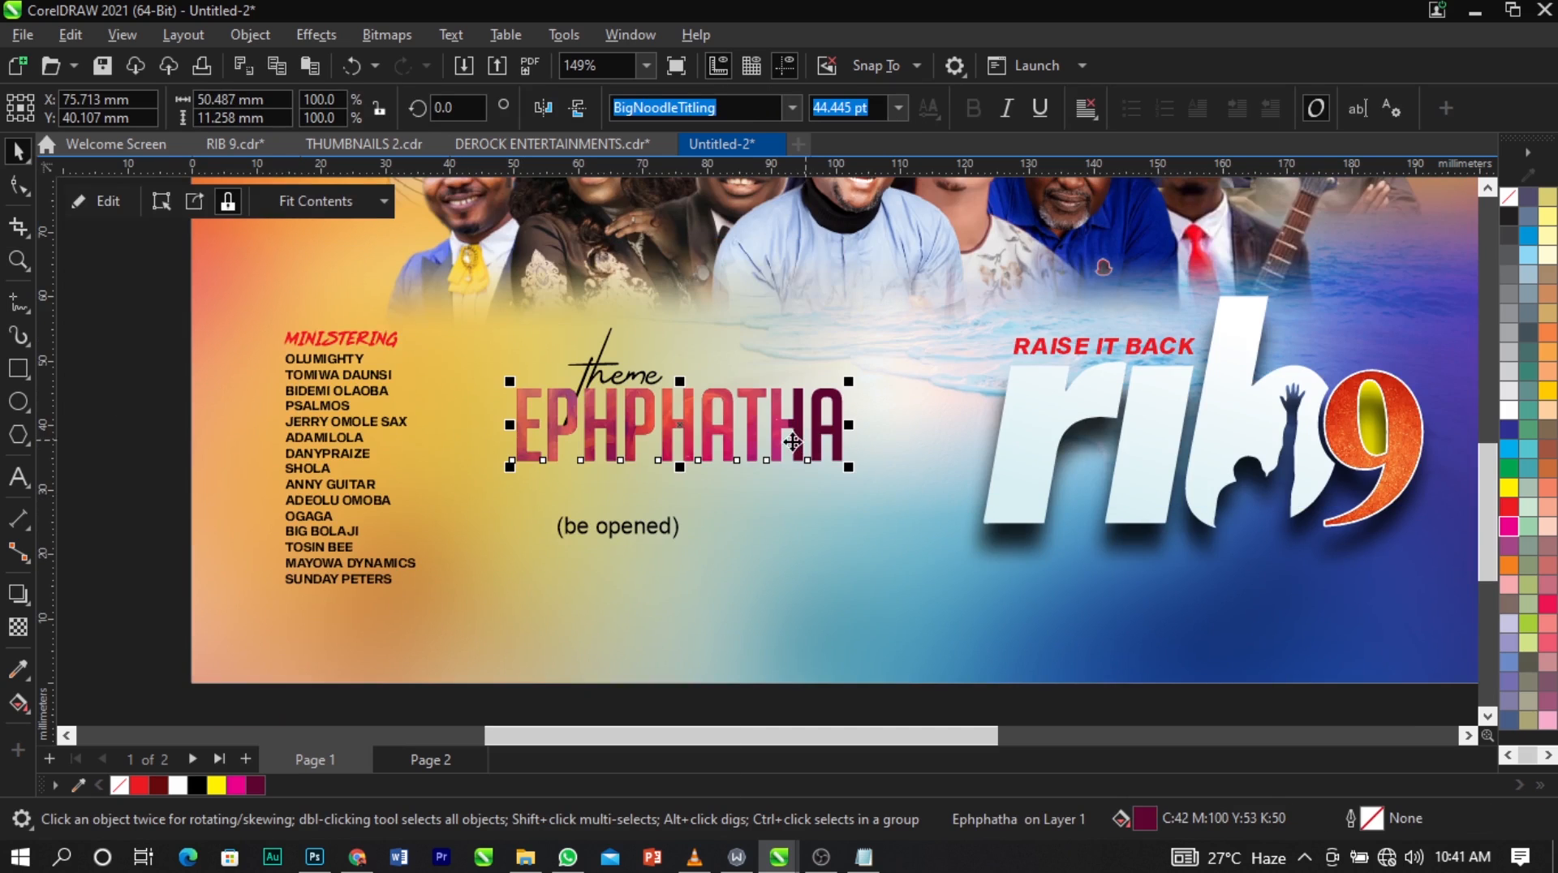
# Edit EPHPHATHA's PowerClip and shift the abstract image until it covers the whole word.
pyautogui.rightClick(674, 428)
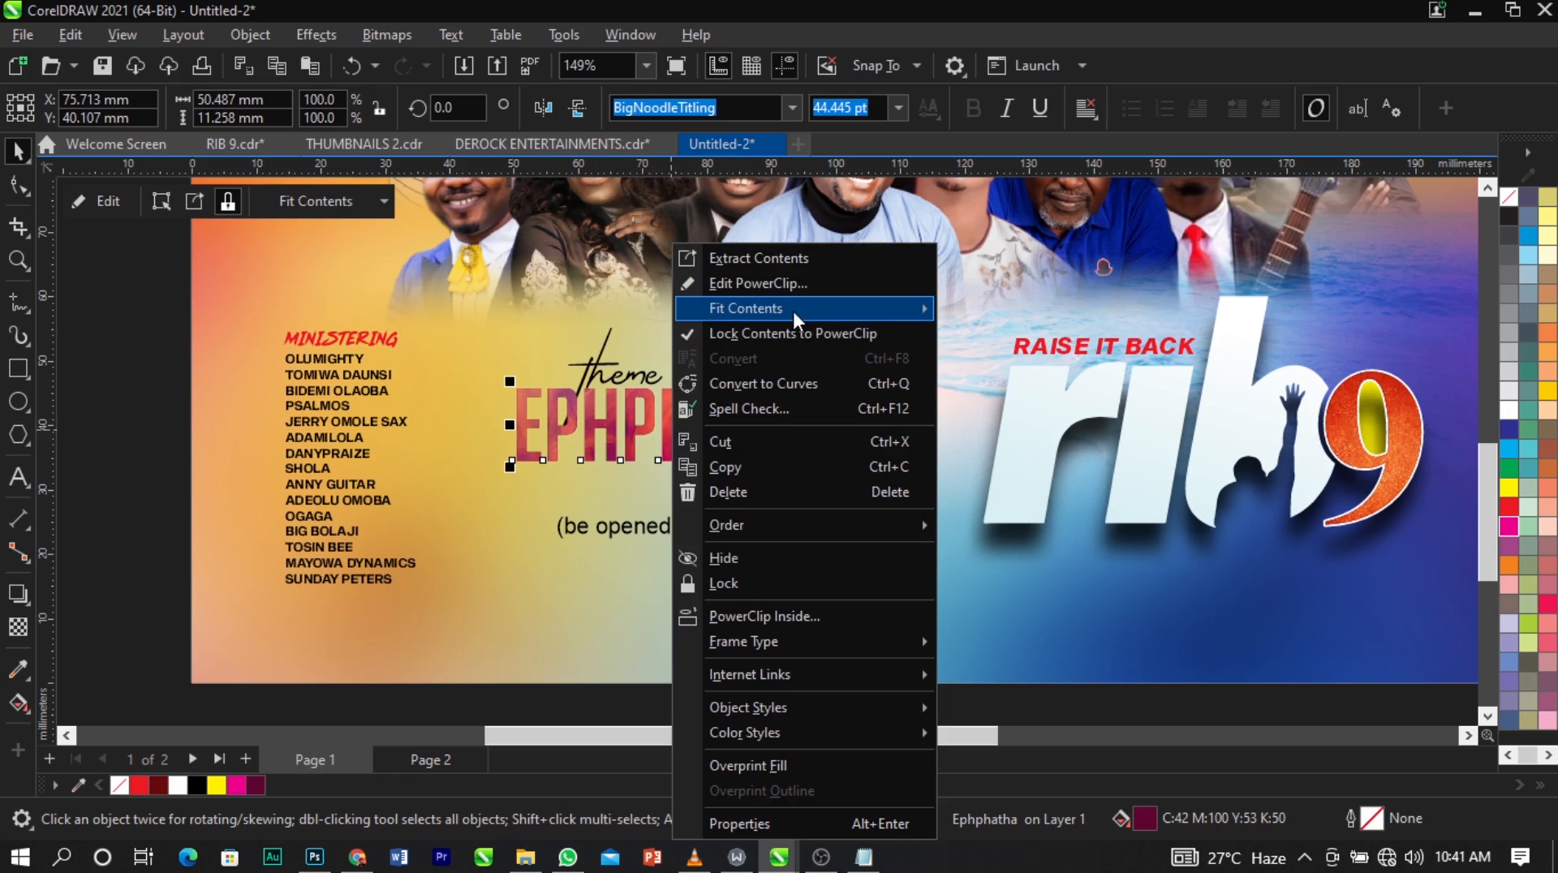
pyautogui.click(799, 283)
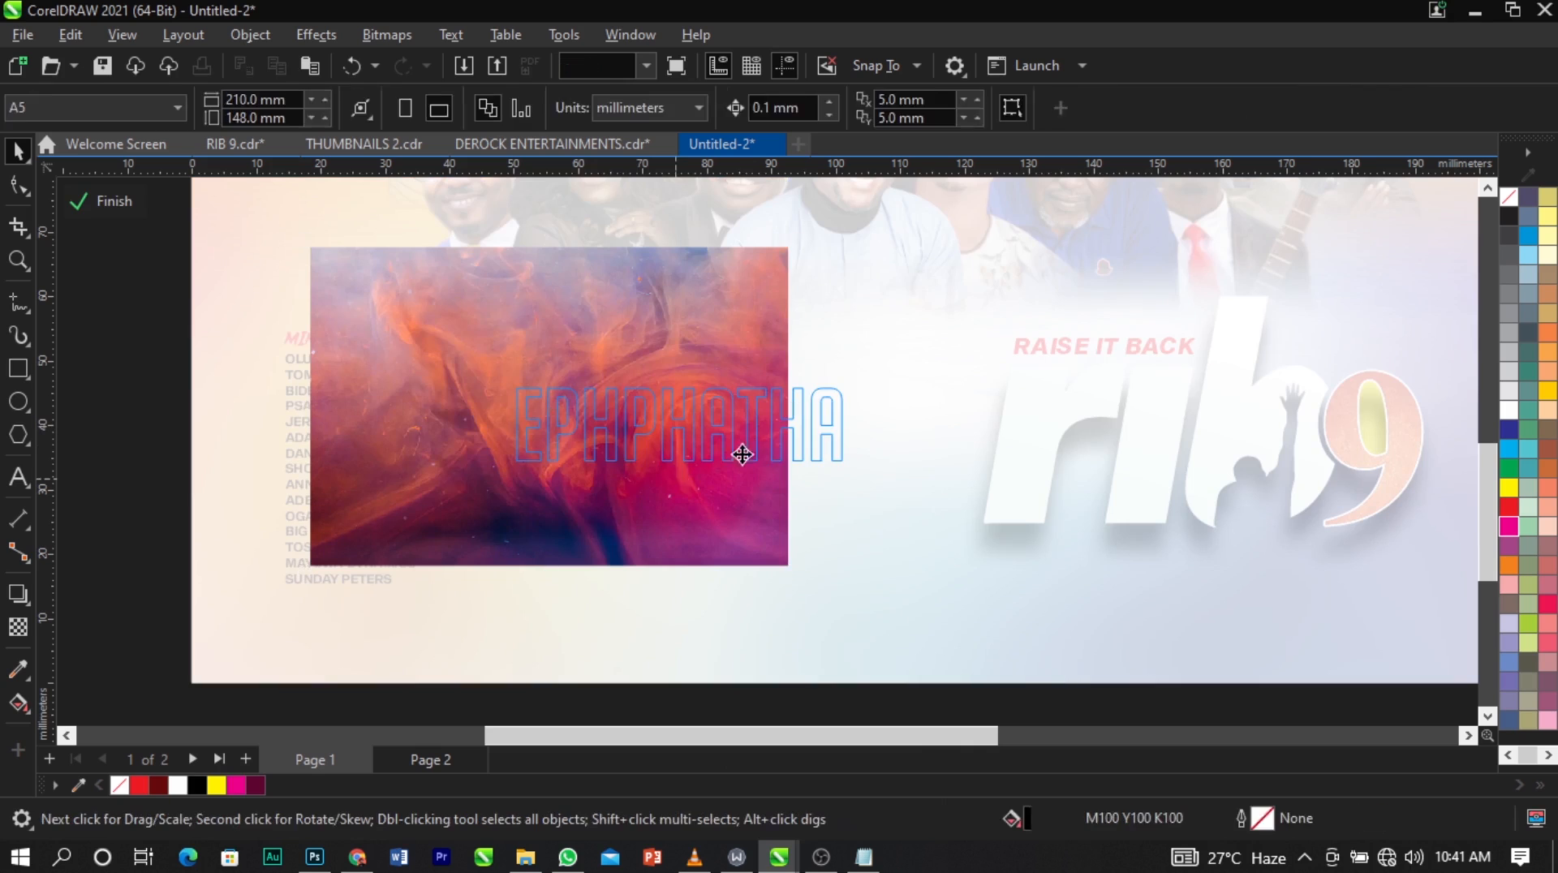
pyautogui.moveTo(741, 452); pyautogui.dragTo(784, 466)
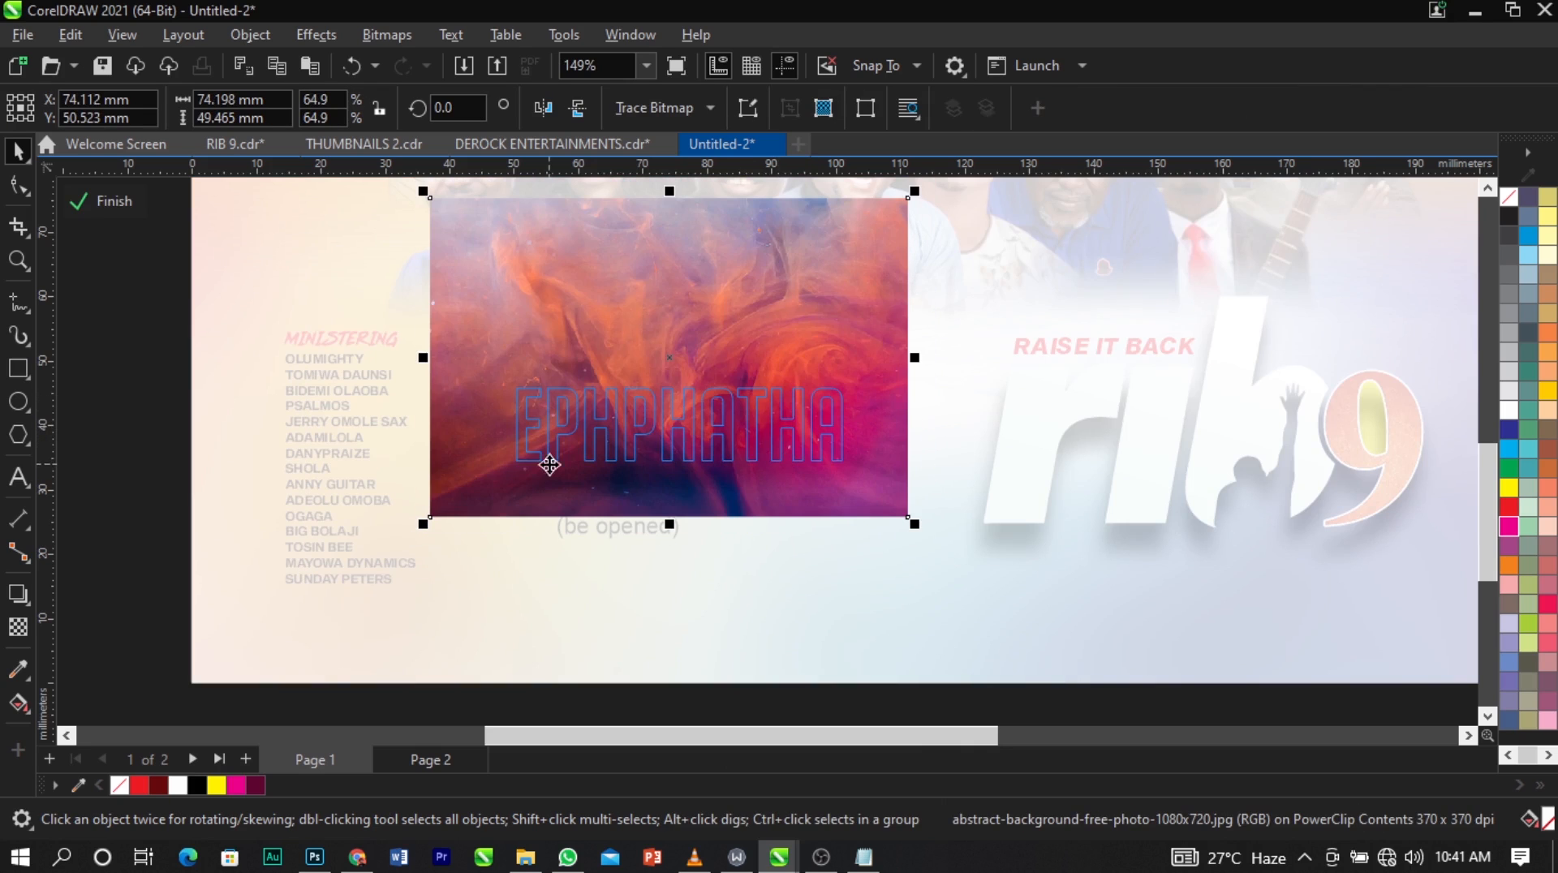
# Fade the clipped image diagonally across EPHPHATHA with a fountain transparency at about -65°, and finish editing the PowerClip.
pyautogui.click(18, 627)
pyautogui.moveTo(598, 402); pyautogui.dragTo(700, 450)
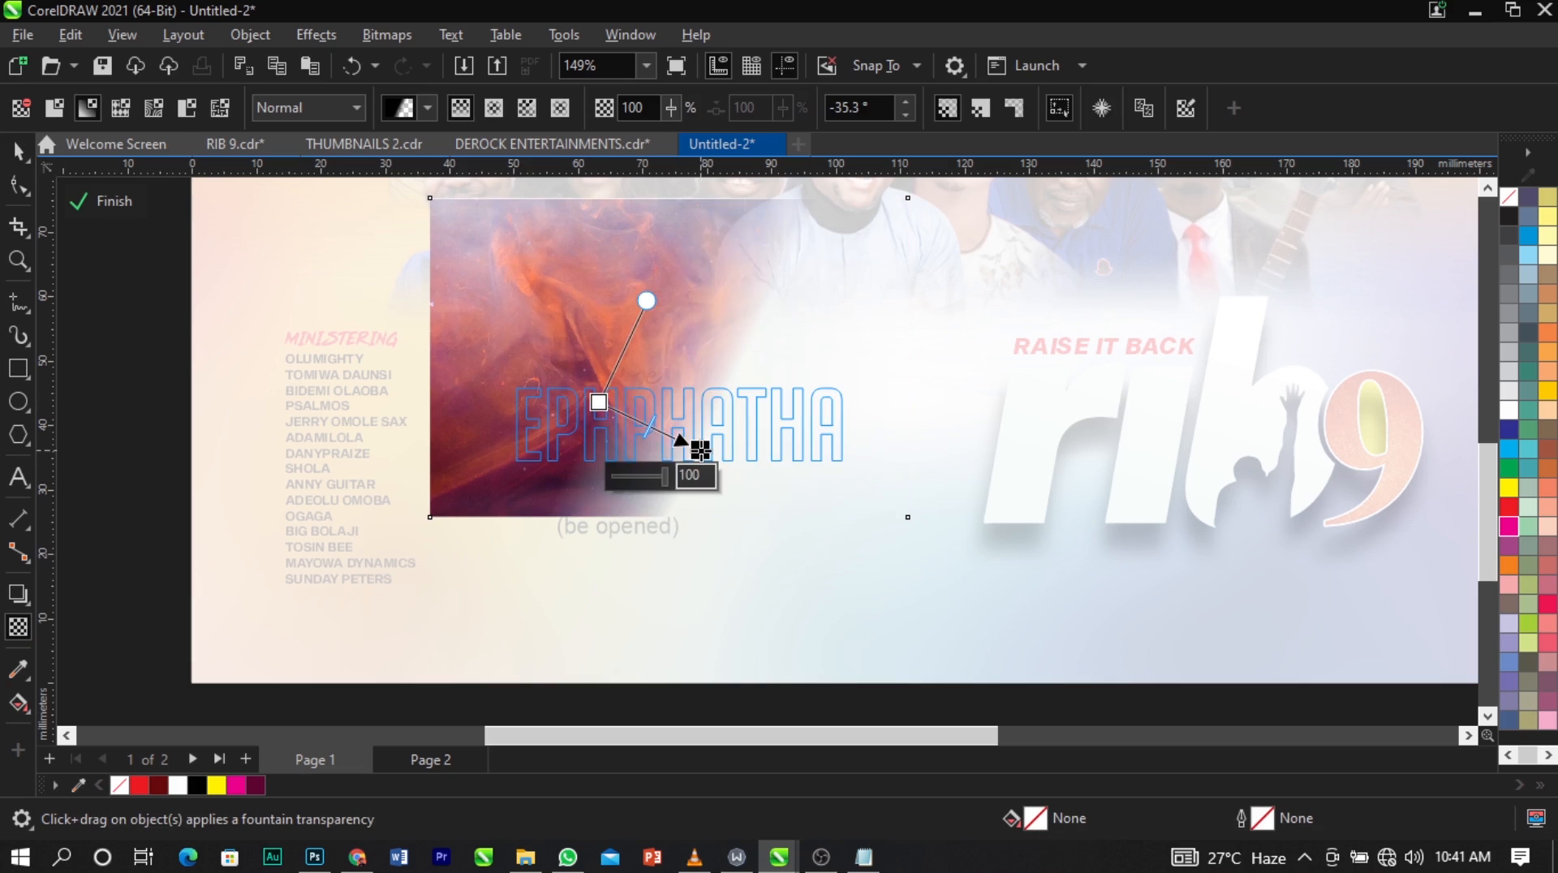
pyautogui.moveTo(598, 403); pyautogui.dragTo(627, 395)
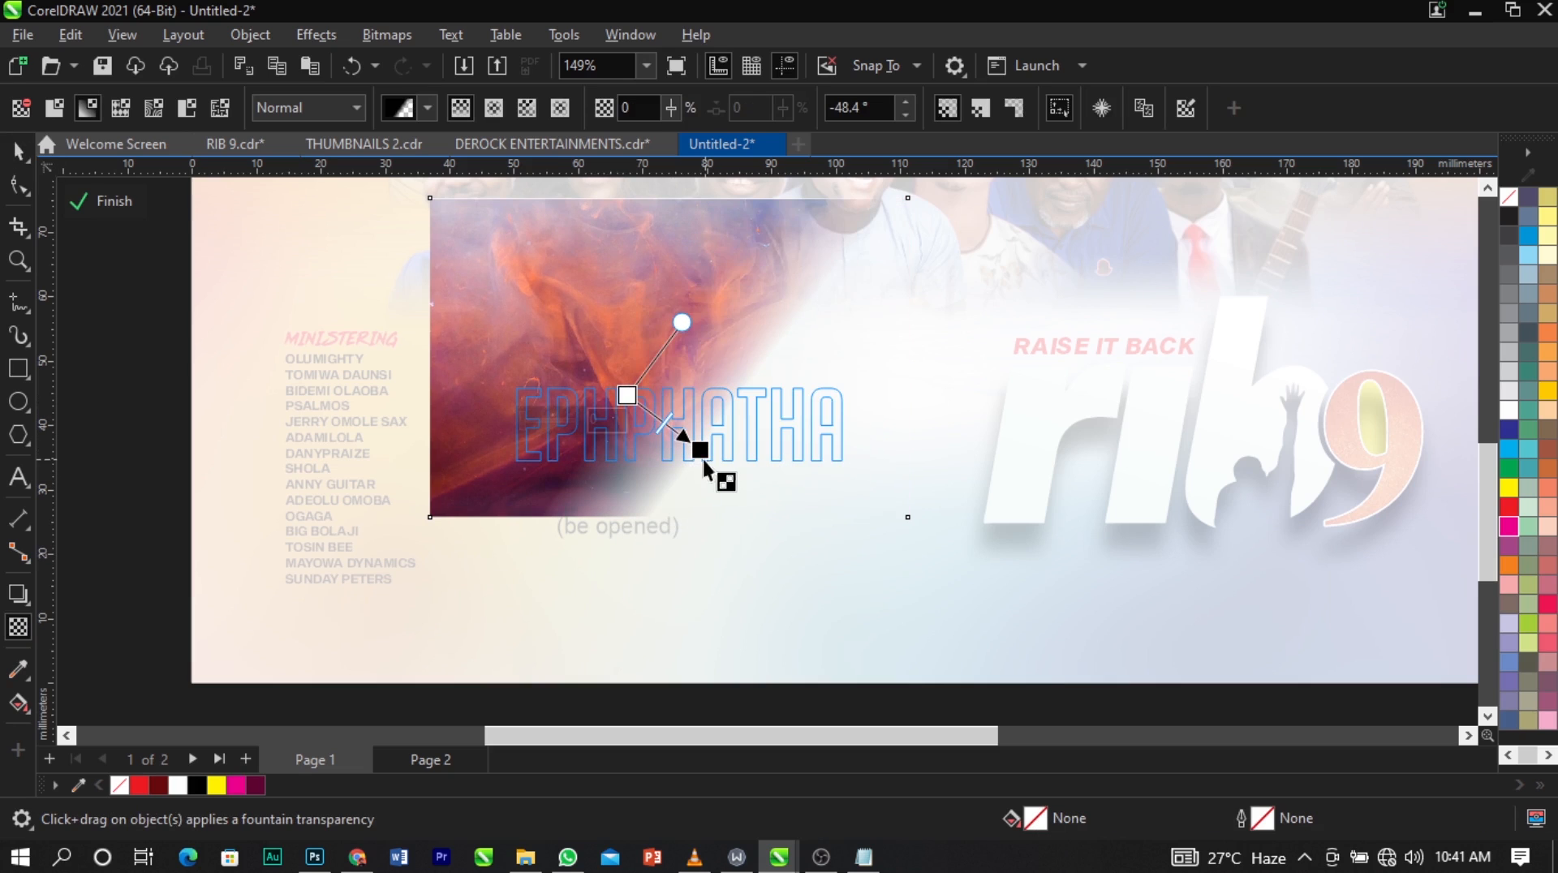
pyautogui.moveTo(700, 452); pyautogui.dragTo(673, 460)
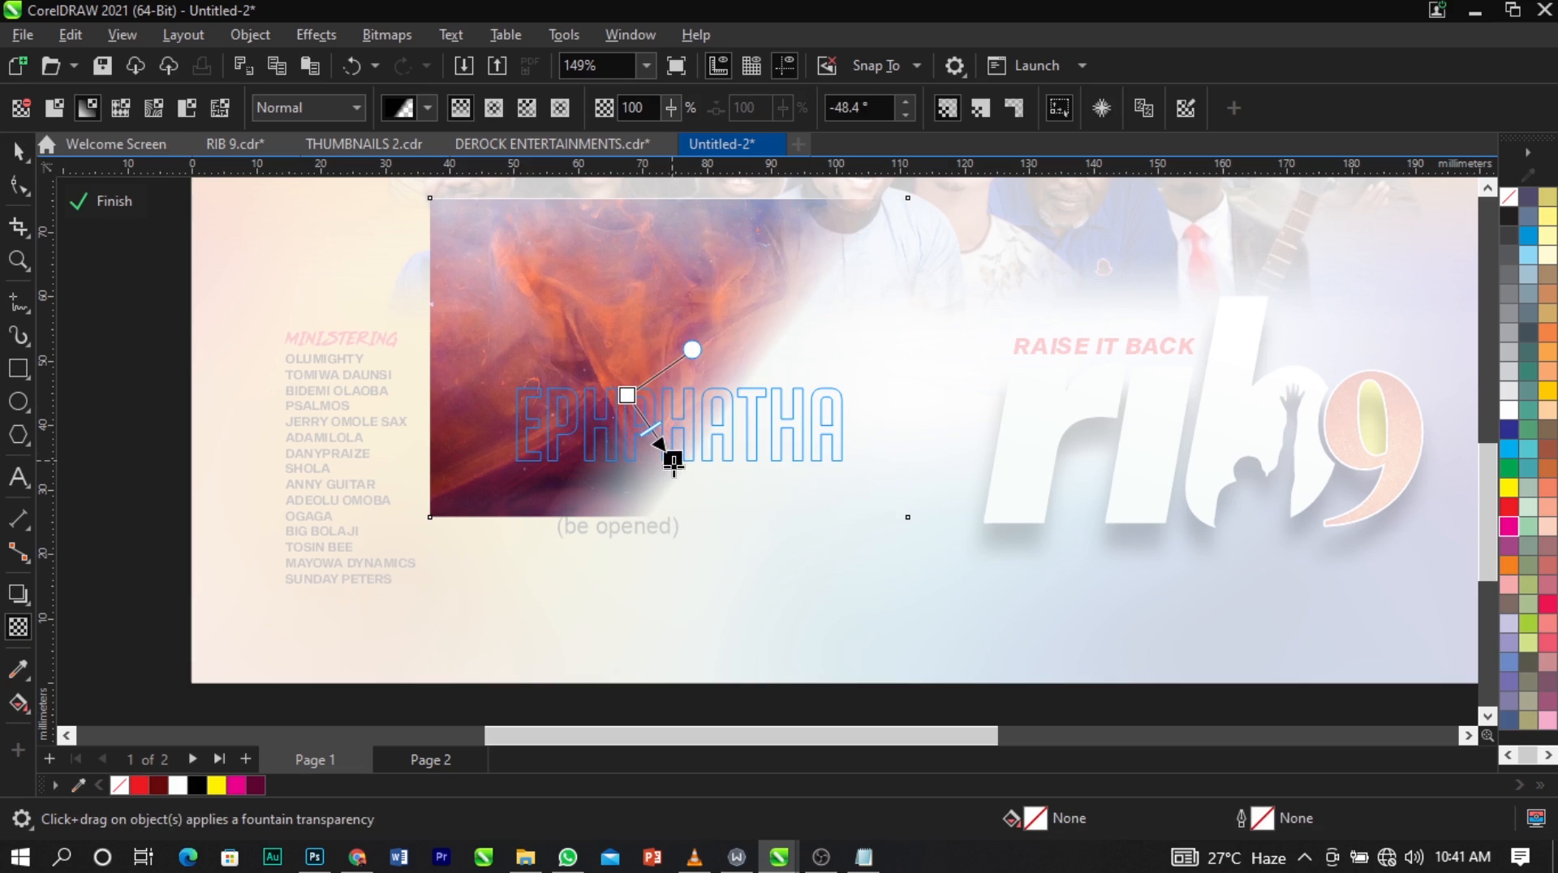
pyautogui.press('space')
pyautogui.keyDown('ctrl'); pyautogui.click(148, 453); pyautogui.keyUp('ctrl')
pyautogui.click(146, 452)
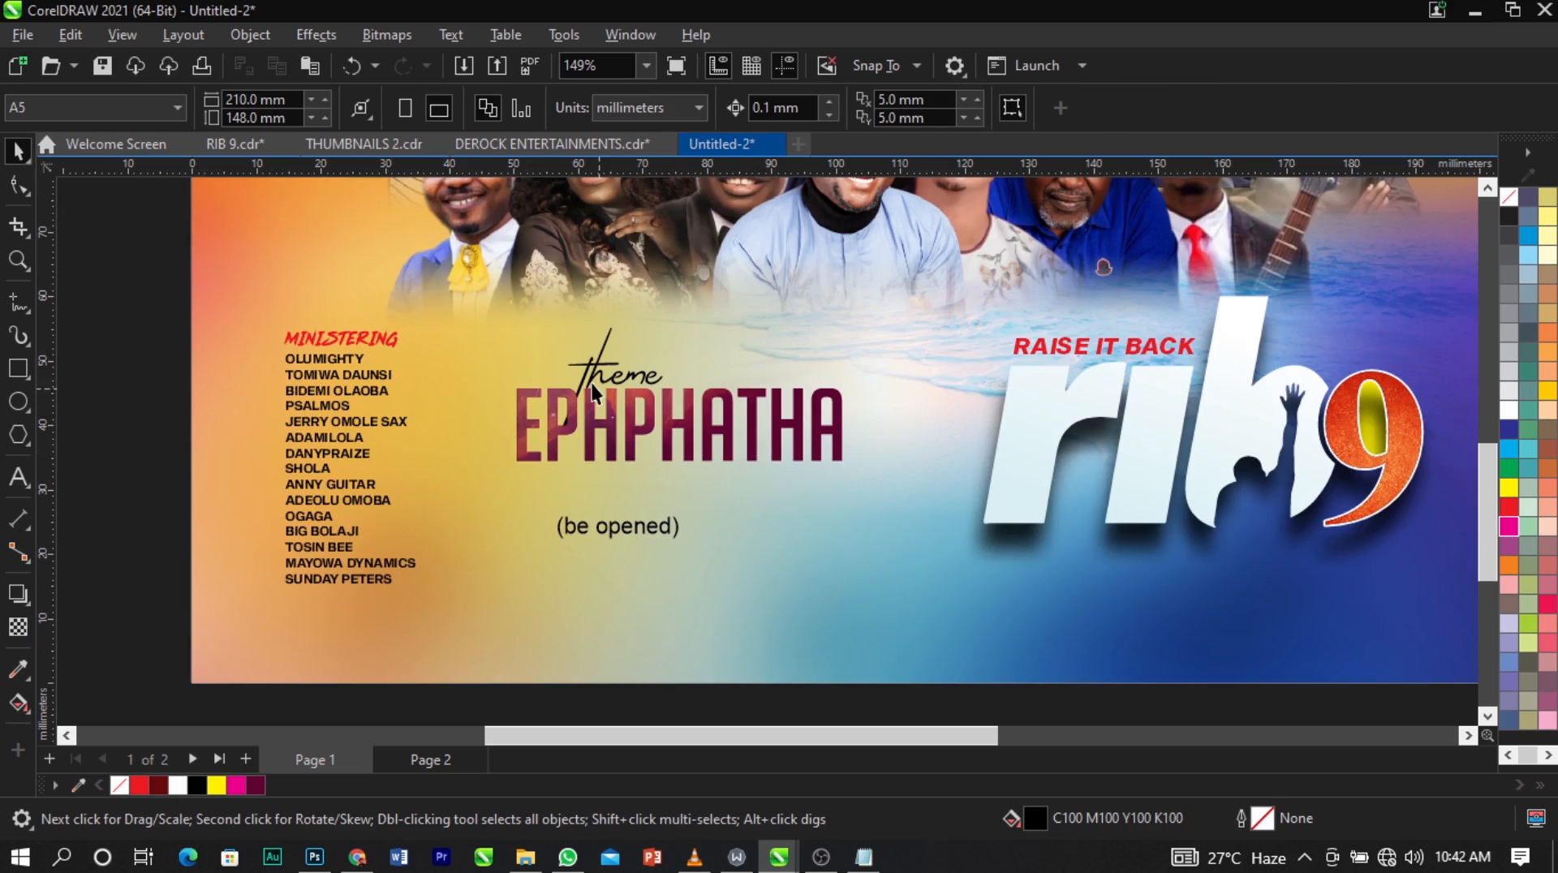
# Give the EPHPHATHA text a white outline.
pyautogui.press('F2')
pyautogui.moveTo(372, 284); pyautogui.dragTo(1120, 586)
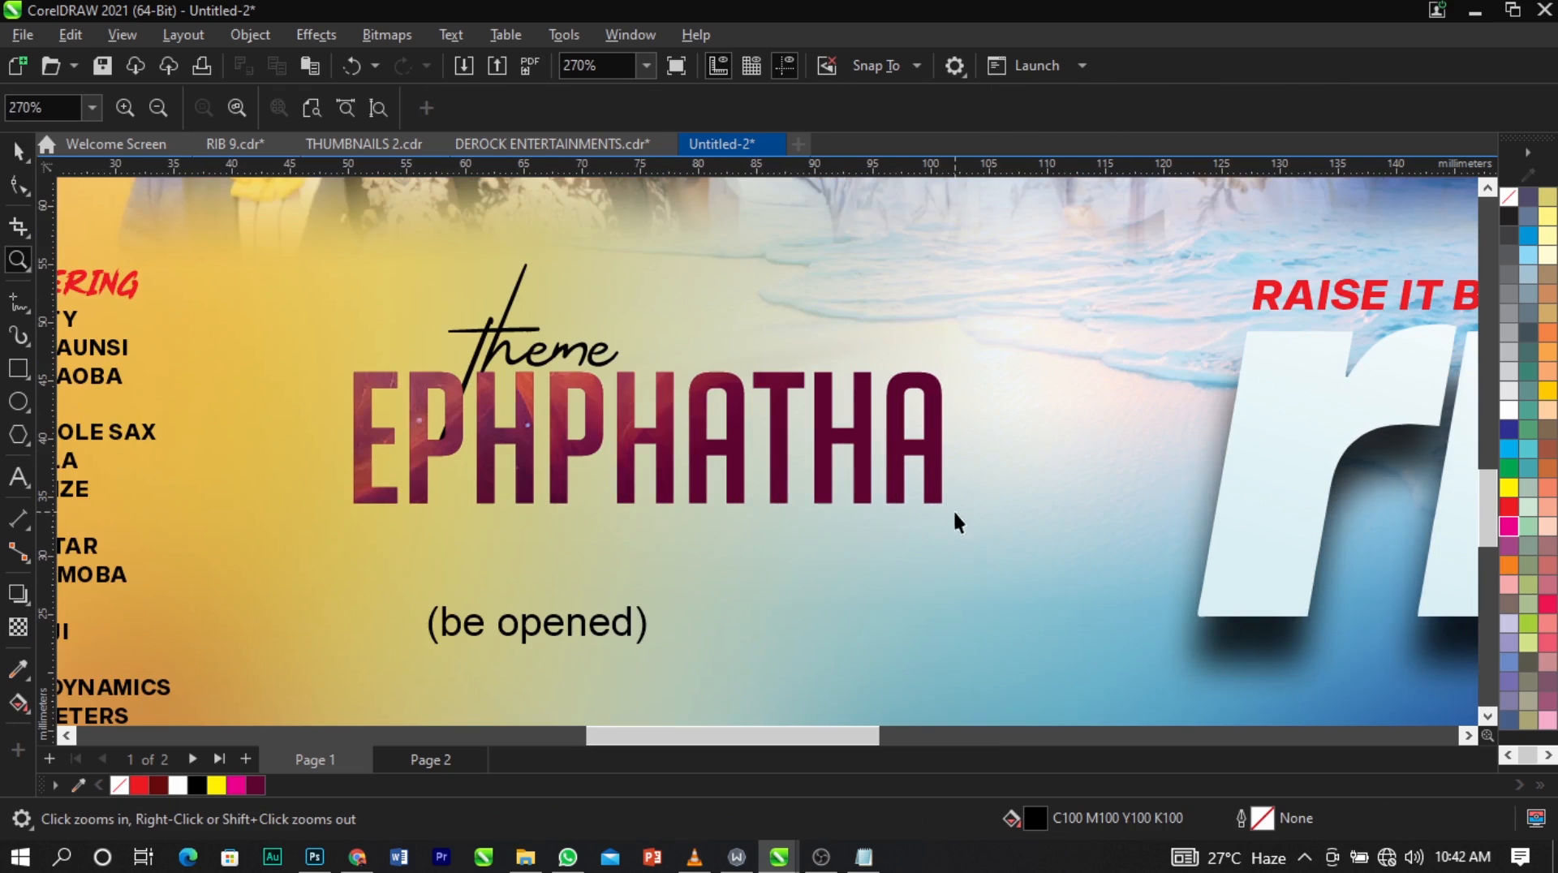
pyautogui.click(941, 472)
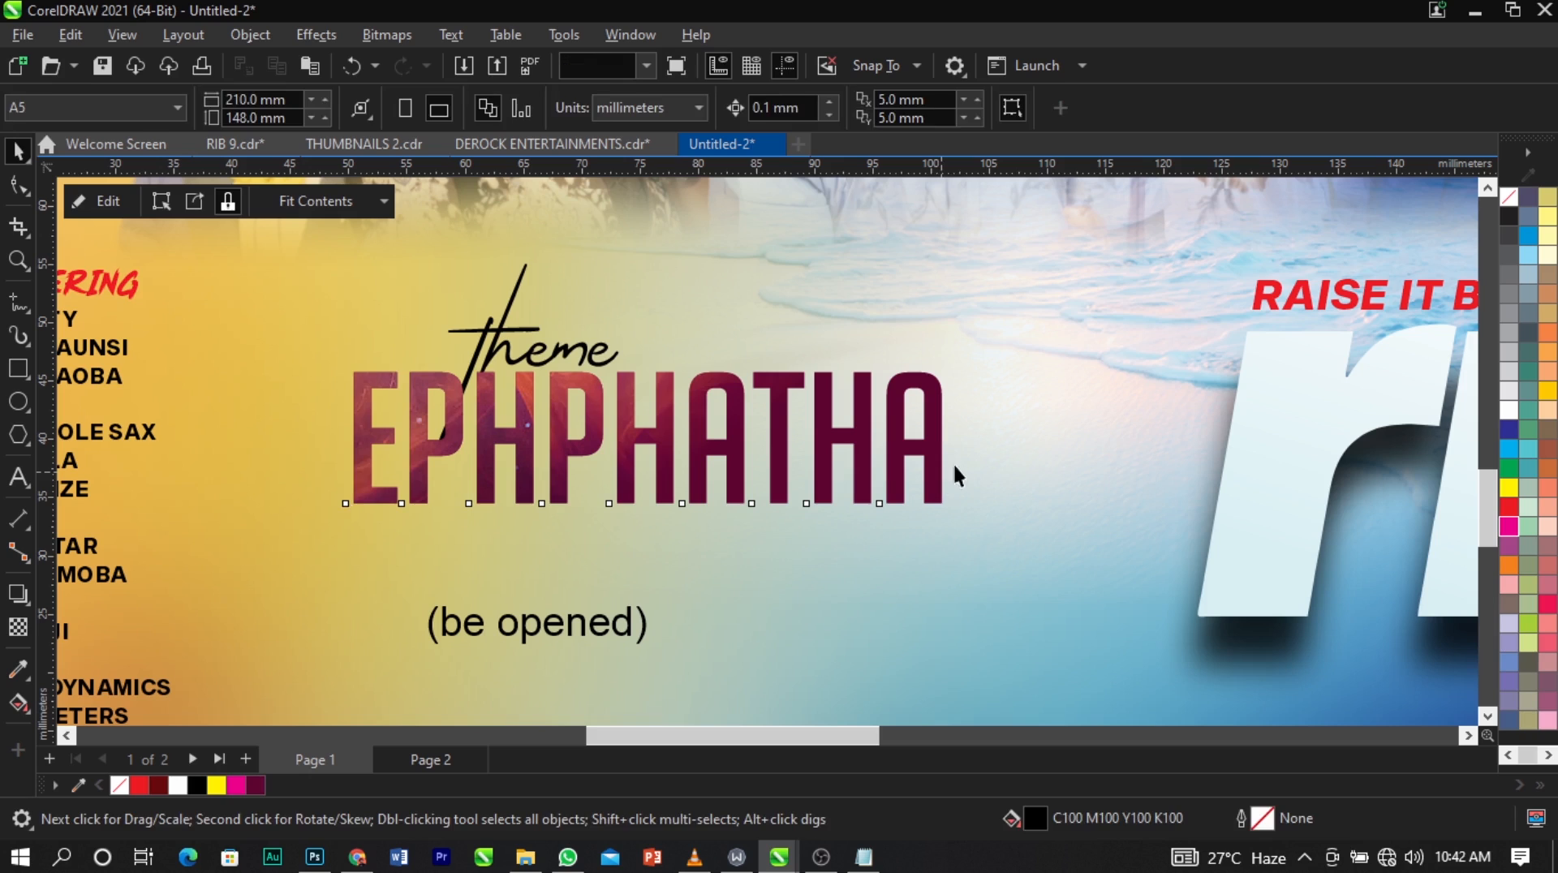
pyautogui.rightClick(1509, 412)
pyautogui.click(1470, 425)
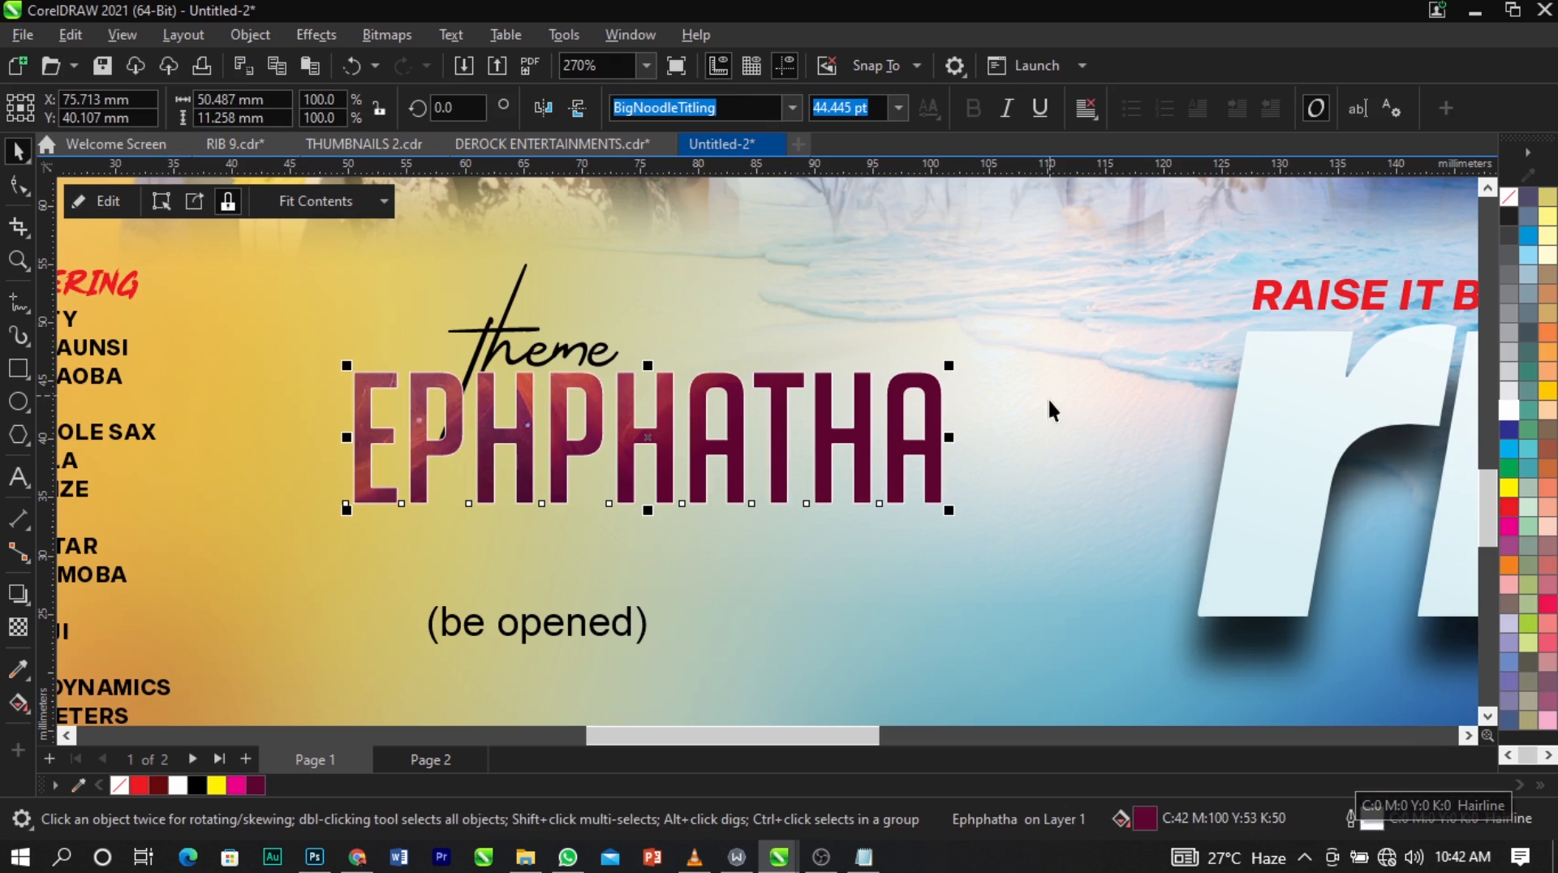
# Set EPHPHATHA's outline width to 2.0 pt and place the outline behind the fill.
pyautogui.doubleClick(1376, 829)
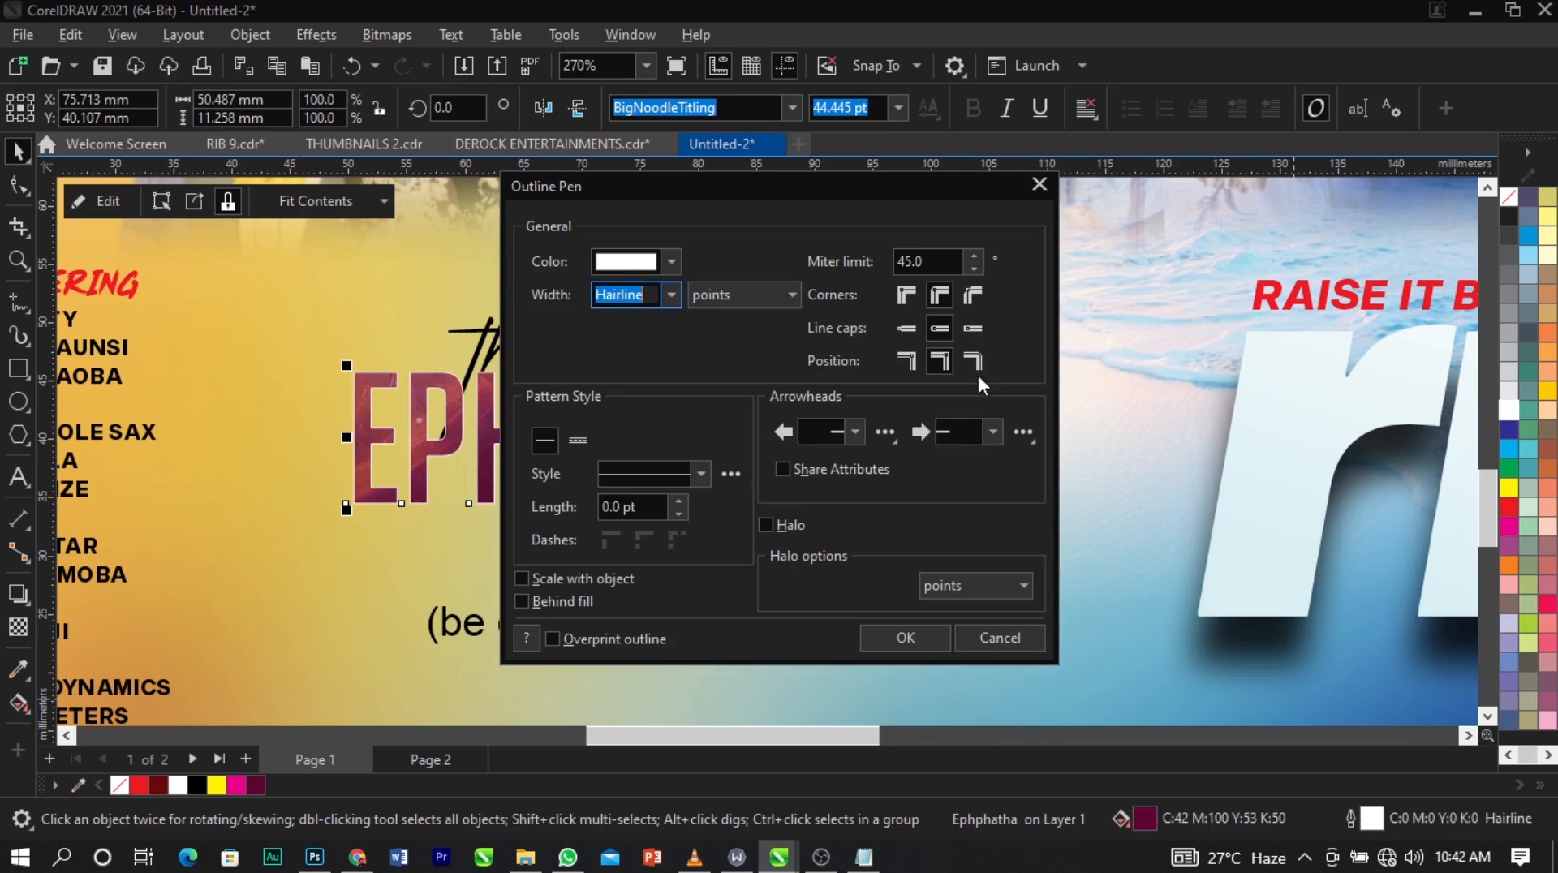
pyautogui.moveTo(866, 194); pyautogui.dragTo(1196, 154)
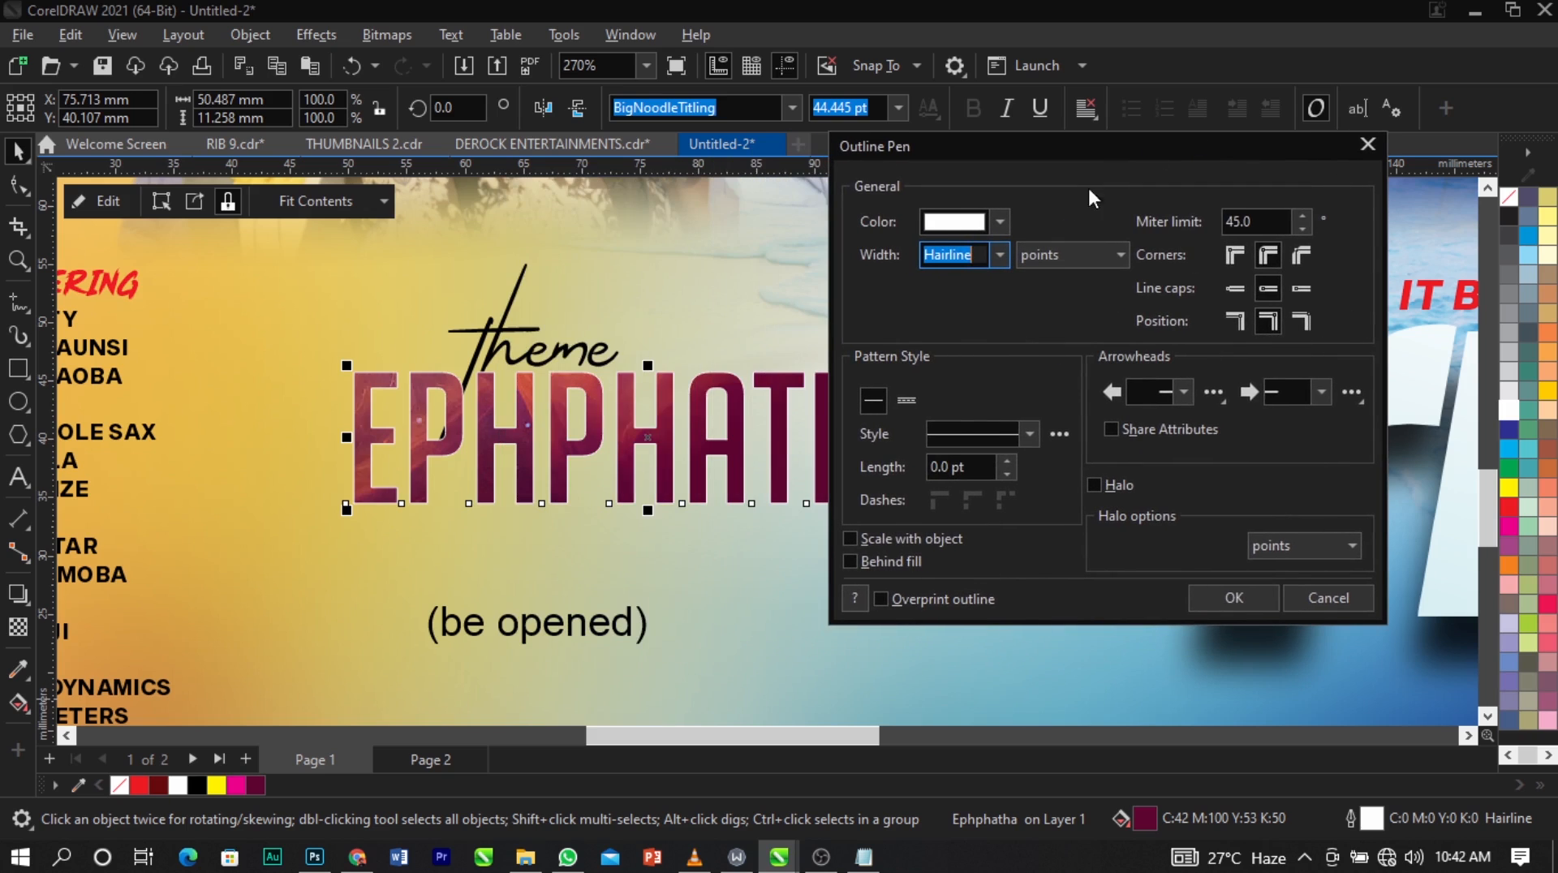
pyautogui.click(999, 256)
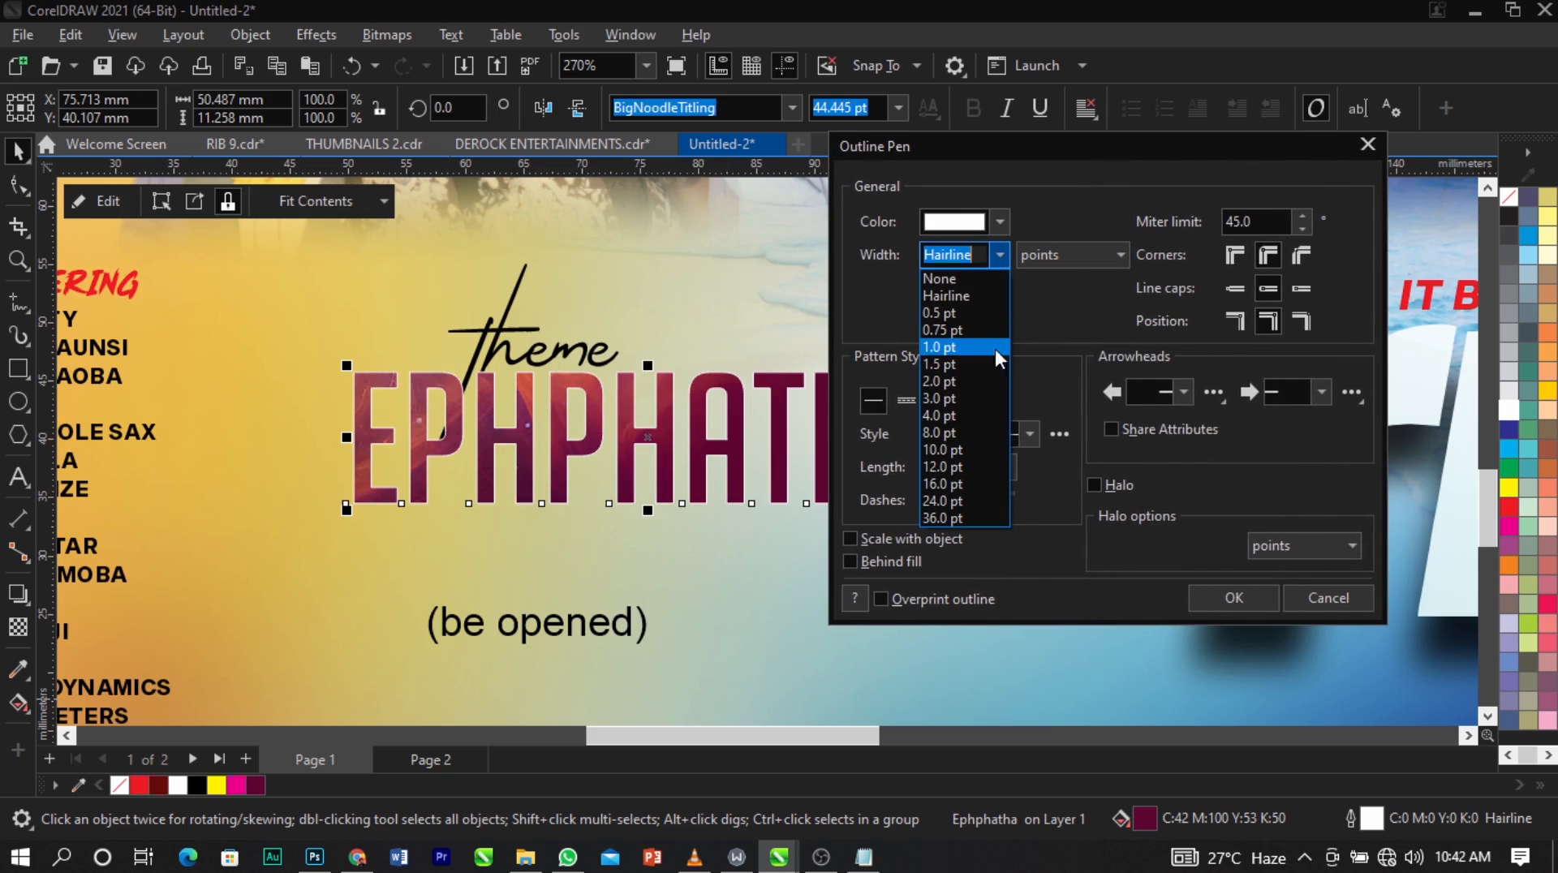
pyautogui.click(1000, 395)
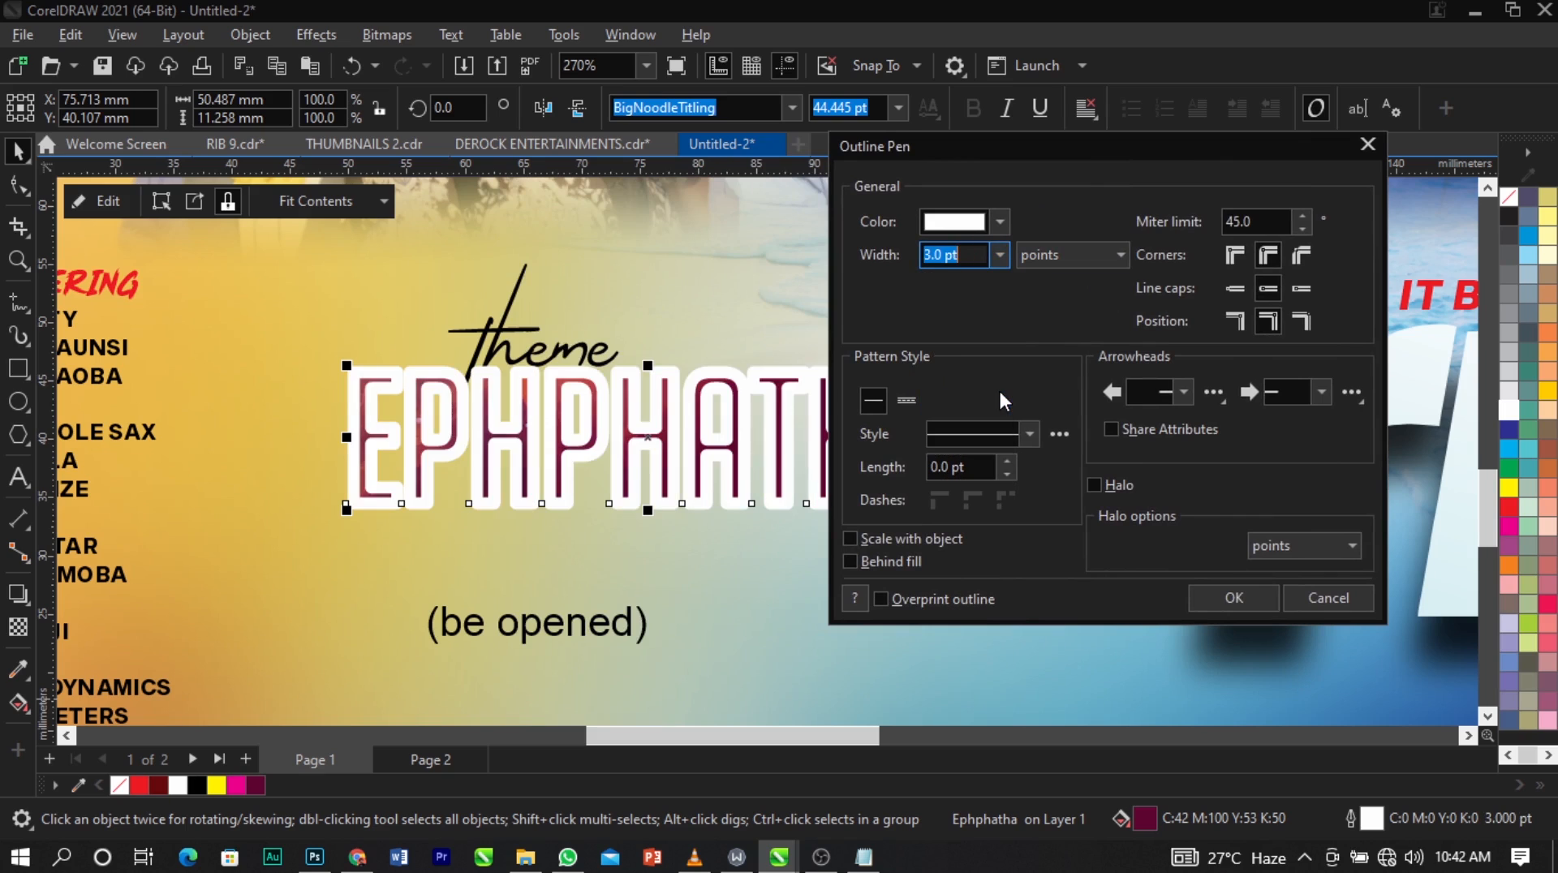
pyautogui.click(888, 564)
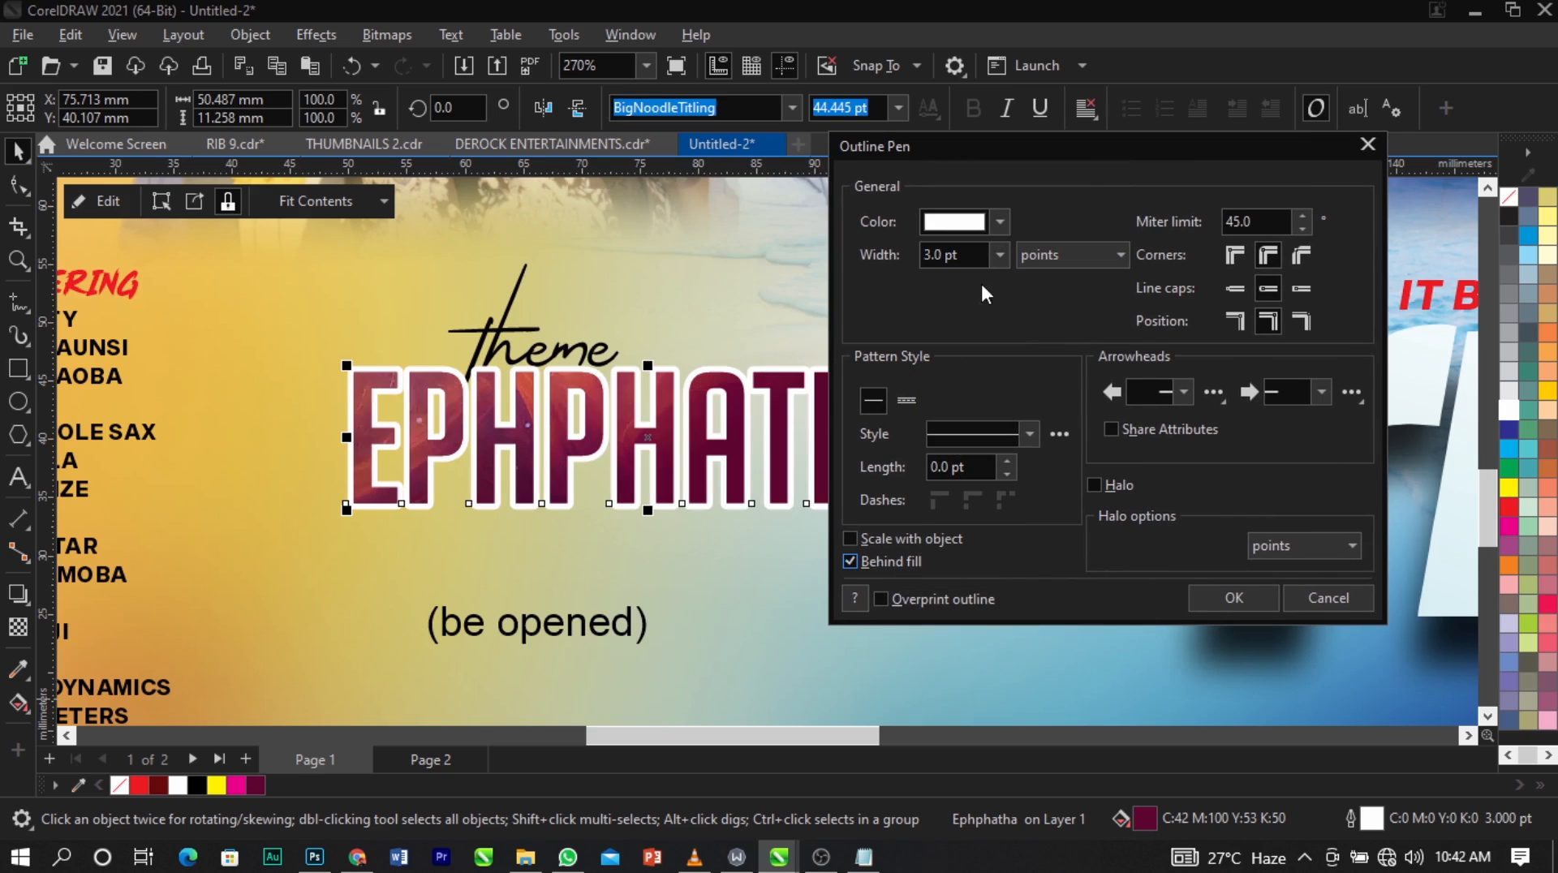
pyautogui.click(1000, 255)
pyautogui.click(956, 381)
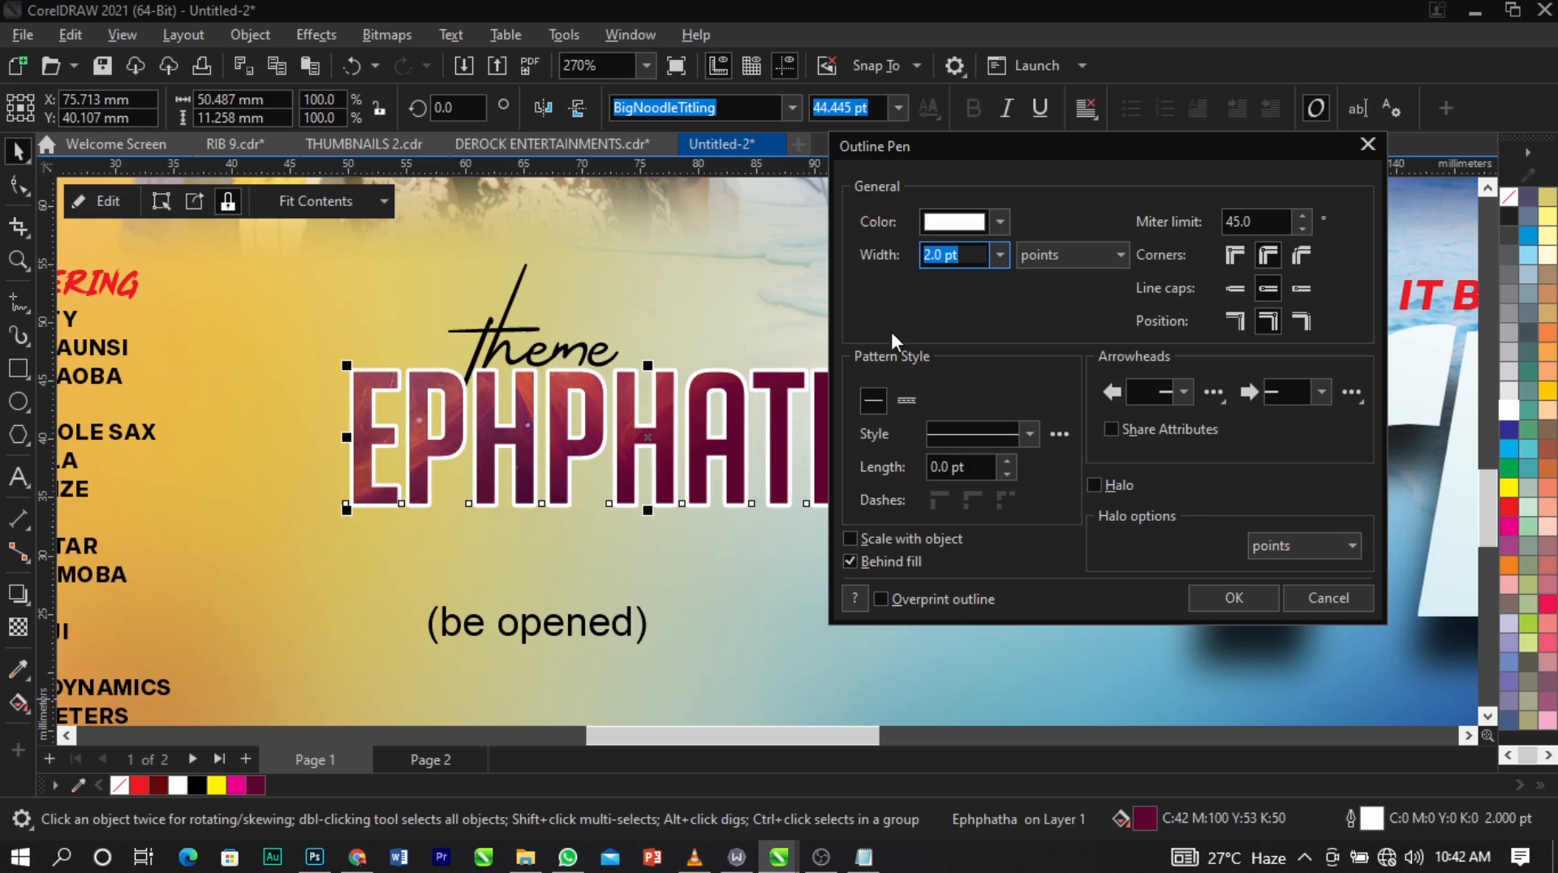
pyautogui.click(1245, 599)
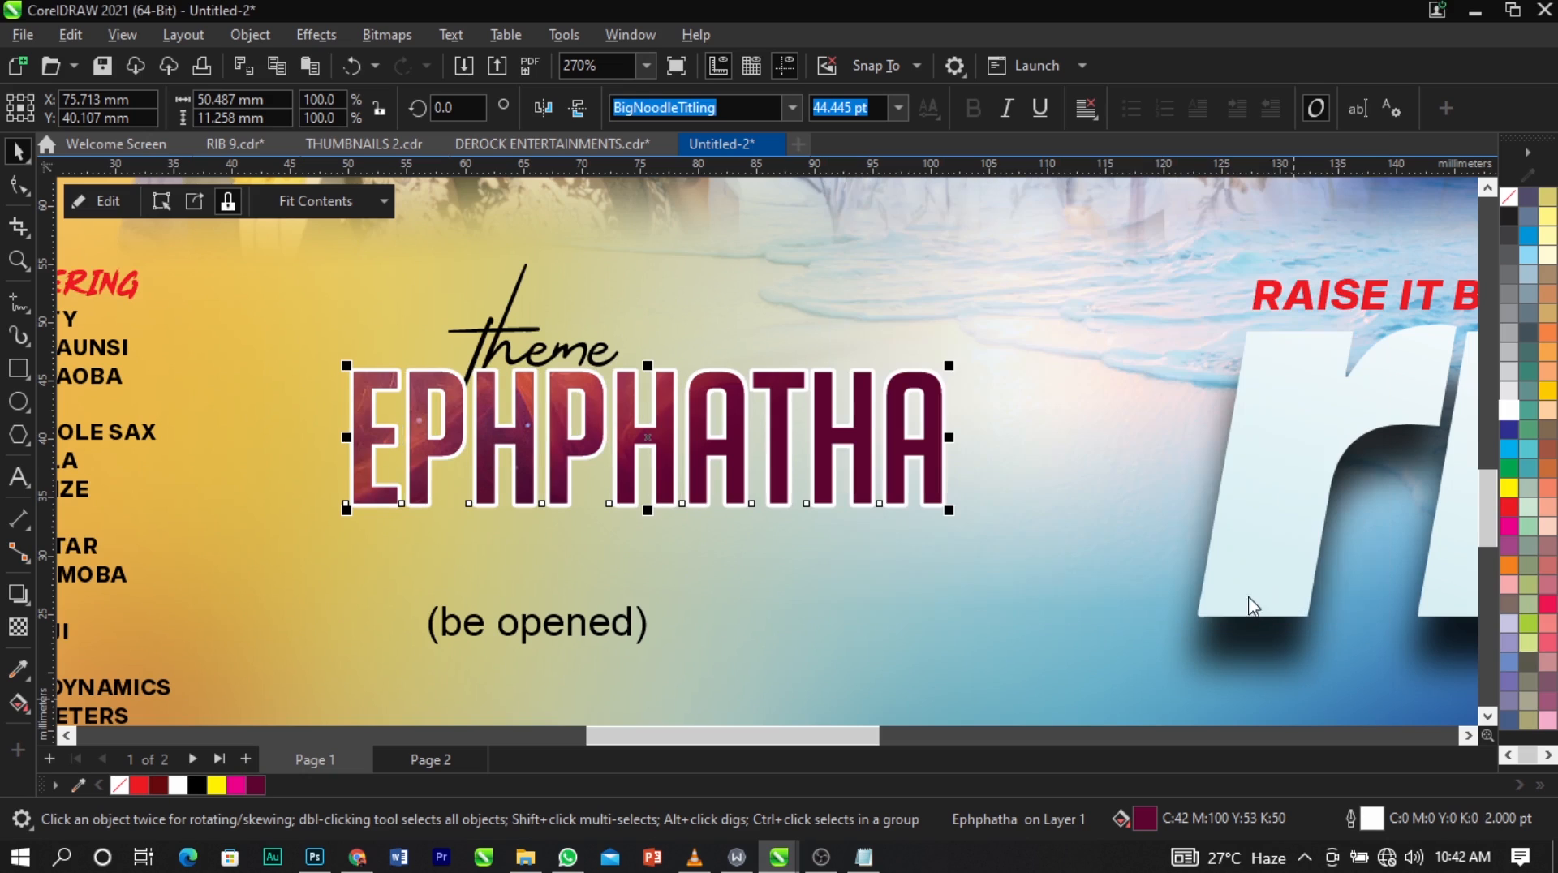
# Apply a drop shadow around EPHPHATHA with the Add merge mode and a white shadow color.
pyautogui.click(16, 601)
pyautogui.moveTo(350, 439); pyautogui.dragTo(943, 438)
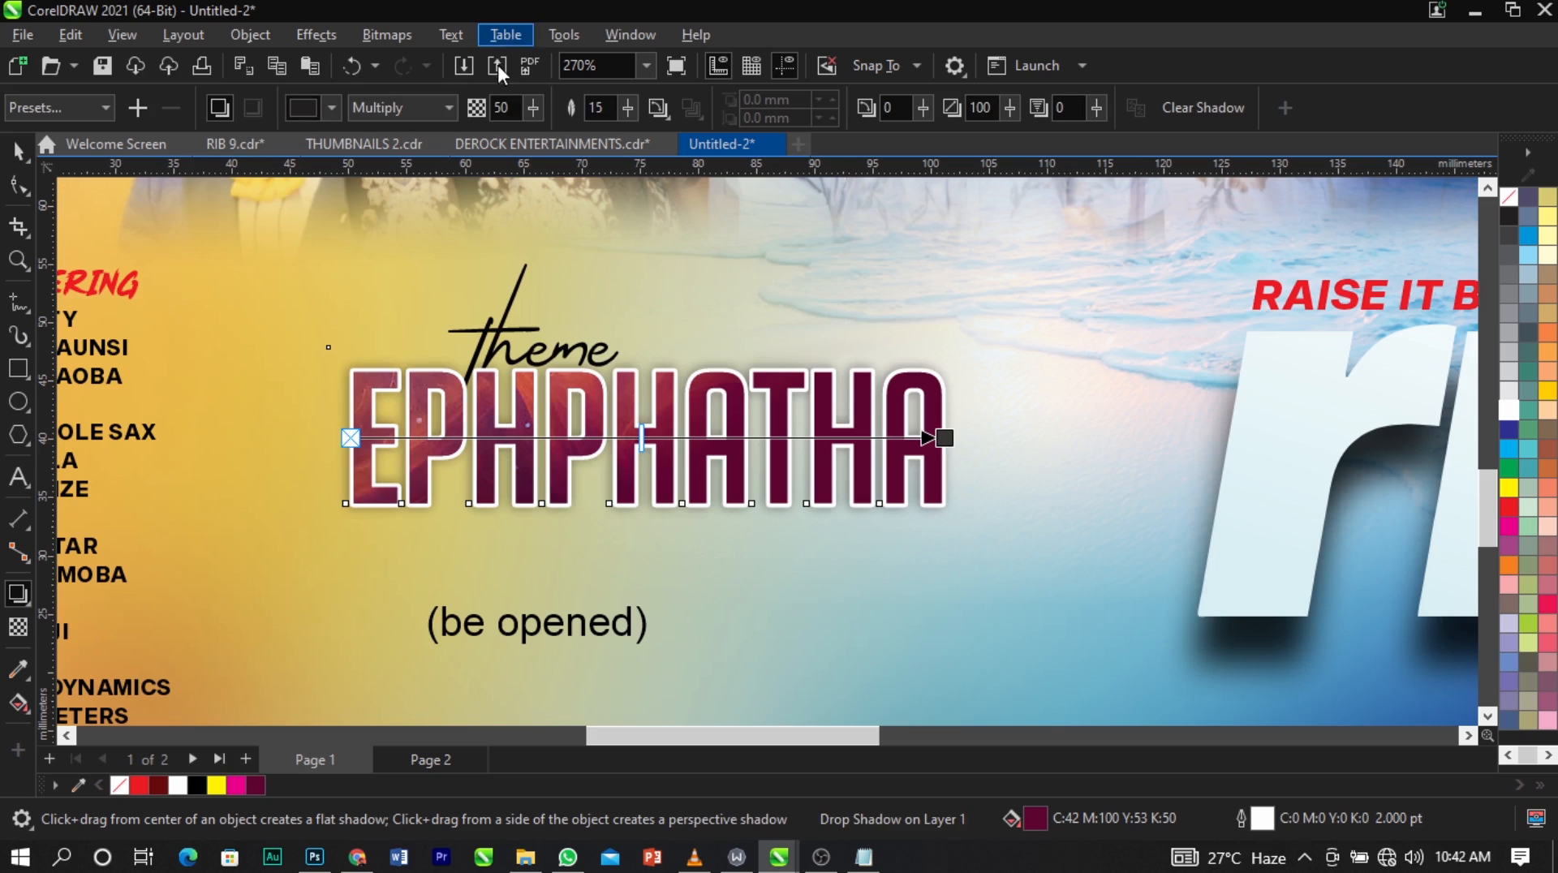
pyautogui.click(439, 109)
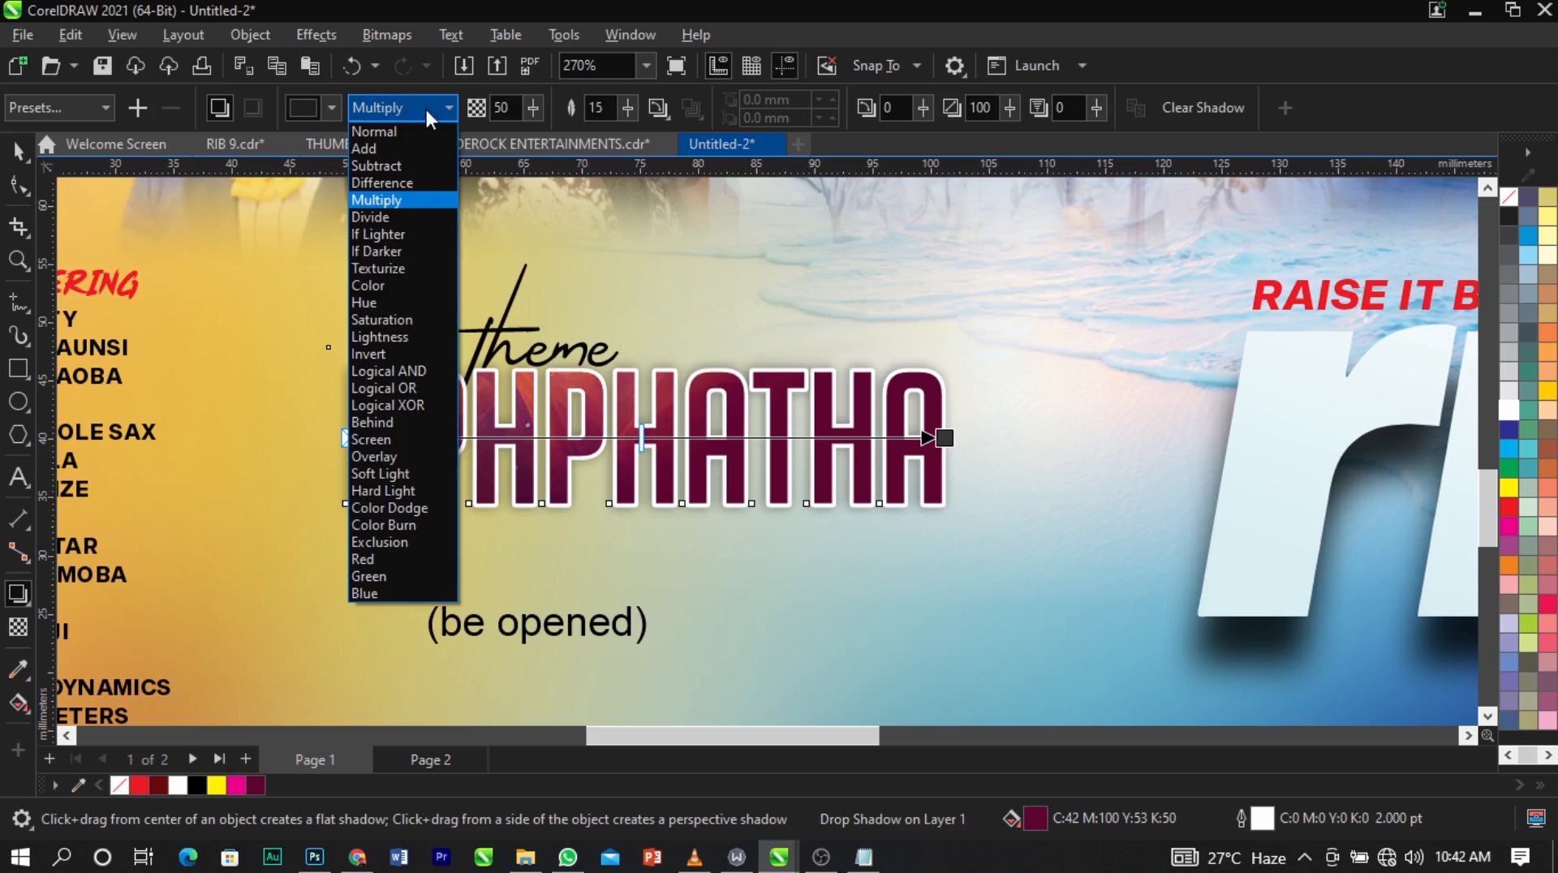
pyautogui.click(386, 148)
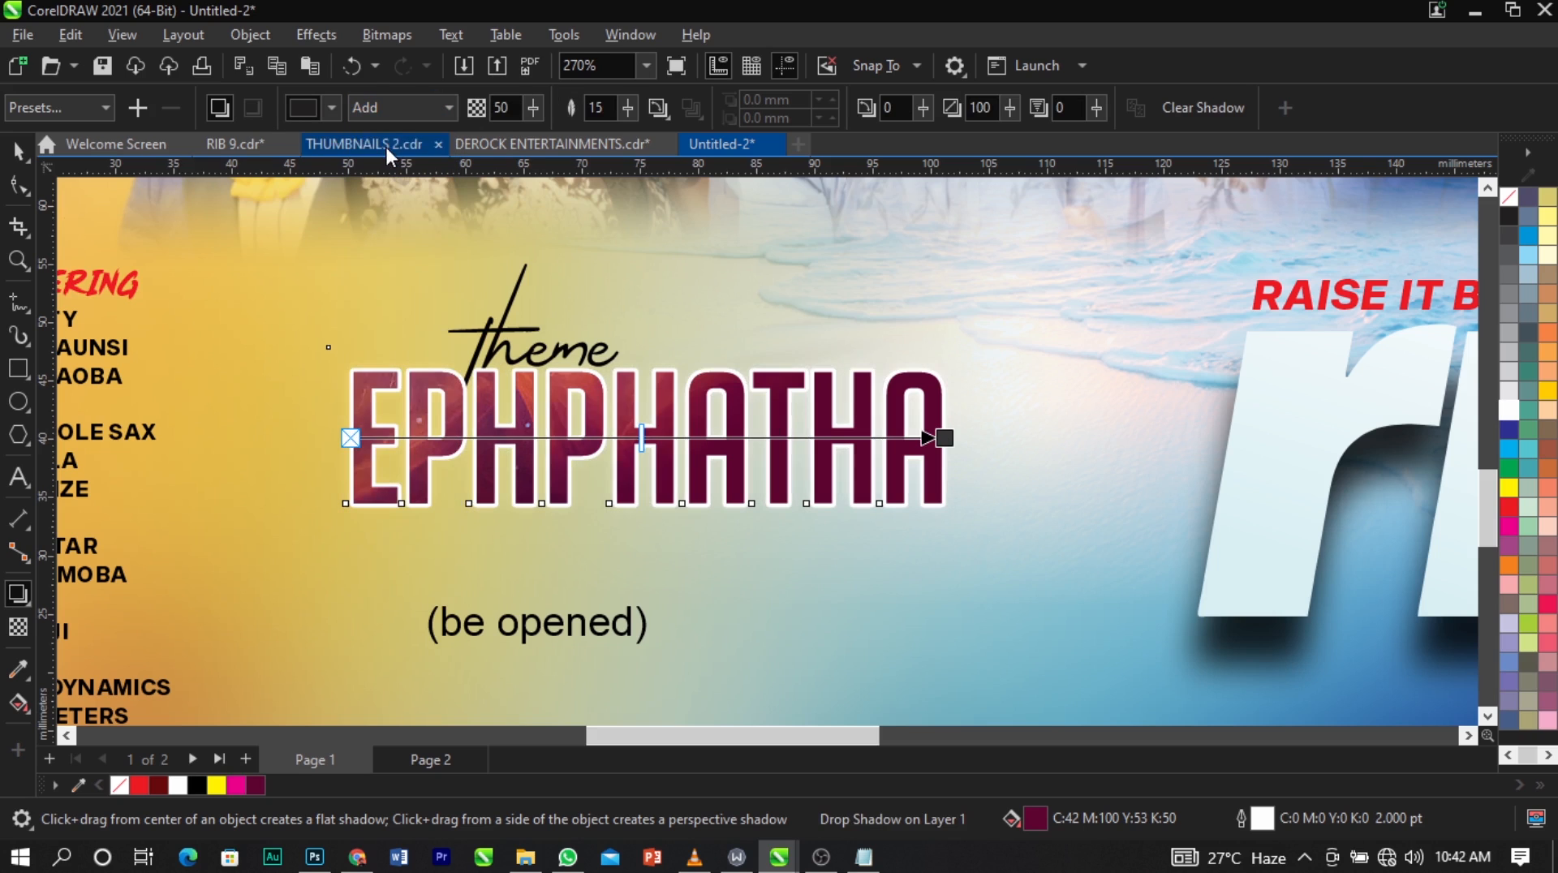
pyautogui.click(334, 110)
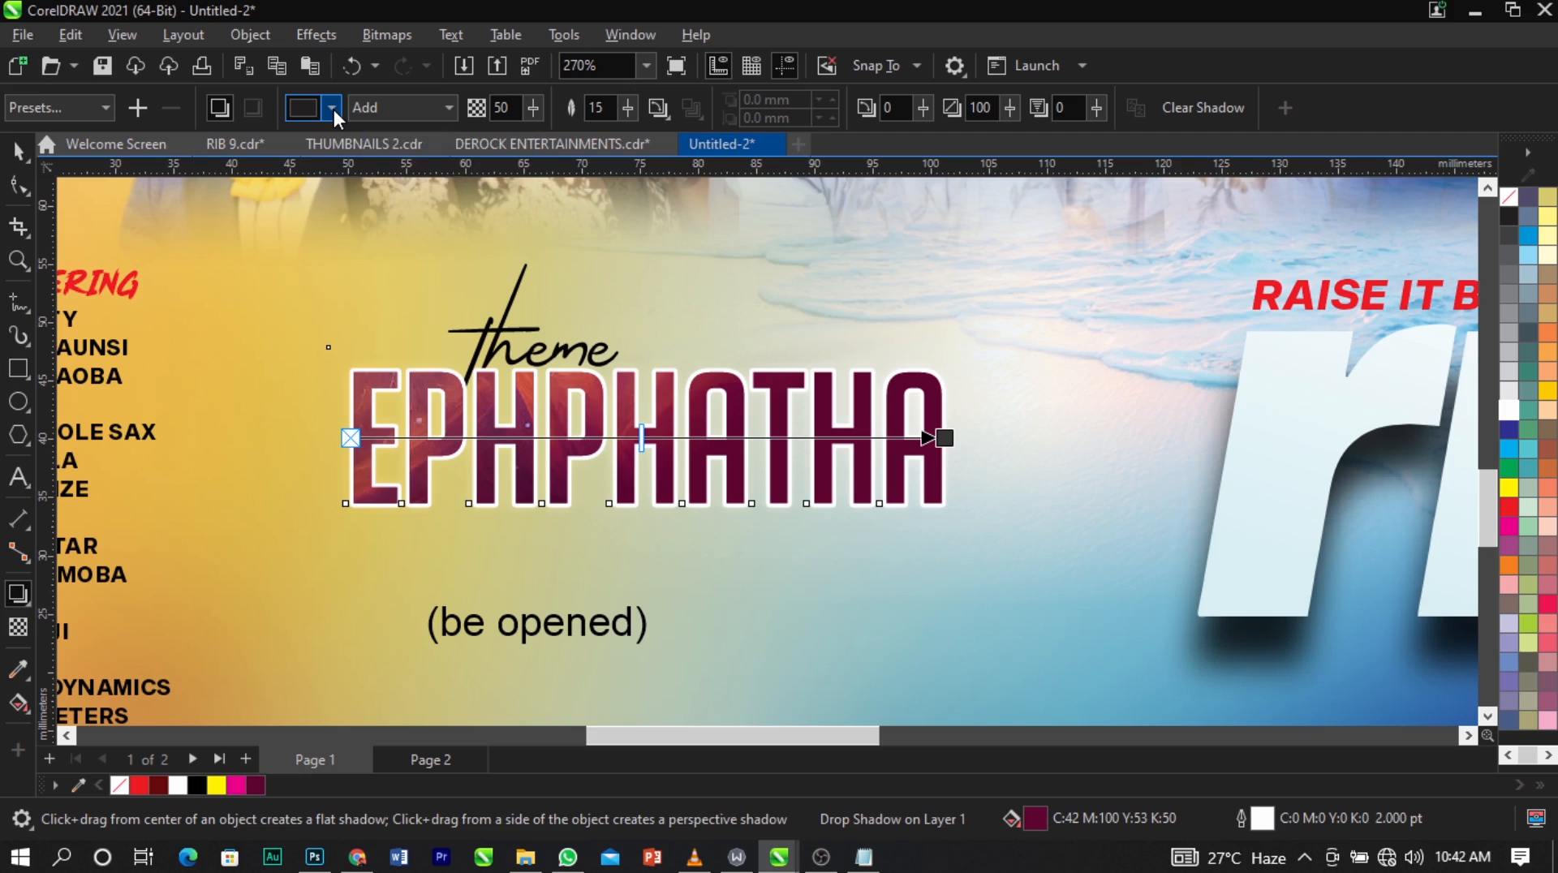
pyautogui.click(374, 253)
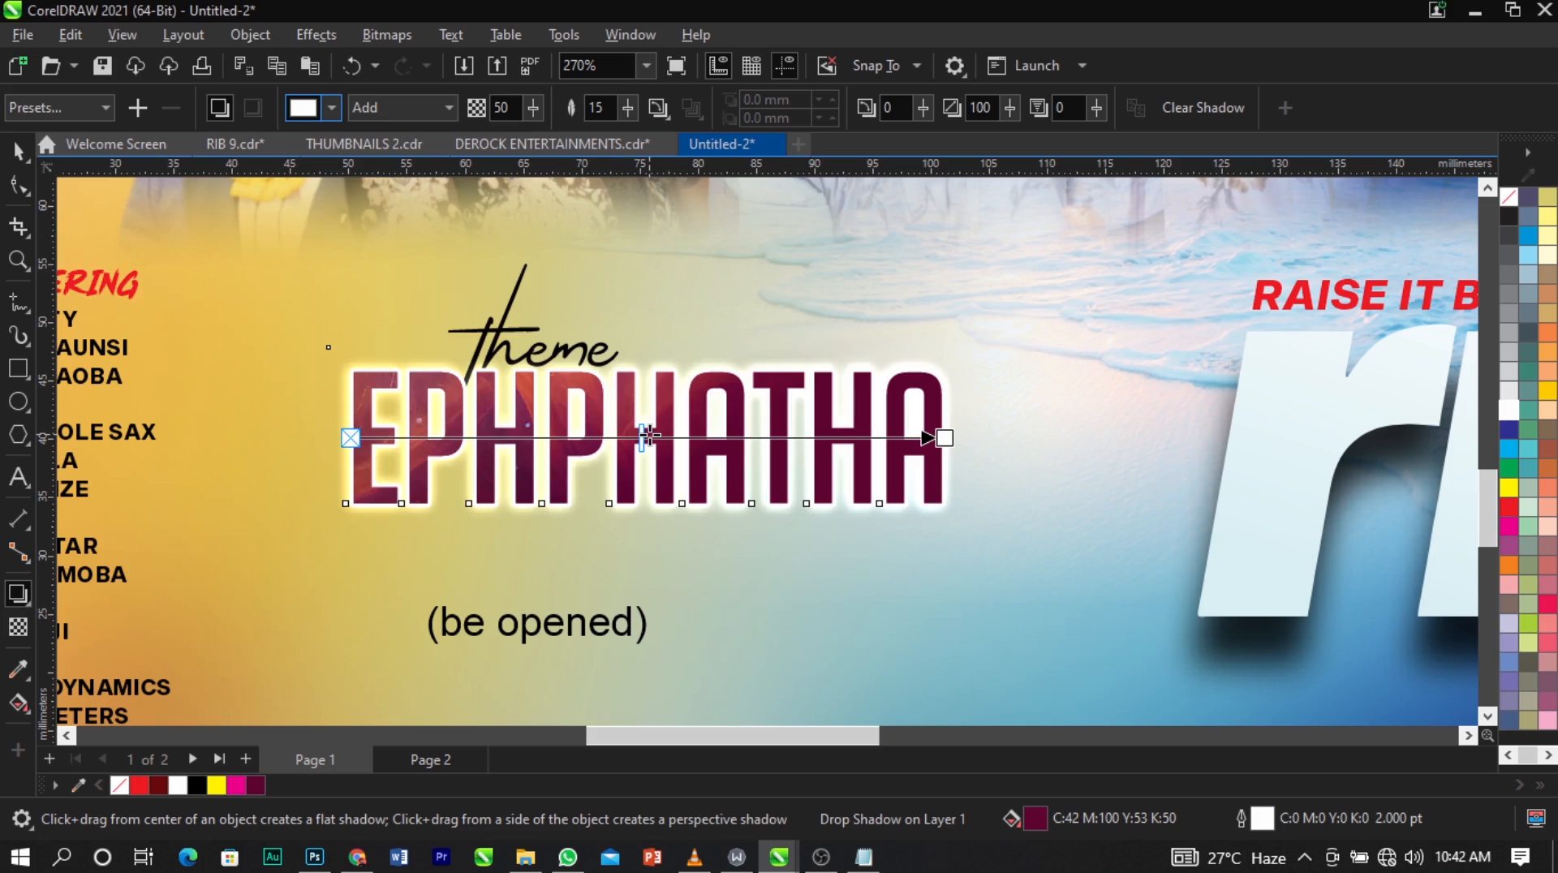
# Keep the Add merge mode and raise the opacity of EPHPHATHA's white shadow to 56.
pyautogui.click(398, 113)
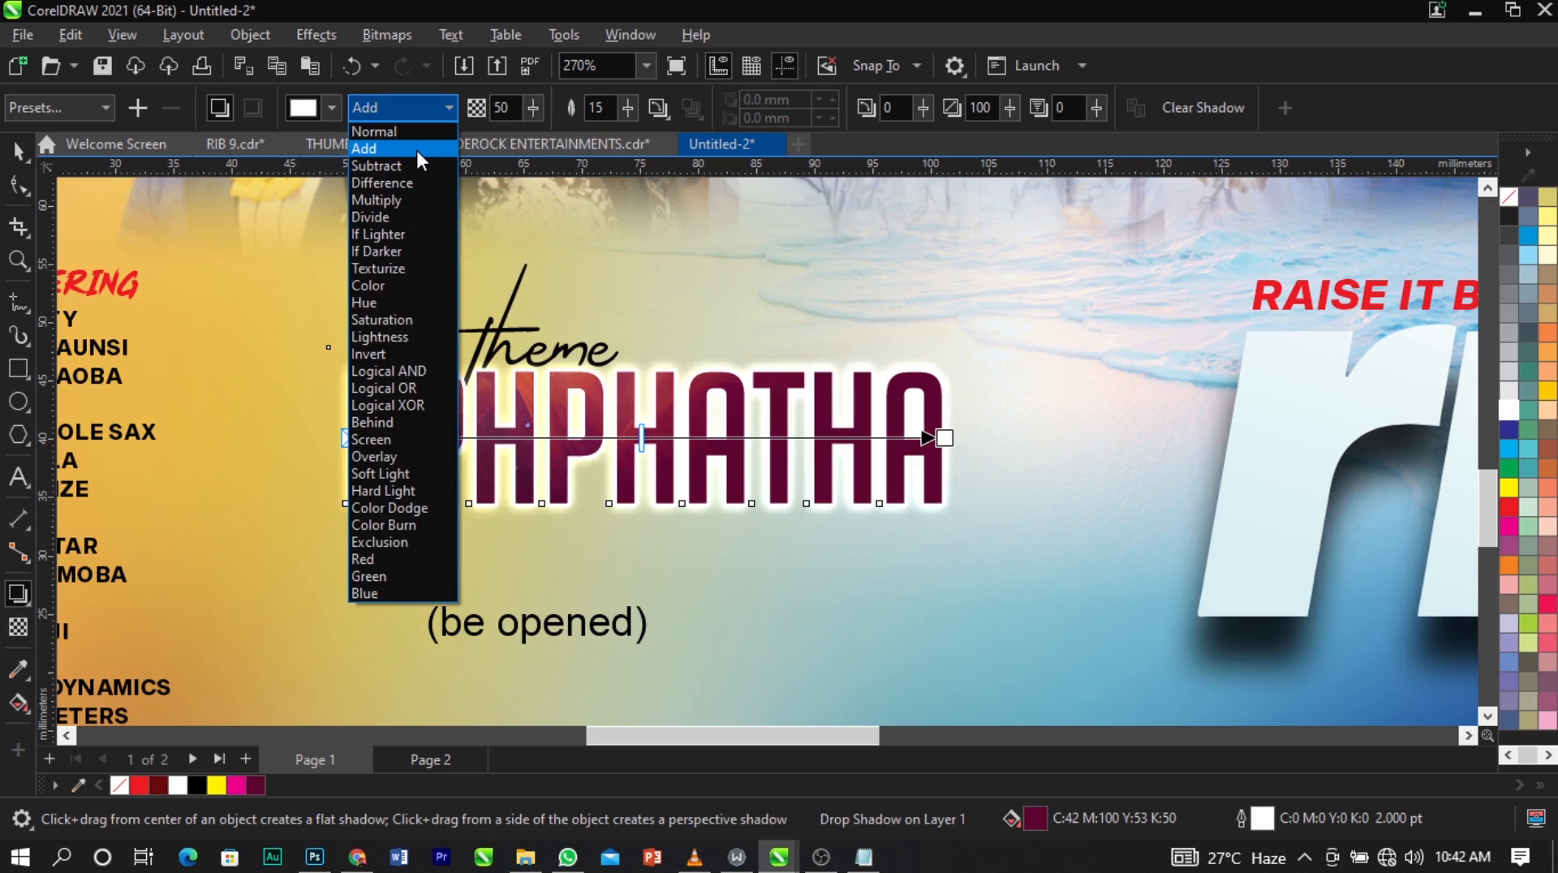
pyautogui.click(417, 149)
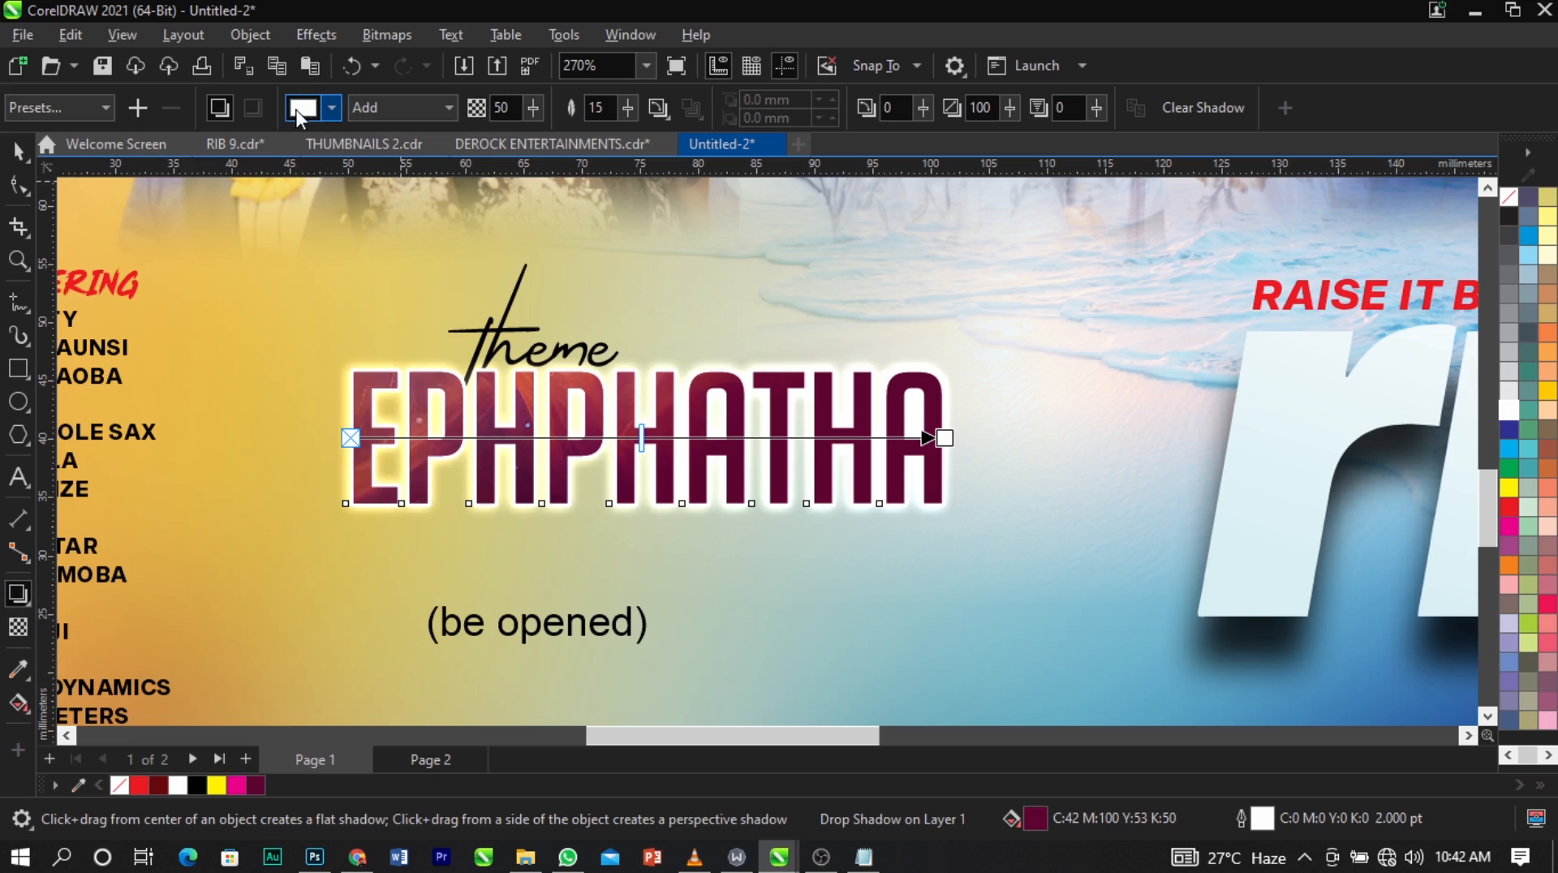
pyautogui.click(331, 107)
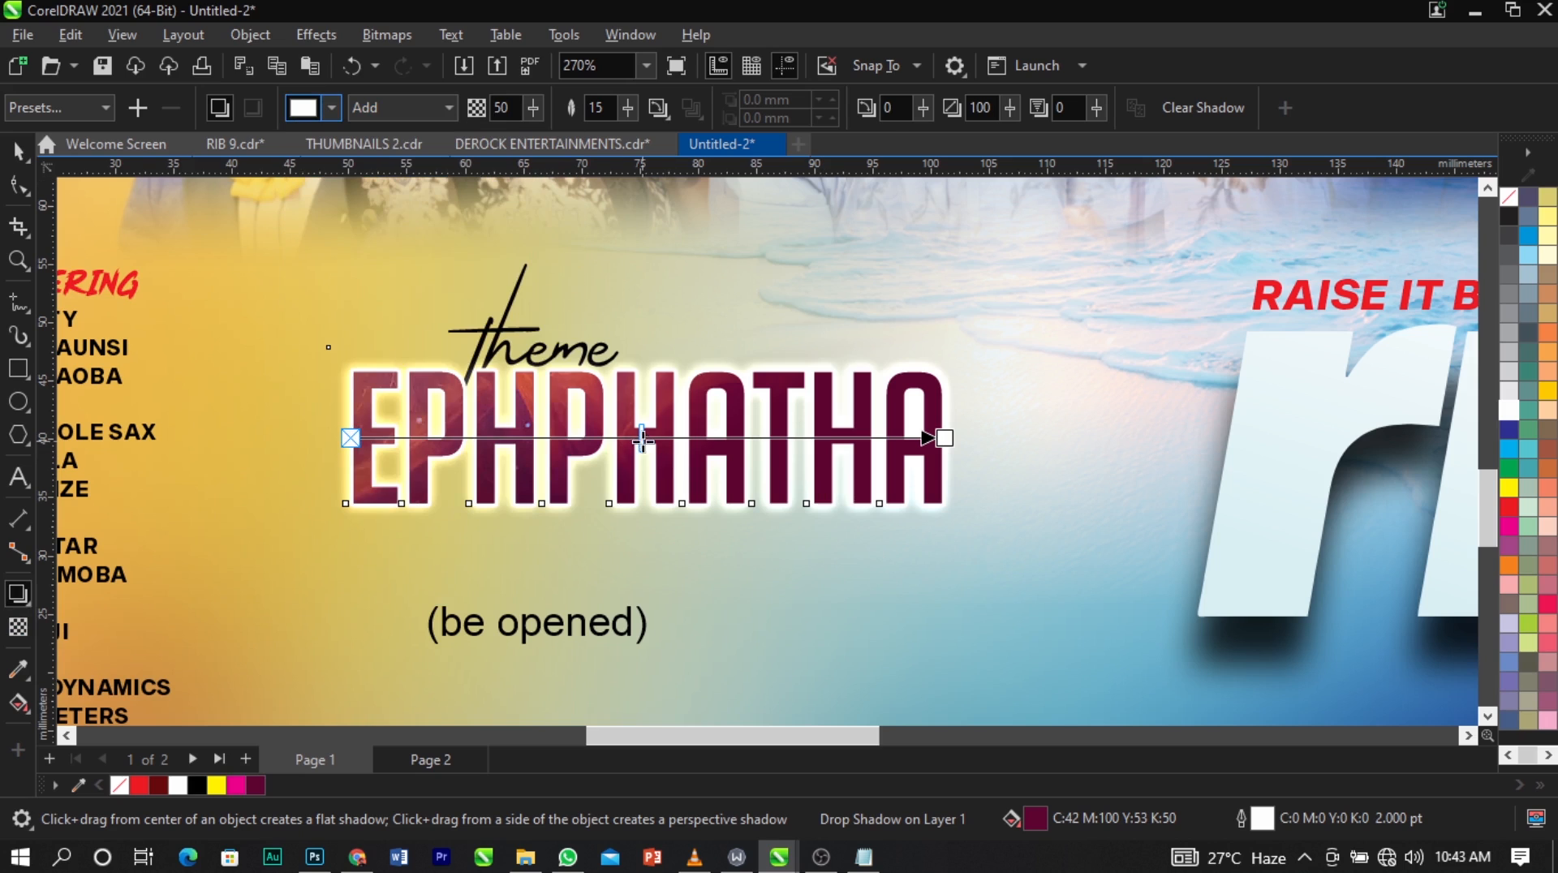
pyautogui.moveTo(642, 439); pyautogui.dragTo(676, 440)
pyautogui.click(649, 321)
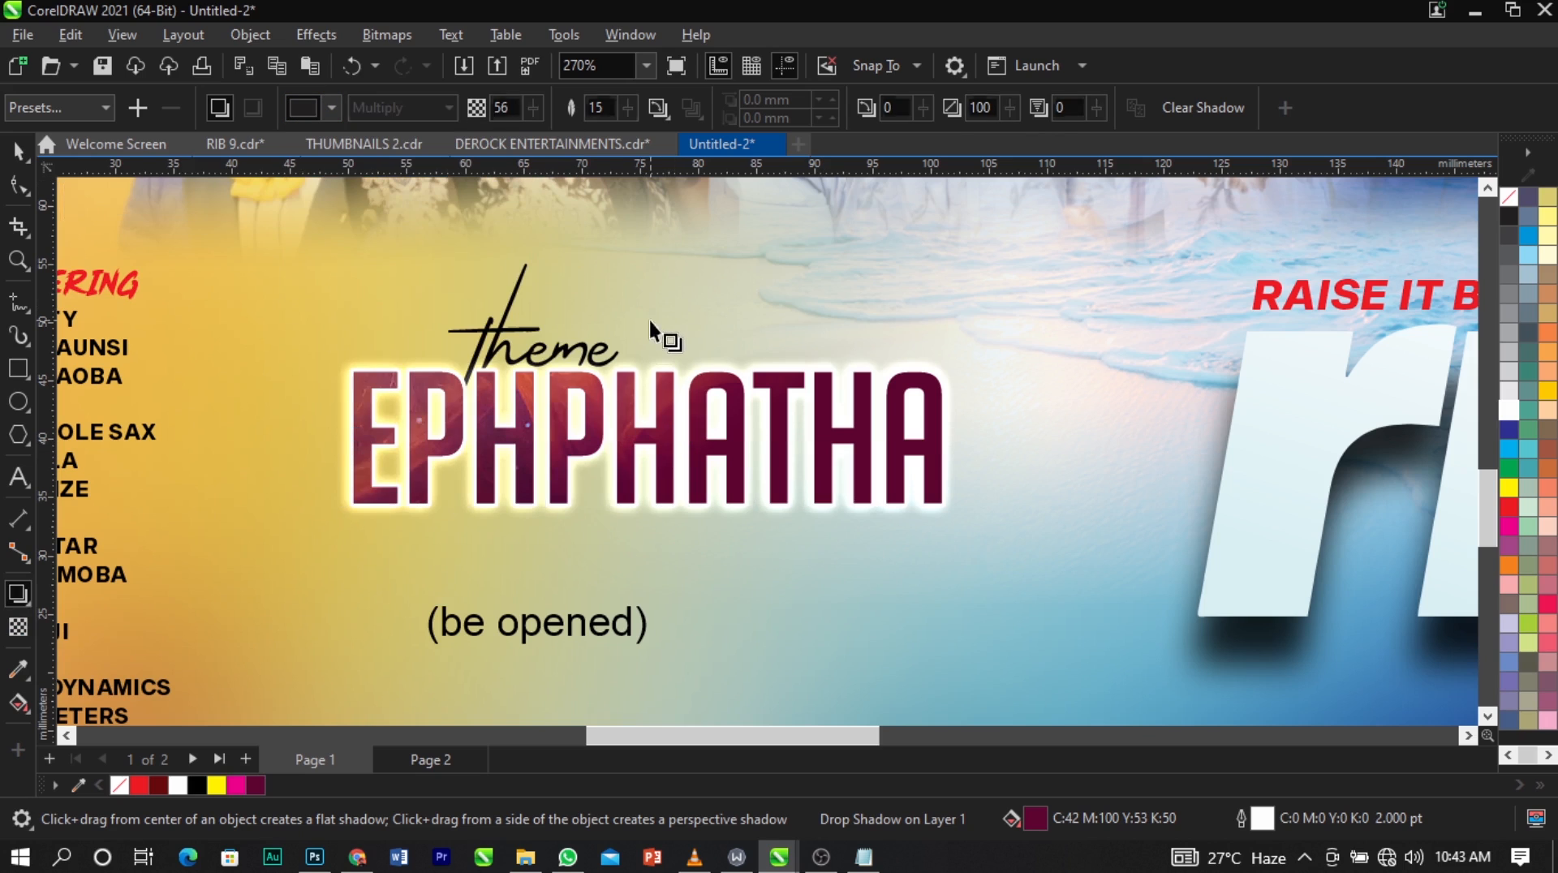
pyautogui.press('space')
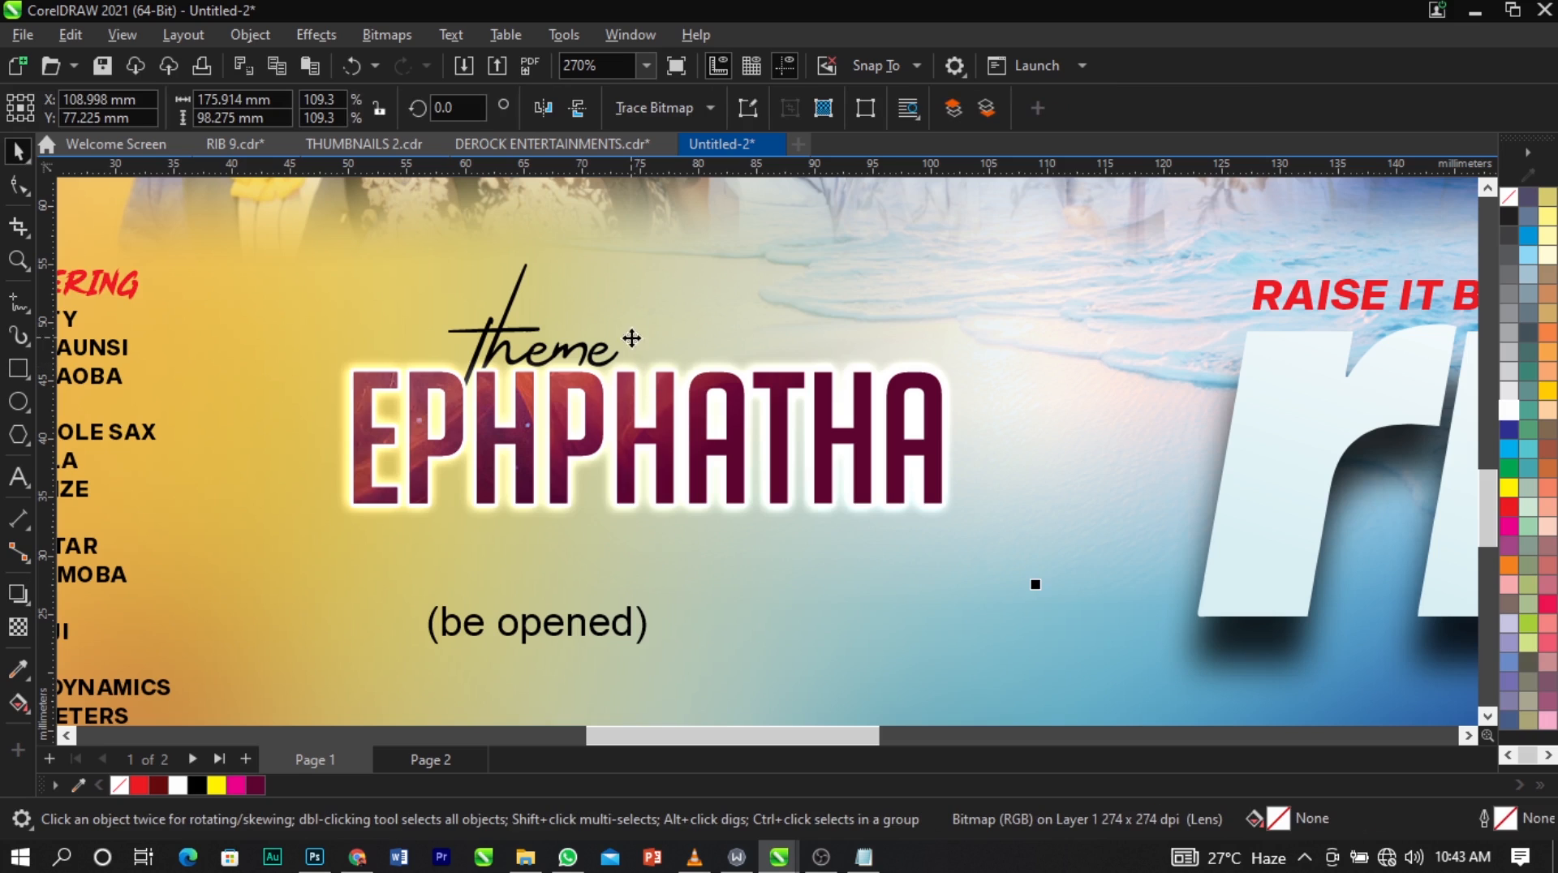
# Draw a black rectangle about 68.5 mm by 5.5 mm below EPHPHATHA and move it up closer to the word.
pyautogui.click(17, 372)
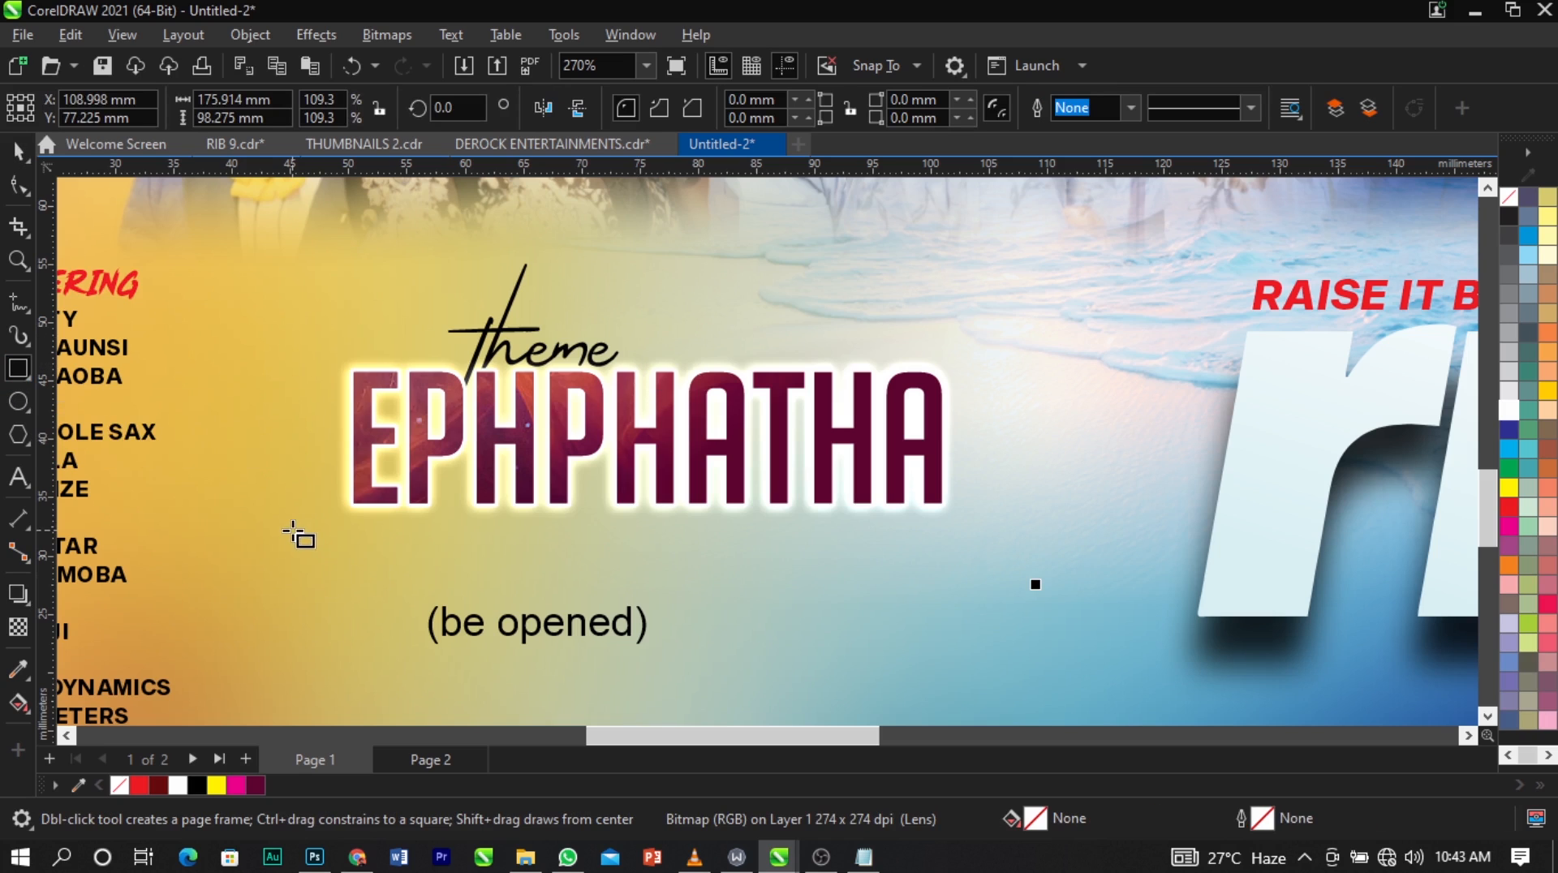
pyautogui.moveTo(236, 530); pyautogui.dragTo(1034, 593)
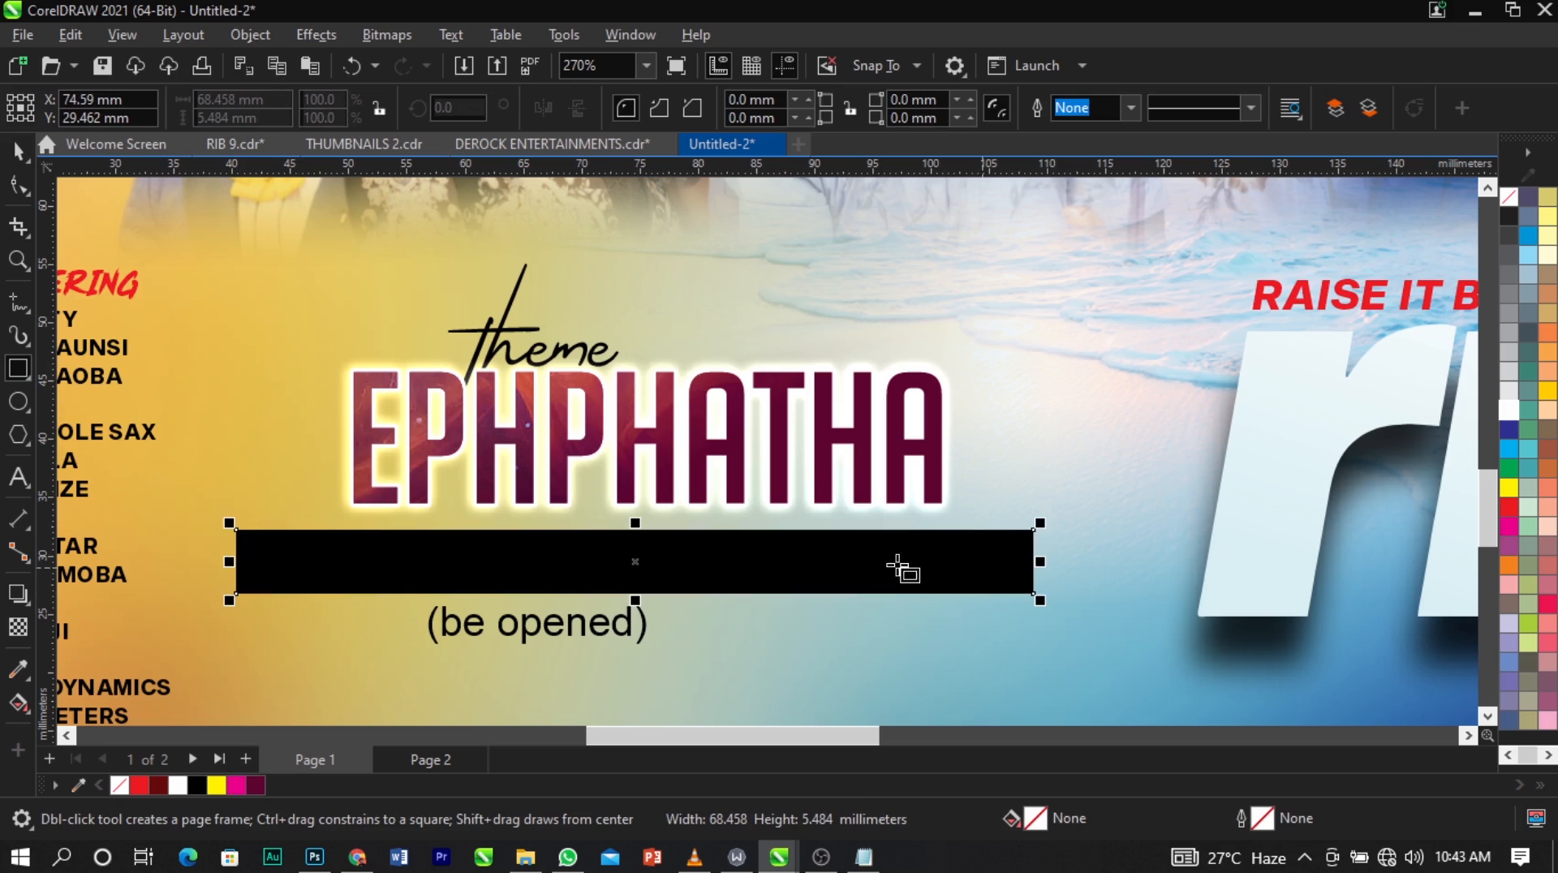
pyautogui.press('space')
pyautogui.moveTo(853, 565)
pyautogui.mouseDown()
pyautogui.moveTo(893, 556)
pyautogui.moveTo(866, 555)
pyautogui.mouseUp()
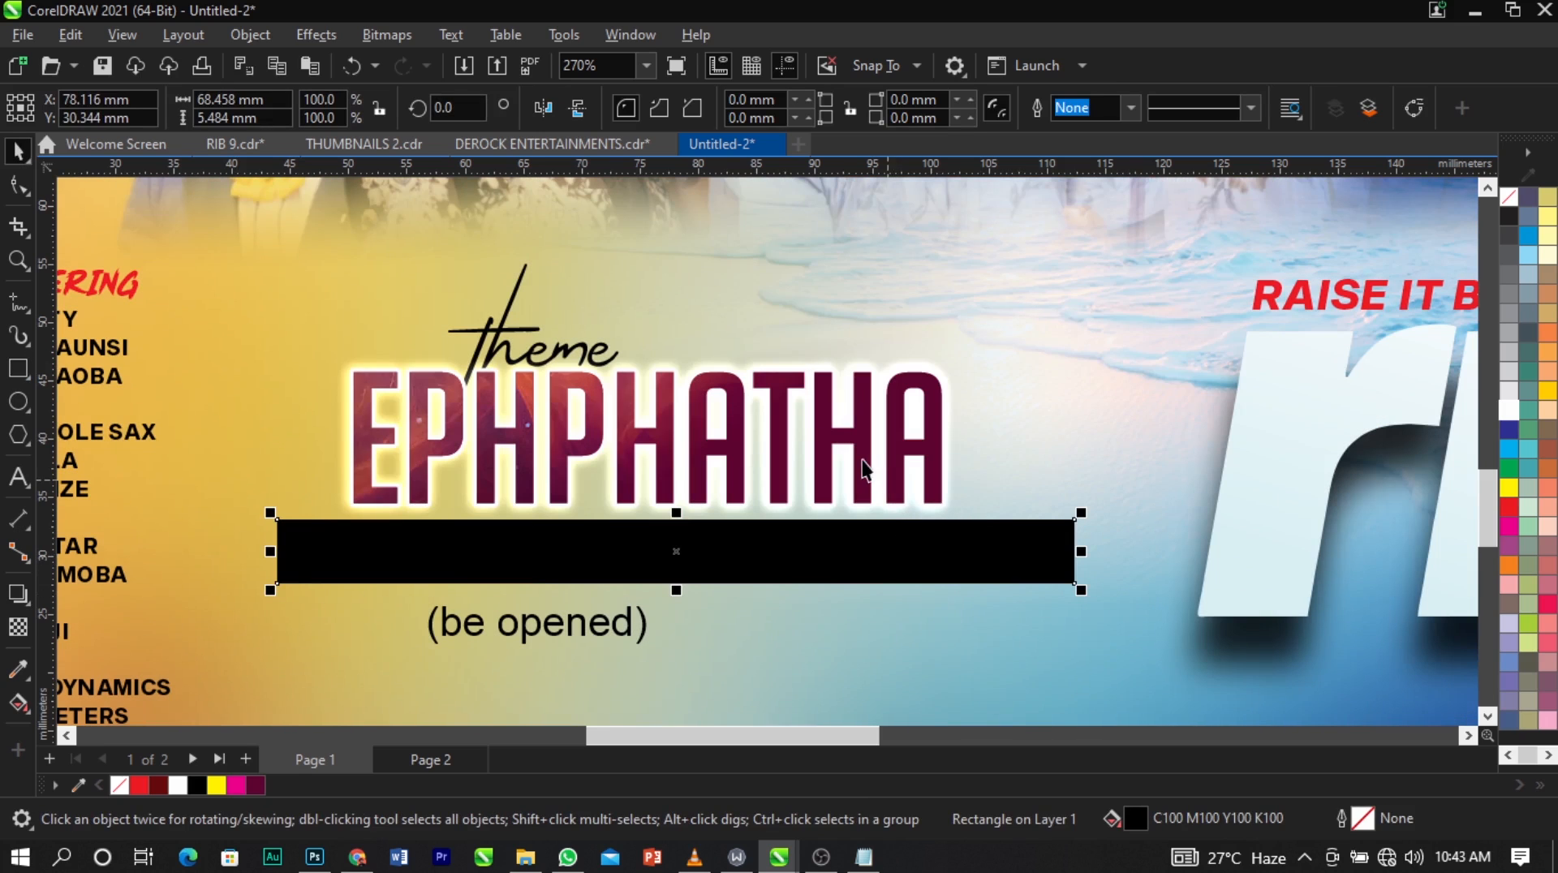
# Center the black bar under EPHPHATHA and reduce its height to about 4.6 mm from the lower edge.
pyautogui.scroll(2, 654, 577)
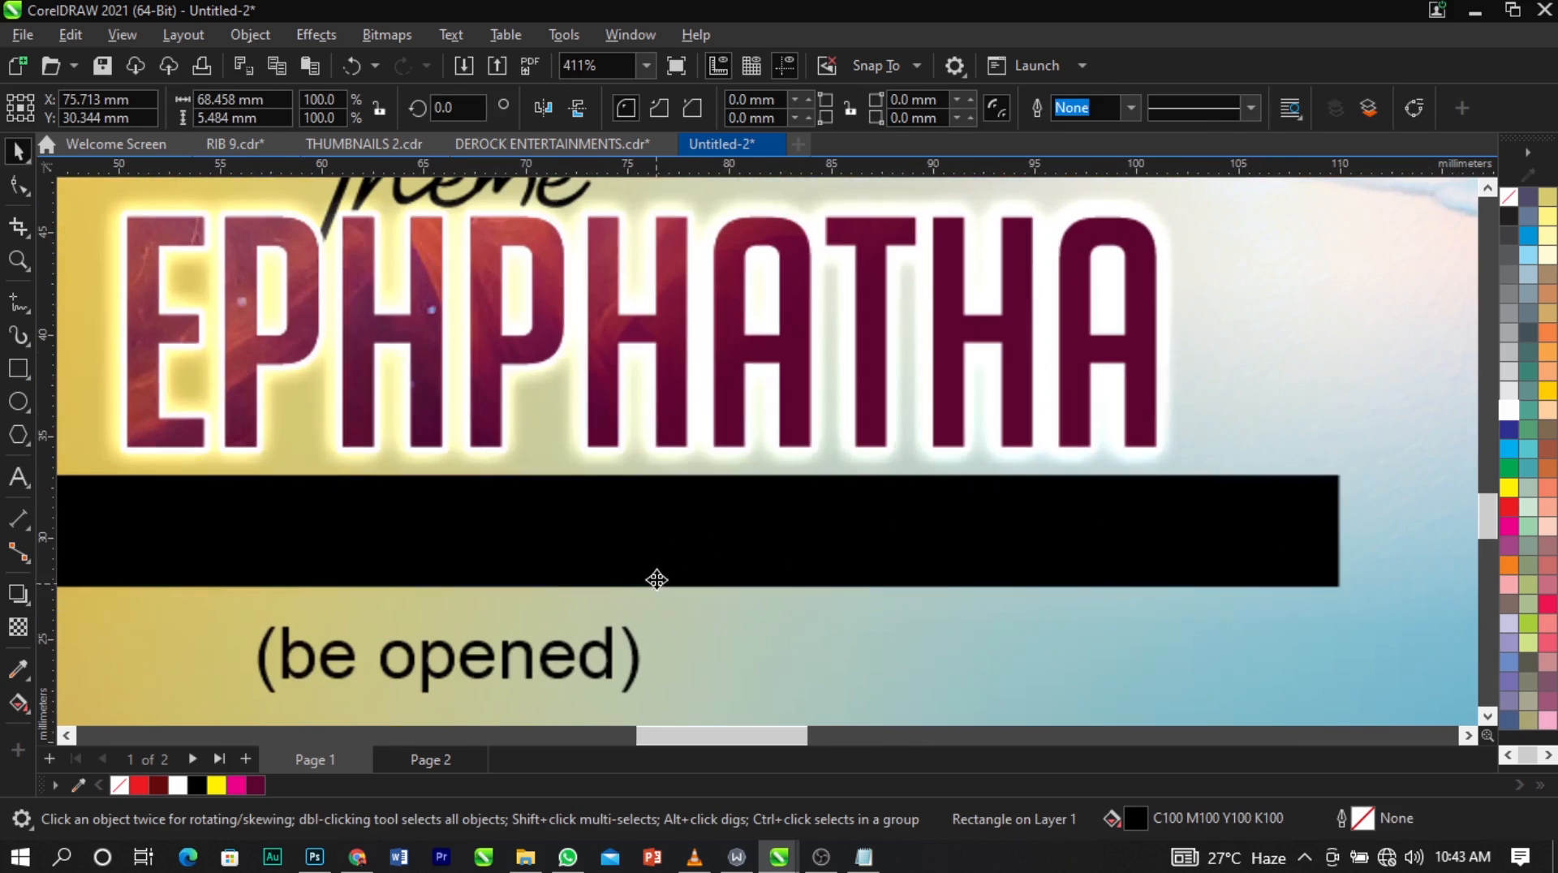
pyautogui.moveTo(645, 586); pyautogui.dragTo(649, 579)
pyautogui.scroll(-2, 649, 579)
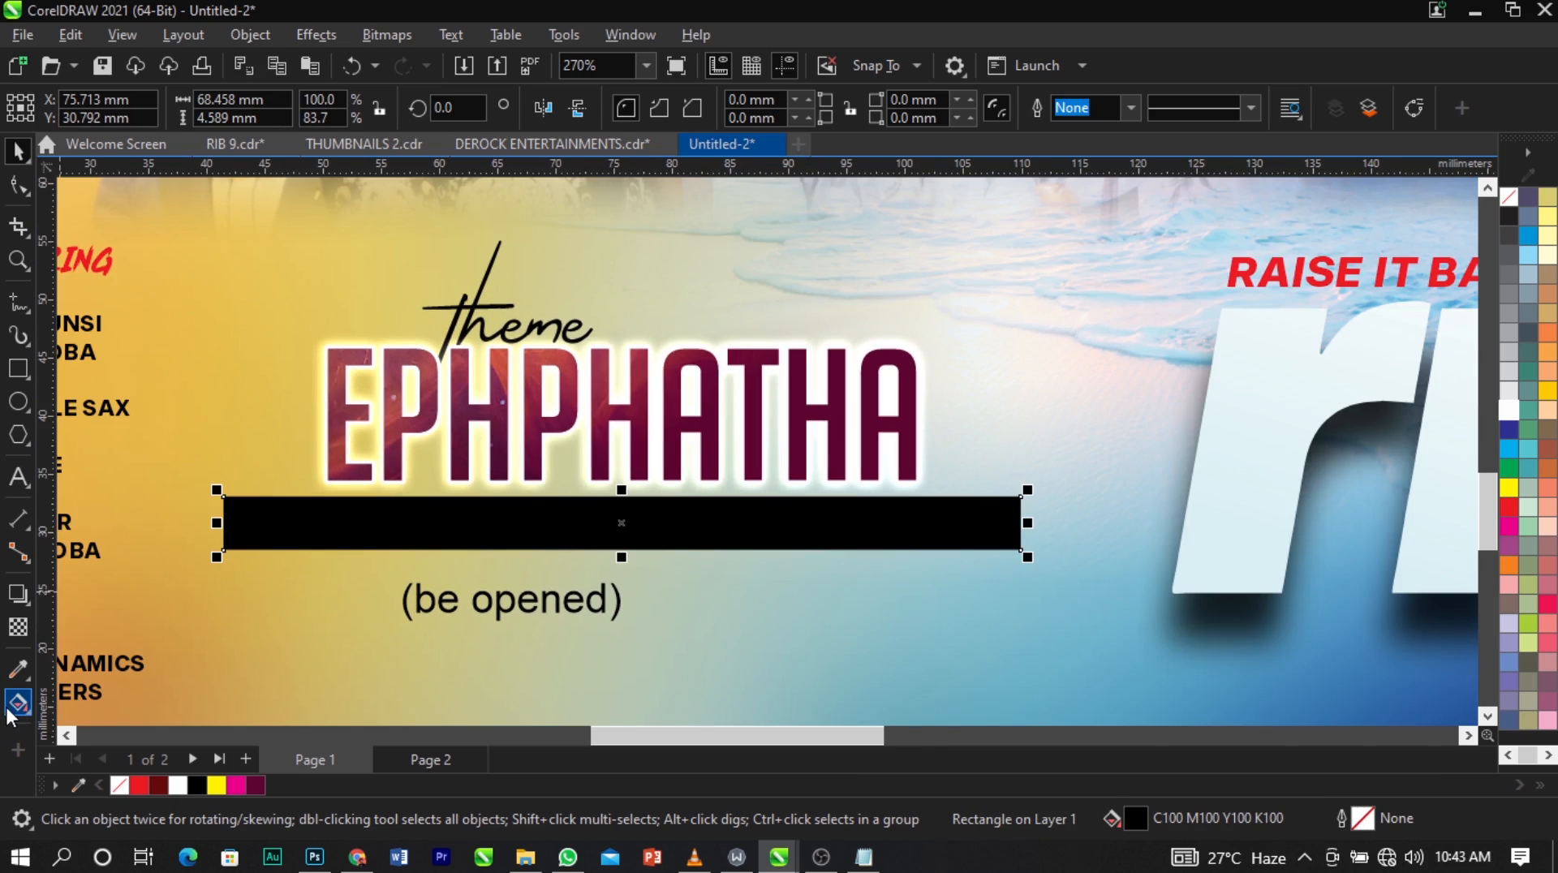
# Fill the bar with a horizontal linear fountain fill running from black to dark magenta-purple.
pyautogui.click(15, 706)
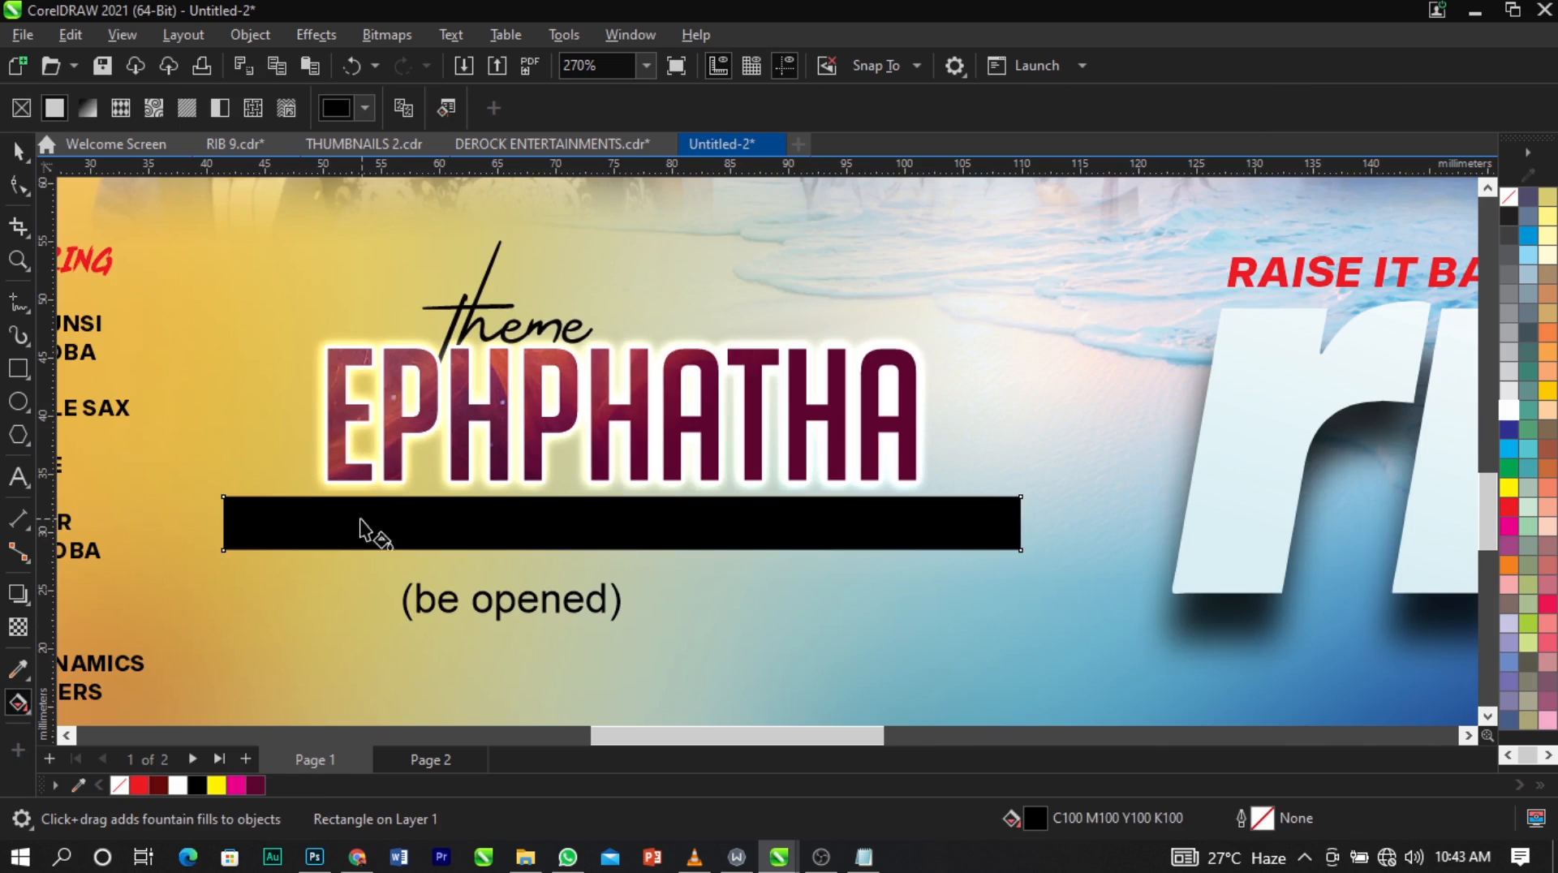
pyautogui.moveTo(246, 524); pyautogui.dragTo(988, 523)
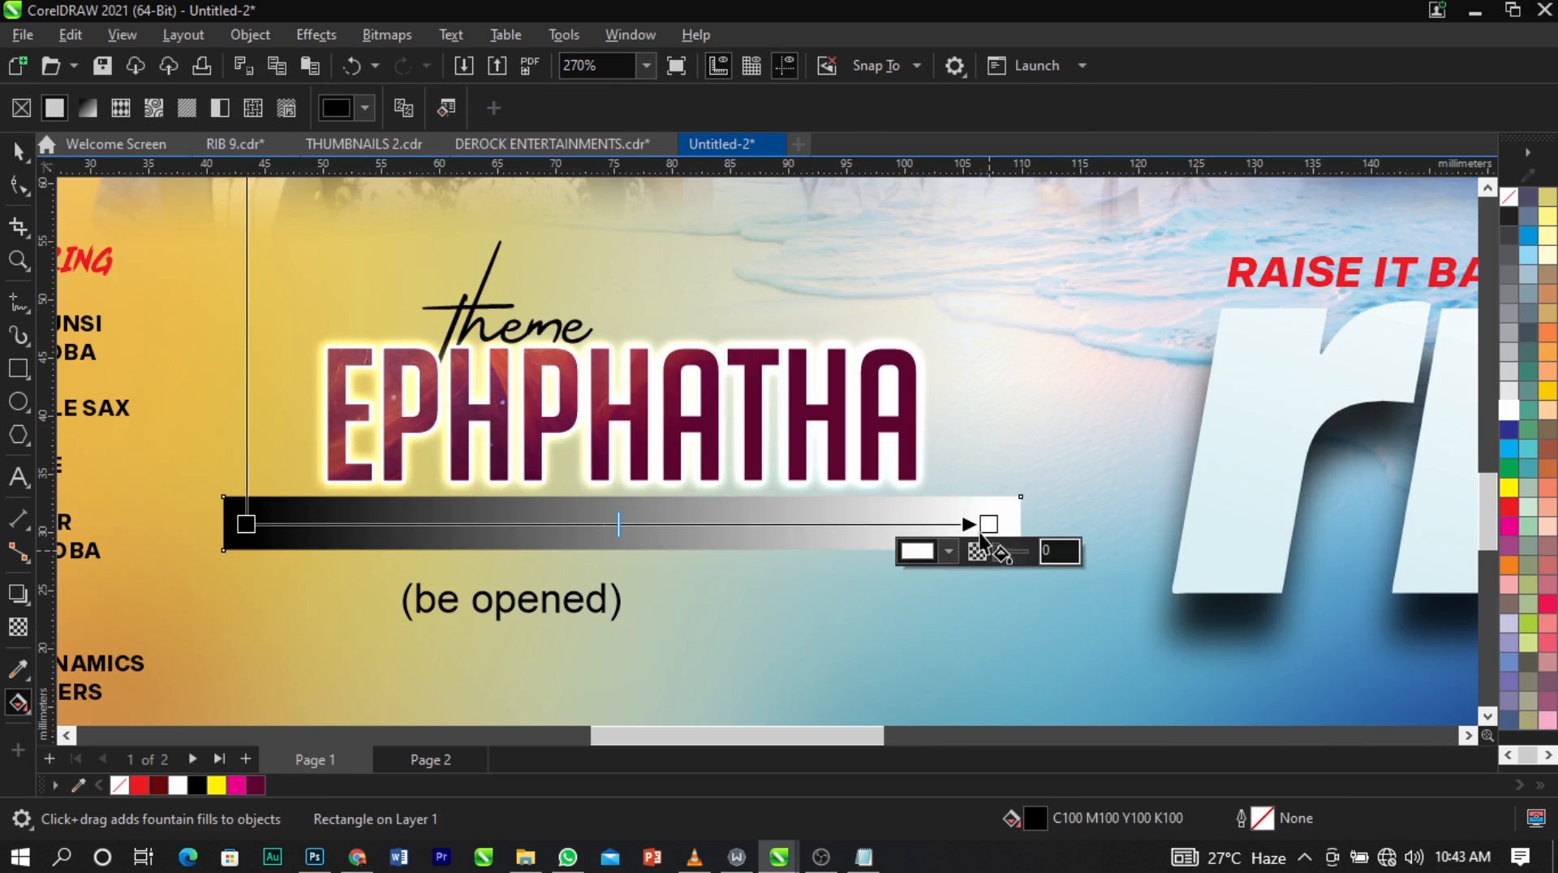
pyautogui.click(948, 553)
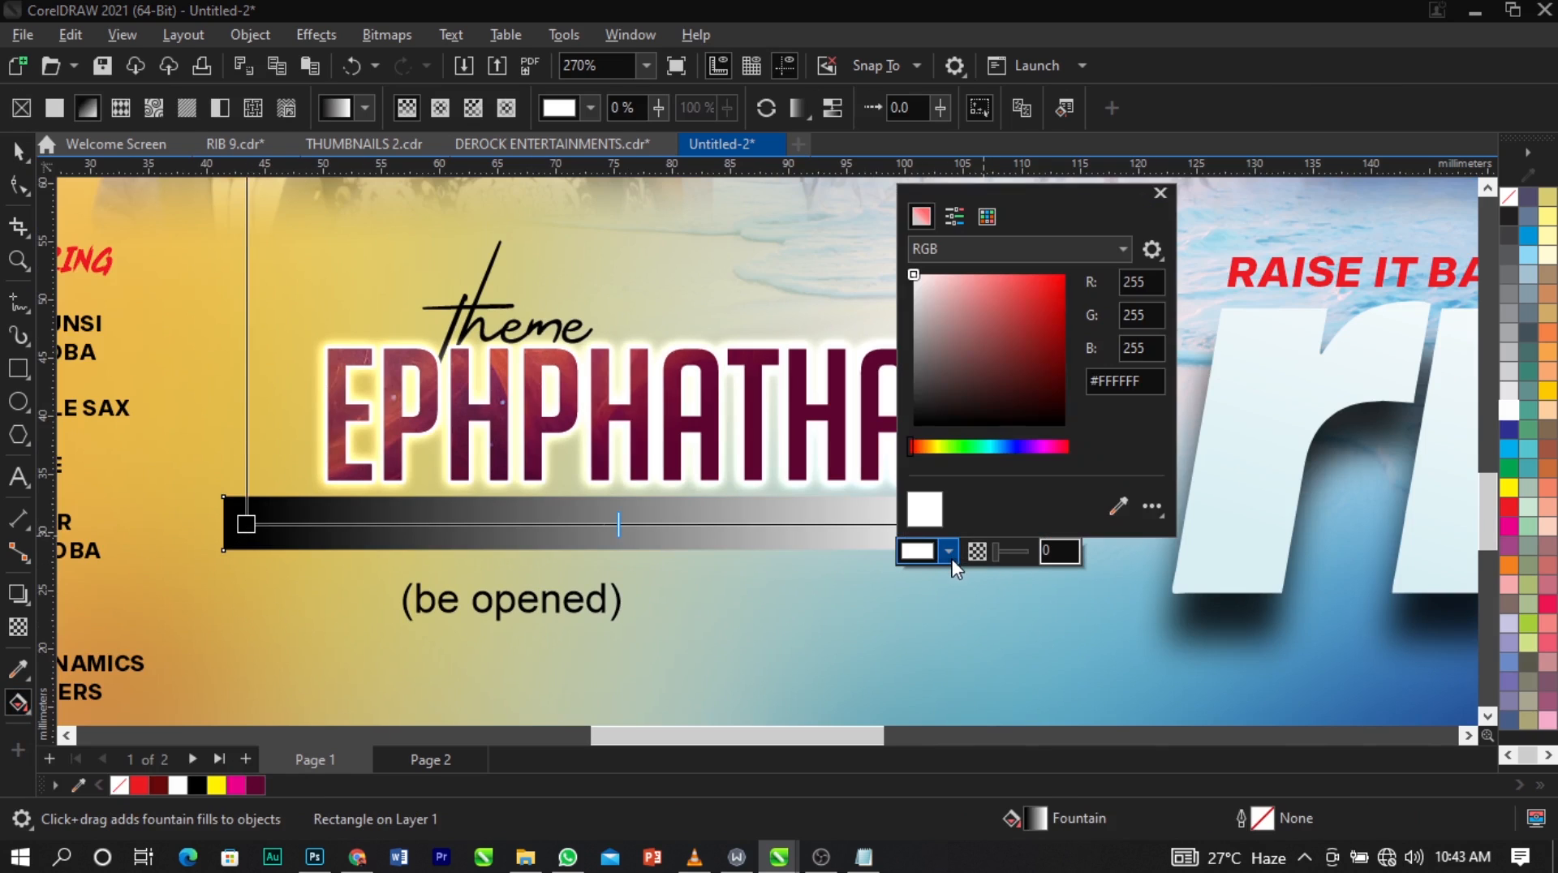
pyautogui.moveTo(1054, 446); pyautogui.dragTo(1045, 448)
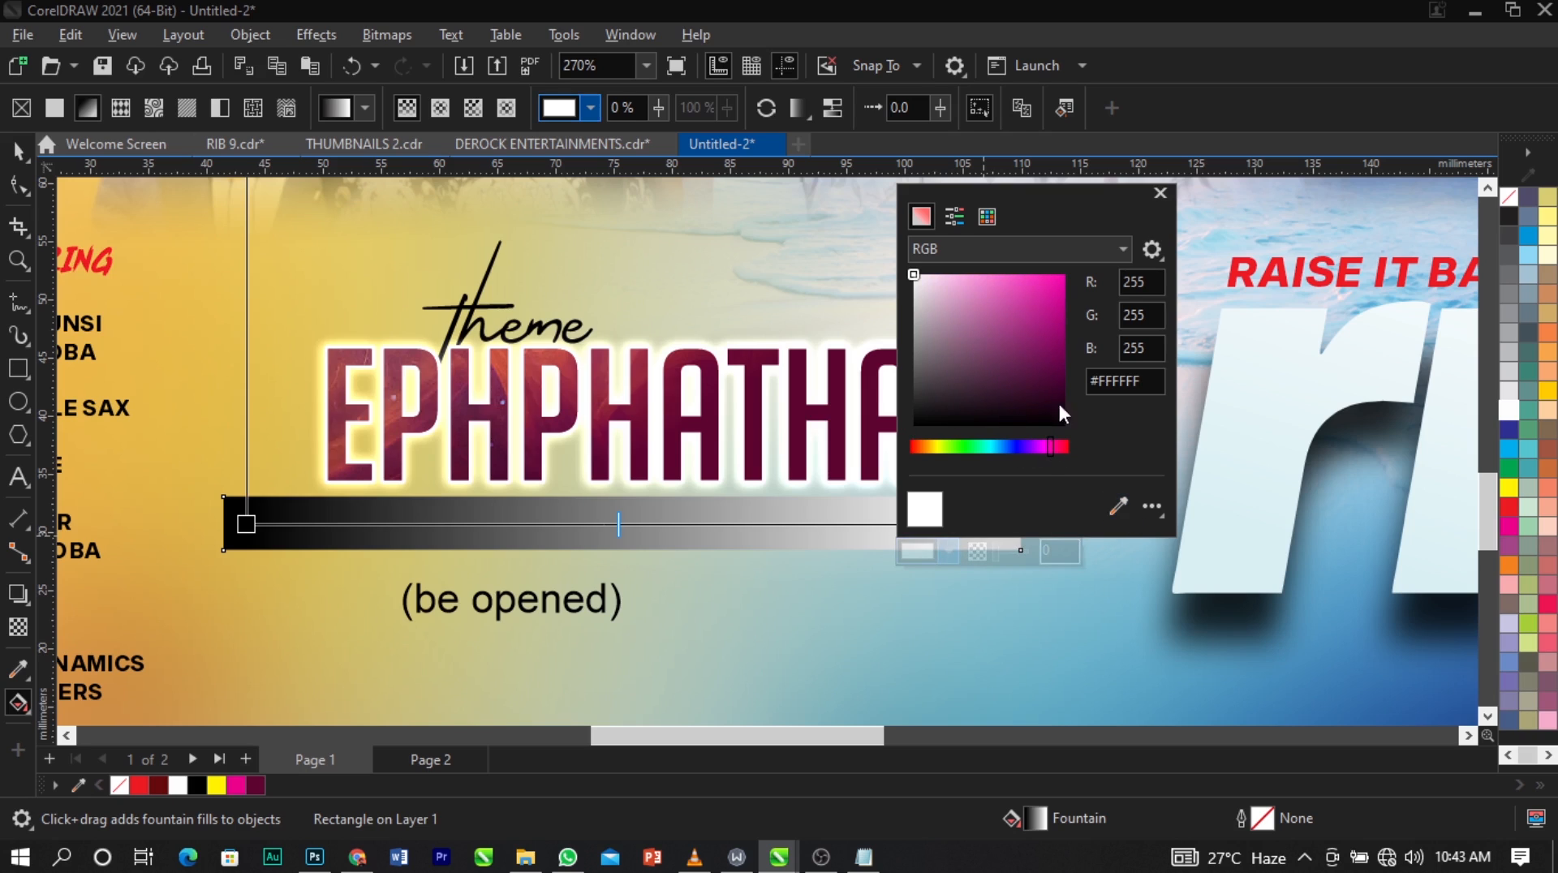
pyautogui.click(1059, 370)
pyautogui.moveTo(1059, 374); pyautogui.dragTo(1060, 379)
pyautogui.click(261, 507)
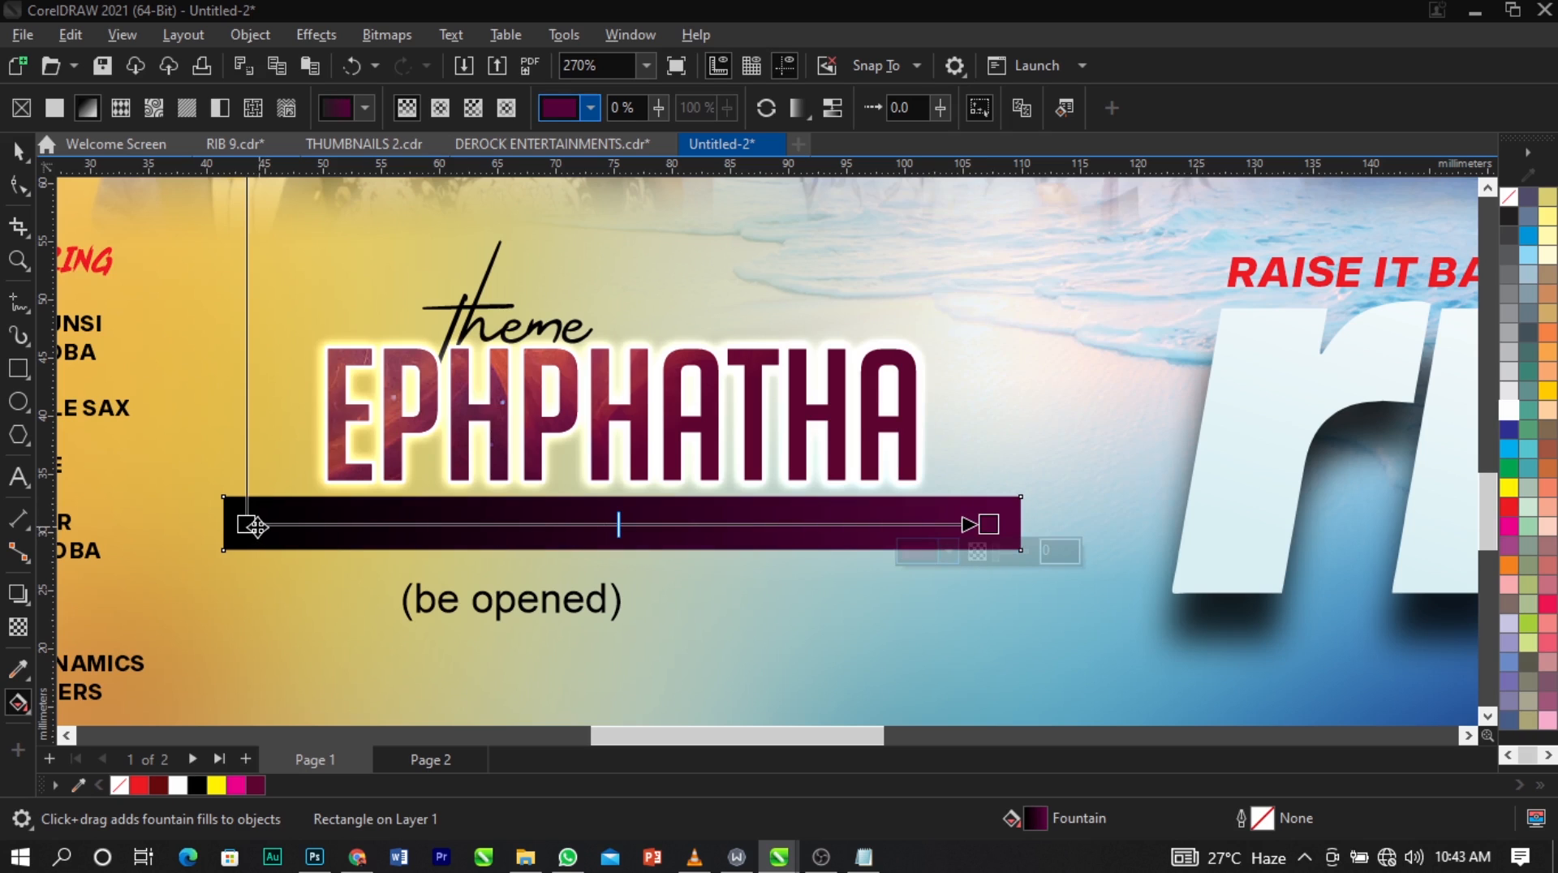
pyautogui.click(251, 525)
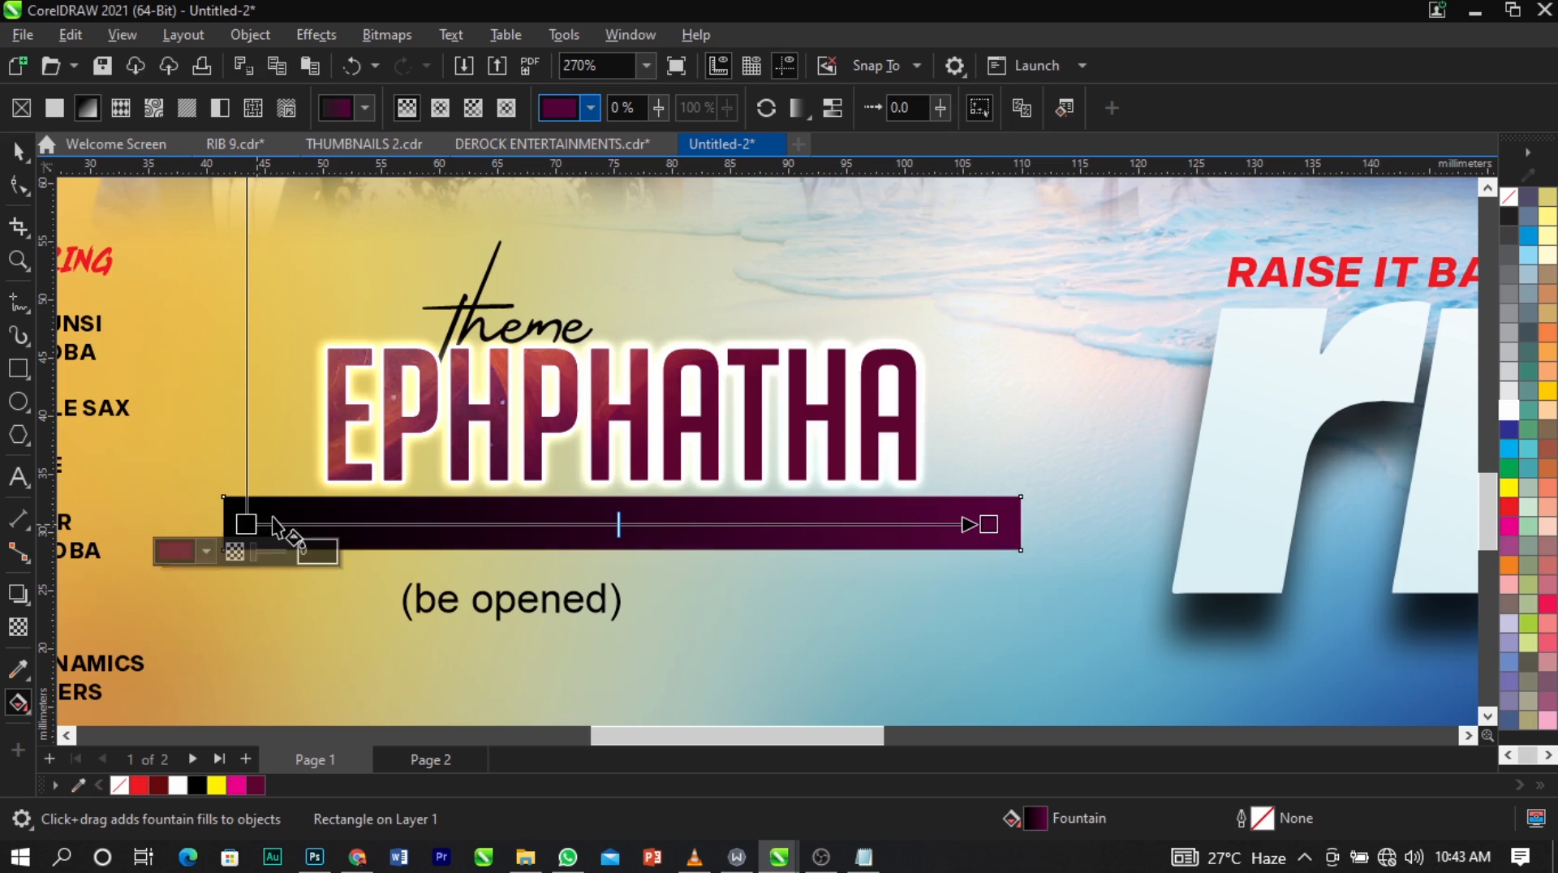
pyautogui.click(206, 552)
pyautogui.click(182, 217)
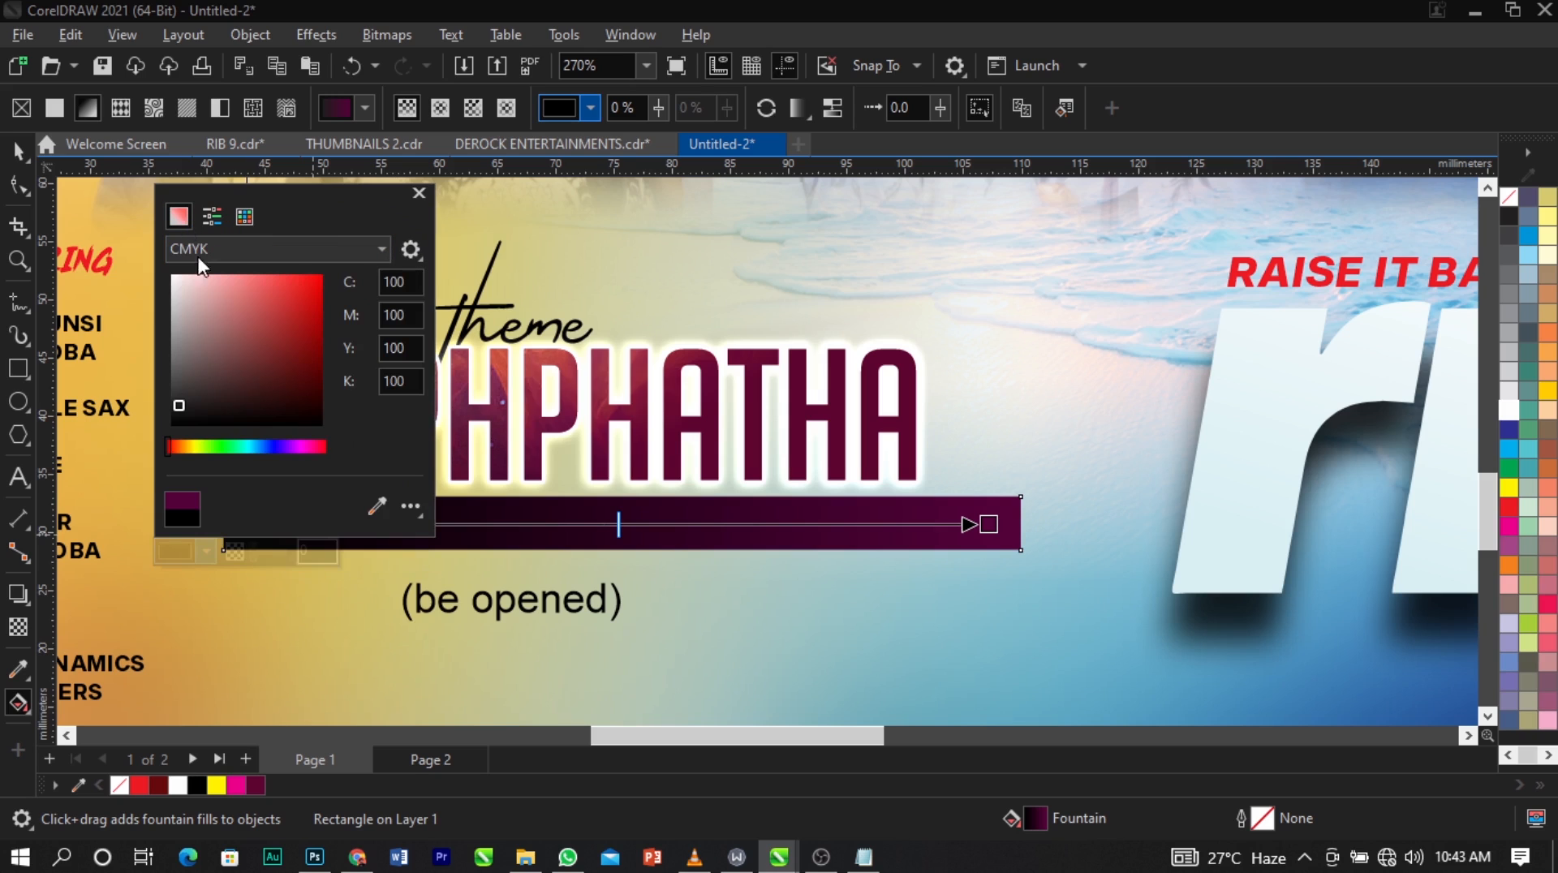
pyautogui.click(688, 513)
pyautogui.press('space')
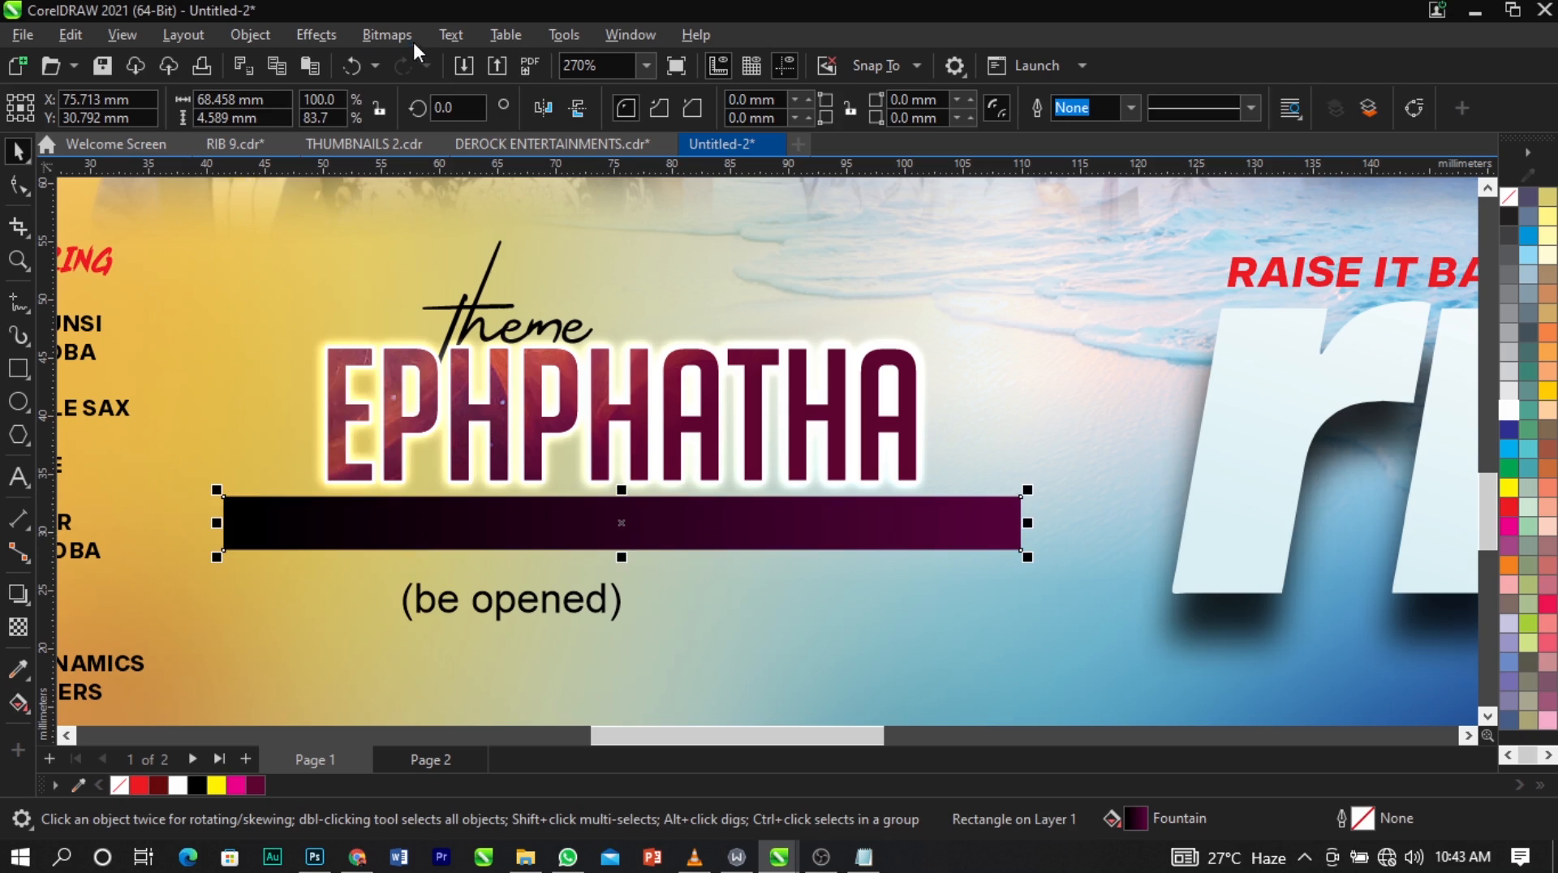
pyautogui.click(387, 38)
# Fade out the purple end of the bar with a horizontal linear fountain transparency.
pyautogui.click(17, 628)
pyautogui.click(18, 628)
pyautogui.moveTo(816, 523); pyautogui.dragTo(1000, 522)
pyautogui.hotkey('ctrl', 'z')
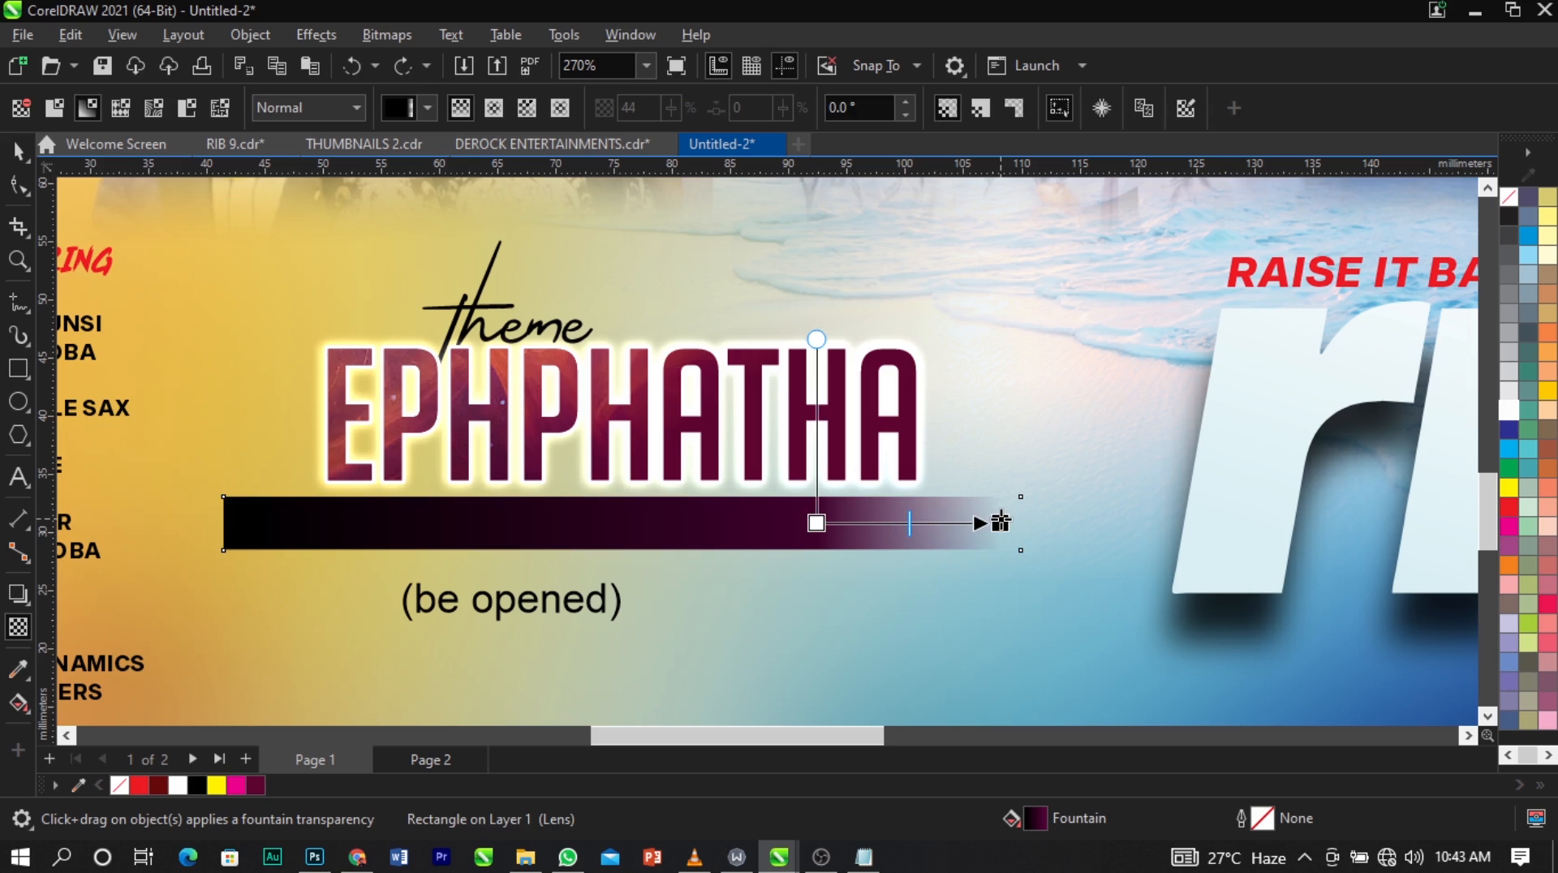
pyautogui.click(1000, 522)
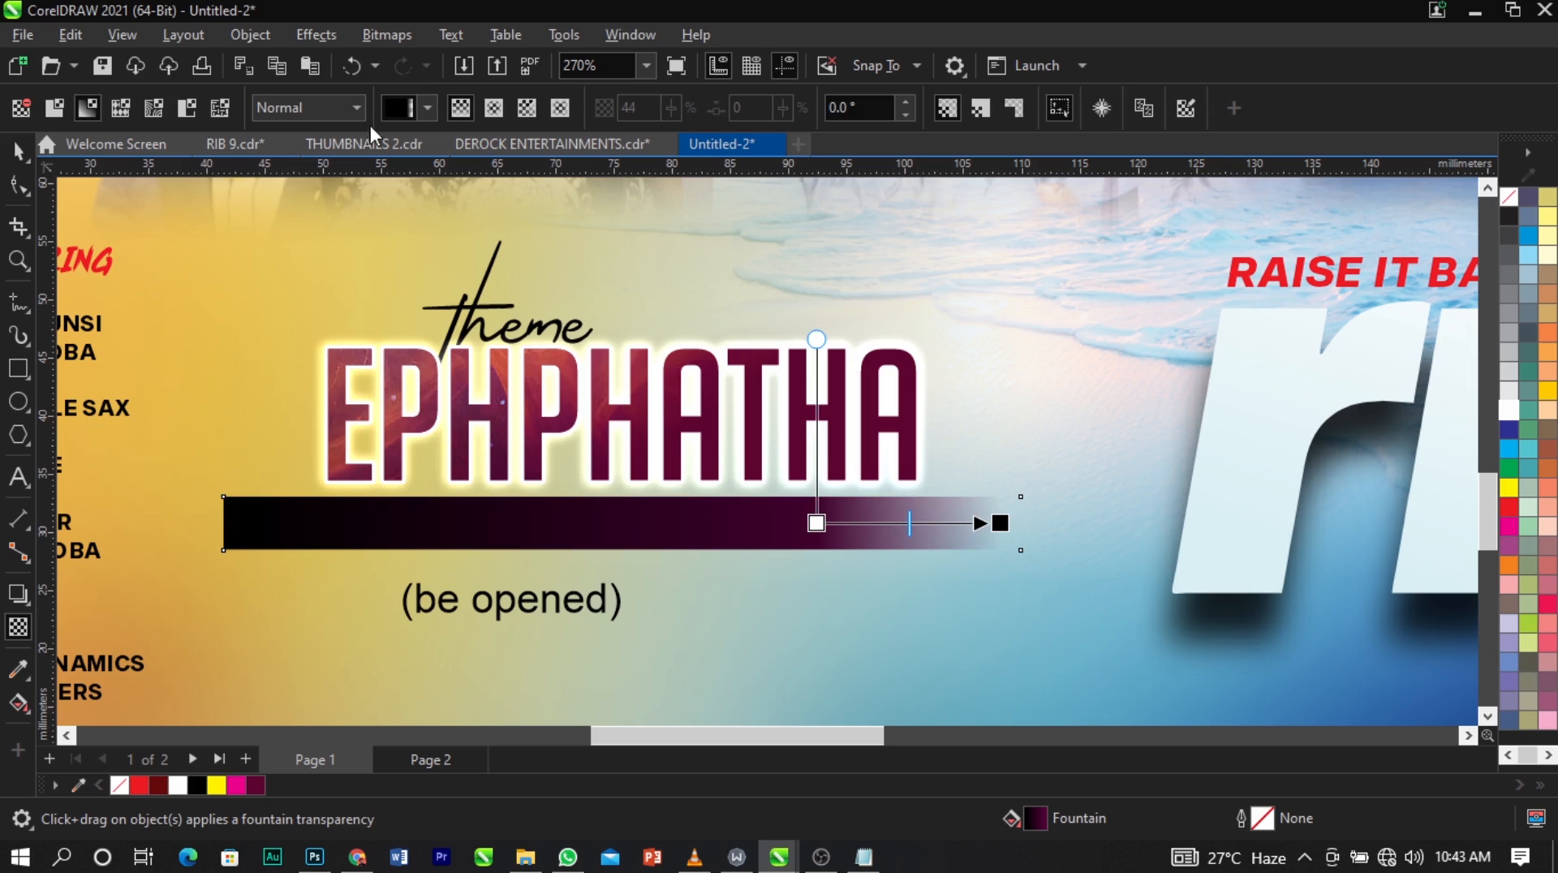
# Convert the bar under EPHPHATHA to a 300 dpi RGB bitmap with transparent background and fade out its dark left end with linear transparency.
pyautogui.click(387, 34)
pyautogui.click(413, 61)
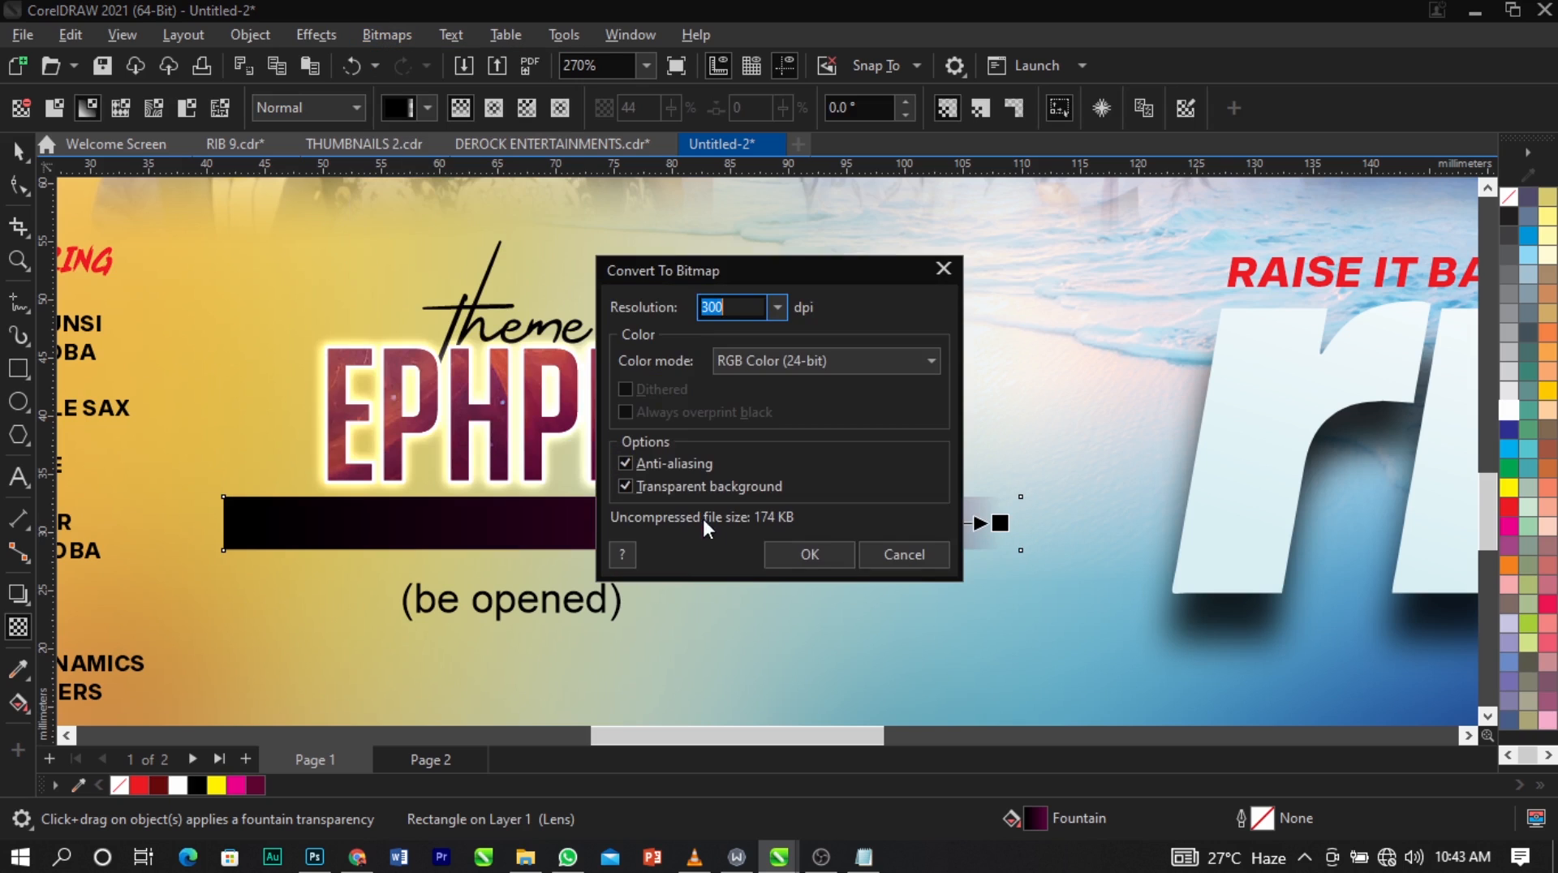
pyautogui.click(770, 558)
pyautogui.moveTo(384, 512); pyautogui.dragTo(260, 513)
pyautogui.moveTo(385, 513); pyautogui.dragTo(404, 513)
pyautogui.press('space')
pyautogui.moveTo(620, 547); pyautogui.dragTo(607, 535)
# Change the "(be opened)" text to uppercase.
pyautogui.click(617, 599)
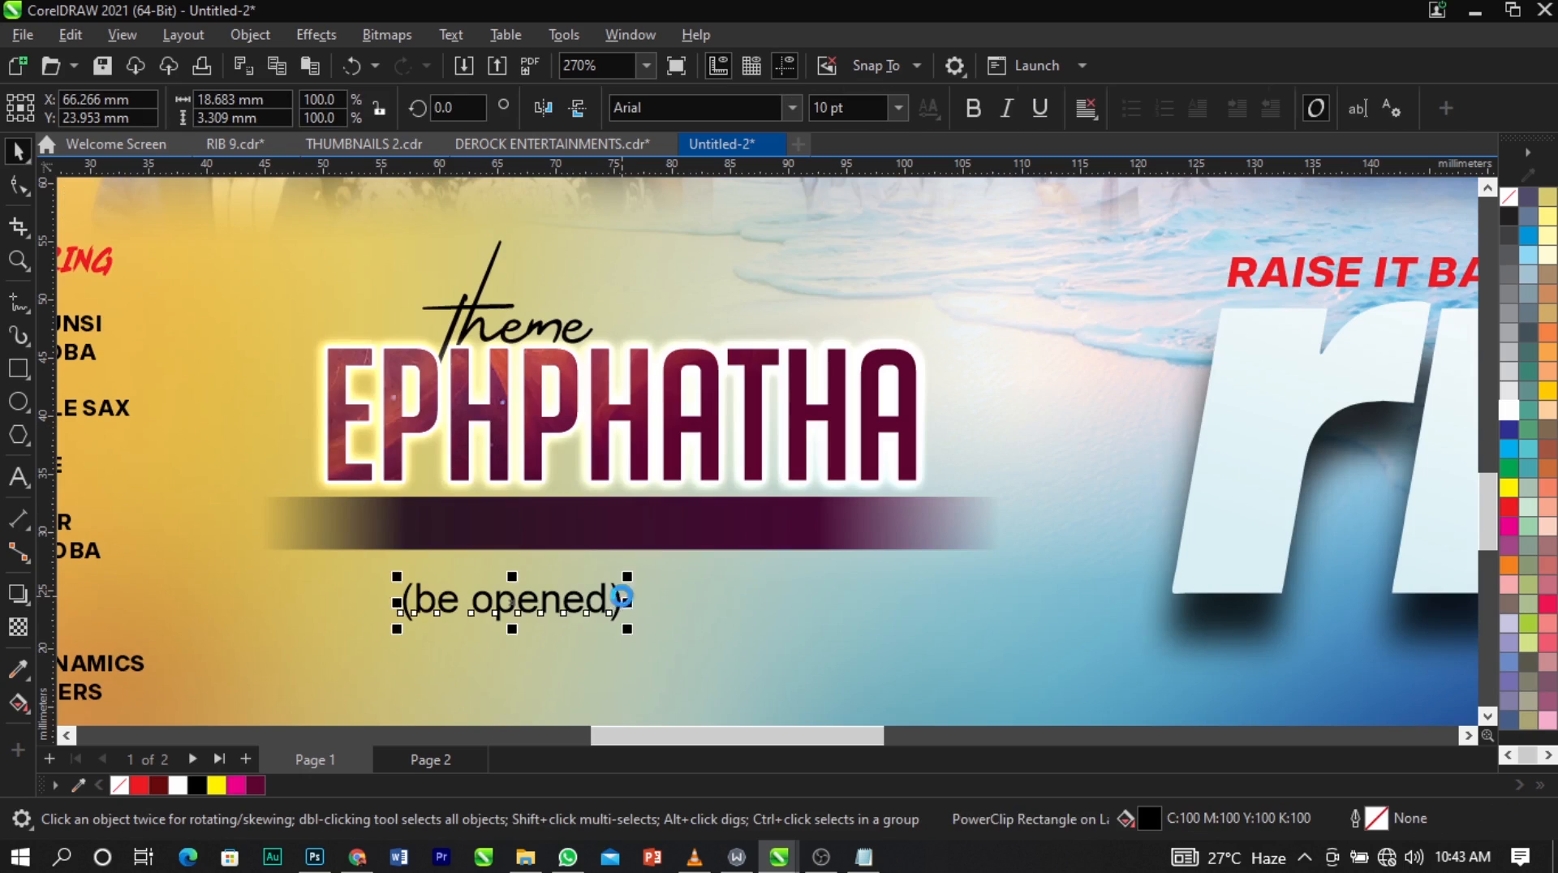
pyautogui.doubleClick(618, 599)
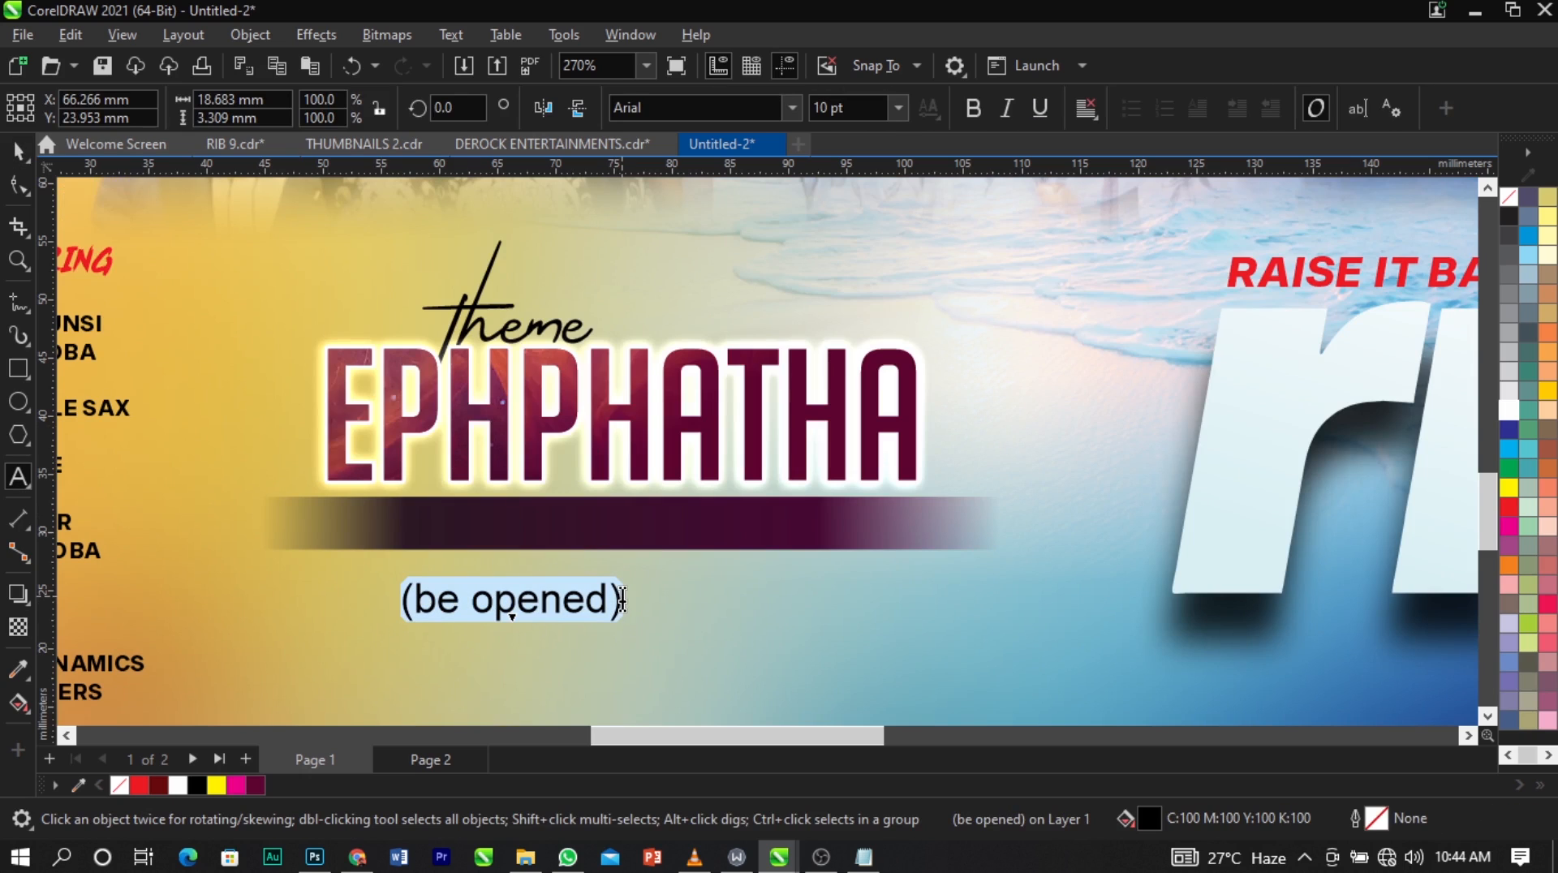
pyautogui.hotkey('shift', 'F3')
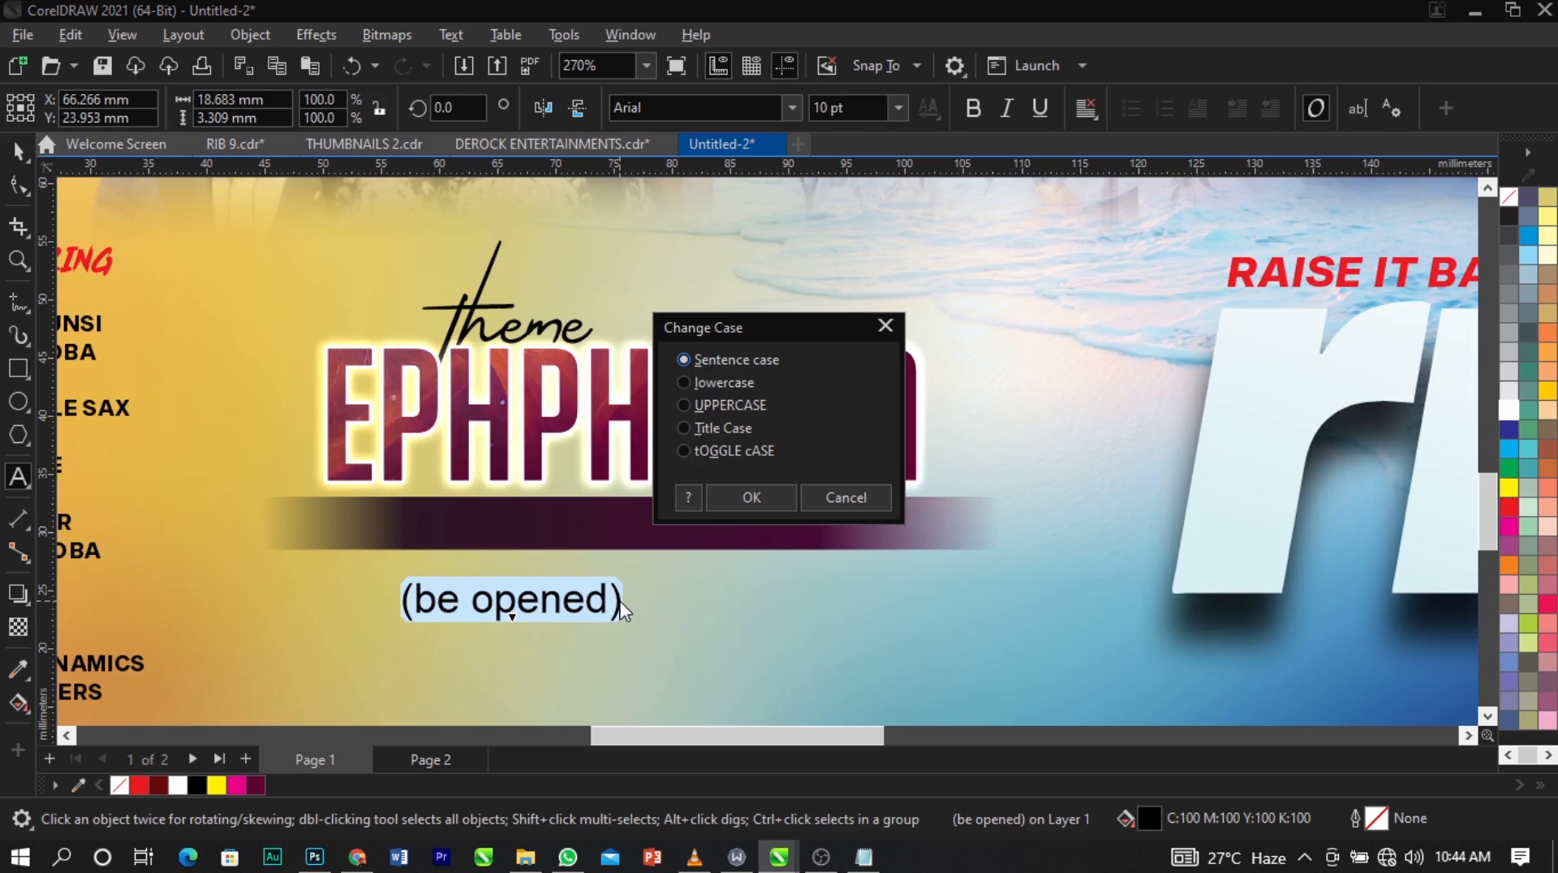
pyautogui.click(701, 402)
pyautogui.click(734, 497)
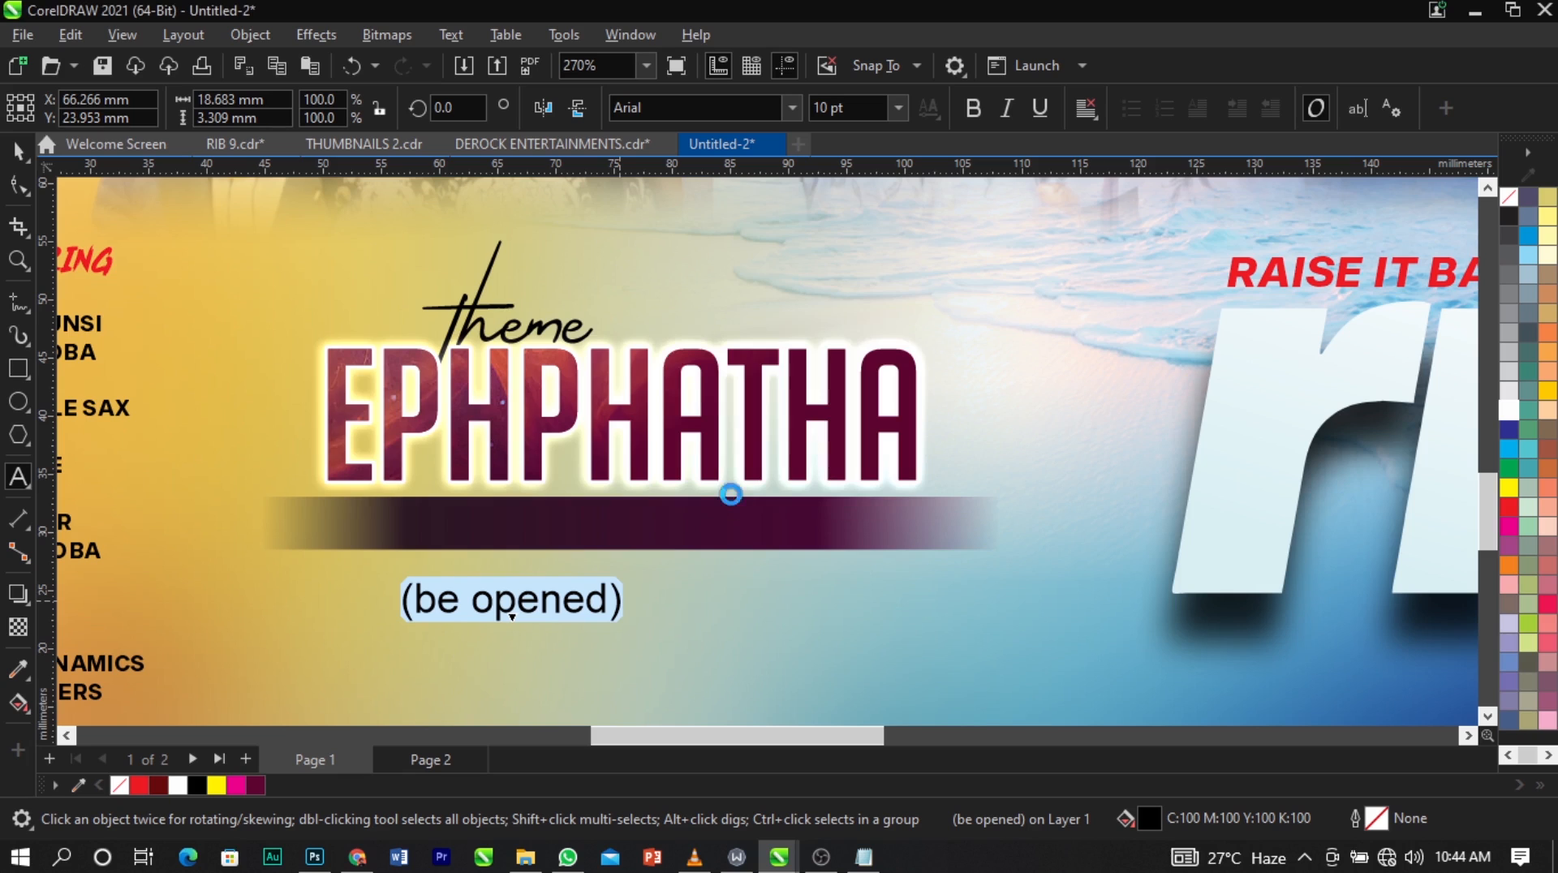
# Set the "(BE OPENED)" text in the Sequel Sans Black Obl Body font.
pyautogui.click(788, 108)
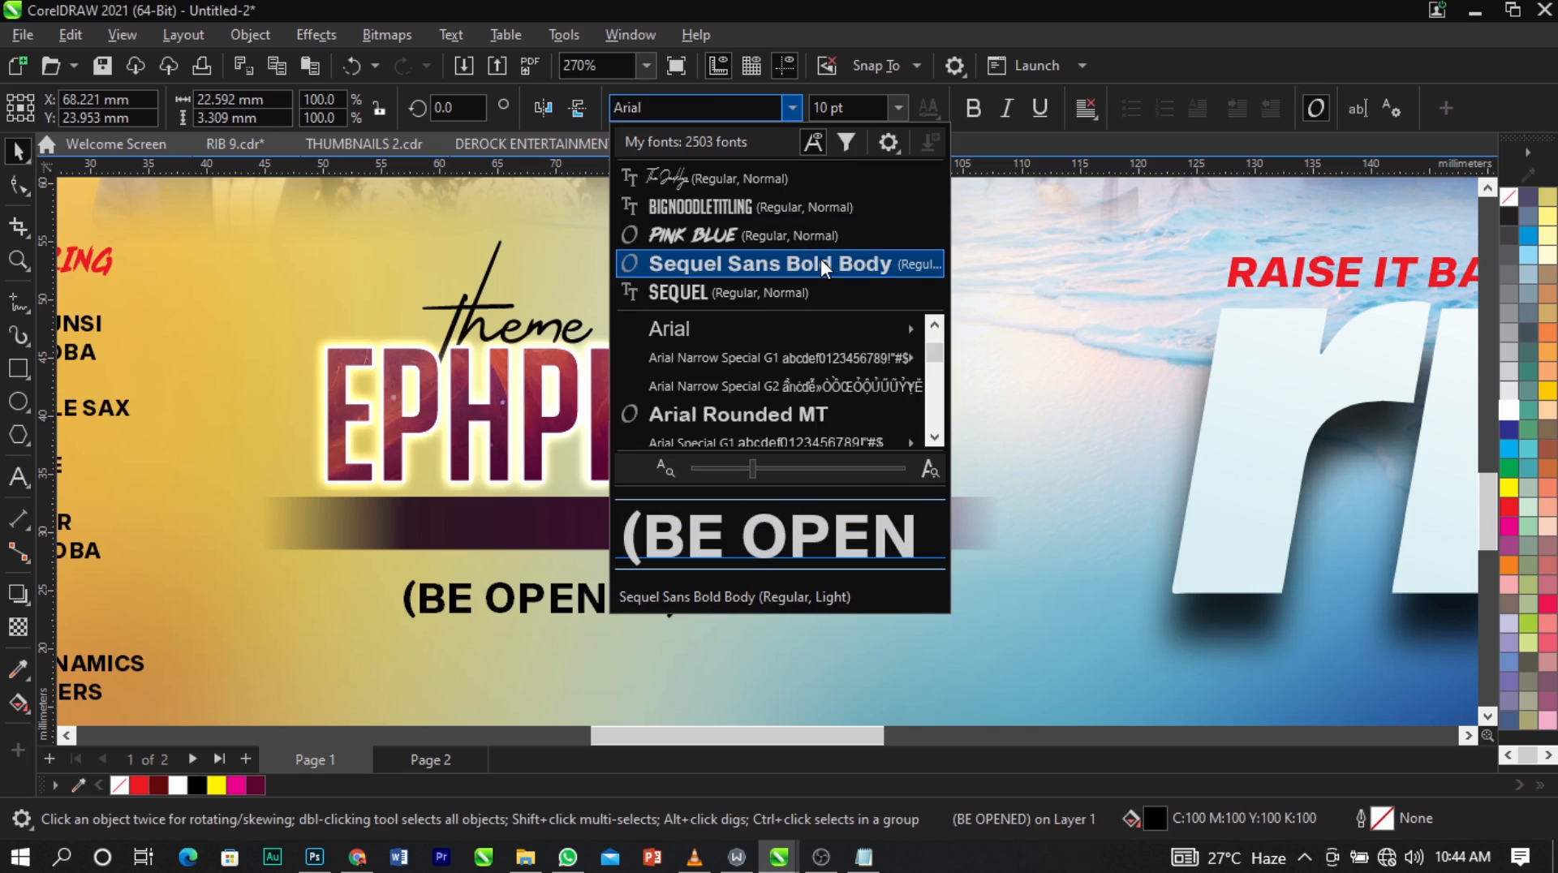
pyautogui.click(741, 107)
pyautogui.write('sequ')
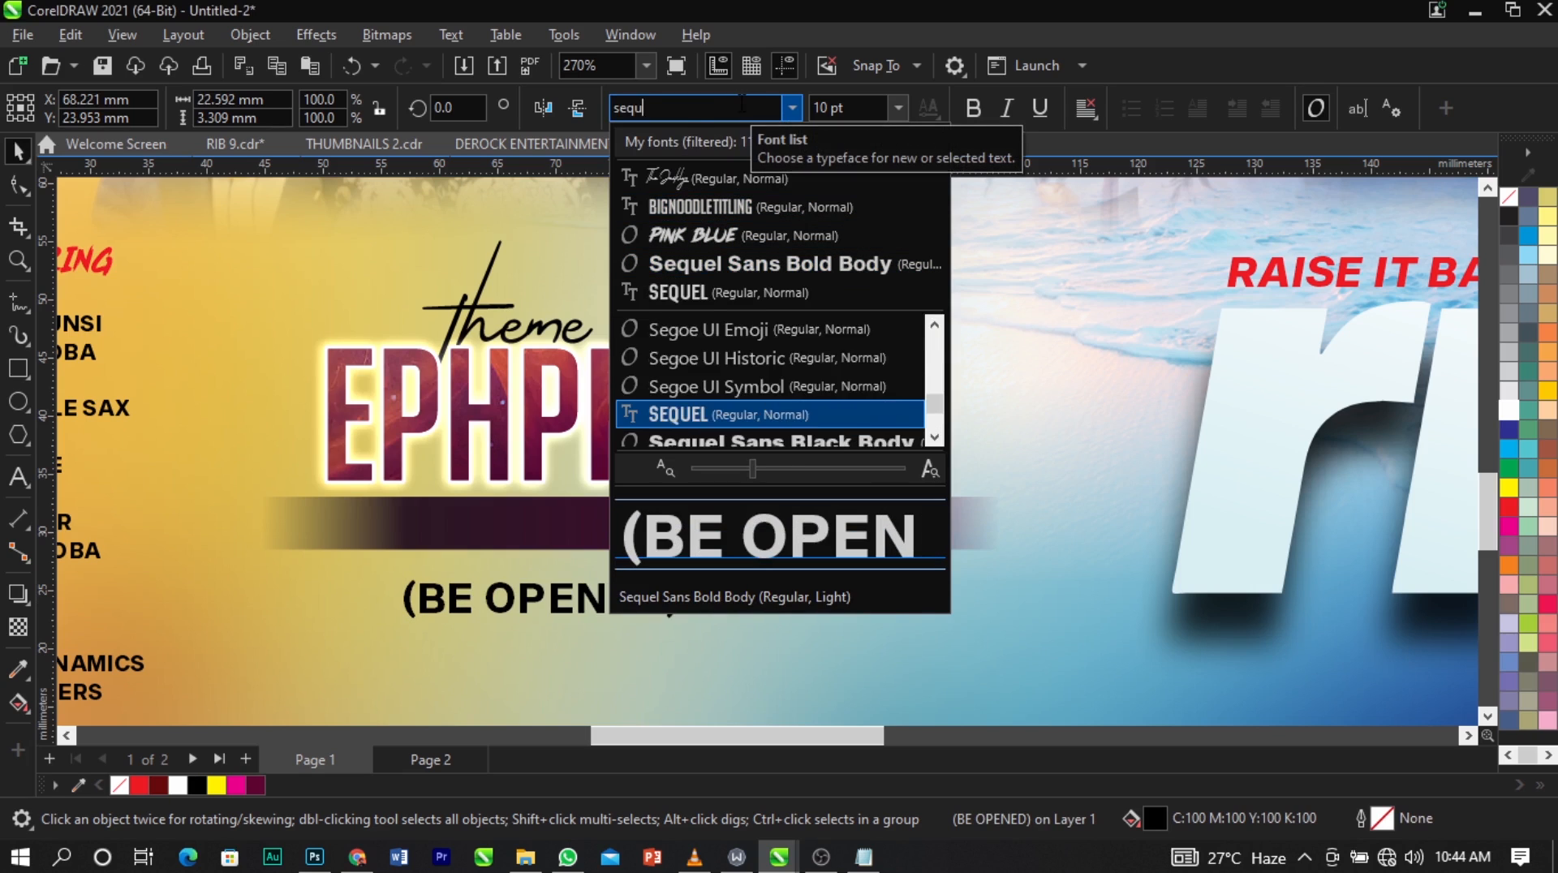
pyautogui.press('Down')
pyautogui.press('Down')
pyautogui.press('Down')
pyautogui.press('Down')
pyautogui.press('Down')
pyautogui.press('Down')
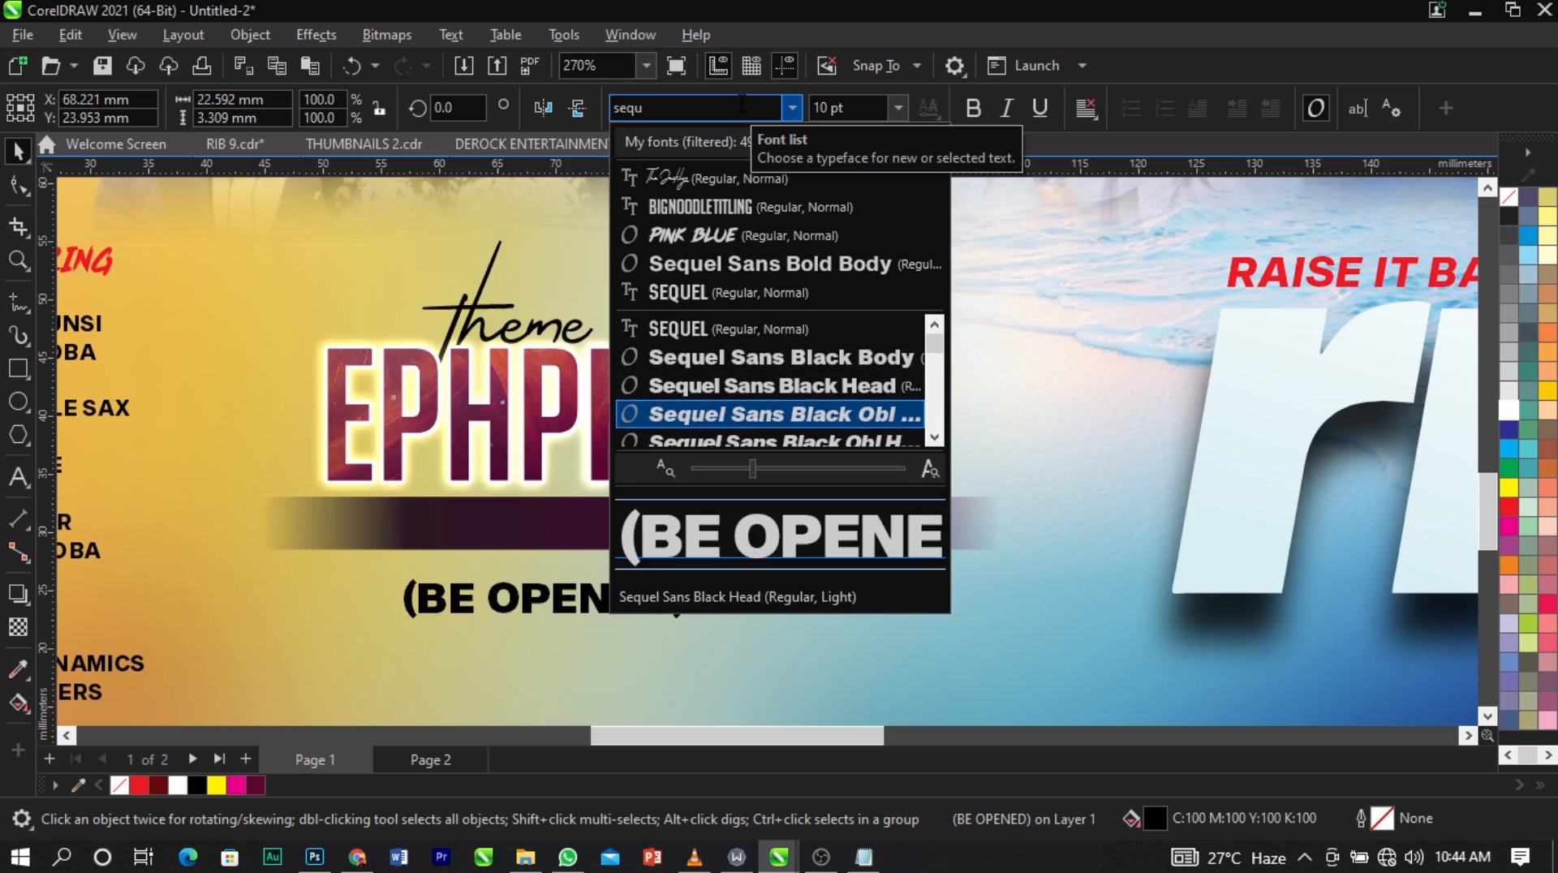
pyautogui.press('Up')
pyautogui.press('Up')
pyautogui.press('Up')
pyautogui.press('Down')
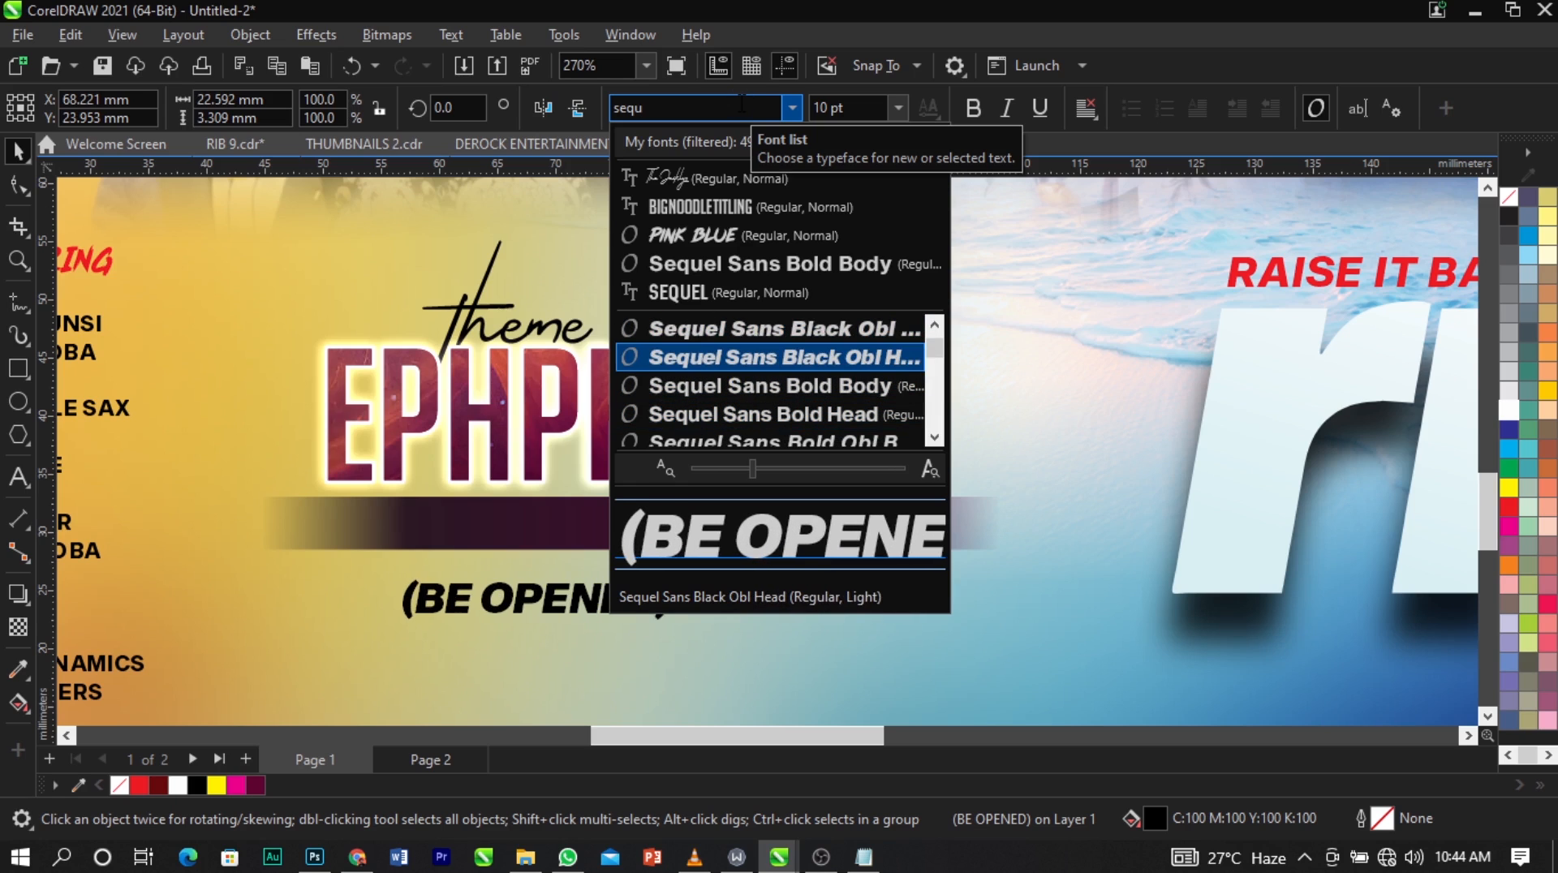
pyautogui.press('Up')
pyautogui.press('Return')
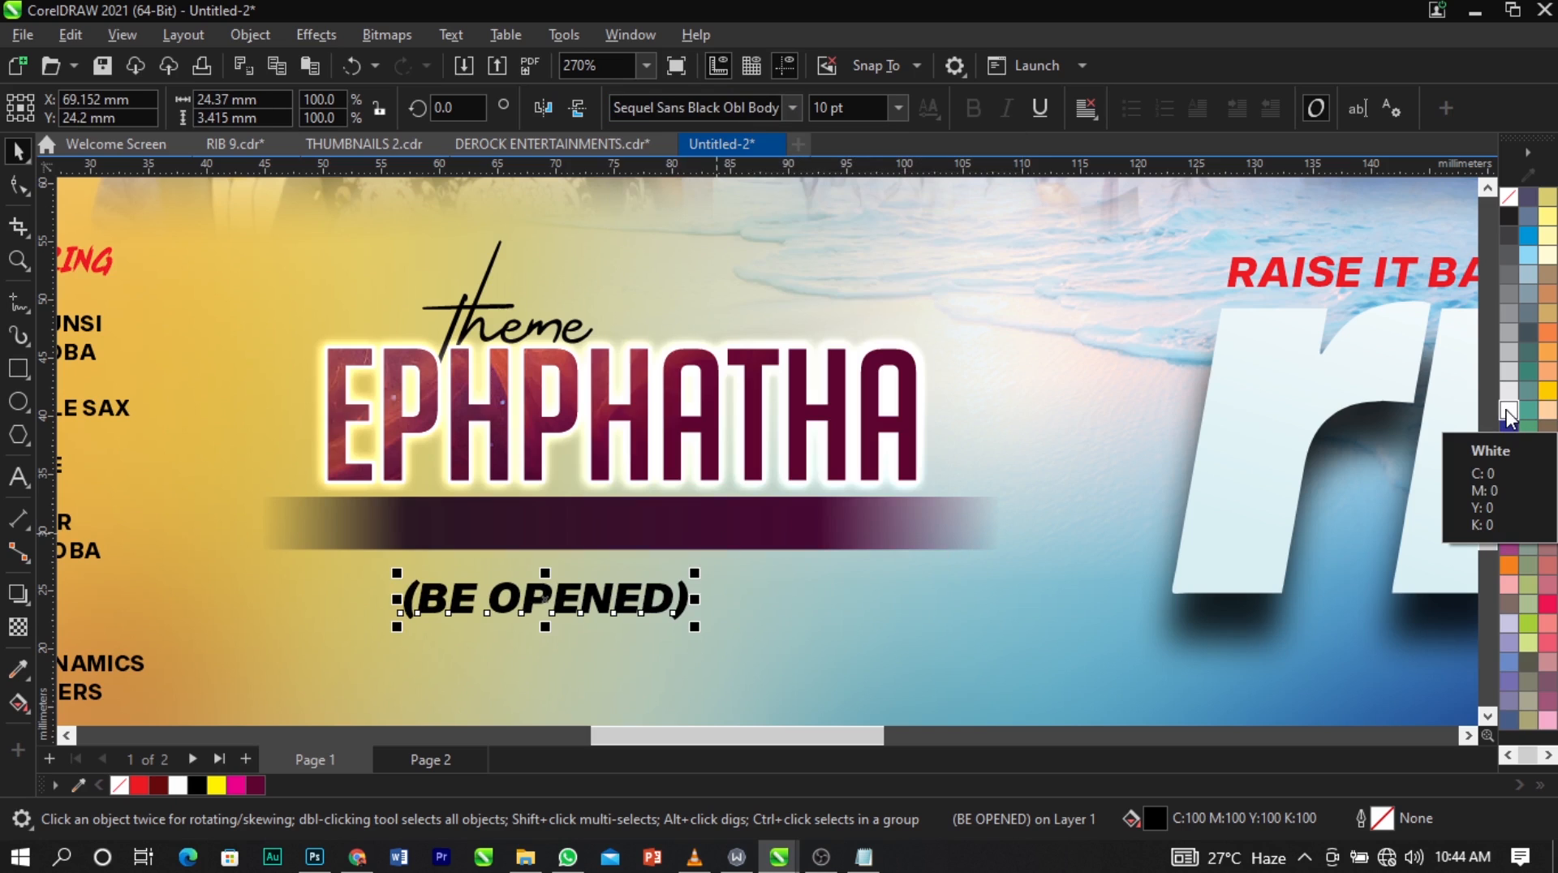
# Color the "(BE OPENED)" text white and place it centered on the gradient bar under EPHPHATHA.
pyautogui.moveTo(1508, 416); pyautogui.dragTo(445, 622)
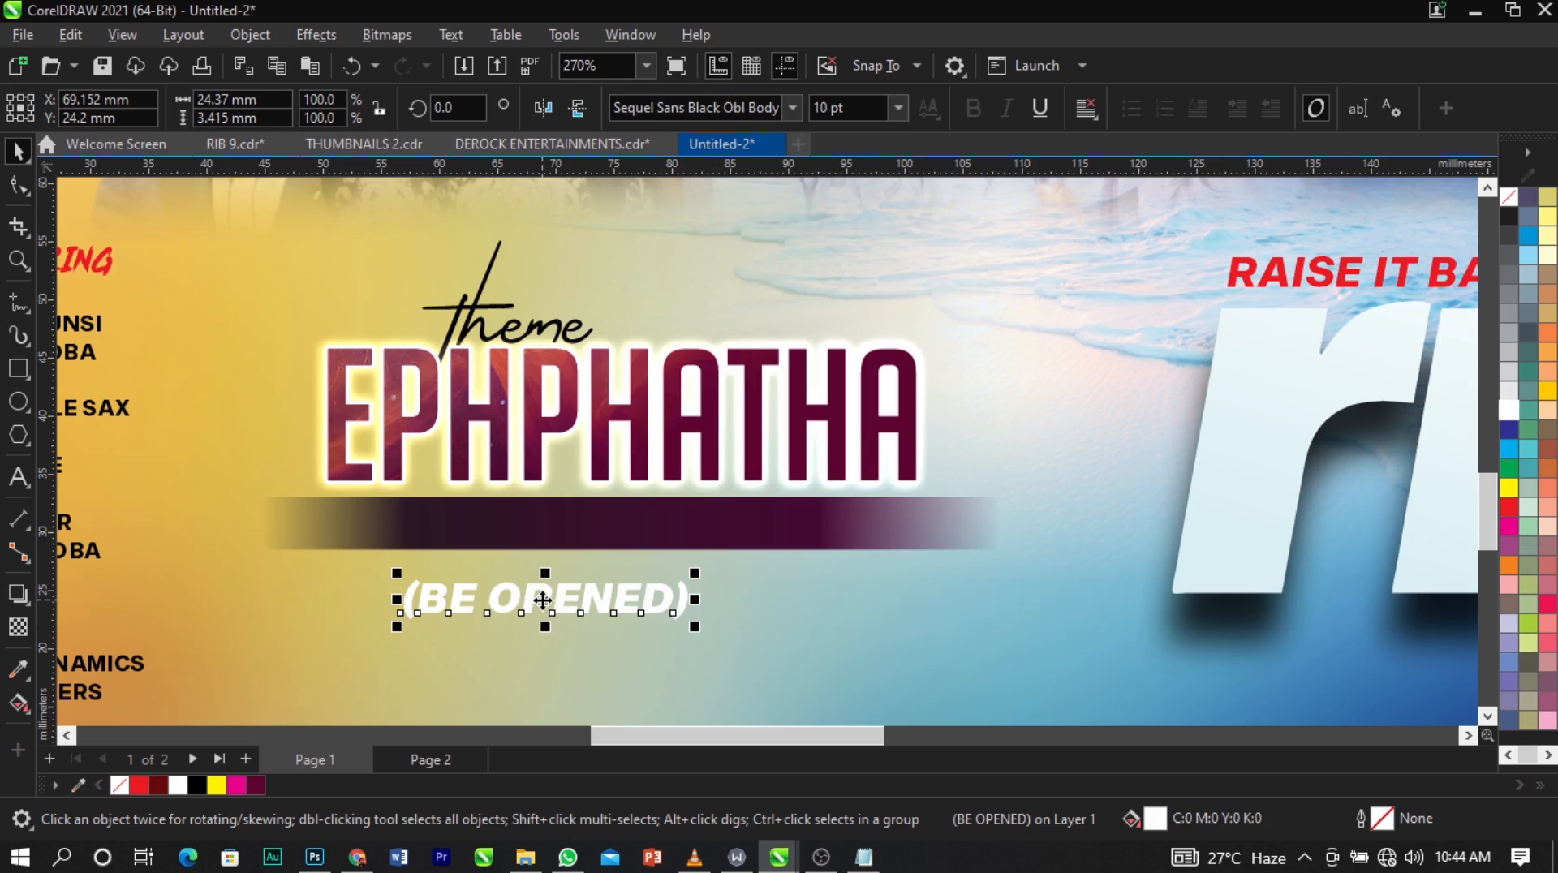
pyautogui.moveTo(547, 600); pyautogui.dragTo(624, 527)
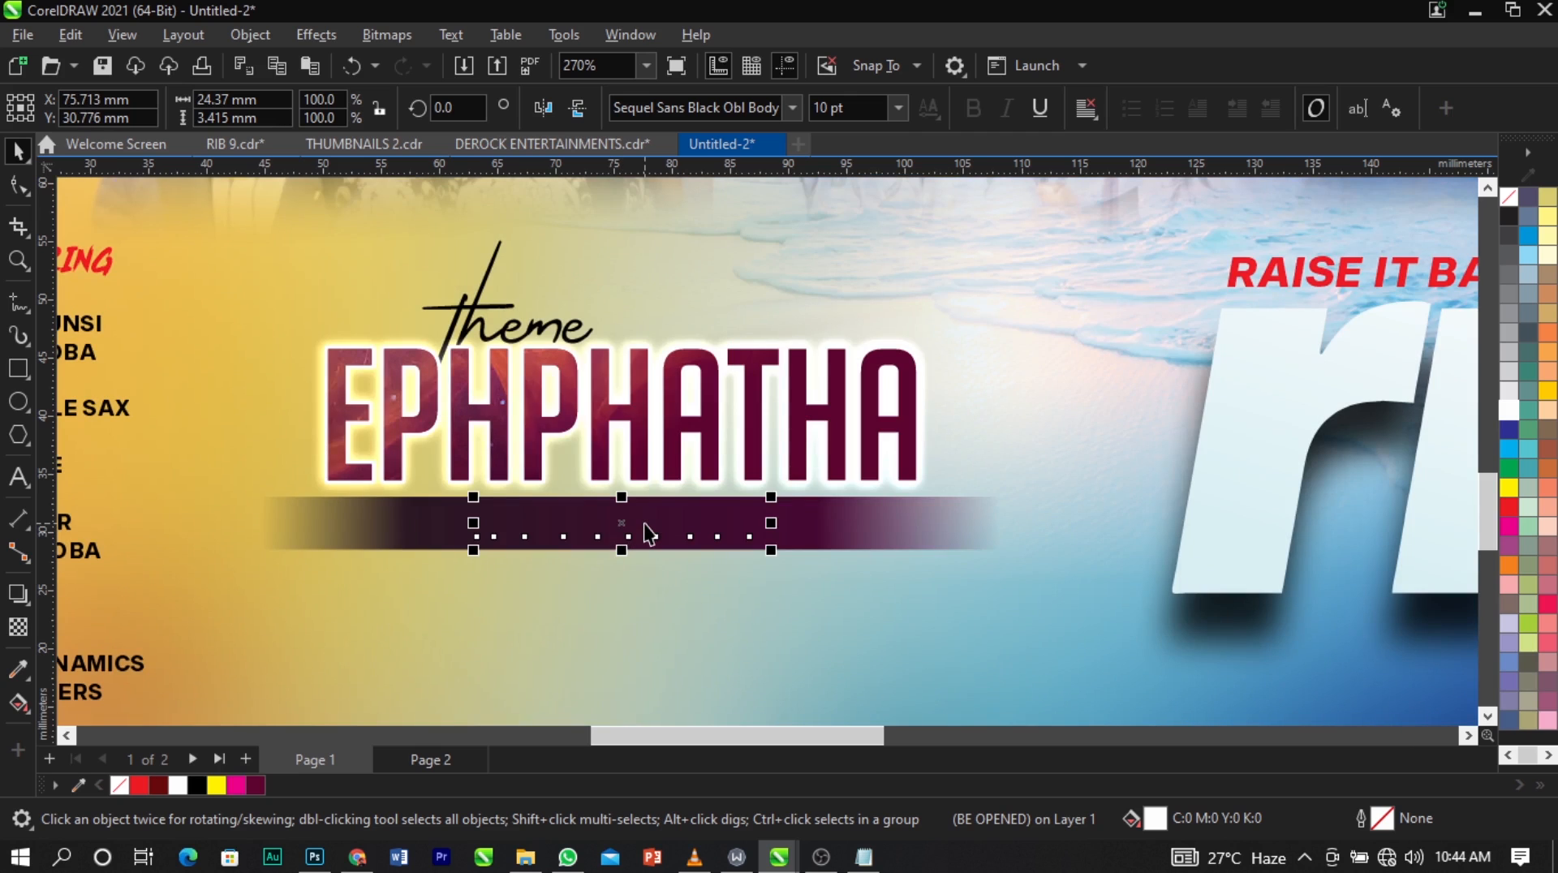
pyautogui.keyDown('shift'); pyautogui.click(790, 544); pyautogui.keyUp('shift')
pyautogui.click(781, 578)
pyautogui.scroll(-8, 619, 412)
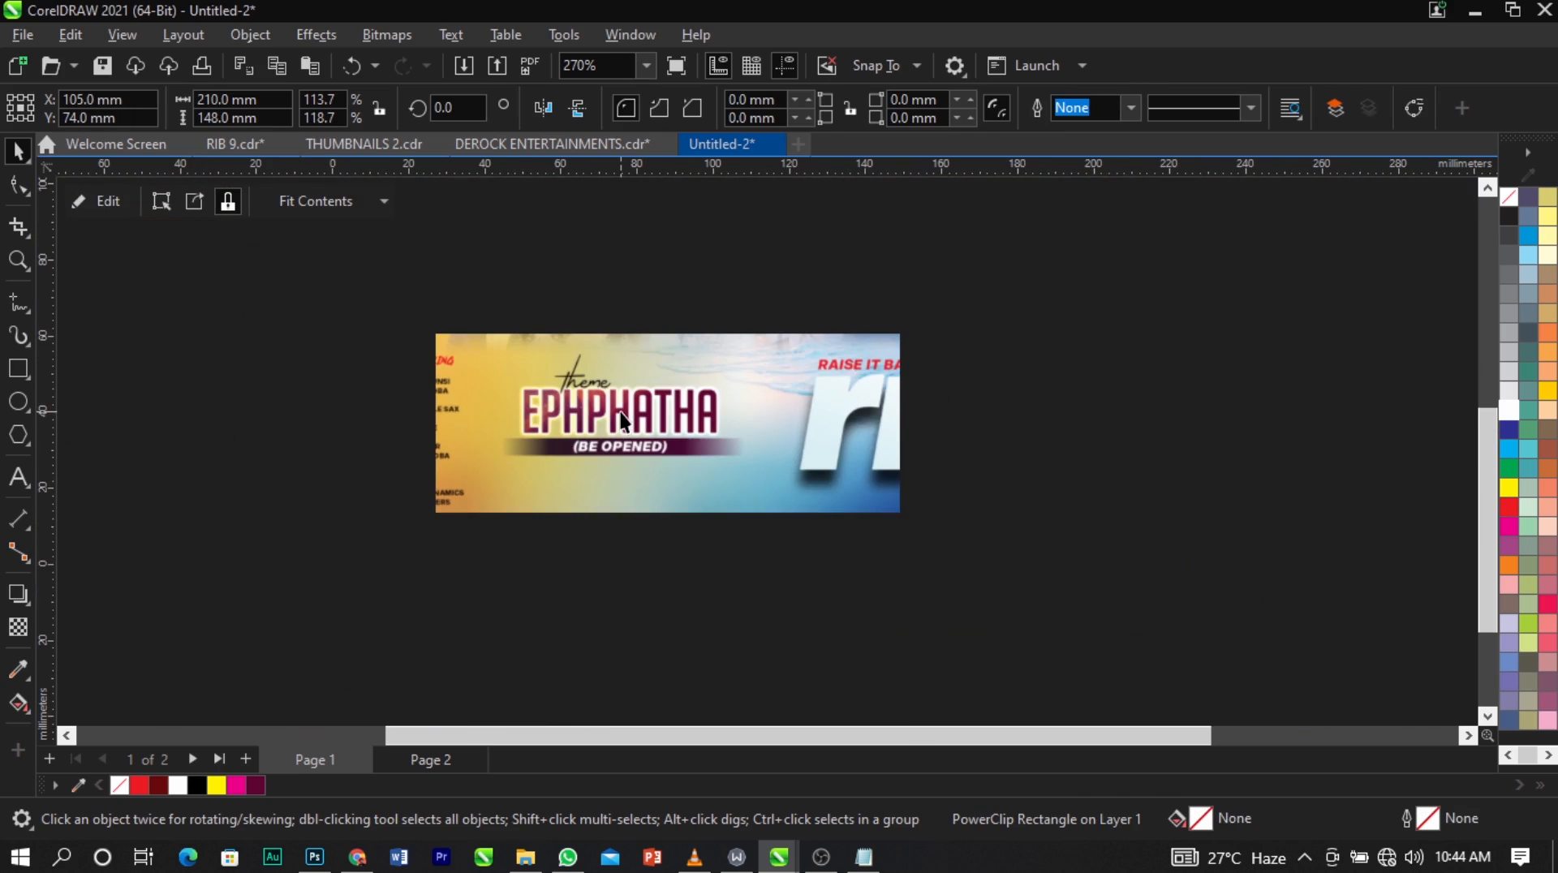
pyautogui.scroll(-8, 621, 417)
pyautogui.click(990, 425)
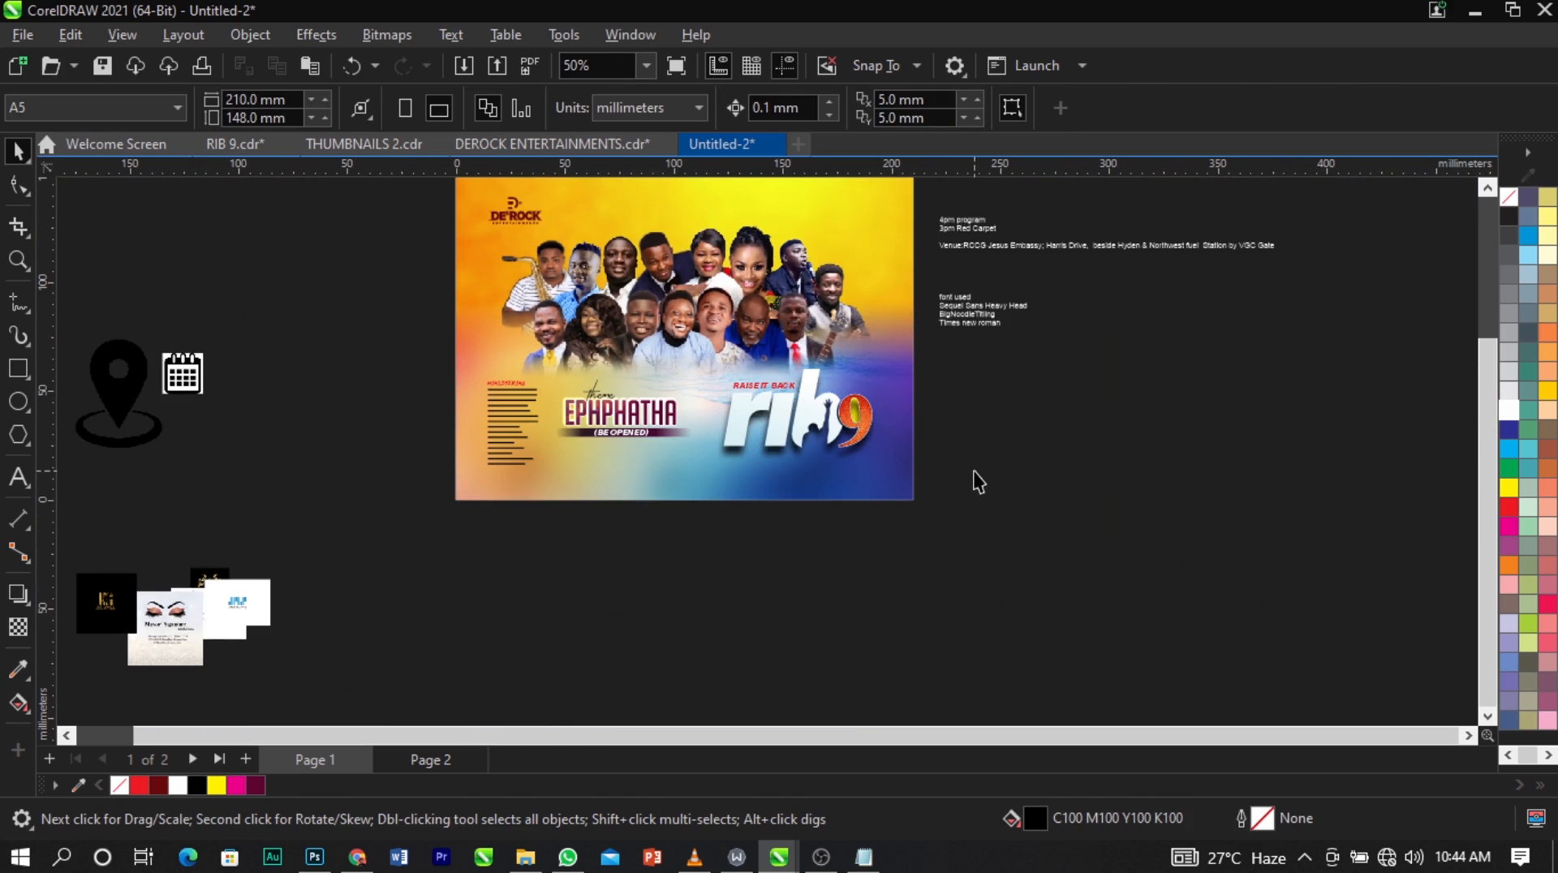
# Draw a black rectangle without outline, 210 mm wide and about 6.6 mm high, across the page near its lower edge.
pyautogui.press('z')
pyautogui.moveTo(320, 288); pyautogui.dragTo(1106, 557)
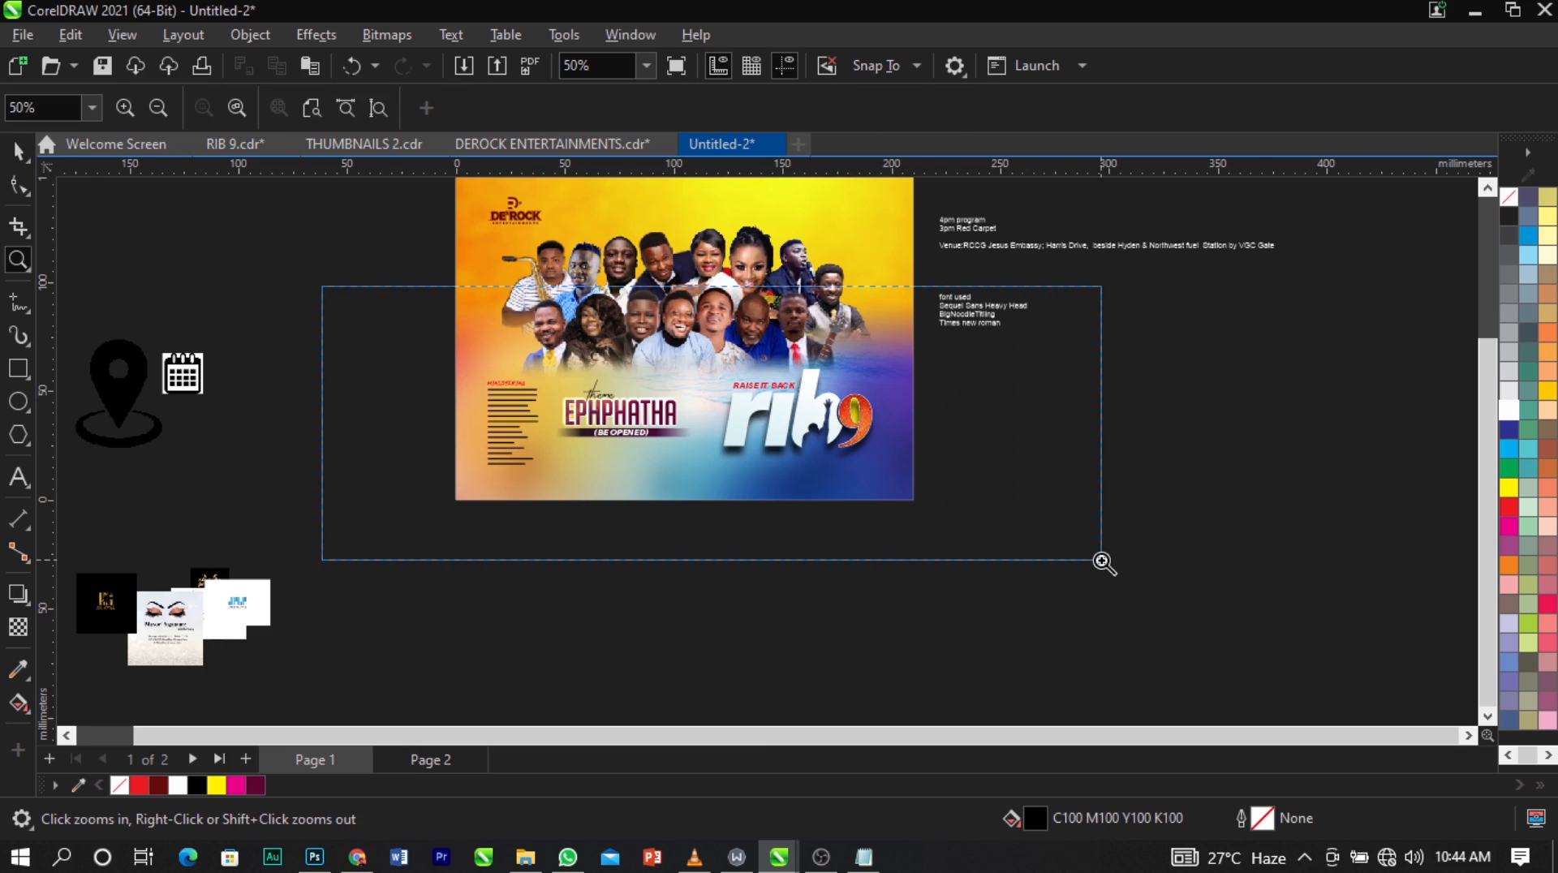
pyautogui.click(17, 368)
pyautogui.moveTo(300, 538); pyautogui.dragTo(1137, 563)
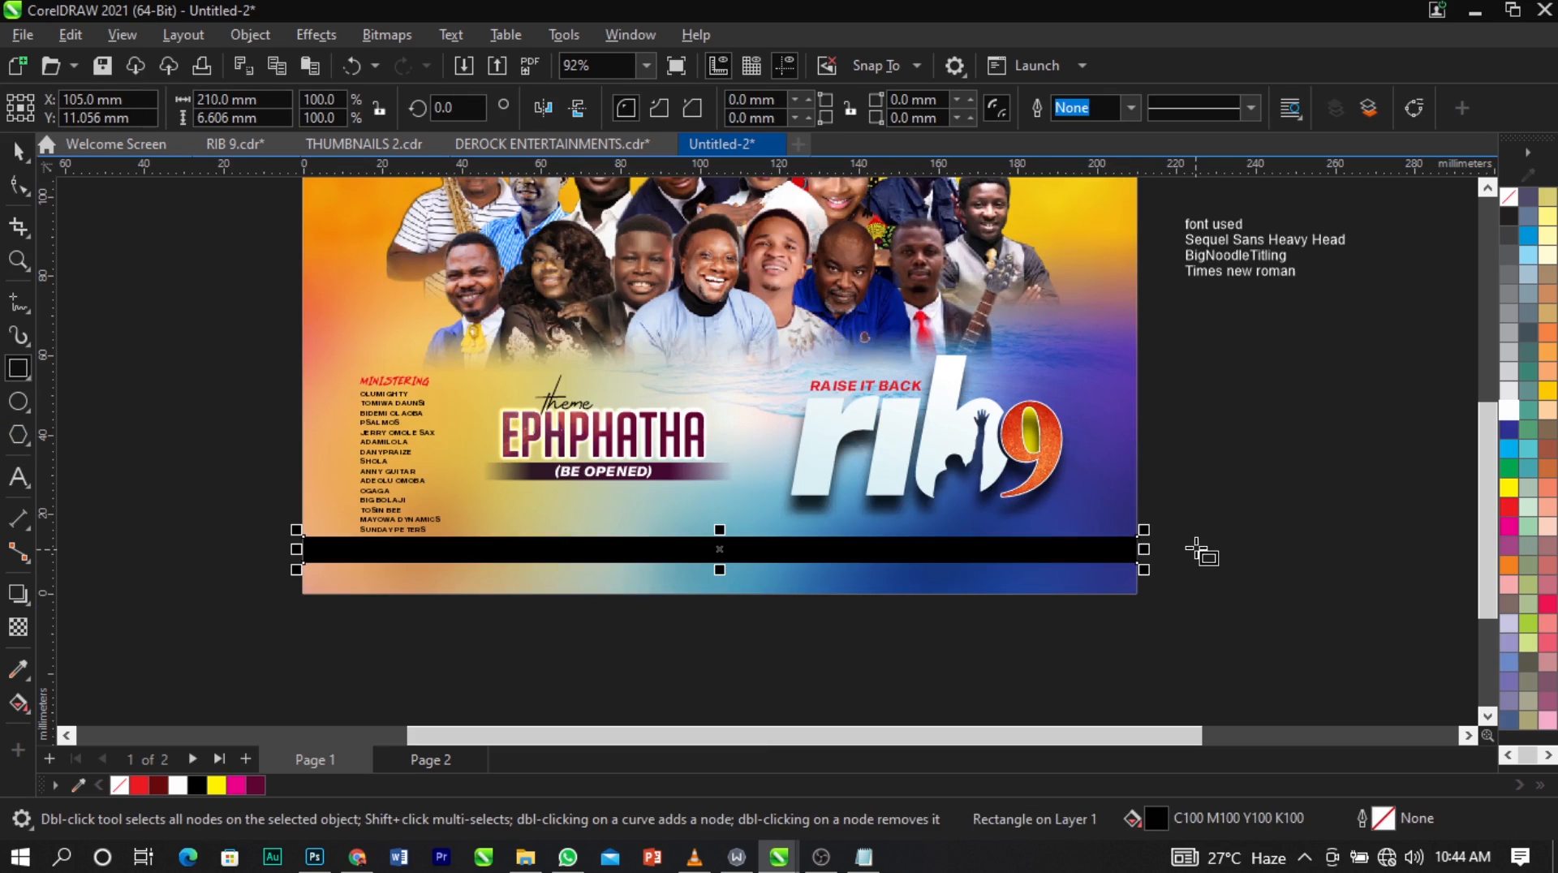
pyautogui.press('space')
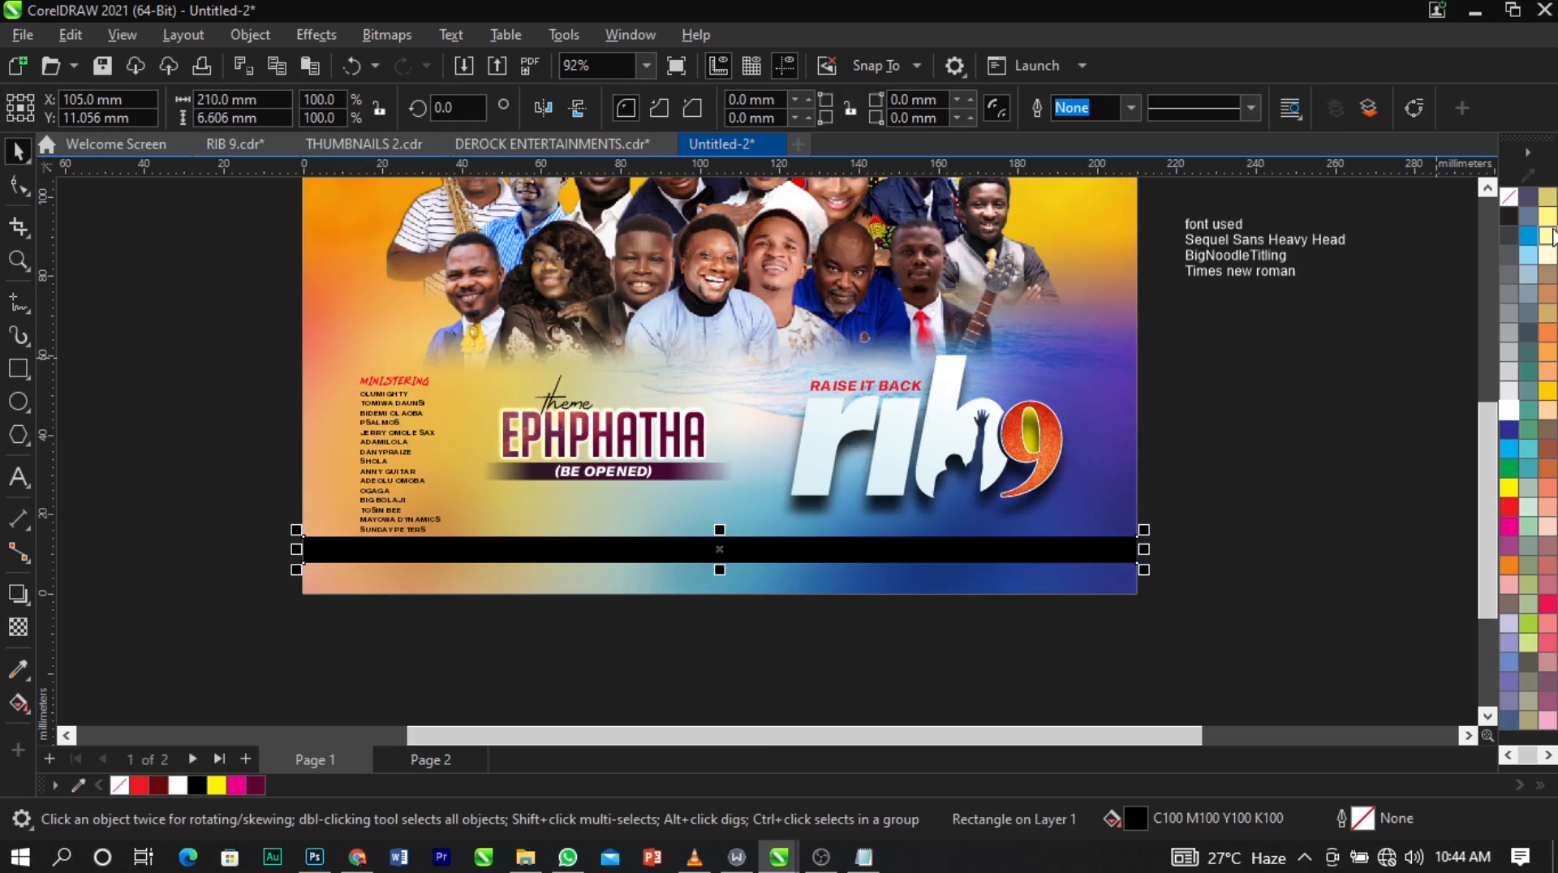
pyautogui.rightClick(1510, 197)
pyautogui.click(1489, 211)
pyautogui.click(1362, 402)
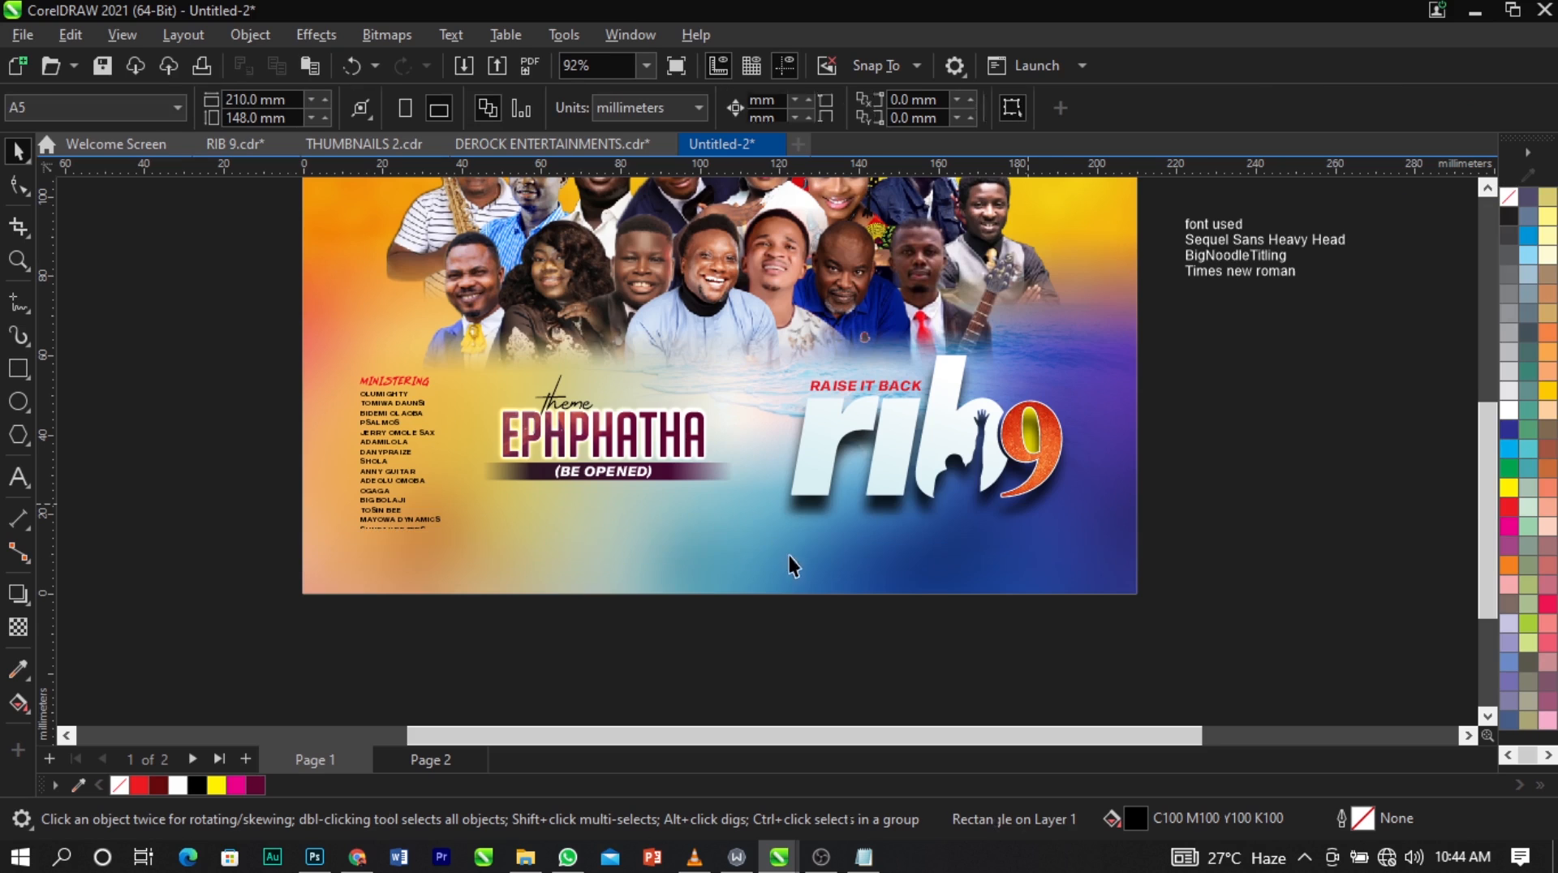
# Tighten the line spacing of the ministers' list so it ends clear above the black bar.
pyautogui.click(398, 513)
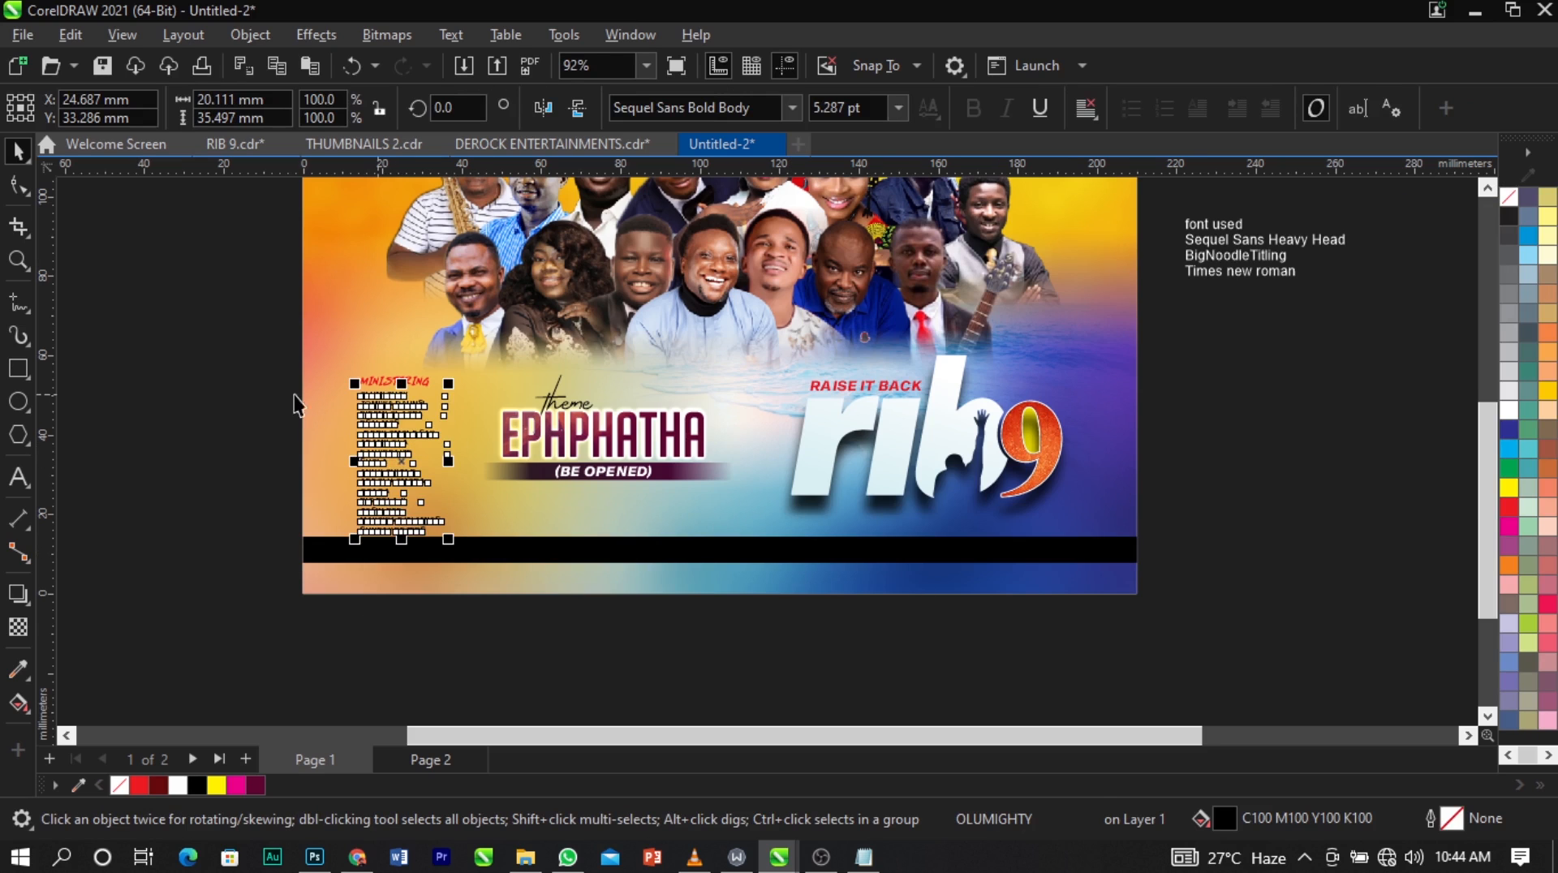
pyautogui.click(18, 186)
pyautogui.scroll(3, 382, 573)
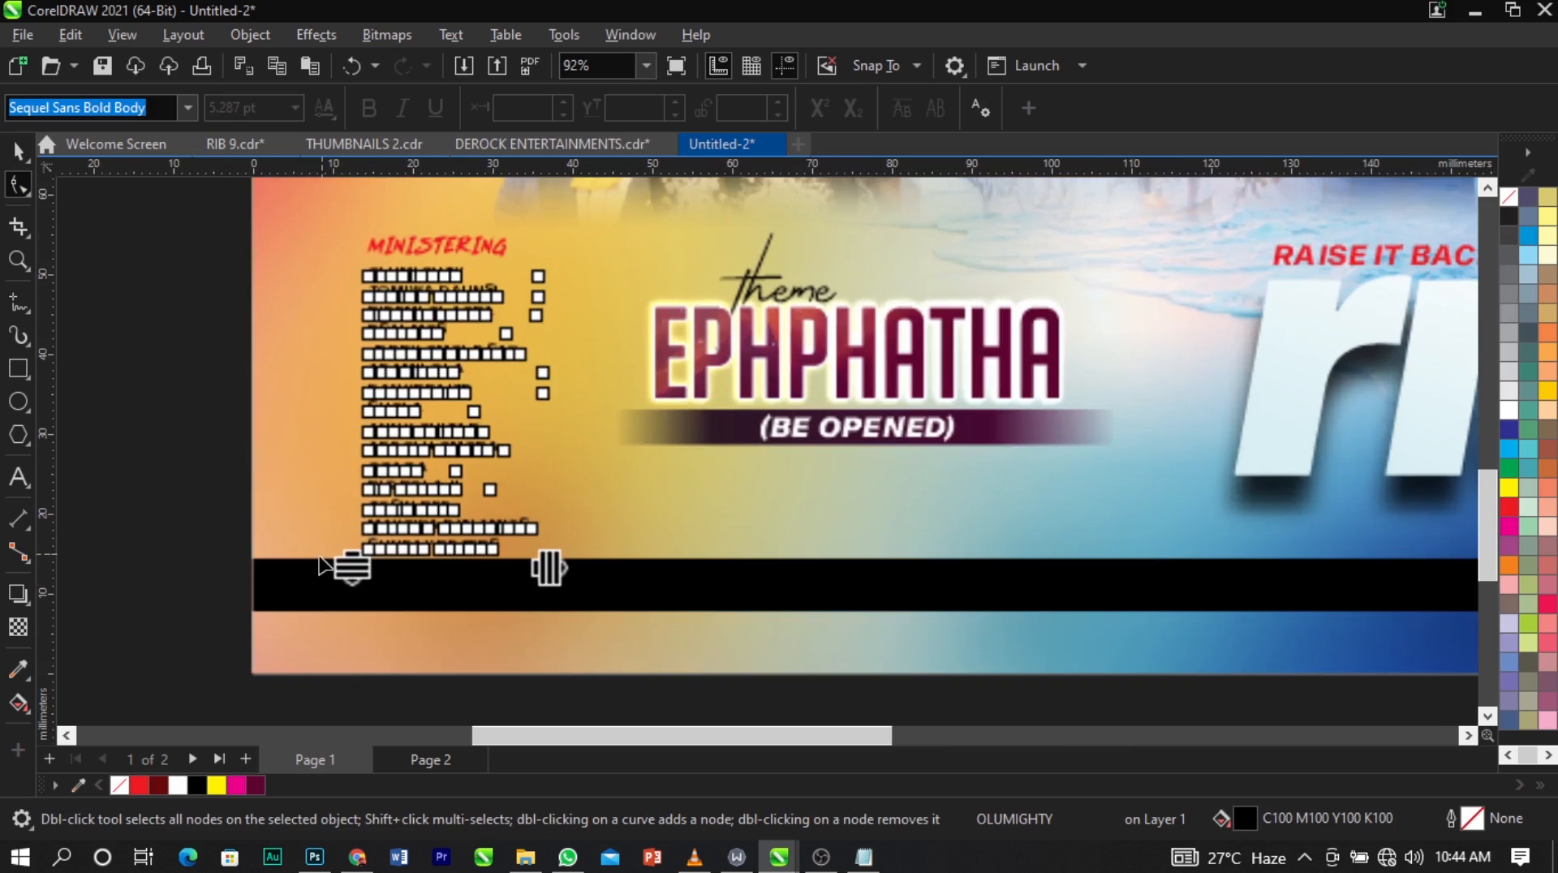
pyautogui.moveTo(361, 558); pyautogui.dragTo(366, 532)
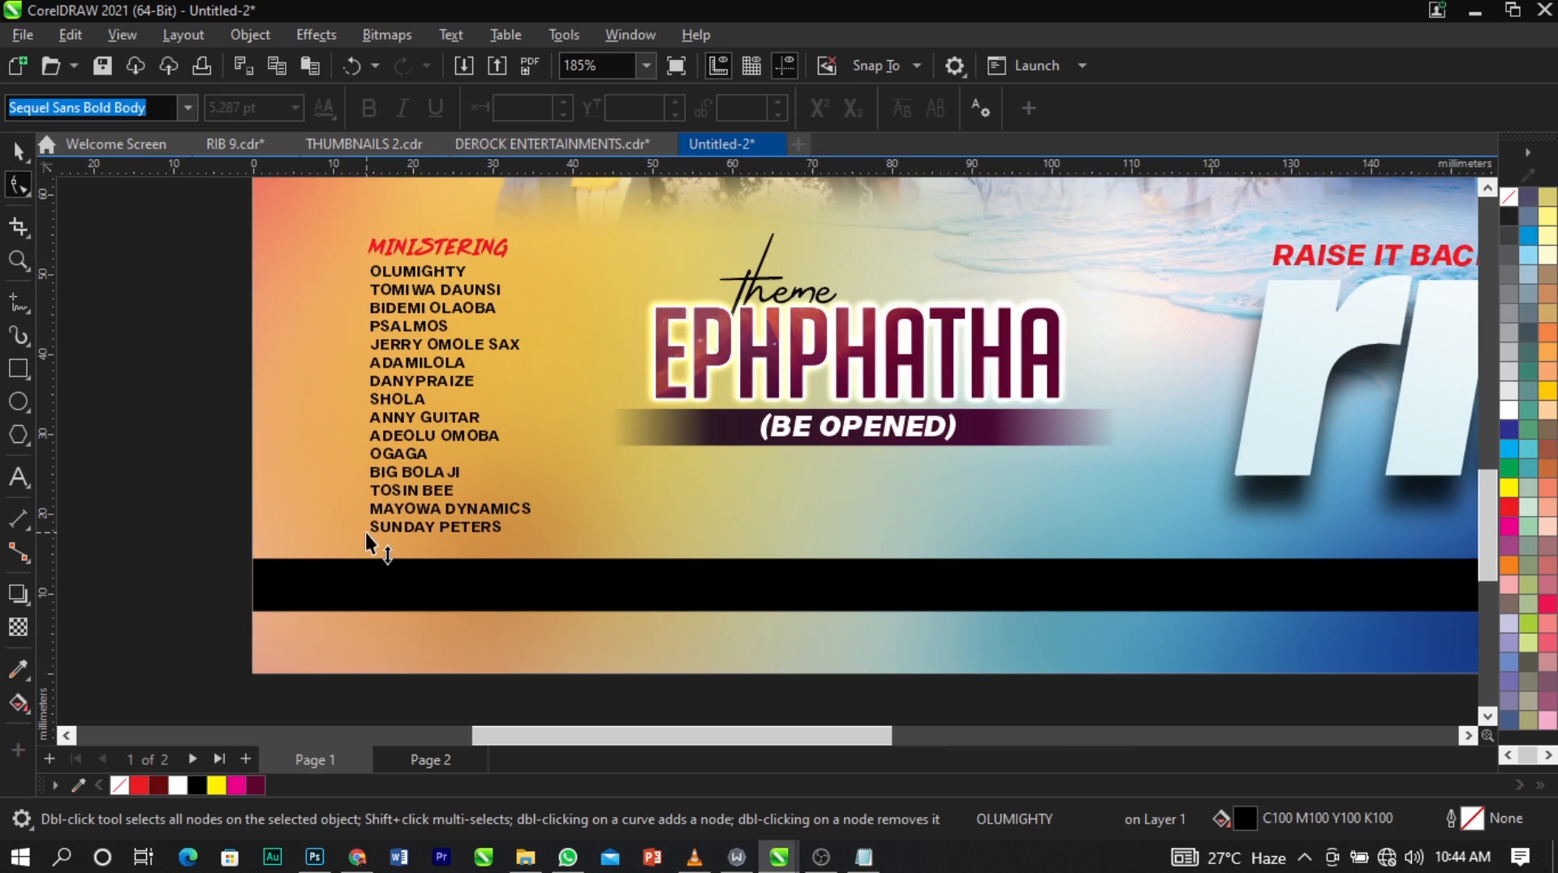
pyautogui.press('space')
# Move the full-width black bar up slightly and reduce its height to about 5.6 mm from the lower edge.
pyautogui.moveTo(548, 588); pyautogui.dragTo(549, 579)
pyautogui.scroll(2, 1031, 577)
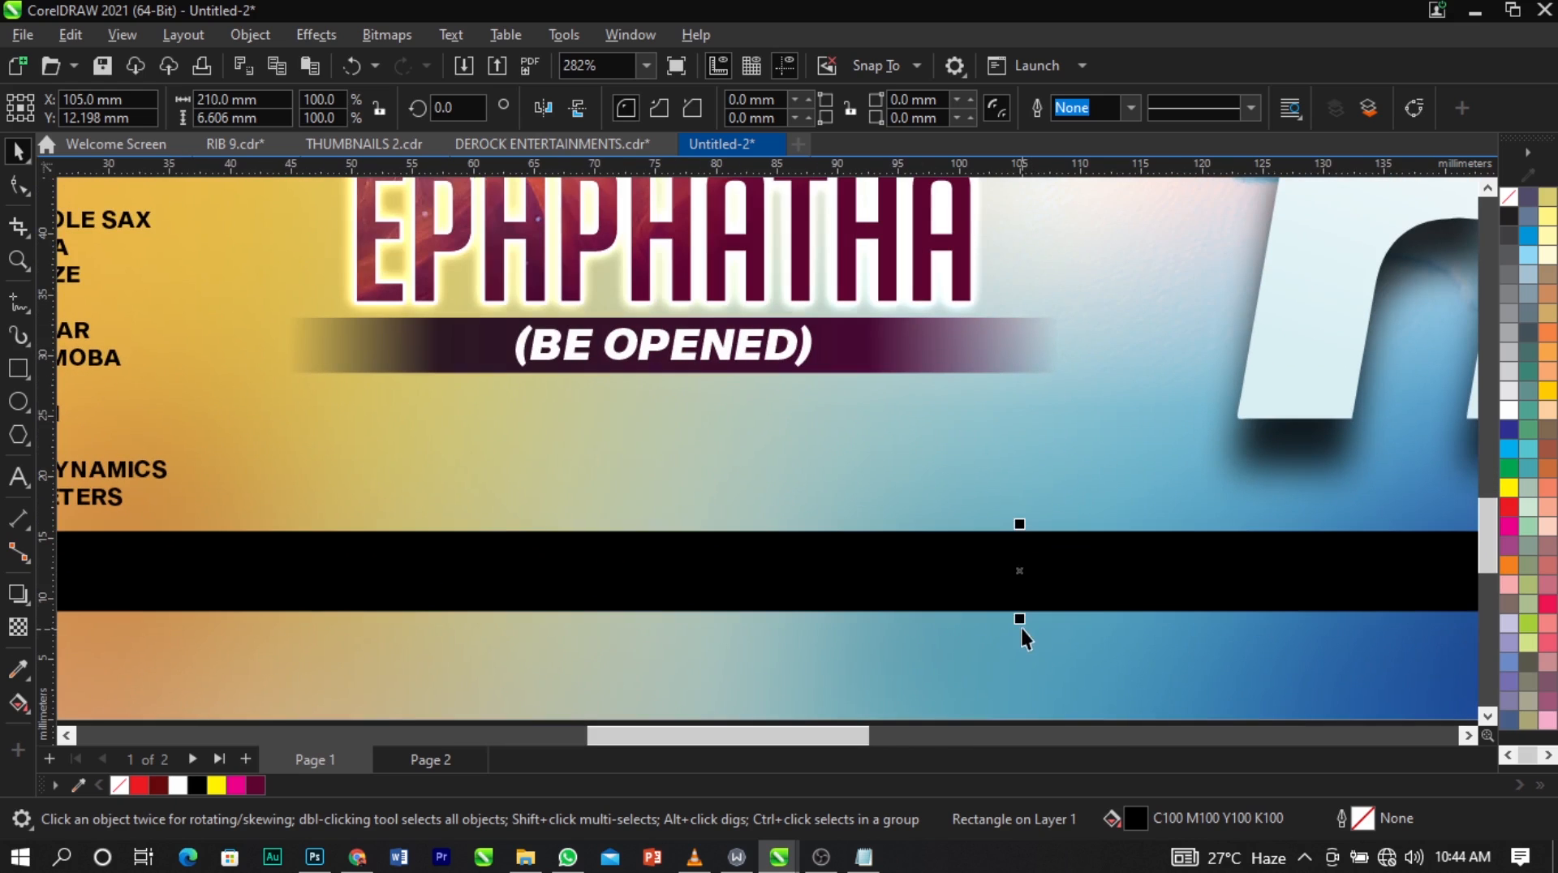
pyautogui.moveTo(1024, 611); pyautogui.dragTo(1024, 600)
pyautogui.scroll(-3, 552, 560)
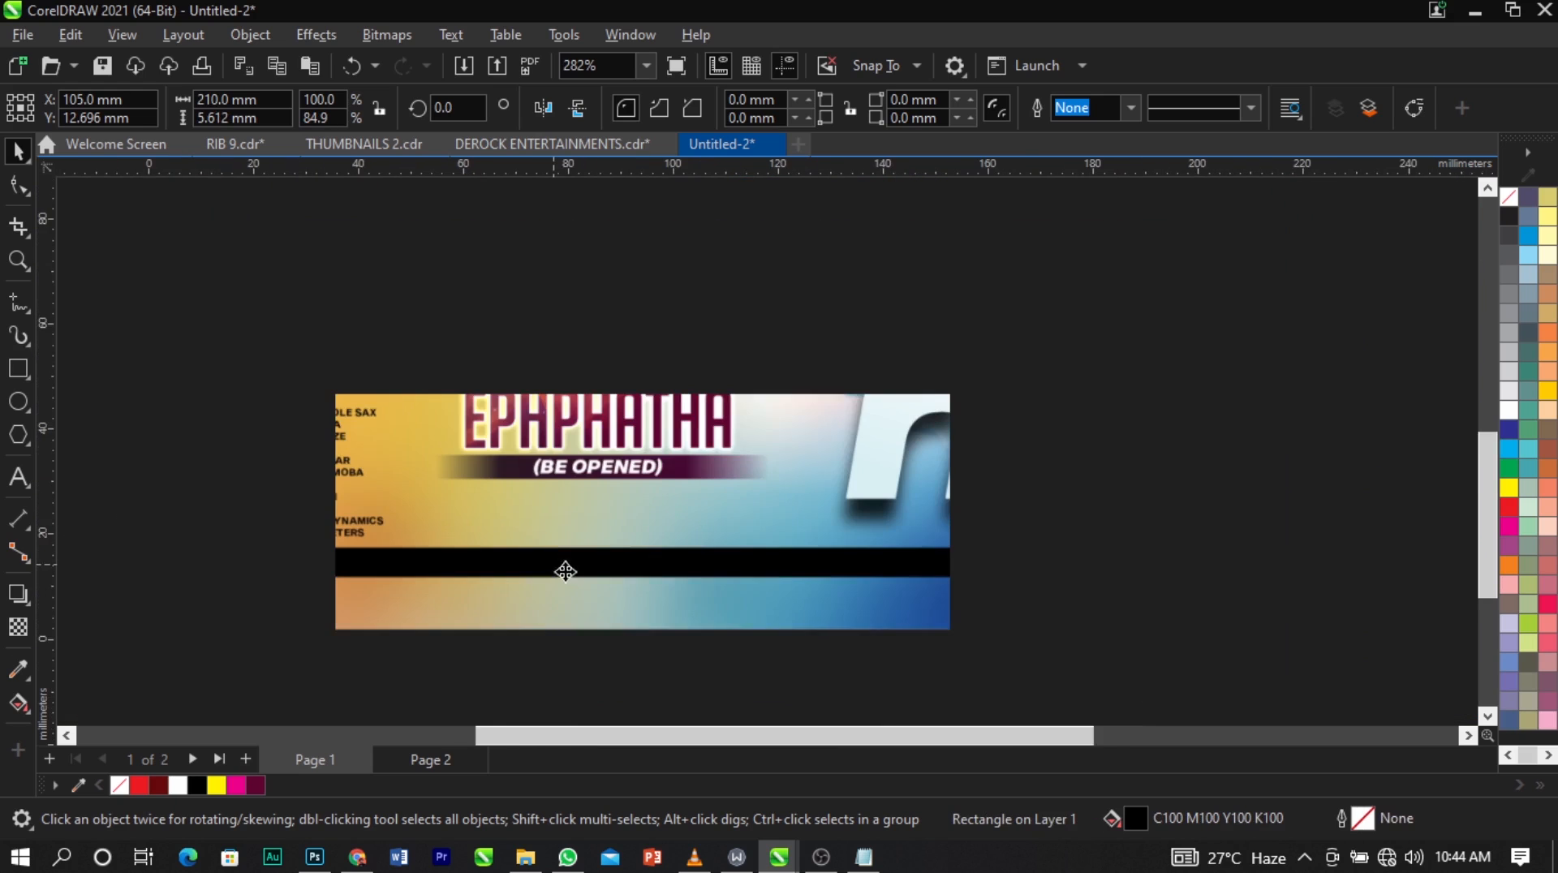
pyautogui.click(1312, 470)
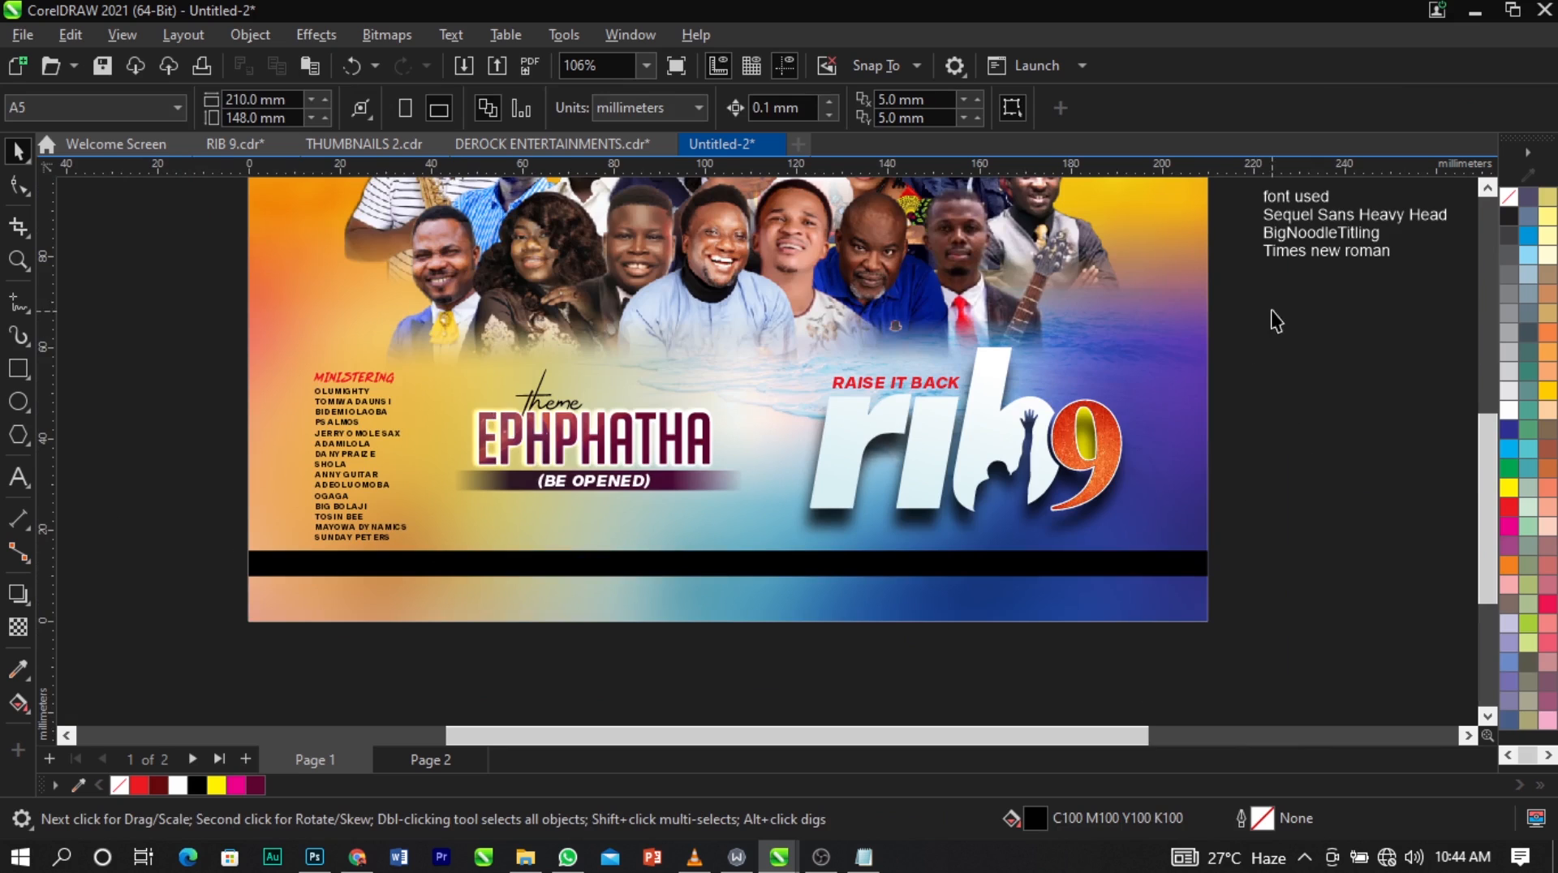
# Fill the full-width bar with a horizontal linear fountain fill that ends in dark magenta-purple #590133.
pyautogui.moveTo(1274, 310); pyautogui.dragTo(201, 637)
pyautogui.click(1276, 566)
pyautogui.click(1003, 573)
pyautogui.click(17, 704)
pyautogui.moveTo(313, 564); pyautogui.dragTo(1152, 600)
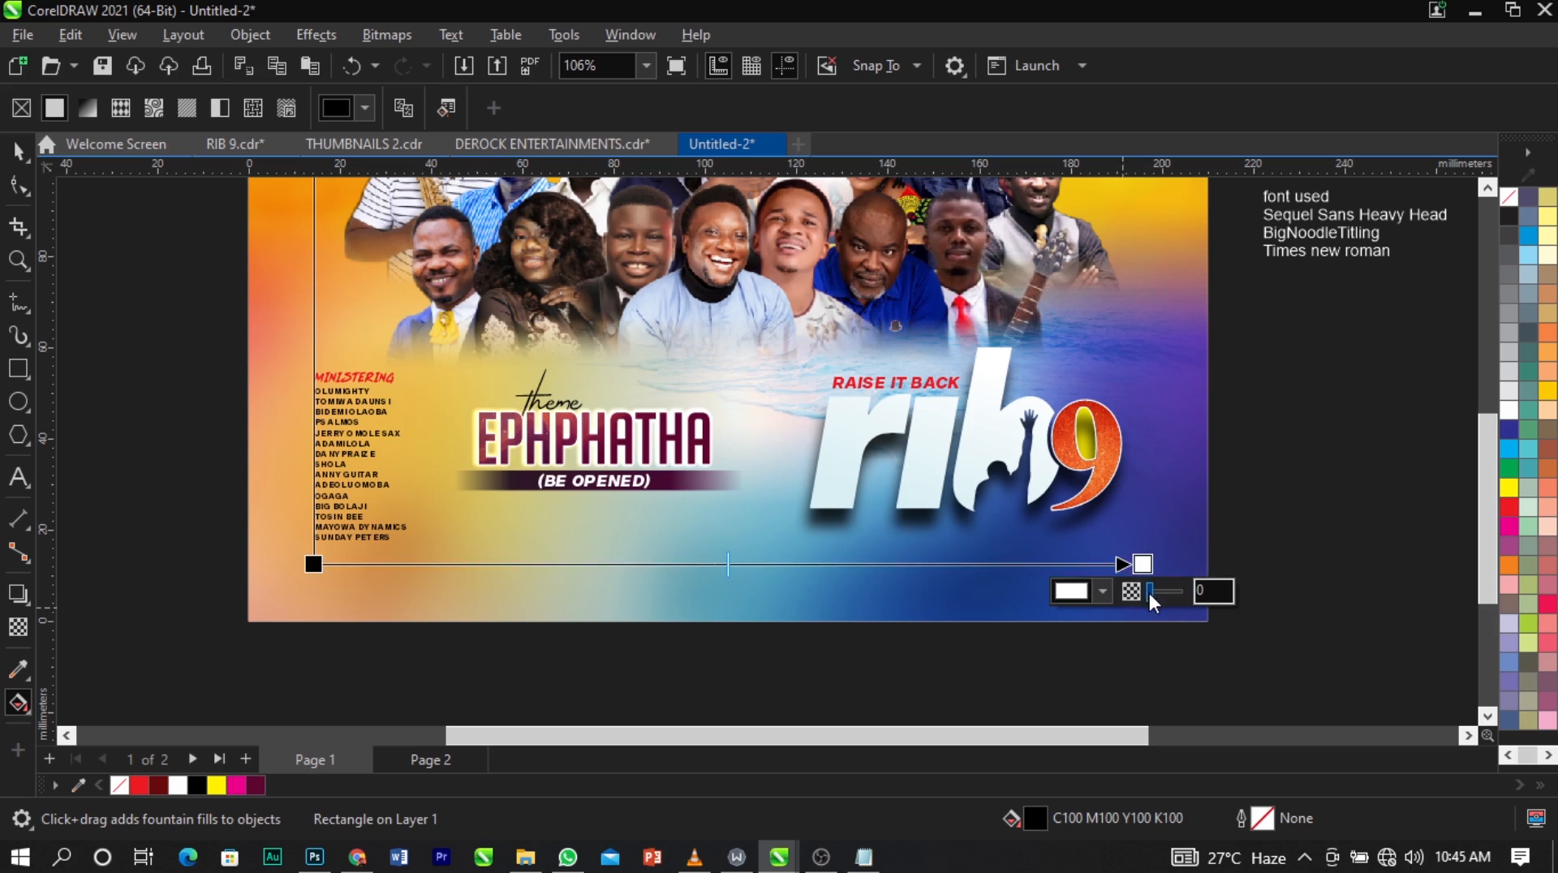
pyautogui.click(1104, 589)
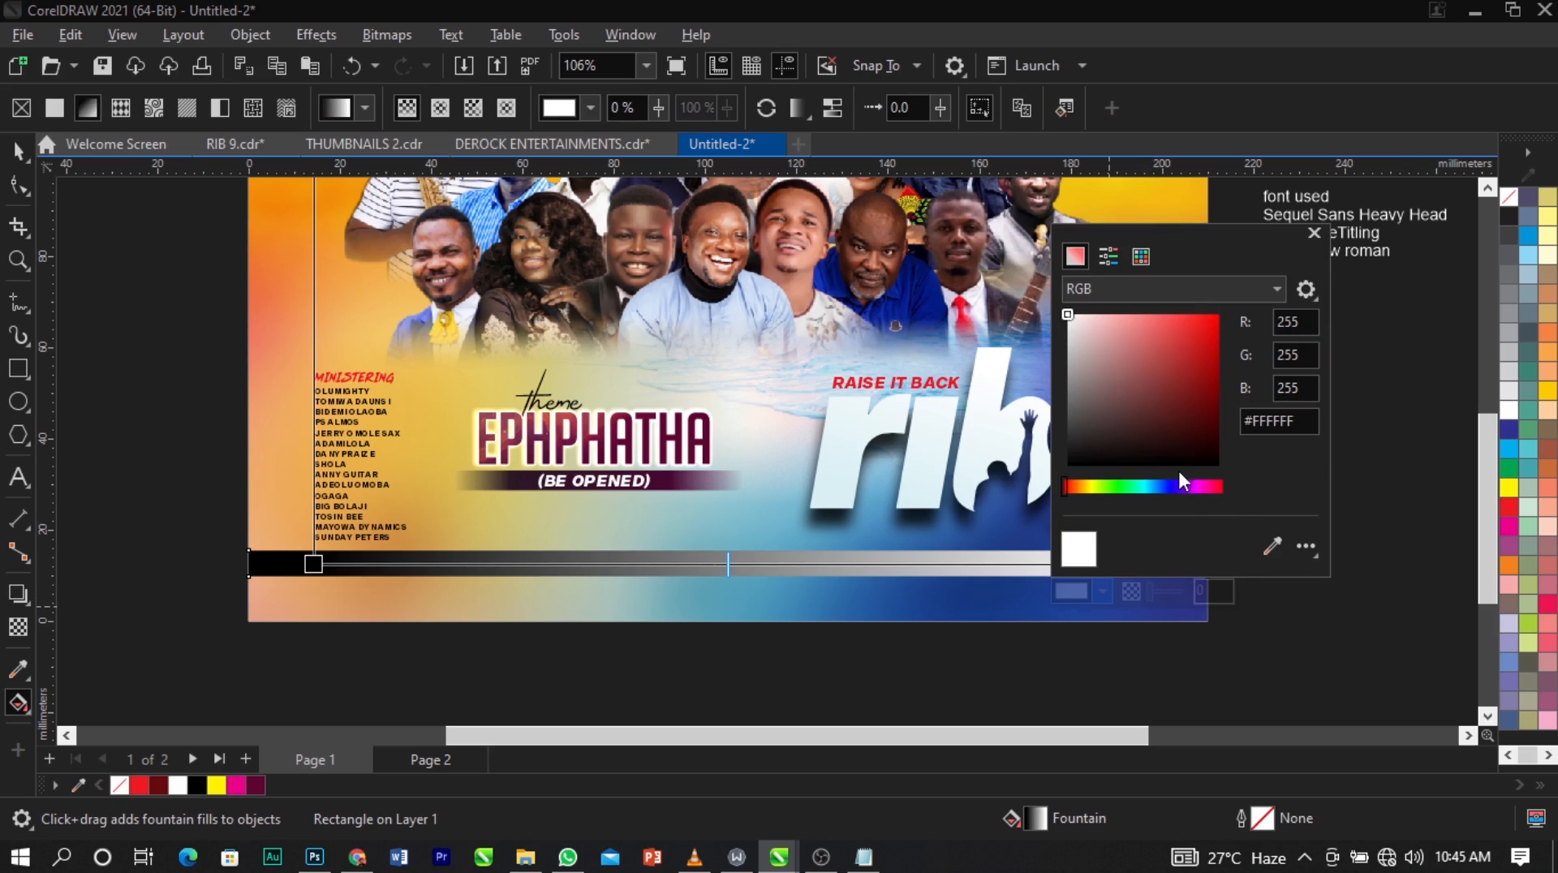
pyautogui.moveTo(1215, 401); pyautogui.dragTo(1216, 407)
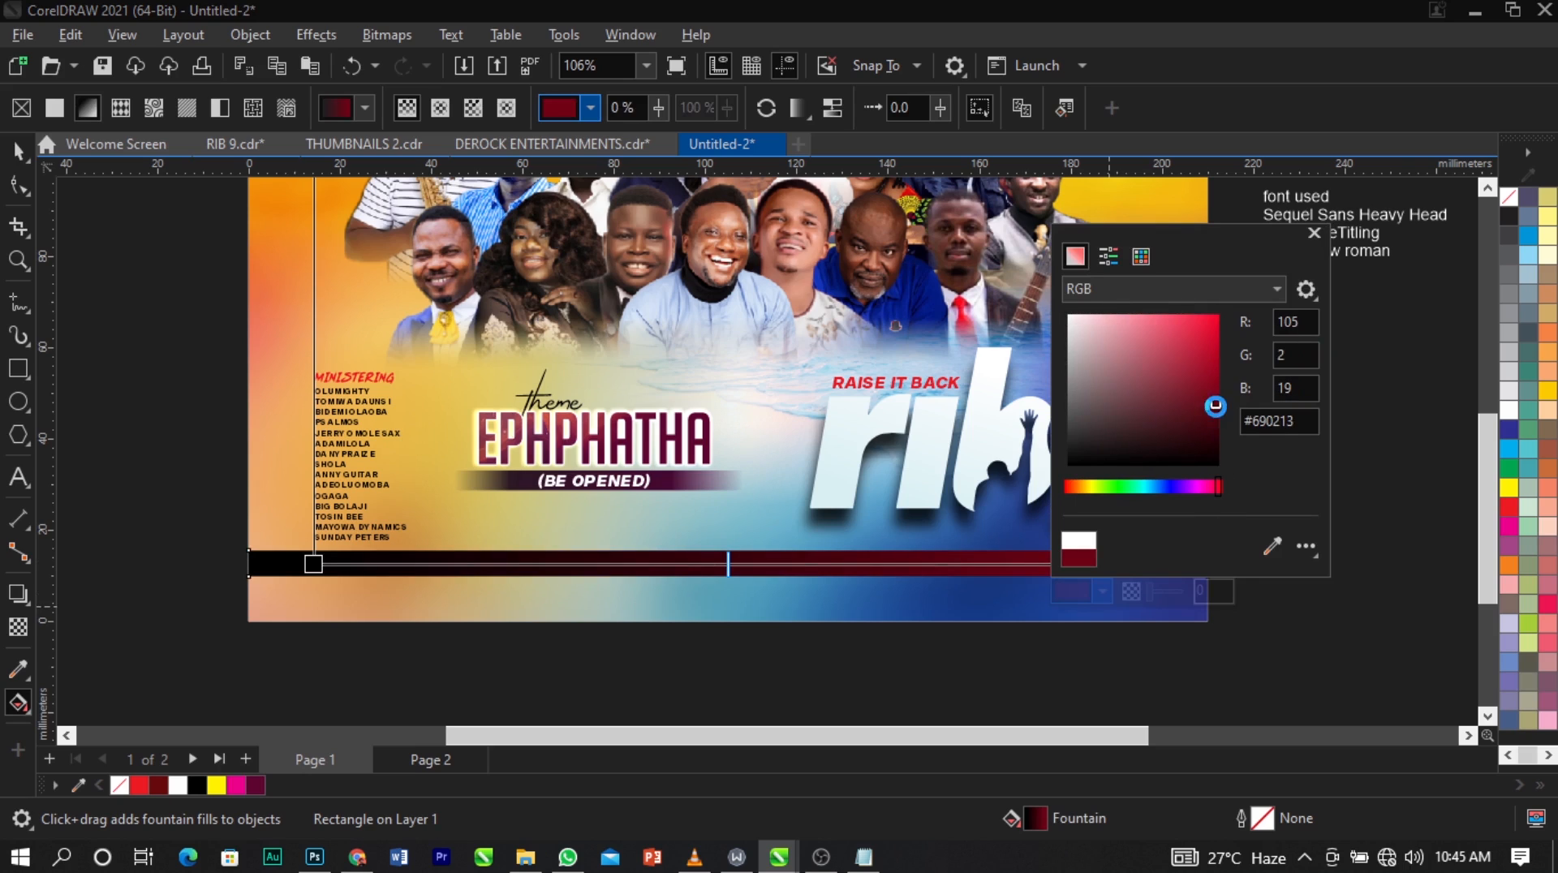
pyautogui.moveTo(1185, 485); pyautogui.dragTo(1208, 487)
pyautogui.click(1219, 415)
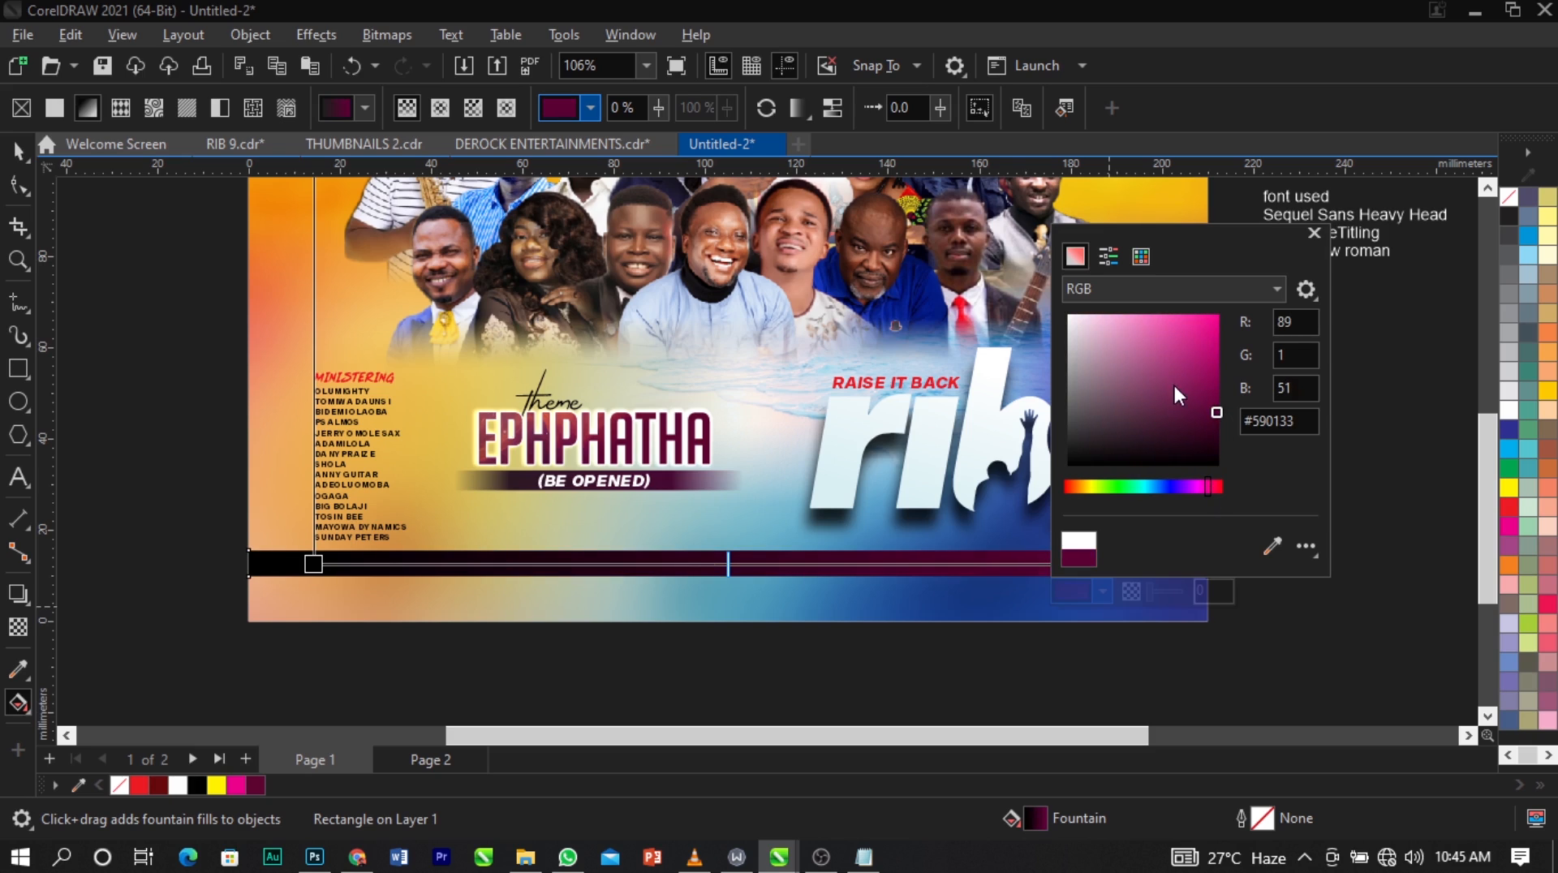
# Change the starting color of the bar's fountain fill to dark navy C89 M82 Y42 K73.
pyautogui.click(318, 562)
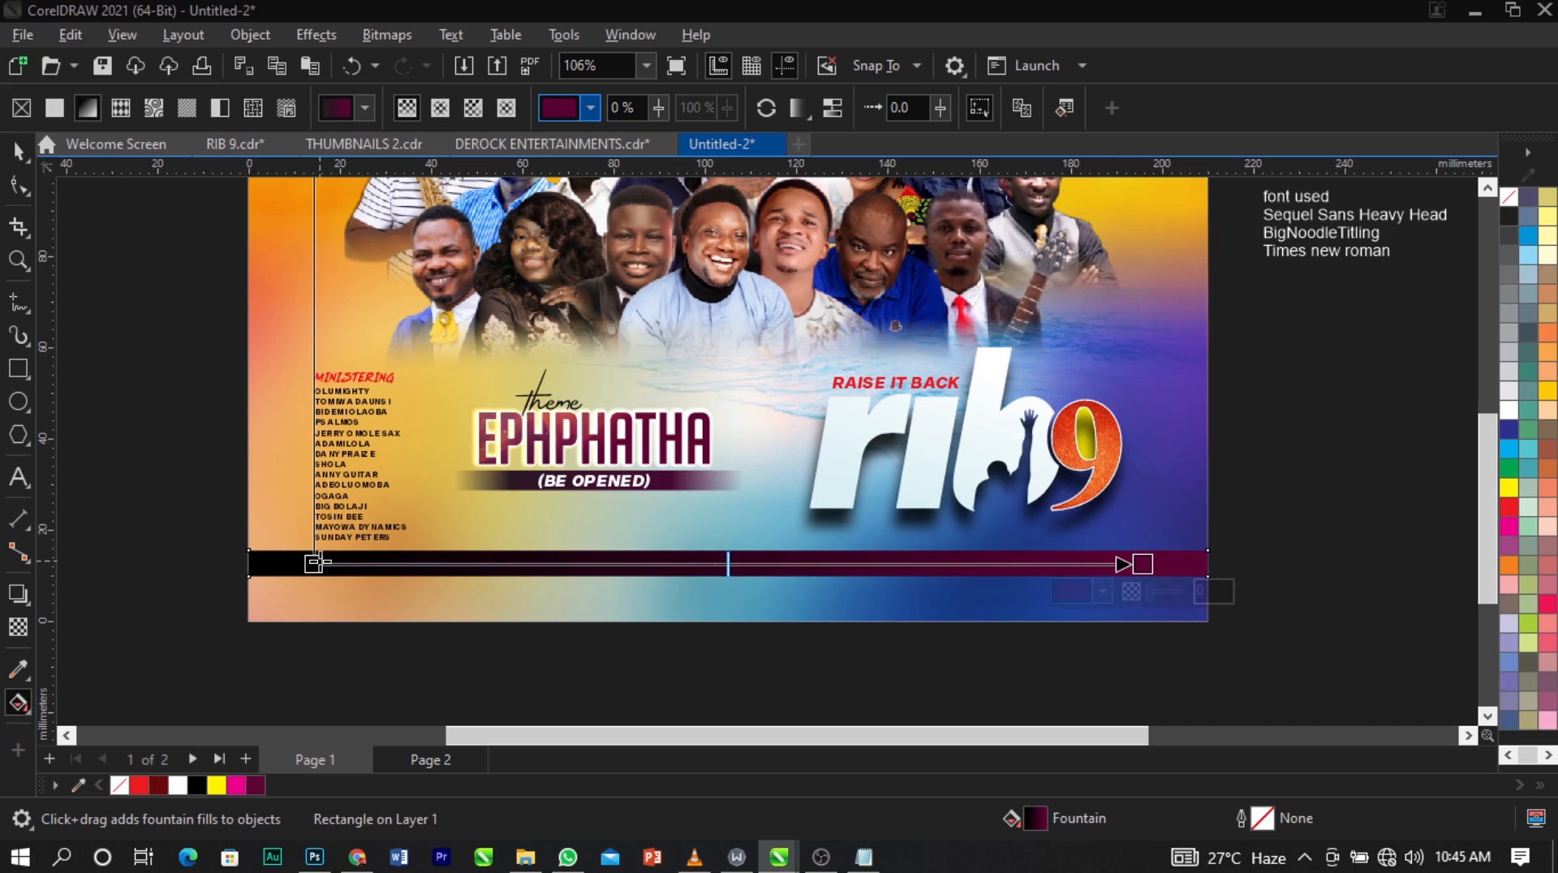
pyautogui.click(274, 601)
pyautogui.click(312, 256)
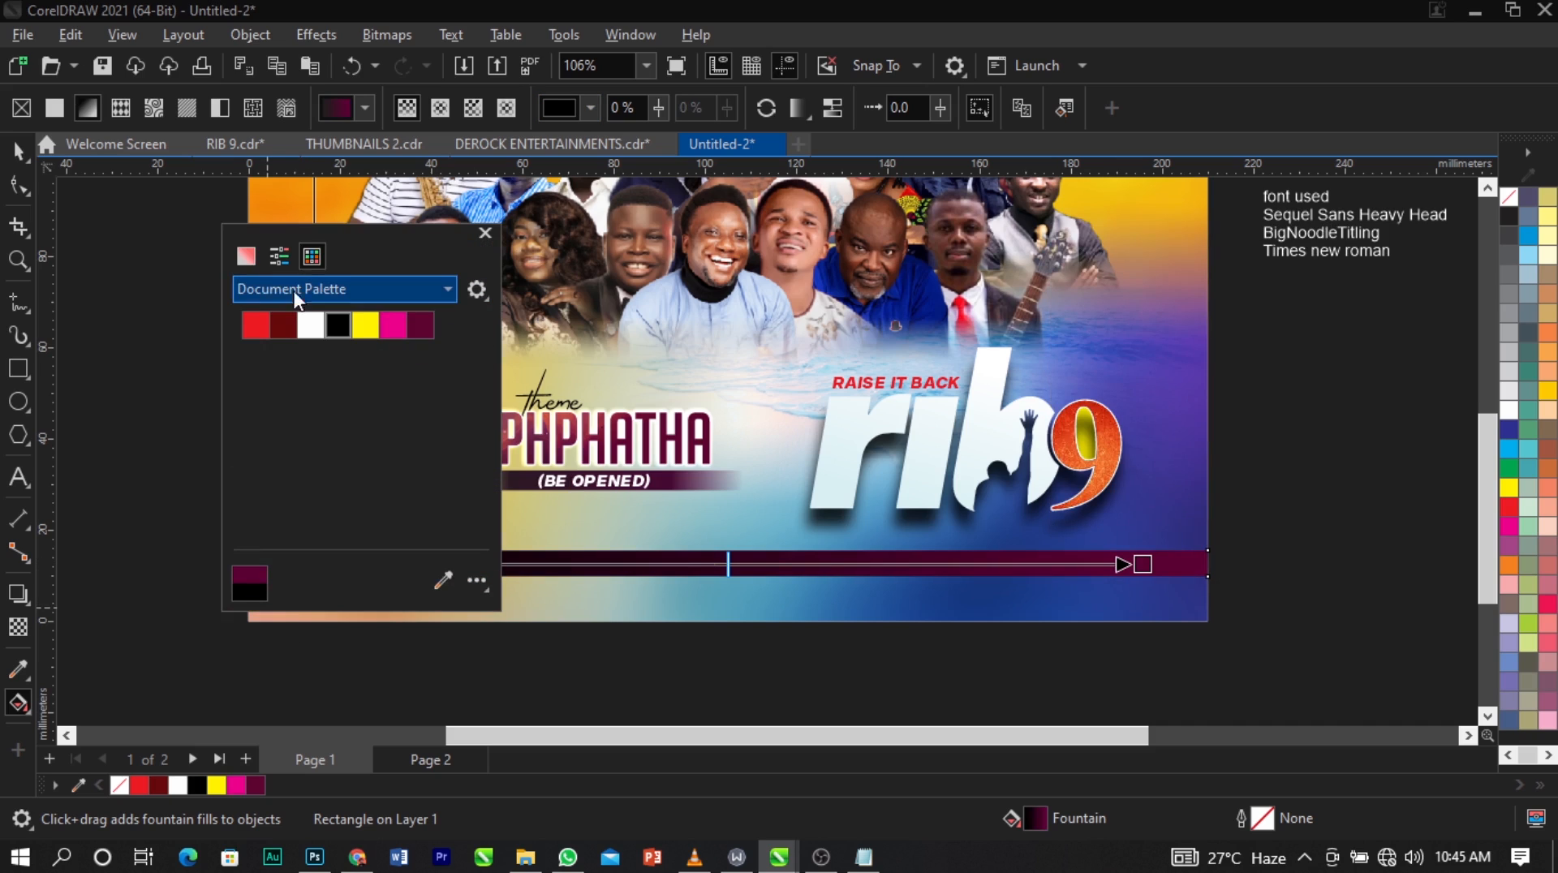
pyautogui.click(257, 262)
pyautogui.moveTo(311, 487); pyautogui.dragTo(342, 487)
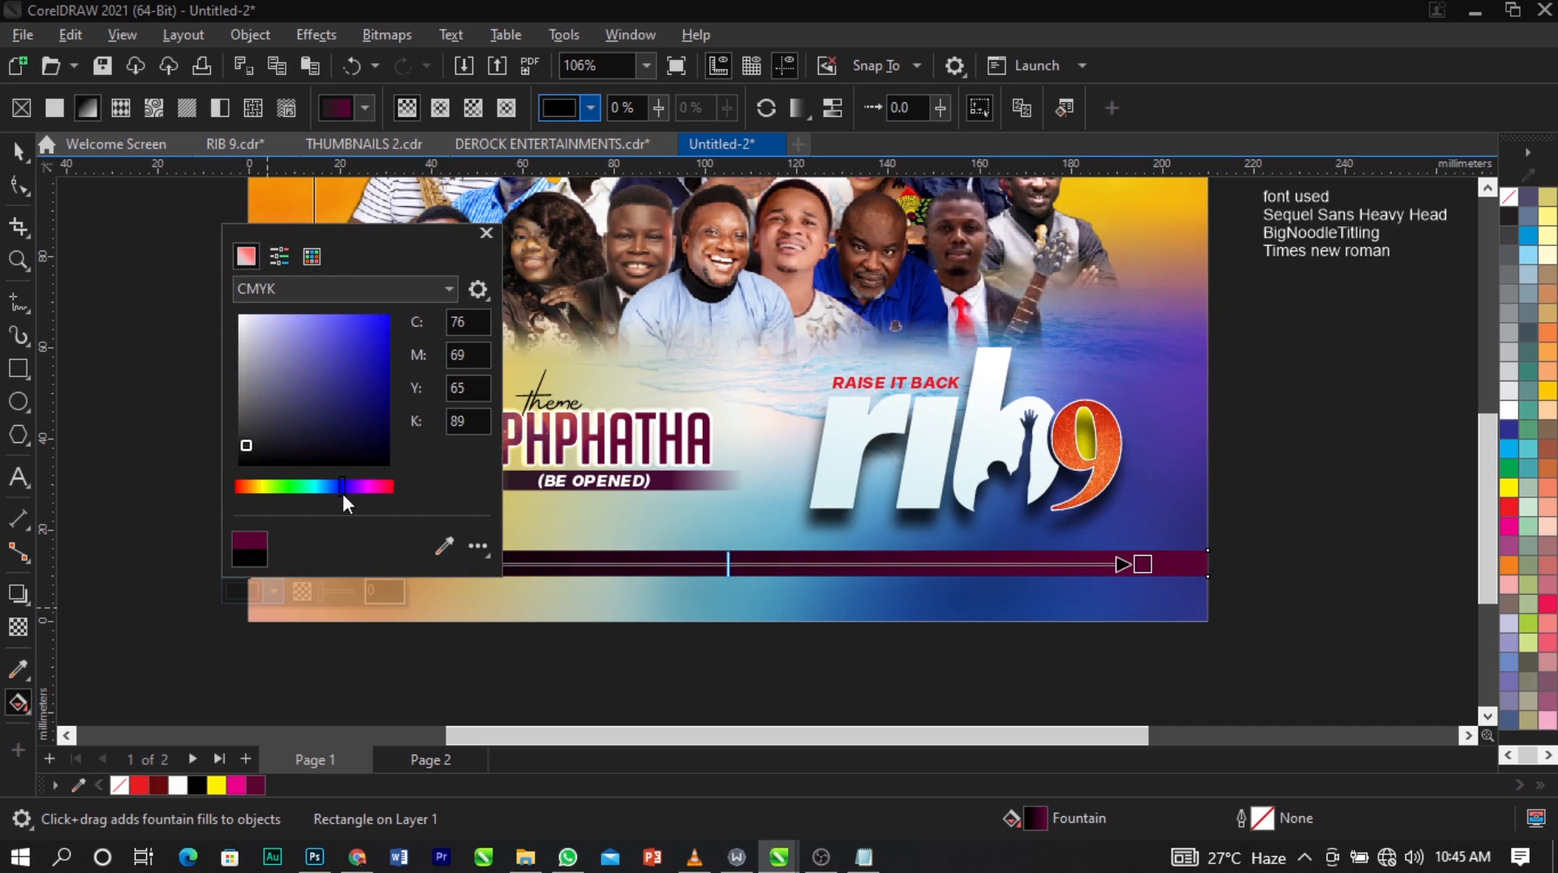
pyautogui.moveTo(378, 405); pyautogui.dragTo(387, 418)
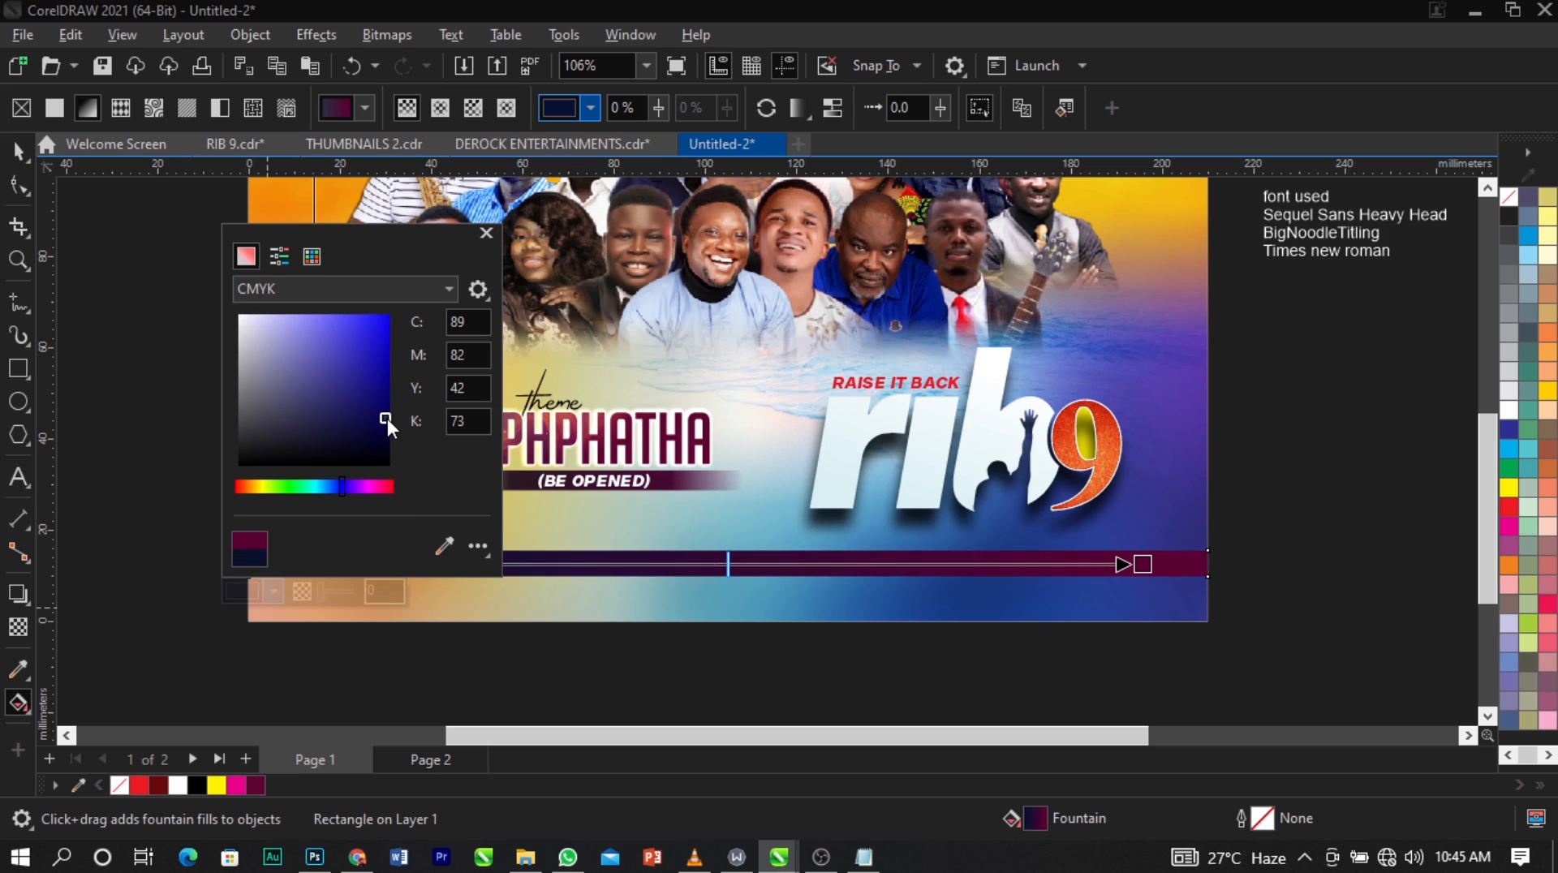
# Try to sharpen the navy-to-purple transition in the full-width bar's fountain fill, and undo the change.
pyautogui.click(605, 559)
pyautogui.moveTo(605, 560); pyautogui.dragTo(612, 560)
pyautogui.press('space')
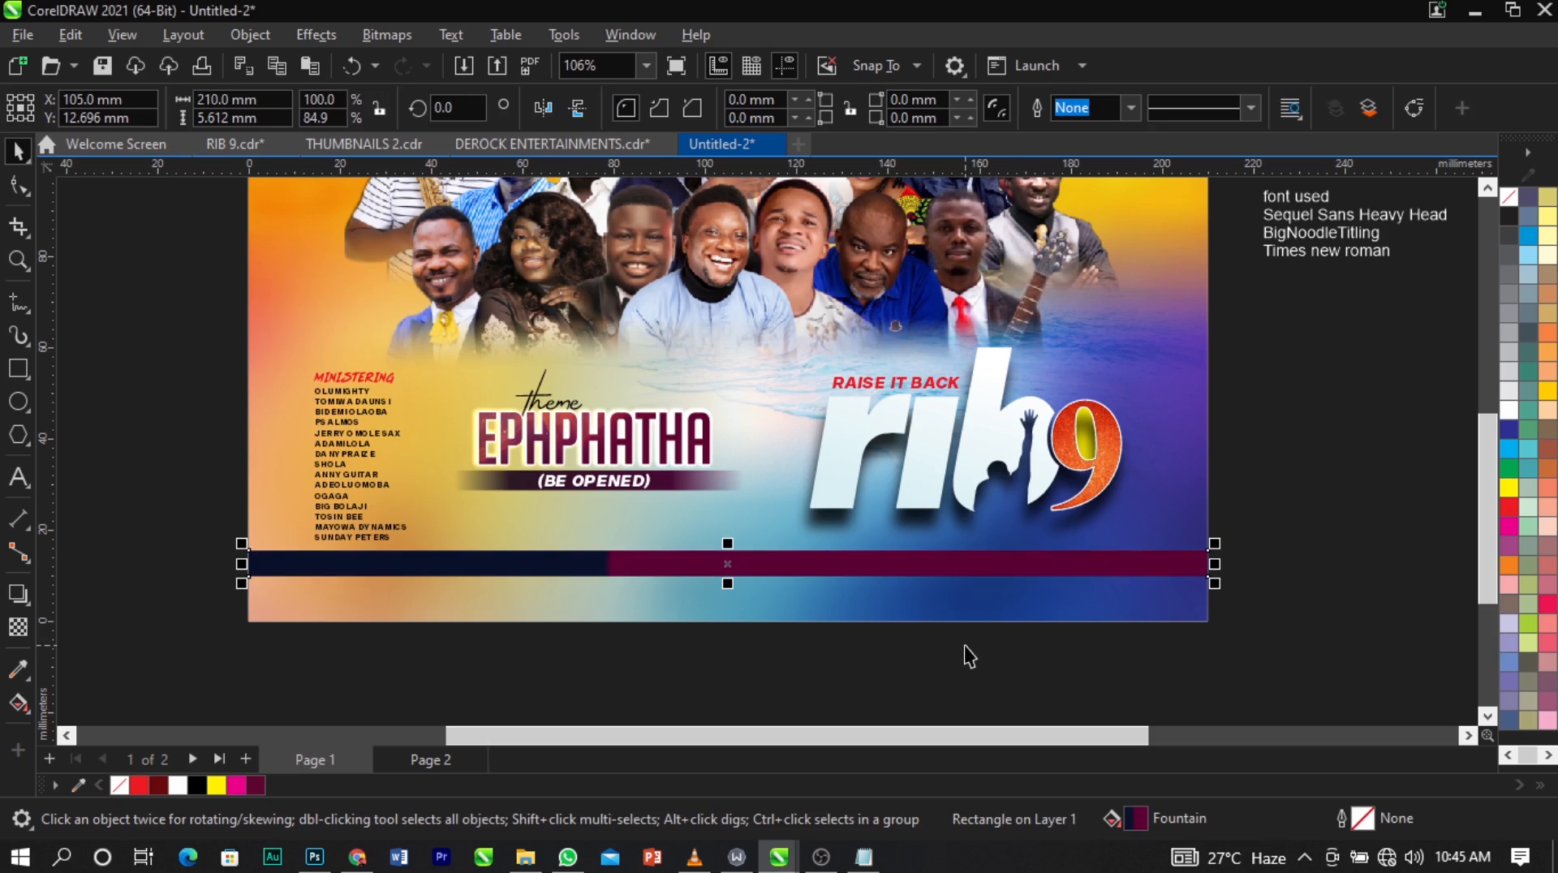
pyautogui.click(966, 647)
pyautogui.hotkey('ctrl', 'z')
pyautogui.click(1158, 591)
pyautogui.scroll(-2, 825, 557)
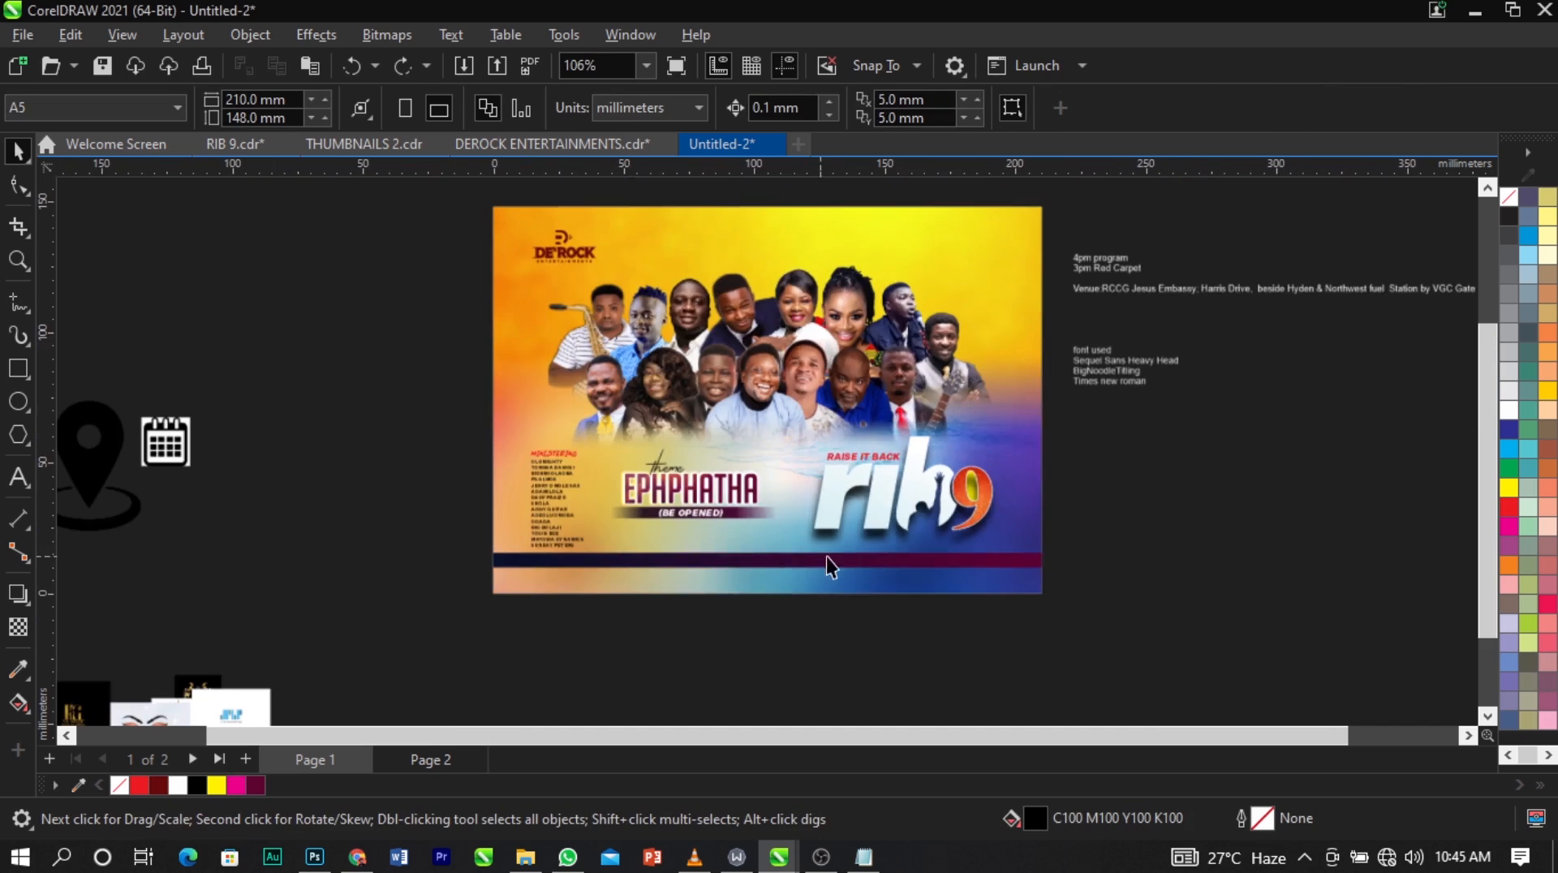
pyautogui.scroll(2, 1223, 271)
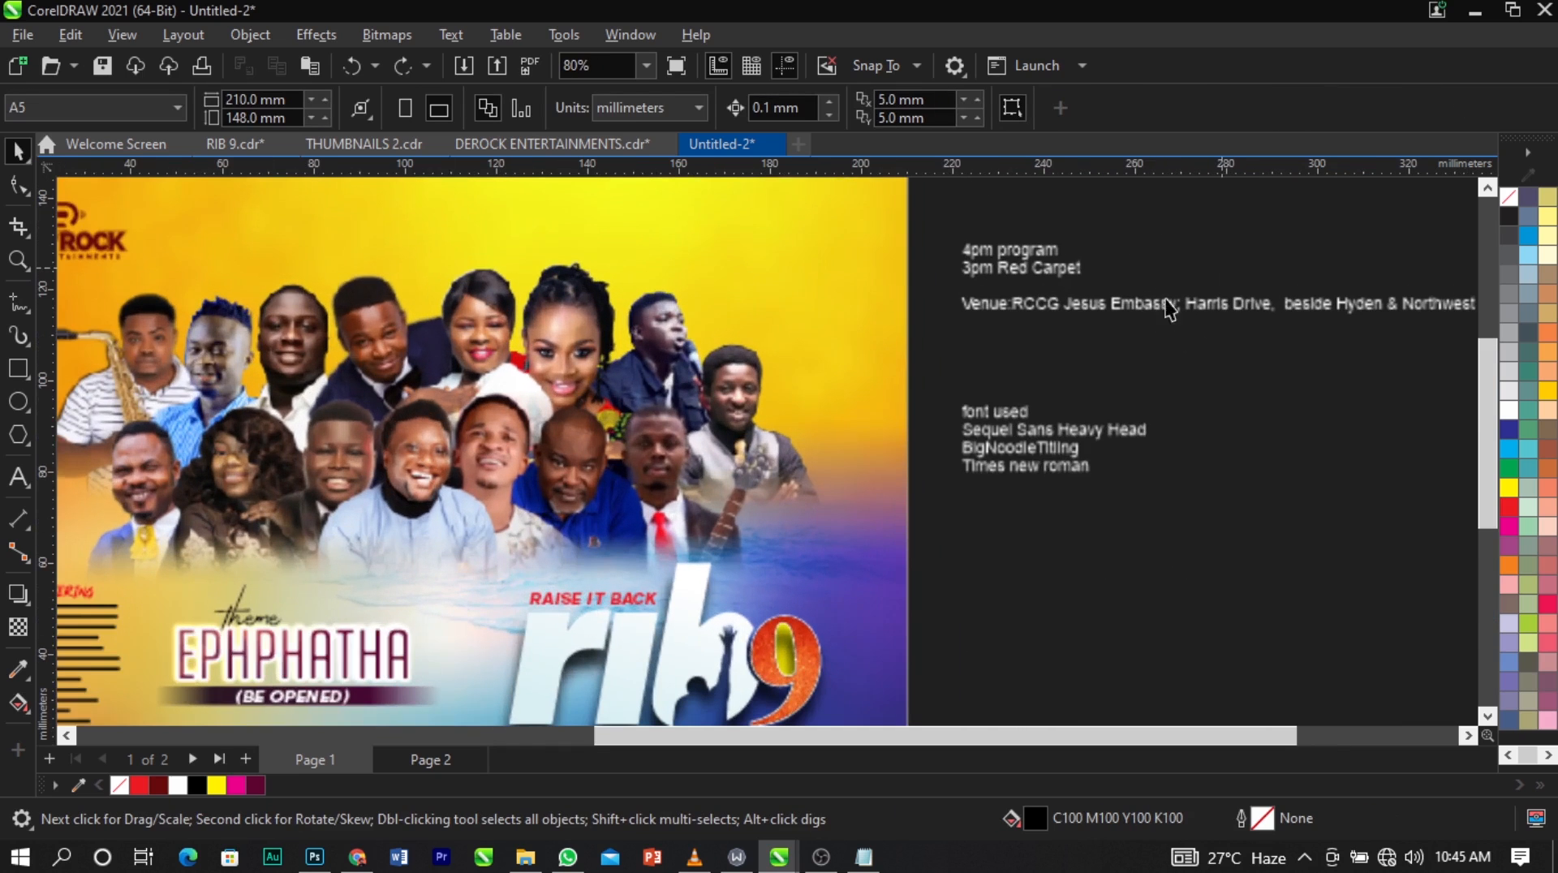
# Cut the venue address from the event notes beside the page and paste it as separate text on the full-width bar.
pyautogui.doubleClick(1088, 310)
pyautogui.scroll(-1, 1002, 324)
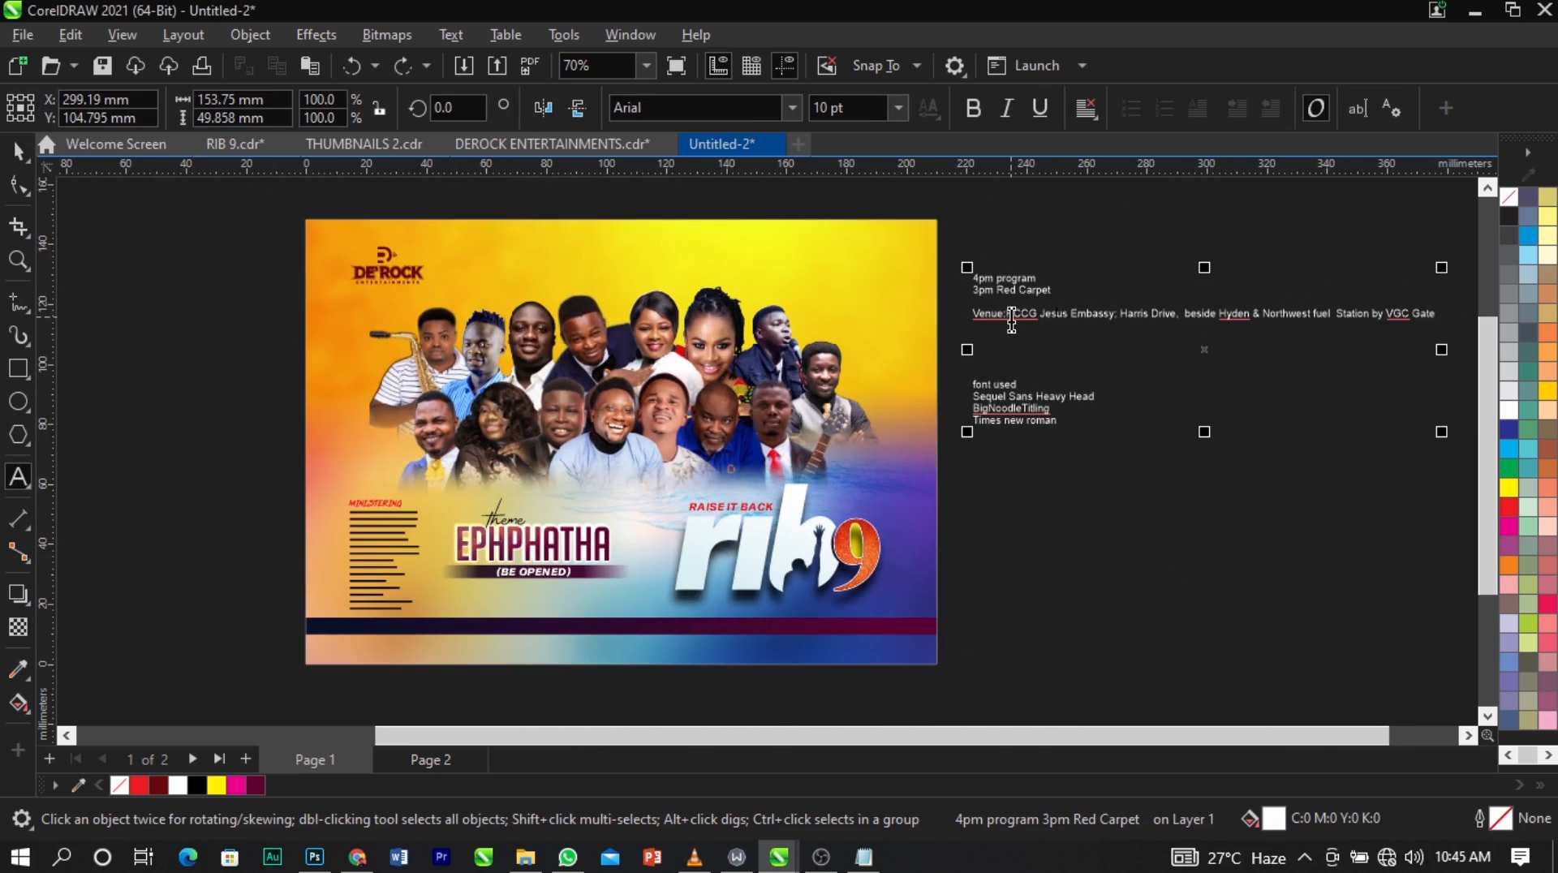
pyautogui.moveTo(1010, 319); pyautogui.dragTo(1345, 331)
pyautogui.press('Delete')
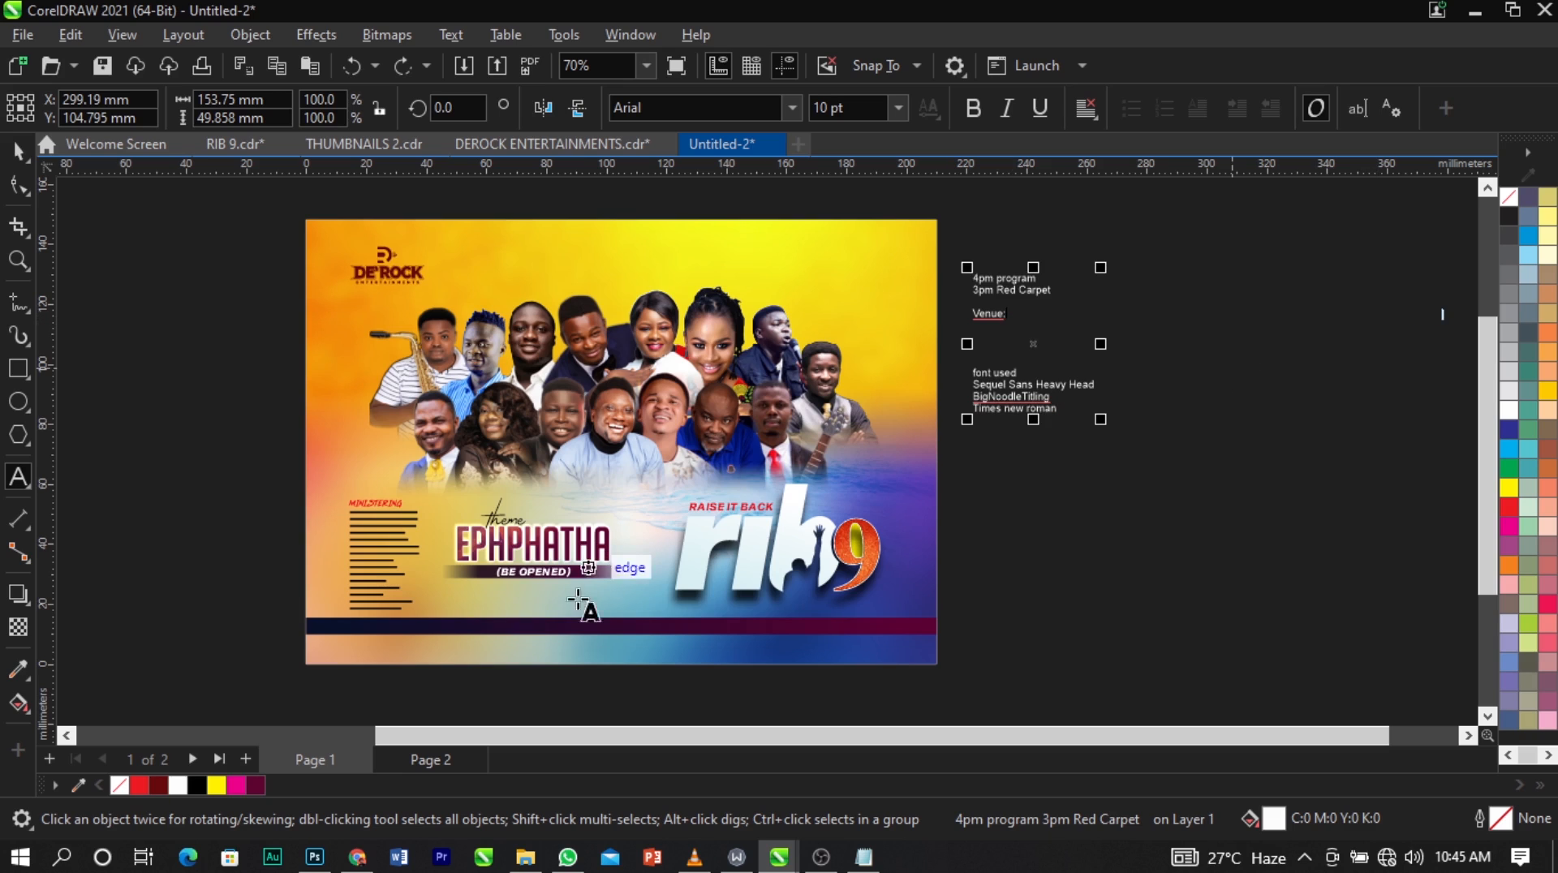
pyautogui.click(571, 627)
pyautogui.hotkey('ctrl', 'v')
pyautogui.hotkey('ctrl', 'space')
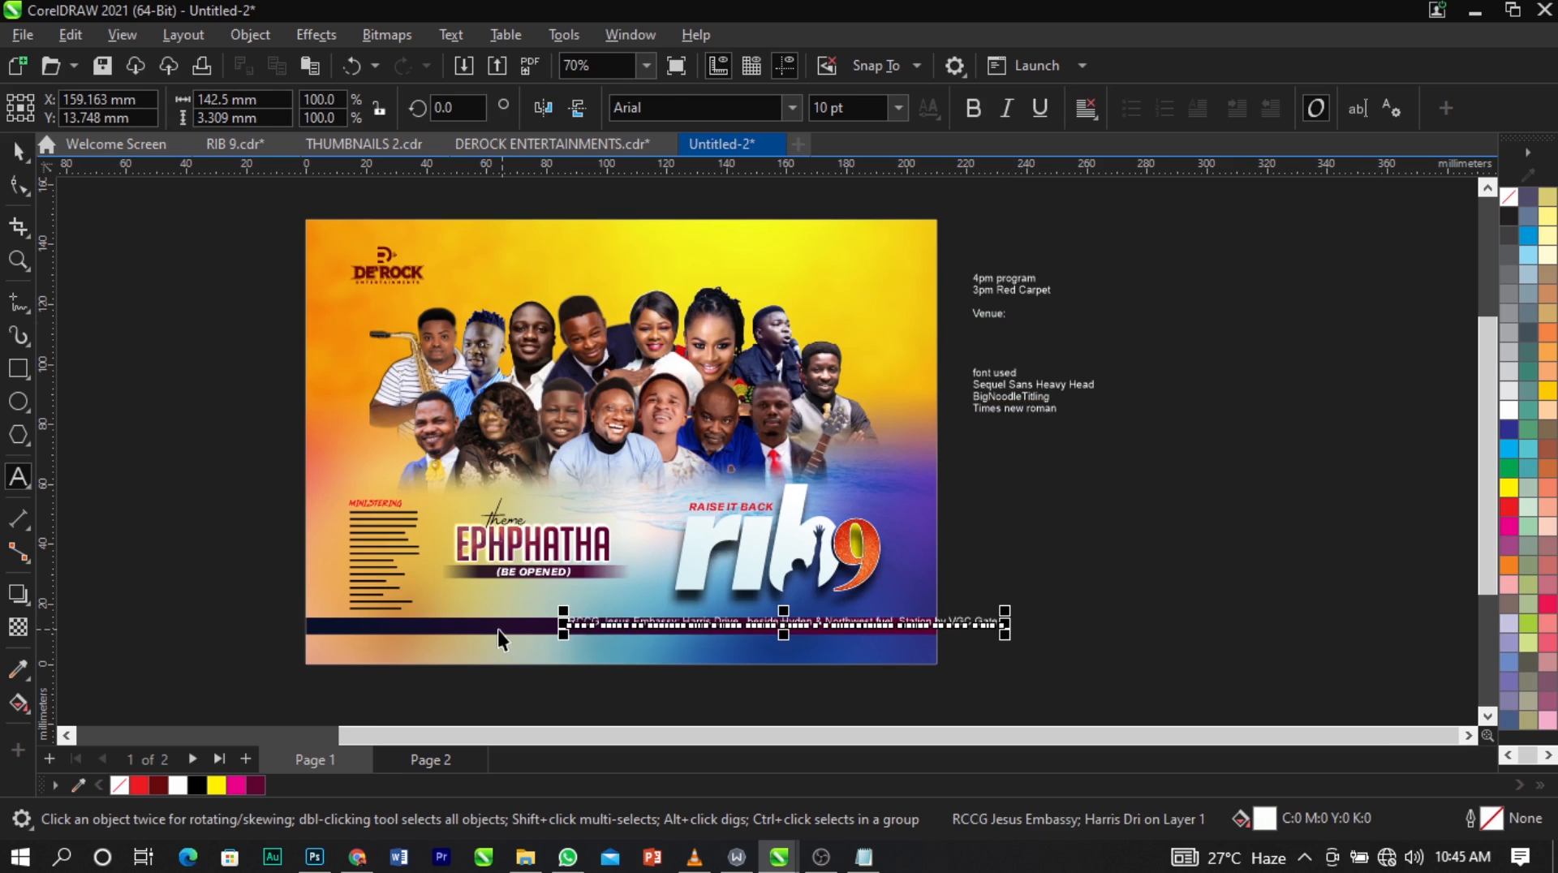
# Center the venue address text on the full-width gradient bar.
pyautogui.keyDown('shift'); pyautogui.click(500, 630); pyautogui.keyUp('shift')
pyautogui.press('c')
pyautogui.click(1031, 606)
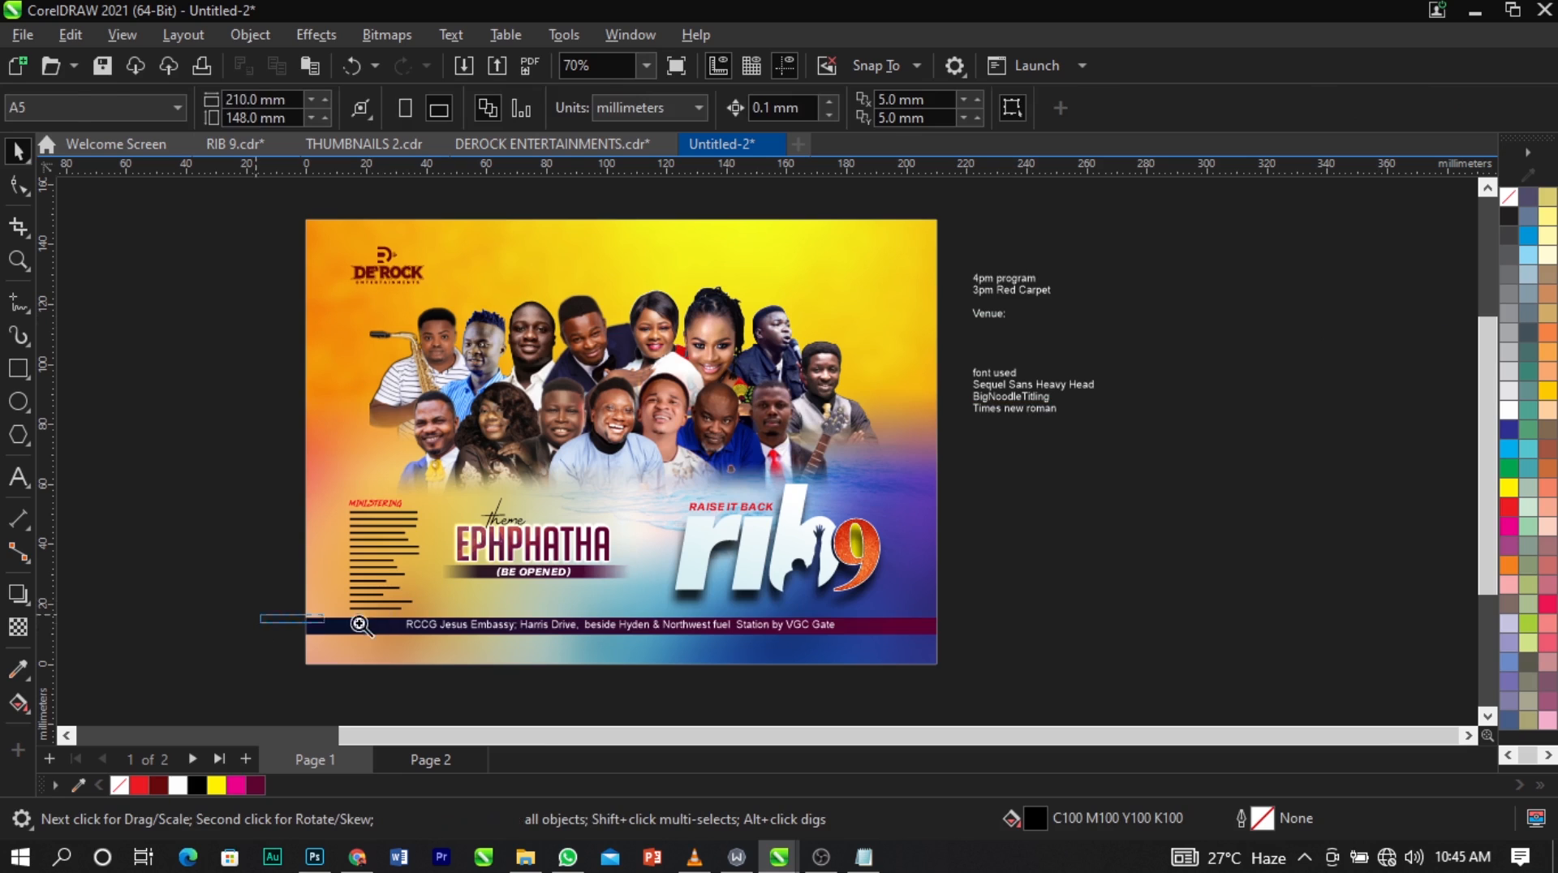
# Make the venue address bold, scale it down to about 131.5 mm wide, and re-center it on the bar.
pyautogui.press('z')
pyautogui.moveTo(260, 615); pyautogui.dragTo(1046, 640)
pyautogui.press('space')
pyautogui.click(1064, 458)
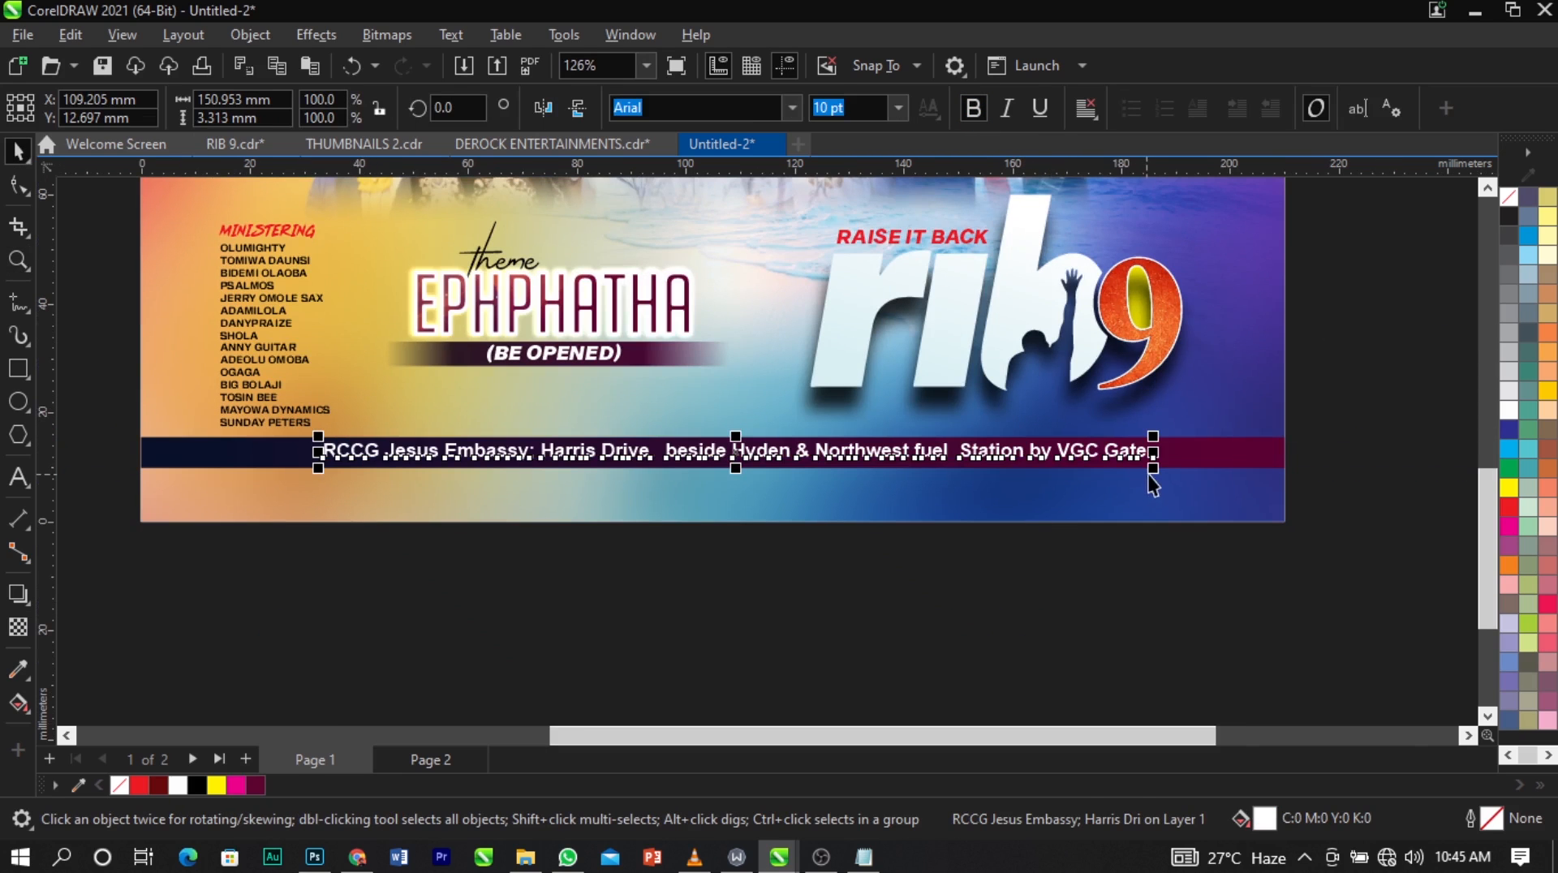
pyautogui.moveTo(1153, 470); pyautogui.dragTo(1105, 485)
pyautogui.keyDown('shift'); pyautogui.click(1154, 460); pyautogui.keyUp('shift')
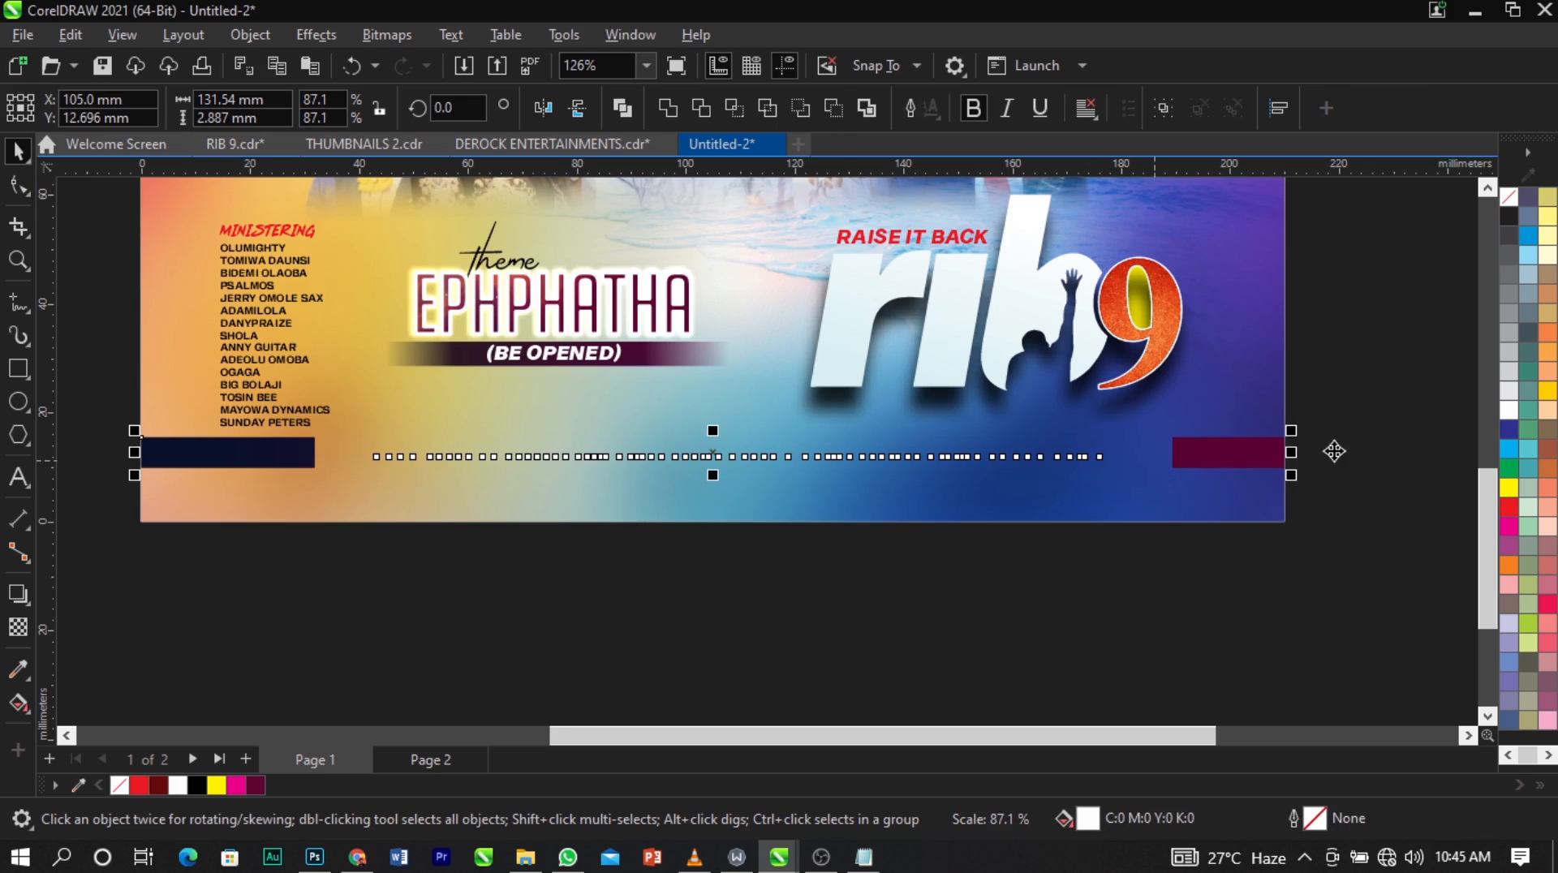
pyautogui.press('c')
pyautogui.click(1364, 452)
# Bring the location-pin image beside the page's lower-left corner and scale it down to about 12.9 mm wide.
pyautogui.scroll(-4, 819, 488)
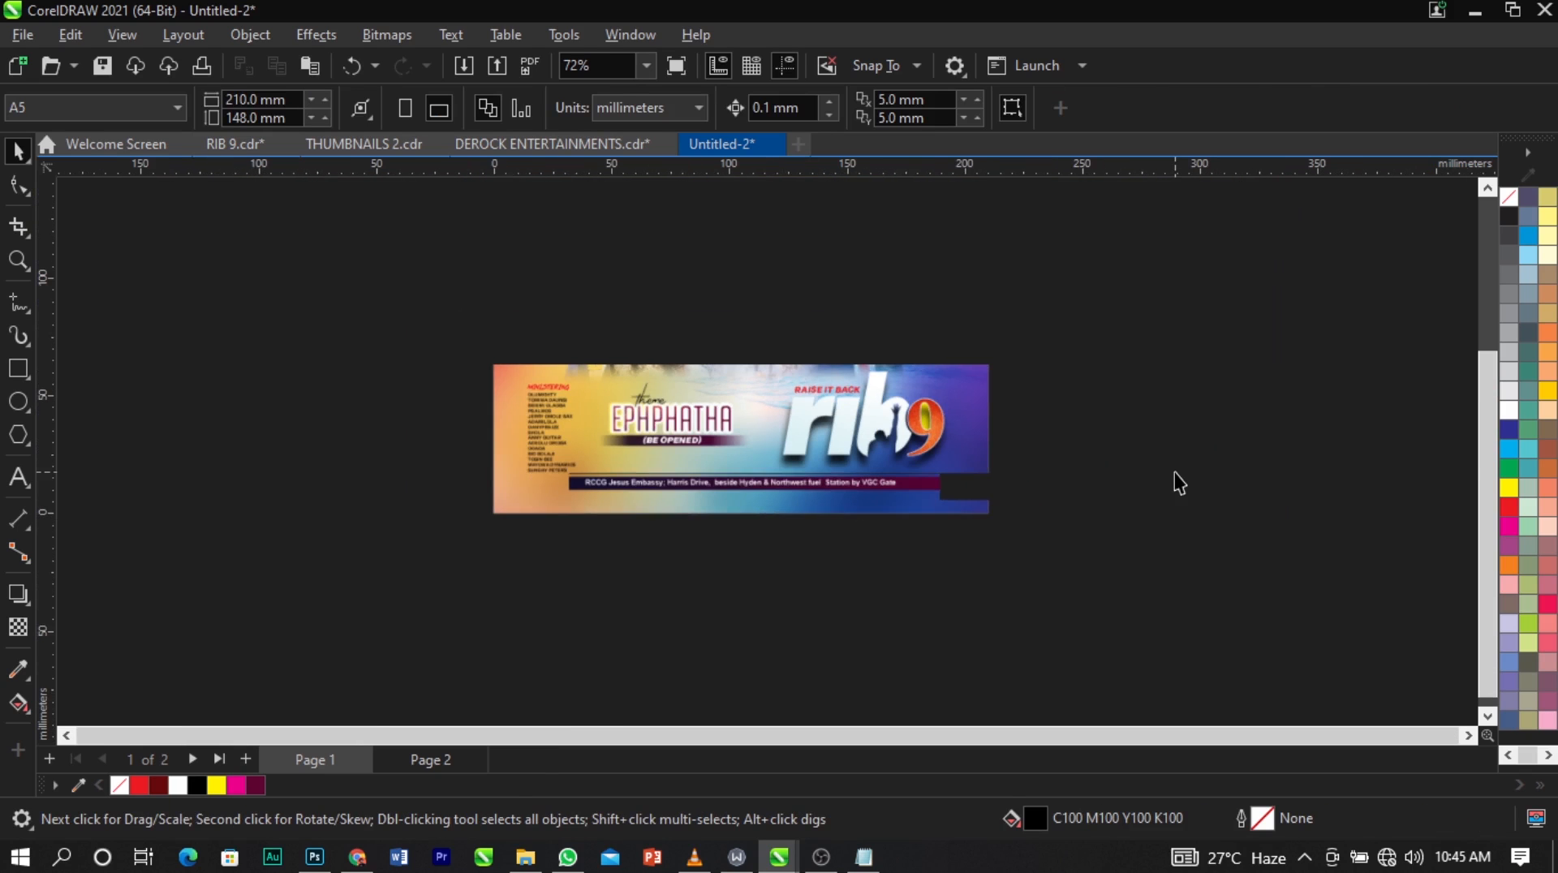
pyautogui.moveTo(141, 370); pyautogui.dragTo(463, 443)
pyautogui.press('z')
pyautogui.moveTo(329, 388); pyautogui.dragTo(672, 557)
pyautogui.press('space')
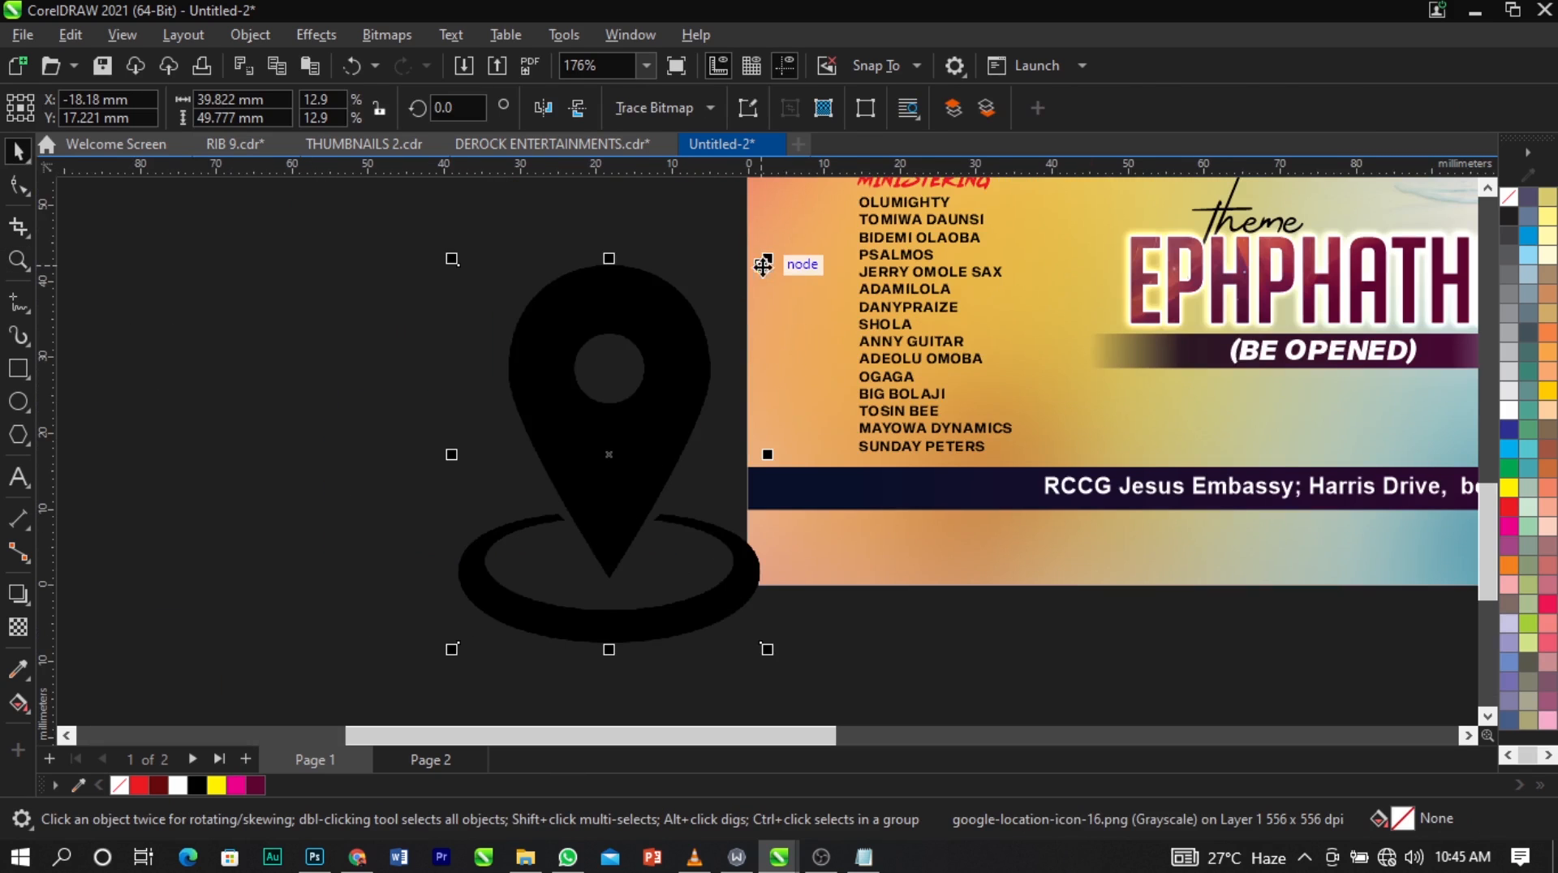
pyautogui.moveTo(765, 261); pyautogui.dragTo(752, 388)
pyautogui.moveTo(638, 440); pyautogui.dragTo(676, 470)
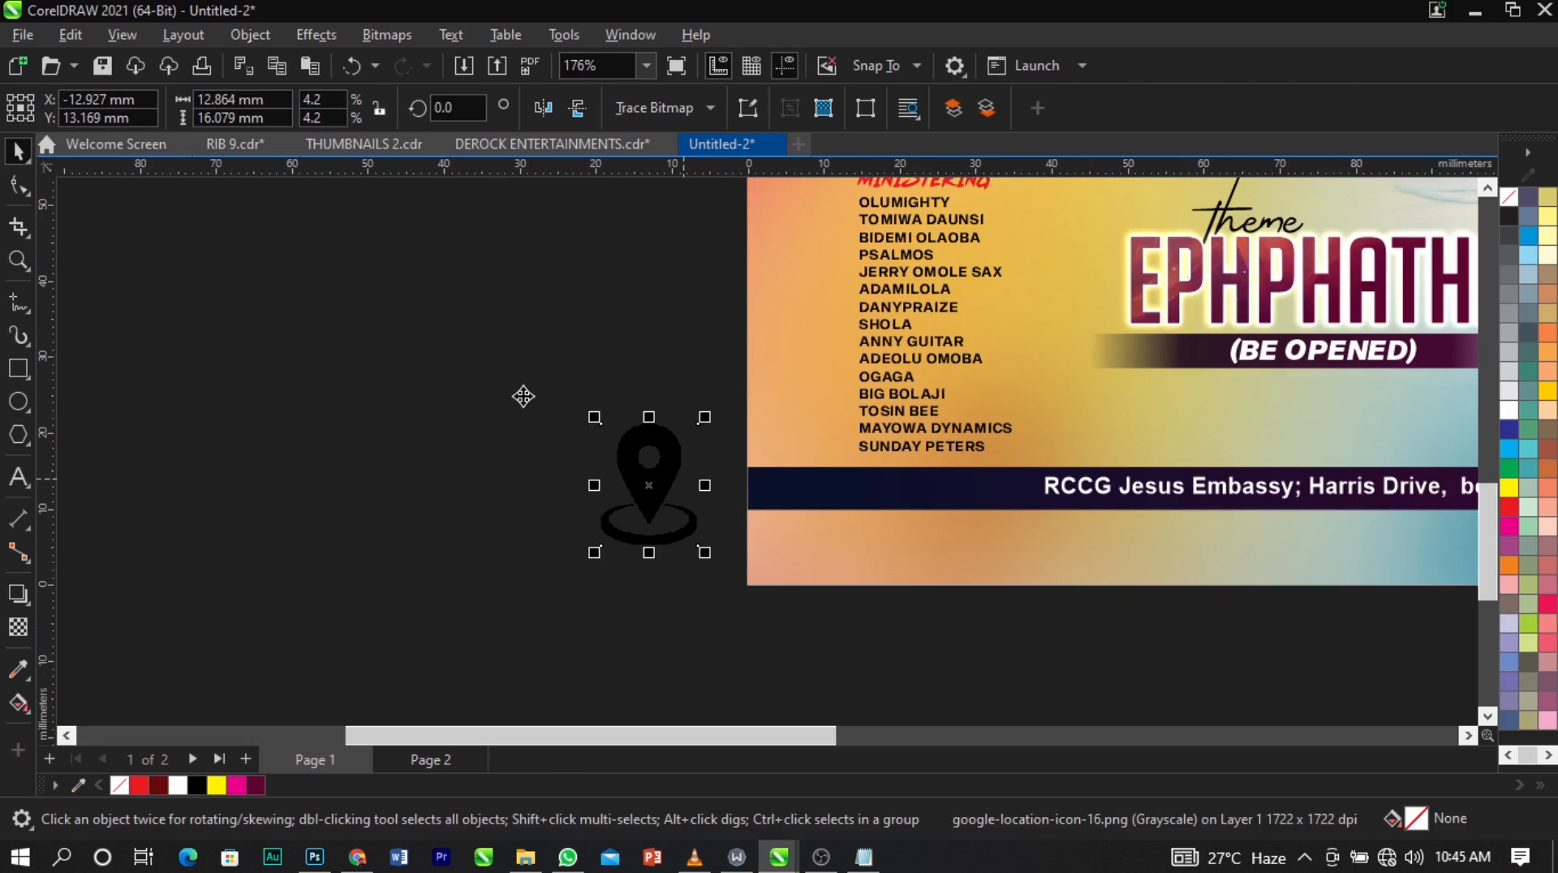
# Convert the location-pin image to a 300 dpi RGB bitmap with anti-aliasing and a transparent background.
pyautogui.press('z')
pyautogui.moveTo(523, 397); pyautogui.dragTo(1231, 569)
pyautogui.press('space')
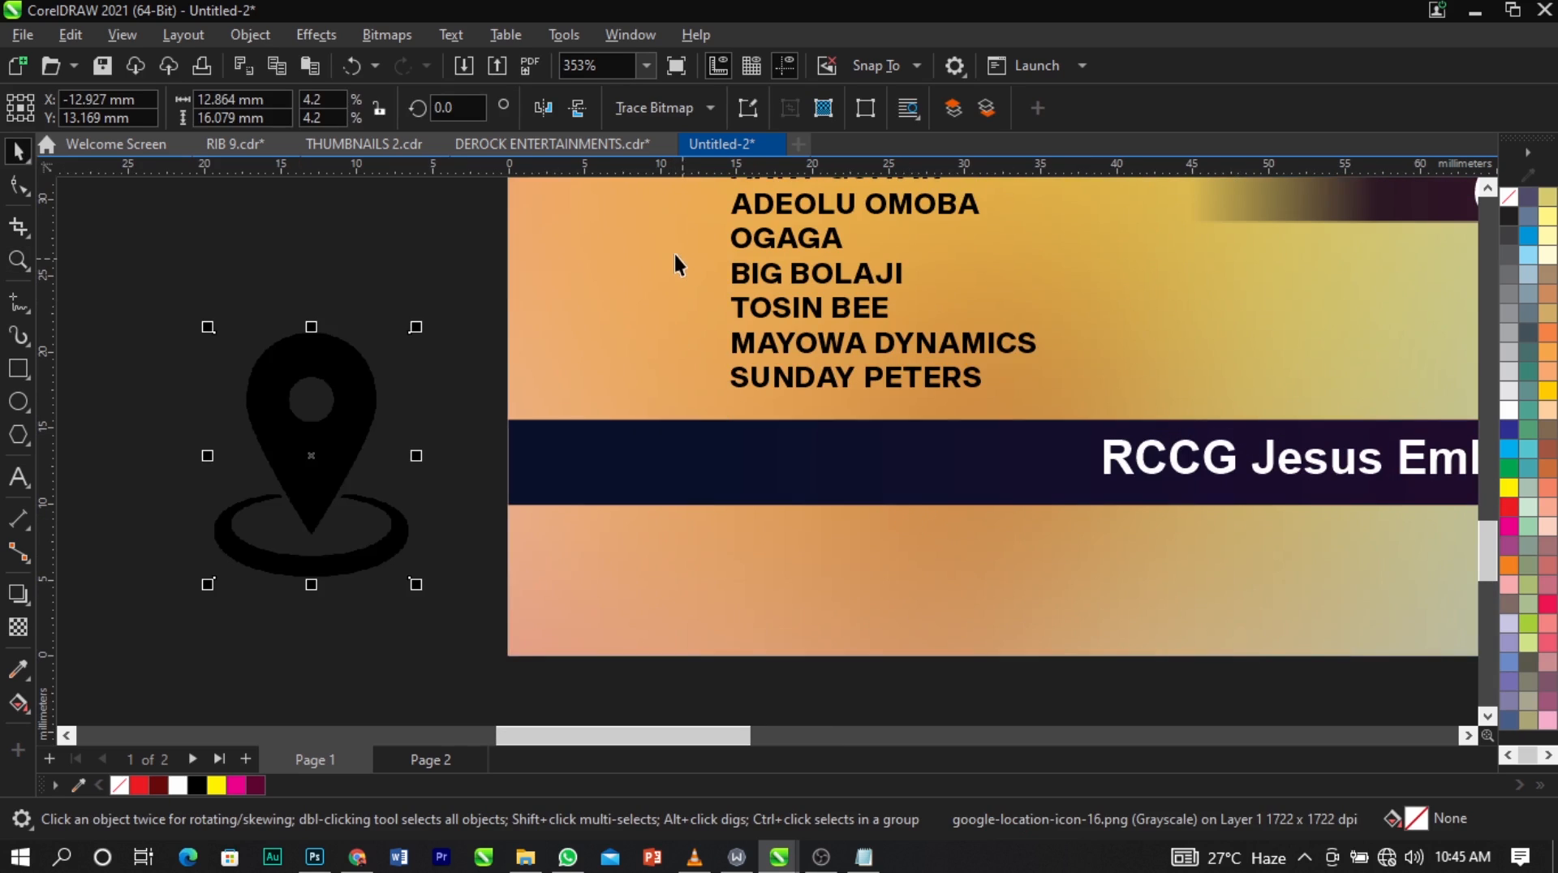
pyautogui.click(377, 39)
pyautogui.click(414, 62)
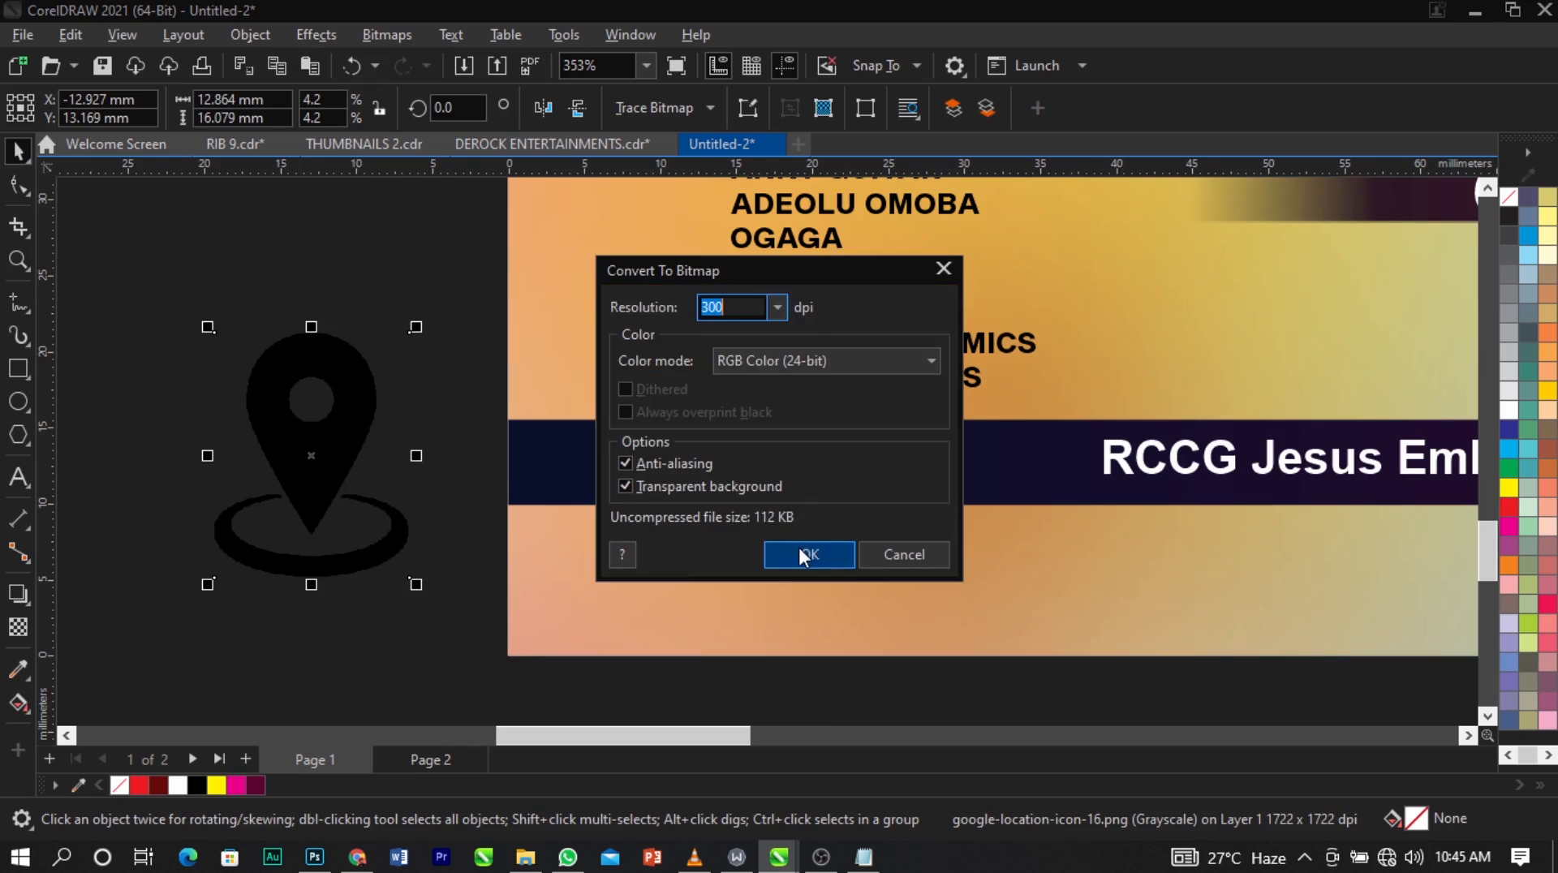
pyautogui.click(798, 555)
# Change the pin bitmap to 1-bit black and white using the Line Art conversion at threshold 105.
pyautogui.click(402, 34)
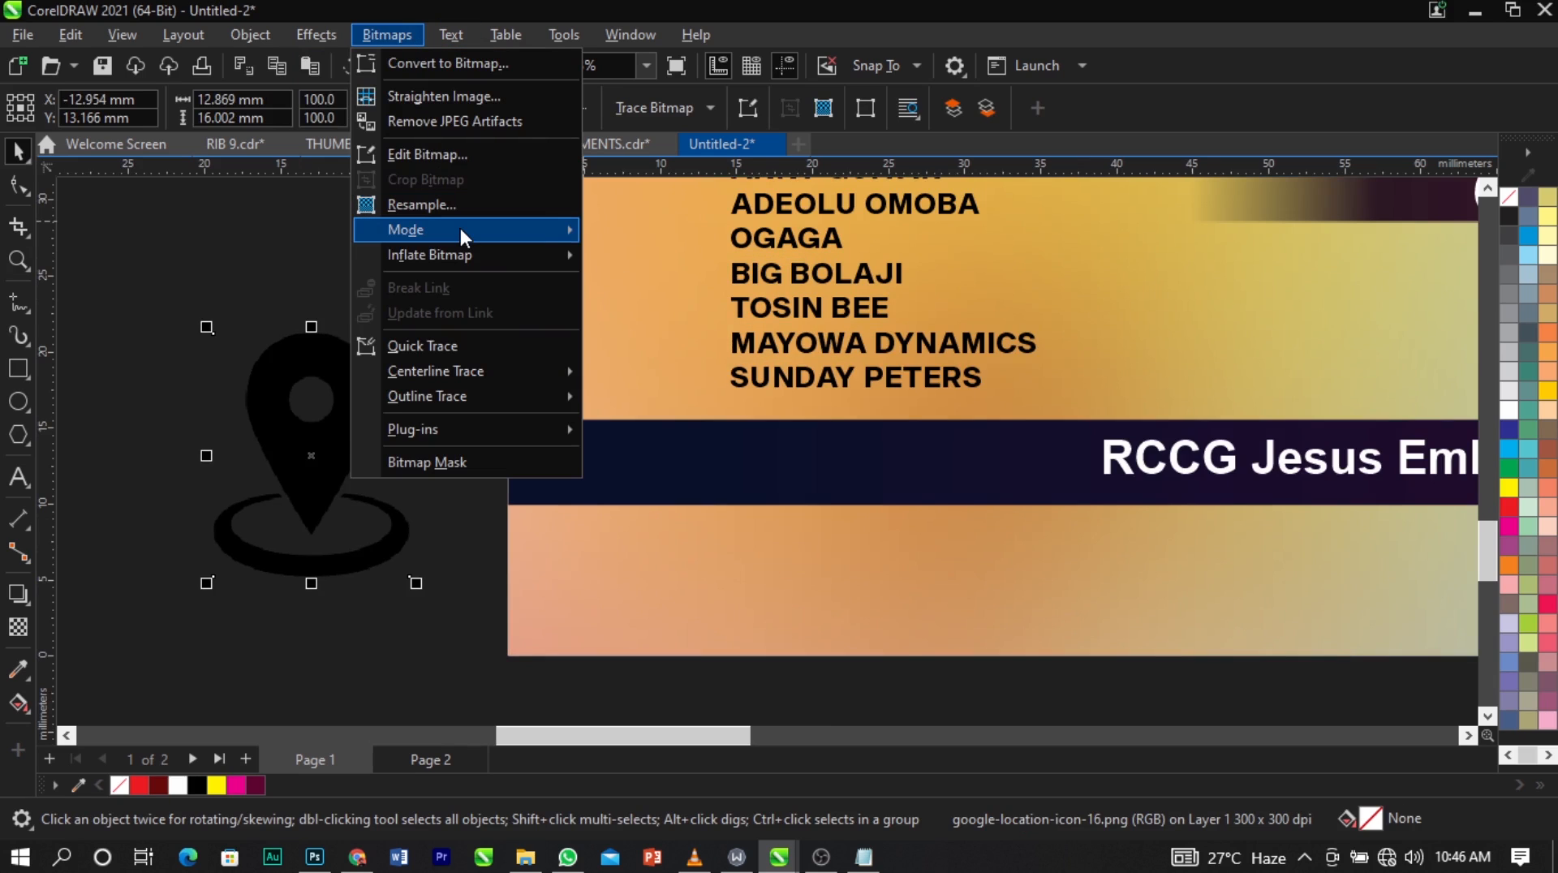
pyautogui.moveTo(460, 229)
pyautogui.click(656, 233)
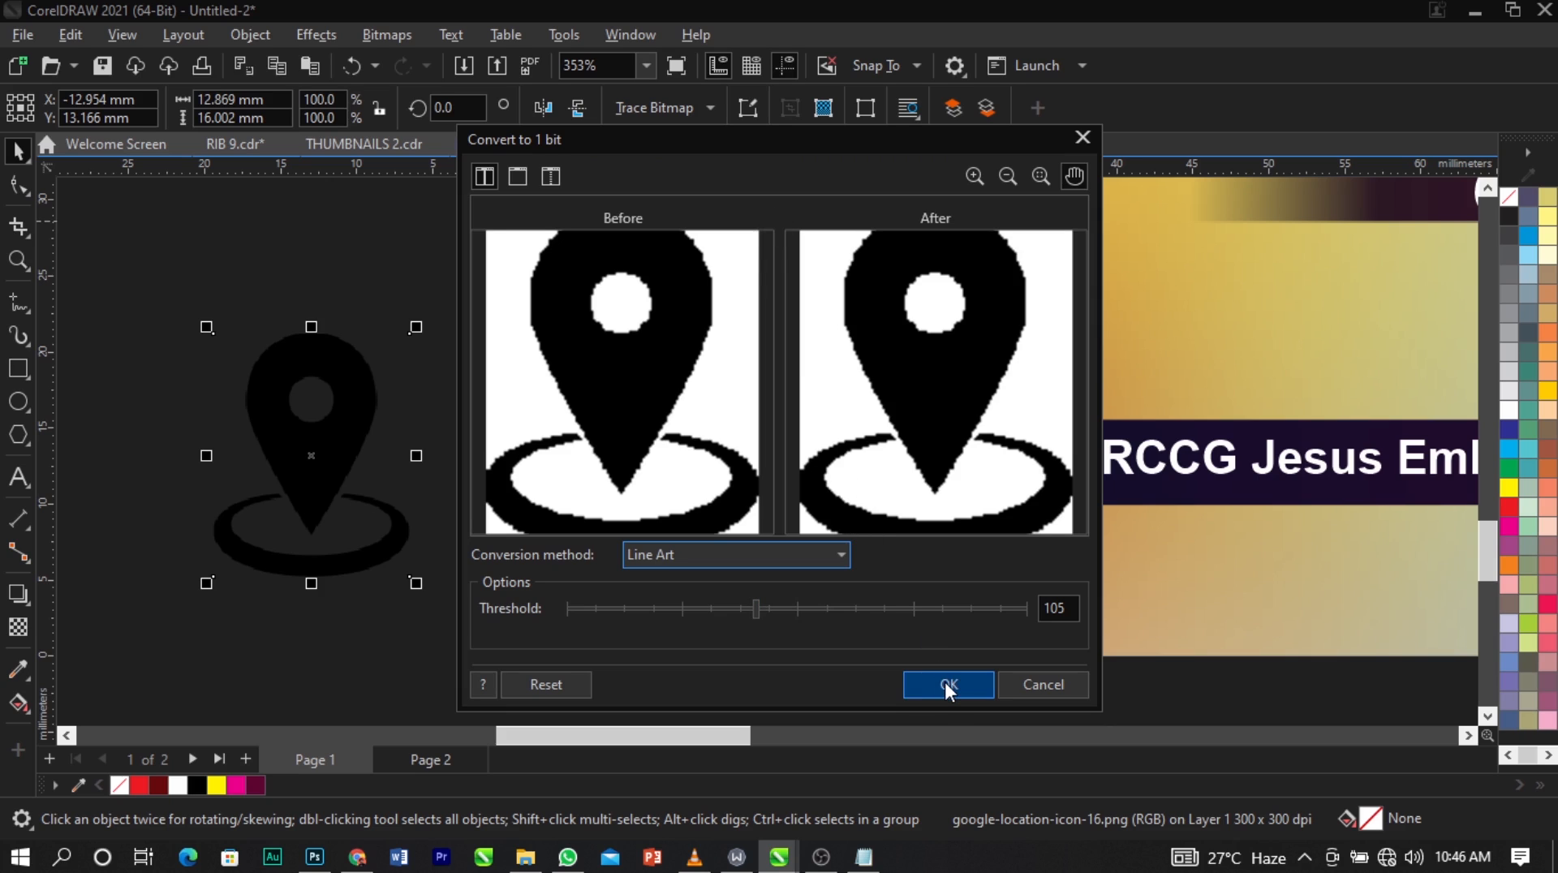
pyautogui.click(945, 683)
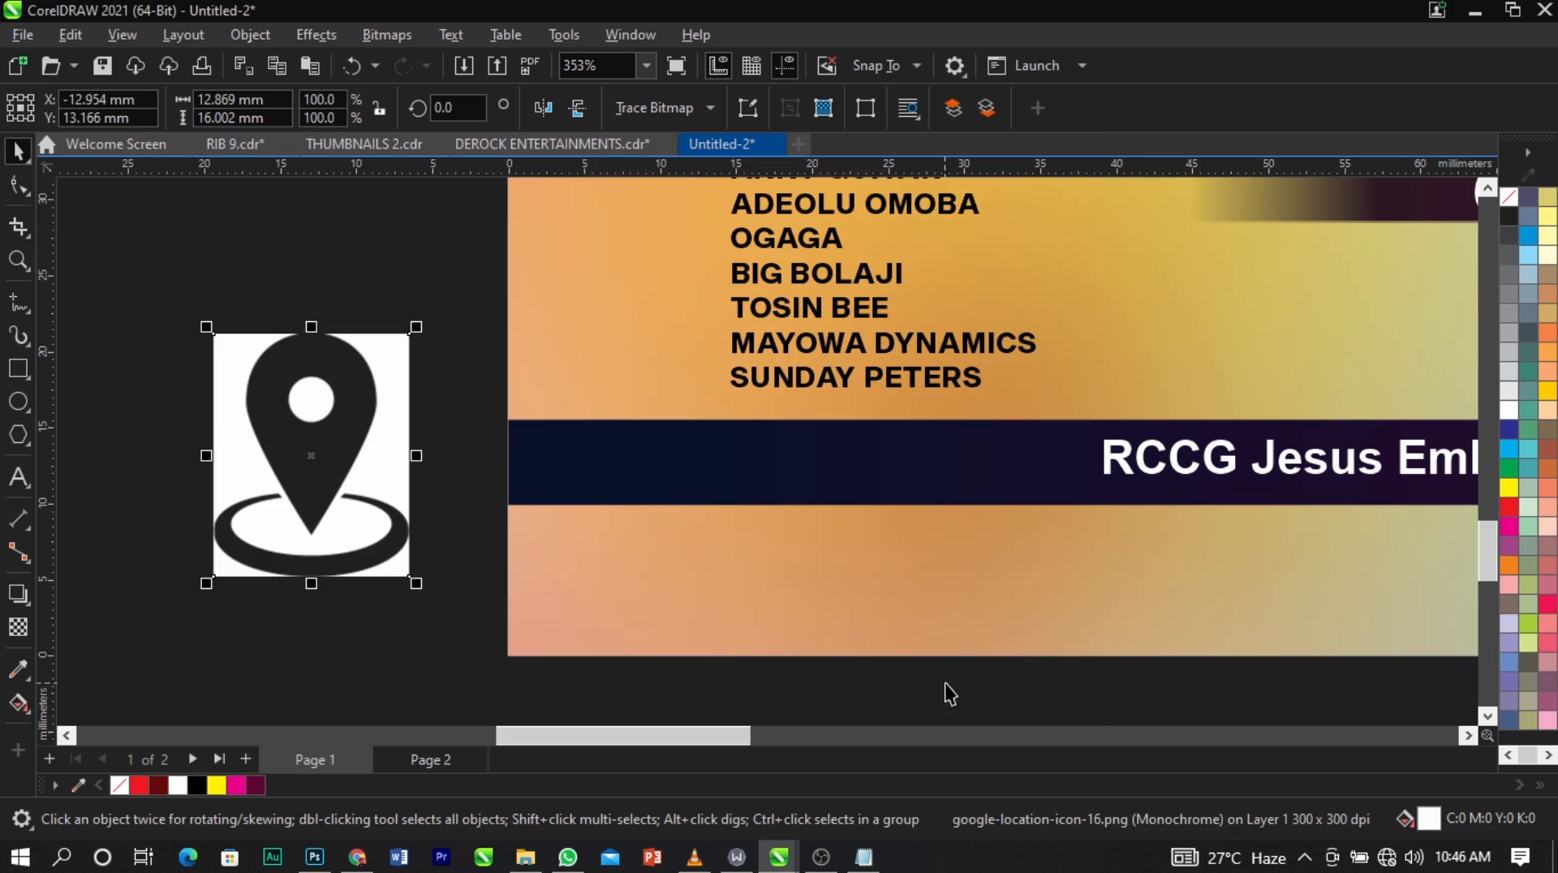
# Outline-trace the pin bitmap as Line Art with the background color removed, and delete the leftover original bitmap.
pyautogui.click(641, 110)
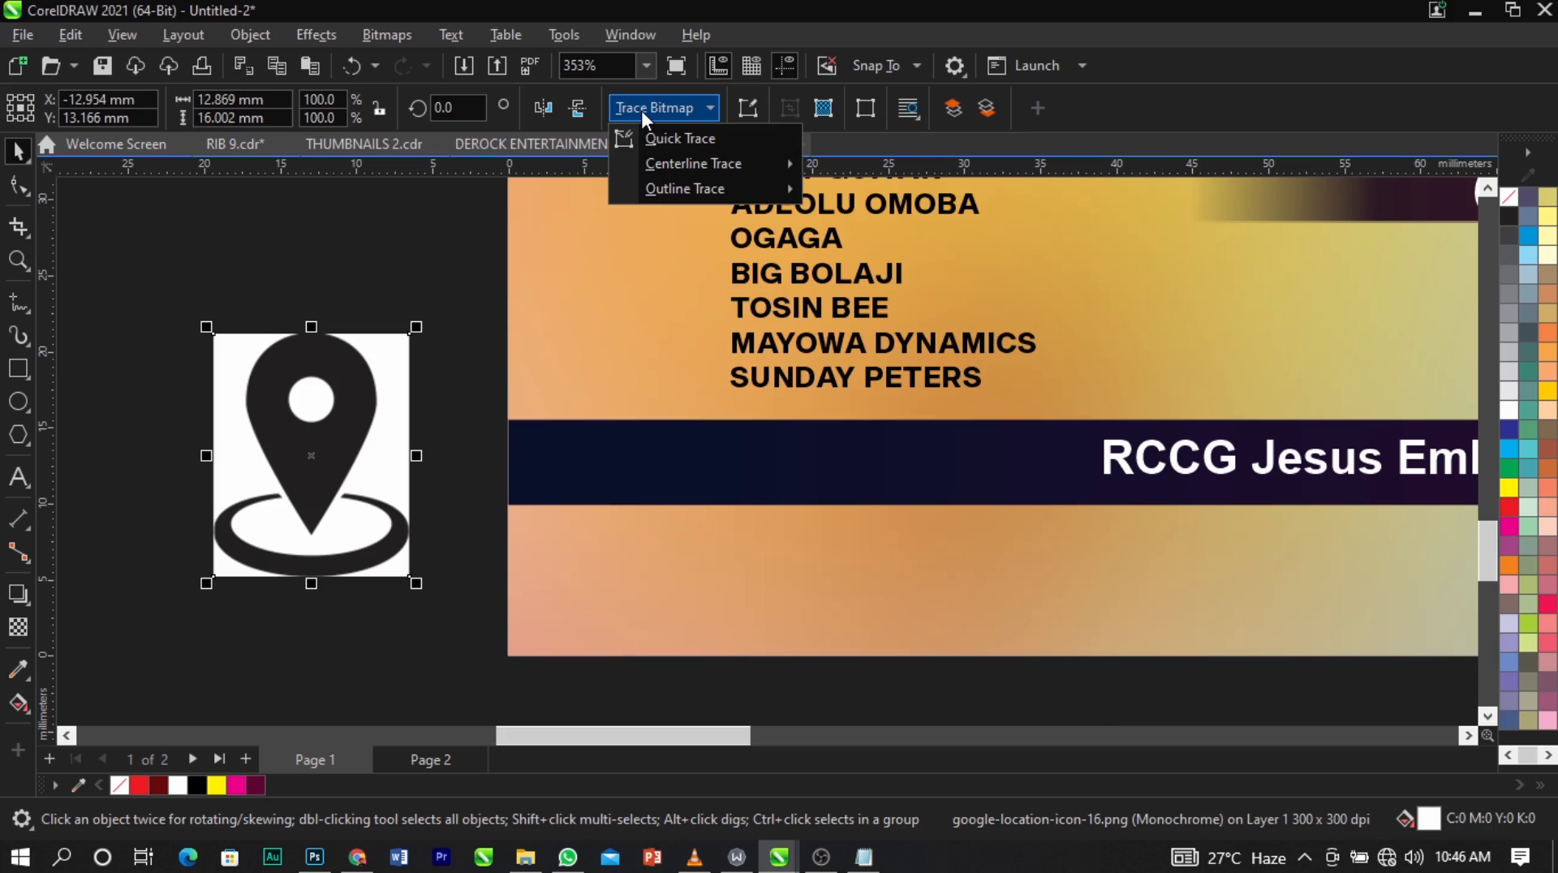
pyautogui.moveTo(699, 186)
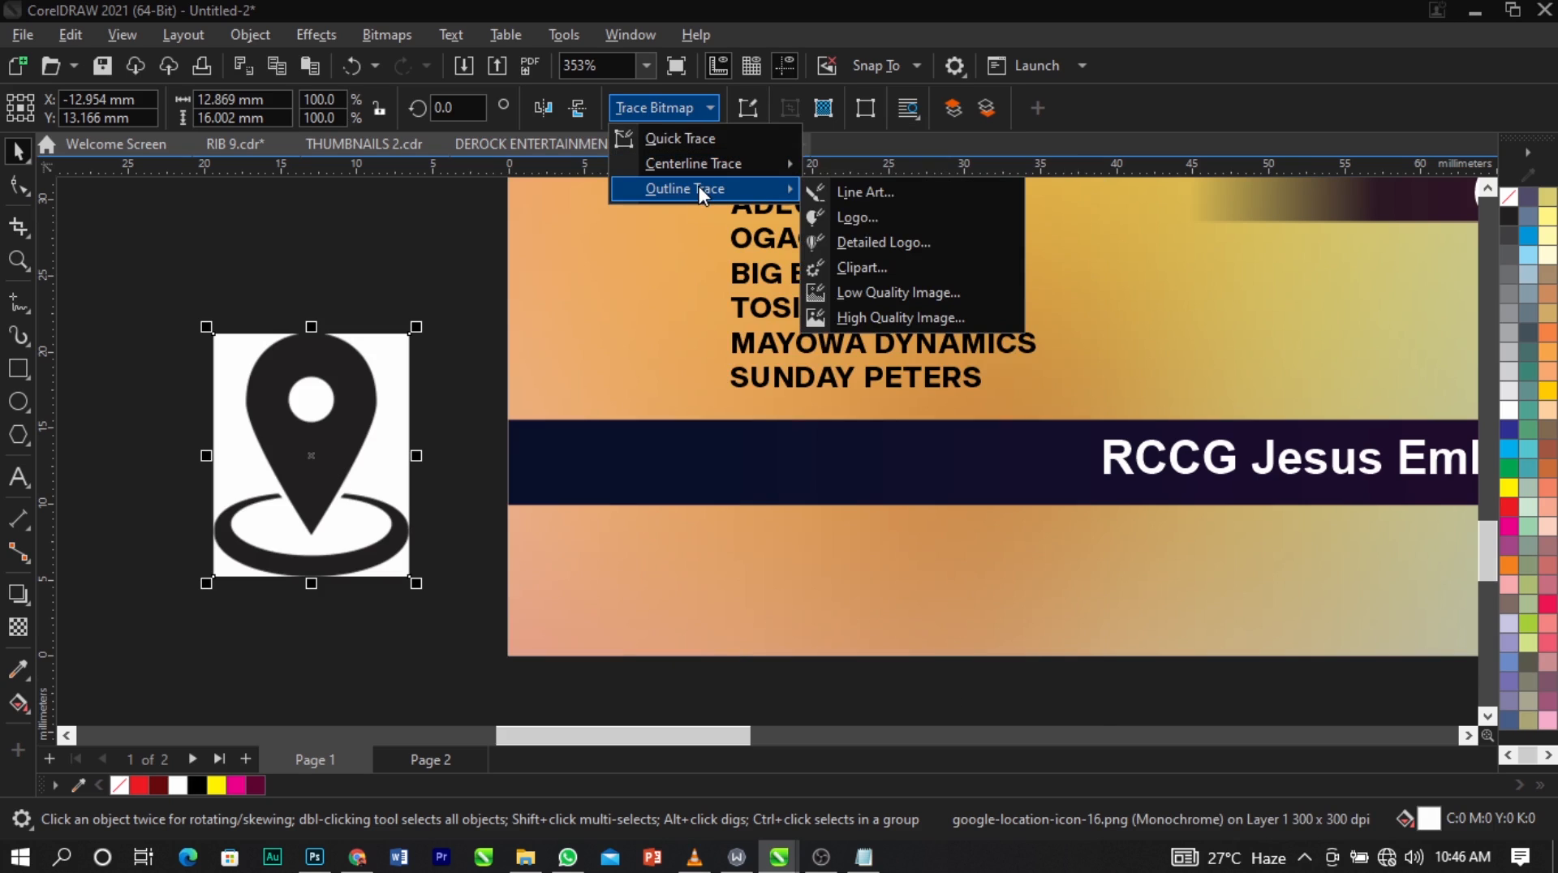
pyautogui.click(913, 191)
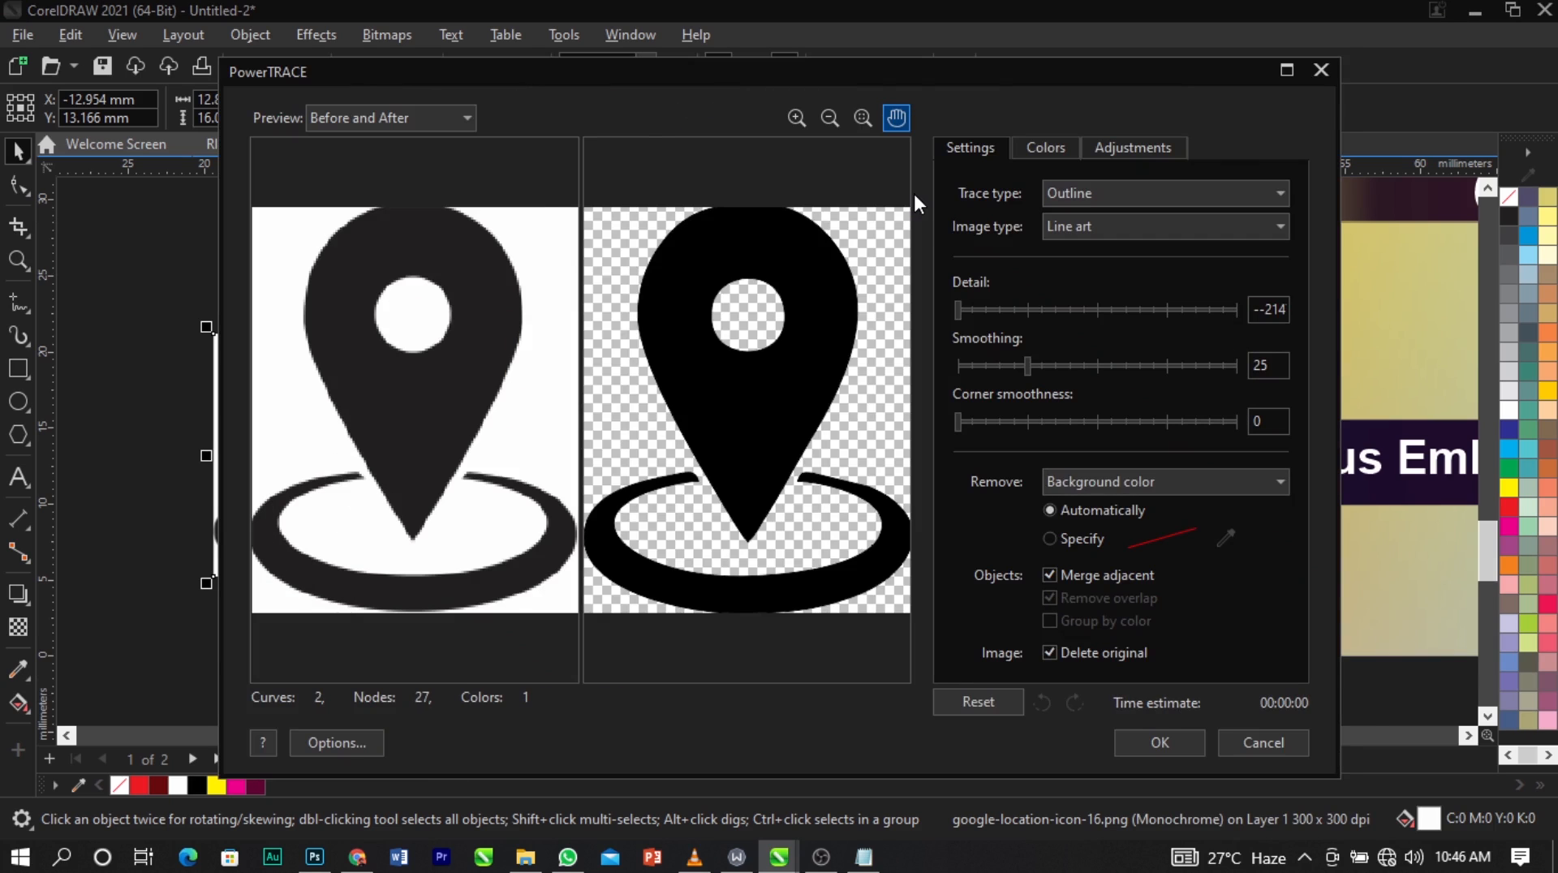
pyautogui.click(1160, 743)
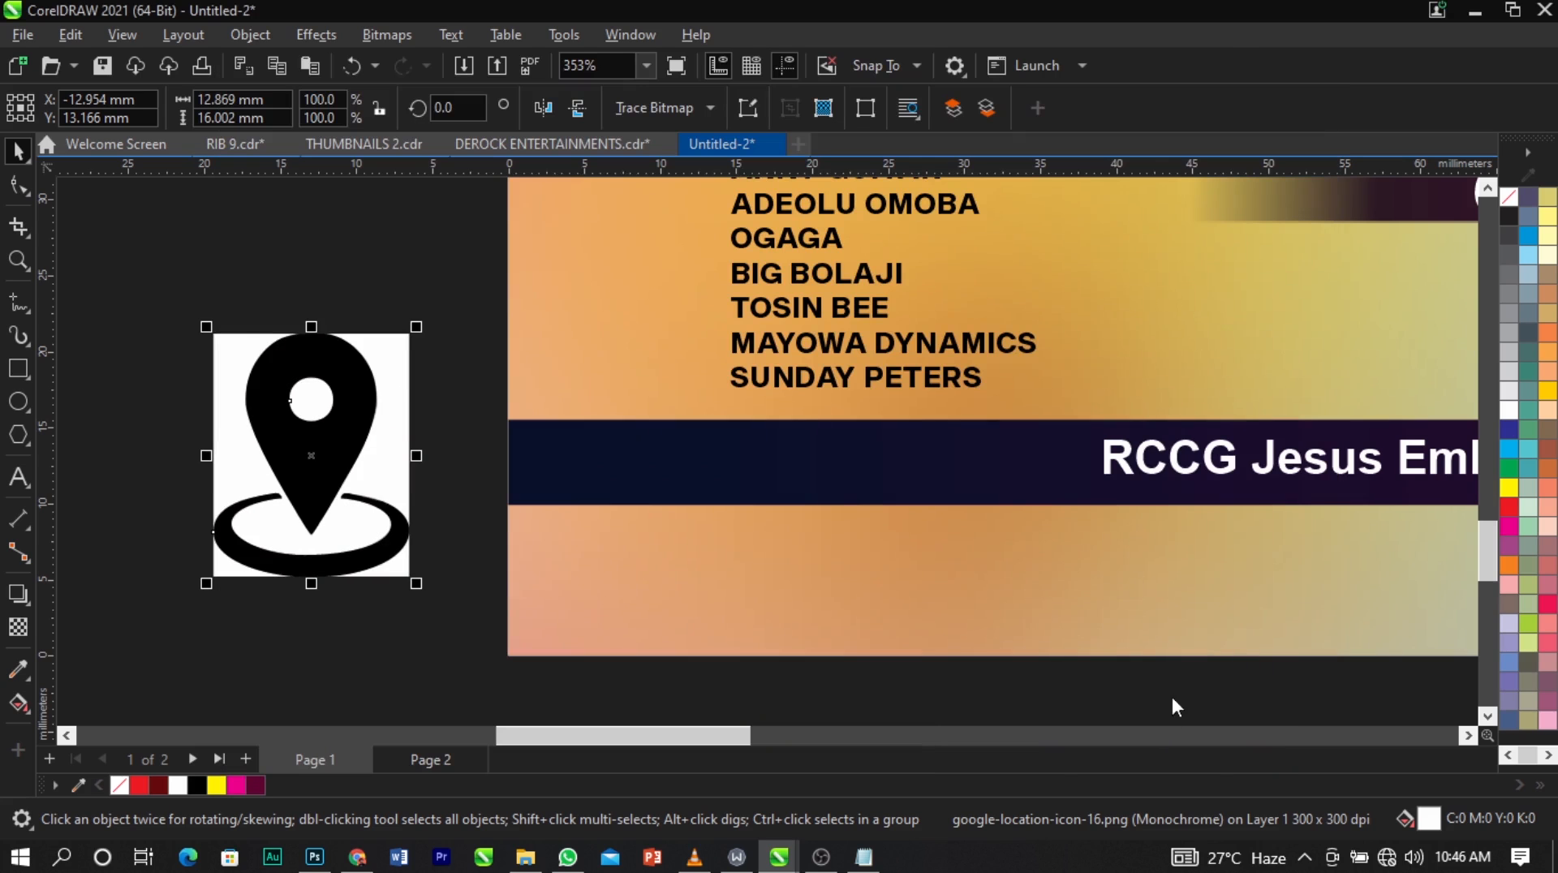
pyautogui.moveTo(327, 483); pyautogui.dragTo(237, 328)
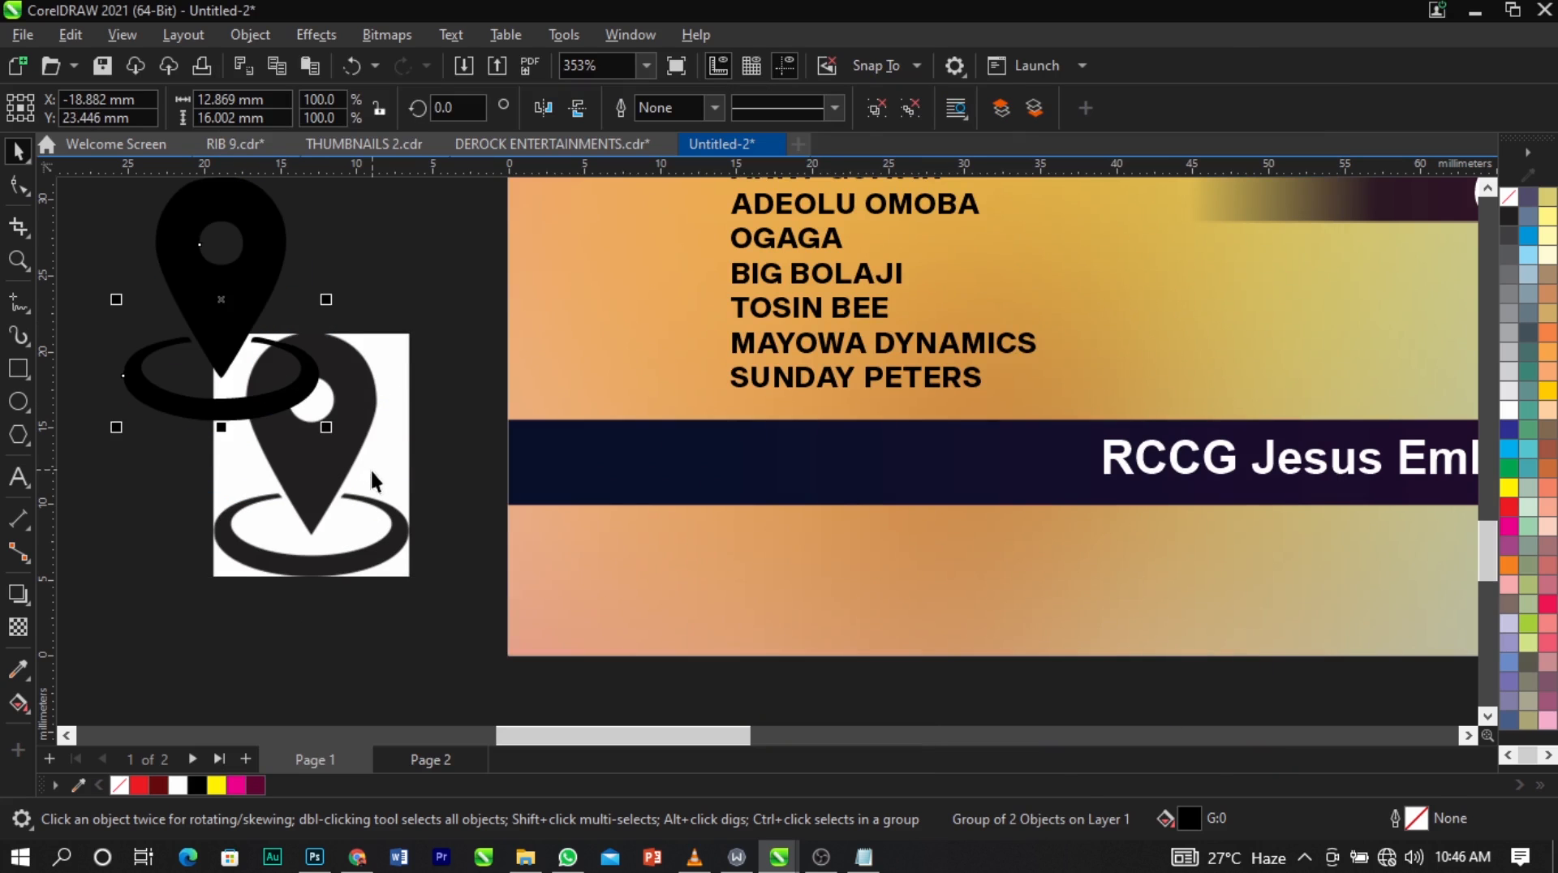
pyautogui.click(373, 472)
pyautogui.press('Delete')
# Ungroup the traced pin icon and delete the oval ring at its base.
pyautogui.moveTo(276, 227); pyautogui.dragTo(423, 392)
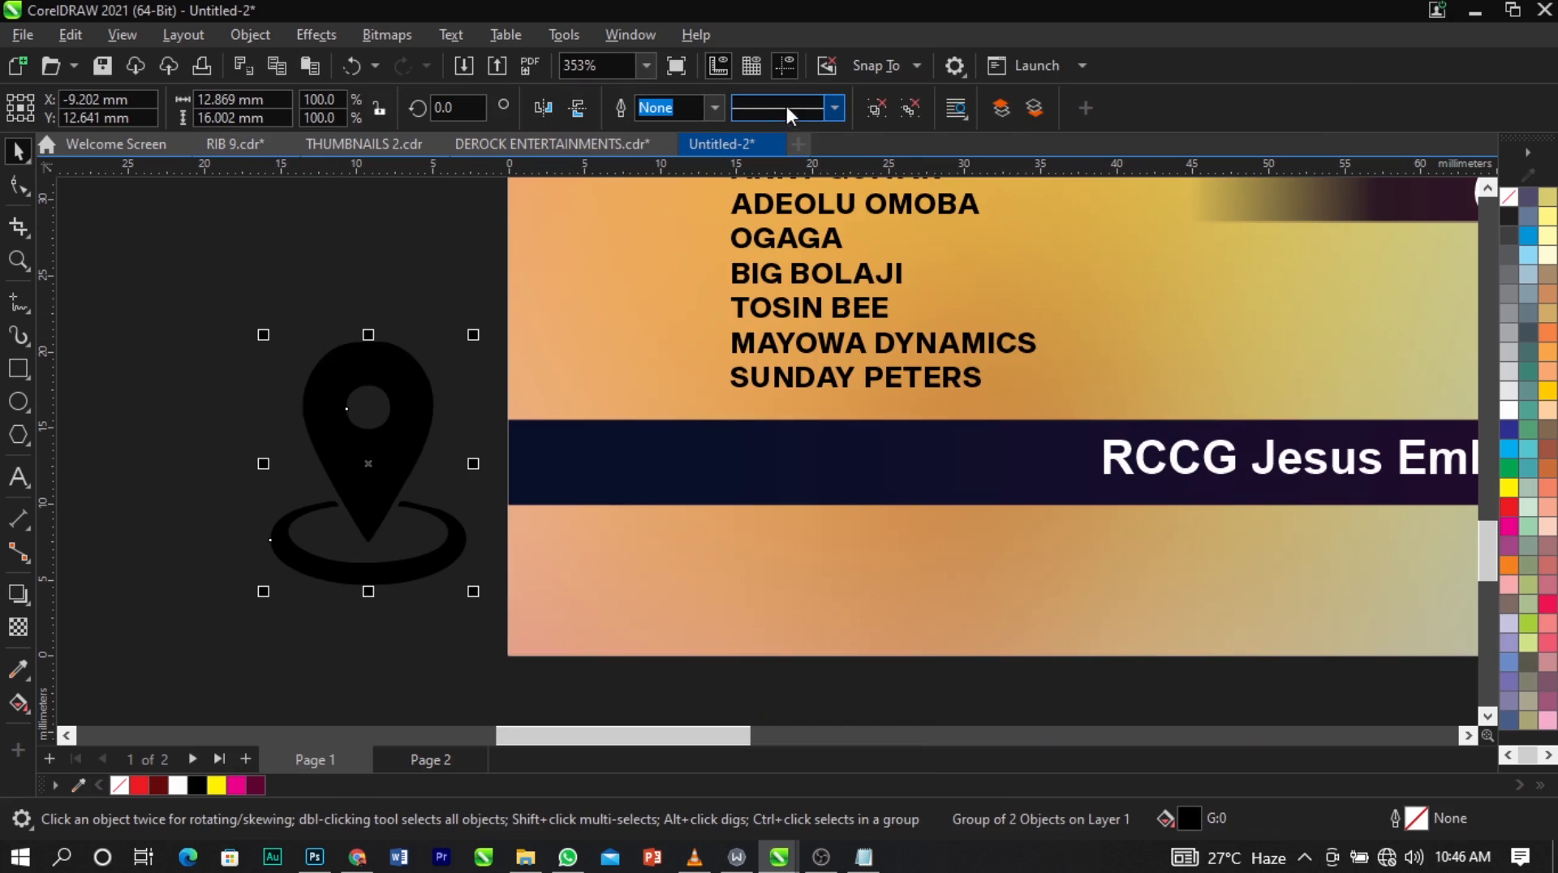
pyautogui.click(875, 109)
pyautogui.click(370, 578)
pyautogui.press('Delete')
pyautogui.click(408, 517)
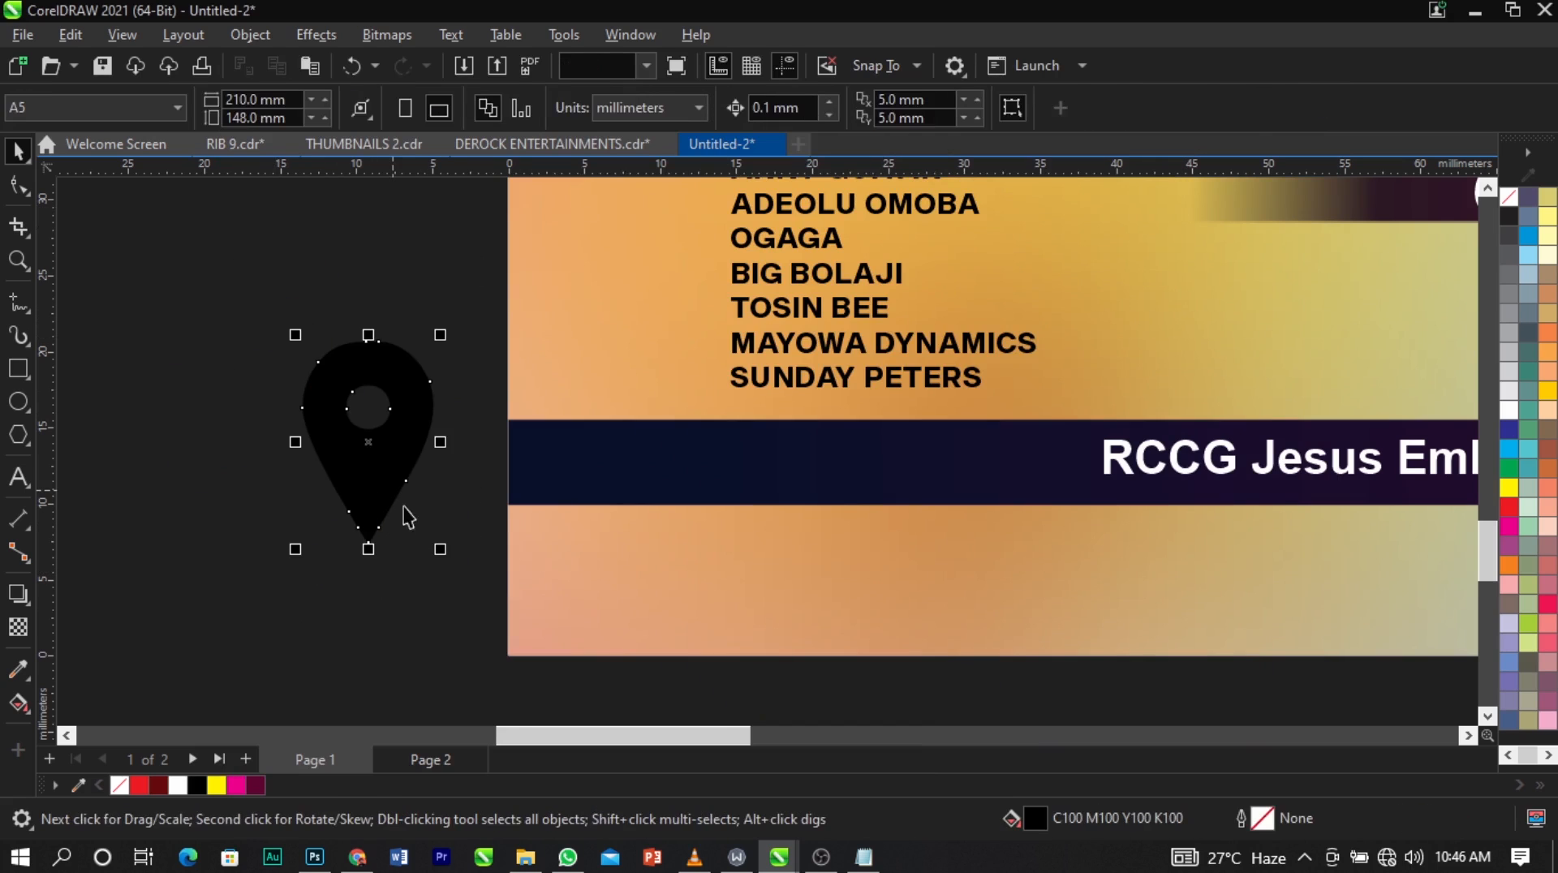
# Scale the pin down to about 1.8 mm wide and place it on the bar just before the venue address.
pyautogui.moveTo(439, 549); pyautogui.dragTo(336, 497)
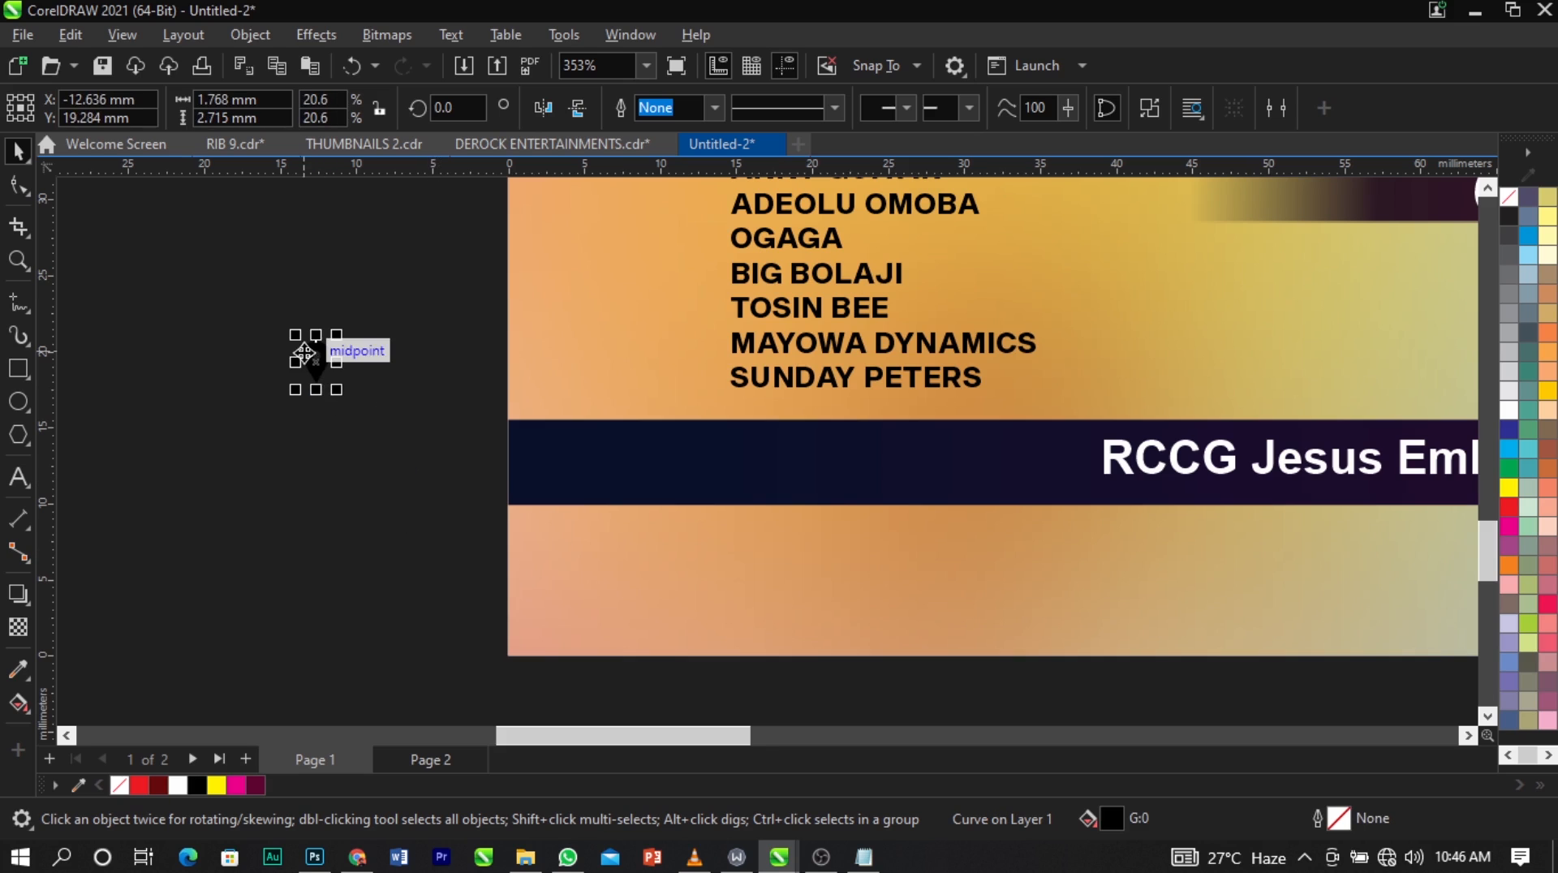
pyautogui.moveTo(305, 352); pyautogui.dragTo(1156, 491)
pyautogui.moveTo(1059, 445); pyautogui.dragTo(1055, 443)
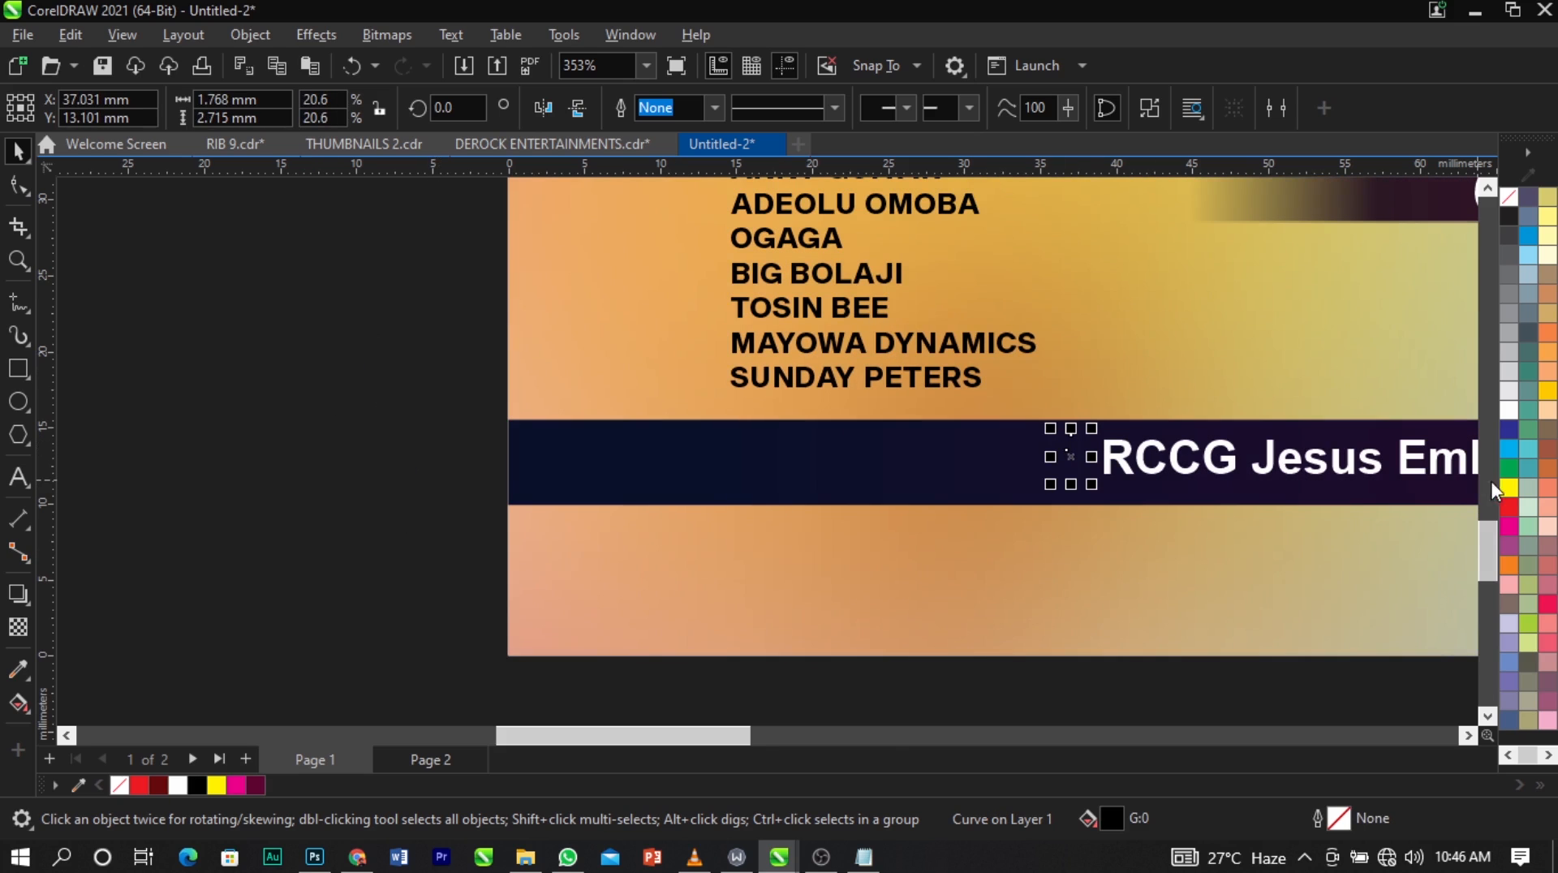
# Fill the location pin with yellow (C0 M0 Y100 K0) and enlarge it slightly.
pyautogui.click(1318, 417)
pyautogui.press('F2')
pyautogui.moveTo(859, 374); pyautogui.dragTo(1367, 618)
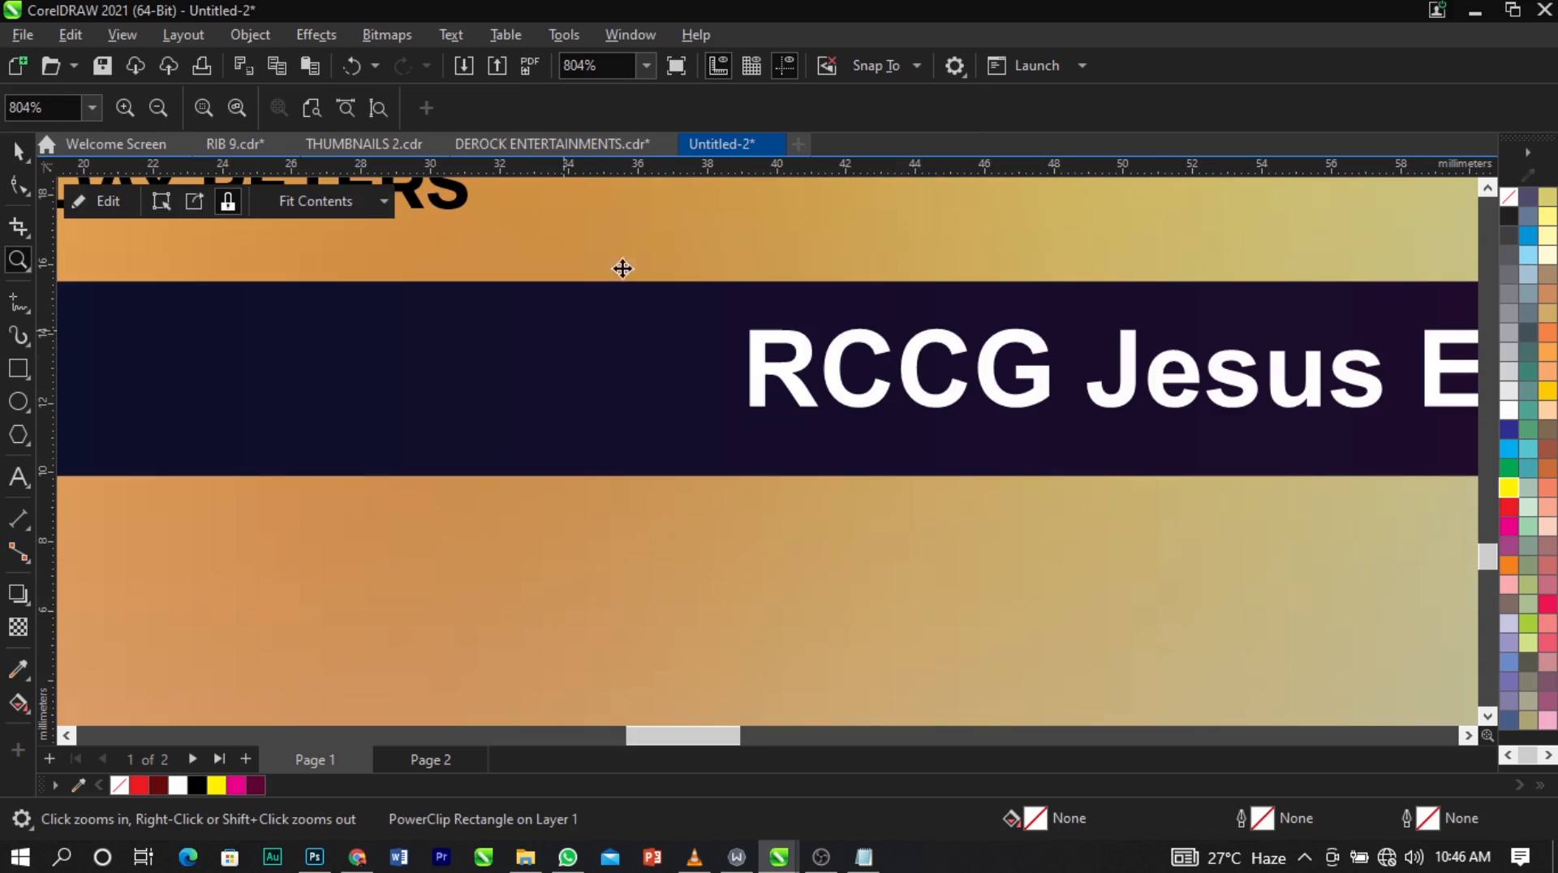
pyautogui.moveTo(793, 237); pyautogui.dragTo(217, 647)
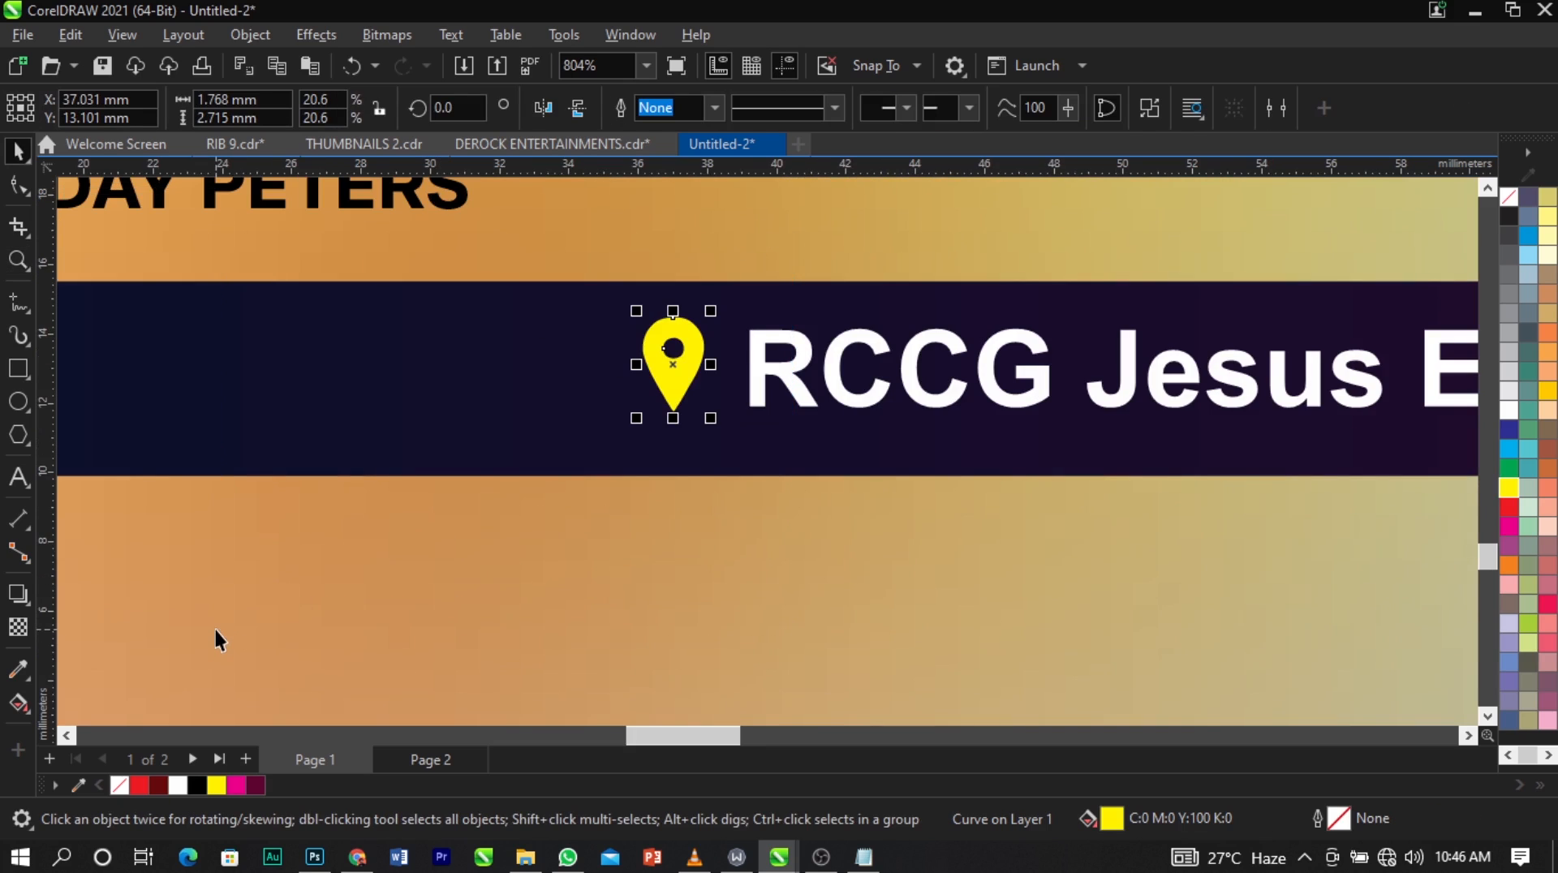
pyautogui.scroll(2, 638, 397)
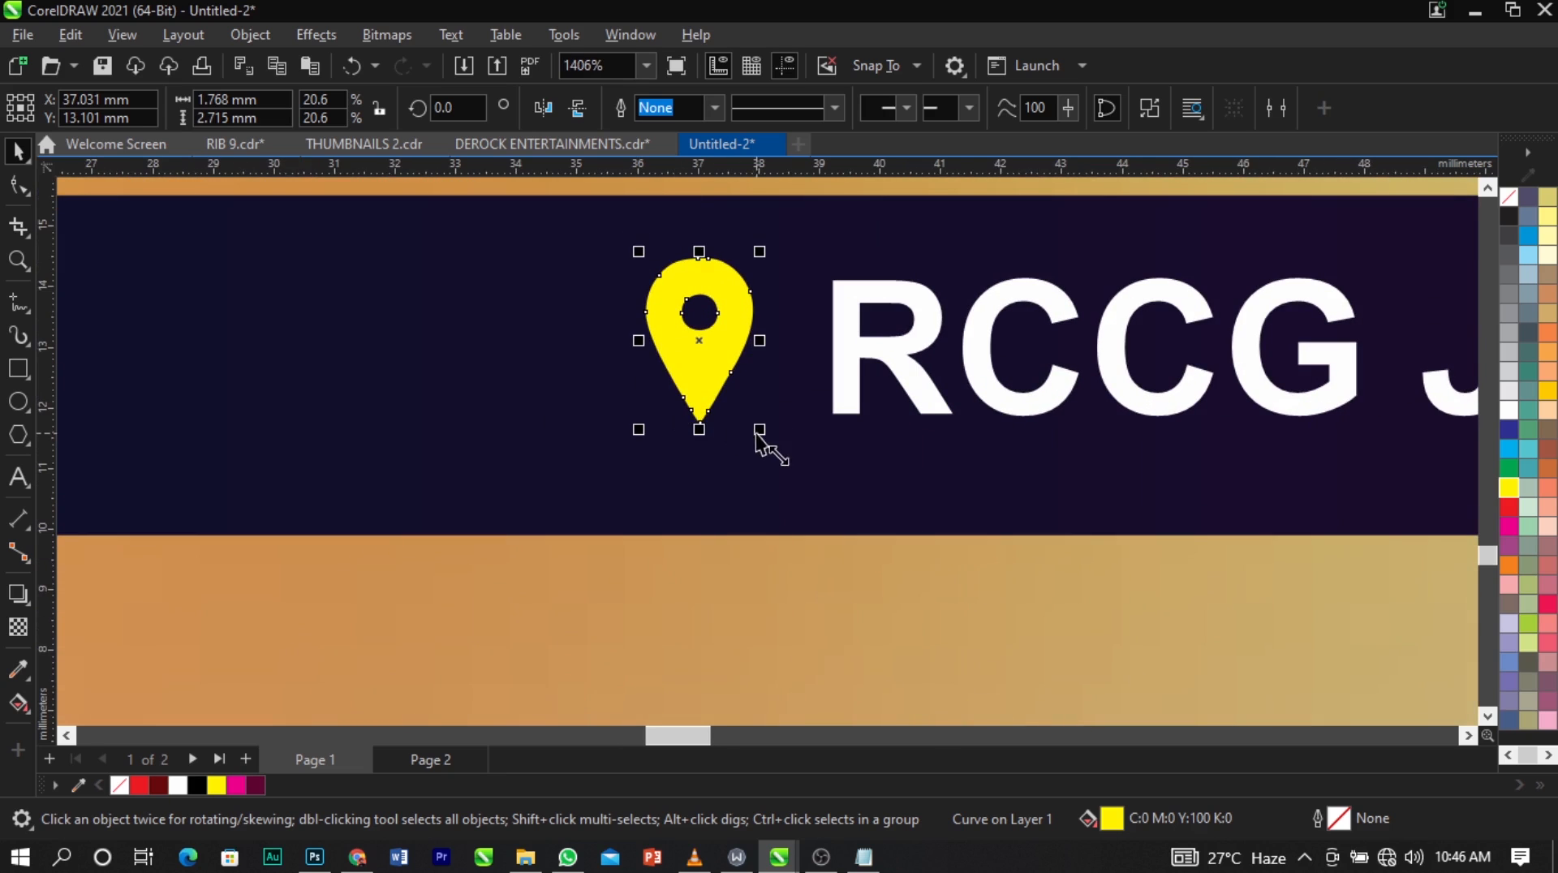
pyautogui.moveTo(759, 430); pyautogui.dragTo(784, 464)
# Group the location pin with the venue address and center the pair horizontally on the bar.
pyautogui.keyDown('shift'); pyautogui.click(843, 397); pyautogui.keyUp('shift')
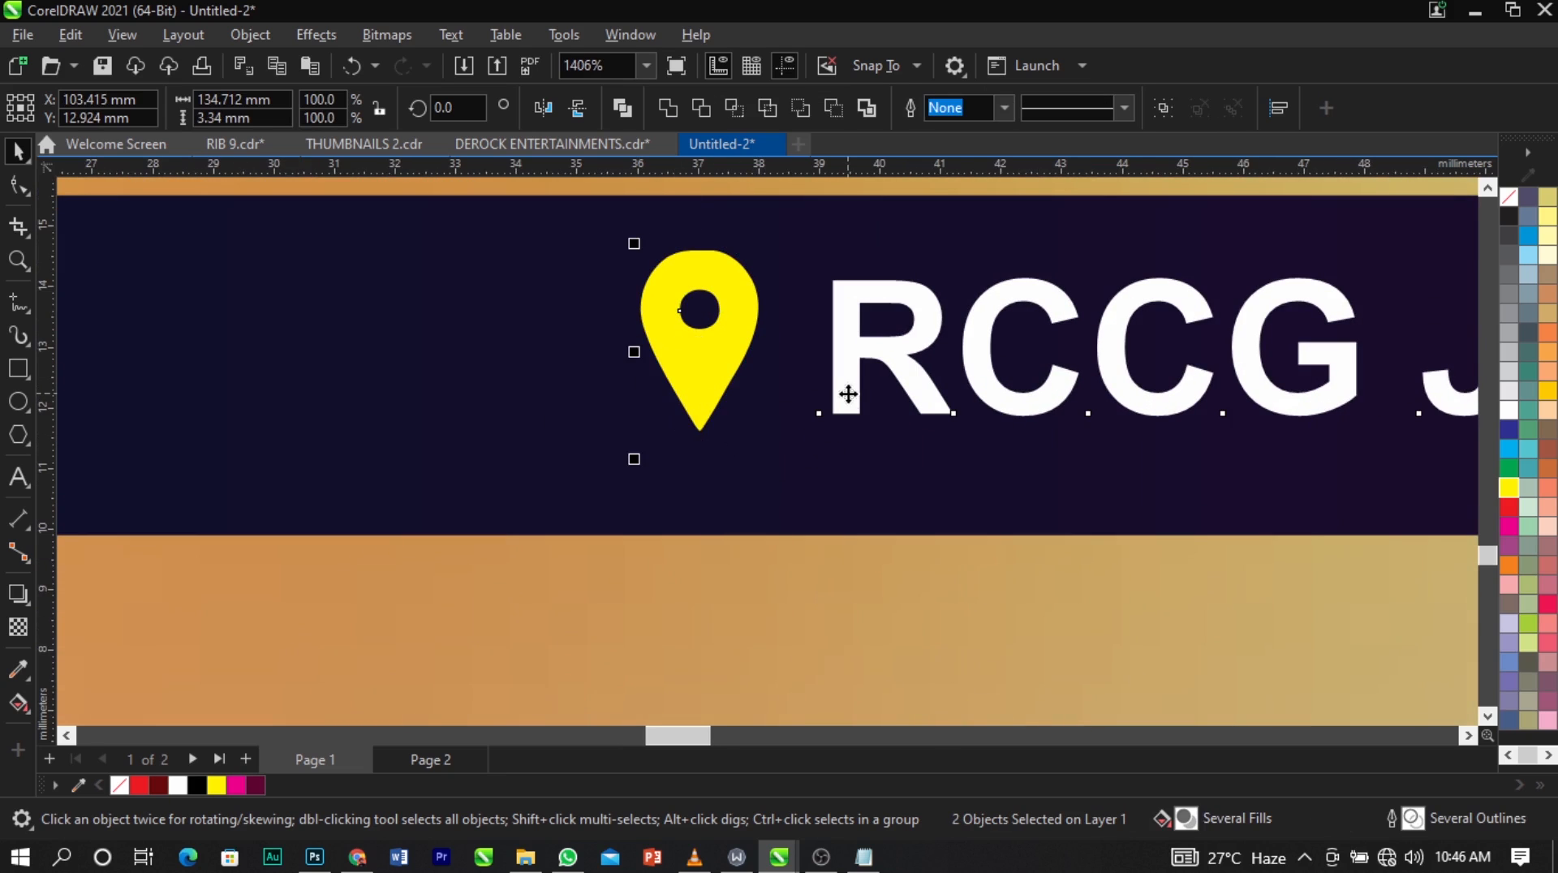
pyautogui.keyDown('shift'); pyautogui.click(523, 400); pyautogui.keyUp('shift')
pyautogui.press('c')
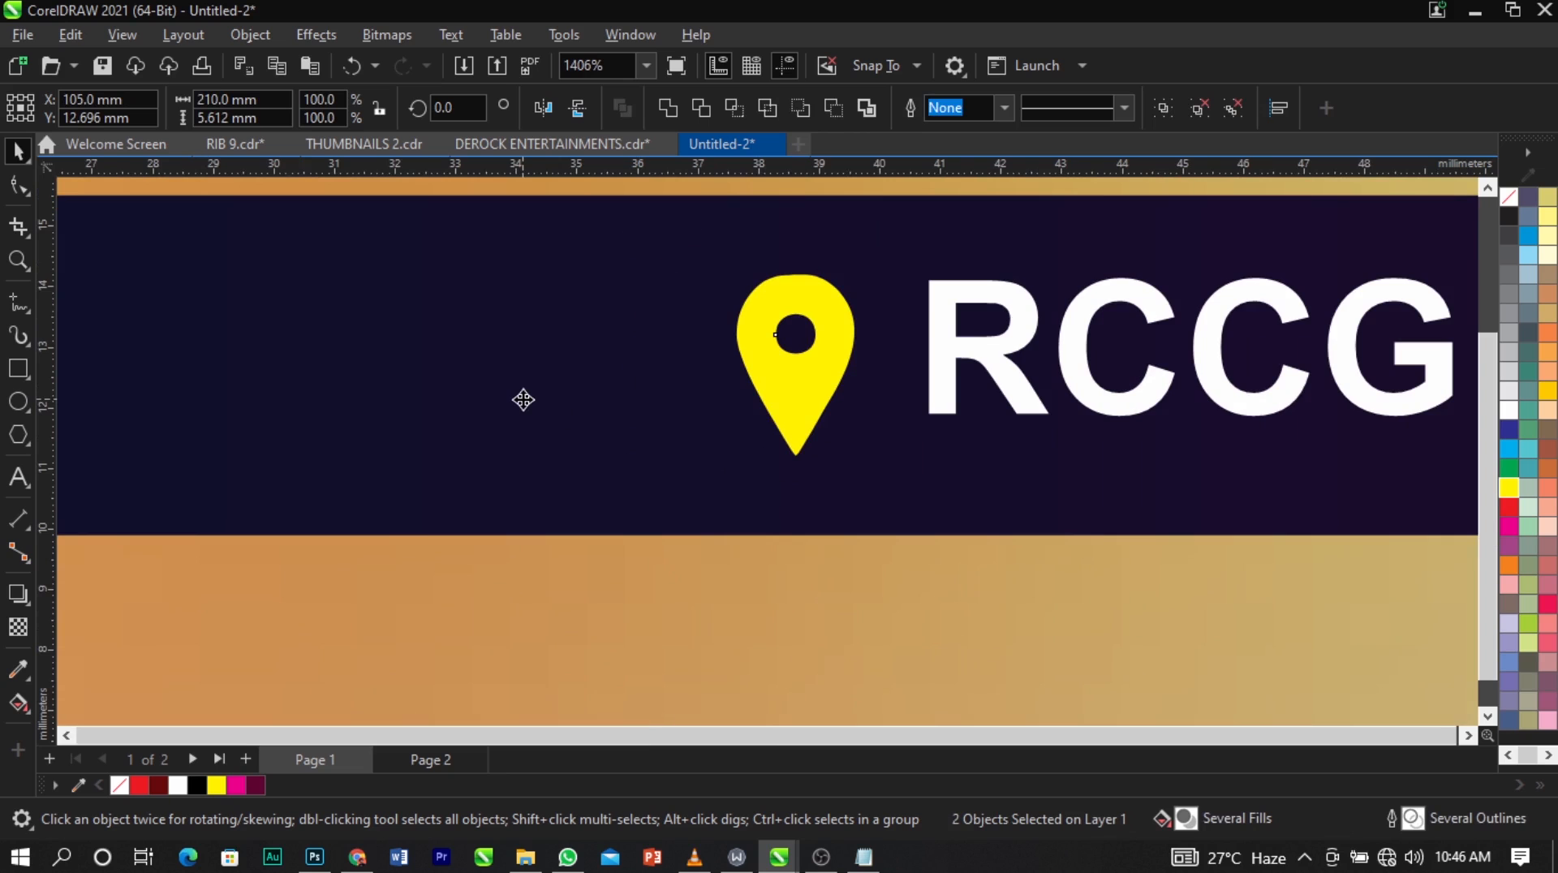
pyautogui.press('F4')
pyautogui.click(1312, 511)
# Cut the "4pm program" and "3pm Red Carpet" lines from the notes and paste them below the (BE OPENED) strip.
pyautogui.scroll(2, 1267, 231)
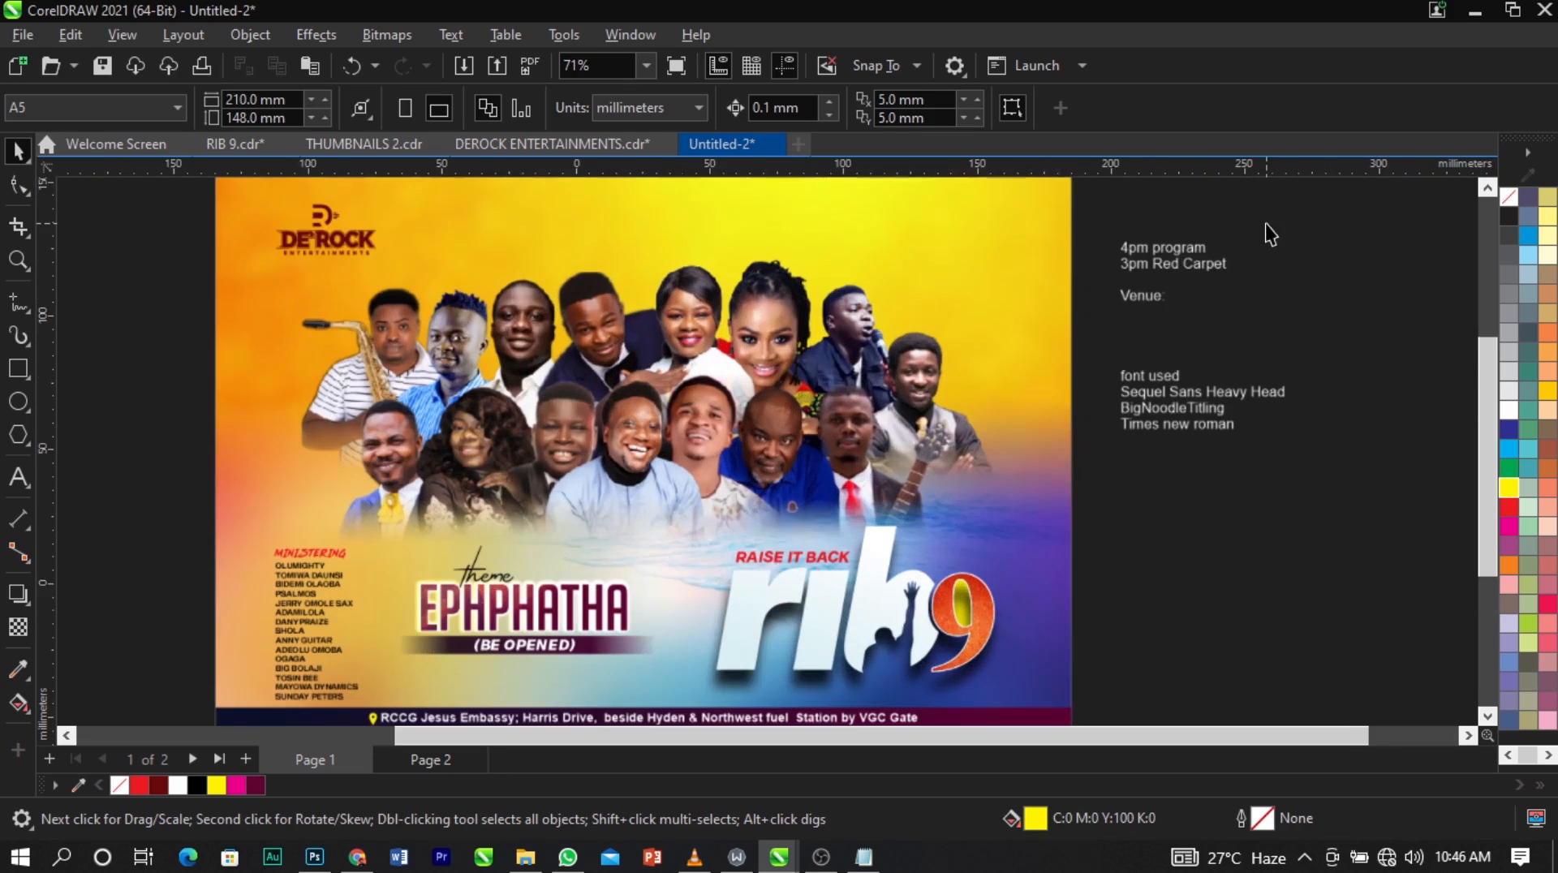
pyautogui.doubleClick(1124, 246)
pyautogui.moveTo(1124, 245); pyautogui.dragTo(1263, 287)
pyautogui.hotkey('ctrl', 'x')
pyautogui.scroll(-2, 1177, 303)
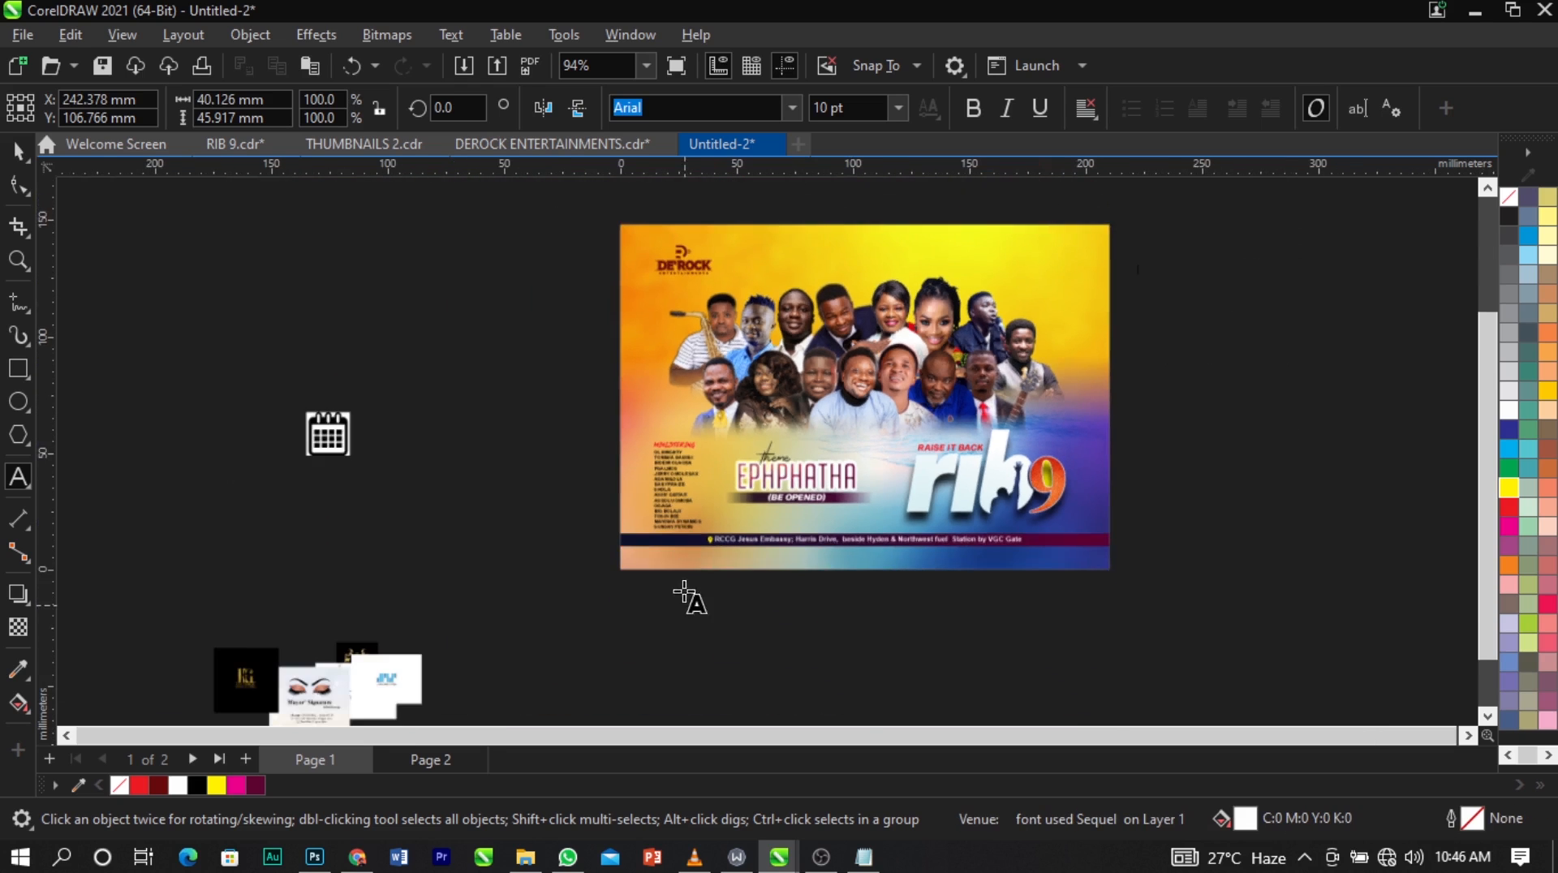
pyautogui.scroll(3, 684, 595)
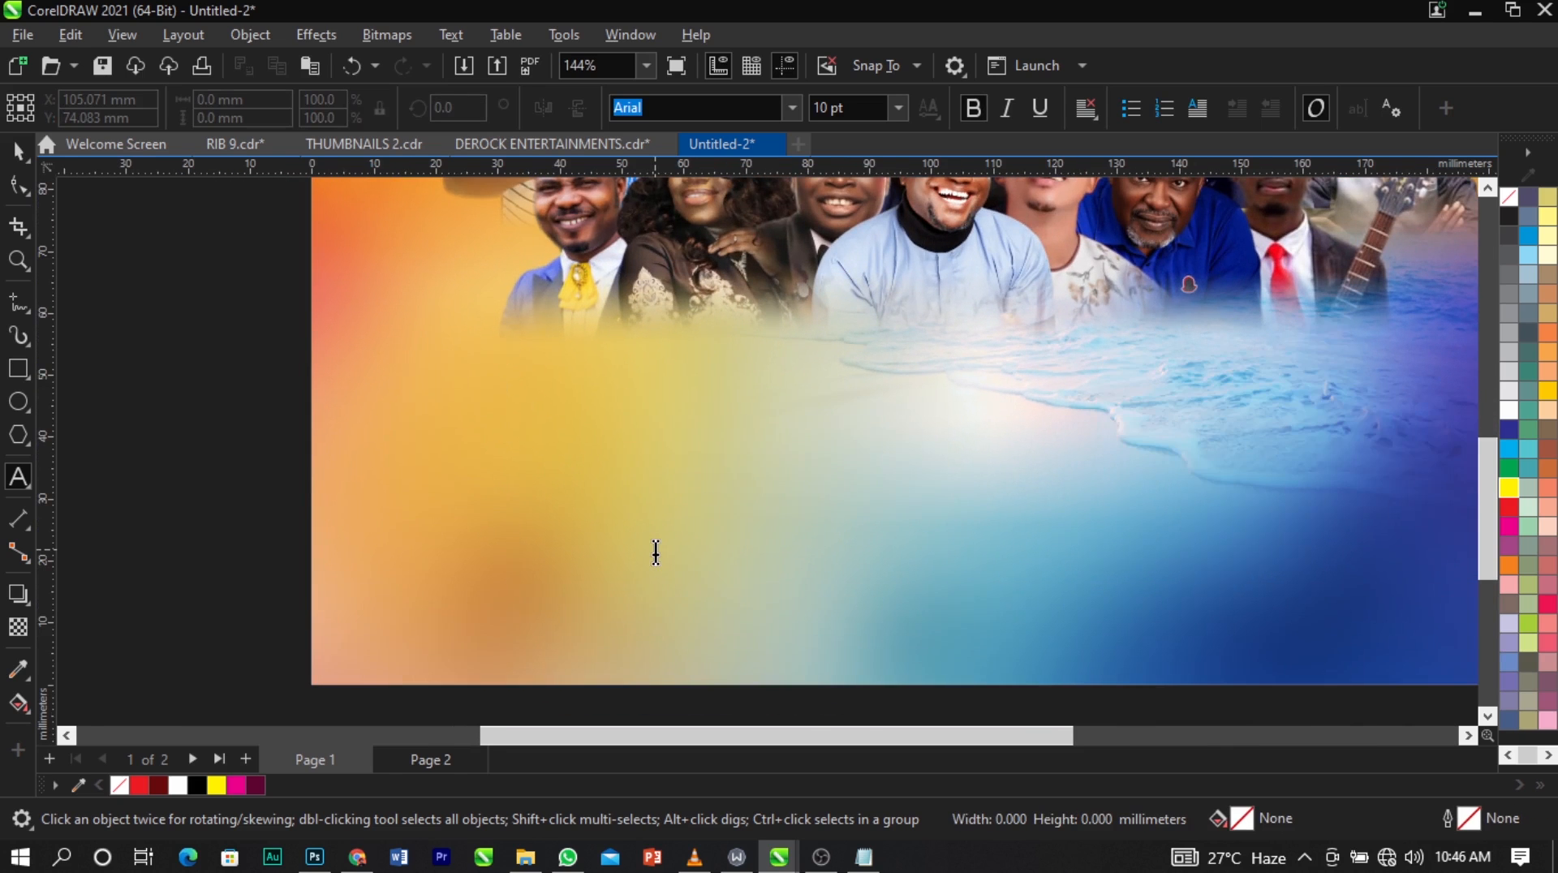
pyautogui.hotkey('ctrl', 'v')
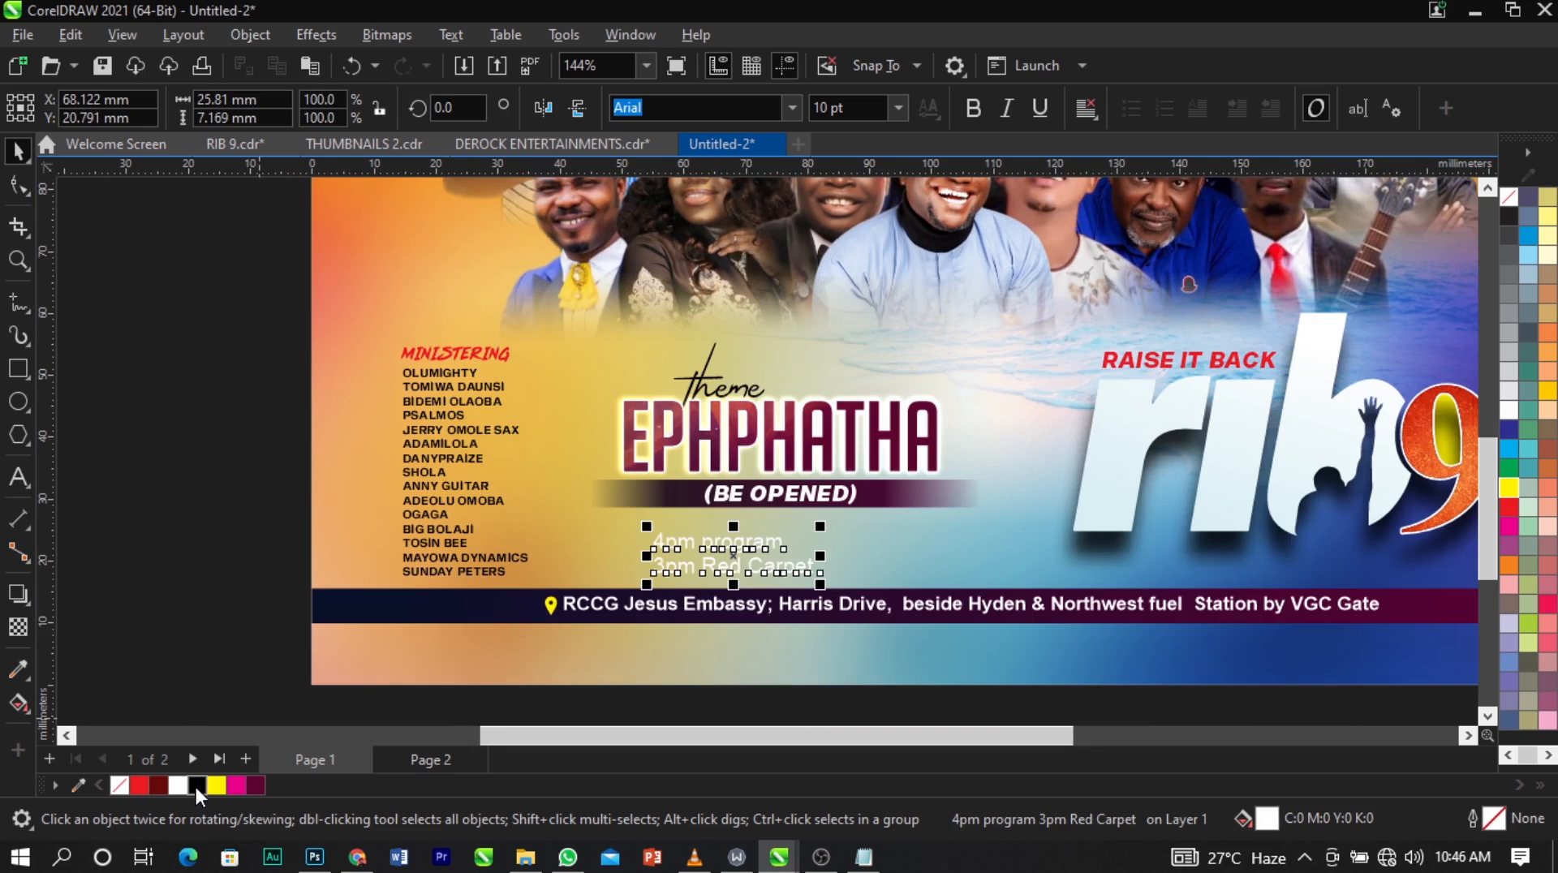
# Color the "4pm program / 3pm Red Carpet" text black.
pyautogui.click(197, 786)
pyautogui.click(187, 632)
pyautogui.press('z')
pyautogui.moveTo(347, 444); pyautogui.dragTo(1149, 616)
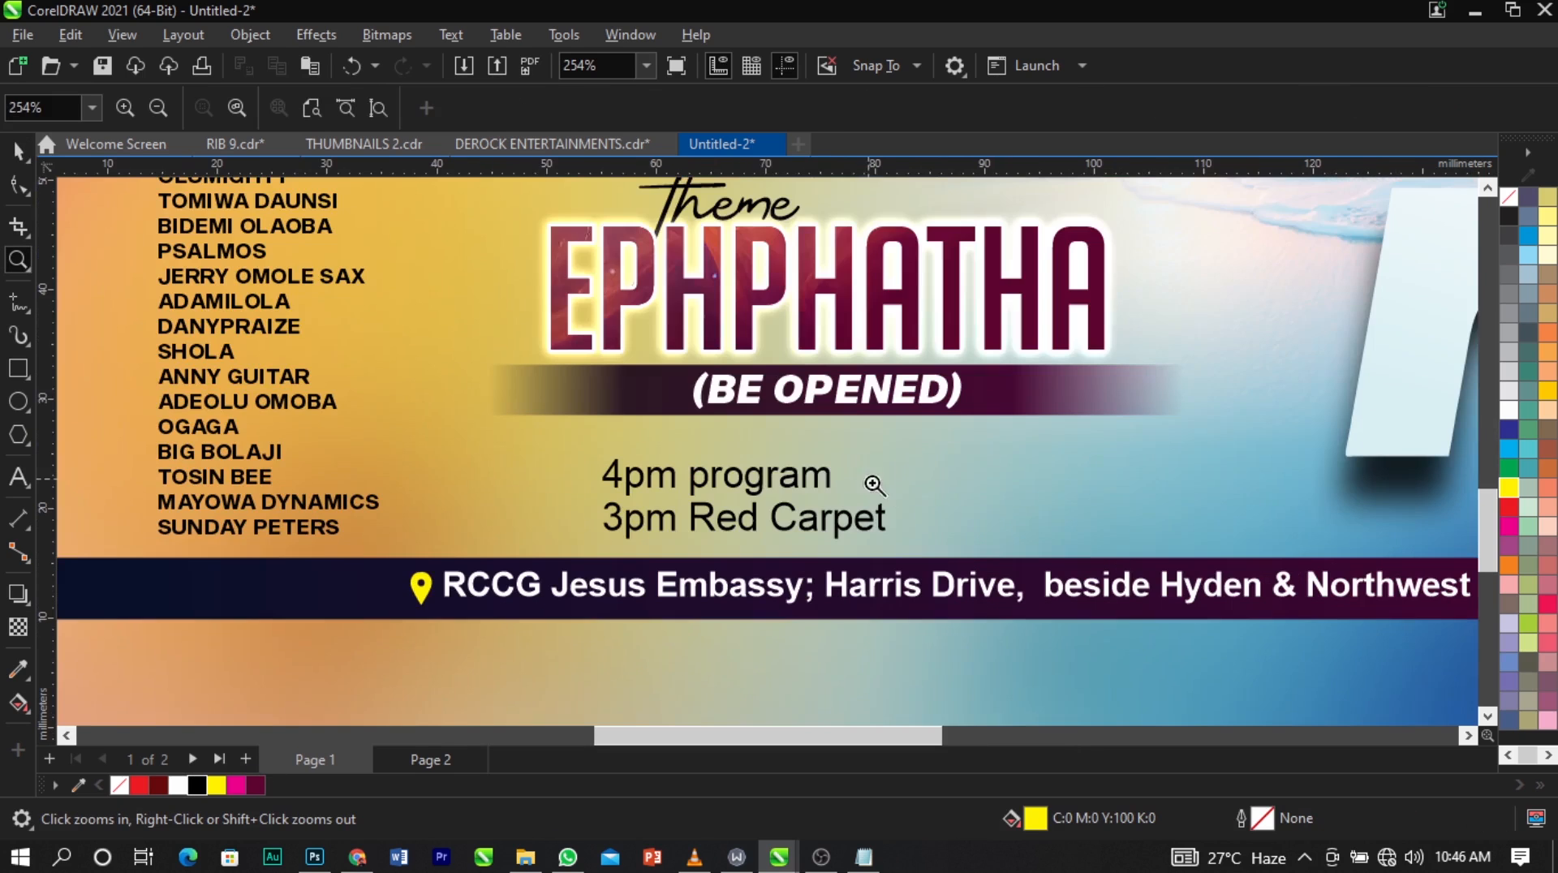
pyautogui.press('space')
pyautogui.scroll(-3, 688, 443)
pyautogui.press('z')
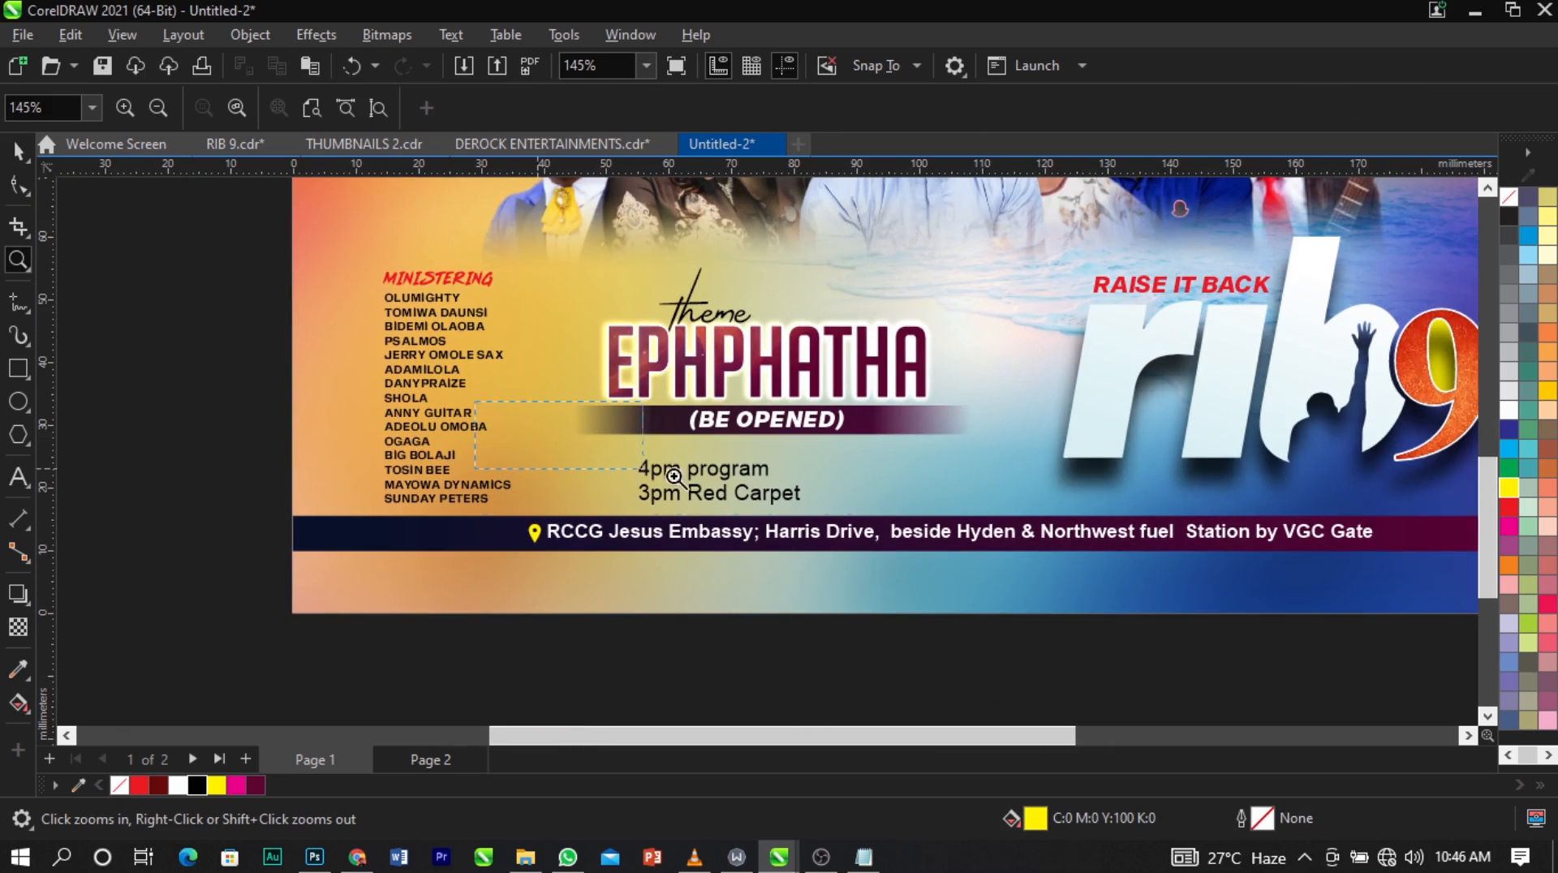
pyautogui.moveTo(475, 401); pyautogui.dragTo(1026, 550)
pyautogui.press('space')
pyautogui.click(757, 493)
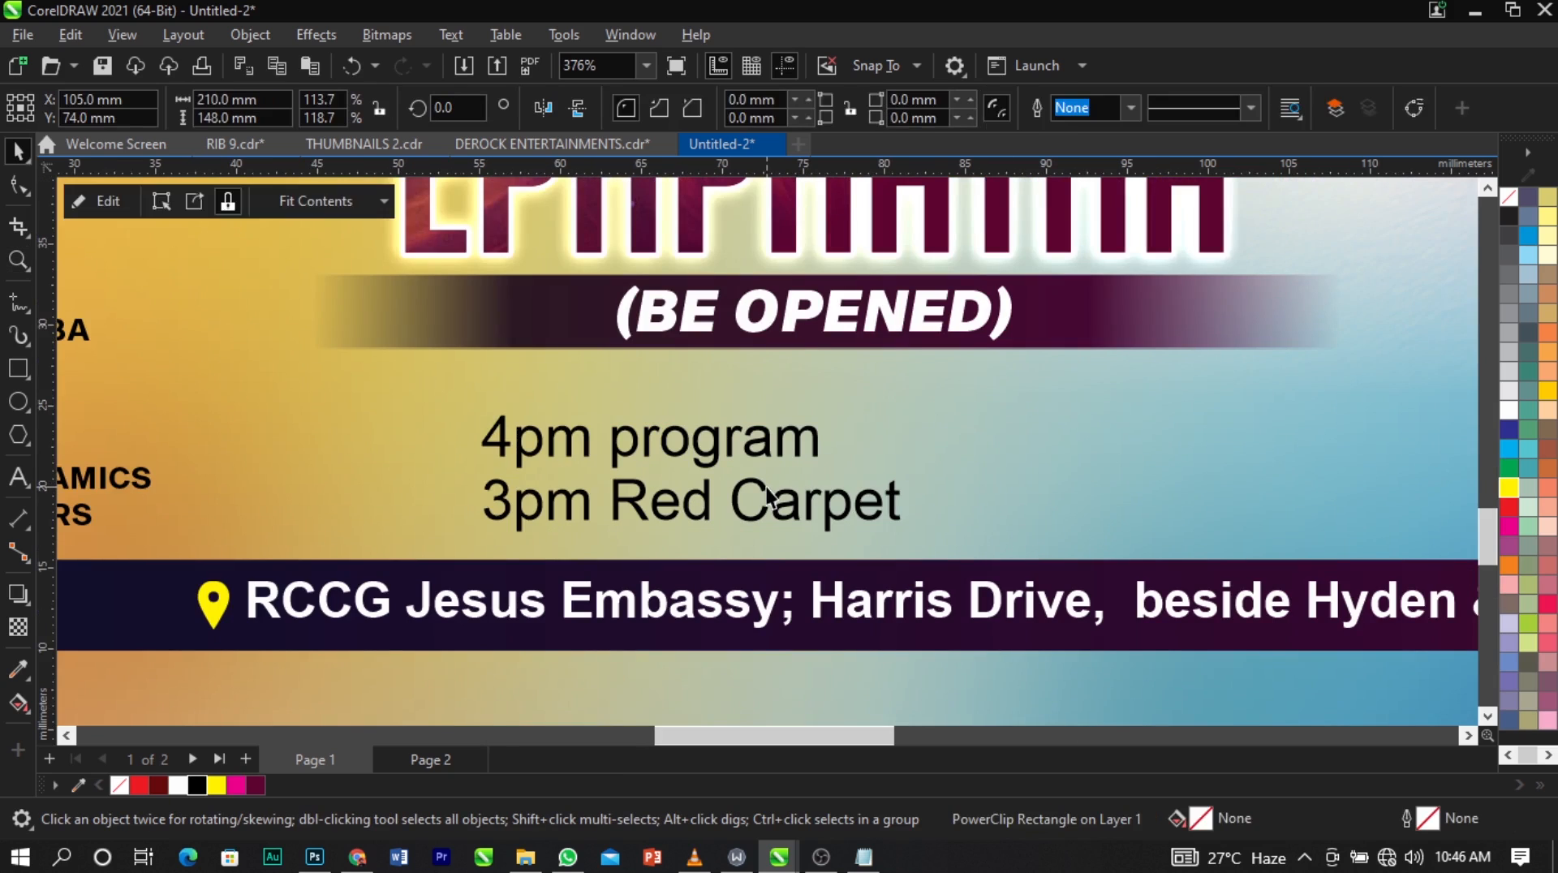
# Break the program-times text apart into separate lines and move "3pm Red Carpet" to the right of "4pm program".
pyautogui.click(767, 487)
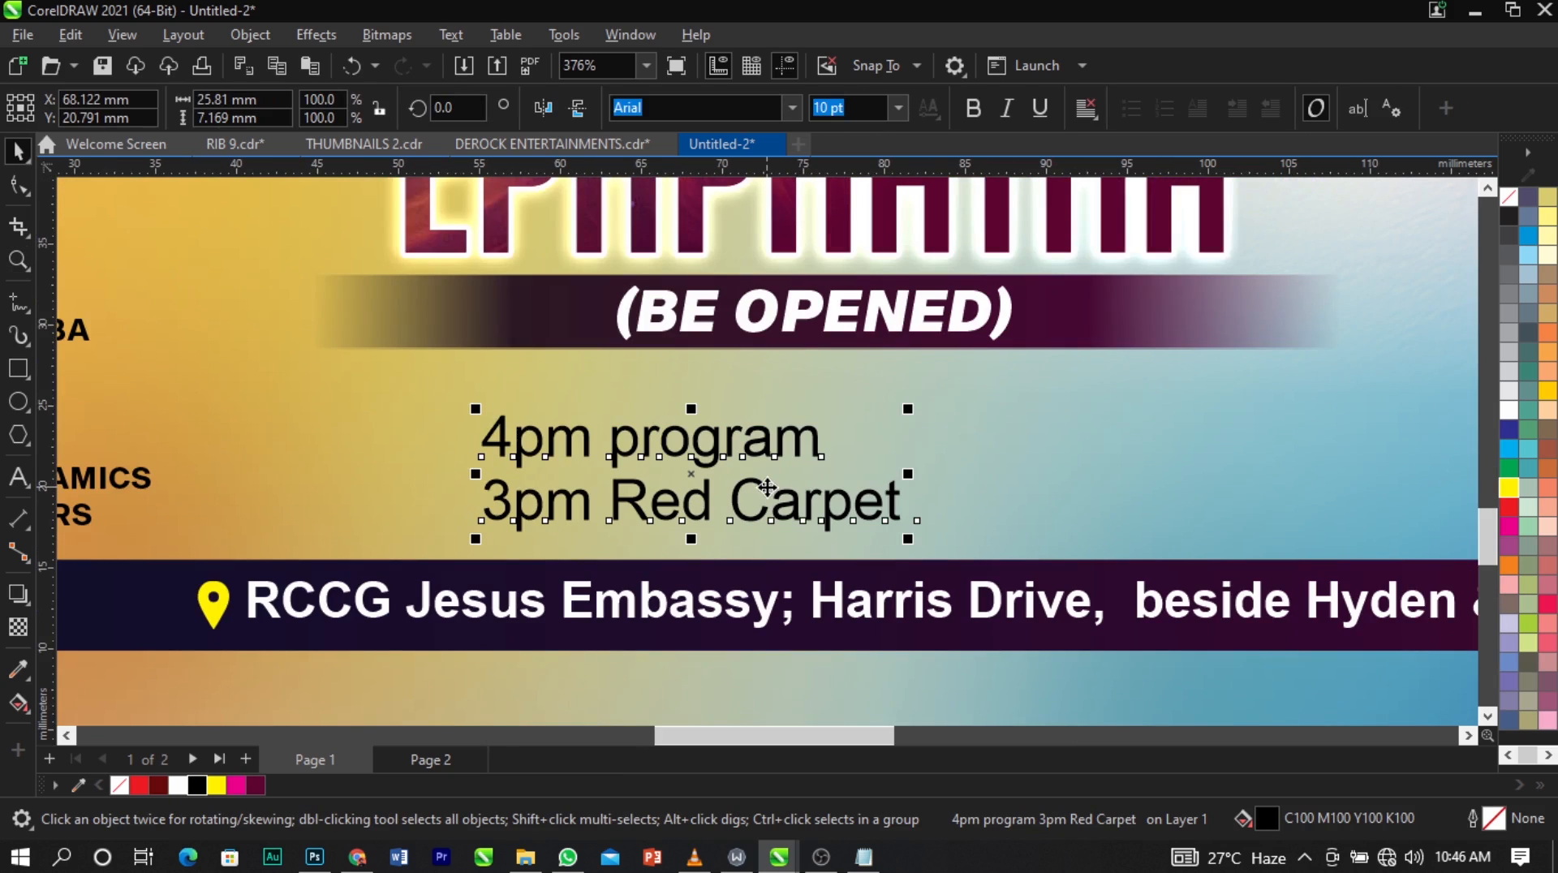
pyautogui.hotkey('ctrl', 'k')
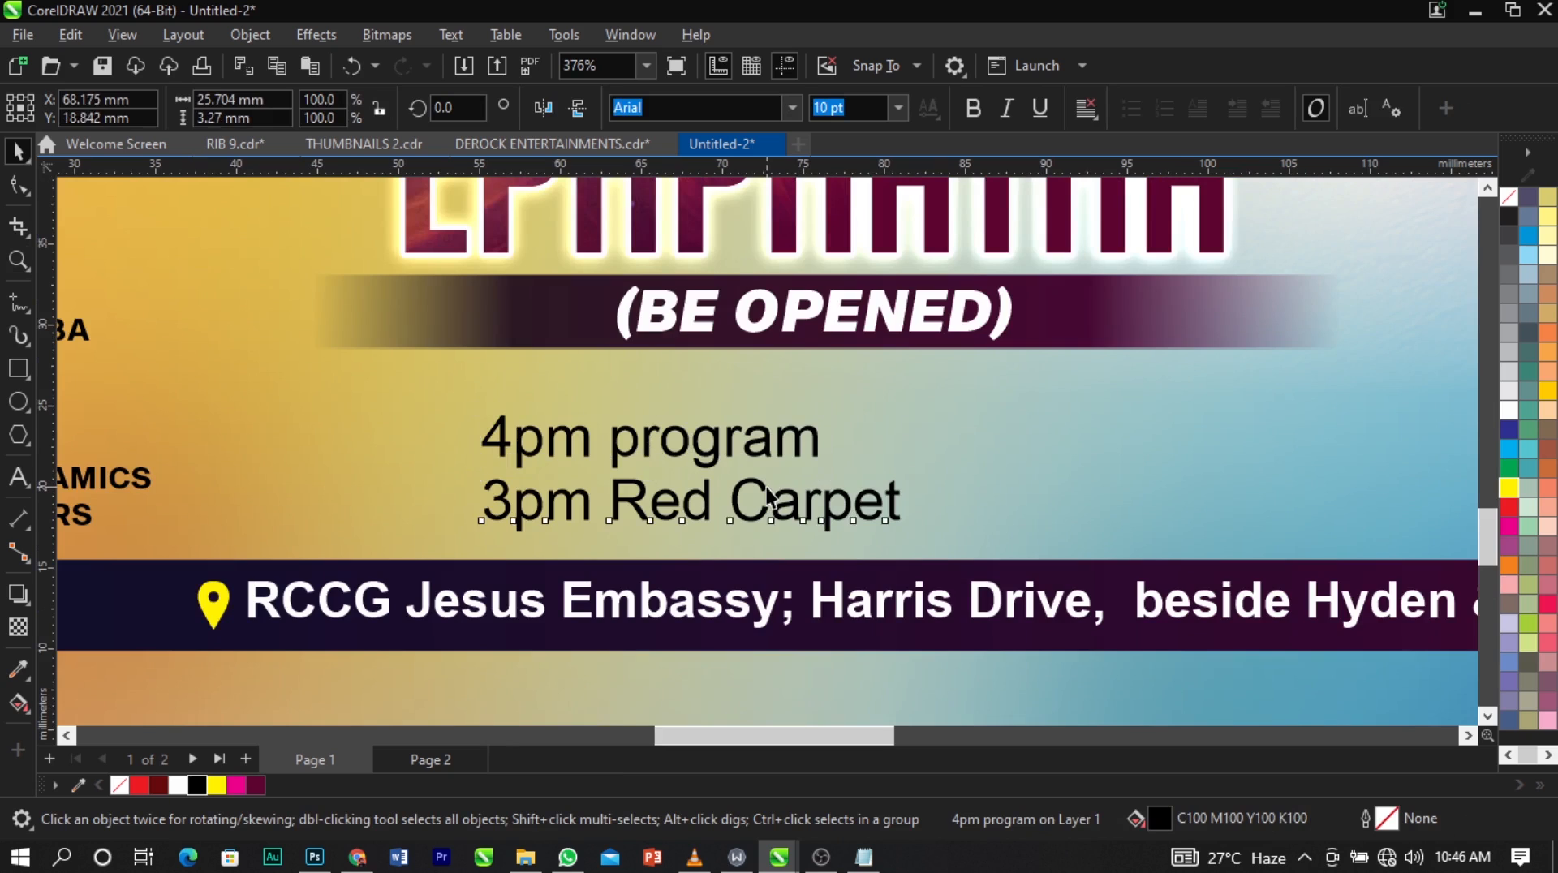
pyautogui.moveTo(767, 496); pyautogui.dragTo(1210, 490)
# Put "program" on its own line below "4pm" and separate the two lines into individual text objects.
pyautogui.doubleClick(616, 457)
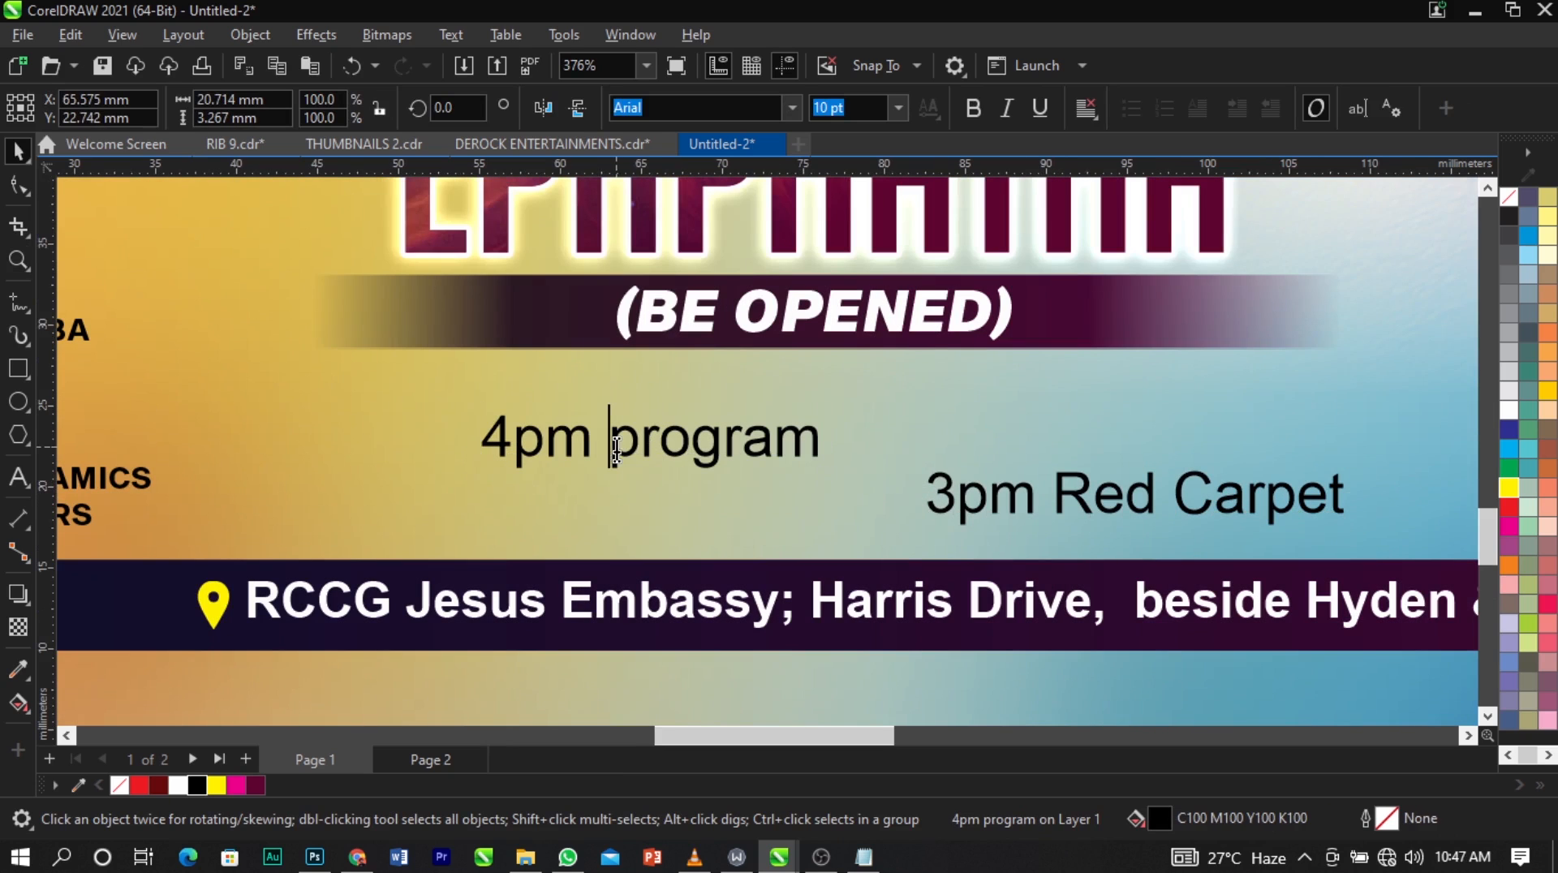
pyautogui.press('Return')
pyautogui.press('Escape')
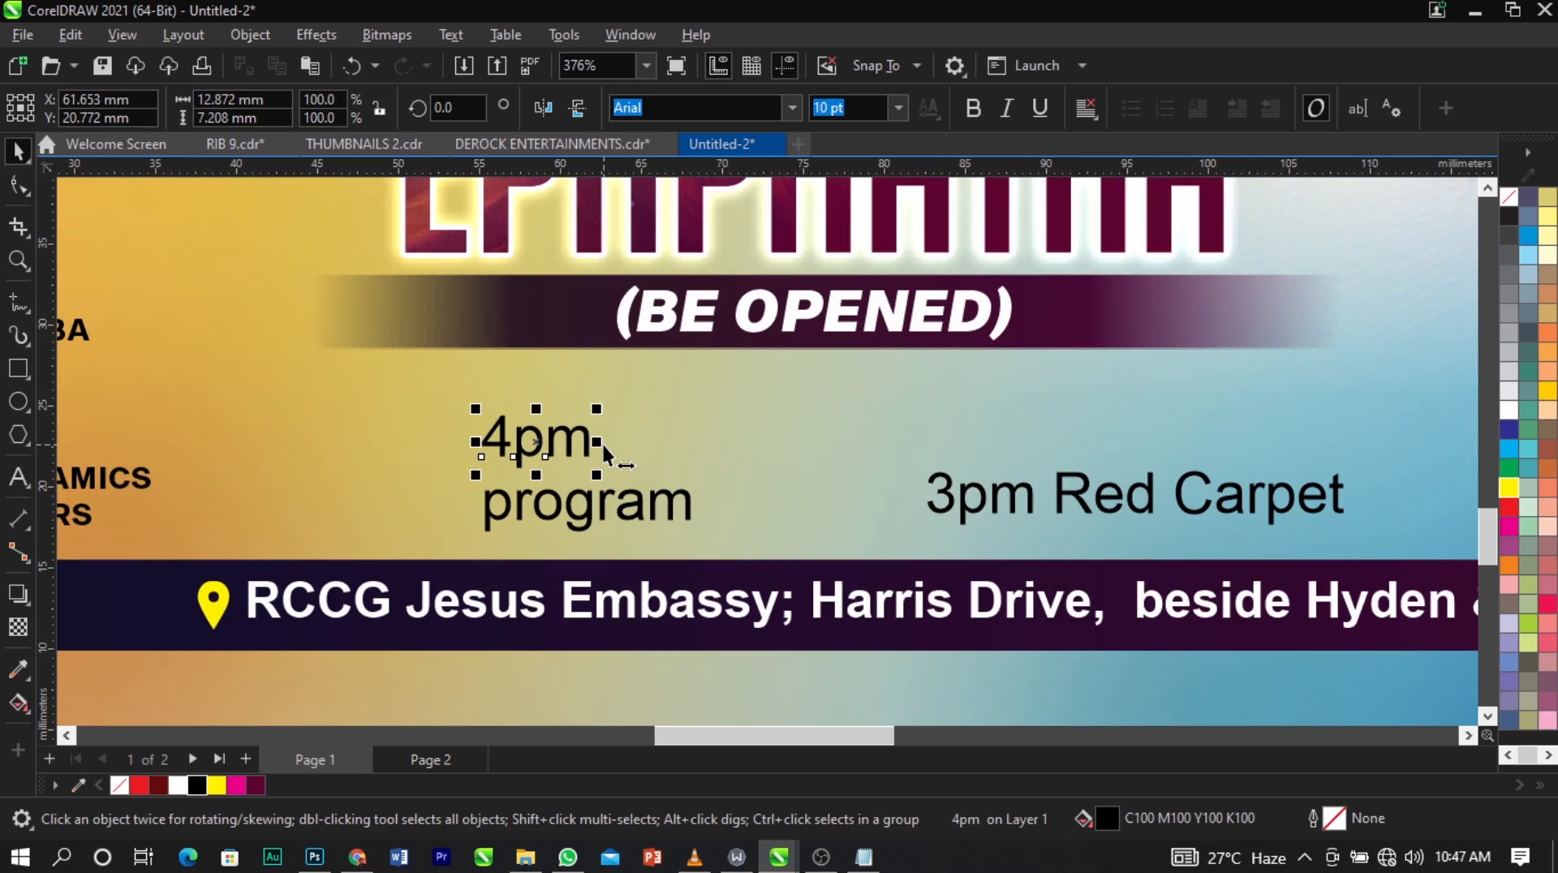
# Cut "pm" out of "4pm" and paste it as its own text object, then move "program" aside.
pyautogui.doubleClick(519, 442)
pyautogui.moveTo(519, 442); pyautogui.dragTo(730, 457)
pyautogui.hotkey('ctrl', 'x')
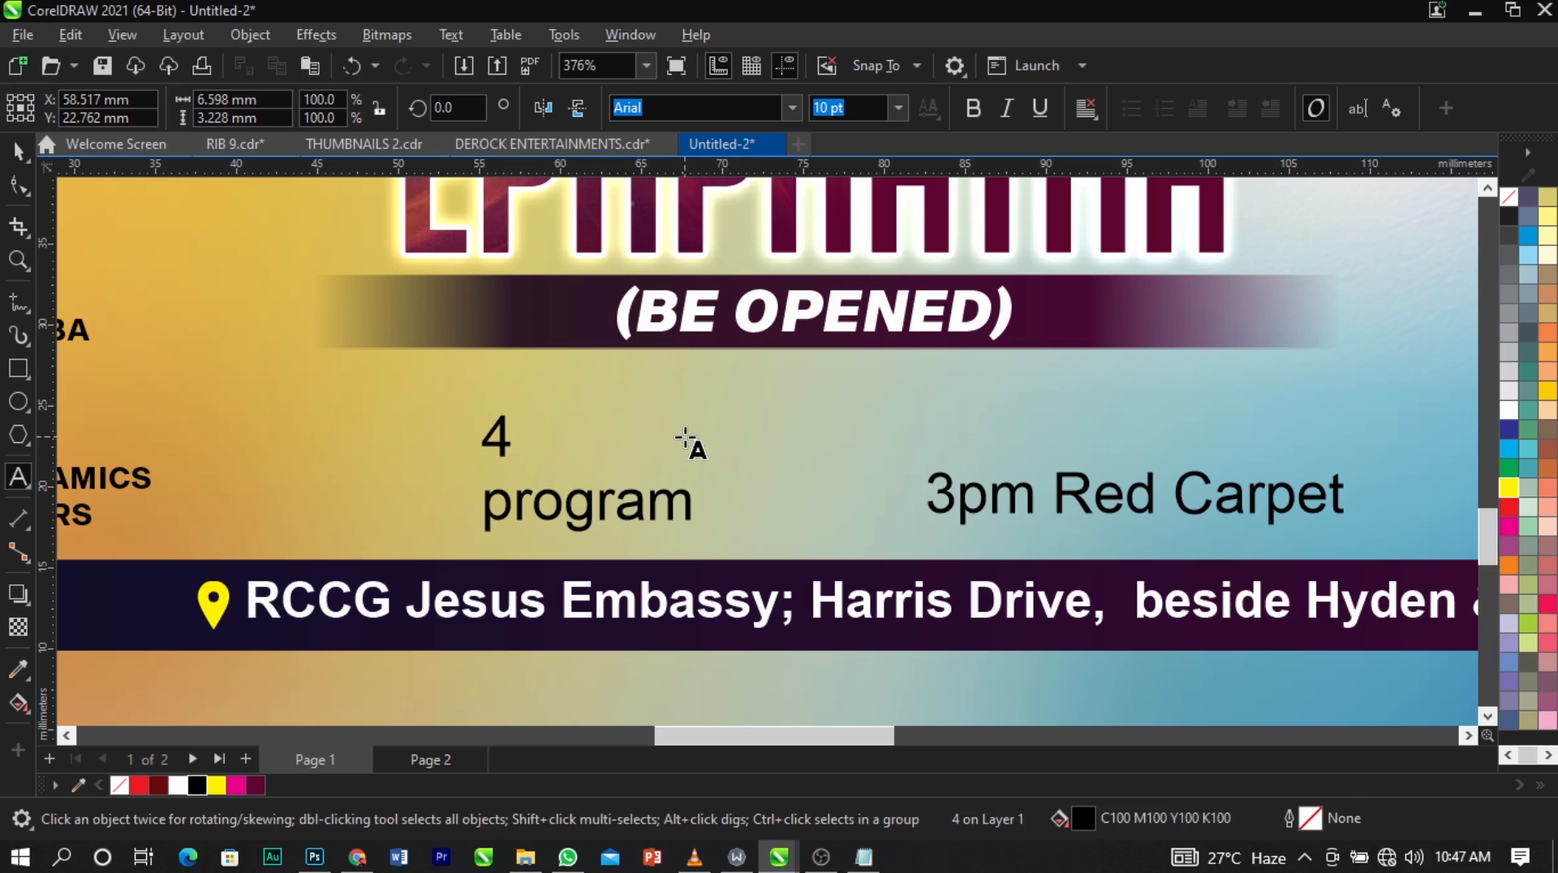
pyautogui.click(685, 441)
pyautogui.hotkey('ctrl', 'v')
pyautogui.press('Escape')
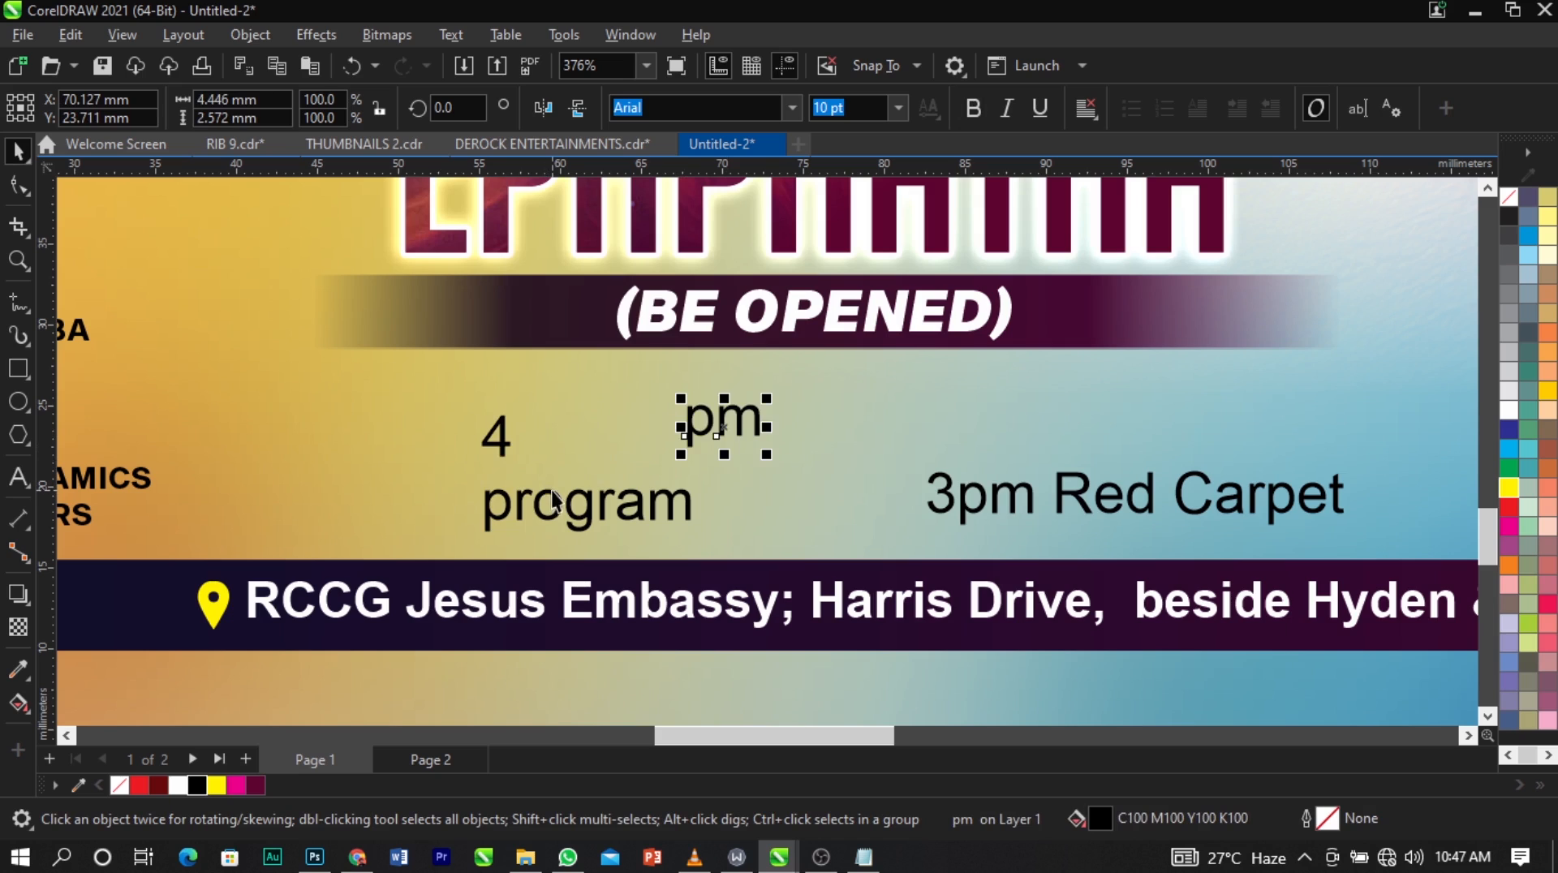
pyautogui.moveTo(554, 500); pyautogui.dragTo(812, 512)
# Set the "4" in Sequel Sans Black Body and enlarge it to about 25.5 pt below the (BE OPENED) strip.
pyautogui.click(503, 439)
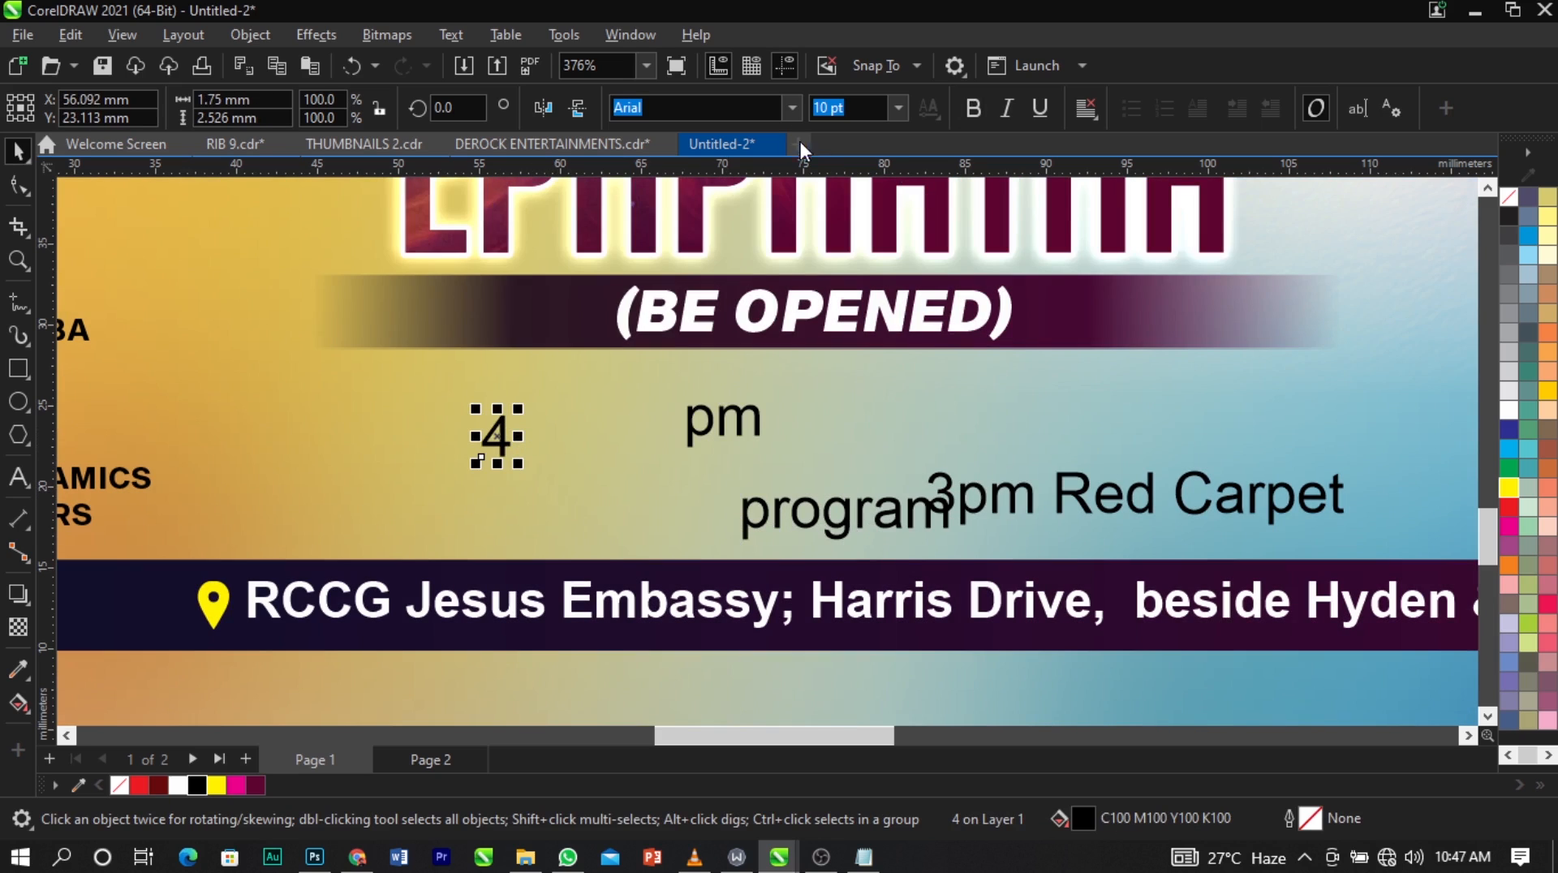
pyautogui.click(793, 107)
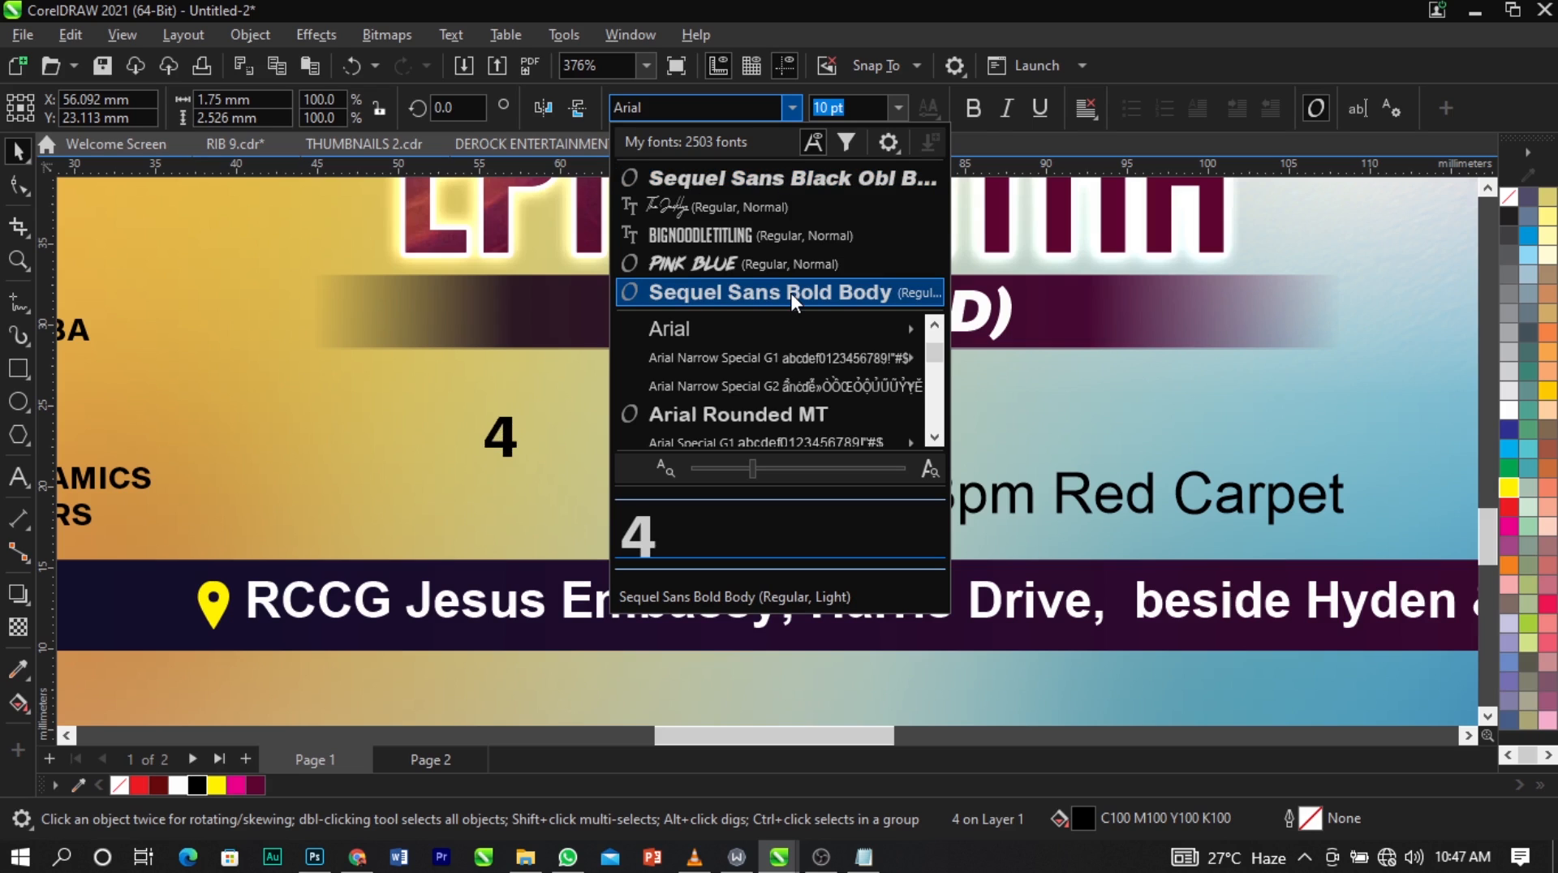
pyautogui.click(742, 115)
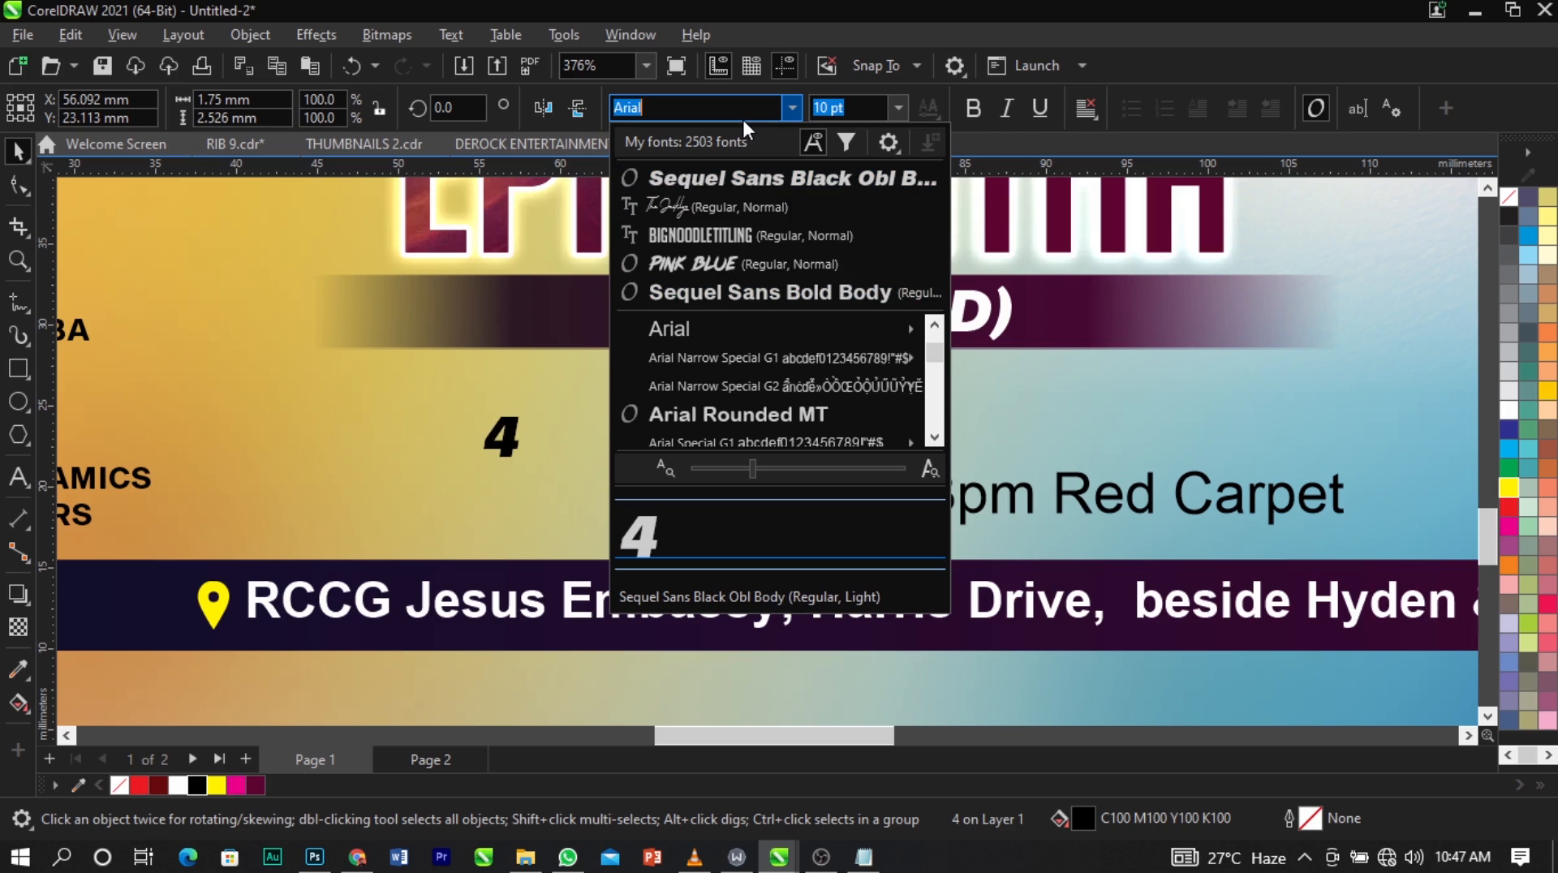
pyautogui.write('sequ')
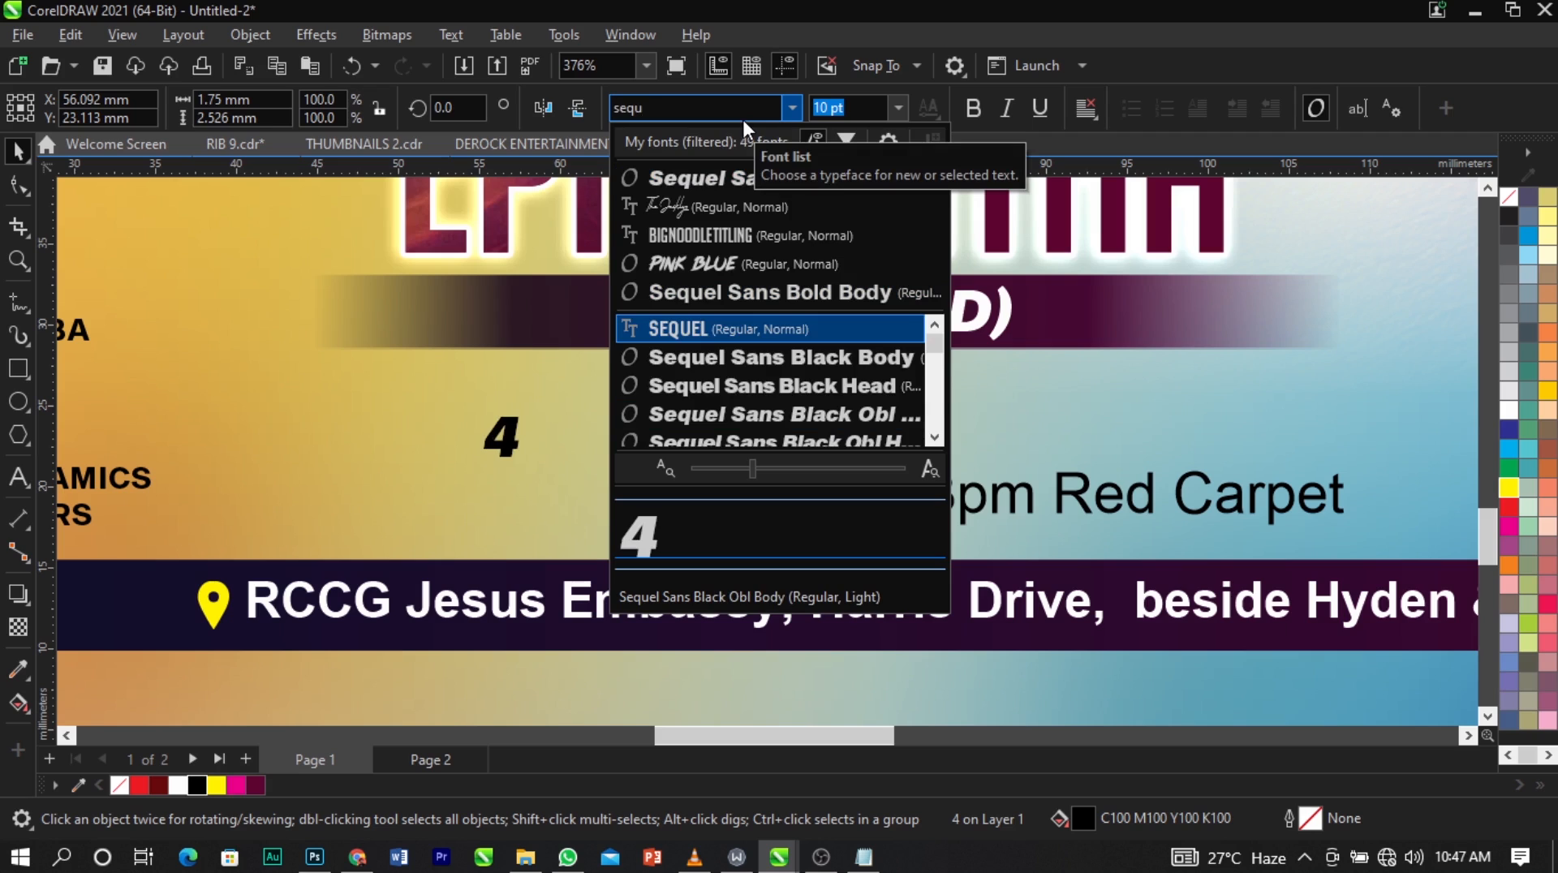
pyautogui.press('Down')
pyautogui.press('Return')
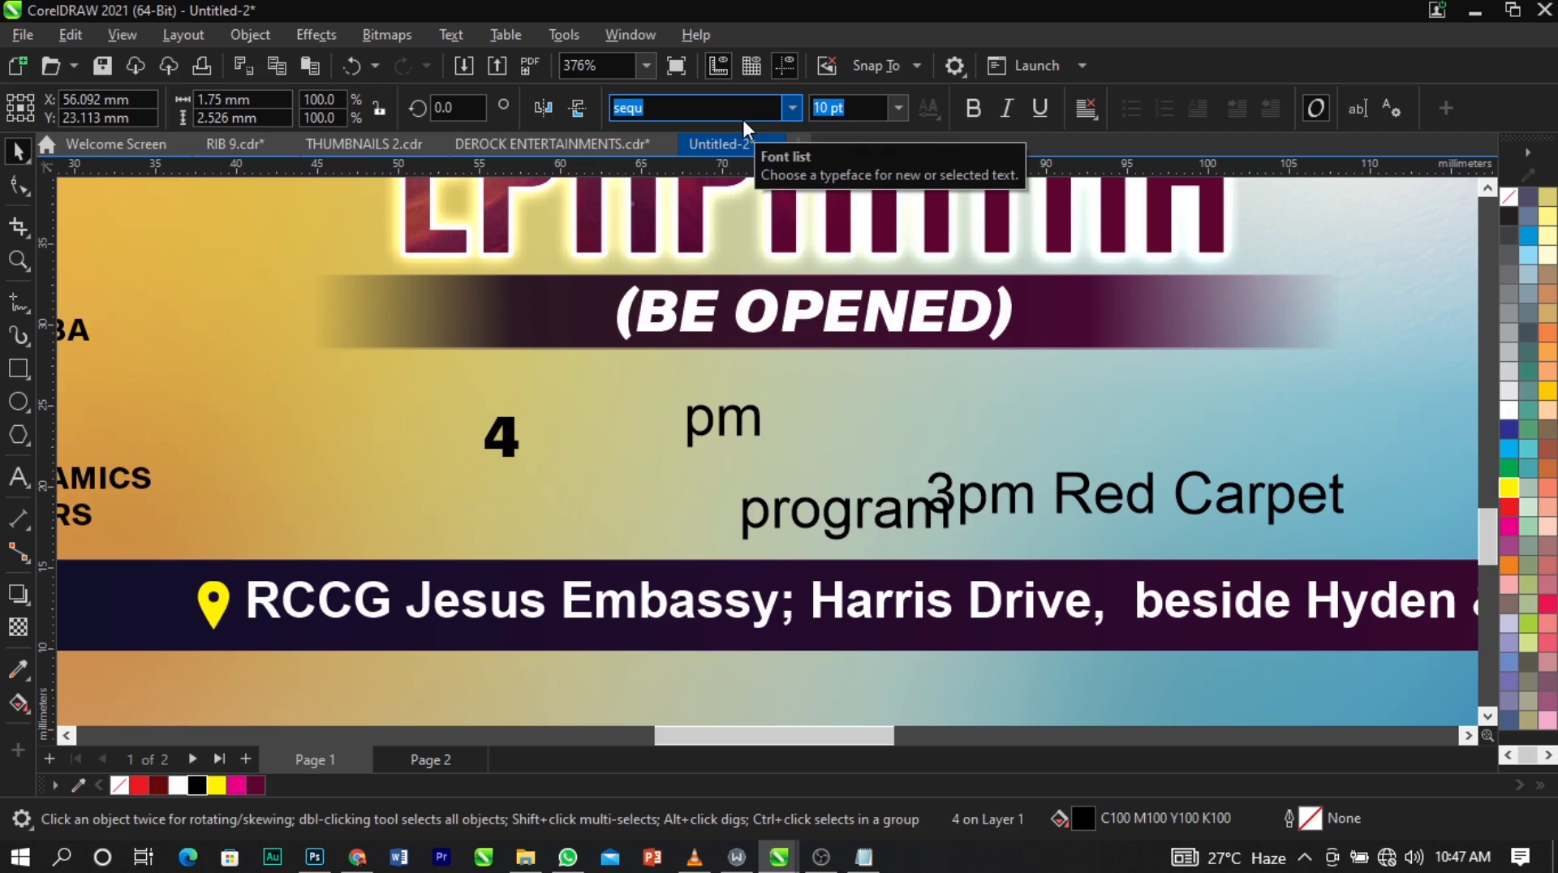
pyautogui.moveTo(526, 465); pyautogui.dragTo(581, 520)
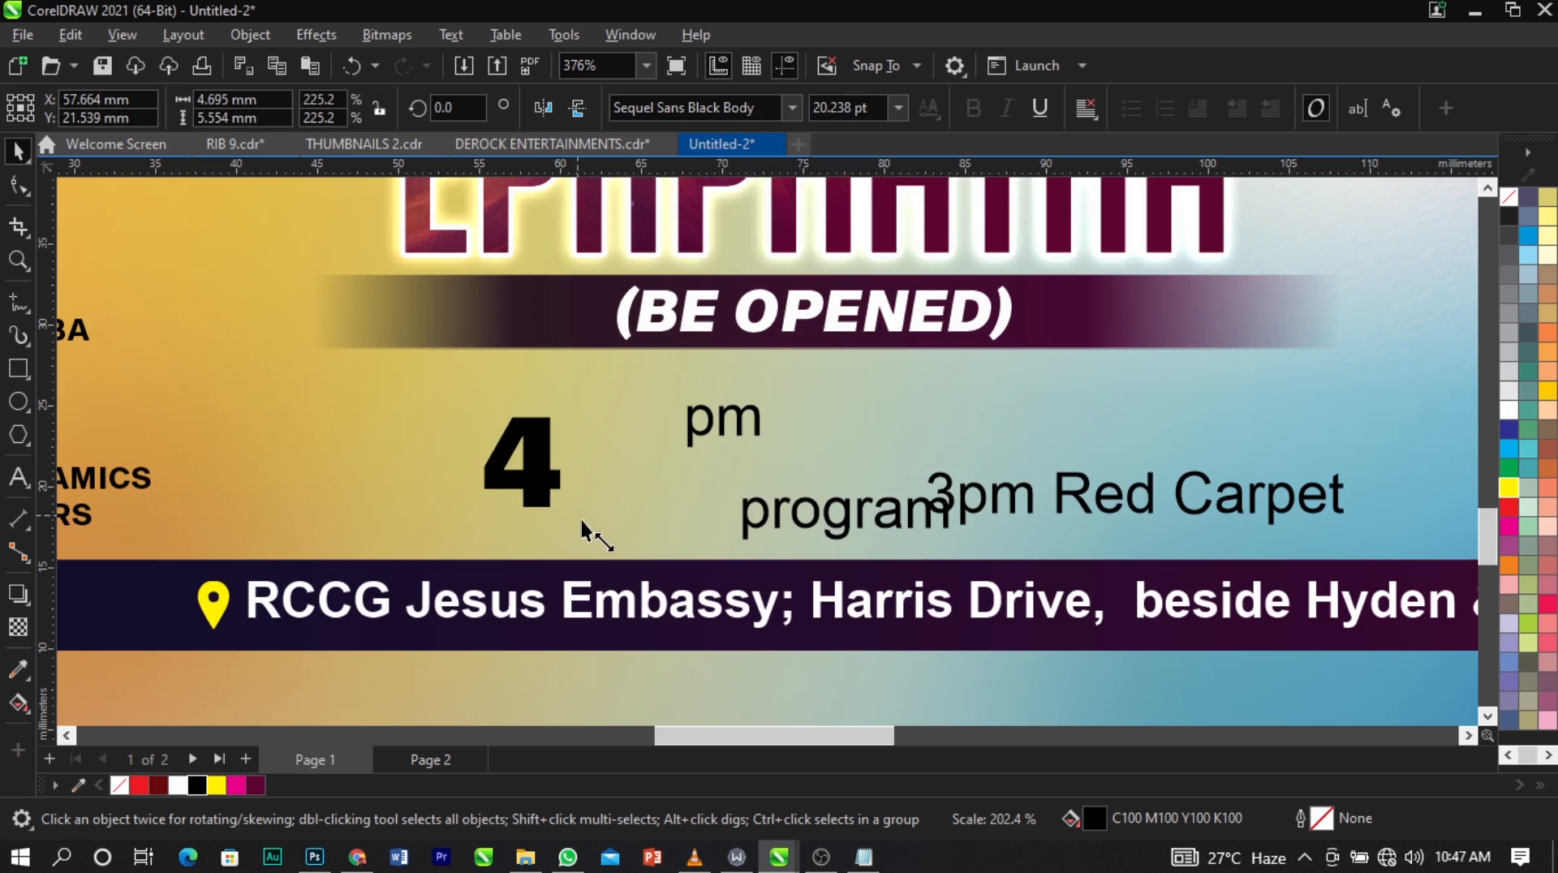
pyautogui.moveTo(539, 445); pyautogui.dragTo(528, 436)
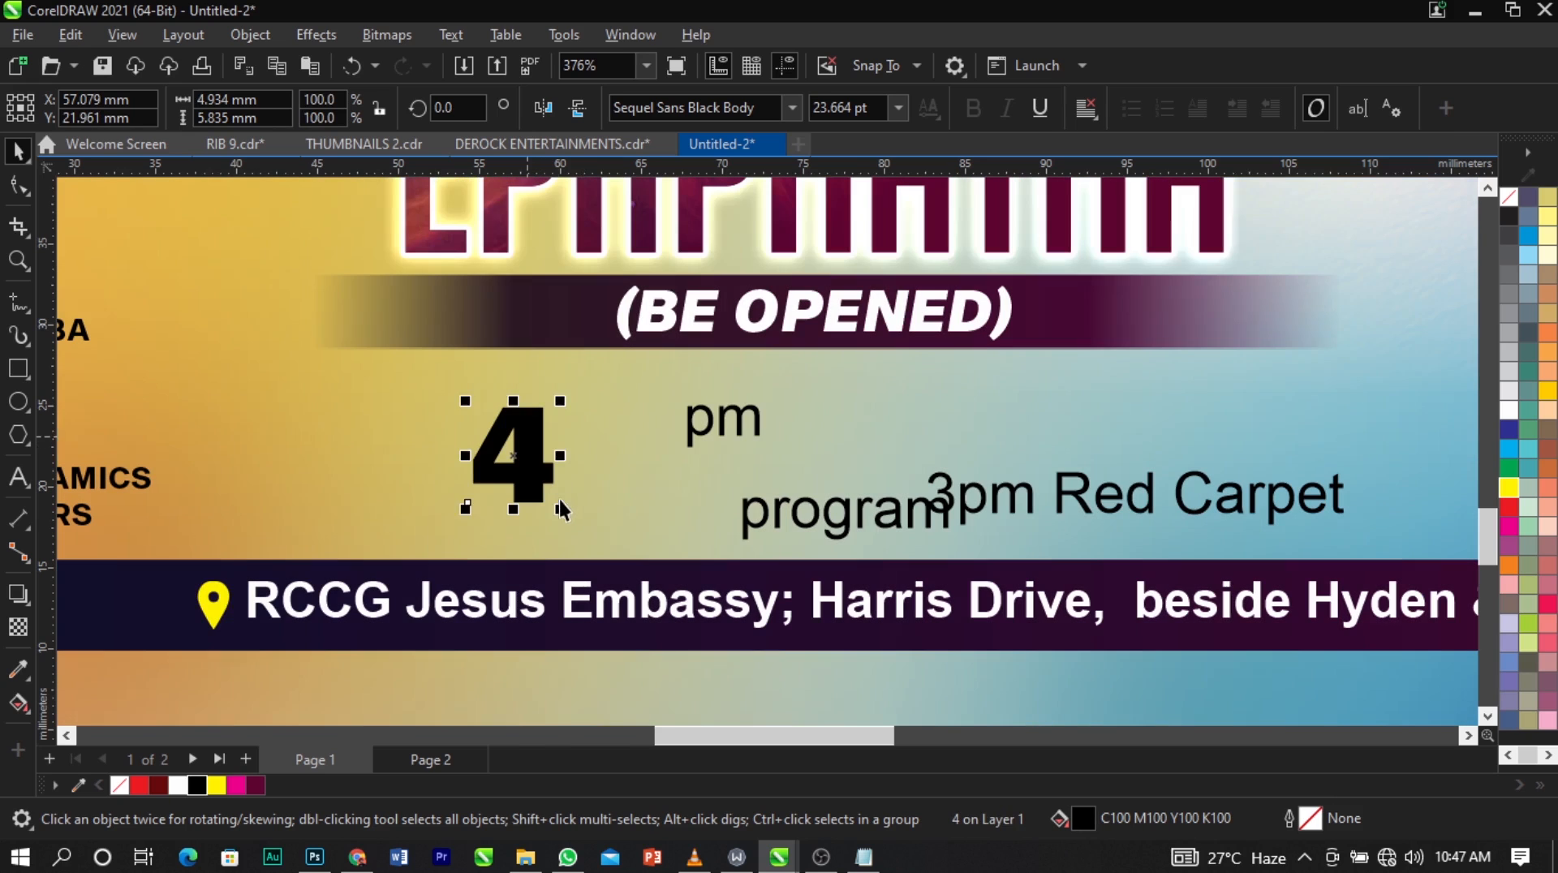
pyautogui.moveTo(561, 511); pyautogui.dragTo(565, 513)
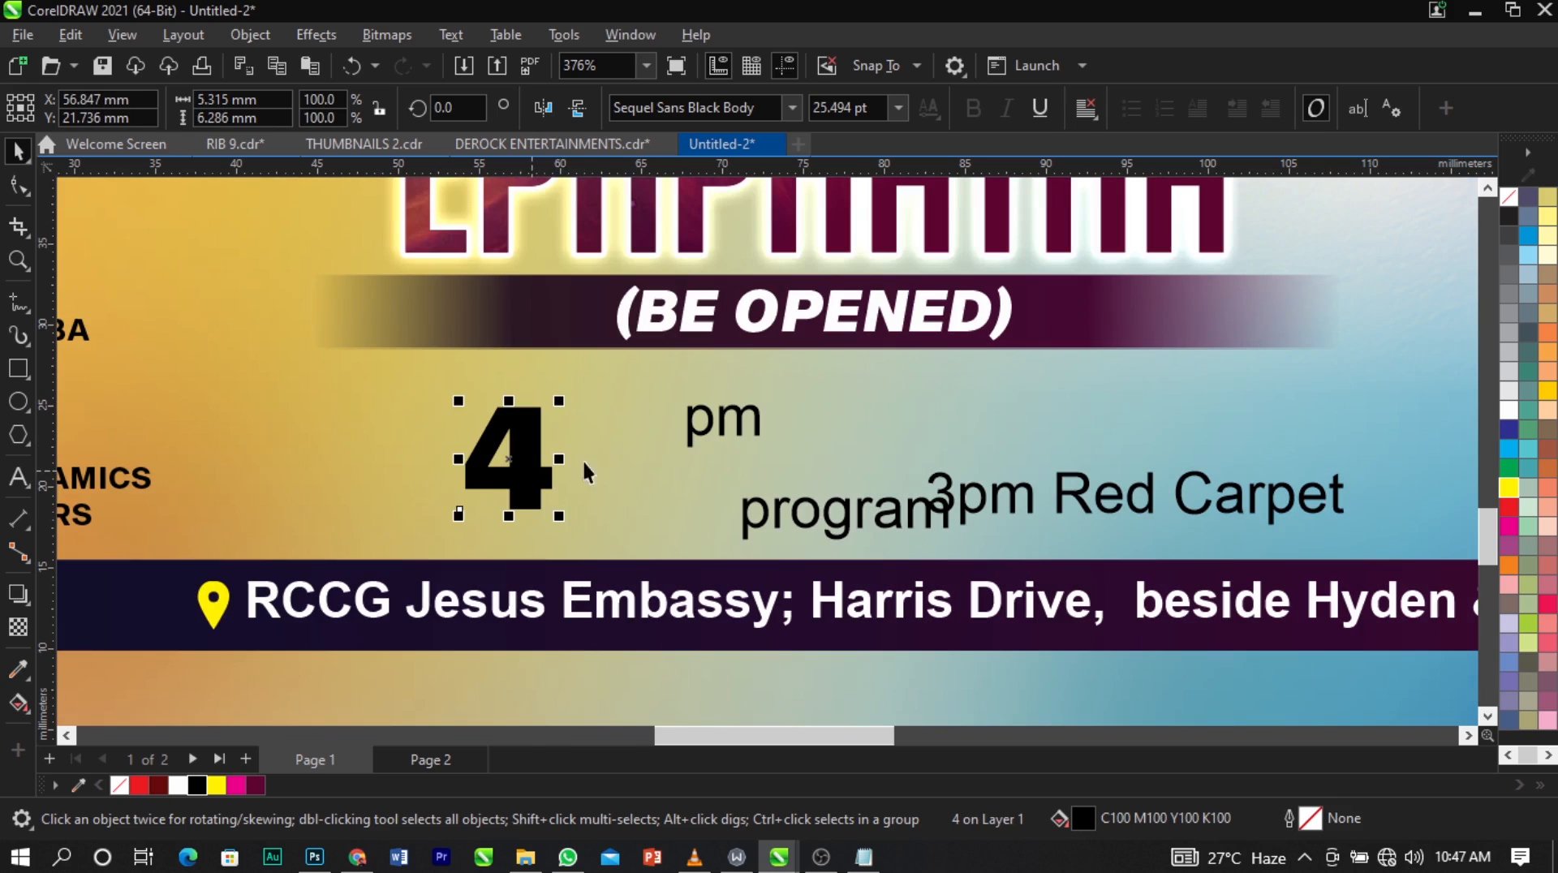
# Set "pm" in Sequel Sans Black Body and shrink it to about 6.6 pt.
pyautogui.click(694, 430)
pyautogui.click(792, 107)
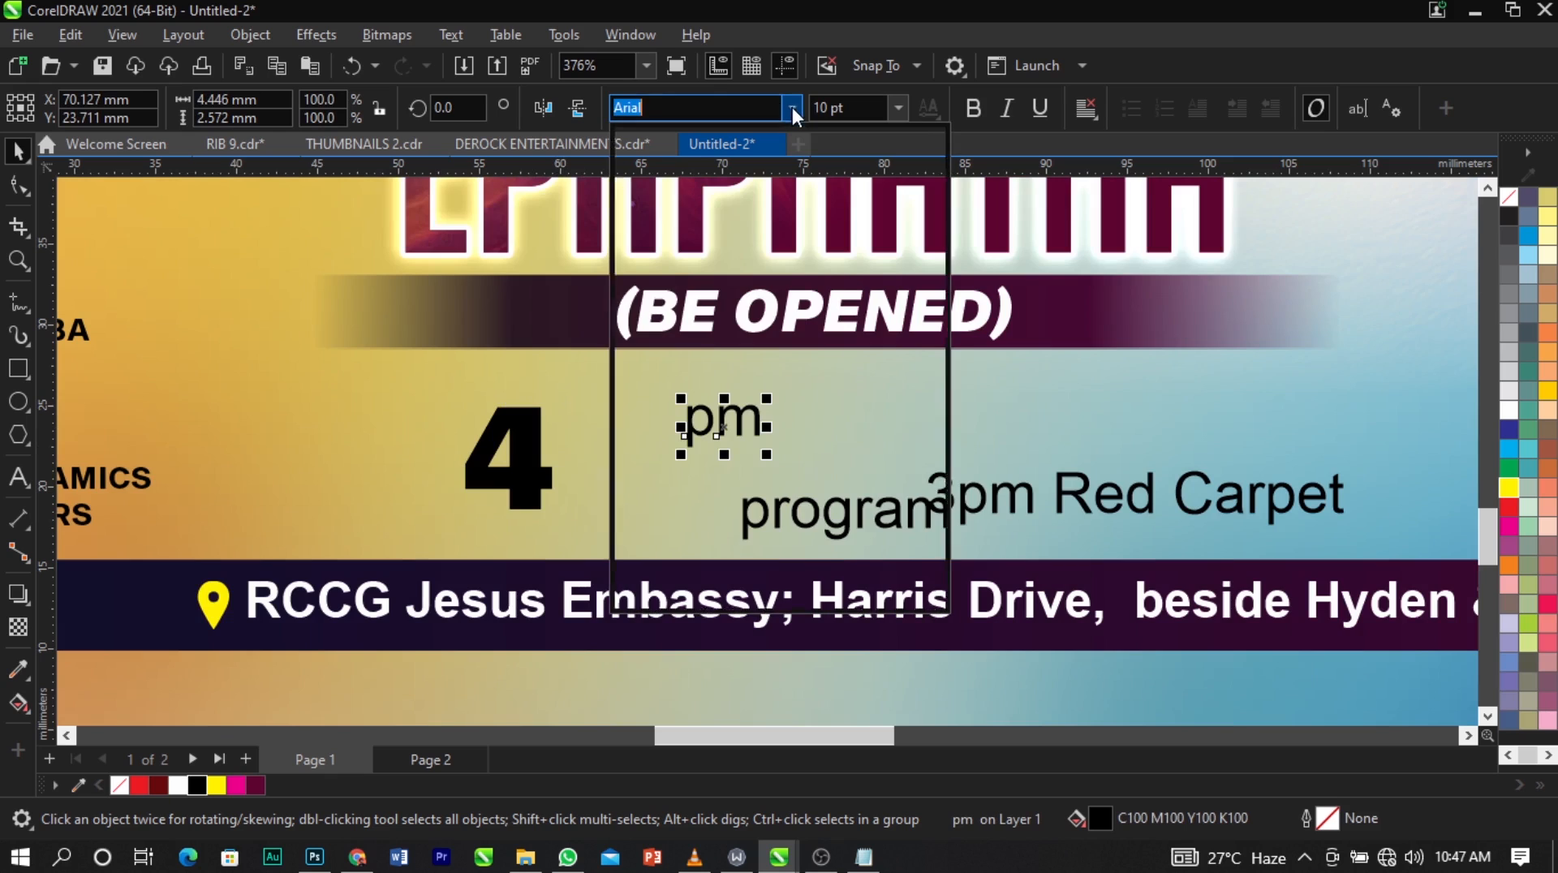
pyautogui.click(728, 177)
pyautogui.moveTo(767, 455); pyautogui.dragTo(748, 439)
# Convert "pm" to uppercase and place it against the lower right of the "4".
pyautogui.doubleClick(742, 418)
pyautogui.doubleClick(741, 420)
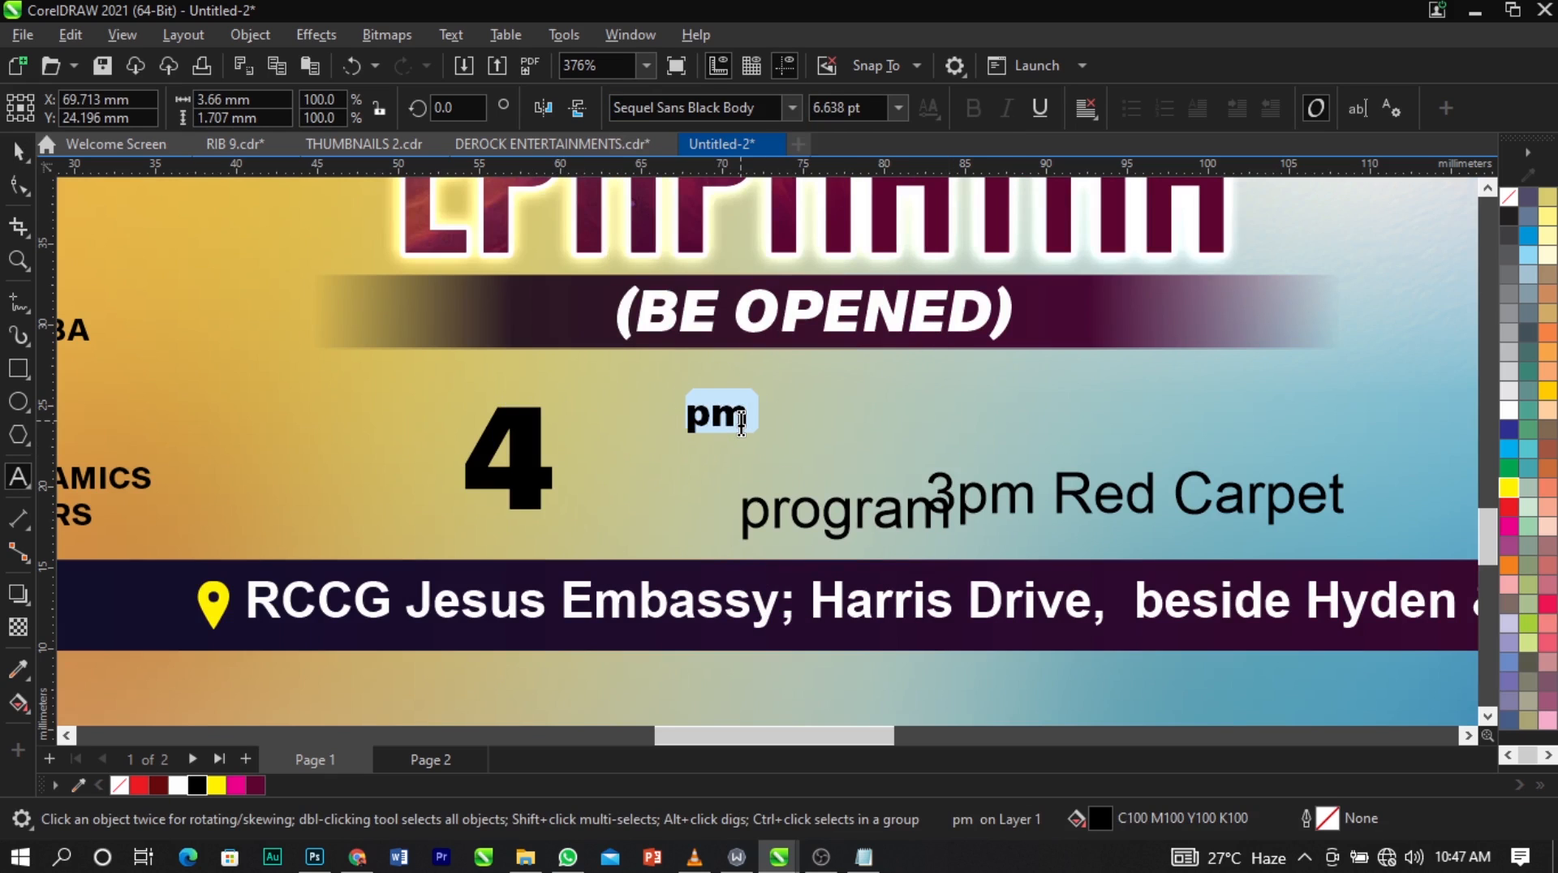
pyautogui.hotkey('shift', 'F3')
pyautogui.click(723, 403)
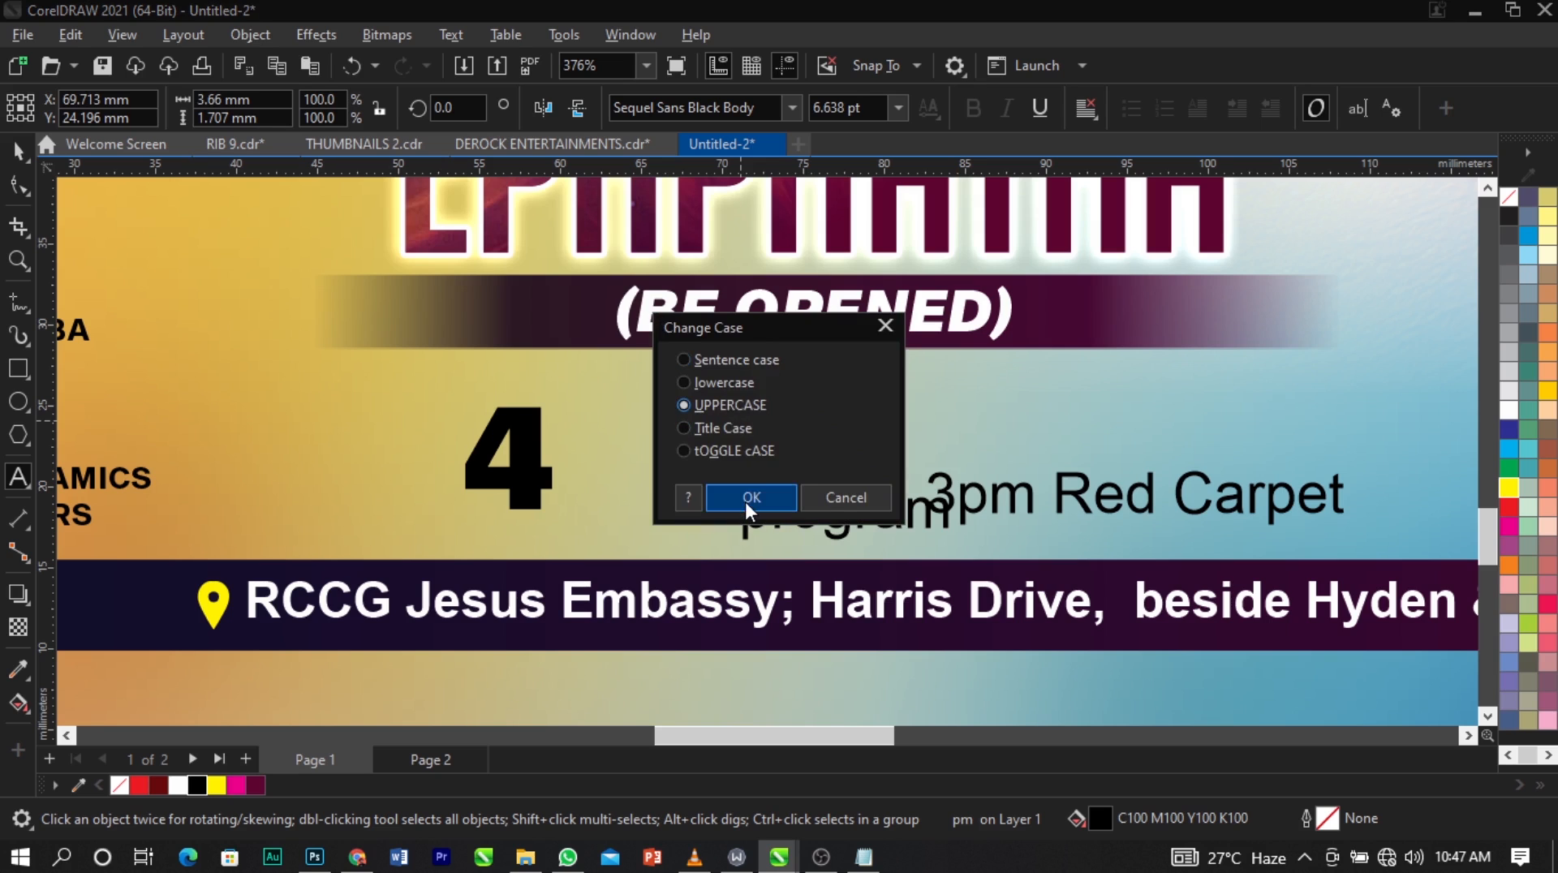
pyautogui.click(746, 498)
pyautogui.moveTo(719, 417); pyautogui.dragTo(588, 480)
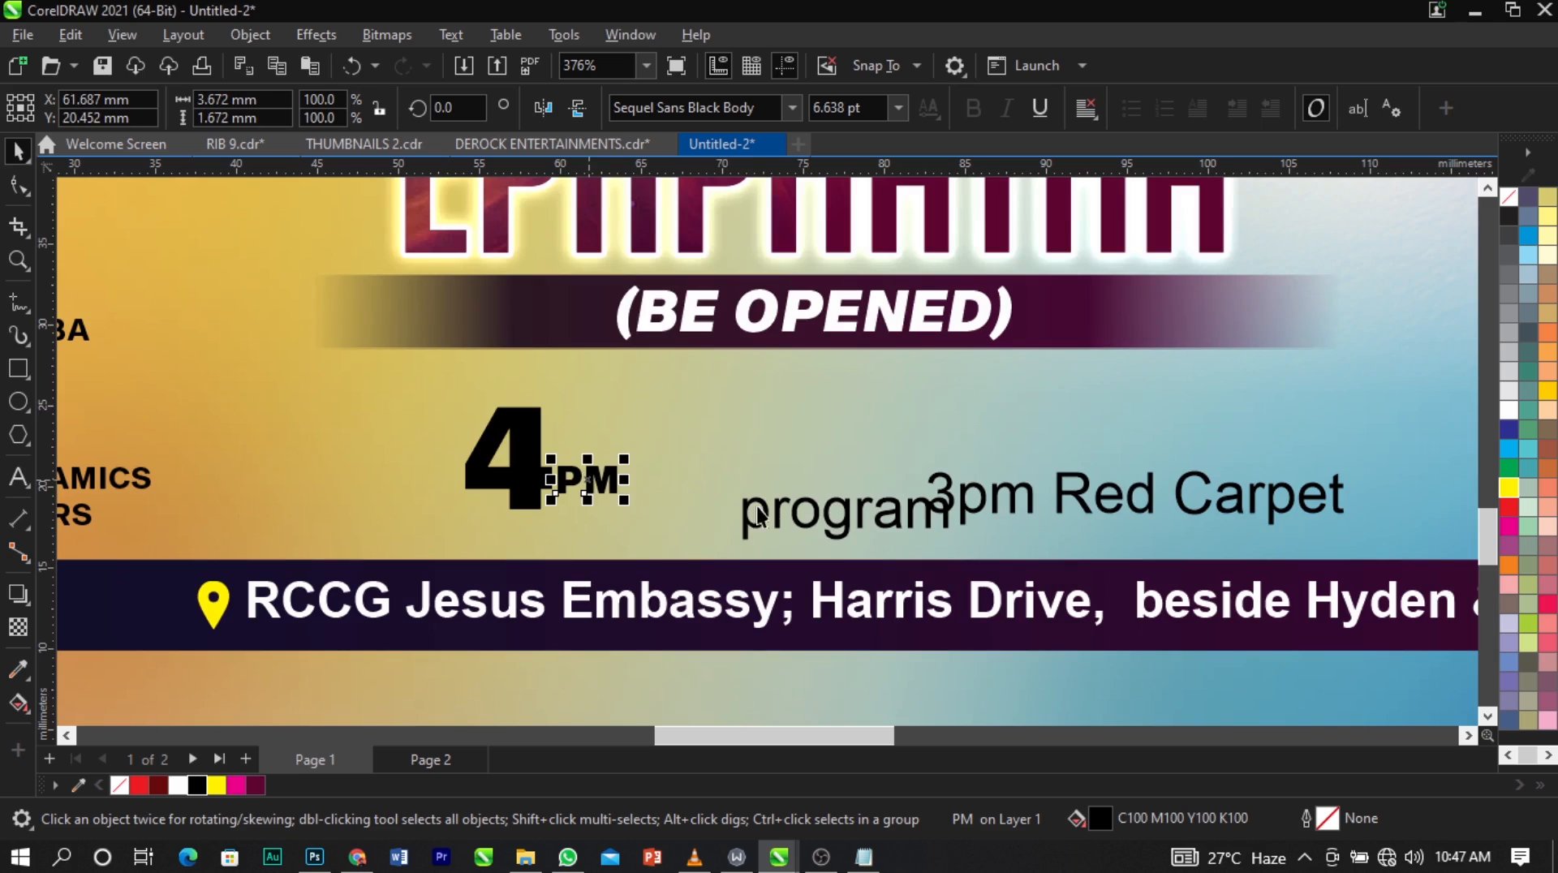
# Move "program" beneath "PM" and set it in Sequel Sans Black Body.
pyautogui.moveTo(778, 517); pyautogui.dragTo(610, 521)
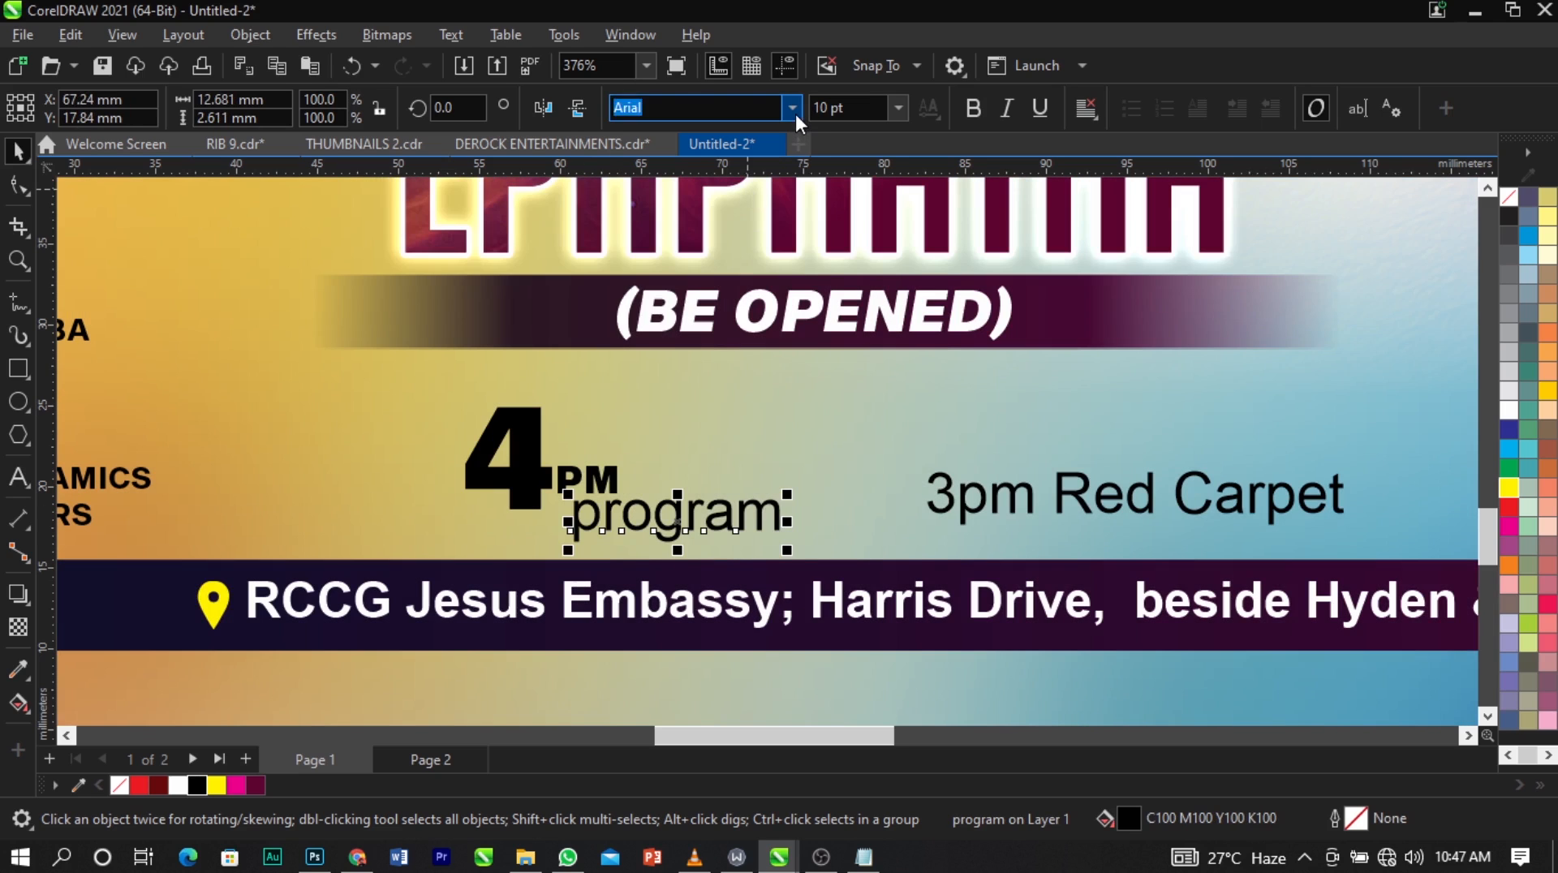
pyautogui.click(792, 107)
pyautogui.click(752, 181)
# Convert "program" to uppercase and shrink it to about 6 pt.
pyautogui.doubleClick(715, 521)
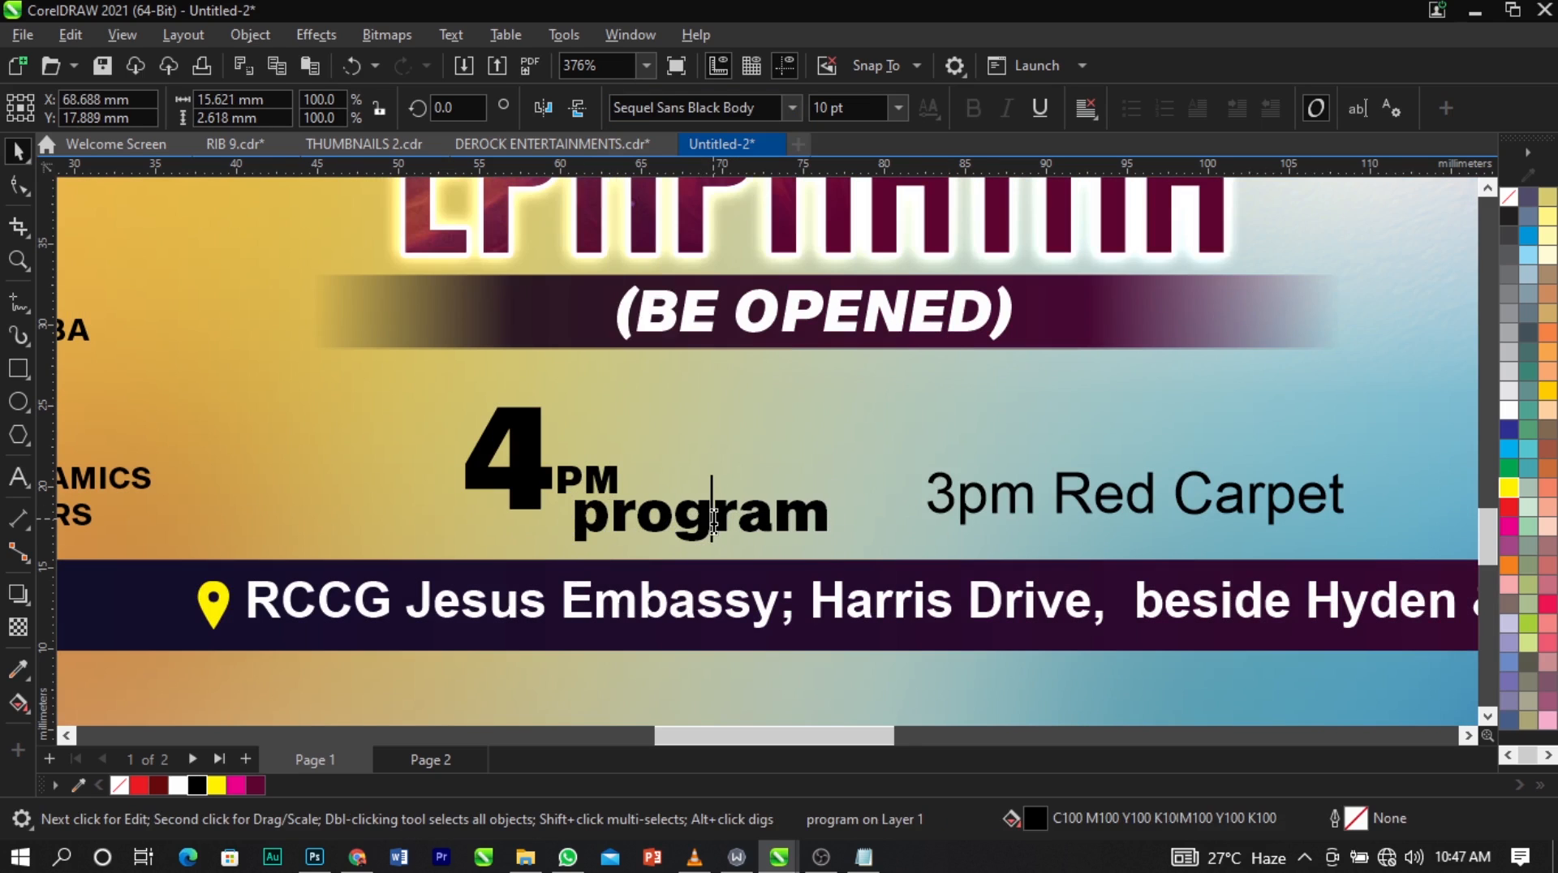
pyautogui.doubleClick(715, 522)
pyautogui.hotkey('shift', 'F3')
pyautogui.click(752, 497)
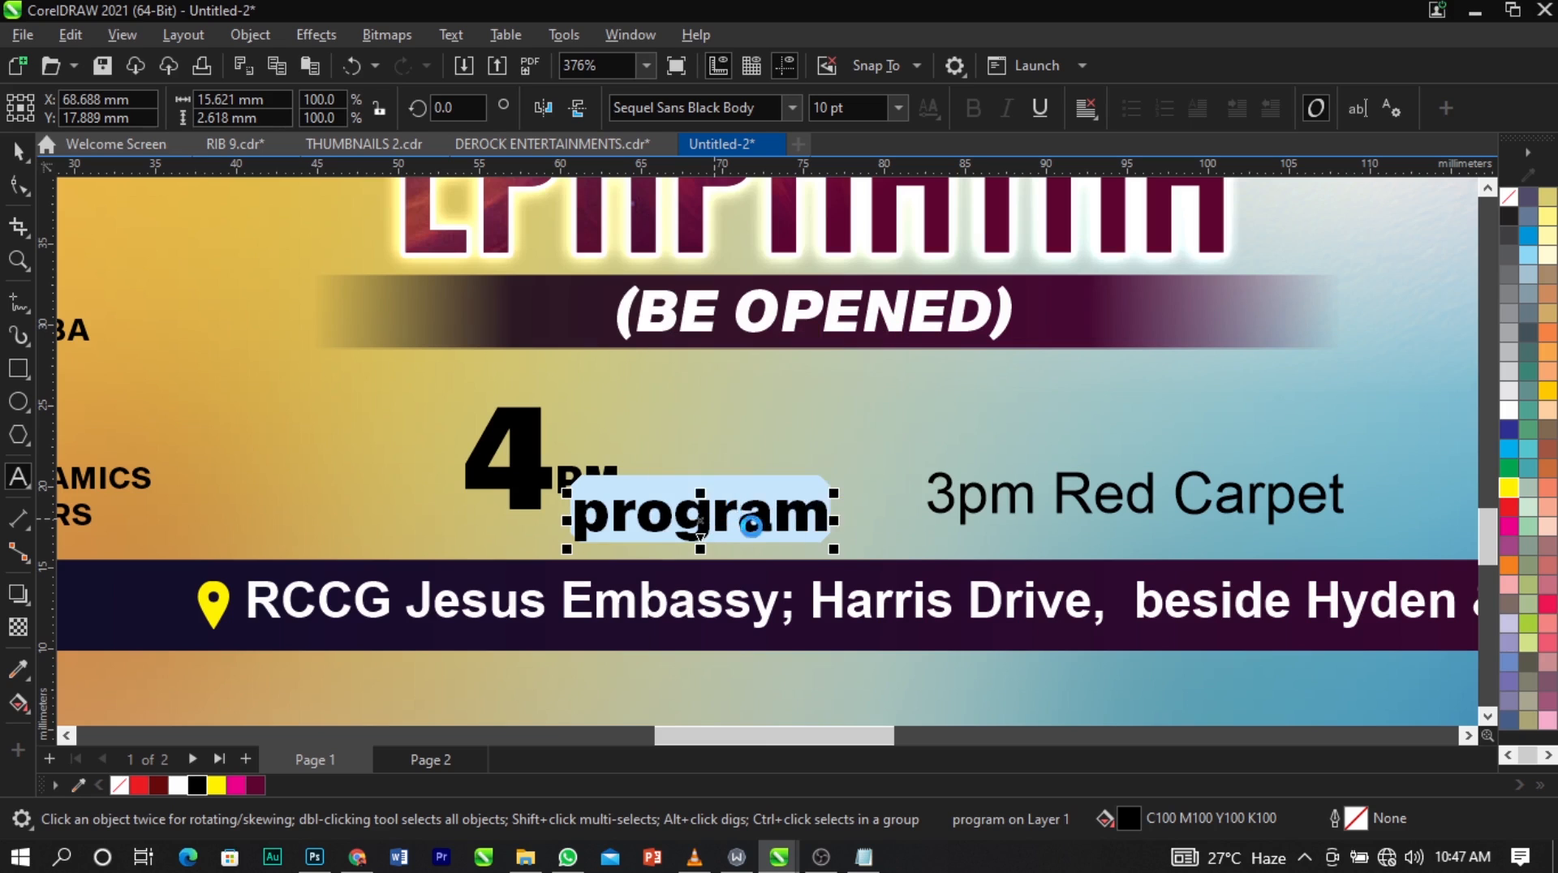
pyautogui.moveTo(899, 539); pyautogui.dragTo(776, 559)
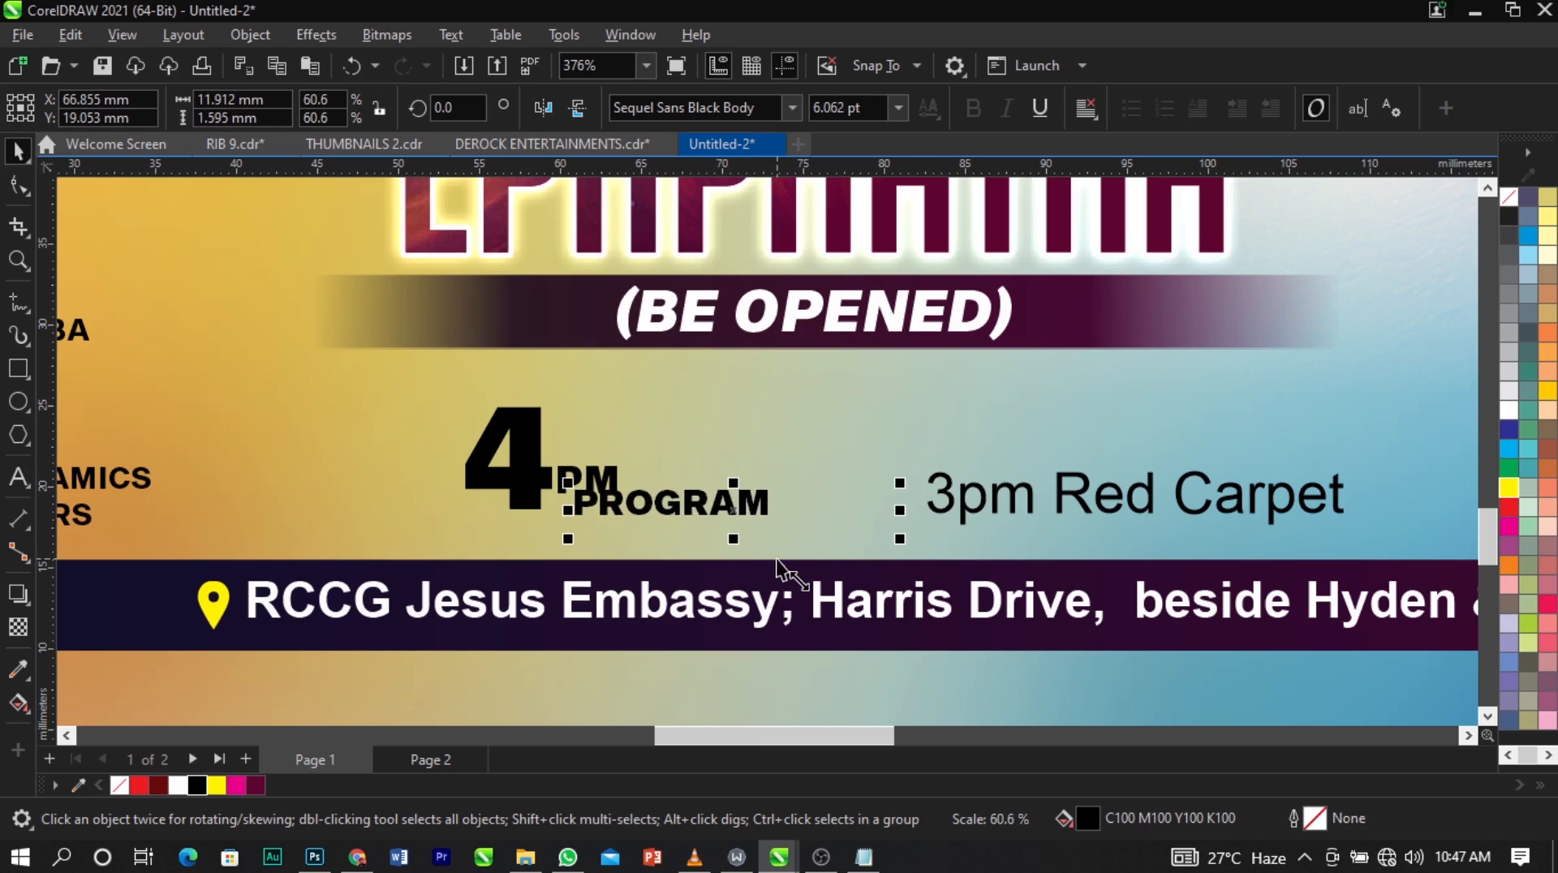
# Position "PROGRAM" directly under "PM" with their left edges in line, and group the two texts.
pyautogui.scroll(3, 660, 499)
pyautogui.click(605, 500)
pyautogui.moveTo(604, 500); pyautogui.dragTo(578, 530)
pyautogui.keyDown('shift'); pyautogui.click(580, 482); pyautogui.keyUp('shift')
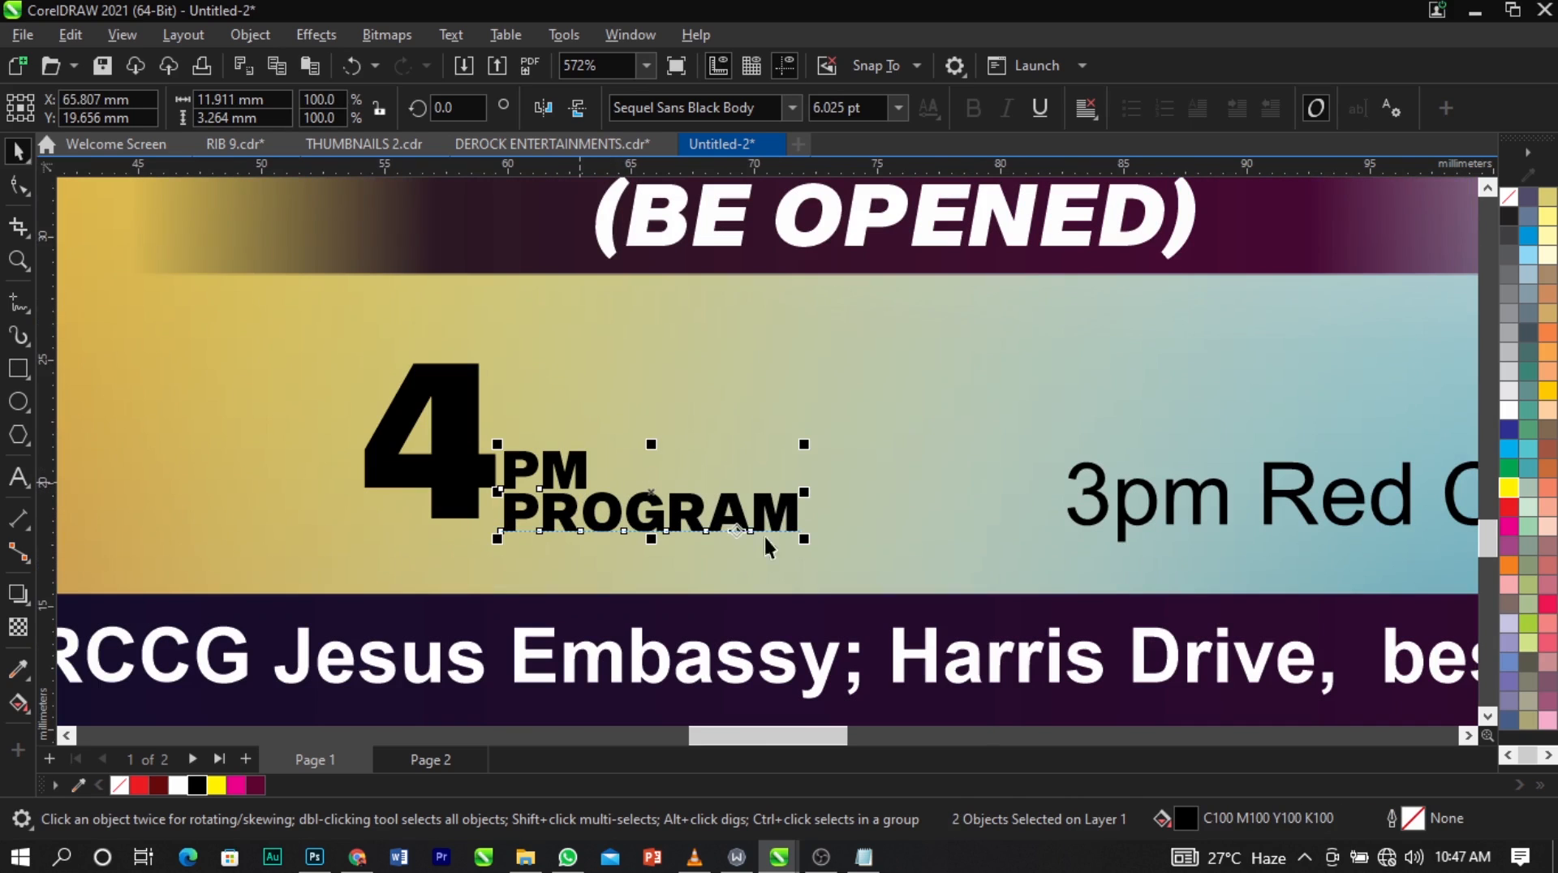
pyautogui.hotkey('ctrl', 'g')
# Leave a small gap between the "4" and the "PM PROGRAM" group and align their bottom edges.
pyautogui.keyDown('shift'); pyautogui.click(462, 487); pyautogui.keyUp('shift')
pyautogui.press('b')
pyautogui.click(636, 534)
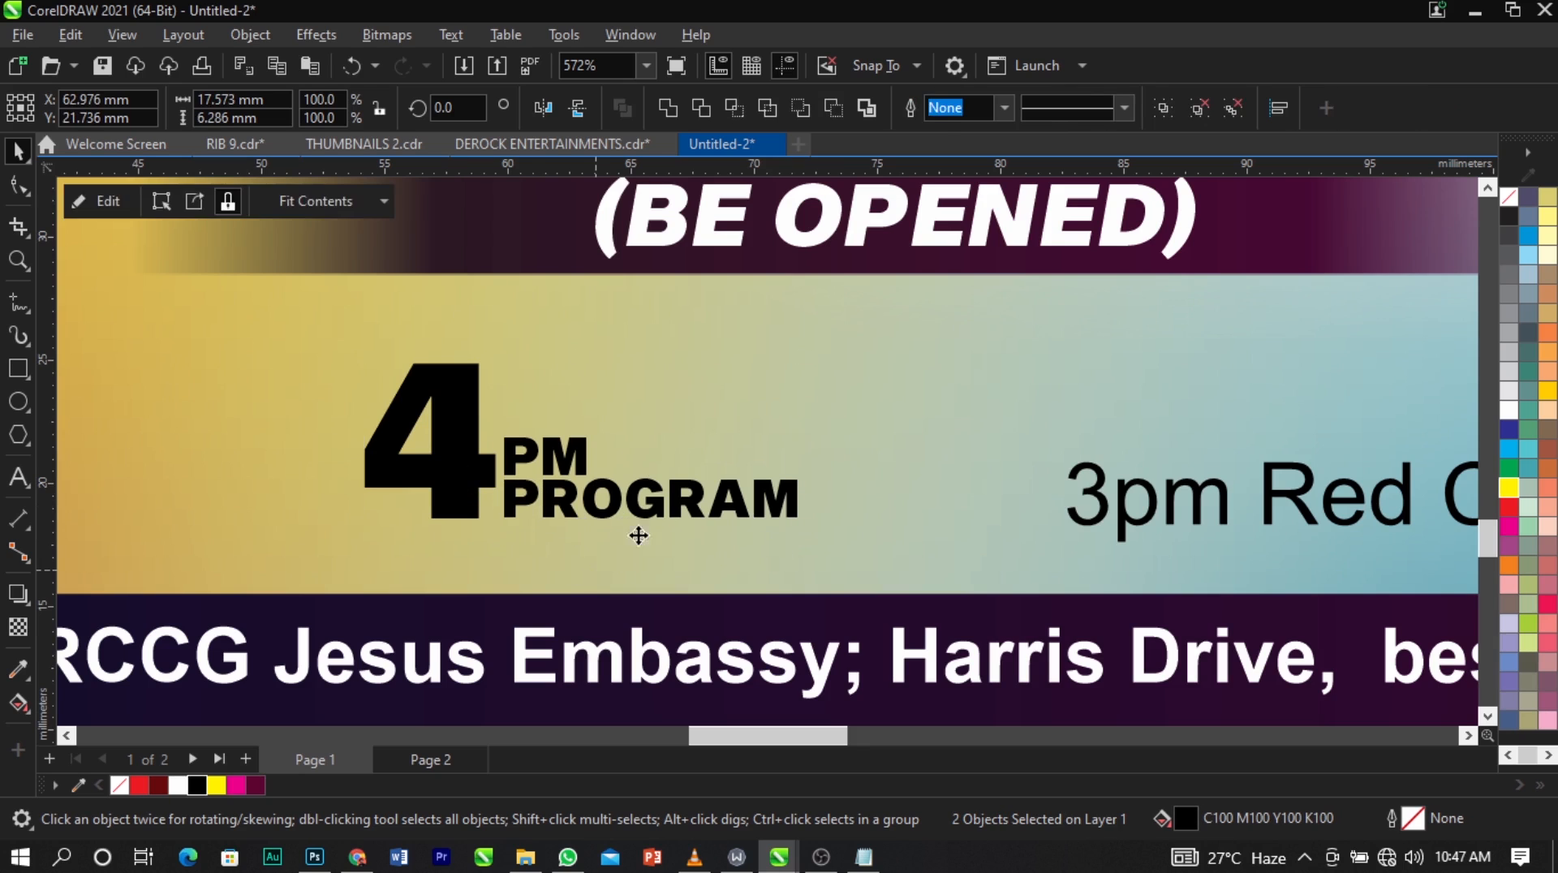
pyautogui.click(651, 497)
pyautogui.moveTo(654, 501); pyautogui.dragTo(667, 506)
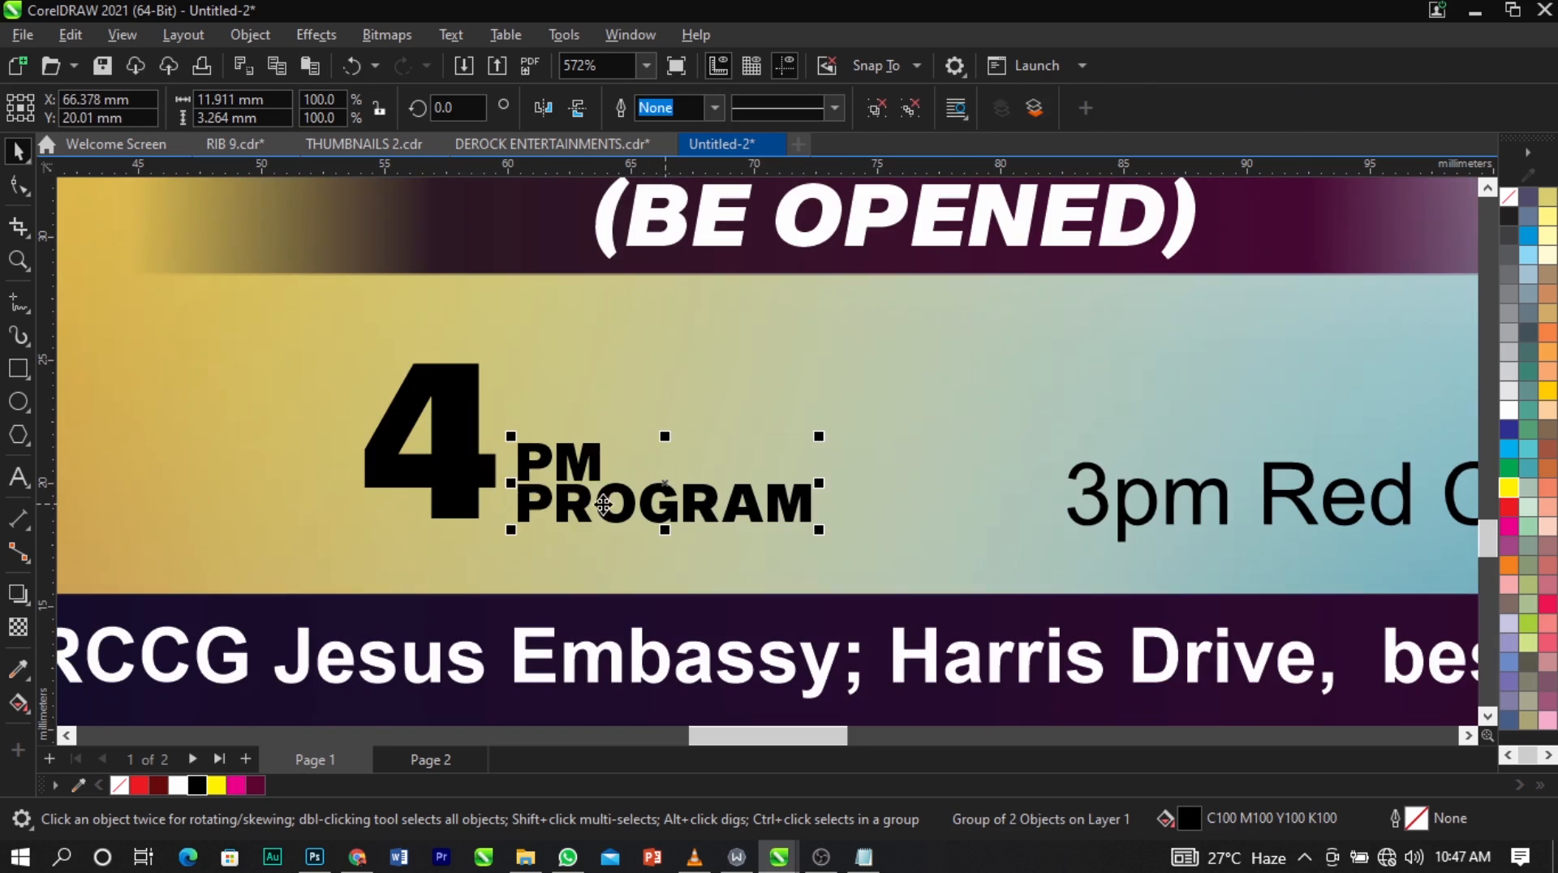
pyautogui.keyDown('shift'); pyautogui.click(471, 476); pyautogui.keyUp('shift')
pyautogui.press('b')
pyautogui.click(523, 545)
# Move the "3pm Red Carpet" text farther right to leave space beside "4 PM PROGRAM".
pyautogui.scroll(-1, 434, 473)
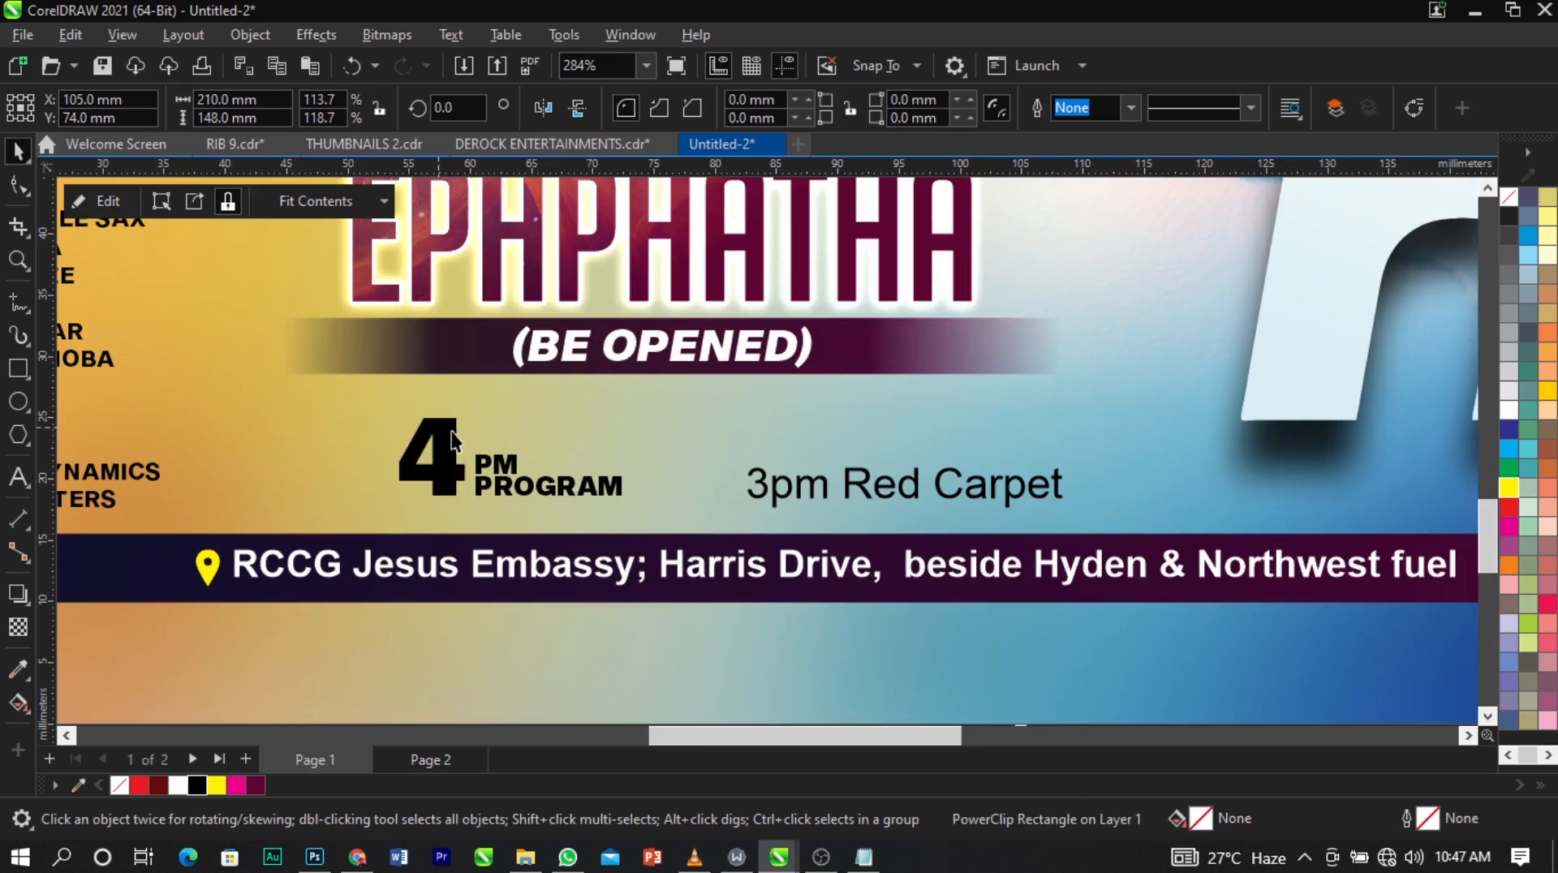
pyautogui.press('z')
pyautogui.moveTo(280, 338)
pyautogui.mouseDown()
pyautogui.moveTo(577, 486)
pyautogui.moveTo(1247, 594)
pyautogui.mouseUp()
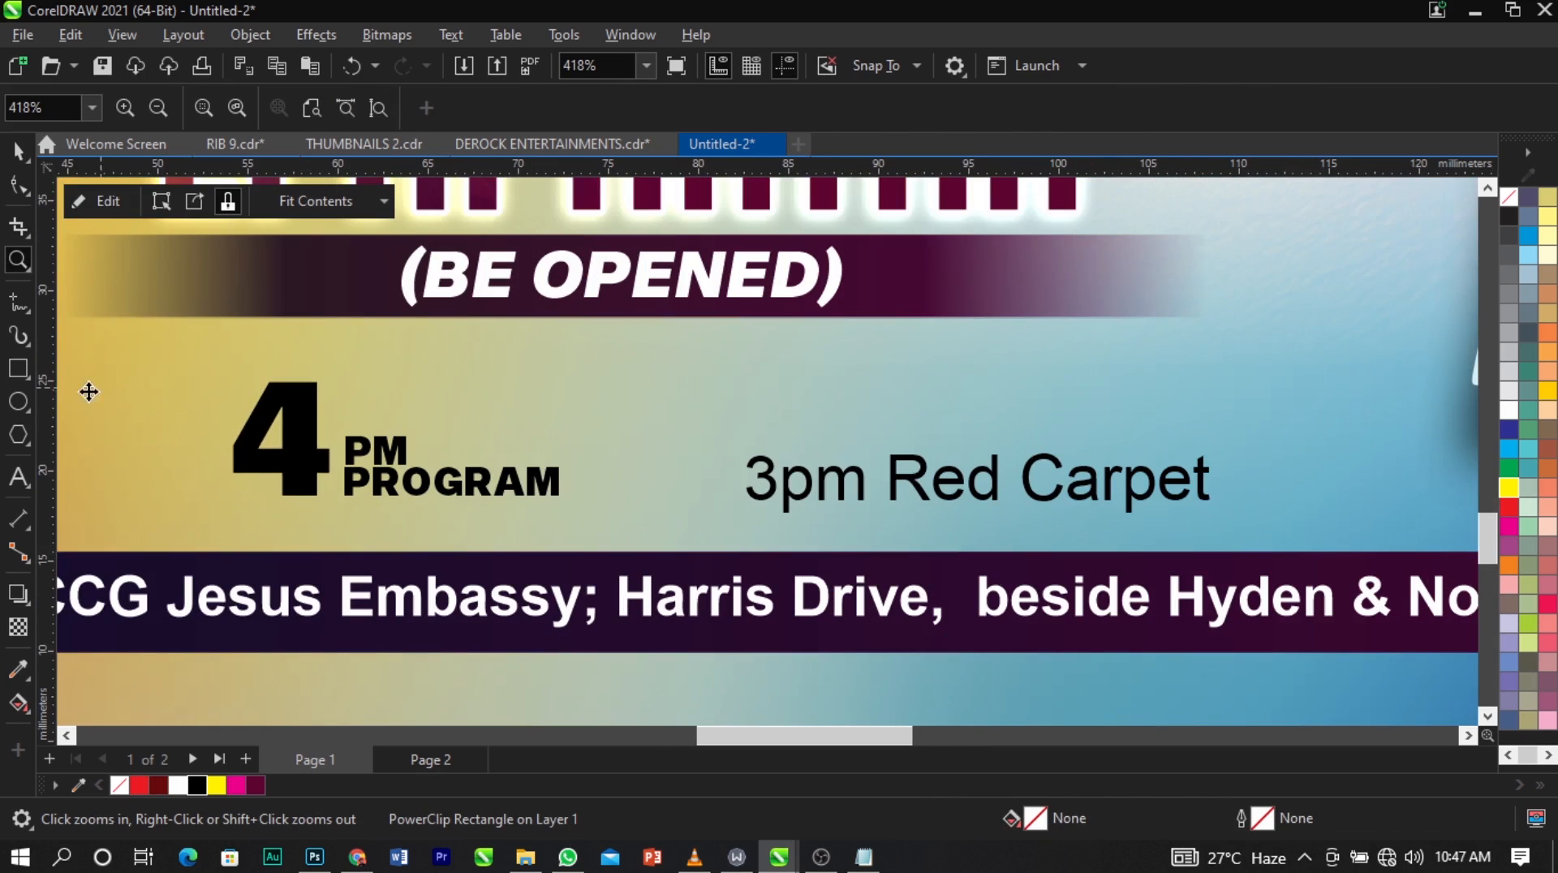
pyautogui.click(17, 305)
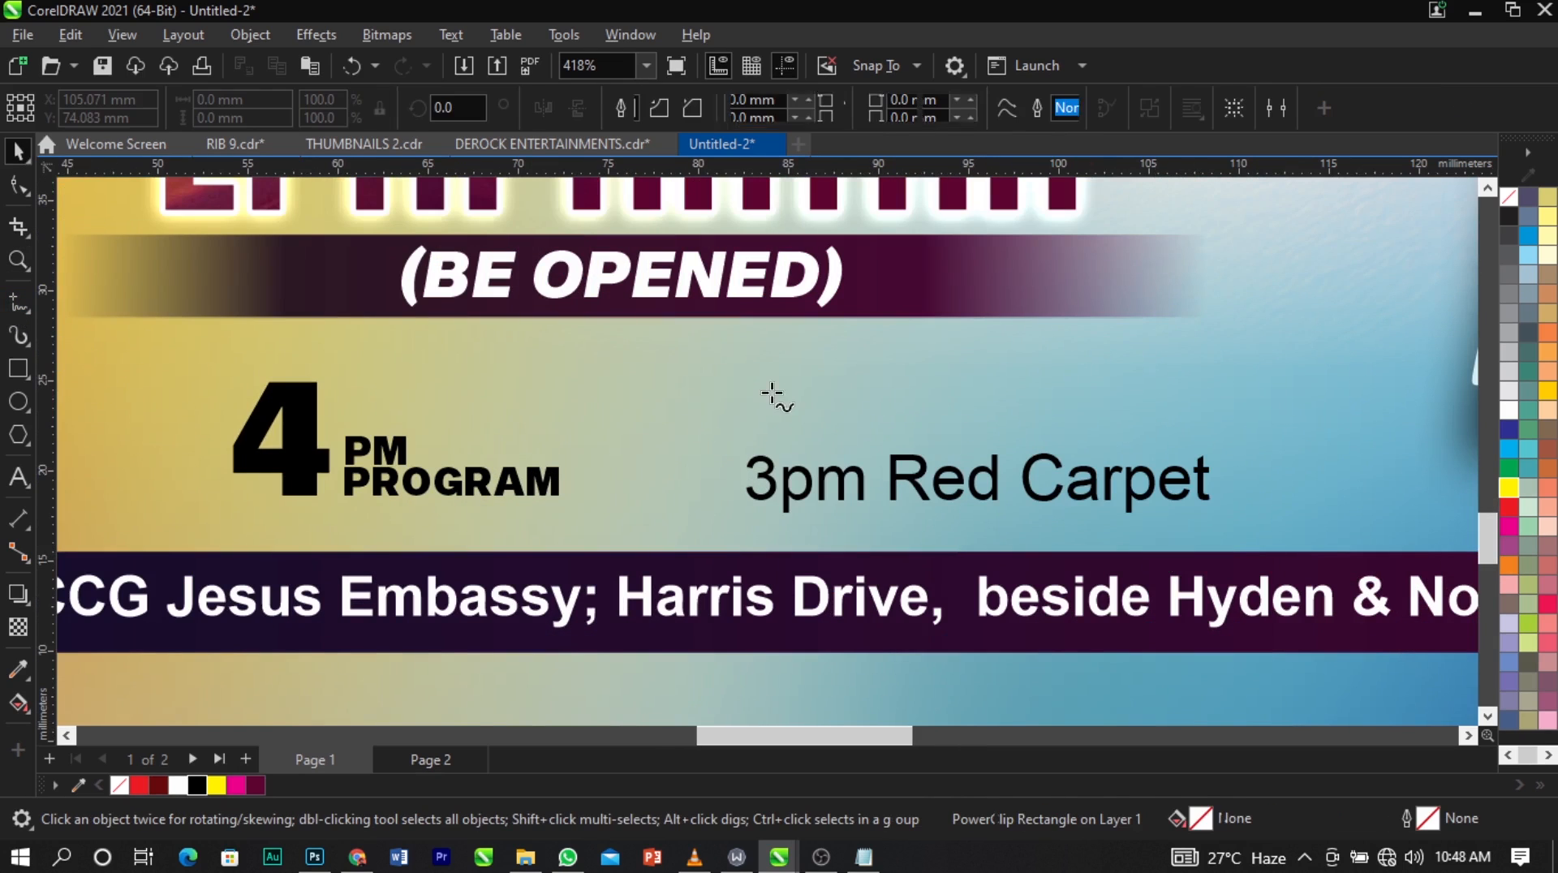
pyautogui.press('space')
pyautogui.click(766, 487)
pyautogui.moveTo(773, 483); pyautogui.dragTo(976, 451)
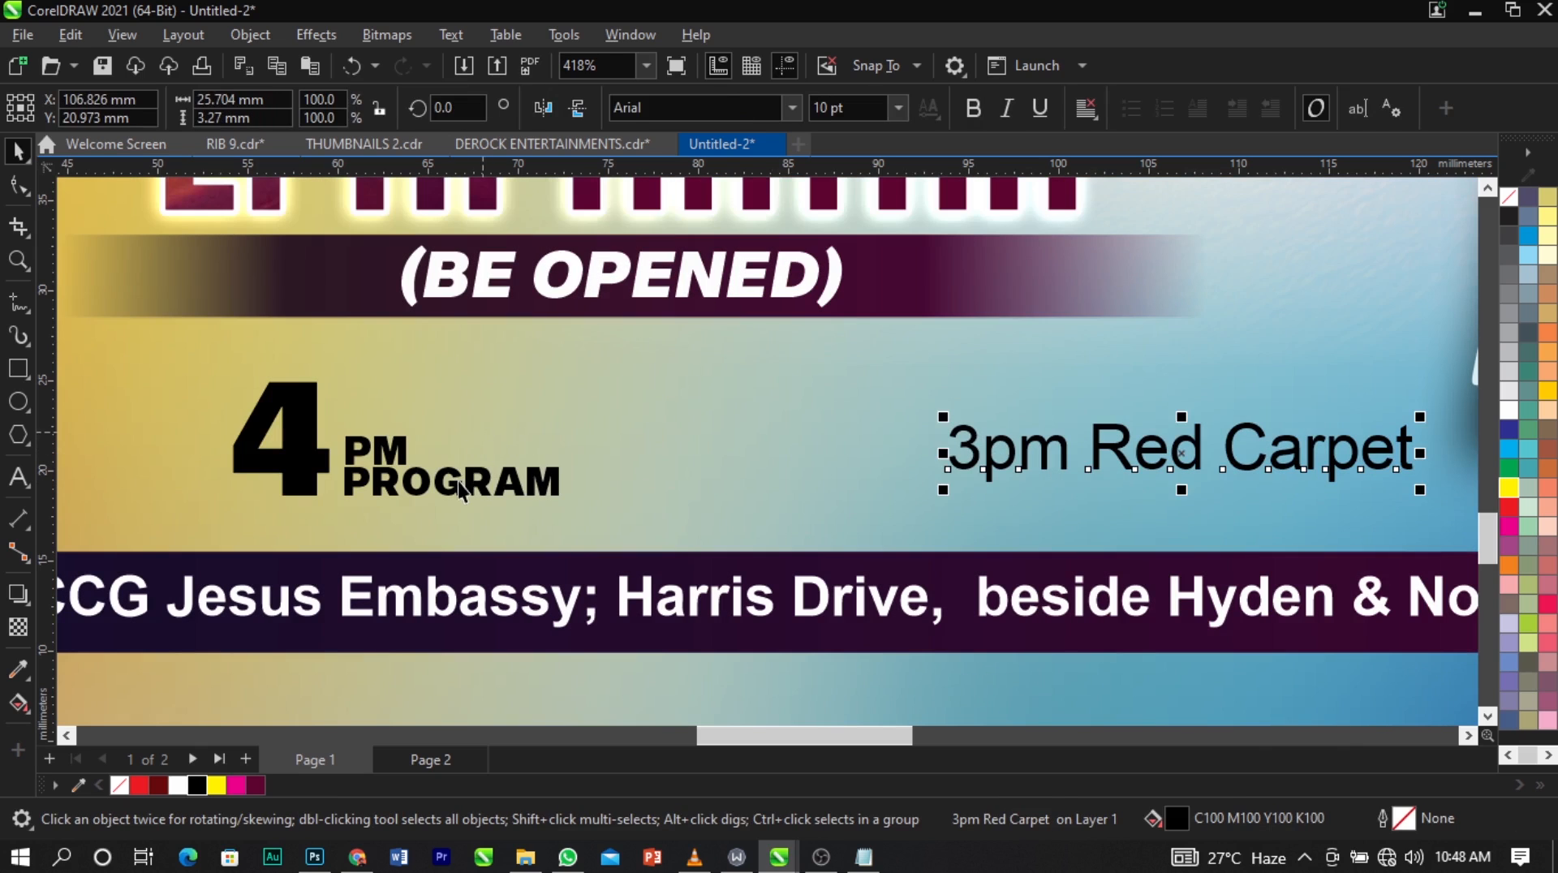
# Try to duplicate the "4 PM PROGRAM" text into the space before "3pm Red Carpet", and undo it.
pyautogui.click(458, 481)
pyautogui.keyDown('shift'); pyautogui.click(308, 430); pyautogui.keyUp('shift')
pyautogui.moveTo(308, 430); pyautogui.dragTo(724, 451)
pyautogui.rightClick(724, 451)
pyautogui.click(761, 411)
pyautogui.hotkey('ctrl', 'z')
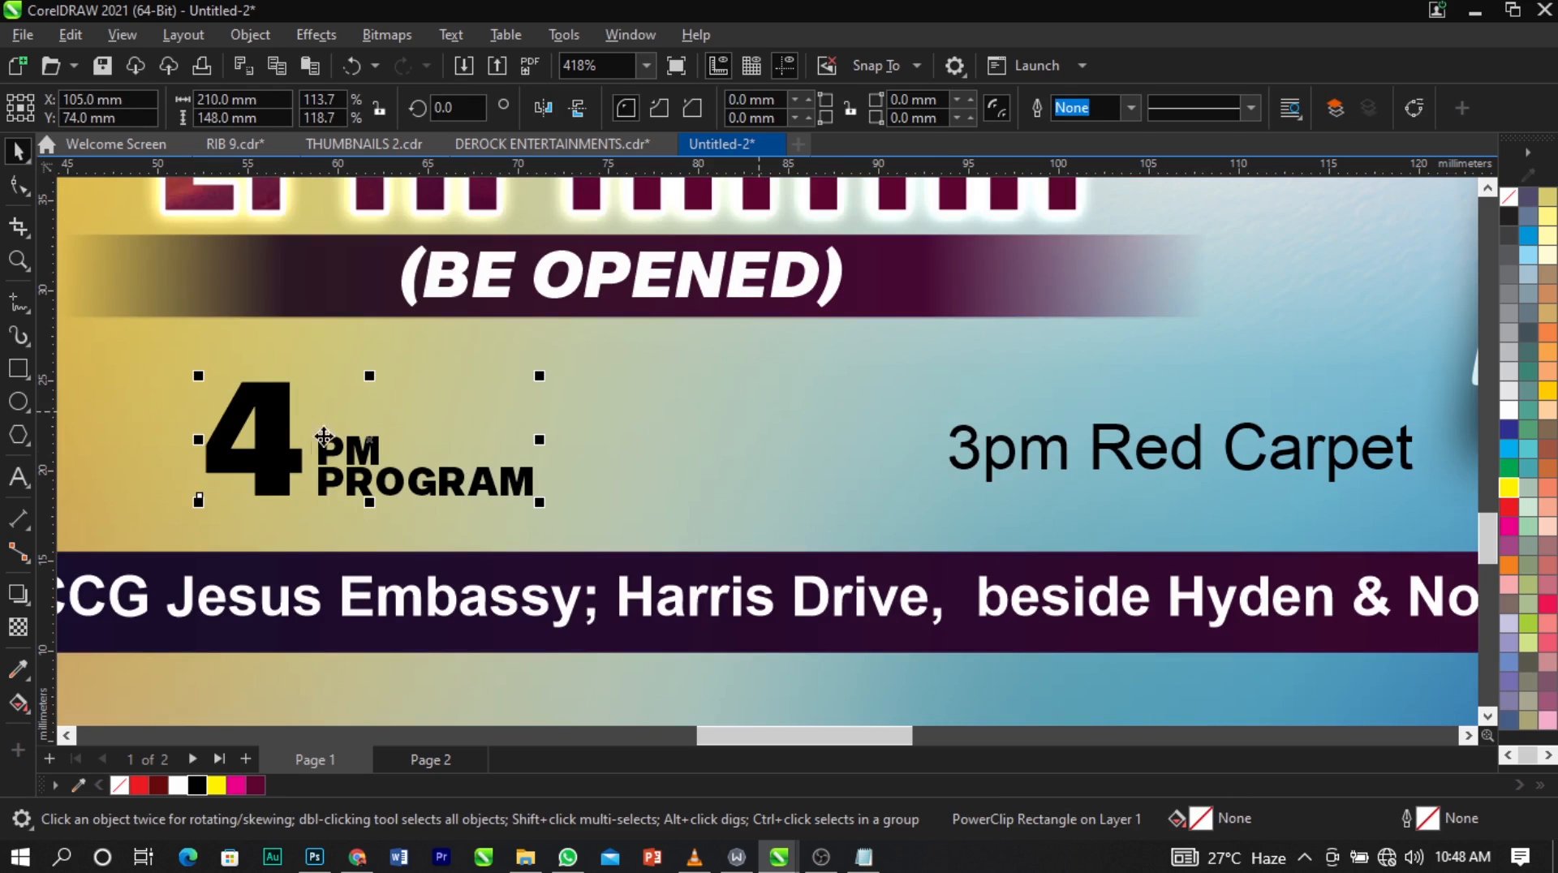
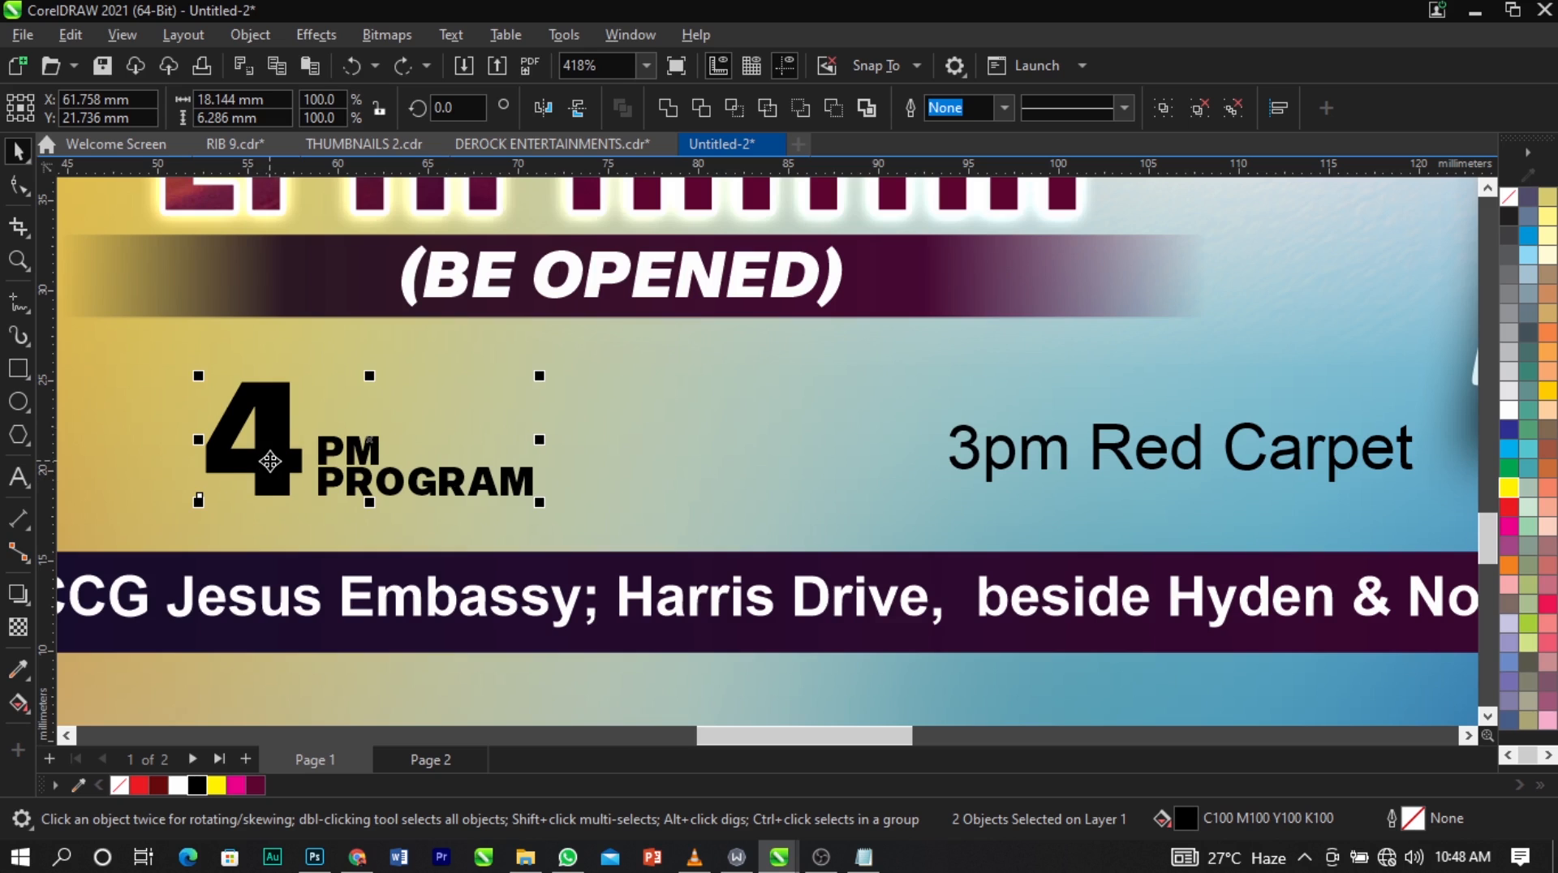
pyautogui.moveTo(270, 461); pyautogui.dragTo(671, 470)
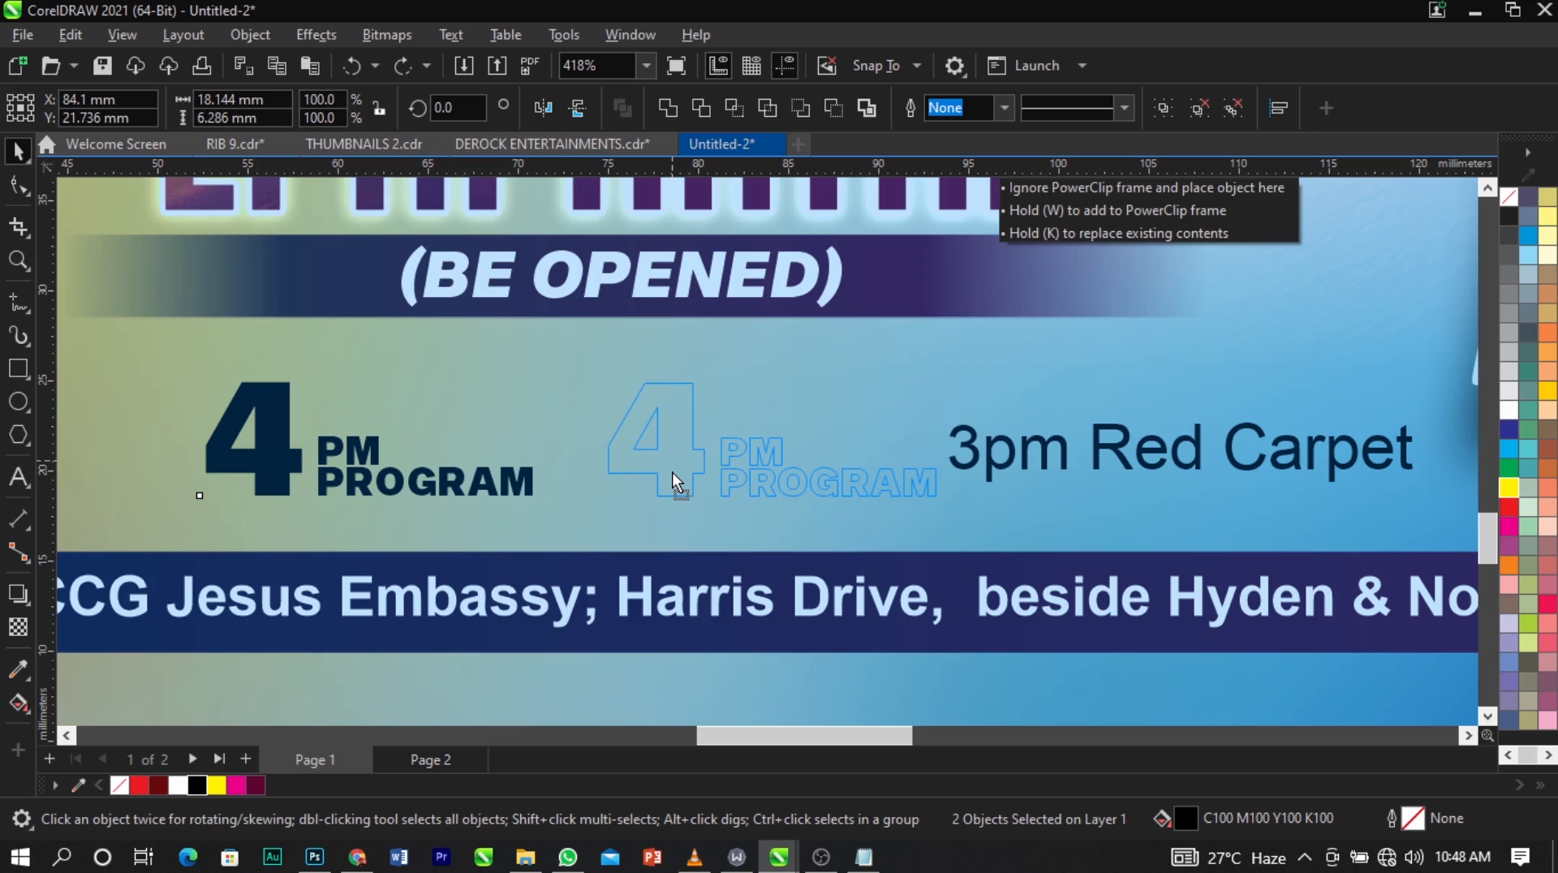
pyautogui.moveTo(672, 471); pyautogui.dragTo(672, 470)
pyautogui.hotkey('ctrl', 'z')
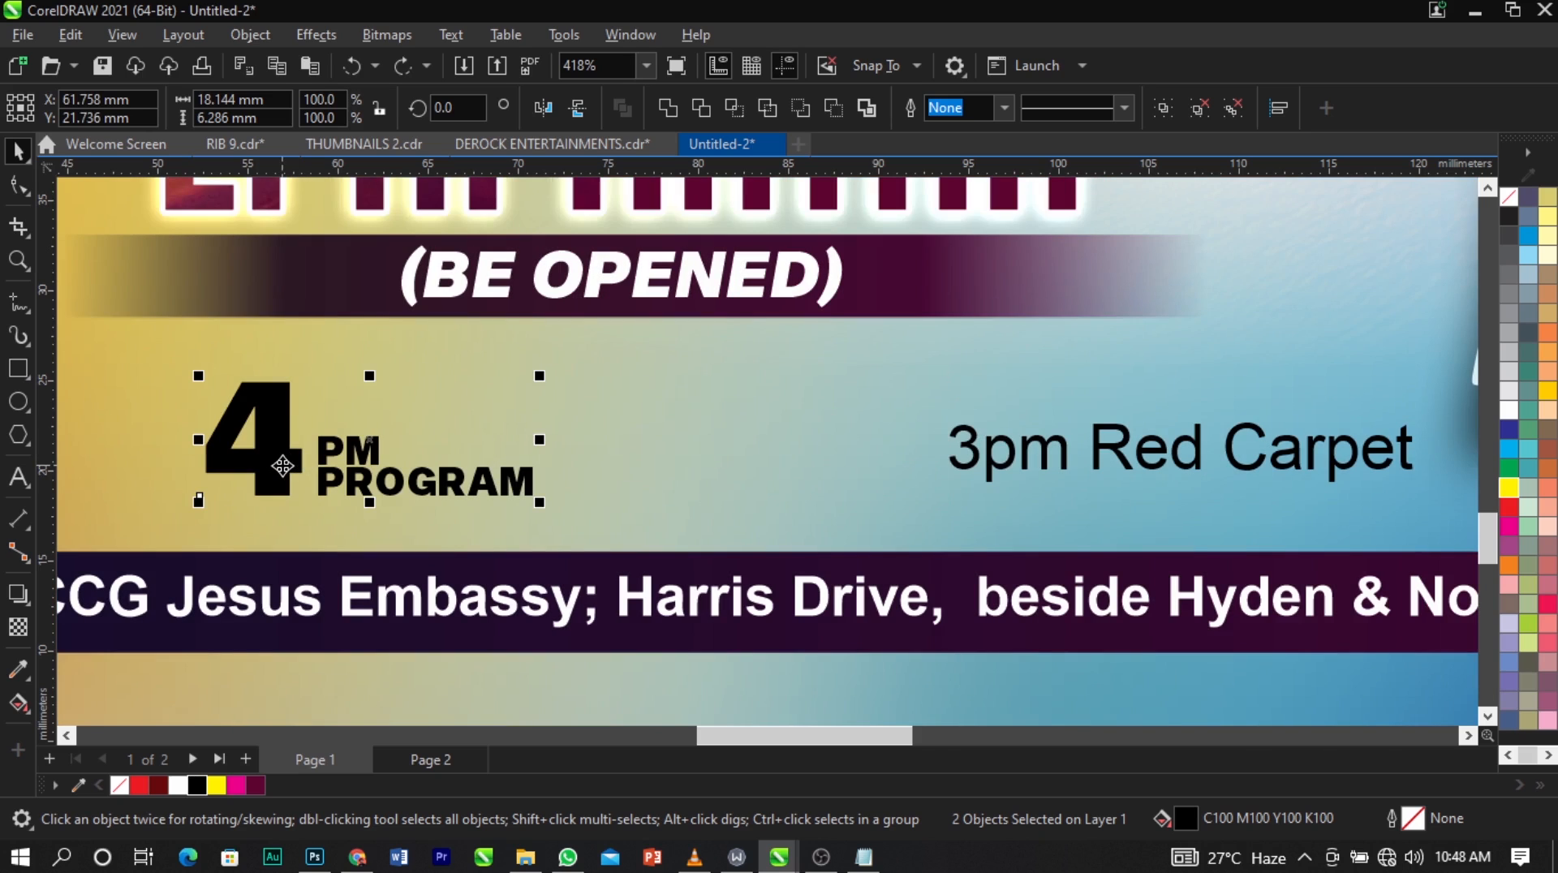
# Duplicate the "4 PM PROGRAM" text to its right on the same line and change the copy's "4" to "3".
pyautogui.moveTo(281, 467); pyautogui.dragTo(691, 449)
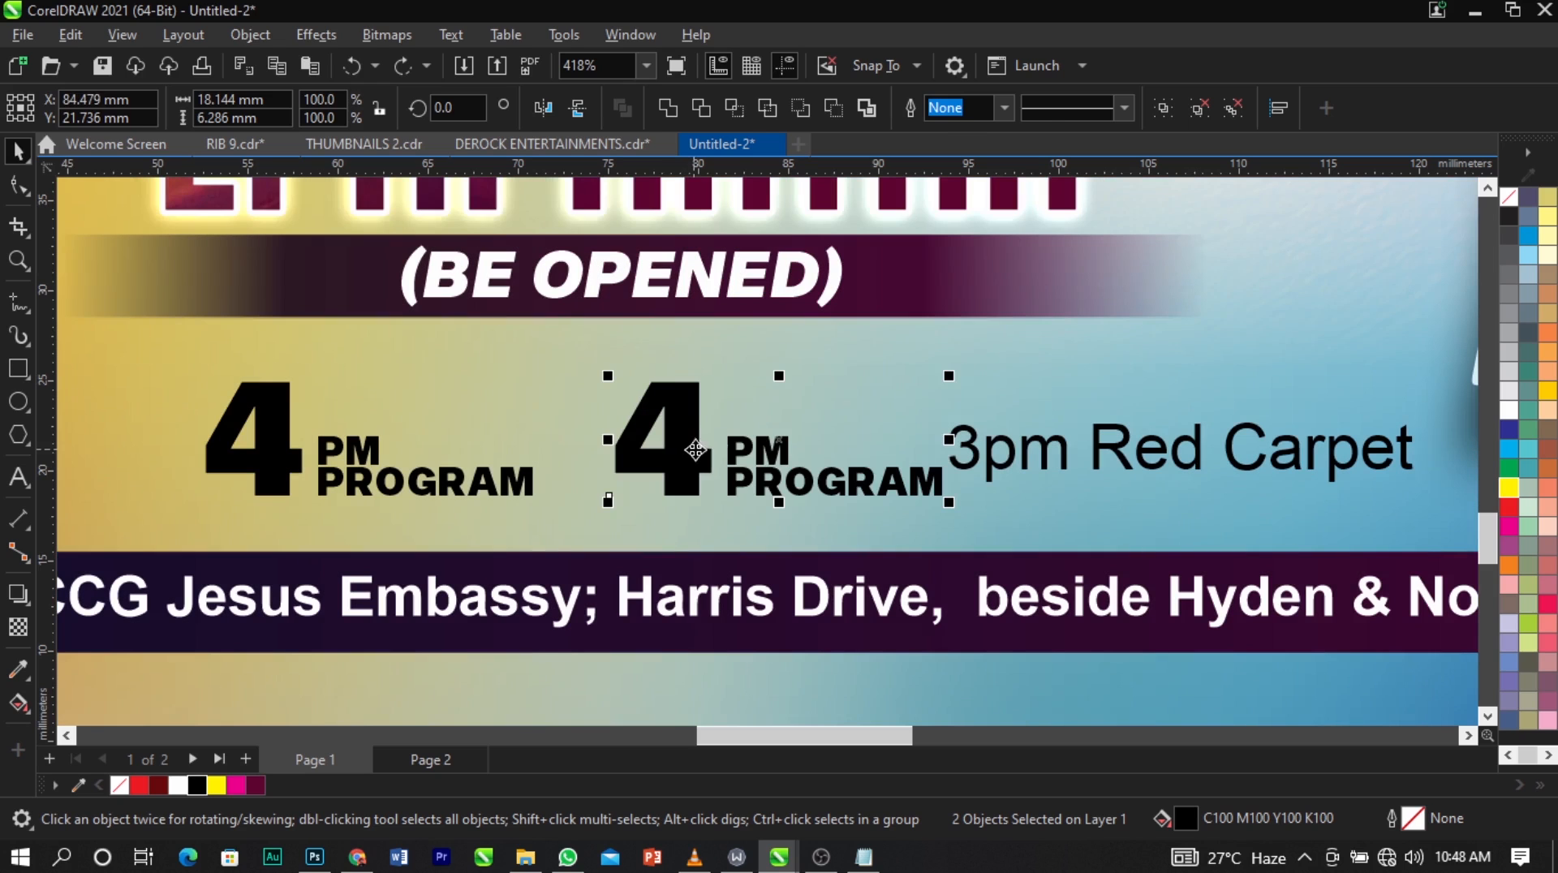
pyautogui.click(738, 400)
pyautogui.click(690, 417)
pyautogui.press('F8')
pyautogui.hotkey('ctrl', 'a')
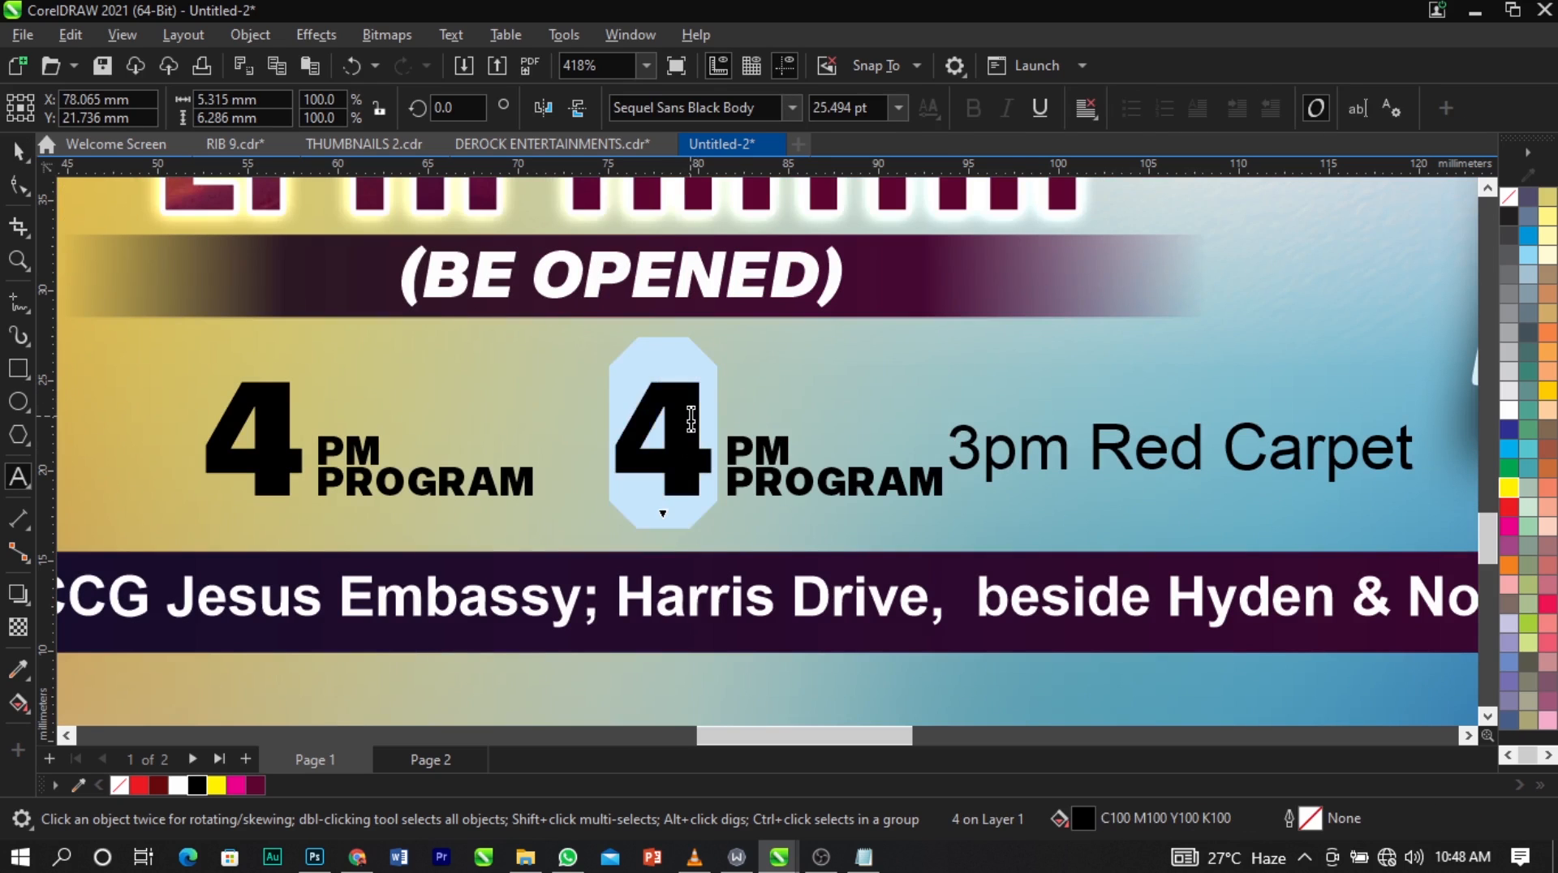
pyautogui.write('3')
pyautogui.hotkey('ctrl', 'space')
# Change the copied "PROGRAM" to "RED CARPET" and delete the old "3pm Red Carpet" text.
pyautogui.click(1004, 444)
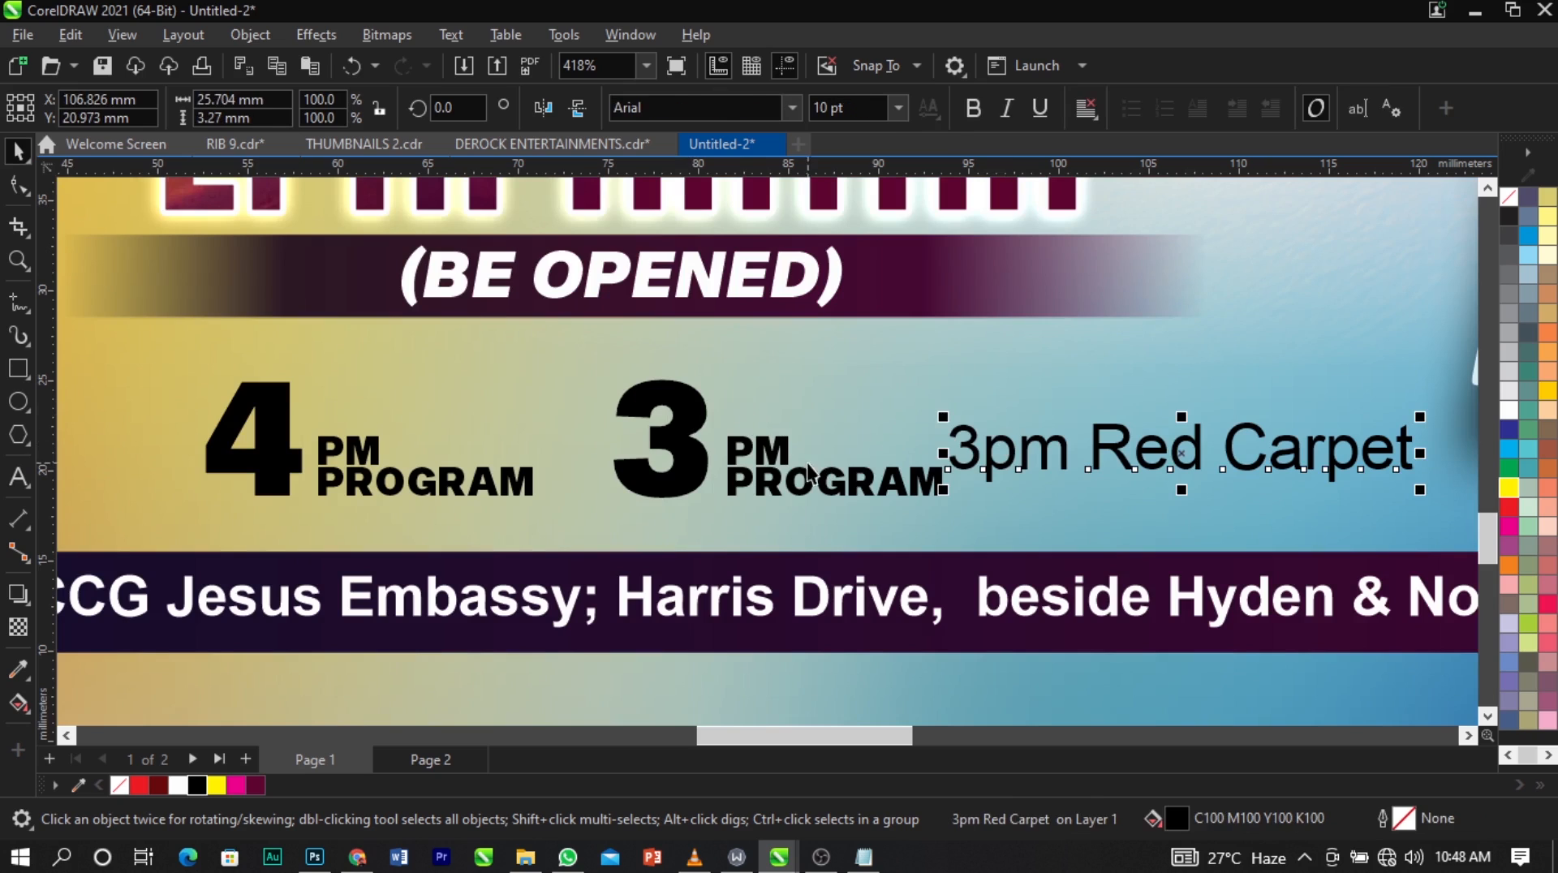
pyautogui.click(759, 452)
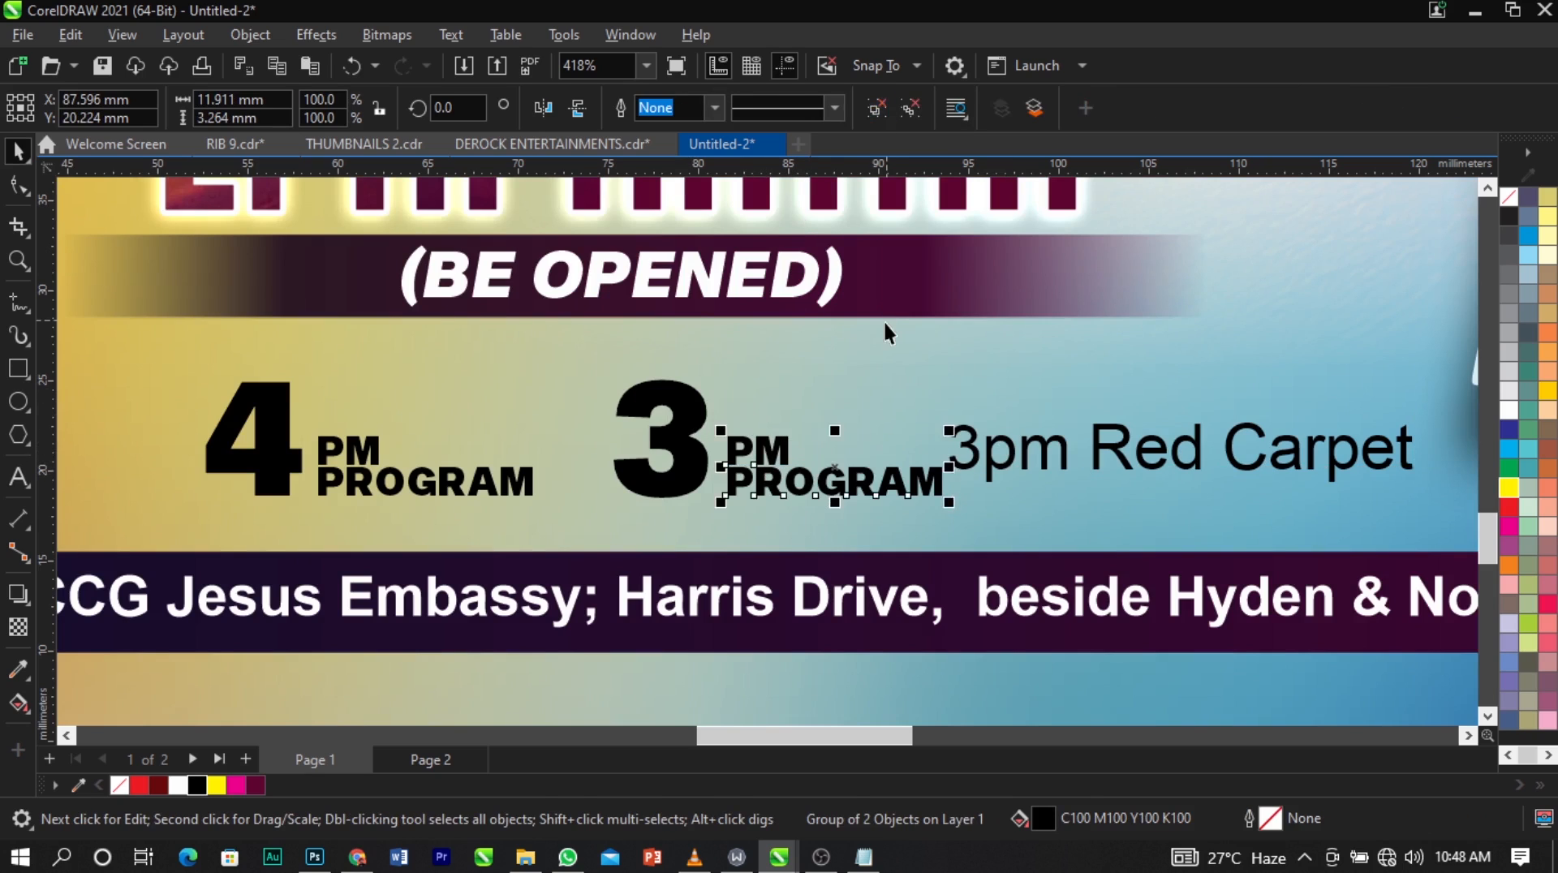
pyautogui.click(841, 490)
pyautogui.keyDown('ctrl'); pyautogui.click(841, 490); pyautogui.keyUp('ctrl')
pyautogui.press('F8')
pyautogui.hotkey('ctrl', 'a')
pyautogui.write('RE')
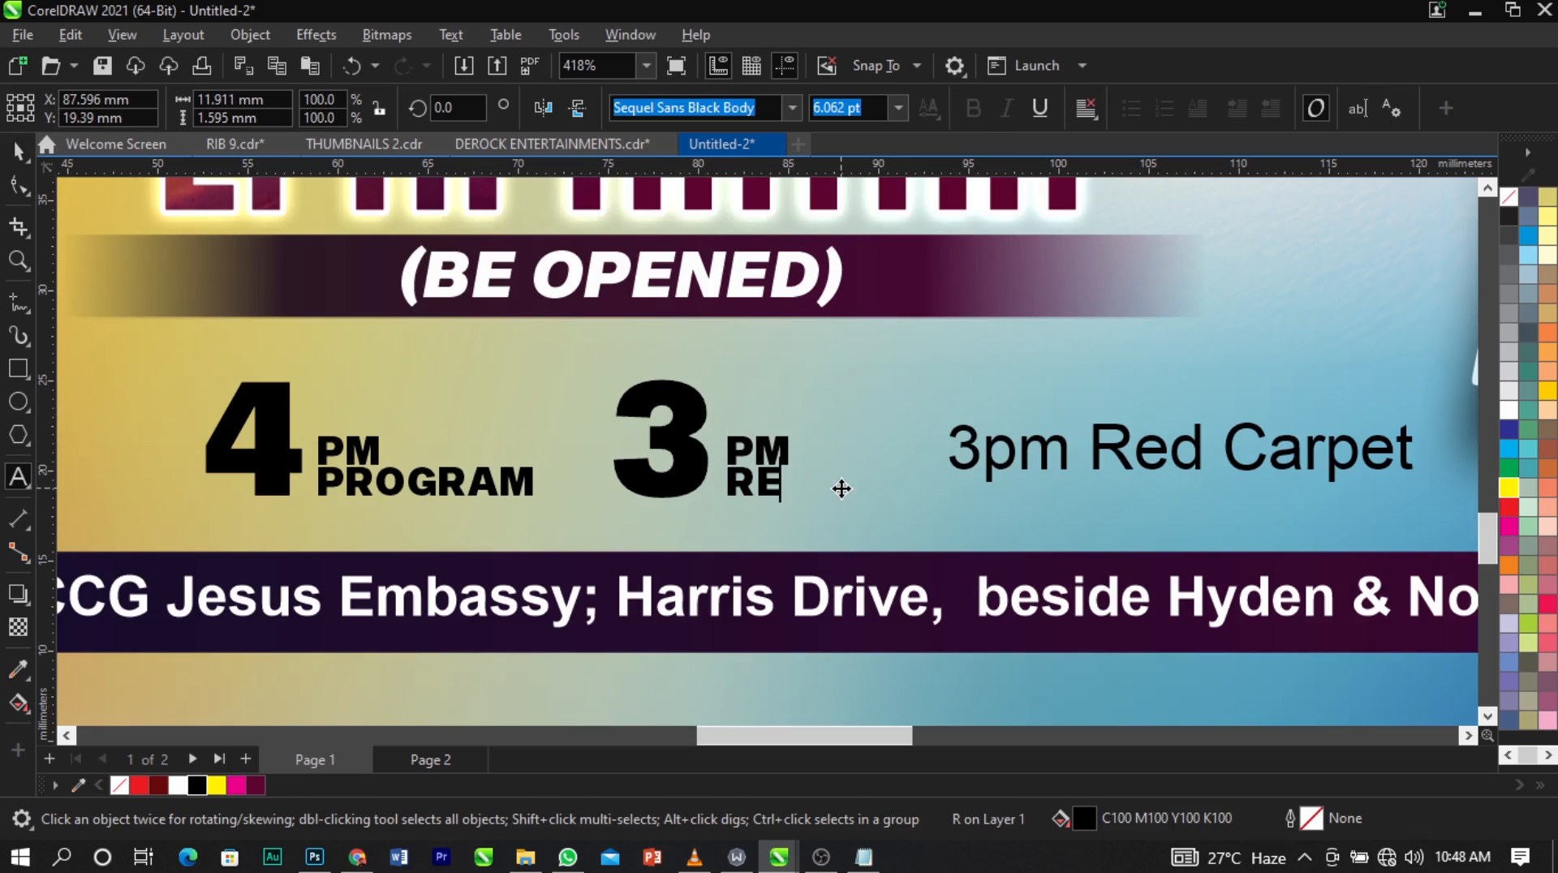
pyautogui.write('D CARPET')
pyautogui.hotkey('ctrl', 'space')
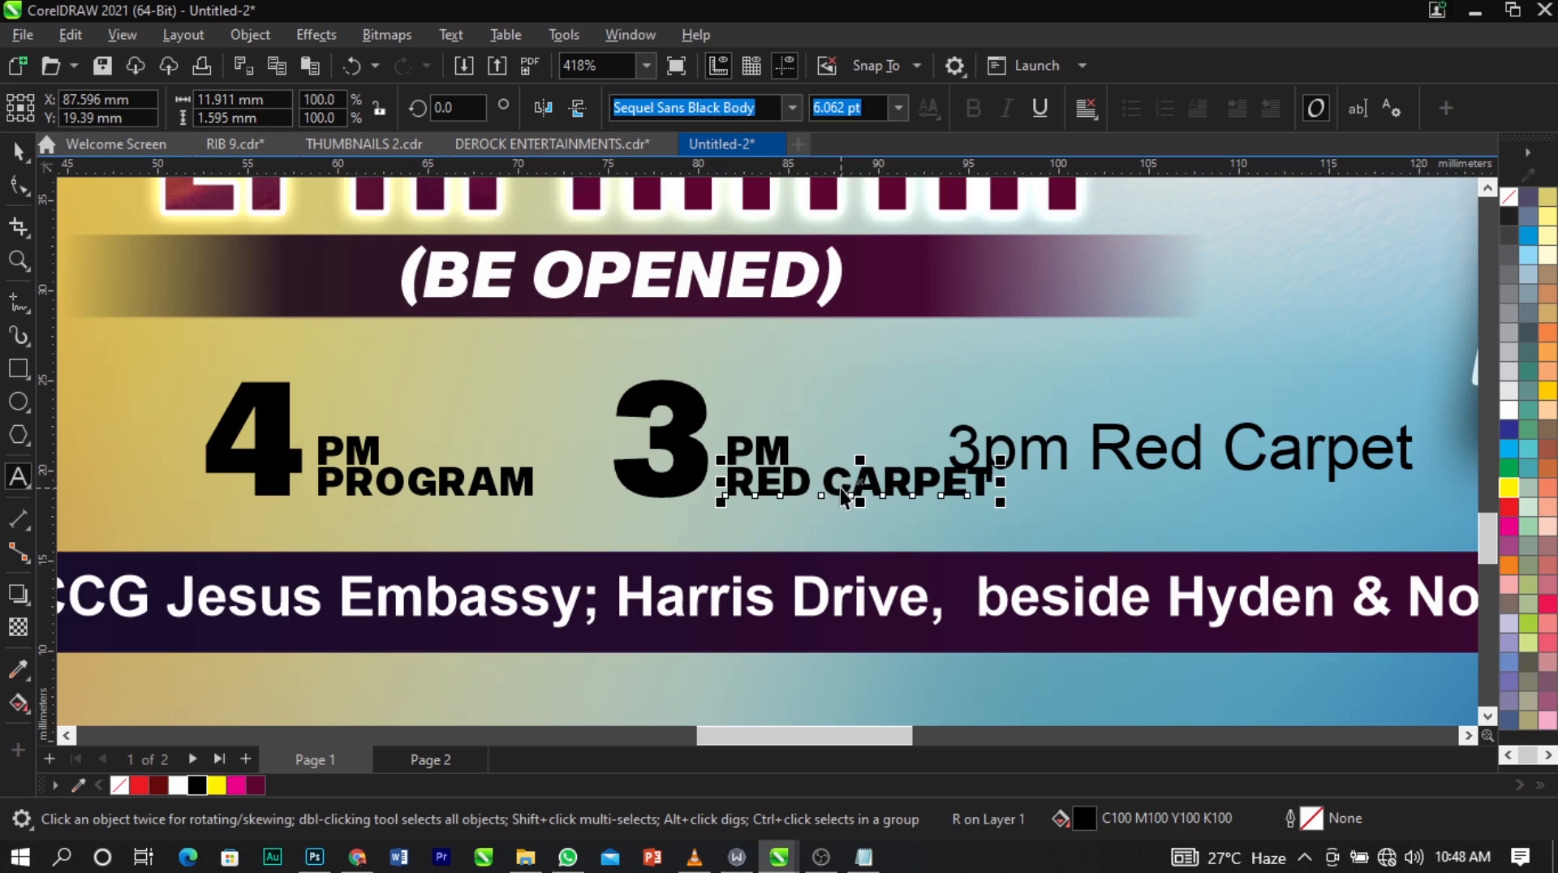
pyautogui.click(1024, 454)
pyautogui.press('Delete')
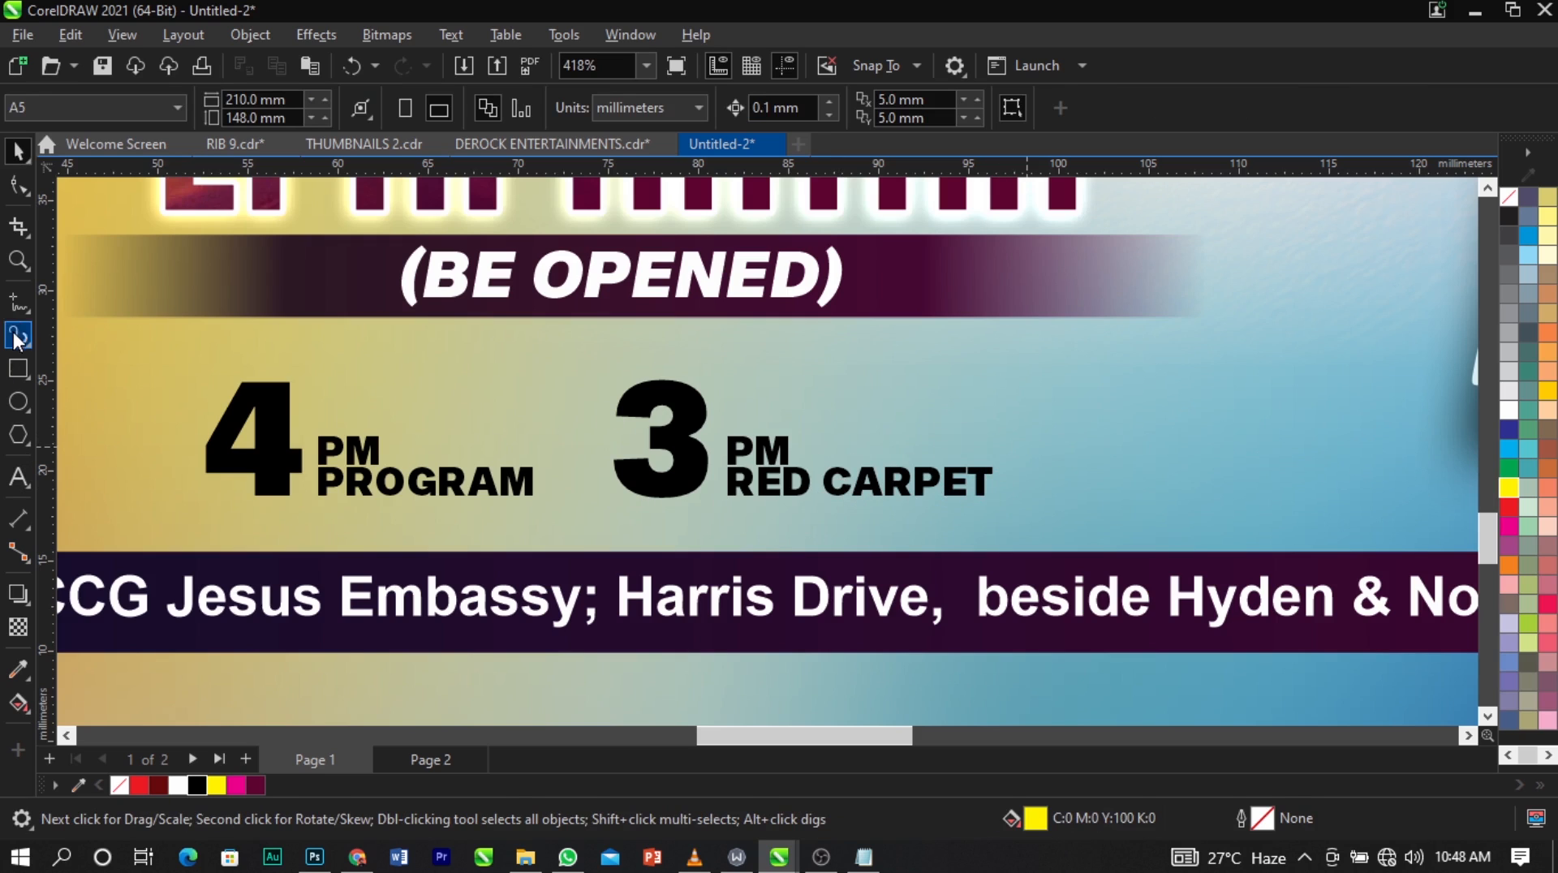
# Draw a vertical line about 7.3 mm high between "4 PM PROGRAM" and "3 PM RED CARPET".
pyautogui.click(17, 307)
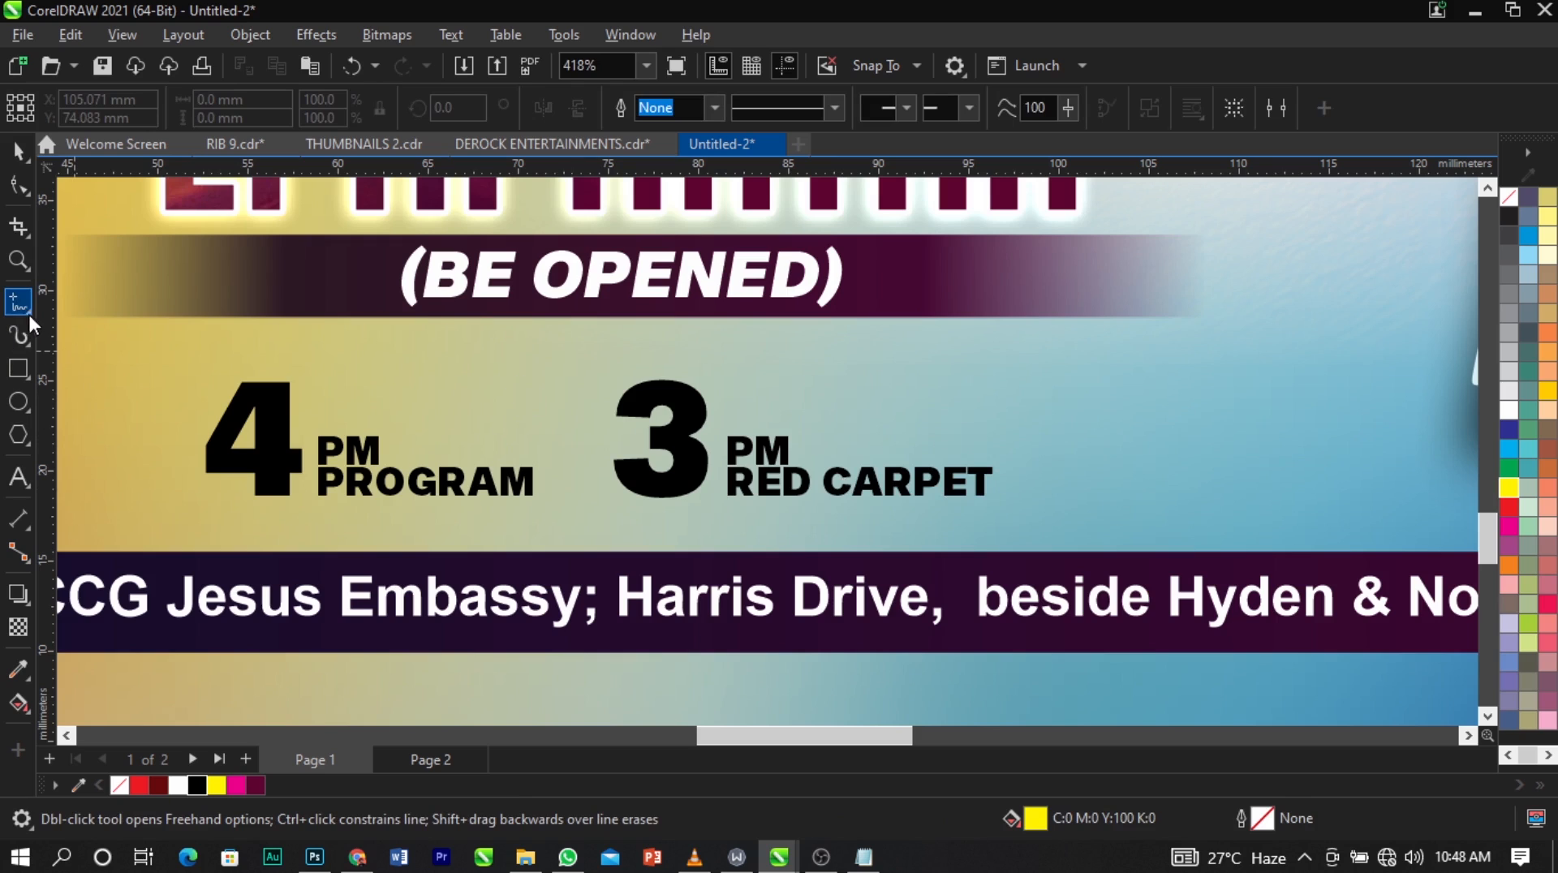
pyautogui.click(572, 369)
pyautogui.click(572, 499)
pyautogui.press('space')
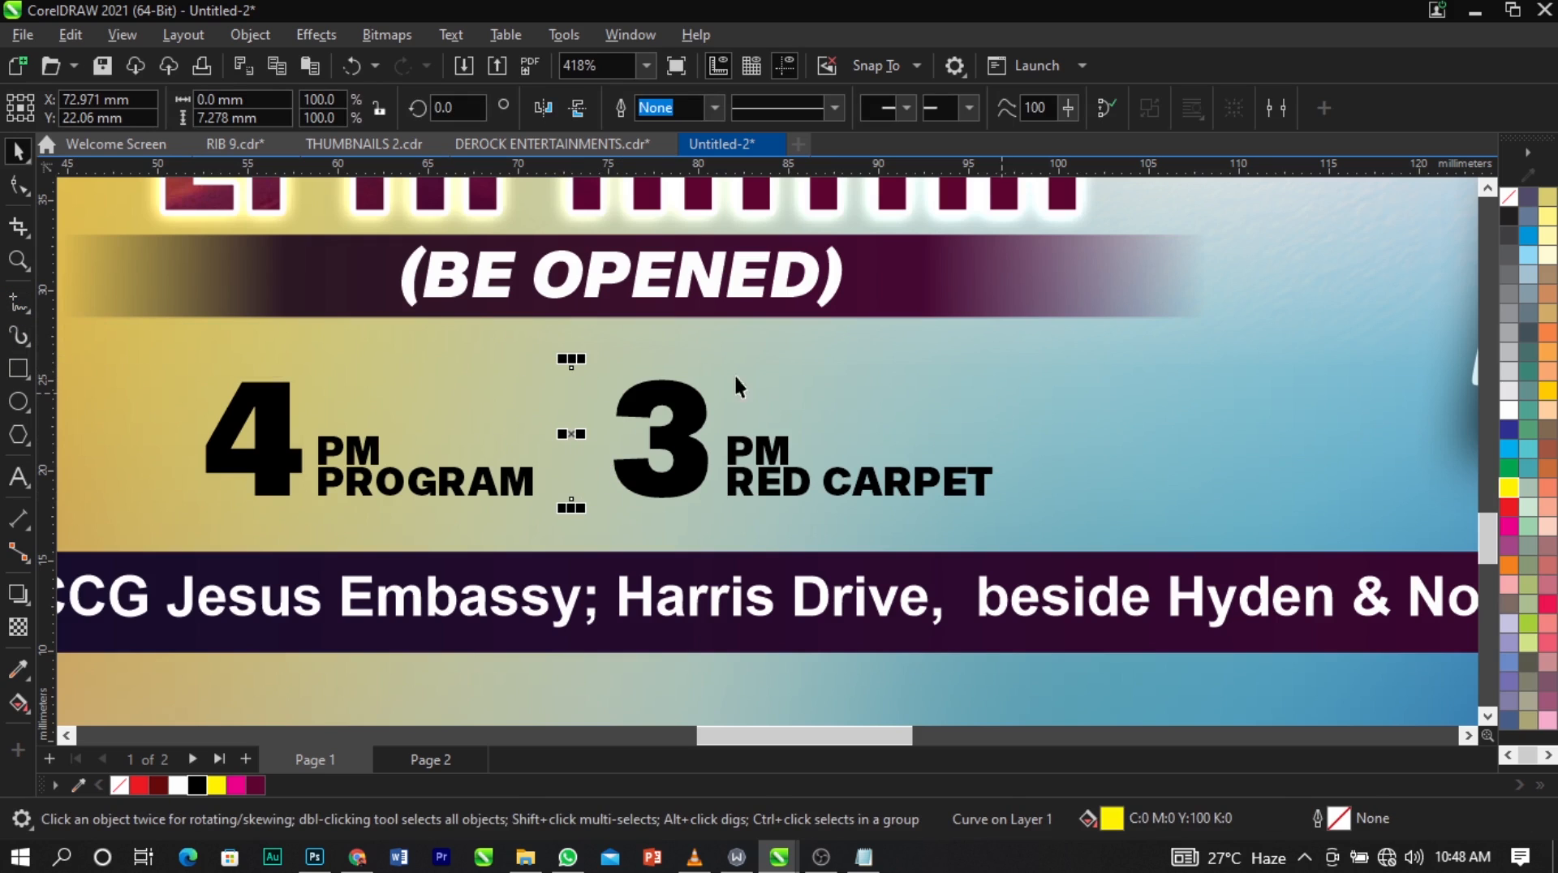
# Give the divider line a black outline with a width thicker than hairline.
pyautogui.rightClick(194, 783)
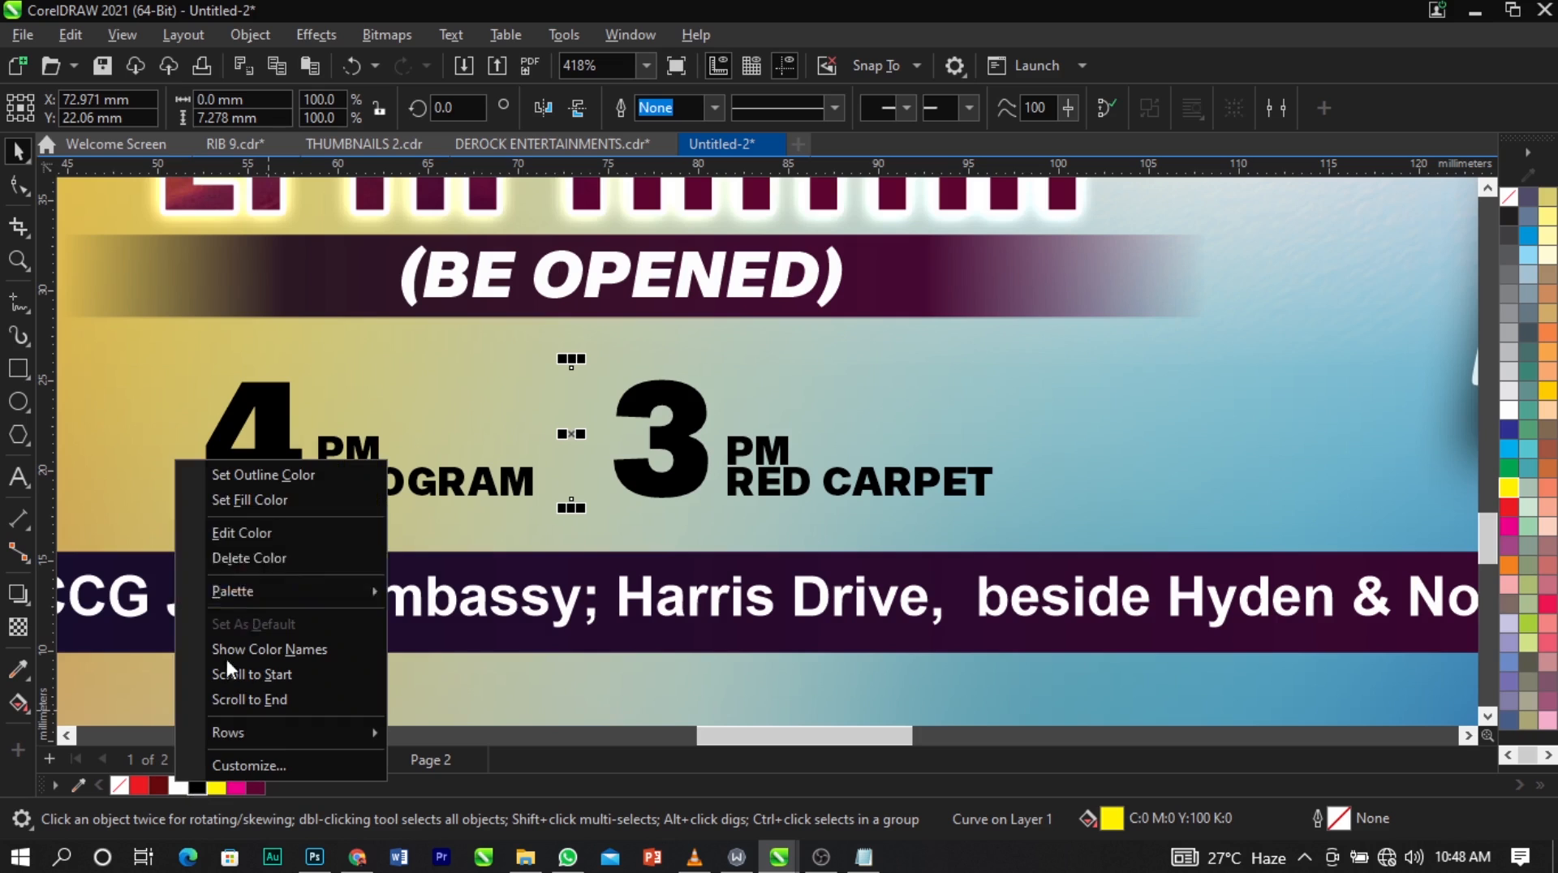
pyautogui.click(265, 477)
pyautogui.press('F12')
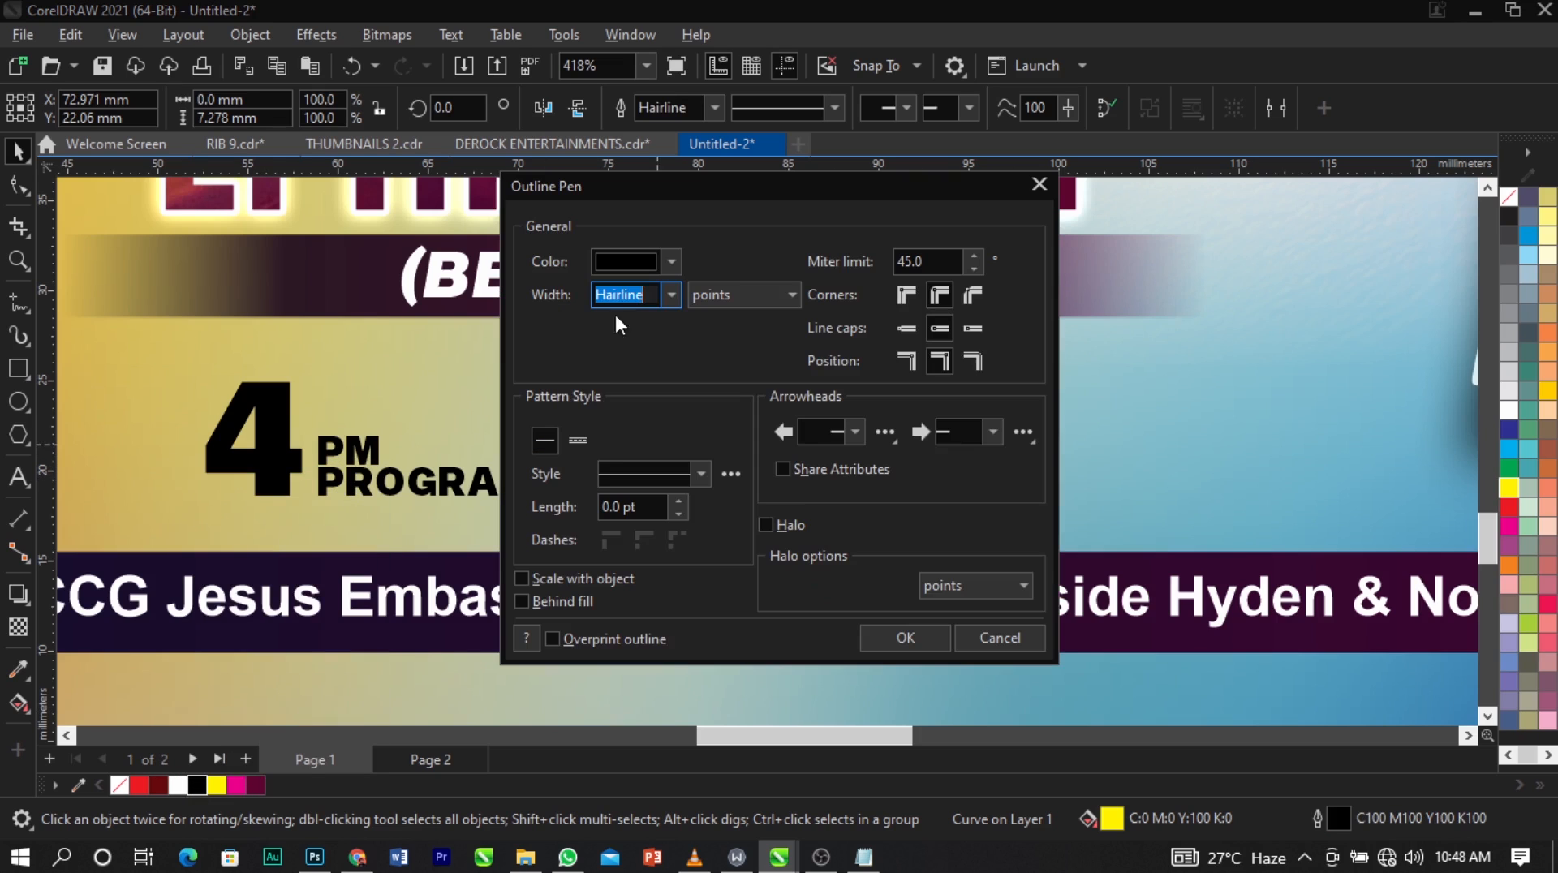
pyautogui.click(670, 294)
pyautogui.click(662, 386)
pyautogui.click(906, 637)
# Delete the leftover "Venue:" and "font used" notes text beside the page.
pyautogui.scroll(-4, 654, 445)
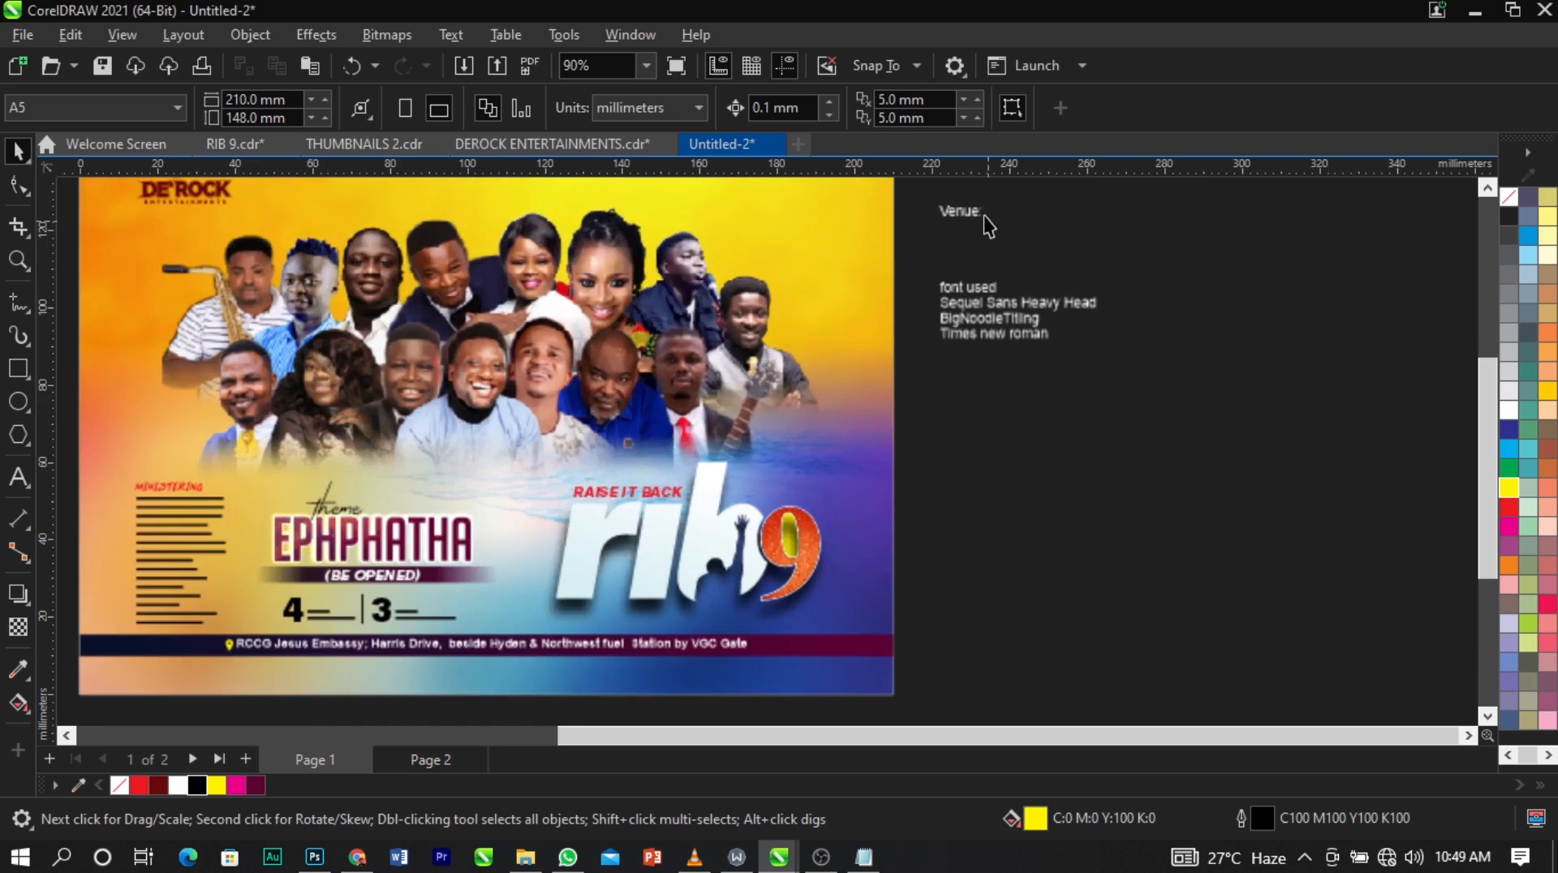
pyautogui.moveTo(963, 217); pyautogui.dragTo(1003, 378)
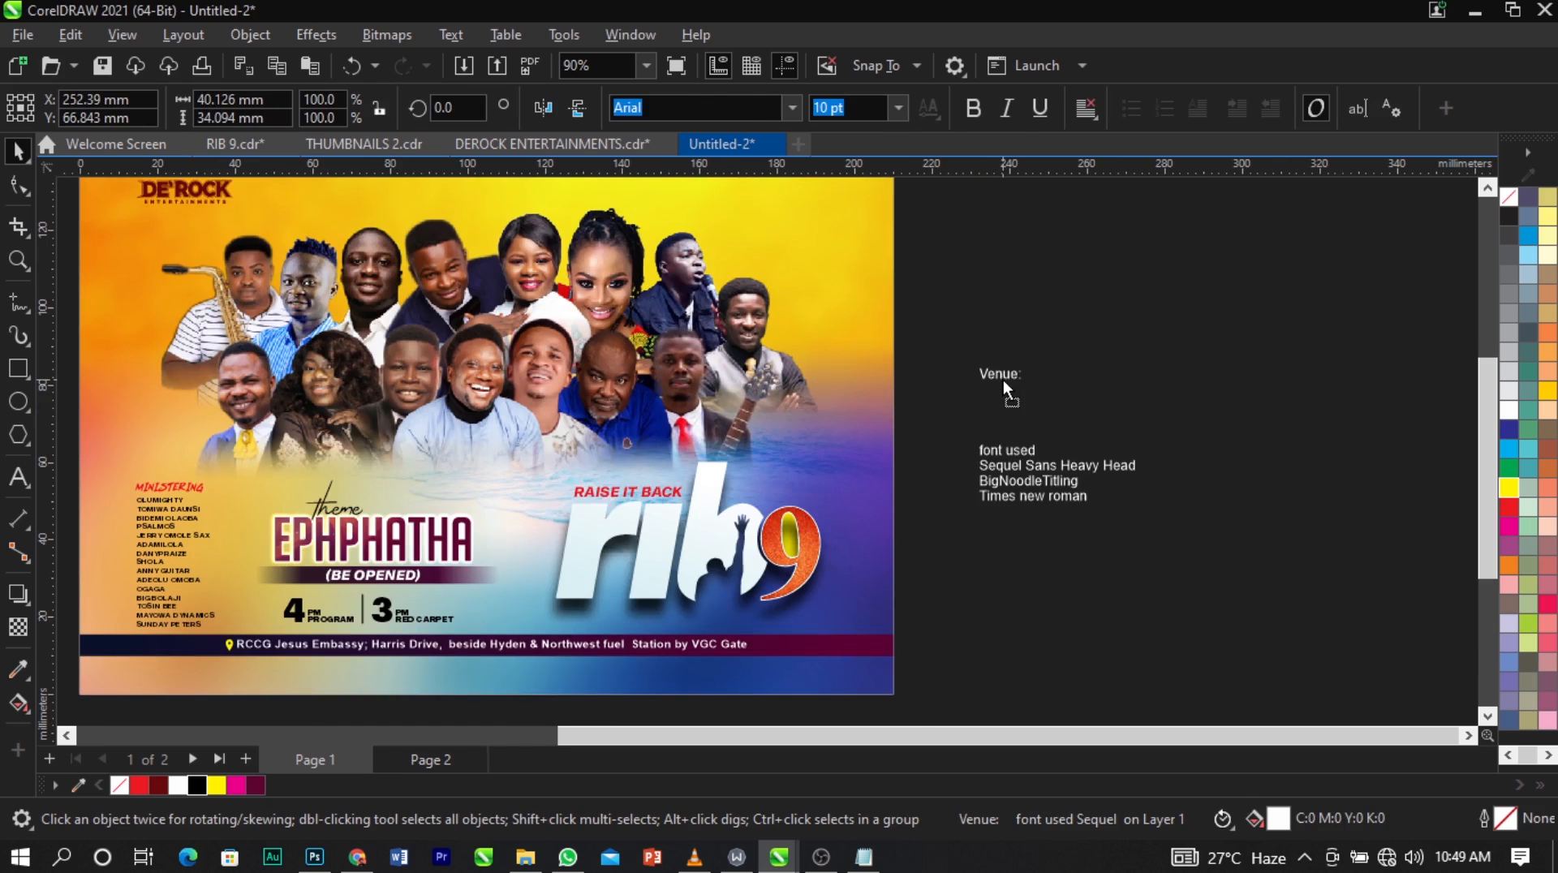
pyautogui.press('Delete')
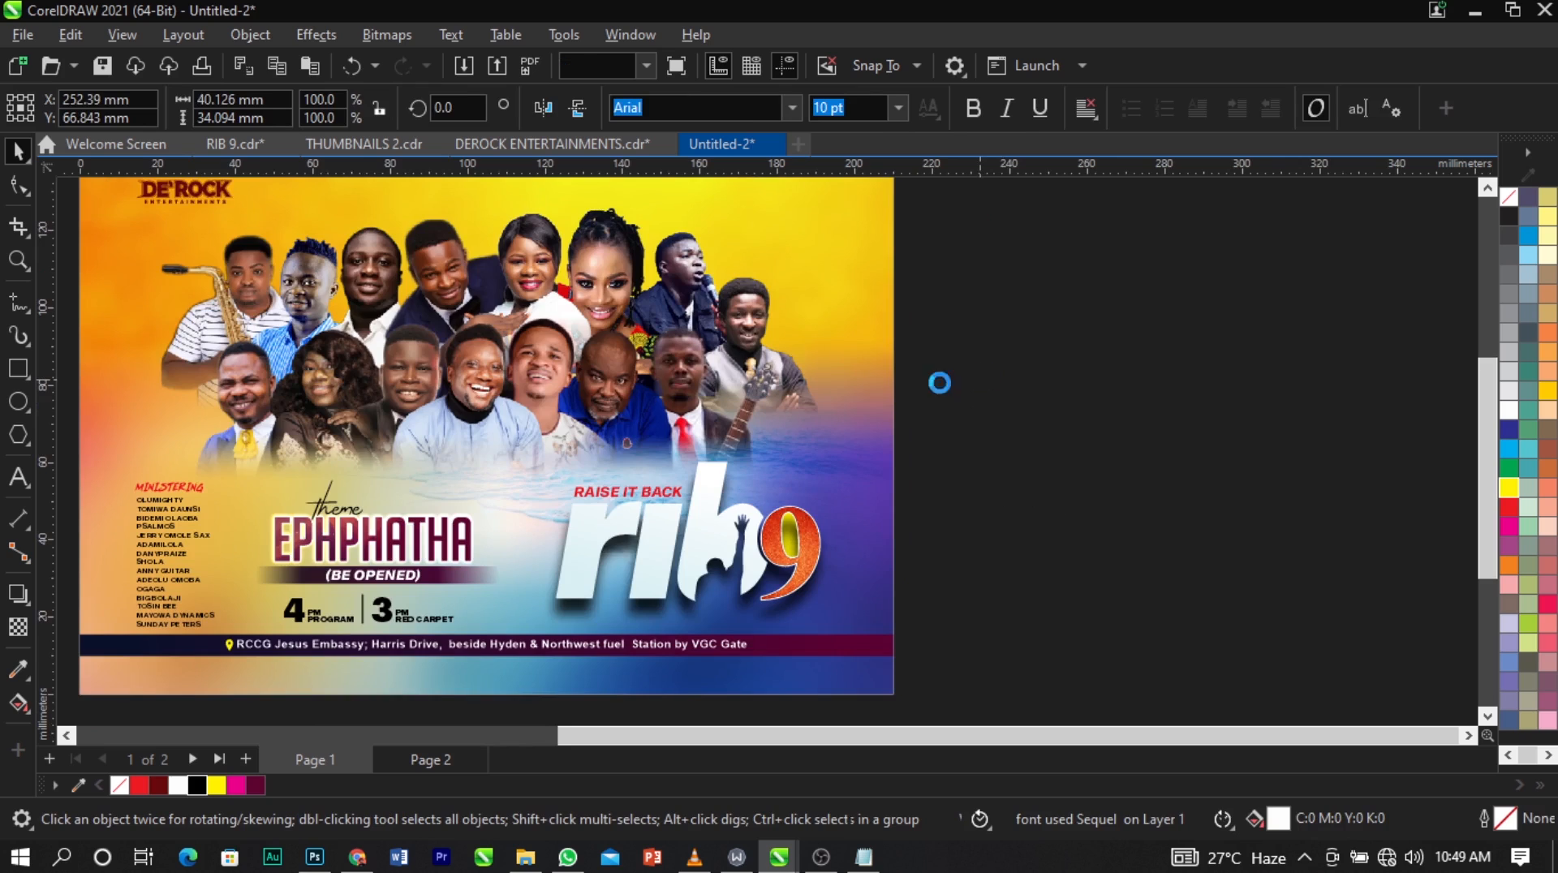
# Add the two-line text "21 nov" near the page's upper-right corner and move it inward over the yellow background.
pyautogui.scroll(-1, 945, 382)
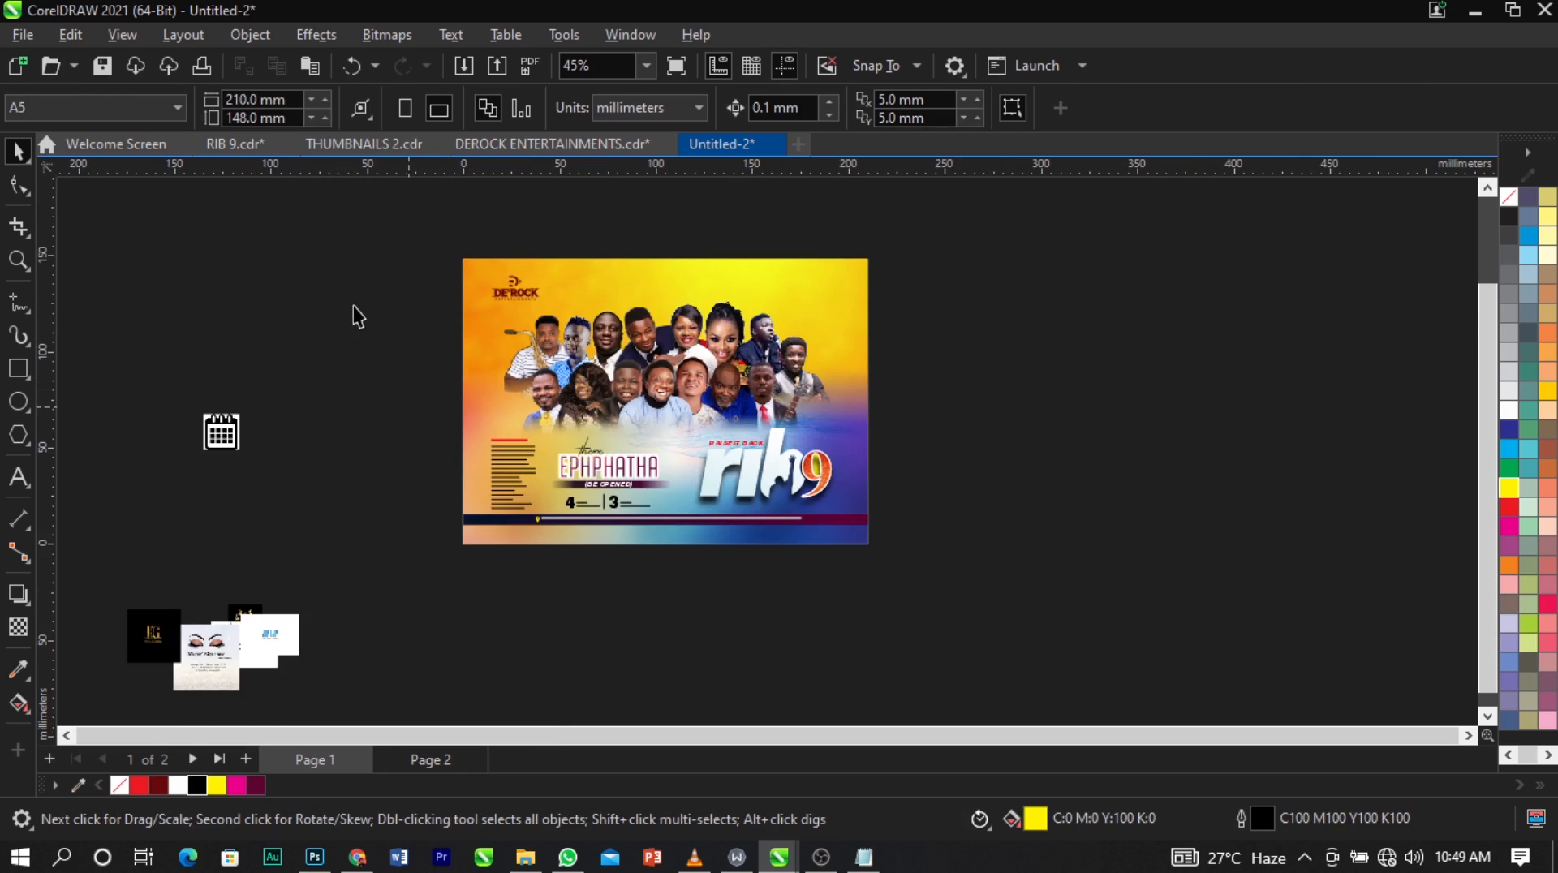
pyautogui.press('F2')
pyautogui.moveTo(372, 240); pyautogui.dragTo(1091, 560)
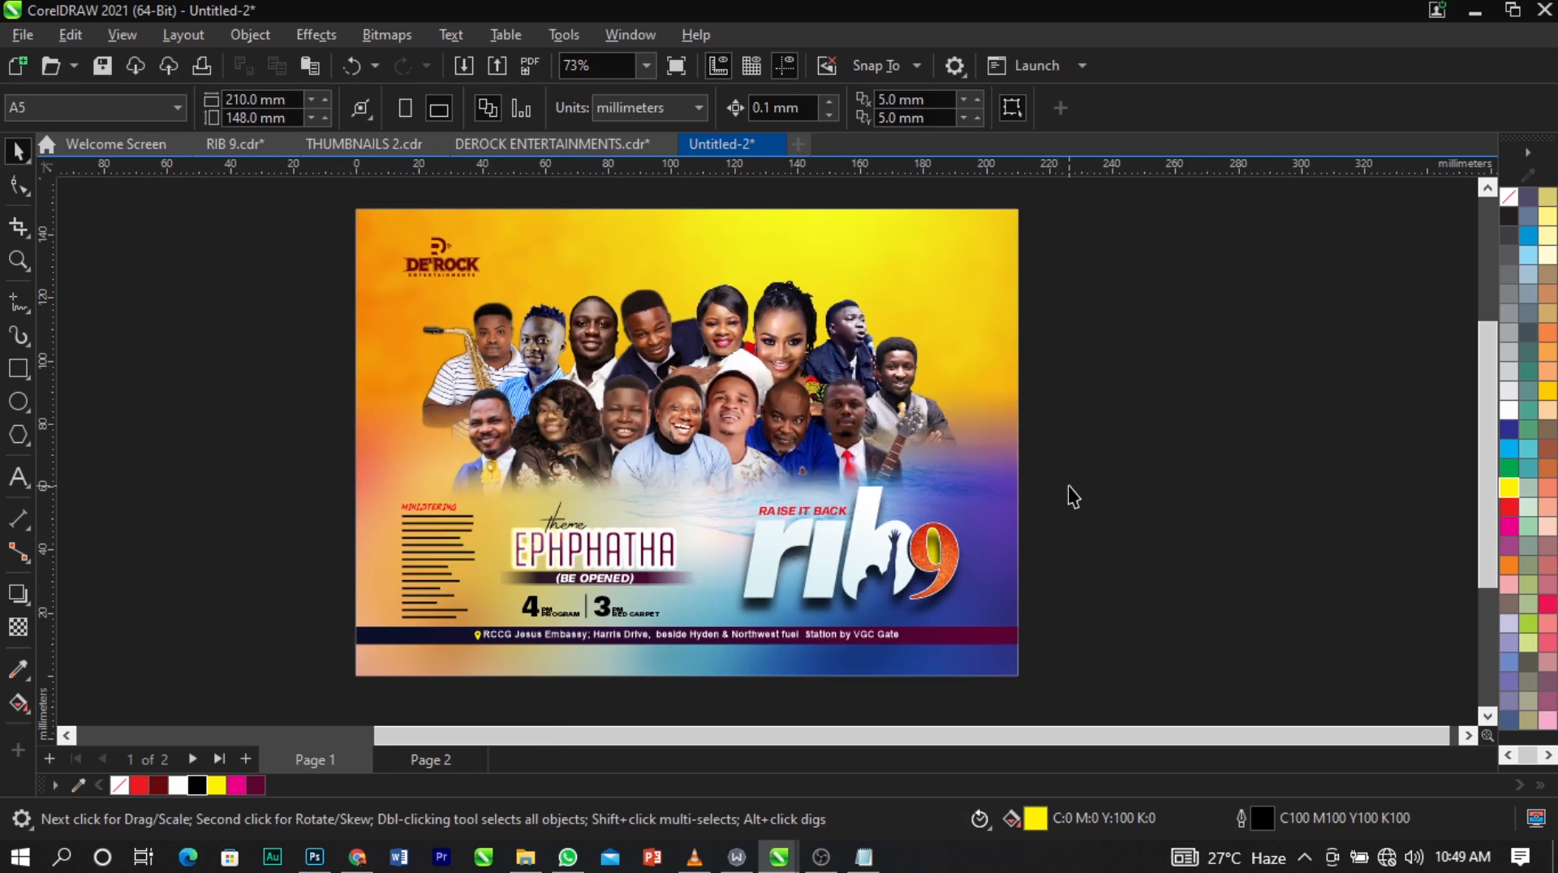
pyautogui.click(20, 476)
pyautogui.click(988, 238)
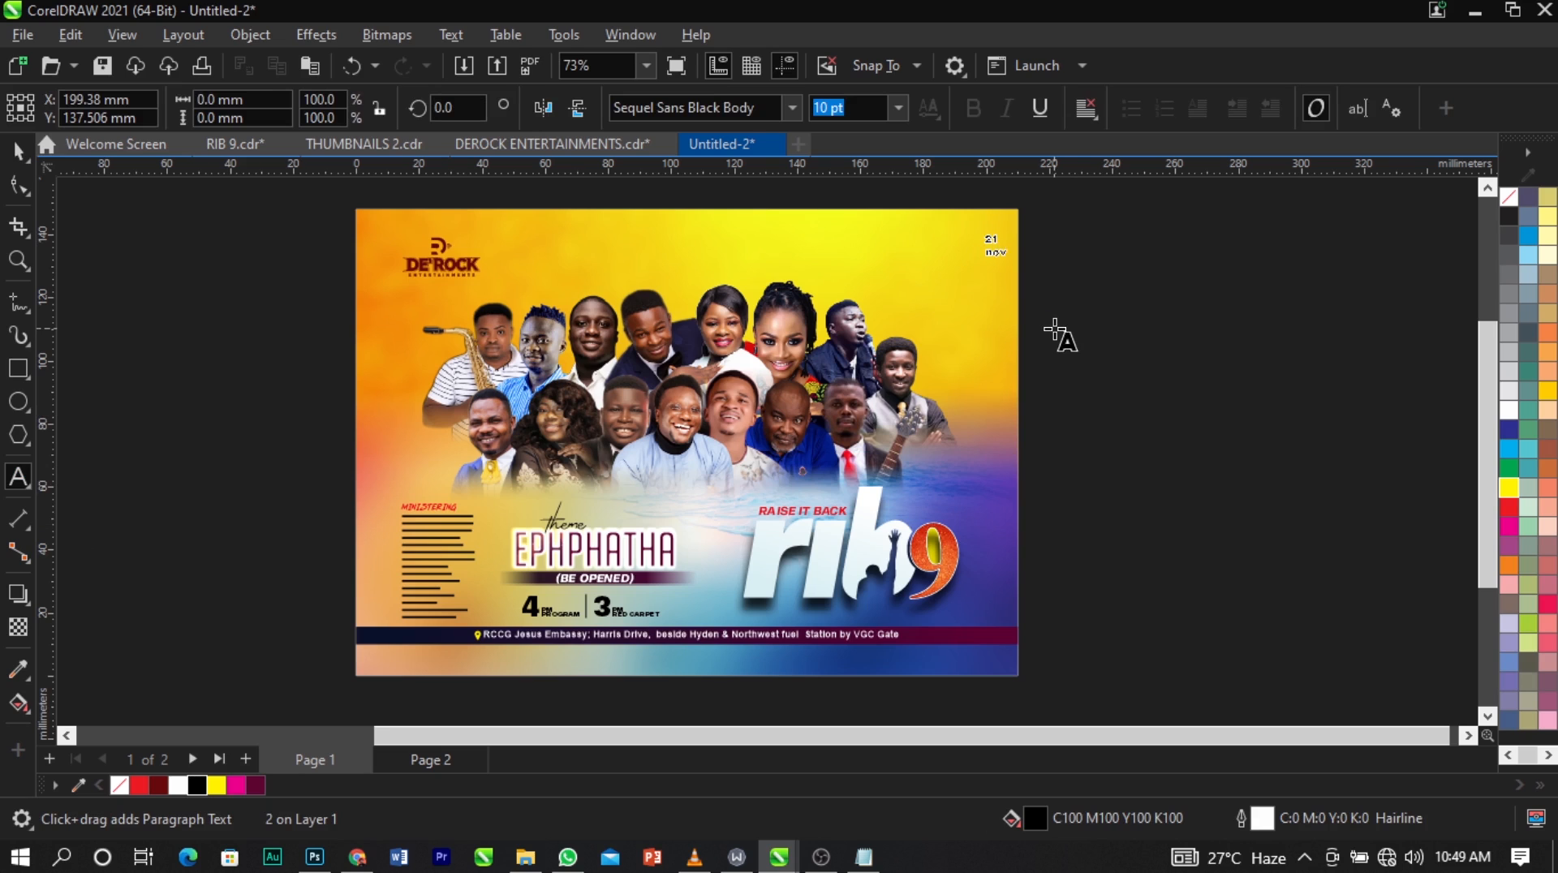
pyautogui.press('Escape')
pyautogui.press('z')
pyautogui.moveTo(786, 216); pyautogui.dragTo(1148, 389)
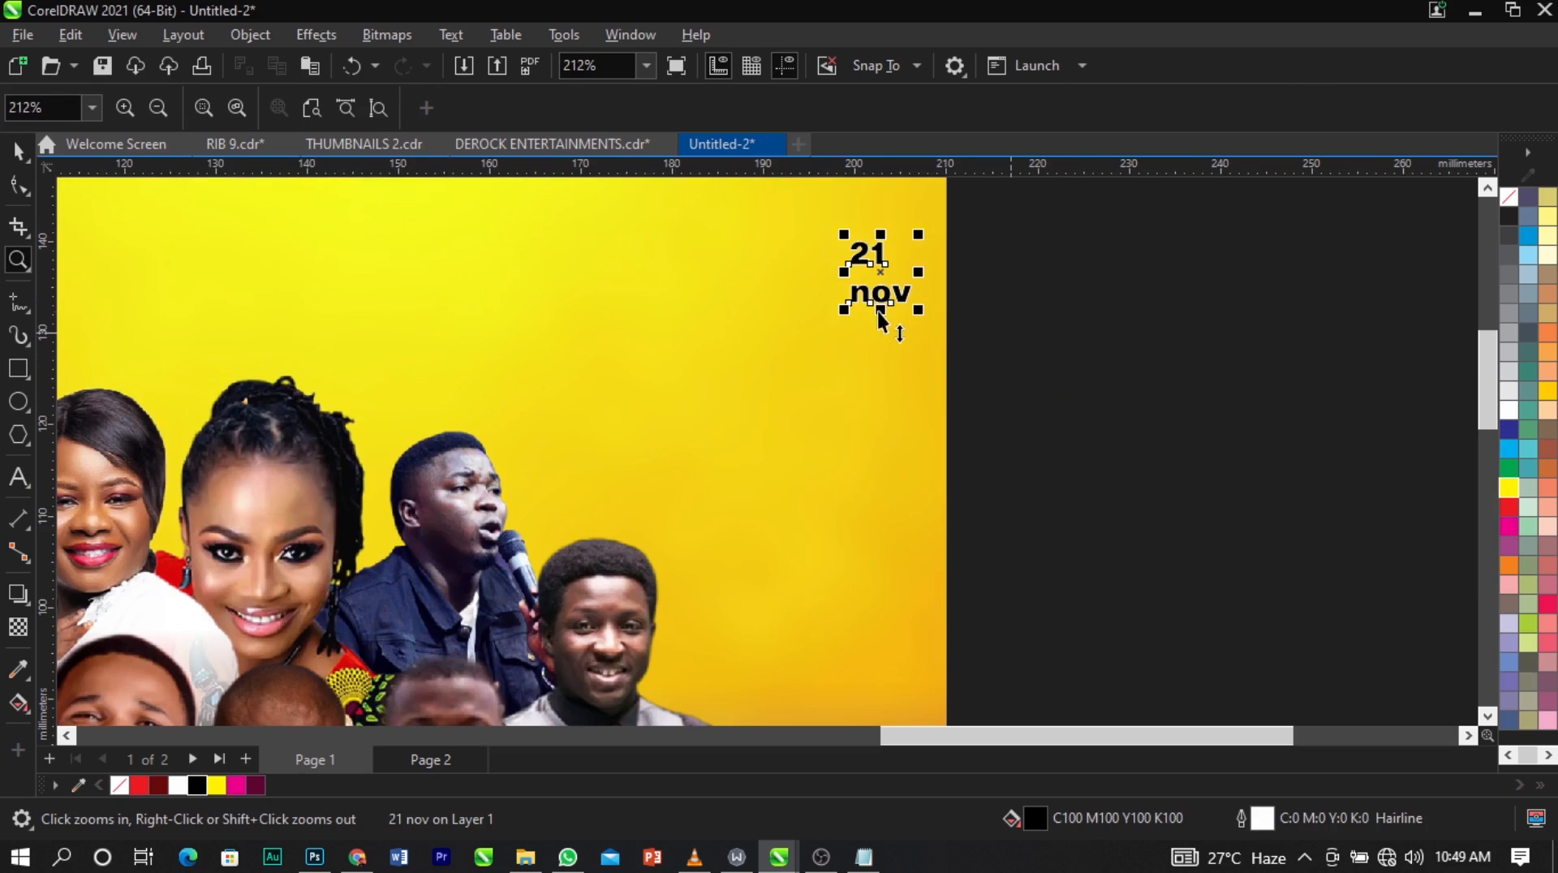
pyautogui.press('space')
pyautogui.moveTo(881, 312); pyautogui.dragTo(730, 367)
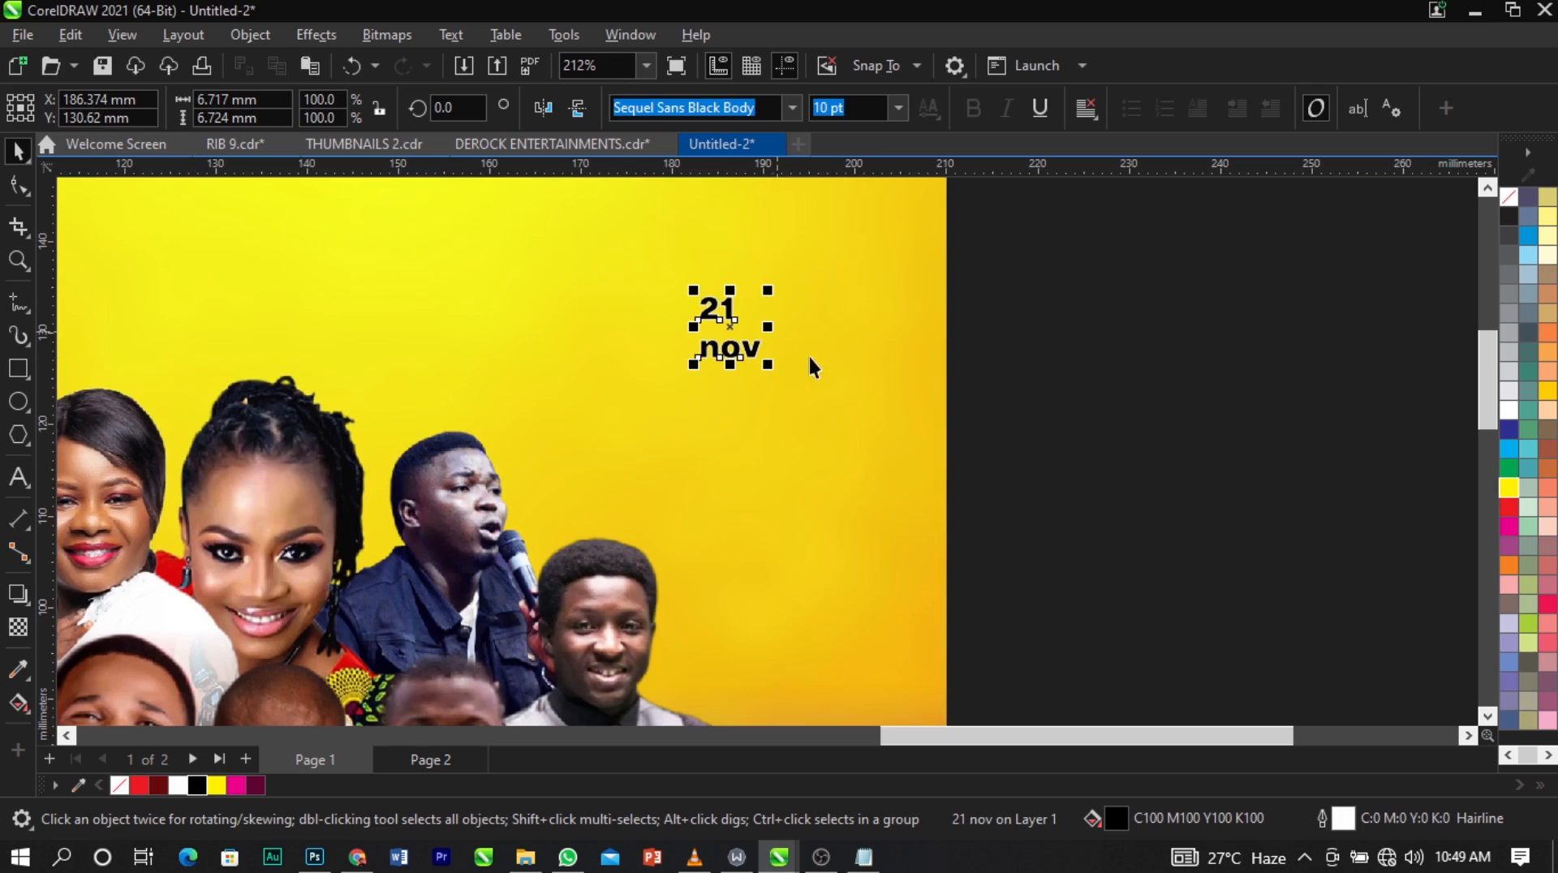
# Set the date text in BigNoodleTitling without an outline and enlarge it to about 15 by 25 mm.
pyautogui.click(789, 108)
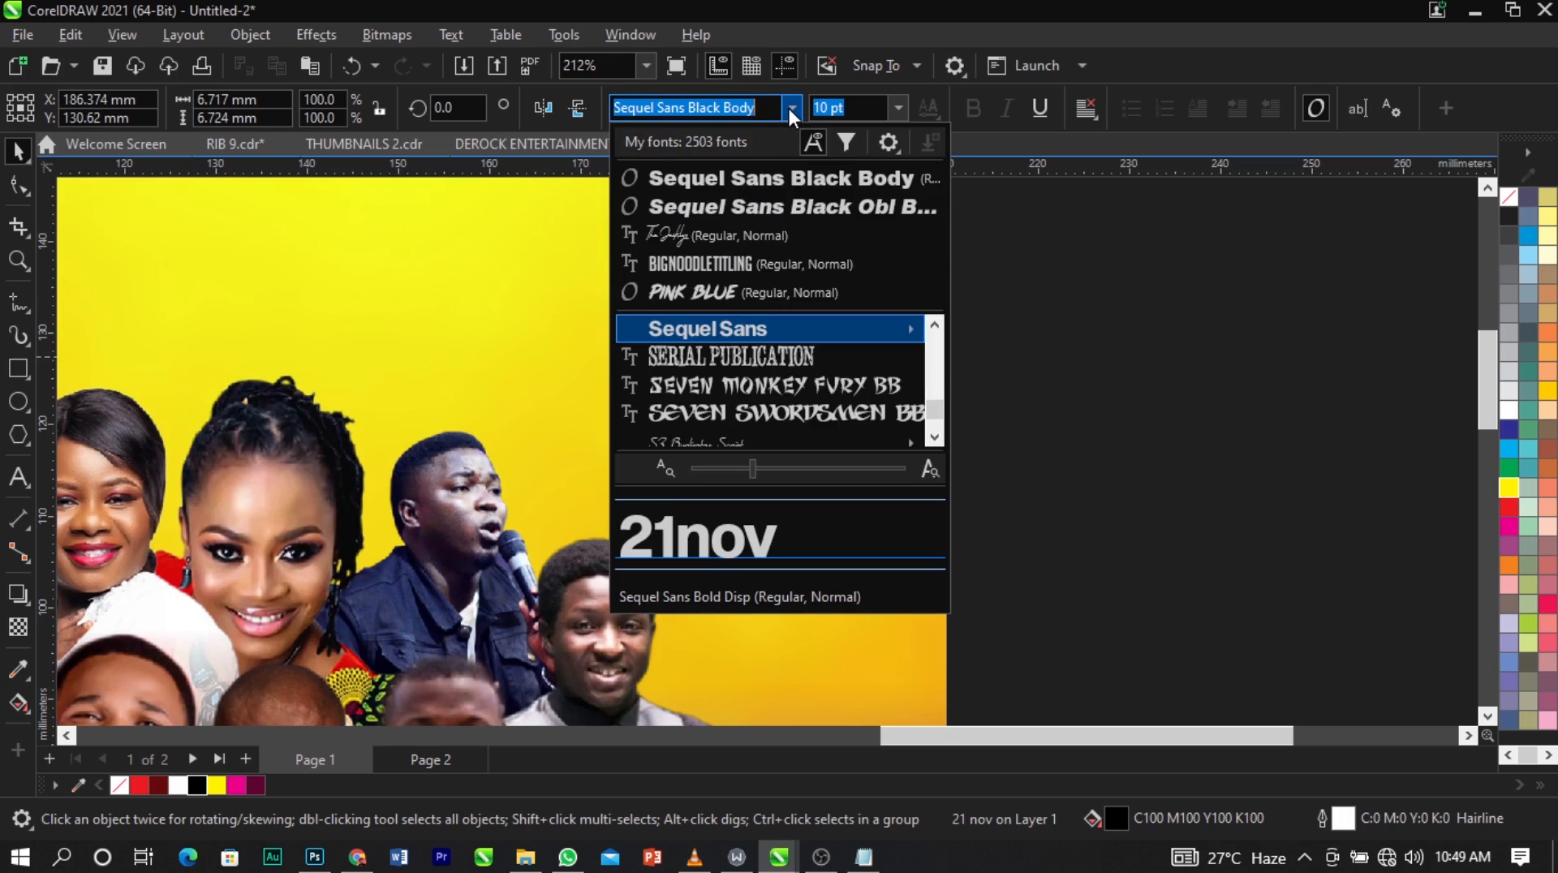
pyautogui.click(766, 263)
pyautogui.rightClick(1500, 205)
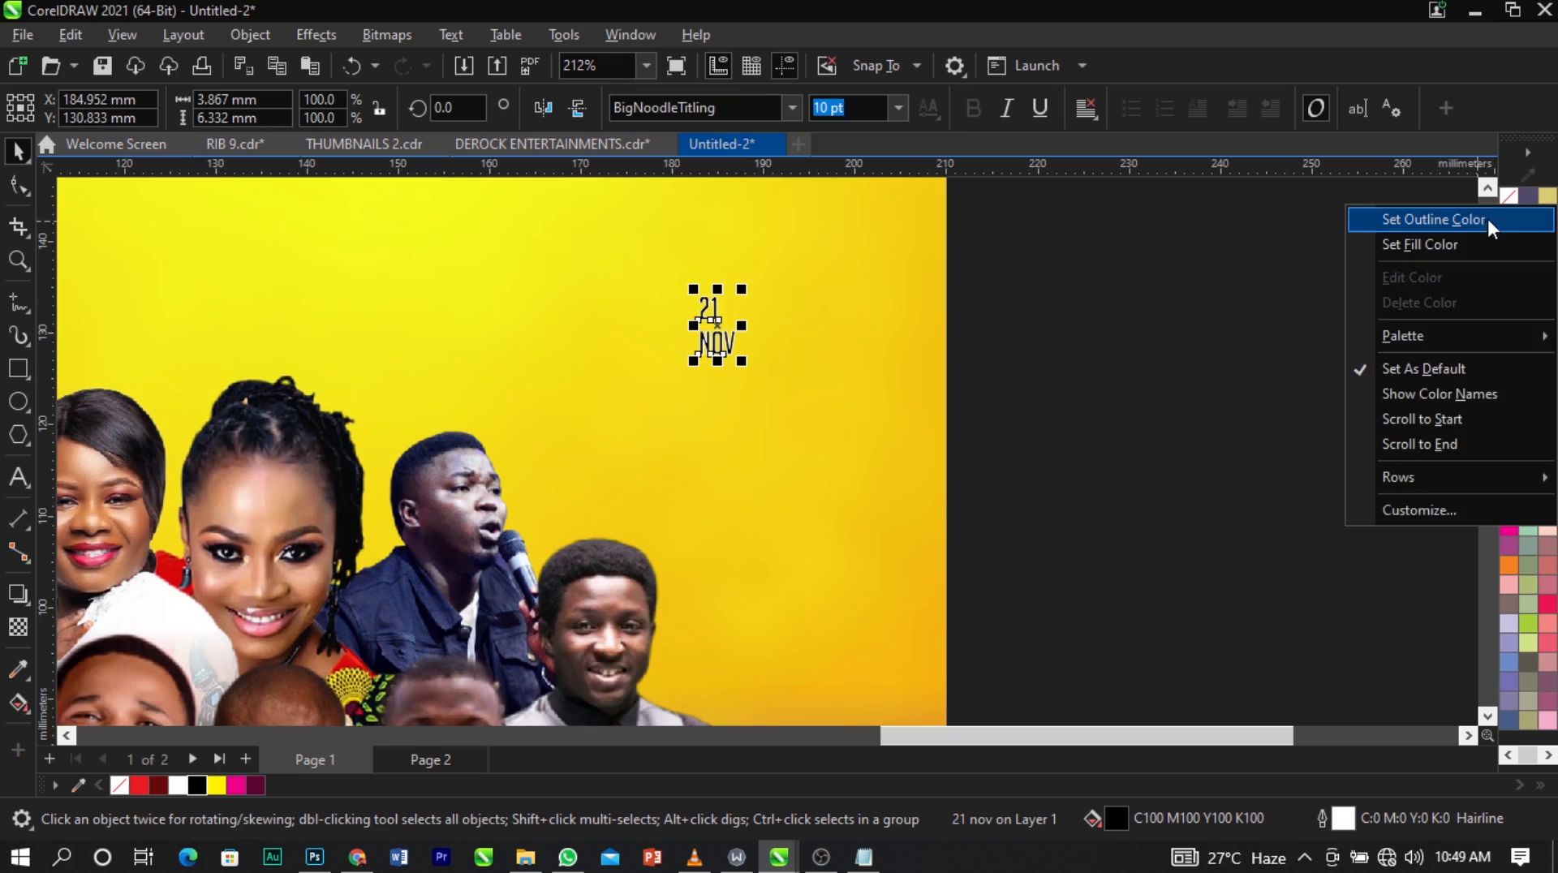
pyautogui.click(1436, 216)
pyautogui.moveTo(741, 362); pyautogui.dragTo(844, 530)
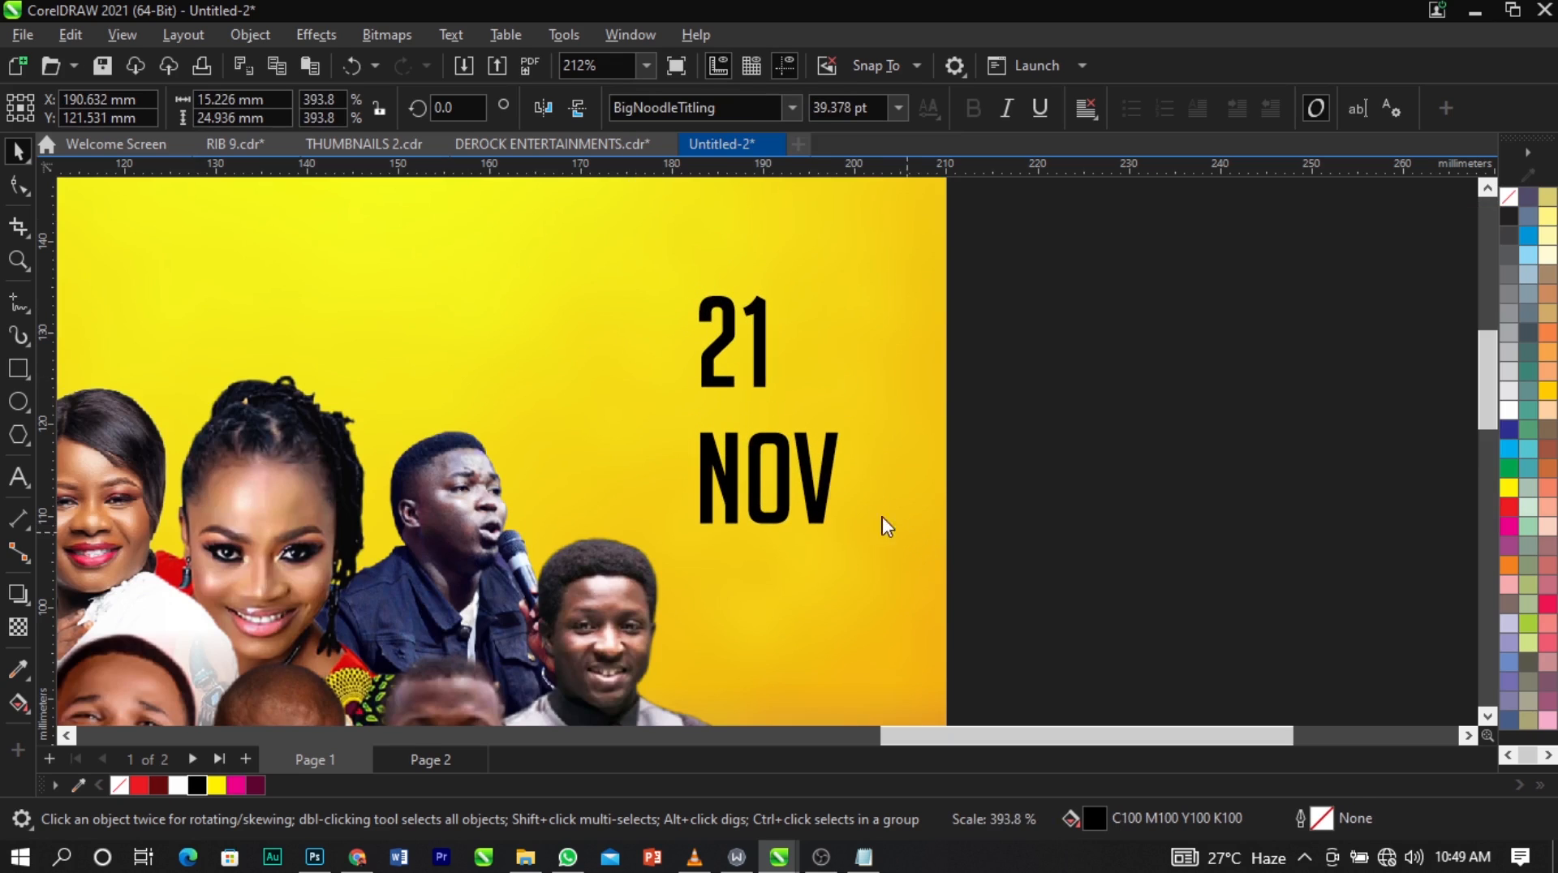
pyautogui.press('pageup')
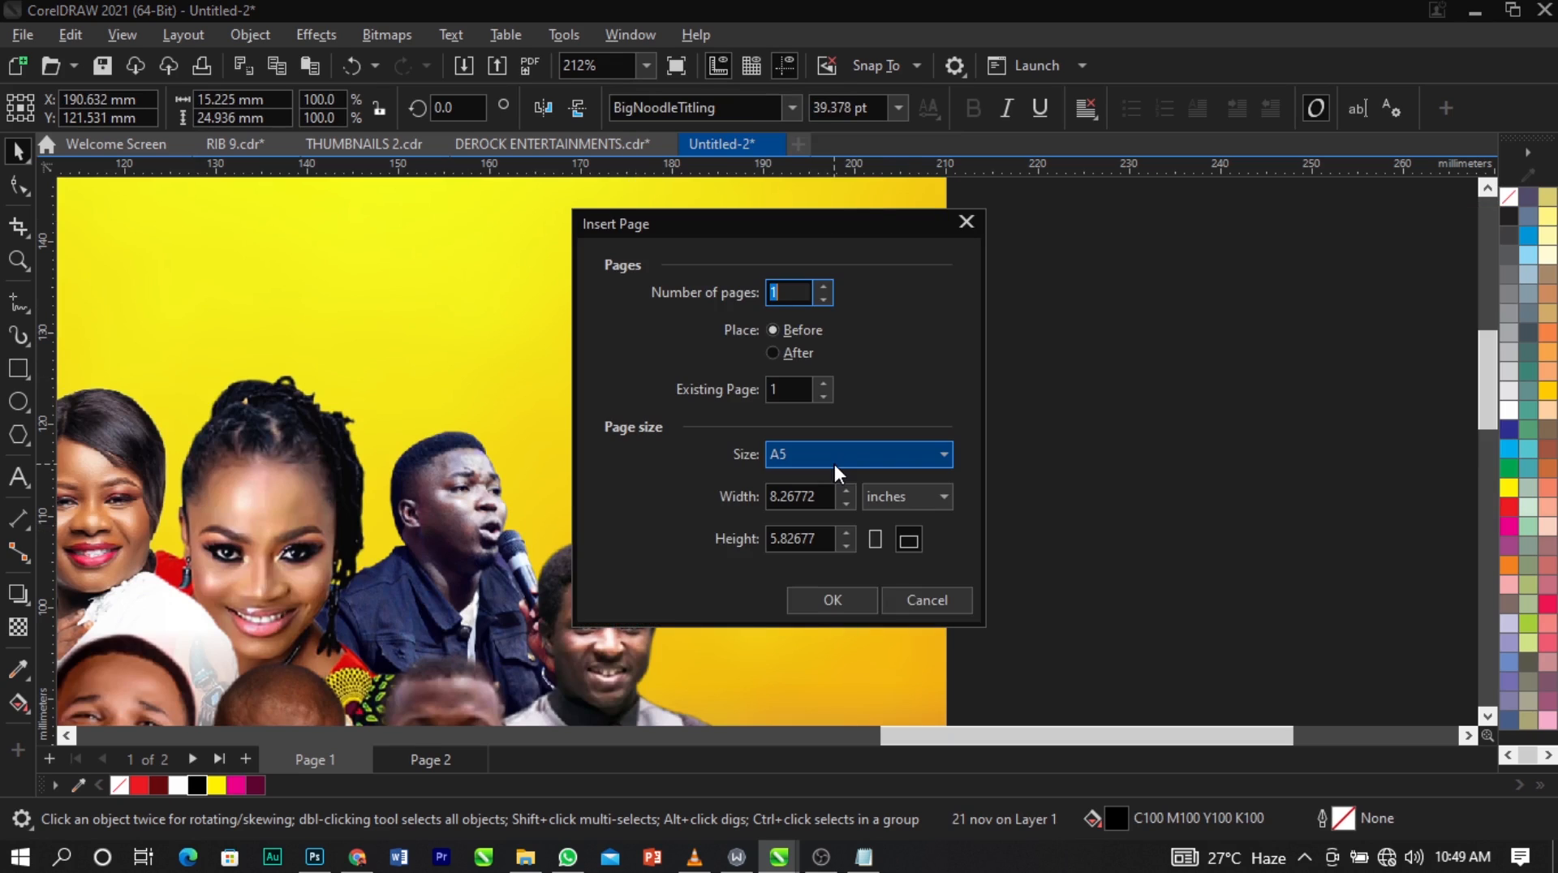
pyautogui.click(916, 599)
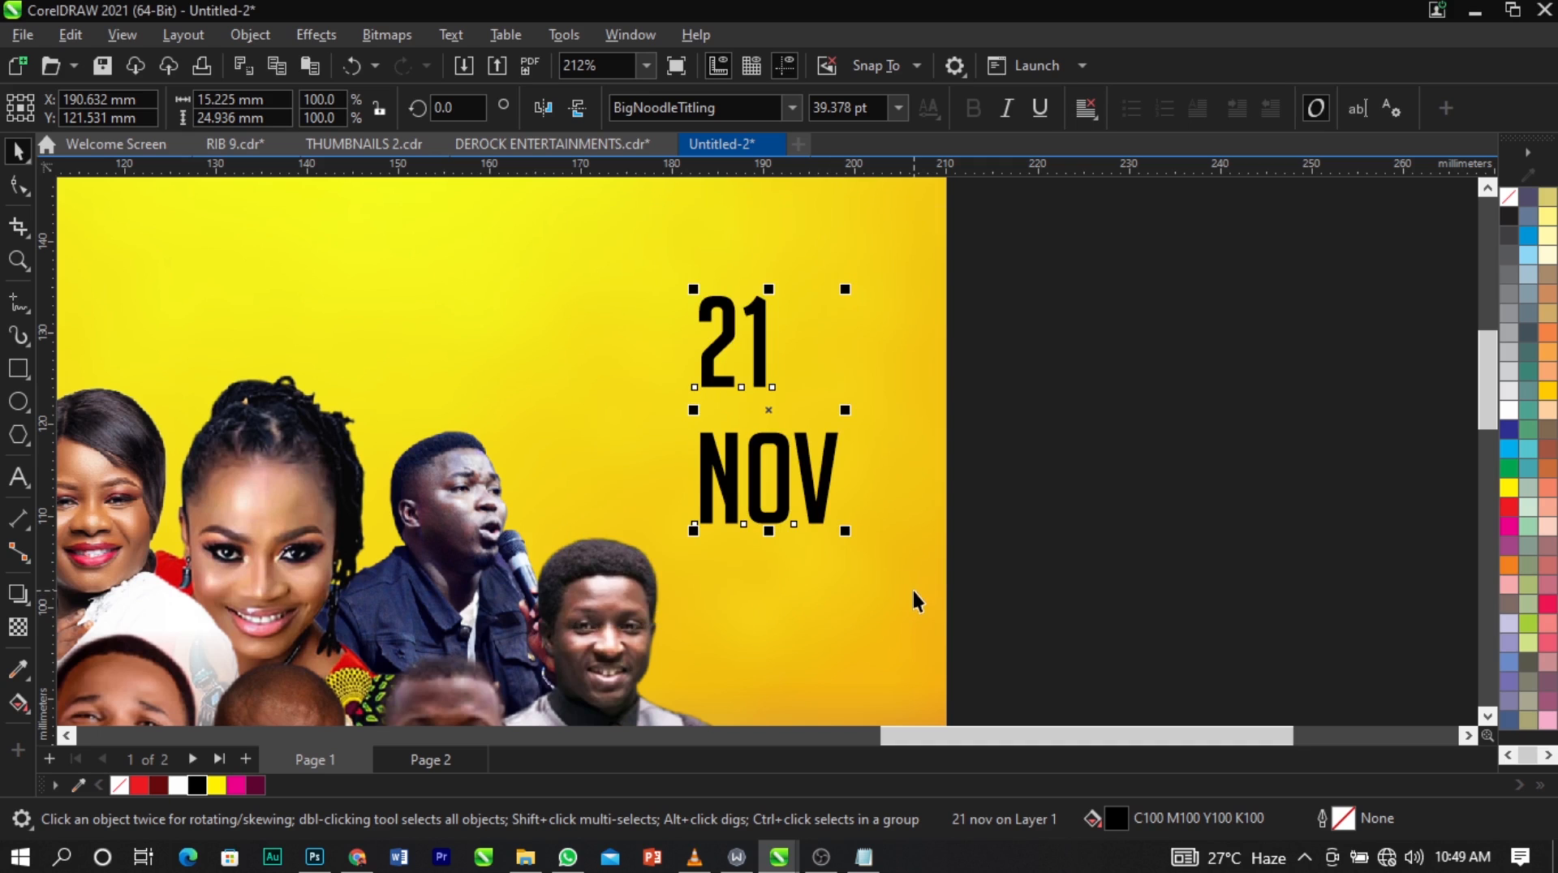
# Break the date text into separate lines and enlarge "21" to about 57 pt.
pyautogui.hotkey('ctrl', 'k')
pyautogui.click(1054, 504)
pyautogui.scroll(-2, 752, 420)
pyautogui.scroll(2, 764, 368)
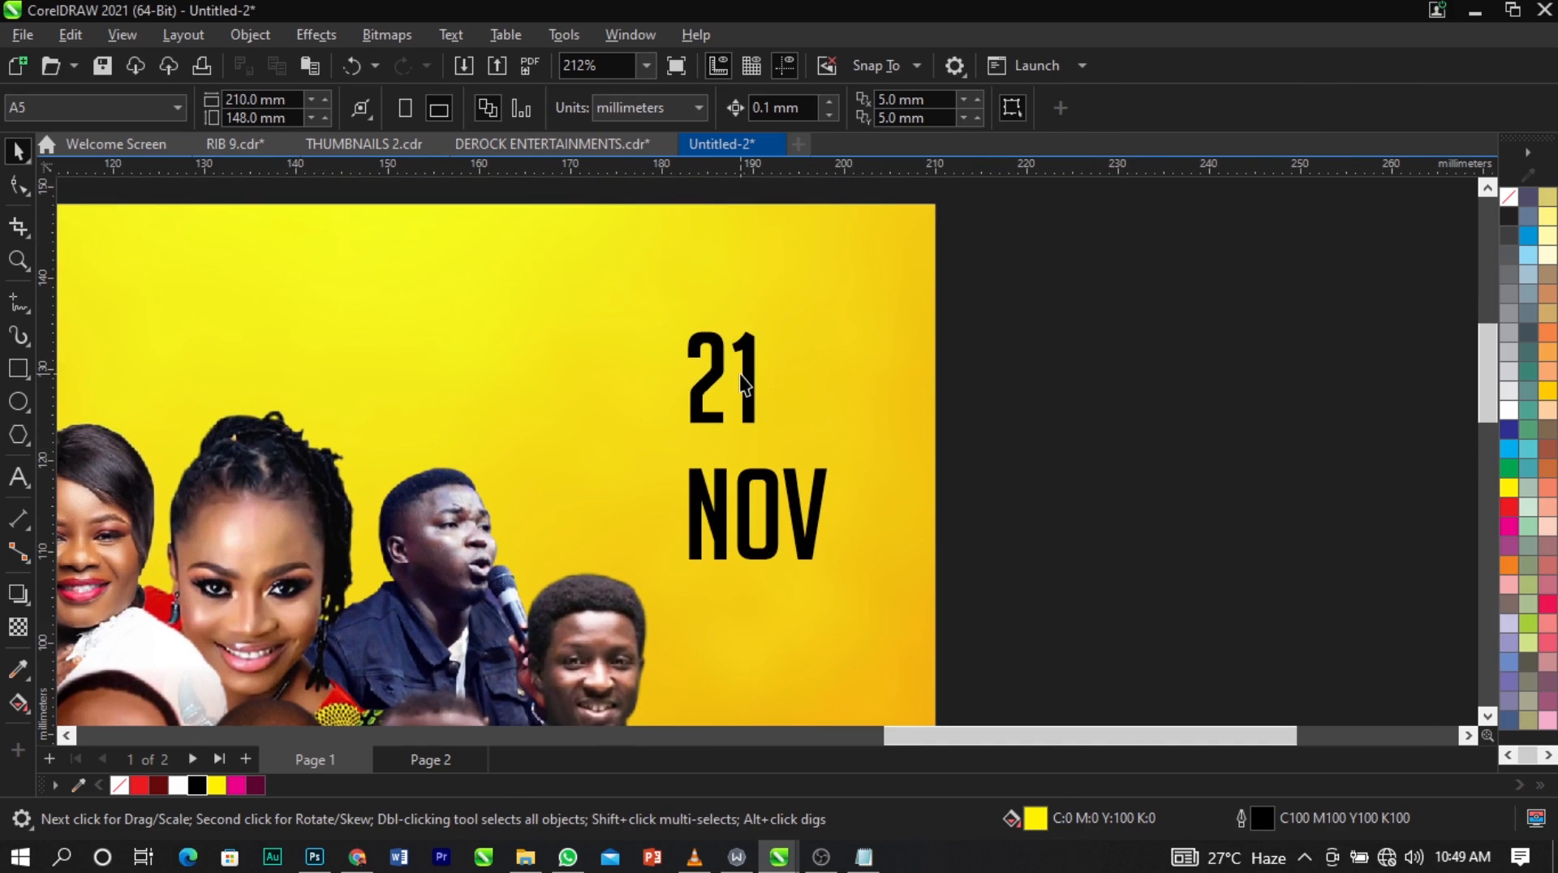
pyautogui.click(739, 373)
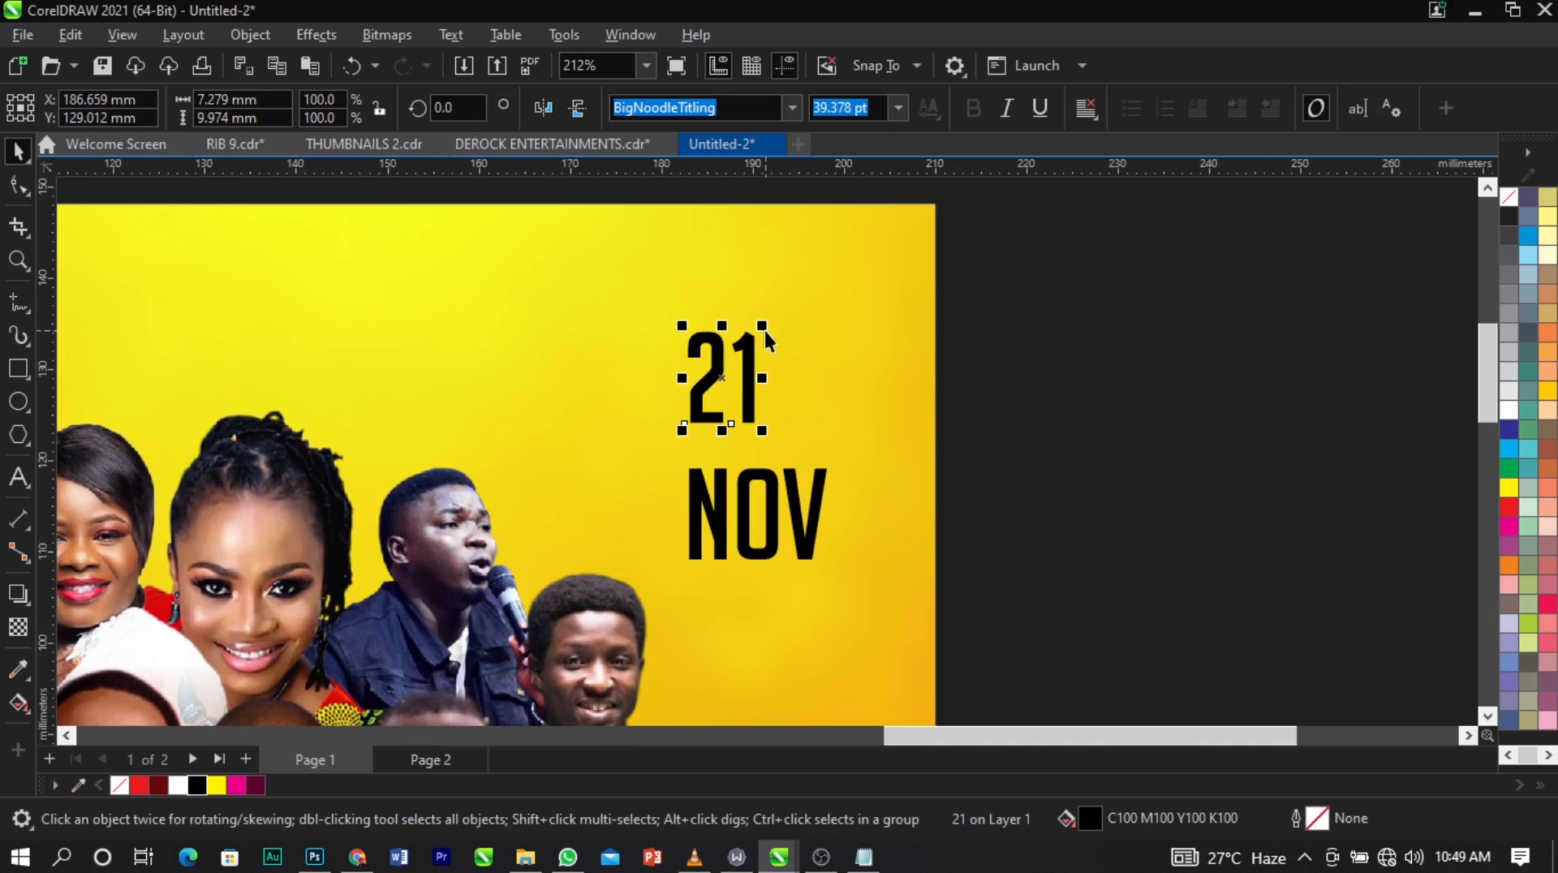
pyautogui.click(755, 365)
pyautogui.click(754, 365)
pyautogui.moveTo(777, 306); pyautogui.dragTo(810, 279)
# Shrink "NOV" to about the width of "21" and fit the two texts closely one above the other.
pyautogui.click(818, 504)
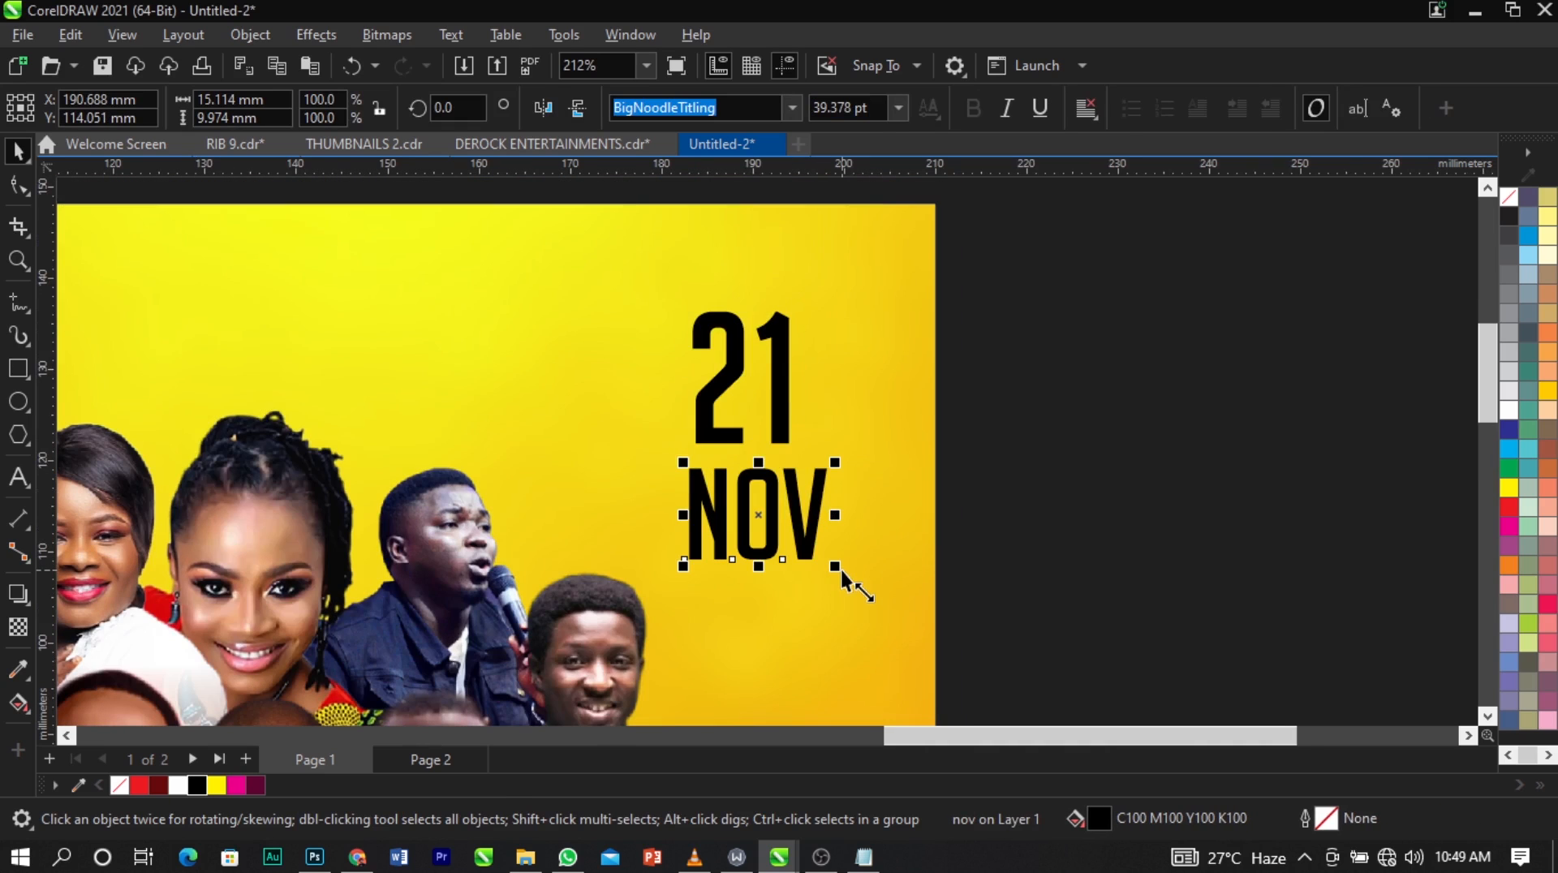
pyautogui.moveTo(840, 570); pyautogui.dragTo(785, 524)
pyautogui.keyDown('shift'); pyautogui.click(780, 420); pyautogui.keyUp('shift')
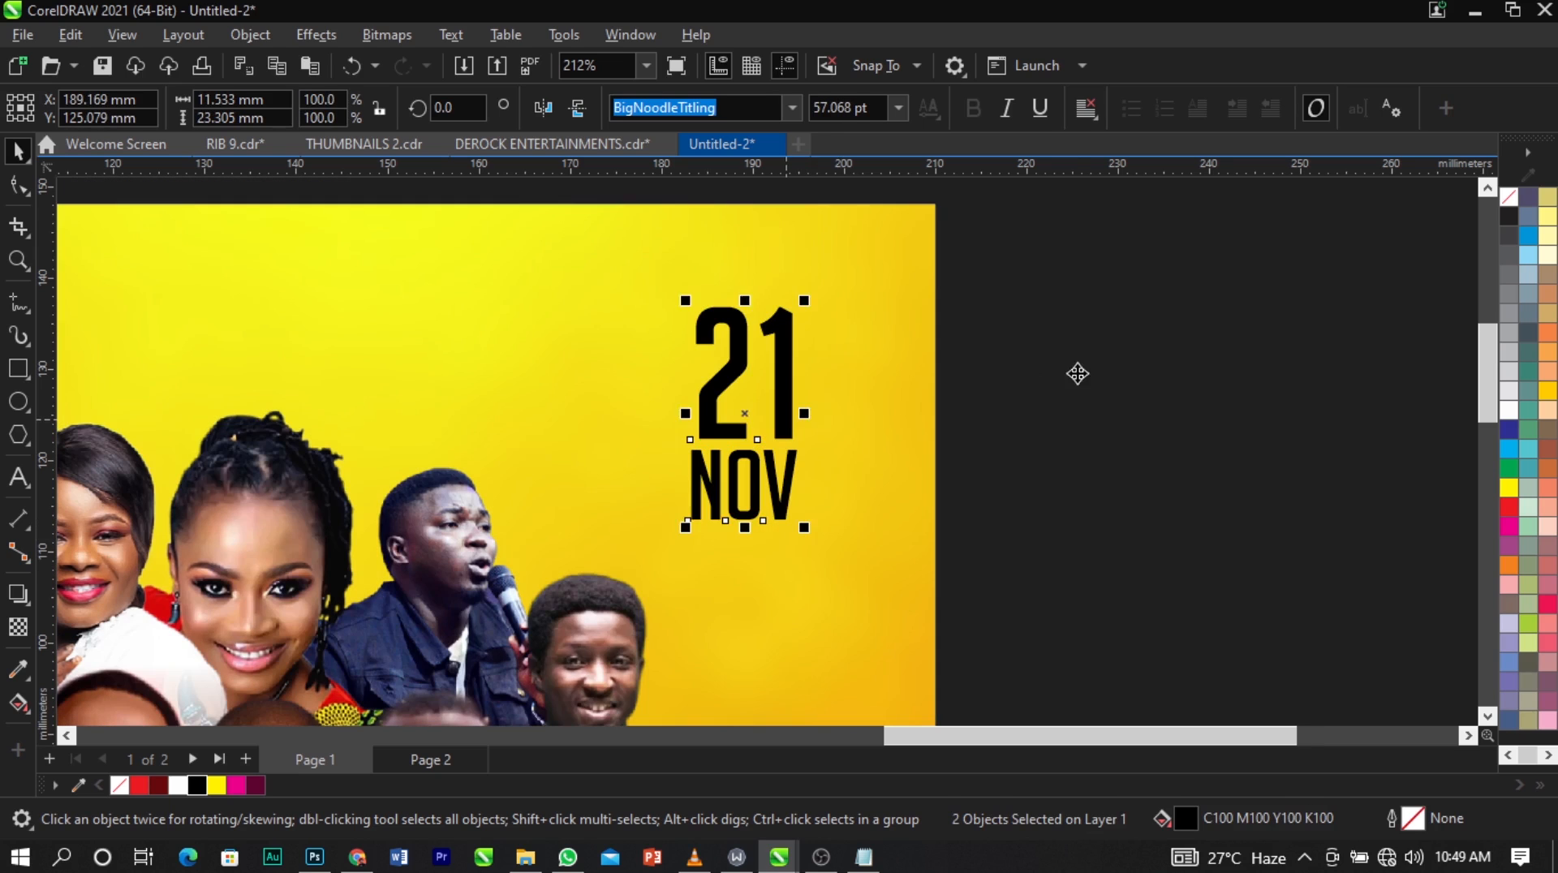
pyautogui.click(1077, 373)
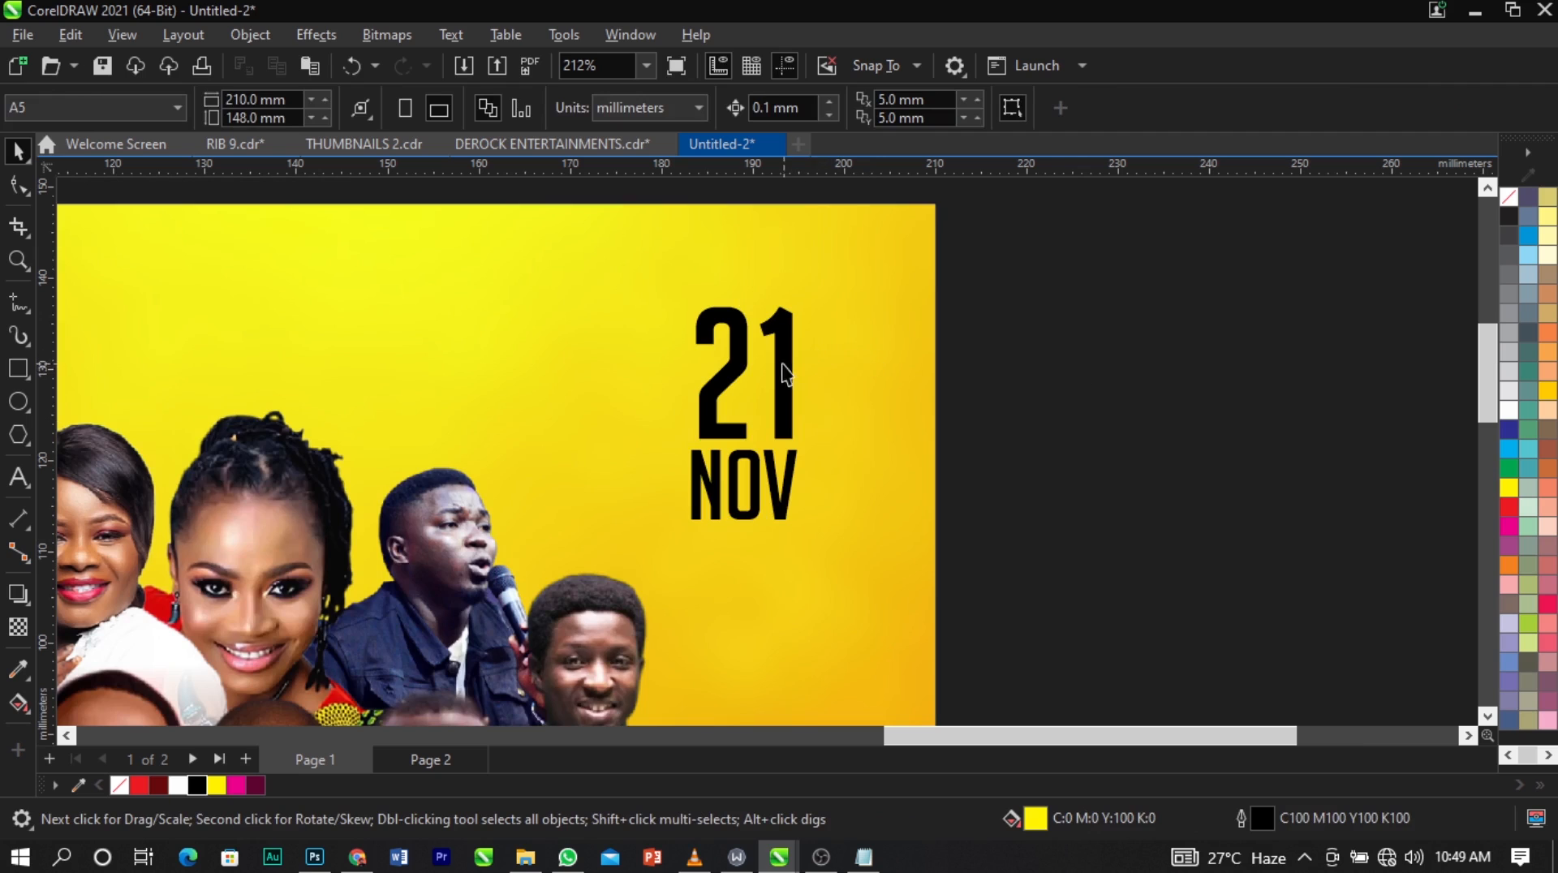
# Duplicate "21" to its right and change the copy's text to "ST".
pyautogui.moveTo(782, 363); pyautogui.dragTo(889, 383)
pyautogui.rightClick(889, 383)
pyautogui.press('F8')
pyautogui.hotkey('ctrl', 'a')
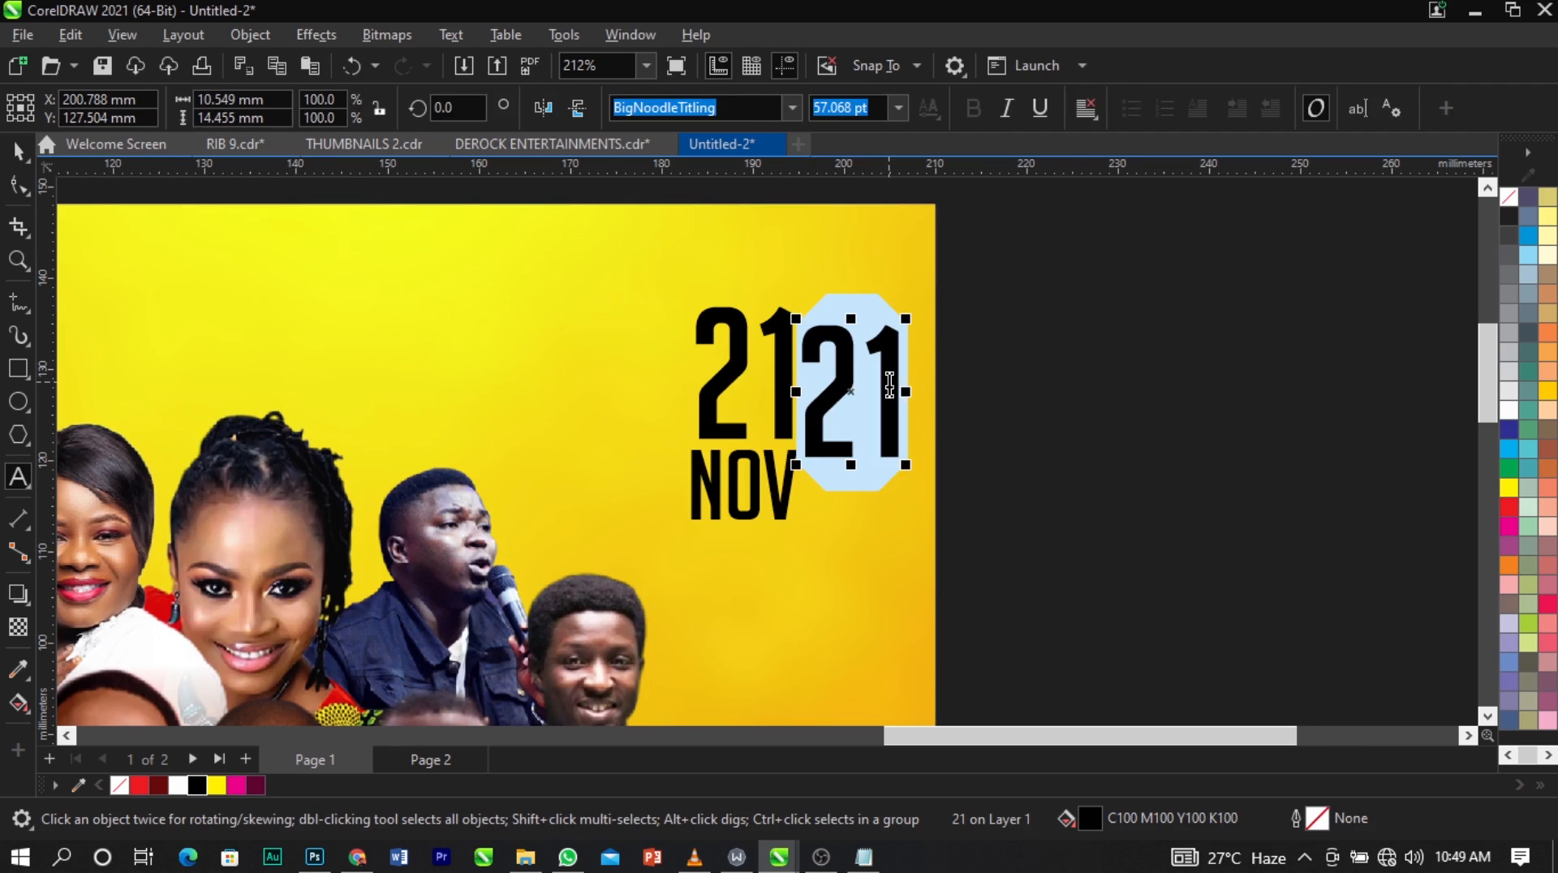
pyautogui.press('BackSpace')
pyautogui.write('ST')
pyautogui.hotkey('ctrl', 'space')
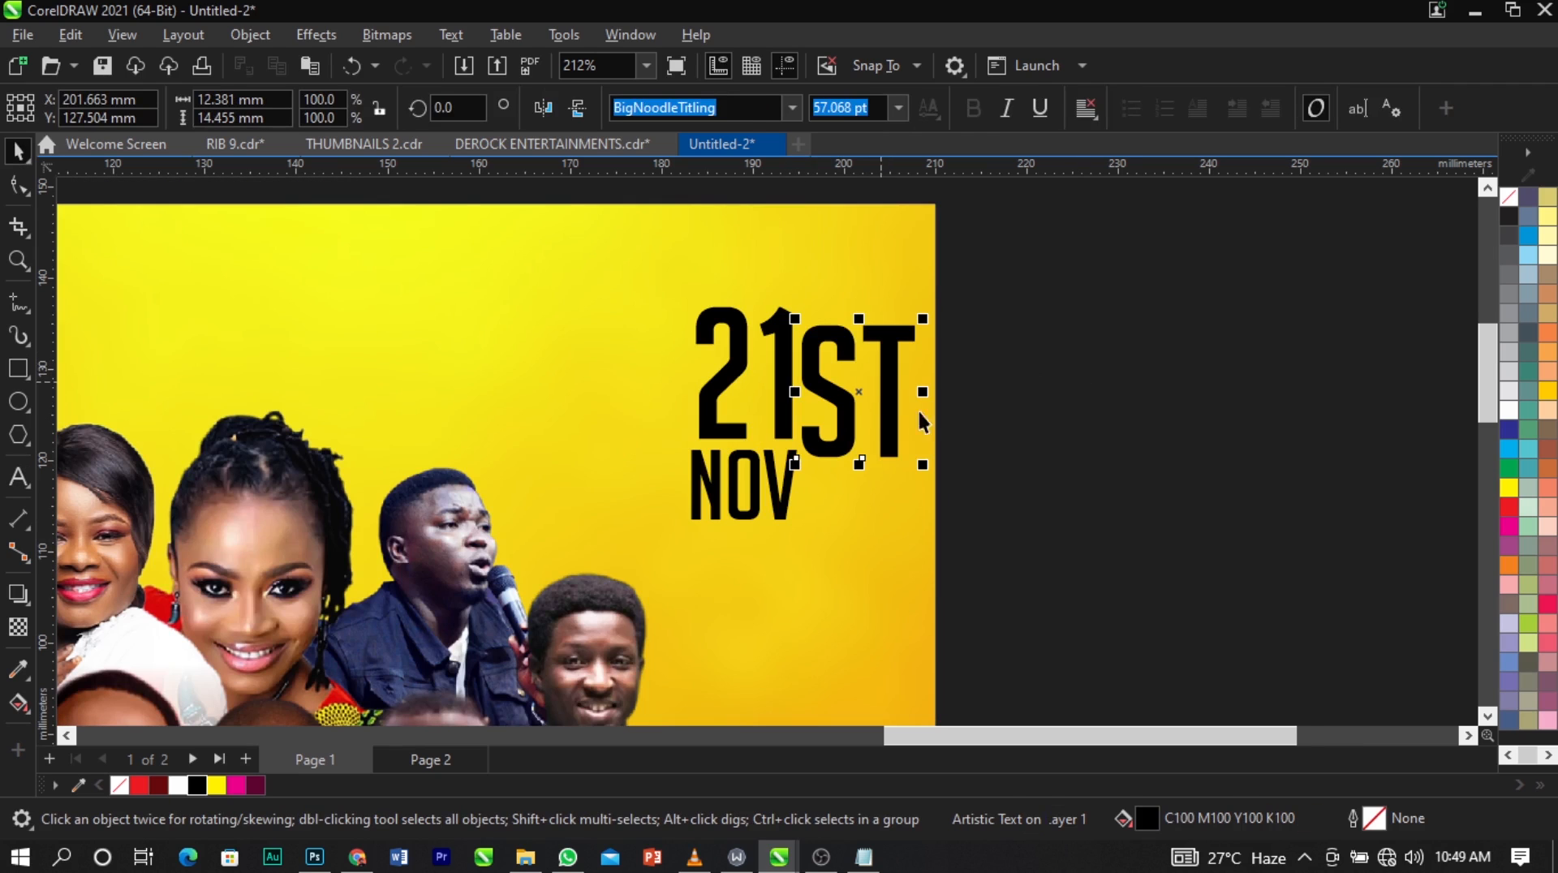
# Shrink "ST" to a small superscript beside the upper end of "21".
pyautogui.moveTo(923, 466); pyautogui.dragTo(804, 302)
pyautogui.scroll(5, 818, 333)
pyautogui.scroll(-5, 800, 292)
pyautogui.click(1180, 335)
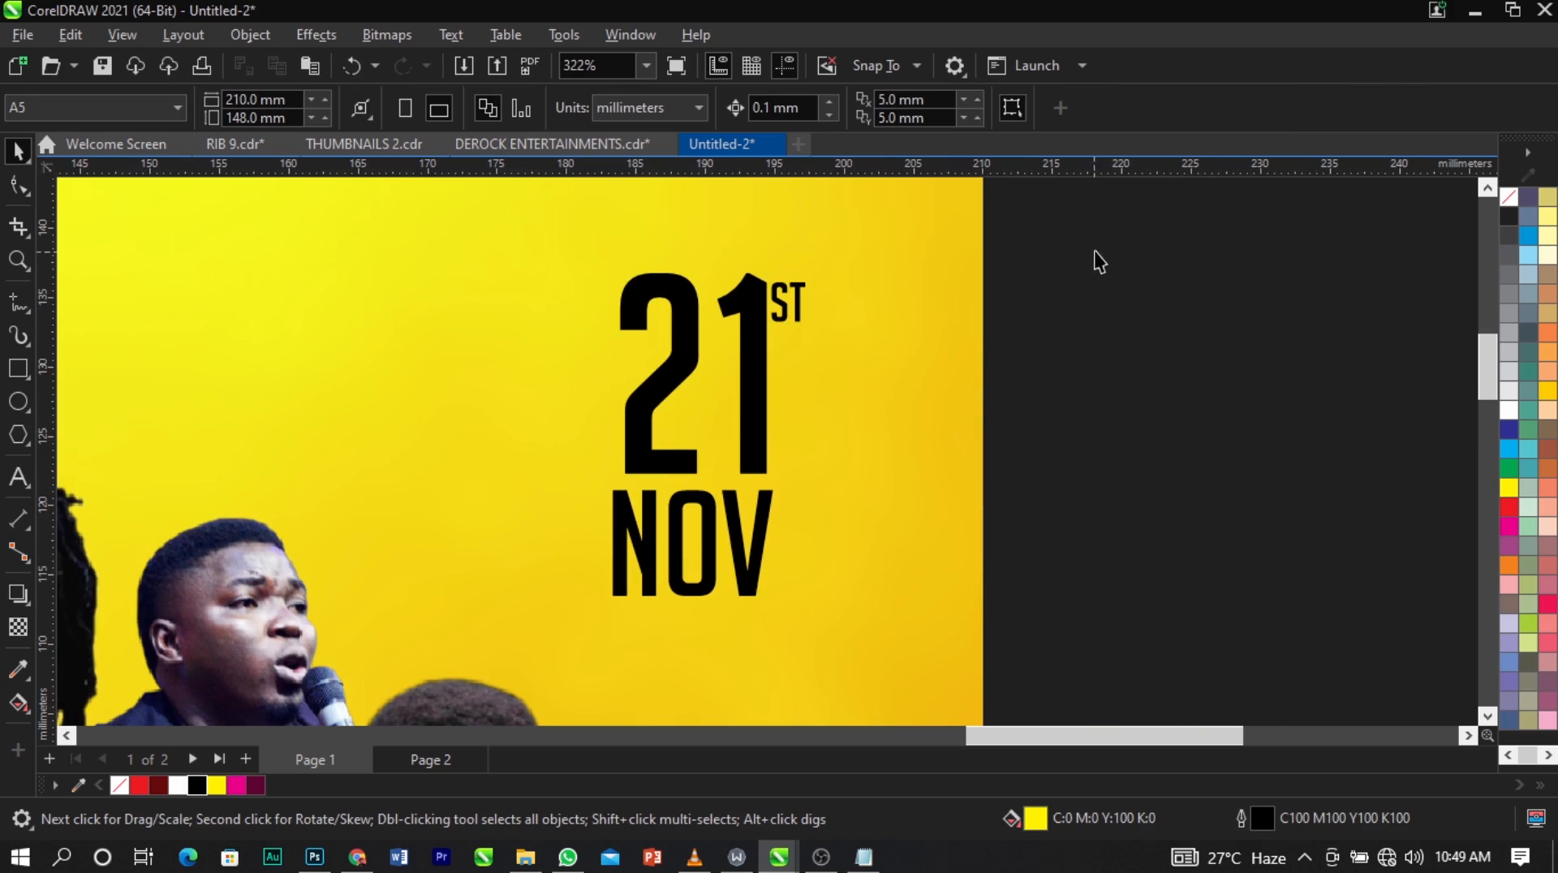
# Draw an unfilled rectangle about 17 by 27 mm around the "21ST NOV" date.
pyautogui.moveTo(1095, 250); pyautogui.dragTo(561, 586)
pyautogui.click(132, 316)
pyautogui.click(20, 369)
pyautogui.moveTo(577, 242); pyautogui.dragTo(818, 617)
pyautogui.press('space')
pyautogui.click(1507, 197)
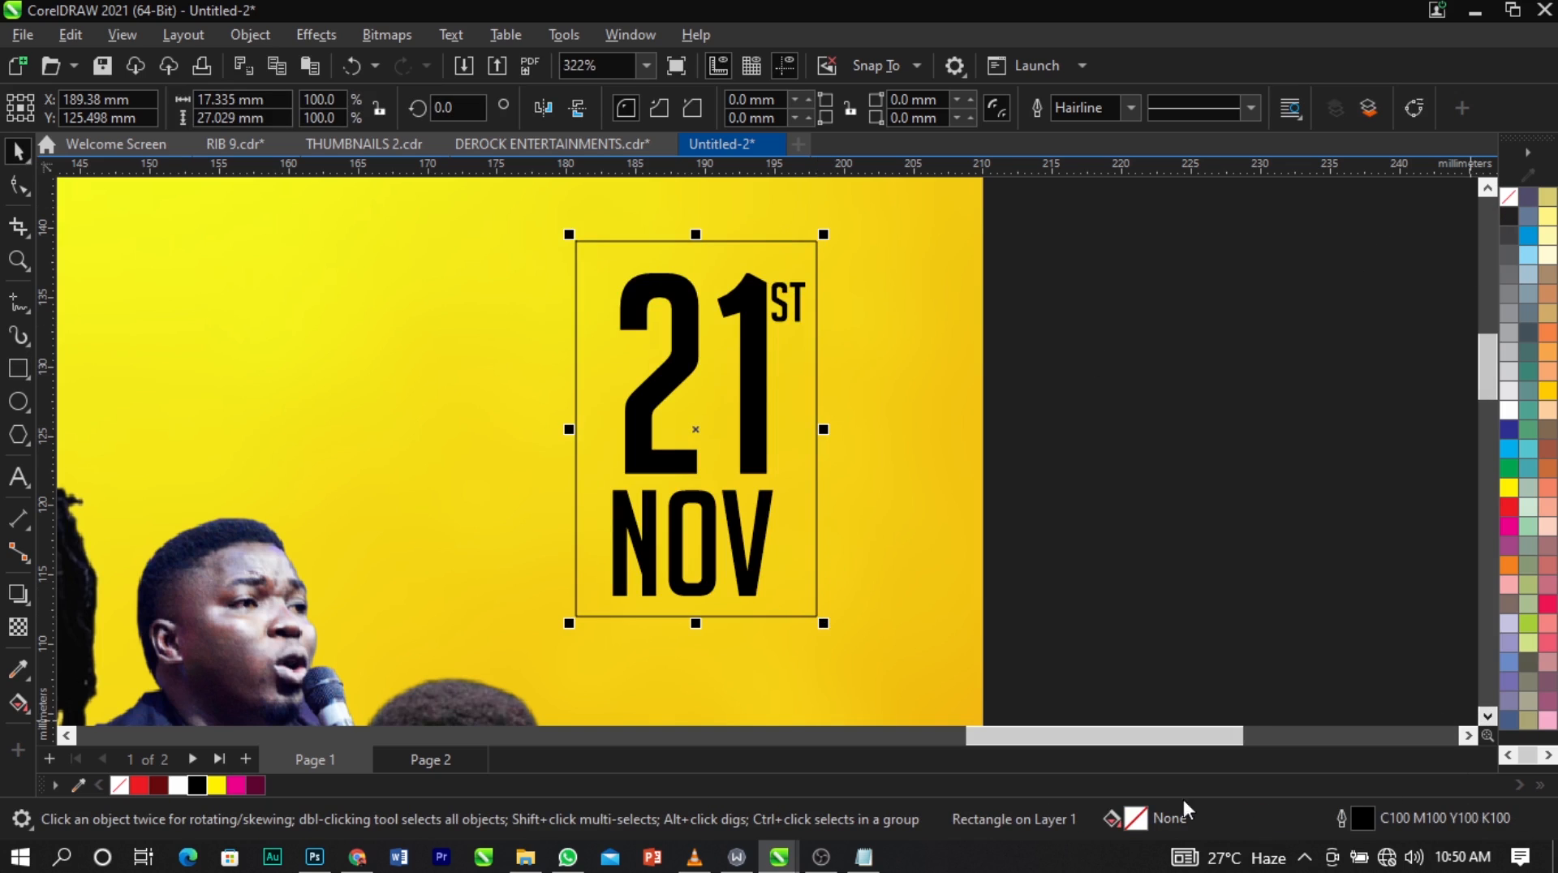
# Set the outline width of the rectangle around the "21ST NOV" date to 1.5 pt.
pyautogui.doubleClick(1364, 818)
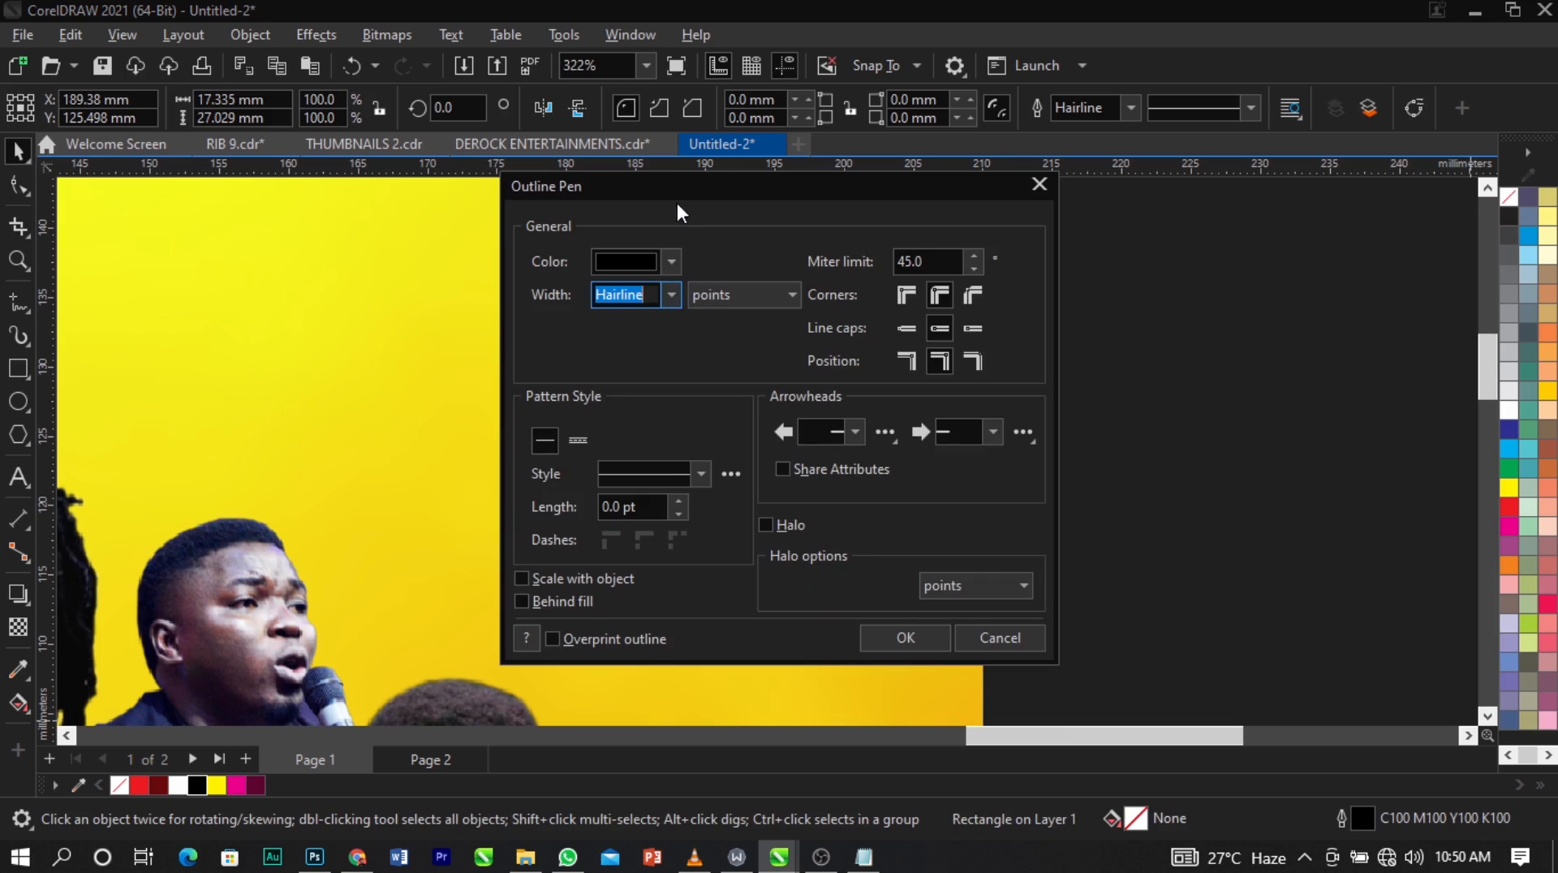
pyautogui.moveTo(678, 203); pyautogui.dragTo(1080, 206)
pyautogui.click(1073, 299)
pyautogui.click(1065, 401)
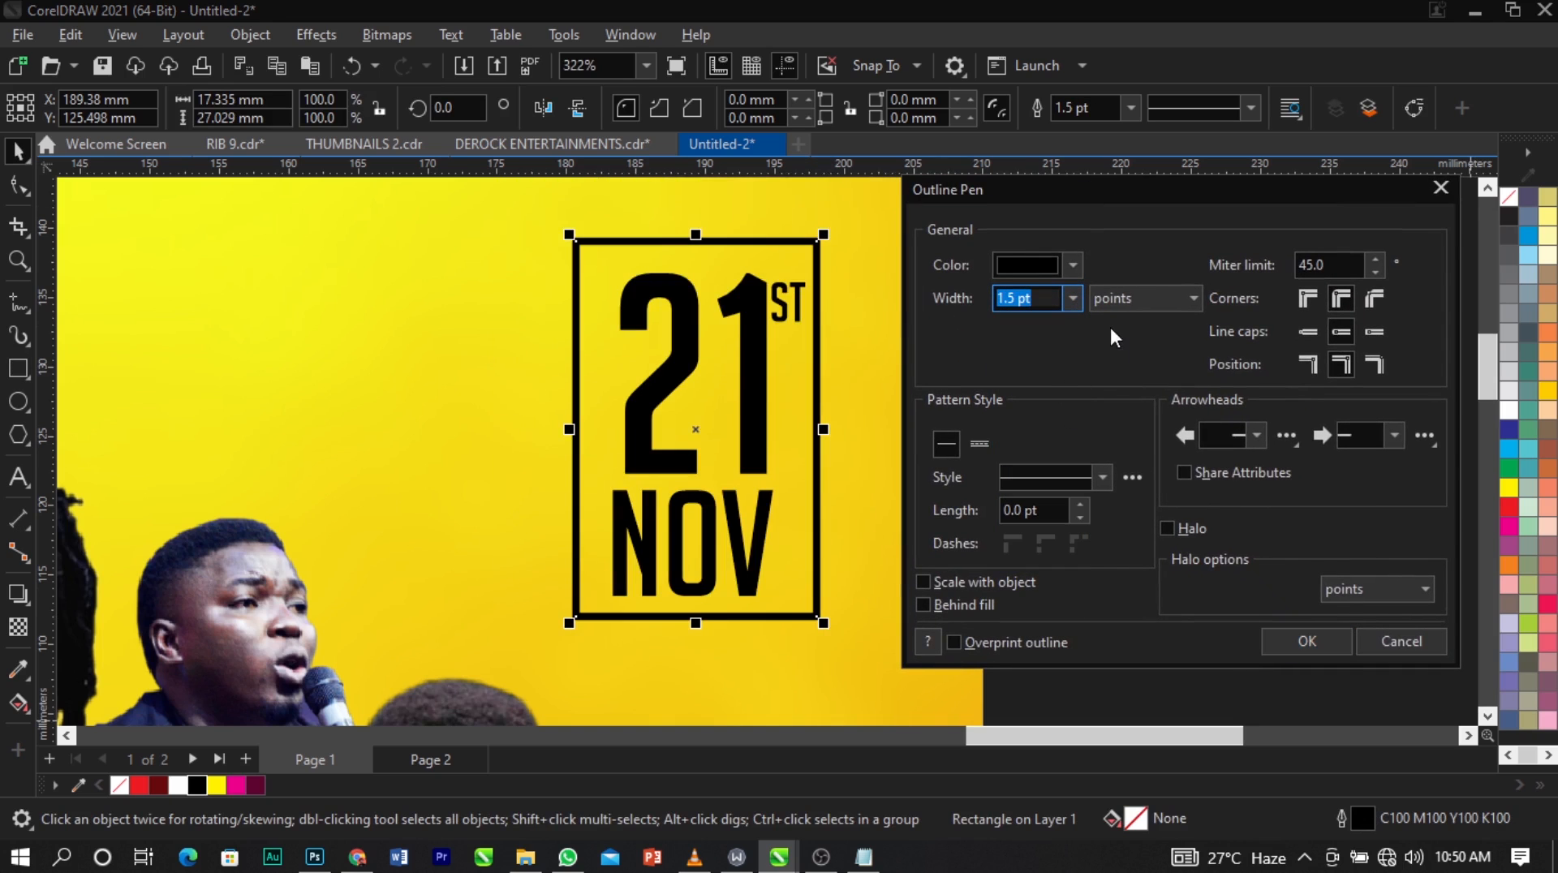
pyautogui.click(1306, 641)
pyautogui.click(974, 361)
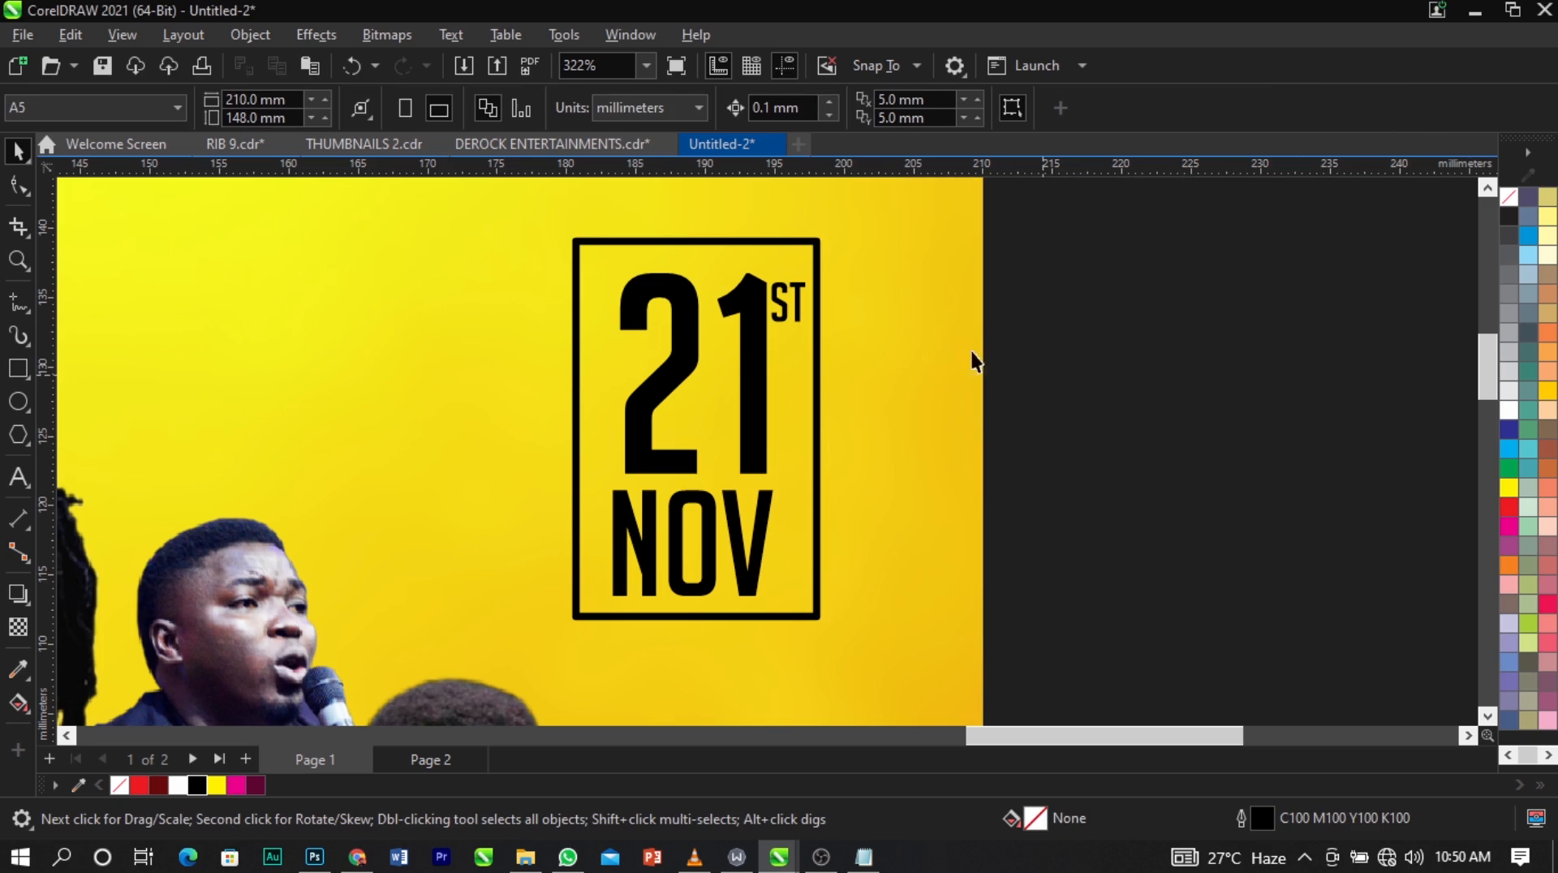
# Convert the date's rectangular frame to curves.
pyautogui.click(573, 361)
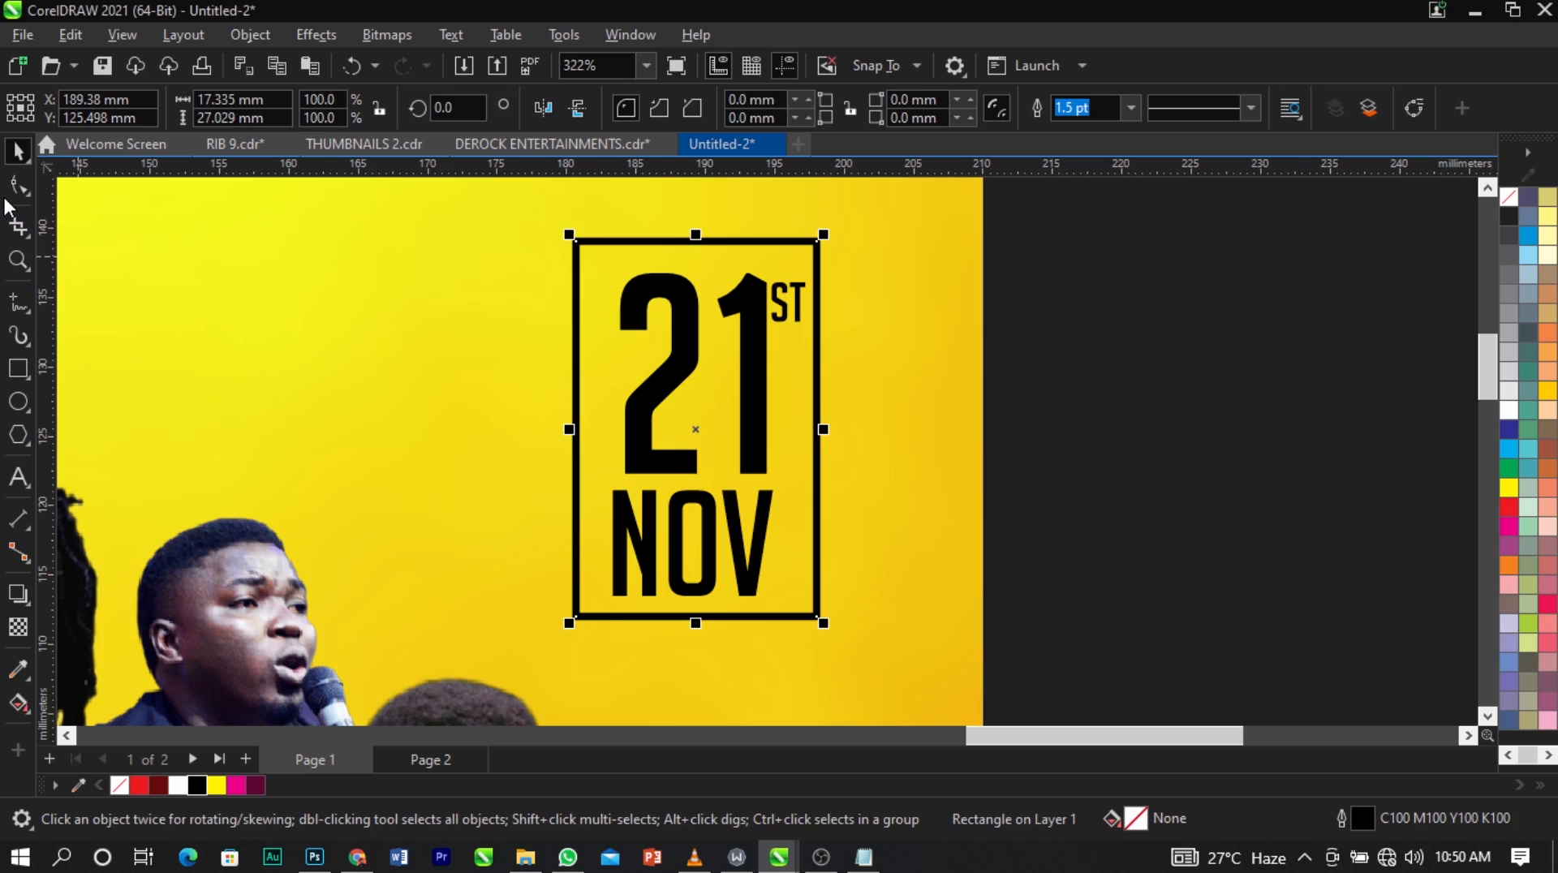
pyautogui.rightClick(572, 260)
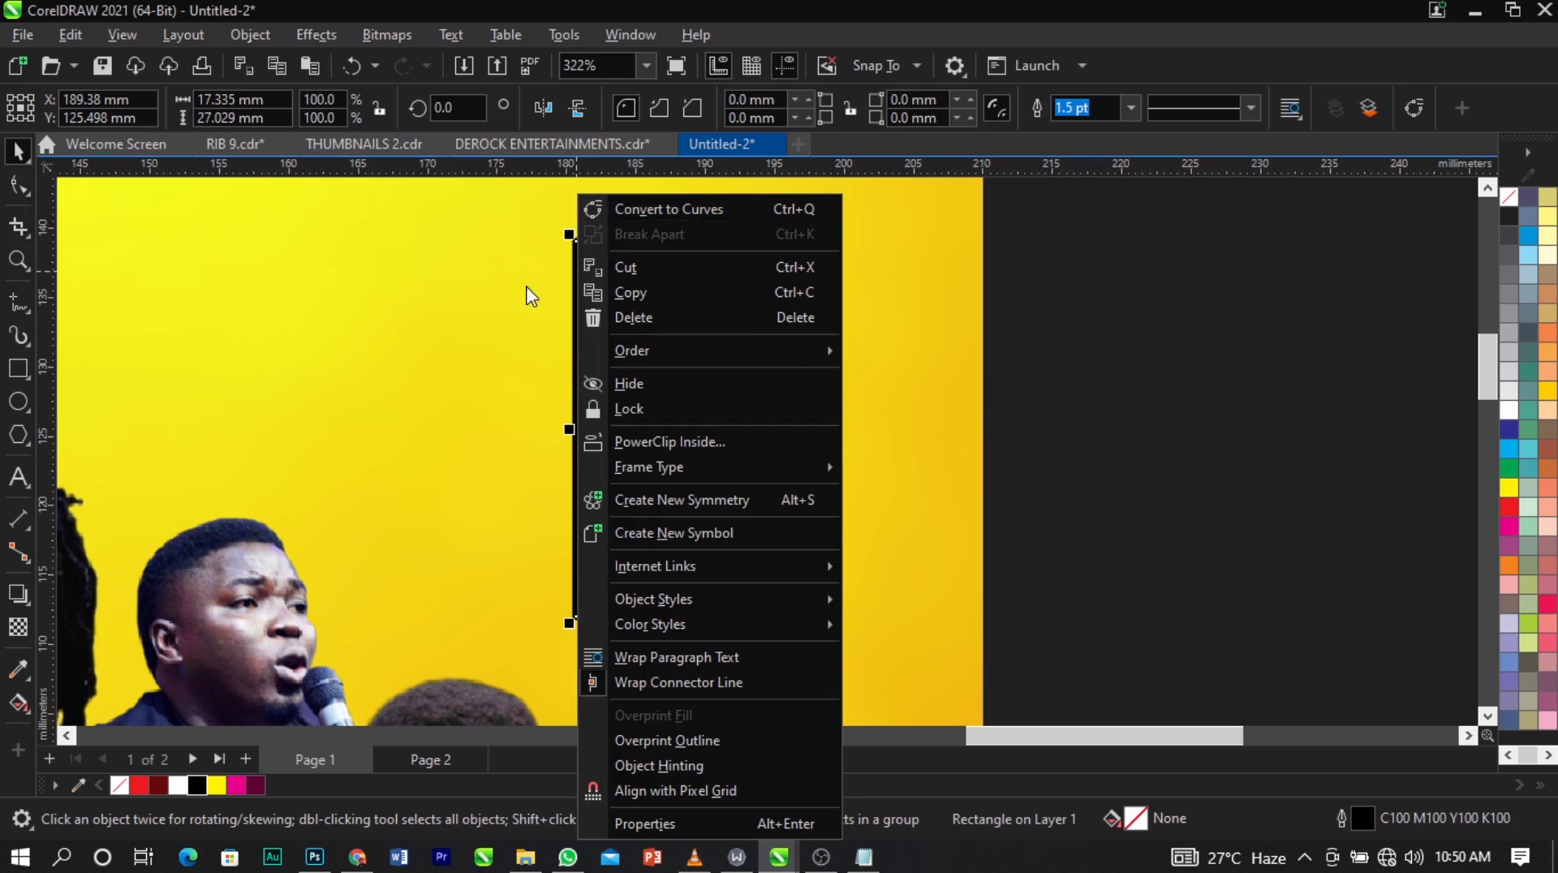
pyautogui.click(529, 295)
pyautogui.click(581, 282)
pyautogui.rightClick(572, 284)
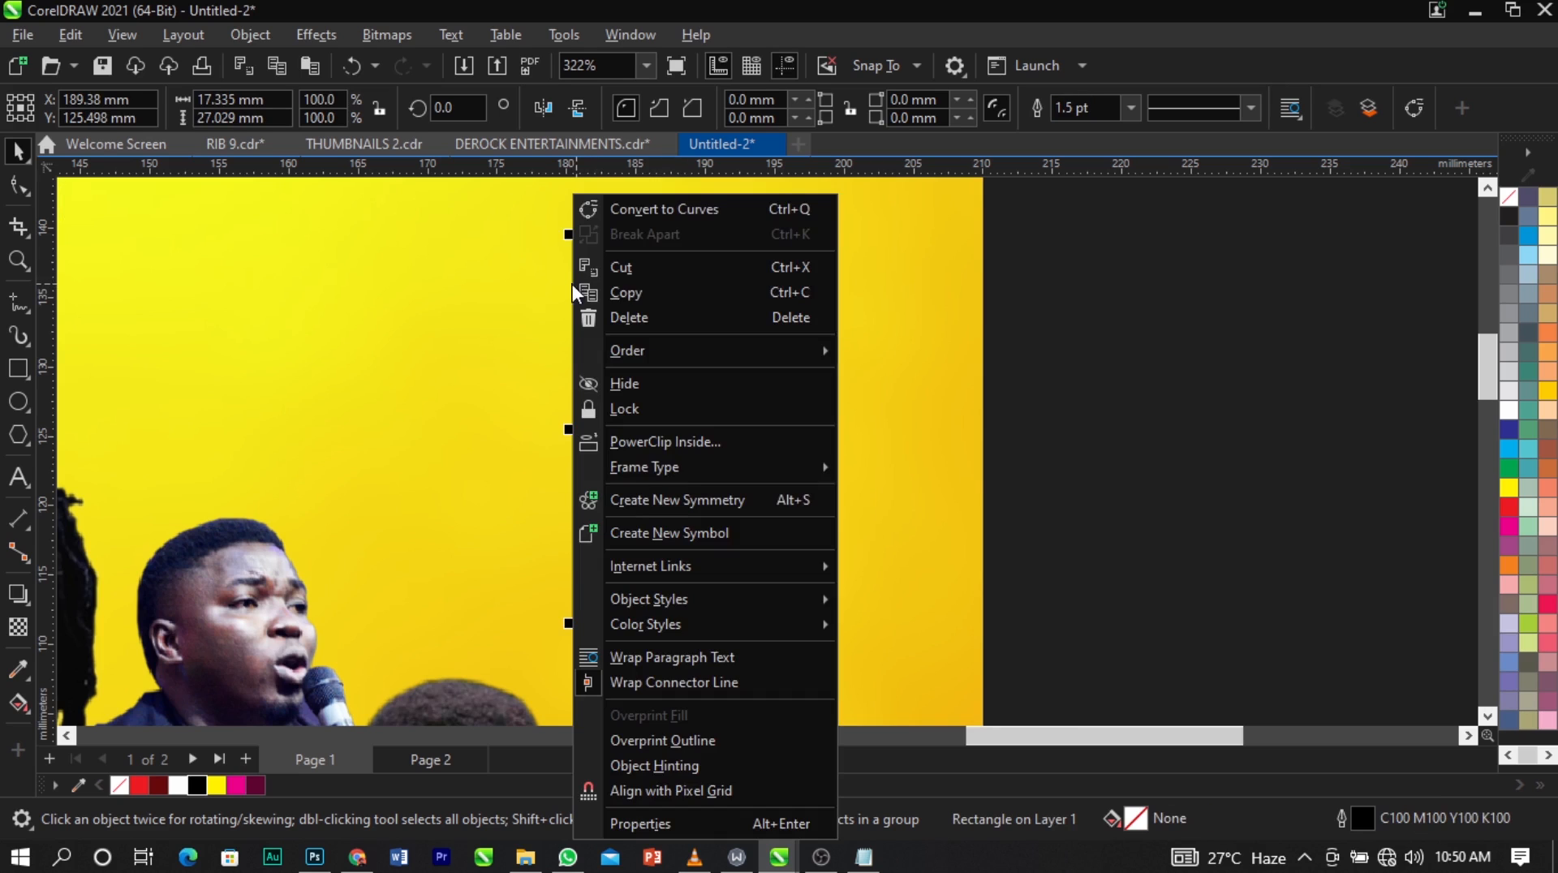
pyautogui.click(677, 217)
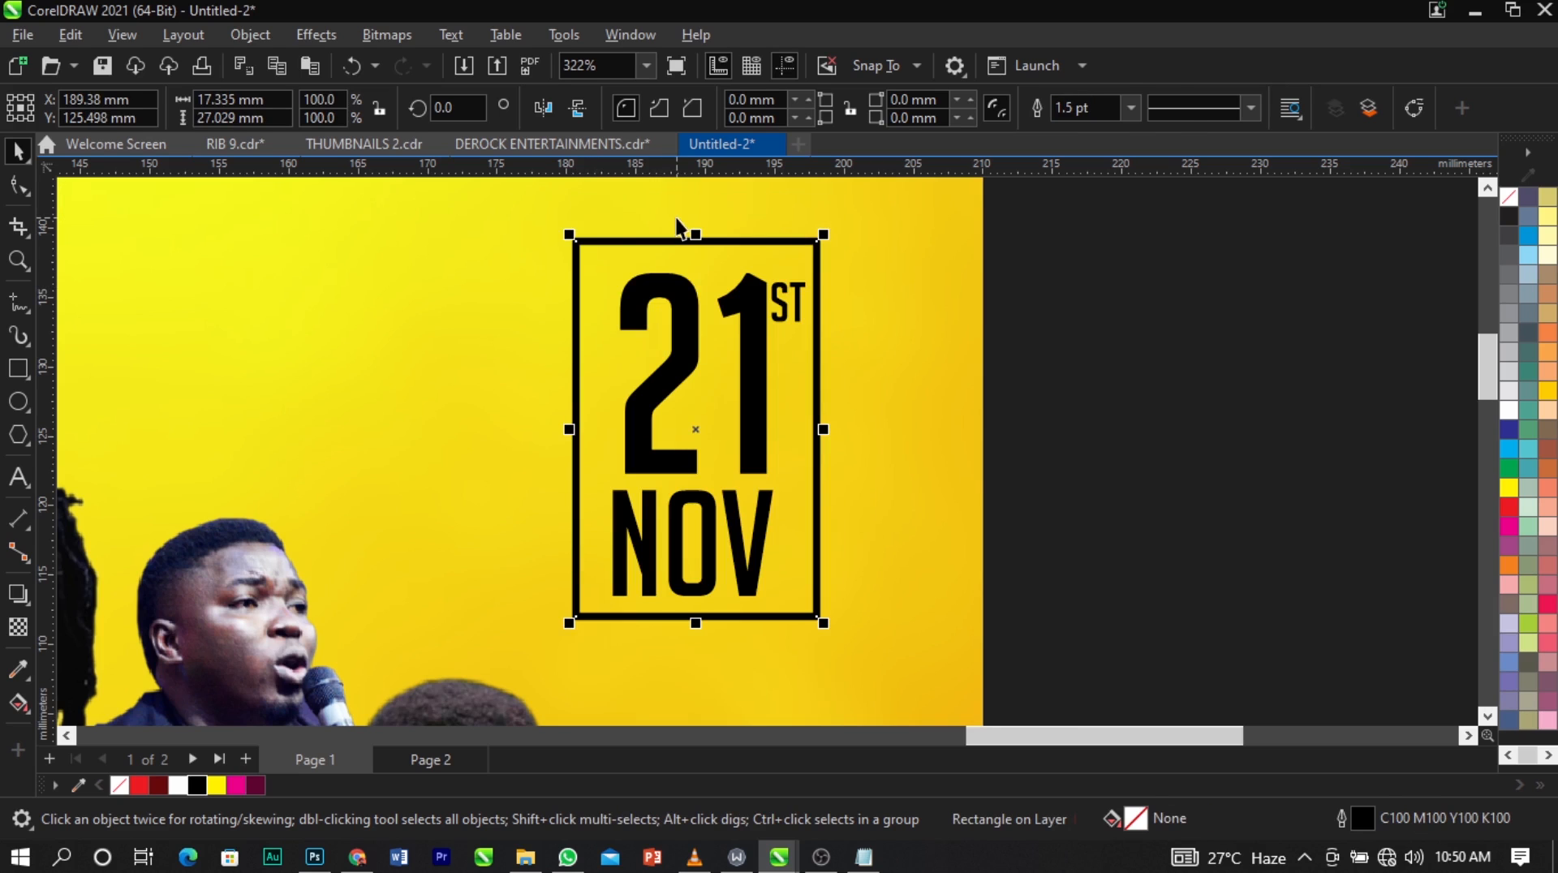
# Add a node near the middle of the date frame's left side and break the curve at it.
pyautogui.click(16, 187)
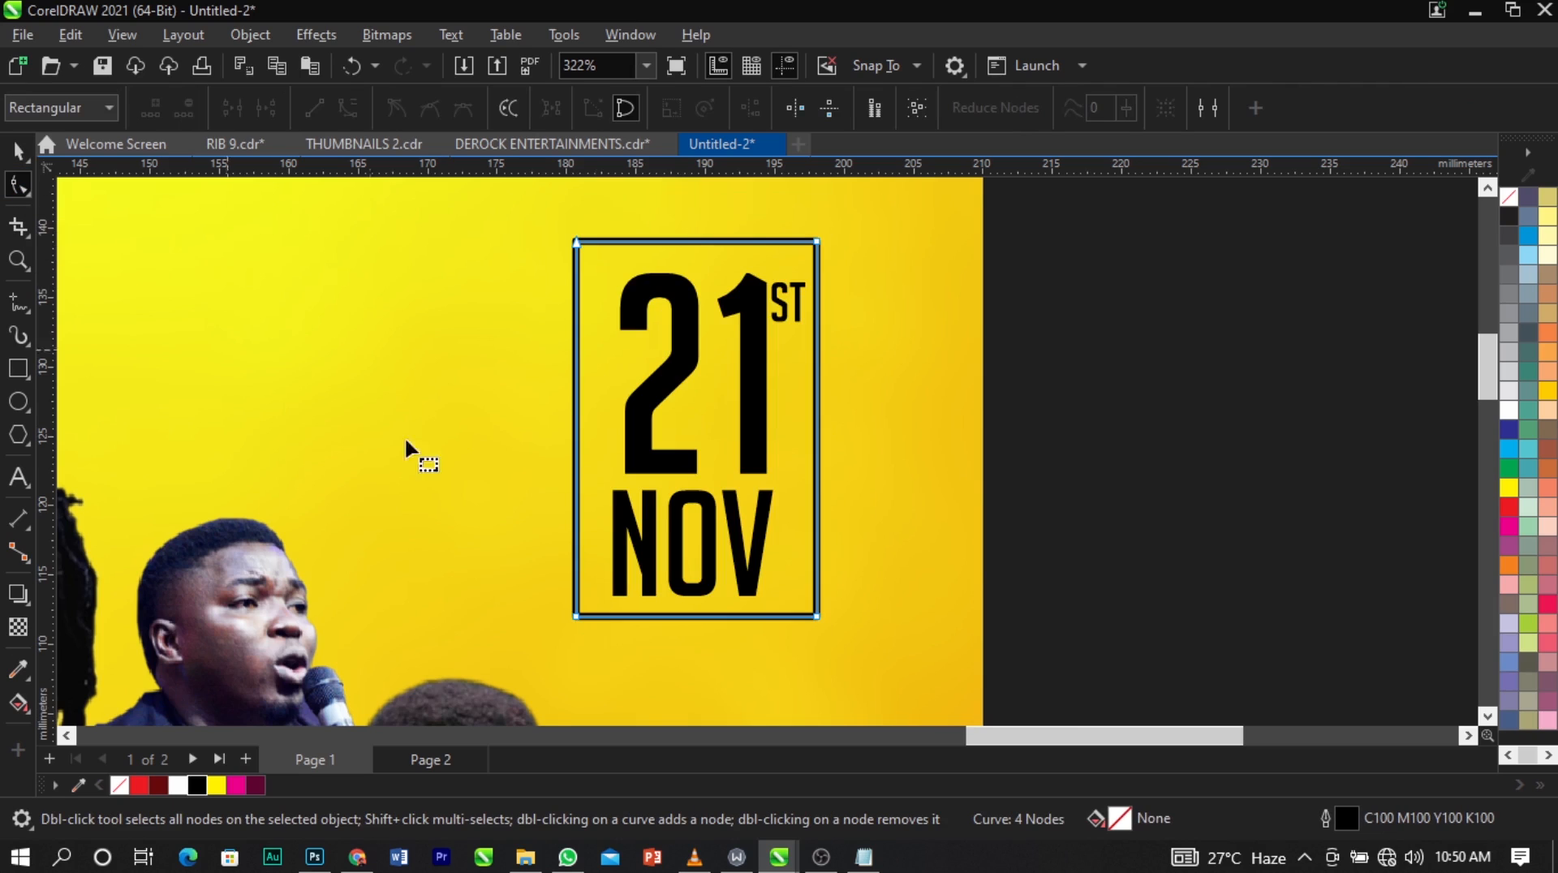
pyautogui.click(577, 414)
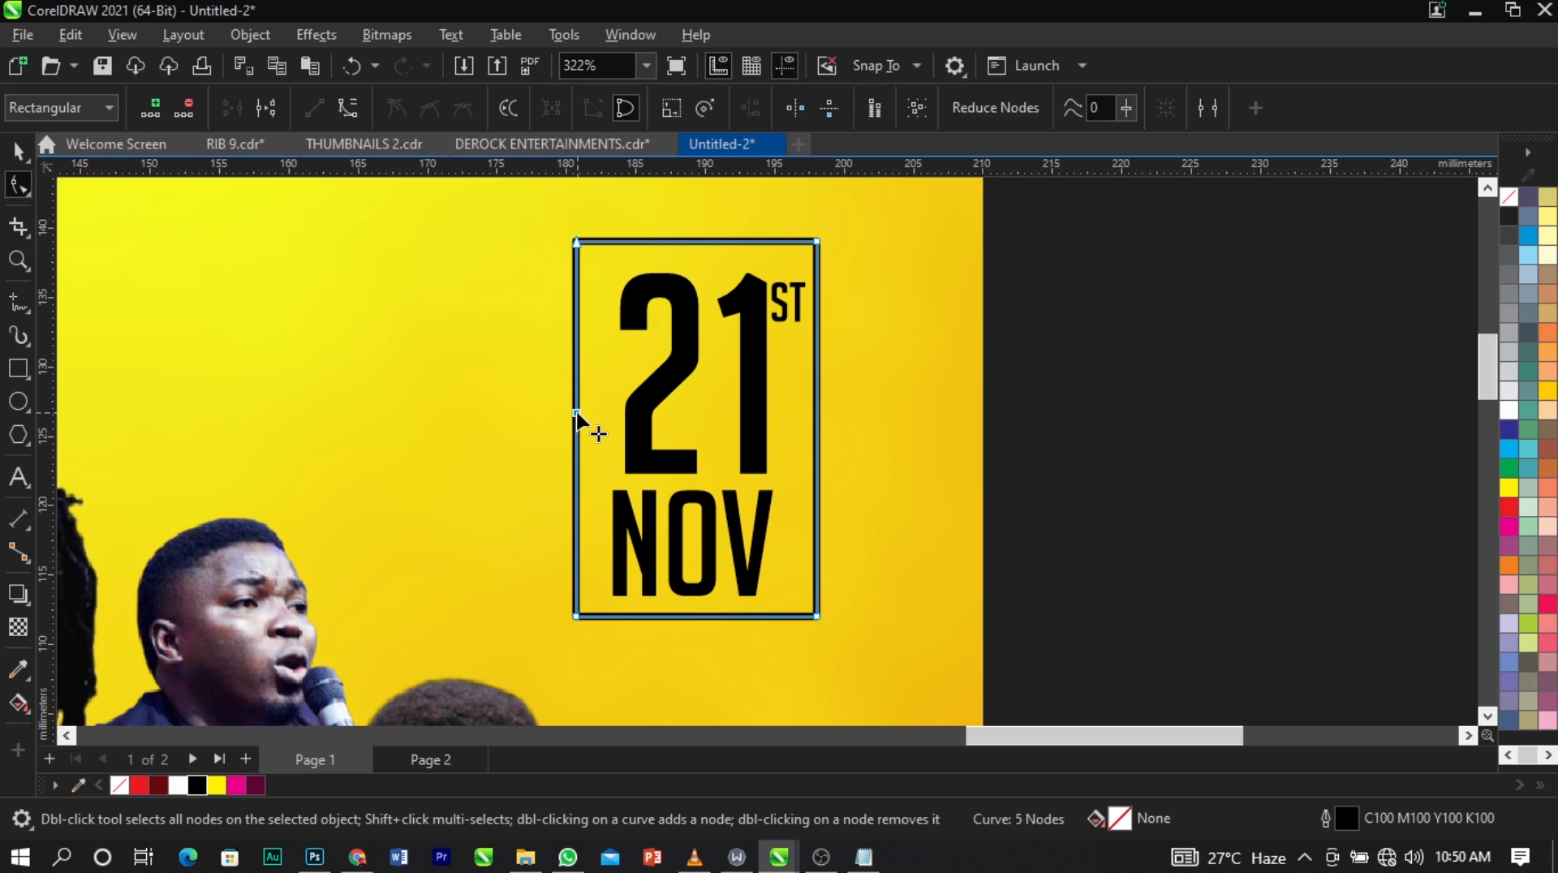
pyautogui.scroll(2, 577, 415)
pyautogui.scroll(-3, 577, 414)
pyautogui.scroll(2, 577, 414)
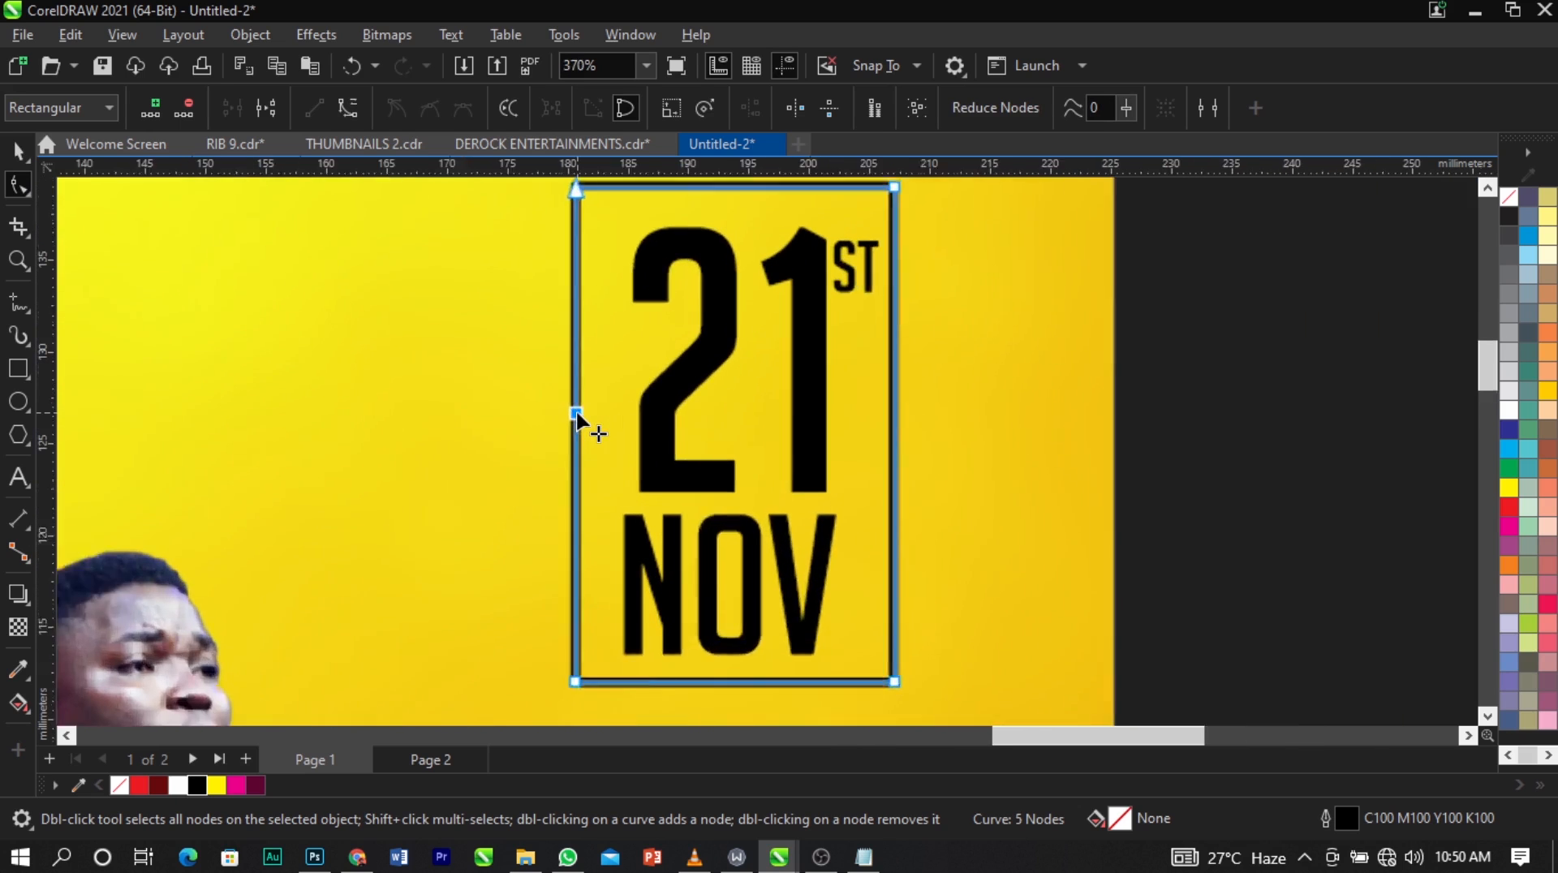
pyautogui.hotkey('ctrl', 'z')
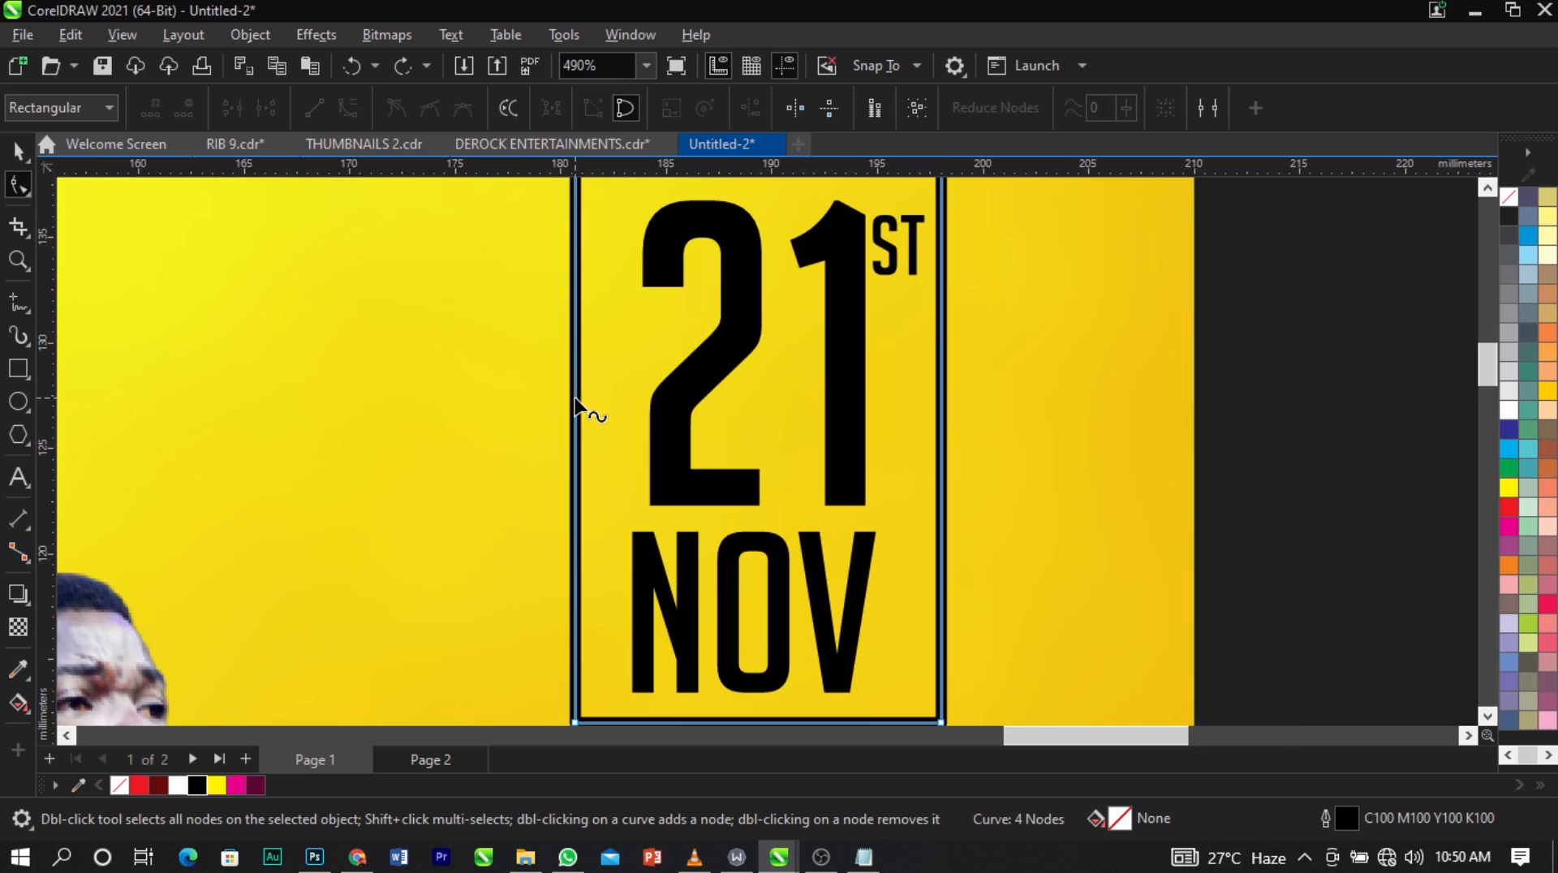
pyautogui.doubleClick(574, 398)
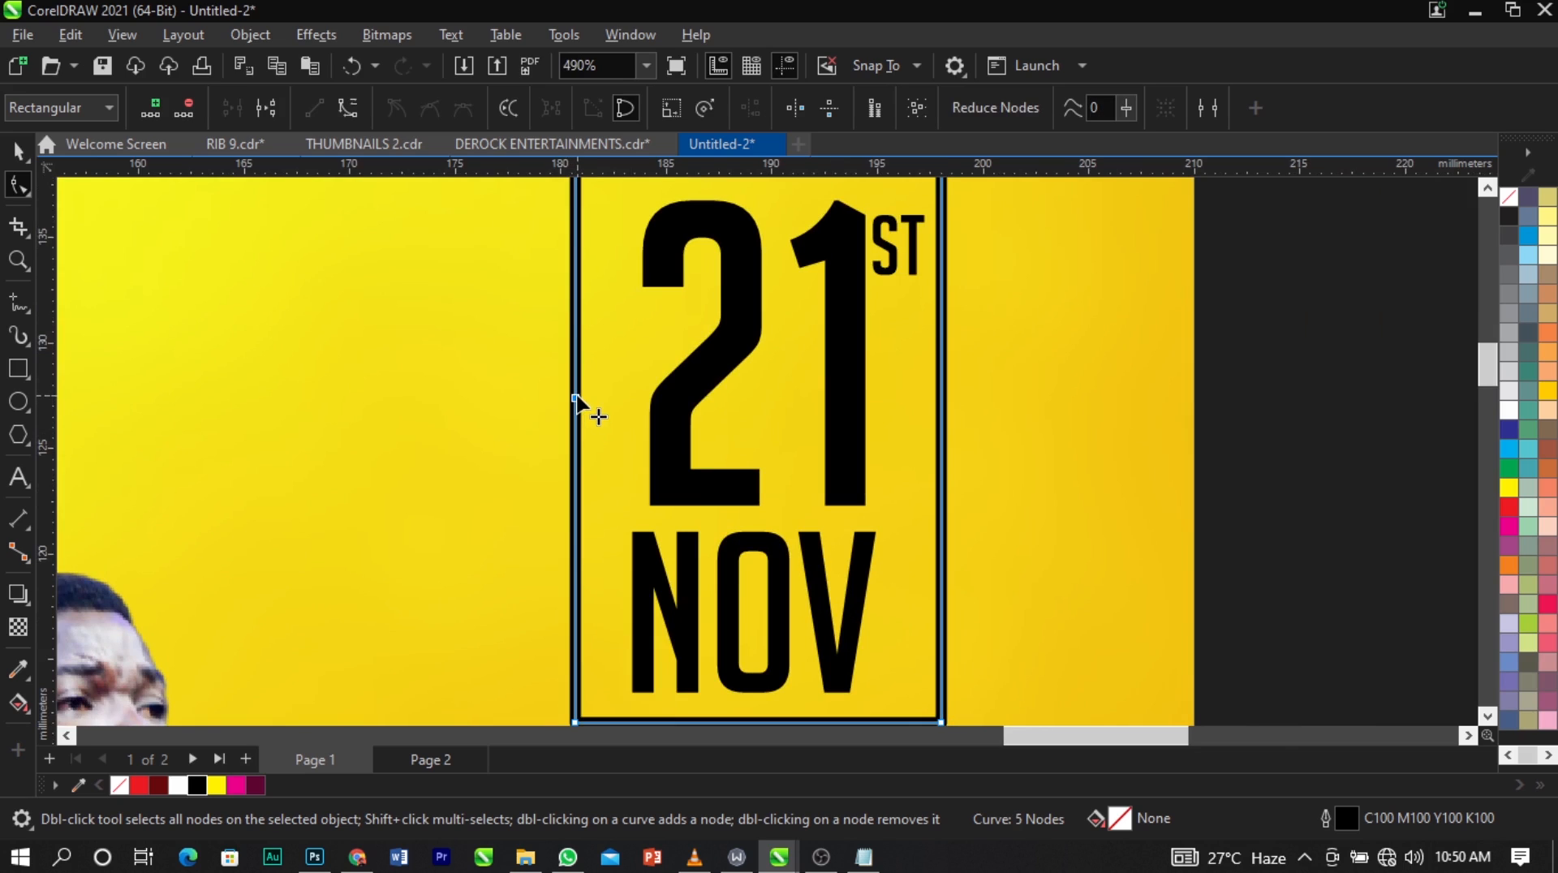
pyautogui.click(266, 107)
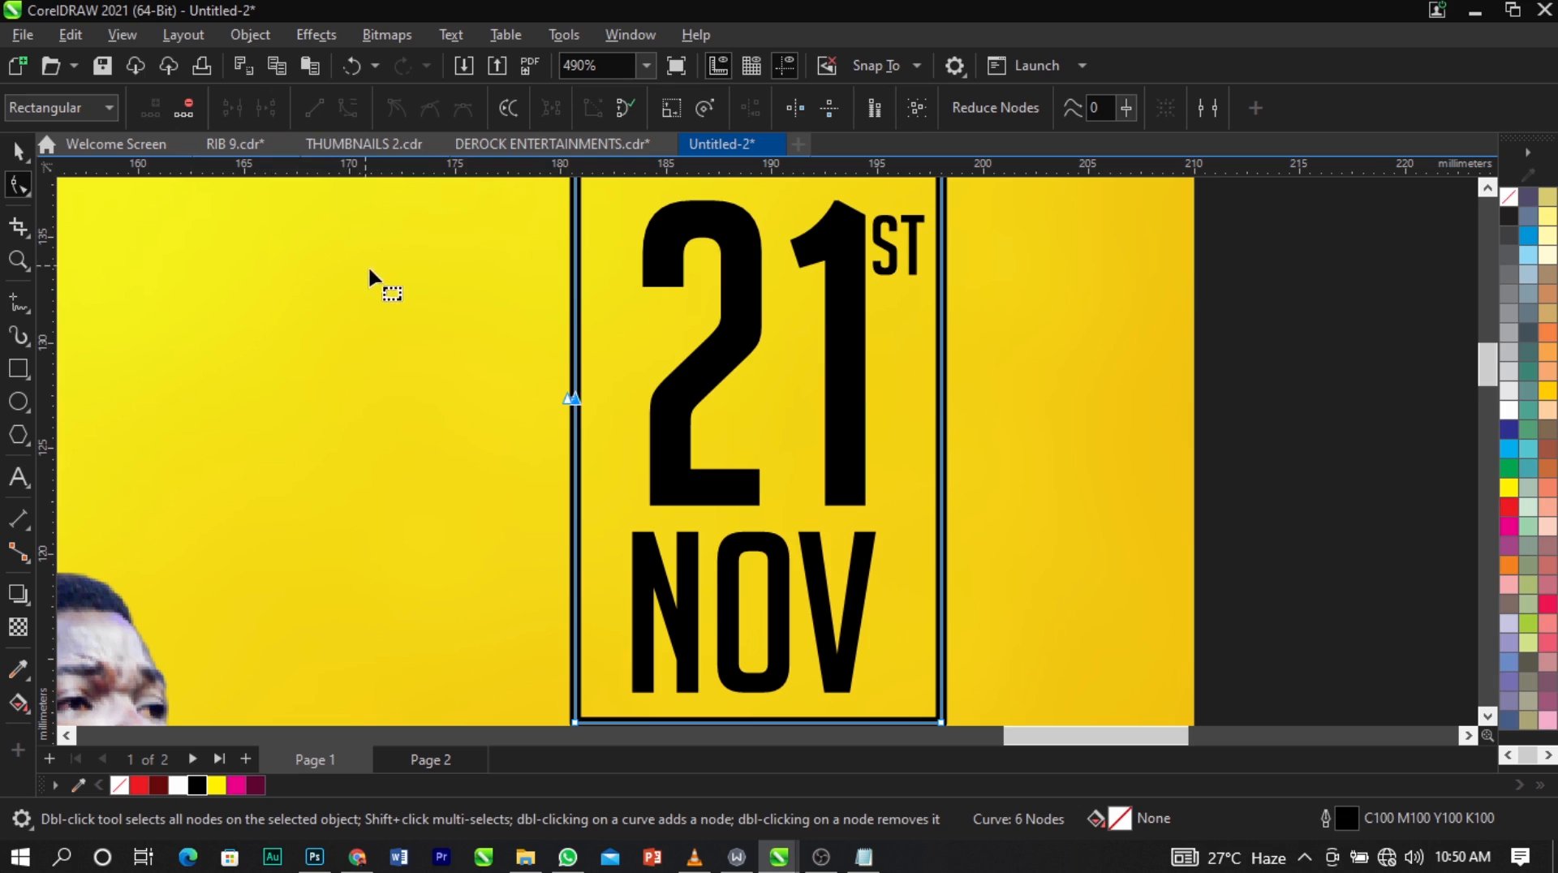
# Move the two broken ends apart vertically to leave a gap about 10 mm high in the frame's left side.
pyautogui.scroll(3, 487, 365)
pyautogui.scroll(-4, 542, 345)
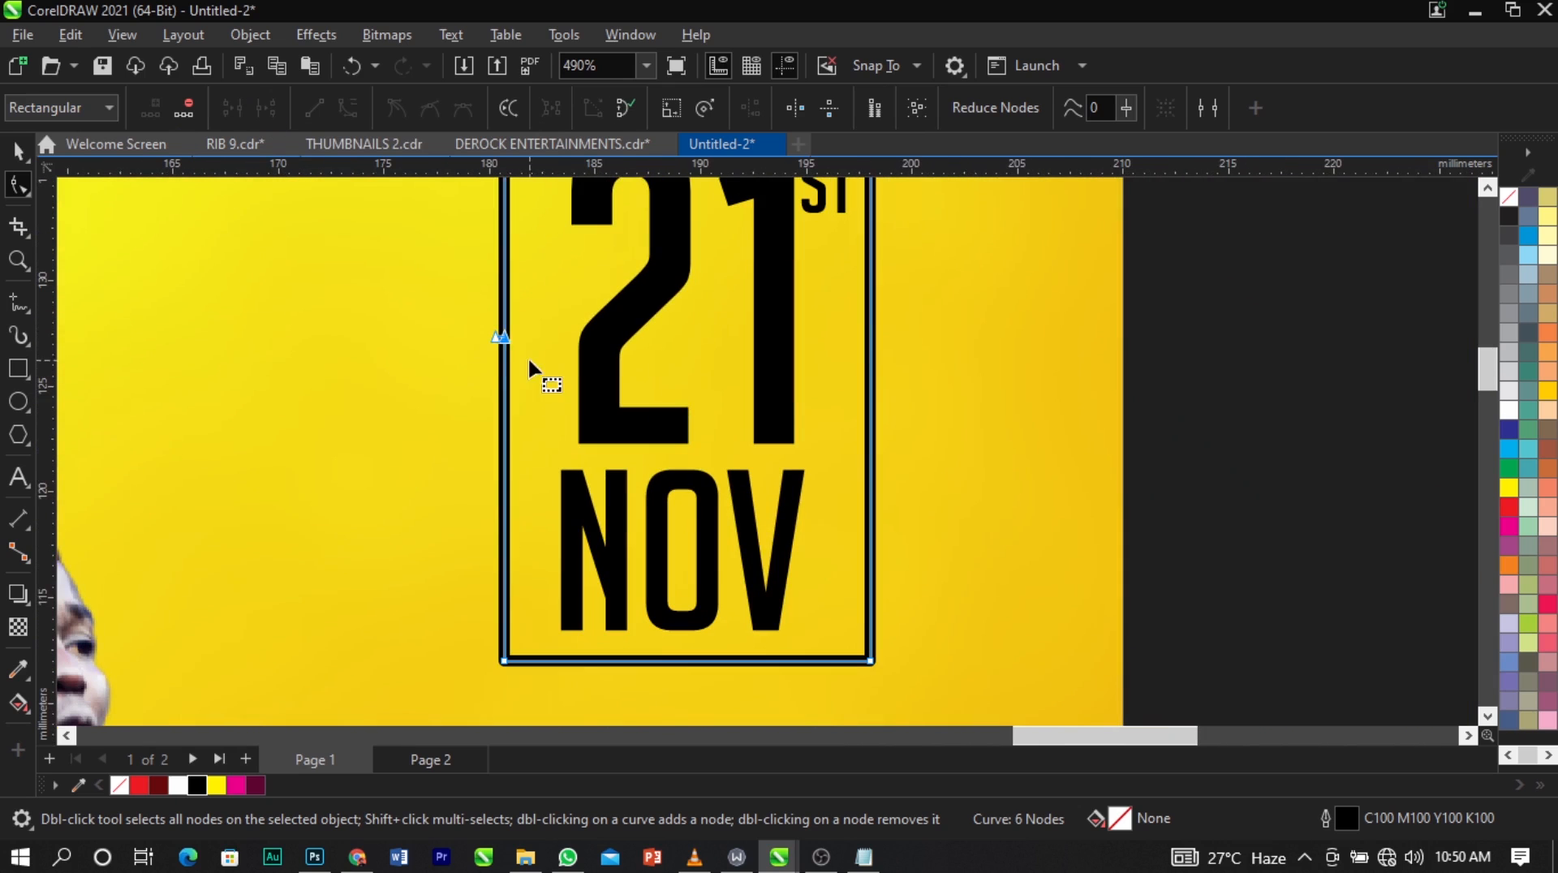
pyautogui.moveTo(499, 336); pyautogui.dragTo(463, 448)
pyautogui.scroll(-3, 433, 439)
pyautogui.hotkey('ctrl', 'z')
pyautogui.hotkey('ctrl', 'z')
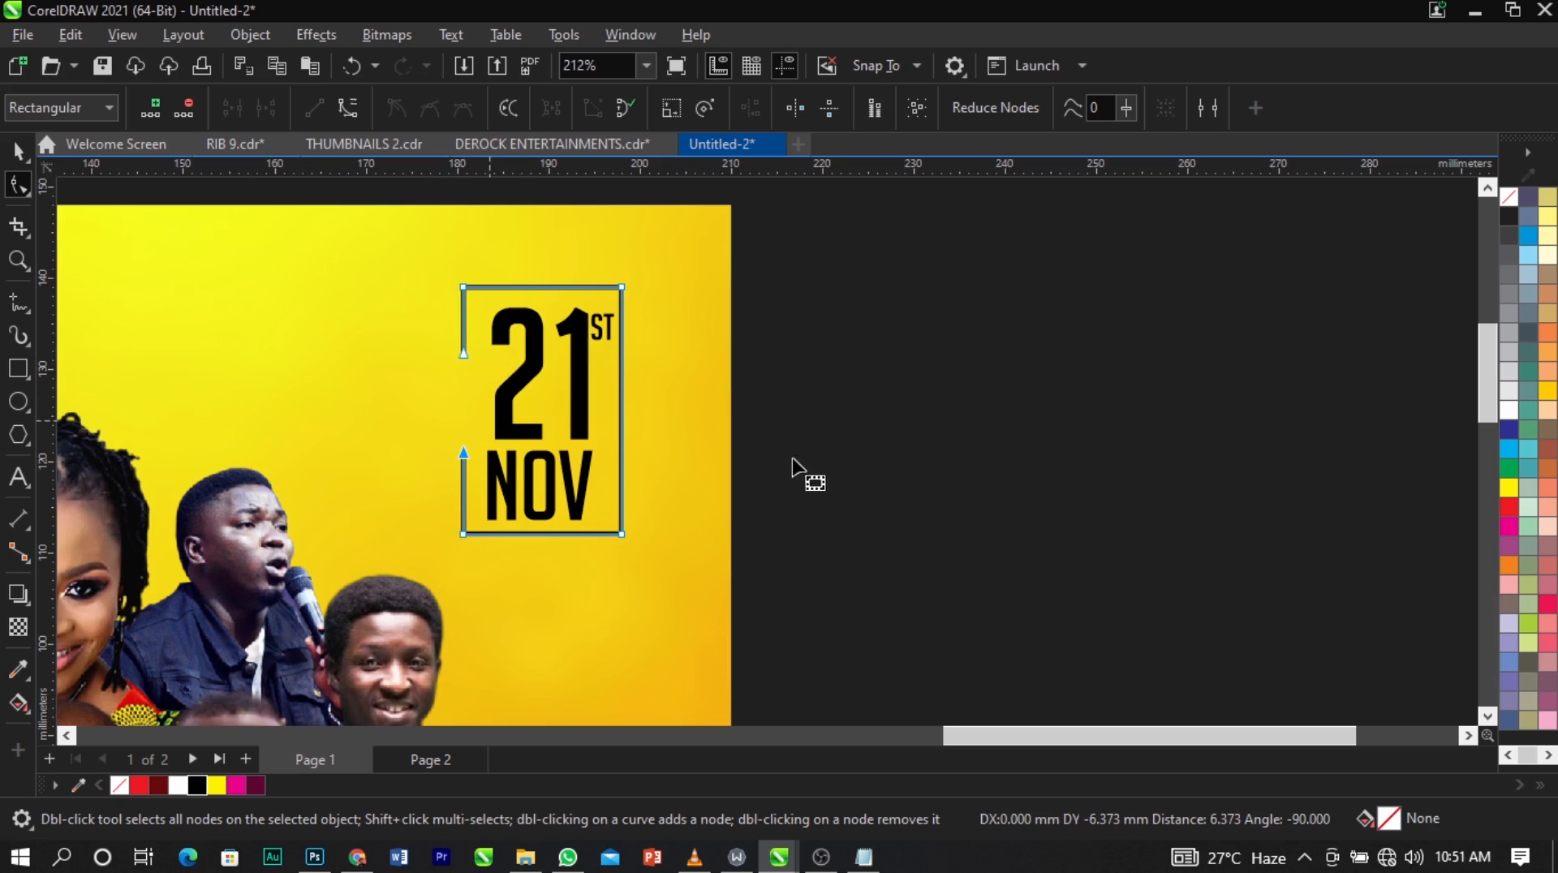
pyautogui.press('space')
pyautogui.scroll(-1, 816, 418)
pyautogui.scroll(-4, 815, 417)
pyautogui.click(943, 422)
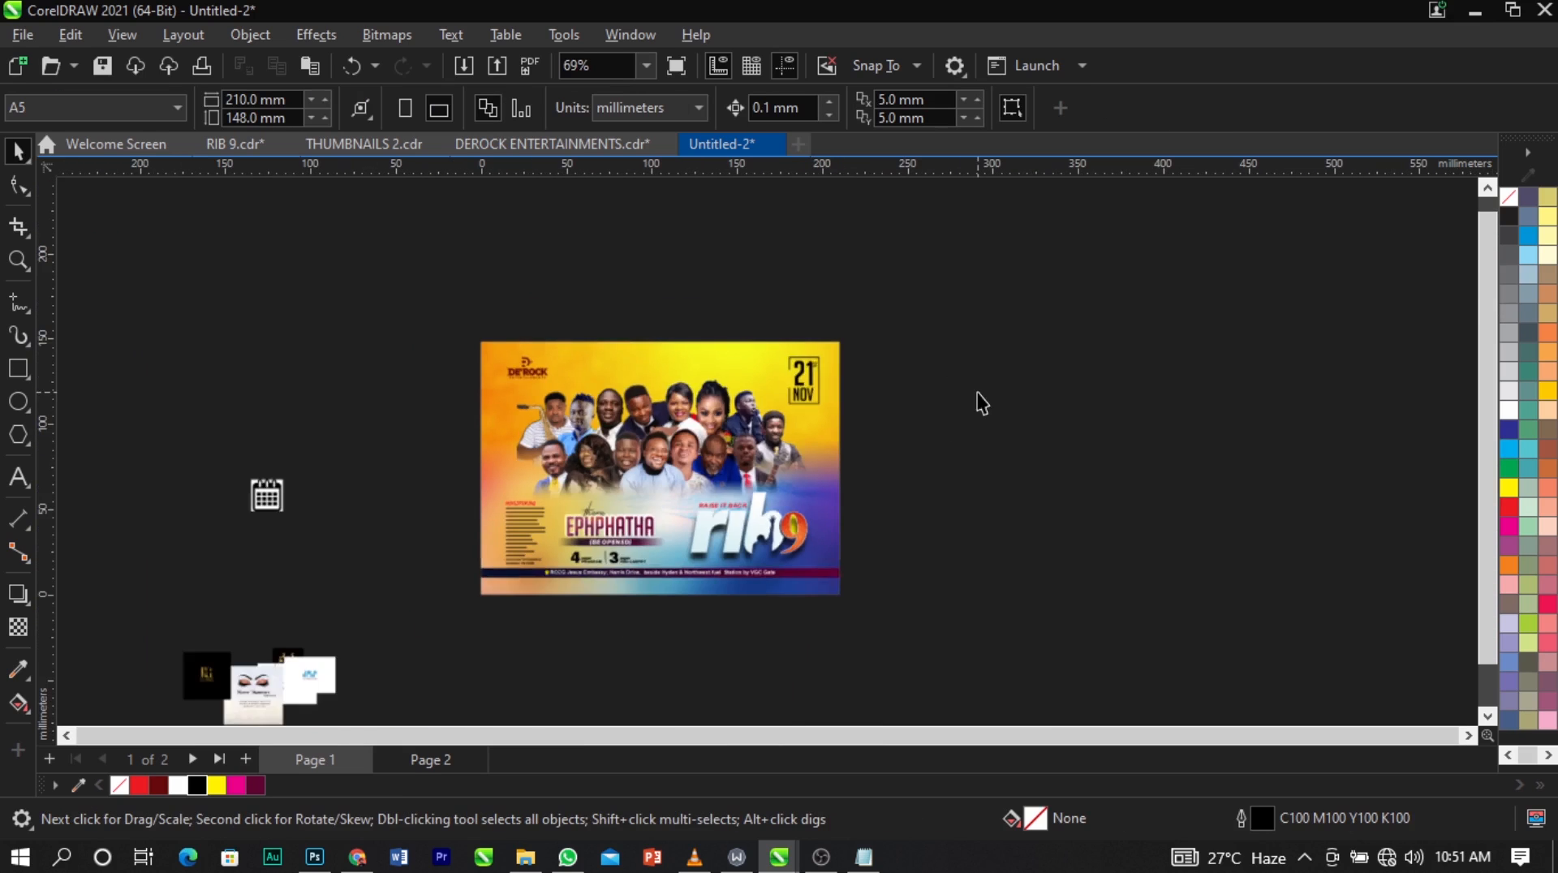
# Move the calendar image to the empty area just beyond the page's right edge, beside the date.
pyautogui.moveTo(265, 497); pyautogui.dragTo(870, 390)
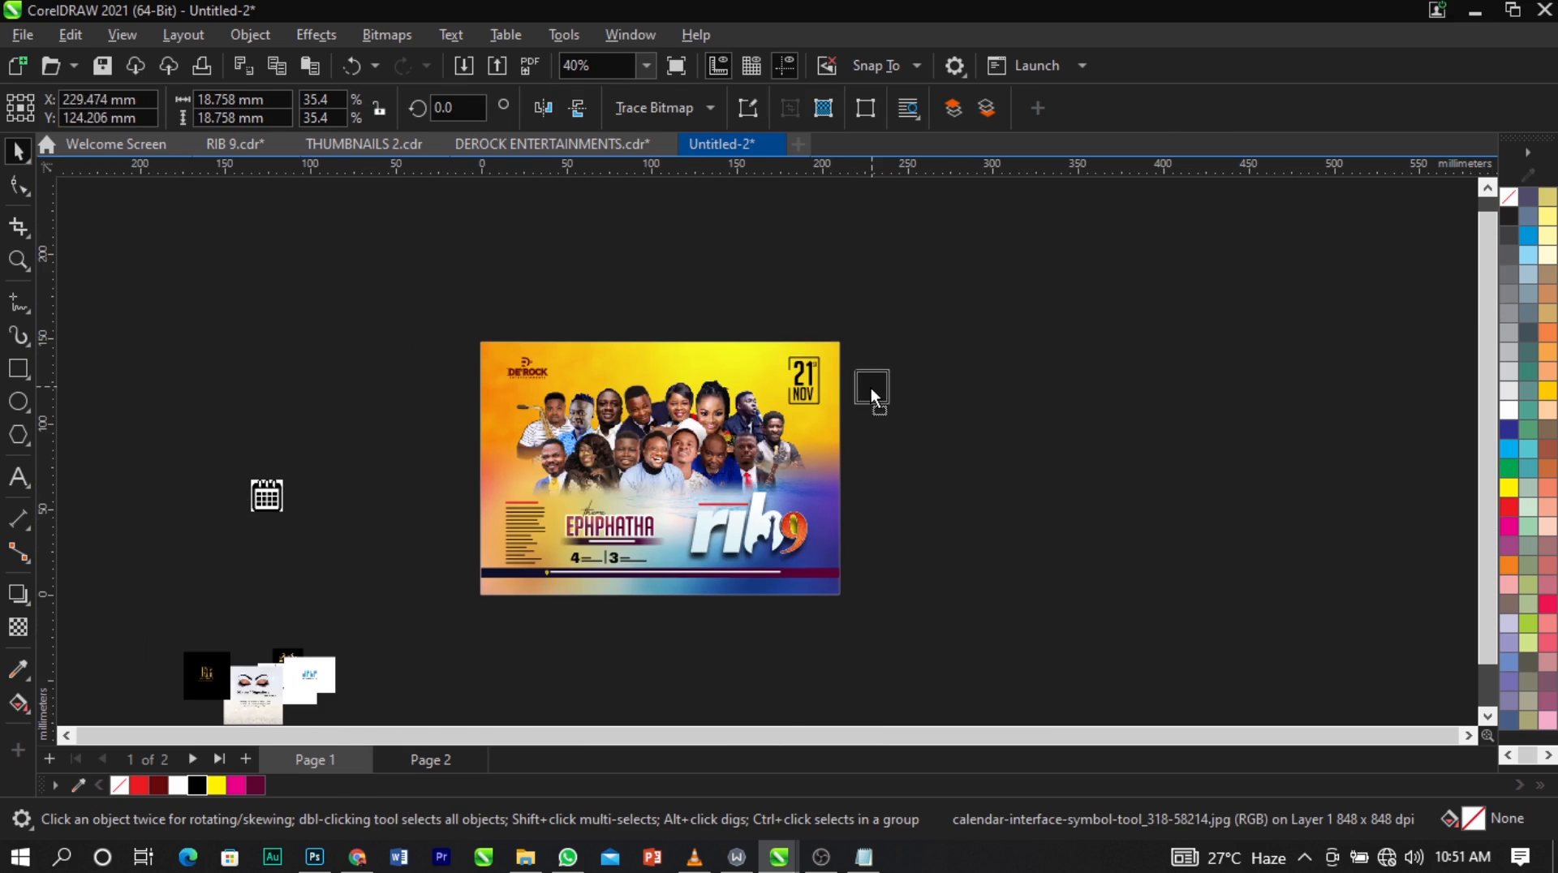
pyautogui.press('z')
pyautogui.moveTo(762, 350); pyautogui.dragTo(921, 435)
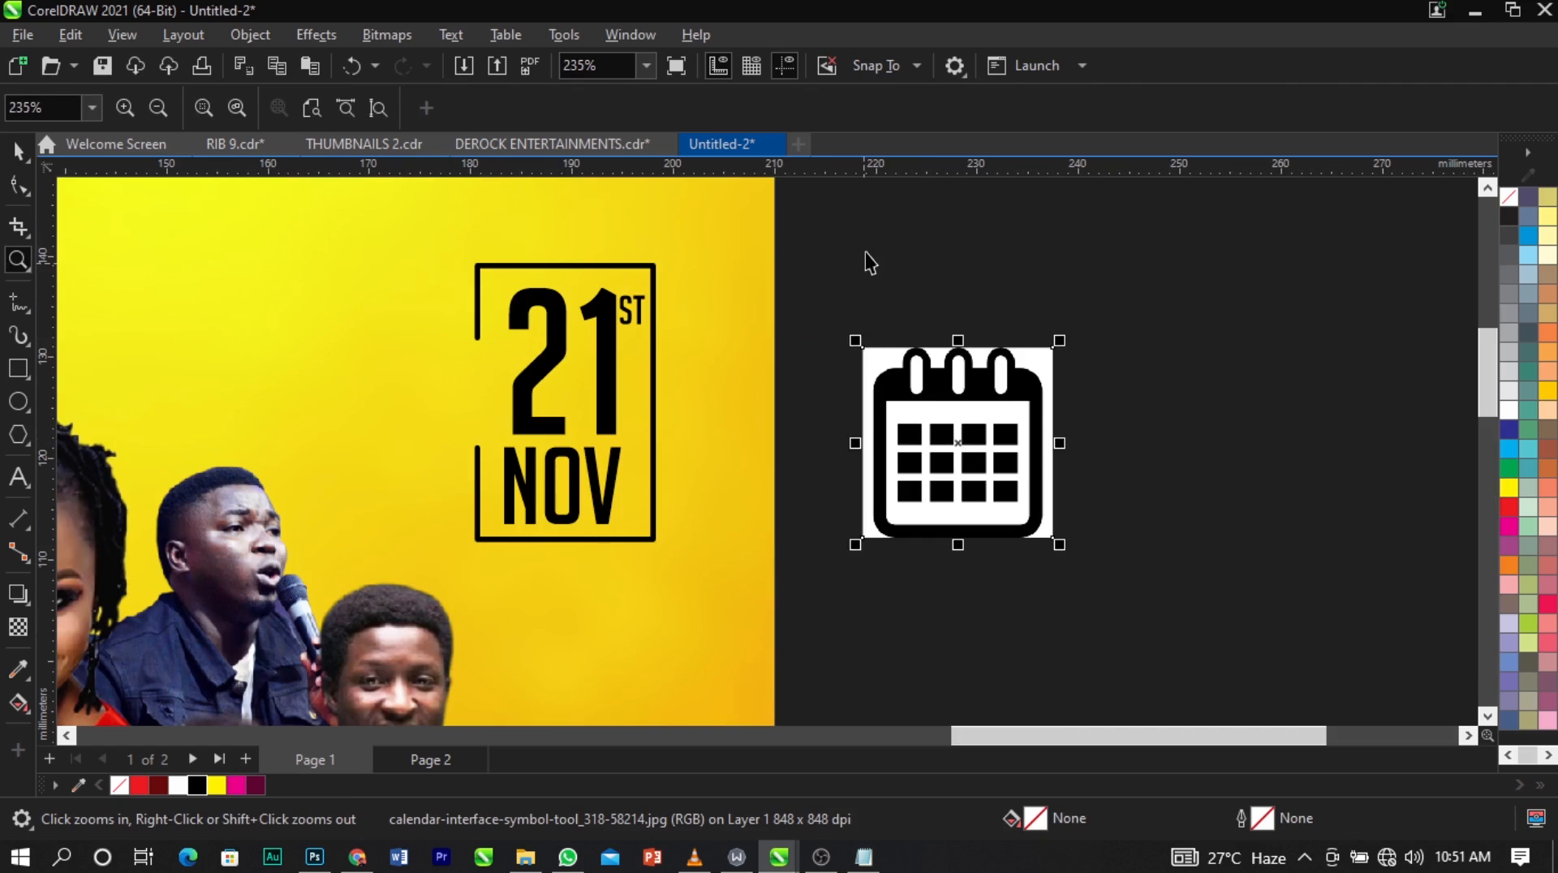
# Scale the framed date down to about 14.6 by 22.7 mm and shift it slightly up near the page's right edge.
pyautogui.press('space')
pyautogui.moveTo(867, 228); pyautogui.dragTo(411, 615)
pyautogui.moveTo(469, 552); pyautogui.dragTo(499, 503)
pyautogui.moveTo(577, 469); pyautogui.dragTo(571, 456)
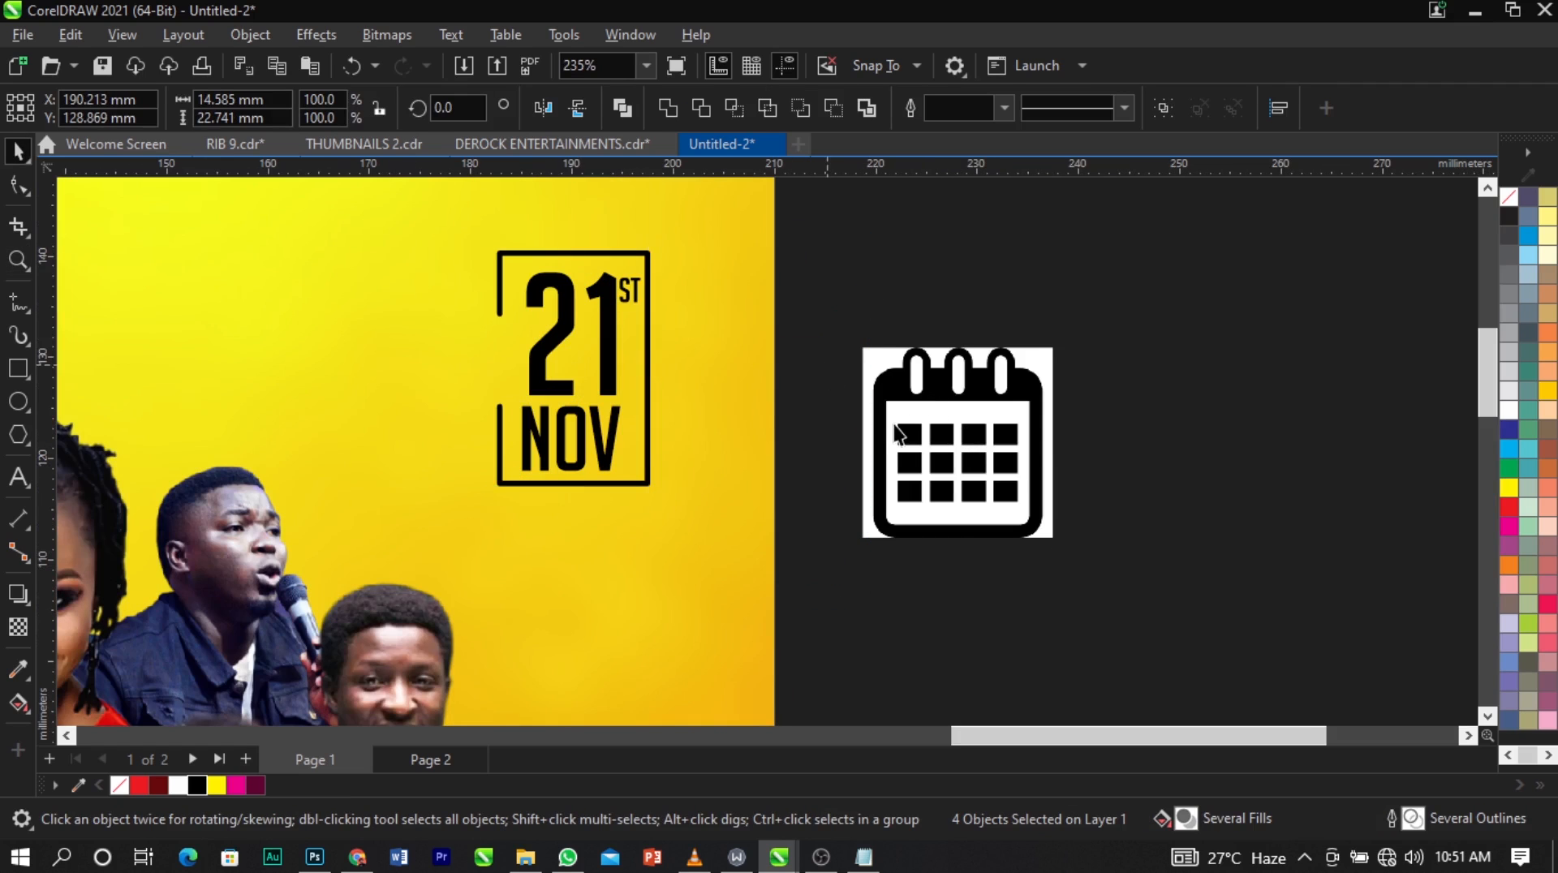
# Convert the calendar image to a new bitmap at 300 dpi.
pyautogui.click(904, 425)
pyautogui.click(391, 36)
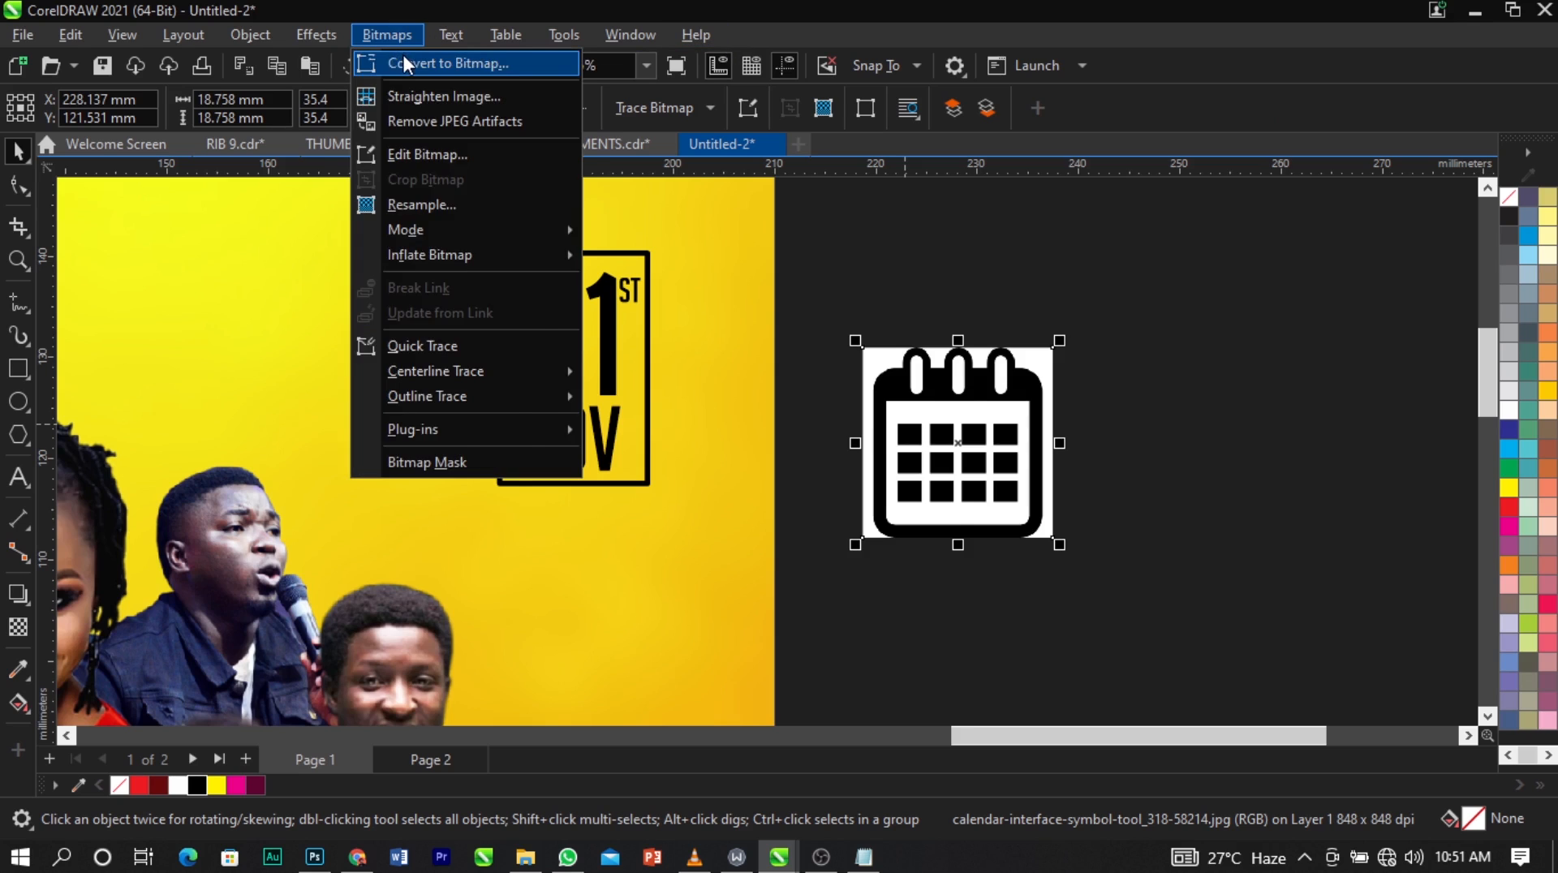
pyautogui.click(403, 57)
pyautogui.click(796, 553)
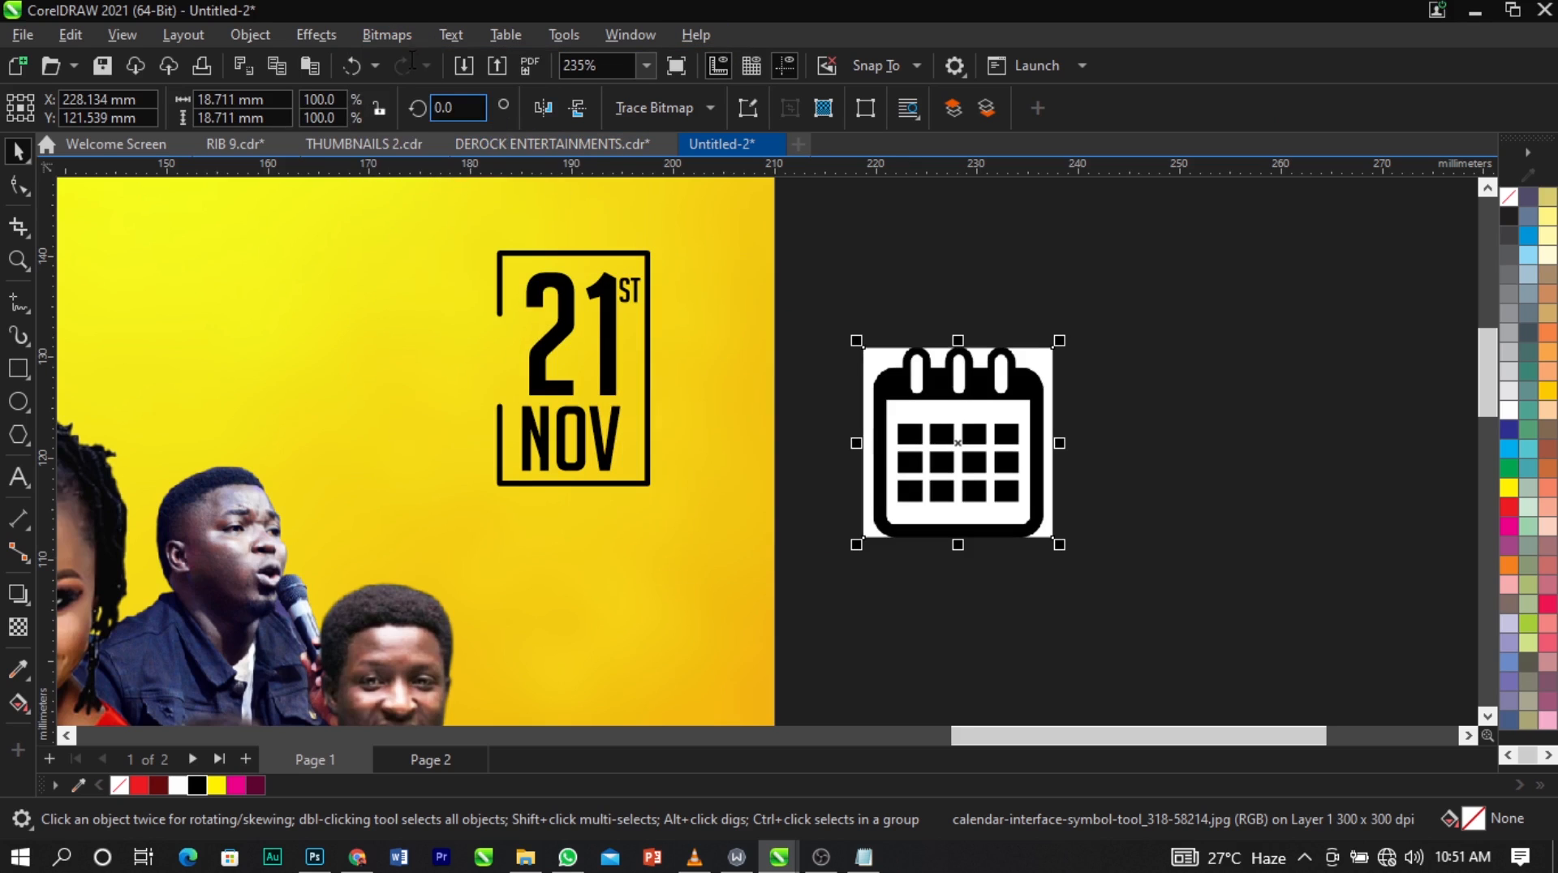
# Change the calendar bitmap to 1-bit Black and White mode using Line Art conversion with a threshold of 105.
pyautogui.click(398, 35)
pyautogui.moveTo(453, 236)
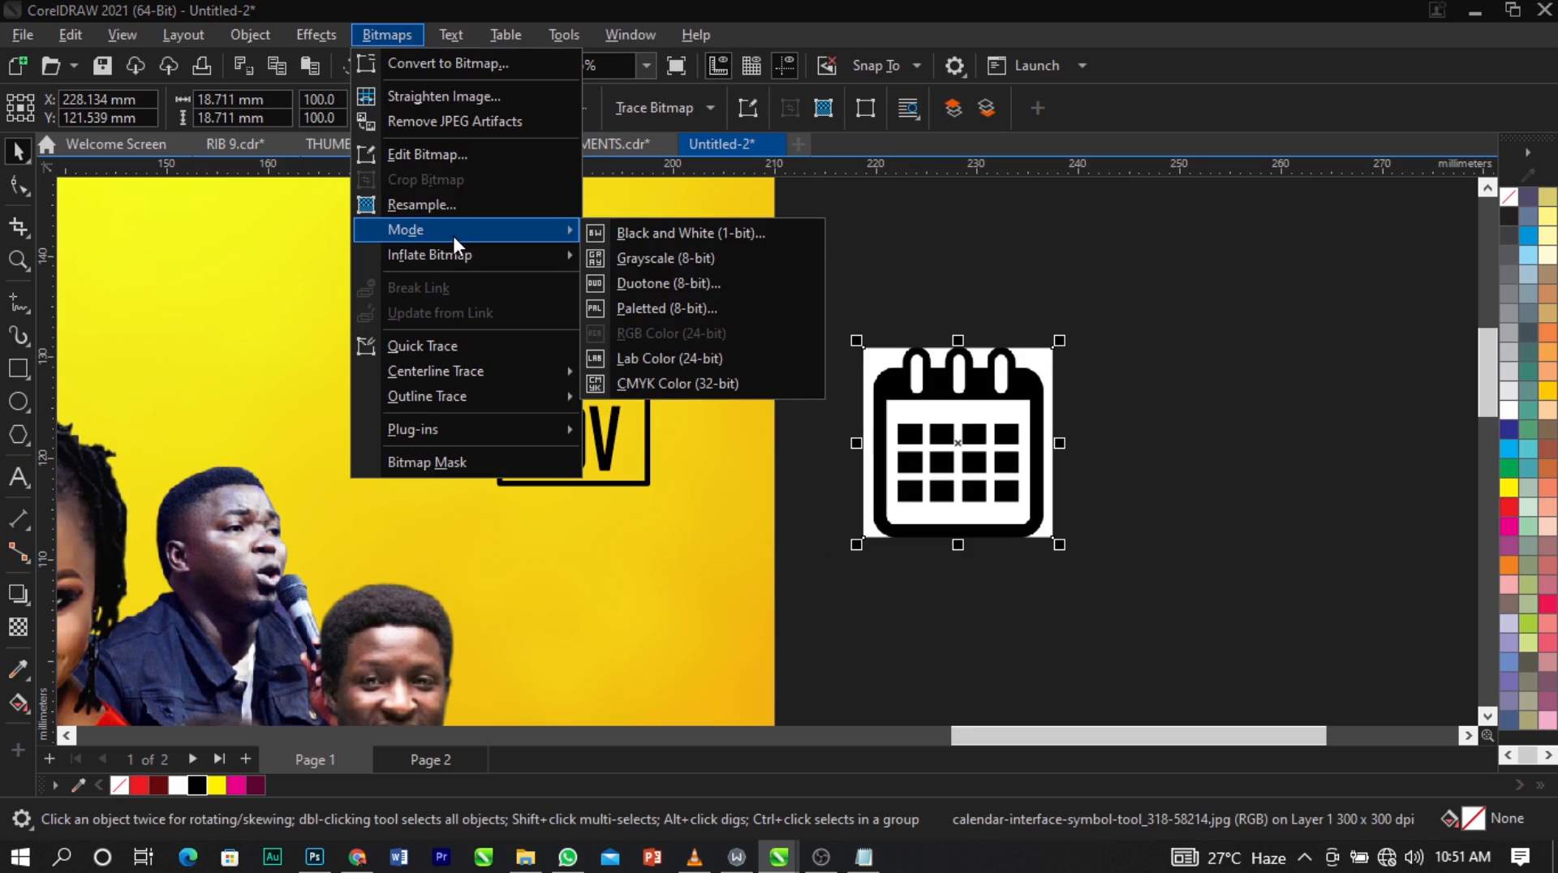
pyautogui.click(638, 235)
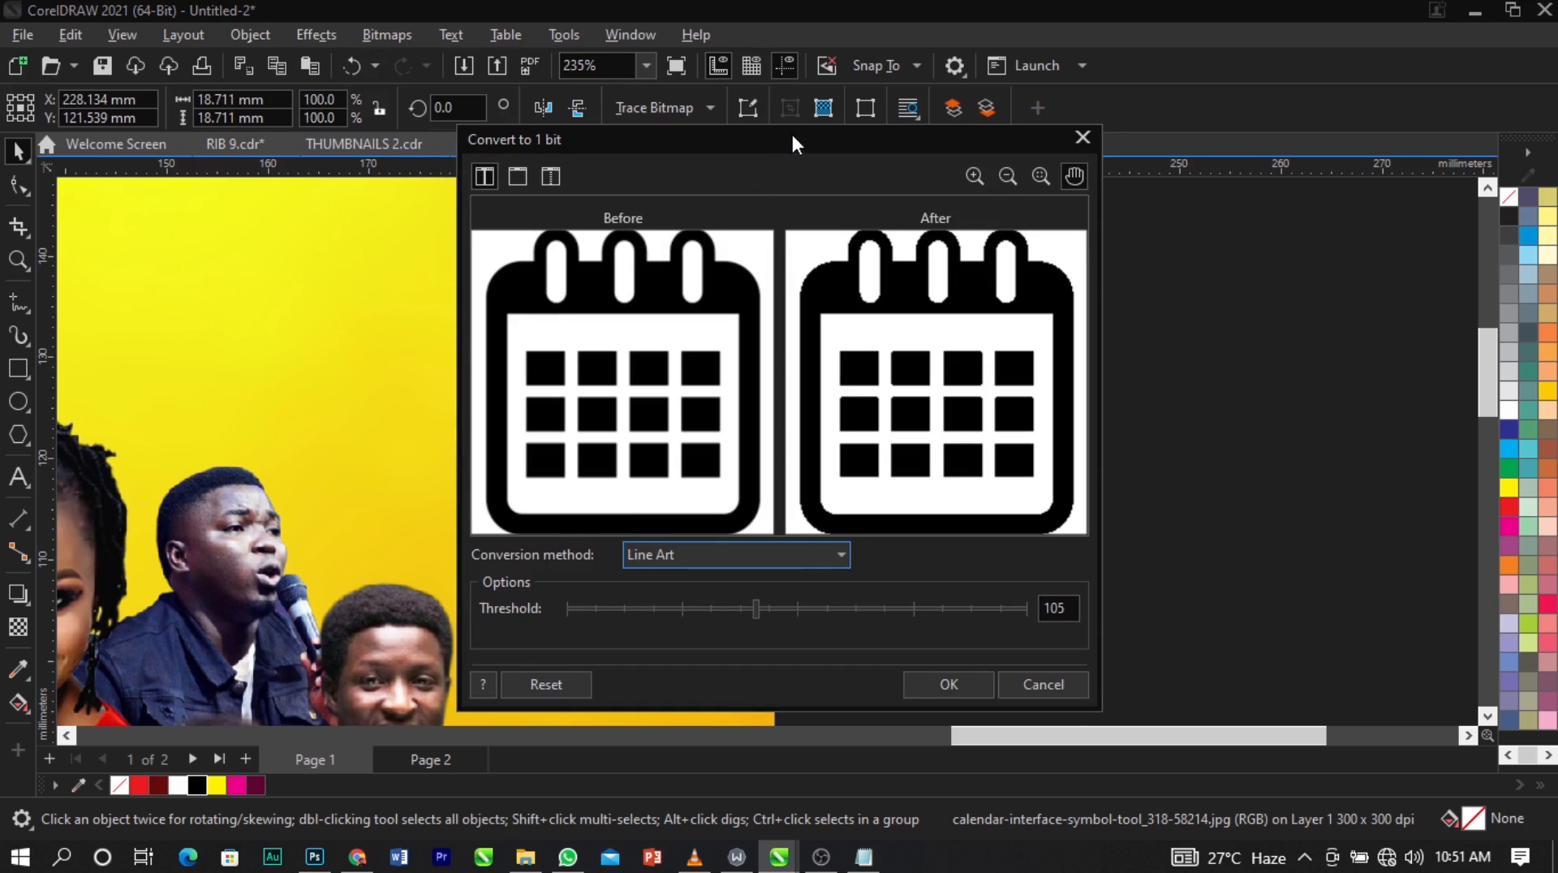
pyautogui.moveTo(793, 145); pyautogui.dragTo(497, 143)
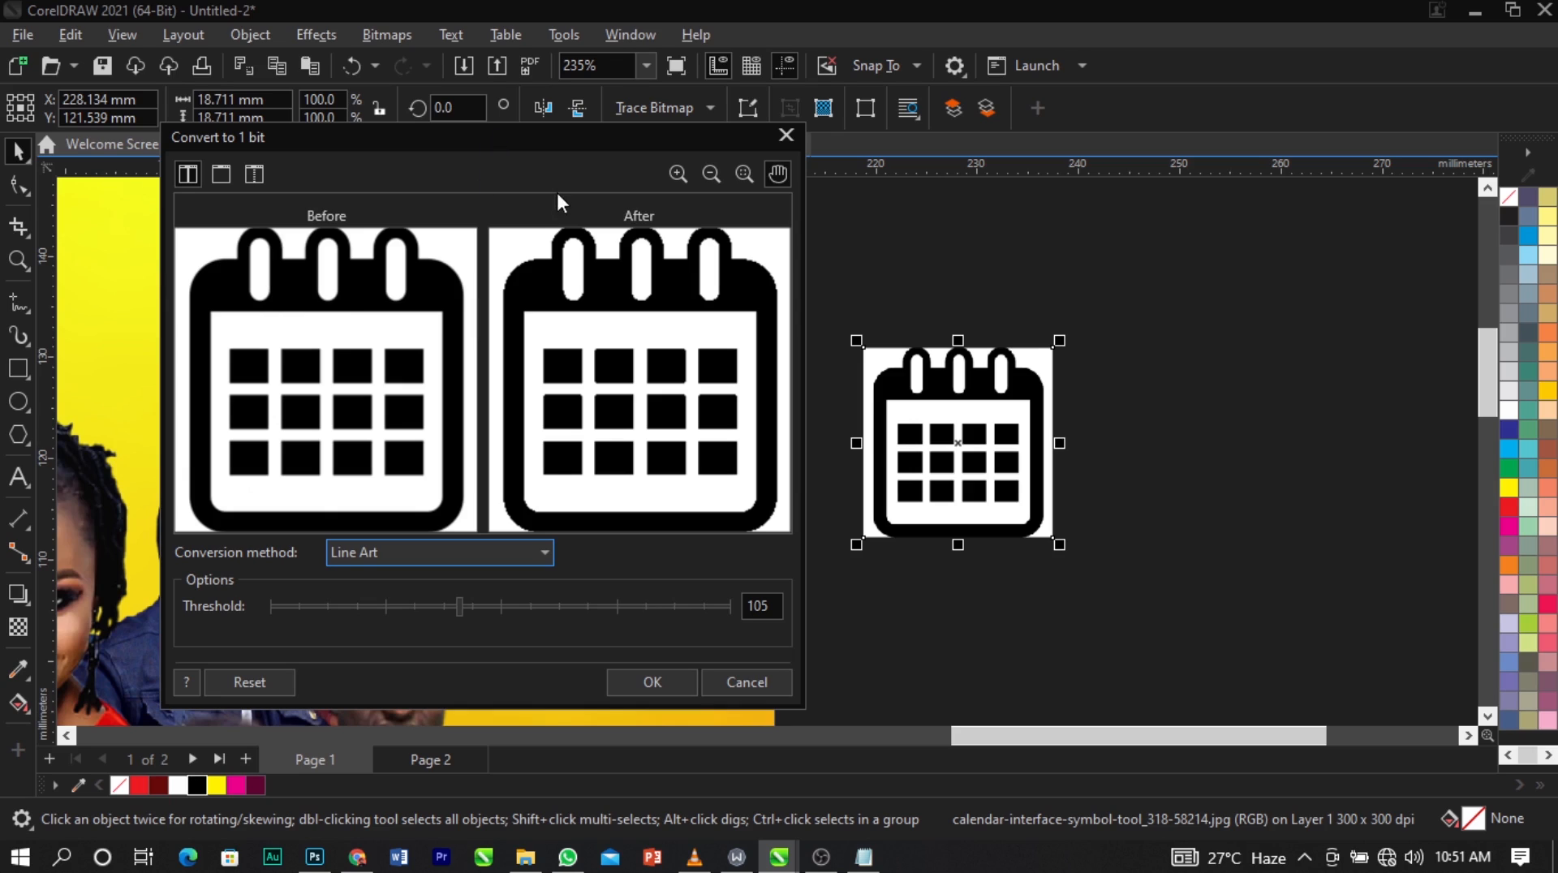
pyautogui.click(659, 684)
# Trace the calendar bitmap with the Line Art outline trace, setting the background color removal to Specify and deleting the original.
pyautogui.click(674, 114)
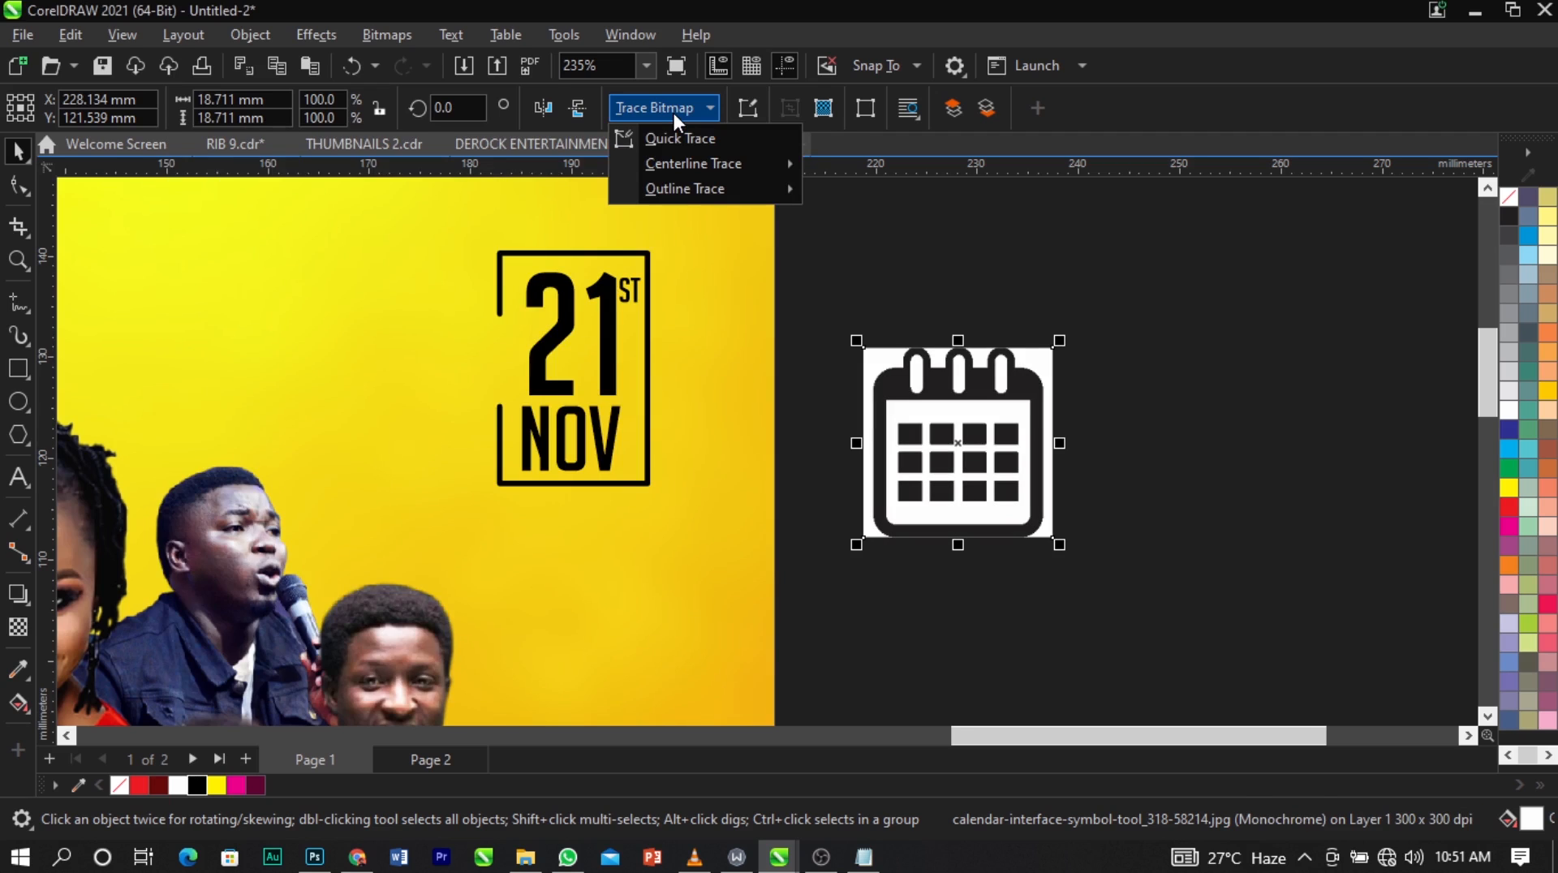
pyautogui.moveTo(696, 187)
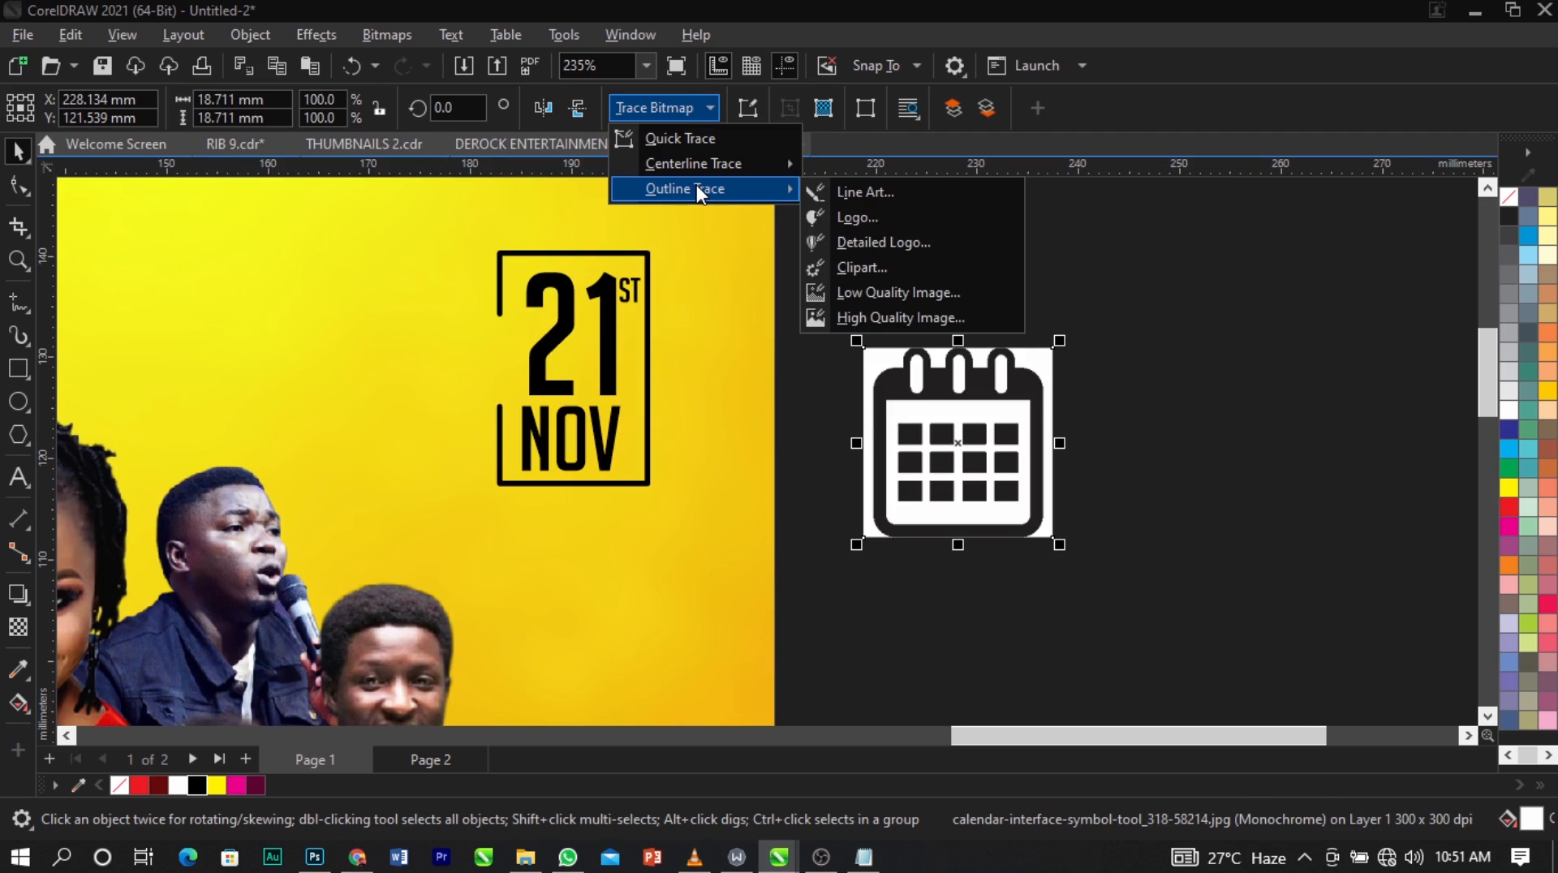
pyautogui.click(893, 193)
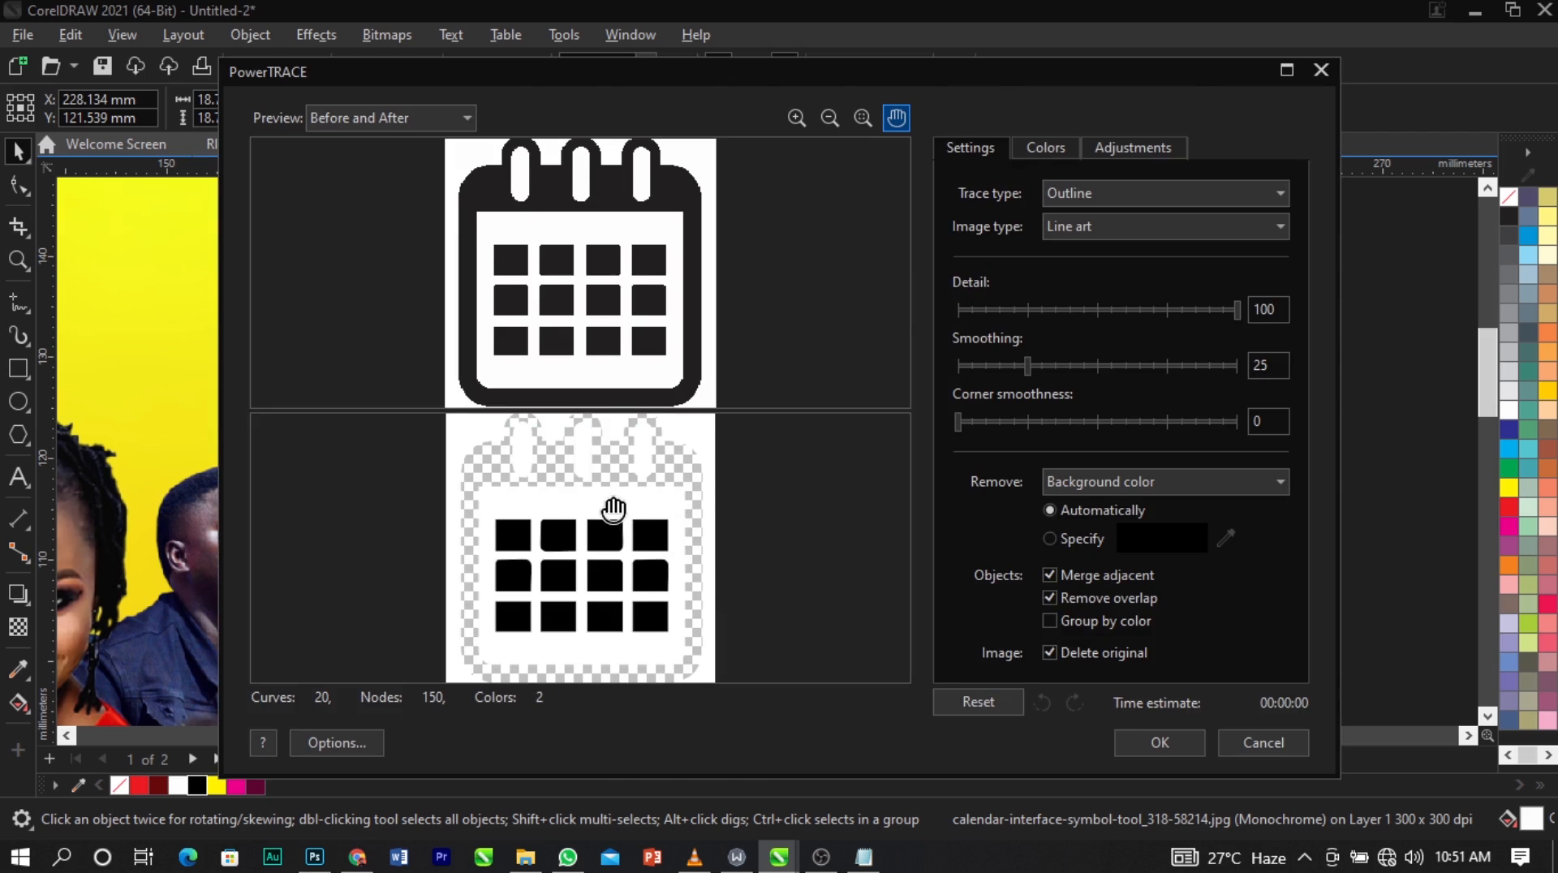
pyautogui.scroll(1, 615, 495)
pyautogui.scroll(-1, 612, 499)
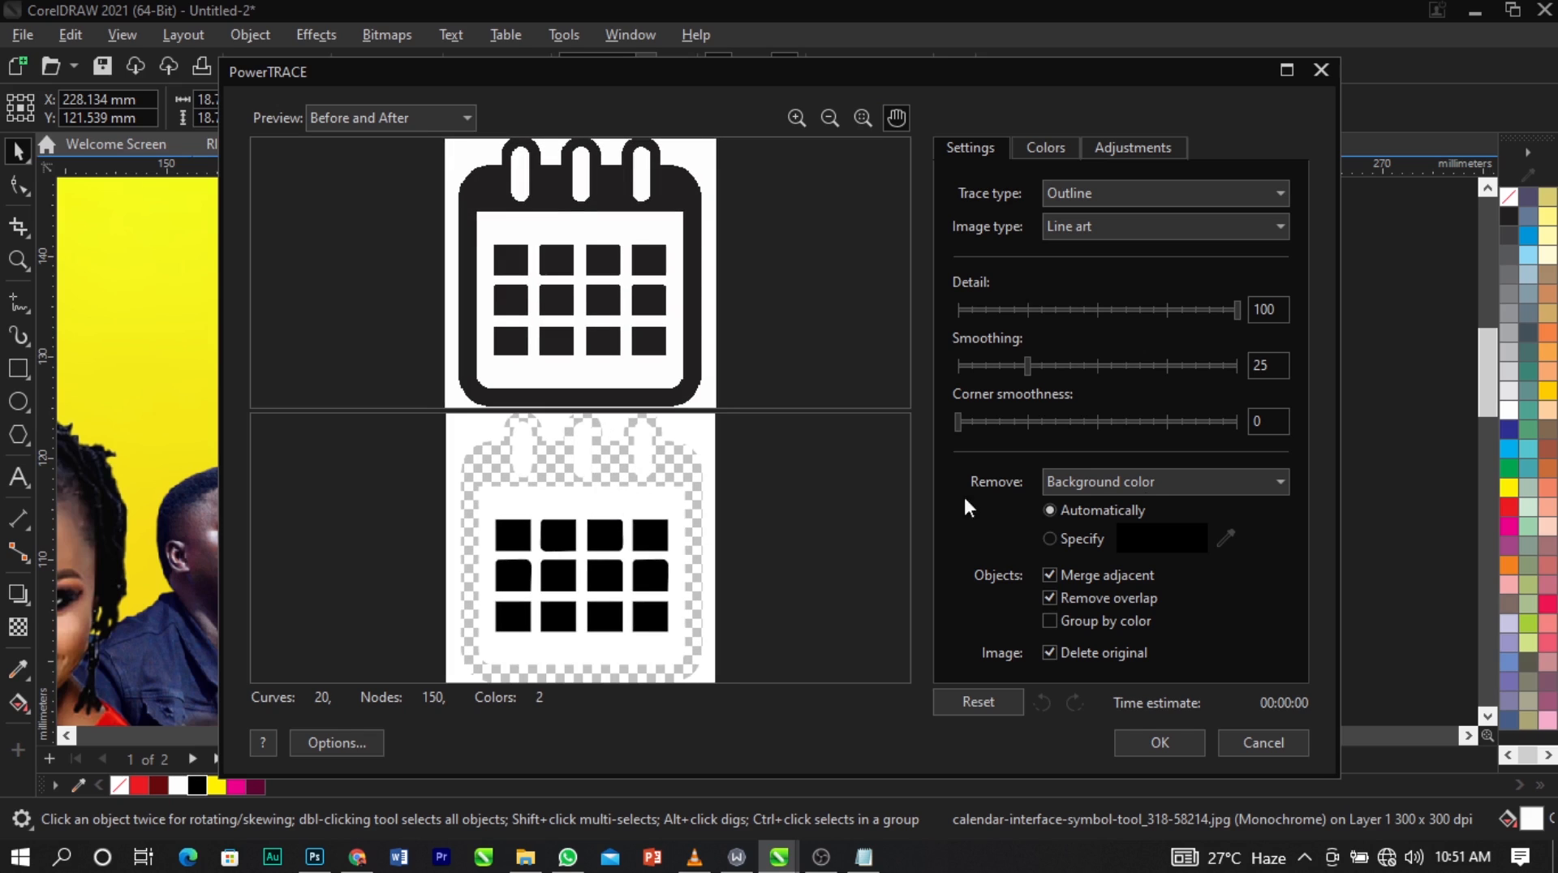
pyautogui.click(1049, 538)
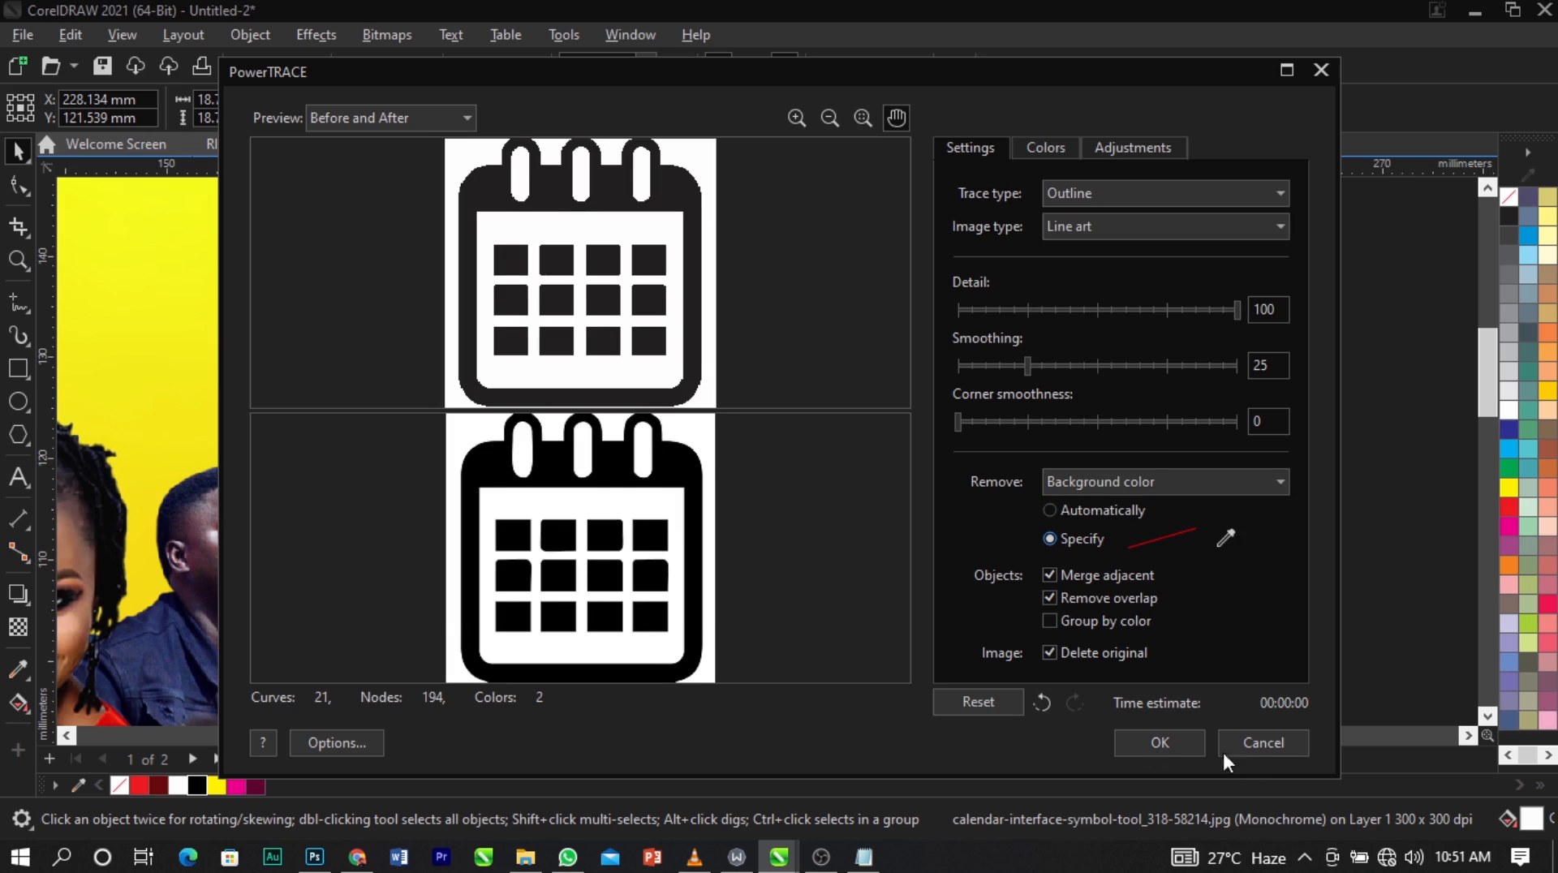
pyautogui.click(1162, 741)
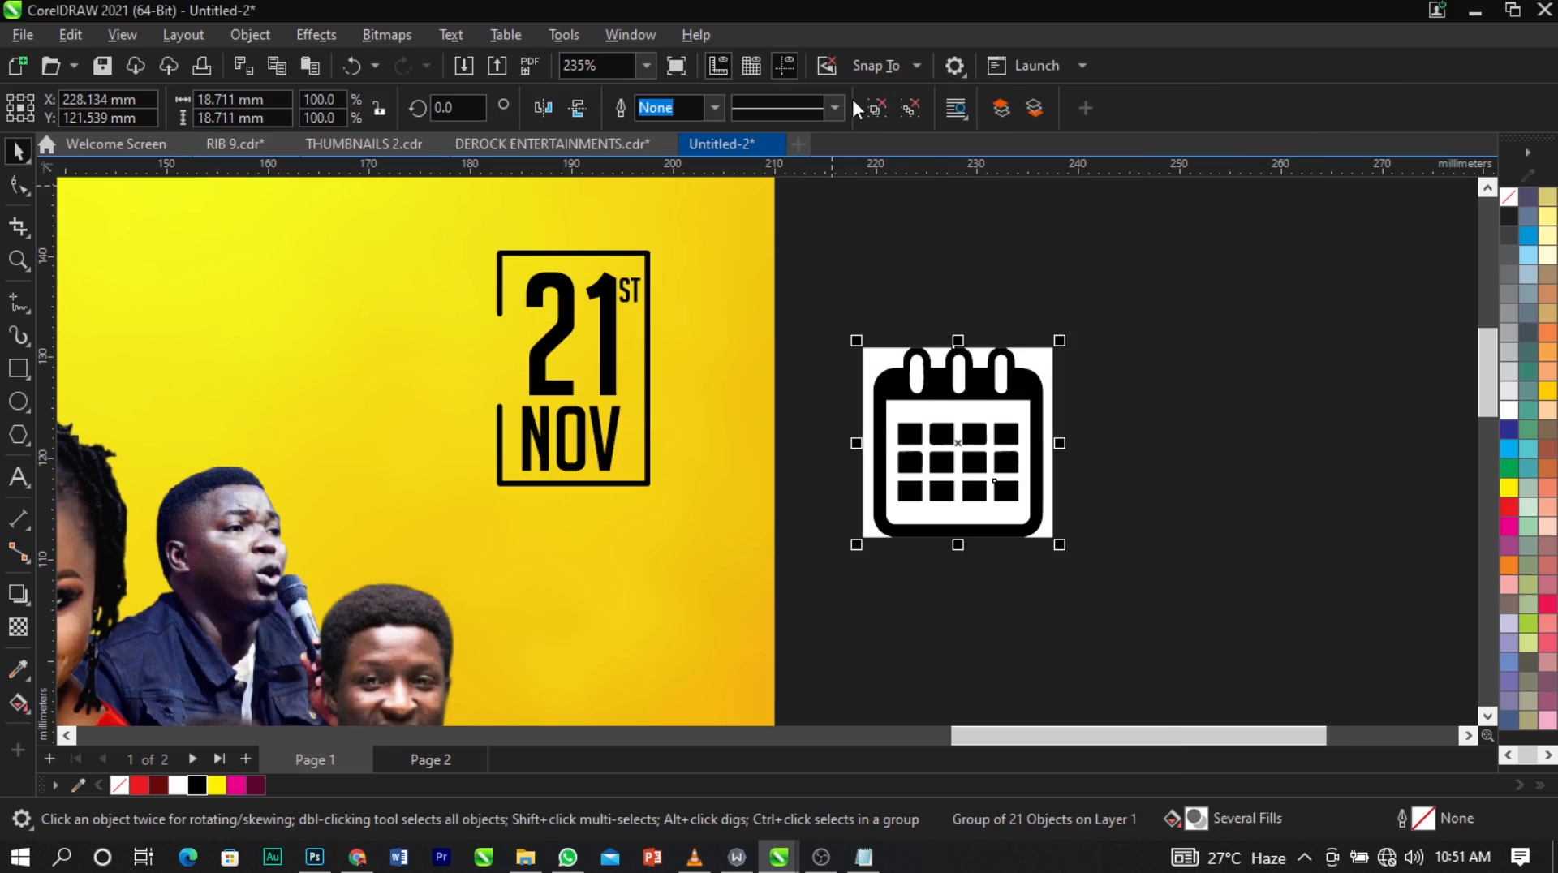
# Ungroup the traced calendar and delete the white background pieces around it and between and inside its binder rings.
pyautogui.click(865, 106)
pyautogui.click(875, 385)
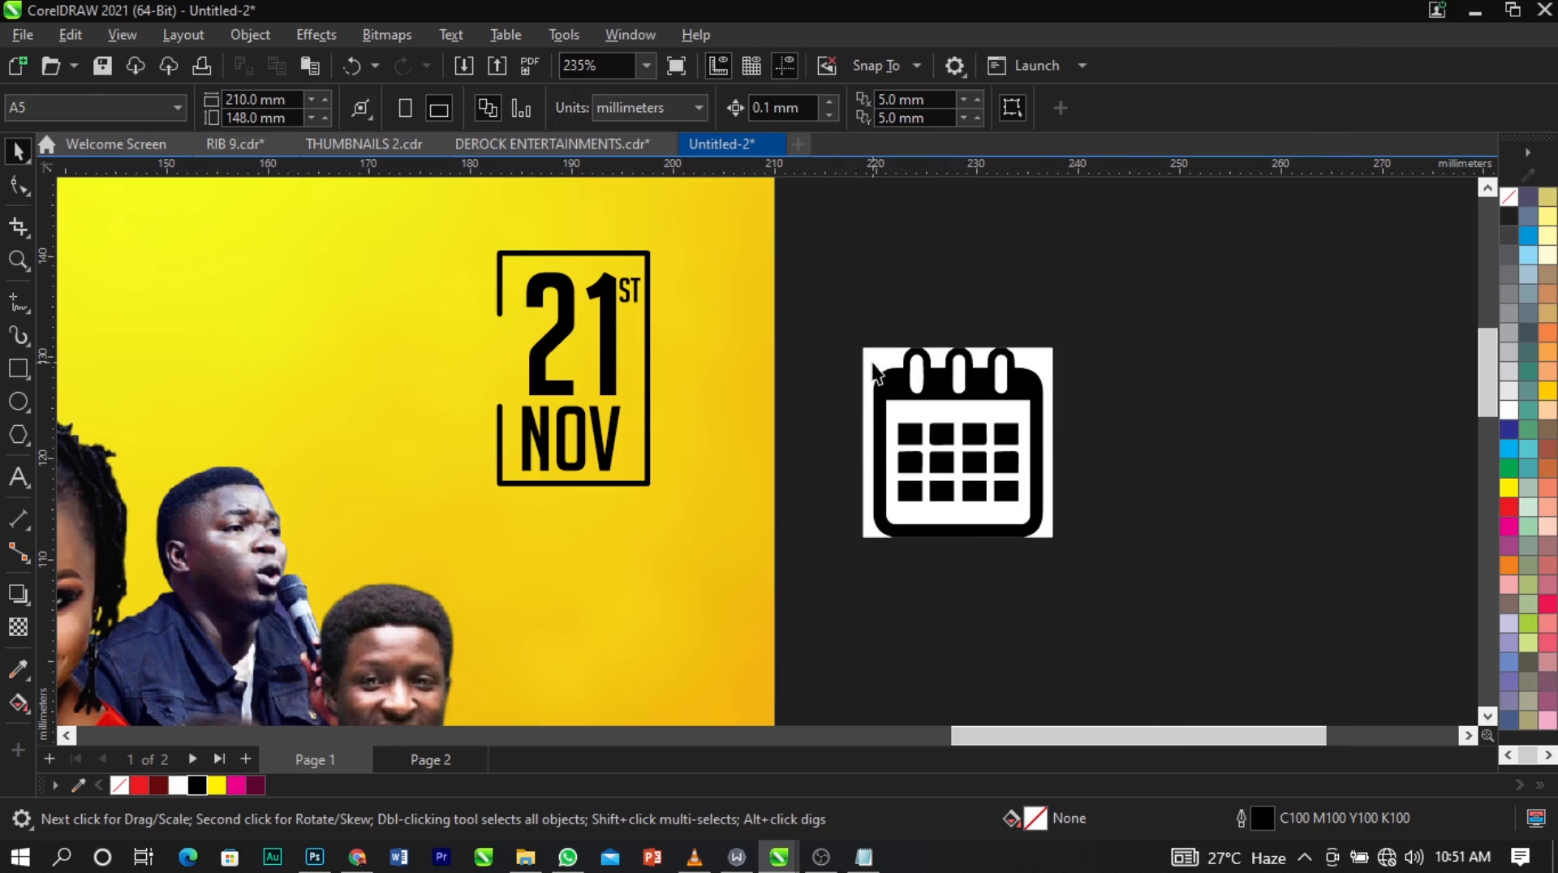
pyautogui.click(882, 312)
pyautogui.click(873, 366)
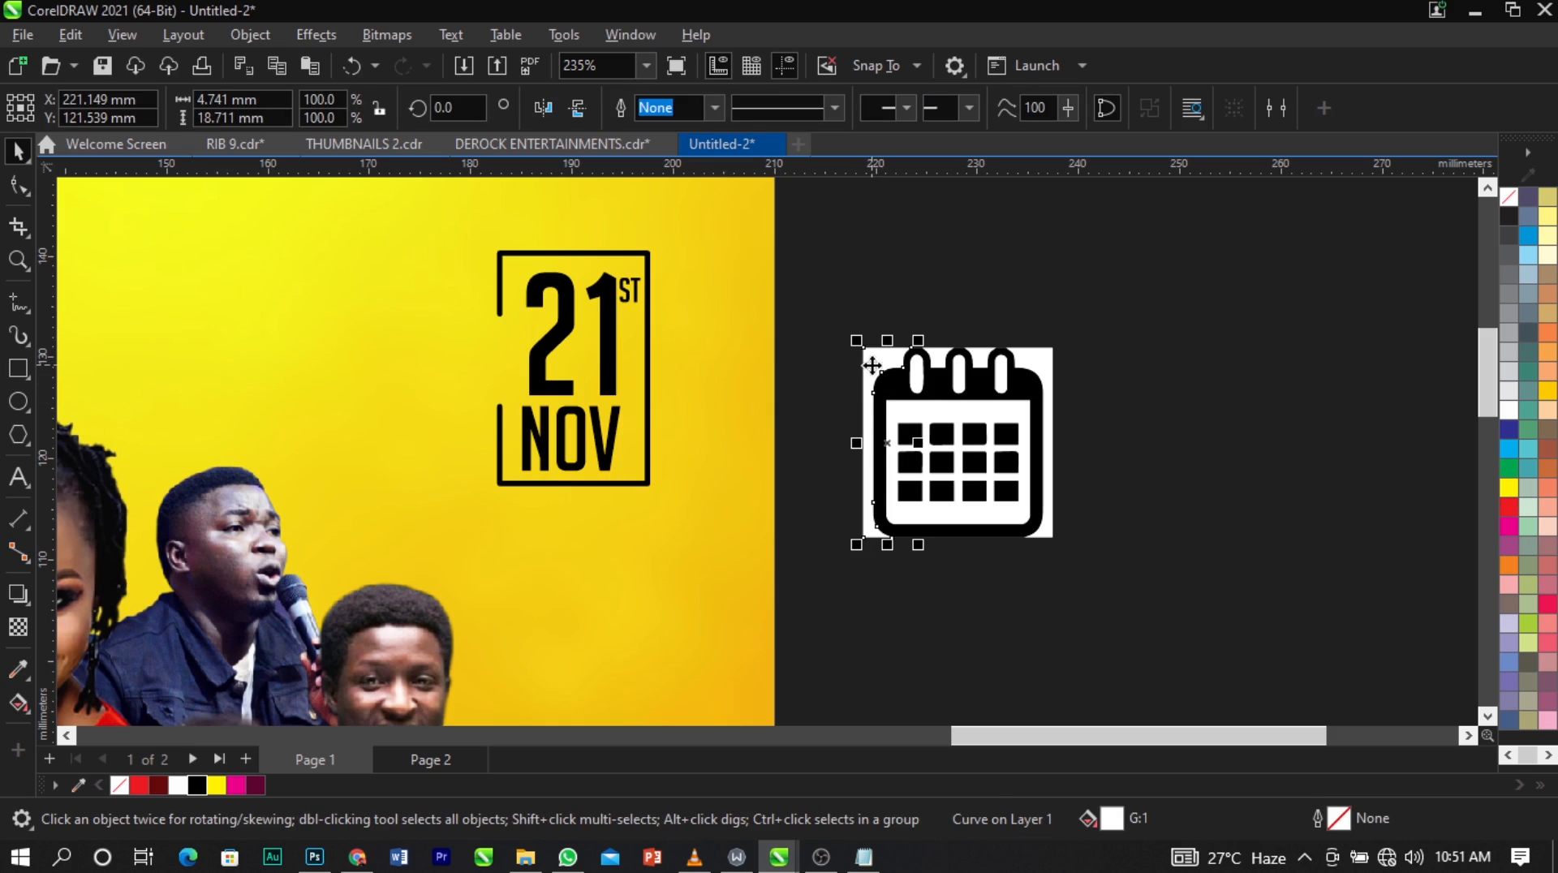
pyautogui.press('Delete')
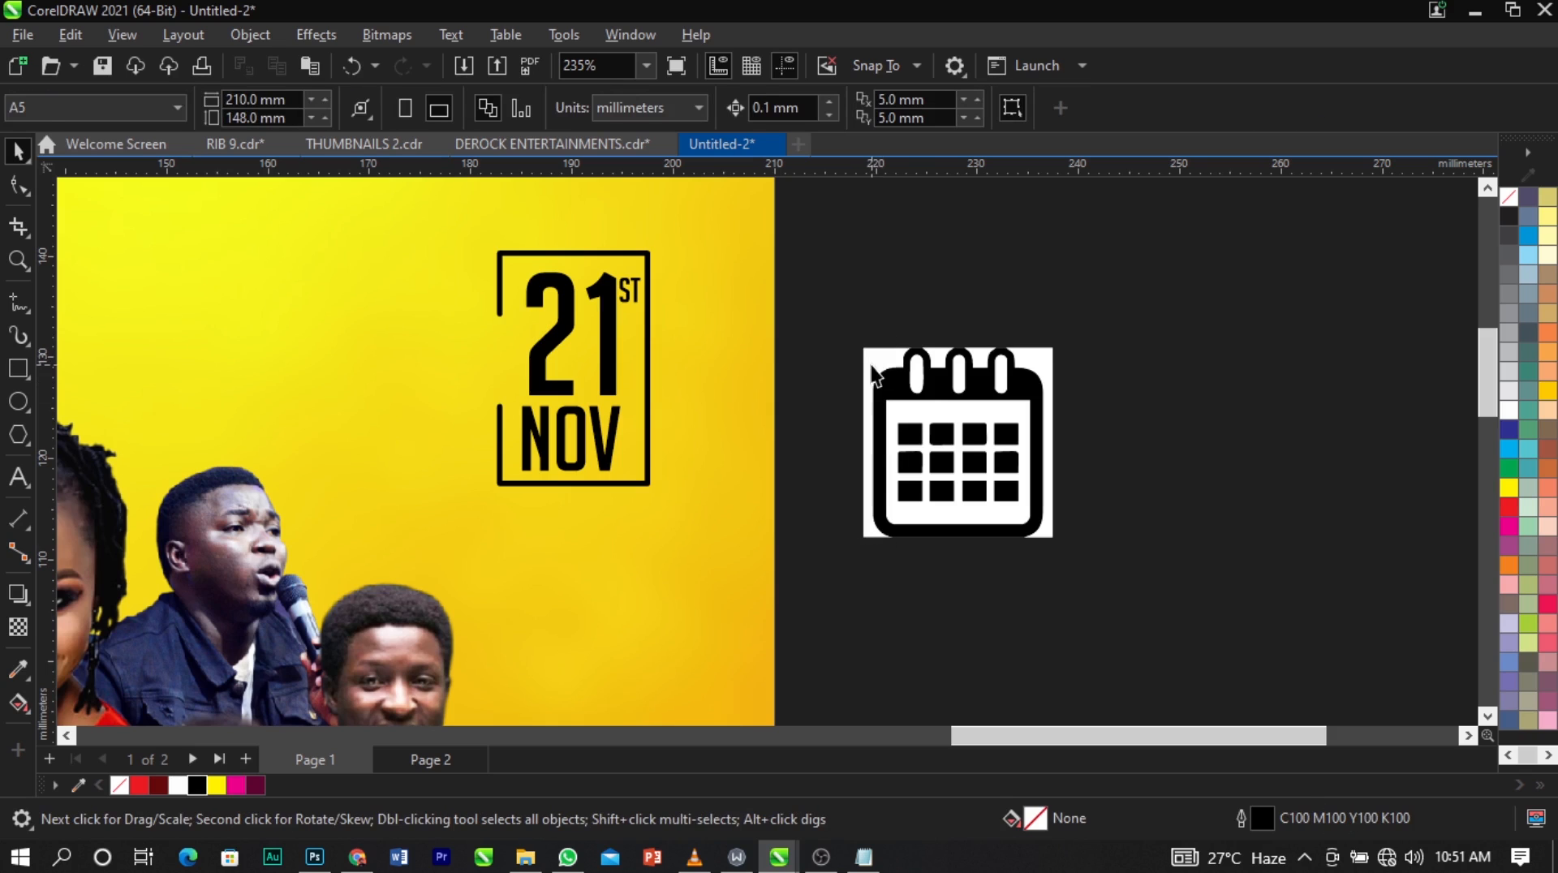
pyautogui.click(875, 364)
pyautogui.press('Delete')
pyautogui.click(1027, 360)
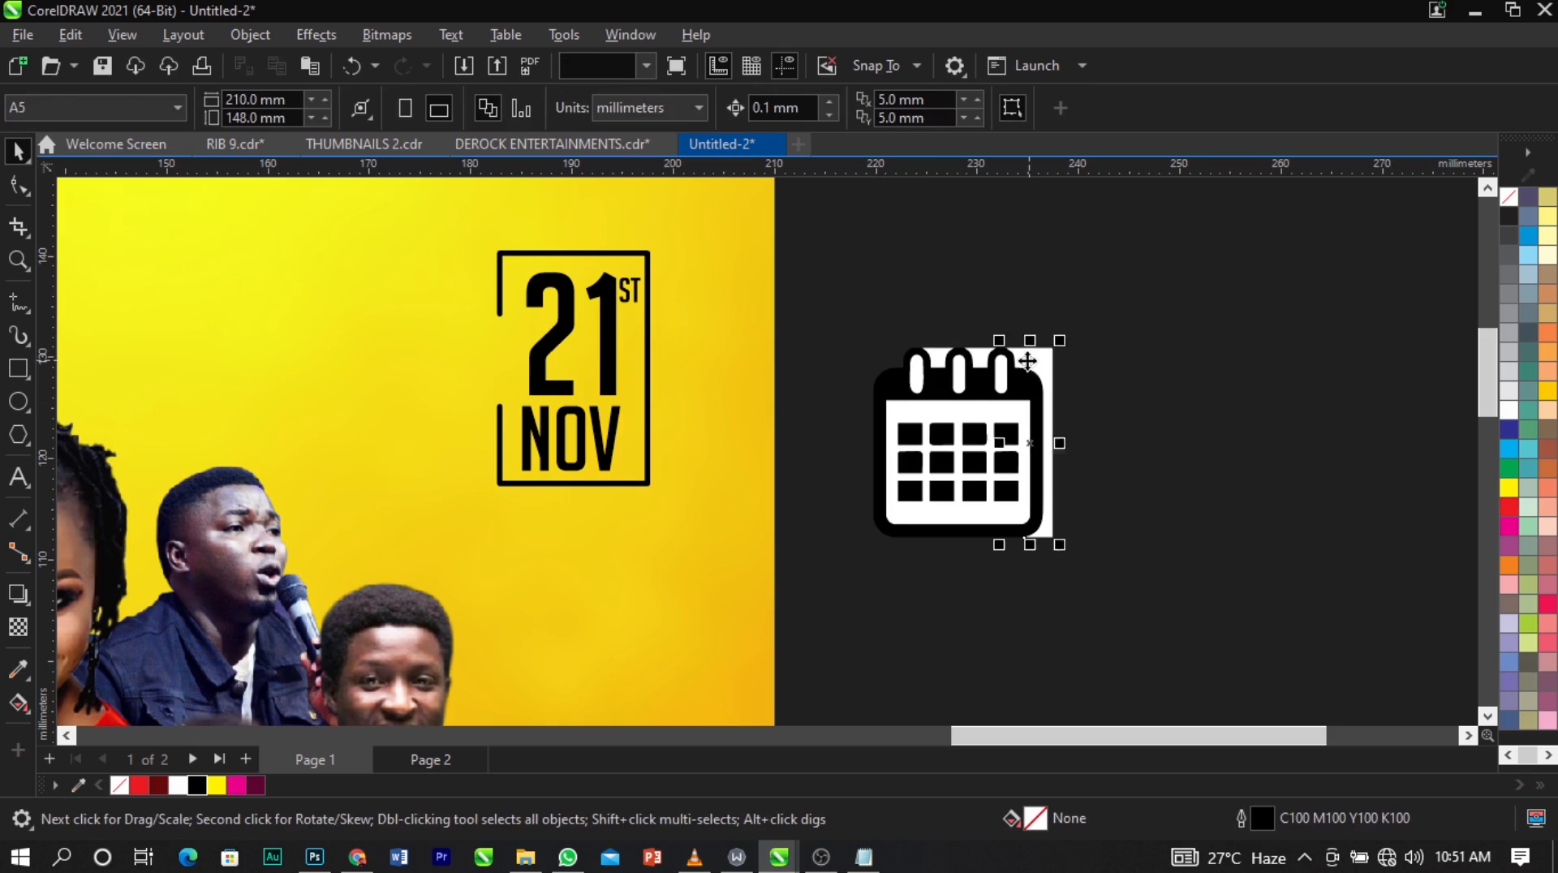
pyautogui.press('Delete')
pyautogui.moveTo(1137, 320); pyautogui.dragTo(763, 421)
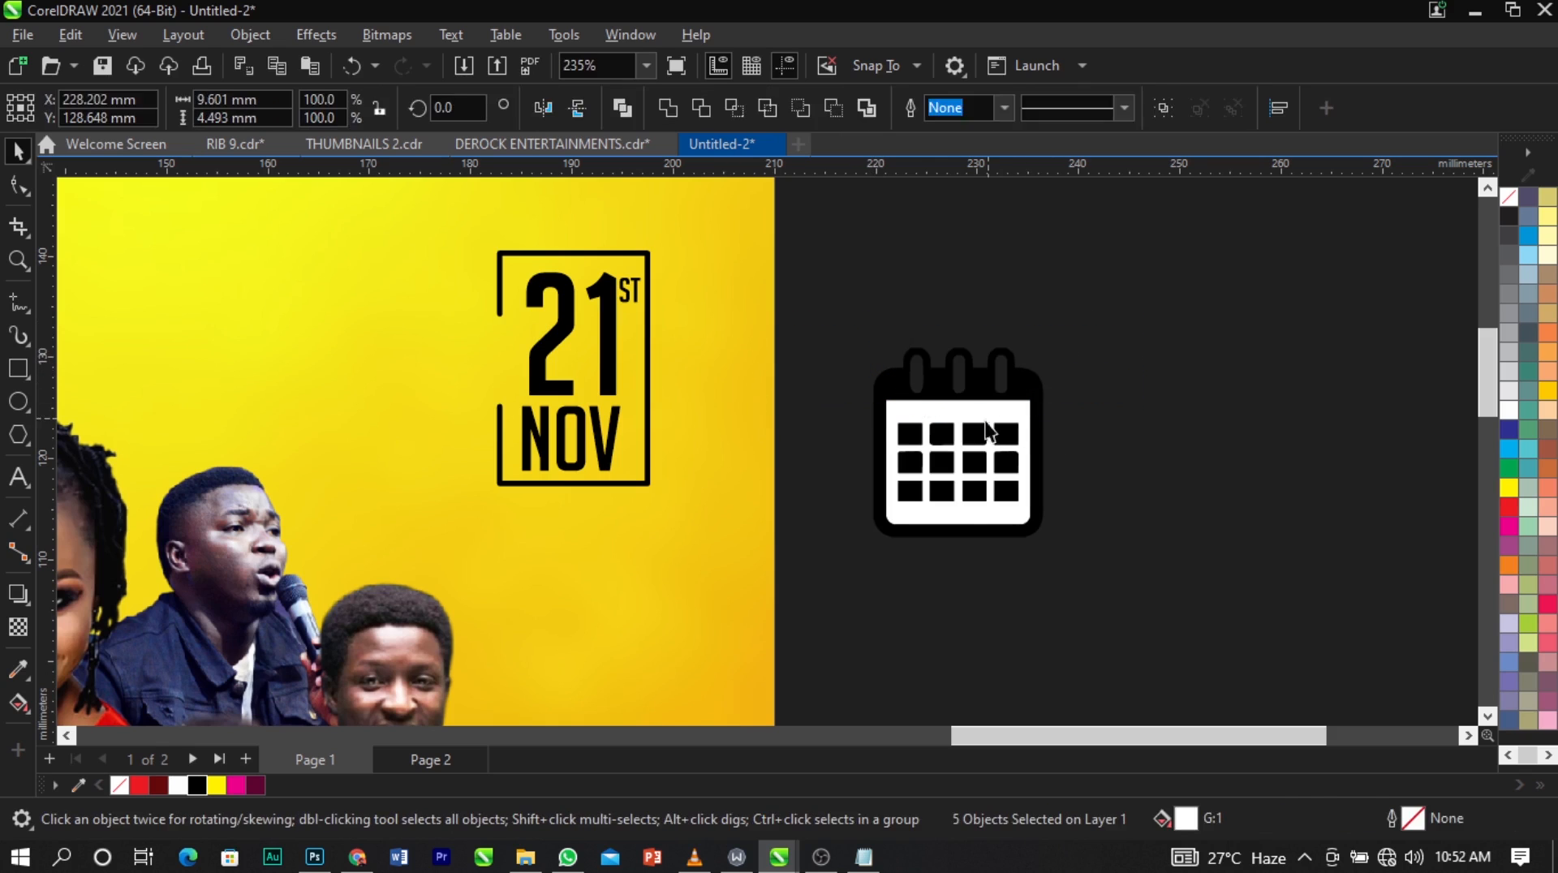
# Delete the remaining white backing pieces inside the traced calendar.
pyautogui.press('Delete')
pyautogui.click(978, 408)
pyautogui.press('Delete')
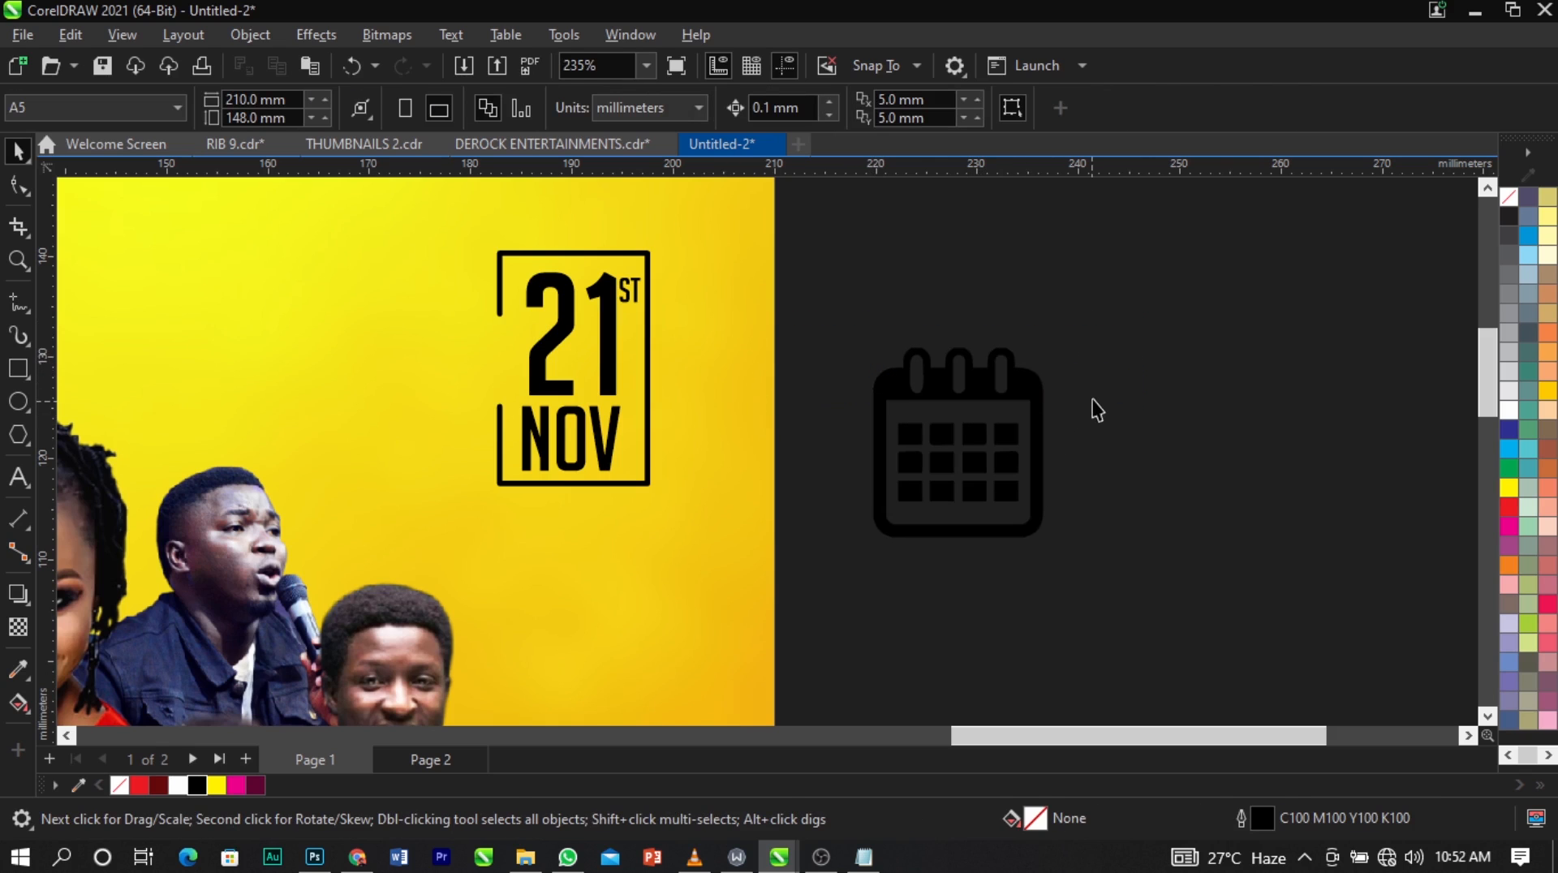
# Group the calendar pieces, then shrink and place the icon in the left gap of the 21st NOV date frame.
pyautogui.moveTo(1175, 298); pyautogui.dragTo(853, 619)
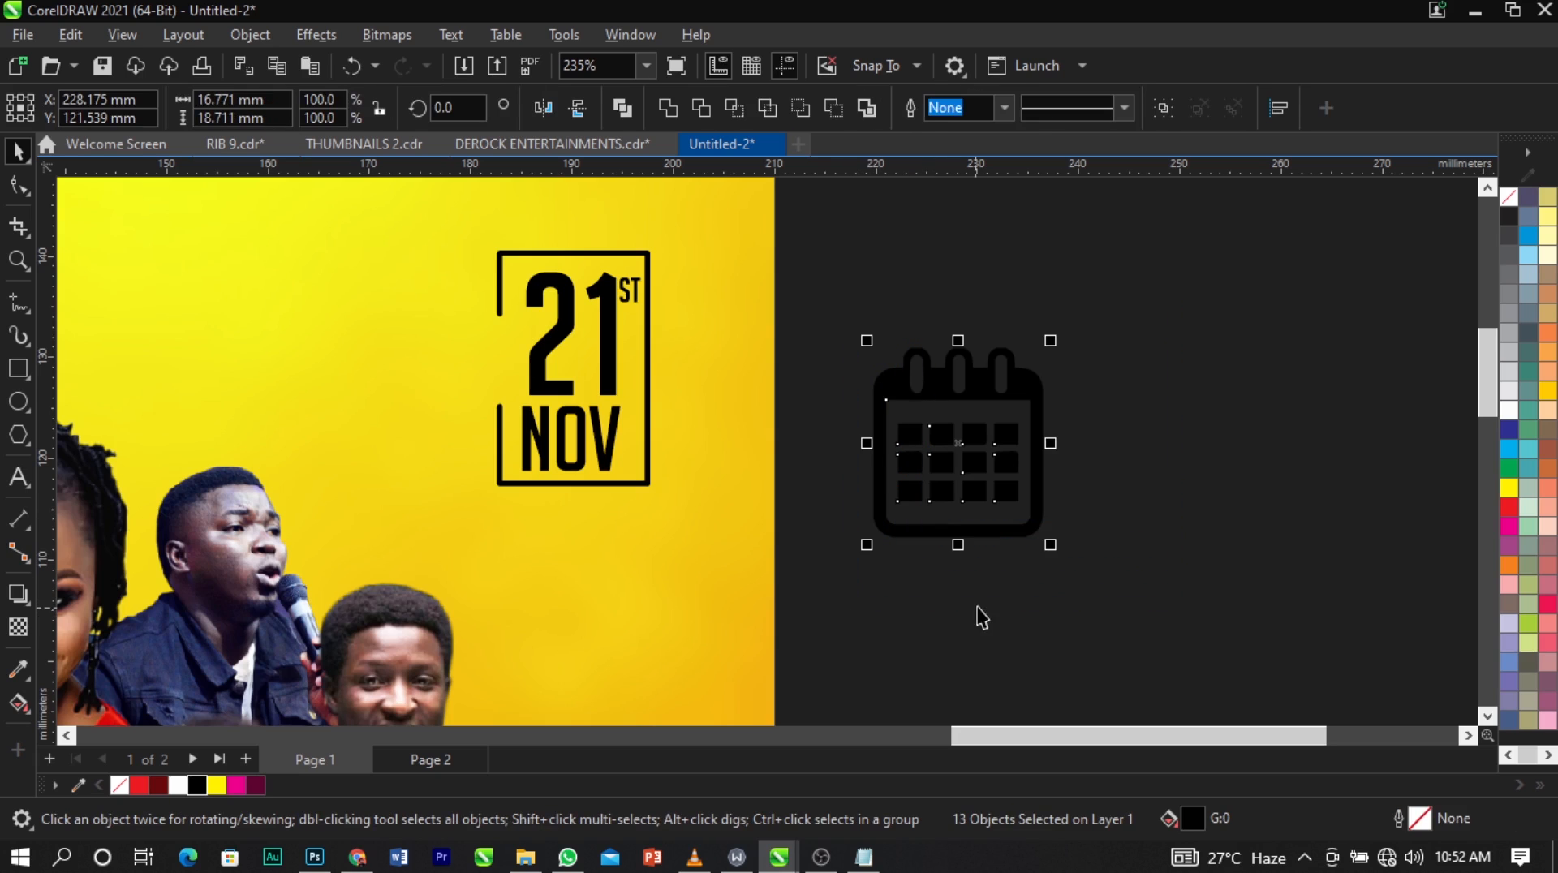
pyautogui.hotkey('ctrl', 'g')
pyautogui.moveTo(1051, 544); pyautogui.dragTo(498, 357)
pyautogui.click(983, 375)
pyautogui.press('F4')
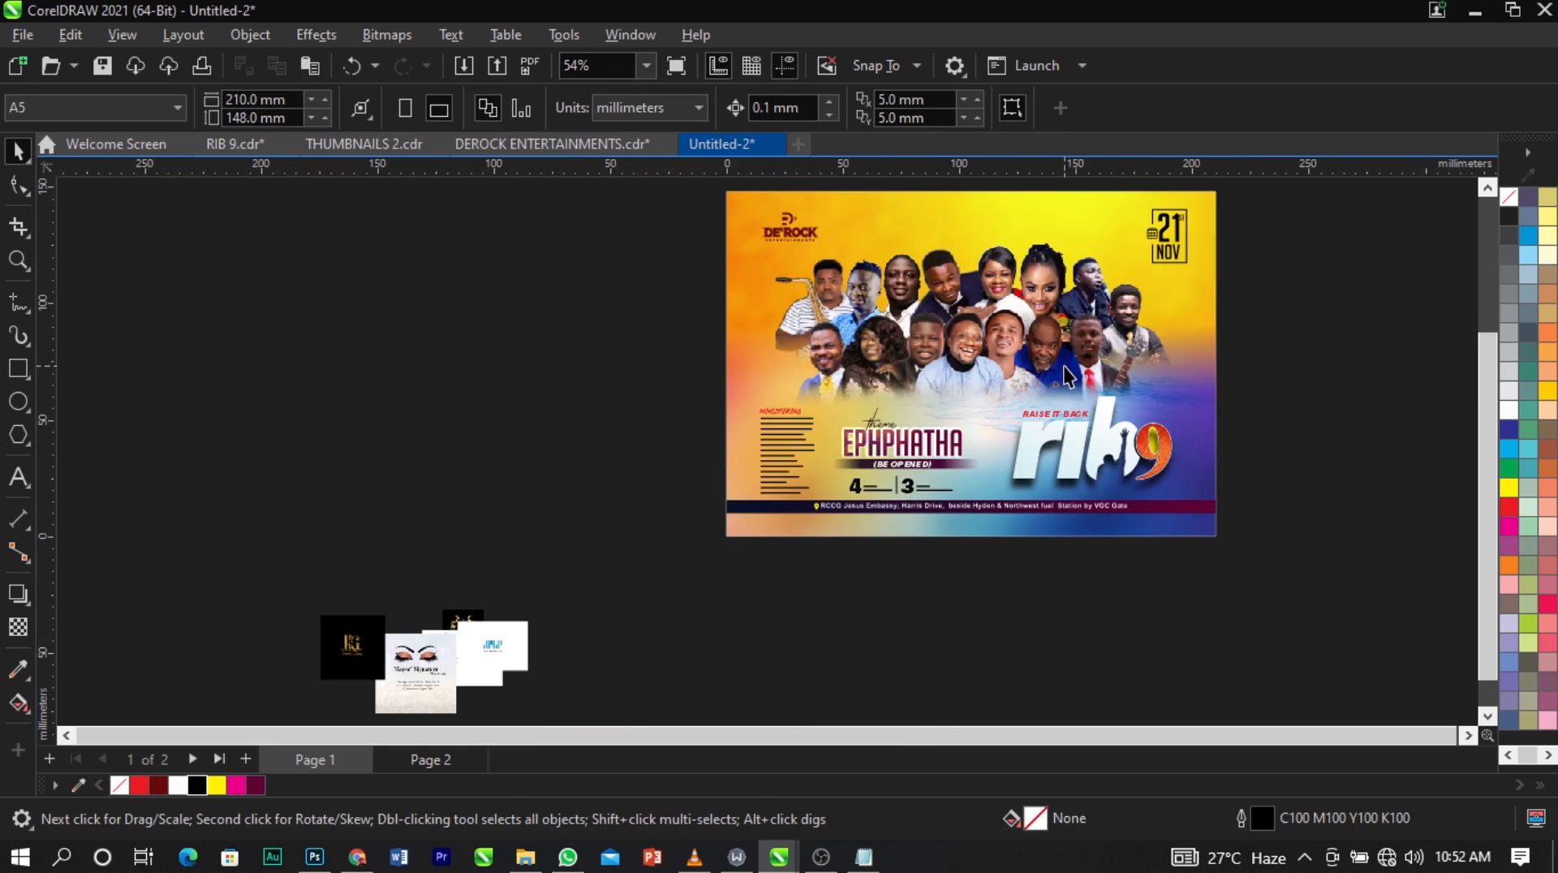
# Draw a white, outline-free rectangle about 210 x 9.9 mm along the page's bottom edge, below the venue text.
pyautogui.scroll(-1, 243, 439)
pyautogui.press('z')
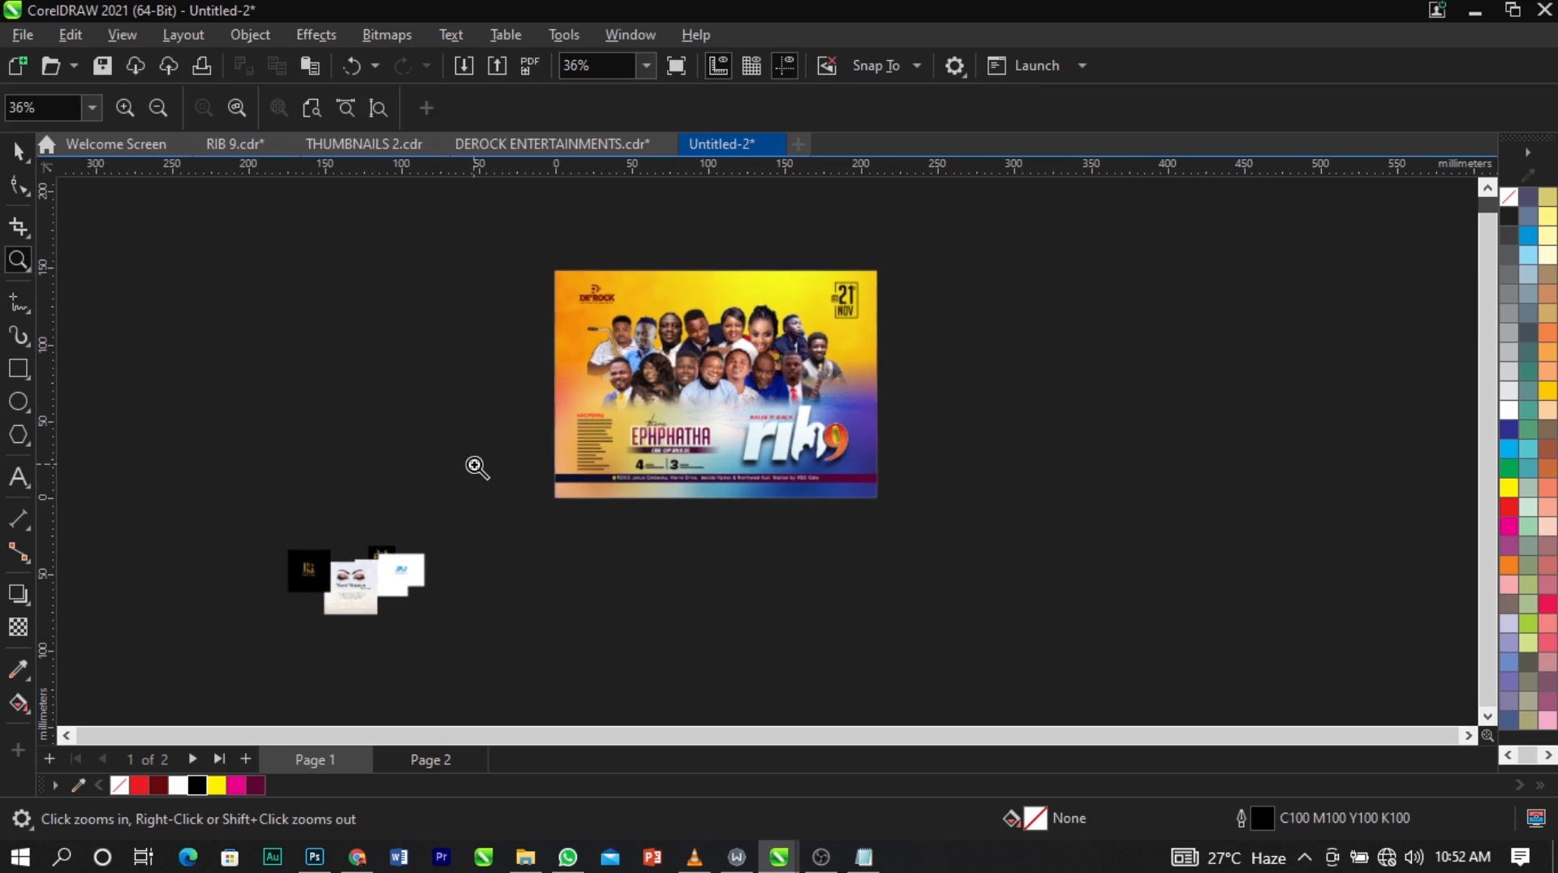
pyautogui.moveTo(486, 452); pyautogui.dragTo(915, 510)
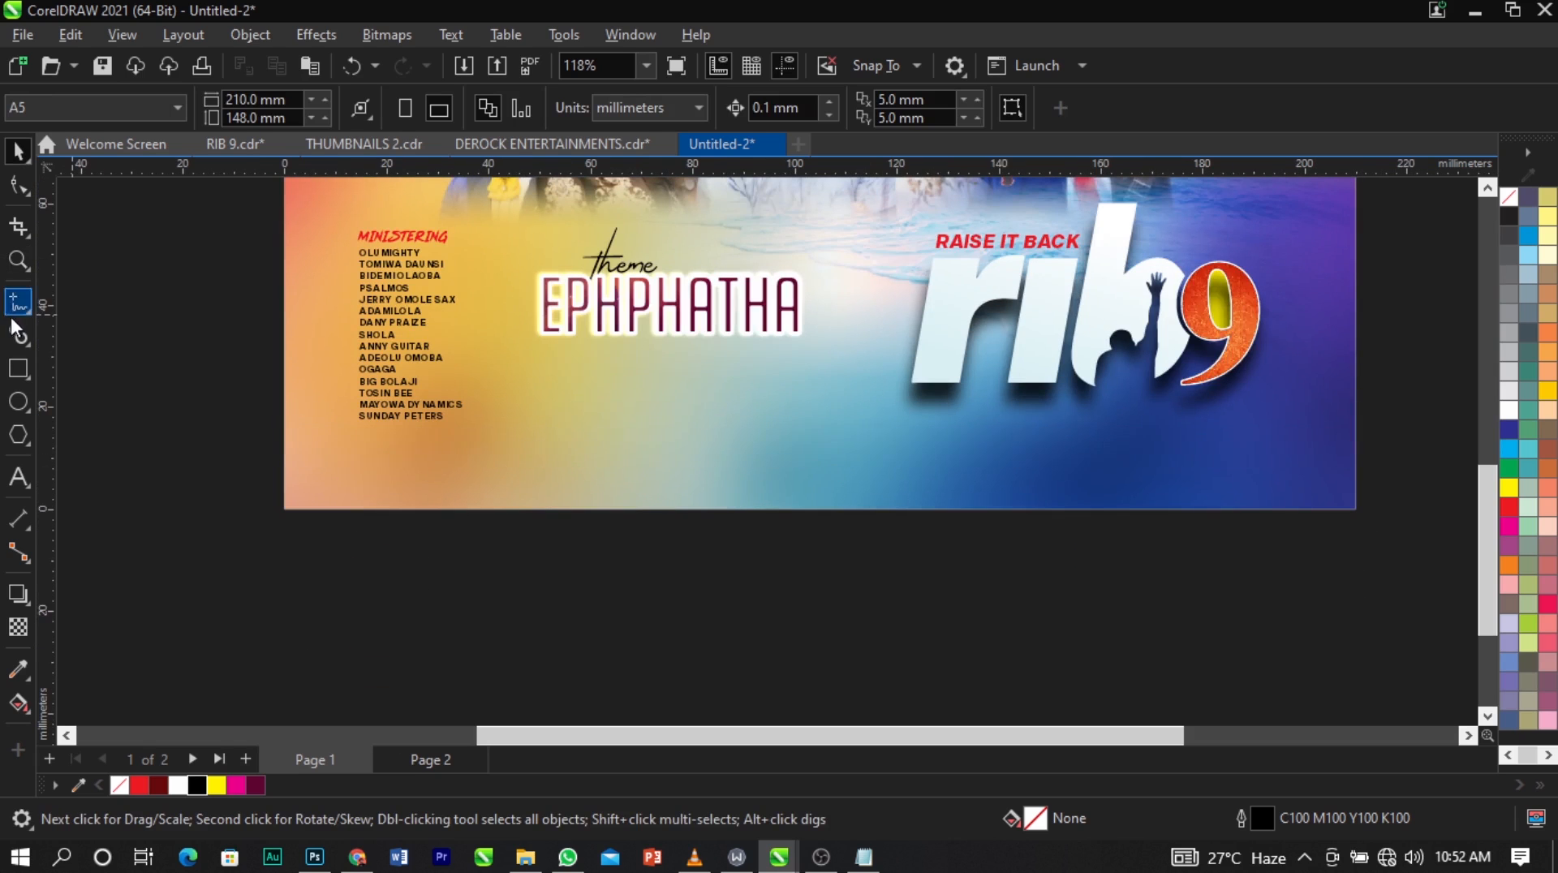
pyautogui.click(18, 369)
pyautogui.moveTo(284, 460); pyautogui.dragTo(1356, 510)
pyautogui.press('space')
pyautogui.click(1503, 409)
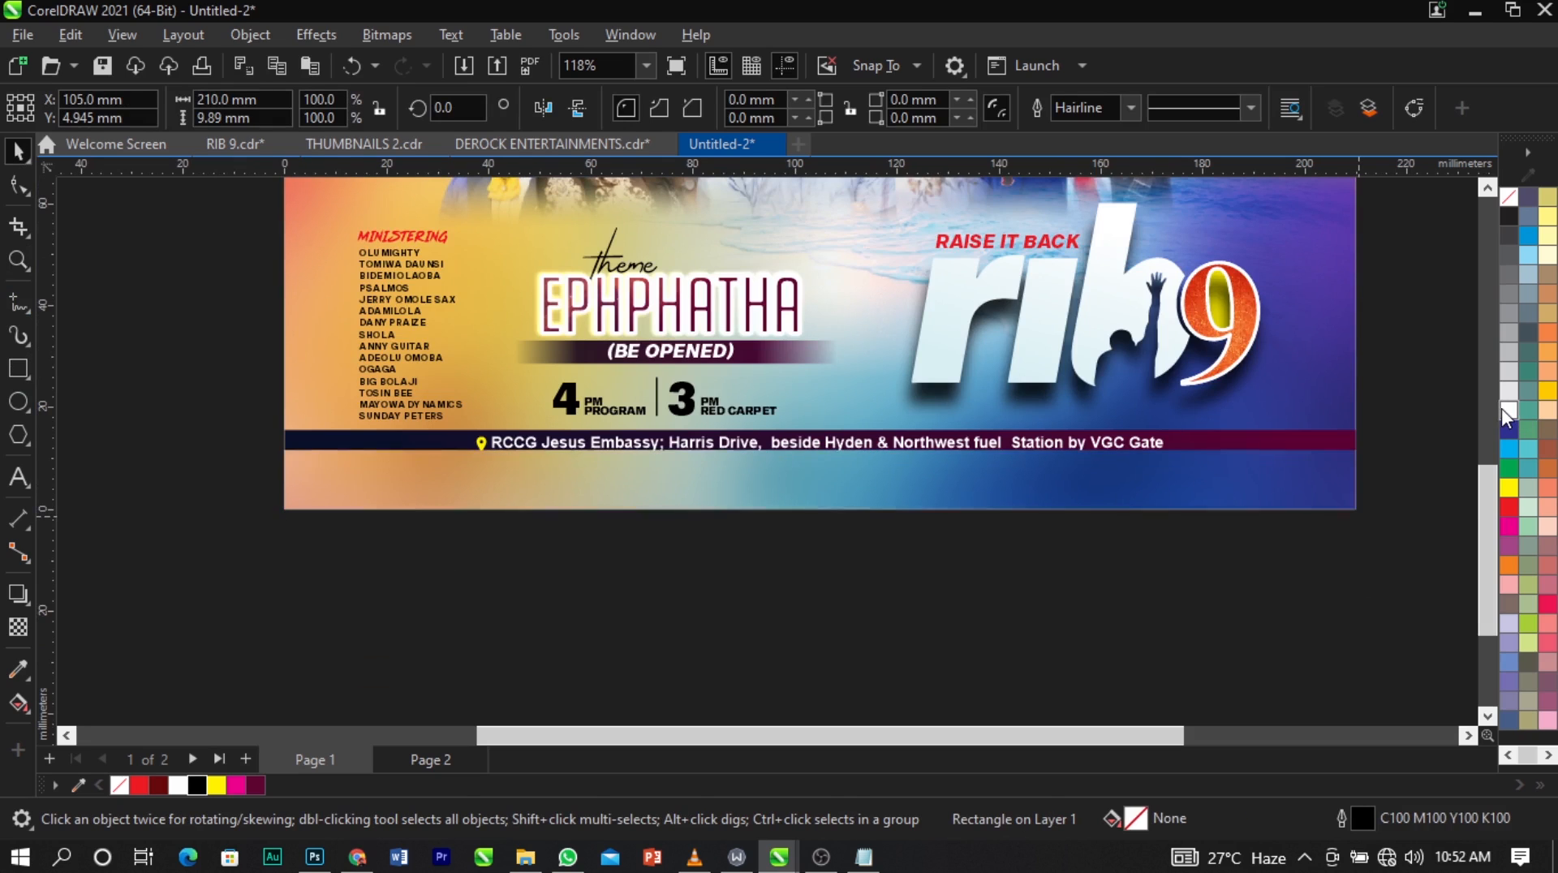
pyautogui.rightClick(1507, 205)
pyautogui.click(1501, 217)
pyautogui.click(1435, 361)
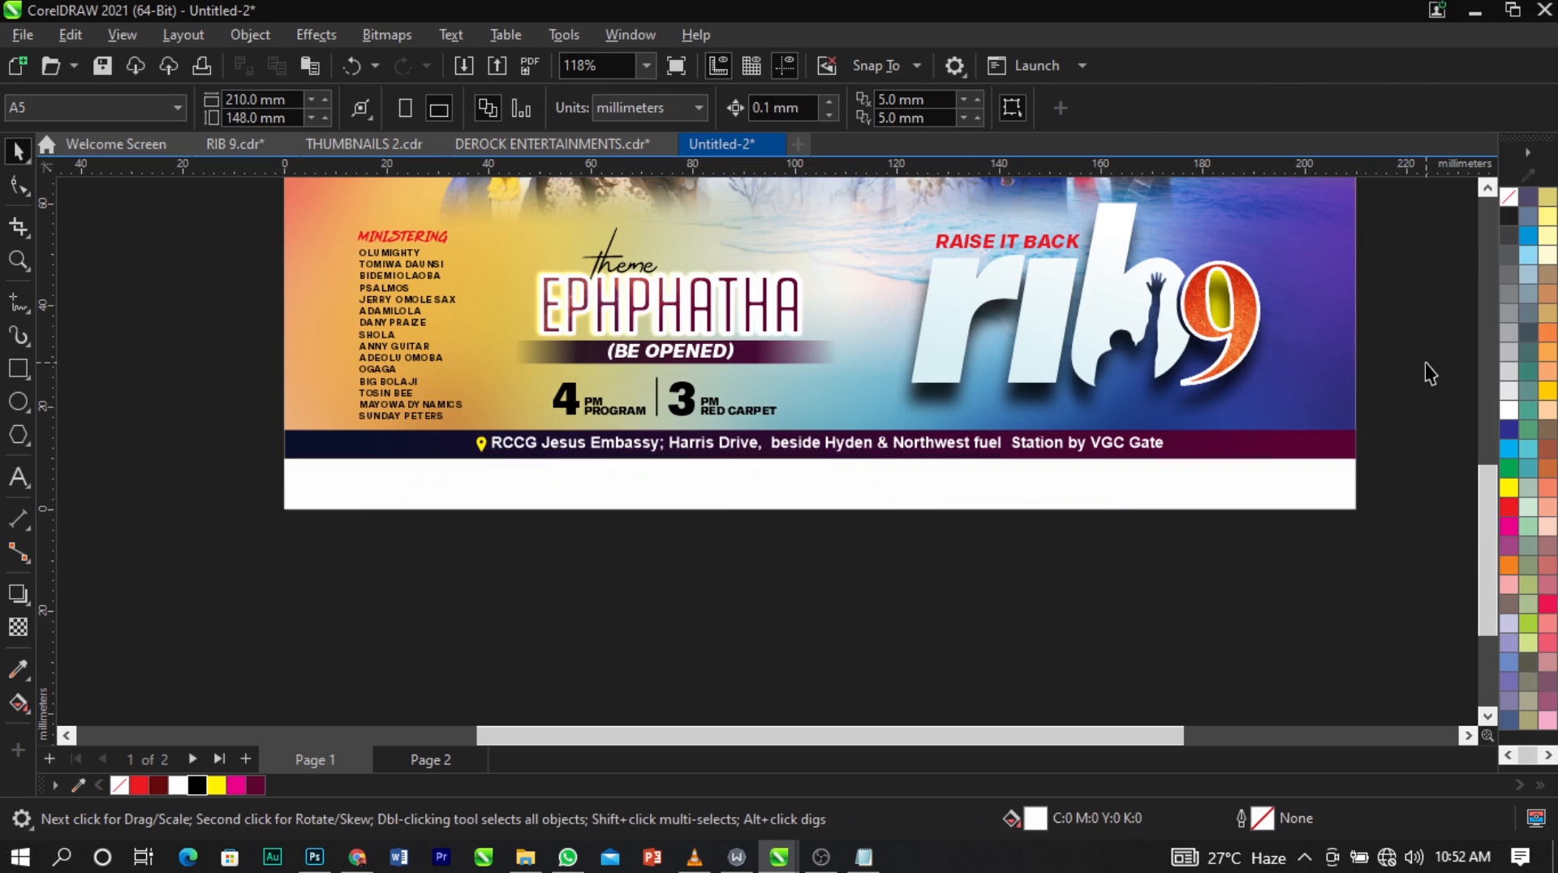
# Move the nine sponsor logo images from the lower left of the design to the empty area right of the page.
pyautogui.scroll(-2, 1417, 372)
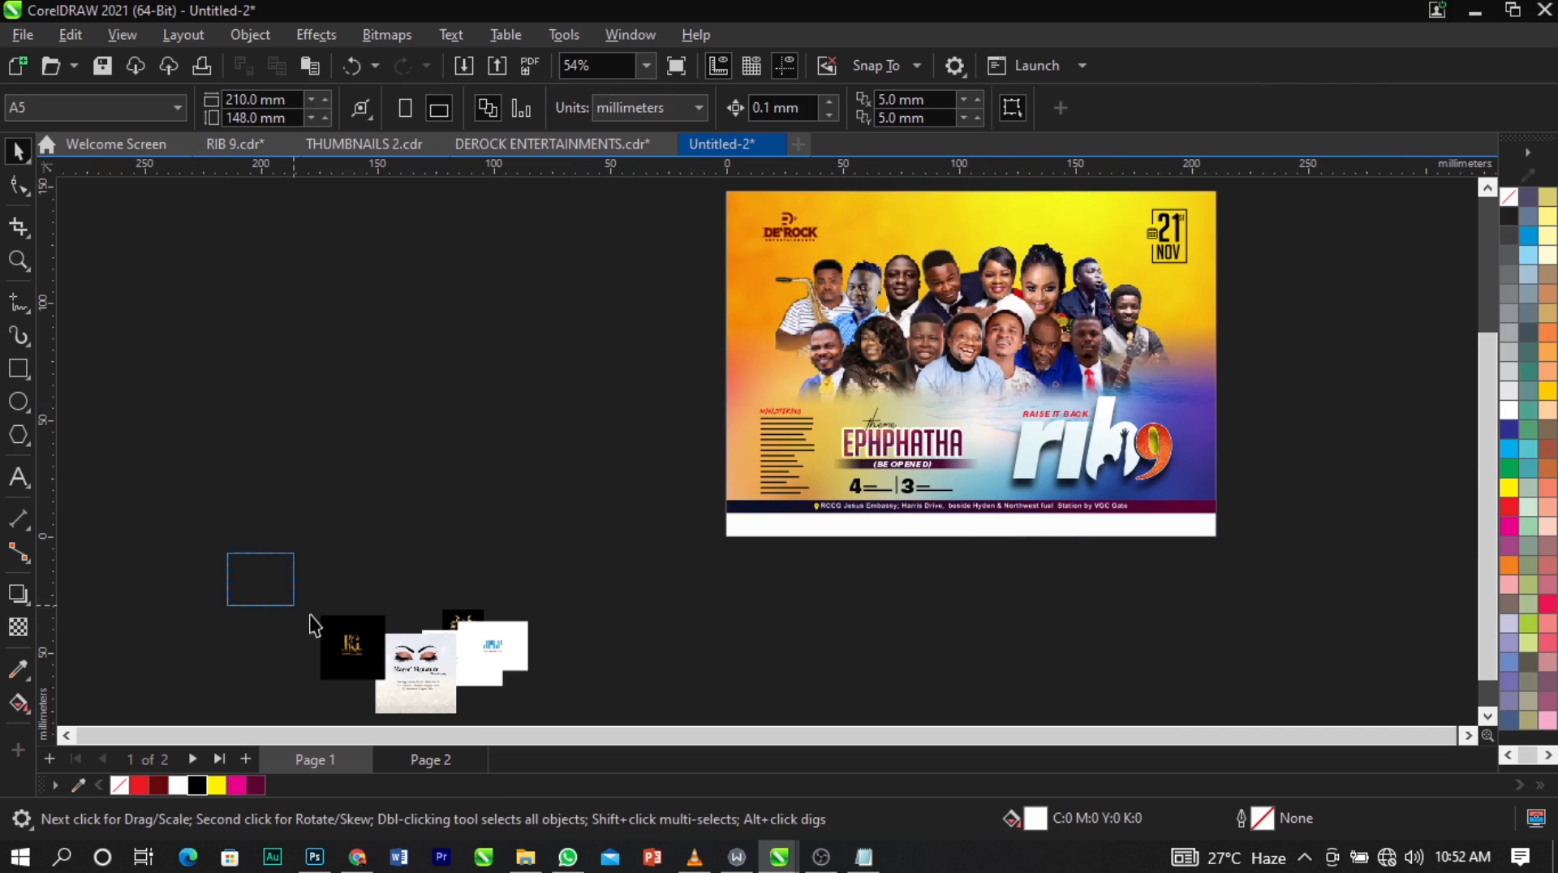
pyautogui.moveTo(310, 615); pyautogui.dragTo(679, 726)
pyautogui.moveTo(458, 630); pyautogui.dragTo(1376, 466)
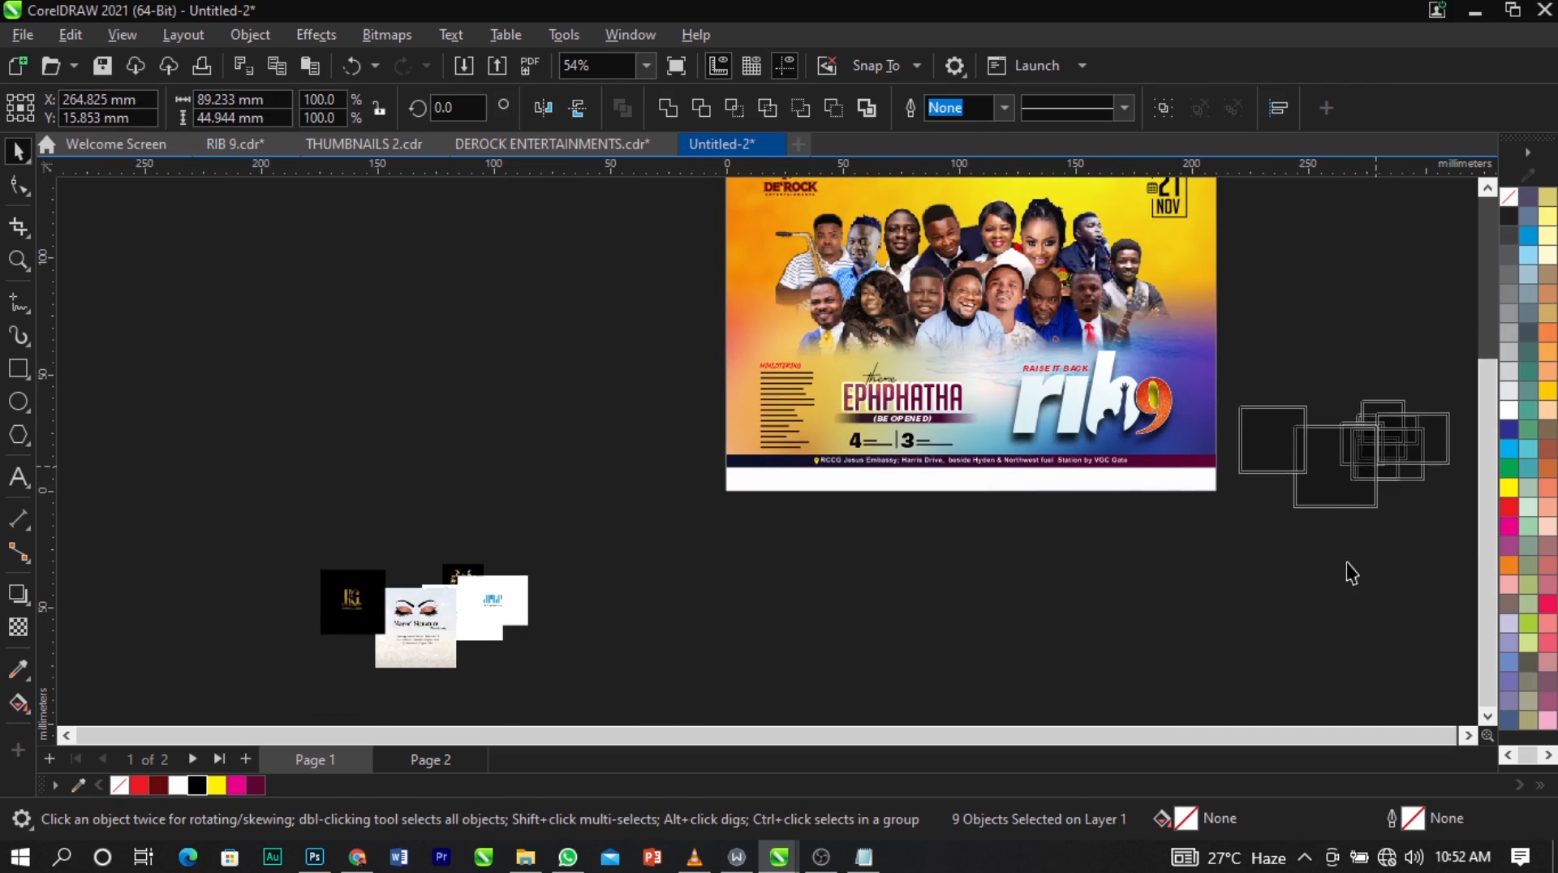
# Spread the overlapping sponsor logos apart around the page so each one can be reached separately.
pyautogui.press('z')
pyautogui.moveTo(581, 348); pyautogui.dragTo(1380, 552)
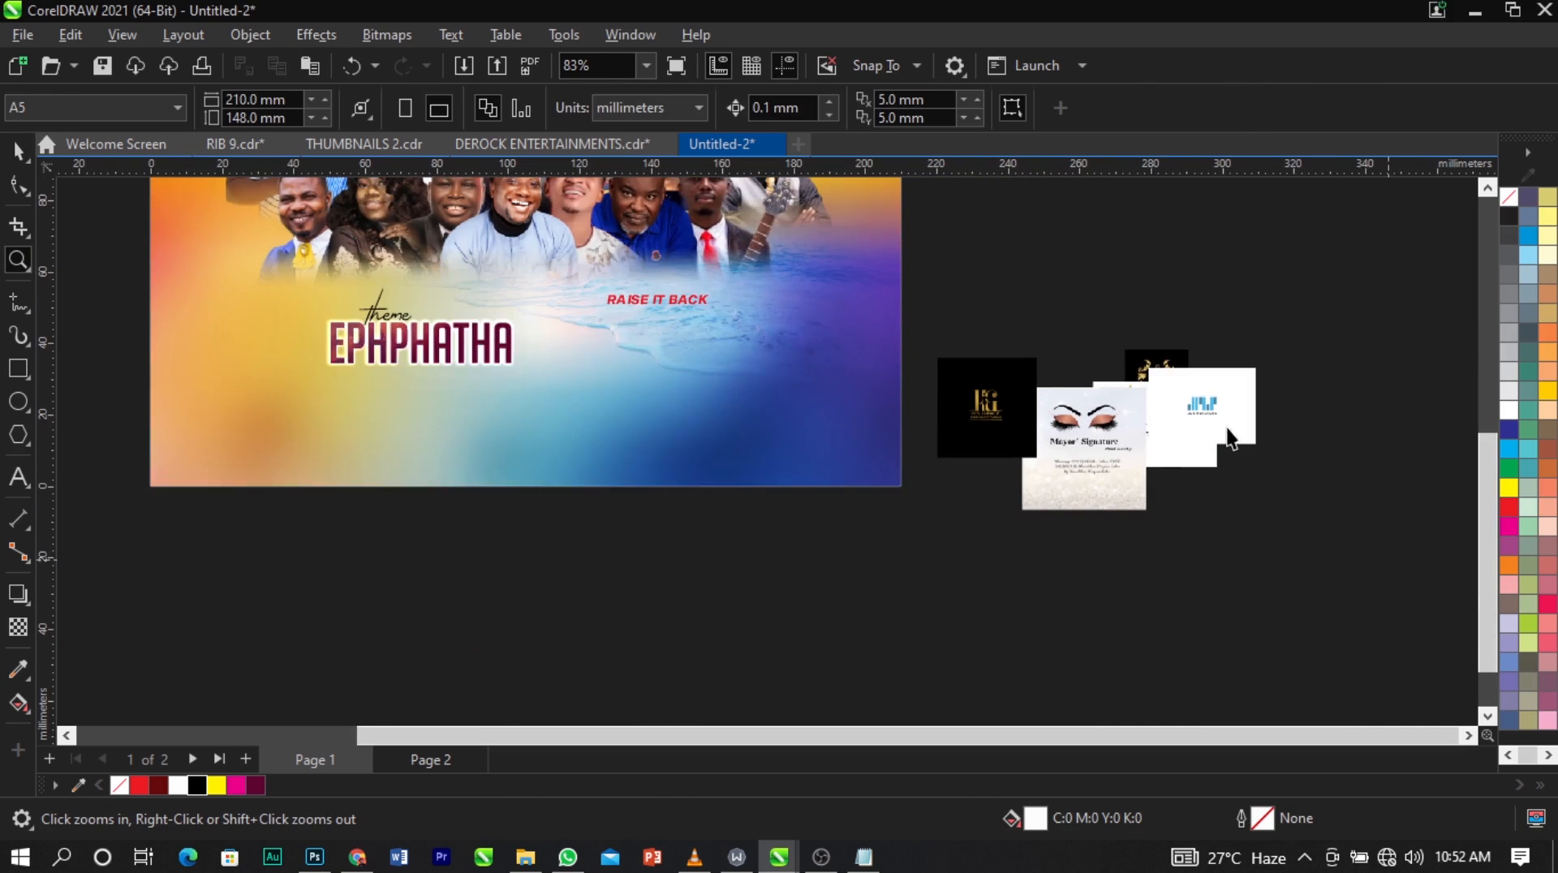
pyautogui.press('space')
pyautogui.moveTo(1226, 415); pyautogui.dragTo(750, 590)
pyautogui.moveTo(1144, 422)
pyautogui.mouseDown()
pyautogui.moveTo(1052, 595)
pyautogui.moveTo(1141, 428)
pyautogui.moveTo(1190, 528)
pyautogui.mouseUp()
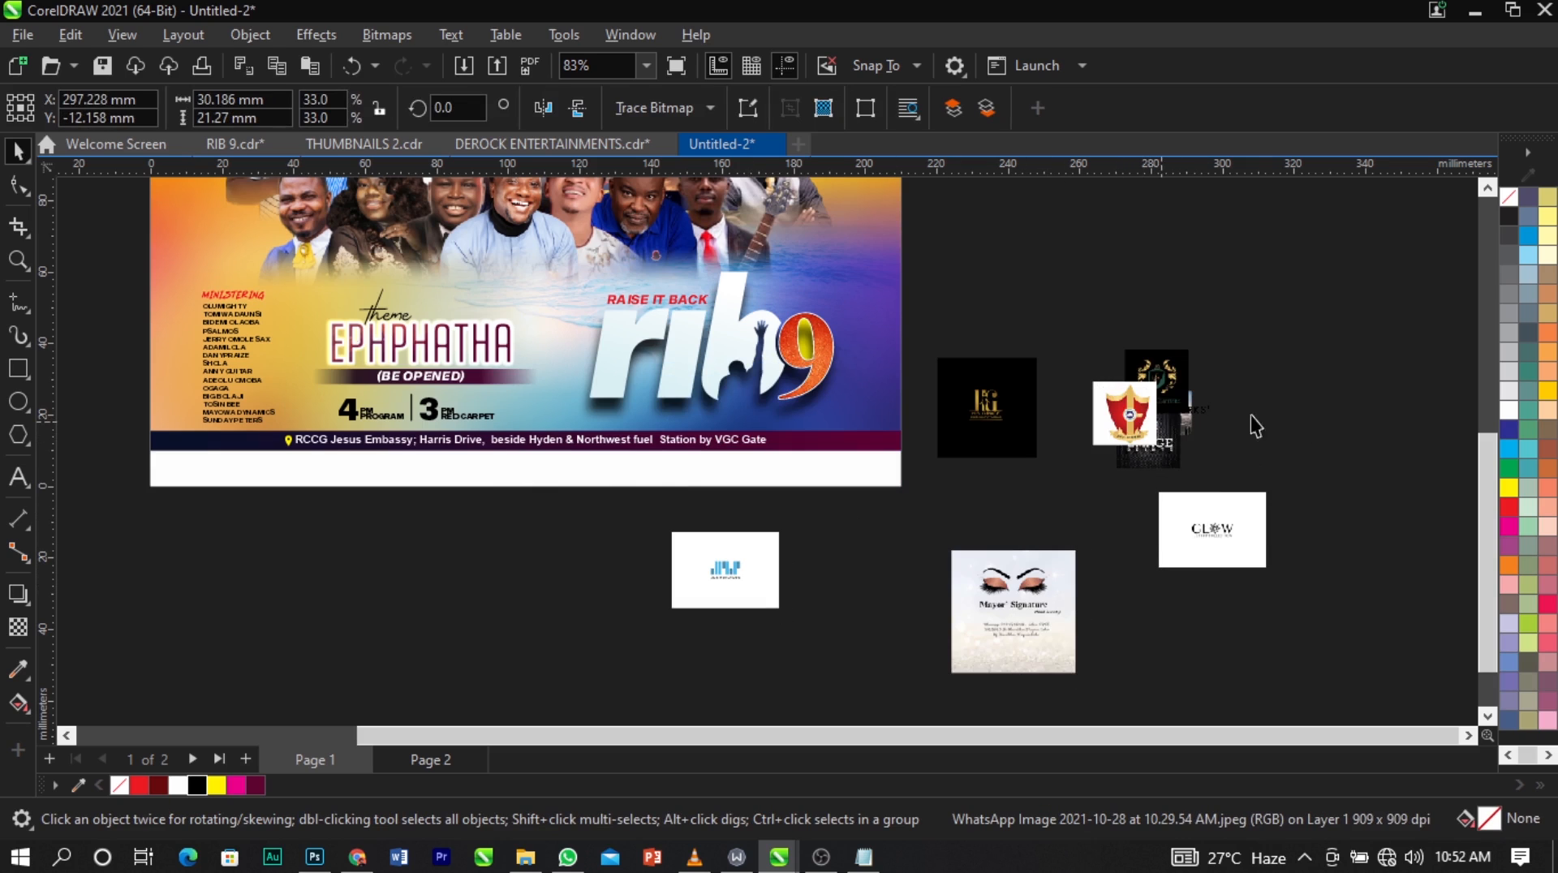
pyautogui.moveTo(1148, 438); pyautogui.dragTo(1286, 423)
pyautogui.moveTo(1181, 425); pyautogui.dragTo(1069, 257)
pyautogui.moveTo(1166, 372); pyautogui.dragTo(927, 551)
# Move the Vecca Couture logo below the left half of the page and shrink it.
pyautogui.scroll(-2, 1066, 484)
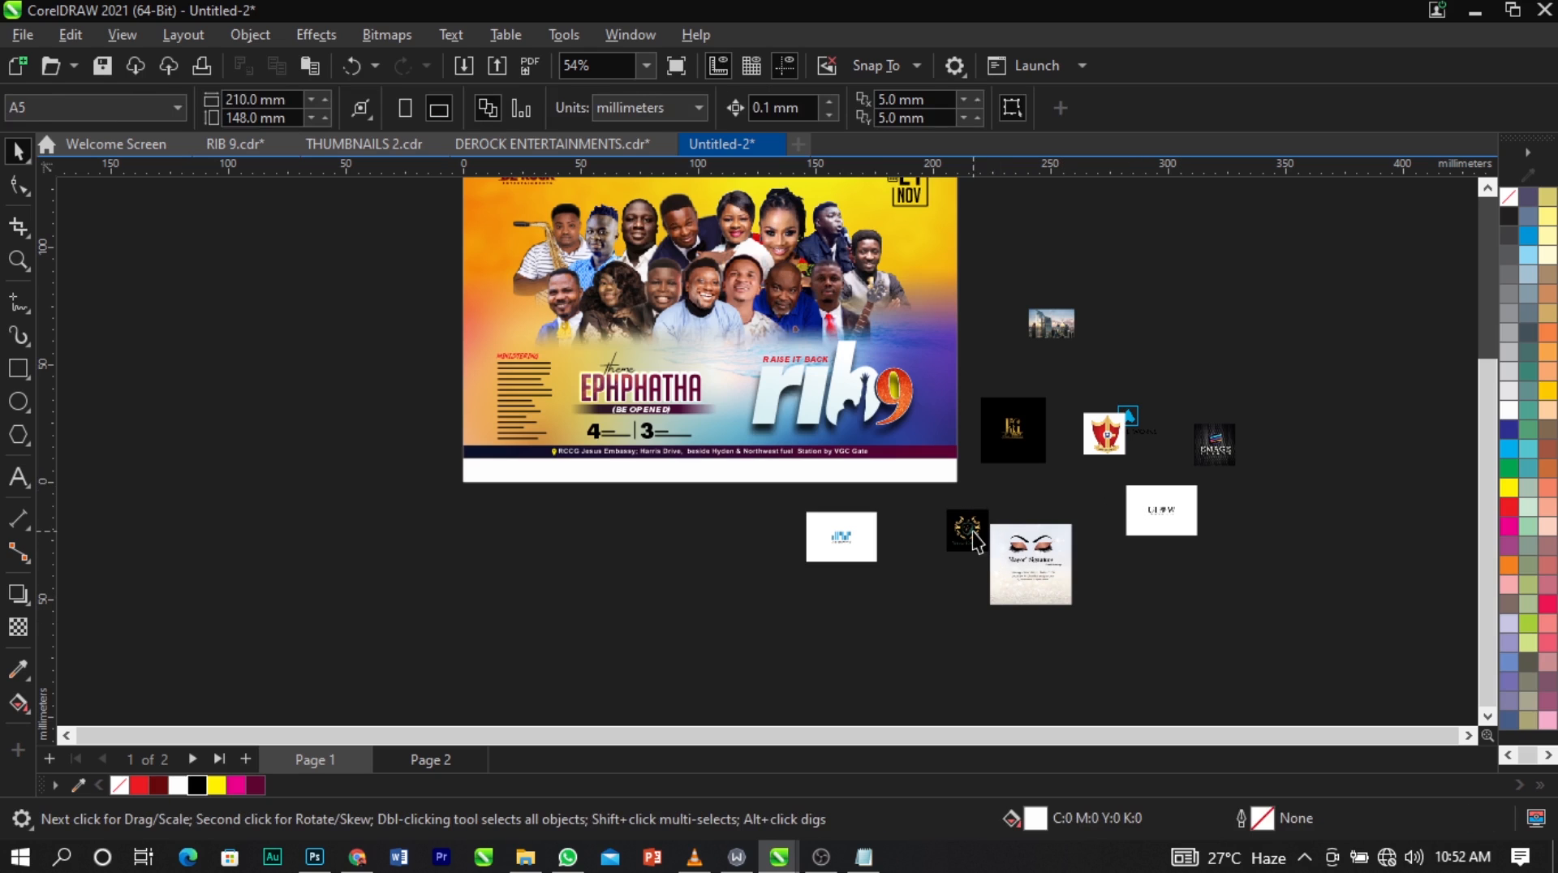
pyautogui.moveTo(973, 536); pyautogui.dragTo(636, 546)
pyautogui.press('z')
pyautogui.moveTo(496, 481); pyautogui.dragTo(964, 594)
pyautogui.moveTo(551, 488); pyautogui.dragTo(495, 481)
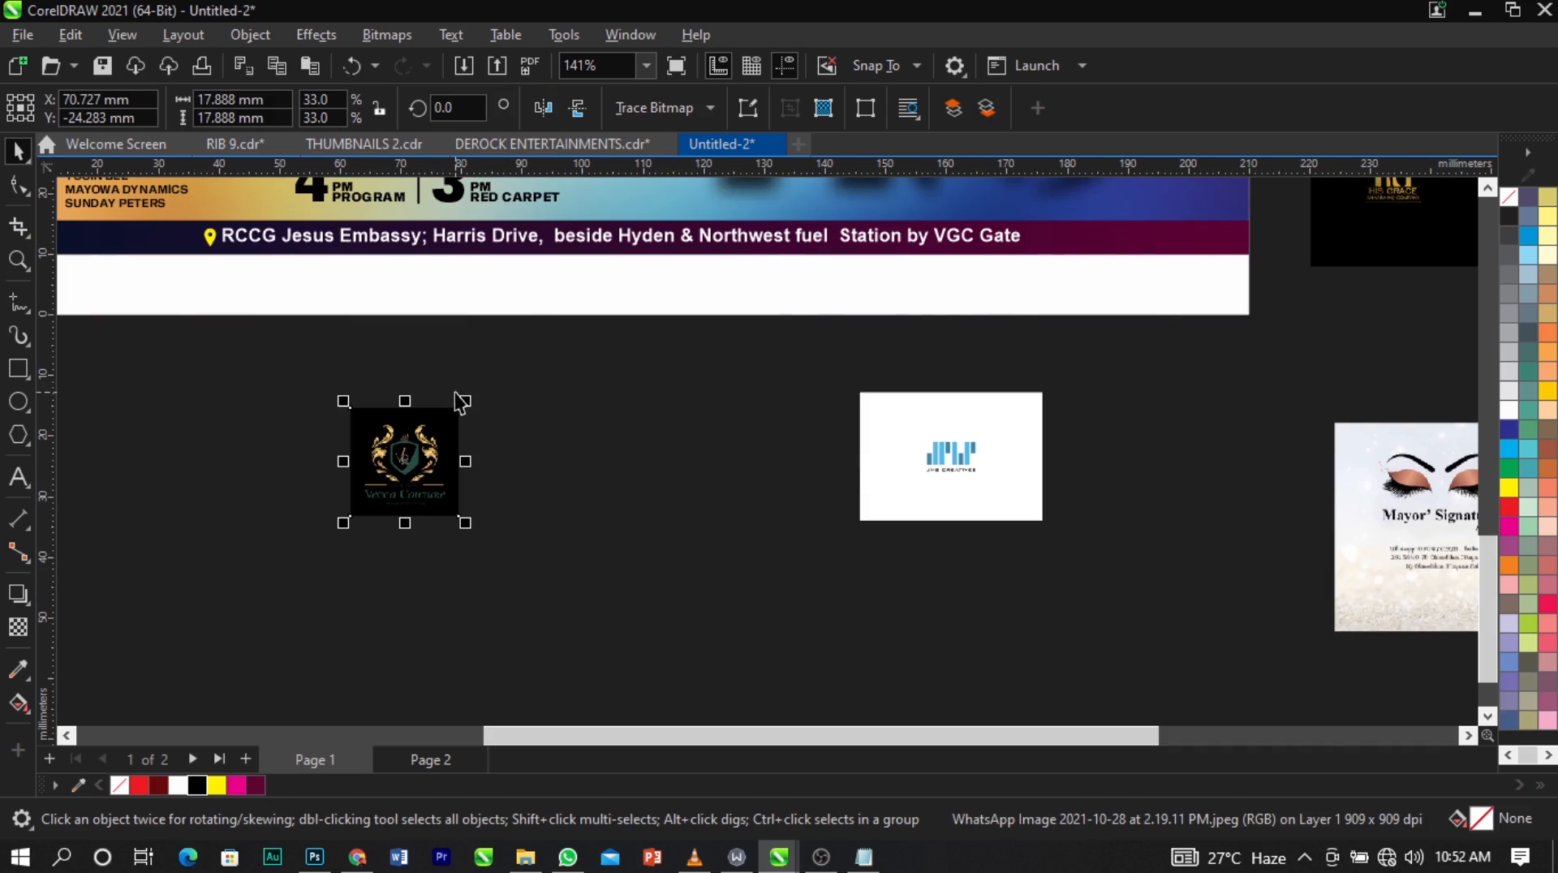
pyautogui.moveTo(467, 403); pyautogui.dragTo(451, 417)
pyautogui.click(534, 430)
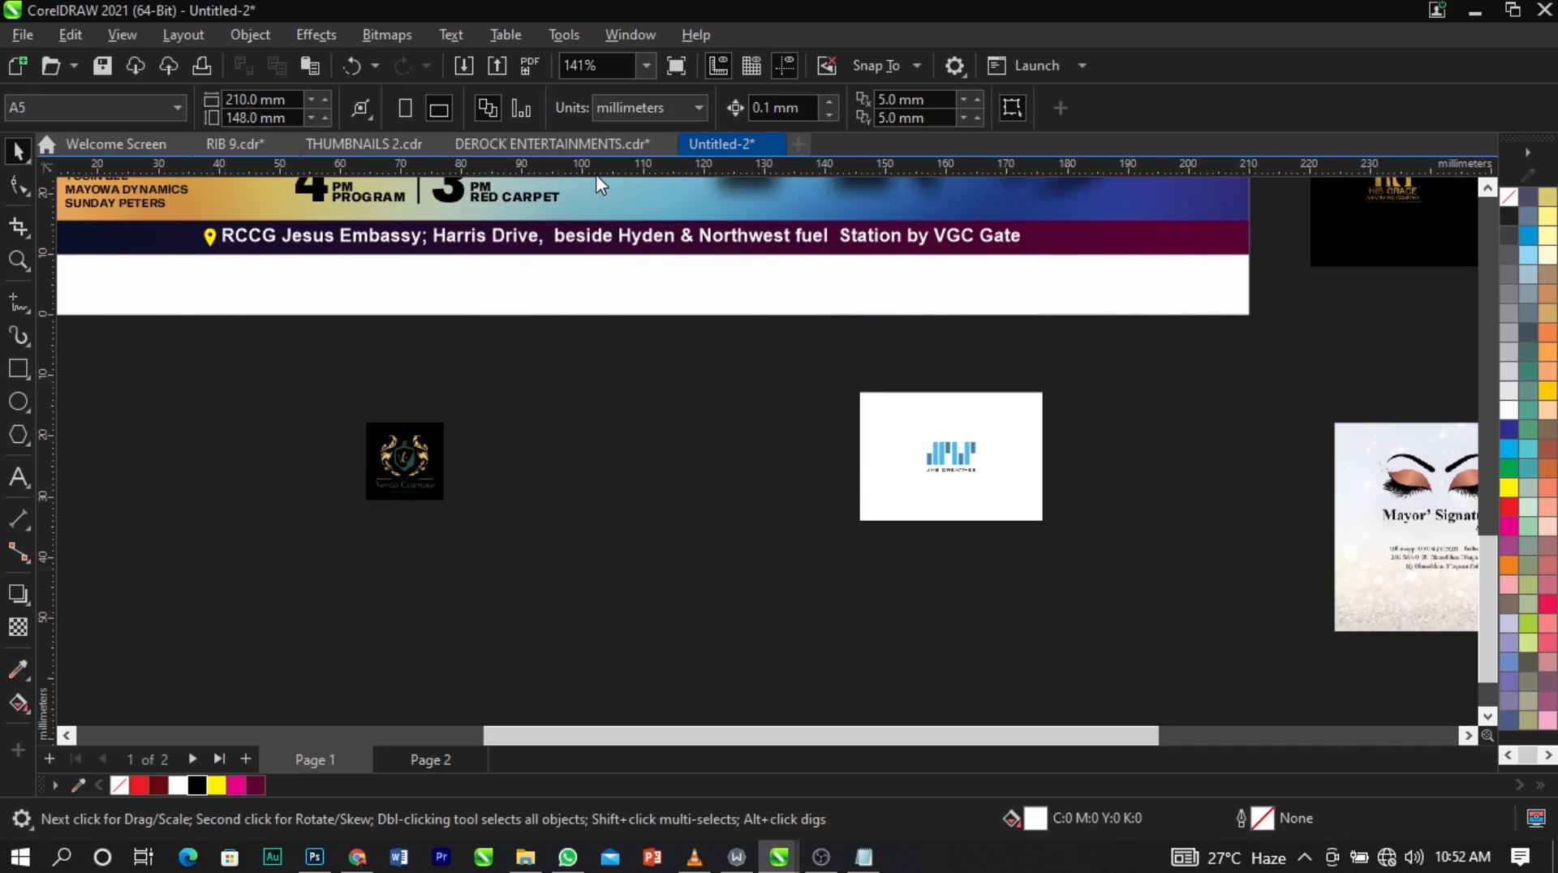
# Place two horizontal guidelines along the top and bottom edges of the Vecca Couture logo.
pyautogui.moveTo(605, 172); pyautogui.dragTo(649, 424)
pyautogui.click(532, 424)
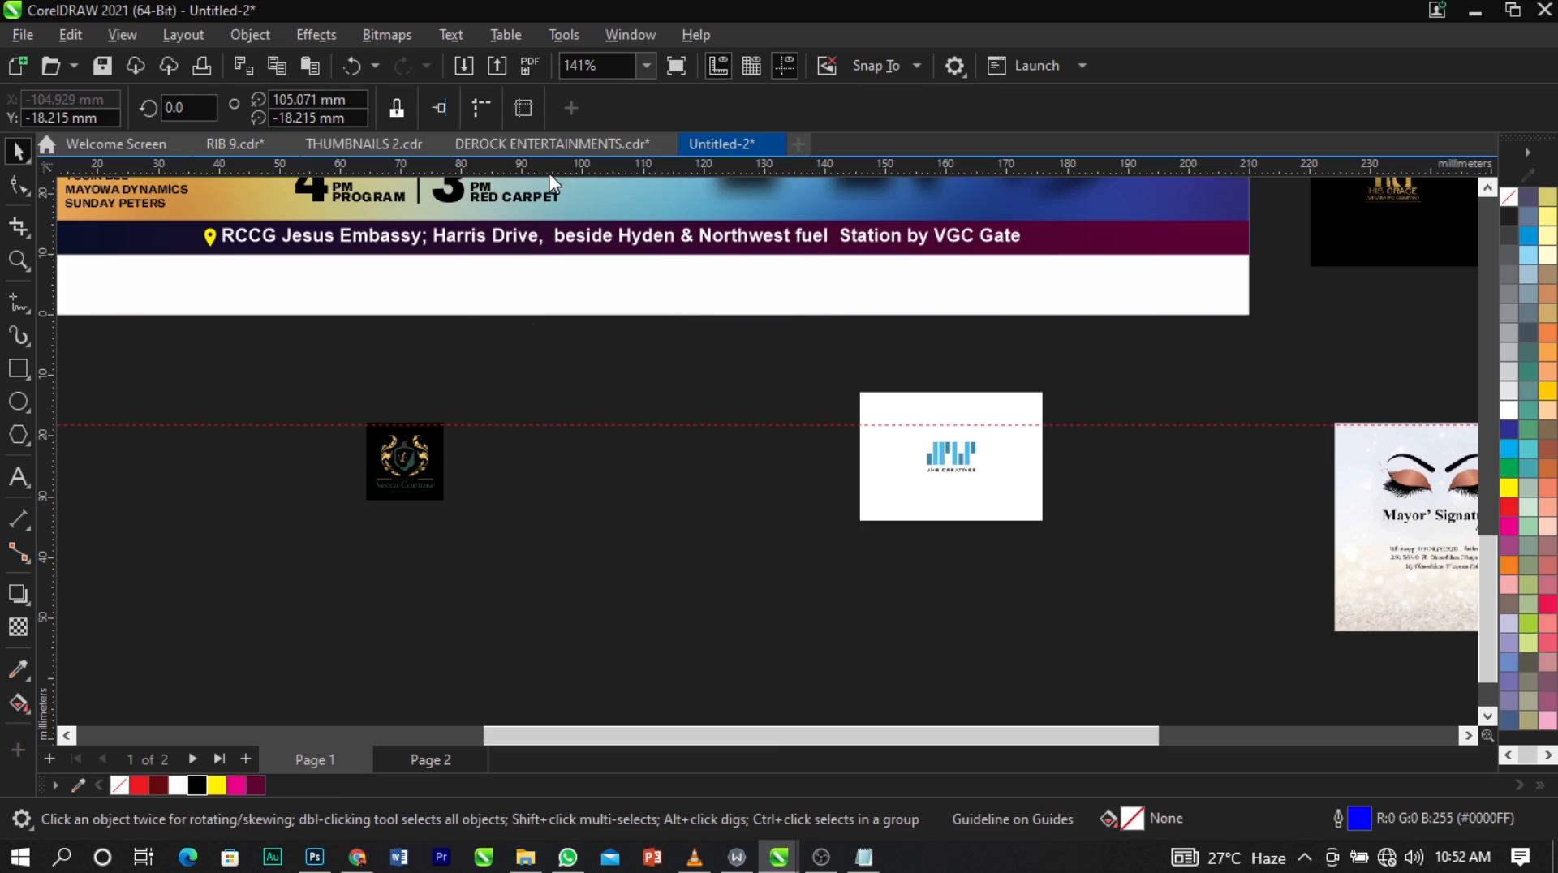
pyautogui.moveTo(554, 322); pyautogui.dragTo(577, 503)
pyautogui.click(582, 471)
# Scale the Vecca Couture logo to about 12.8 mm square so it fits exactly between the two guidelines.
pyautogui.scroll(4, 390, 430)
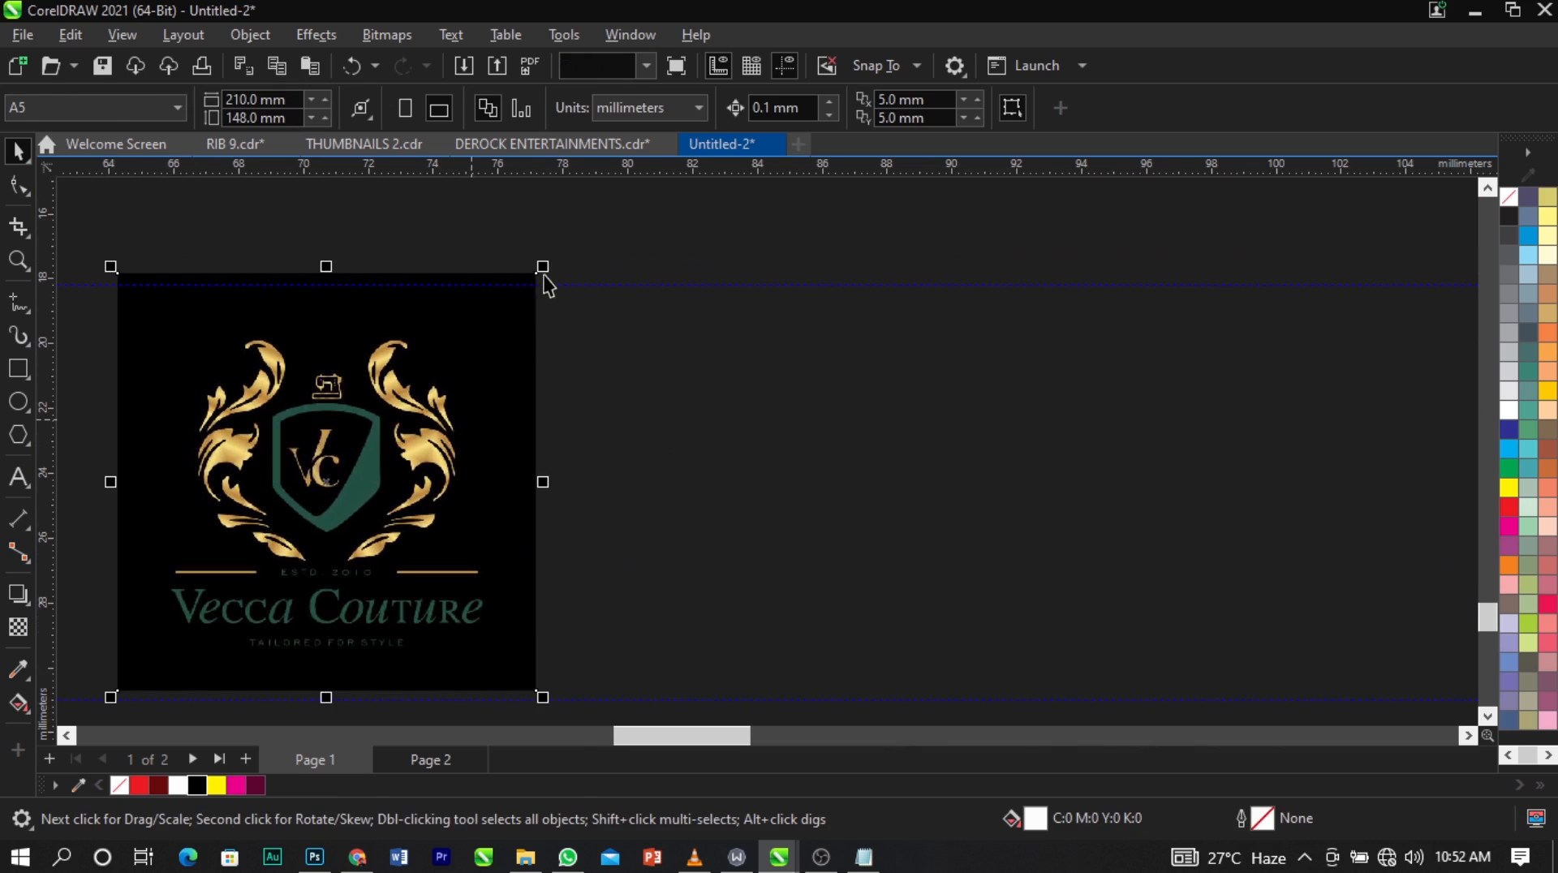
pyautogui.moveTo(545, 276); pyautogui.dragTo(522, 297)
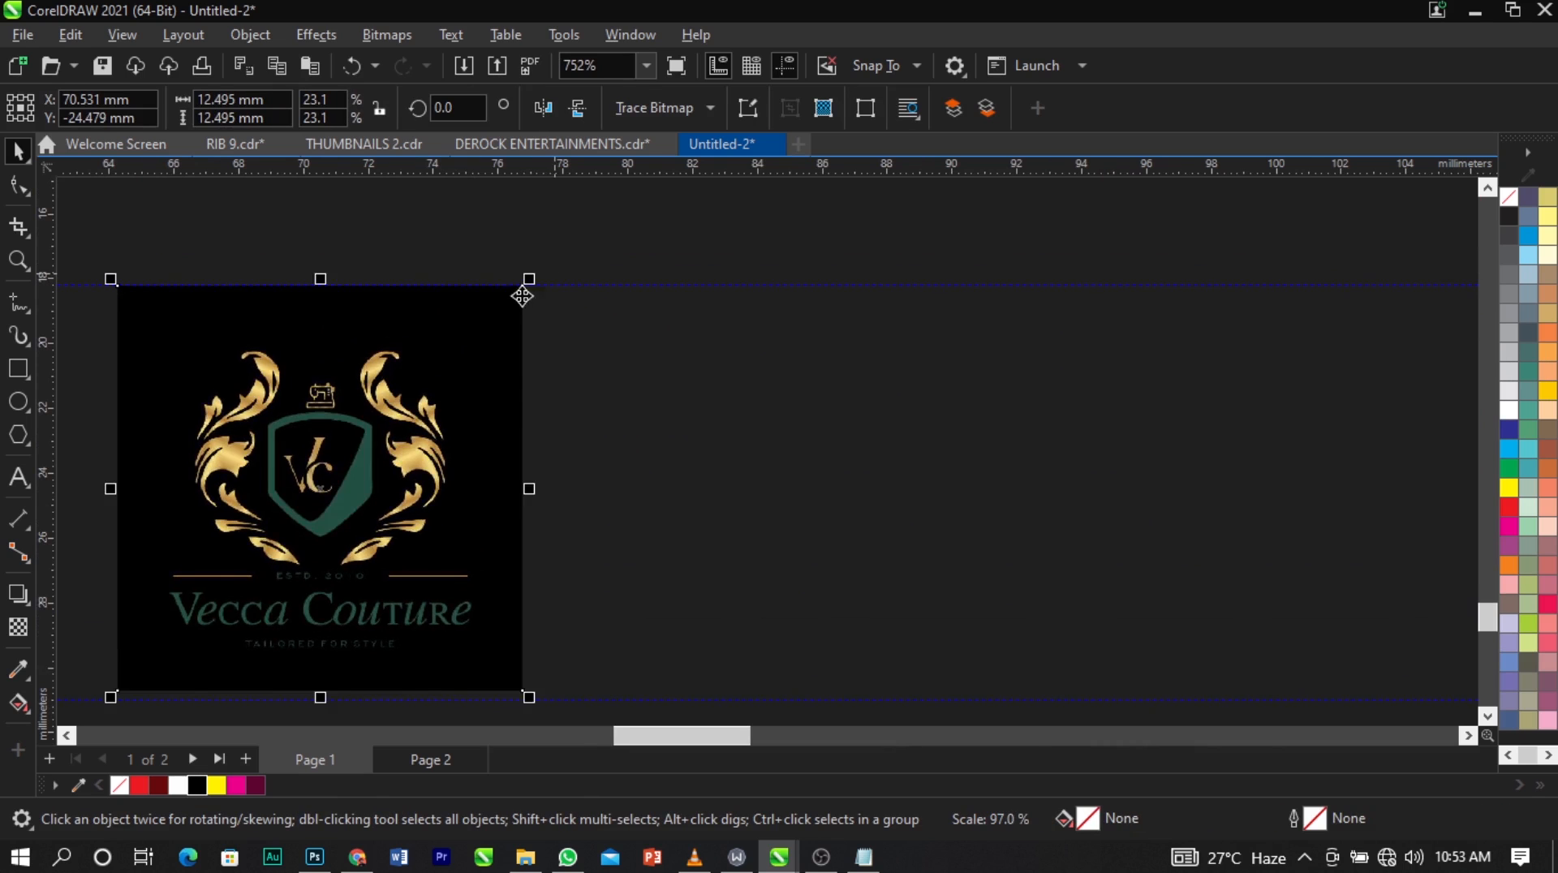
pyautogui.scroll(-2, 519, 349)
pyautogui.scroll(3, 527, 539)
pyautogui.moveTo(504, 554); pyautogui.dragTo(513, 566)
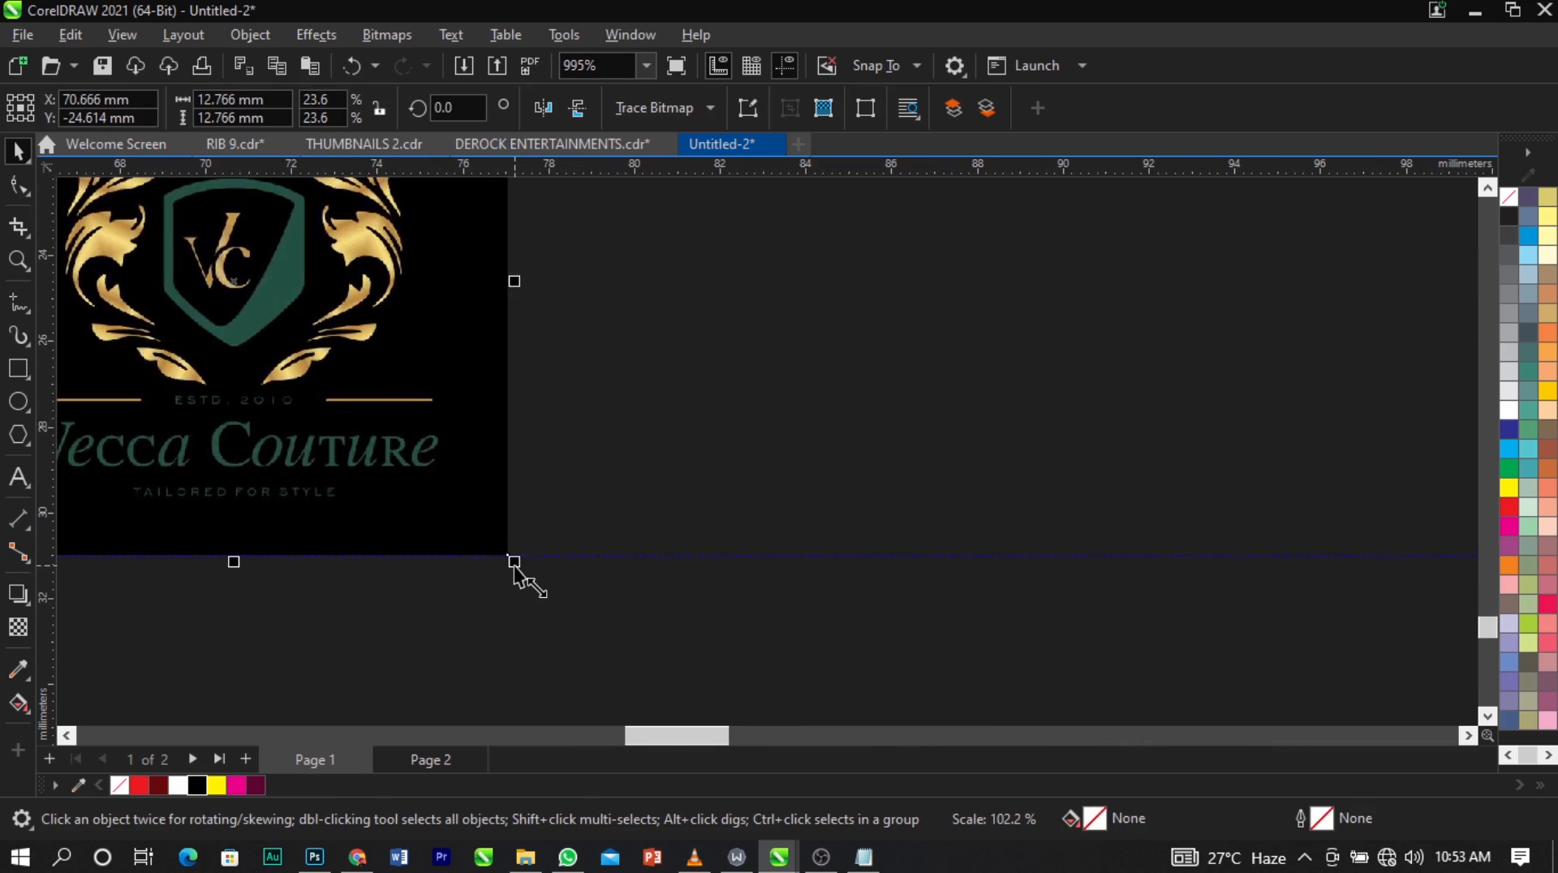
pyautogui.scroll(-4, 514, 564)
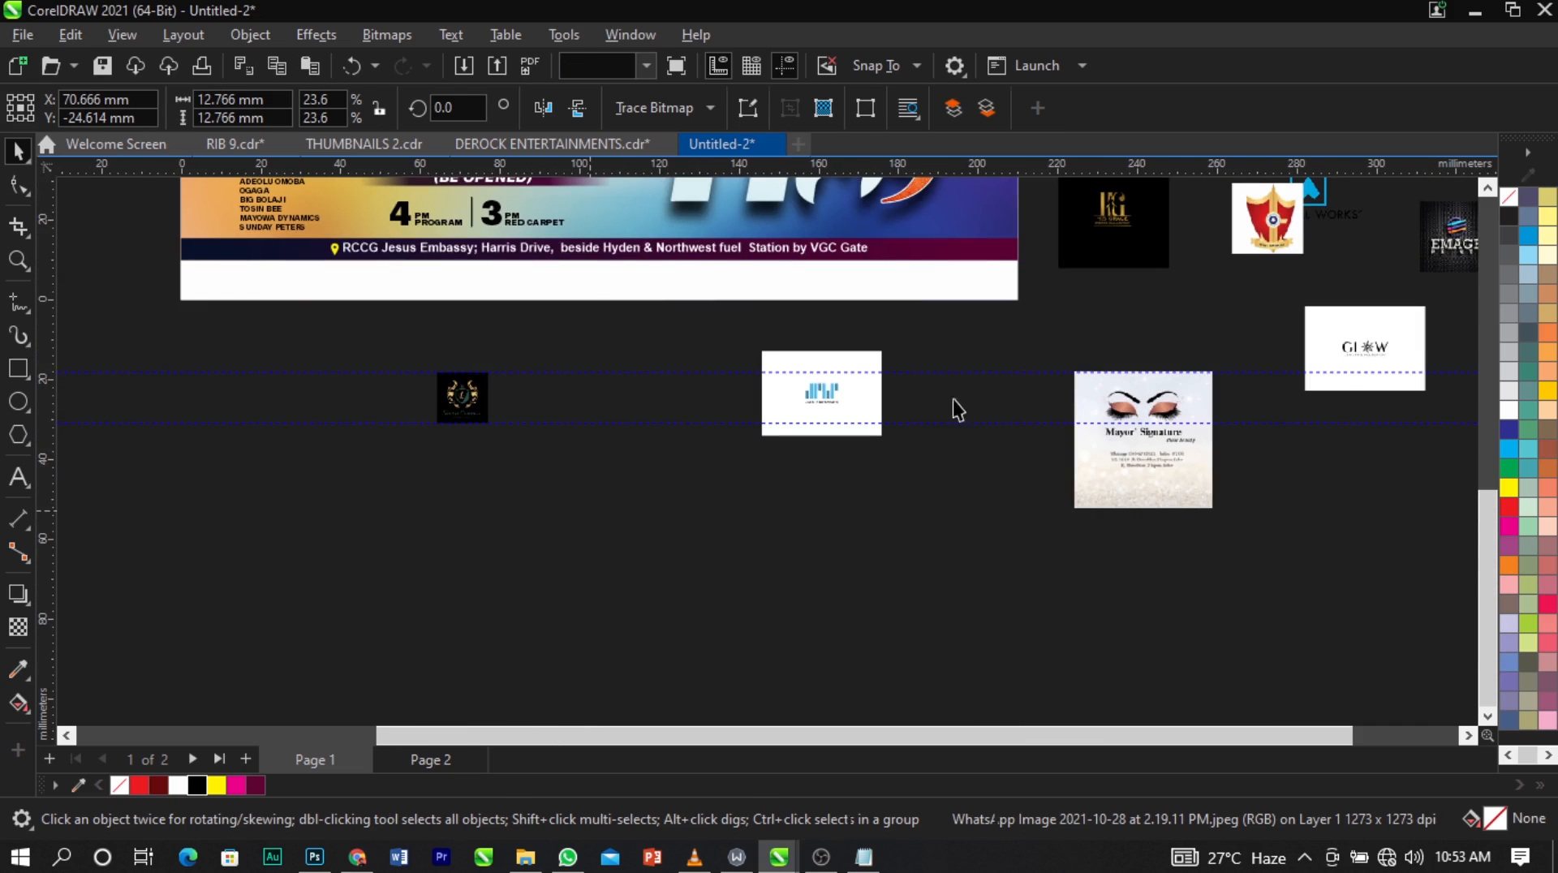
# Move the Aggital Works logo to the right of the Vecca Couture logo and align the two between the guidelines.
pyautogui.scroll(-1, 487, 459)
pyautogui.scroll(-2, 1039, 338)
pyautogui.scroll(1, 1019, 333)
pyautogui.click(1032, 315)
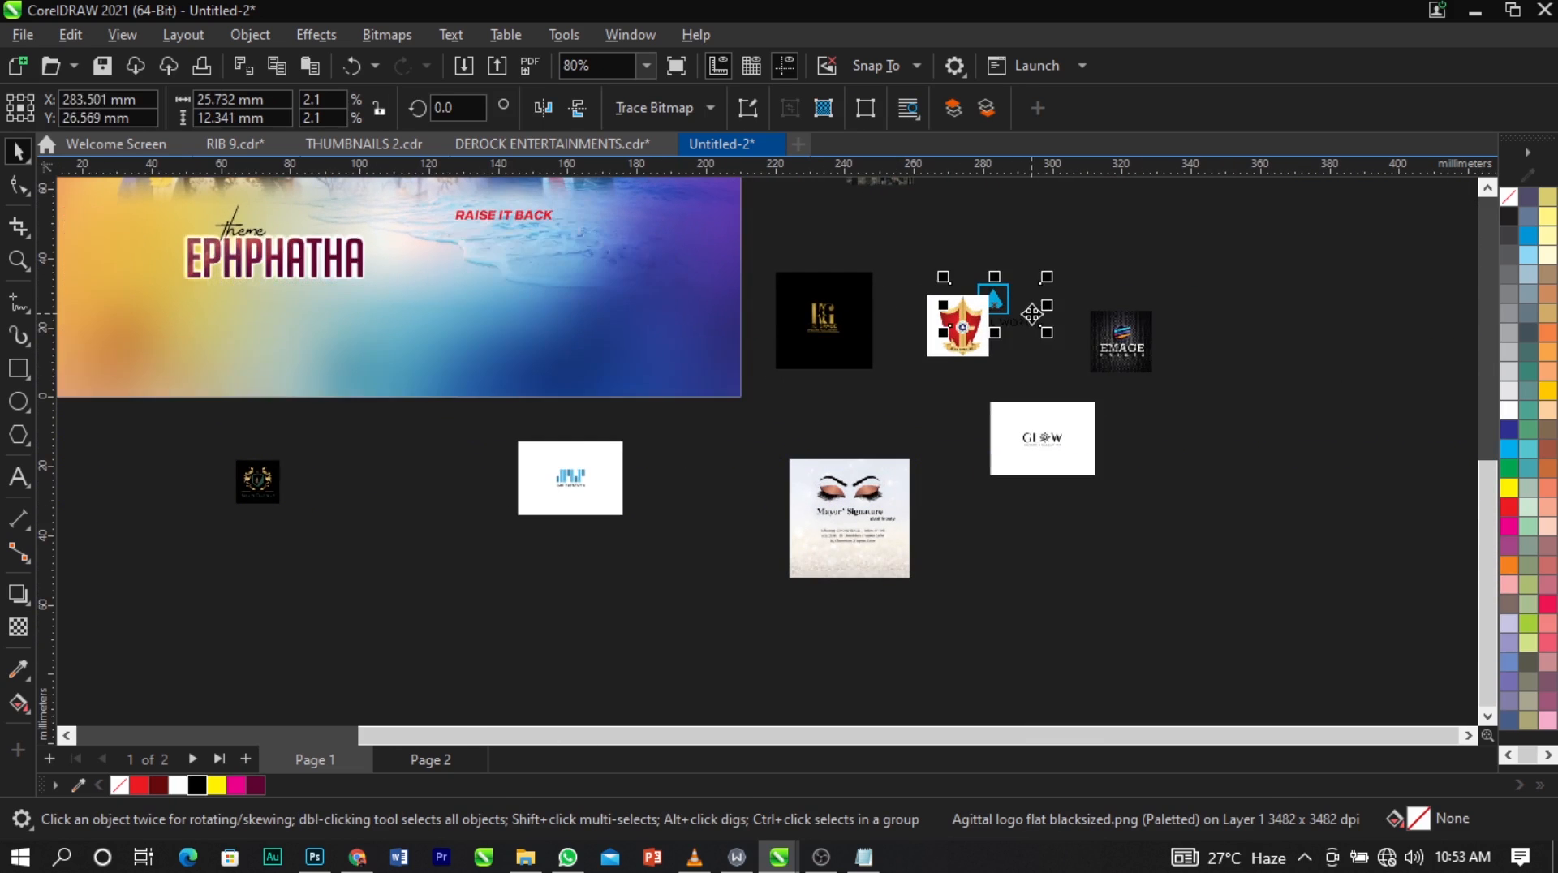
pyautogui.moveTo(1032, 315); pyautogui.dragTo(430, 487)
pyautogui.press('F2')
pyautogui.moveTo(168, 412); pyautogui.dragTo(607, 559)
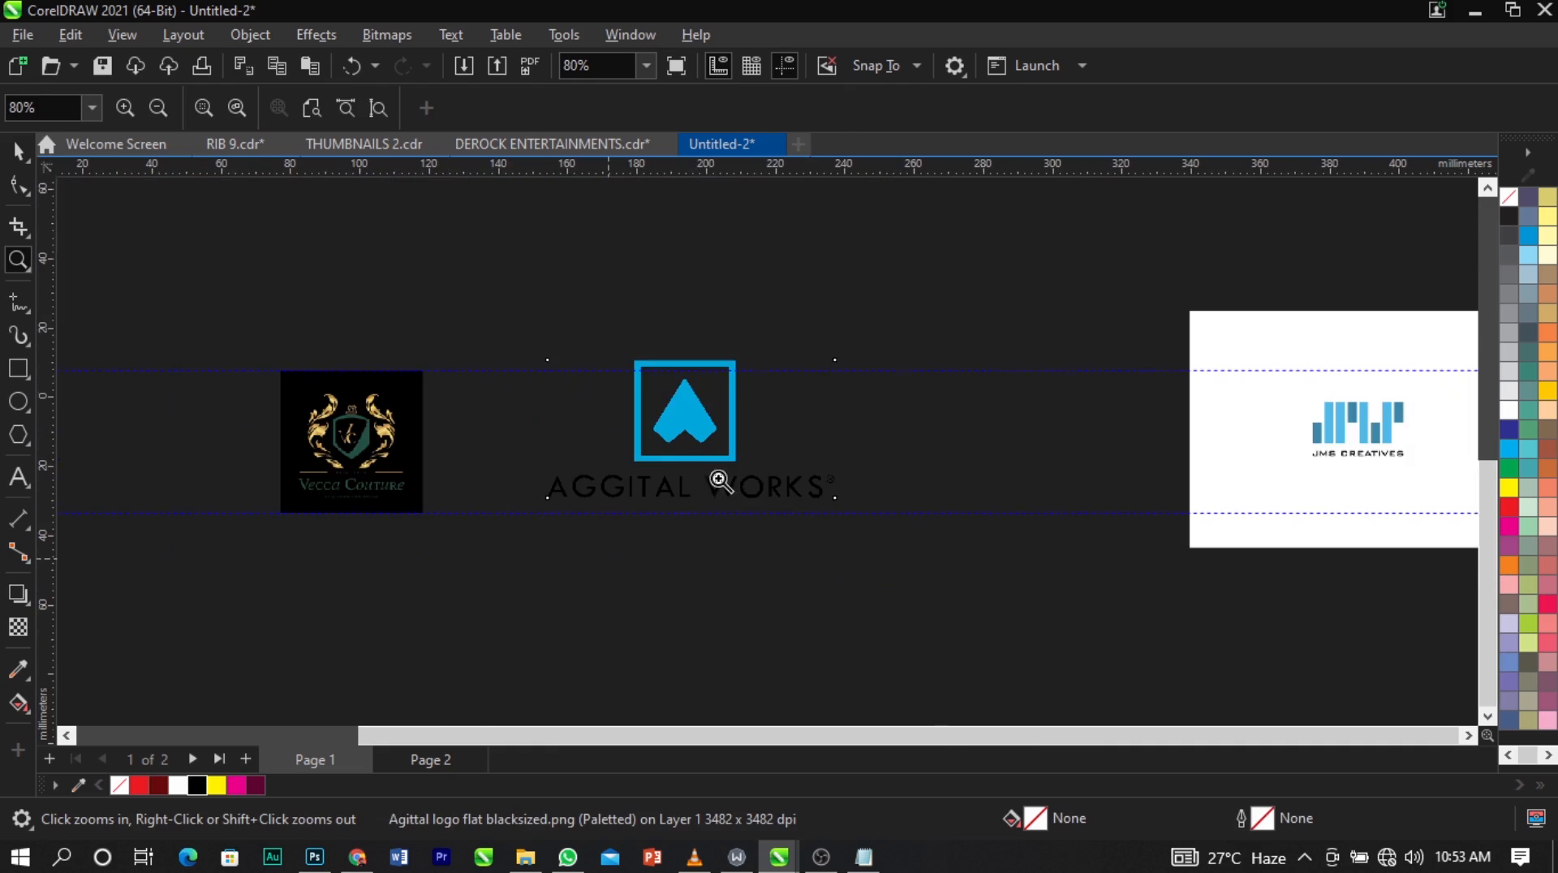
pyautogui.moveTo(749, 432); pyautogui.dragTo(832, 479)
pyautogui.keyDown('shift'); pyautogui.click(392, 423); pyautogui.keyUp('shift')
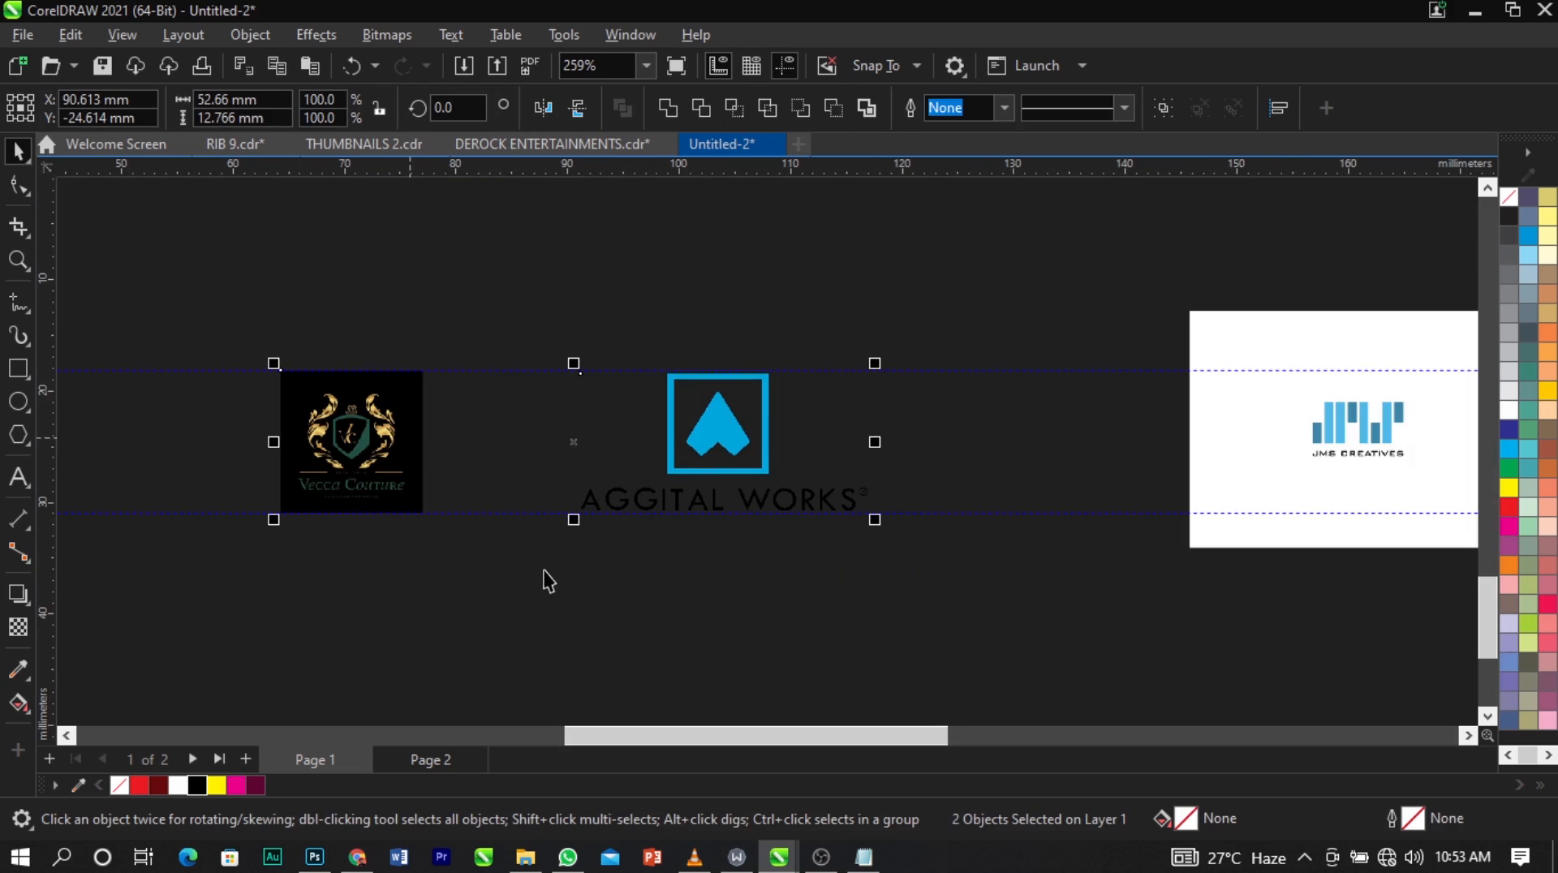
pyautogui.click(544, 572)
# Move the Mayor' Signature logo beside the Aggital Works logo and scale it to about 12.9 x 12.8 mm between the guidelines.
pyautogui.scroll(-1, 299, 427)
pyautogui.scroll(-3, 381, 369)
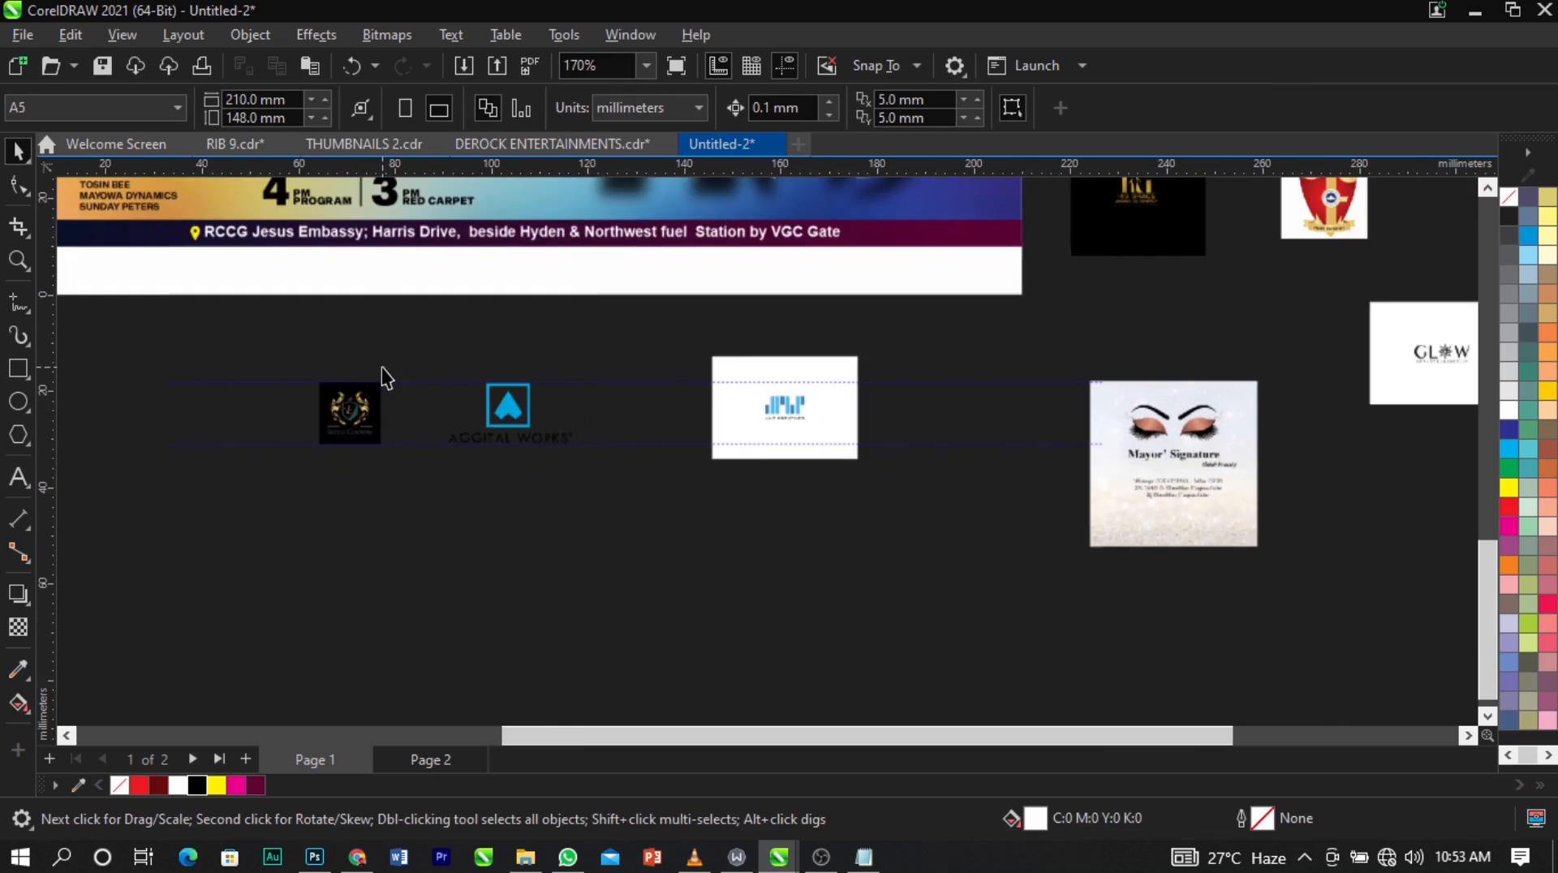
pyautogui.click(1169, 466)
pyautogui.click(669, 451)
pyautogui.moveTo(671, 453); pyautogui.dragTo(749, 433)
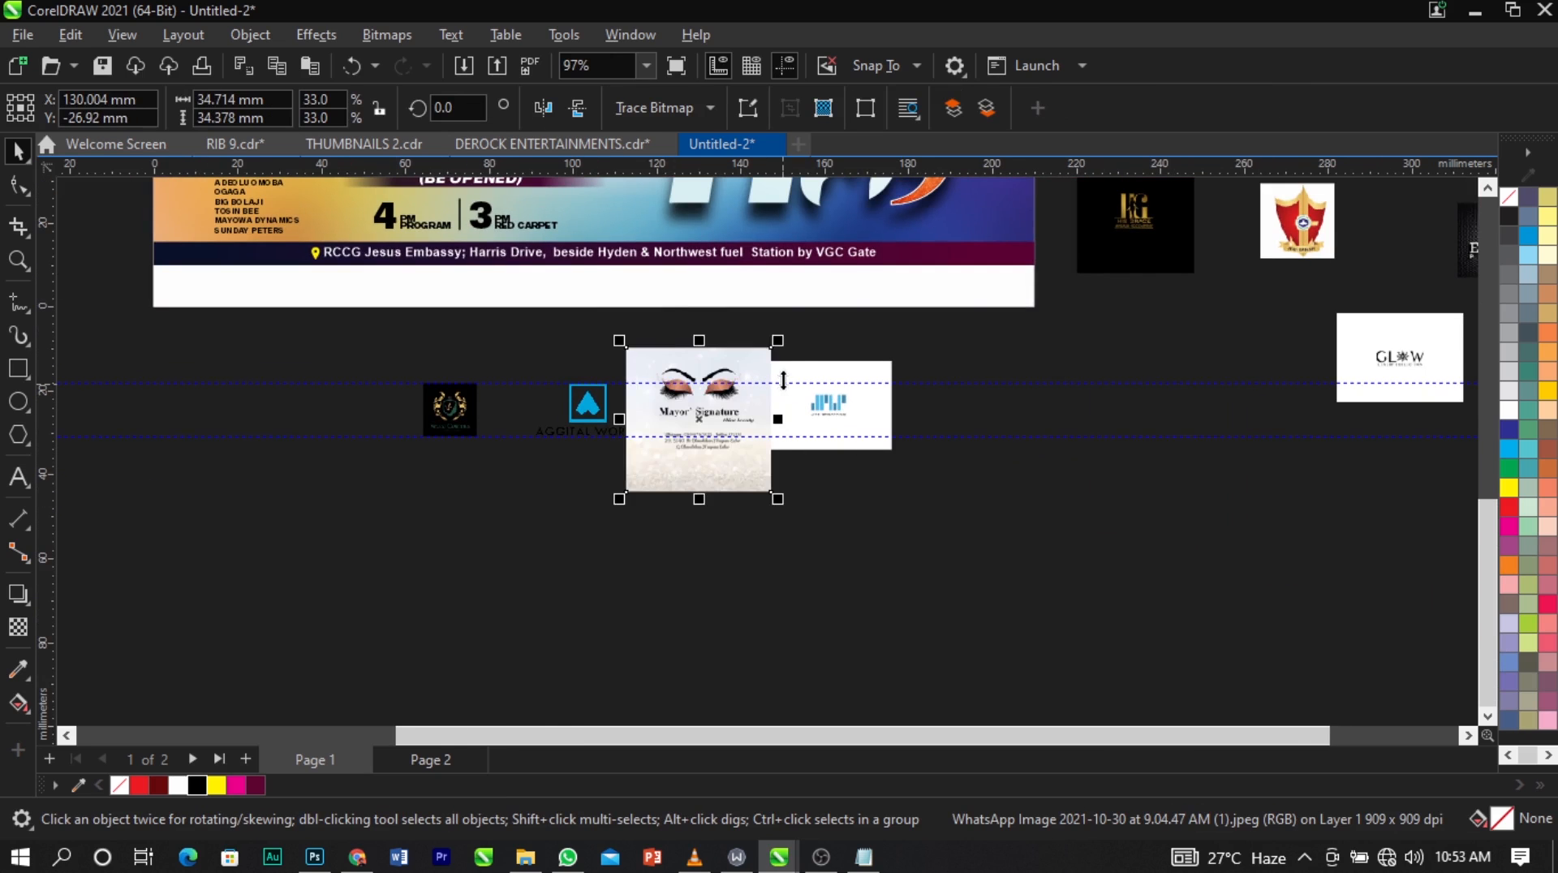
pyautogui.scroll(1, 777, 347)
pyautogui.moveTo(777, 340); pyautogui.dragTo(719, 420)
pyautogui.scroll(4, 728, 469)
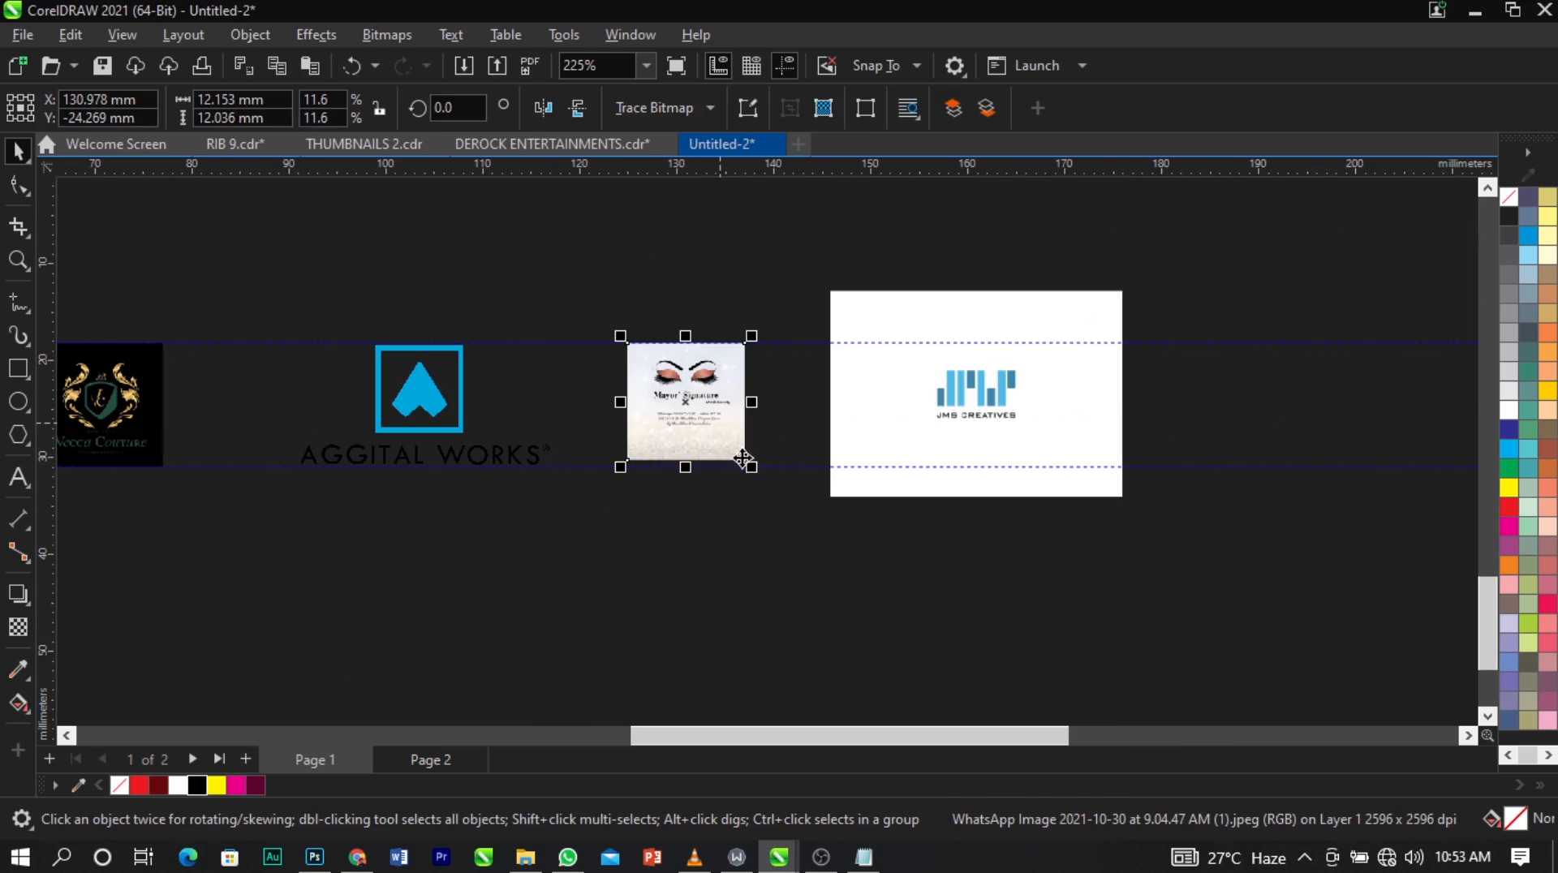
pyautogui.moveTo(754, 469); pyautogui.dragTo(765, 479)
pyautogui.scroll(-7, 353, 399)
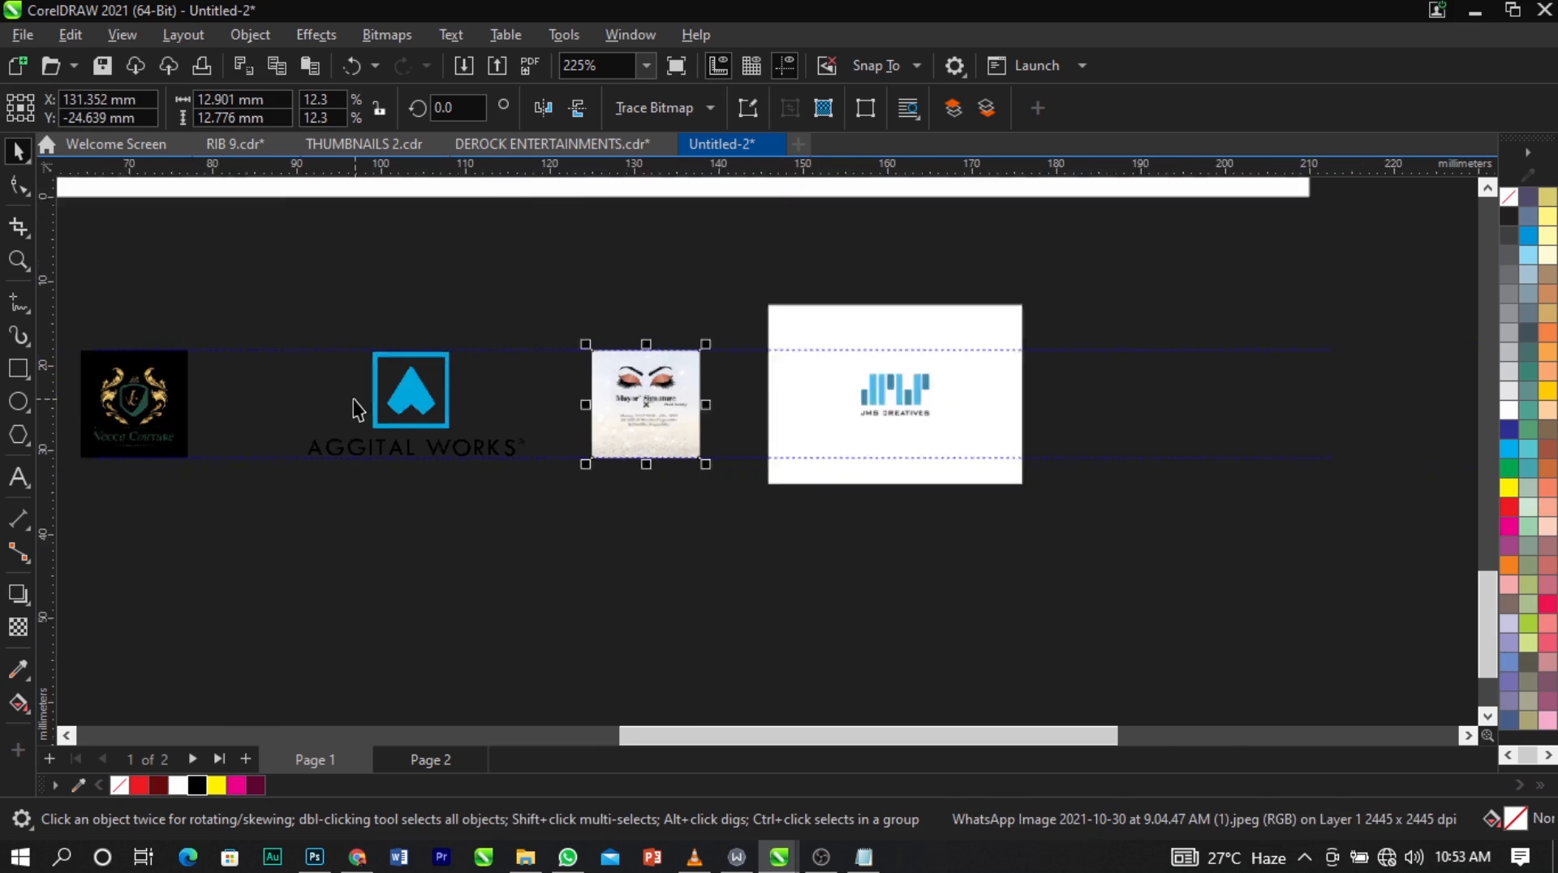
# Bring the His Grace logo beside the Mayor' Signature logo and move the JMS Creatives logo out of its way.
pyautogui.moveTo(645, 428); pyautogui.dragTo(652, 456)
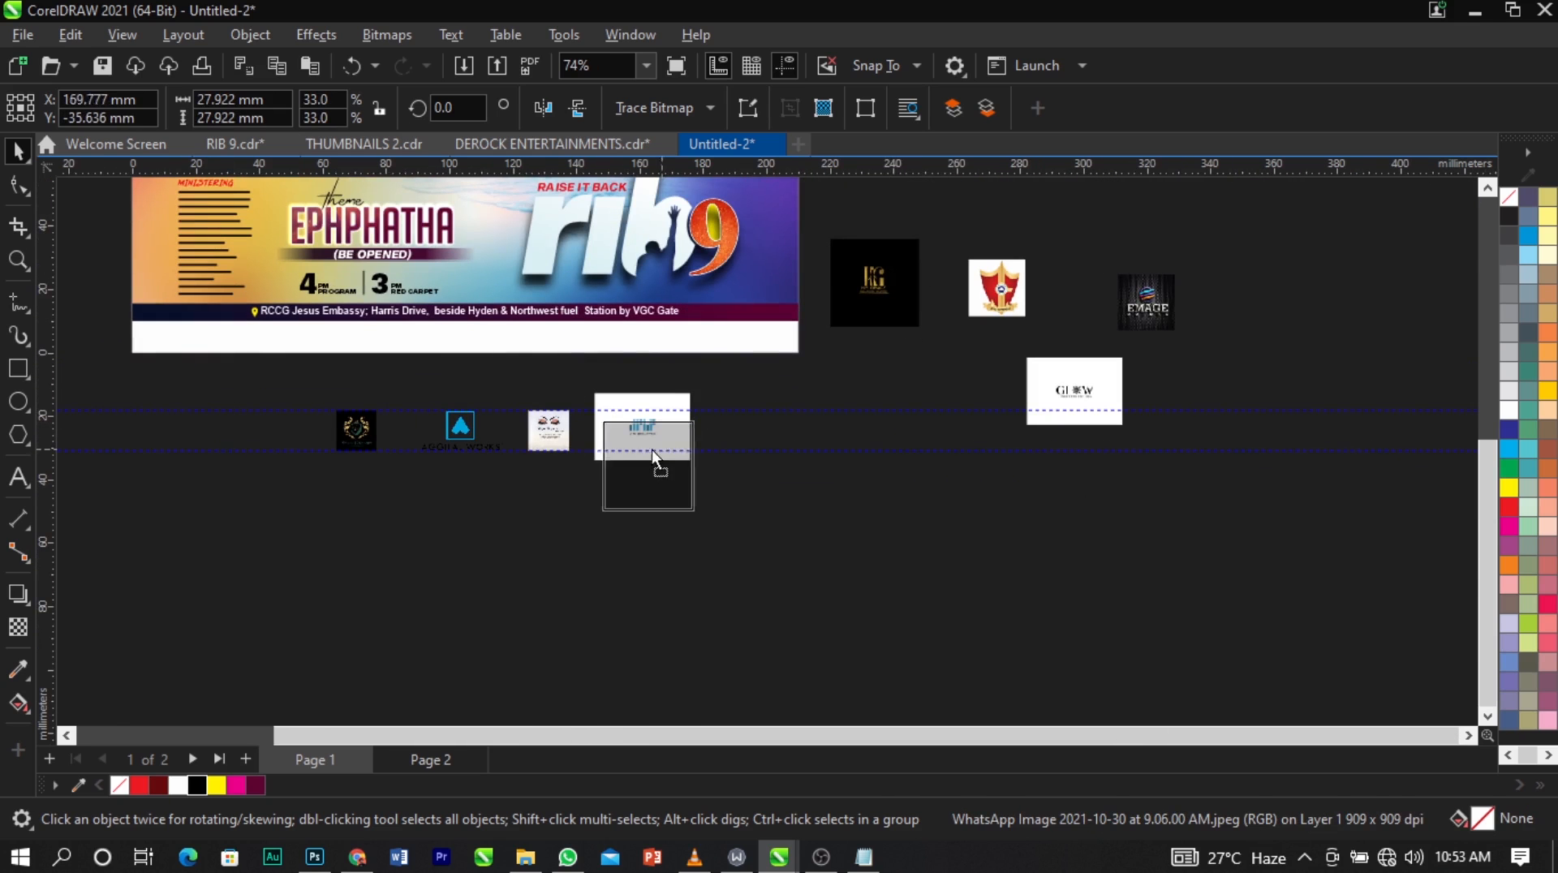
pyautogui.press('z')
pyautogui.moveTo(503, 376); pyautogui.dragTo(859, 557)
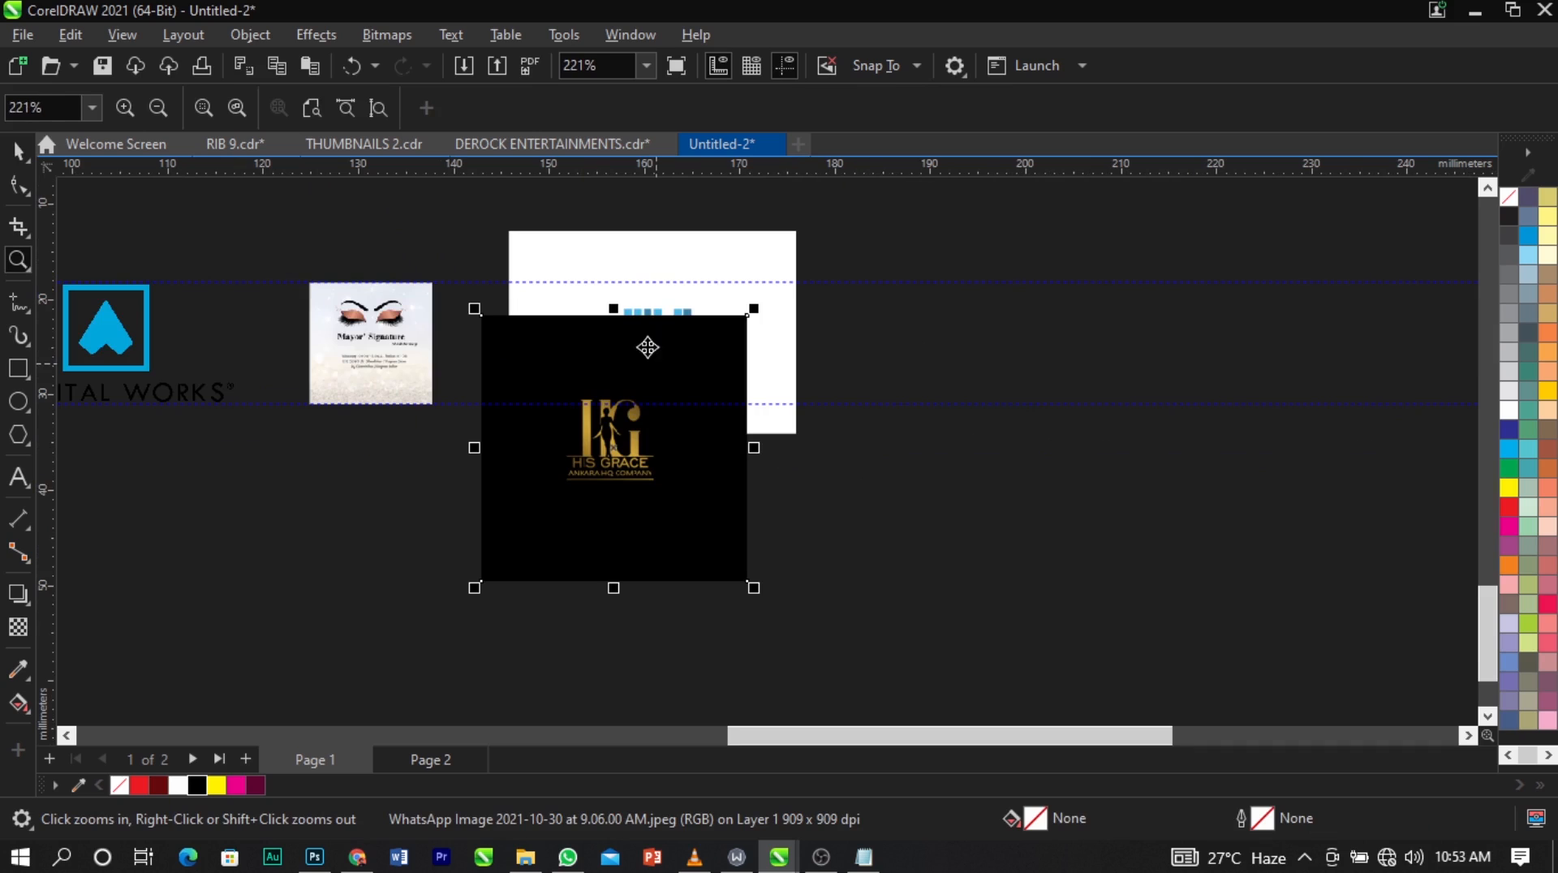
pyautogui.press('space')
pyautogui.moveTo(769, 326); pyautogui.dragTo(1300, 557)
pyautogui.click(700, 471)
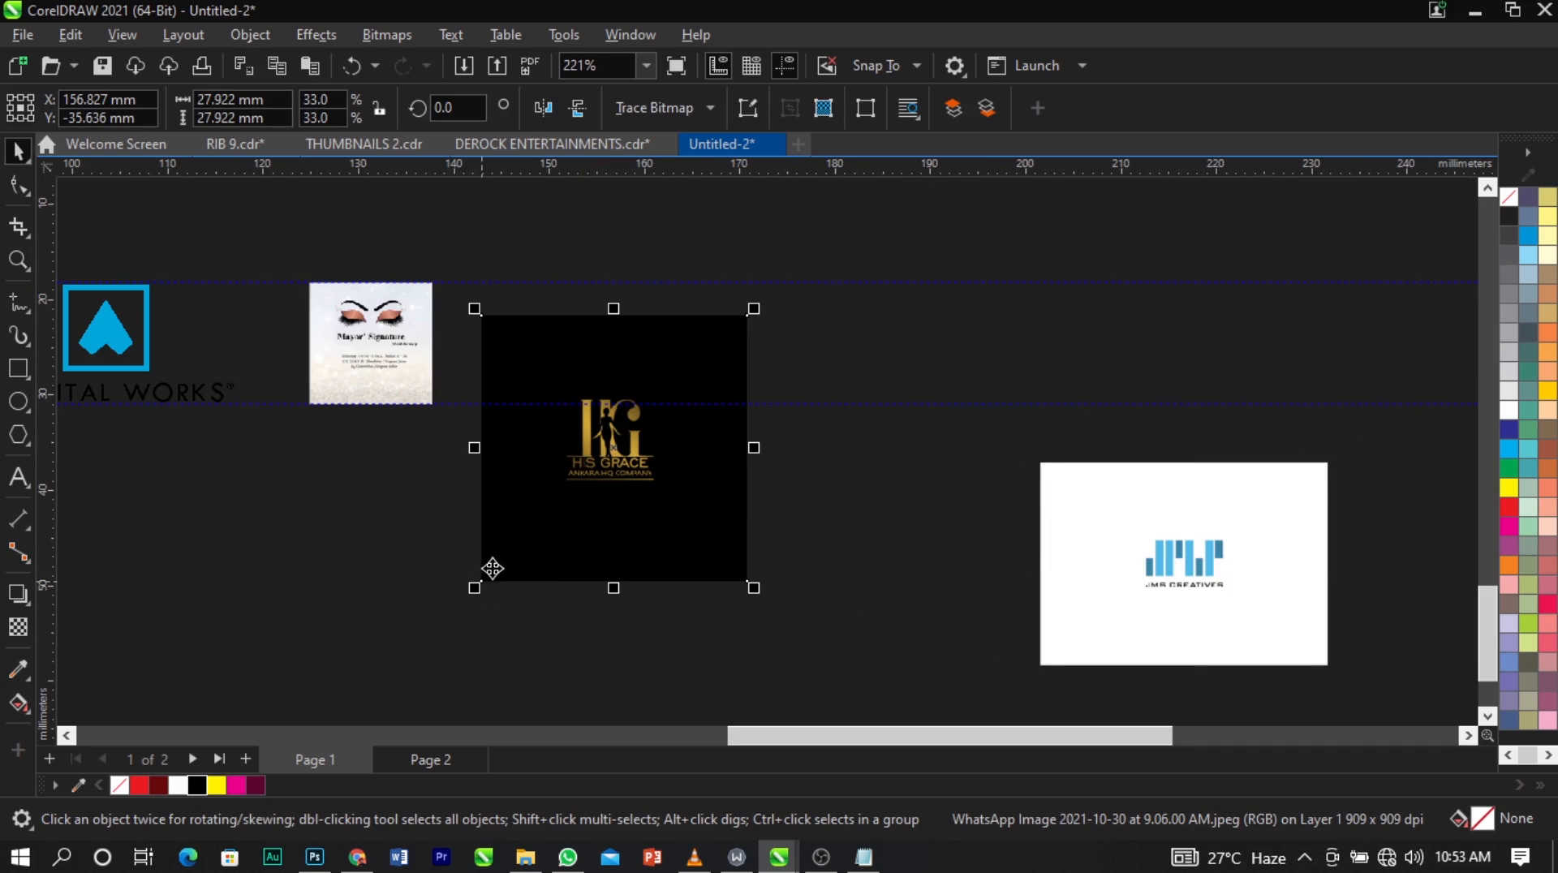
# Crop the His Grace logo's black margins and fit it between the guidelines at about 14.8 x 13 mm.
pyautogui.moveTo(527, 367); pyautogui.dragTo(680, 436)
pyautogui.doubleClick(682, 499)
pyautogui.press('space')
pyautogui.moveTo(620, 379); pyautogui.dragTo(651, 373)
pyautogui.scroll(-5, 552, 446)
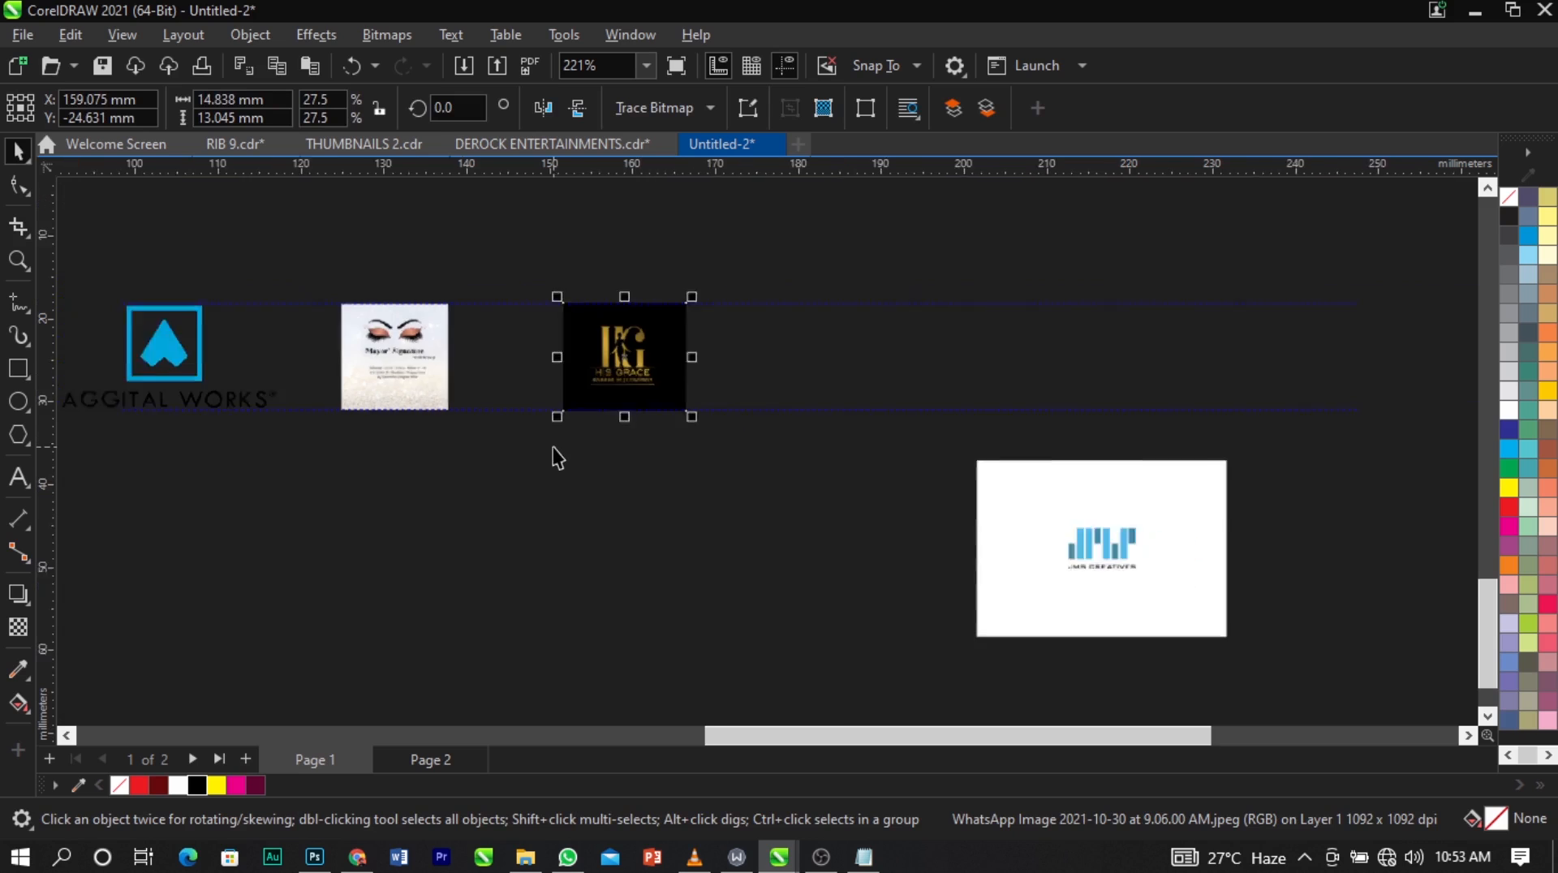
# Move the Glow, red shield and Emage logos near the JMS Creatives logo, just below the guidelines.
pyautogui.scroll(-1, 420, 432)
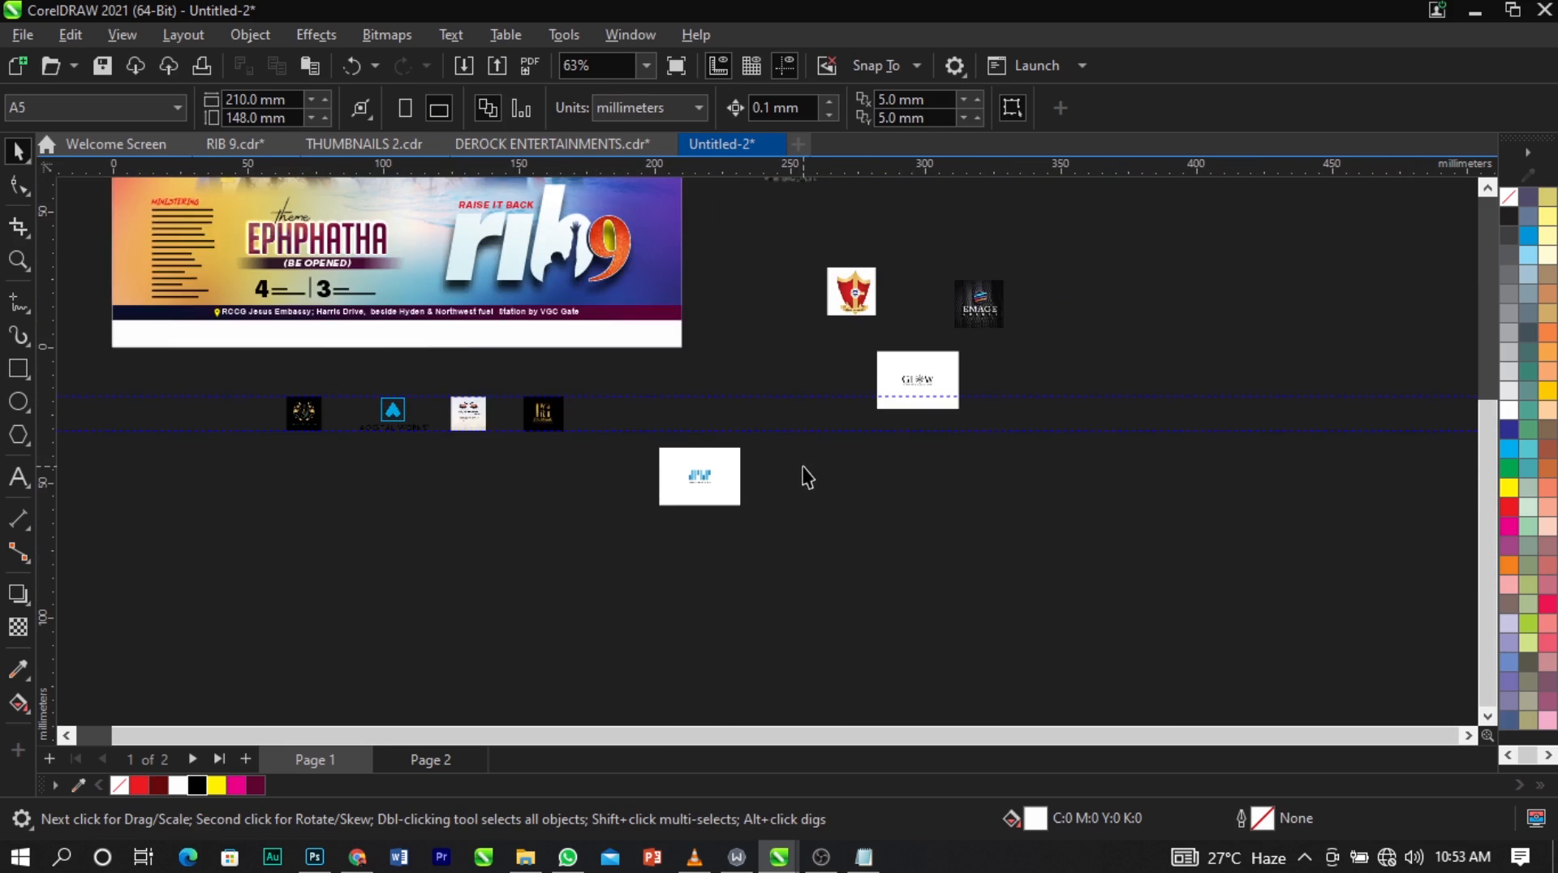
pyautogui.scroll(1, 802, 468)
pyautogui.moveTo(929, 371); pyautogui.dragTo(567, 470)
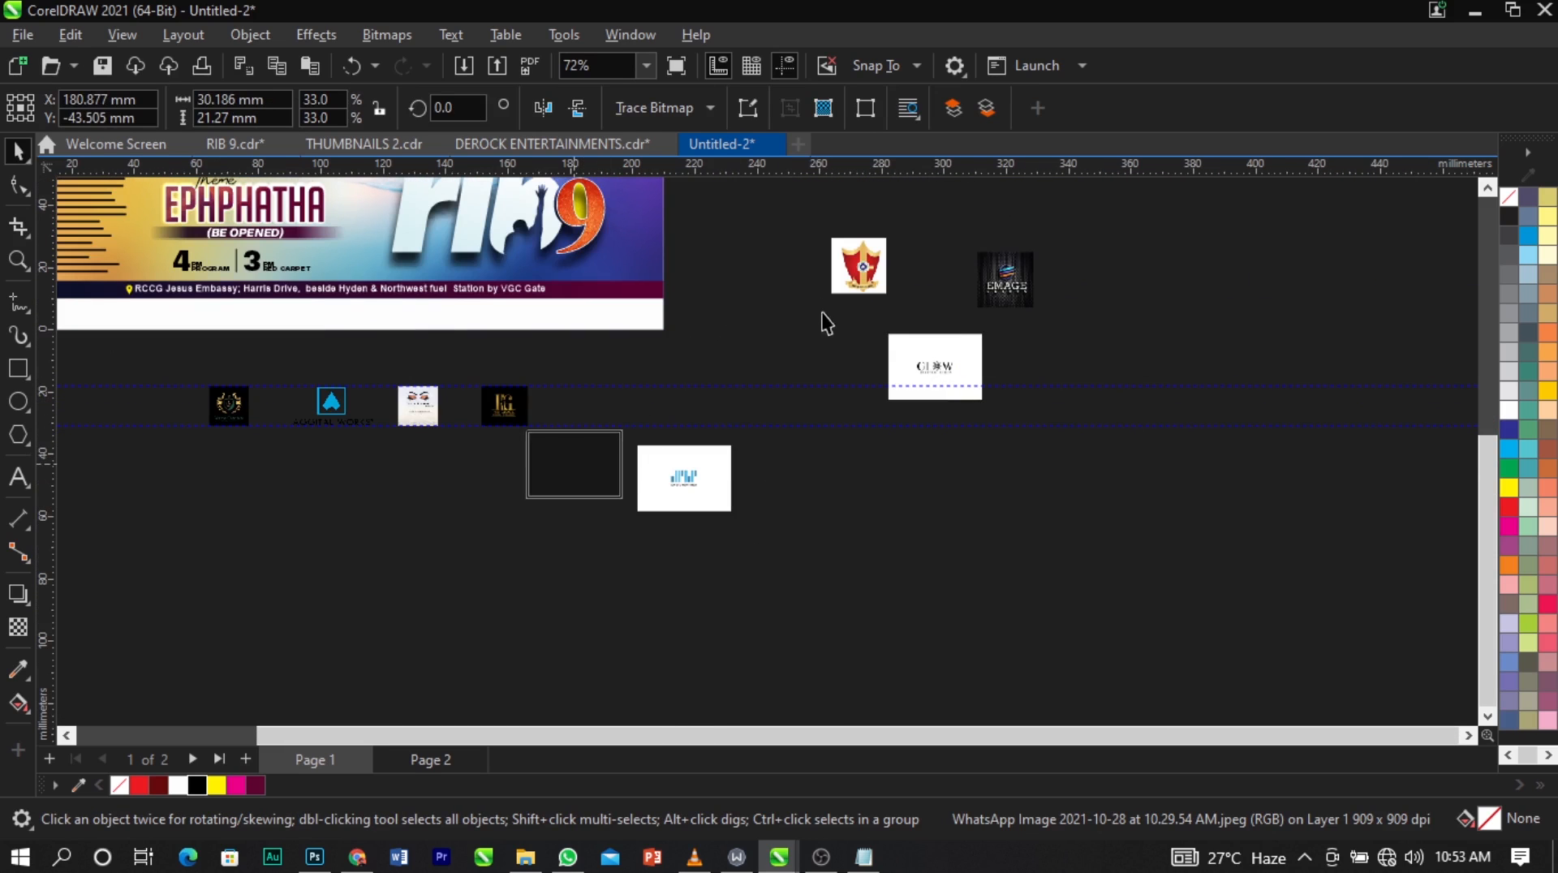
pyautogui.moveTo(857, 272); pyautogui.dragTo(703, 466)
pyautogui.moveTo(987, 304); pyautogui.dragTo(616, 505)
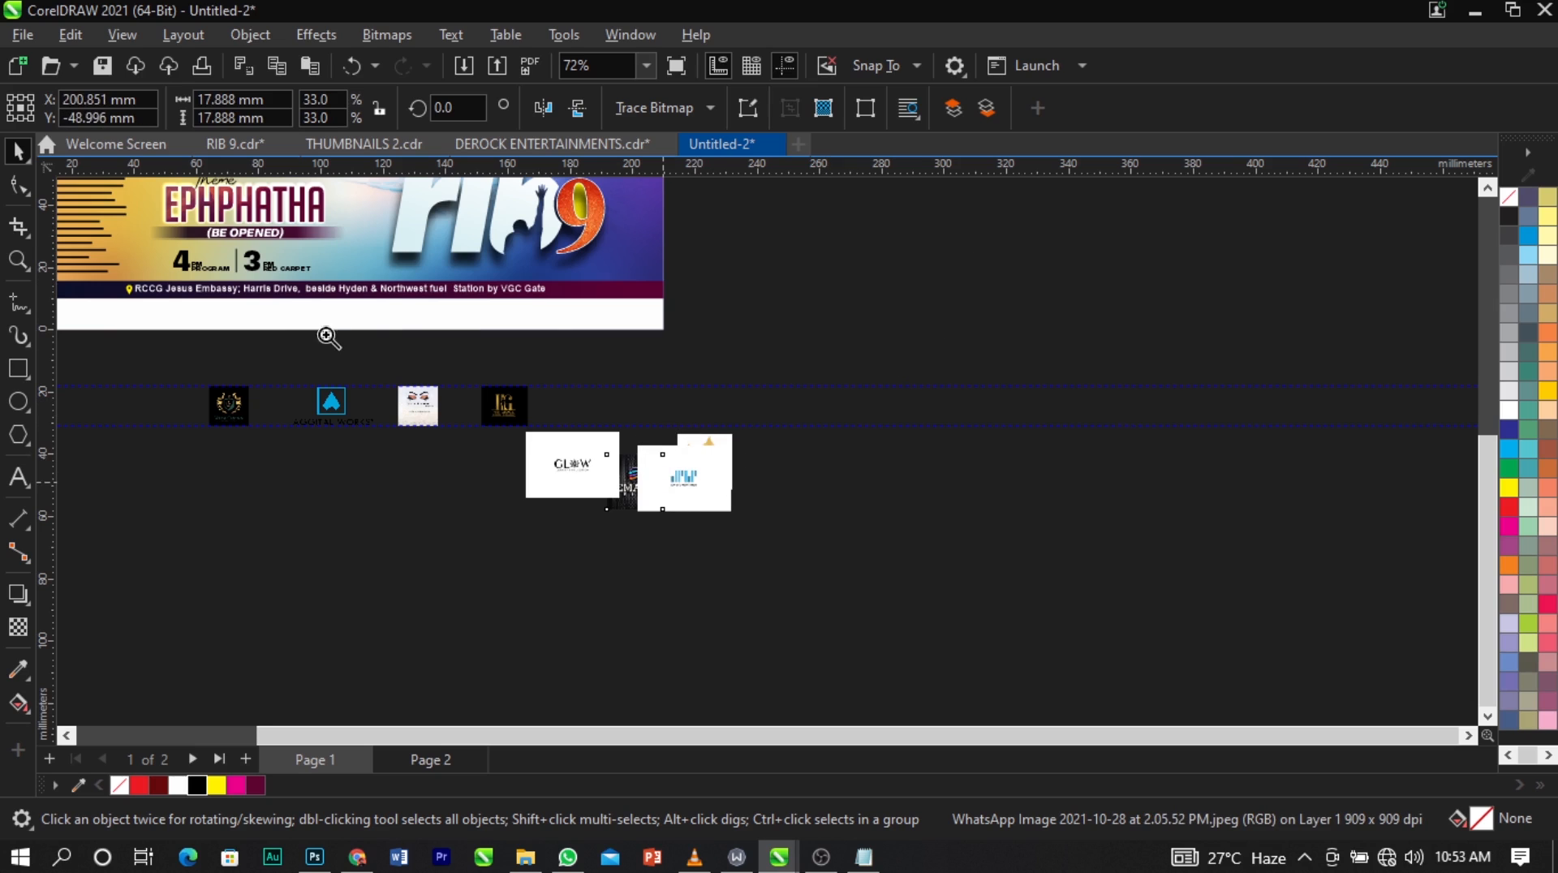
# Move the JMS Creatives logo up beside the His Grace logo, level with the guidelines.
pyautogui.press('z')
pyautogui.moveTo(324, 330); pyautogui.dragTo(860, 560)
pyautogui.press('space')
pyautogui.click(1057, 556)
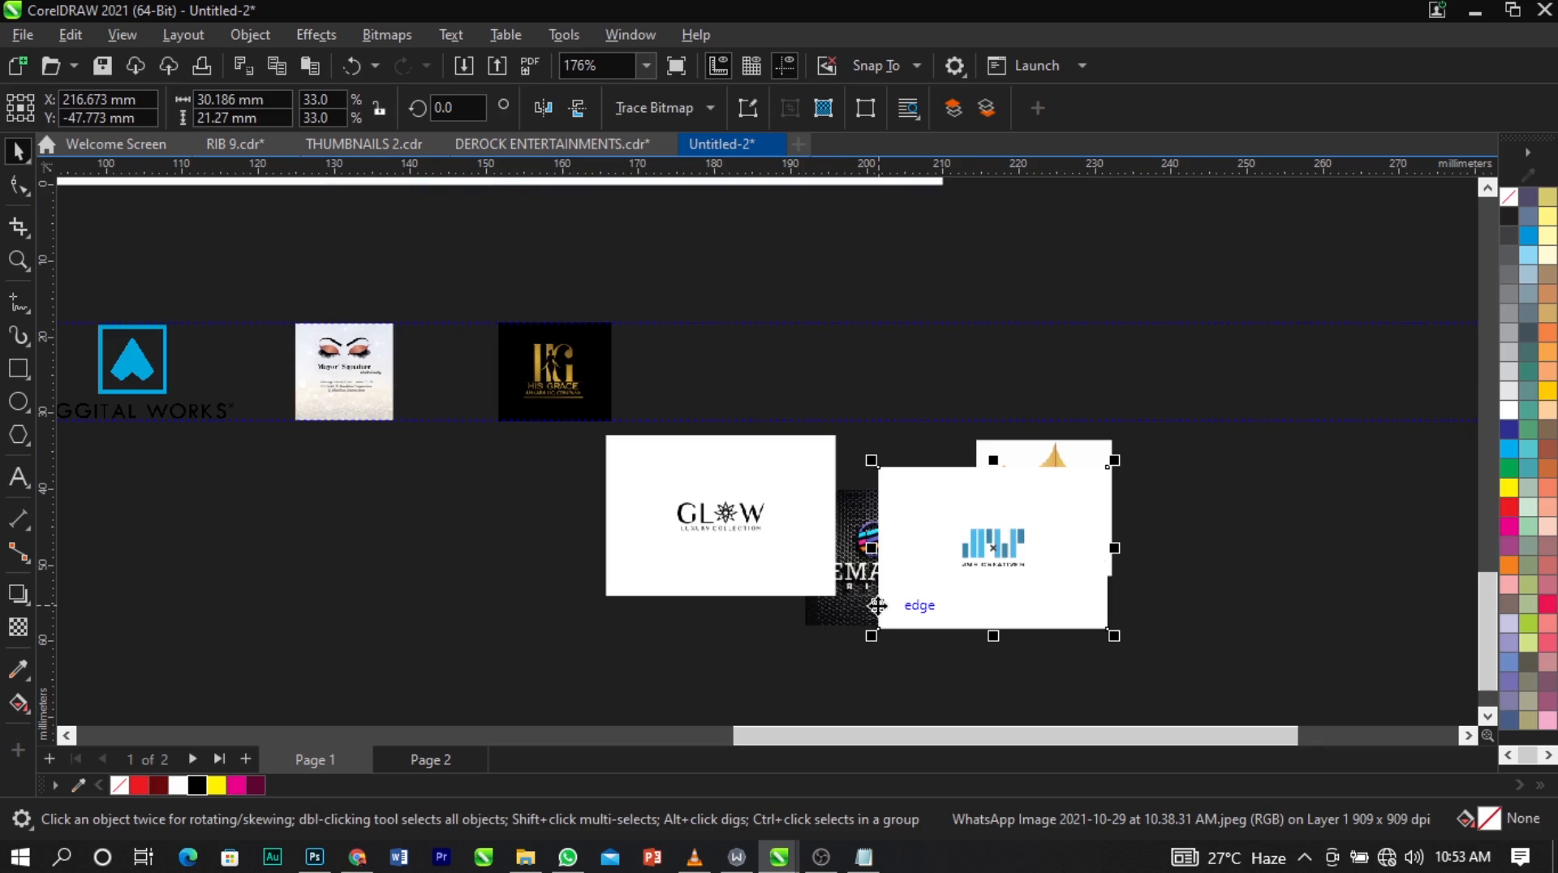
pyautogui.moveTo(951, 574); pyautogui.dragTo(740, 409)
# Crop the JMS Creatives logo's white margins and fit it between the guidelines at about 20.2 x 12.6 mm.
pyautogui.press('z')
pyautogui.moveTo(491, 331); pyautogui.dragTo(1014, 452)
pyautogui.press('space')
pyautogui.click(24, 231)
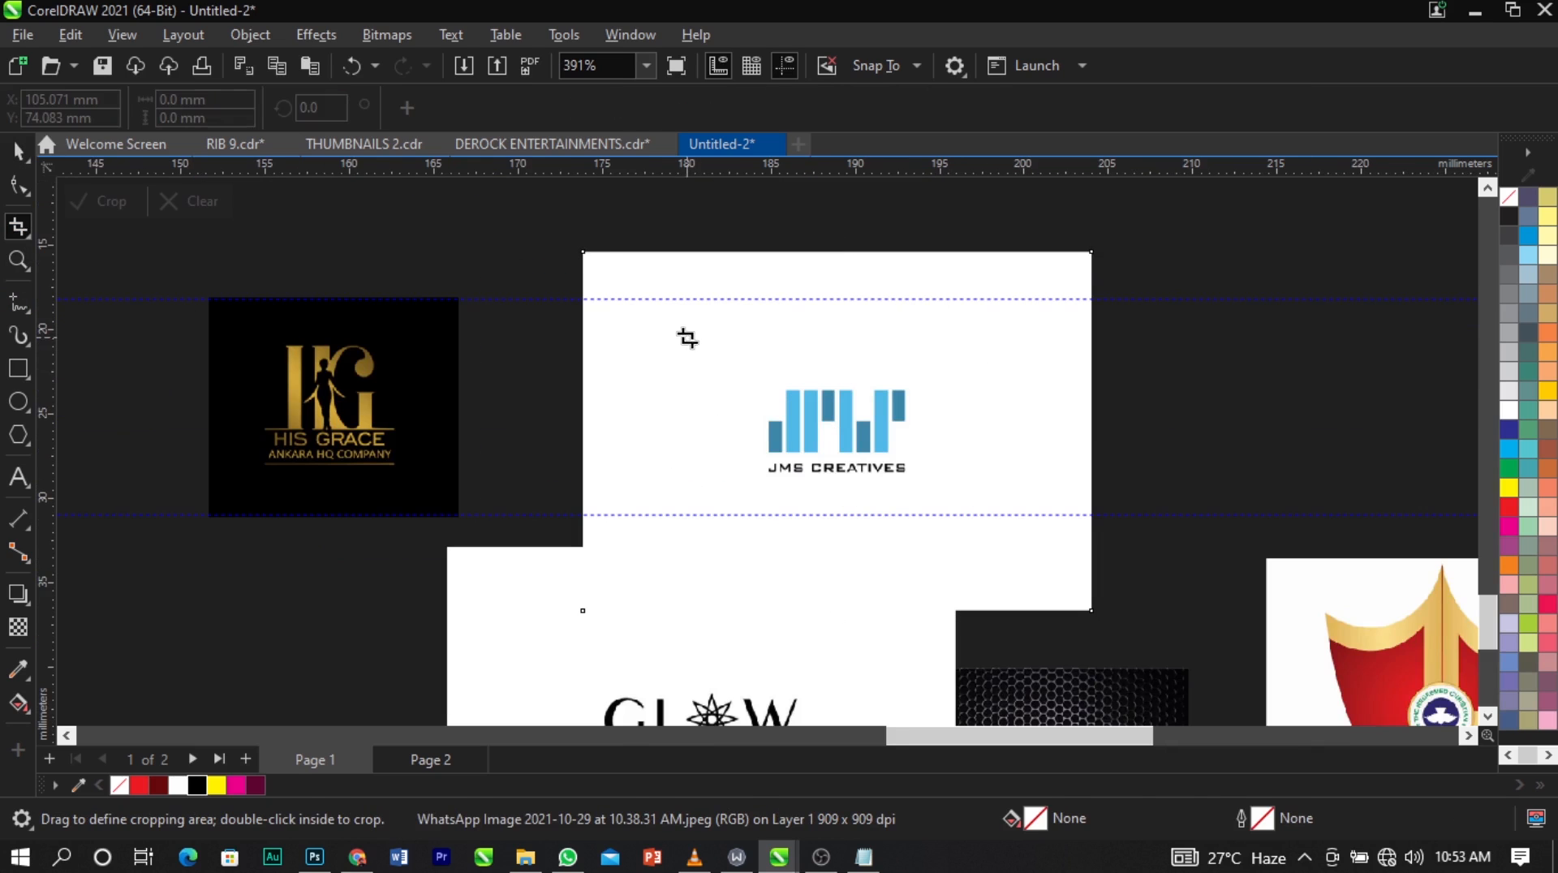
pyautogui.moveTo(653, 317); pyautogui.dragTo(958, 511)
pyautogui.doubleClick(902, 483)
pyautogui.press('space')
pyautogui.moveTo(840, 449); pyautogui.dragTo(829, 437)
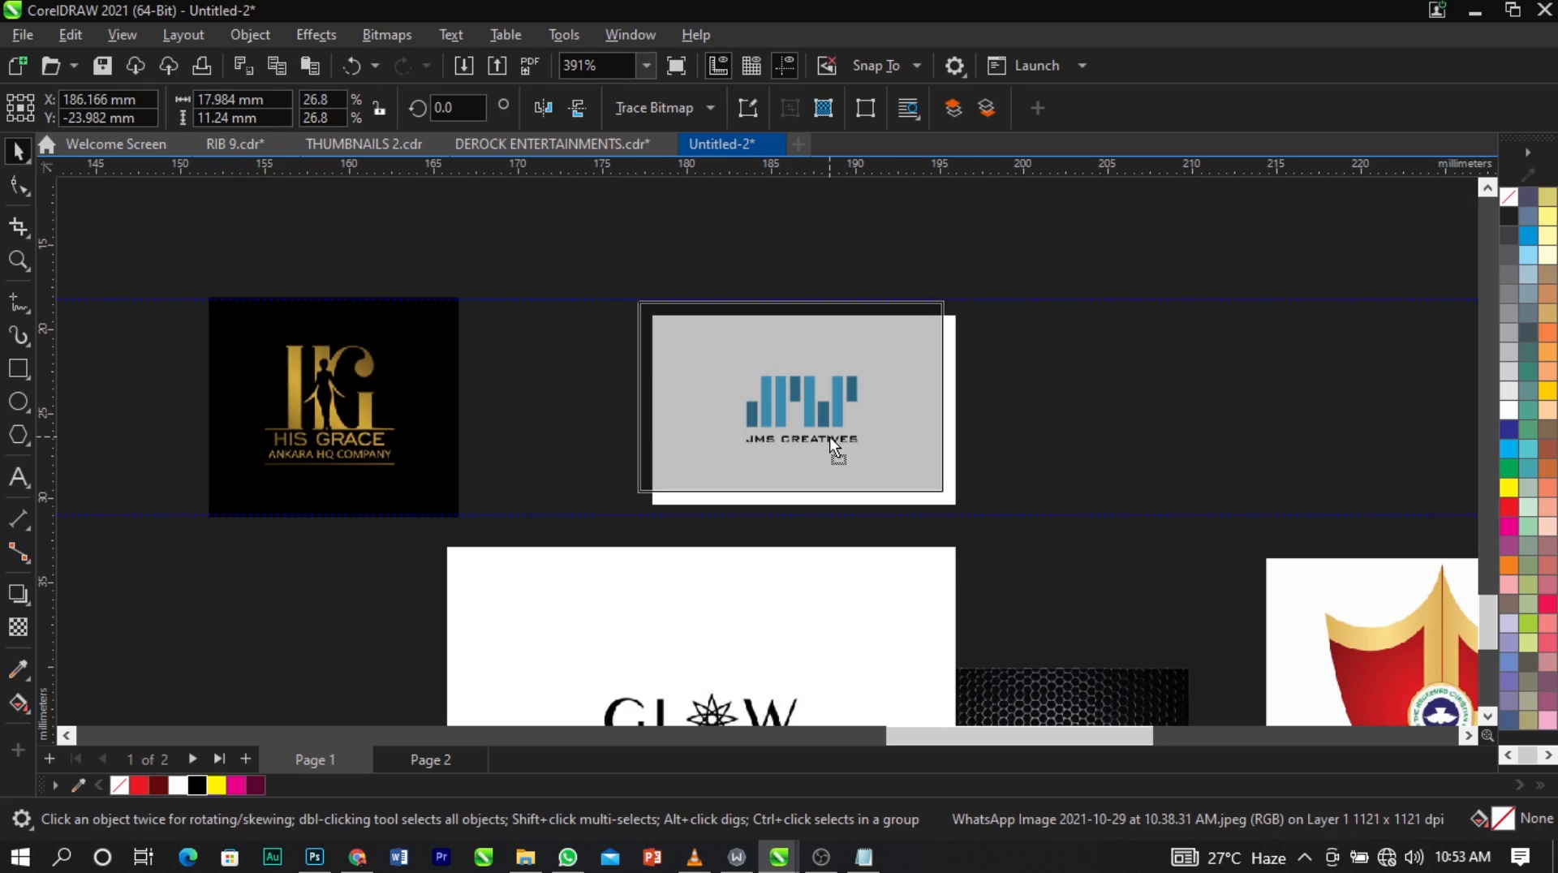
pyautogui.moveTo(946, 497); pyautogui.dragTo(990, 532)
pyautogui.scroll(-4, 529, 418)
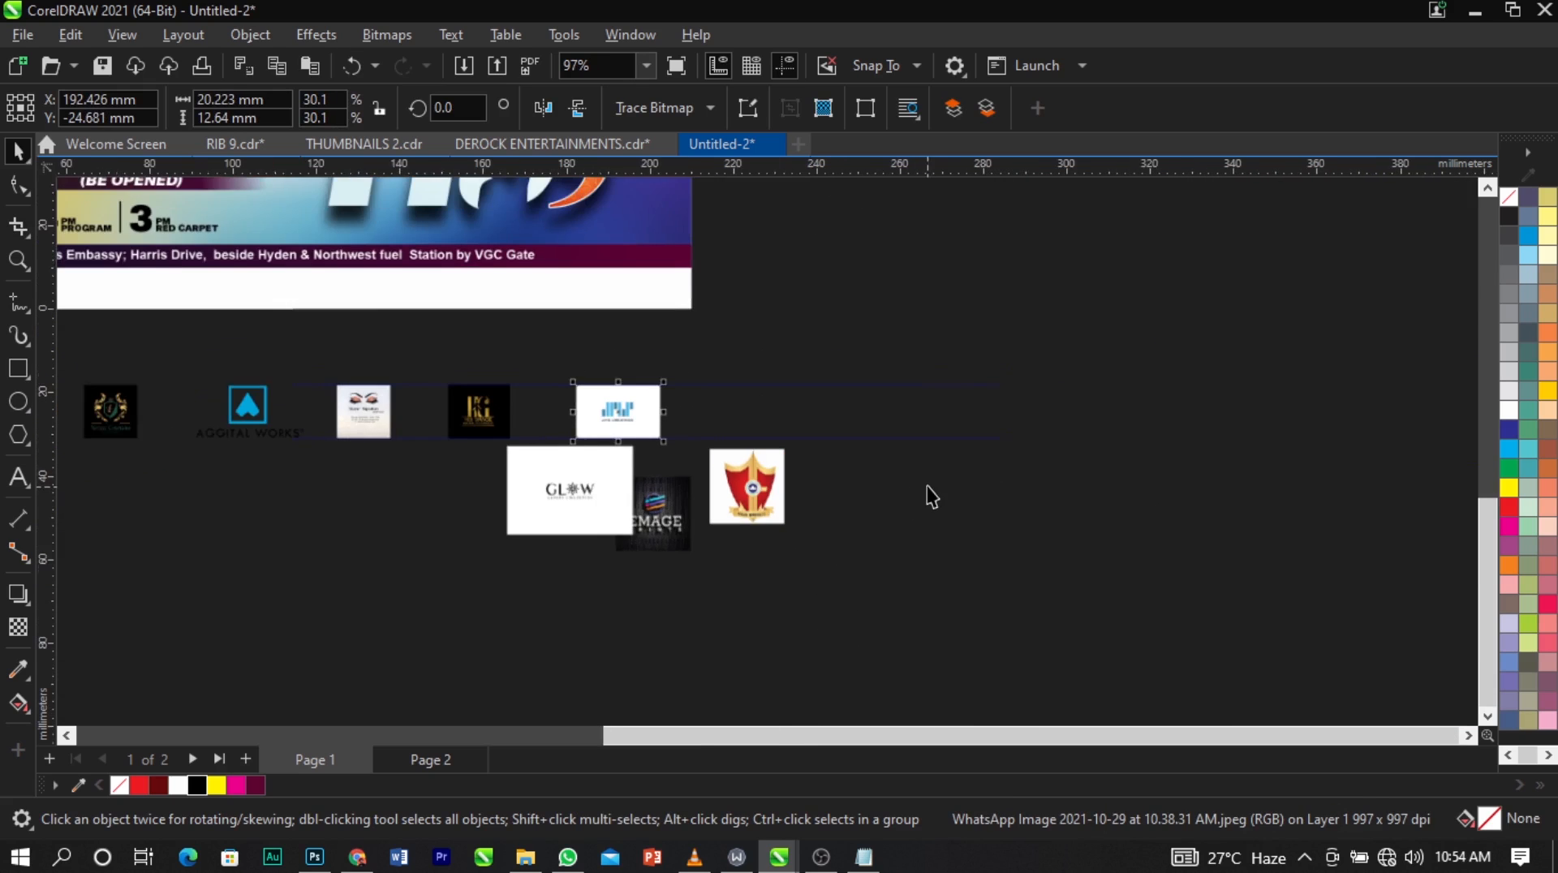
# Move the Glow logo aside, then place the Emage logo beside JMS Creatives and scale it to about 12.7 x 12.7 mm.
pyautogui.scroll(1, 872, 493)
pyautogui.moveTo(510, 522); pyautogui.dragTo(449, 549)
pyautogui.moveTo(612, 556); pyautogui.dragTo(710, 436)
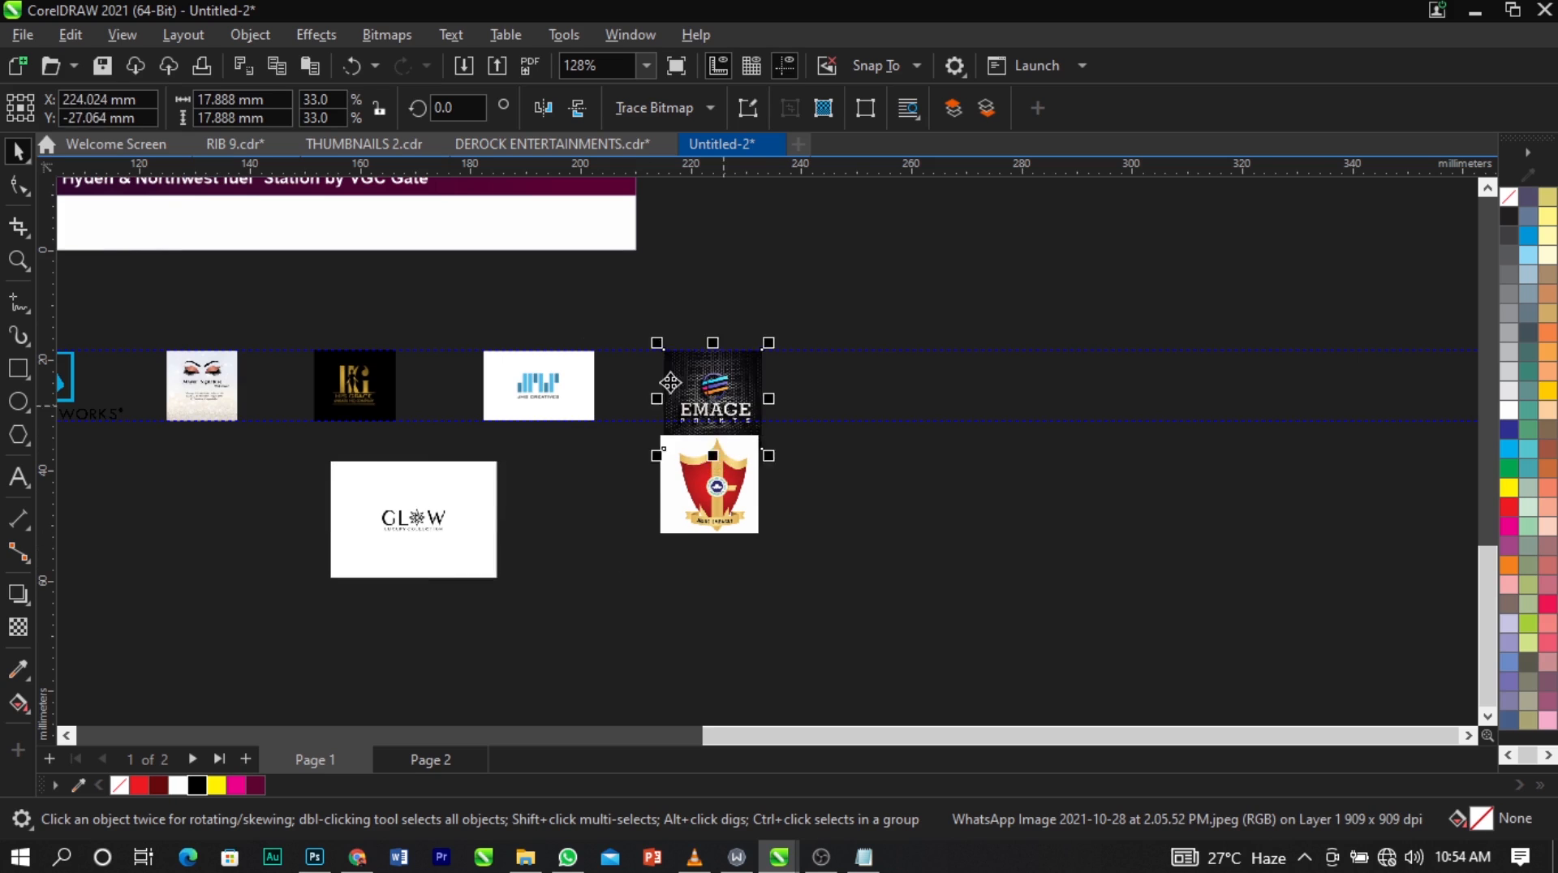
pyautogui.press('z')
pyautogui.moveTo(574, 313); pyautogui.dragTo(922, 511)
pyautogui.press('space')
pyautogui.moveTo(824, 267); pyautogui.dragTo(781, 312)
pyautogui.moveTo(727, 359); pyautogui.dragTo(732, 330)
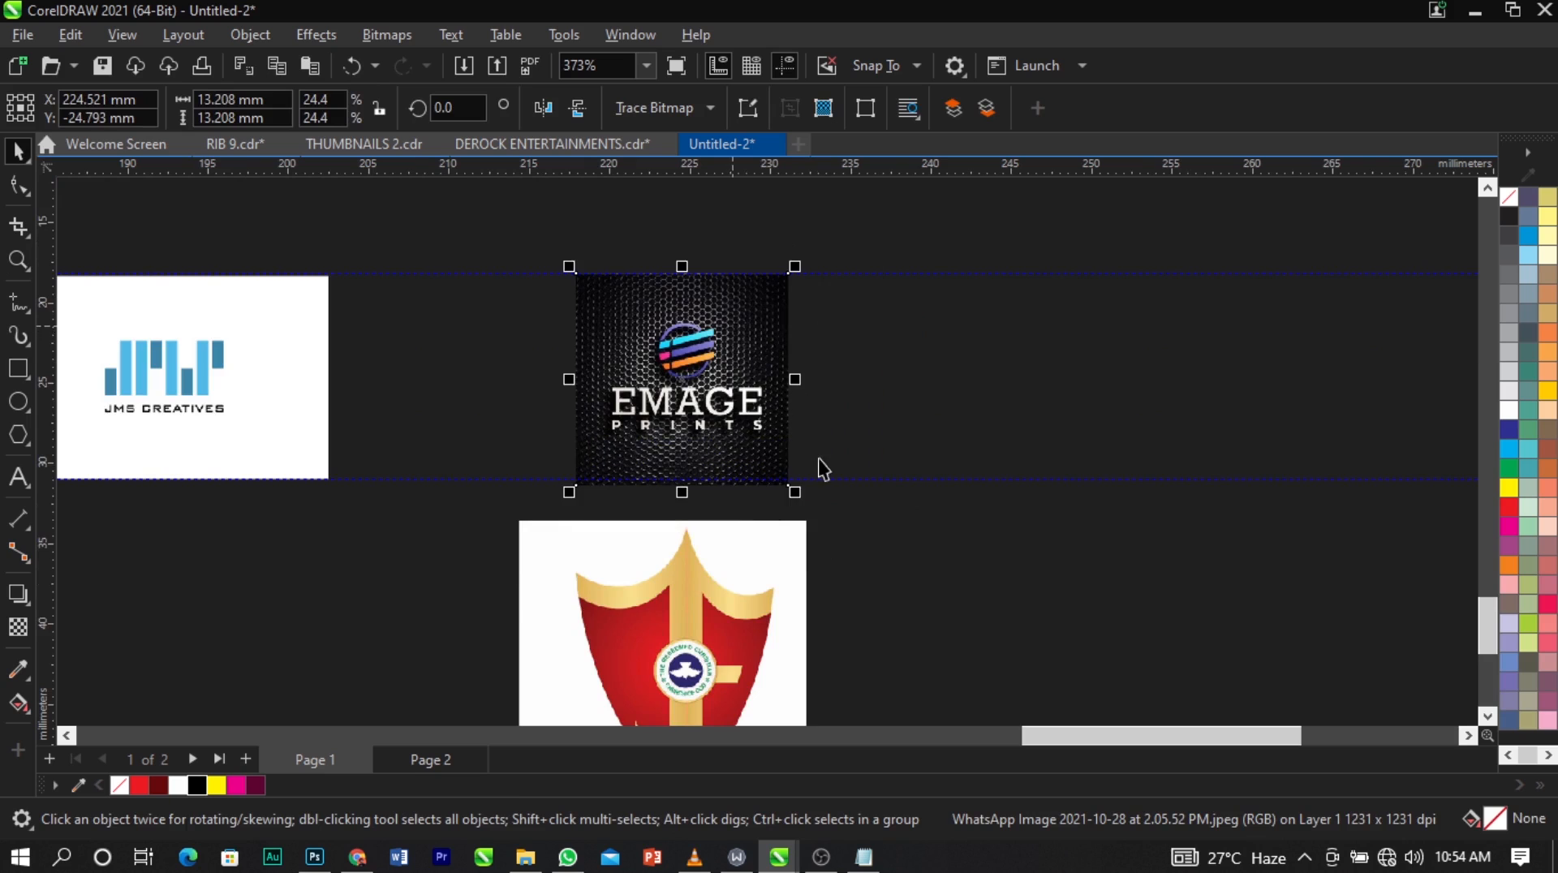
pyautogui.moveTo(792, 488); pyautogui.dragTo(781, 484)
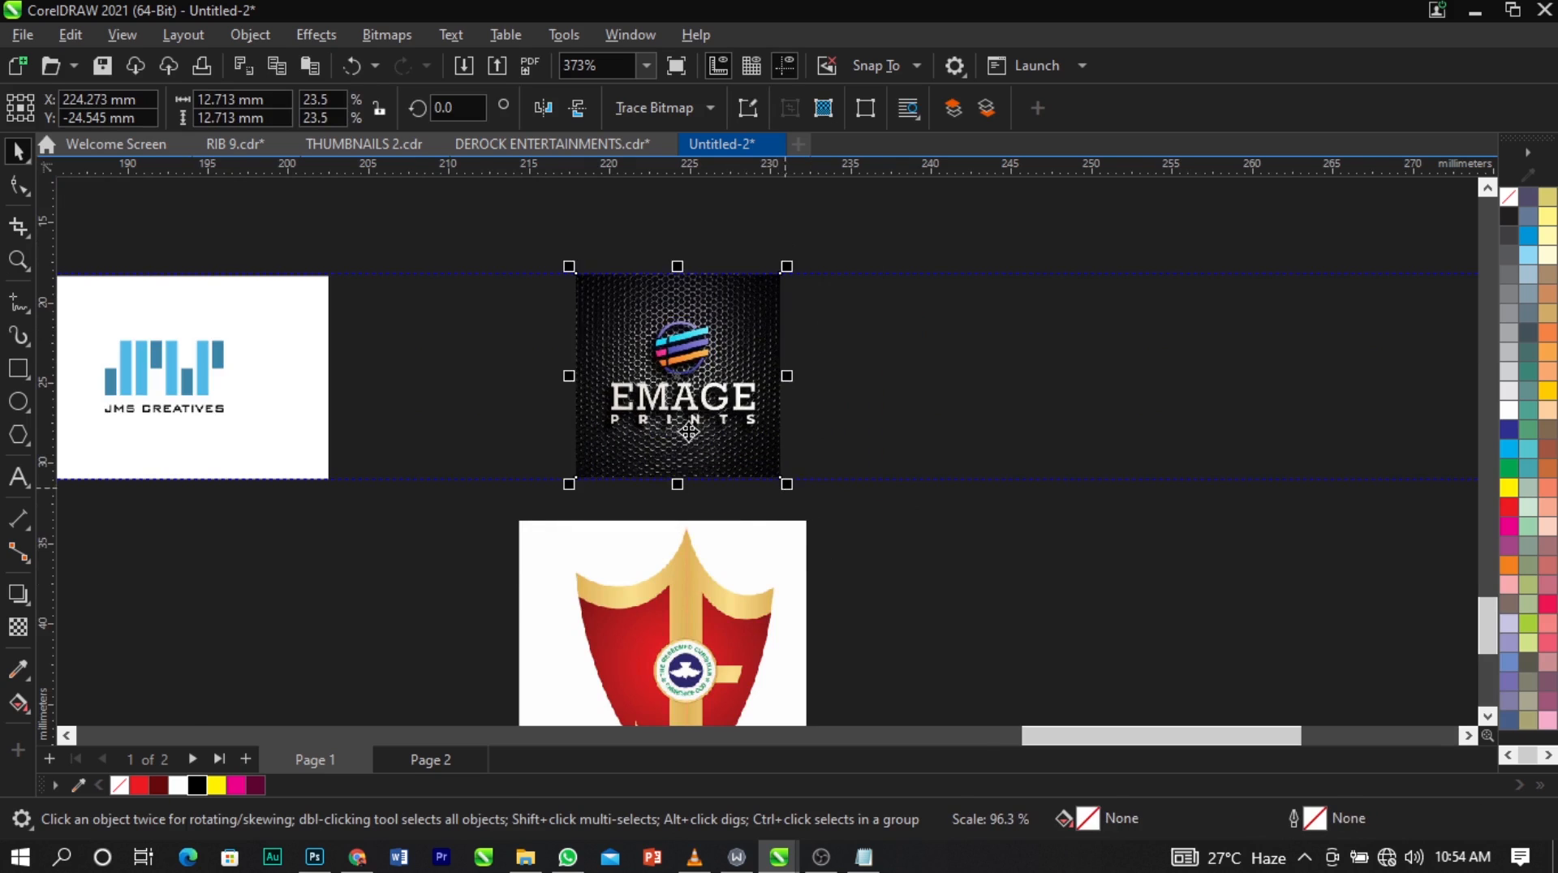
# Place the red shield logo beside the Emage logo and scale it to about 13.2 x 13.2 mm between the guidelines.
pyautogui.scroll(-2, 639, 380)
pyautogui.click(799, 571)
pyautogui.click(665, 532)
pyautogui.moveTo(665, 532); pyautogui.dragTo(867, 402)
pyautogui.scroll(2, 907, 442)
pyautogui.moveTo(942, 487); pyautogui.dragTo(885, 432)
pyautogui.moveTo(682, 230); pyautogui.dragTo(695, 243)
pyautogui.moveTo(723, 320); pyautogui.dragTo(870, 320)
pyautogui.scroll(-2, 700, 335)
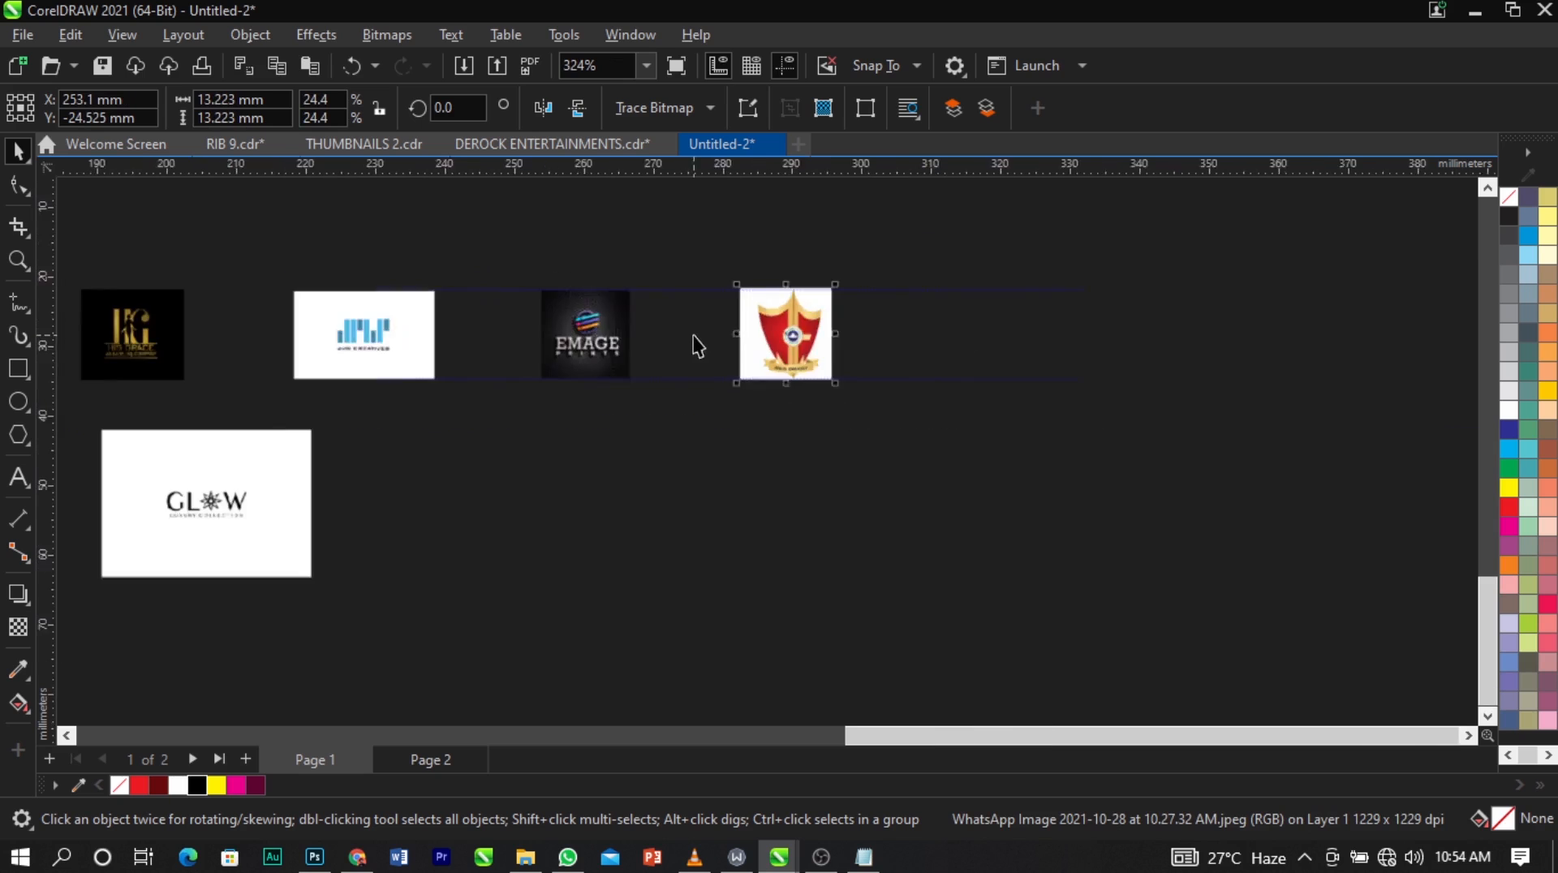
# Move the Glow logo beside the red shield logo, level with the guidelines.
pyautogui.moveTo(455, 465); pyautogui.dragTo(907, 409)
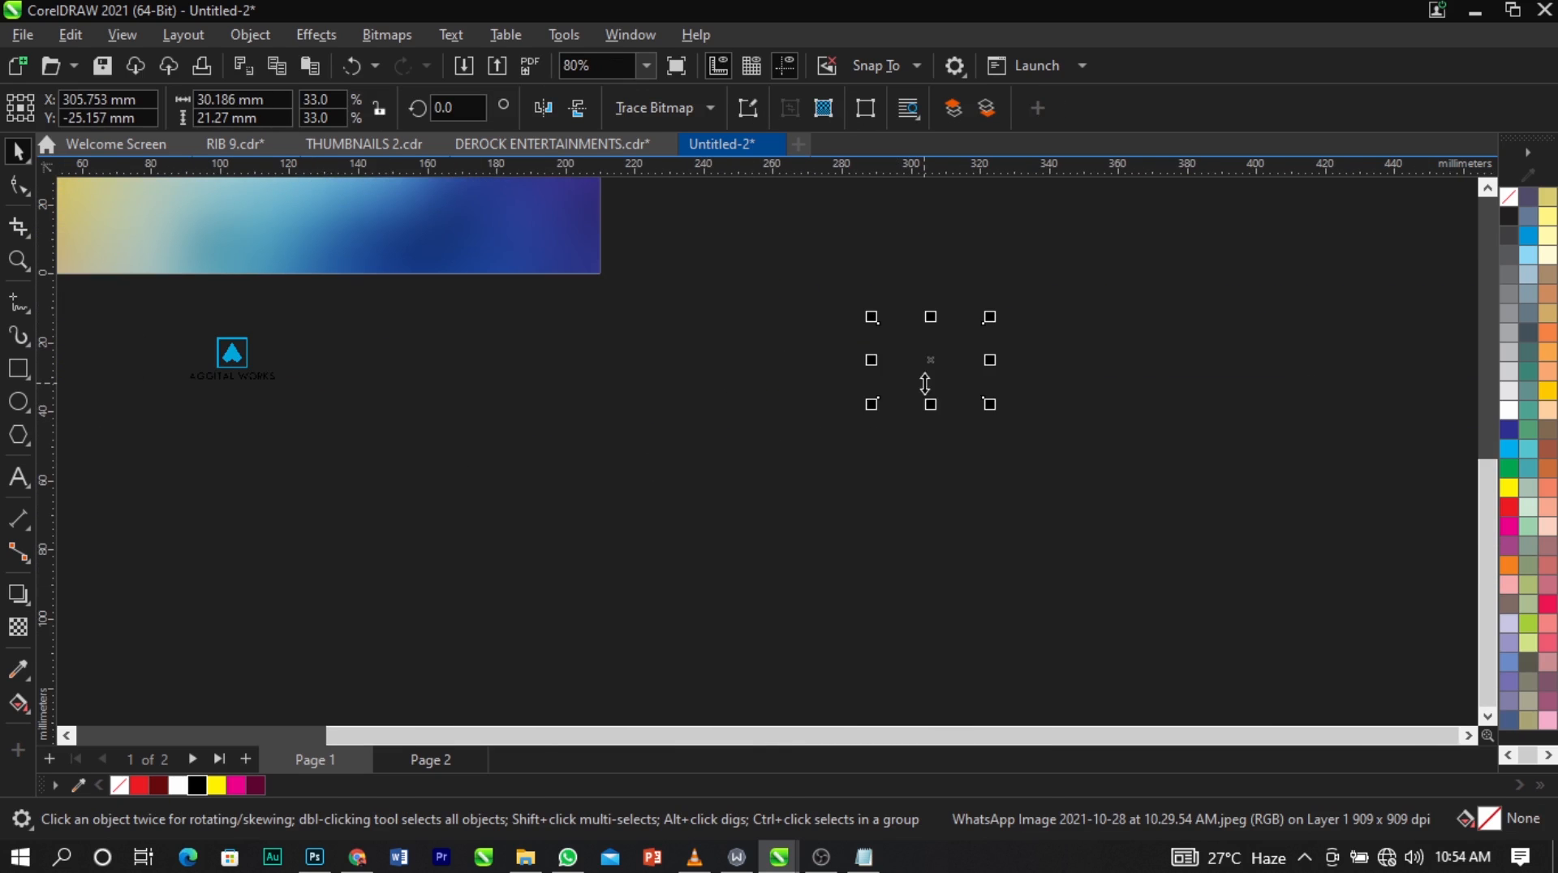
pyautogui.press('z')
pyautogui.moveTo(760, 285); pyautogui.dragTo(1050, 410)
pyautogui.press('space')
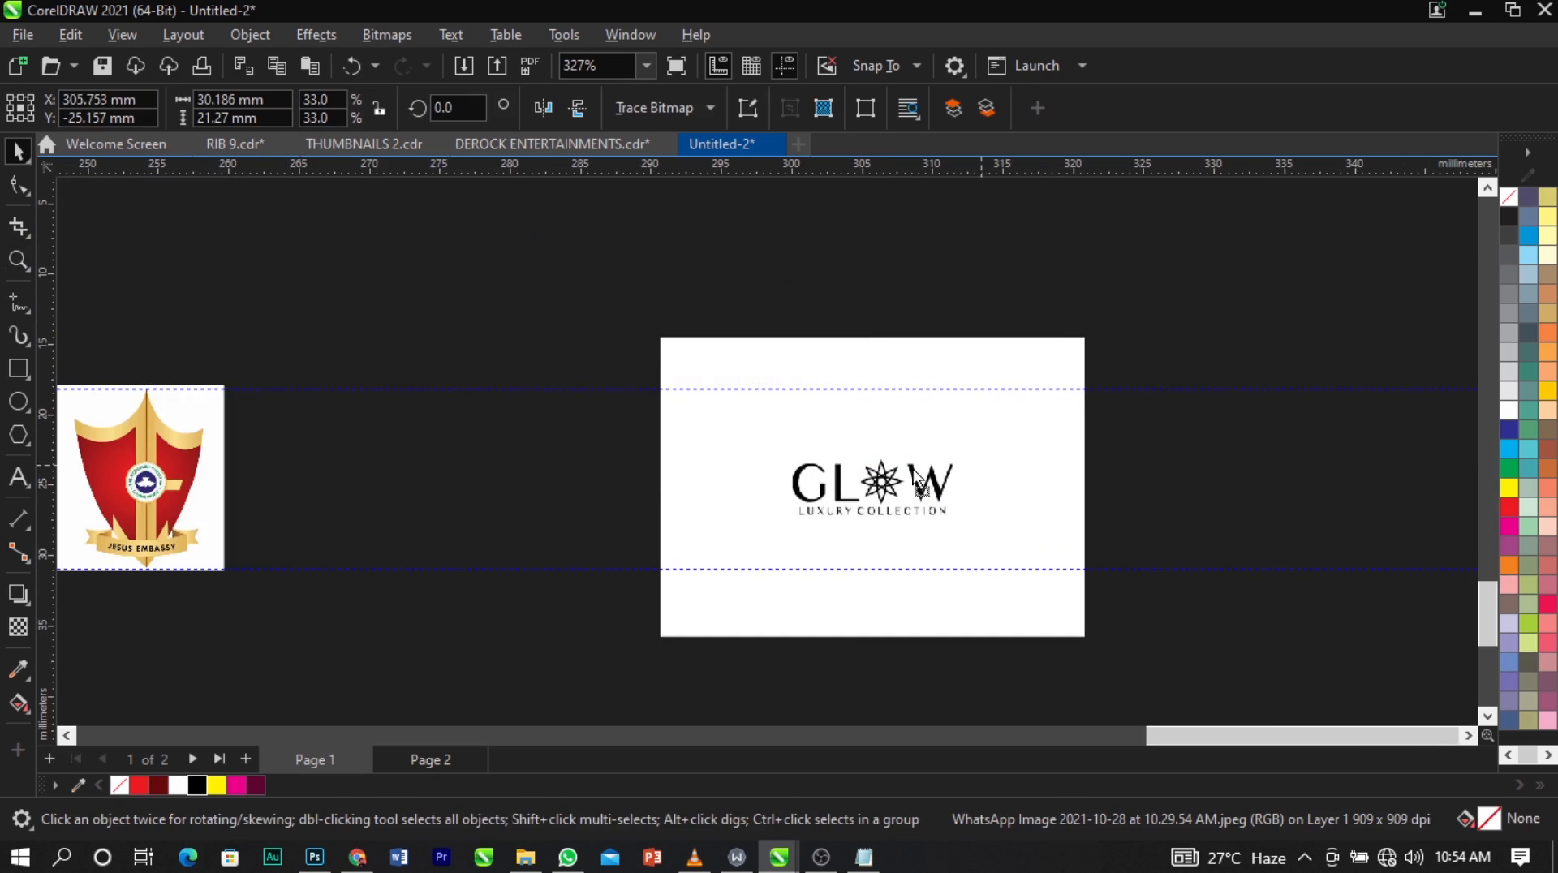
pyautogui.moveTo(989, 451); pyautogui.dragTo(827, 450)
# Crop the Glow logo's white margins and fit it between the guidelines at about 26.7 x 13 mm.
pyautogui.click(18, 229)
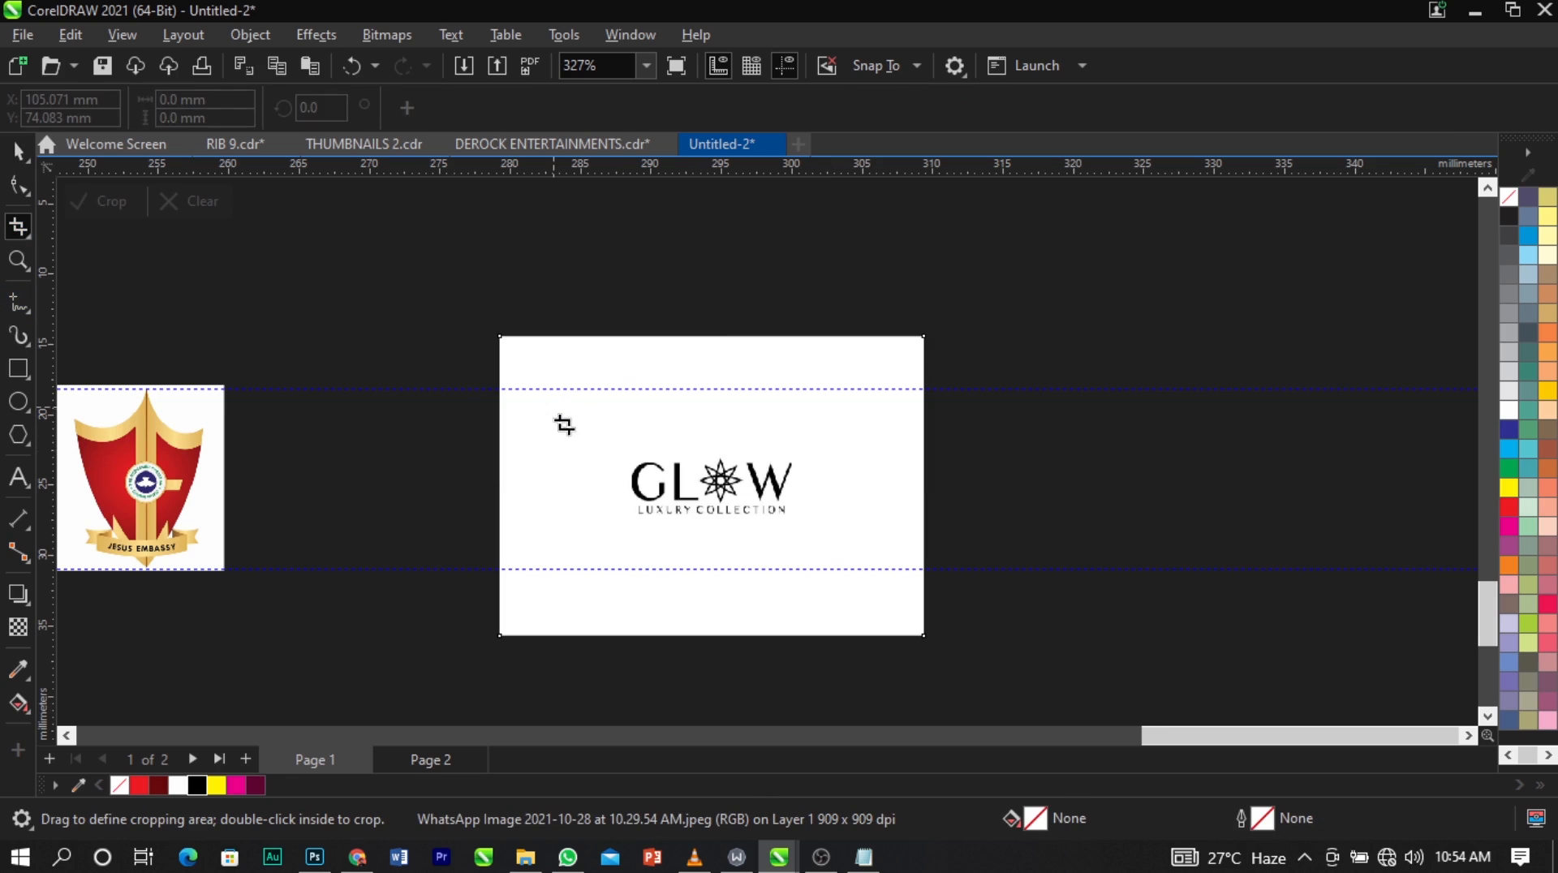
pyautogui.moveTo(559, 407); pyautogui.dragTo(654, 509)
pyautogui.doubleClick(793, 522)
pyautogui.press('space')
pyautogui.moveTo(734, 550); pyautogui.dragTo(808, 588)
pyautogui.scroll(-3, 812, 491)
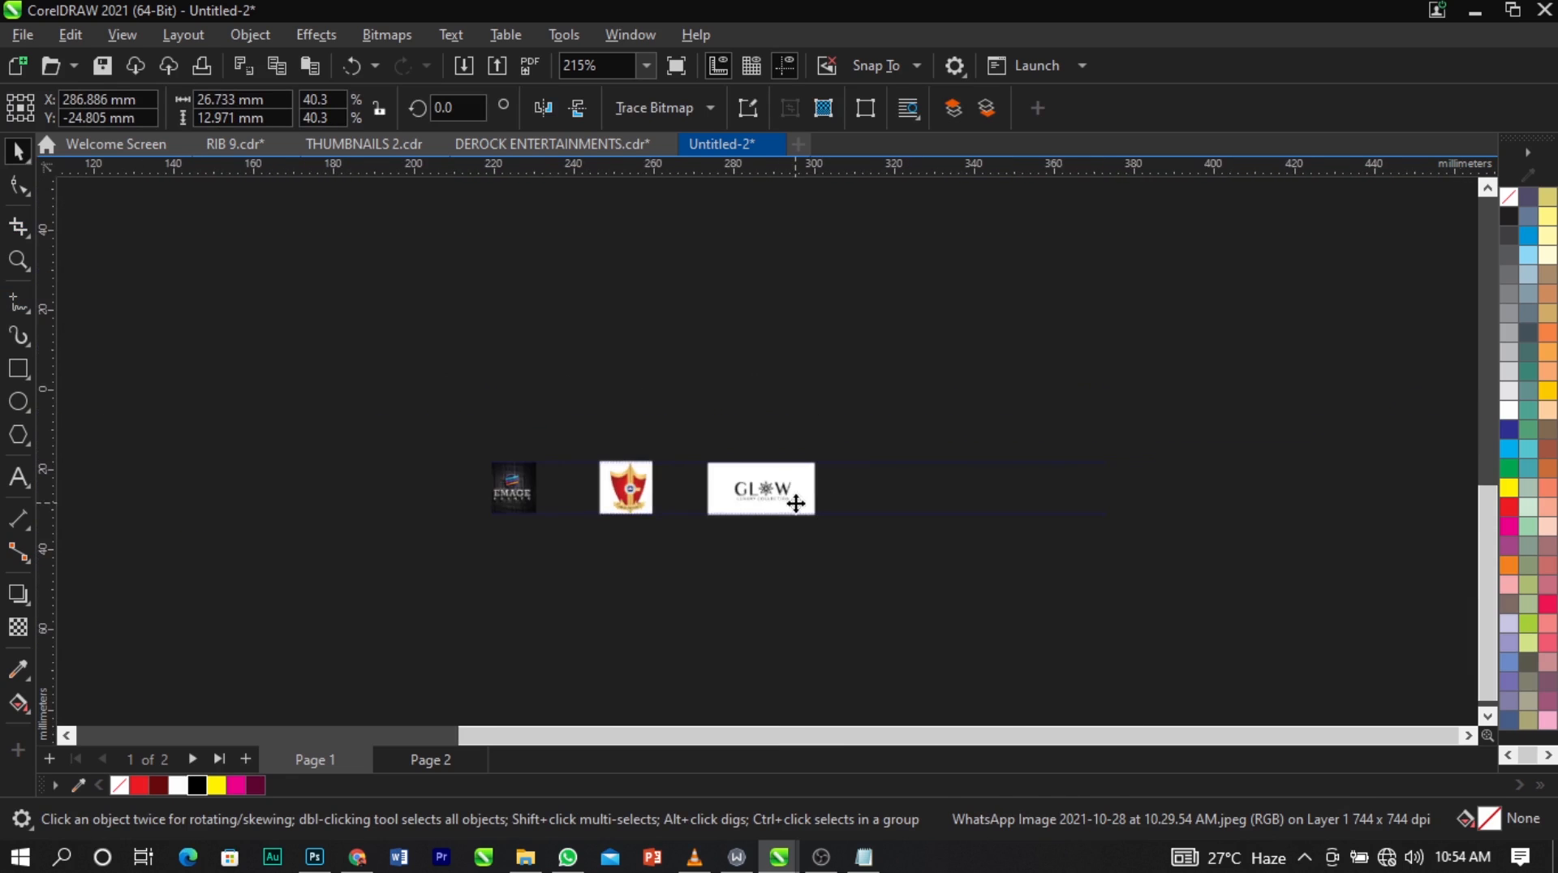
# Group the eight sponsor logos lined up between the guidelines.
pyautogui.scroll(-5, 891, 487)
pyautogui.moveTo(1028, 592); pyautogui.dragTo(232, 461)
pyautogui.hotkey('ctrl', 'g')
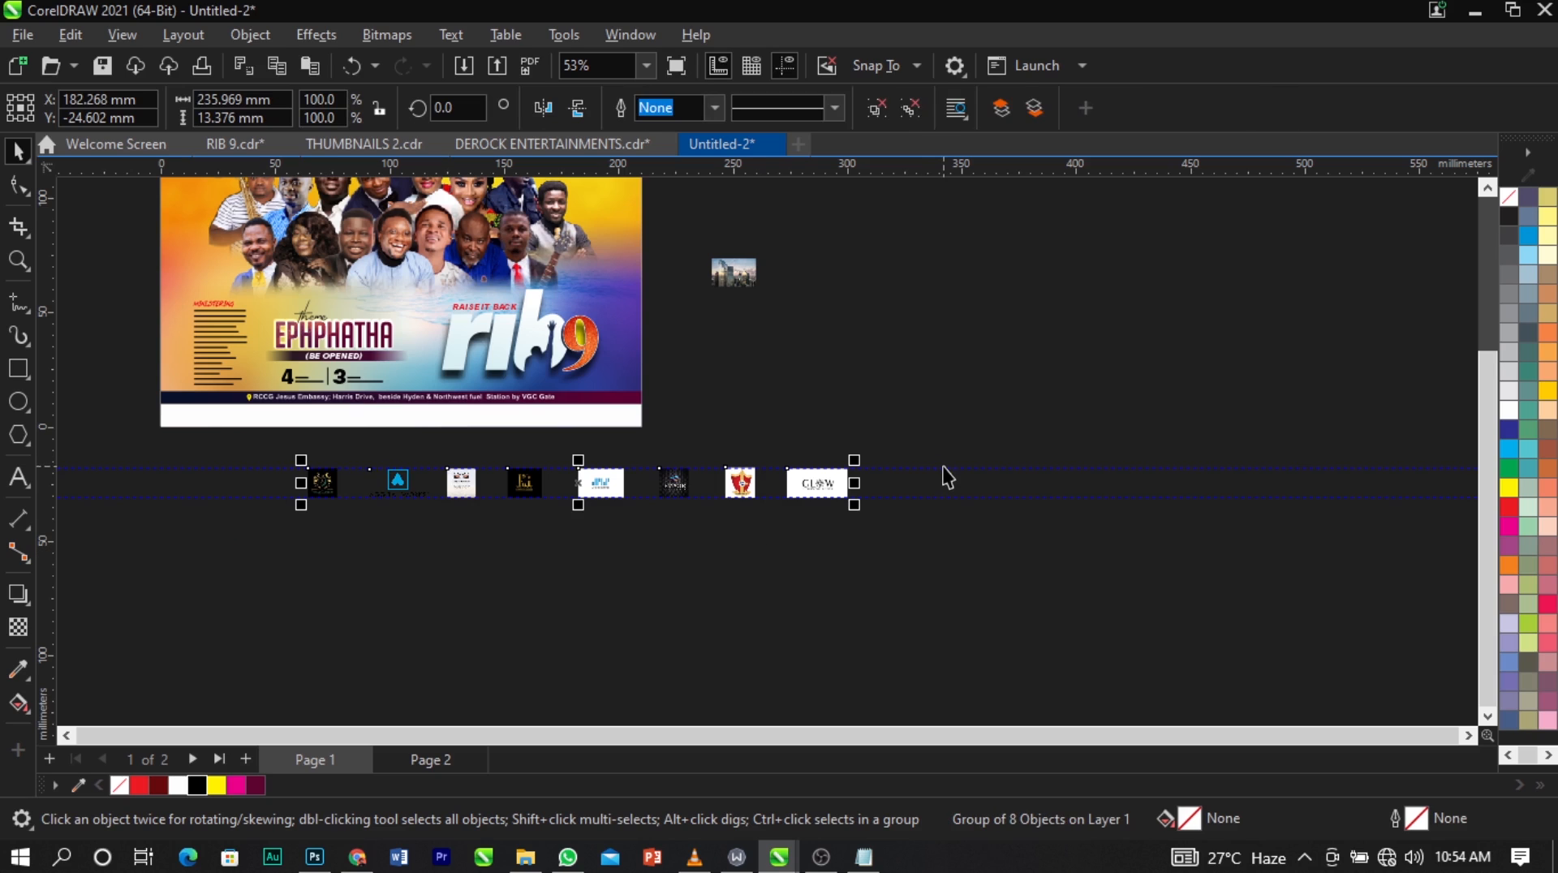
pyautogui.click(959, 490)
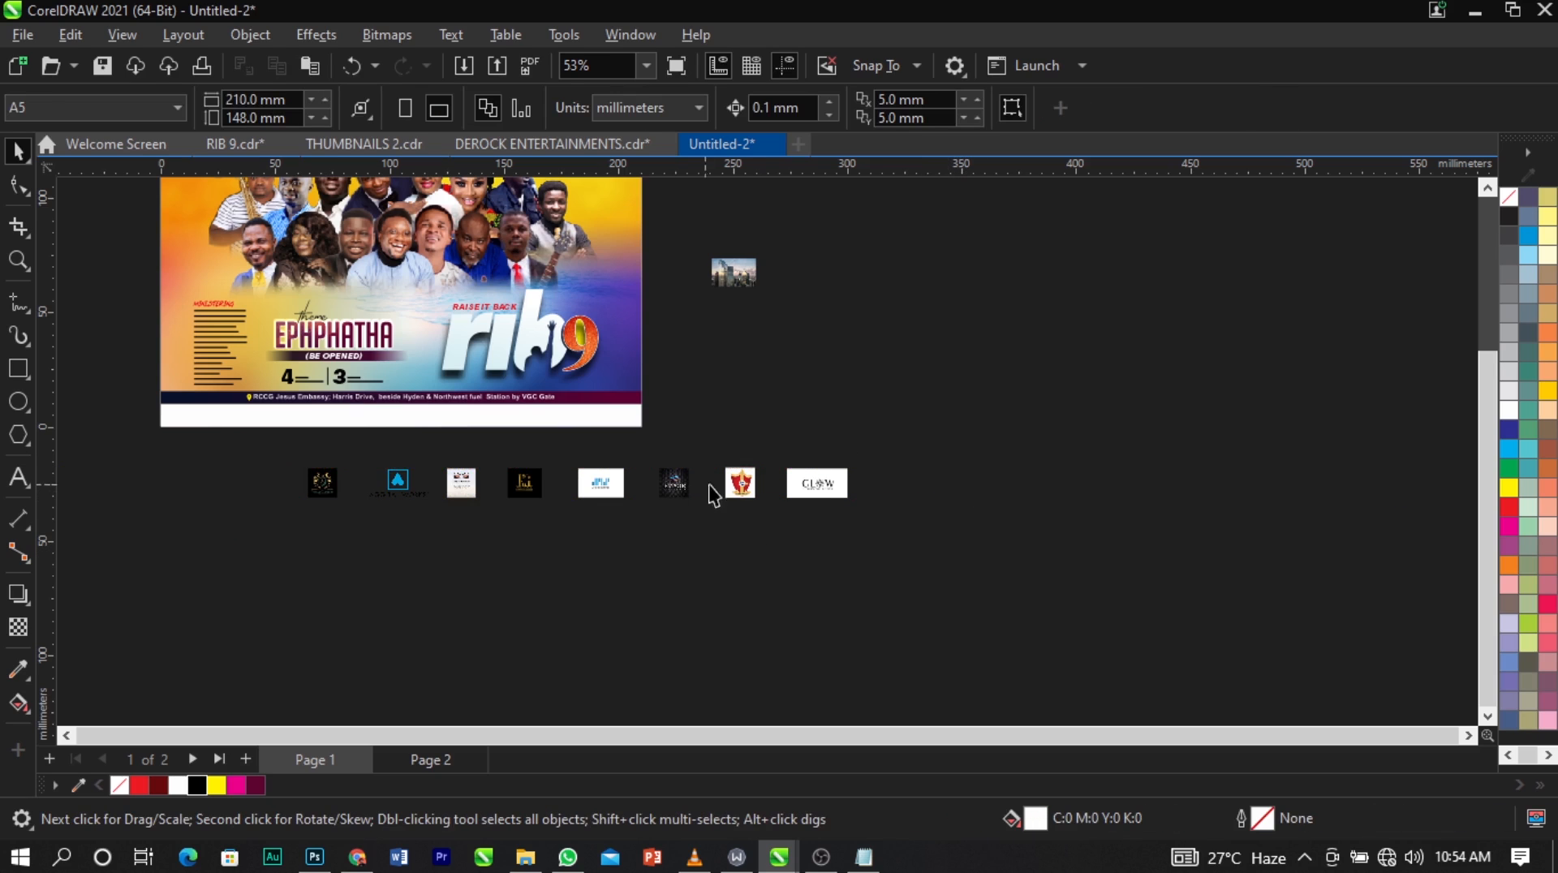
# Scale the logo group to about 117 x 6.6 mm and place it on the white strip below the venue bar.
pyautogui.click(826, 509)
pyautogui.moveTo(855, 515); pyautogui.dragTo(534, 420)
pyautogui.press('z')
pyautogui.moveTo(101, 374); pyautogui.dragTo(784, 472)
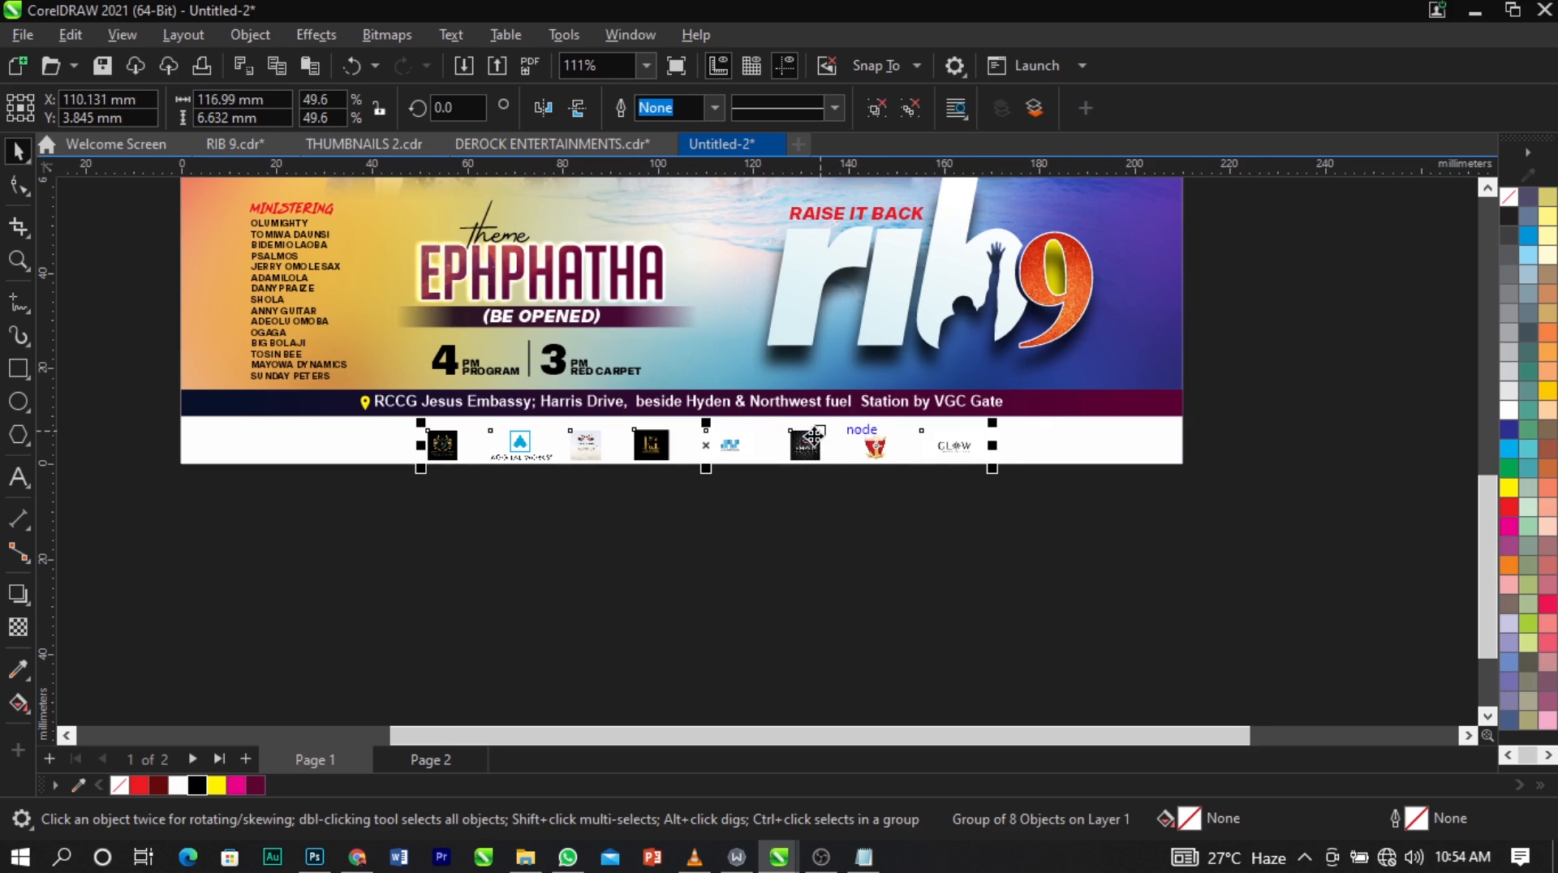
# Centre the logo group horizontally on the white strip.
pyautogui.scroll(1, 814, 439)
pyautogui.keyDown('shift'); pyautogui.click(1088, 451); pyautogui.keyUp('shift')
pyautogui.press('c')
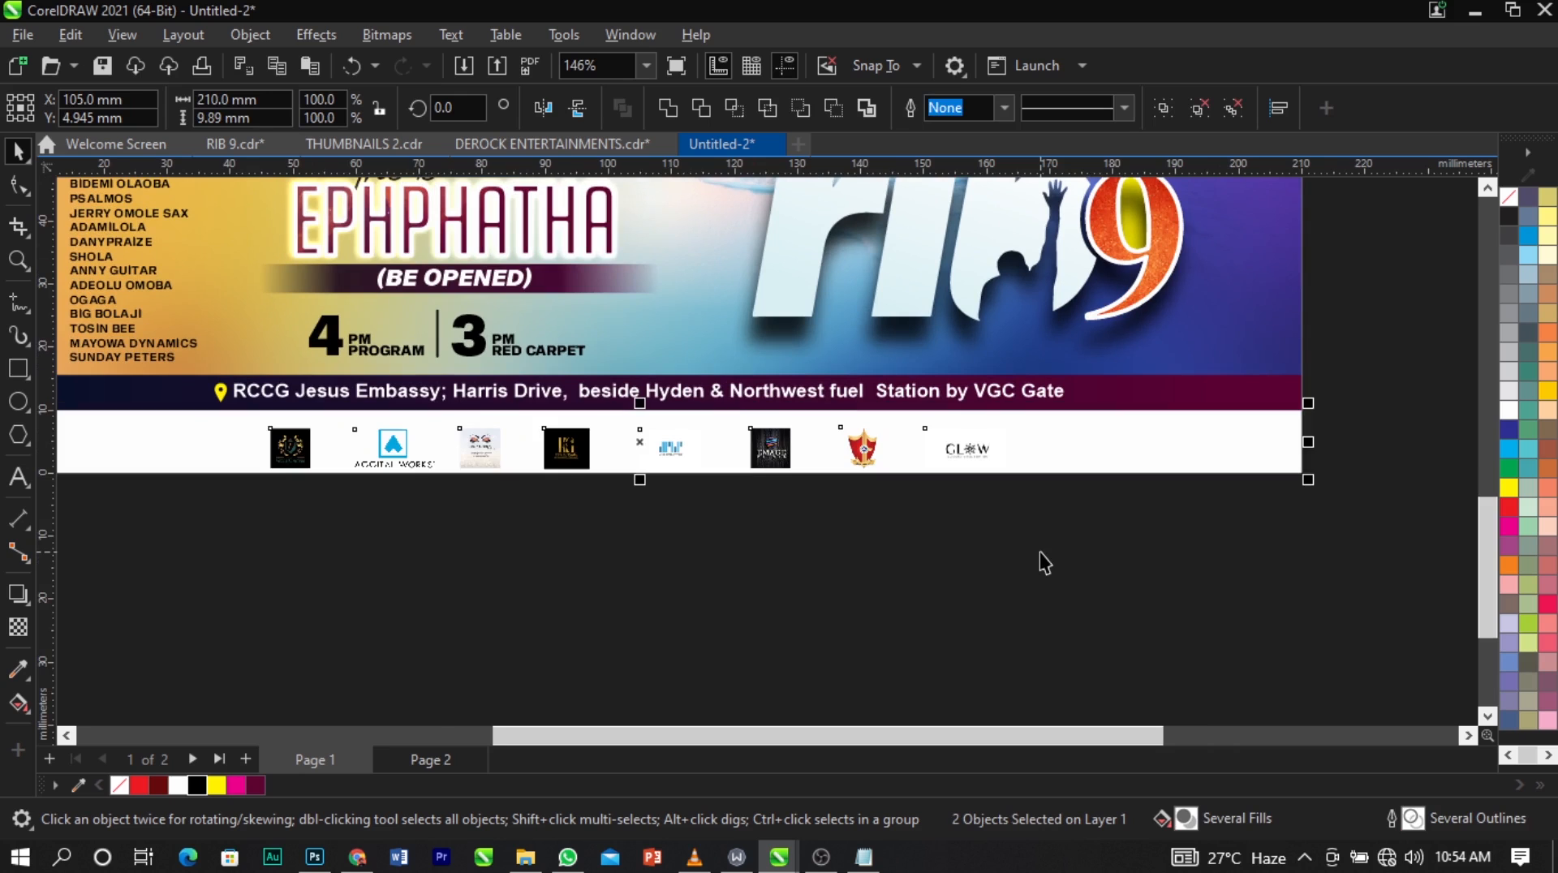
pyautogui.click(1040, 552)
pyautogui.click(972, 454)
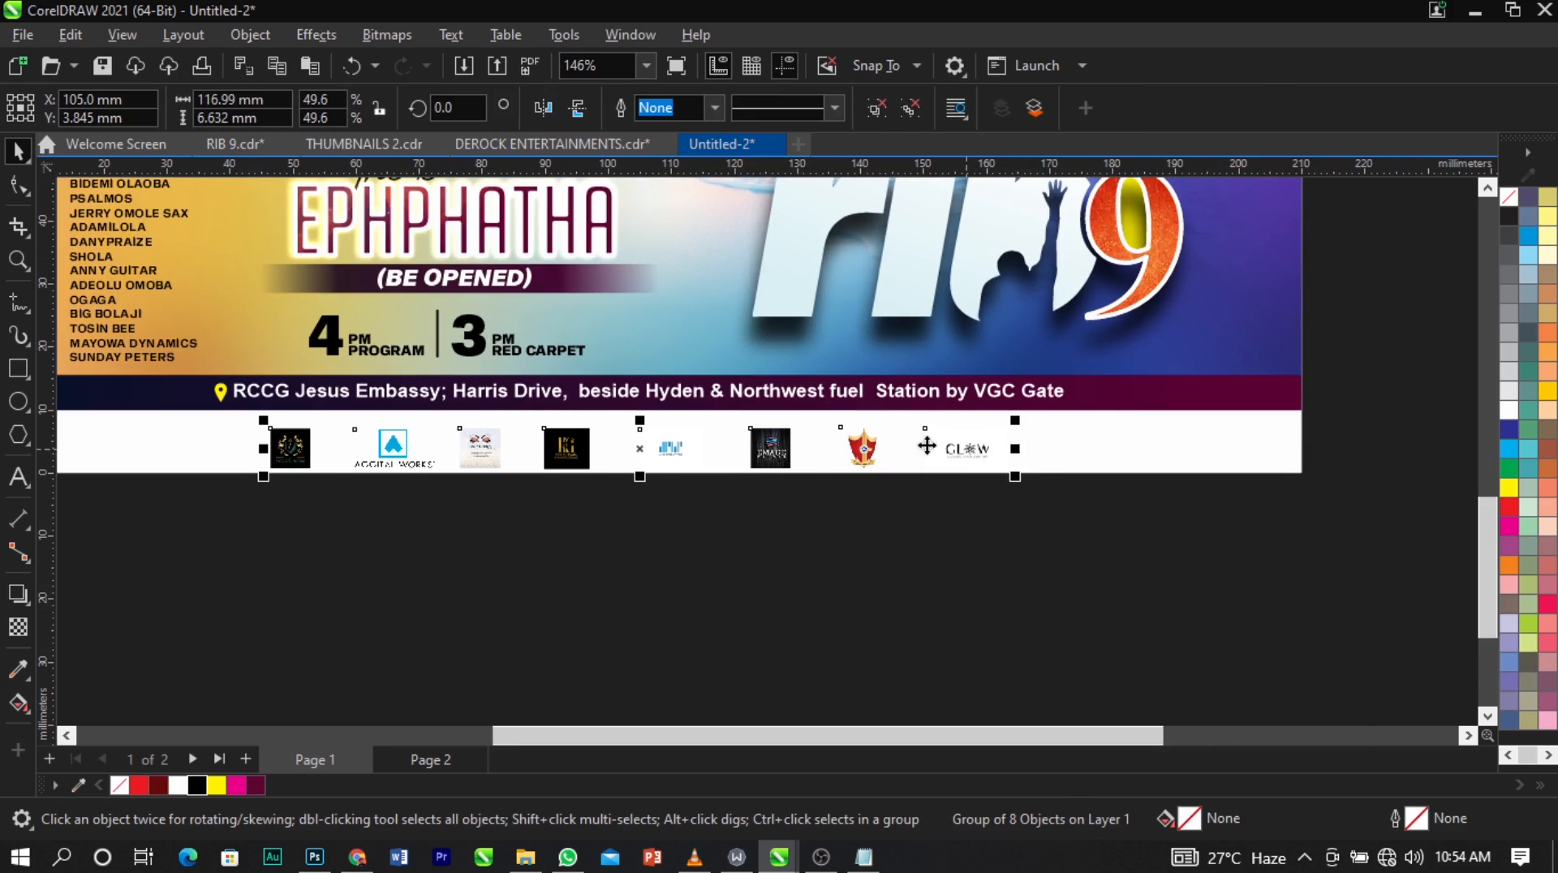
pyautogui.scroll(-2, 805, 465)
pyautogui.scroll(1, 897, 438)
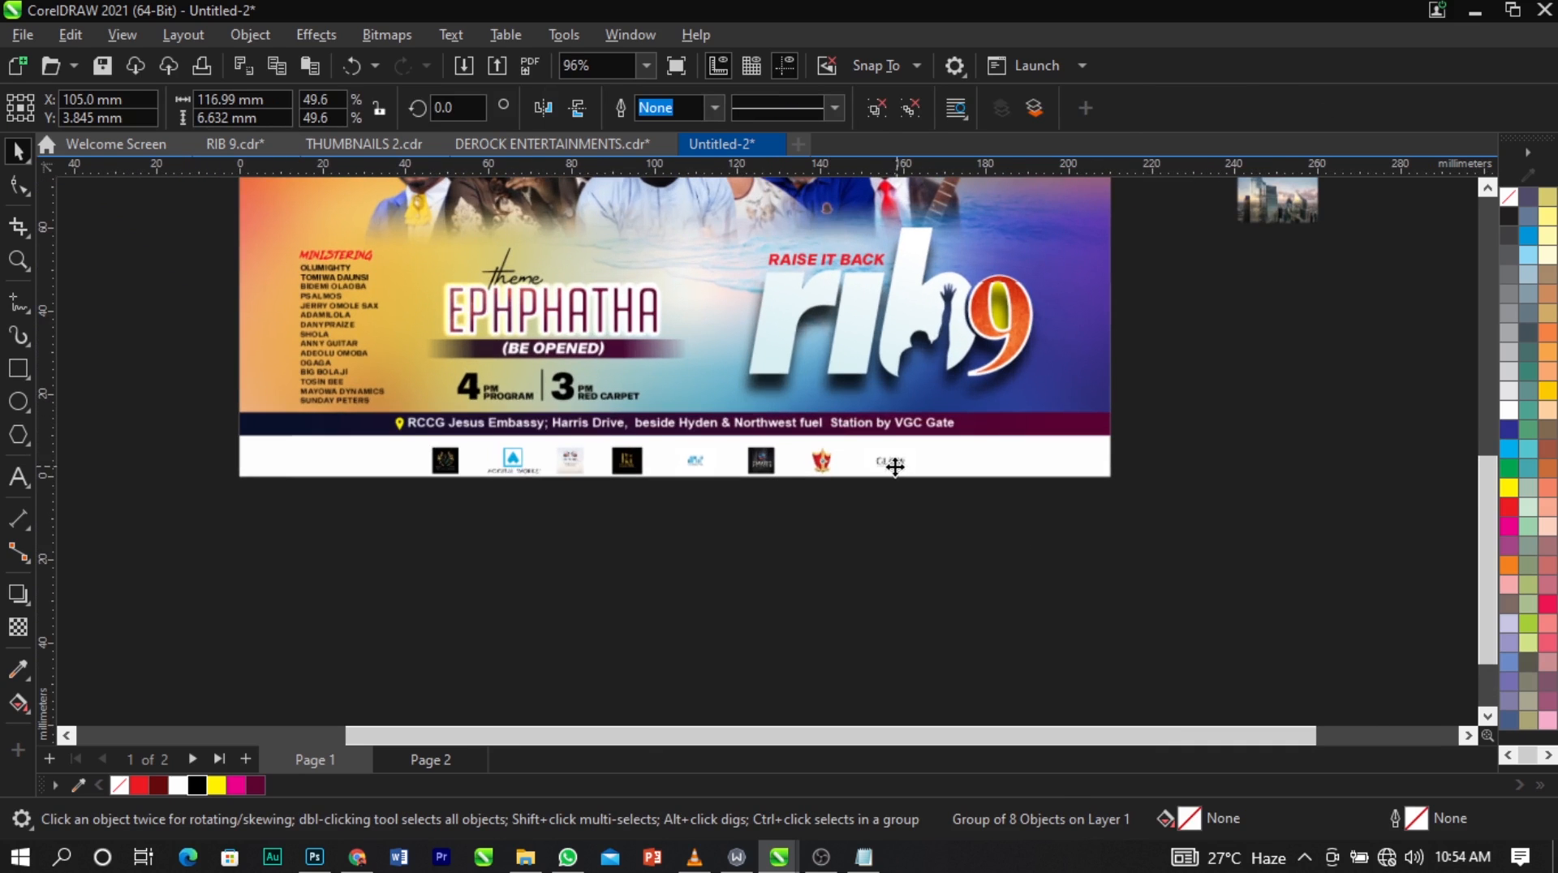
# Shift the logo group left along the white strip and ungroup it into separate logos.
pyautogui.moveTo(895, 464); pyautogui.dragTo(819, 461)
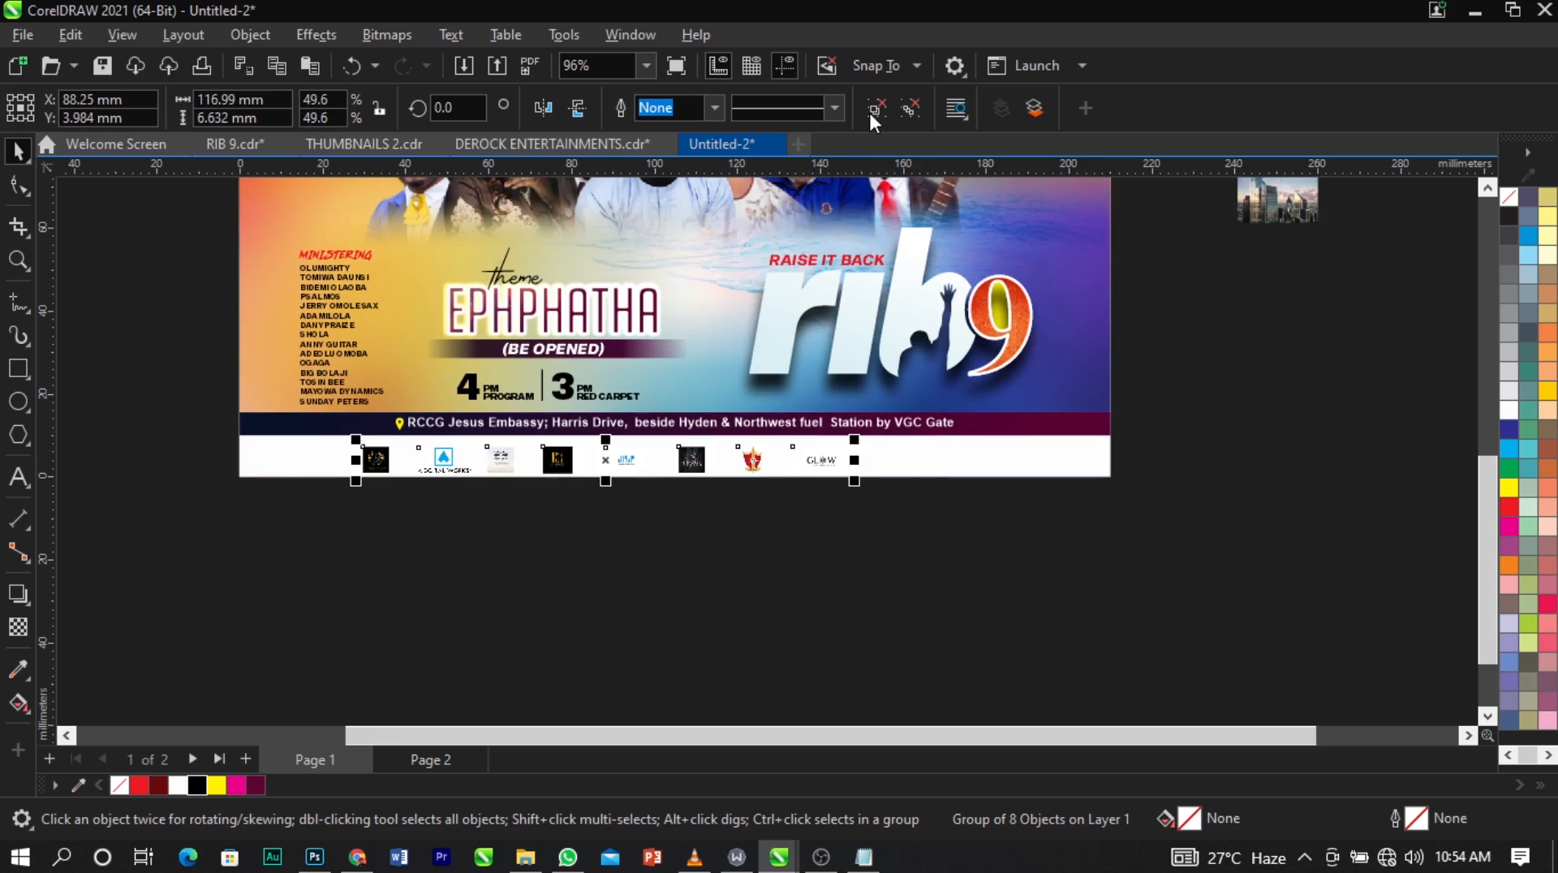
pyautogui.click(452, 546)
pyautogui.click(825, 461)
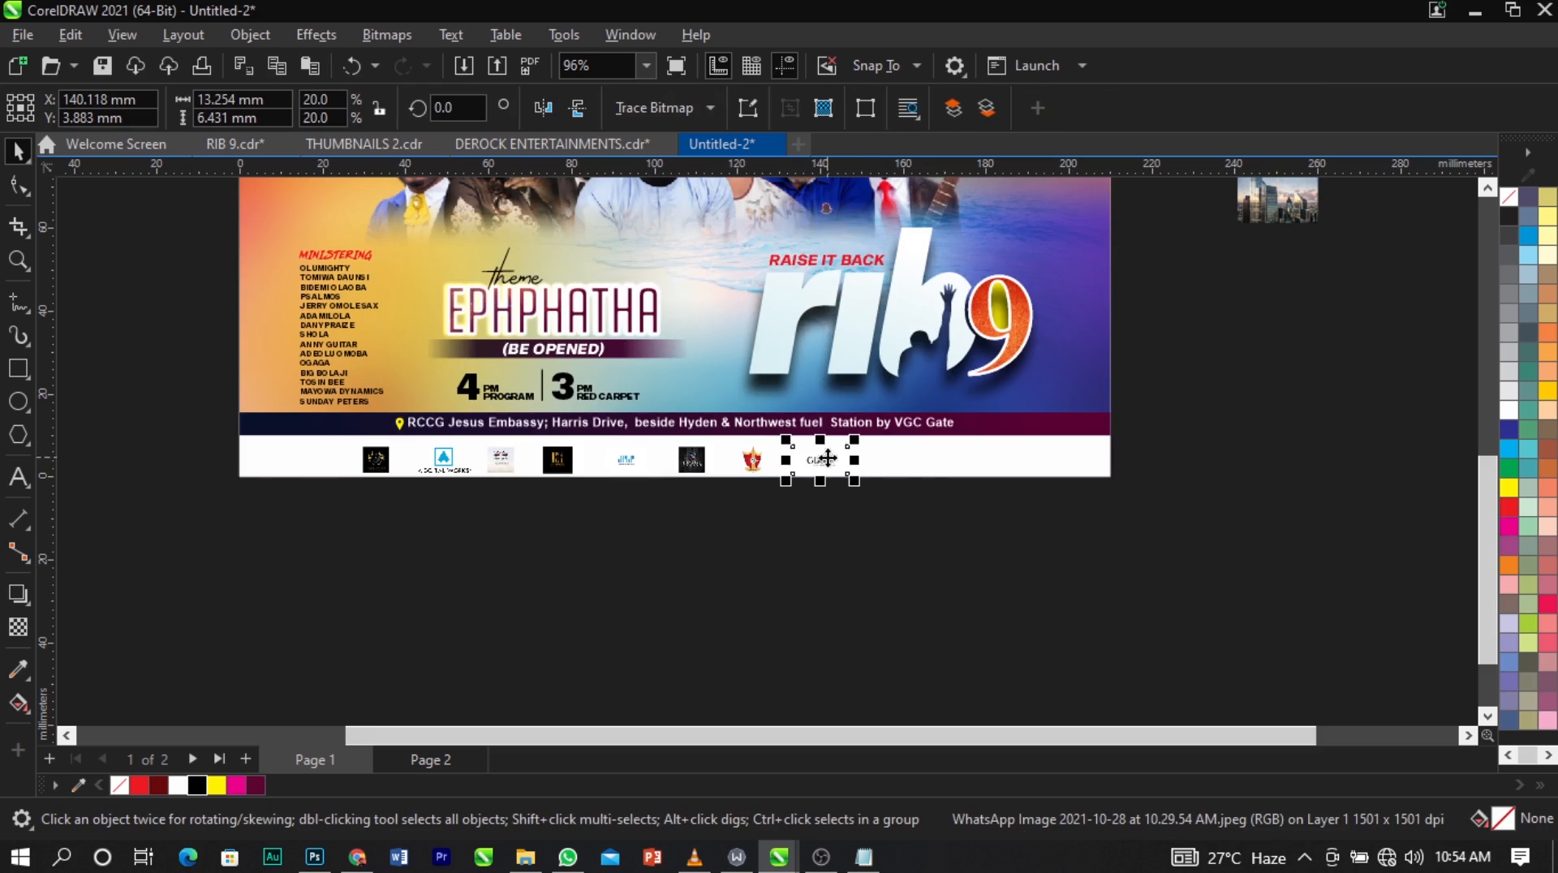
pyautogui.click(410, 449)
pyautogui.click(450, 547)
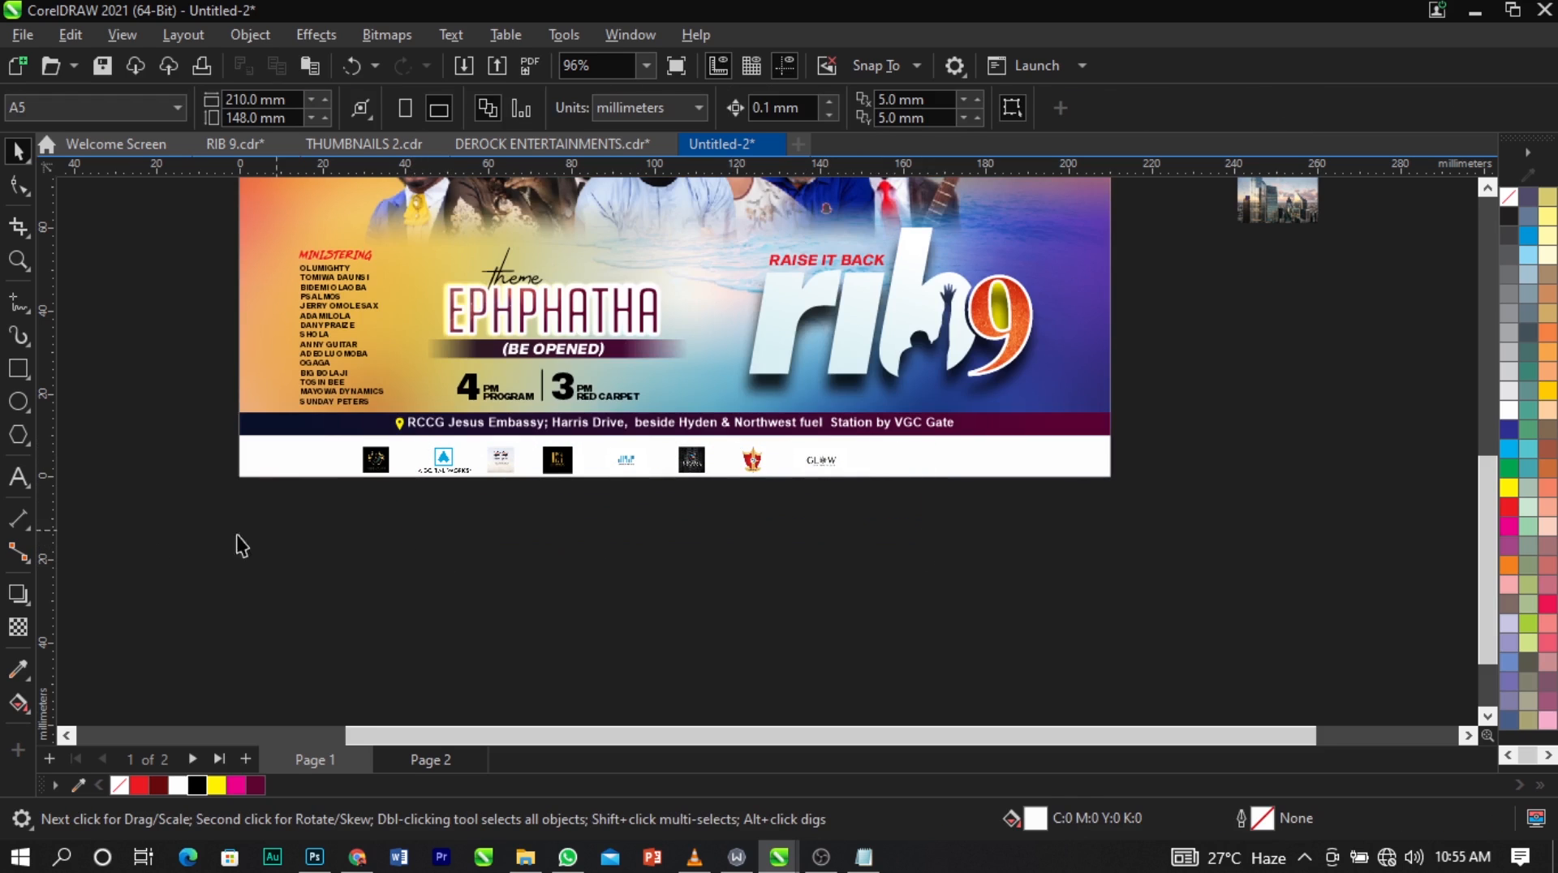
# Select the lower text, RIB 9 title, venue bar and logo strip together and nudge them slightly upward.
pyautogui.moveTo(153, 548); pyautogui.dragTo(1146, 216)
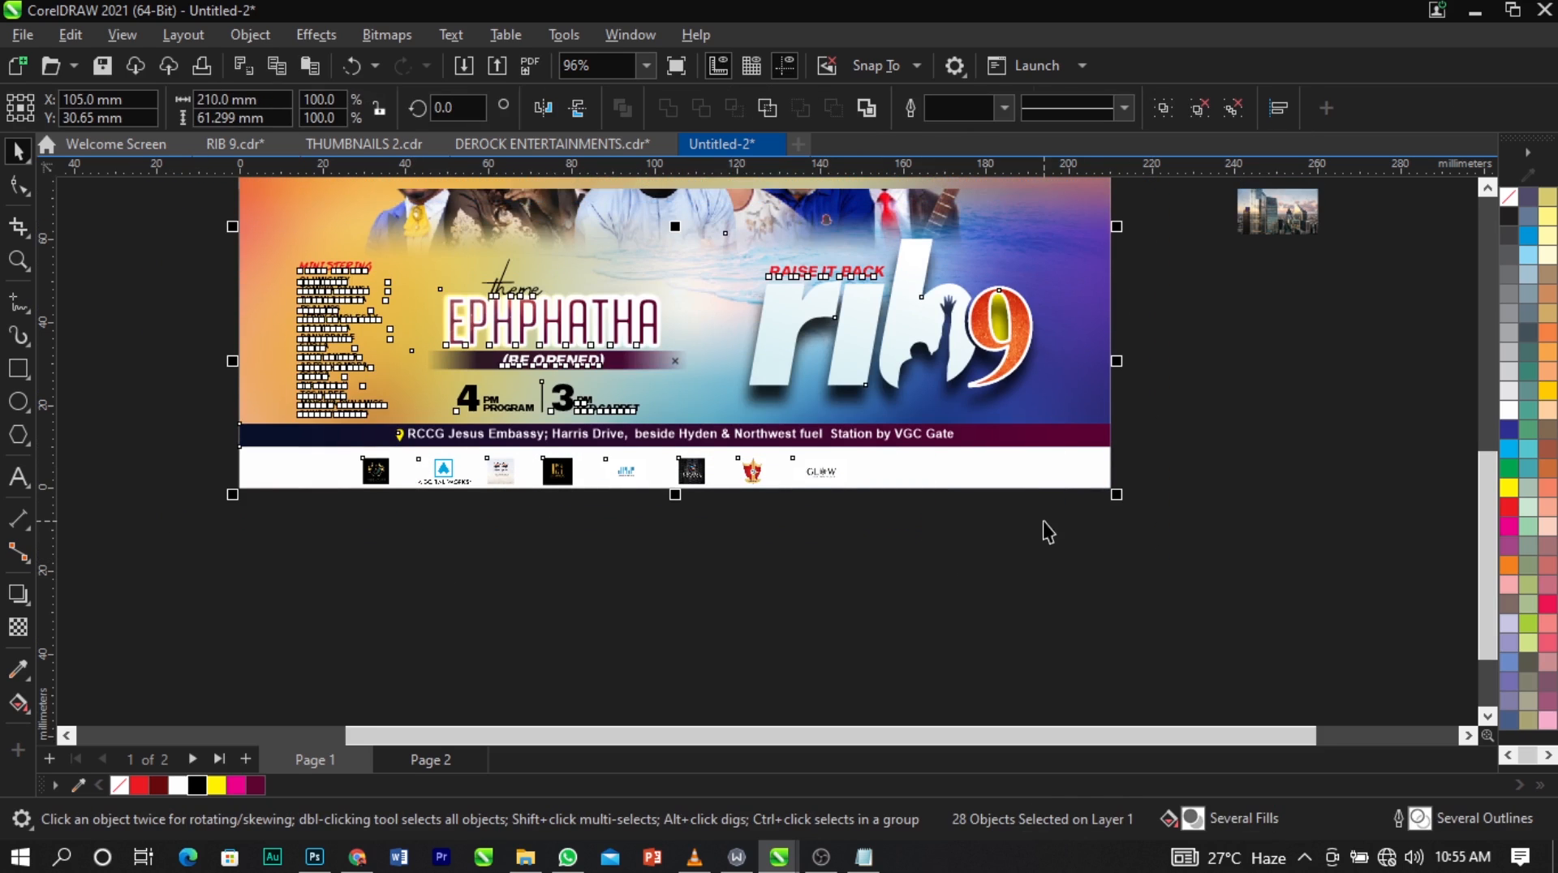
pyautogui.press('Delete')
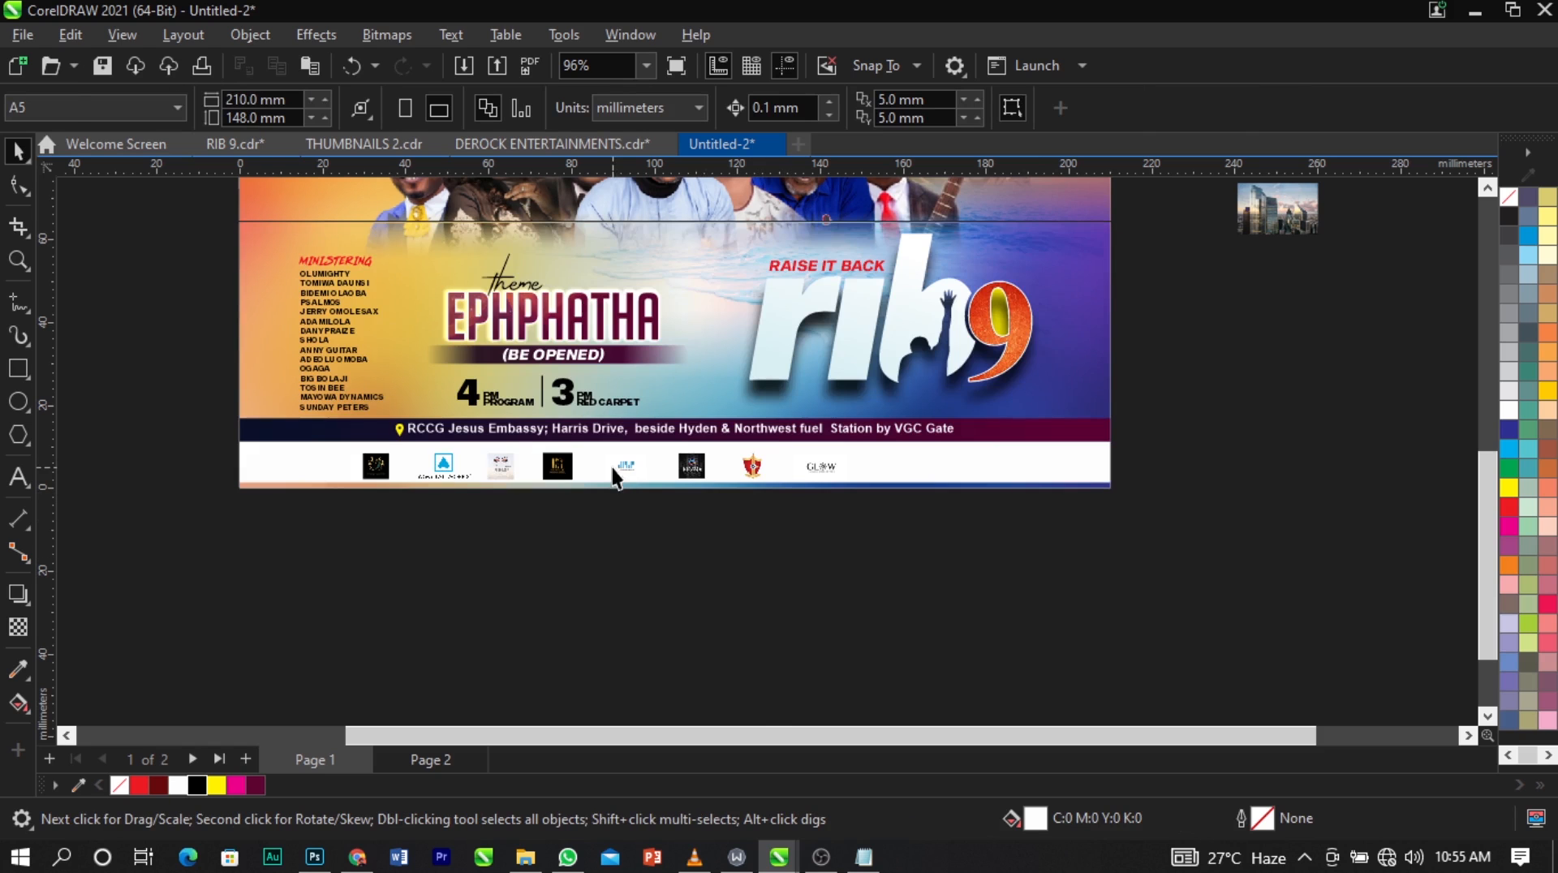
# Stretch the white strip down to the page's bottom edge, making it about 11.2 mm high.
pyautogui.press('z')
pyautogui.moveTo(253, 362); pyautogui.dragTo(1062, 485)
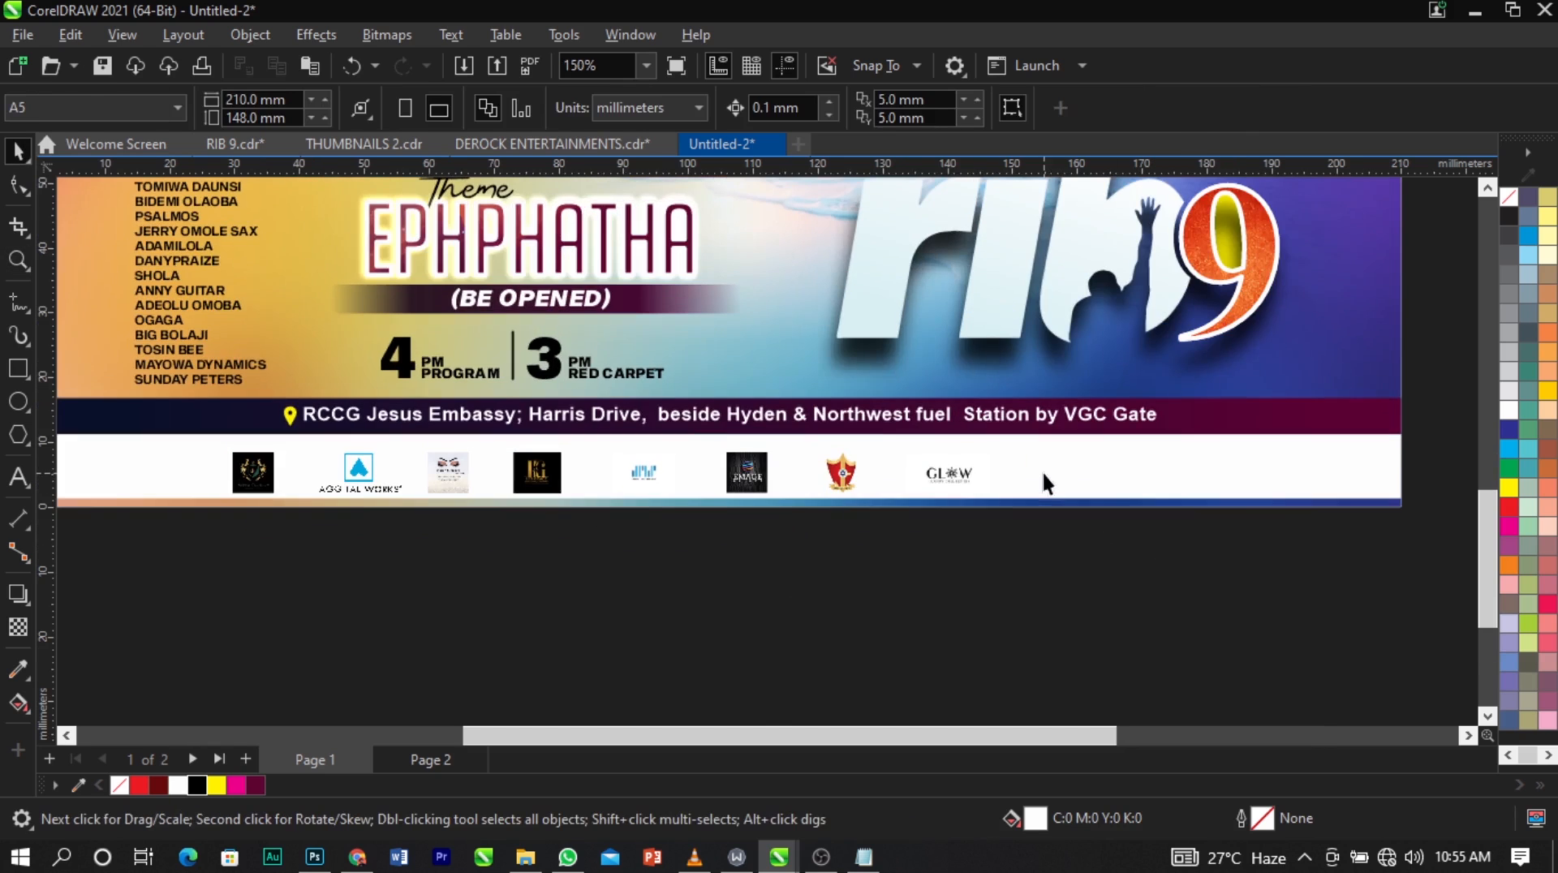
pyautogui.click(1044, 480)
pyautogui.scroll(2, 680, 507)
pyautogui.moveTo(787, 495); pyautogui.dragTo(792, 518)
pyautogui.scroll(-1, 649, 542)
pyautogui.scroll(-8, 649, 542)
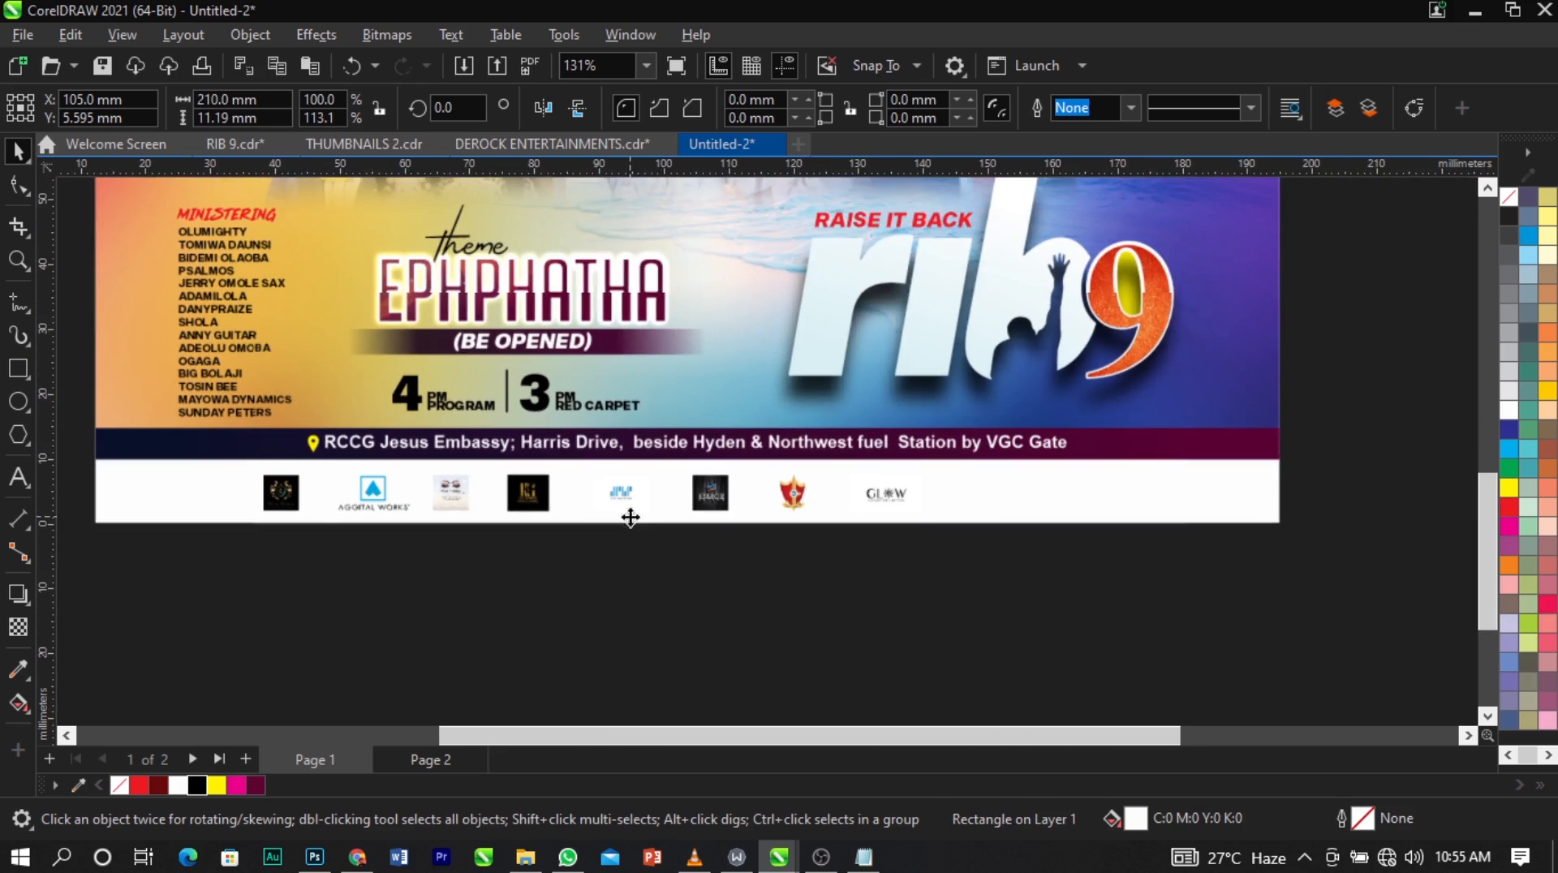
# Spread the eight sponsor logos out across the width of the white strip with roughly even gaps.
pyautogui.scroll(1, 893, 499)
pyautogui.click(892, 495)
pyautogui.moveTo(891, 497); pyautogui.dragTo(1121, 498)
pyautogui.moveTo(801, 494); pyautogui.dragTo(1009, 494)
pyautogui.moveTo(724, 498); pyautogui.dragTo(927, 507)
pyautogui.moveTo(616, 492); pyautogui.dragTo(791, 494)
pyautogui.moveTo(527, 496); pyautogui.dragTo(672, 496)
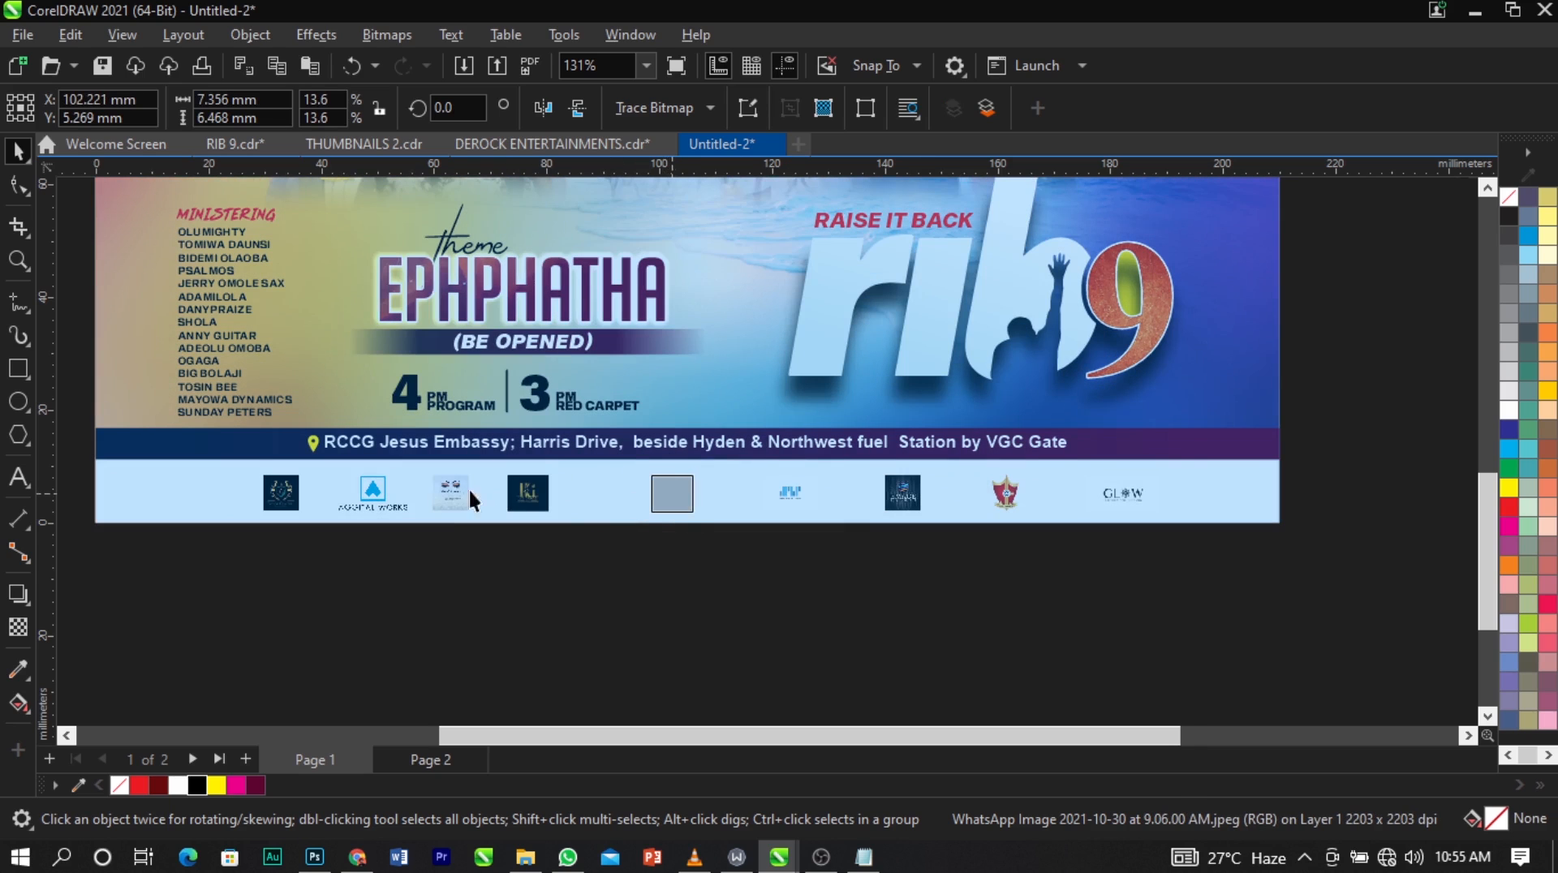
pyautogui.moveTo(455, 491); pyautogui.dragTo(566, 490)
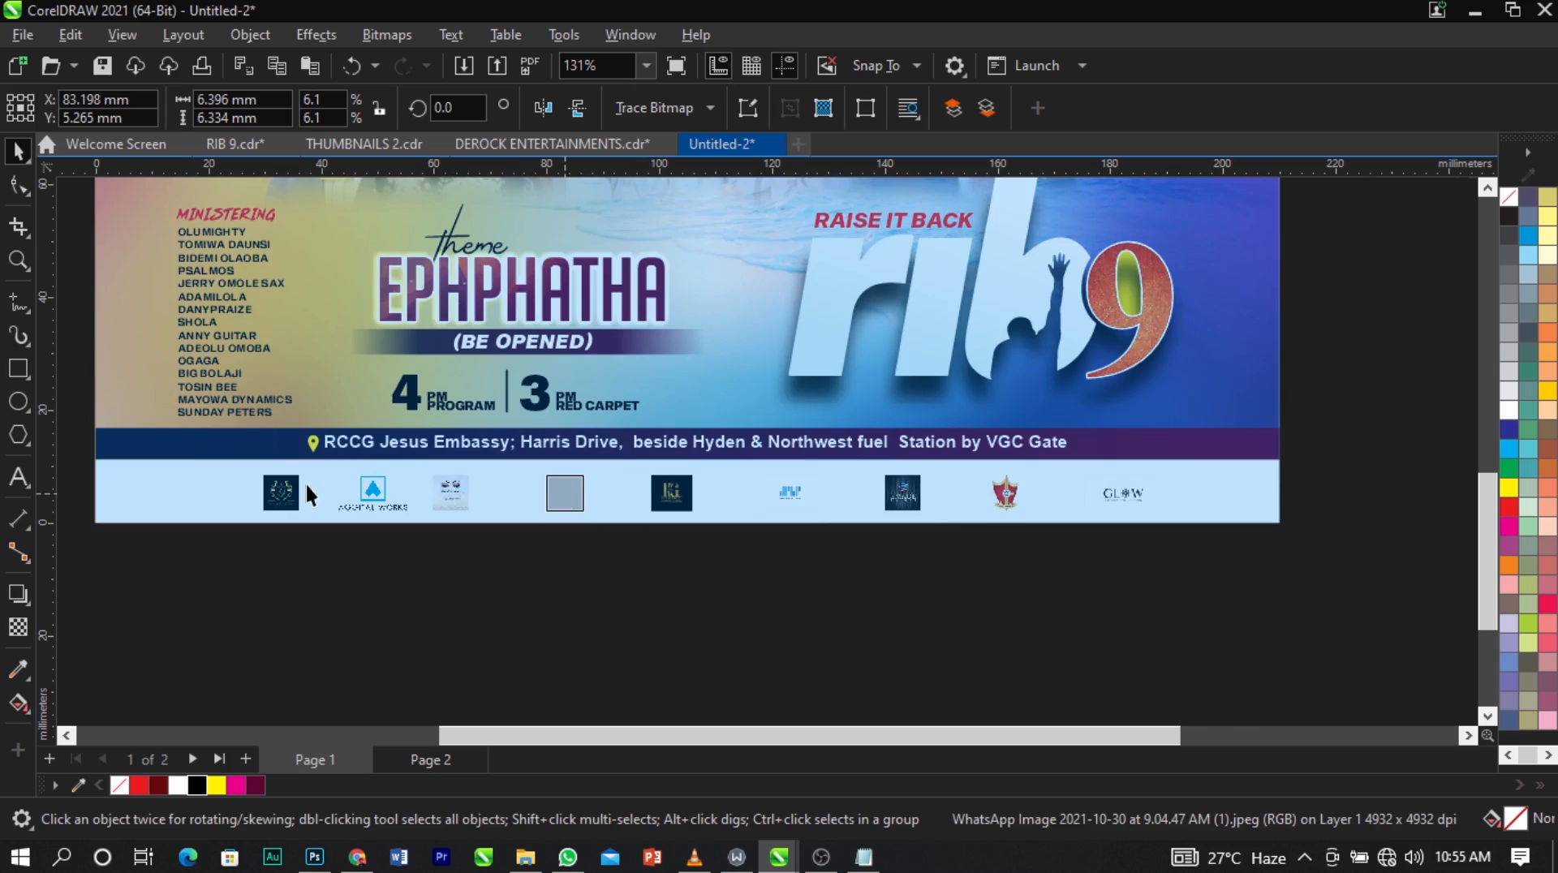
pyautogui.moveTo(372, 487); pyautogui.dragTo(452, 487)
pyautogui.moveTo(292, 495); pyautogui.dragTo(333, 495)
pyautogui.click(328, 568)
pyautogui.moveTo(253, 587); pyautogui.dragTo(1225, 479)
# Enlarge the JMS Creatives logo about its centre to about 16.3 x 10.2 mm.
pyautogui.press('z')
pyautogui.moveTo(623, 429); pyautogui.dragTo(941, 566)
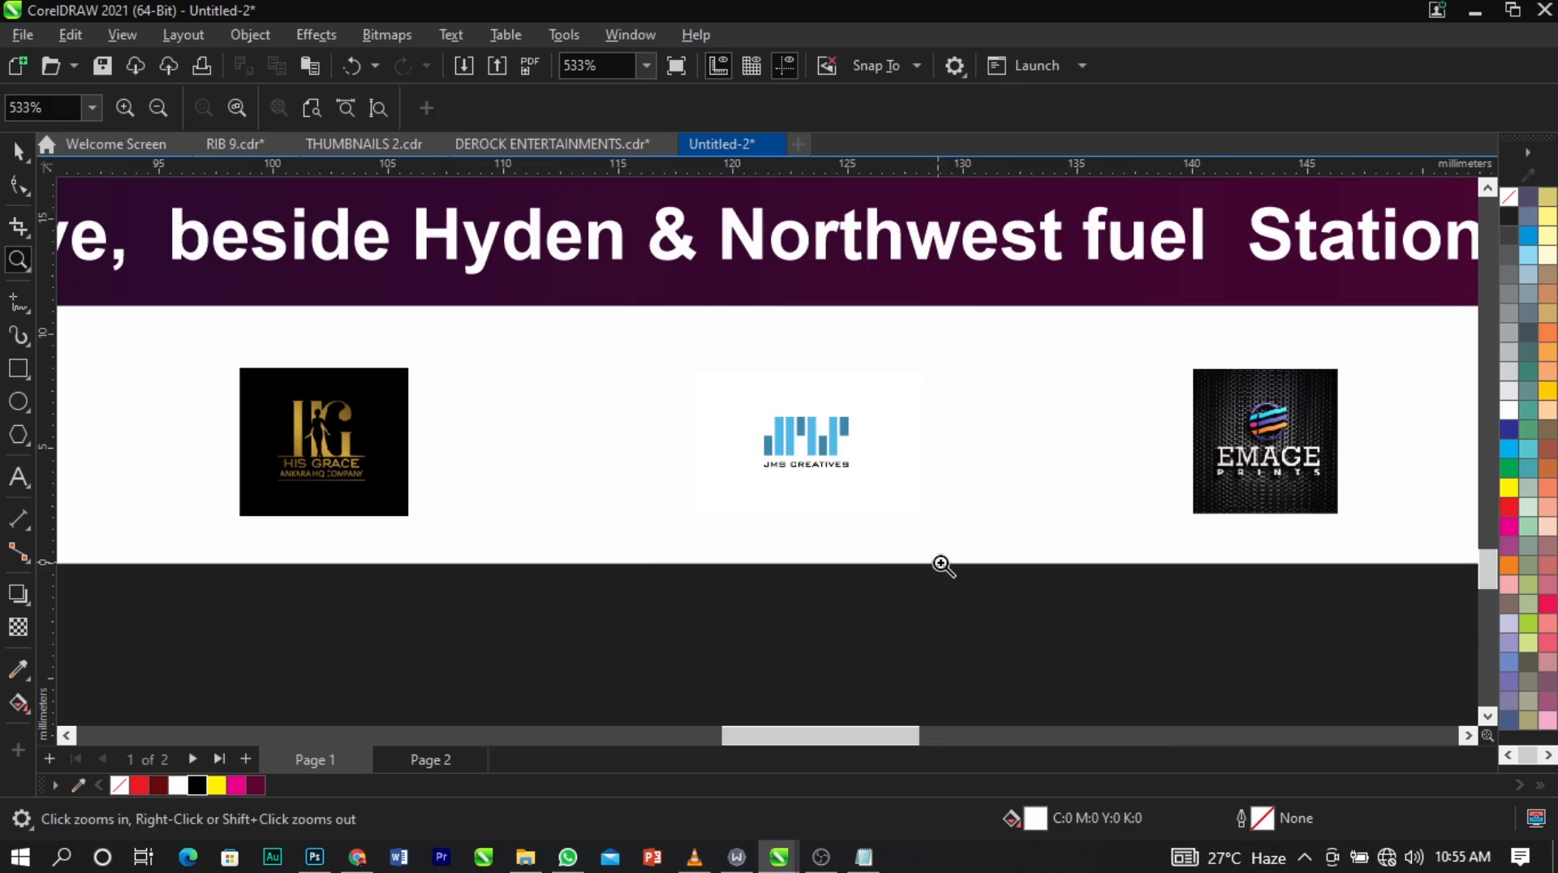
pyautogui.press('space')
pyautogui.click(812, 440)
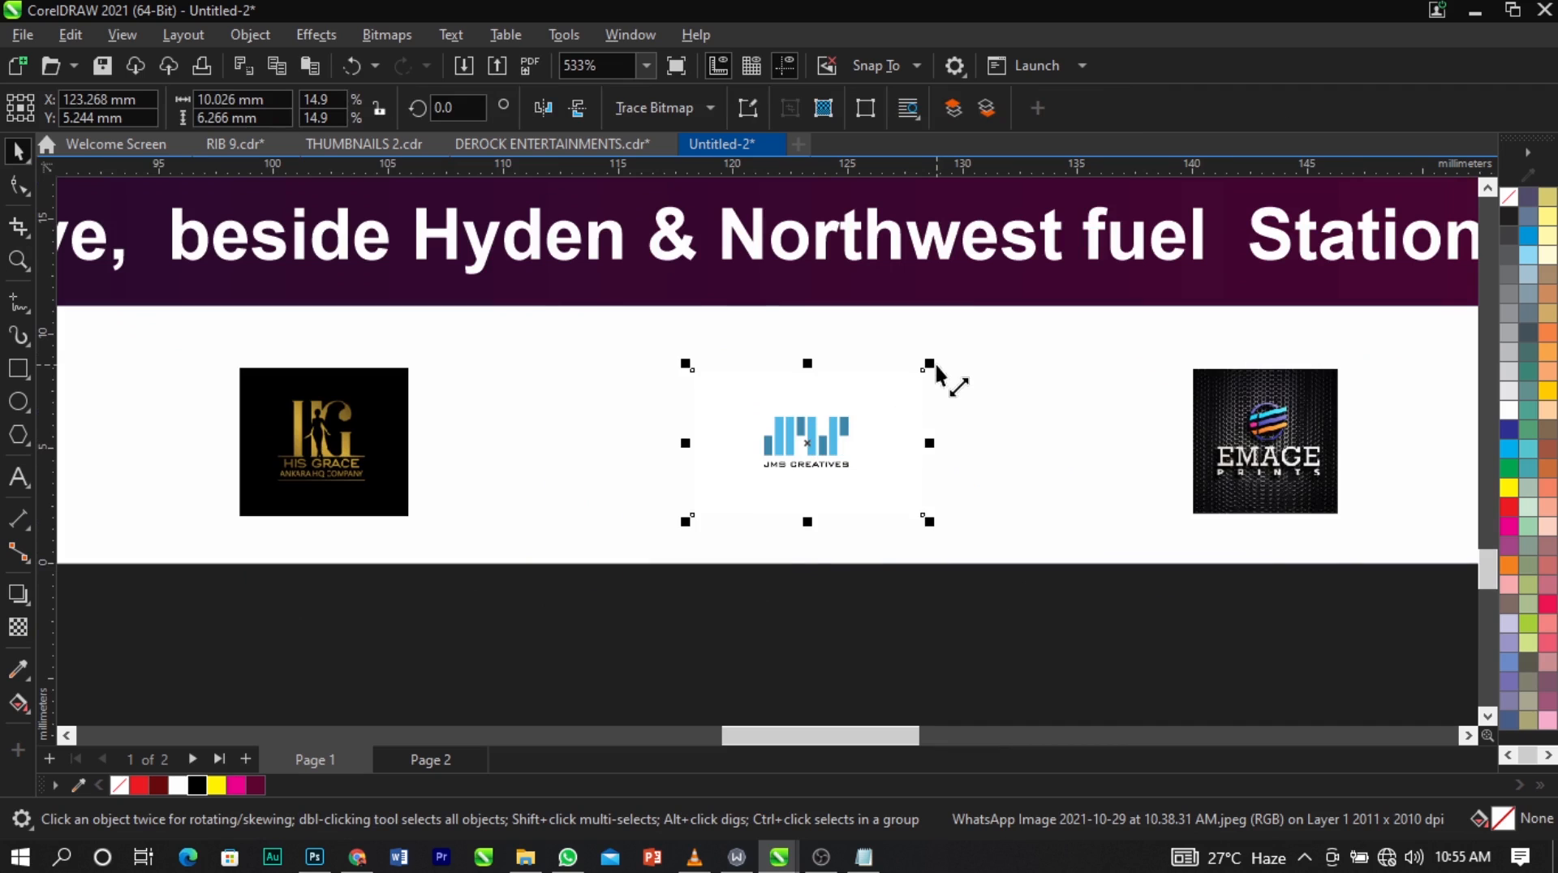
pyautogui.moveTo(936, 367); pyautogui.dragTo(1036, 318)
pyautogui.scroll(-2, 824, 477)
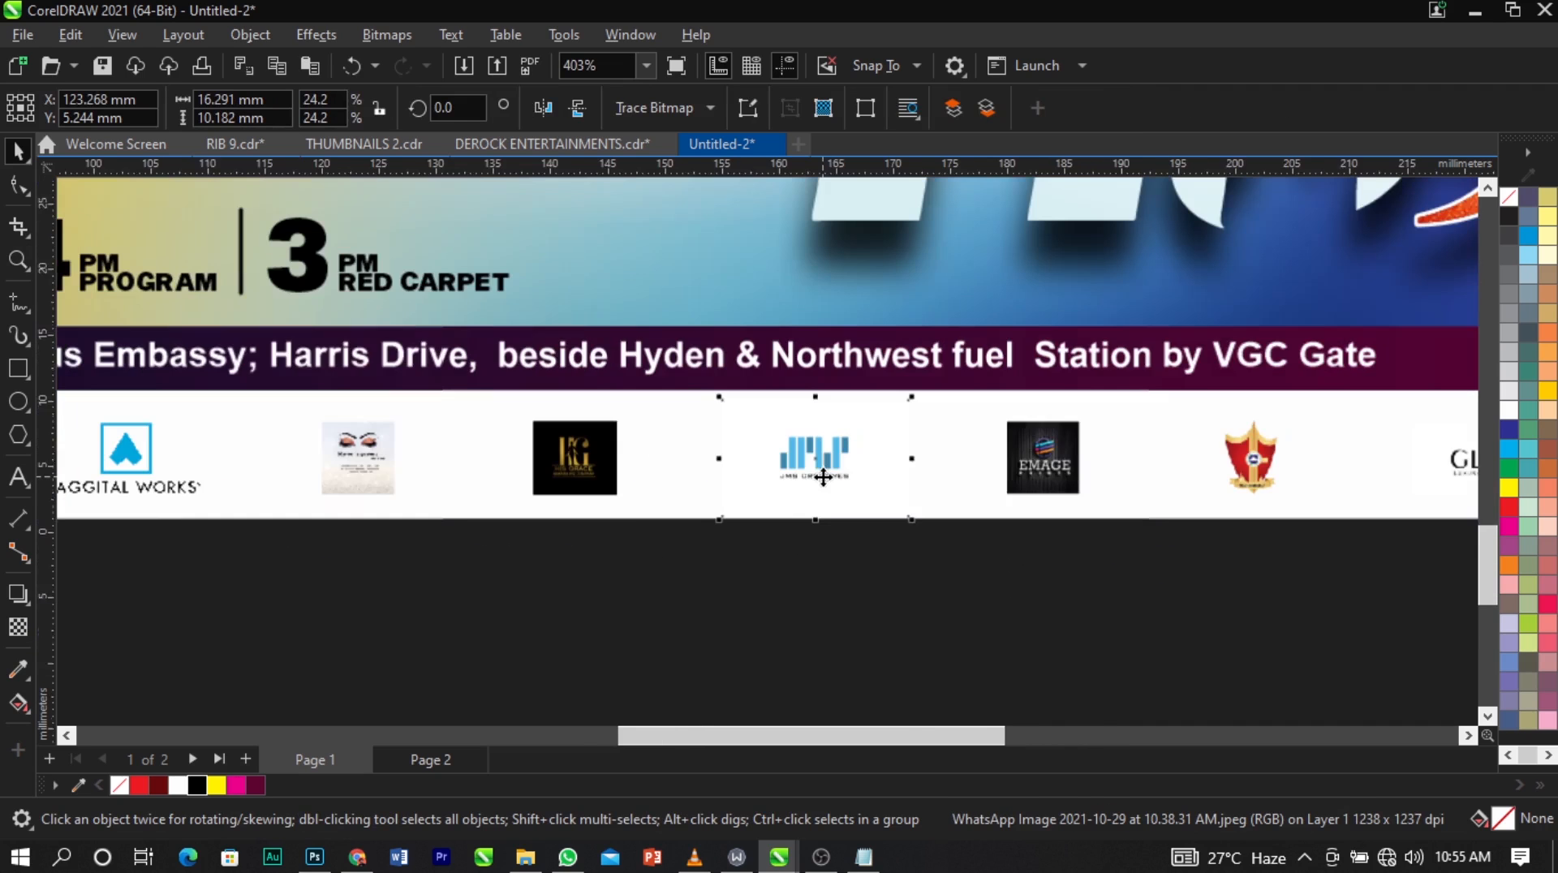
pyautogui.scroll(-5, 824, 477)
pyautogui.click(852, 581)
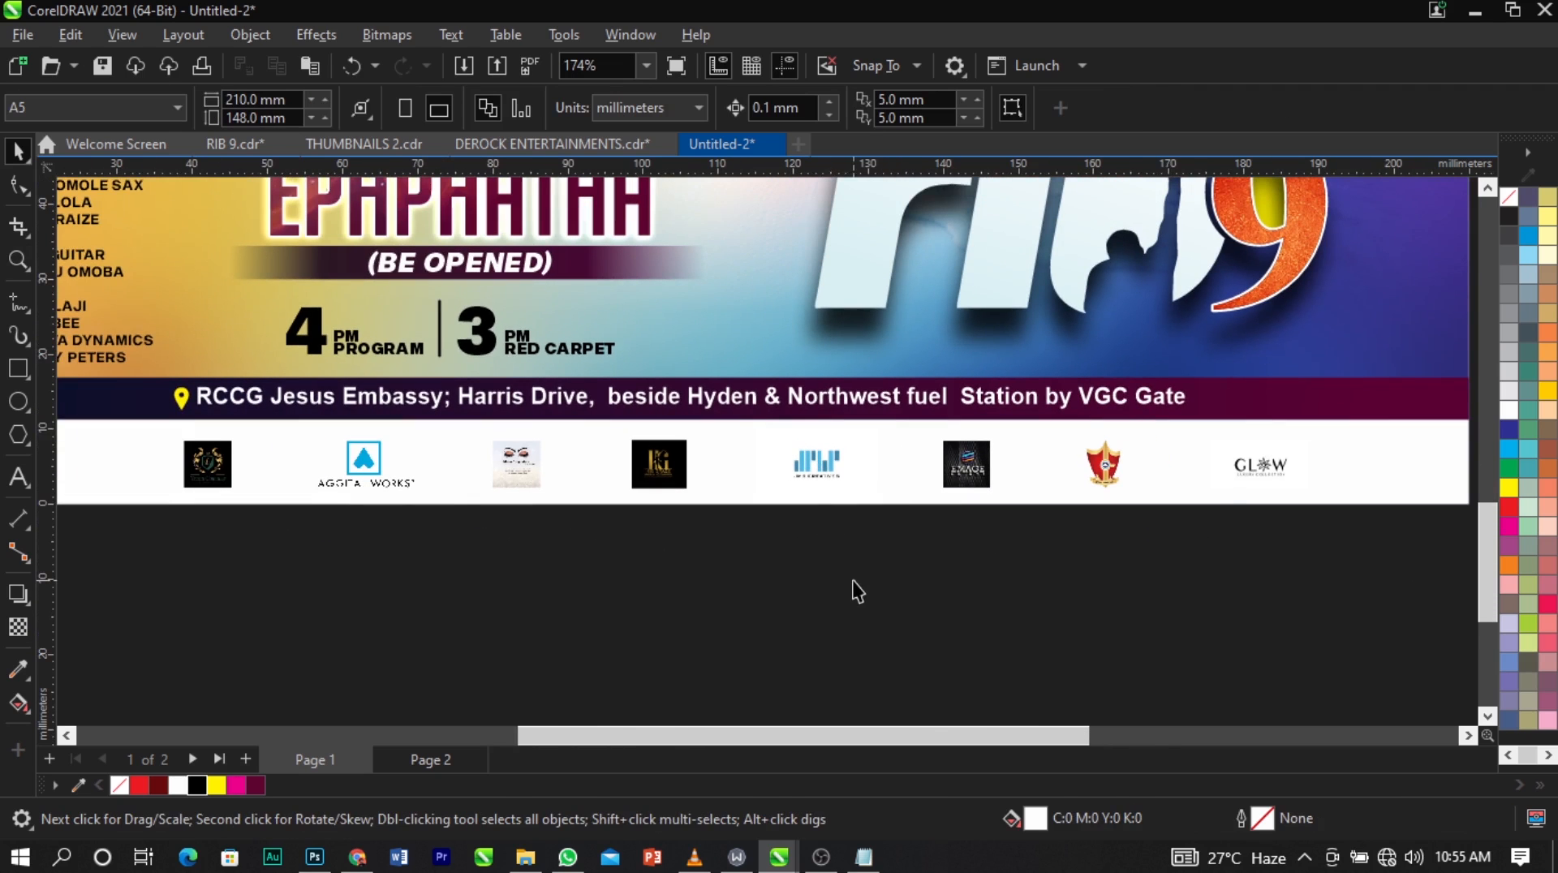
# Enlarge the Glow logo on the white strip to about 24.8 x 12 mm.
pyautogui.click(1250, 479)
pyautogui.scroll(2, 1396, 401)
pyautogui.moveTo(1308, 453); pyautogui.dragTo(1345, 422)
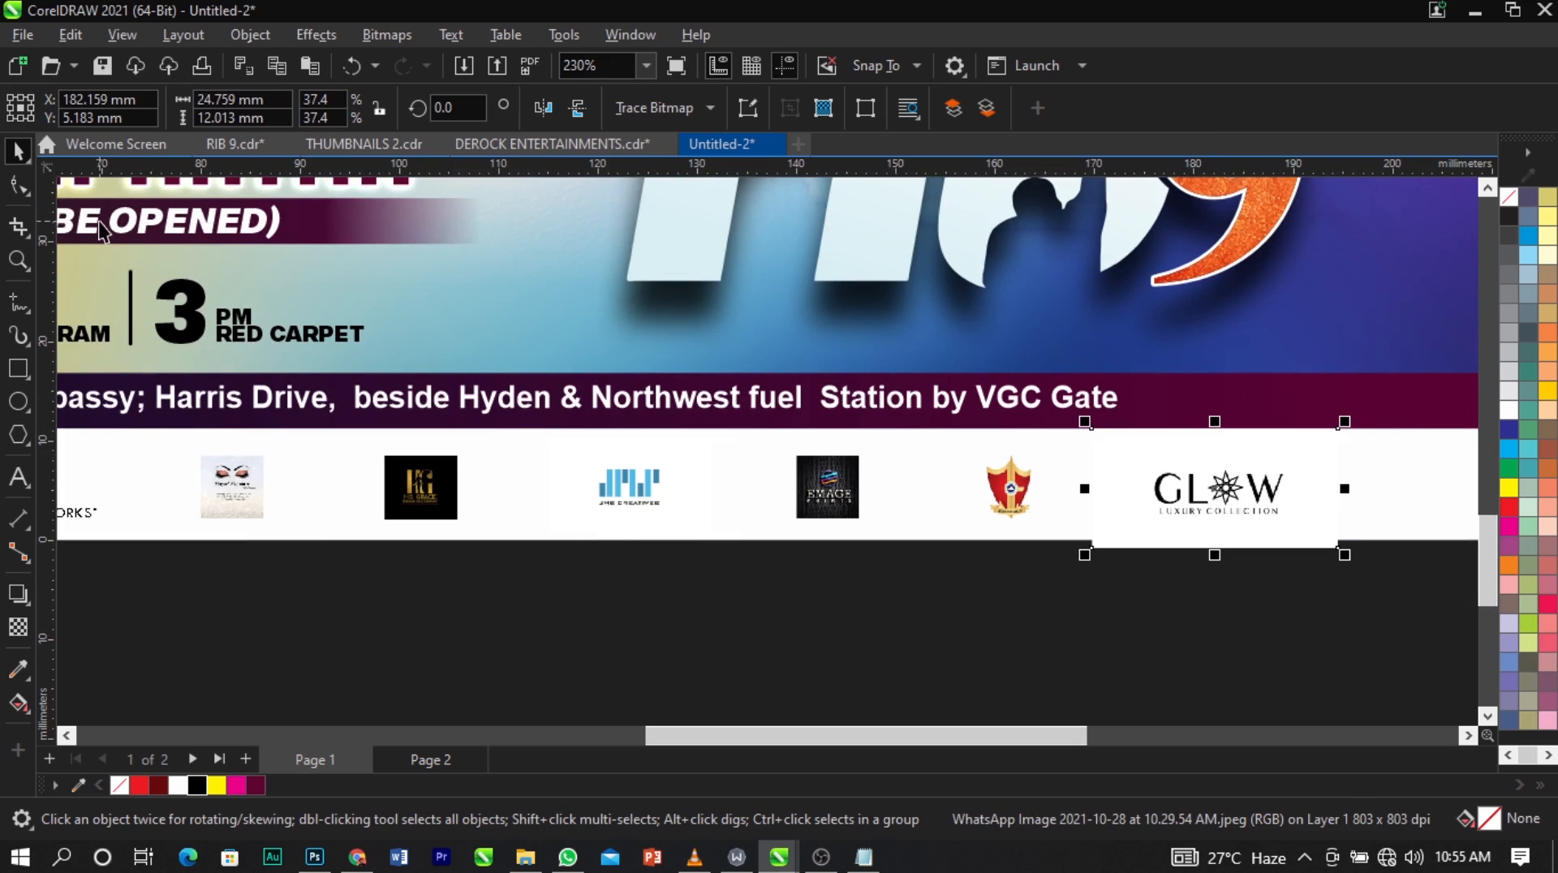
# Trim the Glow logo's upper and lower margins to about 7.9 mm high and shift it slightly right and up.
pyautogui.click(27, 185)
pyautogui.moveTo(1377, 539); pyautogui.dragTo(1340, 532)
pyautogui.moveTo(1384, 400); pyautogui.dragTo(1100, 449)
pyautogui.press('space')
pyautogui.scroll(-2, 783, 501)
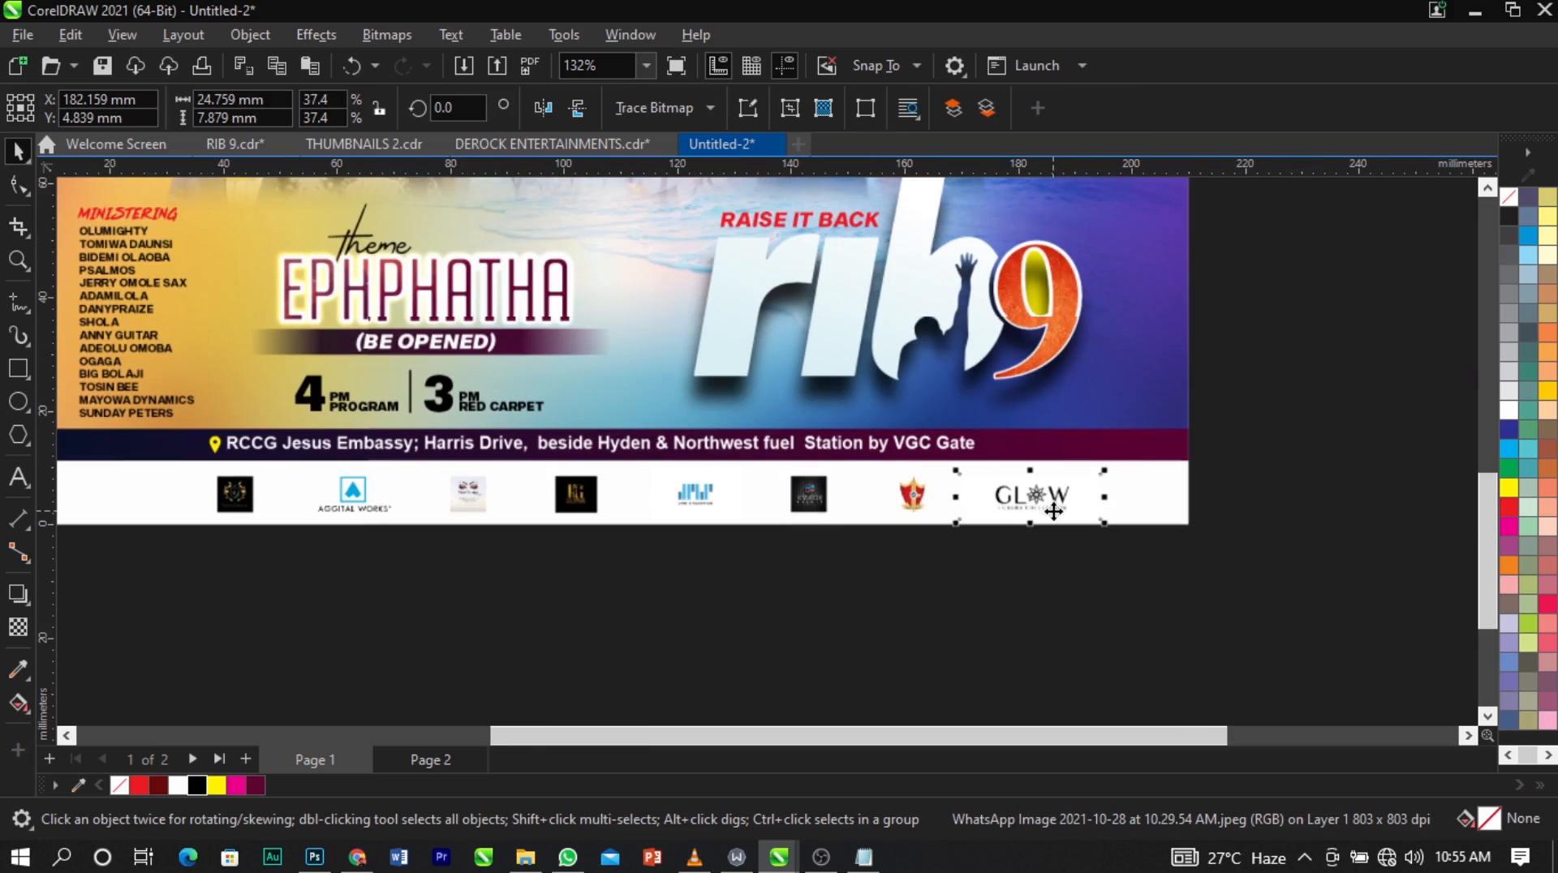
pyautogui.moveTo(1053, 510); pyautogui.dragTo(1085, 500)
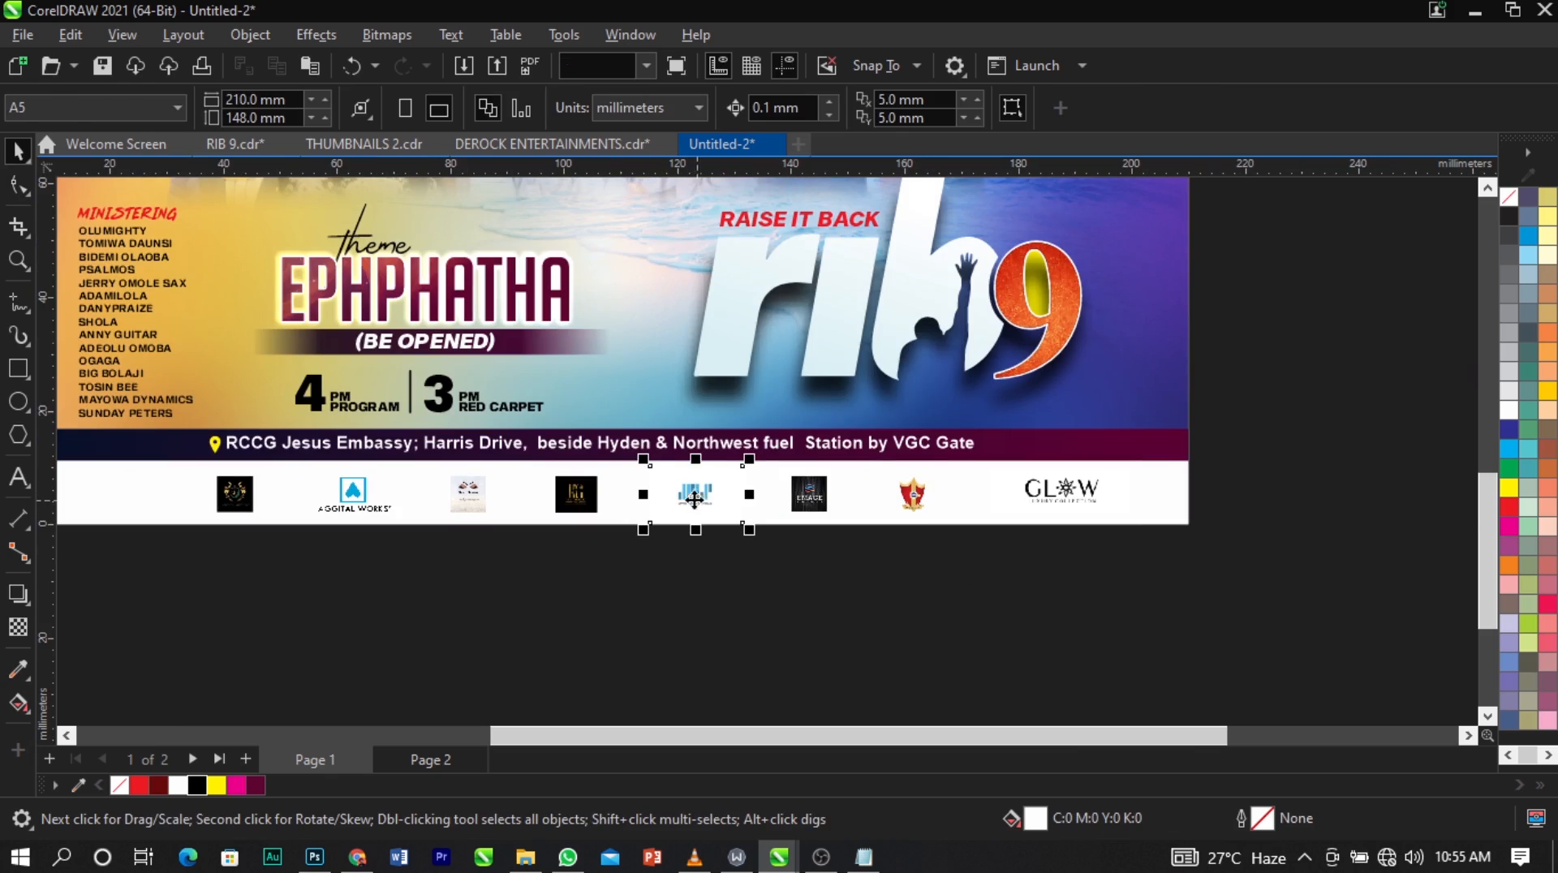
# Group the eight sponsor logos and centre the group horizontally on the white strip.
pyautogui.moveTo(1352, 455); pyautogui.dragTo(175, 616)
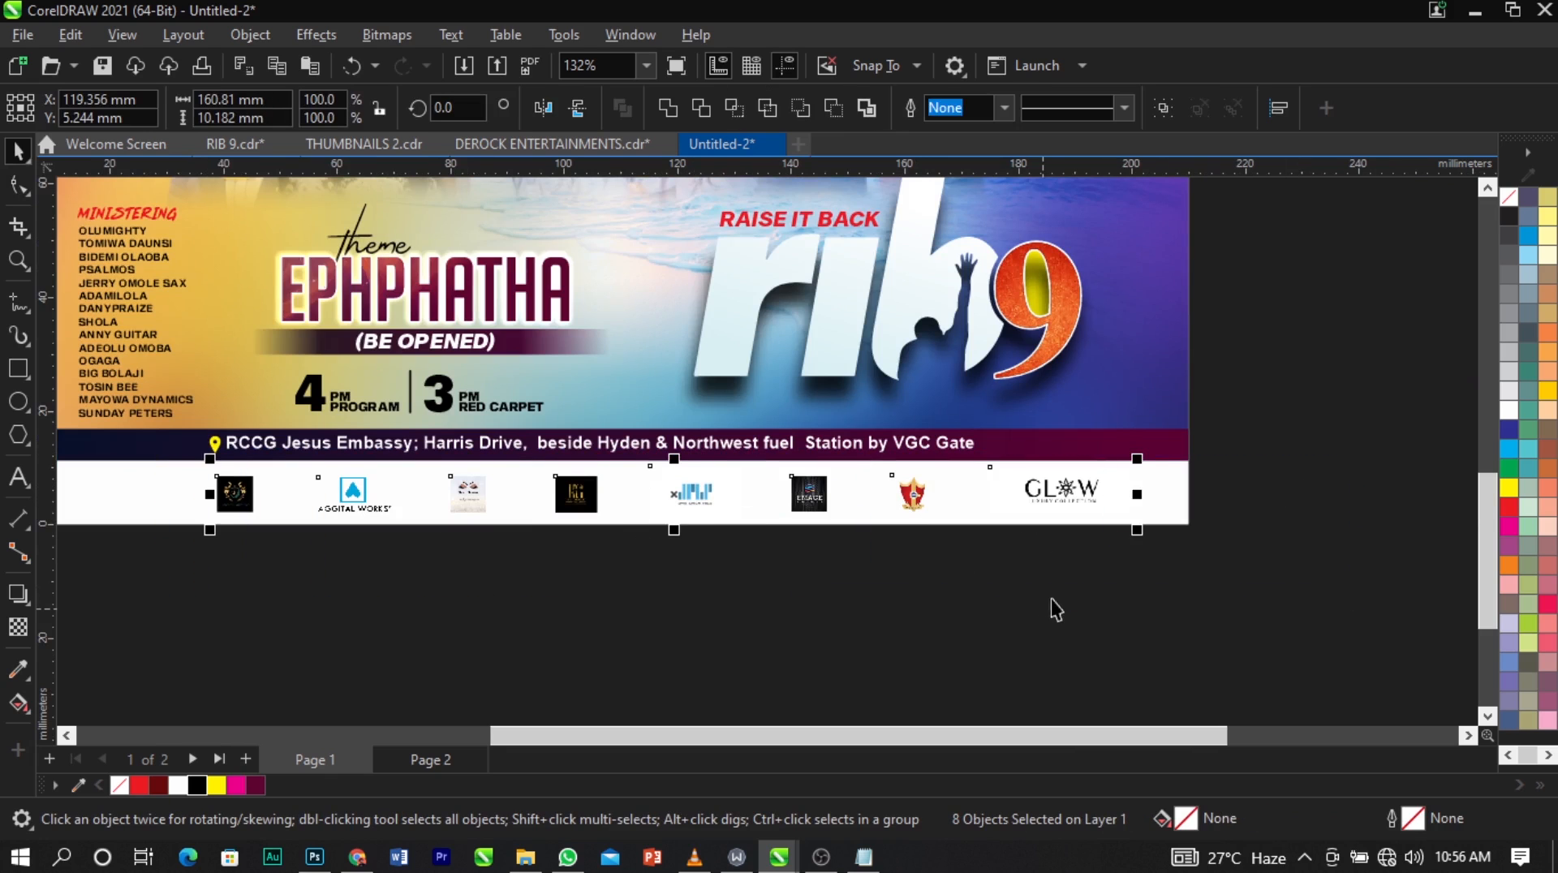
pyautogui.hotkey('ctrl', 'g')
pyautogui.keyDown('shift'); pyautogui.click(1153, 515); pyautogui.keyUp('shift')
pyautogui.press('c')
pyautogui.click(1102, 592)
pyautogui.scroll(-2, 1102, 592)
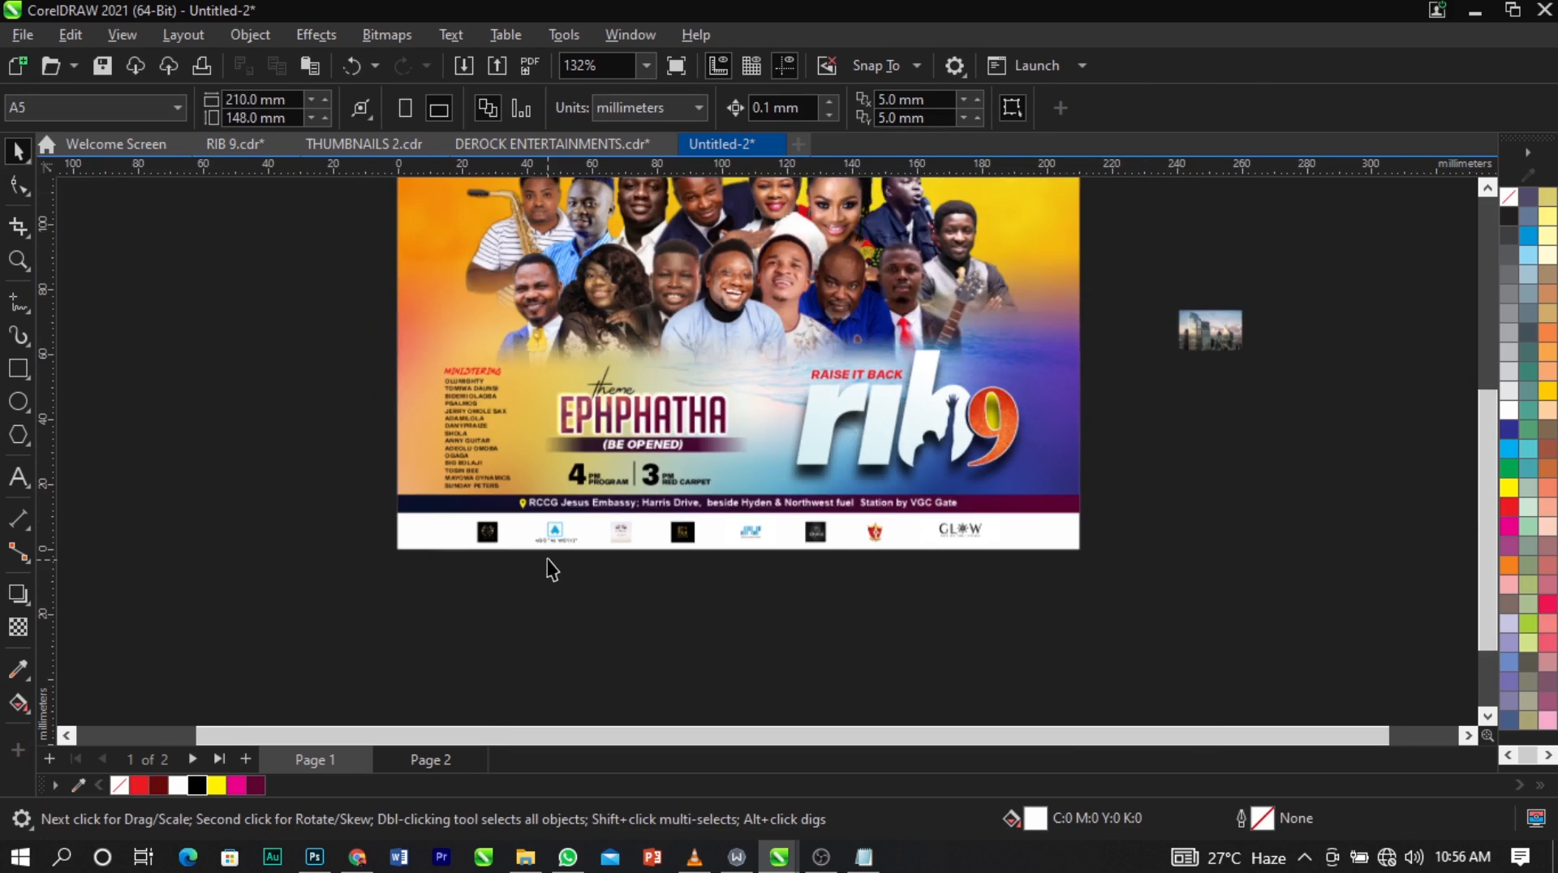
# Add the text "SUPPORTED BY:" just below the white strip near its left end.
pyautogui.scroll(3, 520, 527)
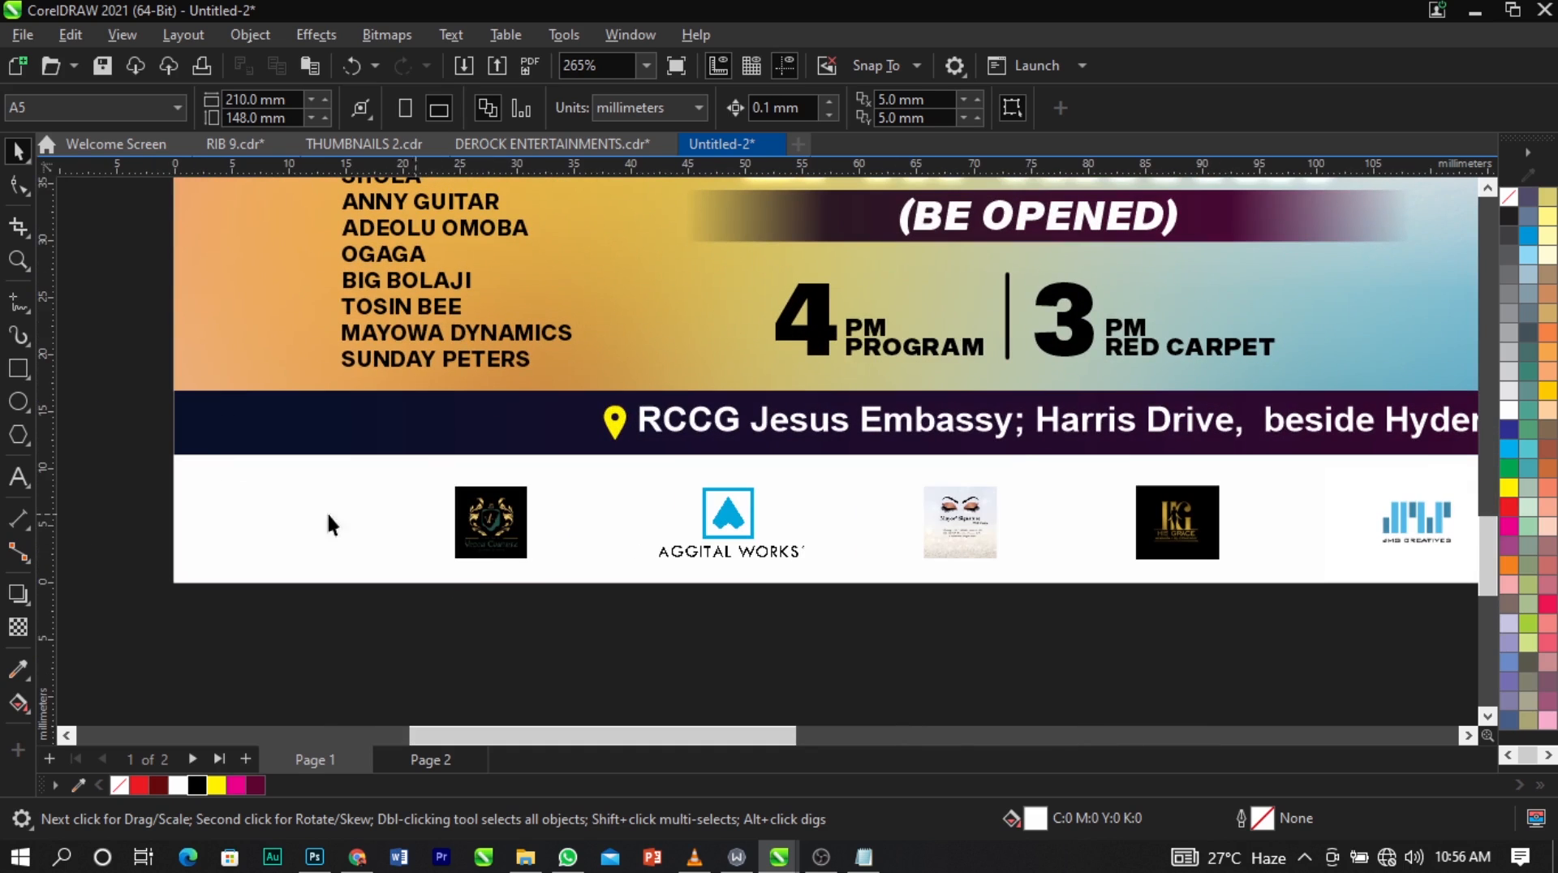
pyautogui.click(230, 657)
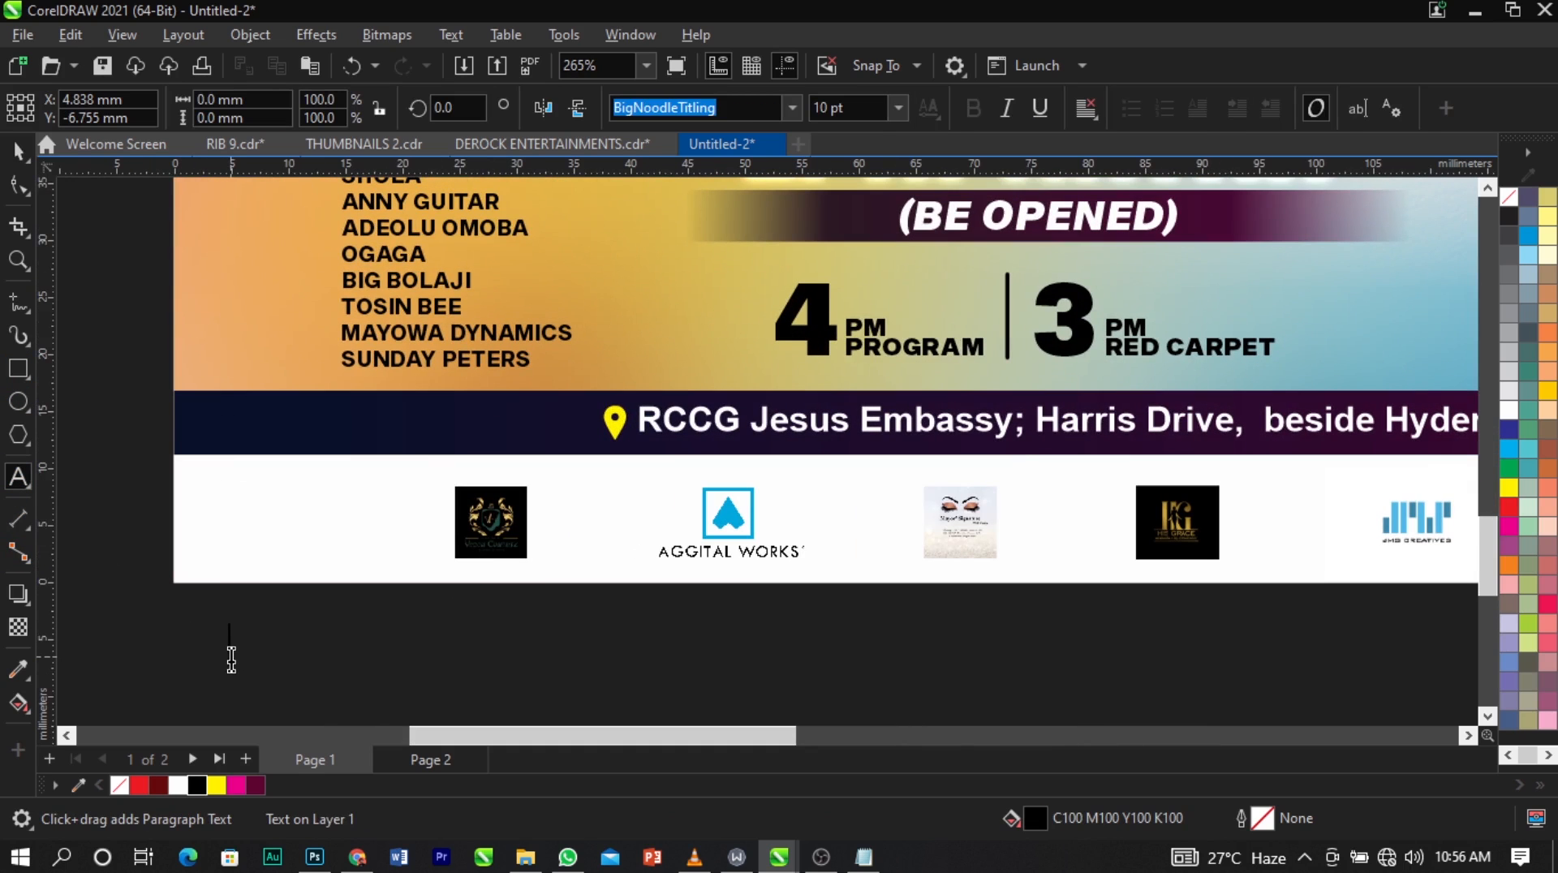
pyautogui.write('SUPPORTED BY')
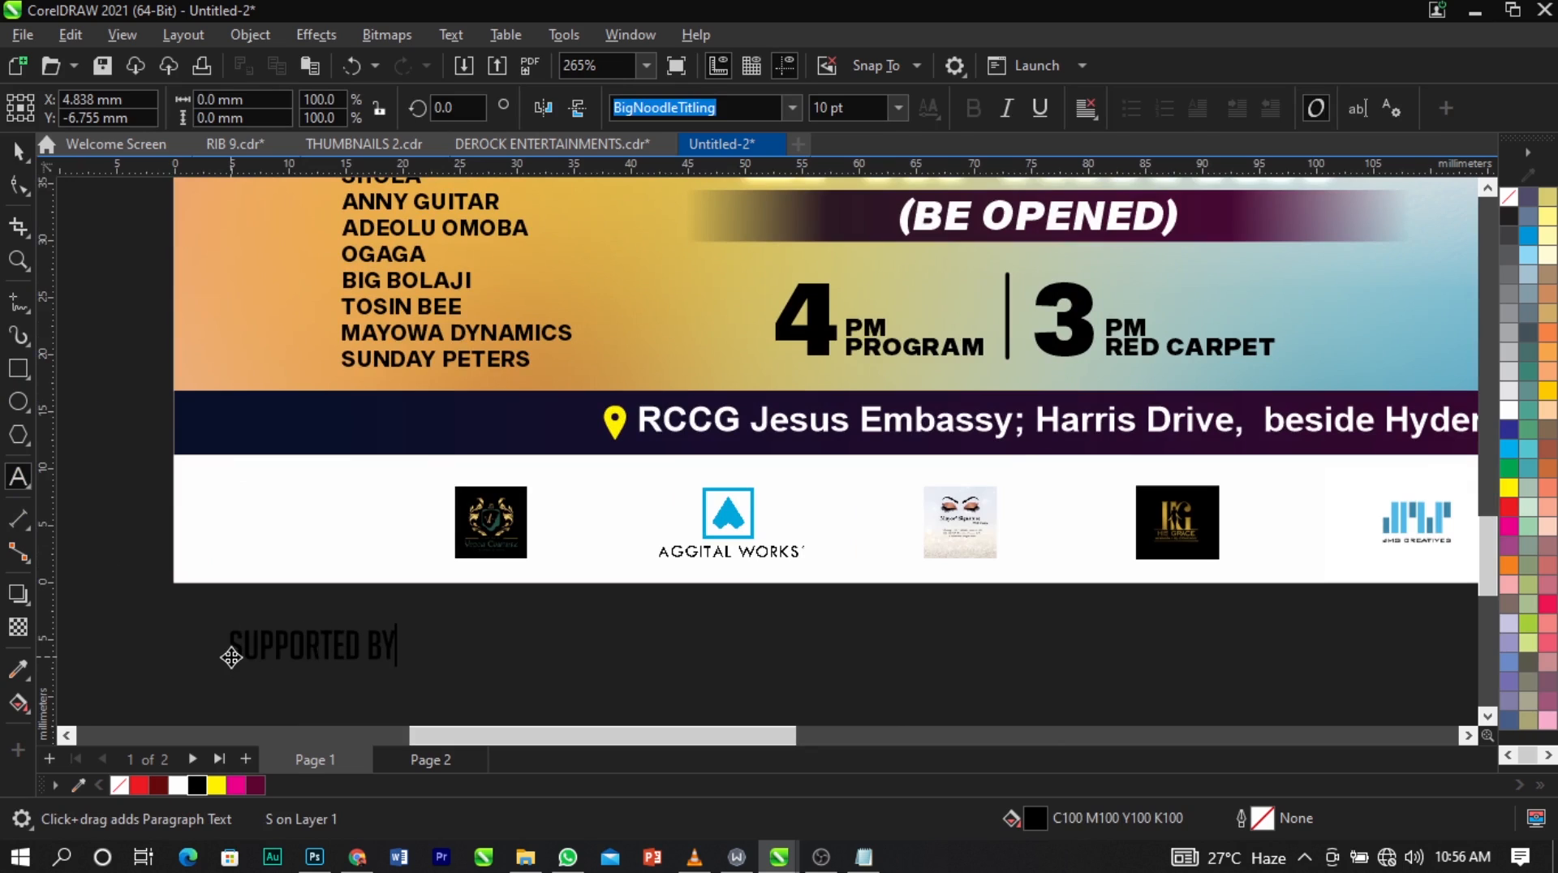
pyautogui.write(':')
pyautogui.hotkey('ctrl', 'space')
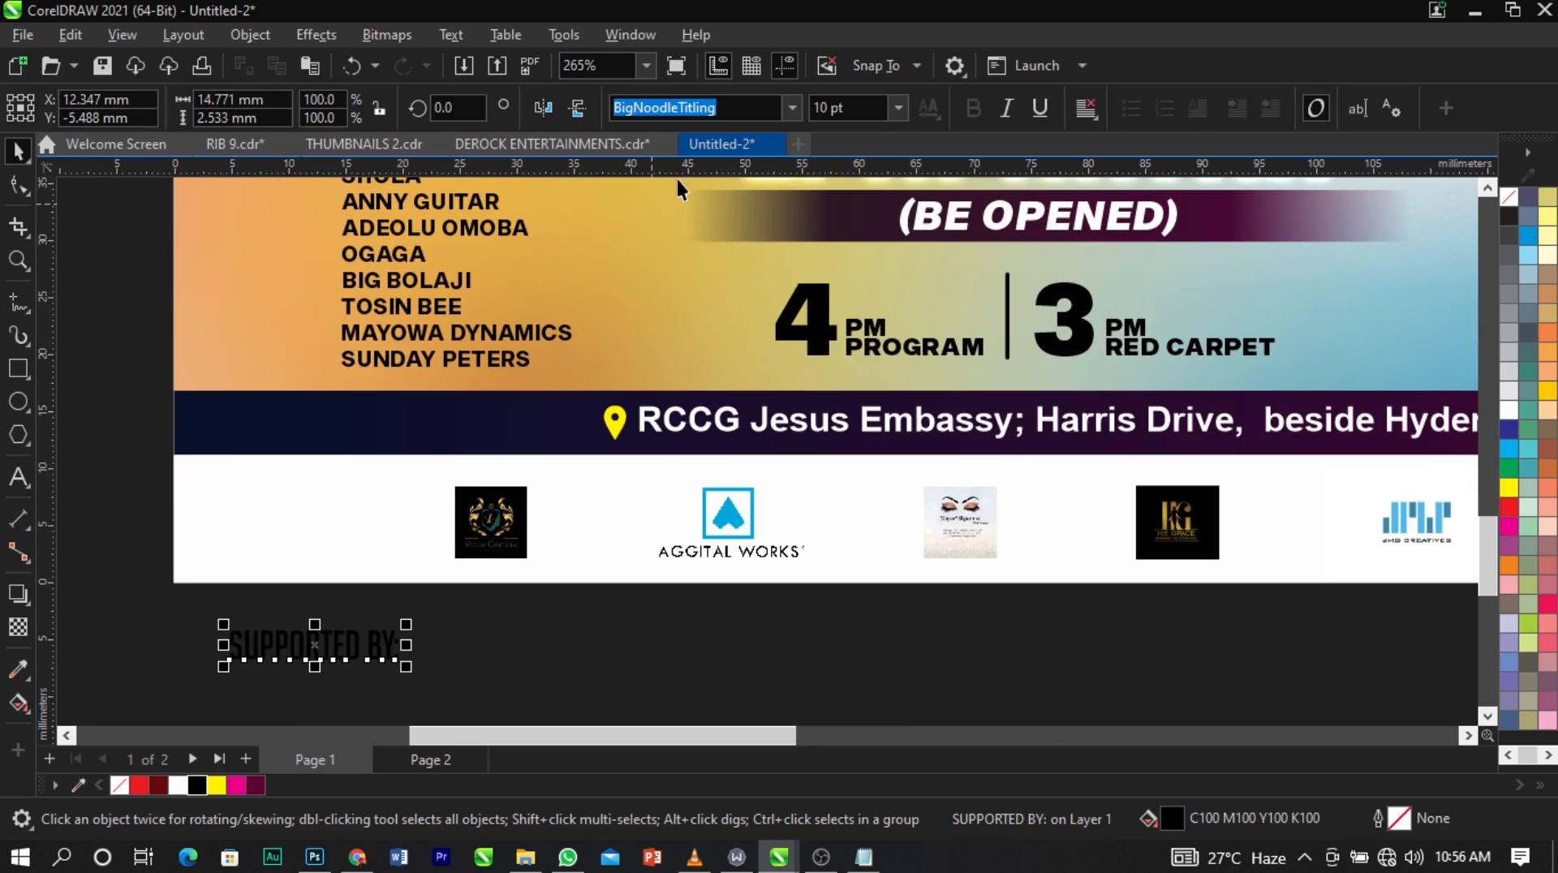
# Set the "SUPPORTED BY:" text in Sequel Sans Black Body and place it just before the first sponsor logo.
pyautogui.click(789, 110)
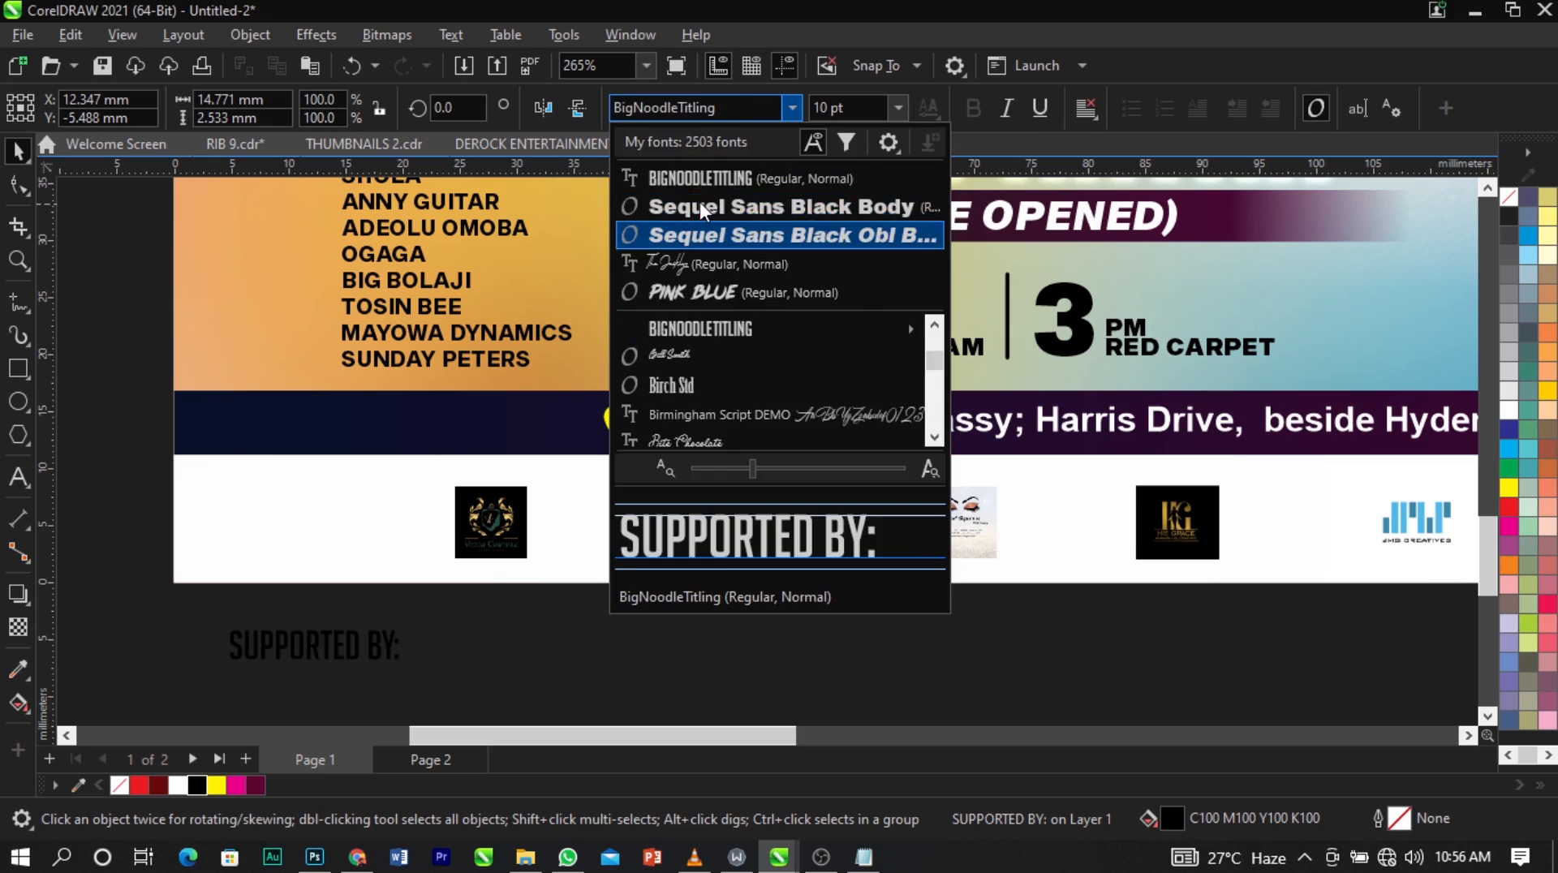
pyautogui.click(700, 202)
pyautogui.moveTo(596, 680); pyautogui.dragTo(420, 528)
# Group the "SUPPORTED BY:" text with the sponsor logos and centre the group horizontally on the white strip.
pyautogui.keyDown('shift'); pyautogui.click(452, 531); pyautogui.keyUp('shift')
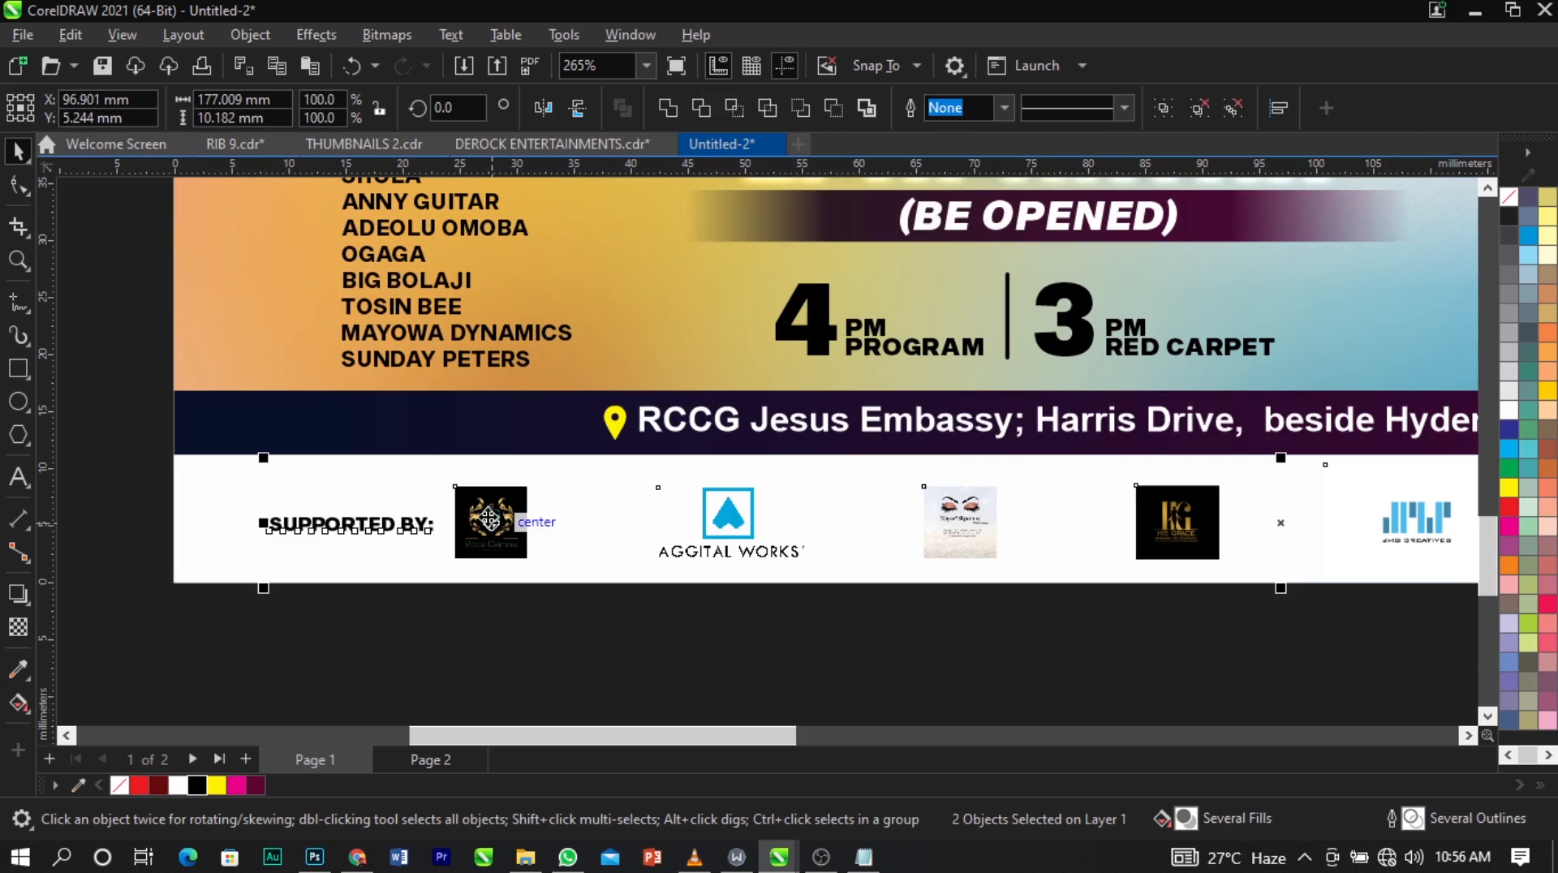
pyautogui.hotkey('ctrl', 'g')
pyautogui.keyDown('shift'); pyautogui.click(355, 566); pyautogui.keyUp('shift')
pyautogui.press('c')
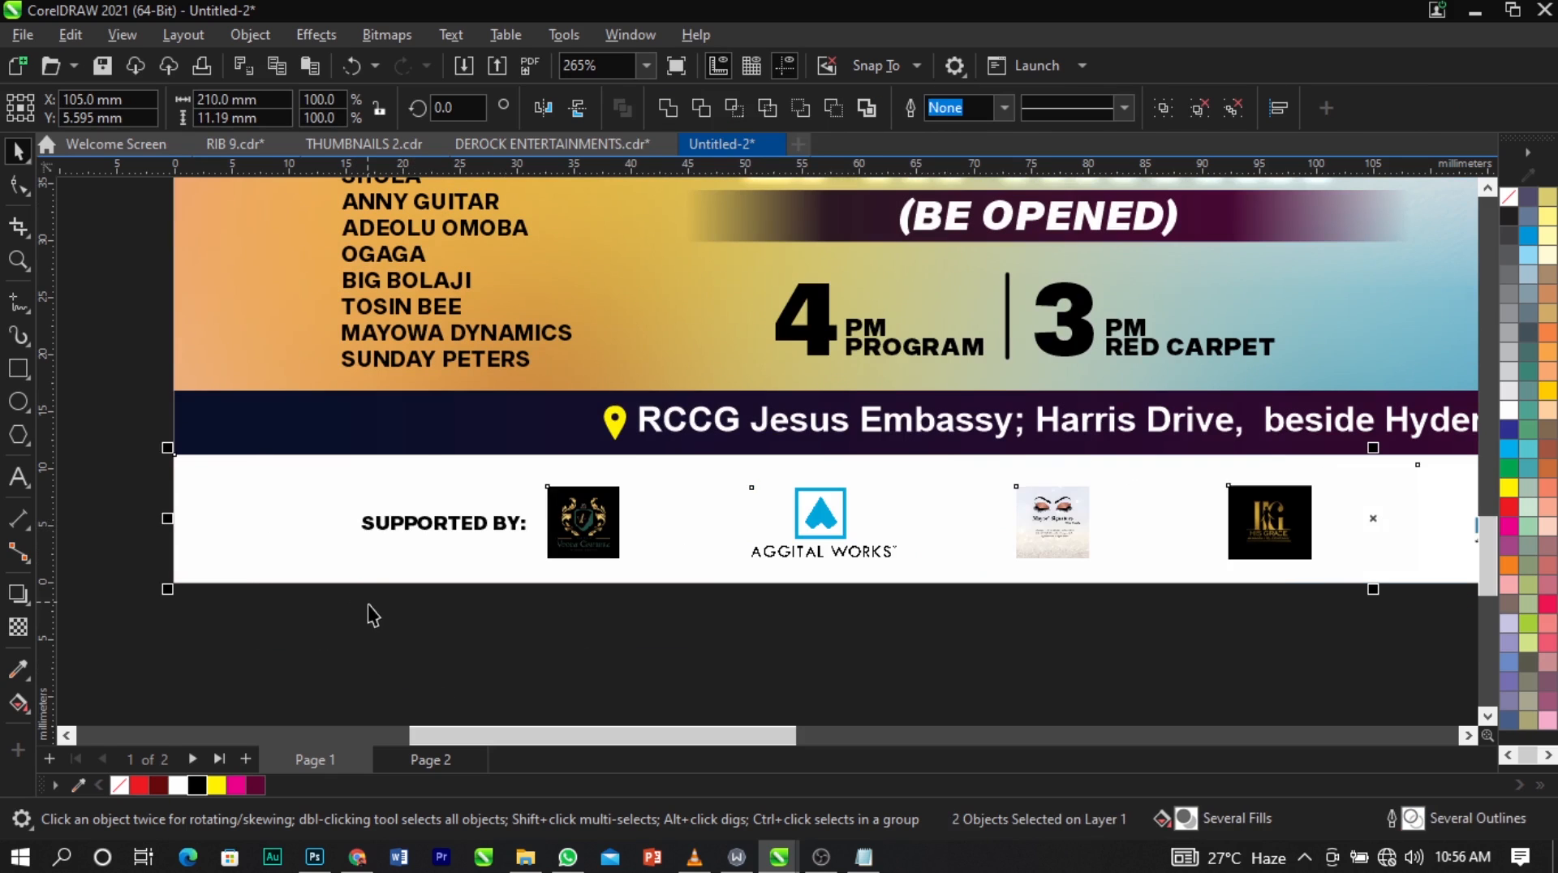
pyautogui.click(367, 605)
pyautogui.scroll(-1, 357, 519)
pyautogui.press('F4')
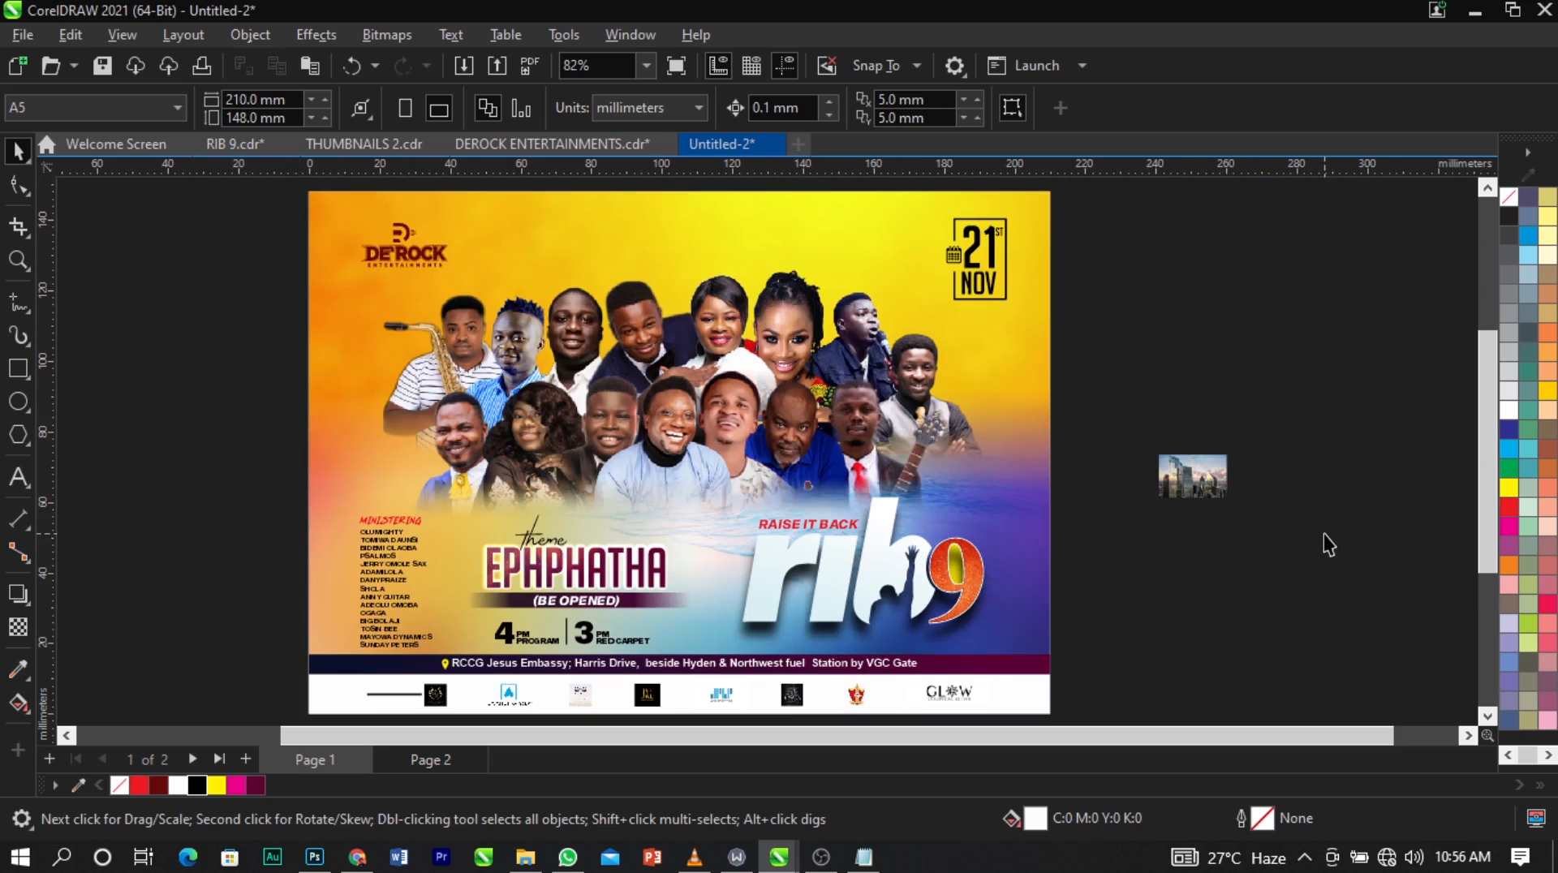
# Enlarge the city skyline photo beside the page to about 156.9 x 100.6 mm and cut it.
pyautogui.click(1181, 482)
pyautogui.scroll(-3, 691, 374)
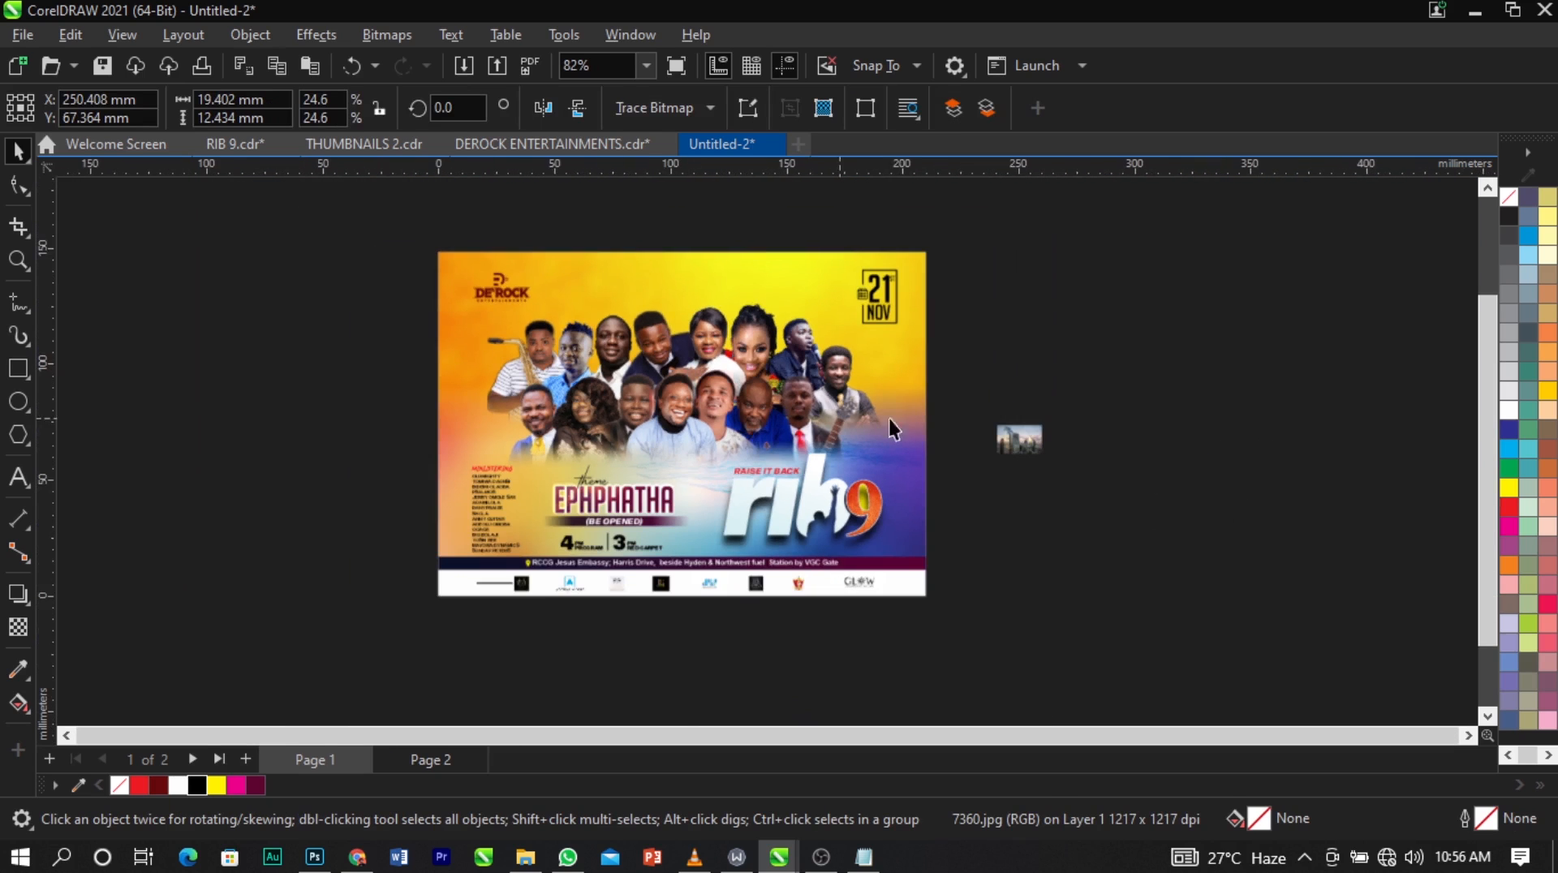
pyautogui.scroll(2, 1351, 410)
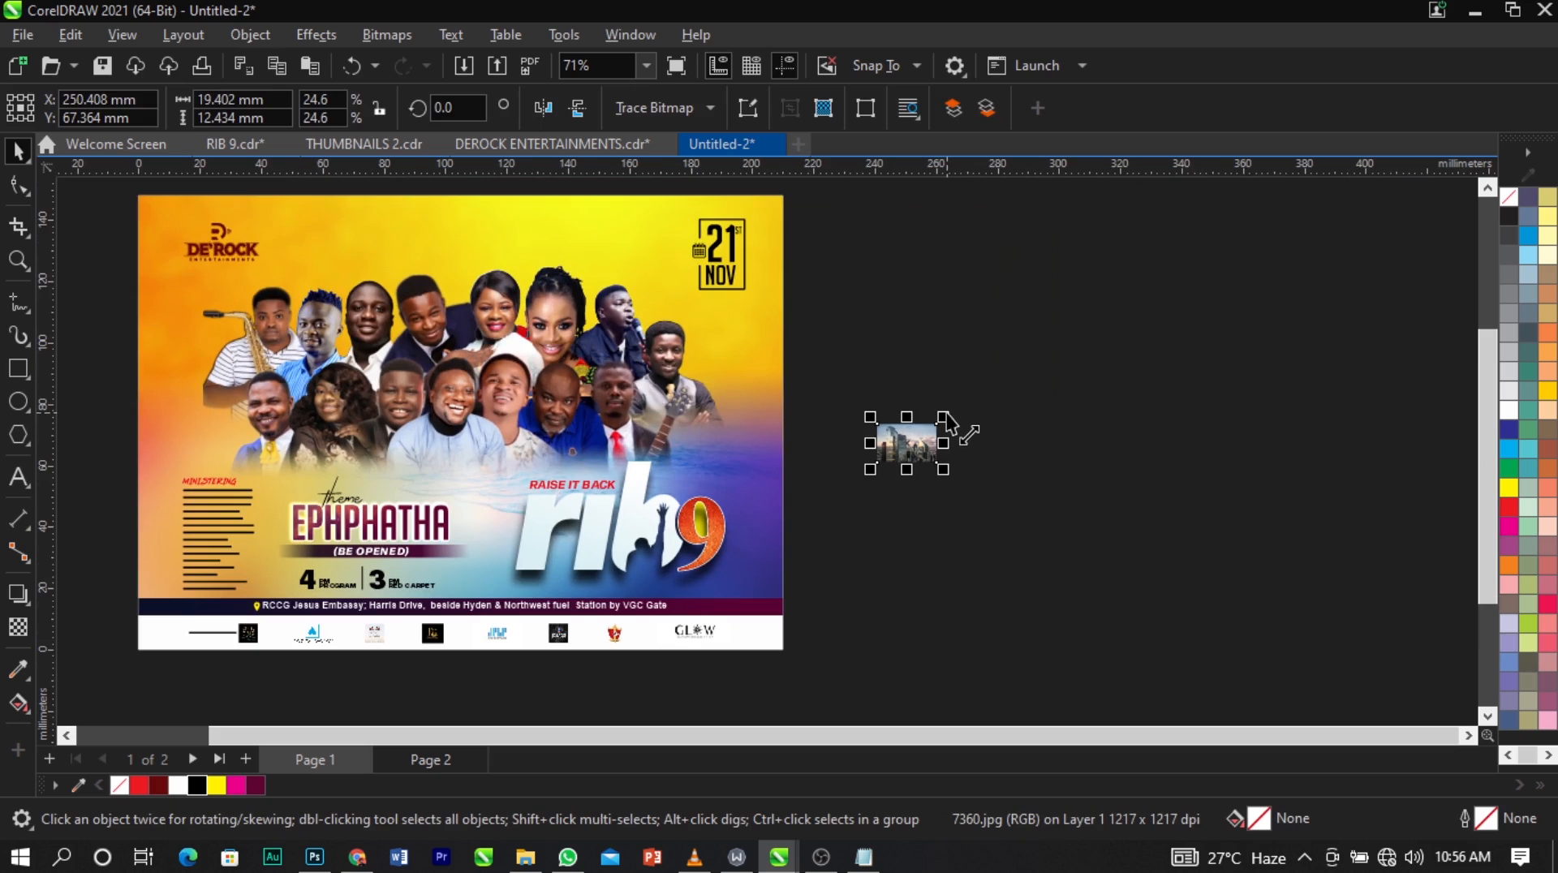
pyautogui.moveTo(950, 418); pyautogui.dragTo(1151, 282)
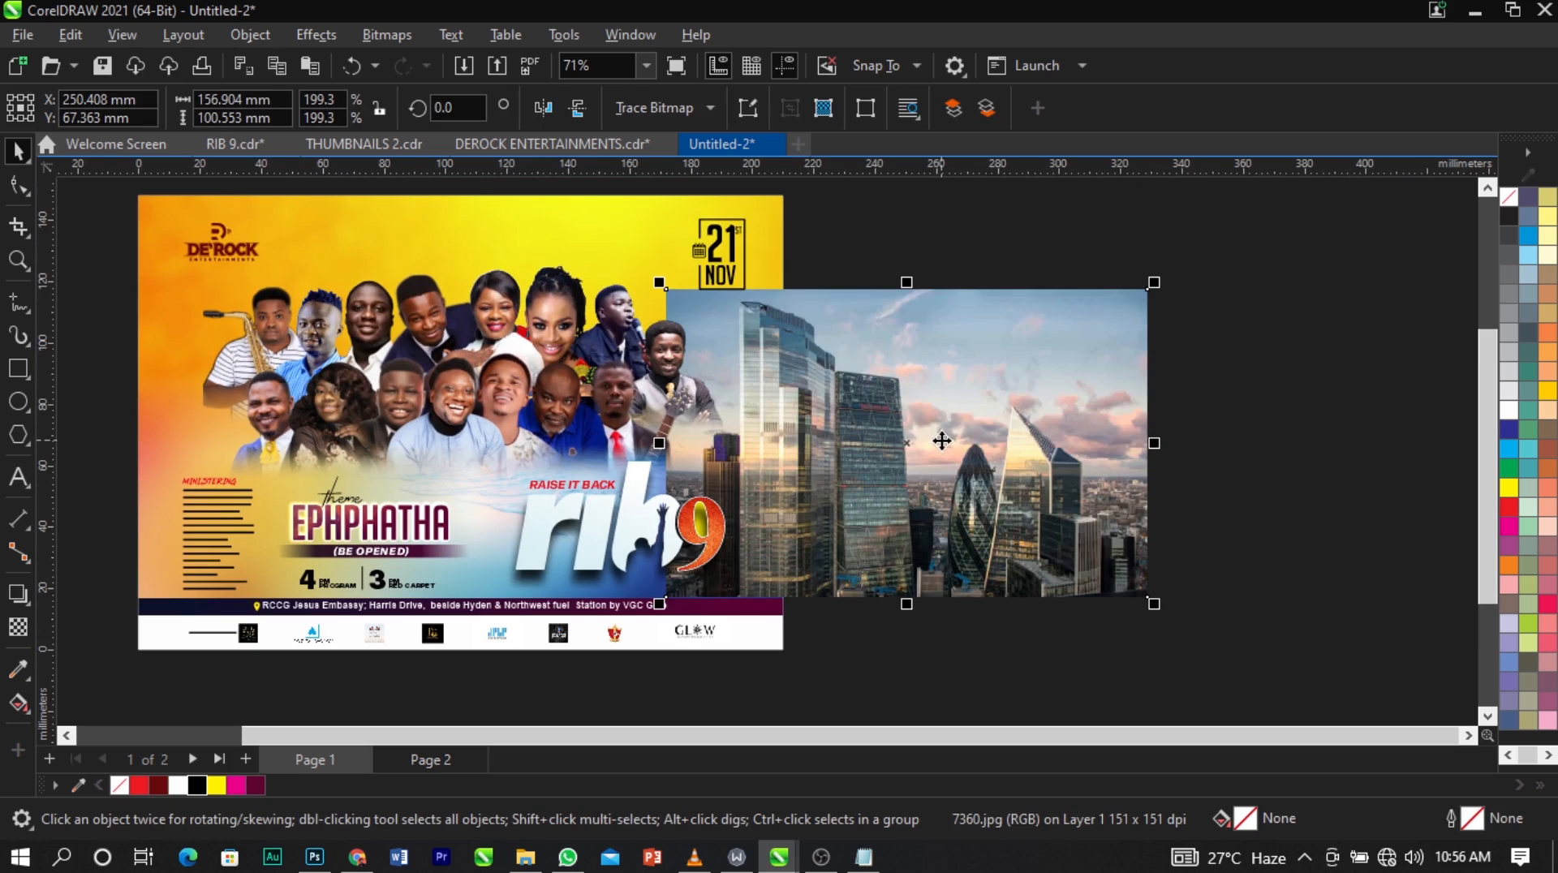
pyautogui.press('Delete')
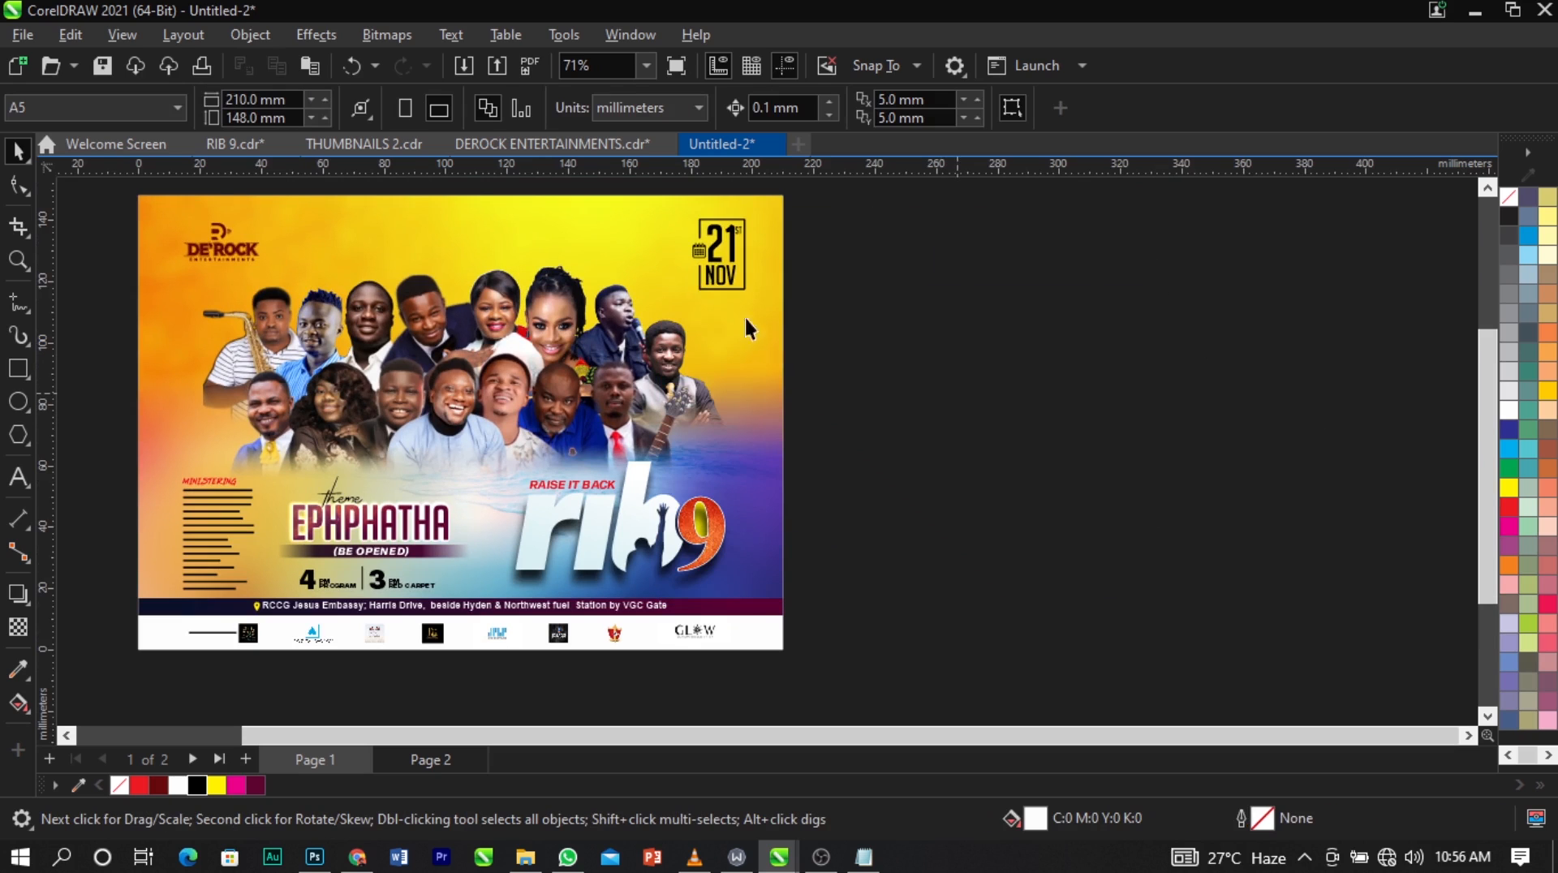
# Paste the skyline photo inside the background PowerClip, scaled to about 119.7 x 76.7 mm over the upper right corner.
pyautogui.click(630, 222)
pyautogui.rightClick(631, 225)
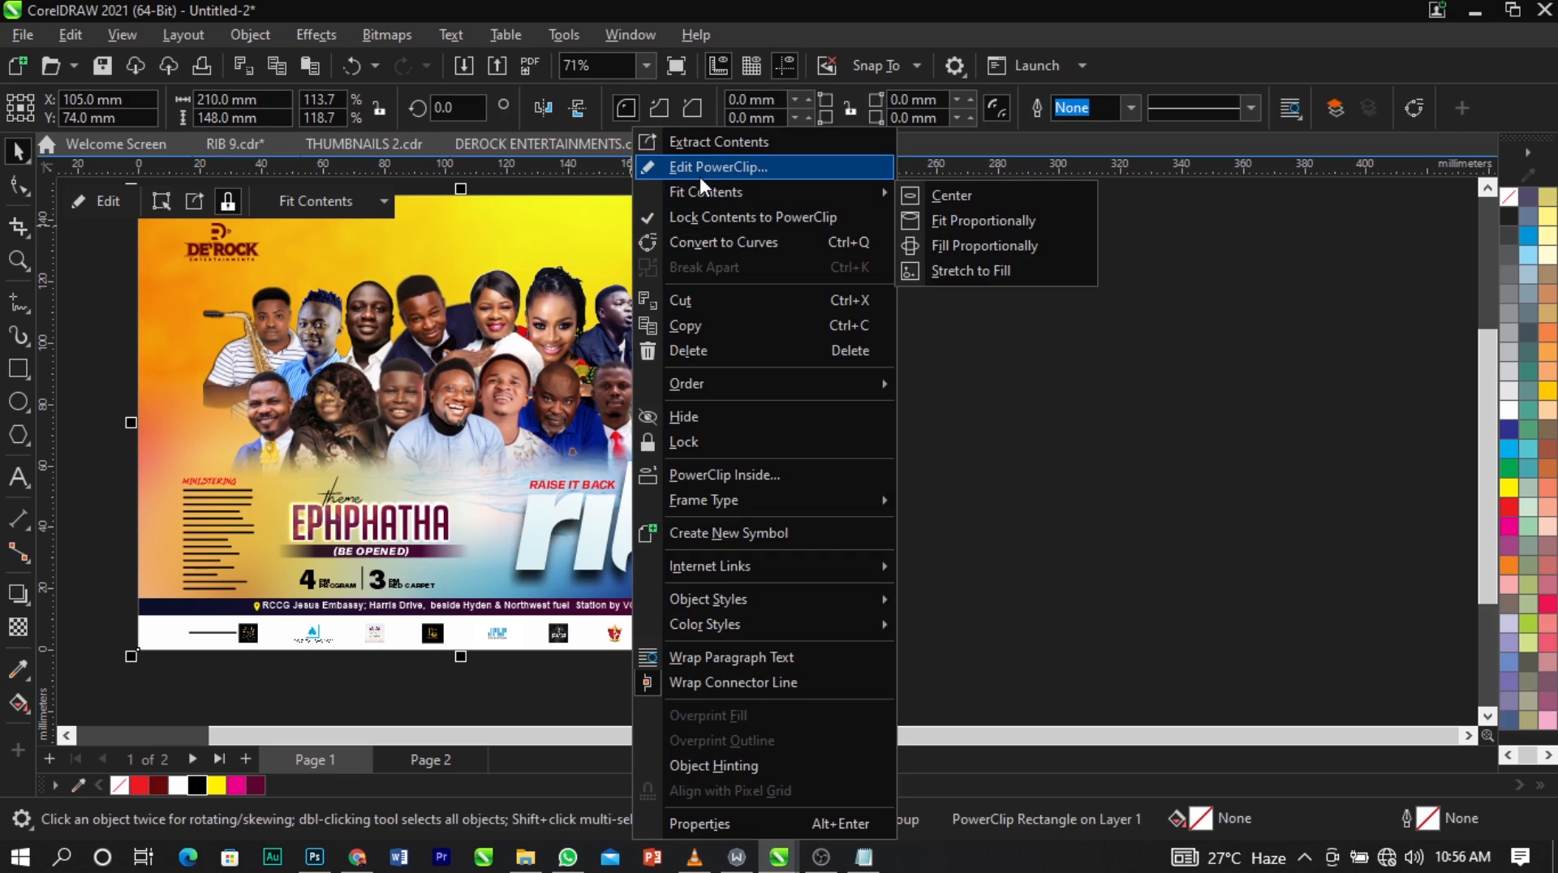
pyautogui.click(699, 176)
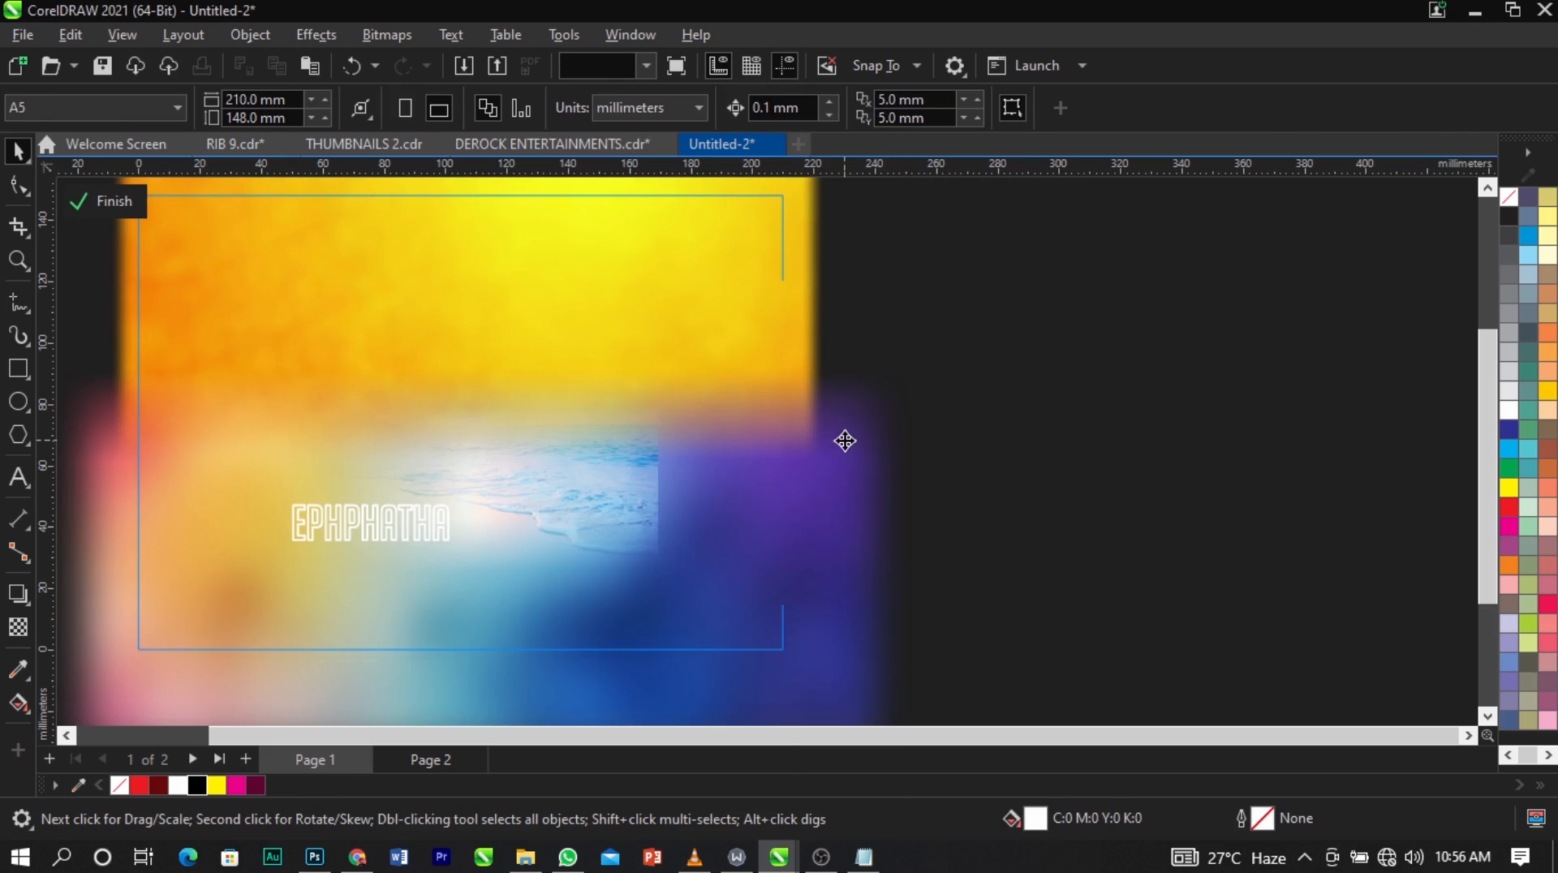
pyautogui.hotkey('ctrl', 'v')
pyautogui.moveTo(1157, 607); pyautogui.dragTo(966, 483)
pyautogui.moveTo(889, 405); pyautogui.dragTo(761, 306)
pyautogui.moveTo(842, 393); pyautogui.dragTo(912, 433)
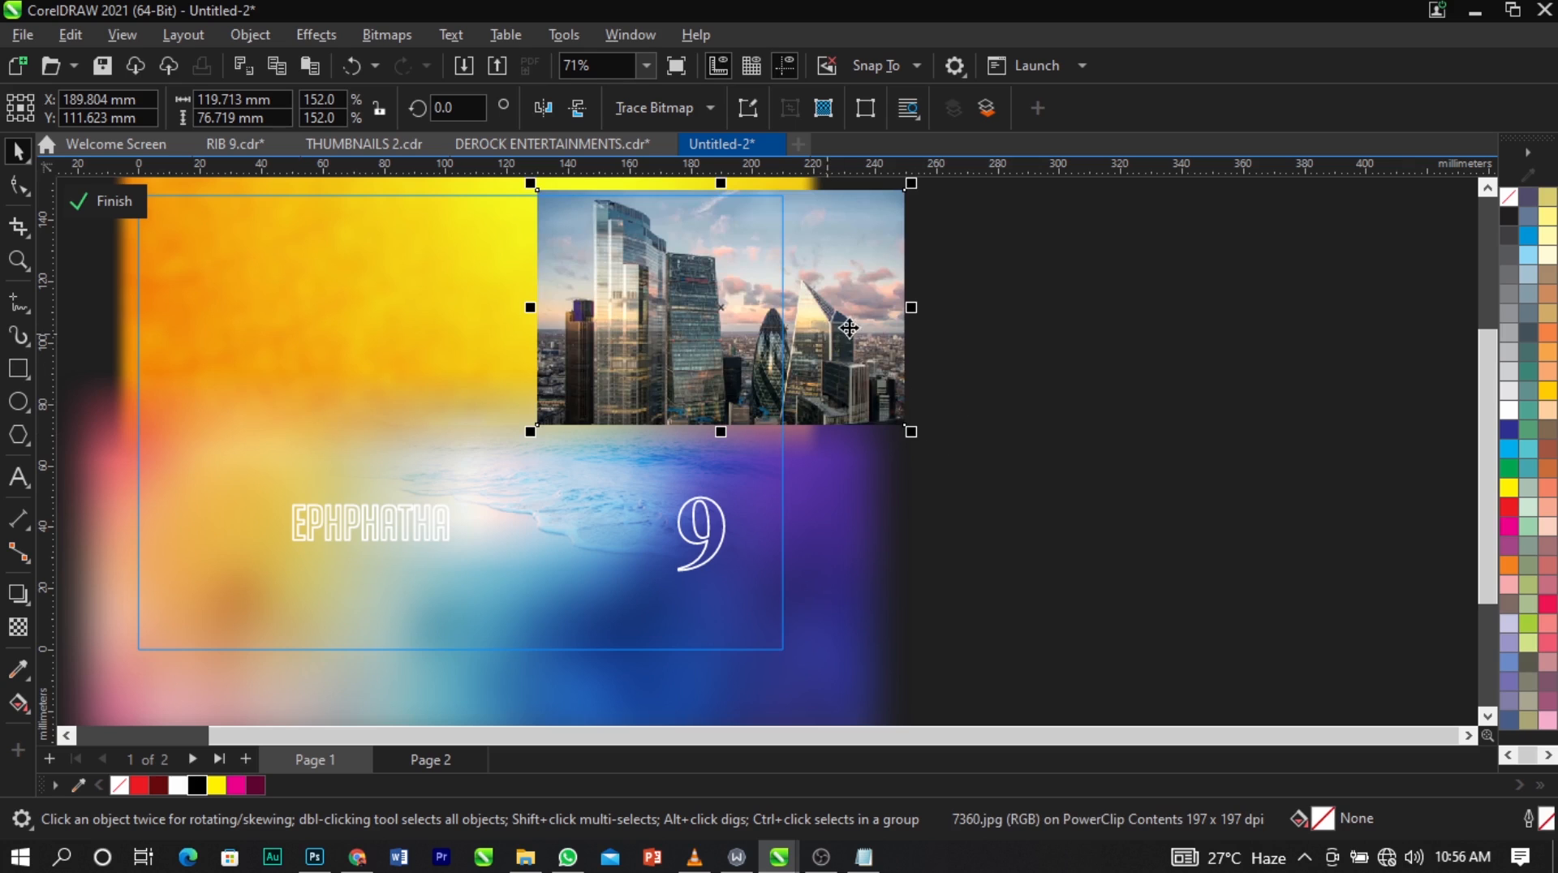
# Fade out the skyline photo's lower edge with a linear transparency and convert the photo to a bitmap.
pyautogui.click(18, 627)
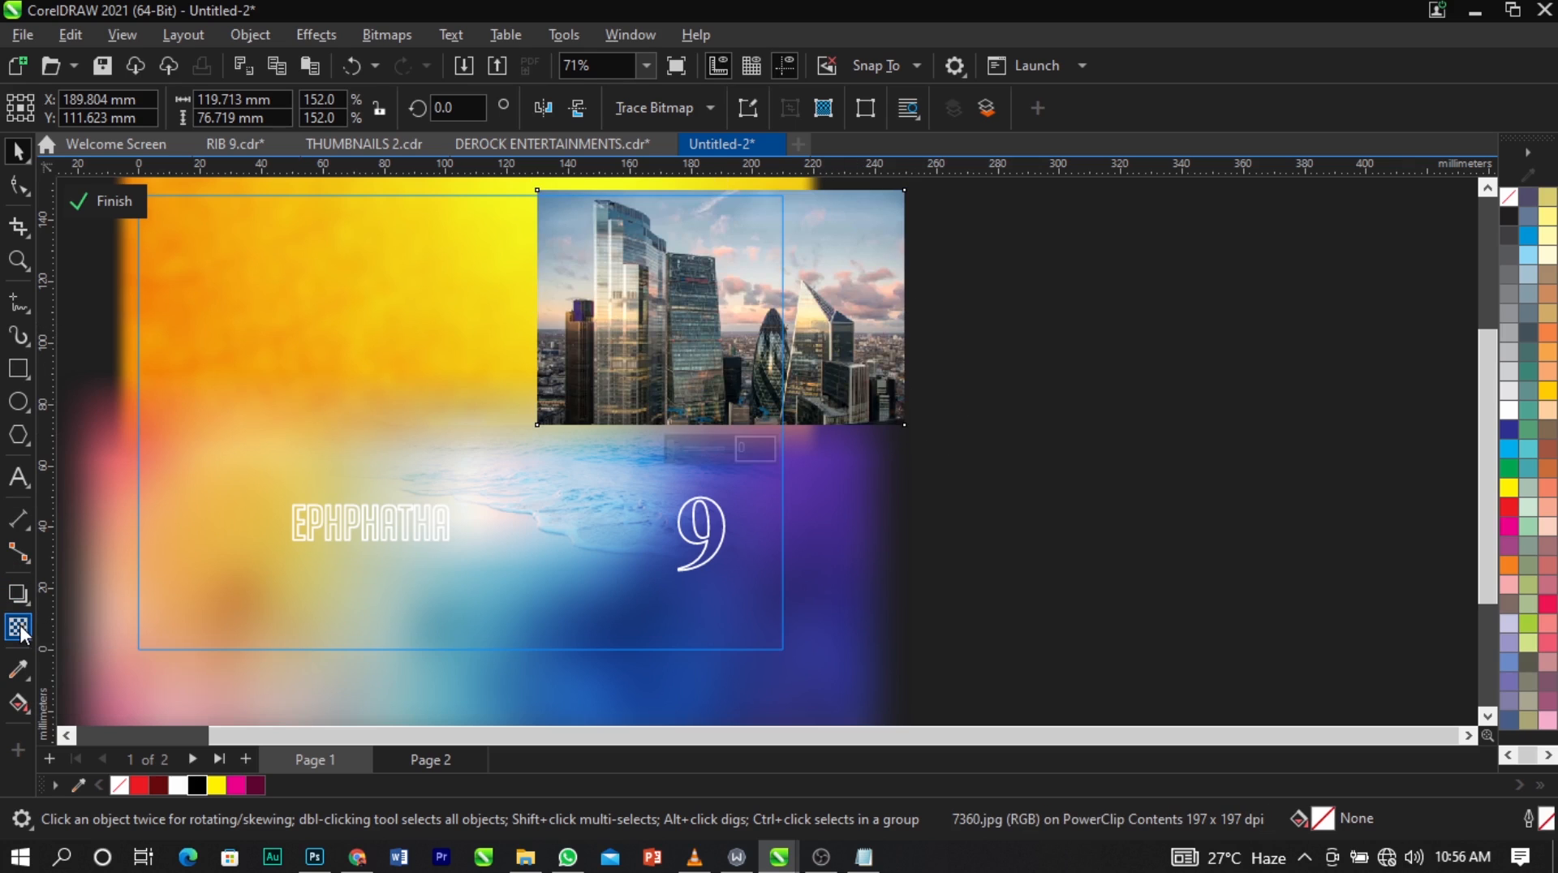
pyautogui.moveTo(705, 336); pyautogui.dragTo(706, 414)
pyautogui.click(407, 41)
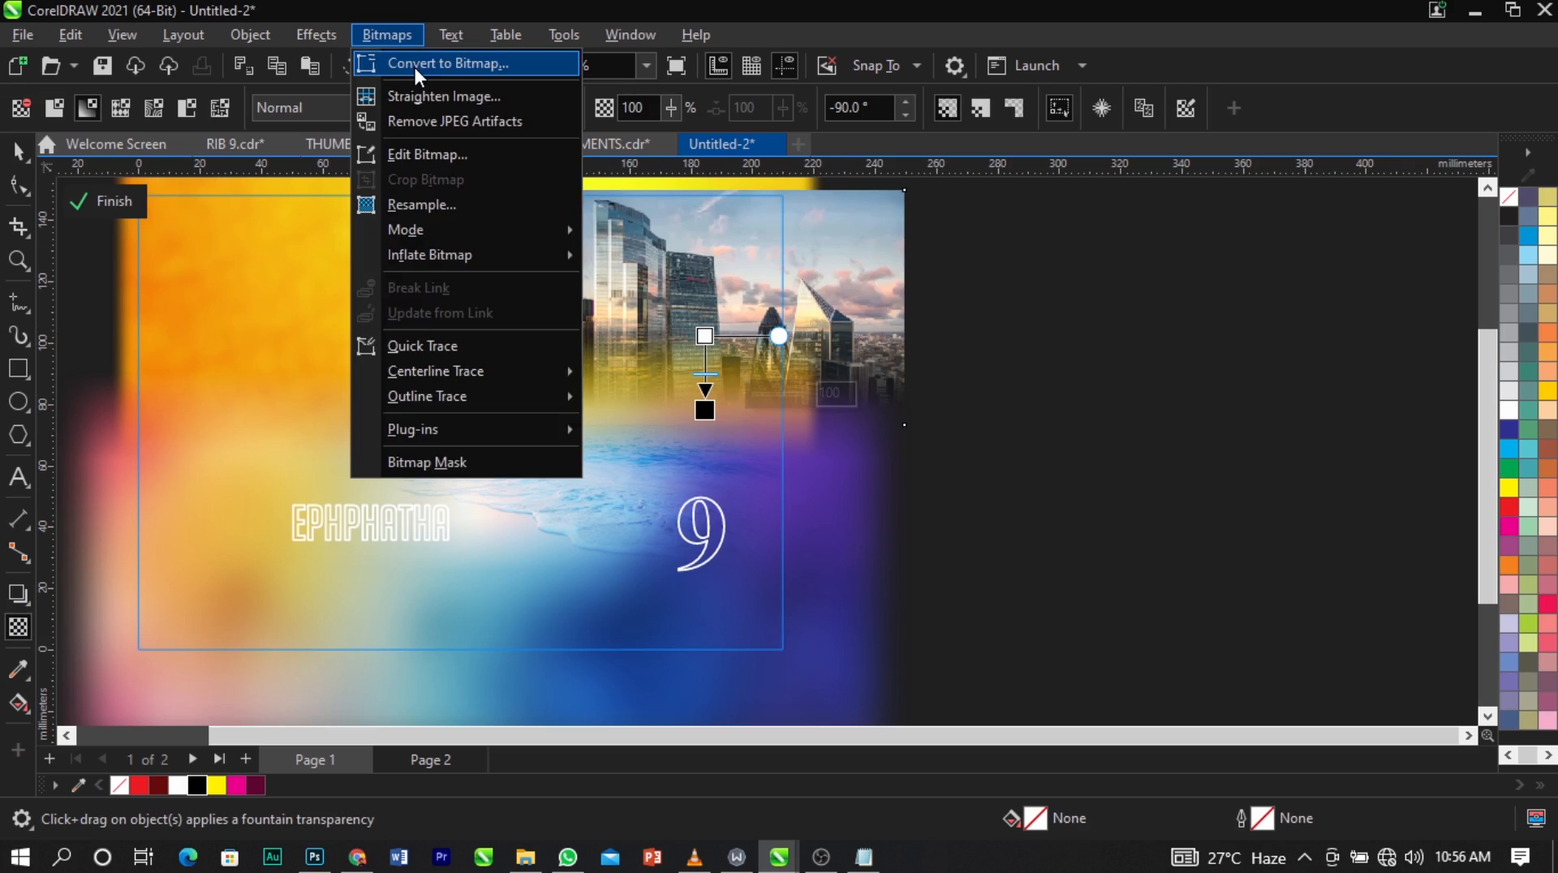
pyautogui.click(416, 66)
pyautogui.click(830, 562)
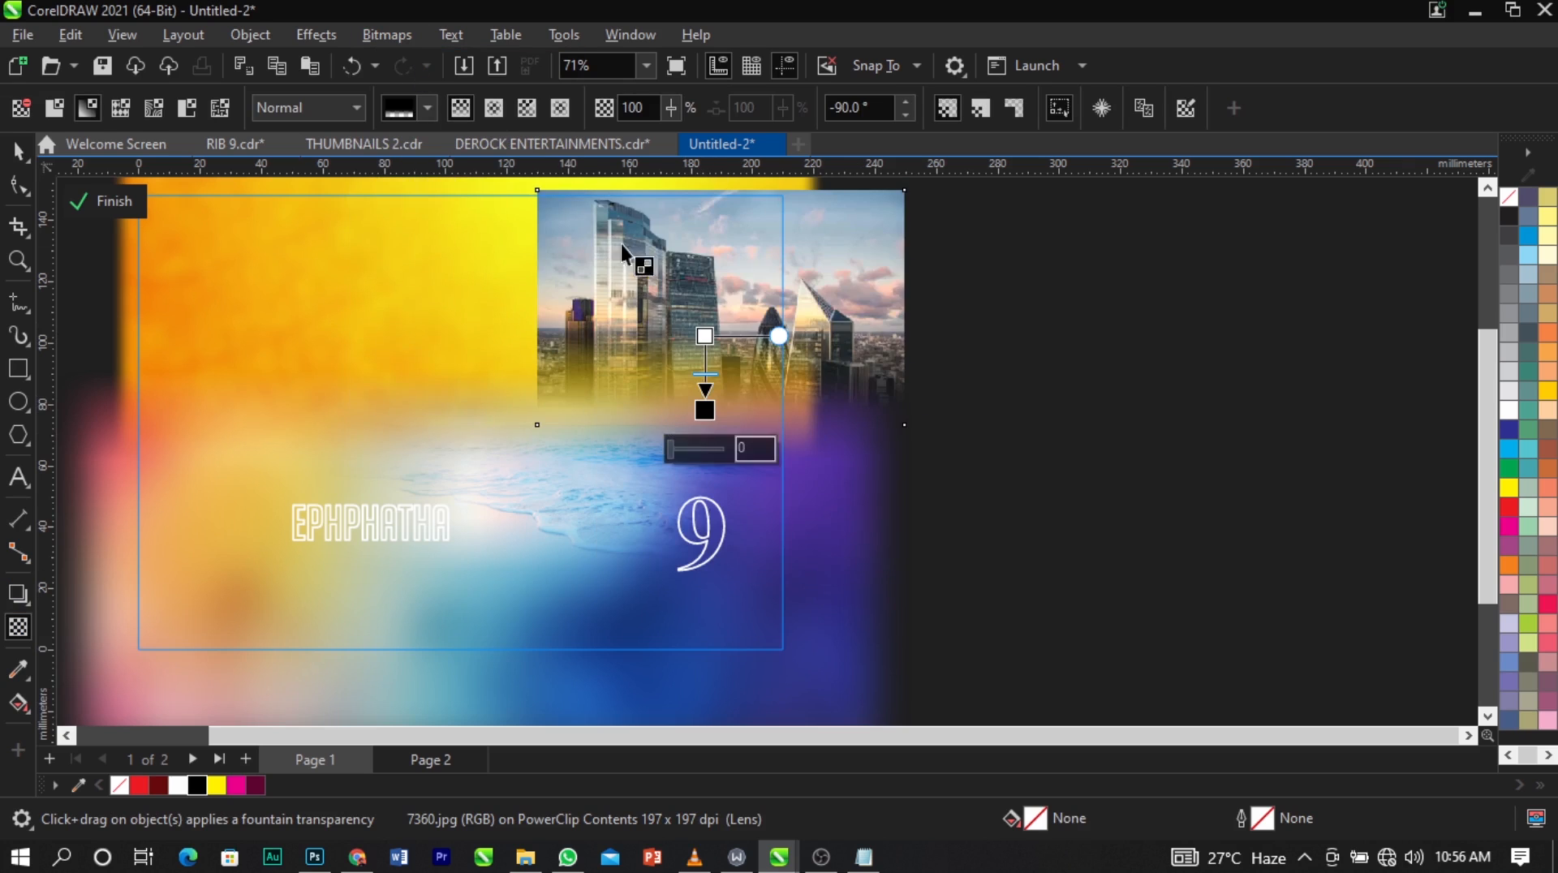
# Fade out the left side of the skyline photo with a horizontal linear transparency.
pyautogui.moveTo(649, 313); pyautogui.dragTo(573, 304)
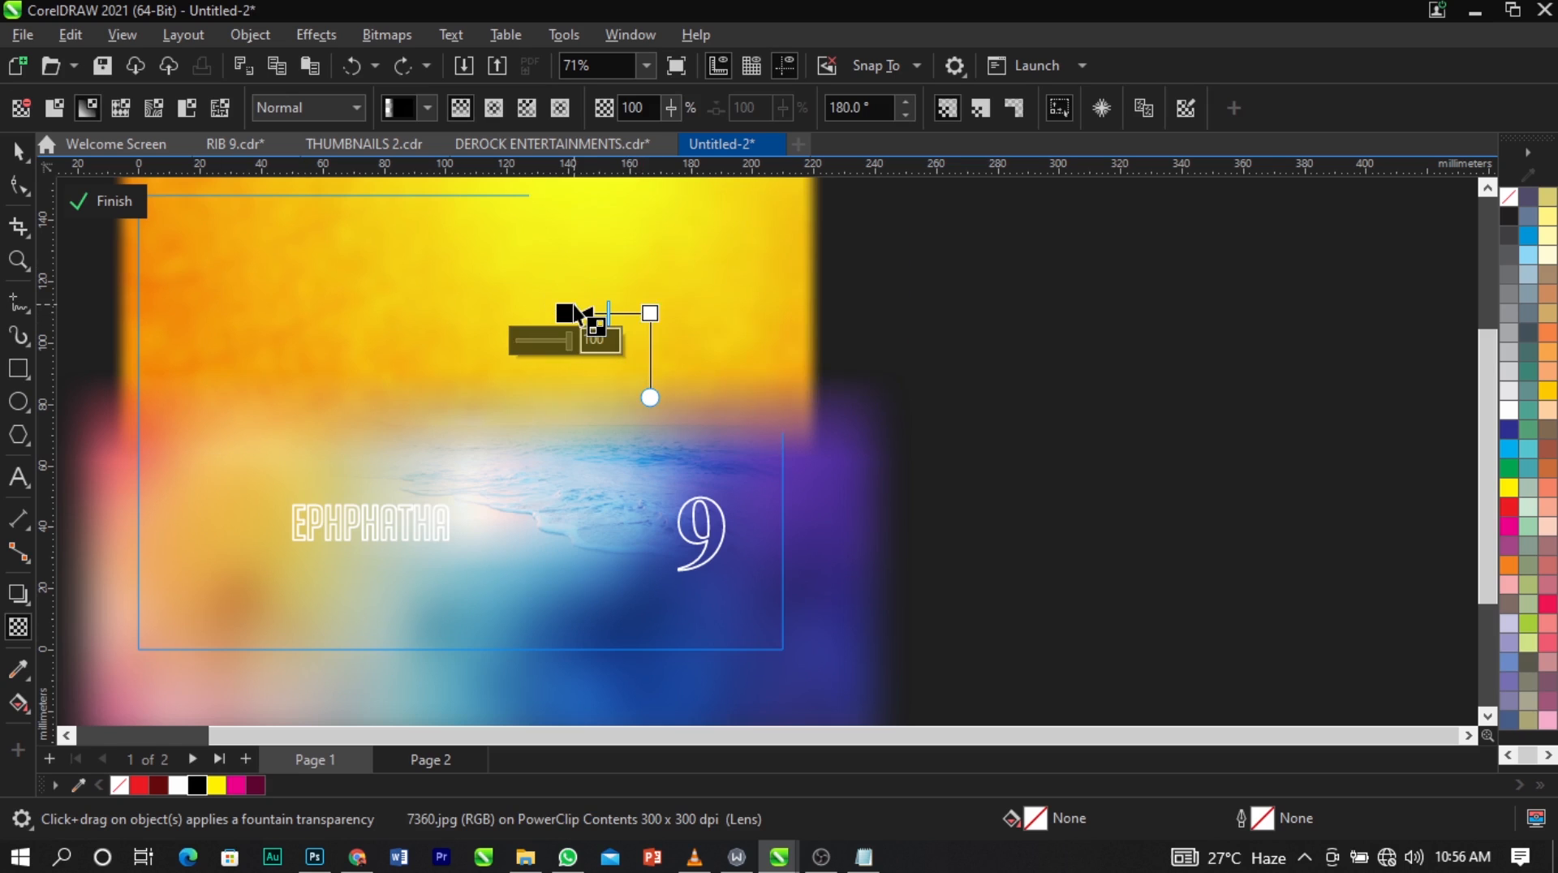
pyautogui.hotkey('ctrl', 'z')
pyautogui.click(671, 312)
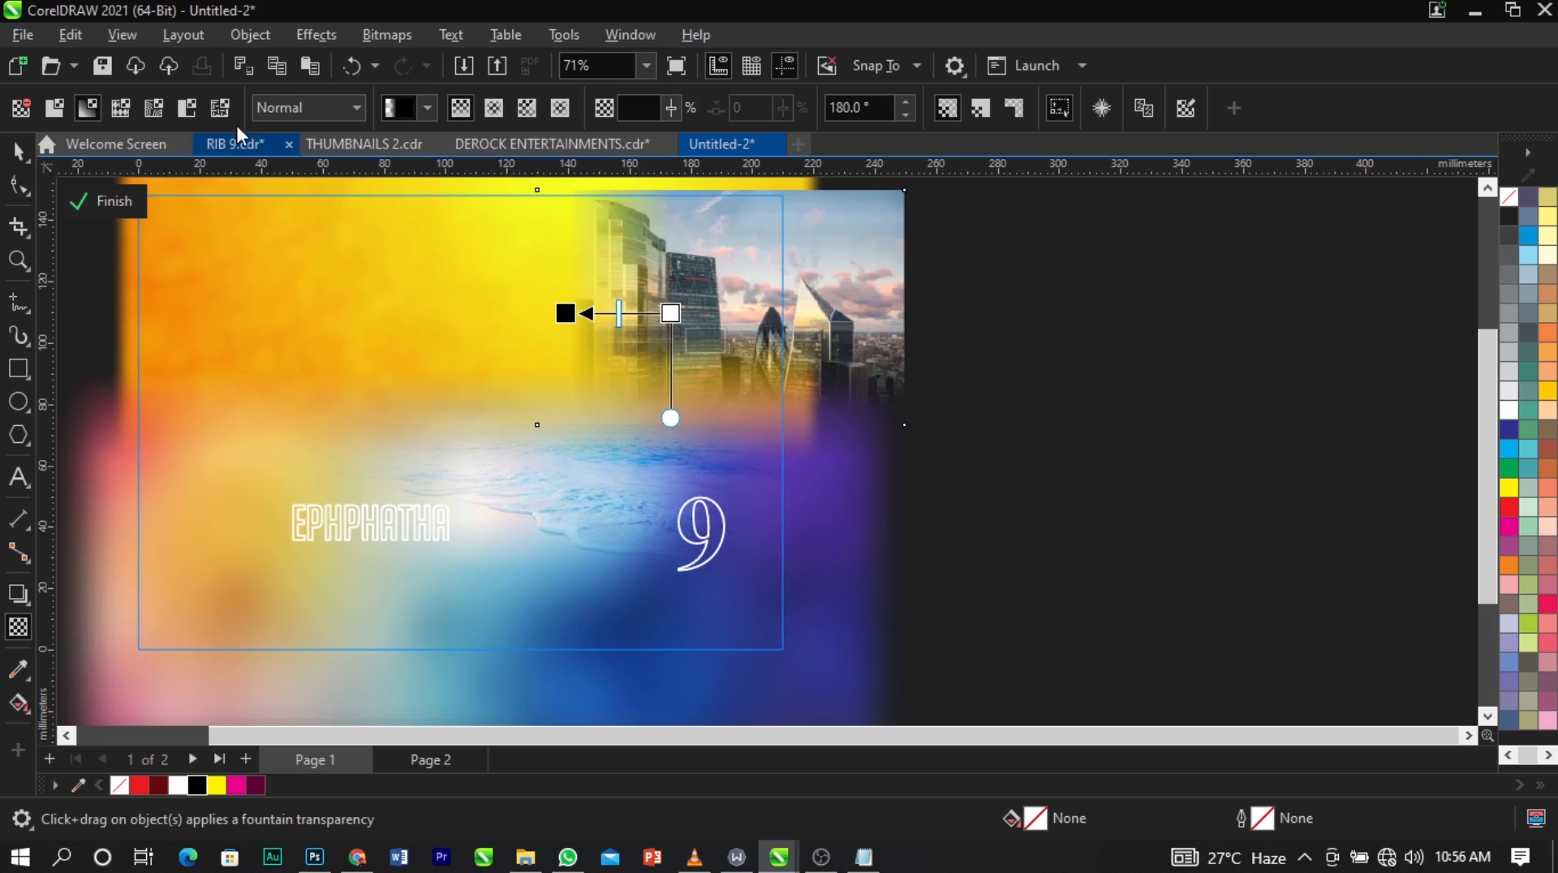
# Set the skyline photo's merge mode to Overlay, shift it slightly left and down, and finish editing the PowerClip.
pyautogui.click(303, 106)
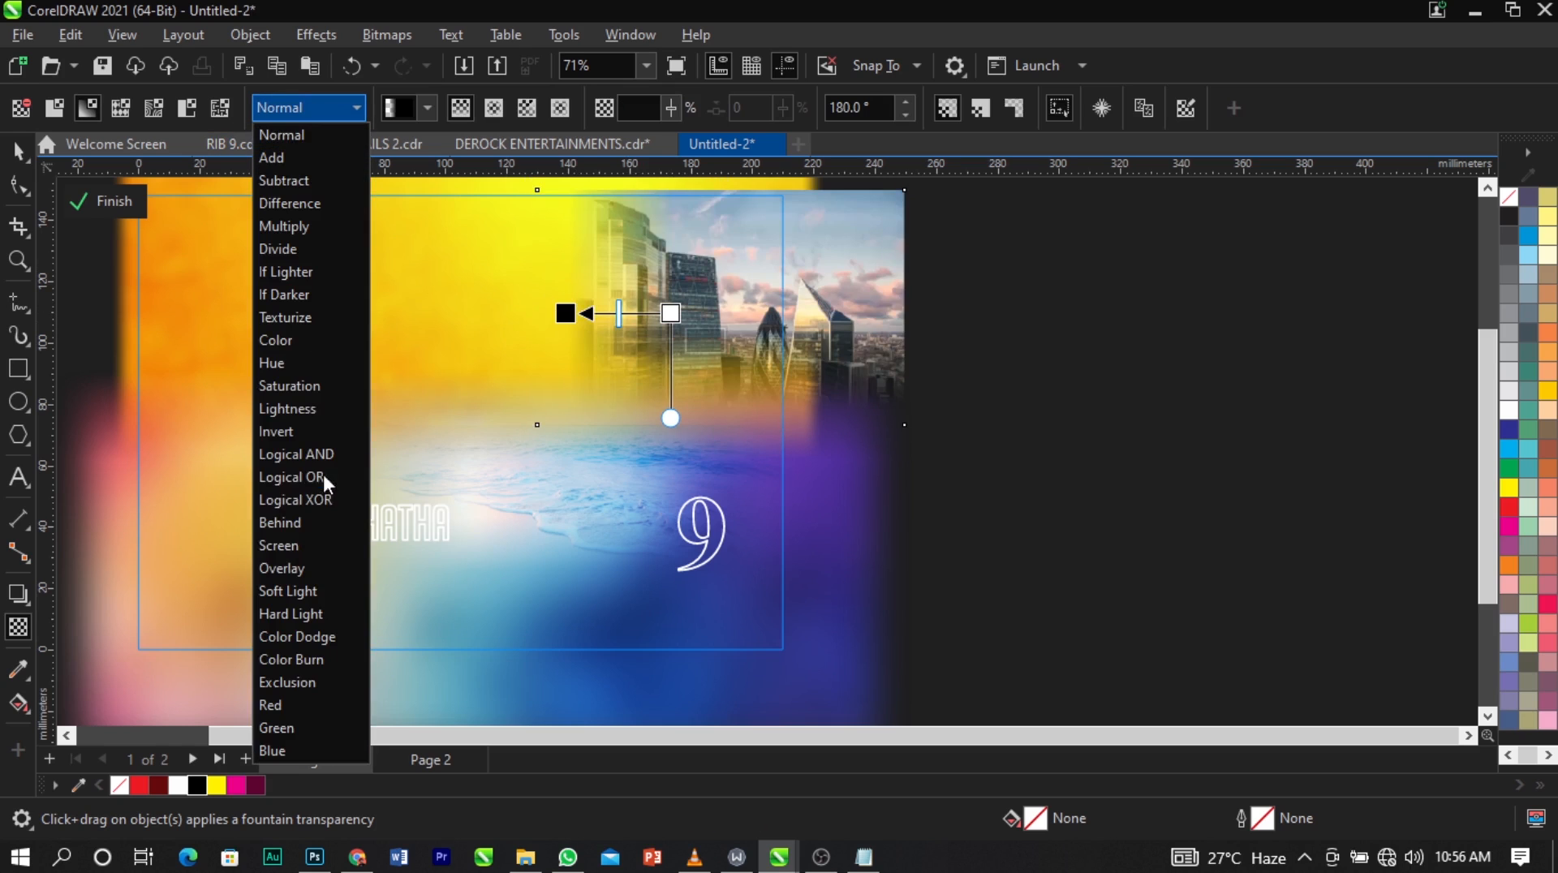
pyautogui.click(331, 568)
pyautogui.press('space')
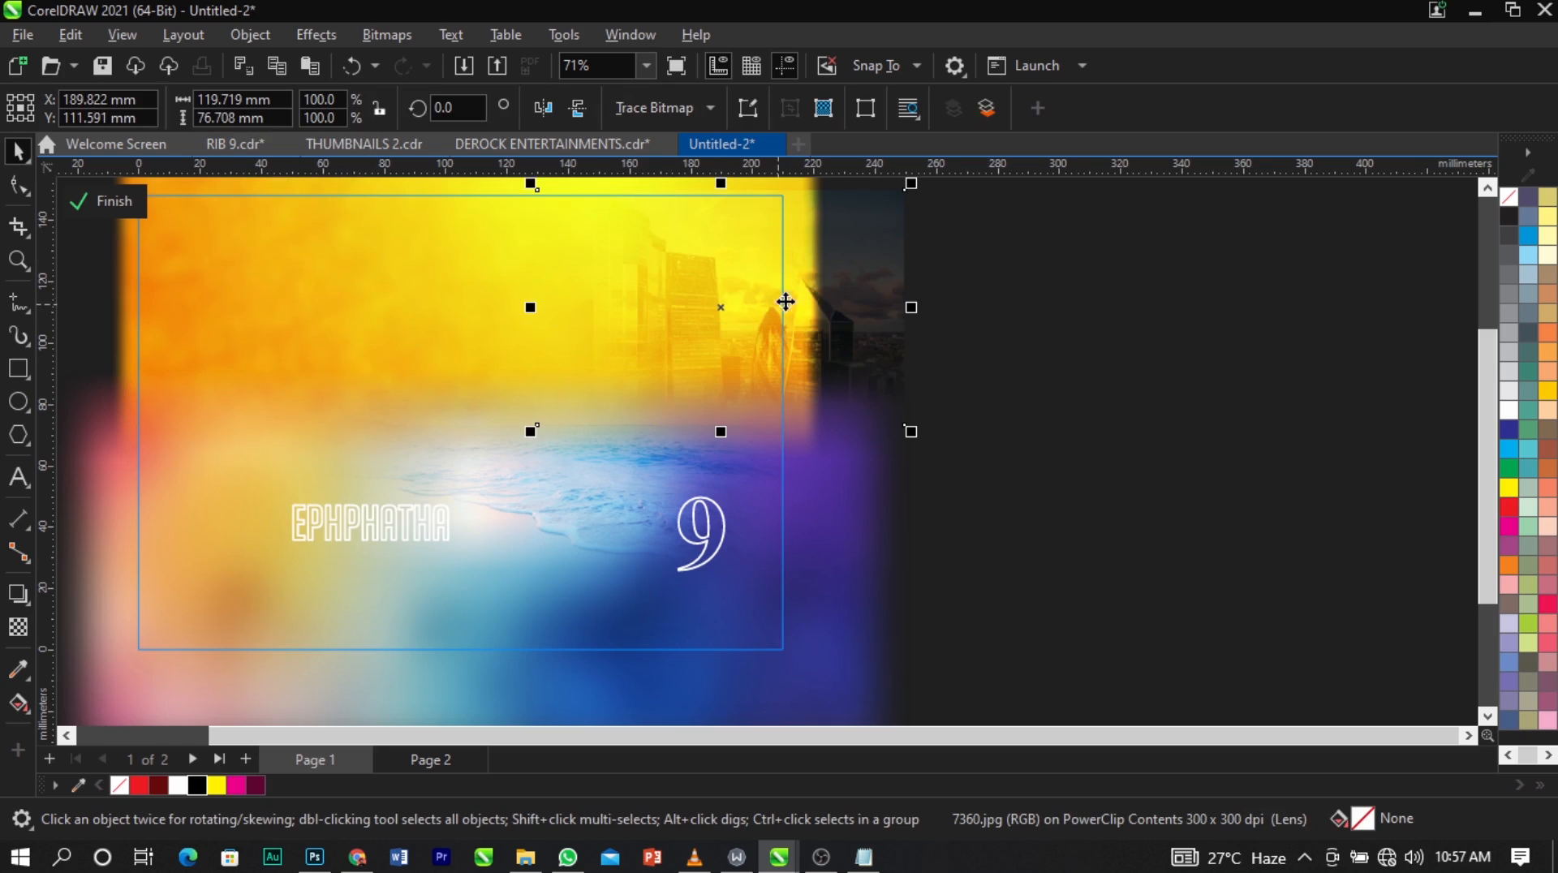
pyautogui.moveTo(807, 299)
pyautogui.mouseDown()
pyautogui.moveTo(828, 338)
pyautogui.moveTo(825, 322)
pyautogui.mouseUp()
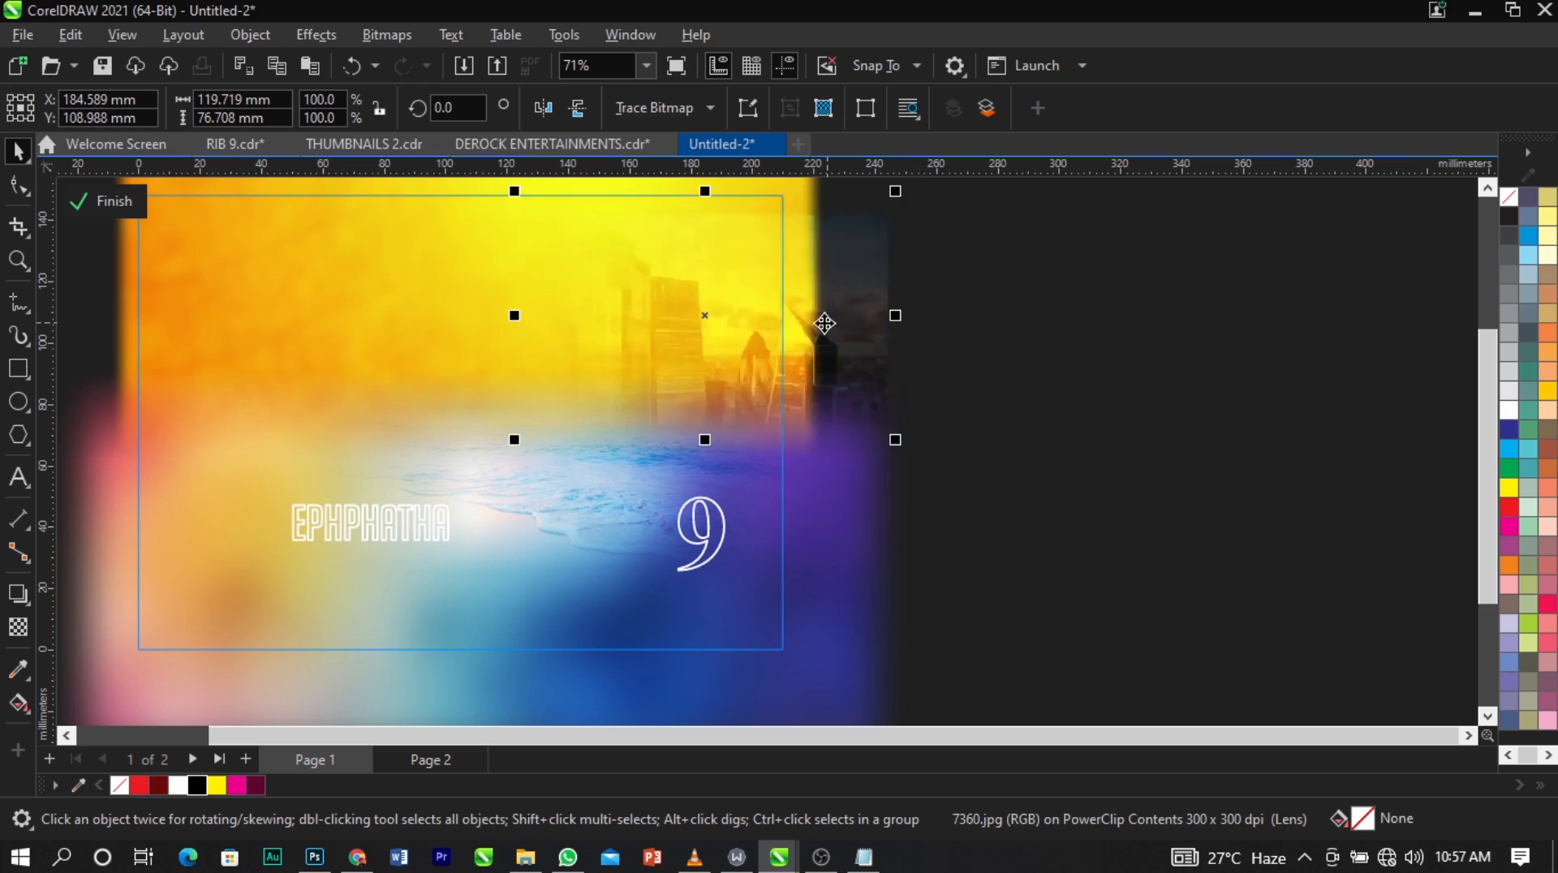
pyautogui.keyDown('ctrl'); pyautogui.click(1033, 365); pyautogui.keyUp('ctrl')
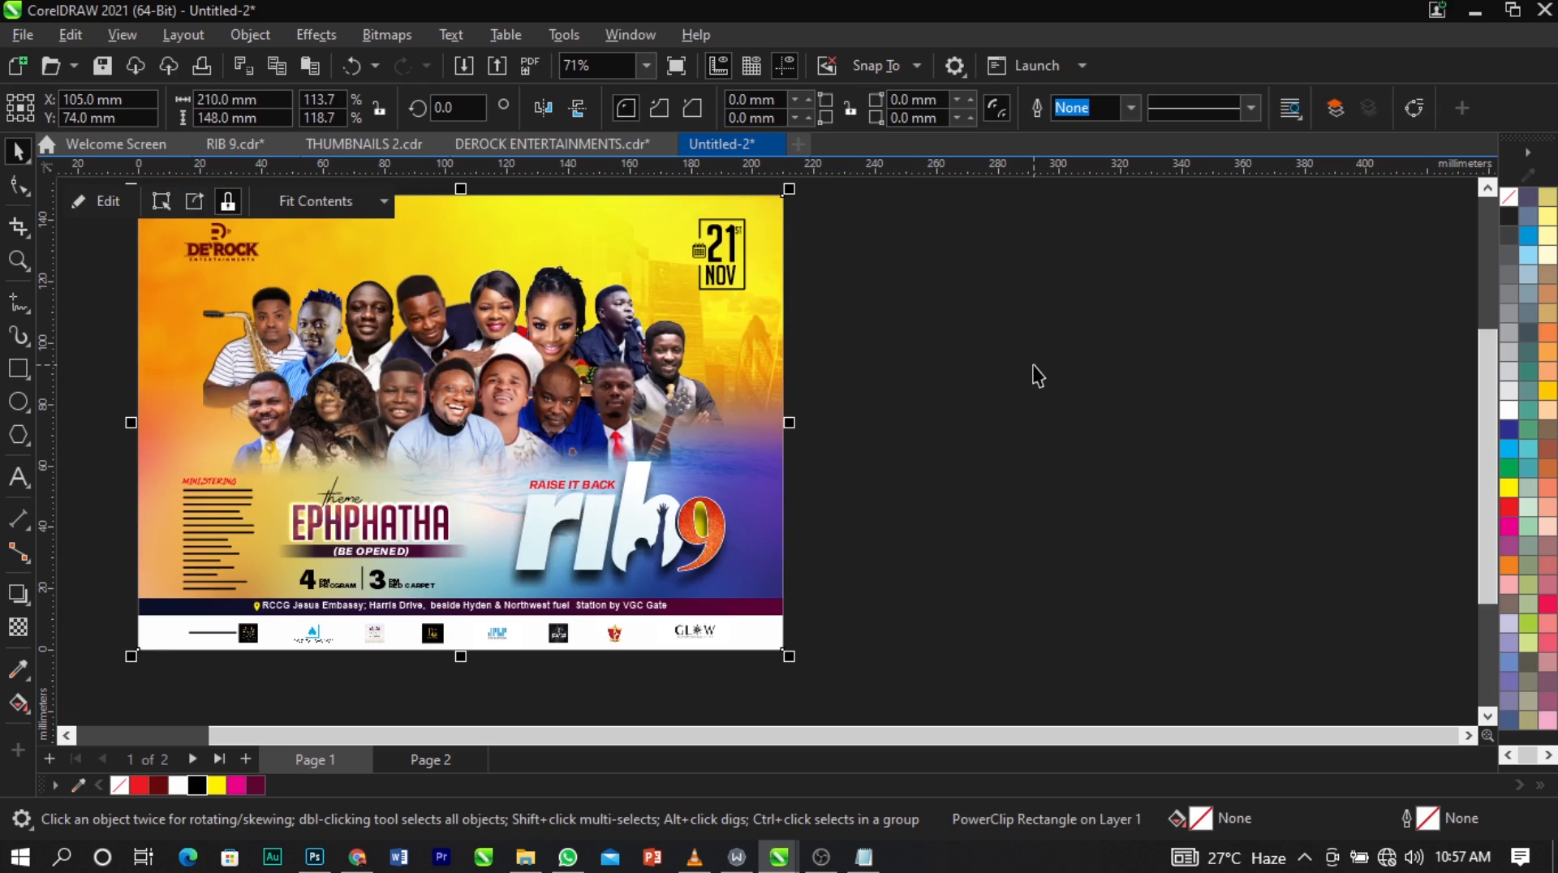
# Reopen the background PowerClip, move the skyline photo slightly right and down, and preview the whole design full screen.
pyautogui.keyDown('ctrl'); pyautogui.click(743, 338); pyautogui.keyUp('ctrl')
pyautogui.moveTo(764, 330); pyautogui.dragTo(786, 351)
pyautogui.keyDown('ctrl'); pyautogui.click(1110, 397); pyautogui.keyUp('ctrl')
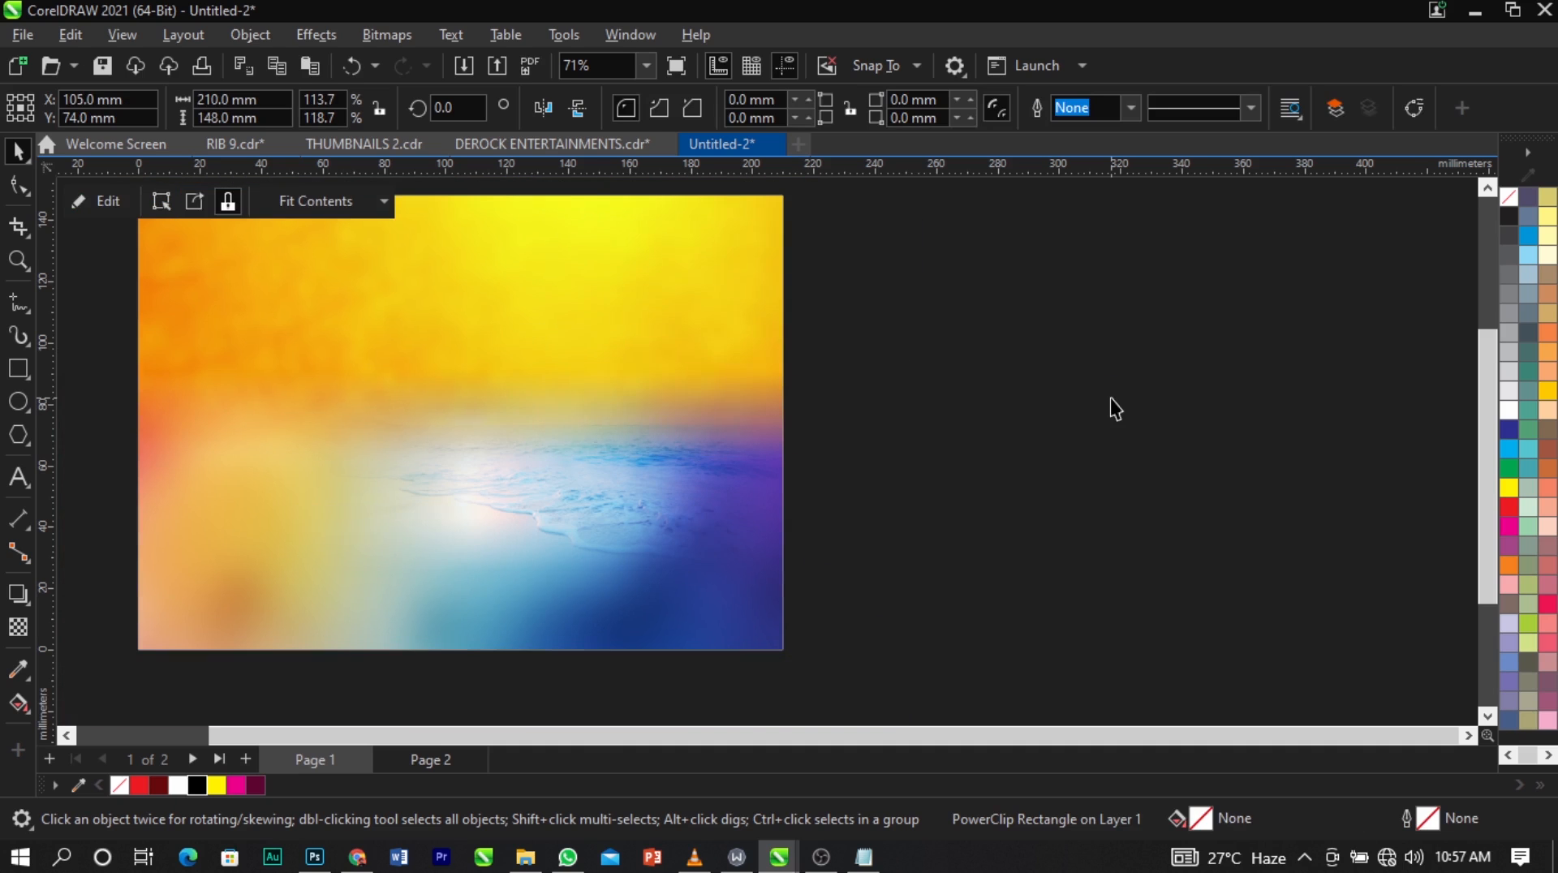
pyautogui.click(1110, 397)
pyautogui.hotkey('shift', 'F4')
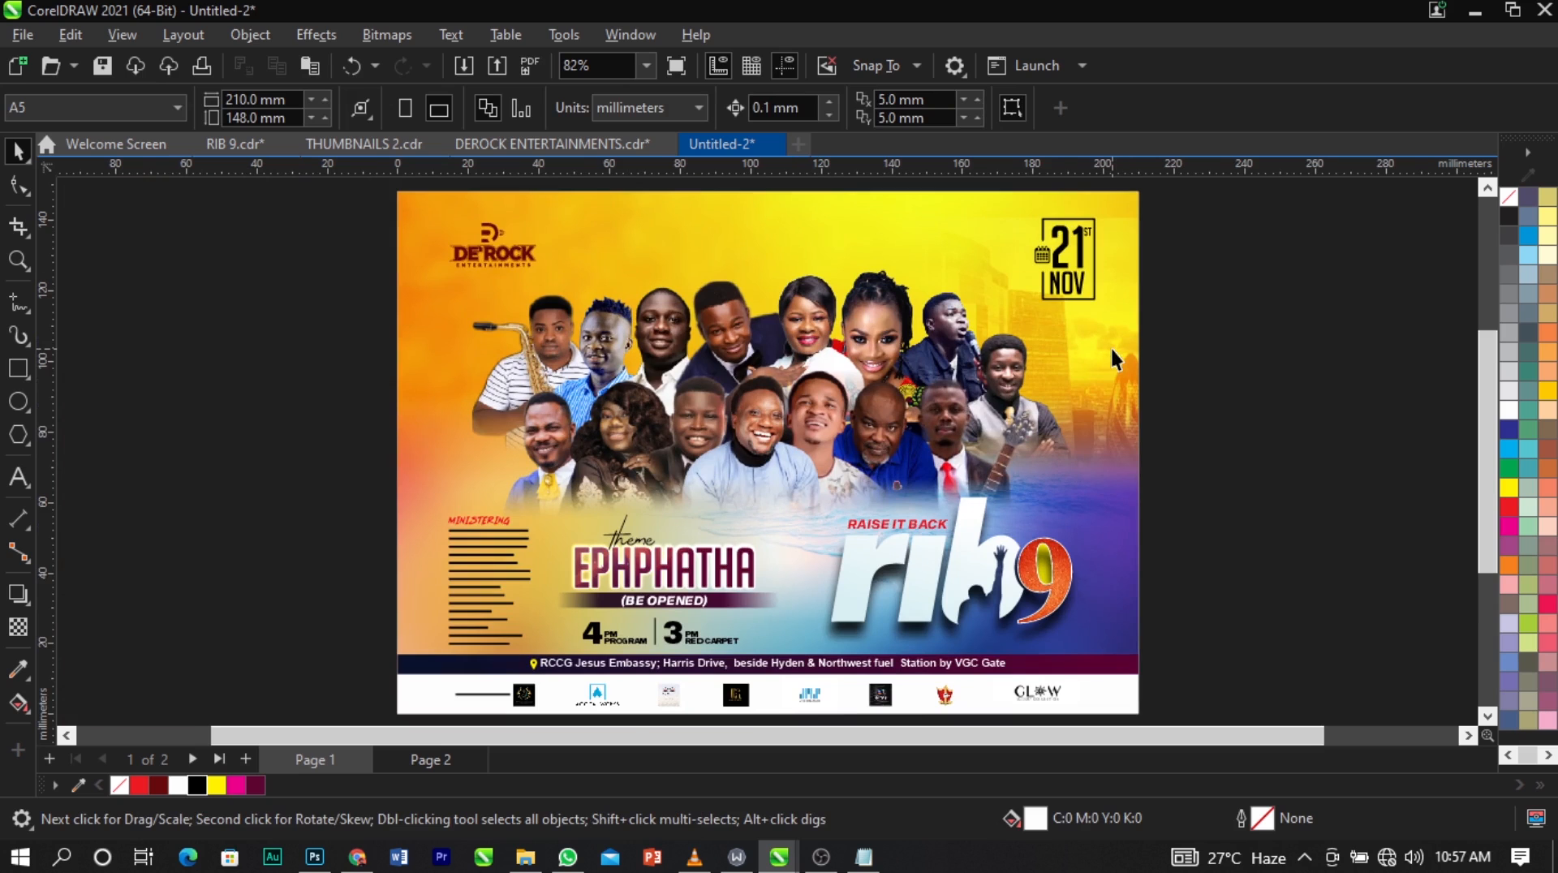
pyautogui.press('F9')
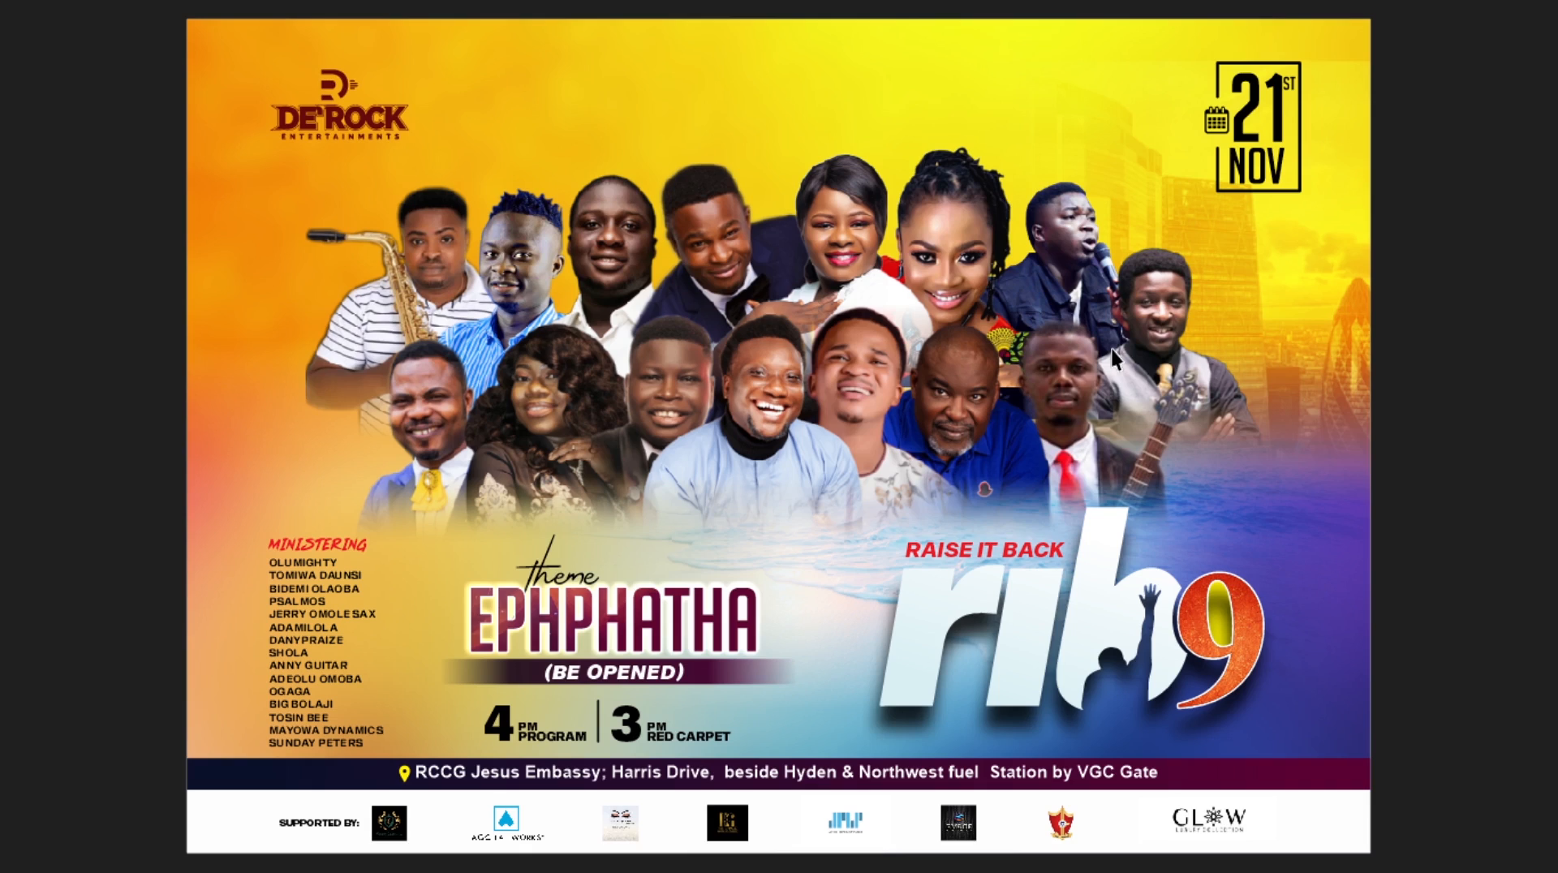
pyautogui.press('Escape')
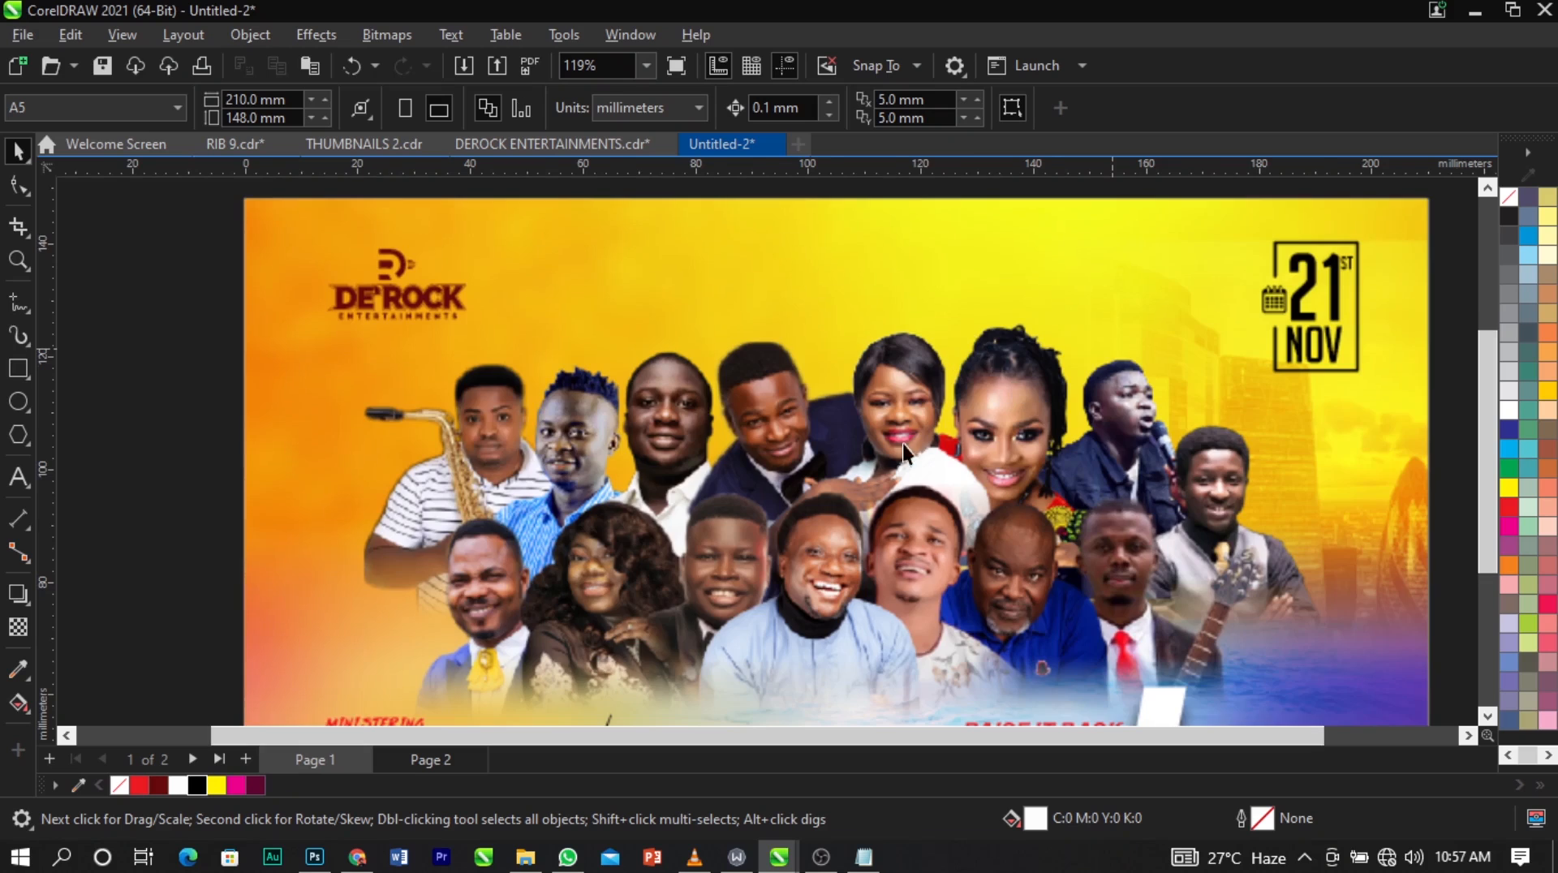
pyautogui.press('F4')
pyautogui.scroll(-1, 327, 424)
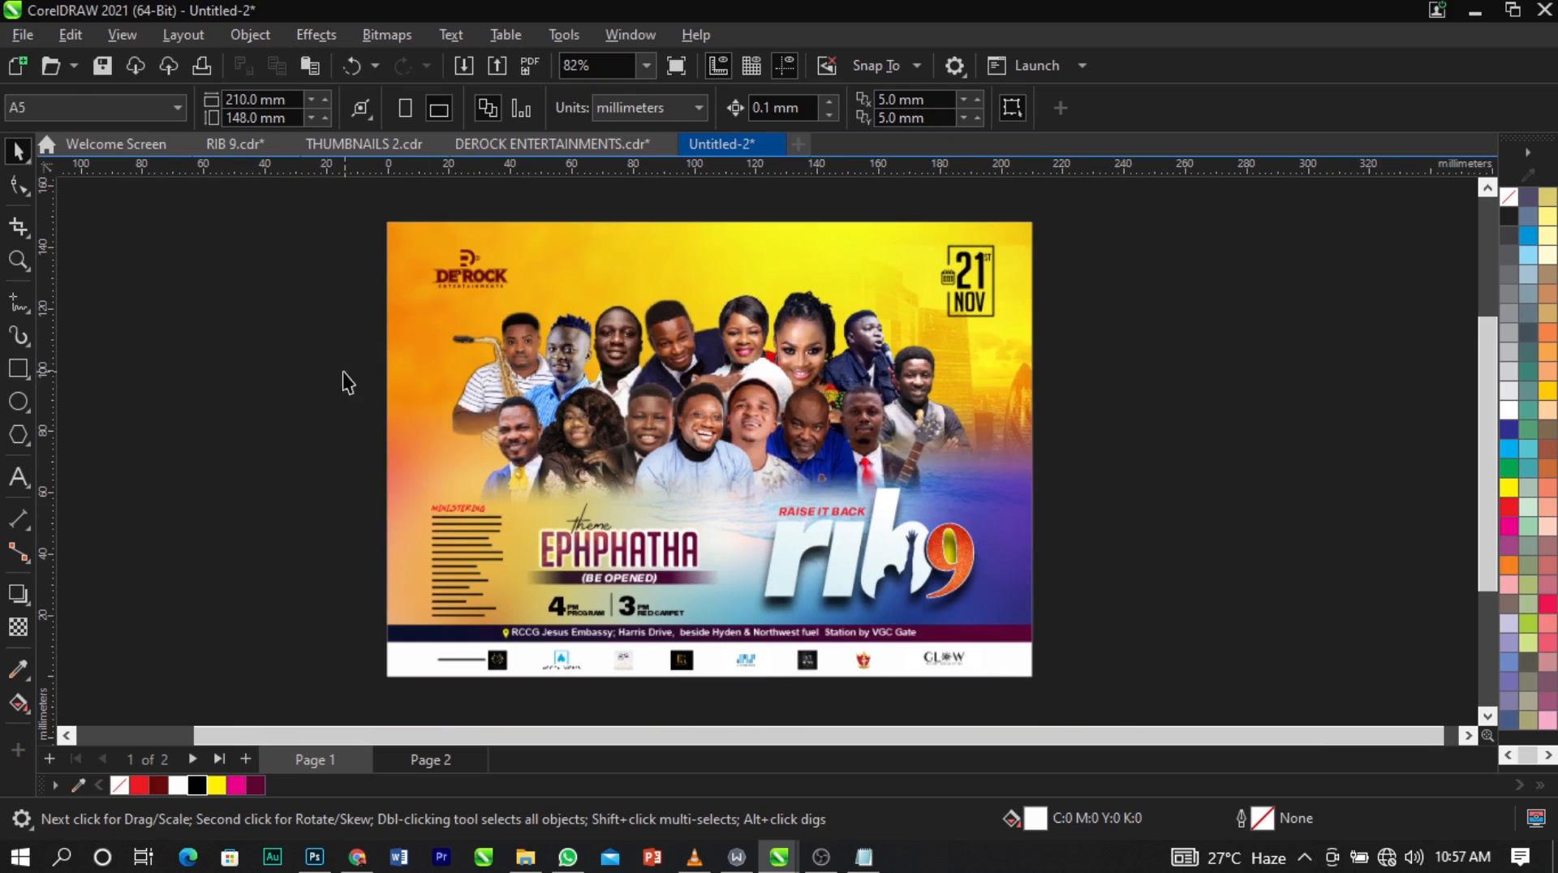
# Draw a white circle about 44.2 mm in diameter on the empty area left of the page.
pyautogui.press('z')
pyautogui.moveTo(93, 365); pyautogui.dragTo(479, 575)
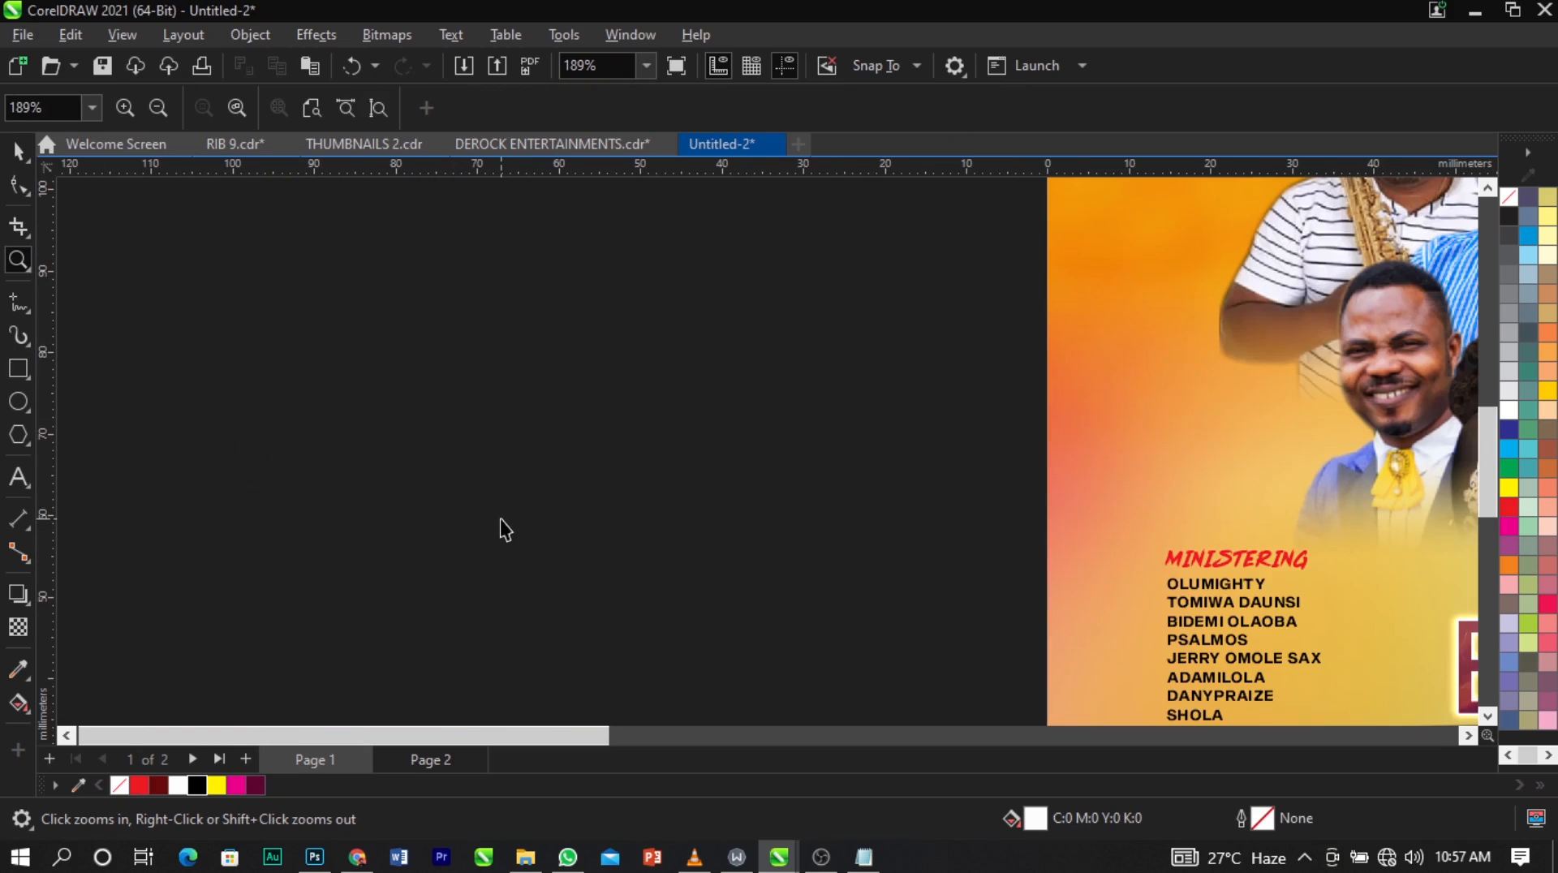
pyautogui.press('space')
pyautogui.click(22, 402)
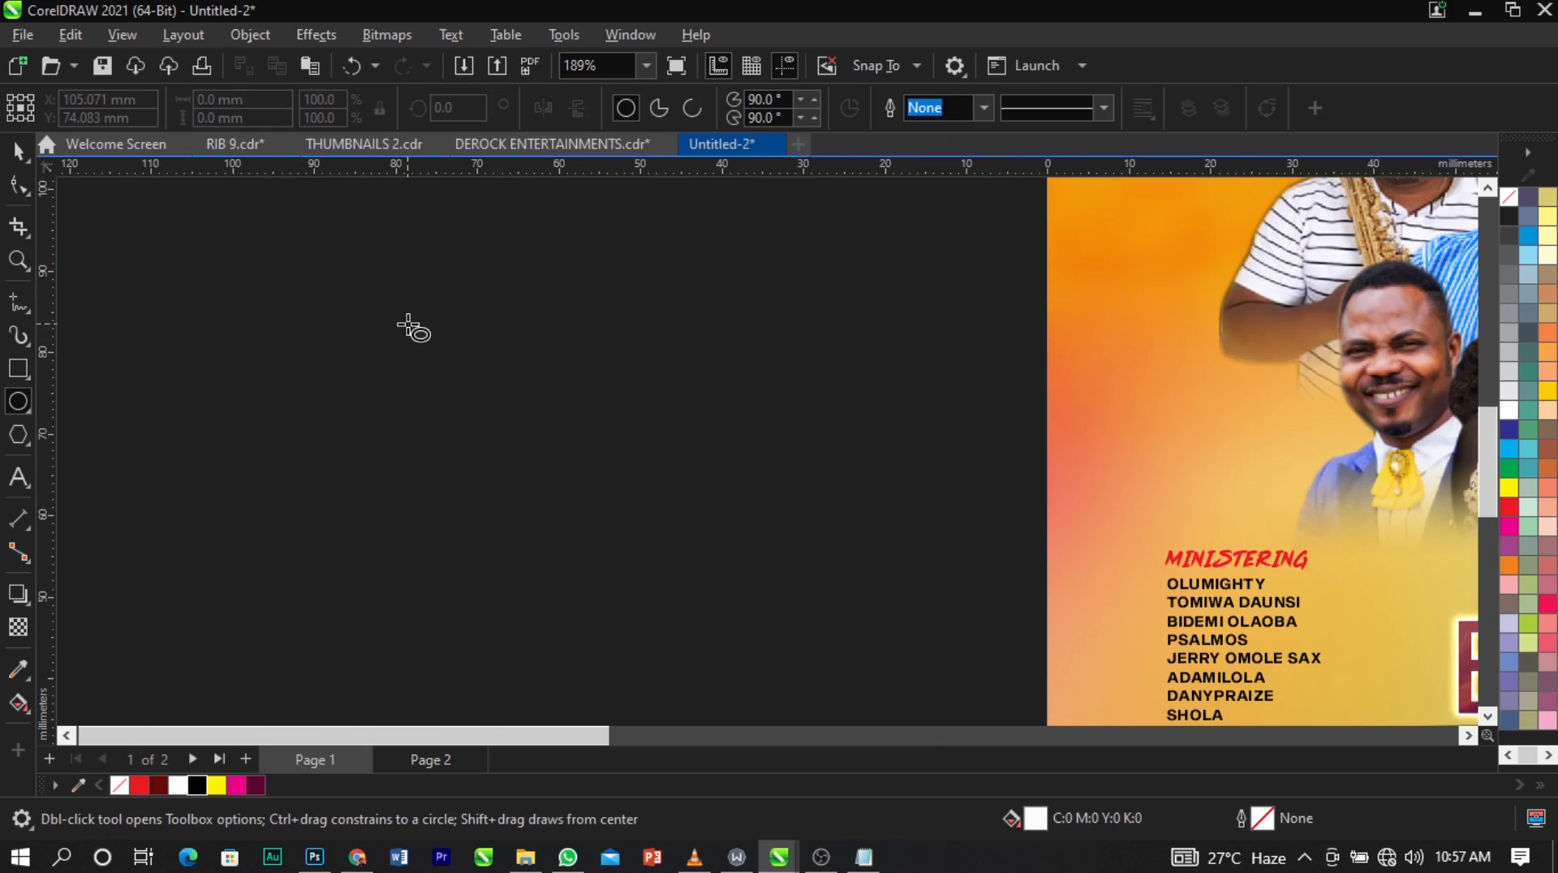
pyautogui.moveTo(410, 290); pyautogui.dragTo(741, 615)
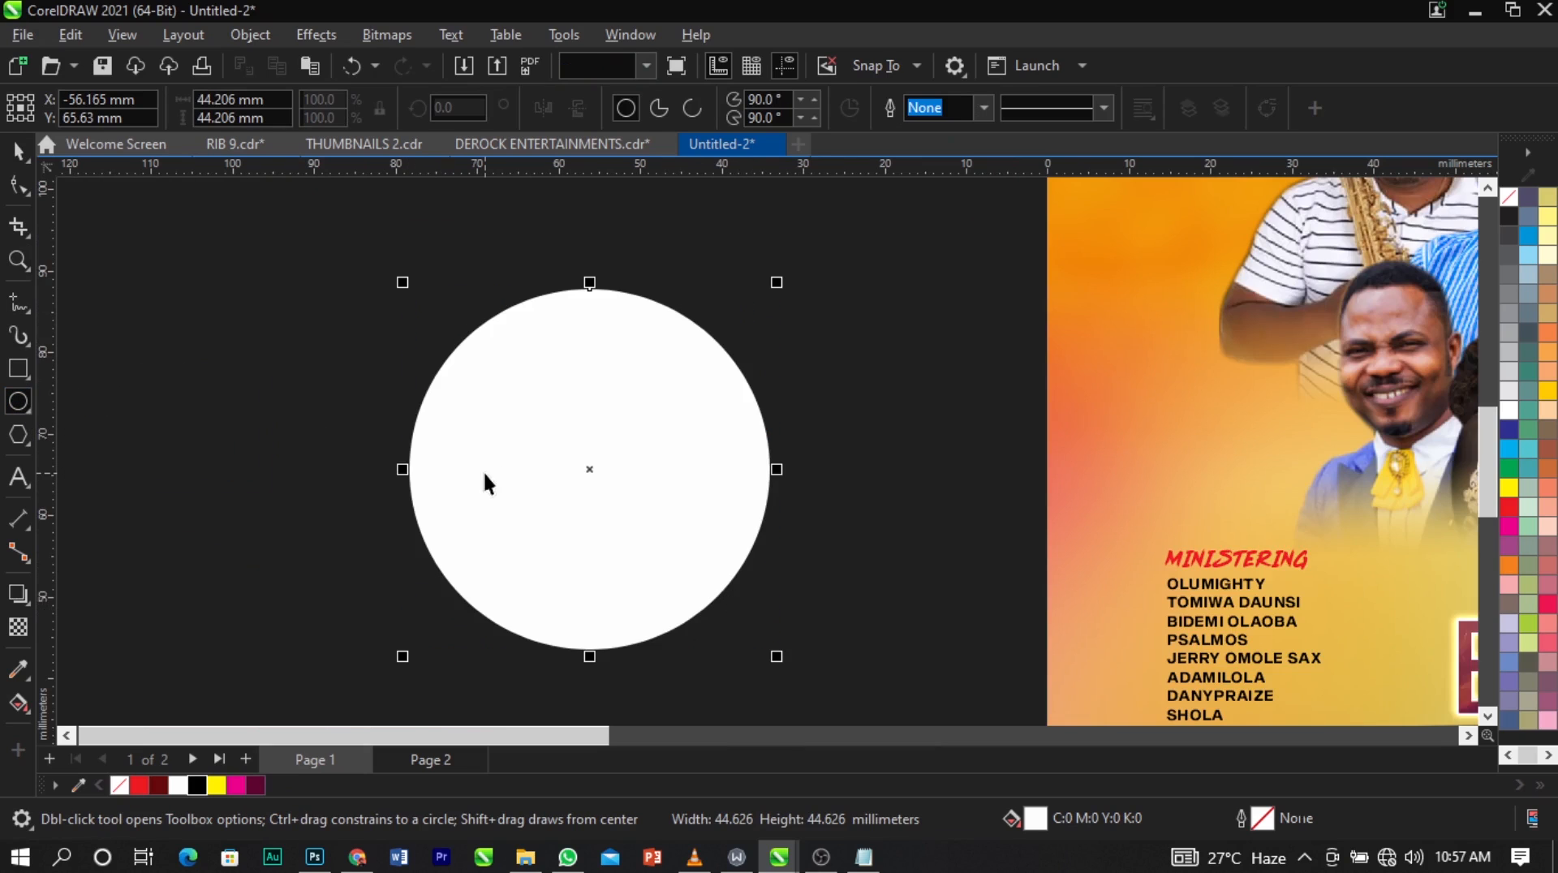
pyautogui.press('space')
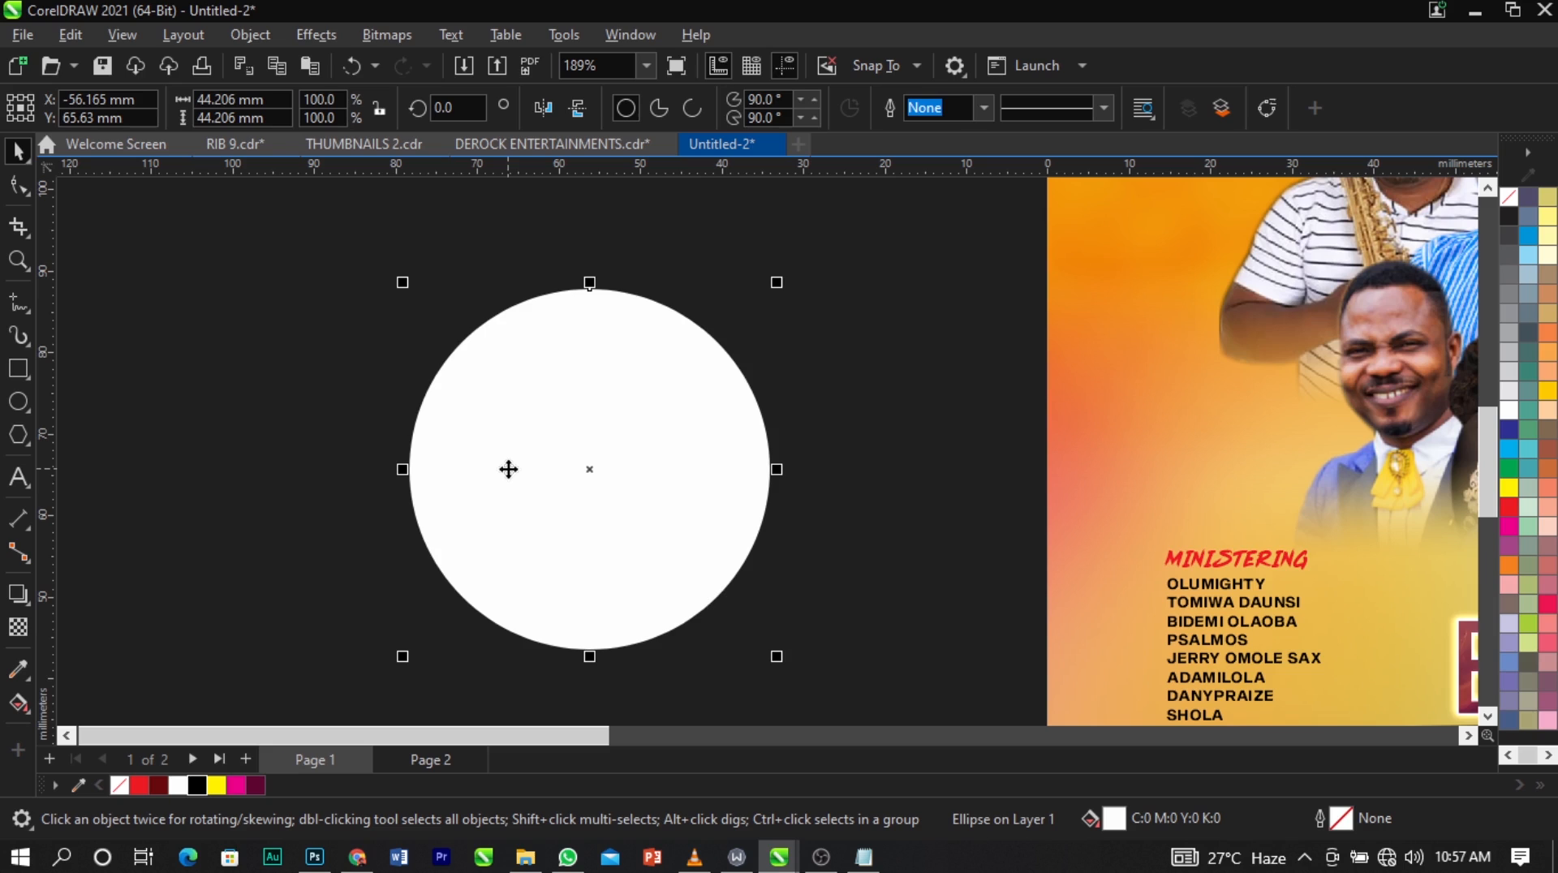
pyautogui.click(18, 629)
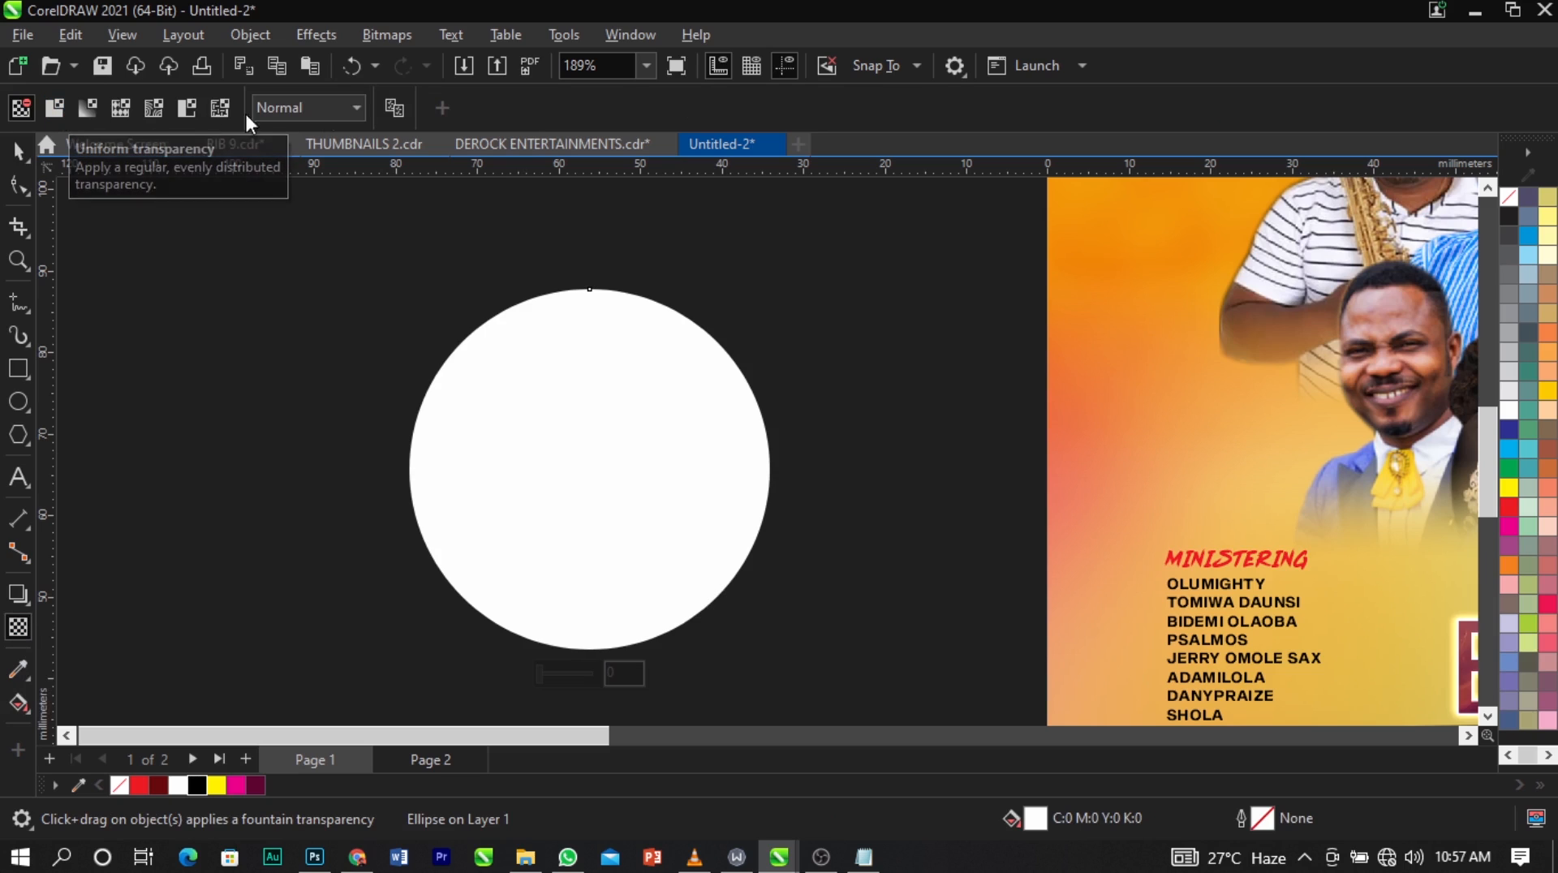
pyautogui.click(91, 109)
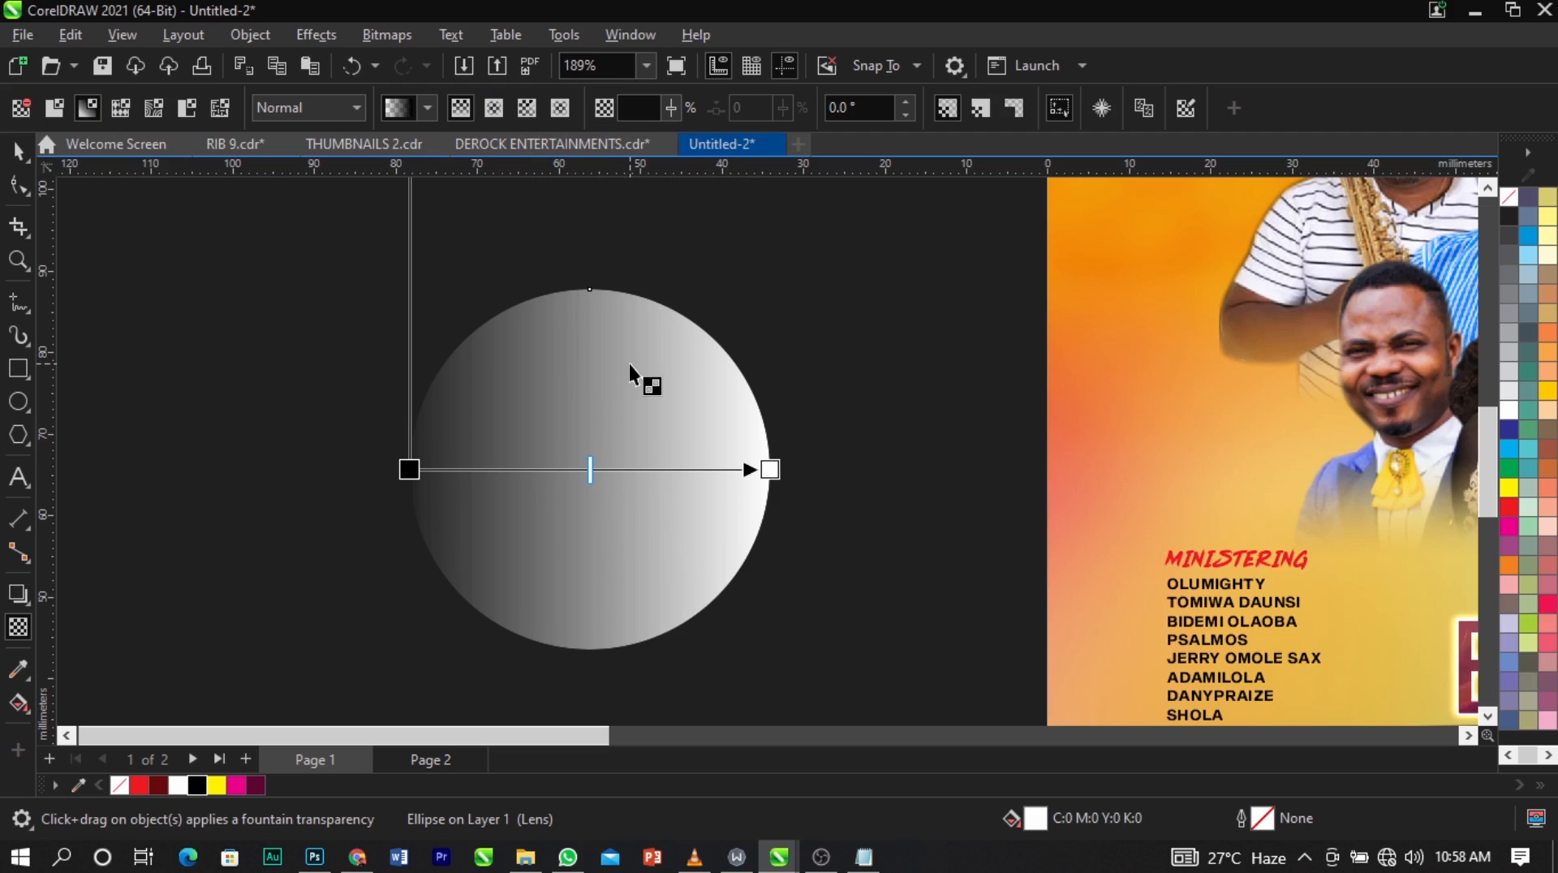
pyautogui.hotkey('ctrl', 'z')
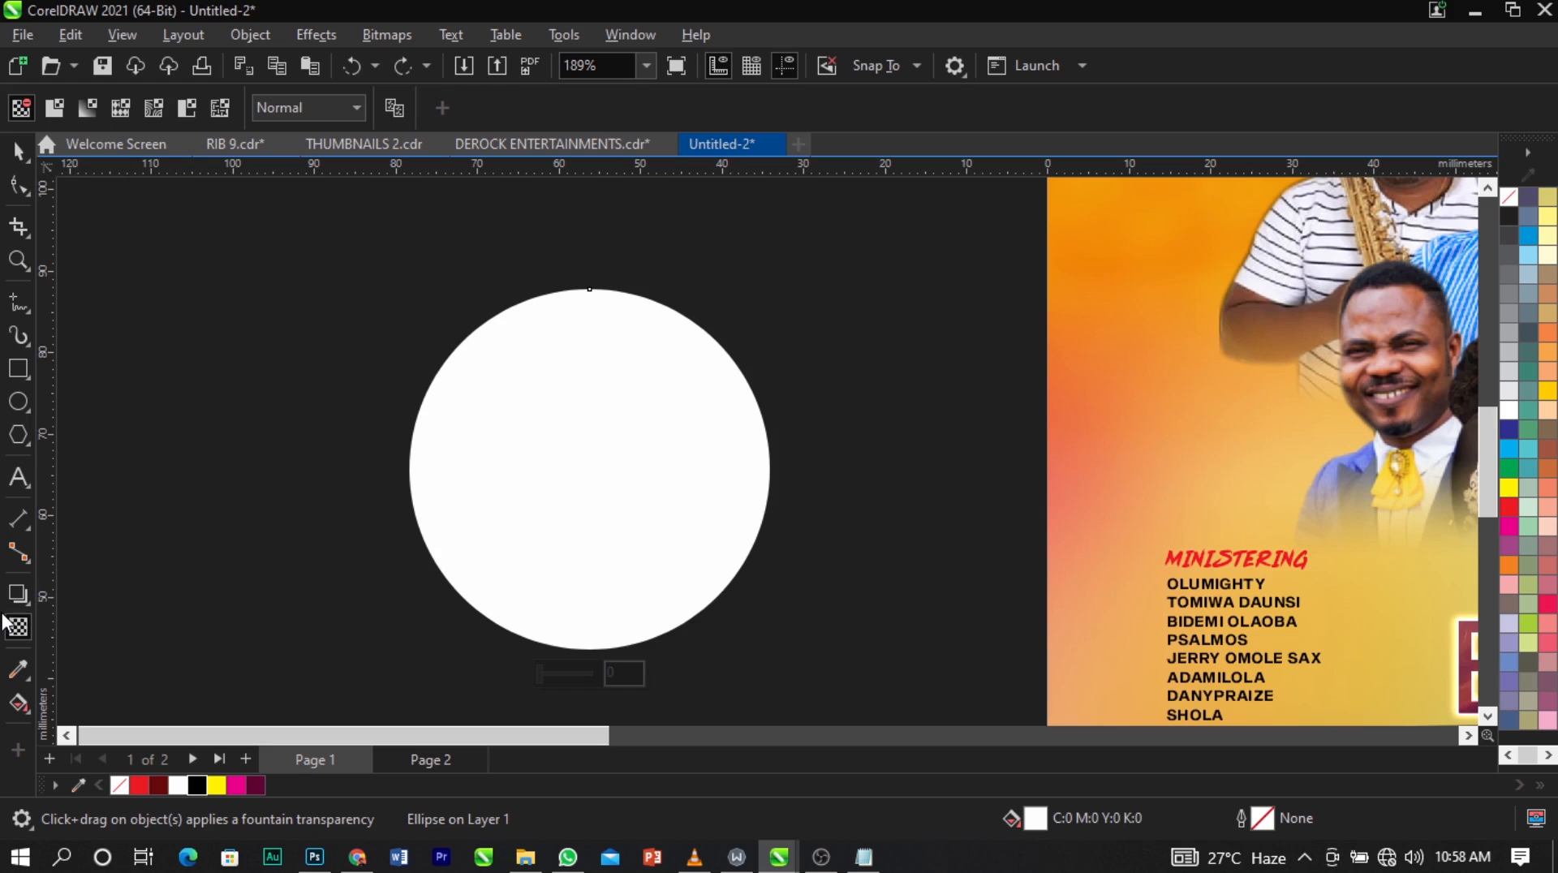
pyautogui.press('space')
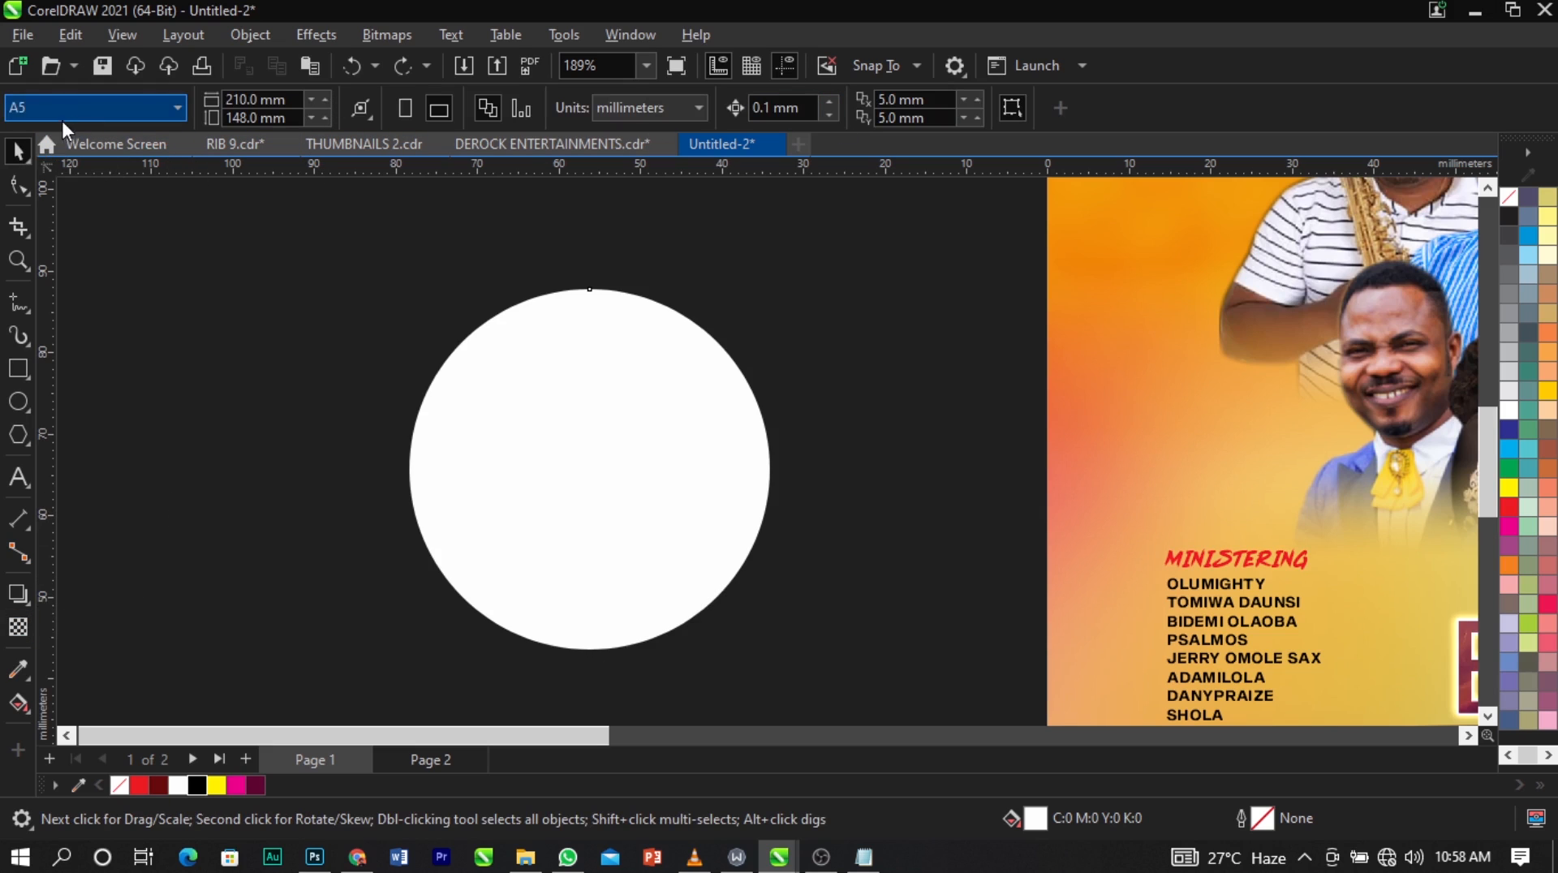
# Apply an elliptical fountain transparency to the white circle and set its merge mode to Screen.
pyautogui.click(18, 627)
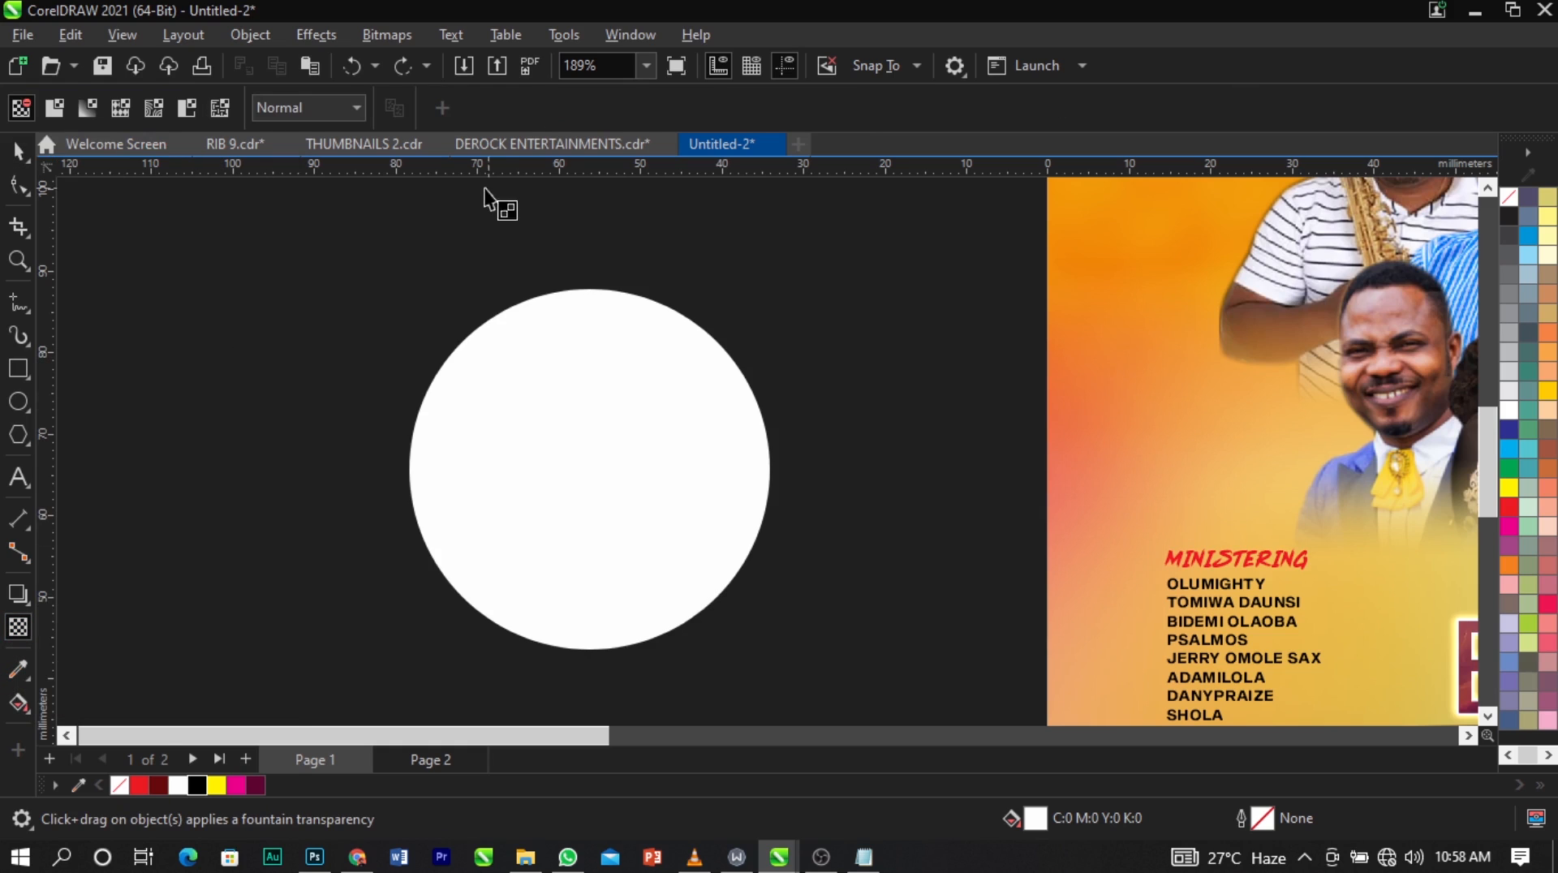
pyautogui.click(82, 116)
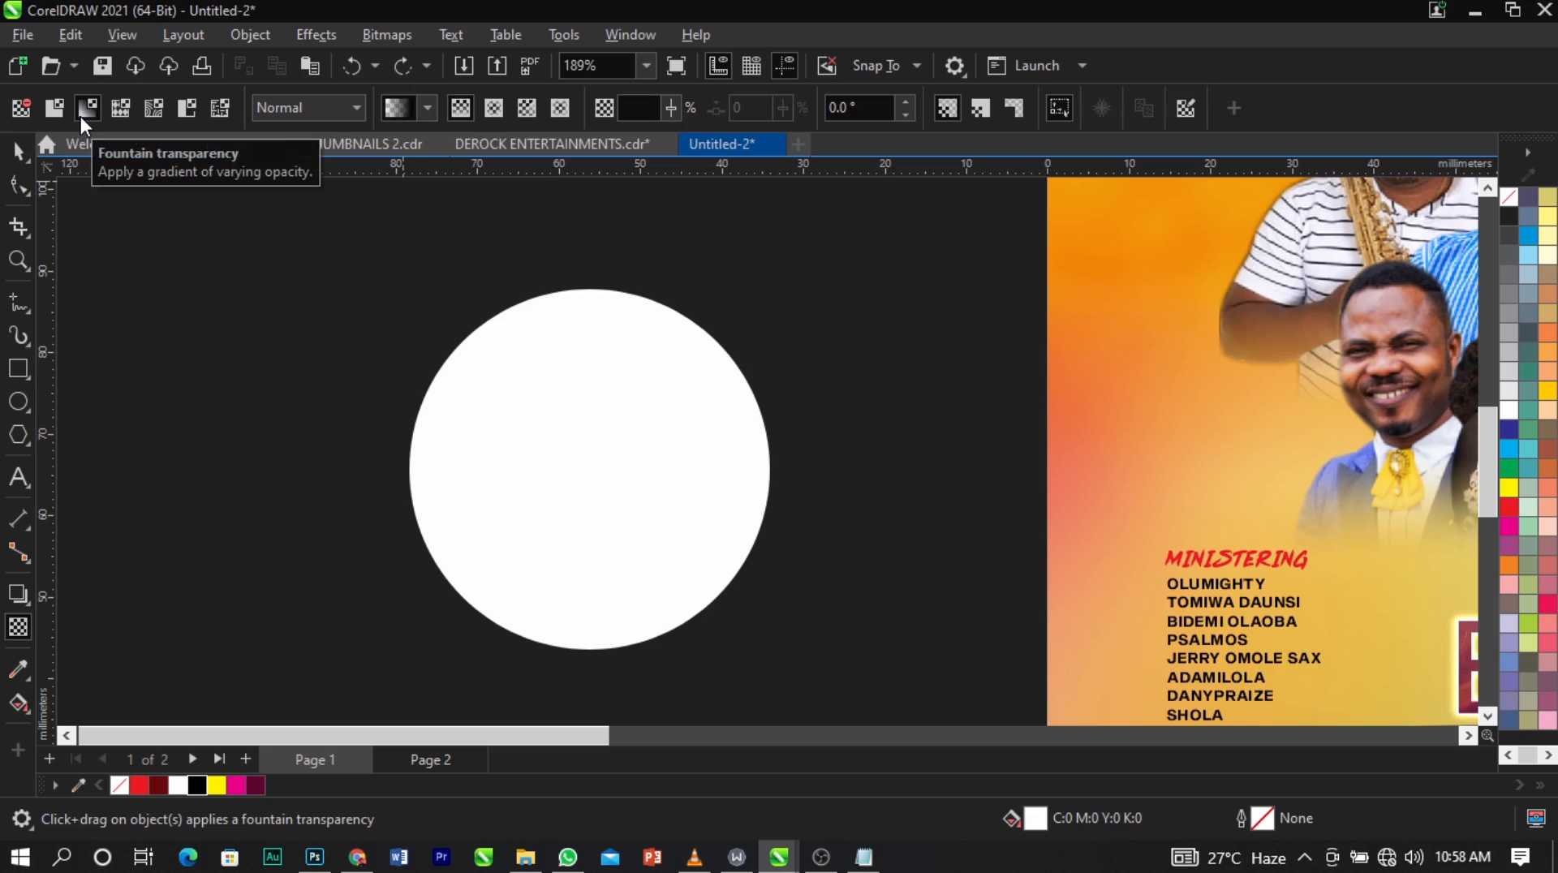
pyautogui.click(489, 393)
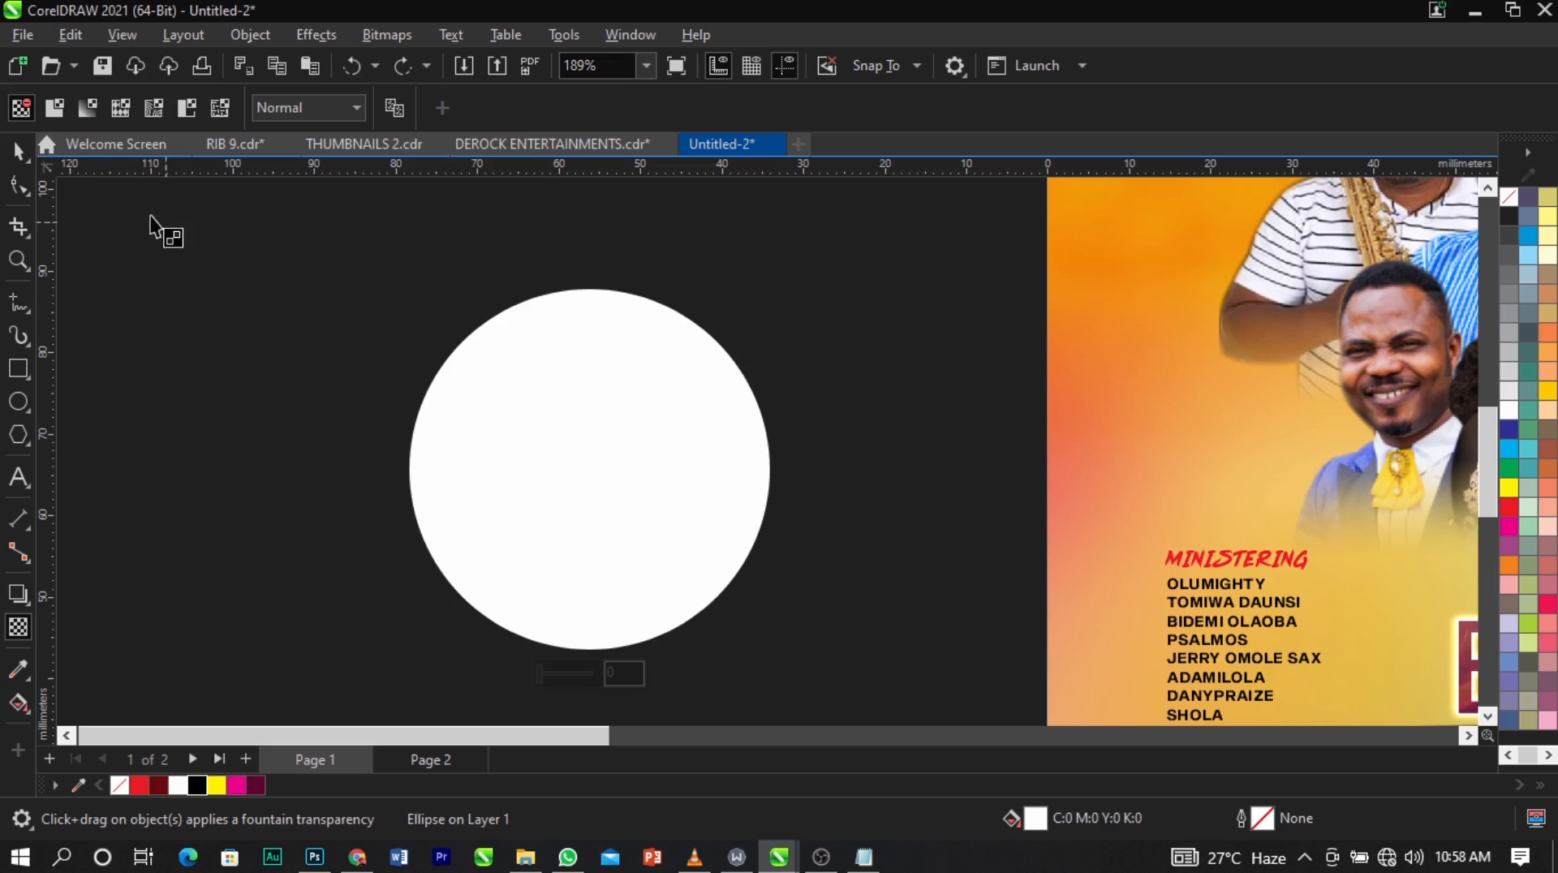
pyautogui.click(94, 113)
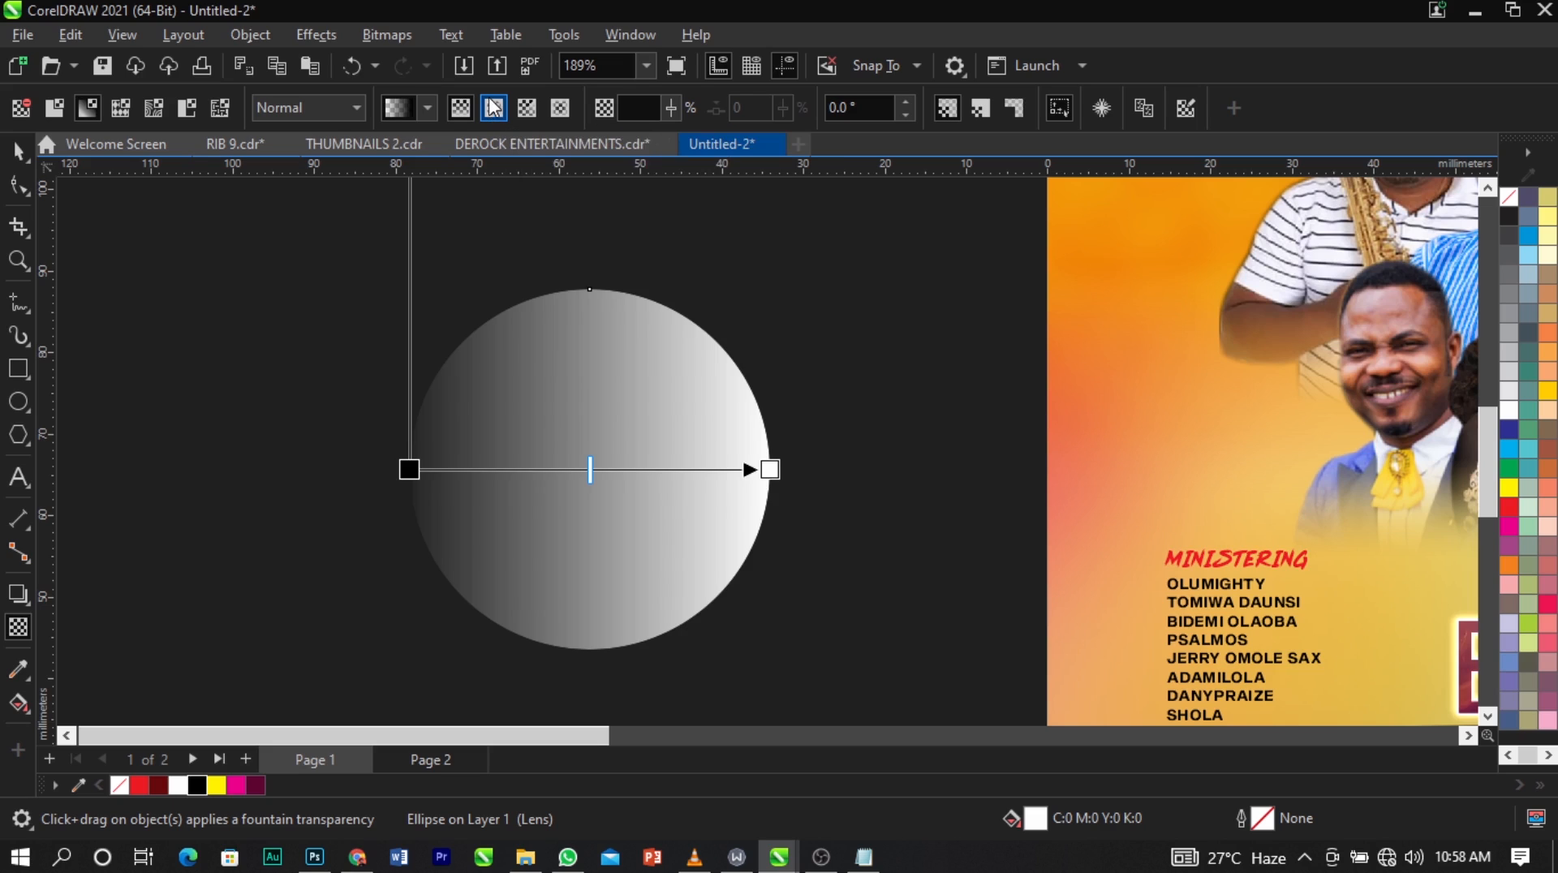
pyautogui.click(493, 108)
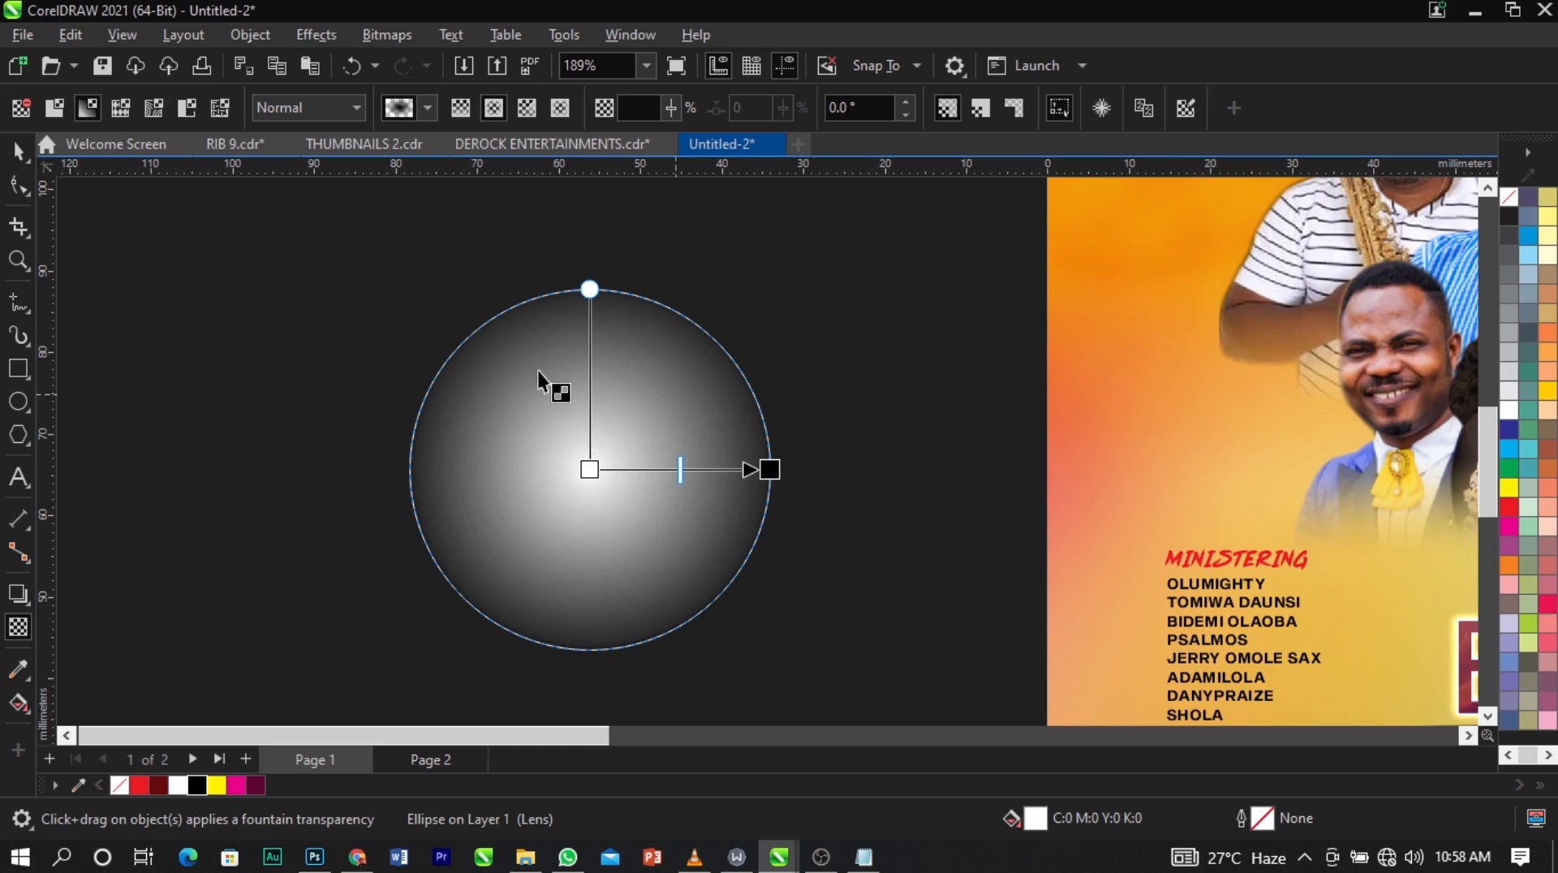
pyautogui.click(280, 106)
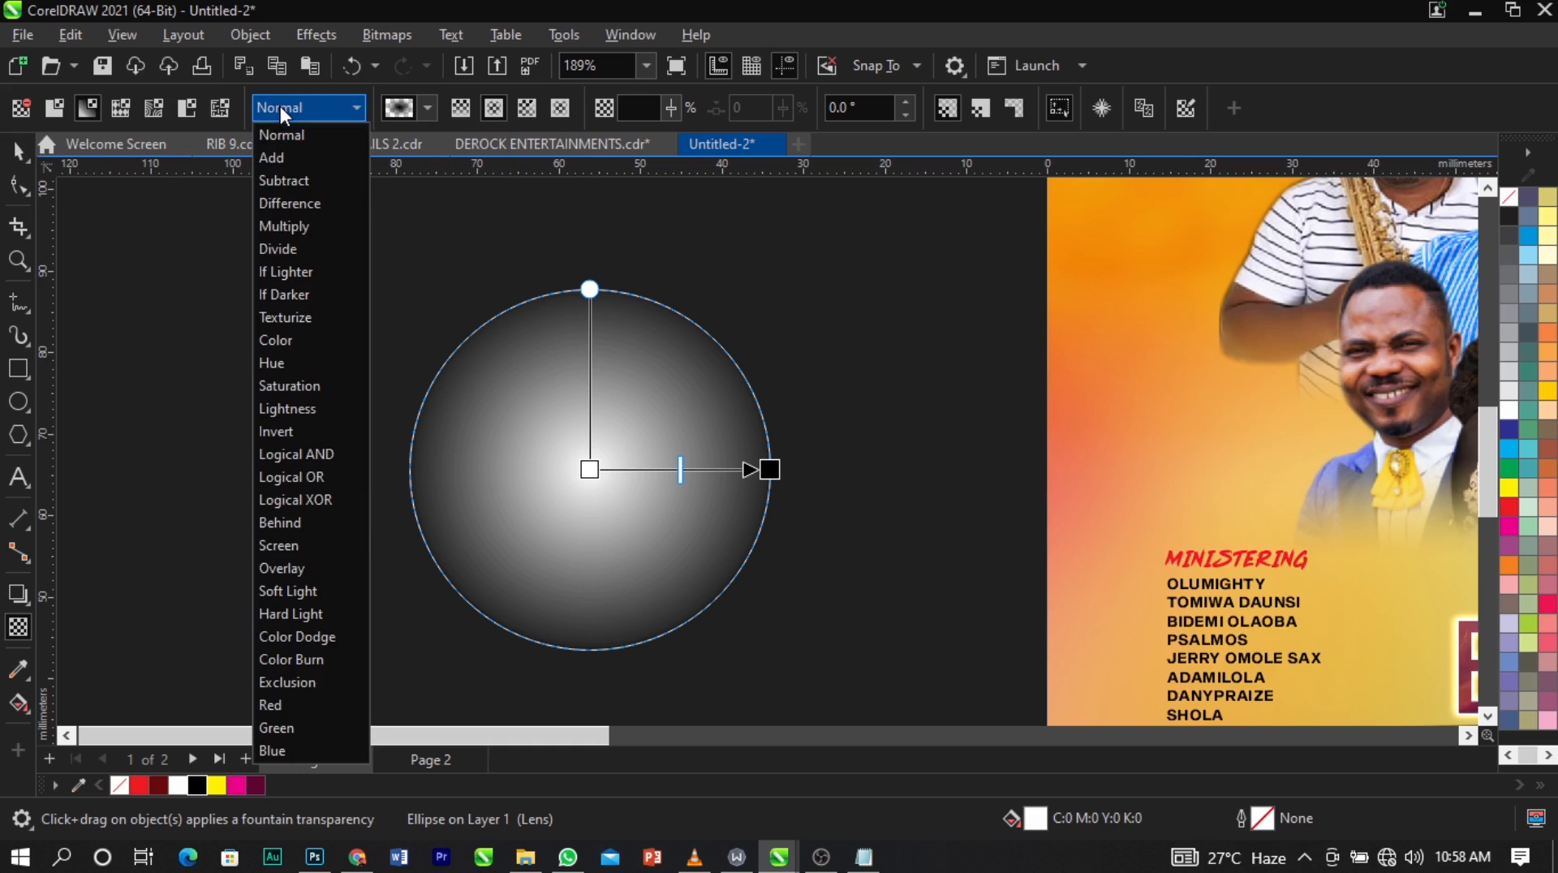
pyautogui.click(303, 537)
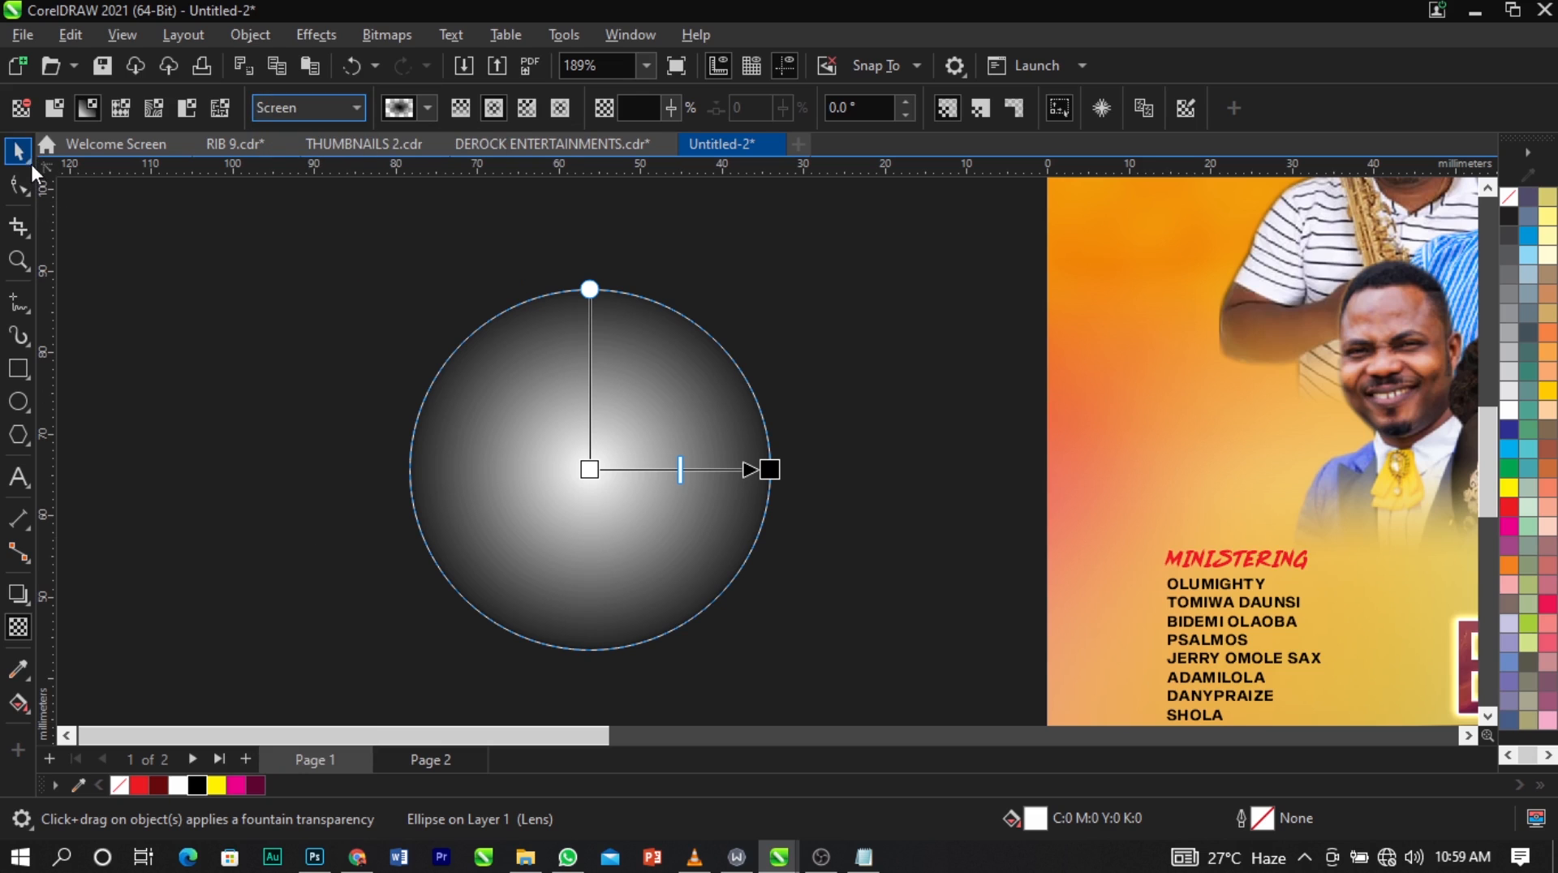
# Fill the glow circle with yellow and move it onto the page over the leftmost performers.
pyautogui.click(18, 151)
pyautogui.scroll(-2, 388, 467)
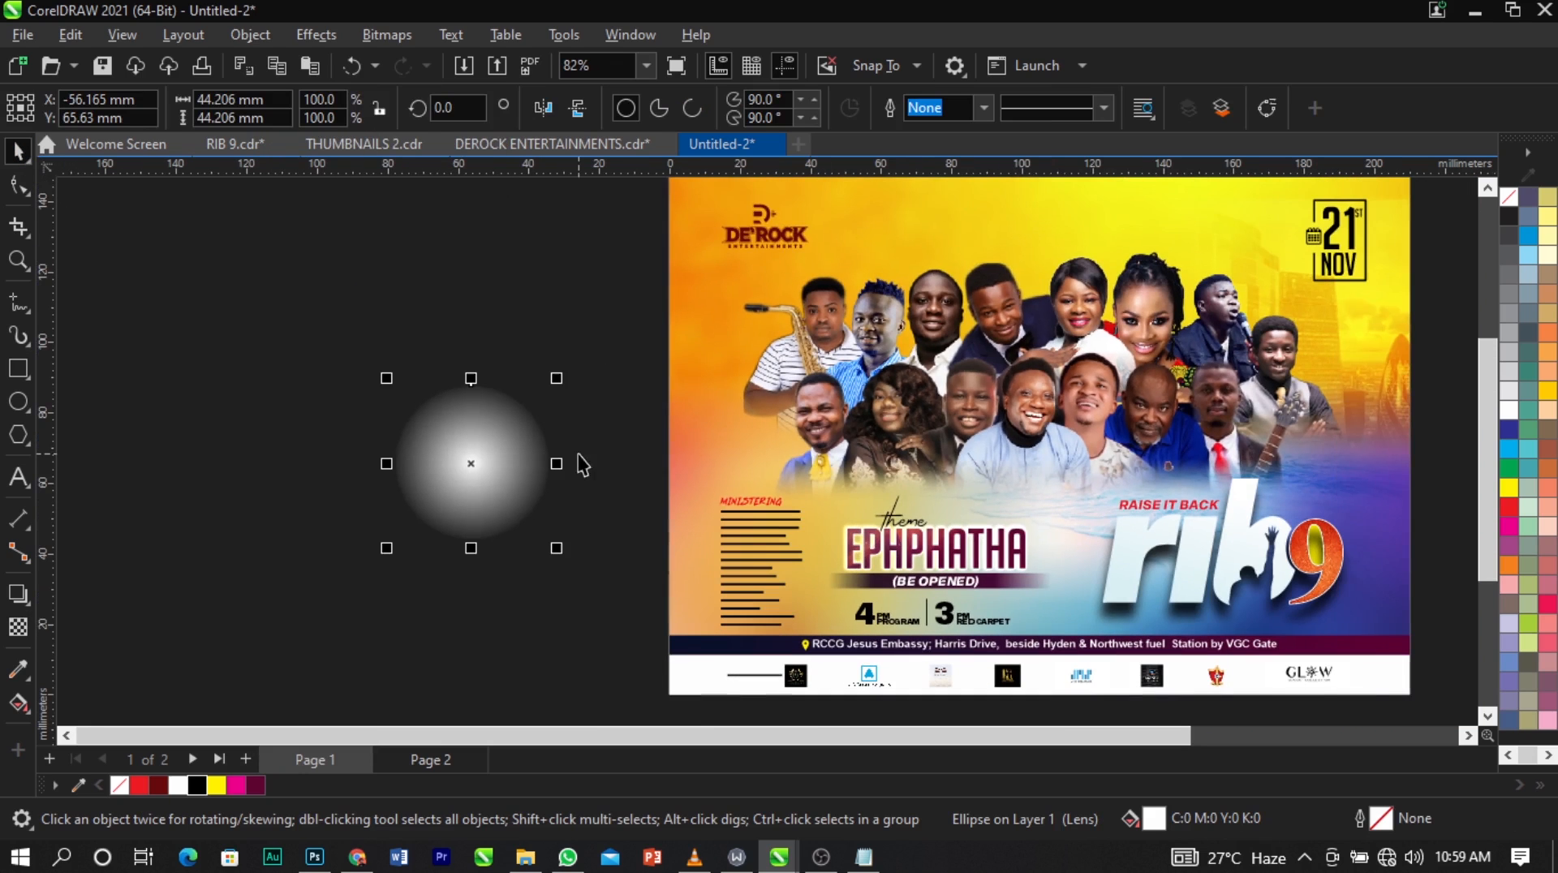
pyautogui.click(1506, 488)
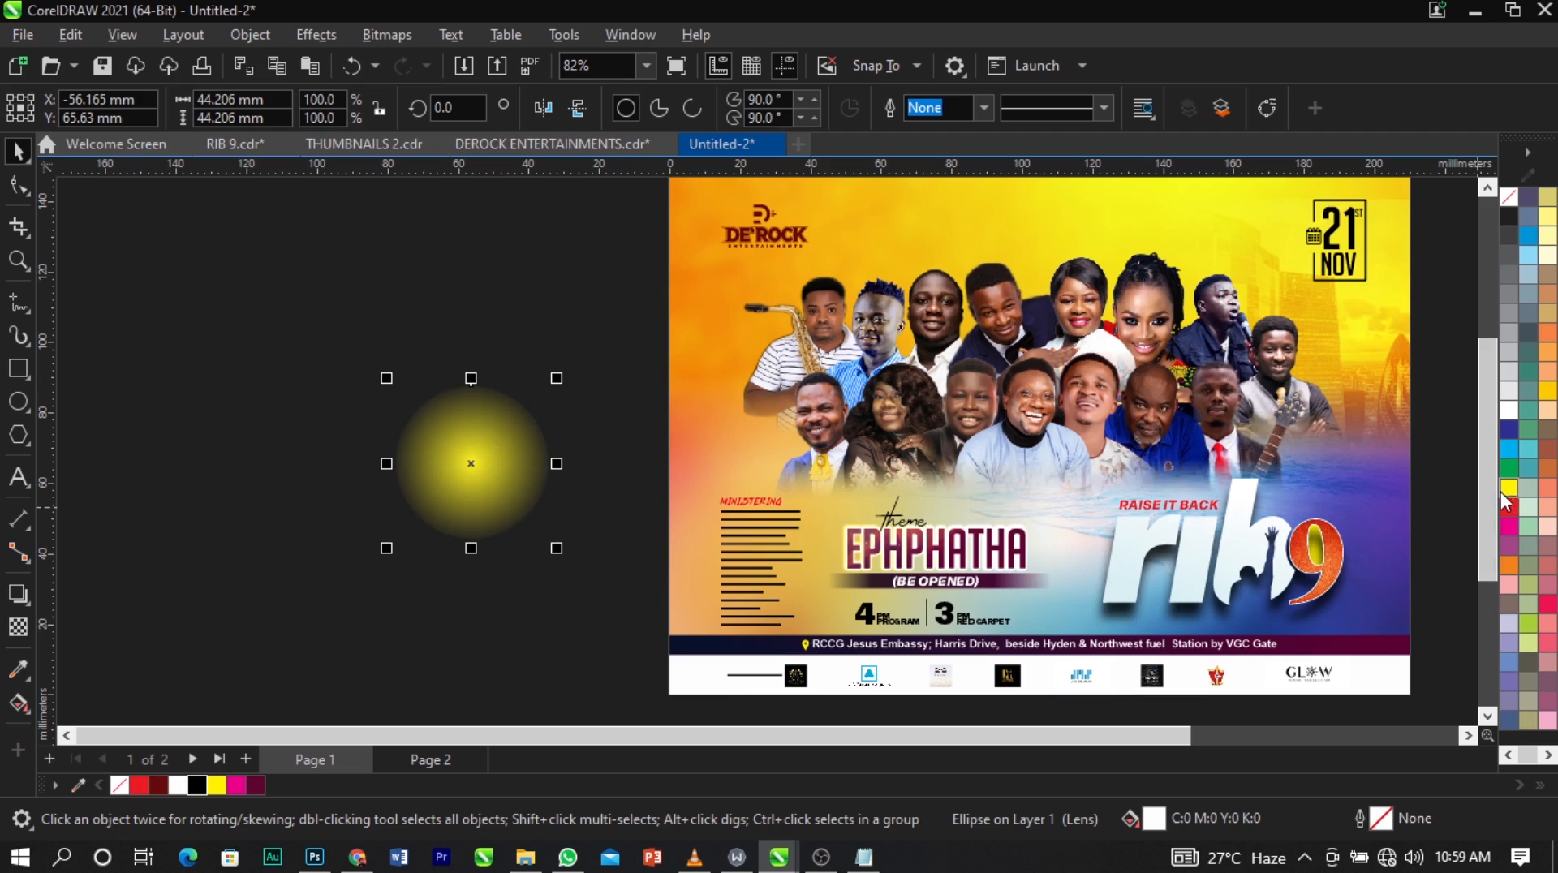
pyautogui.moveTo(515, 497); pyautogui.dragTo(849, 422)
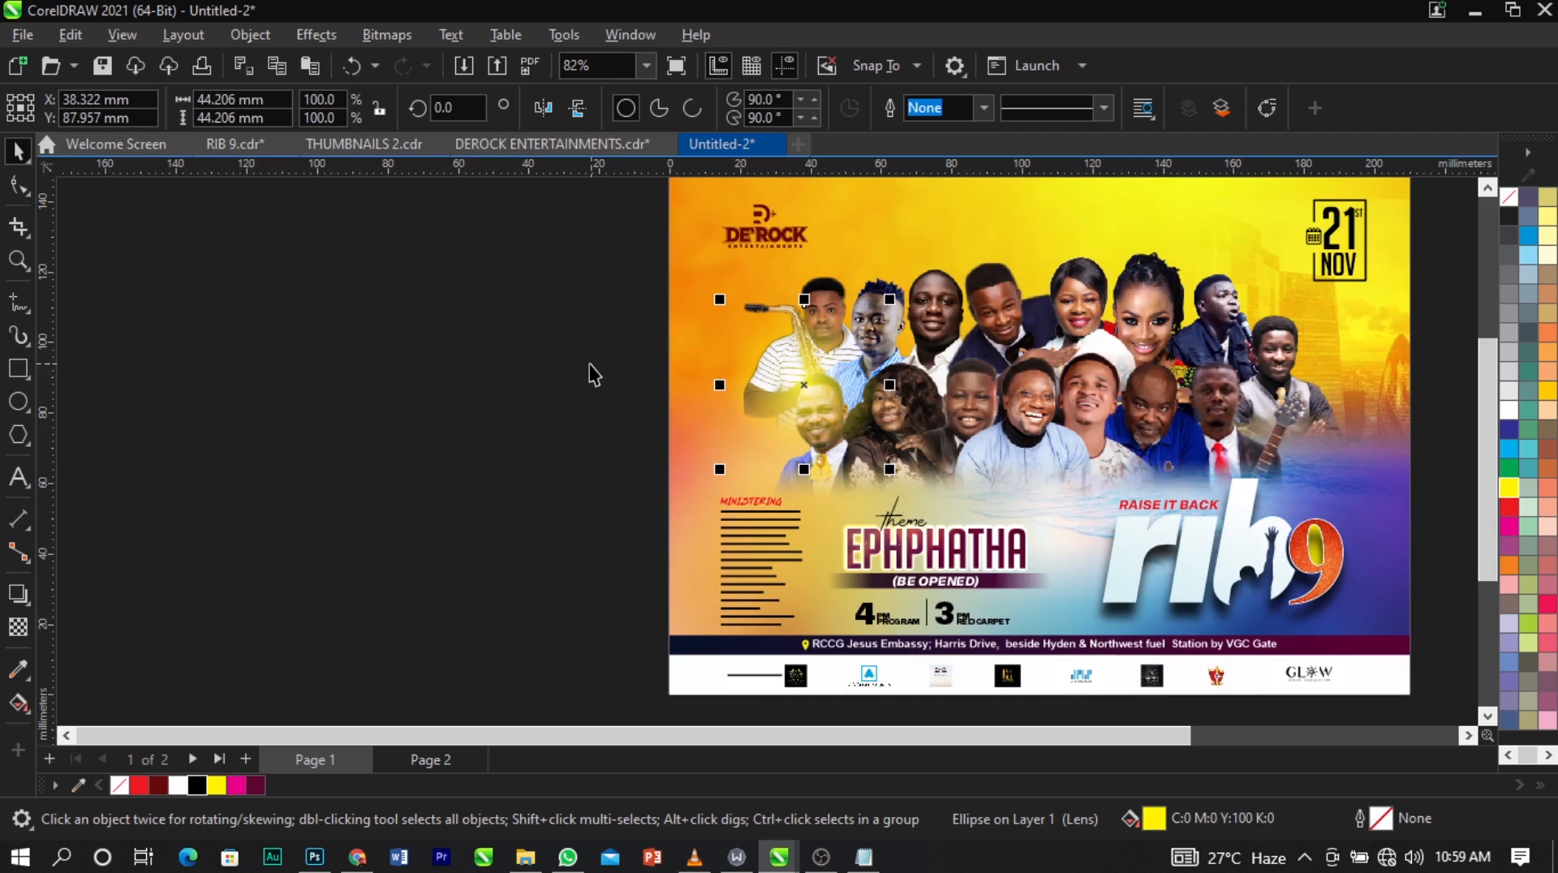
# Shrink the yellow glow proportionally to about 27.4 mm in diameter beside the saxophonist.
pyautogui.press('z')
pyautogui.moveTo(625, 219); pyautogui.dragTo(1461, 583)
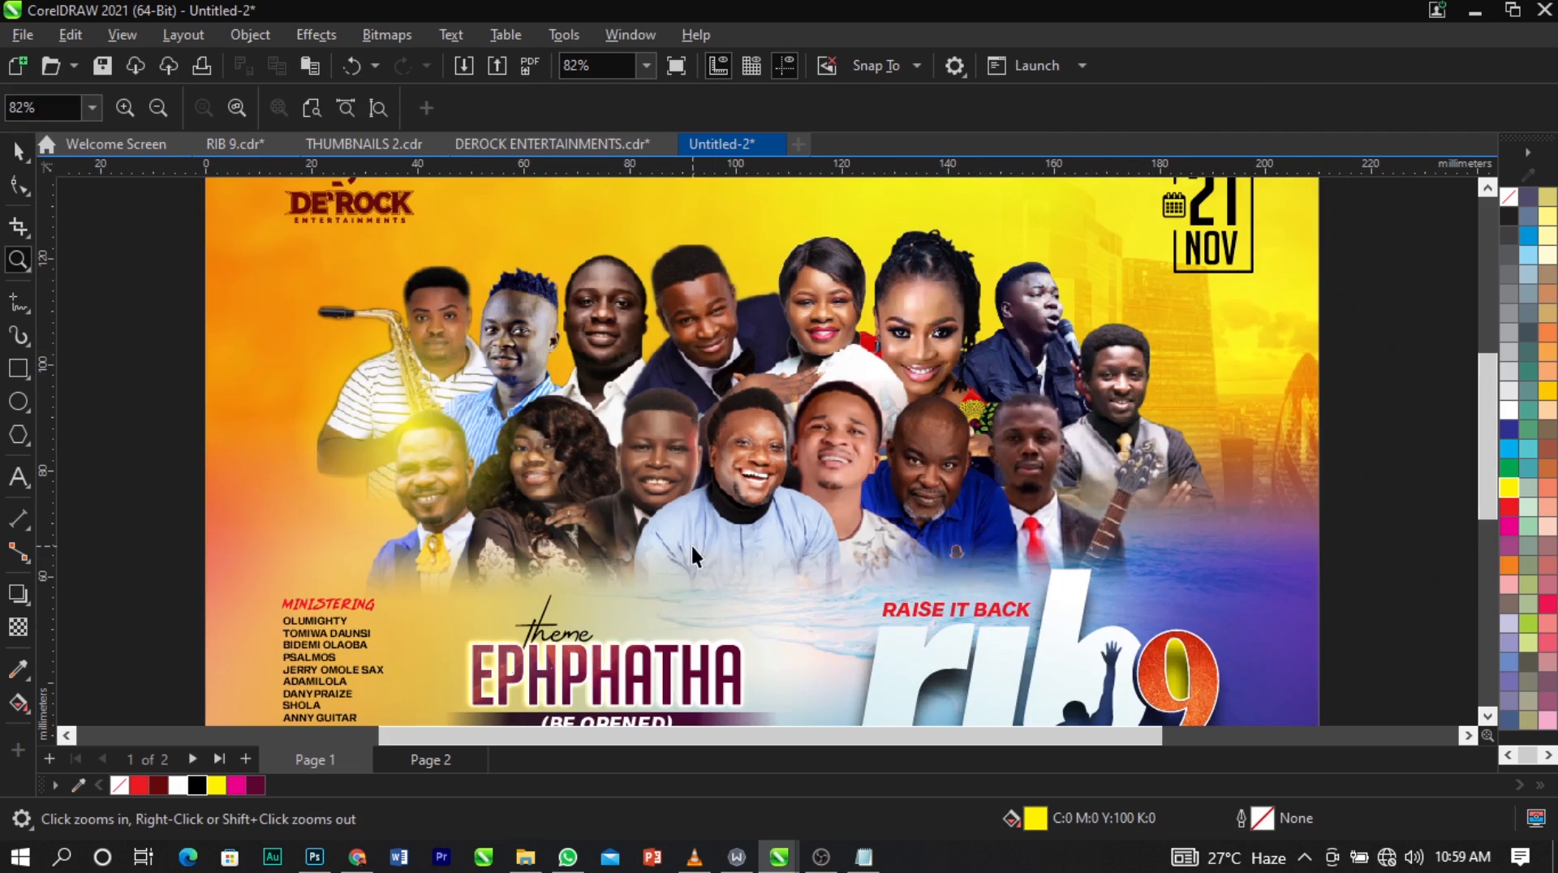
pyautogui.press('space')
pyautogui.click(481, 518)
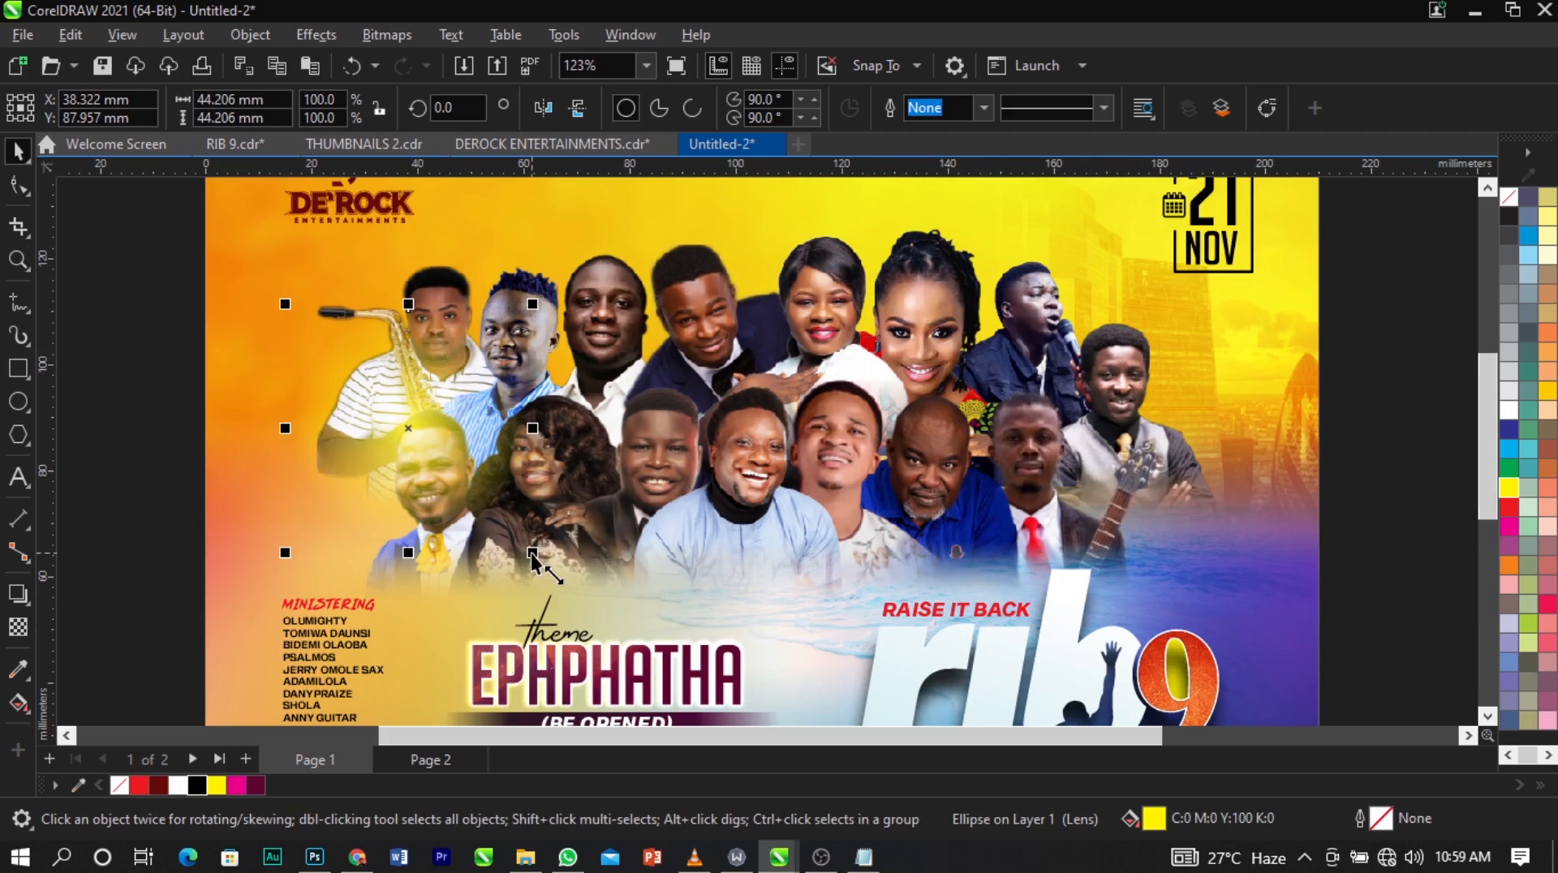
pyautogui.moveTo(533, 553); pyautogui.dragTo(439, 459)
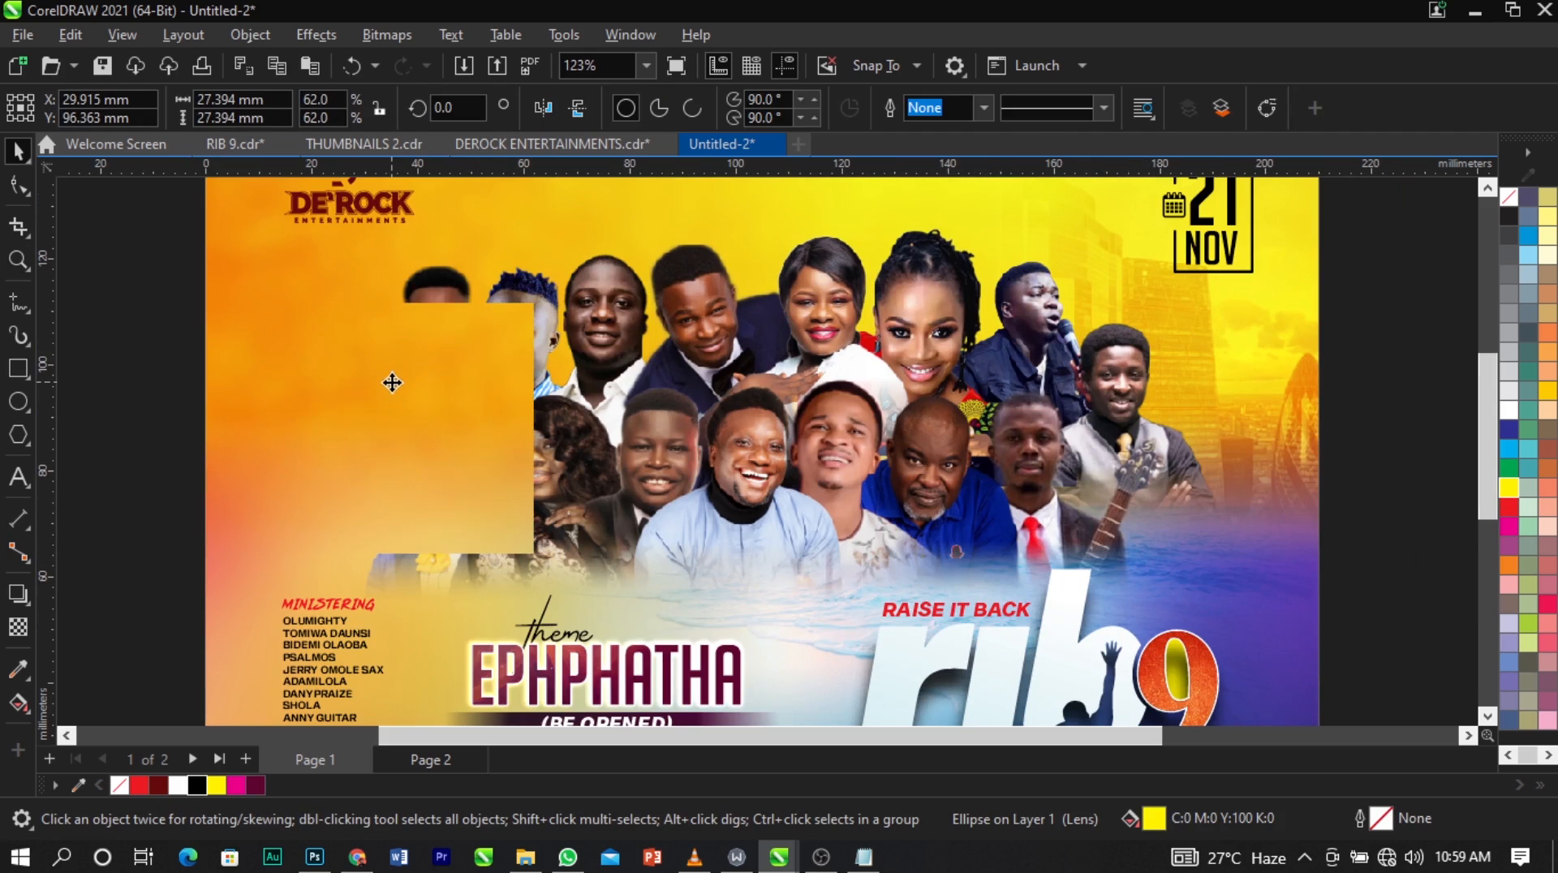
# Place copies of the yellow glow between two men in the front row and between the two women in the back row.
pyautogui.moveTo(392, 382); pyautogui.dragTo(864, 494)
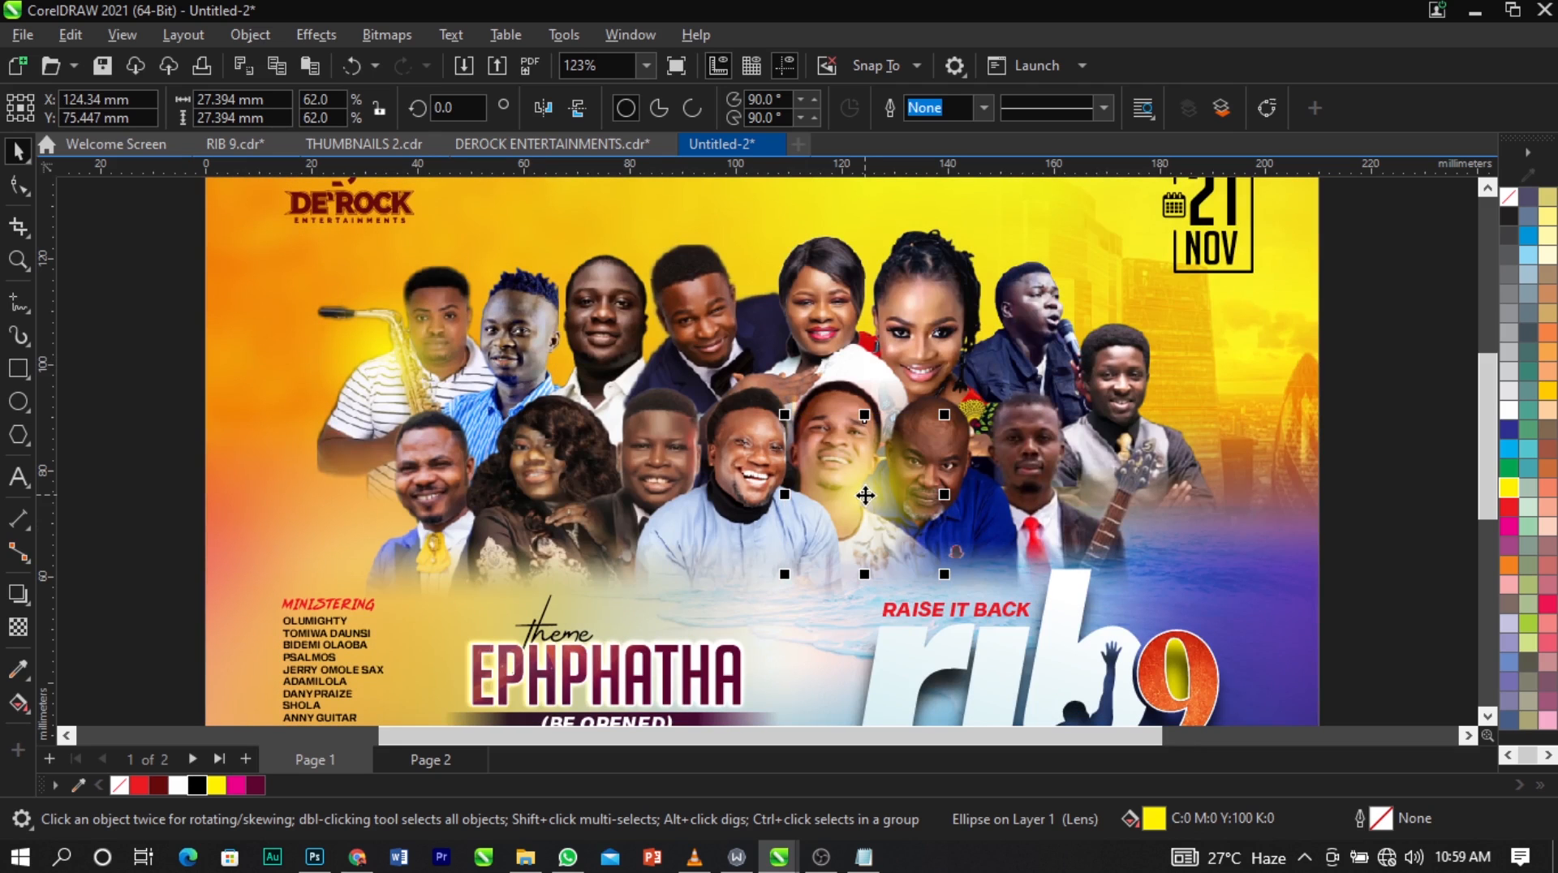
pyautogui.moveTo(865, 495); pyautogui.dragTo(865, 286)
pyautogui.click(859, 286)
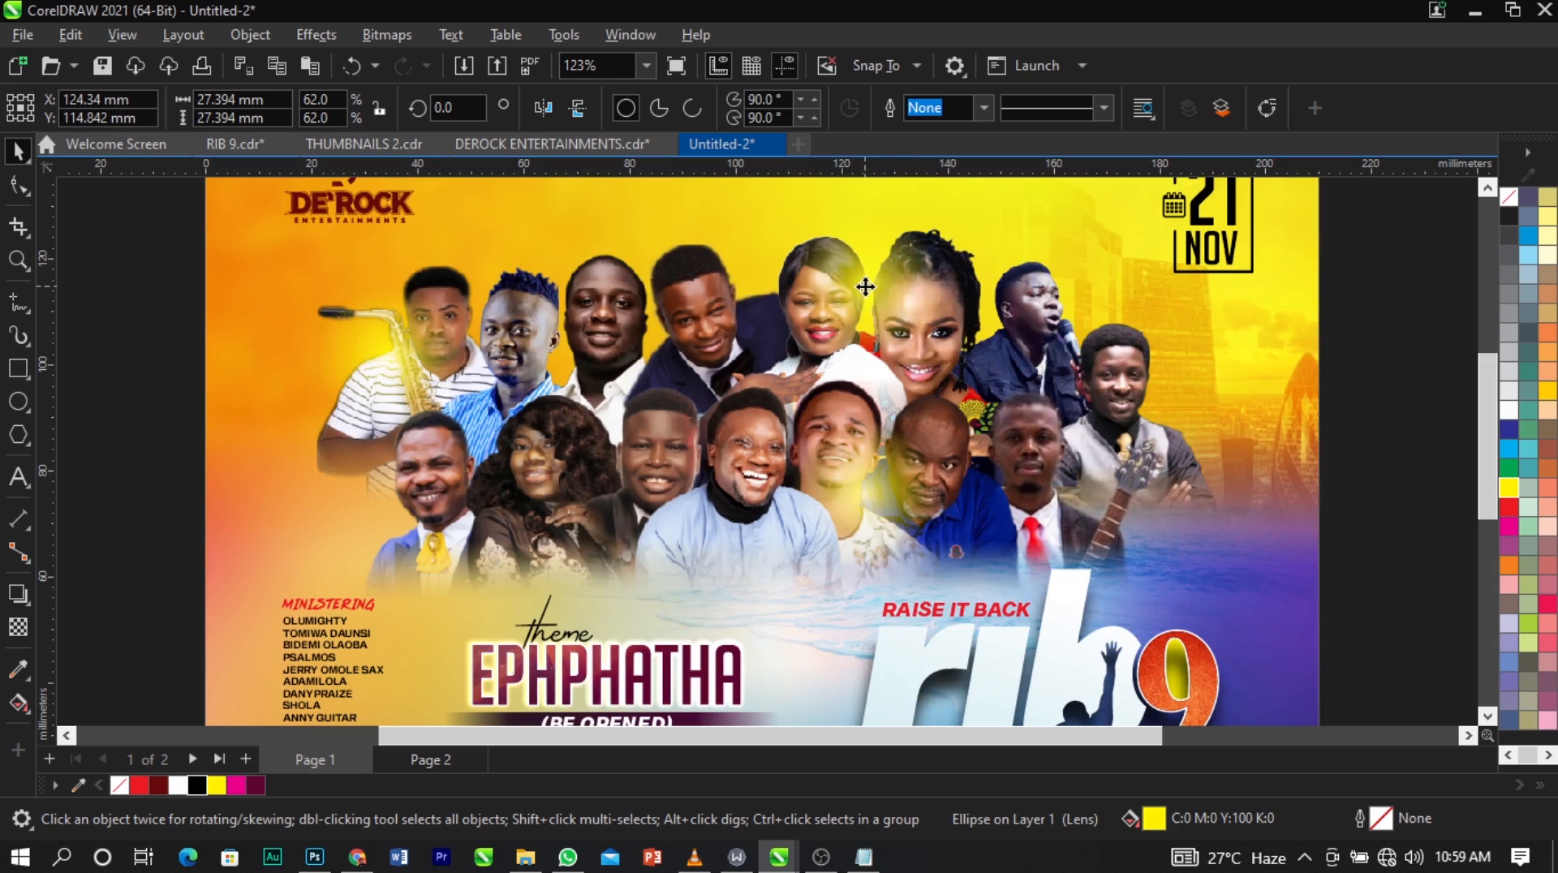
# Copy the glow beside the singer with the microphone, fill it cyan, and place a cyan copy about 27.9 mm wide low in the front row.
pyautogui.moveTo(865, 286); pyautogui.dragTo(1079, 305)
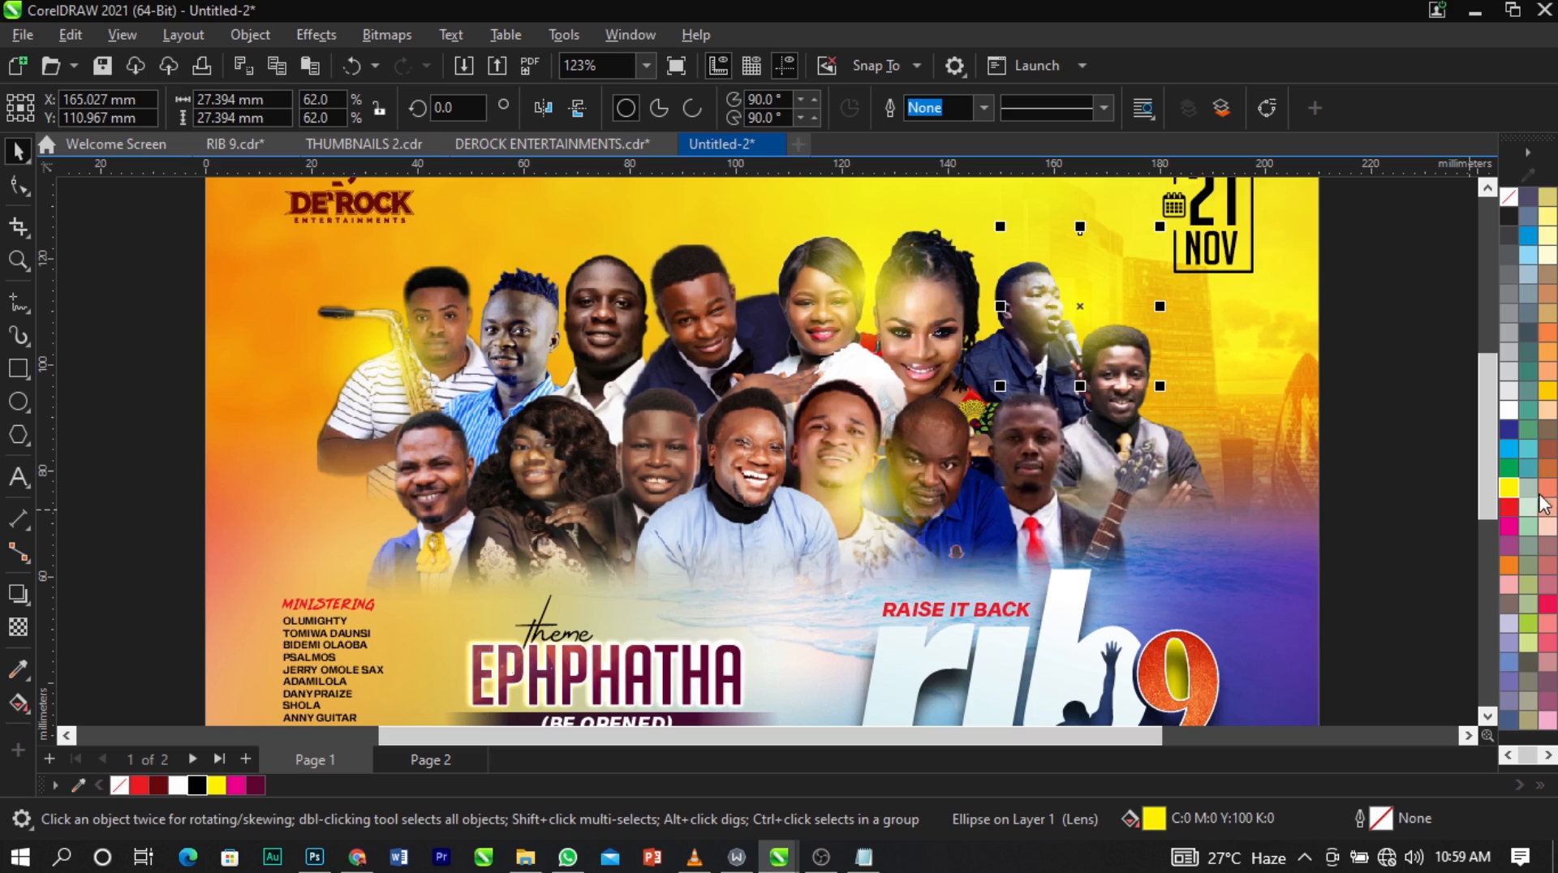
pyautogui.click(1511, 447)
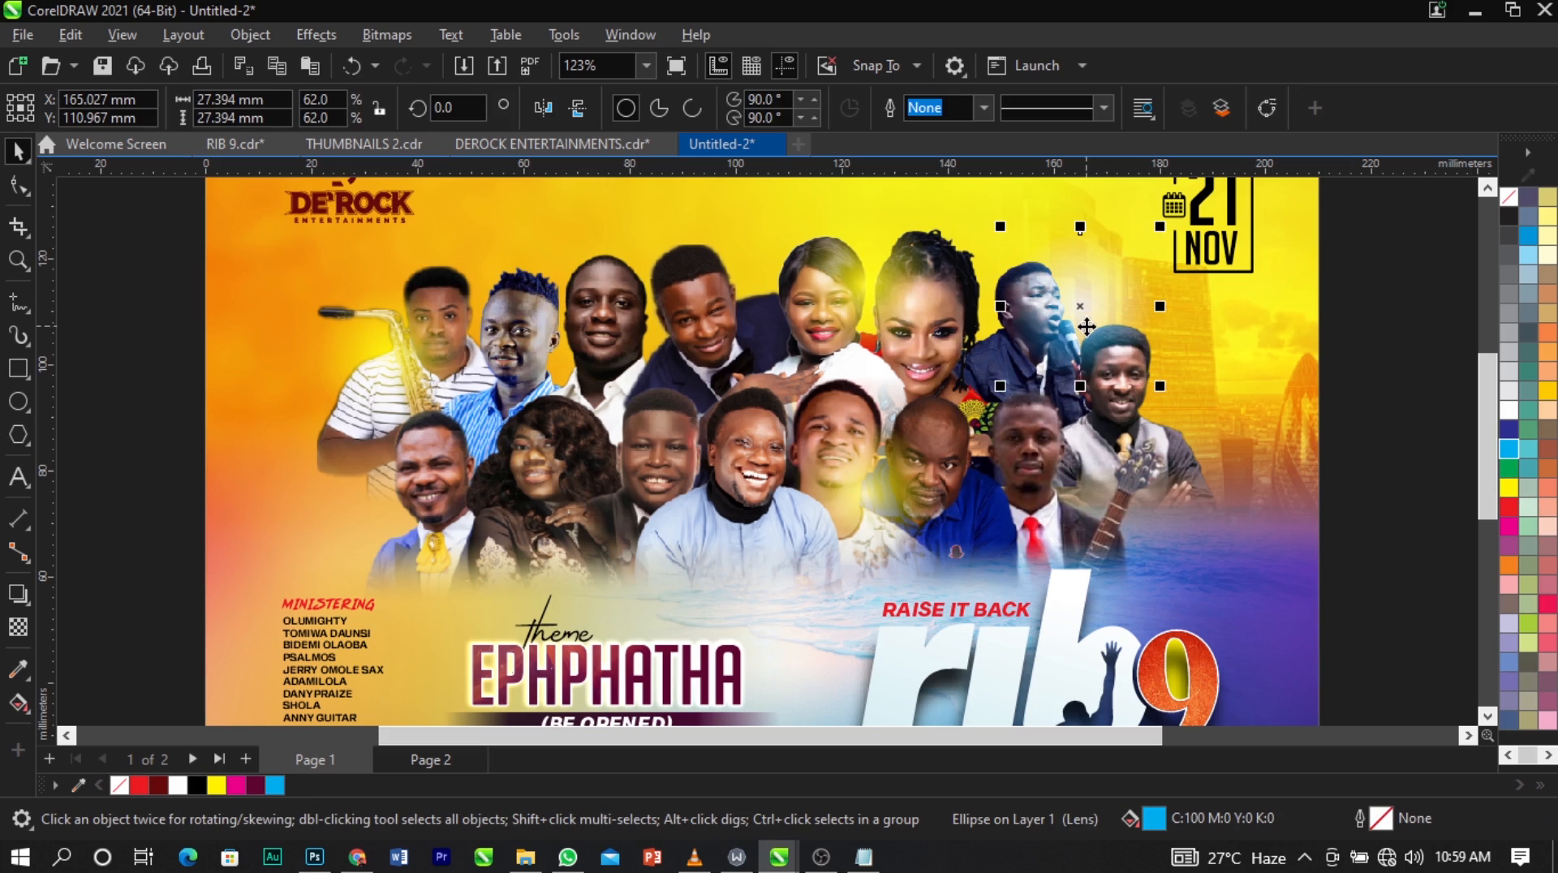
pyautogui.moveTo(1080, 304); pyautogui.dragTo(622, 536)
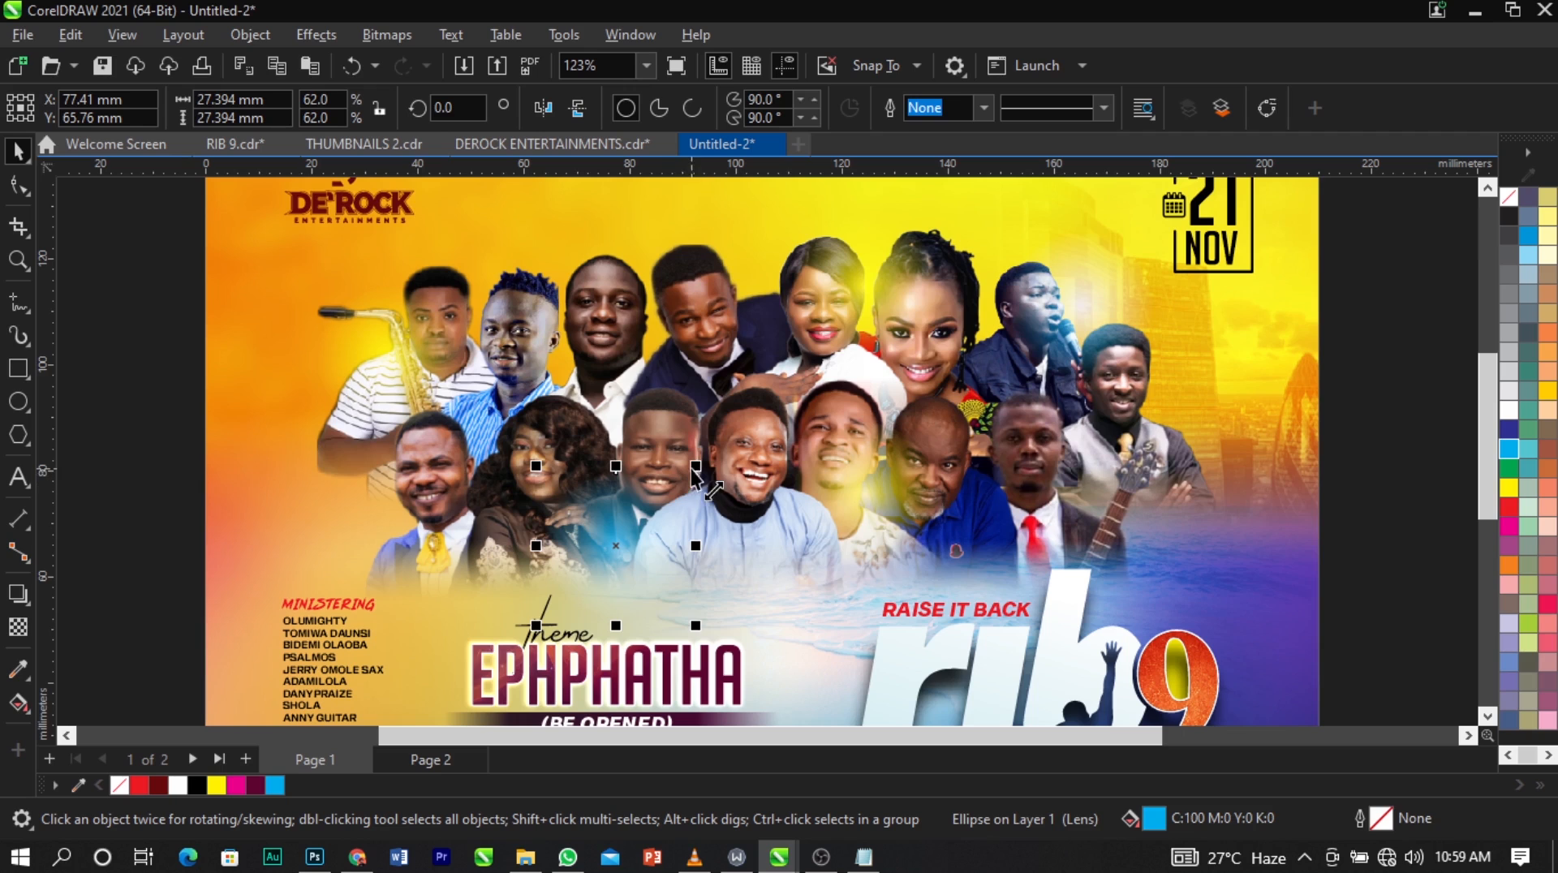
pyautogui.moveTo(696, 465); pyautogui.dragTo(699, 462)
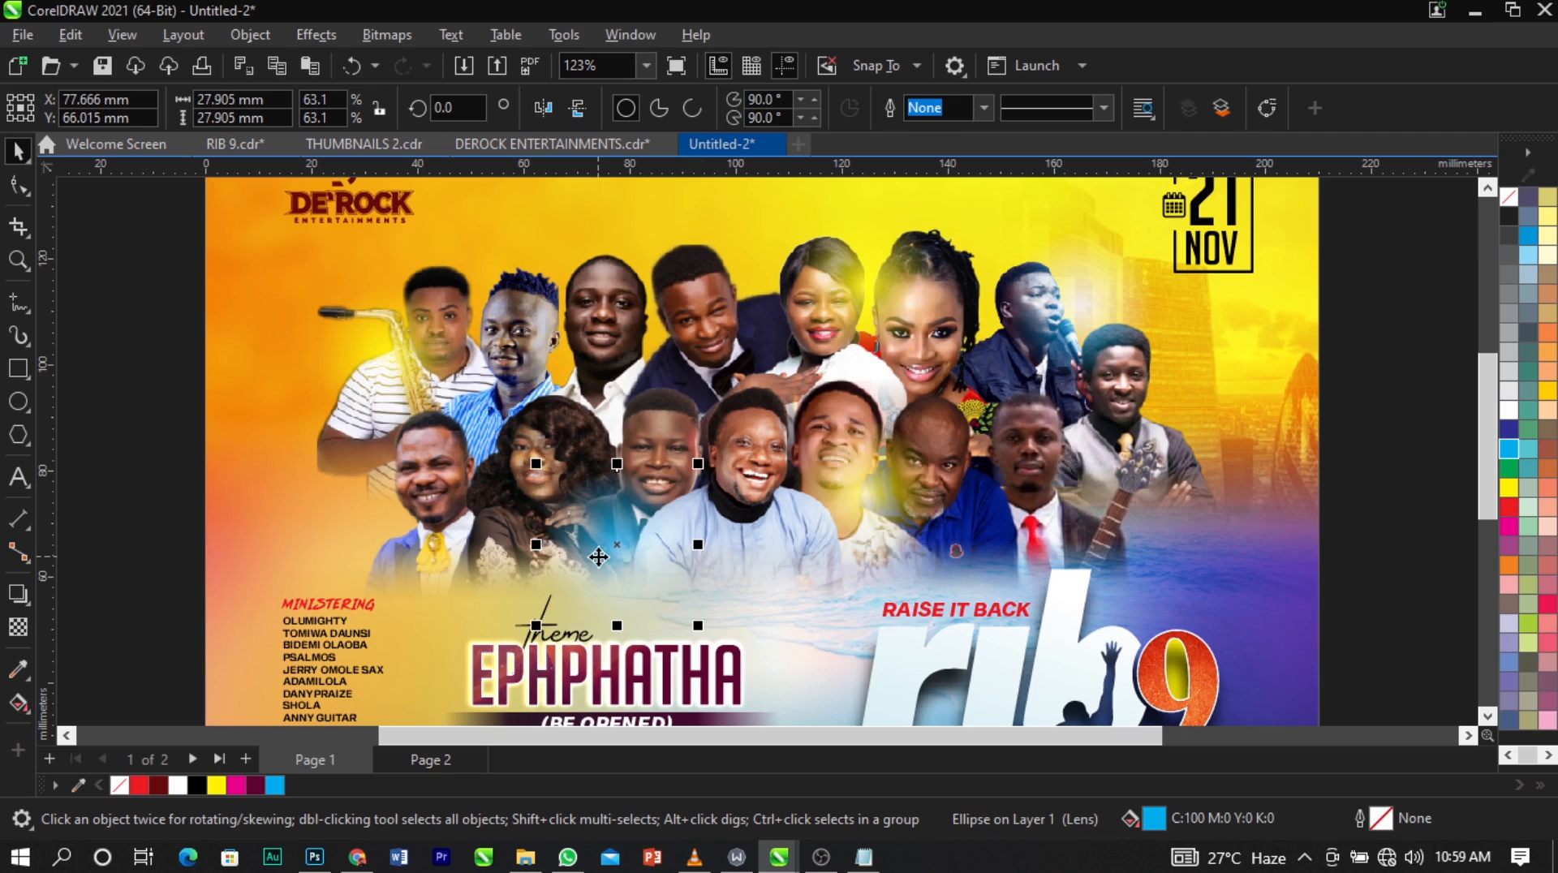
# Place a yellow glow copy about 27.5 mm wide between the third and fourth back-row people, and preview the design full screen.
pyautogui.moveTo(880, 301); pyautogui.dragTo(640, 270)
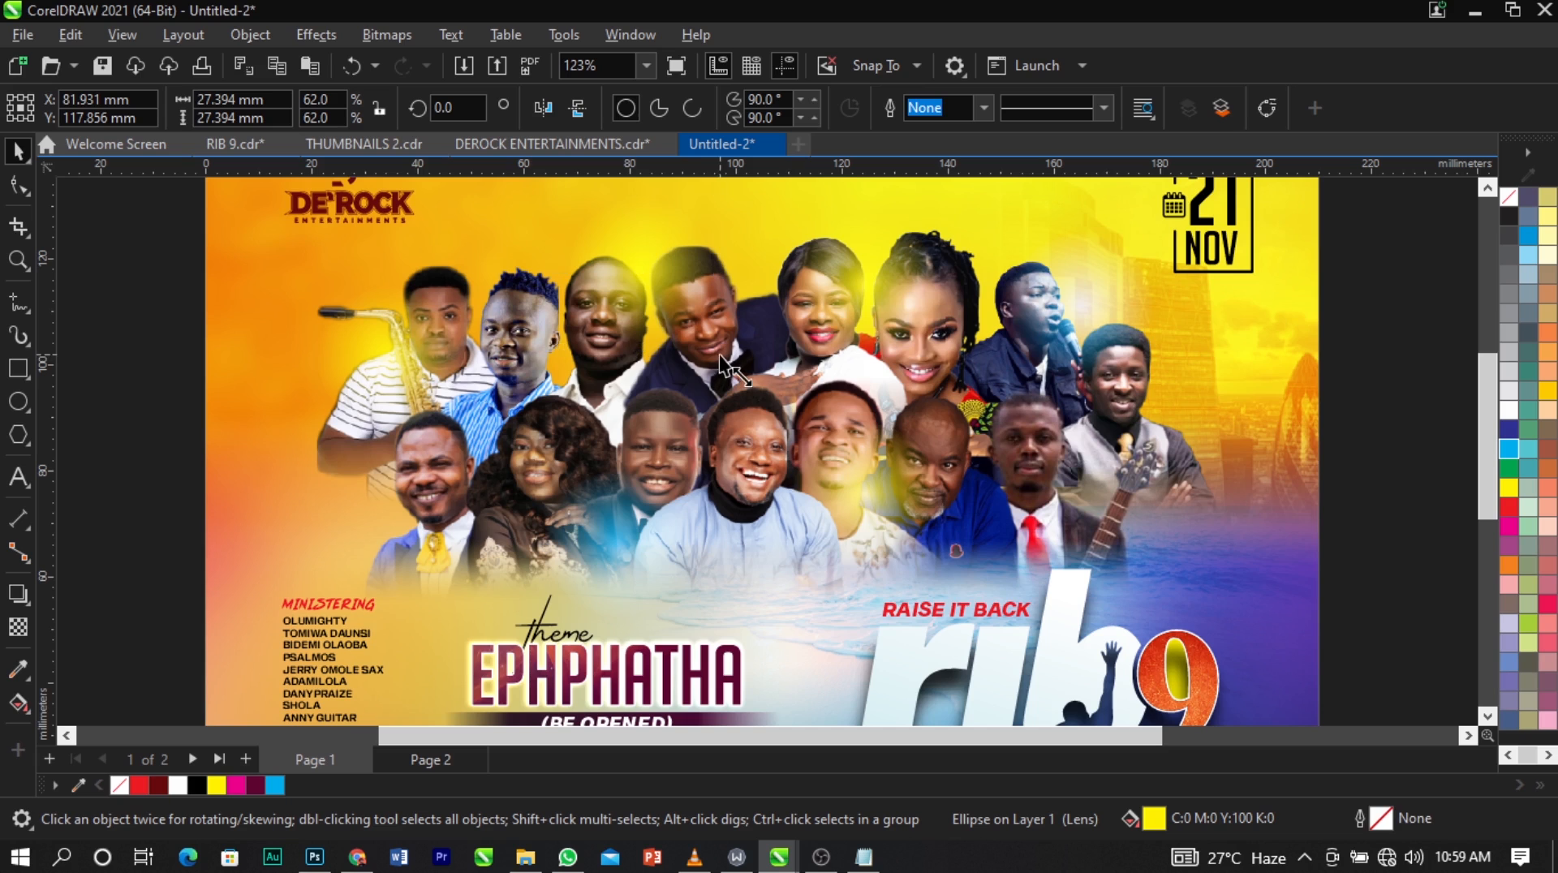
pyautogui.moveTo(720, 350); pyautogui.dragTo(696, 351)
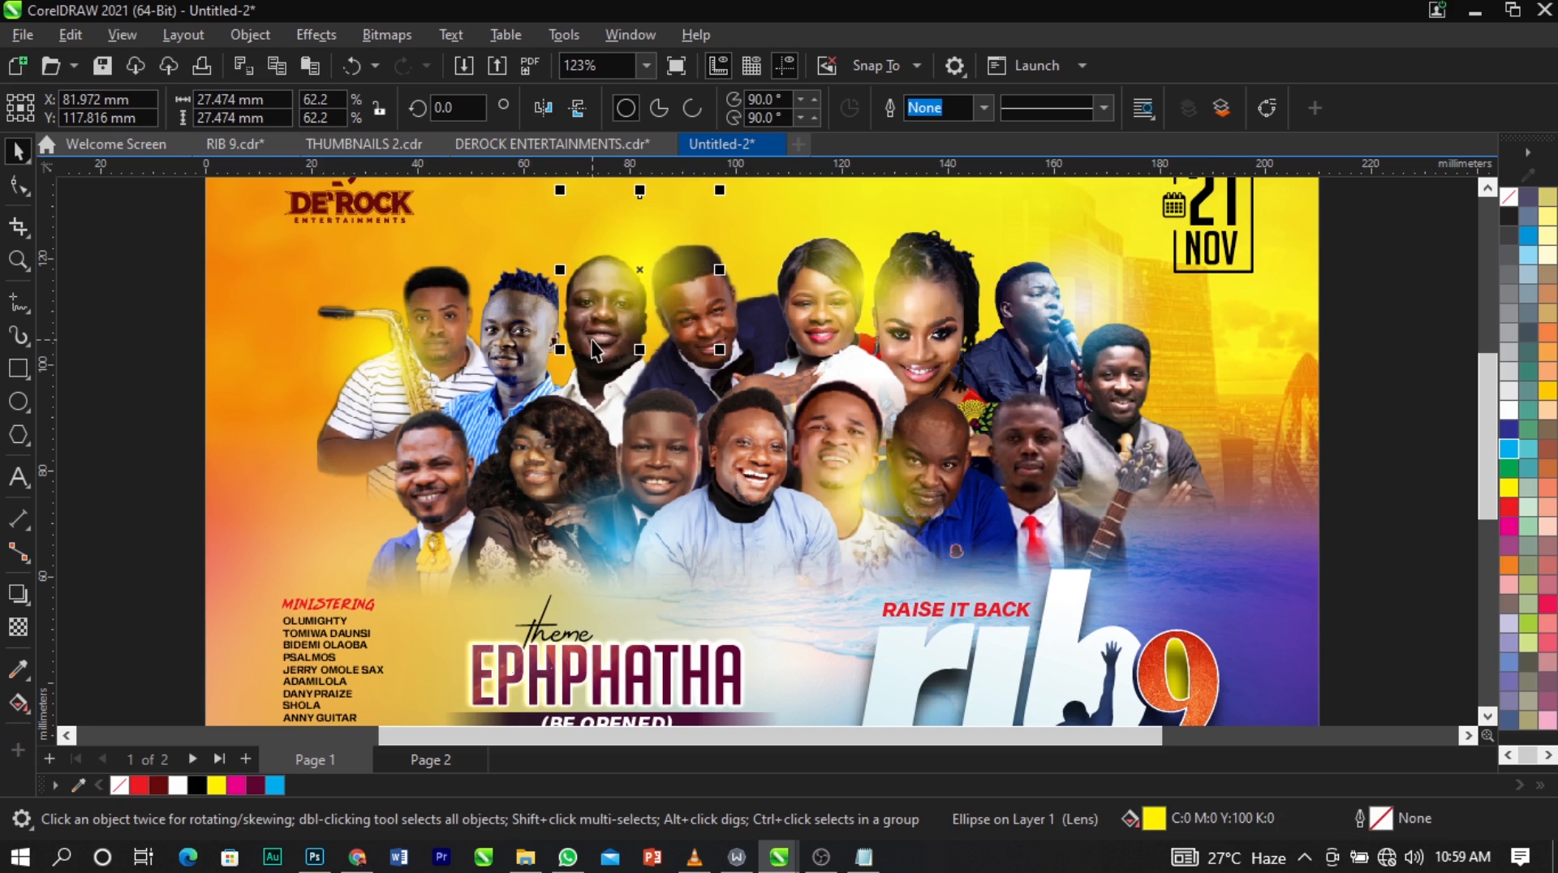
pyautogui.scroll(-2, 597, 341)
pyautogui.click(1171, 442)
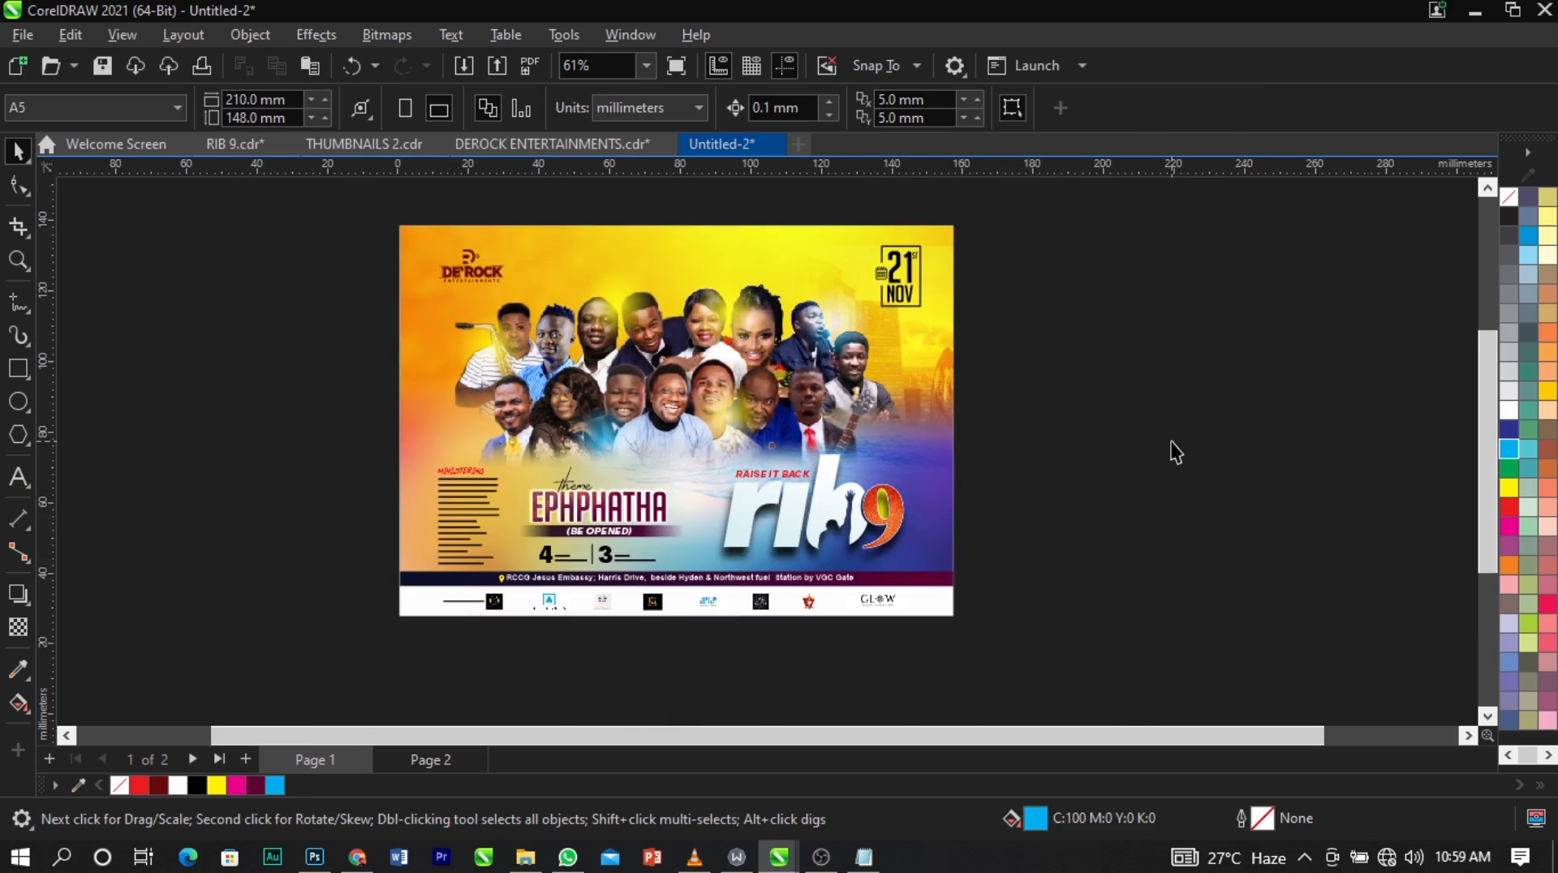
pyautogui.press('F9')
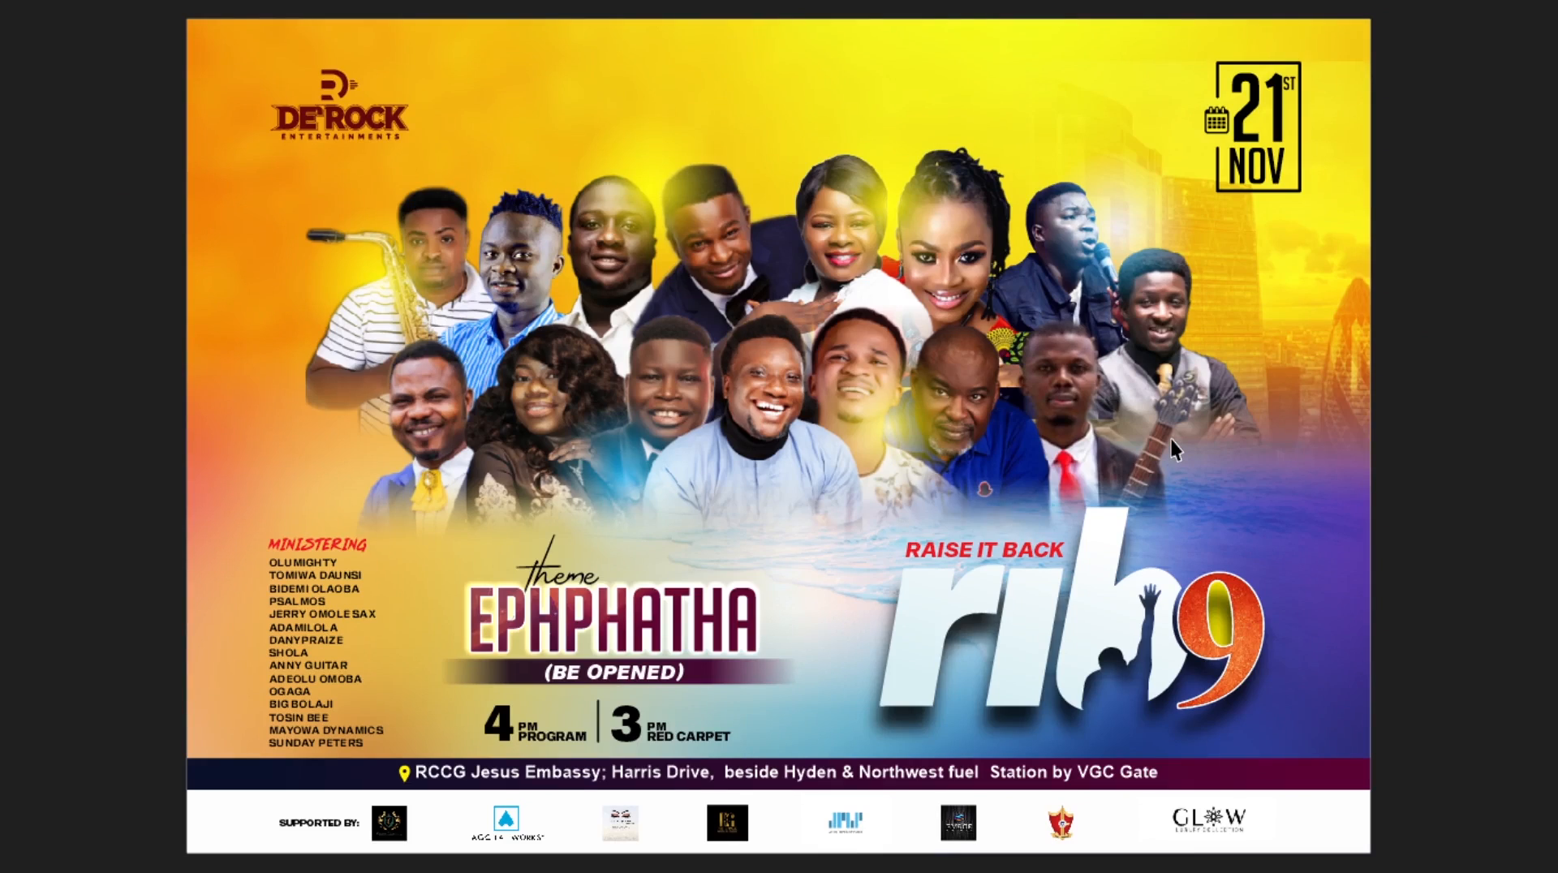